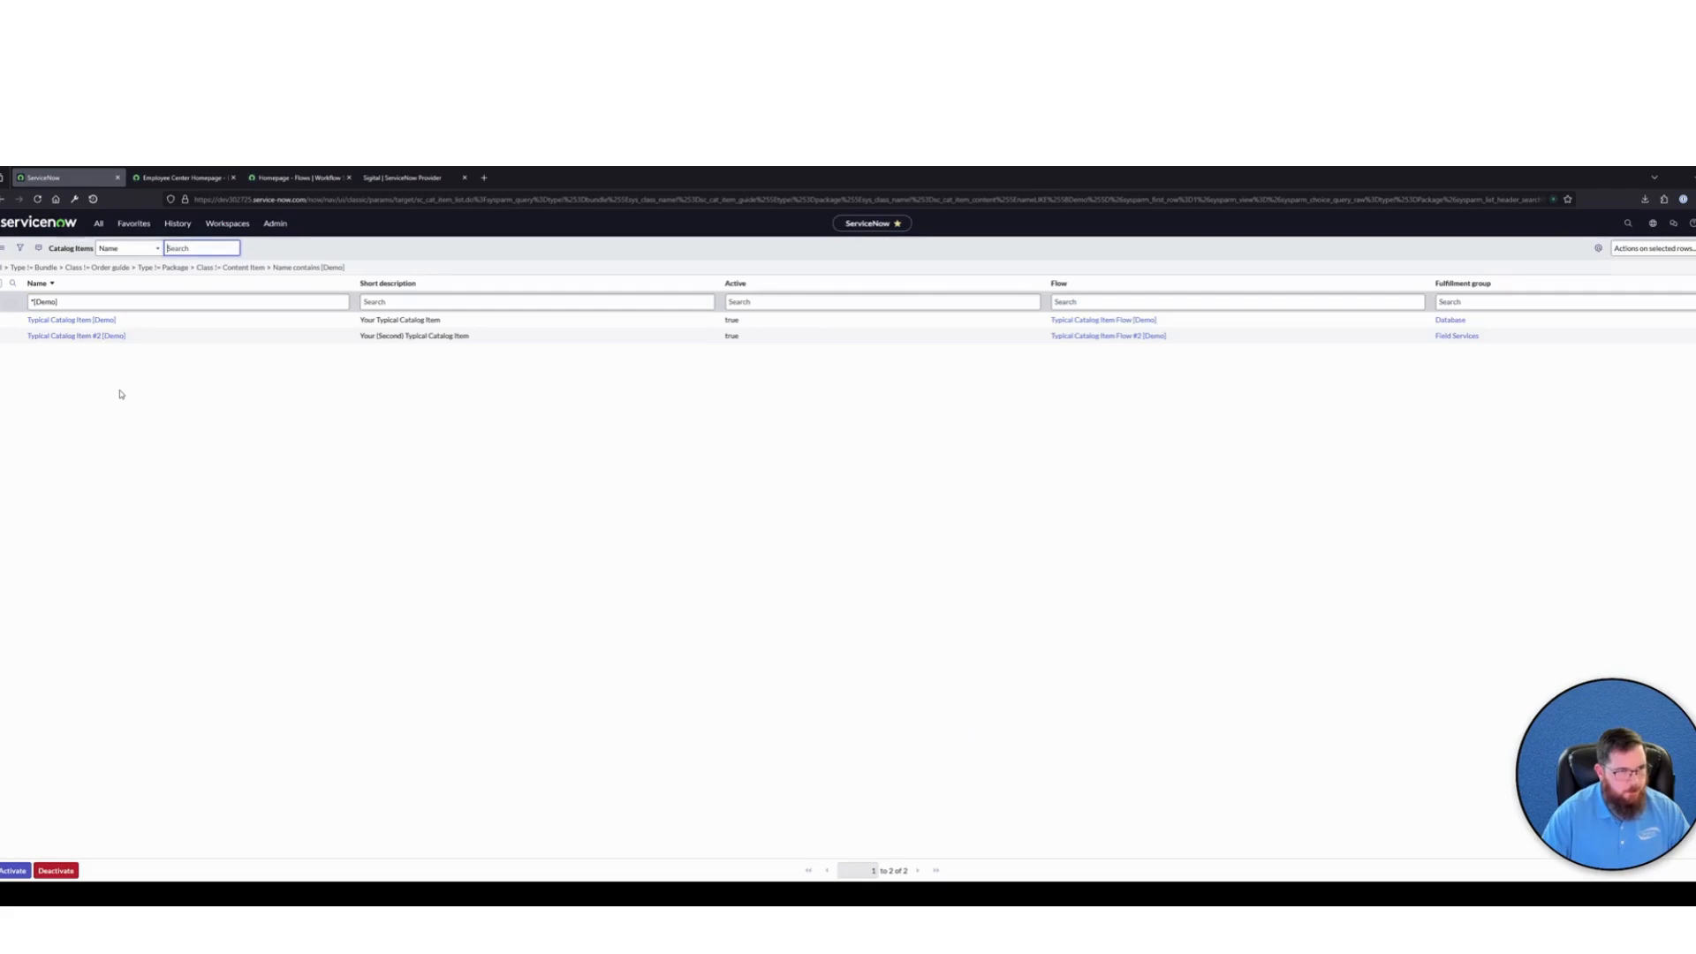
drag(147, 341, 12, 325)
click(174, 393)
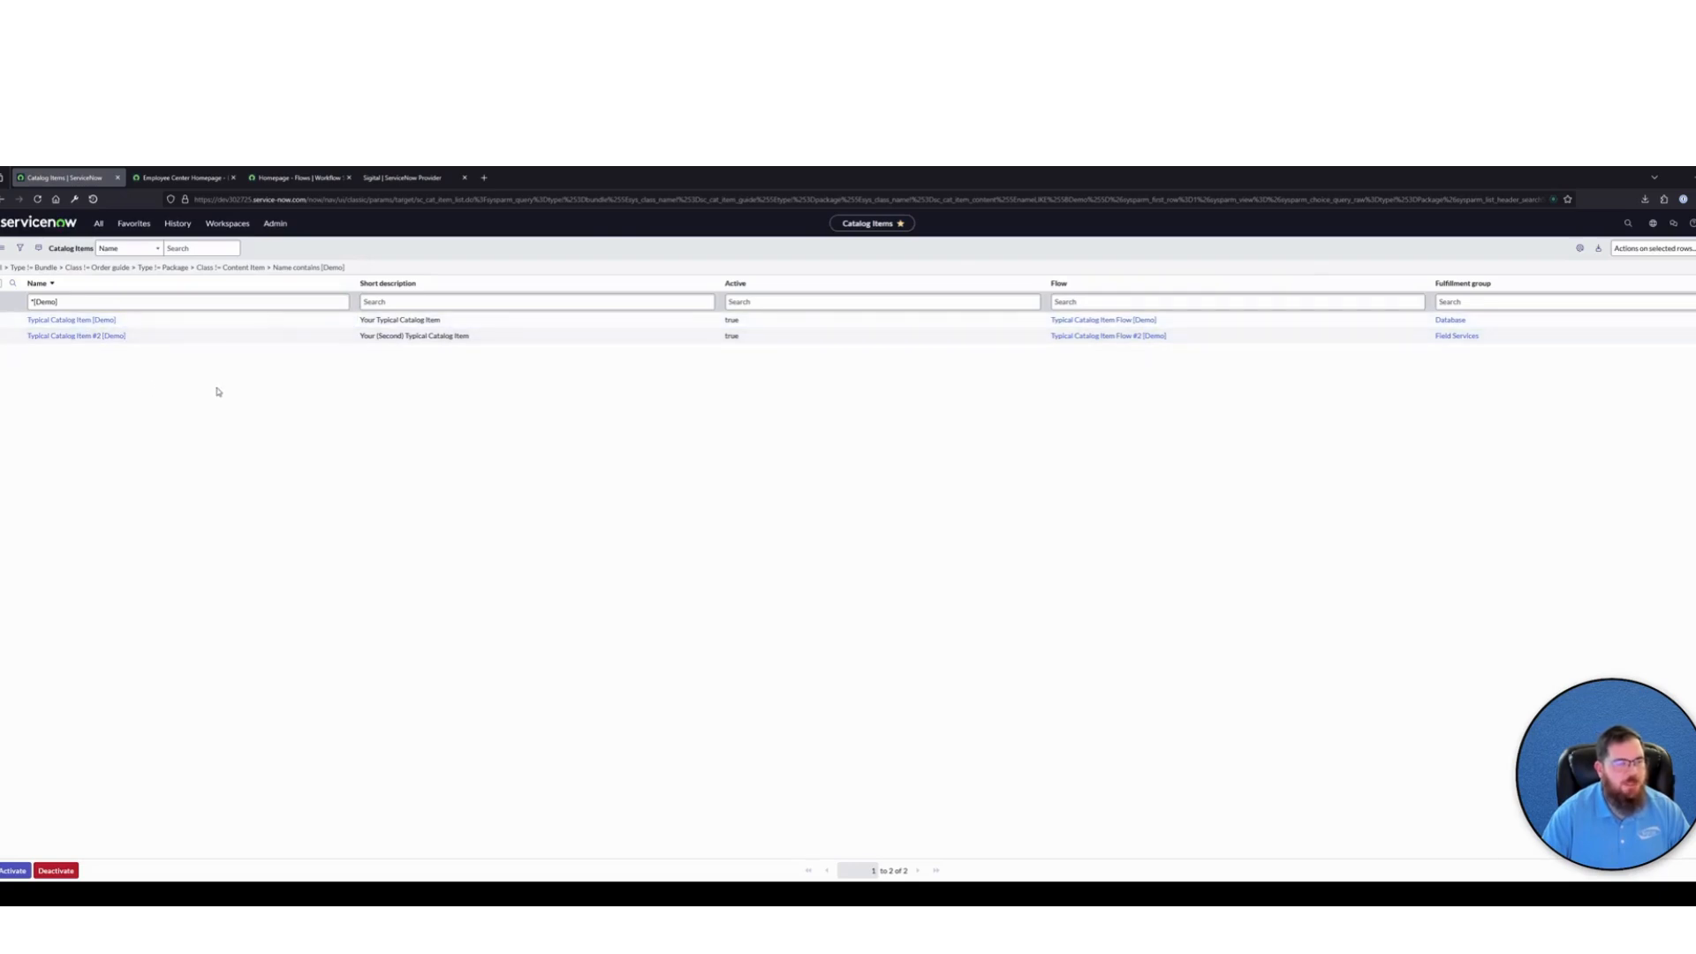
Open the Typical Catalog Item form in Employee Center and examine its Applications choices and Request Justification field
click(162, 180)
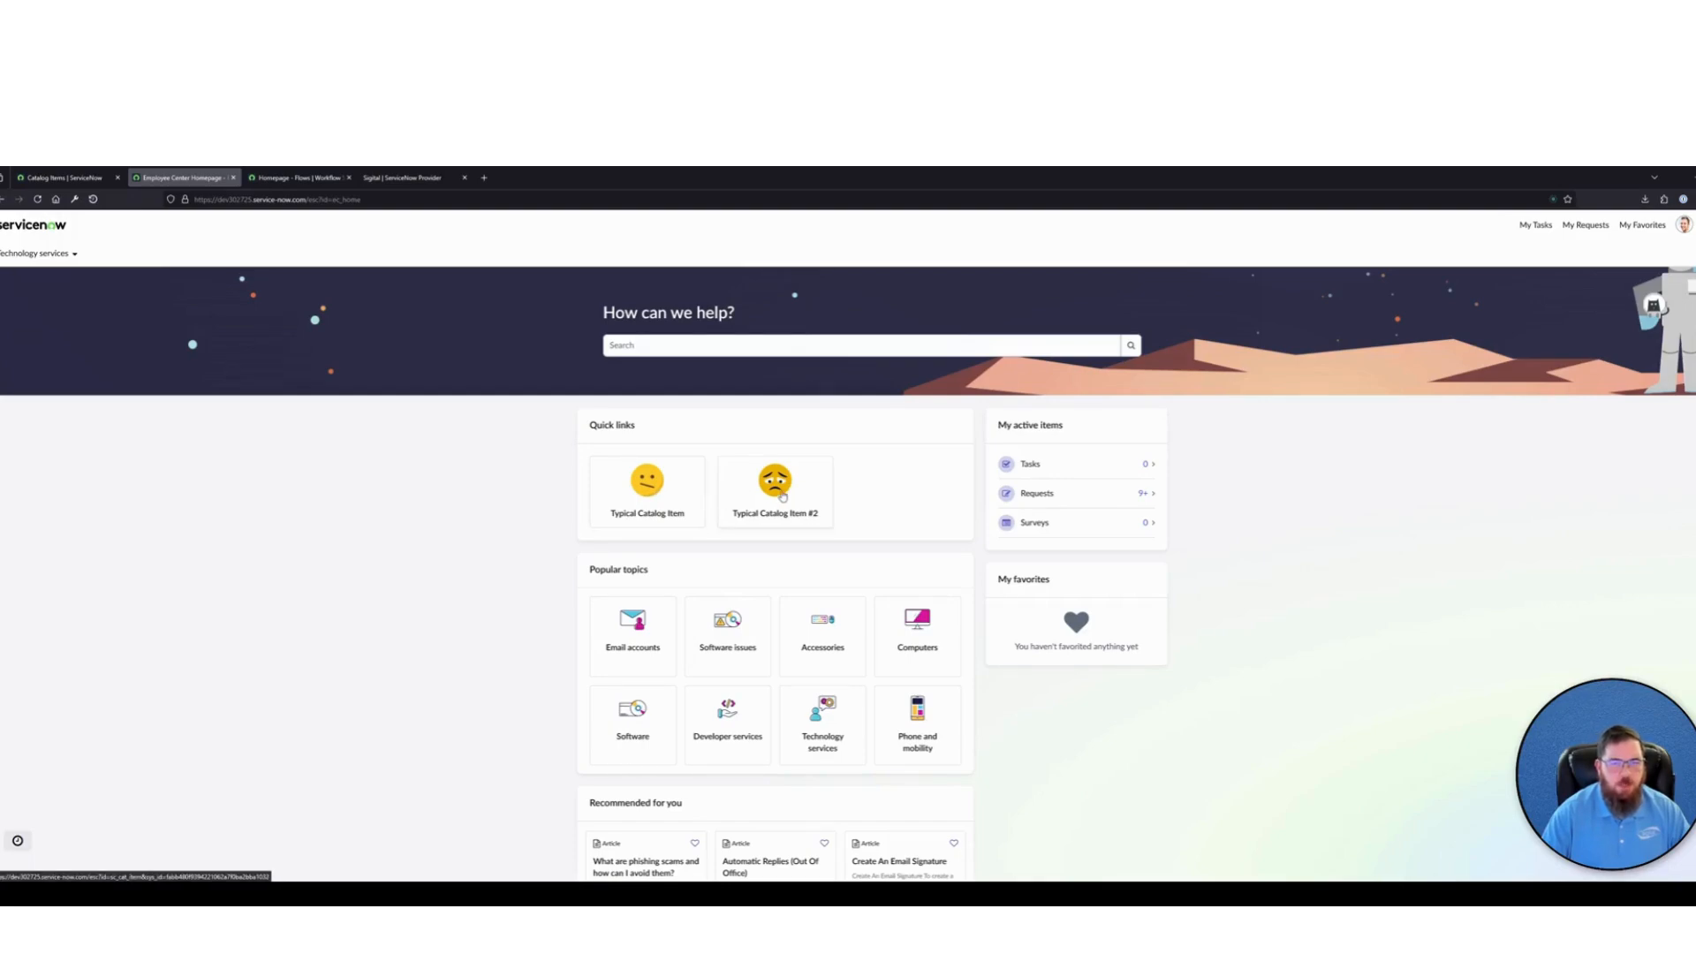
click(644, 493)
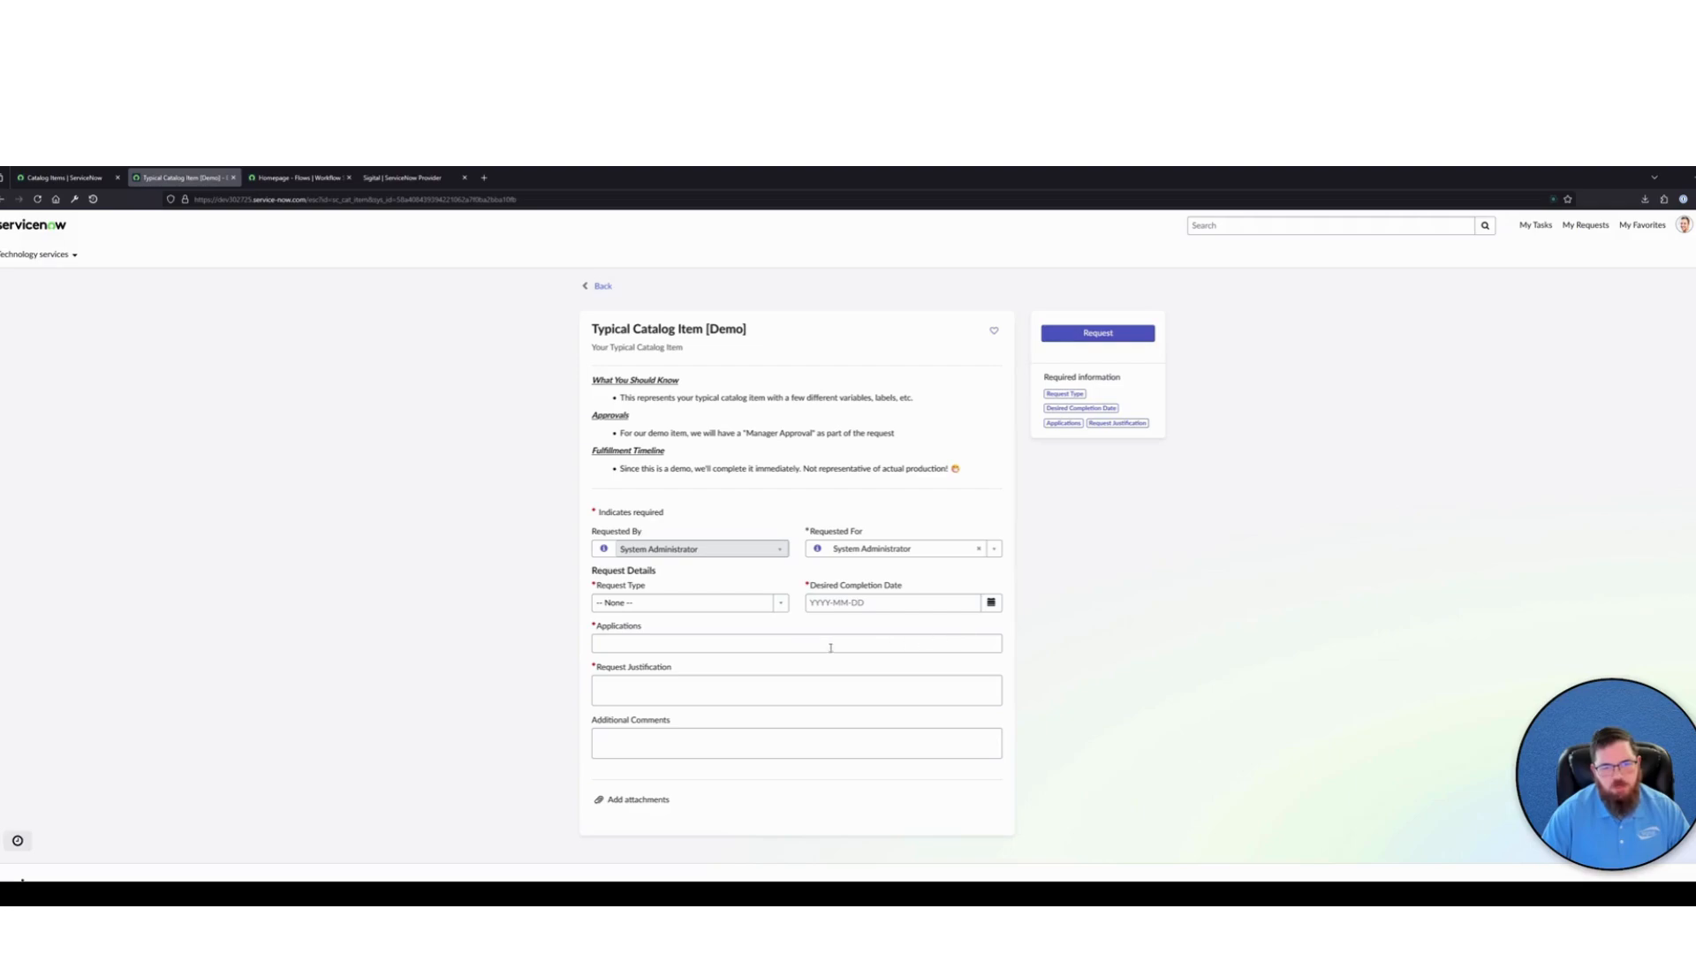
click(640, 647)
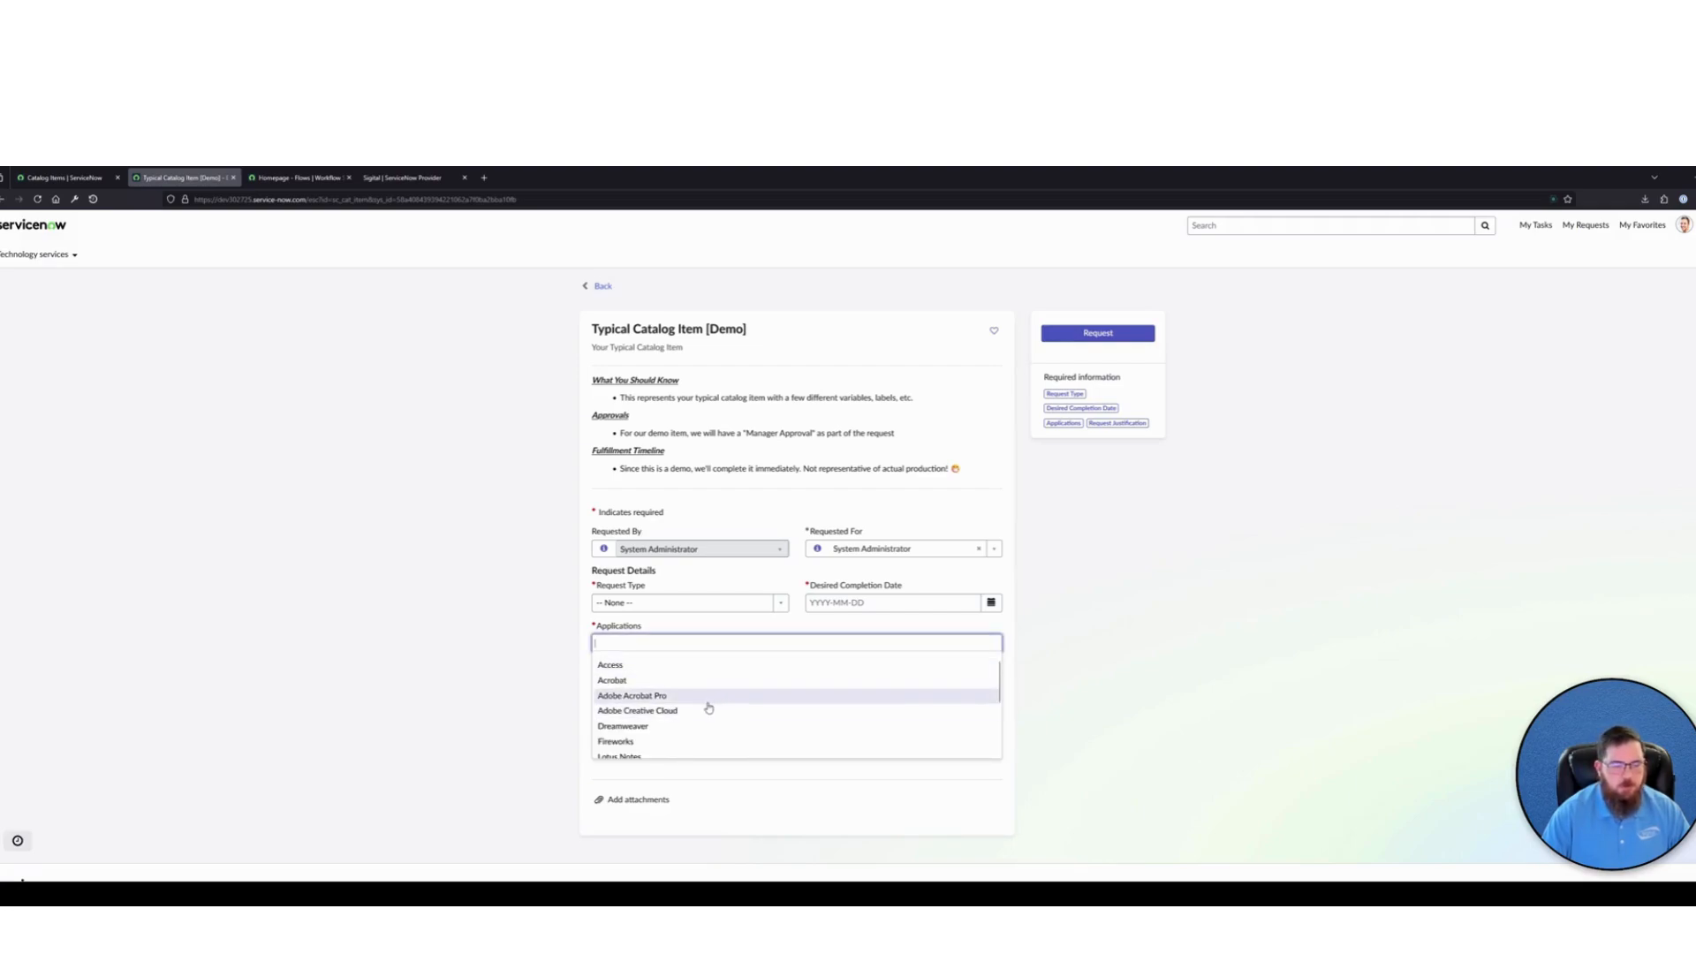
click(534, 671)
click(722, 692)
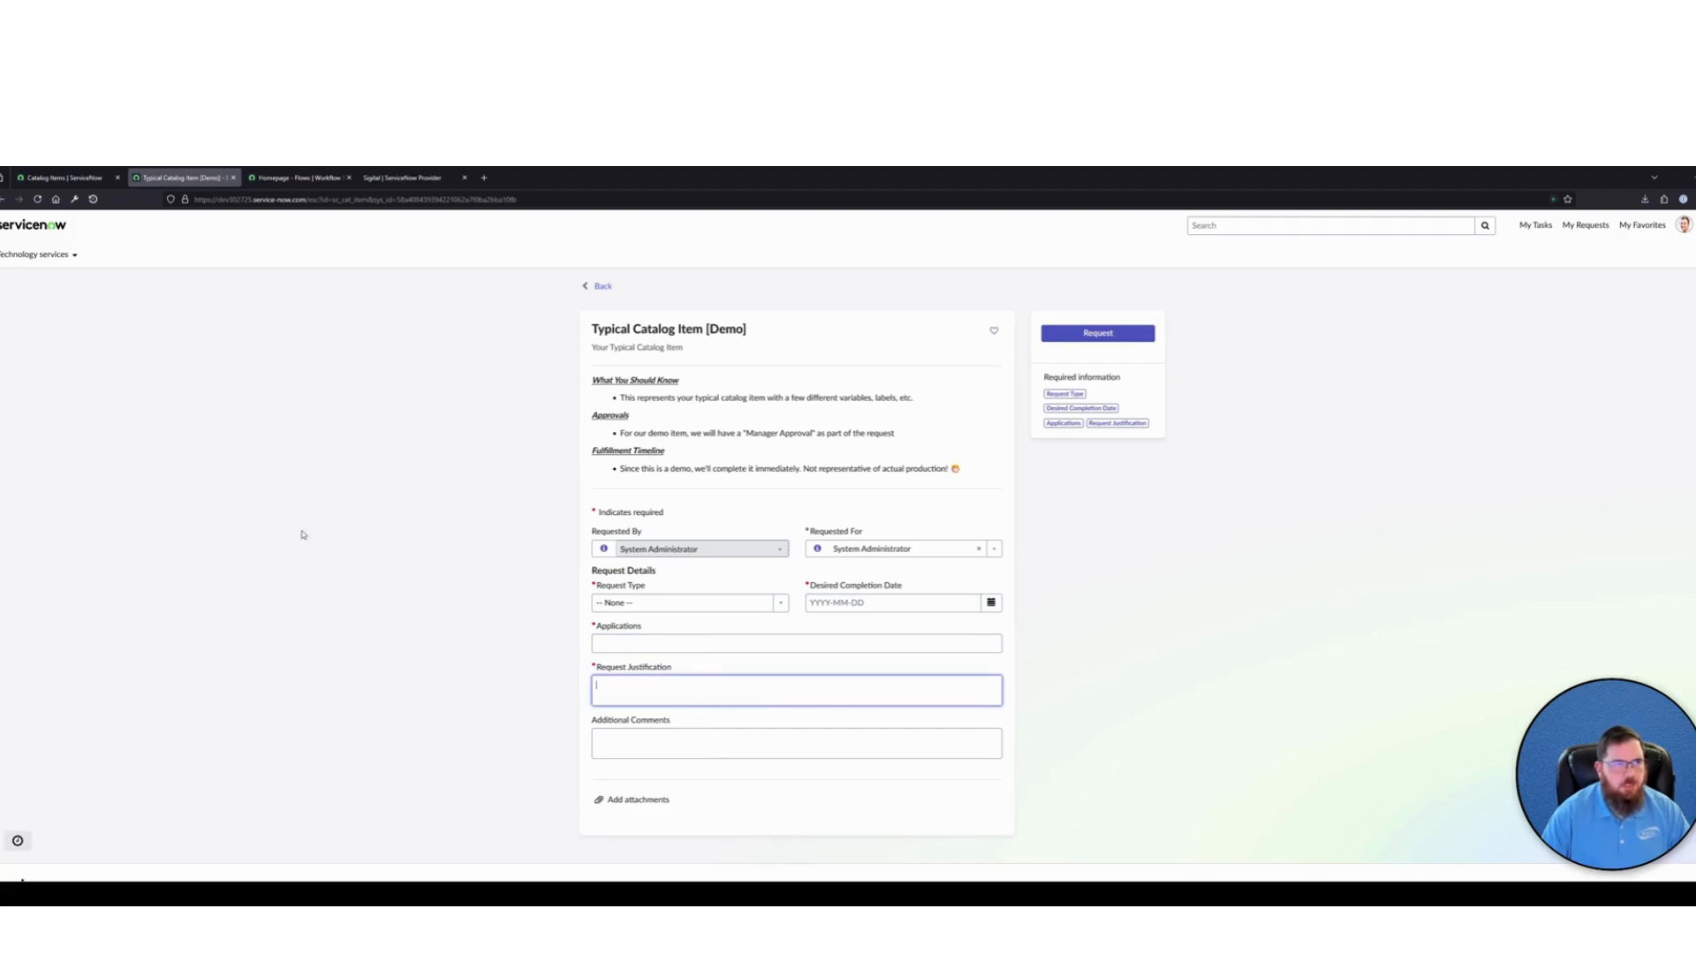
Open the Typical Catalog Item #2 form from the portal home and examine its Deployment Location and Additional Users fields
click(63, 230)
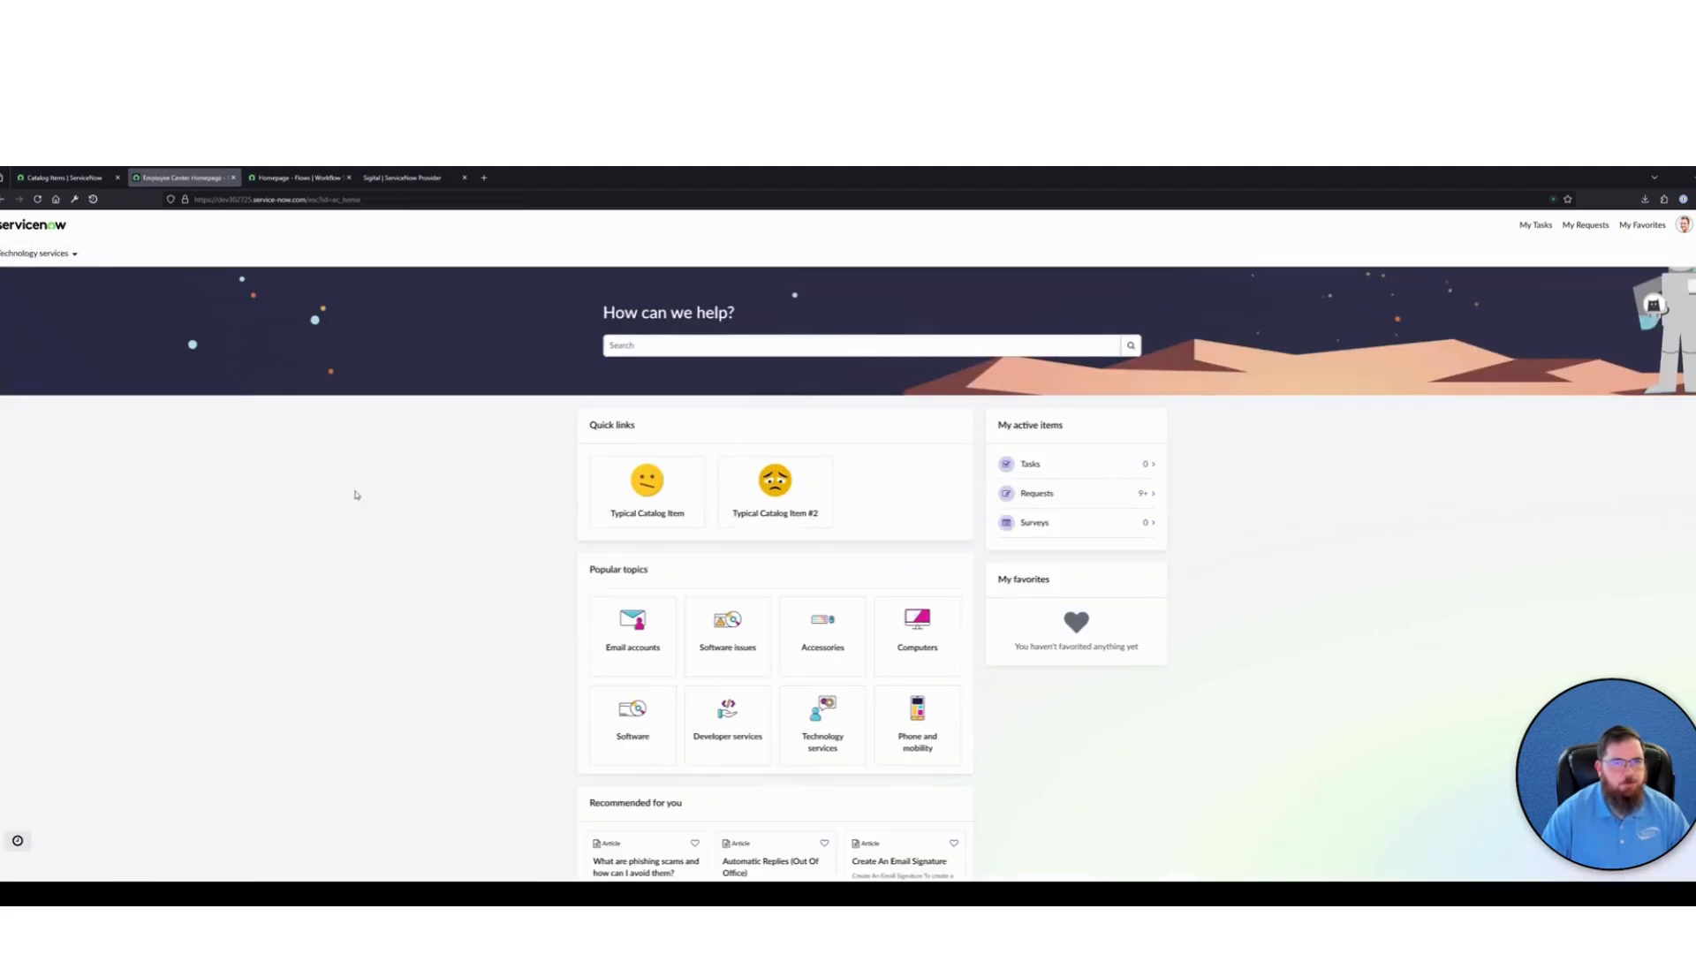
click(743, 503)
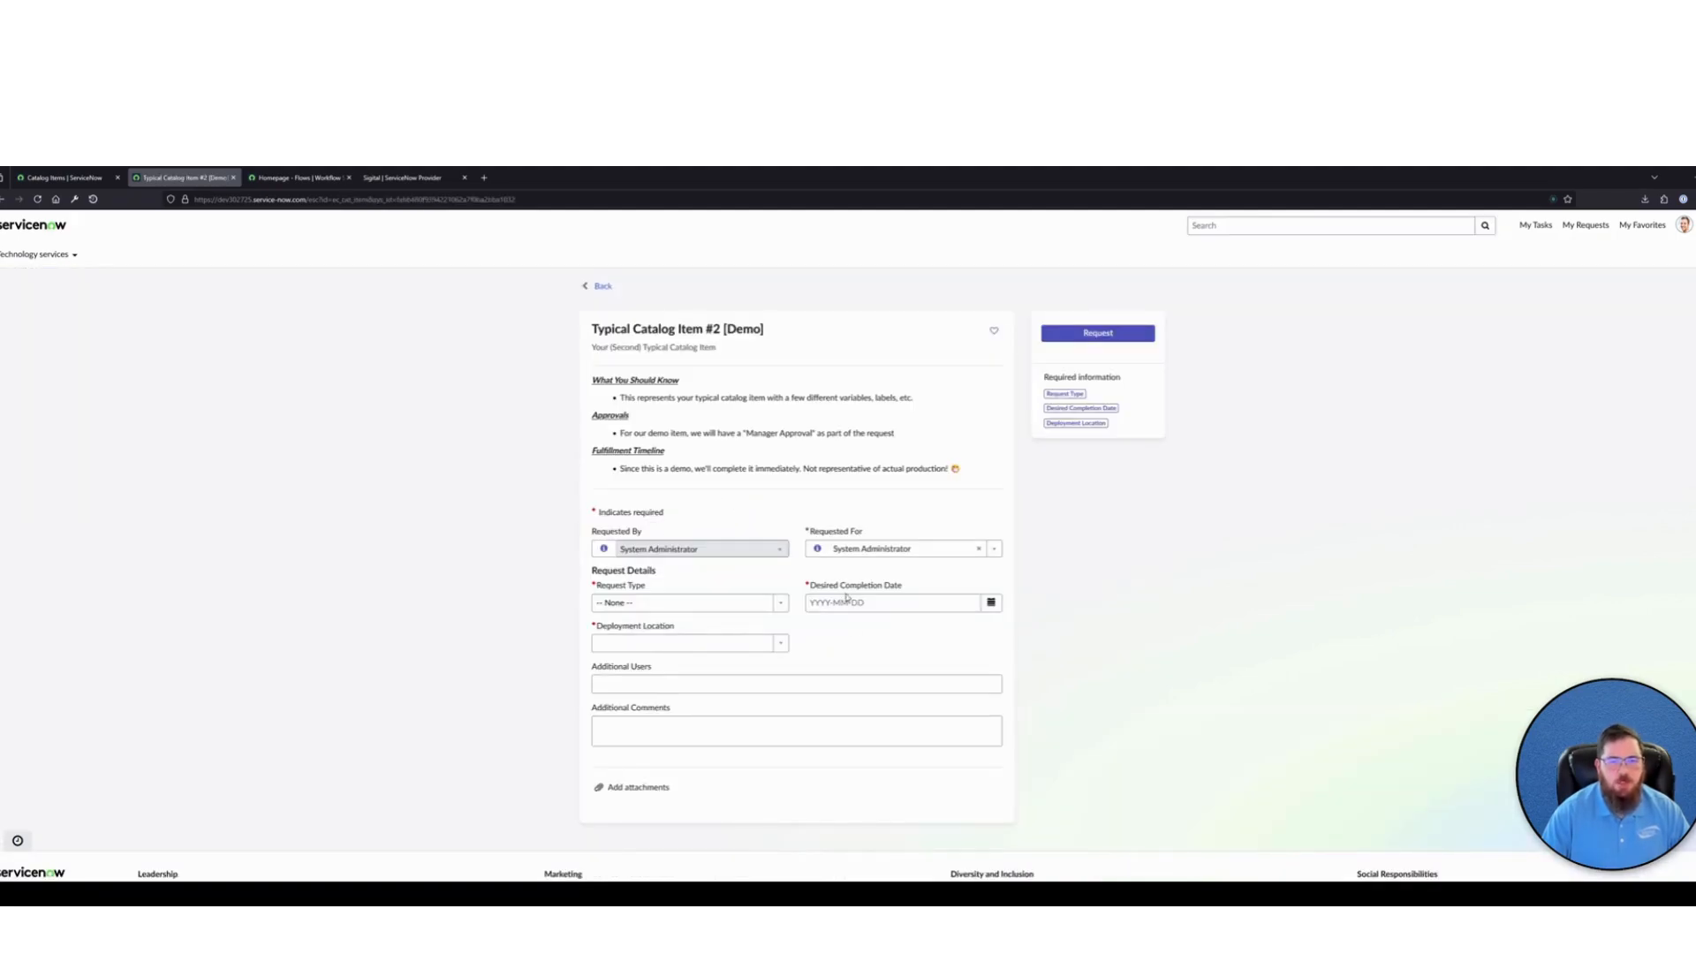
click(711, 644)
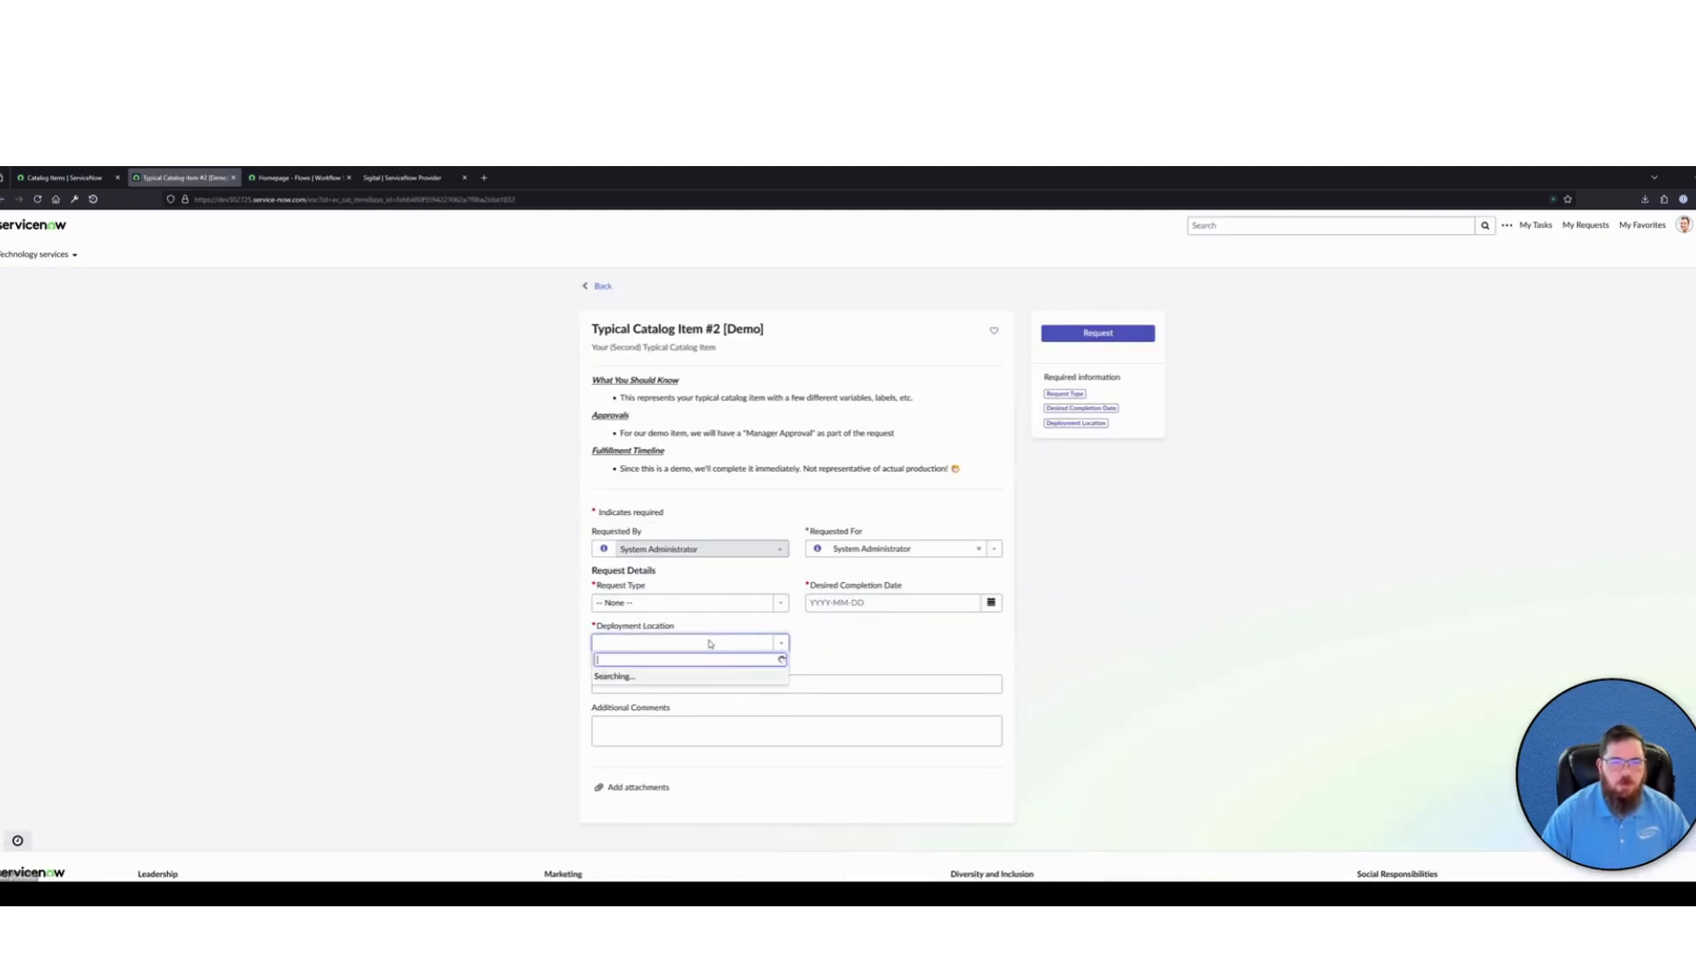
click(1169, 671)
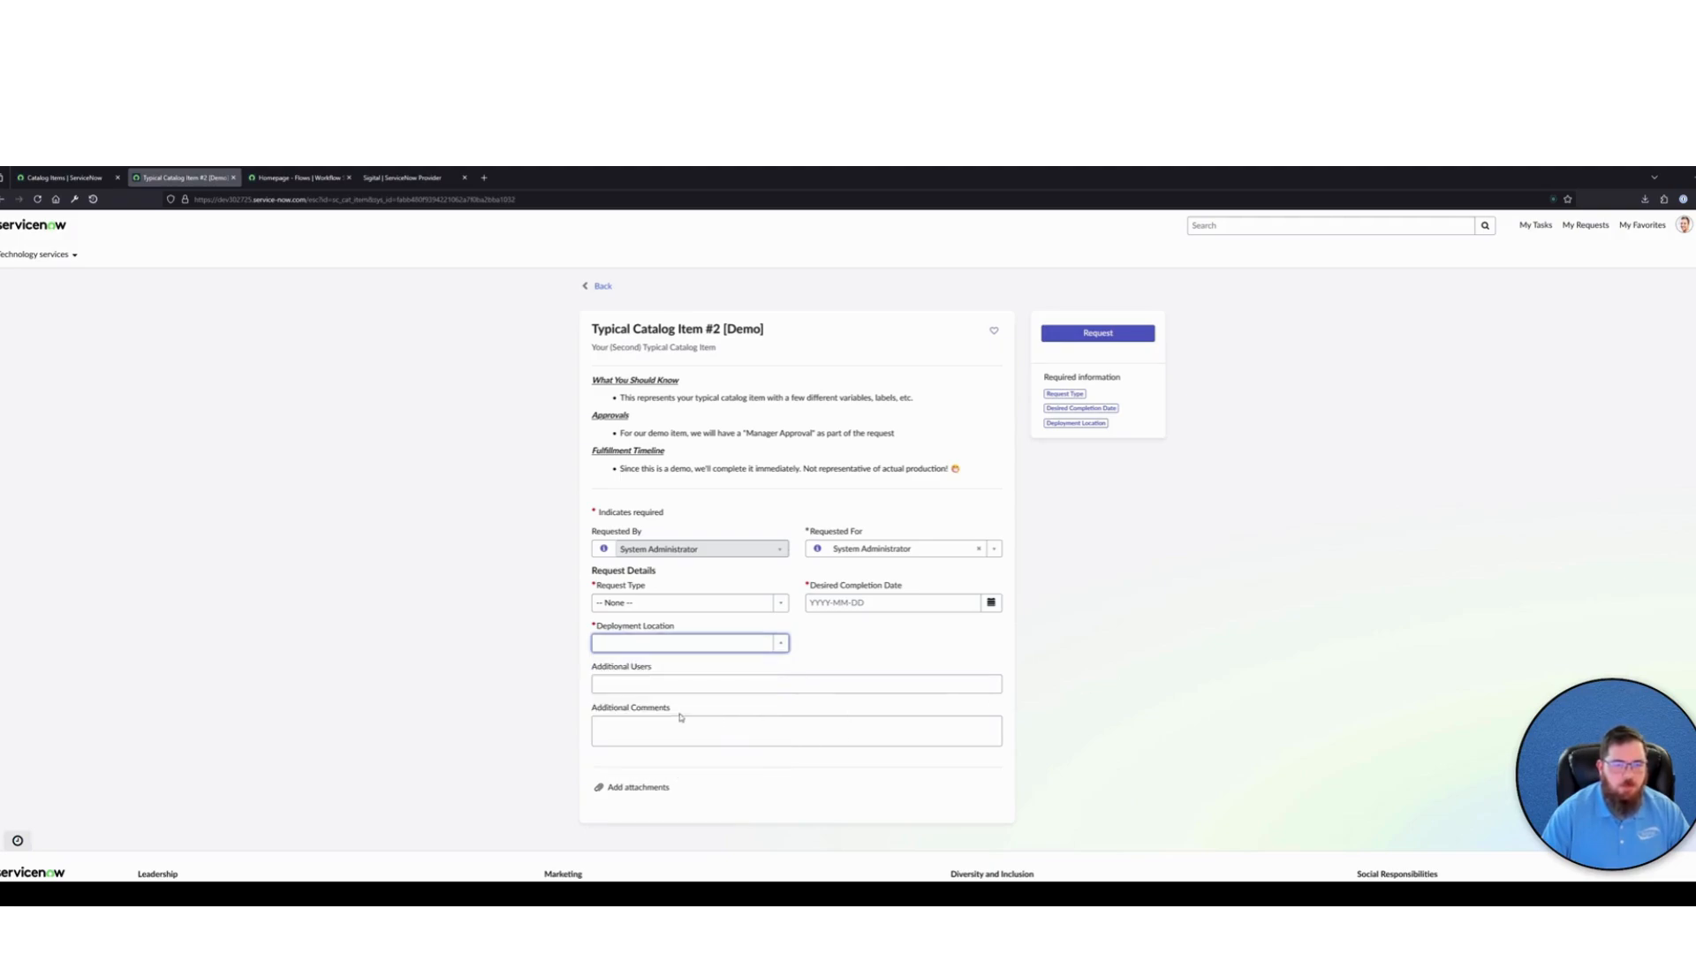
click(681, 686)
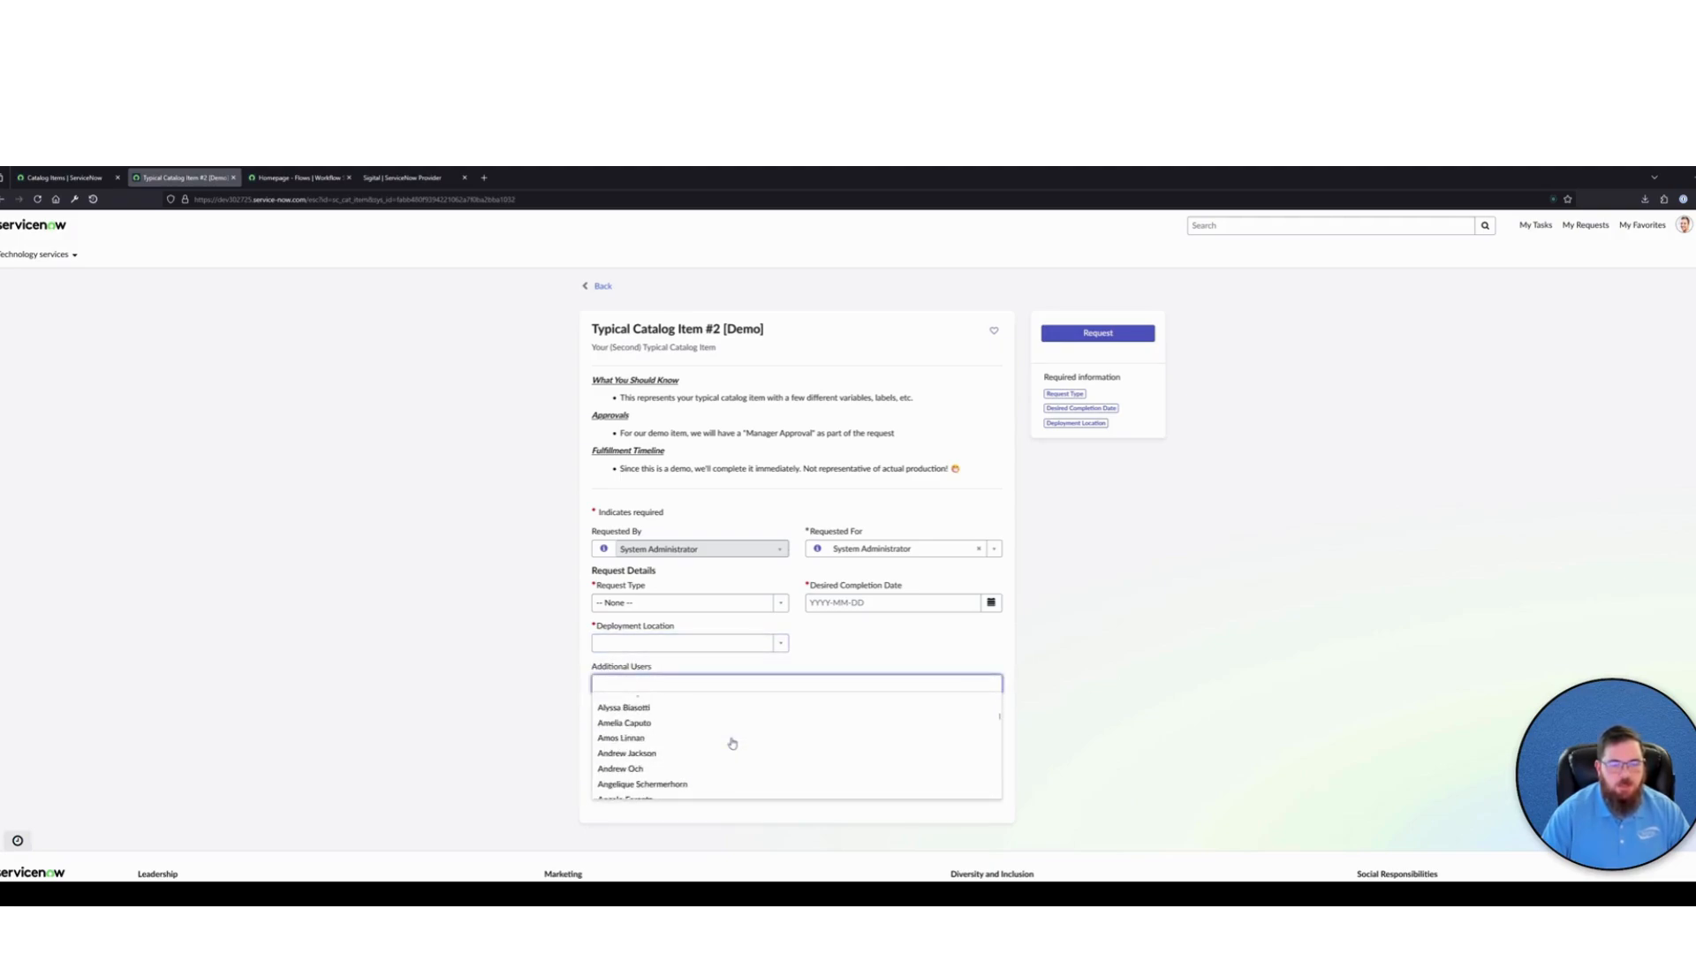
scroll(681, 745, down, 2)
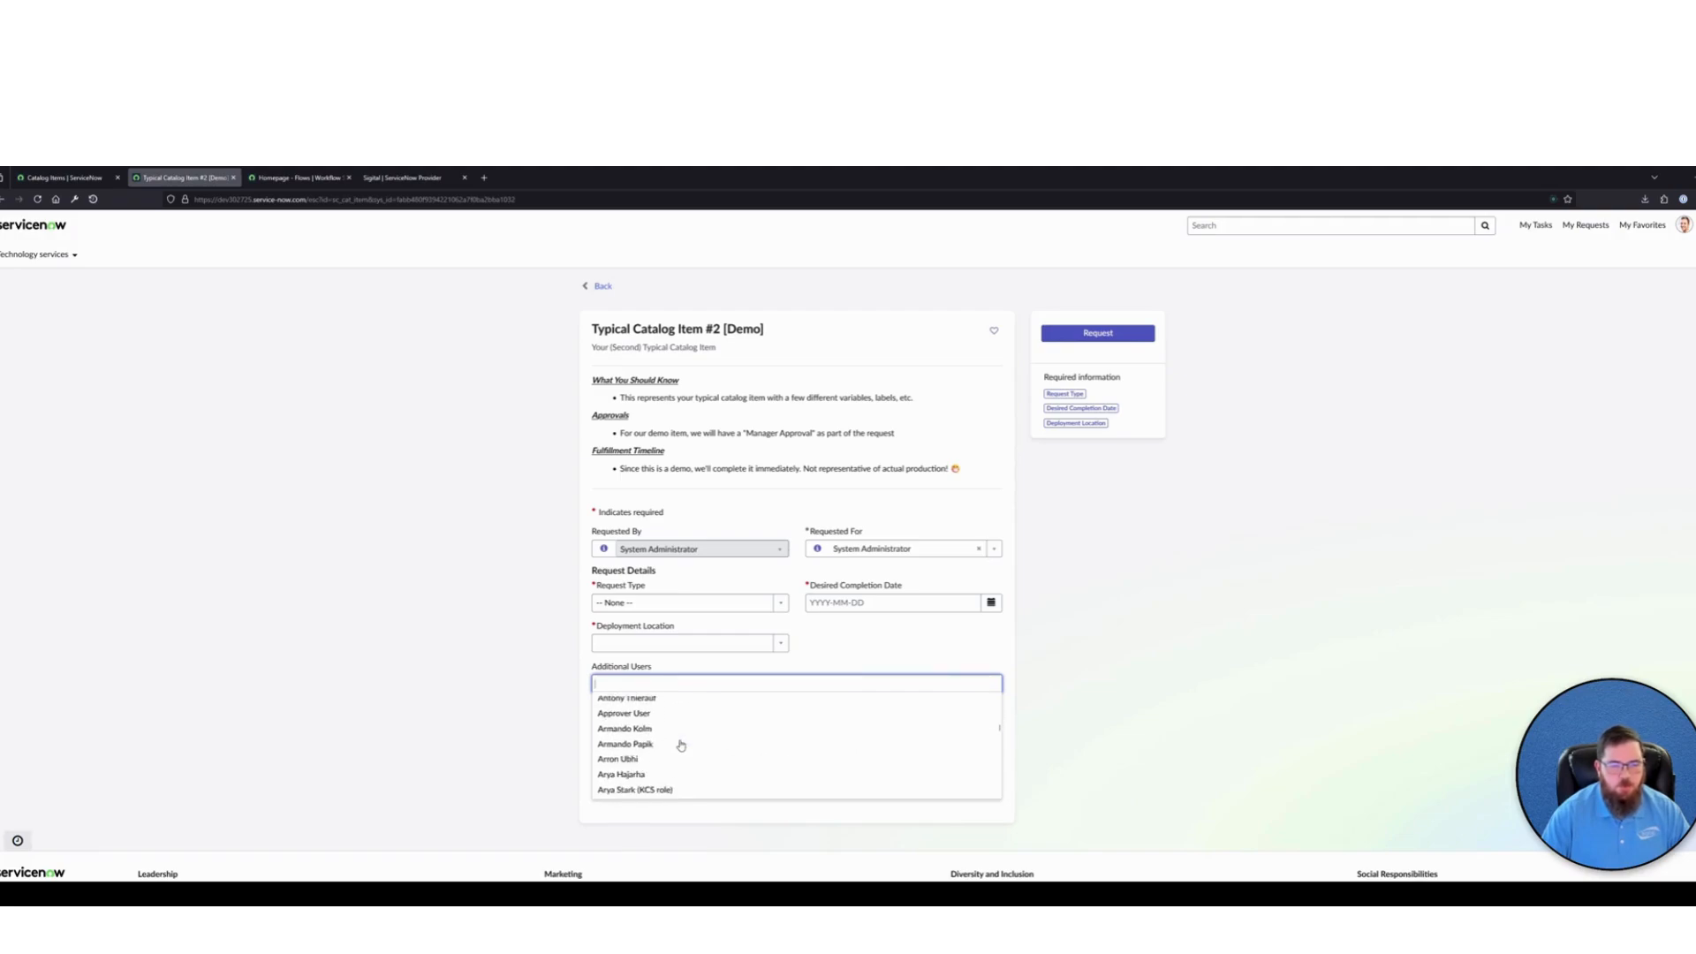
click(1153, 650)
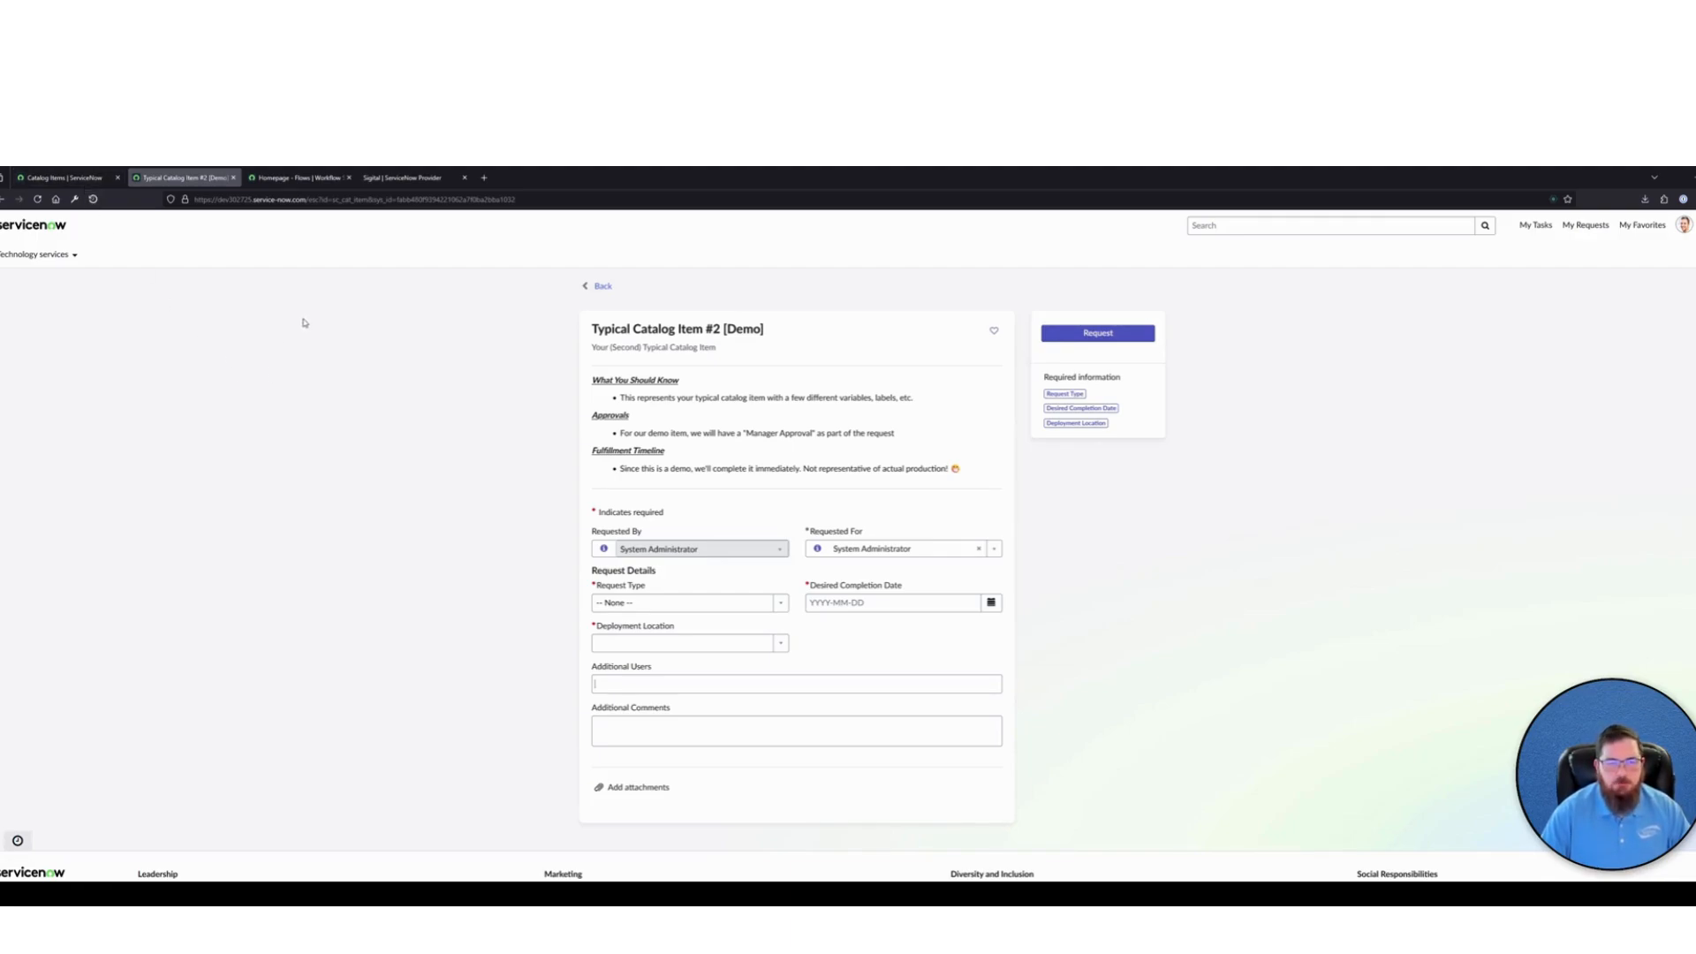
Open Typical Catalog Item Flow [Demo] in Workflow Studio and examine the inputs of its Create Catalog Task action
click(286, 181)
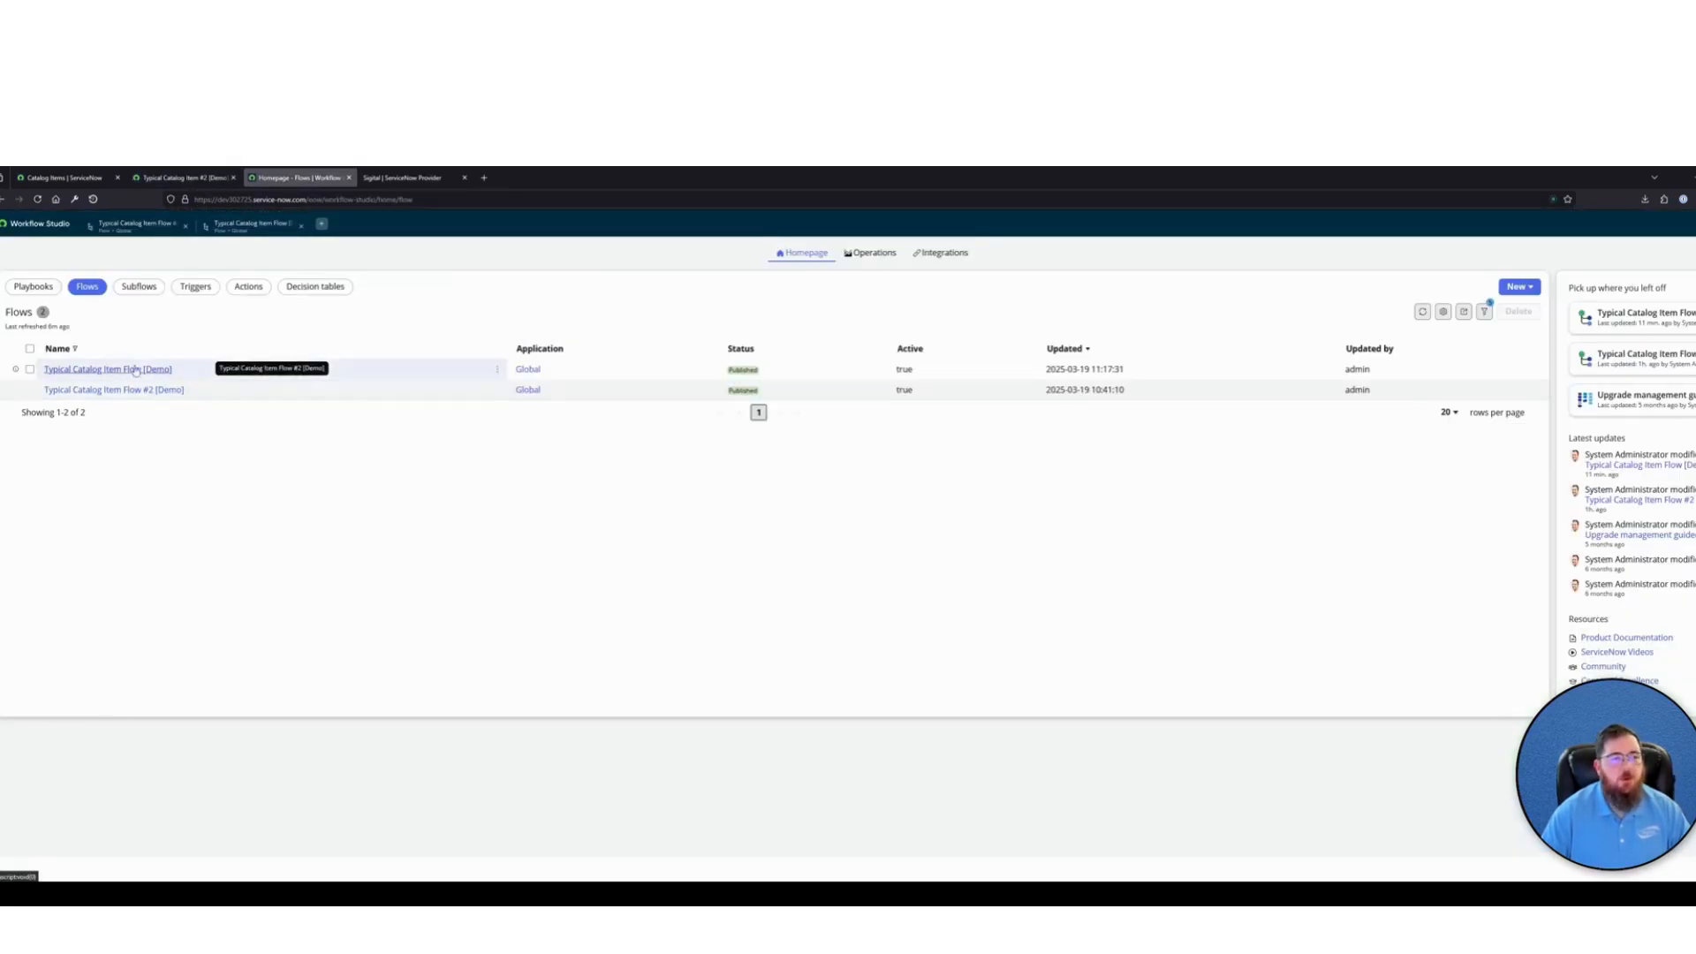
click(135, 370)
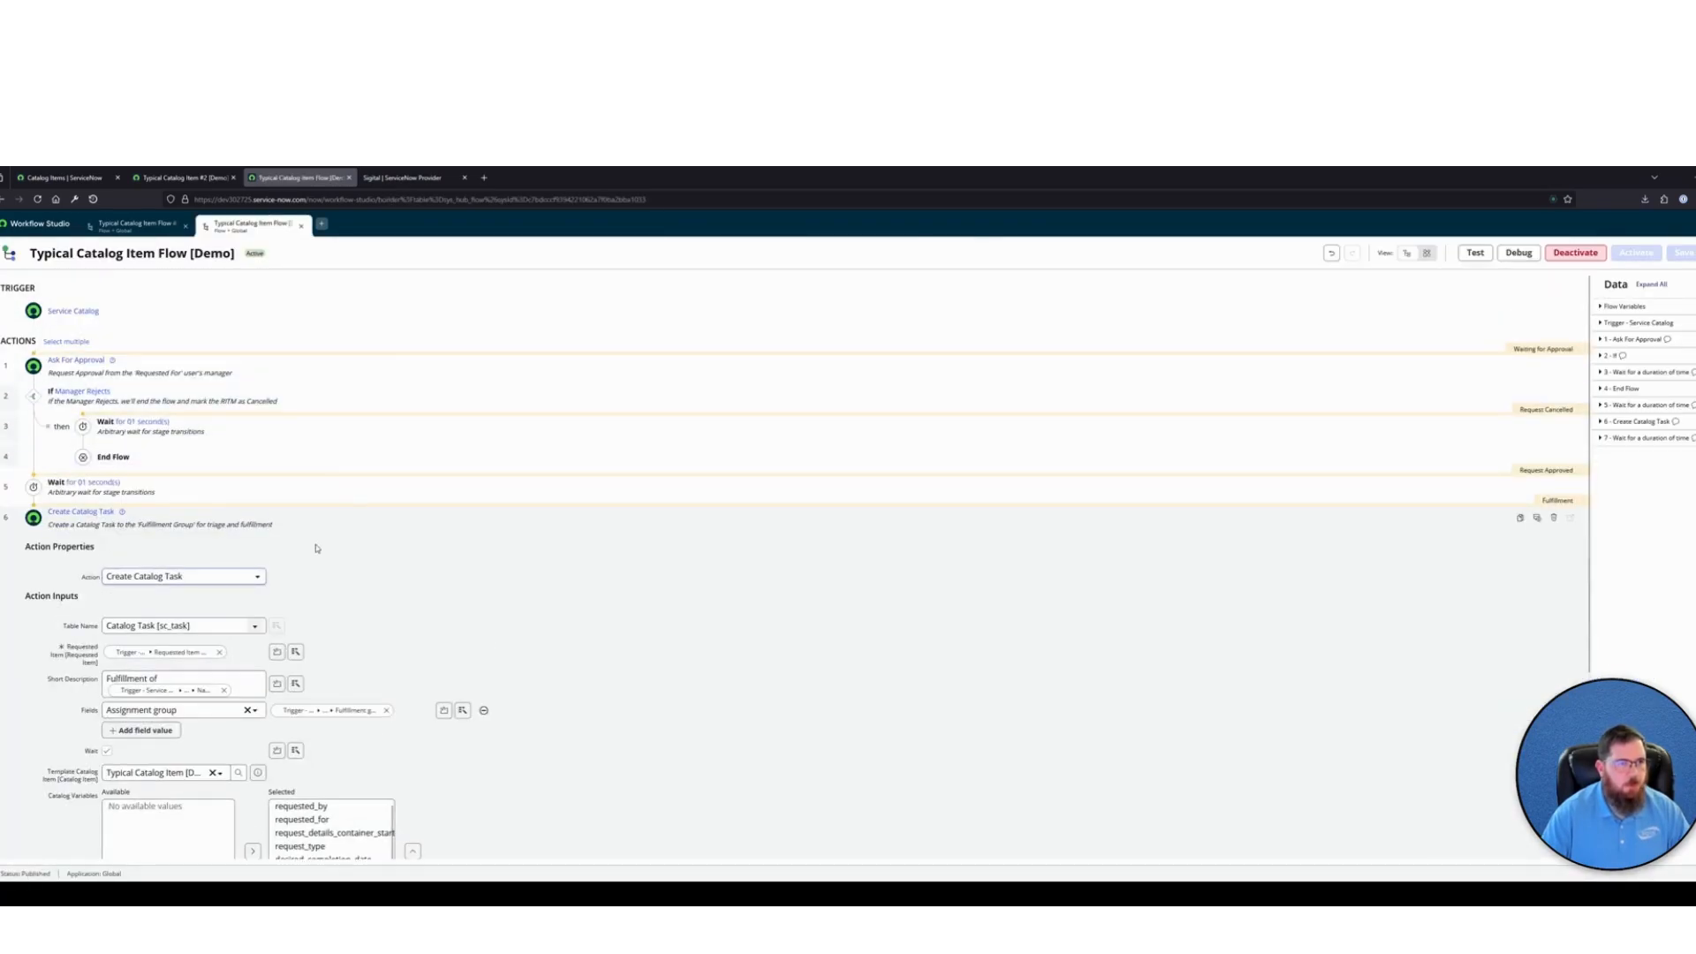
click(339, 523)
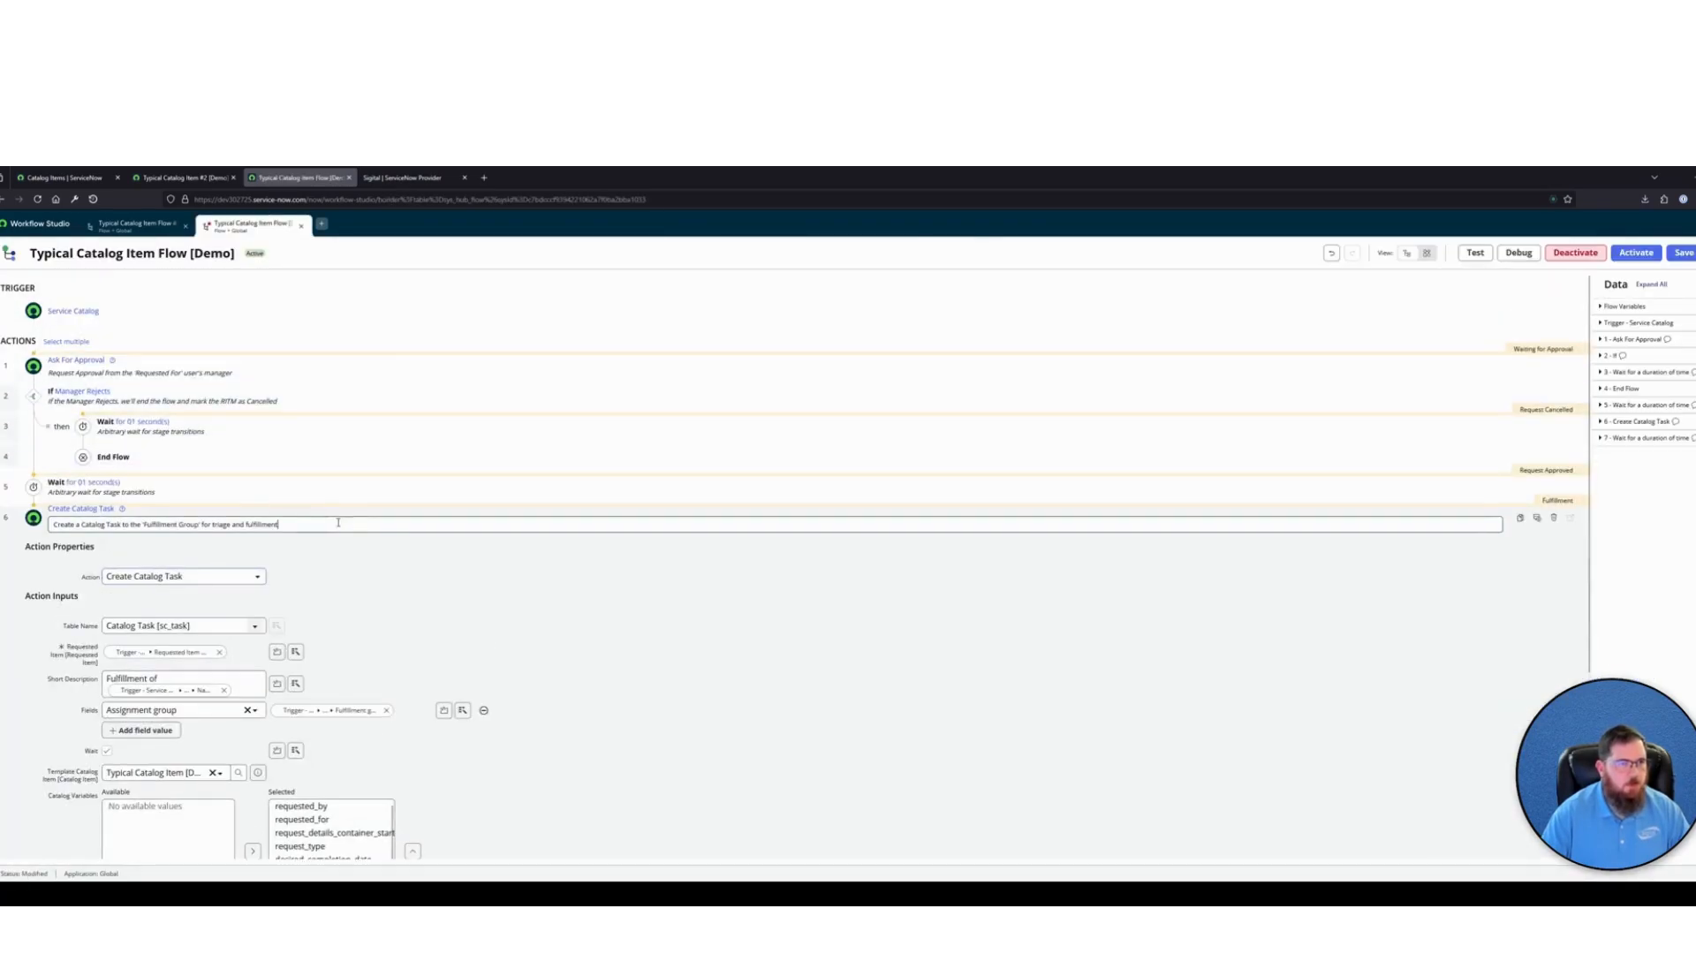
click(389, 515)
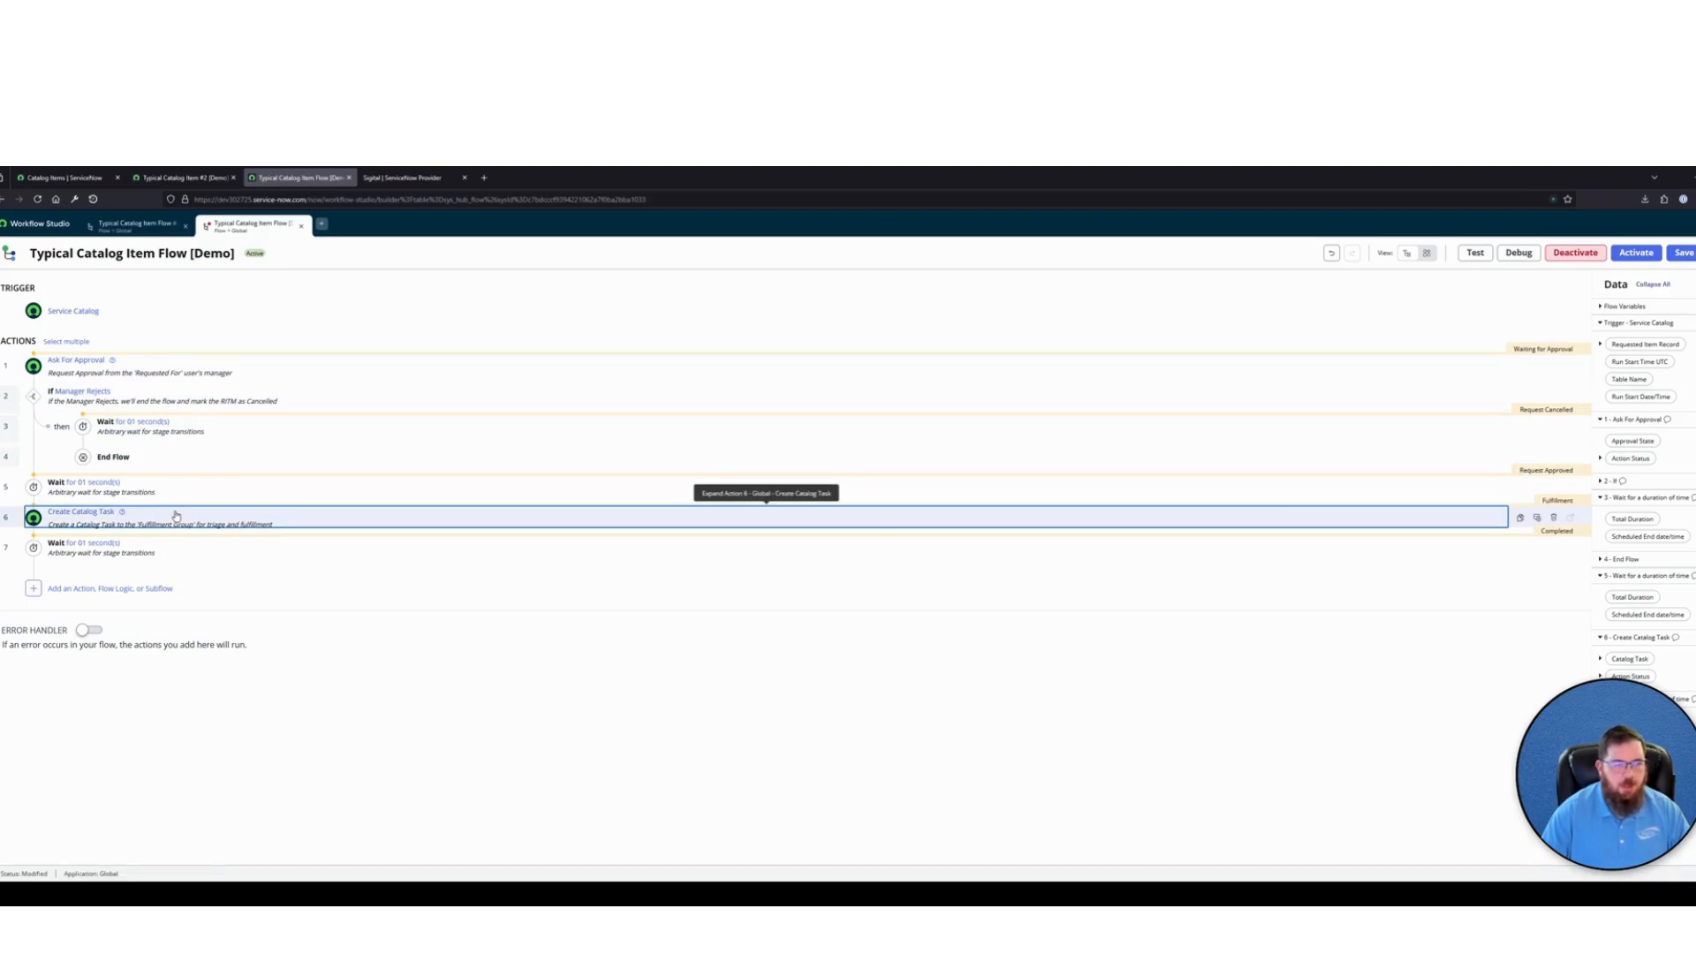
click(345, 517)
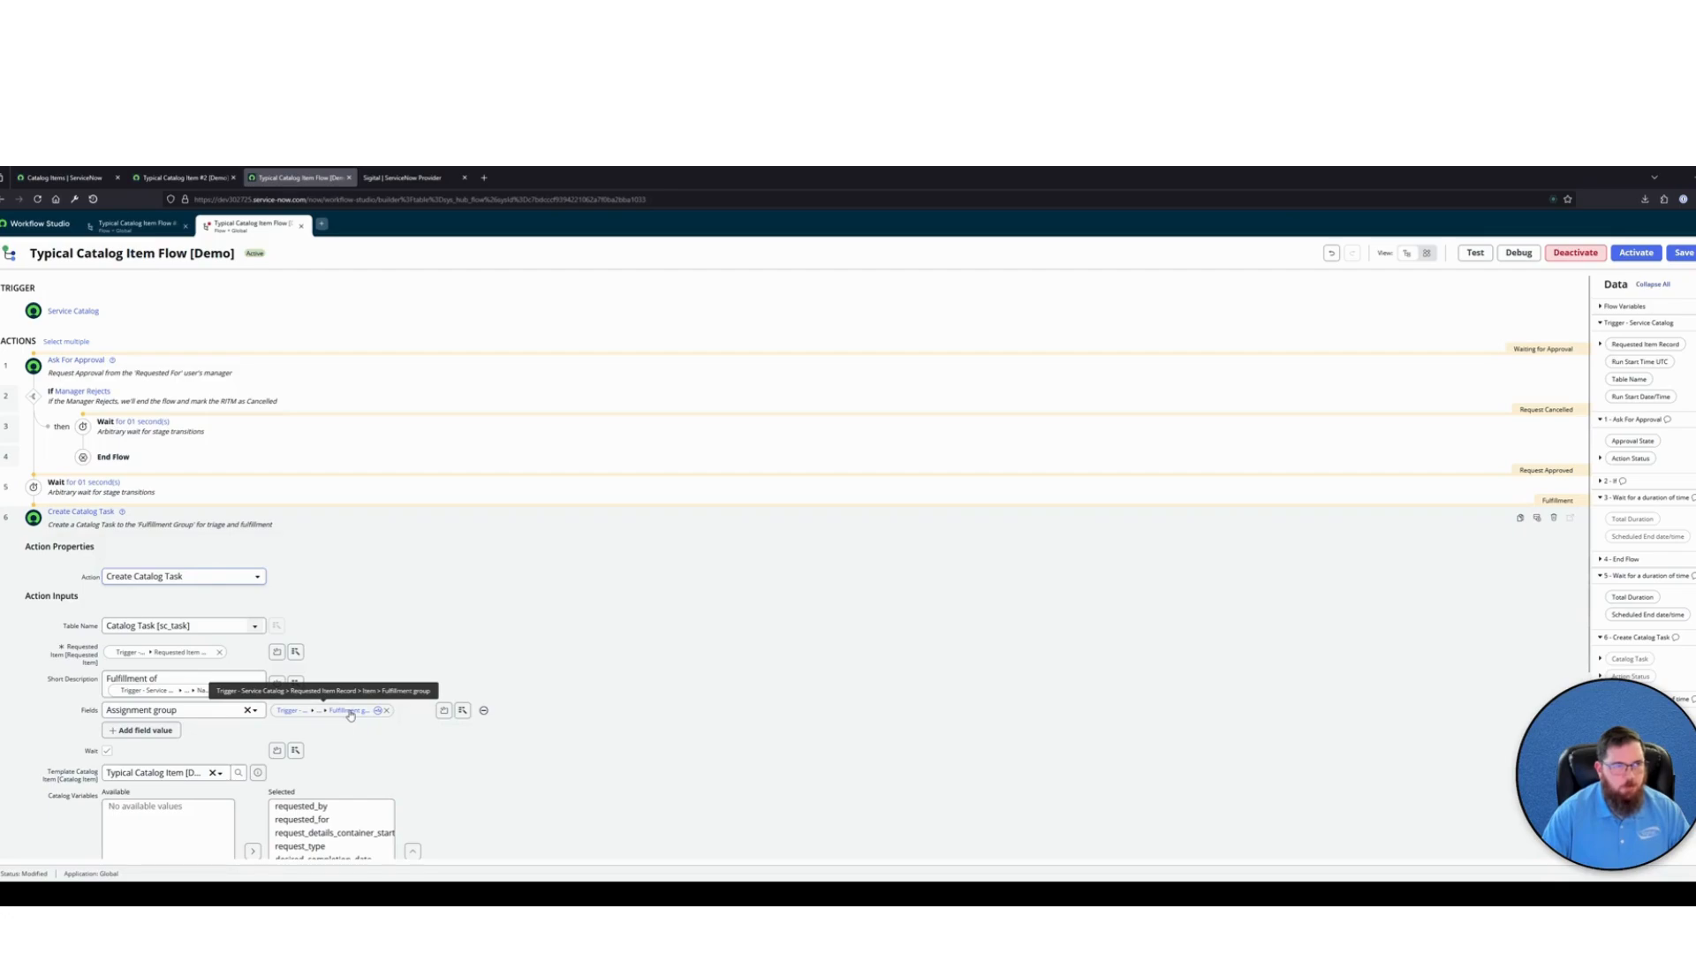
Open the Typical Catalog Item [Demo] record from the Catalog Items list and examine its Fulfillment group field
click(62, 177)
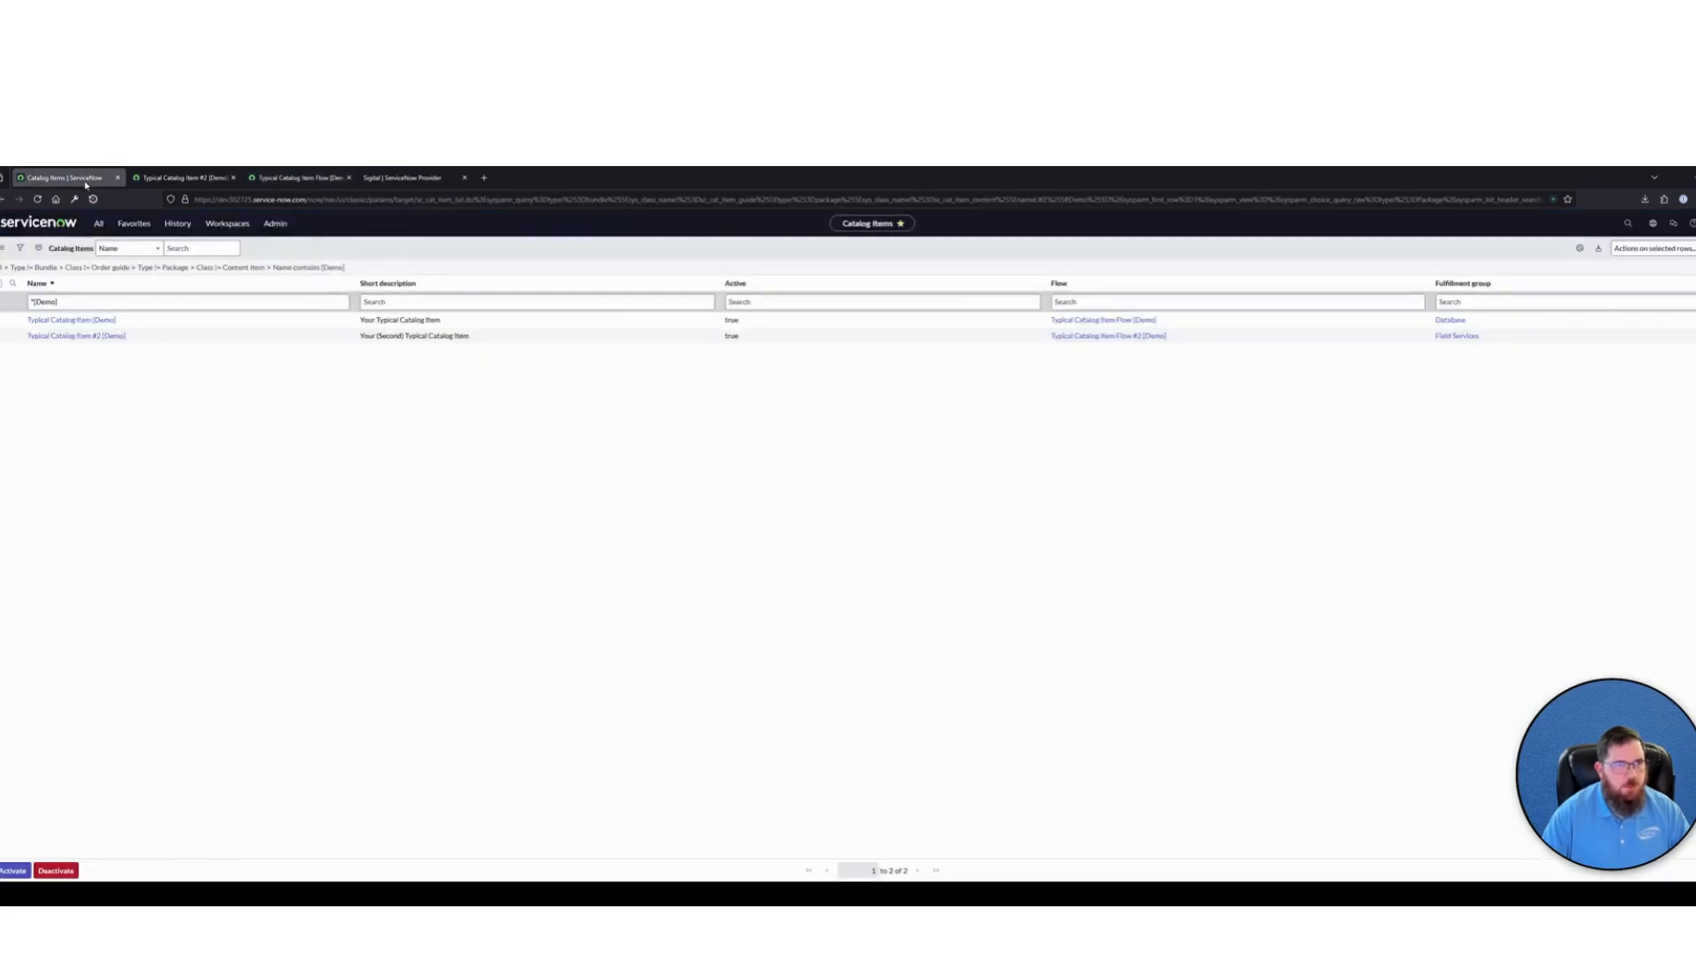
click(75, 321)
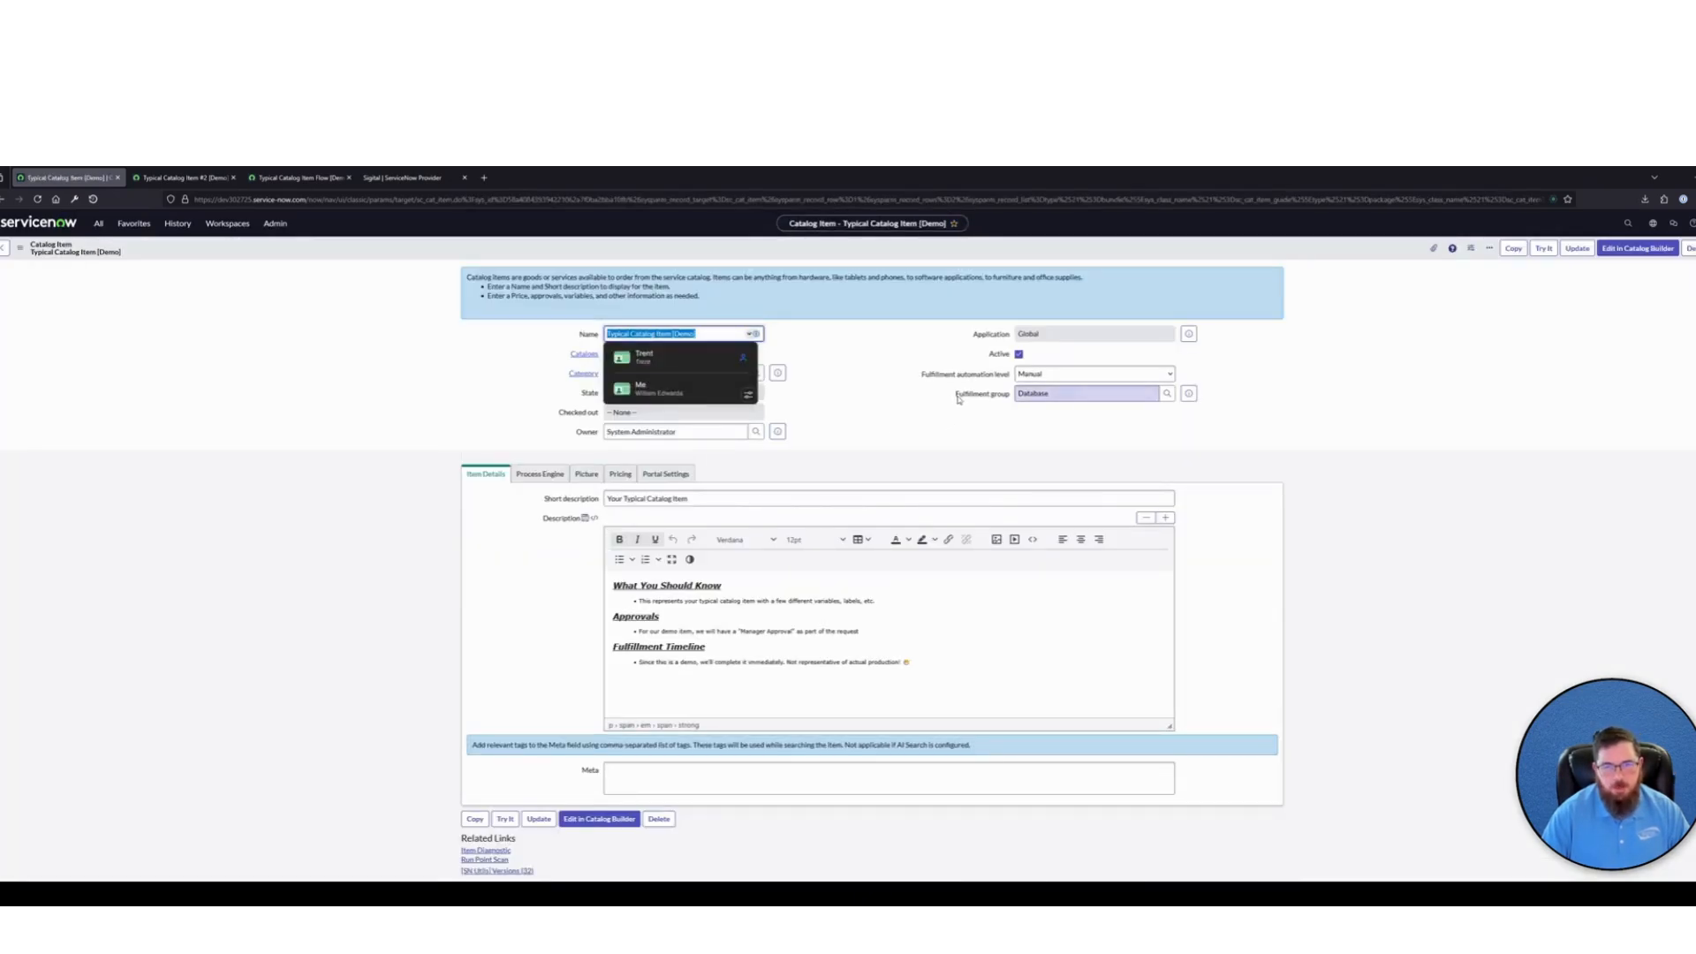
triple_click(958, 397)
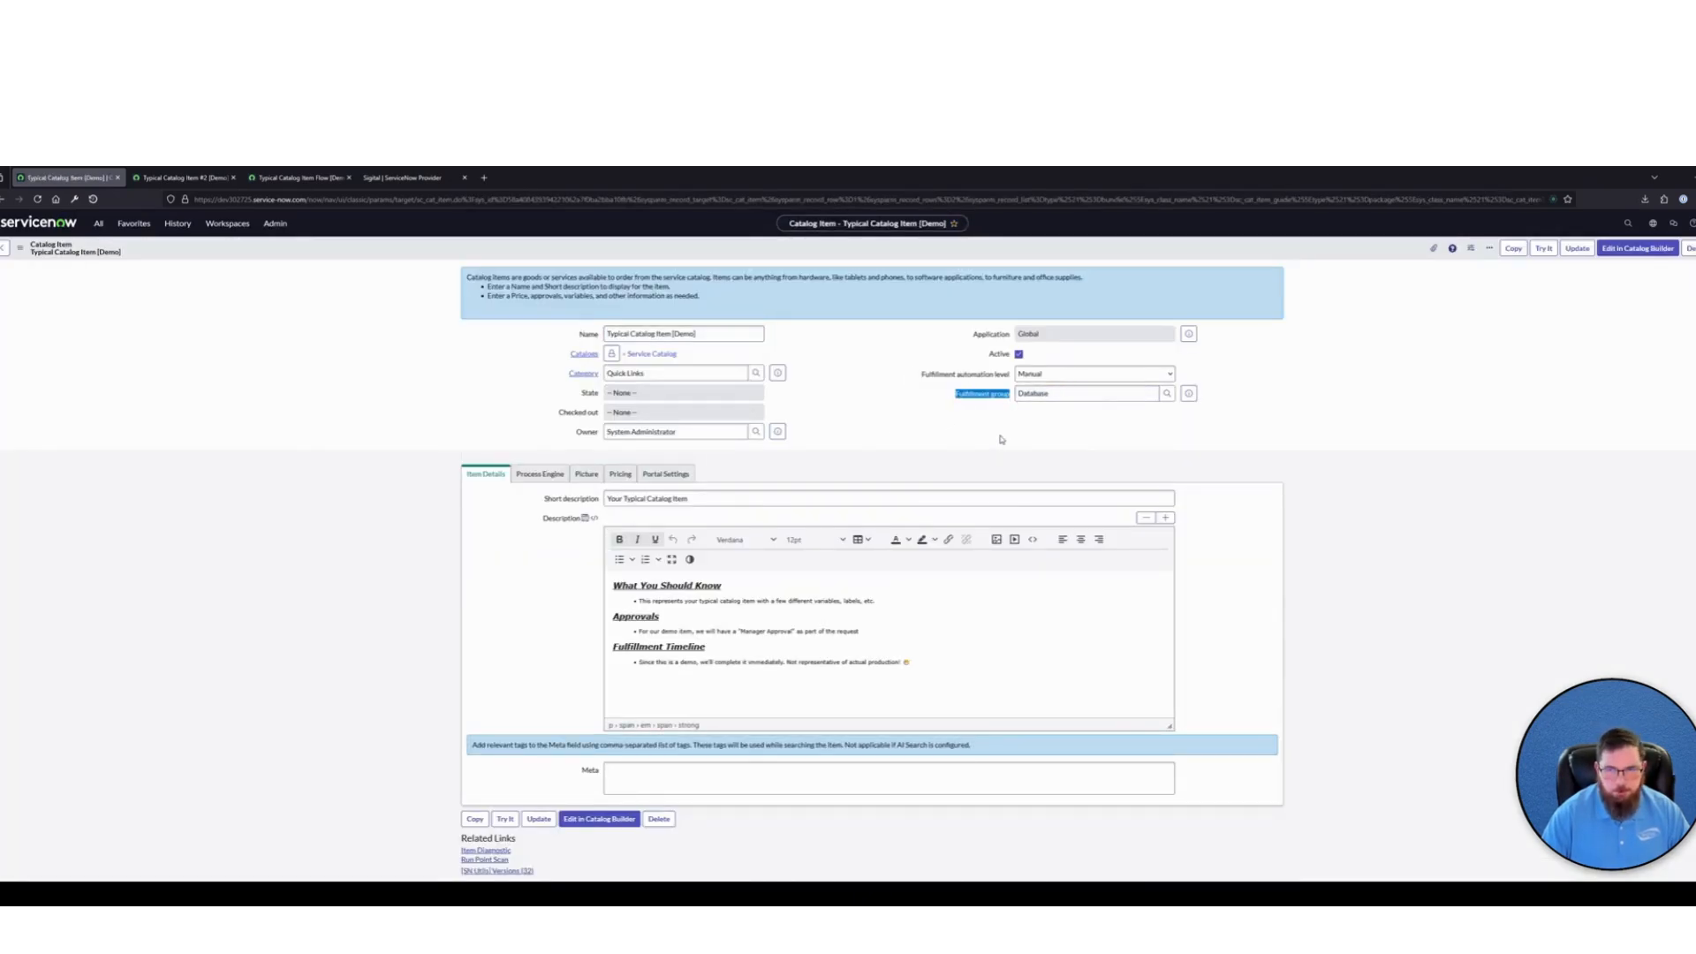
click(1001, 437)
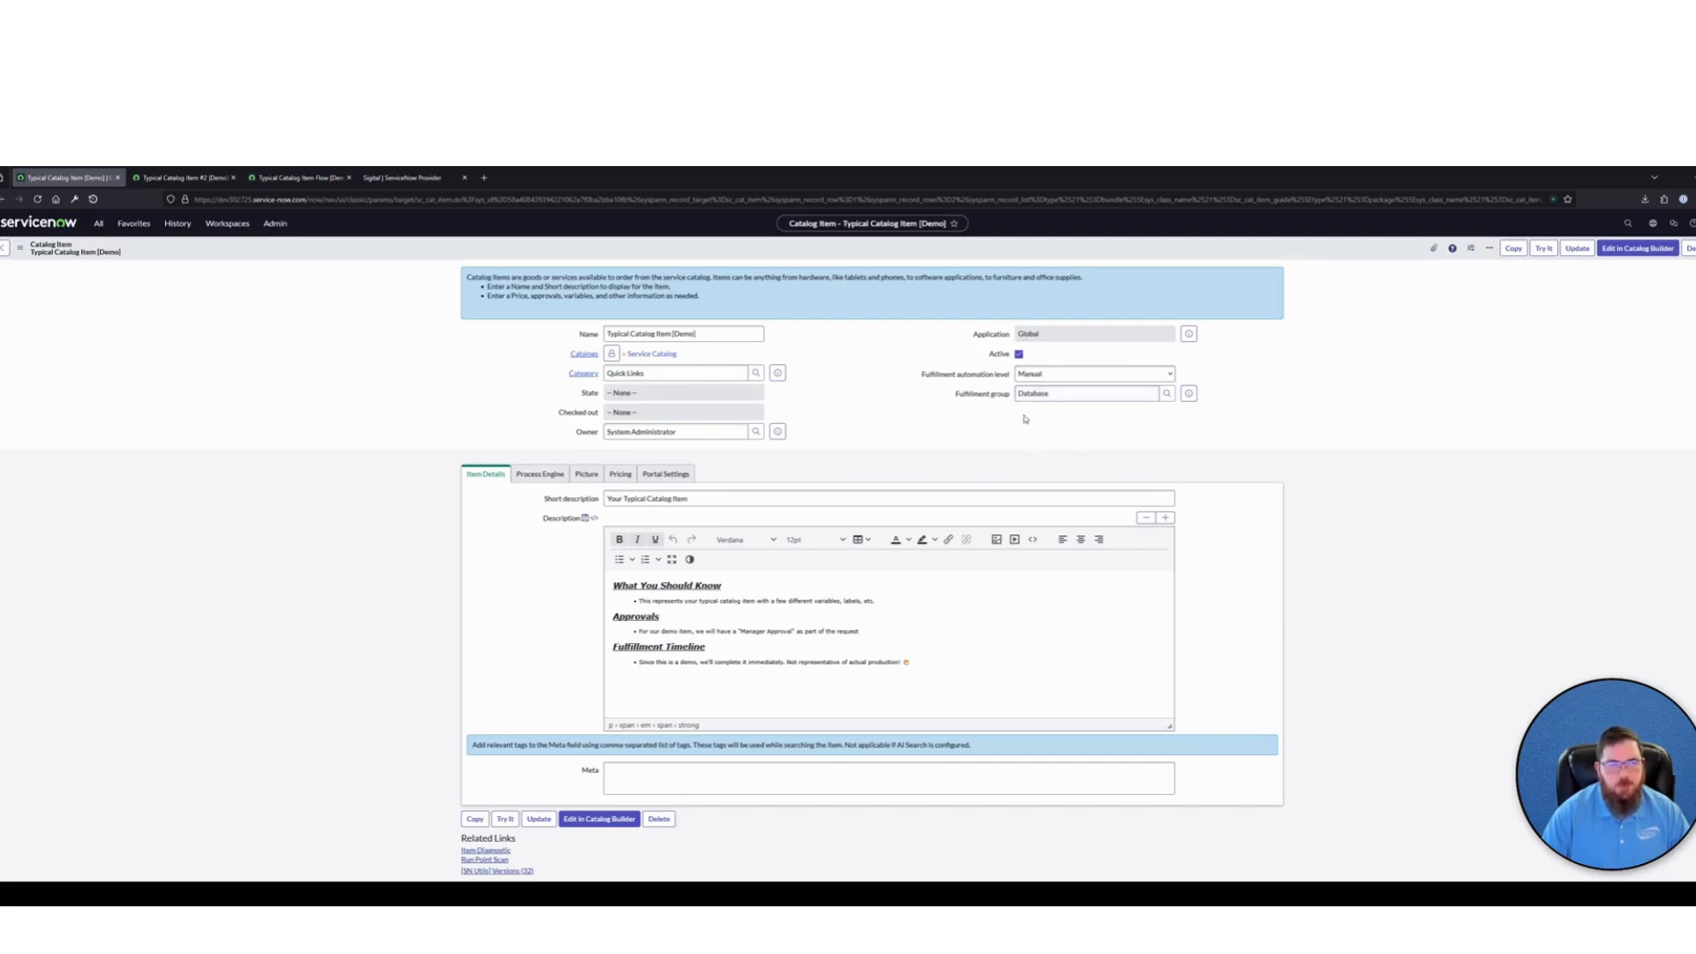
double_click(1073, 391)
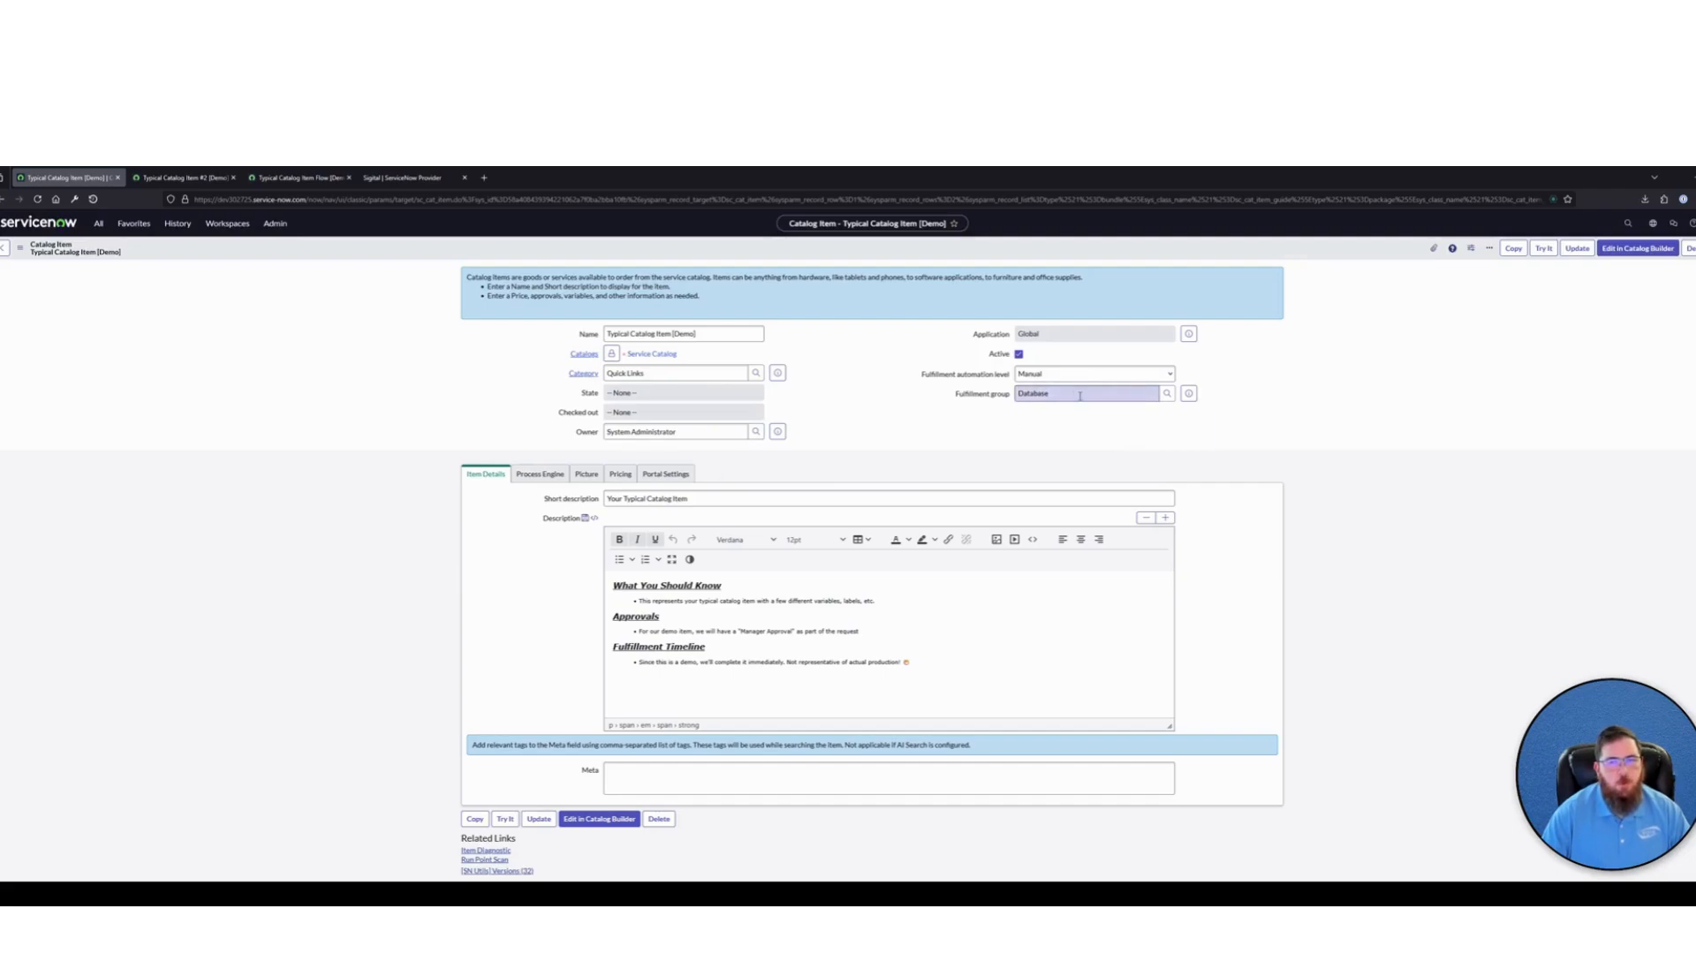
click(1056, 433)
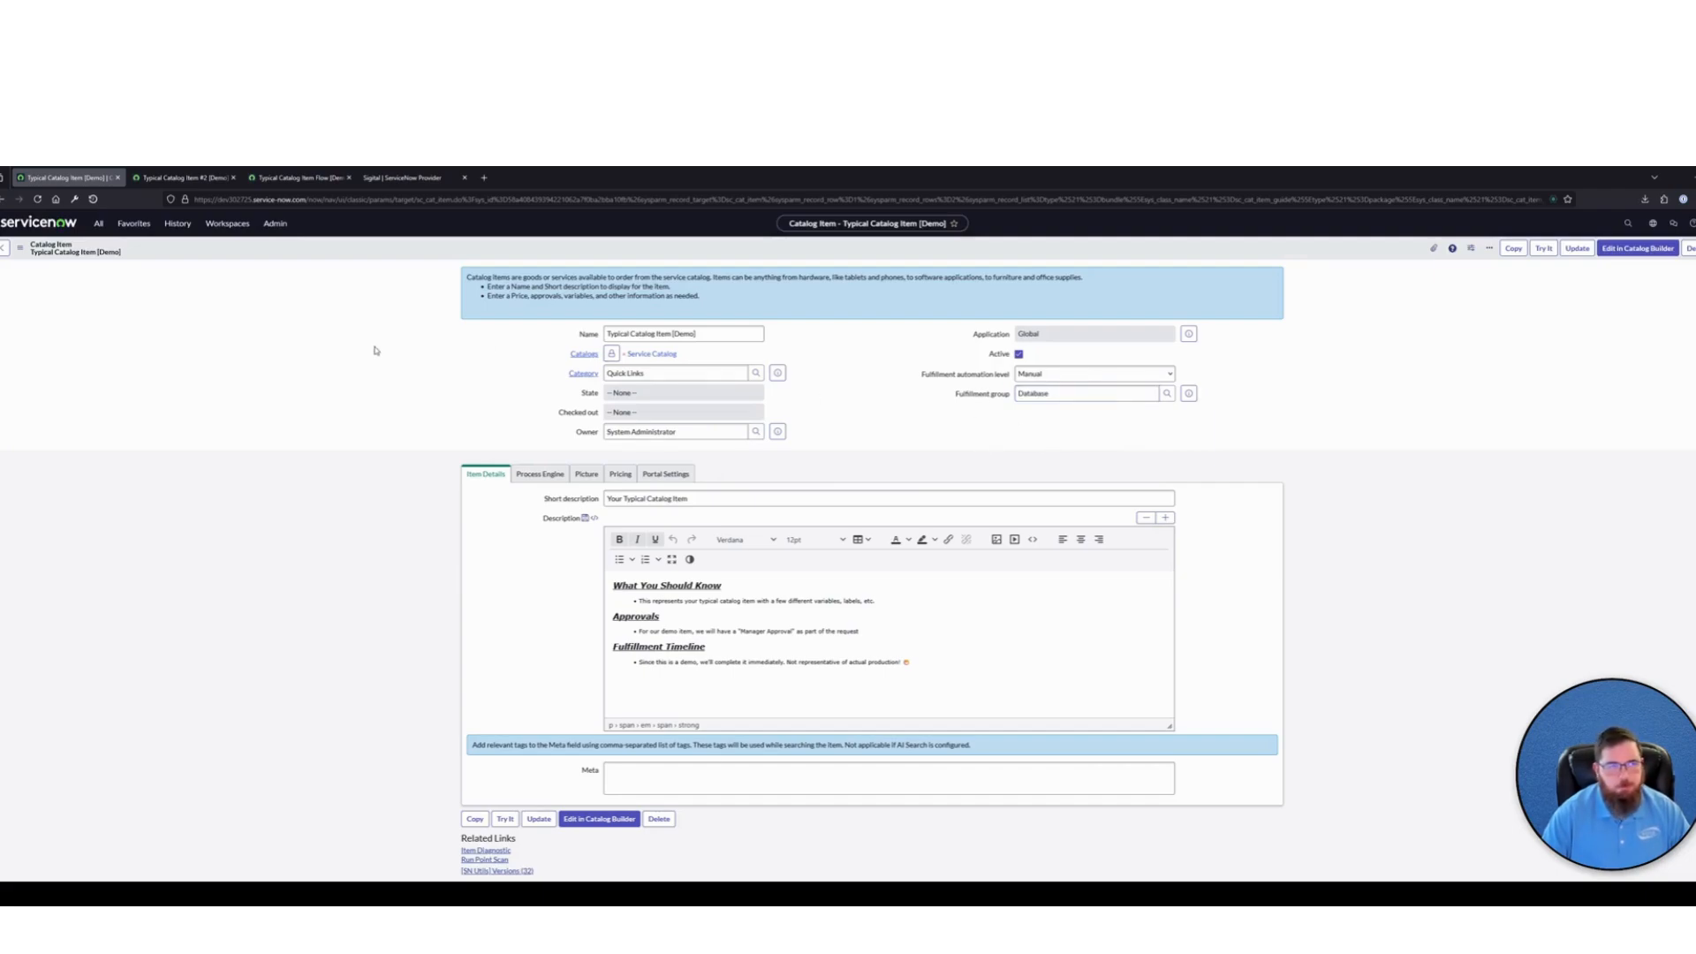
Return to Typical Catalog Item Flow [Demo], check the Assignment group mapping in Create Catalog Task, and collapse the action
click(184, 179)
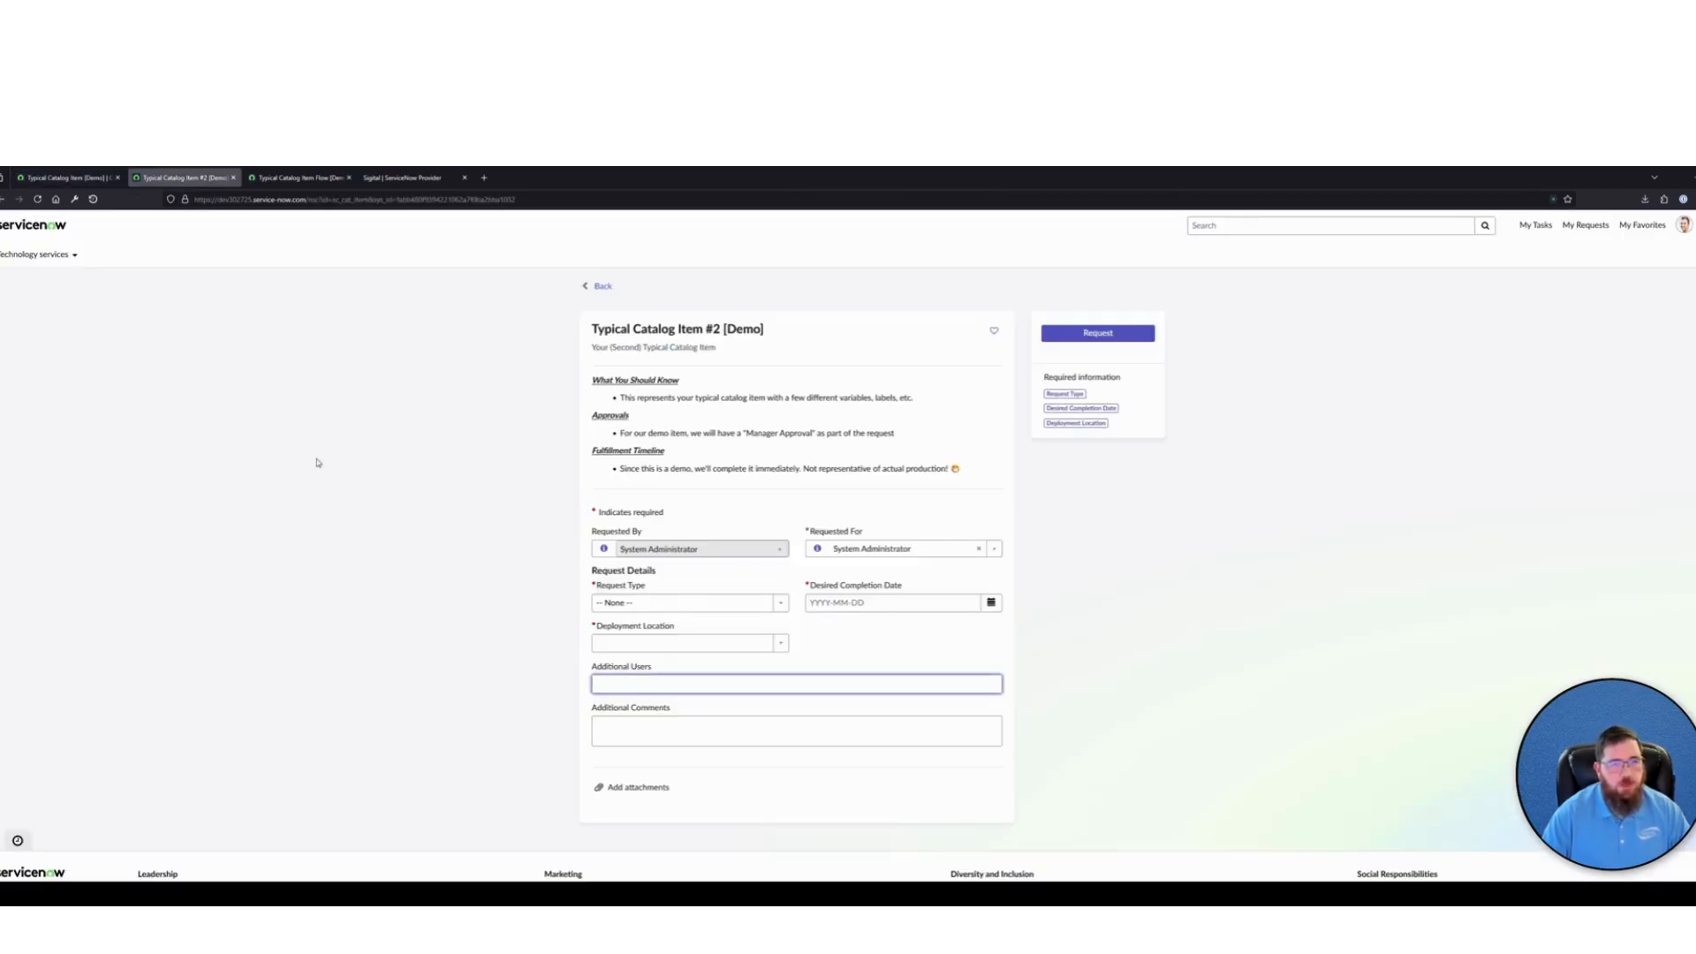
click(298, 177)
scroll(361, 595, down, 2)
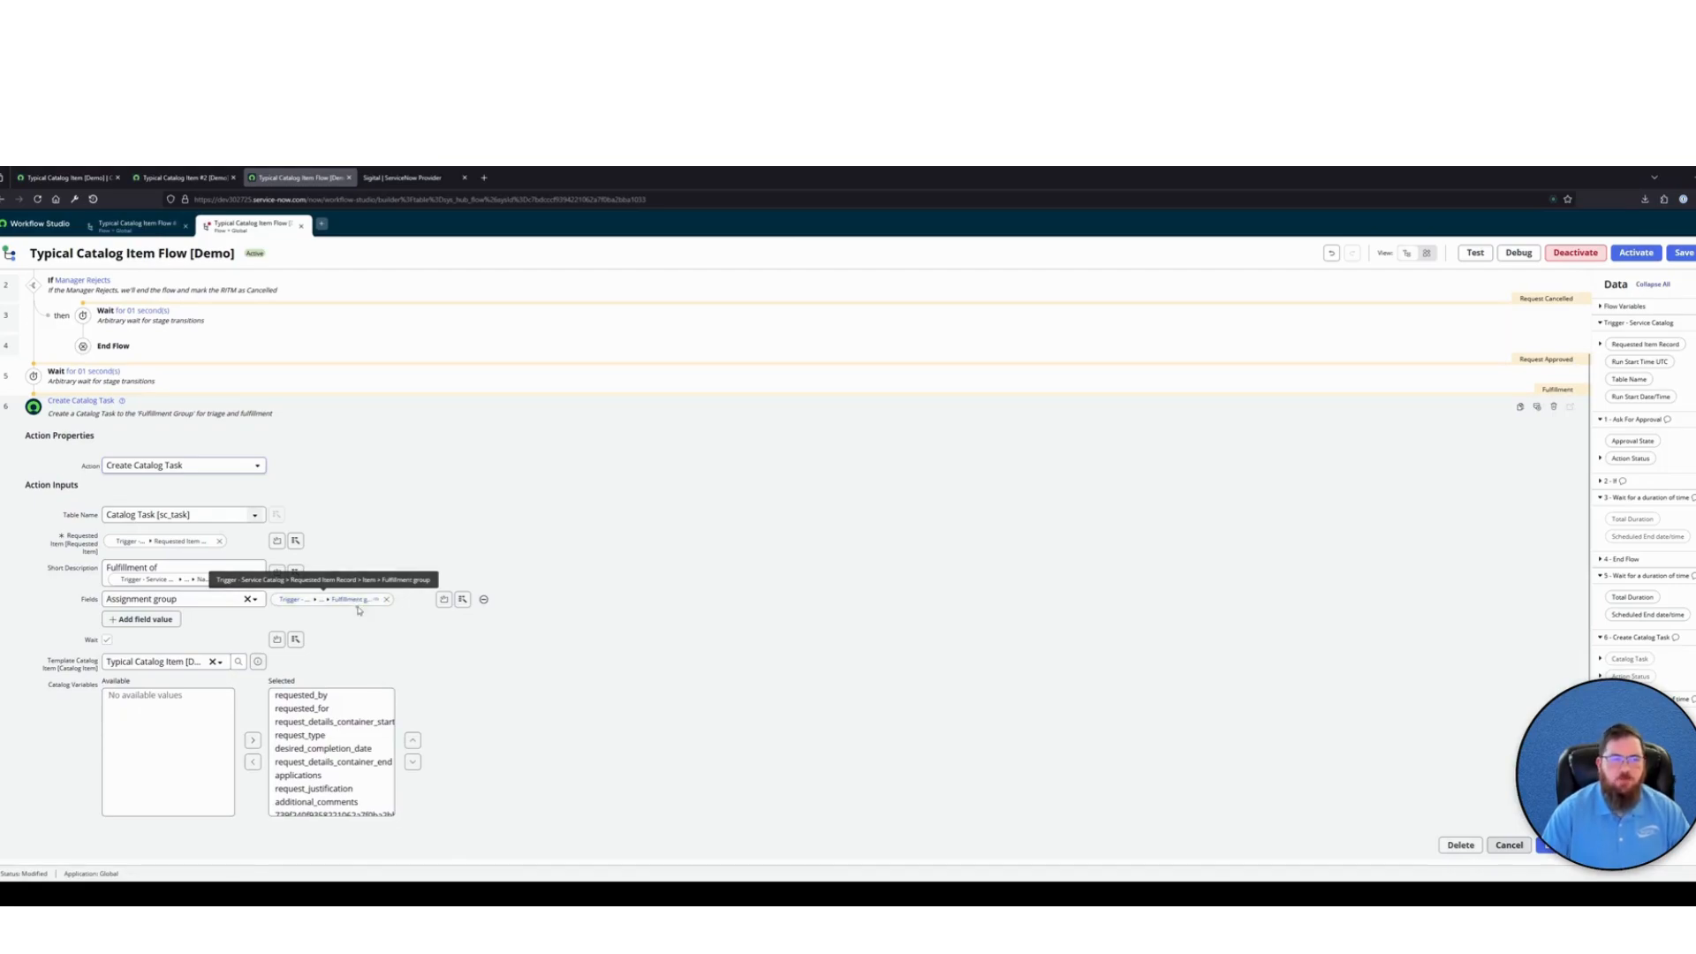
click(327, 408)
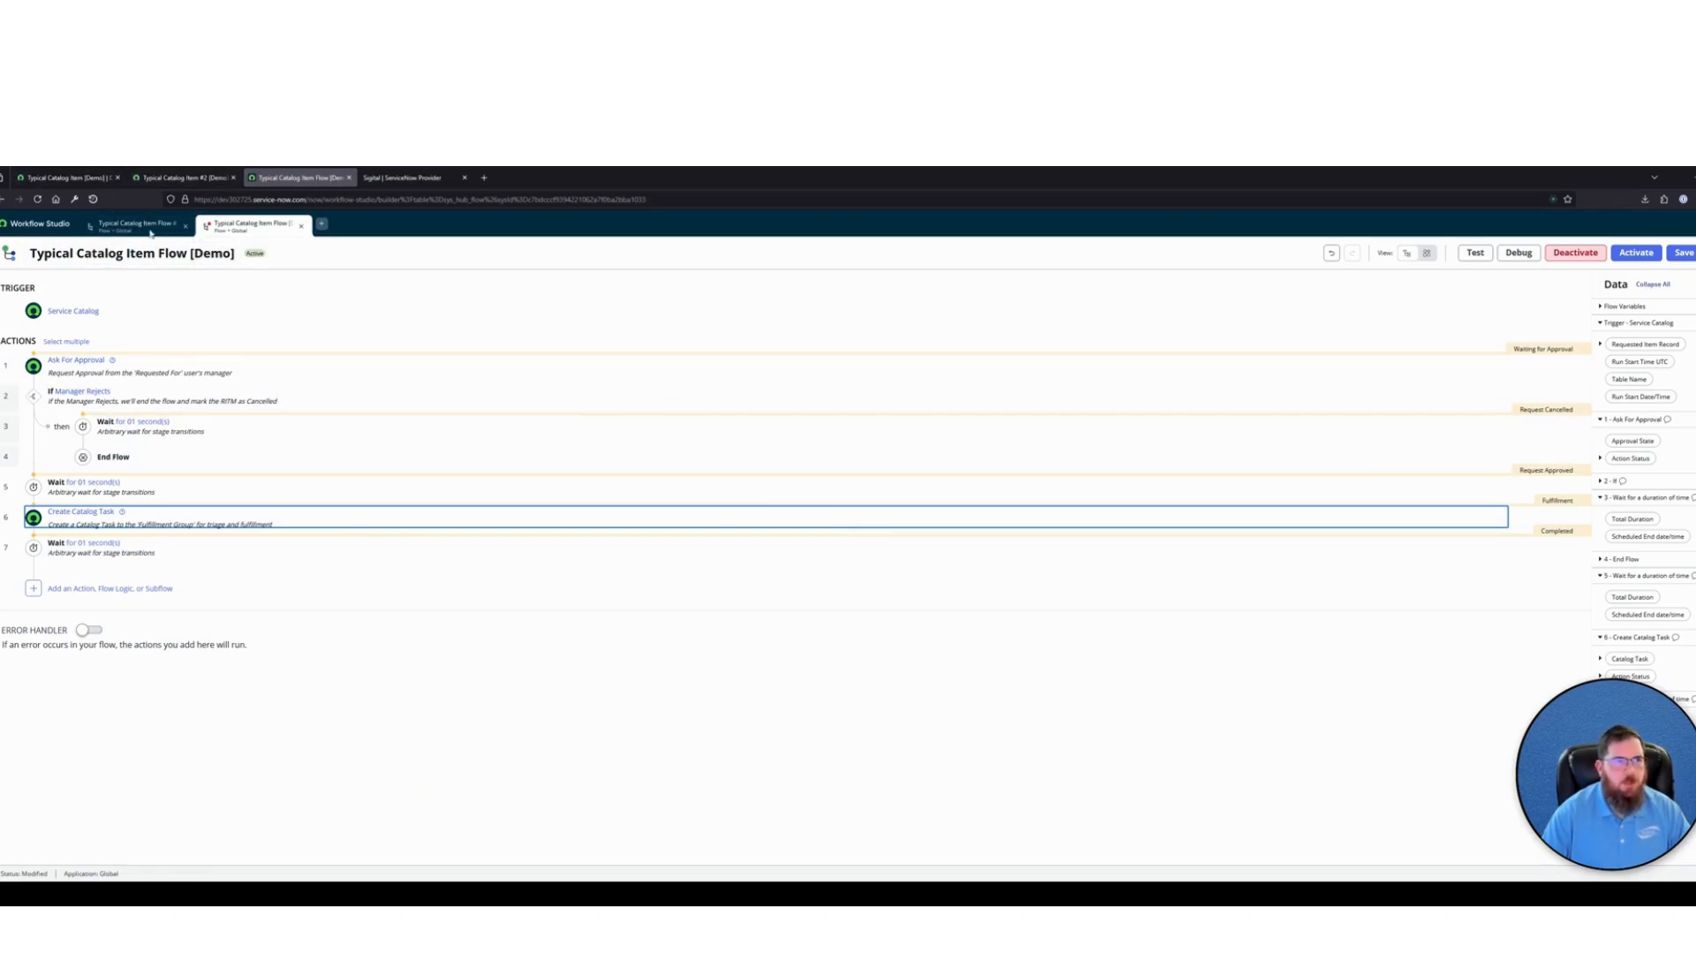
Open the Typical Catalog Item form in Employee Center and set Request Type to Addition and Desired Completion Date to 2025-03-21
click(181, 177)
click(36, 226)
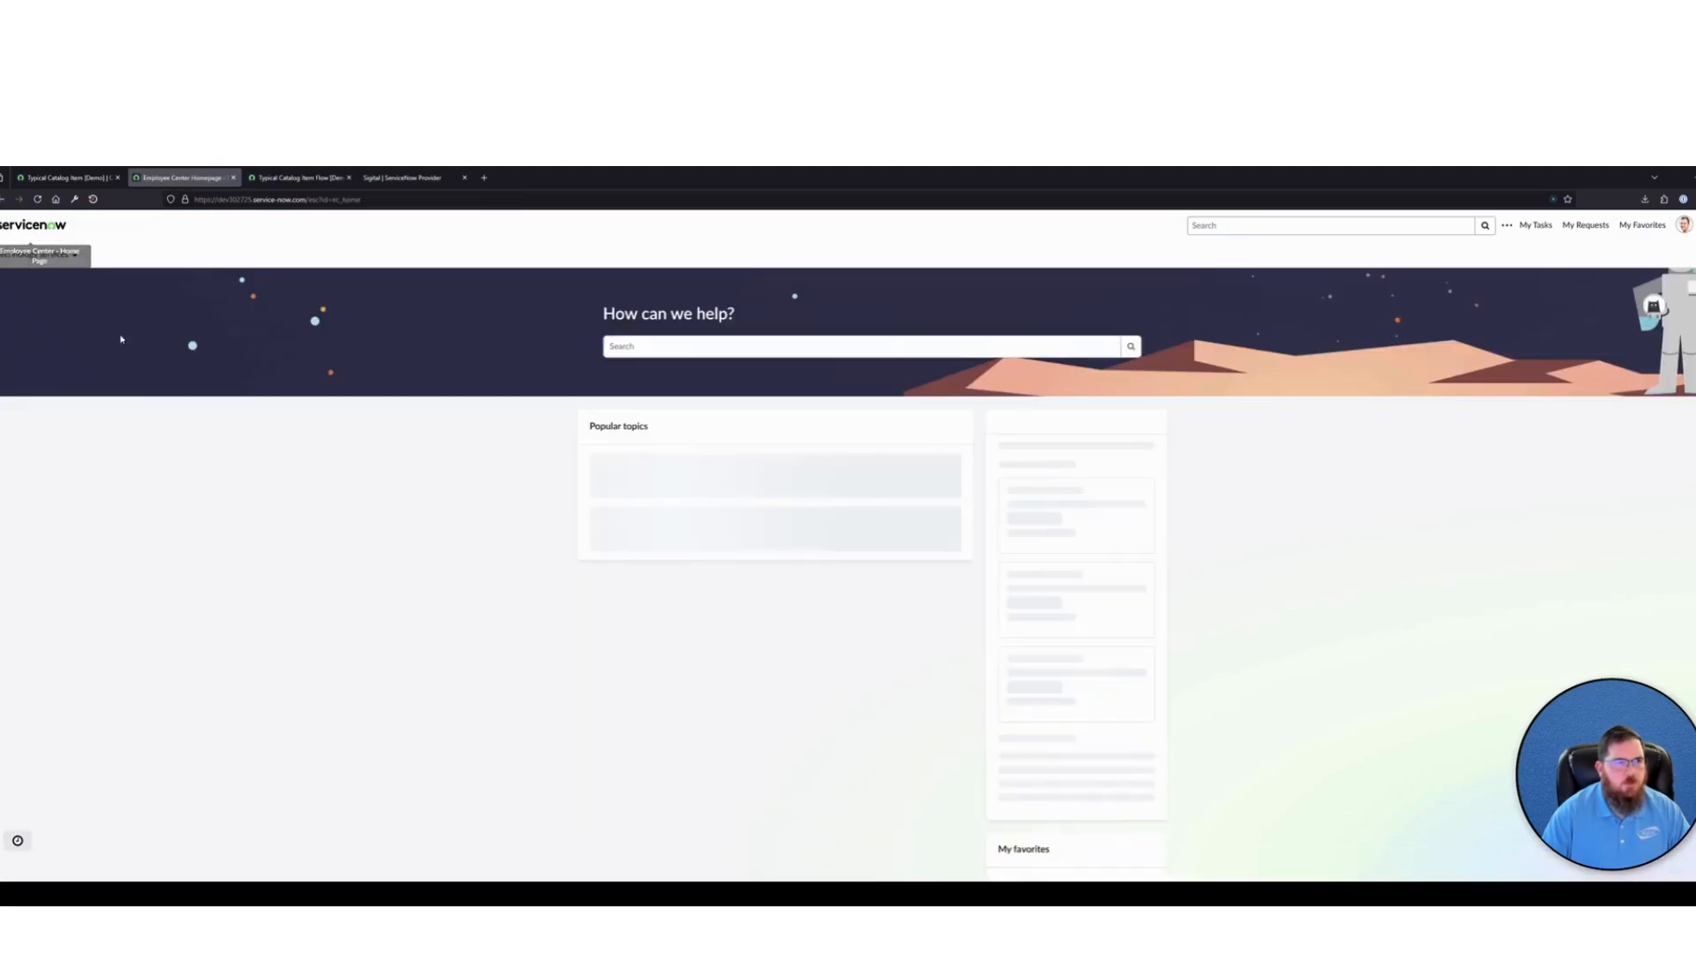
click(644, 484)
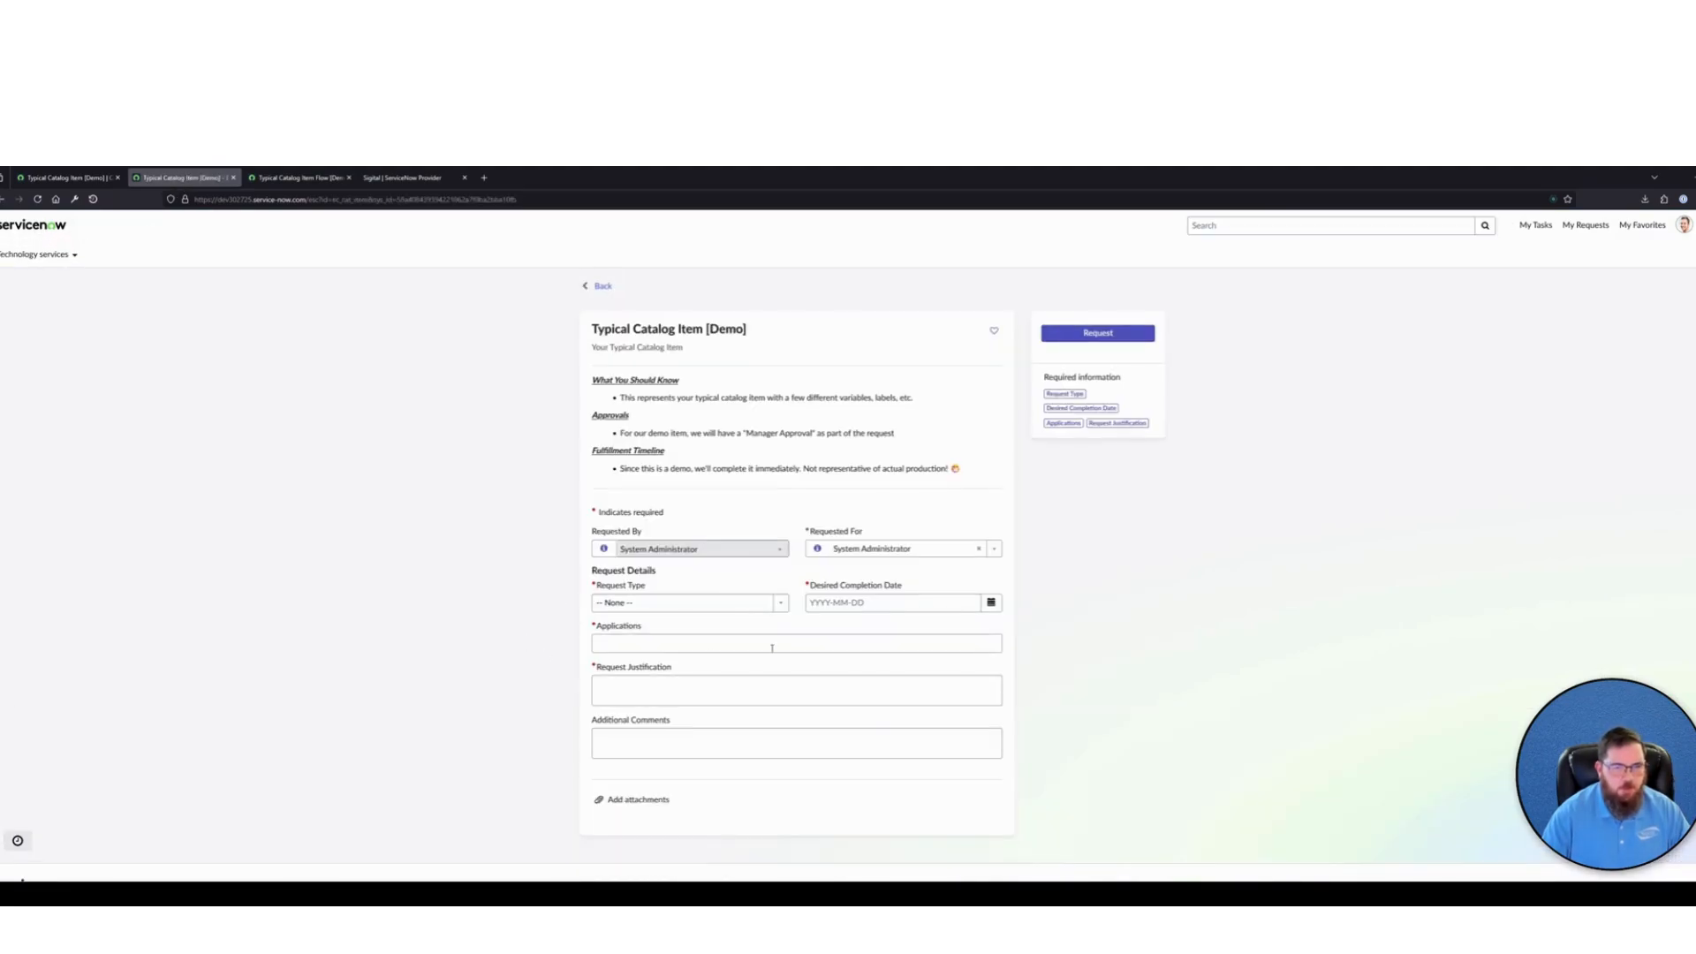
click(612, 604)
click(636, 653)
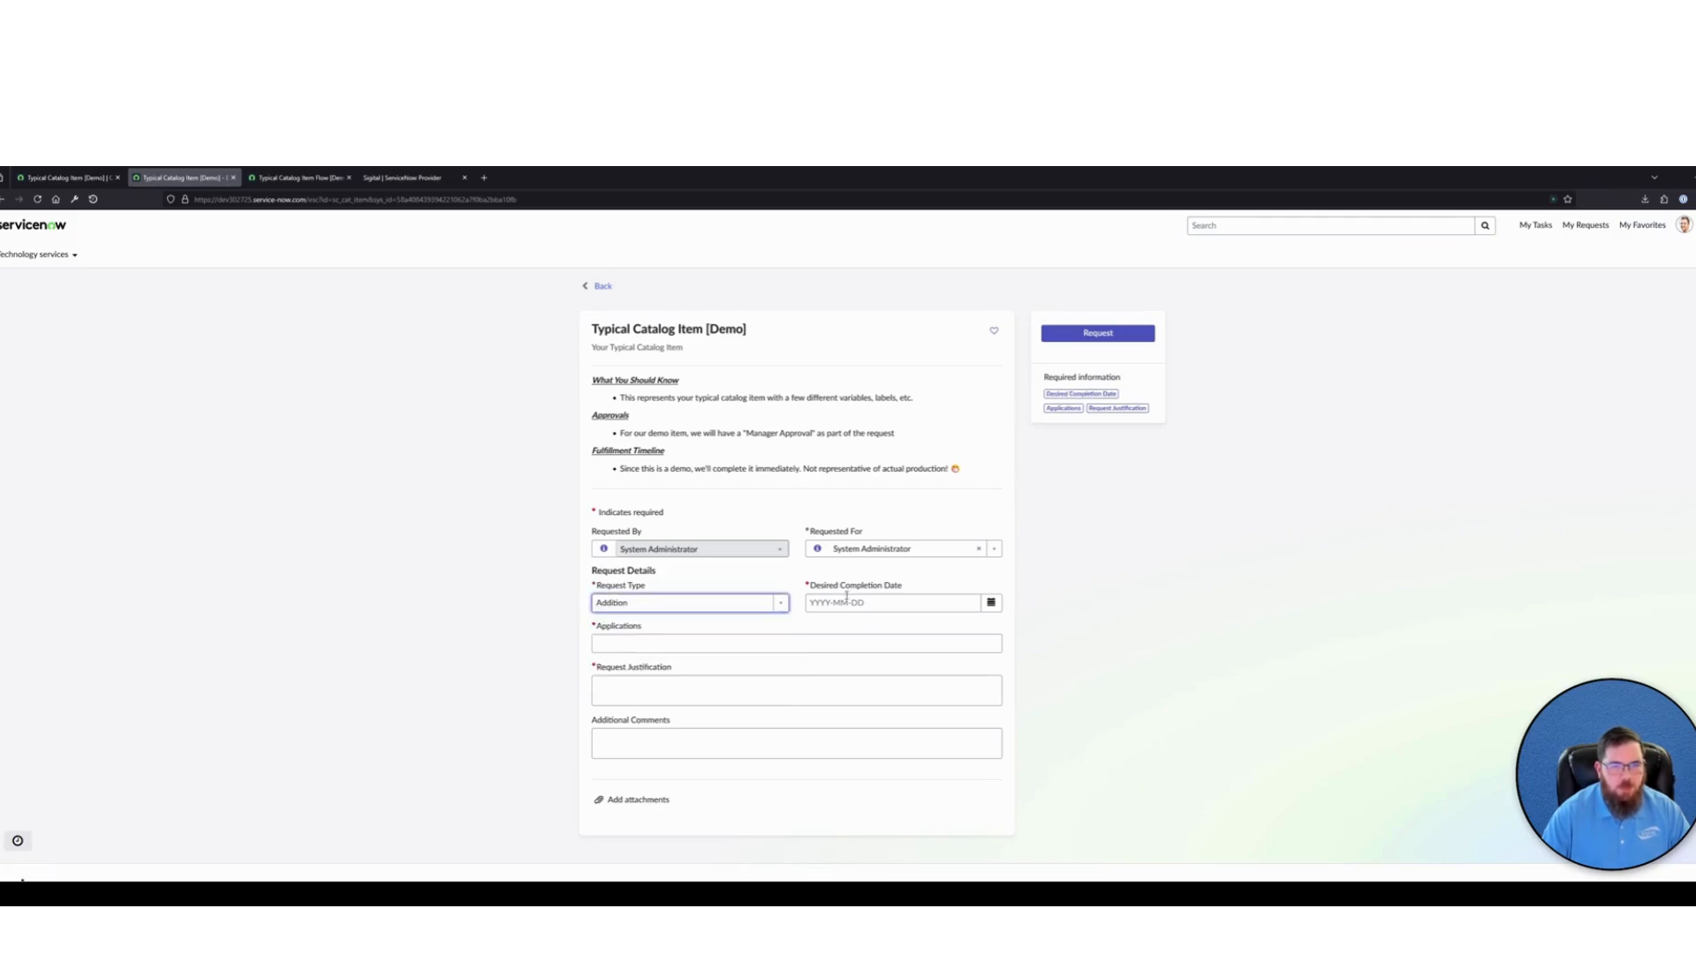
click(991, 603)
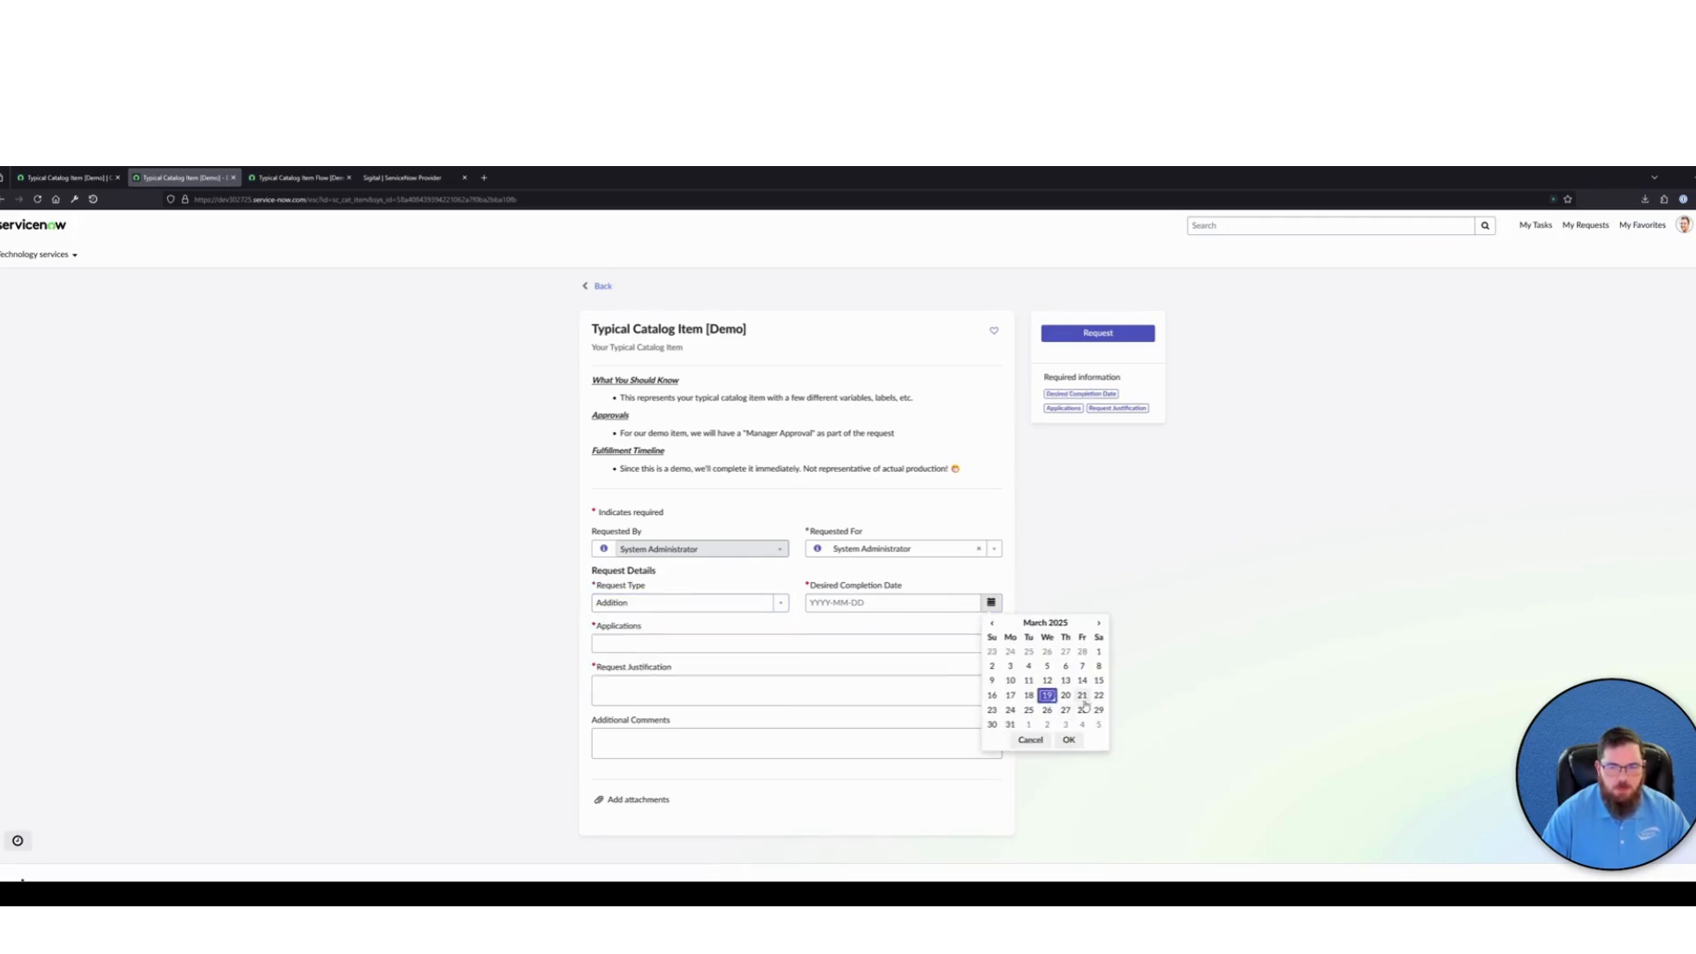
click(1082, 694)
click(1069, 738)
Choose Dreamweaver under Applications, enter TEST as the Request Justification, and submit the request
click(674, 644)
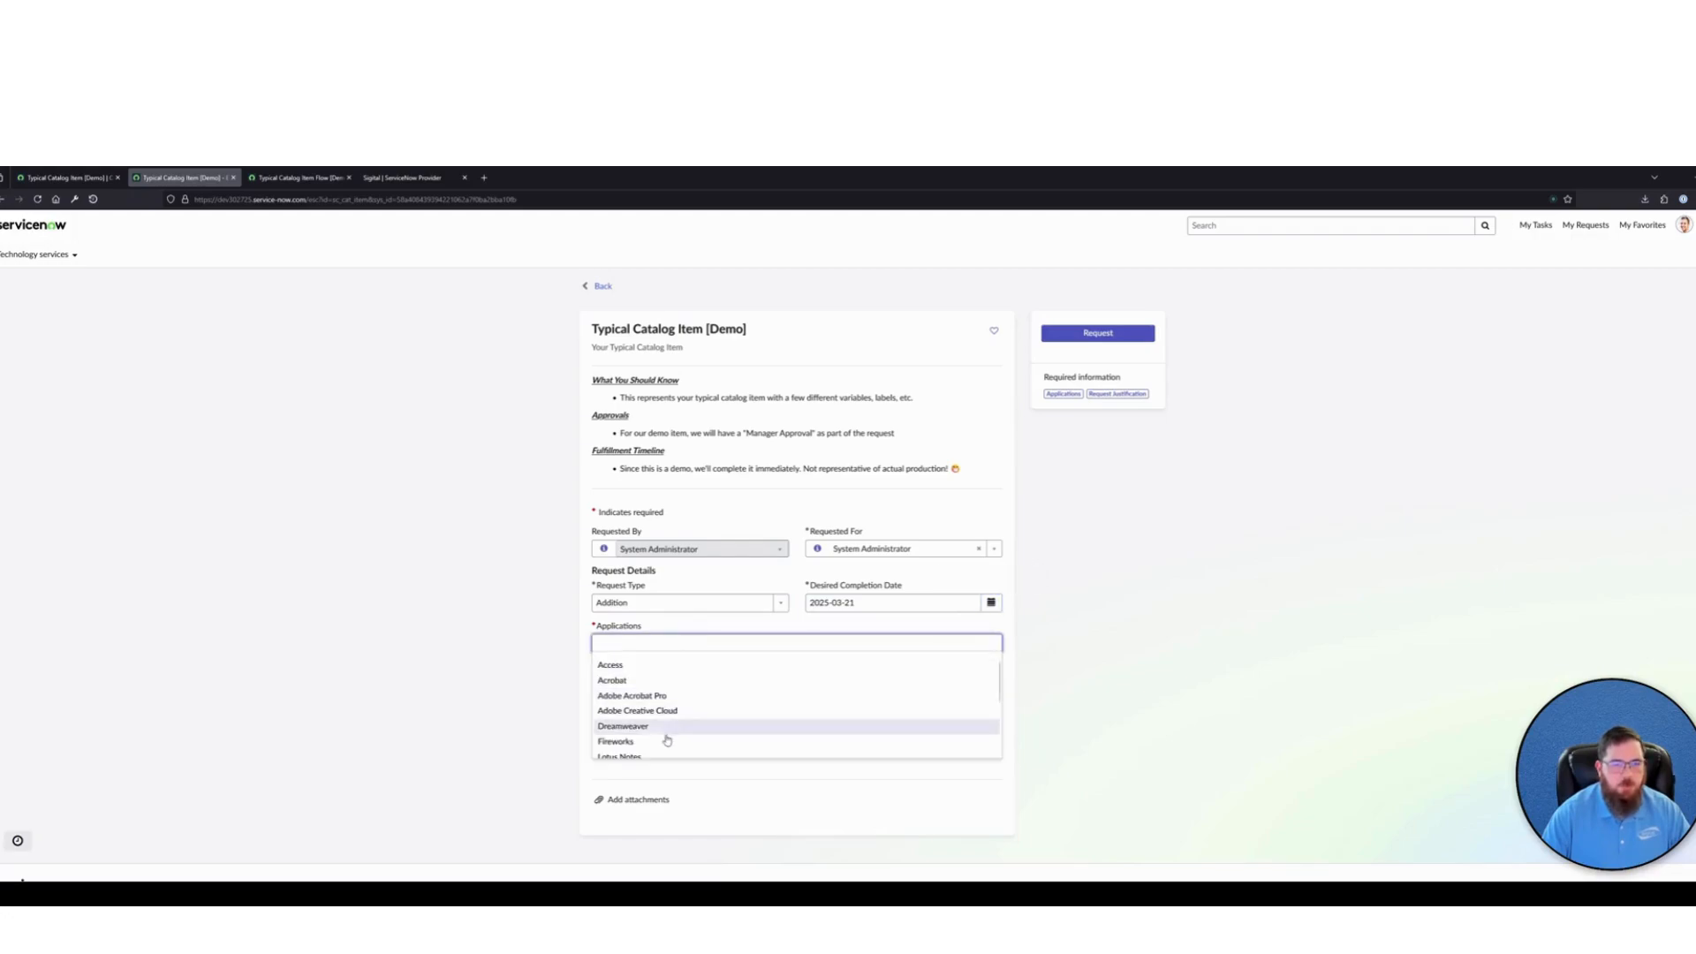
click(634, 726)
click(671, 688)
text(TEST)
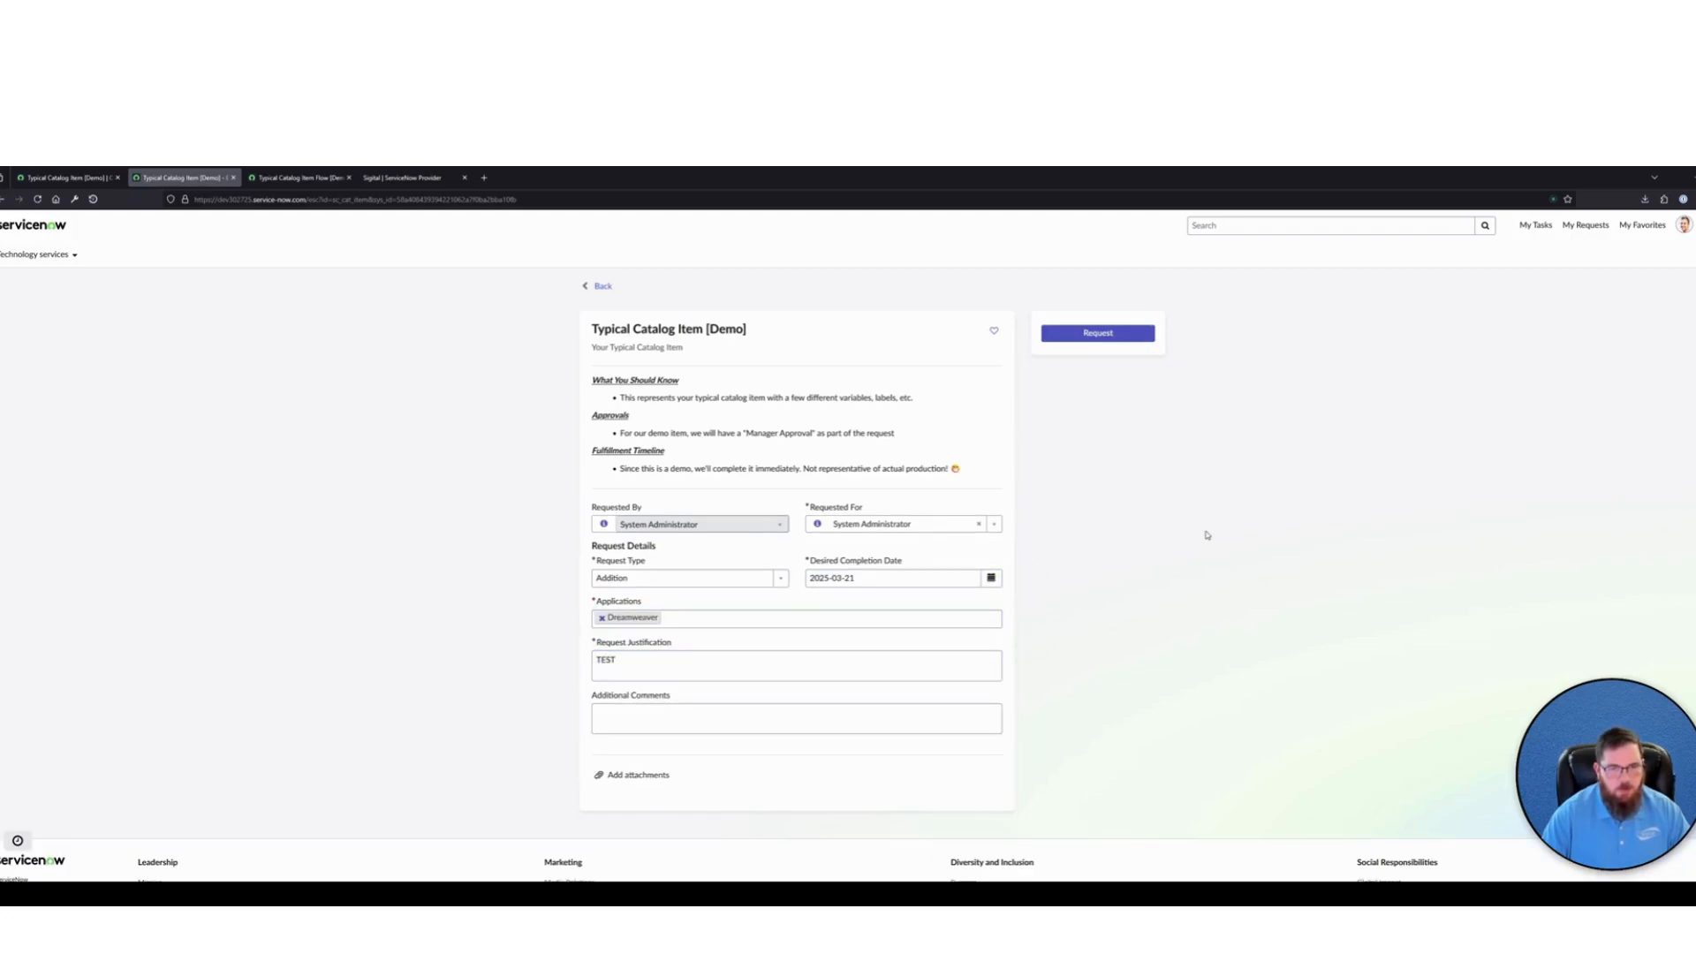
click(1115, 333)
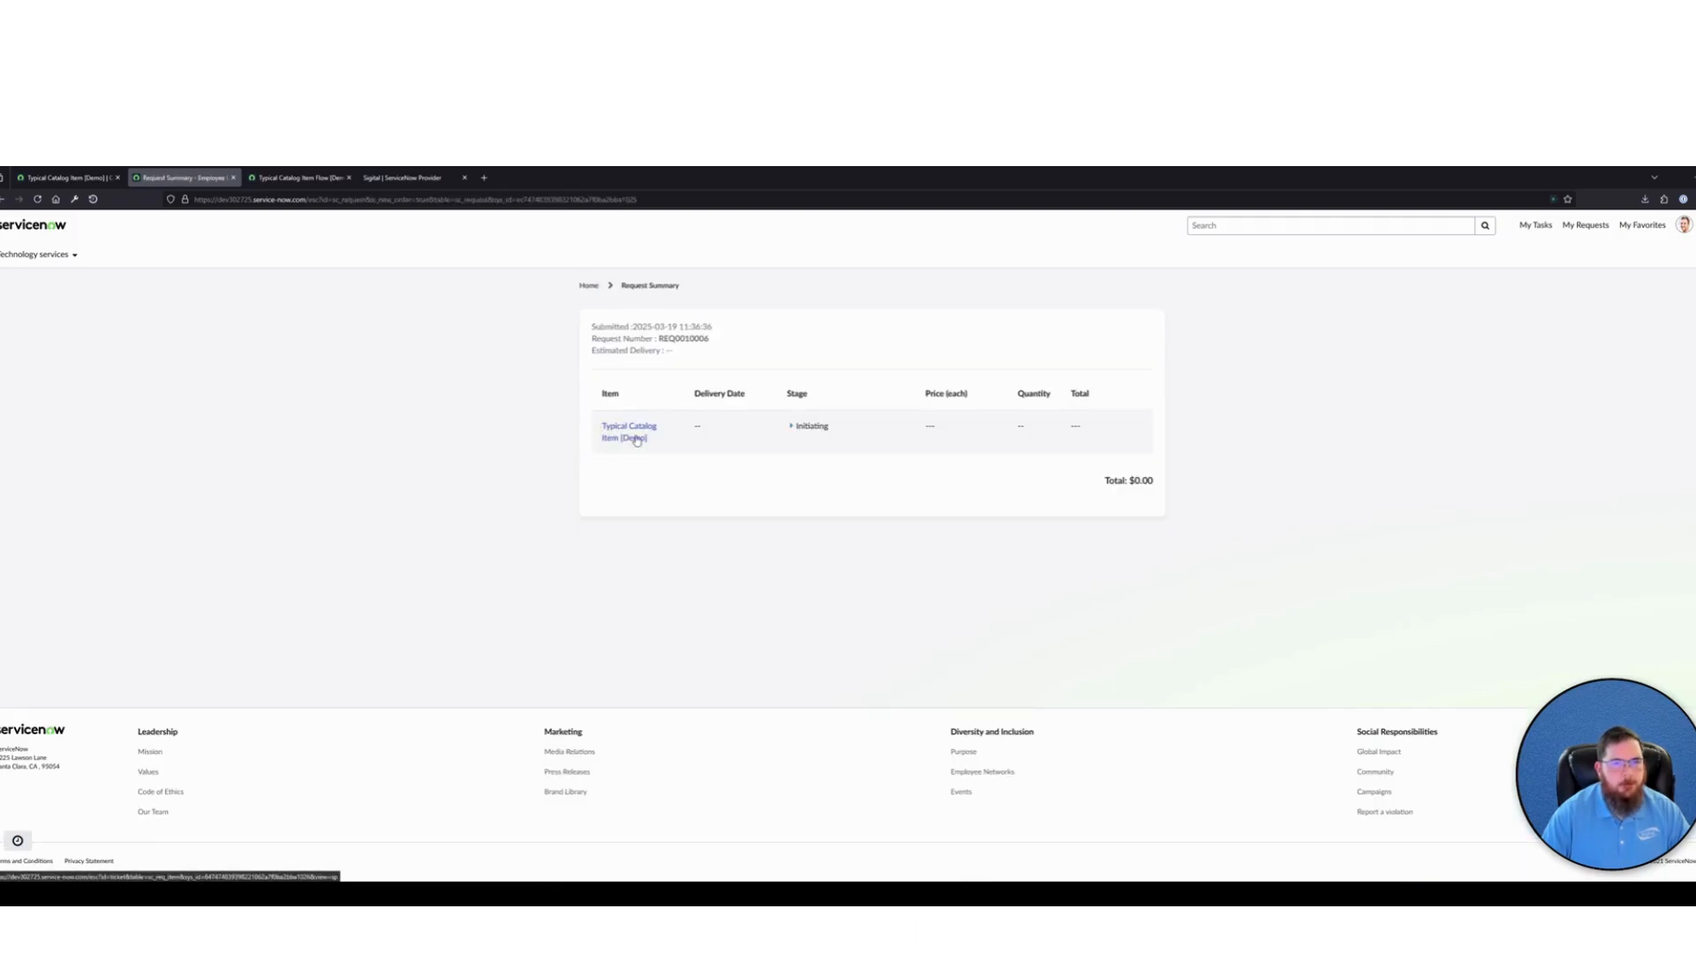
Open the submitted request item, copy its number, and use it in the global search to open the matching Requested Item record
click(640, 444)
double_click(608, 326)
key(ctrl+c)
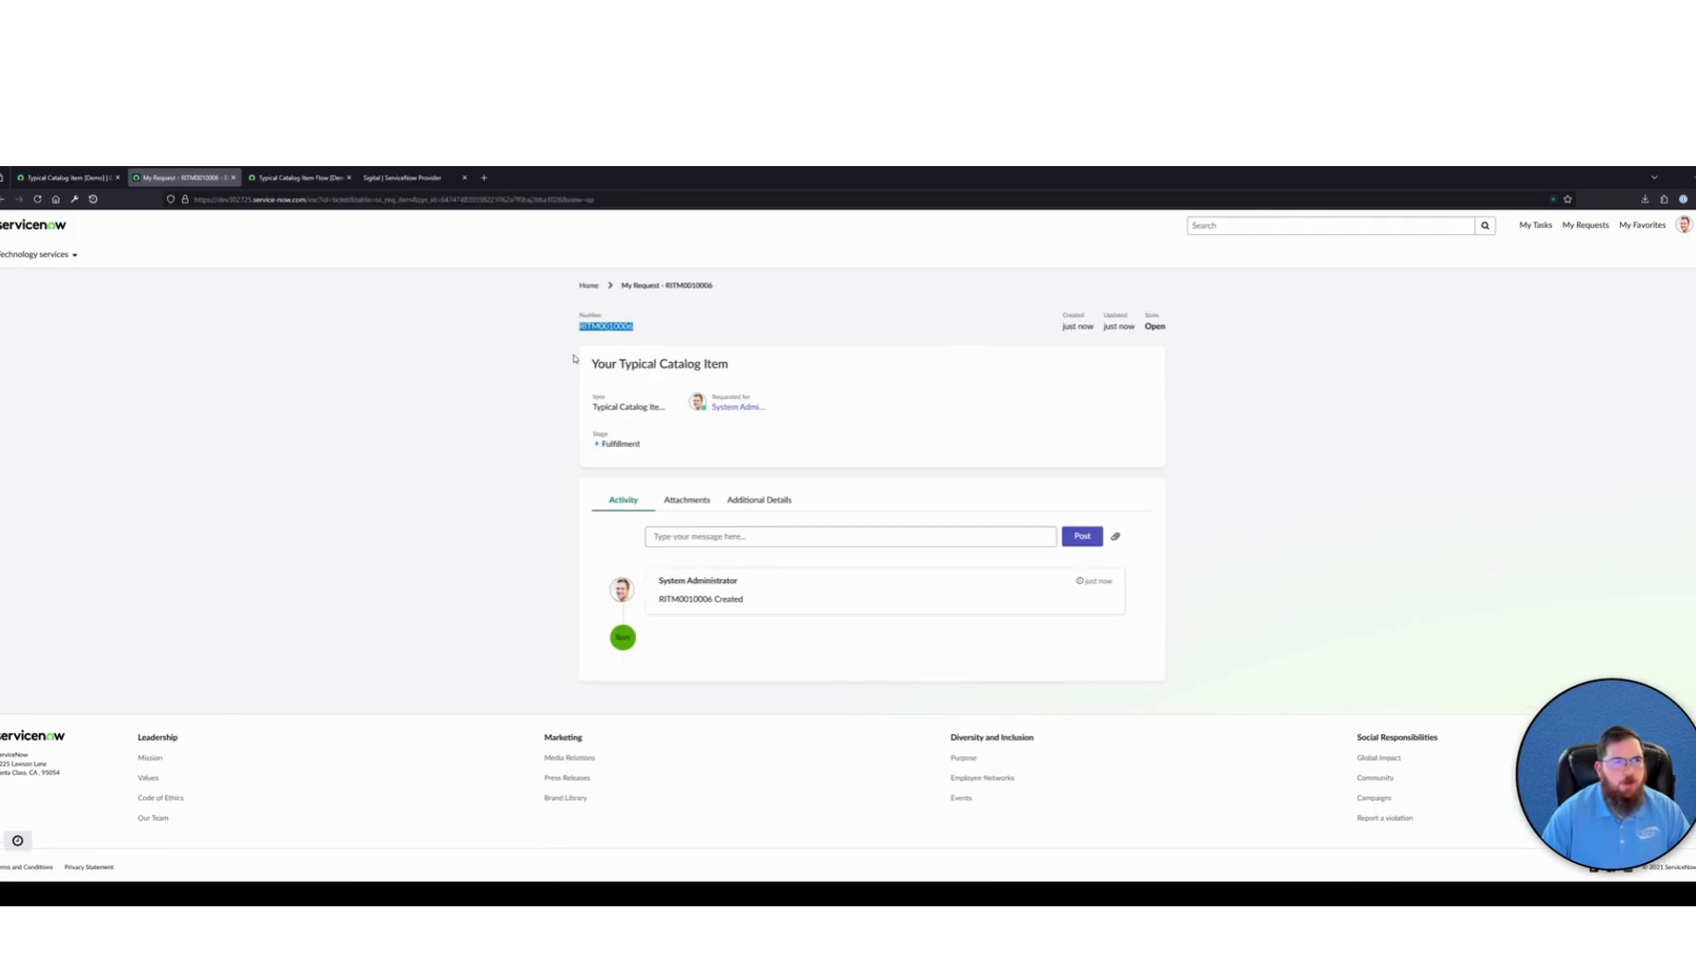
click(360, 326)
click(75, 178)
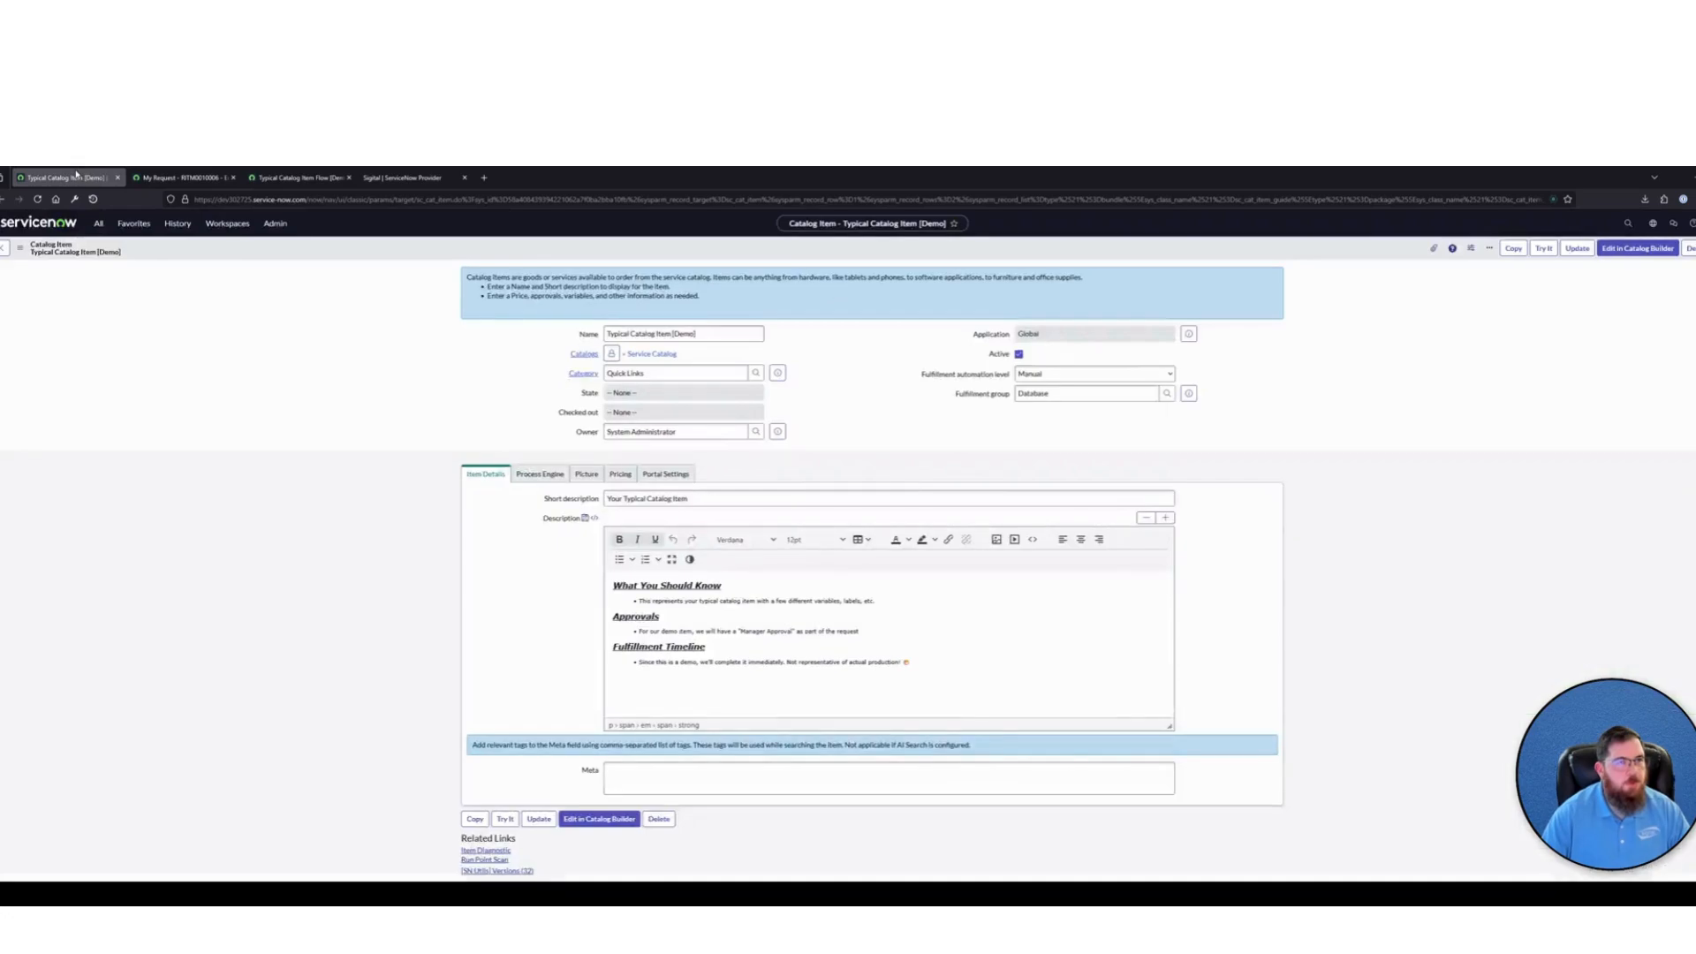
click(1628, 223)
key(ctrl+v)
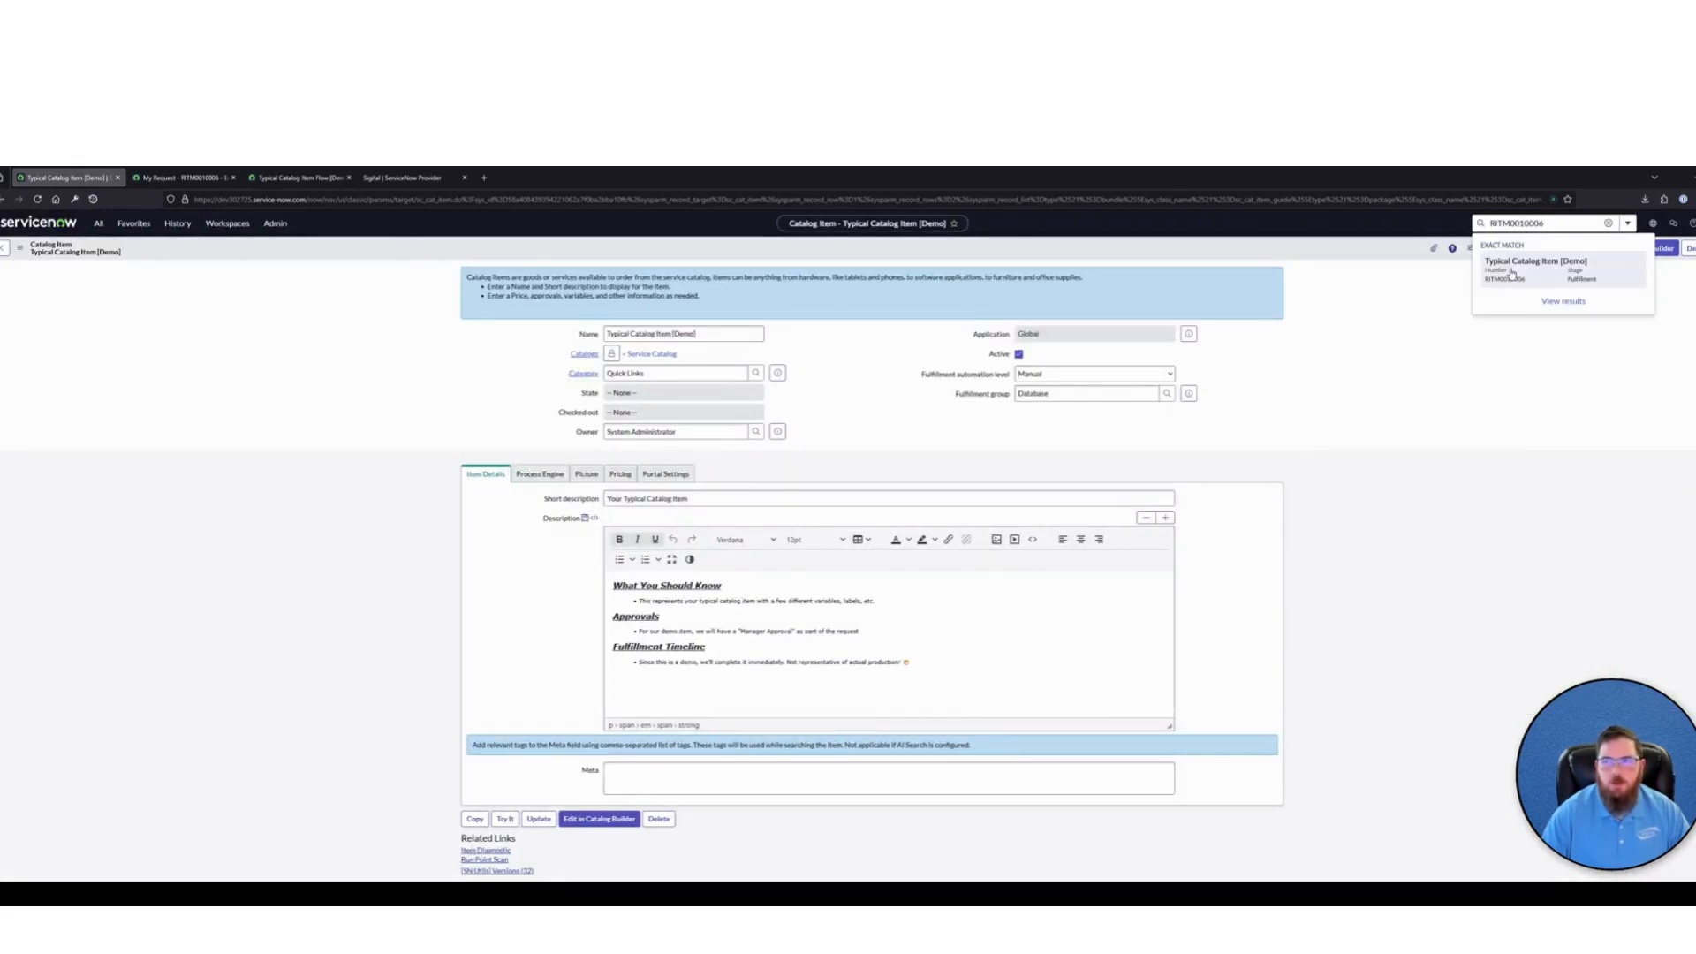
click(1511, 275)
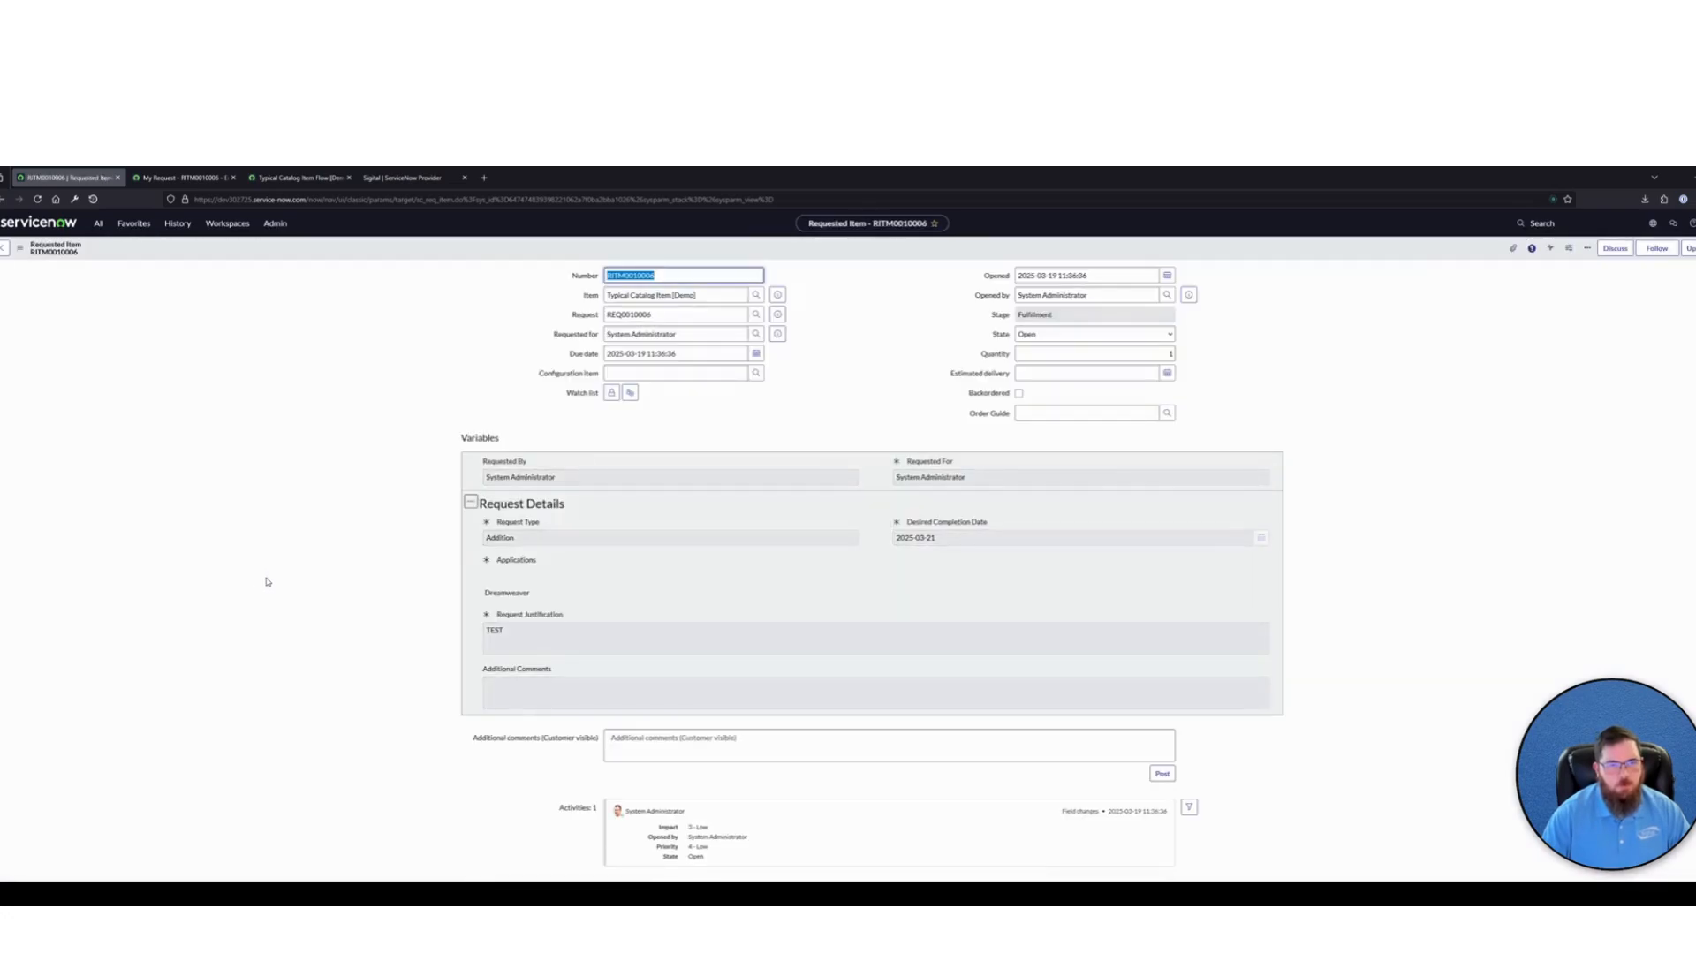
Examine the Requested Item's variables and its Catalog Tasks related list, including the task's assignment group and short description
scroll(268, 581, down, 3)
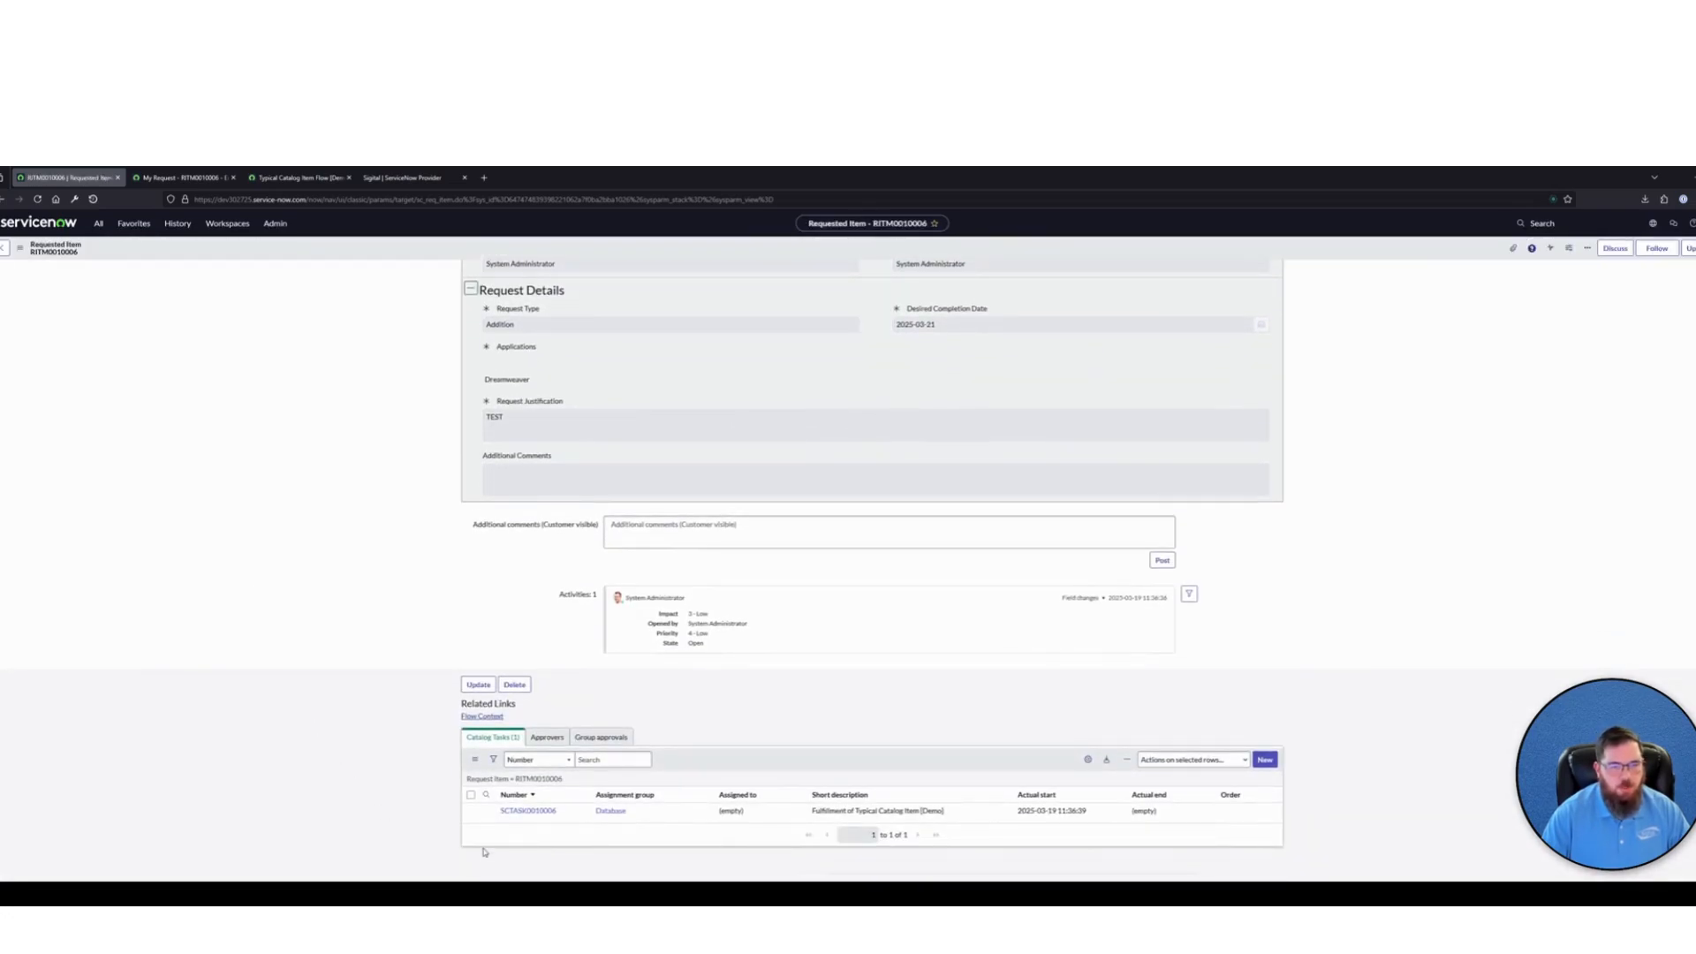
drag(954, 811, 497, 815)
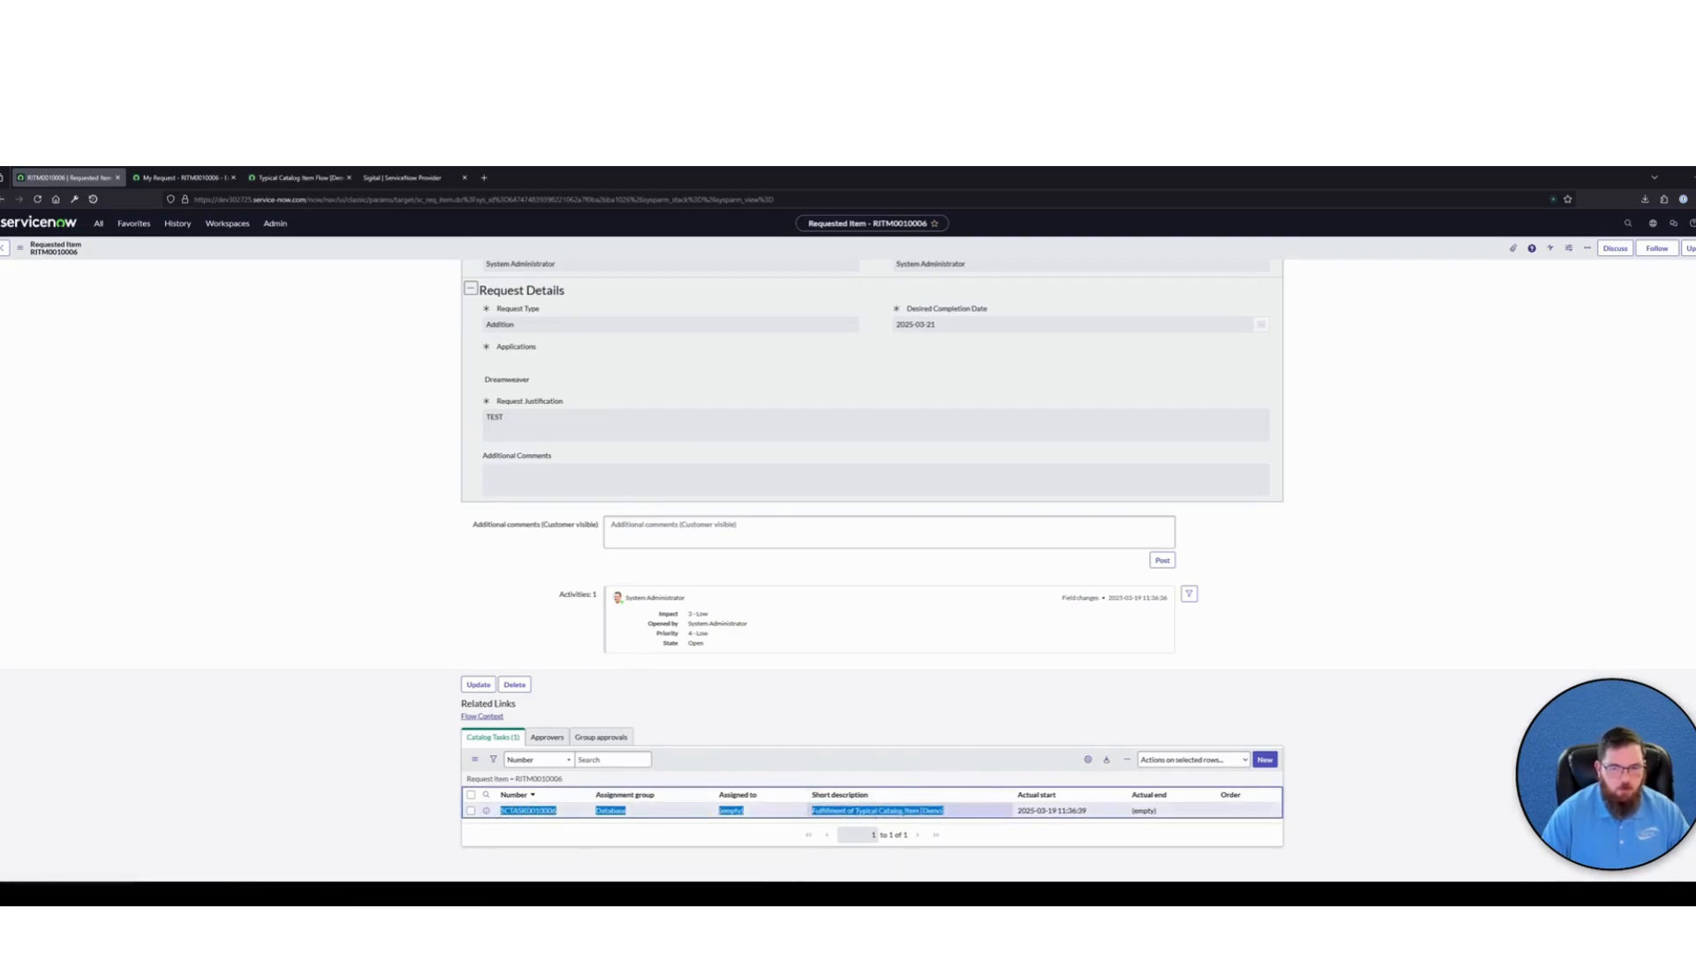
click(855, 724)
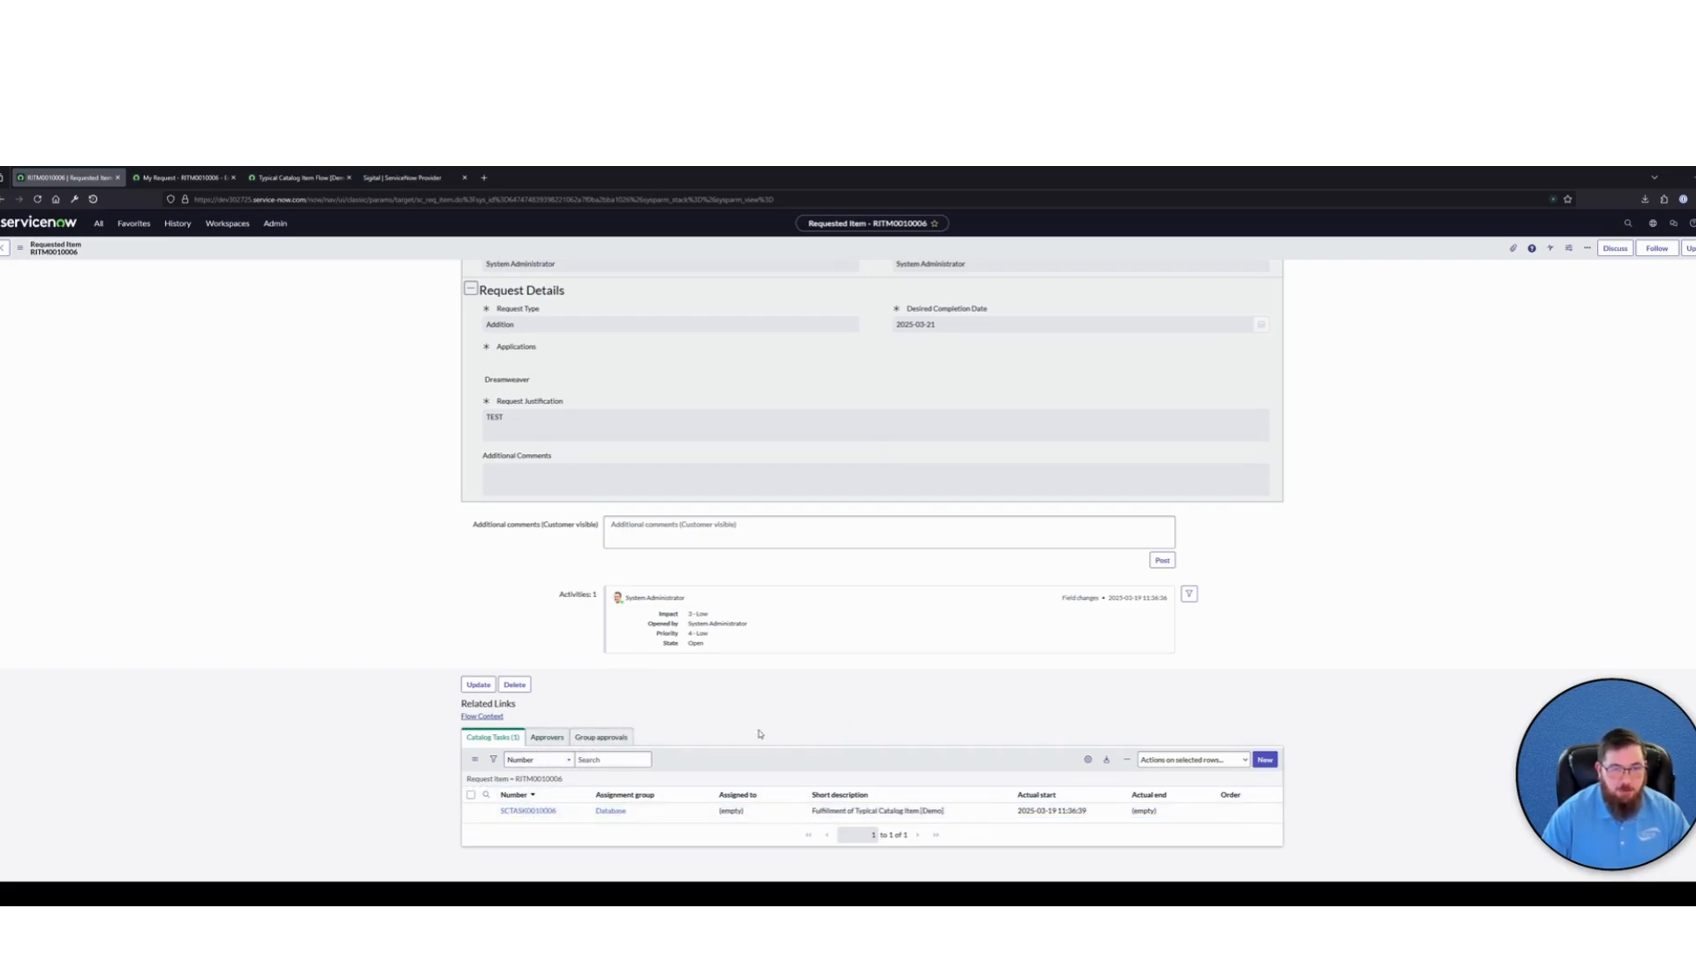
scroll(756, 730, up, 3)
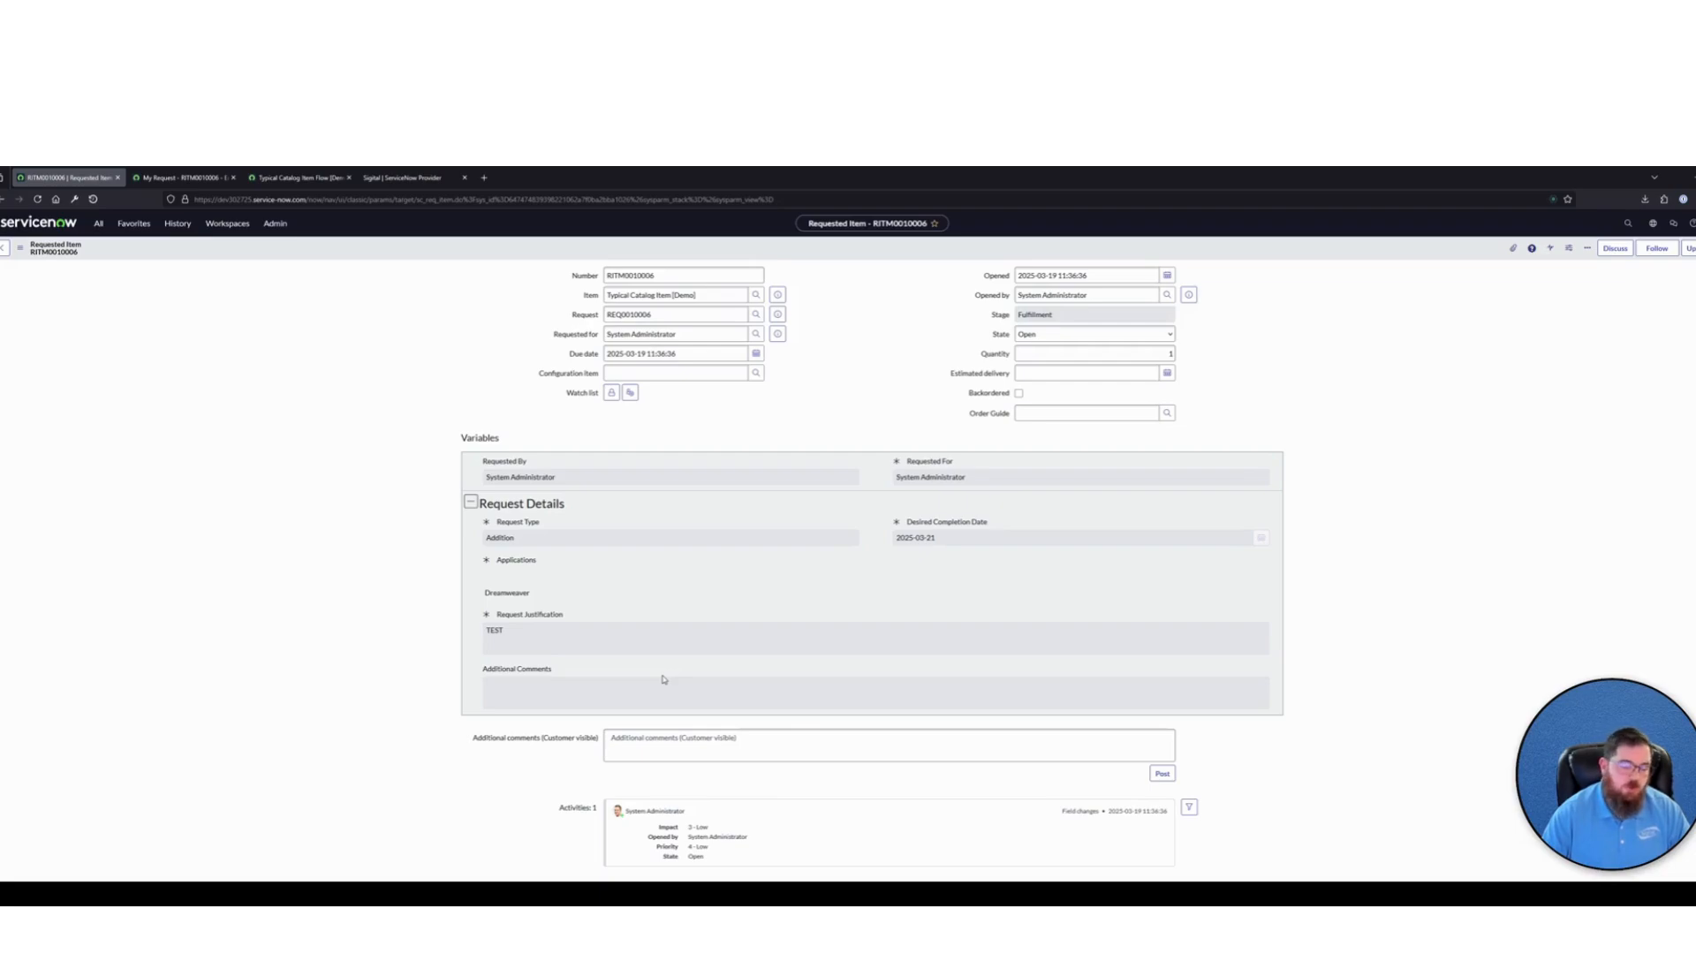
scroll(663, 680, down, 3)
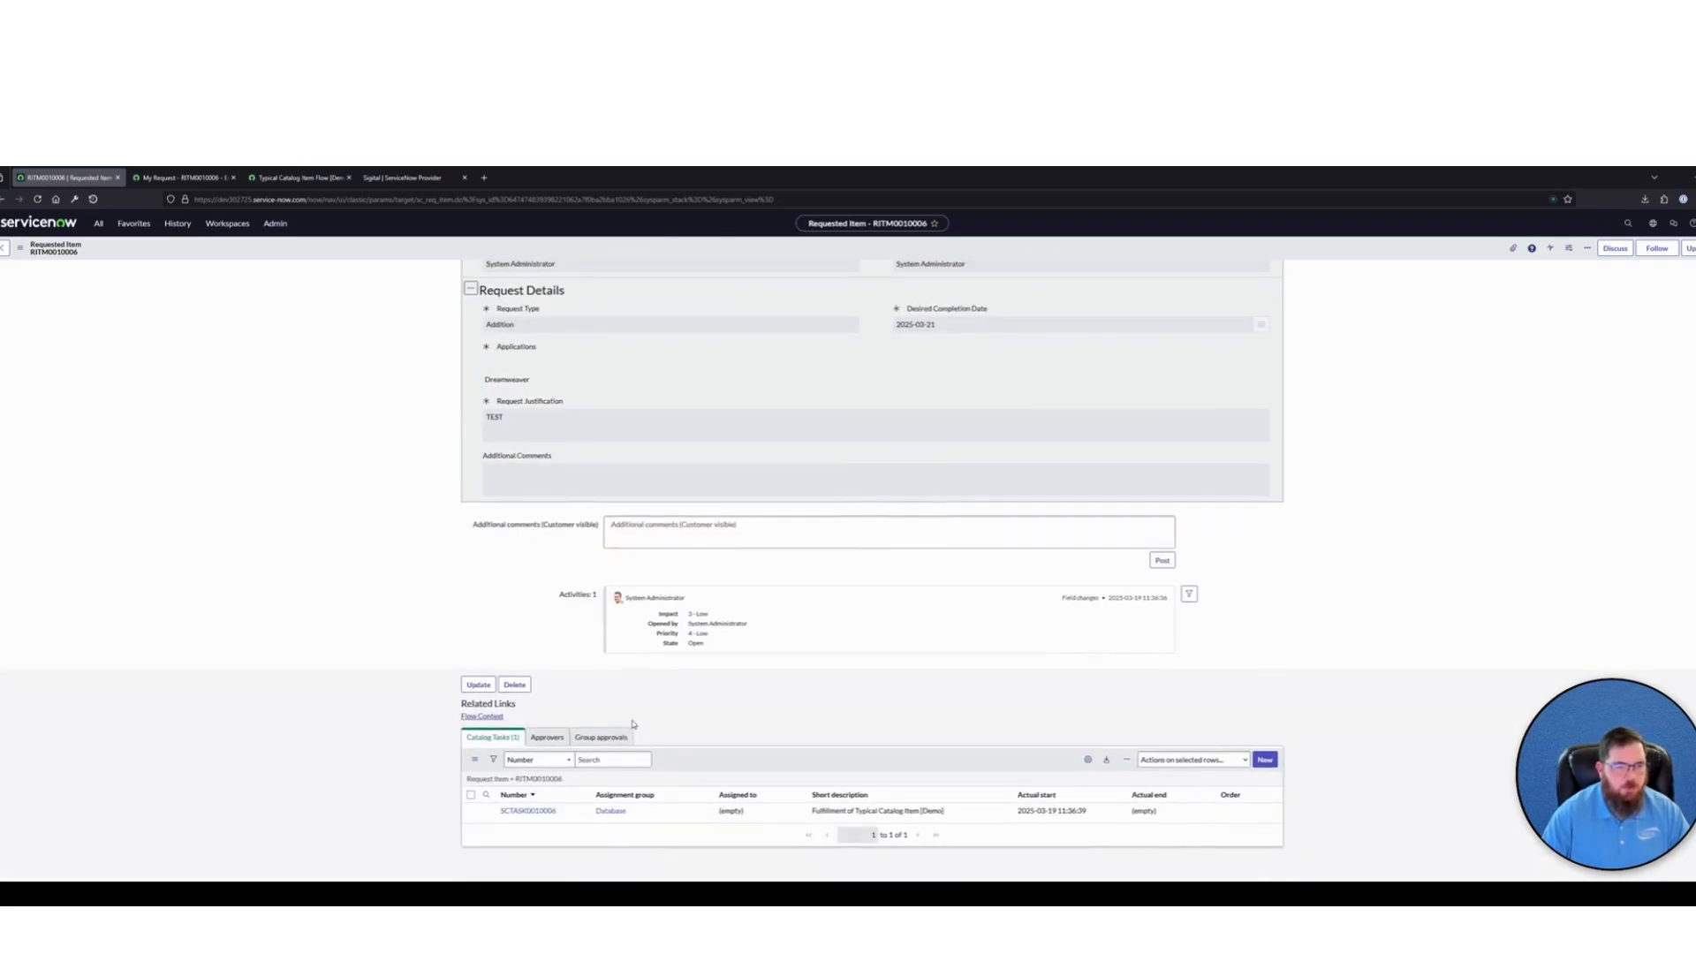
Open the catalog task from the Requested Item and examine its Variables section
click(539, 812)
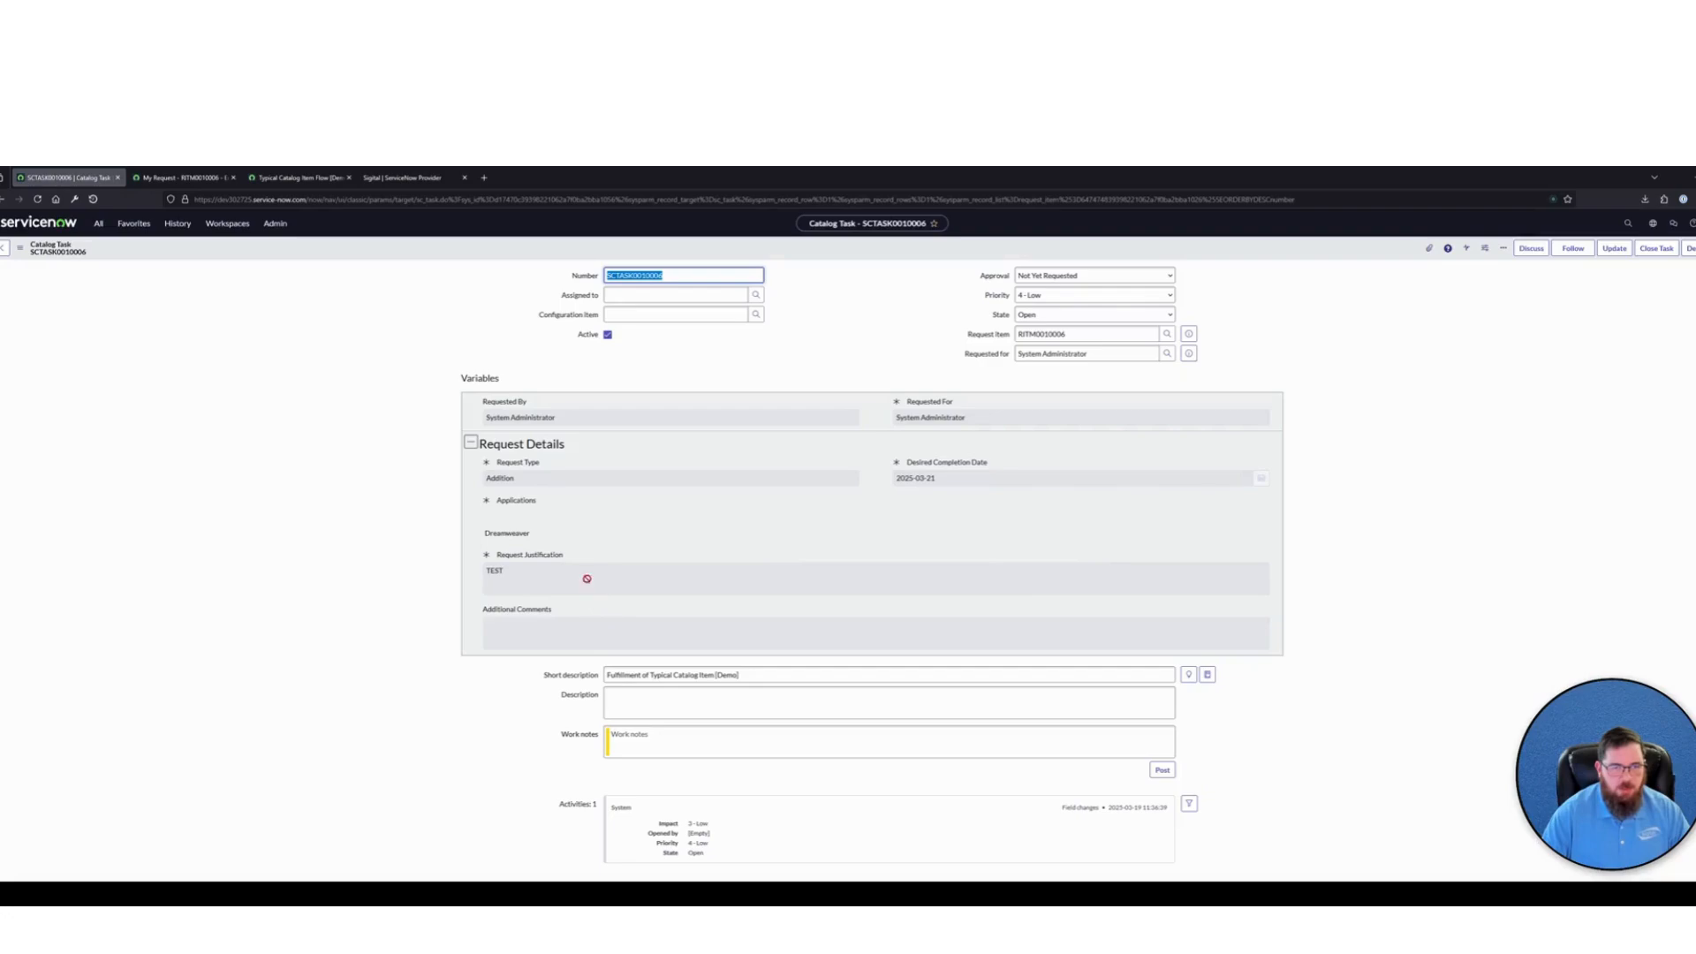
drag(535, 445, 484, 395)
click(924, 665)
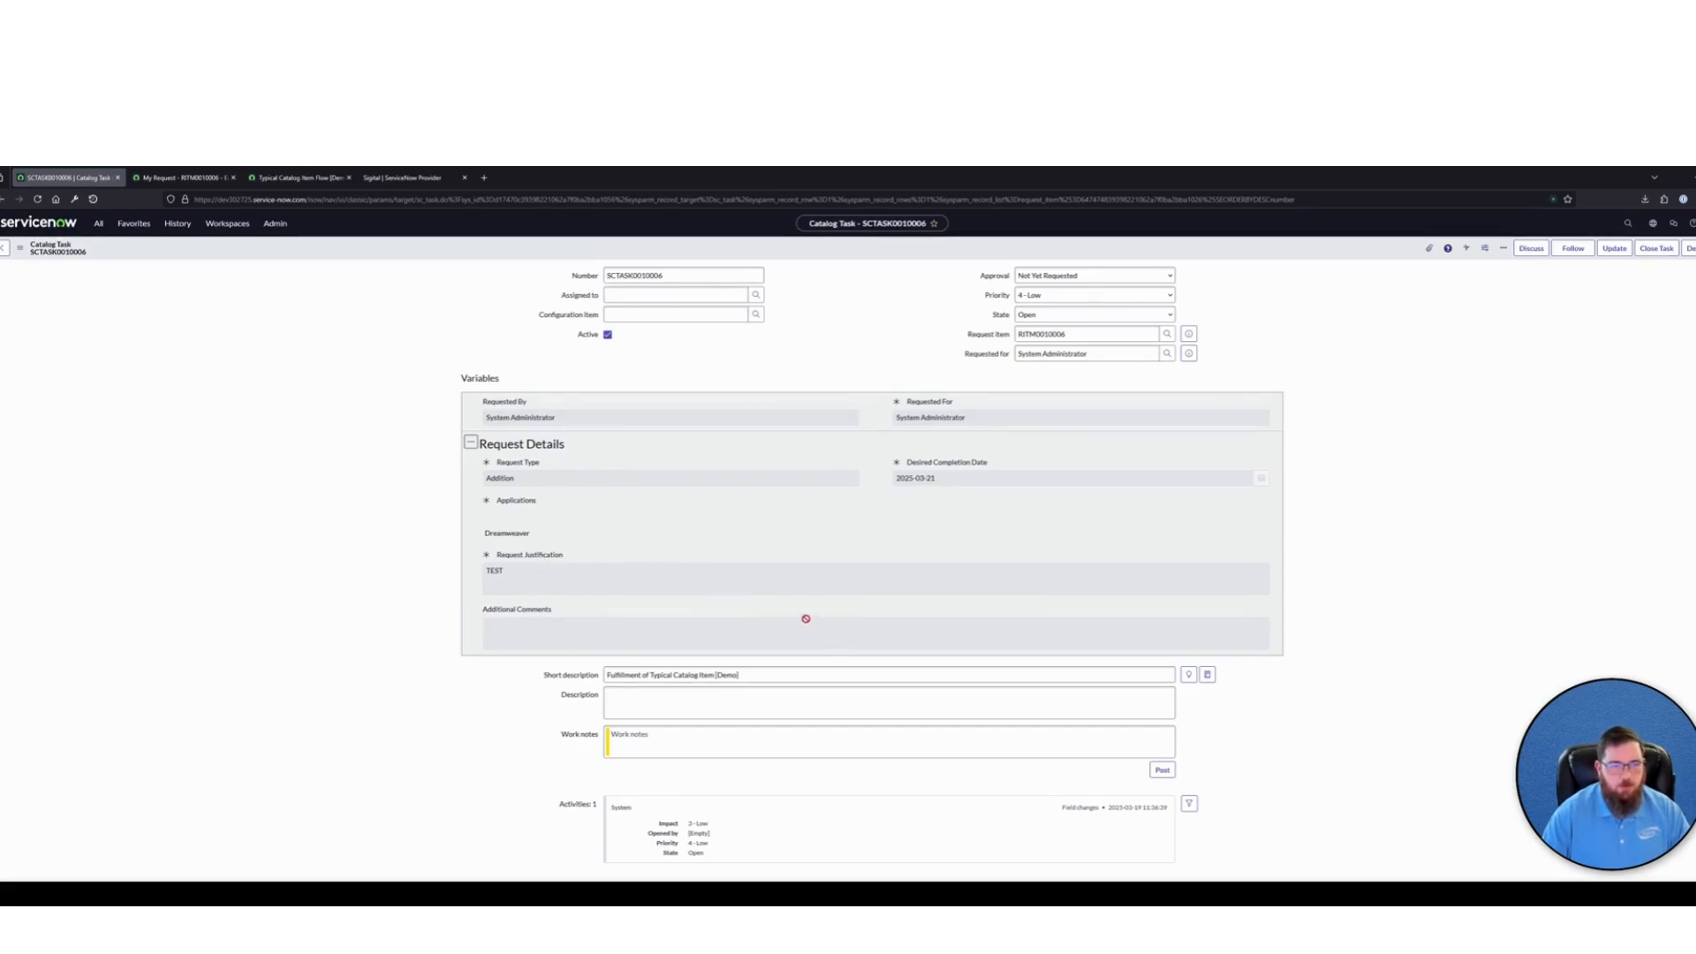
Open Typical Catalog Item [Demo] from the favorited Catalog Items list and start a new record in its Variables list
click(133, 225)
click(102, 277)
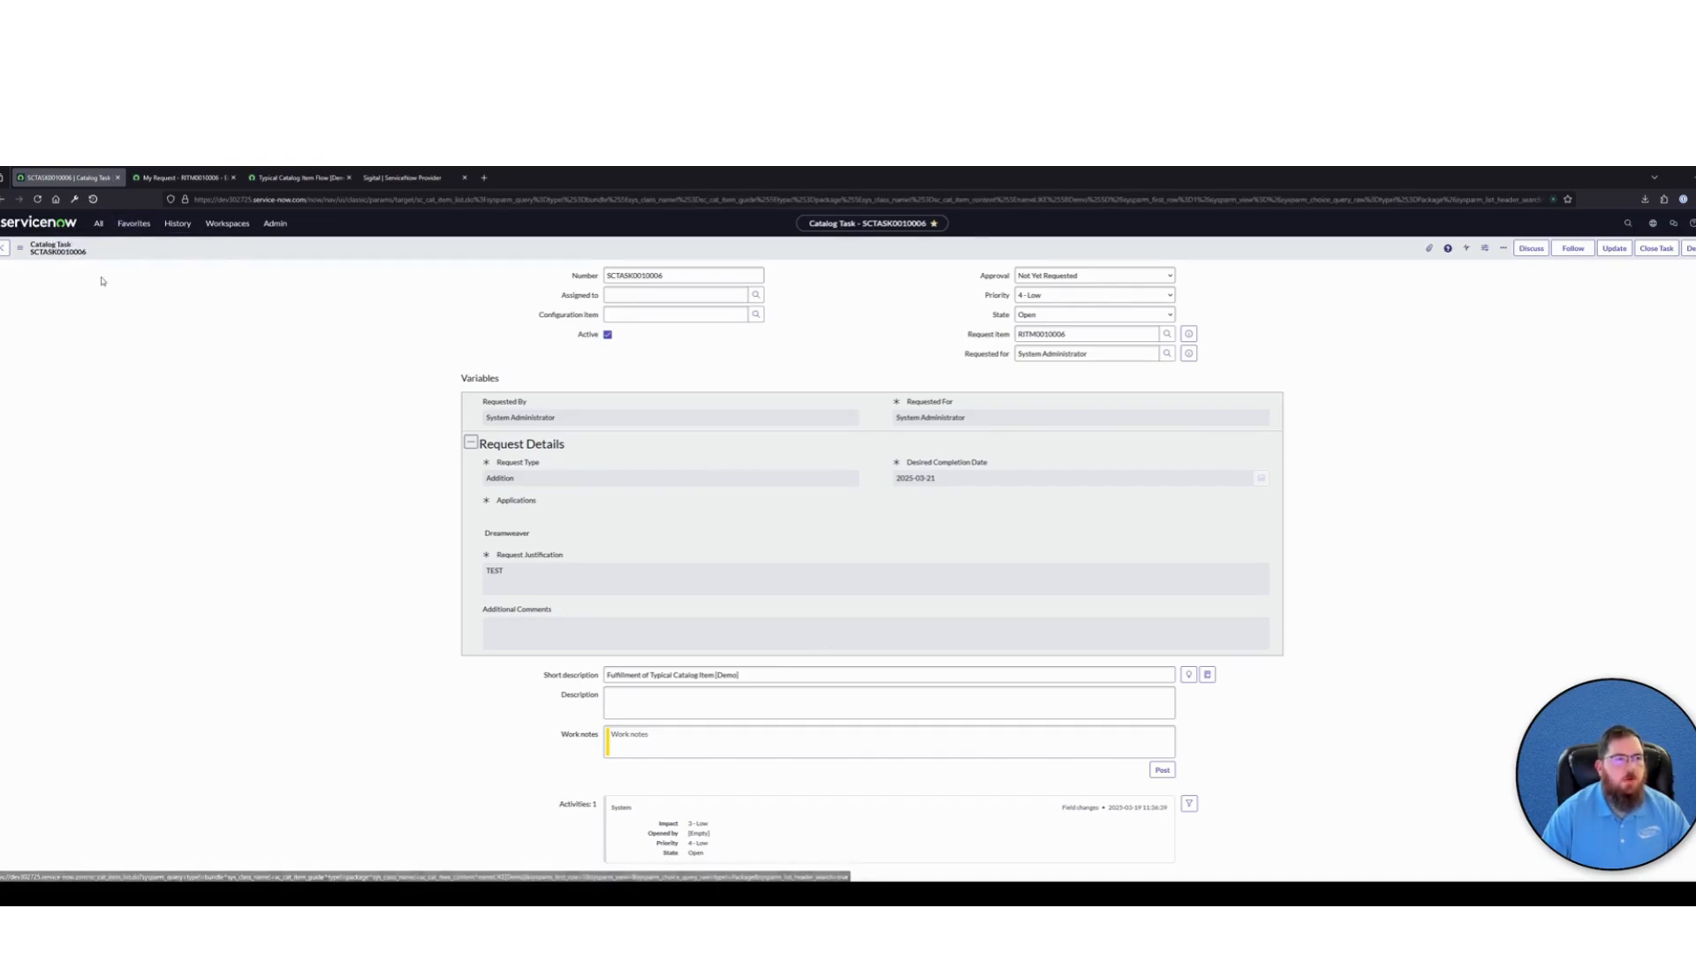
click(70, 320)
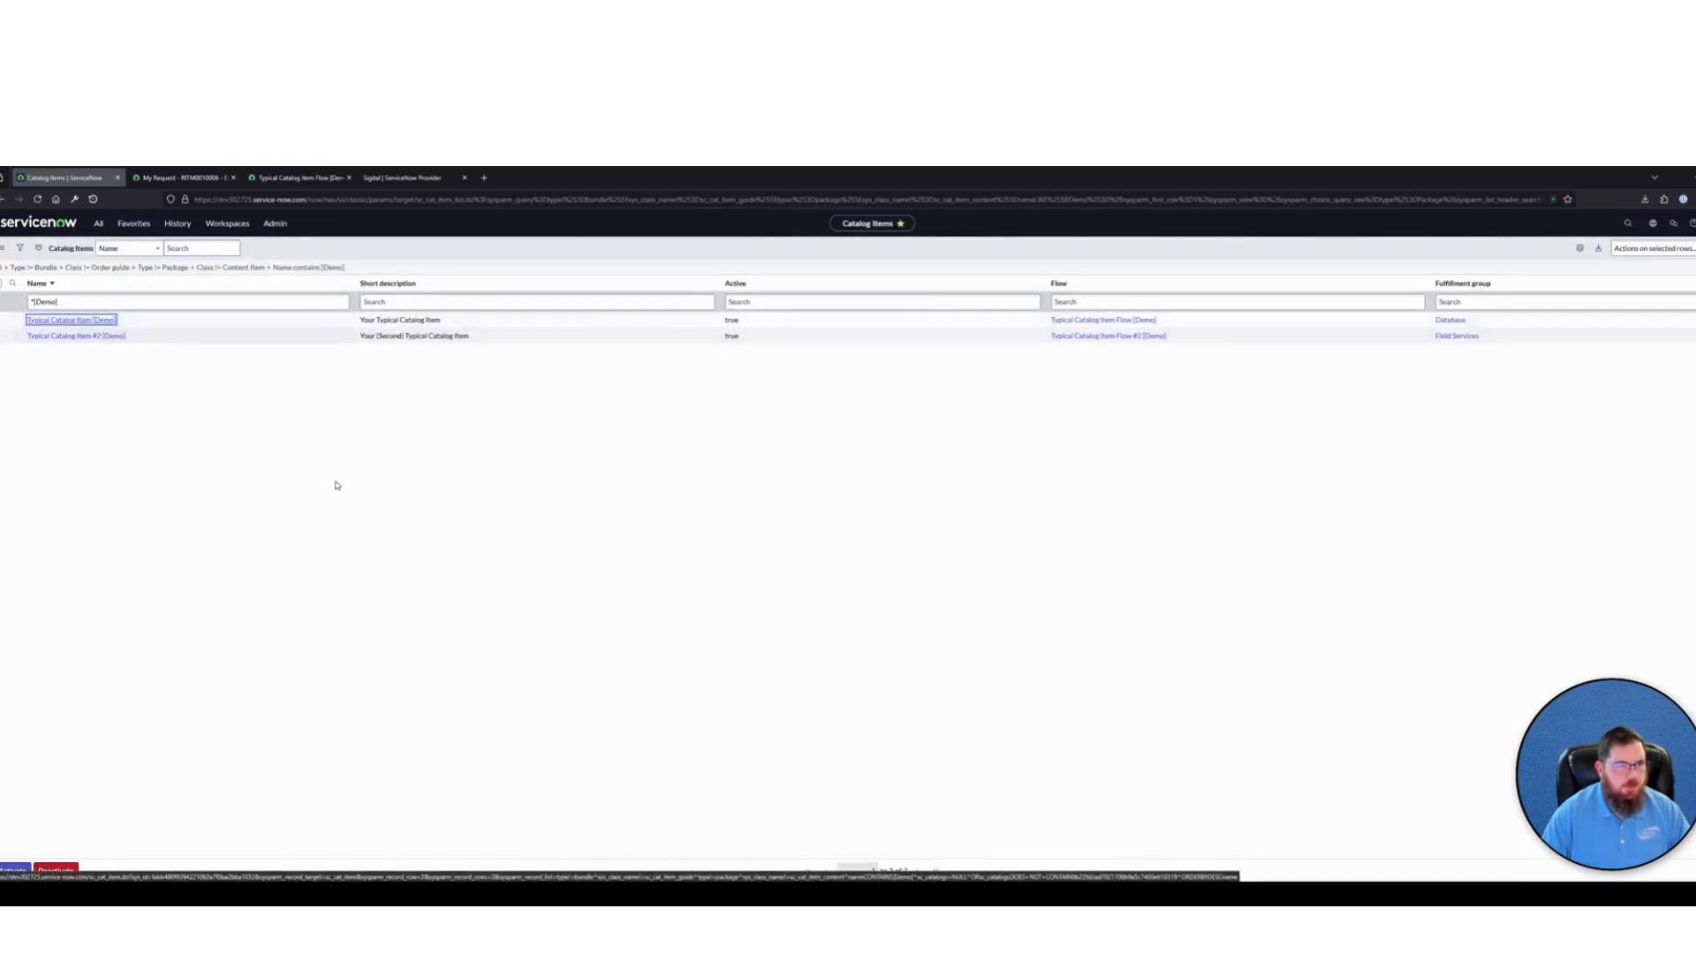
scroll(397, 556, down, 3)
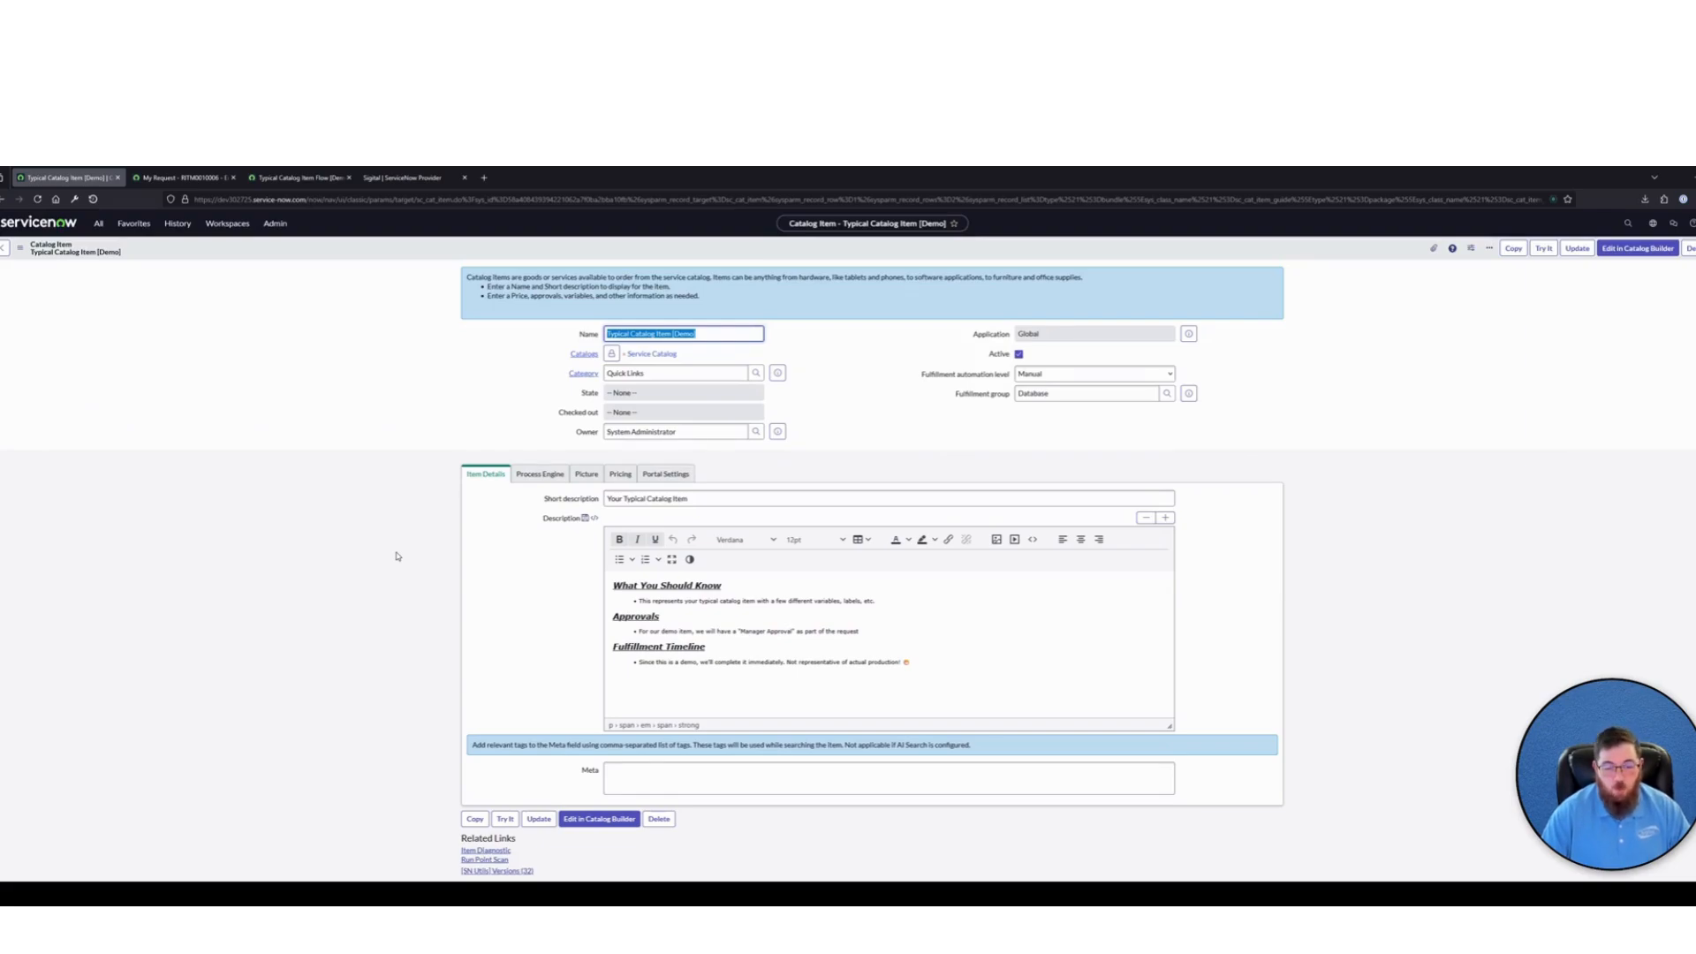
scroll(397, 556, down, 3)
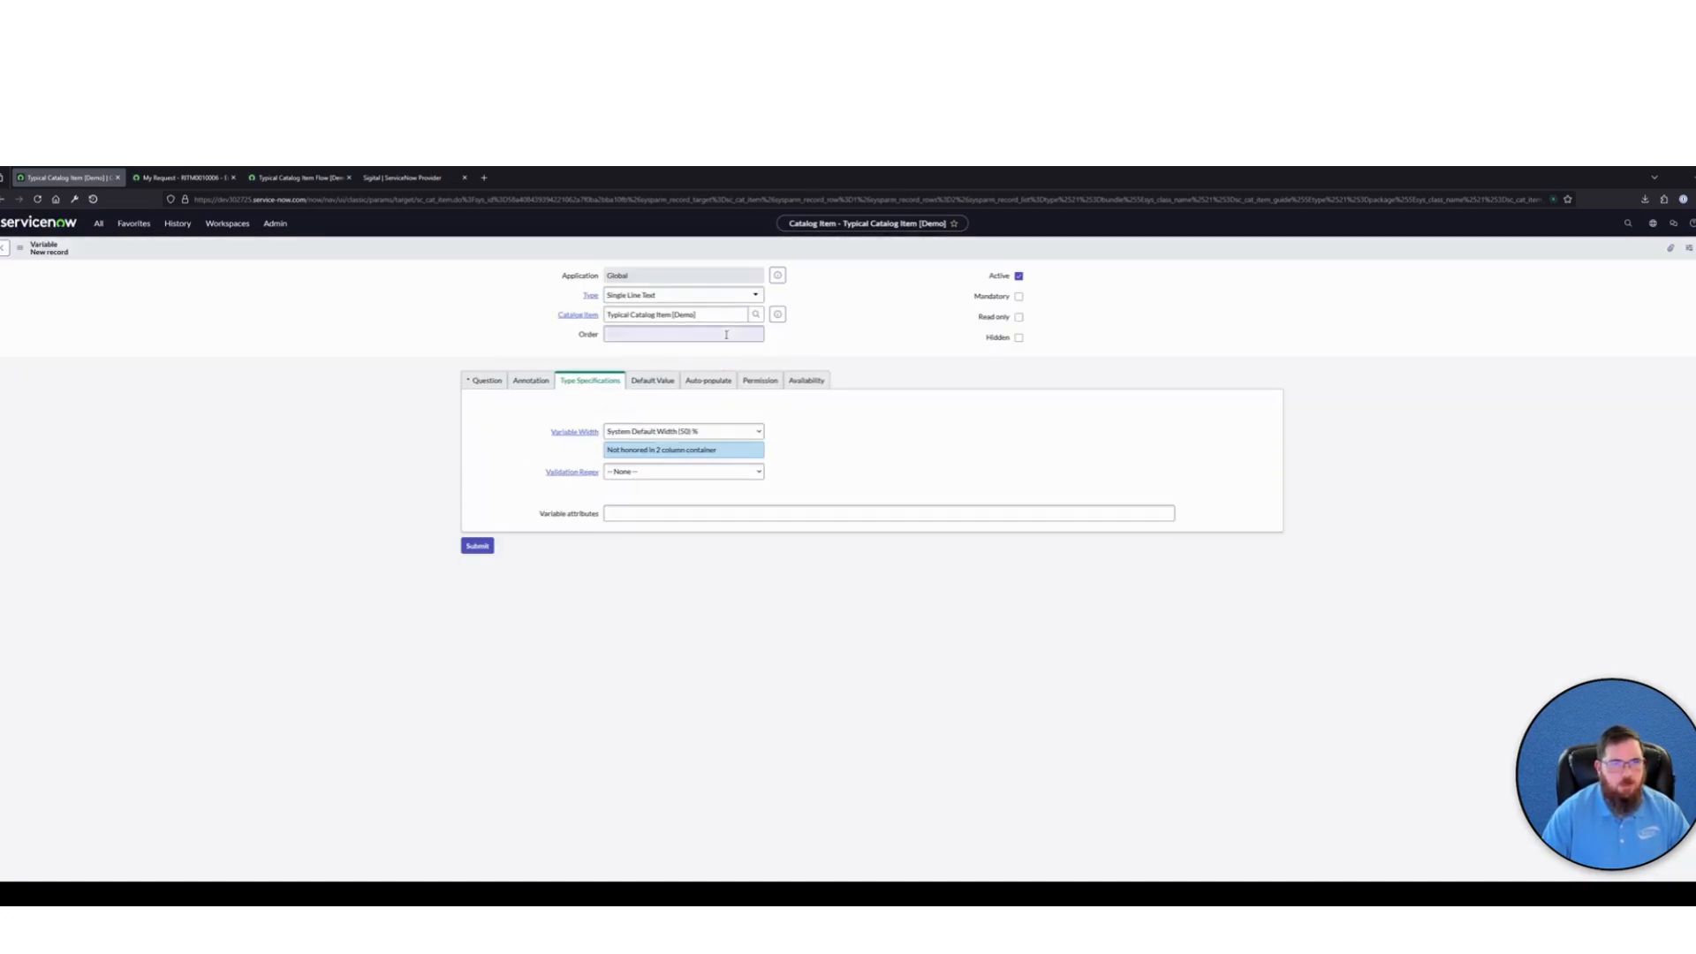
Create a mandatory Single Line Text variable with Order 800 and Question Test Variable, and submit it
click(725, 332)
text(800)
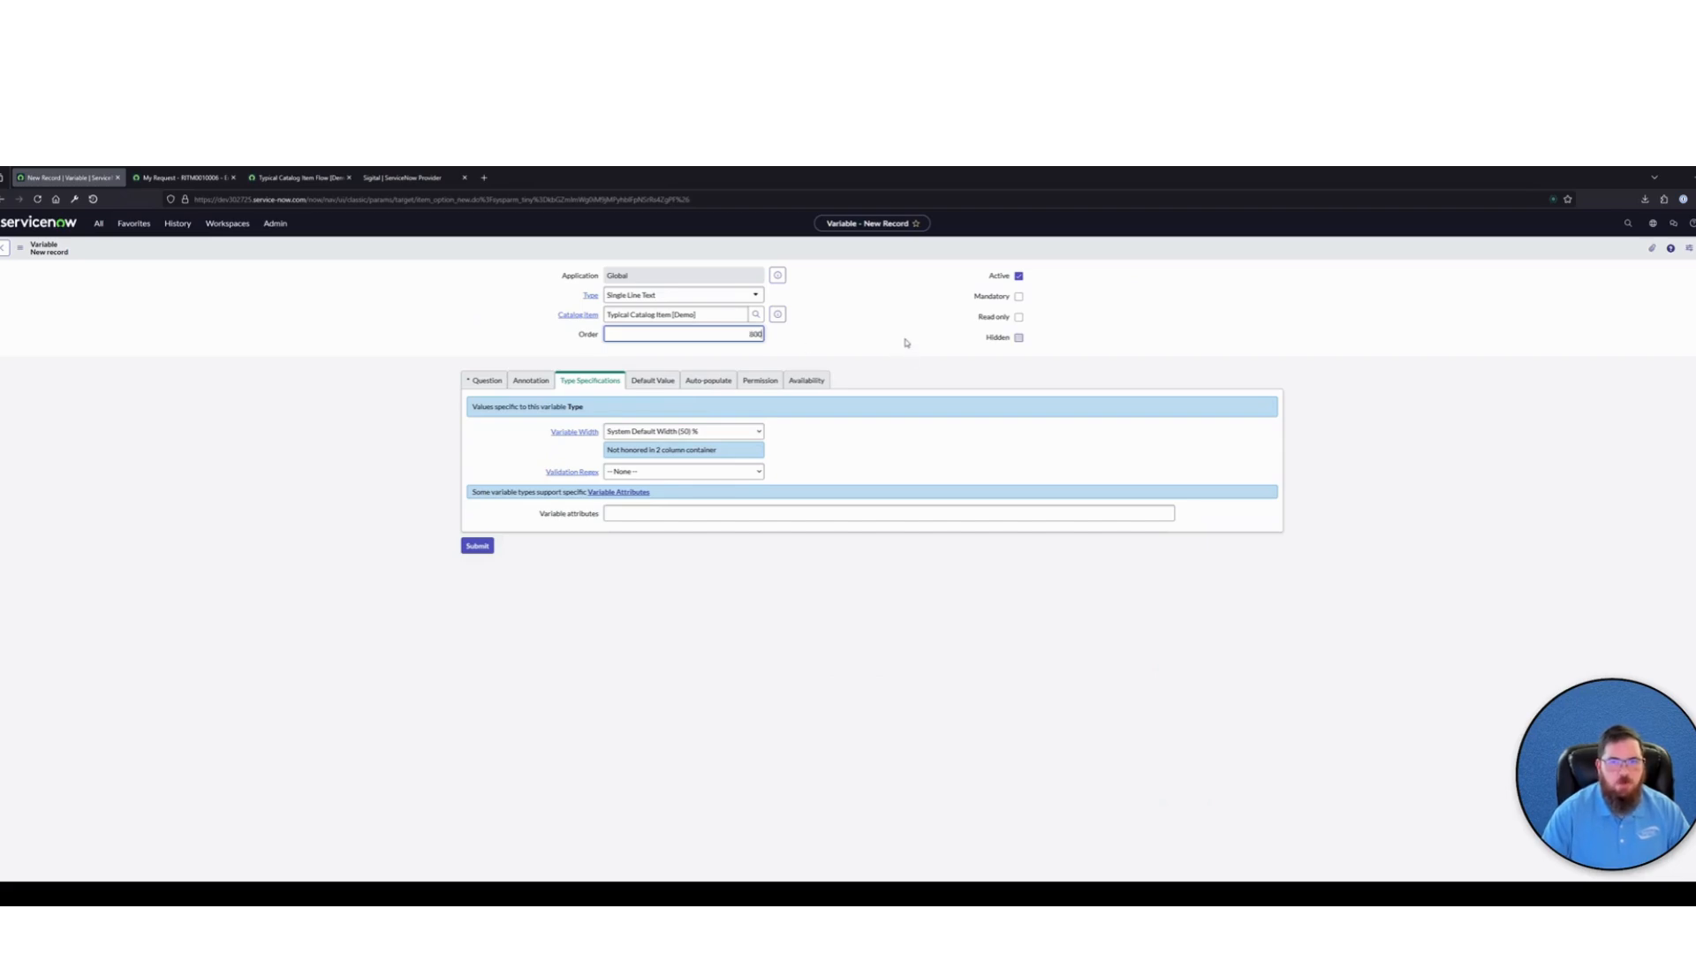
click(485, 380)
click(666, 431)
text(T)
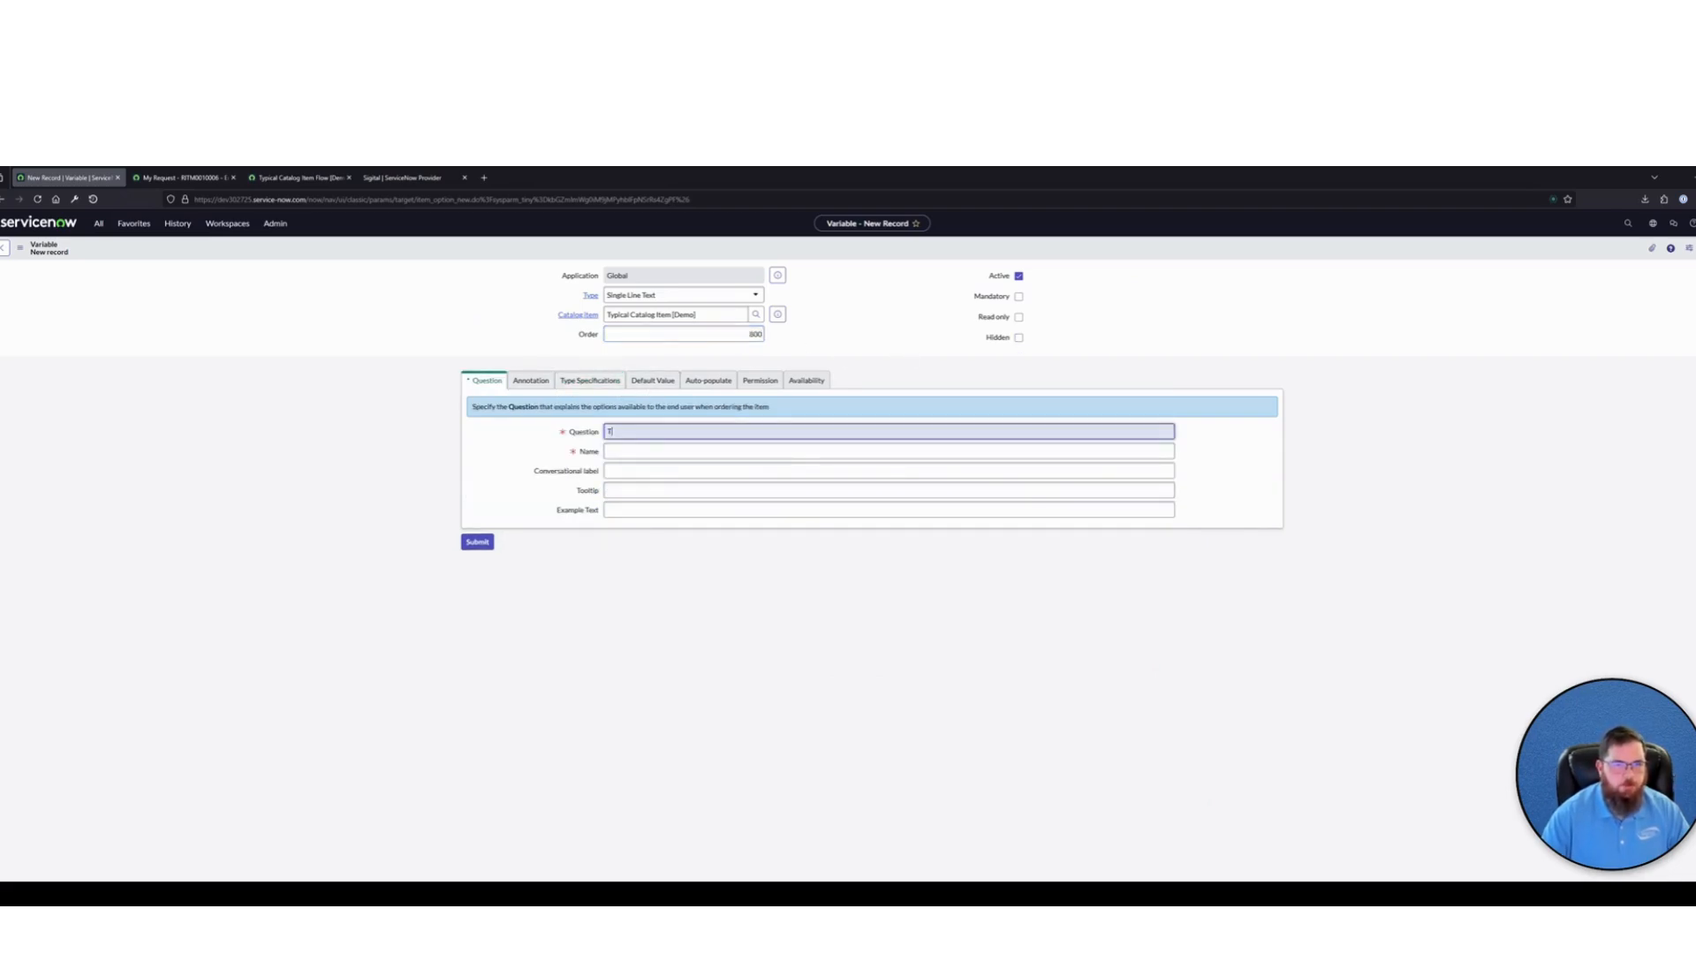
text(est Variabl)
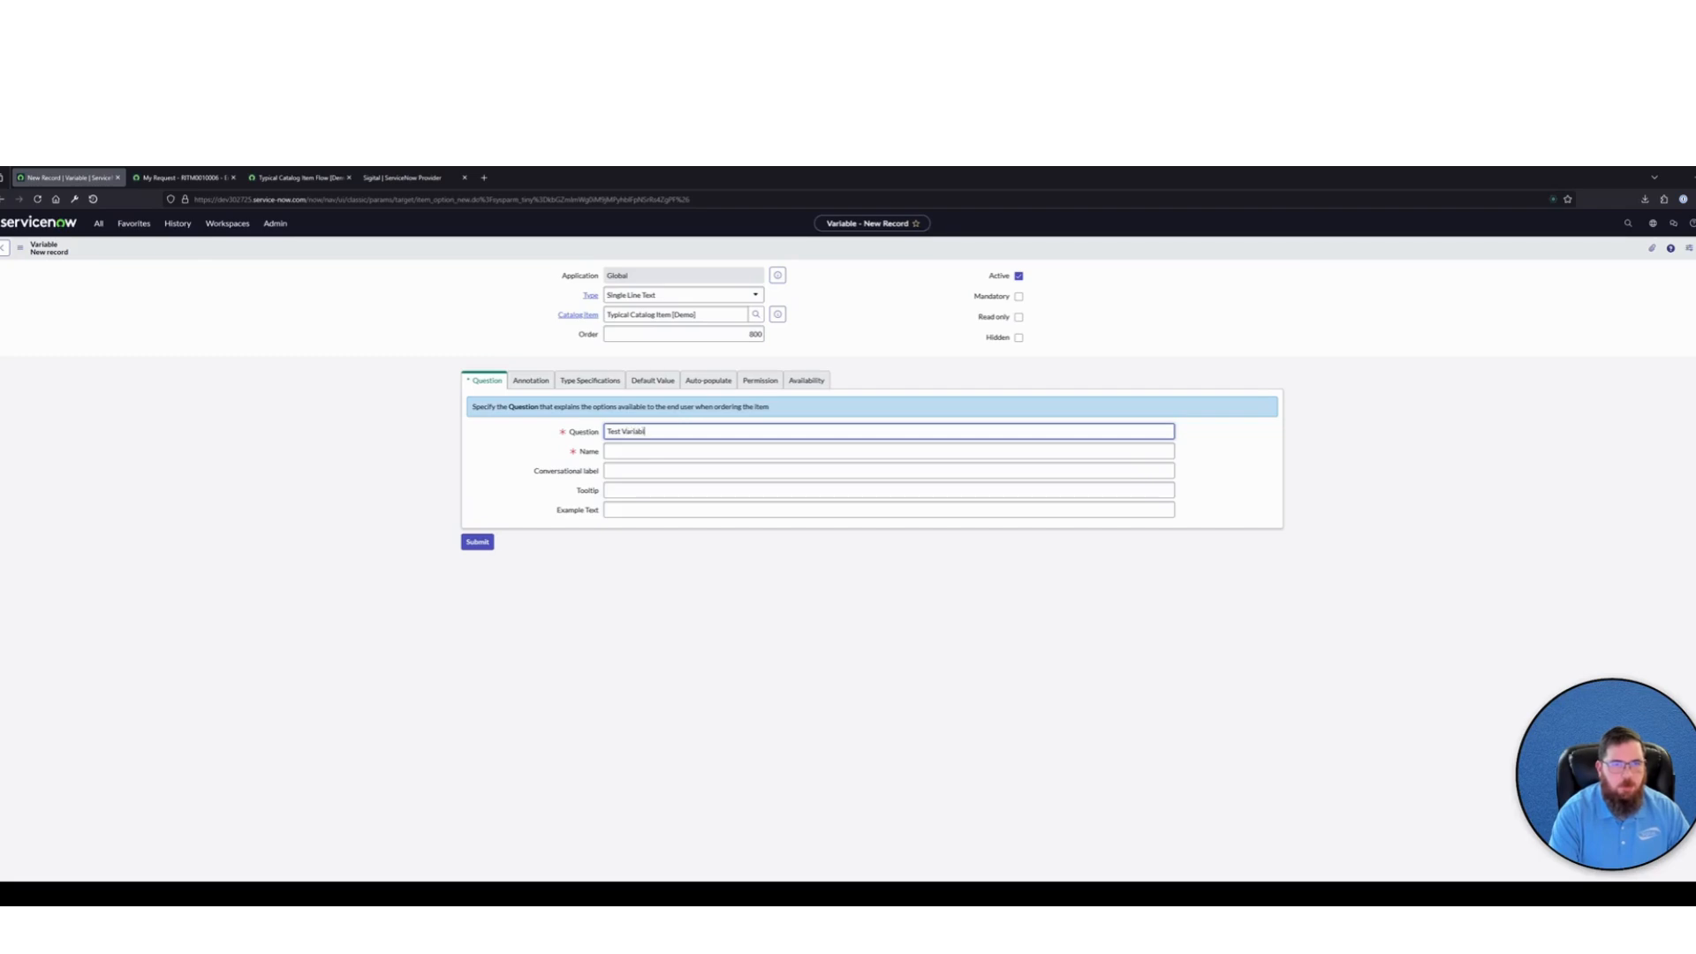
text(e)
click(1147, 294)
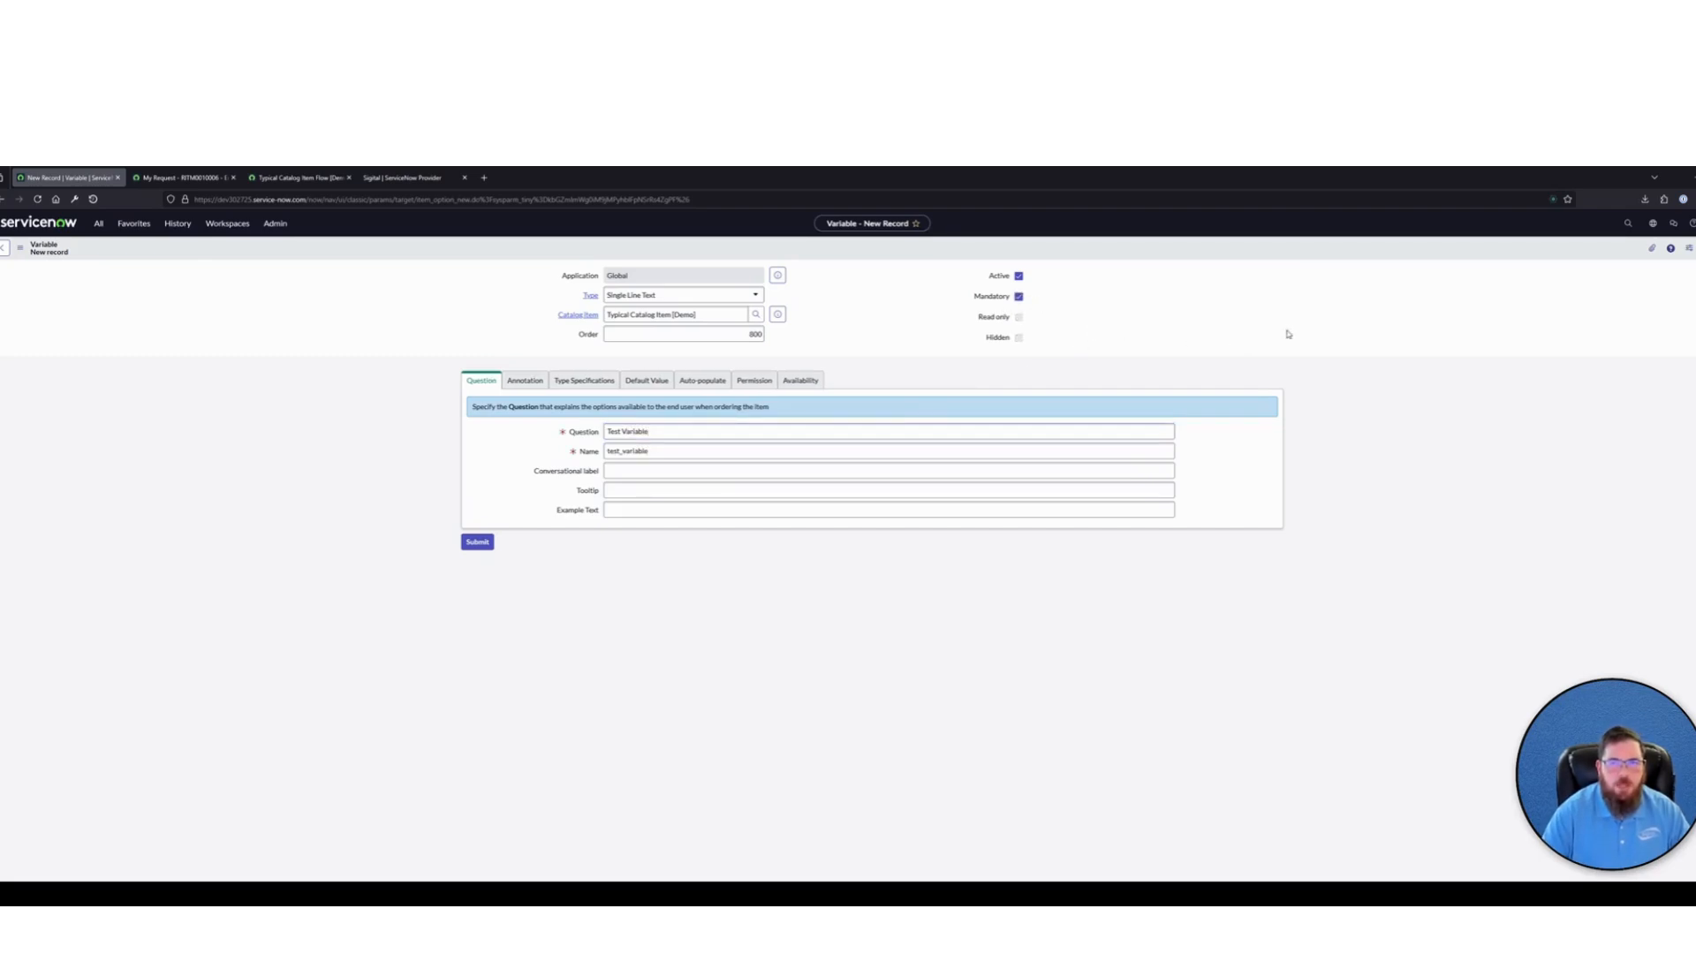
click(477, 541)
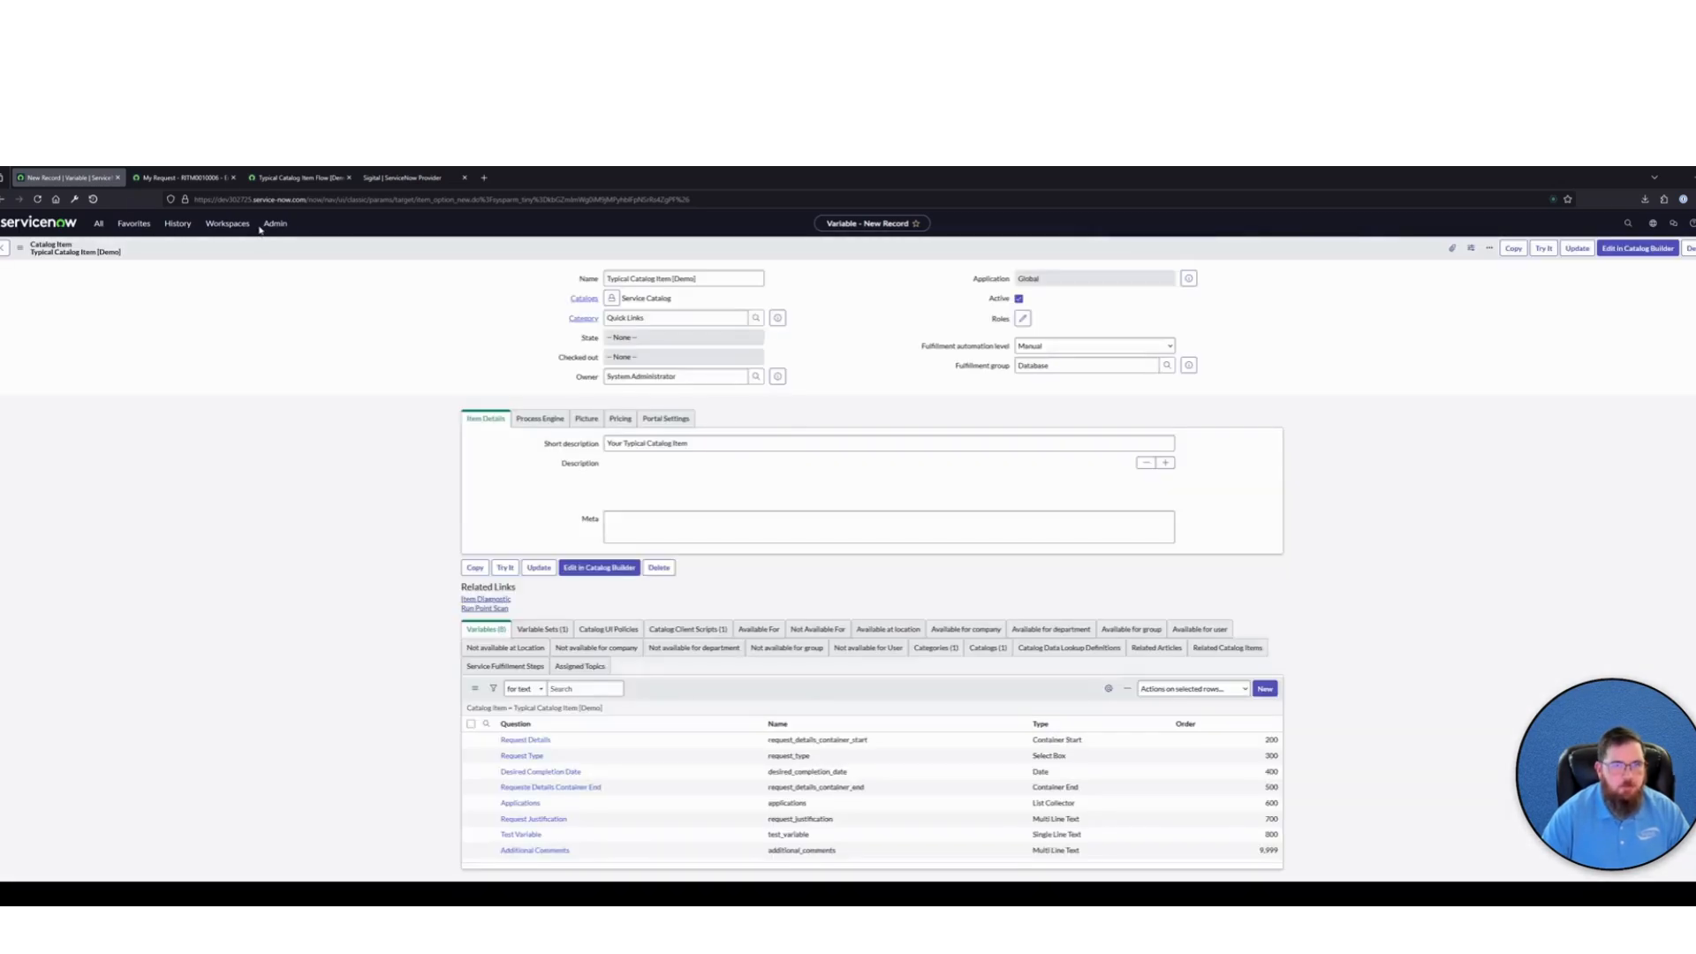
Reopen the Typical Catalog Item [Demo] form from the Employee Center home page and check the Test Variable field
click(181, 178)
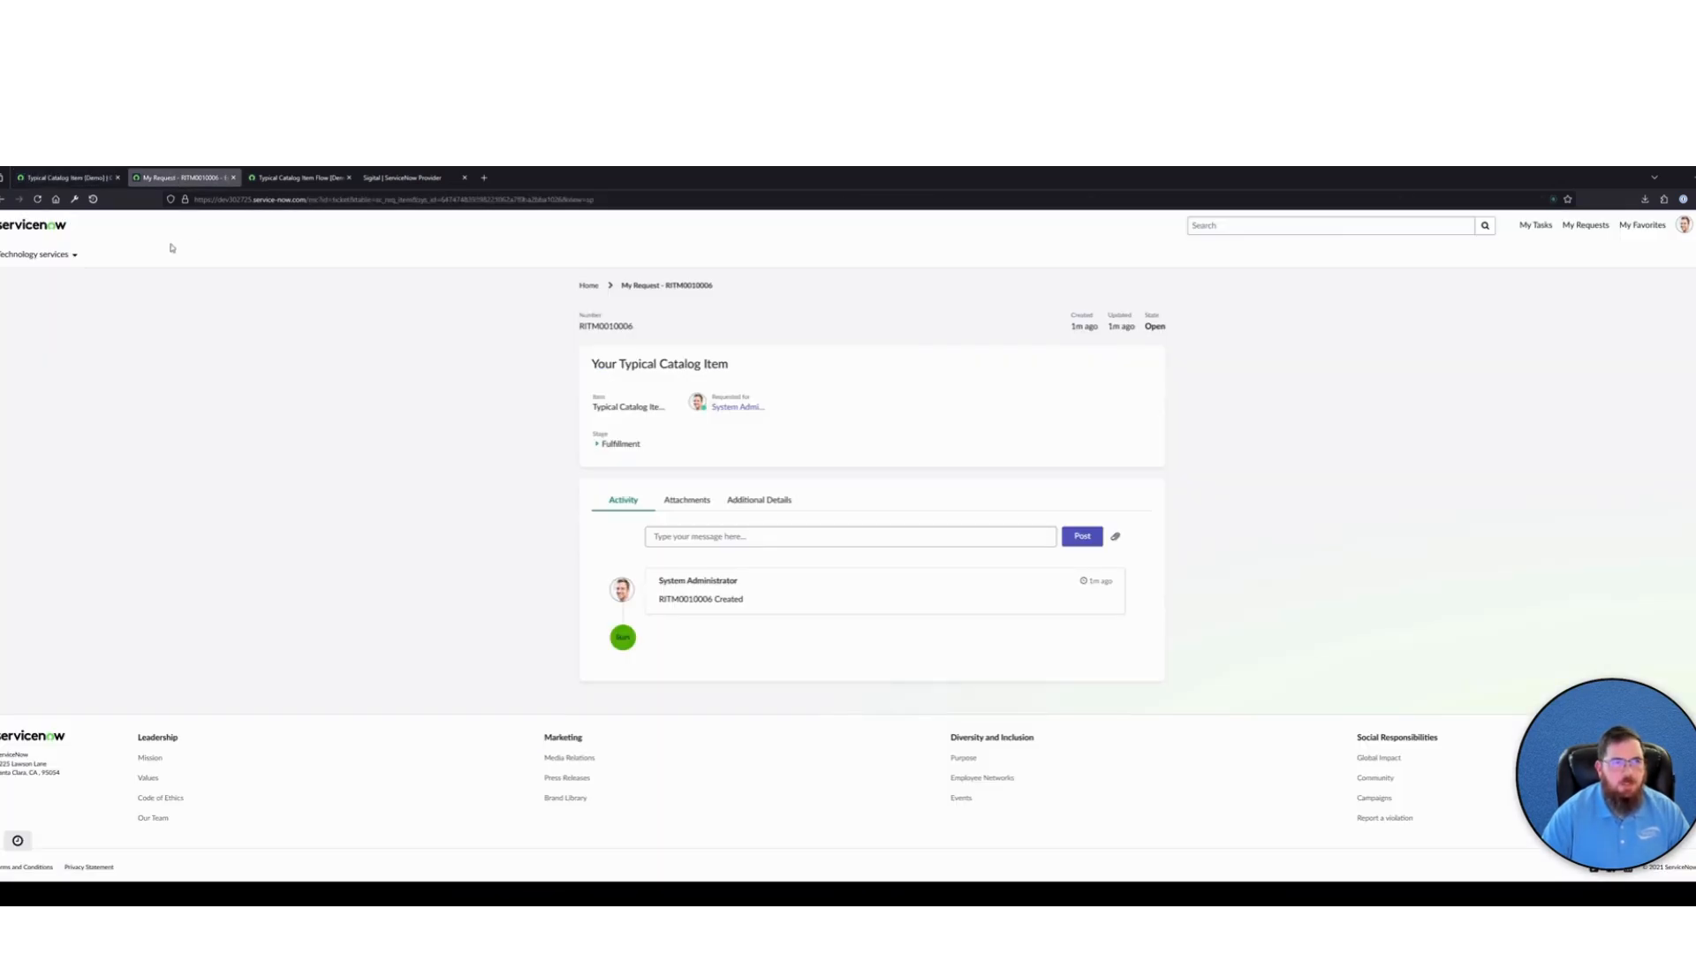
click(35, 227)
click(593, 488)
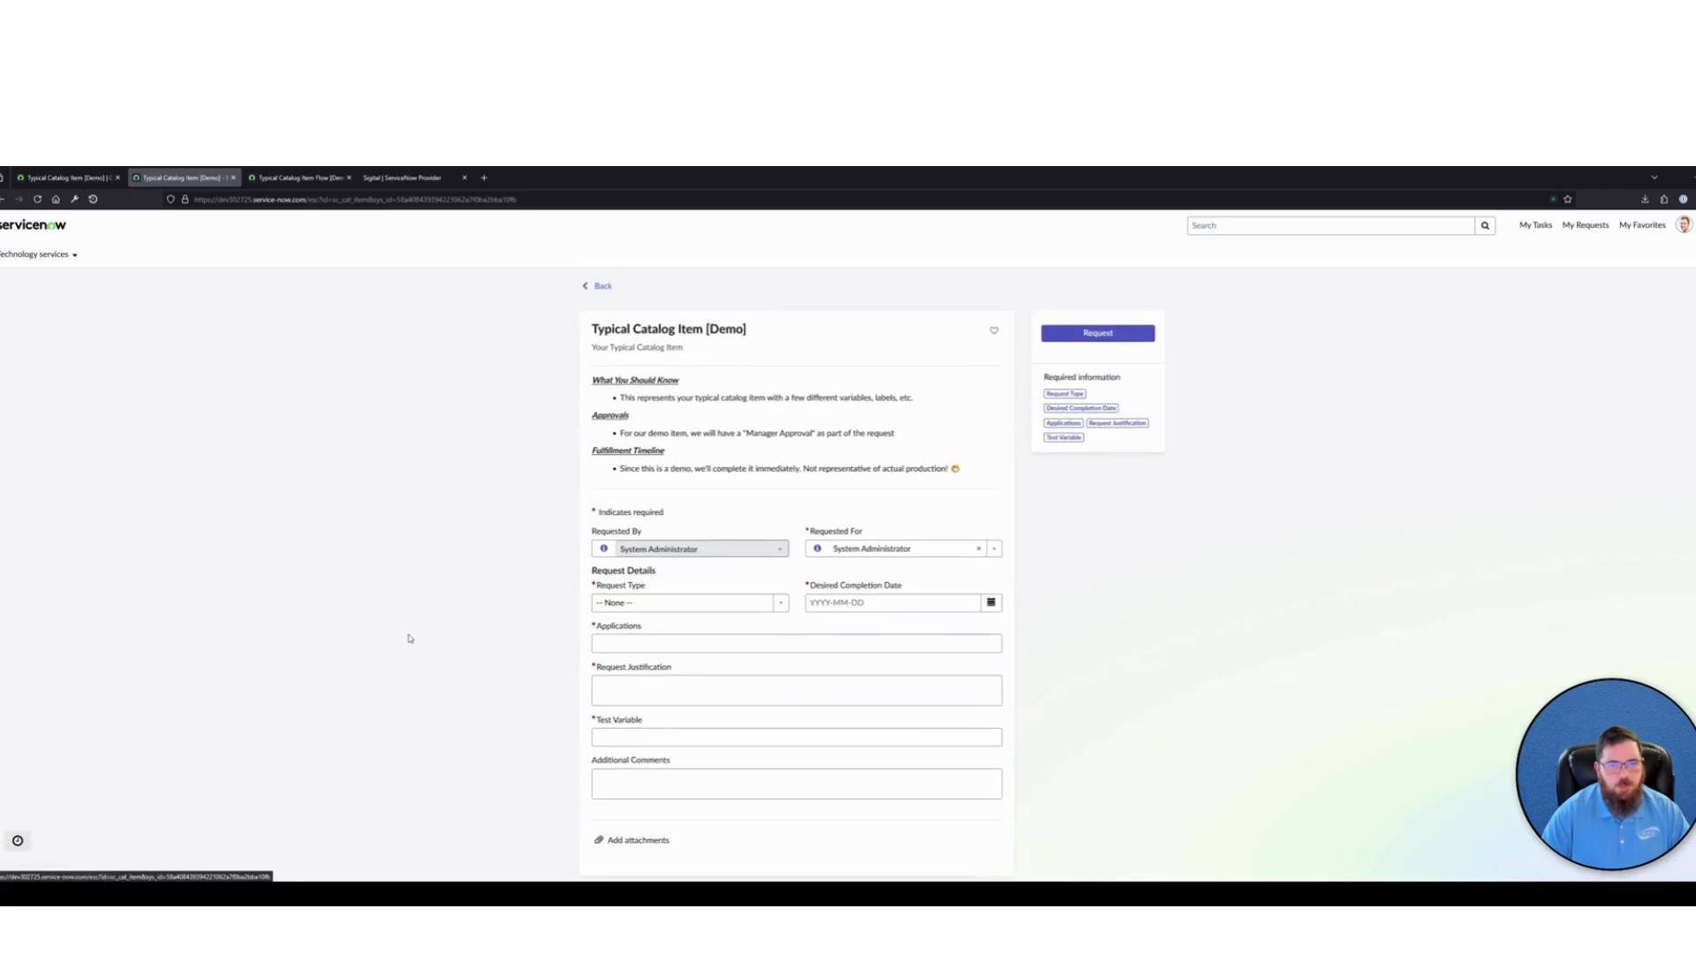
drag(644, 721, 579, 722)
click(1175, 709)
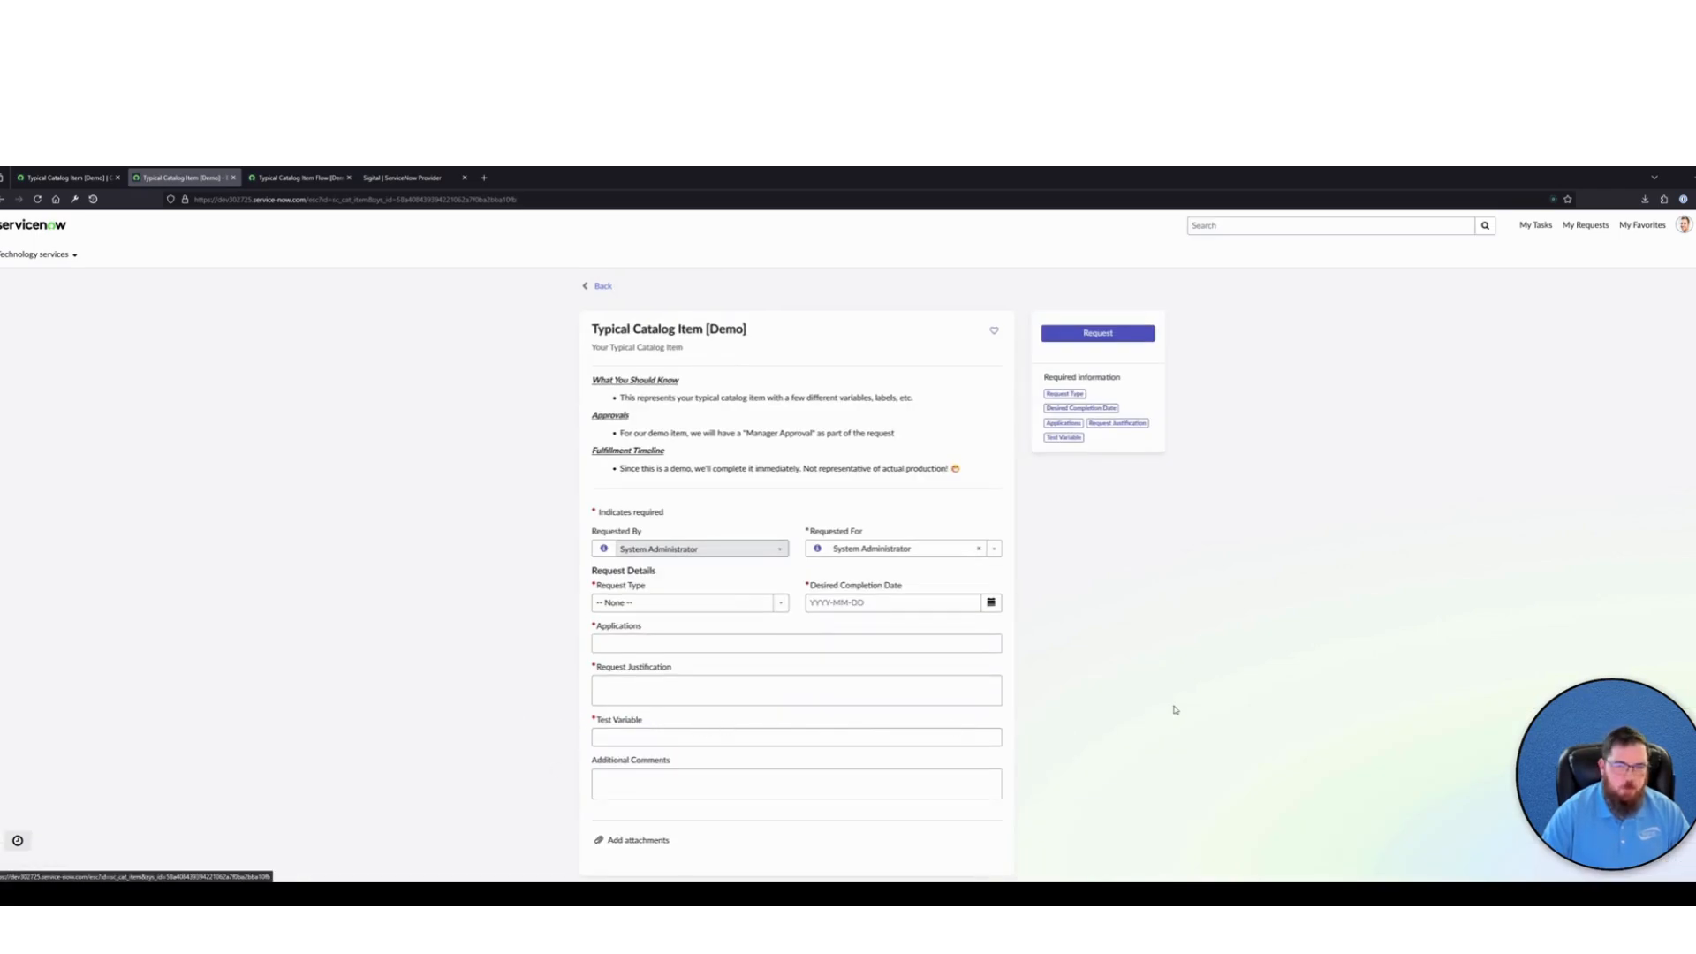
Set the form's Request Type to Addition and Desired Completion Date to 2025-03-20
click(692, 604)
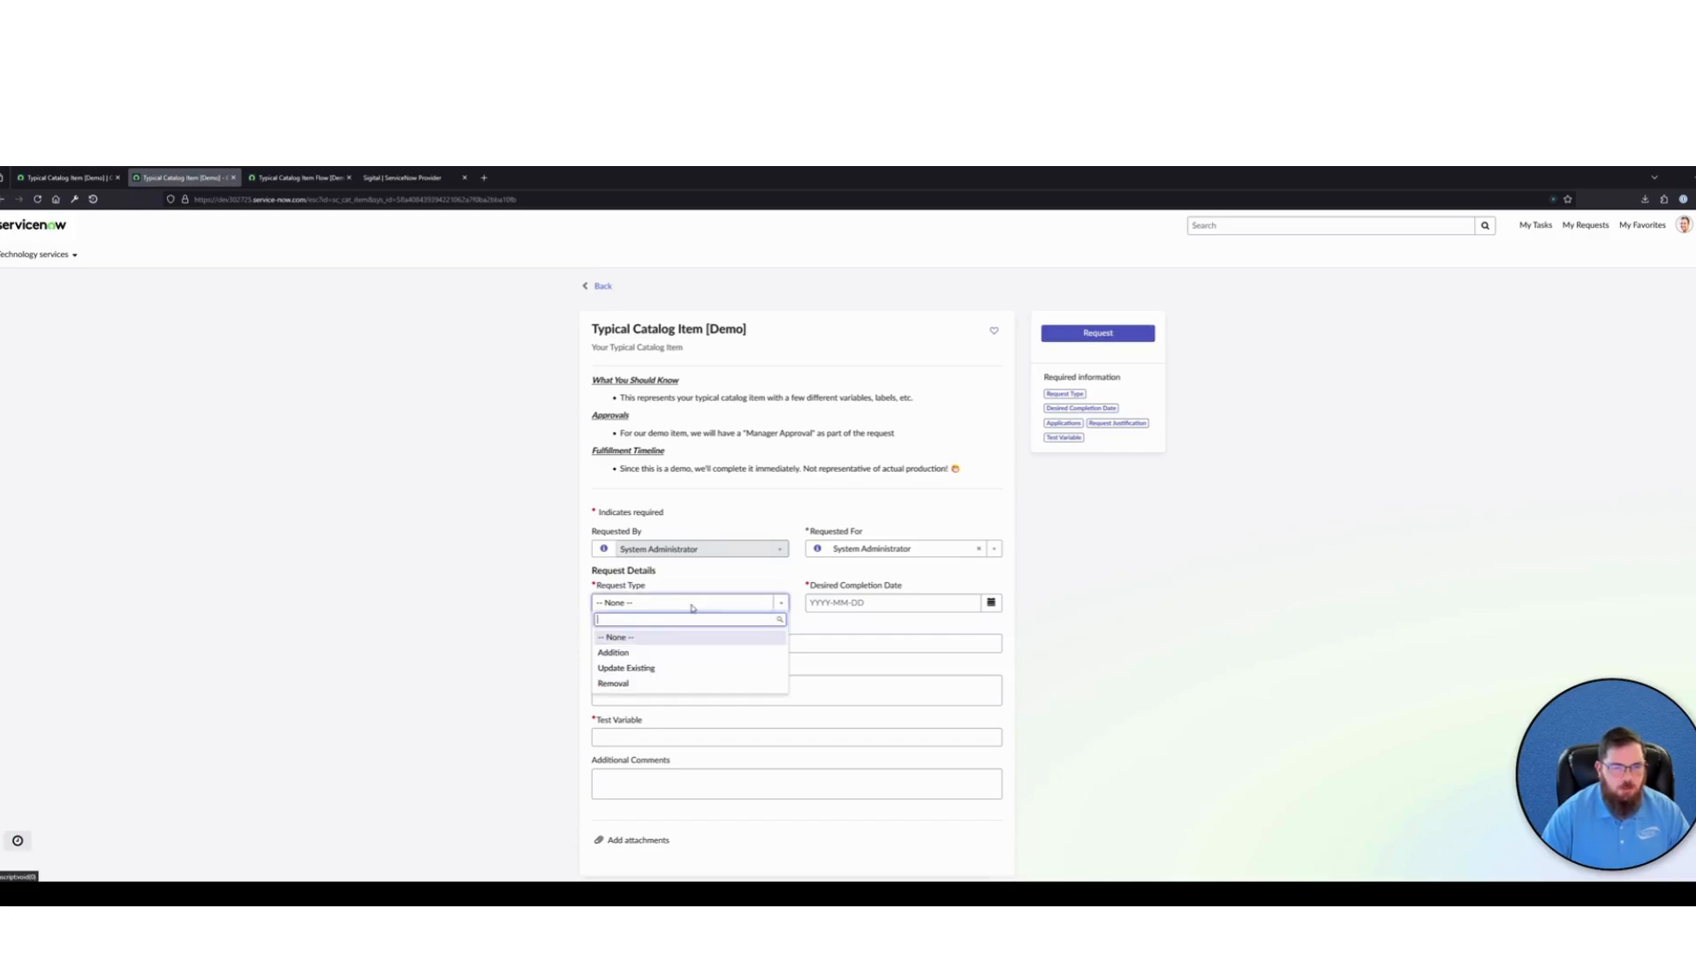
click(618, 654)
click(933, 600)
click(991, 603)
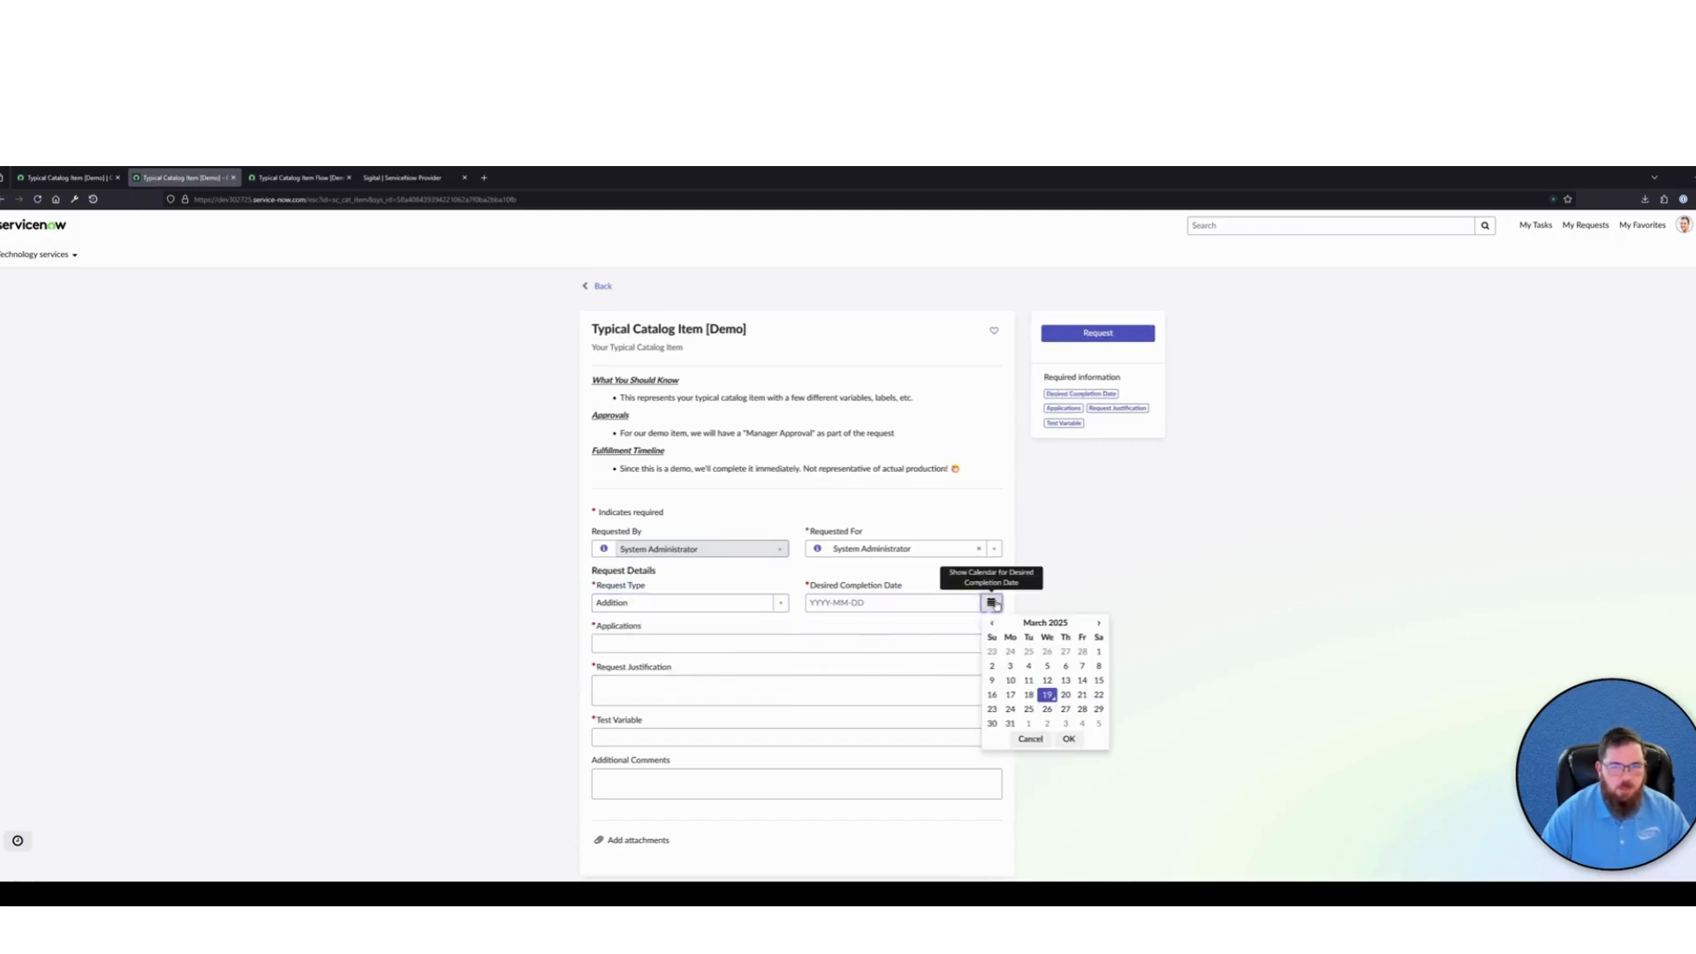
click(1064, 695)
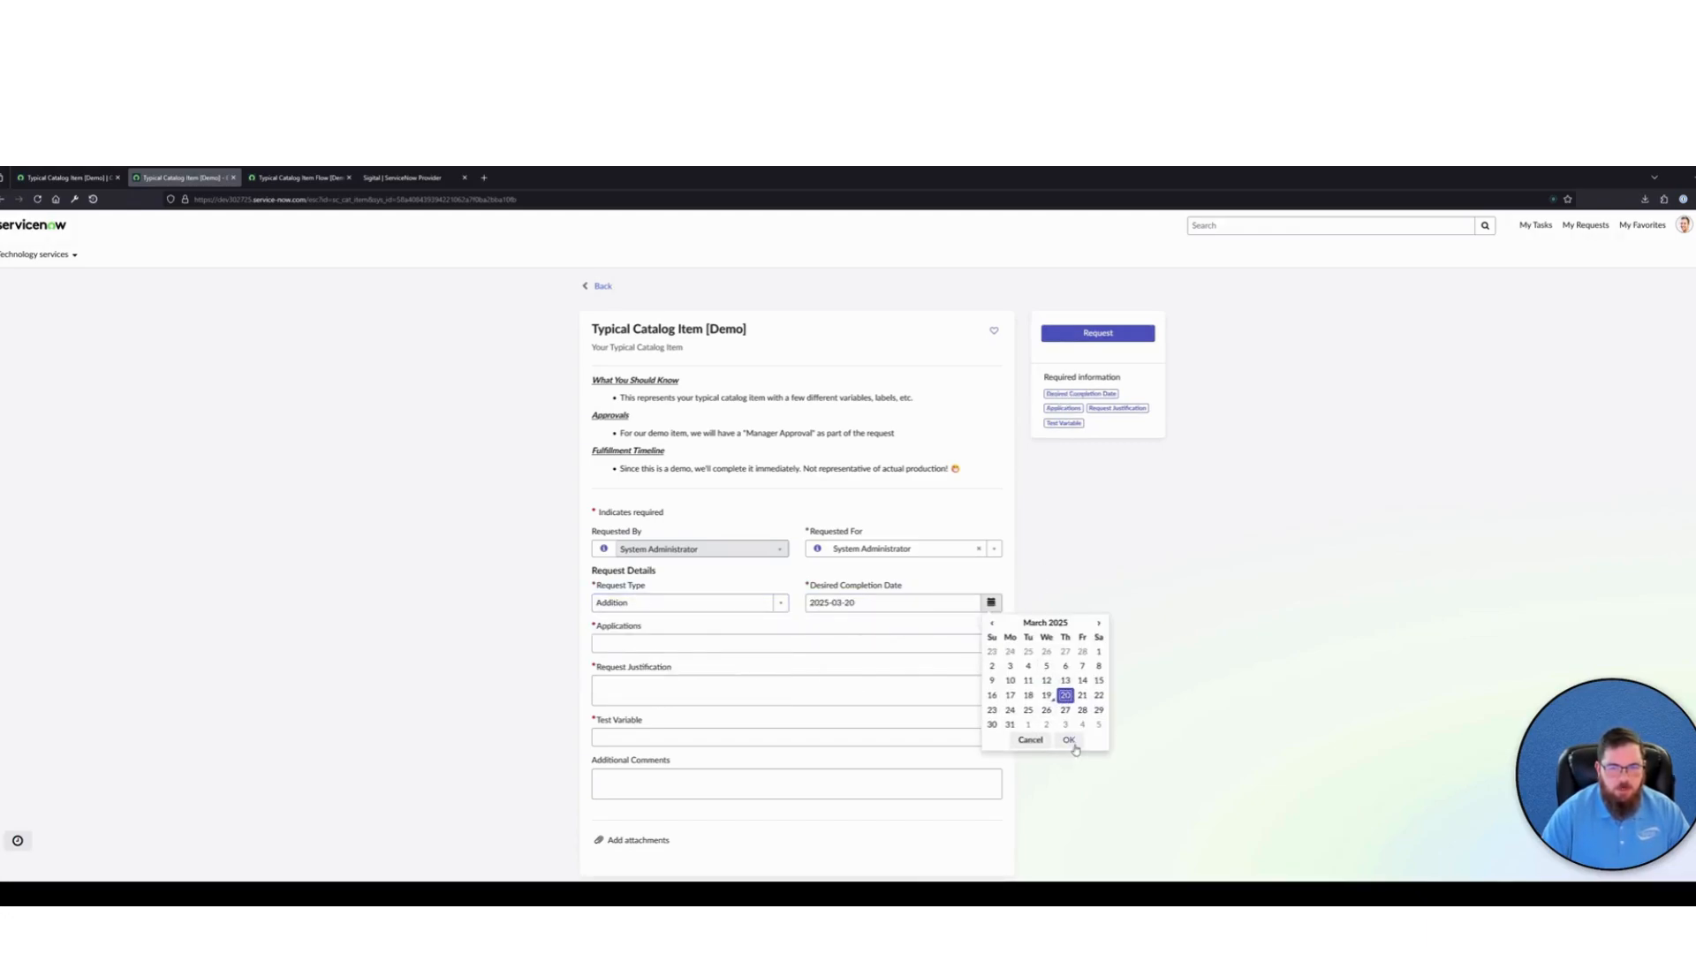
click(1070, 740)
Choose Dreamweaver under Applications, enter TEST for both Request Justification and Test Variable, and submit the request
click(654, 643)
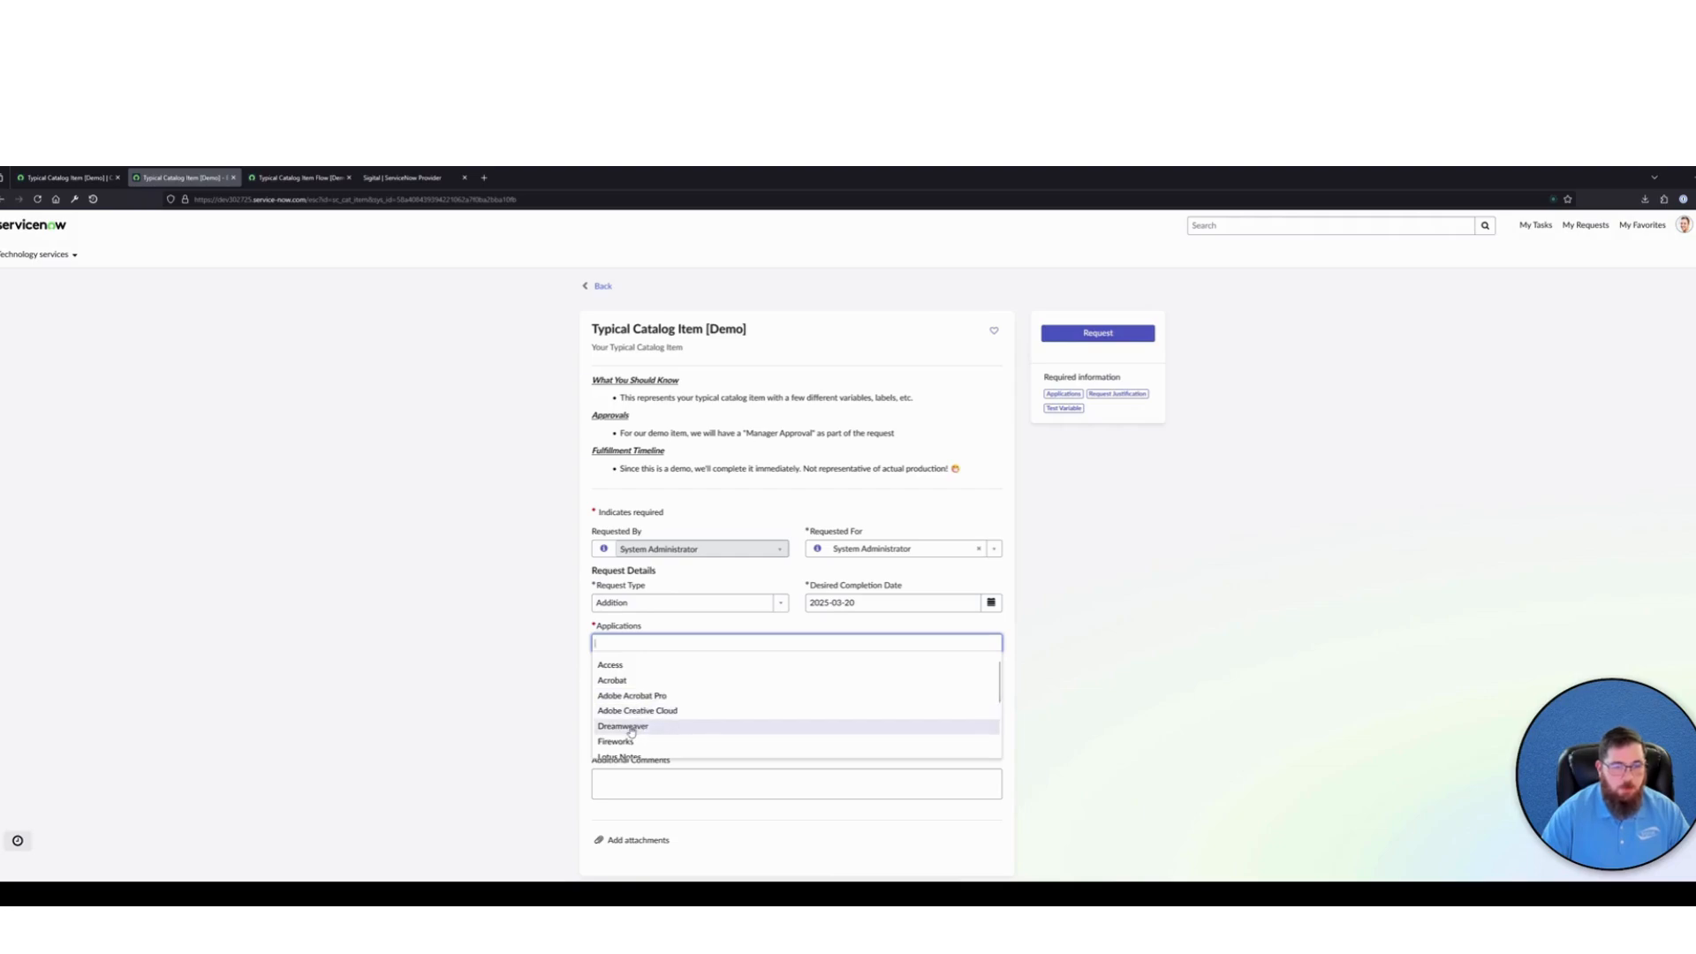
click(631, 726)
click(636, 694)
text(TEST)
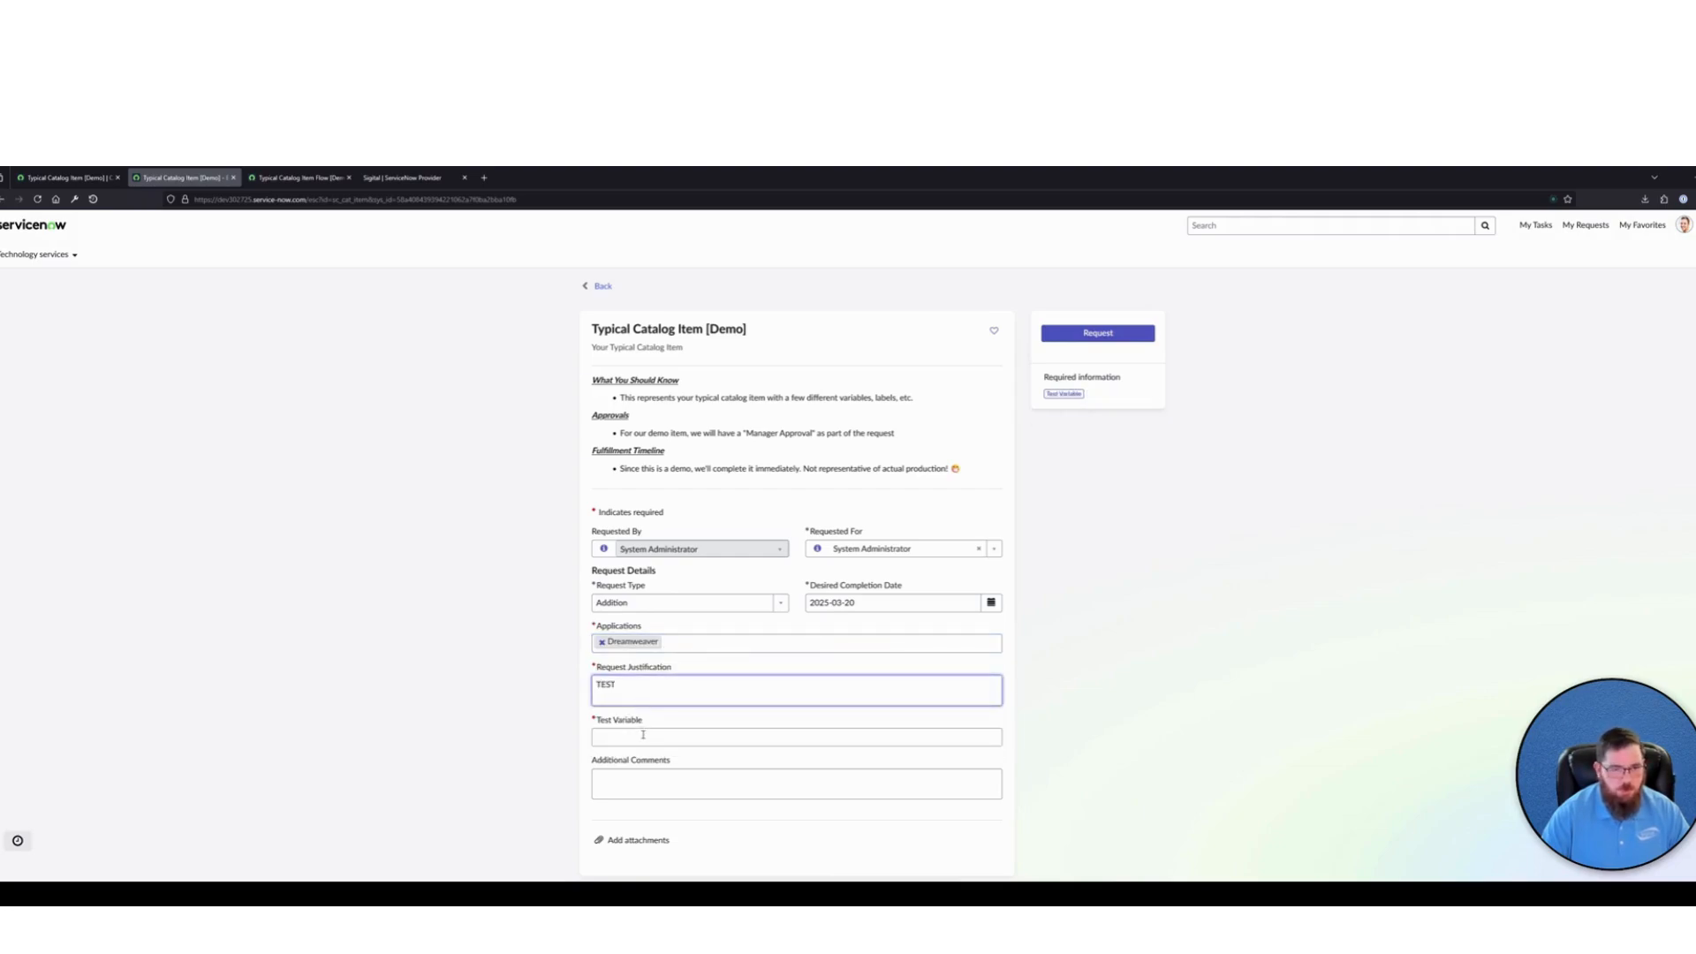
click(643, 735)
text(TEST)
click(1108, 333)
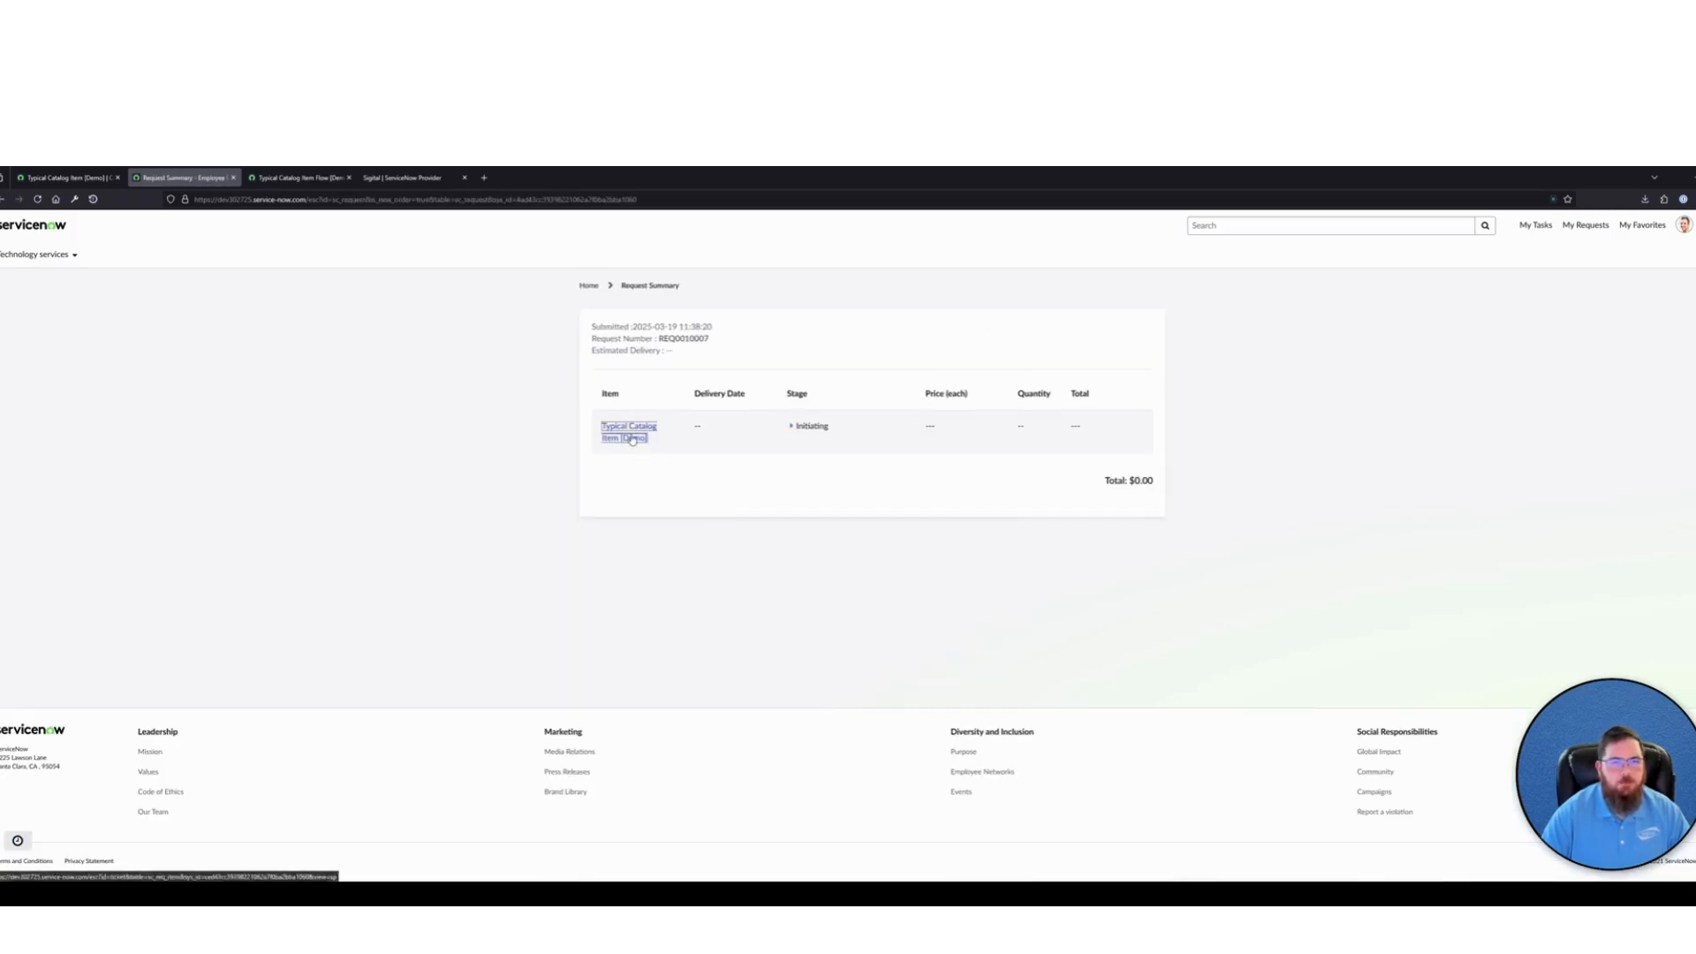
Copy the new request item's number from its Employee Center page and open its Requested Item record through the global search
click(631, 437)
double_click(619, 325)
key(ctrl+c)
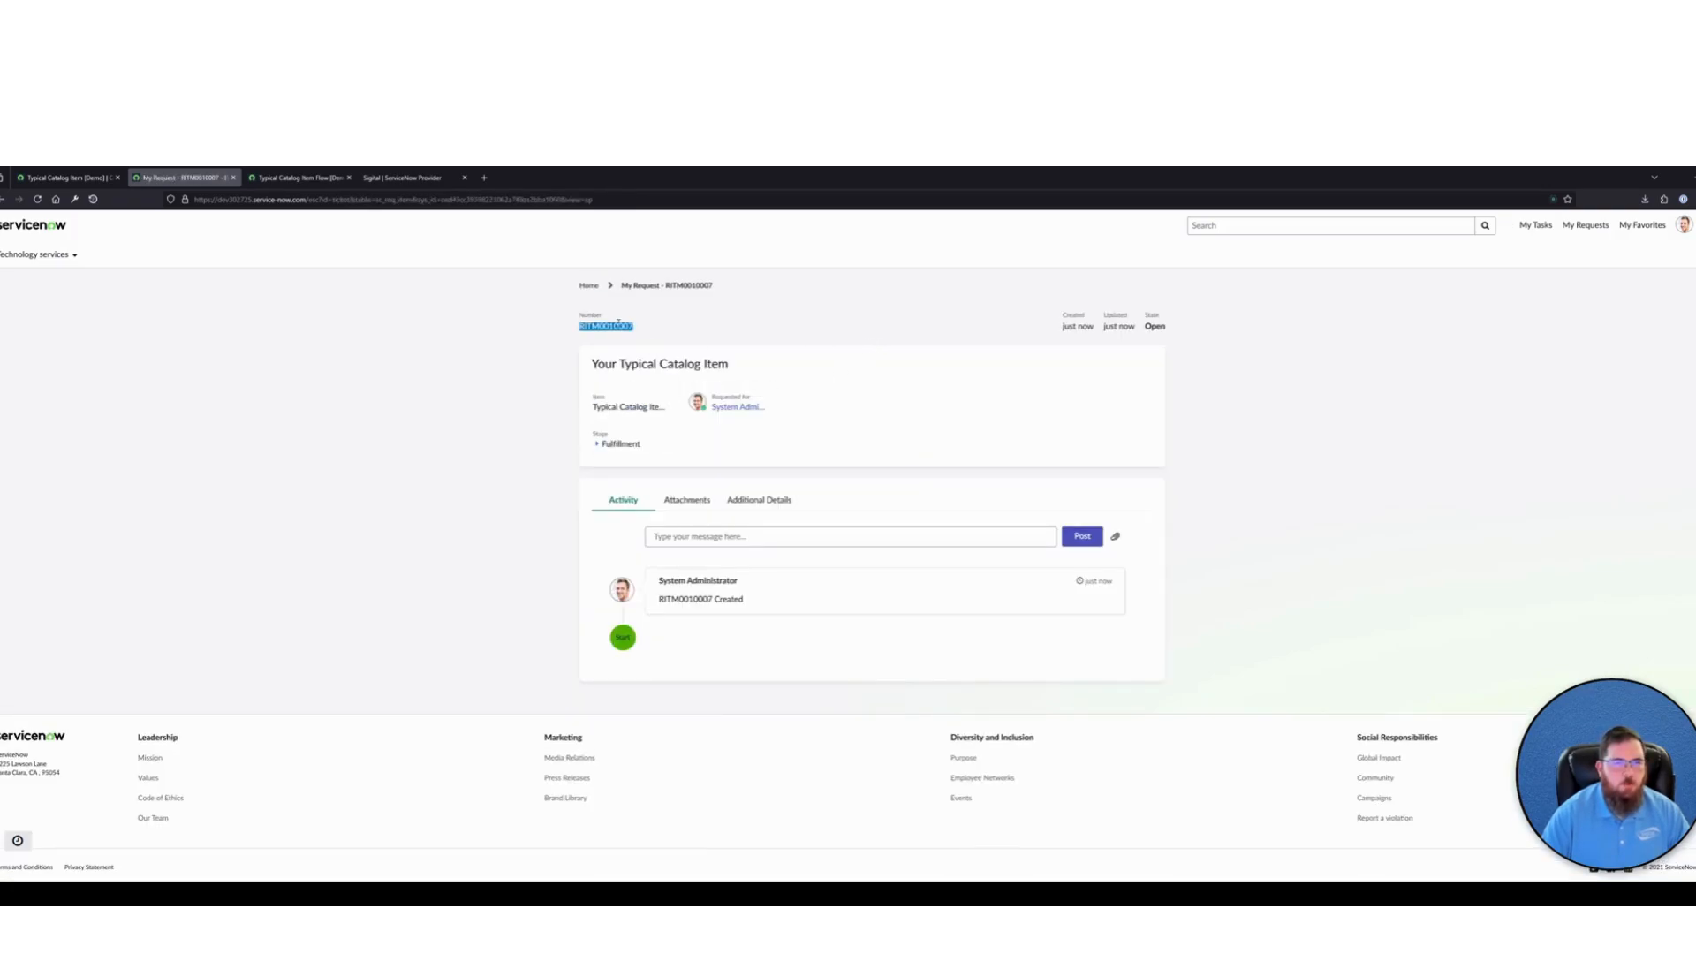
click(66, 178)
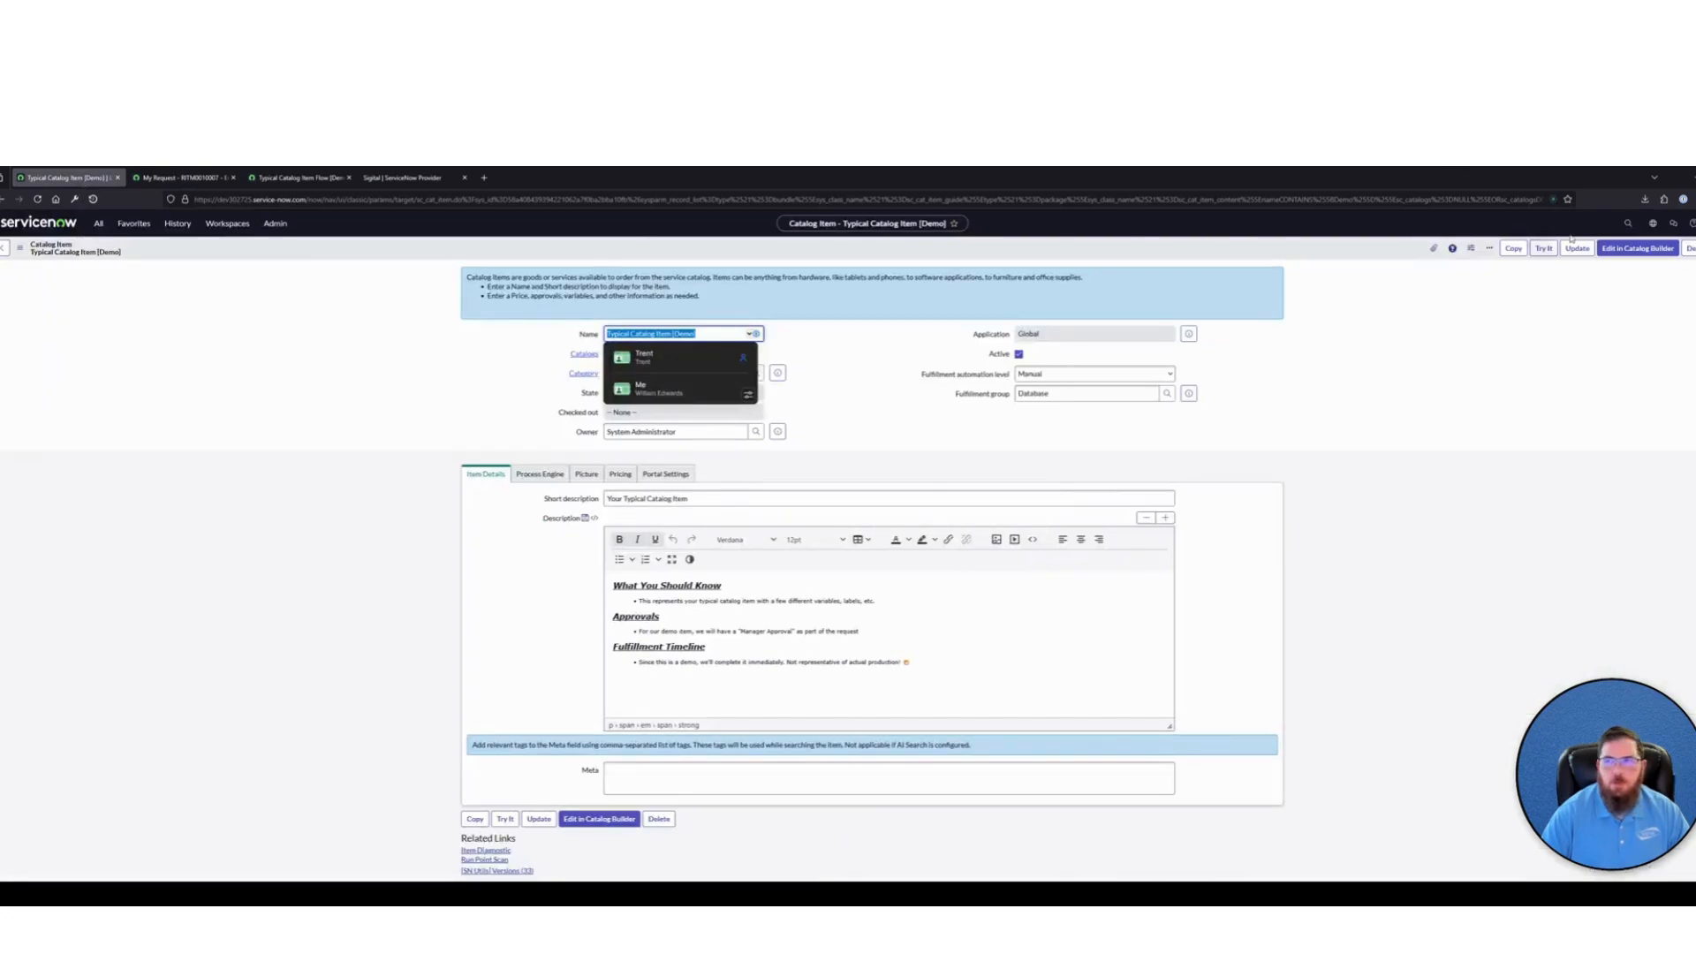
key(ctrl+v)
key(Return)
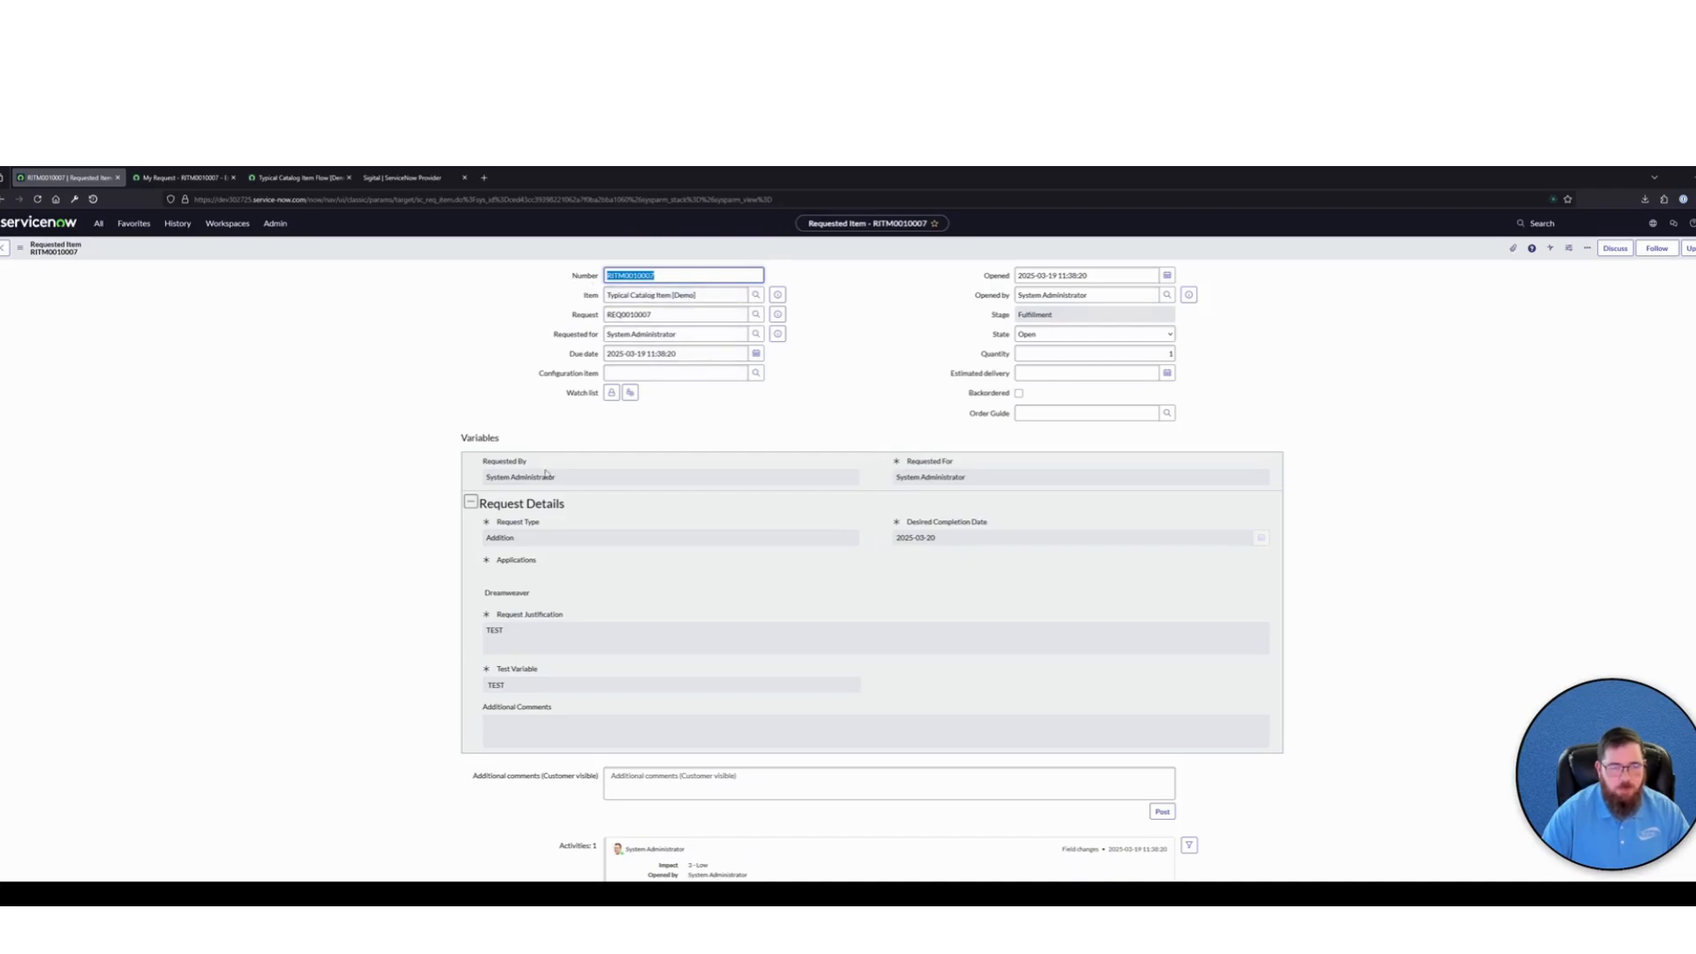
Check Test Variable among the new Requested Item's variables and view its Catalog Tasks related list
drag(541, 670, 475, 672)
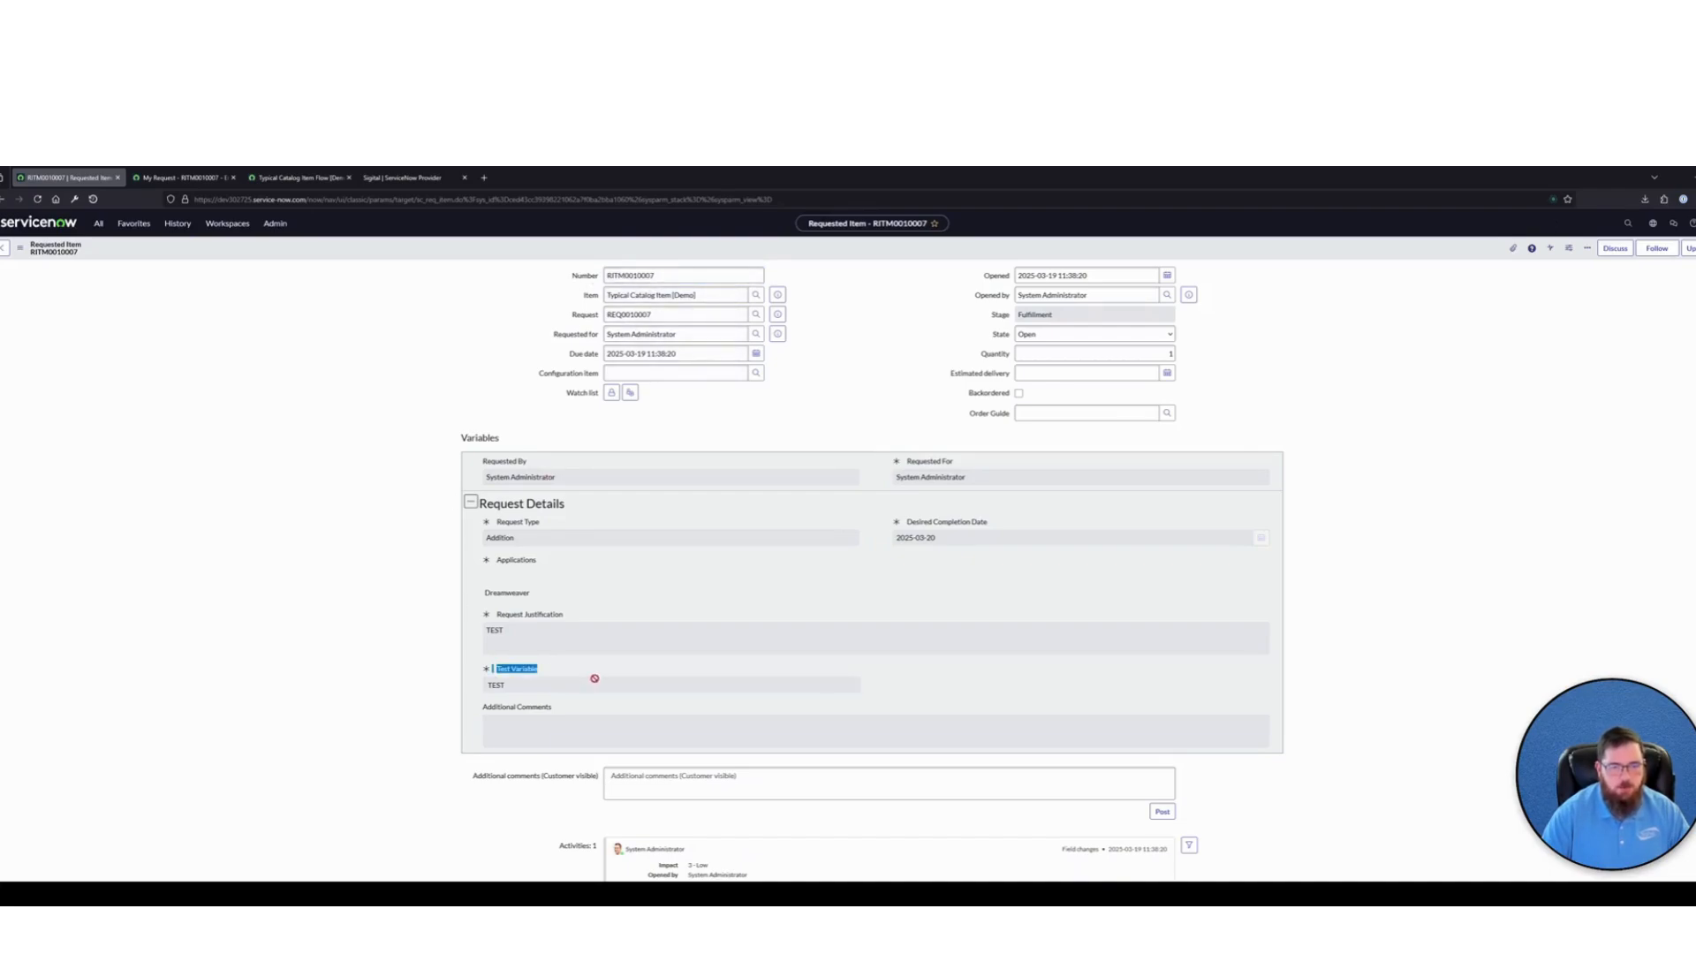
click(622, 675)
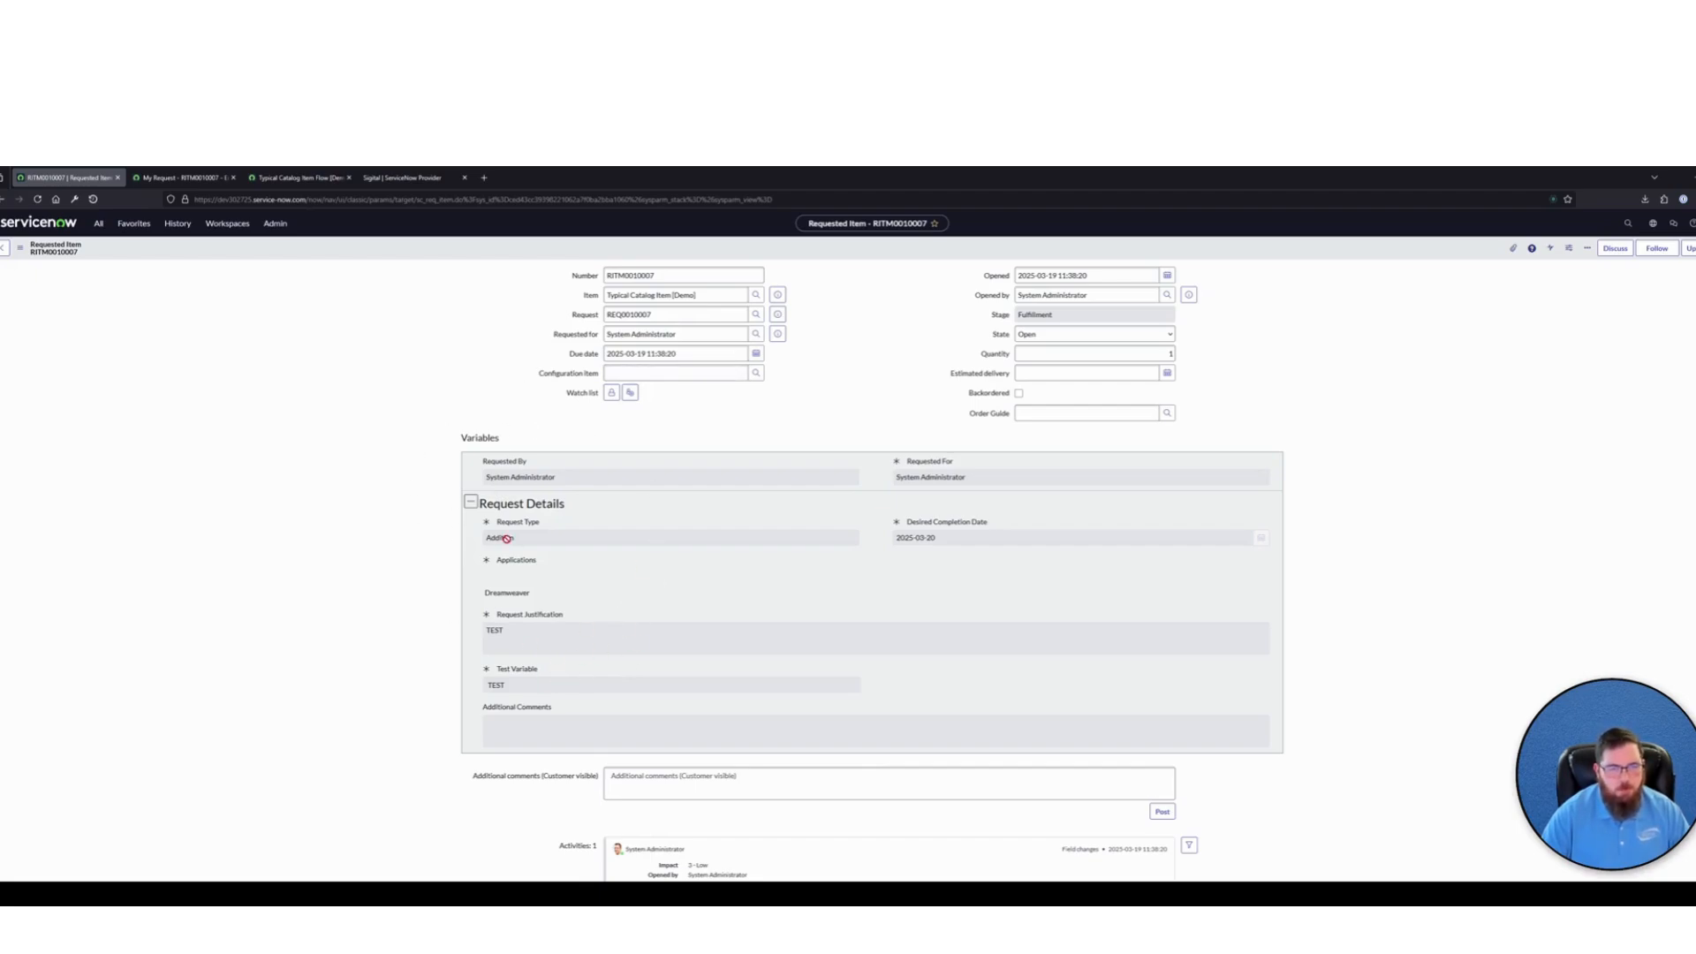
scroll(416, 574, down, 3)
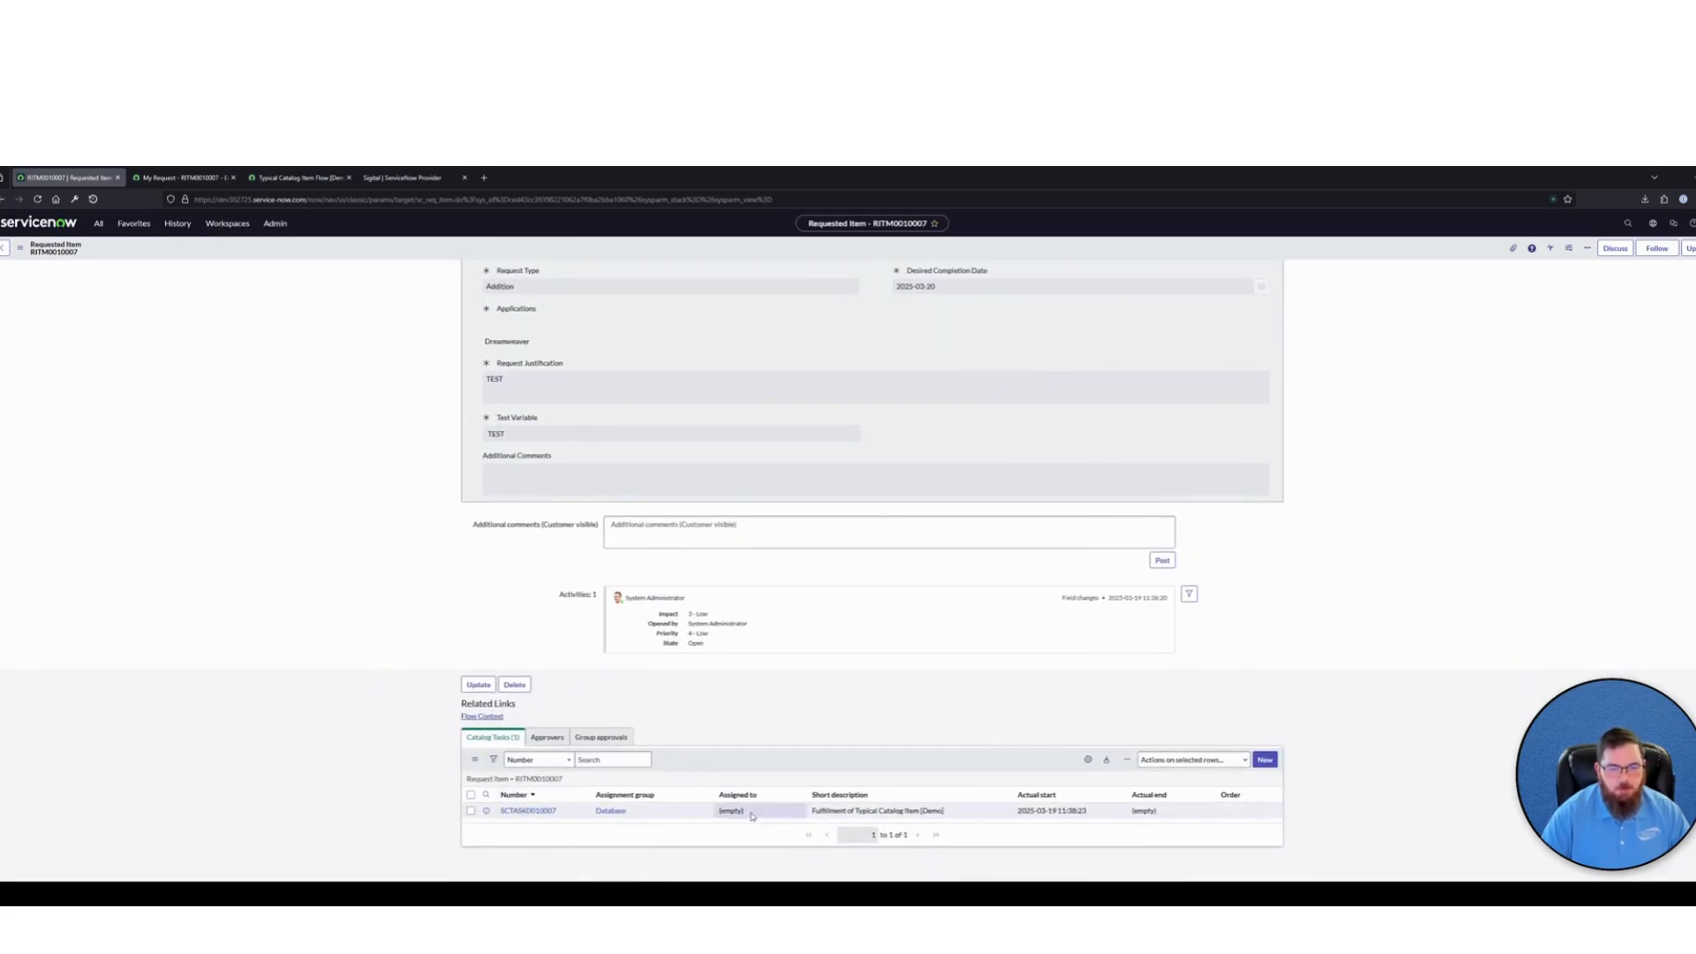
Open the catalog task from the Requested Item's Catalog Tasks list and check whether its variables include Test Variable
drag(856, 818, 501, 810)
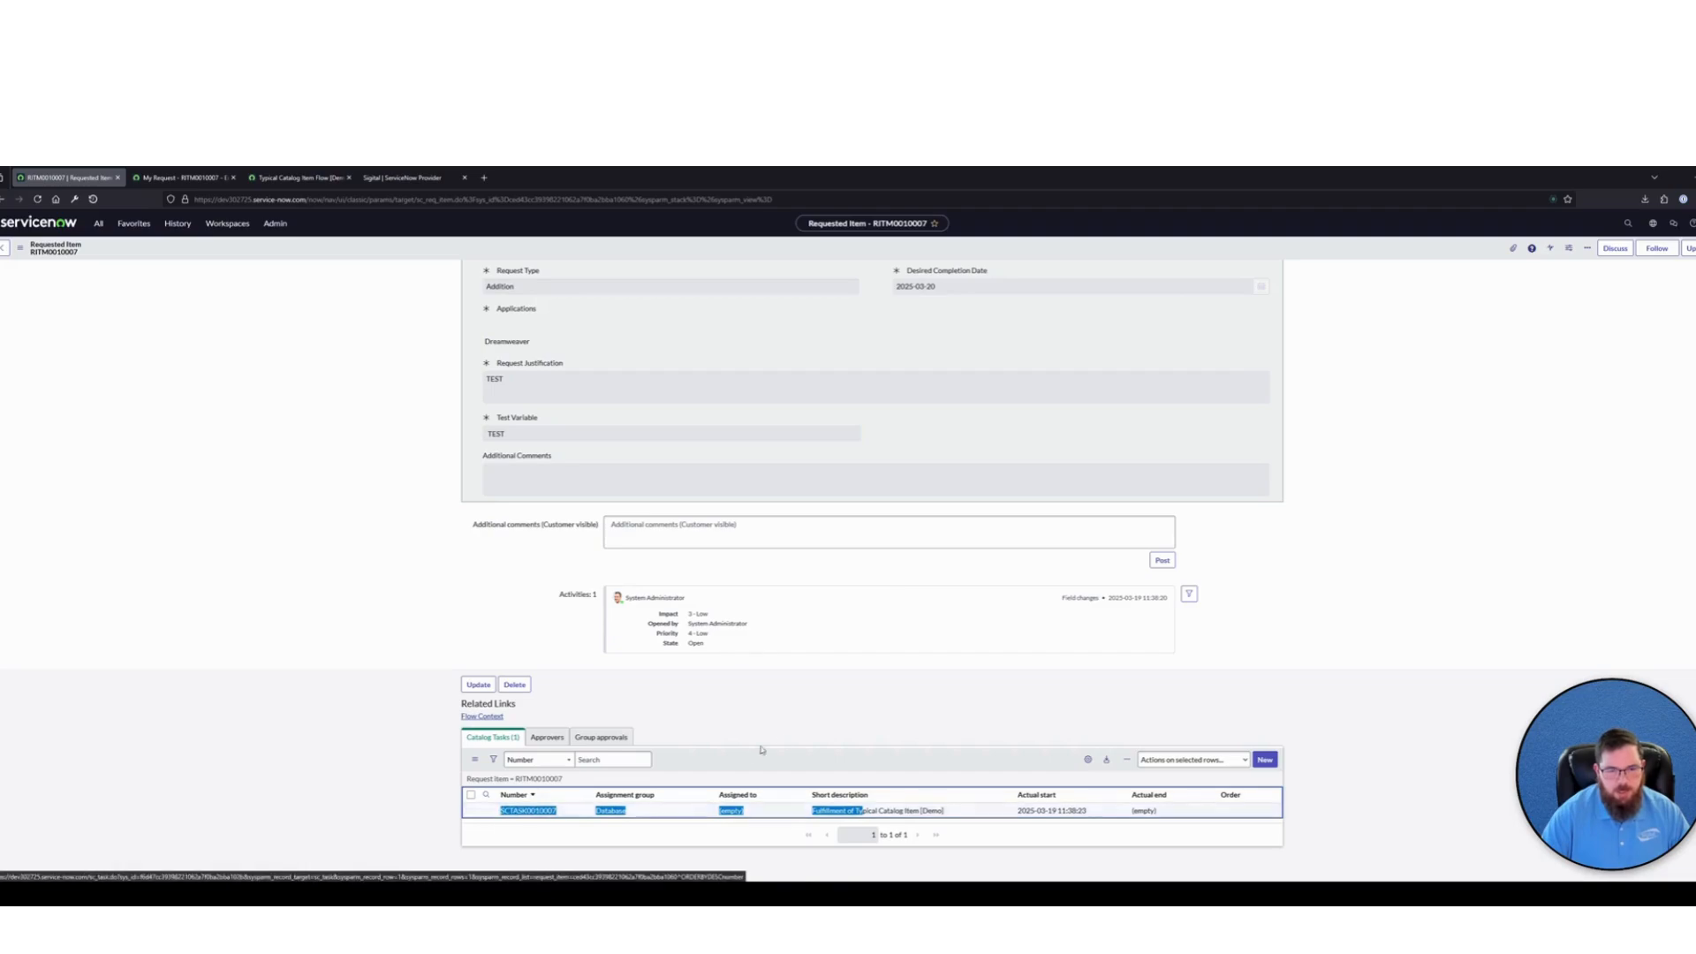
click(760, 750)
click(528, 810)
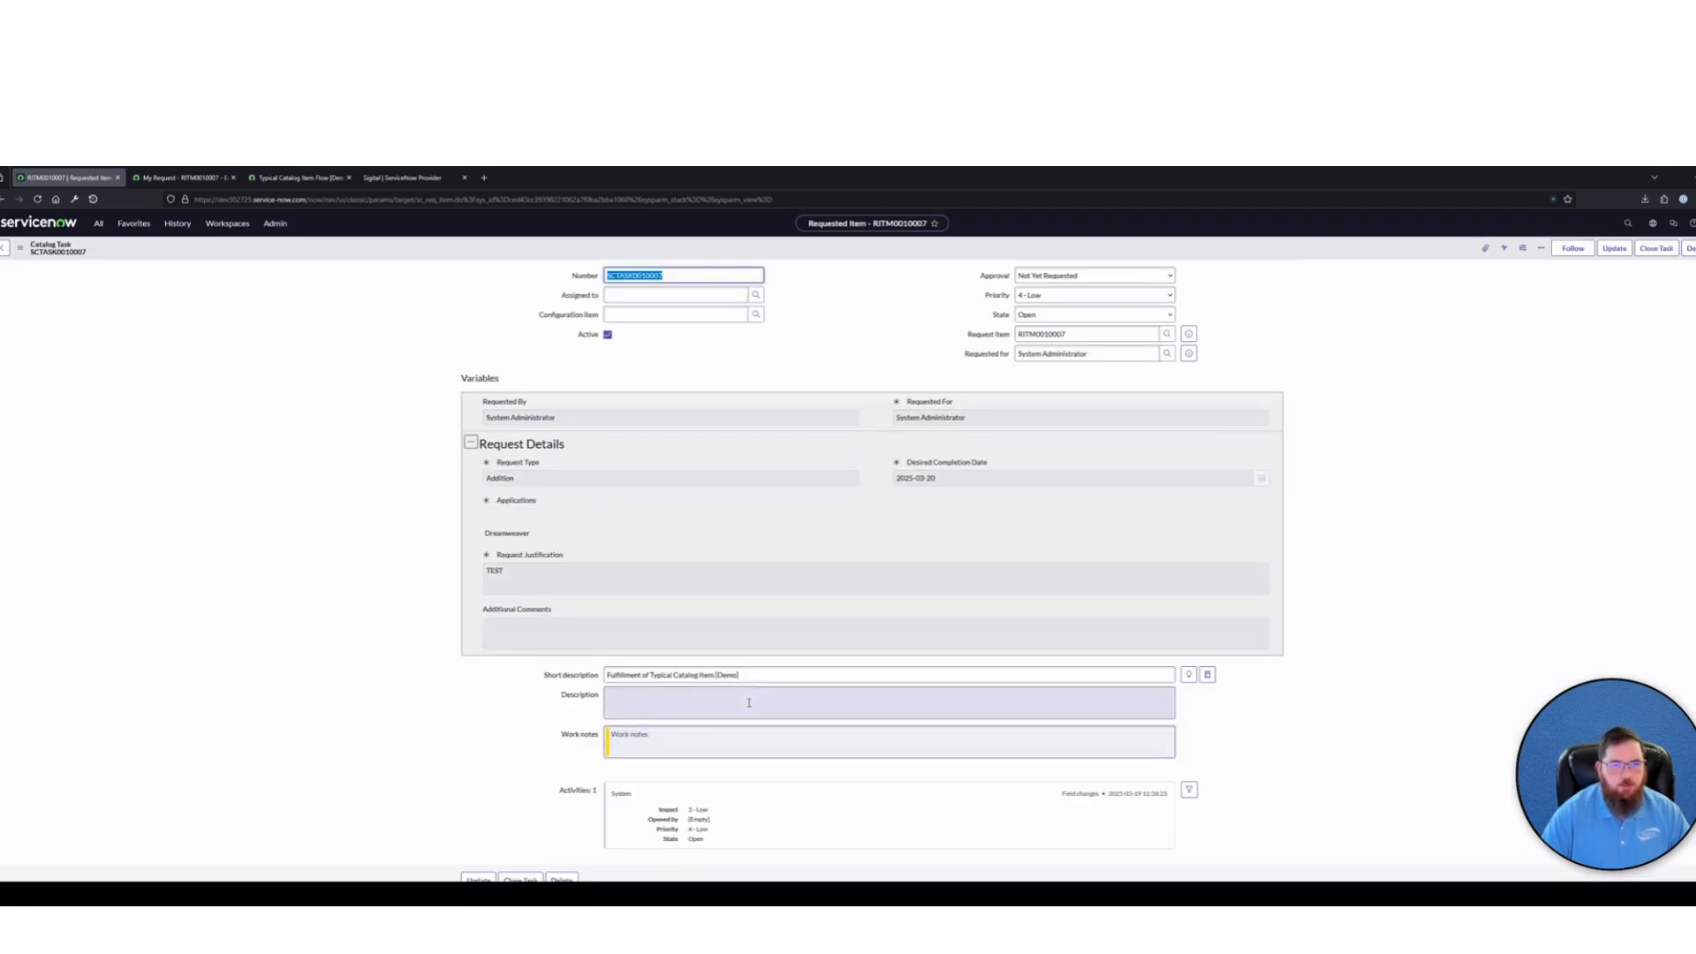
drag(581, 611, 496, 533)
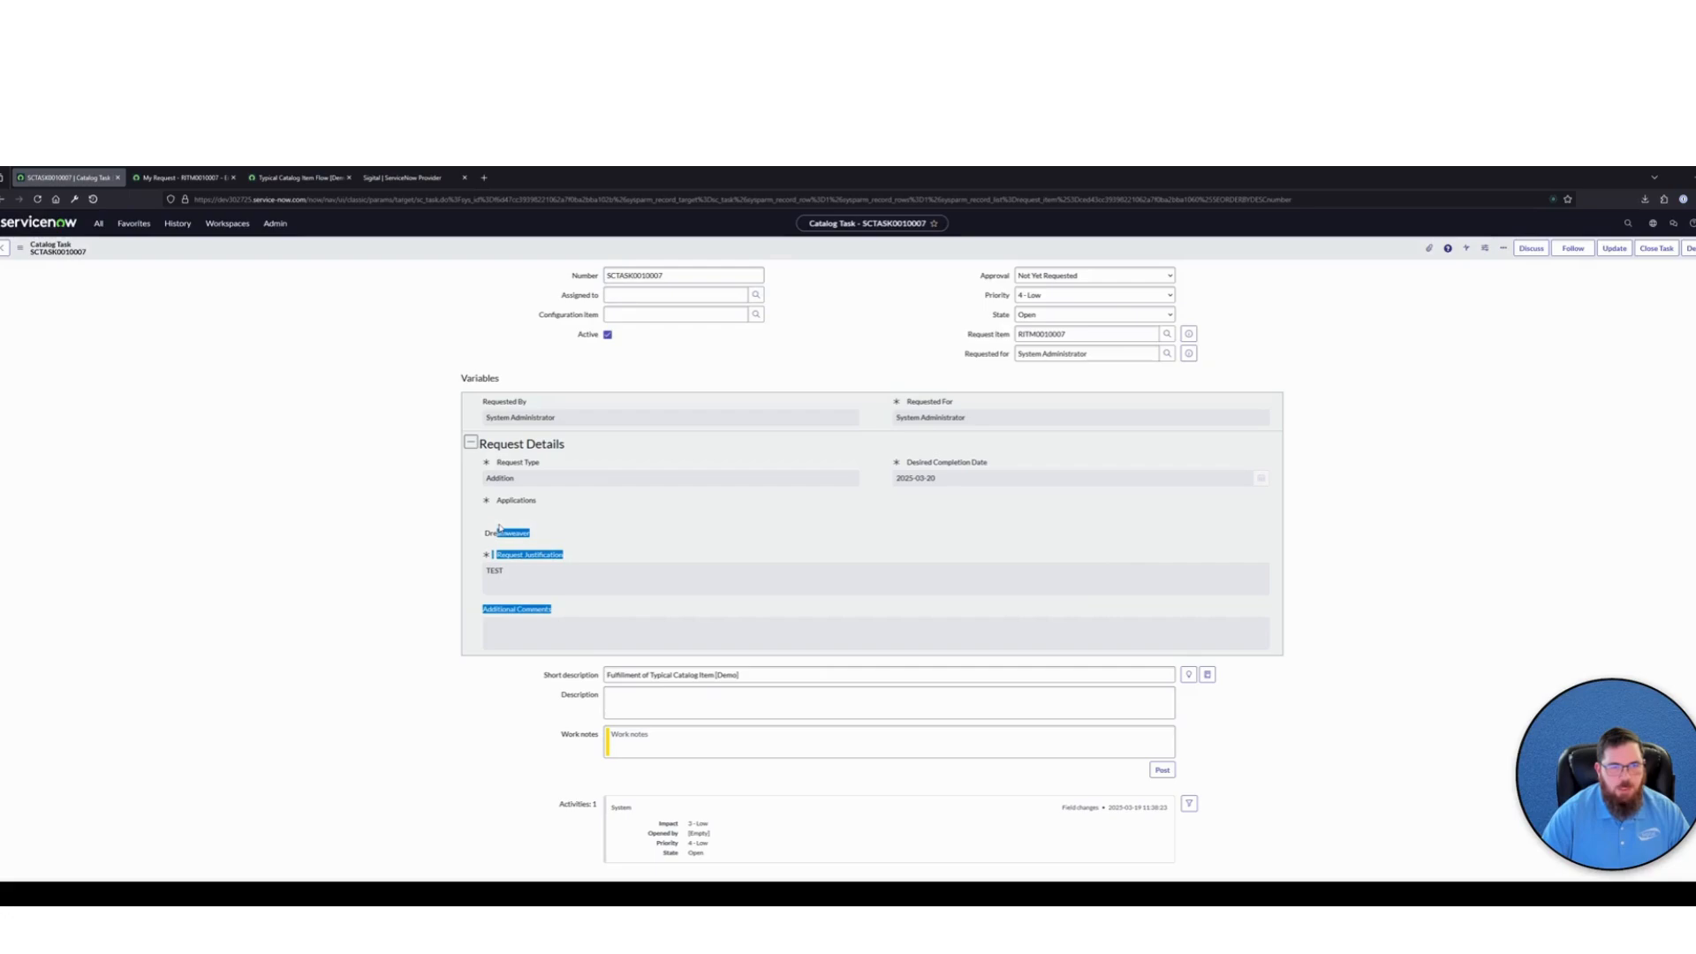
click(671, 533)
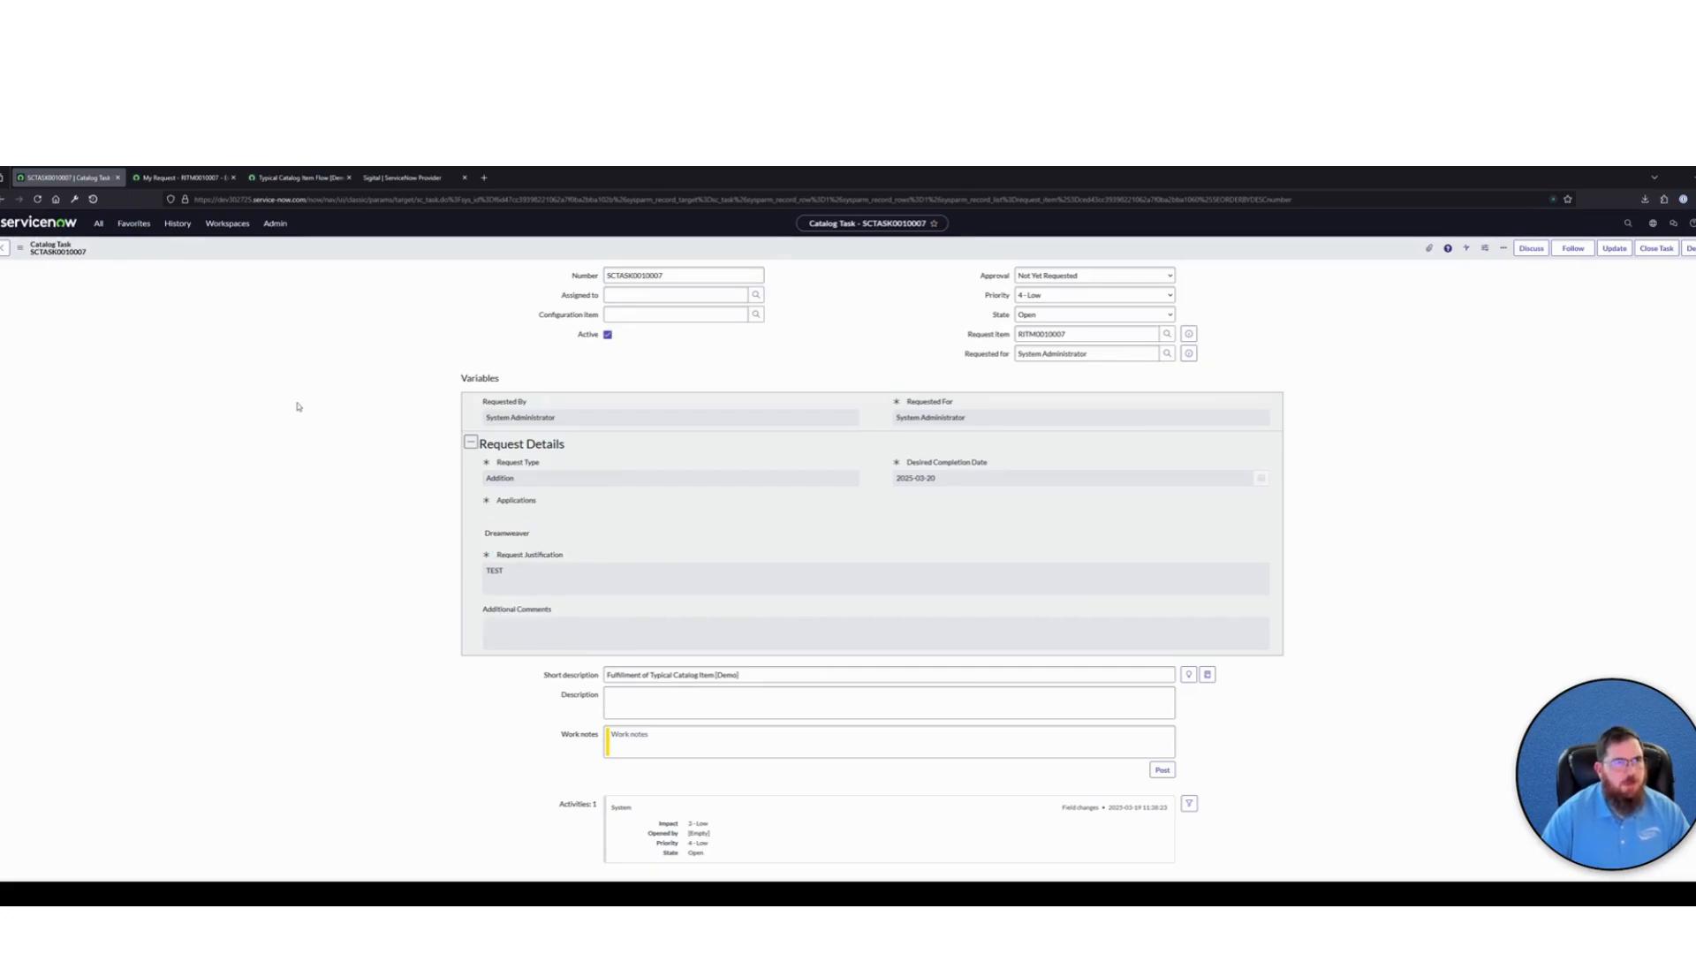
Expand the Create Catalog Task action in Typical Catalog Item Flow [Demo] and examine its available and selected catalog variables
click(298, 178)
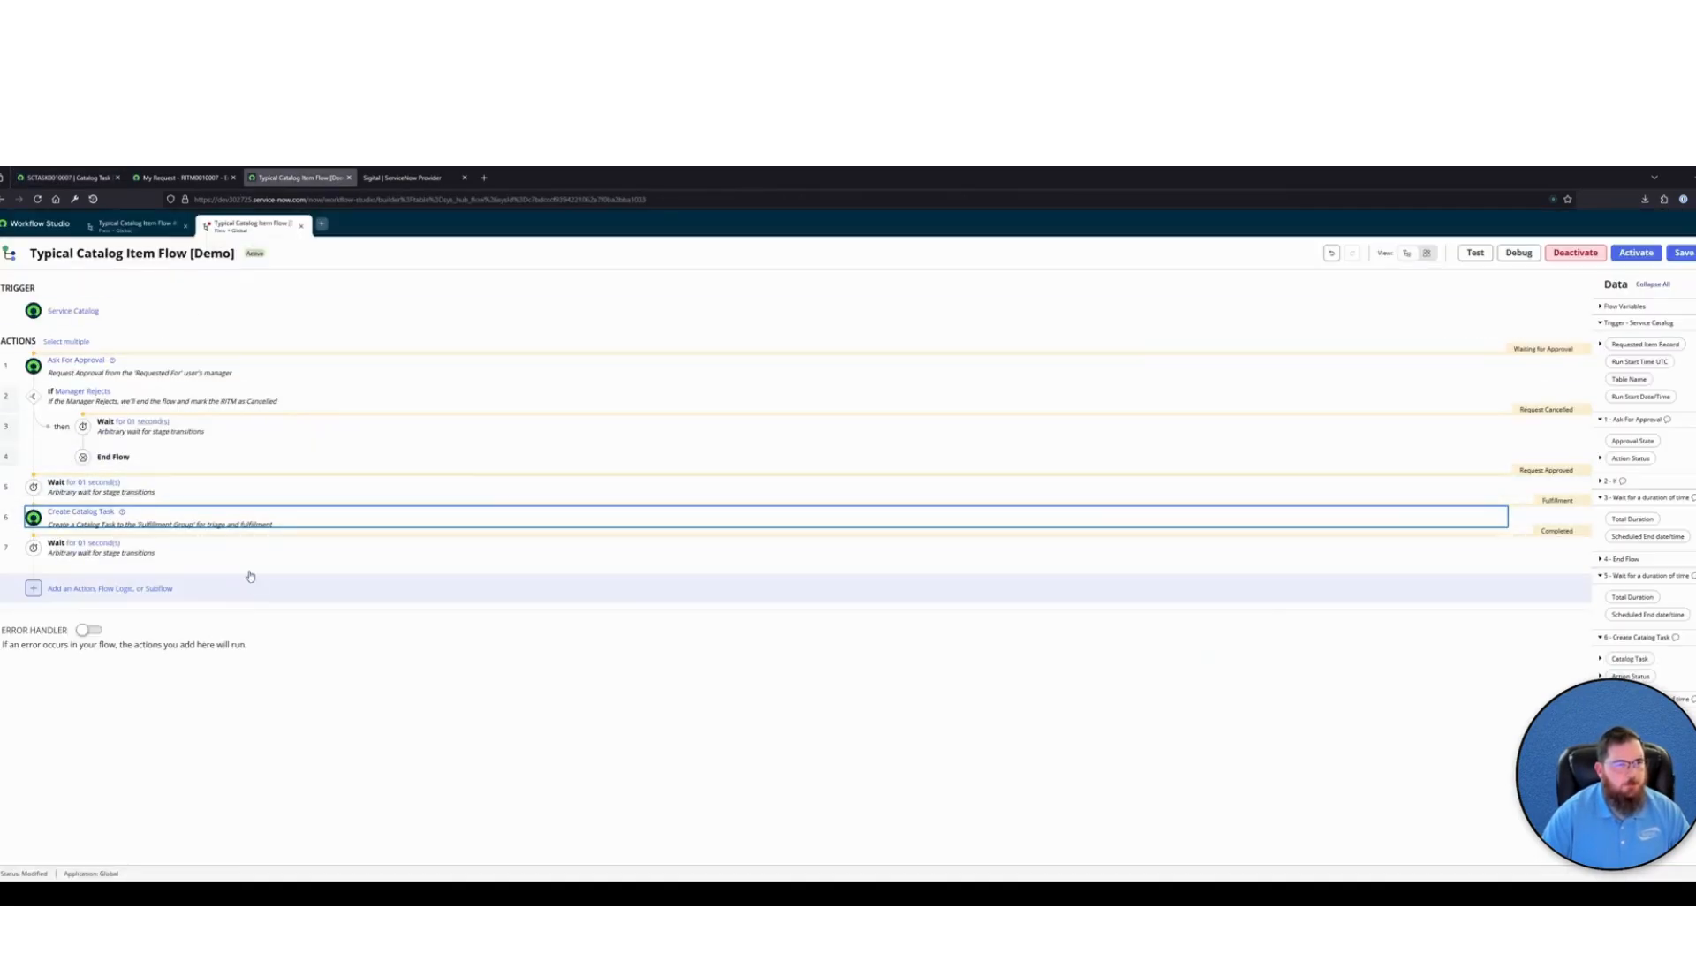
click(291, 518)
scroll(436, 637, down, 2)
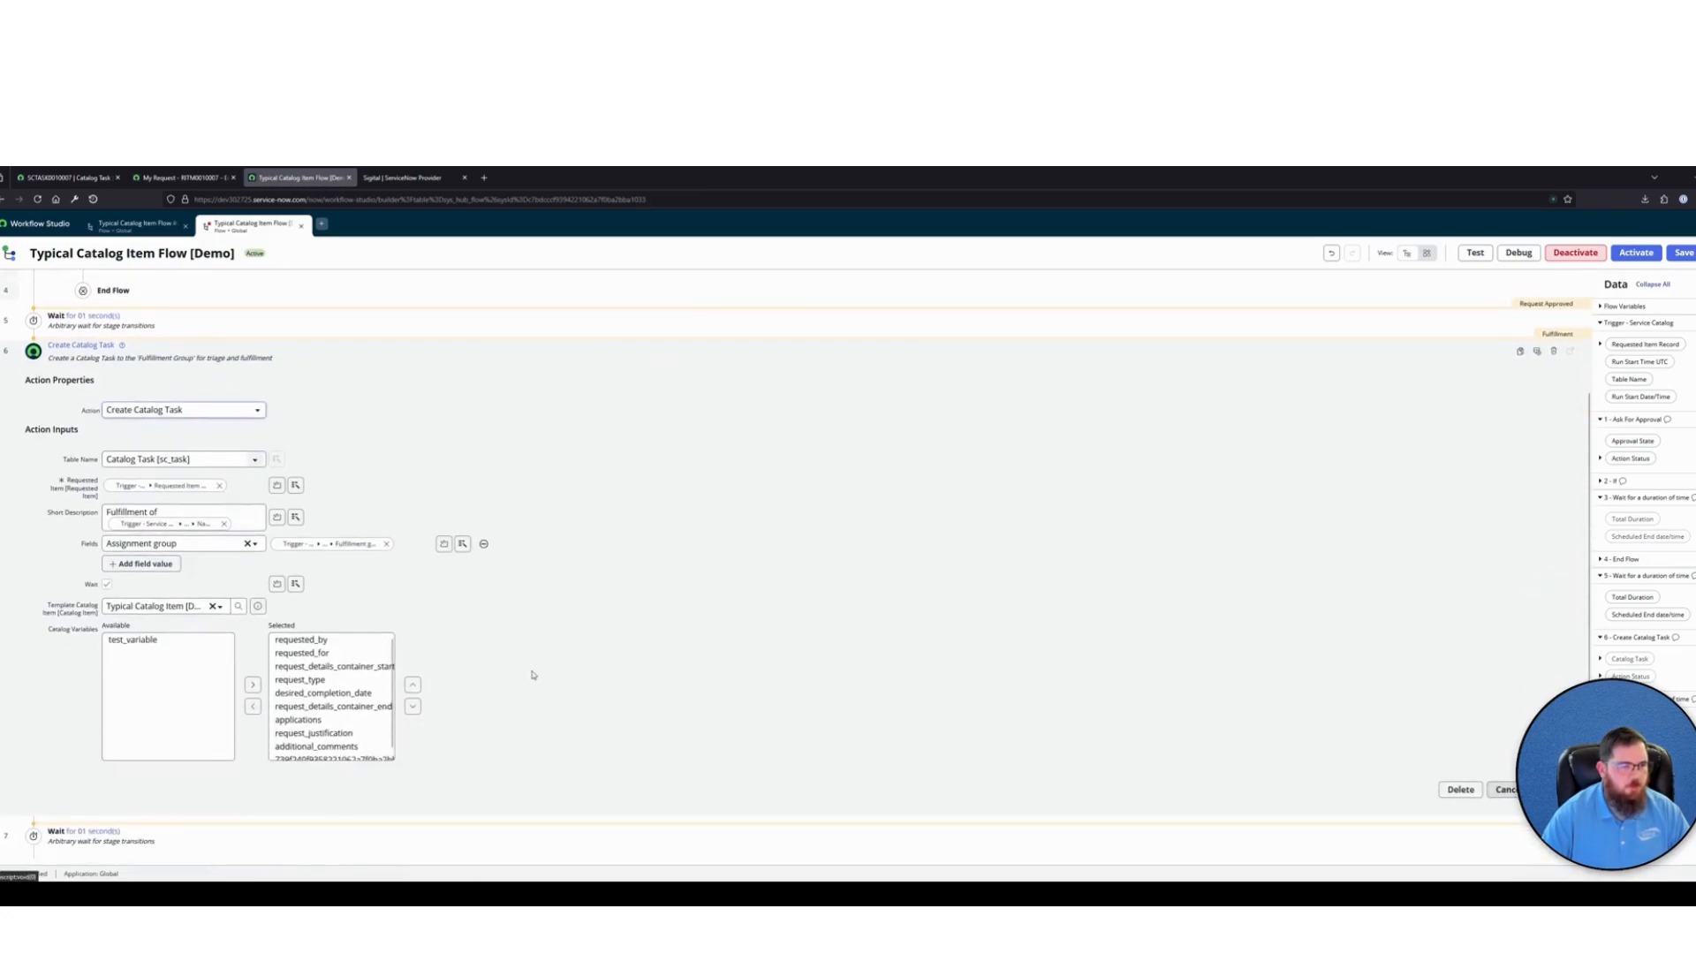
click(150, 639)
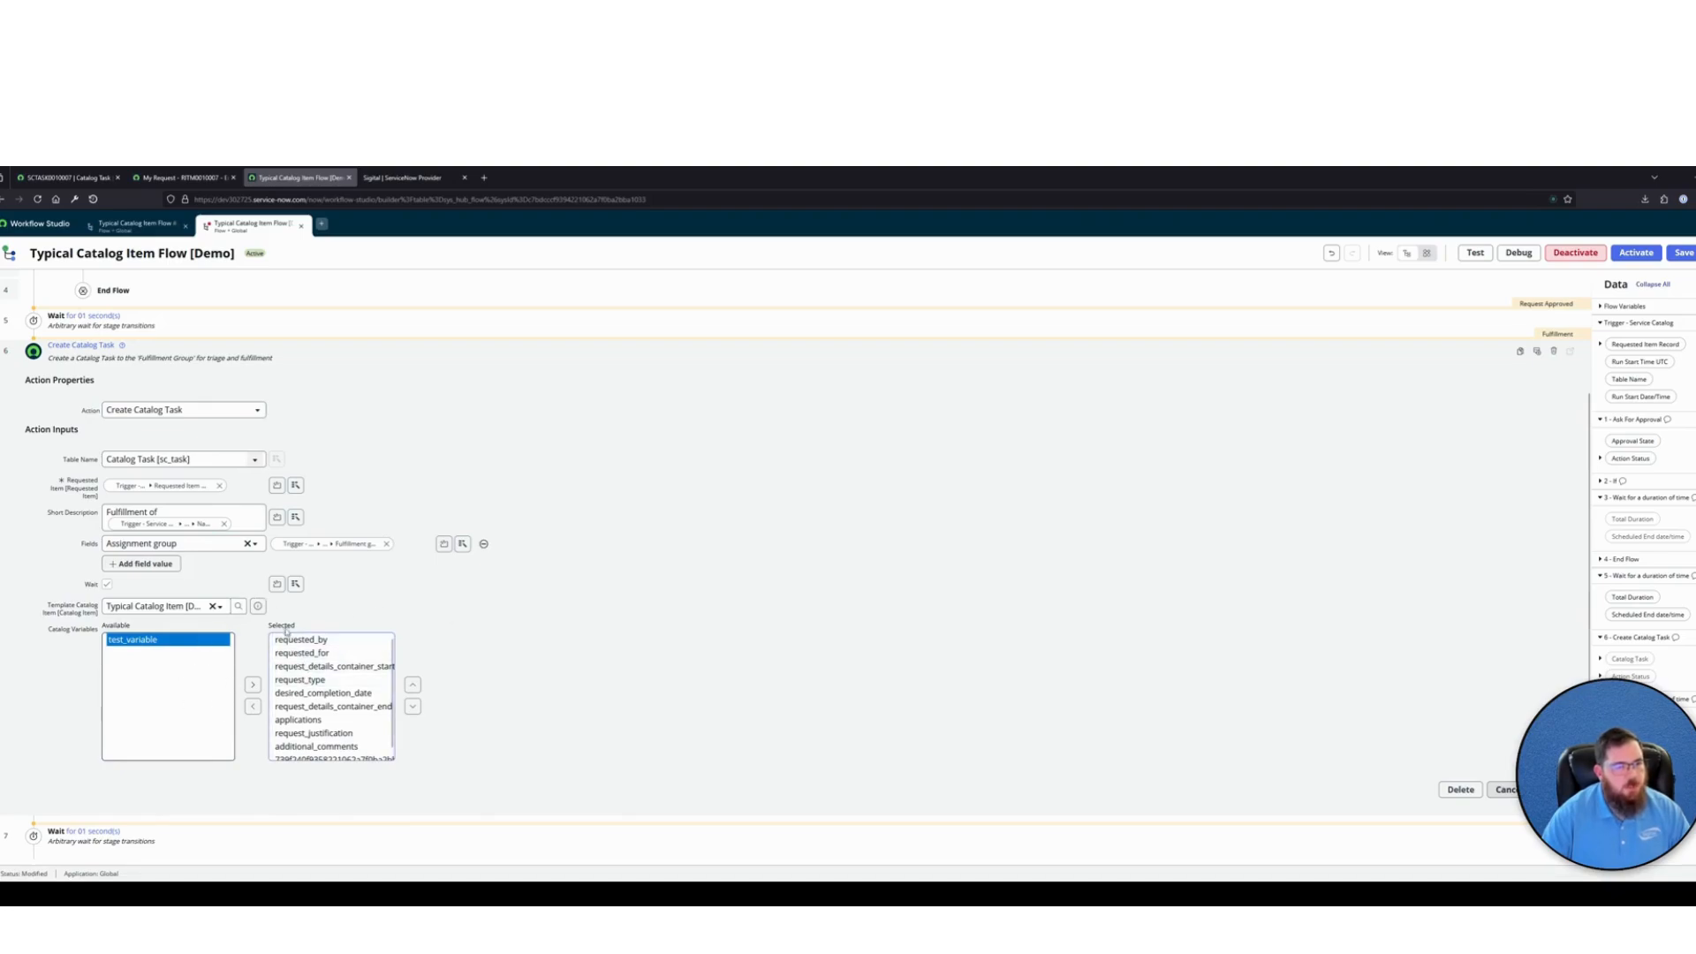
drag(295, 628, 469, 624)
click(410, 618)
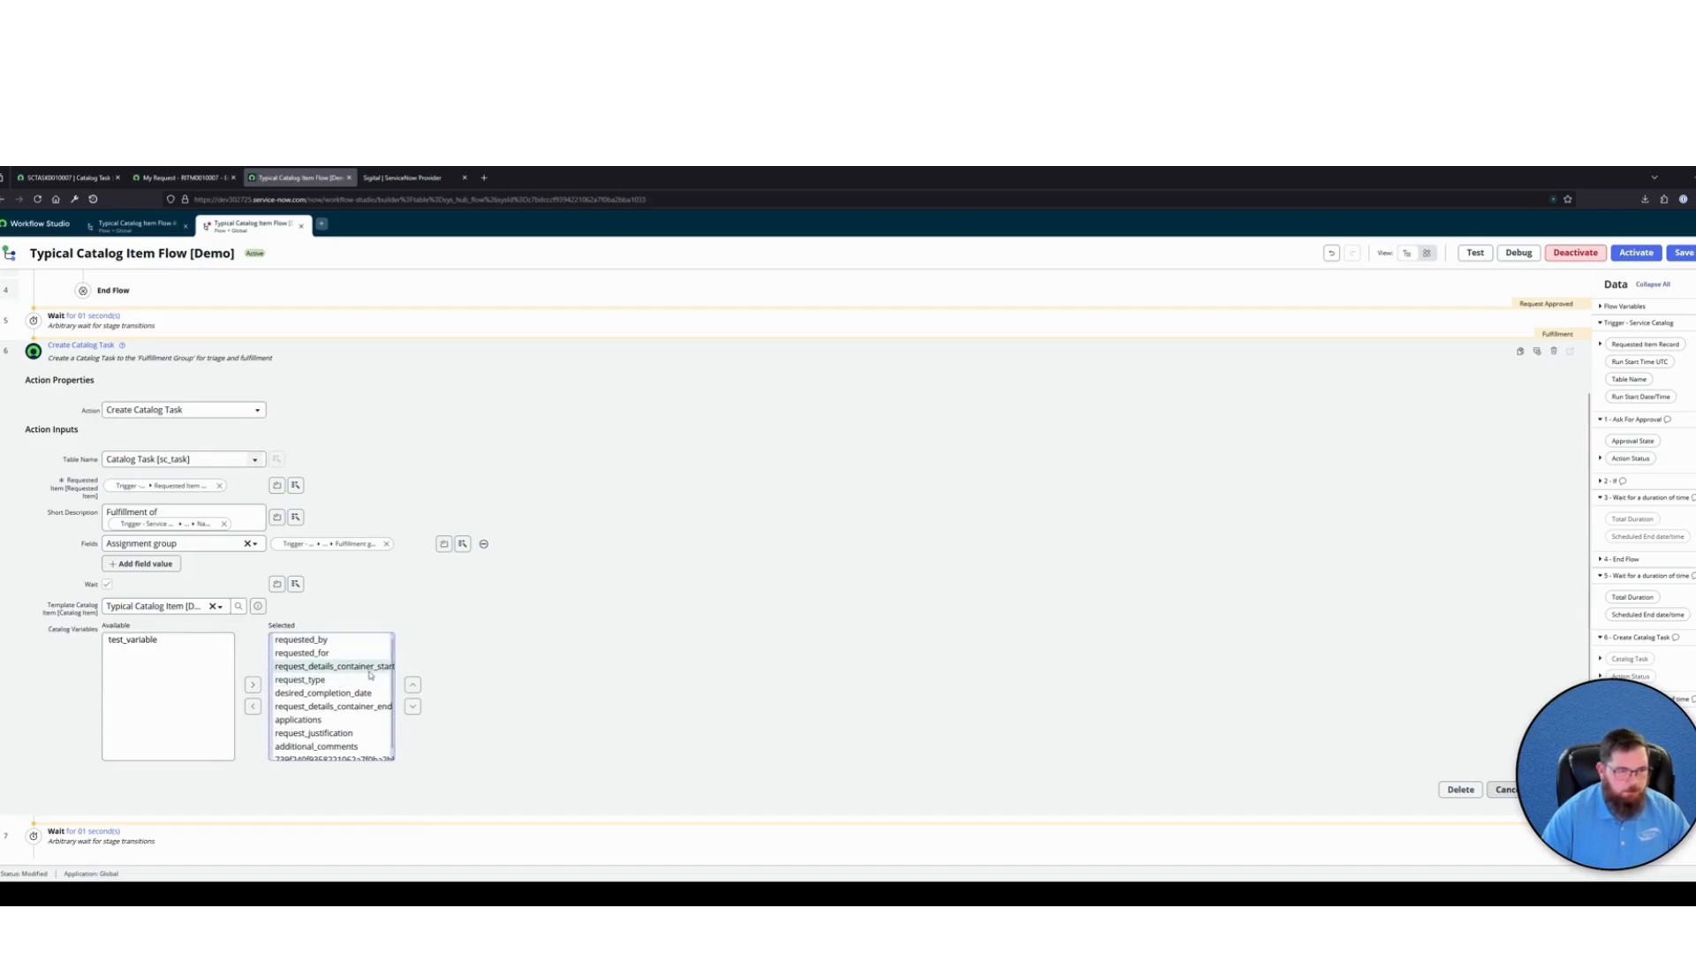
scroll(369, 678, down, 1)
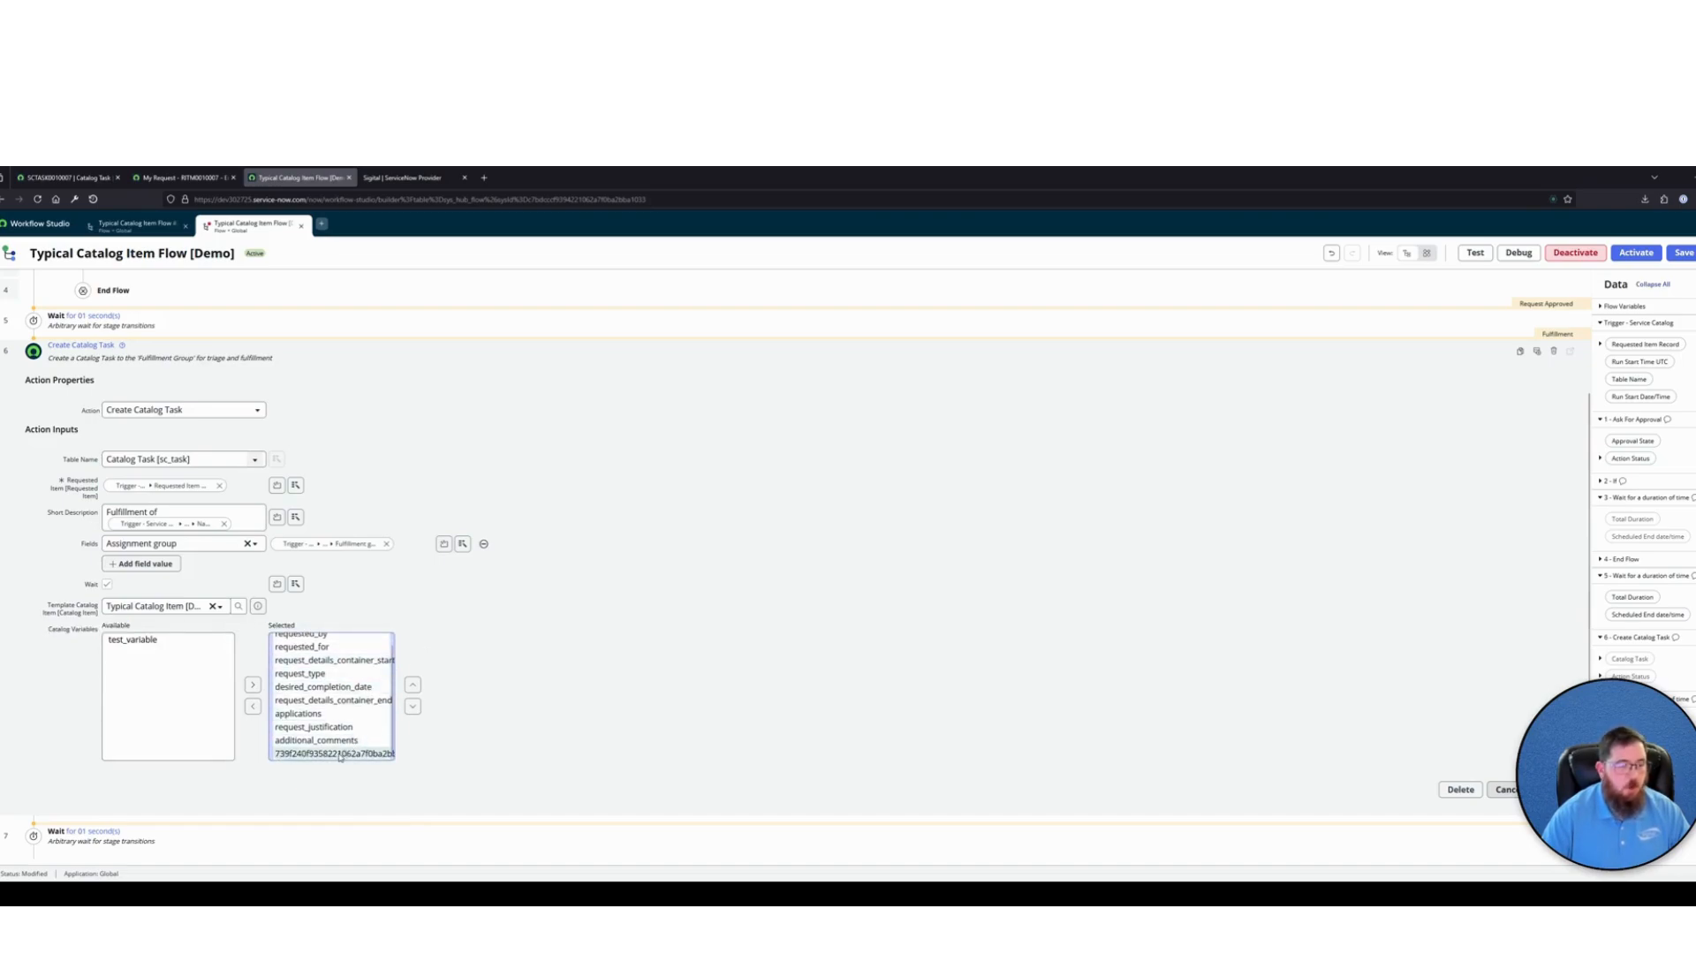
scroll(350, 749, up, 1)
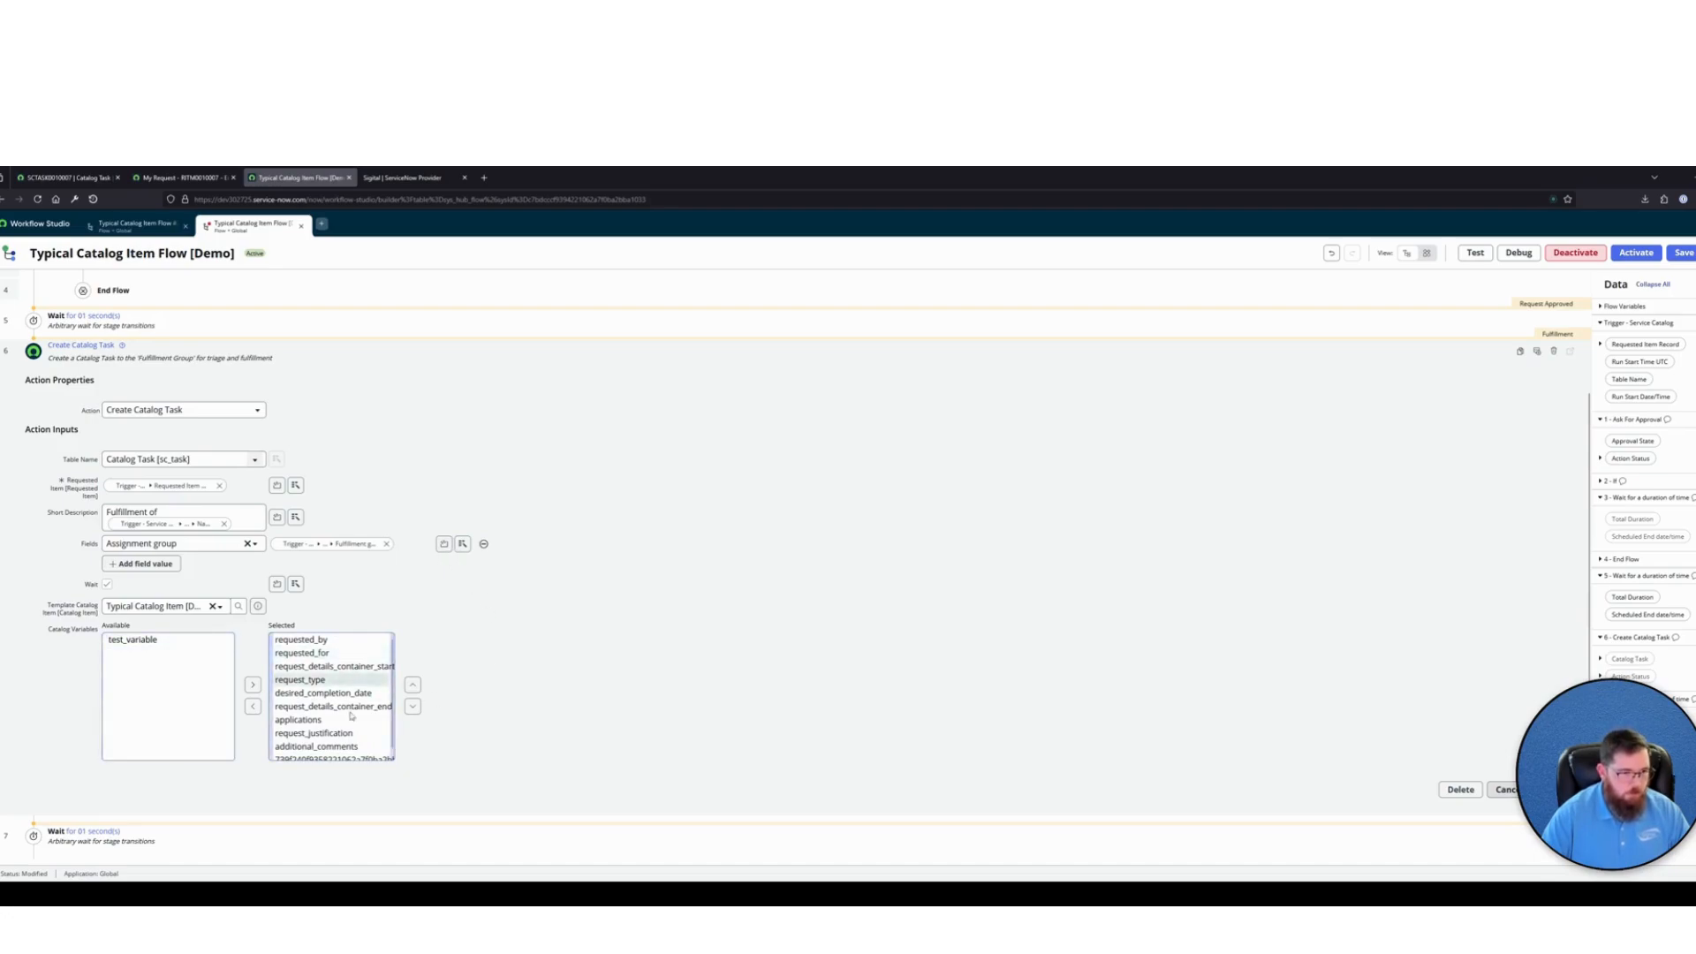
Add test_variable to the selected catalog variables of the Create Catalog Task action and complete the action's edit
click(150, 640)
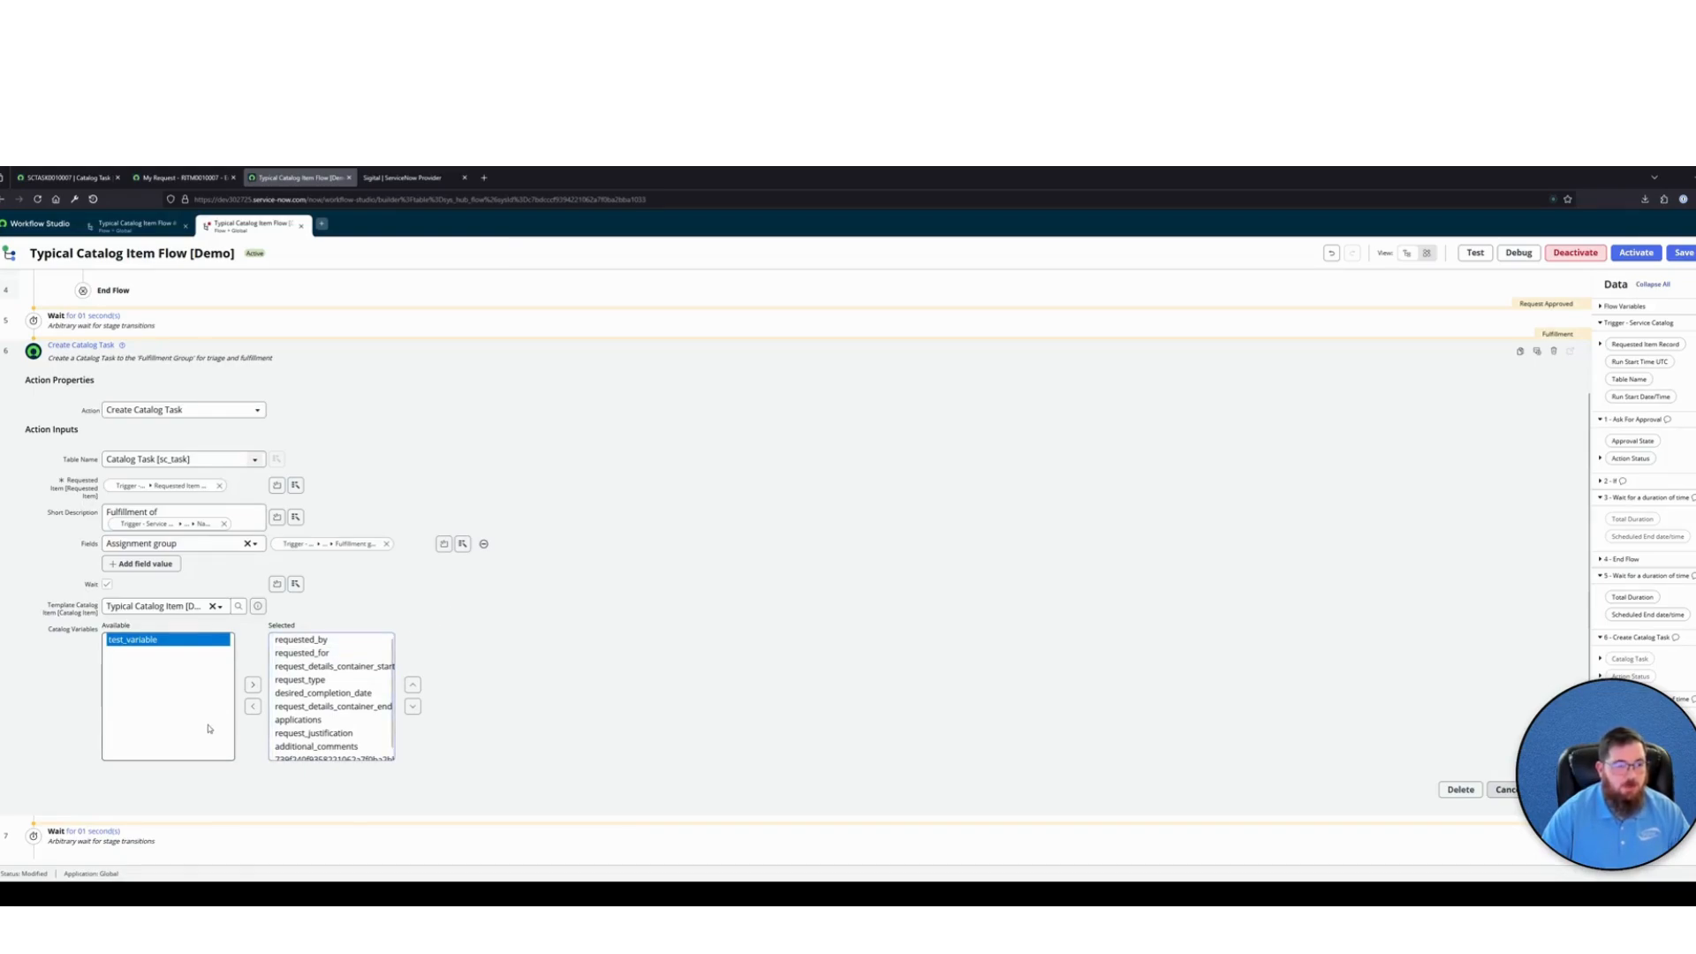
click(252, 684)
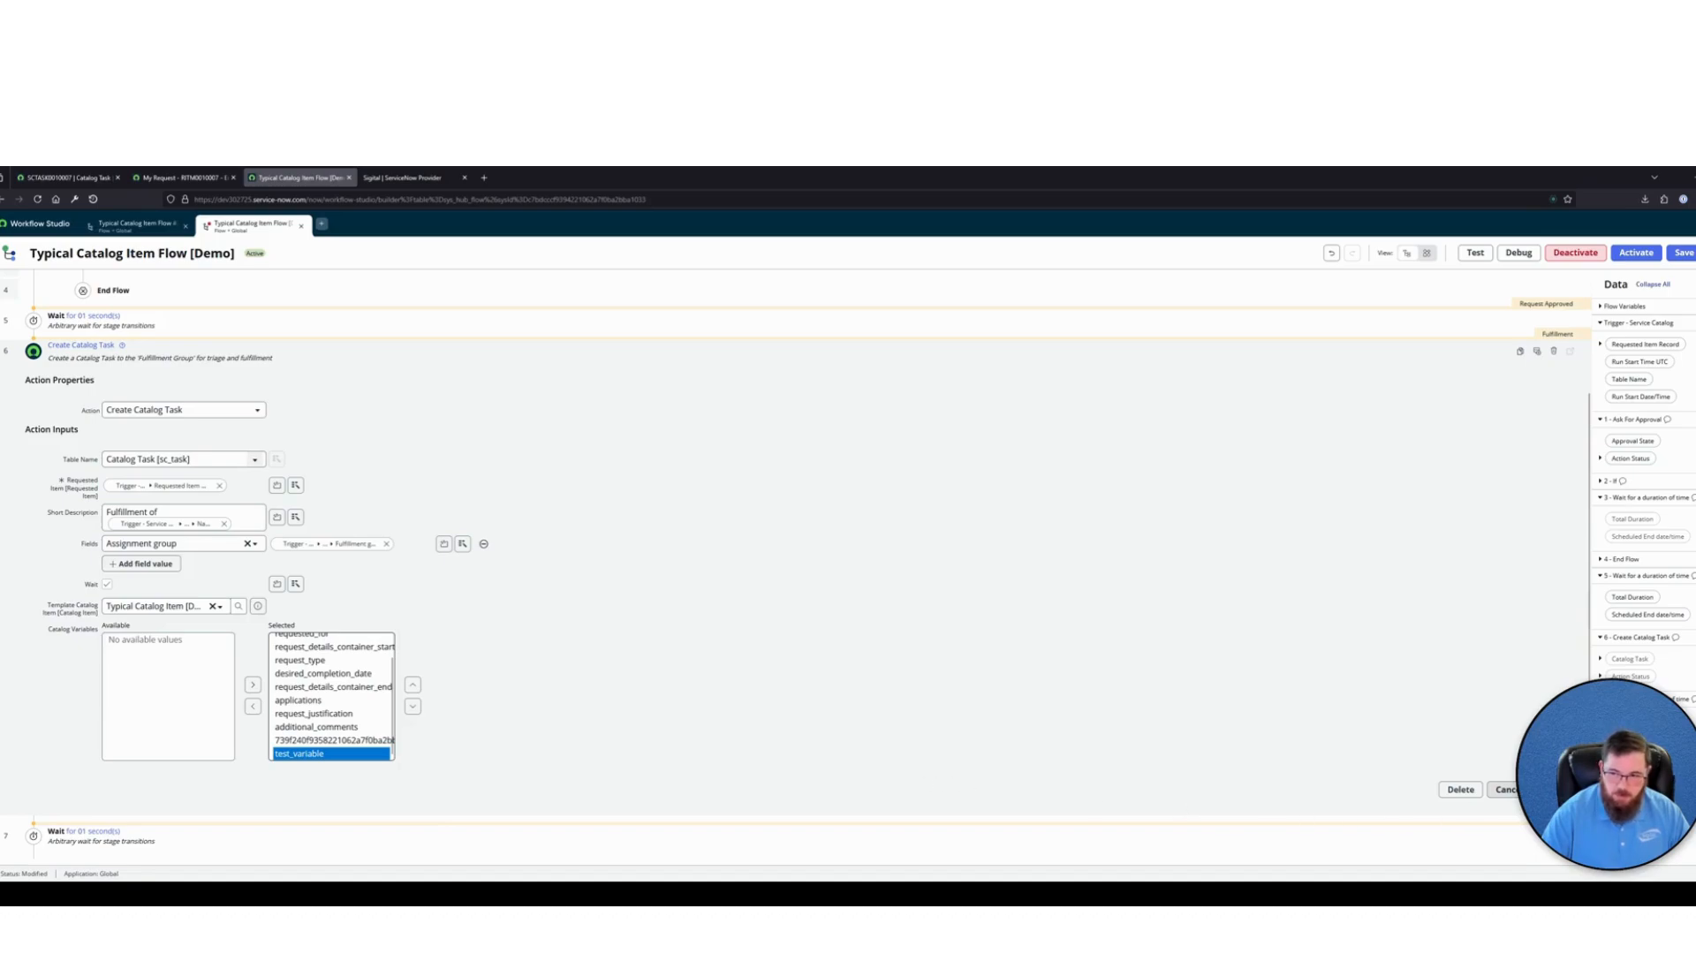
click(1555, 790)
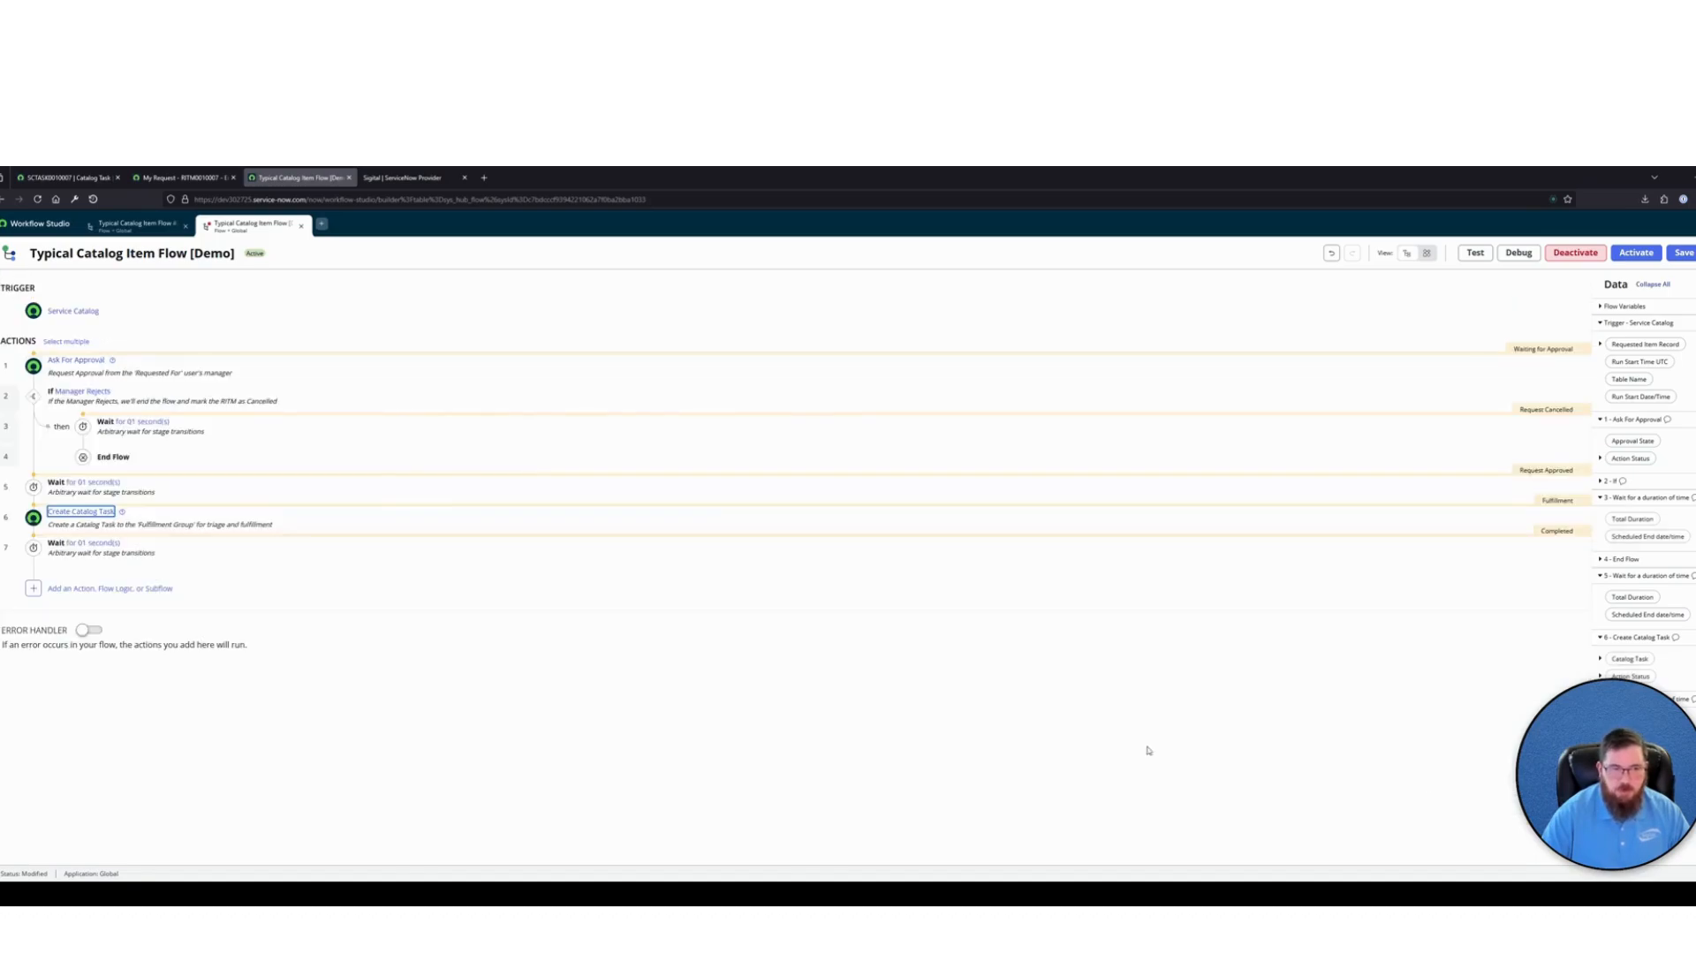
Save and activate Typical Catalog Item Flow [Demo]
click(1681, 255)
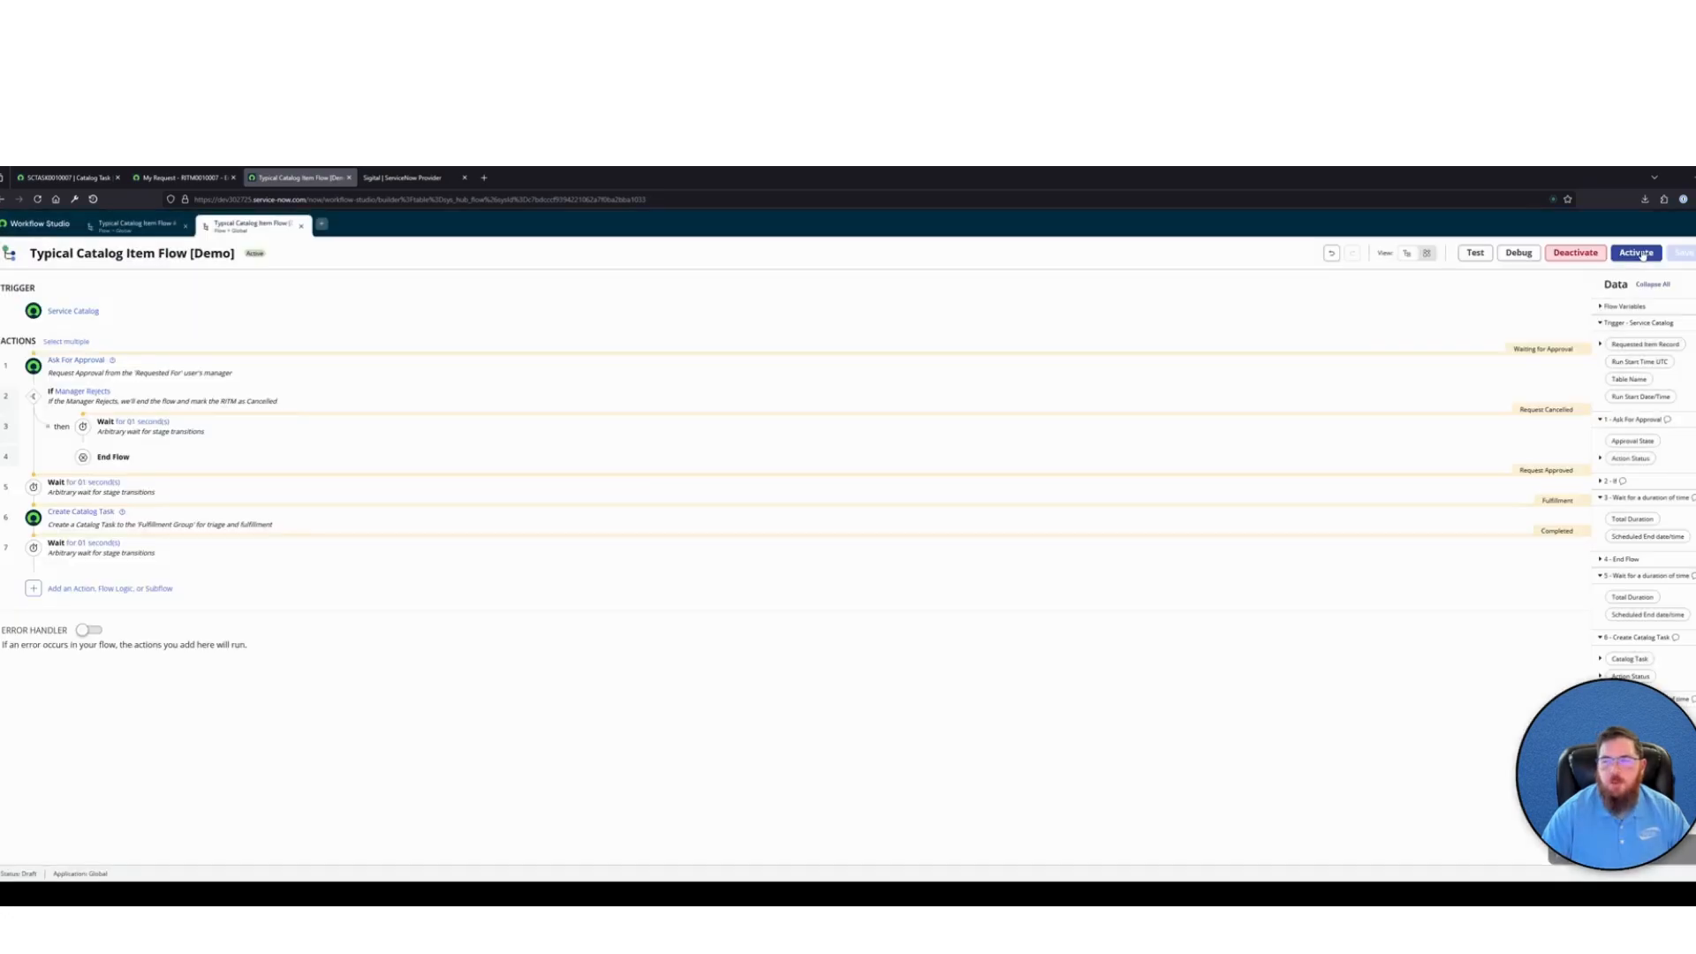
click(1636, 253)
click(977, 360)
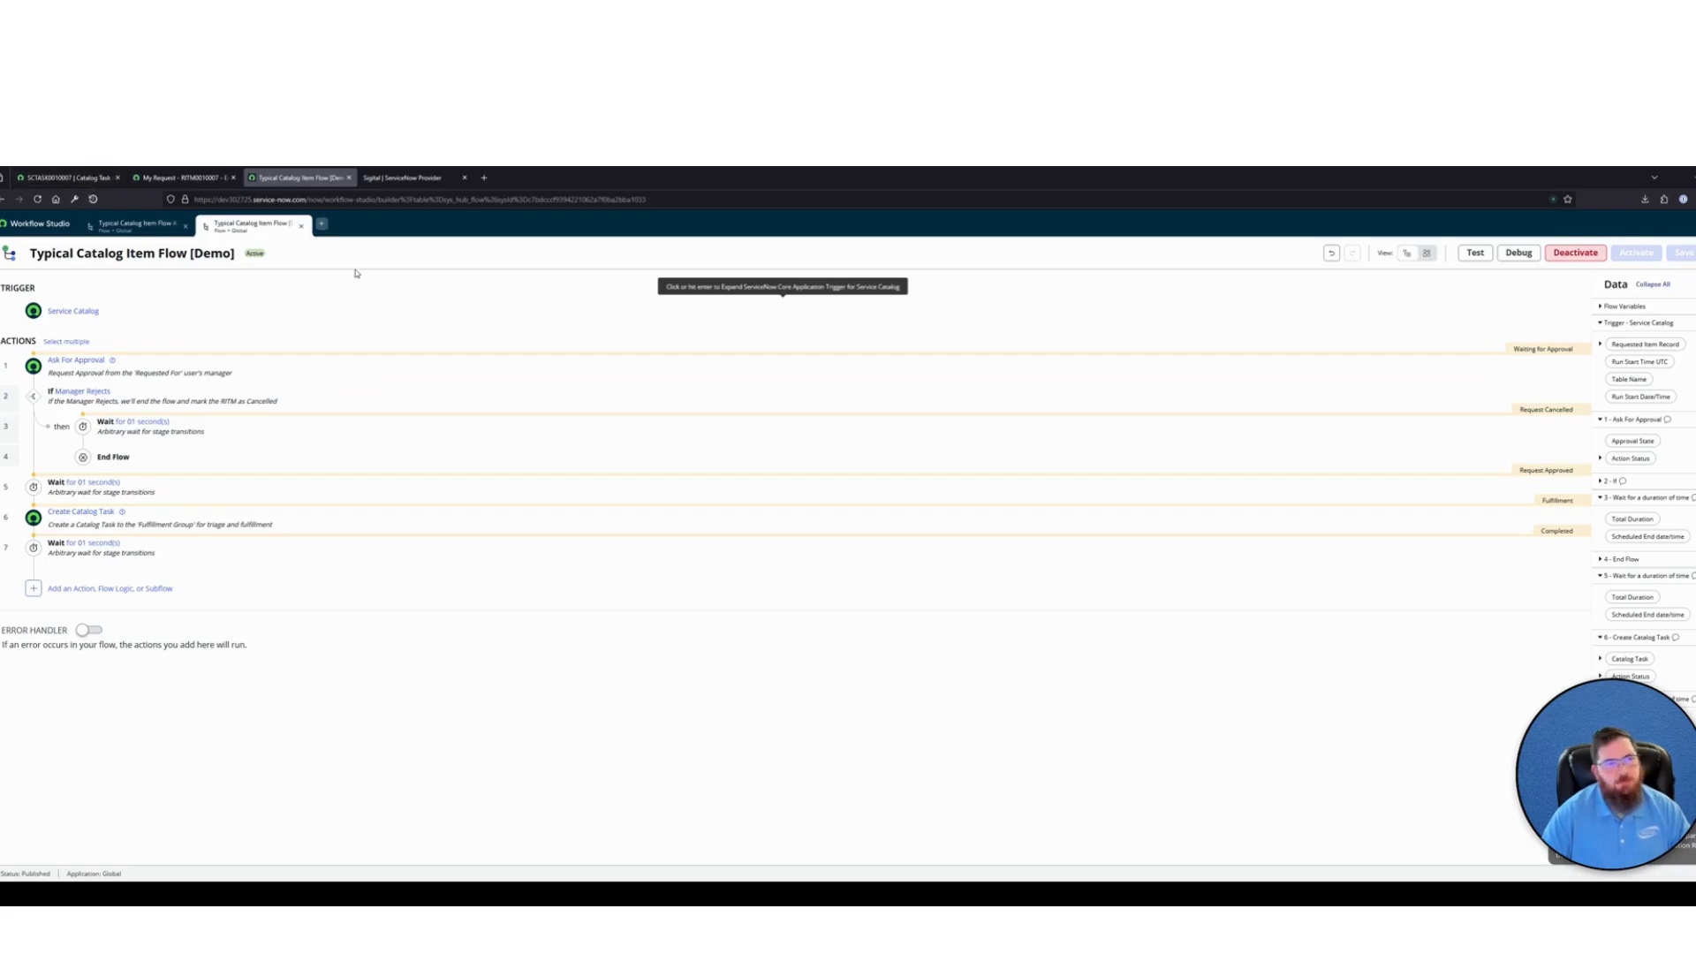
Open the Typical Catalog Item form from the Employee Center homepage, choosing Adobe Acrobat Pro under Applications and Update Existing as Request Type
click(164, 178)
click(37, 227)
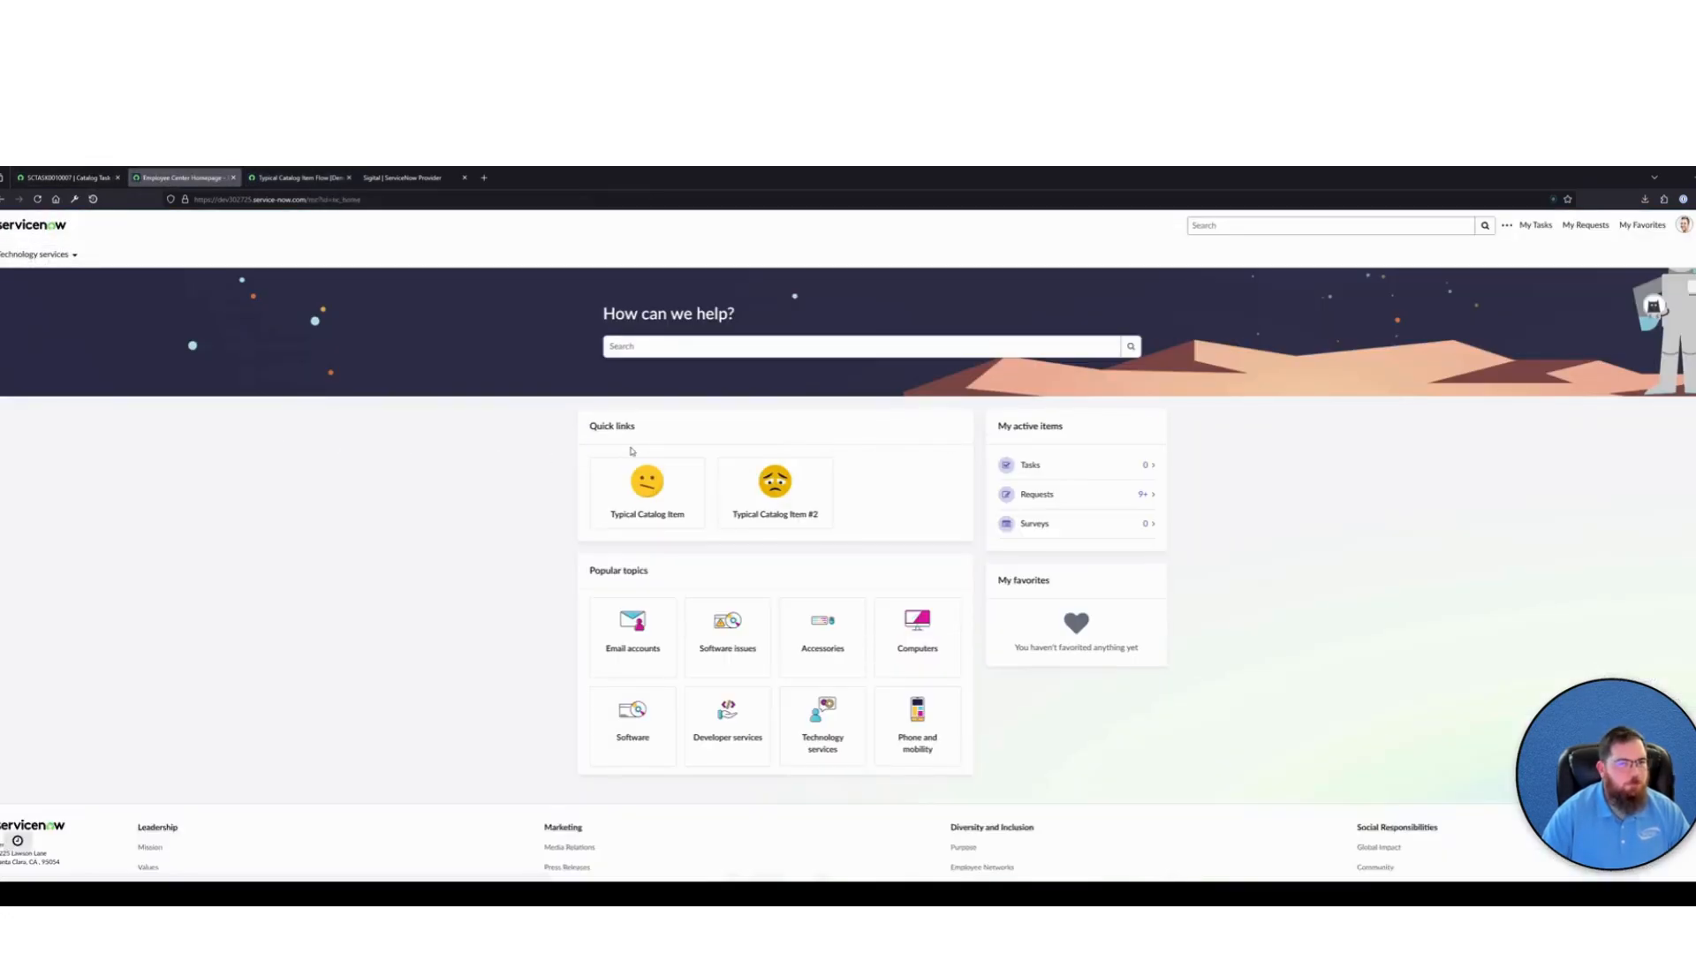
click(652, 491)
click(654, 643)
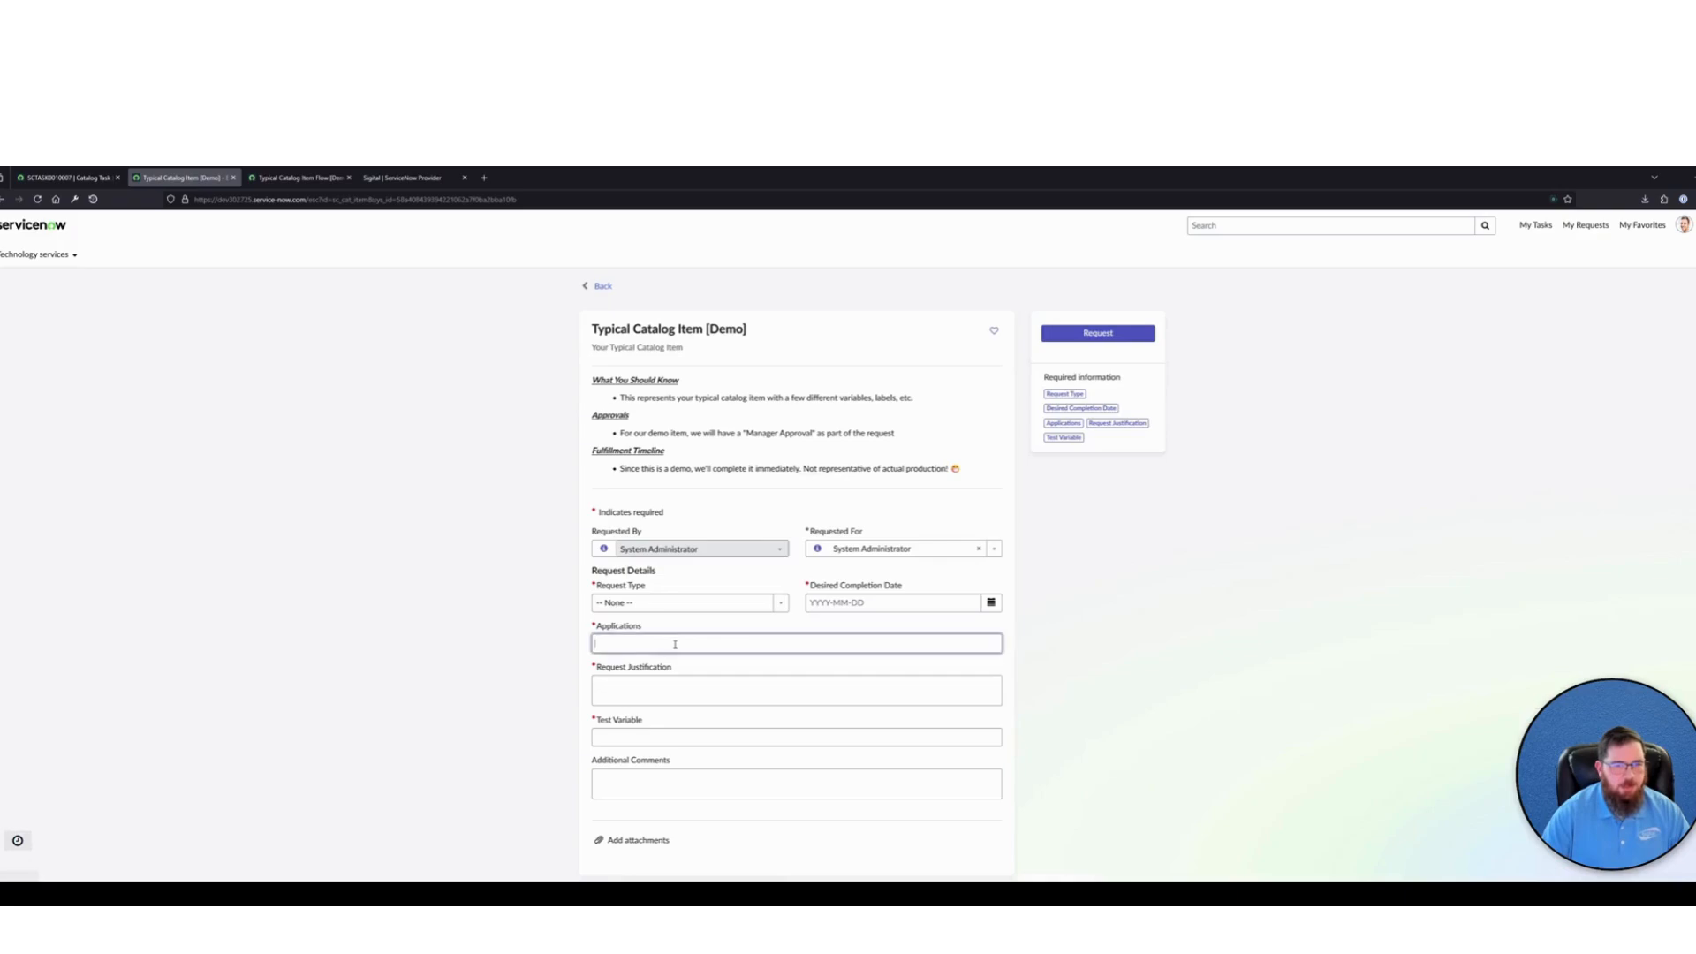
click(632, 695)
click(685, 602)
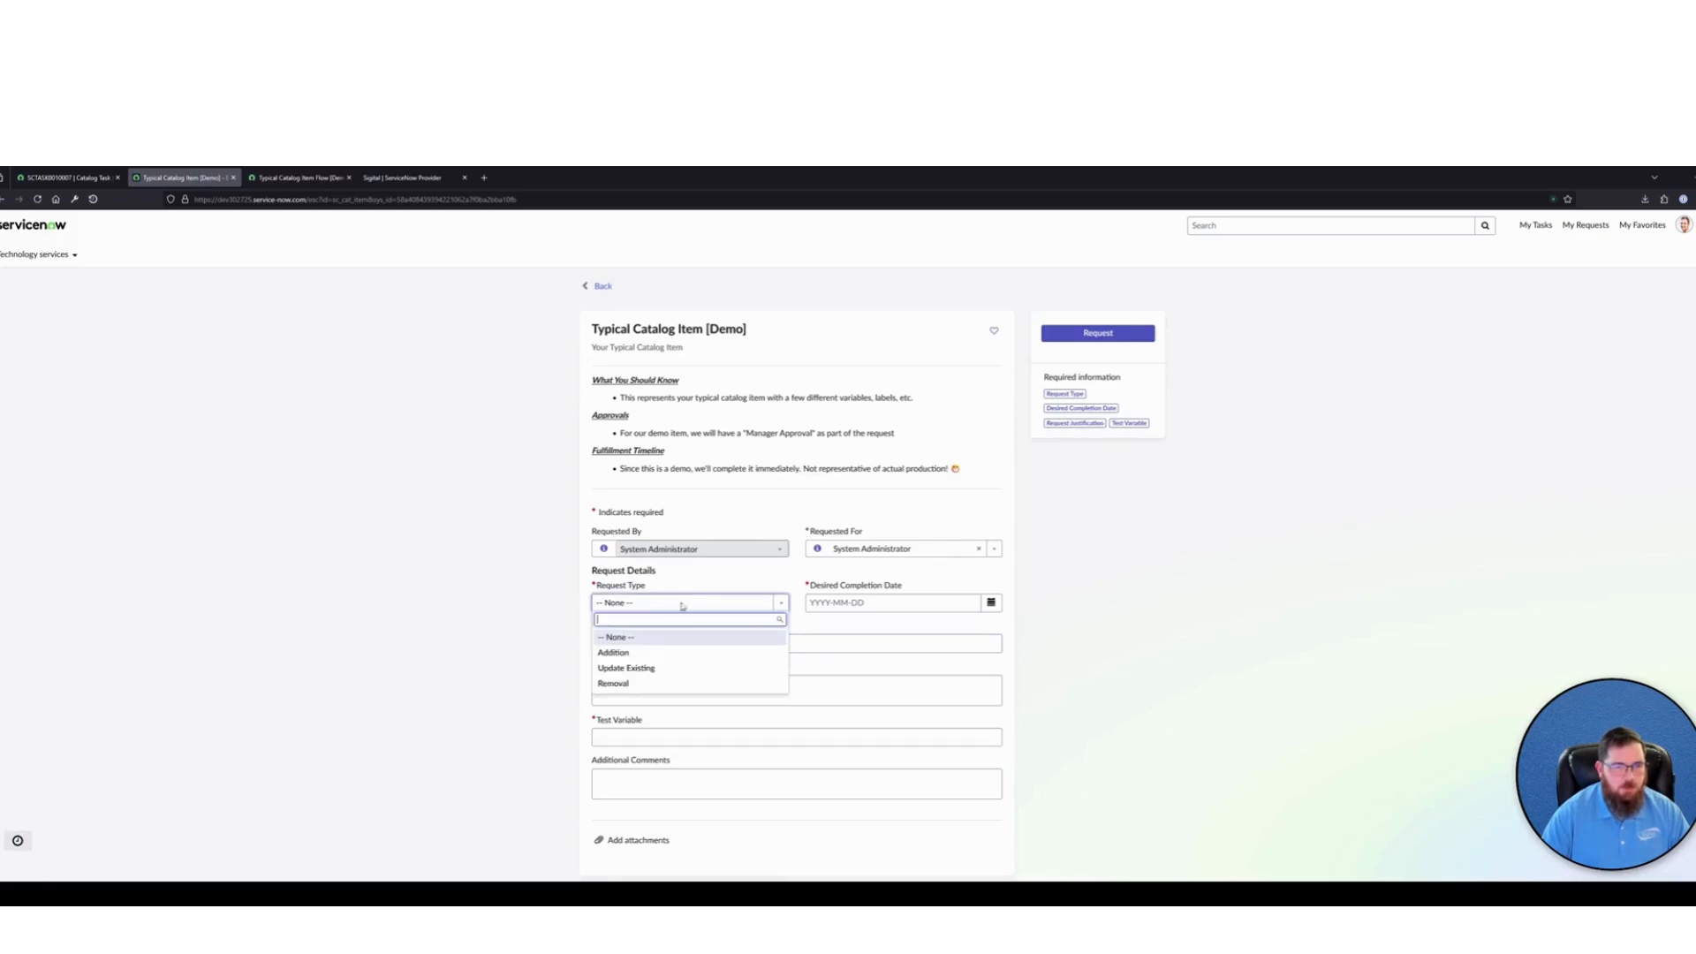
click(623, 667)
Set Desired Completion Date to 2025-03-20, enter TEST for both Request Justification and Test Variable, and submit the request
click(991, 602)
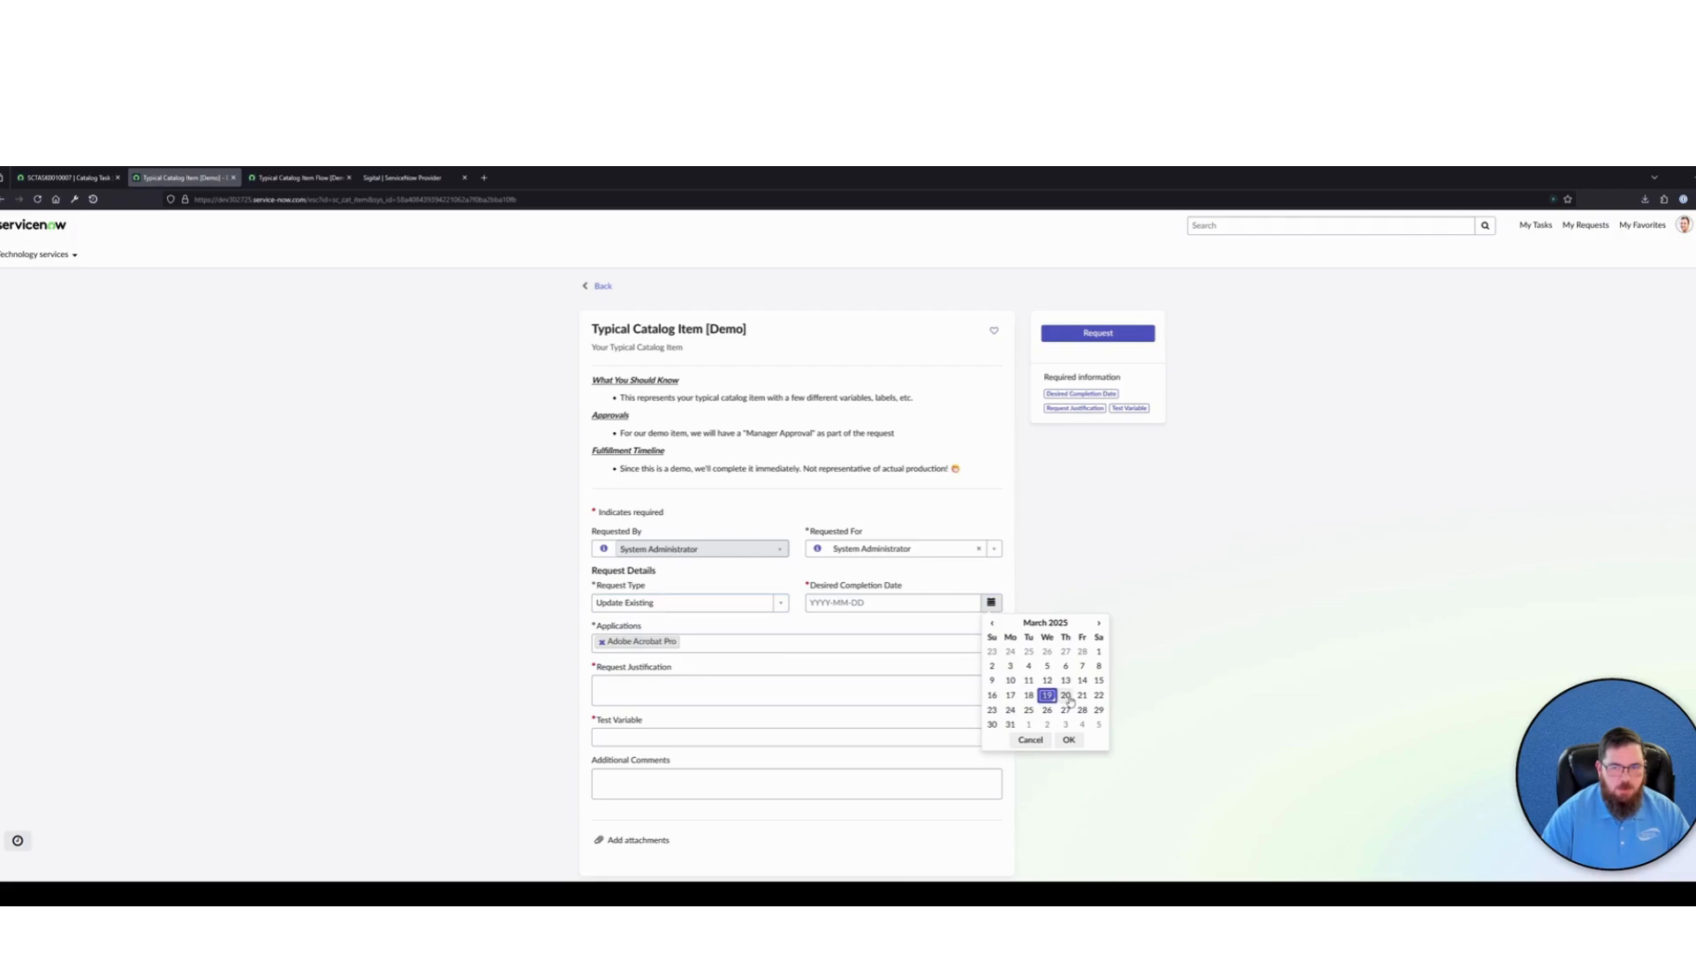
click(1064, 695)
click(1074, 743)
click(754, 693)
text(TEST)
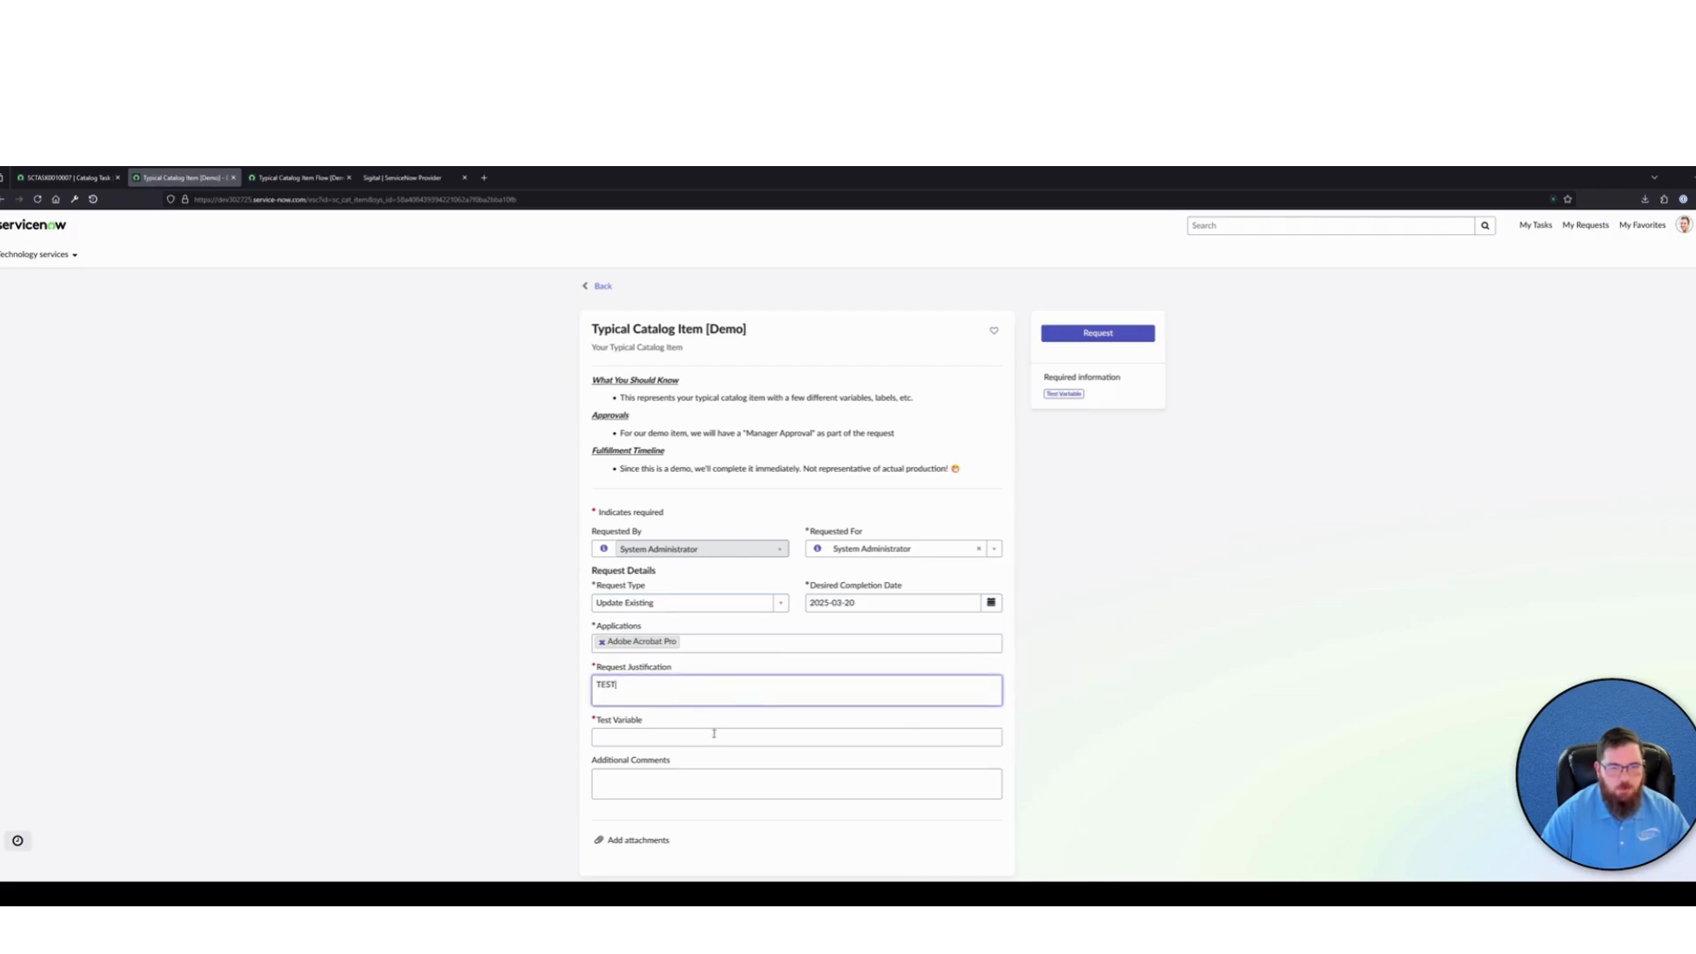
click(713, 733)
text(TEST)
click(1098, 333)
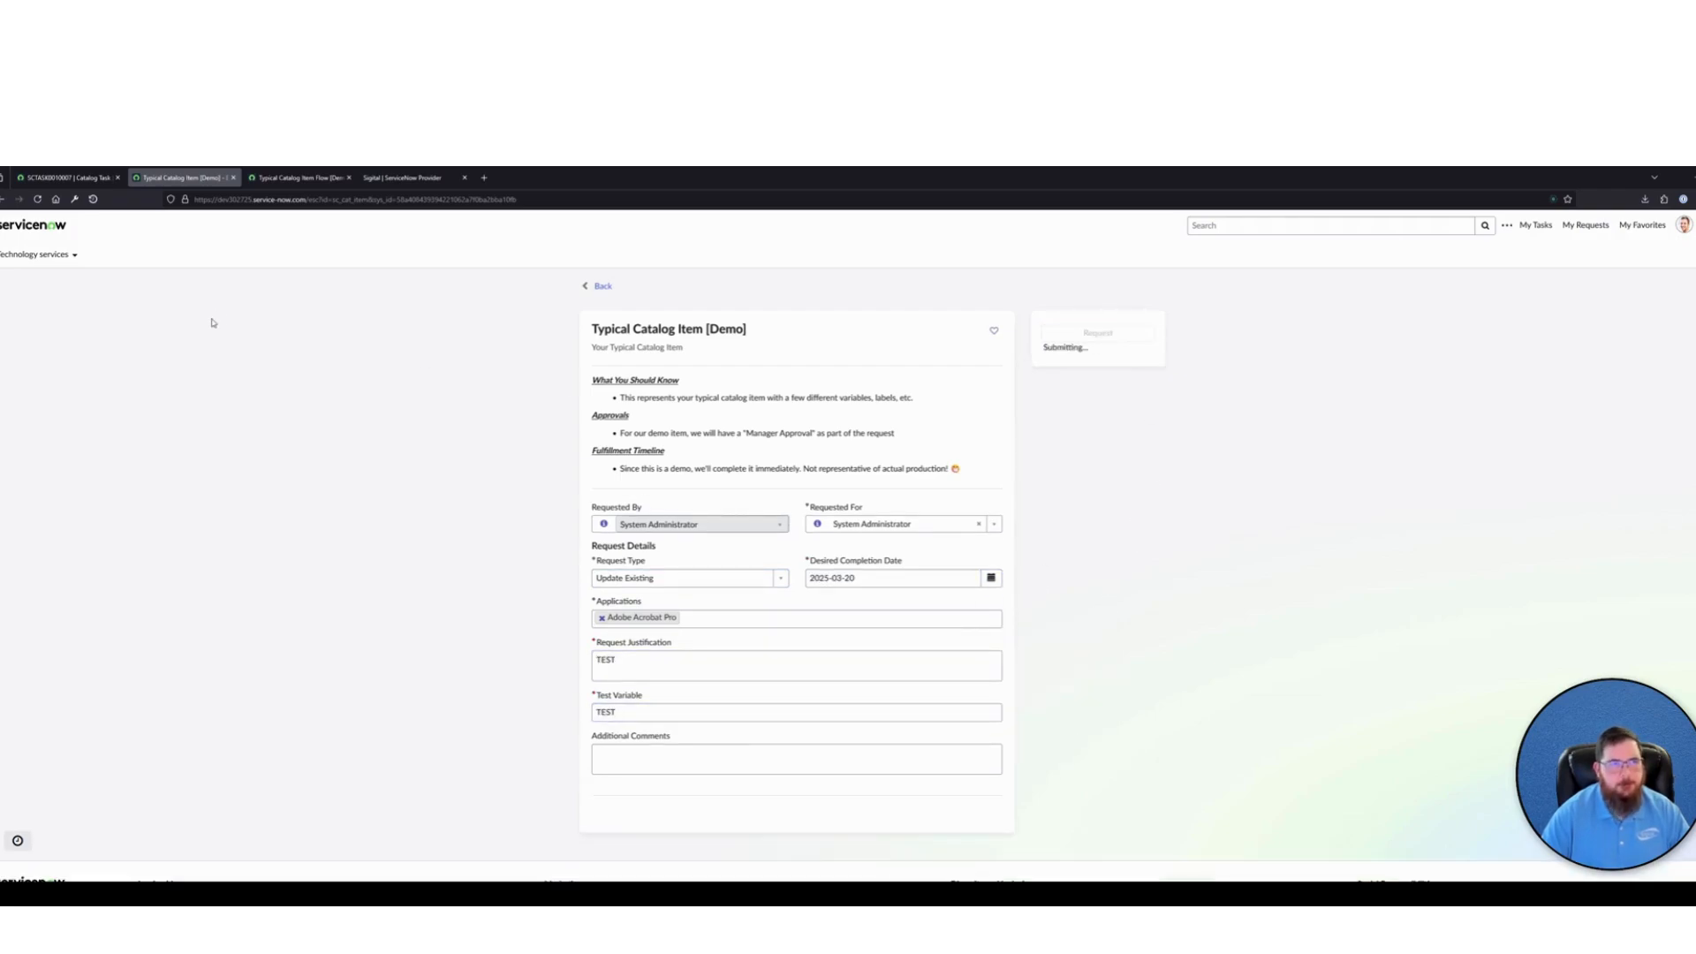
Copy the item number of the newly submitted request and open its Requested Item record through the global search
click(631, 436)
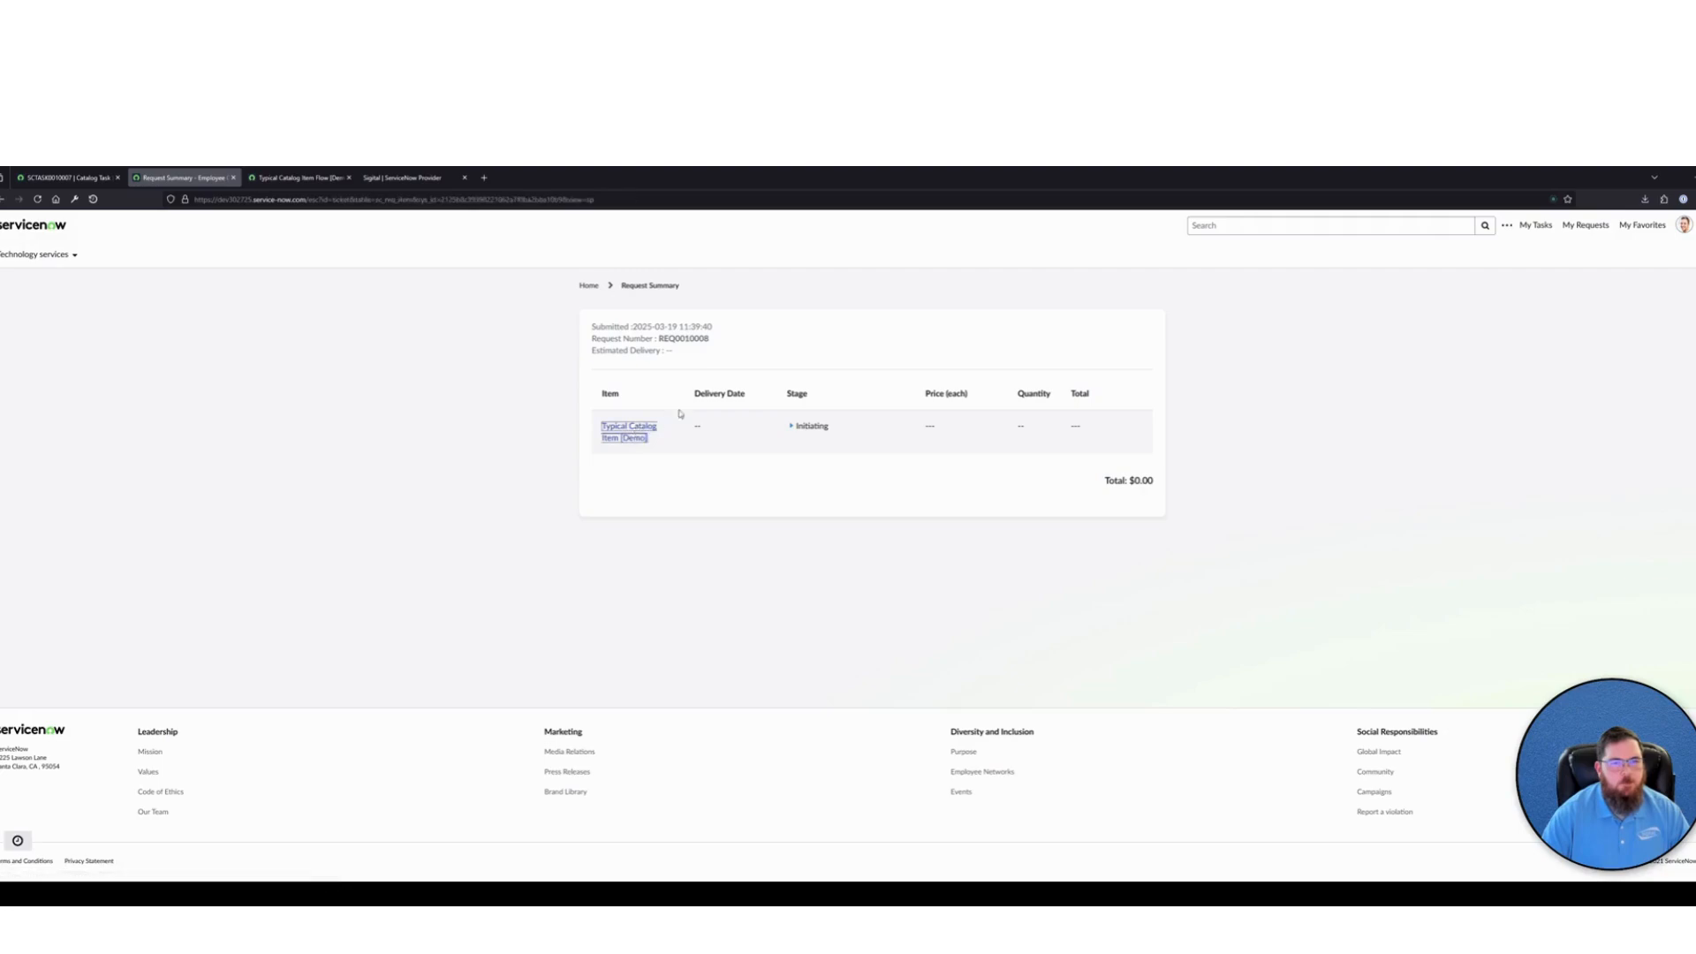
double_click(610, 326)
key(ctrl+c)
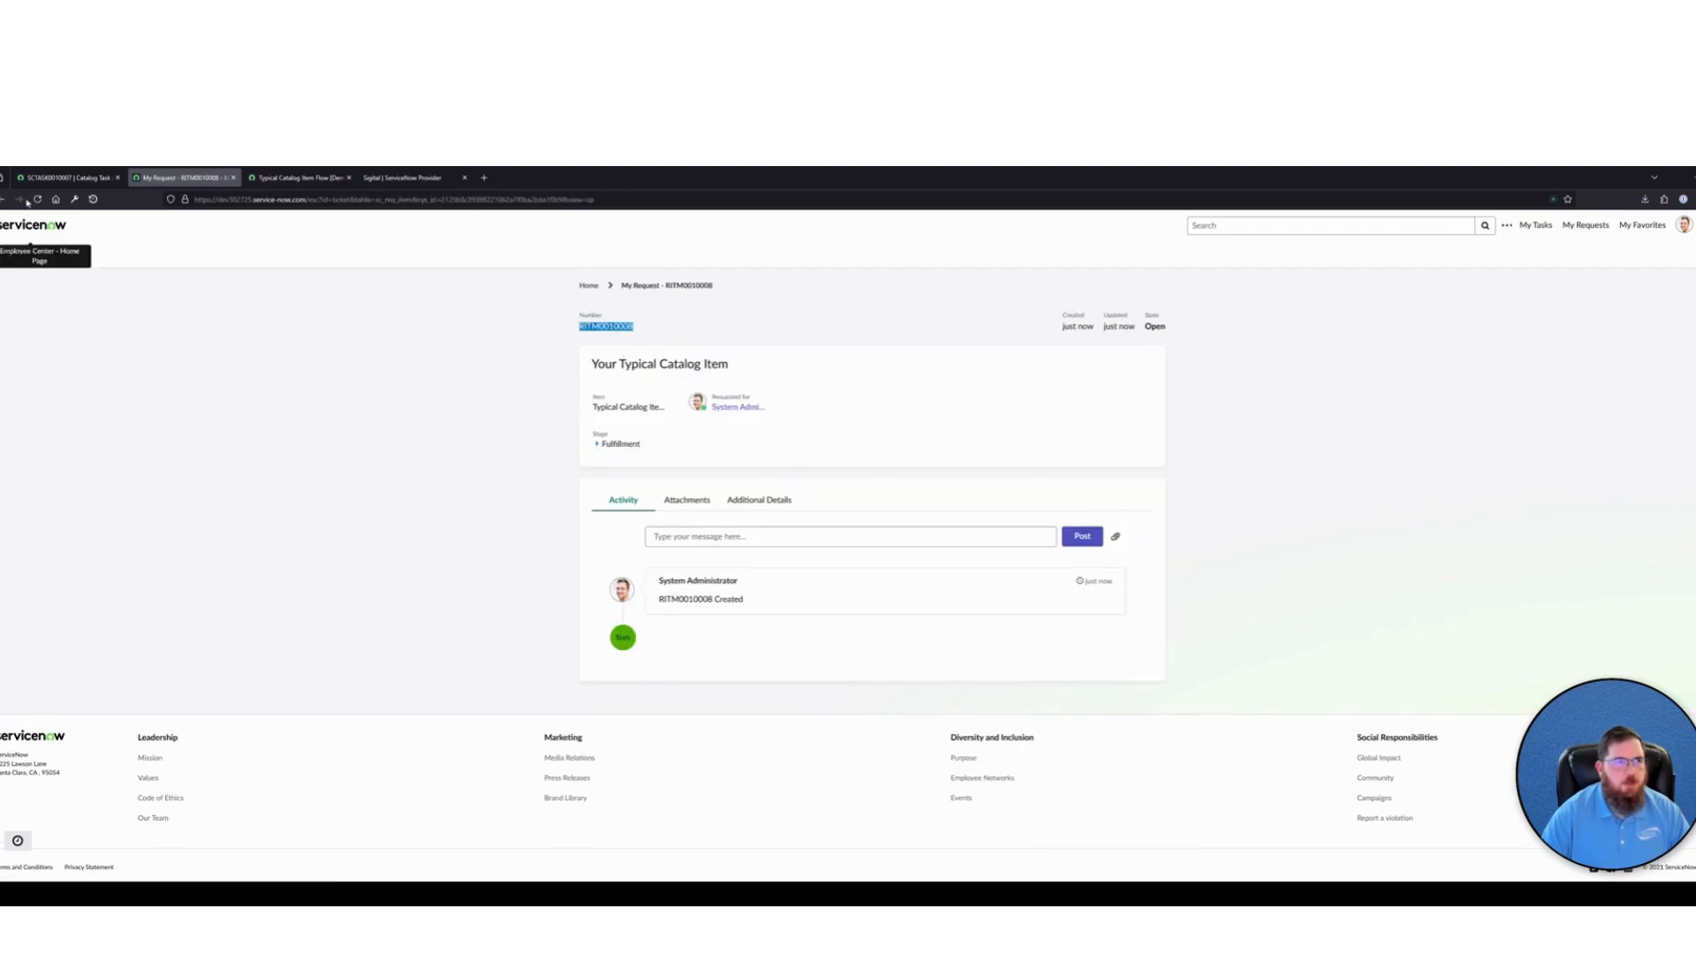
click(58, 178)
click(1628, 223)
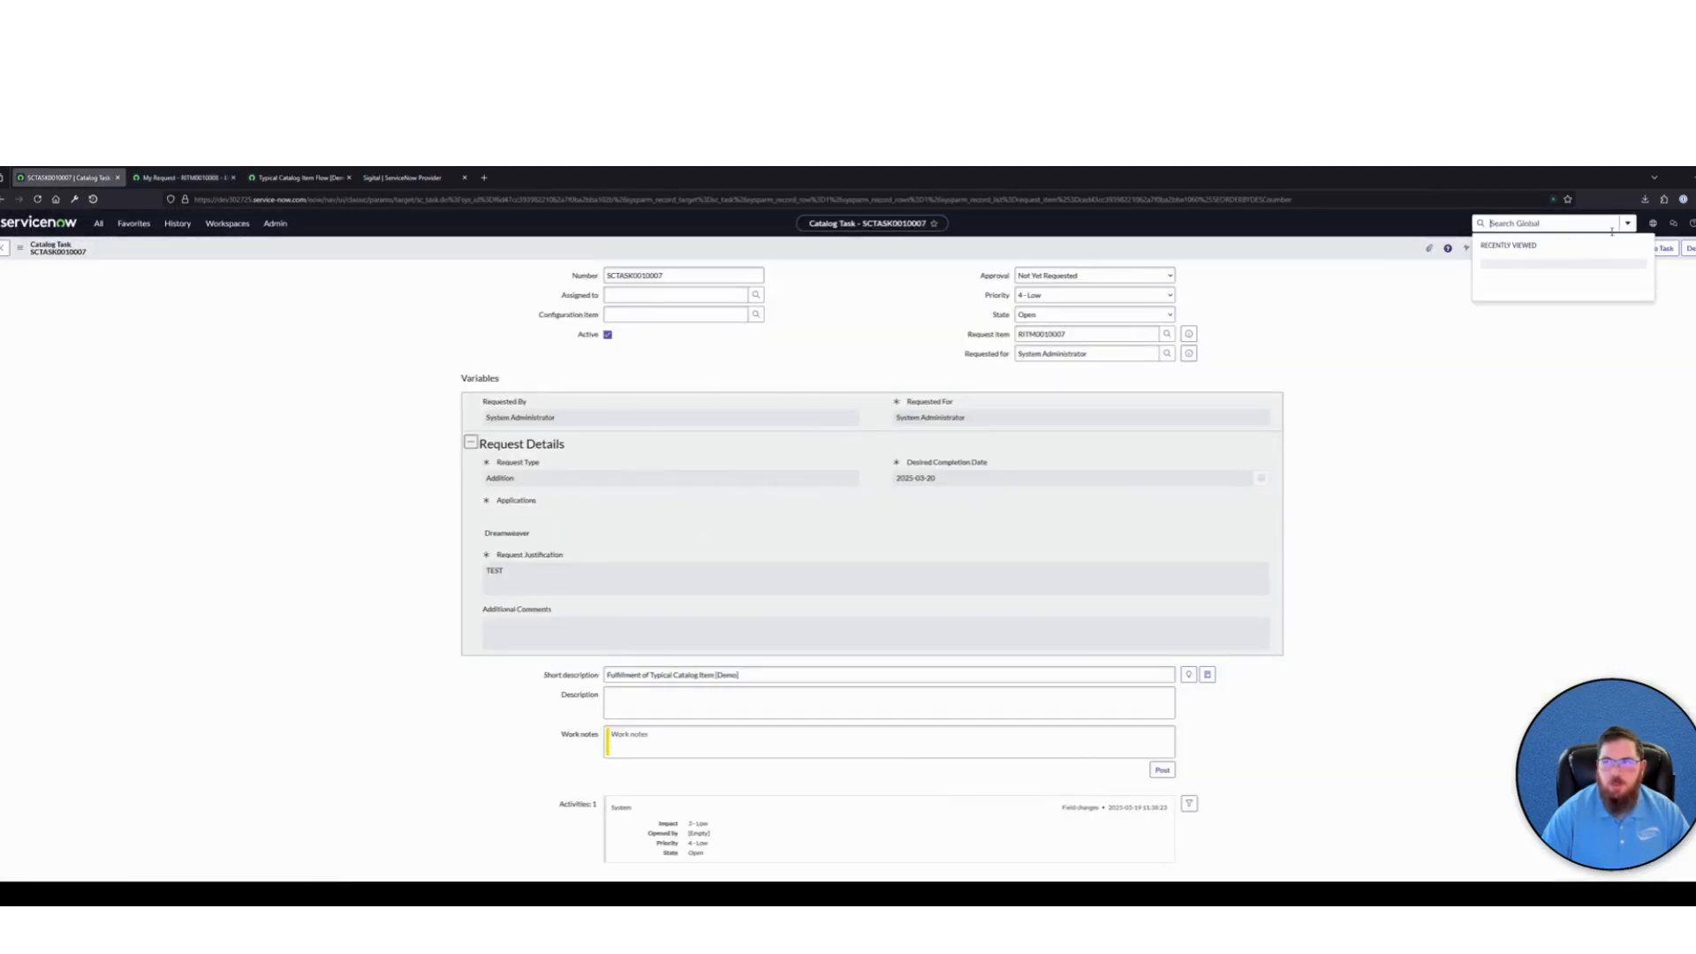
key(ctrl+v)
click(1533, 261)
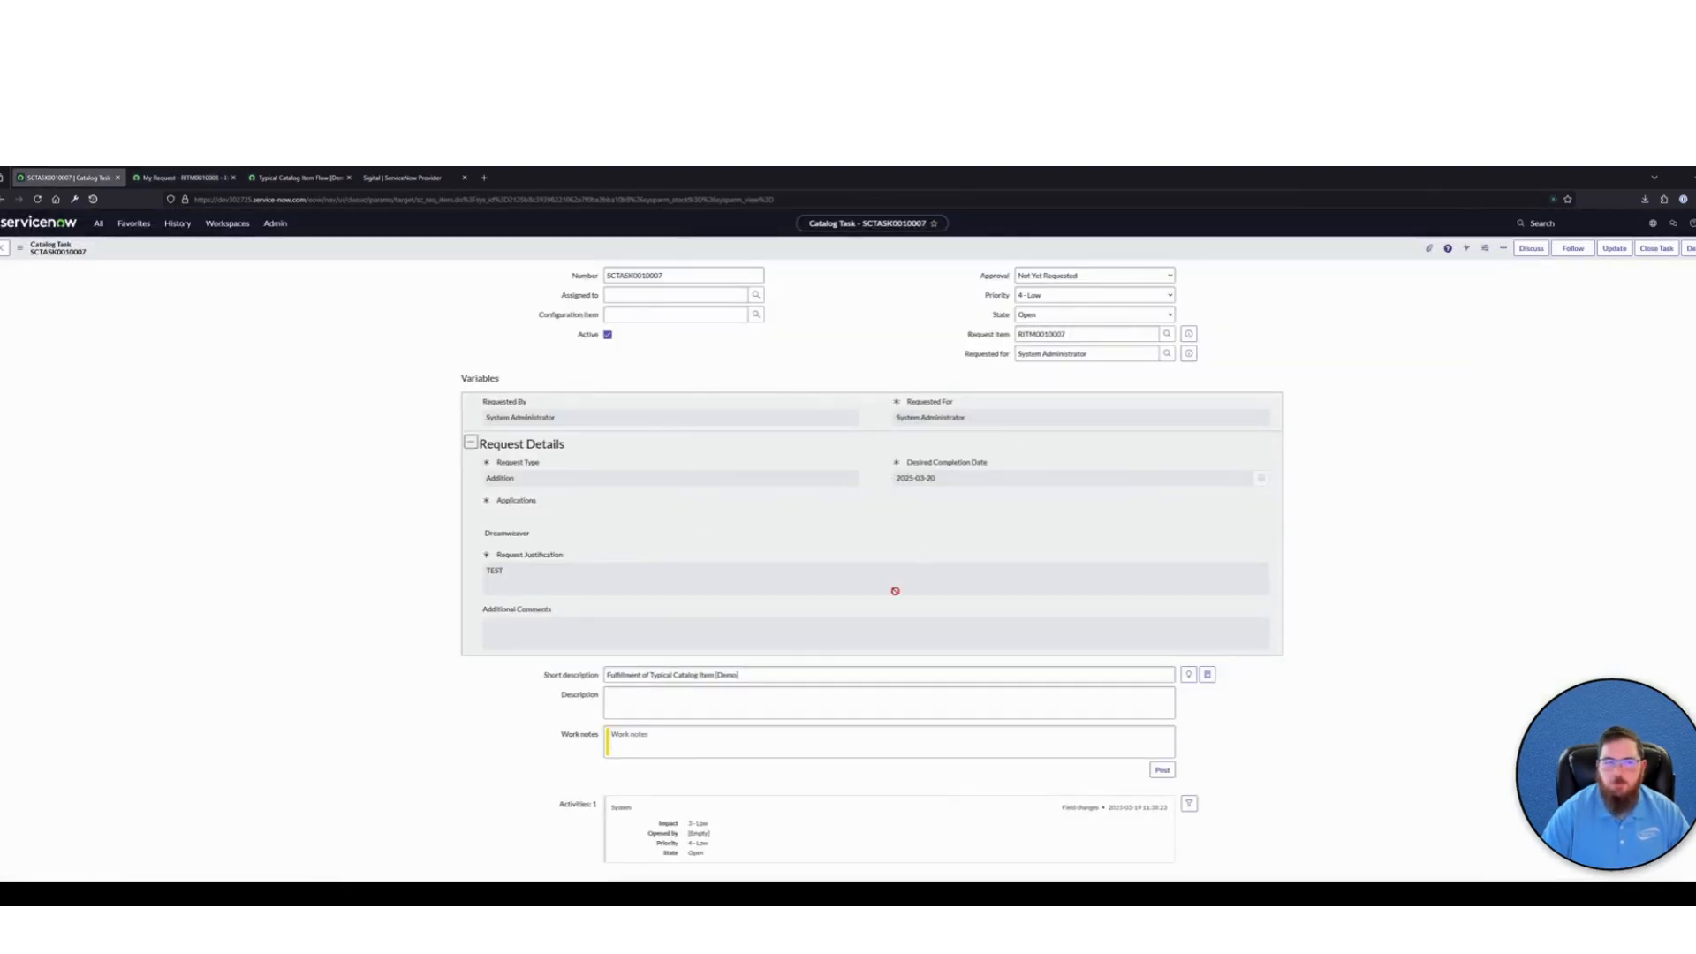
Check Test Variable on the Requested Item and among the variables of its related catalog task
drag(536, 681, 494, 670)
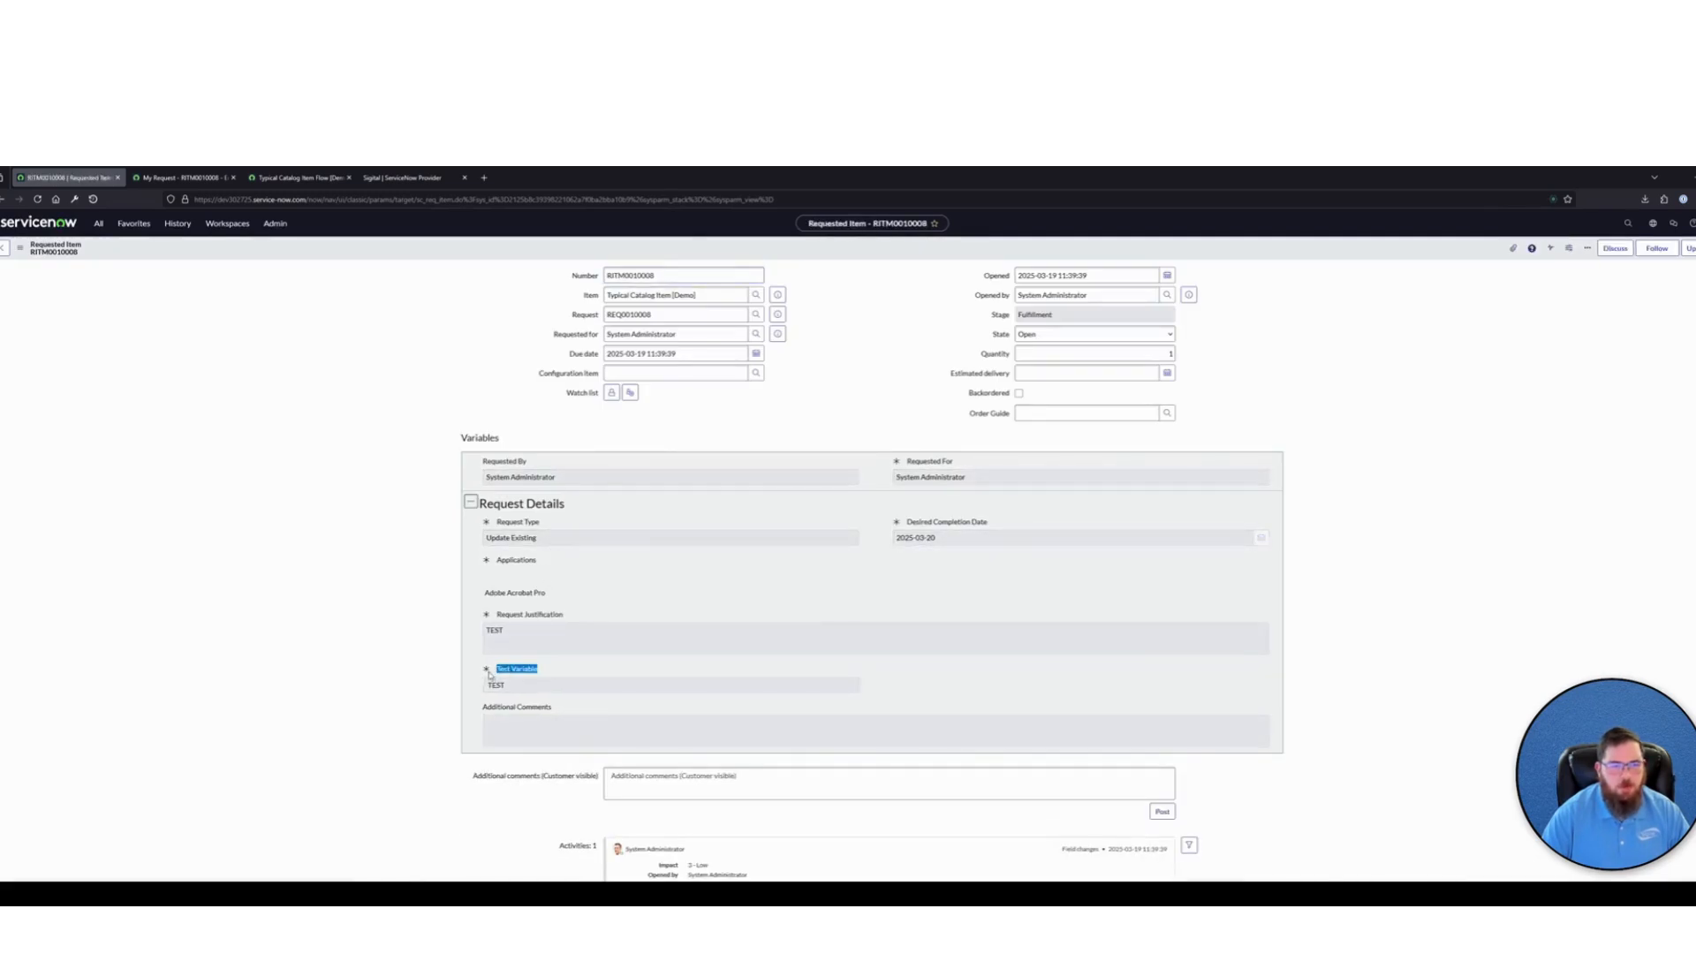
scroll(424, 644, down, 3)
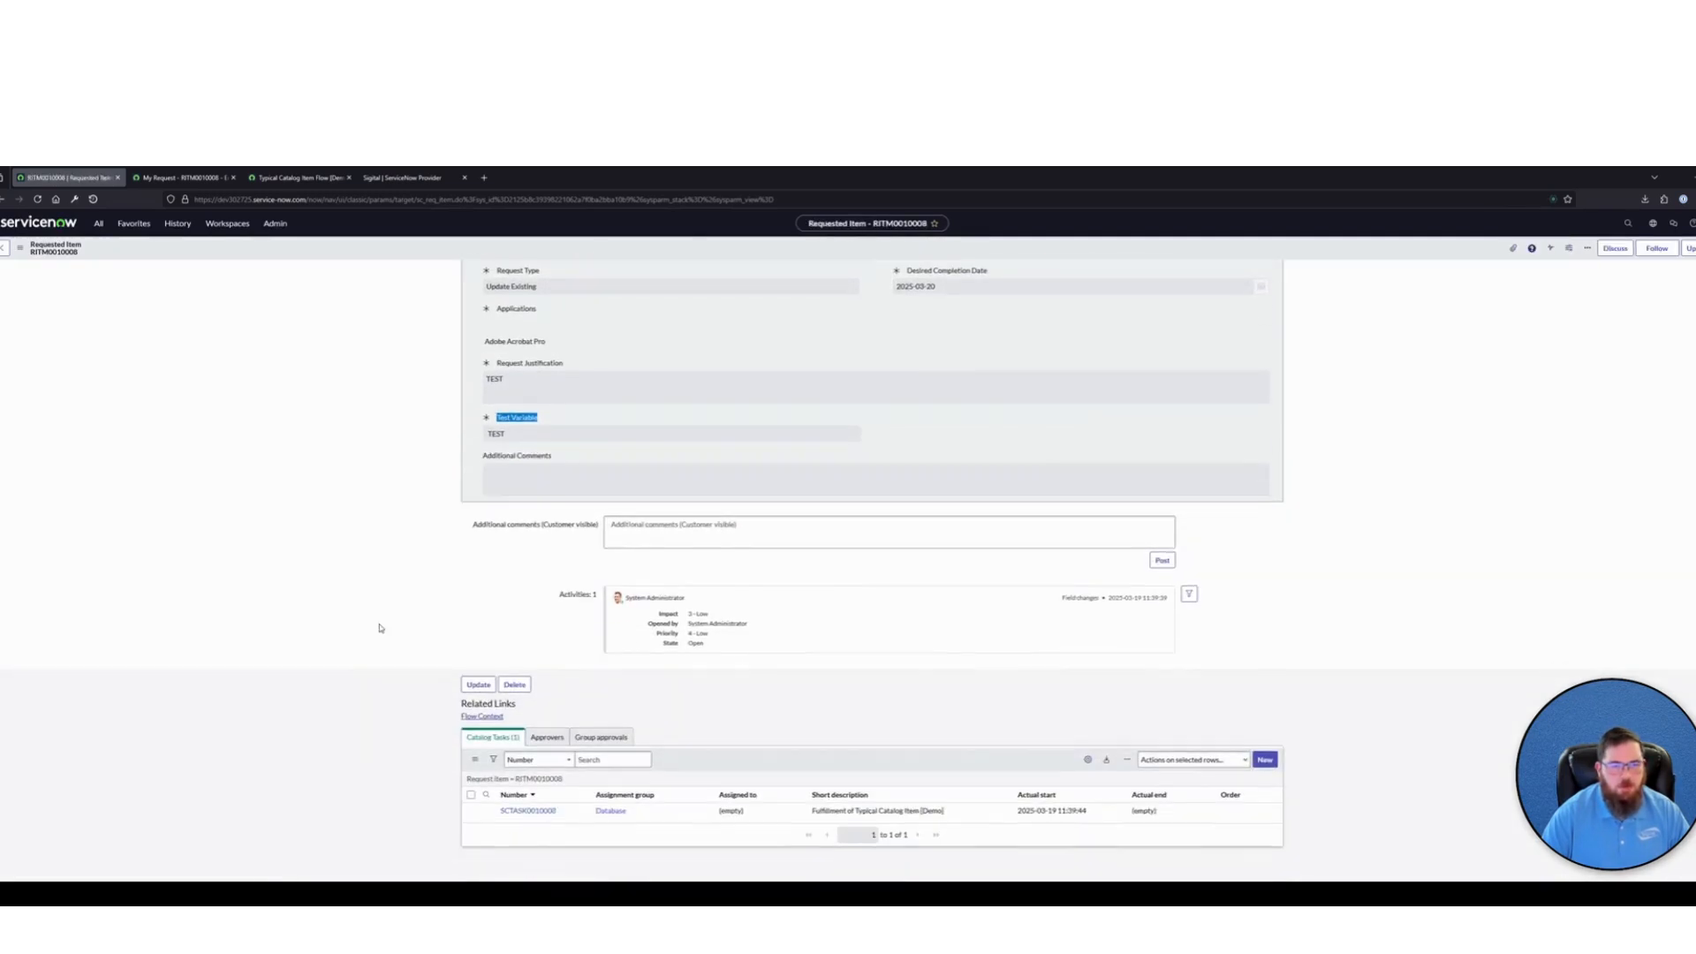
click(529, 810)
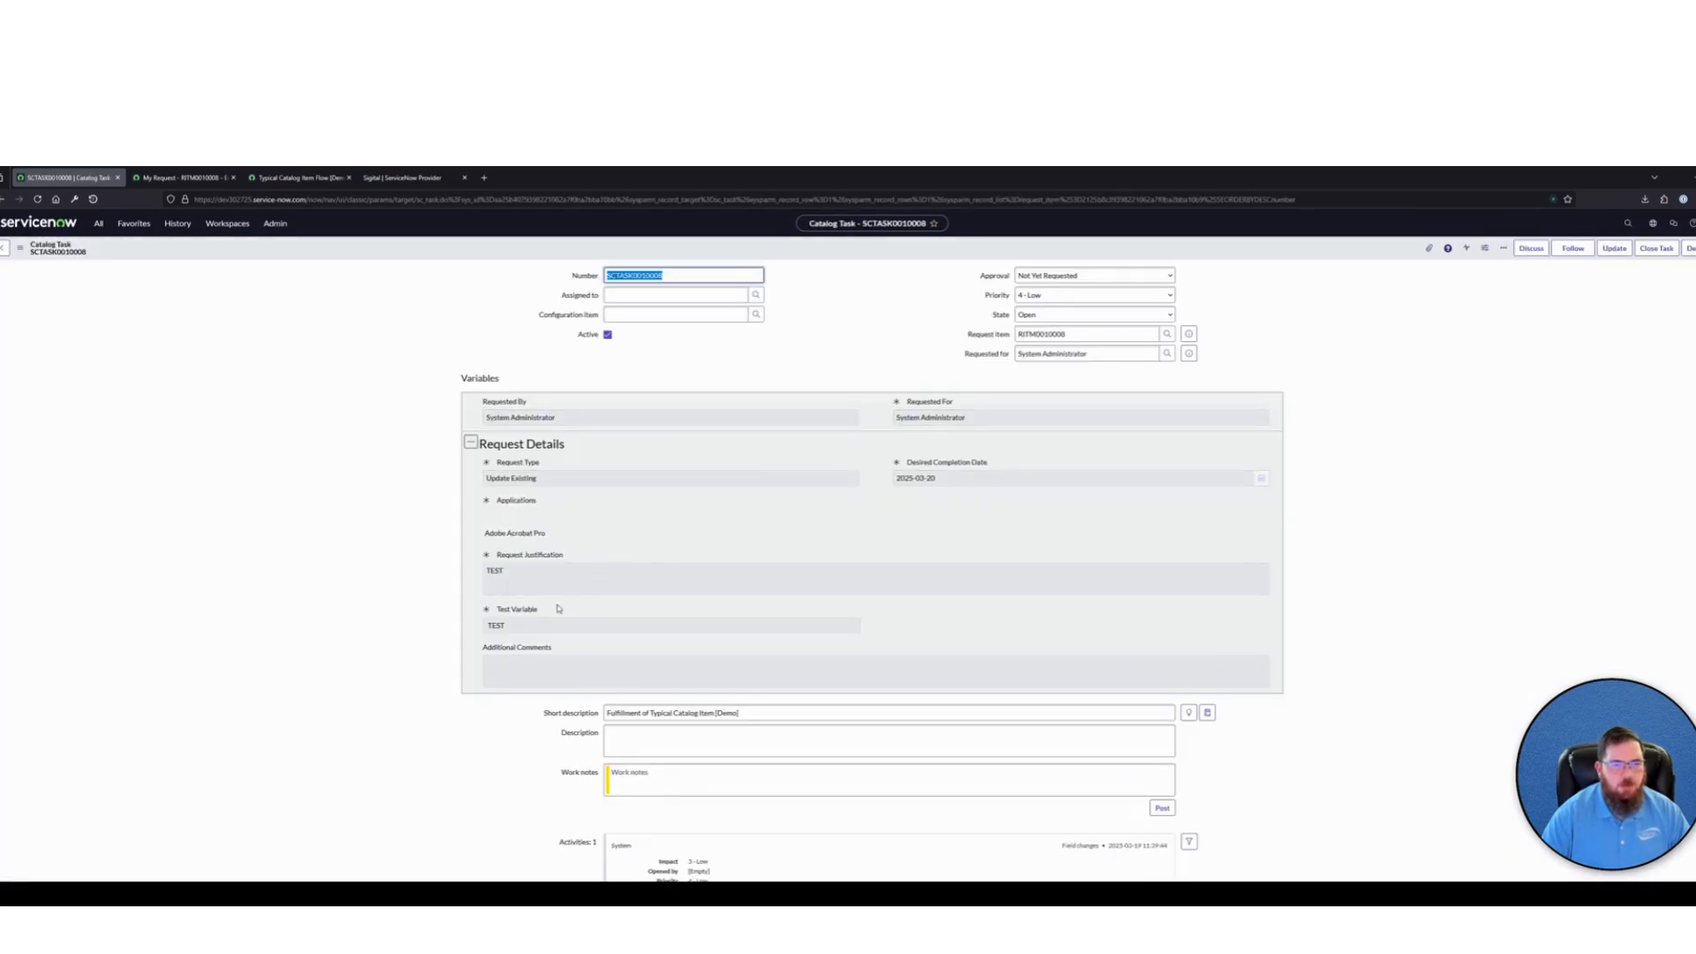
drag(549, 613, 588, 614)
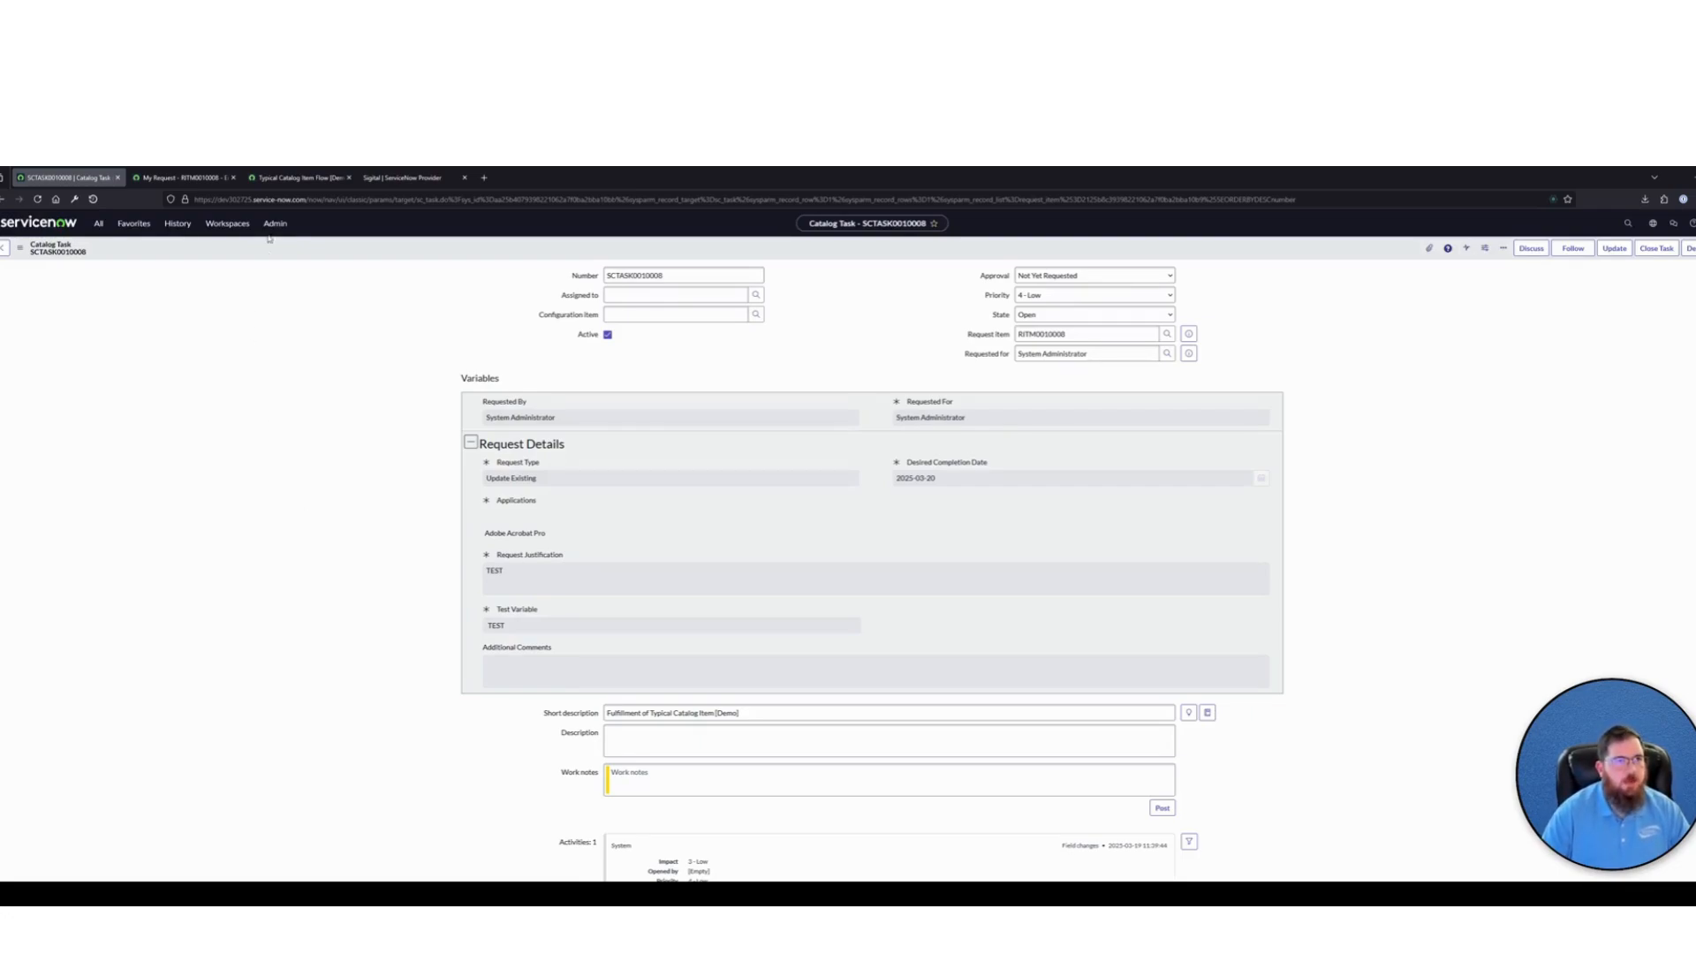
Review the two demo flows in Workflow Studio's Flows list and the demo records in the Catalog Items list
click(283, 181)
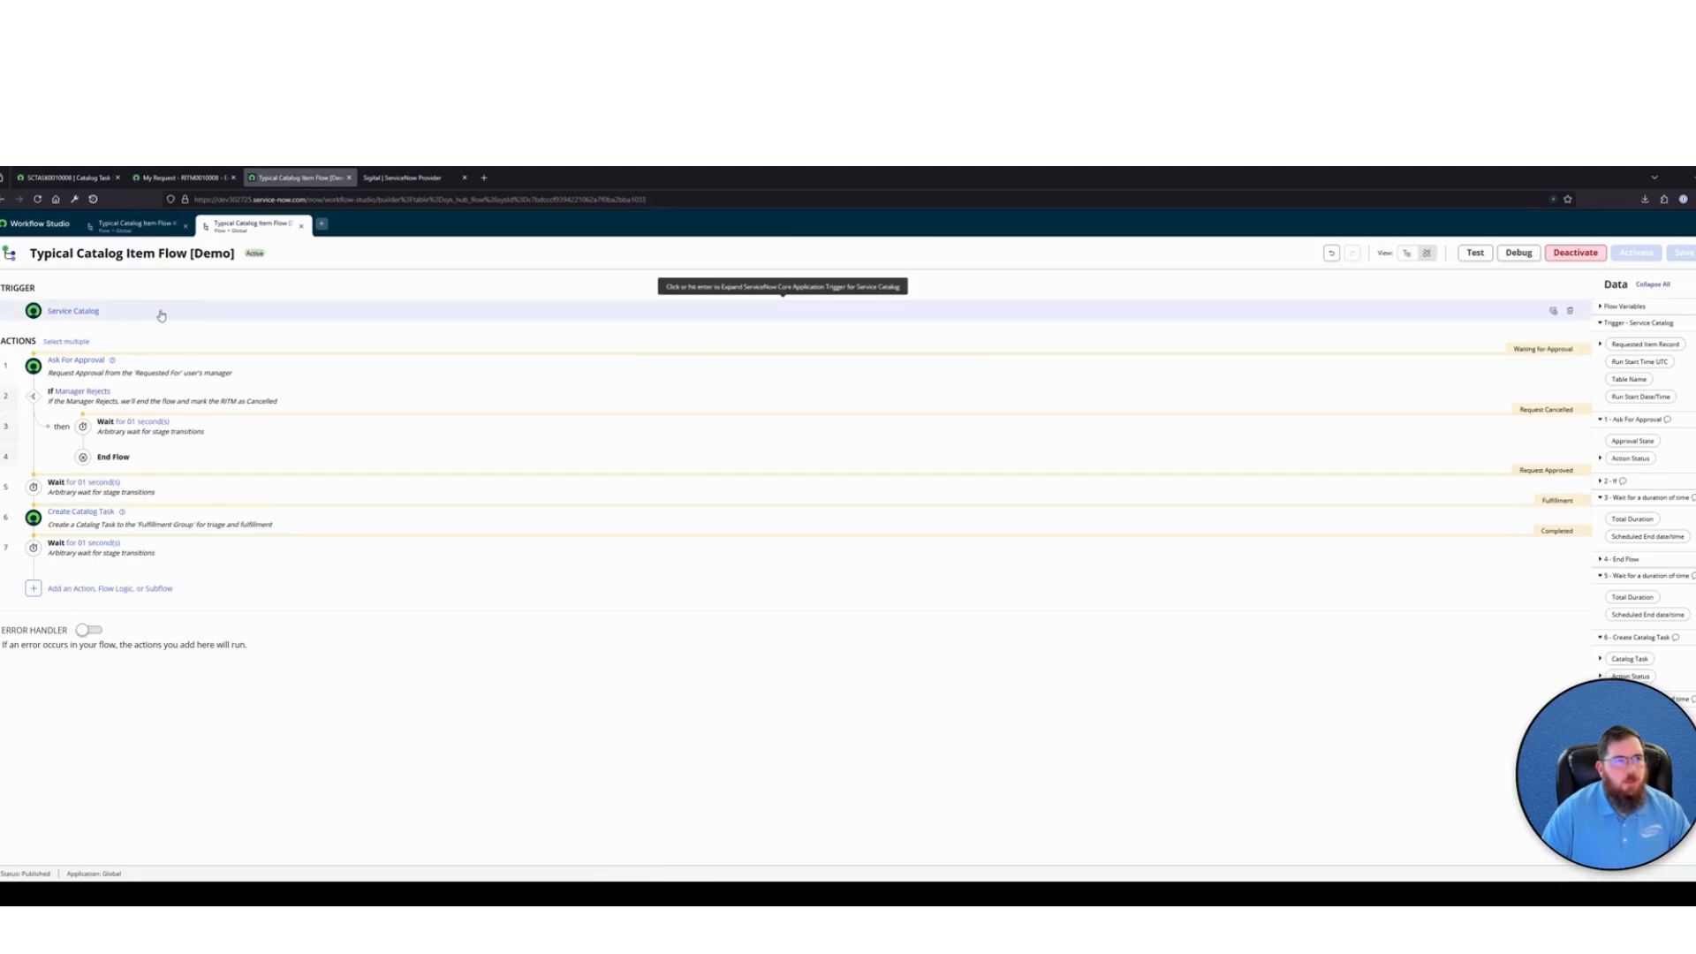
click(30, 229)
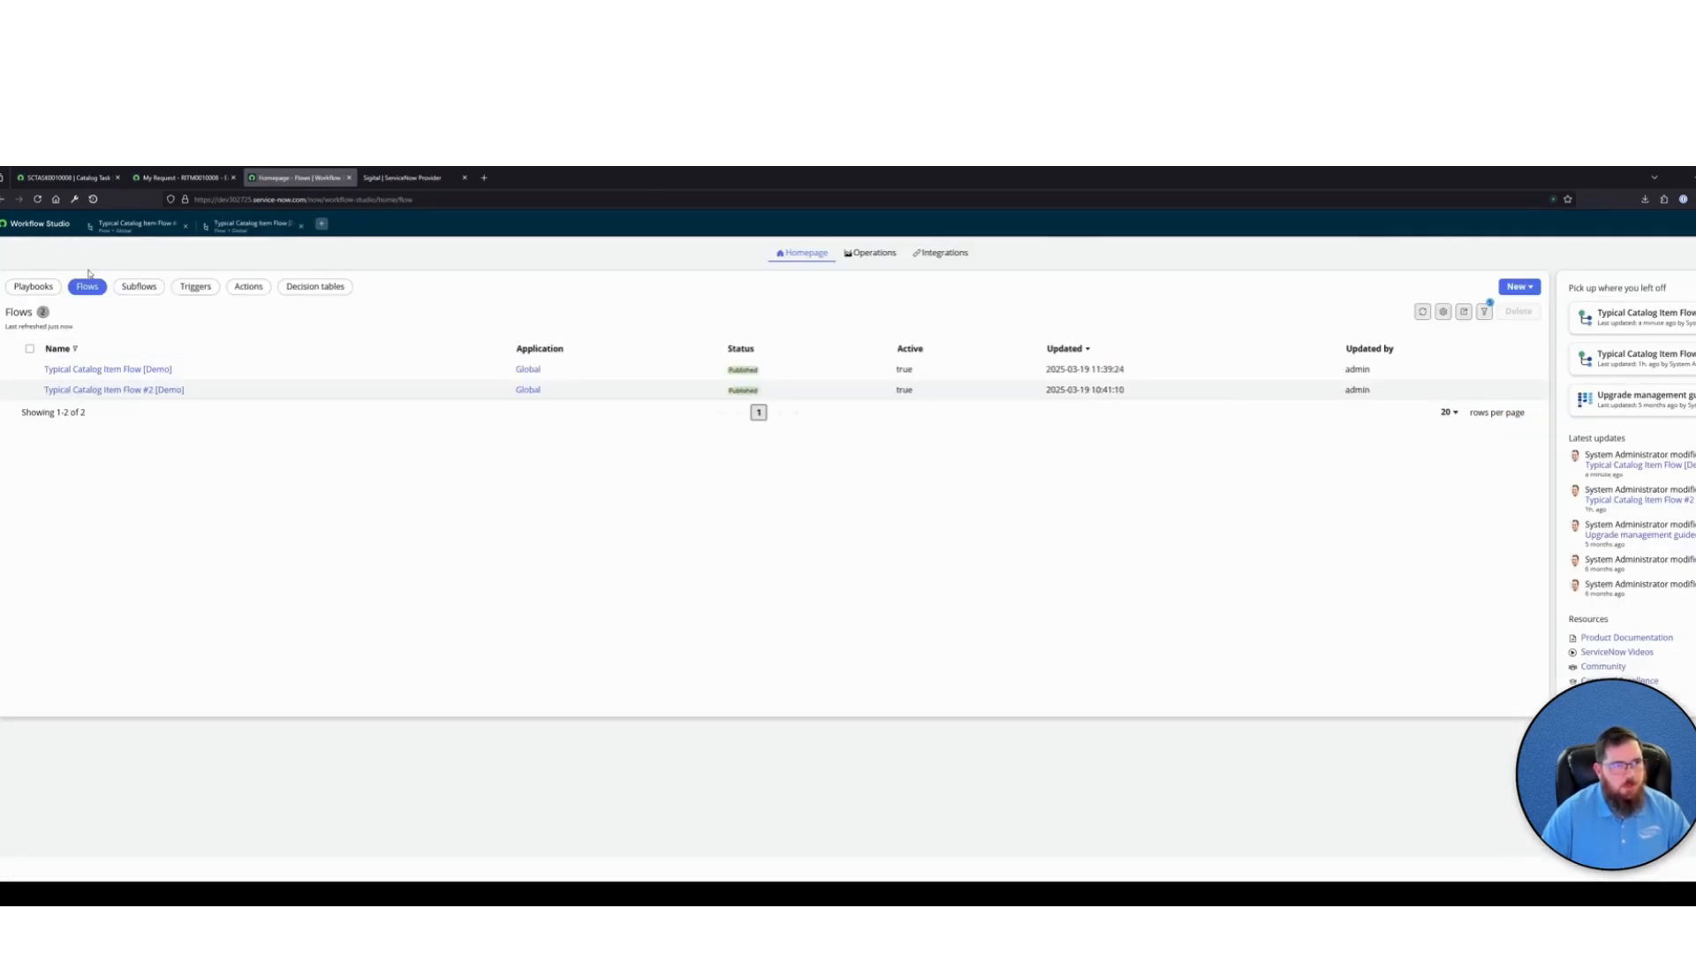
drag(197, 369, 35, 376)
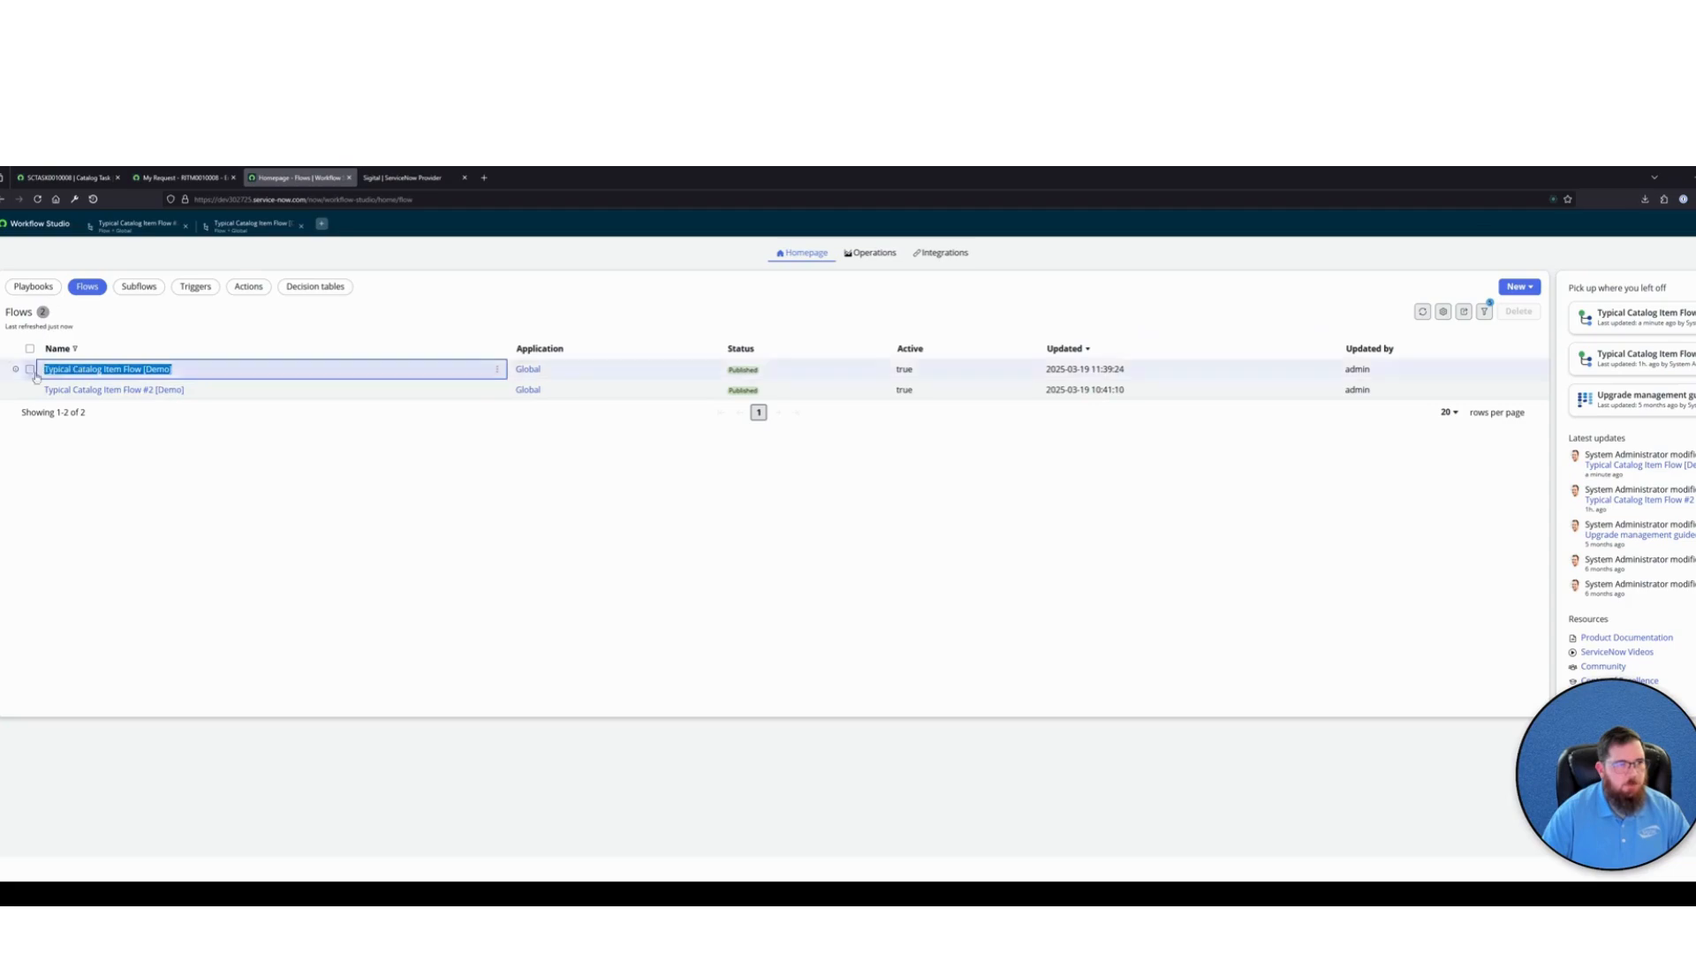
drag(191, 392, 34, 393)
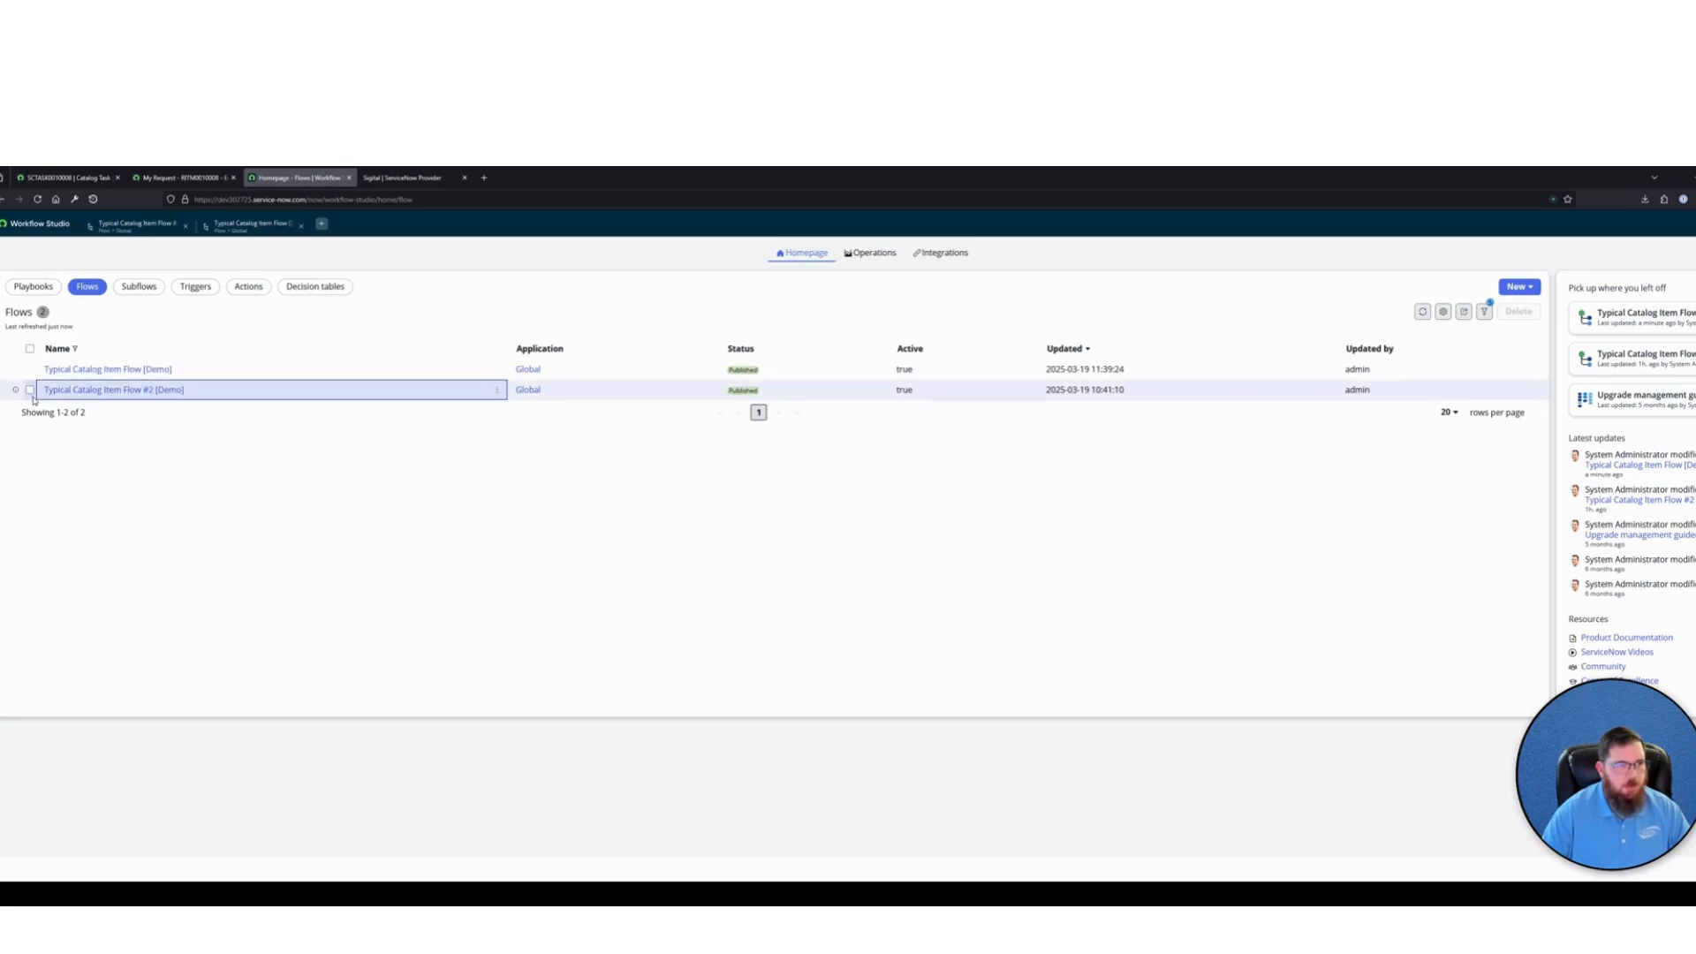
click(75, 179)
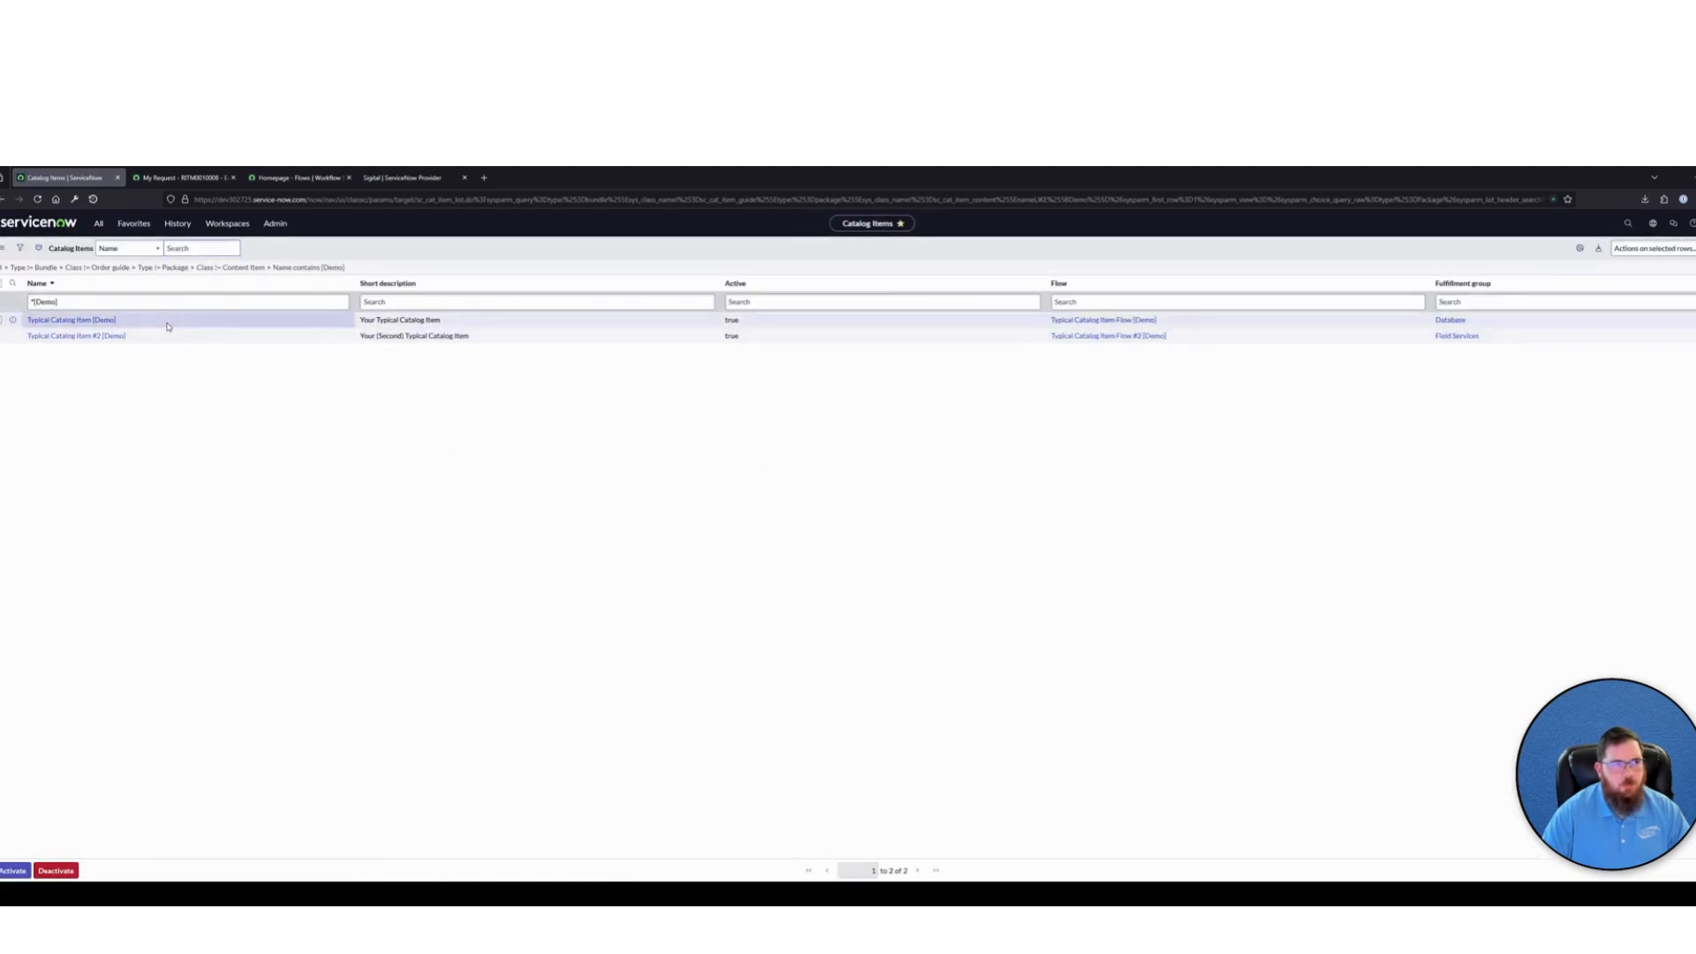
drag(167, 326, 28, 327)
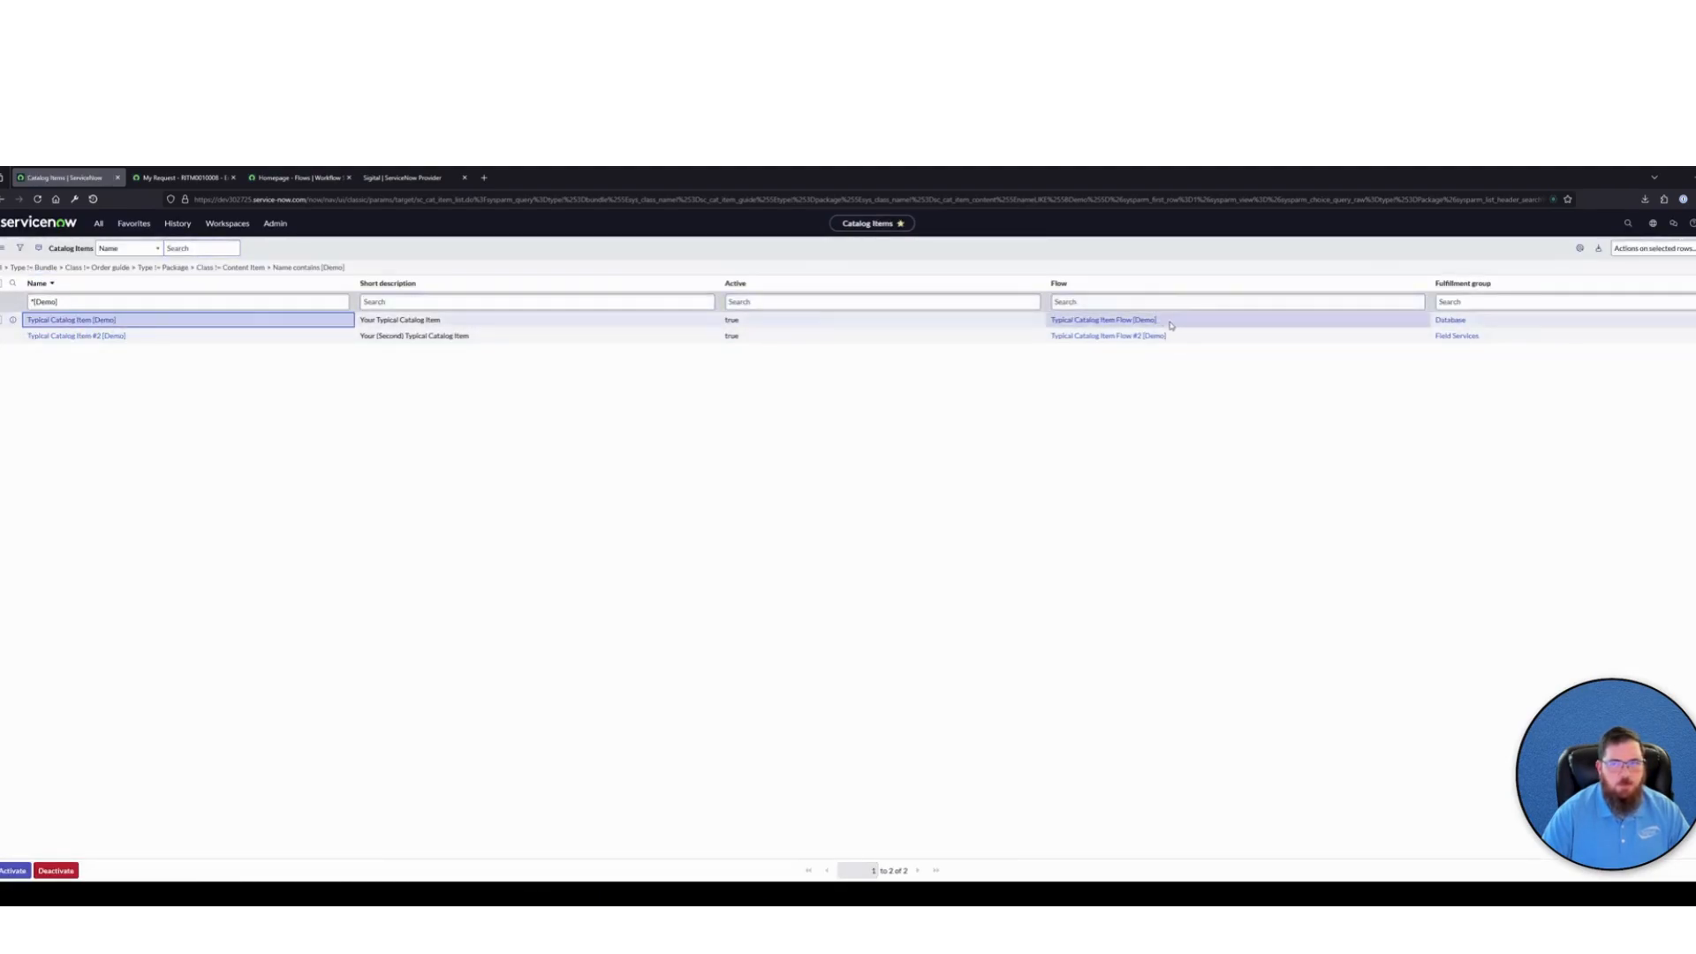
Review the flows assigned to both demo catalog items and examine the Create Catalog Task inputs in Typical Catalog Item Flow #2 [Demo]
drag(1170, 325, 1049, 320)
drag(1179, 338, 1048, 335)
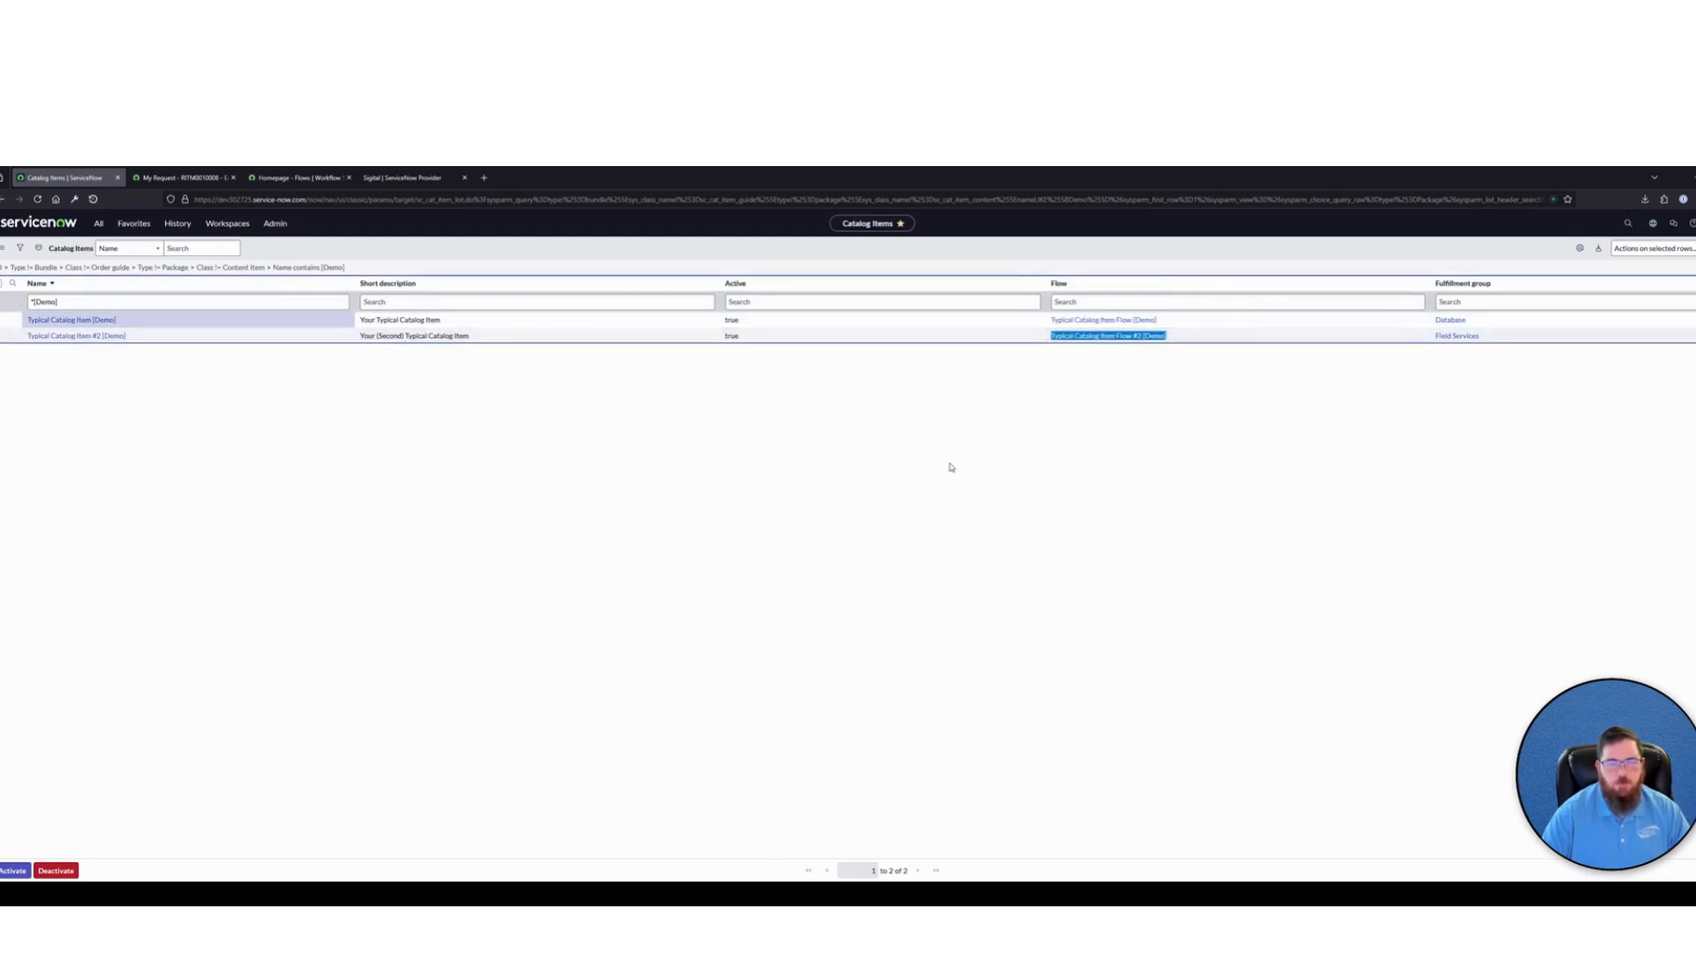
click(248, 182)
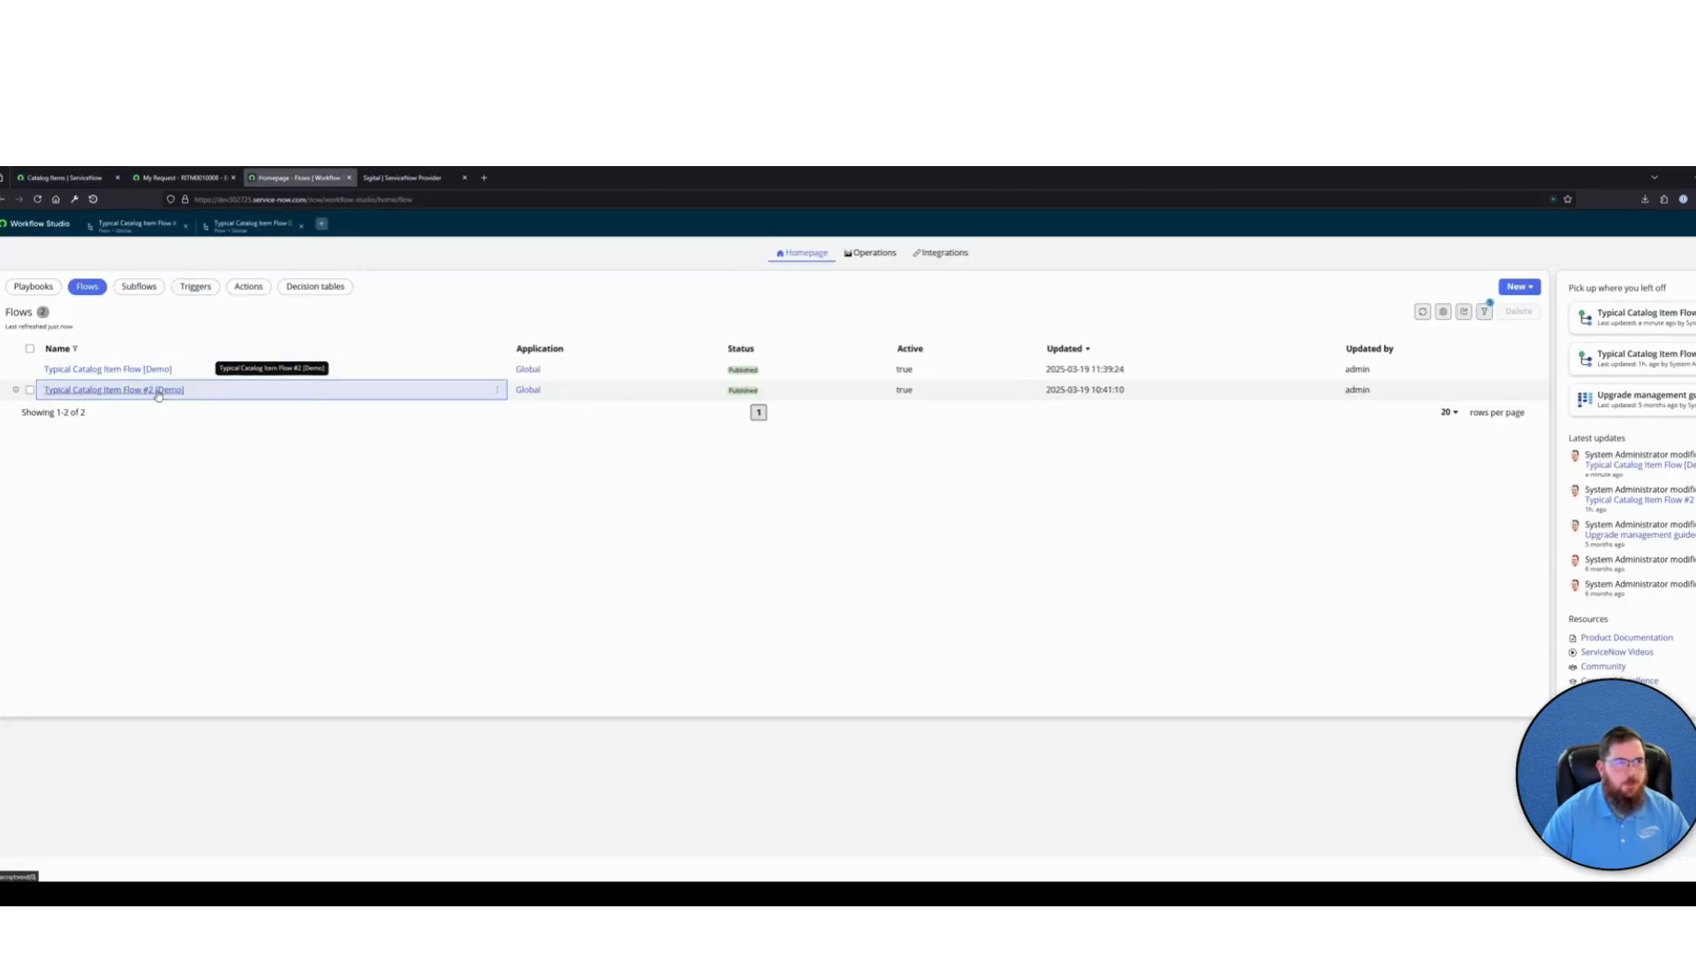
click(158, 391)
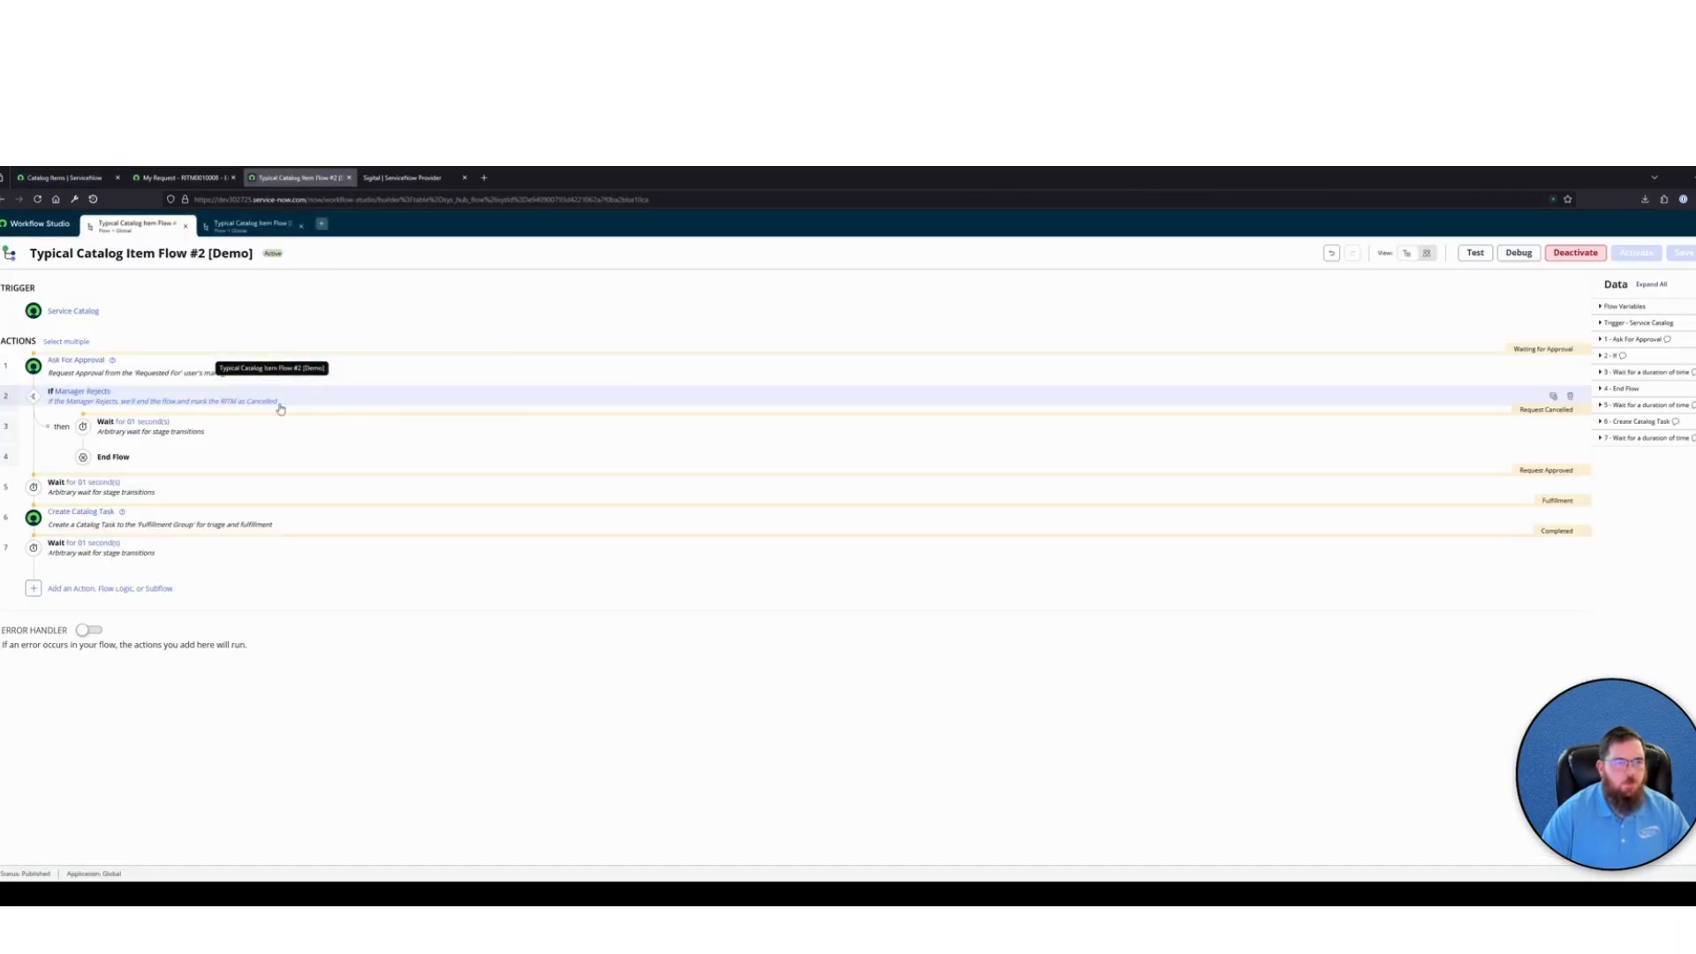
click(263, 518)
scroll(492, 542, down, 3)
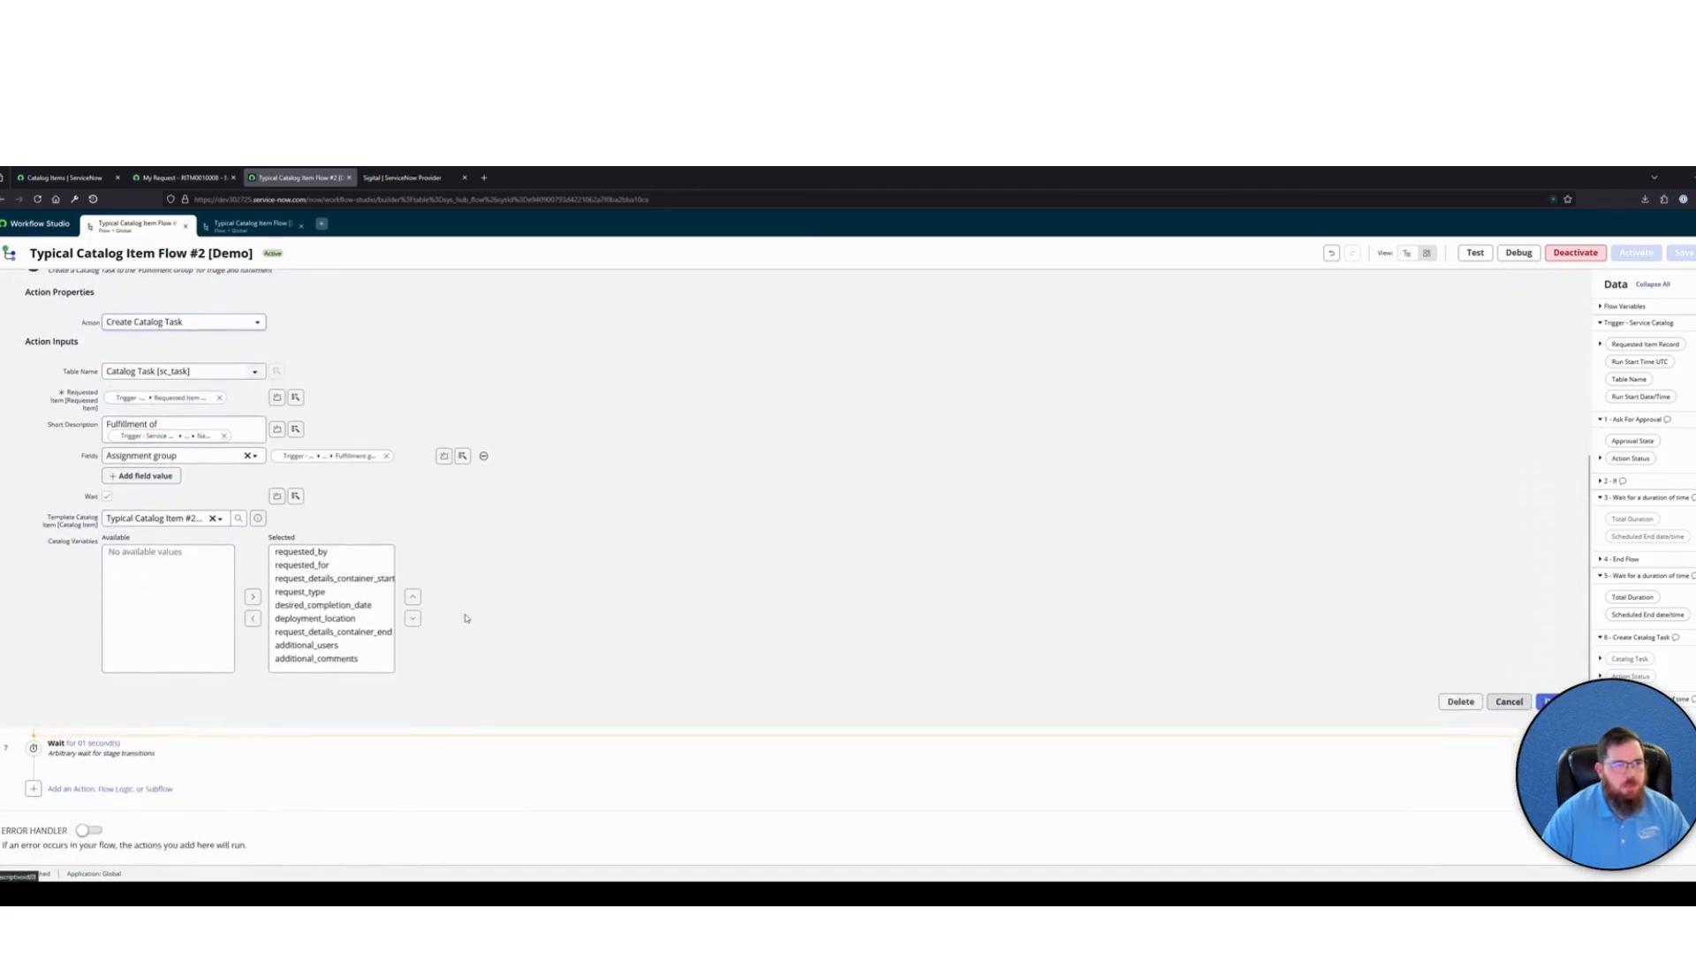
scroll(467, 618, up, 1)
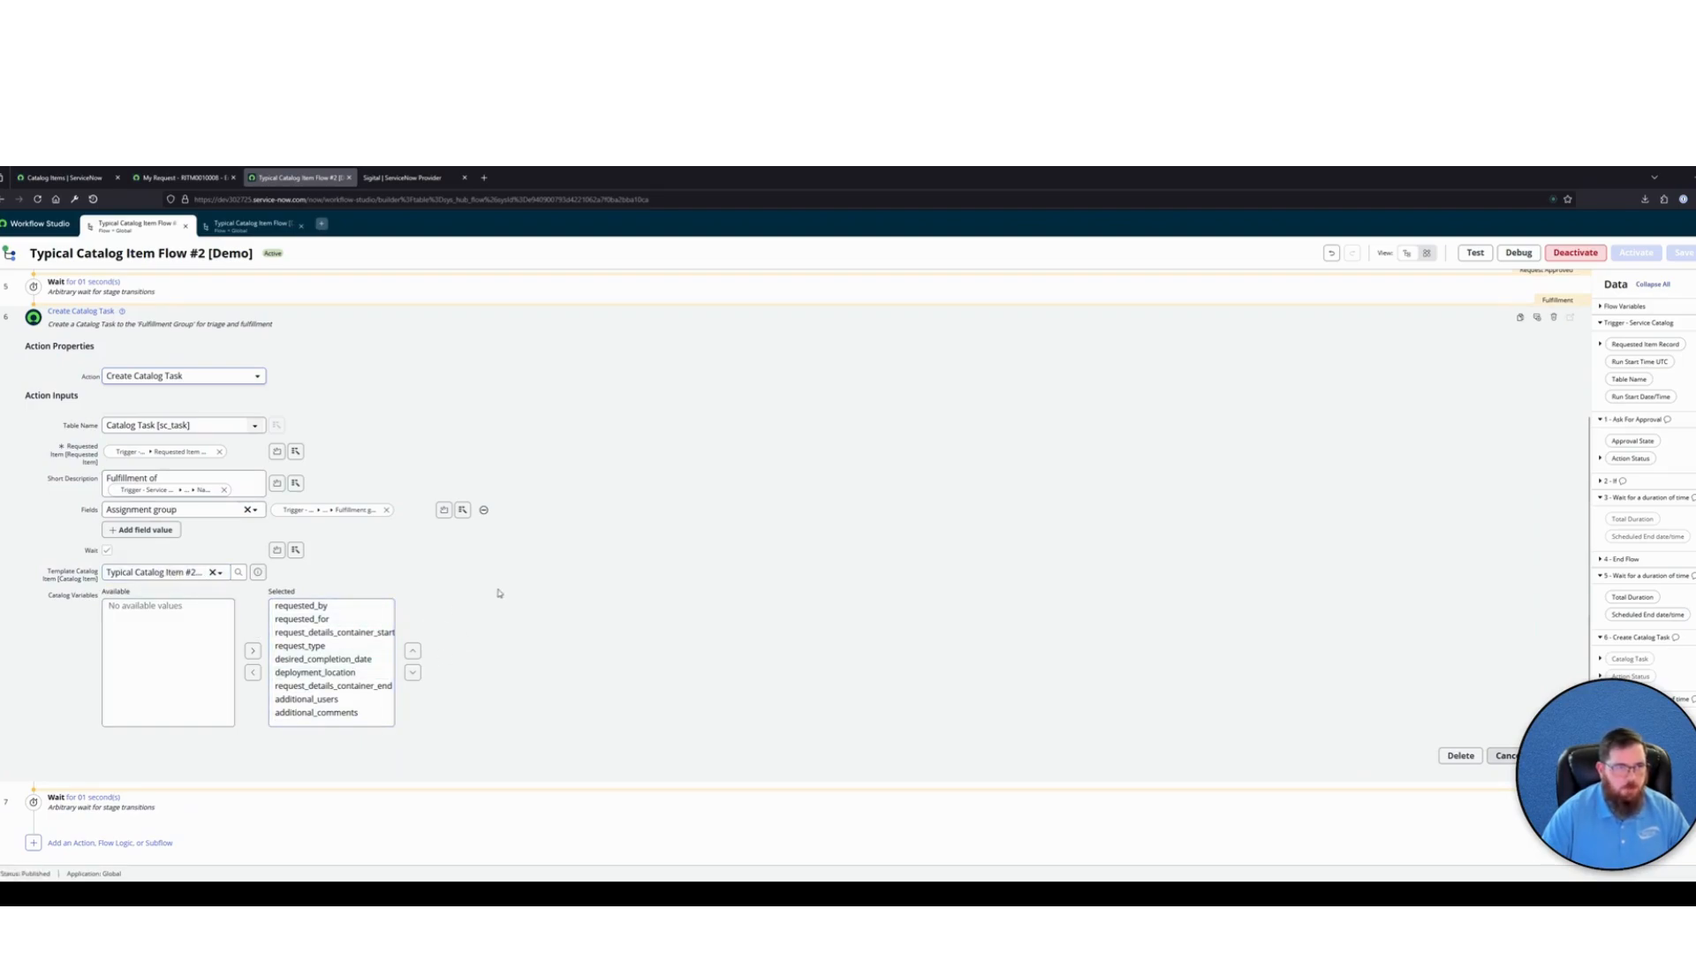
scroll(528, 592, up, 2)
scroll(529, 593, up, 1)
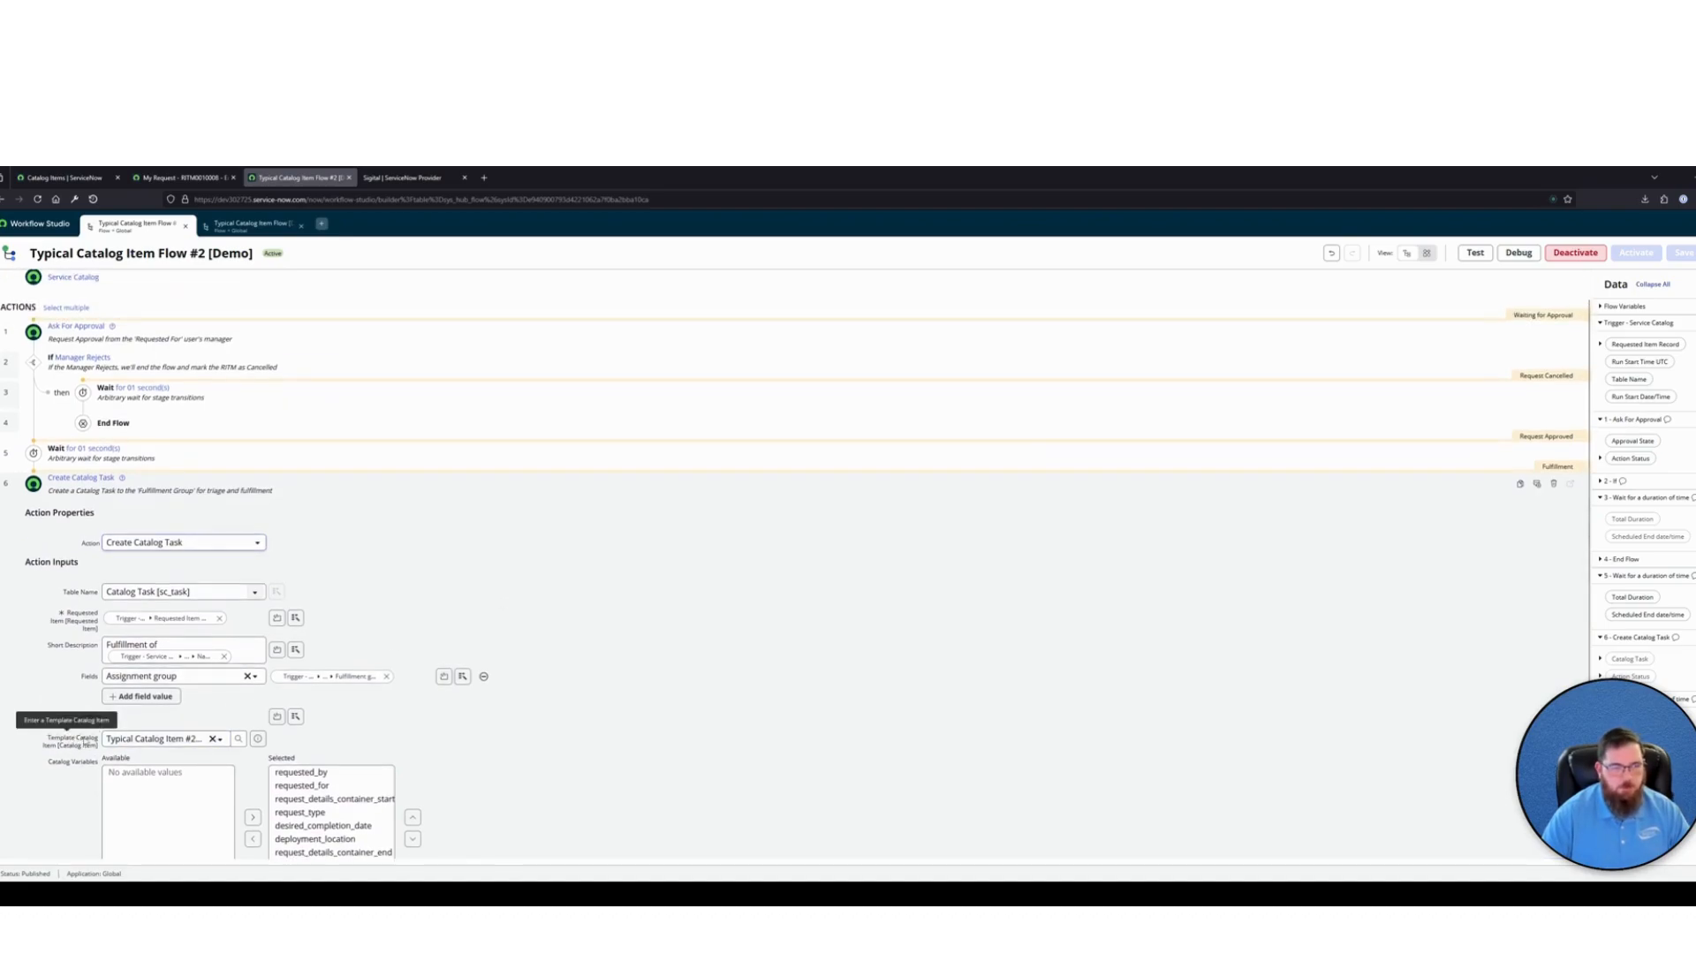
scroll(509, 557, up, 1)
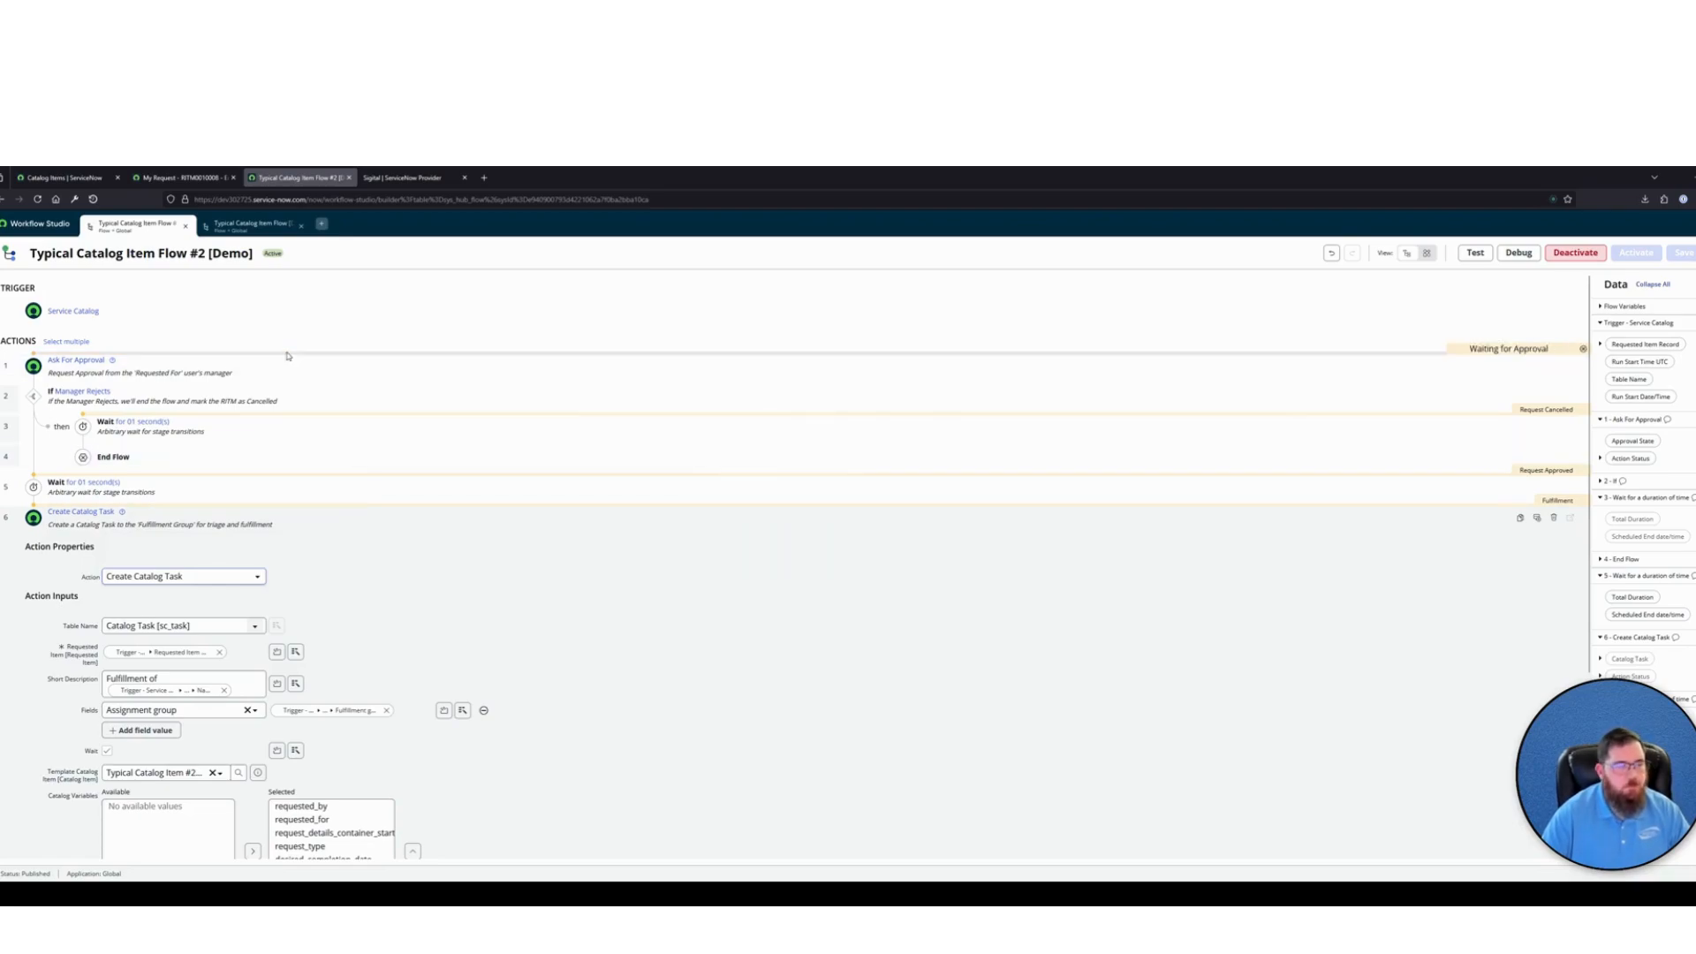
click(389, 519)
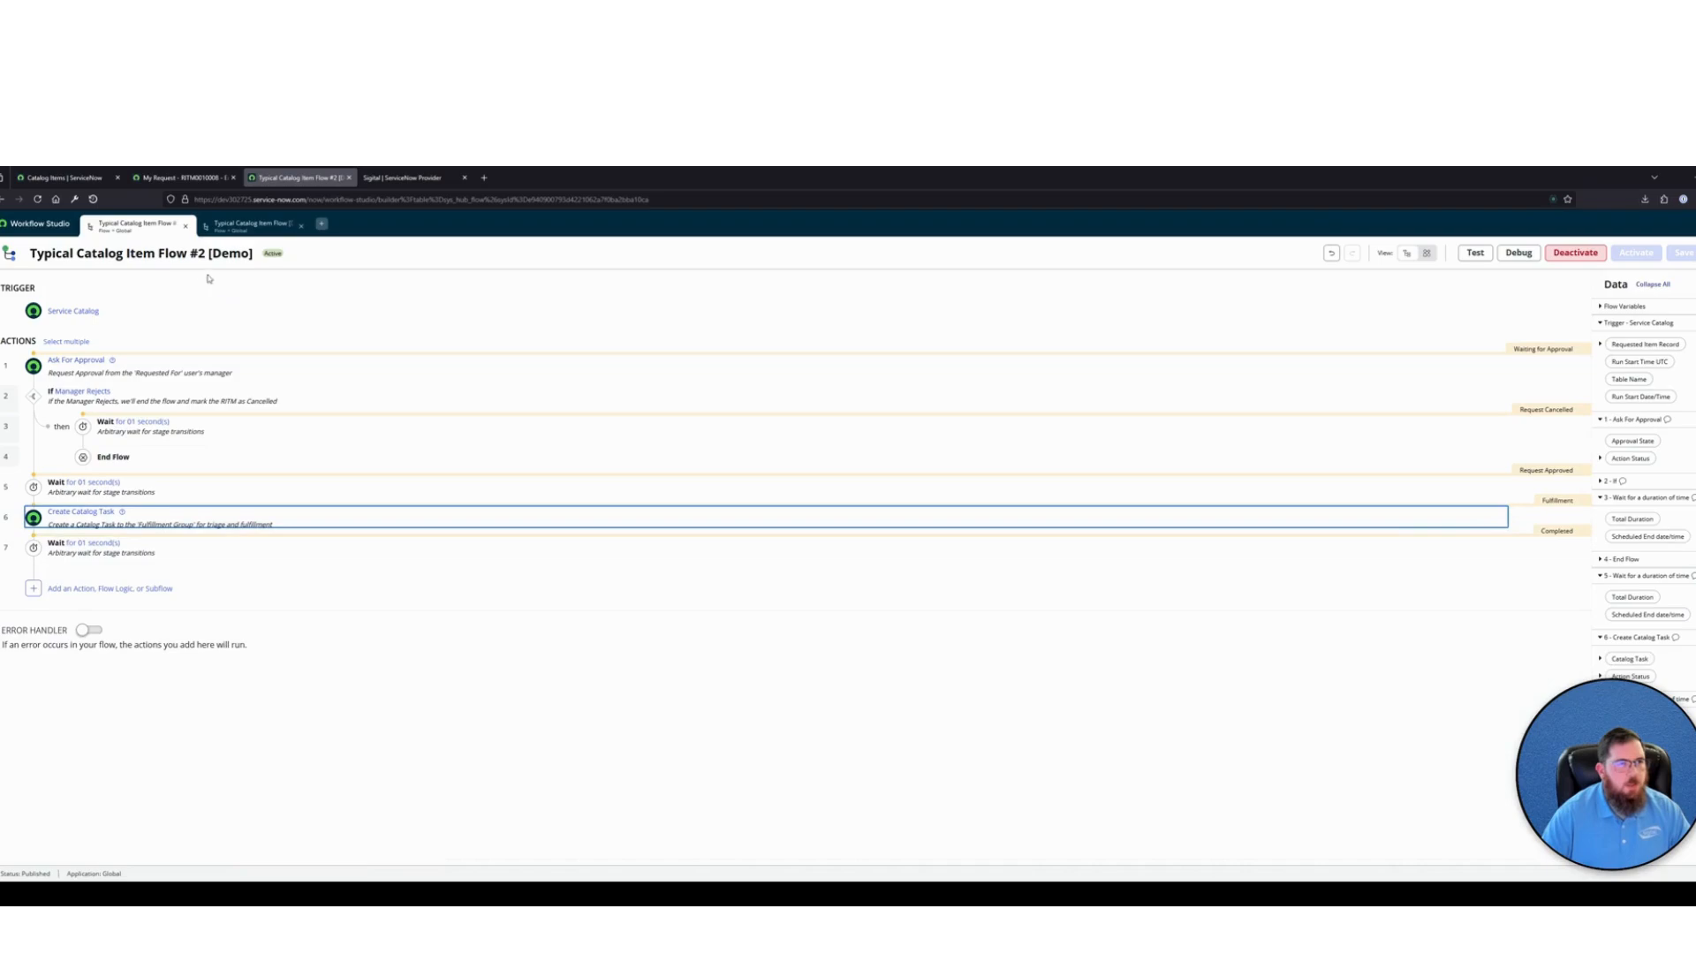
Create a new Global flow named Standard Catalog Item Flow [Demo] that runs as System user
click(38, 223)
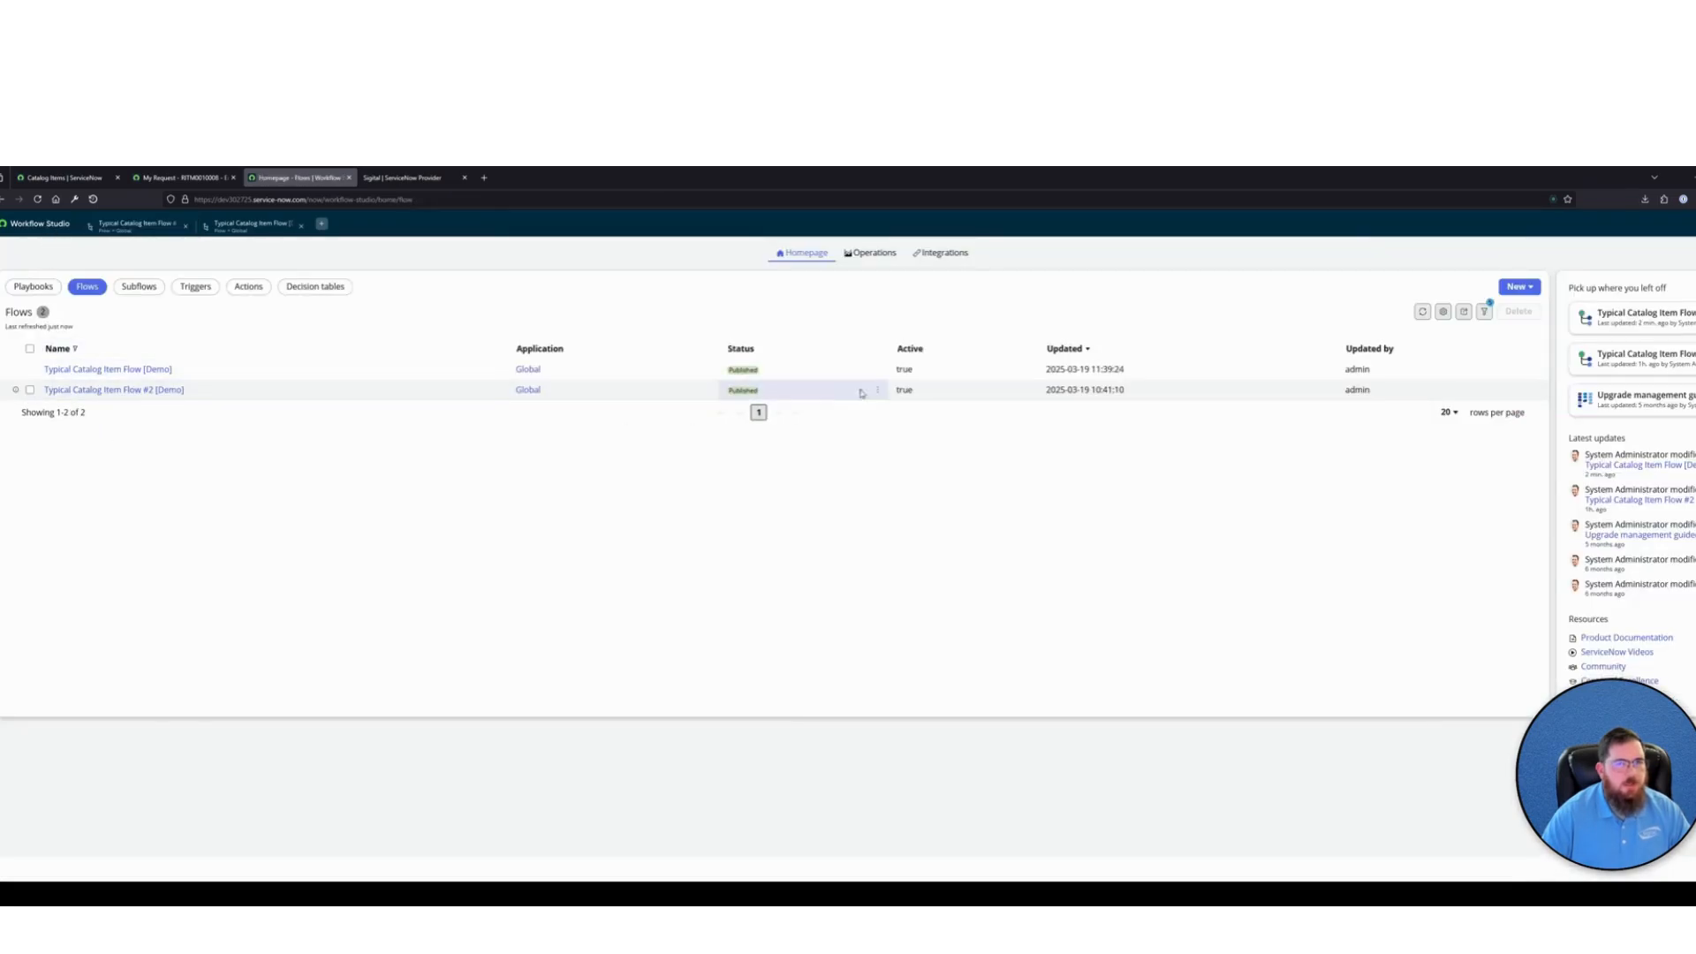
click(1516, 286)
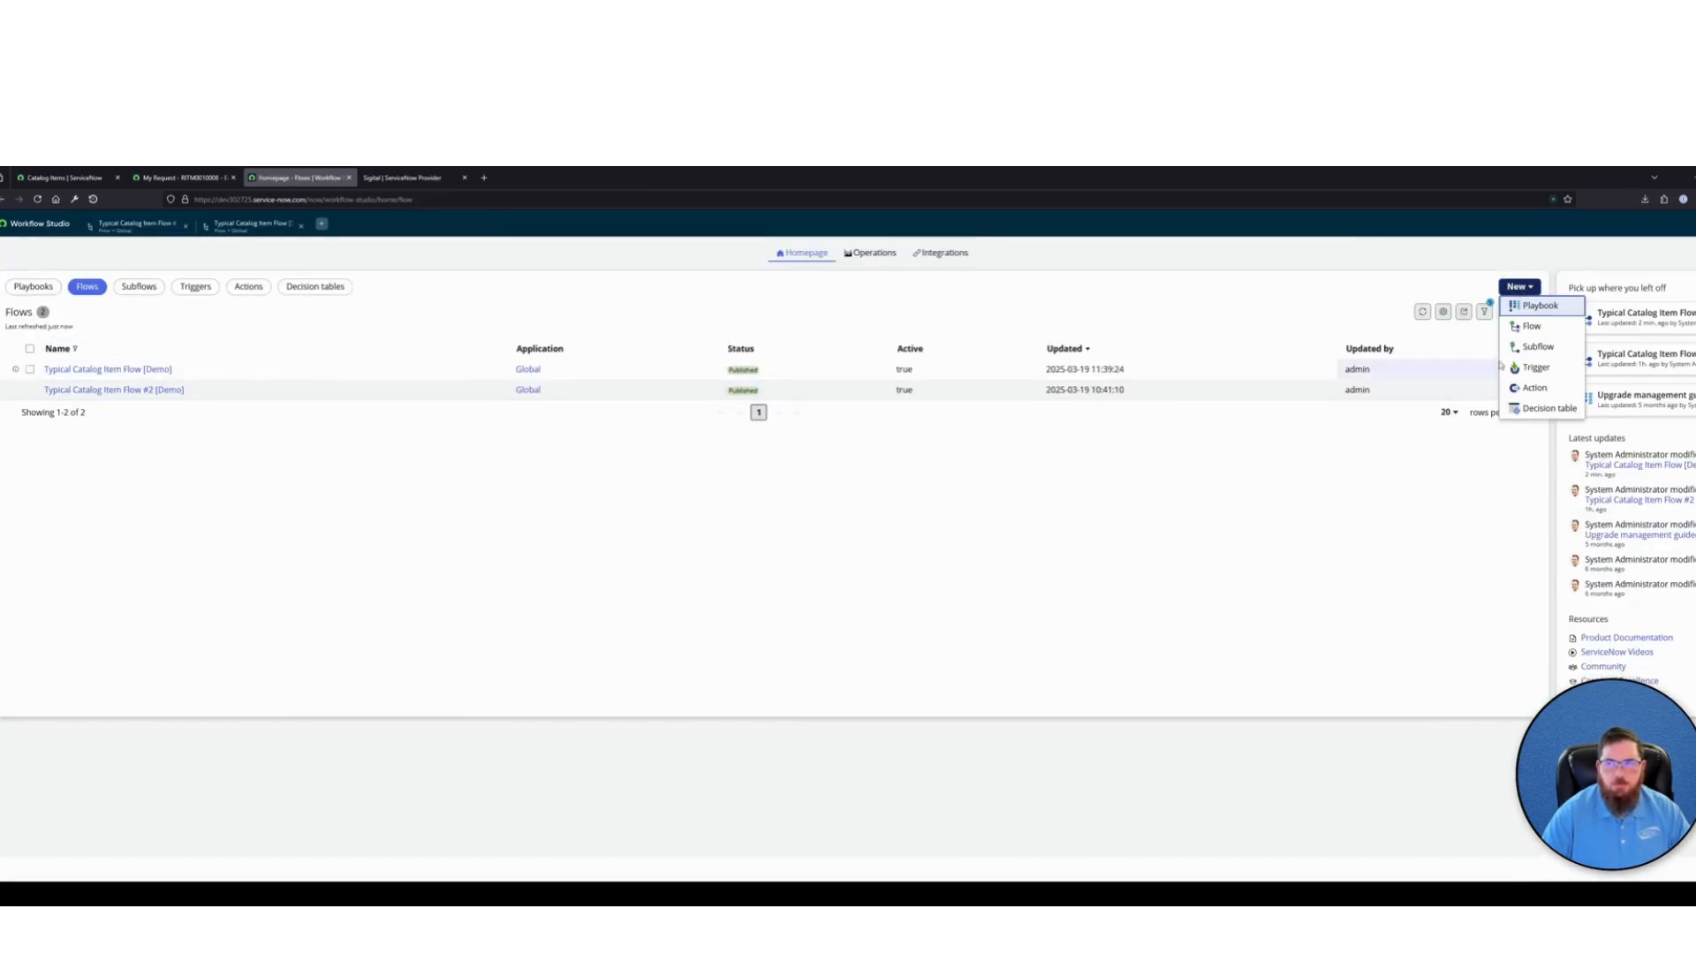
click(1532, 326)
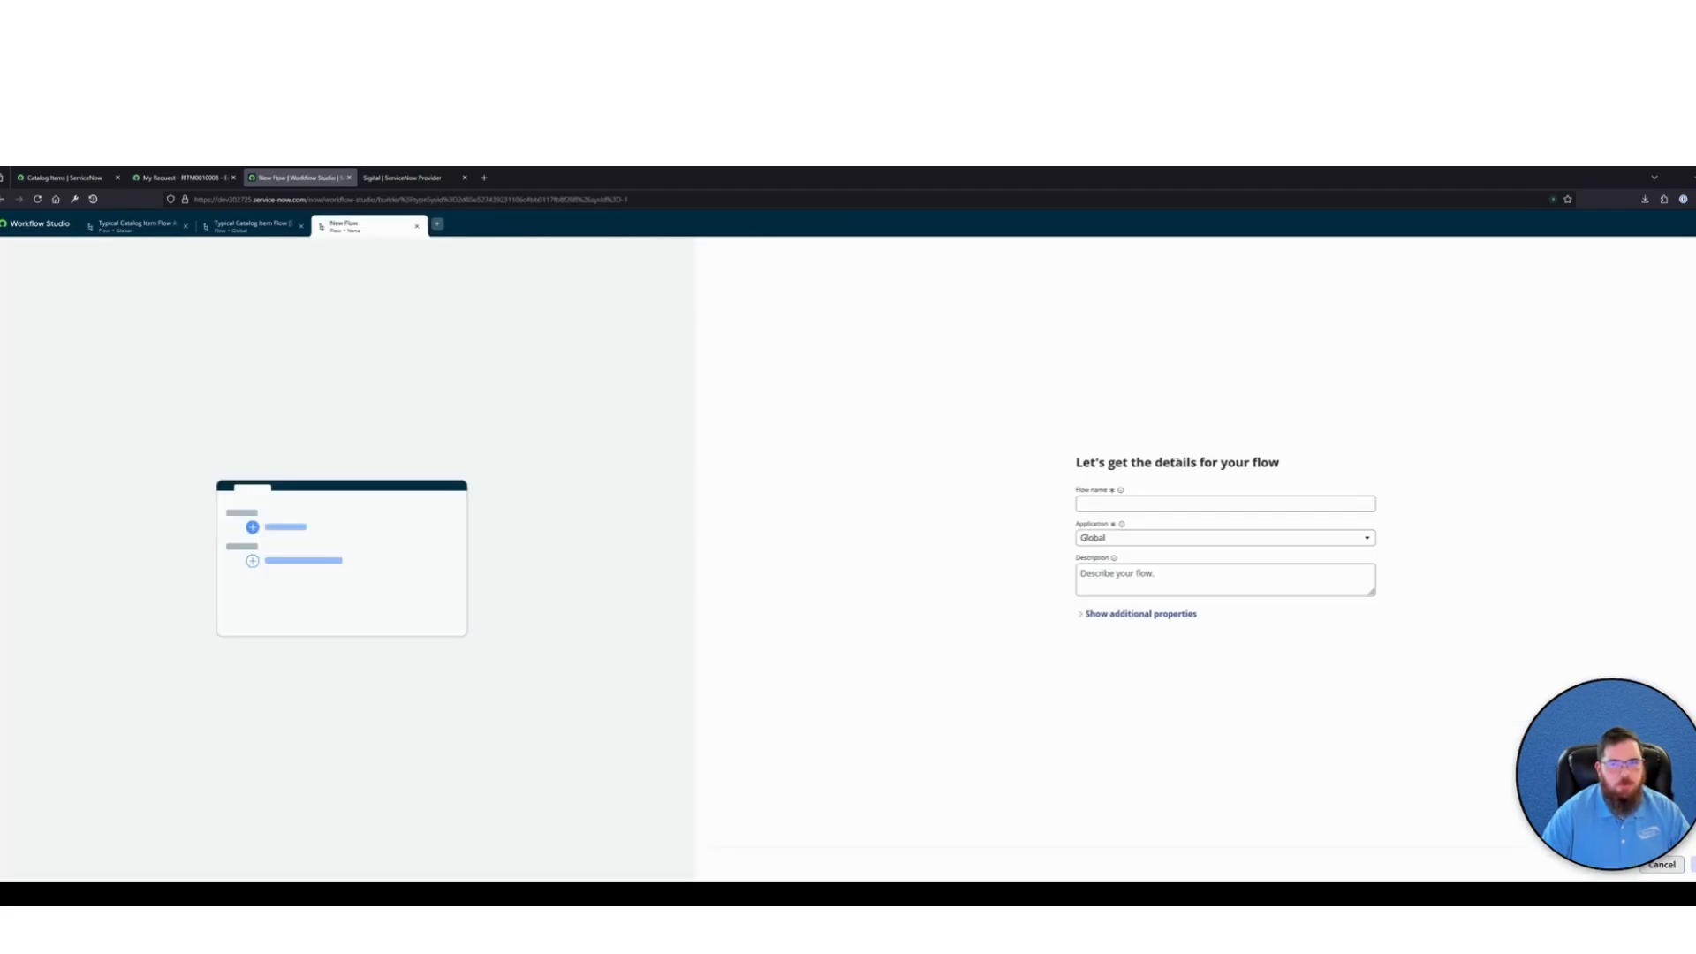
text(Standard Catalog Item Flow [Demo)
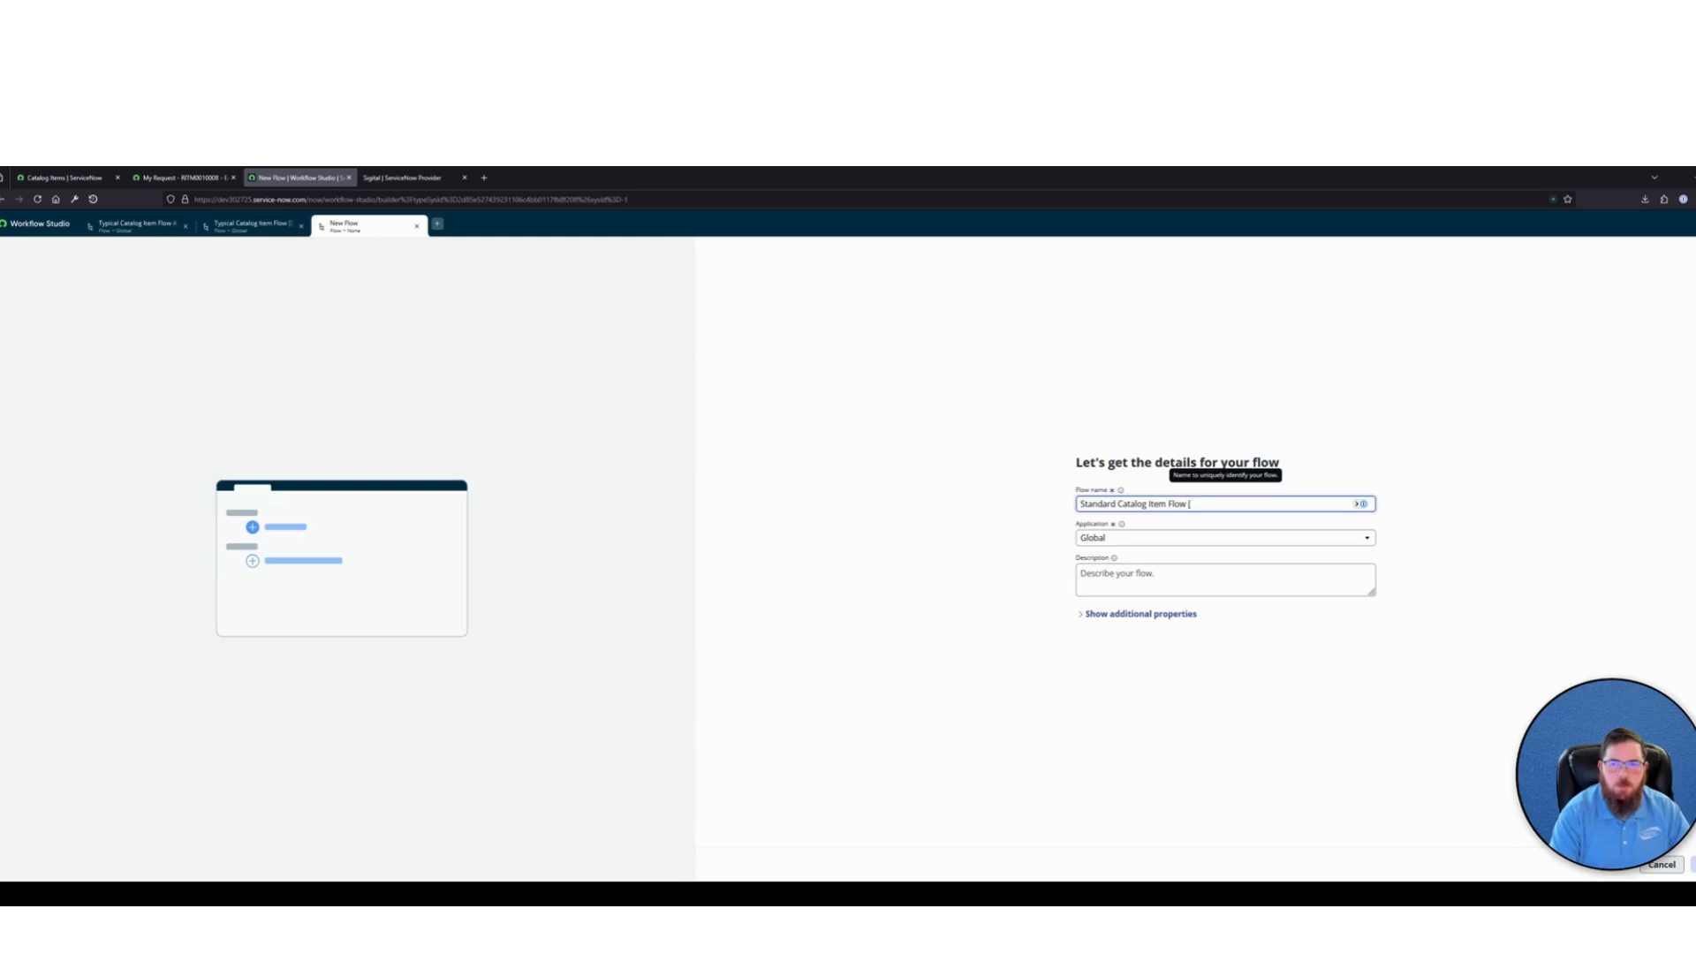
click(1464, 515)
click(1152, 616)
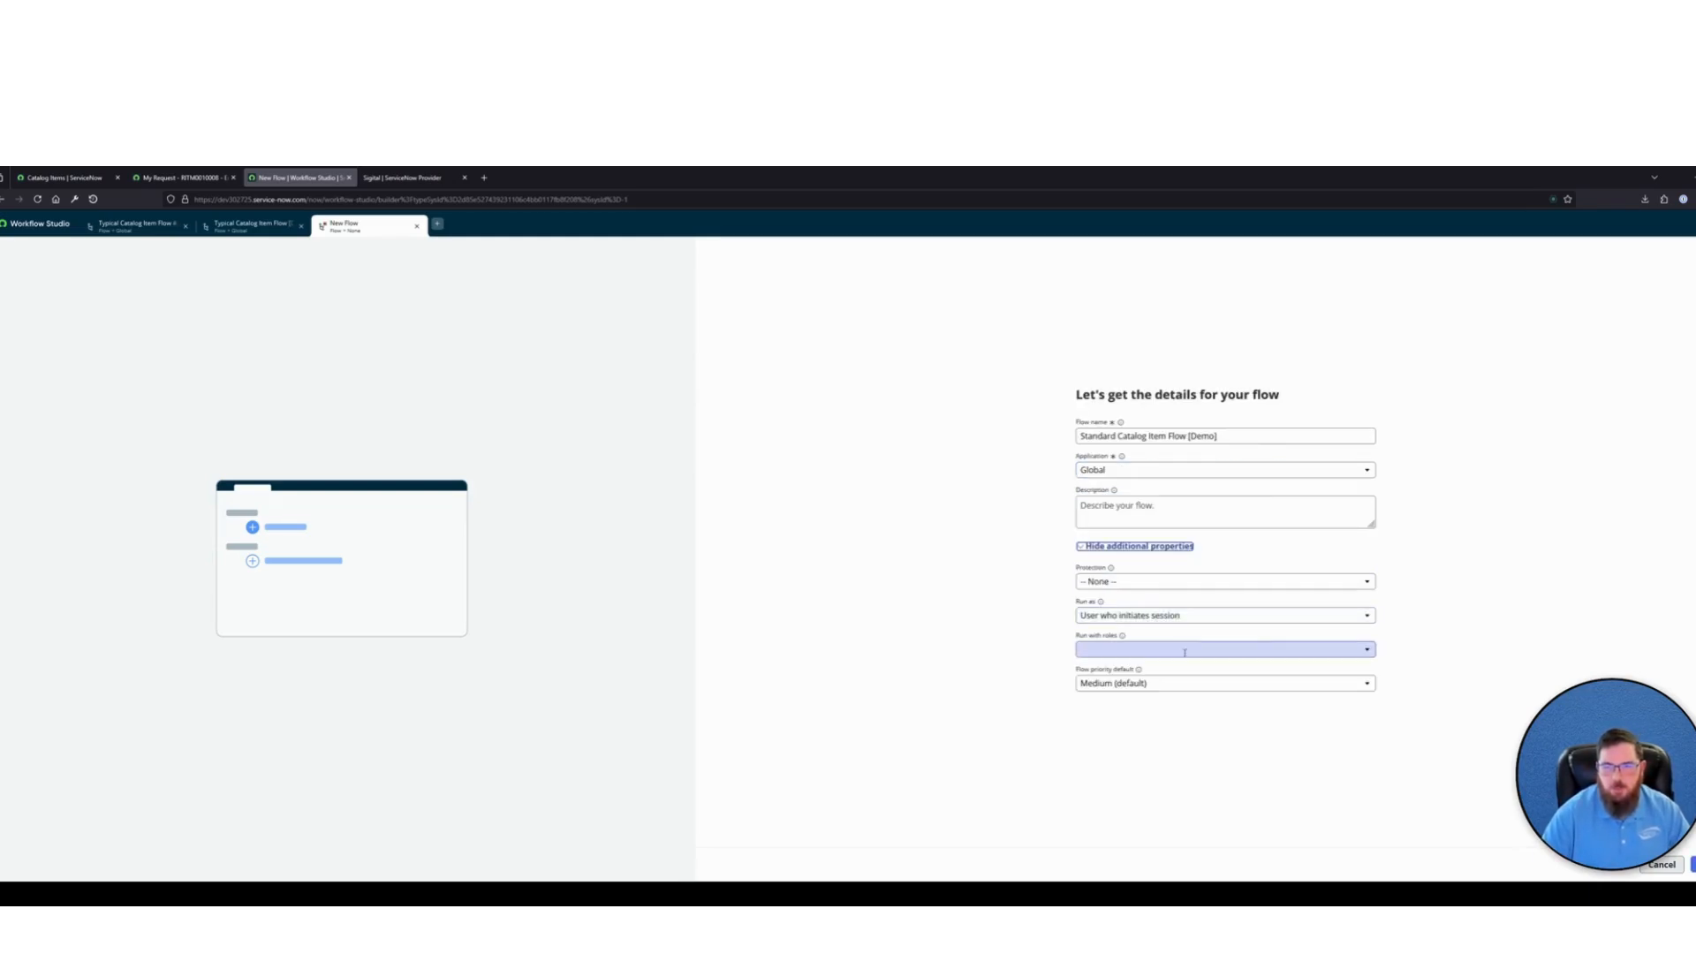
click(1123, 616)
click(1115, 647)
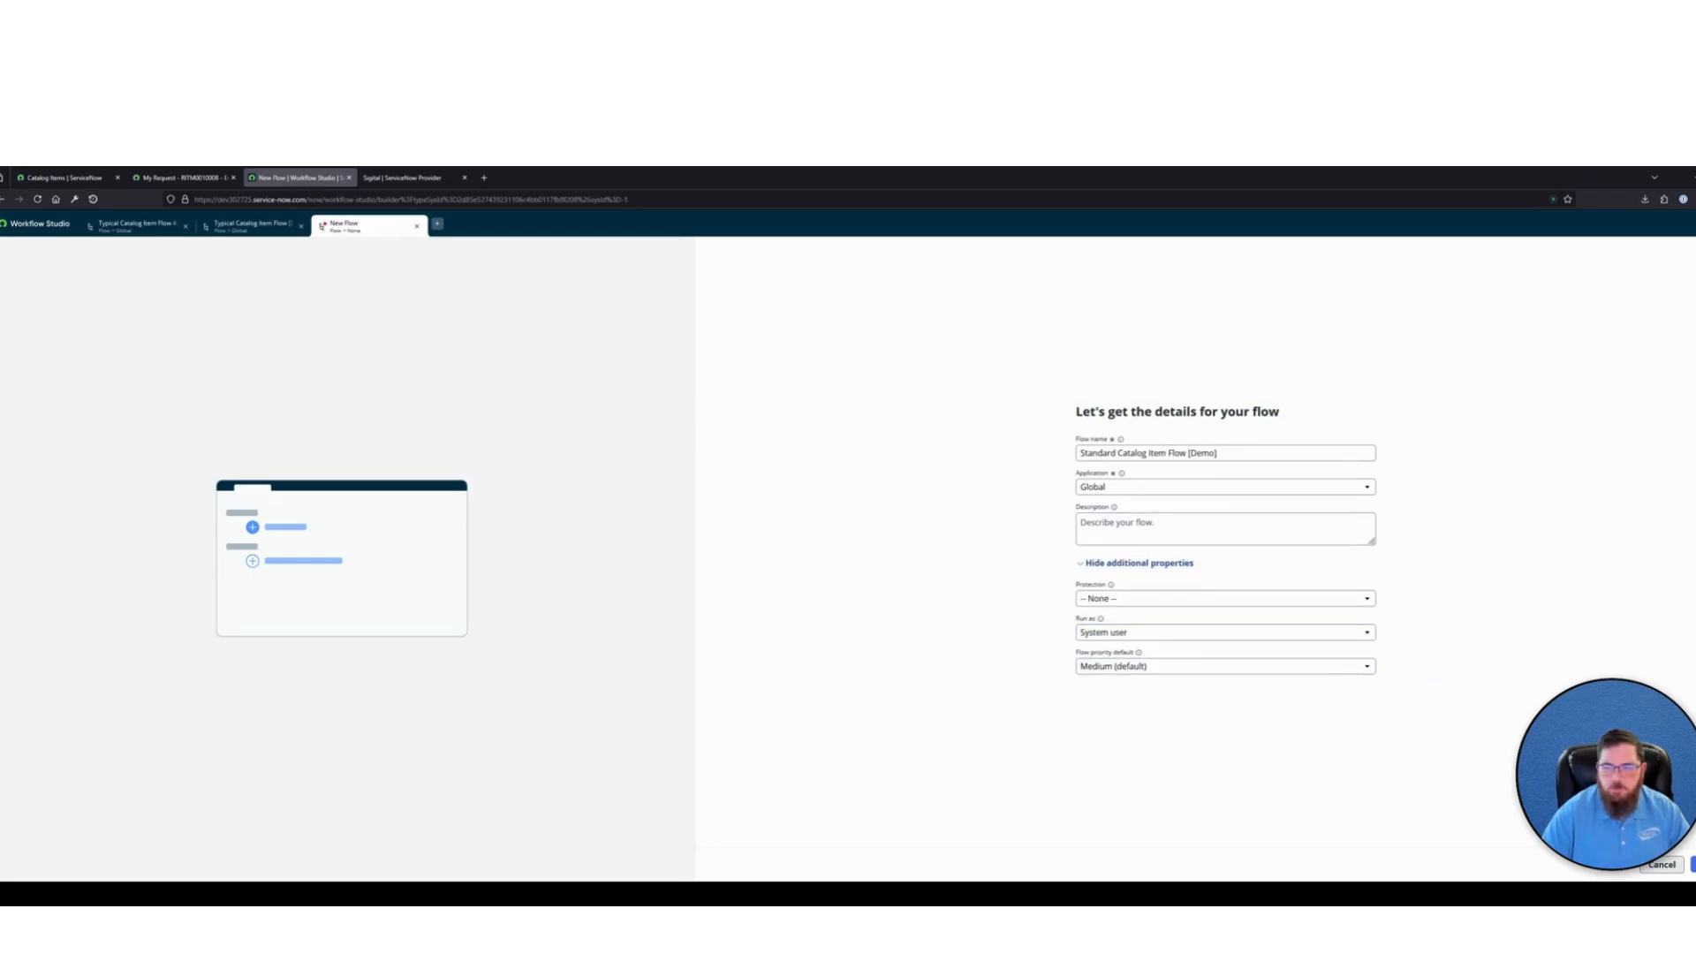
click(1693, 864)
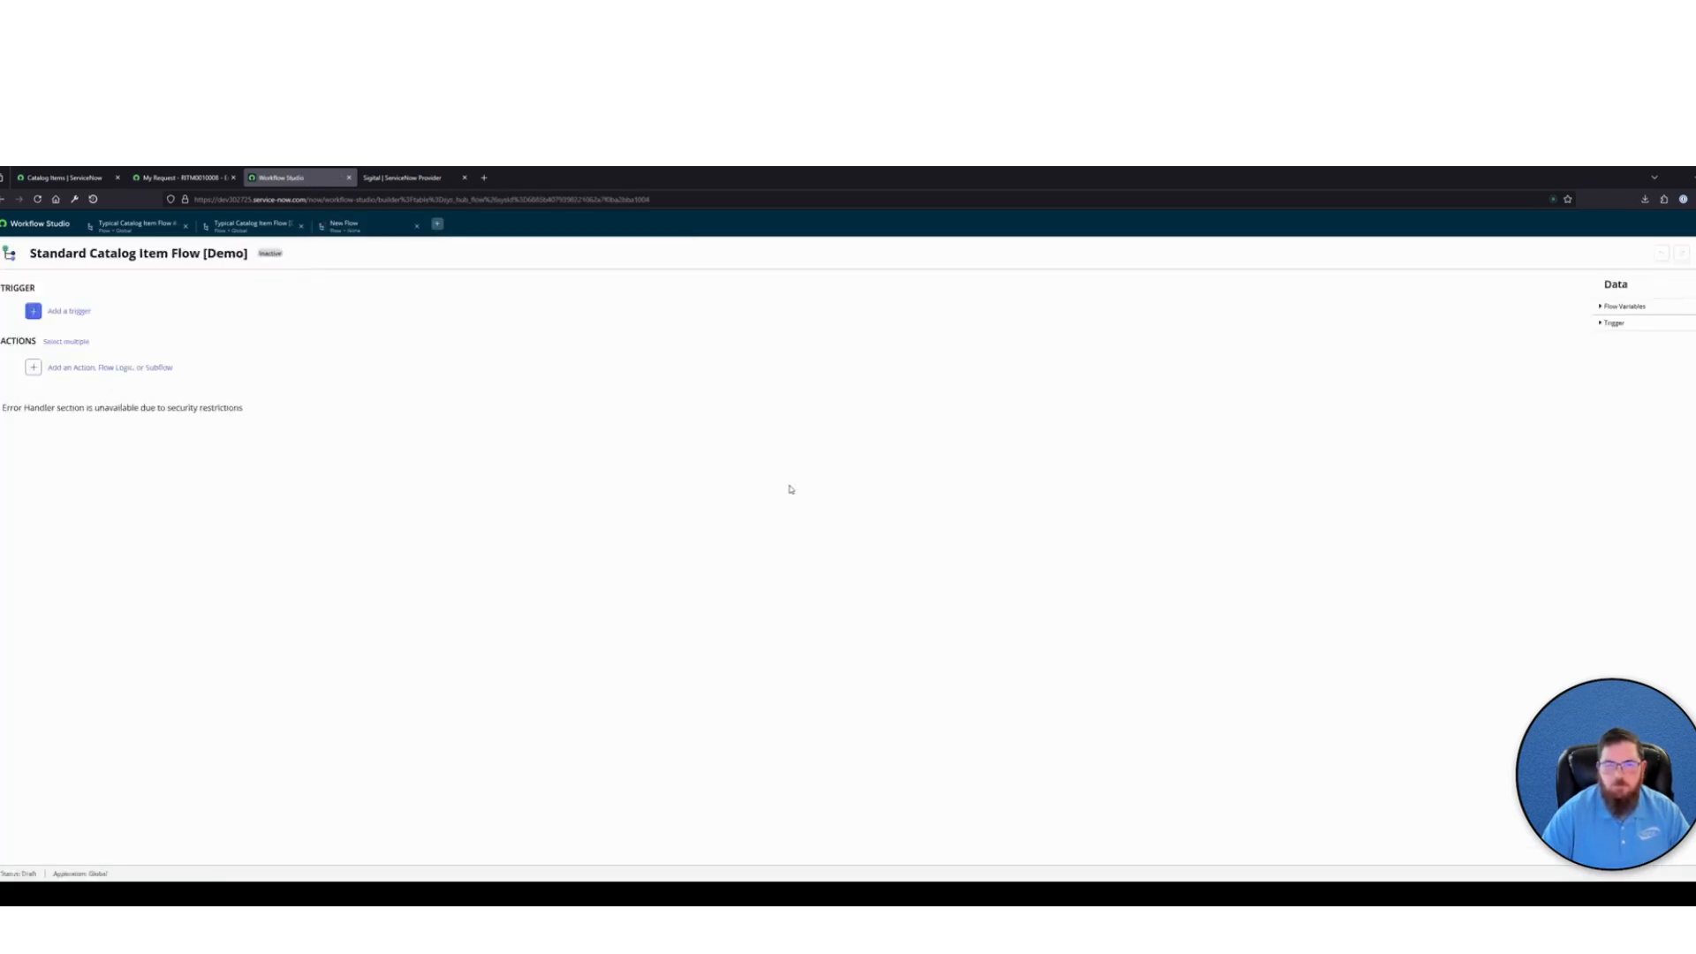
Add a Service Catalog application trigger to the new flow
click(81, 314)
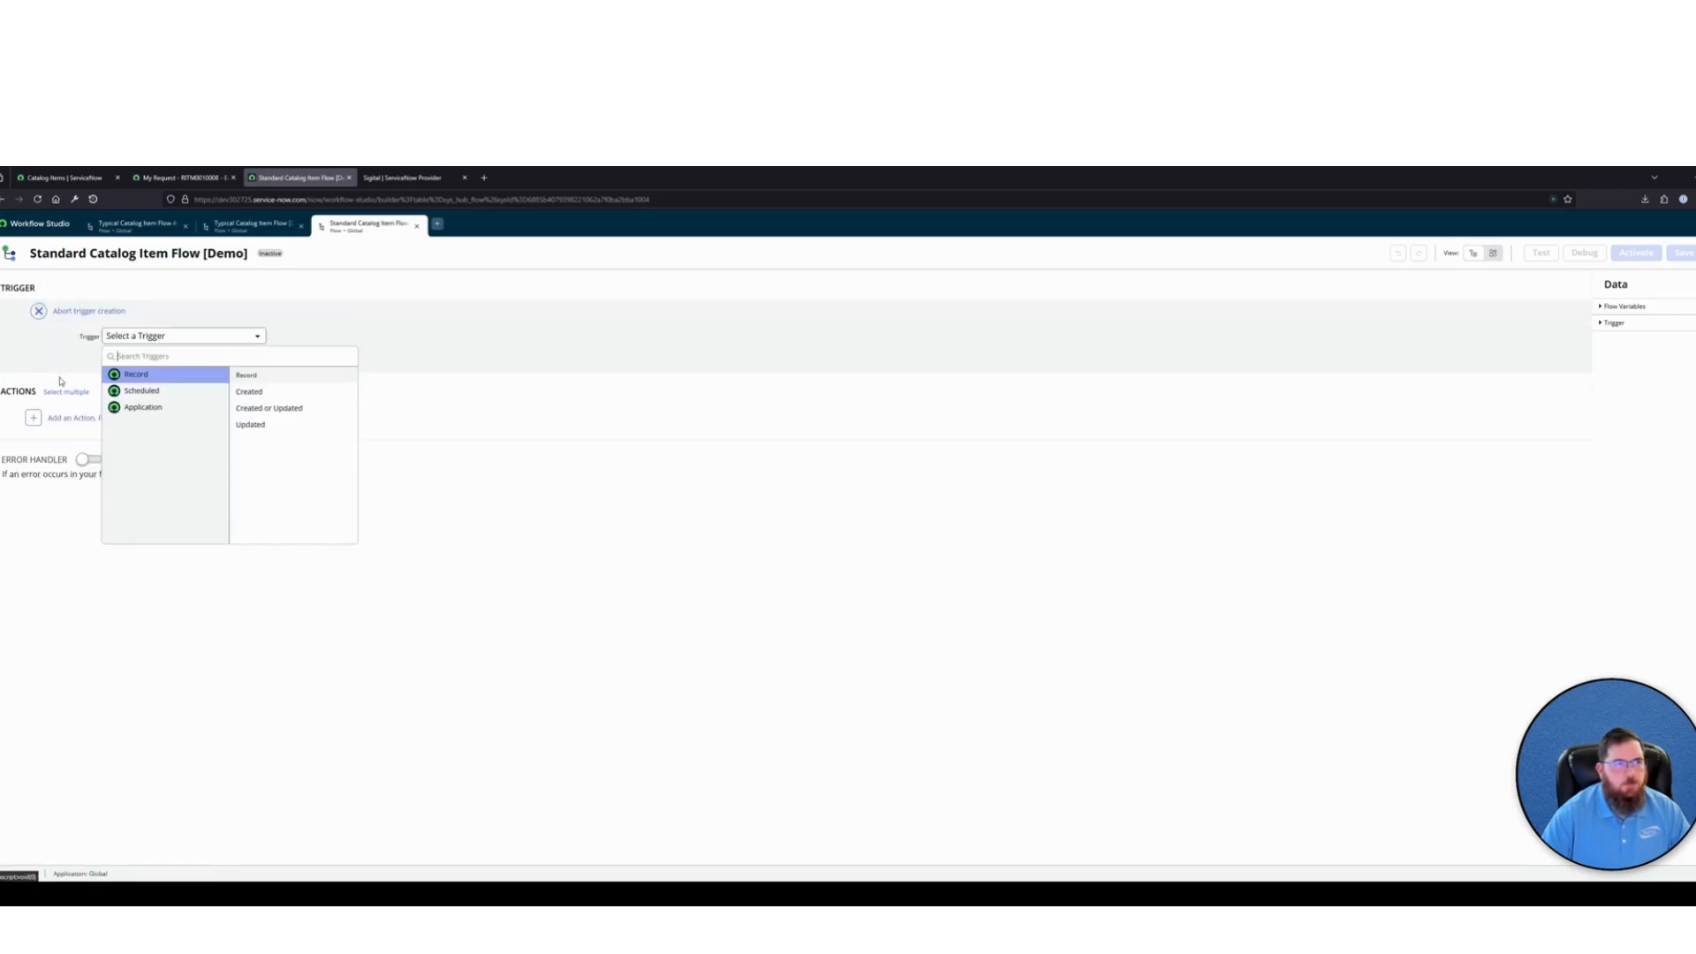
click(152, 407)
click(263, 425)
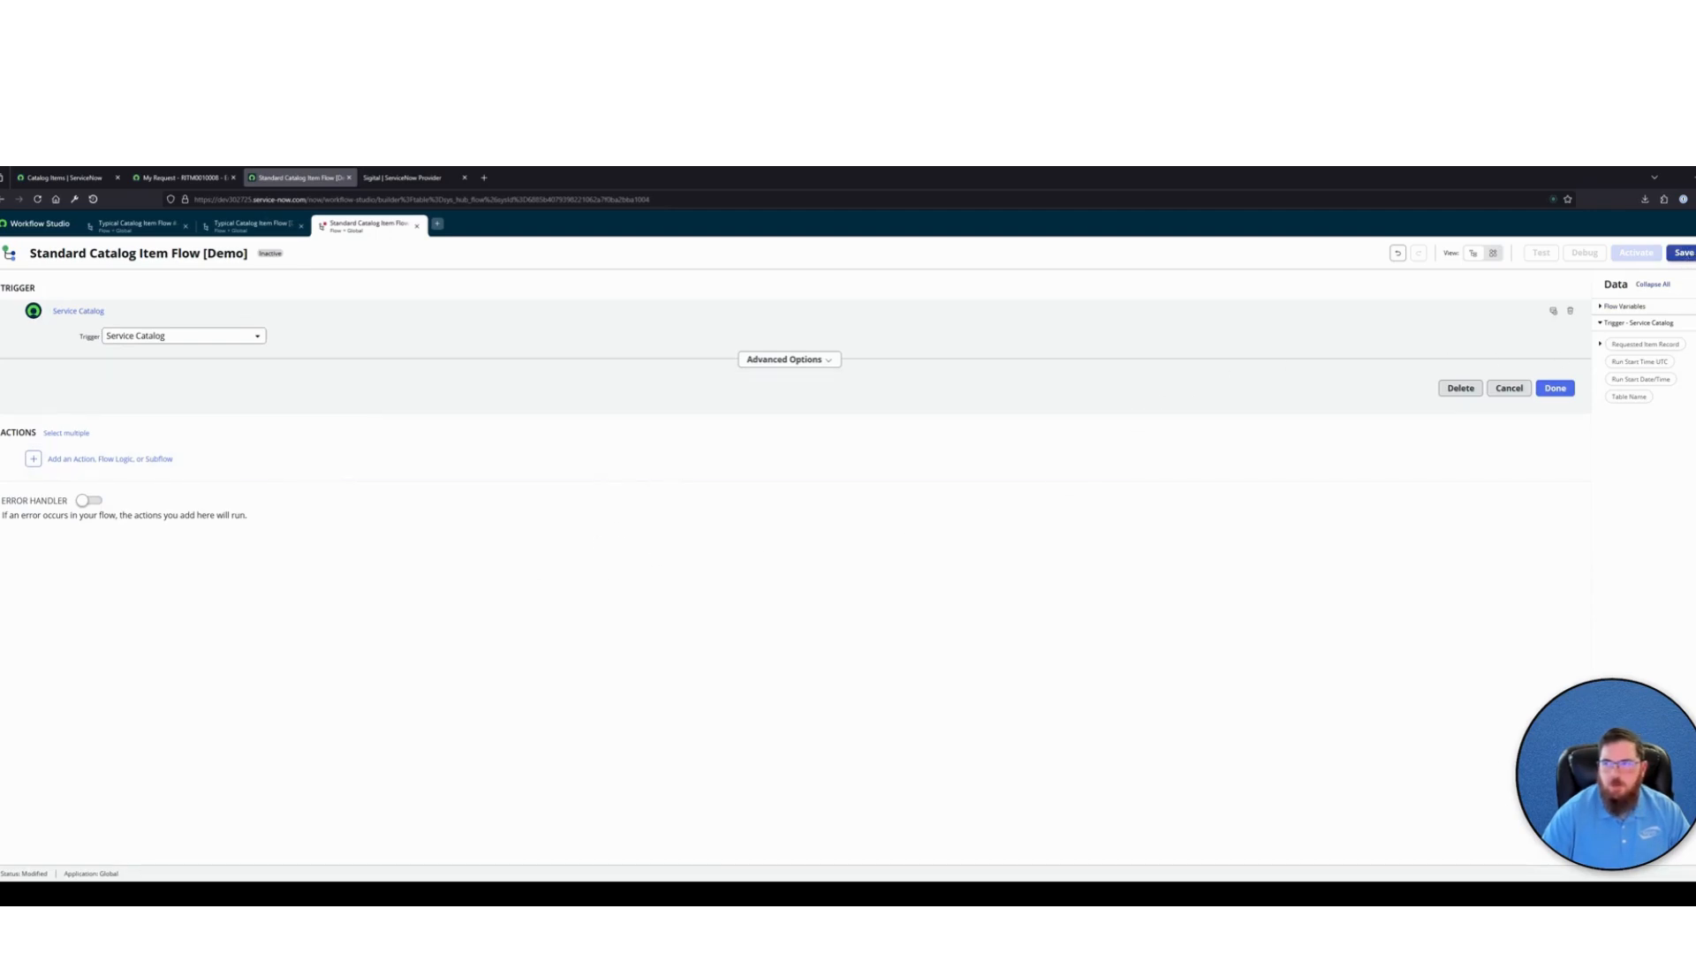
Add stages to the flow from the Requested Item template and review them
click(1689, 258)
click(1635, 304)
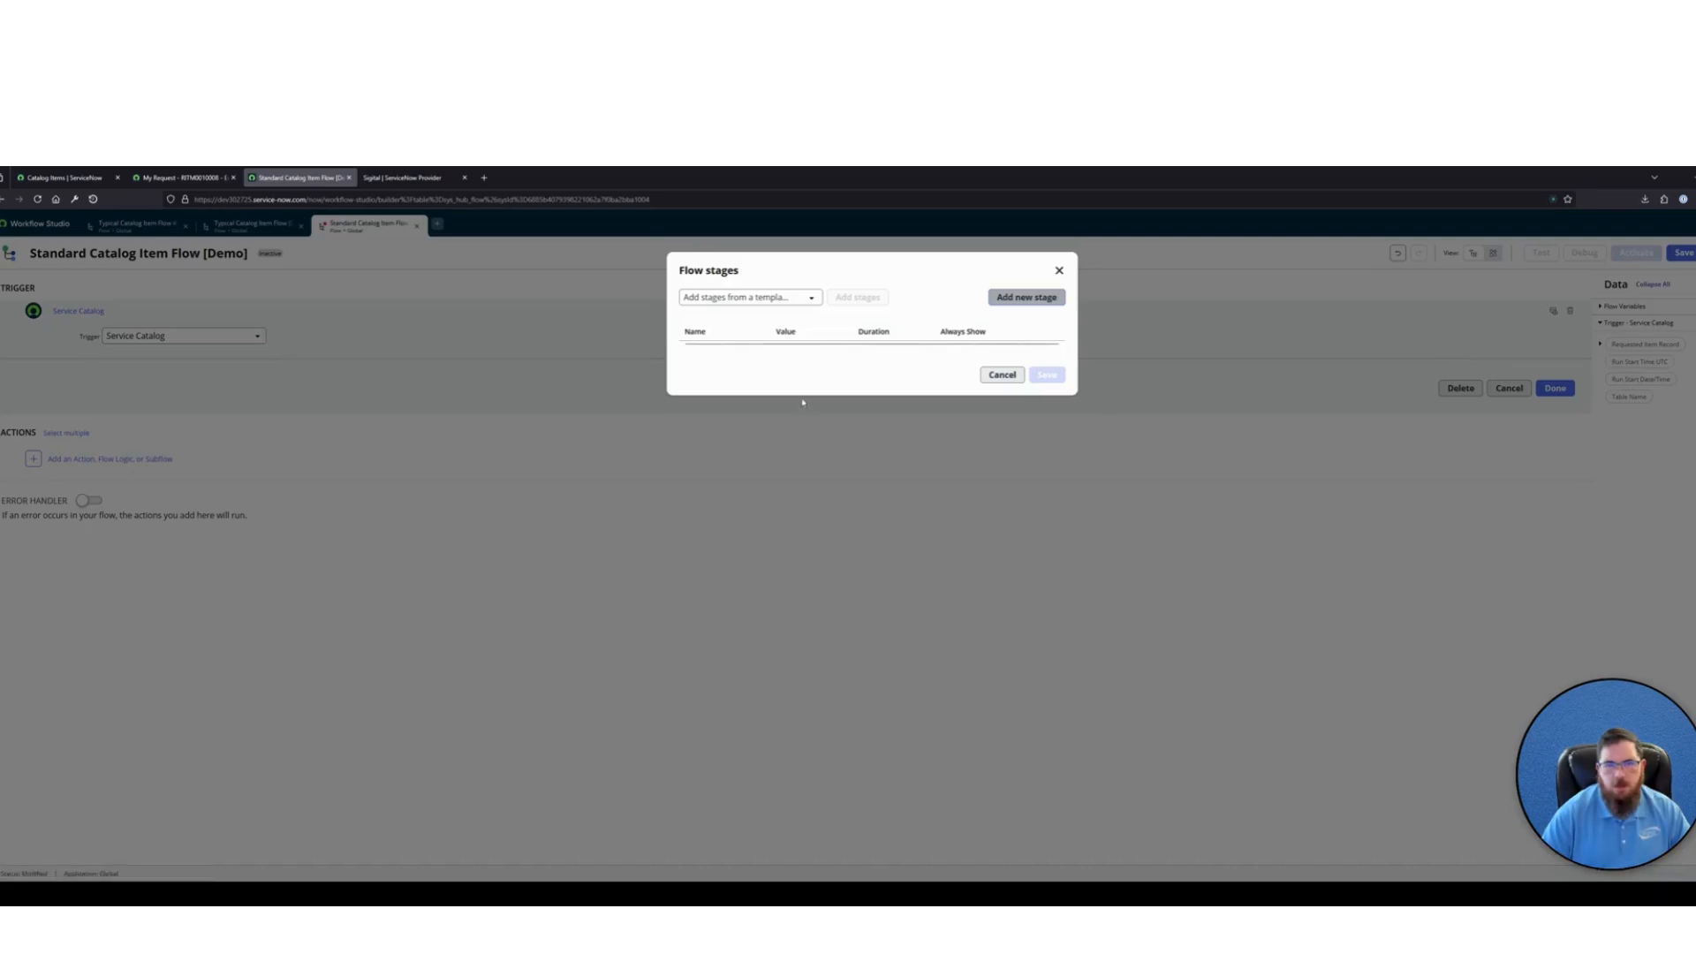
click(775, 297)
click(707, 353)
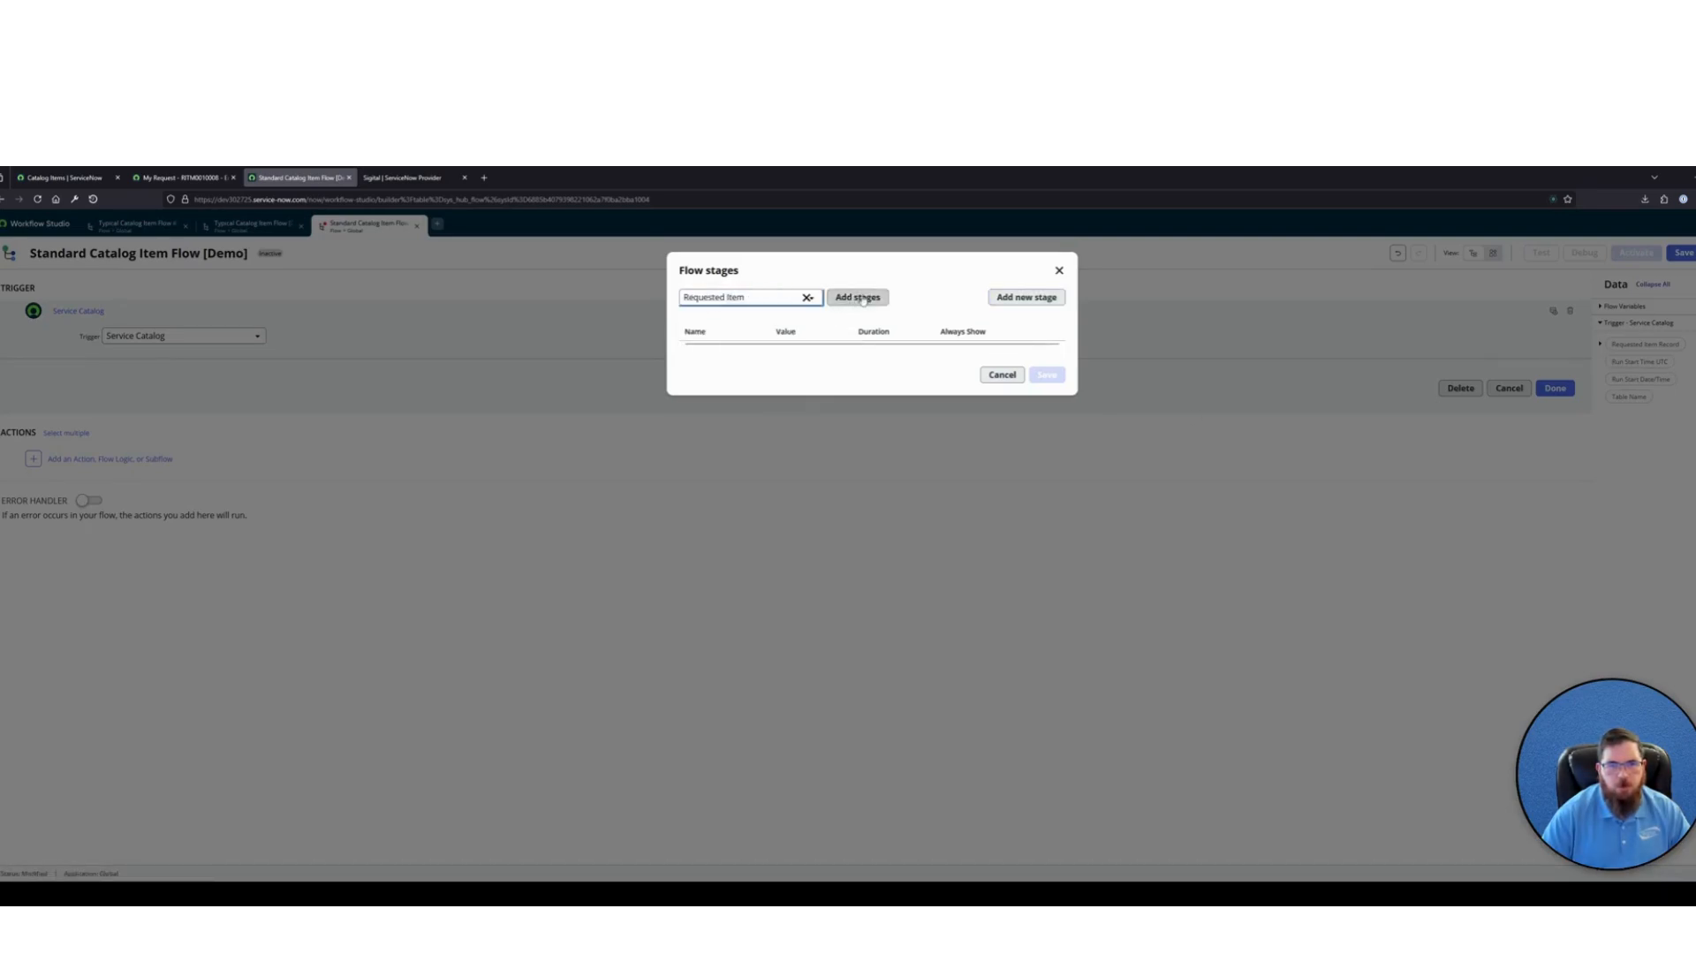
click(857, 296)
scroll(825, 483, down, 2)
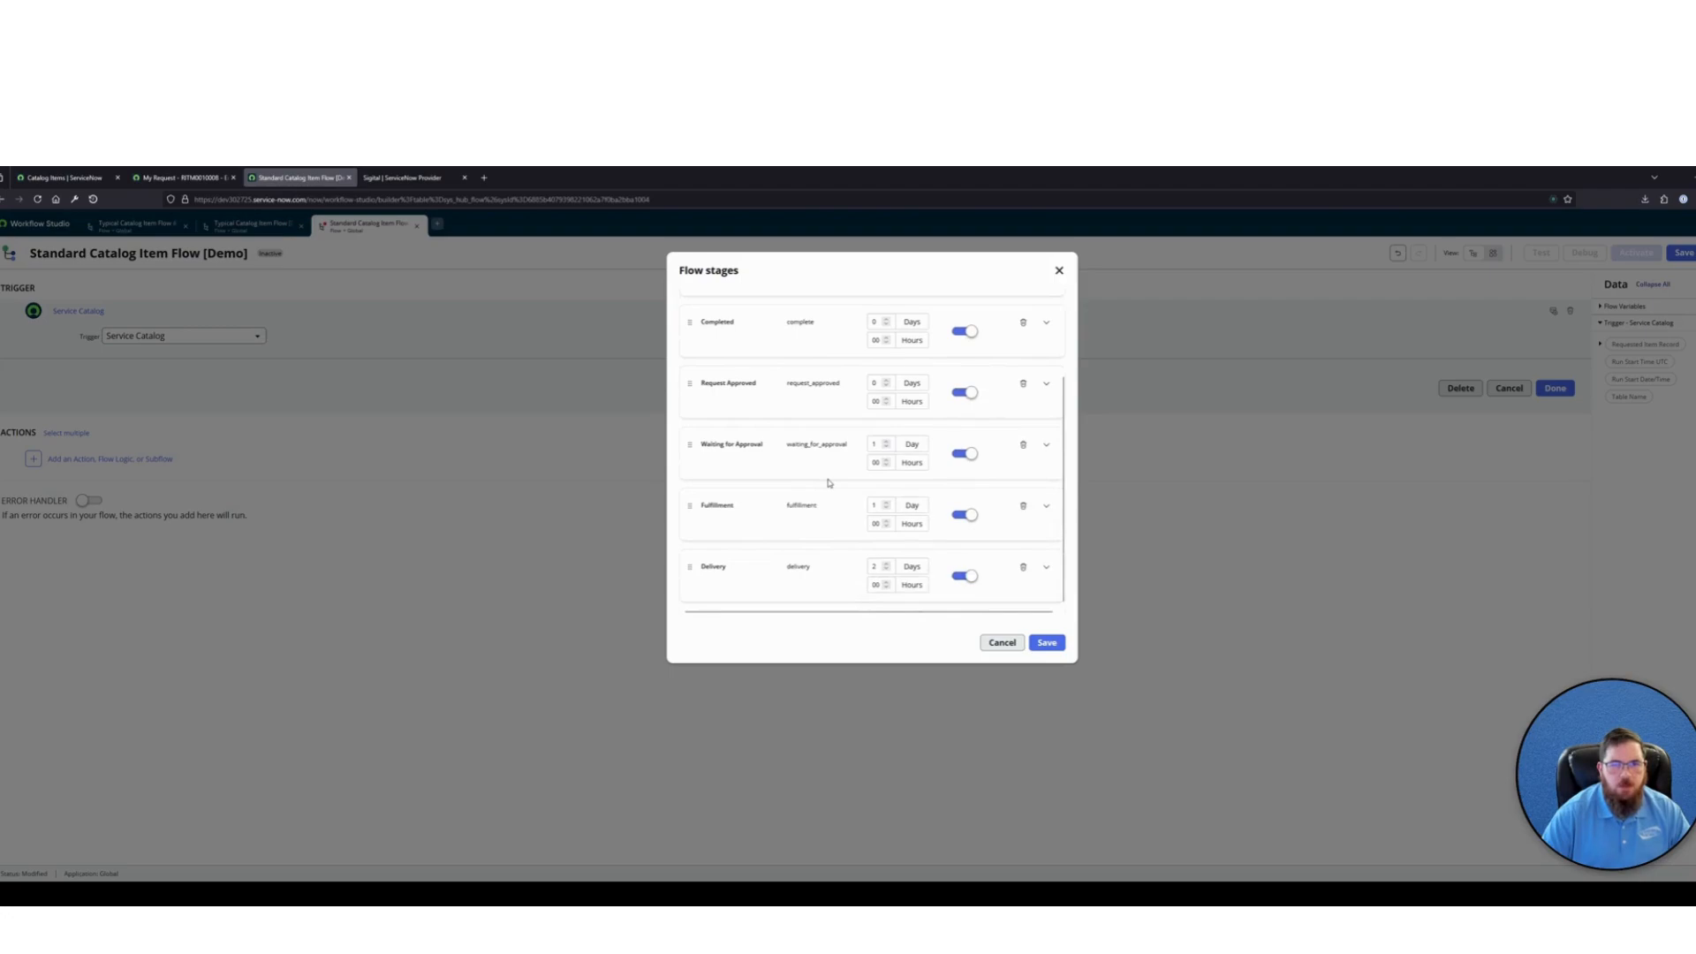
scroll(828, 484, up, 2)
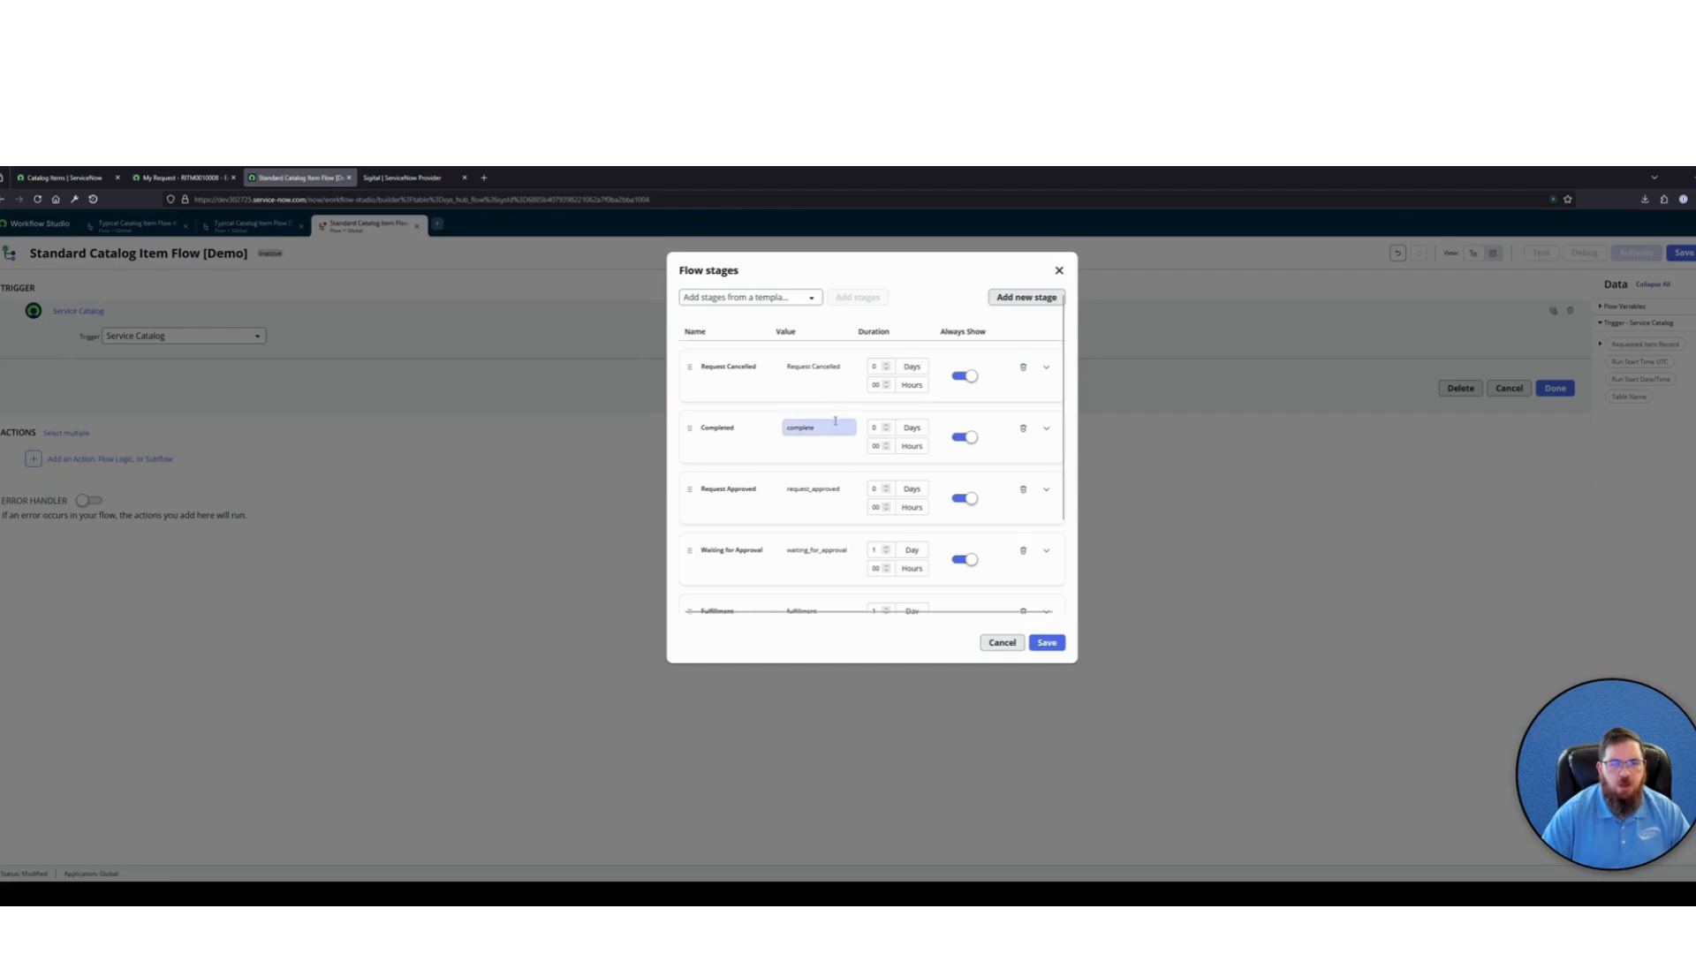
Reduce the flow stages to Fulfillment followed by Completed, deleting all others, and save both the stages and the flow
click(1024, 367)
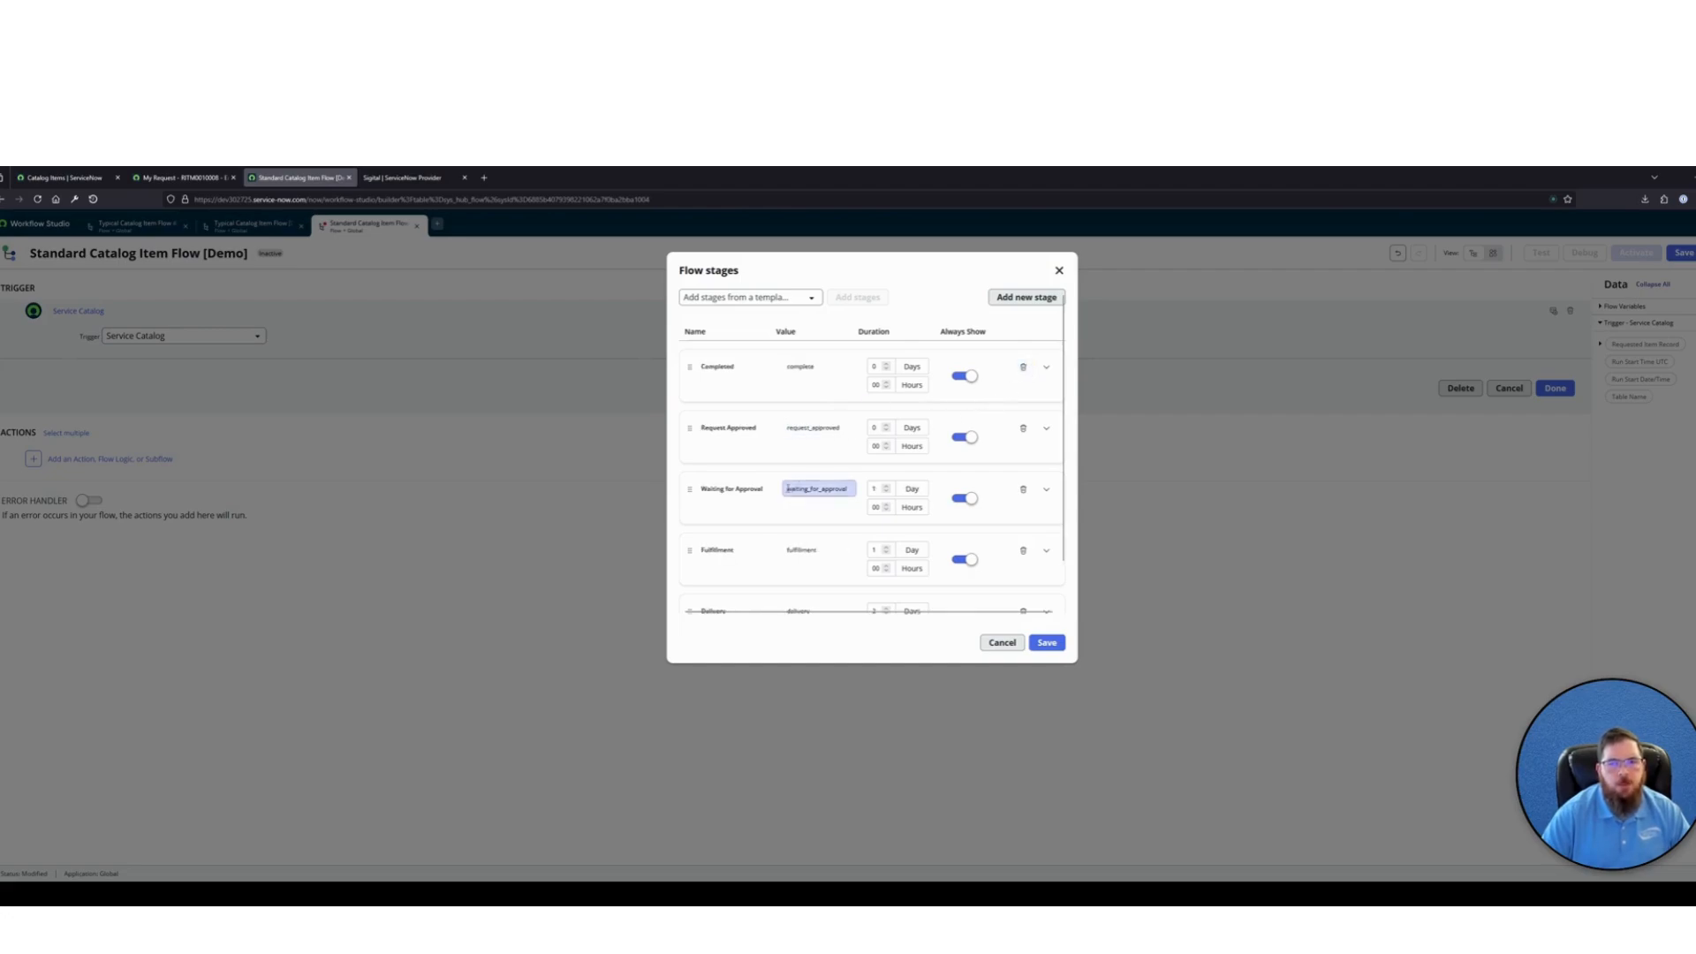
drag(693, 544, 707, 358)
click(1023, 489)
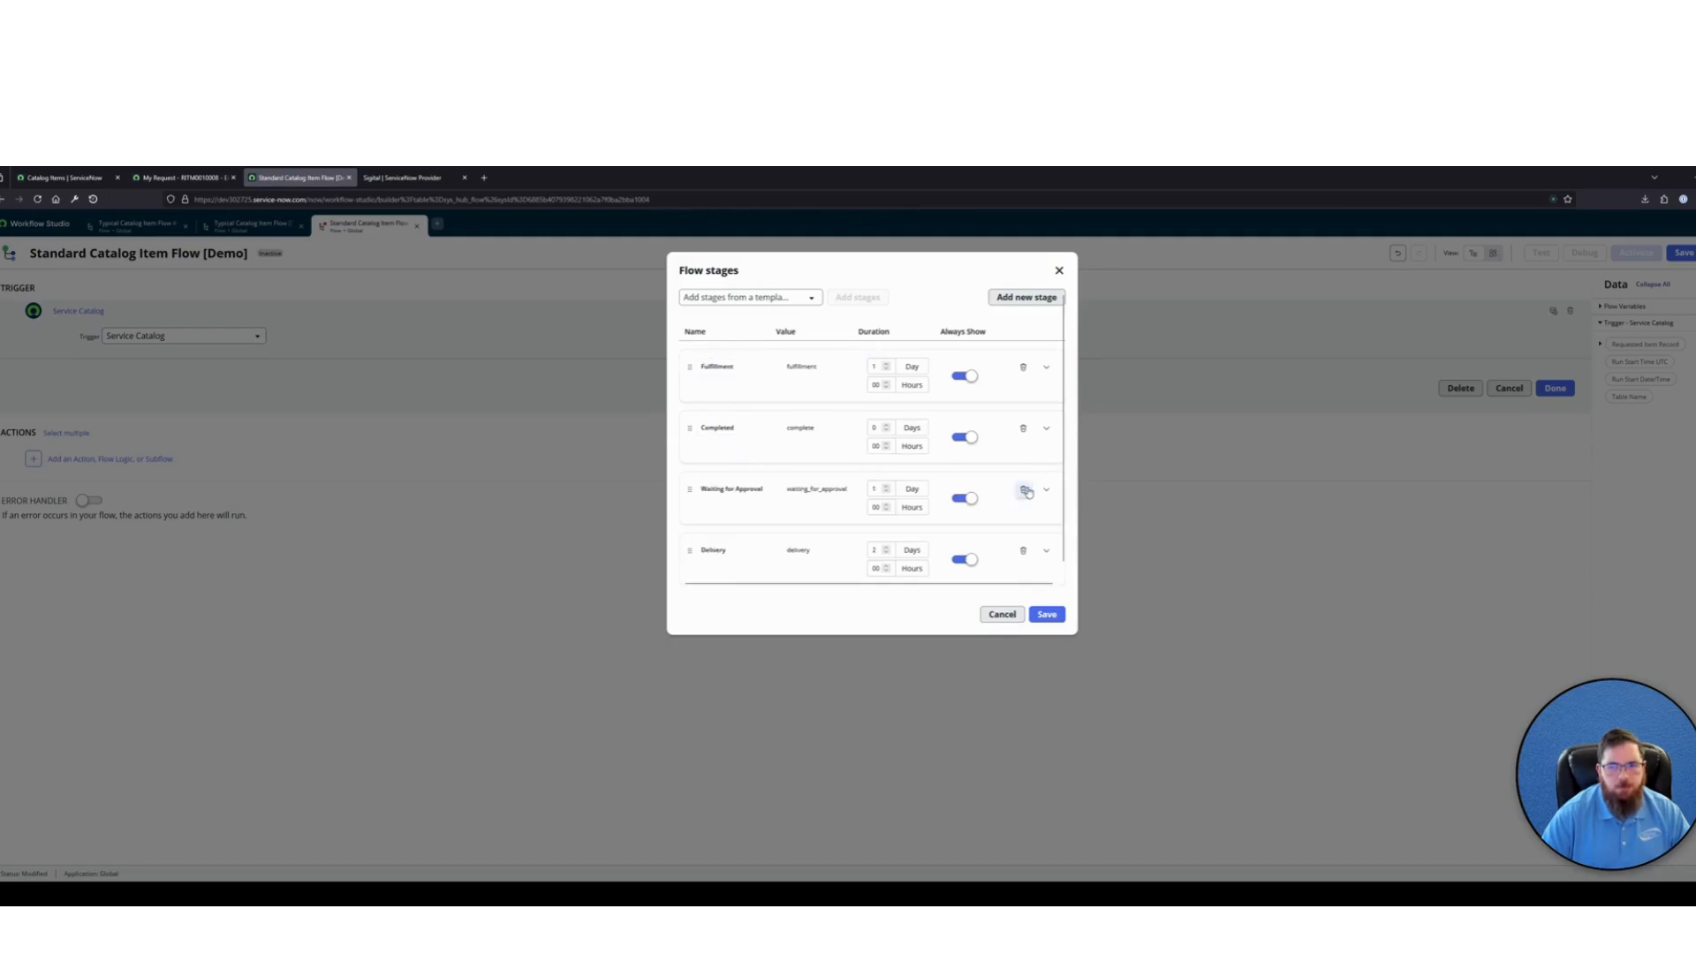
click(1022, 488)
click(1022, 488)
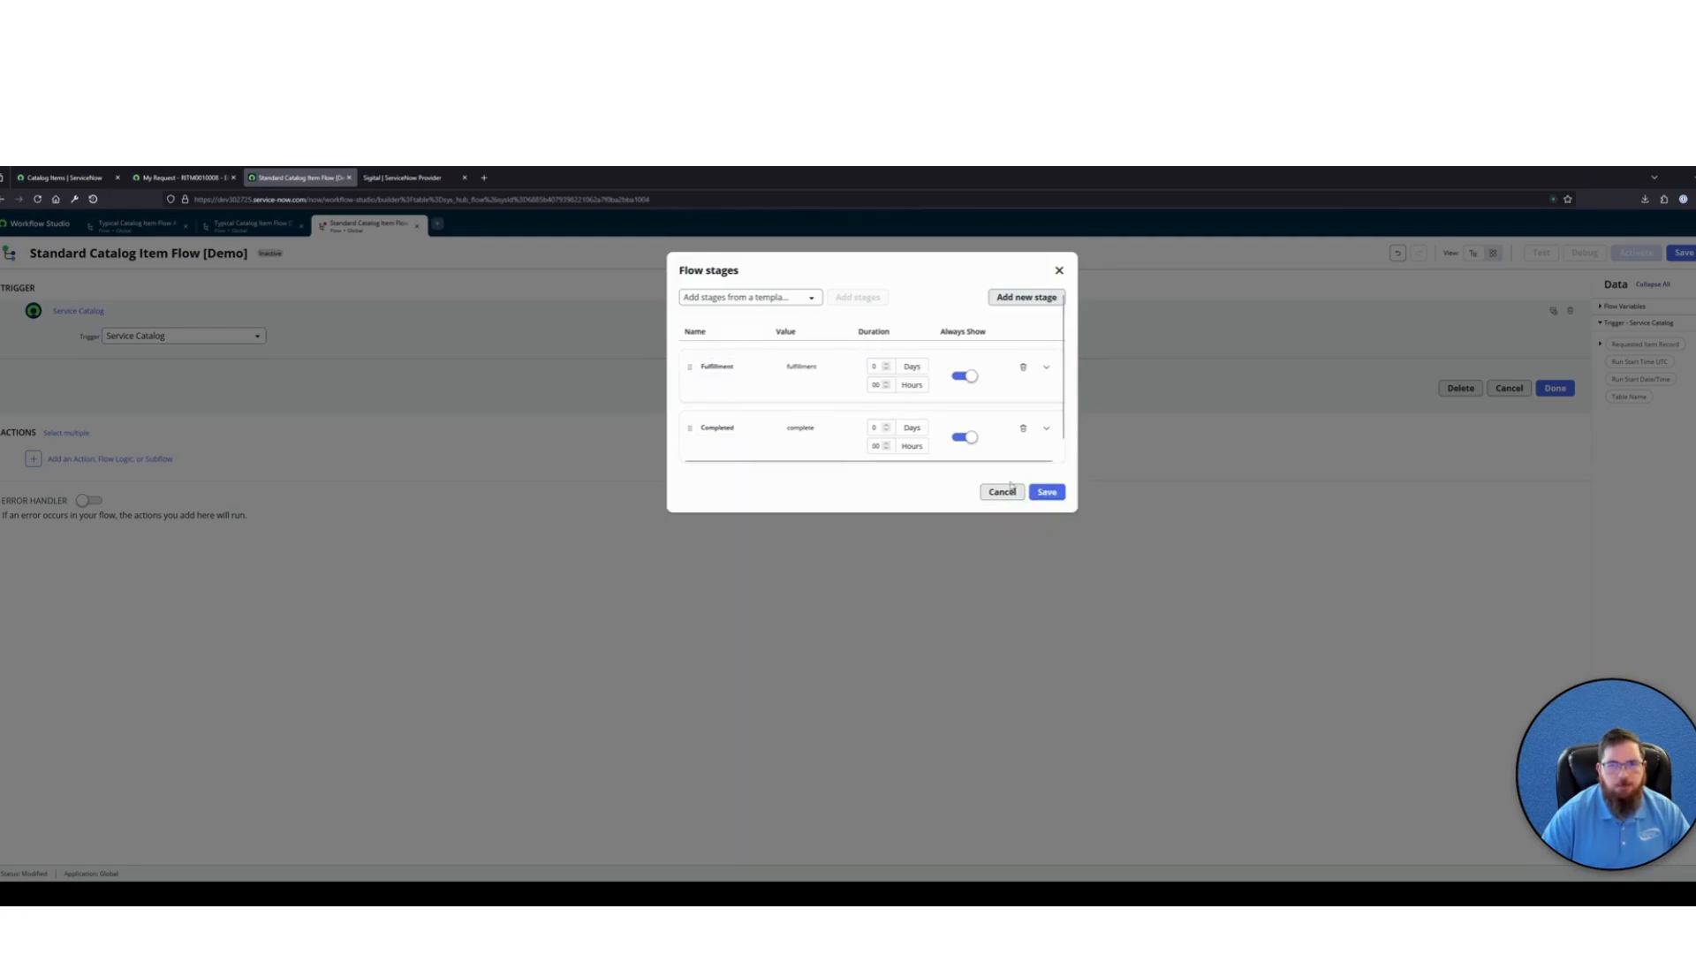
click(1046, 491)
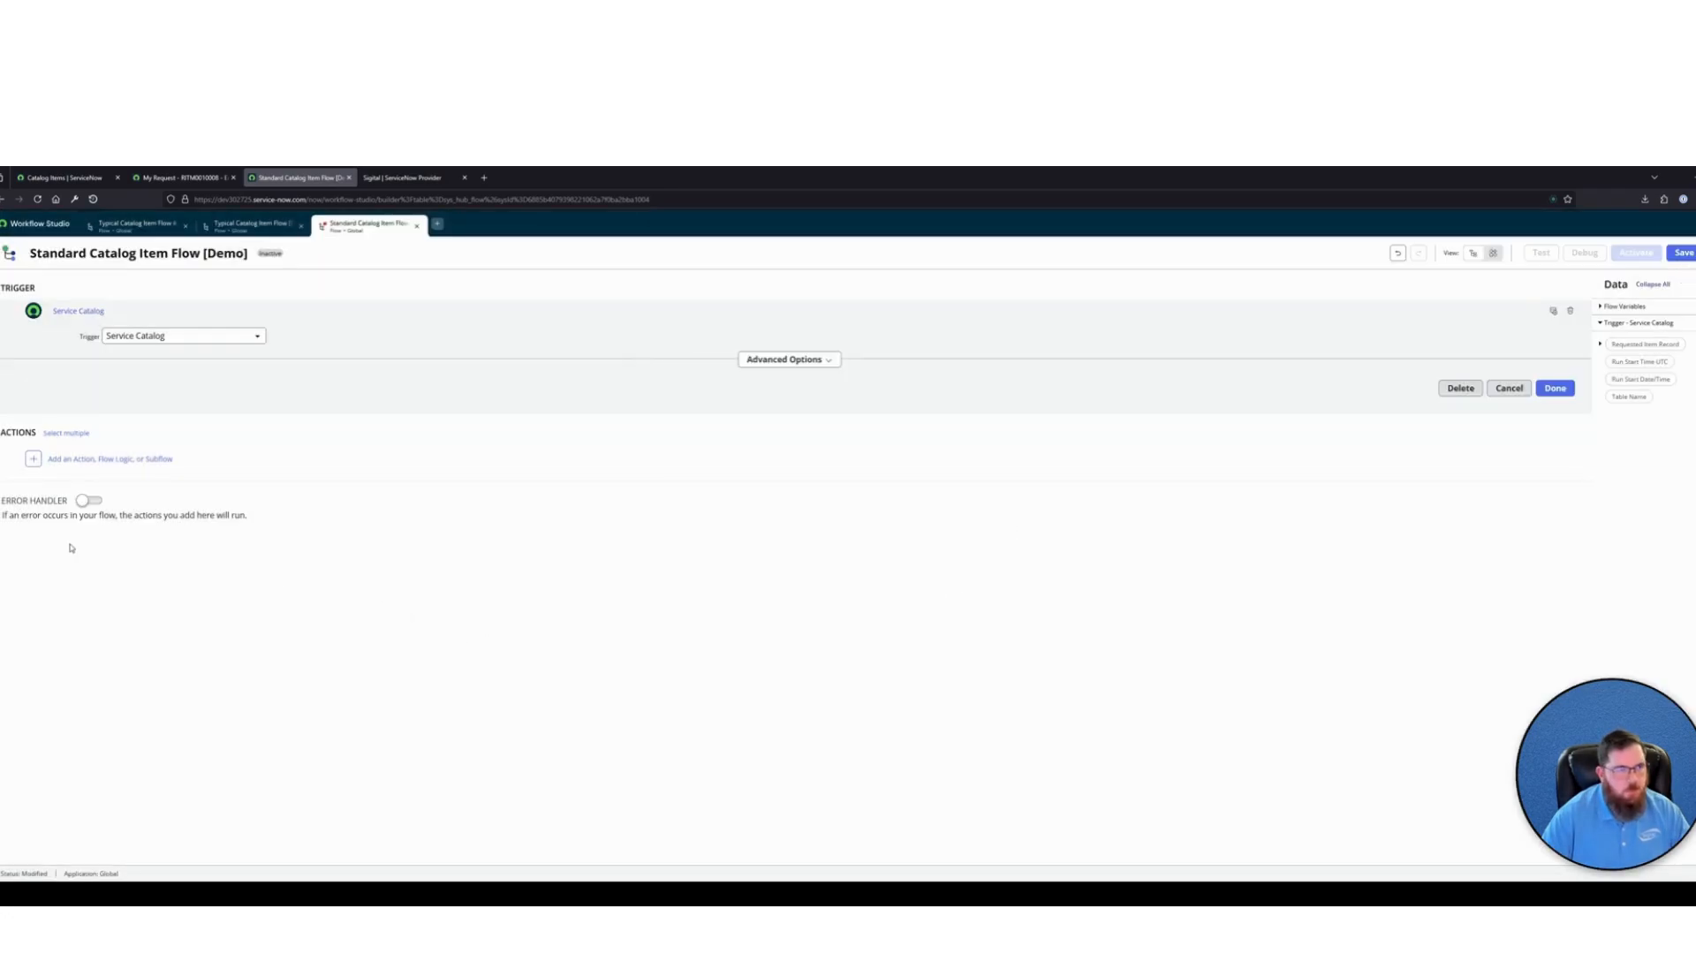
click(97, 458)
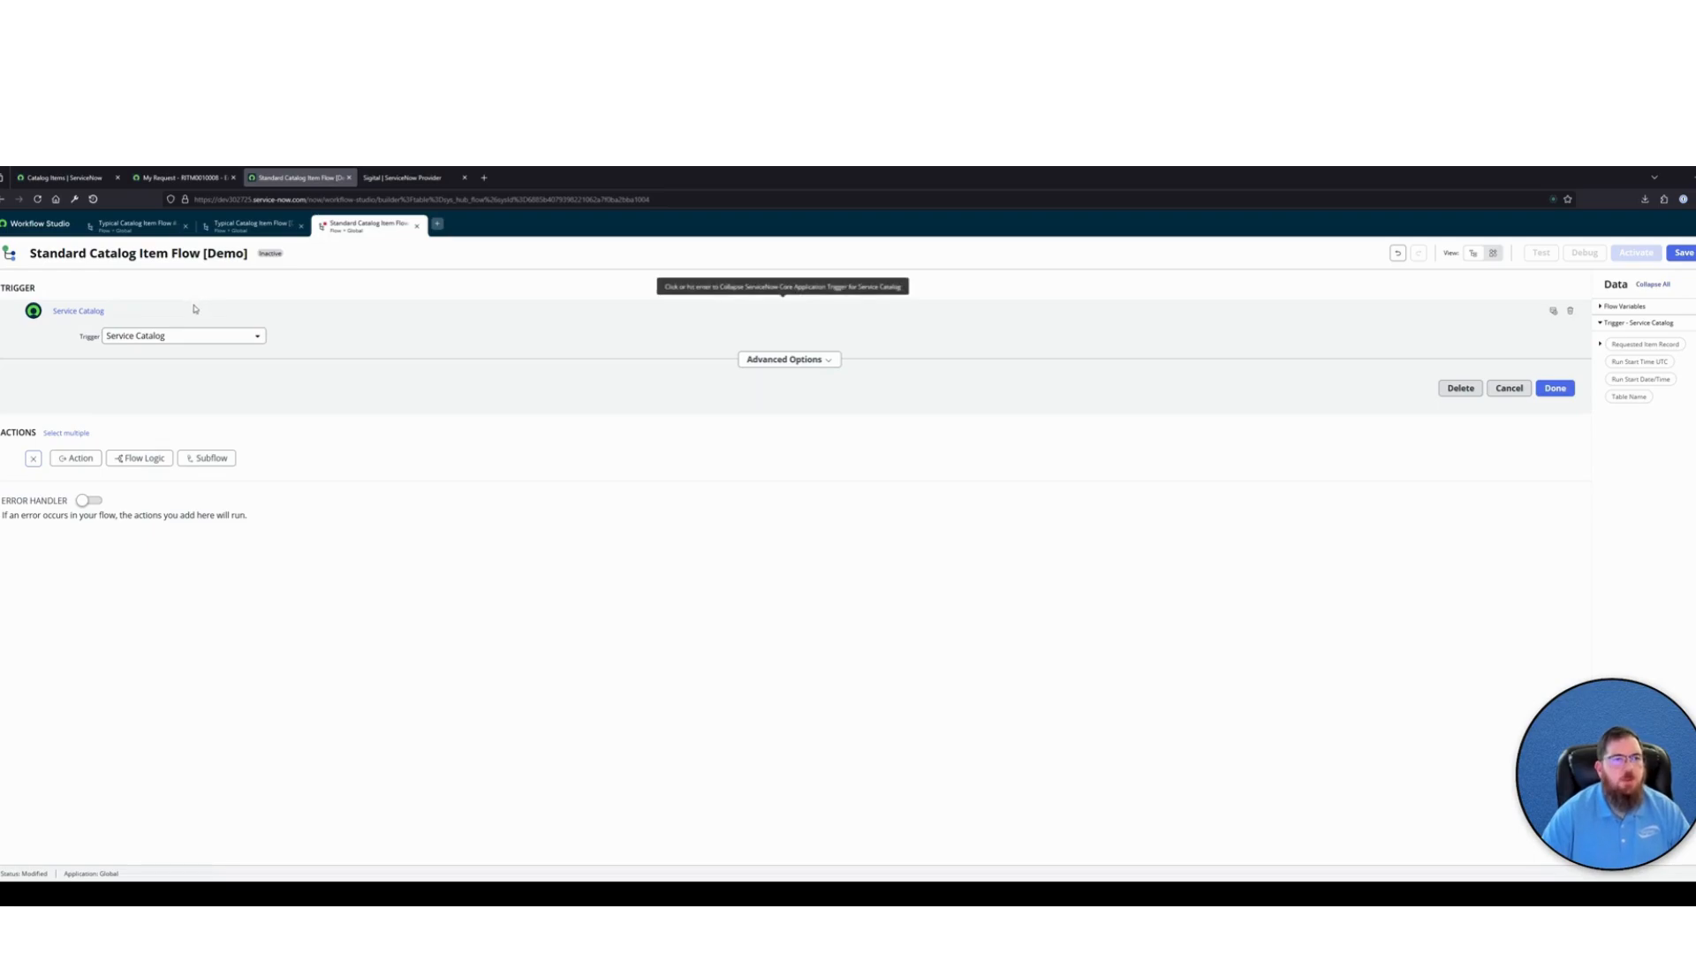
click(1683, 252)
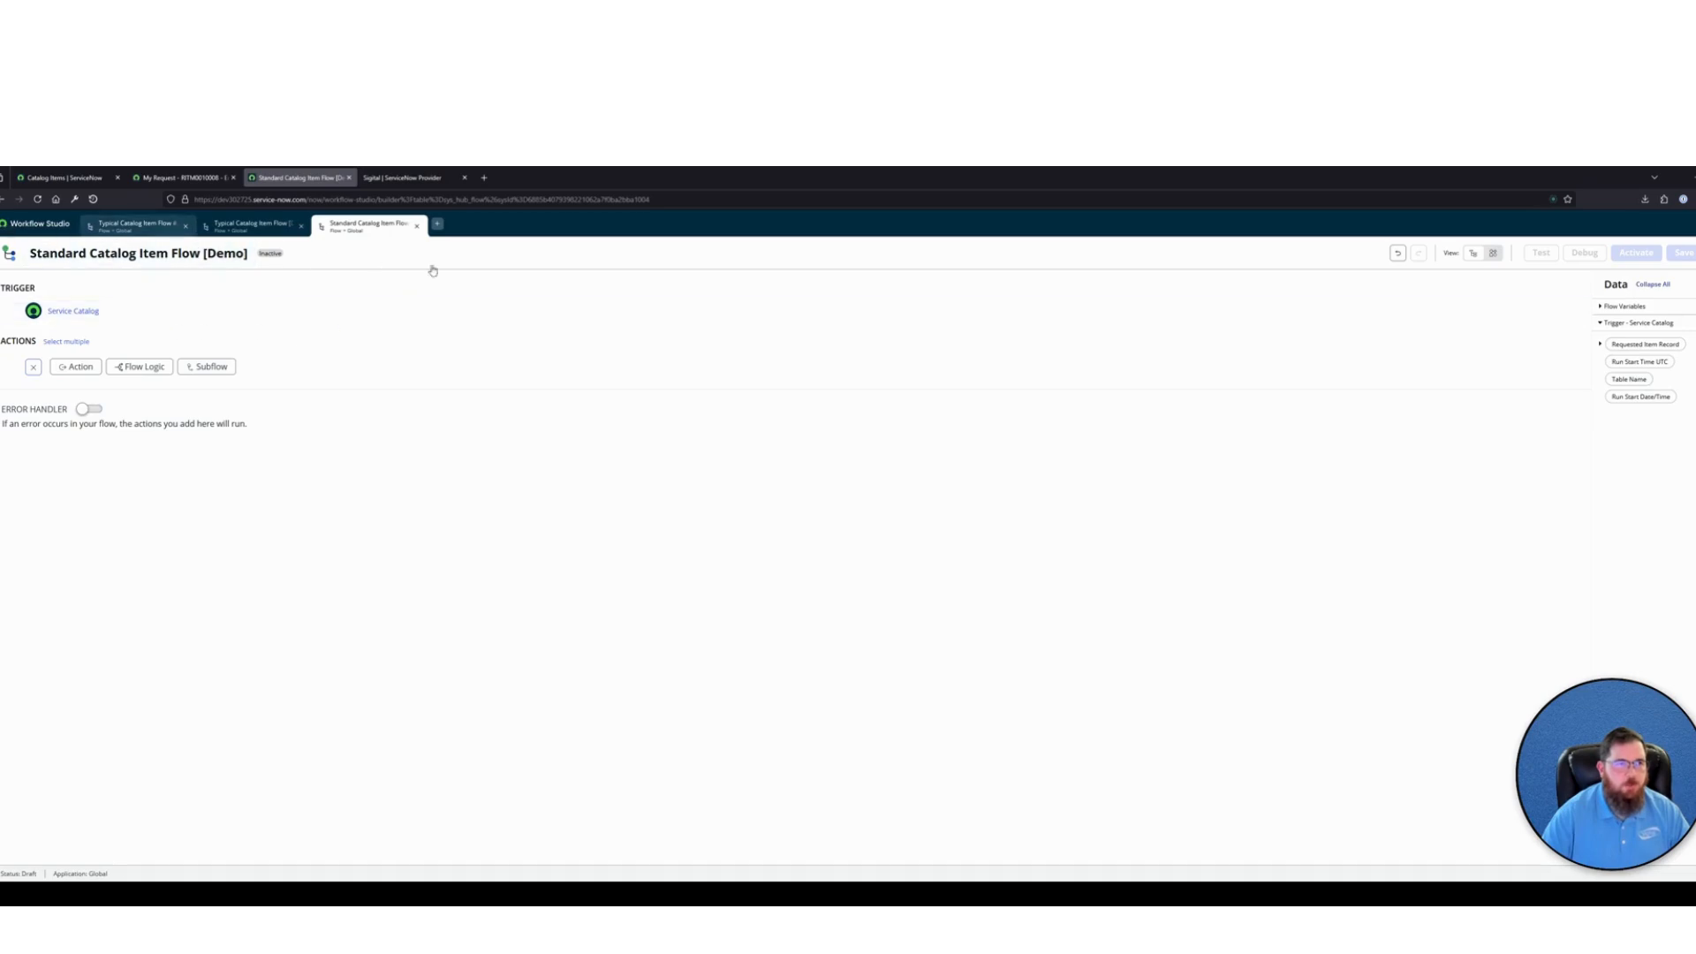
Start a new Global subflow named Create Catalog Task w/ Variables
click(437, 226)
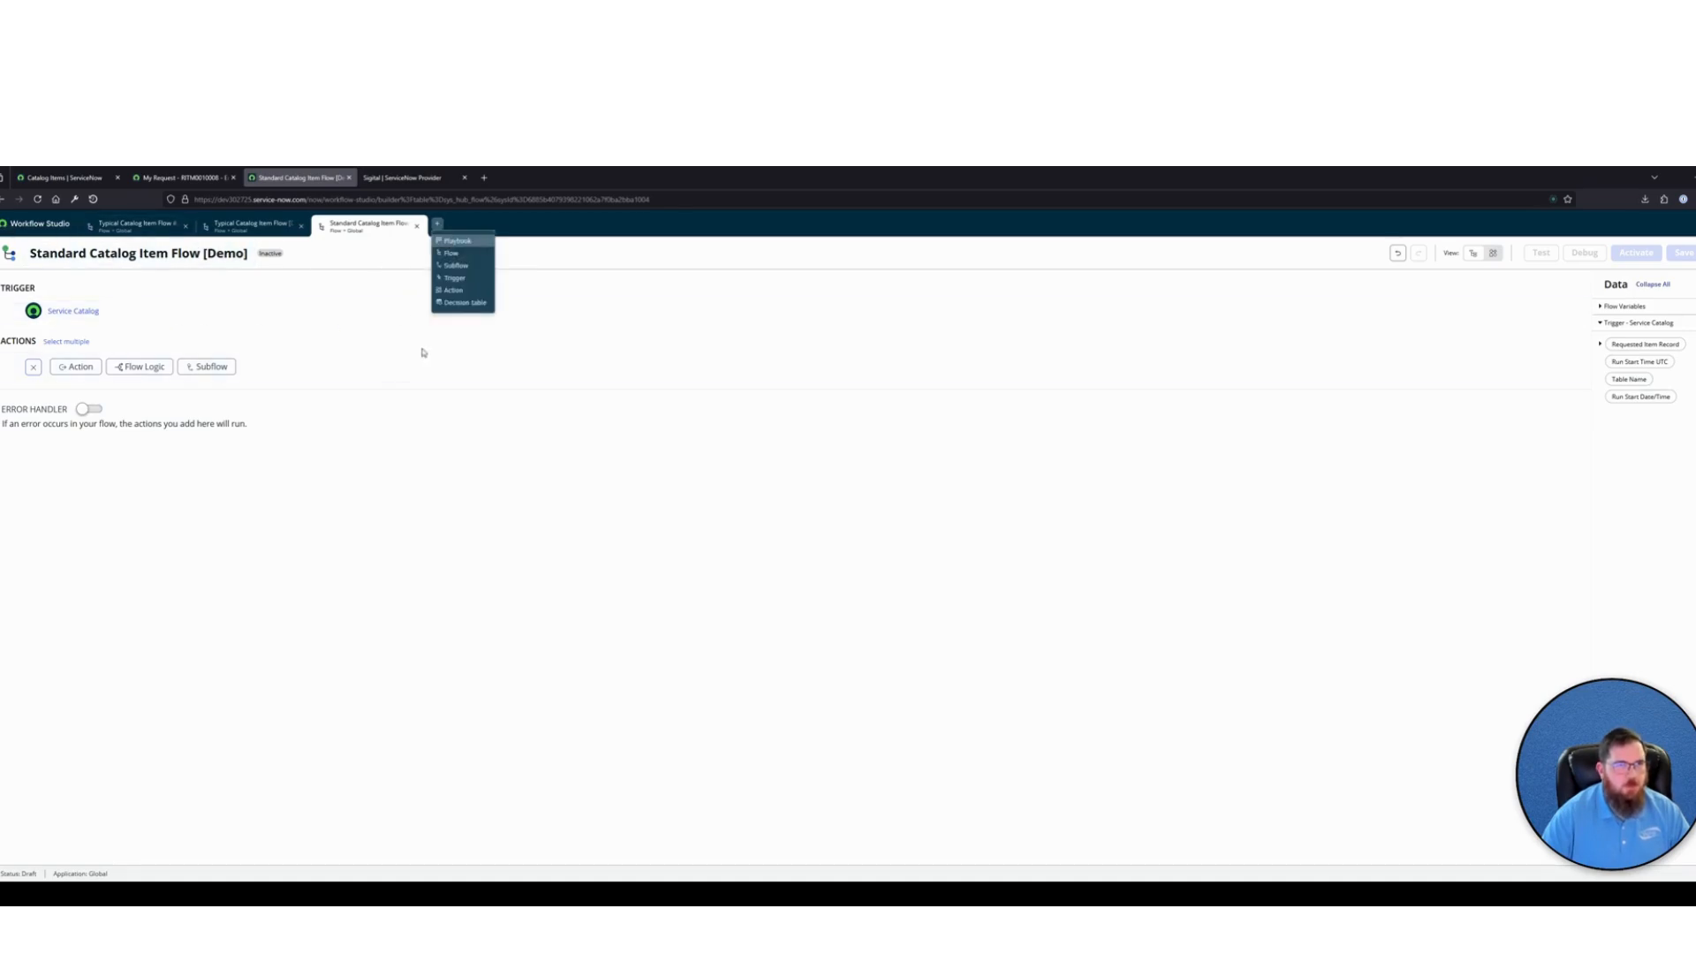
click(456, 265)
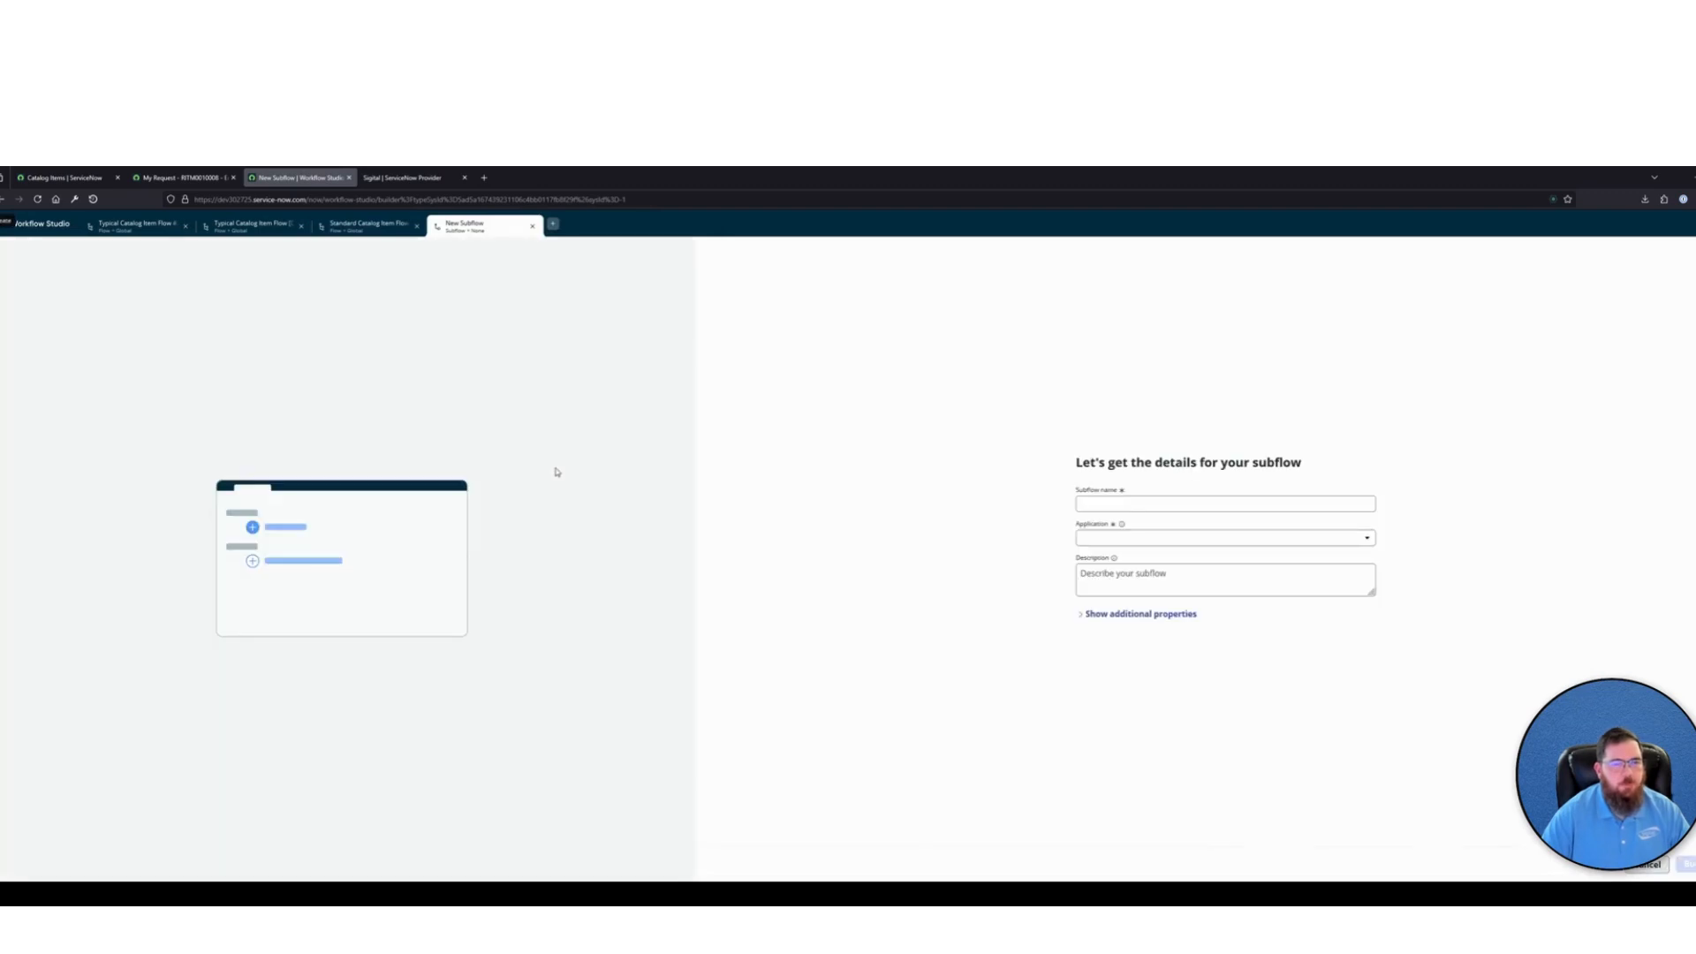
text(Create Catalog Task w)
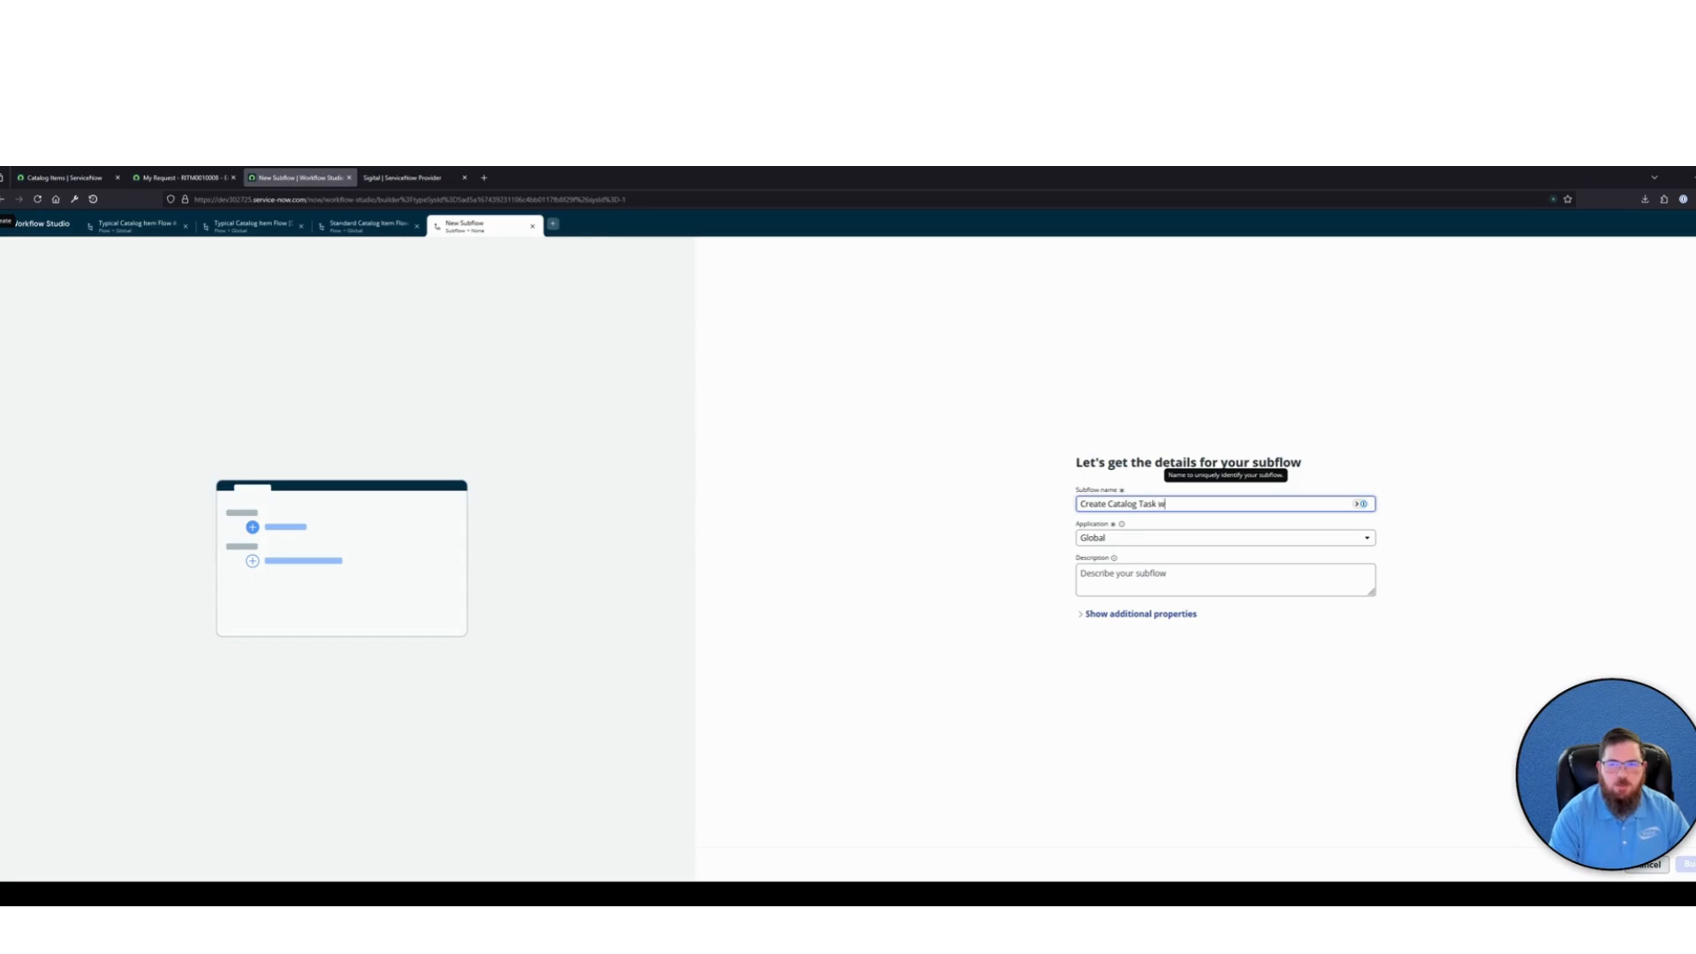
text(/ Variables)
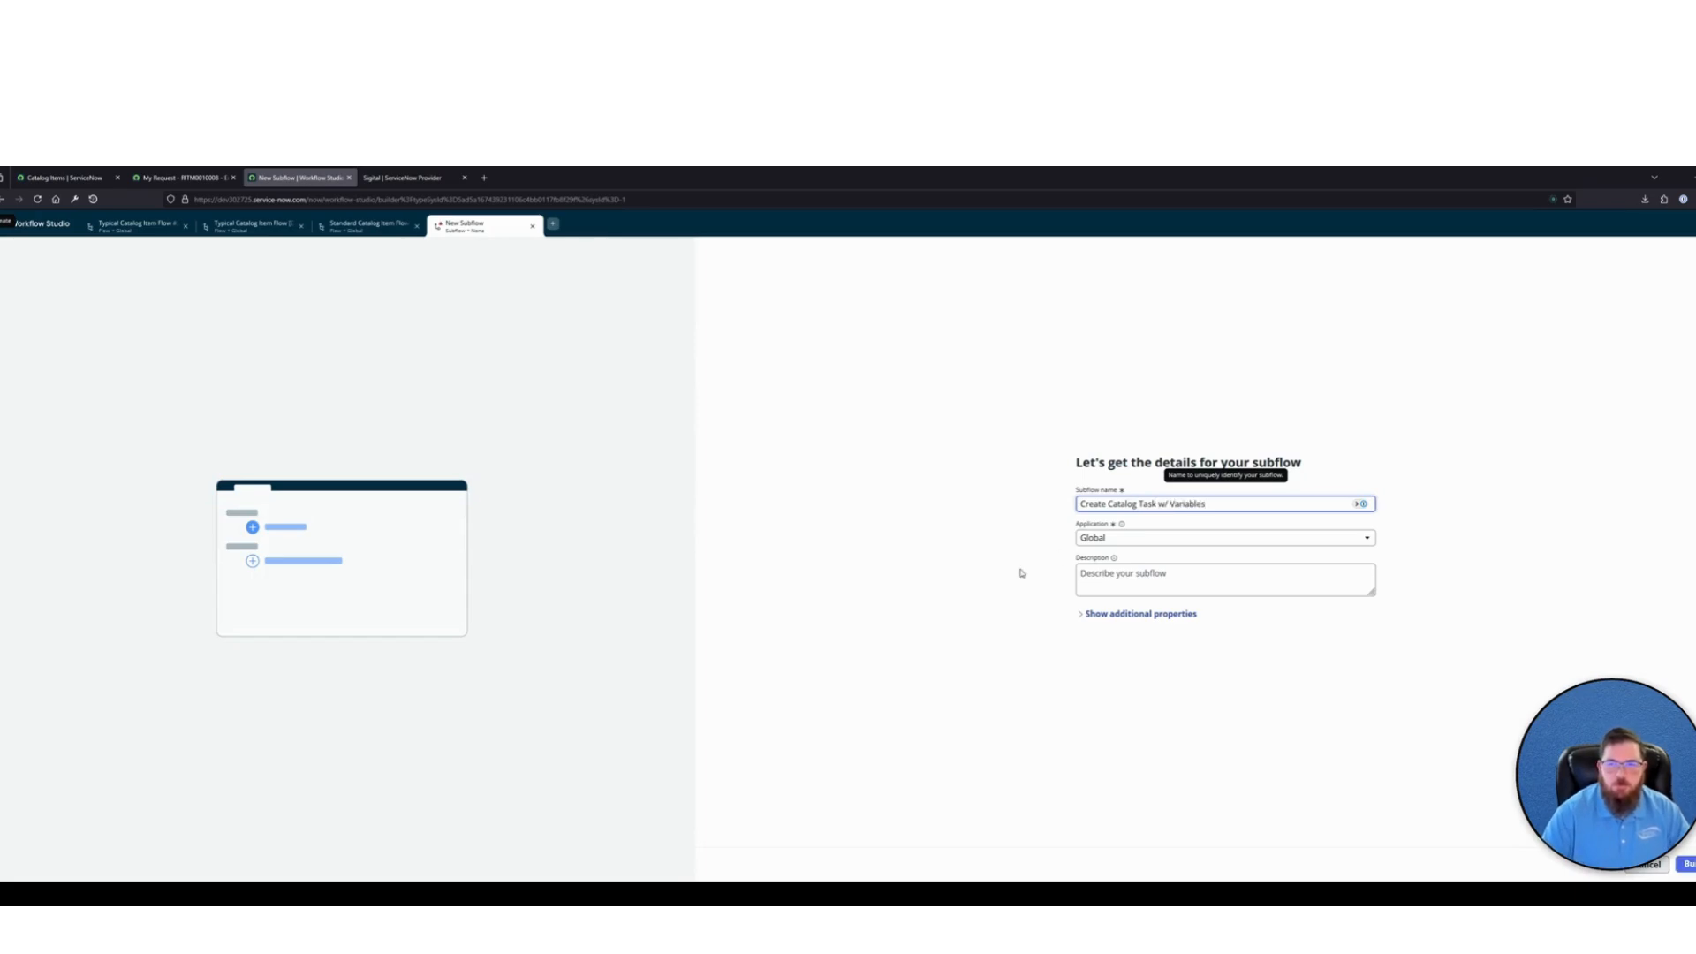
Show the subflow's additional properties and set it to run as System user
click(1141, 613)
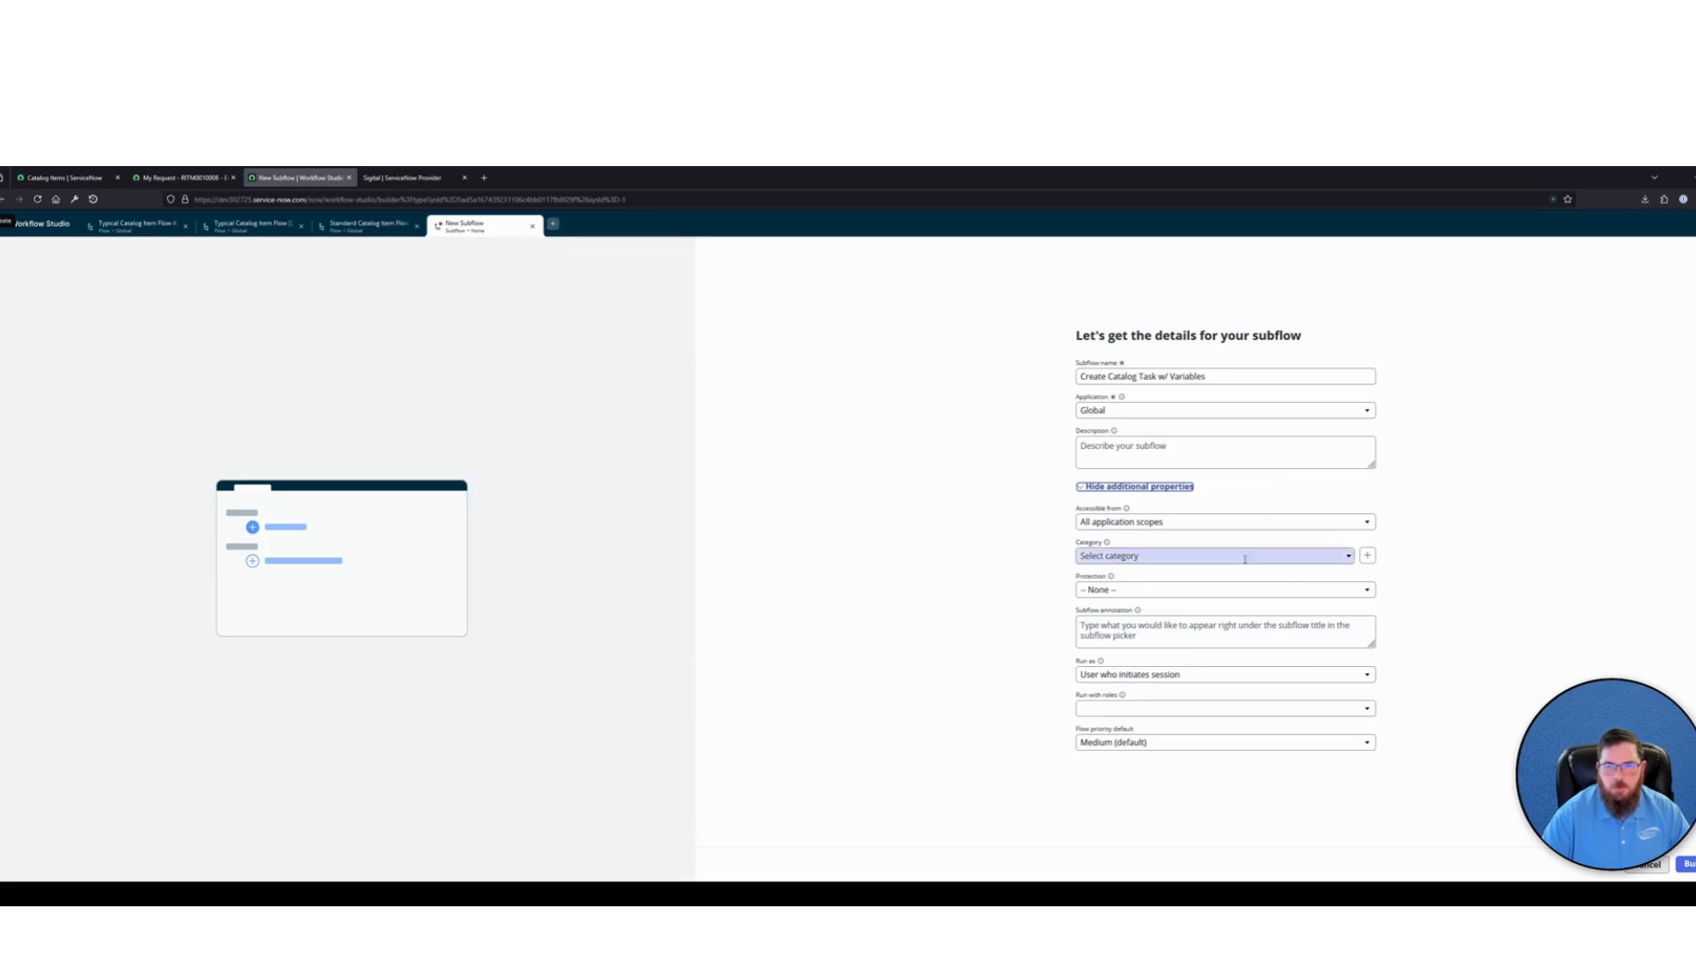
click(1148, 674)
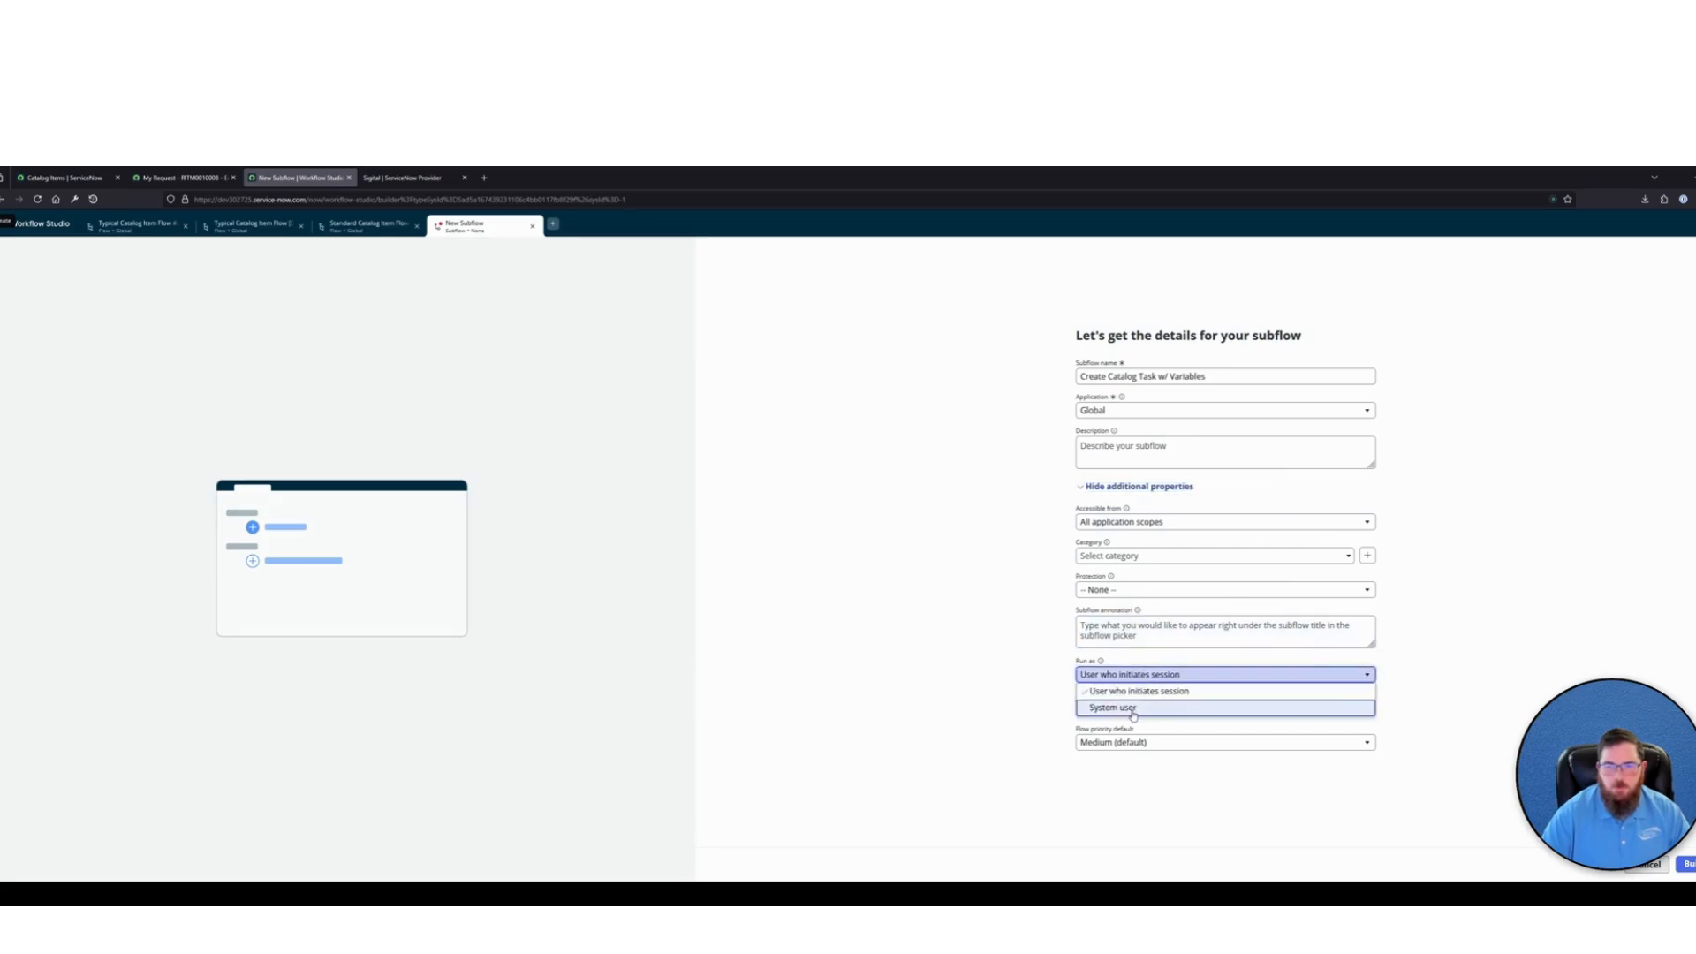
click(1113, 707)
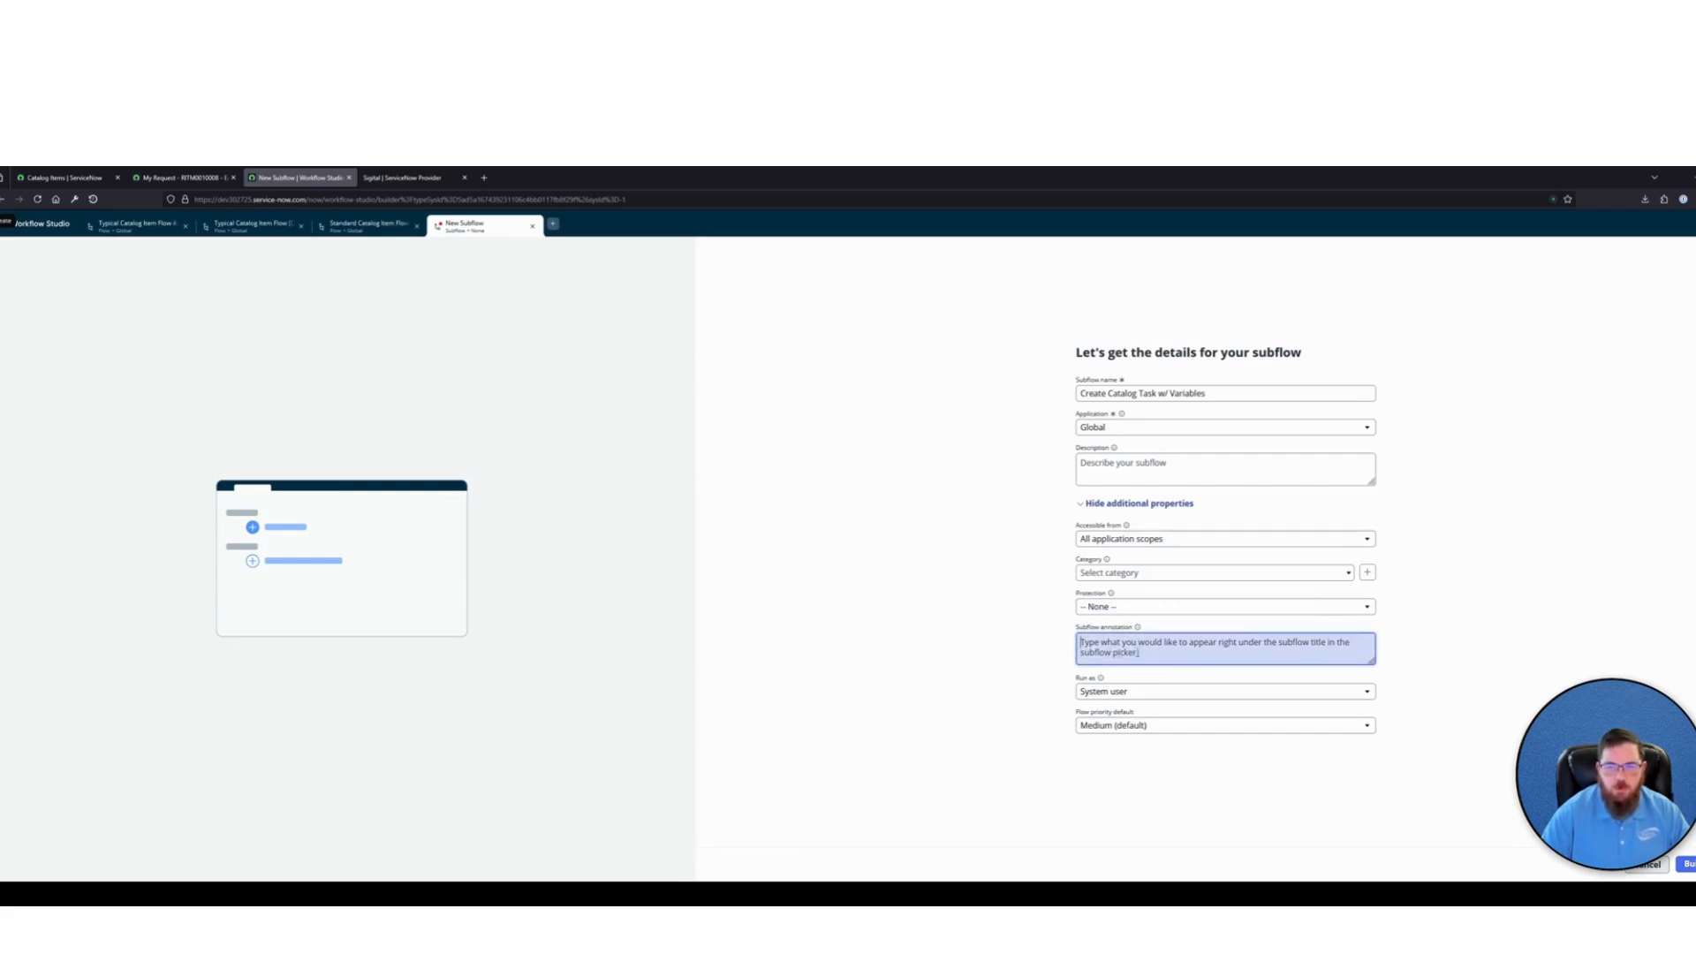
Annotate the subflow with "Accepts inputs for Catalog Item Creation, and has some defaults, just in case." and build it
click(1143, 646)
text(Accepts inputs for Catalog Item Creation)
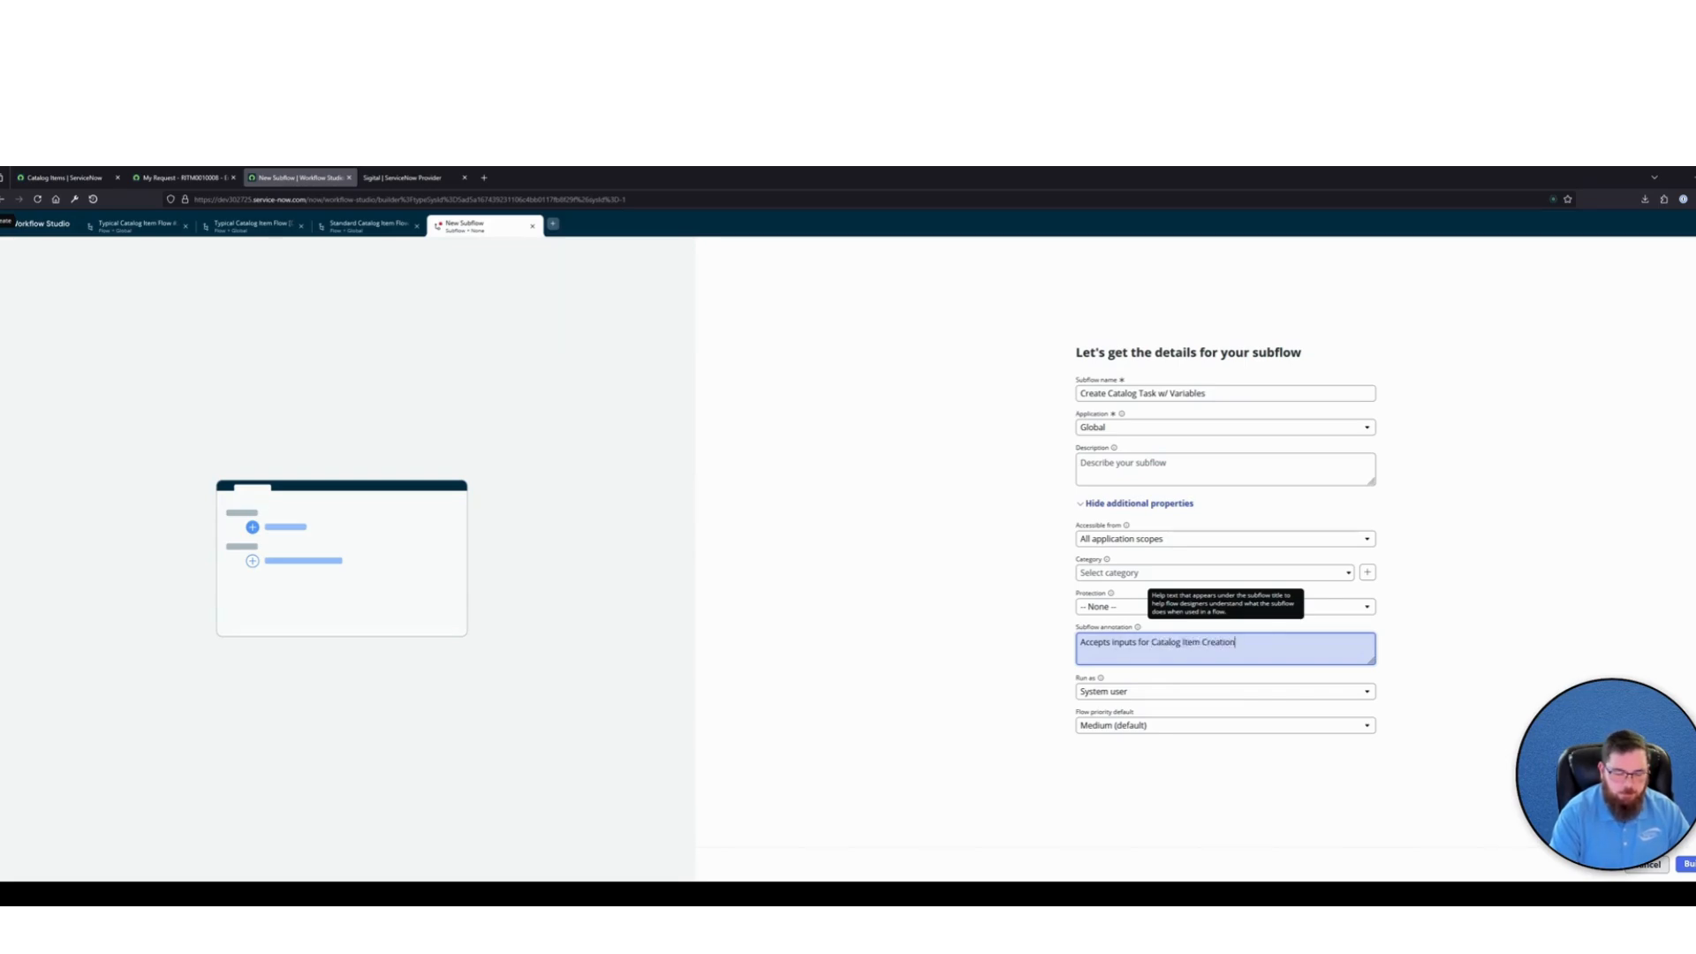
text(, and has some defaults, just in case)
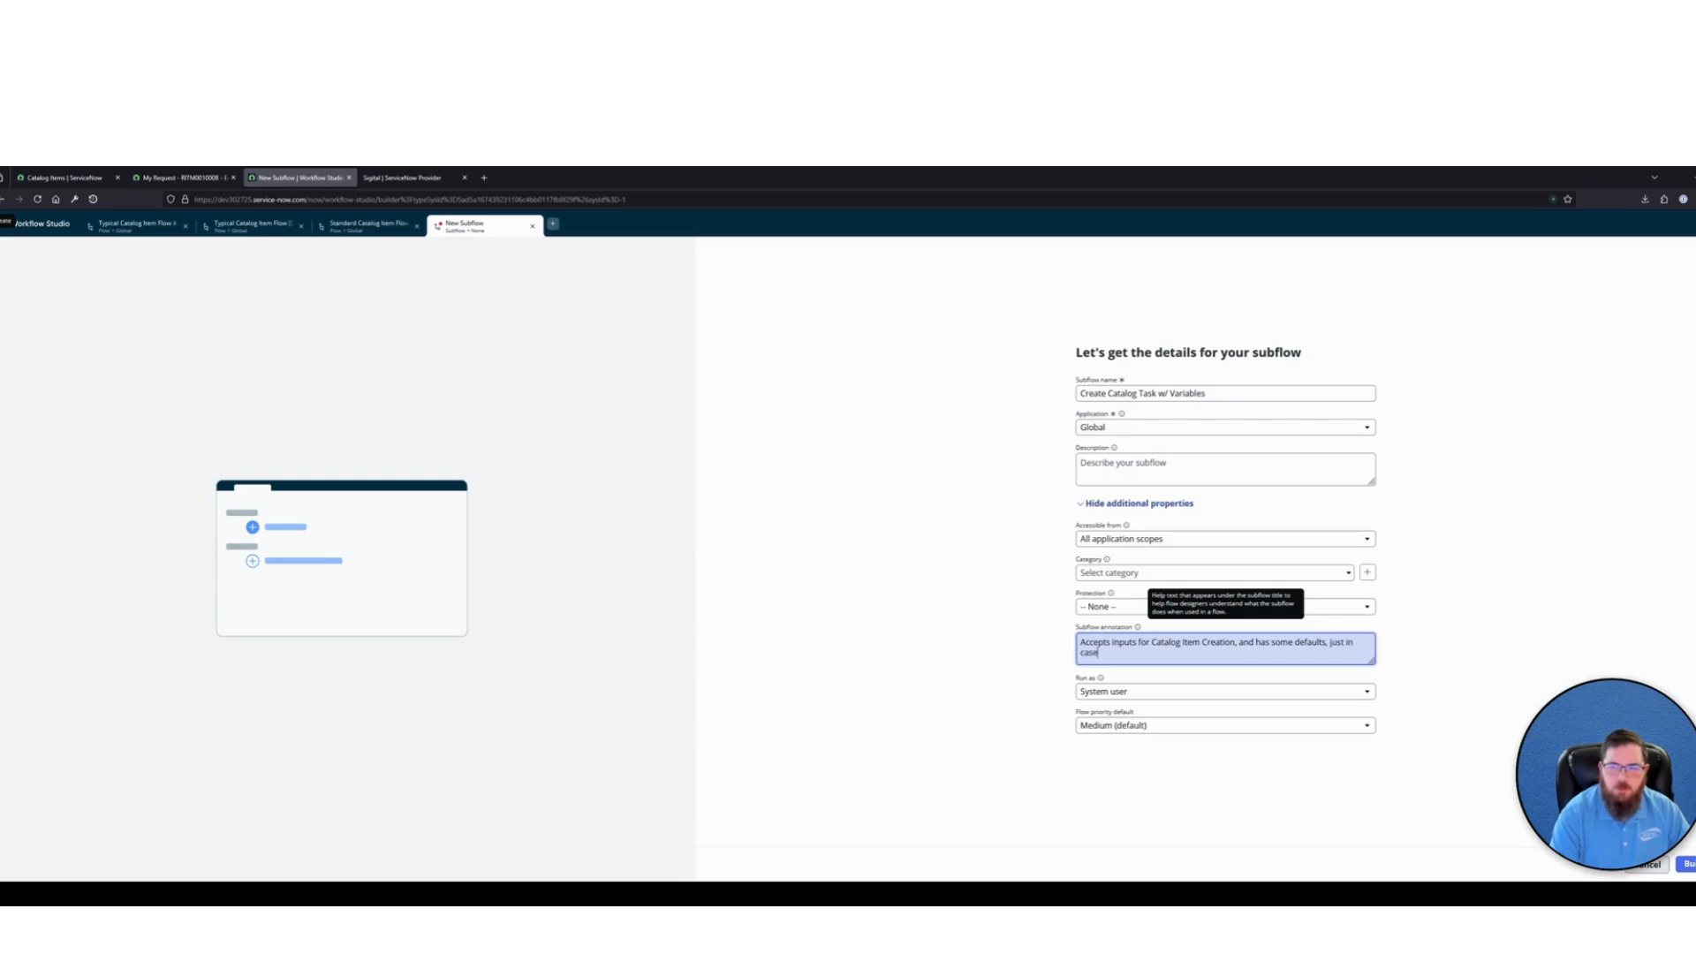
text(.)
click(1538, 570)
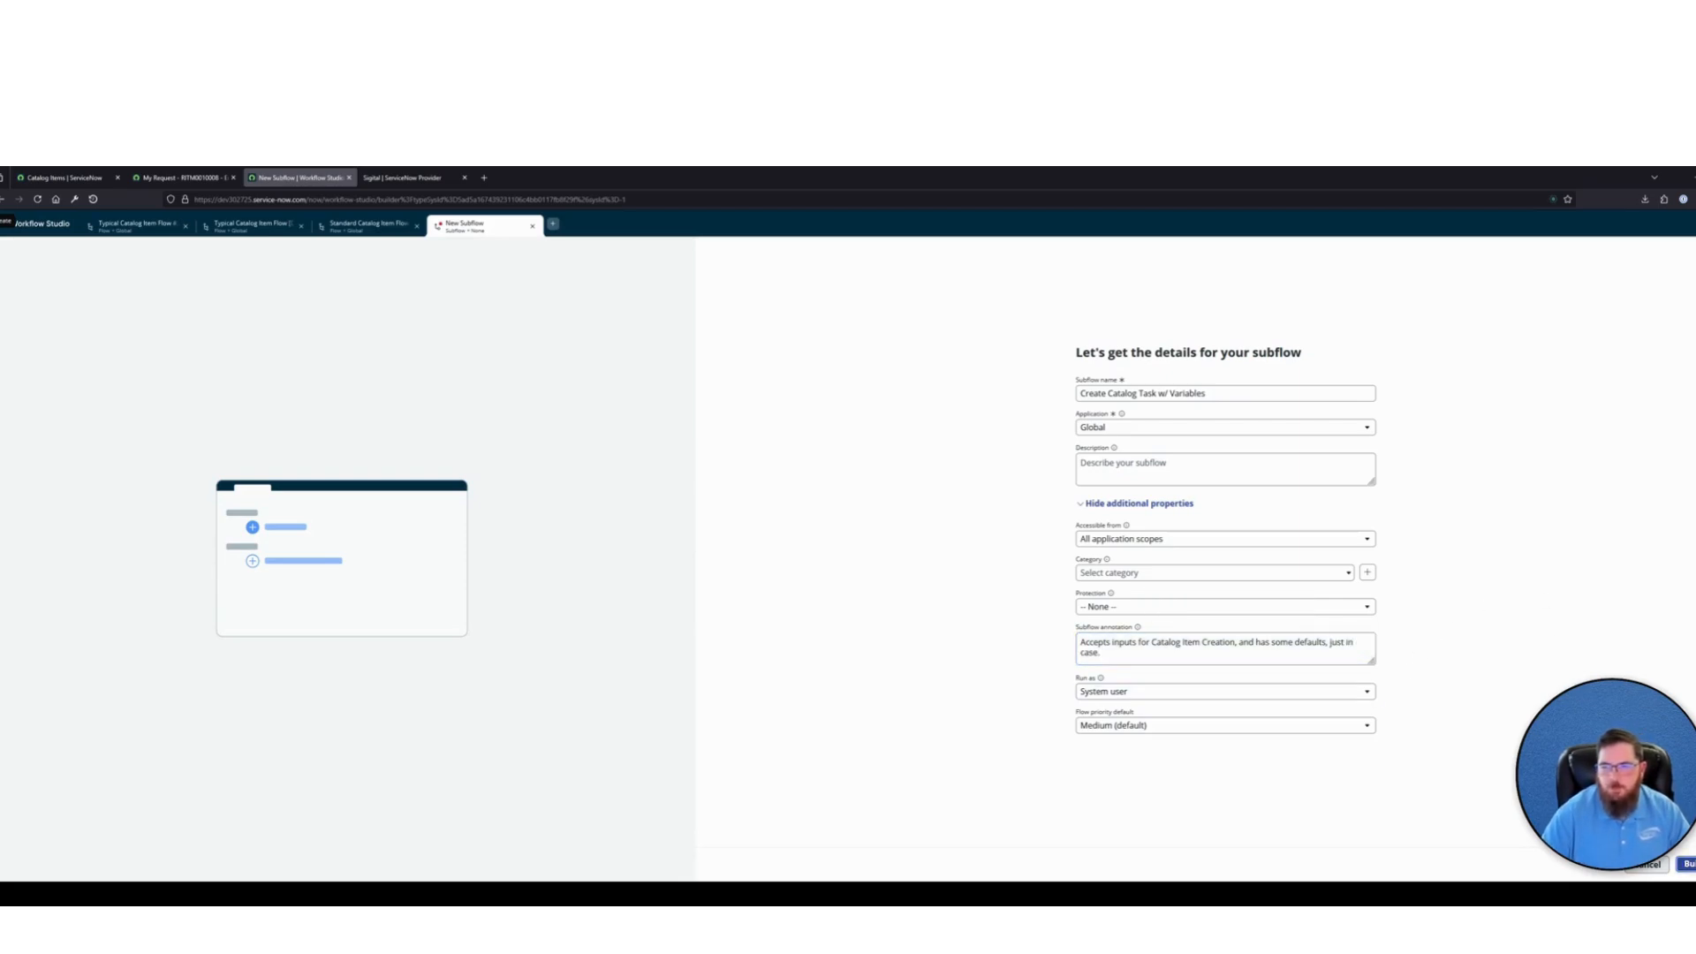
click(1687, 864)
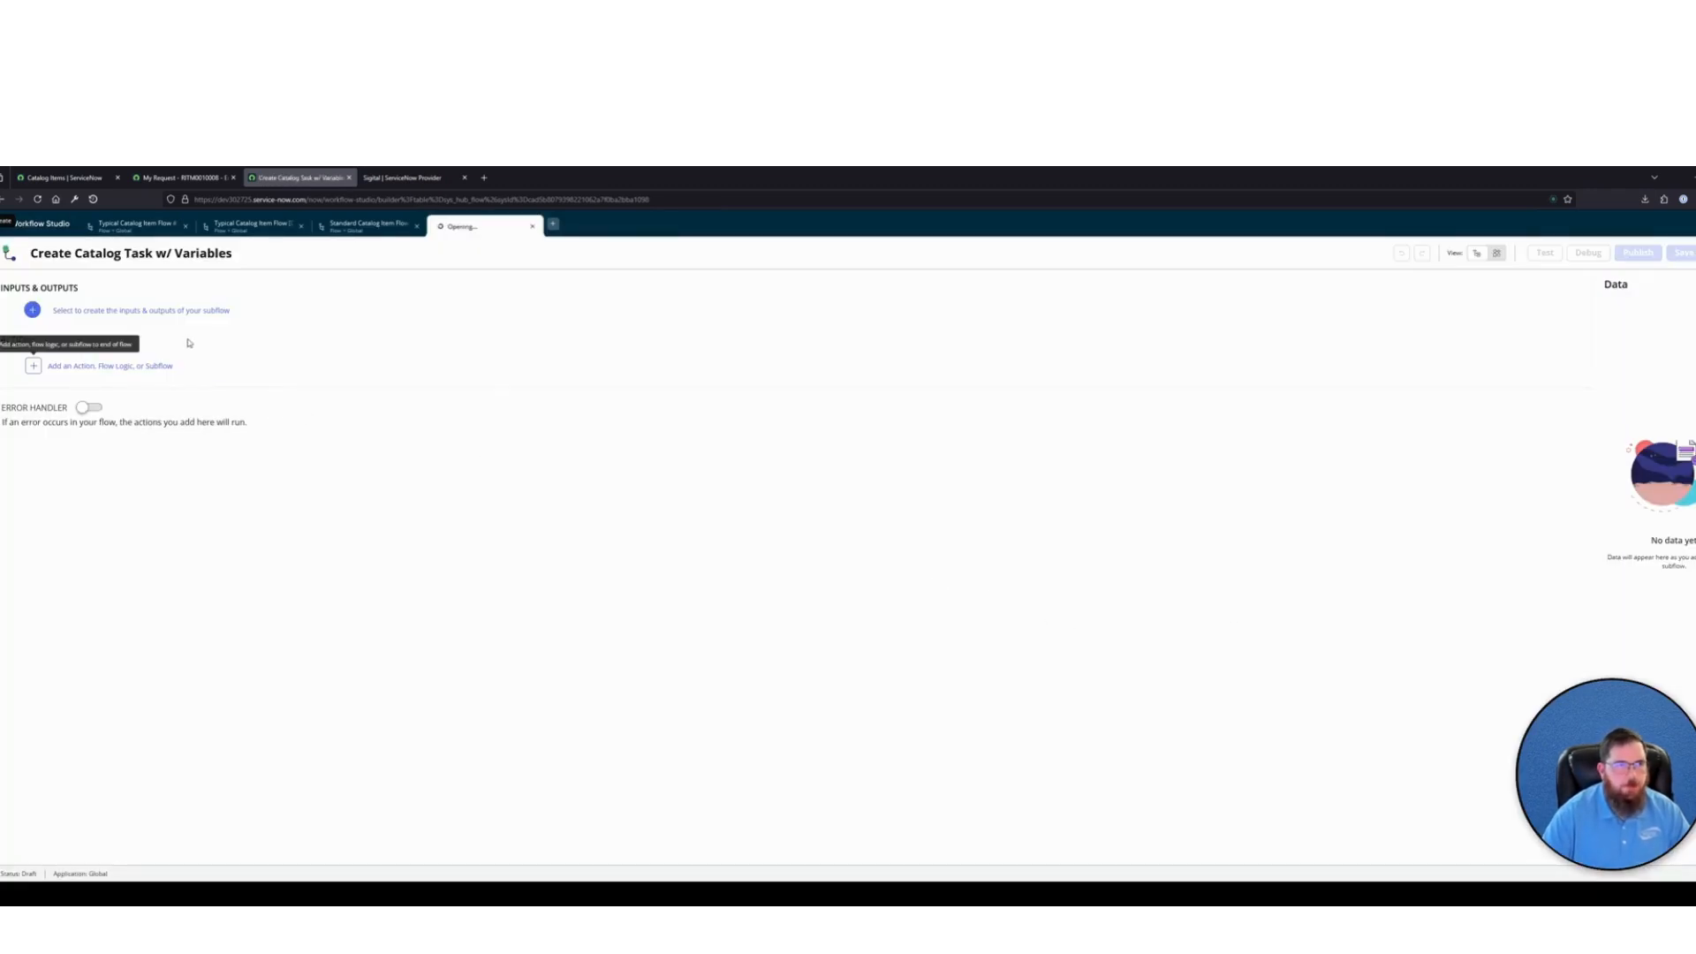
Add a subflow input labelled RITM Record
click(174, 310)
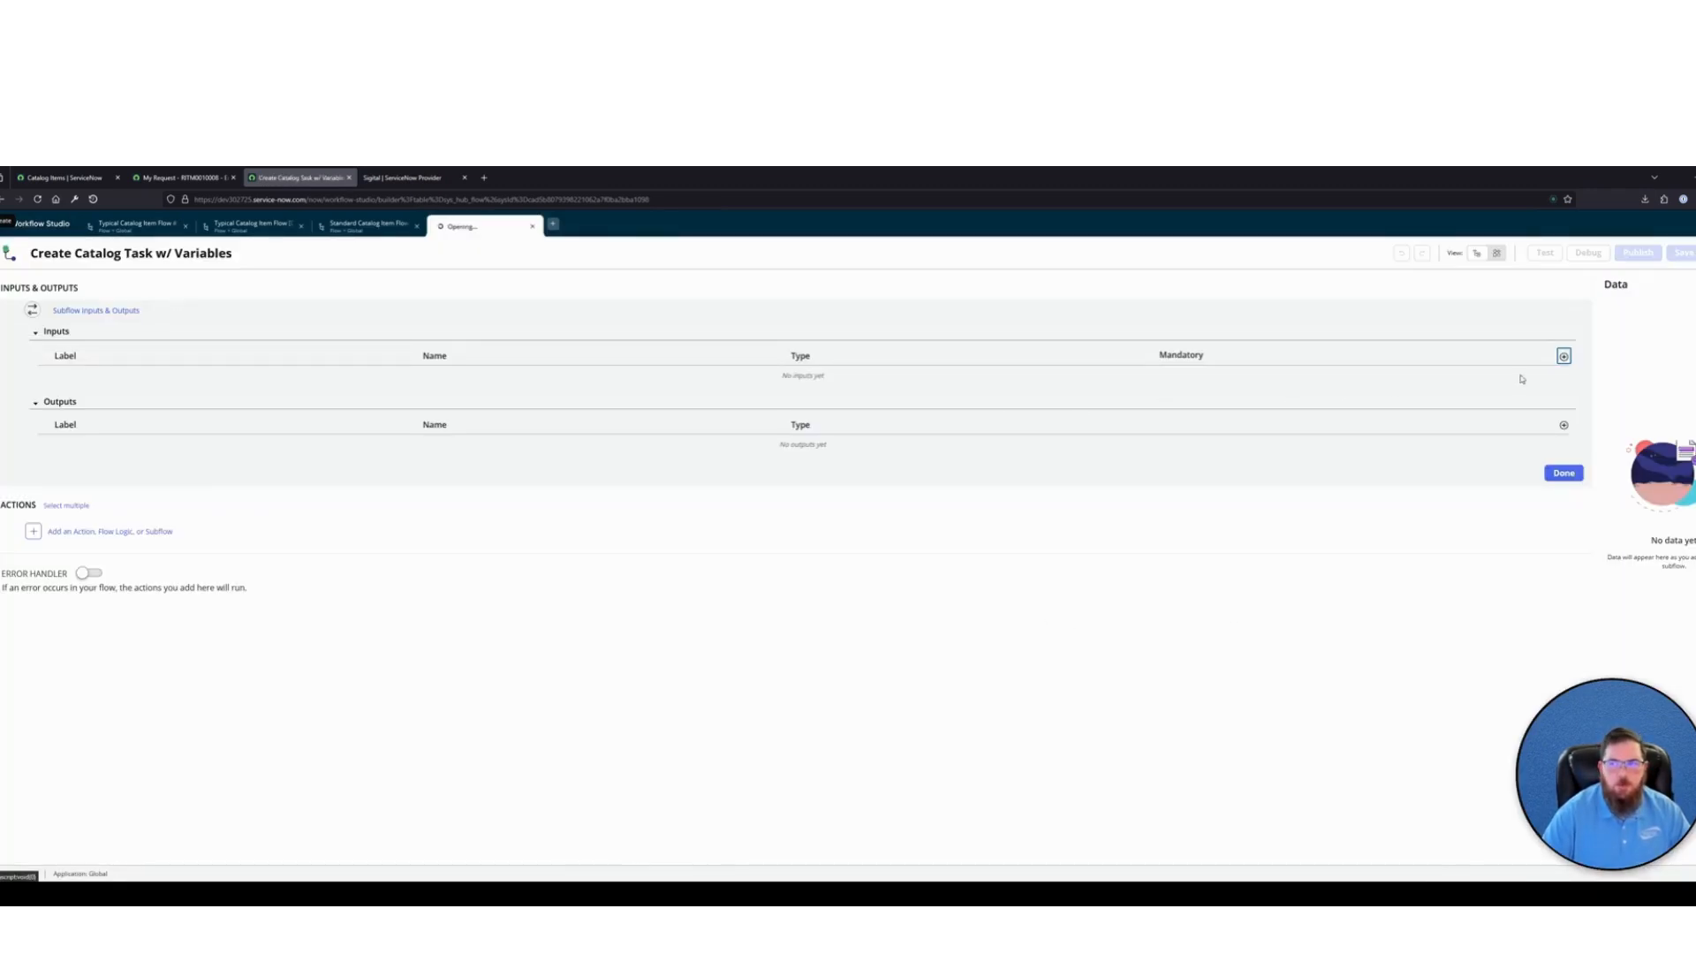
click(1564, 357)
key(BackSpace)
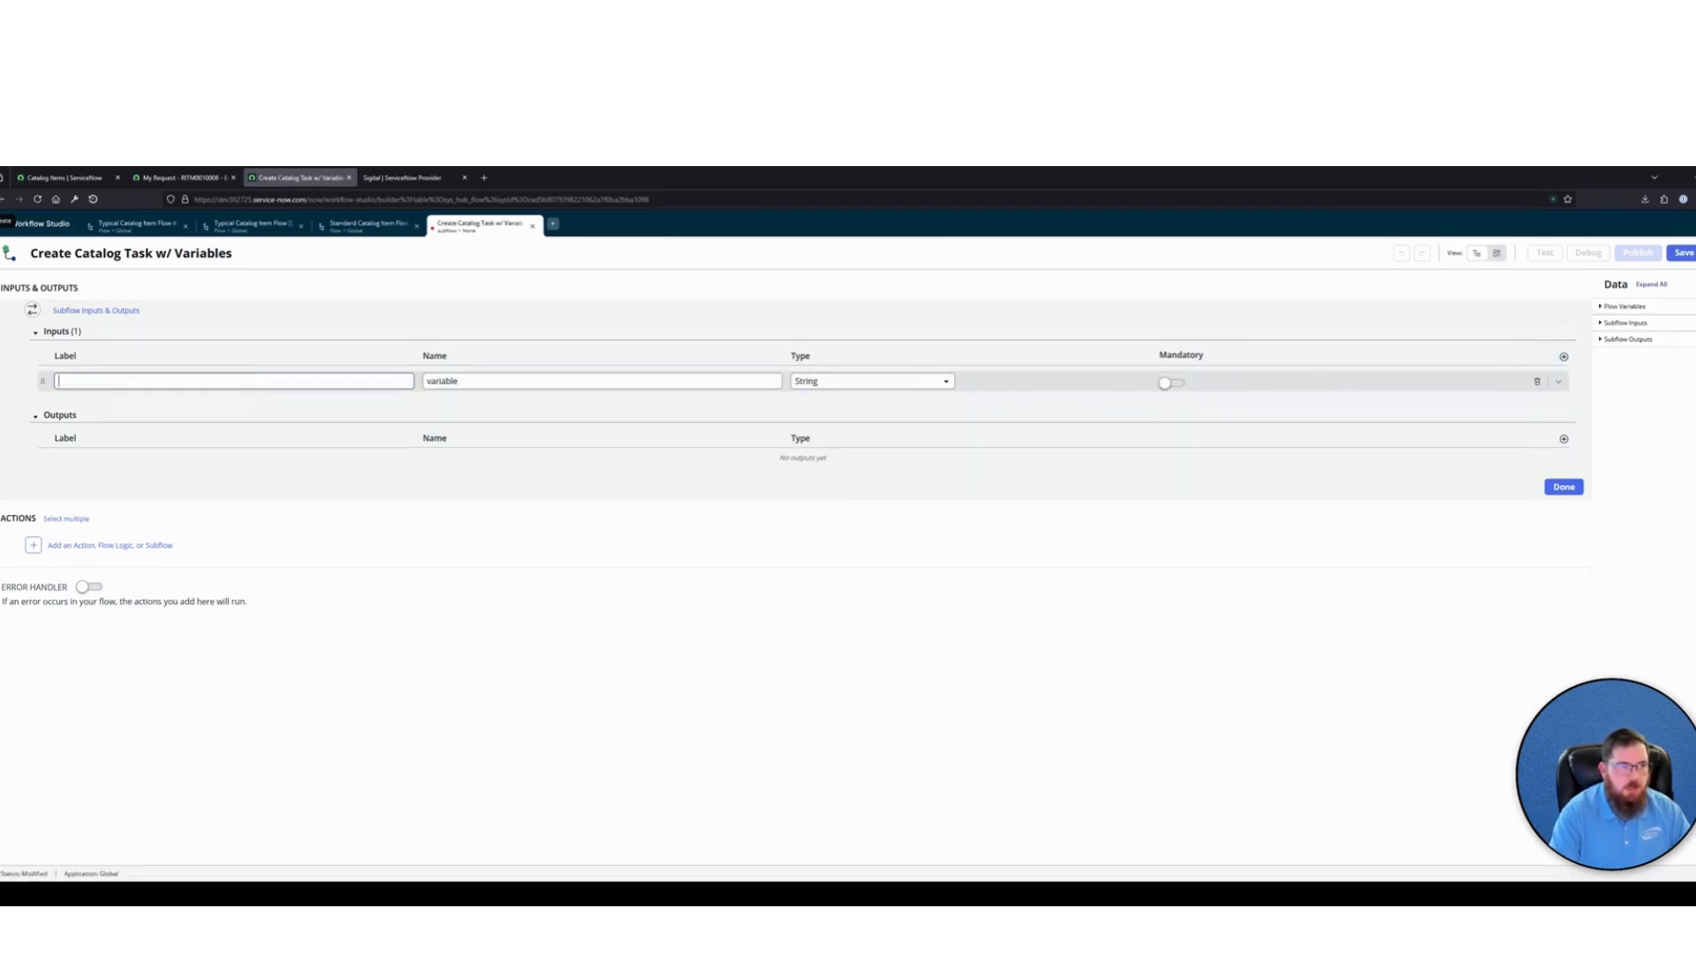
text(RITM Recor)
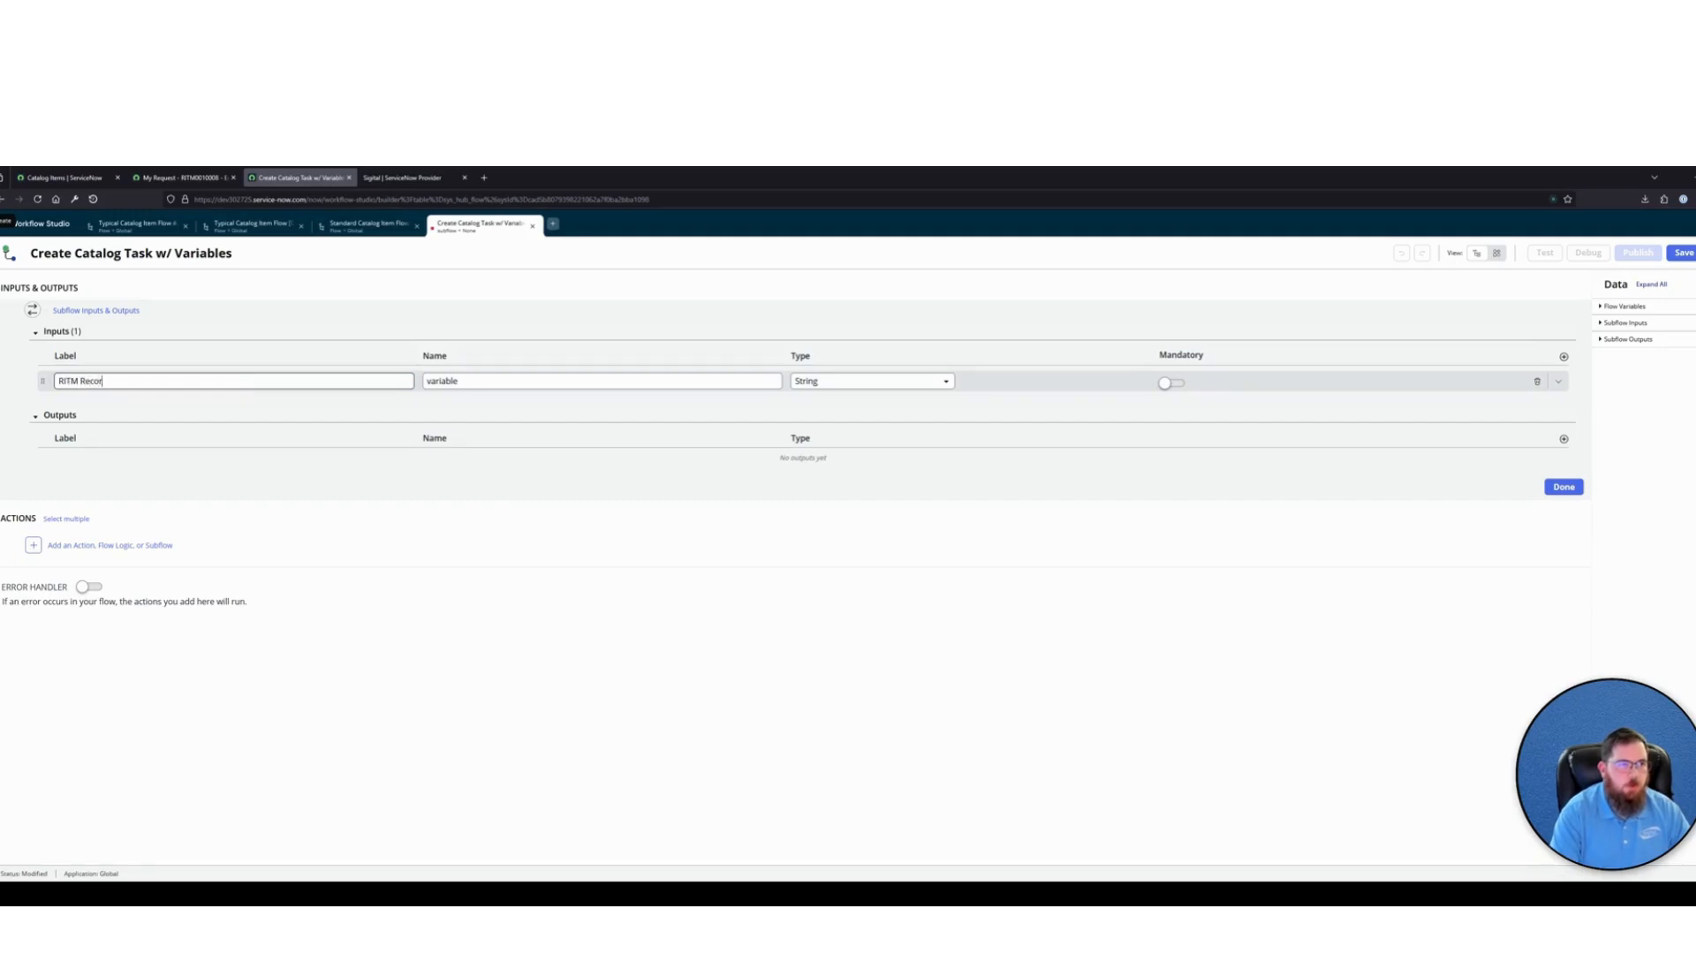
text(d)
key(Tab)
key(Tab)
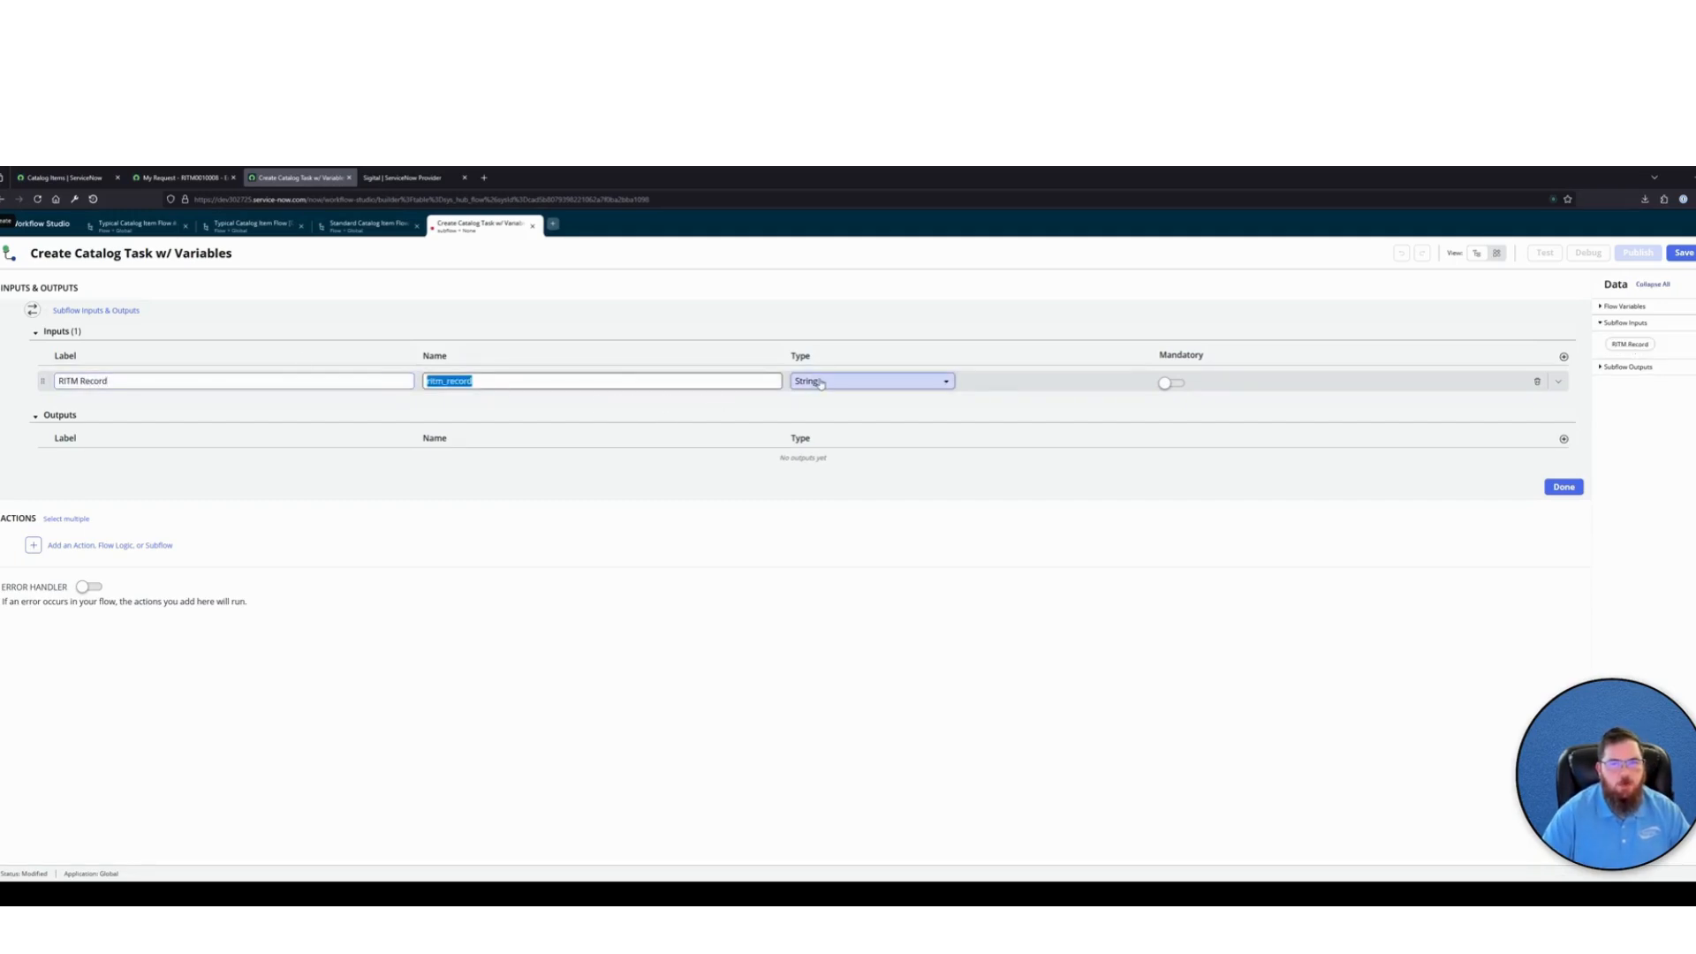
Make the RITM Record input a mandatory reference to the Requested Item table (sc_req_item)
key(Return)
text(refer)
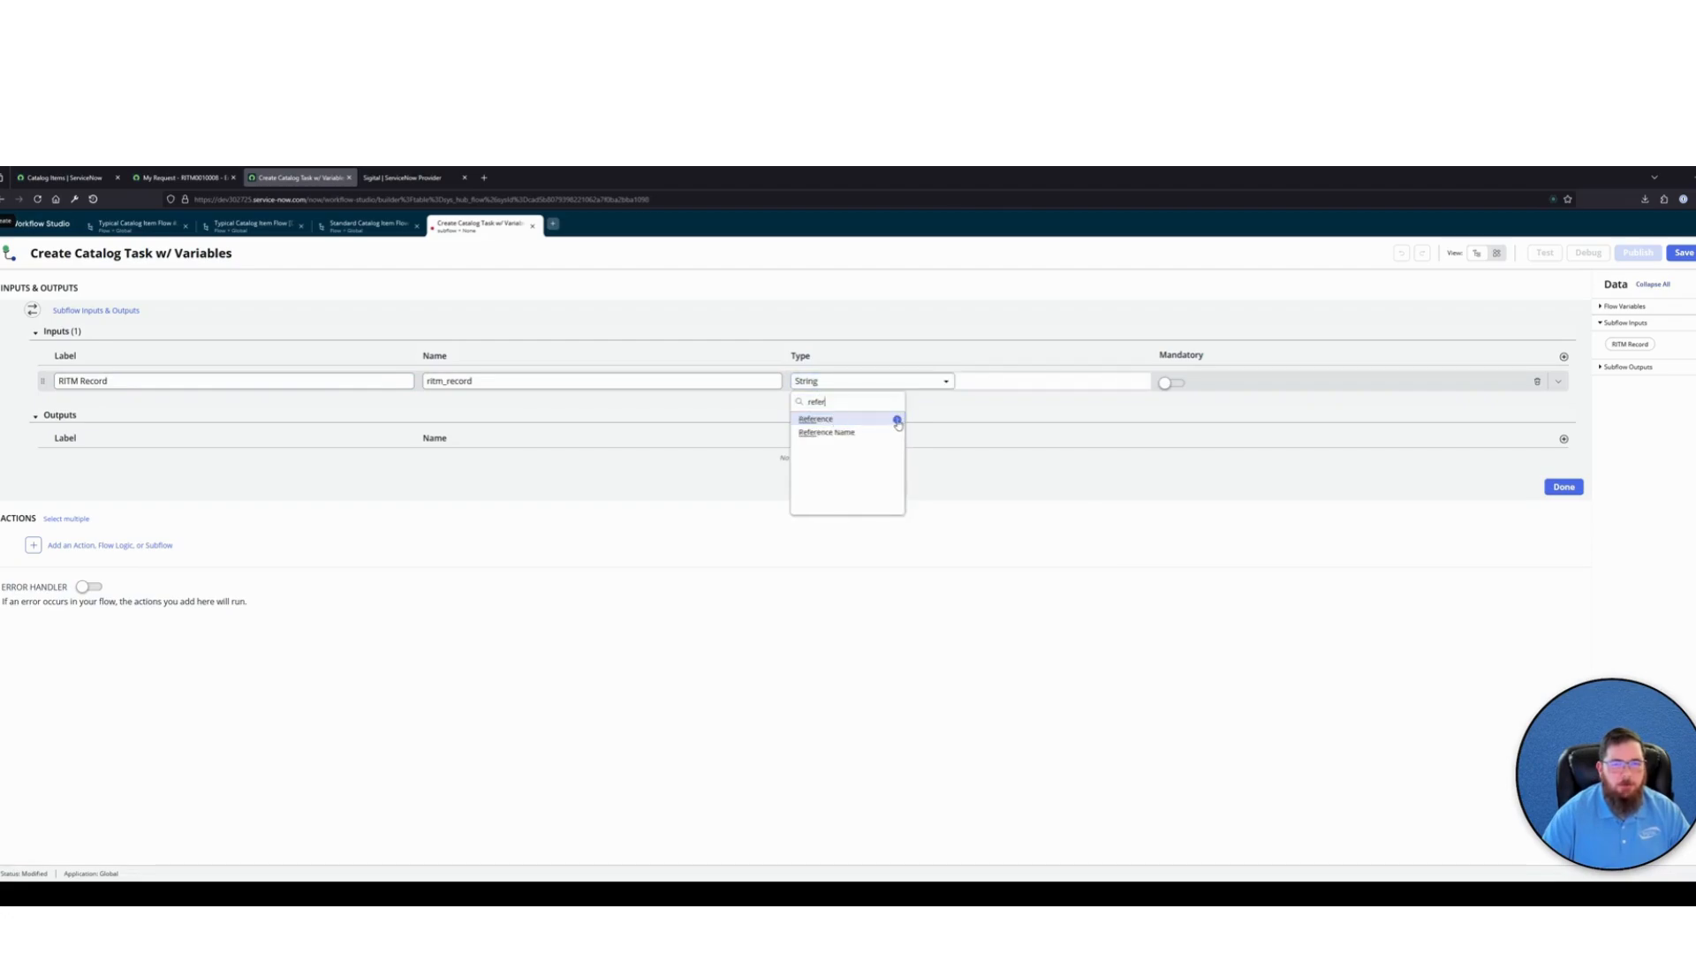
click(897, 423)
text(sc_)
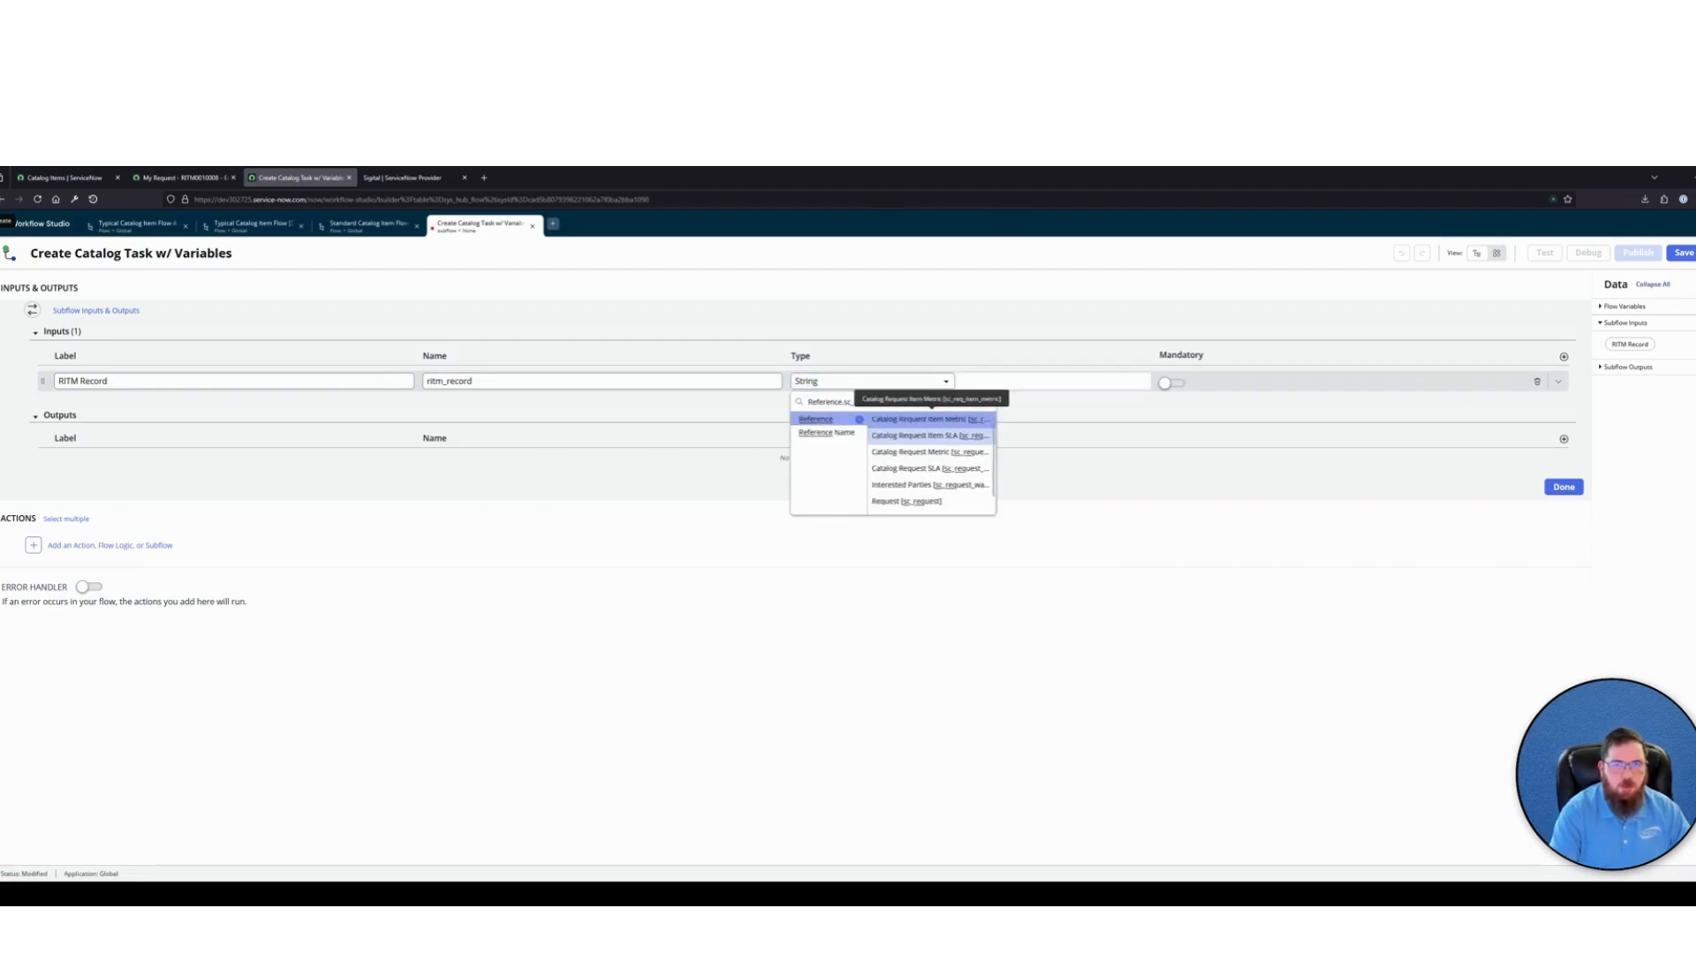
text(req)
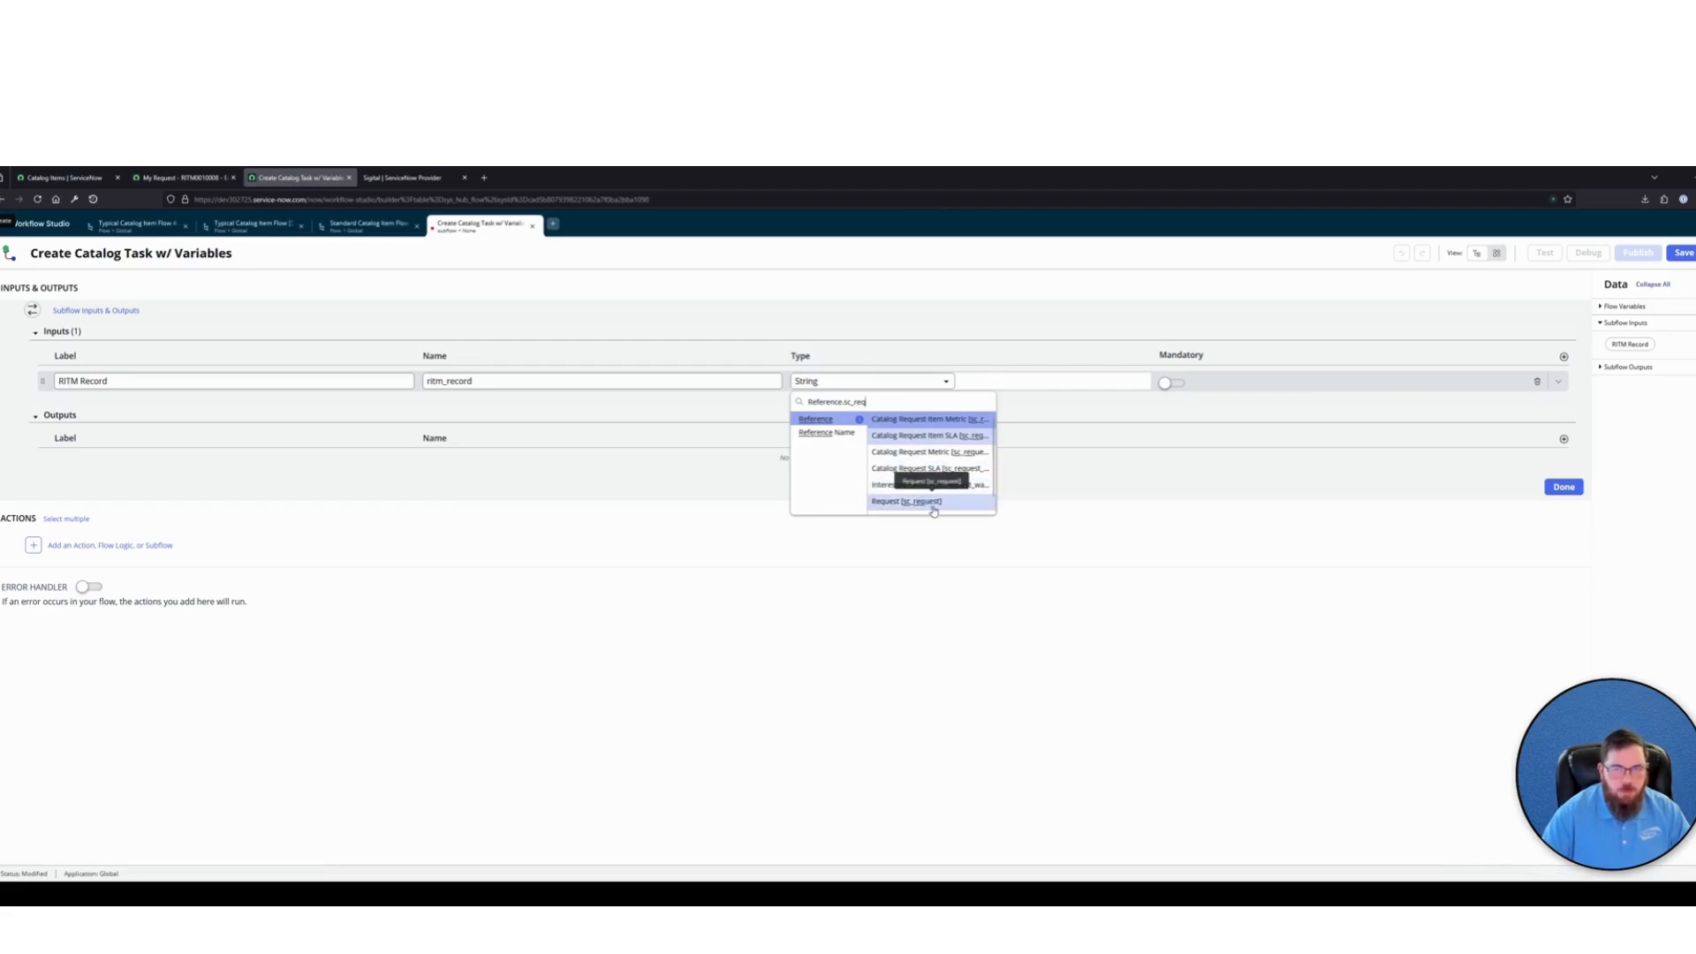
text(_i)
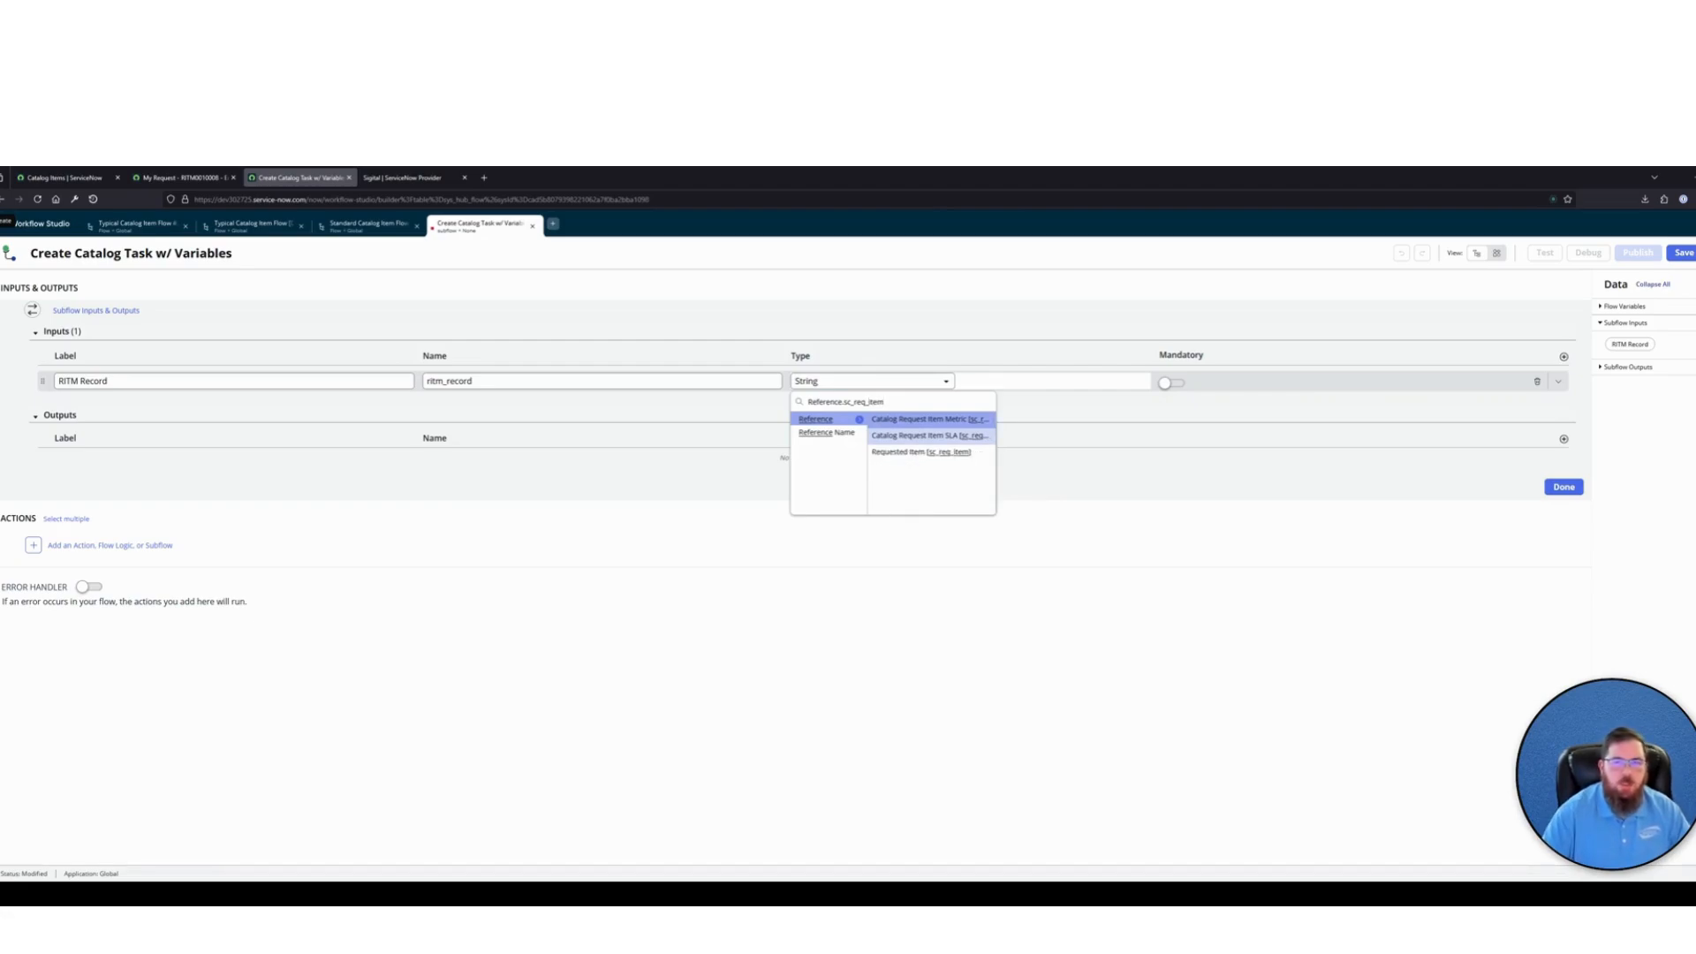
text(tem)
click(942, 452)
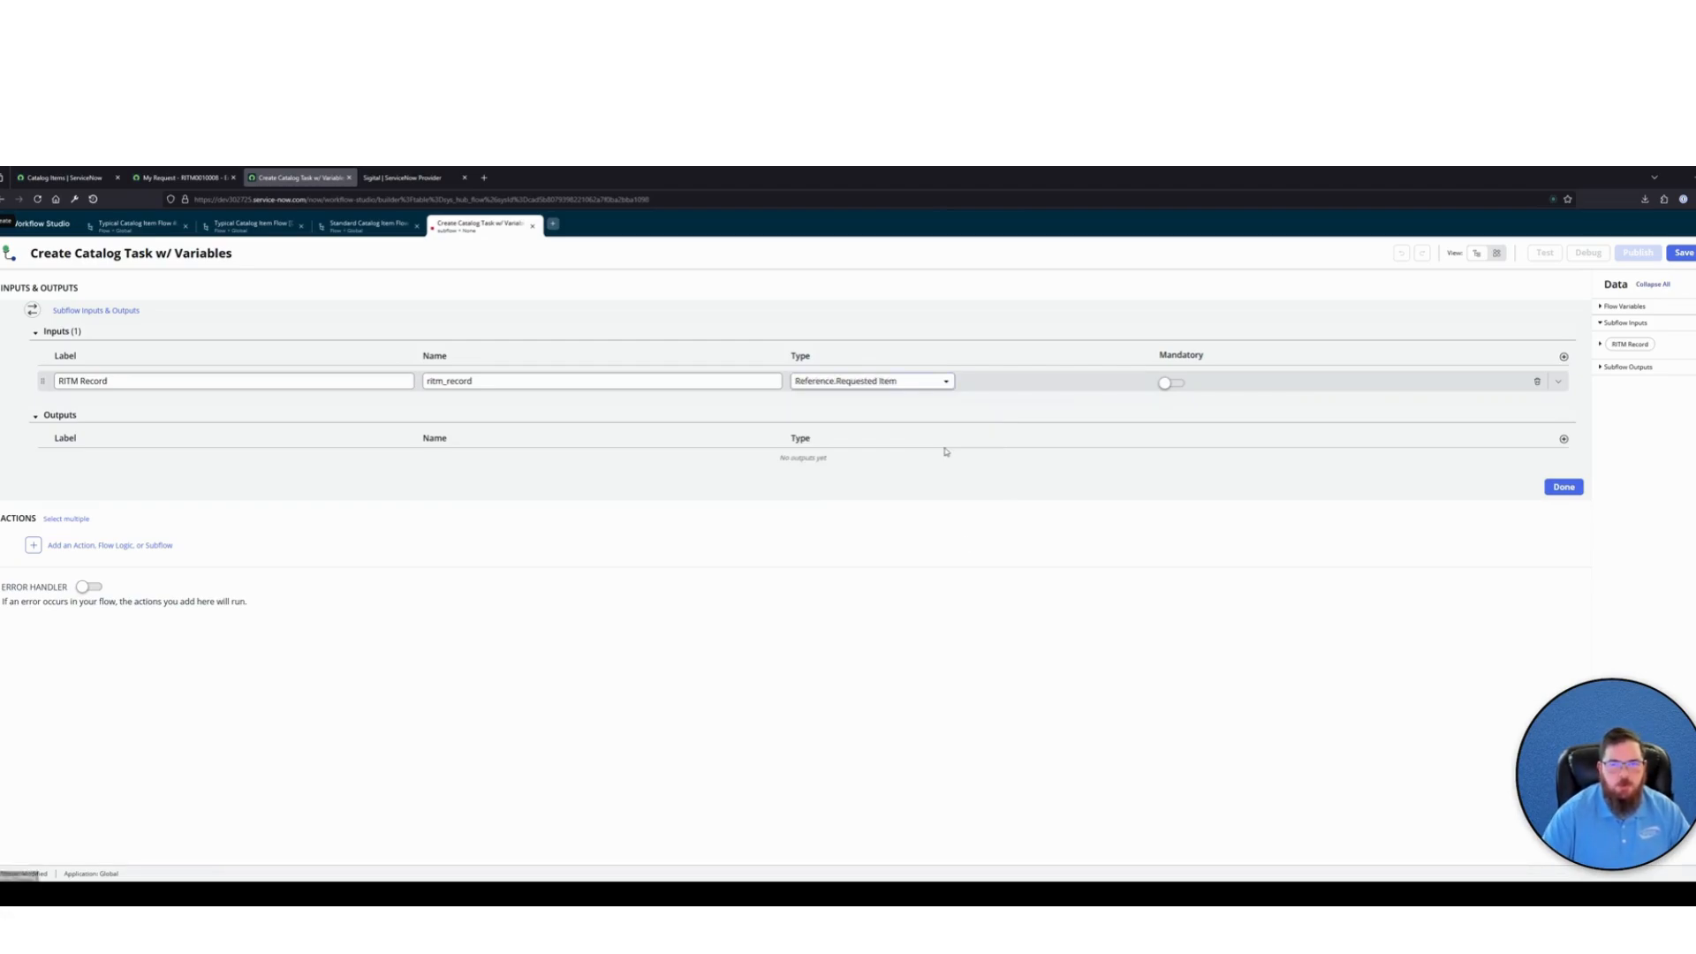
click(1170, 382)
click(1253, 307)
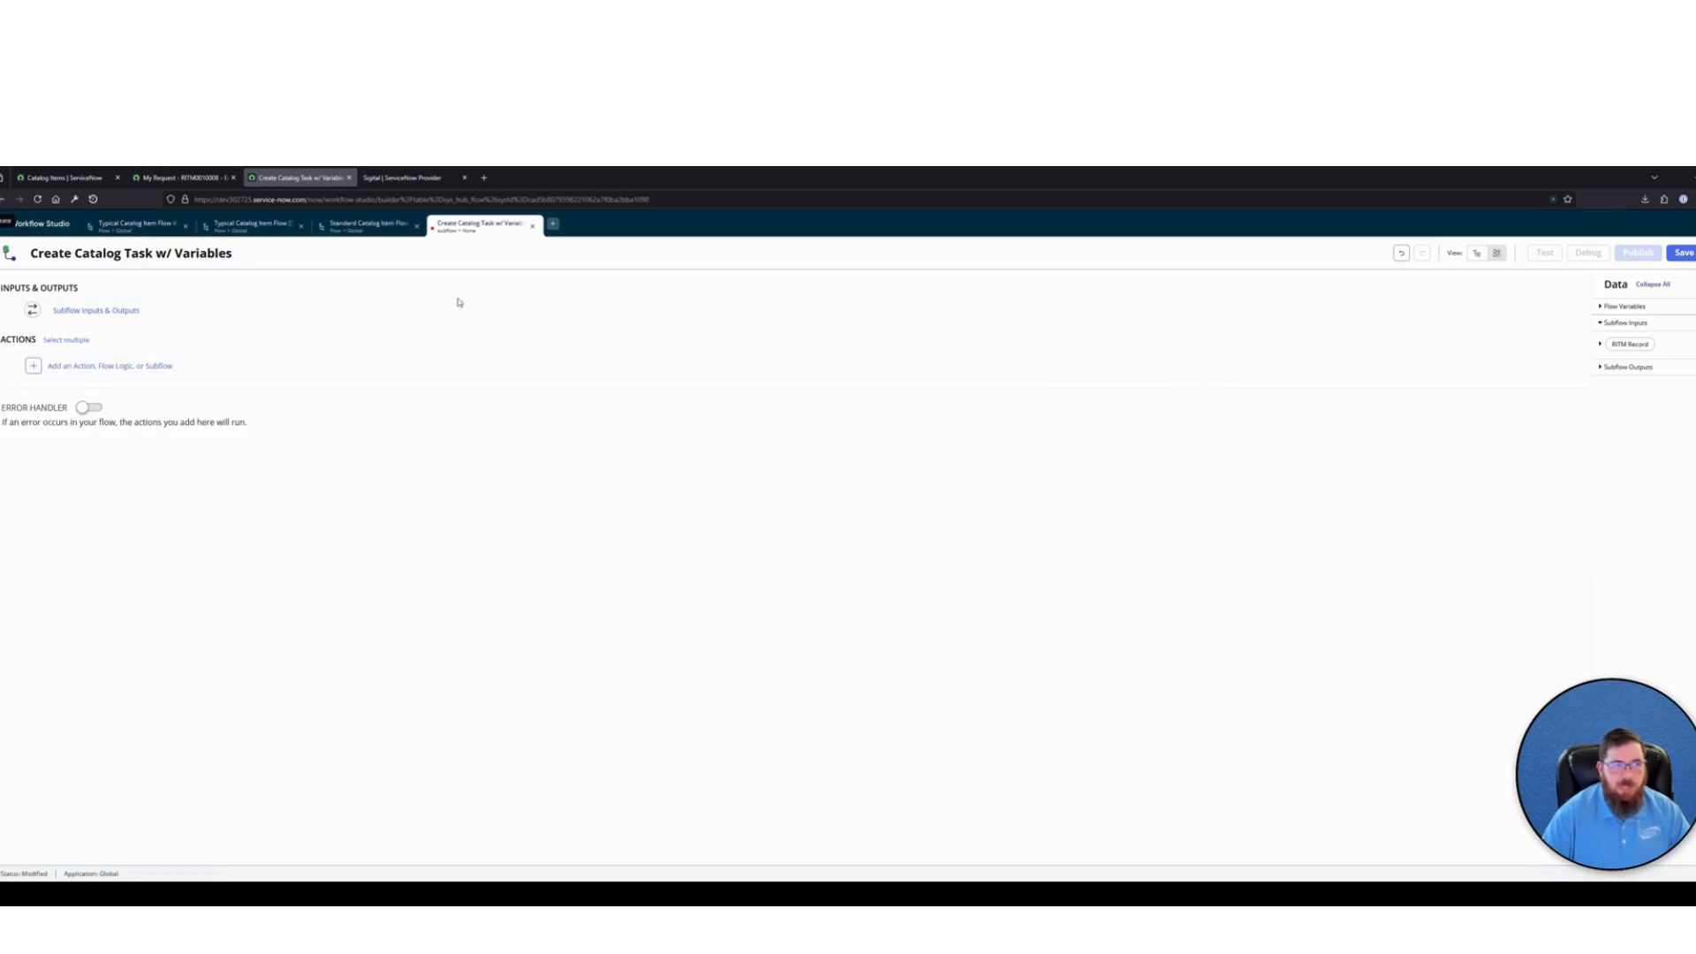
click(237, 313)
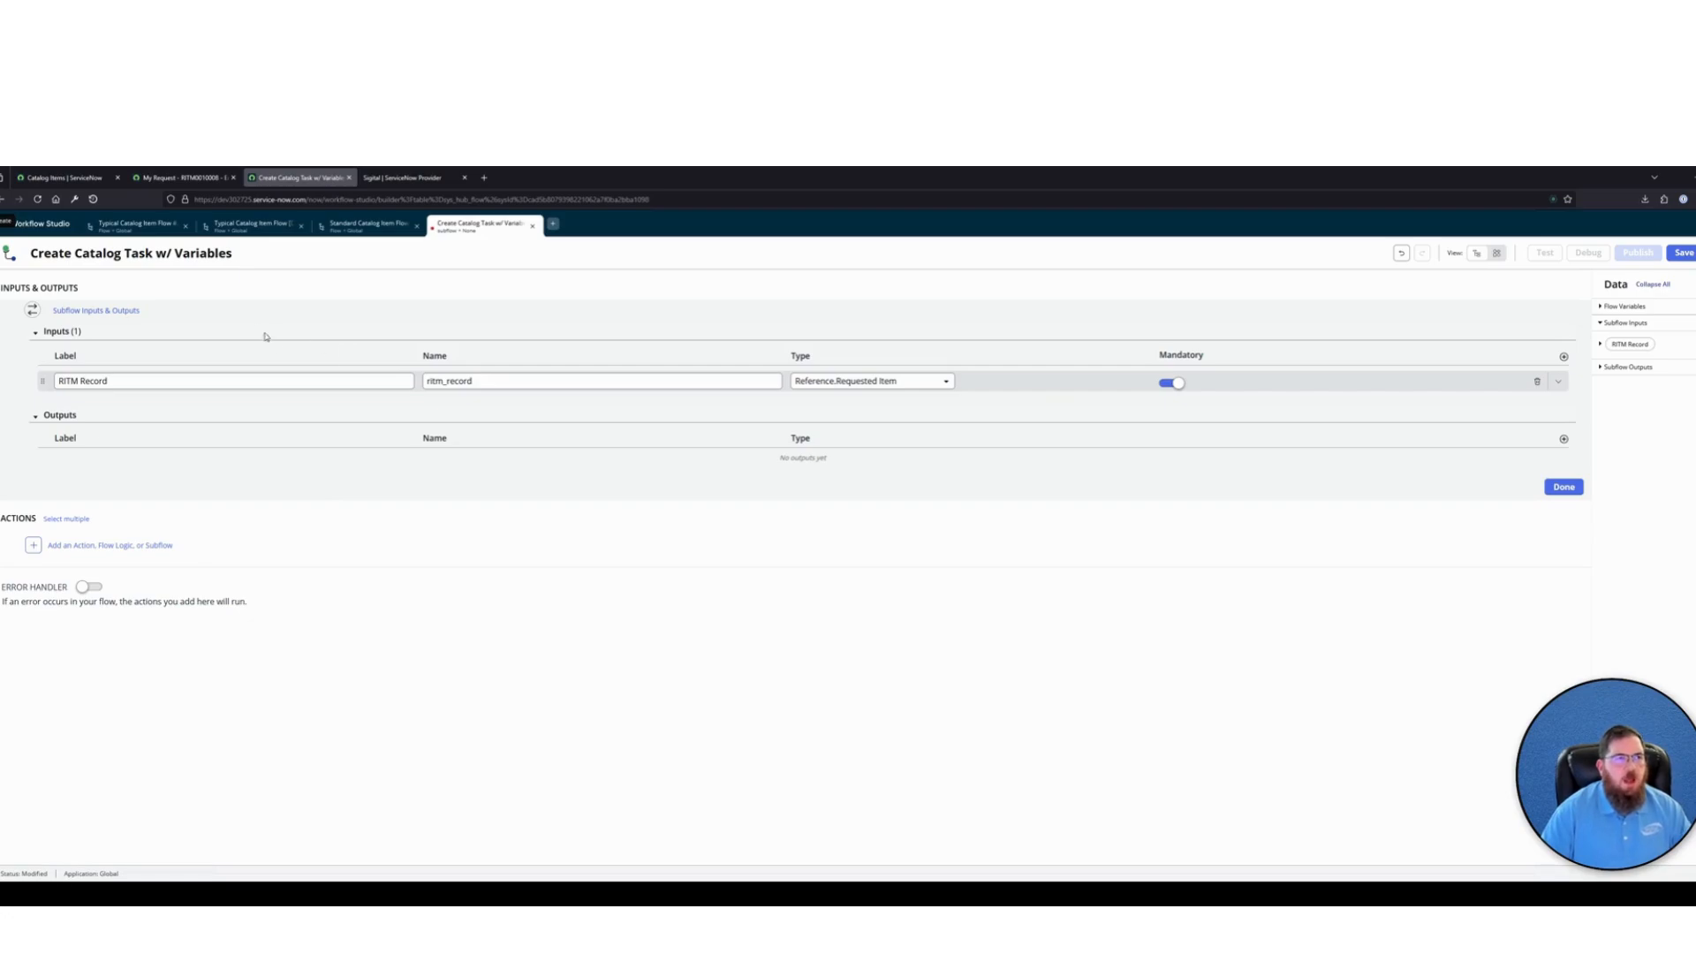
Open the most recently viewed catalog task from the history and examine its form fields, including short description and description
click(62, 178)
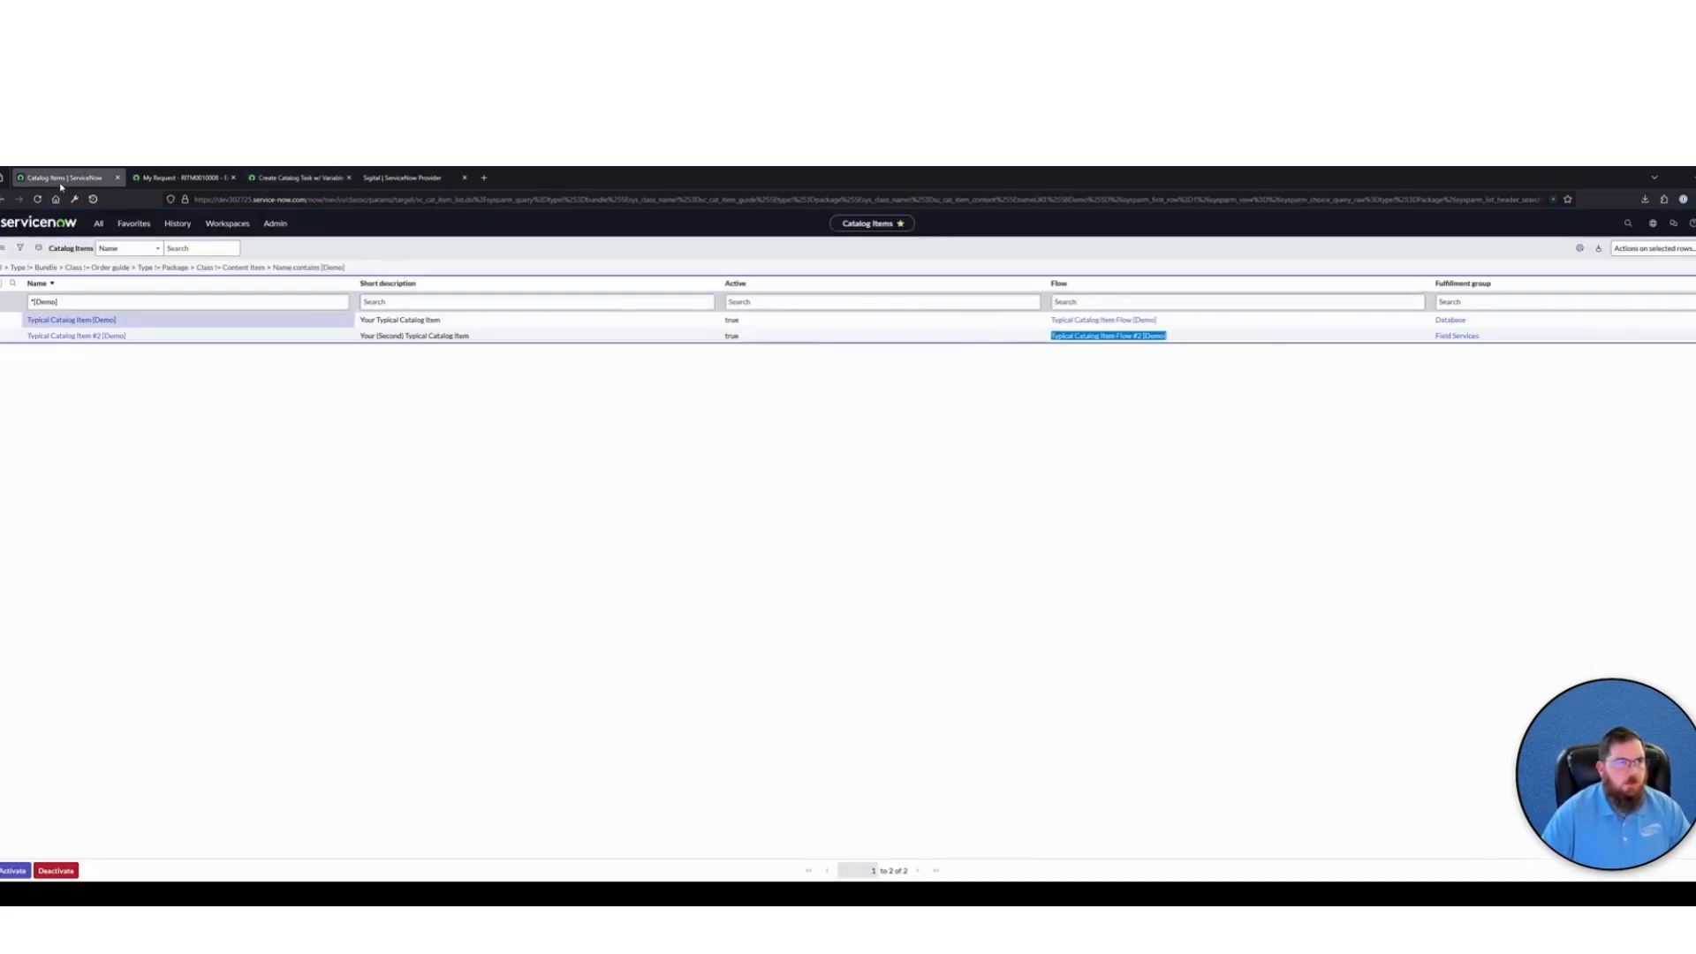
click(177, 223)
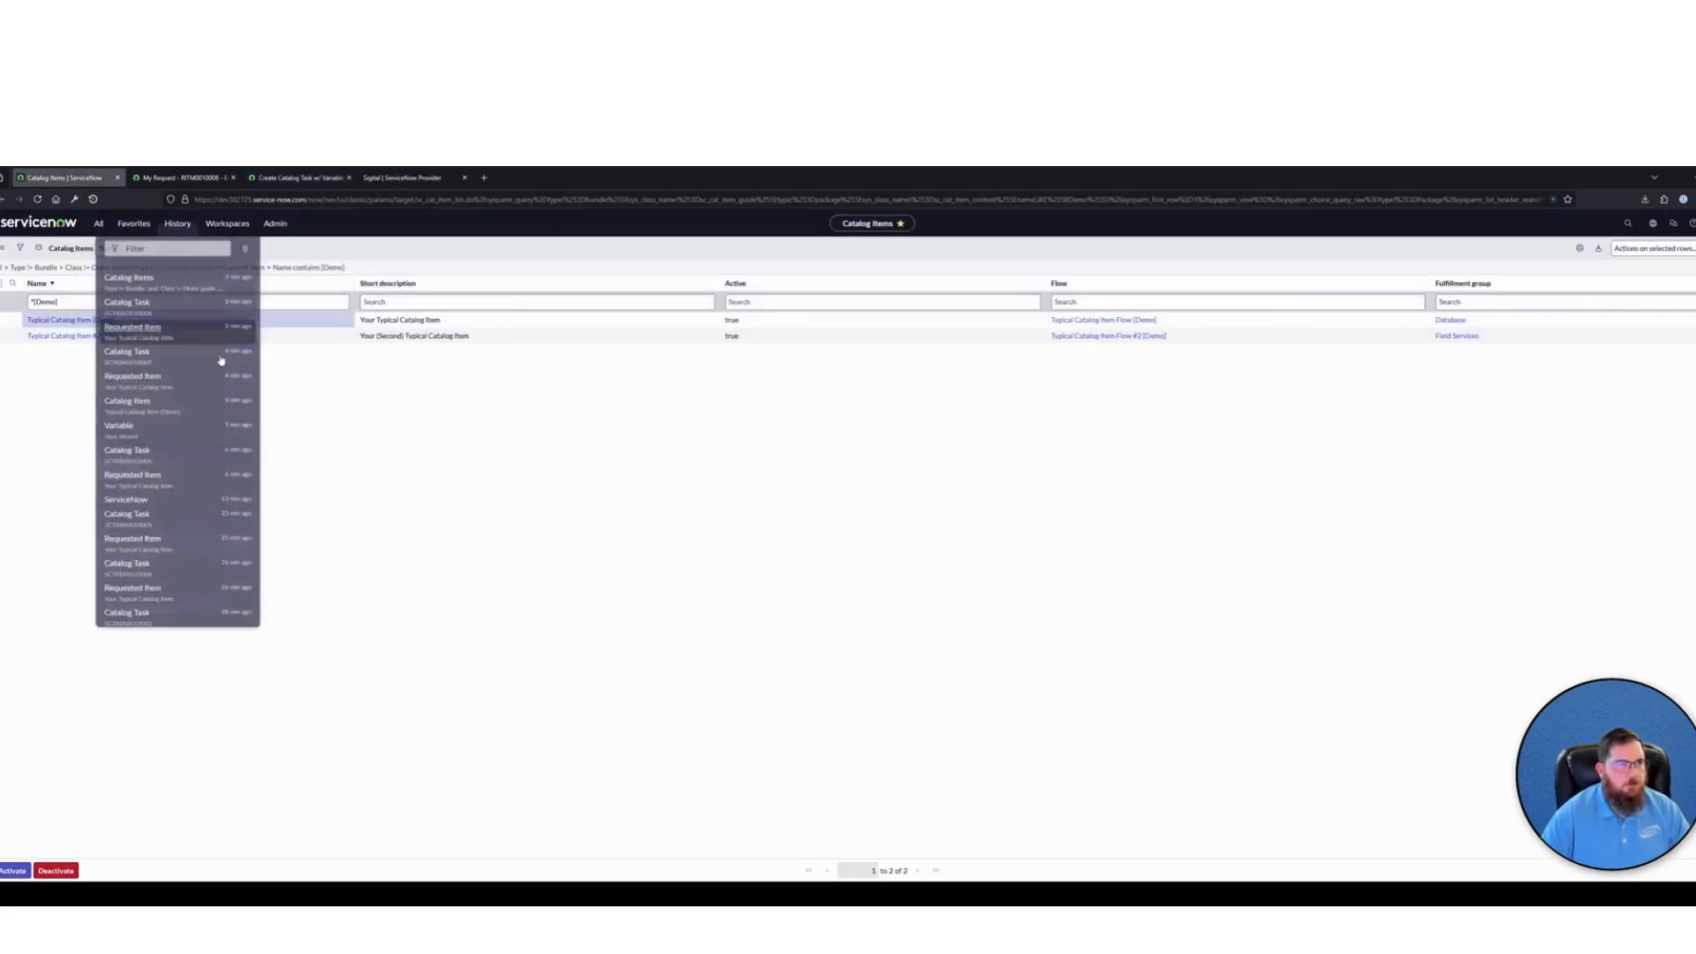
click(137, 303)
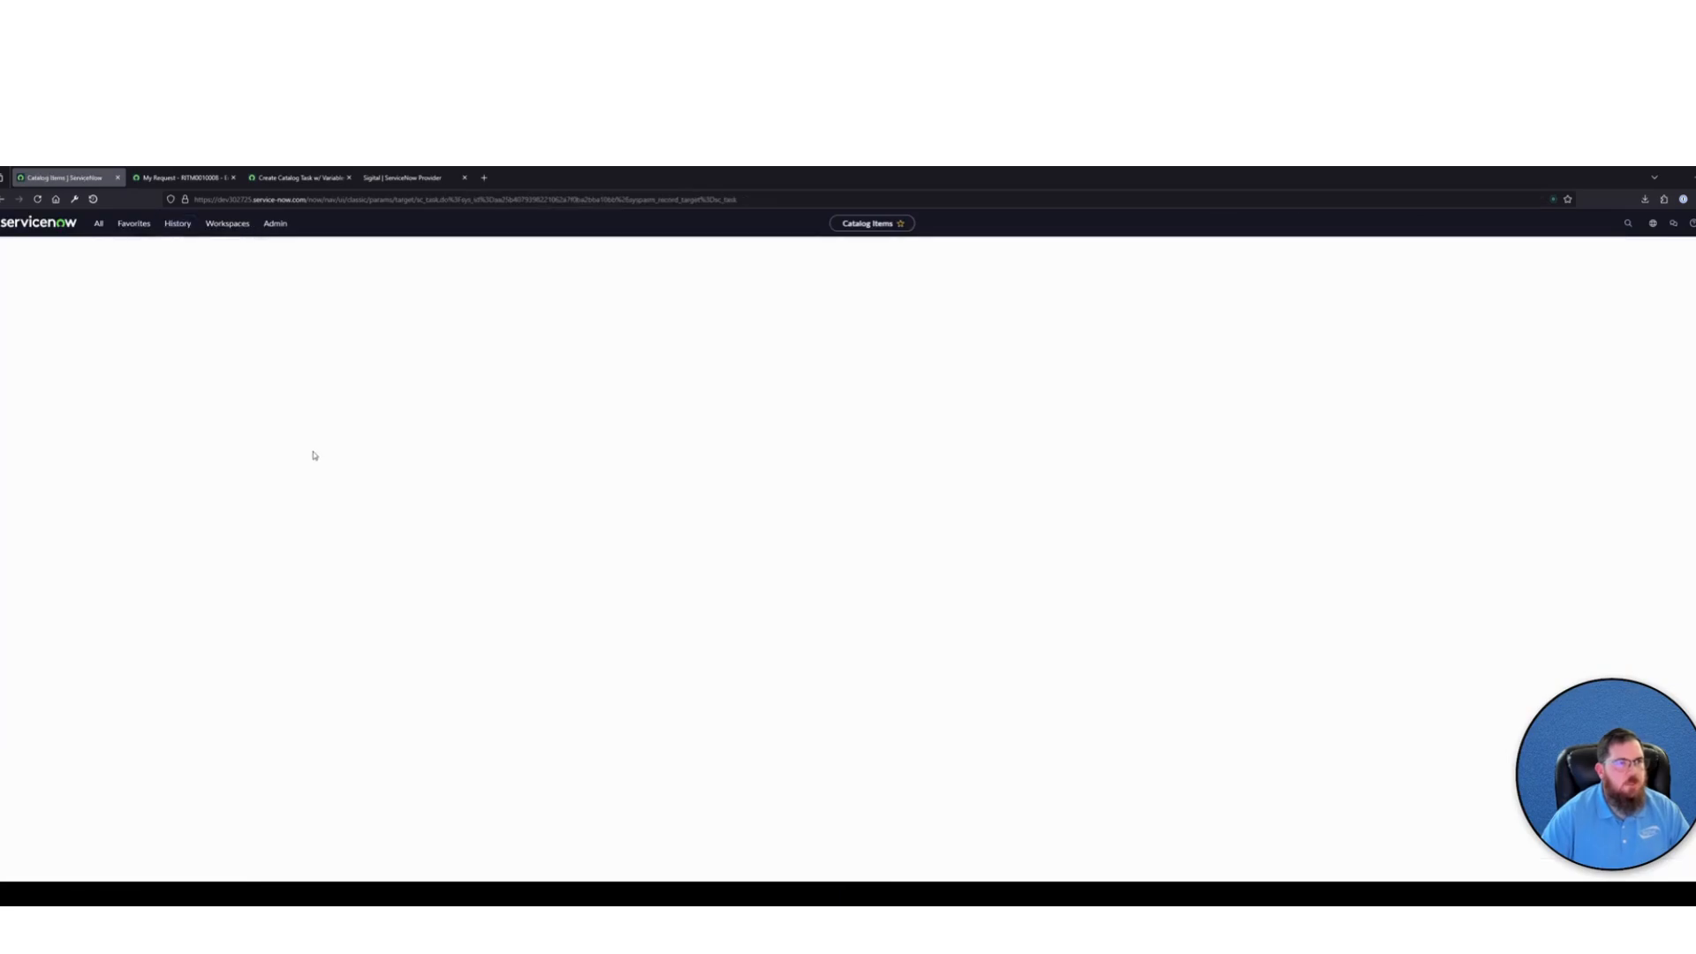
scroll(425, 517, down, 2)
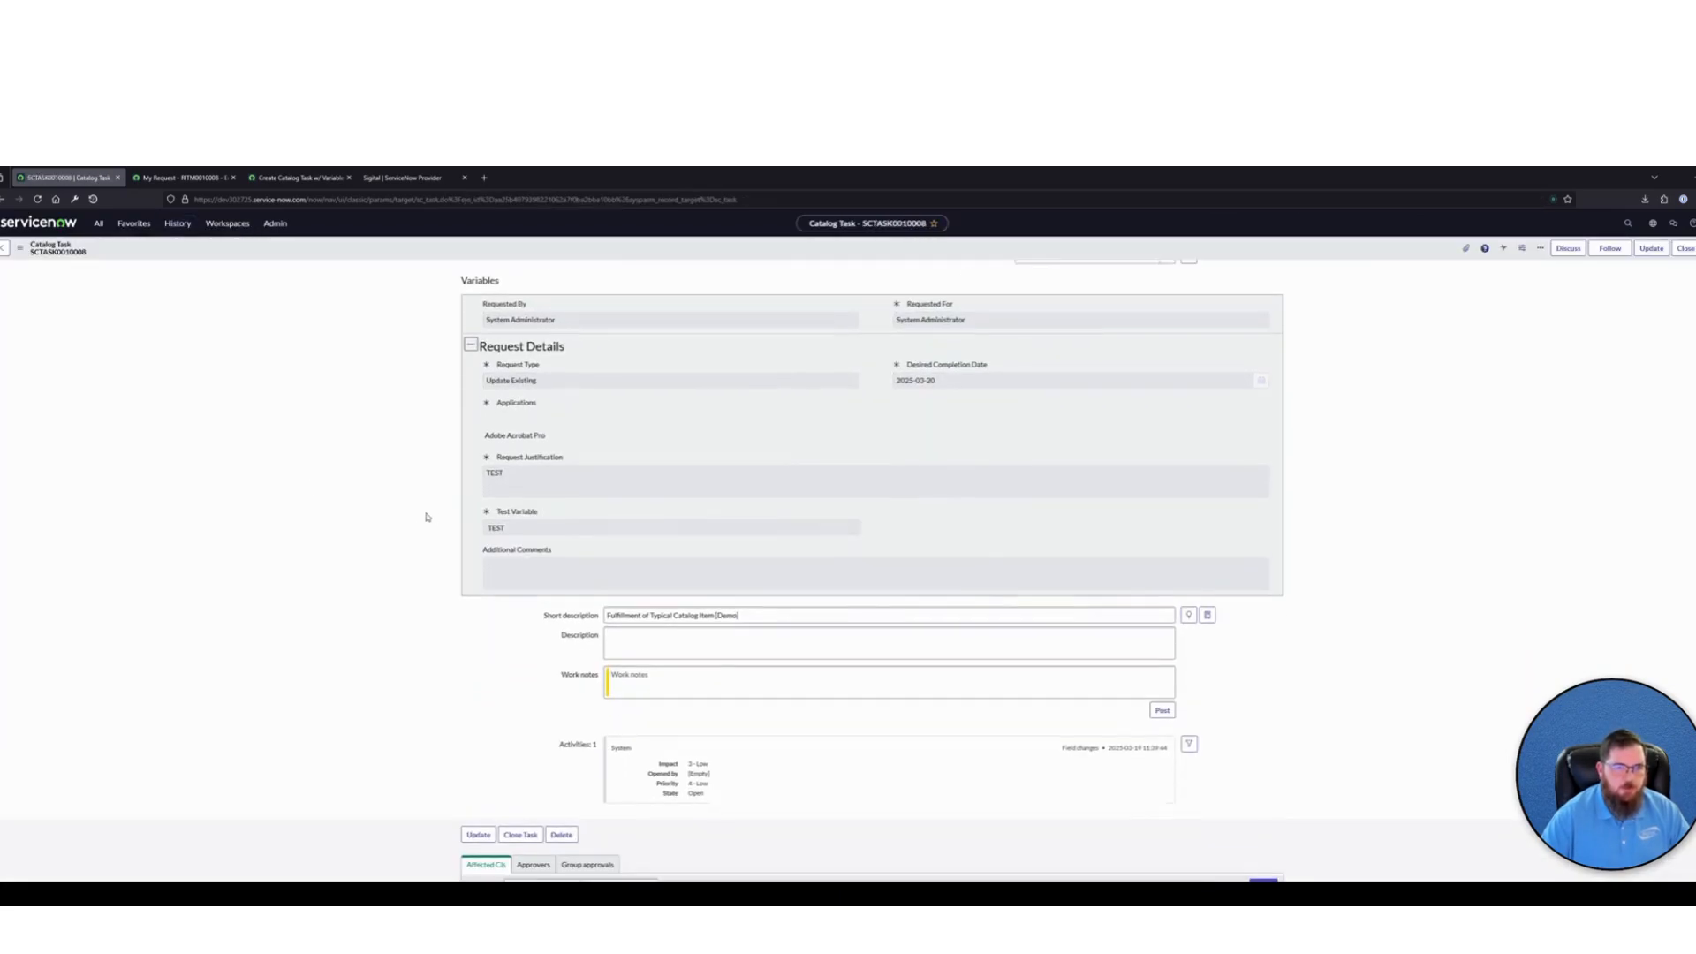
click(669, 636)
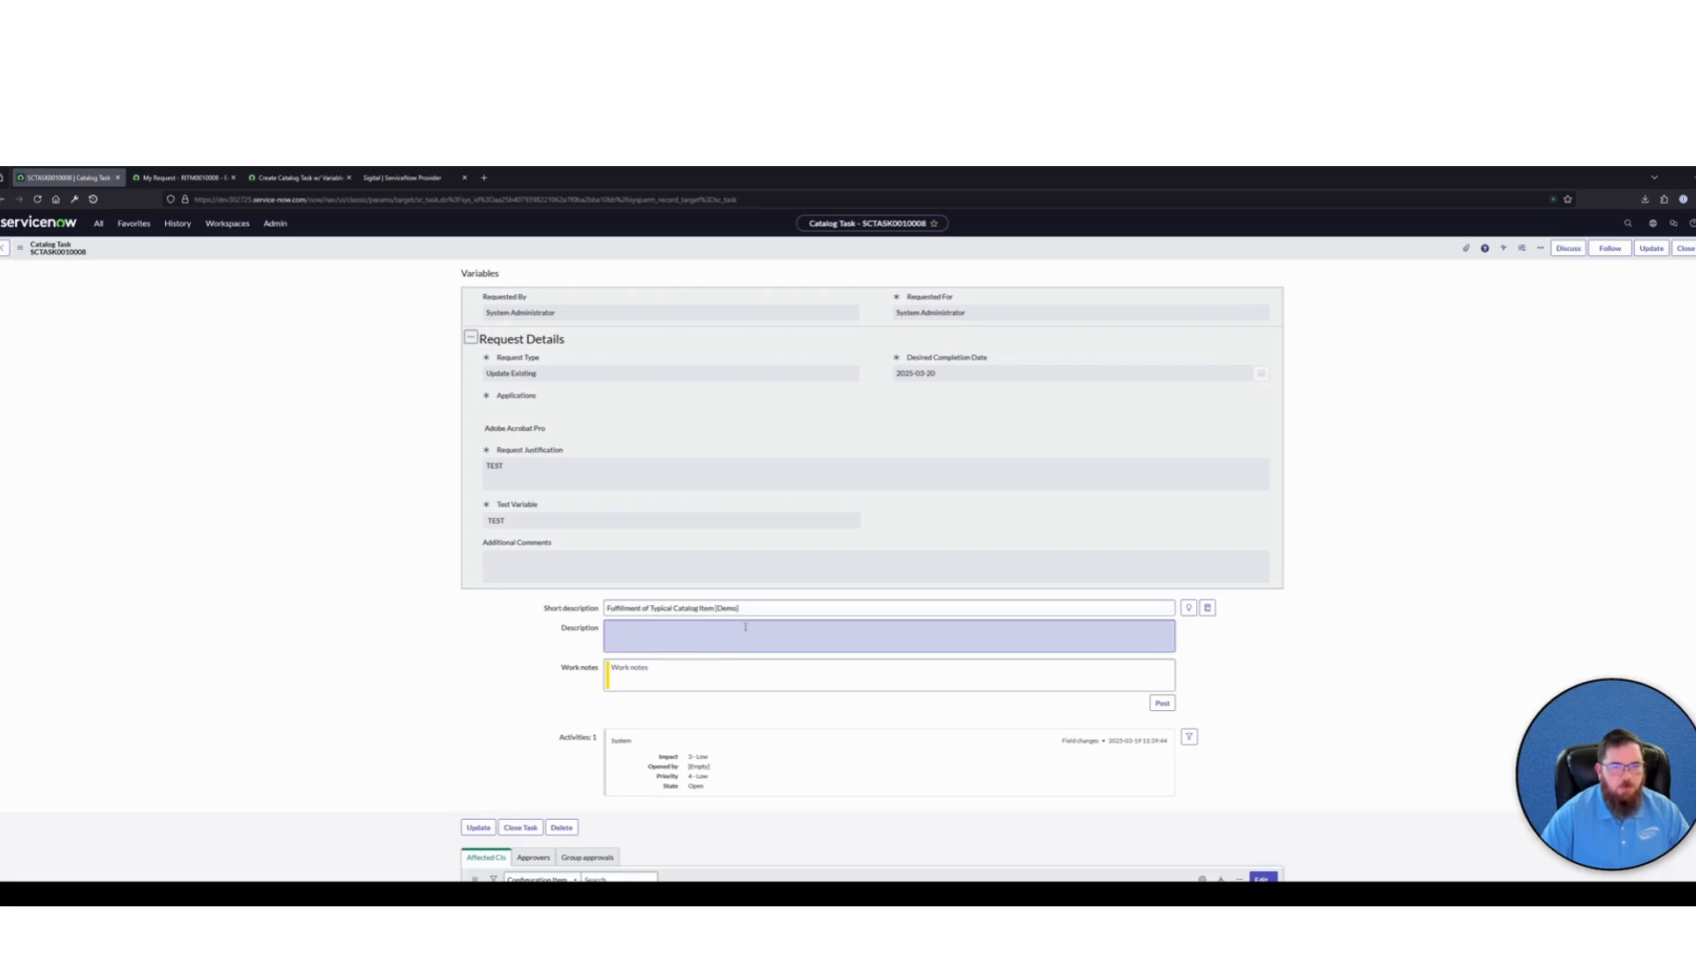
drag(763, 610, 588, 634)
click(662, 629)
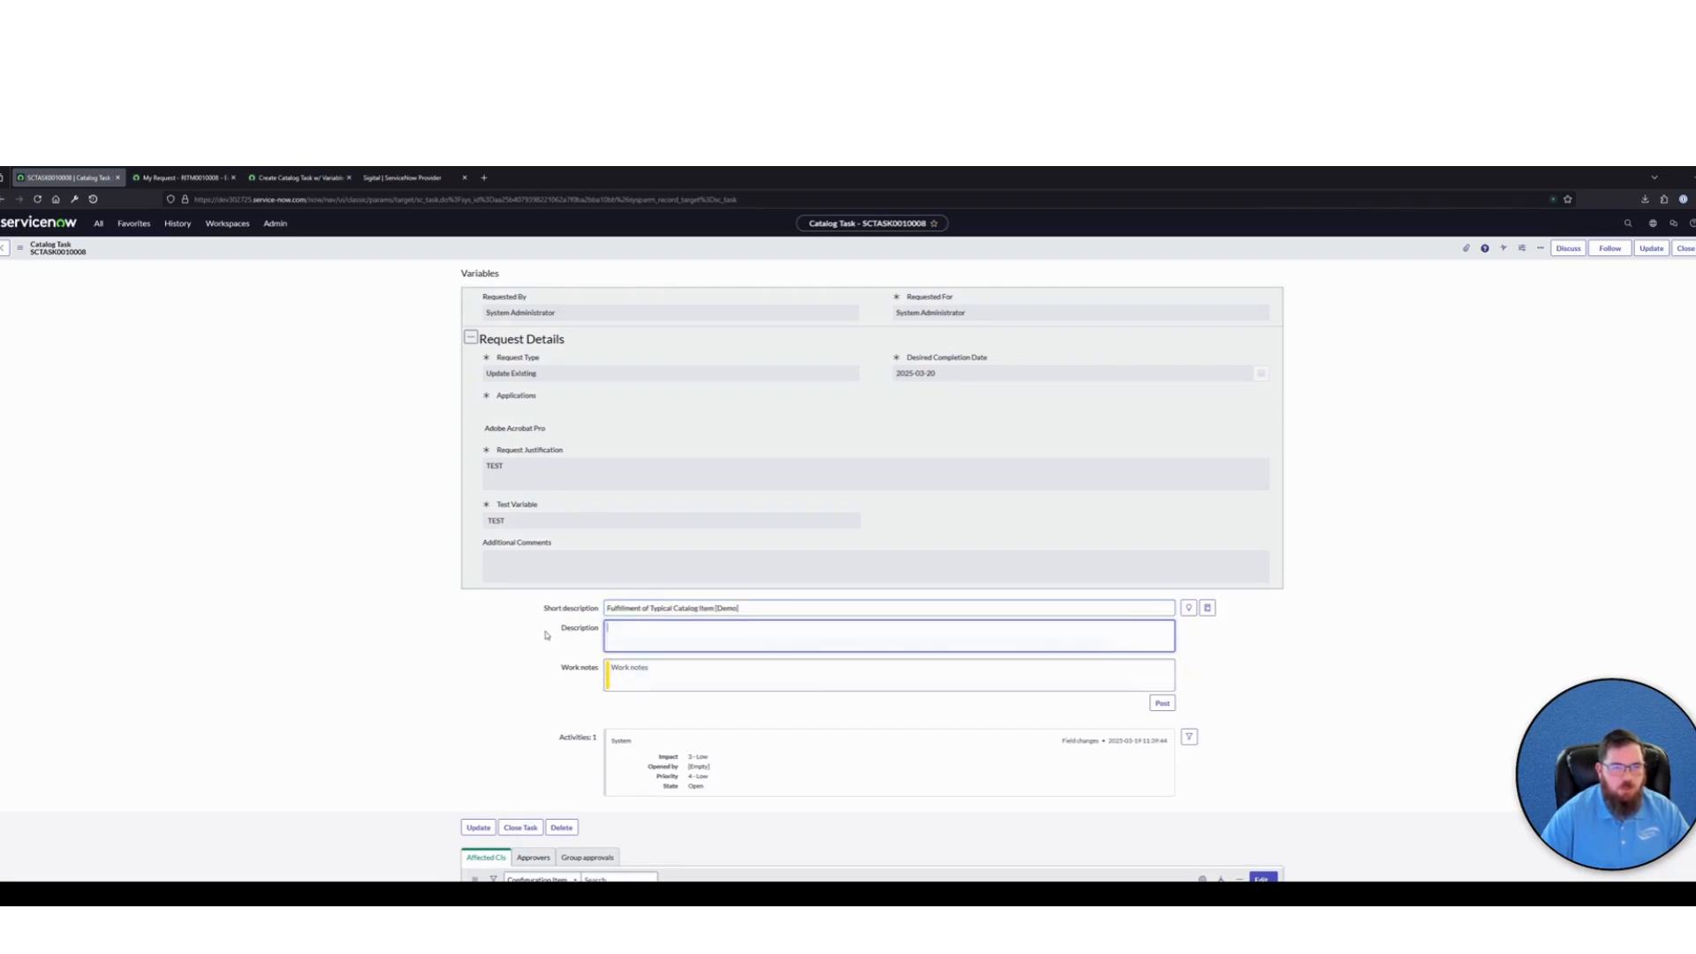
scroll(544, 634, up, 1)
click(694, 377)
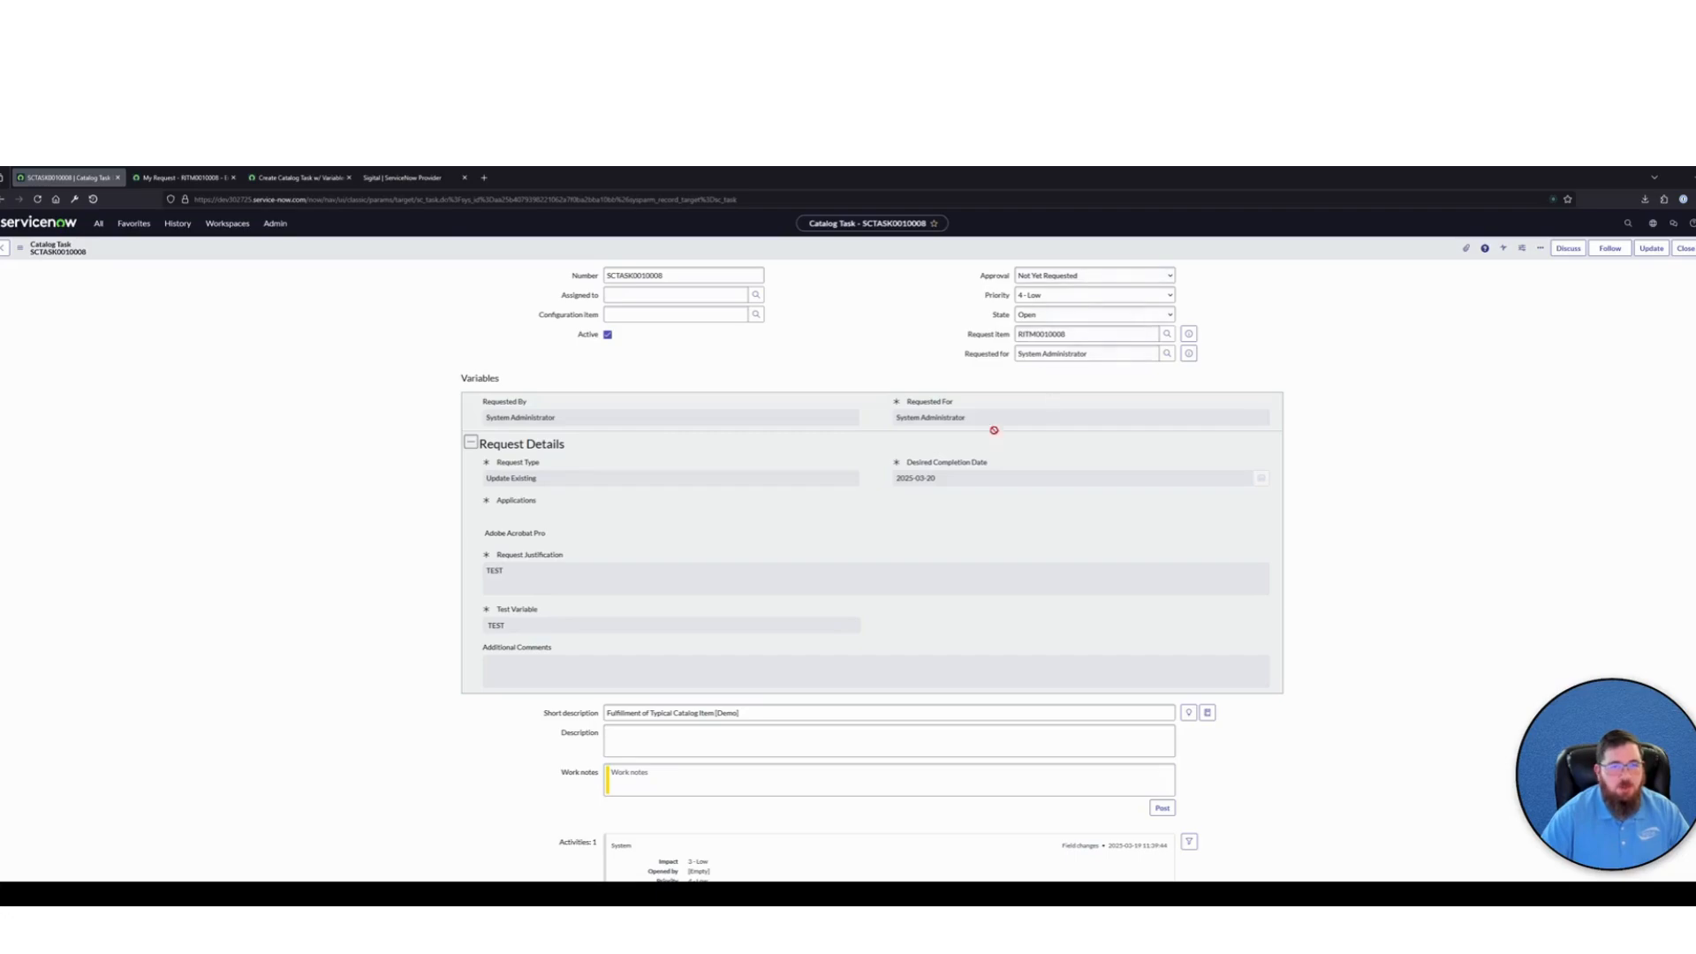
scroll(928, 450, down, 2)
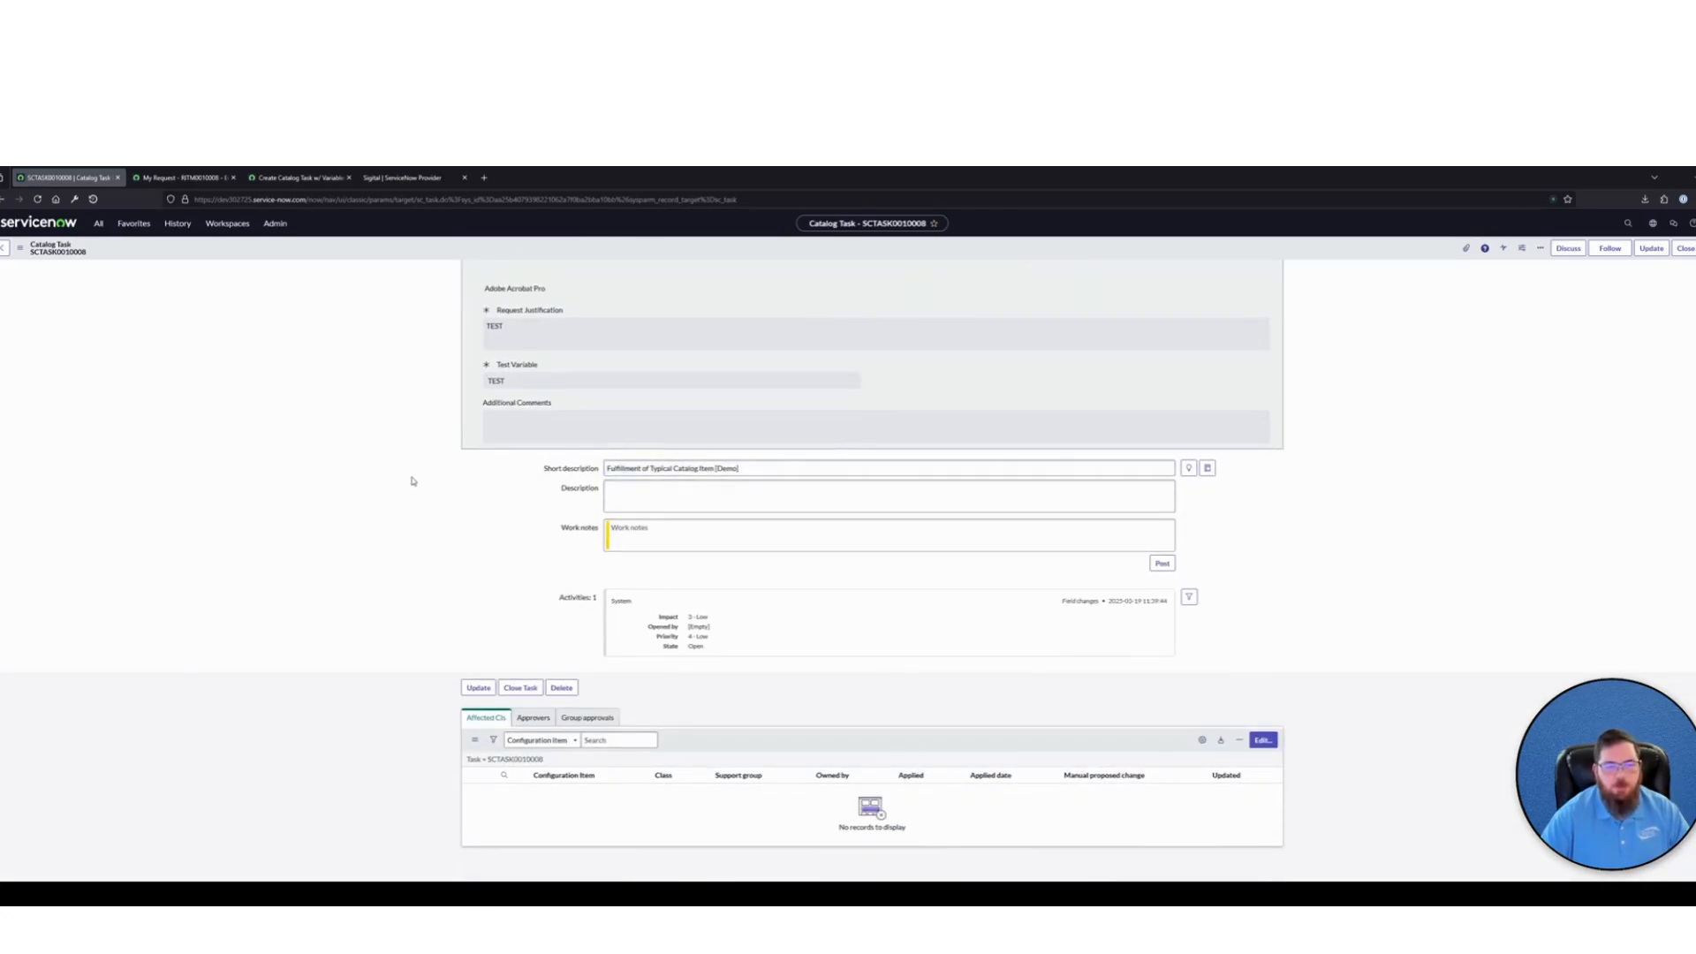
Return to the Create Catalog Task w/ Variables subflow and add a String input labelled Short Description
click(297, 177)
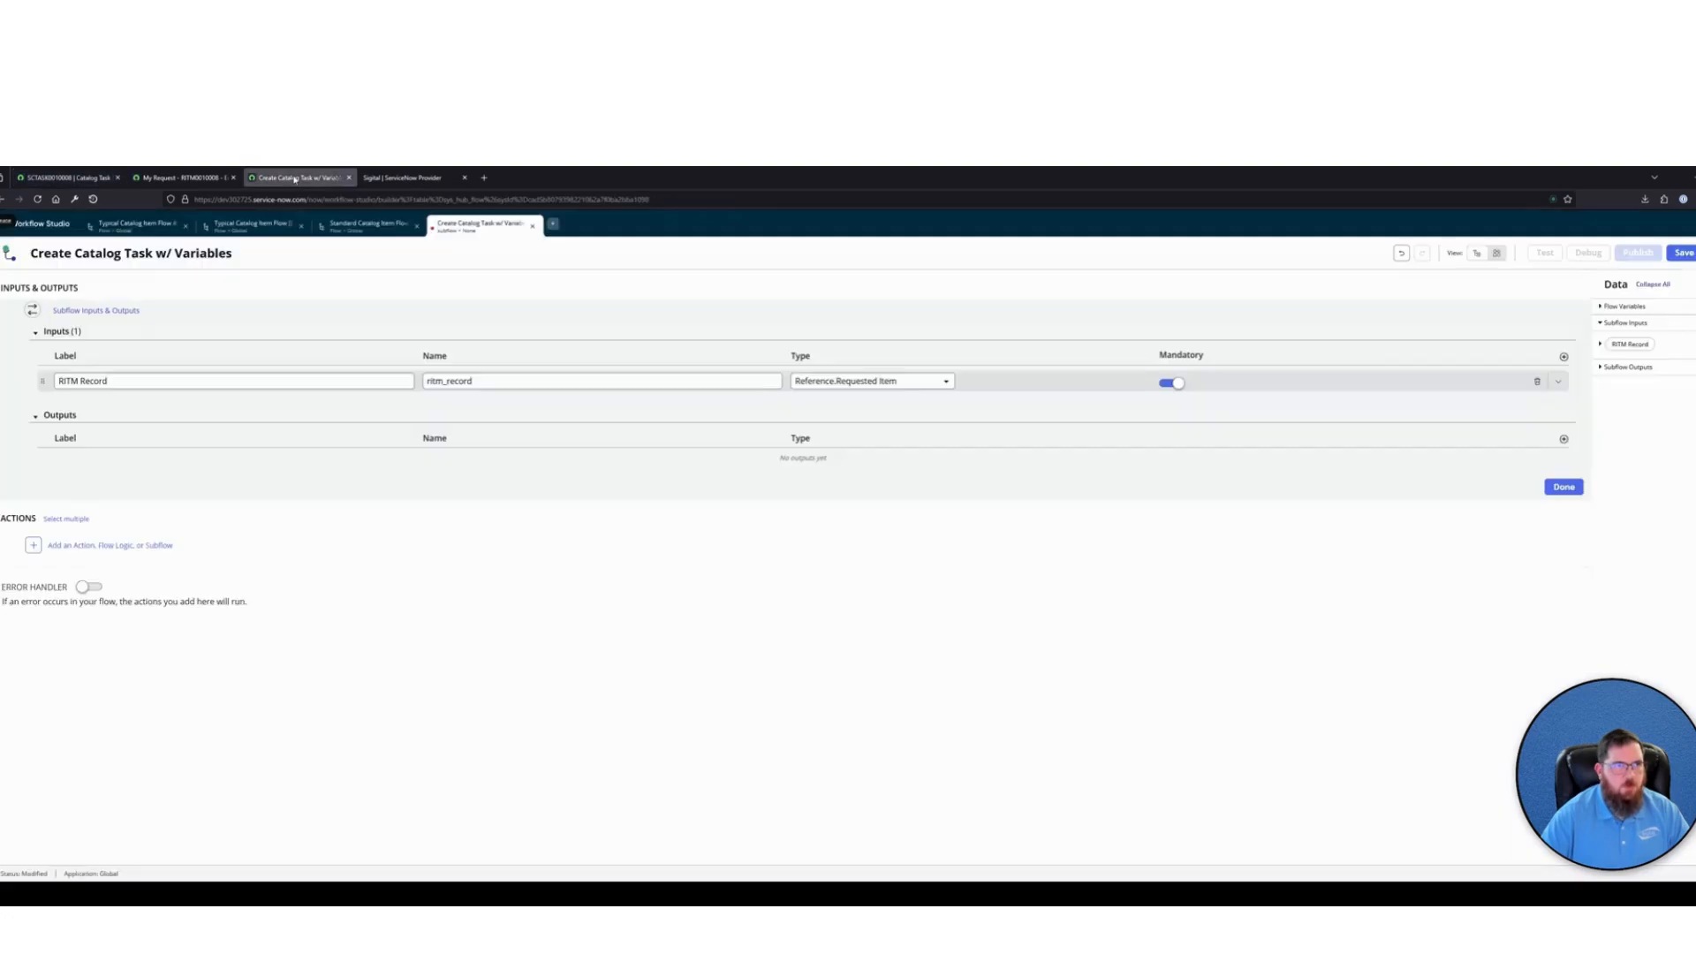
click(1563, 357)
double_click(216, 405)
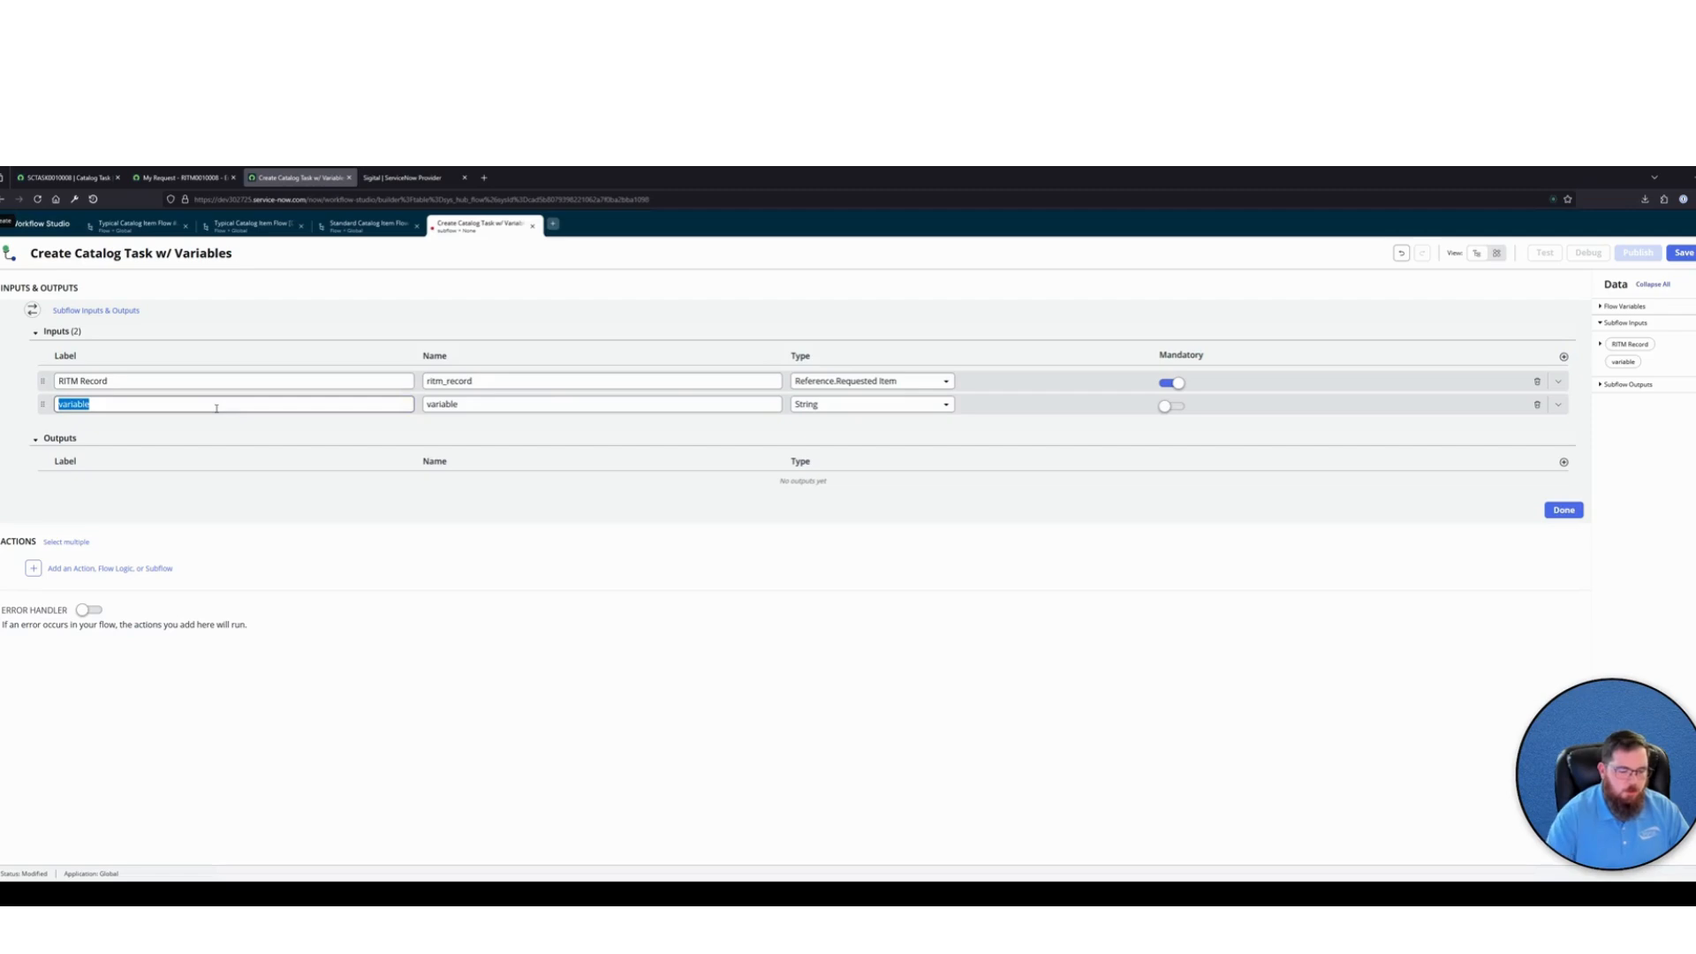
text(Short Description)
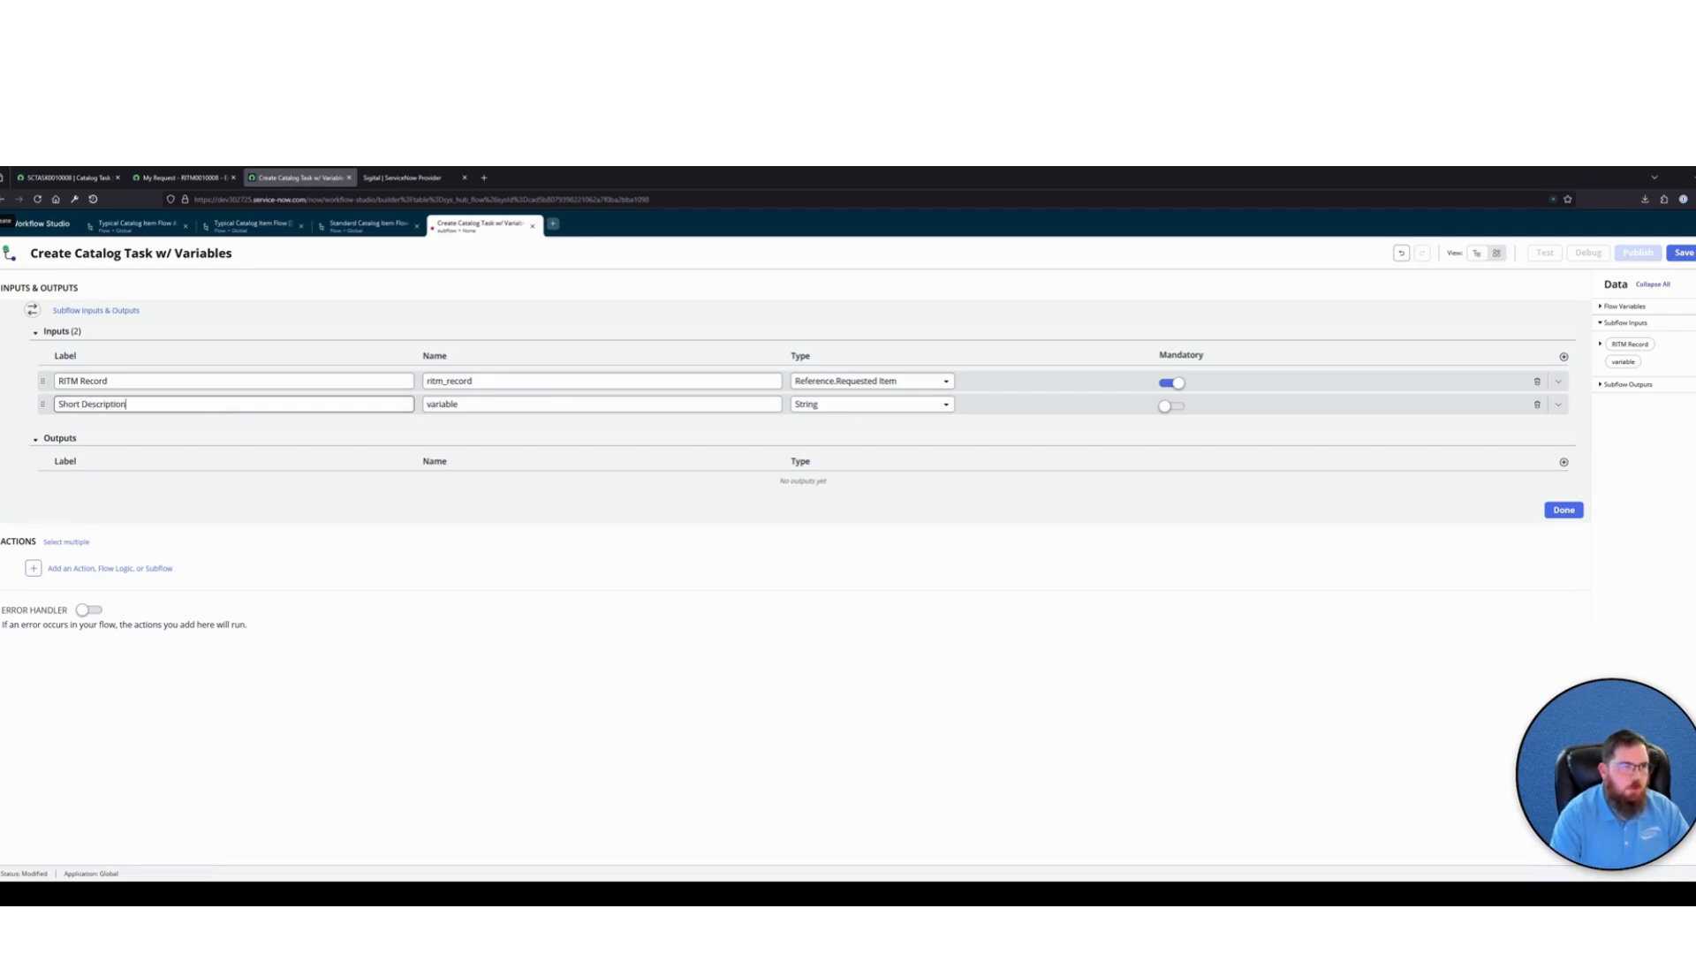
key(Tab)
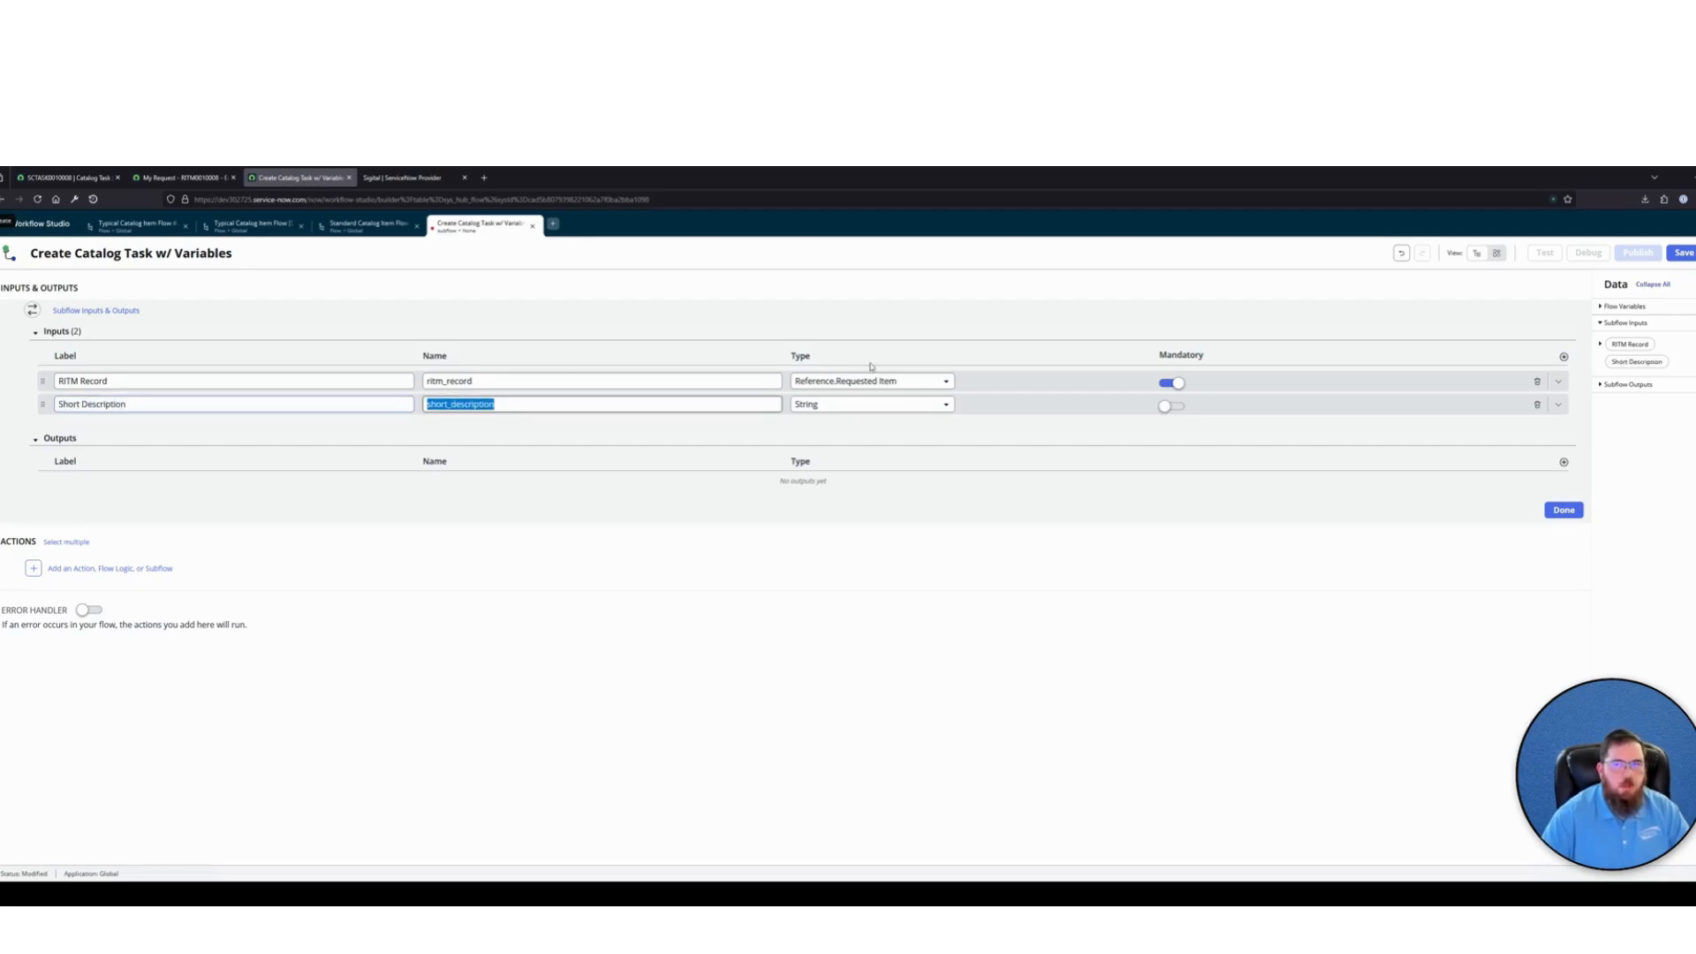
Add an input labelled Description with the type Multiple Line Small Text Area
click(1563, 357)
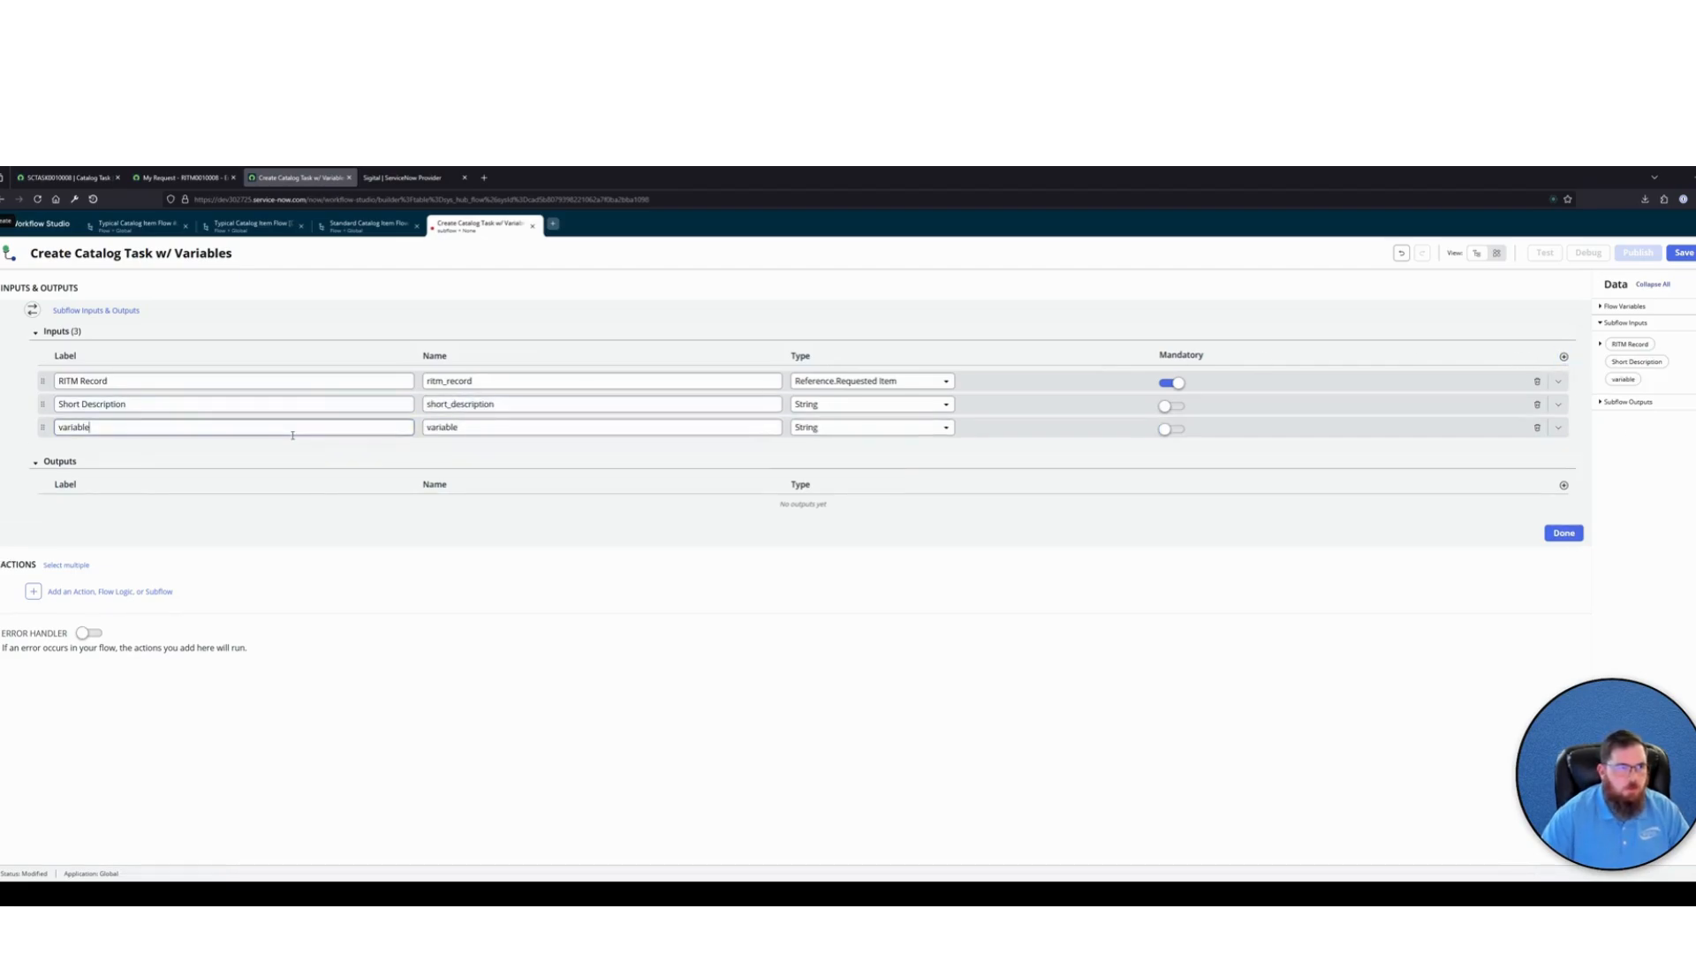
double_click(292, 431)
text(L)
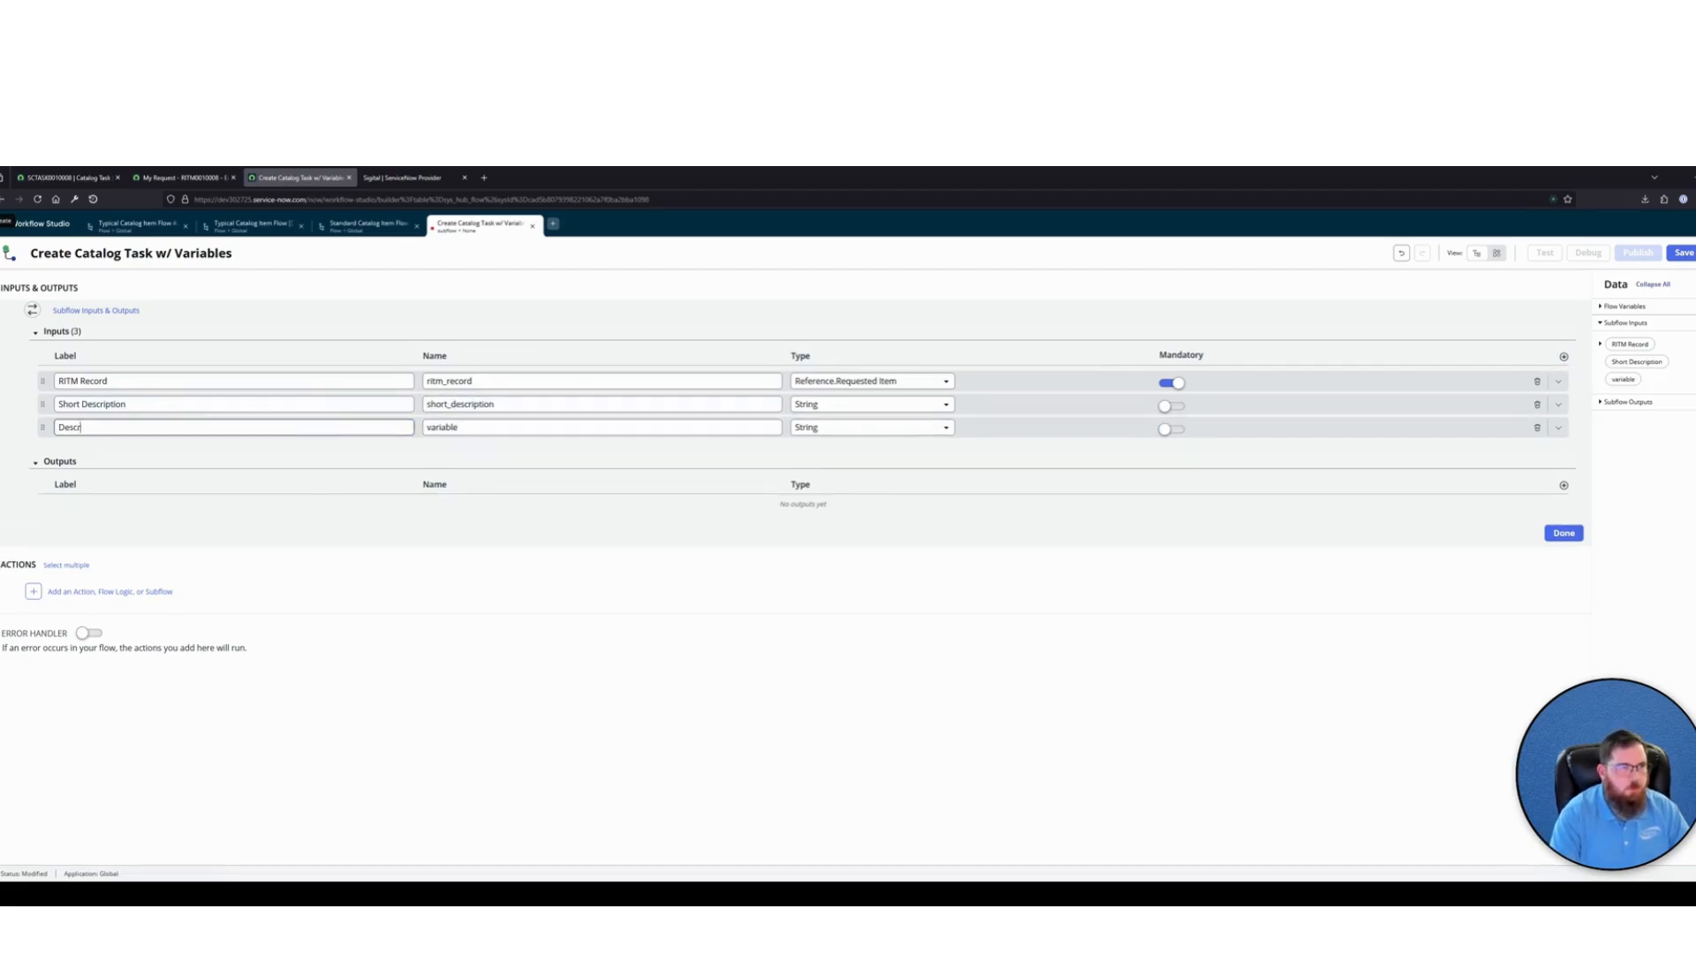
key(Tab)
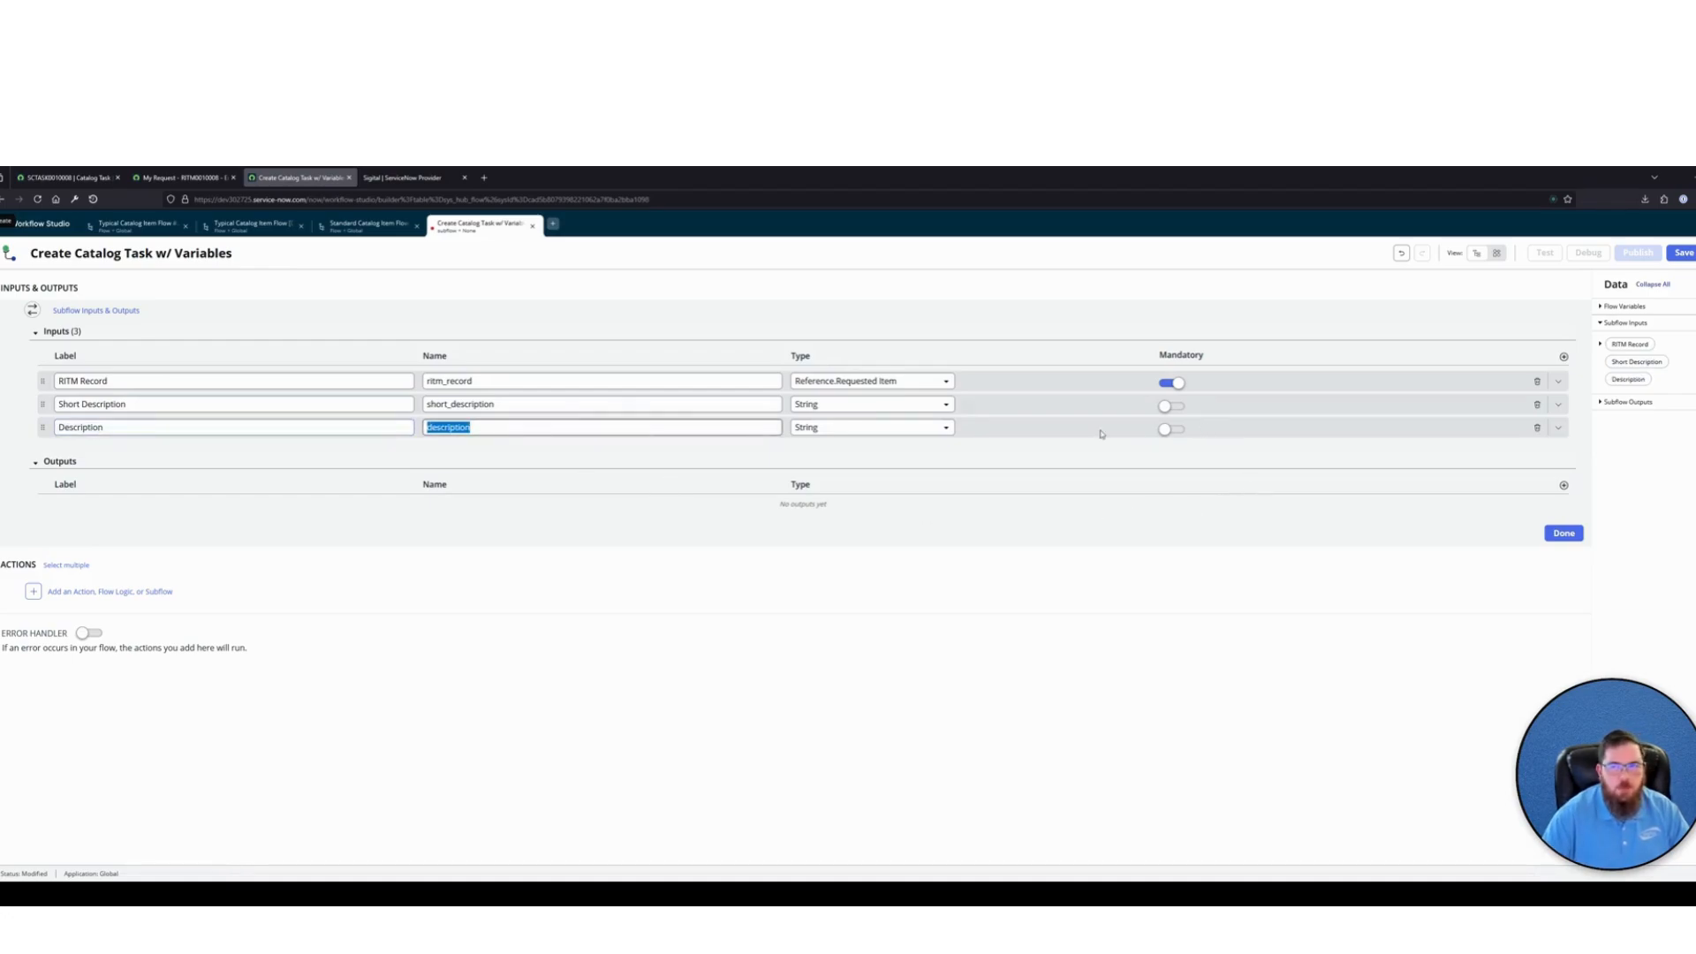
click(867, 433)
text(multi)
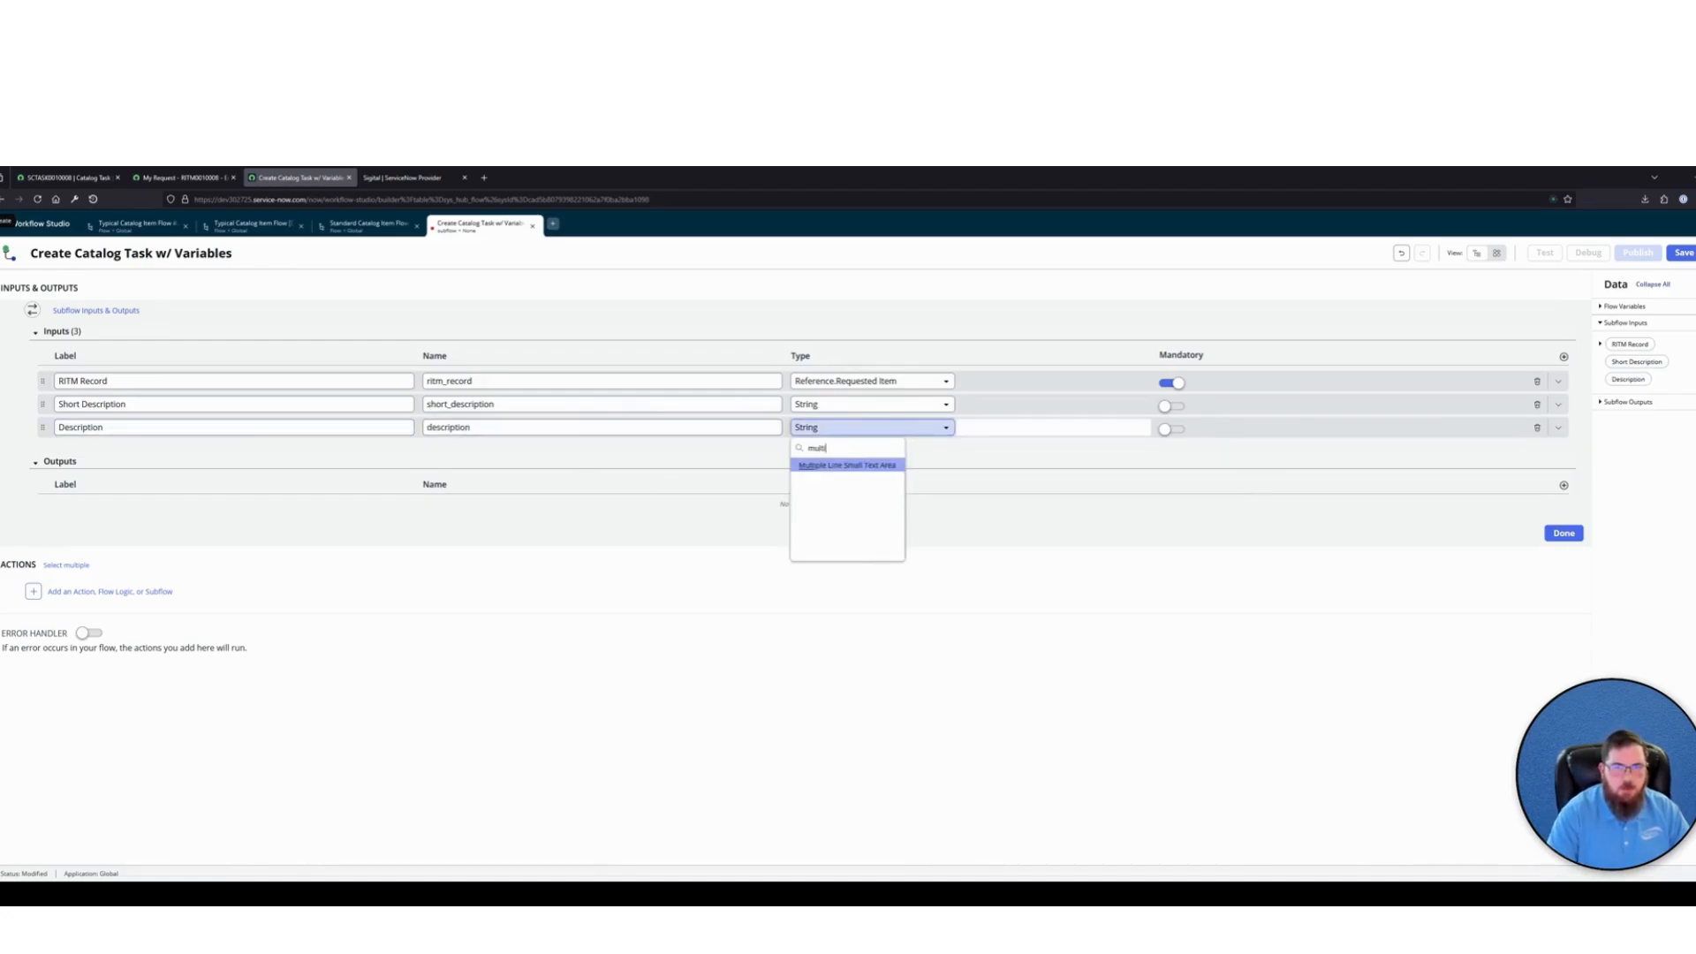
key(Return)
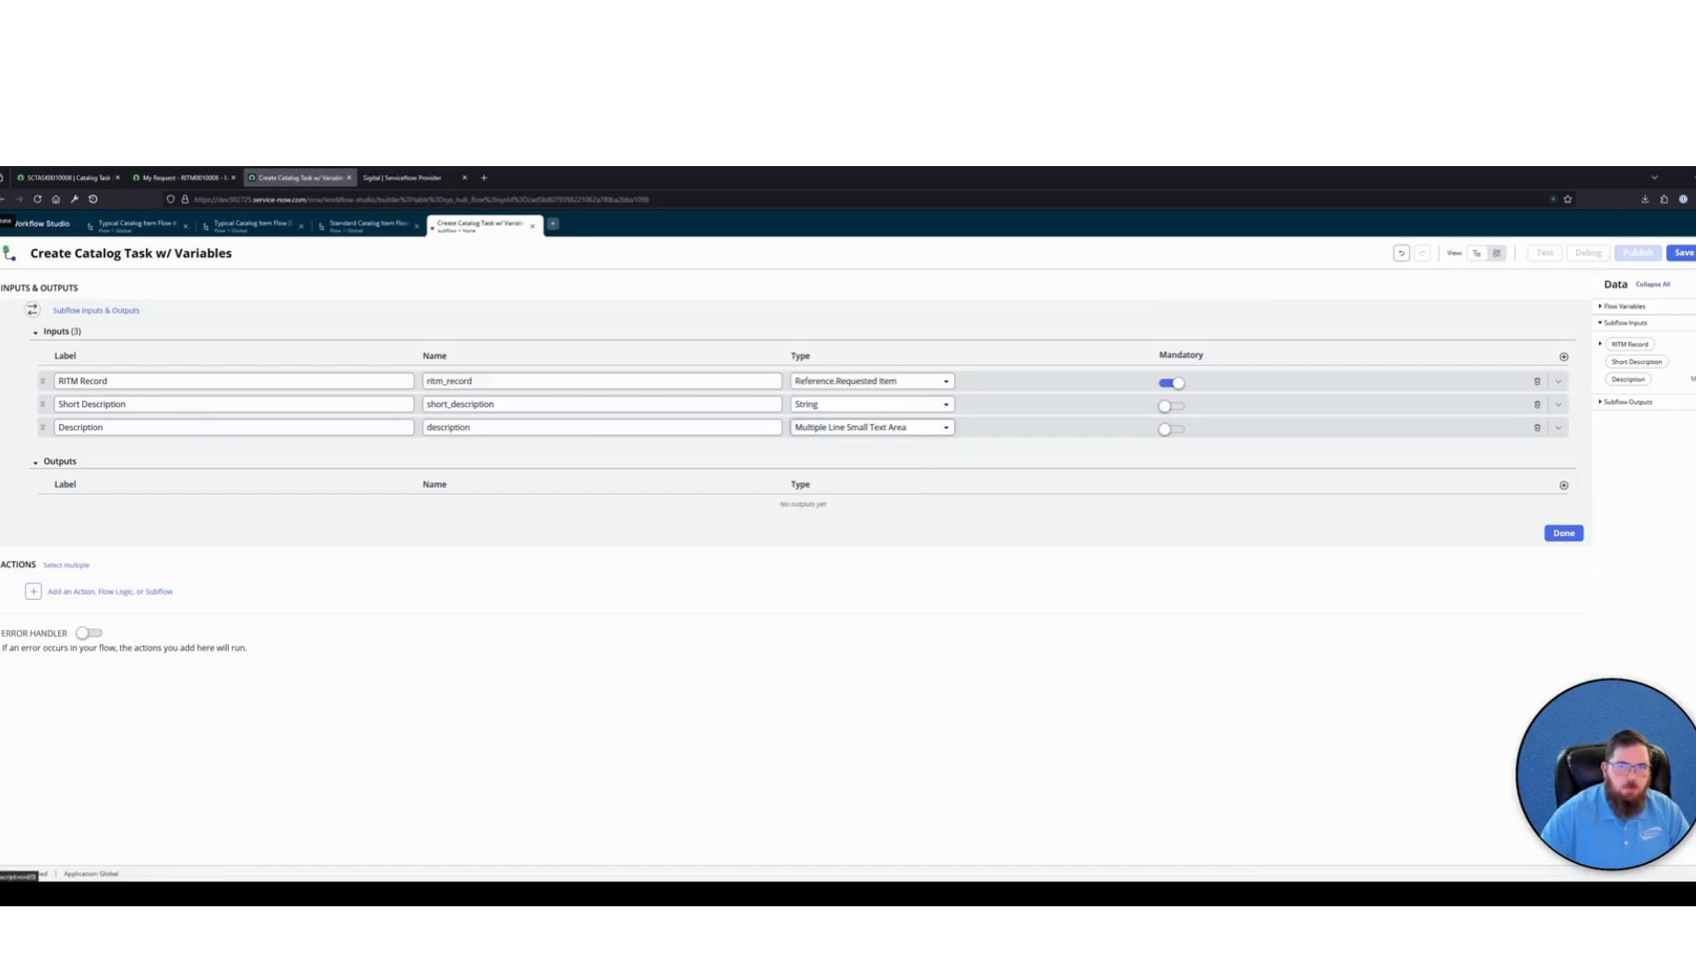
Add a String input labelled Assignment Group to the subflow inputs
click(1564, 356)
double_click(252, 451)
key(BackSpace)
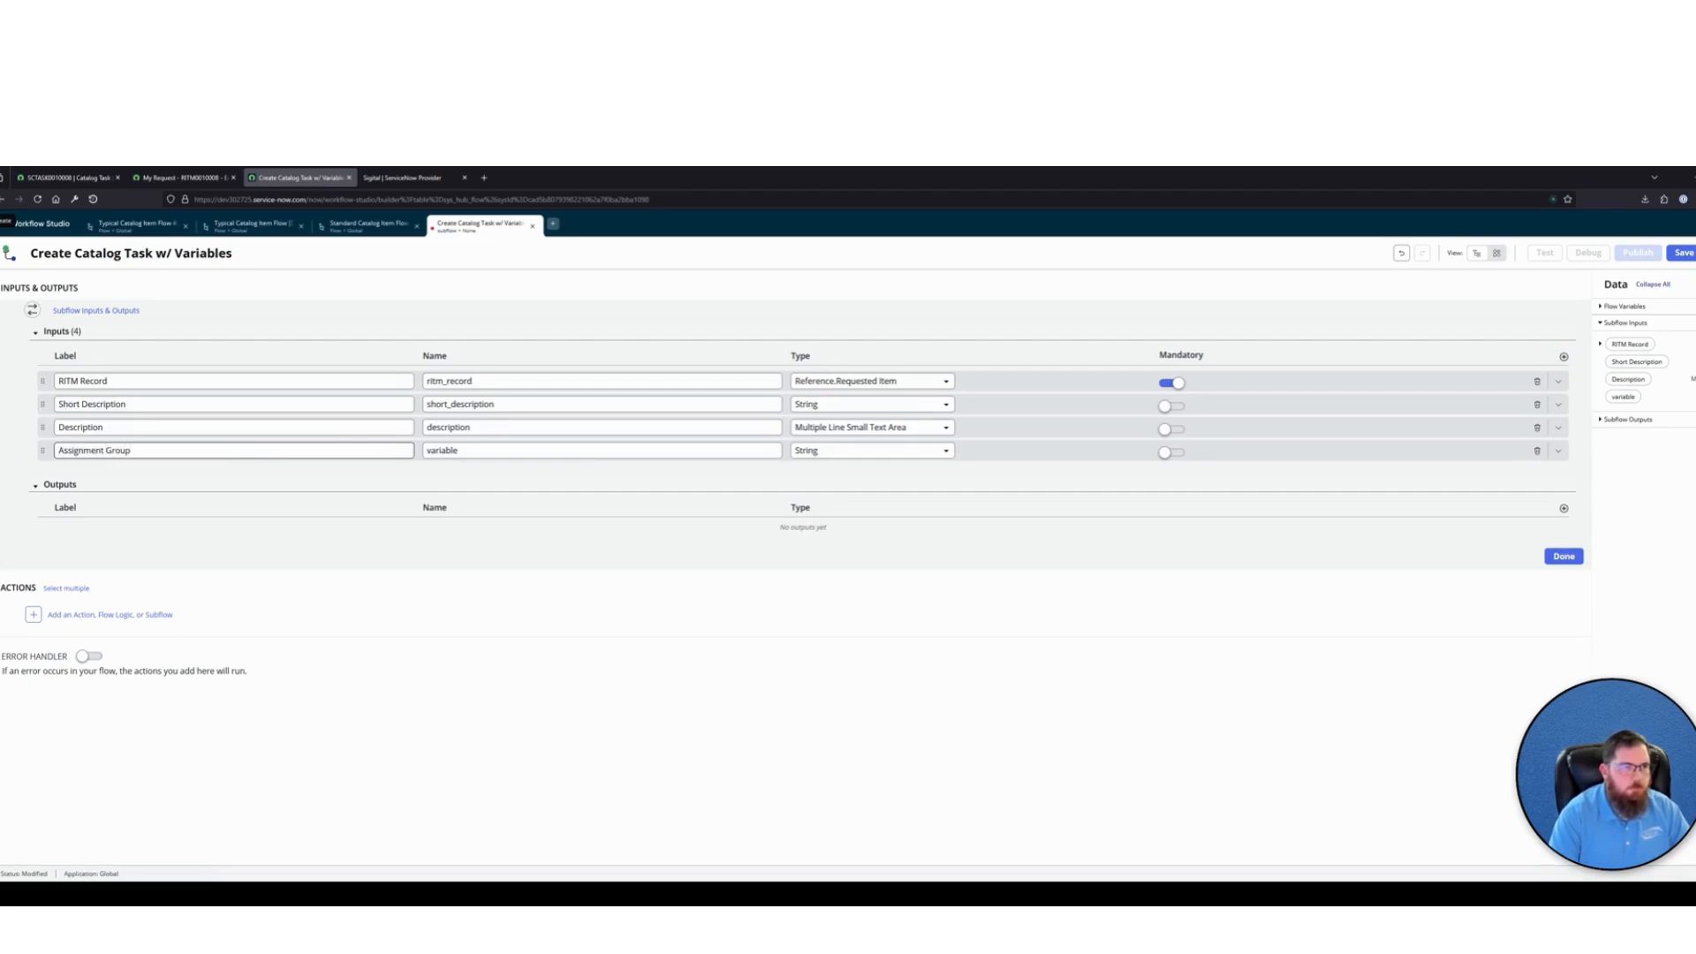
click(963, 638)
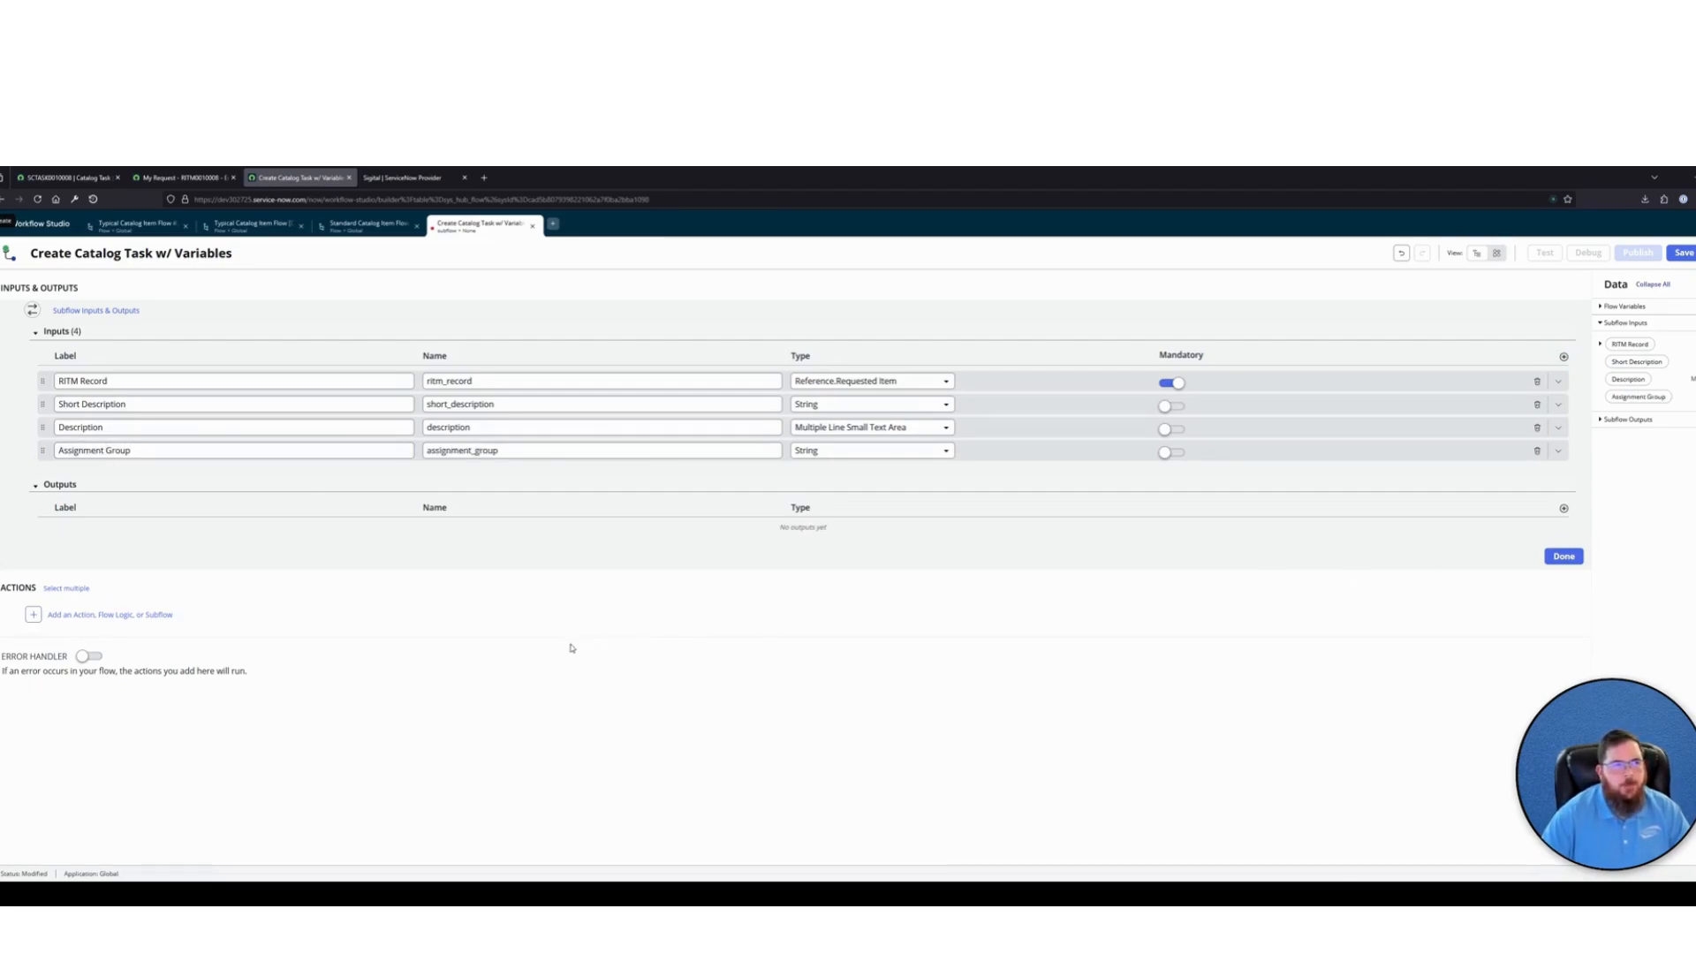
drag(233, 255, 74, 367)
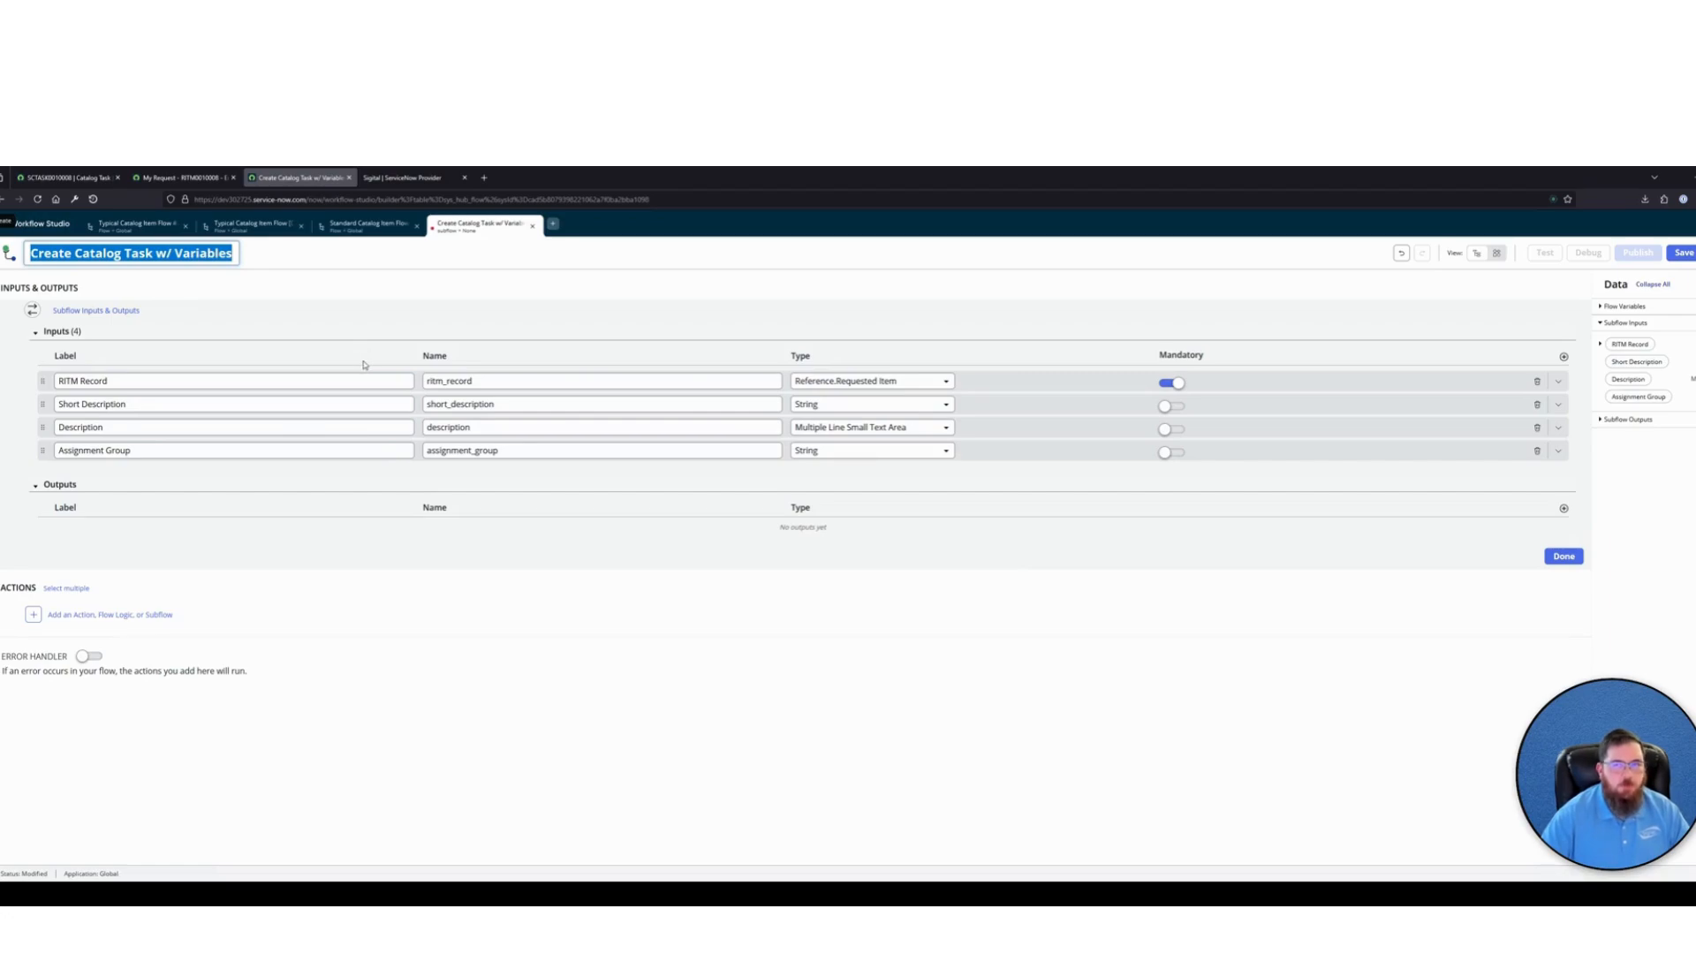
click(367, 224)
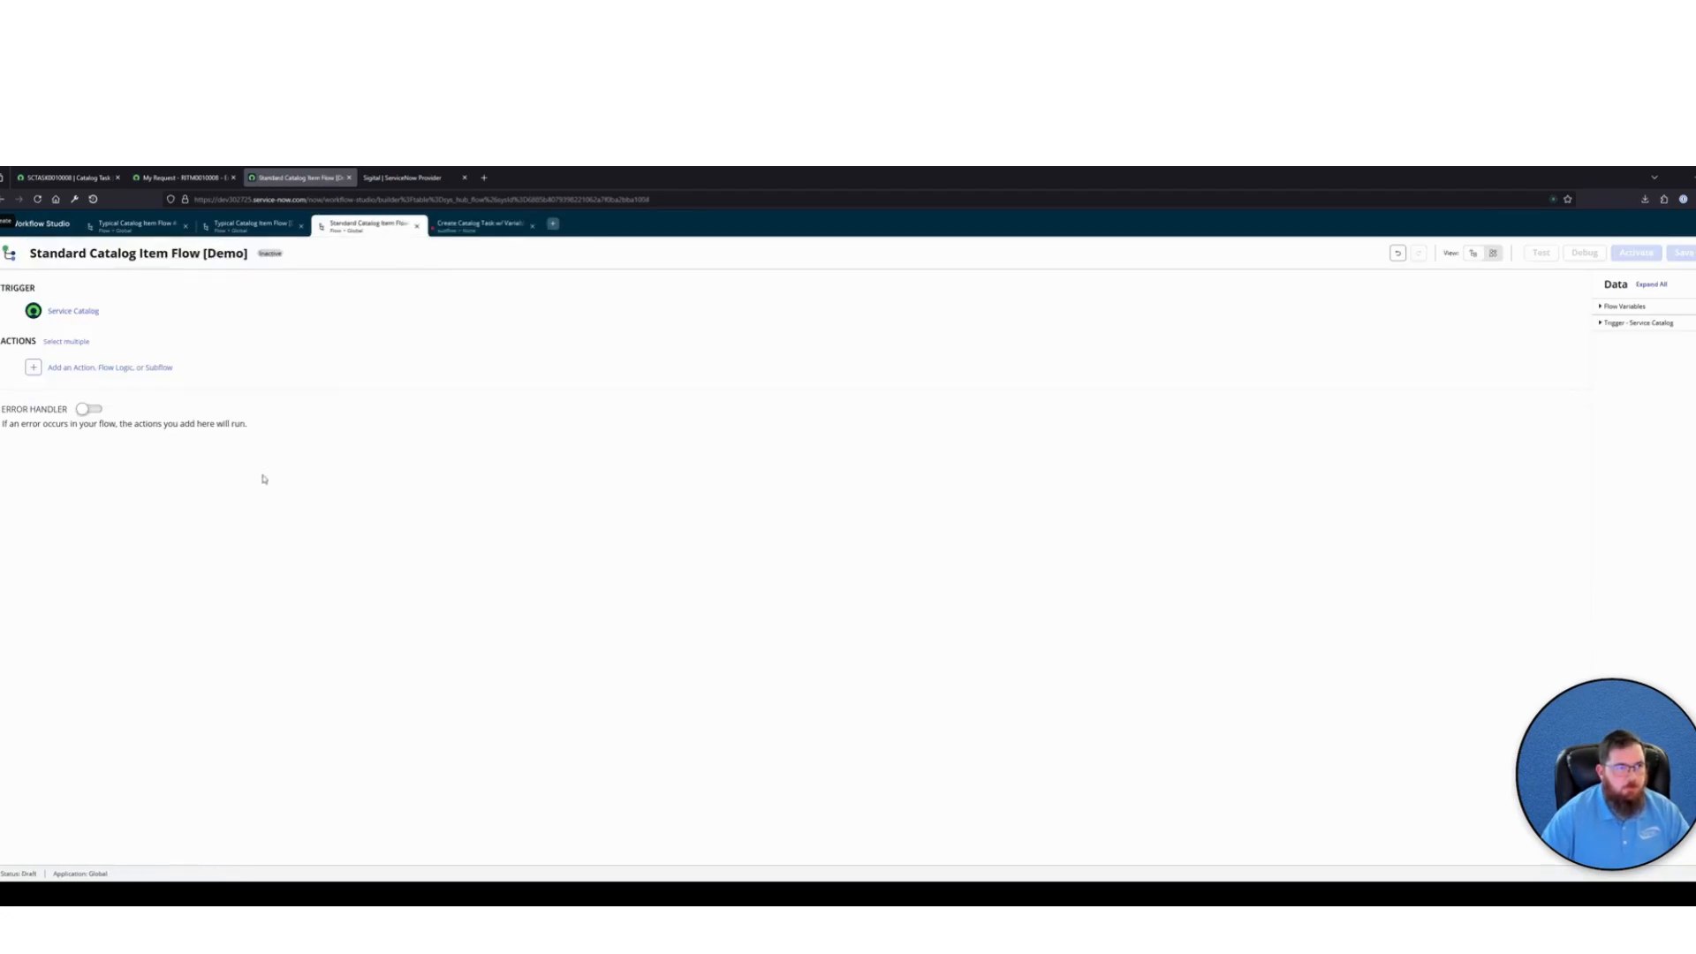
click(475, 225)
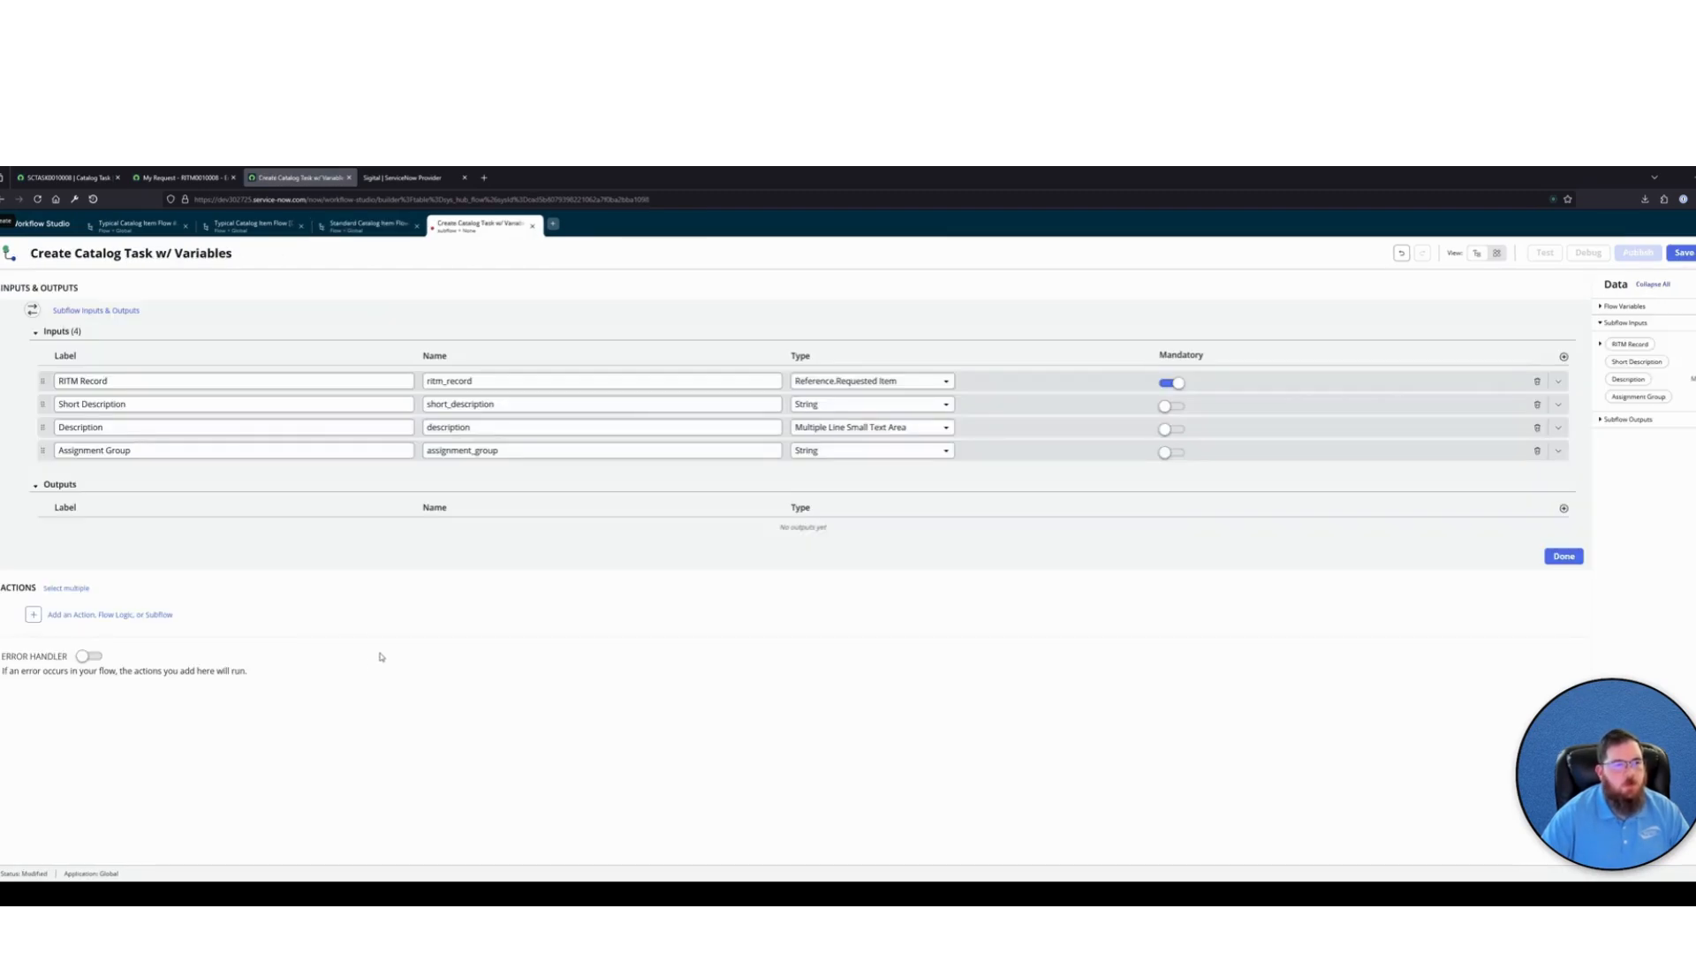
Add an output labelled Catalog Task Record as a reference to the Catalog Task table (sc_task), and save the subflow
click(1563, 511)
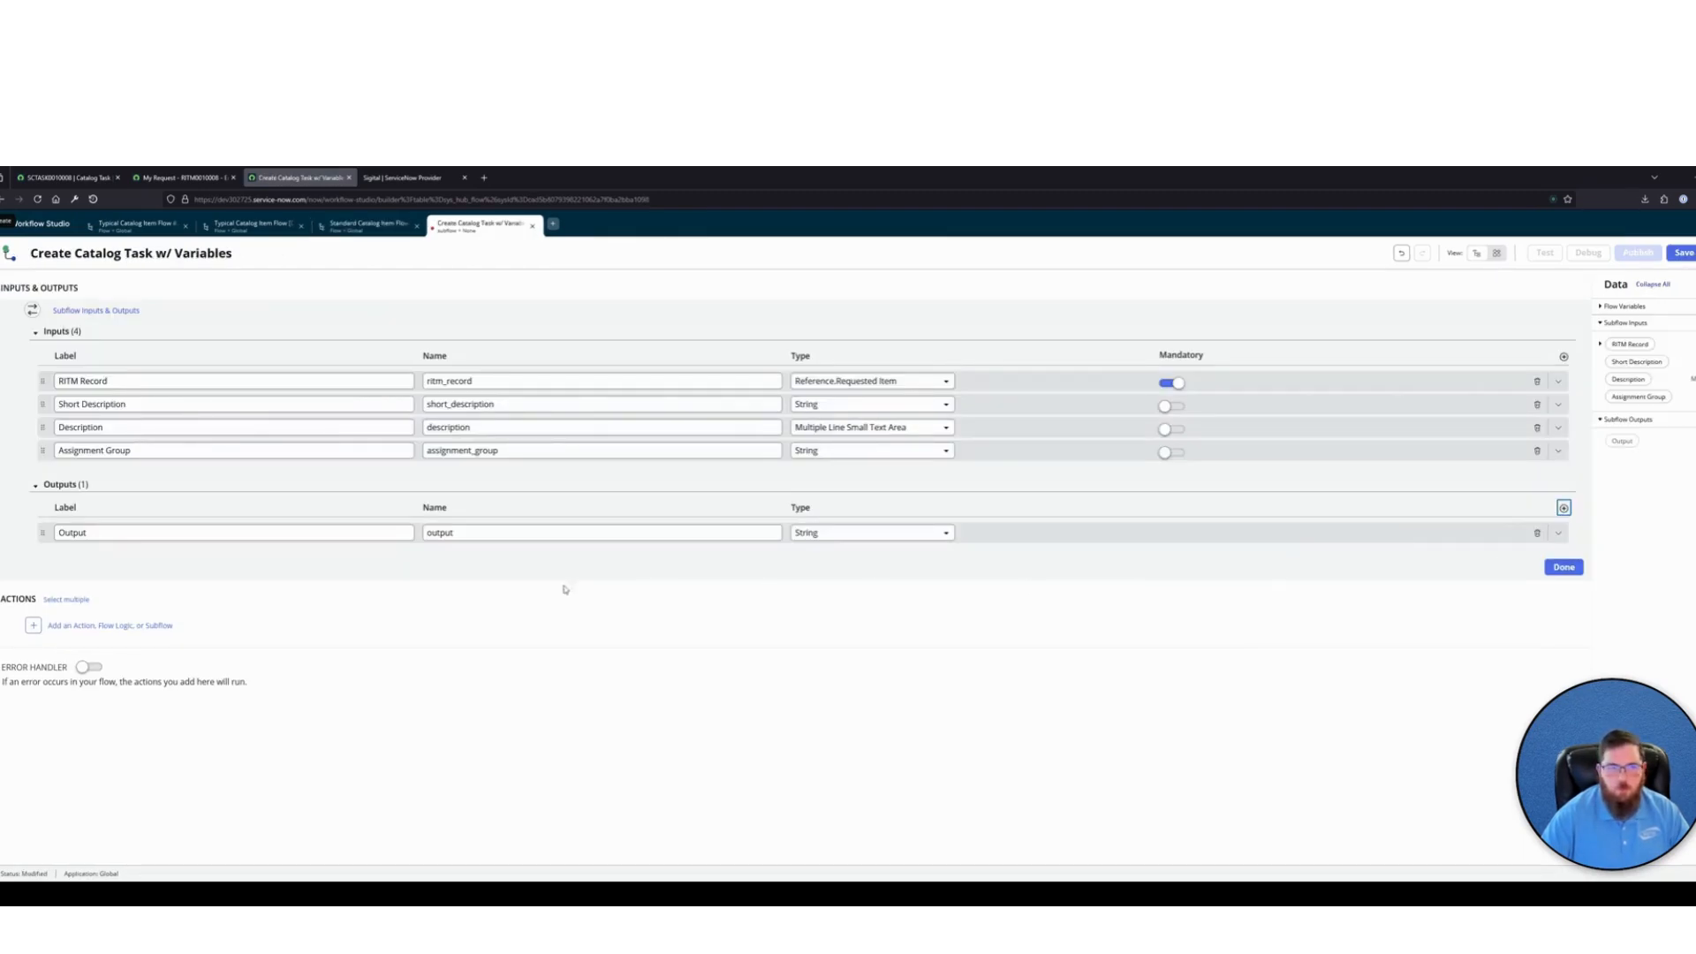
double_click(109, 534)
text(Catalog Task Record)
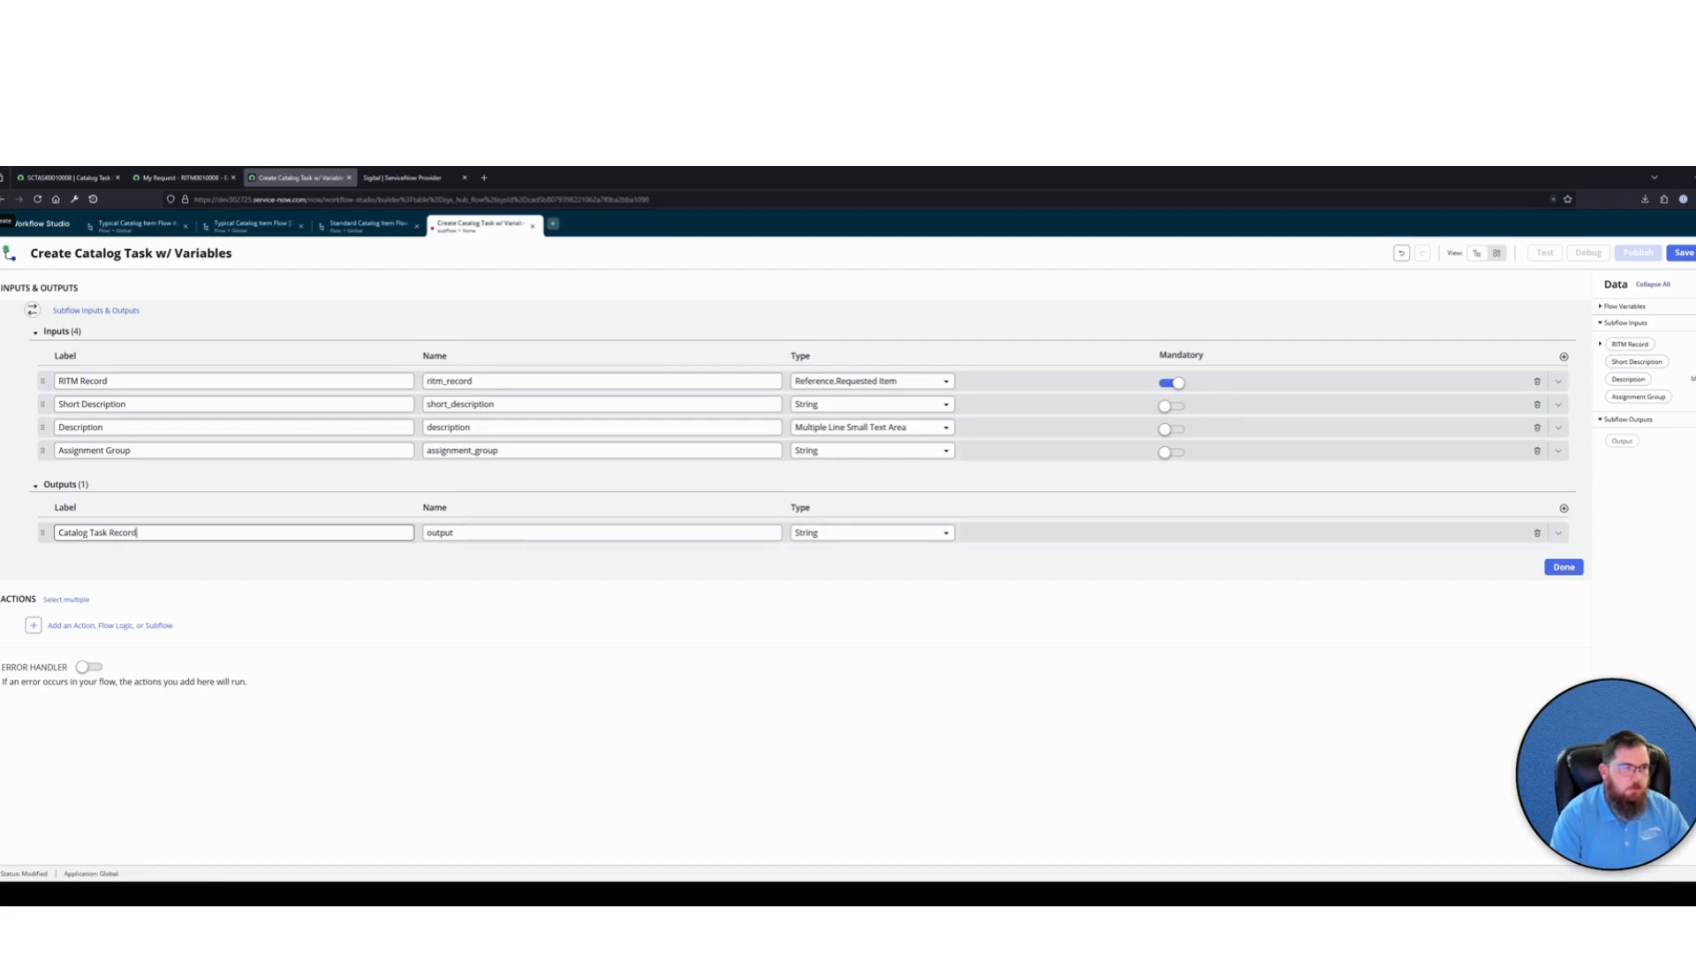
key(Tab)
key(Tab)
text(refer)
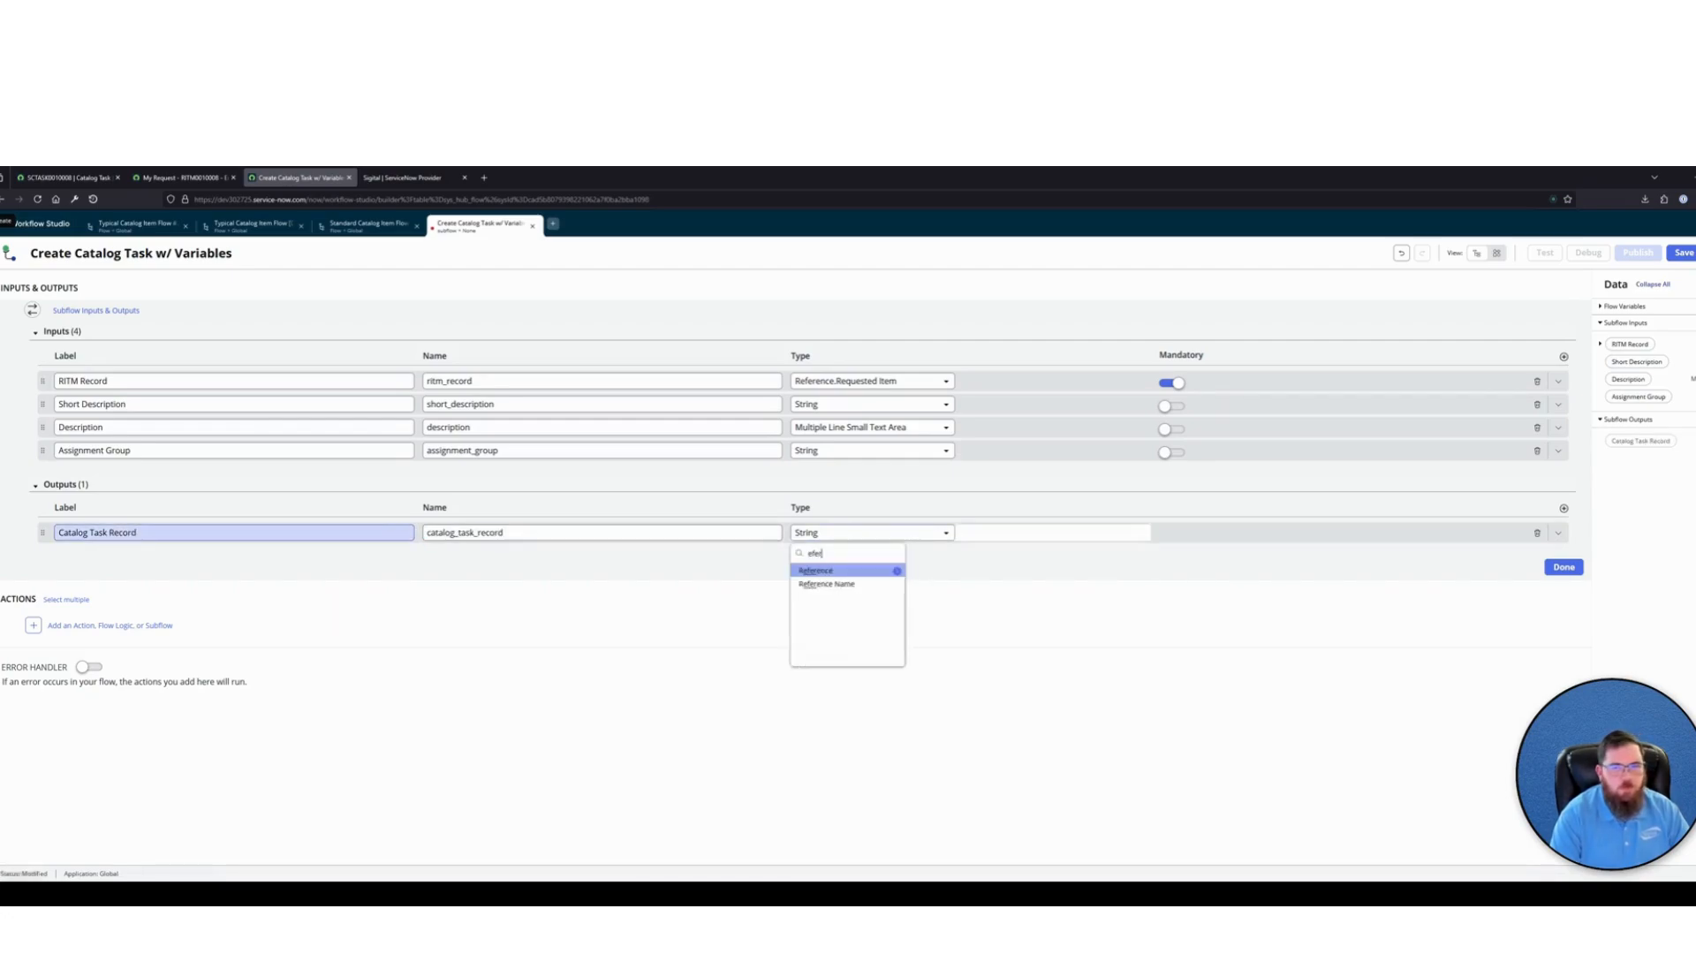
key(Right)
text(sc_task)
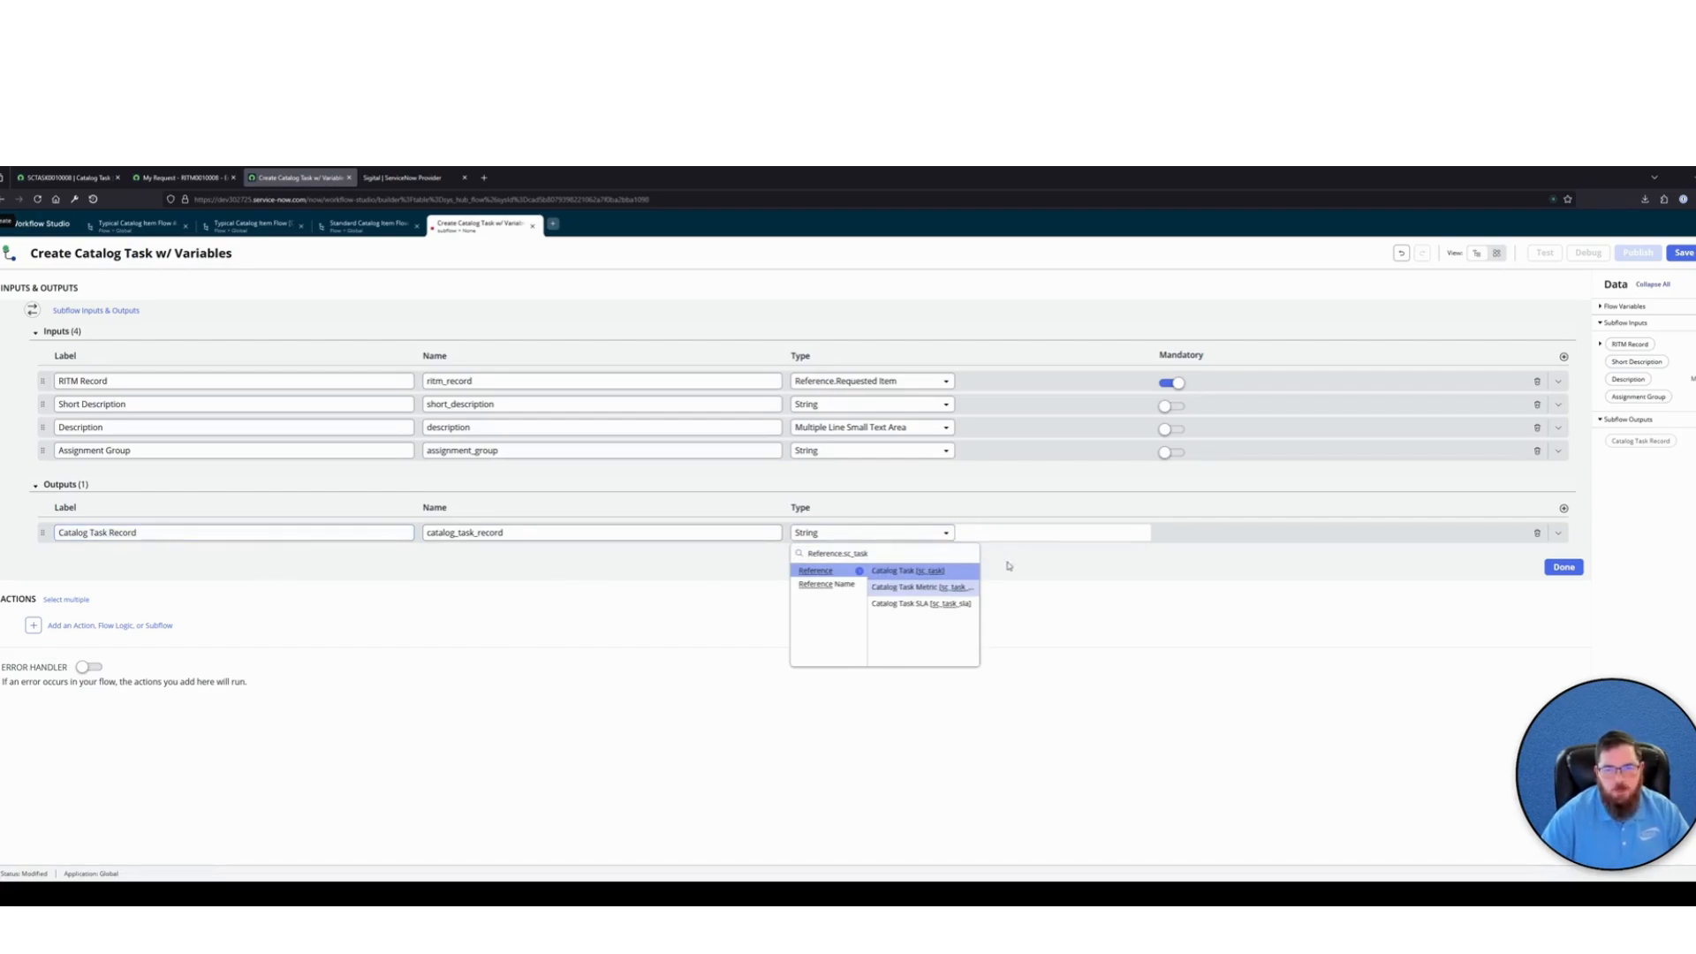
click(942, 572)
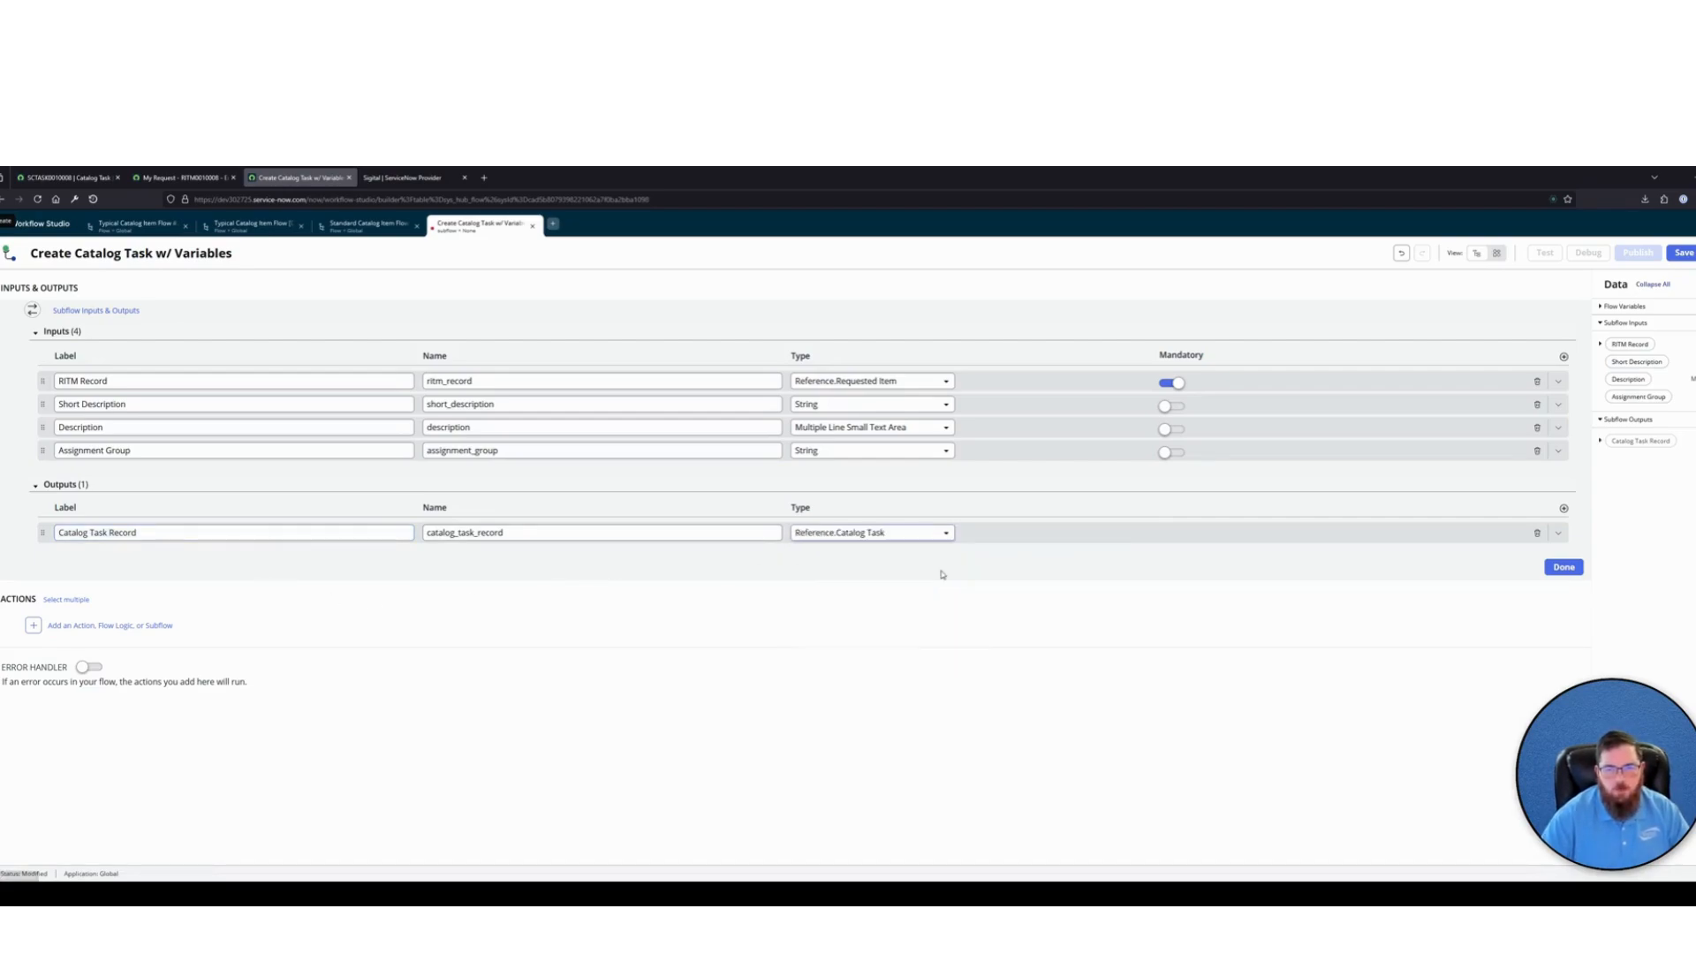
click(1562, 568)
click(1683, 252)
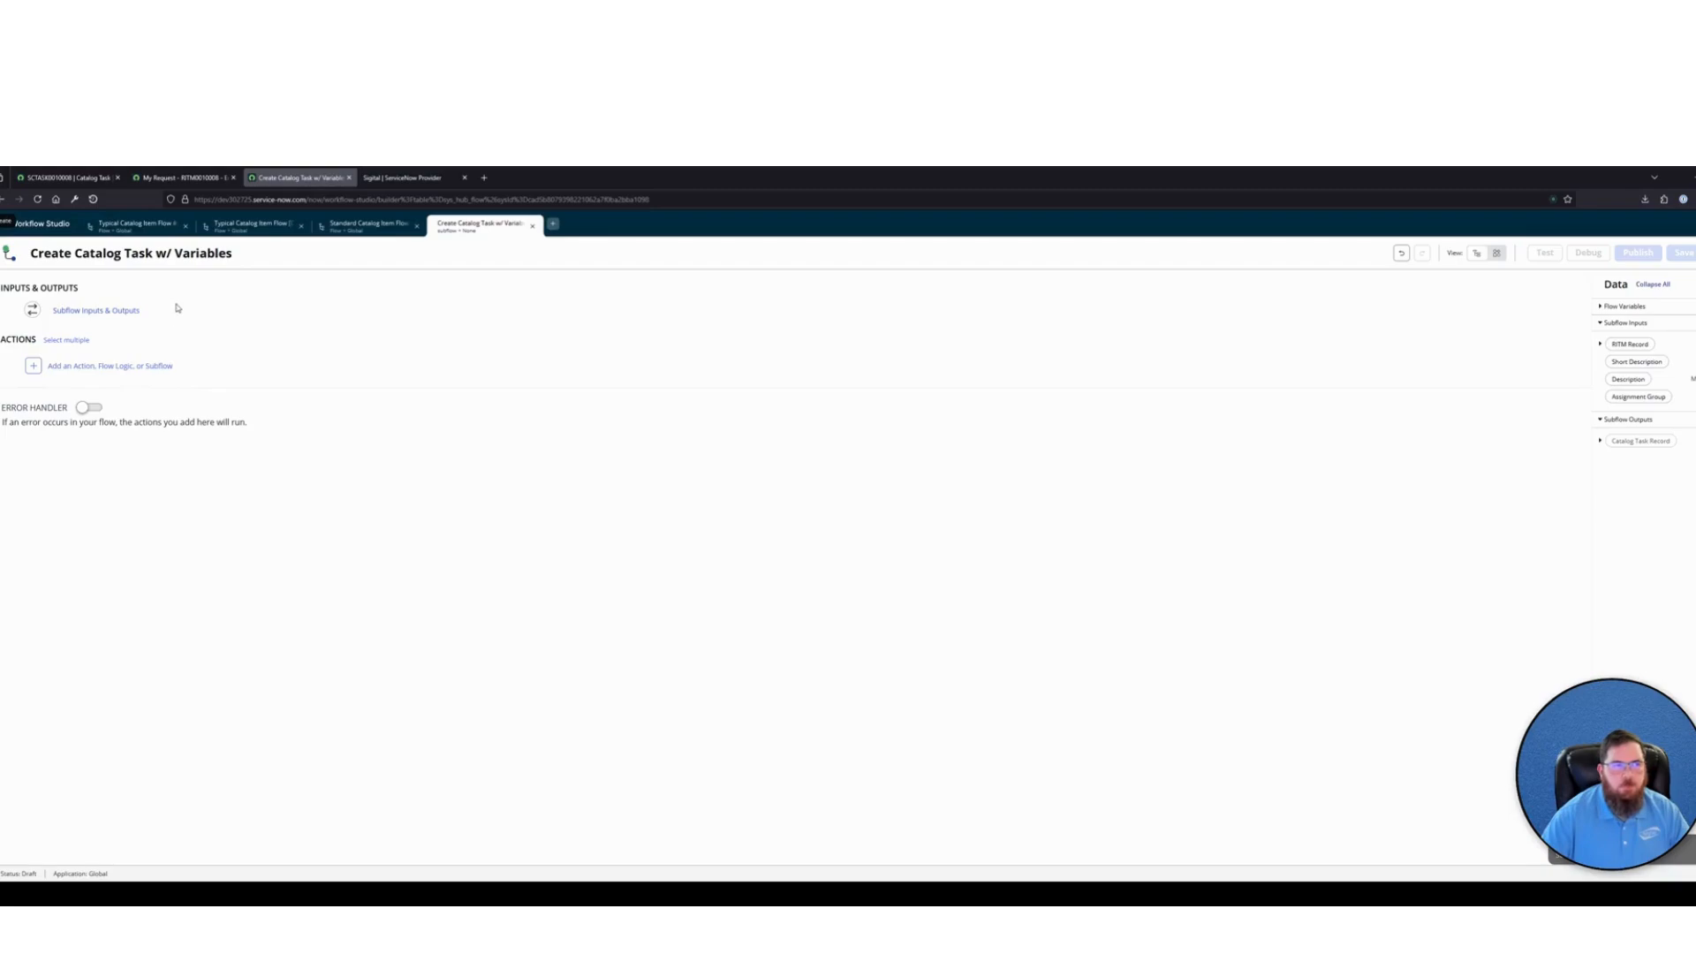
Reopen the subflow inputs and outputs for review and open the choices for adding a first item to the subflow's actions
click(178, 308)
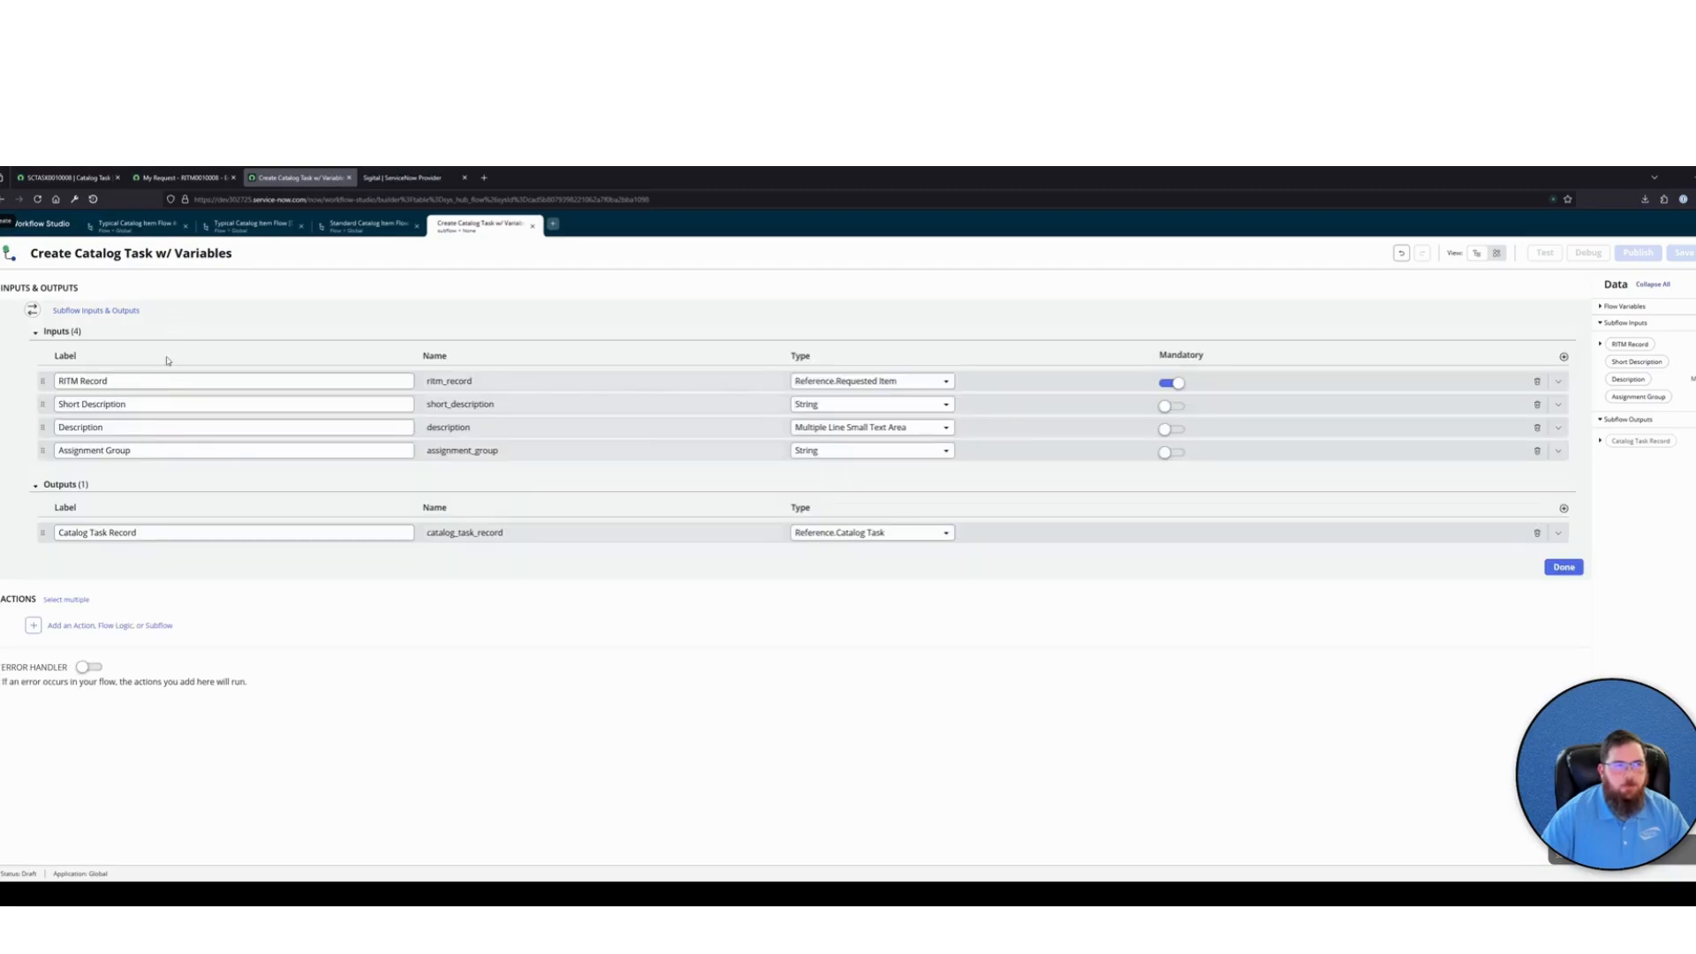
click(181, 627)
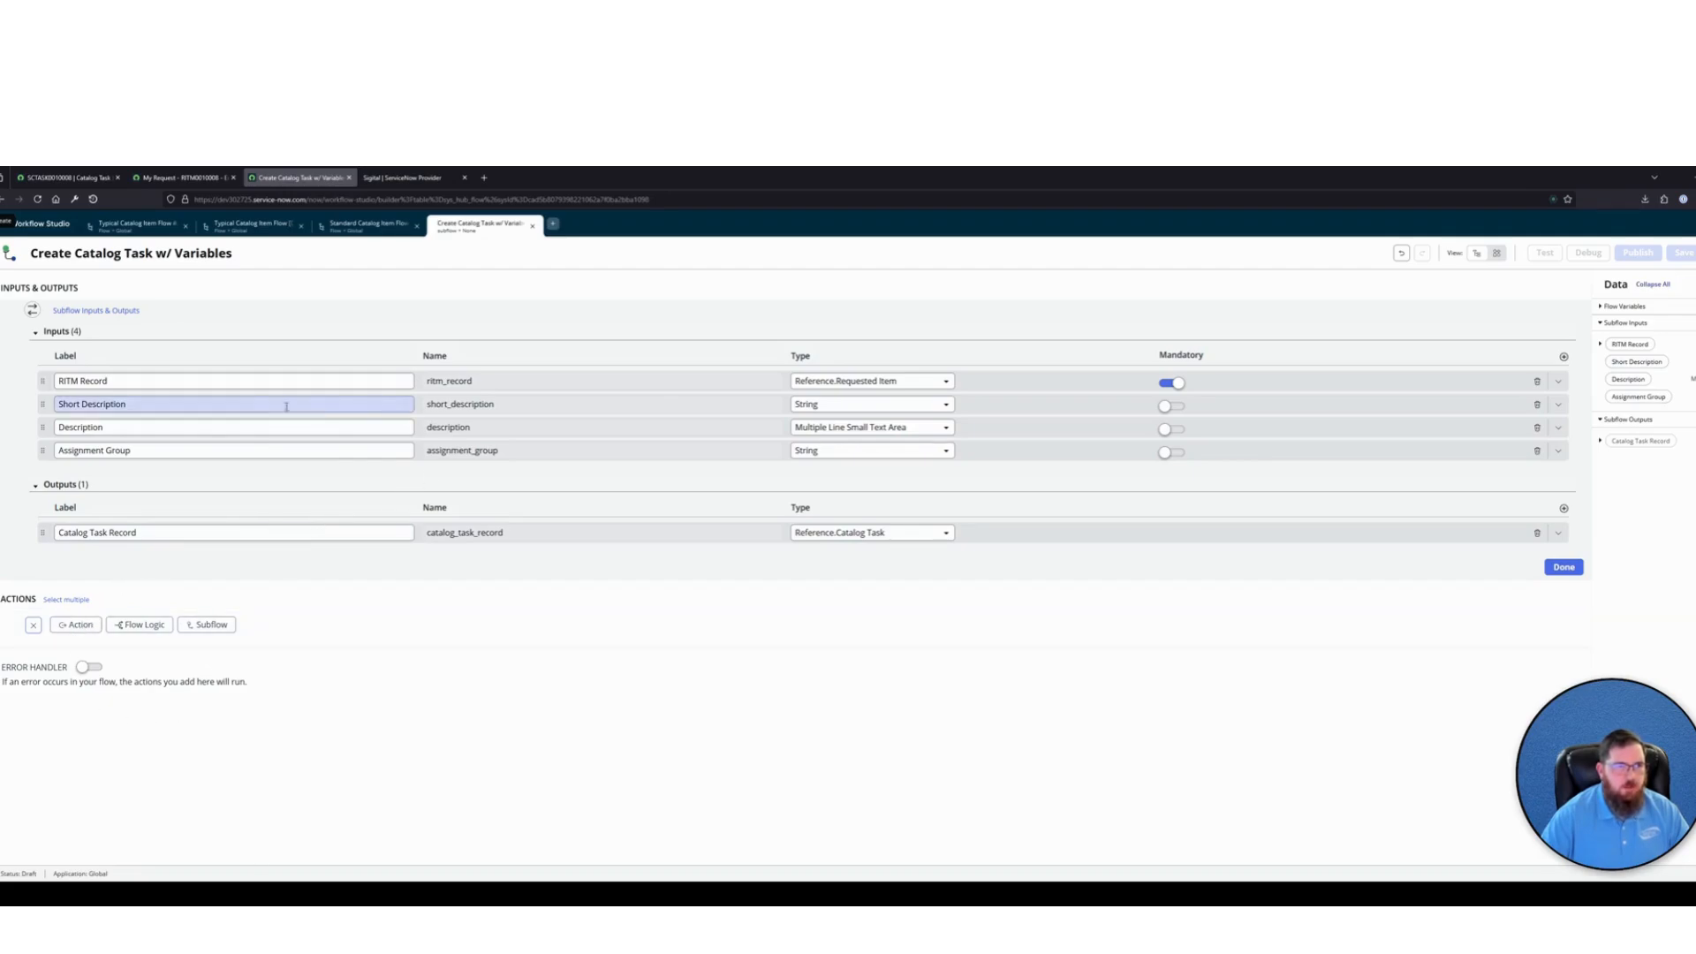
drag(143, 404, 68, 404)
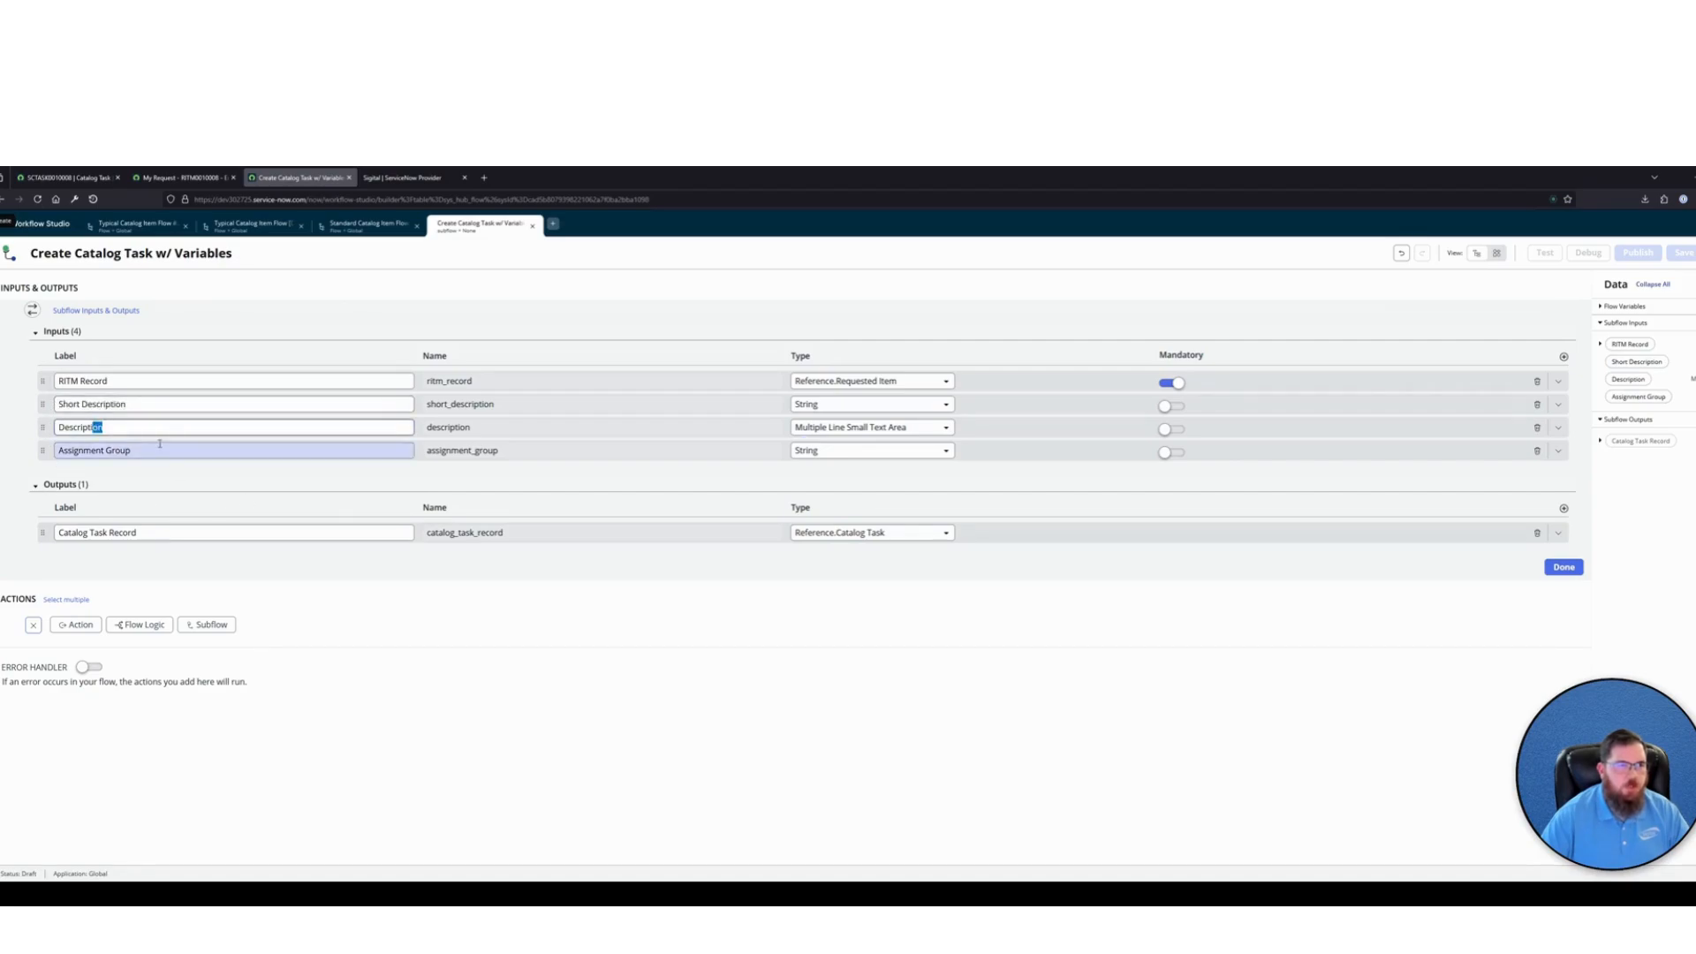
drag(133, 450, 51, 442)
click(1199, 300)
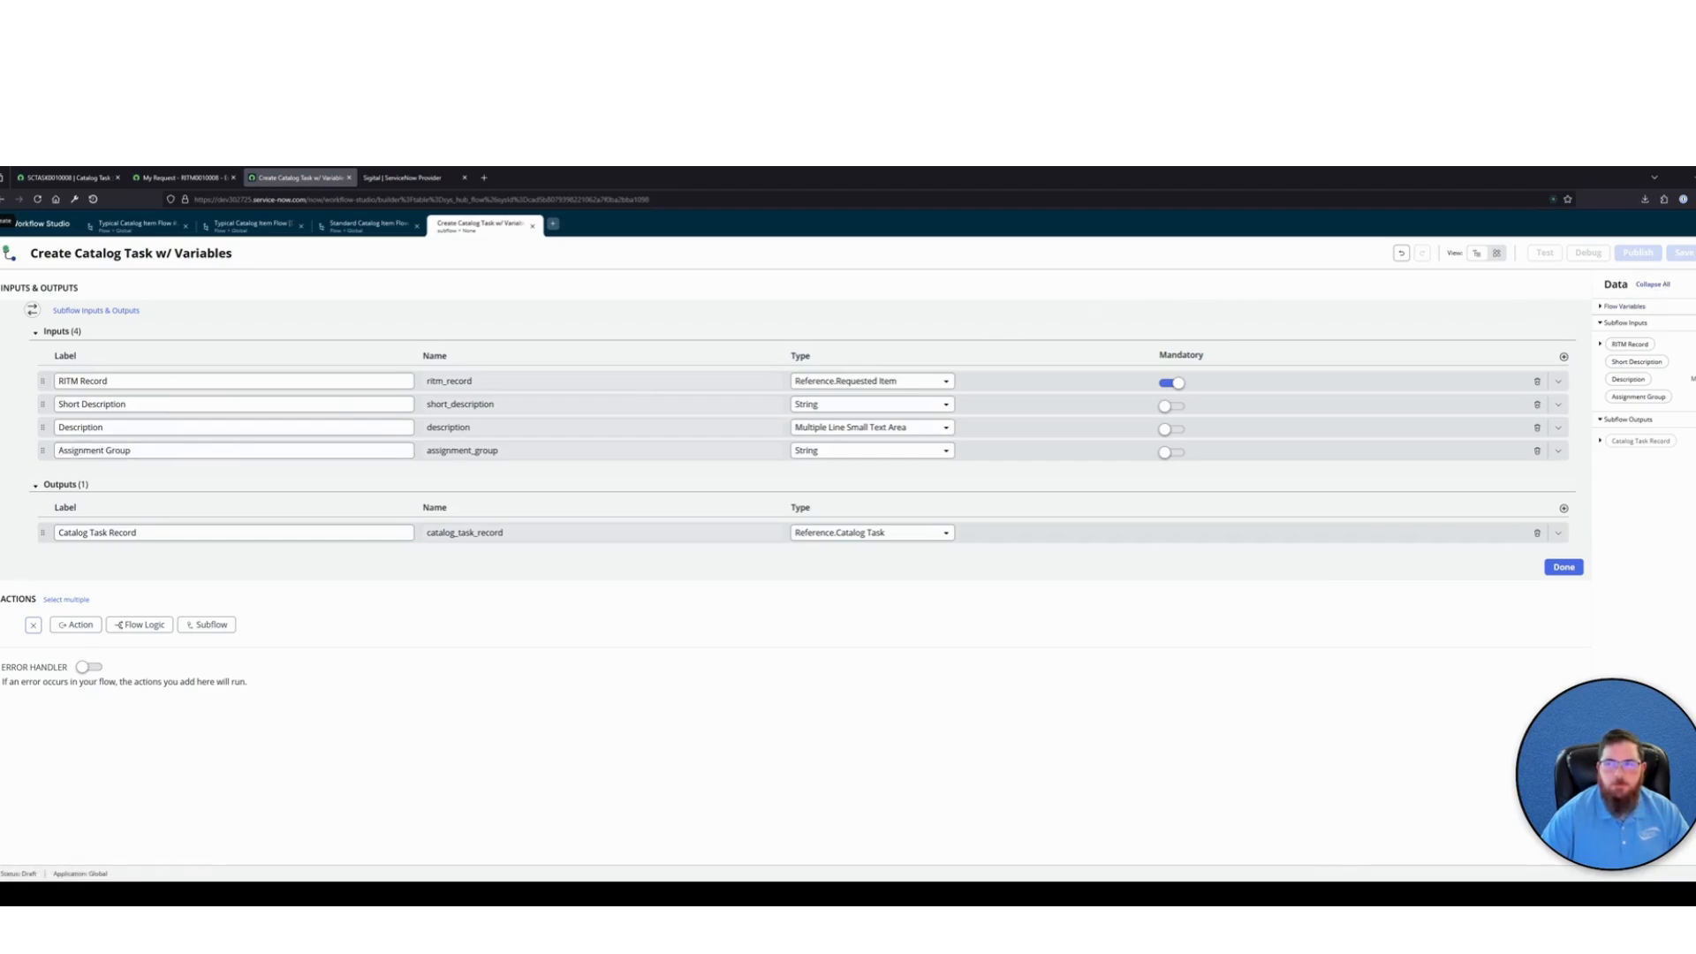
Open the subflow's flow variables and add a String variable labelled Default Short Desc
click(1689, 257)
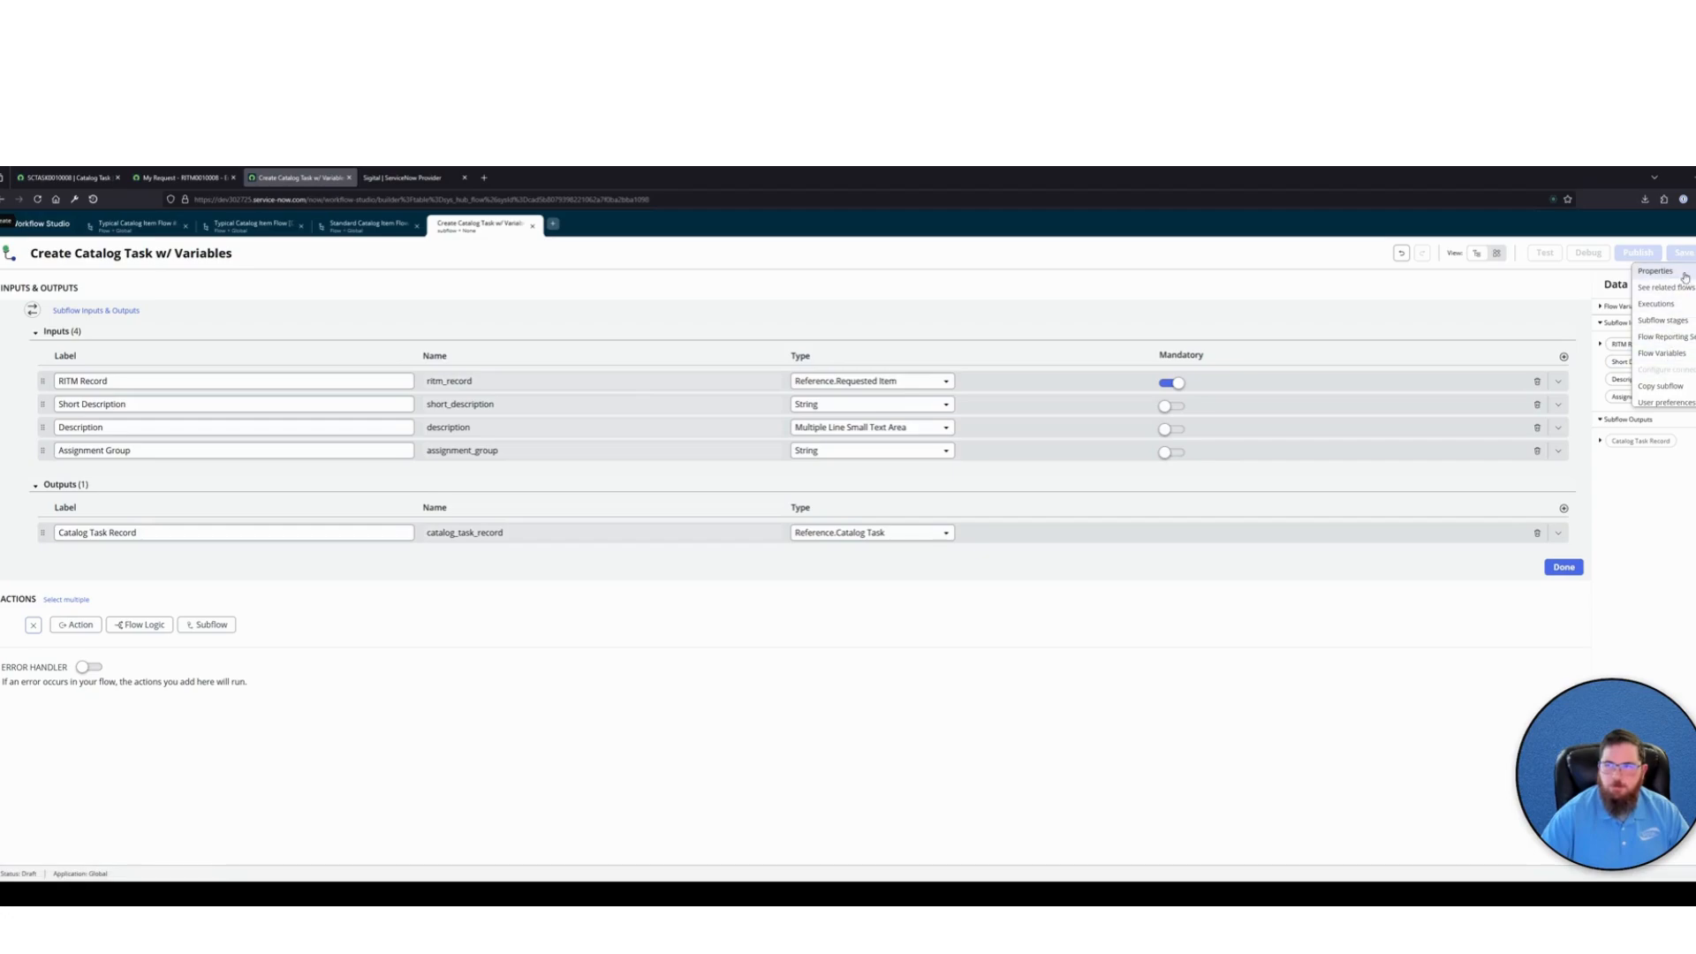
click(1661, 353)
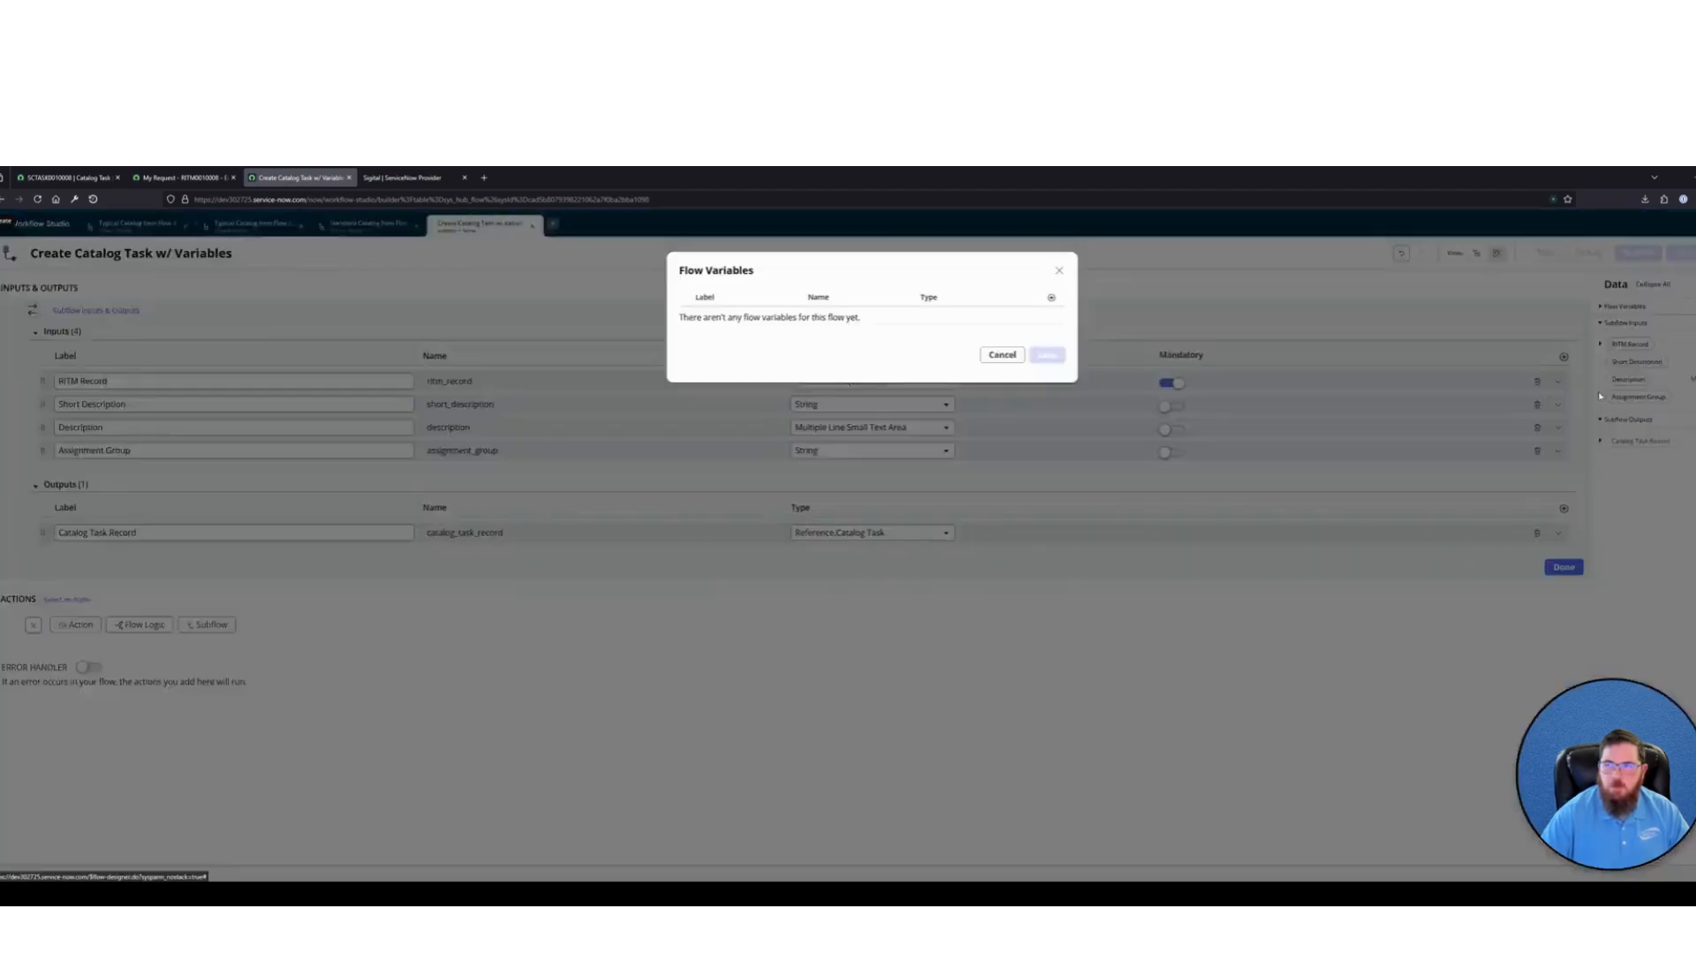
click(1051, 297)
click(746, 321)
text(Def)
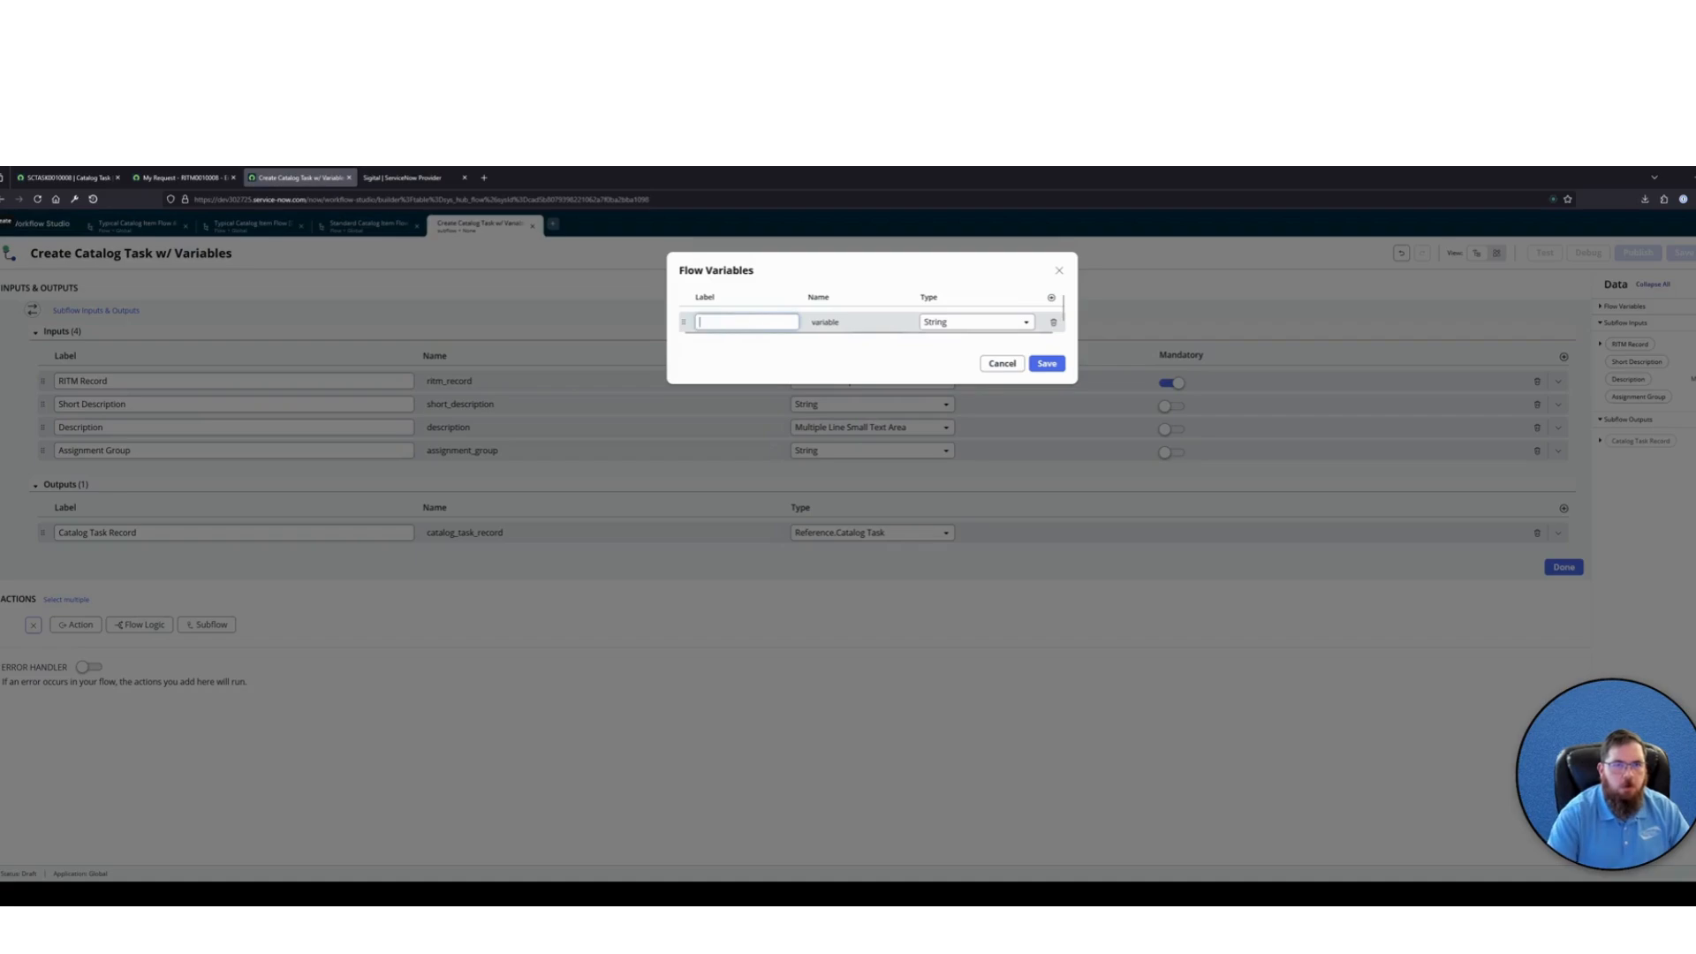
text(ault Sho)
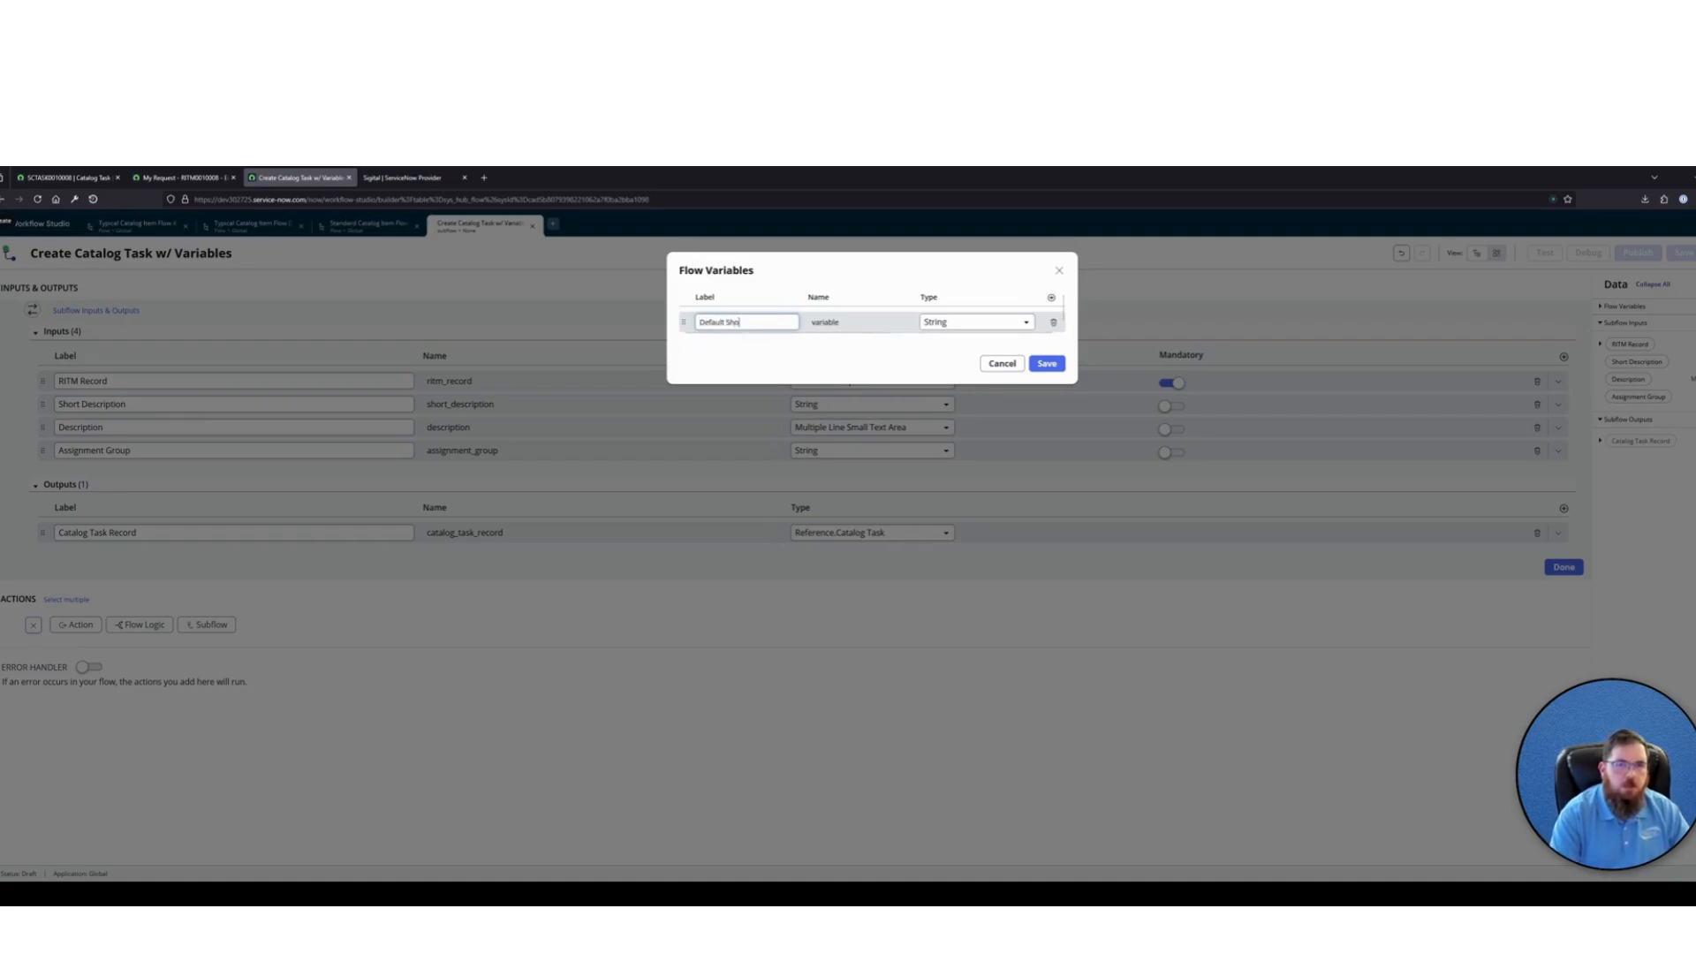
text(rt Desc)
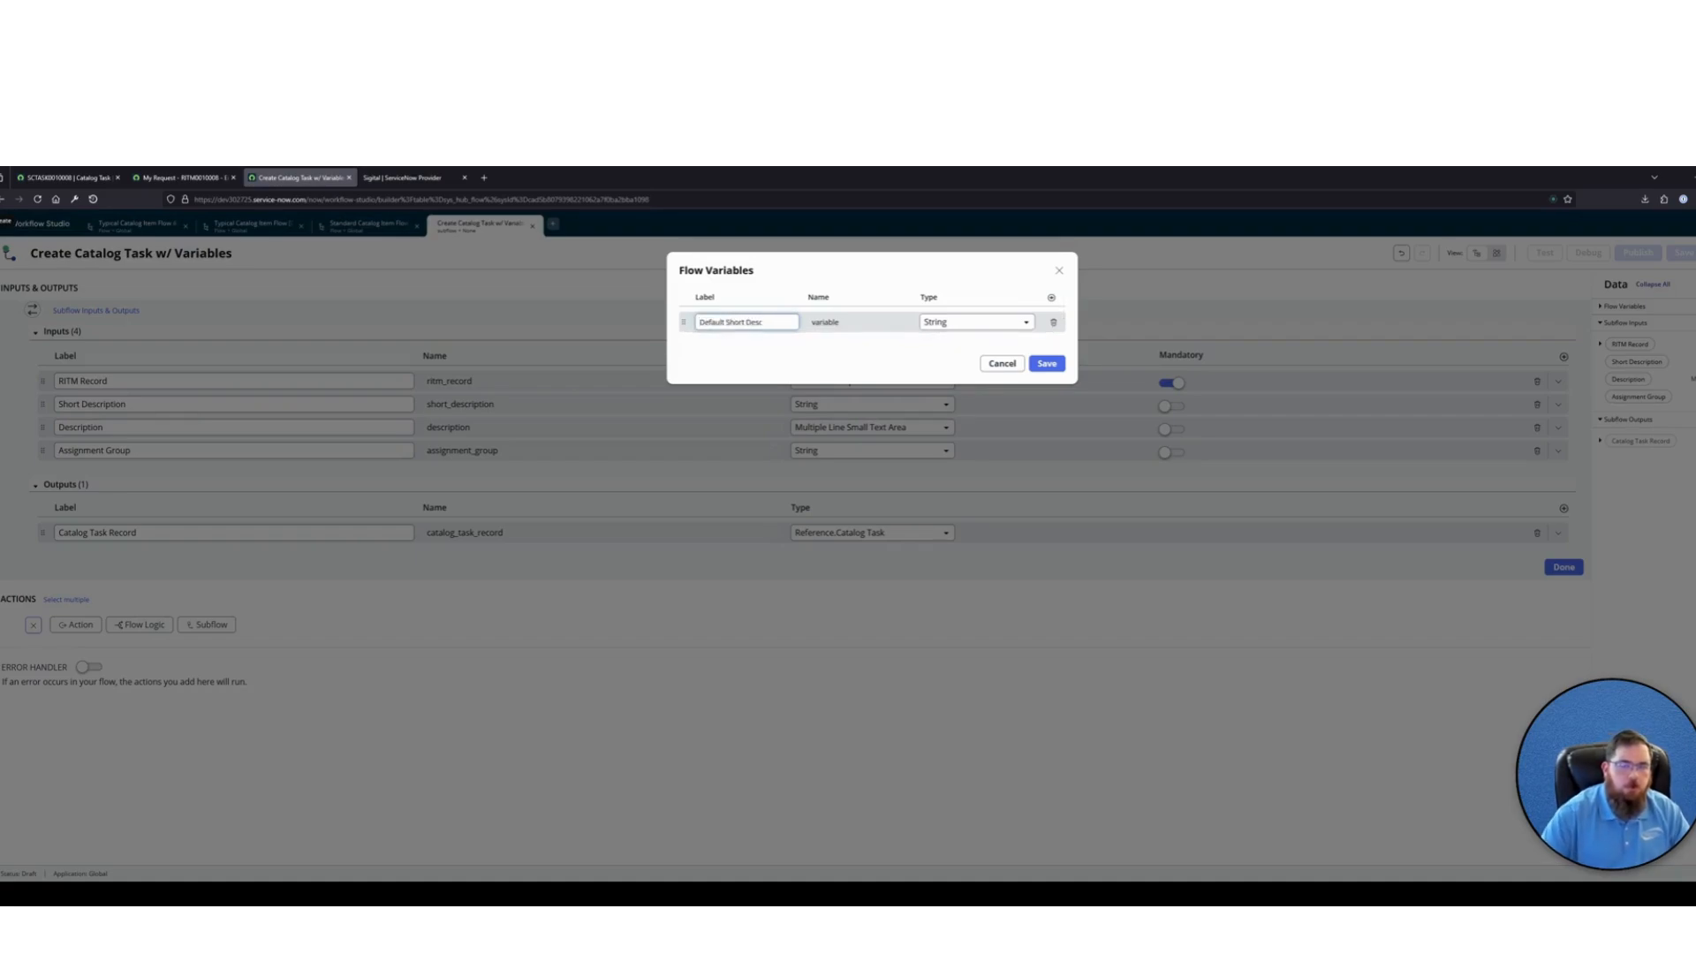
click(866, 363)
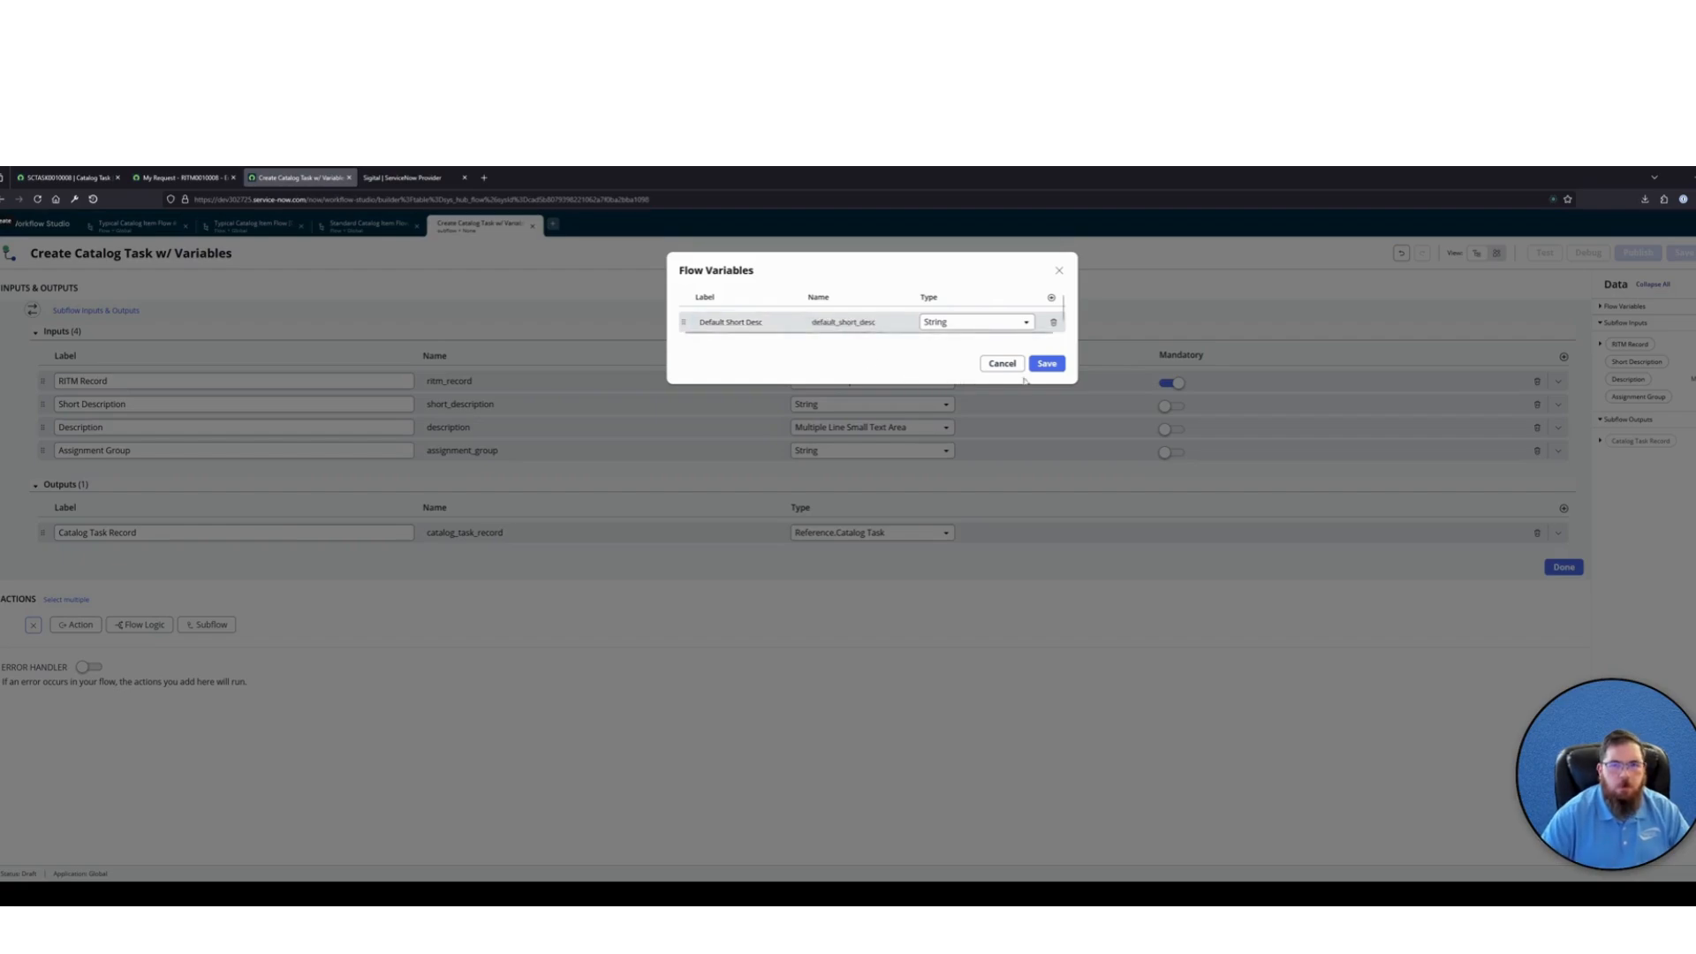
Add a second flow variable labelled Default Desc with the type String
click(1051, 298)
click(747, 345)
text(Defa)
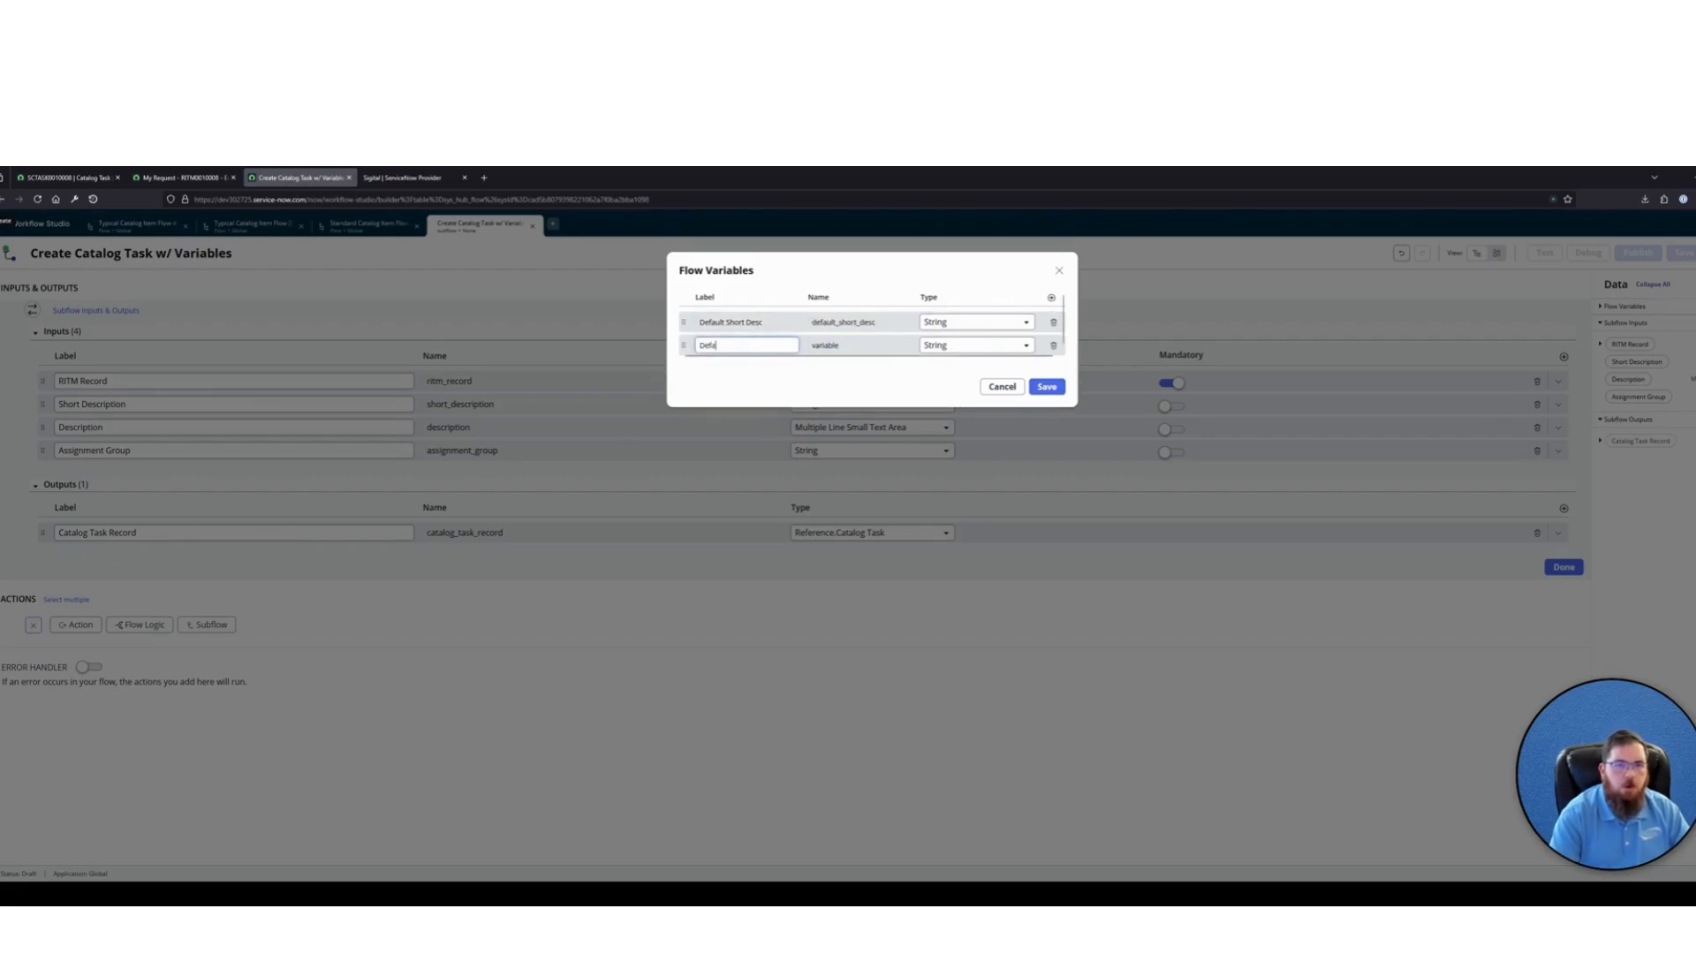
text(ult Desc)
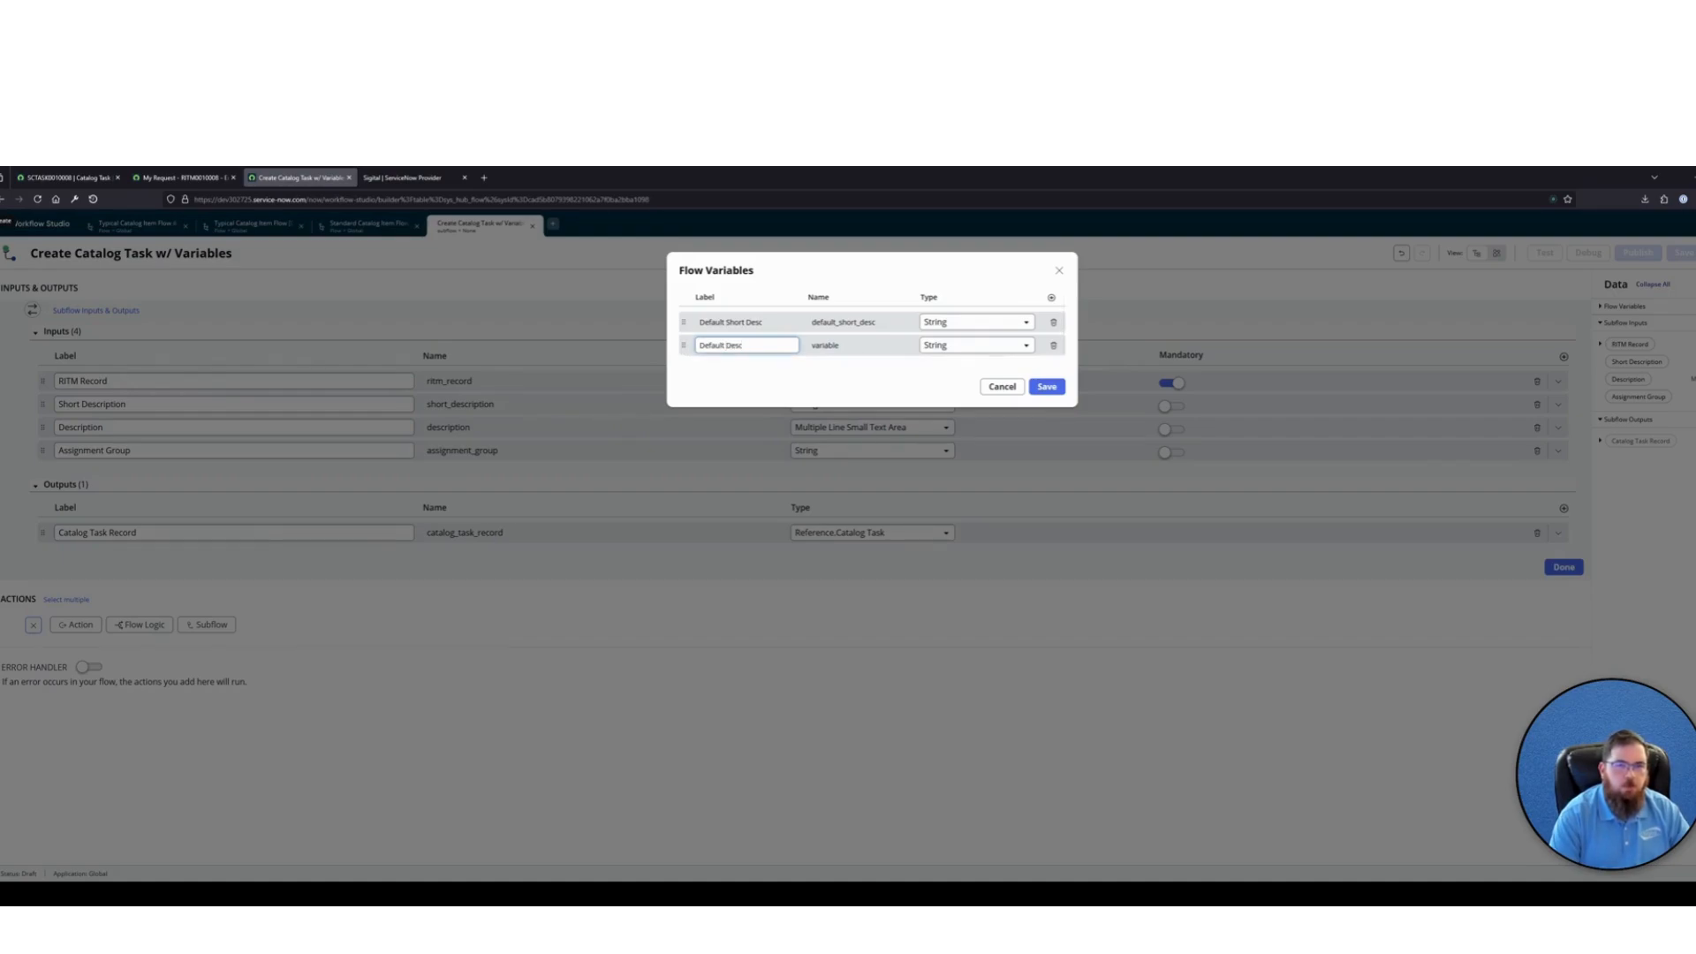
key(Tab)
click(962, 347)
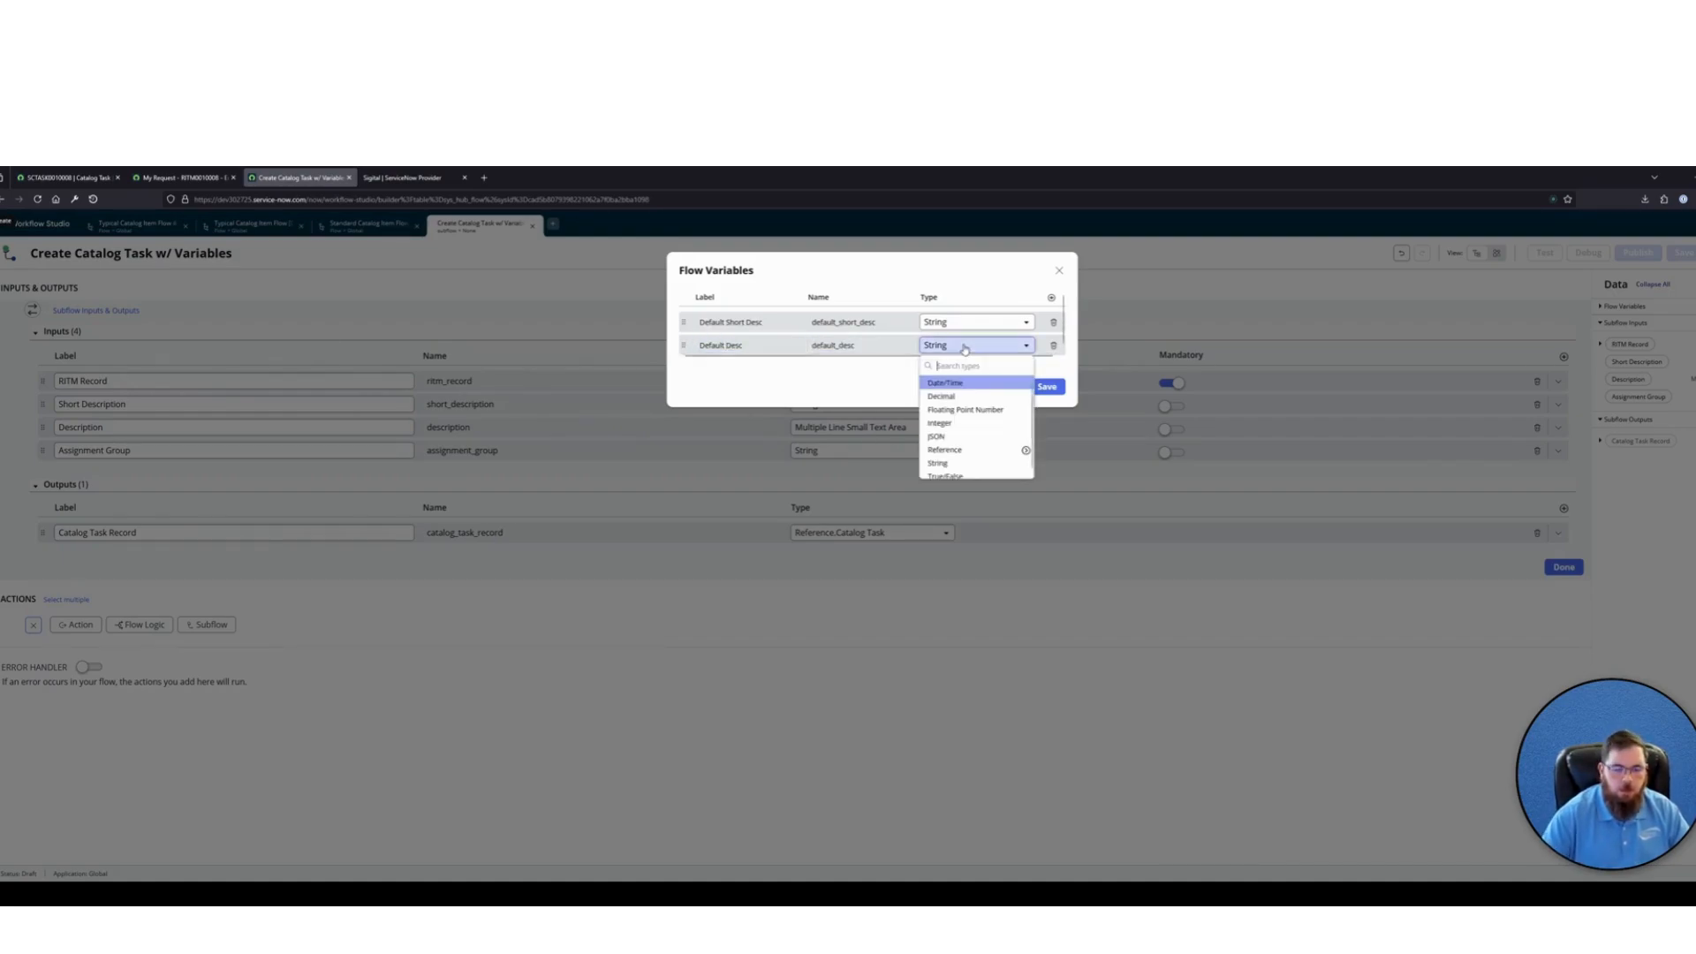
text(multi)
key(BackSpace)
key(BackSpace)
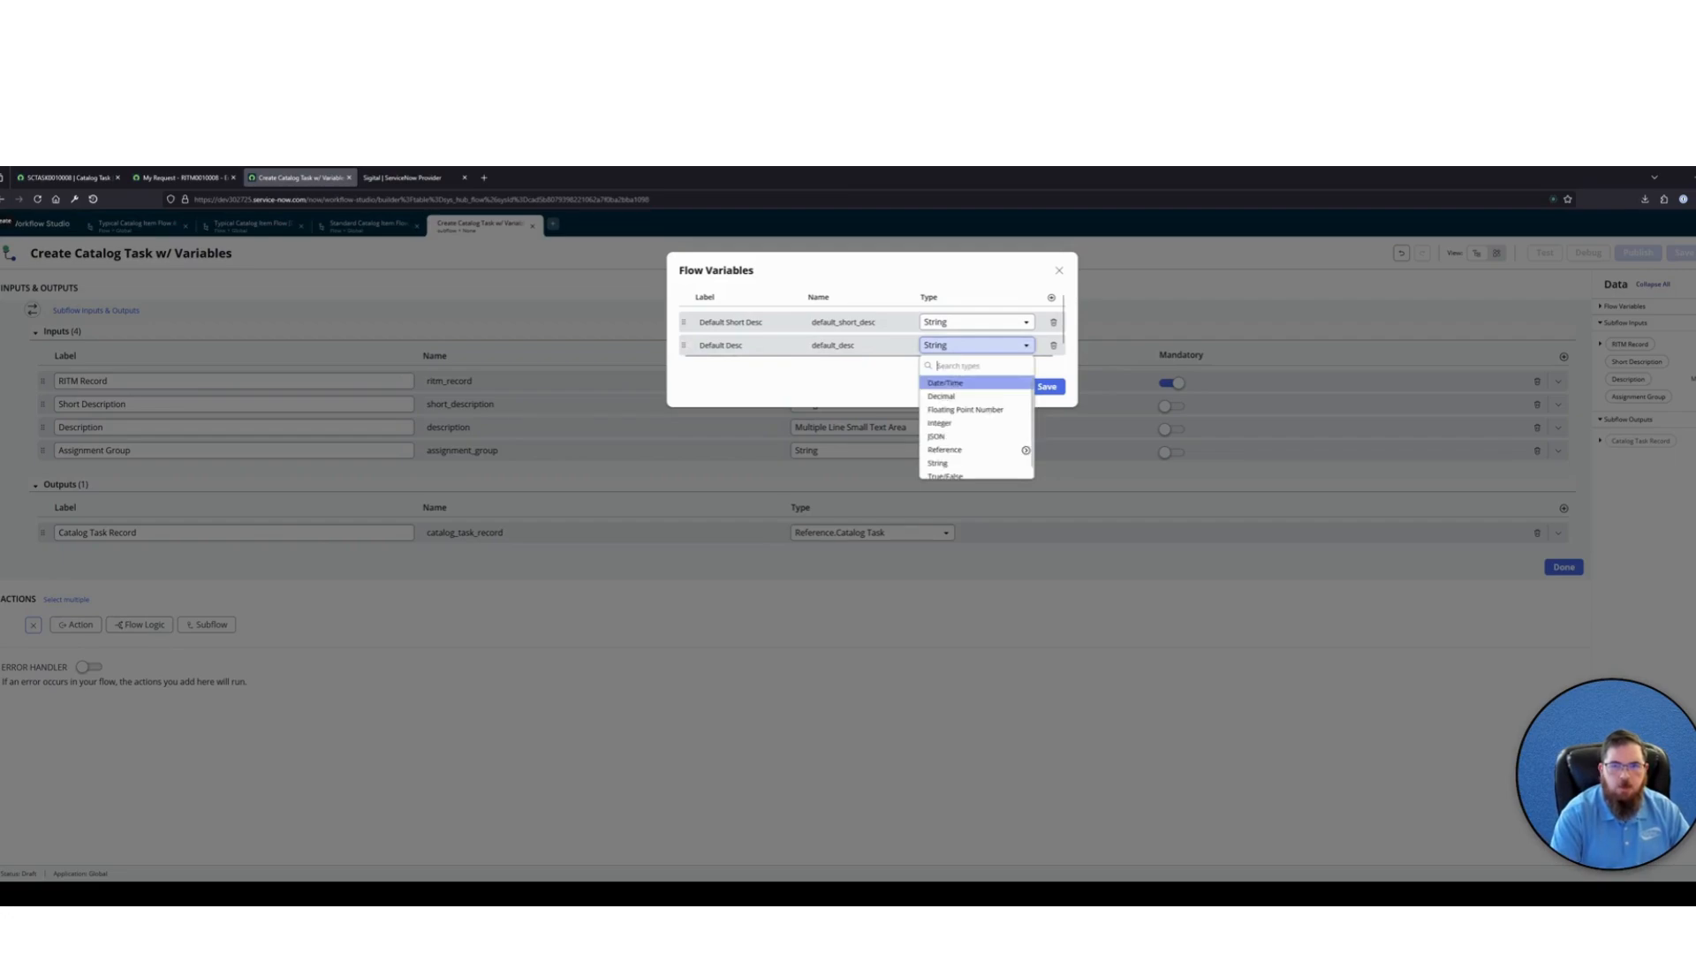
text(str)
click(954, 386)
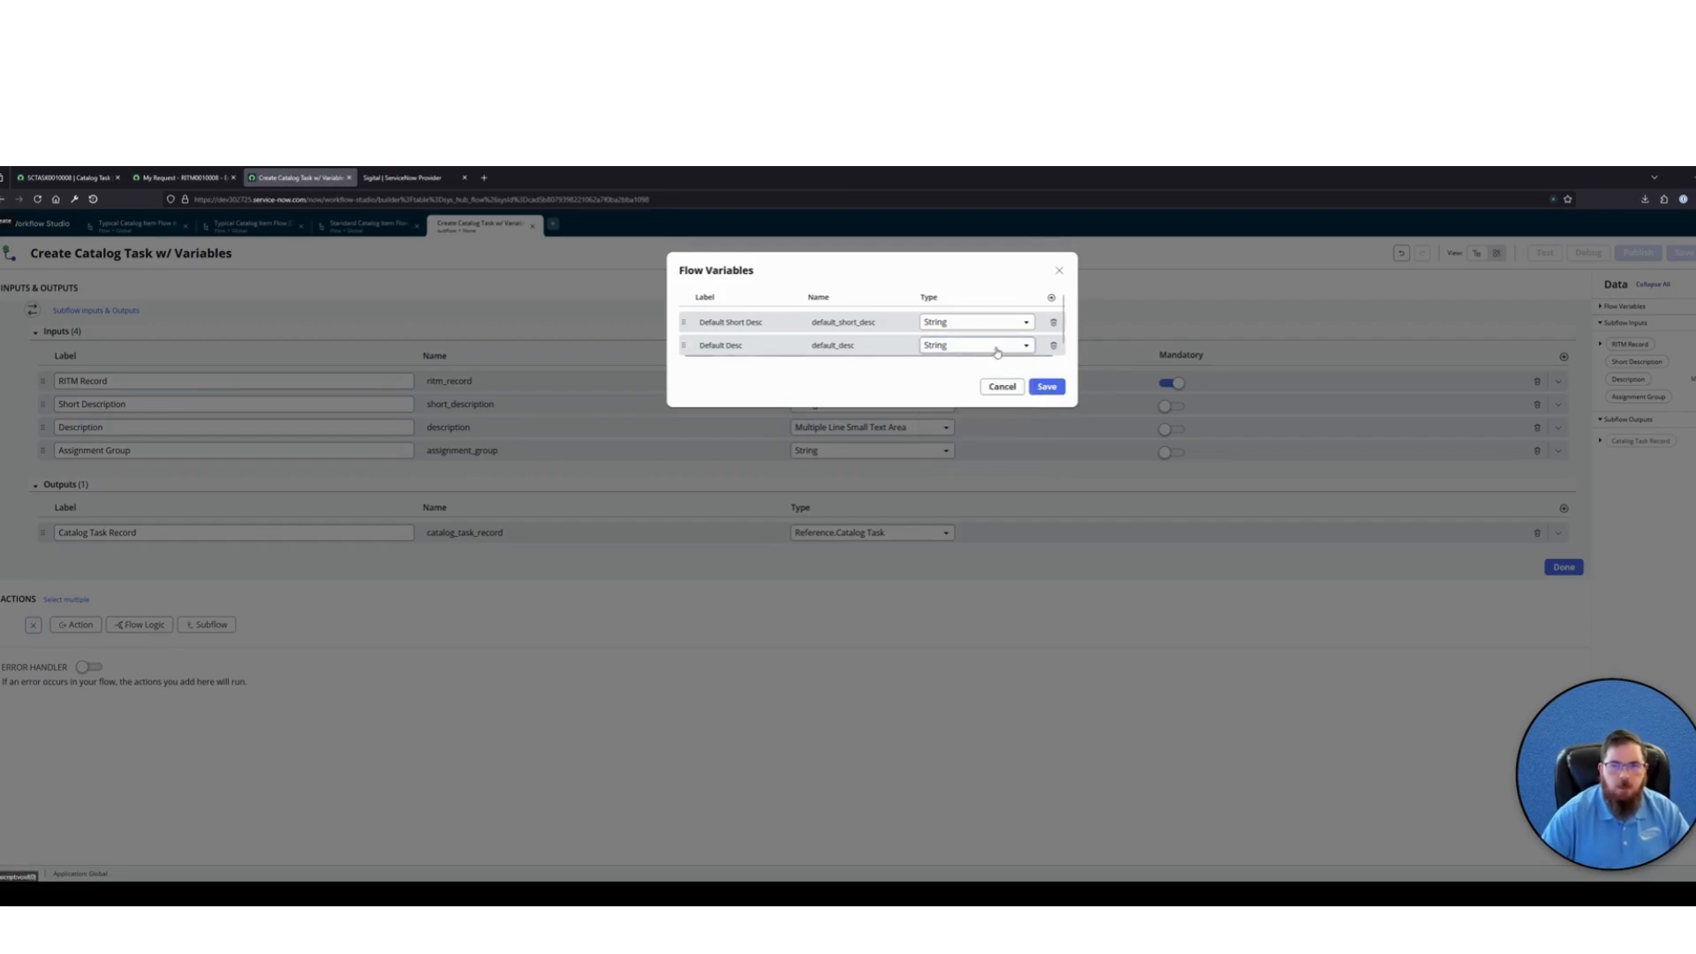
Add a flow variable labelled Default Assignment Group as a reference to the Group table (sys_user_group), and save the flow variables
click(1051, 298)
click(751, 377)
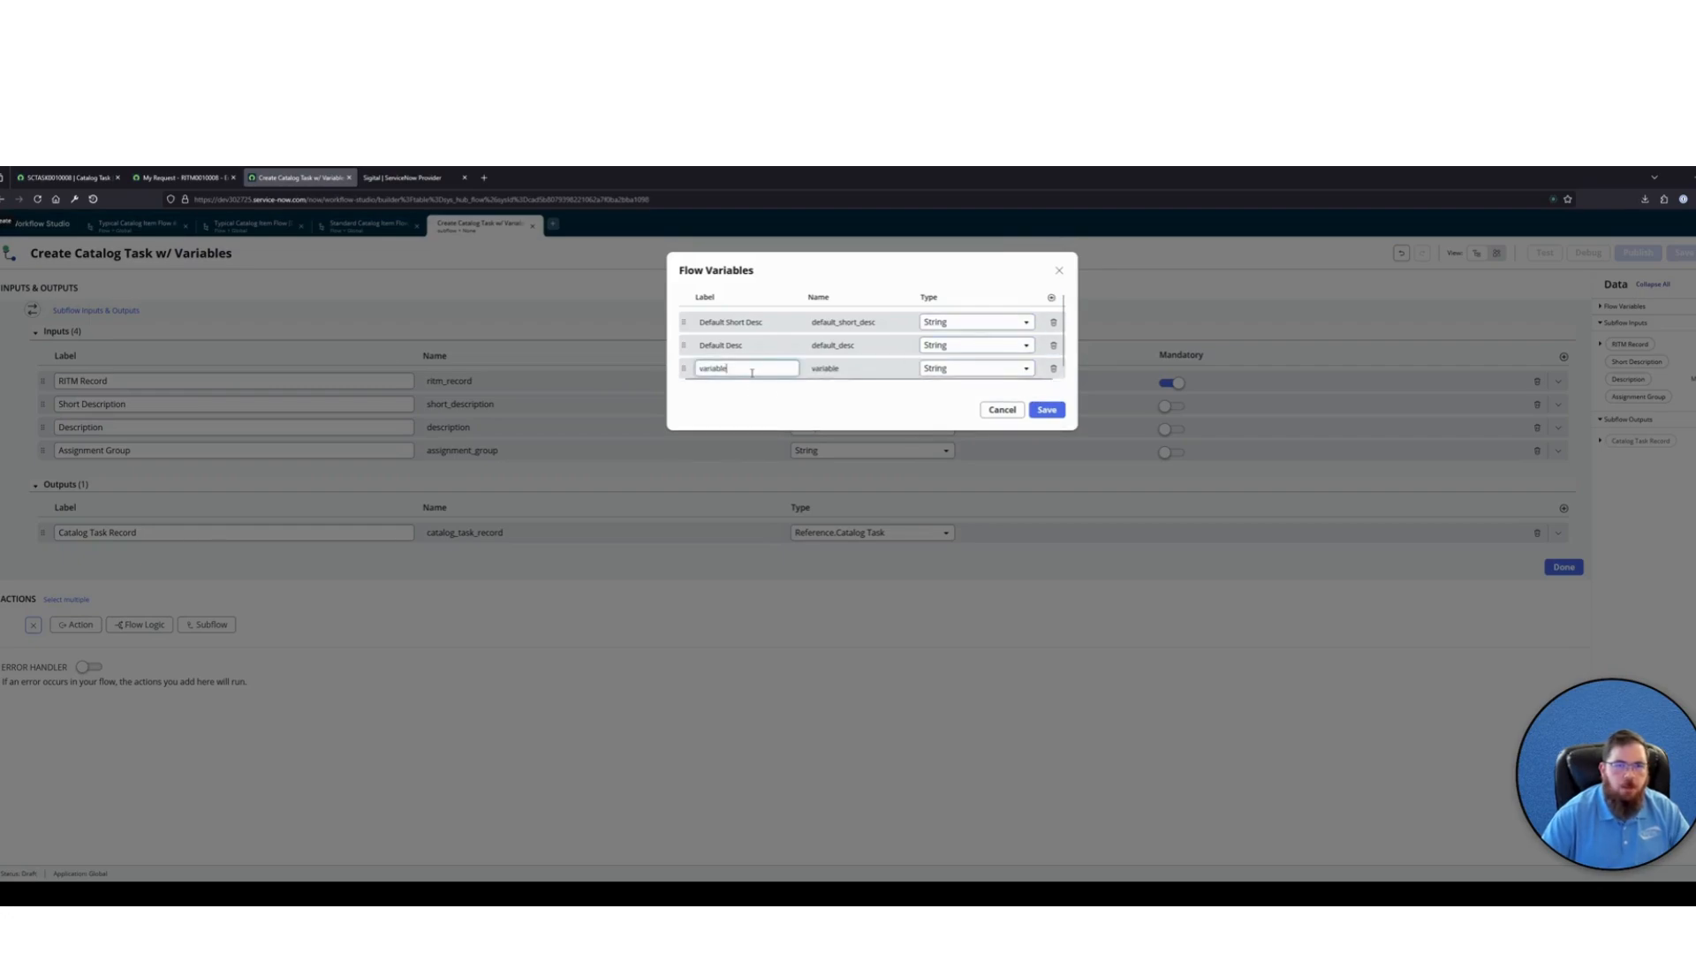
text(Default Assign)
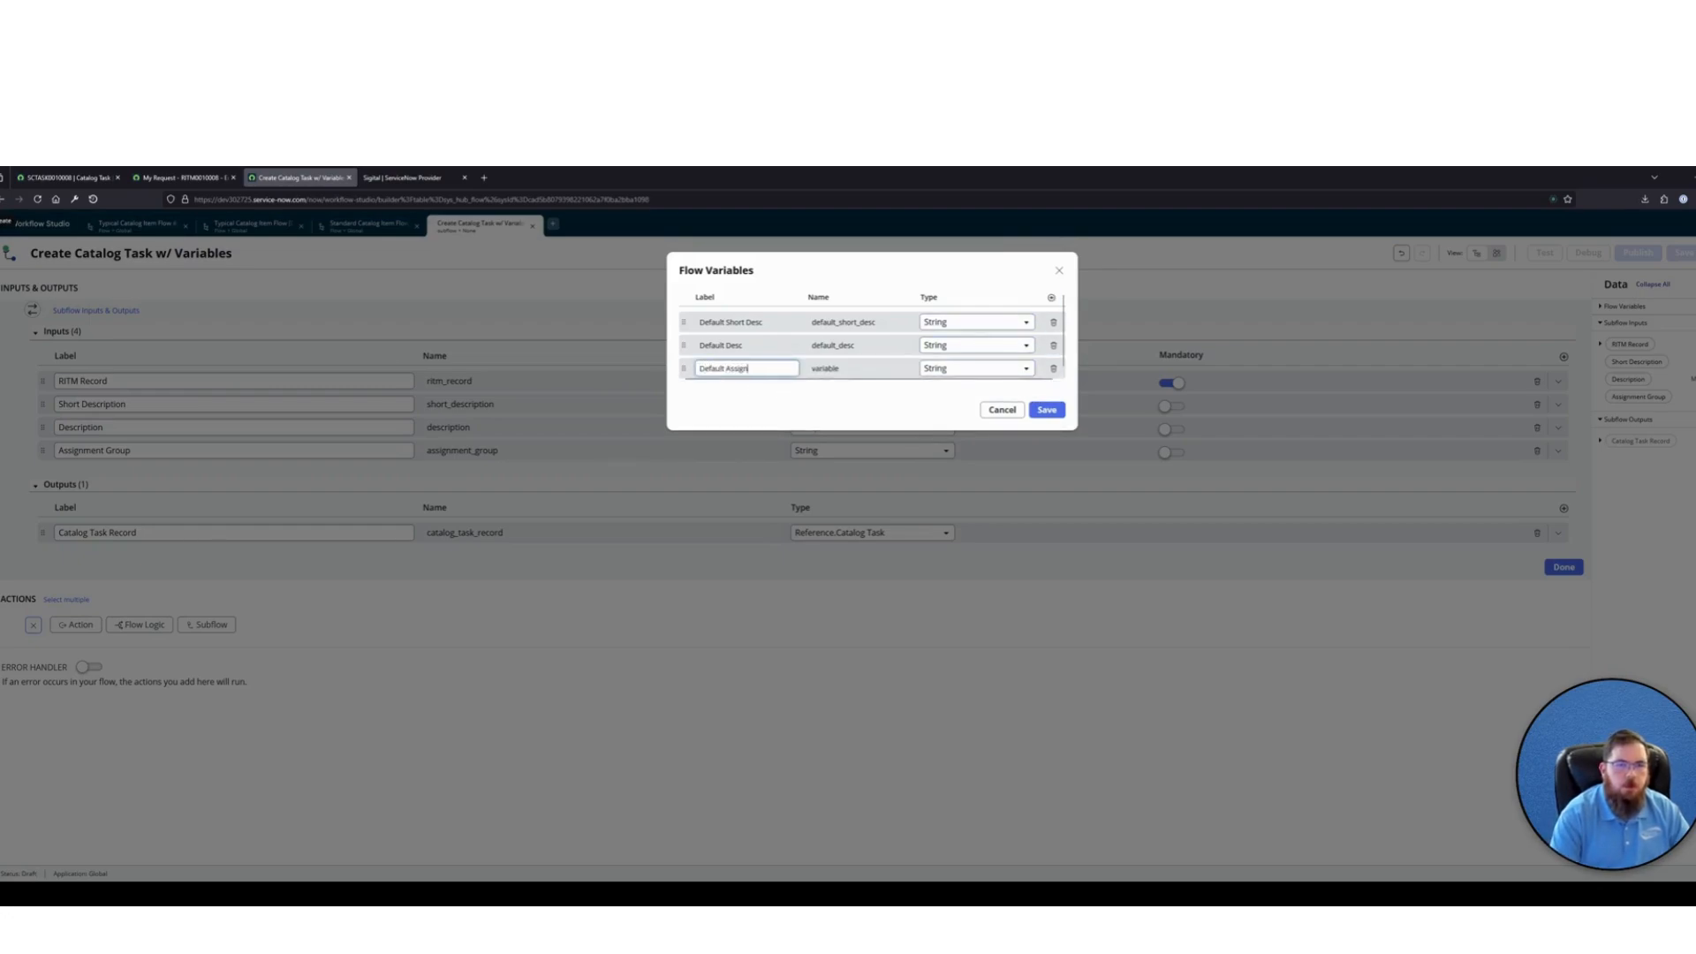
text(mn)
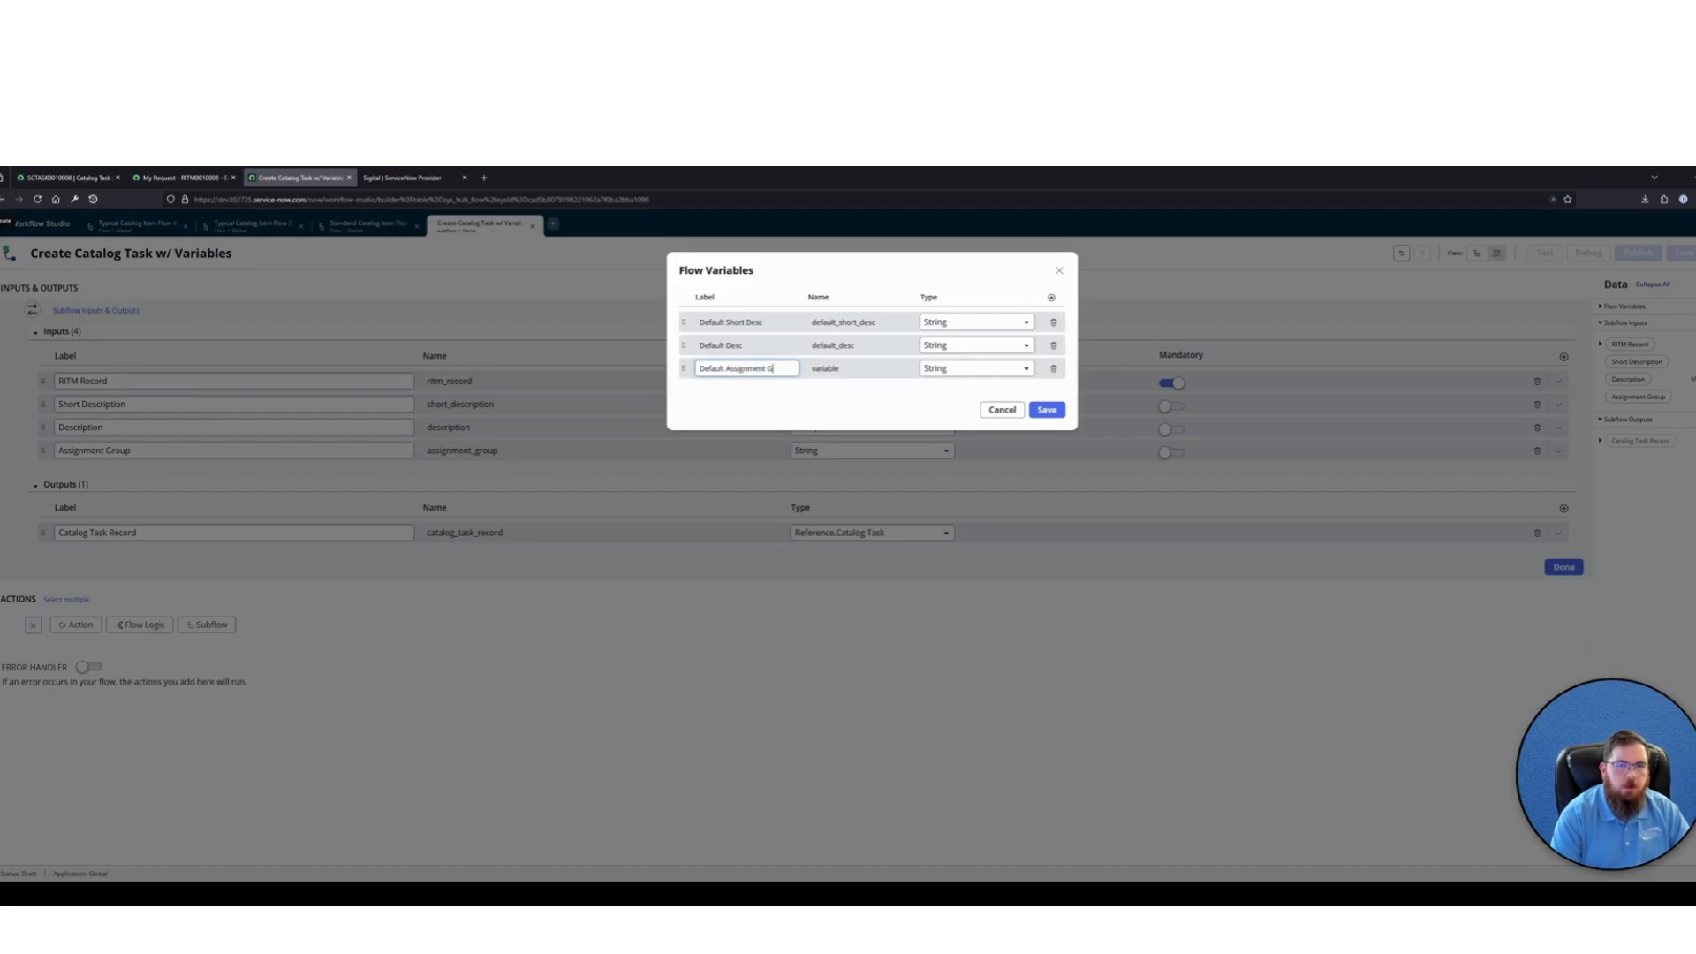
key(Tab)
click(990, 369)
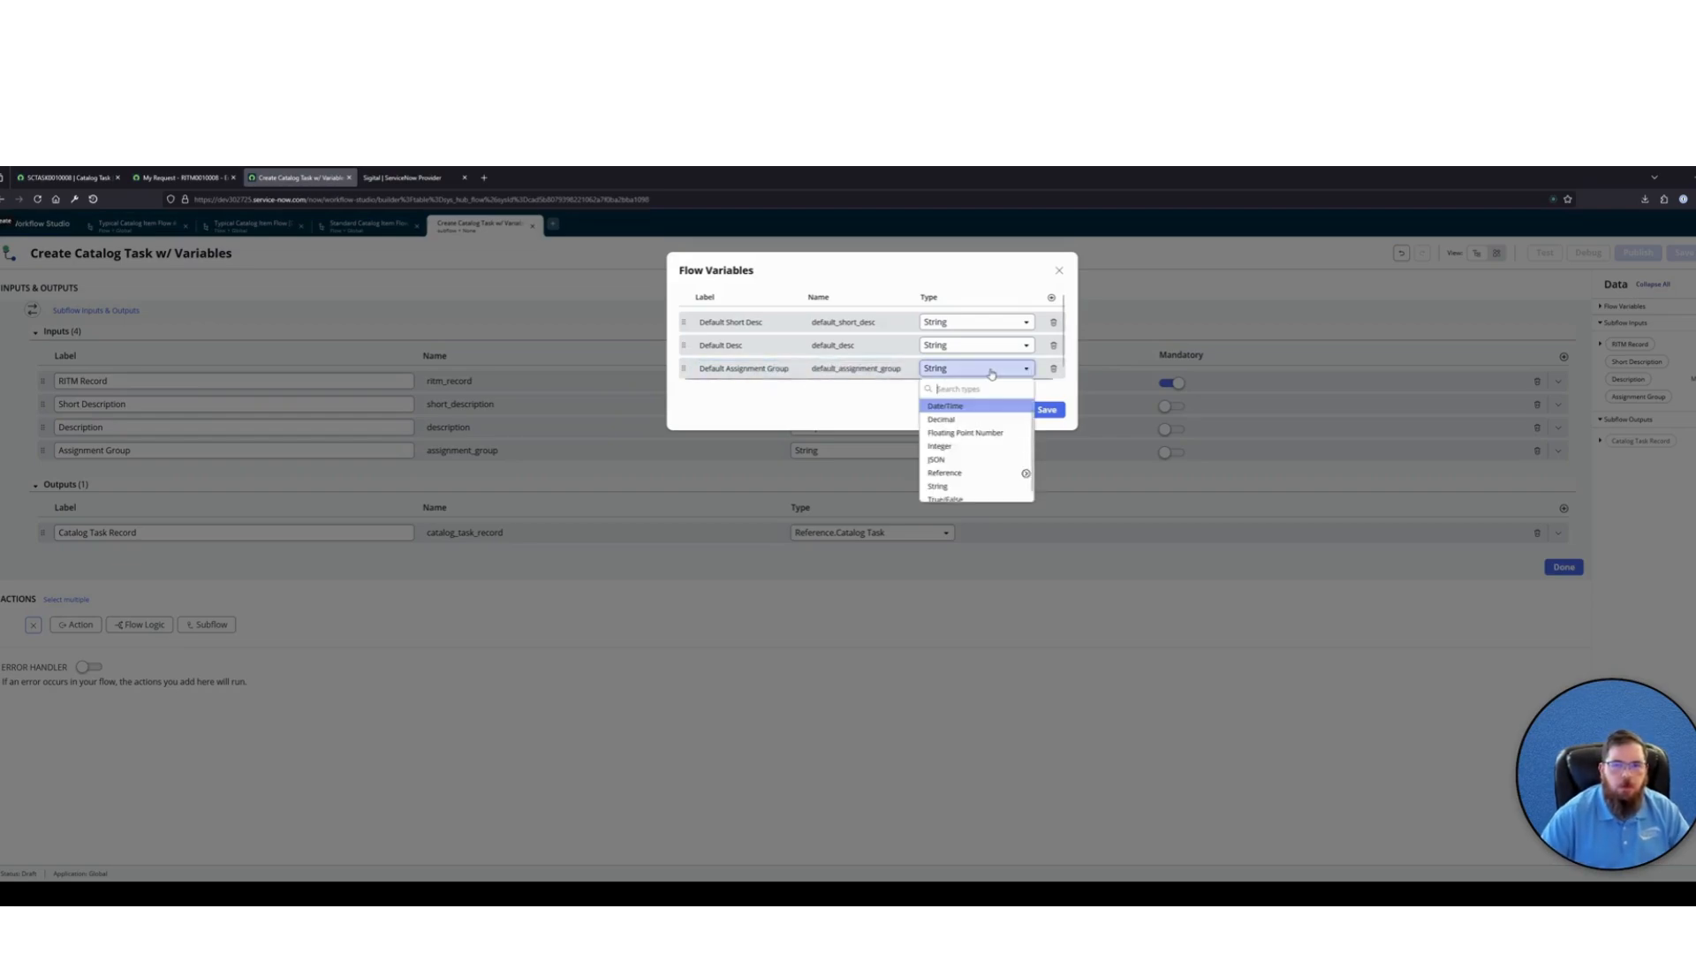
text(reference.)
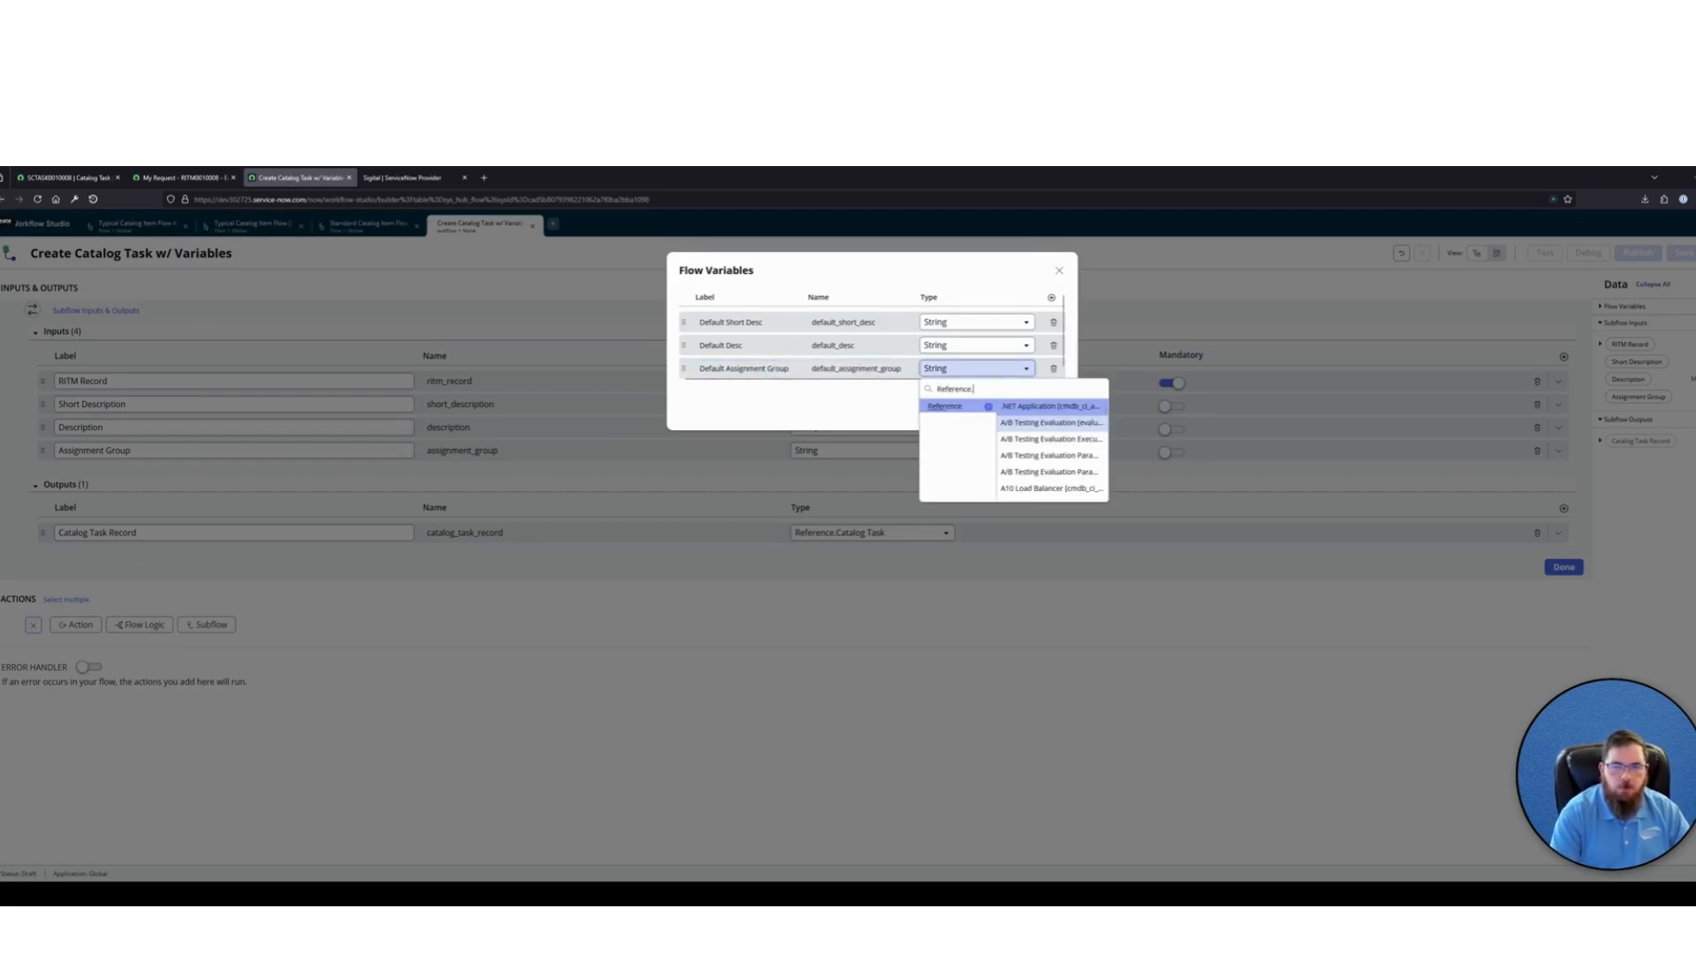
text(sys_user_group)
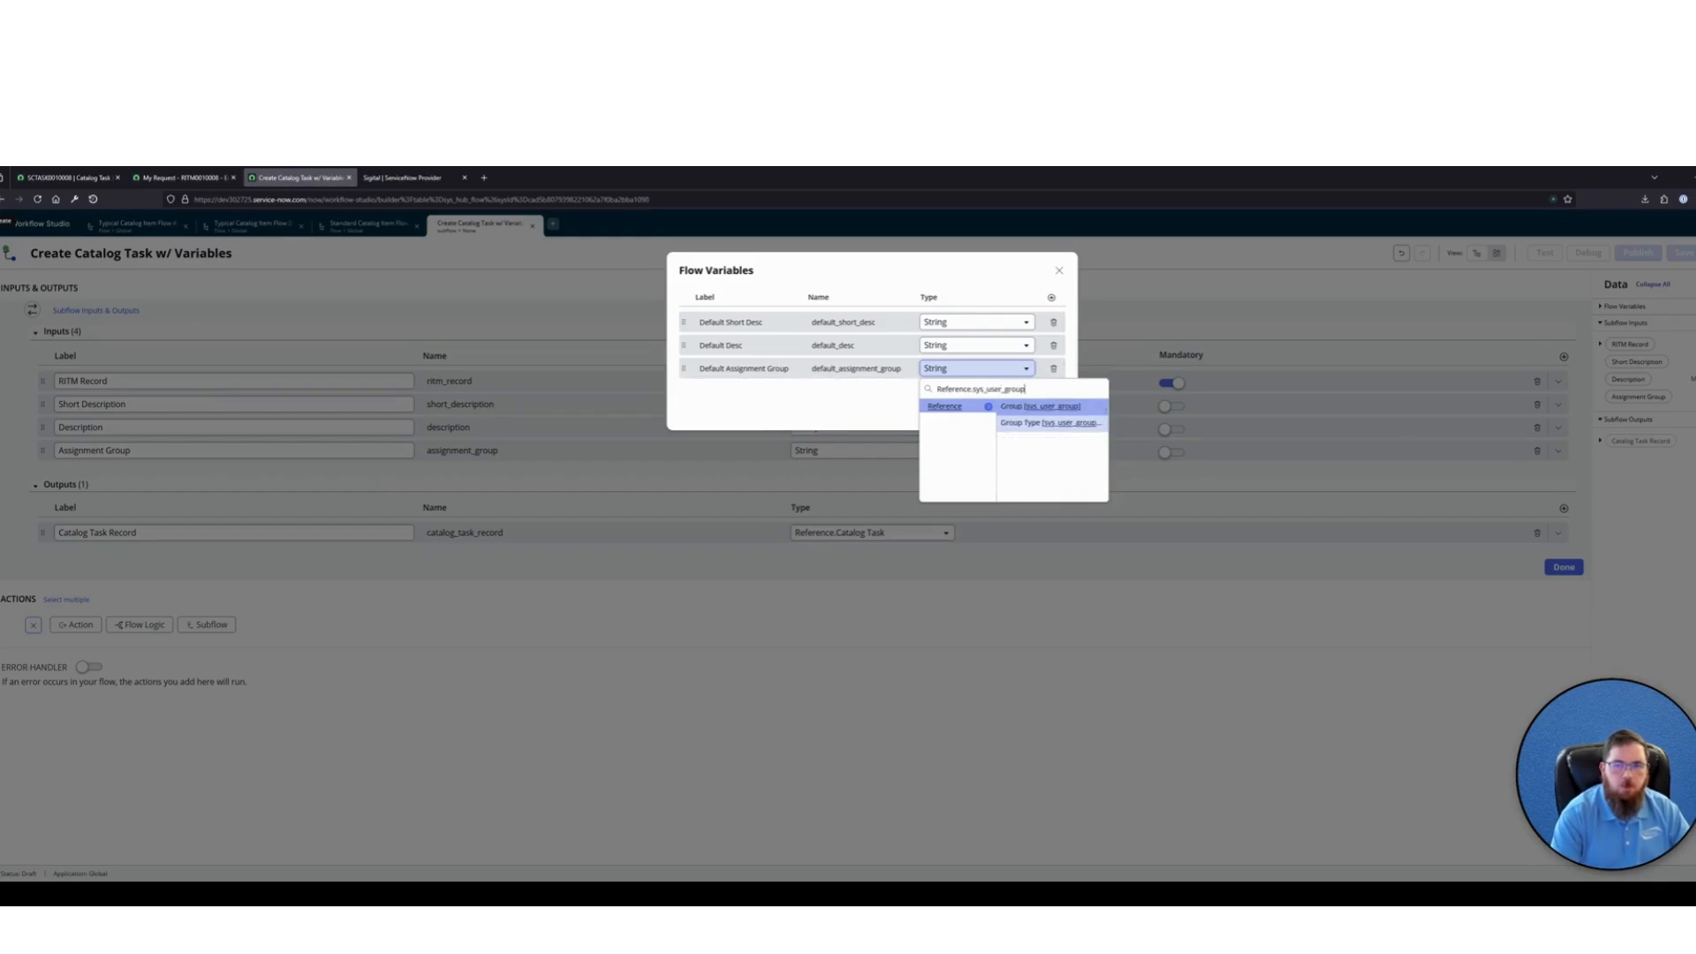
key(Return)
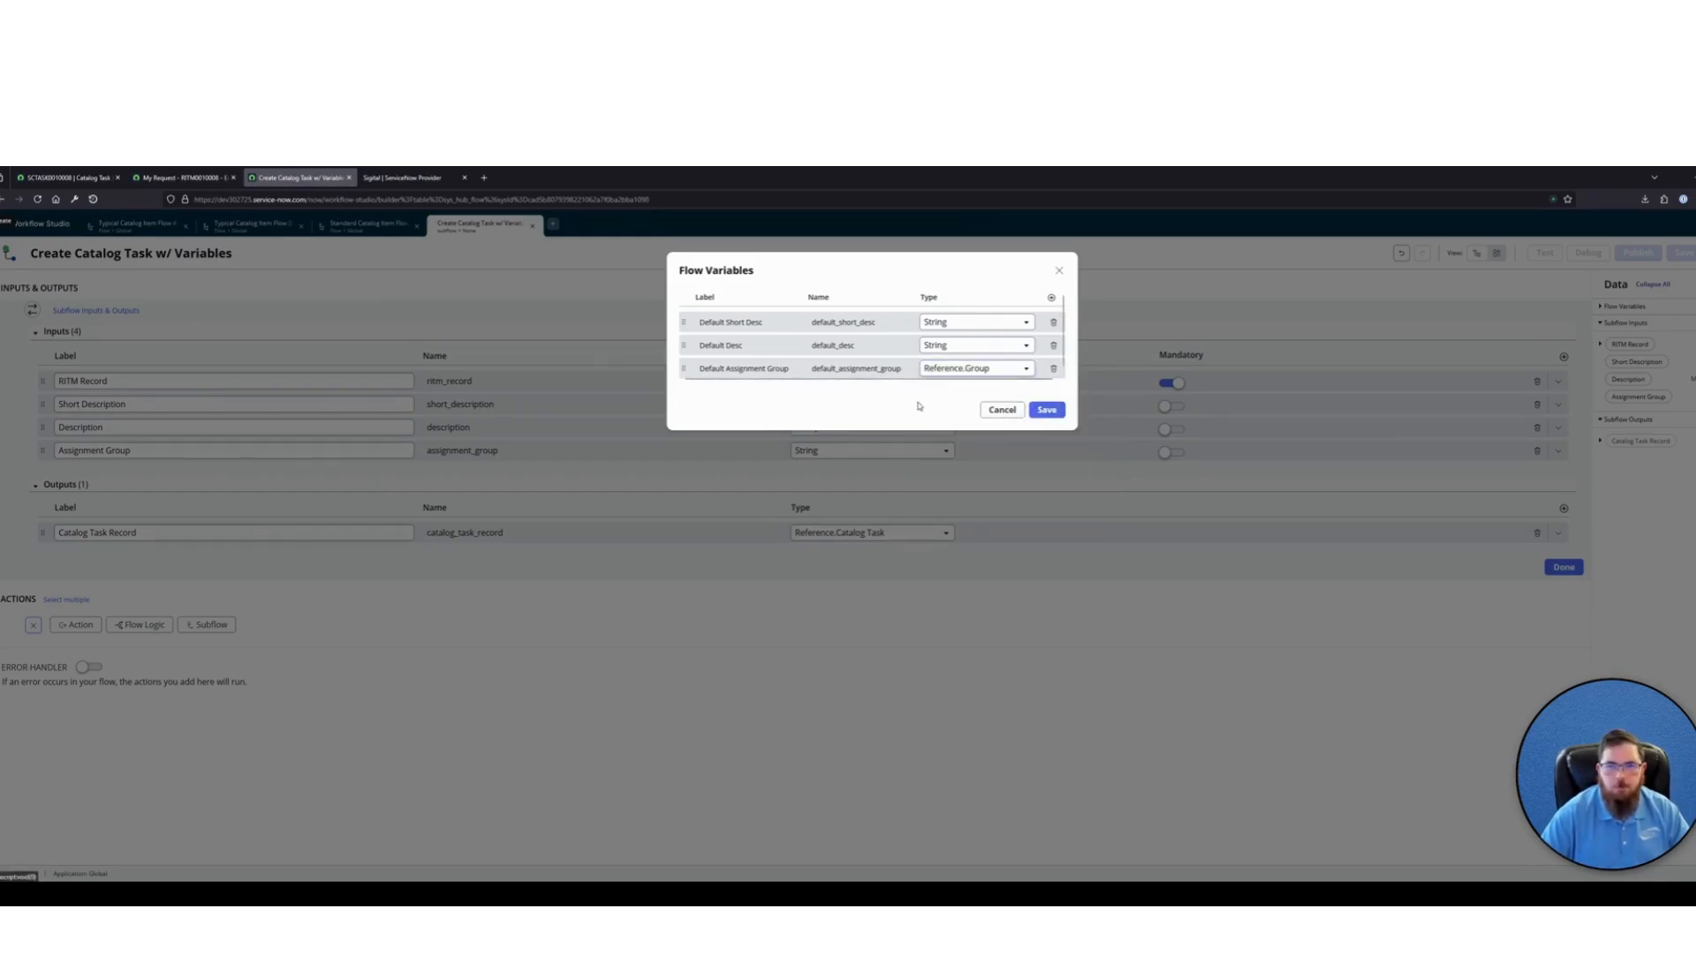
click(1046, 405)
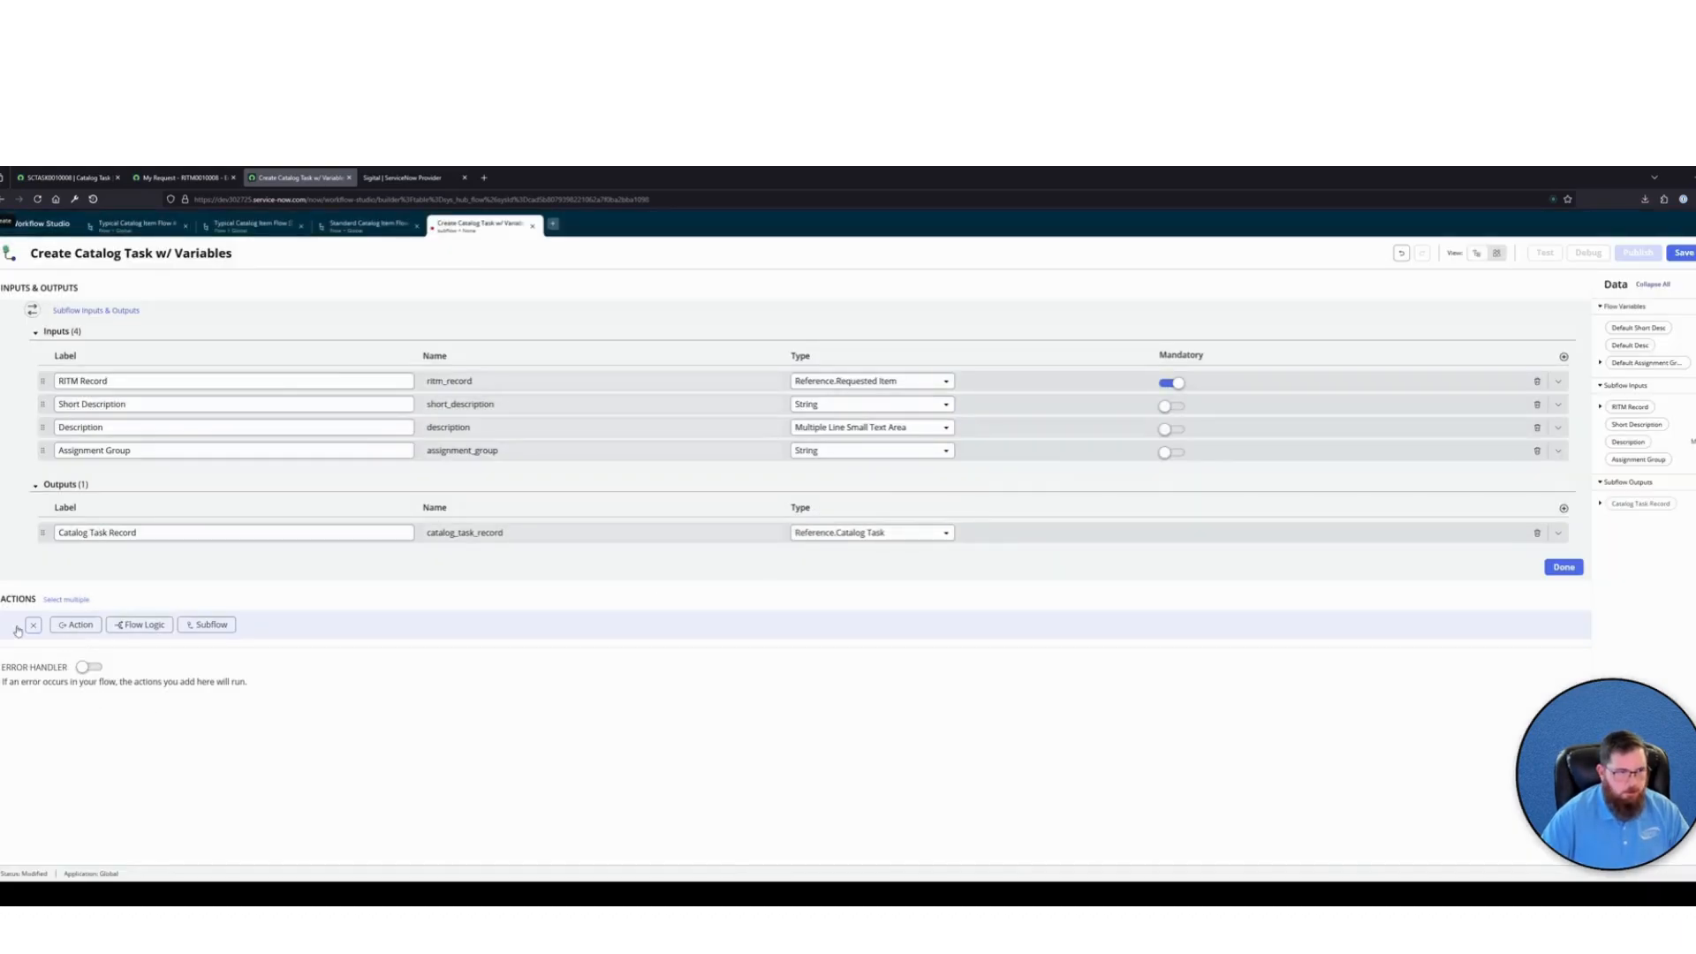
Add an If flow logic as the first item in the subflow's actions, with the condition label "Short Description is Empty"
click(139, 624)
click(150, 690)
click(183, 654)
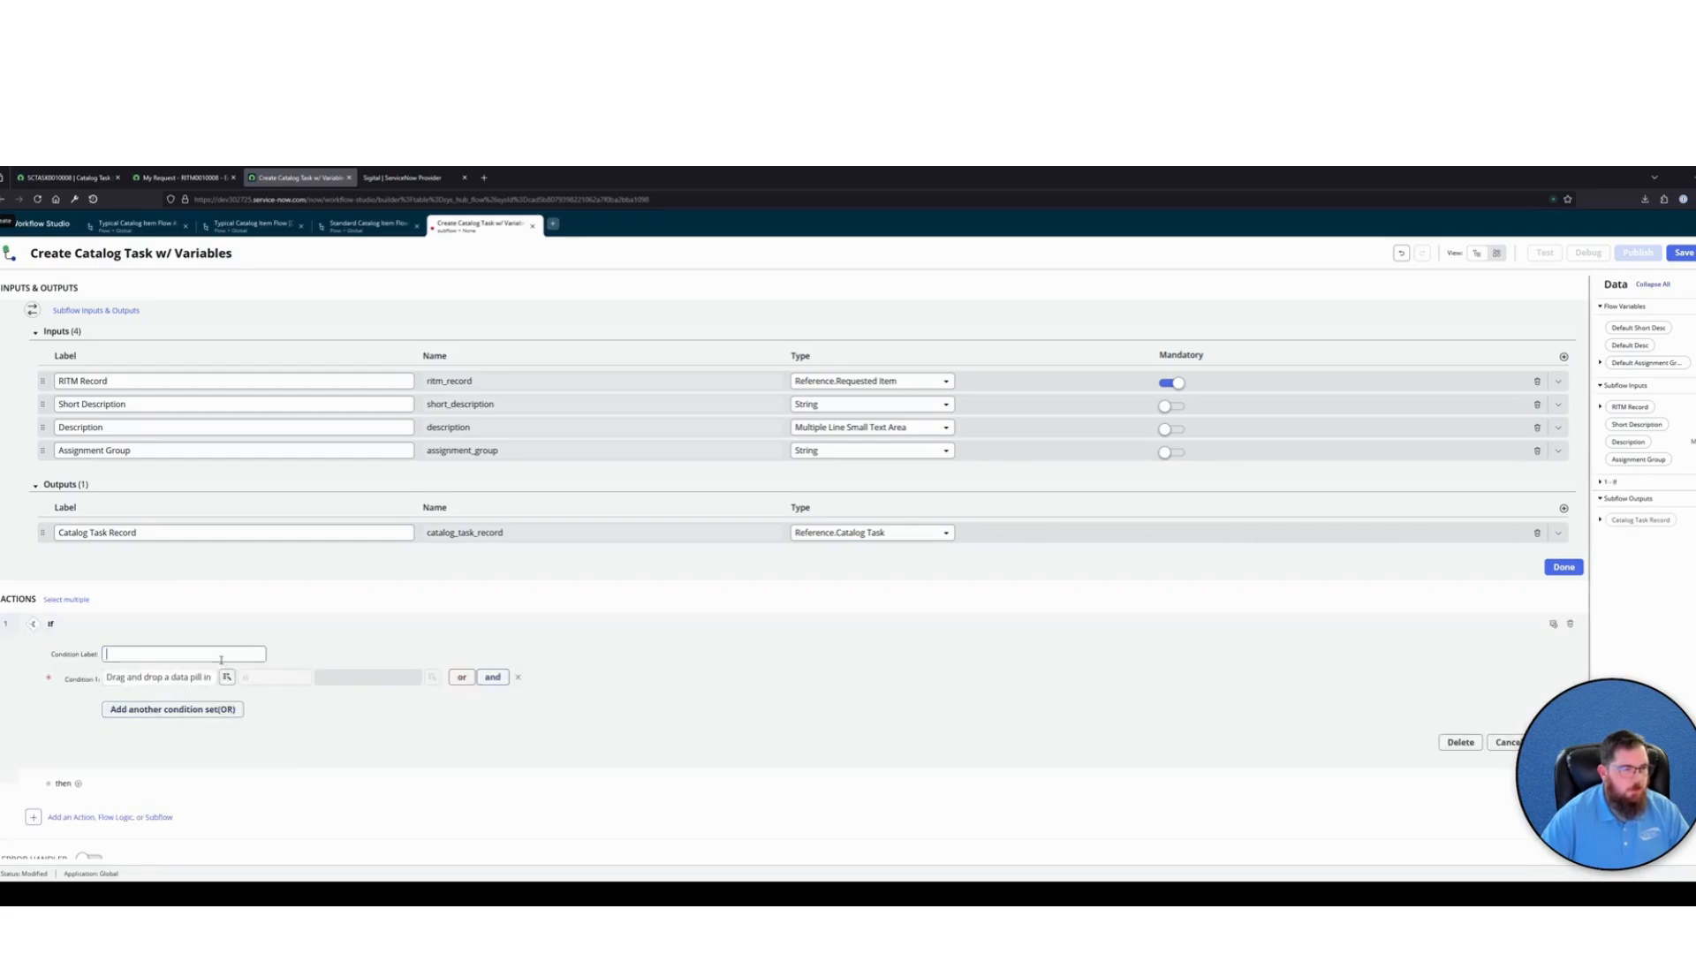
text(Short Desc)
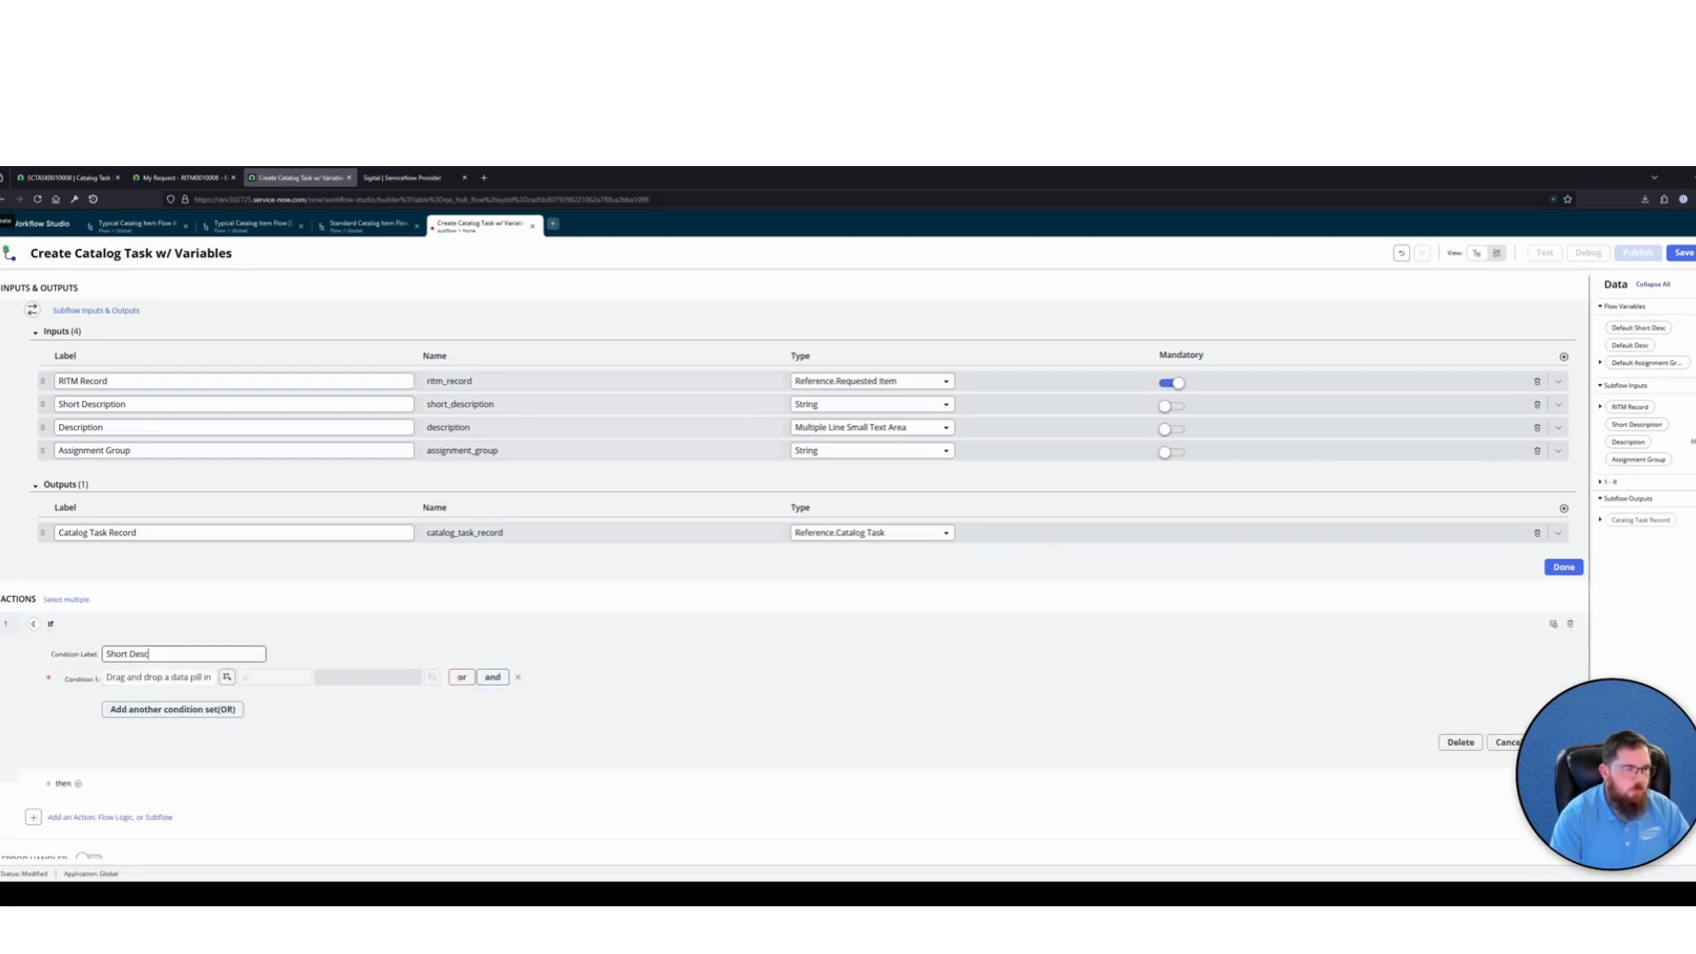
text(ription is Empty)
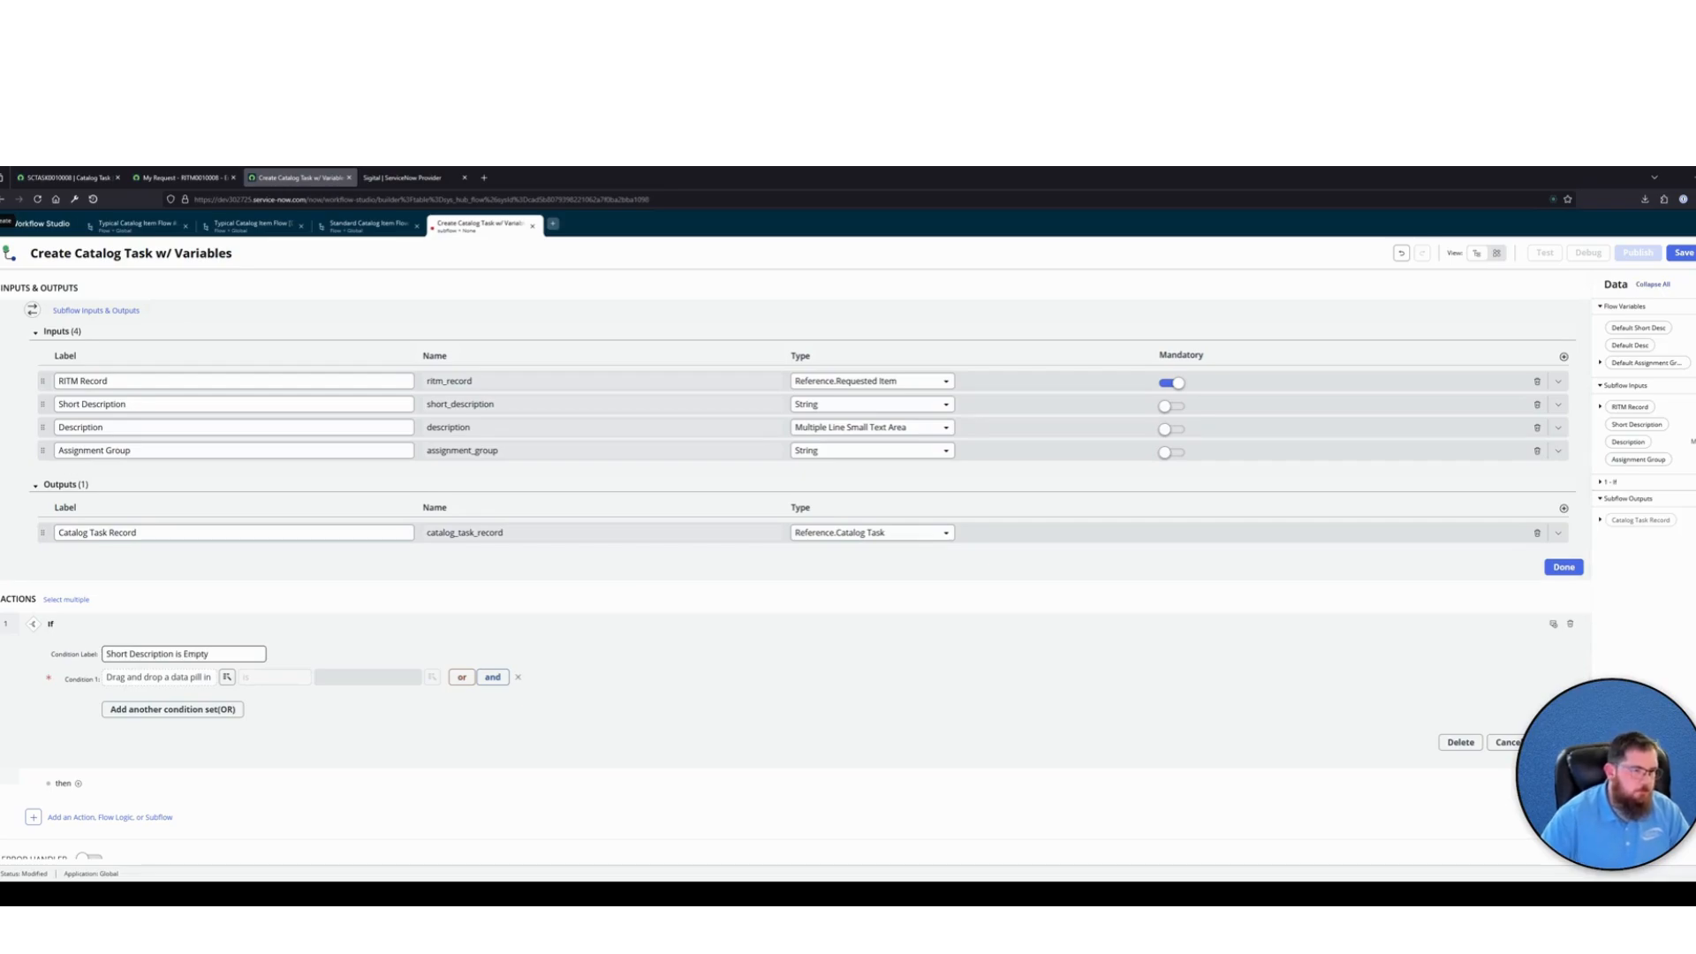
Set the If condition to the subflow input Short Description is empty and finish the If
click(227, 676)
click(218, 720)
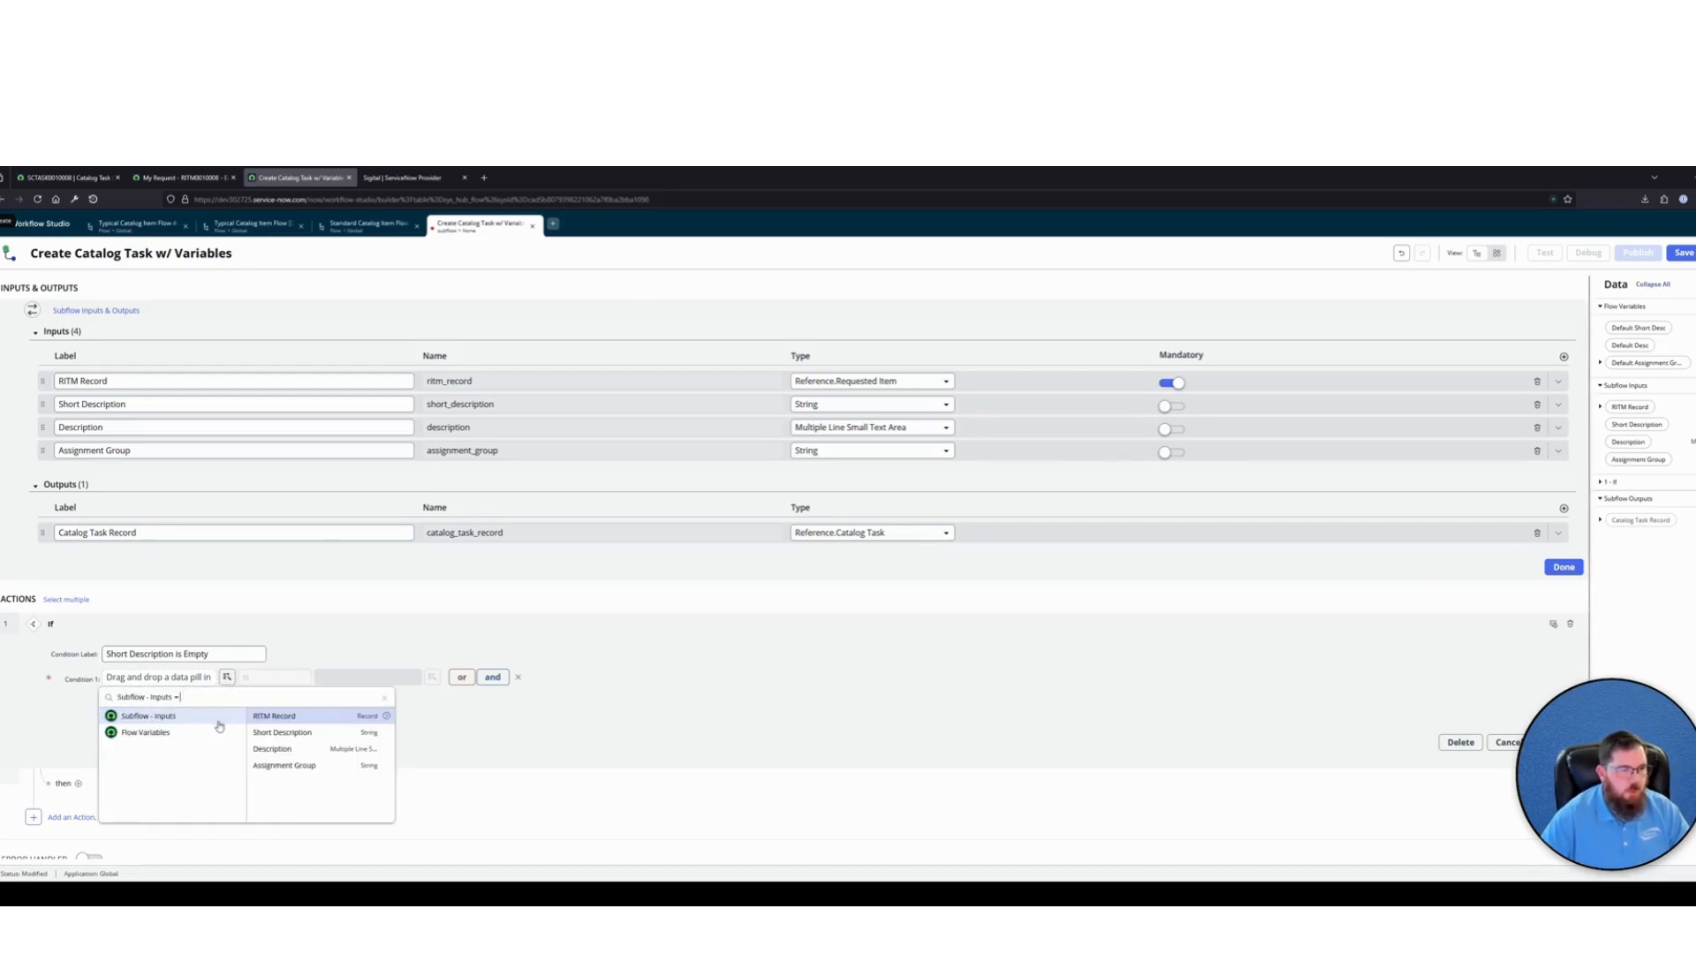
click(304, 733)
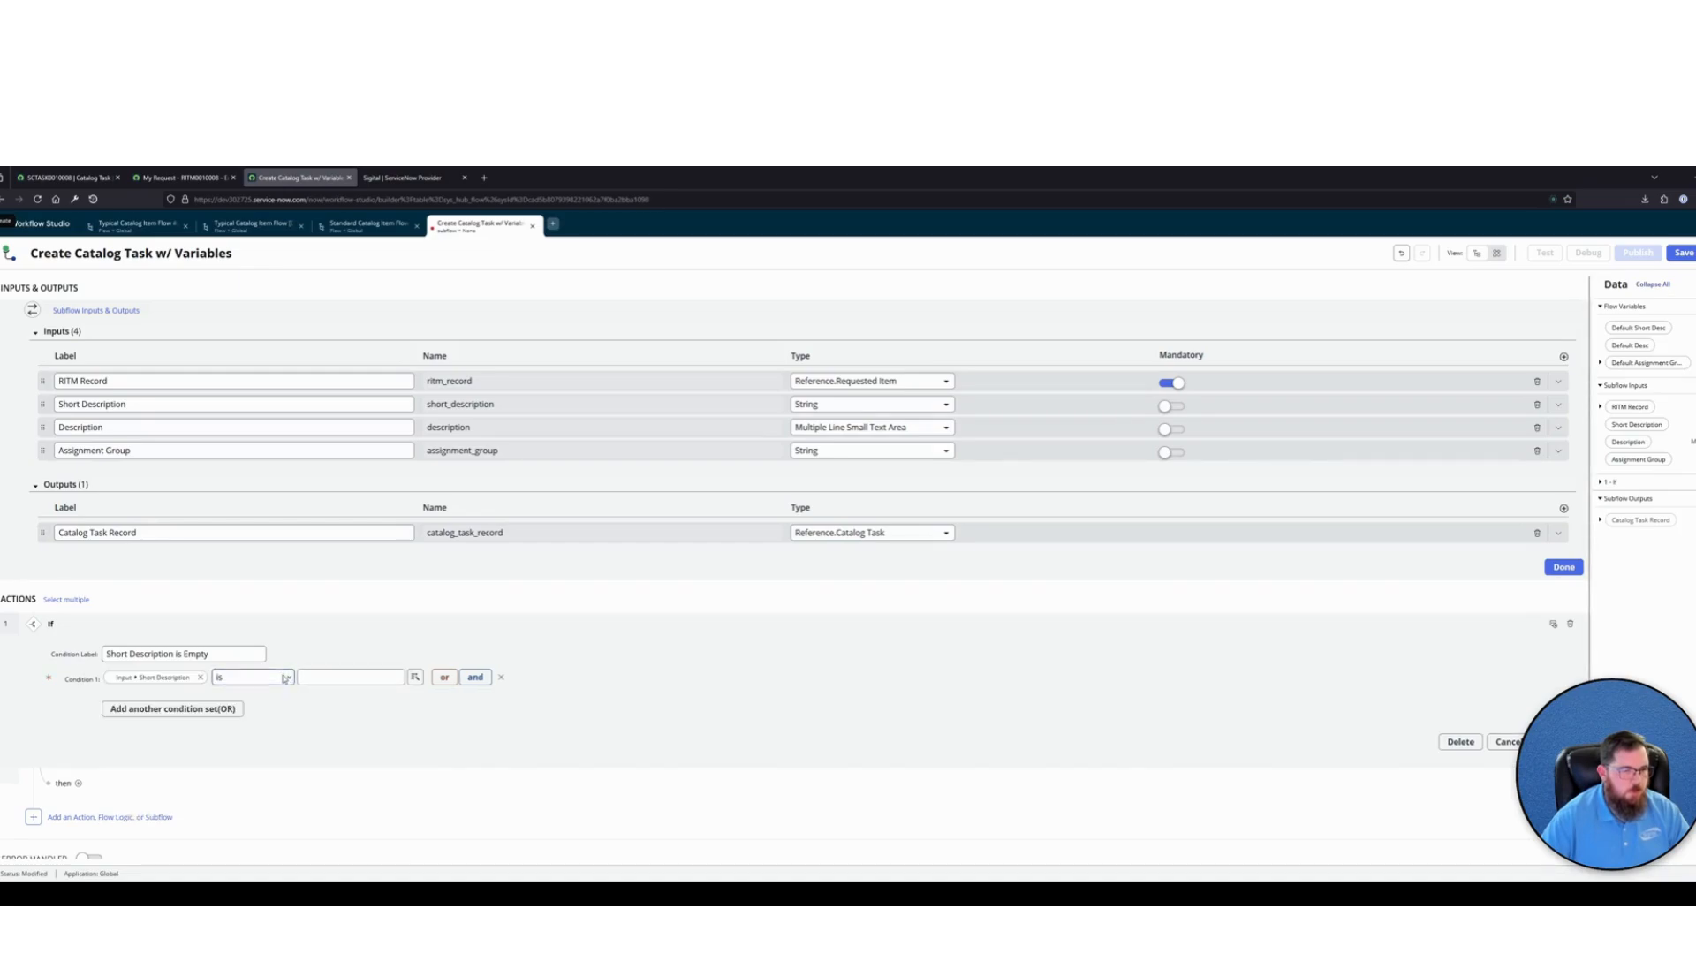
click(240, 733)
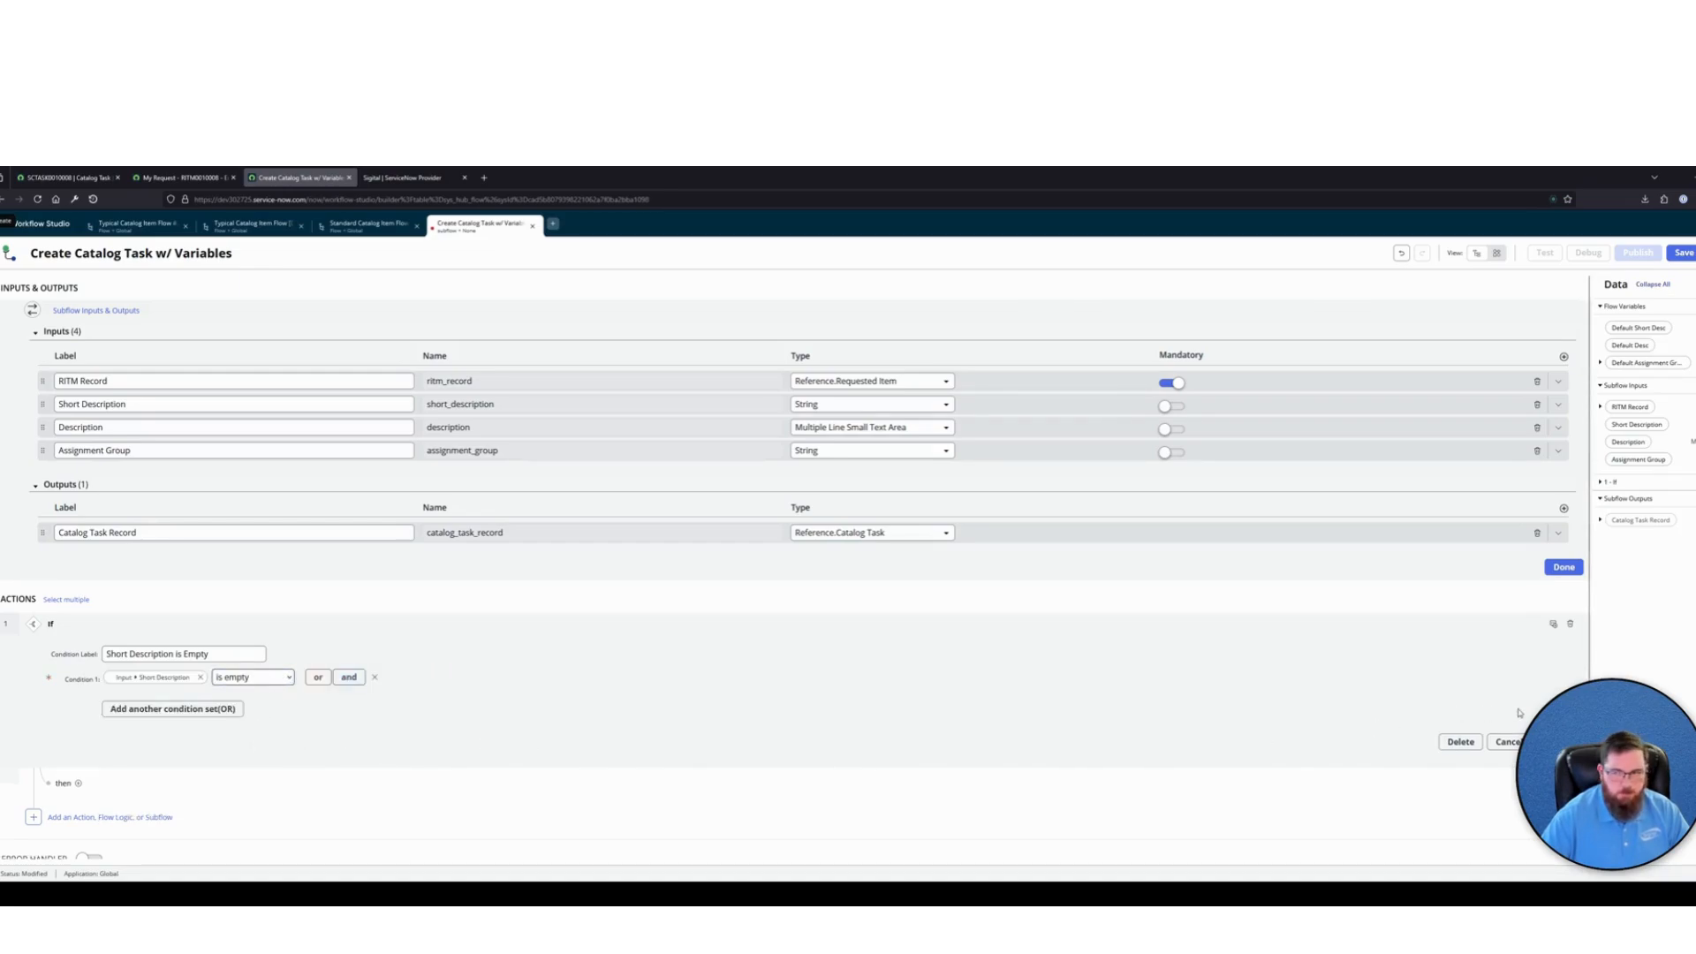
click(1553, 741)
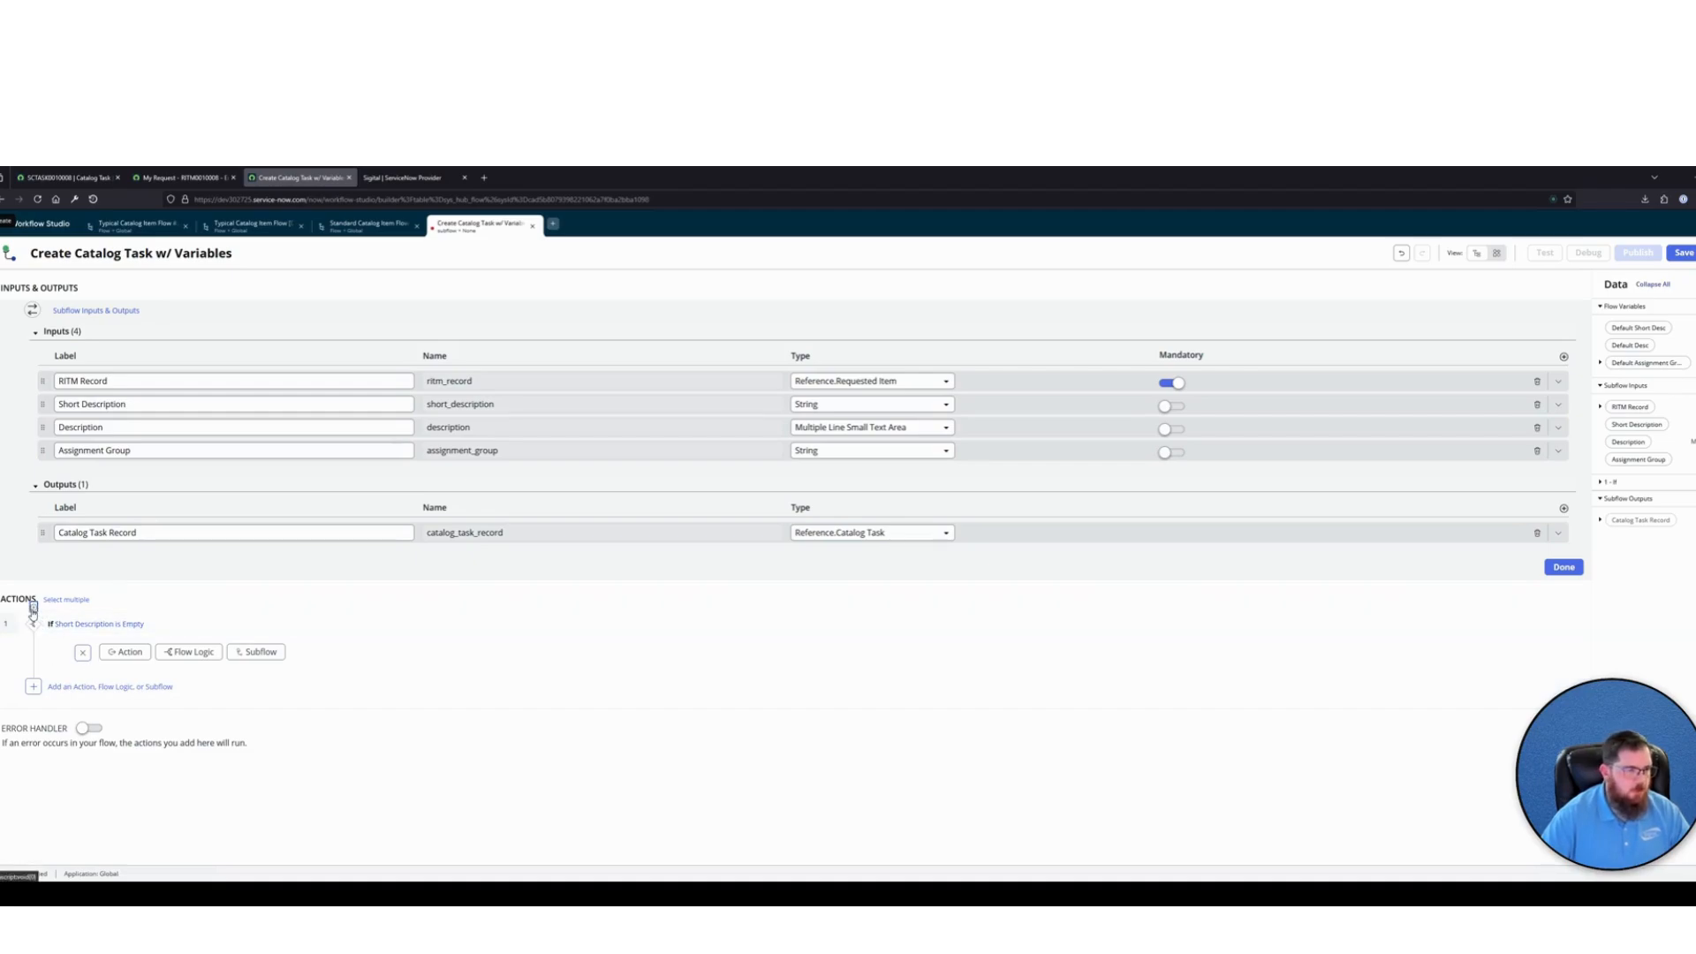
Insert a Set Flow Variables flow logic above the "Short Description is Empty" If
click(34, 612)
click(140, 611)
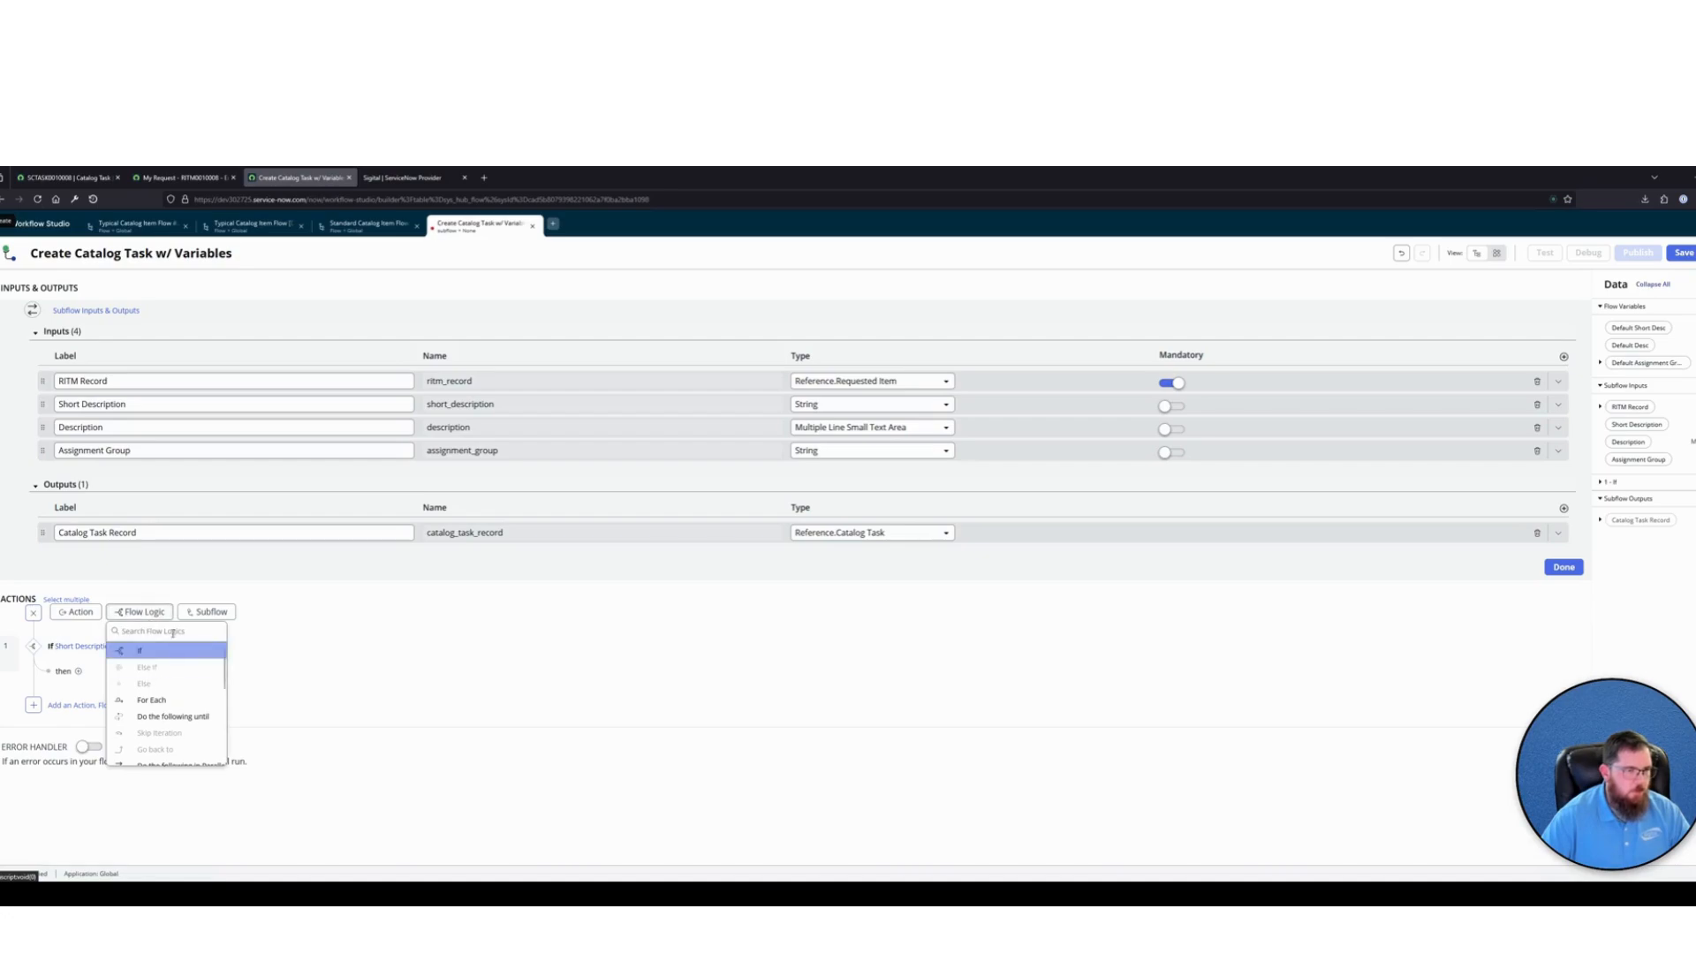
text(set)
click(164, 653)
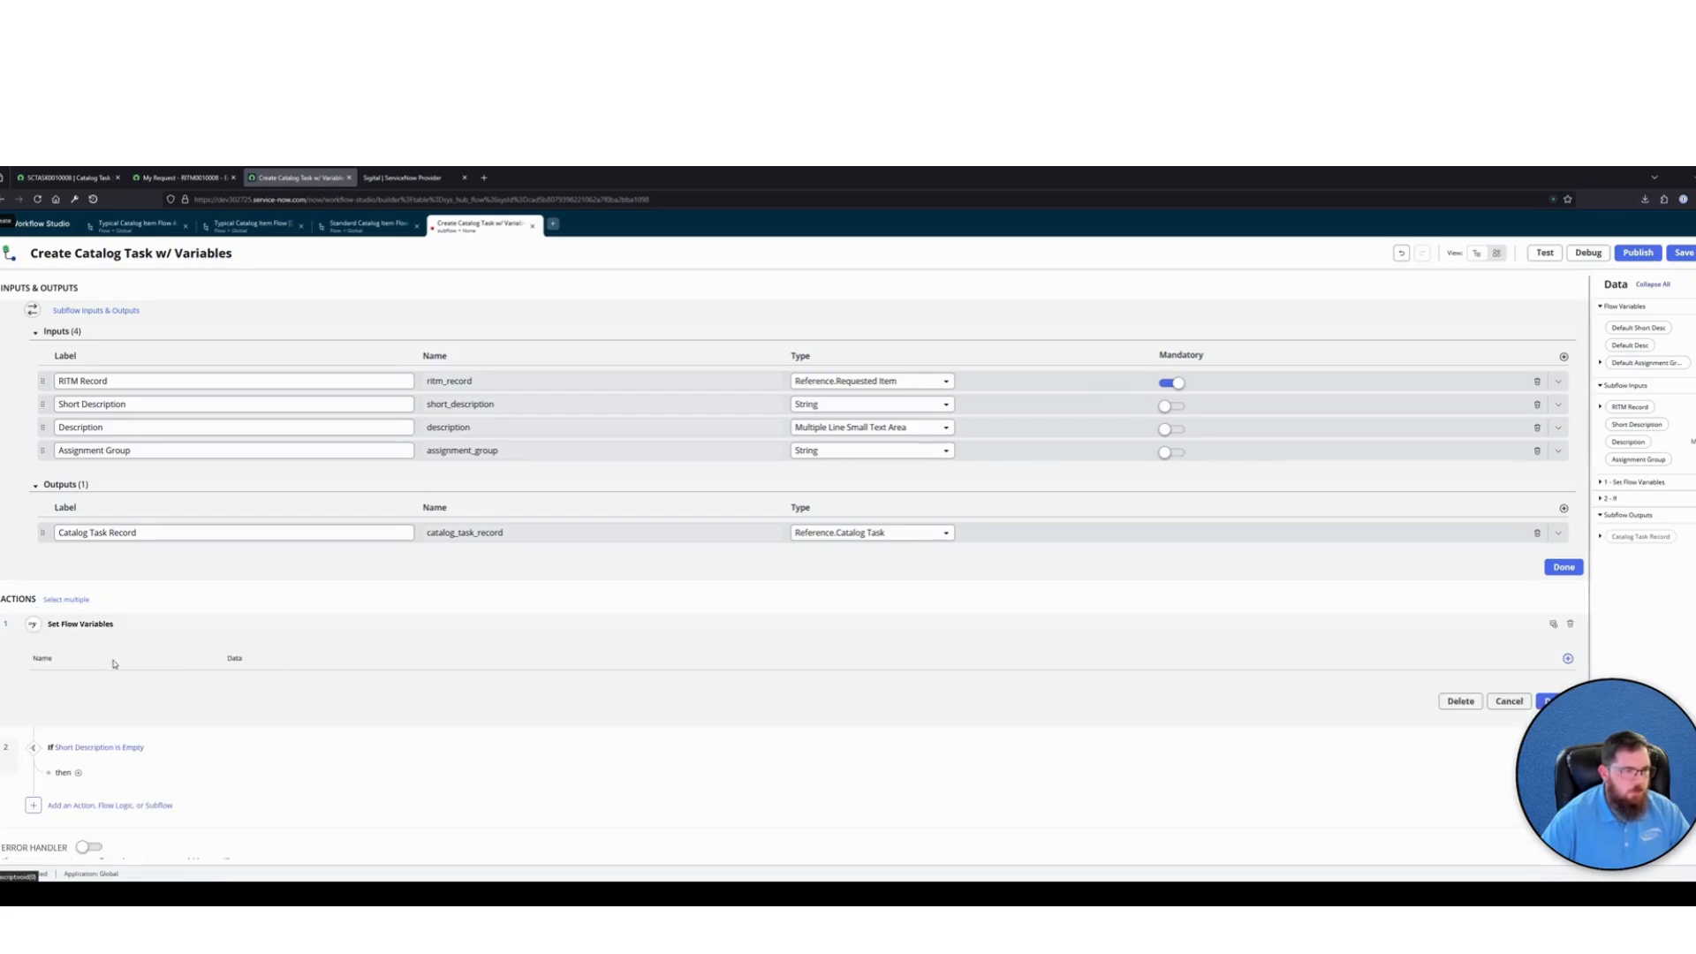
Annotate the first Set Flow Variables item with "Set the Default Flow Variables to Match our Inputs"
click(1566, 623)
text(Set the Default Flow)
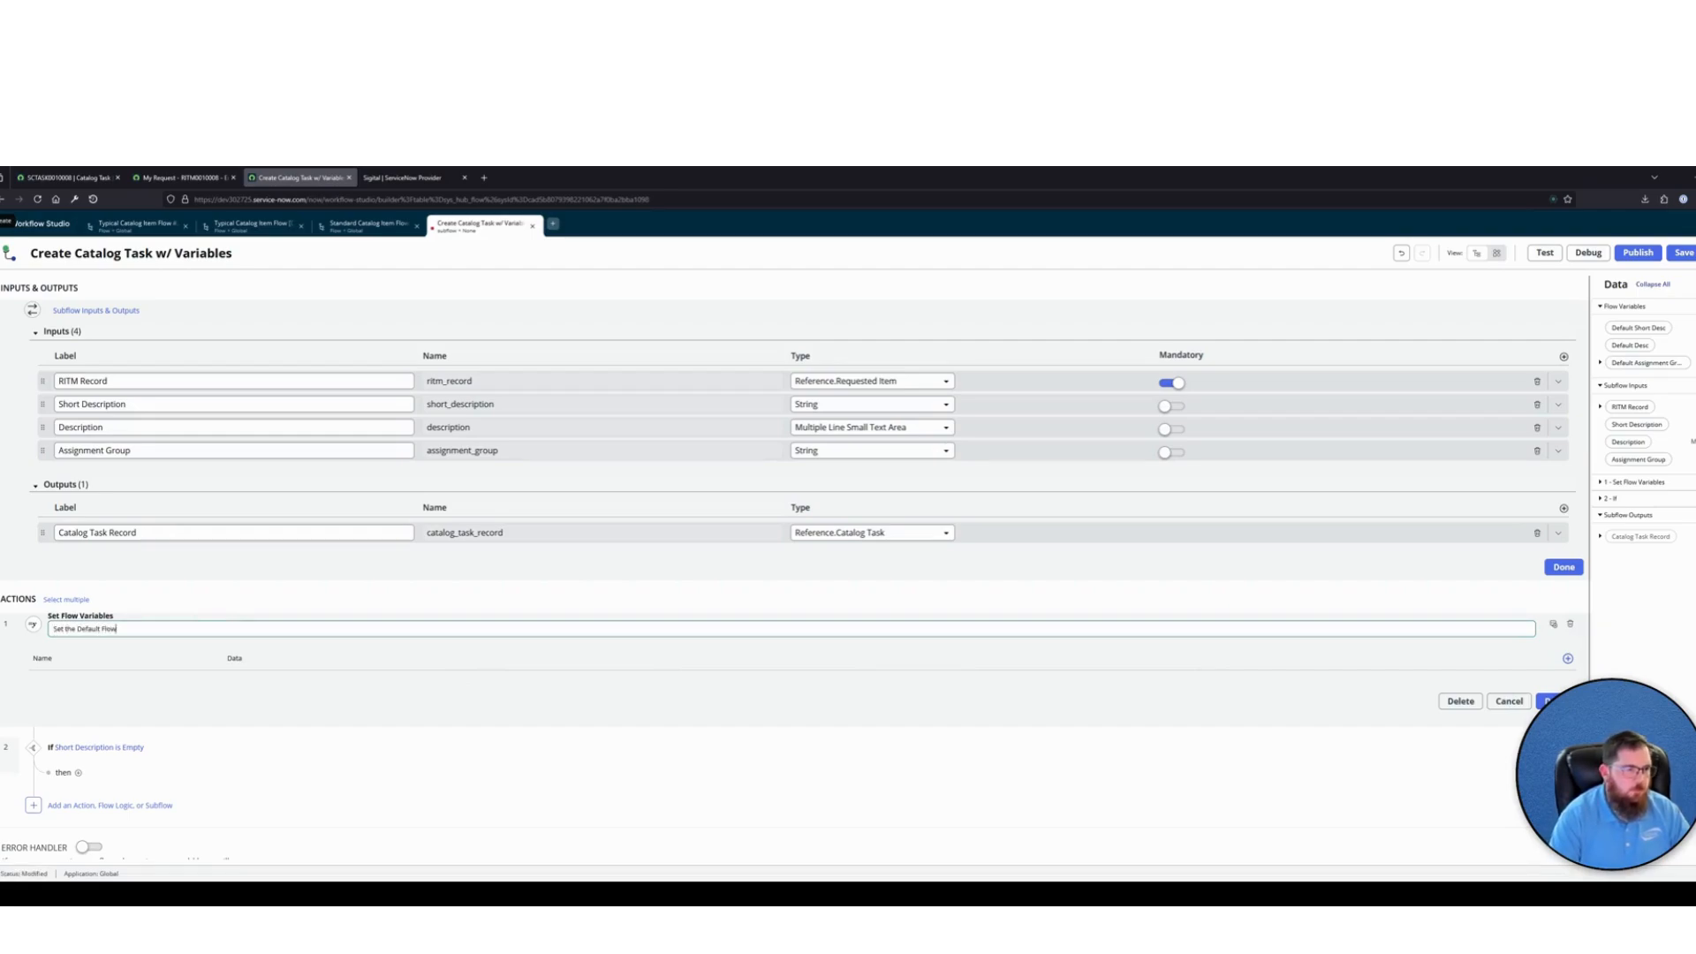
text(F)
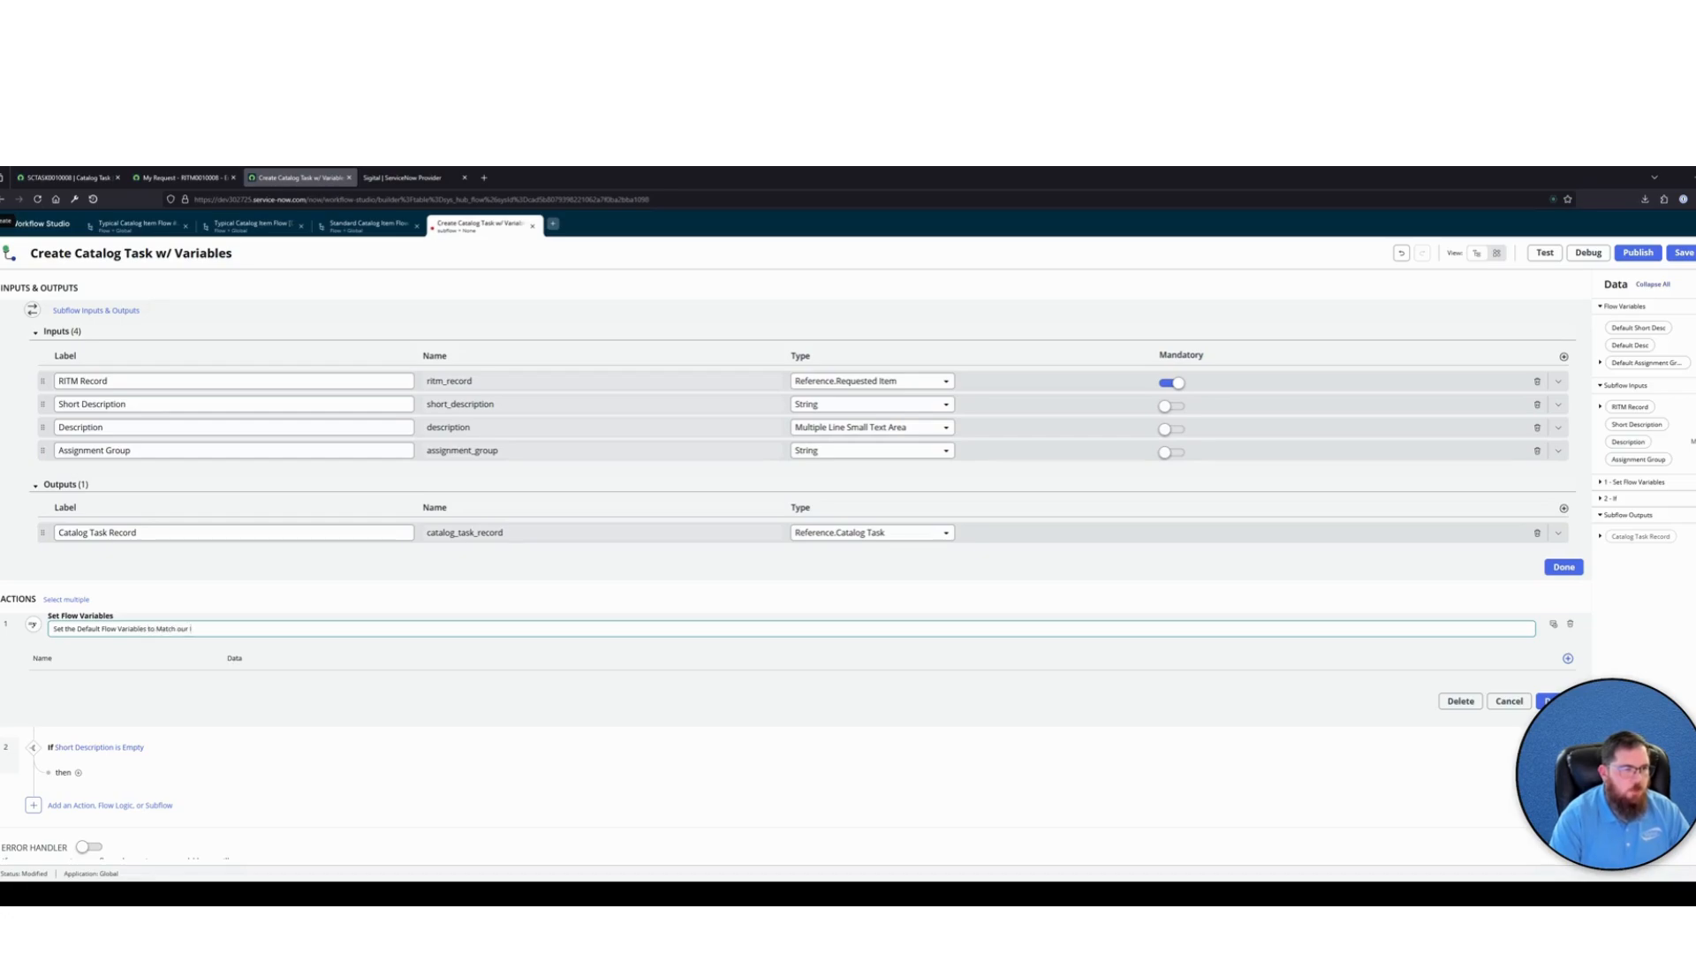
text(nputs)
click(1165, 700)
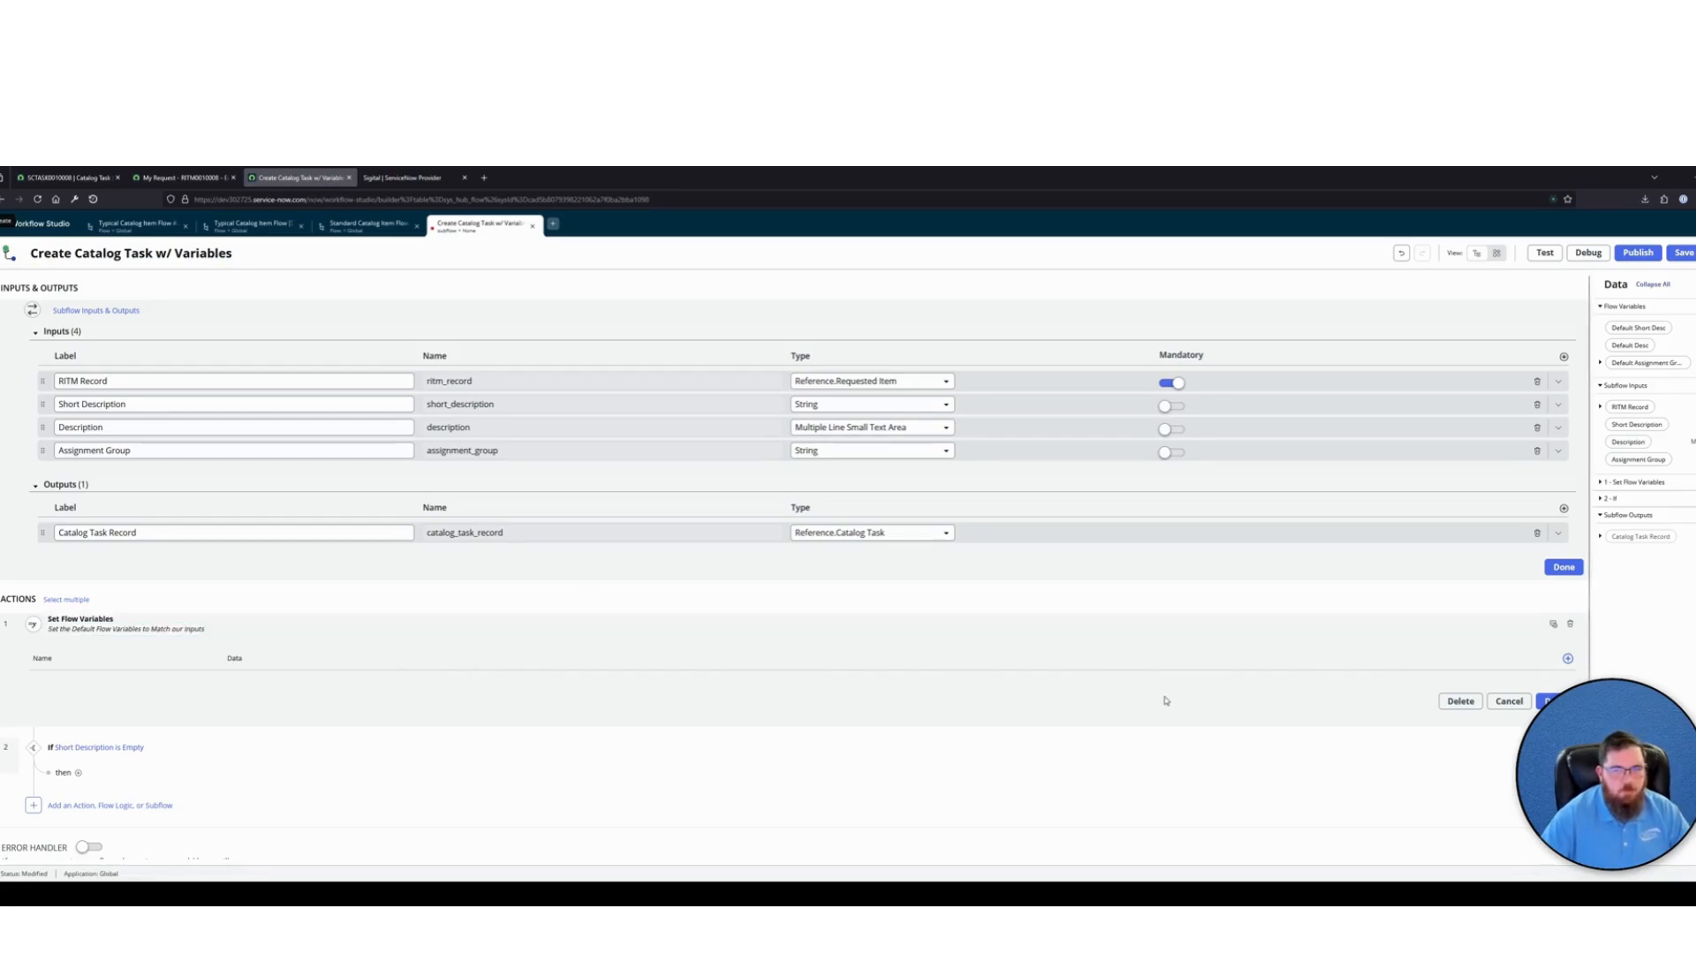
Add rows for the flow variables Default Short Desc, Default Desc and Default Assignment Group to the first Set Flow Variables item
click(1568, 658)
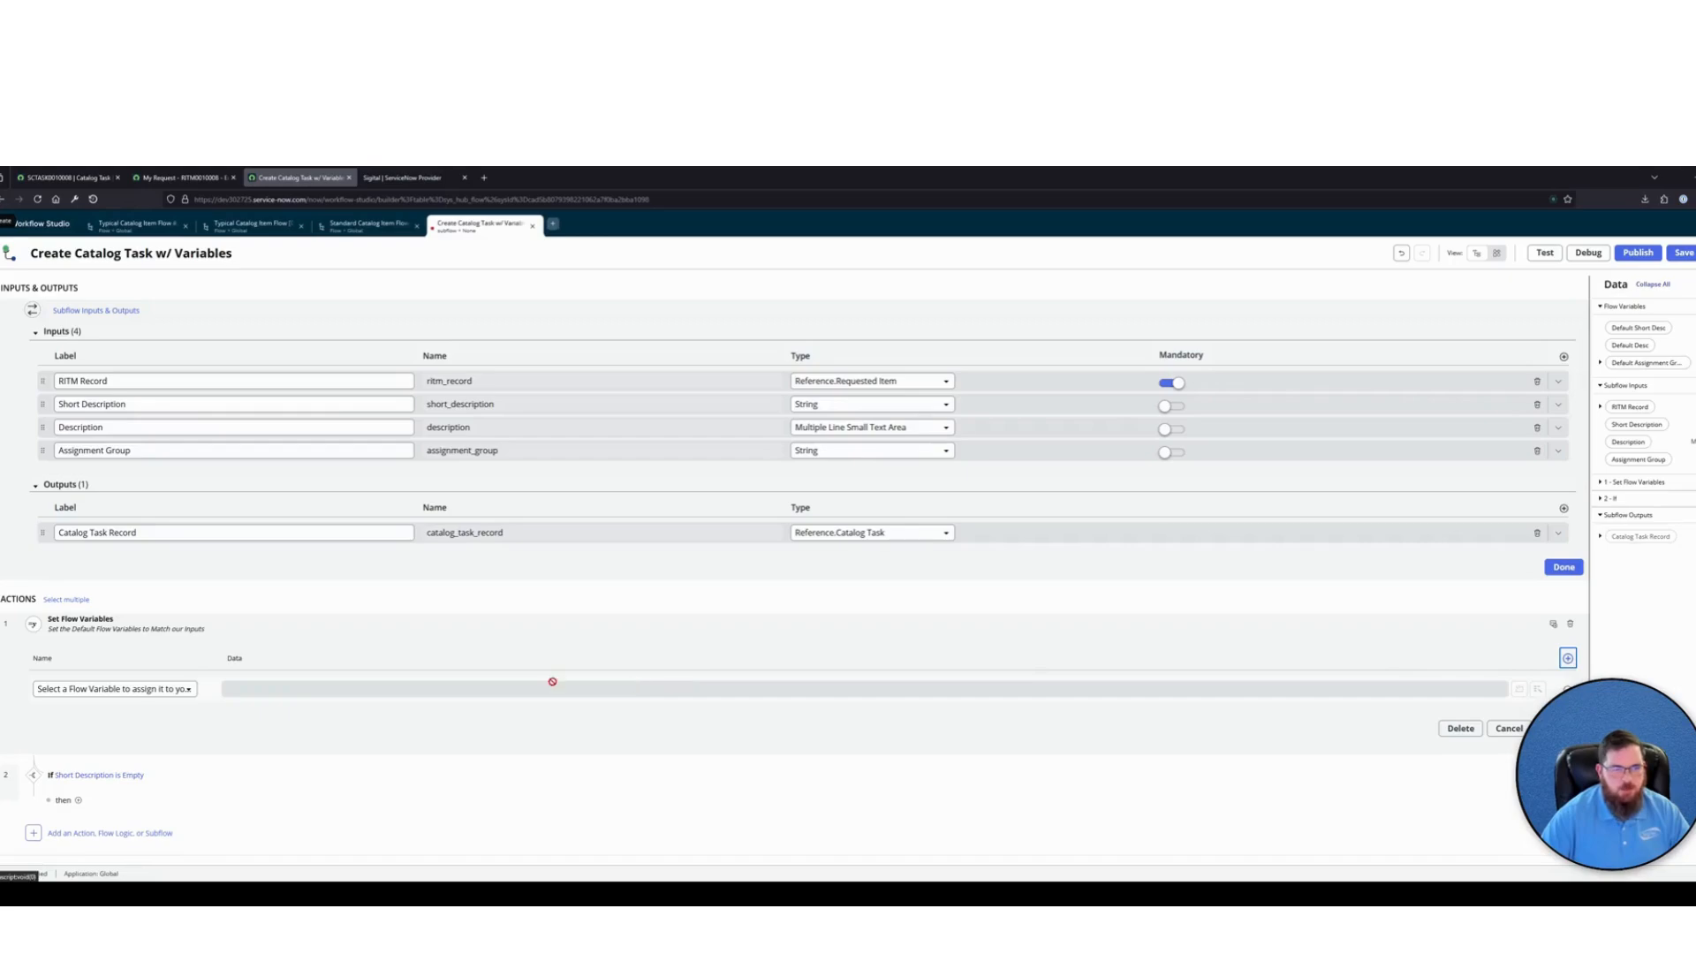
click(128, 690)
click(151, 726)
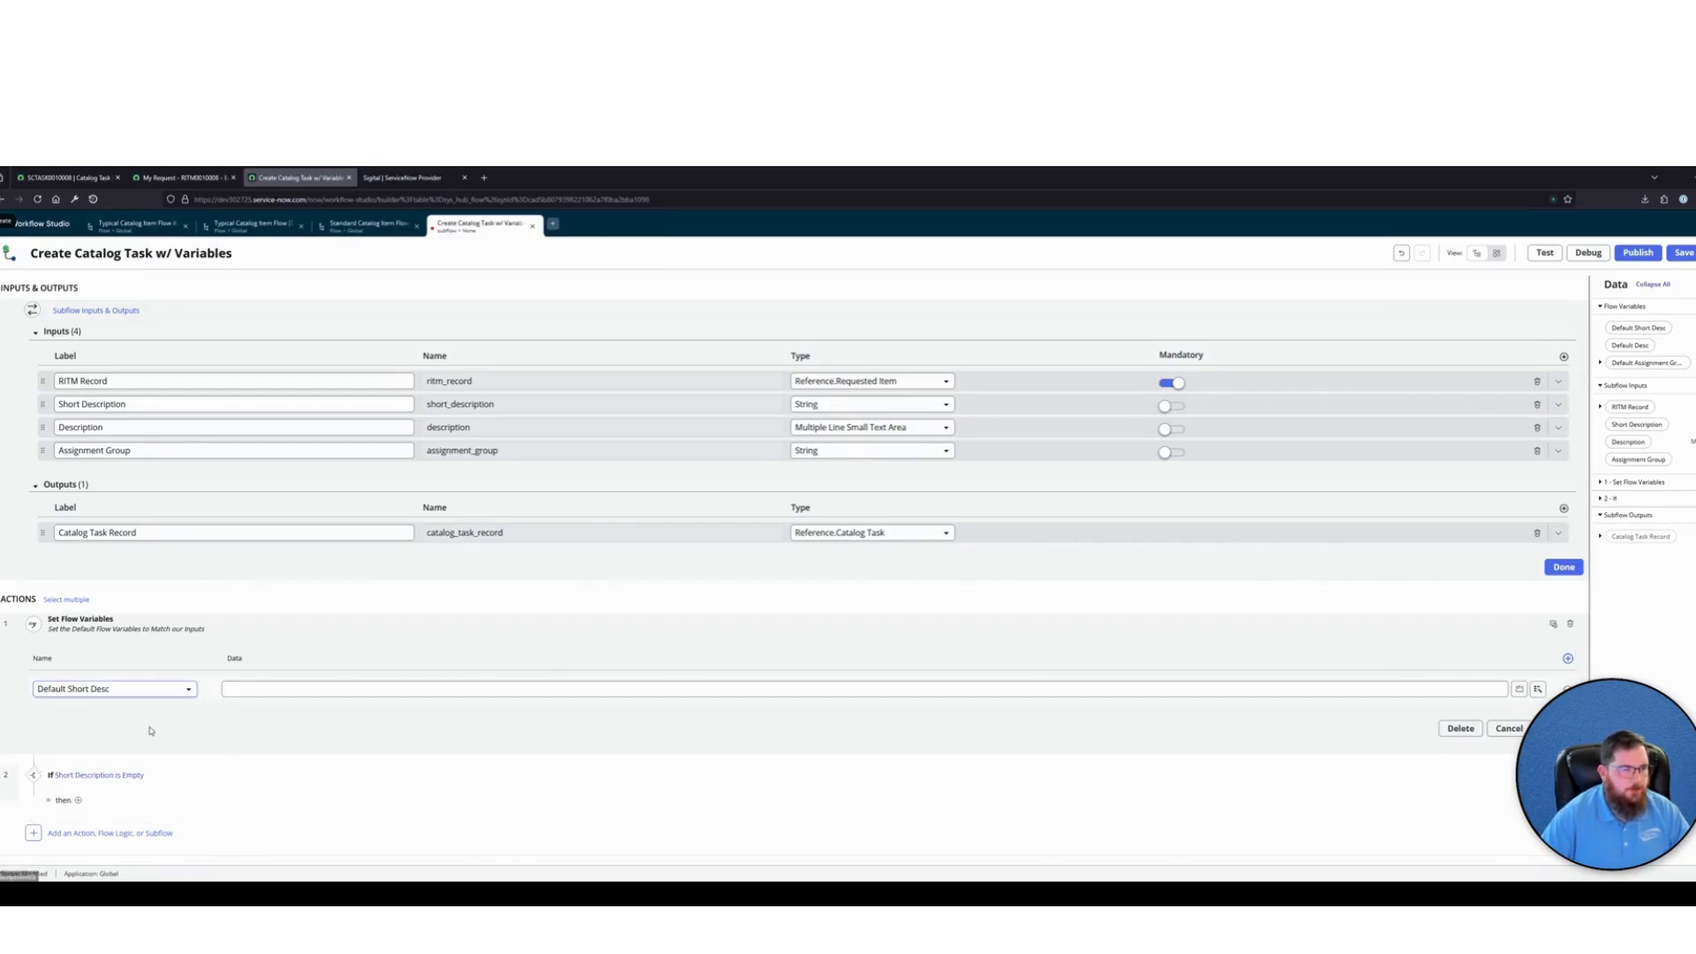
click(1567, 659)
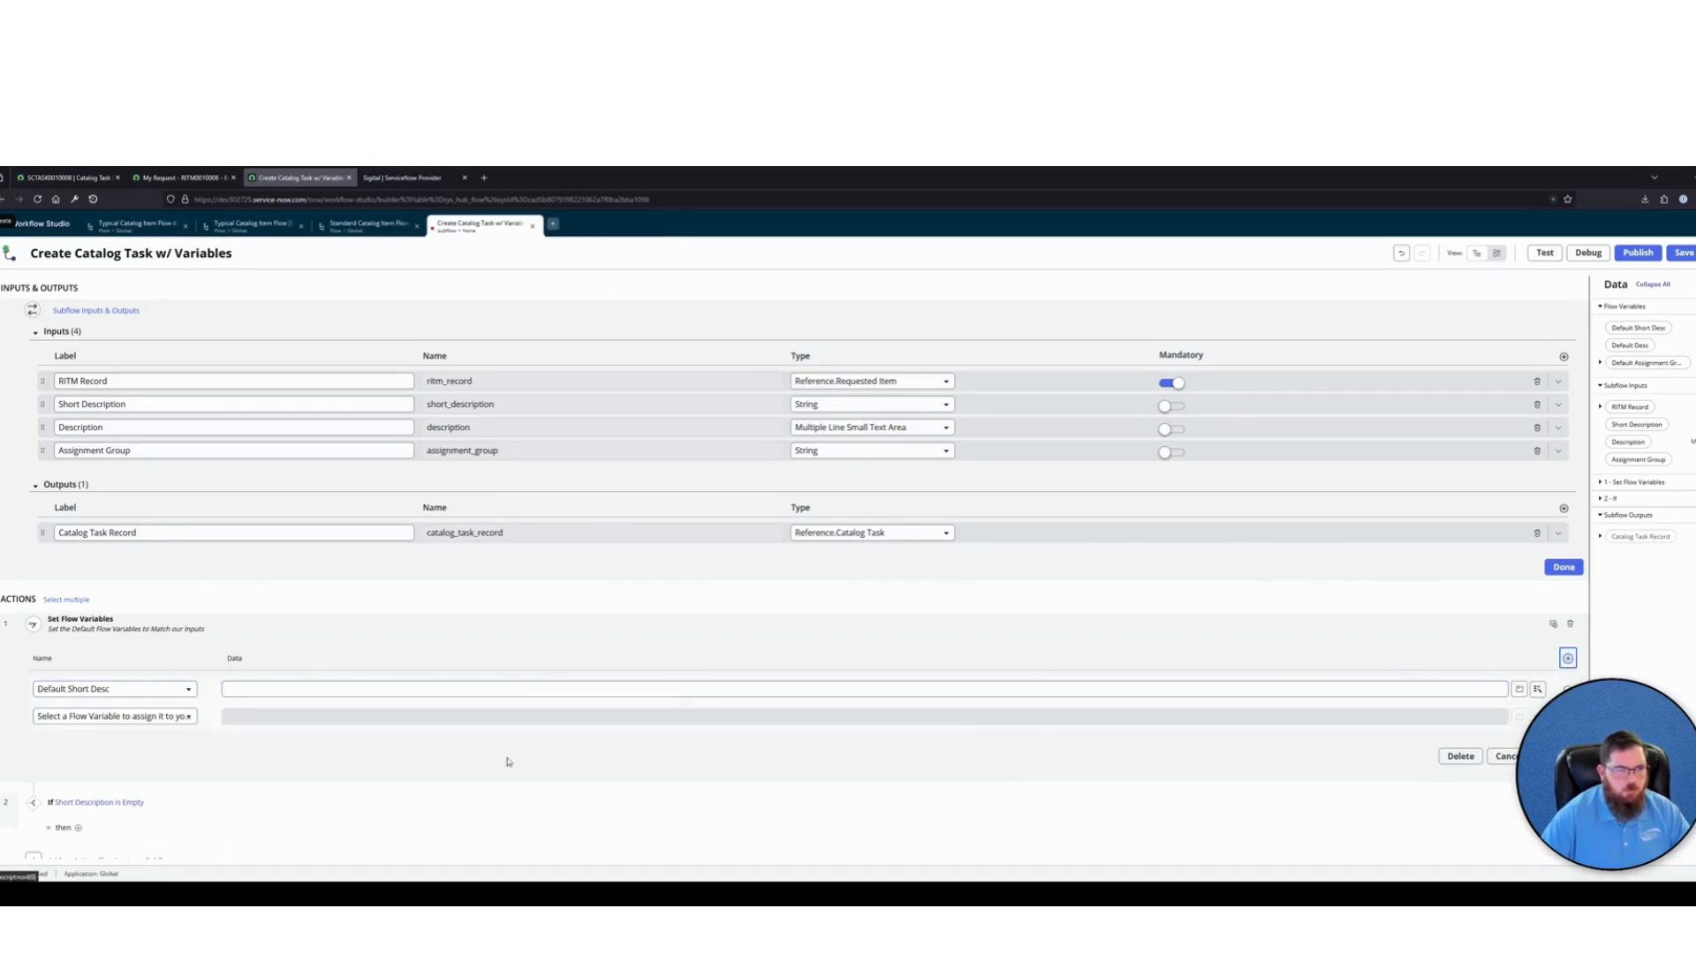
click(154, 717)
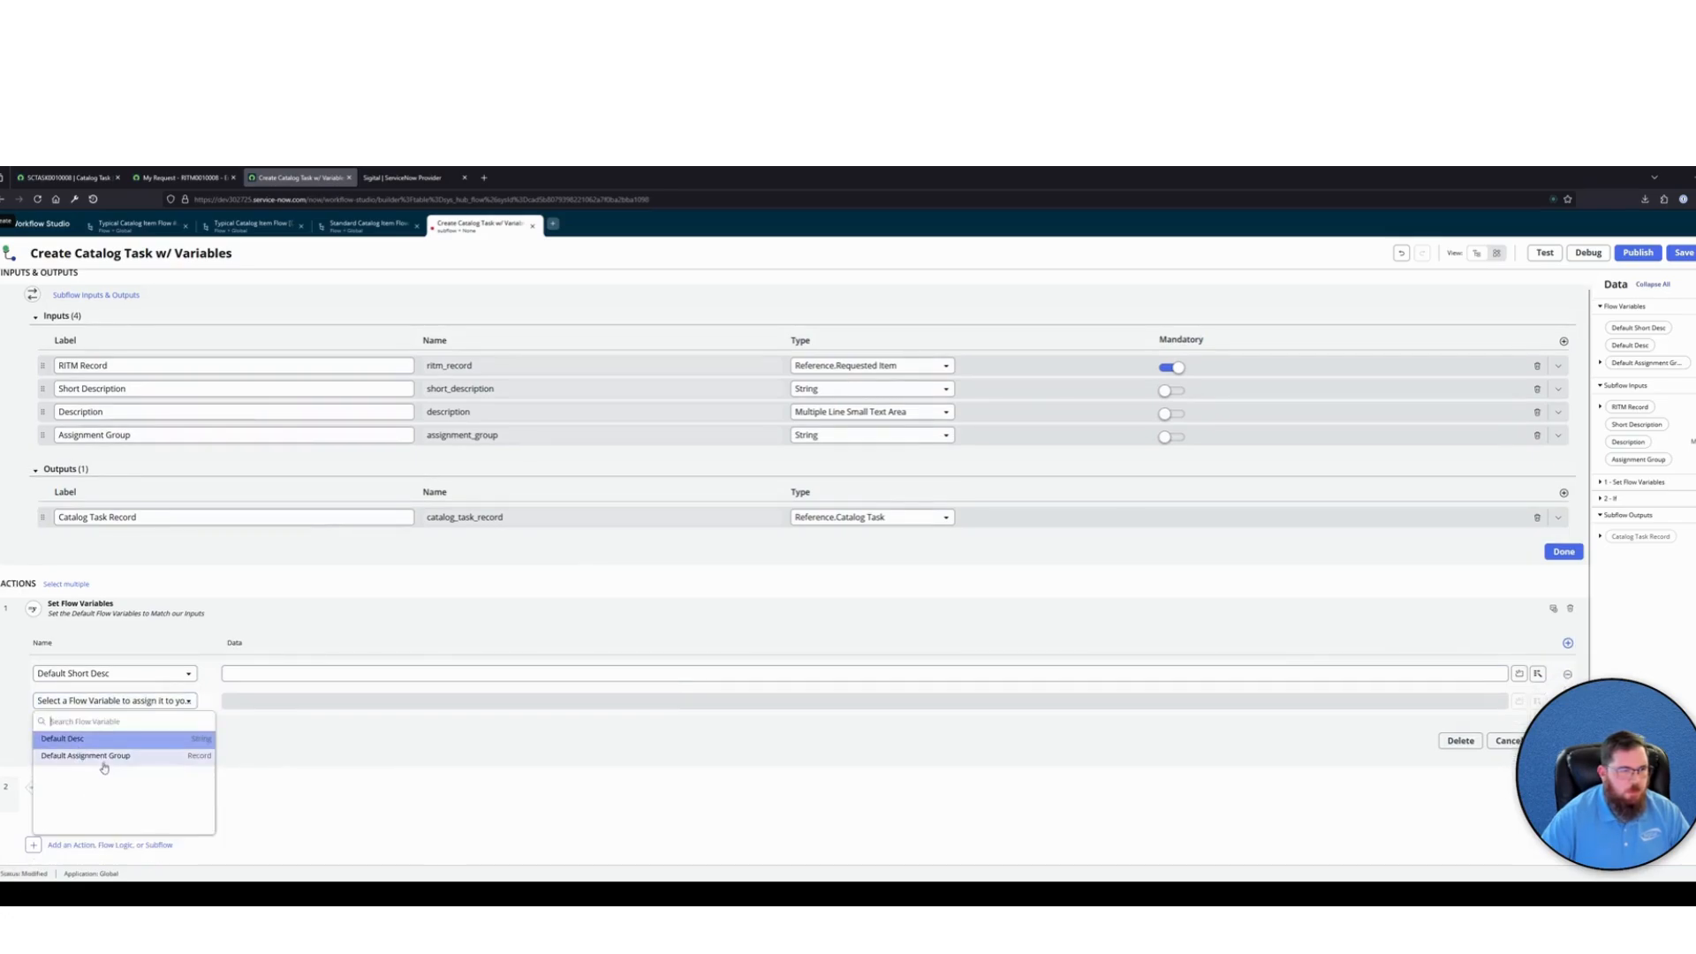
click(100, 741)
click(1567, 643)
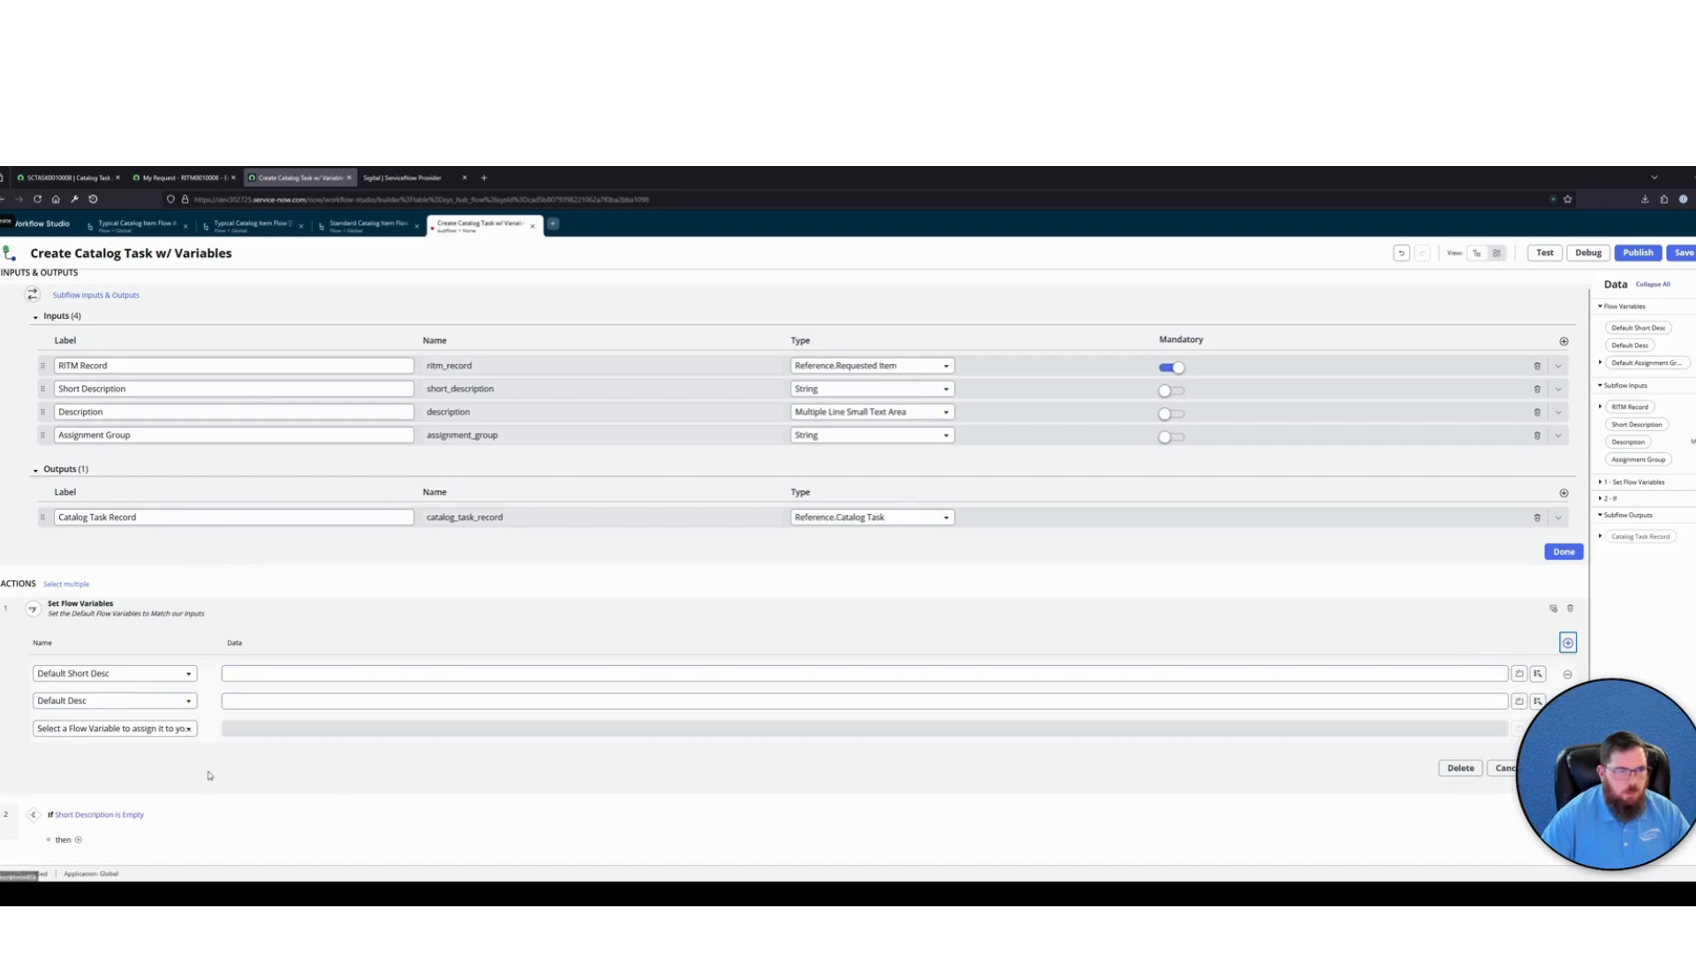
click(115, 727)
click(69, 770)
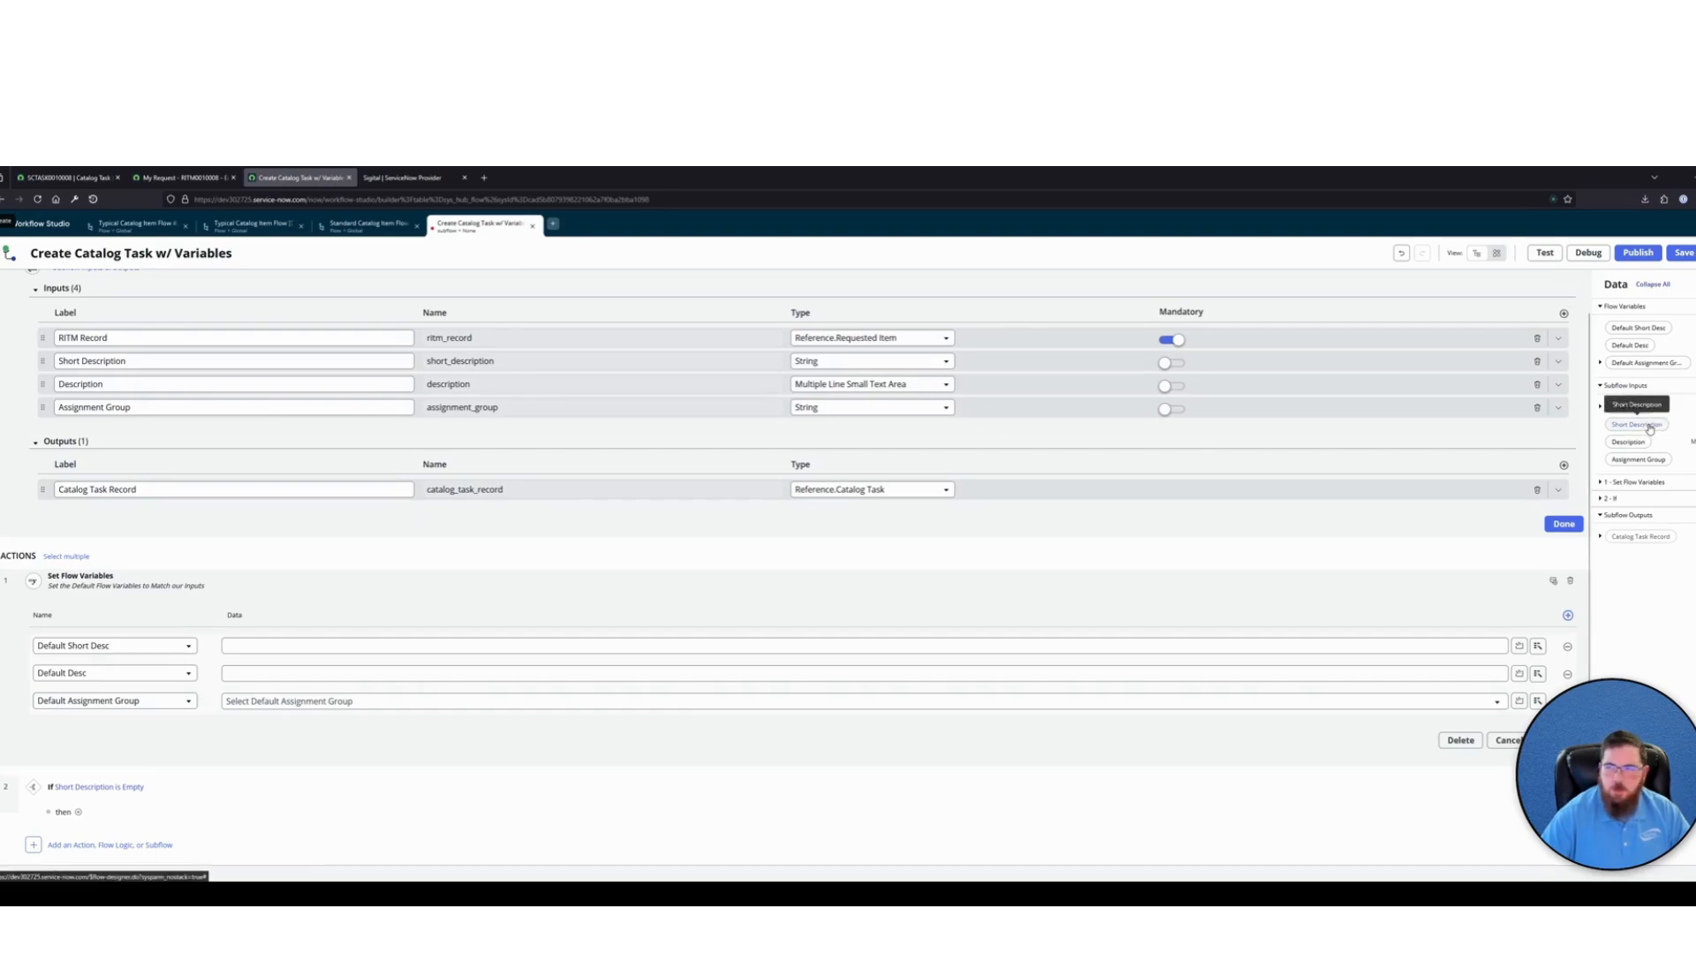
Map the three default flow variables to the subflow inputs Short Description, Description and Assignment Group, and close the item
drag(1649, 428, 878, 651)
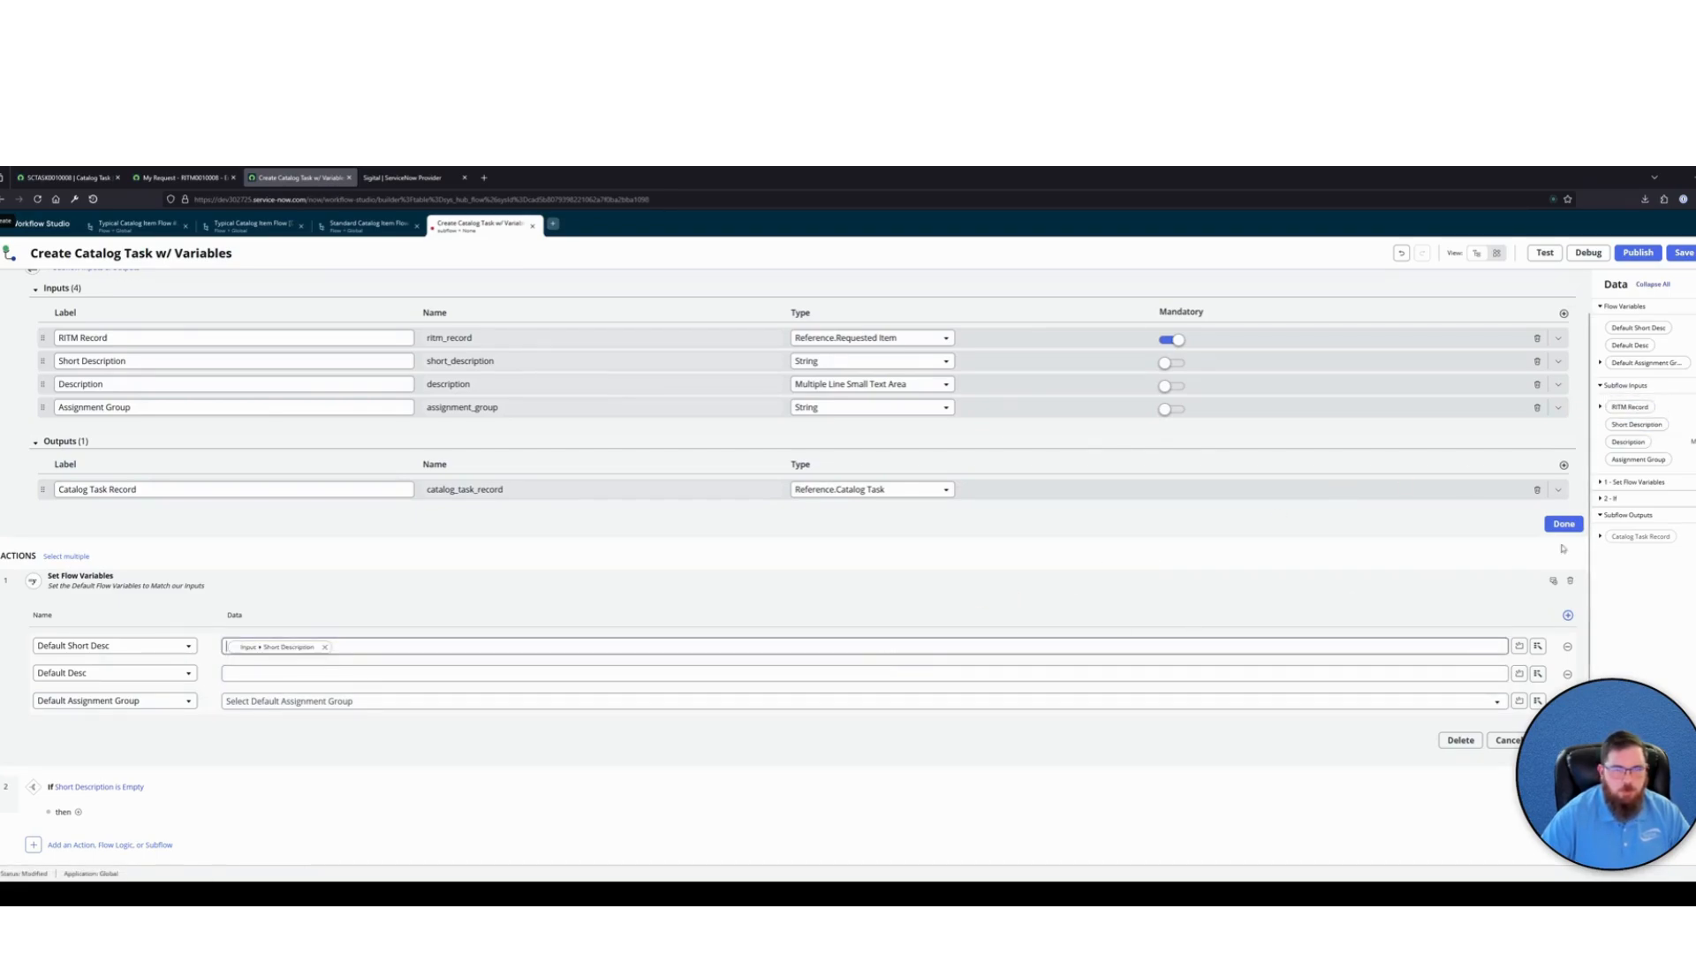
drag(1628, 444, 515, 675)
drag(1619, 473, 405, 708)
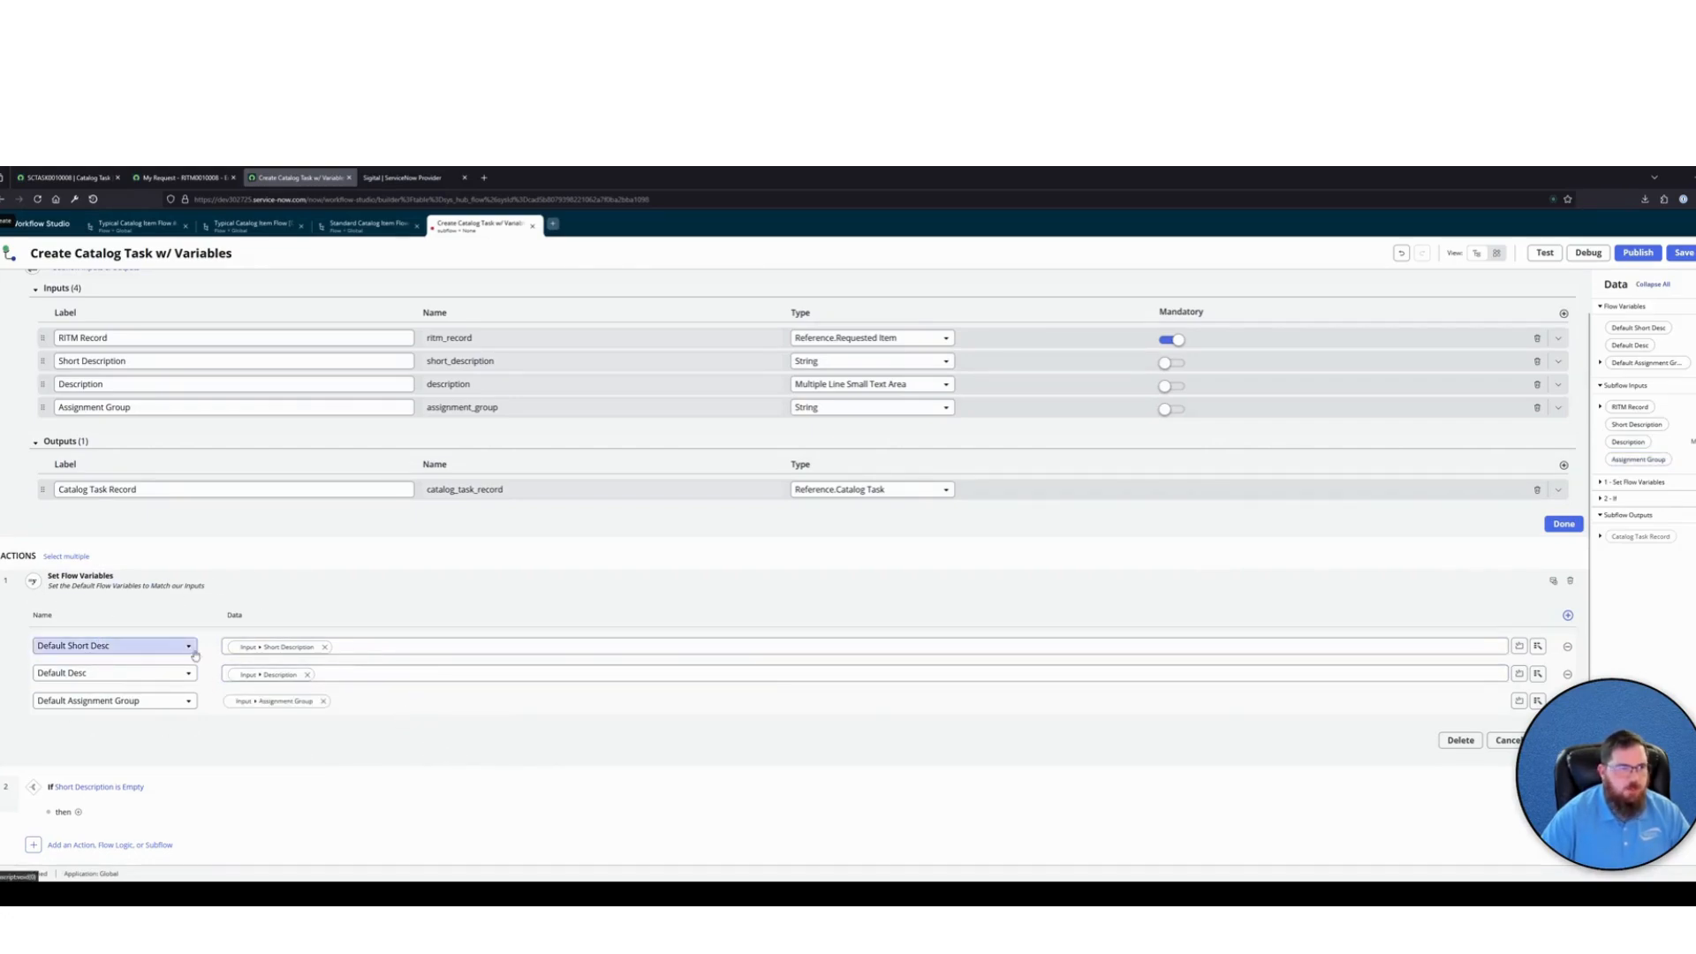
click(81, 575)
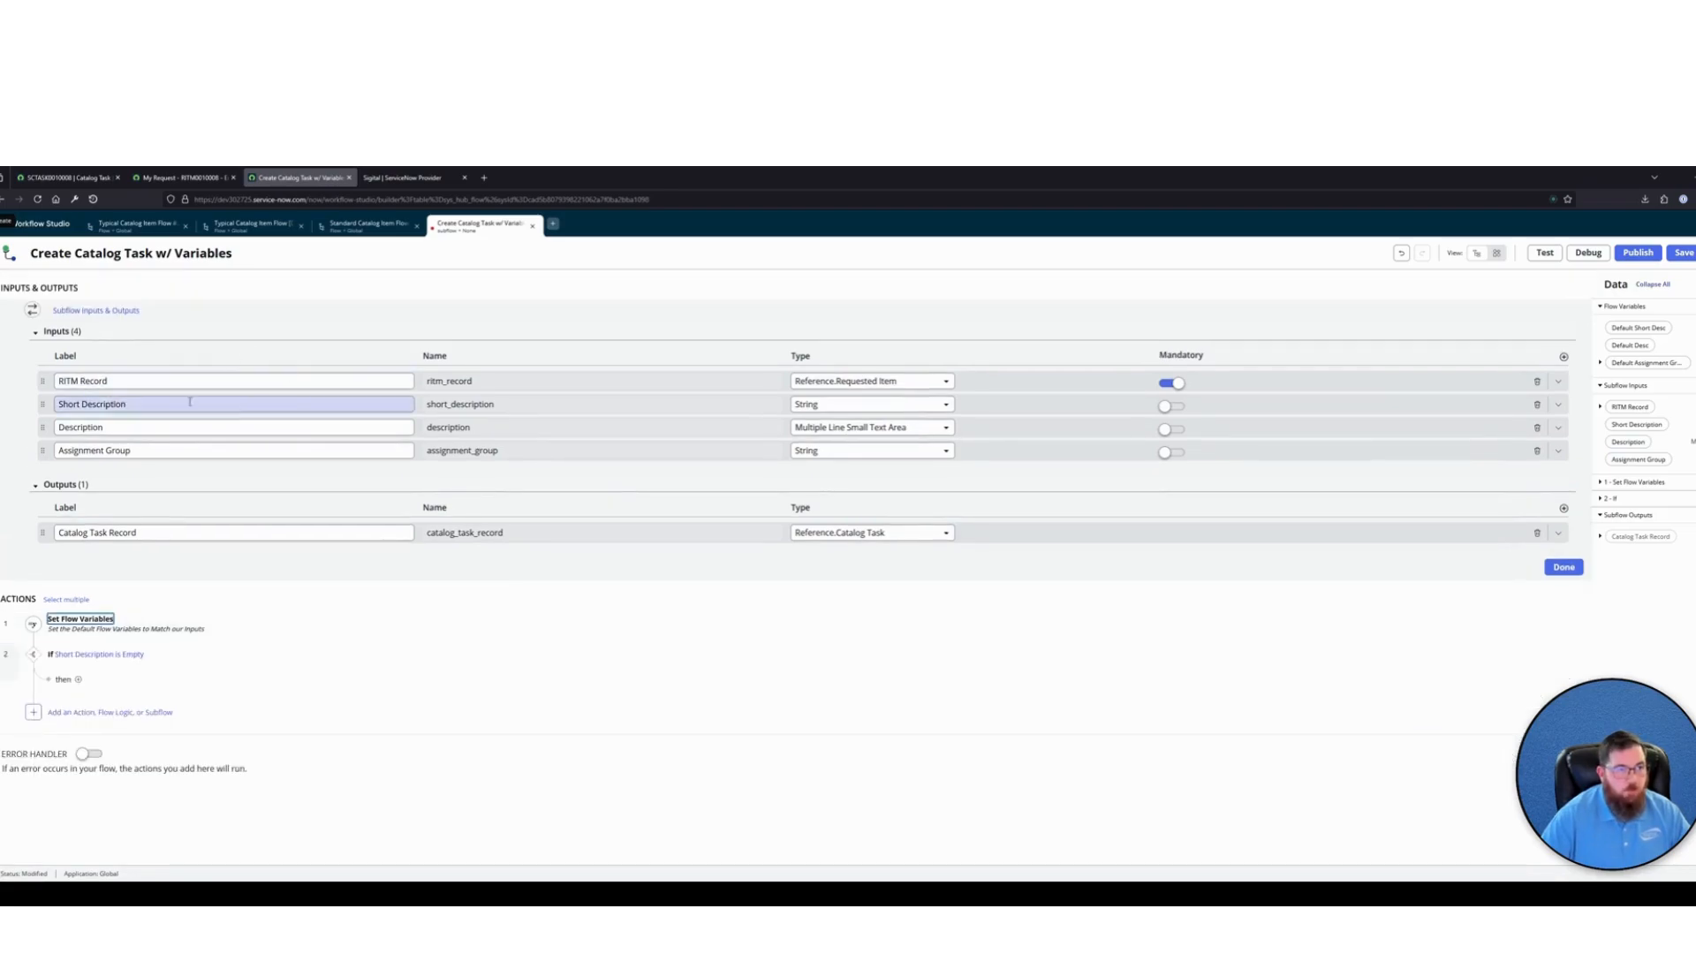
Replace the If condition's data pill with the flow variable Default Short Desc and set its operator to is empty
click(161, 654)
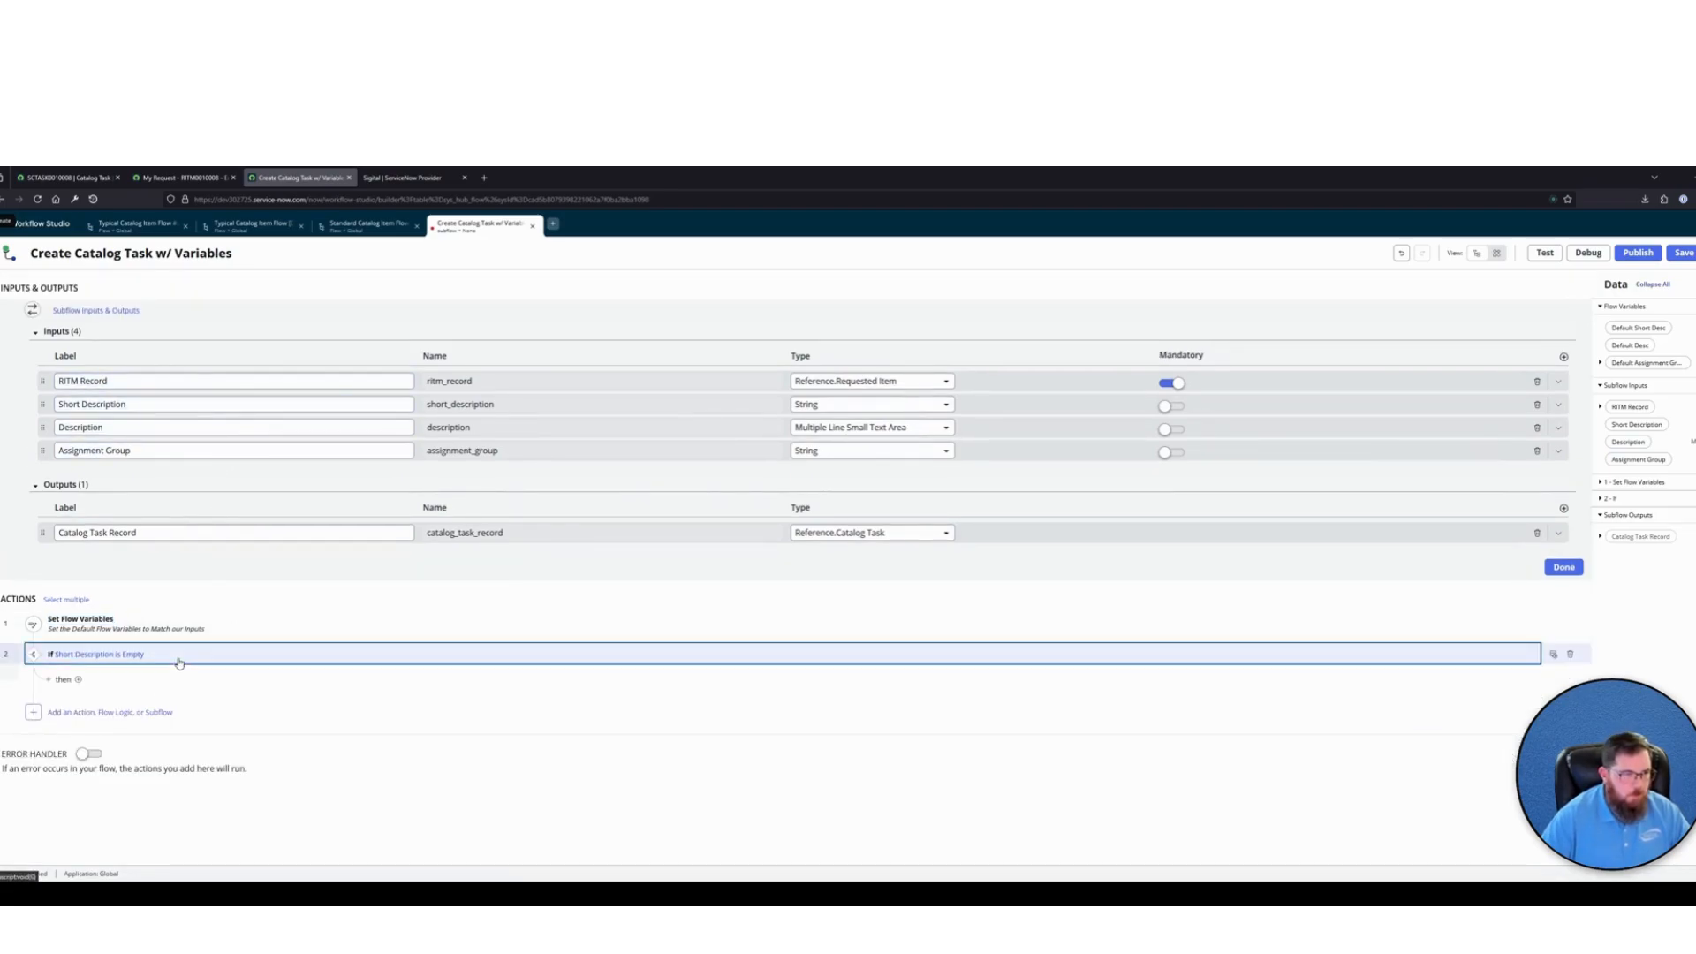
click(200, 709)
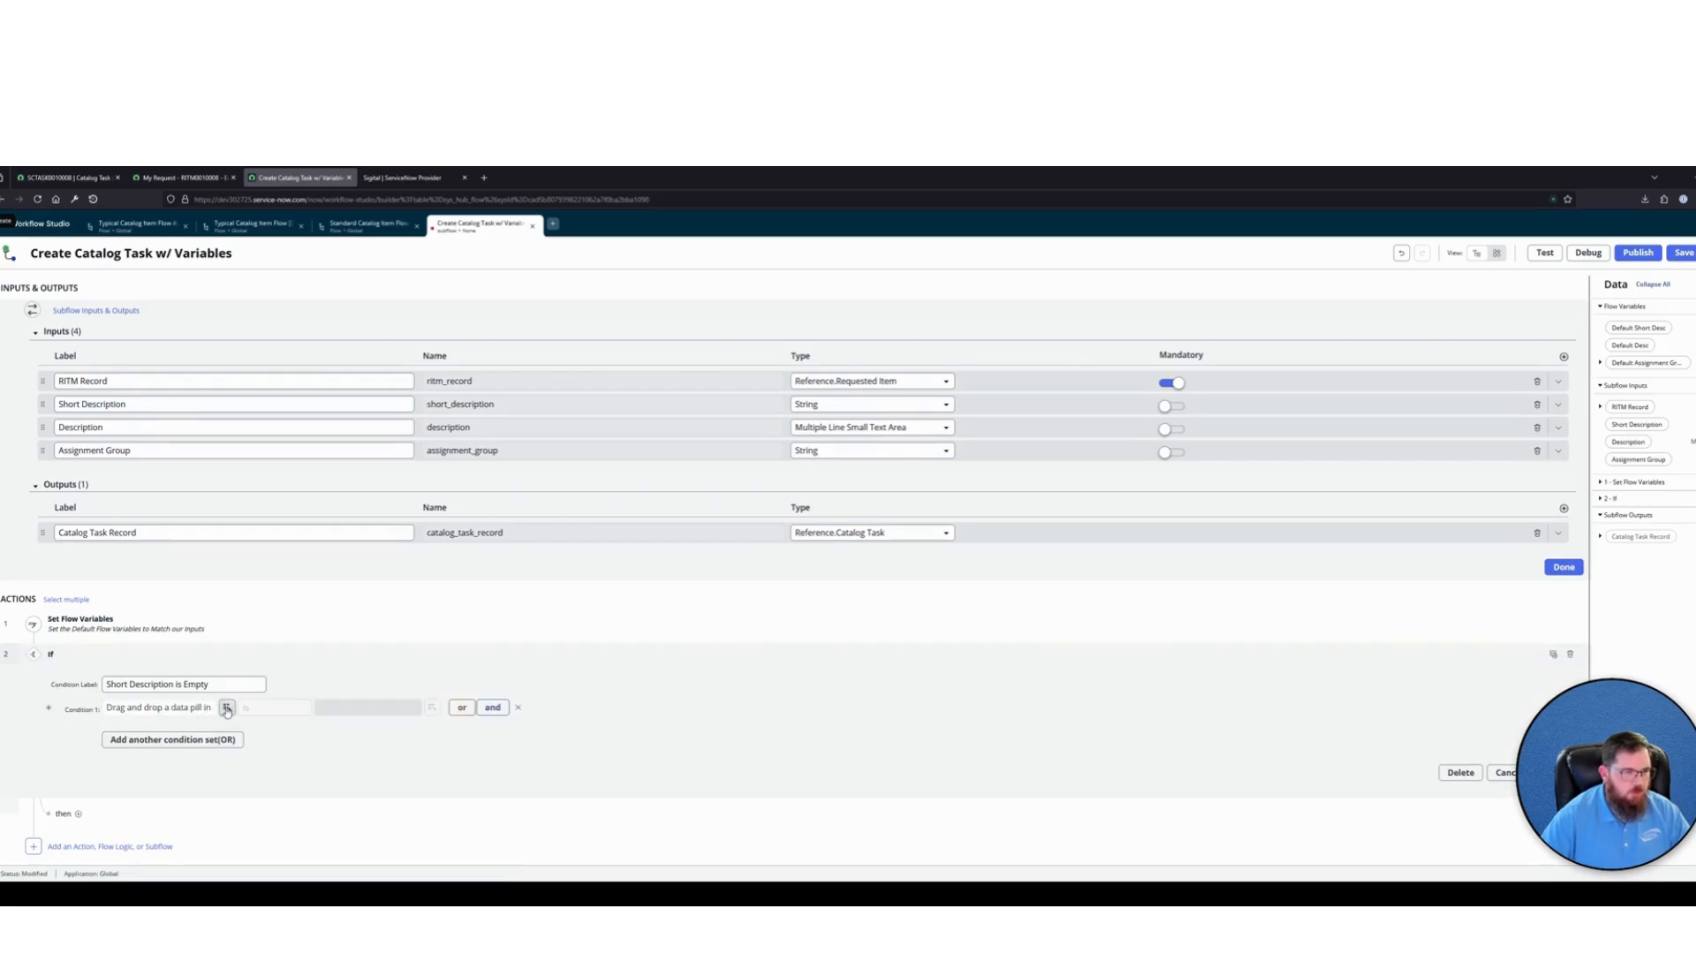
click(226, 709)
click(227, 761)
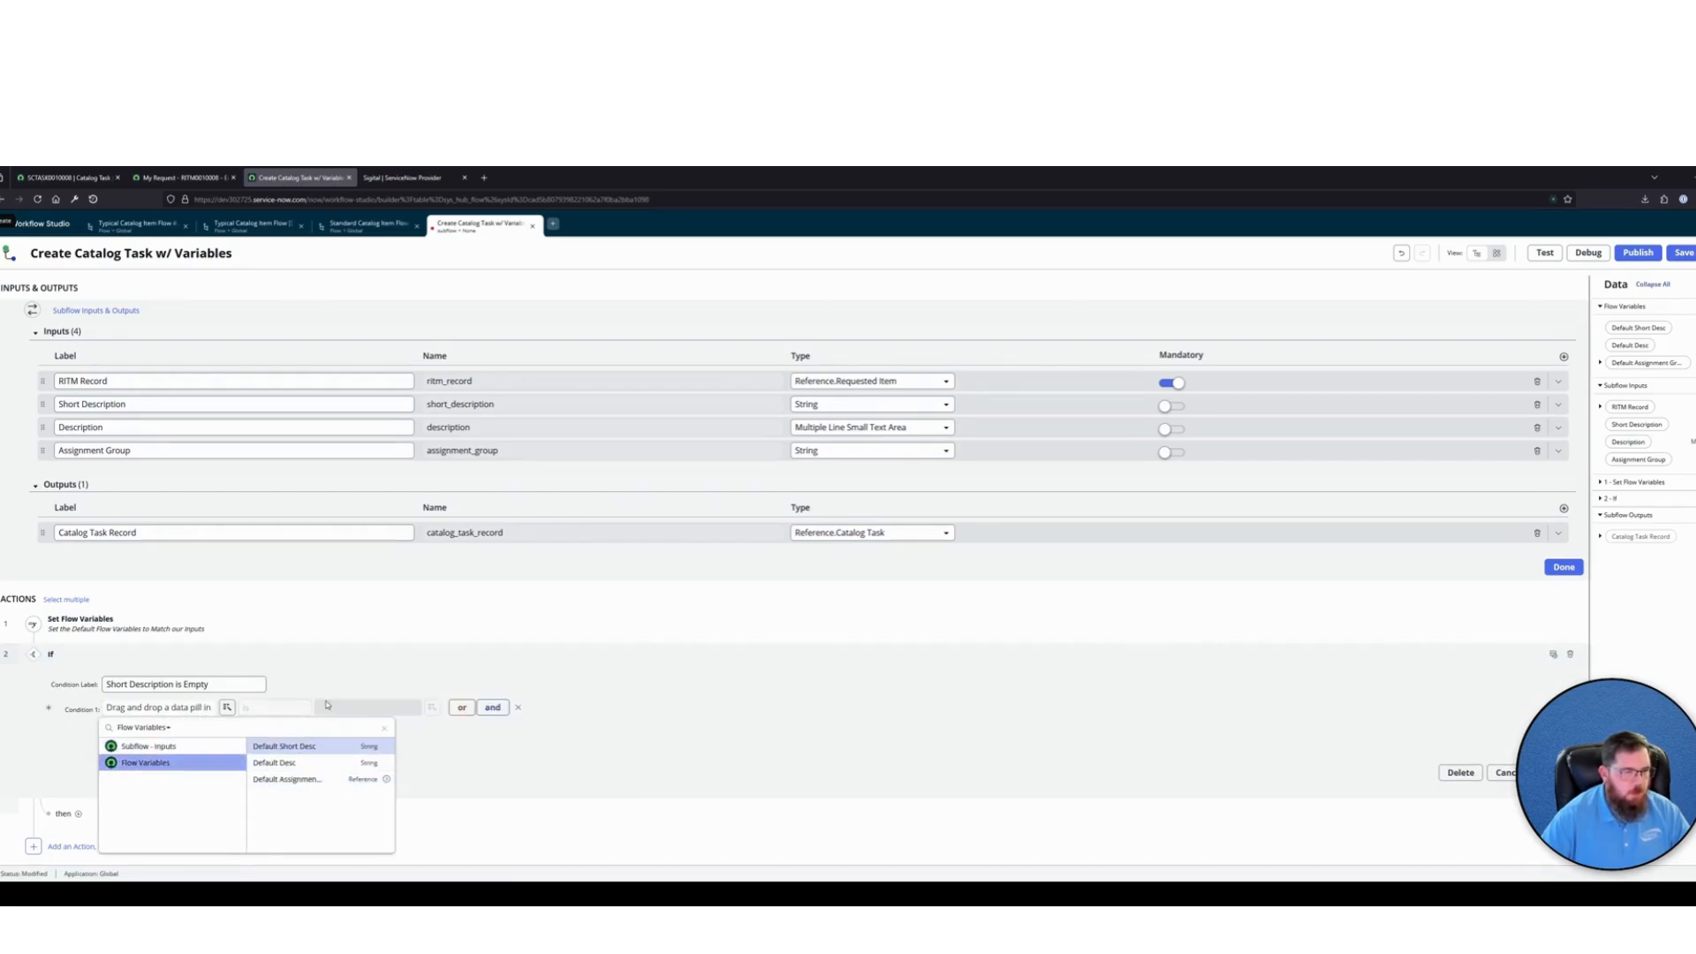
click(285, 746)
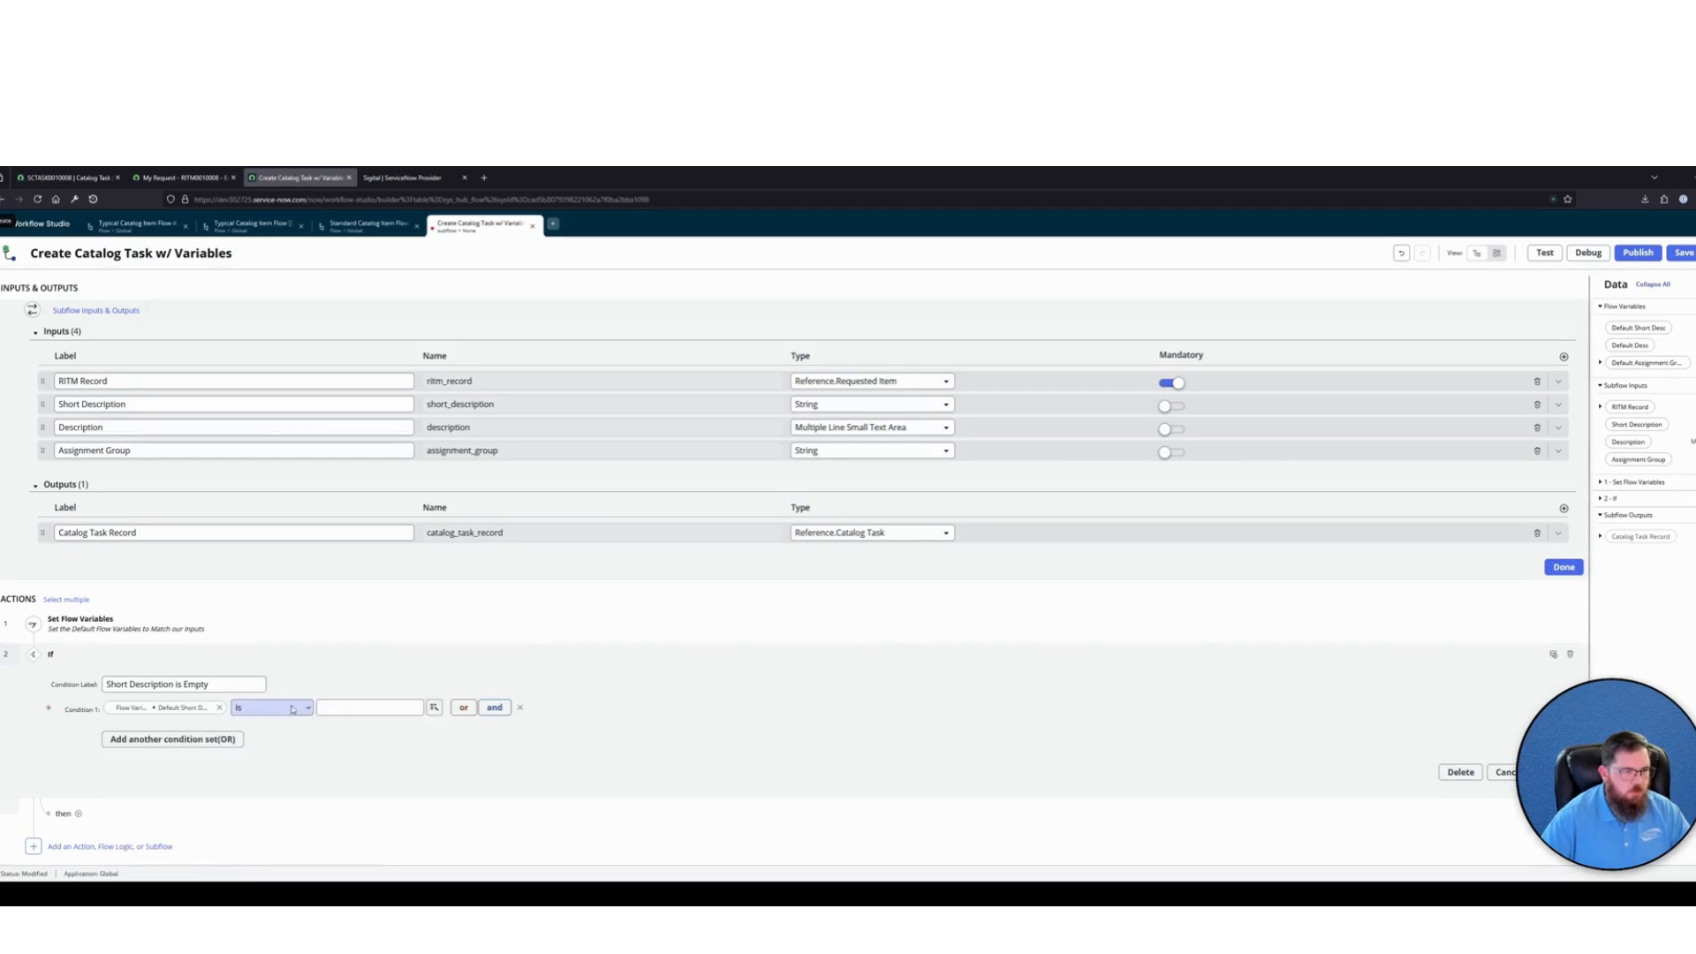
click(264, 759)
Add Set Flow Variables inside the If's then branch, annotated "Set the Short Description Flow Variable to our defaults"
click(78, 813)
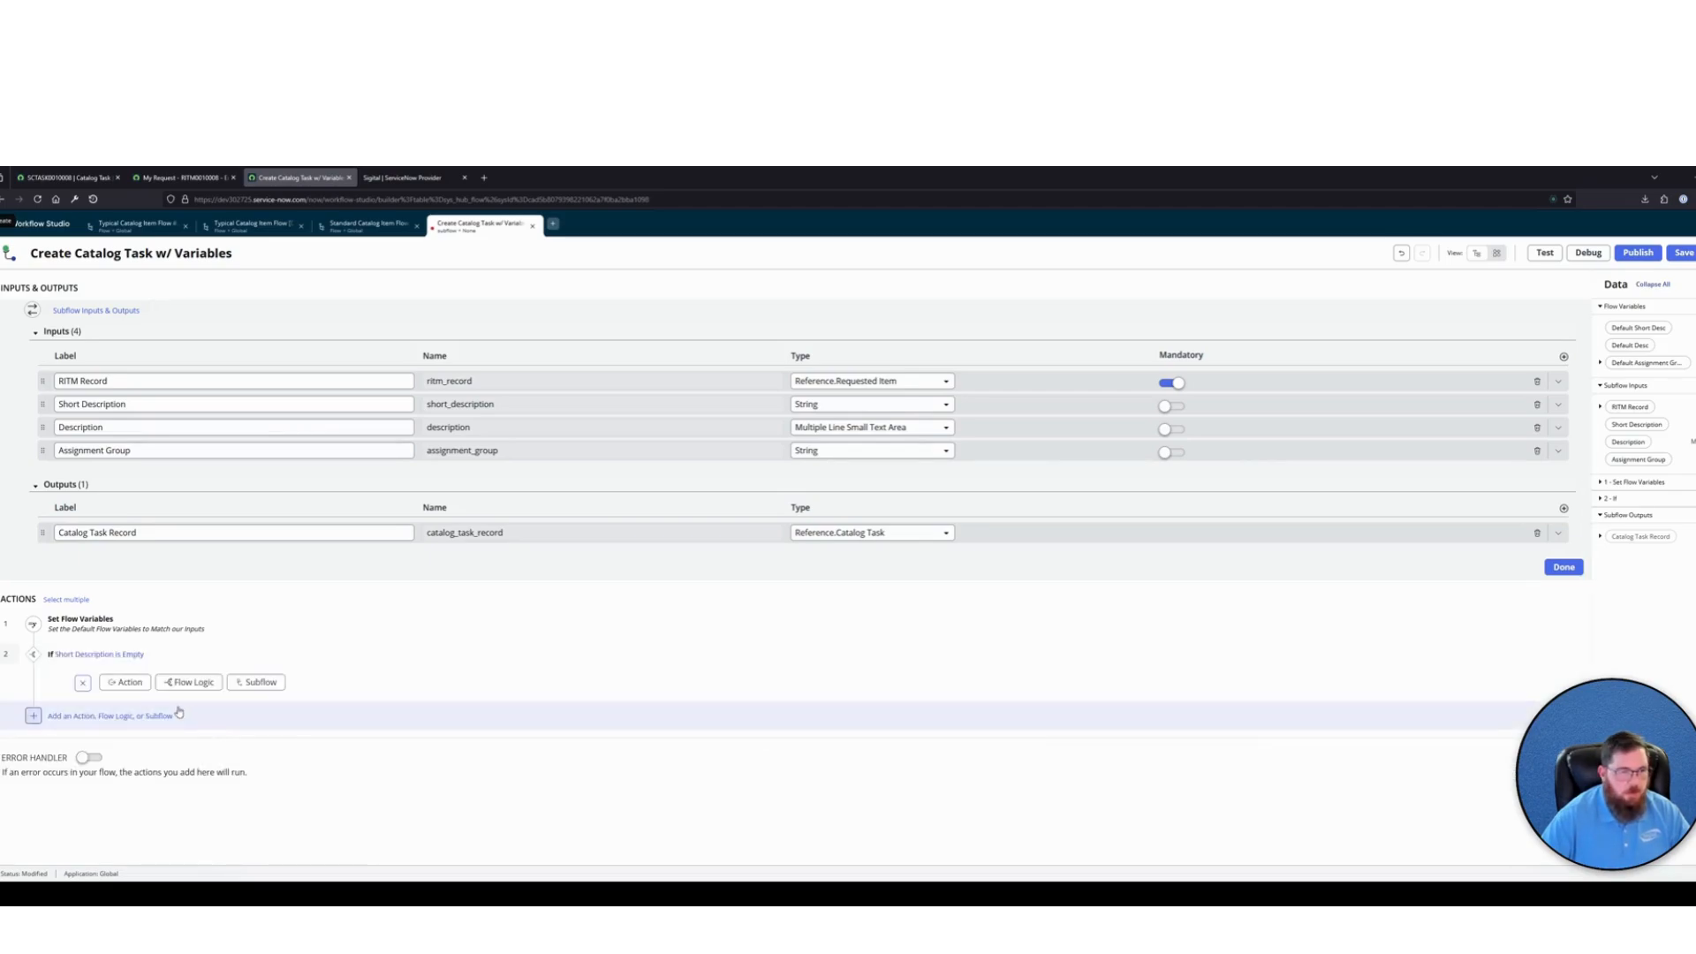
click(189, 685)
text(set)
click(205, 719)
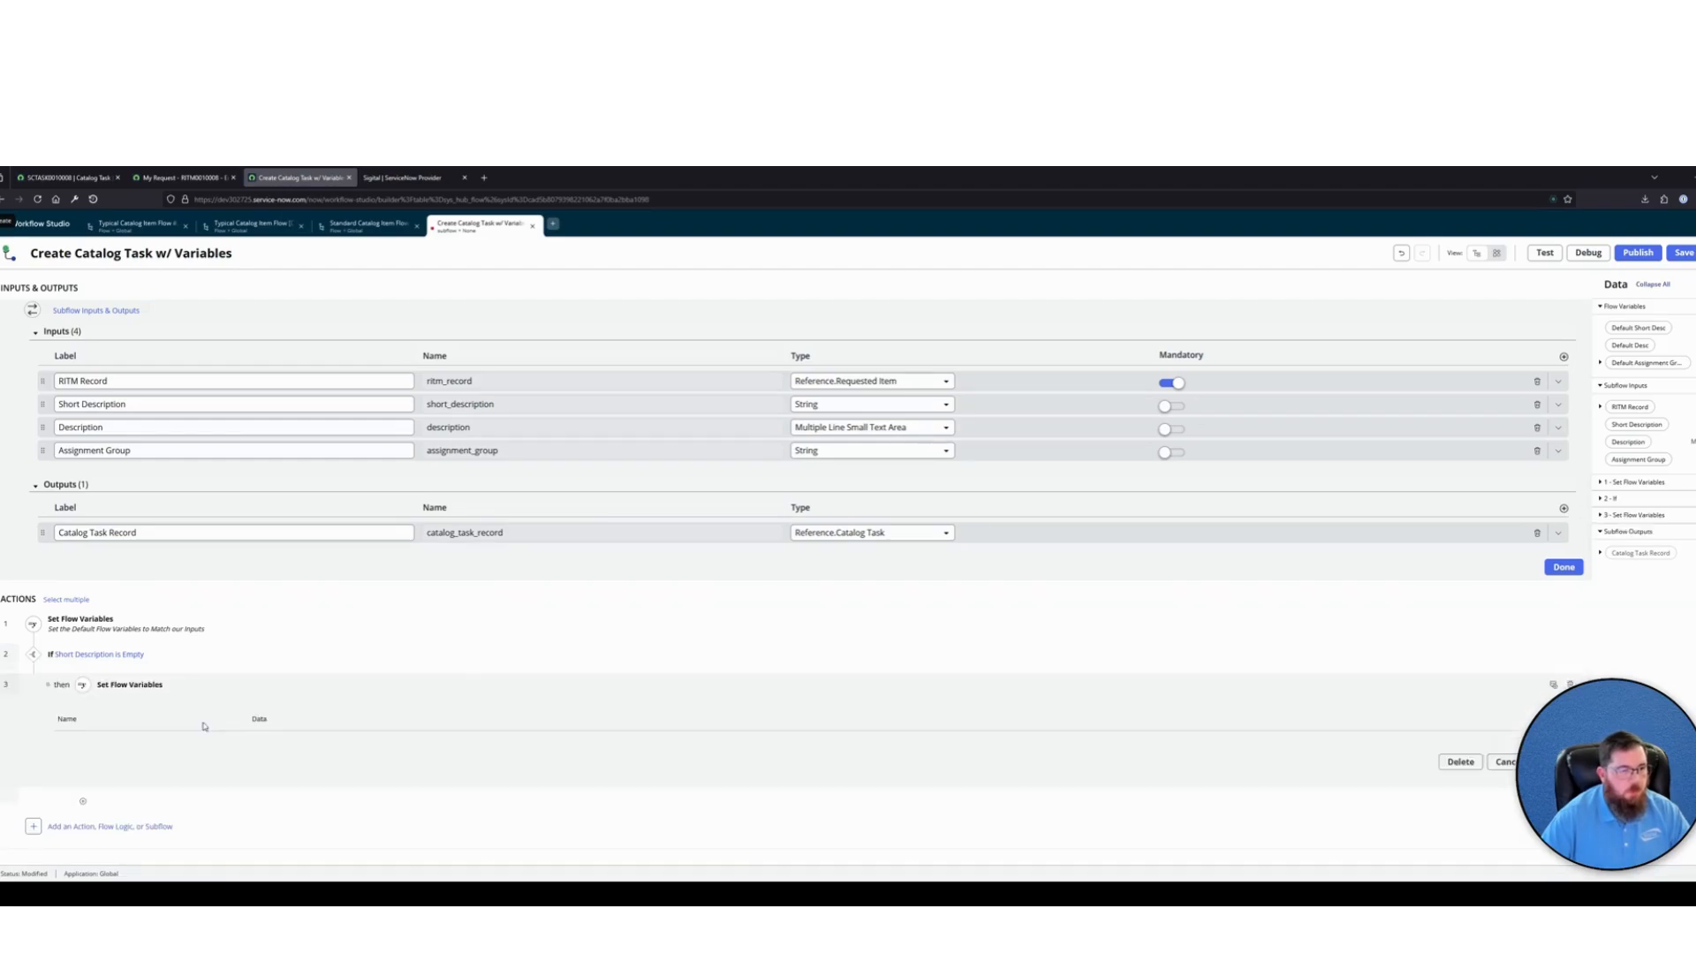
click(1552, 684)
text(Set)
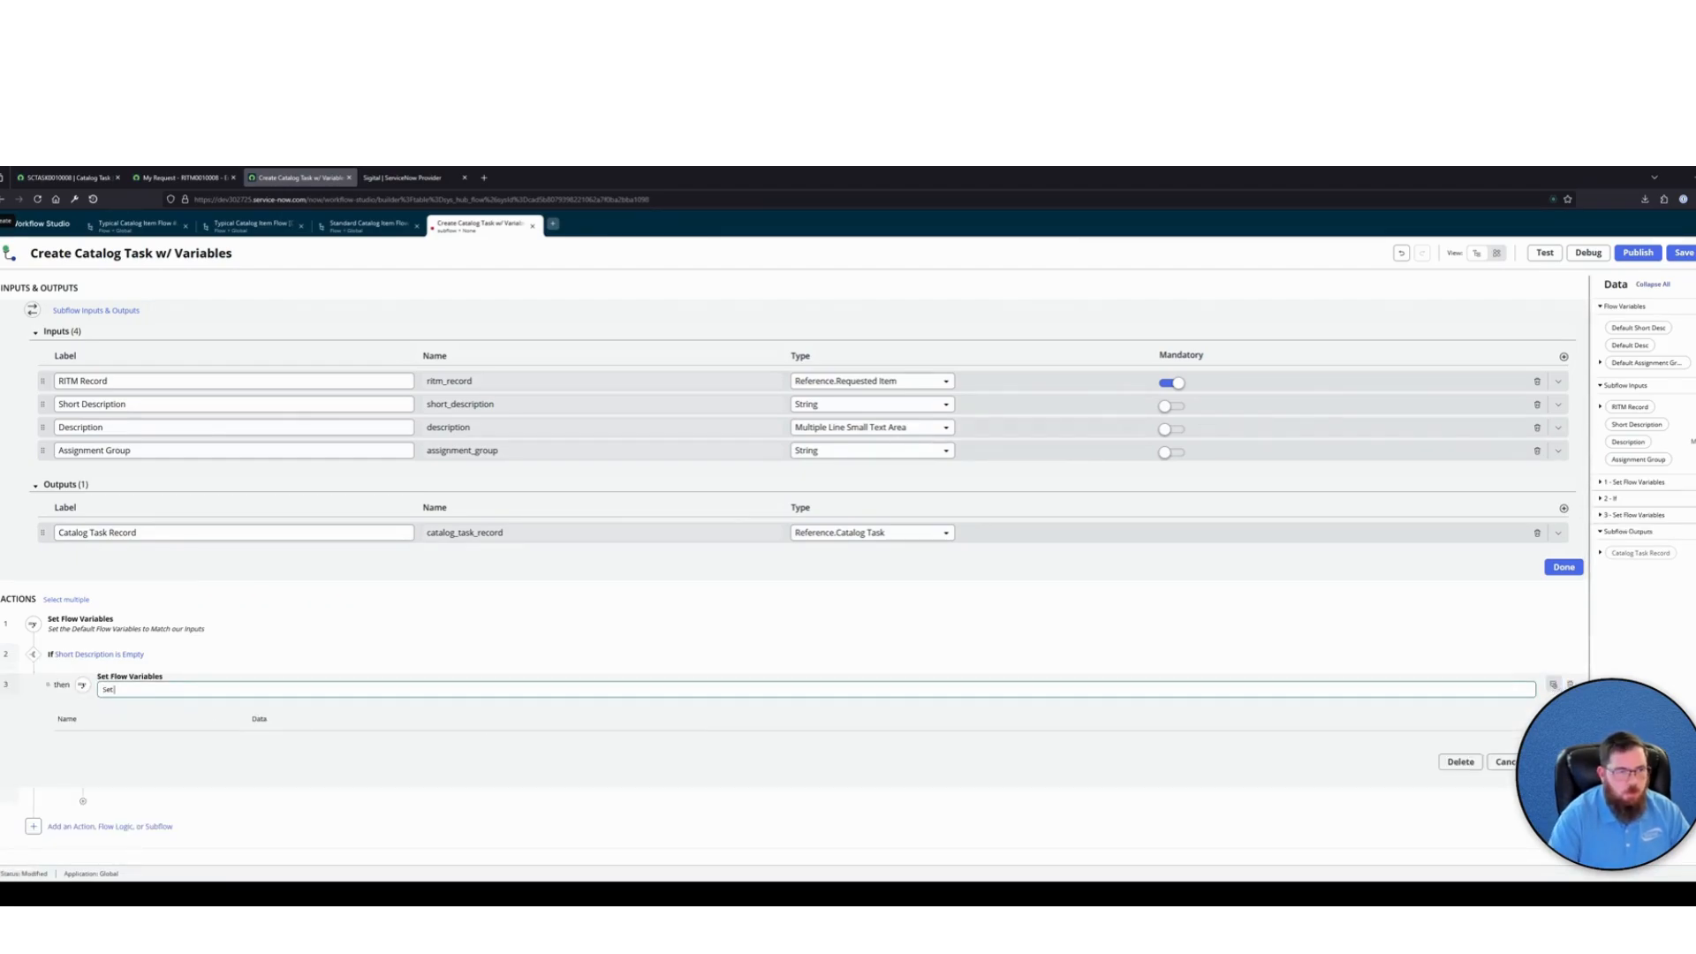
text( the Short Description Flow Variable to our defaults)
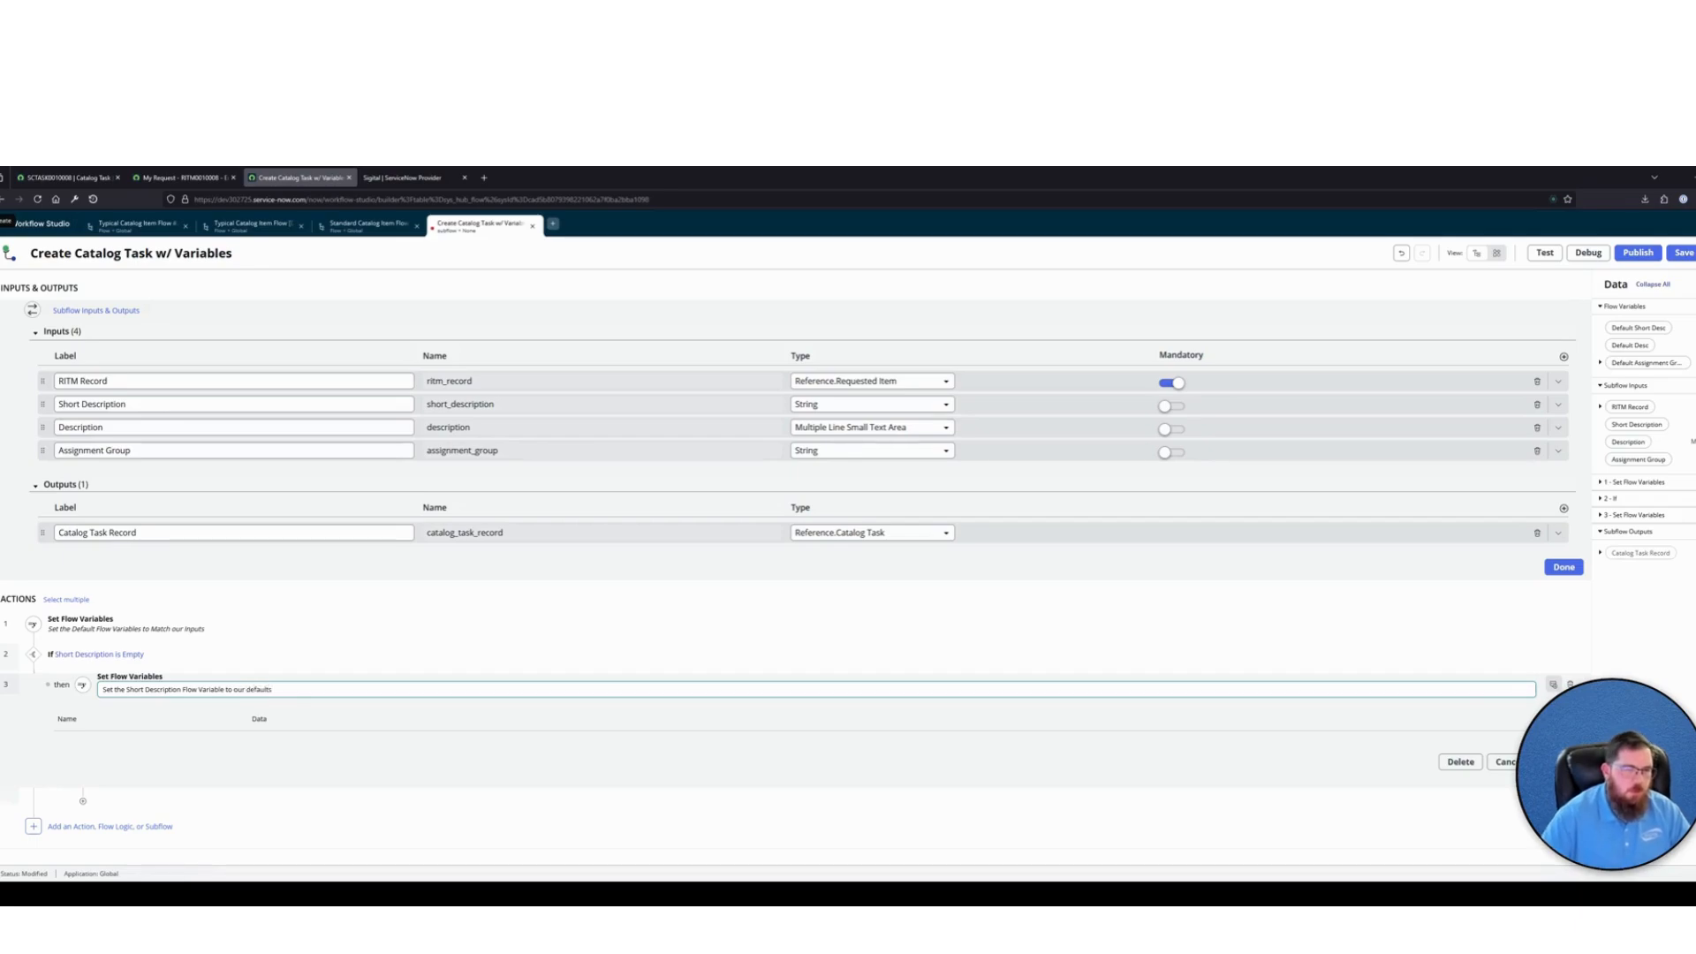
click(1216, 575)
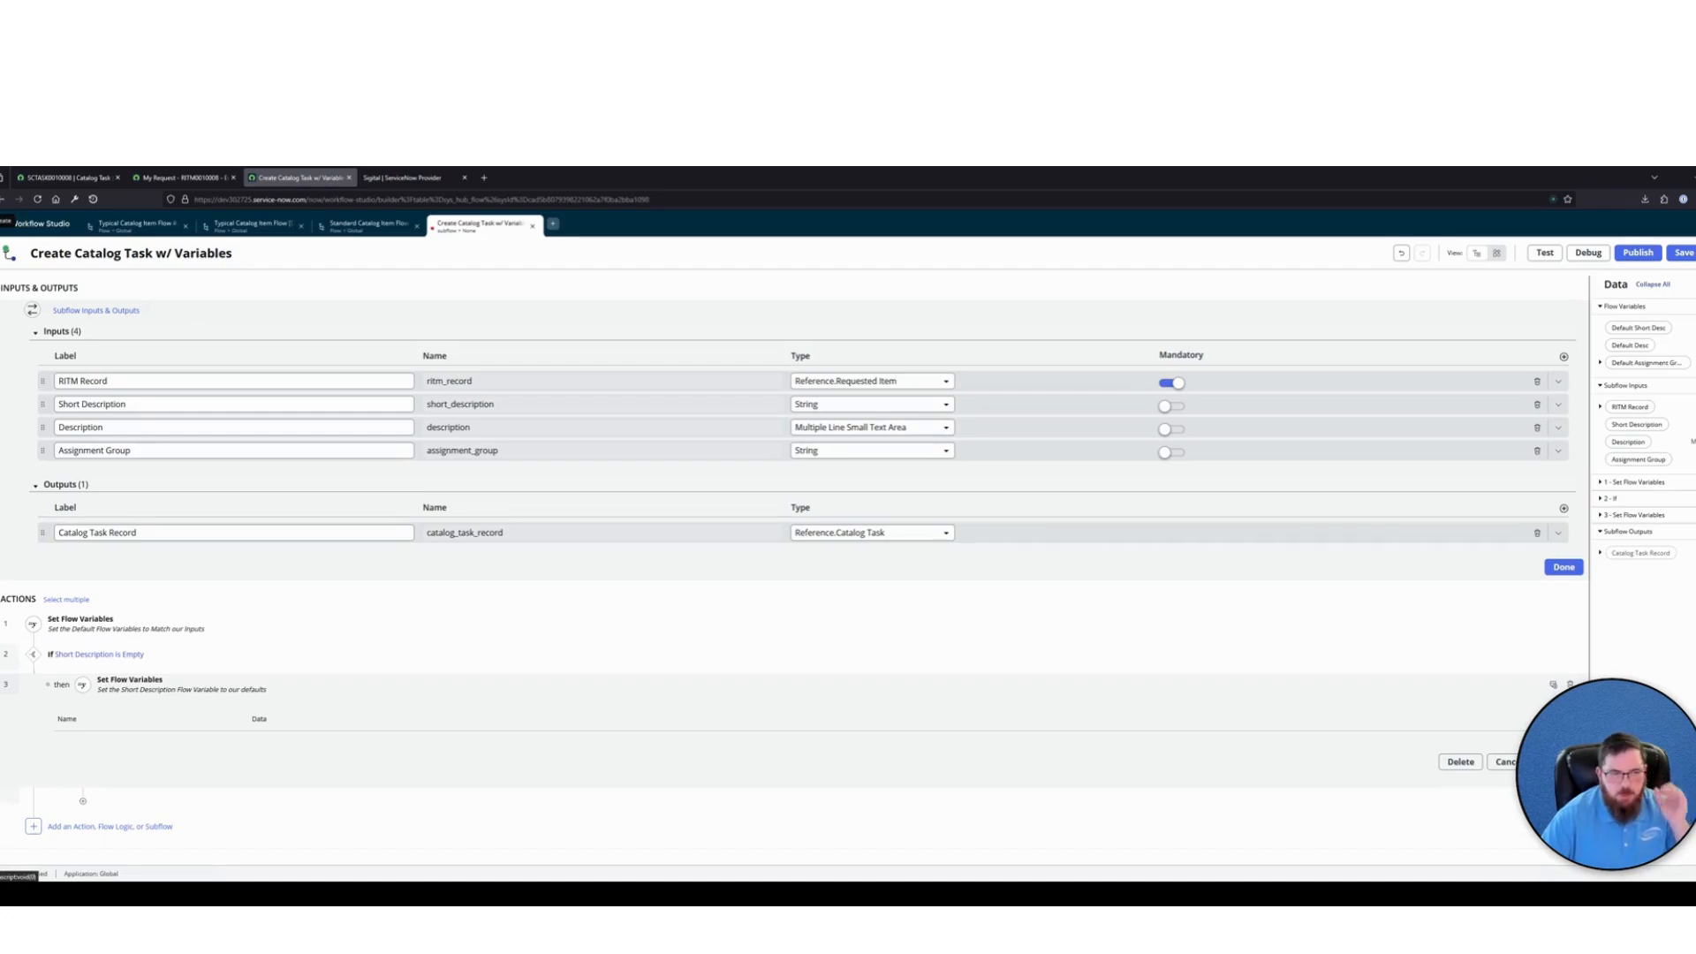
Add a row for the flow variable Default Short Desc to the Set Flow Variables item and enter "Fulfillment of" as its data
click(1568, 719)
click(190, 750)
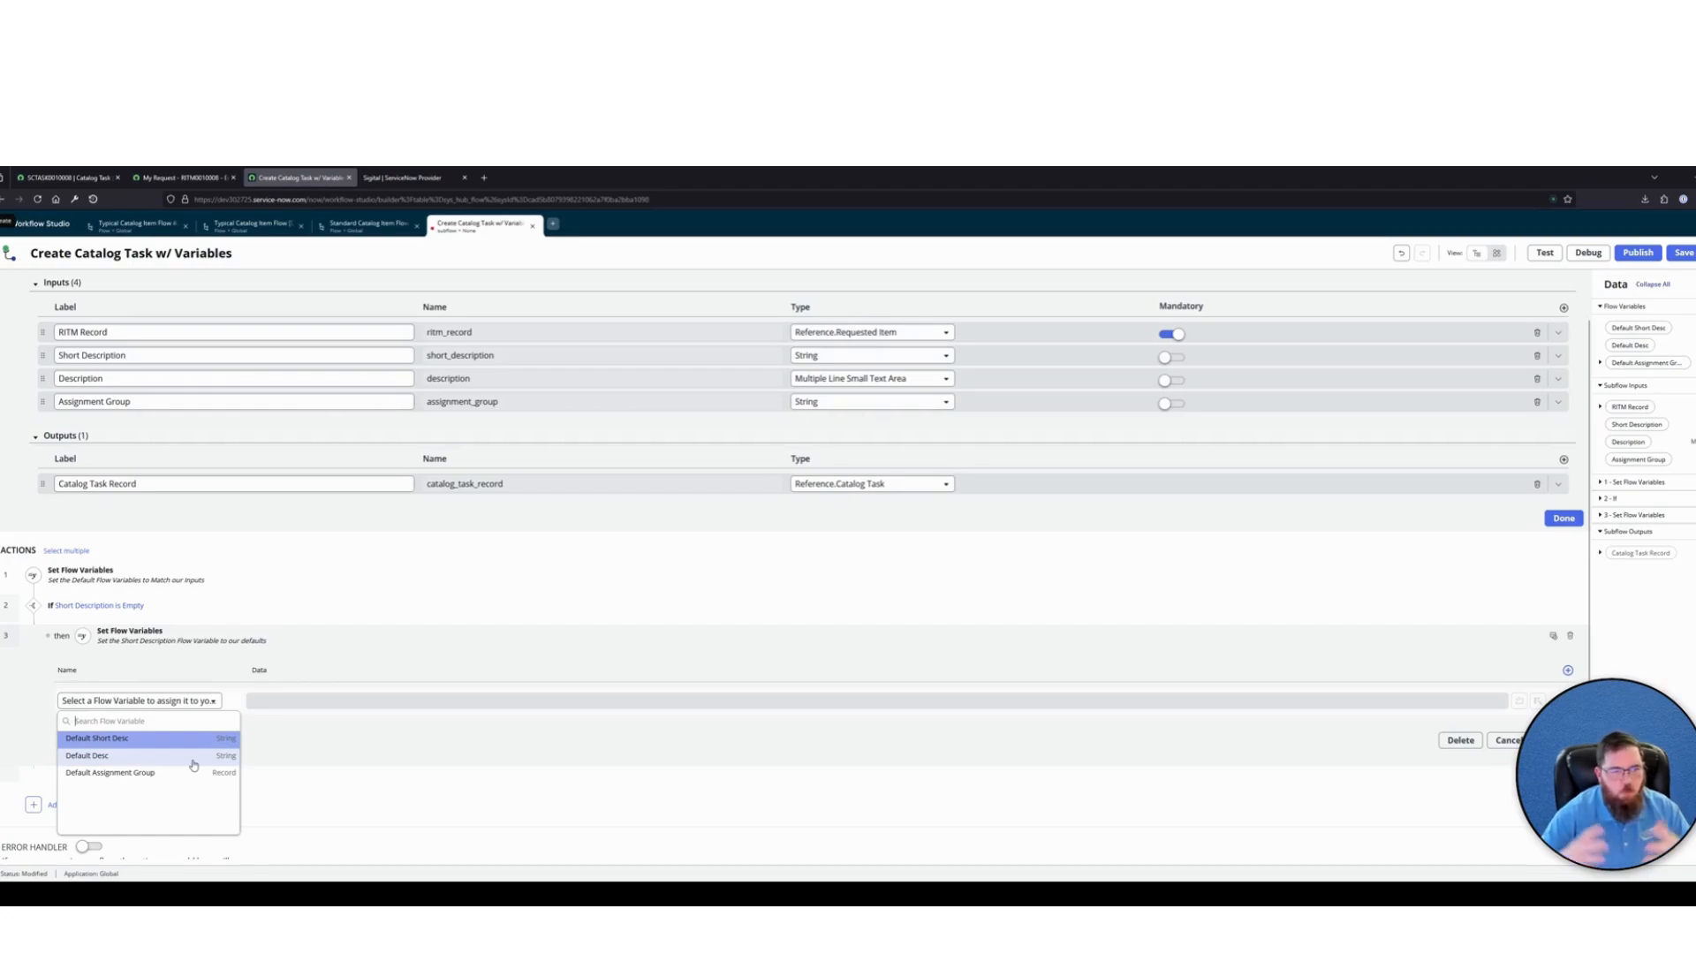
click(133, 738)
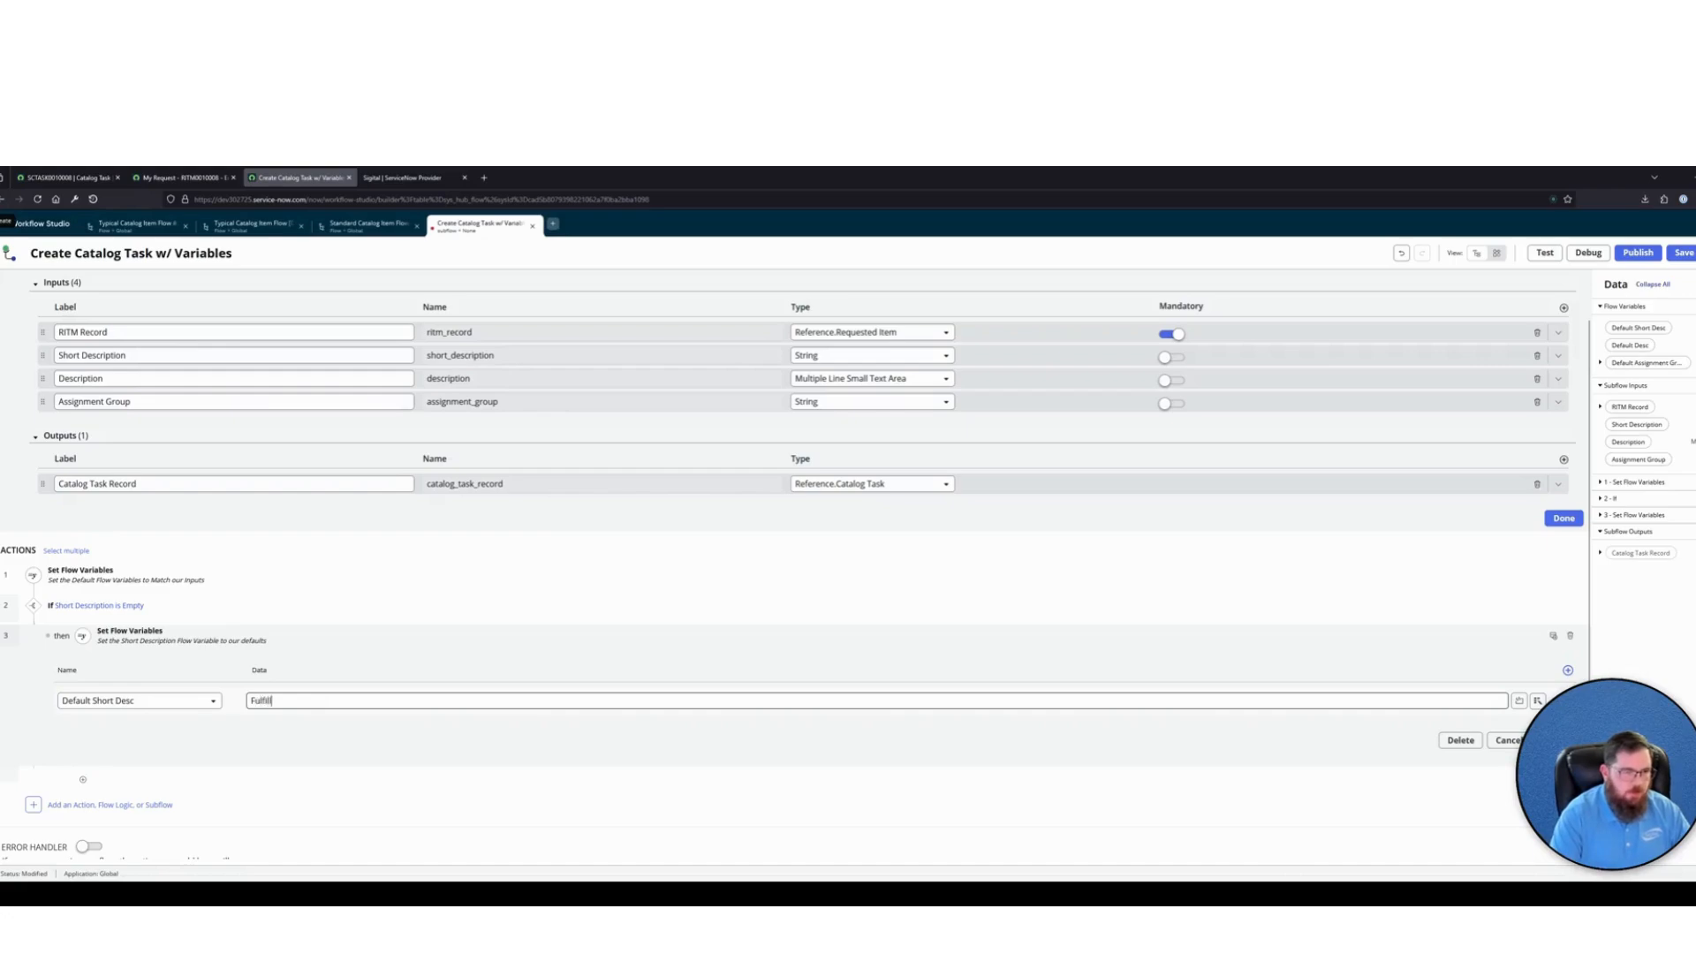
text(Fulfillment of)
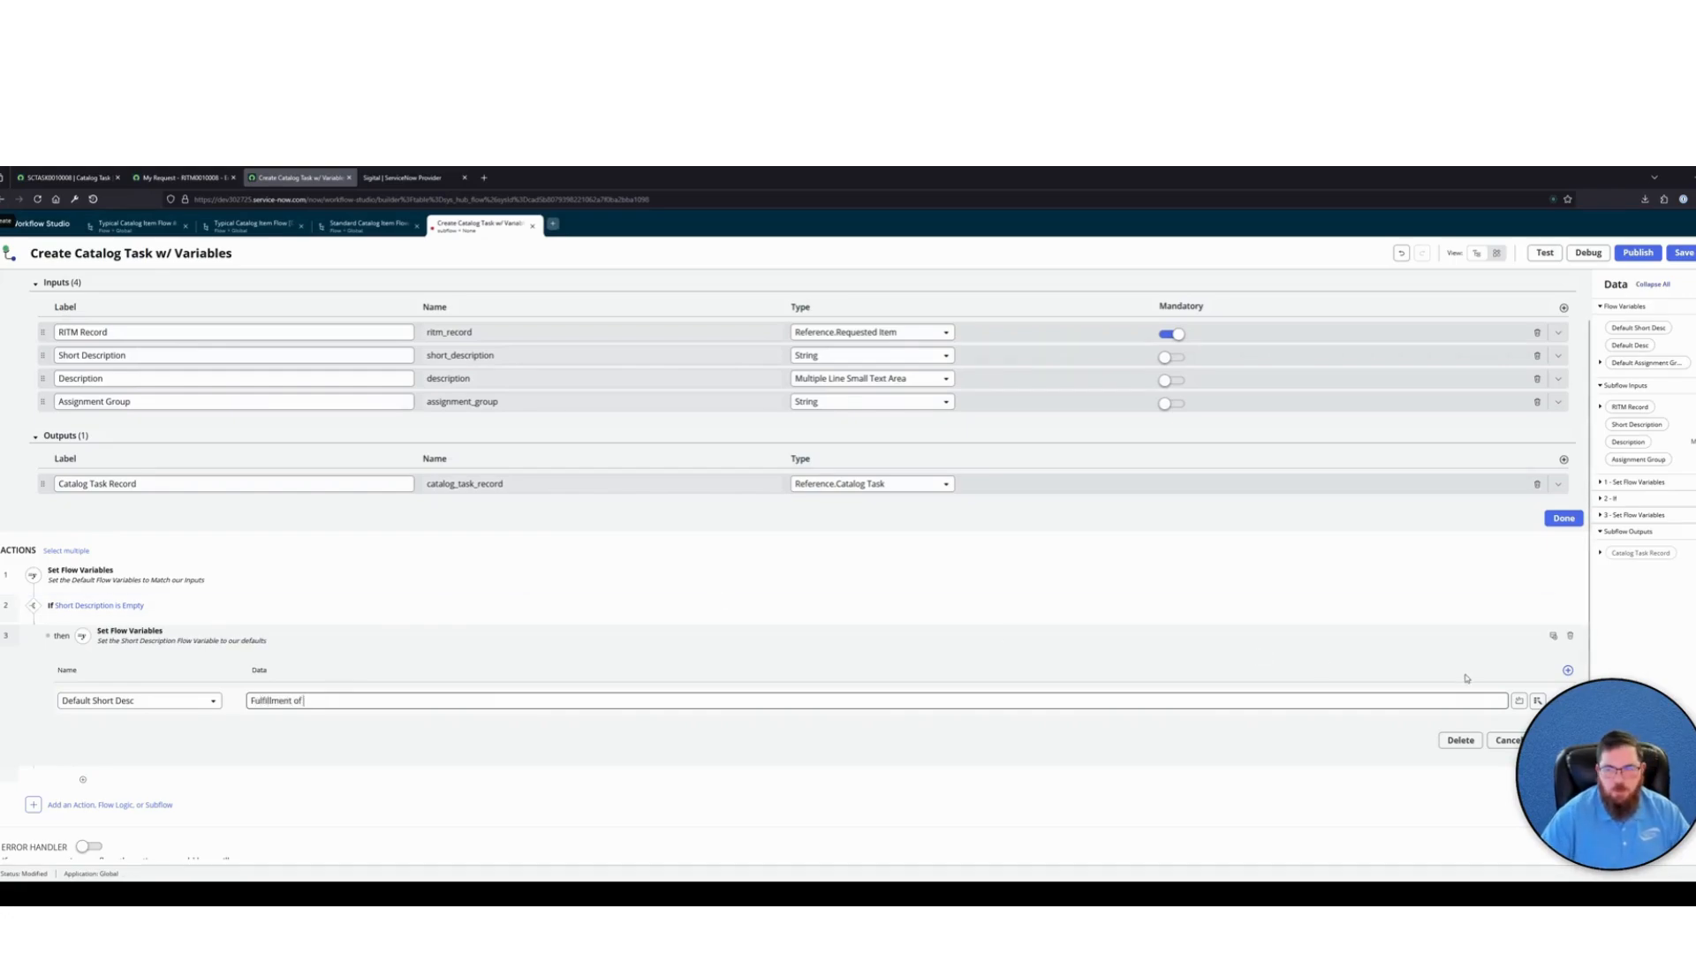
drag(324, 699, 231, 700)
click(340, 702)
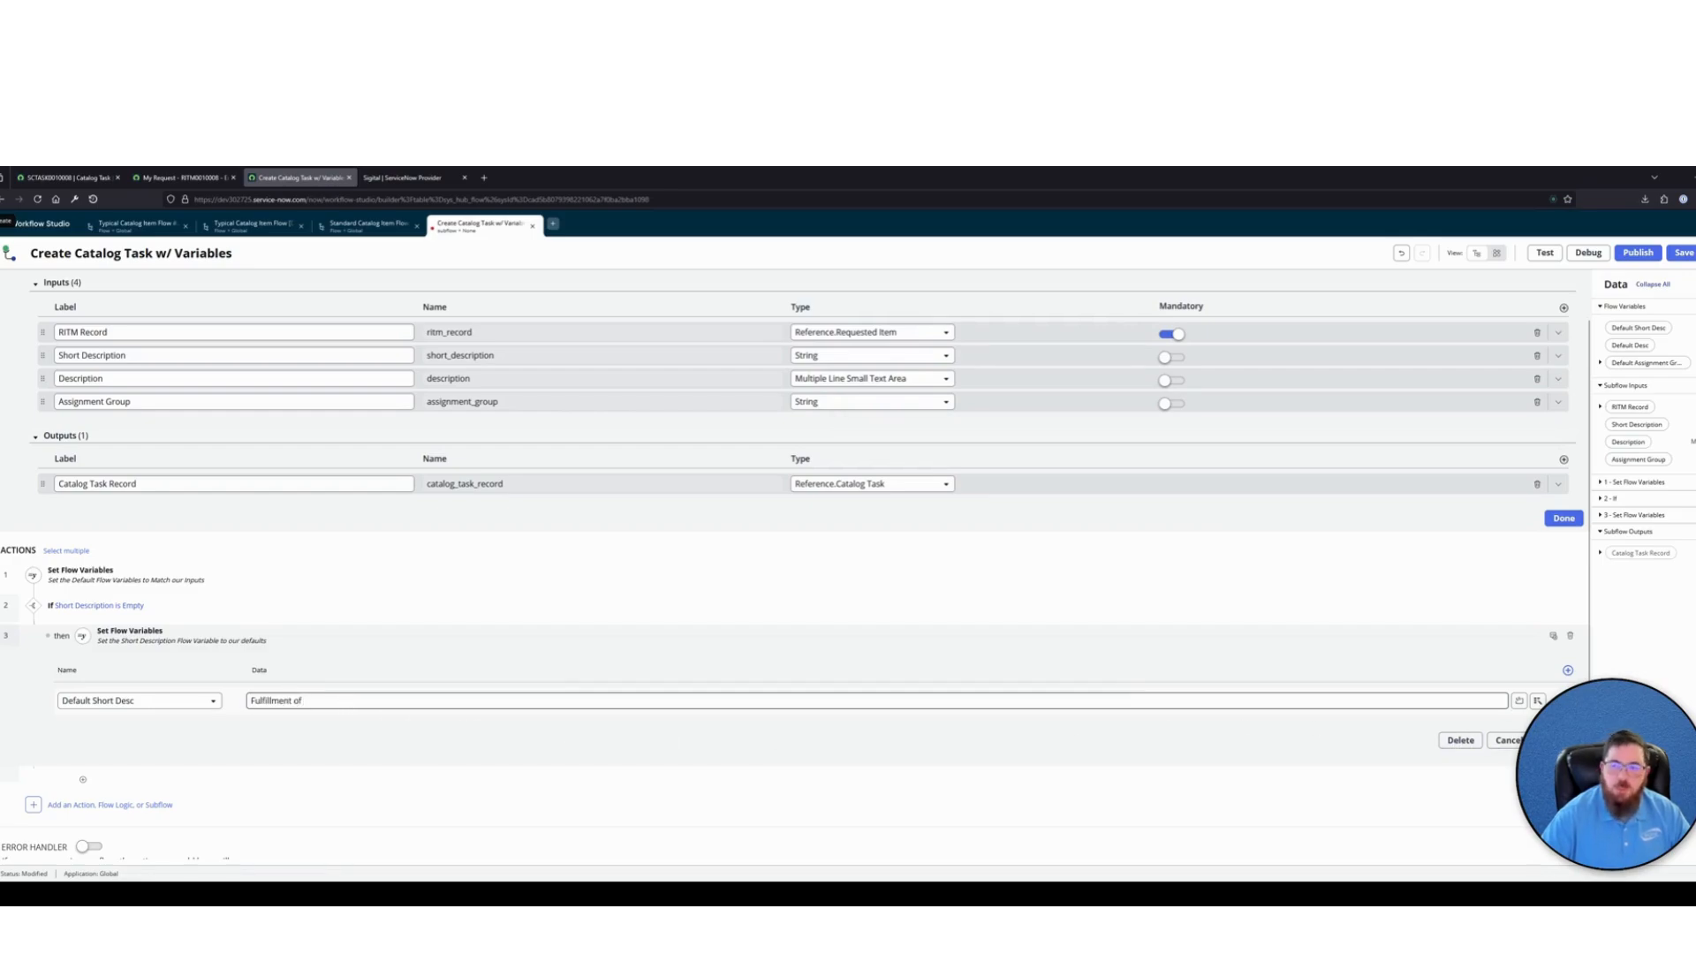
Append the subflow input pill RITM Record > Item > Name to the Default Short Desc data and close the item
click(1538, 701)
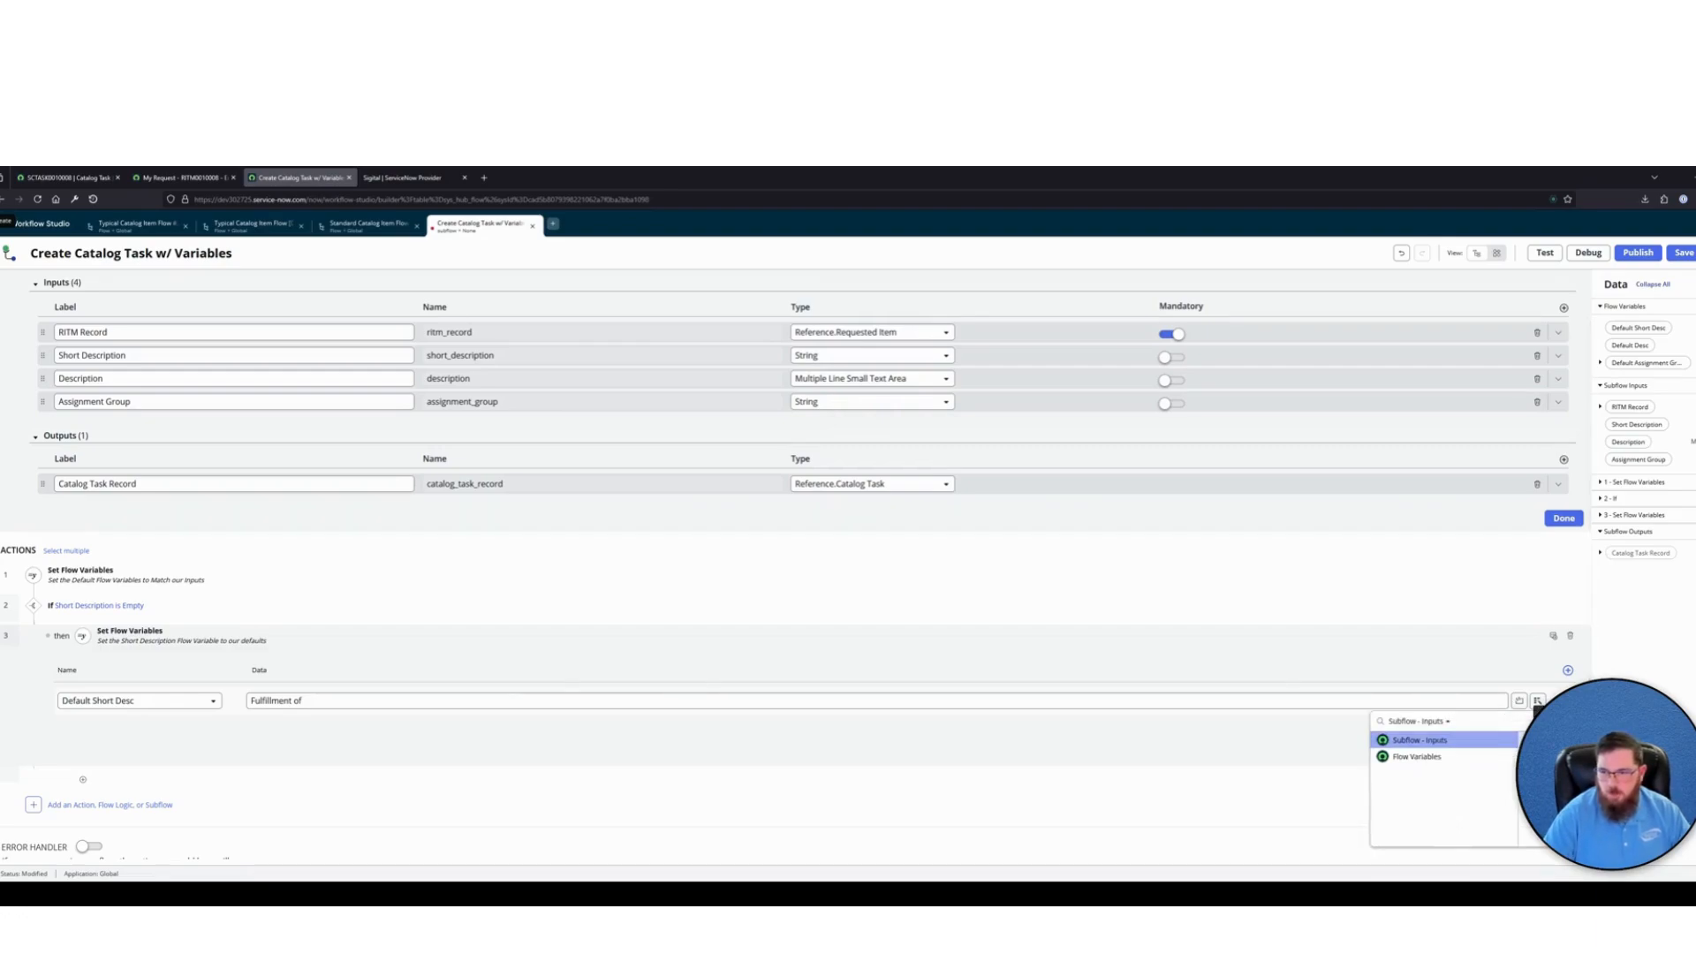
key(Right)
text(item)
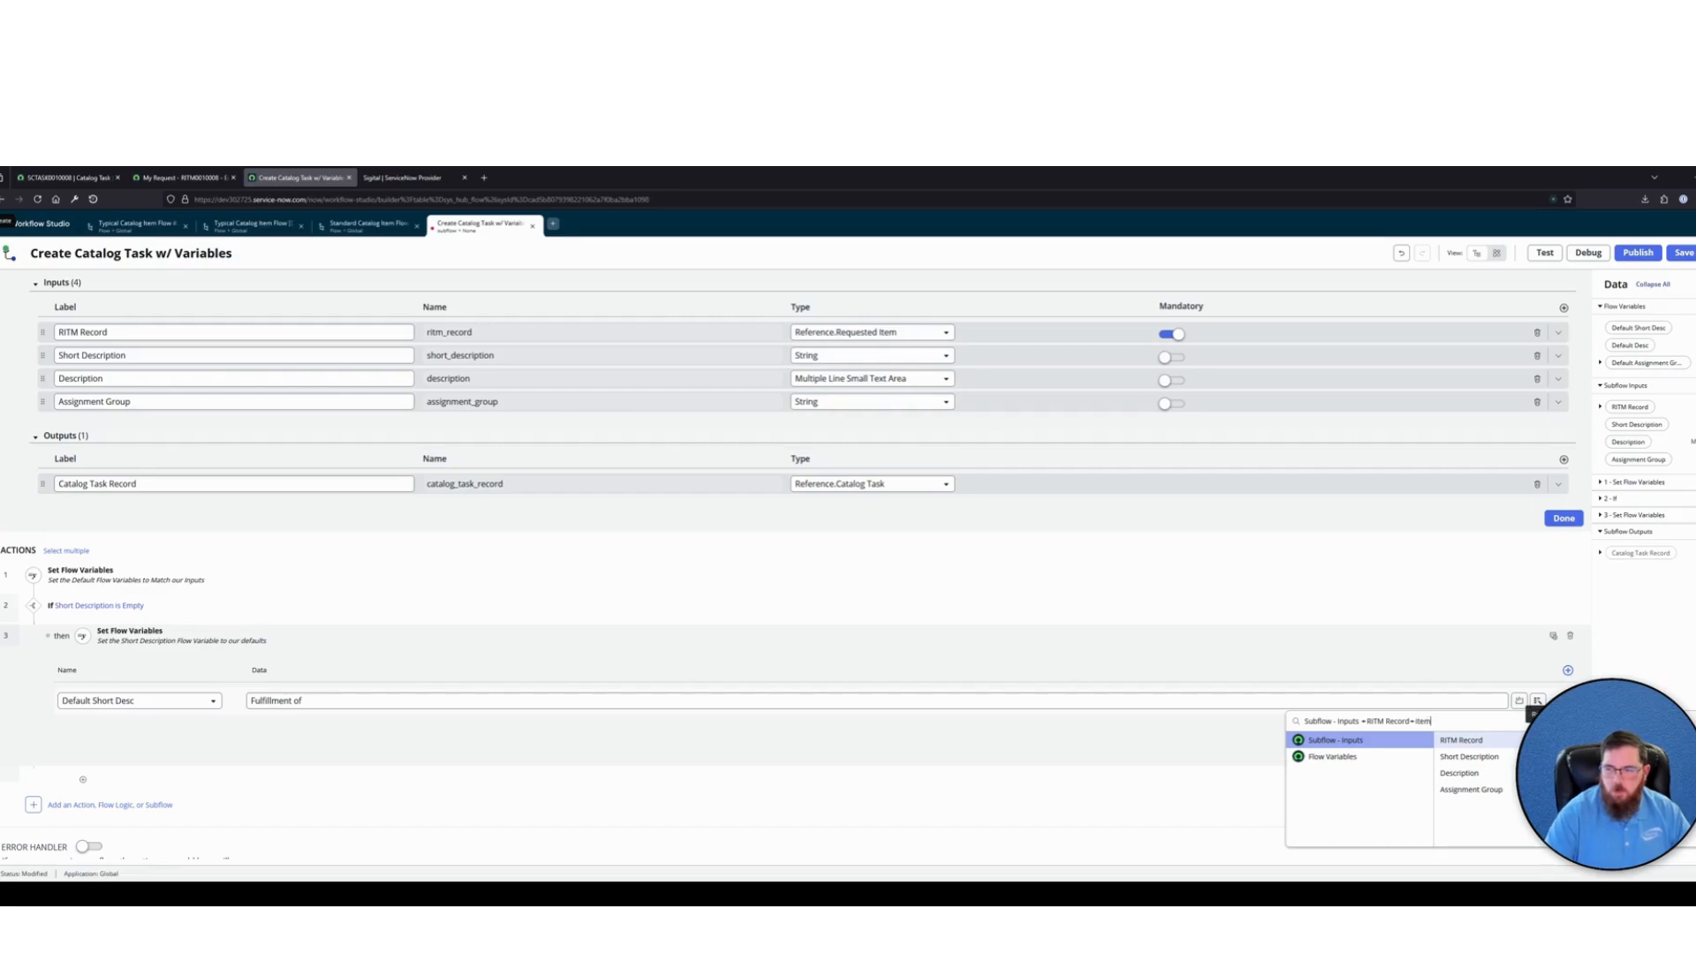
key(Right)
text(name)
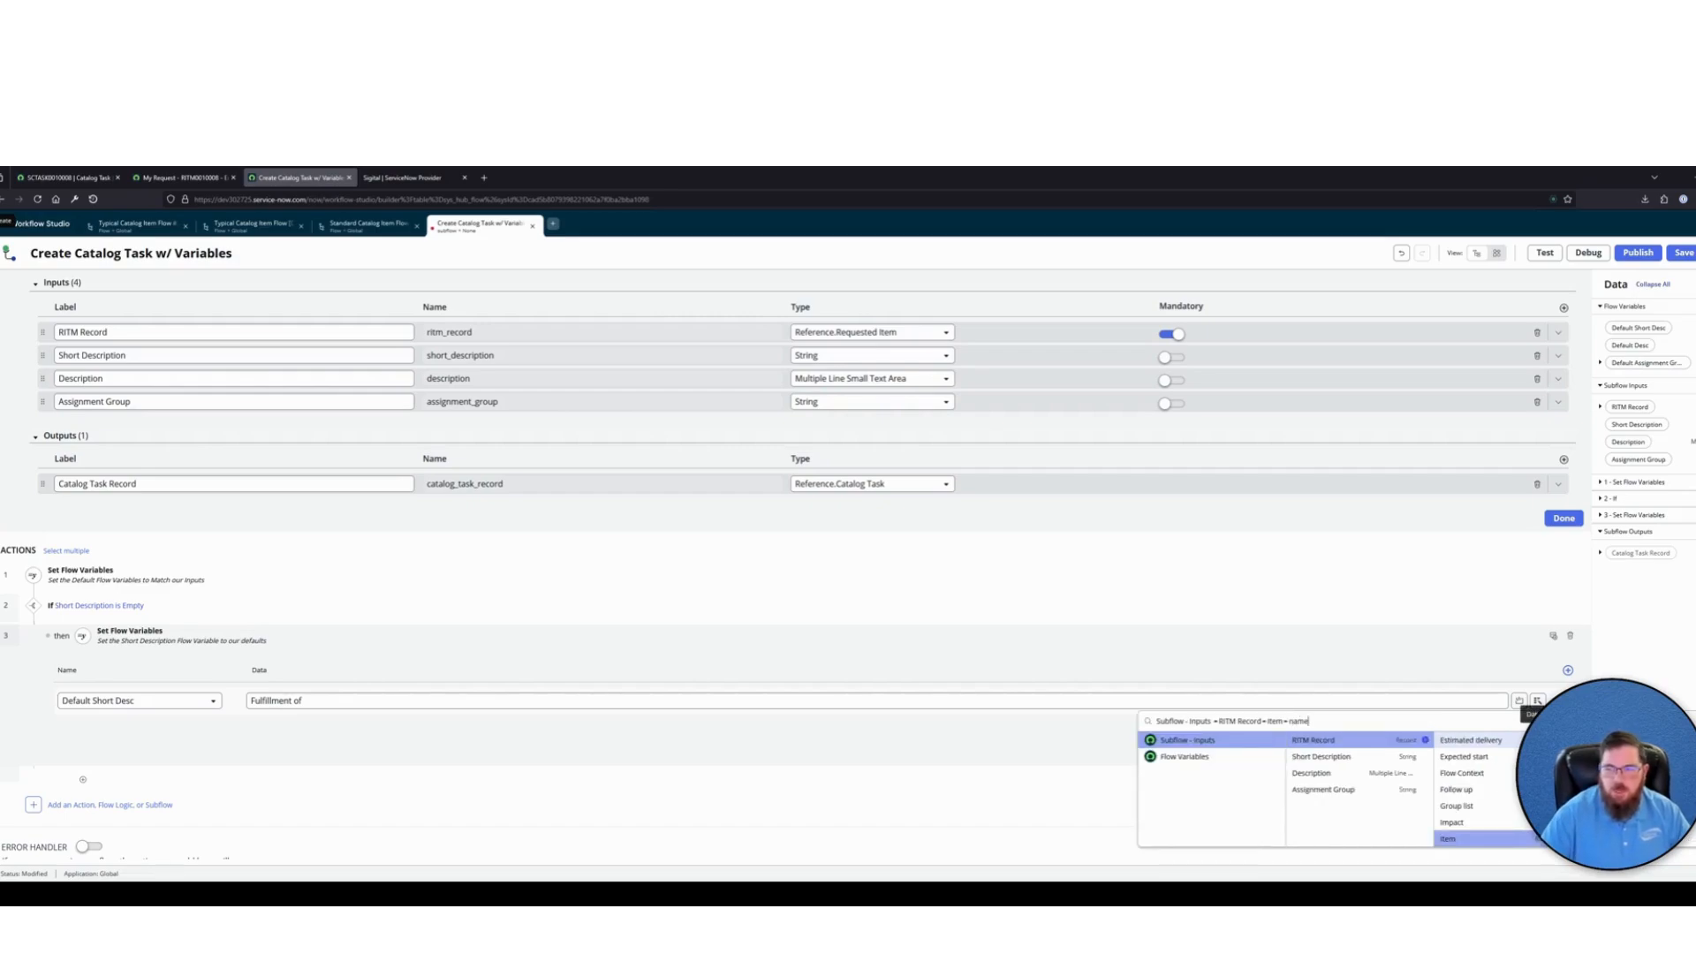
key(Return)
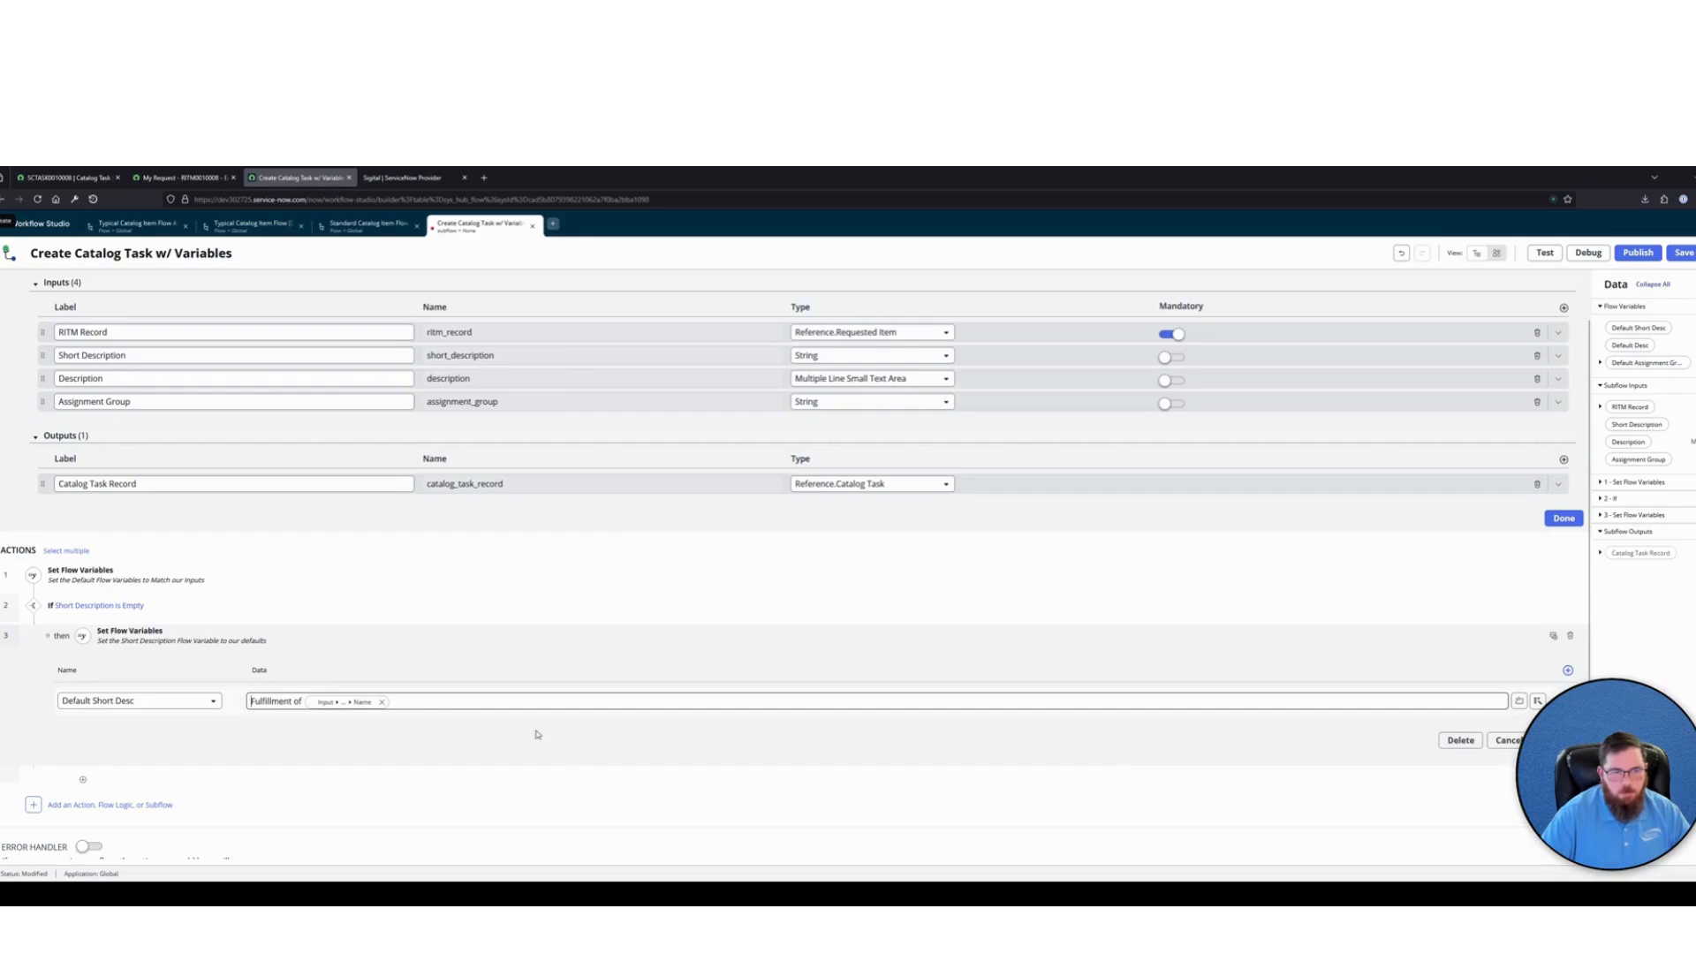
drag(304, 701, 241, 690)
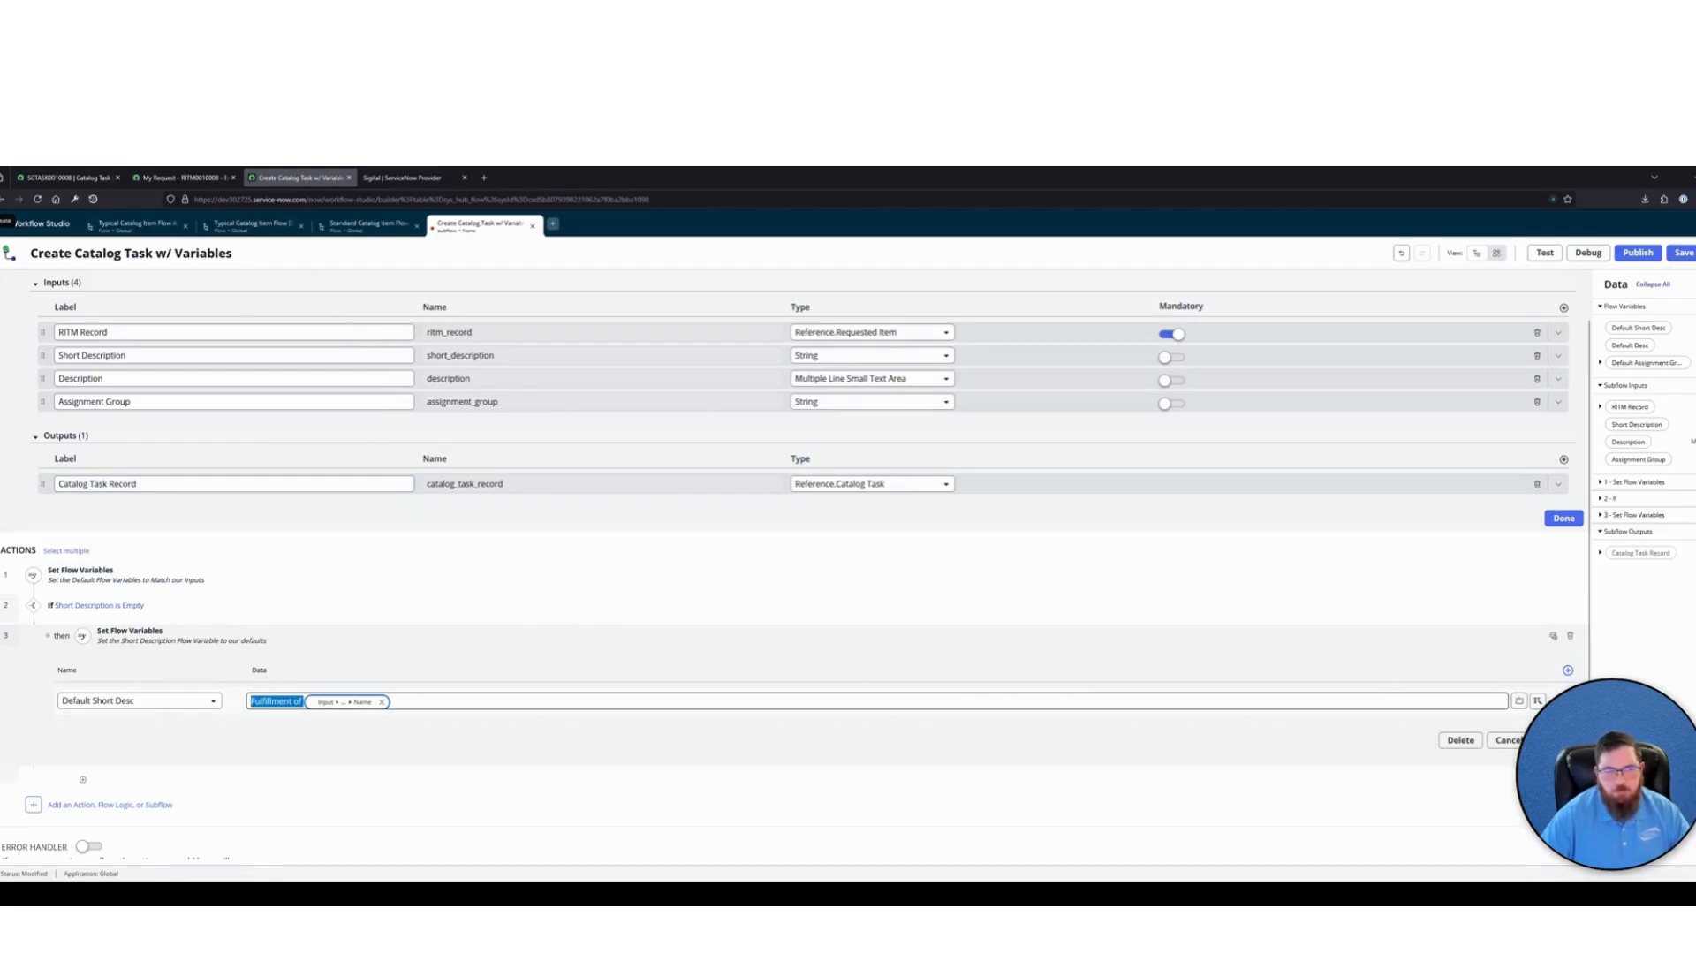
click(1558, 740)
Add a second If at the end of the subflow with the condition label "Description is Empty"
click(124, 740)
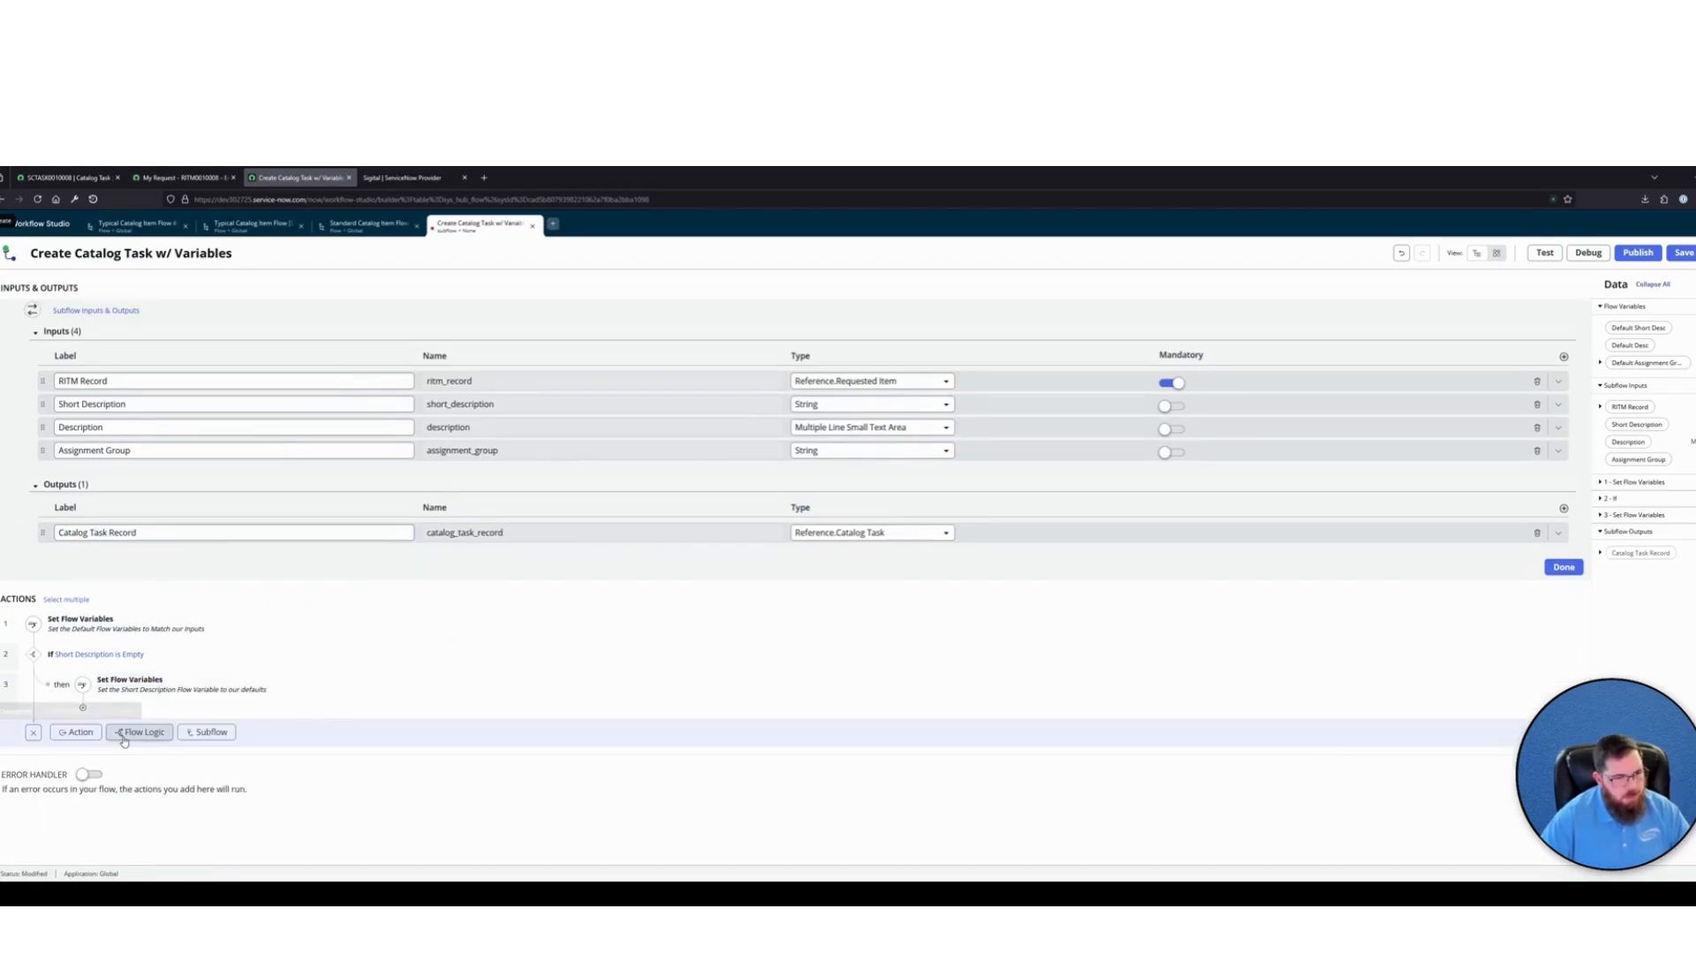
click(128, 733)
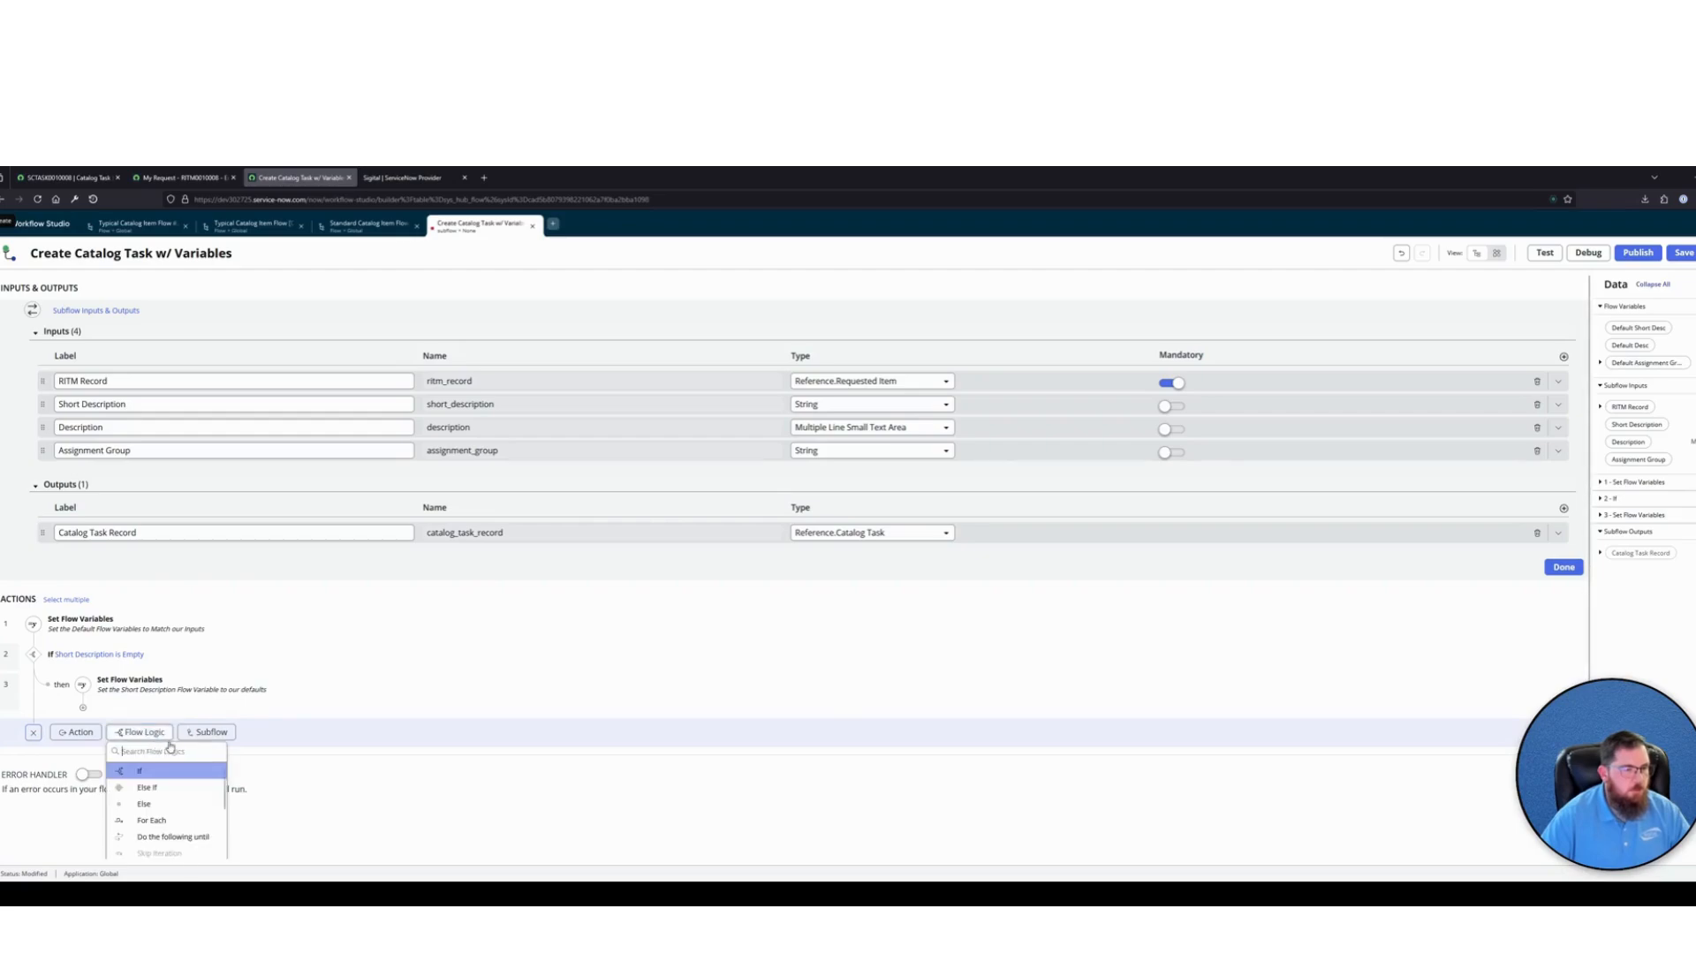
click(155, 771)
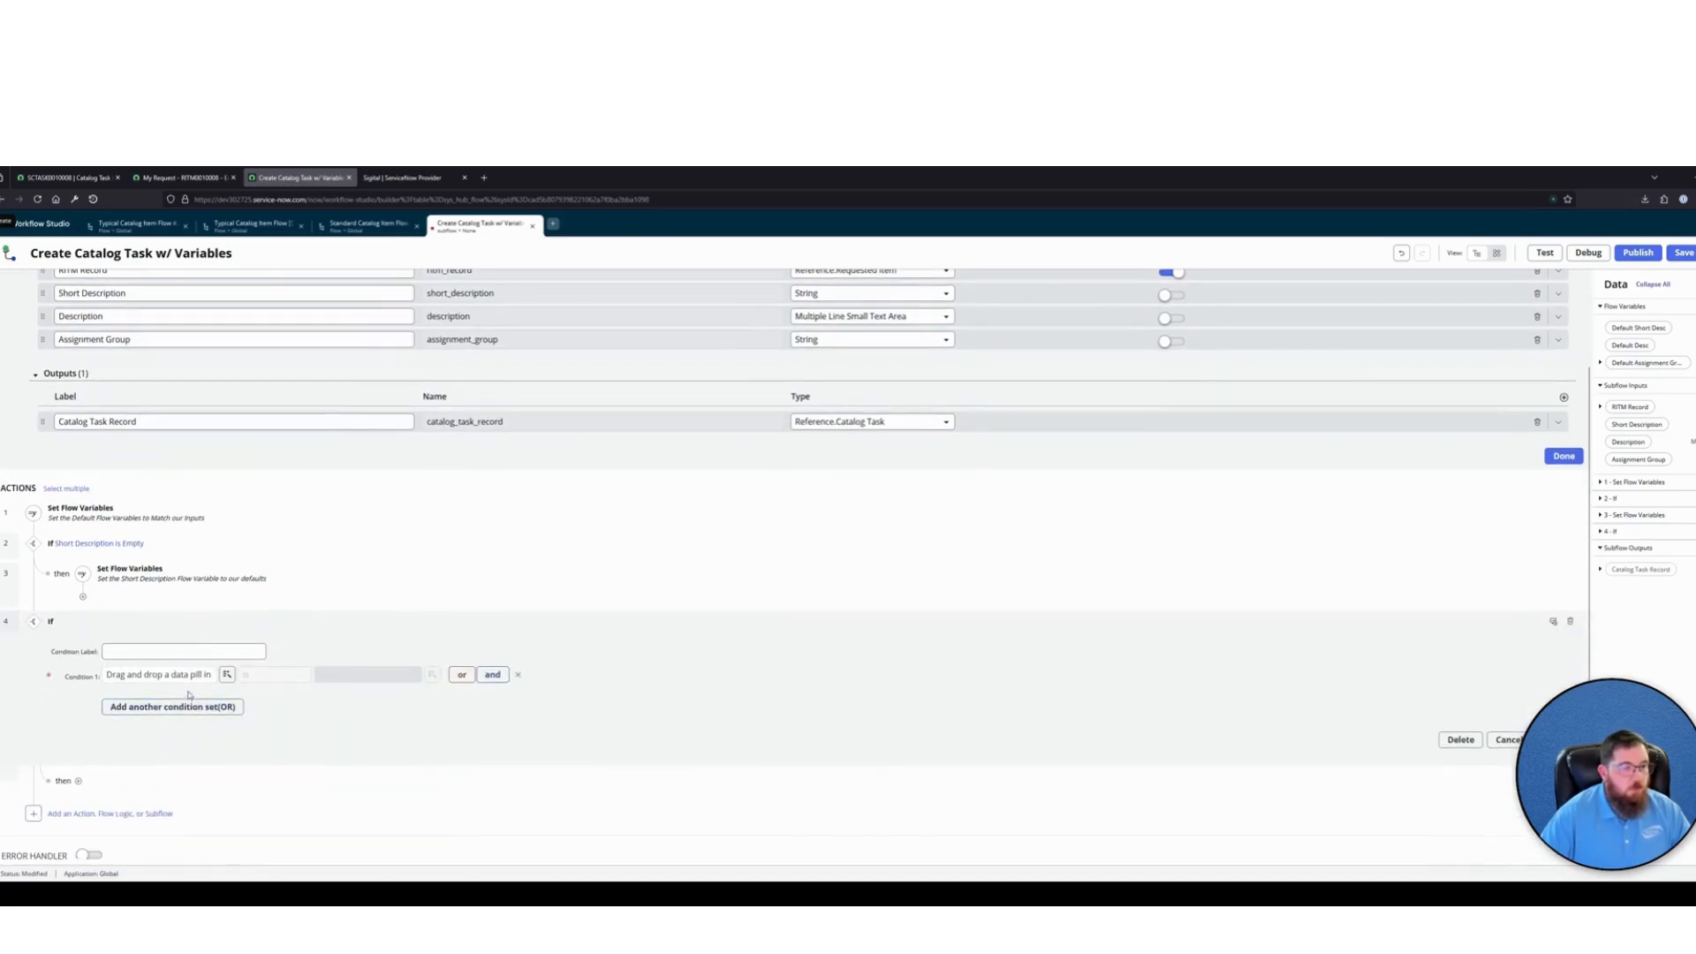
text(De)
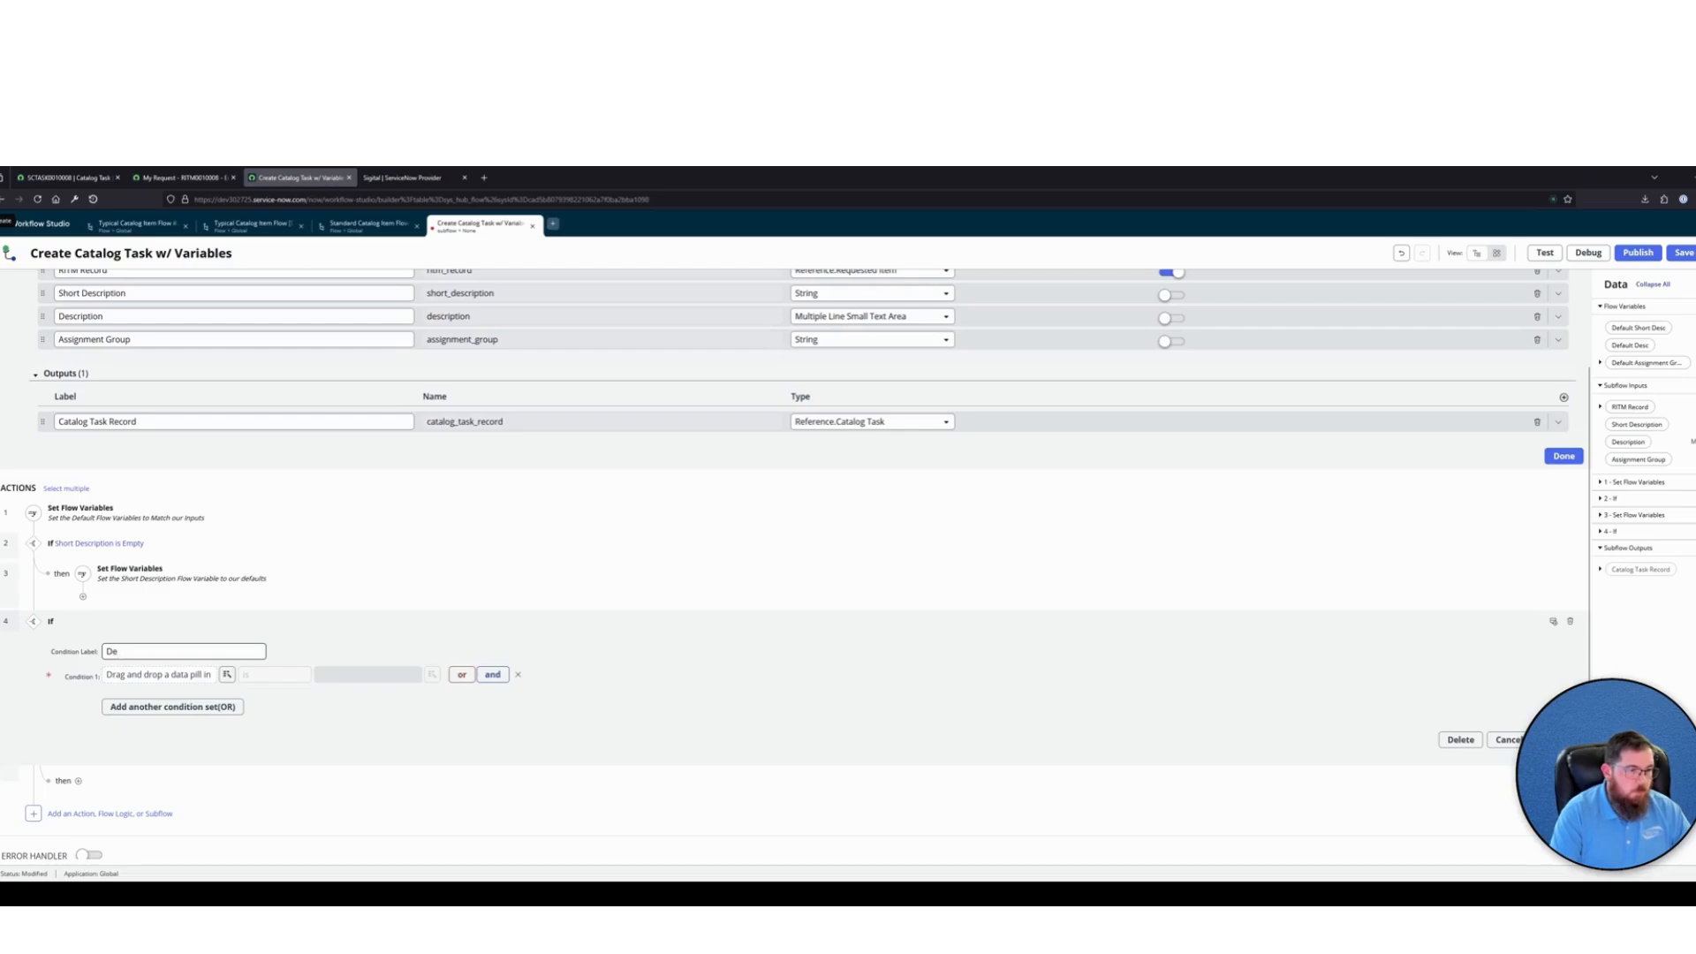
text(scIf)
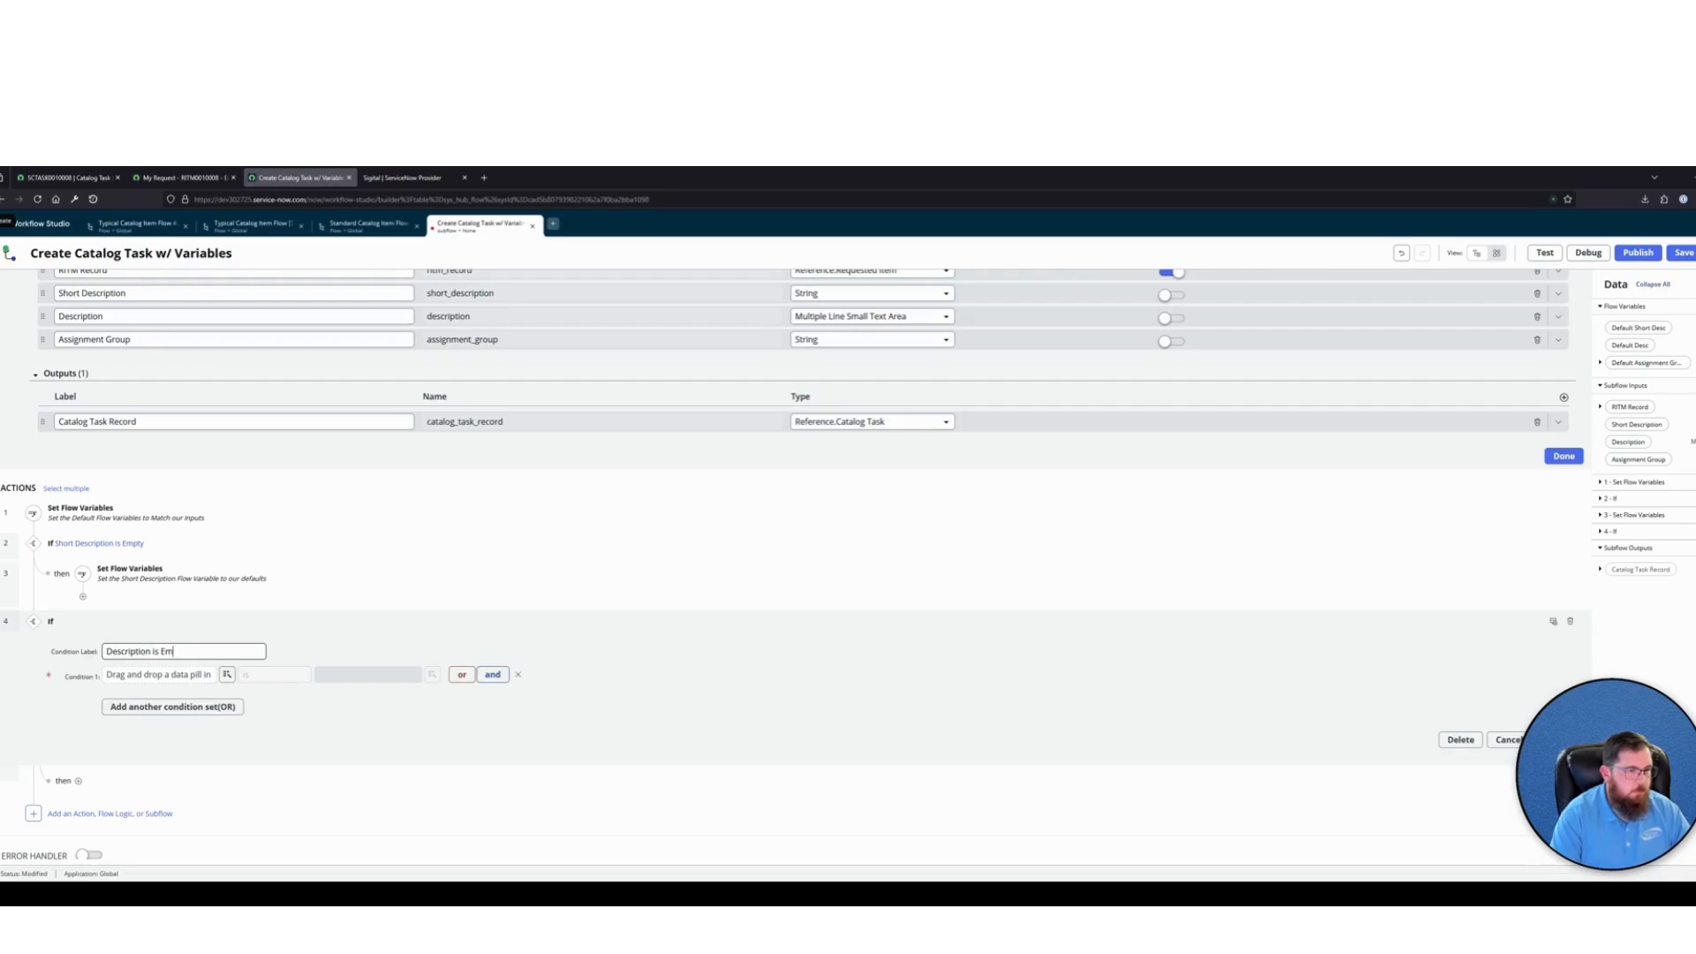
text(pty)
Set the Description is Empty condition to the flow variable Default Desc with the operator is empty
click(227, 674)
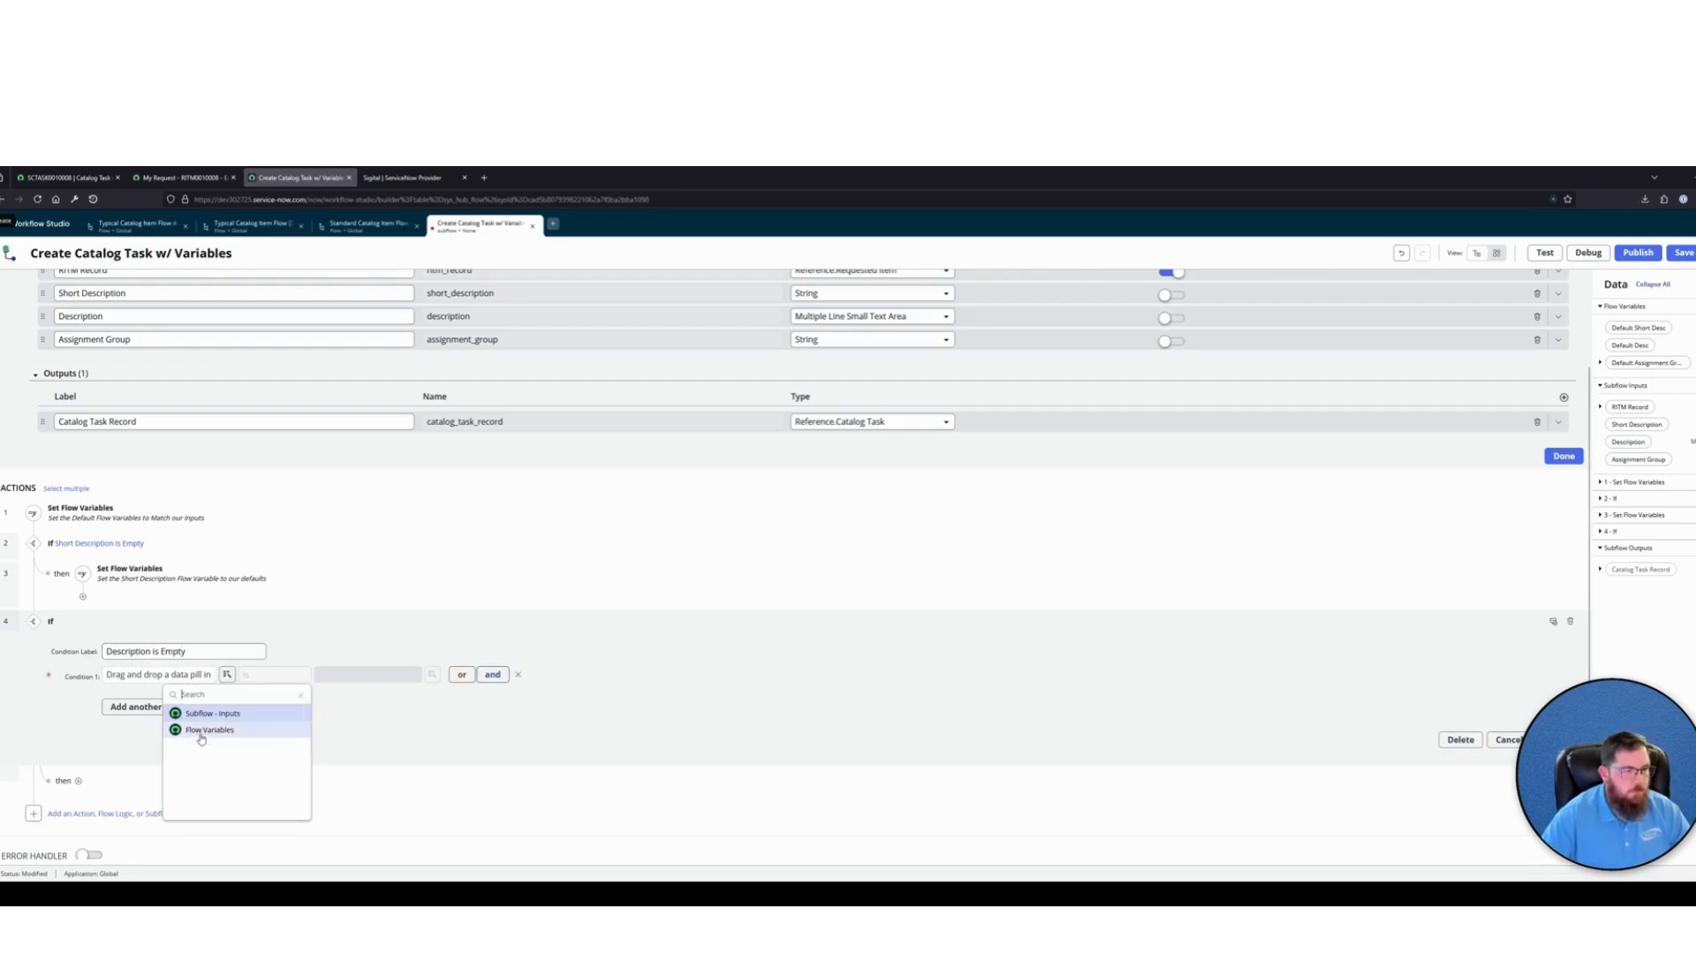
click(201, 731)
click(269, 723)
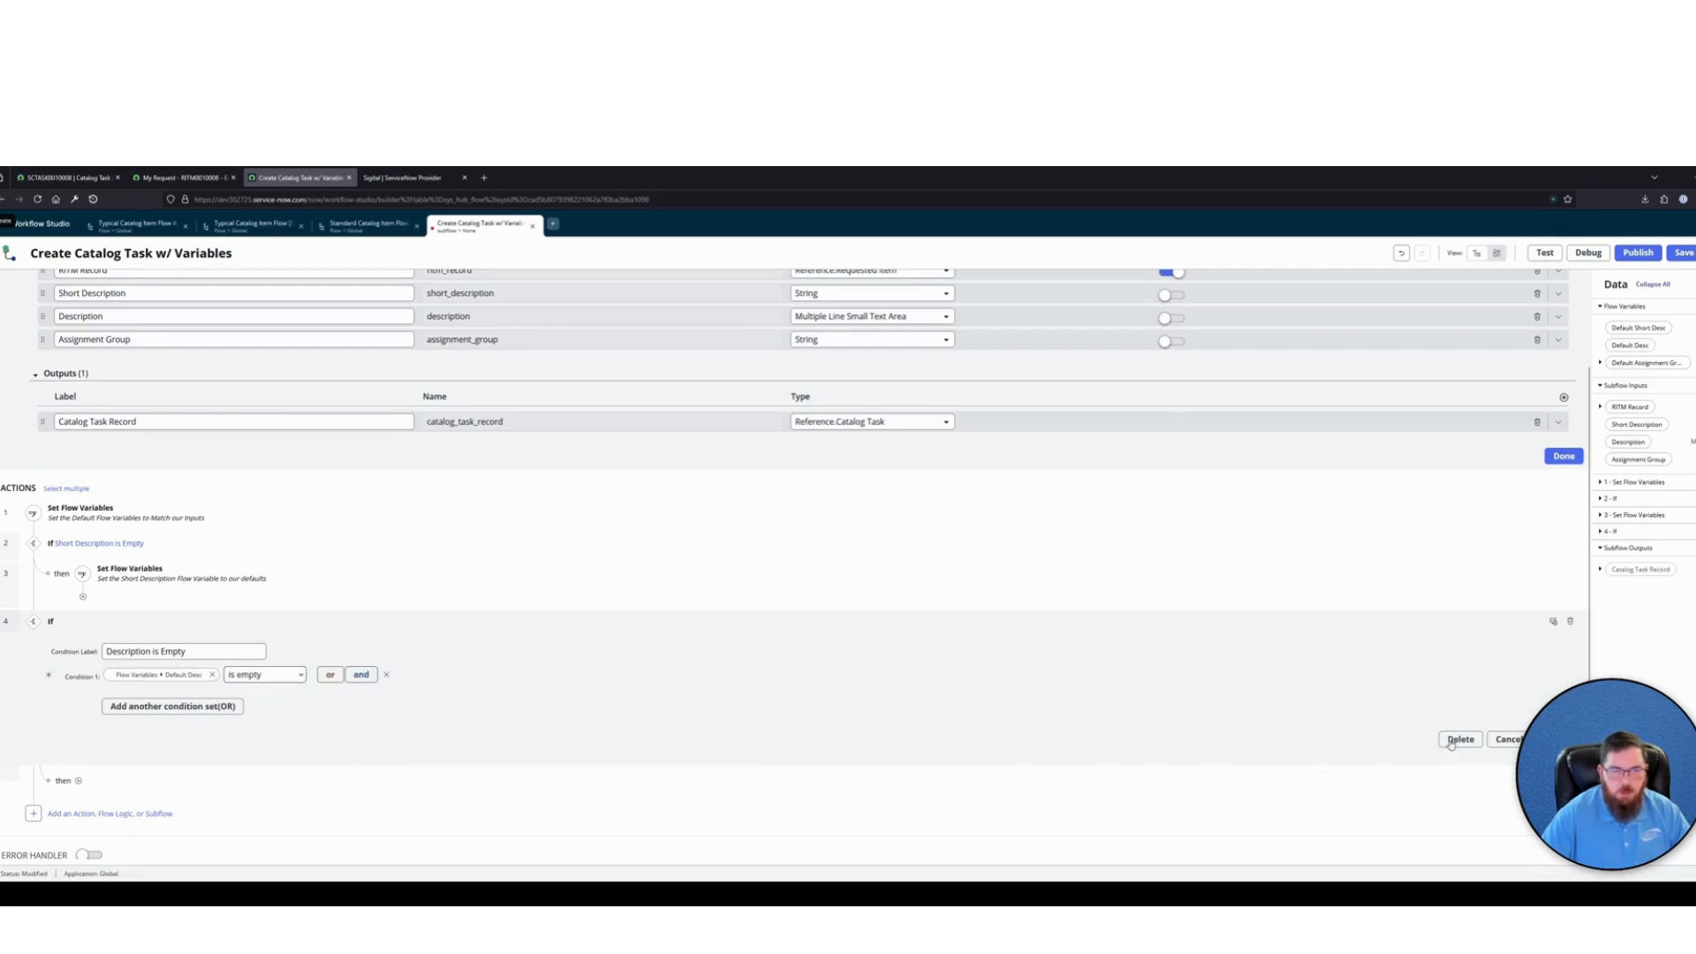
Add Set Flow Variables in the Description is Empty then branch, annotated "Set the Description to our defaults"
click(78, 780)
click(190, 755)
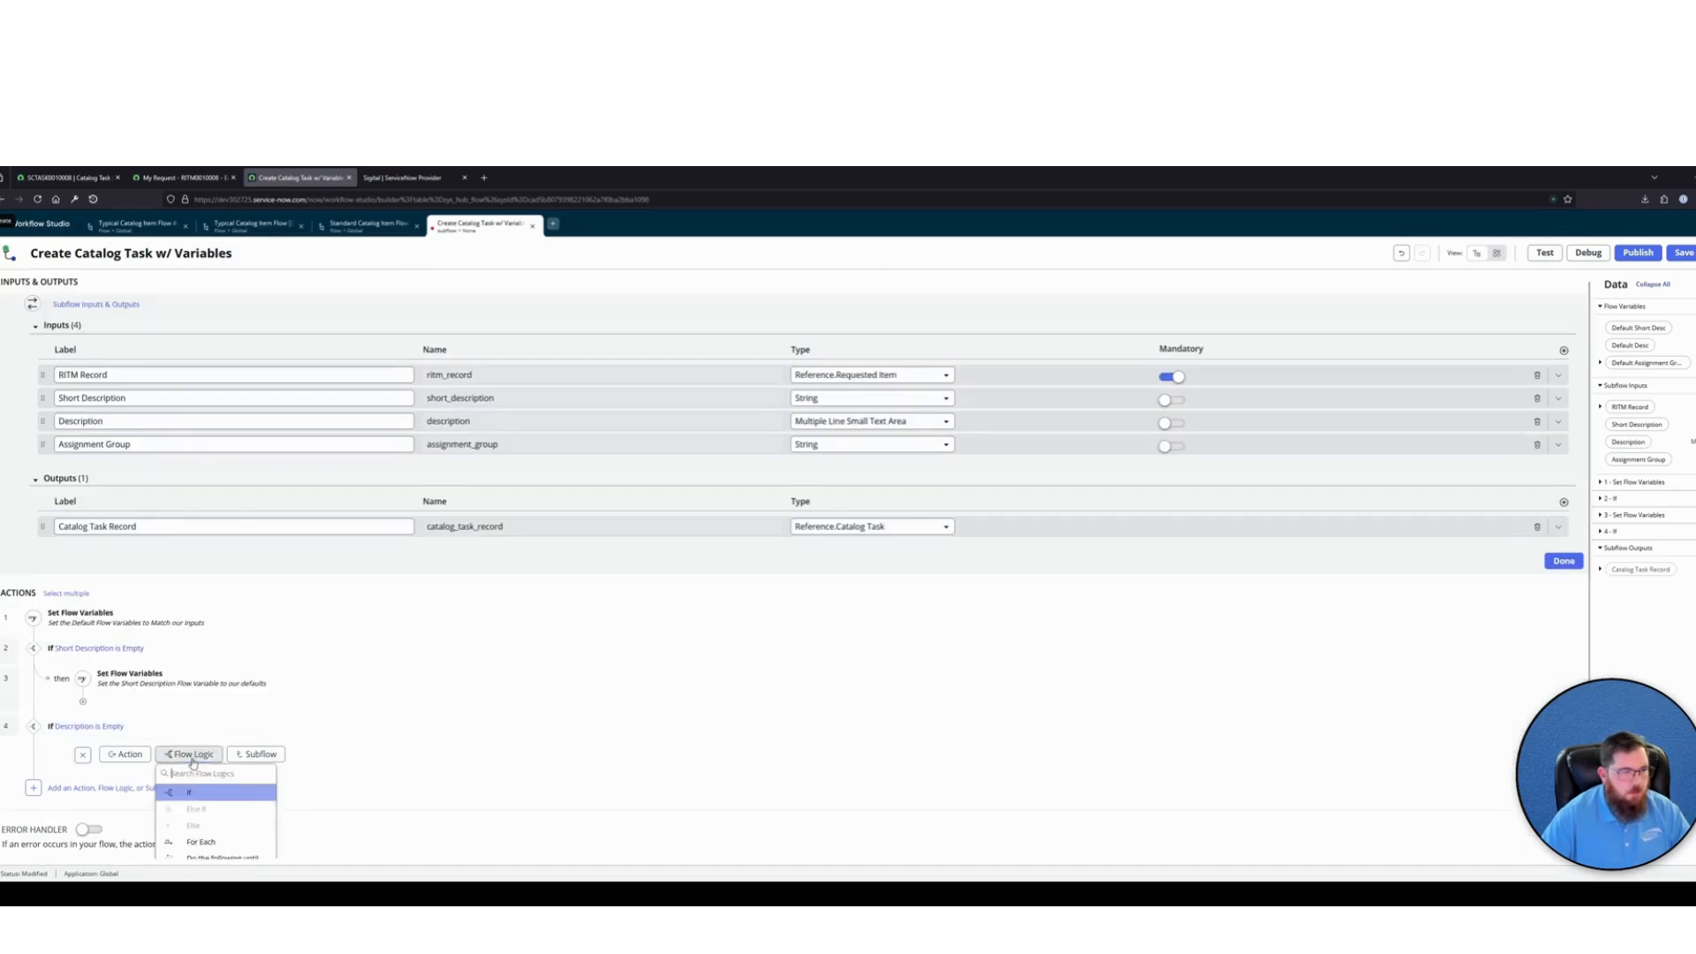
text(set)
click(211, 797)
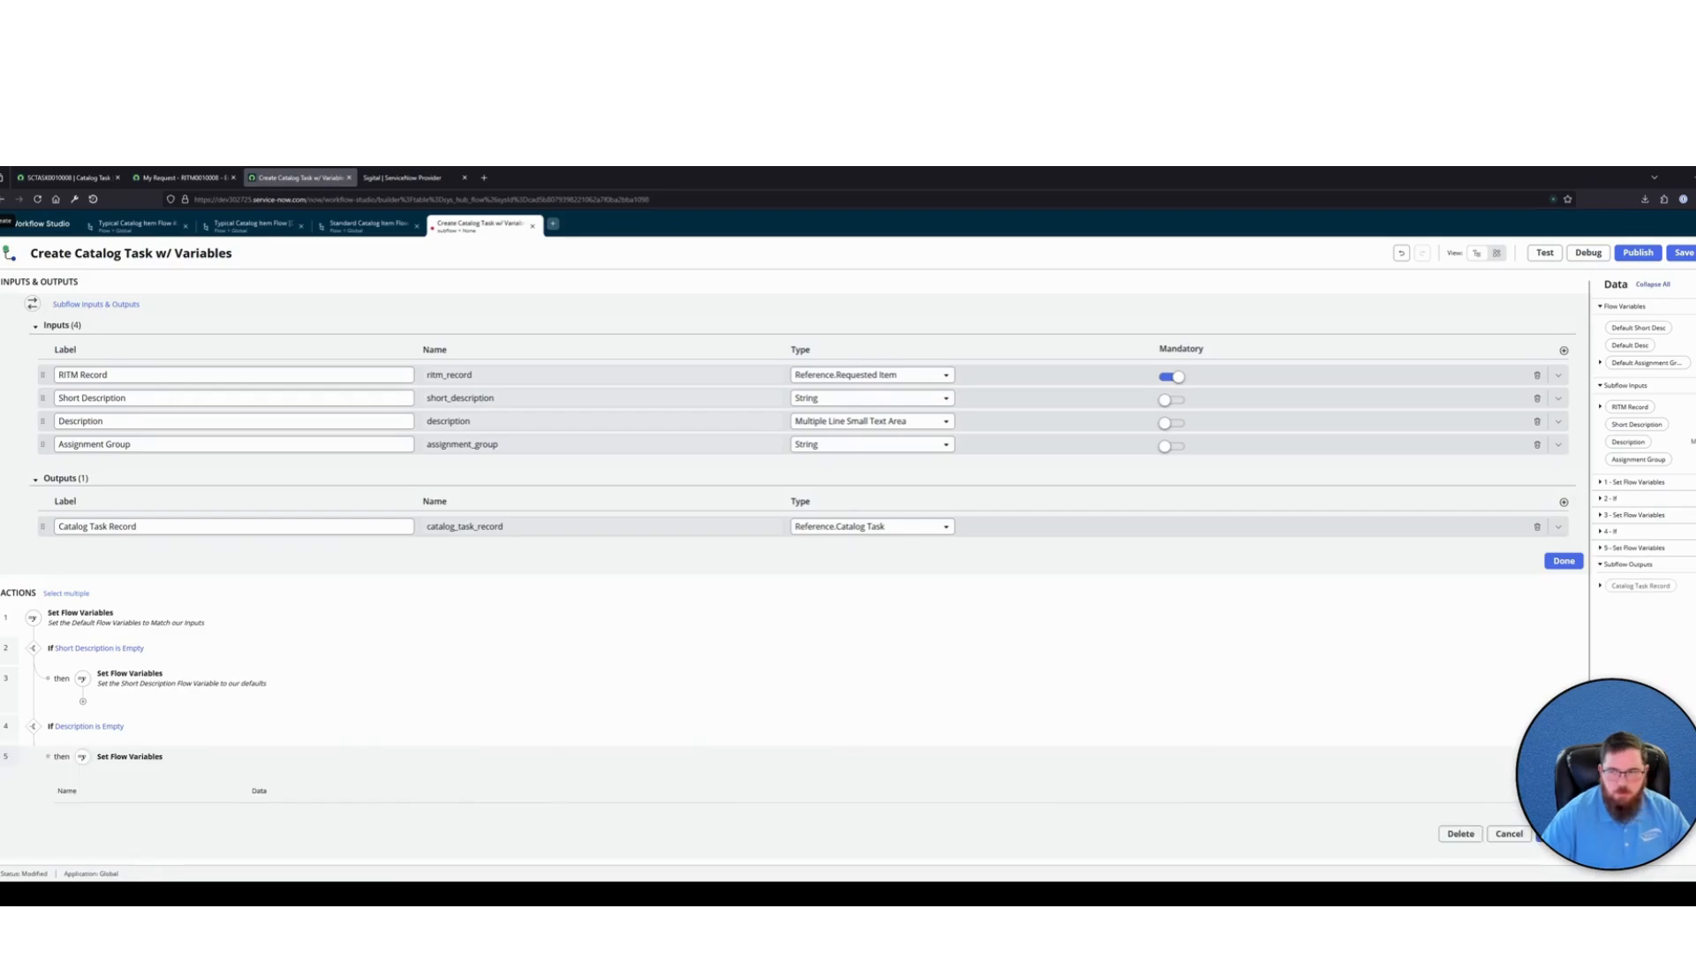
click(172, 757)
text(Set the D)
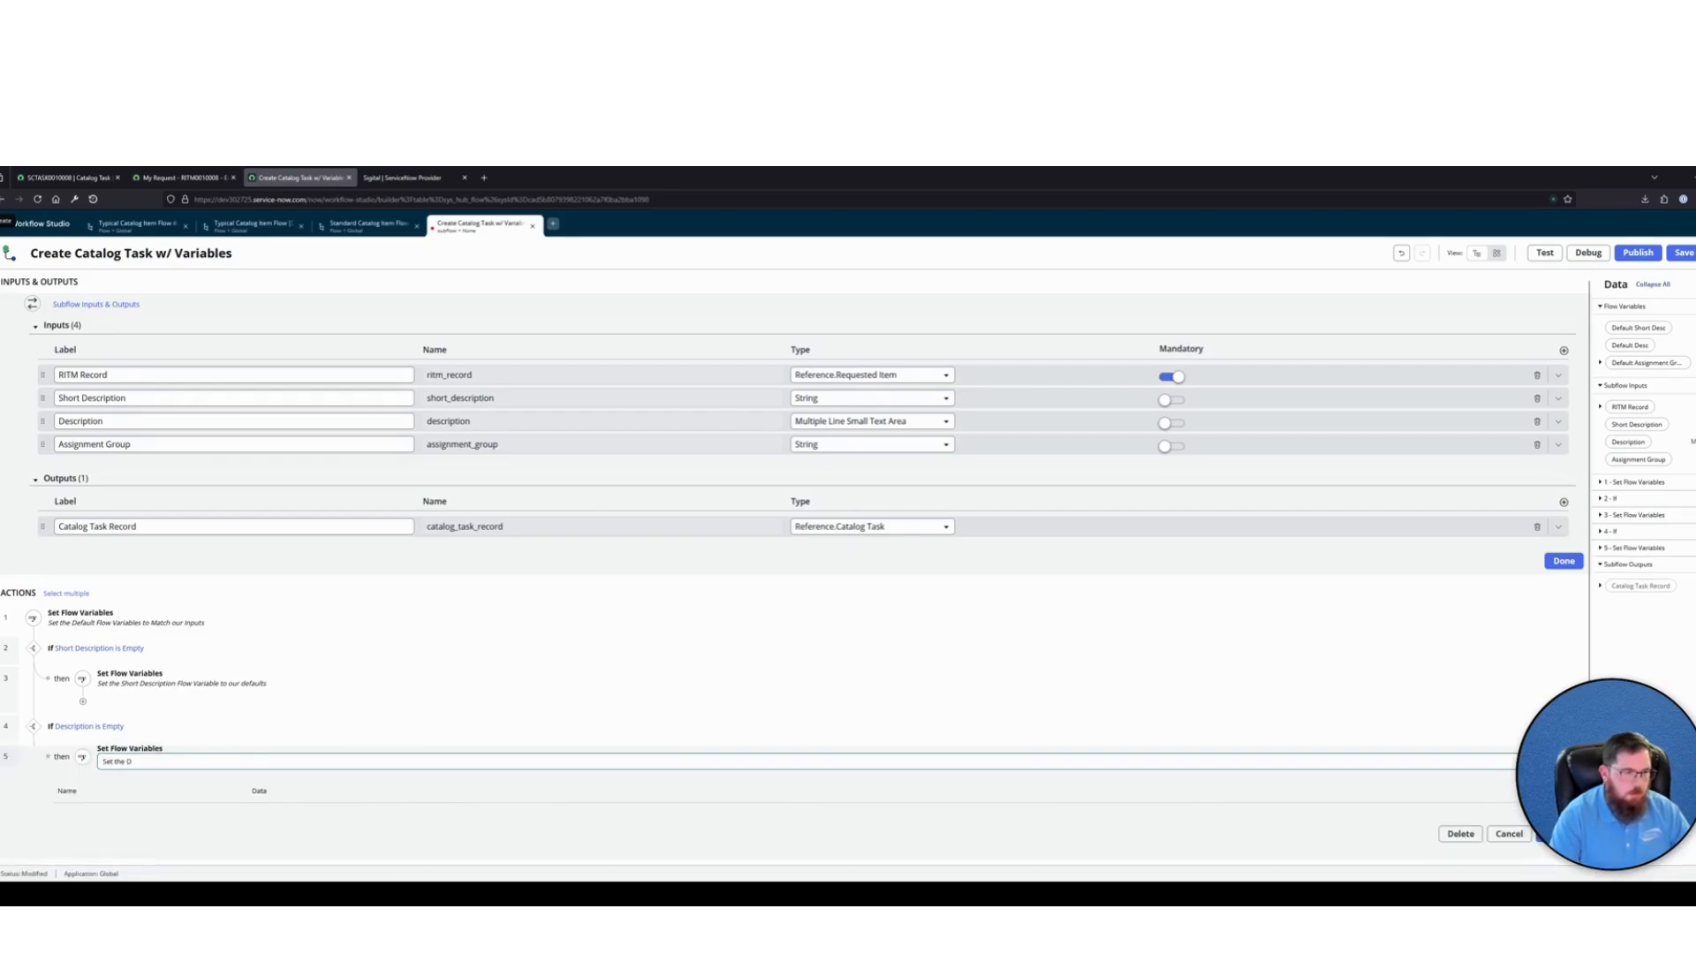
text(escription to our)
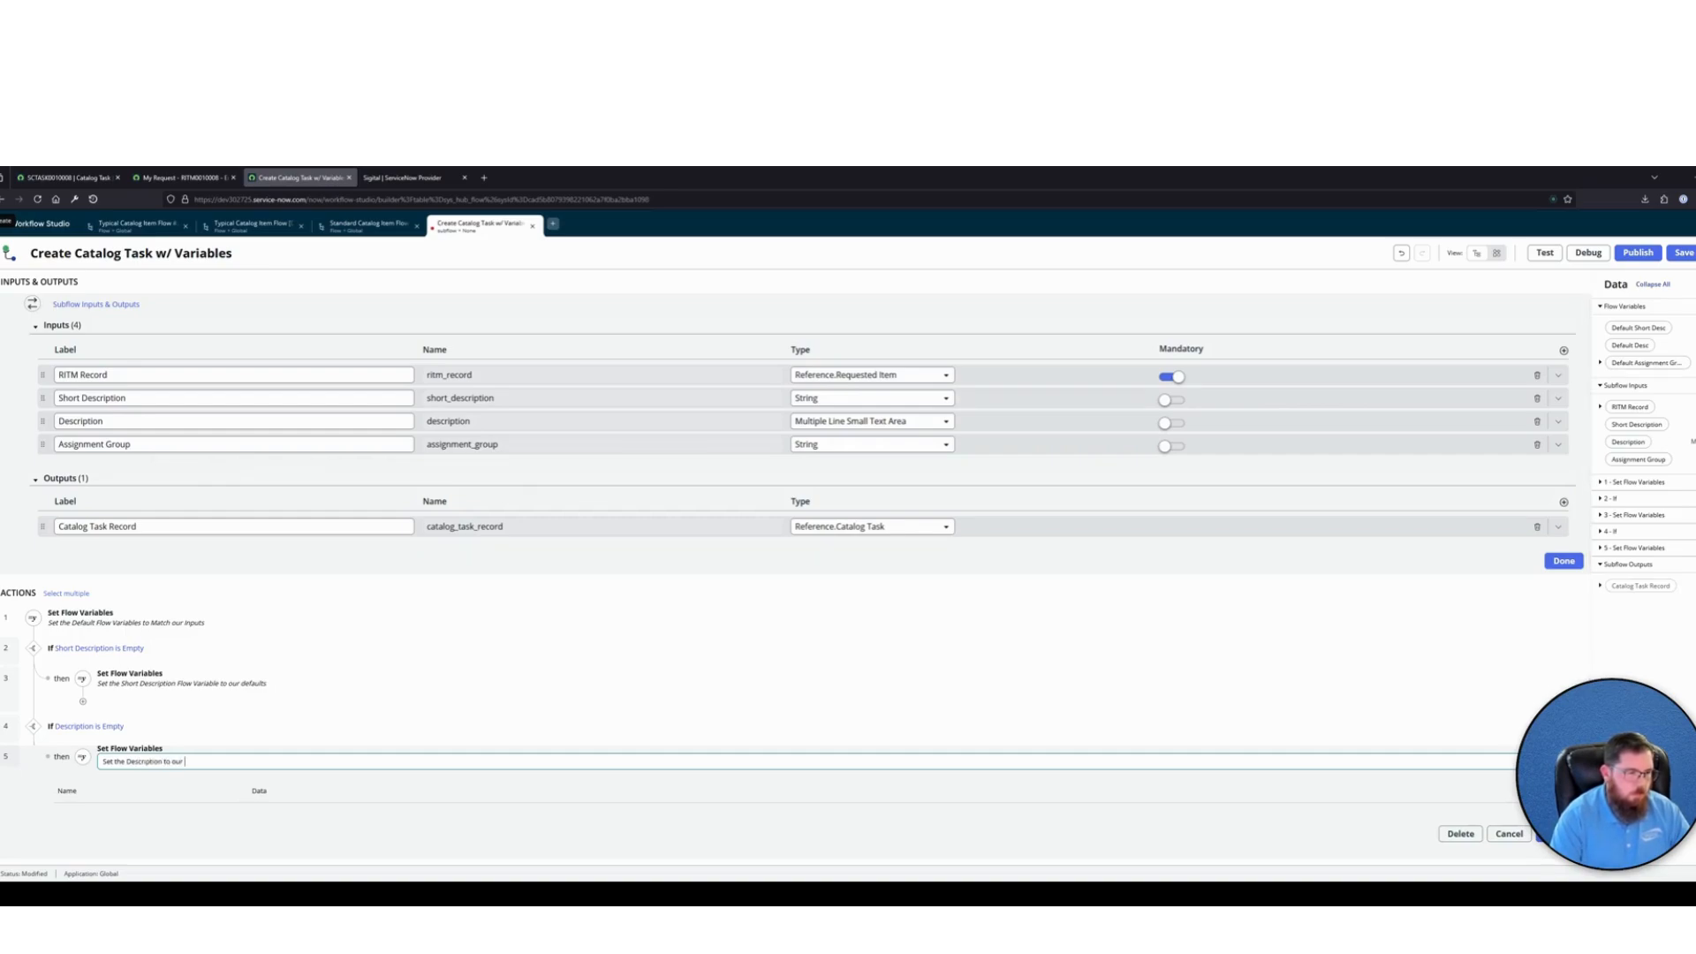
text( defaults)
key(Return)
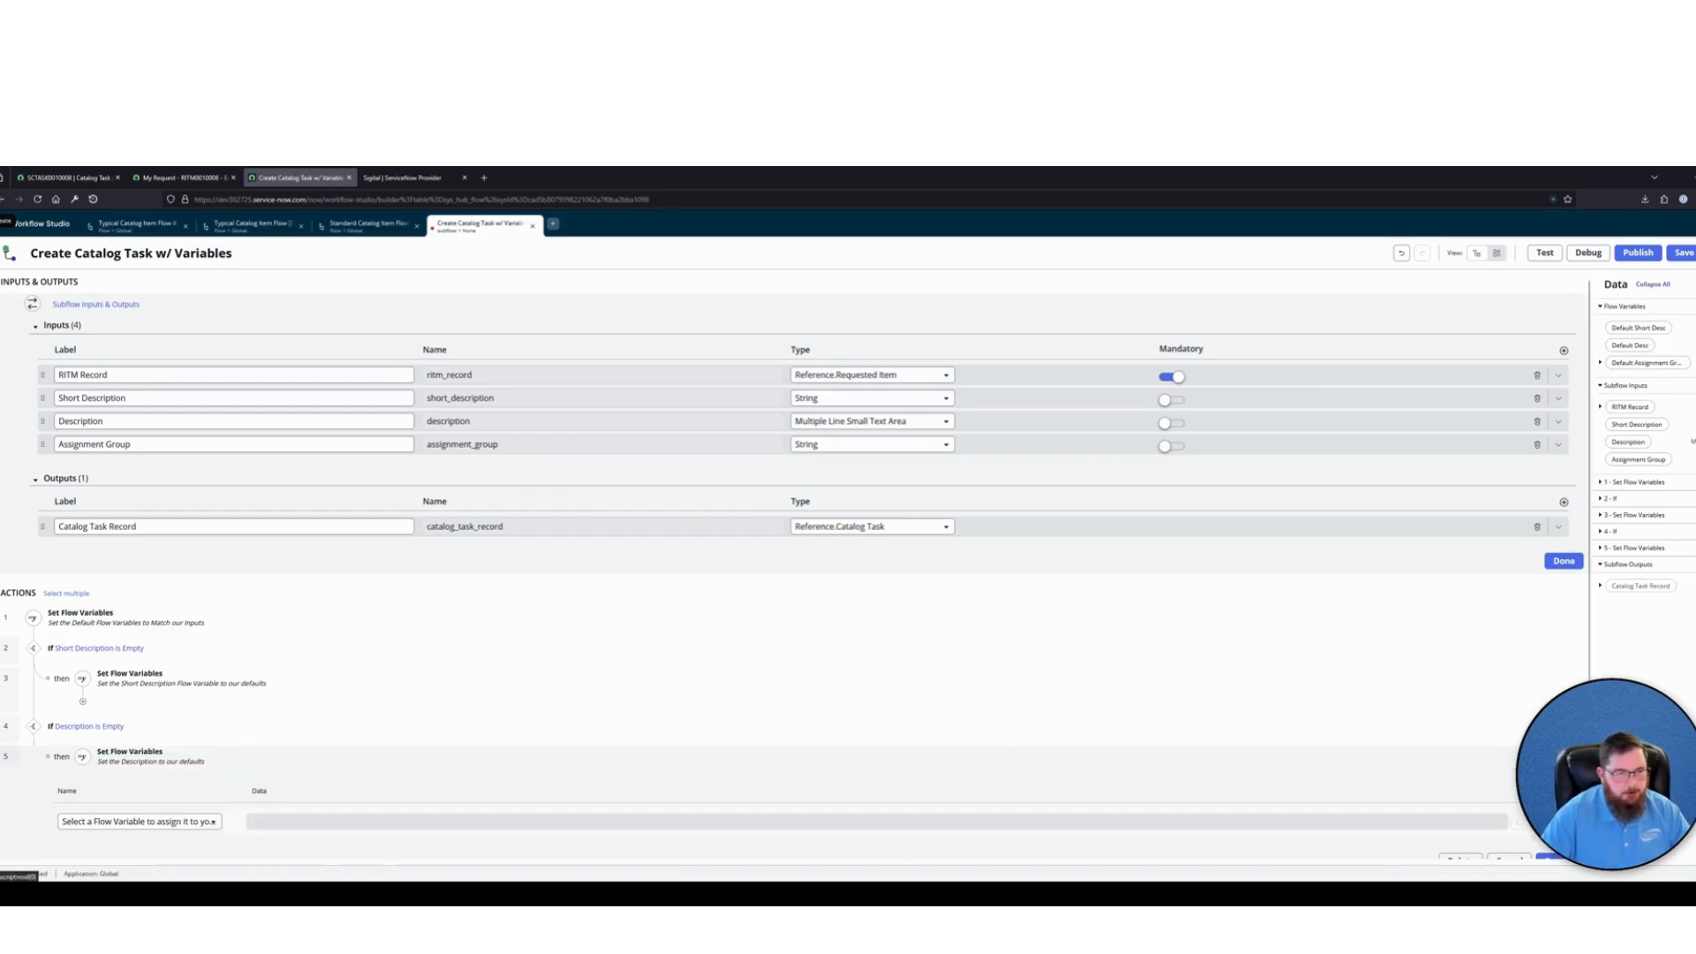
Set the flow variable Default Desc to "Default Description" in the new Set Flow Variables item and close the item
scroll(506, 698, down, 2)
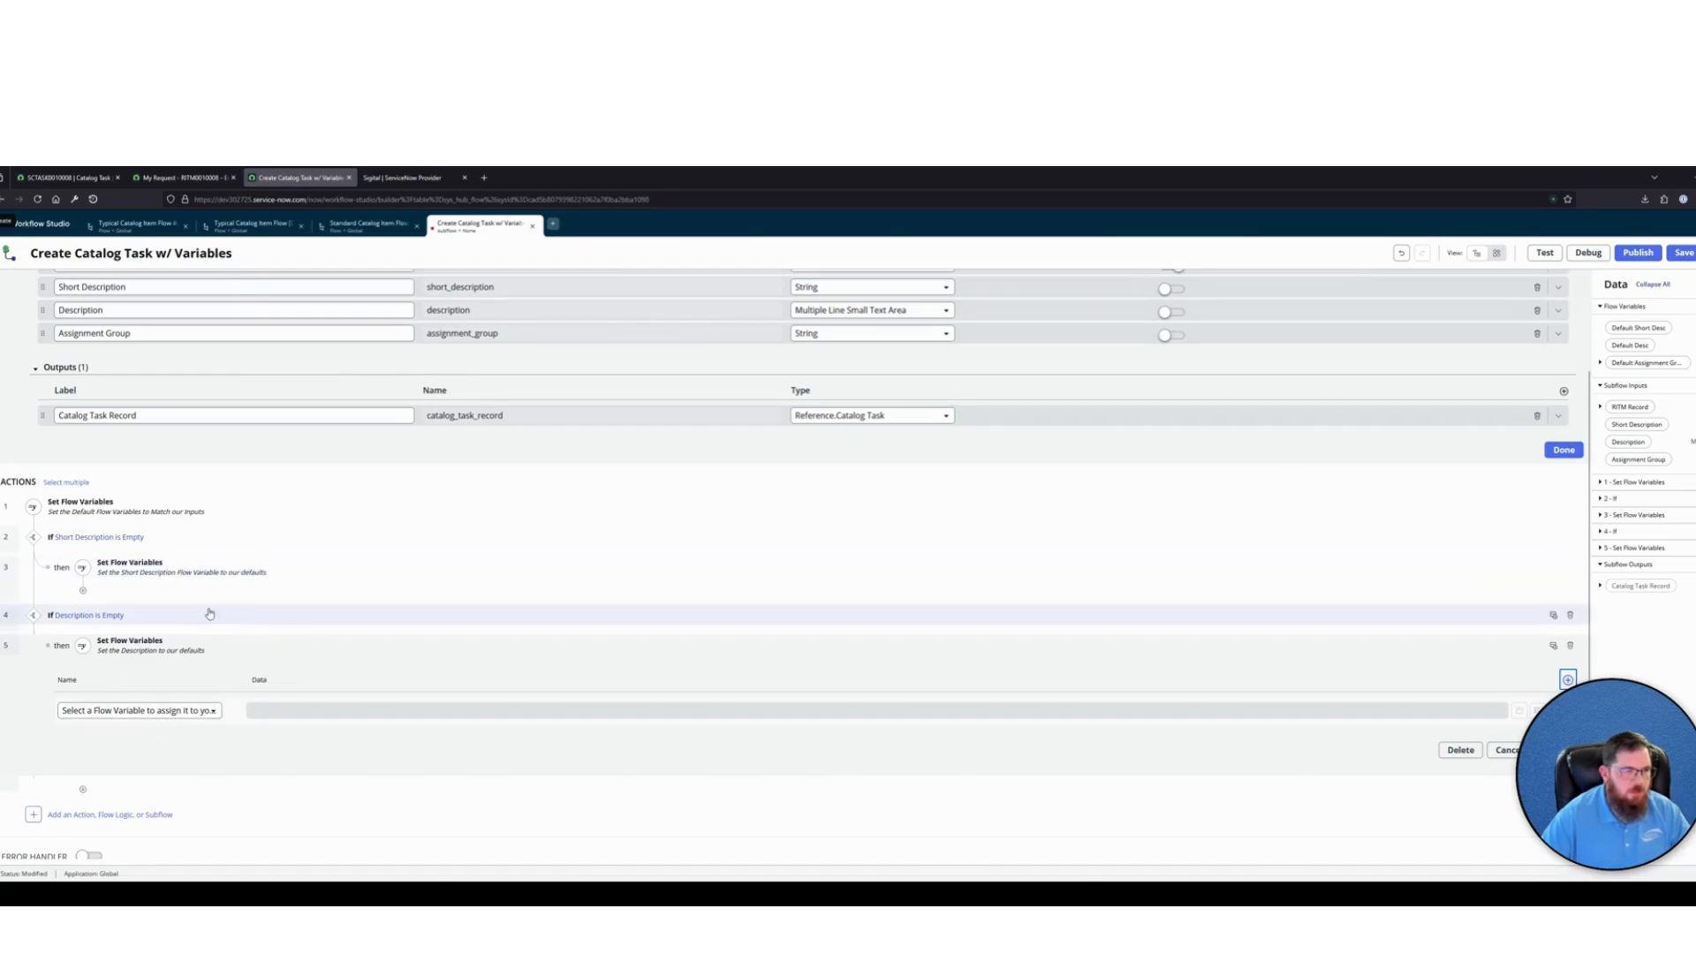
click(139, 710)
click(97, 755)
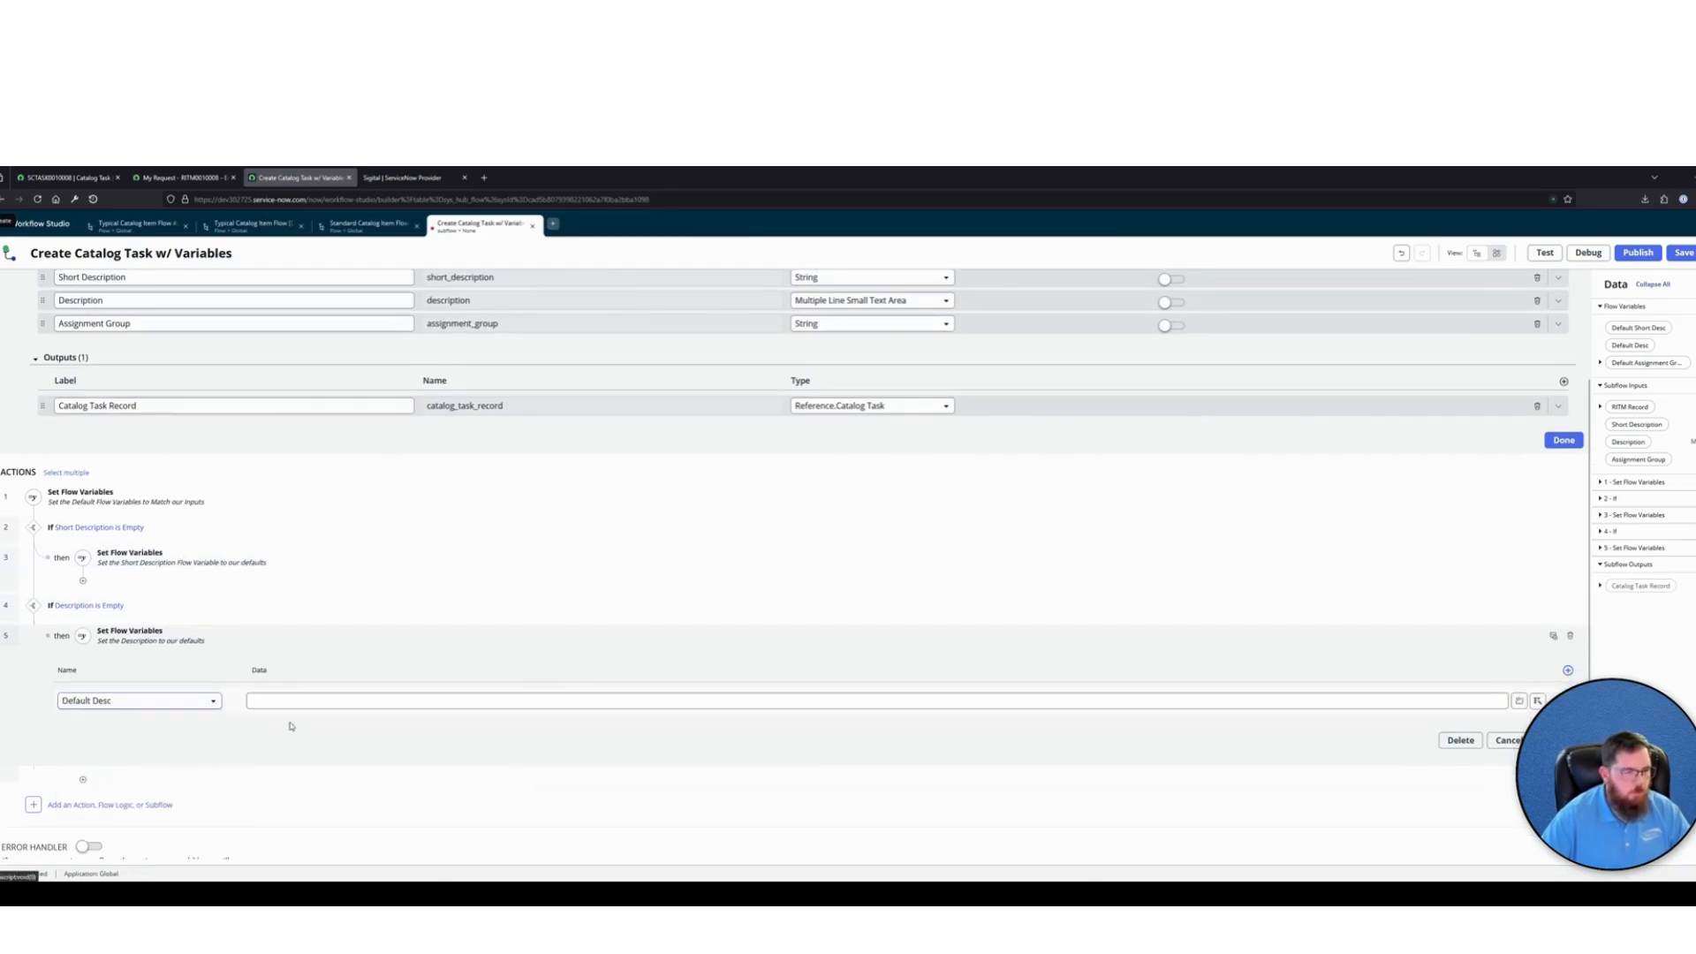
click(263, 701)
text(Defa)
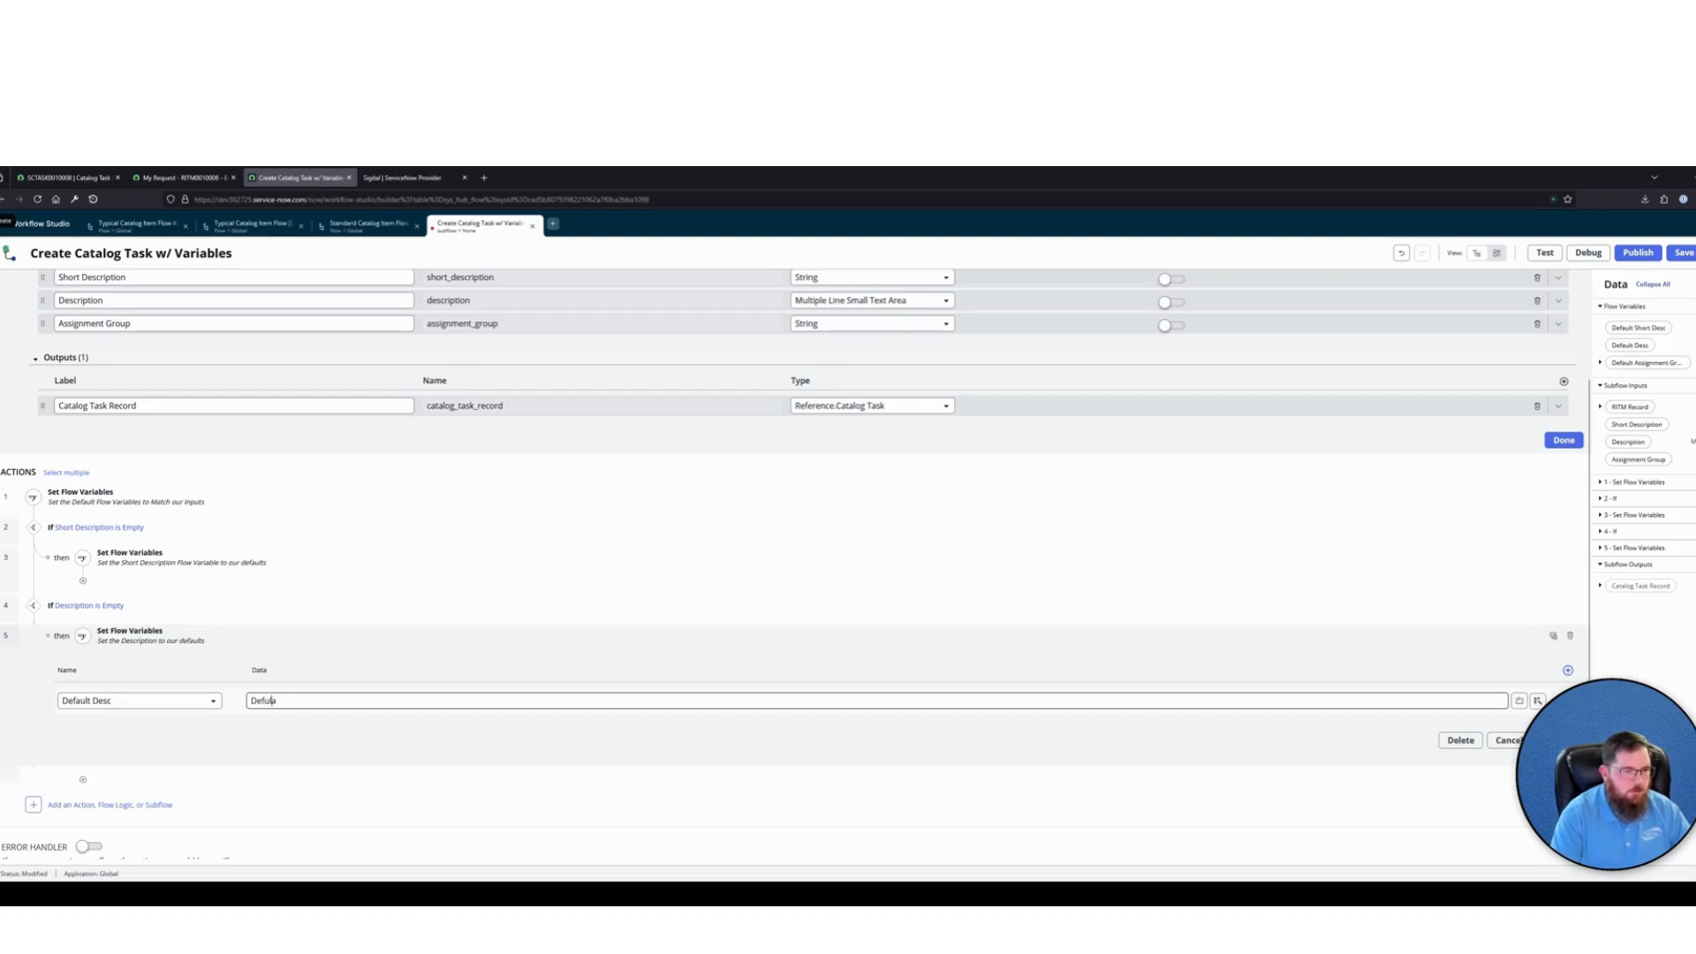
text(Default Description)
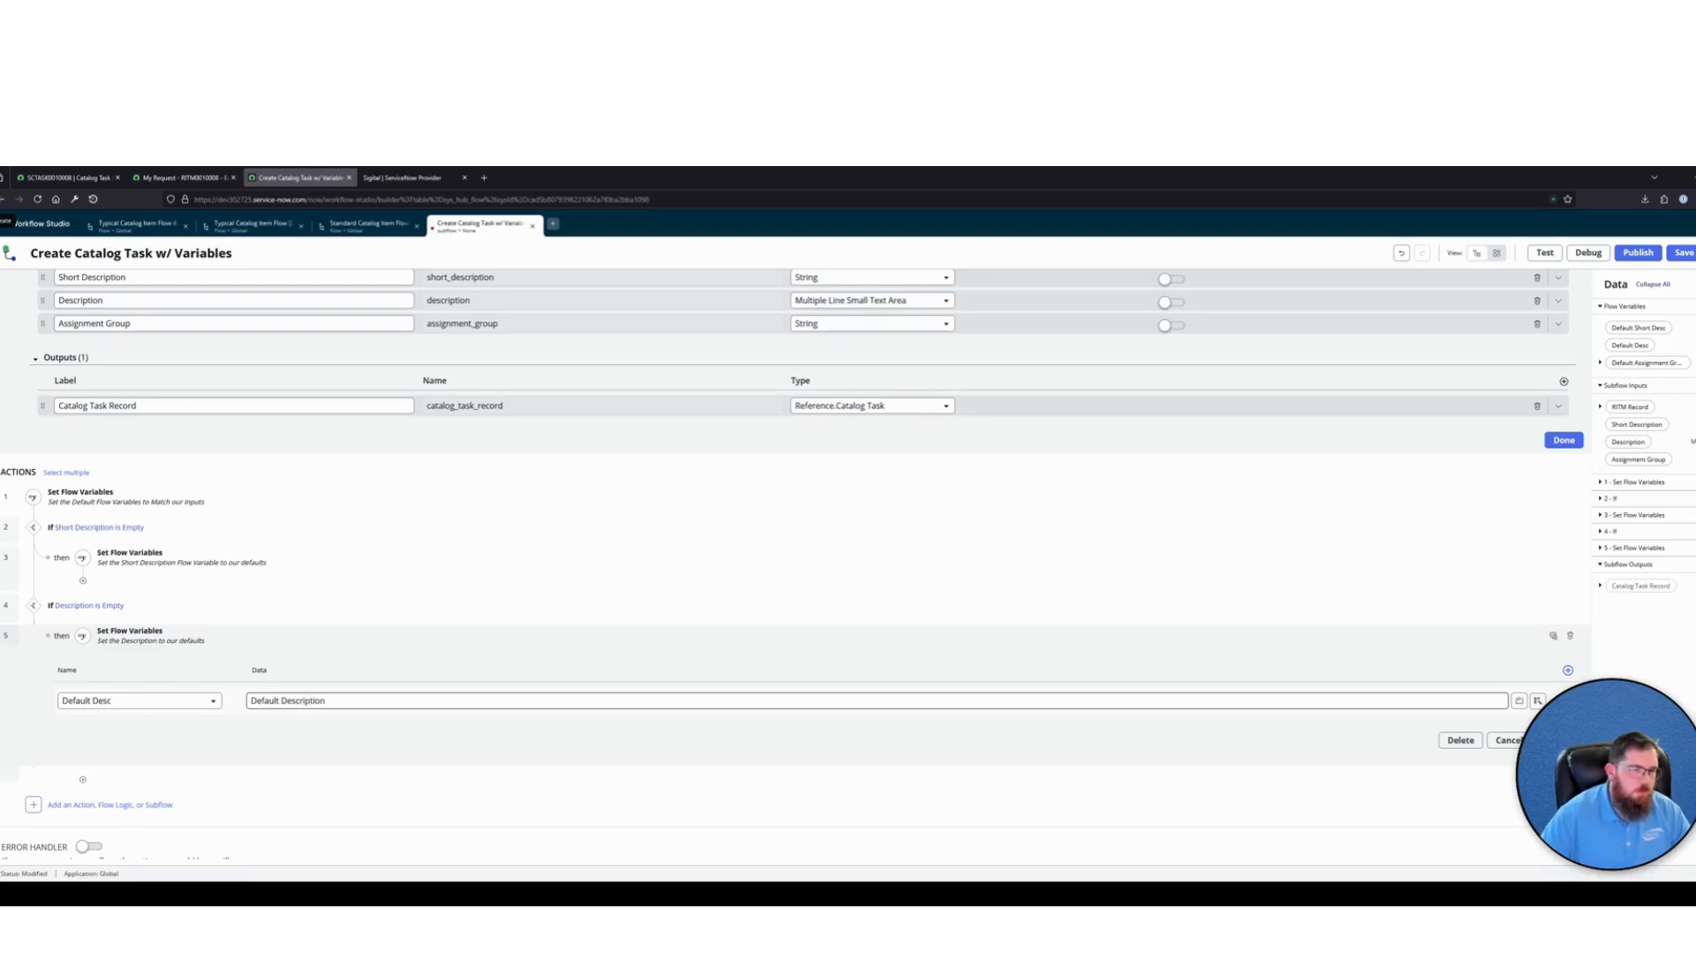
click(420, 642)
click(470, 671)
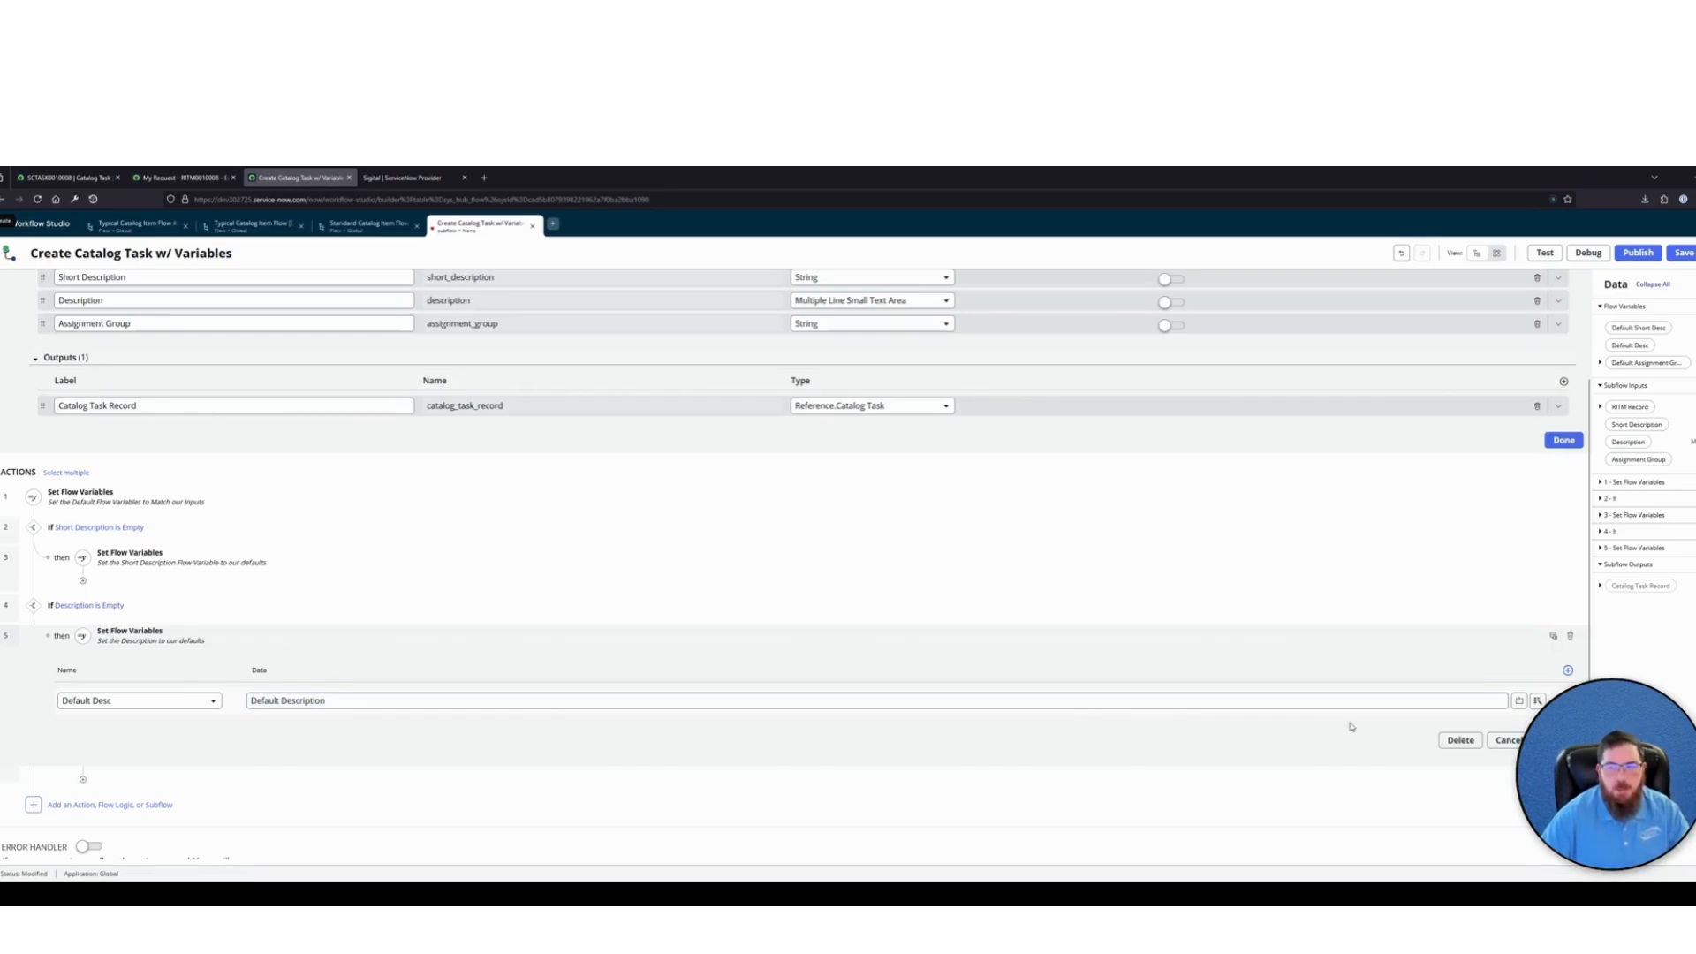
click(1557, 741)
Add a third If at the end of the subflow with the condition label "Assignment Group is Empty"
scroll(129, 780, up, 1)
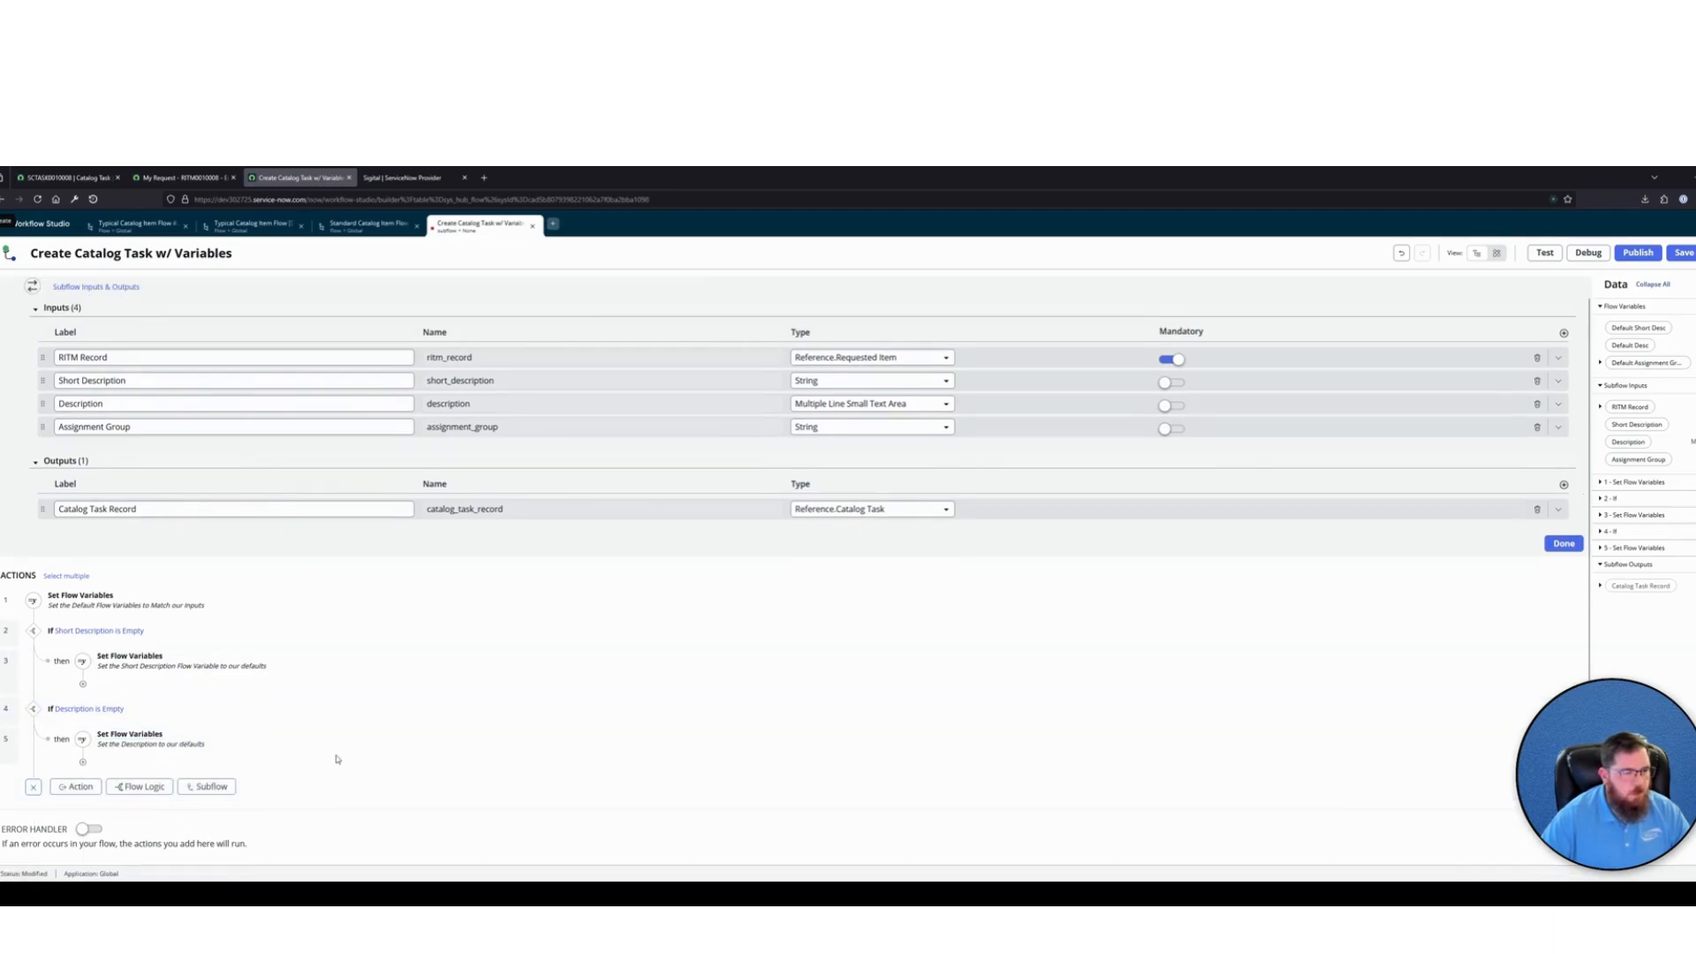
click(88, 787)
click(140, 786)
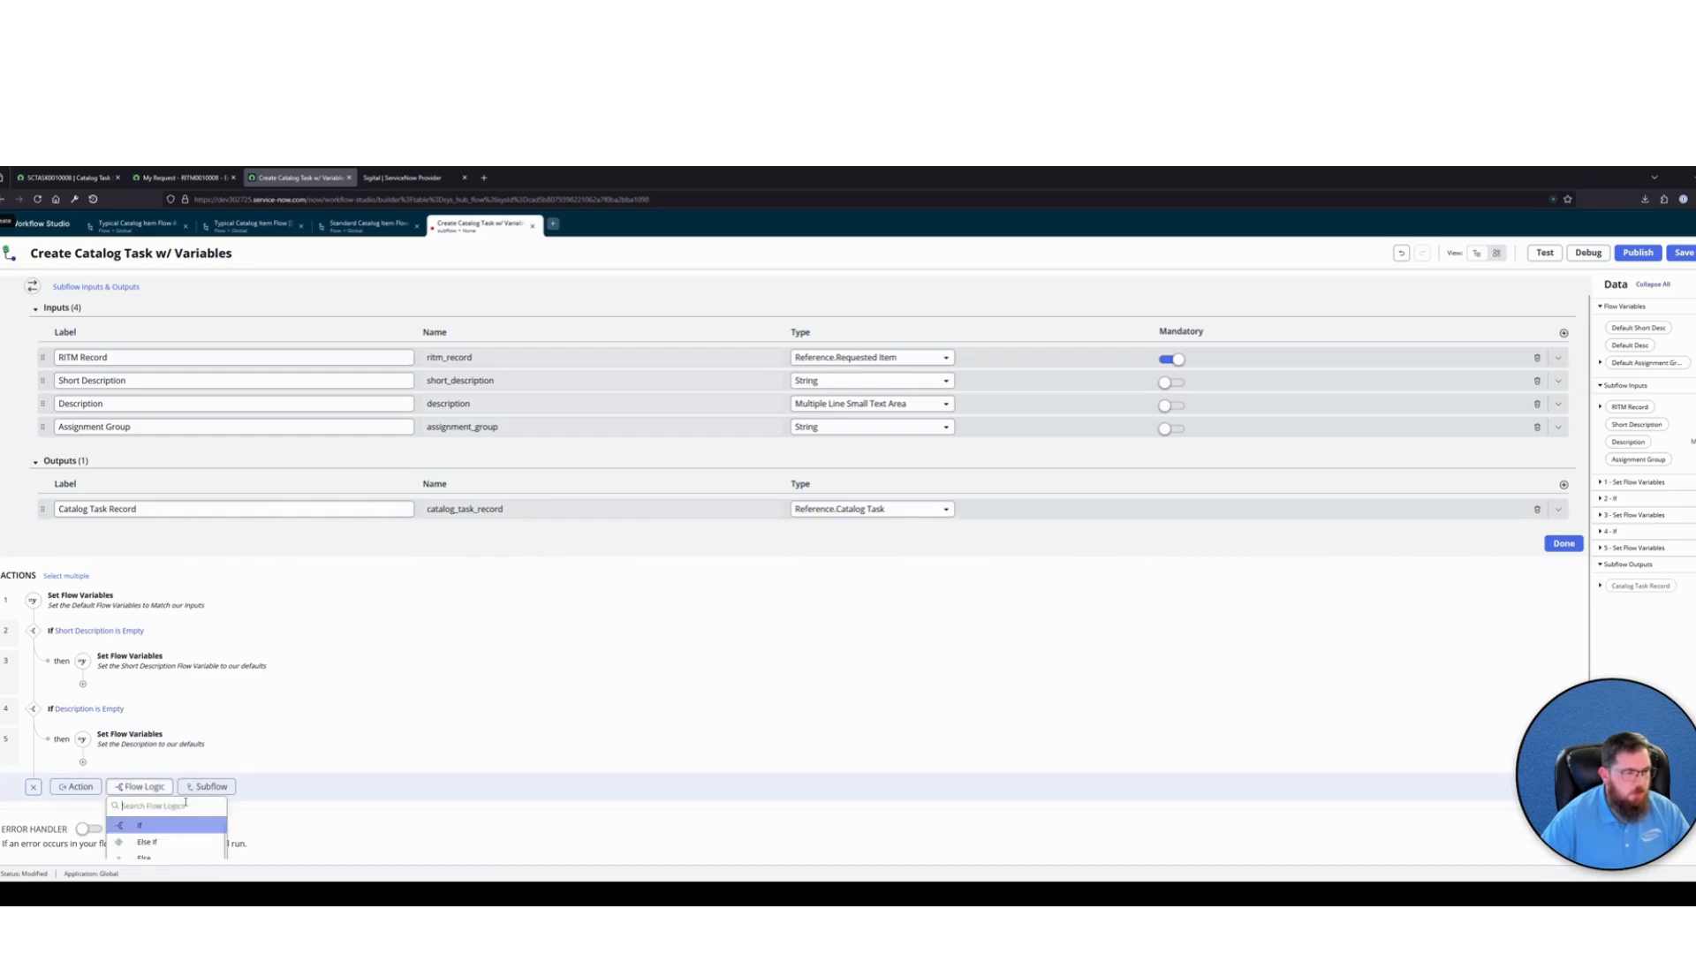
click(140, 825)
text(As)
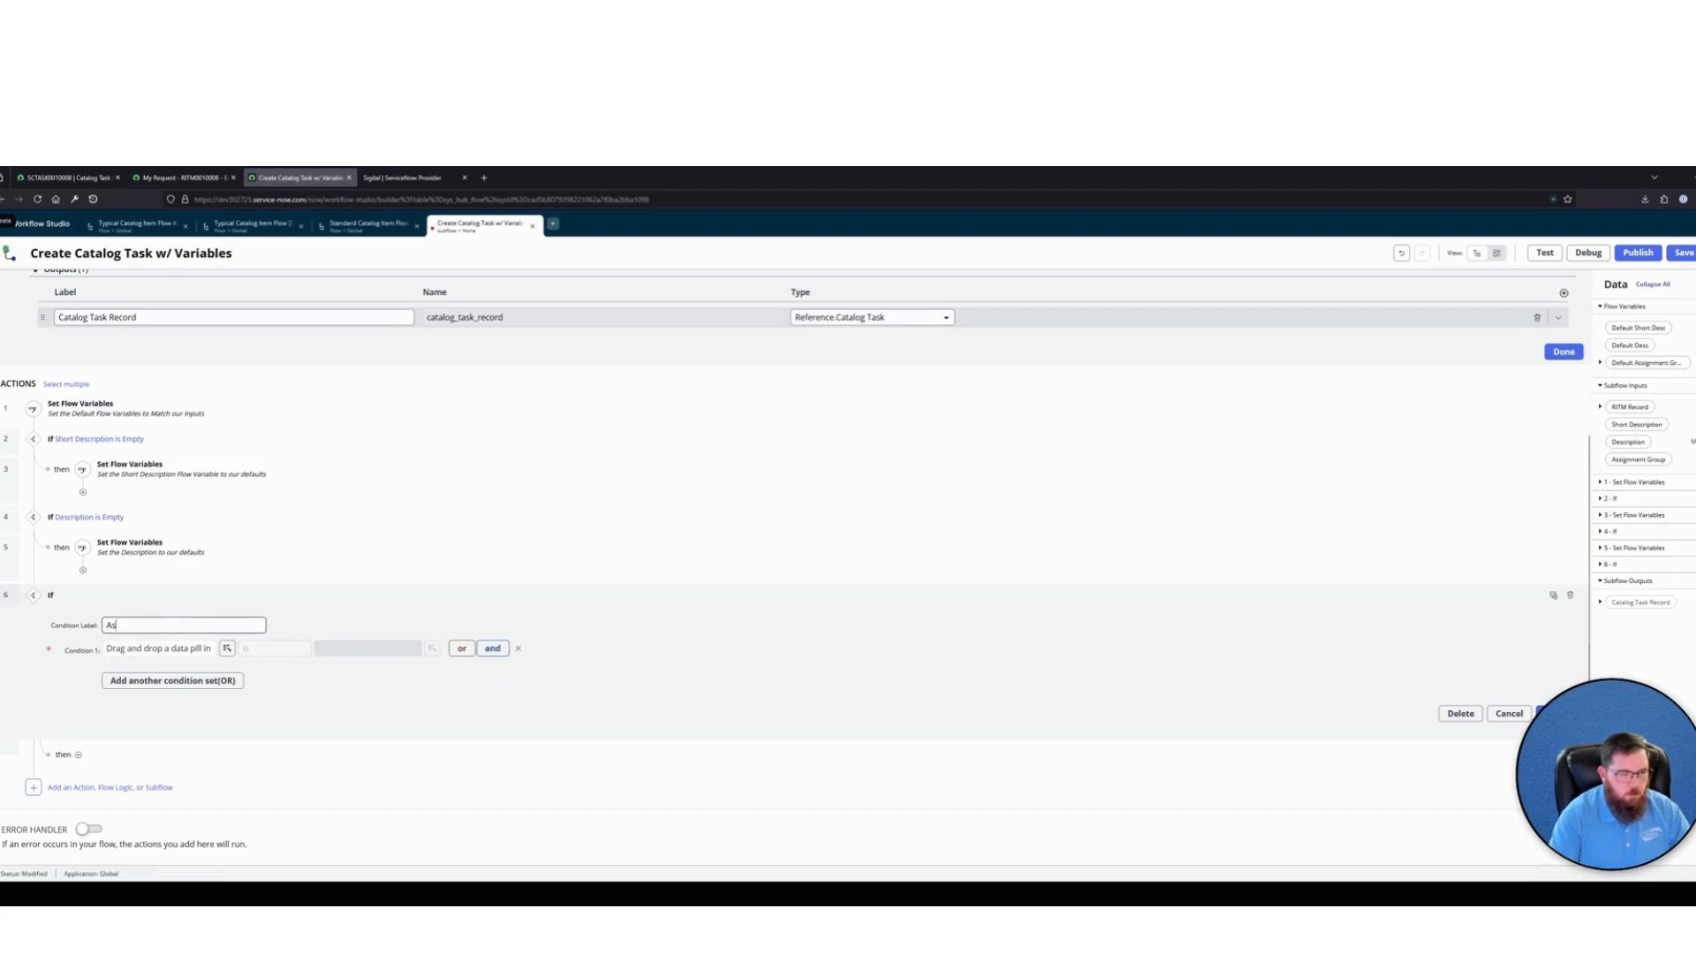
text(signment Group is Empty)
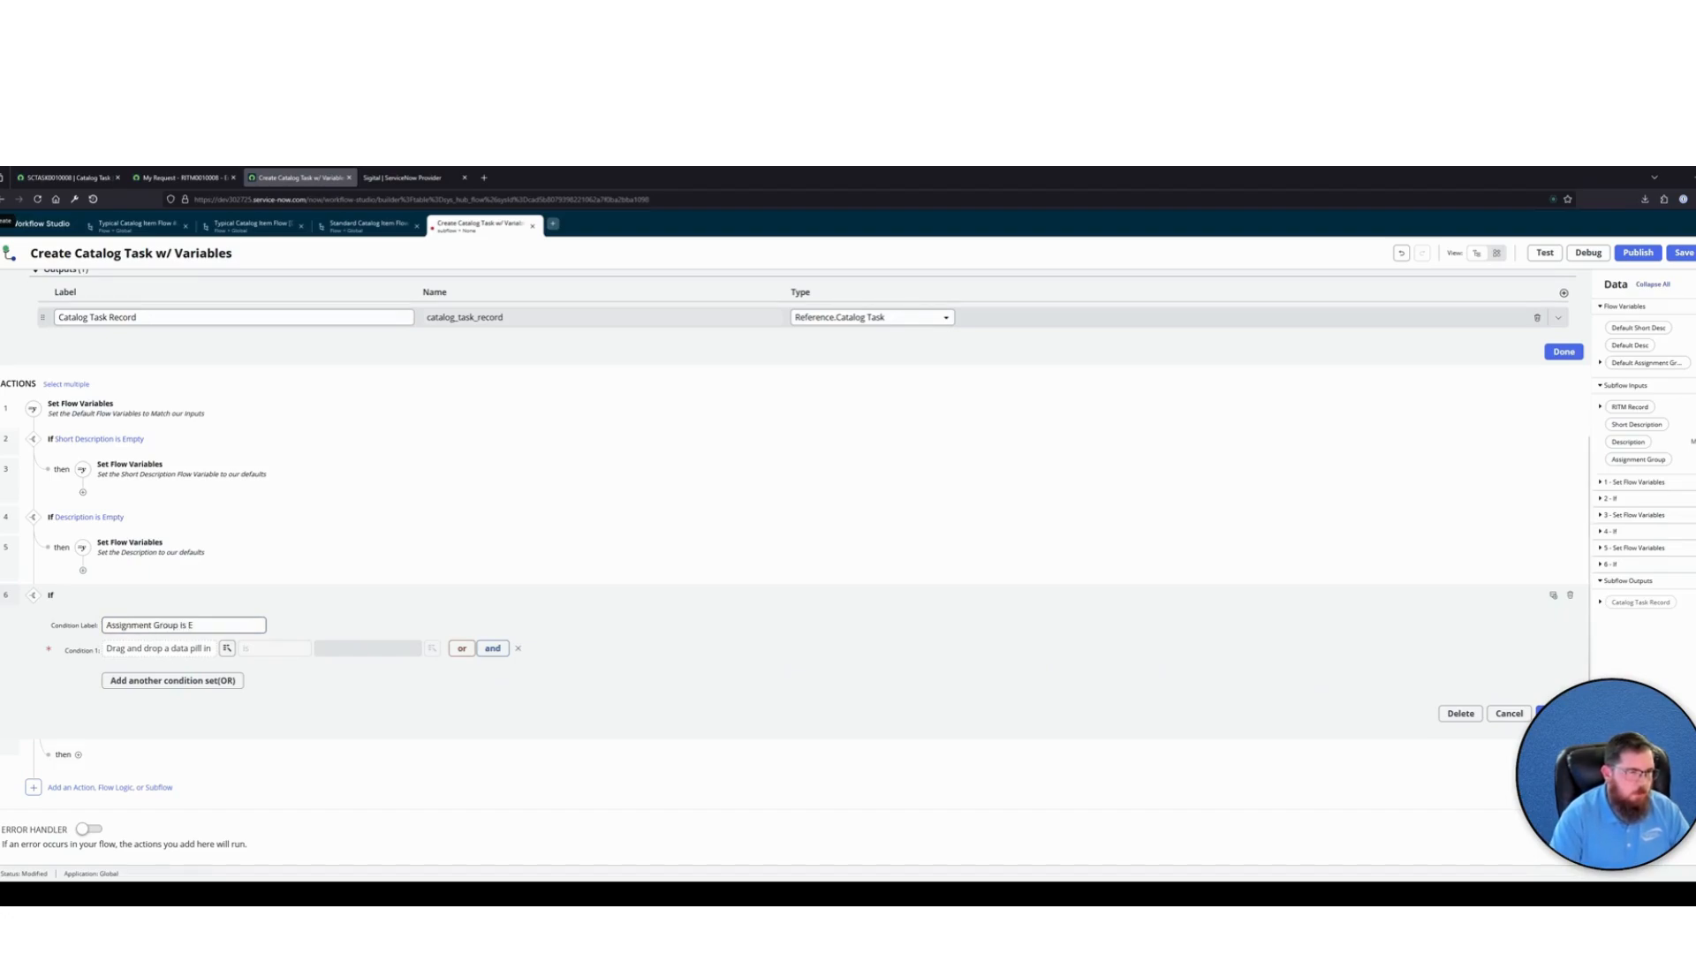
Set the Assignment Group is Empty condition to the Sys ID of the Default Assignment Group flow variable, with operator is and a blank value
click(227, 648)
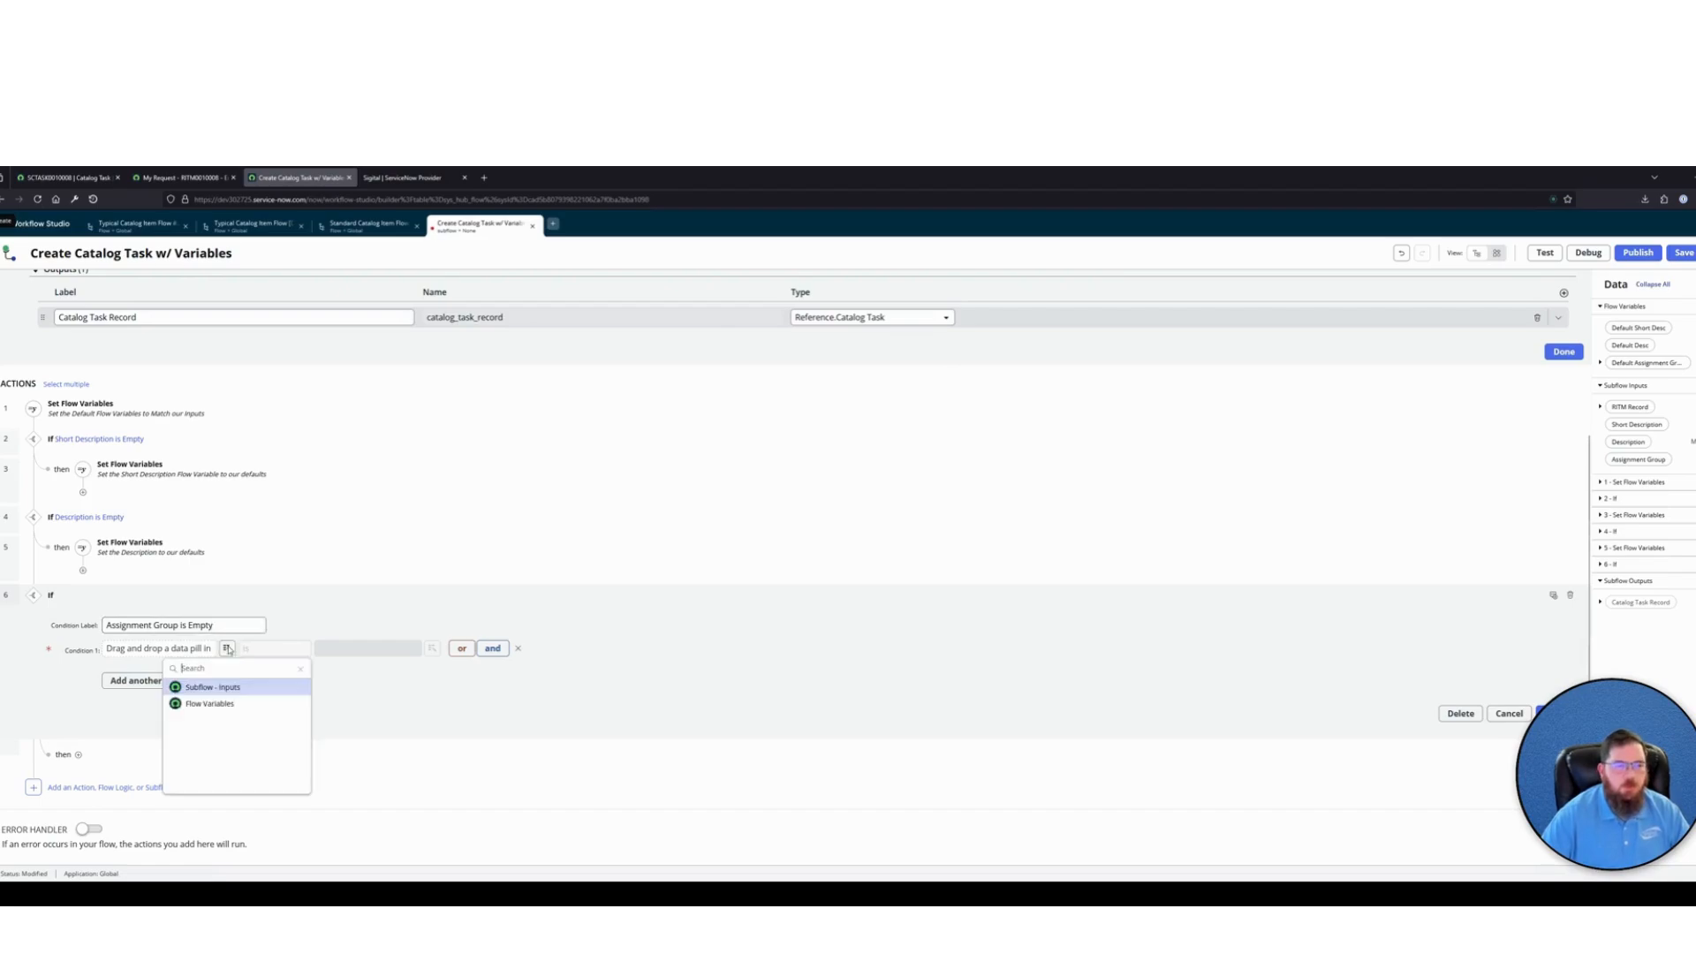
click(150, 703)
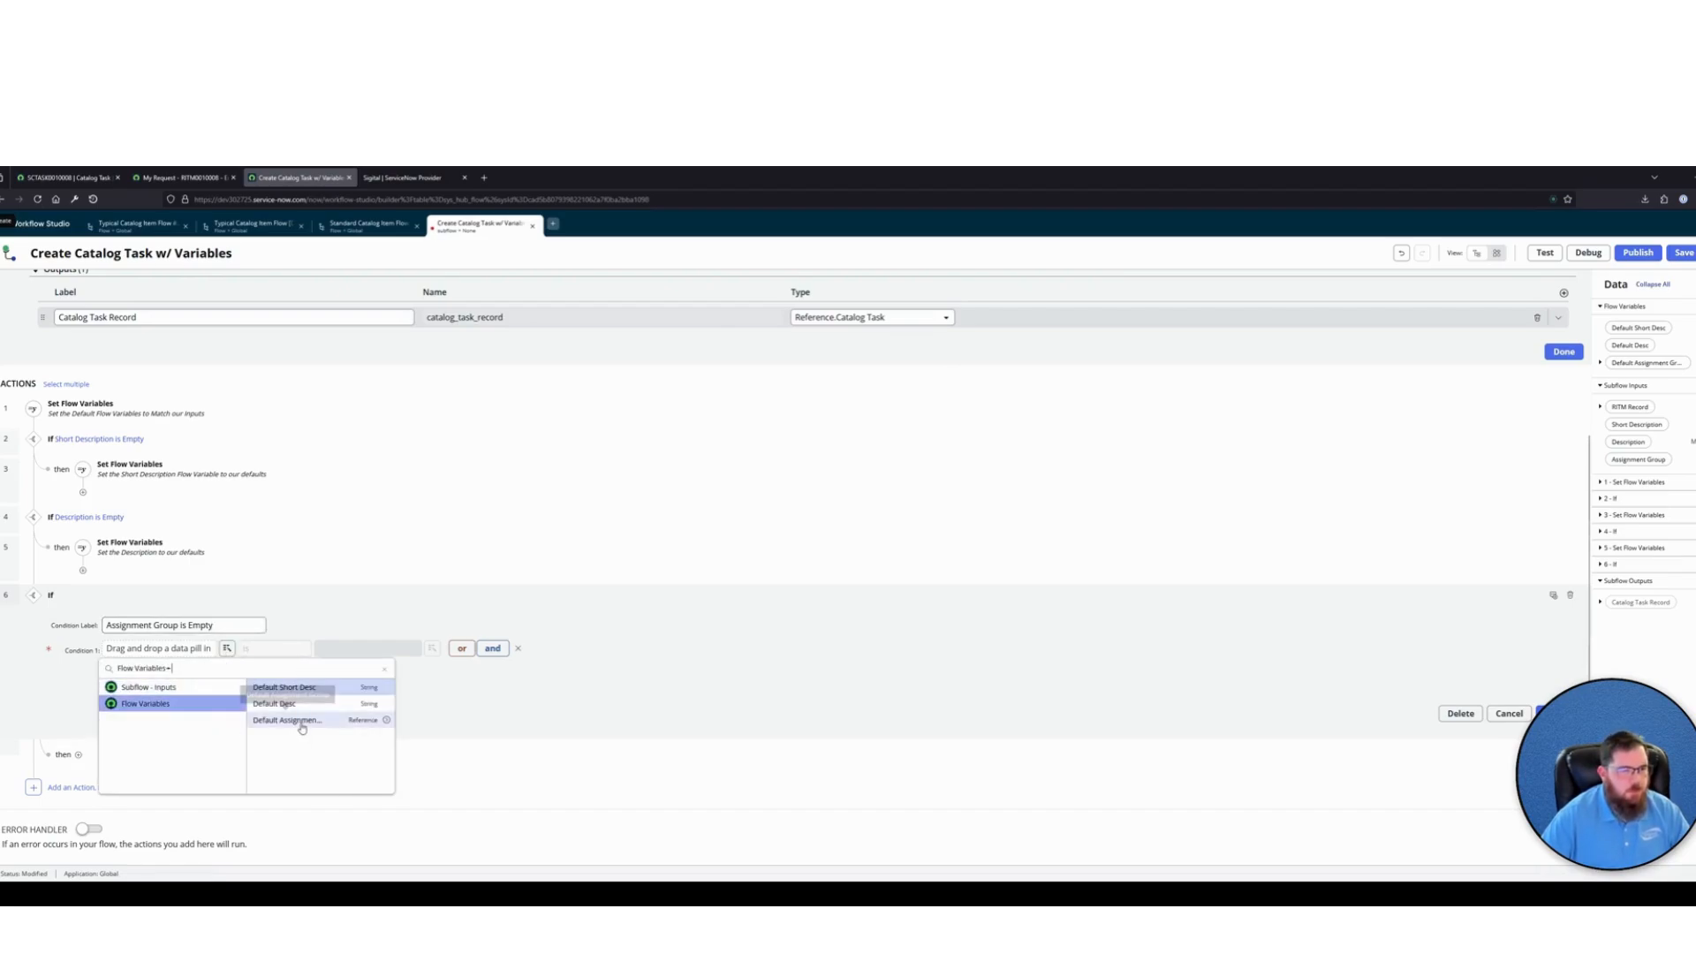
click(367, 723)
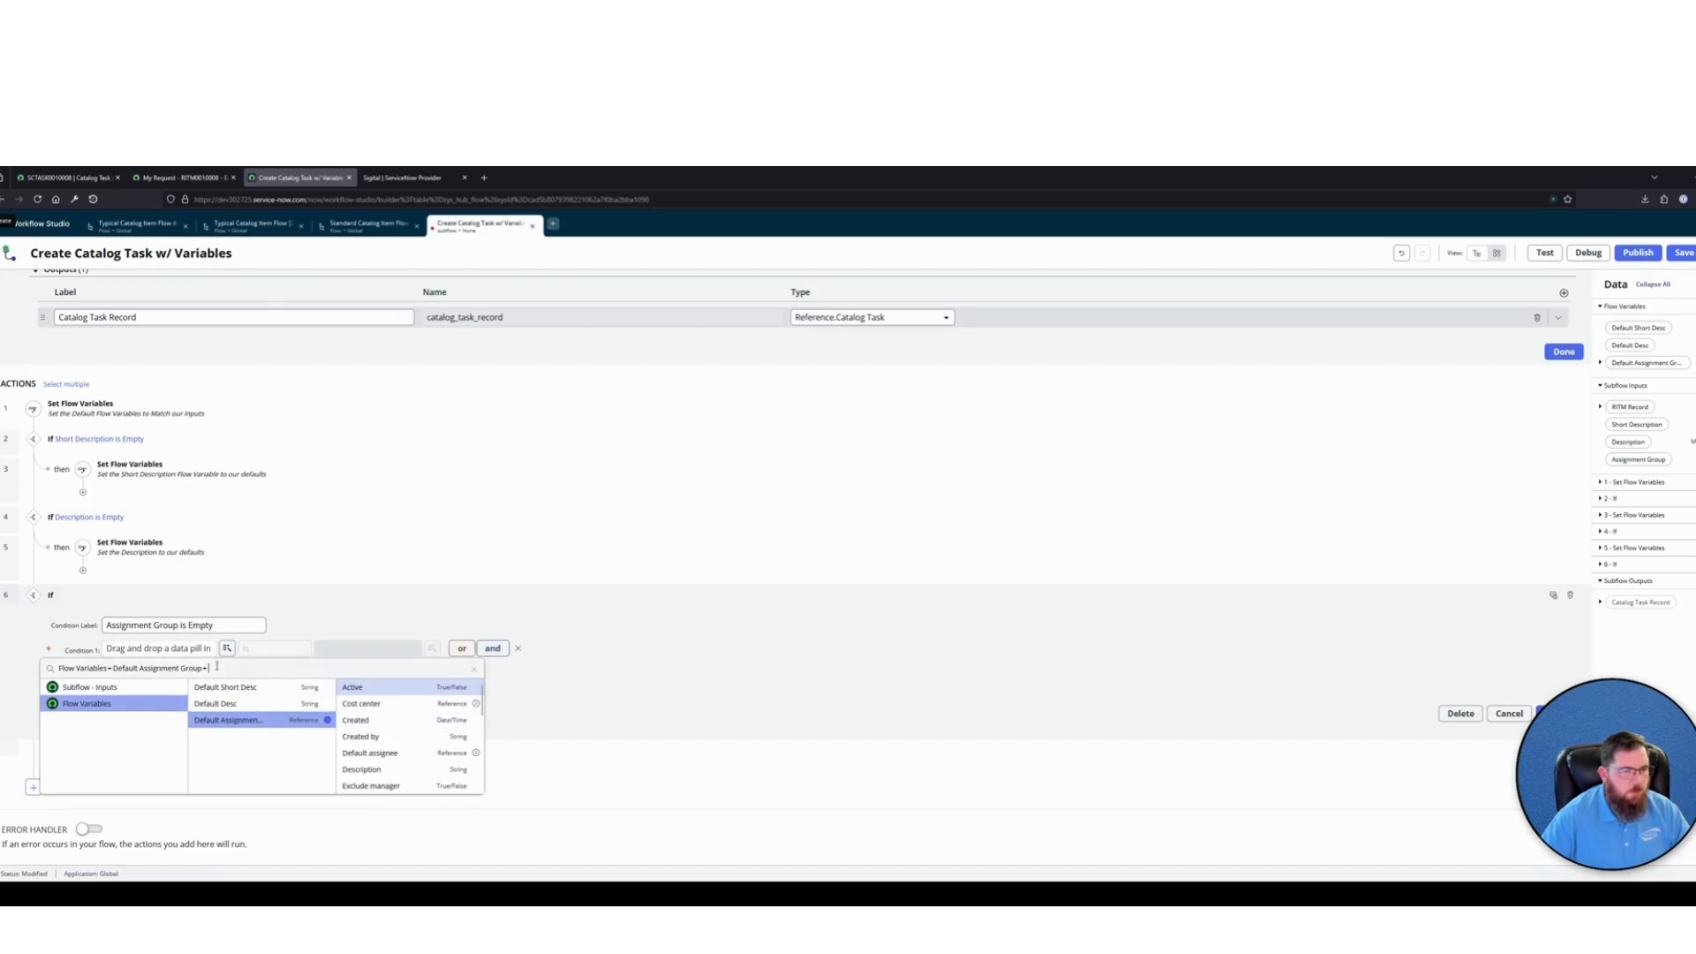
text(sys)
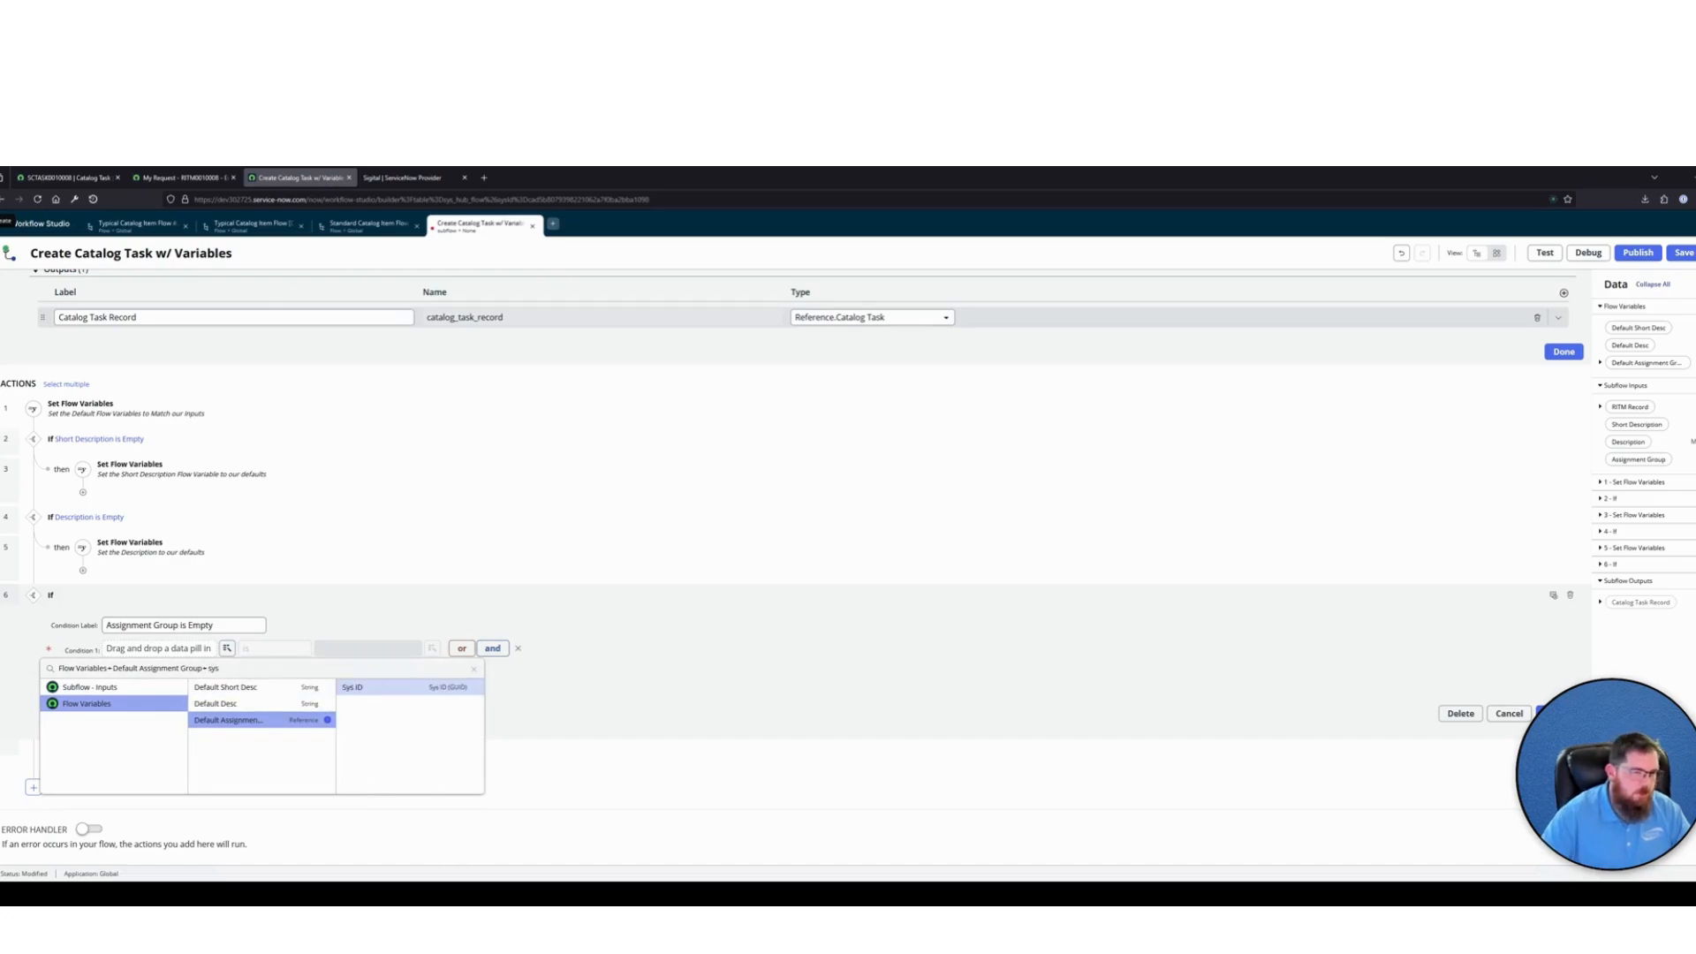
click(375, 696)
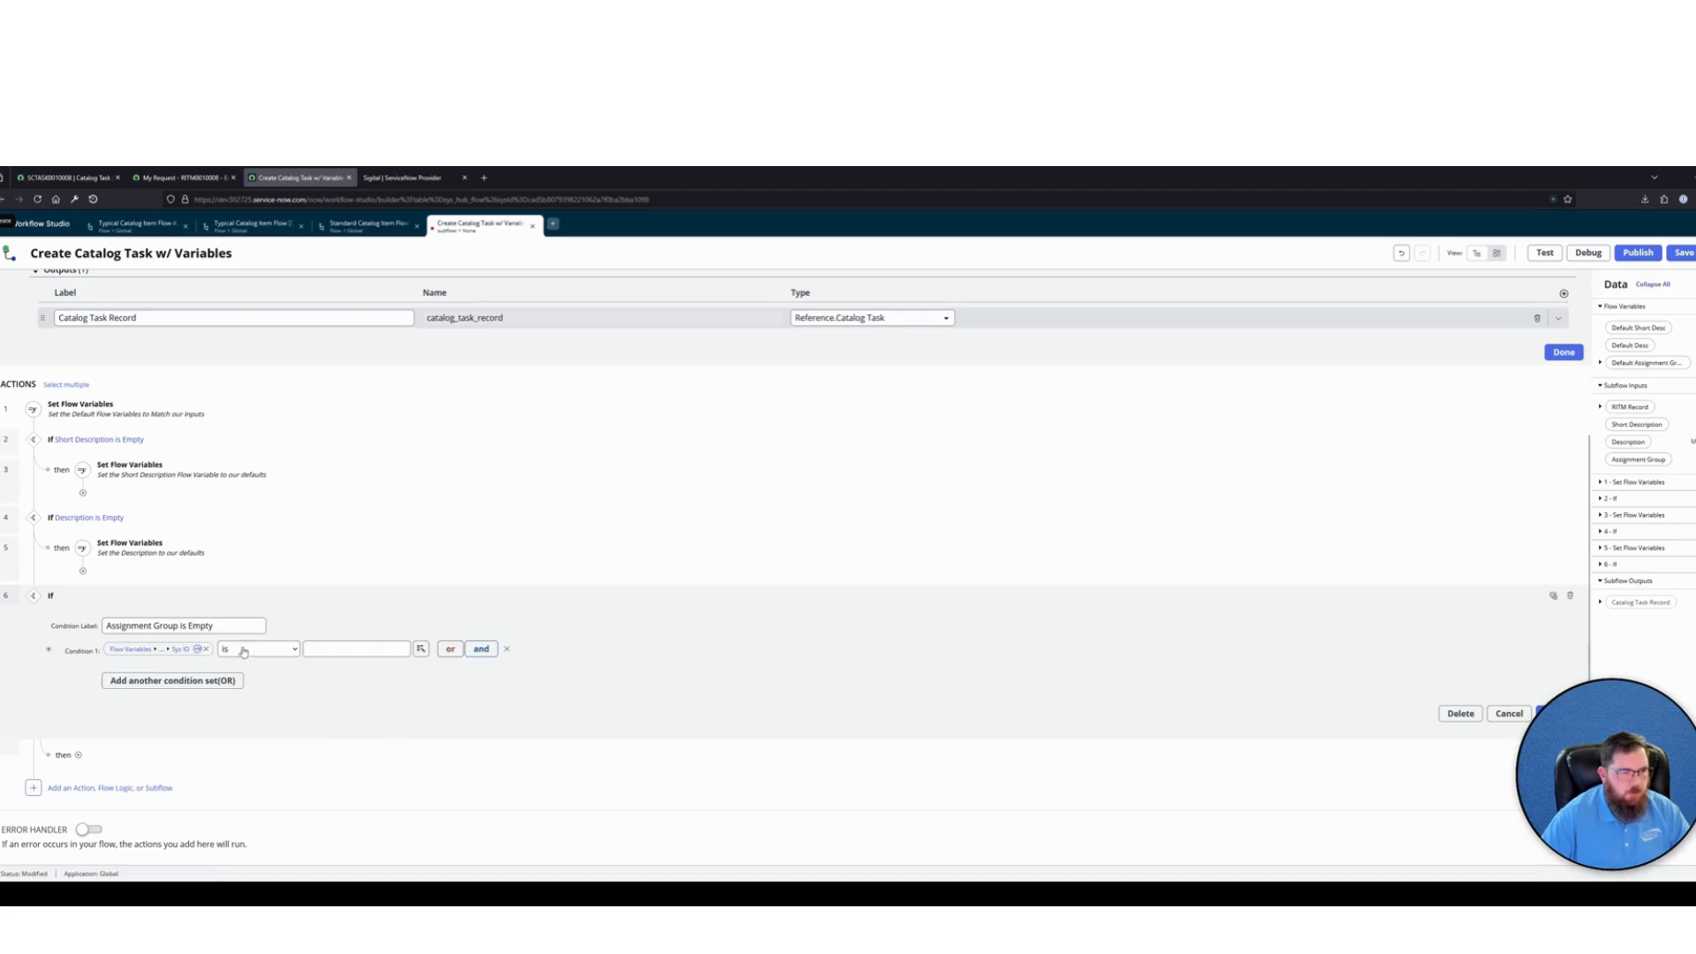
click(330, 649)
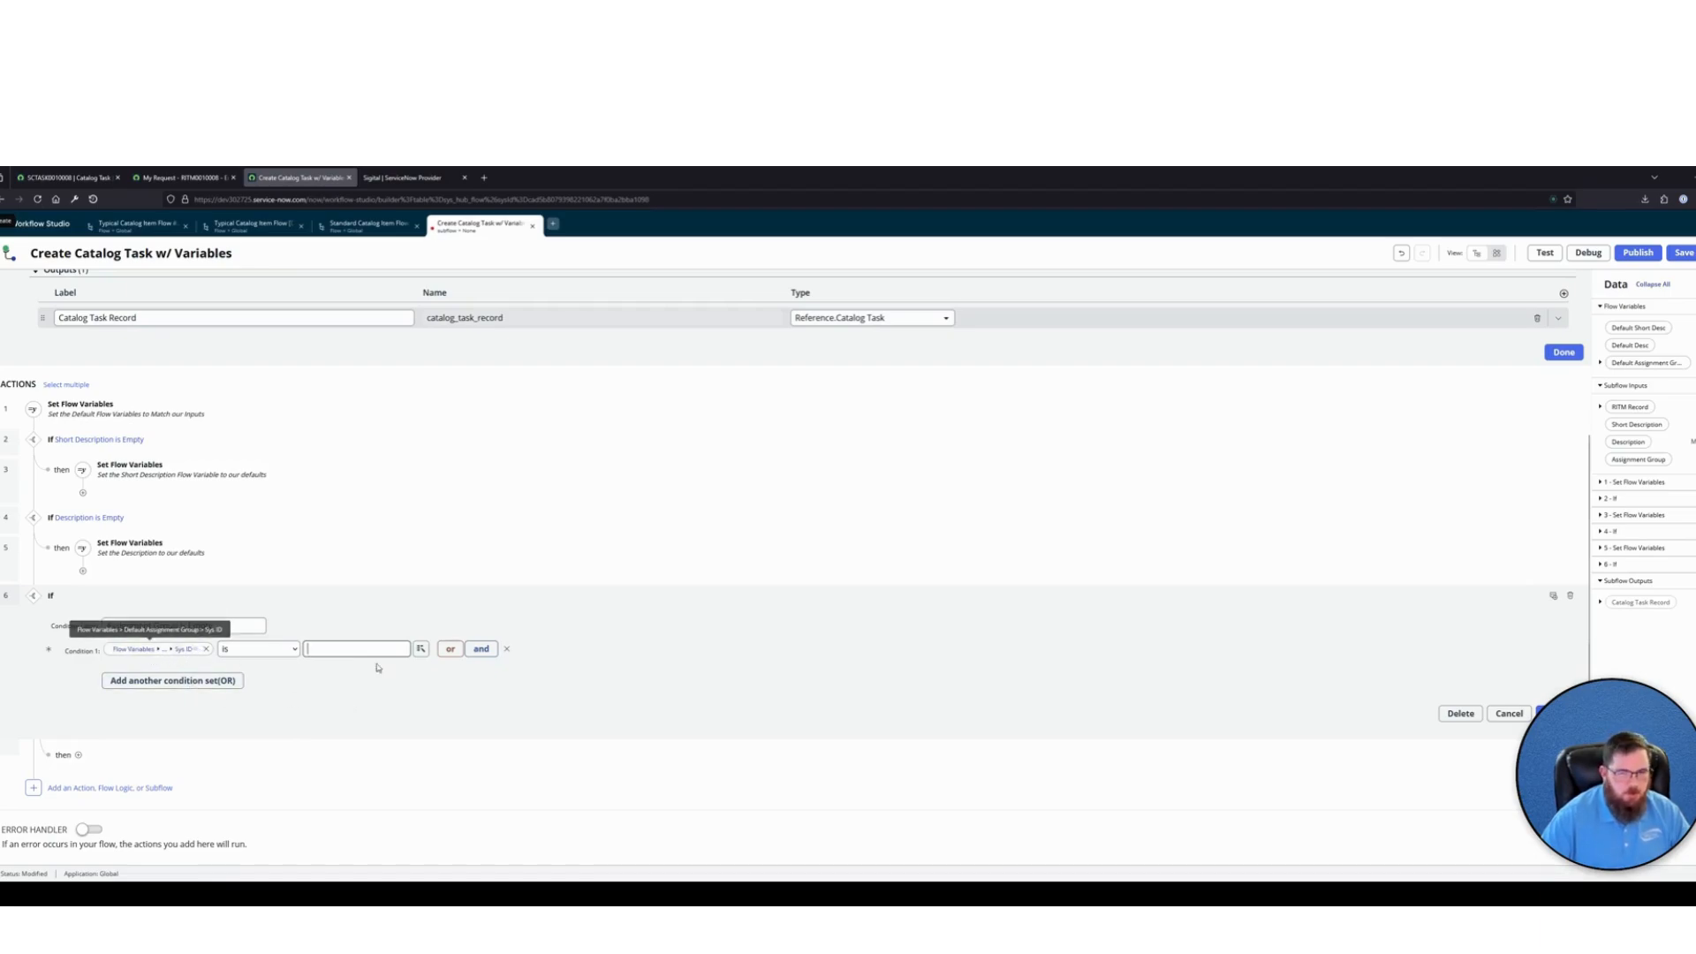
scroll(698, 625, up, 3)
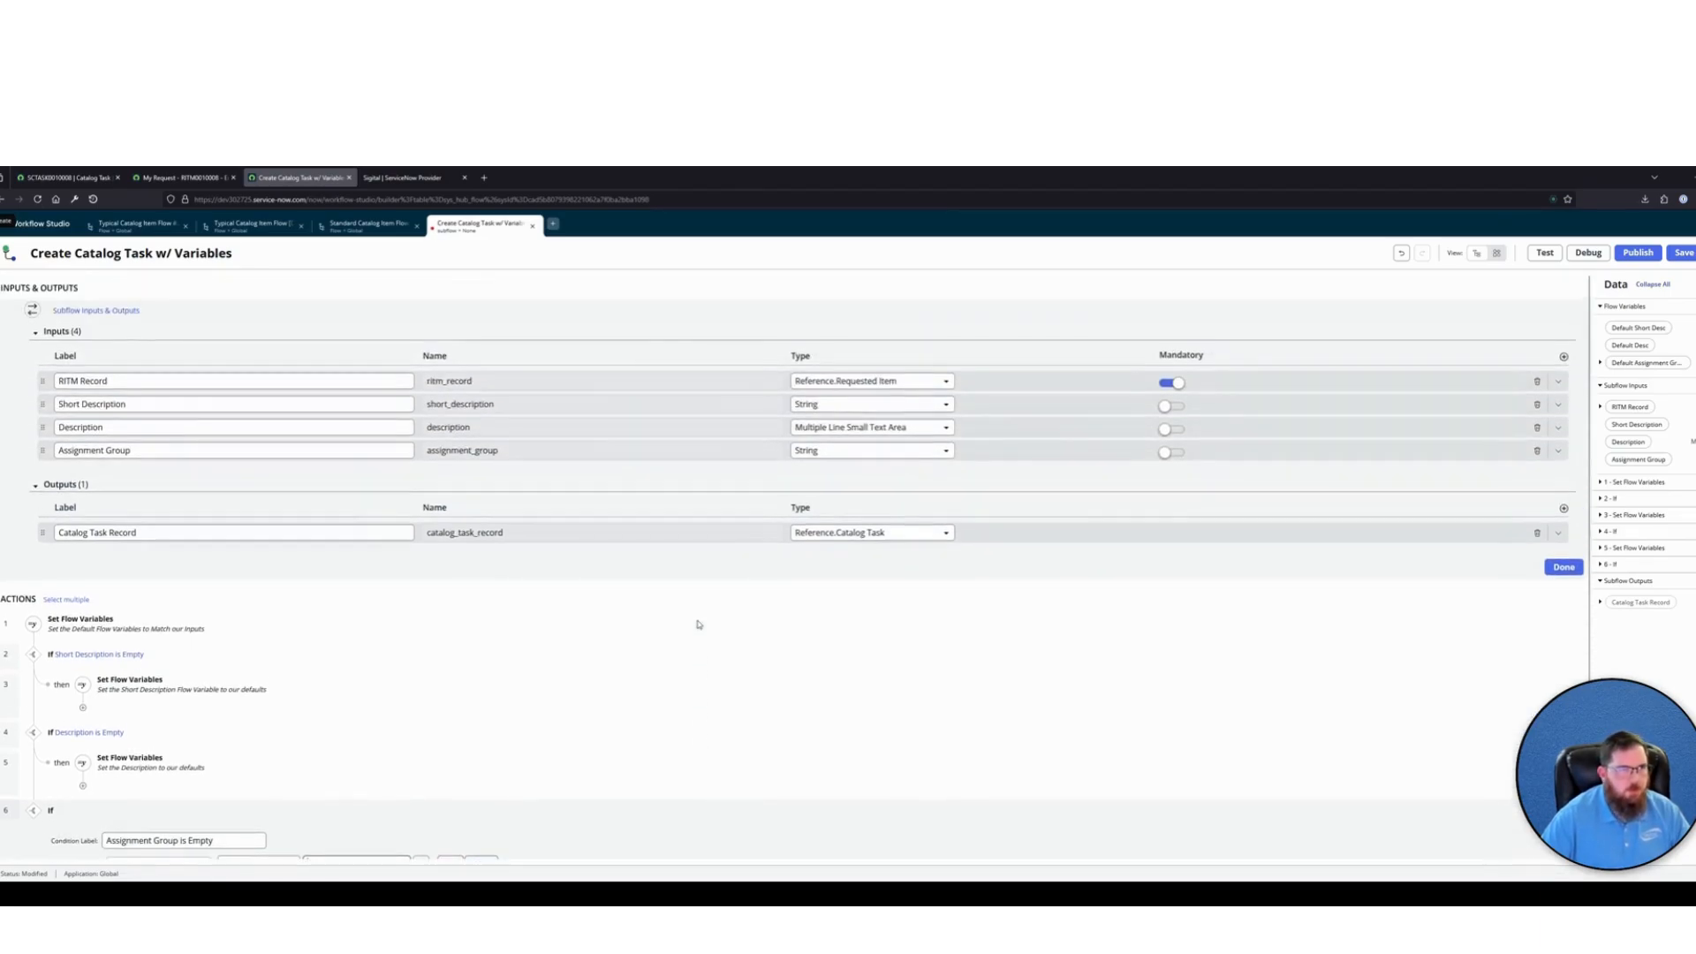
scroll(698, 625, down, 3)
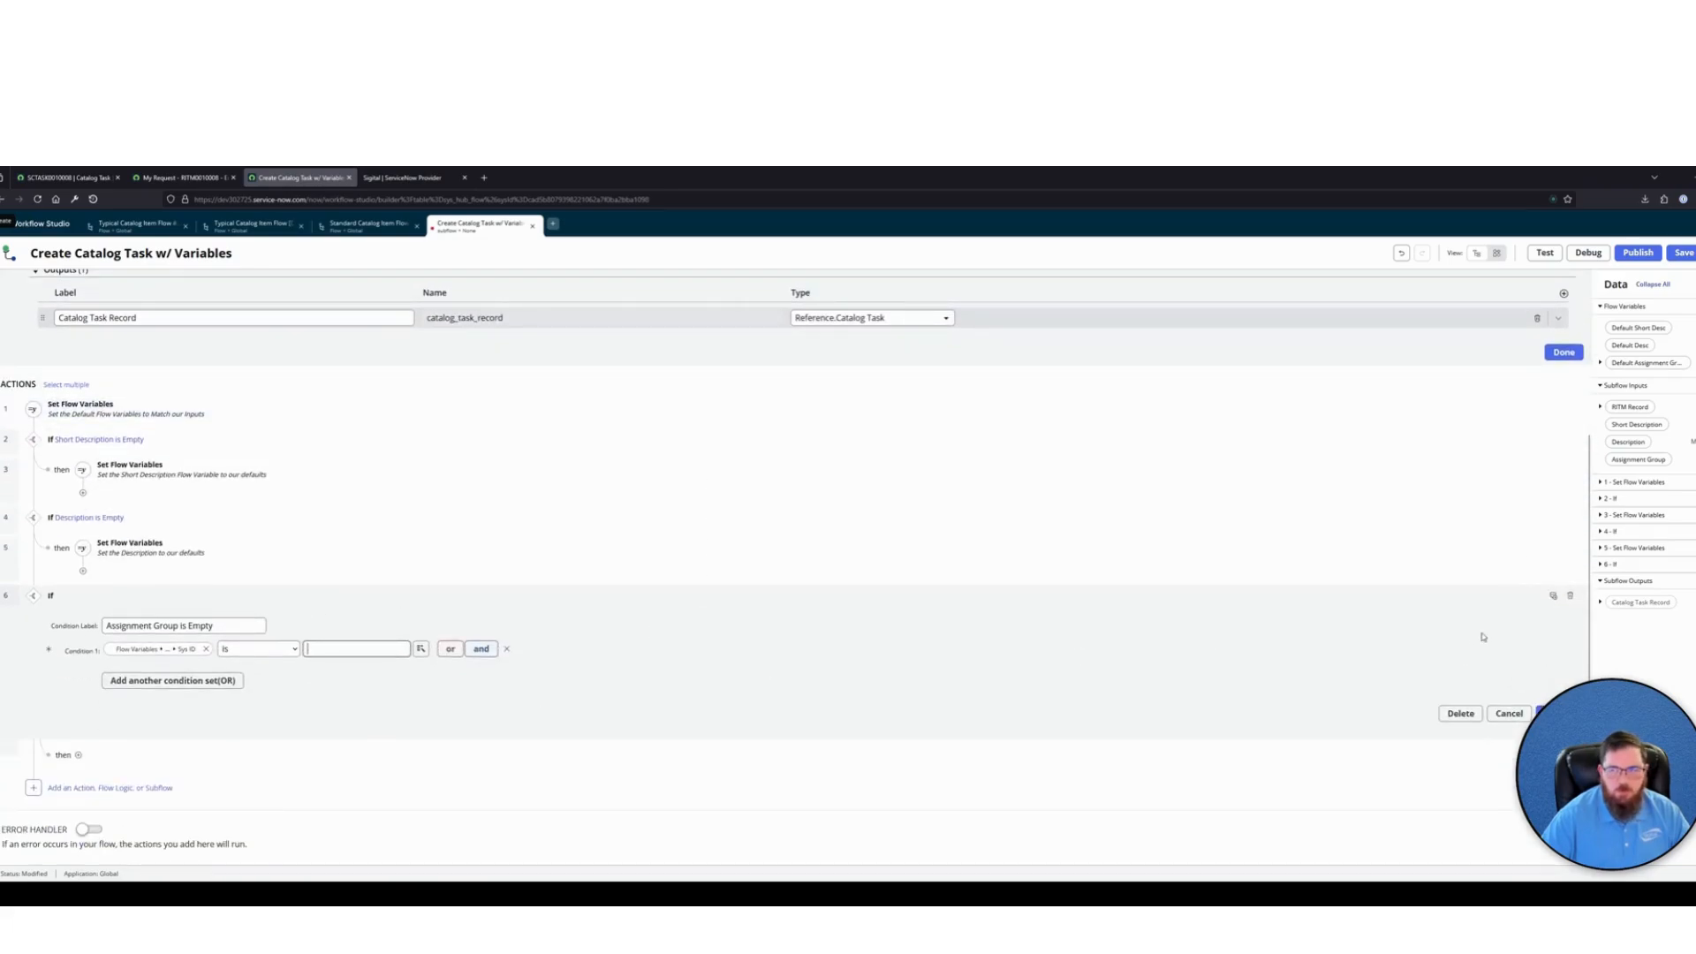
Annotate the Assignment Group is Empty If with "Check to see if the Assignment Group is Empty" and close the item
click(1551, 597)
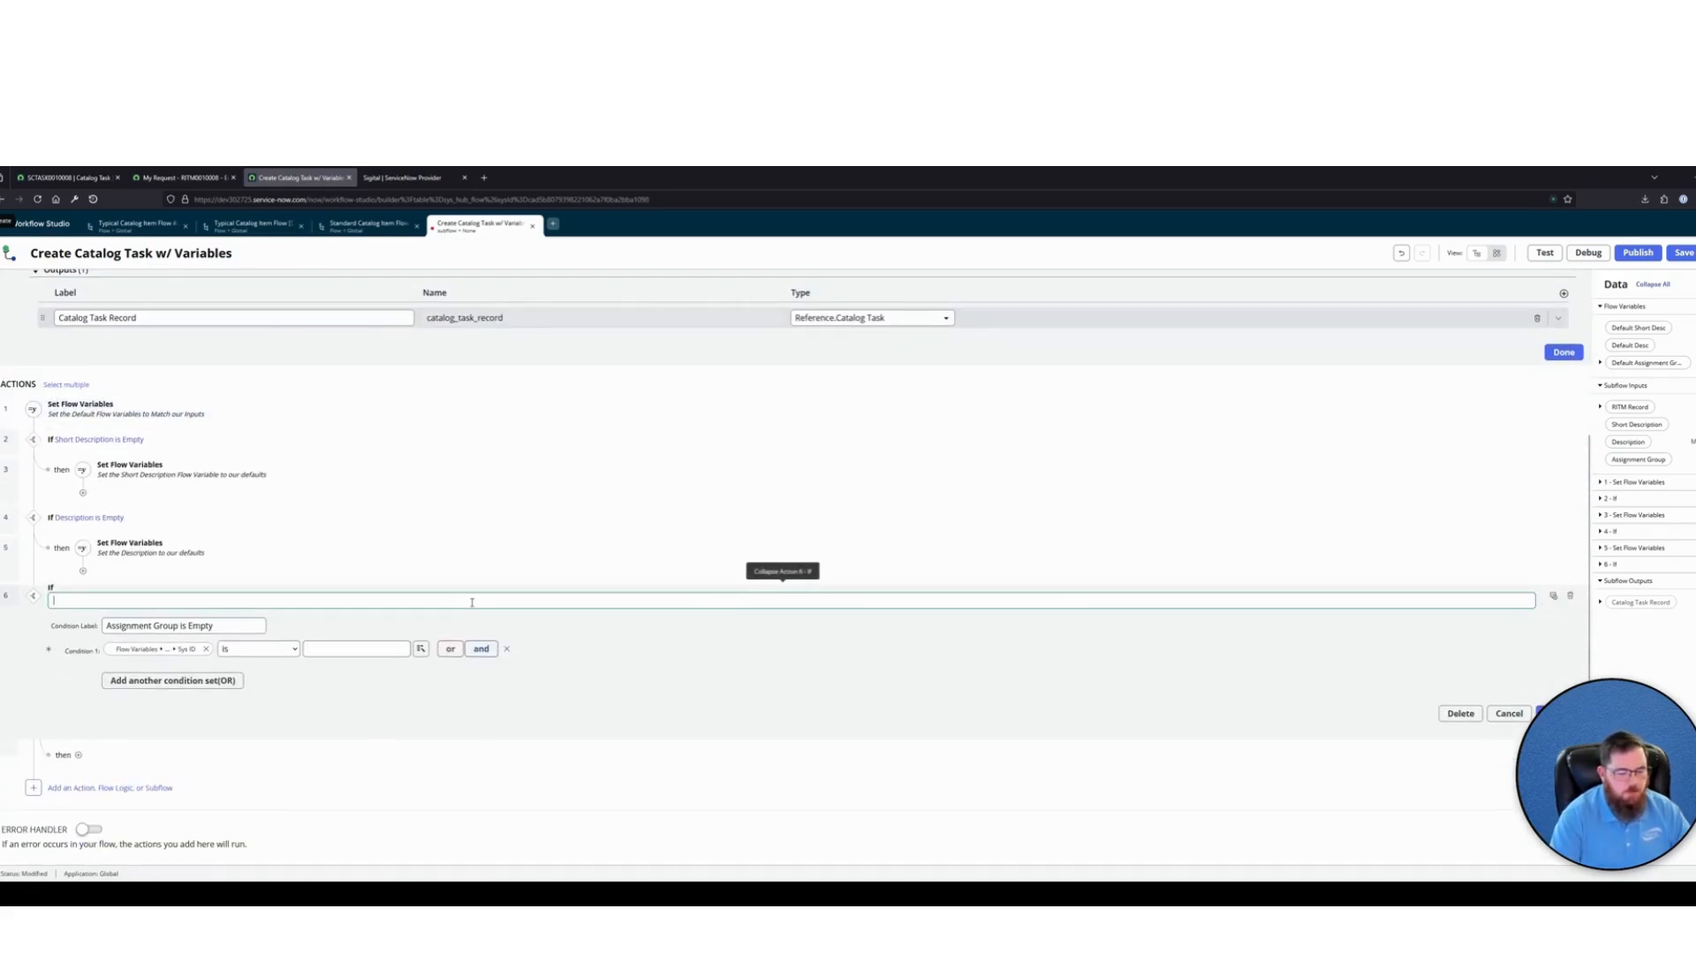
text(Check to see if the Assignment Group is Empty)
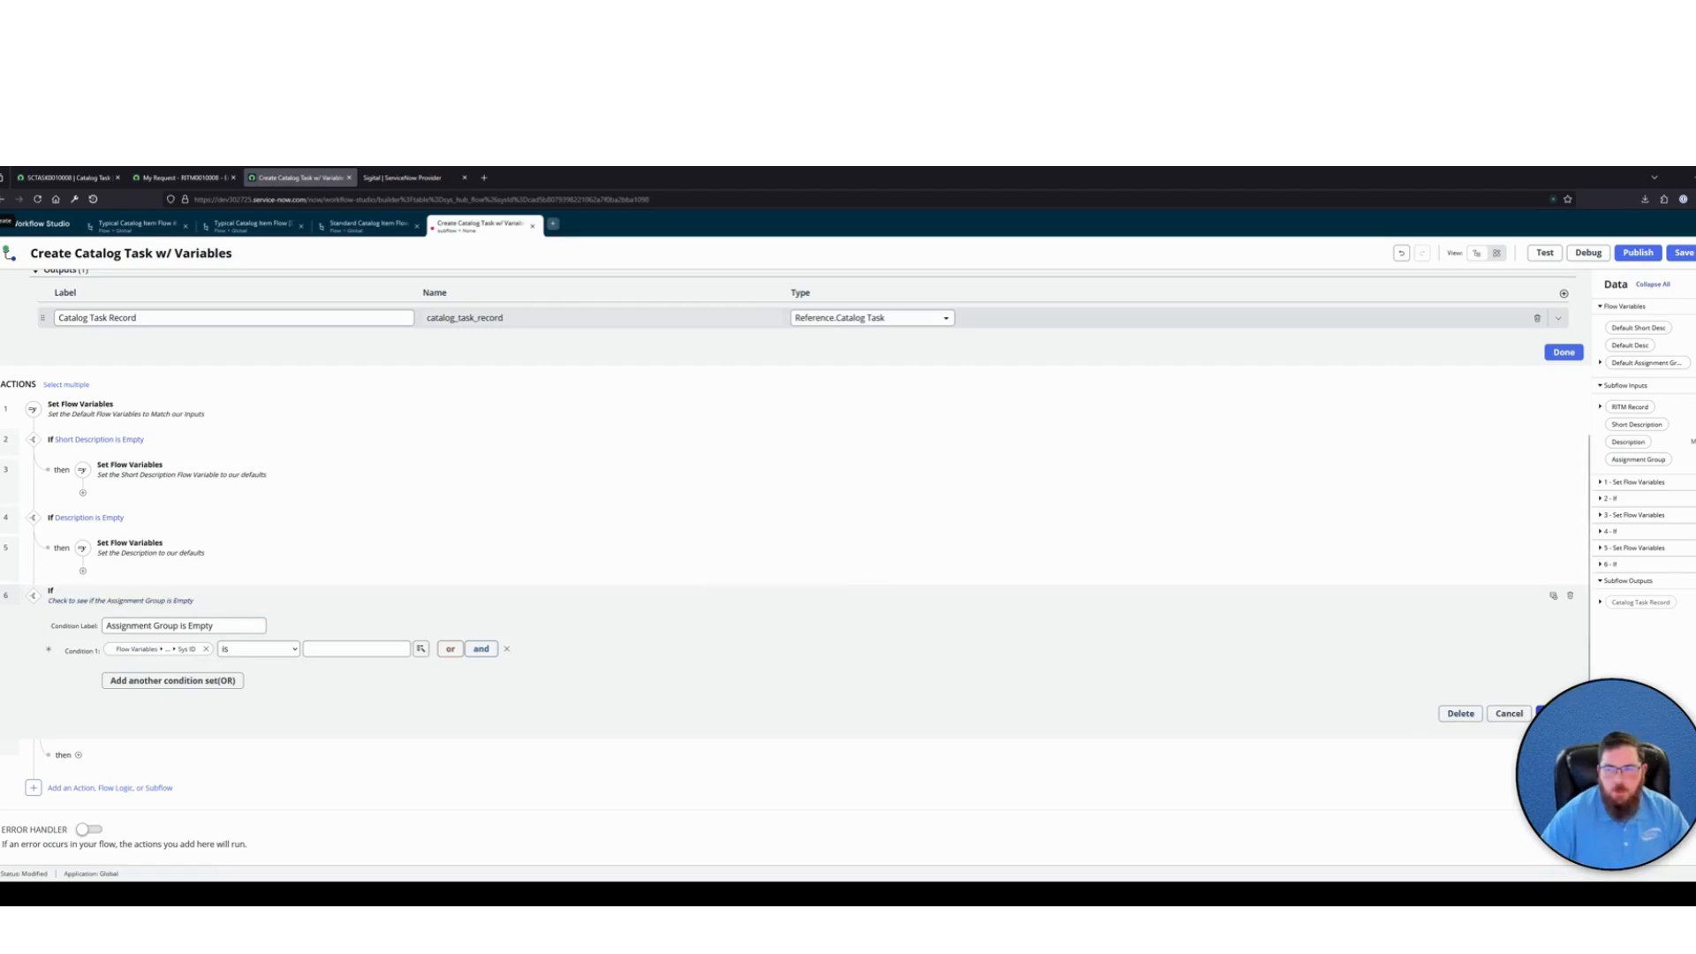
click(1542, 713)
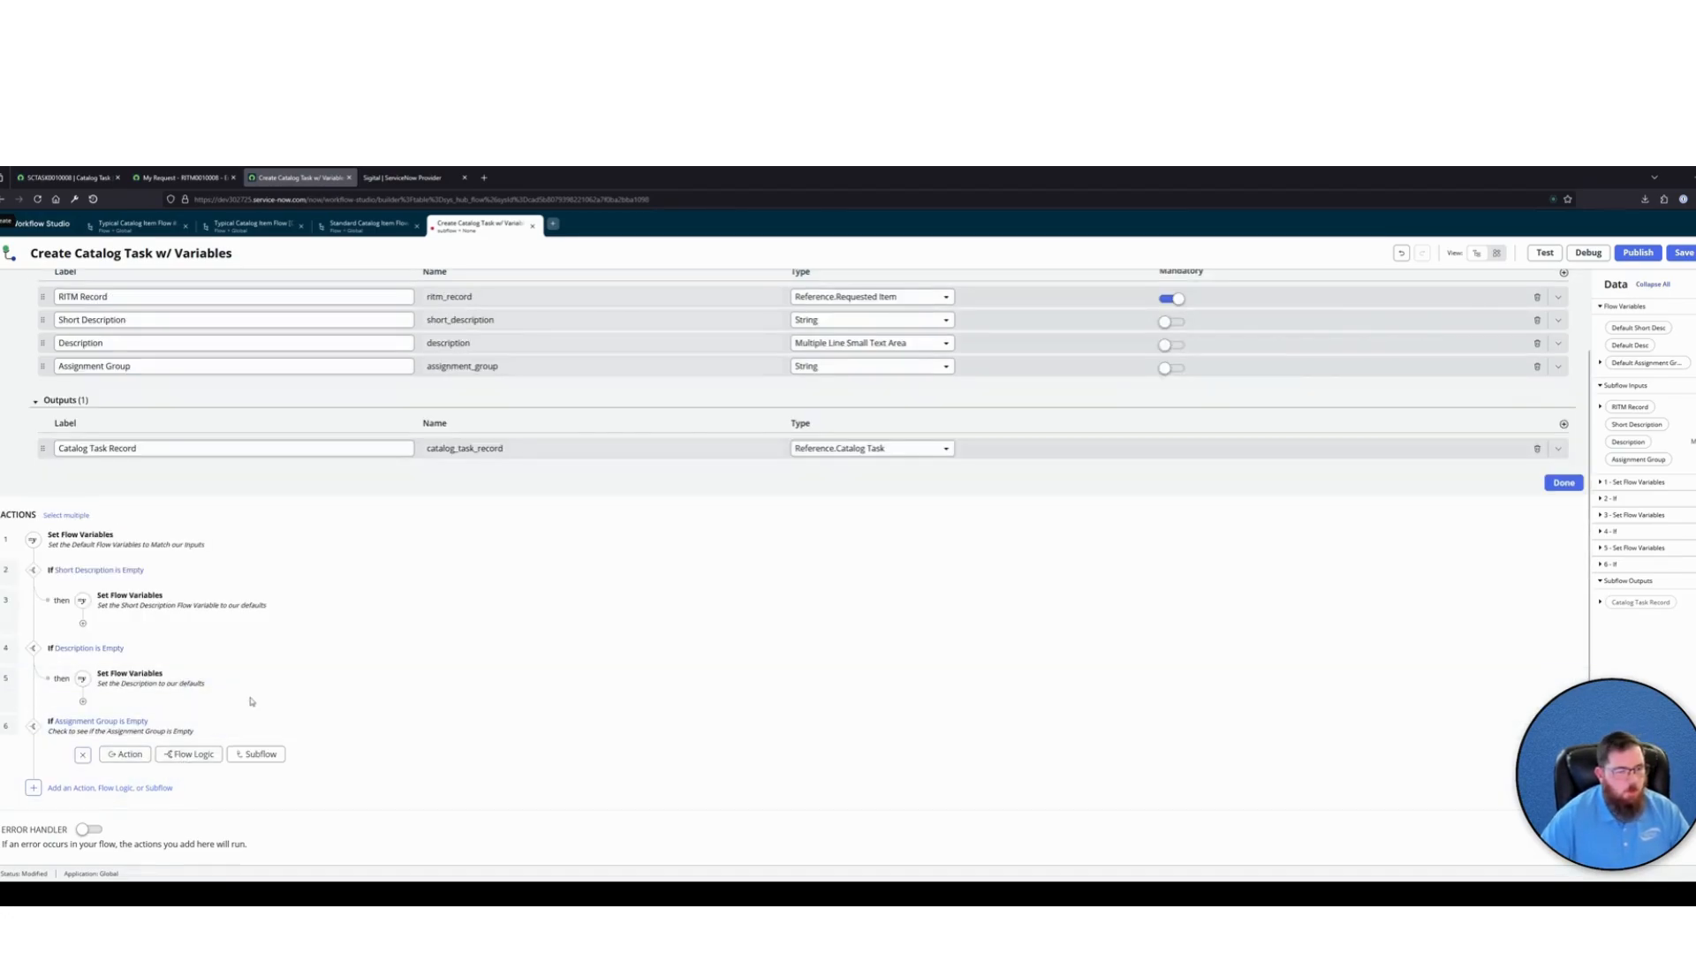
Add Set Flow Variables in the Assignment Group is Empty then branch and choose Default Assignment Group as its variable
click(177, 756)
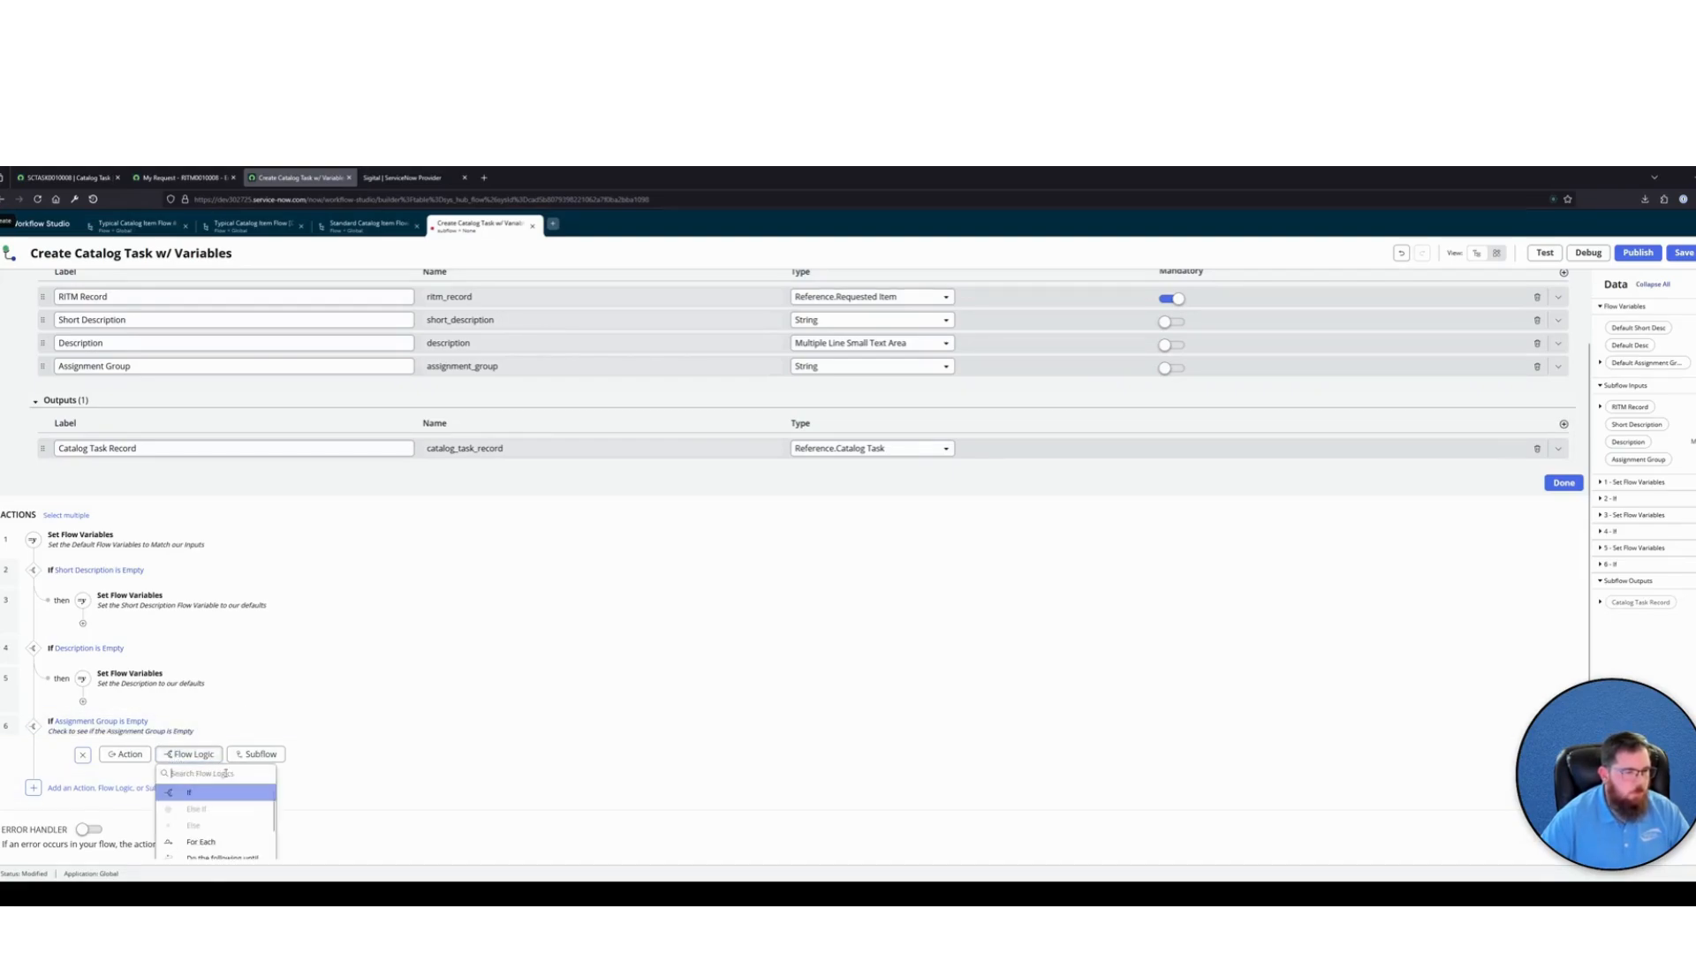
text(set)
click(217, 793)
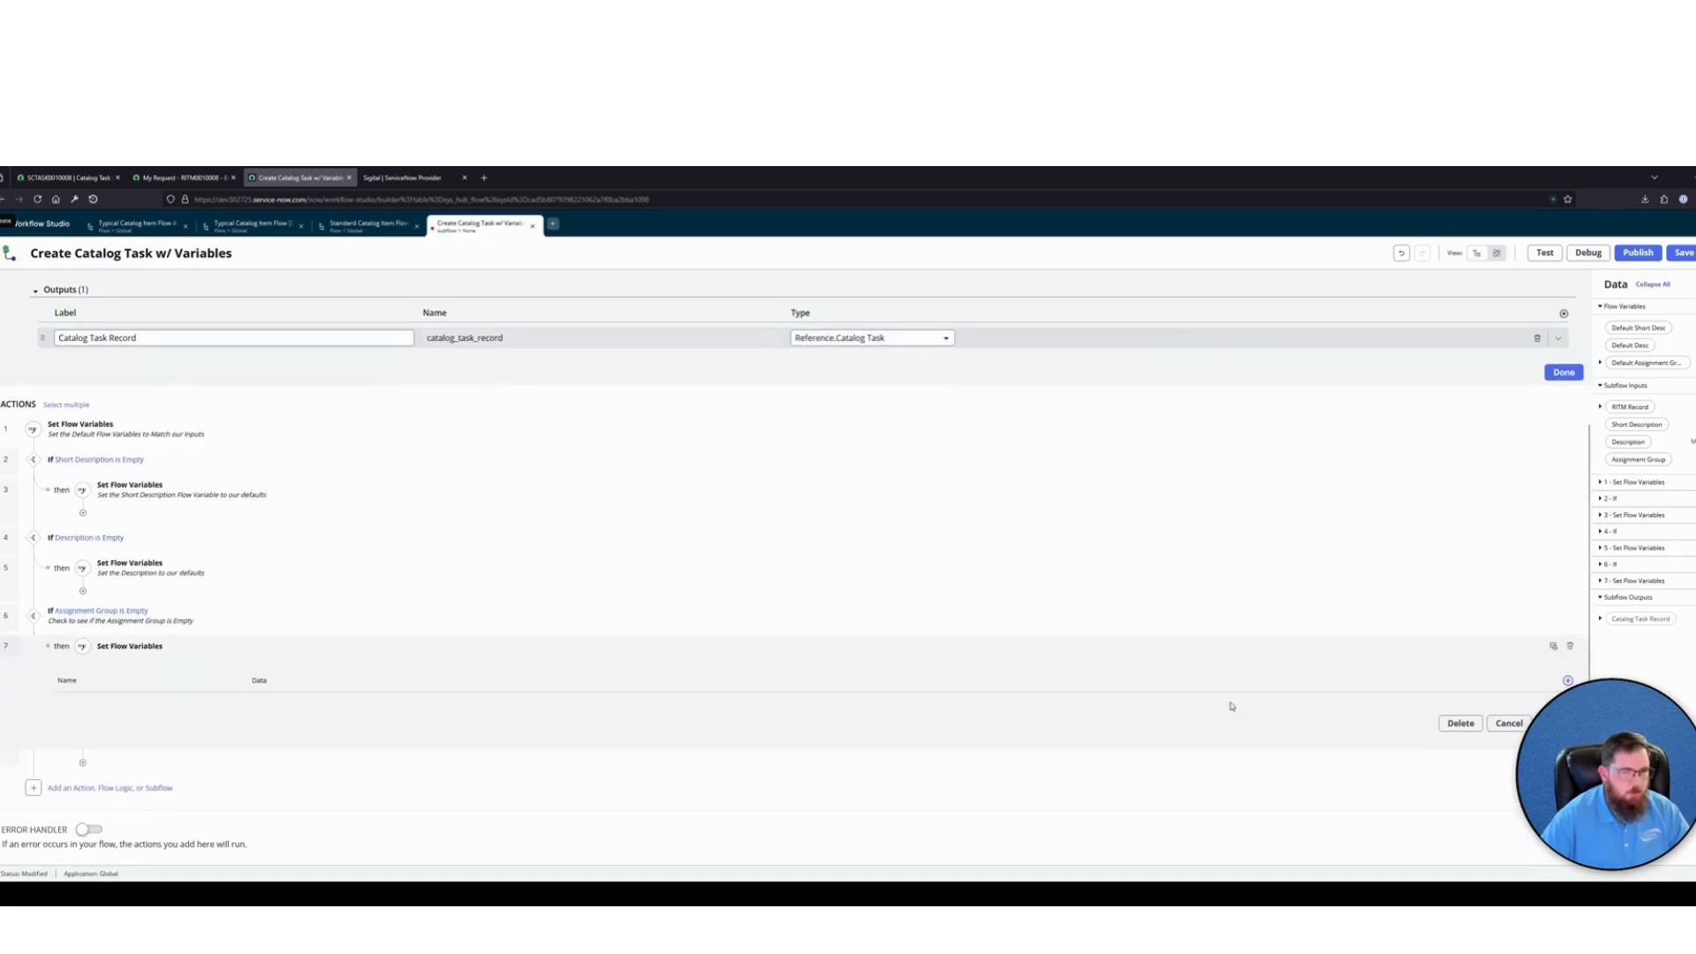
click(139, 711)
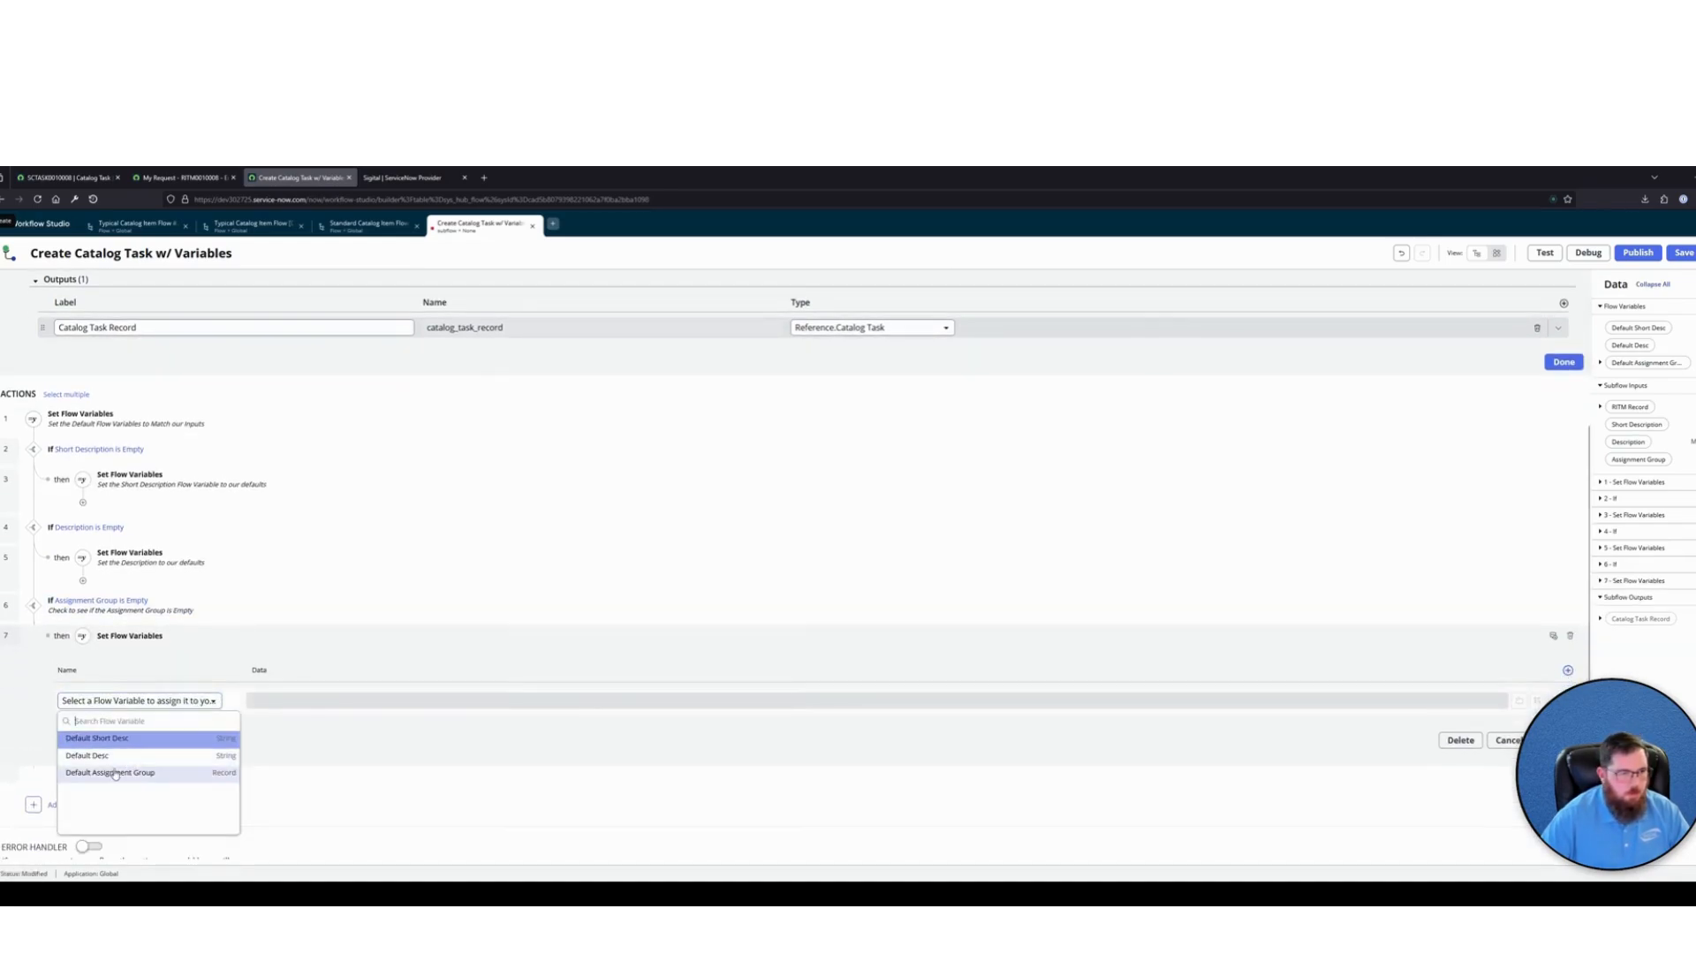
click(133, 774)
click(414, 712)
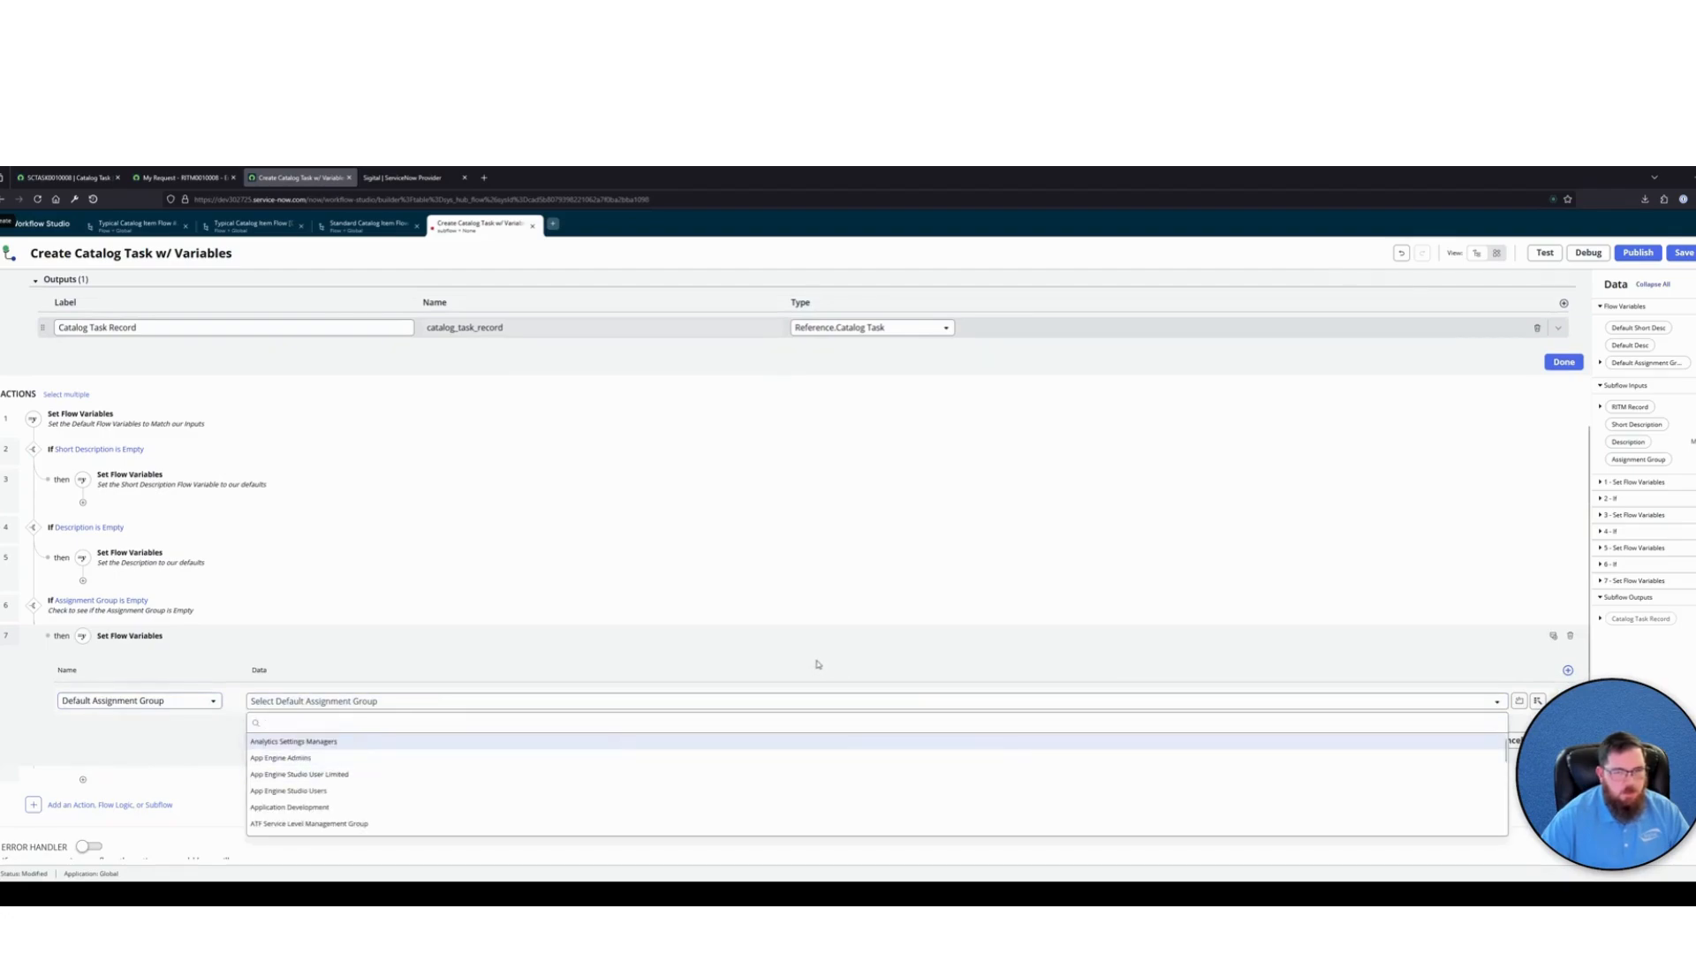
key(Escape)
click(1219, 702)
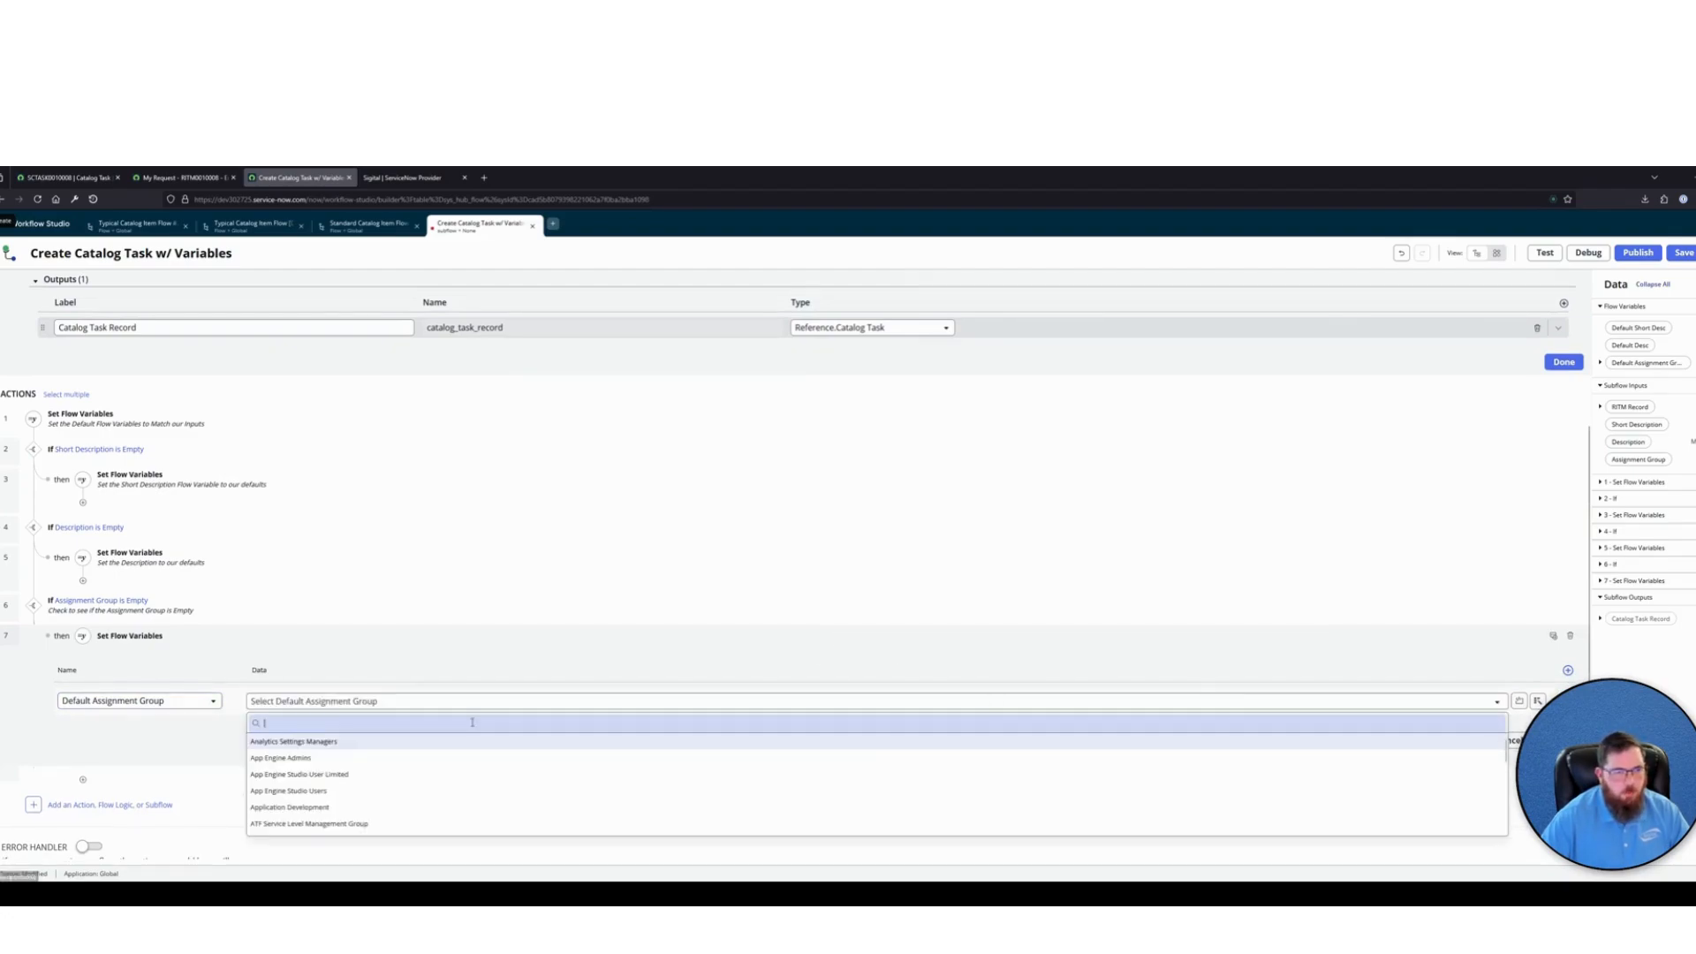
scroll(328, 799, down, 1)
scroll(327, 799, up, 2)
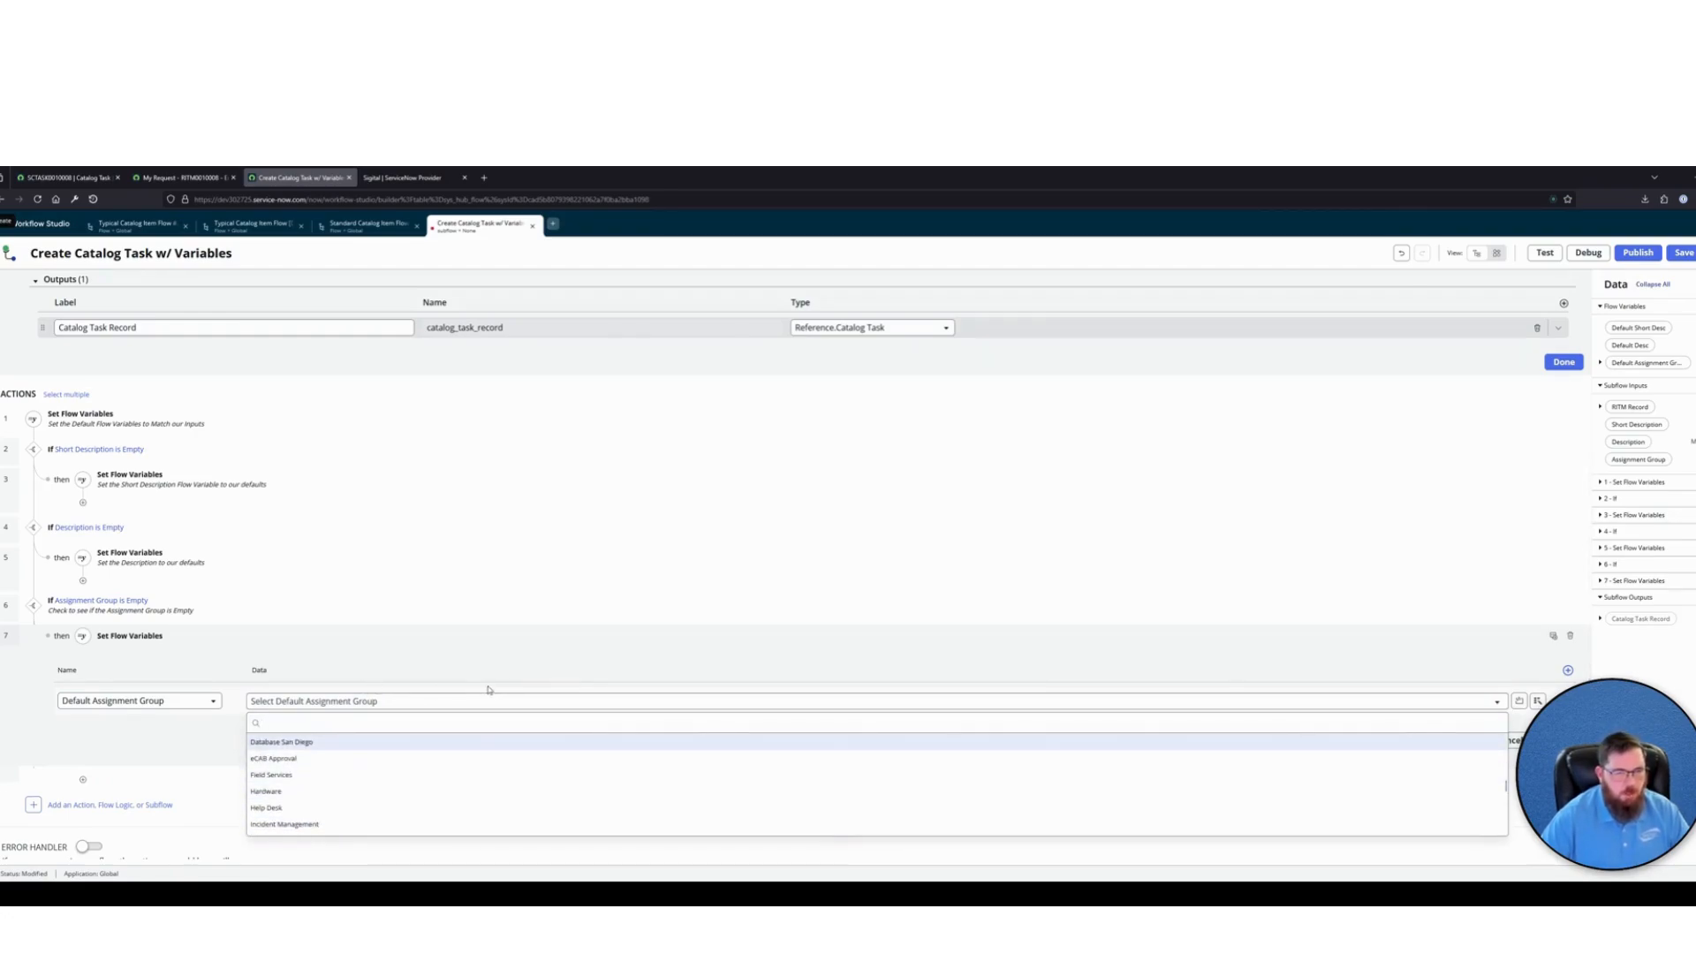
click(509, 639)
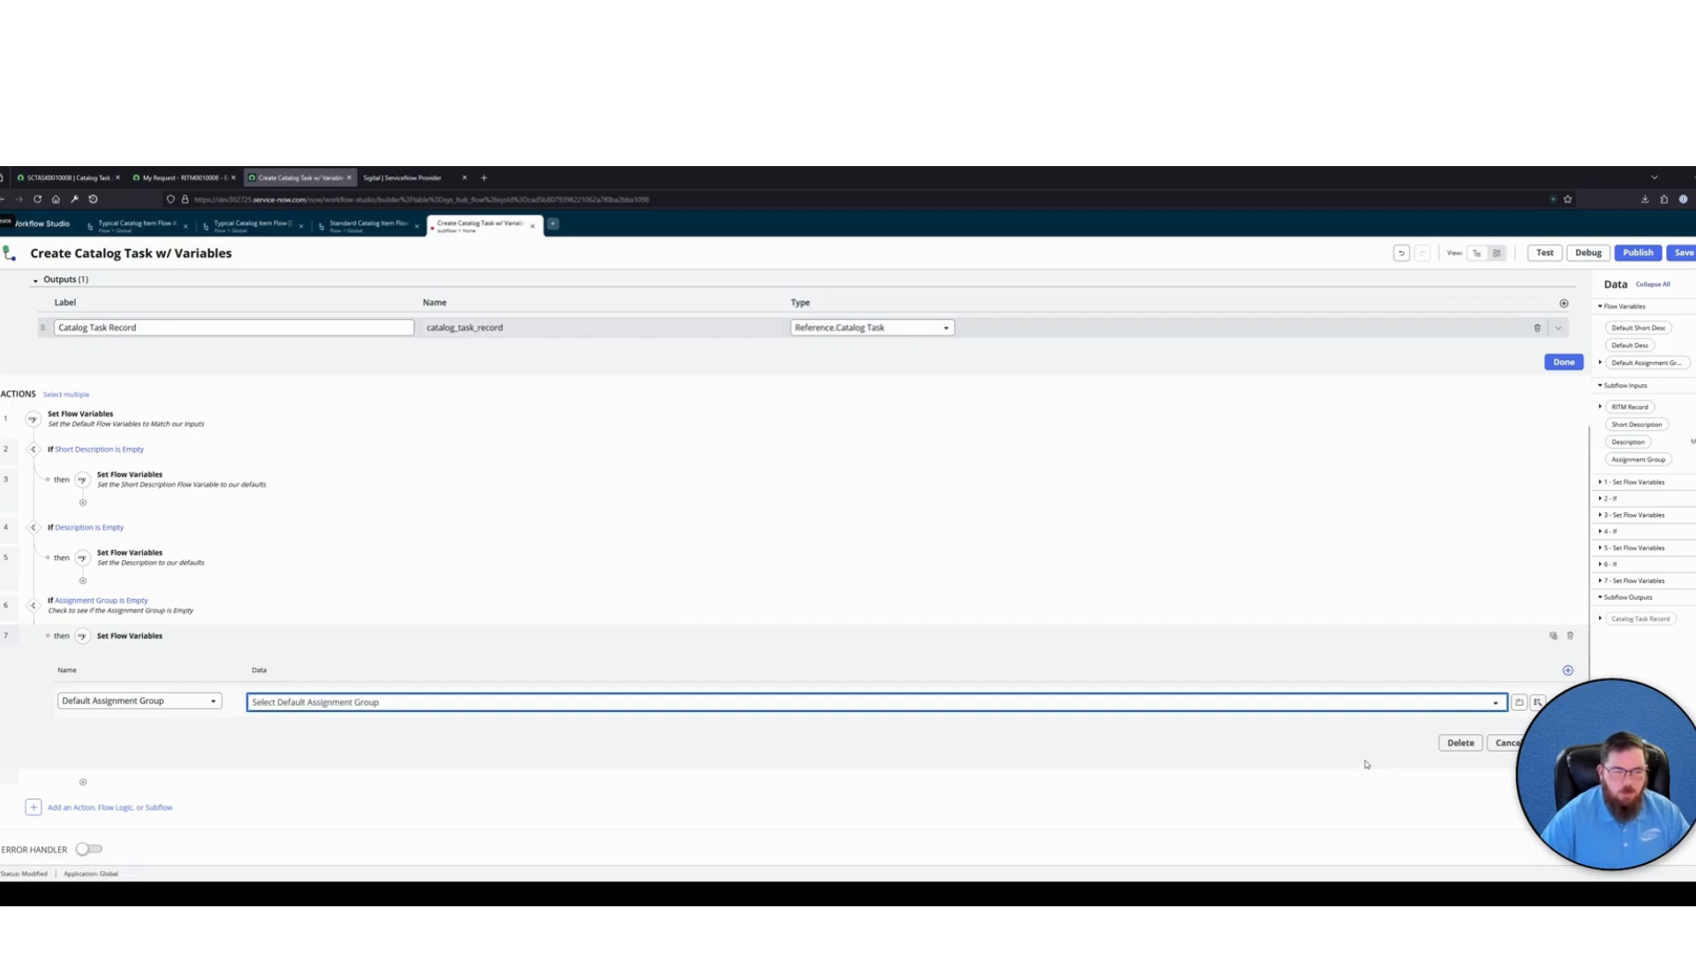
Set the Default Assignment Group data to the Fulfillment group of the Item on the RITM Record subflow input
click(1536, 702)
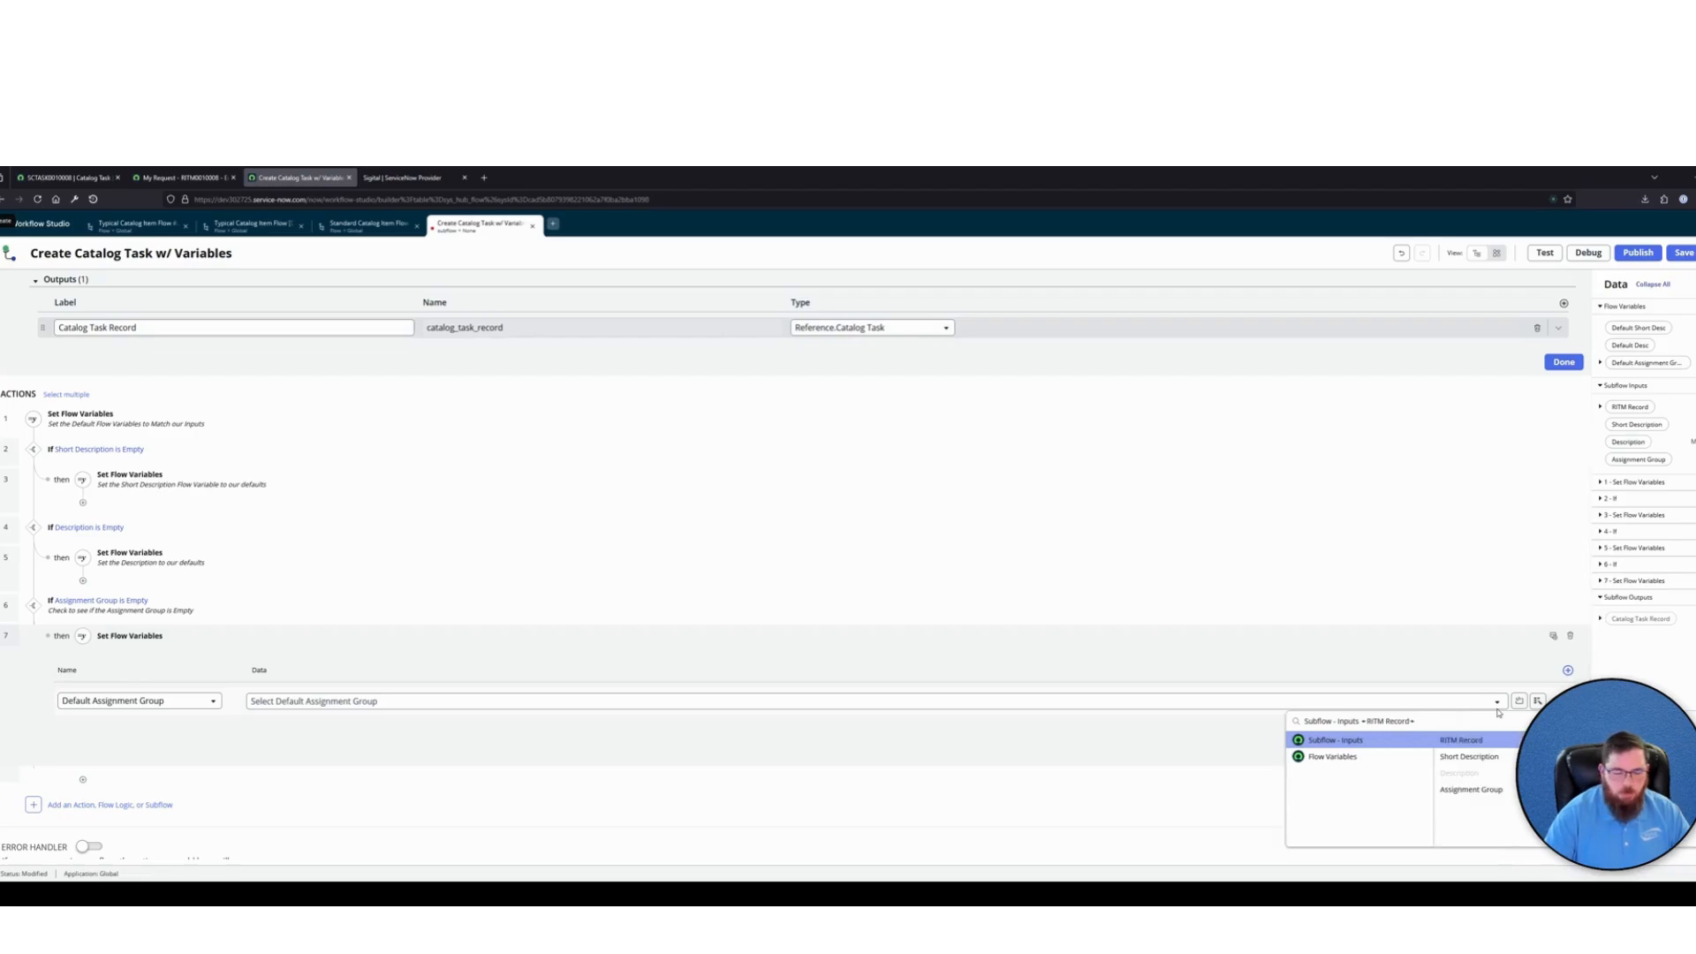
text(item)
key(Right)
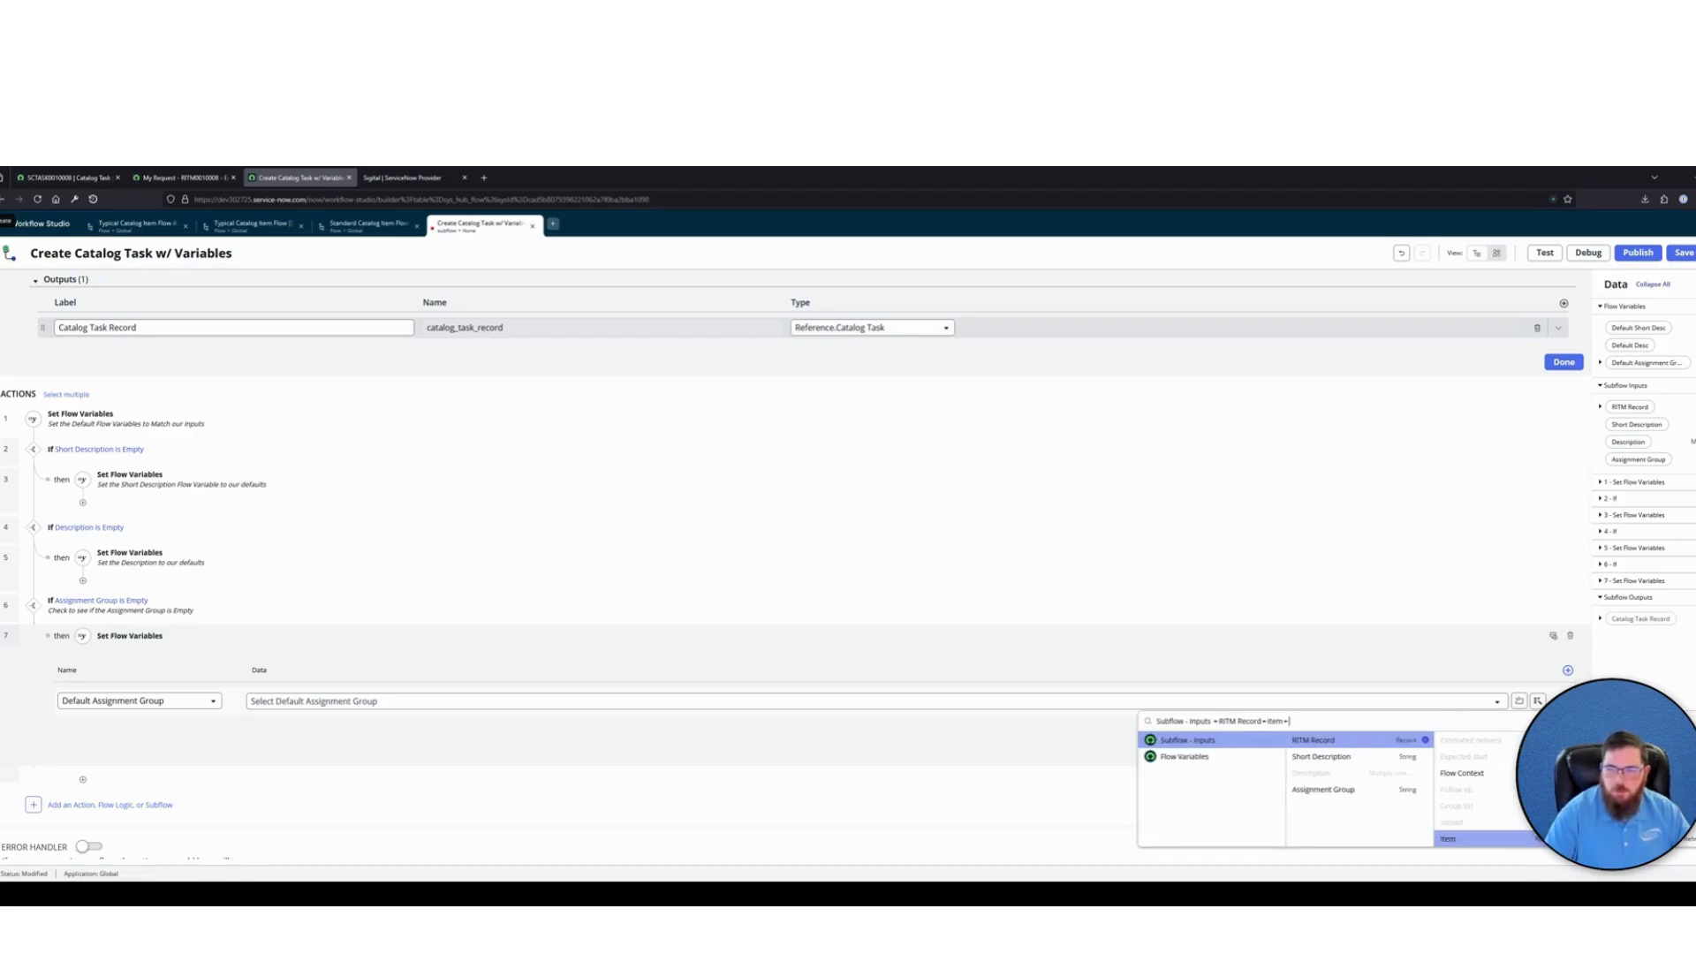
text(fi)
key(BackSpace)
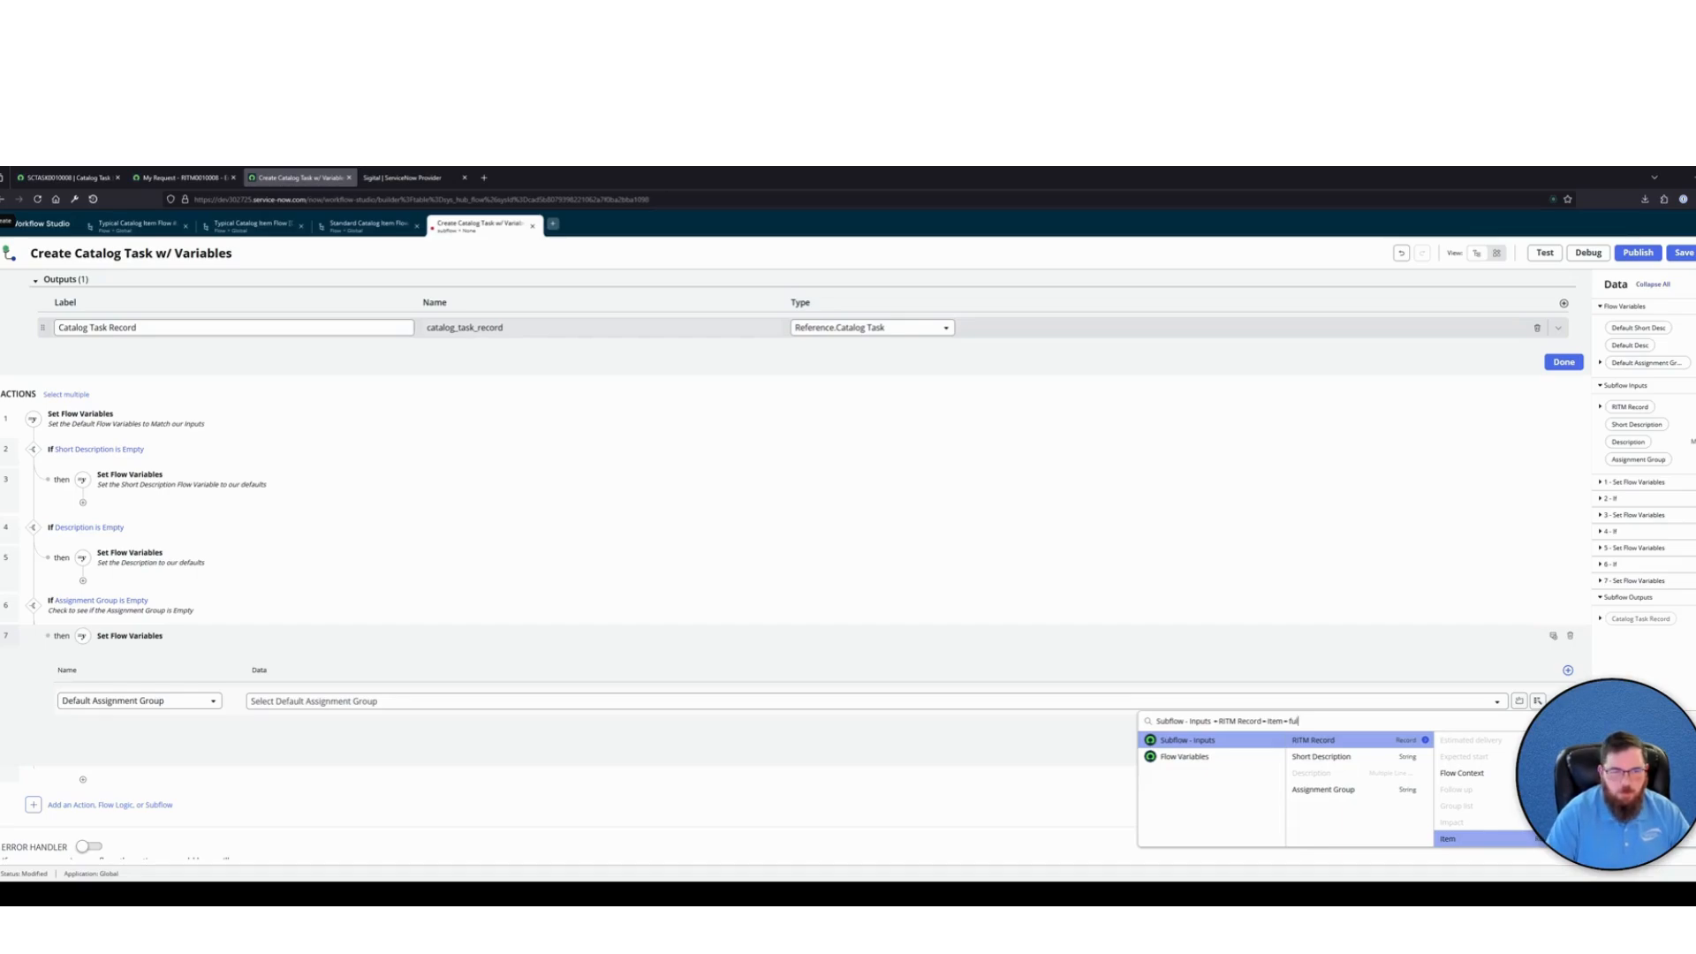
key(Return)
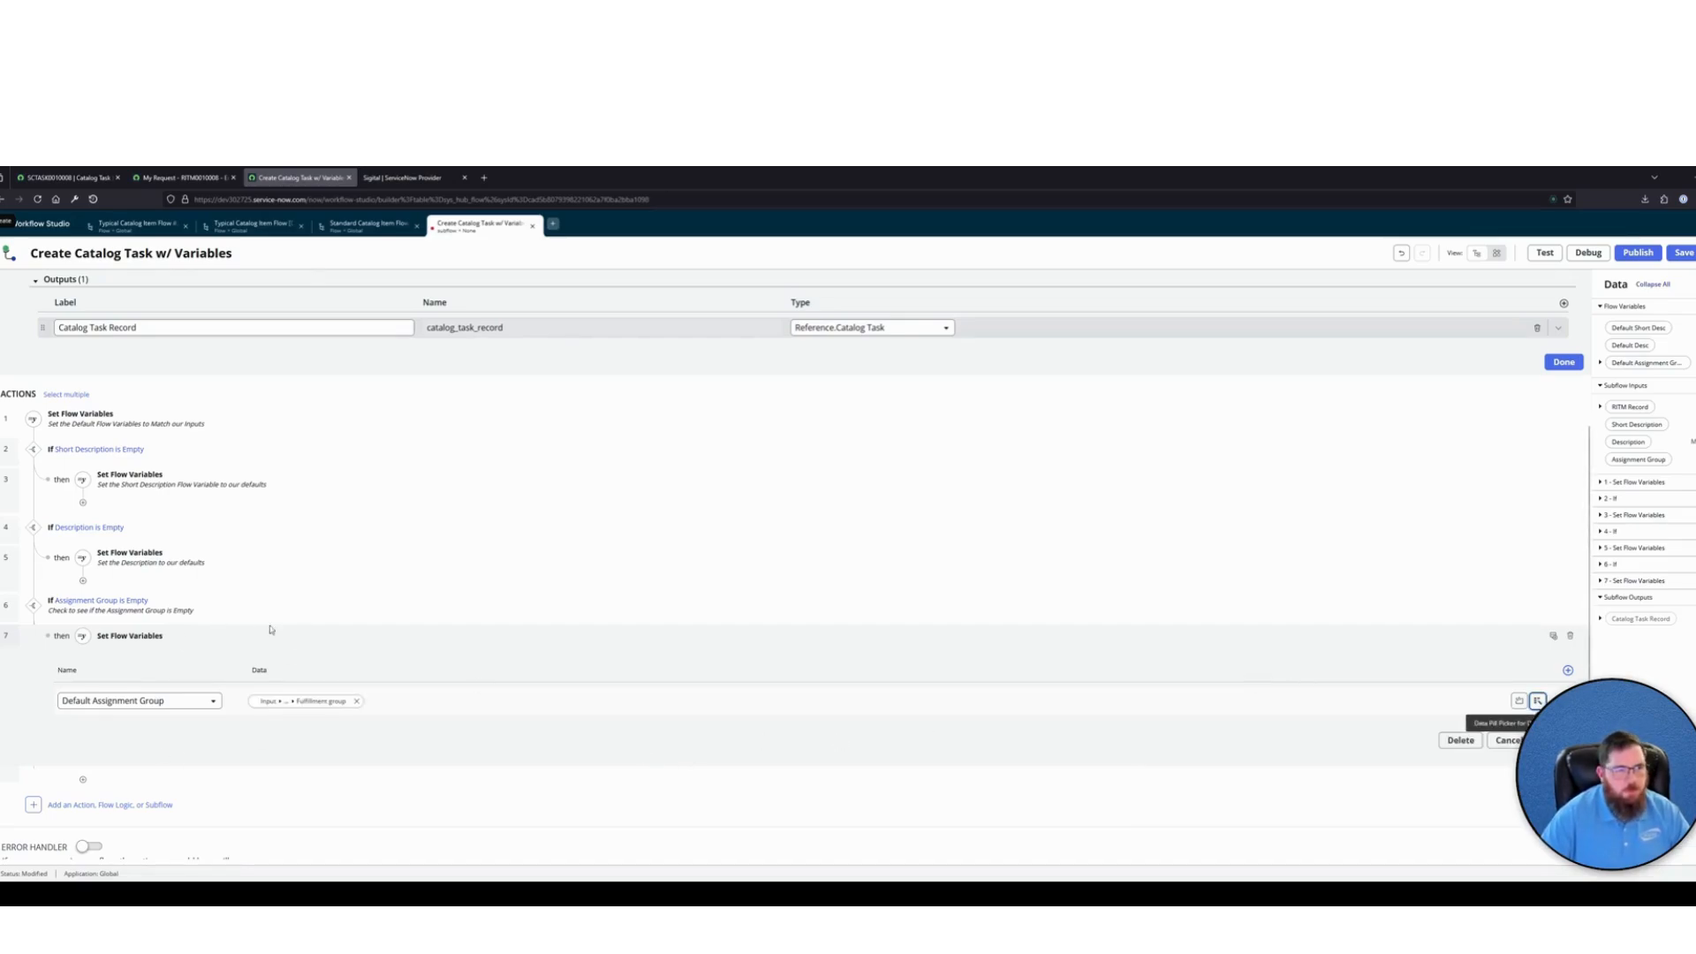
Annotate this Set Flow Variables item with "Default the Assignment Group to the 'Fulfillment Group' of the Catalog Item" and close it
click(1552, 636)
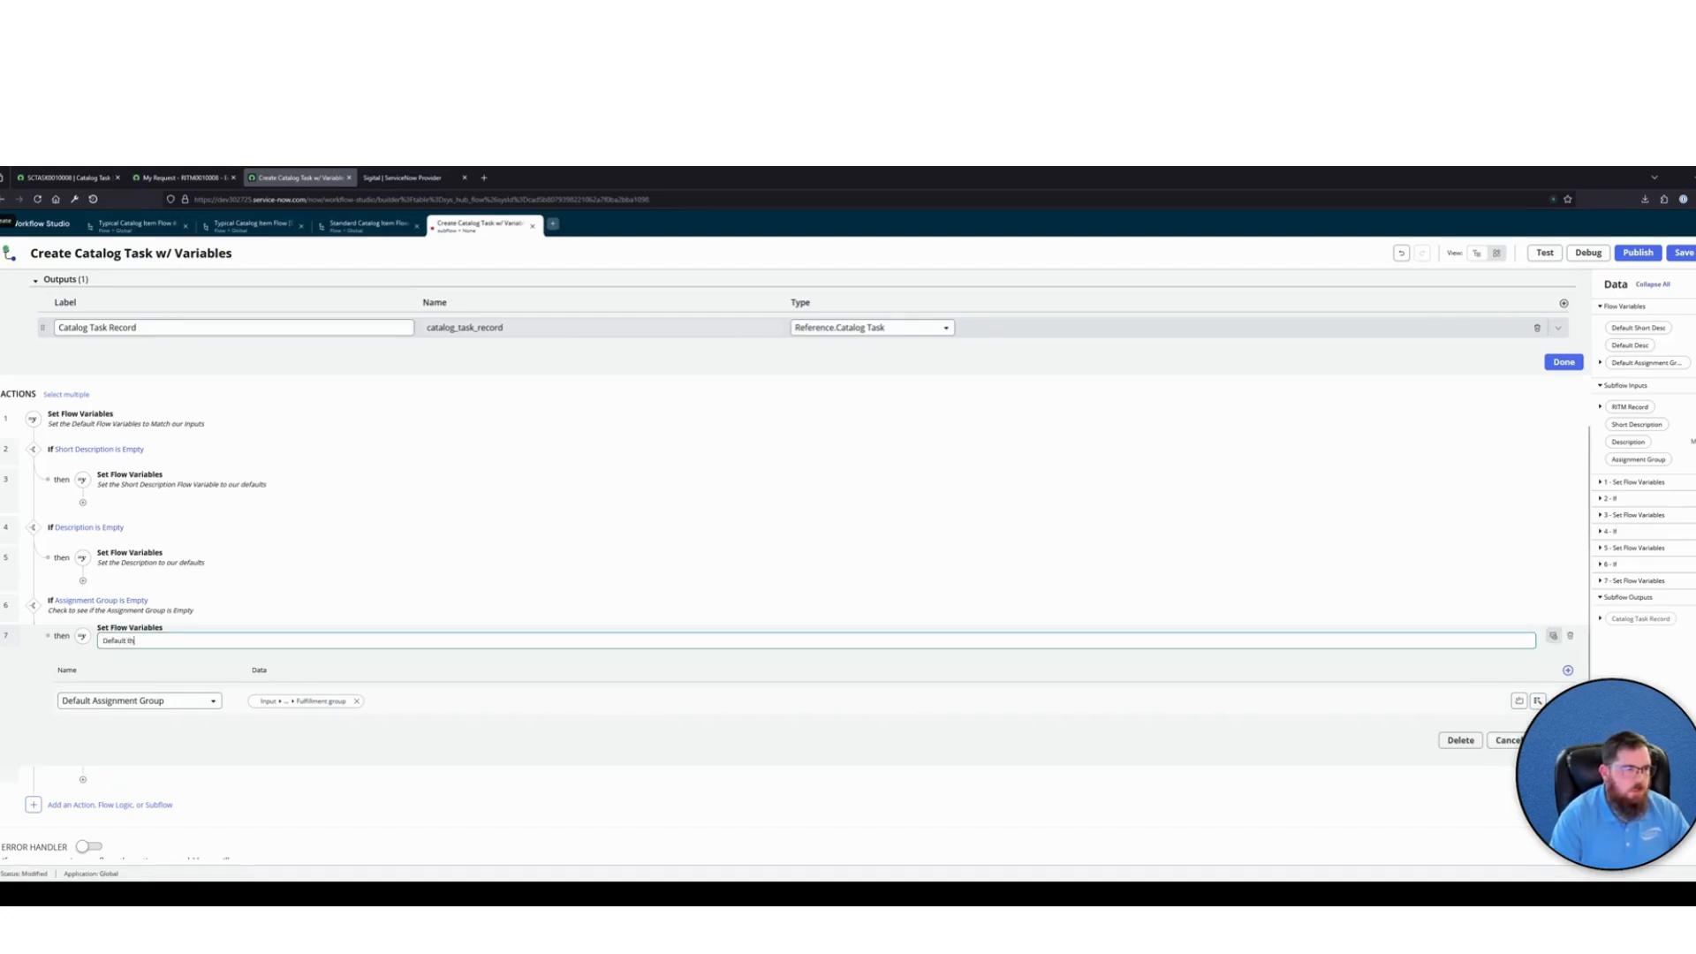
text(Default the Assignment Group to the 'Fulfillment Group' of the Catalog Item)
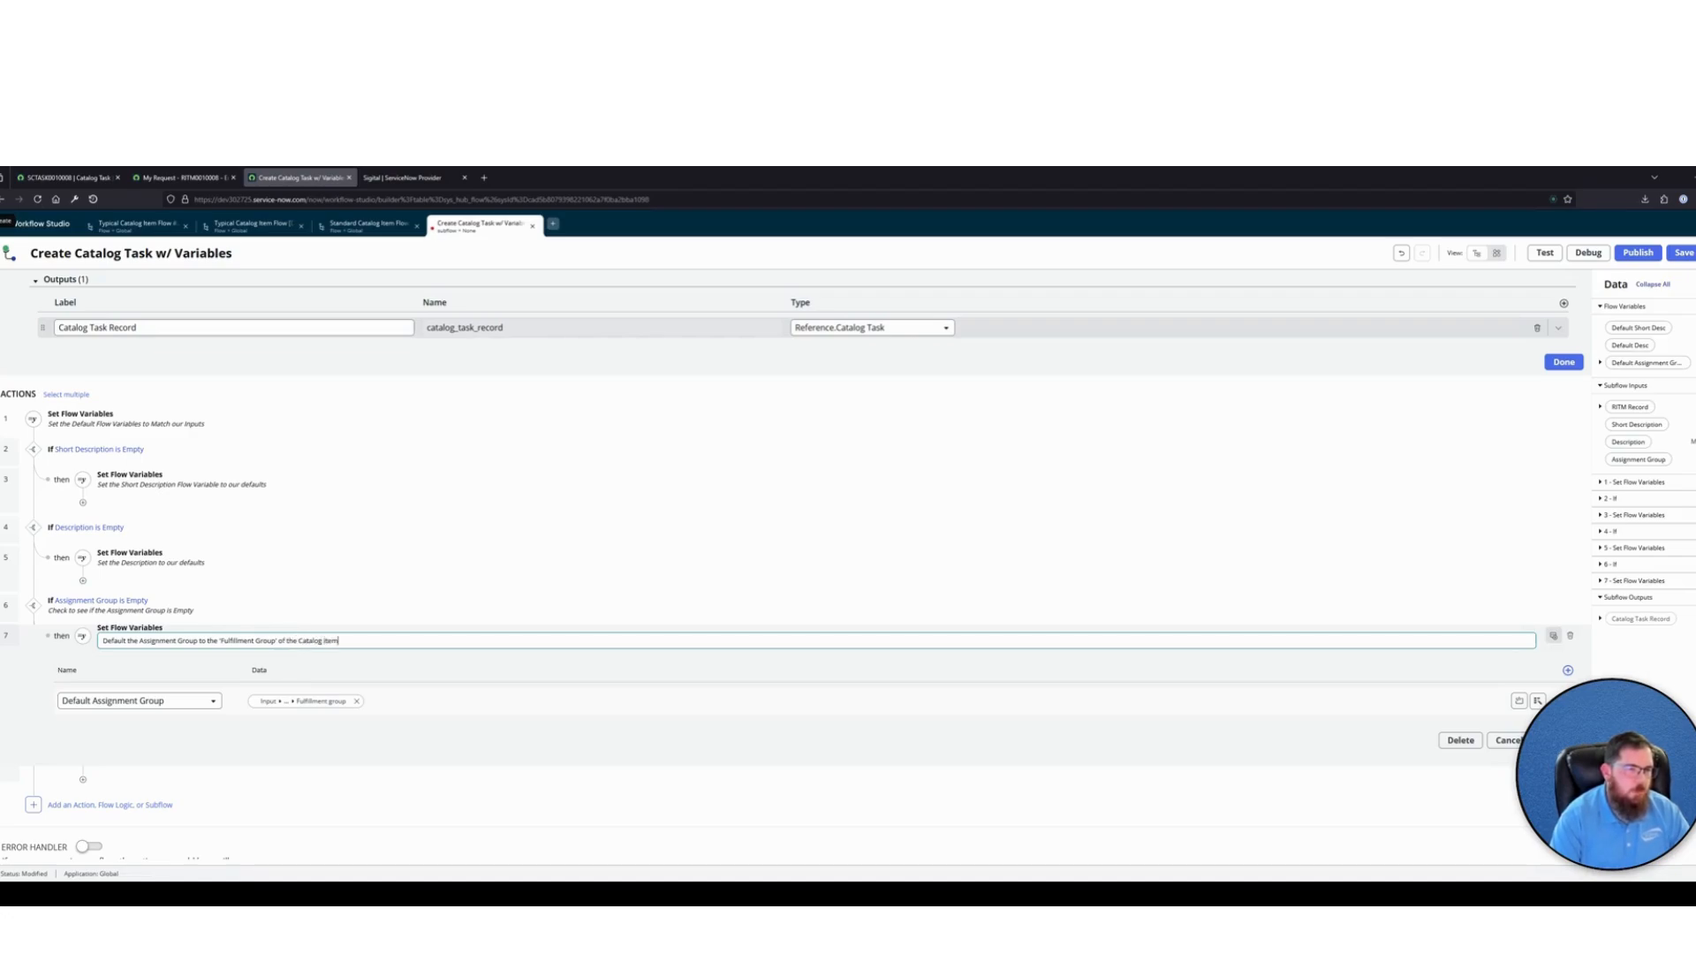
key(Return)
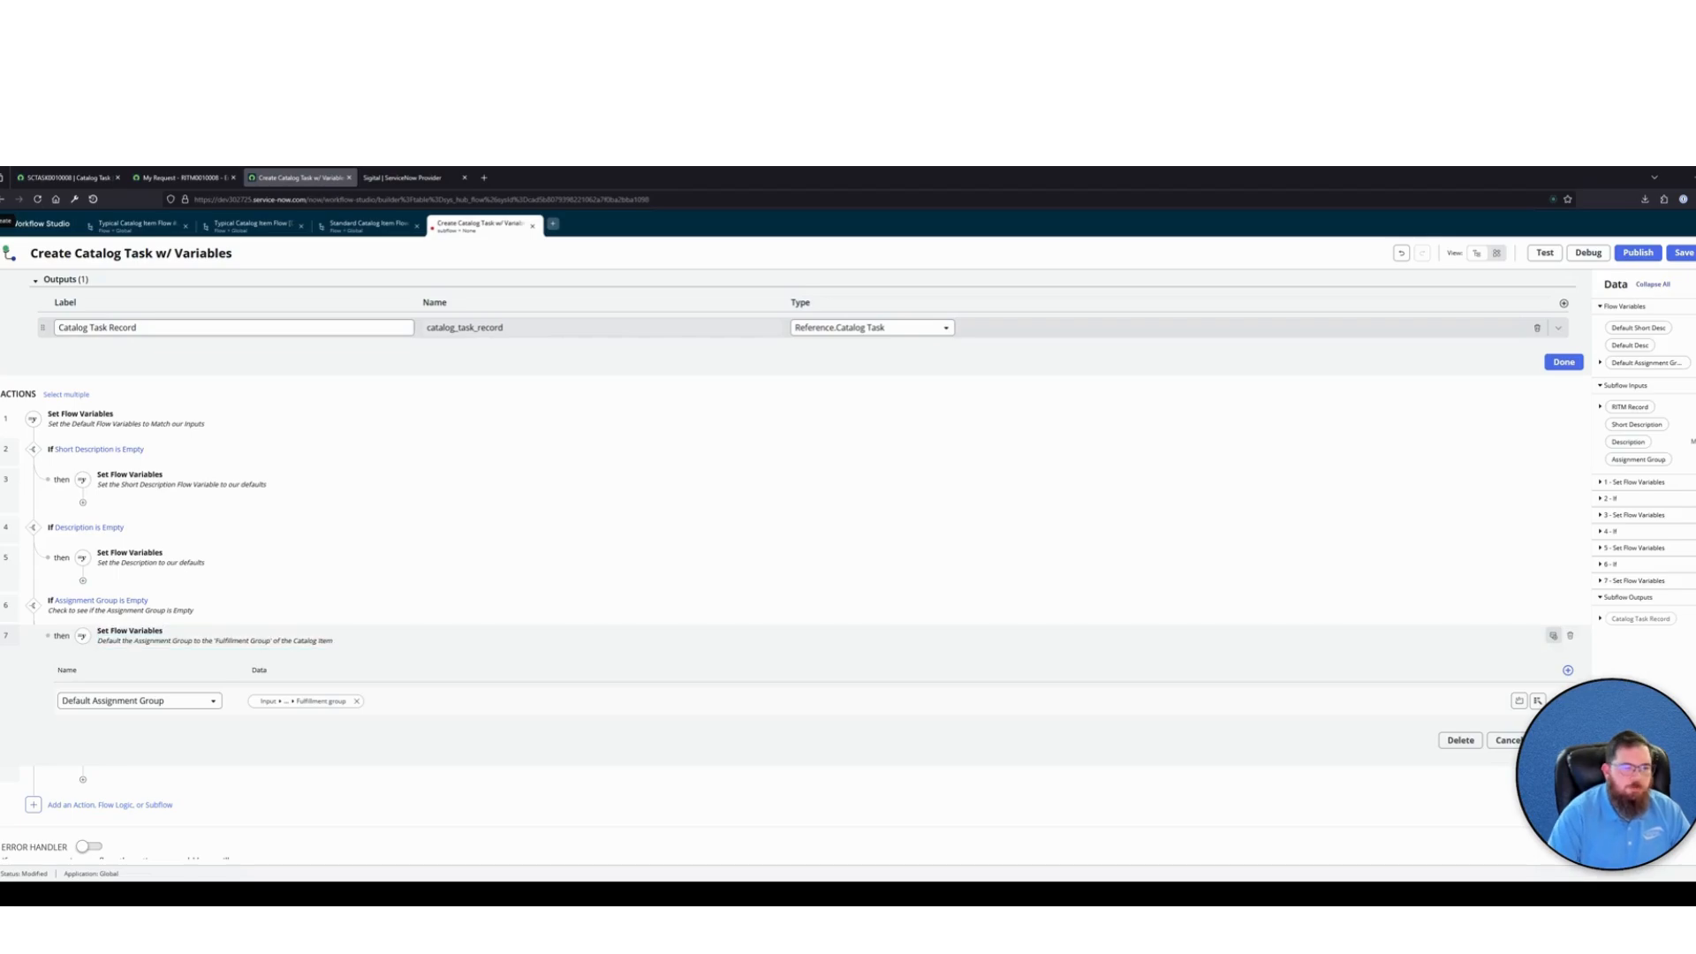
click(1556, 740)
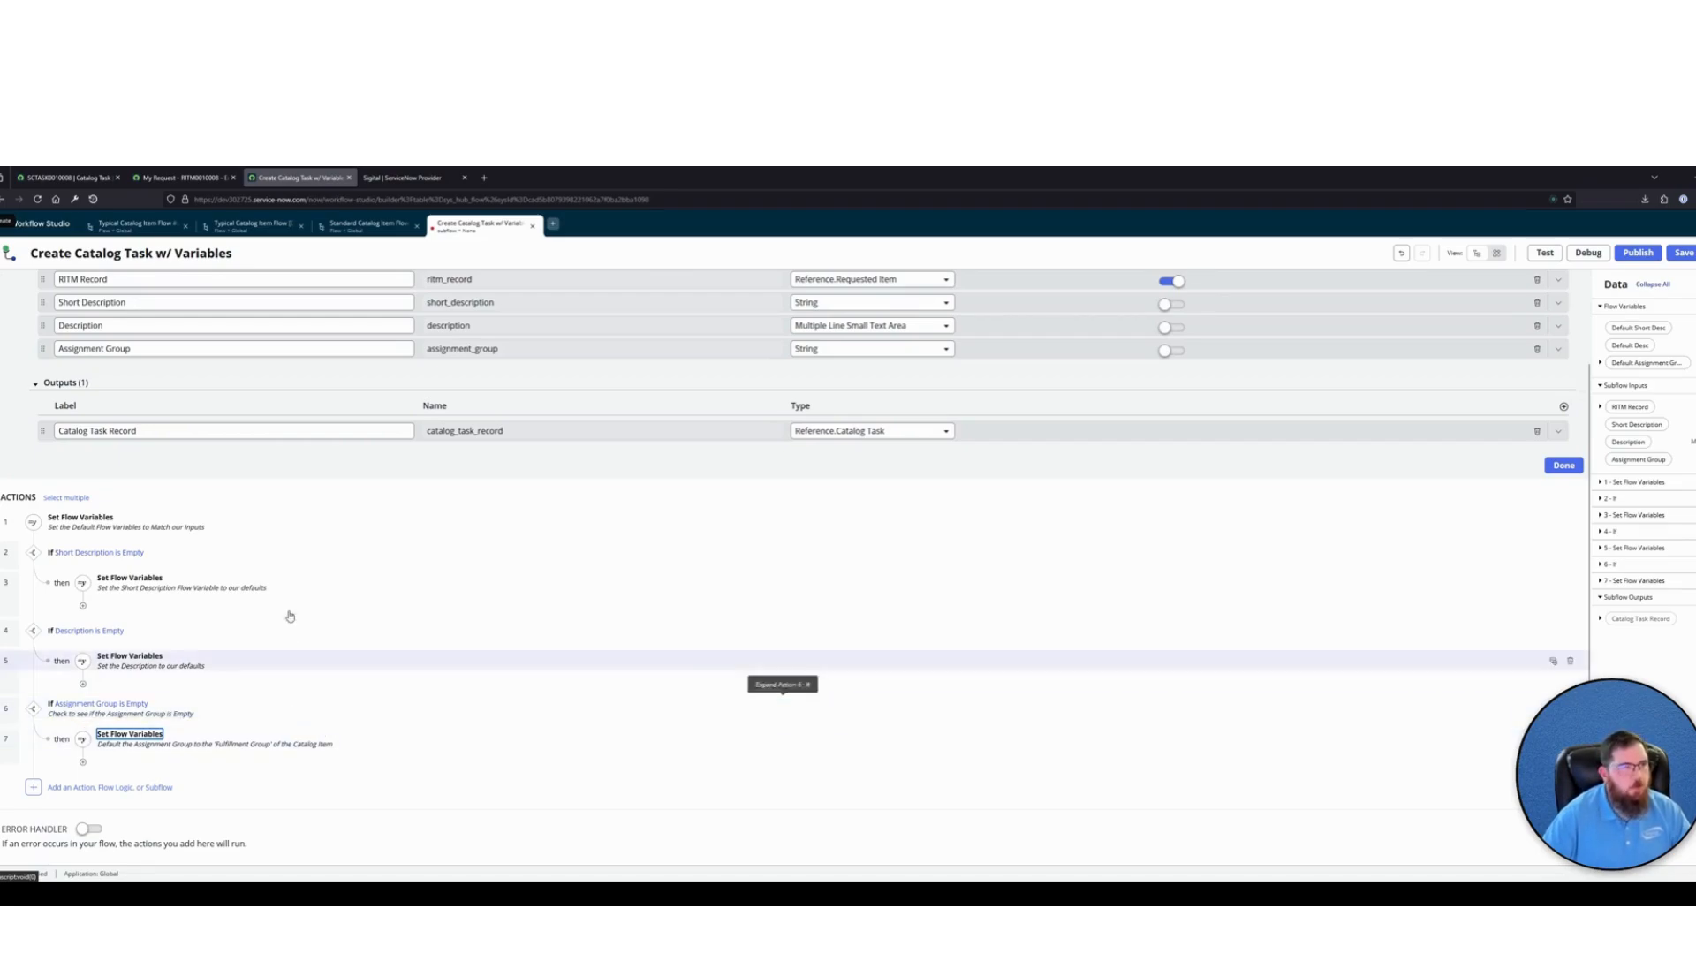
Go to the Demo Cat Items favorite in the Catalog Task browser window and open the Typical Catalog Item [Demo] record
click(66, 177)
click(104, 224)
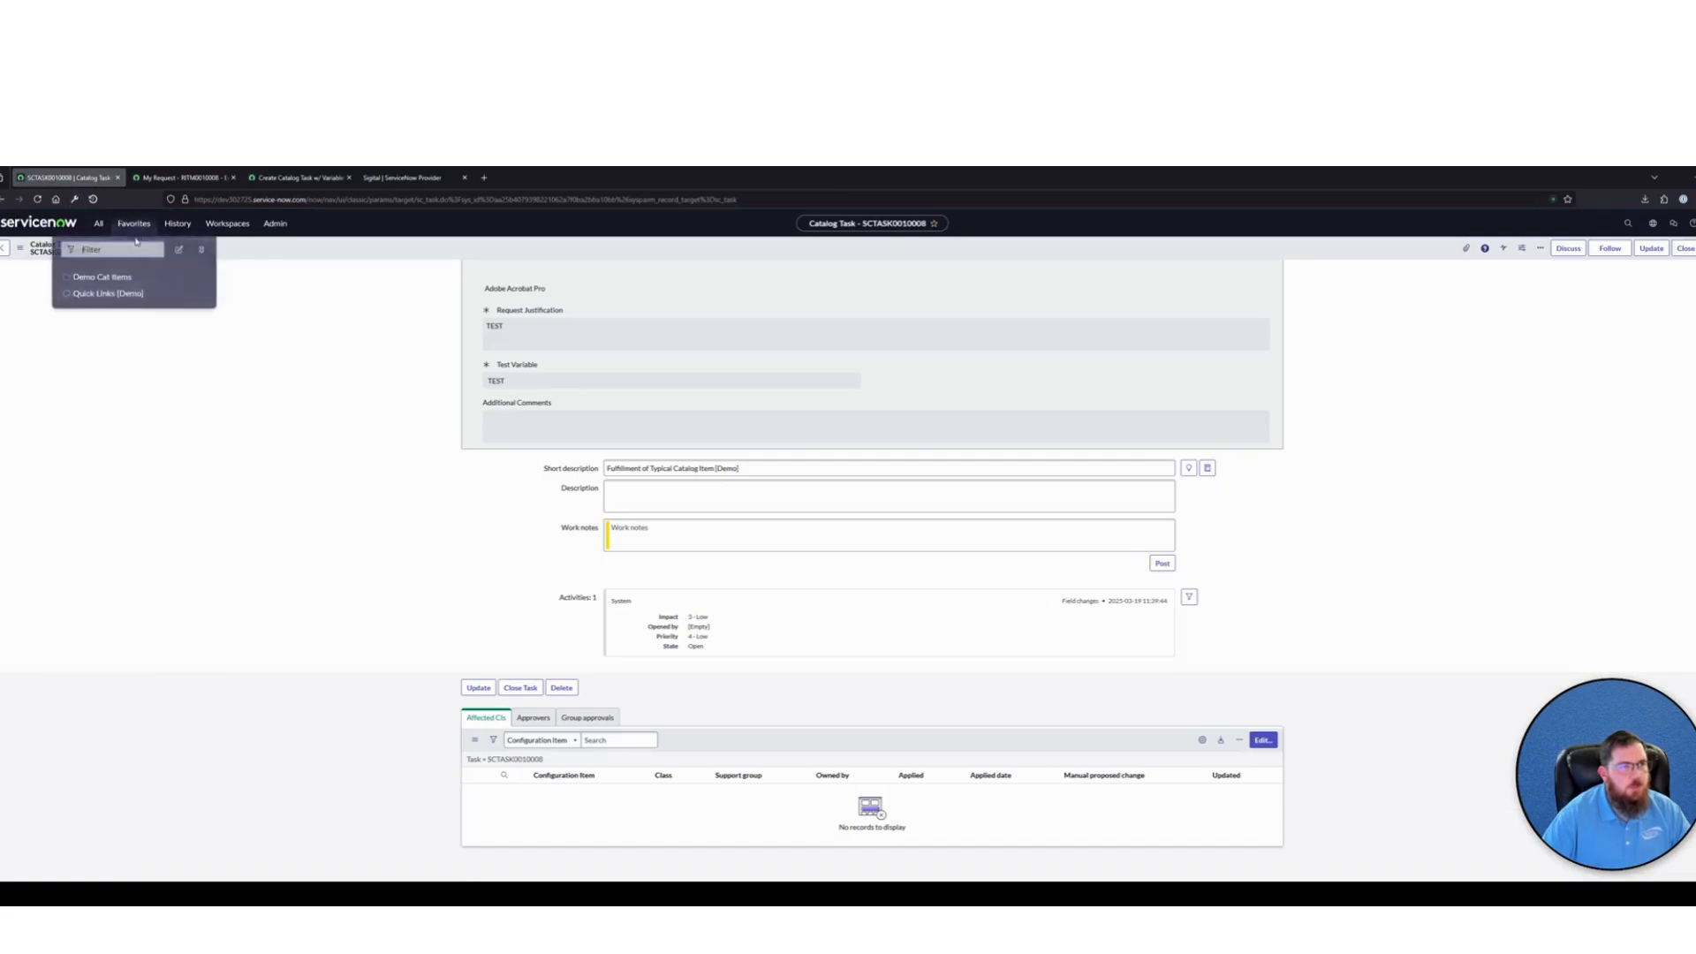
click(97, 277)
click(74, 320)
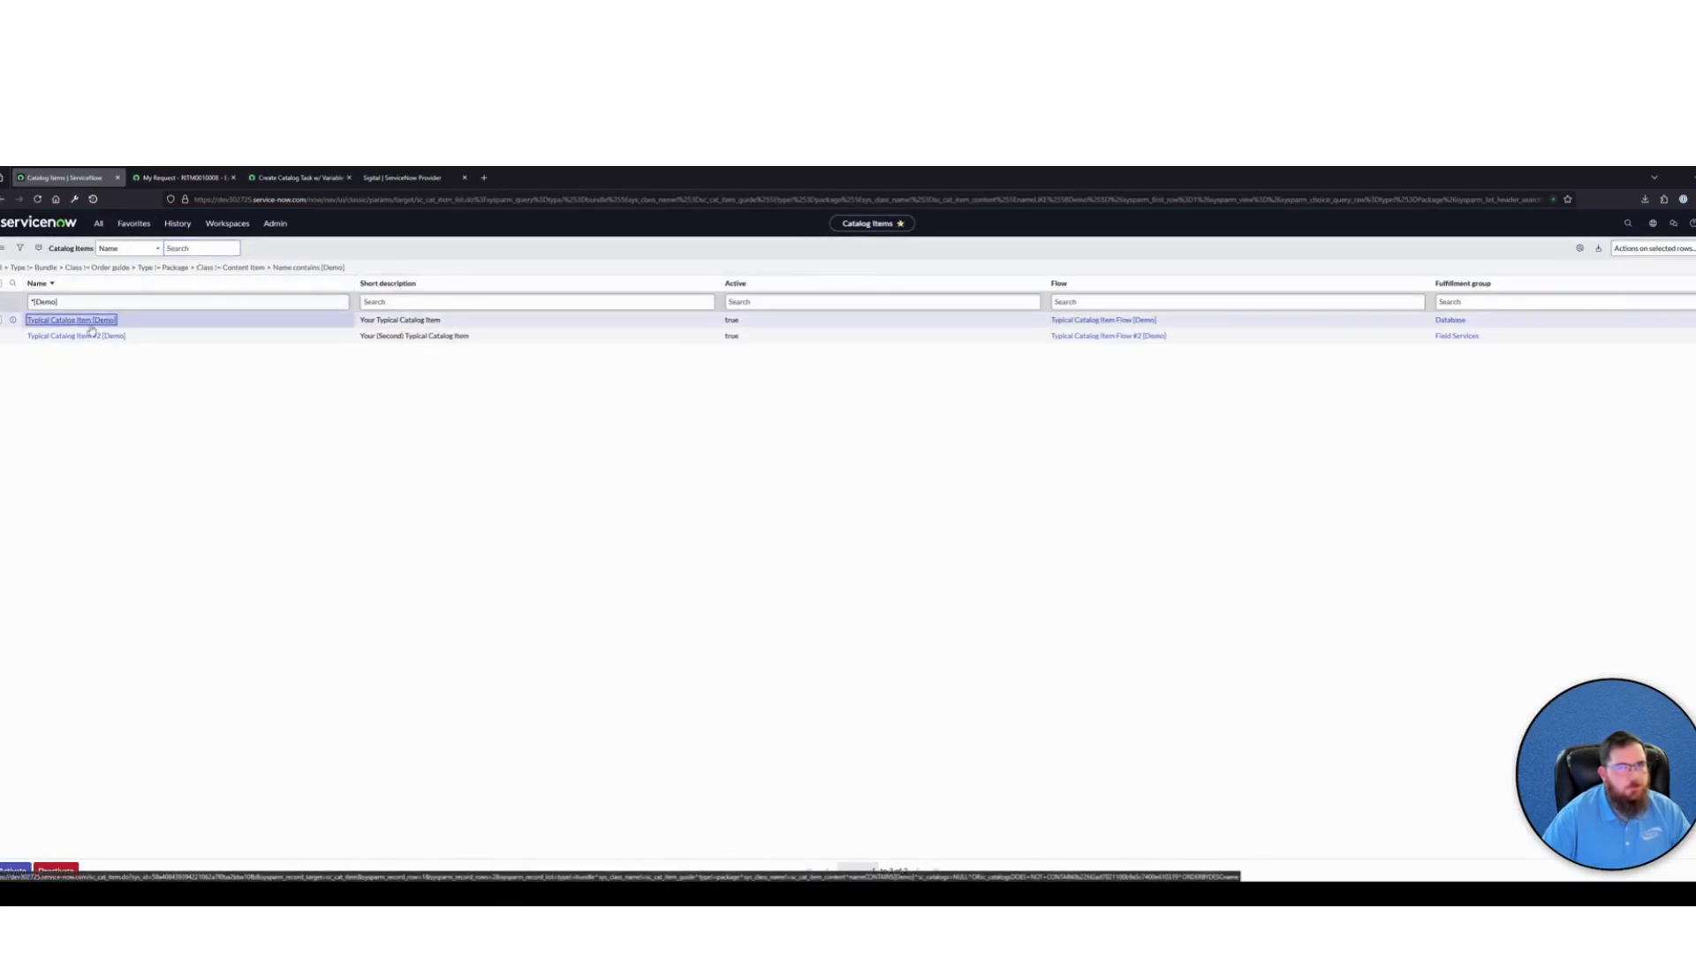
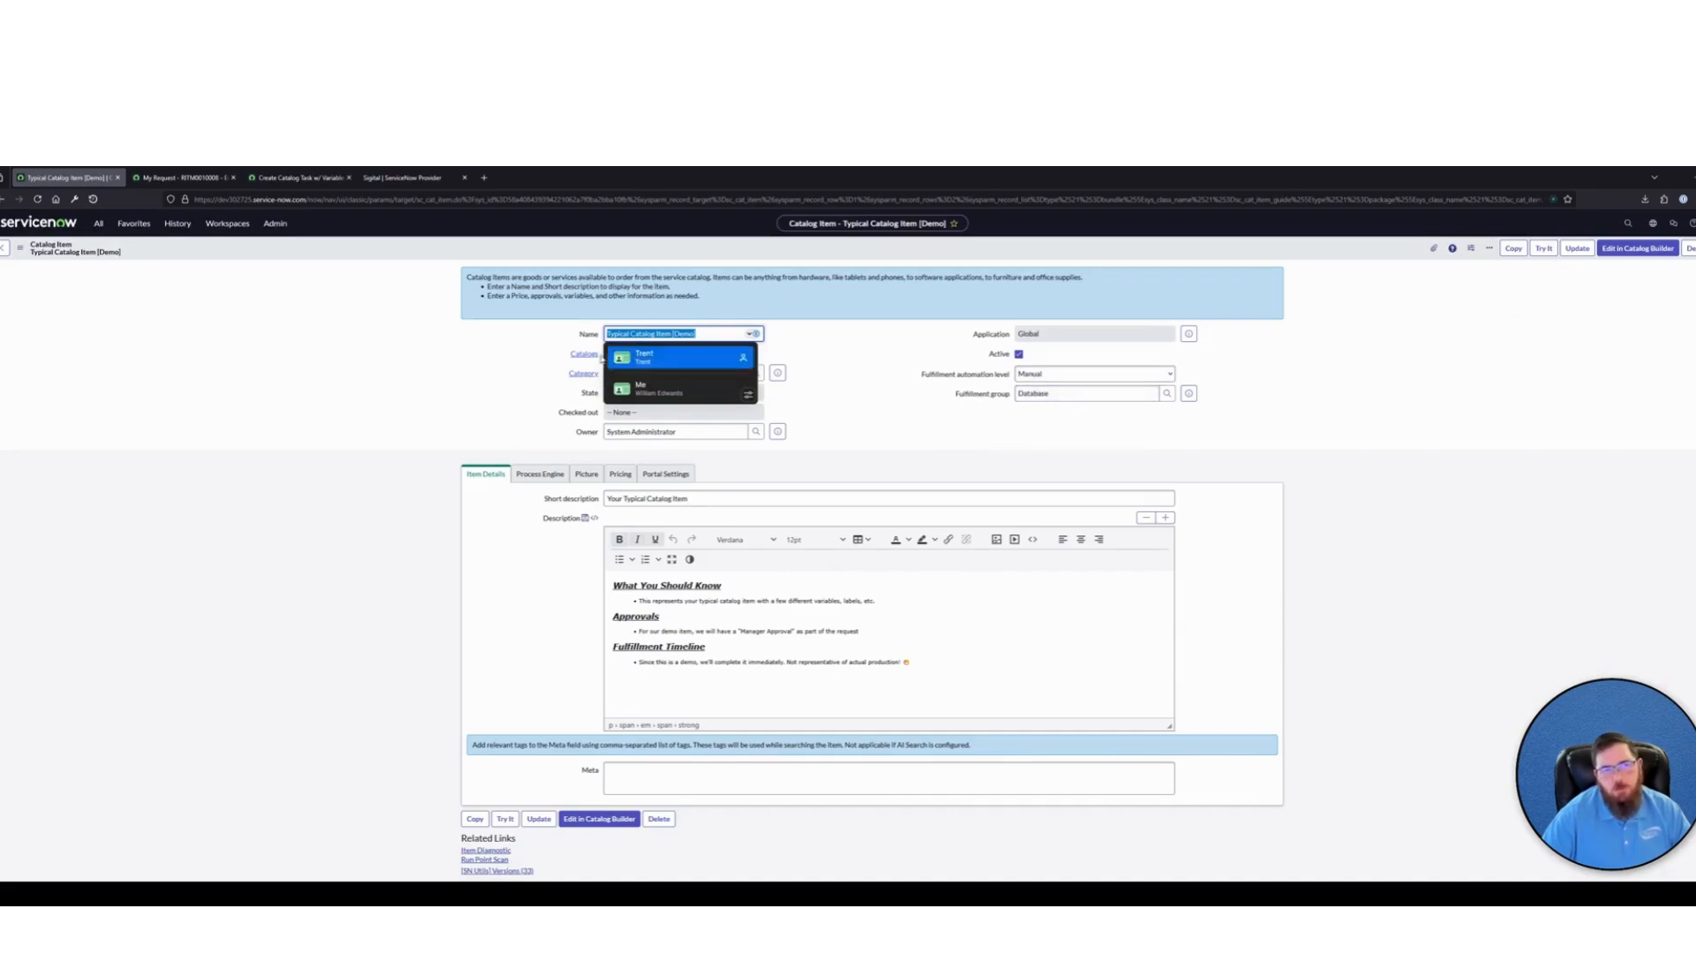
Return from the catalog item record to the Create Catalog Task w/ Variables subflow and save it
click(323, 355)
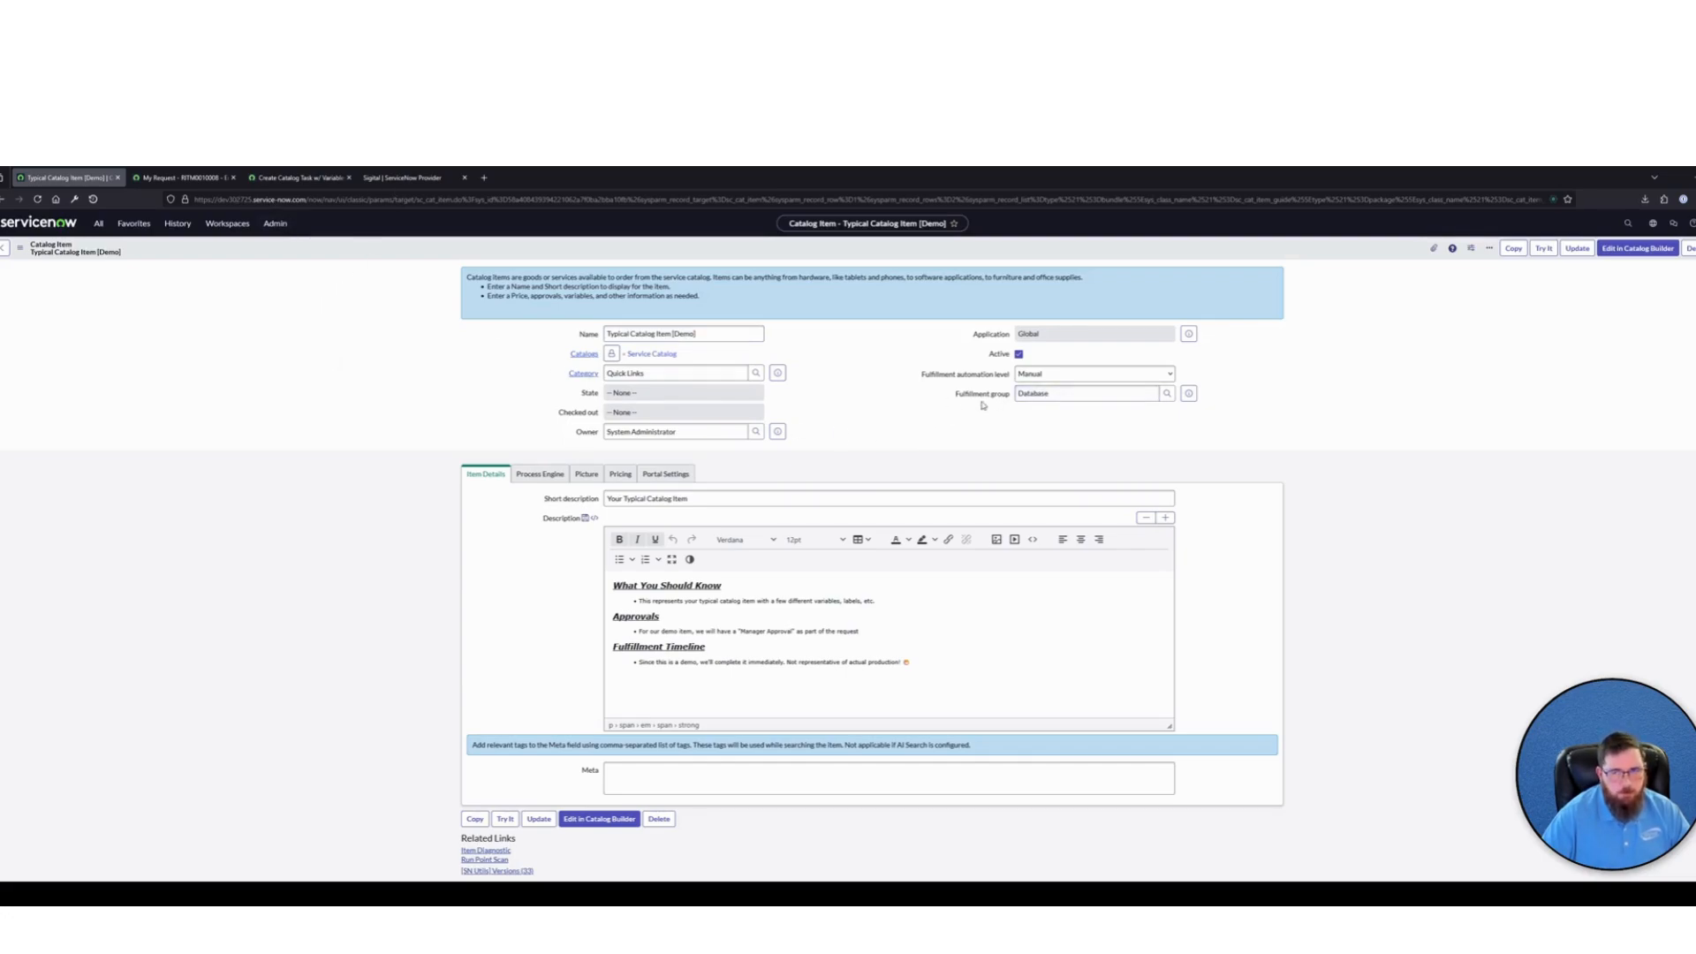
click(300, 177)
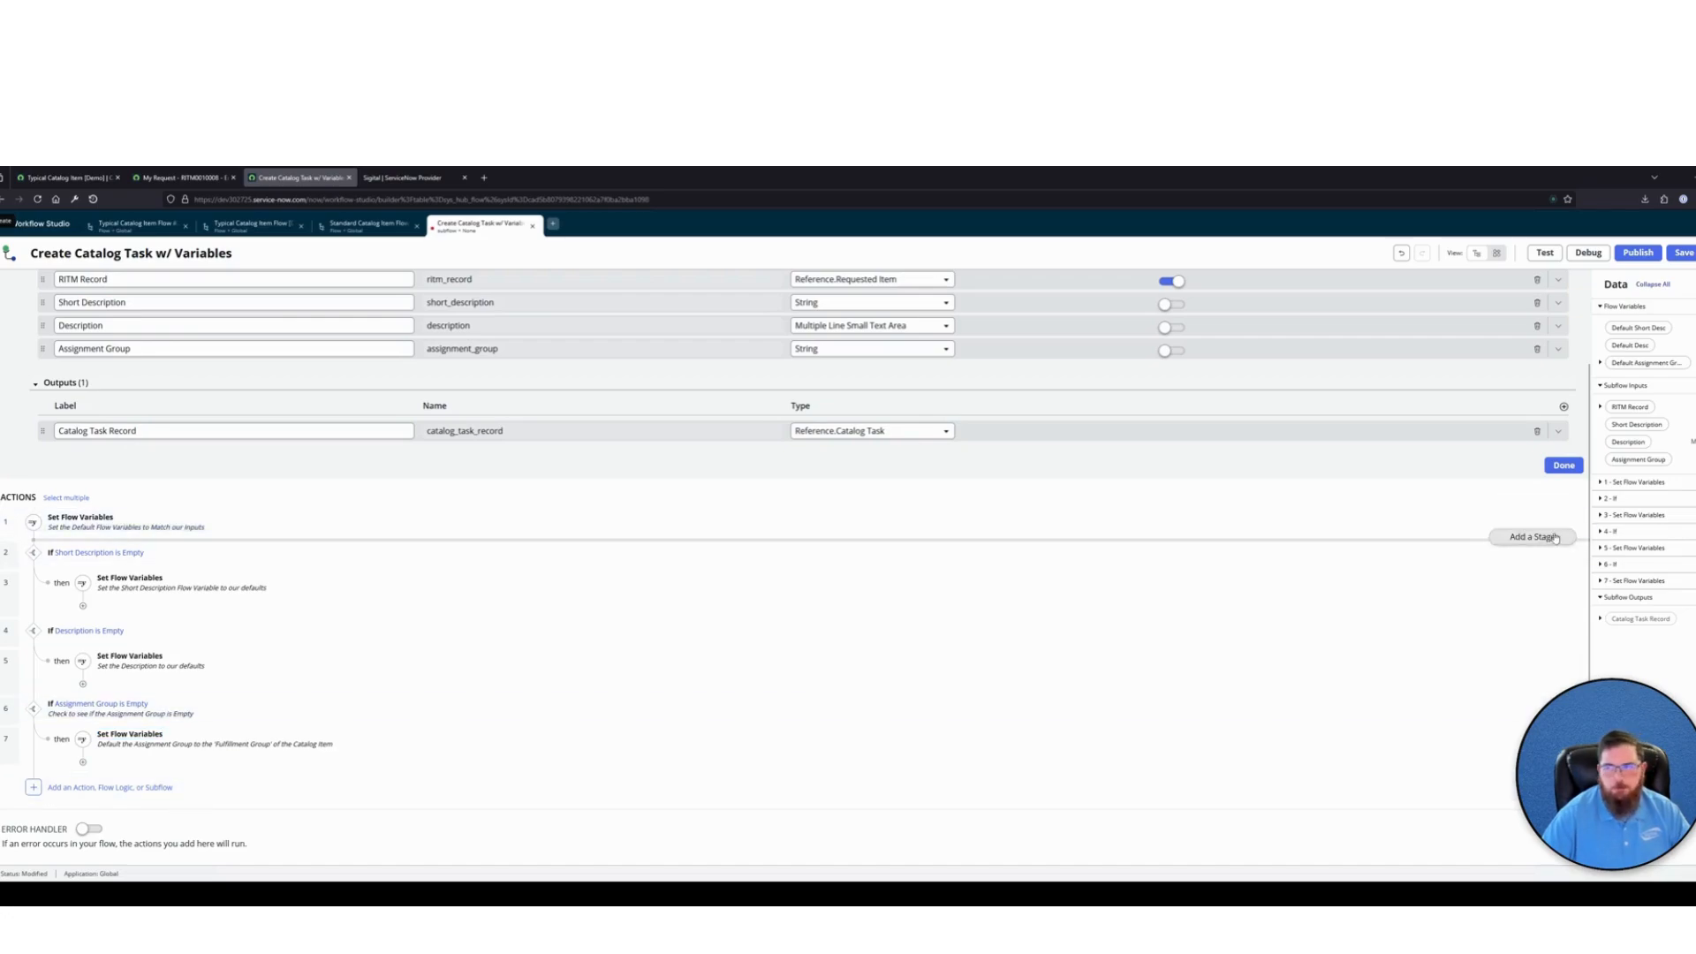
key(ctrl+s)
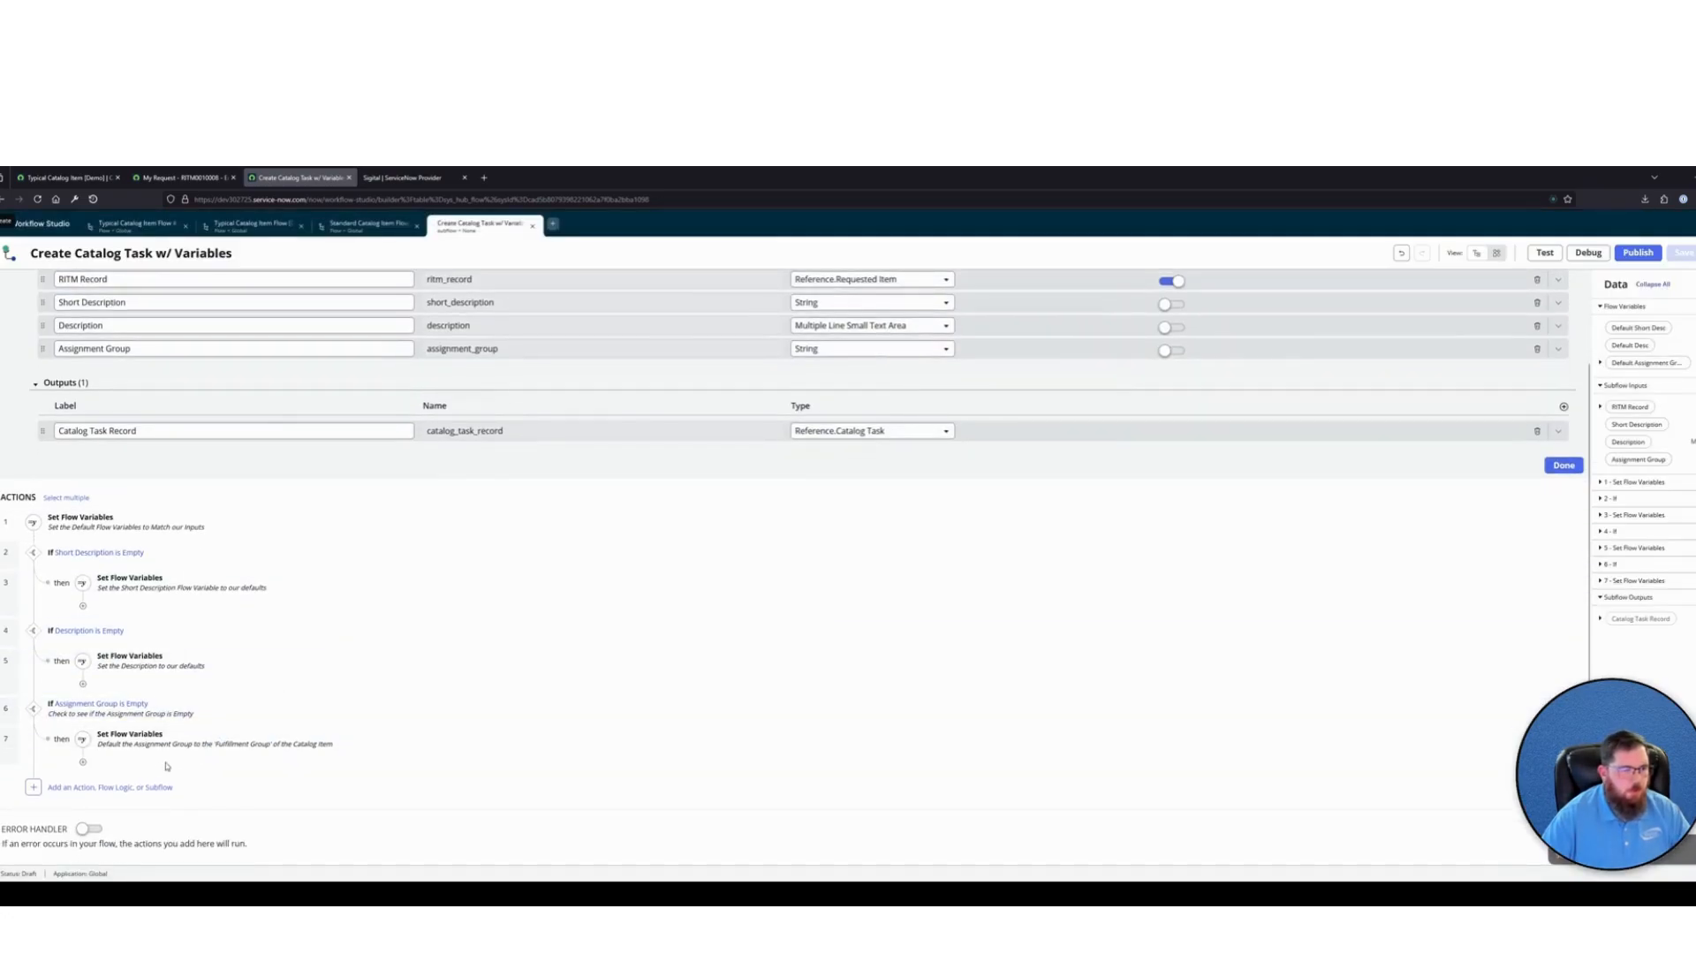
Add a Create Catalog Task action after the last Set Flow Variables item in the subflow
click(128, 788)
click(69, 789)
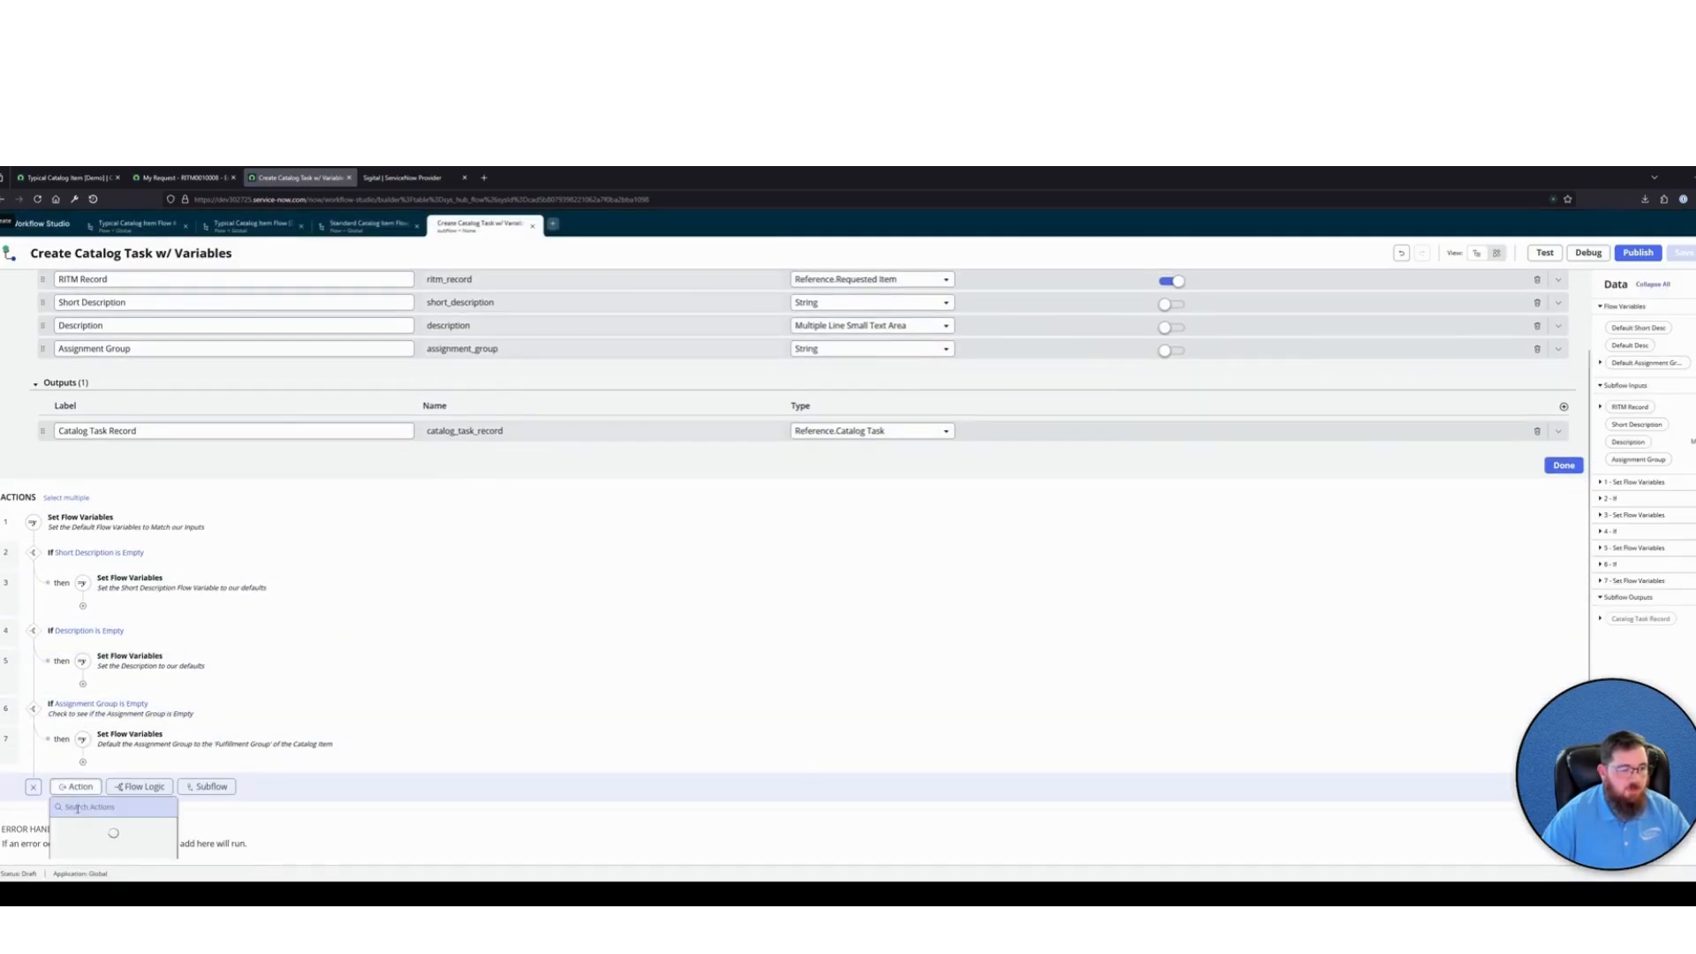
text(create)
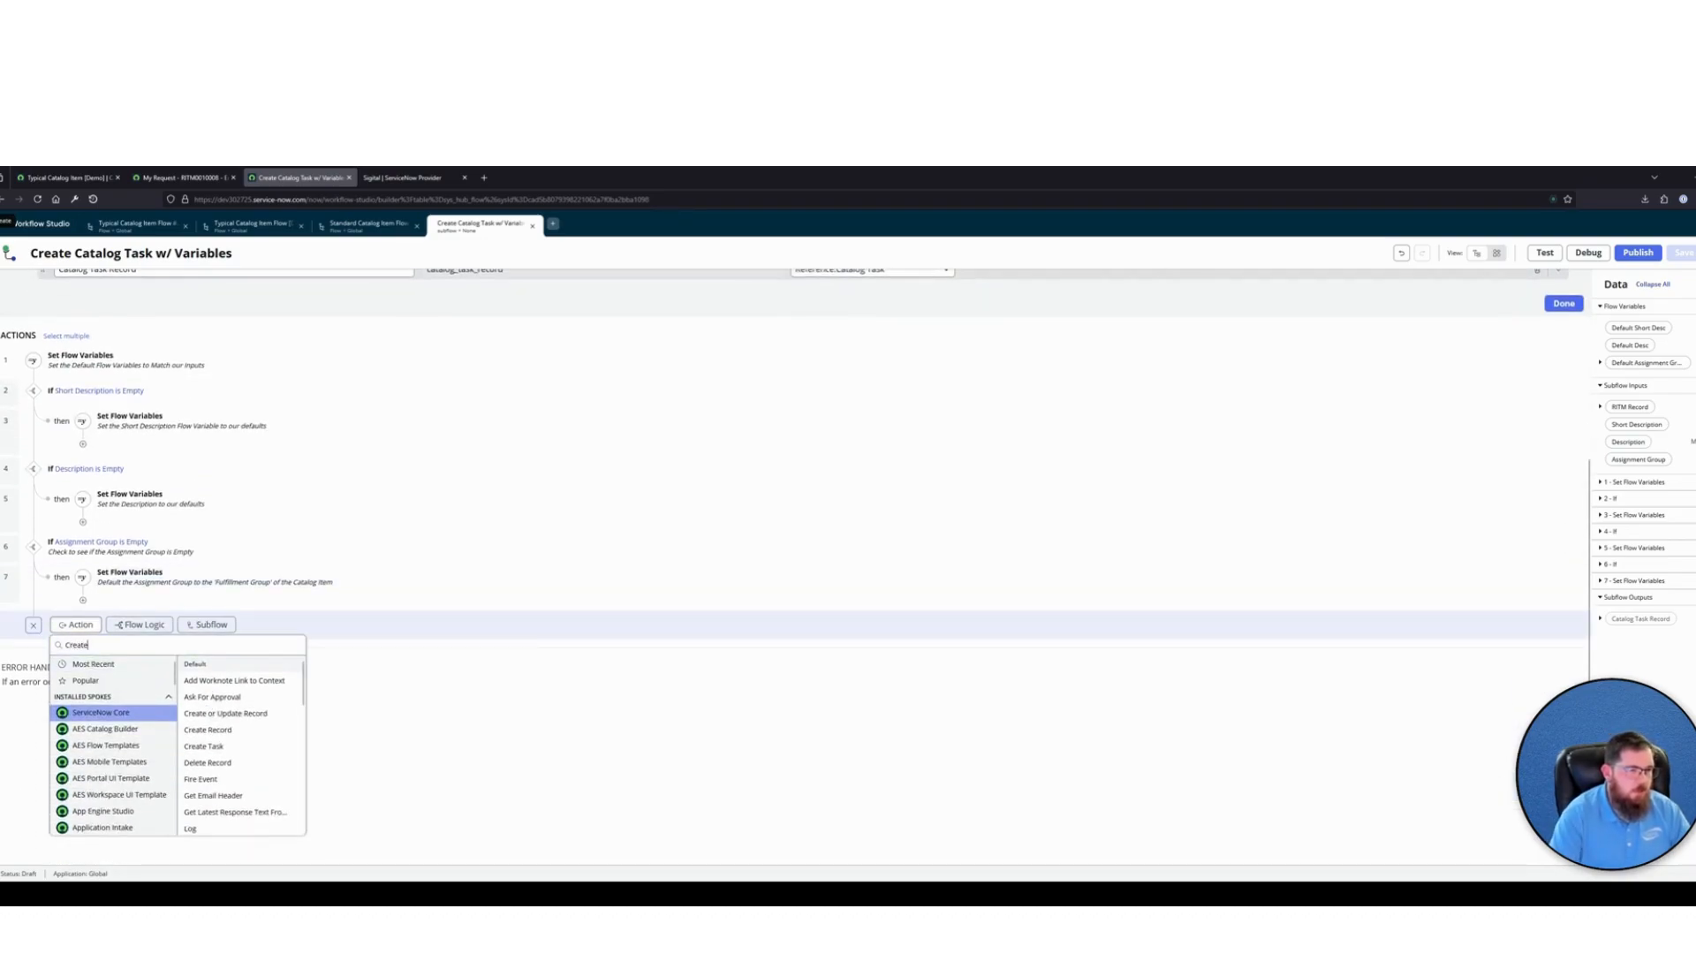
text( Catalog Task)
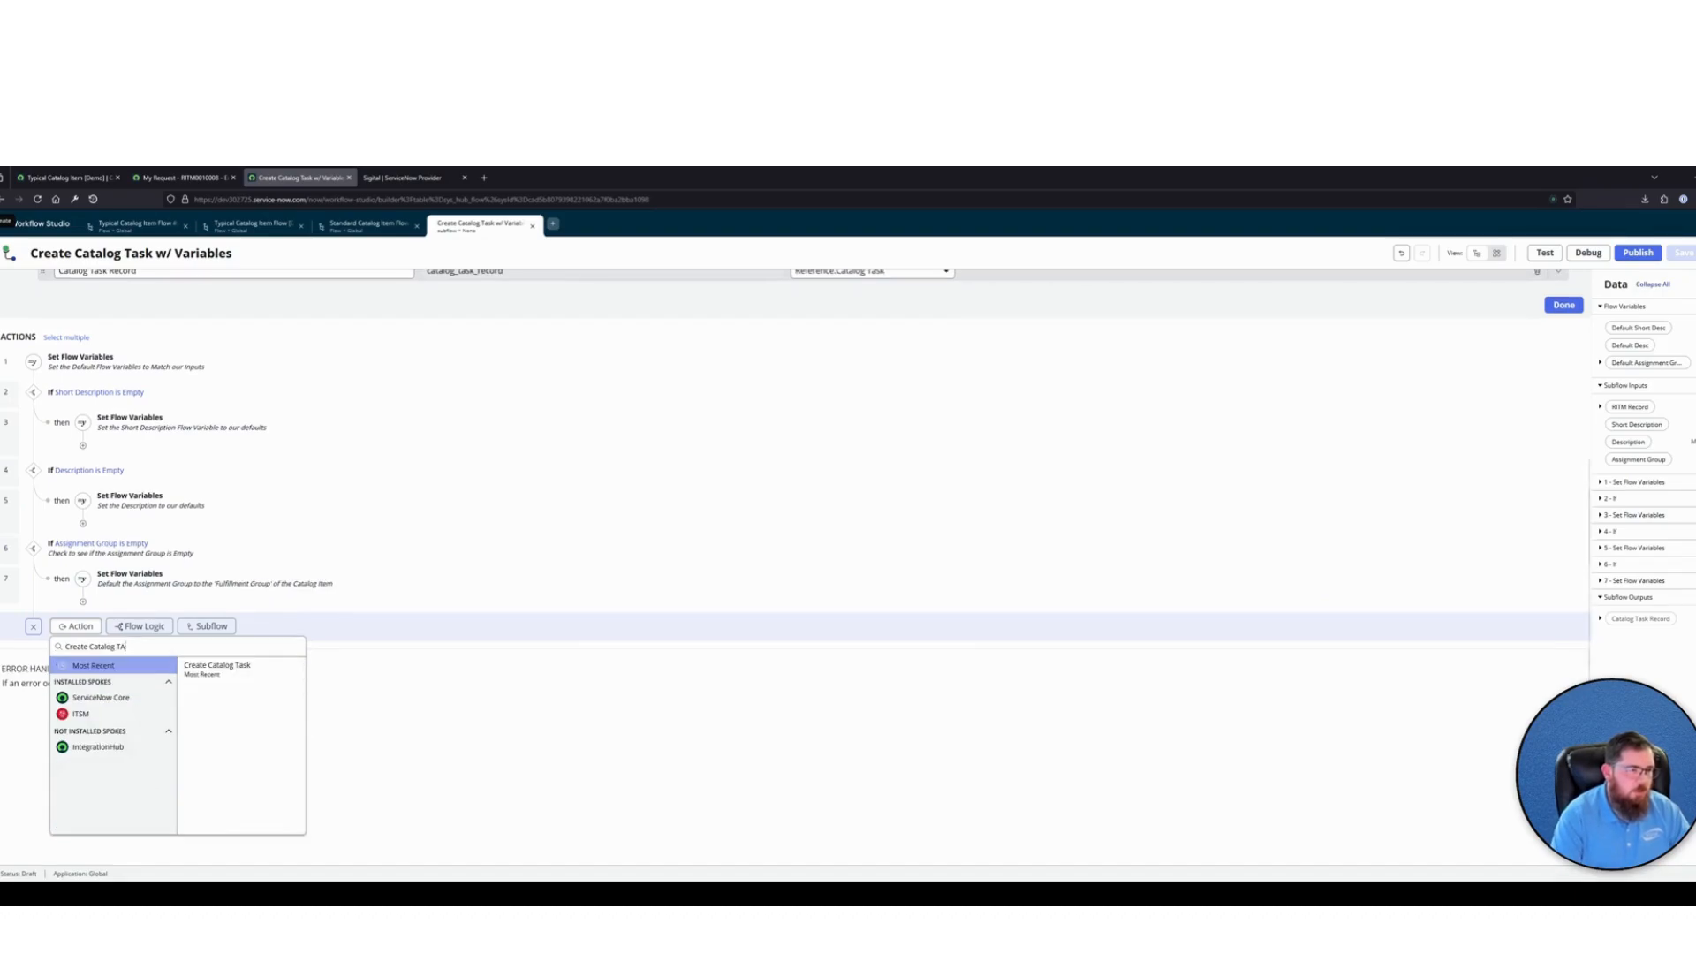
click(220, 669)
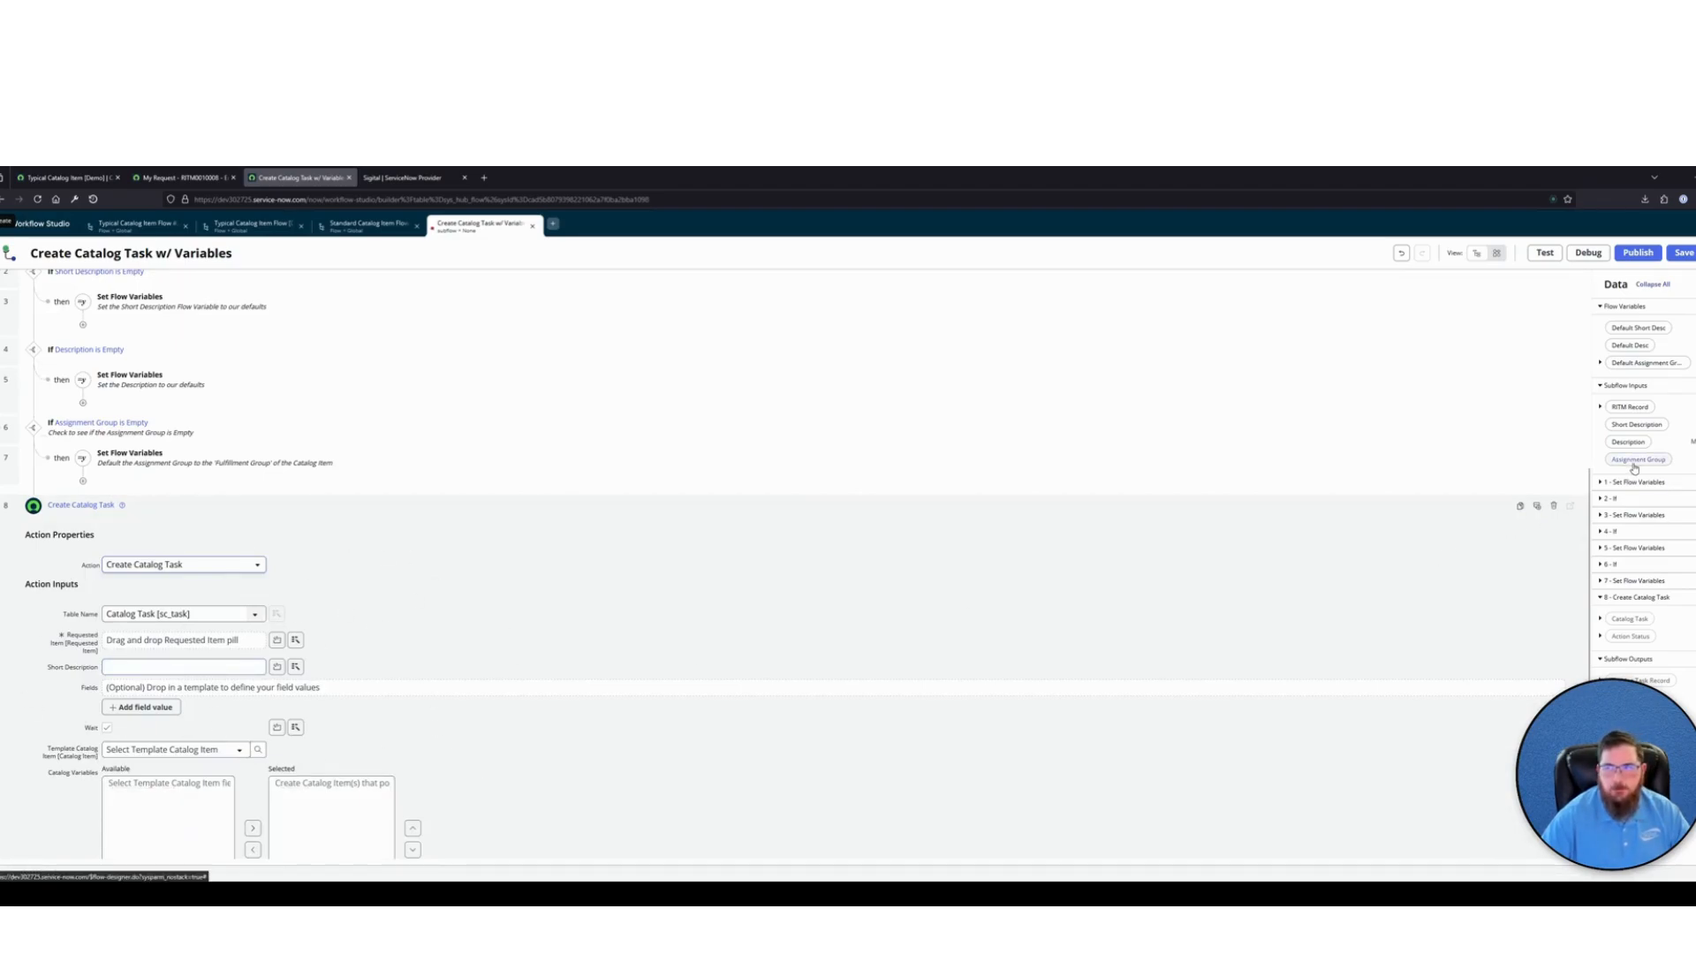
Set the action's Requested Item to the RITM Record input and its Short Description to the Default Short Desc flow variable
drag(1633, 403, 193, 640)
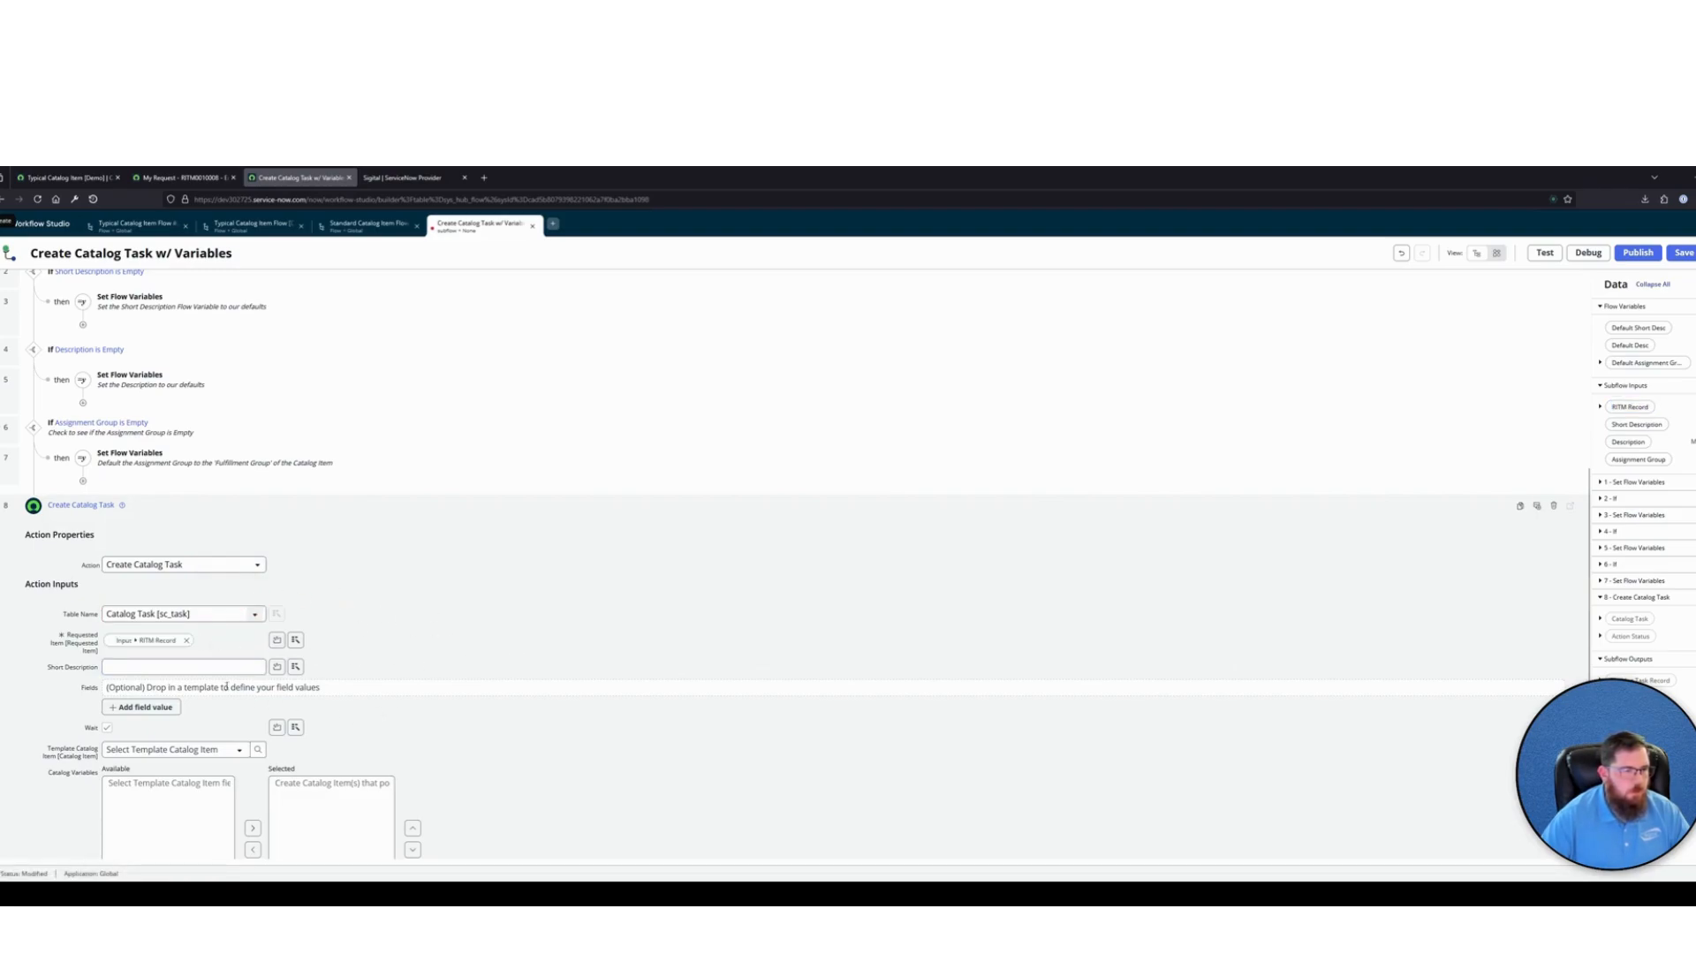
click(298, 668)
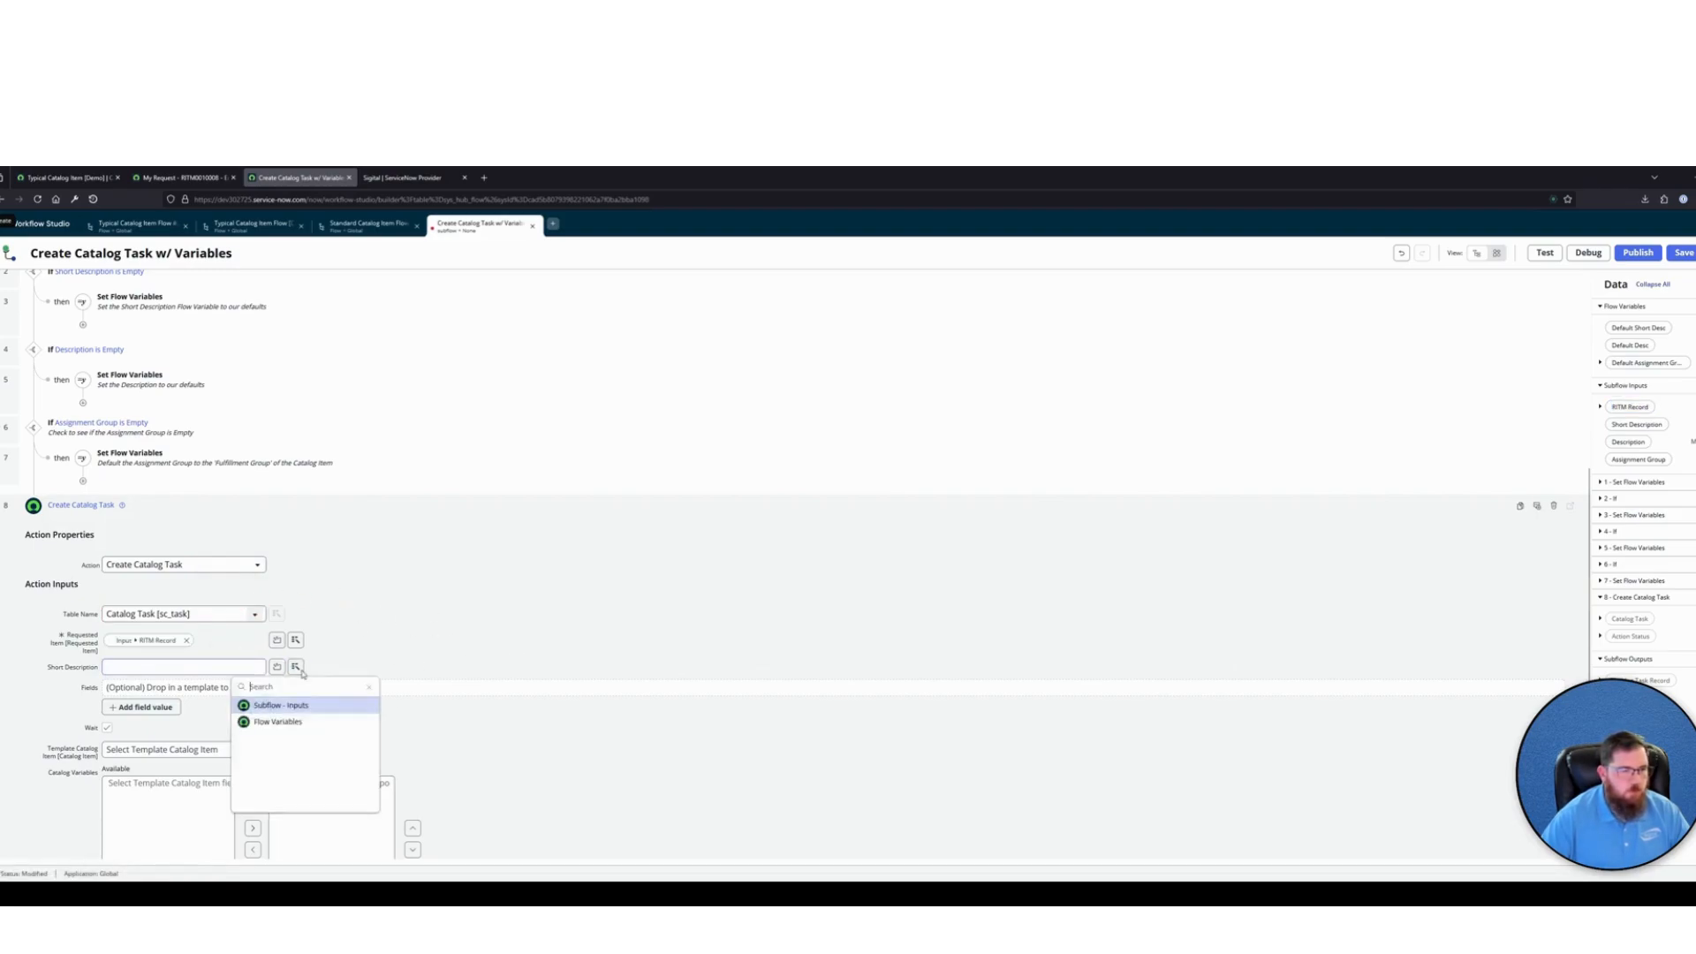
click(275, 721)
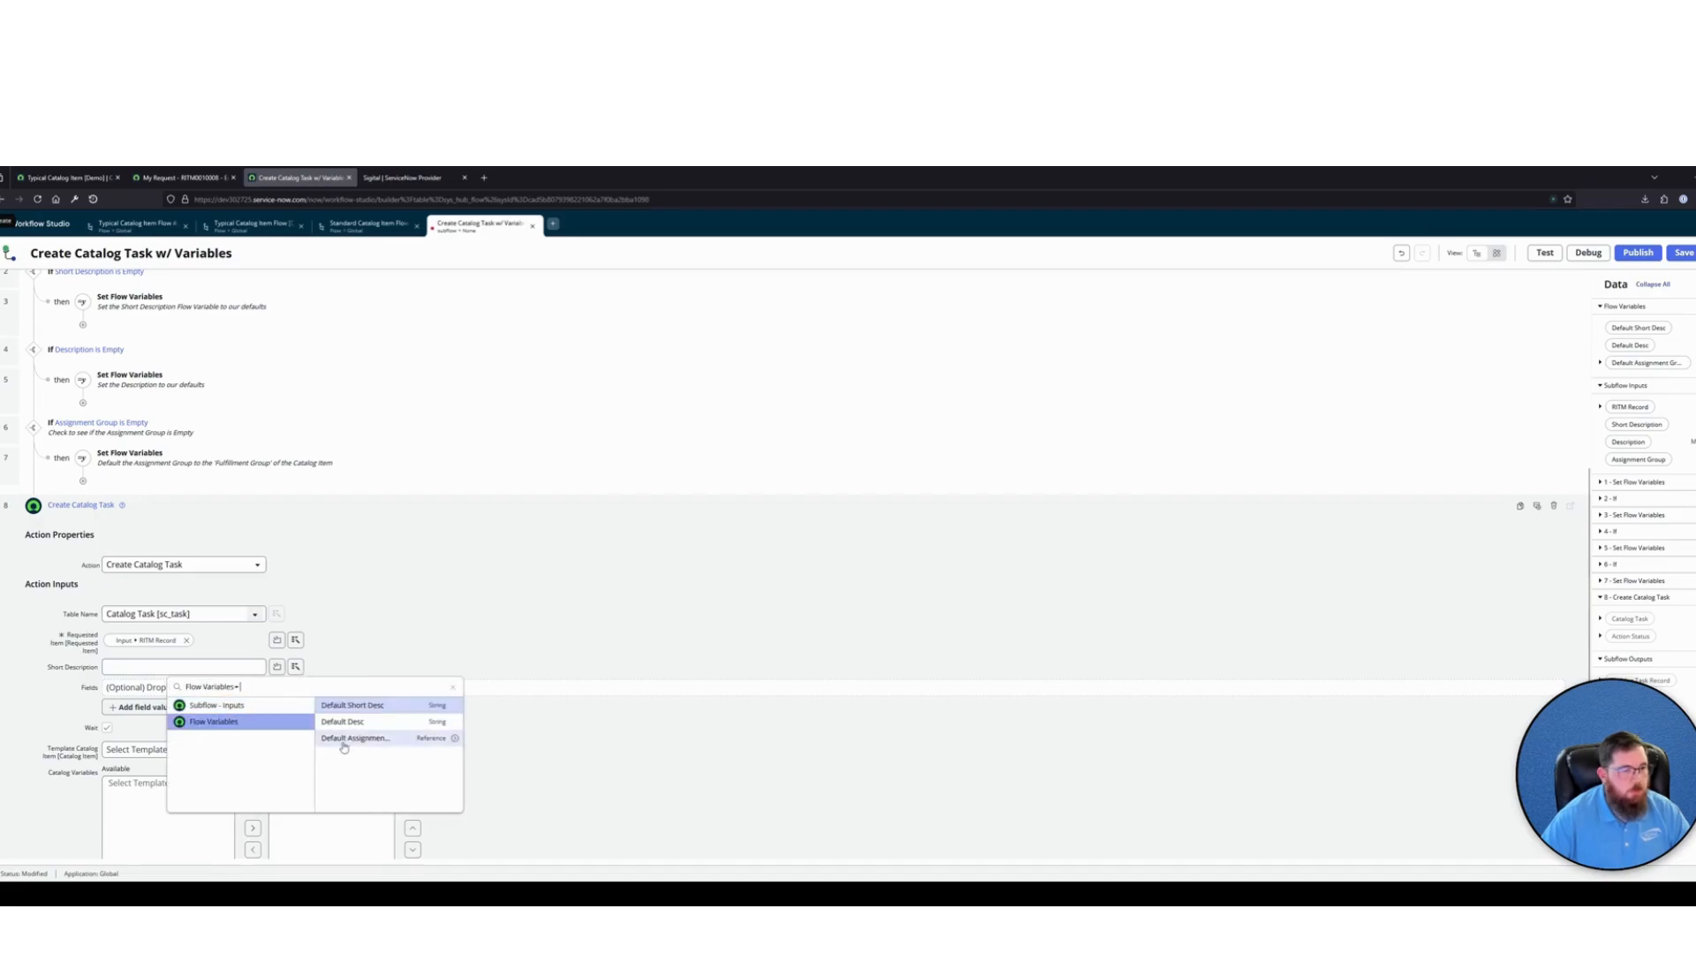
click(378, 709)
Add a Description field value to the Create Catalog Task action and map it to the Default Desc flow variable
scroll(450, 653, down, 2)
click(152, 597)
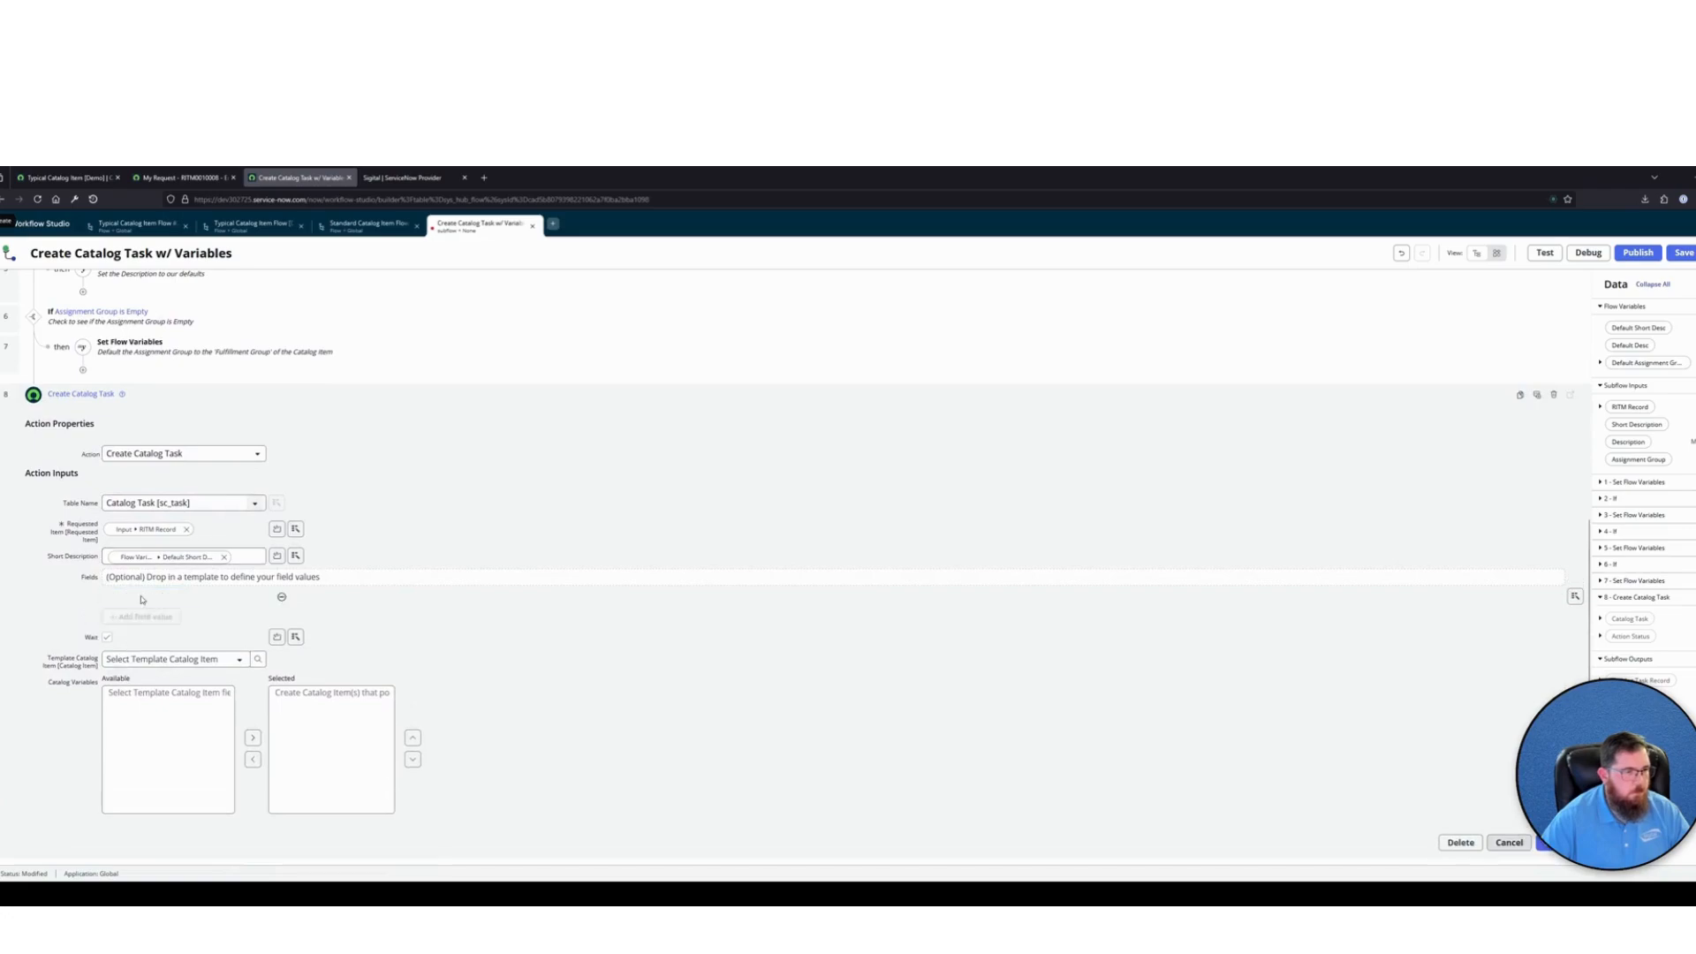
text(desc)
click(133, 636)
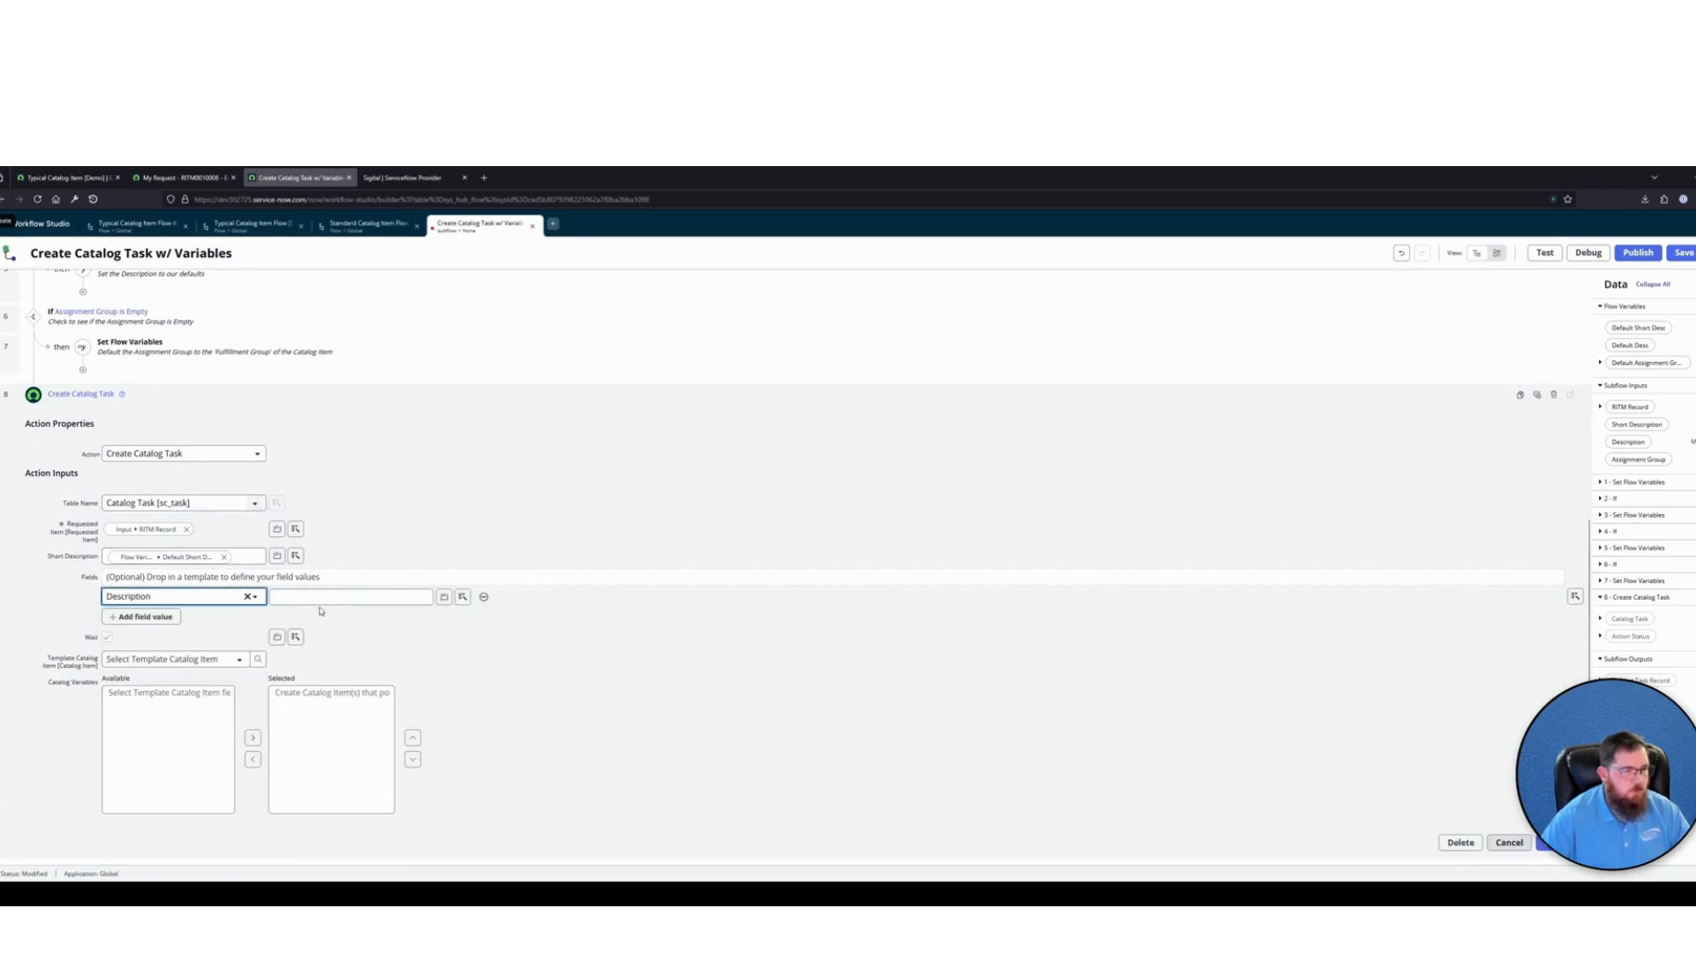
click(462, 596)
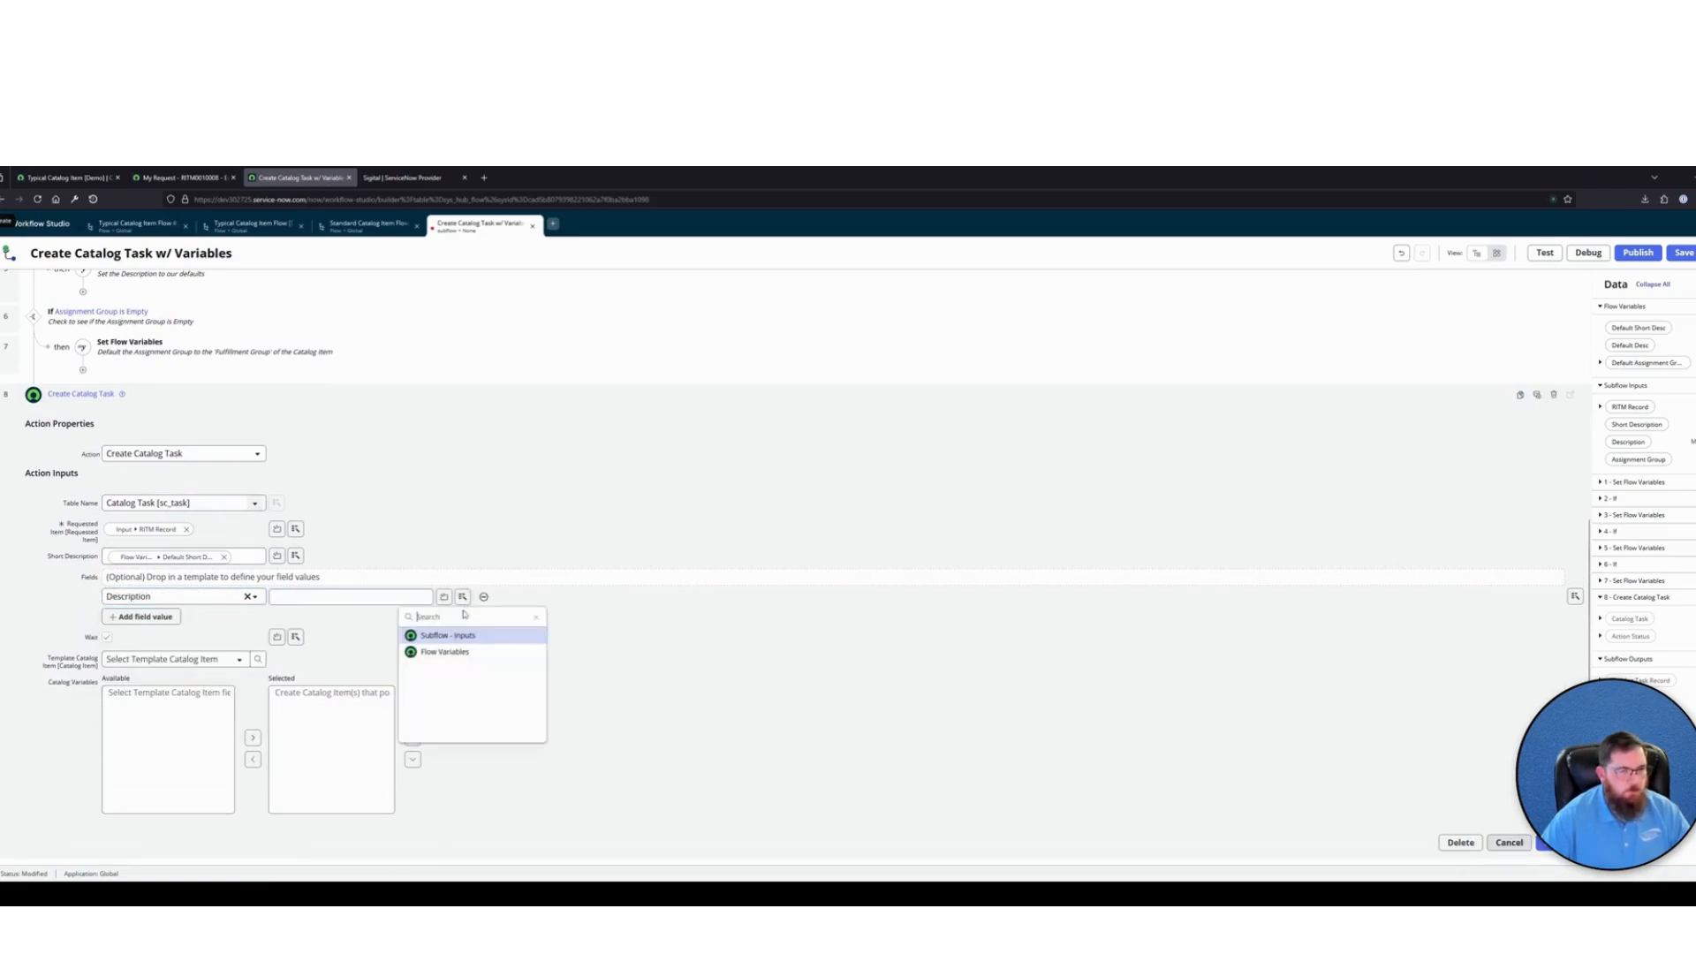
click(434, 654)
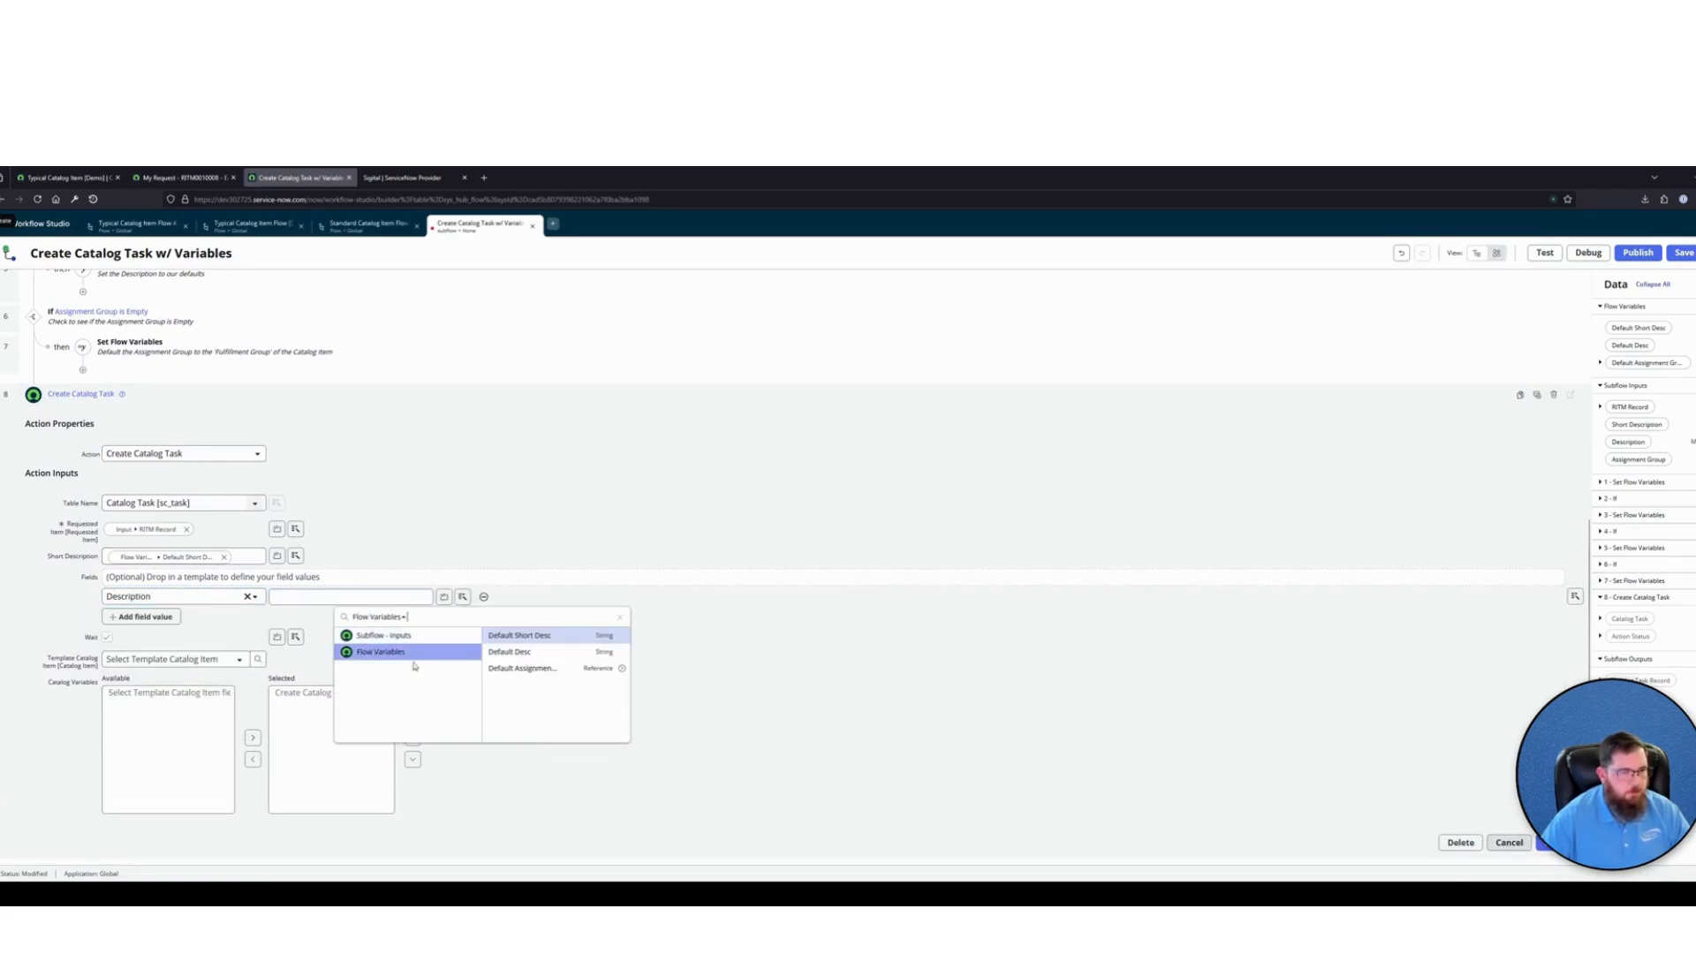
click(525, 652)
Add an Assignment group field value mapped to the Default Assignment Group flow variable, and turn off Wait
click(159, 615)
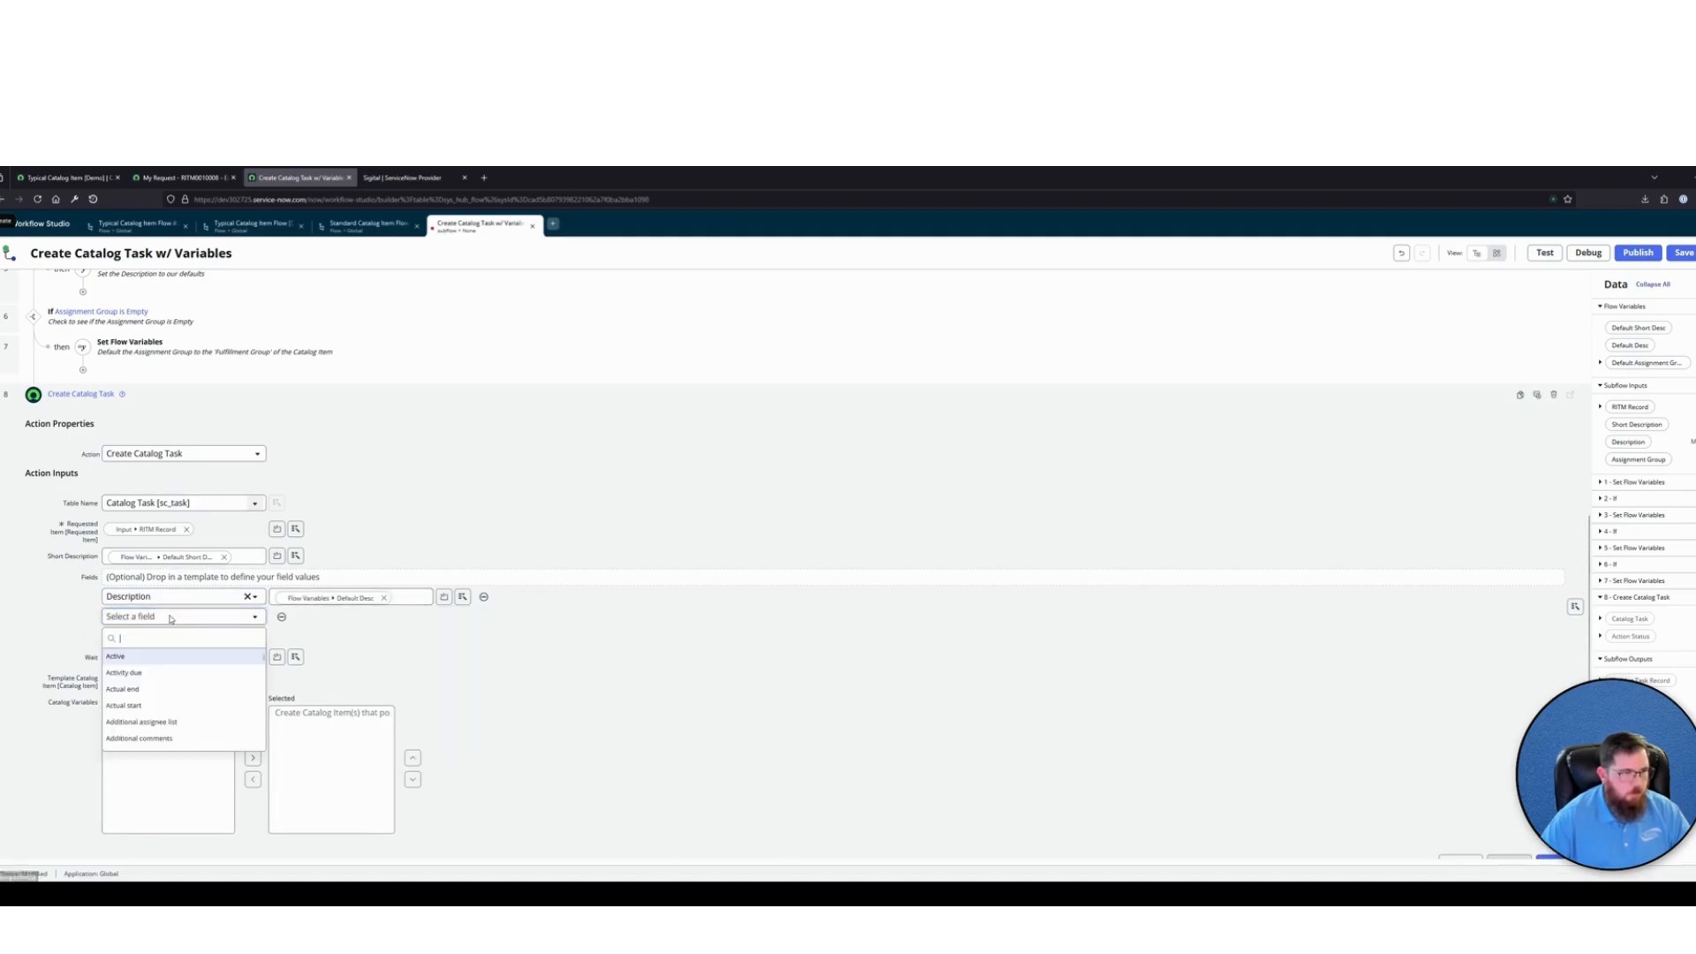
text(ass)
click(137, 689)
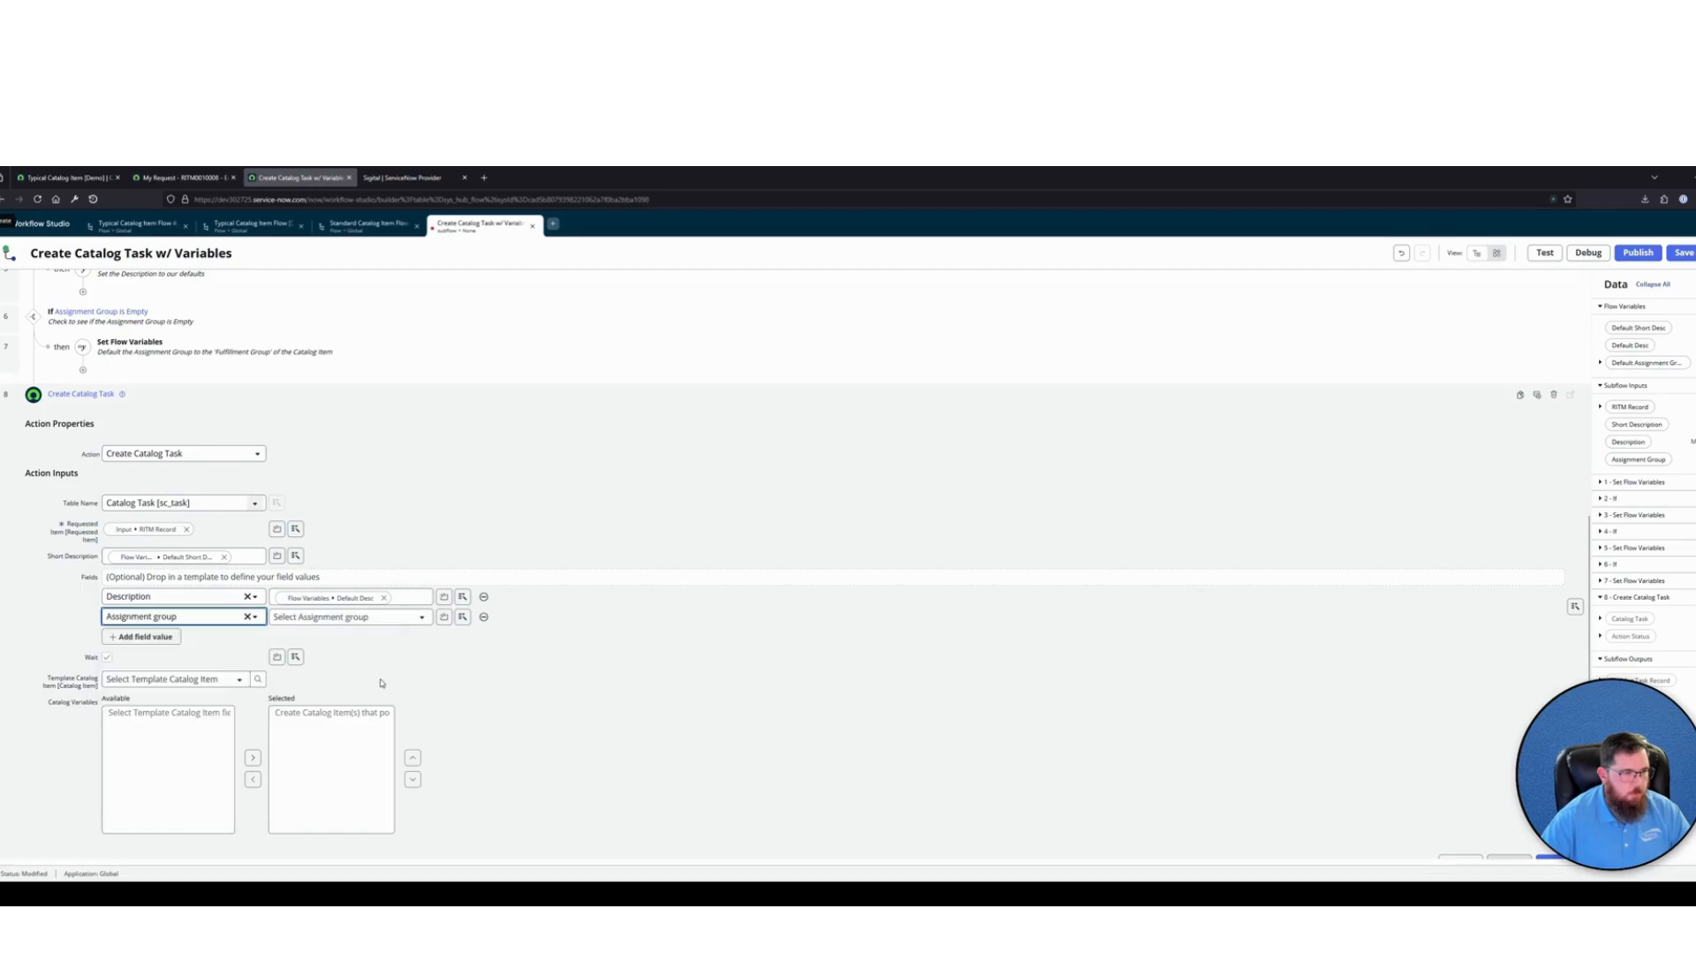
click(415, 618)
click(461, 616)
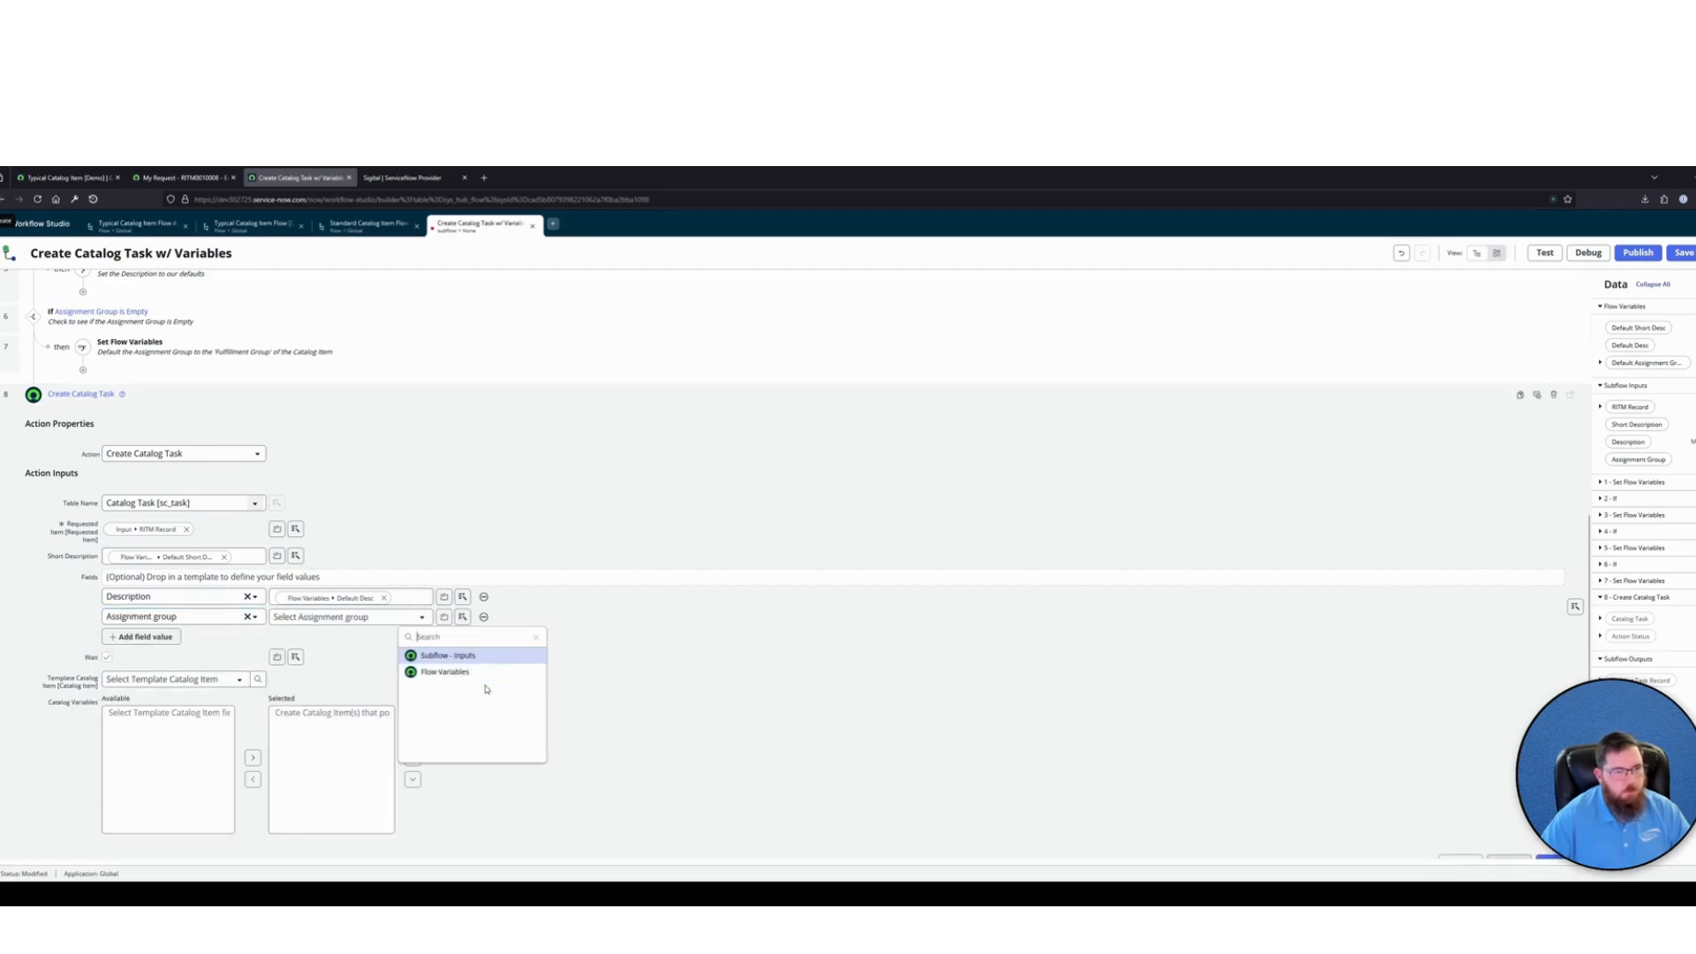
click(454, 673)
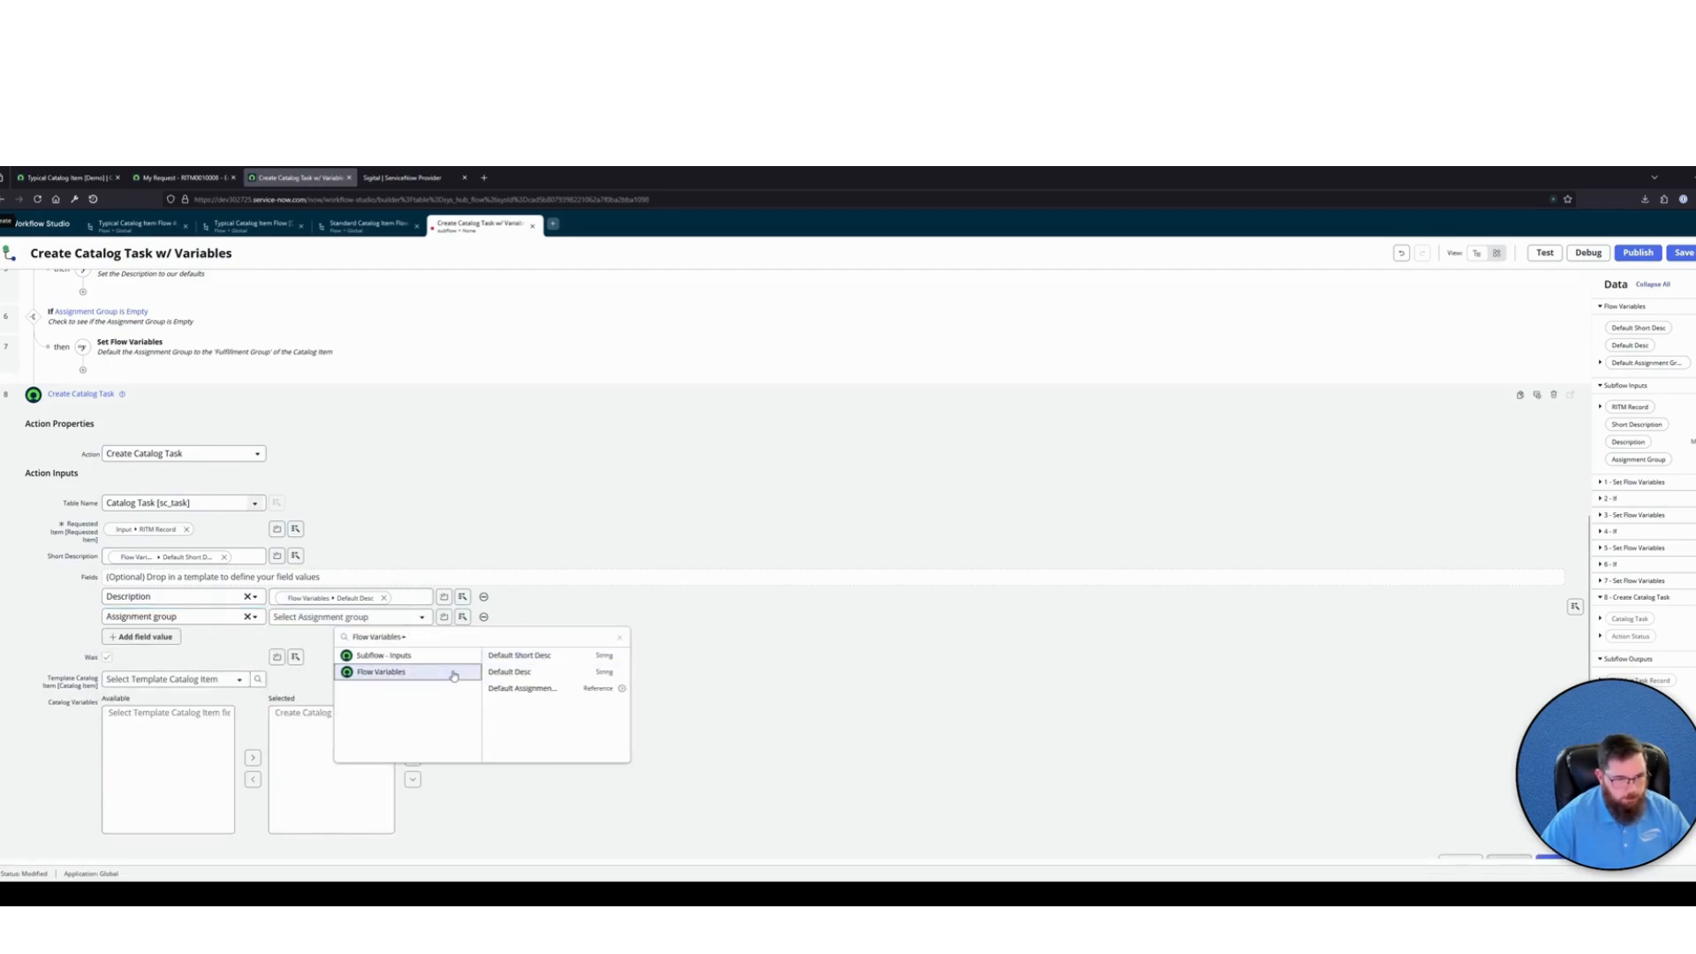
click(528, 689)
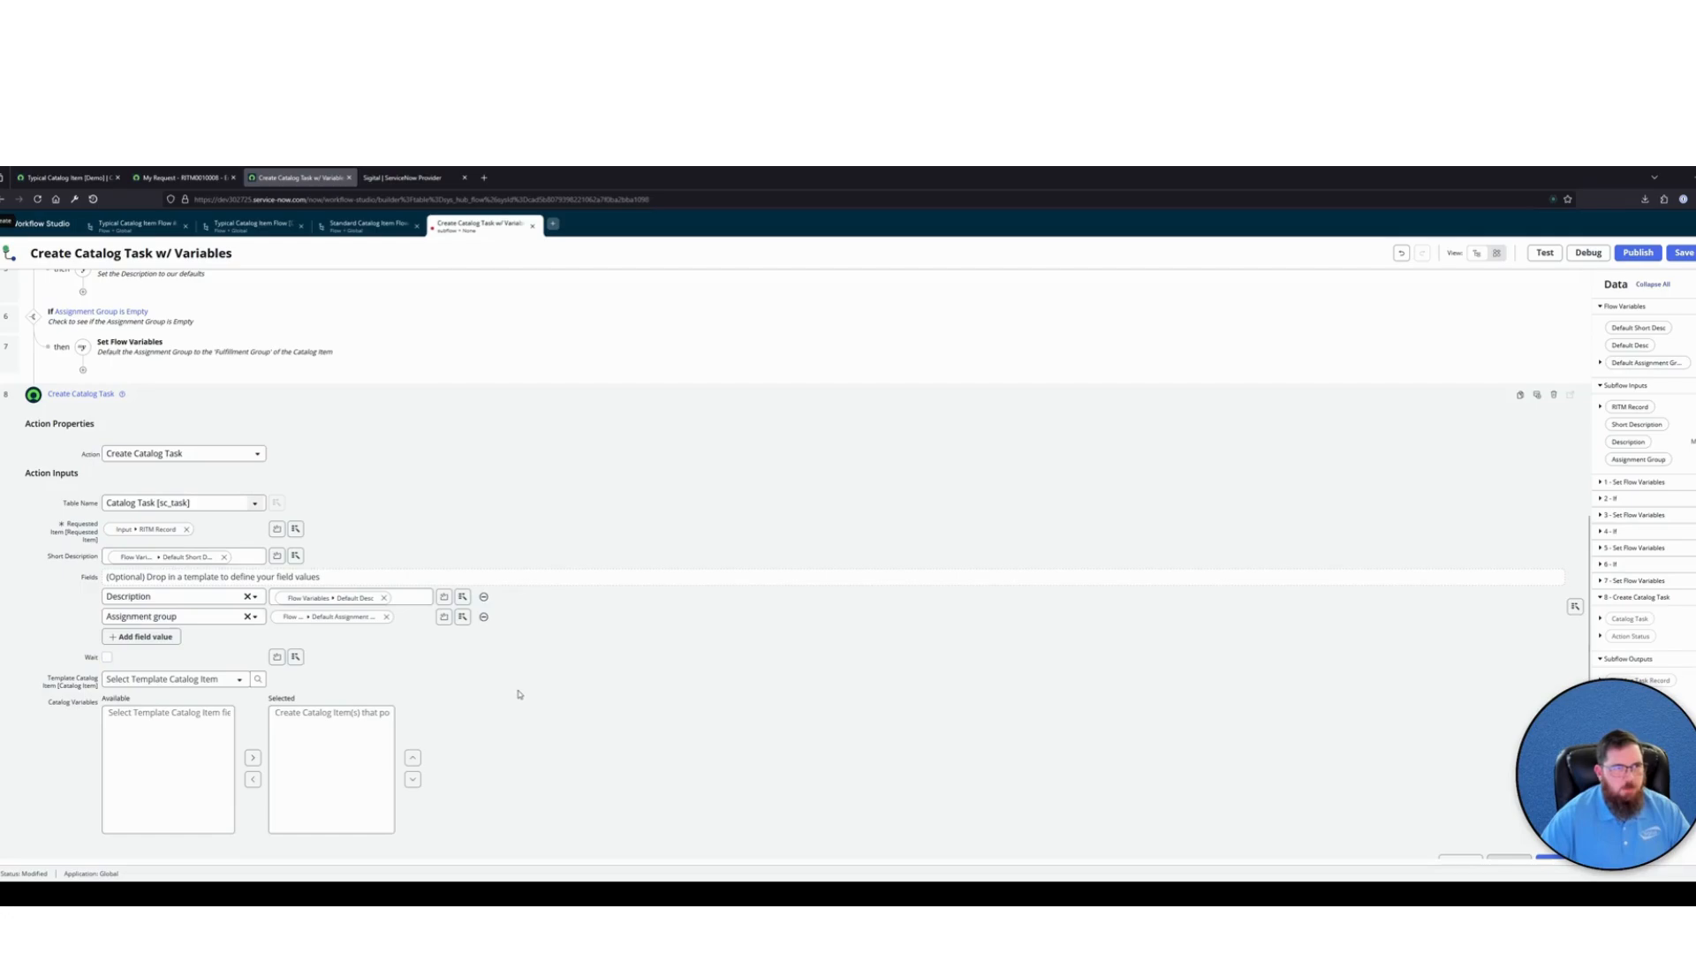
Review the subflow's default-value branches and the Create Catalog Task inputs, glancing at the Standard Catalog Item Flow [Demo] in between
scroll(519, 696, up, 2)
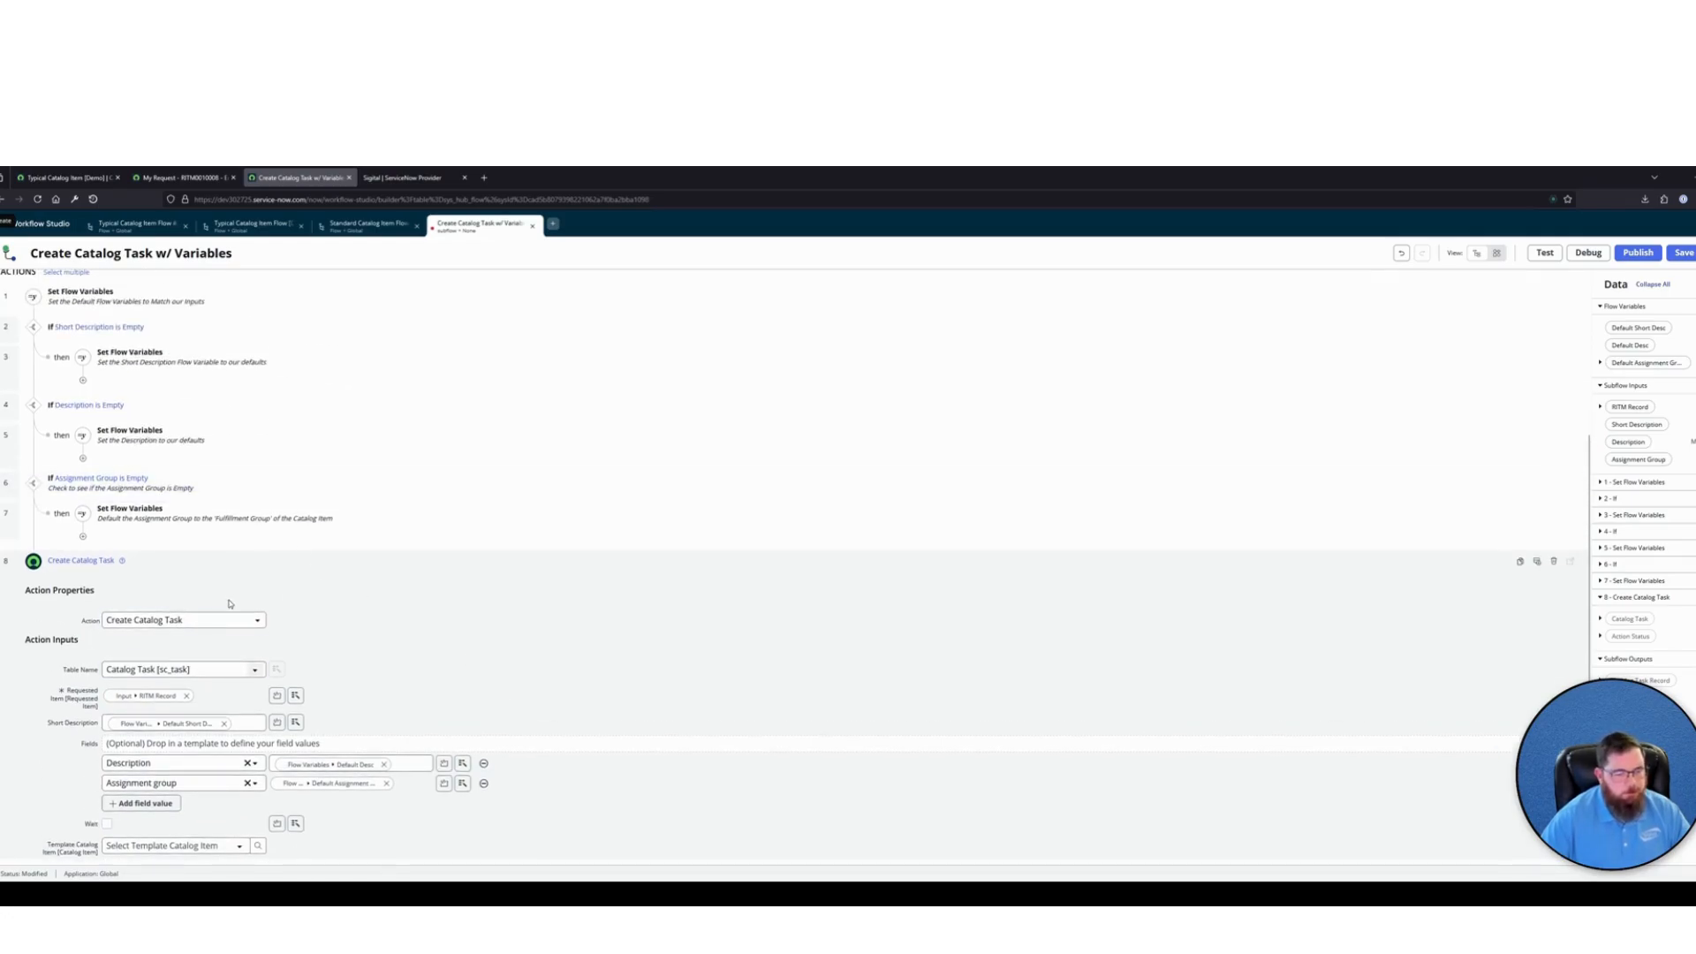
scroll(228, 604, up, 3)
scroll(274, 517, down, 3)
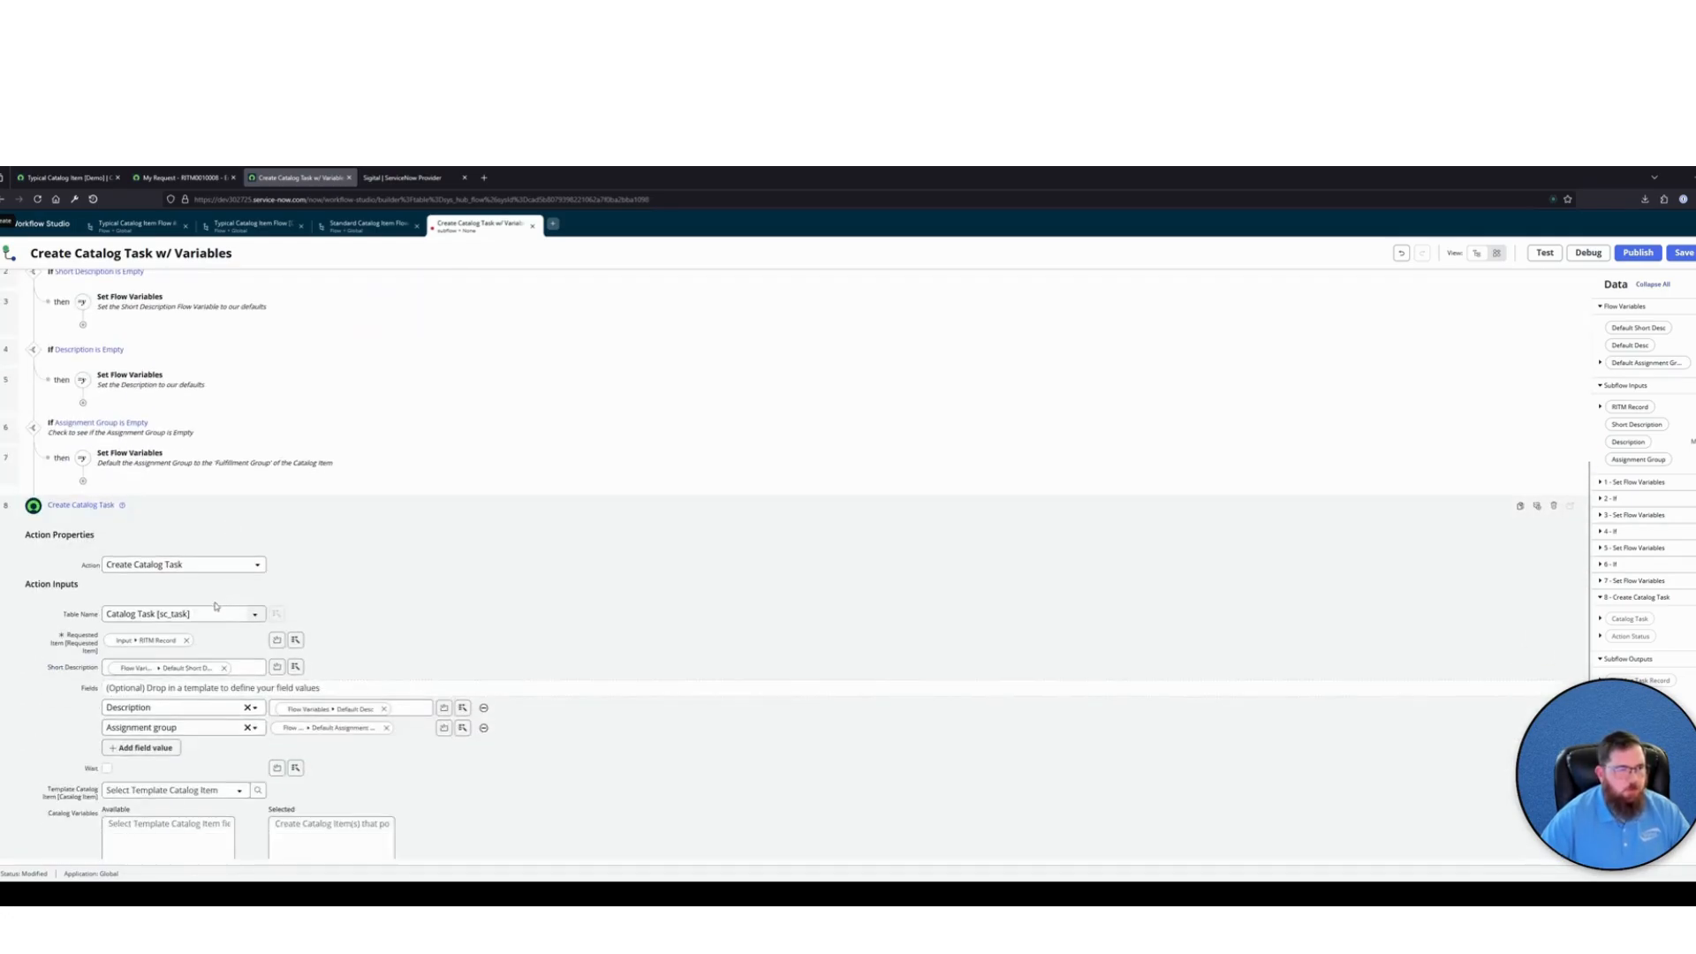
scroll(409, 282, up, 2)
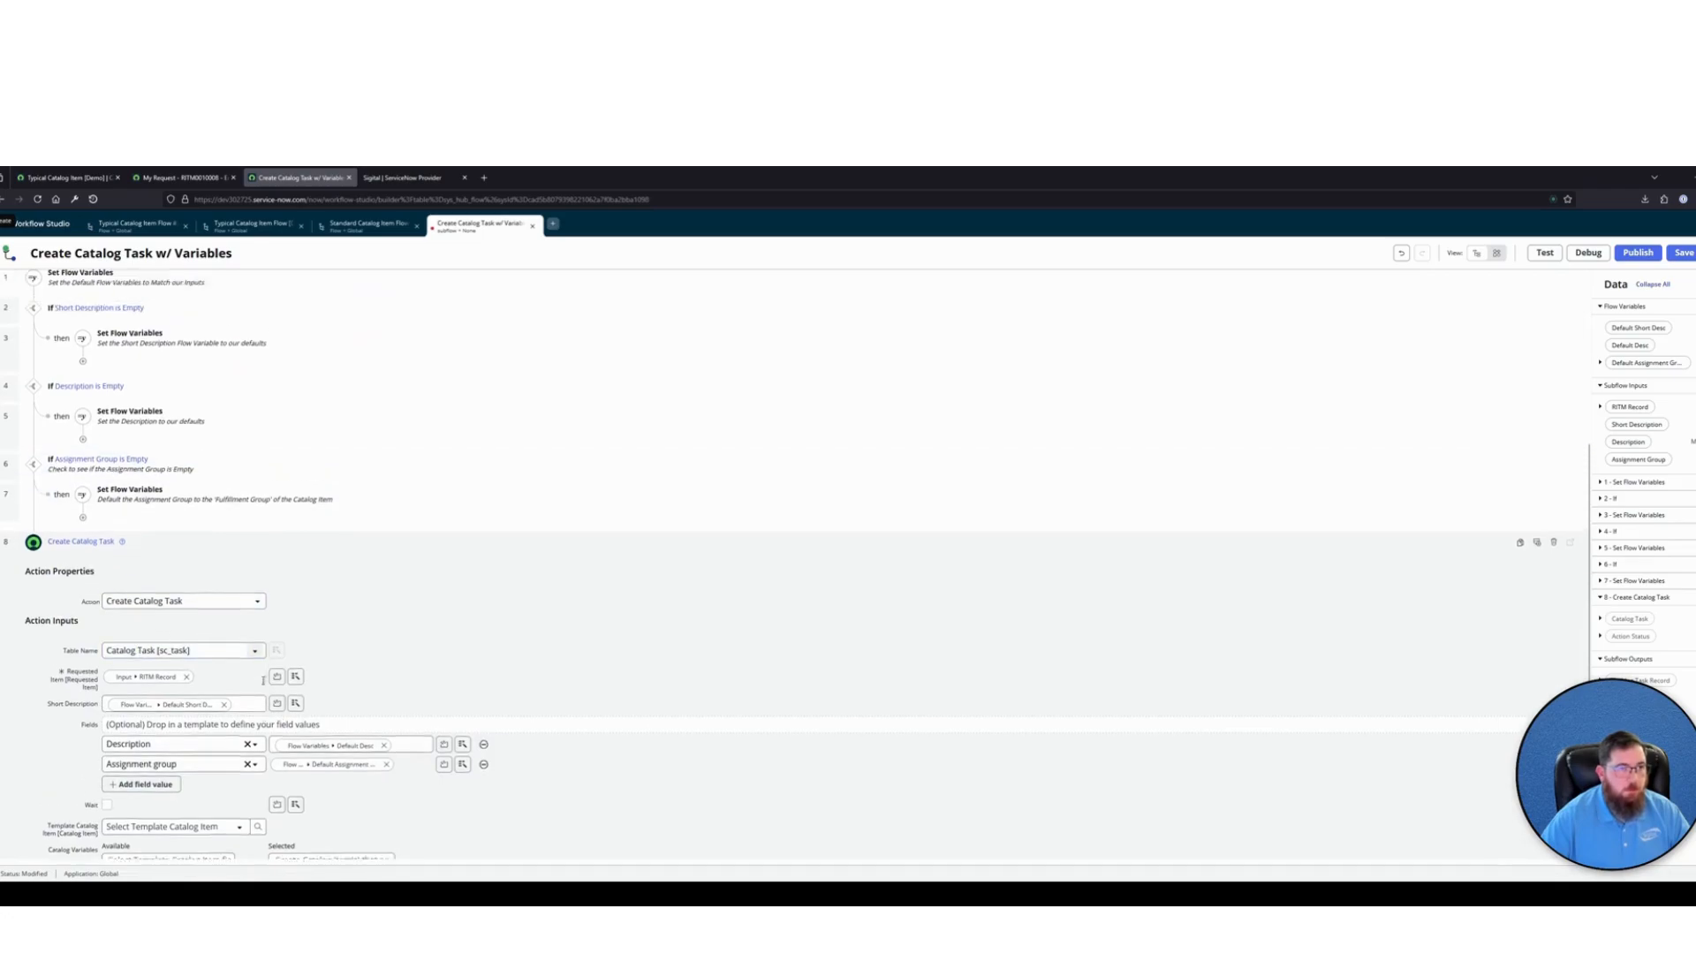
click(378, 224)
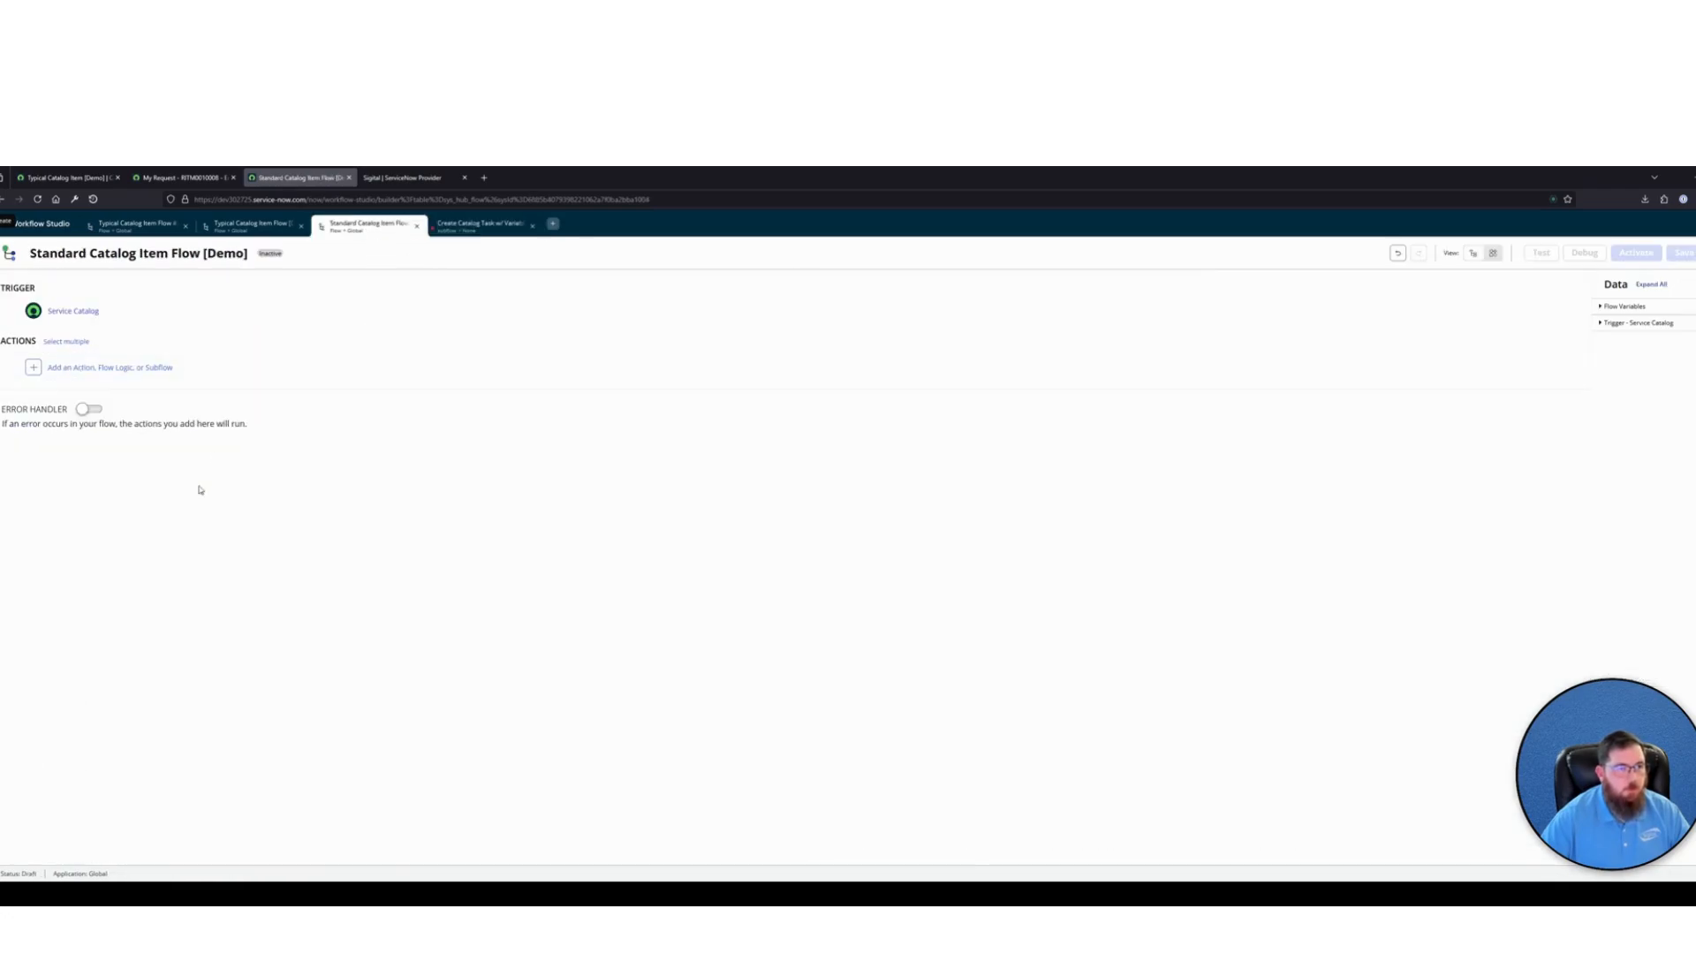
click(455, 225)
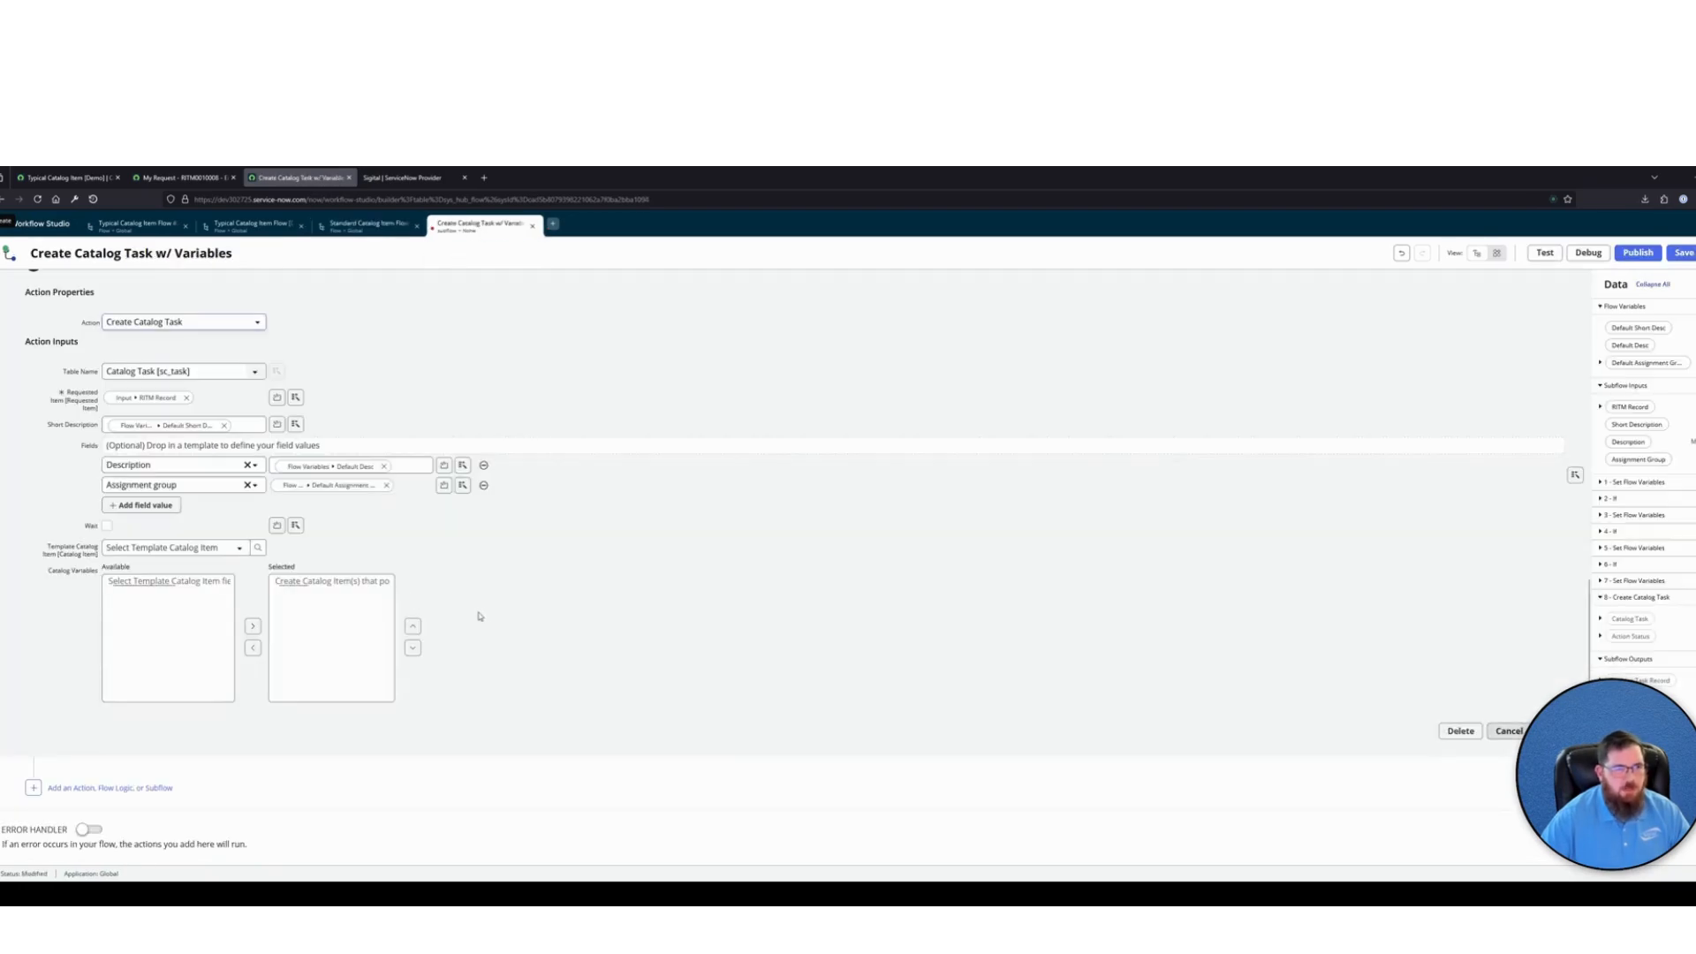
scroll(292, 674, up, 3)
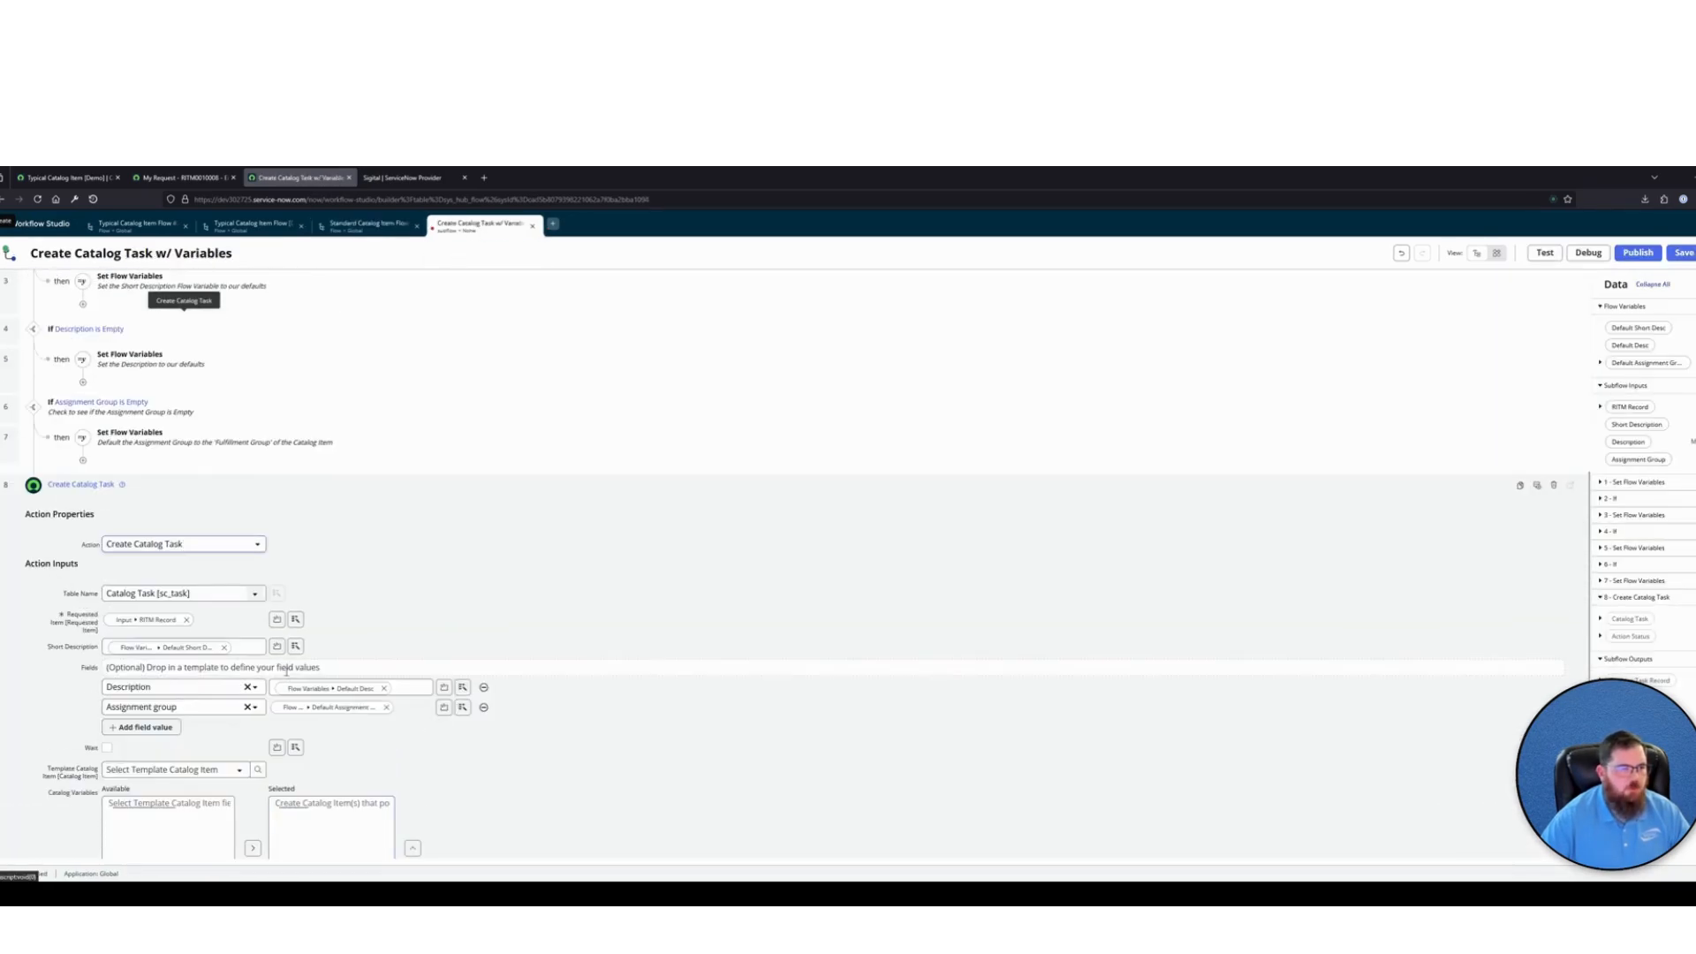
scroll(497, 666, down, 3)
scroll(497, 662, up, 2)
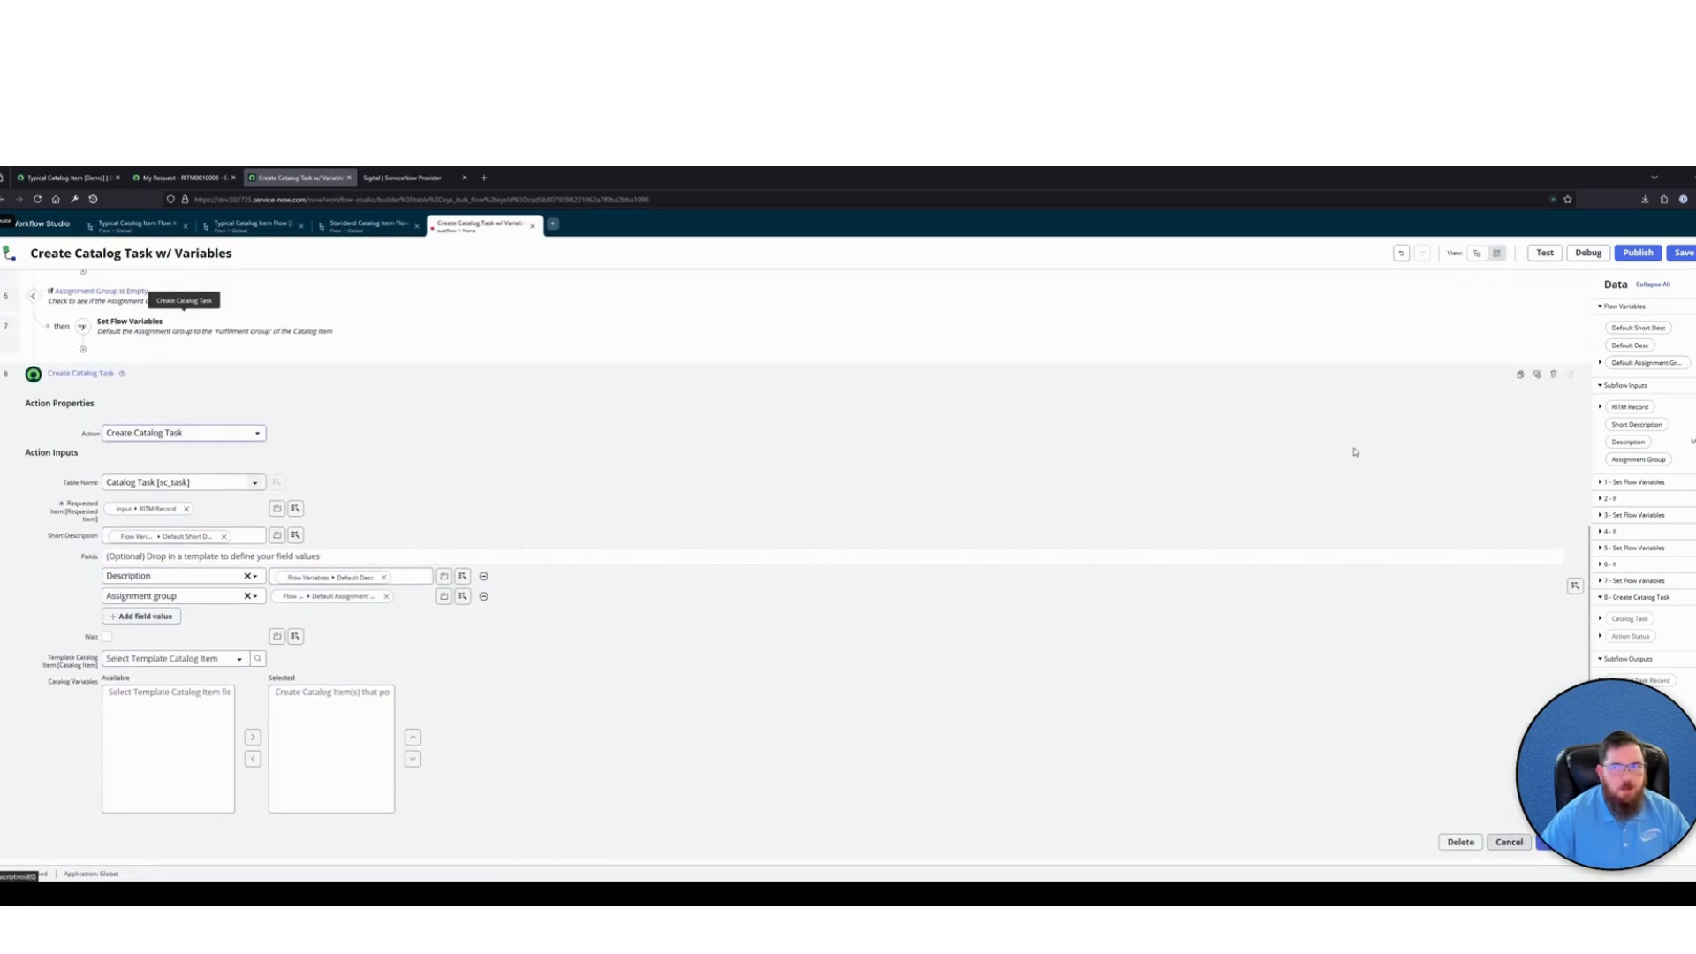
Annotate the Create Catalog Task action with "Create a Catalog Task using the Inputs or Defaults if inputs were not provided" and close it
click(1521, 373)
click(152, 385)
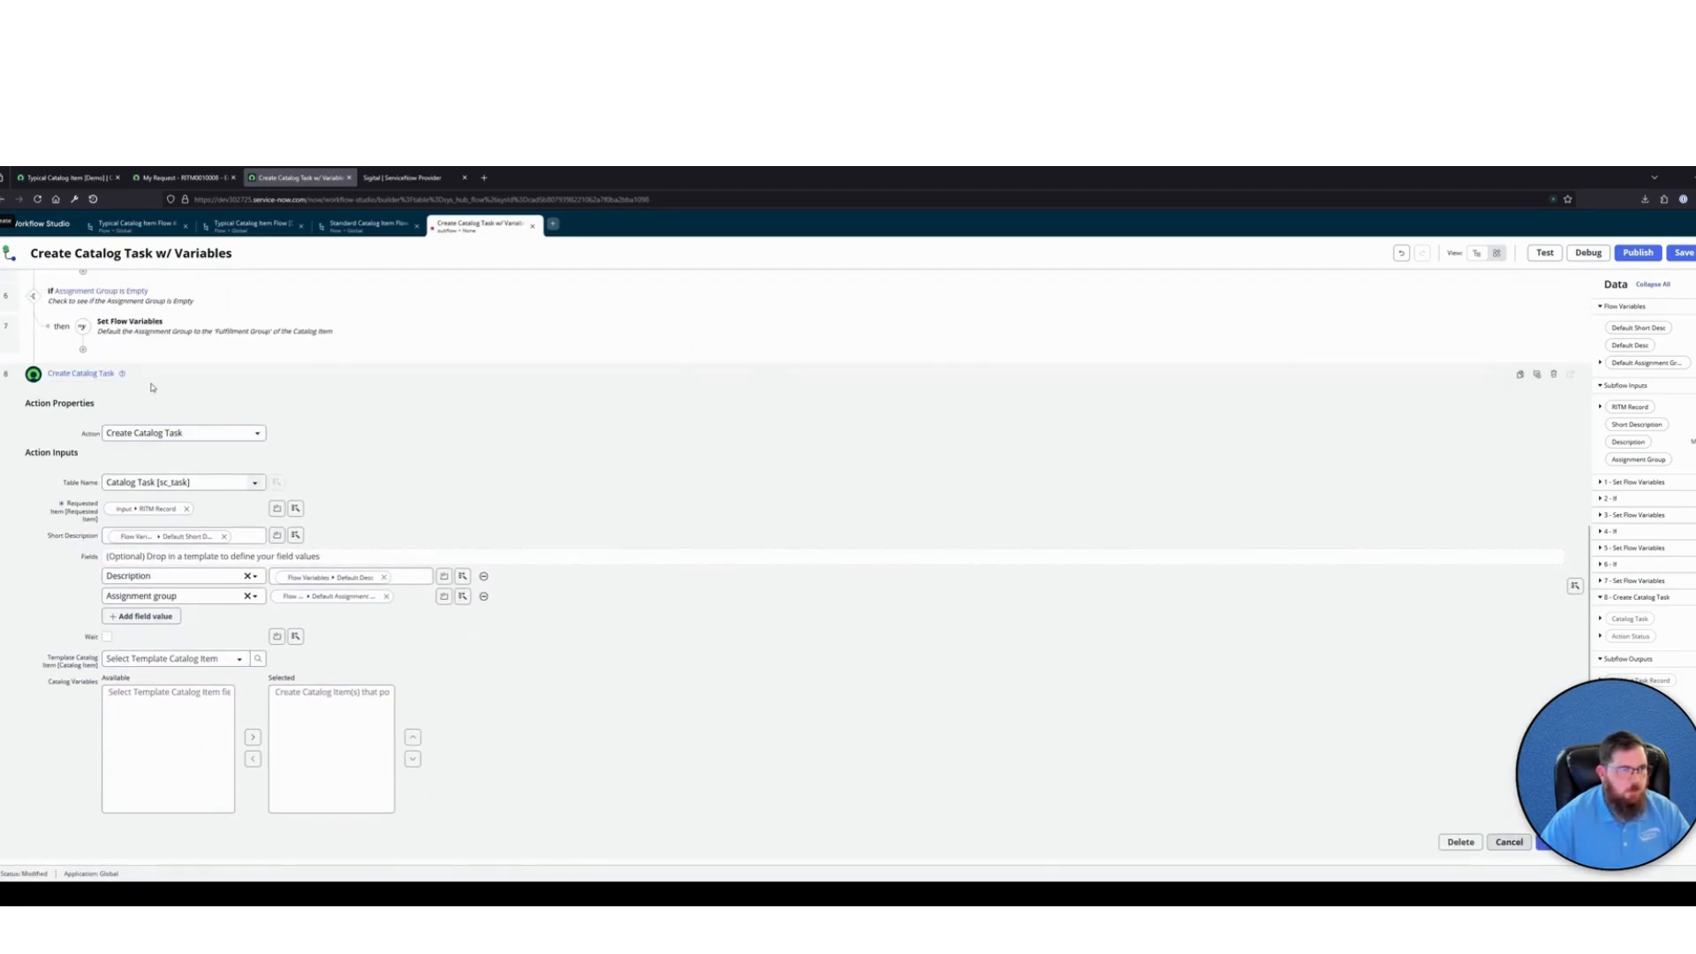
click(1537, 374)
text(Create a Catalog)
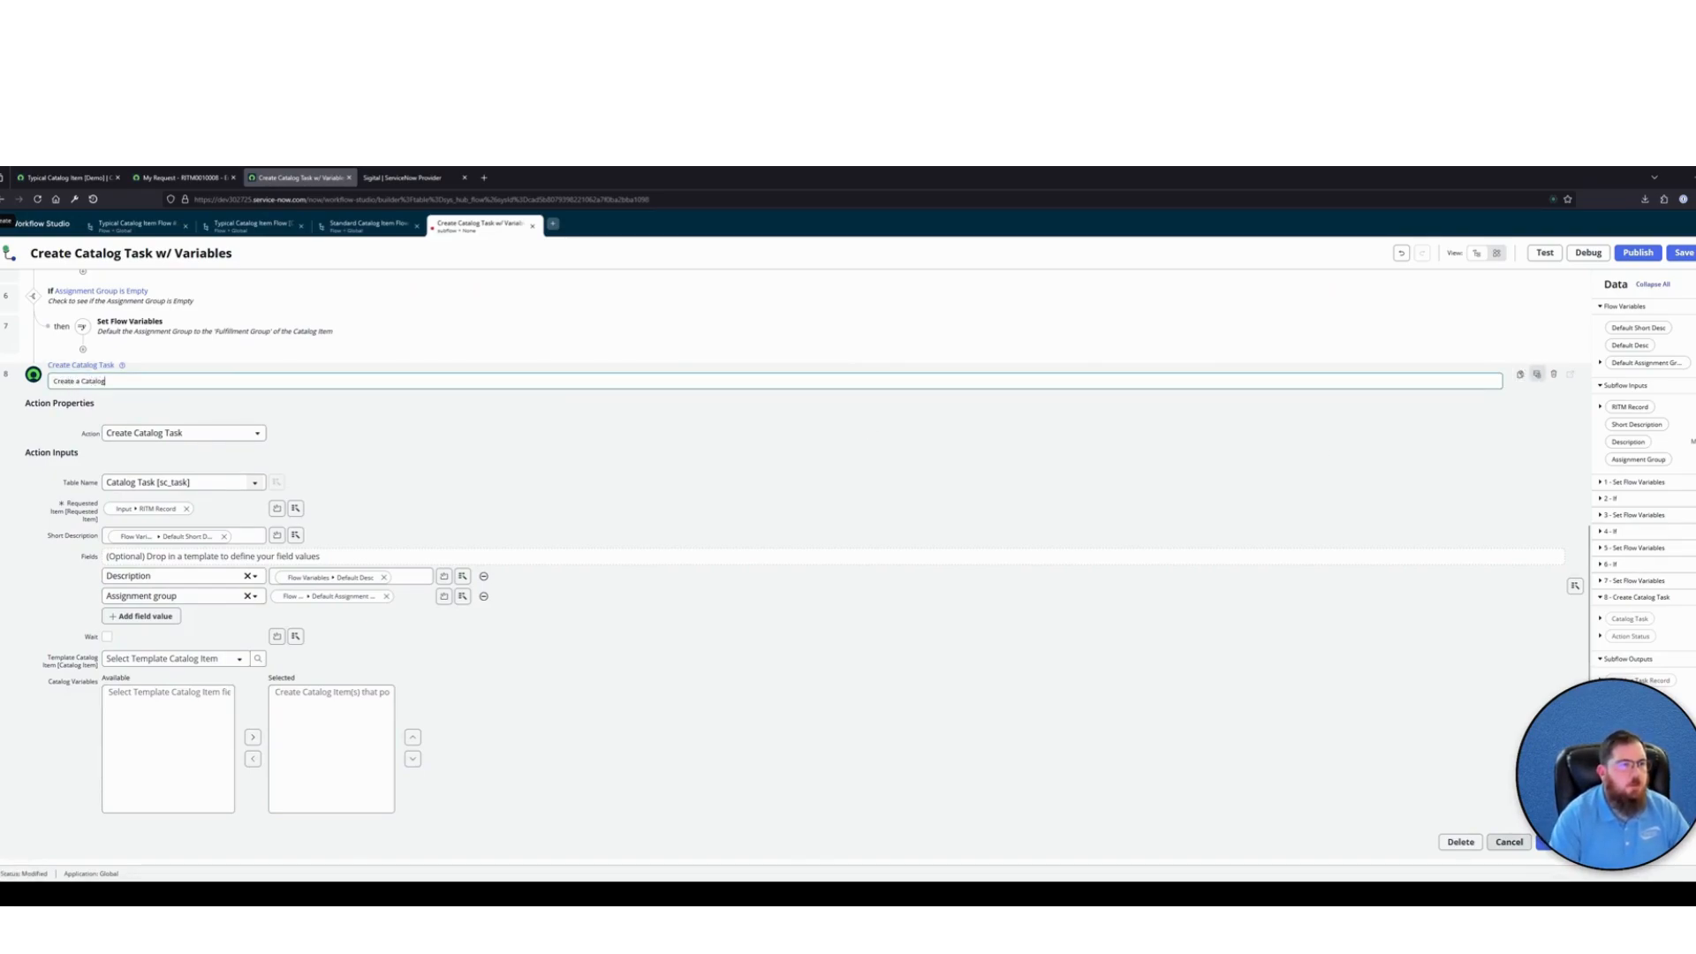
text( TAsk)
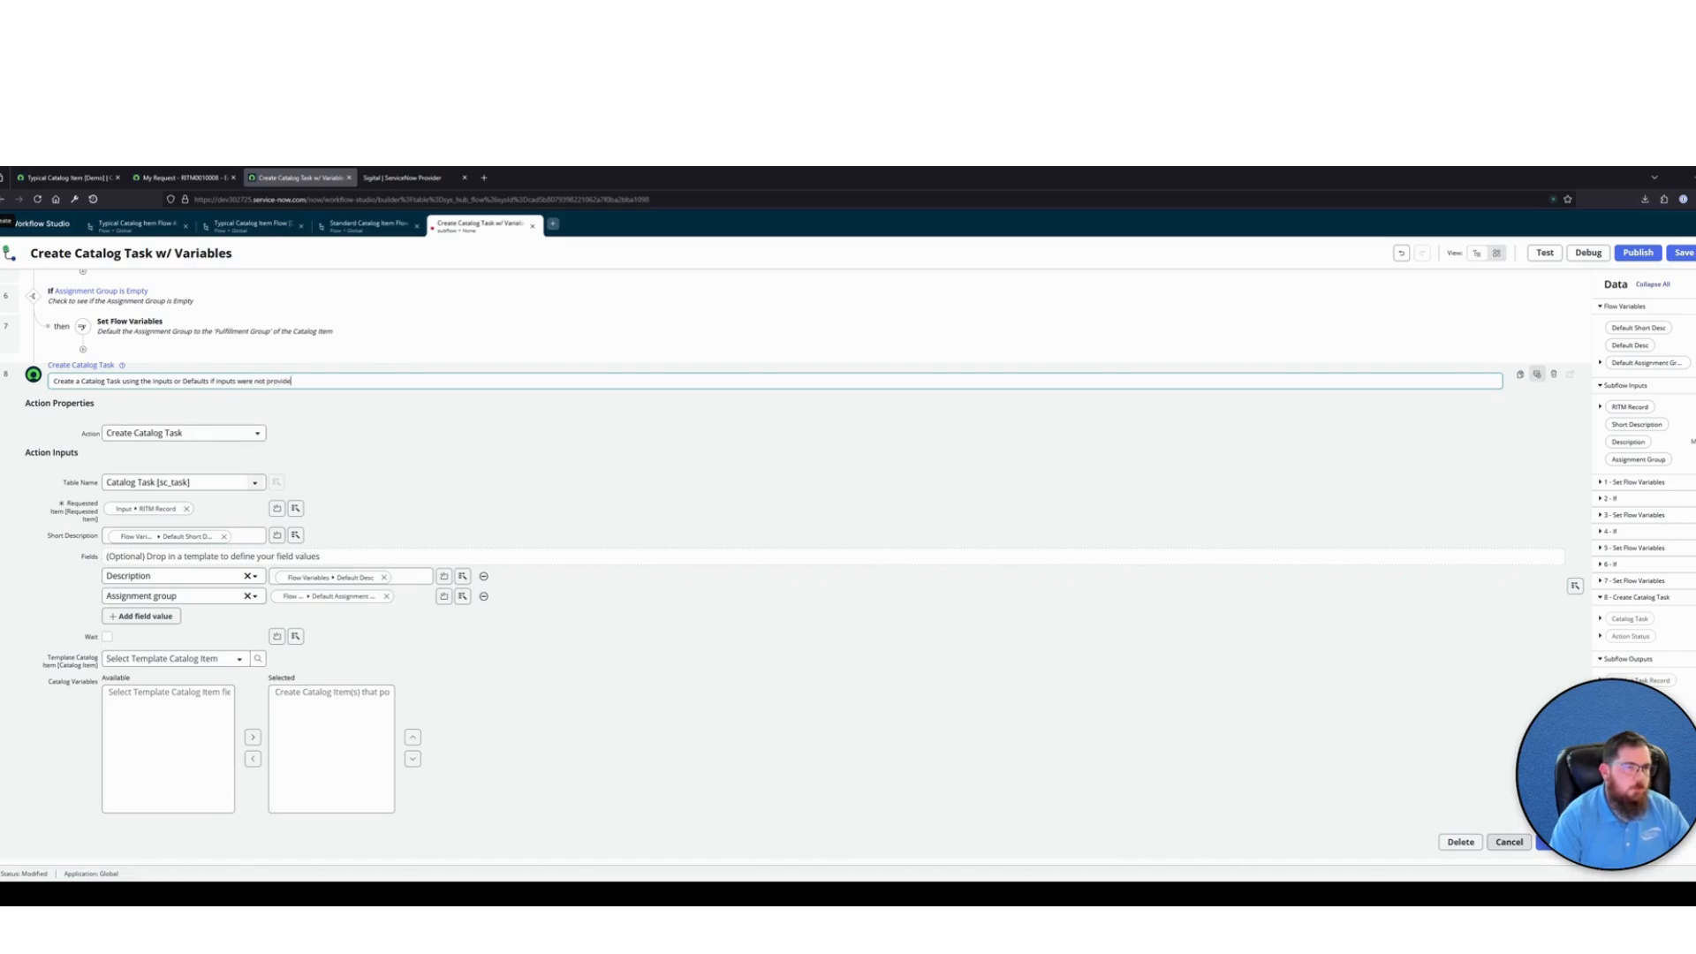
key(BackSpace)
text(d)
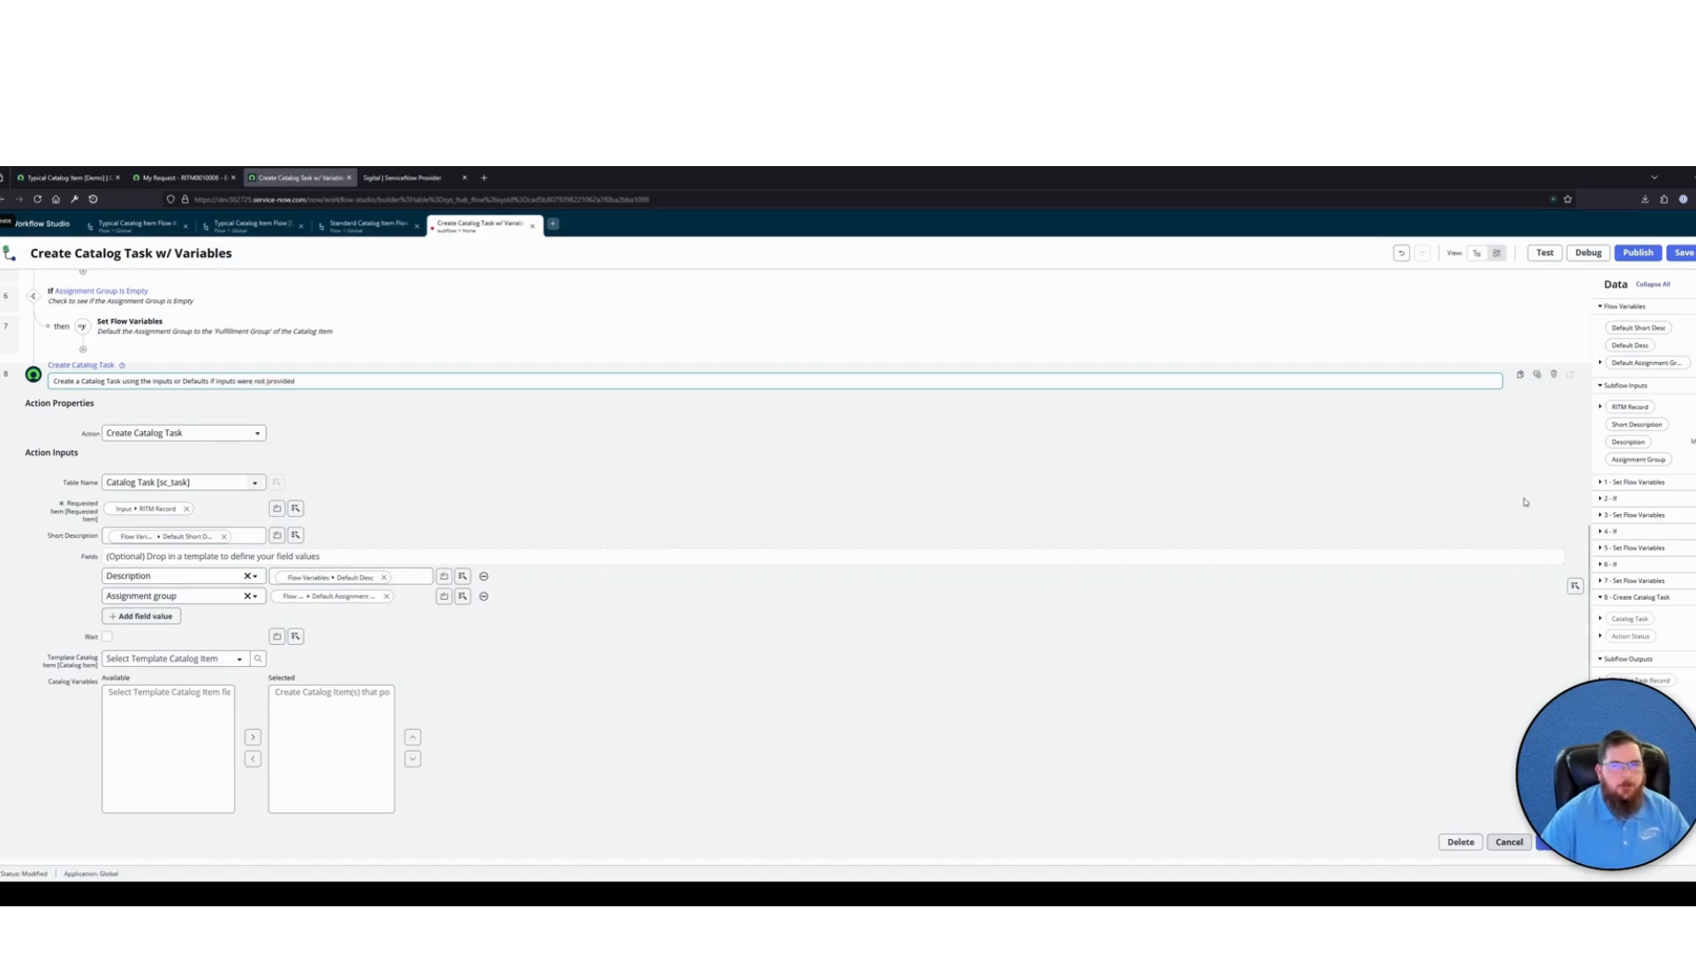
click(1106, 244)
click(1547, 843)
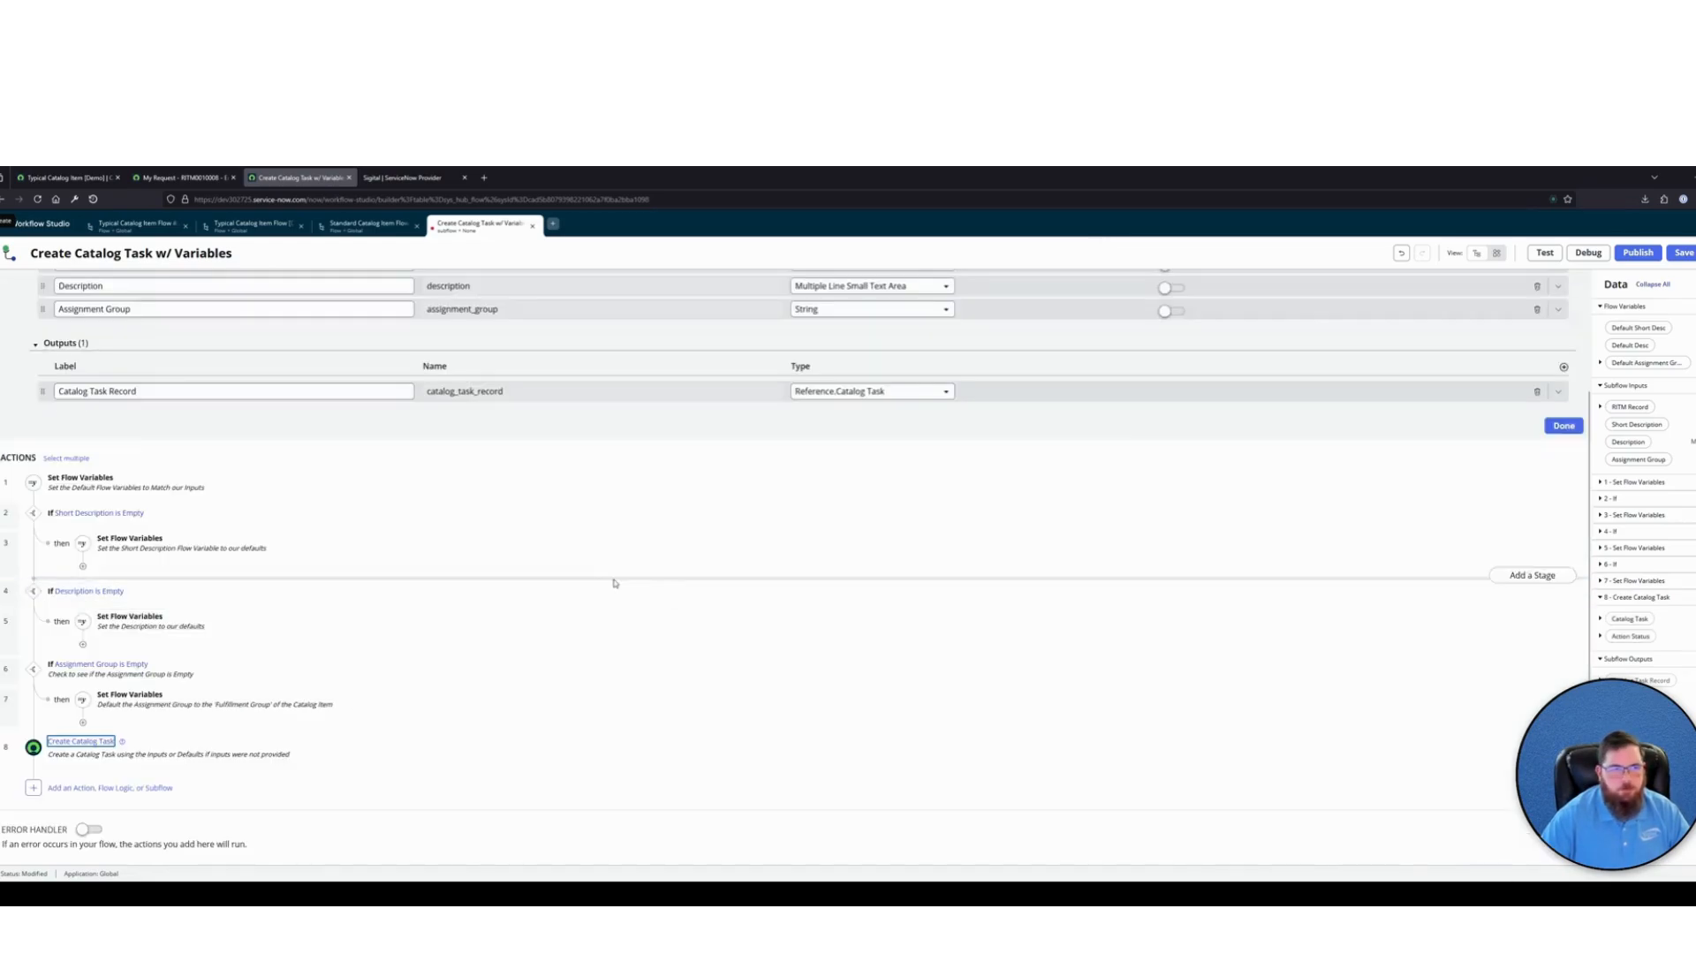
Save and publish the Create Catalog Task w/ Variables subflow, and go back to the Standard Catalog Item Flow [Demo]
click(1678, 253)
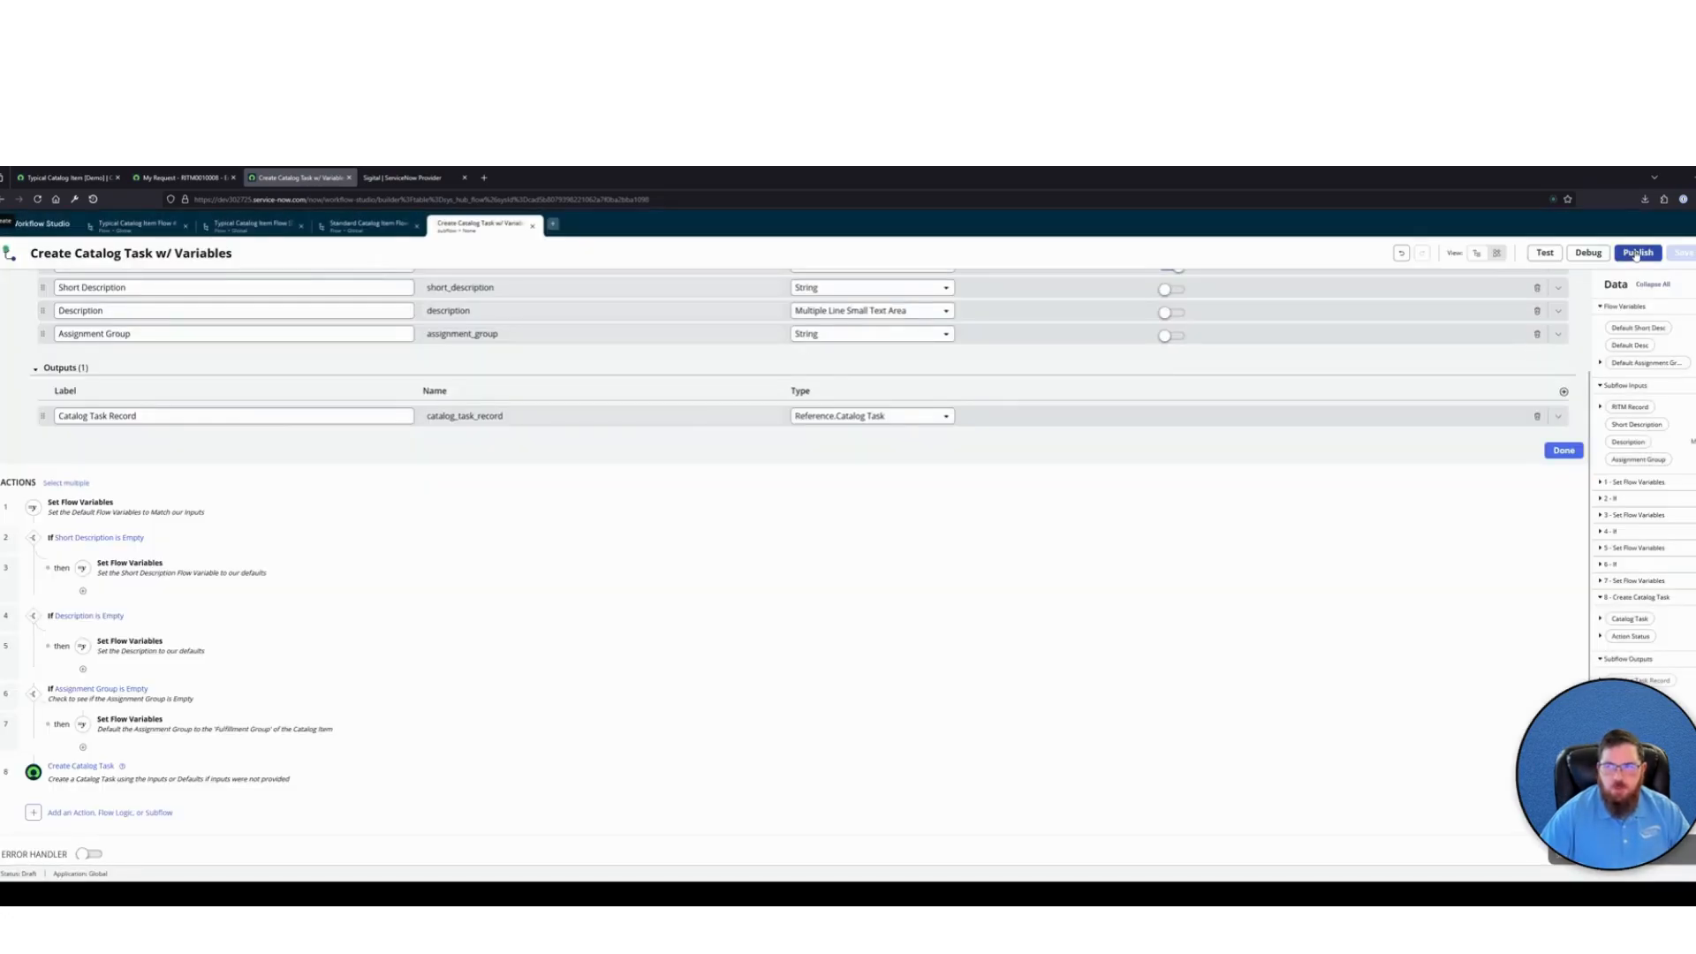
click(1637, 253)
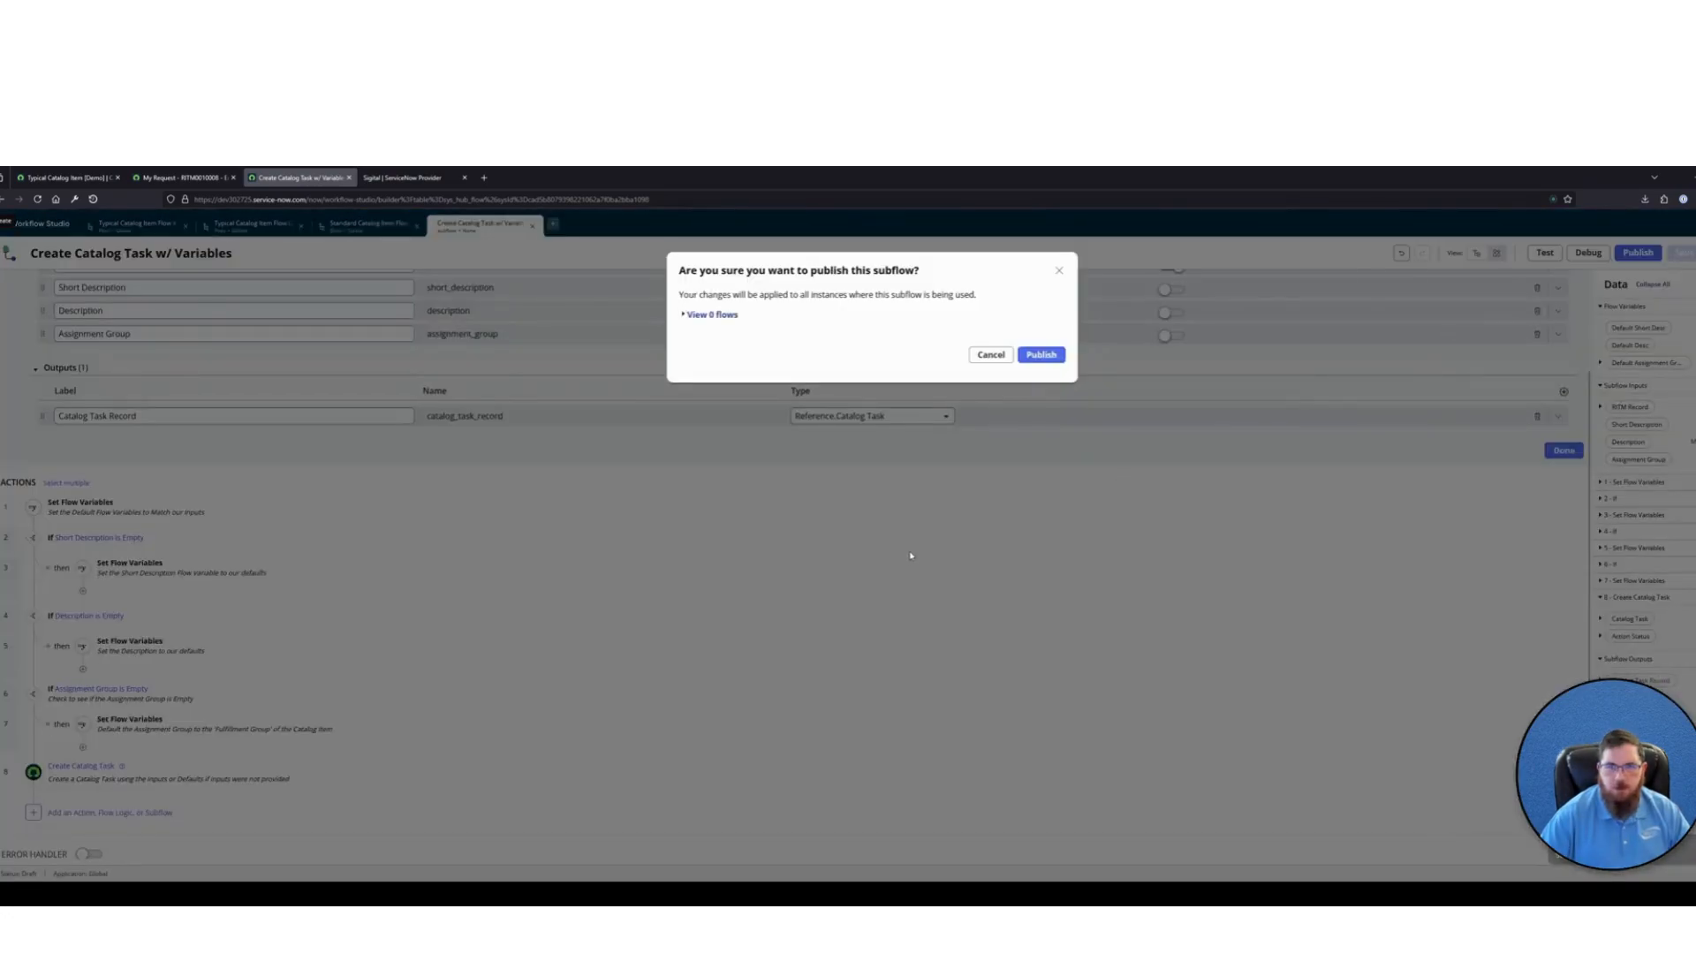
click(1037, 356)
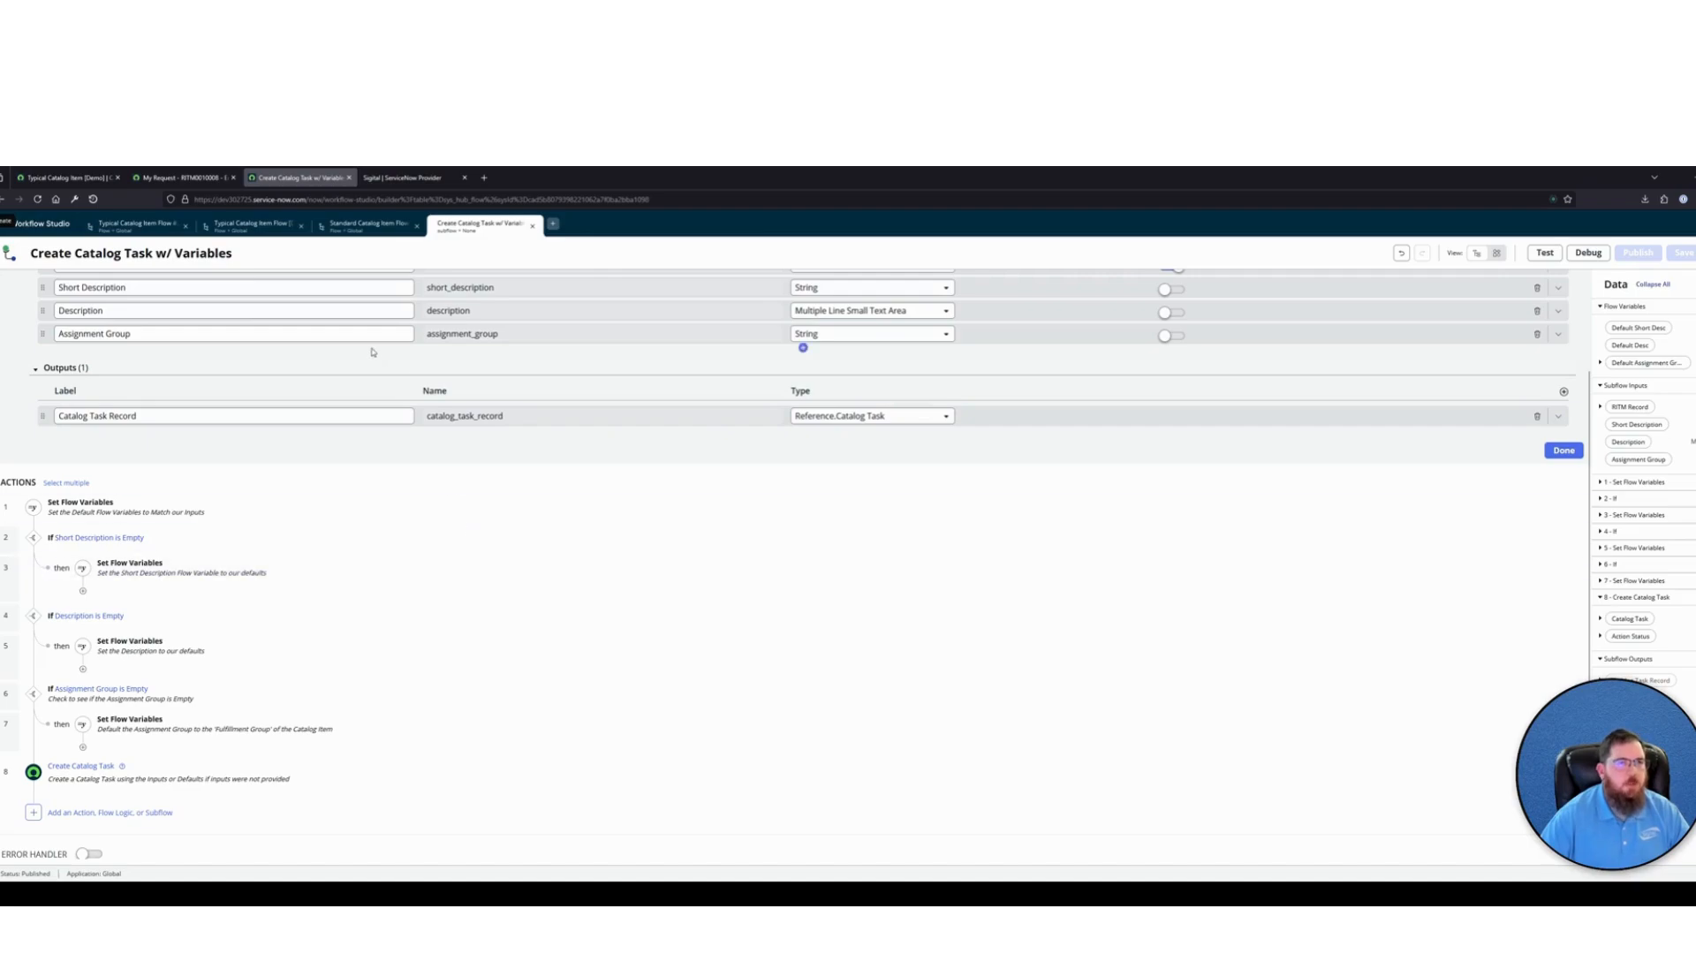
click(371, 227)
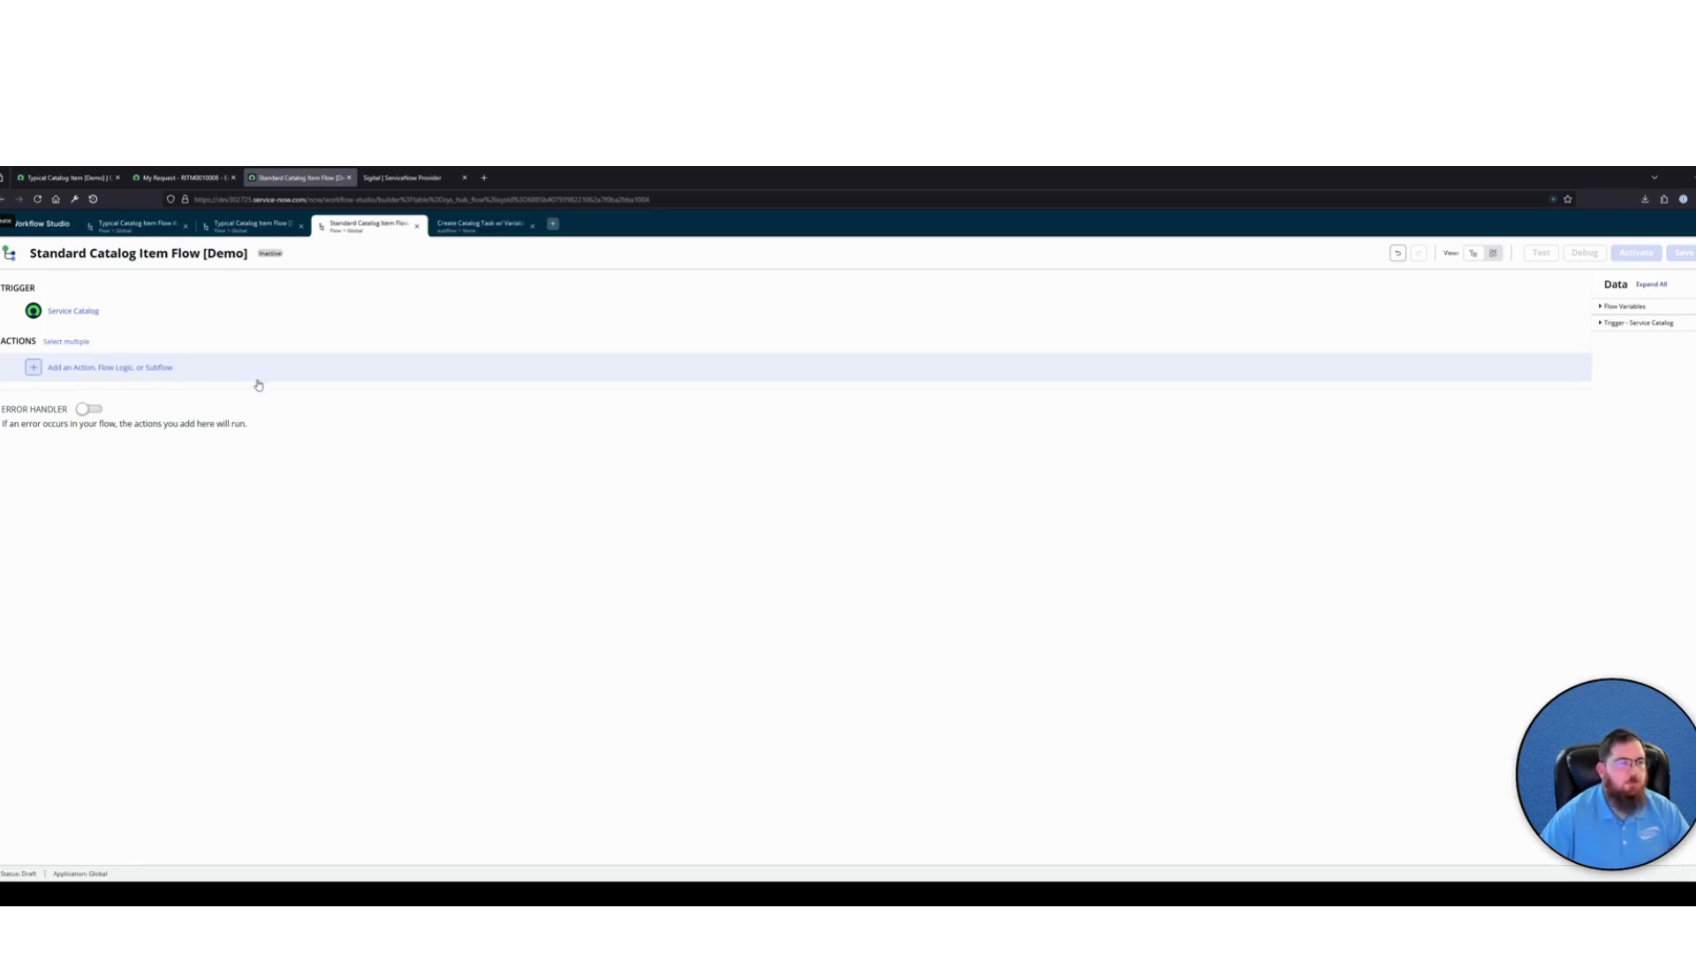
Add the Create Catalog Task w/ Variables subflow as the first action of the Standard Catalog Item Flow [Demo]
click(112, 367)
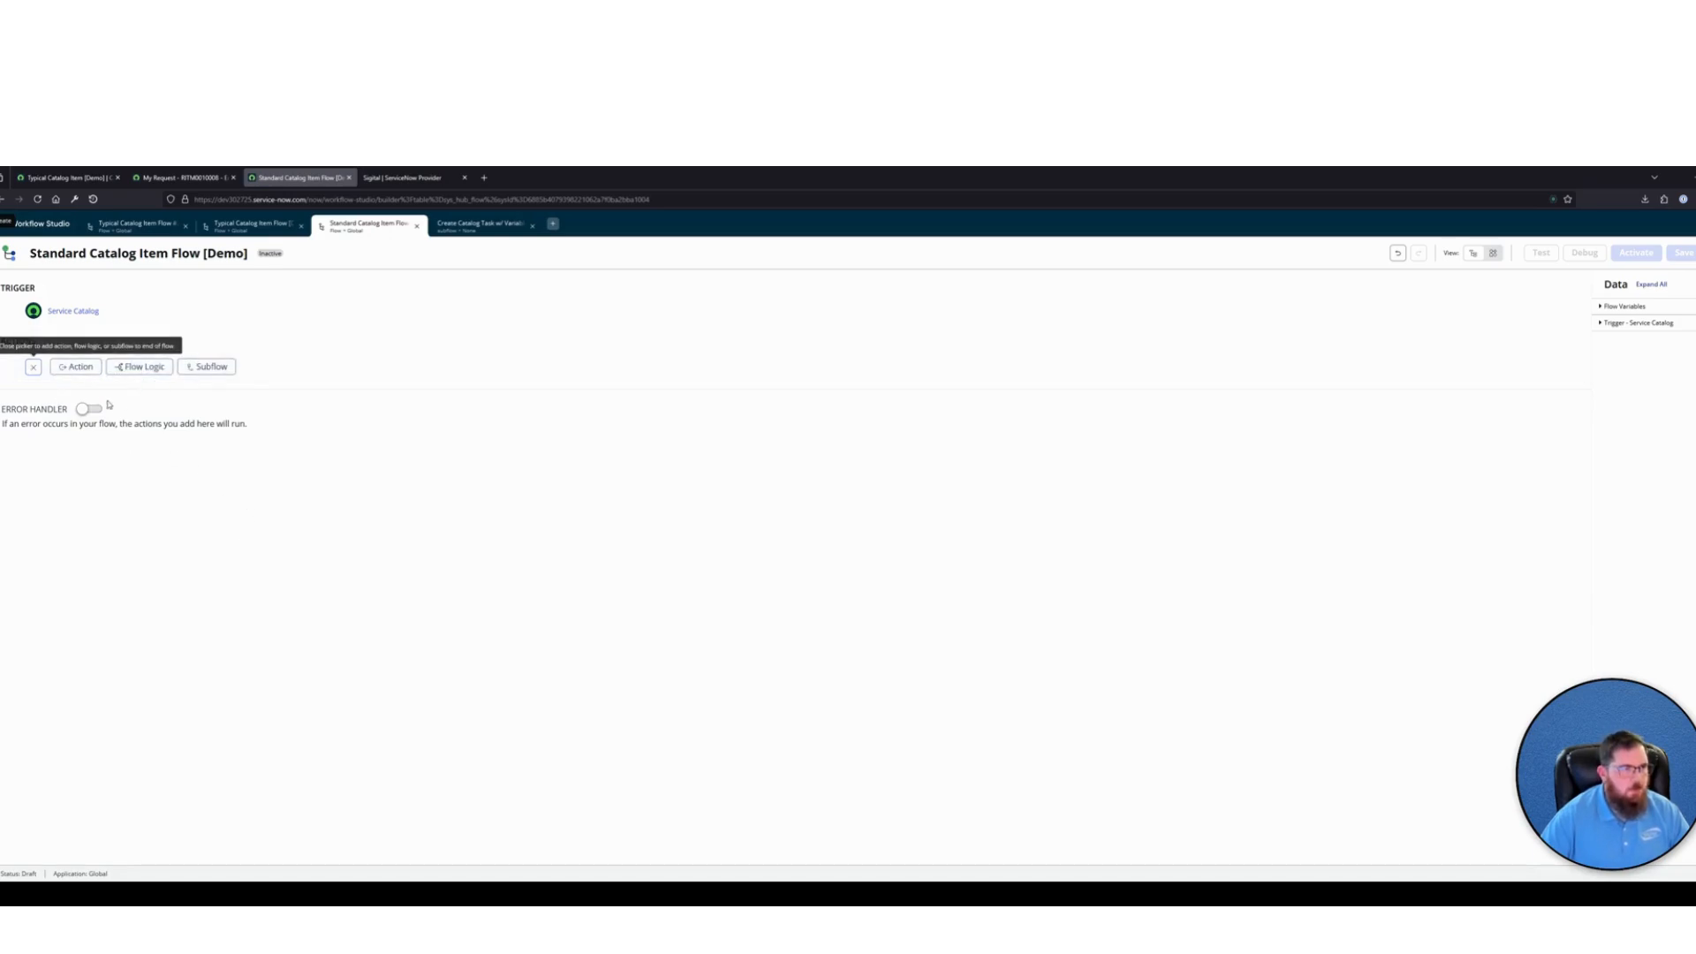
click(209, 367)
text(cr)
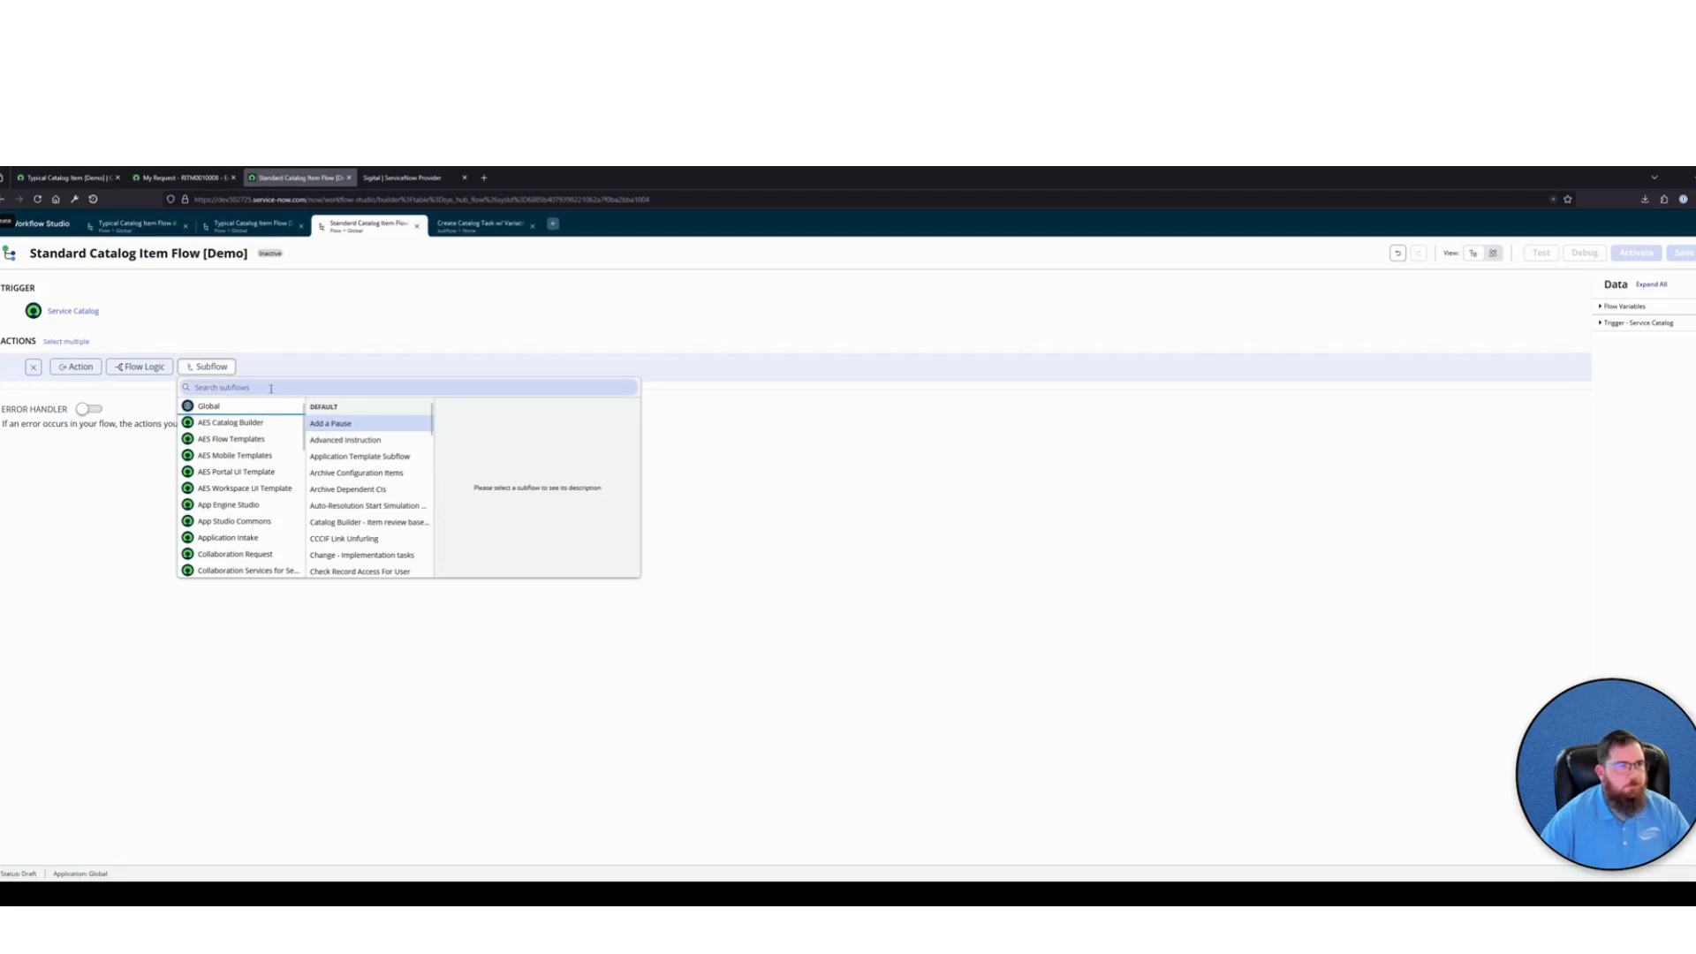
text(eate cata)
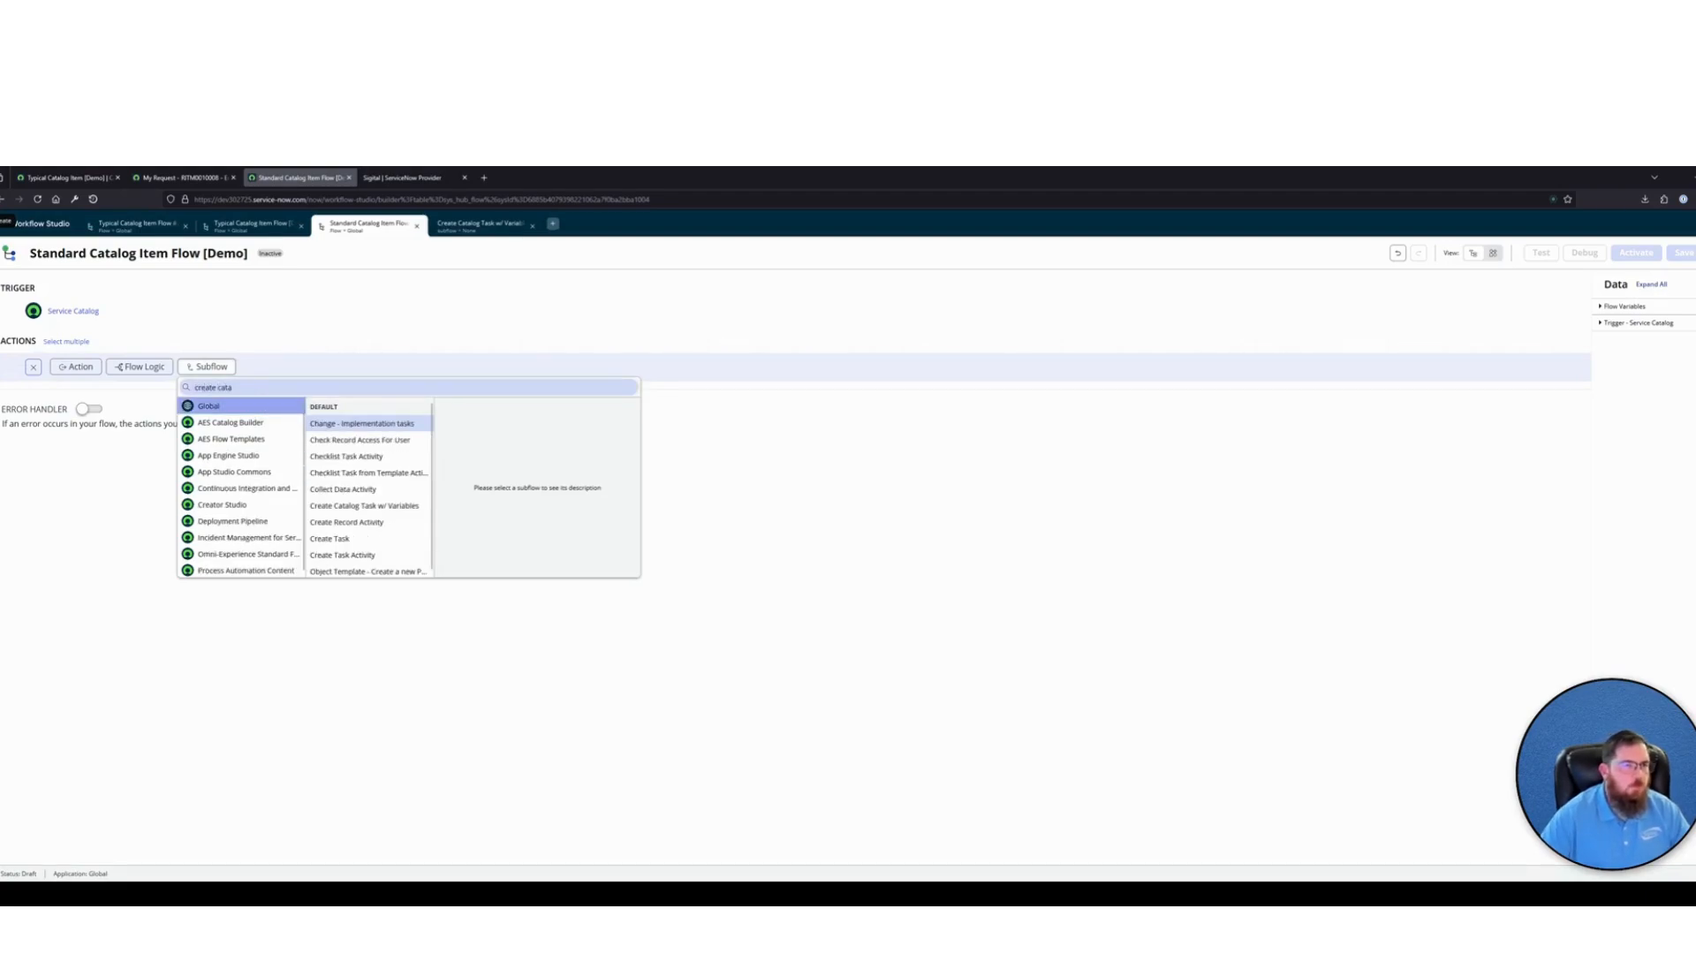
click(373, 424)
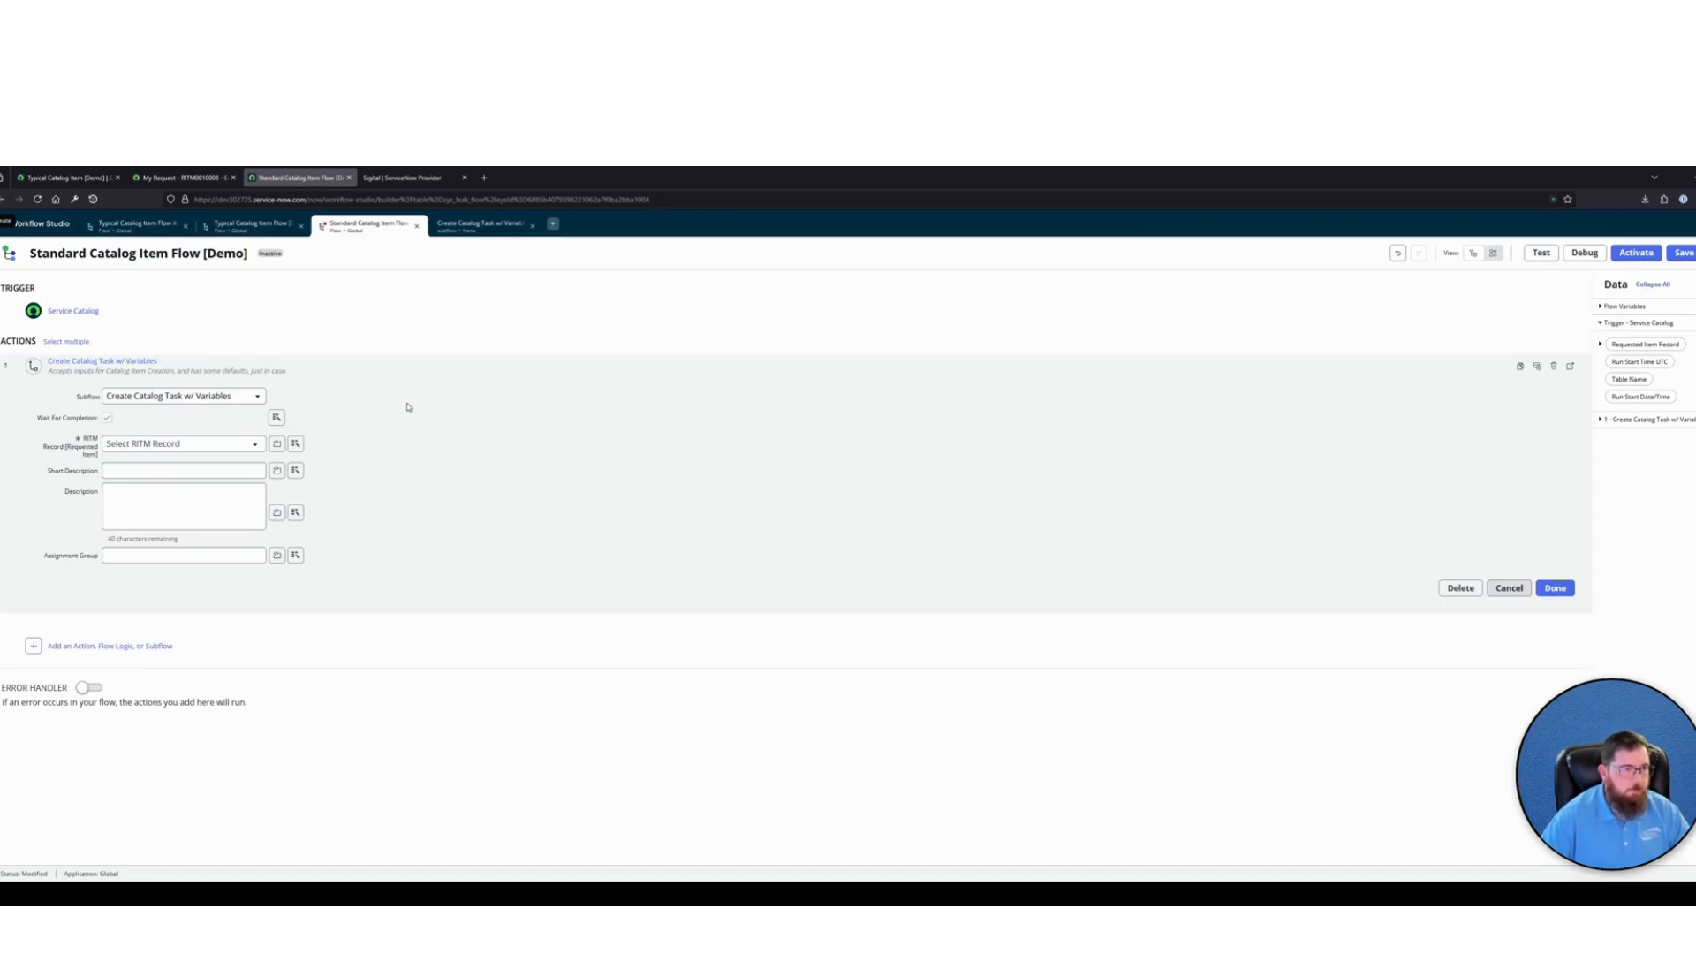
Map the subflow's RITM Record input to the Service Catalog trigger's Requested Item Record, leave the other inputs empty, and save the flow
click(295, 443)
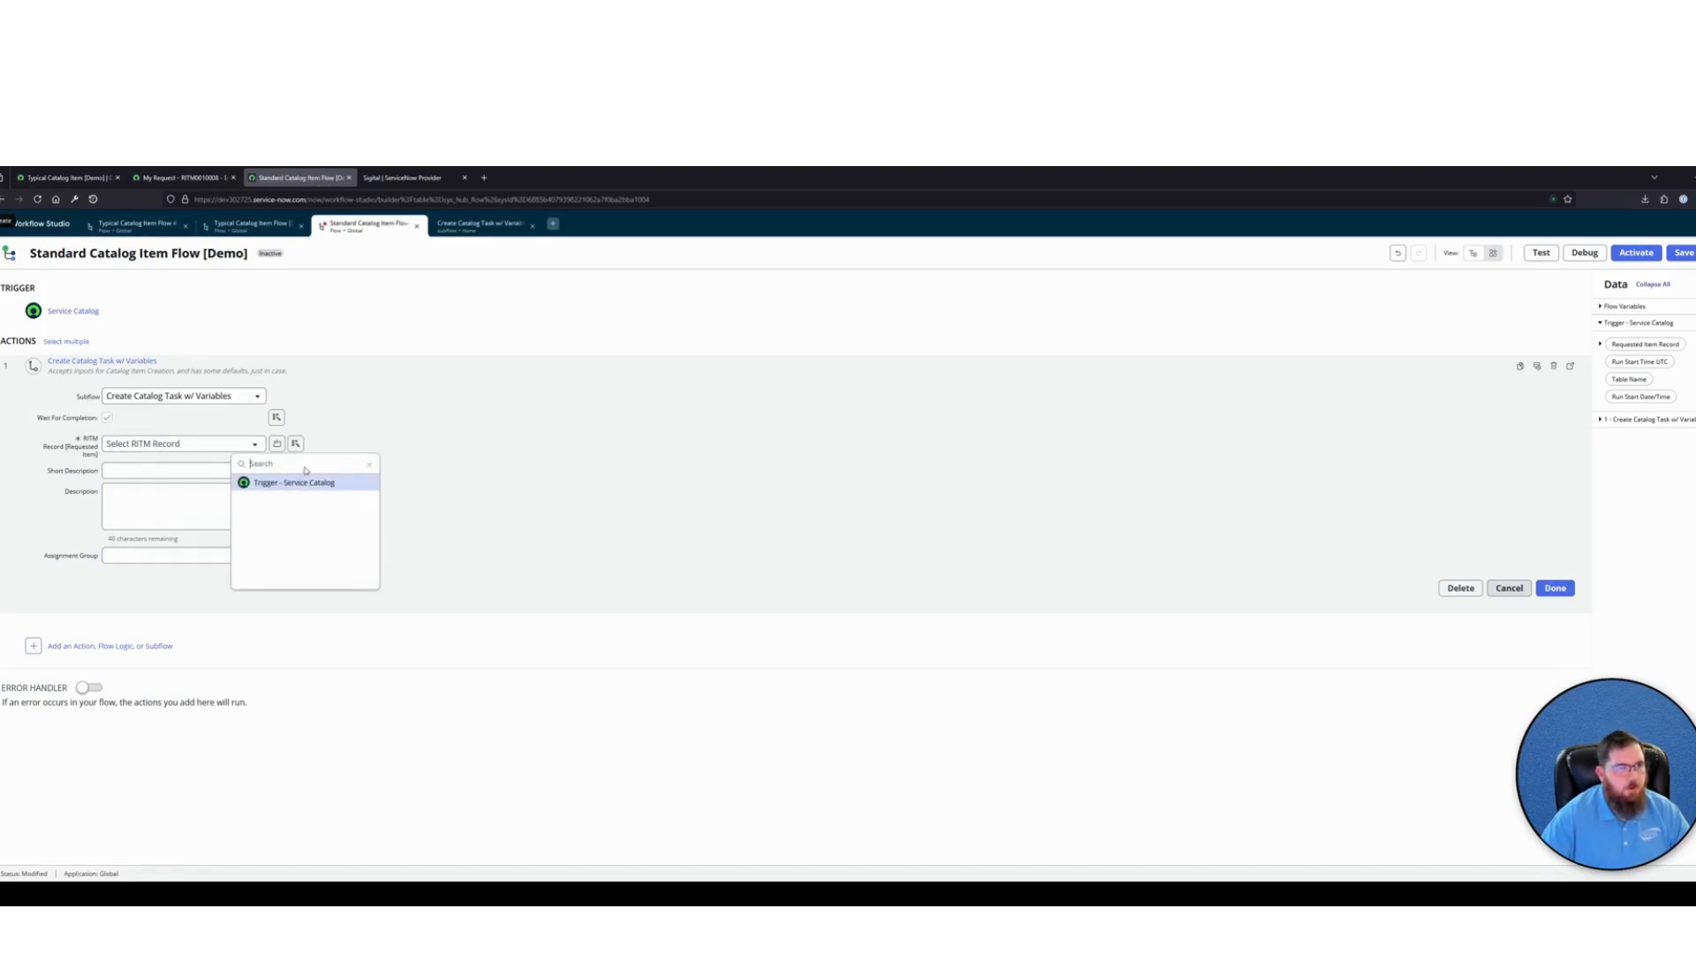
click(322, 483)
click(397, 485)
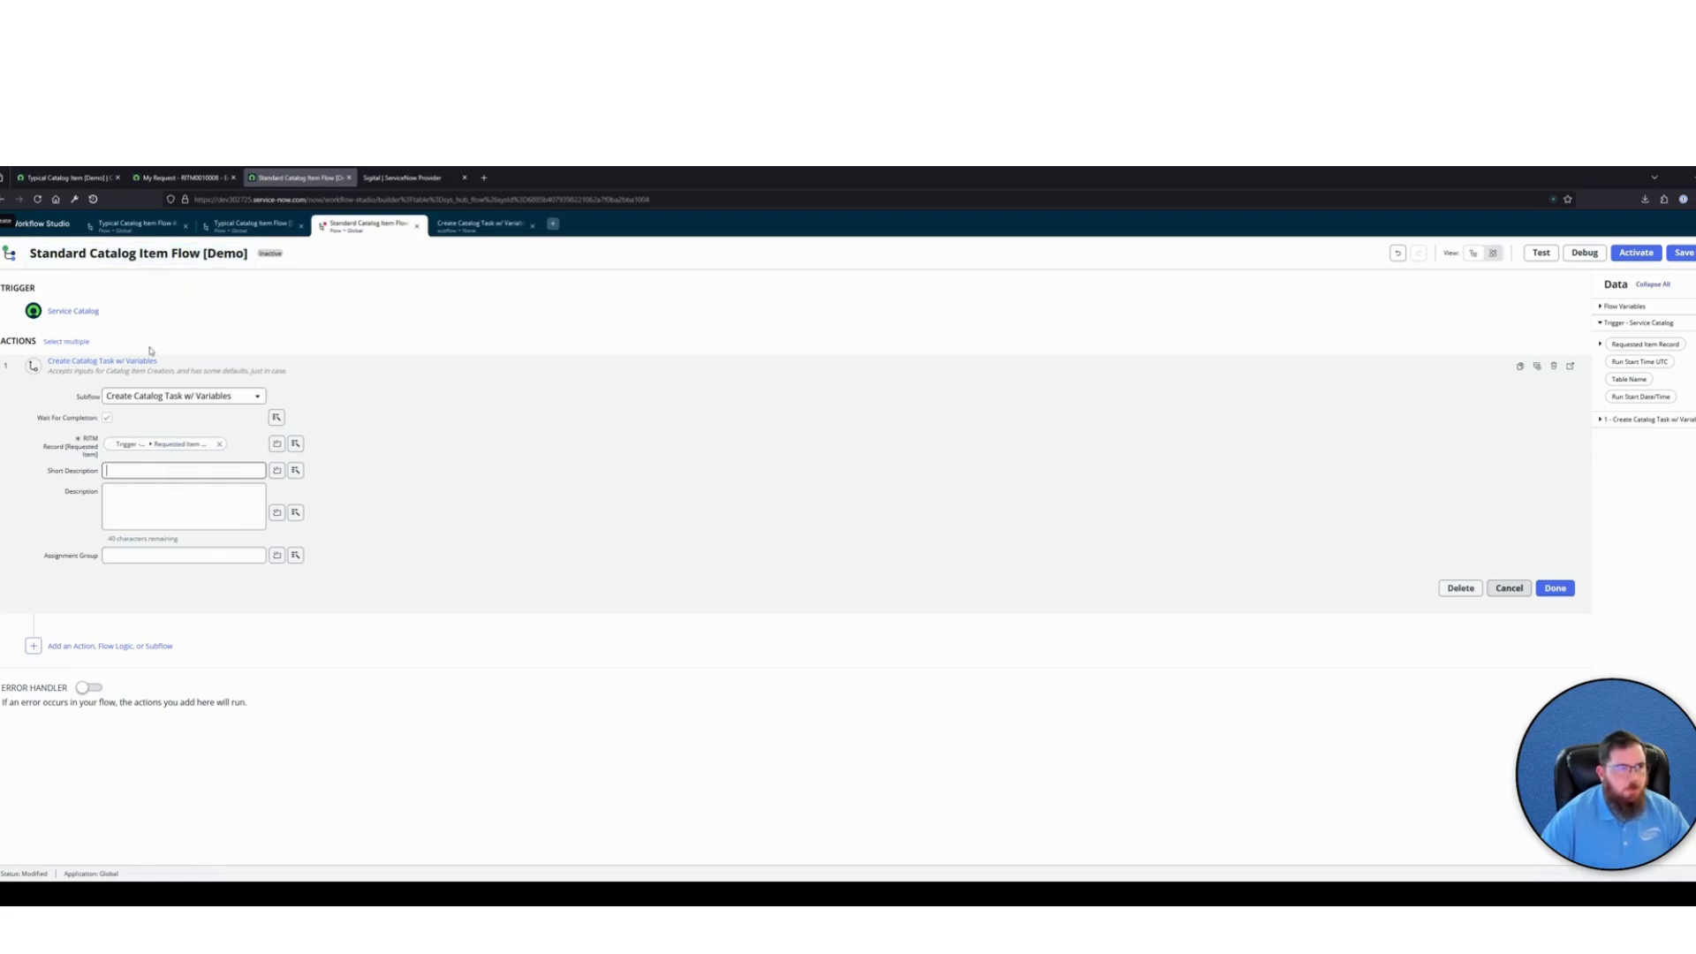
drag(176, 363, 44, 363)
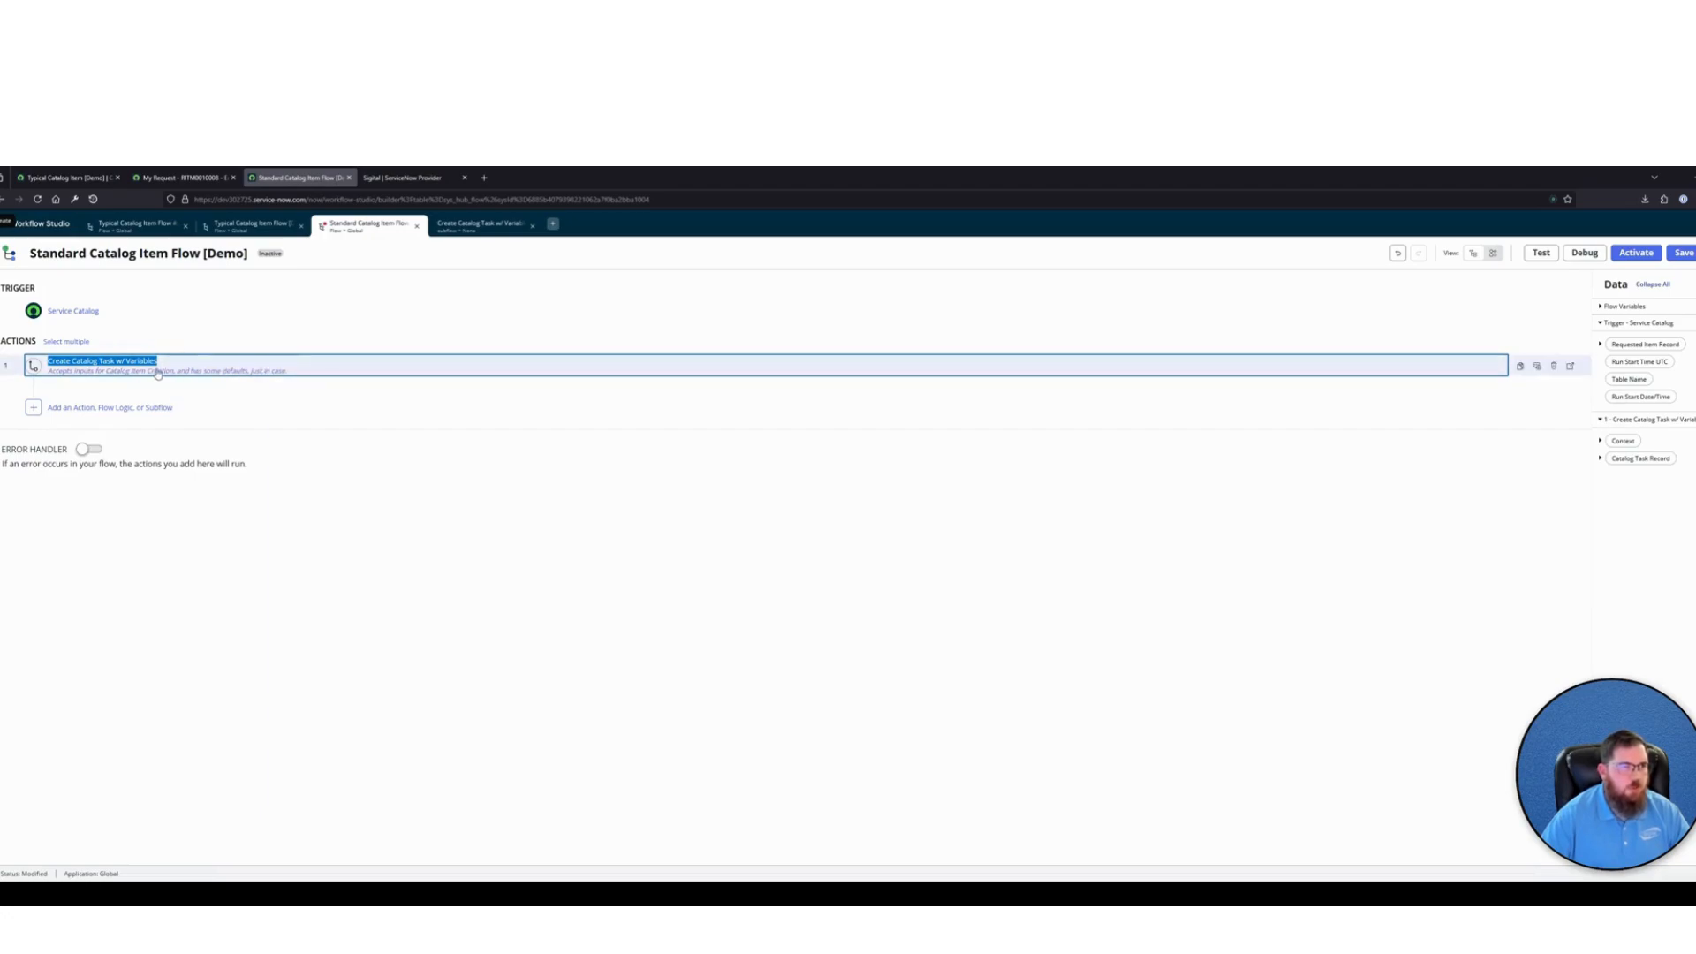
click(333, 363)
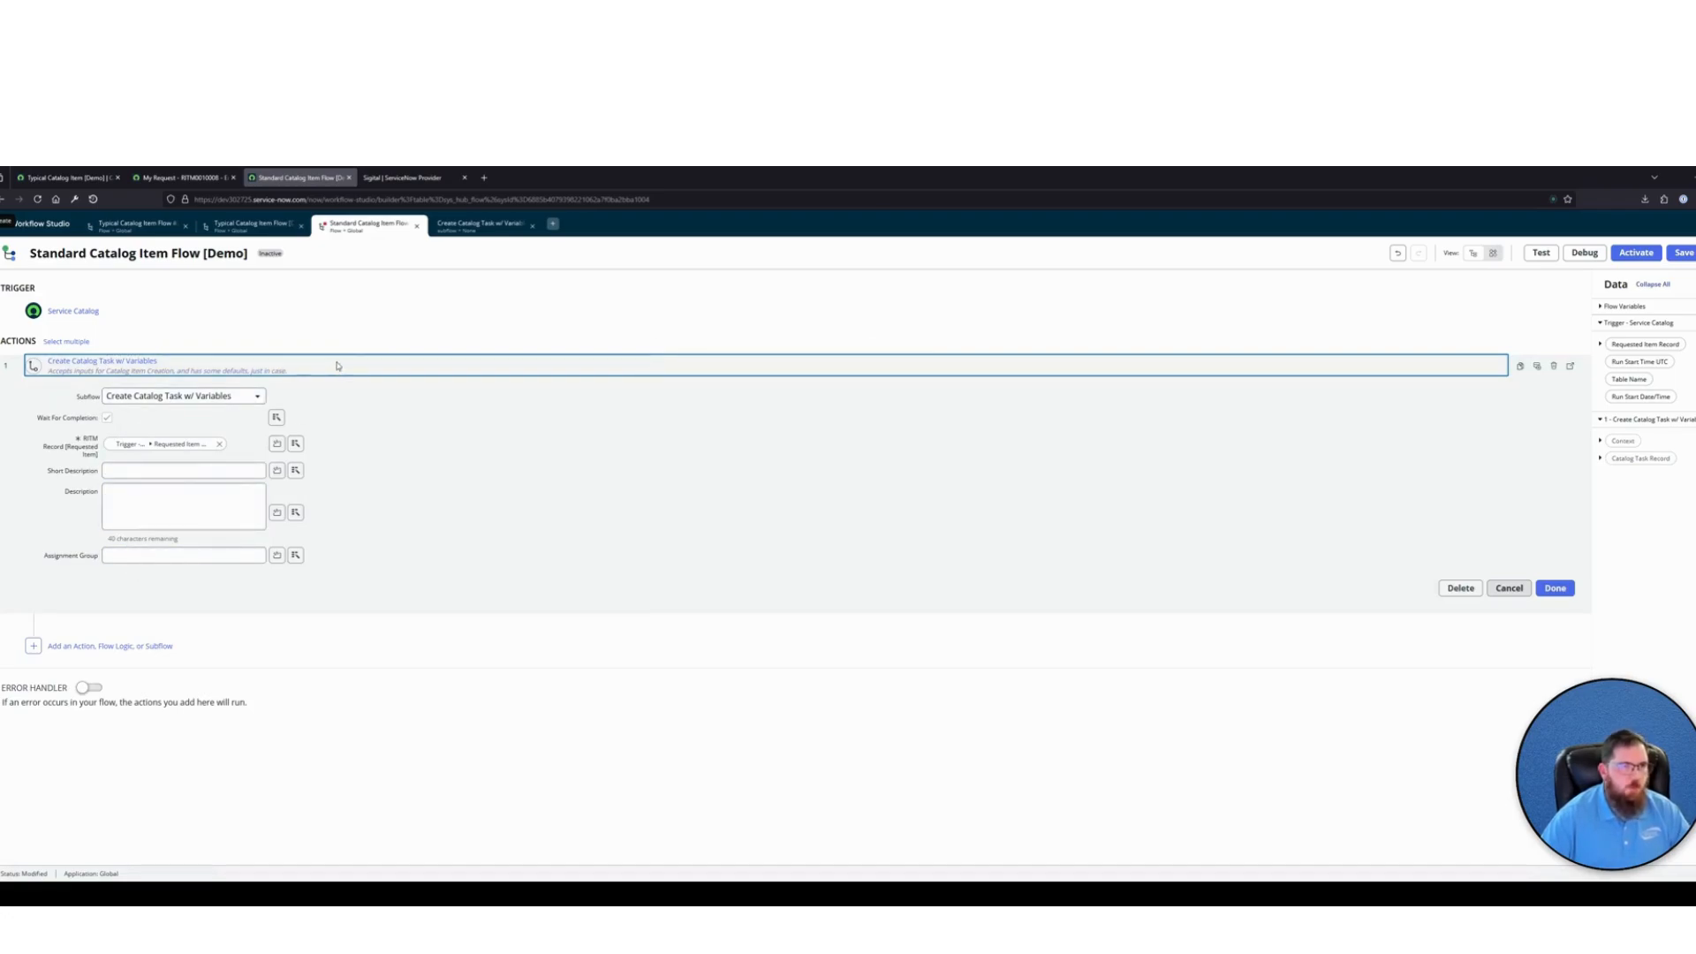
click(337, 365)
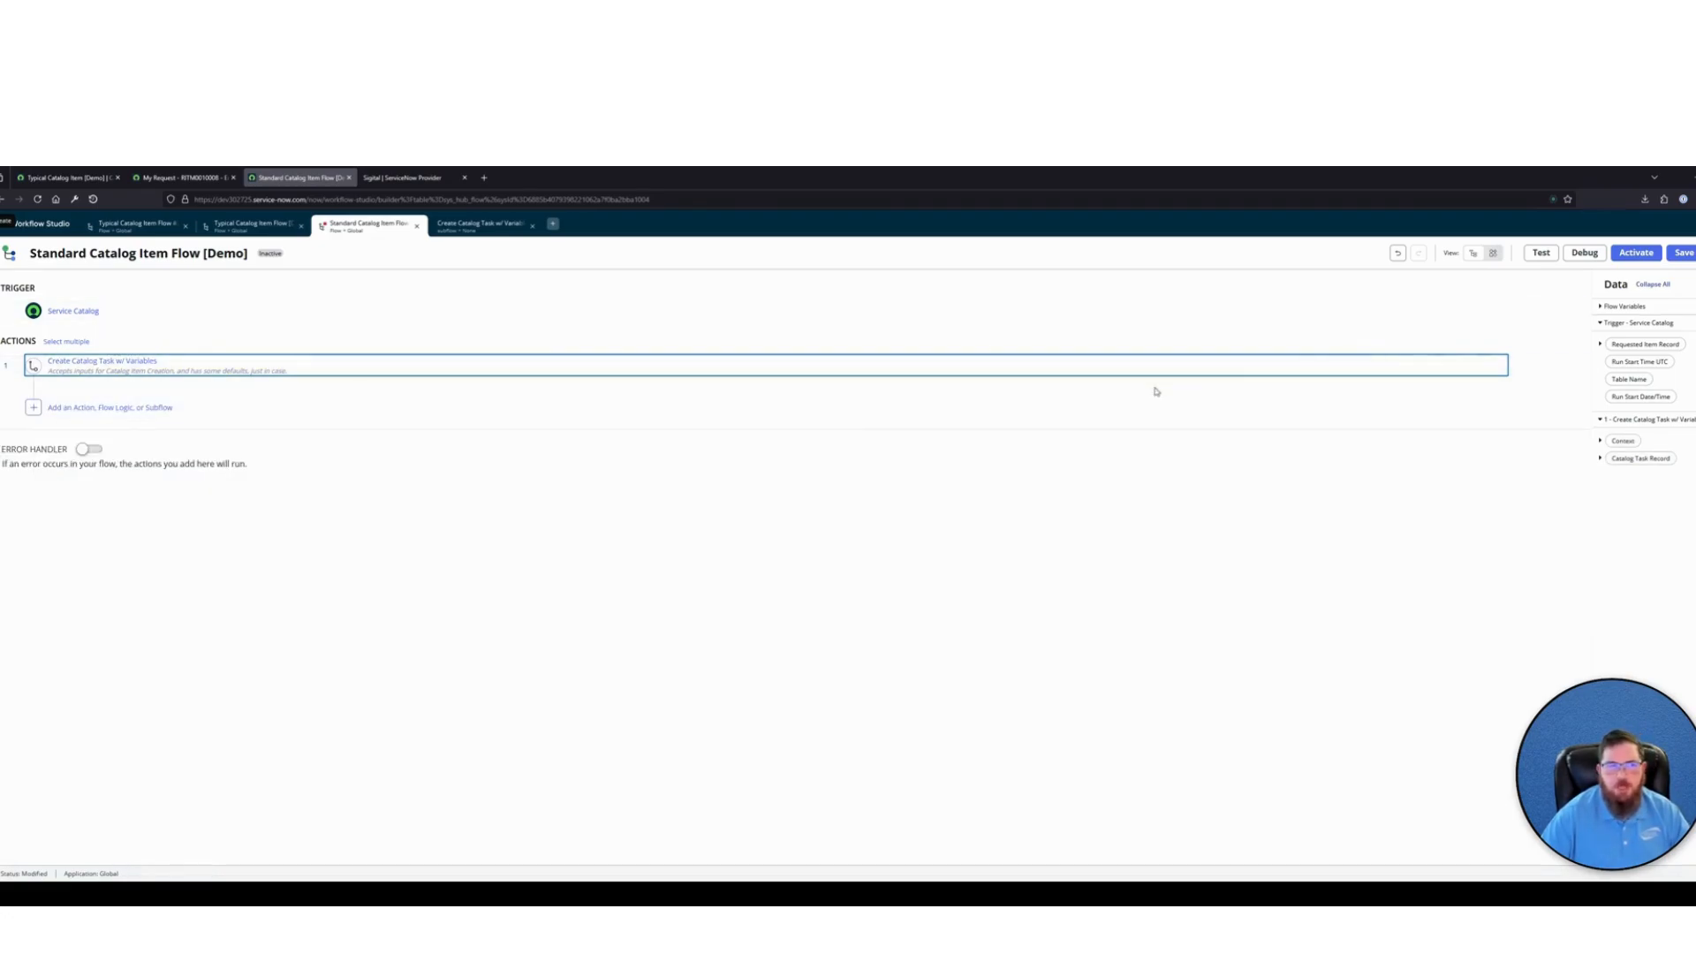
click(1683, 252)
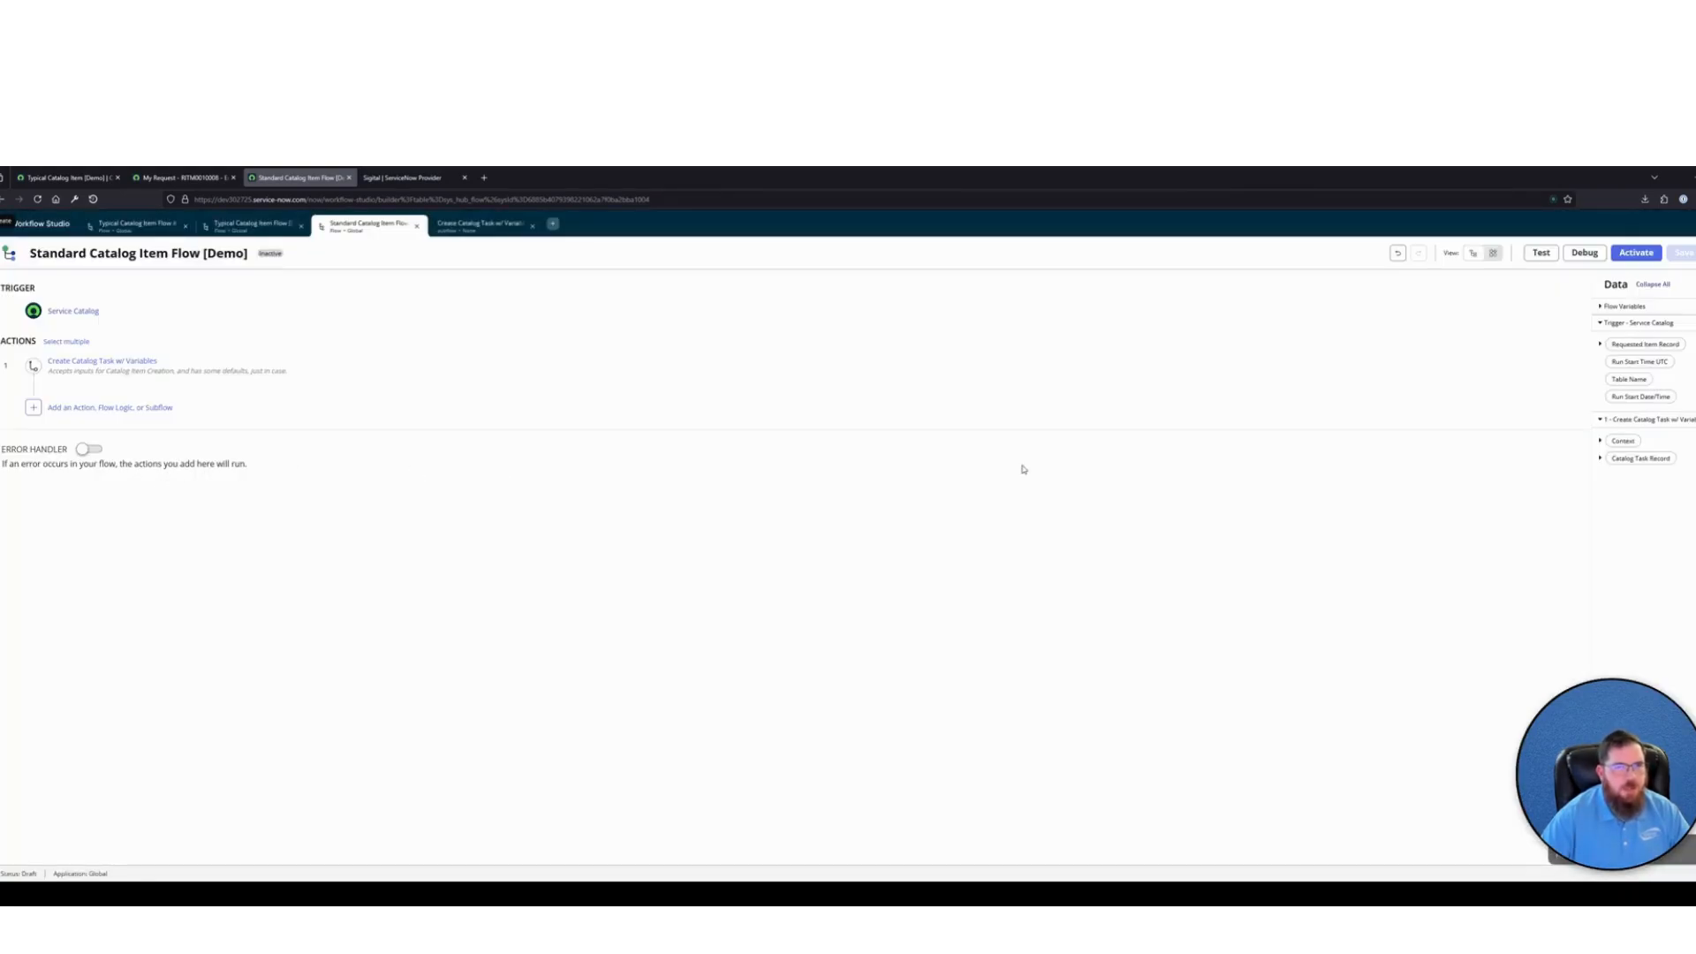
Add a Fulfillment stage before the Create Catalog Task w/ Variables subflow
click(1492, 369)
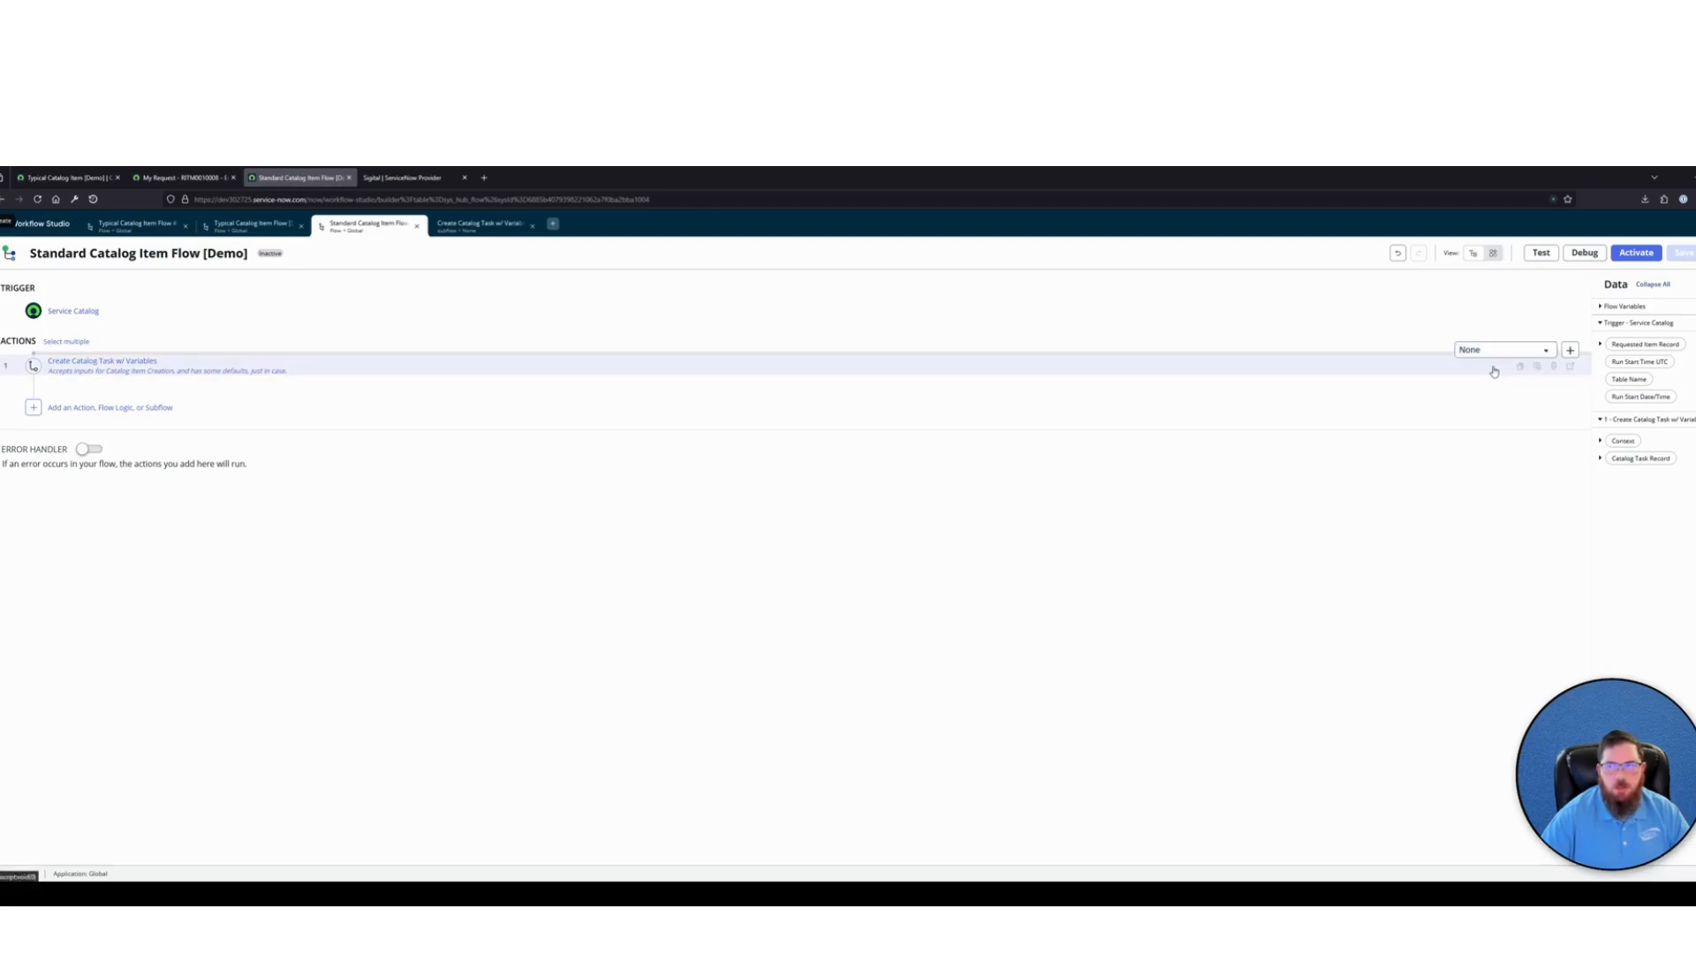
click(1497, 349)
click(1470, 415)
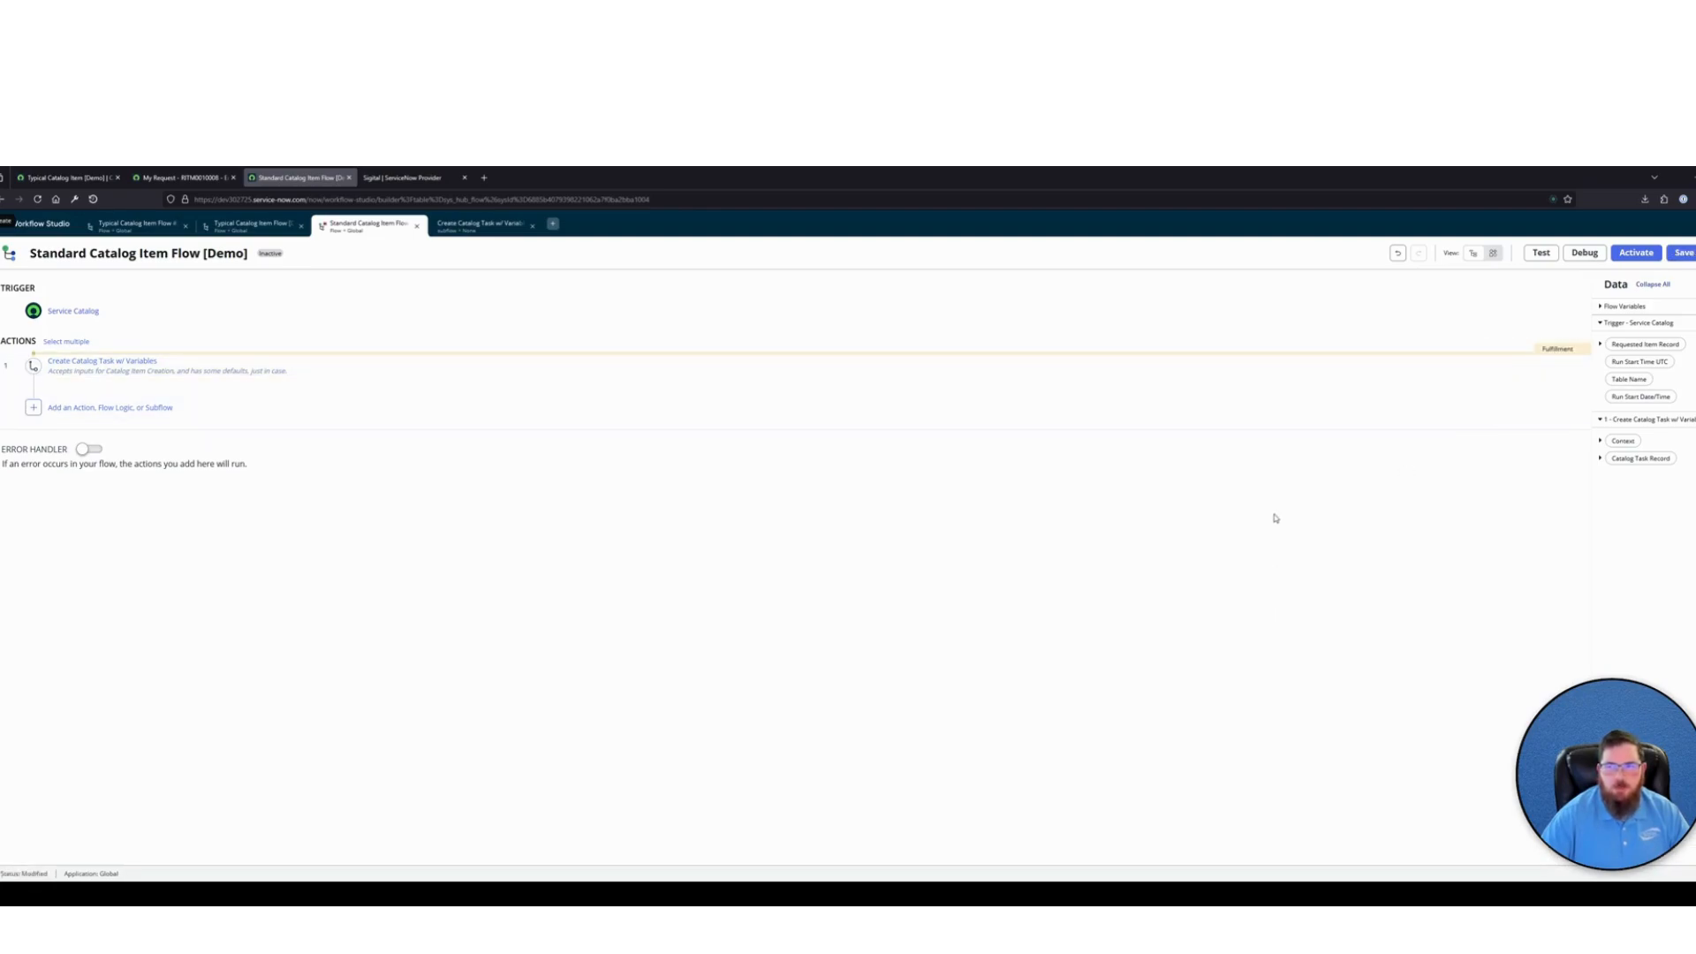
Add a wait for a duration of time after the subflow, with an explicit duration of 1 second
click(70, 407)
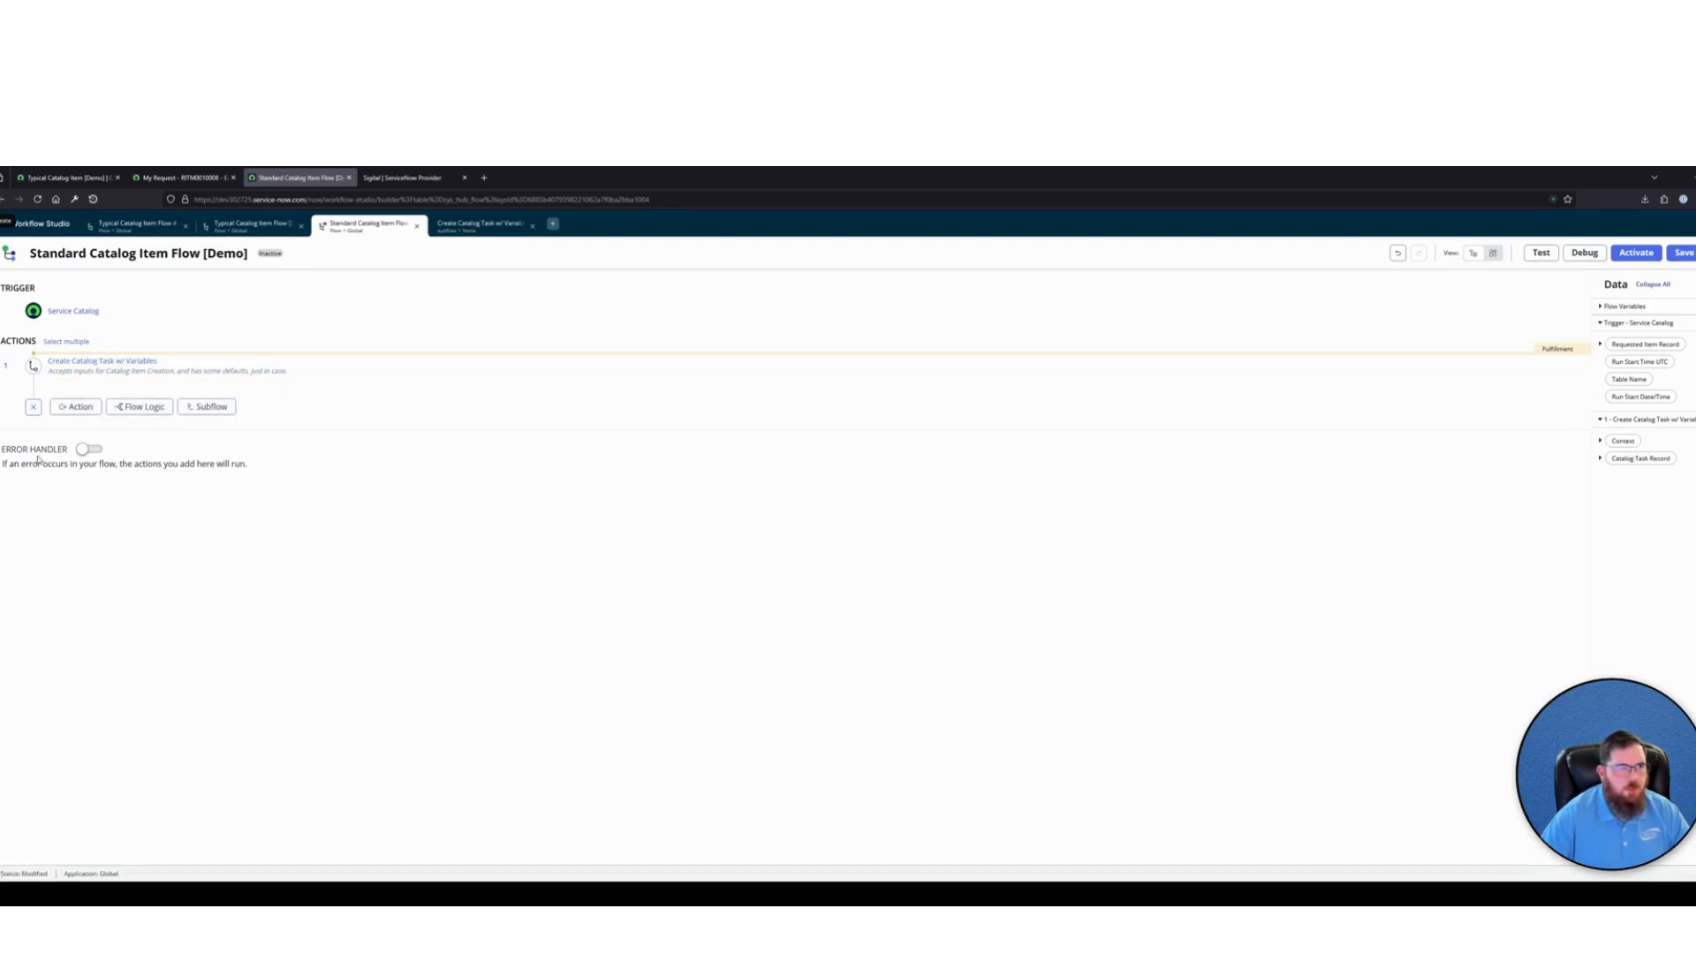
click(146, 408)
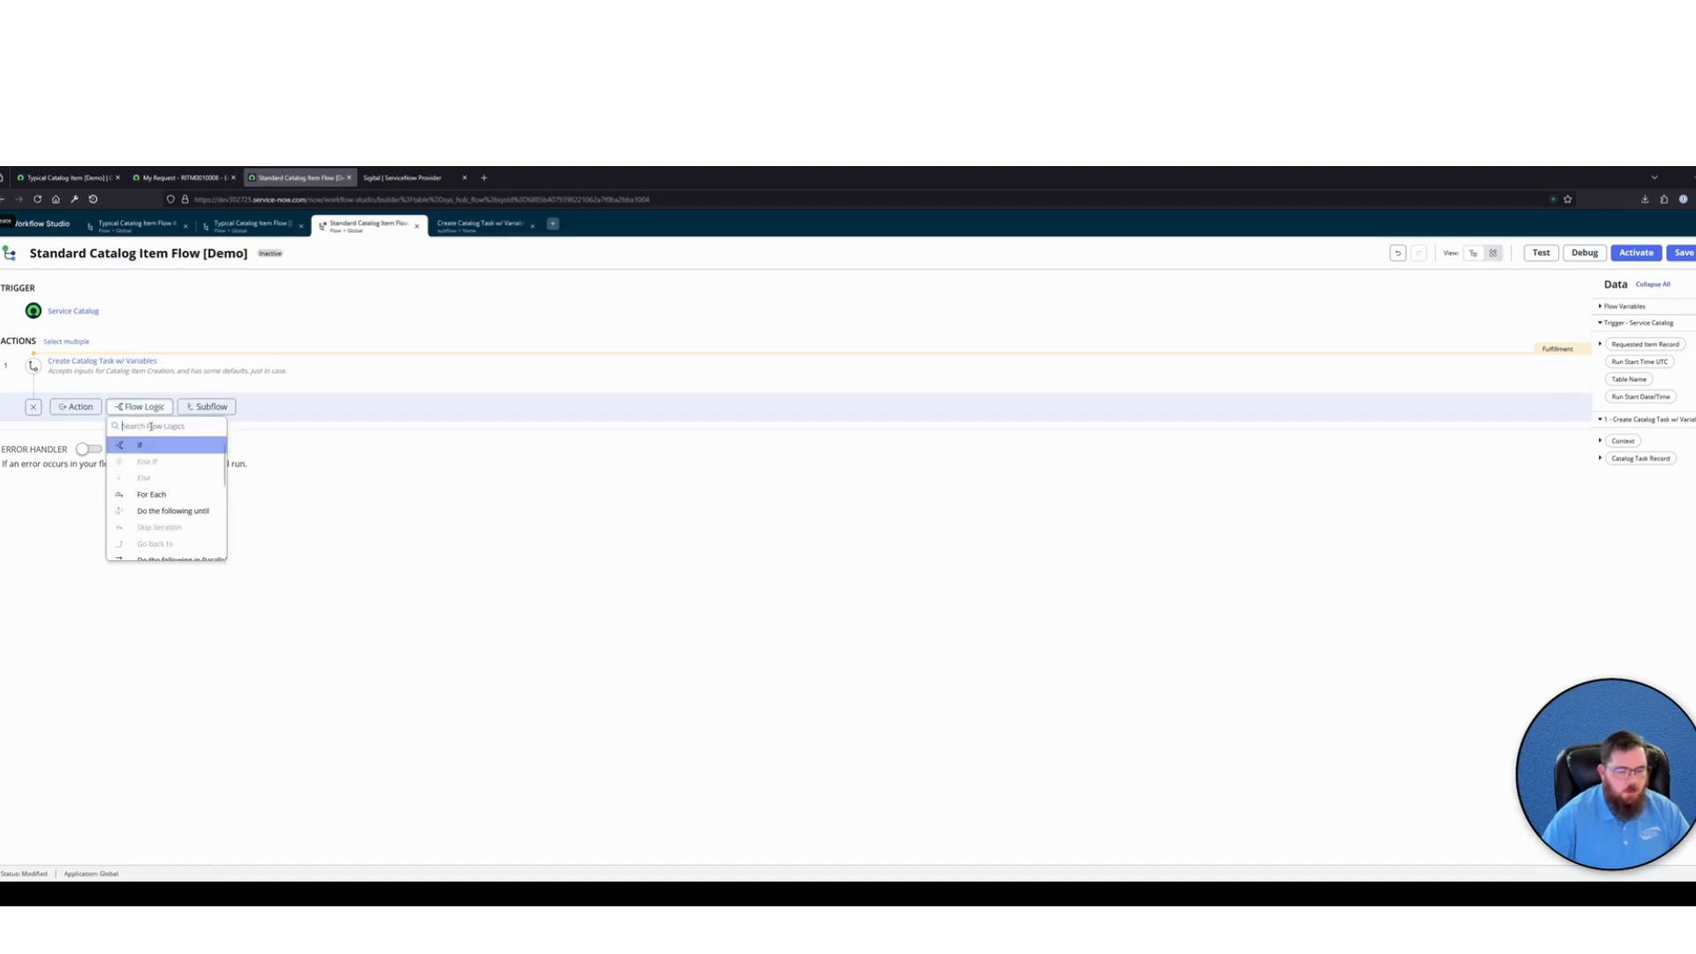
text(wait)
click(177, 444)
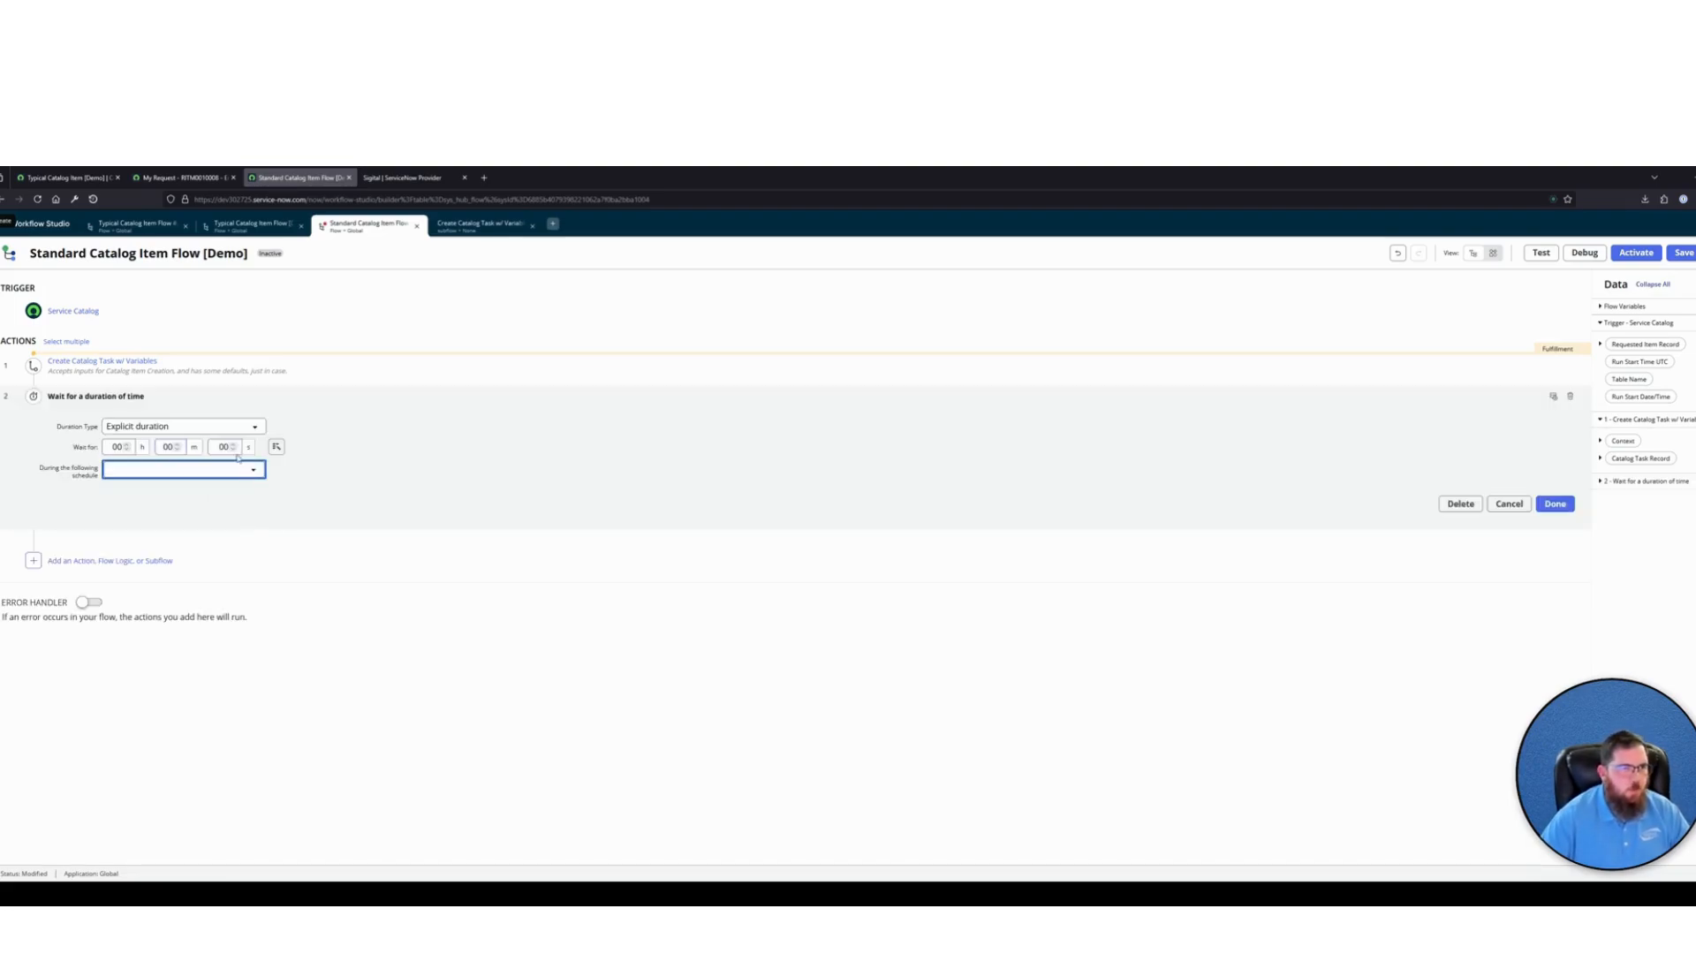
click(233, 443)
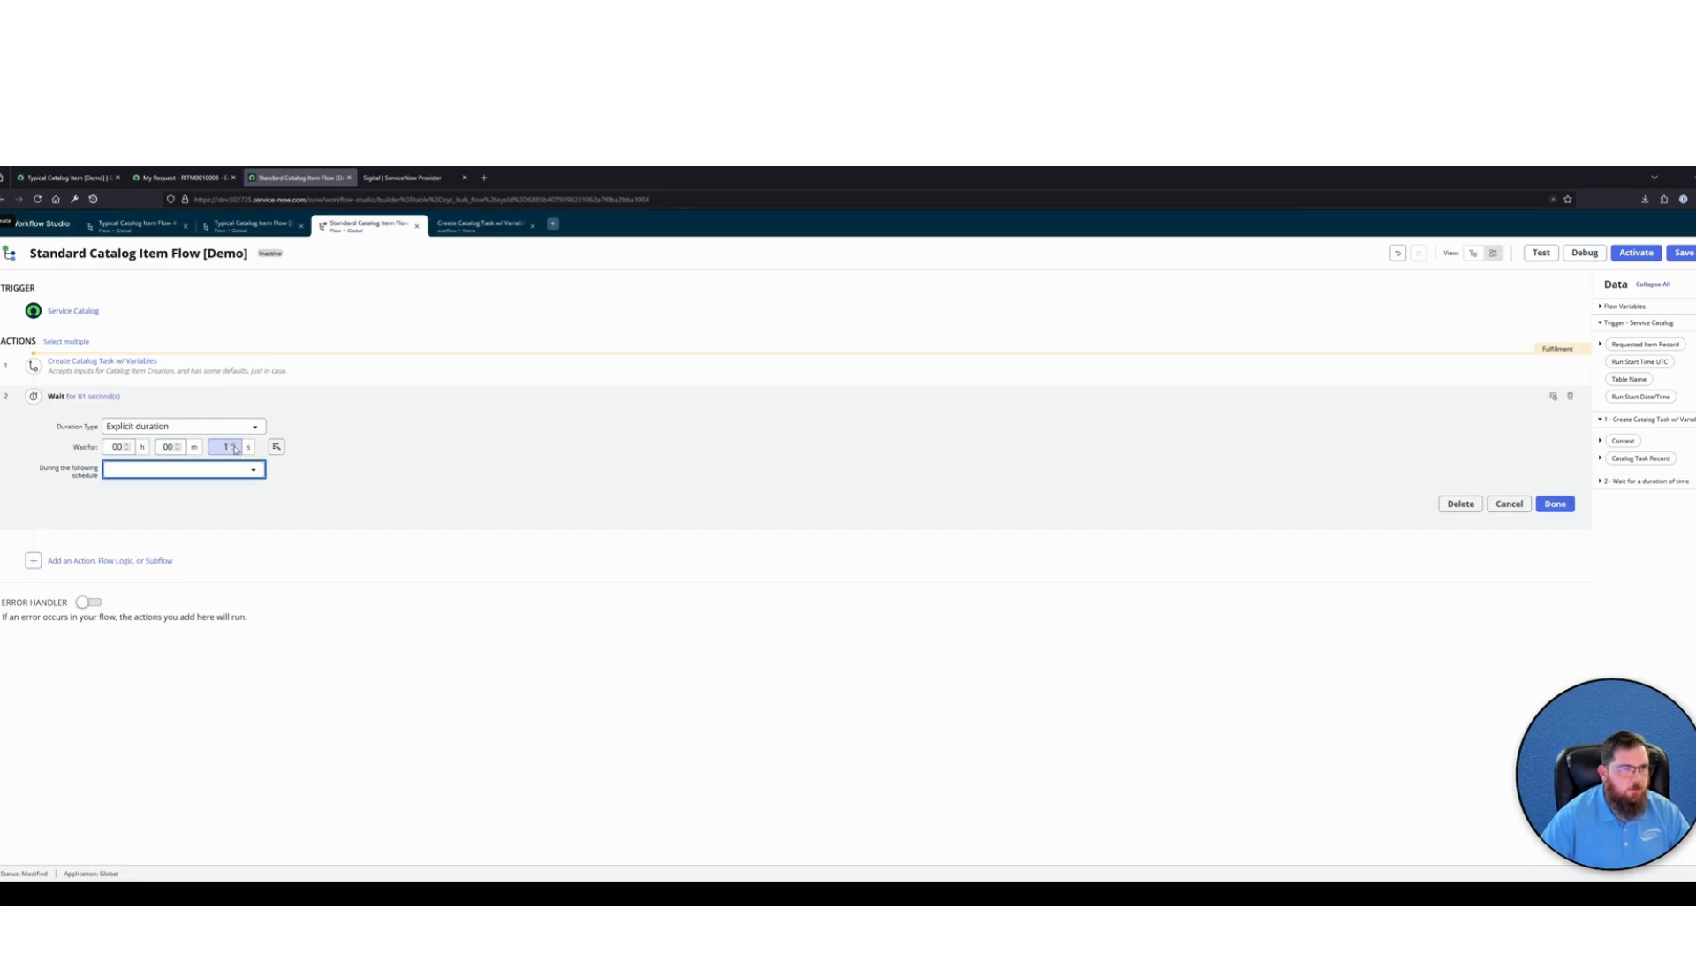
Annotate the wait with "Arbitrary wait, to allow for stage transition" and finish editing it
click(1550, 398)
text(Ar)
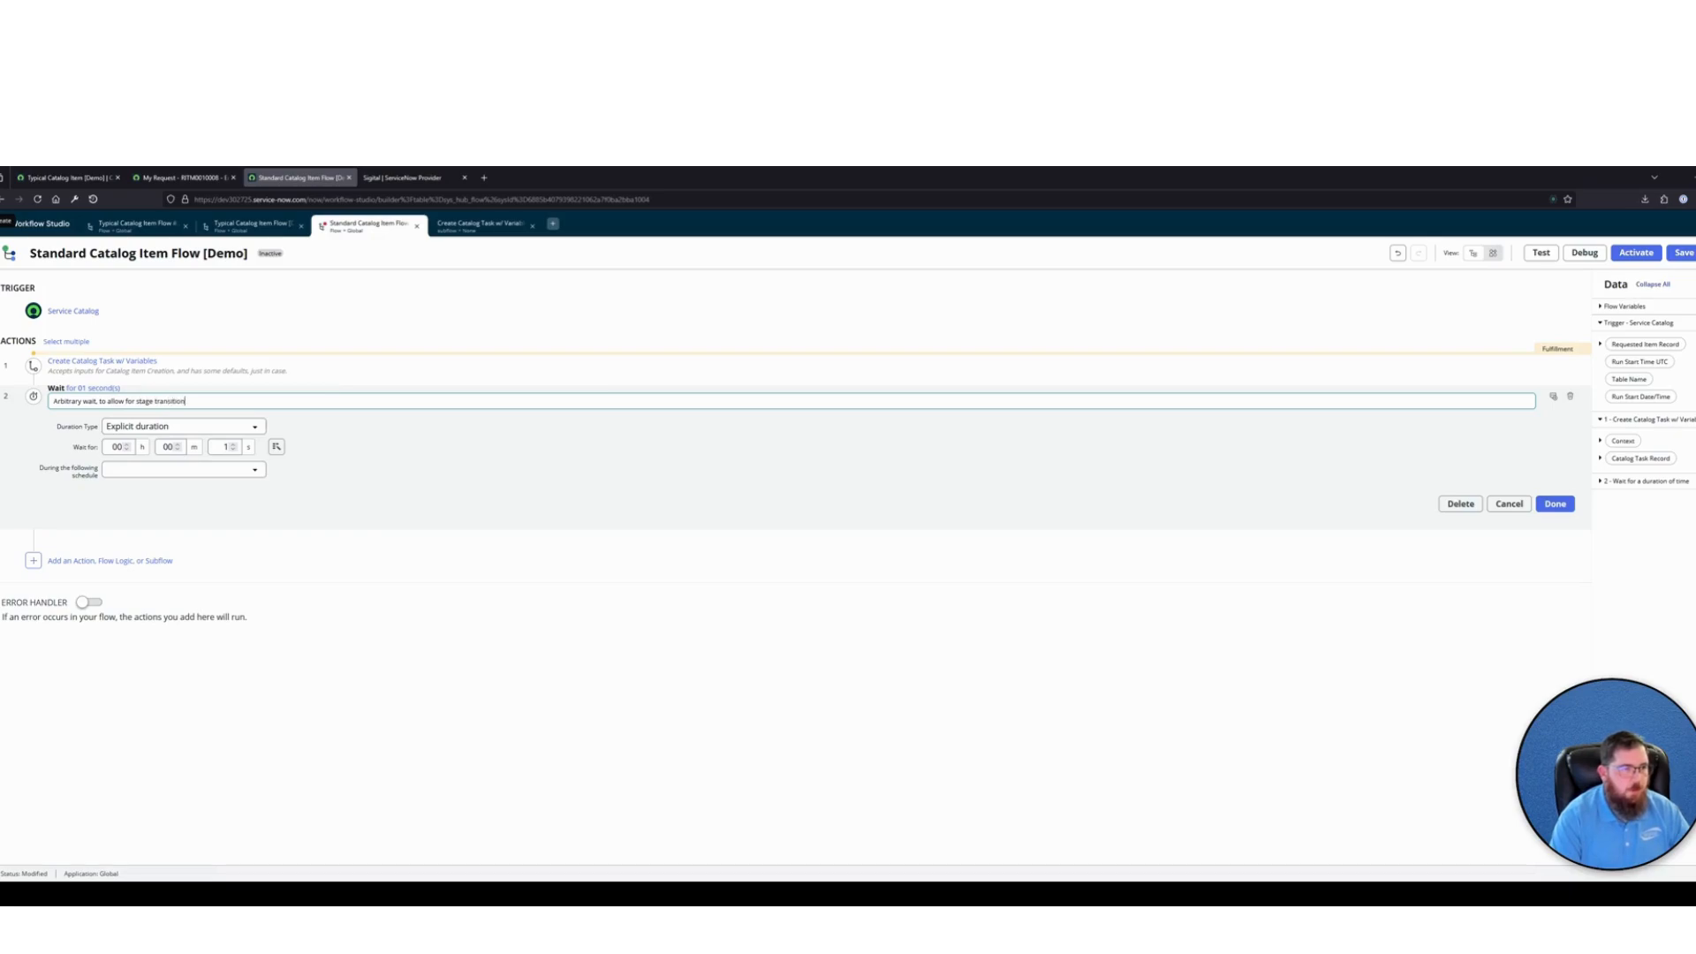
click(706, 649)
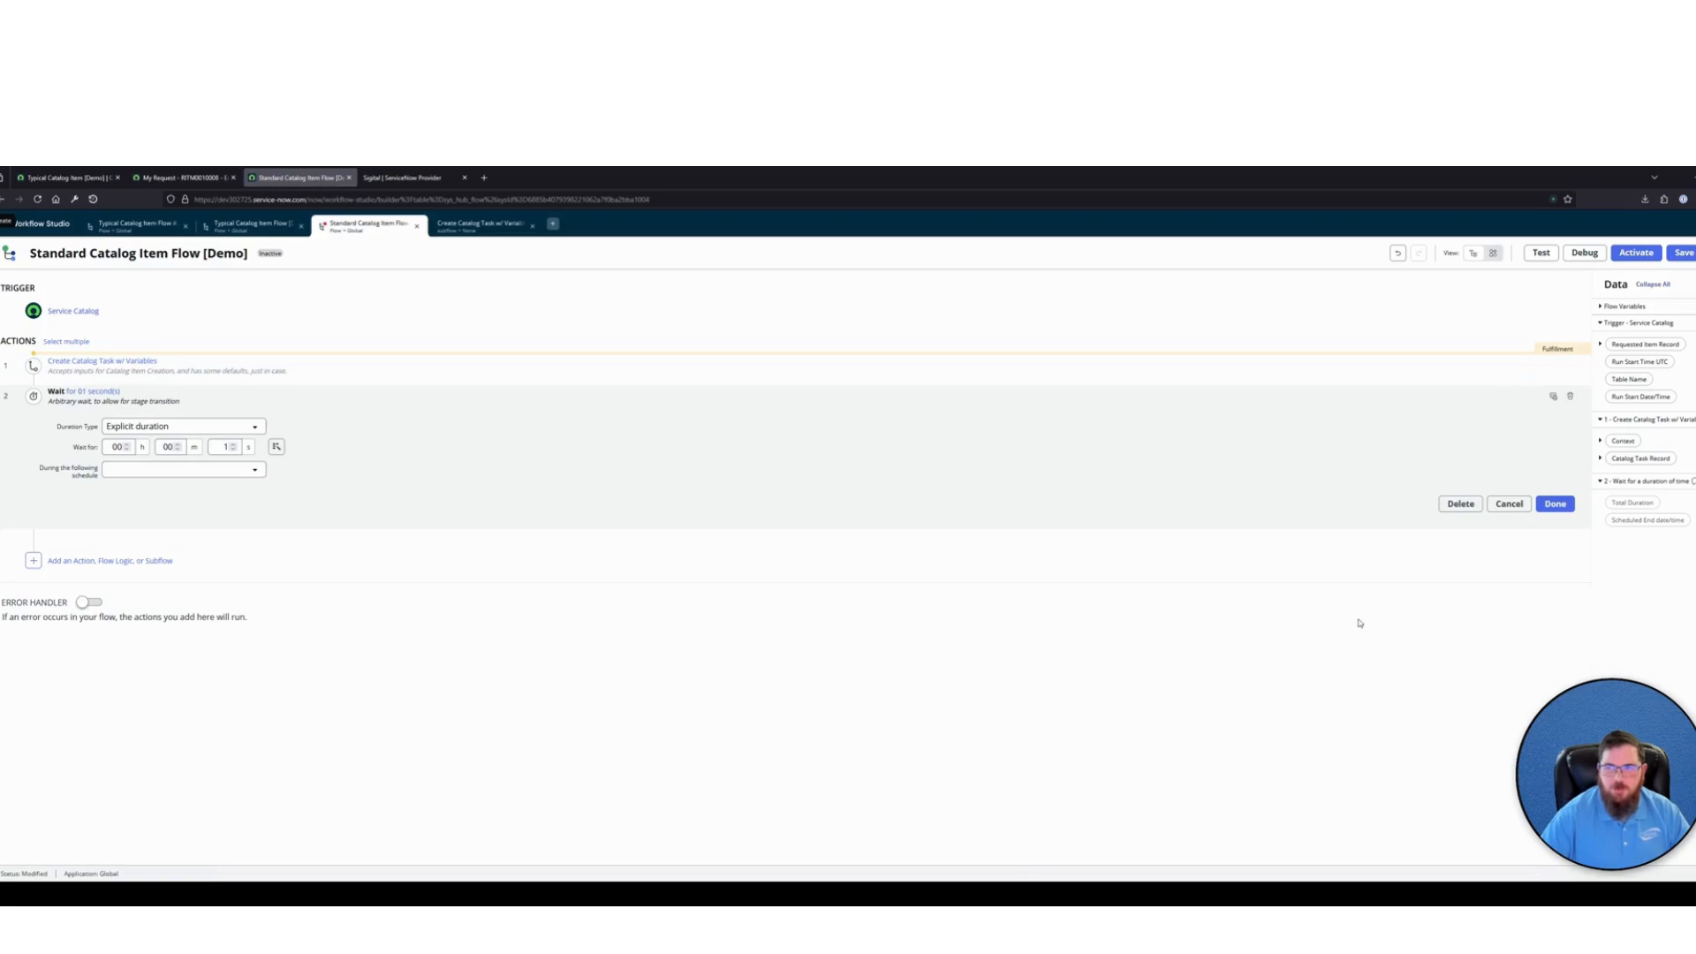
click(1554, 504)
Add a Completed stage before the wait and activate the Standard Catalog Item Flow [Demo]
click(1529, 382)
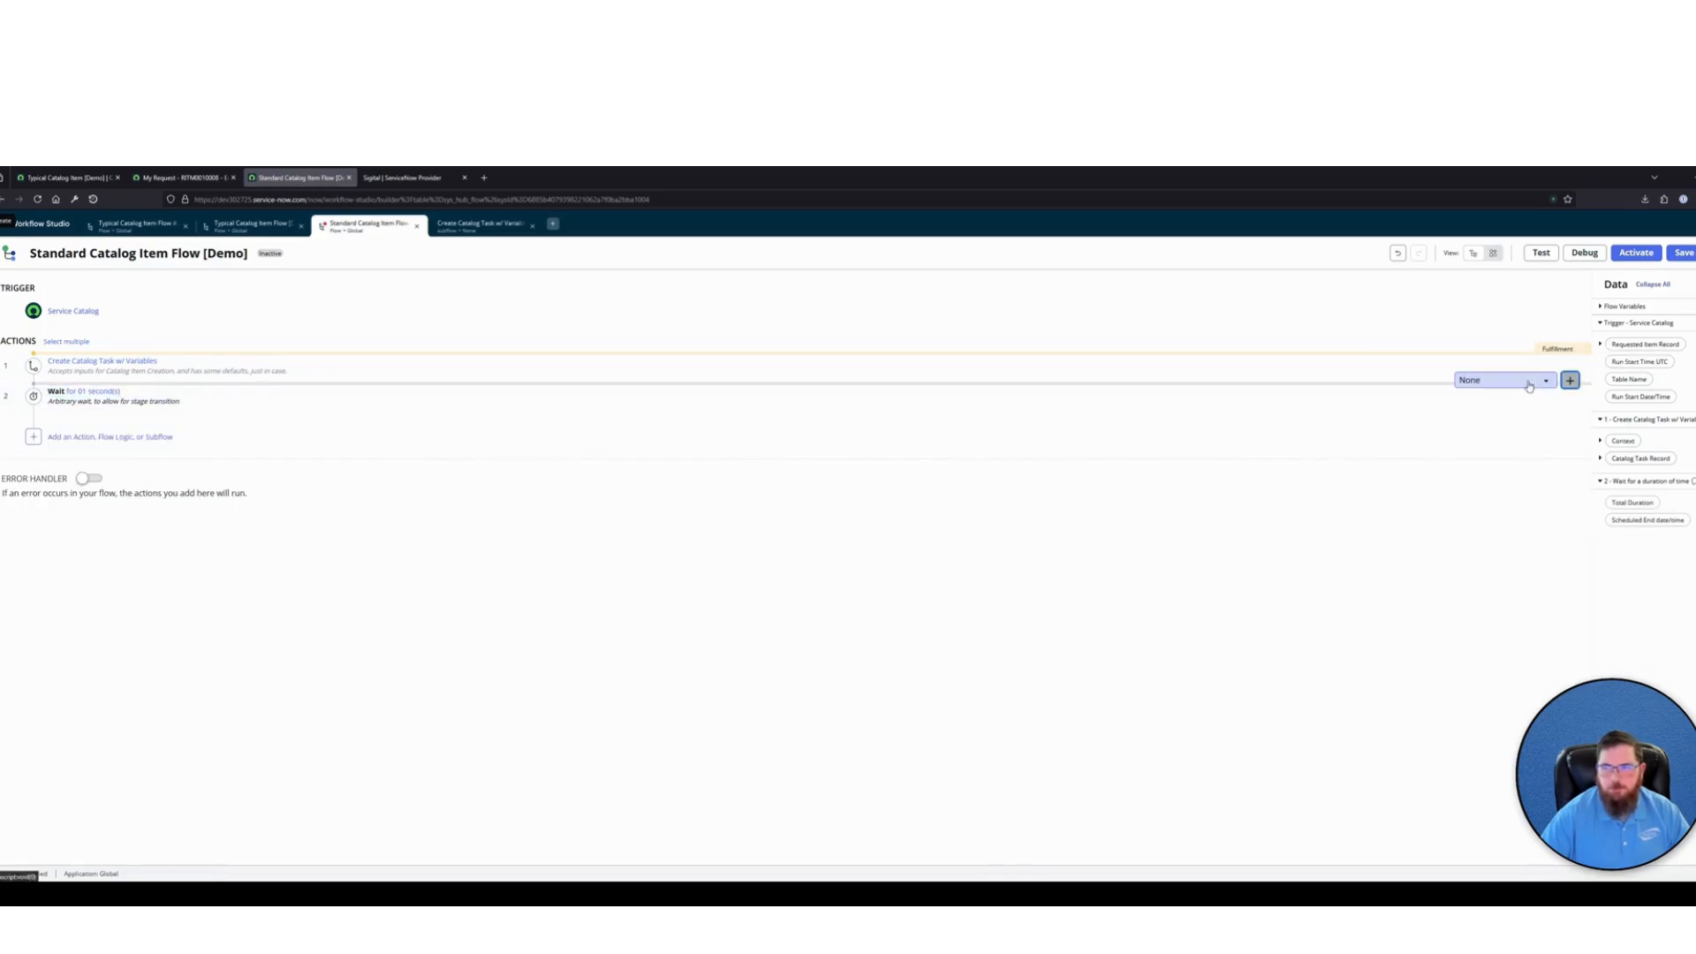
click(1529, 386)
click(1492, 451)
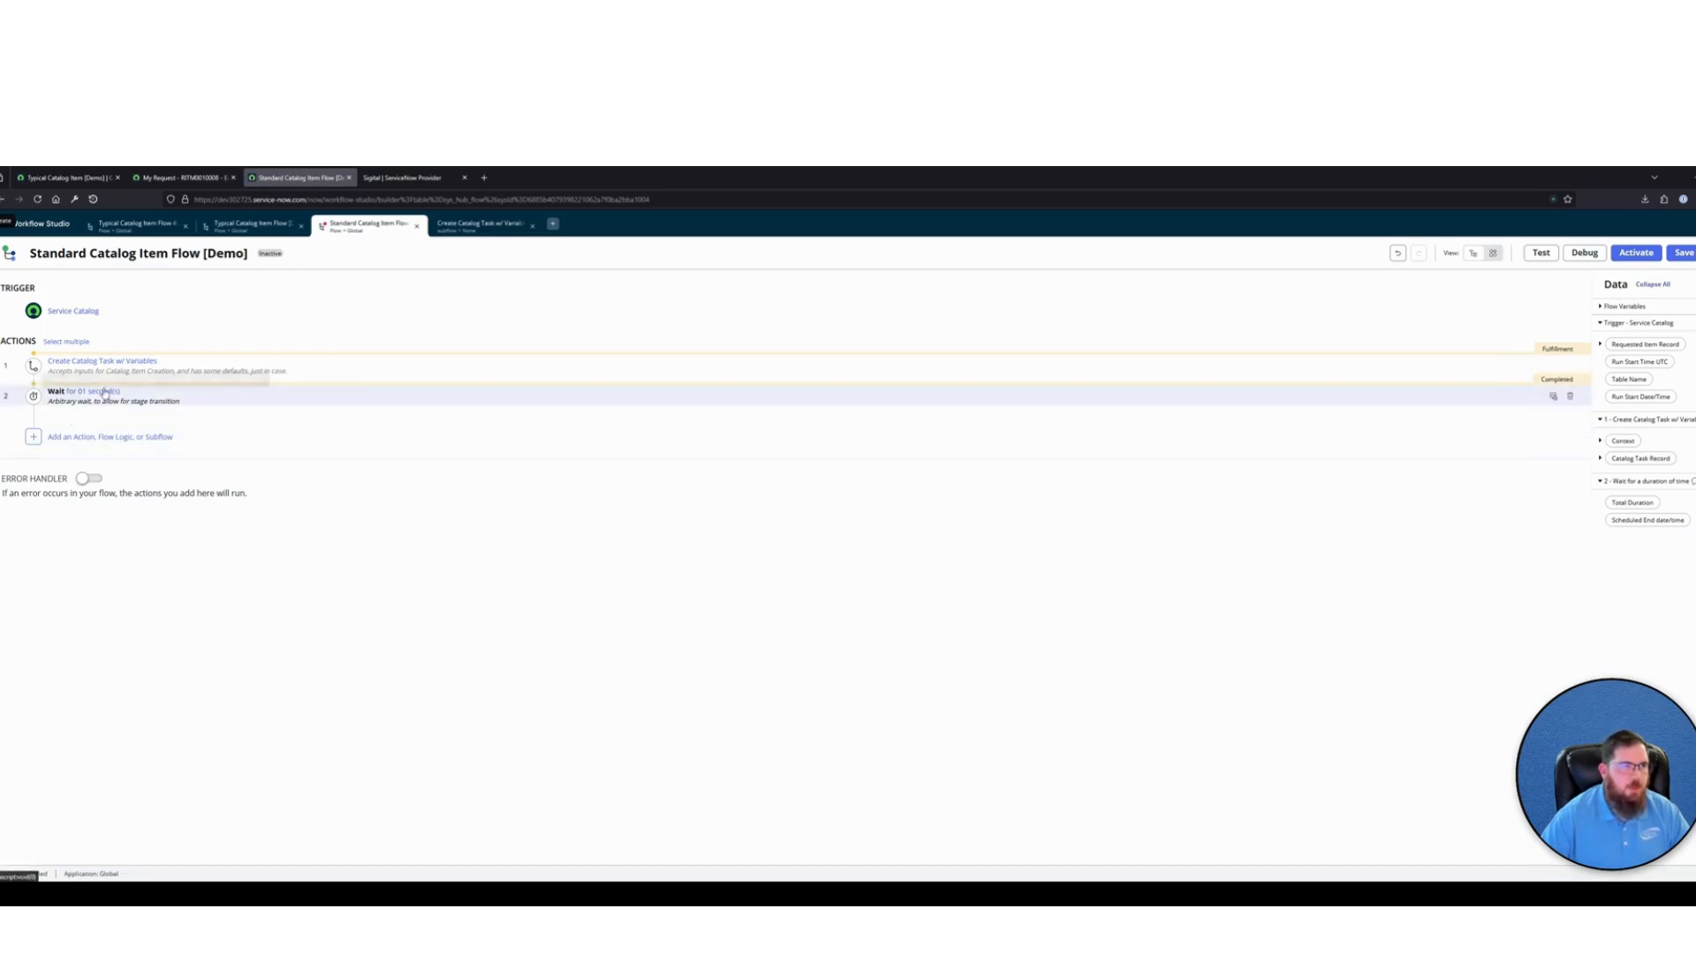
click(1635, 252)
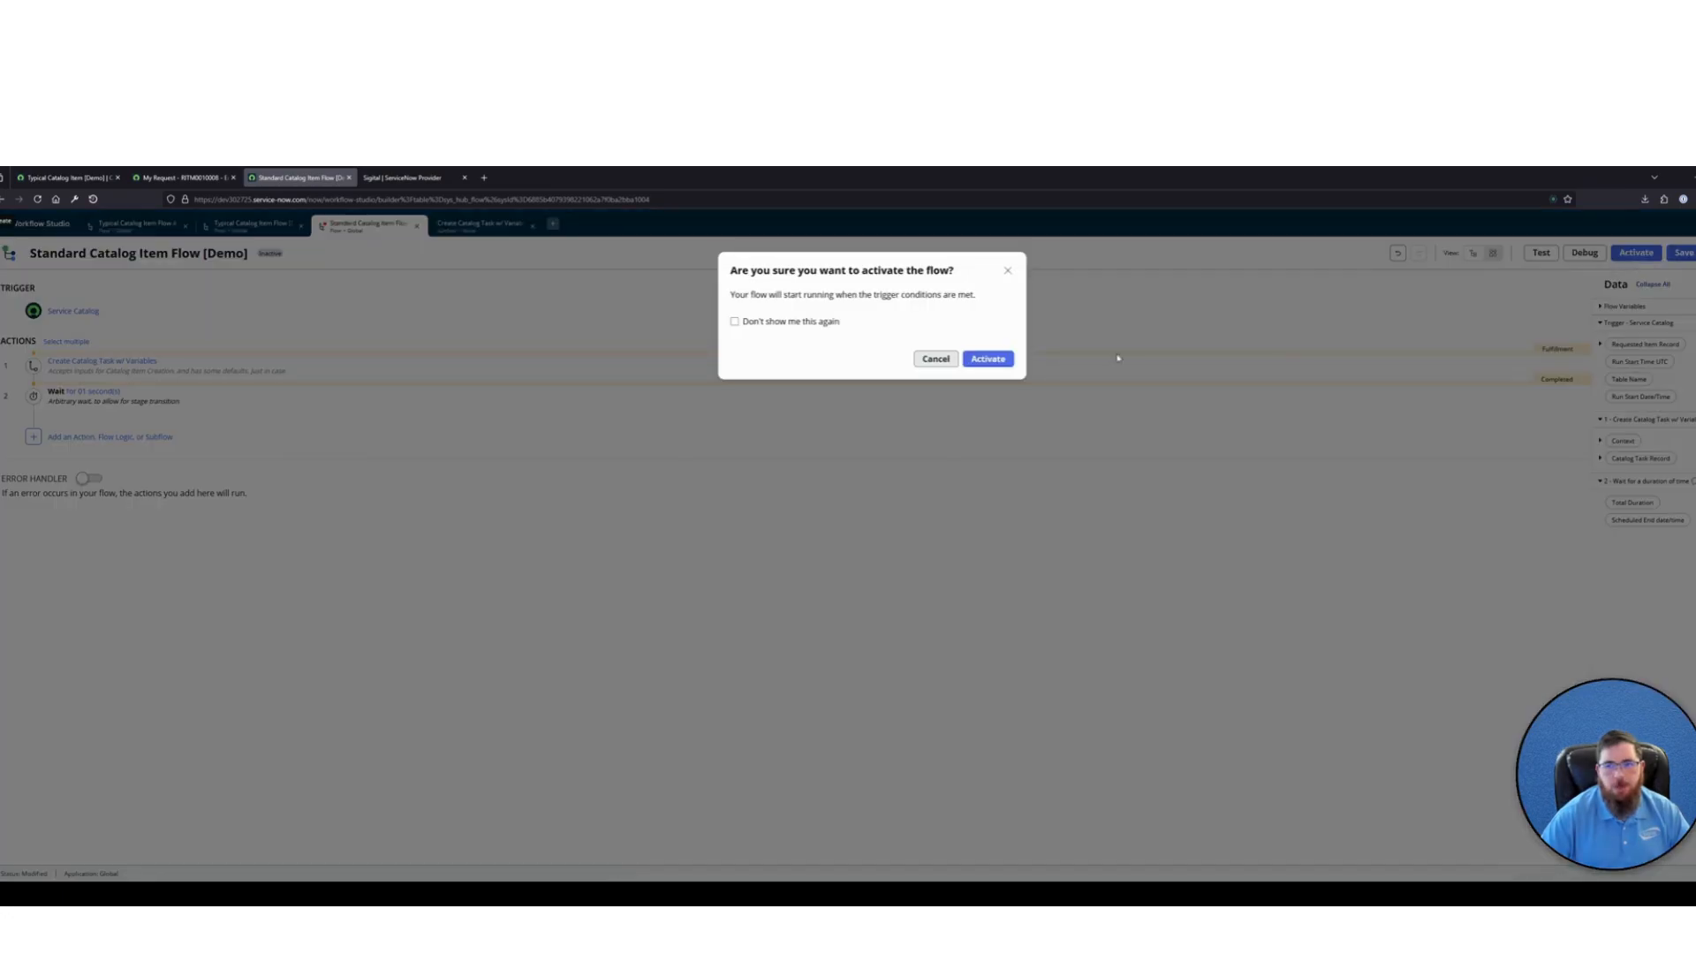
click(986, 357)
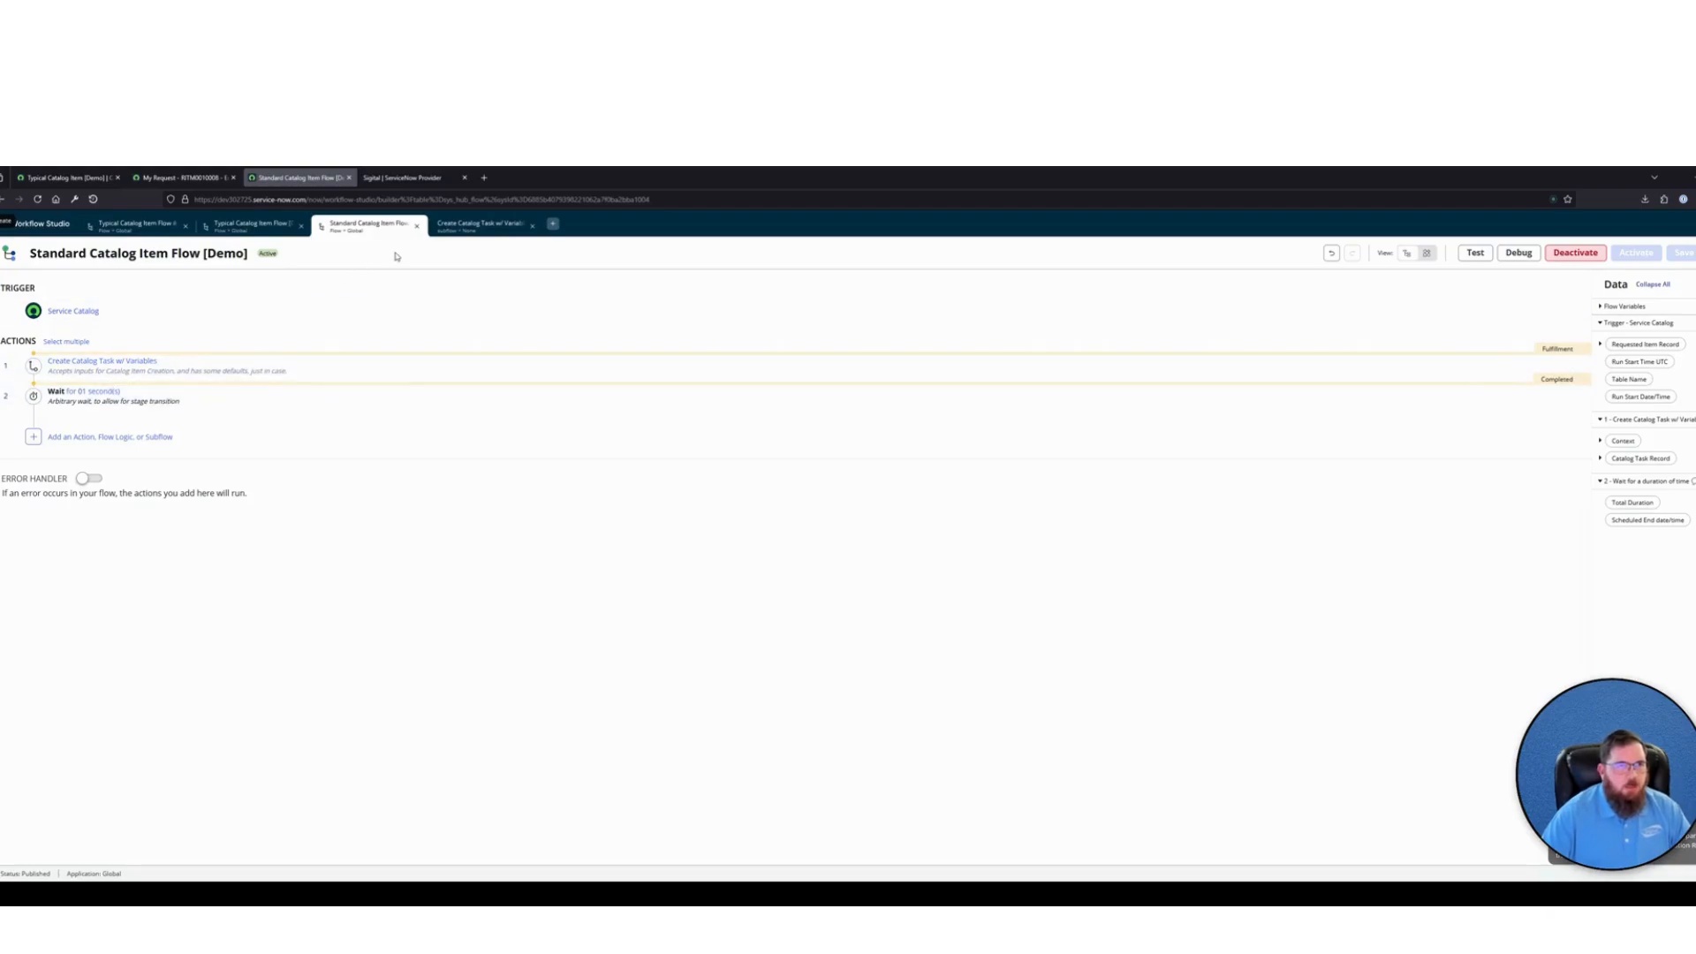
Compare the Create Catalog Task inputs and Wait setting in the subflow with those in Typical Catalog Item Flow #2 [Demo]
click(477, 225)
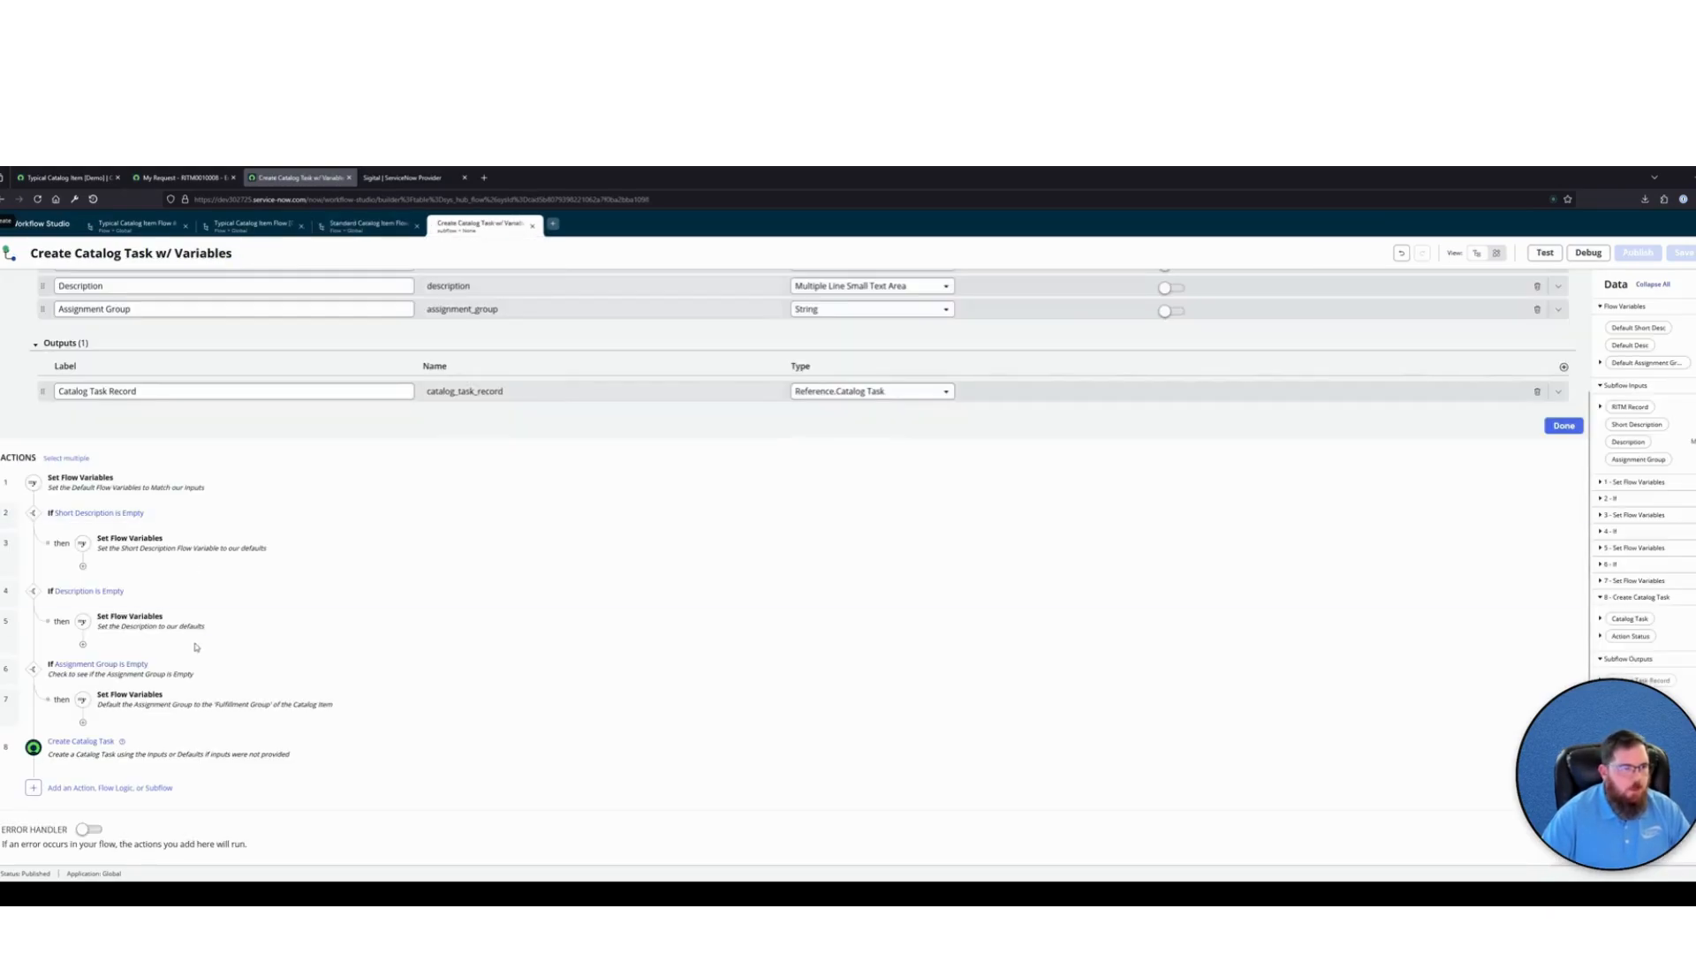
click(186, 737)
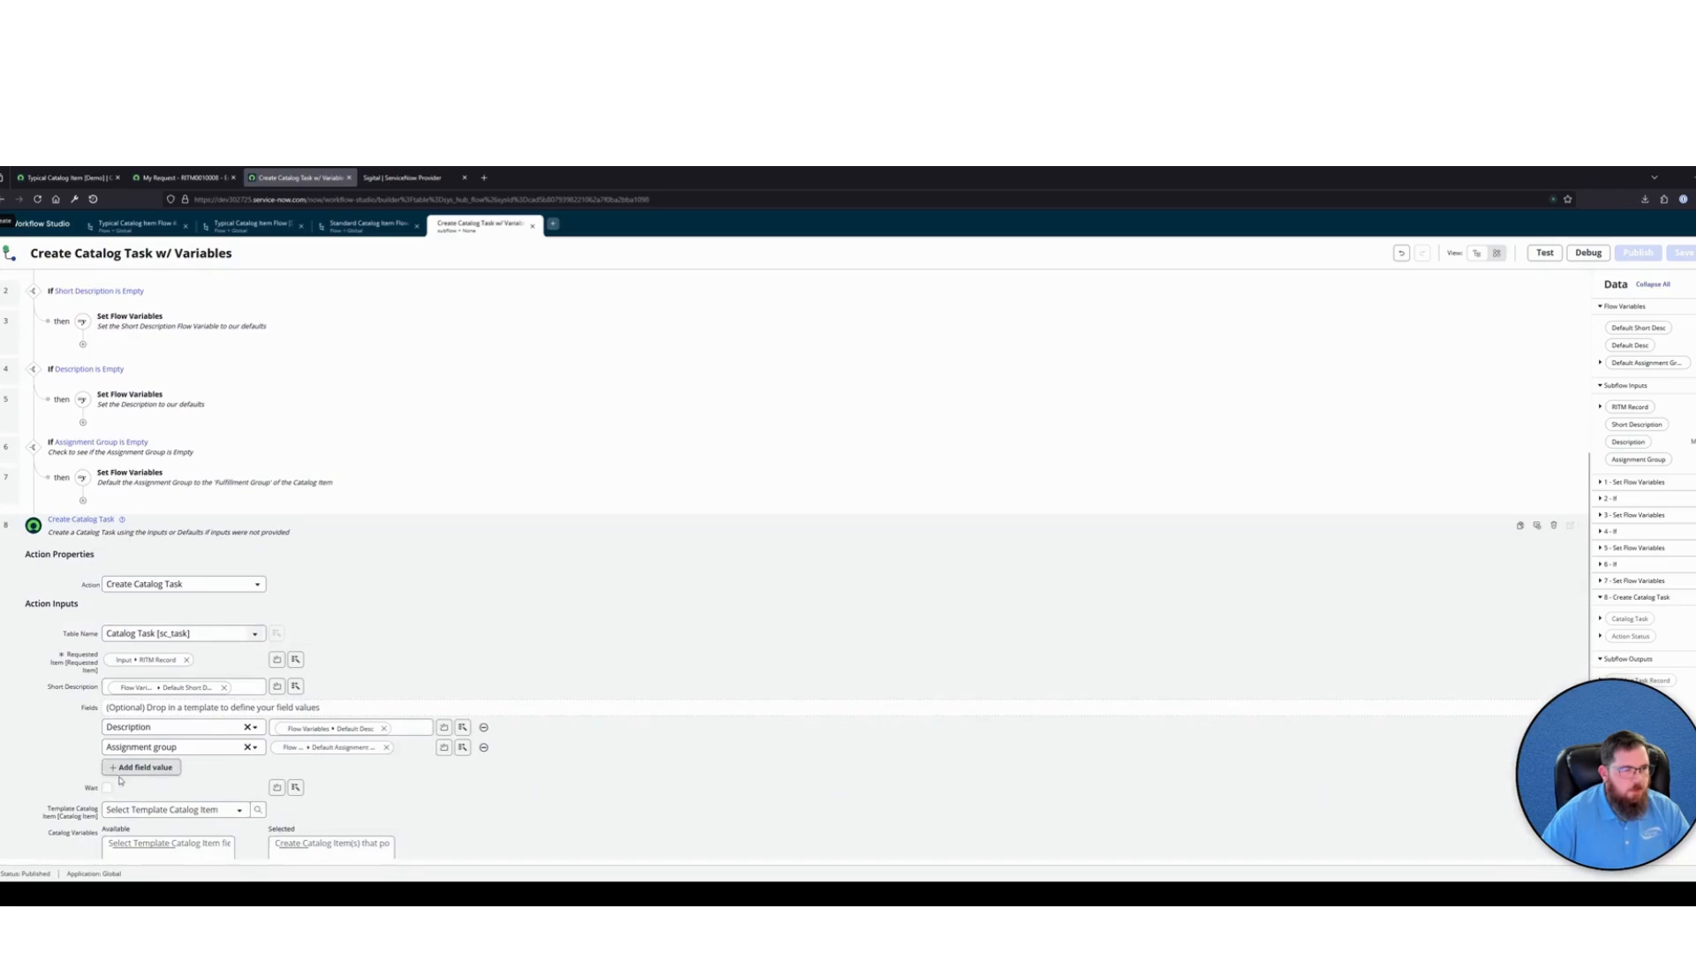
click(368, 225)
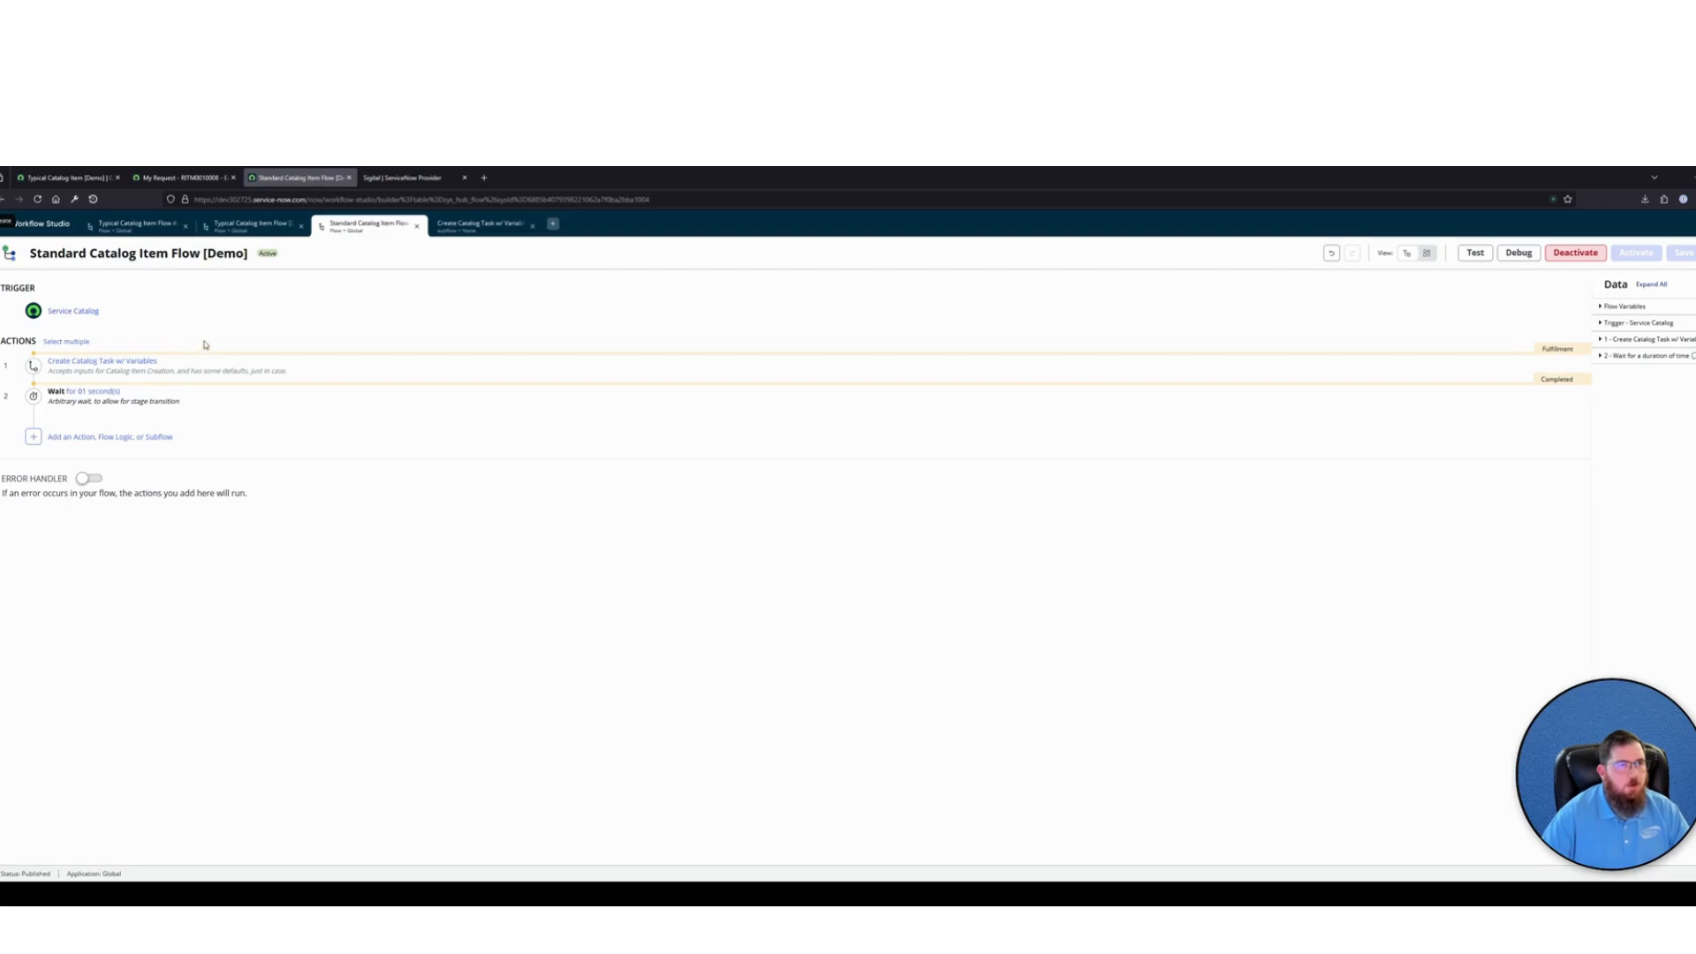
click(137, 224)
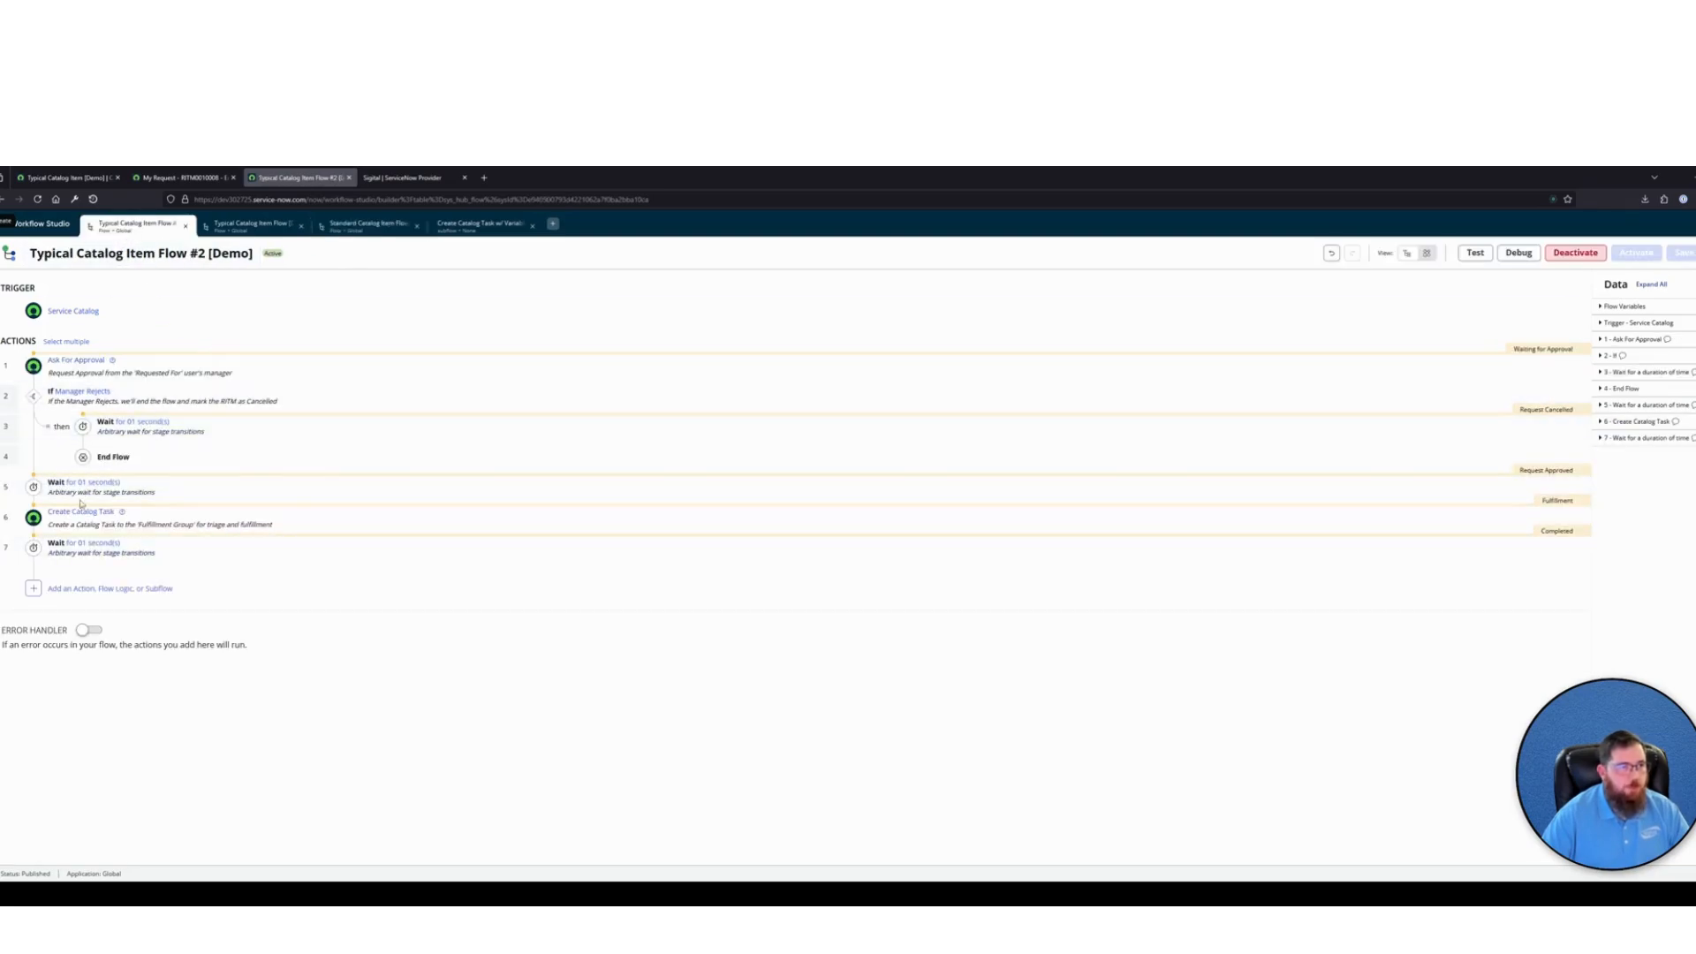
click(181, 512)
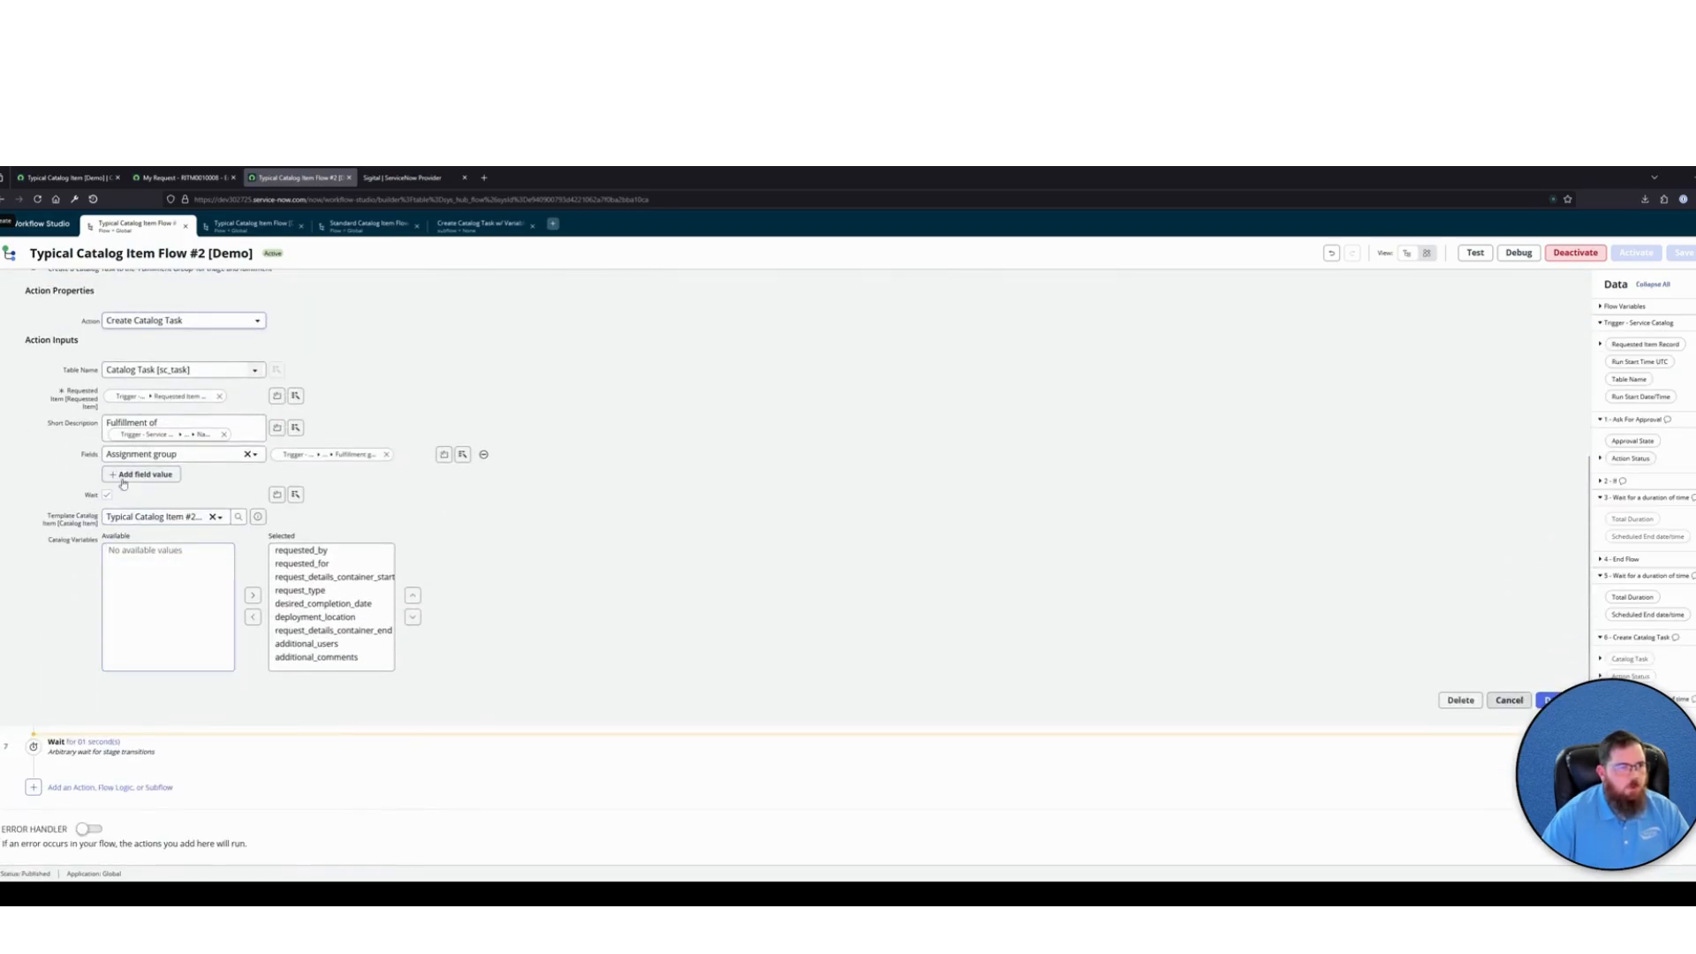
click(107, 495)
scroll(177, 499, up, 3)
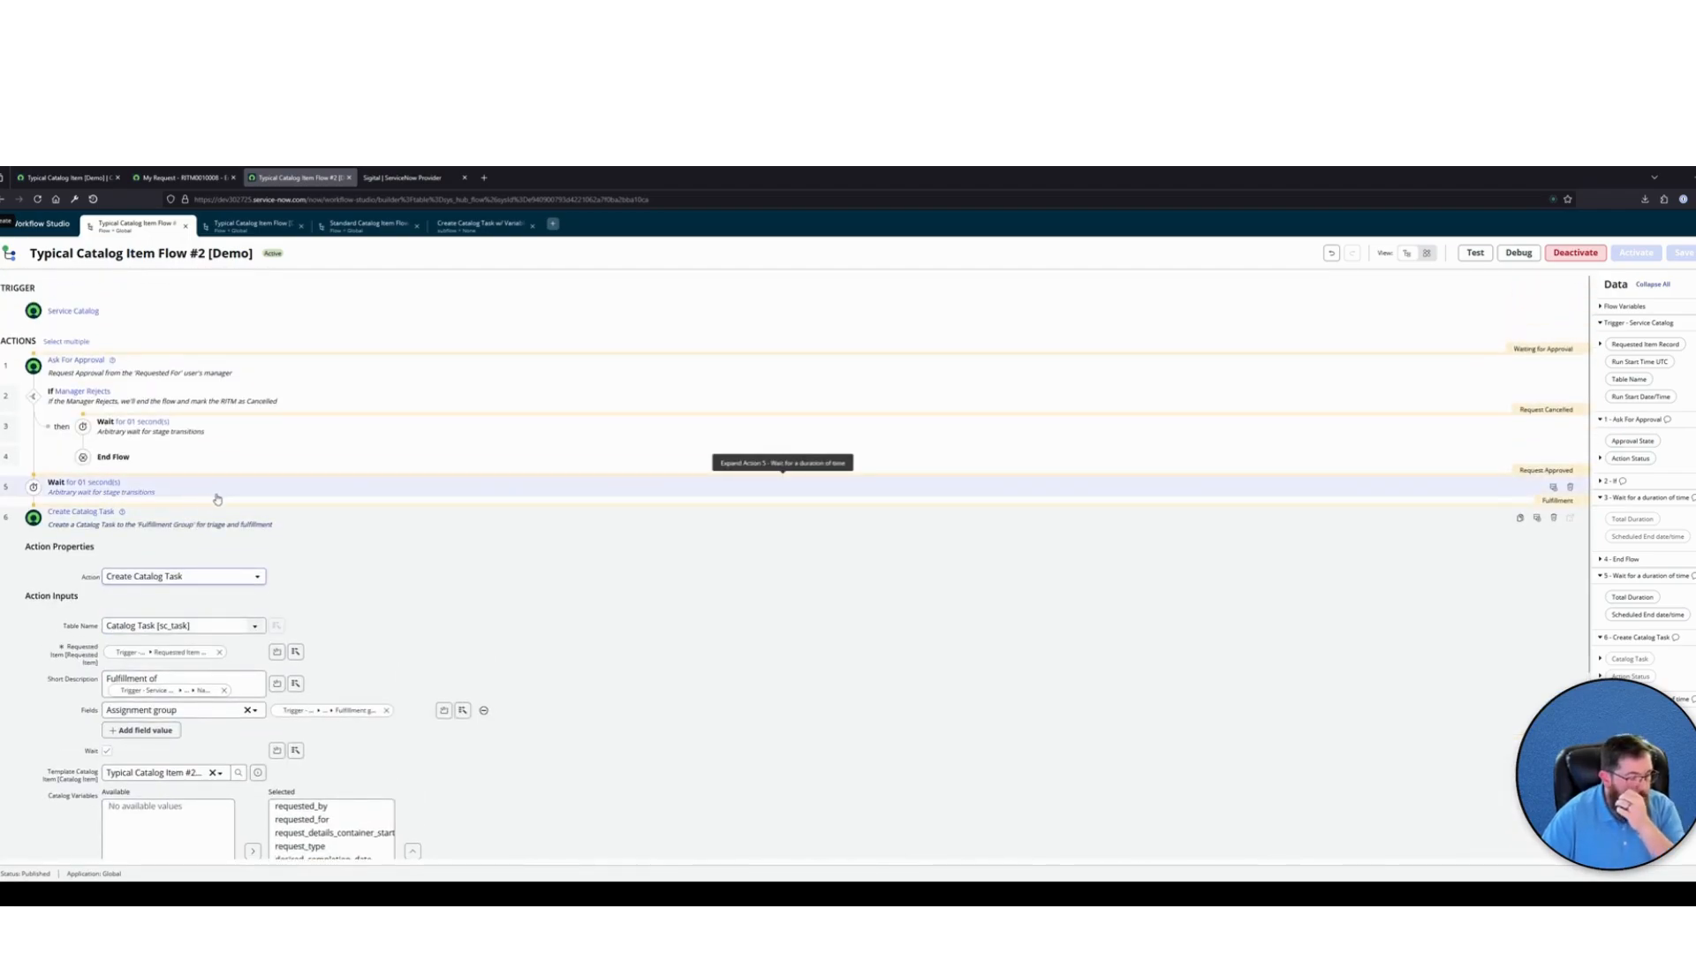
click(290, 516)
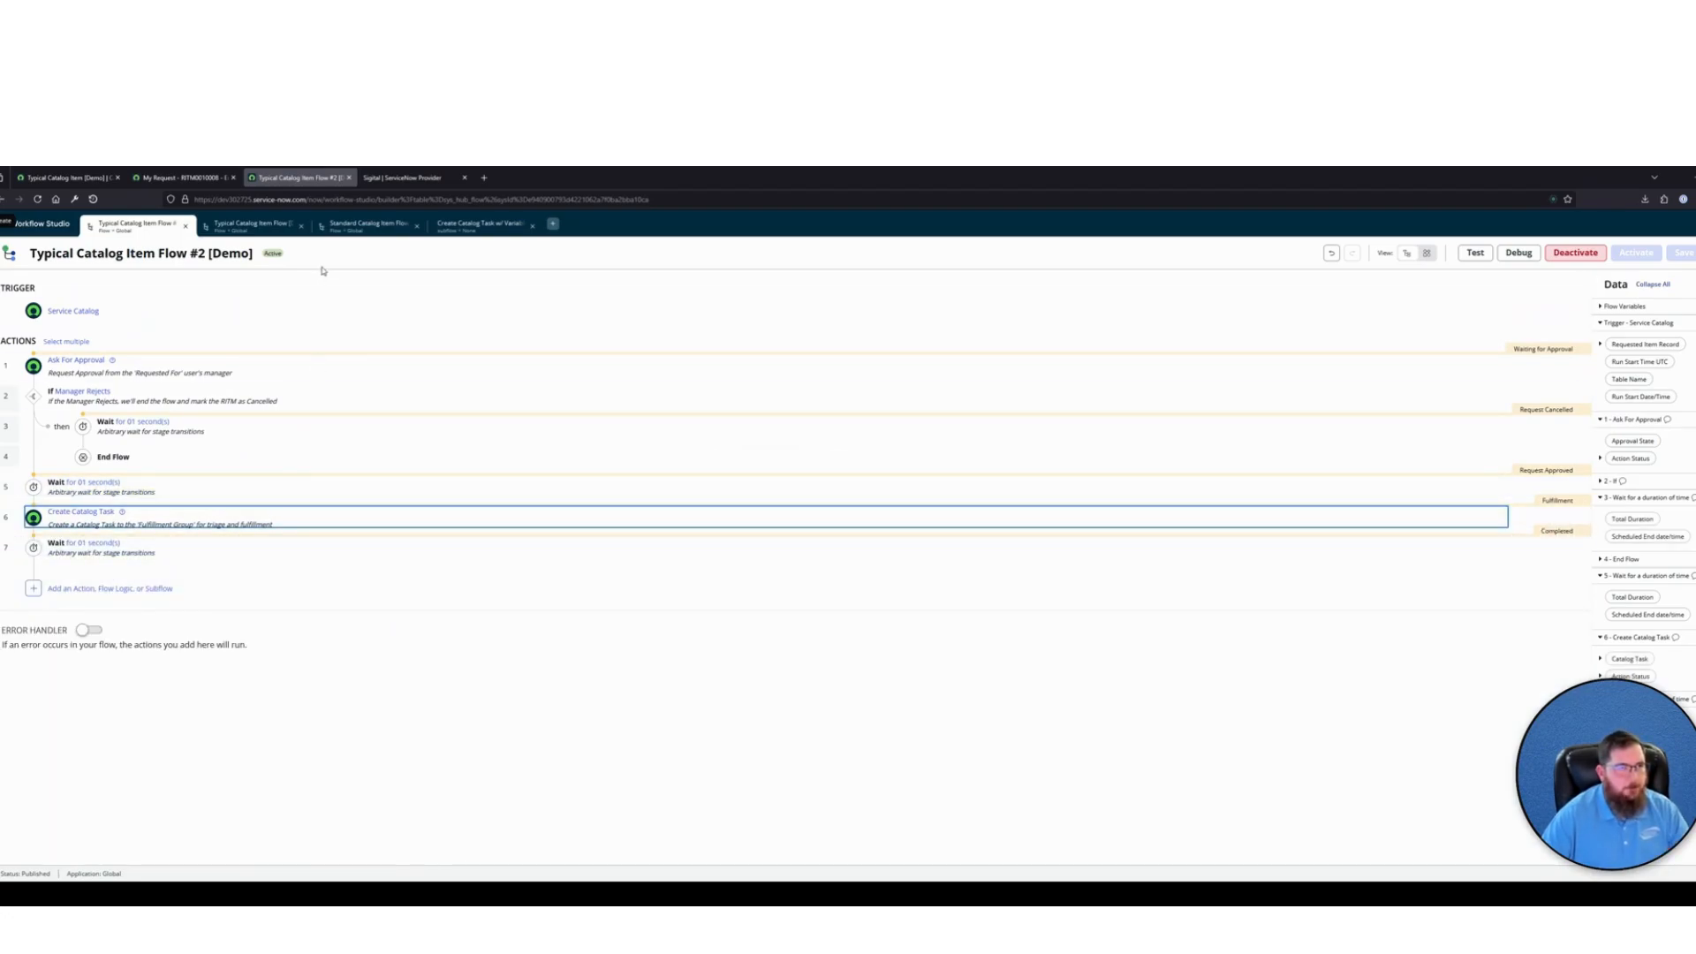
Review the Standard Catalog Item Flow [Demo] against Typical Catalog Item Flow #2 [Demo], checking the Typical Catalog Item [Demo] record as well
click(366, 225)
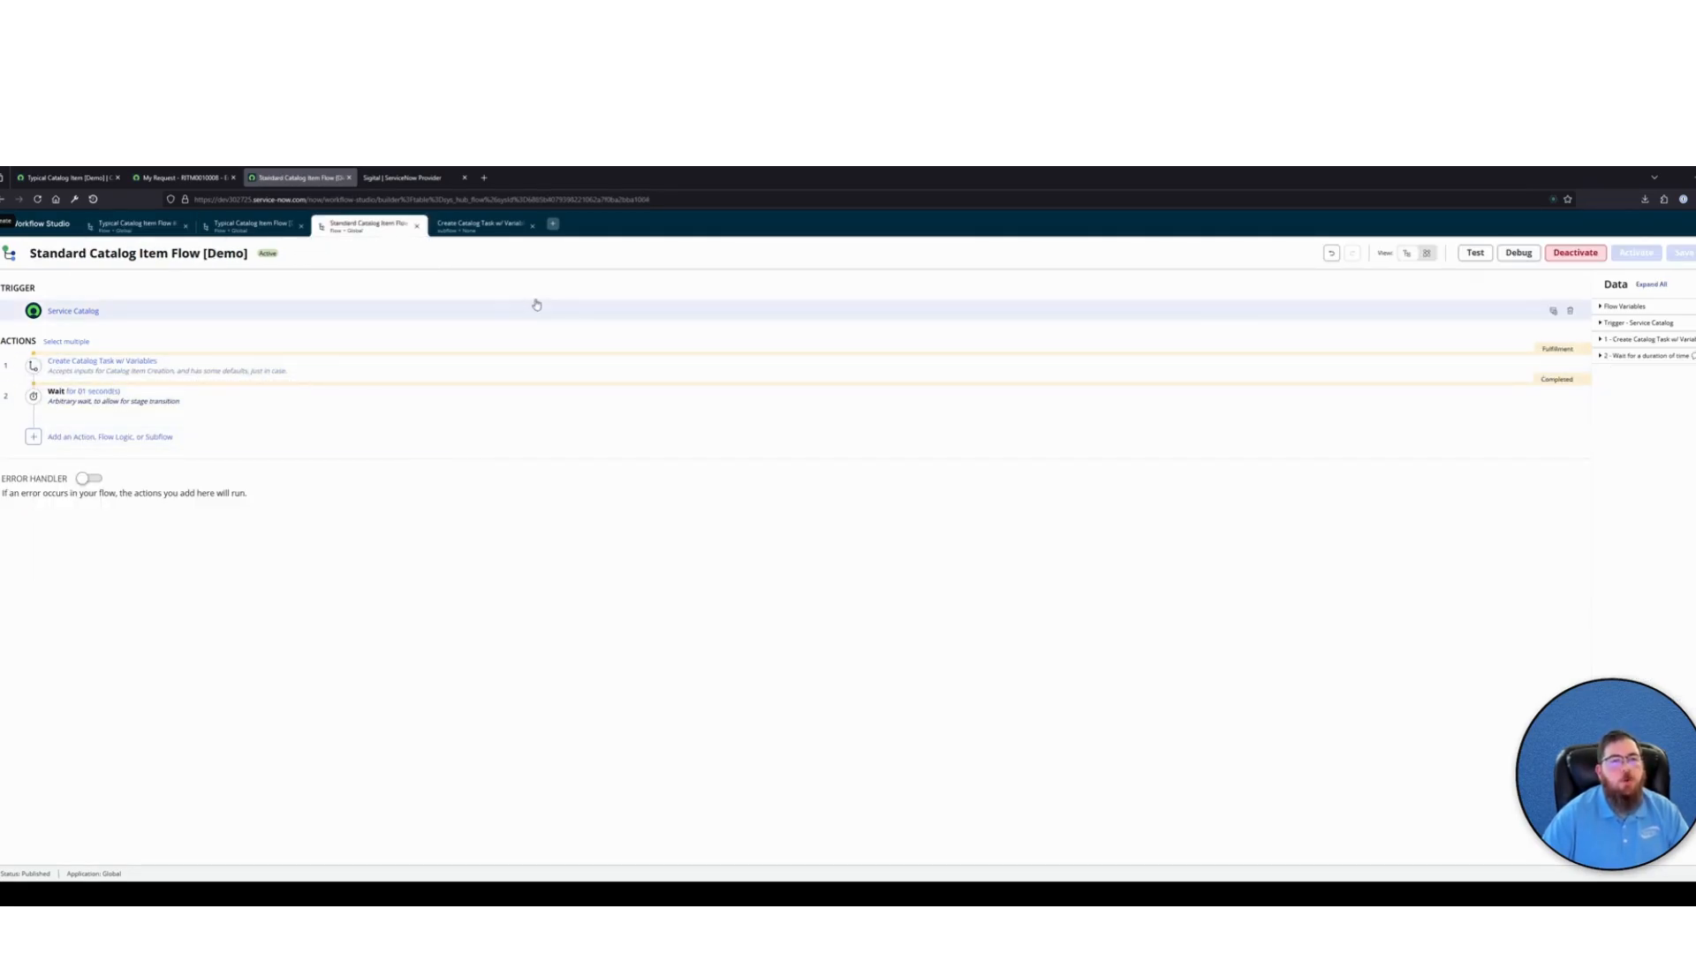
click(553, 224)
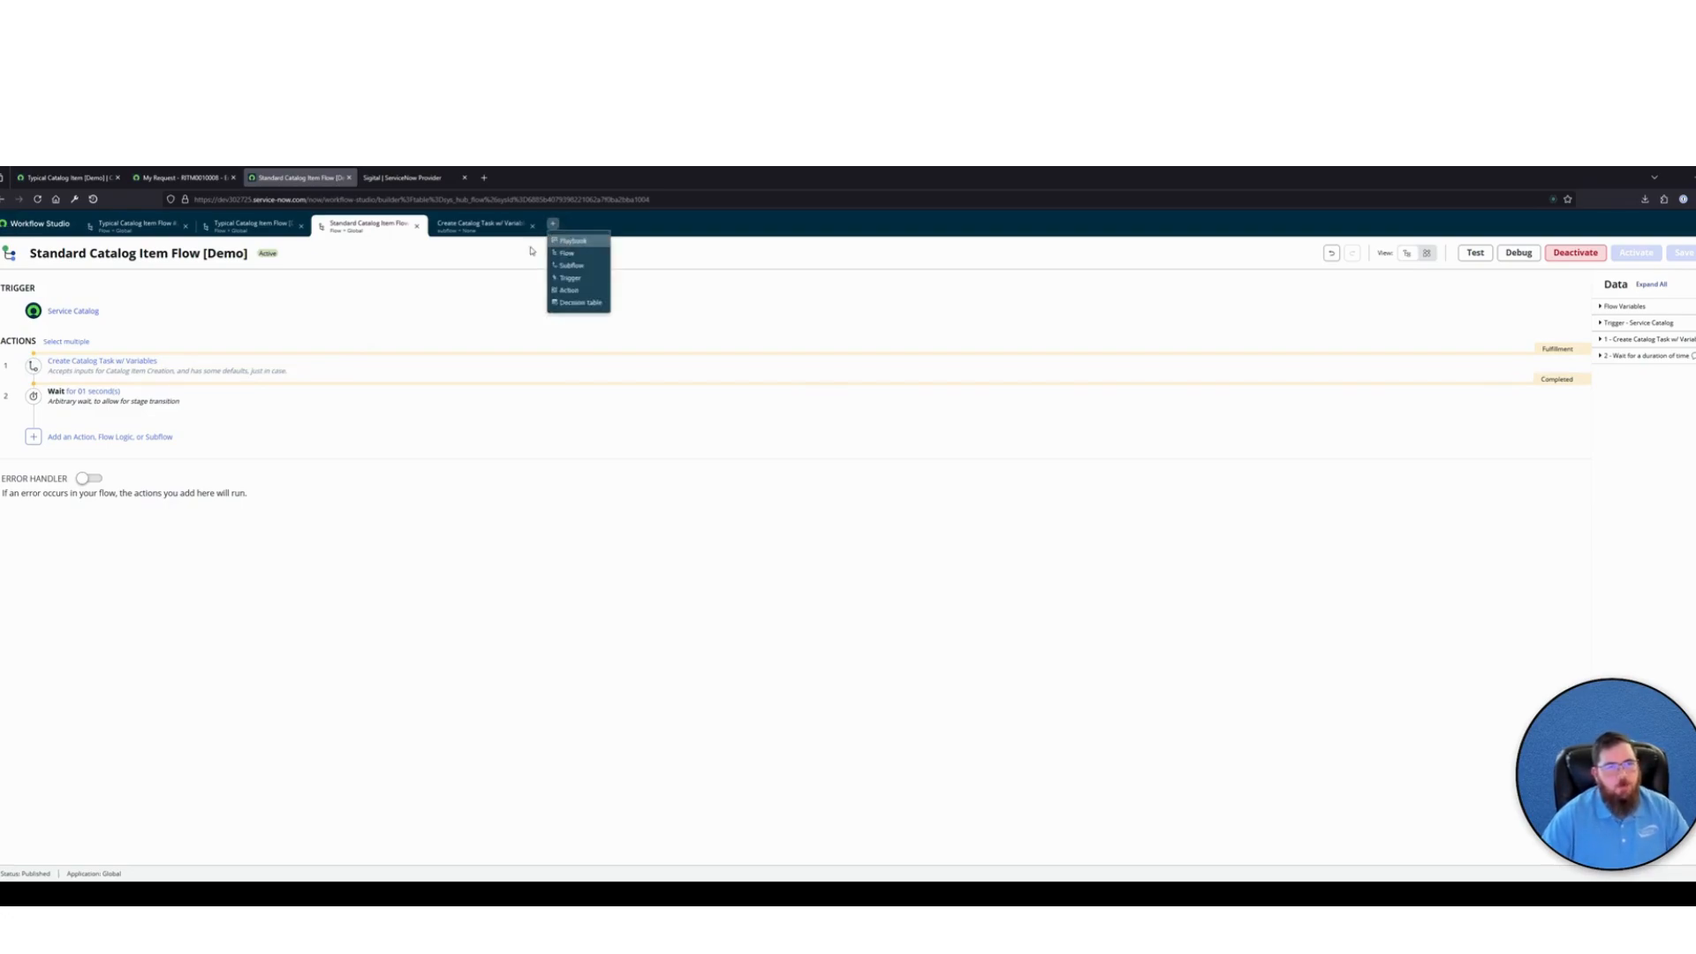
click(532, 252)
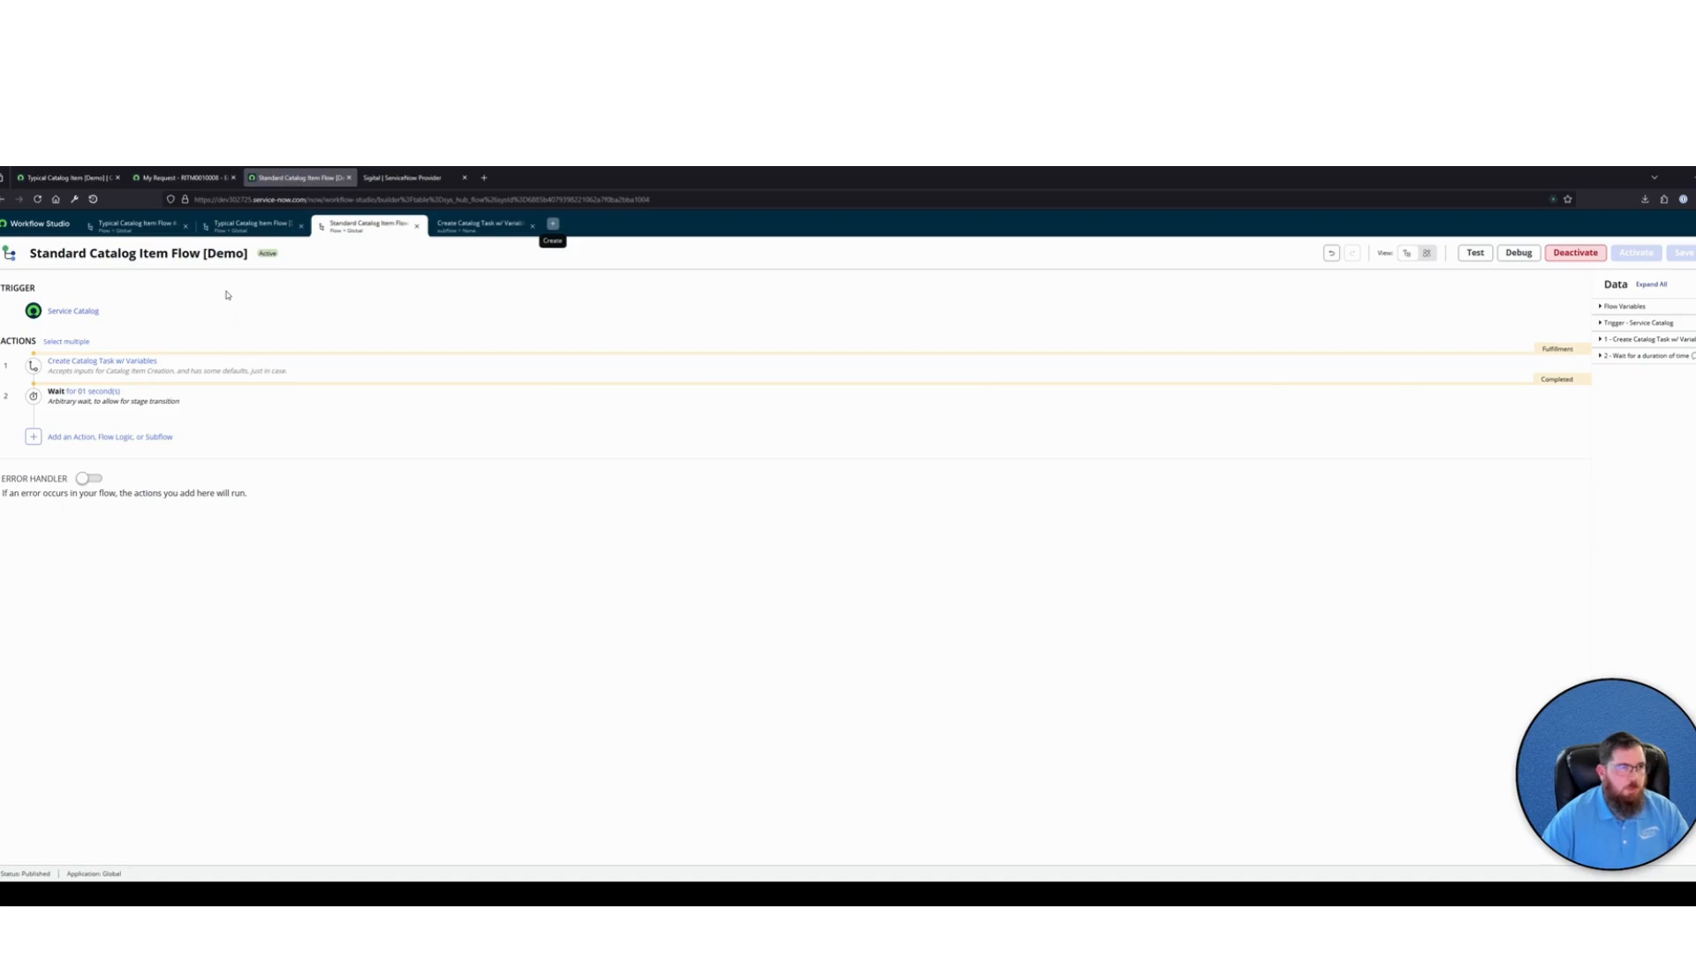
click(132, 226)
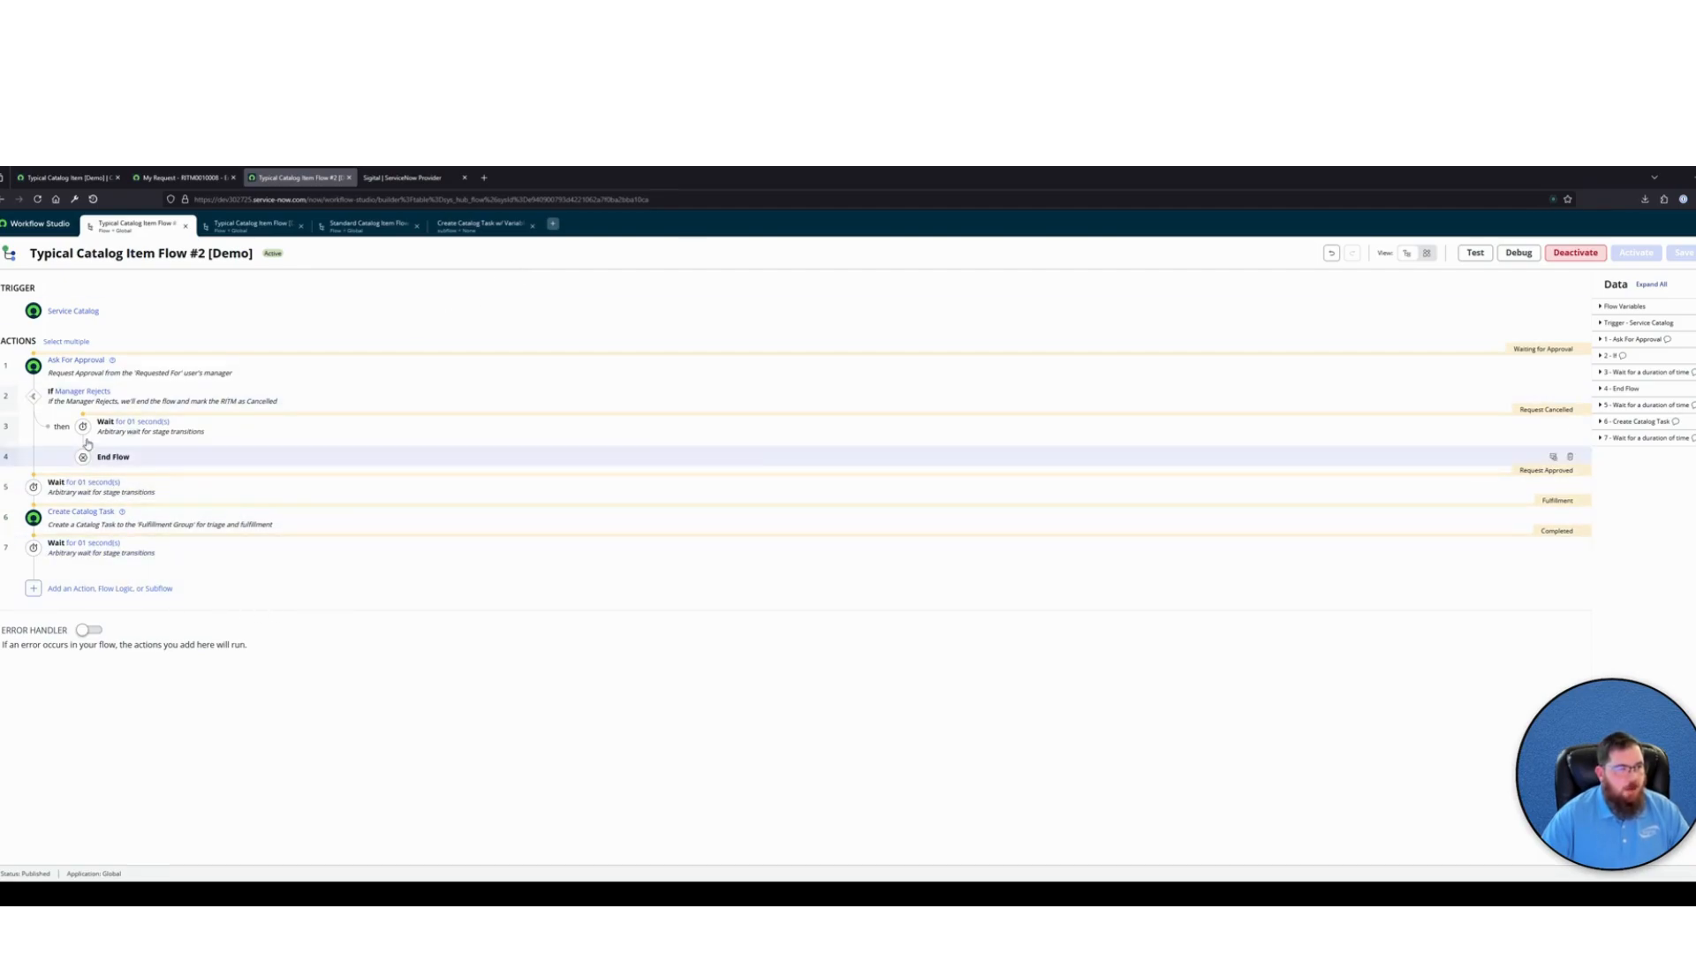
click(54, 180)
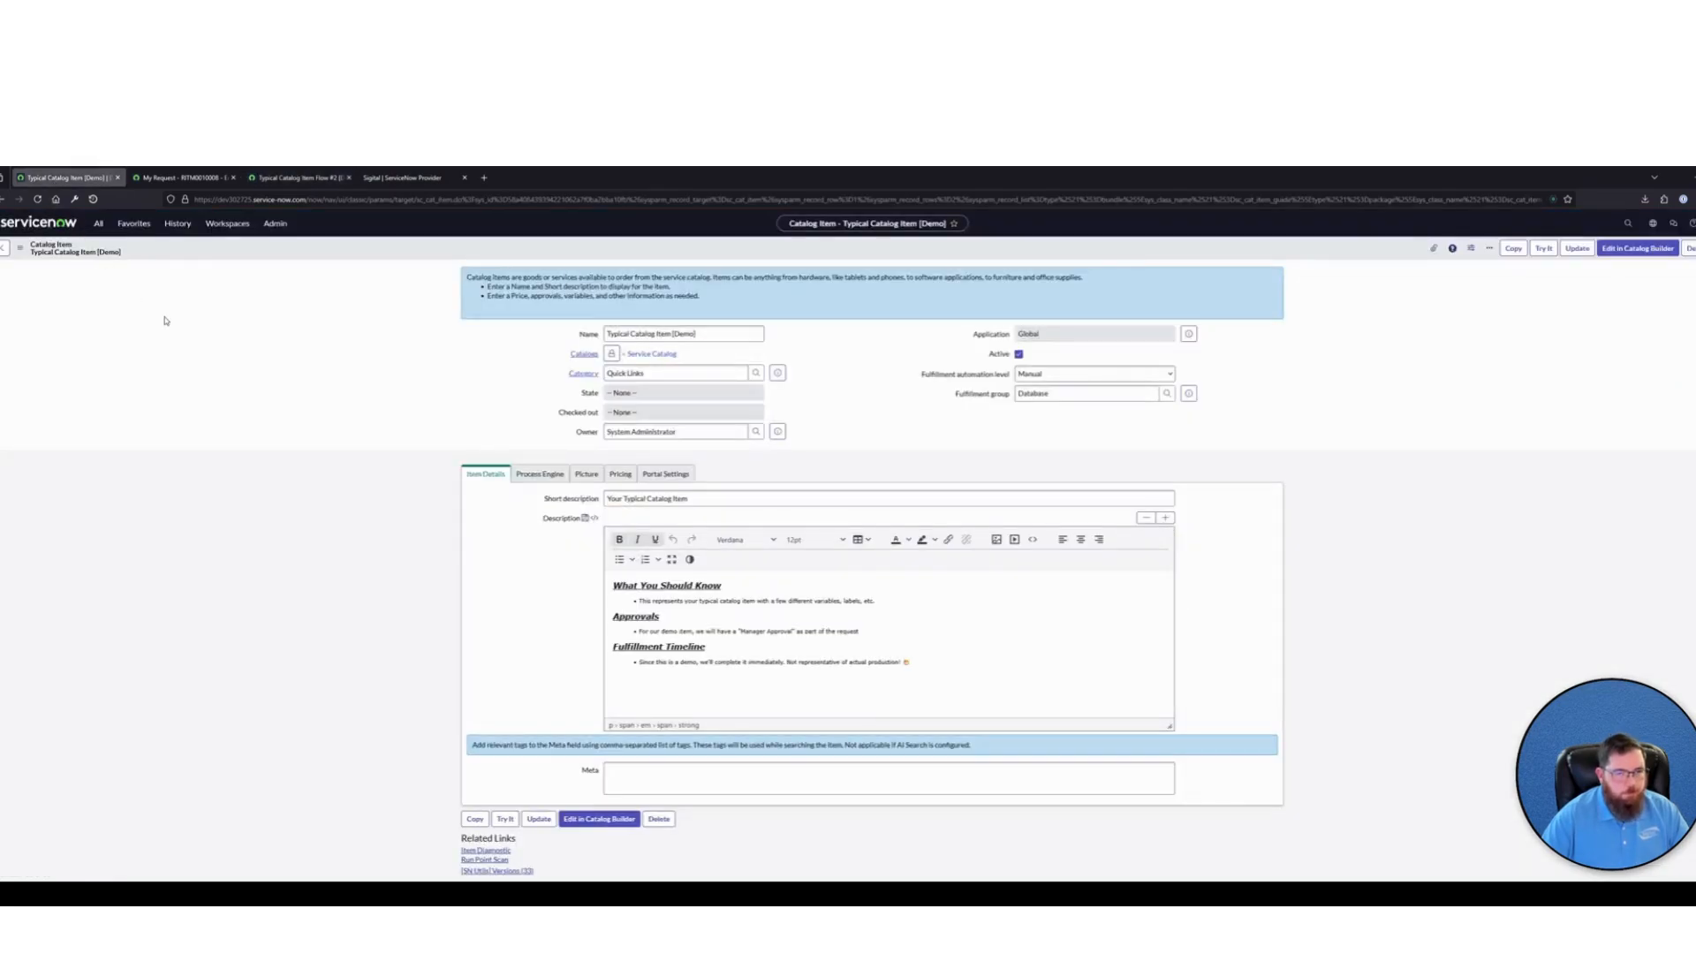
click(298, 178)
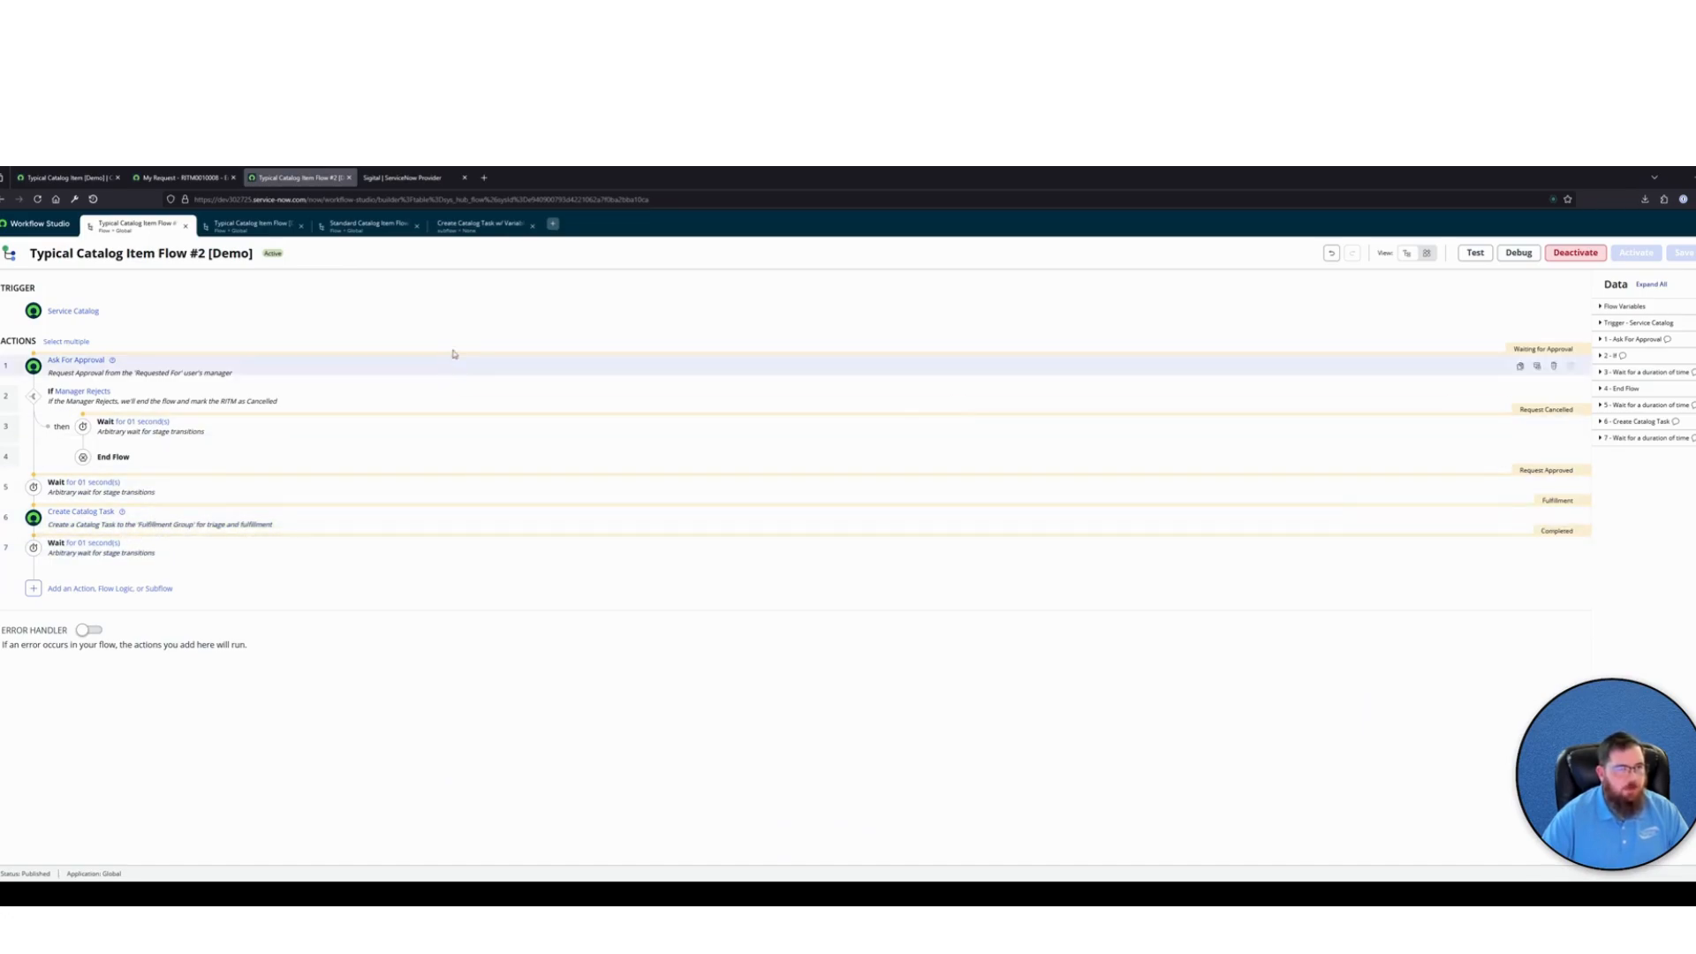
Rename the existing catalog task subflow as "Create Catalog Task w/ Variables [Demo]" and save it
click(553, 225)
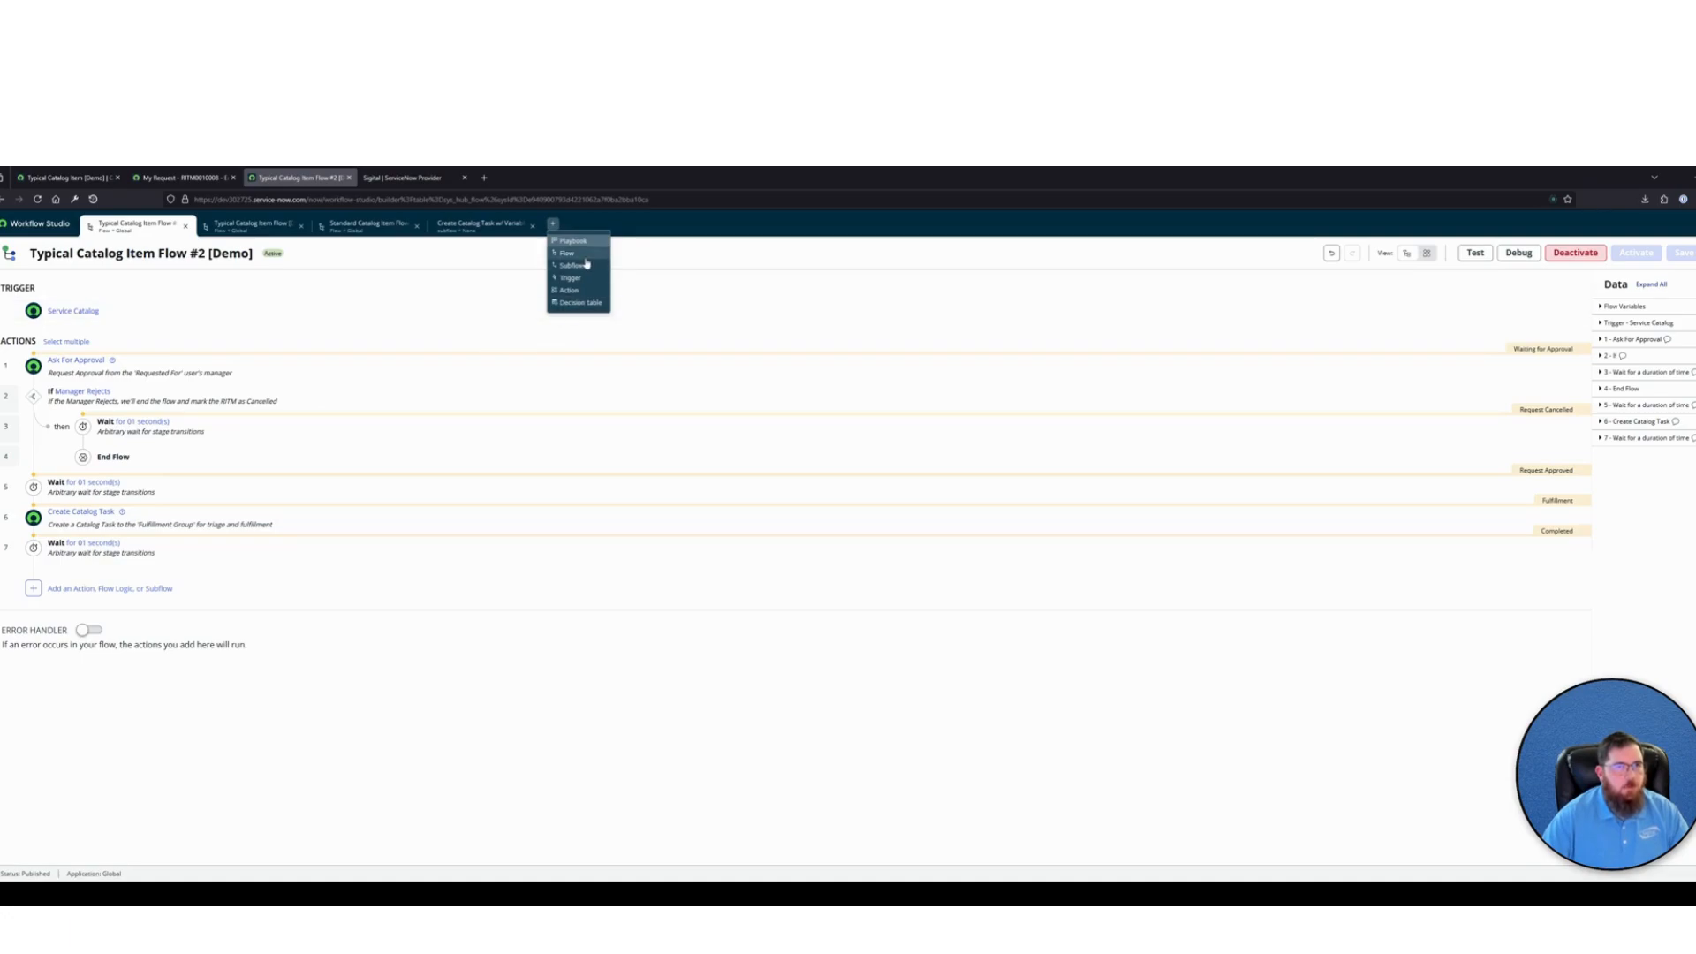
click(480, 226)
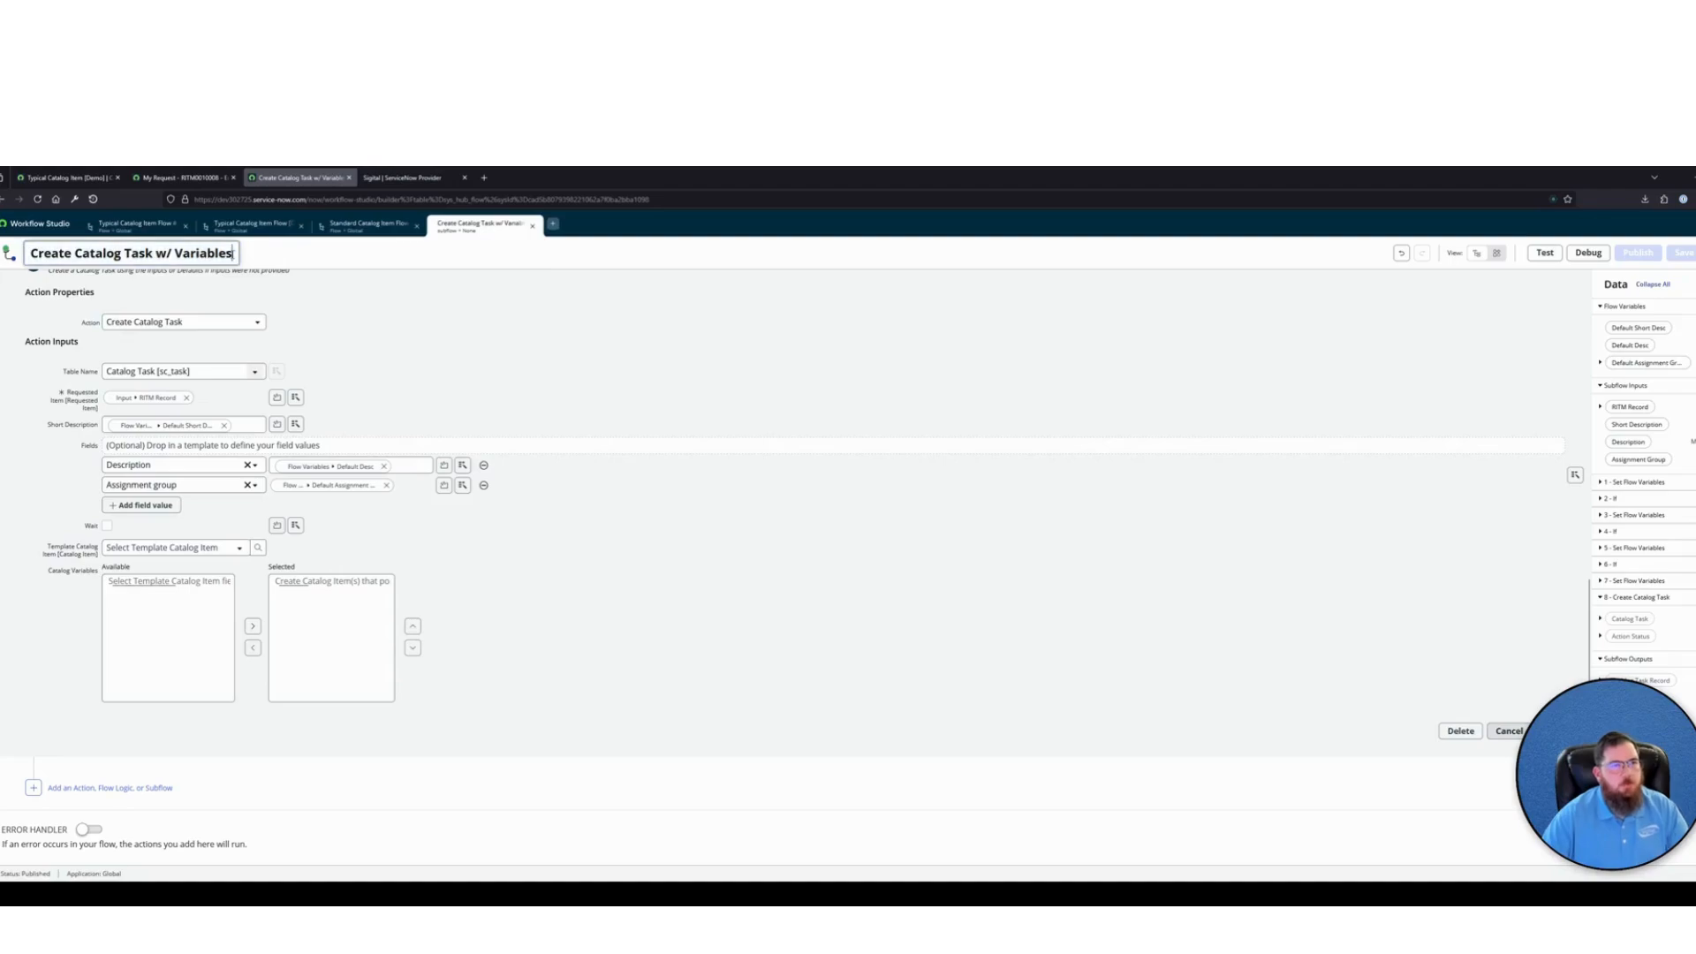
text([Demo])
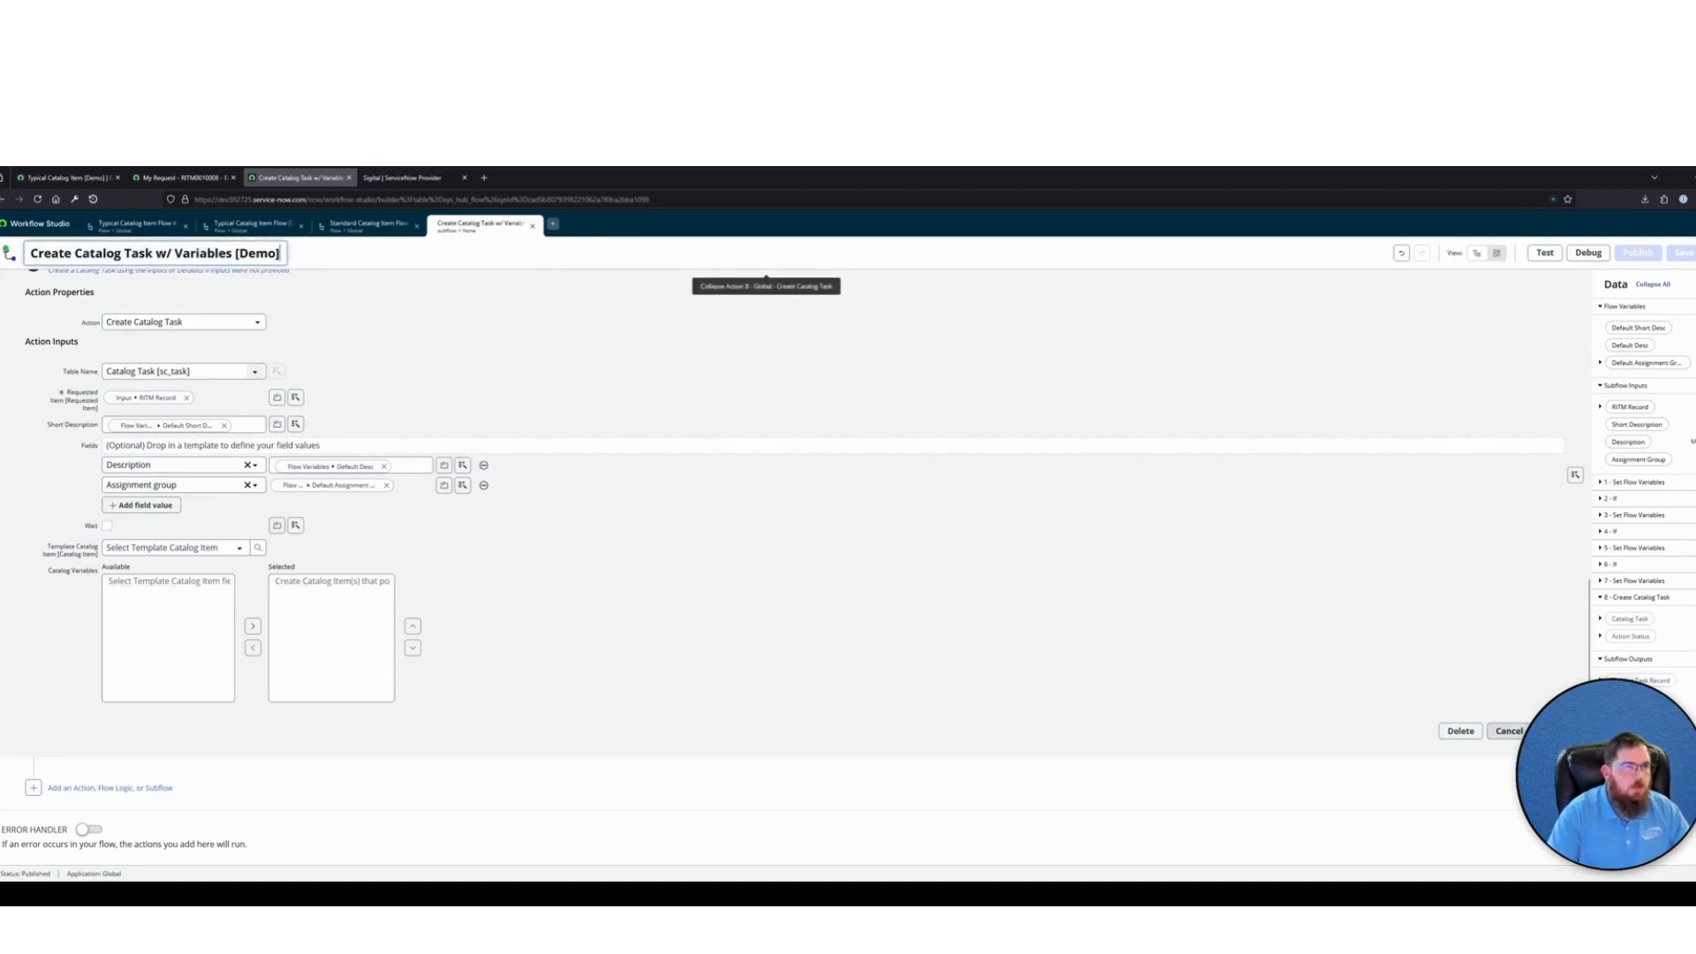
click(1154, 256)
click(1676, 254)
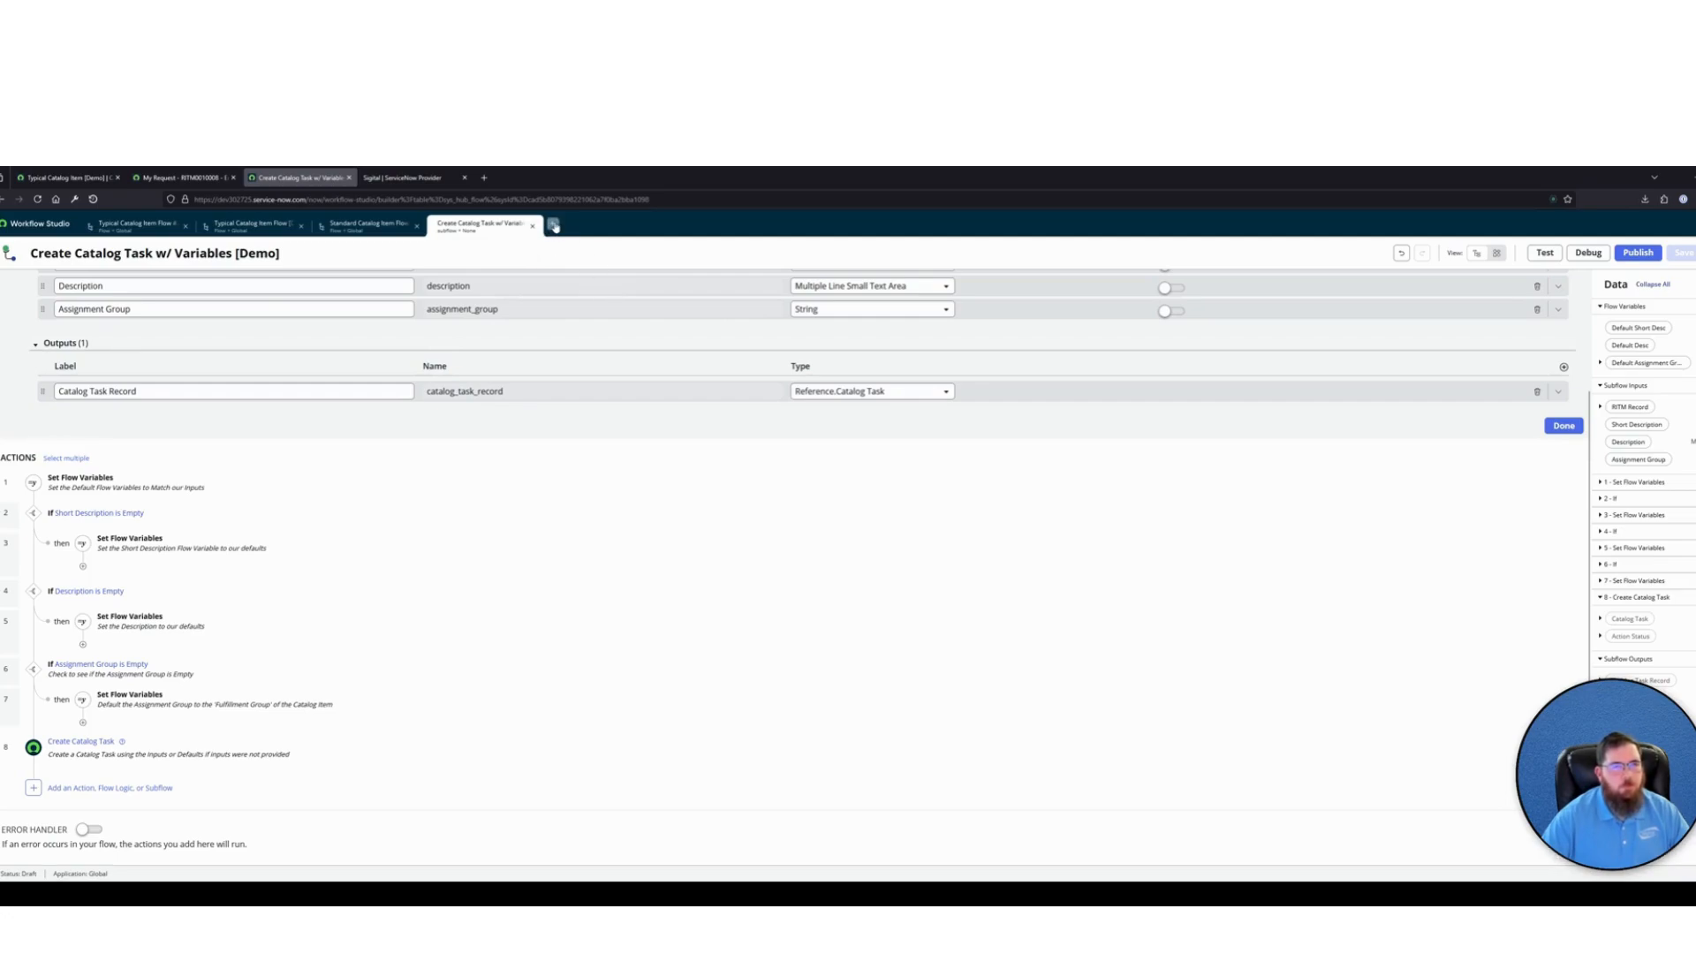
Start a new subflow in the Global application named "Wait for All Catalog Tasks to Complete"
click(554, 227)
click(574, 265)
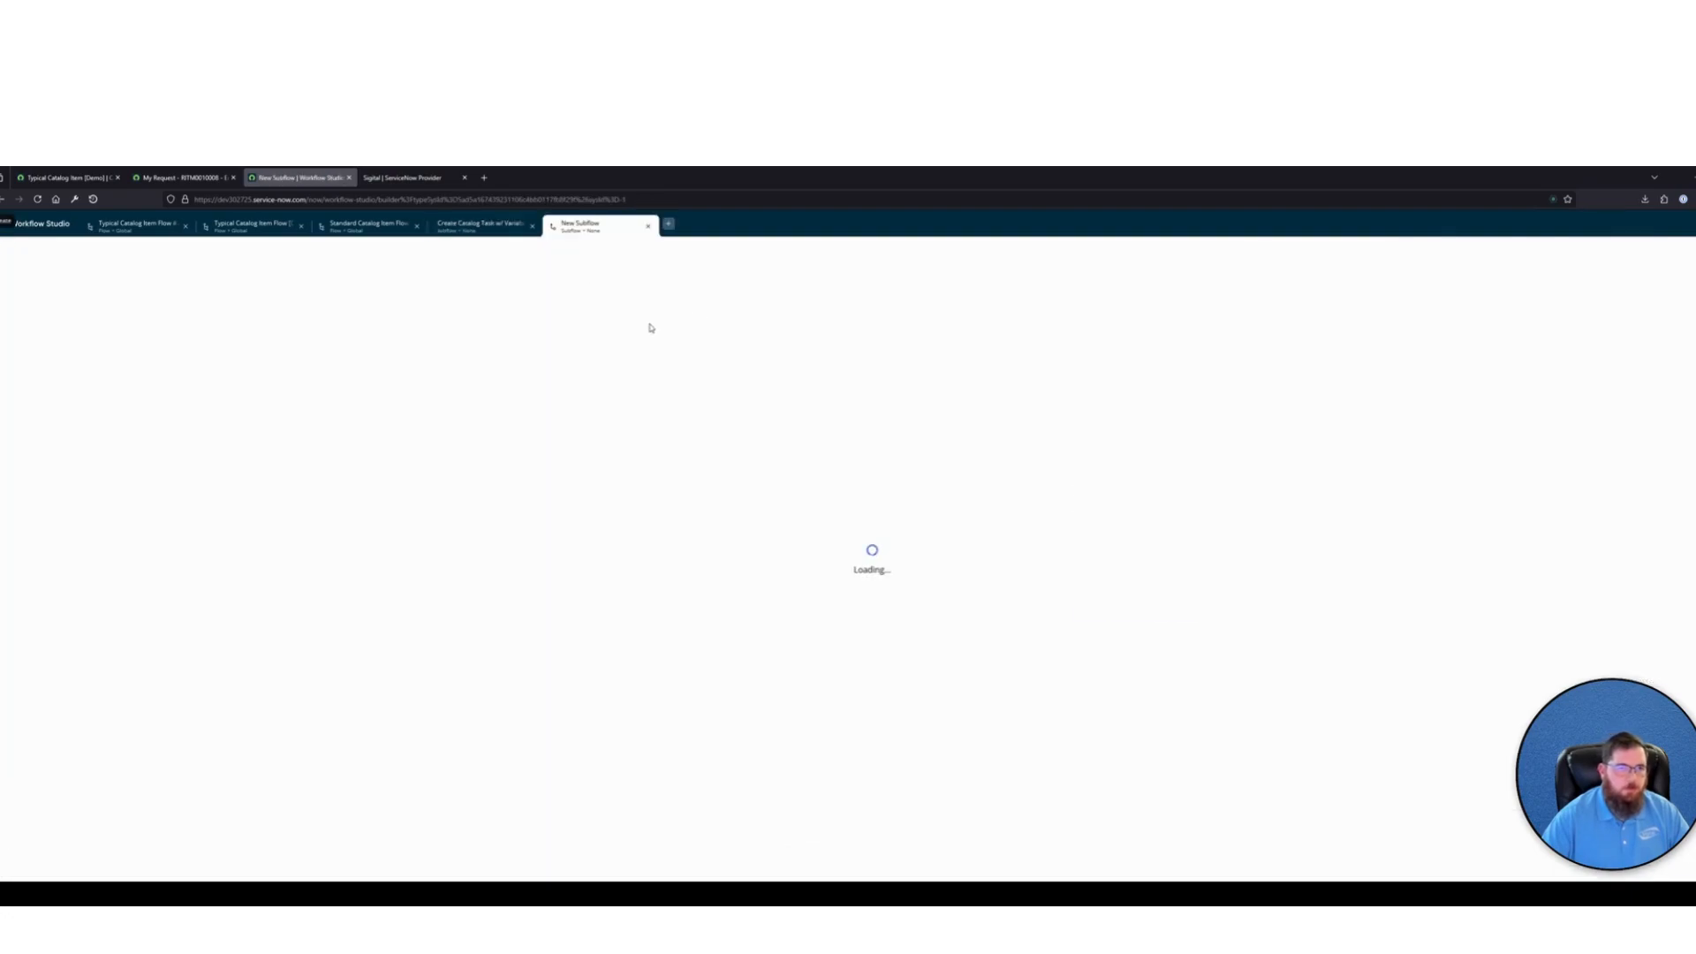
click(1110, 502)
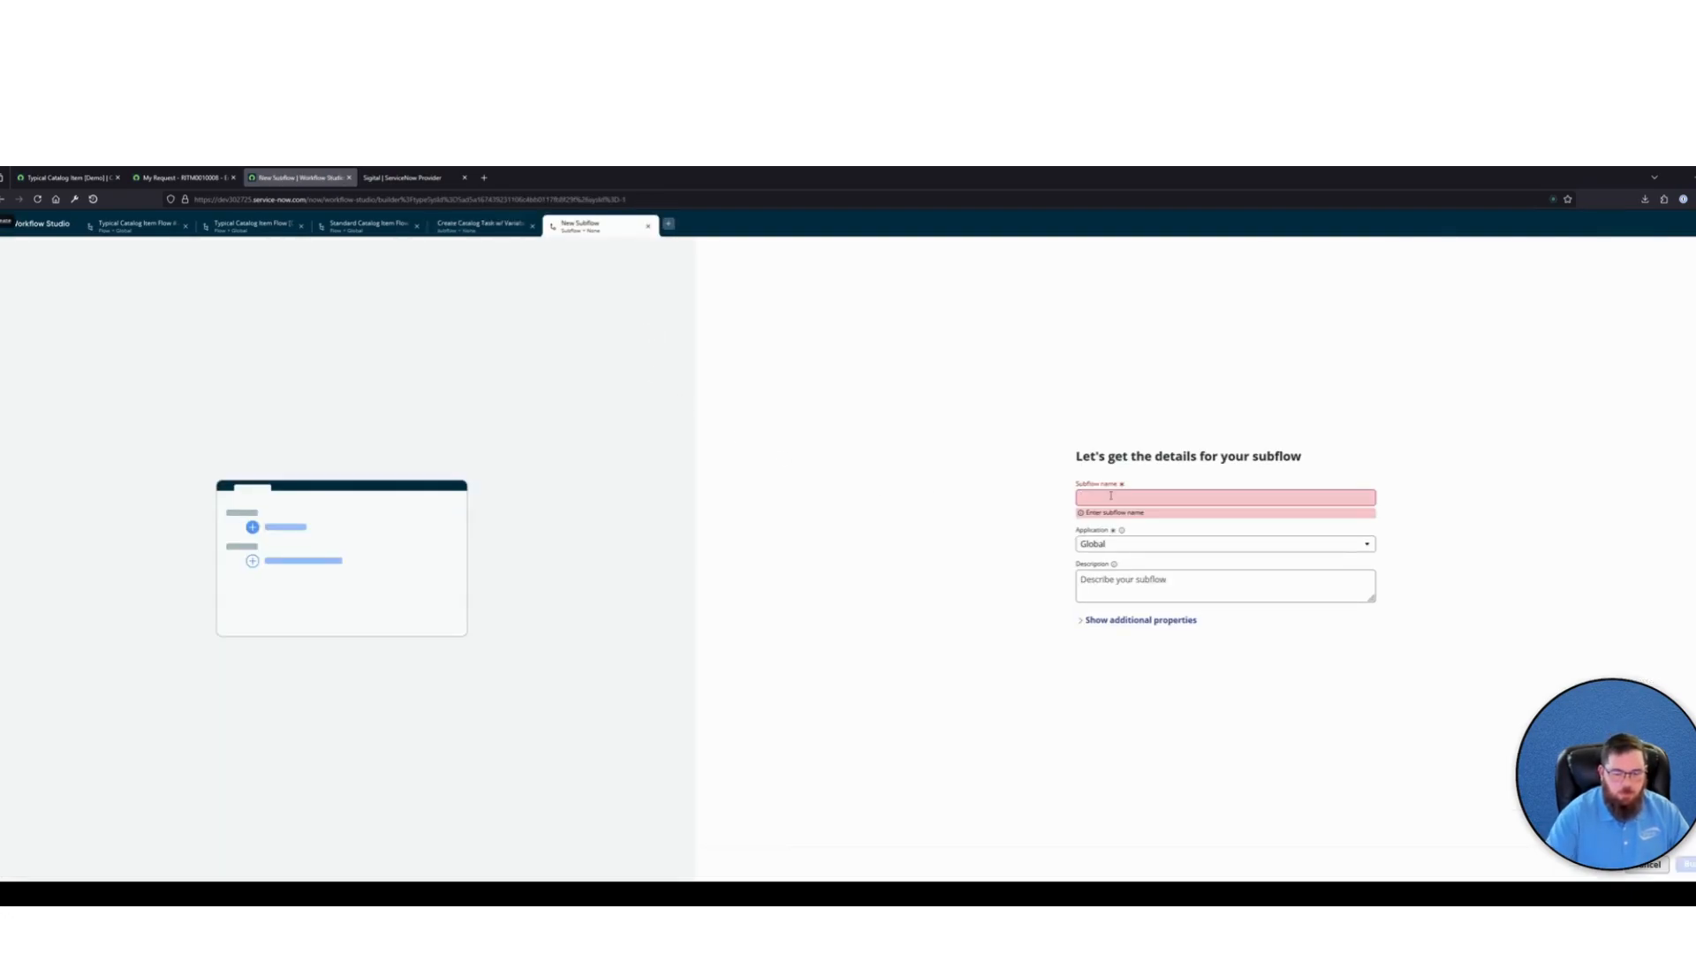
text(Wait)
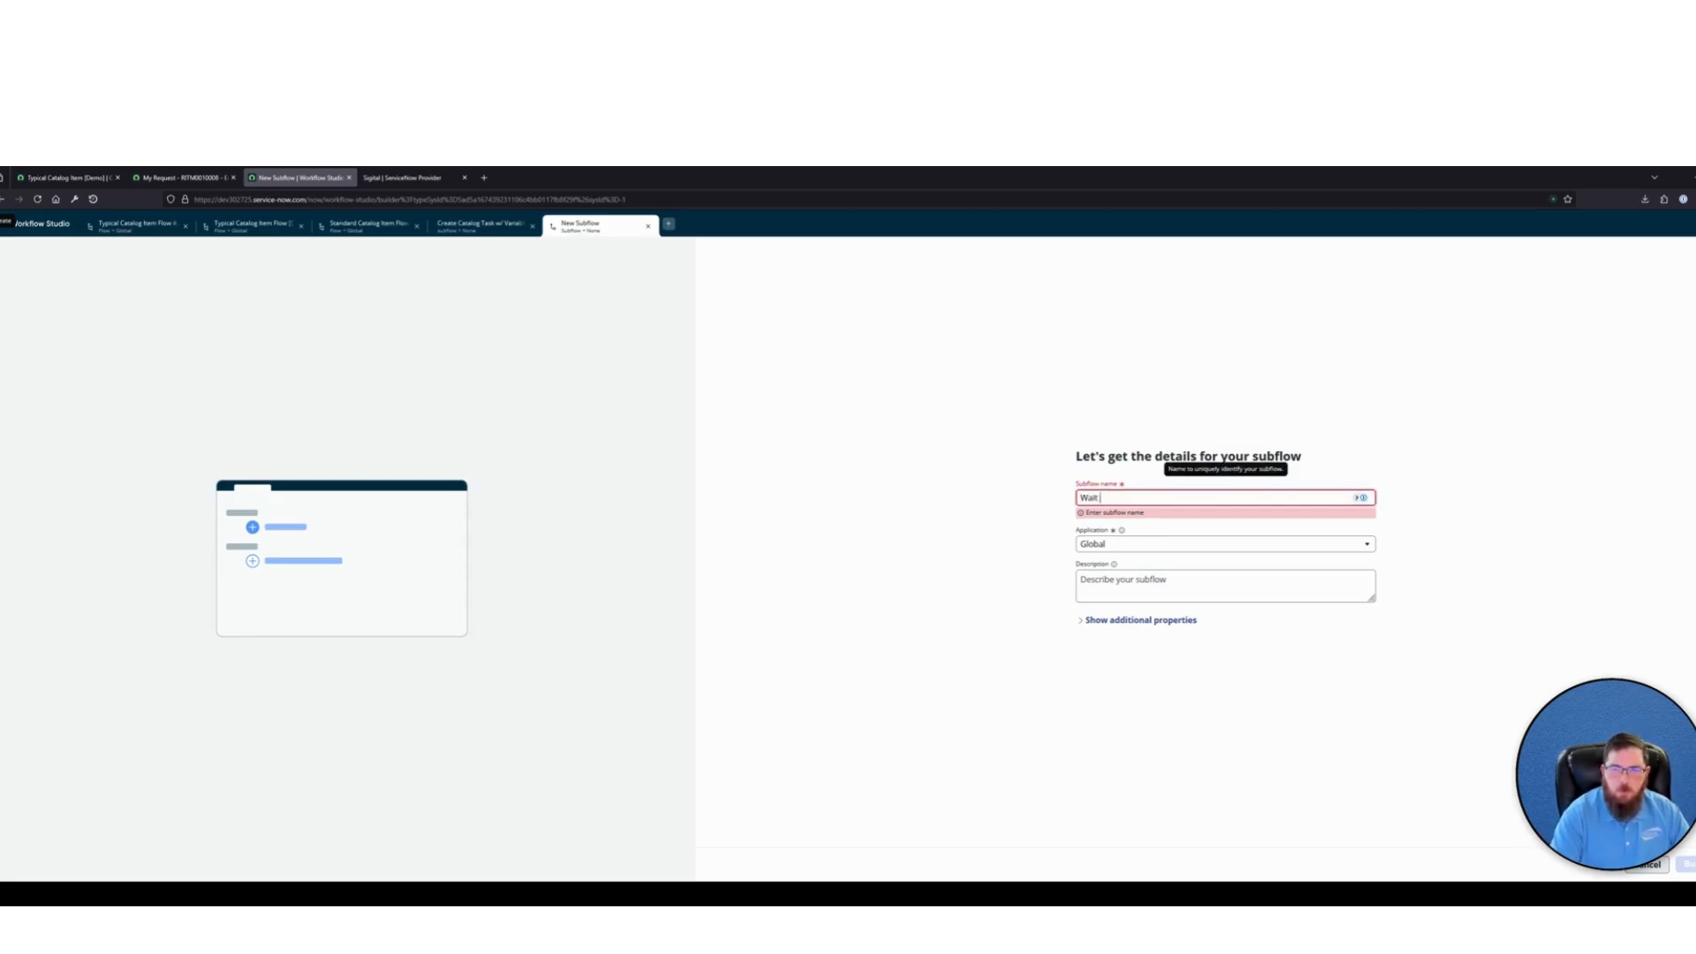
text( for All C)
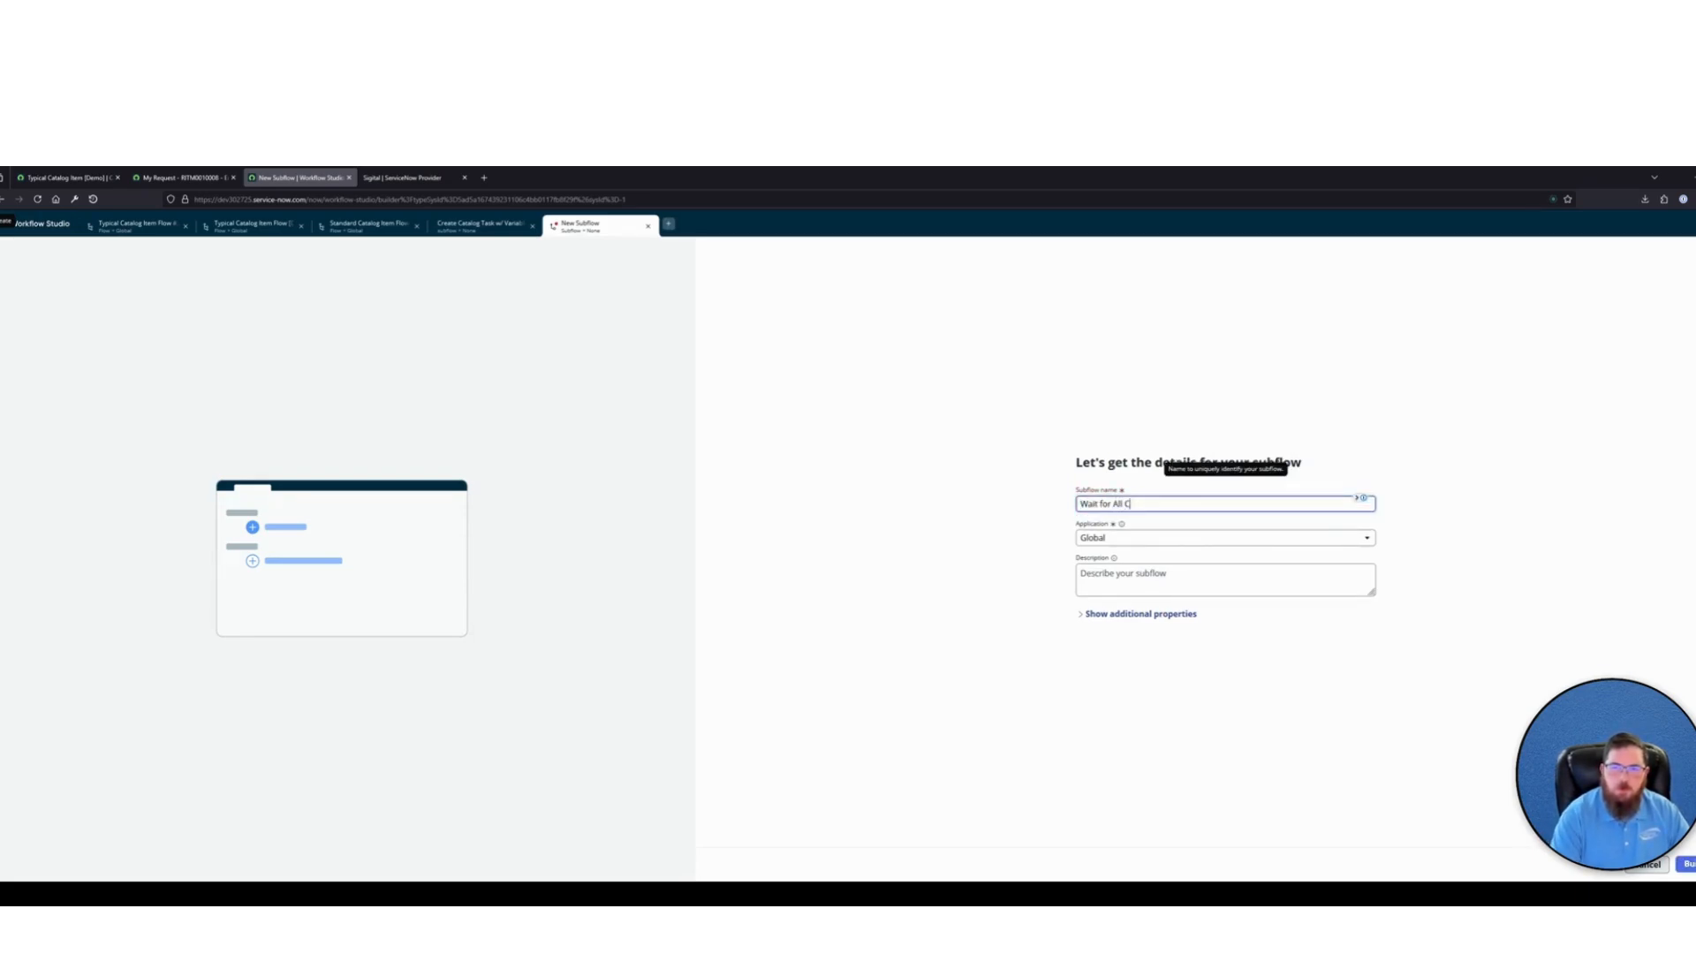
text(atalog Tasks to COmp)
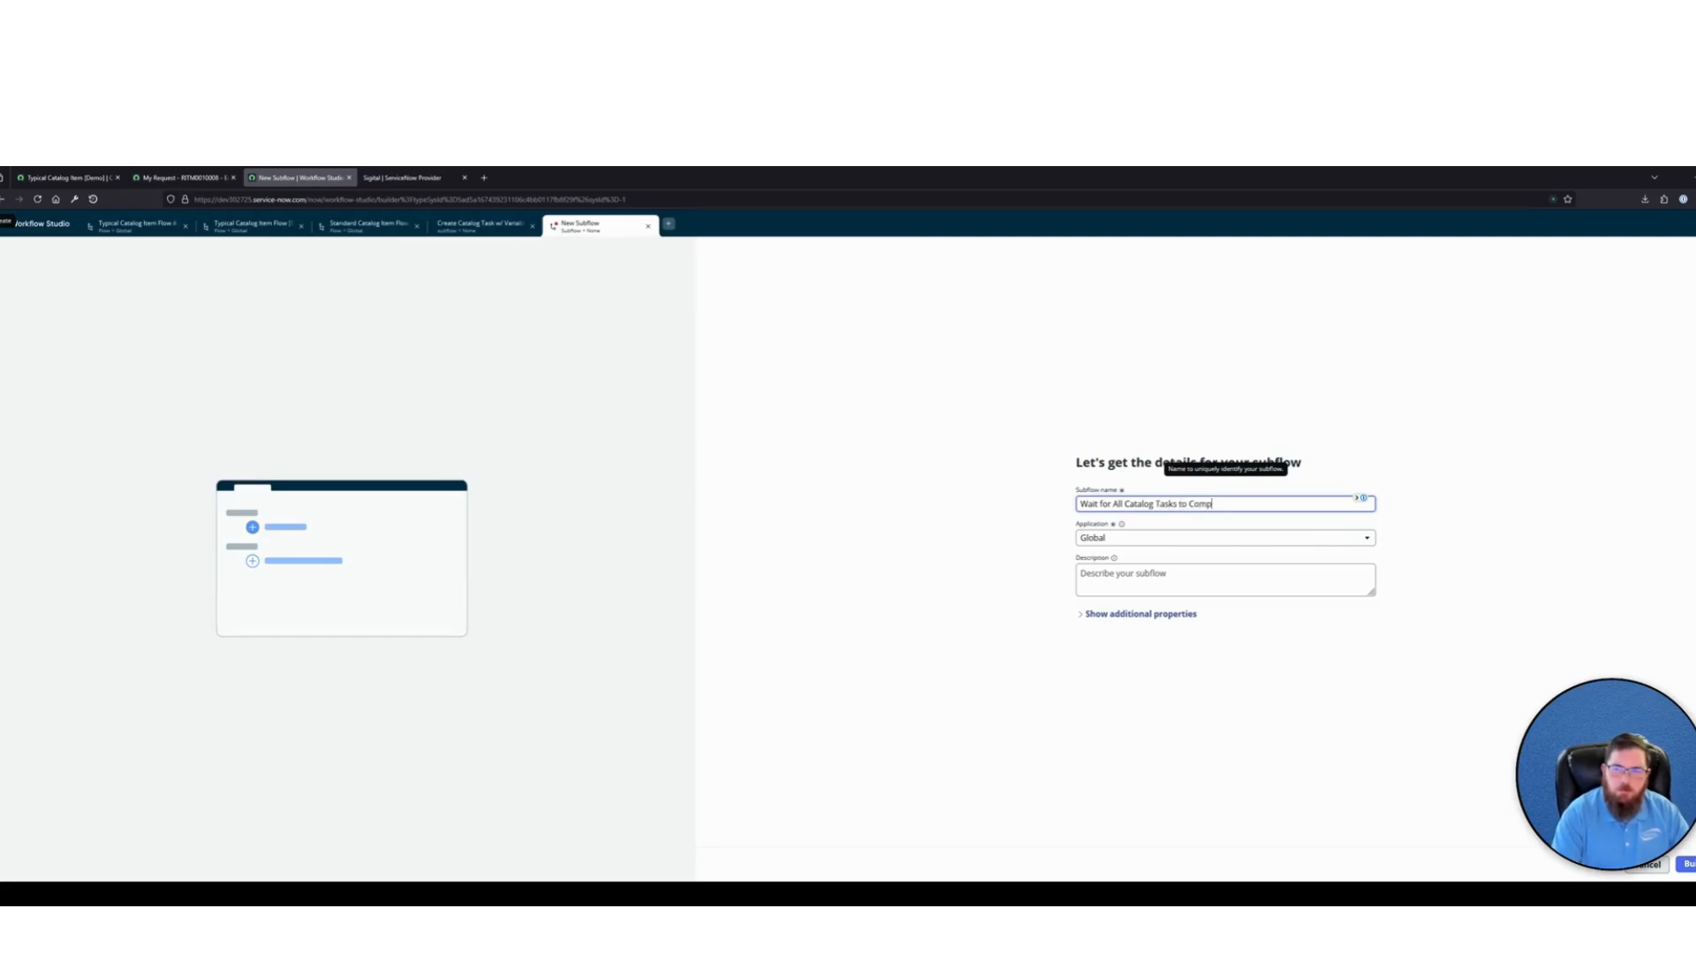
text(lete)
Set the new subflow to run as System user in its additional properties
click(1142, 614)
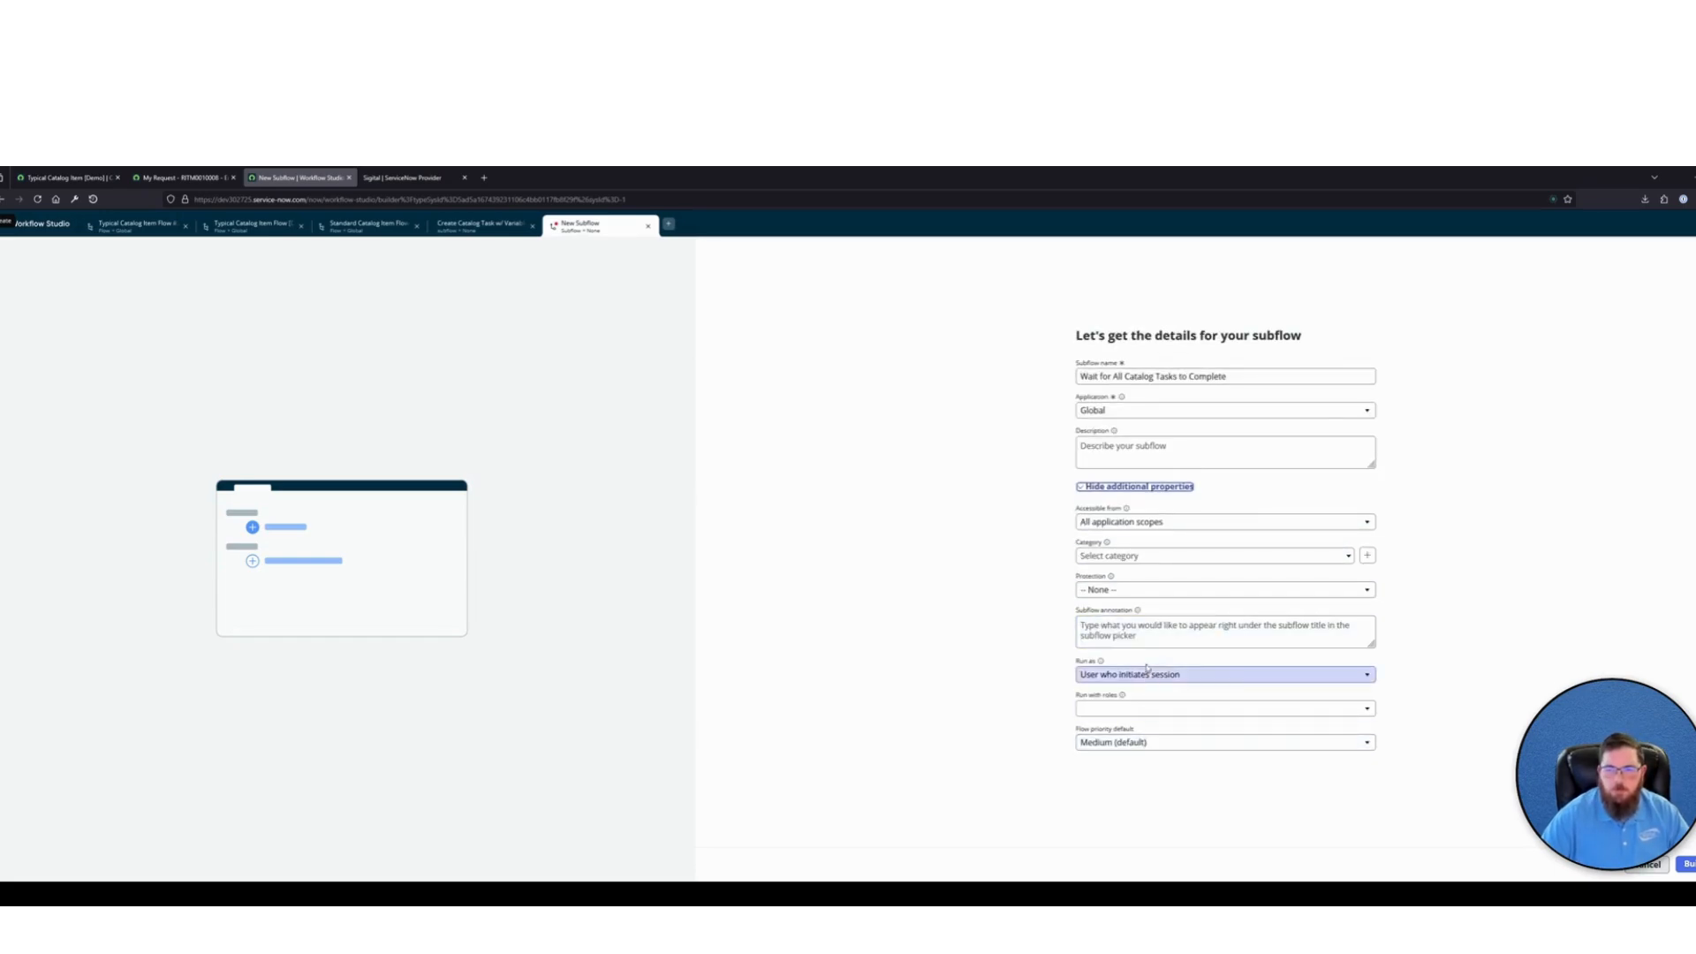
click(1135, 675)
click(1134, 707)
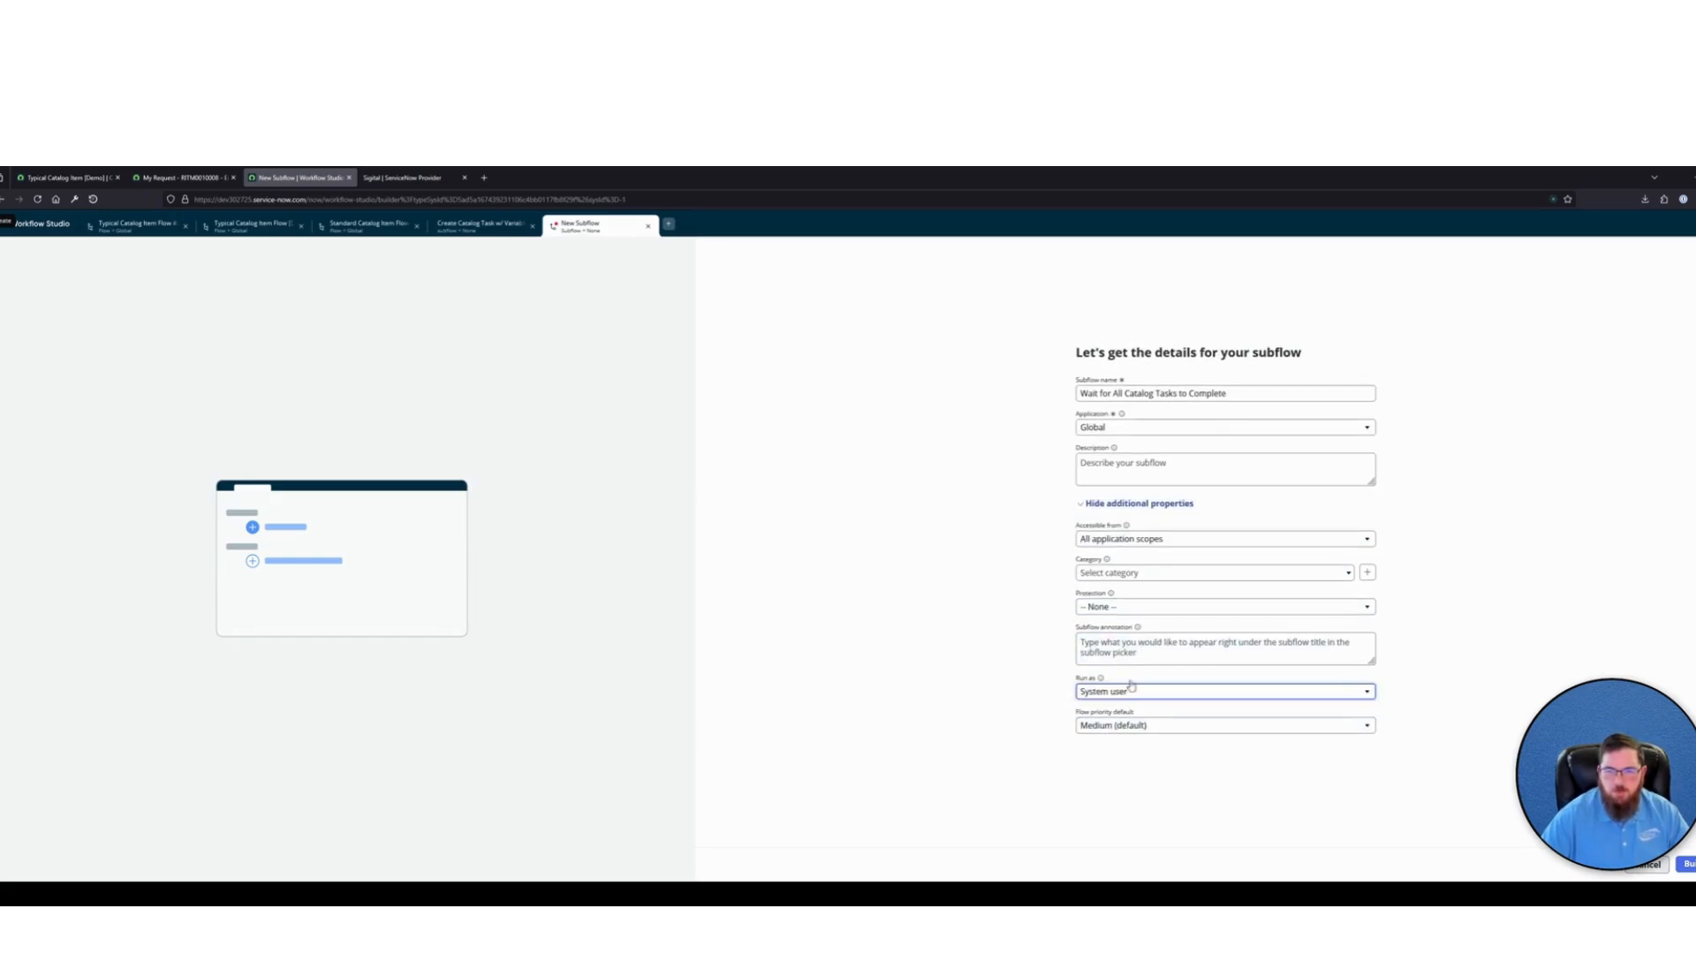
Annotate the subflow "Waits for all catalogs tasks associated with a RITM to complete (even ad-hoc tasks) before proceeding." and create it
click(1129, 648)
text(Waits for all catalogs)
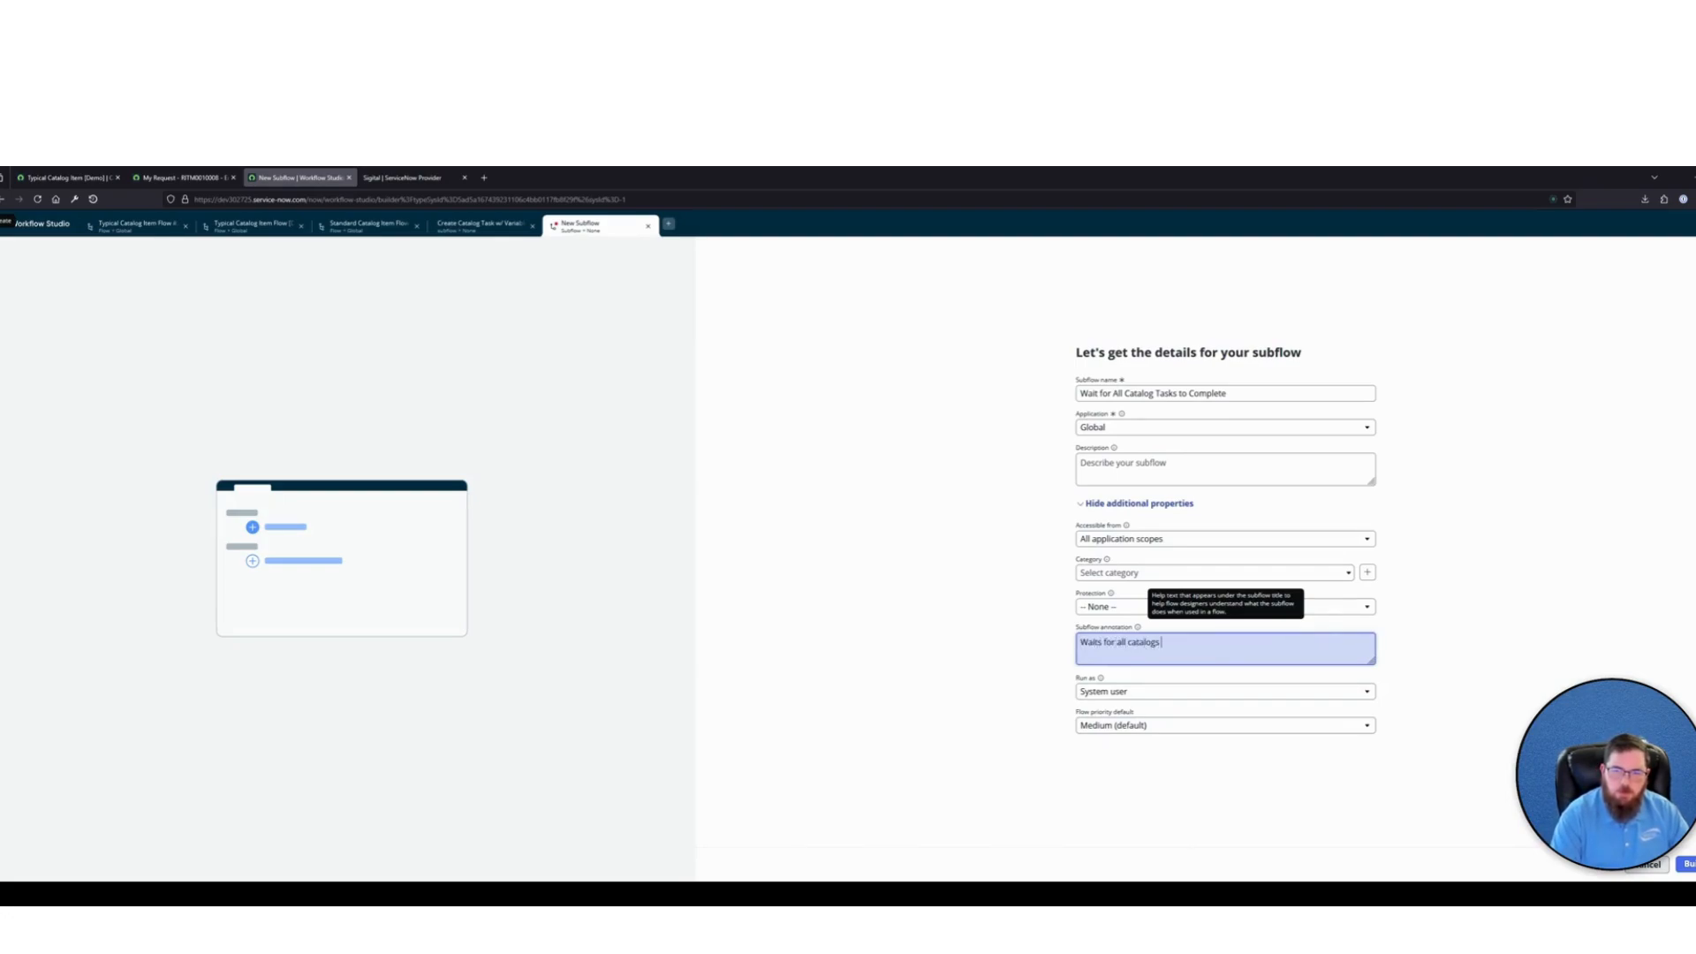
text(ociated with a R)
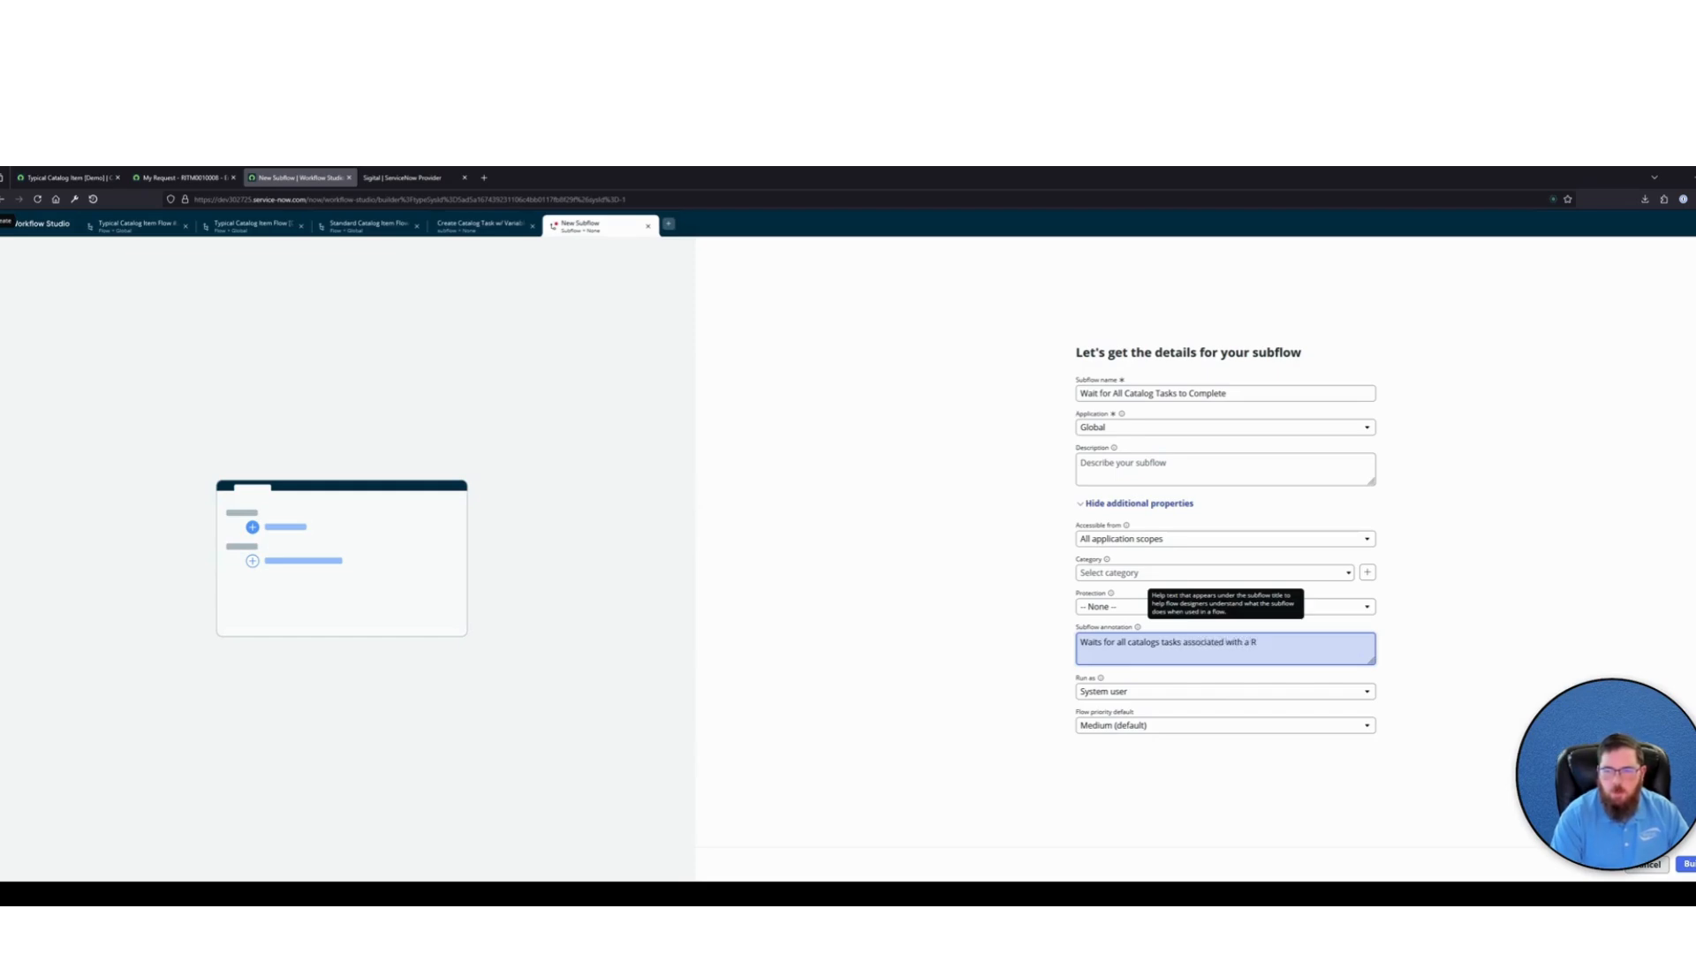
text(ITM to complete (even)
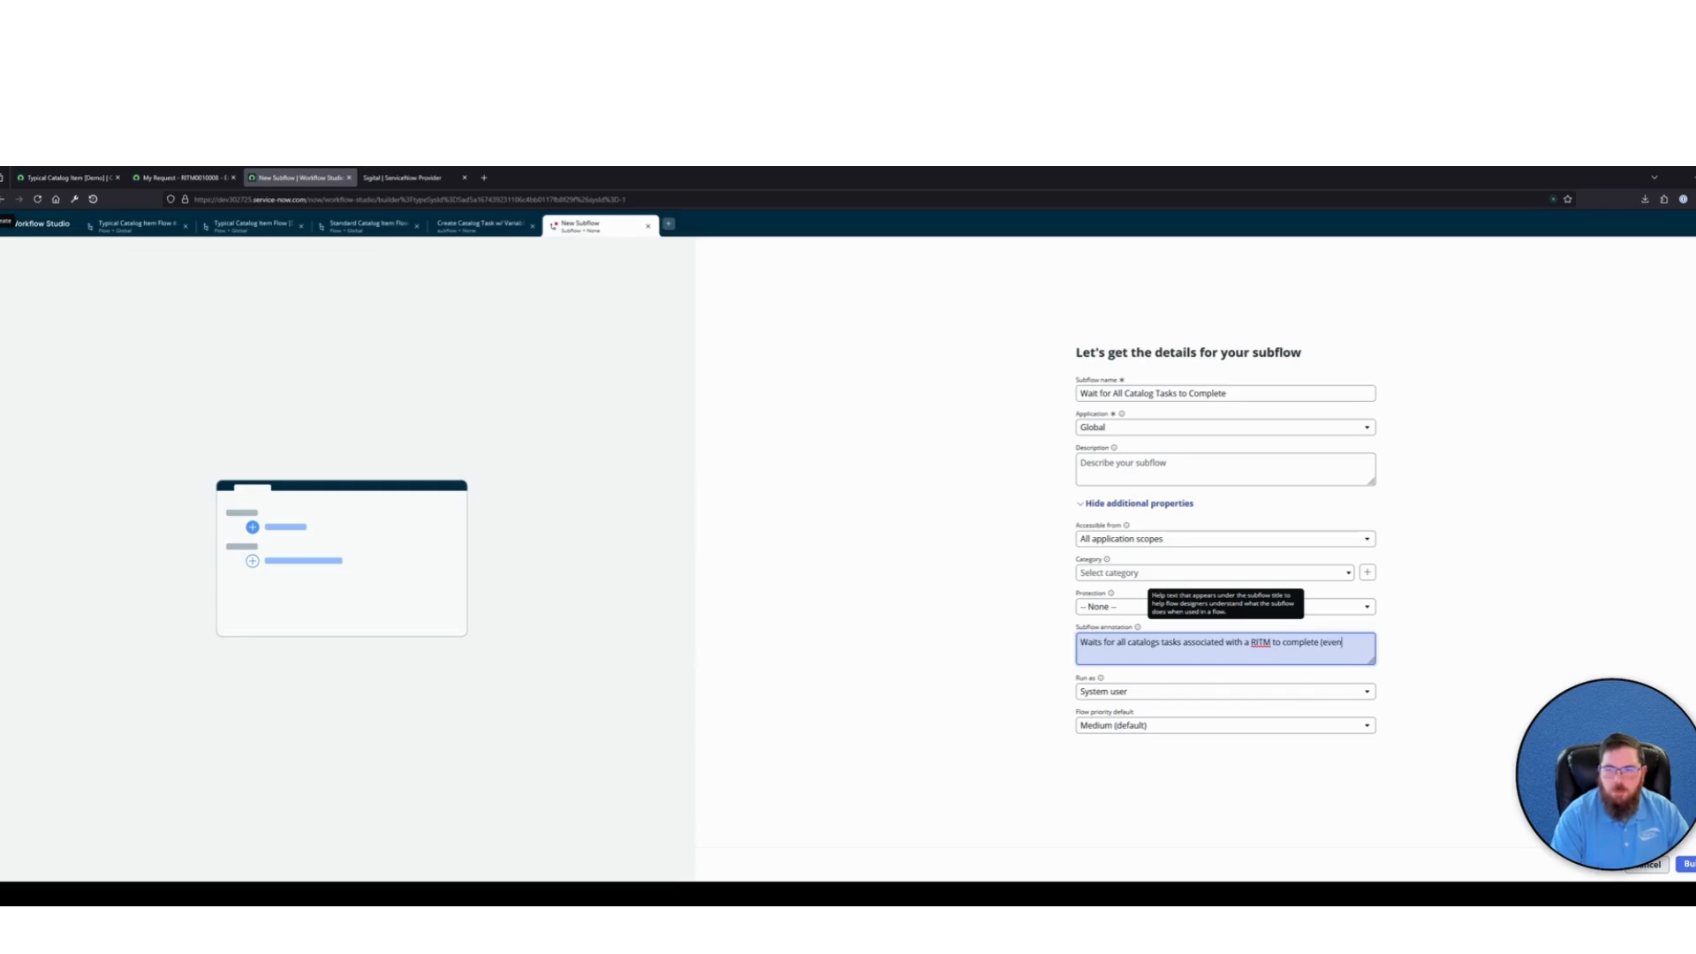
text( ad-hoc t)
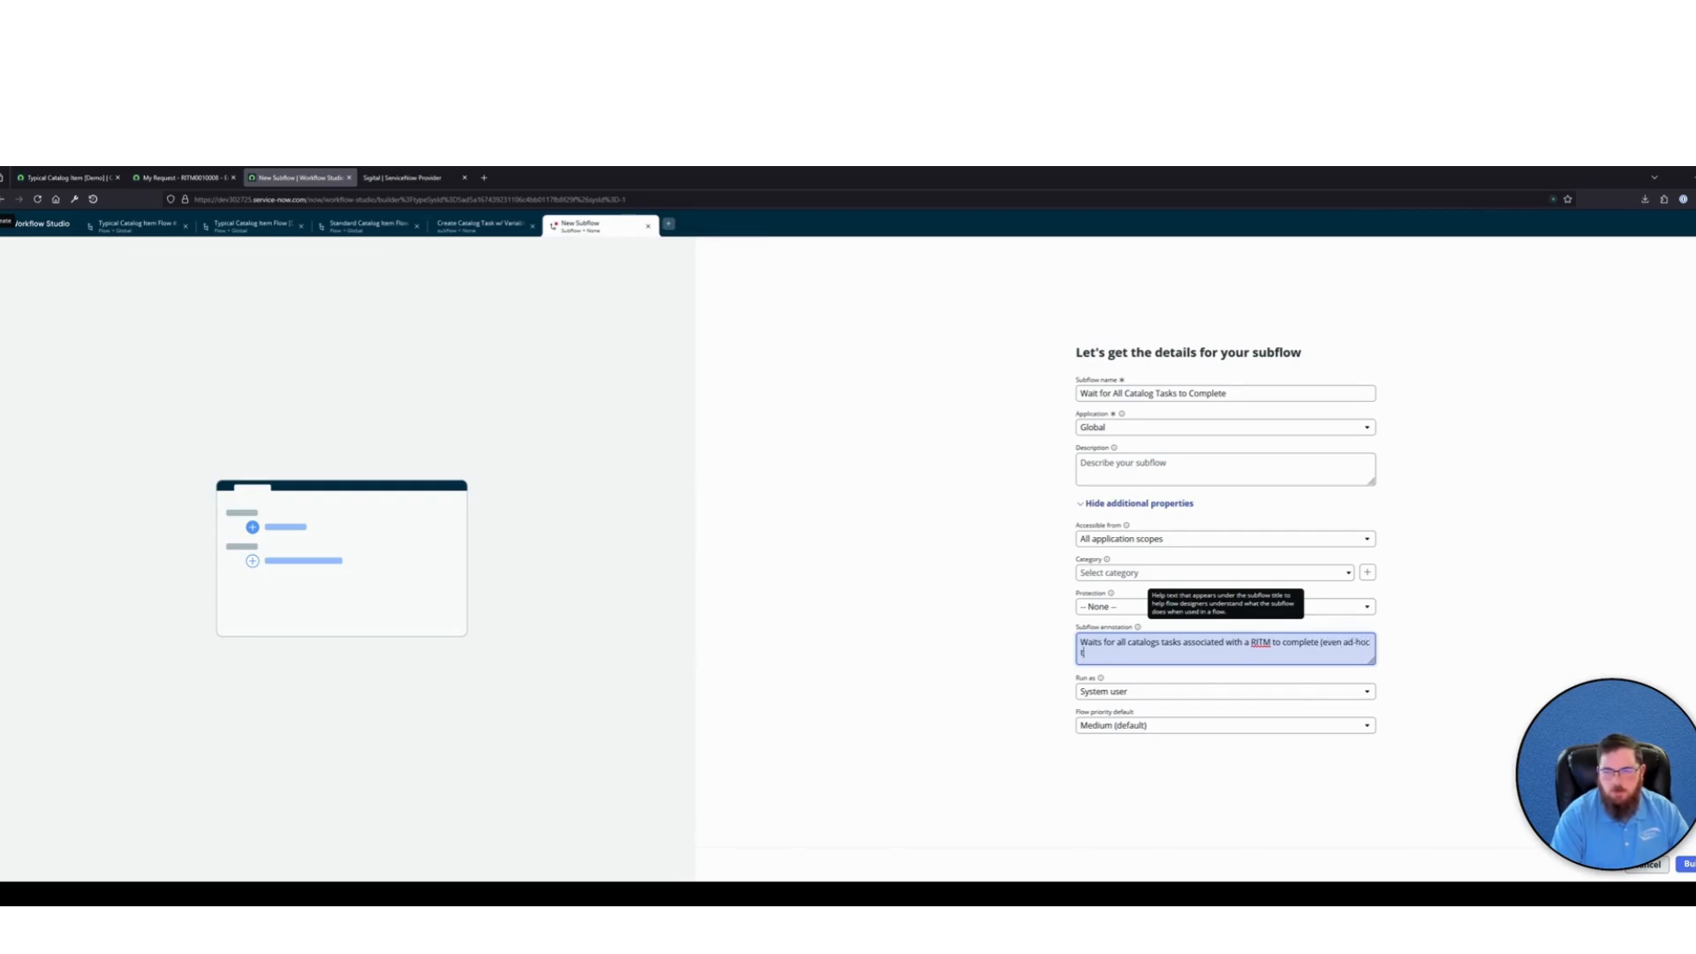
text(asks) before proceeding.)
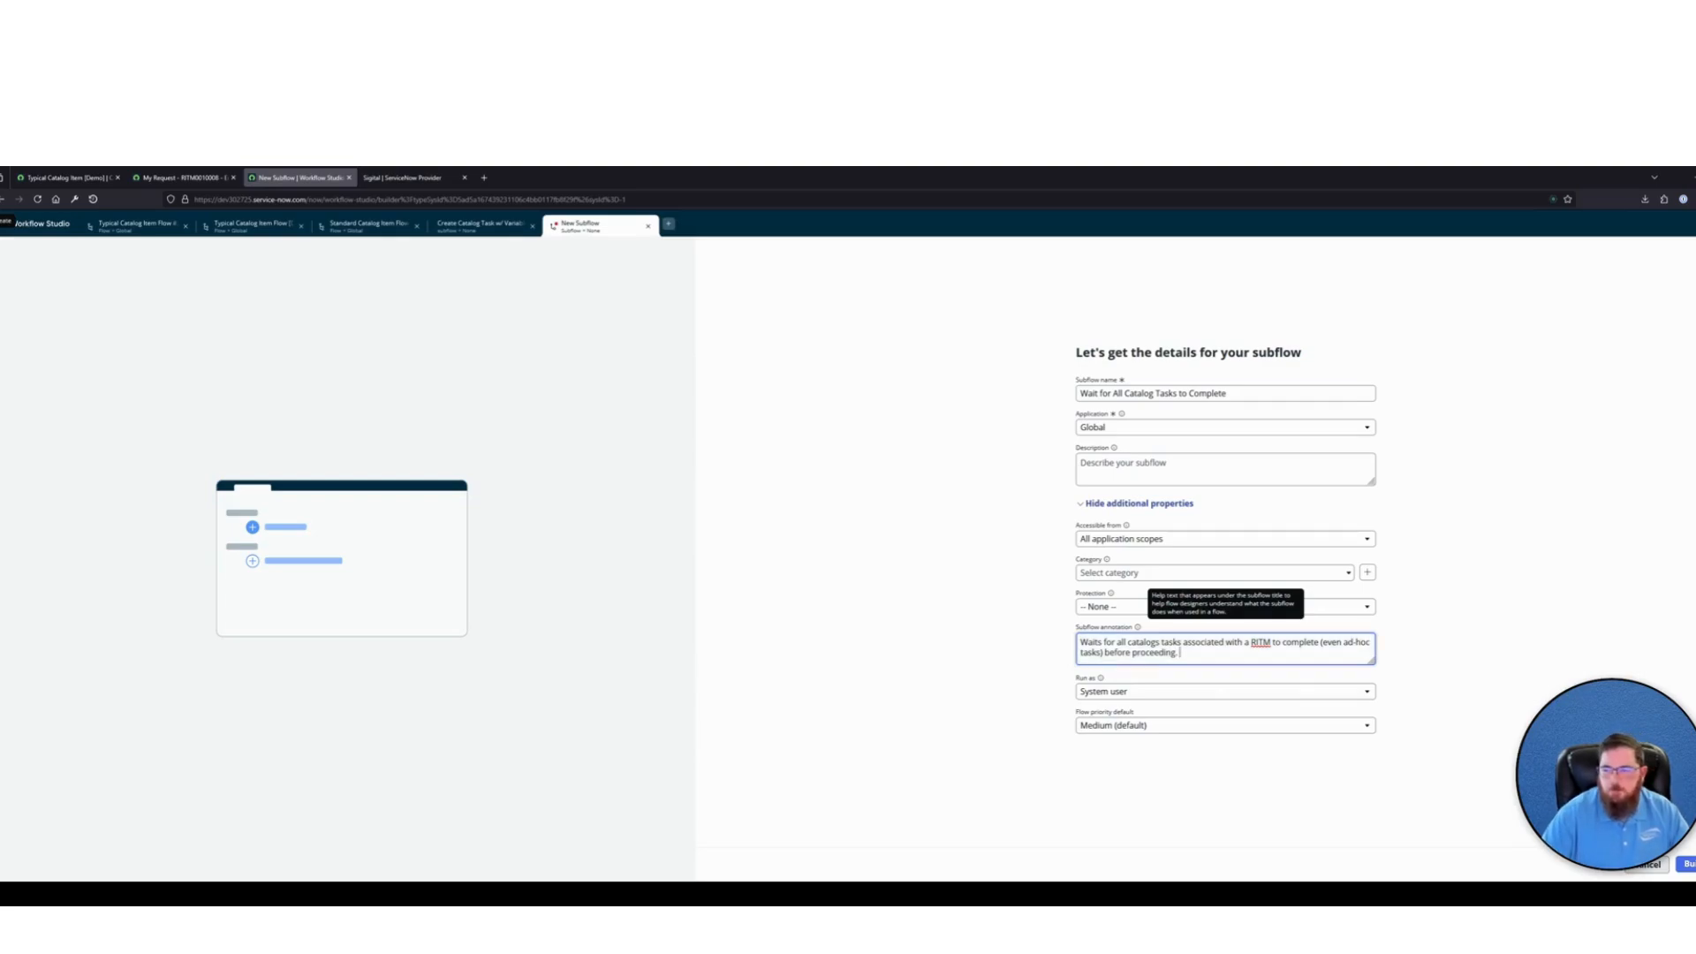
click(1687, 864)
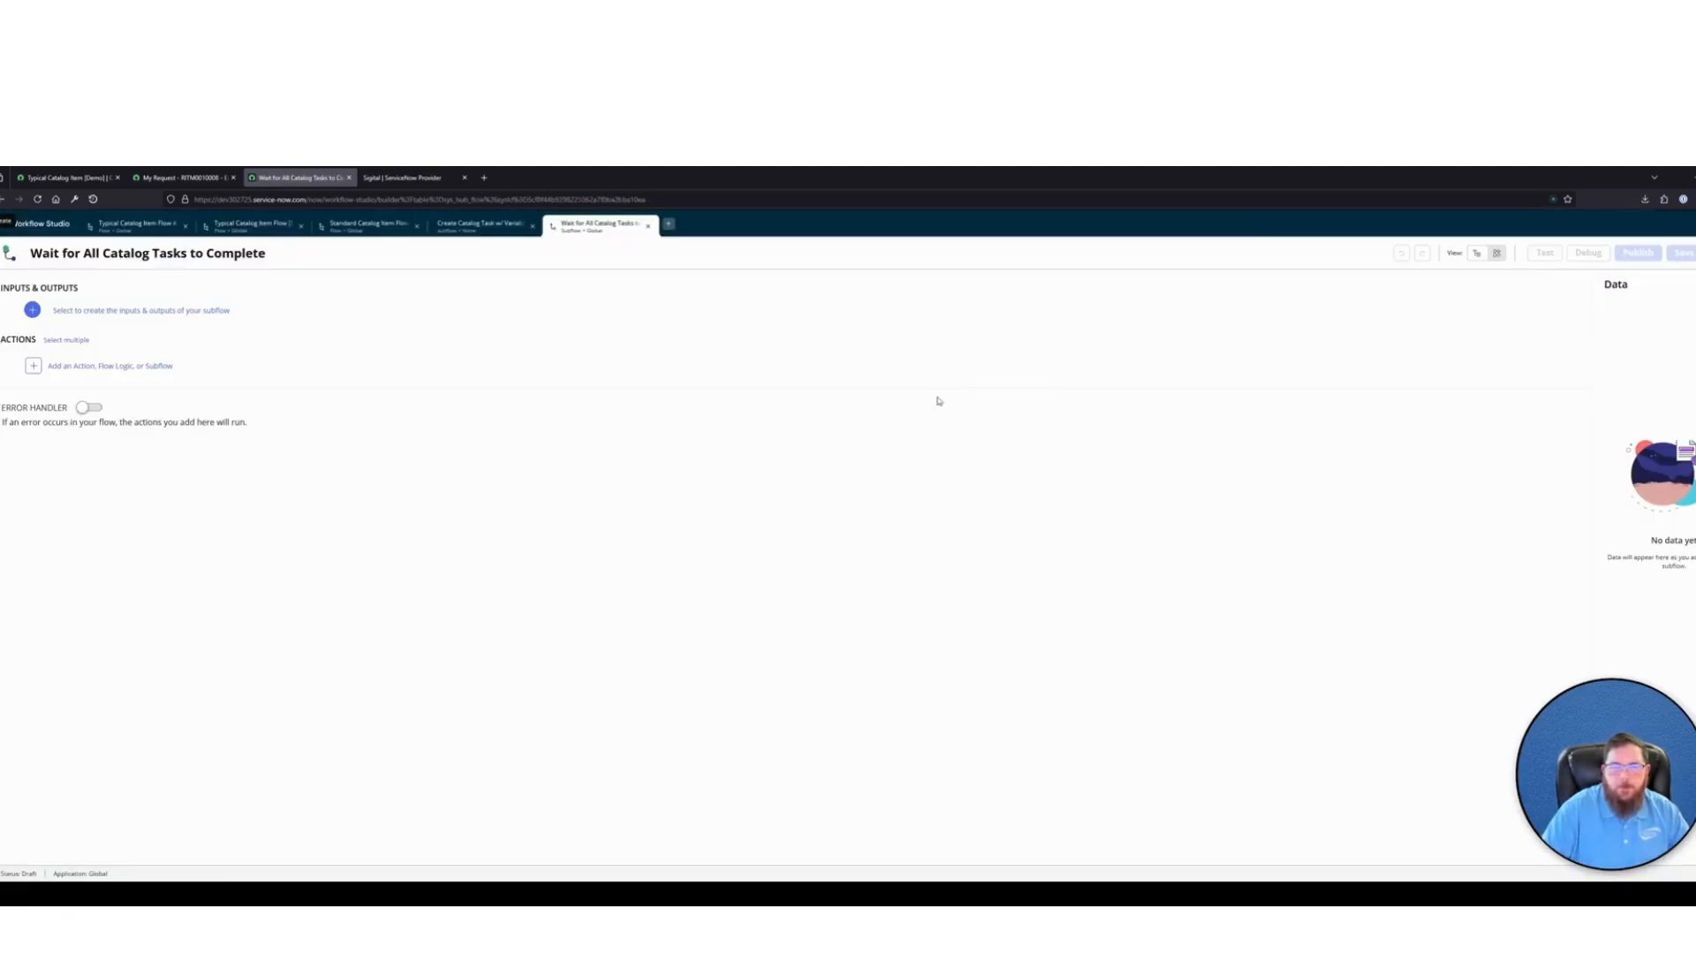
Add a subflow input labelled "RITM Record"
click(251, 315)
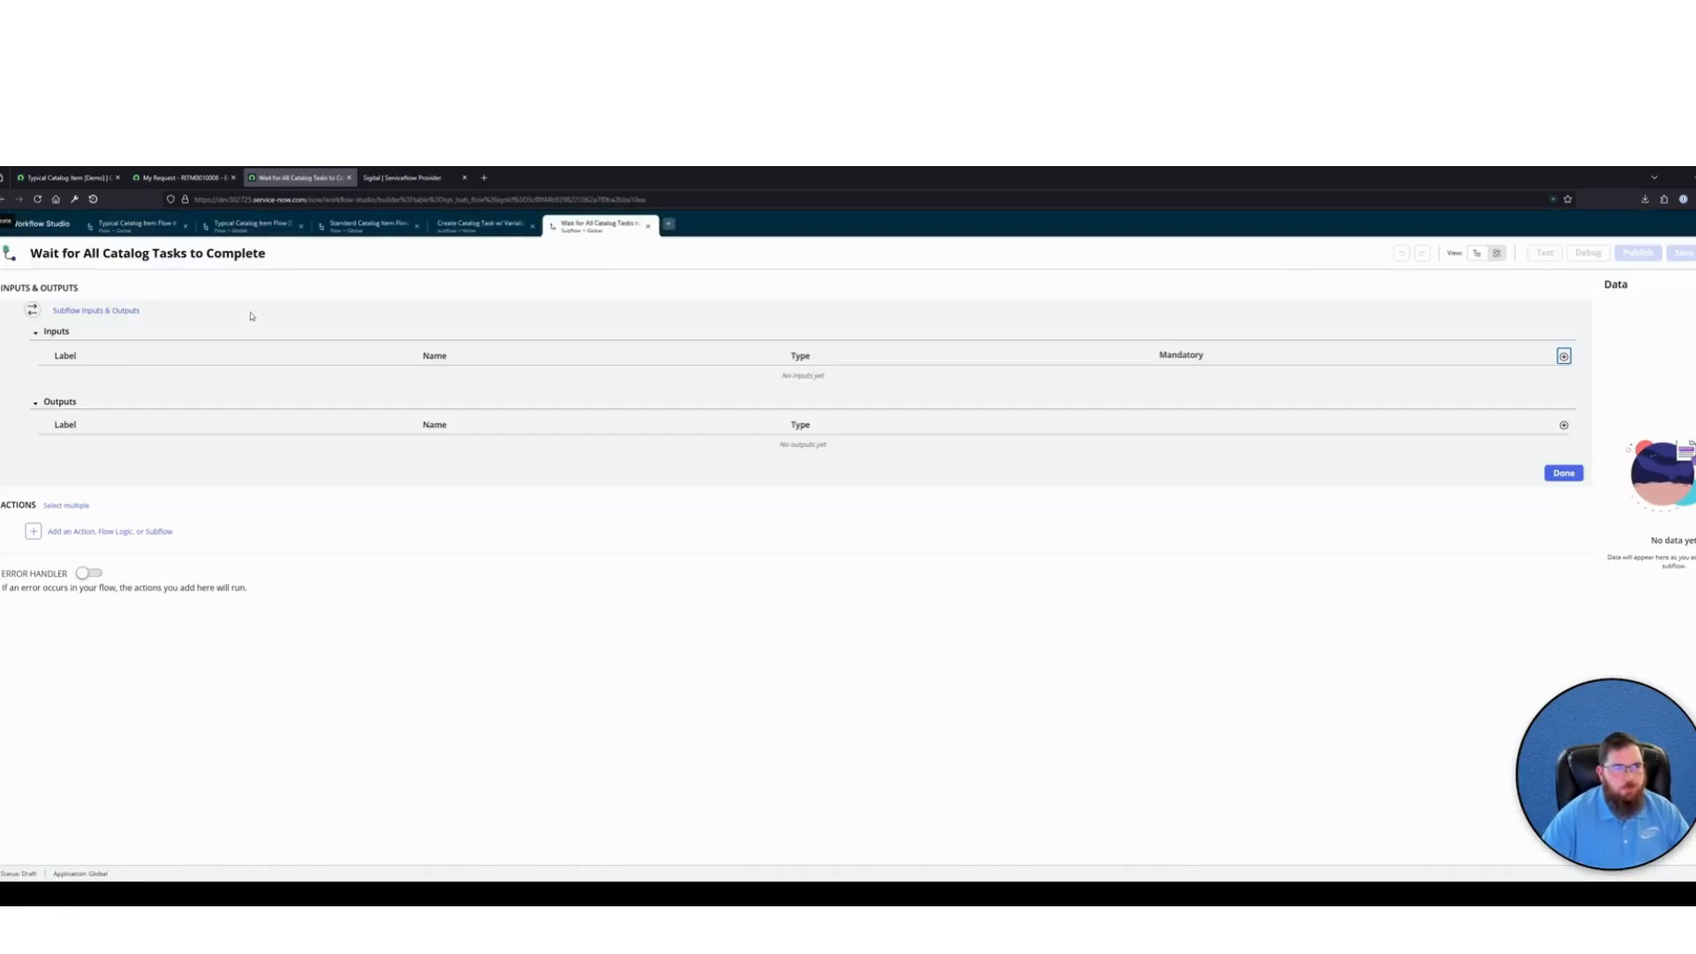
click(1564, 356)
click(337, 382)
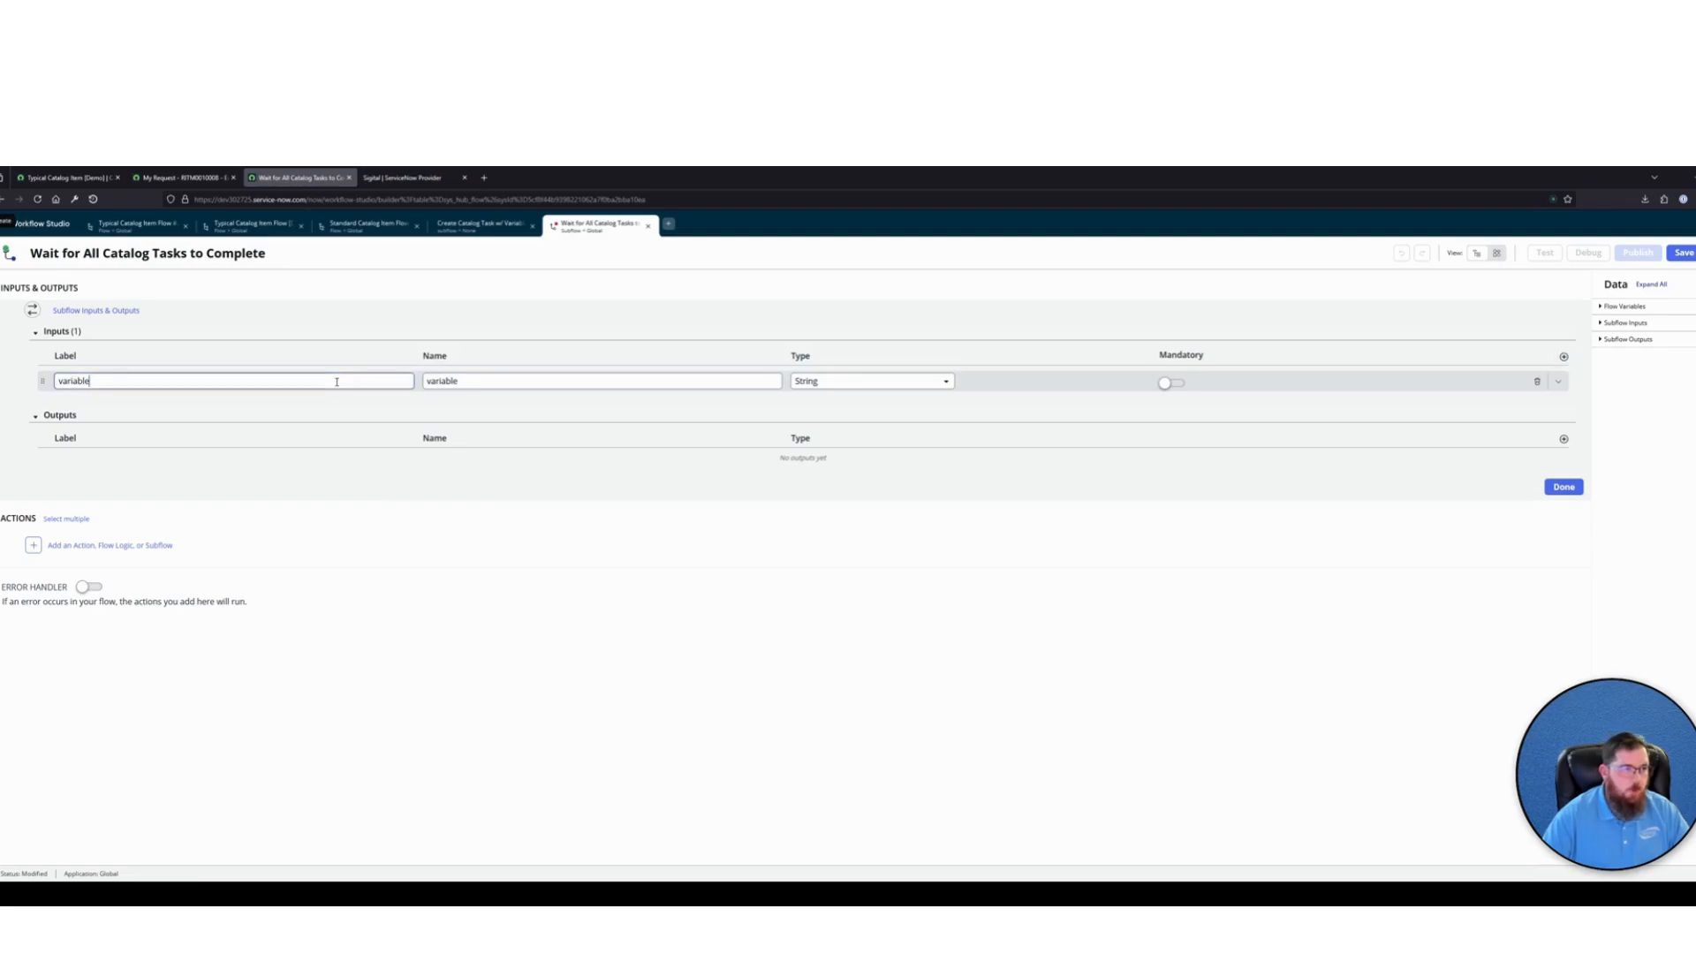
key(ctrl+a)
key(BackSpace)
text(RITM)
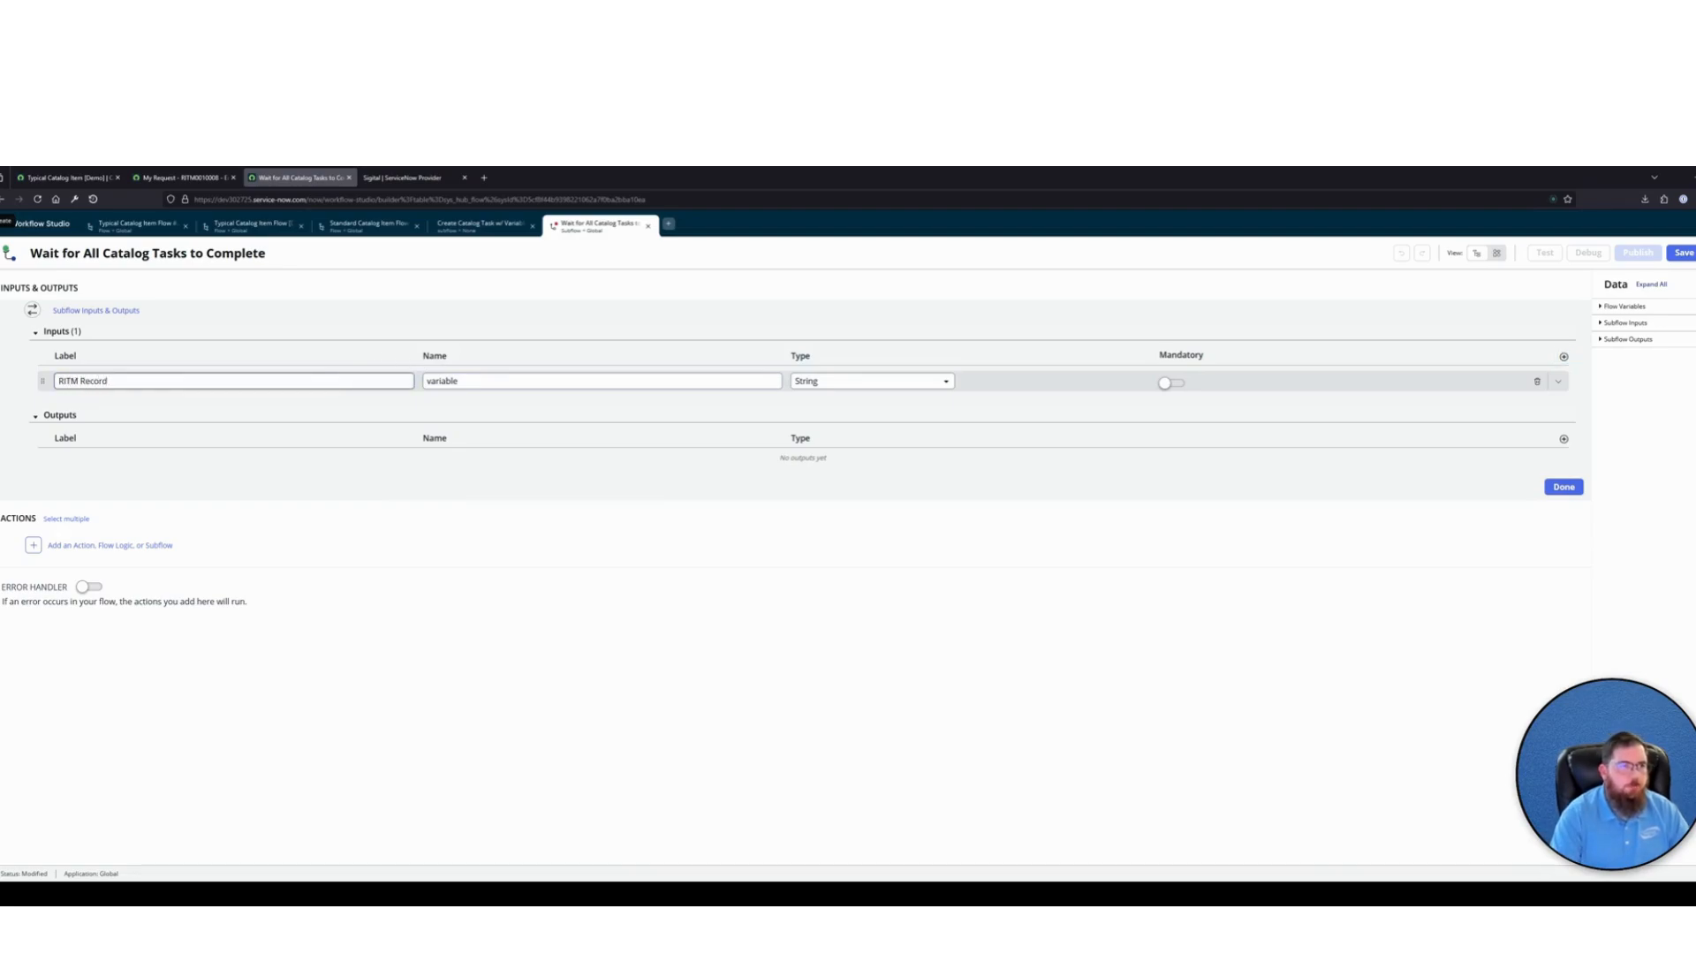
Make the RITM Record input a mandatory reference to the Requested Item table and finish the inputs and outputs
key(Tab)
key(Tab)
text(ref)
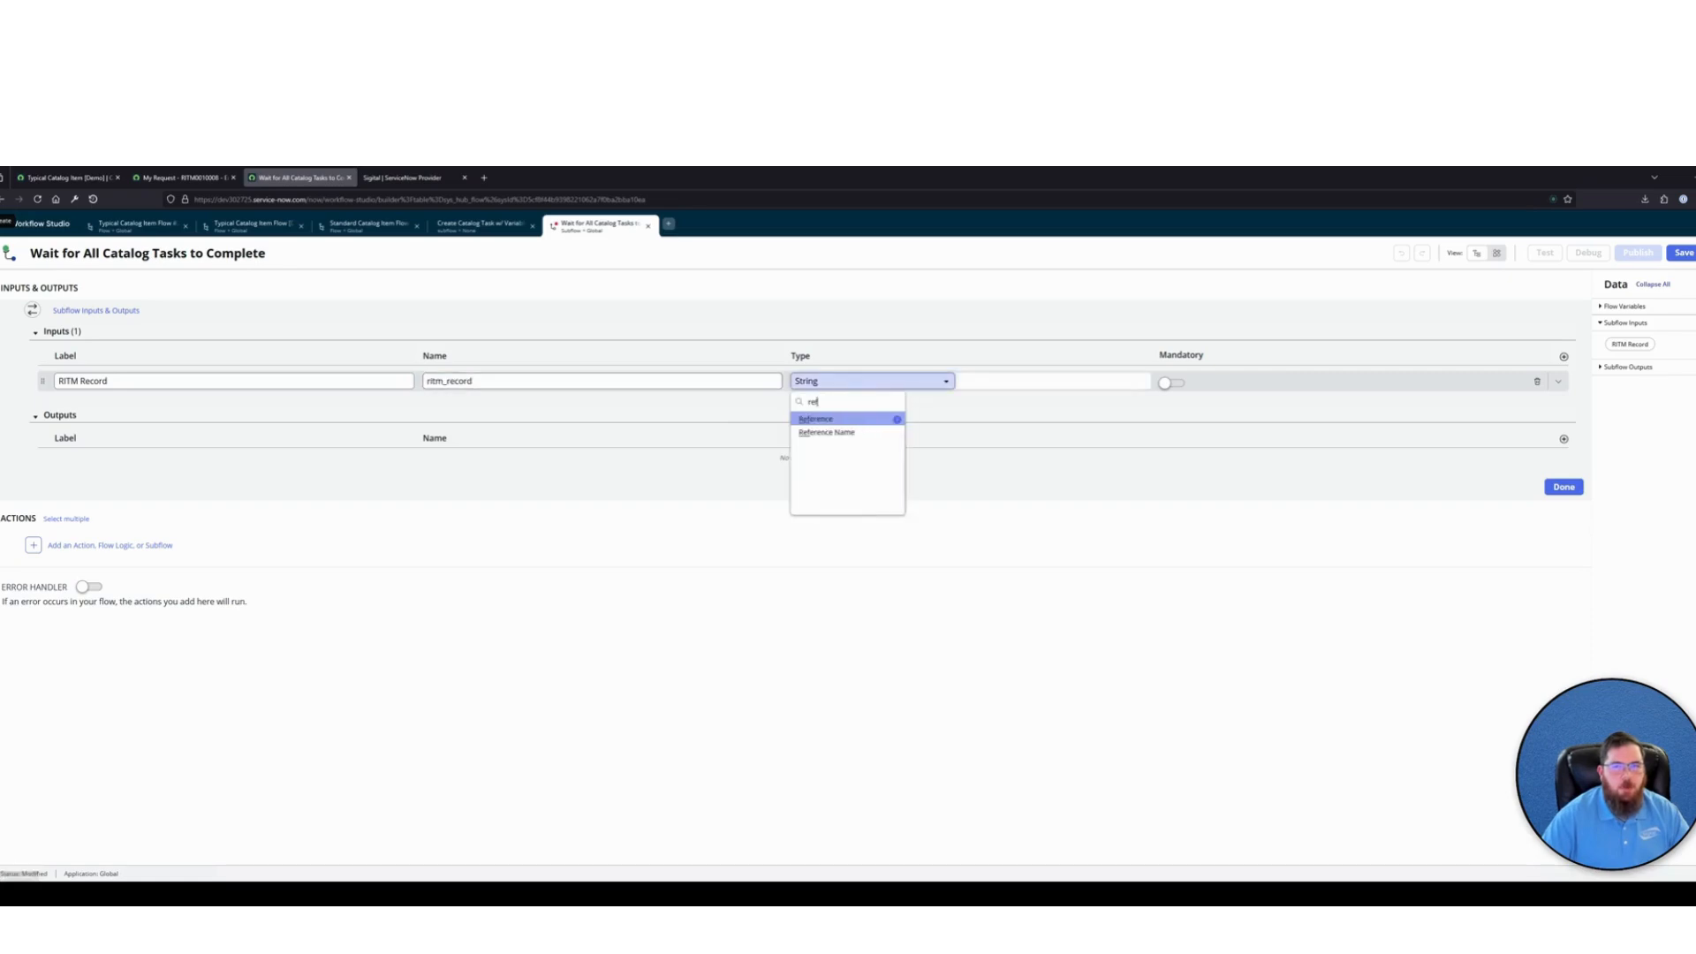
key(Right)
text(sc_req)
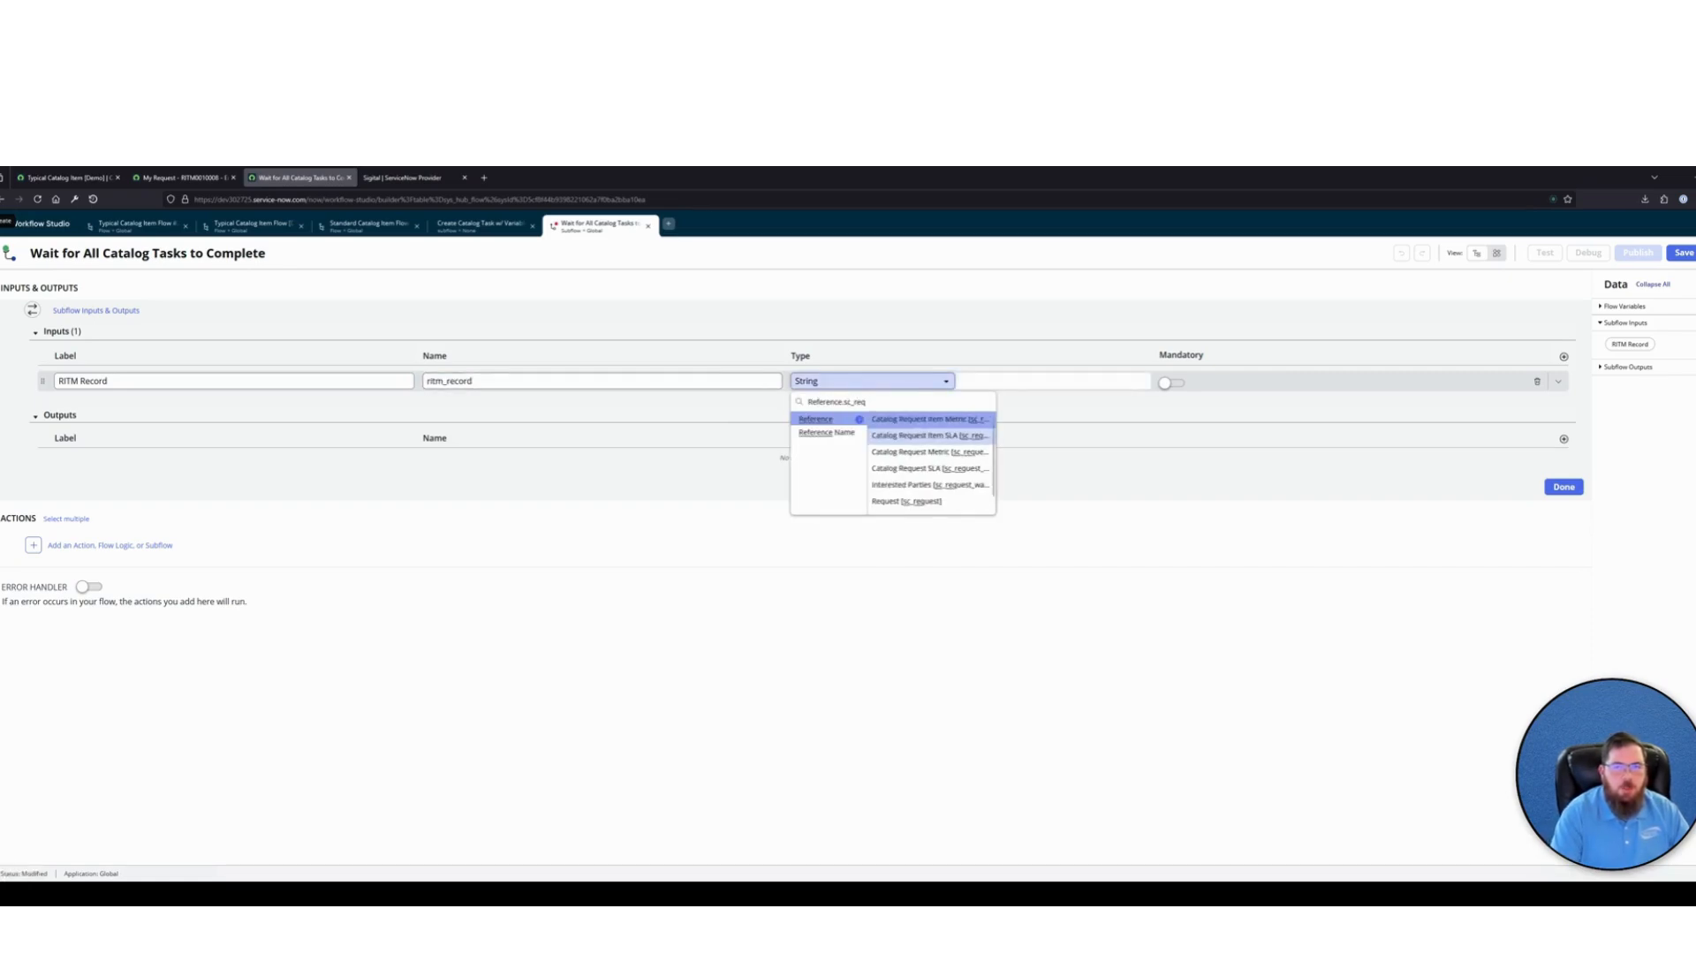
text(_item)
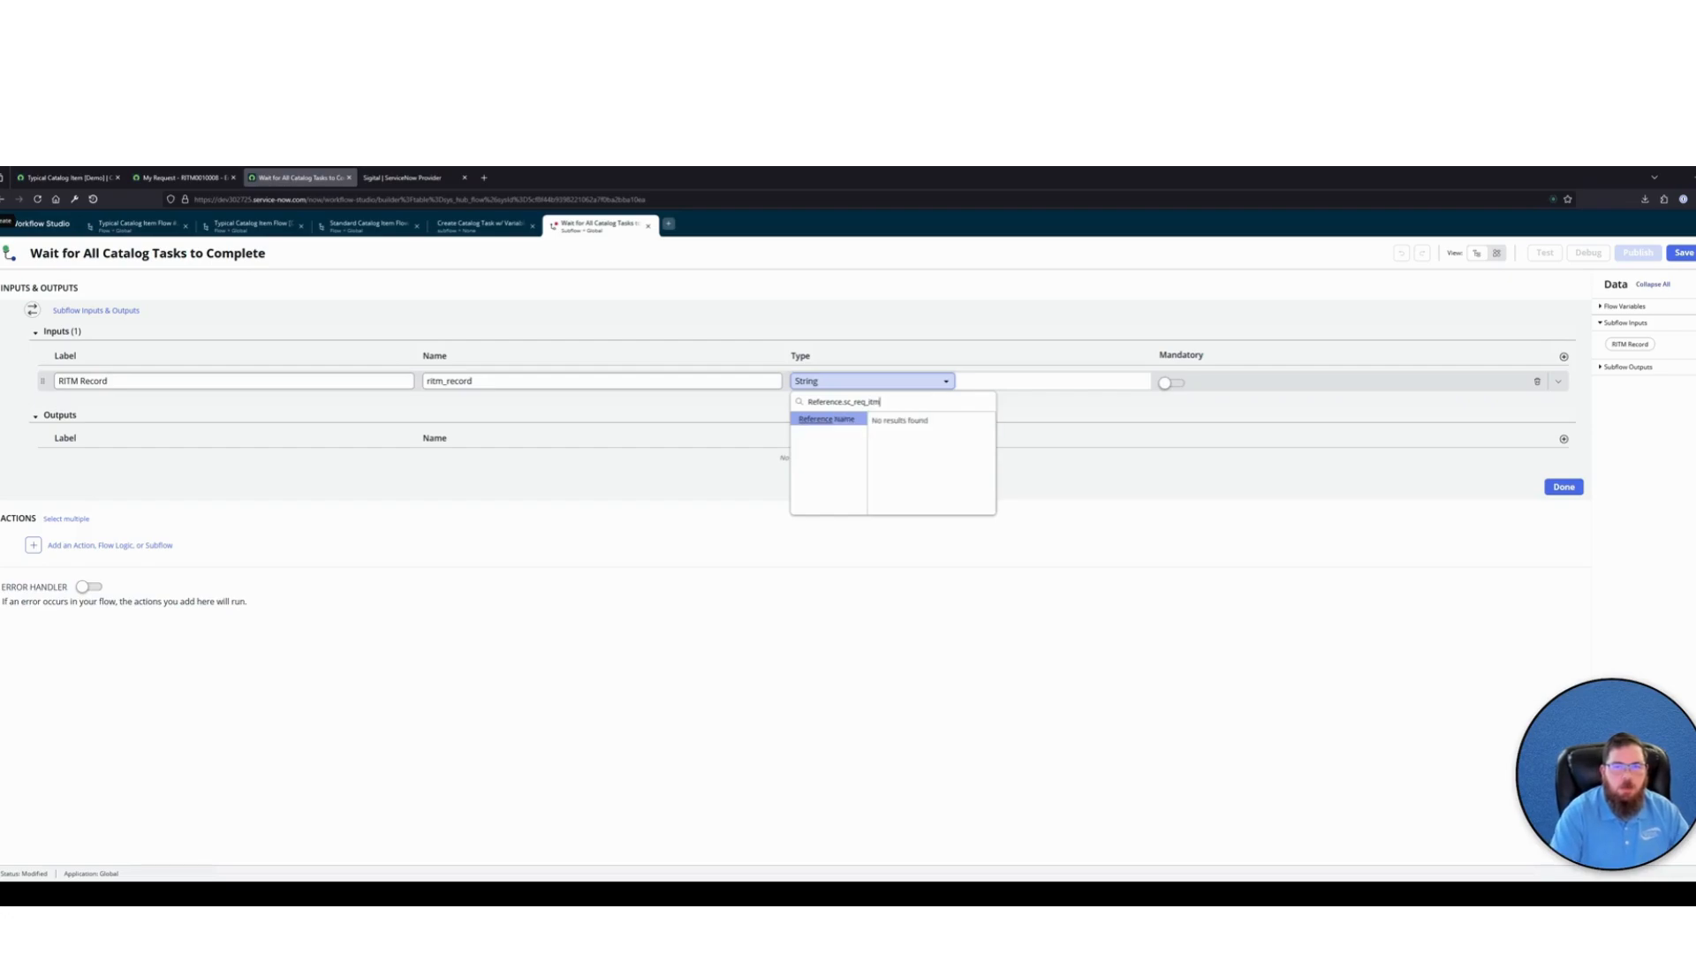
click(920, 452)
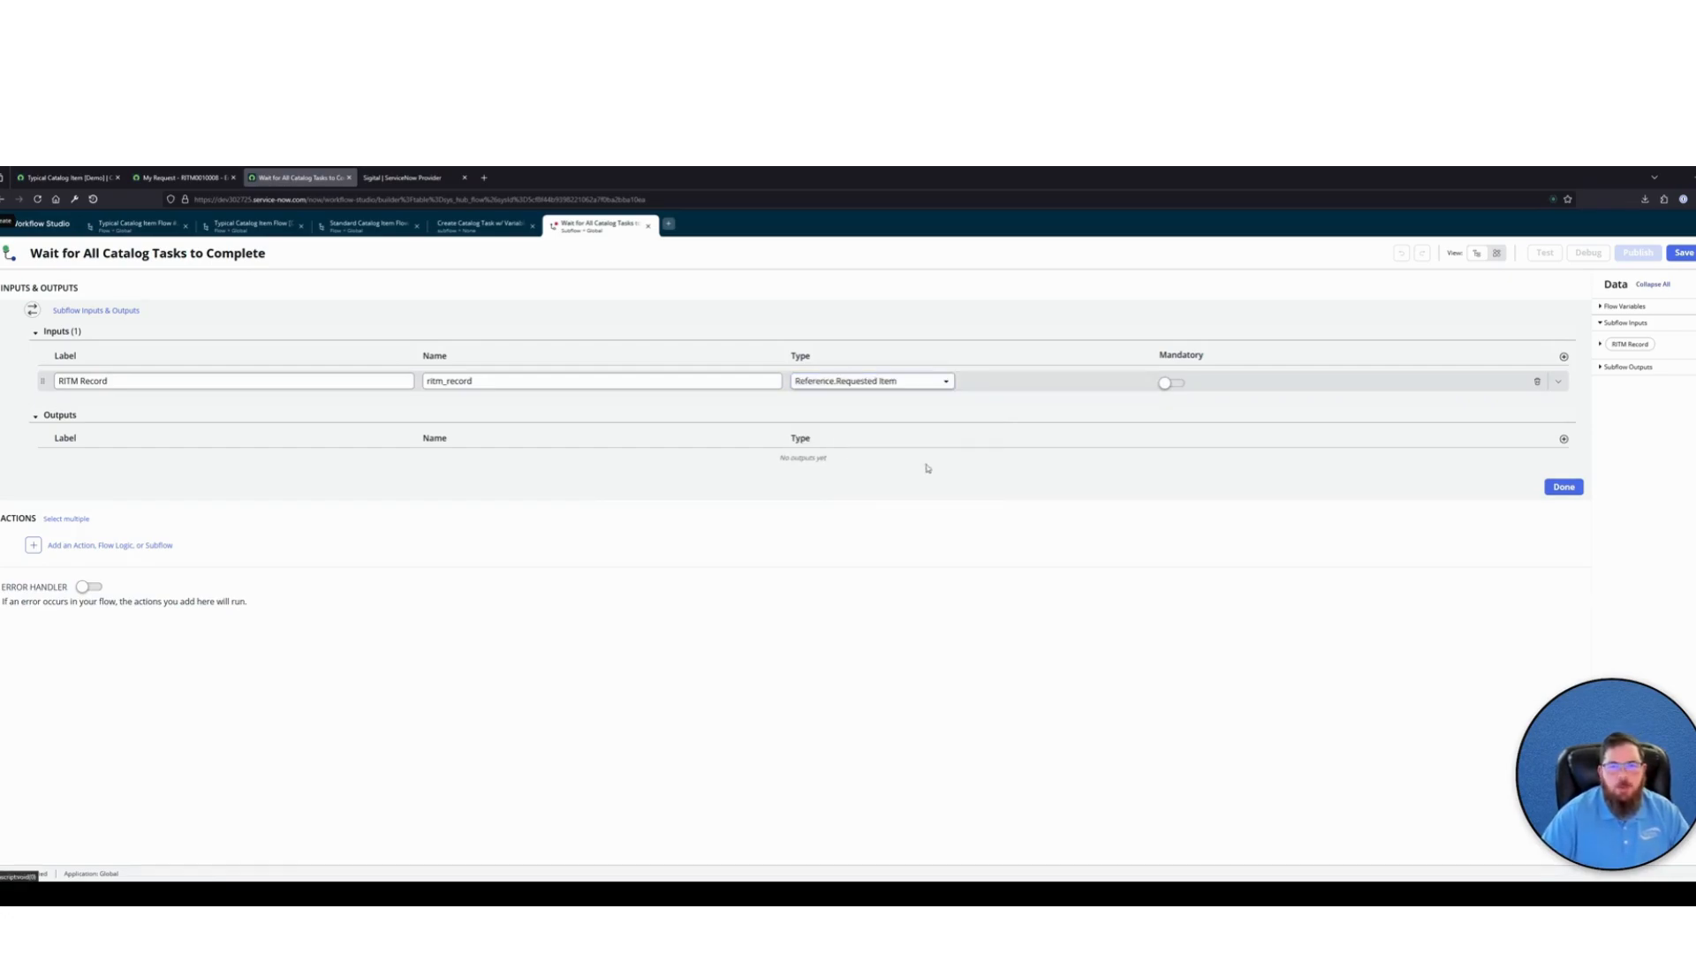
click(1168, 384)
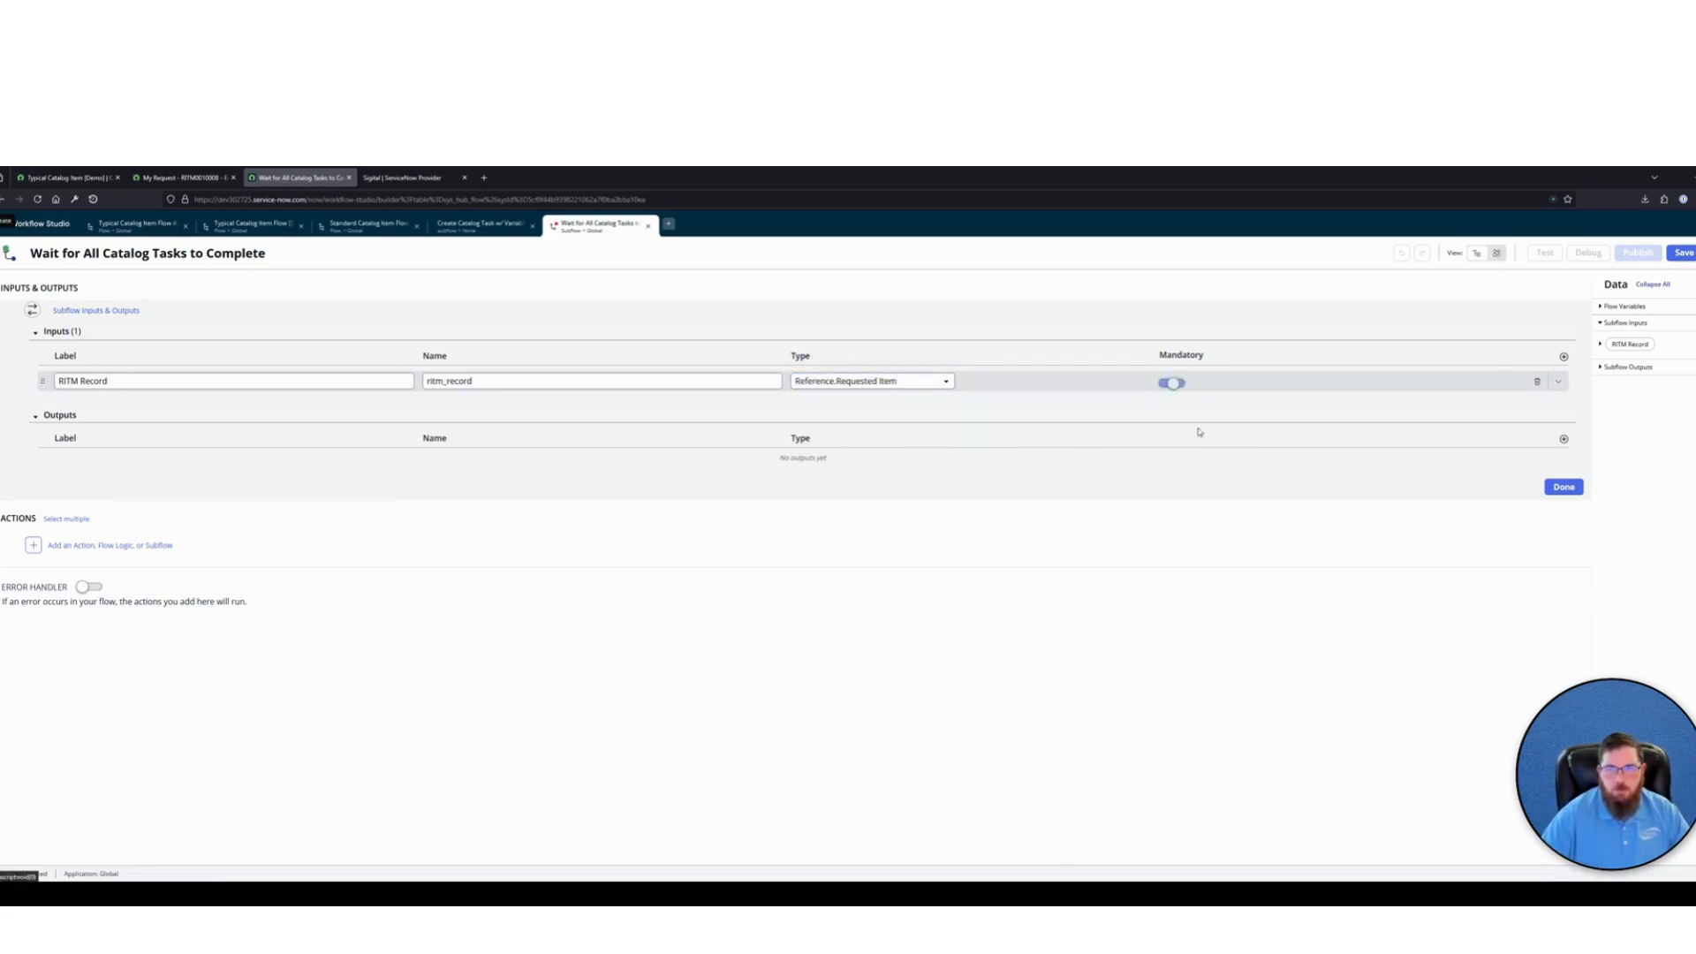
click(1562, 489)
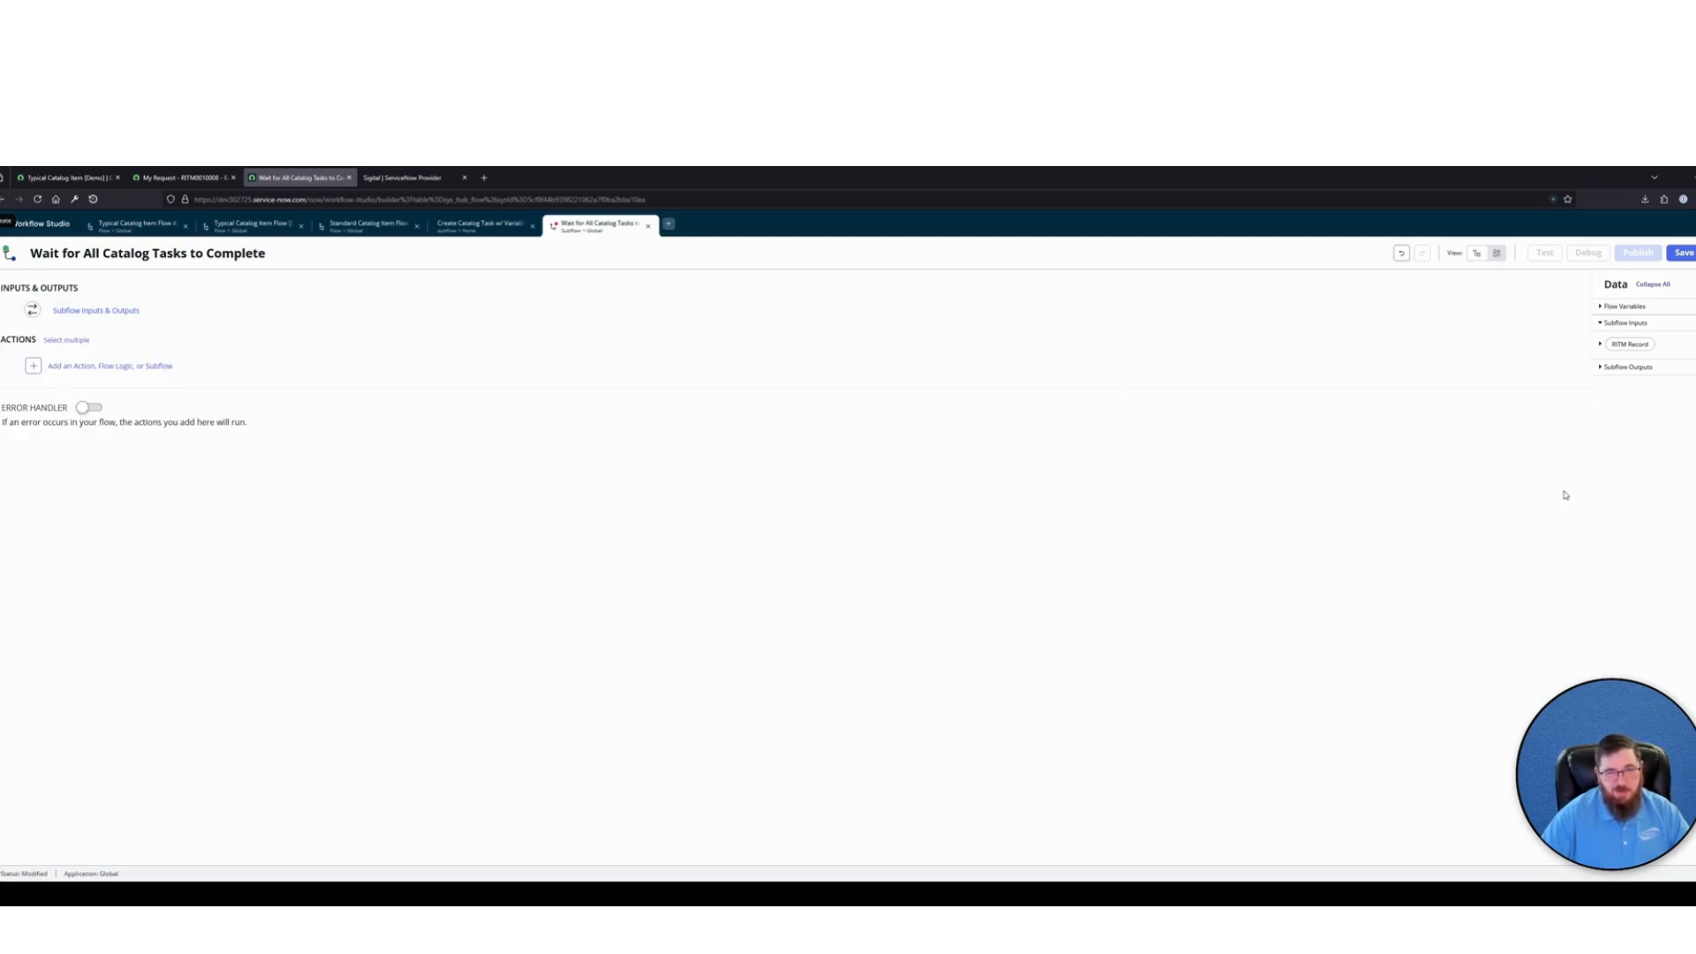
Rename the subflow as "Wait for All Catalog Tasks to Complete [Demo]"
click(279, 254)
text([Deo)
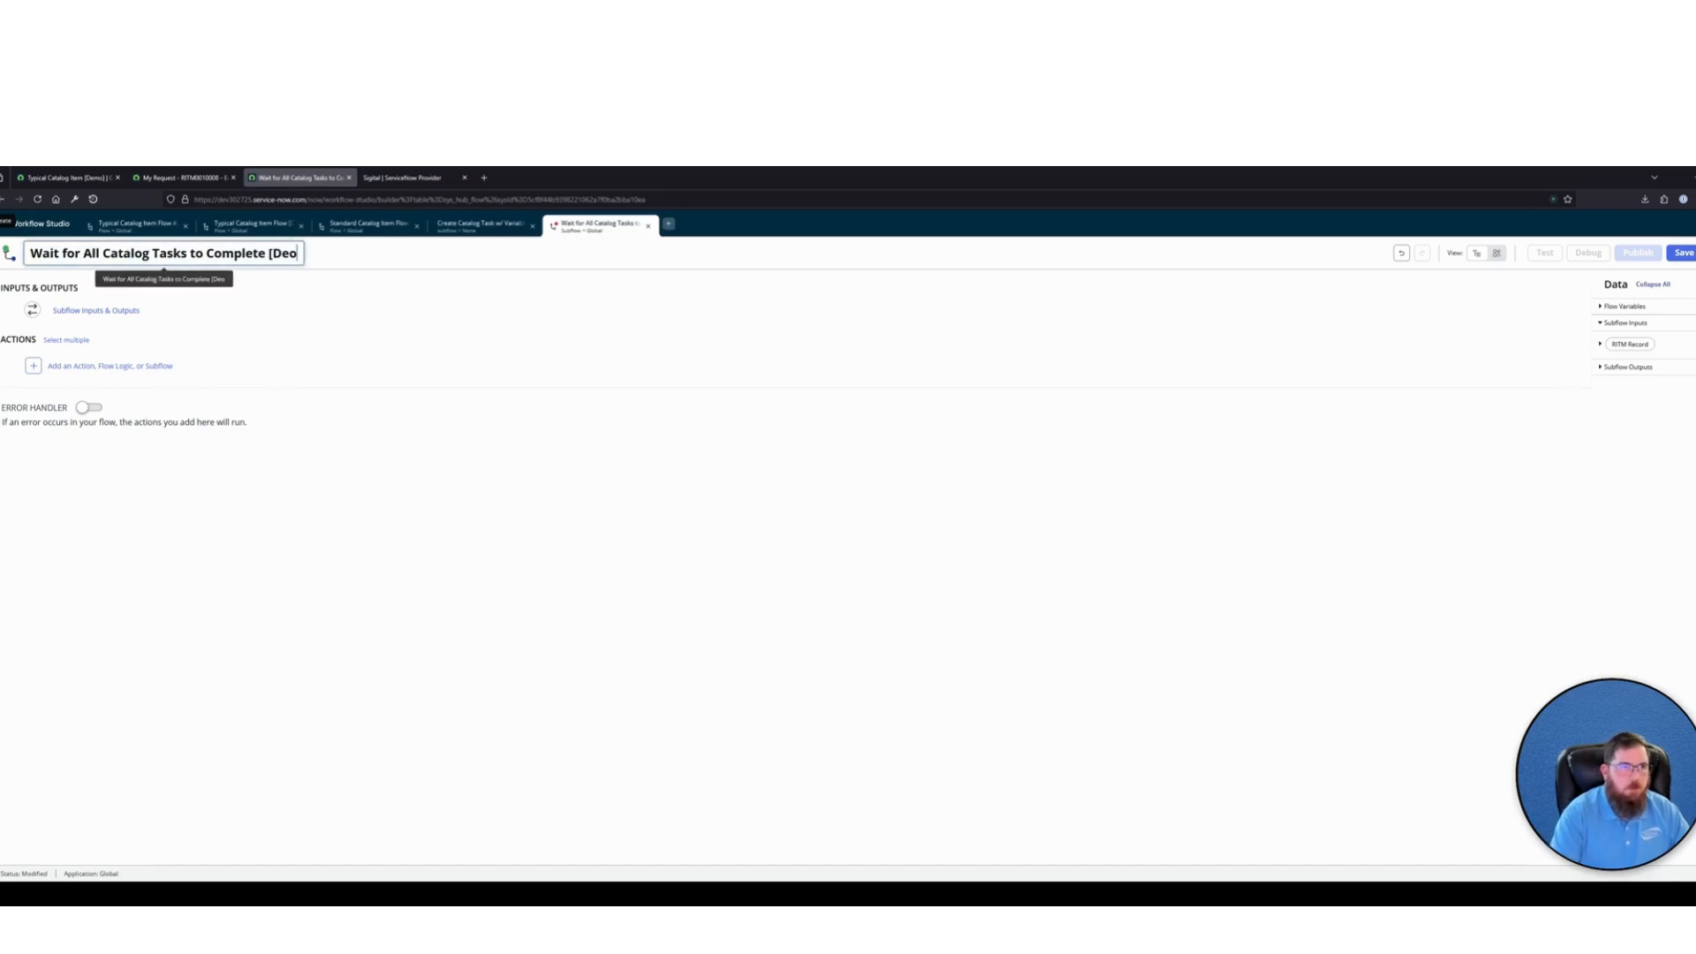
key(BackSpace)
text(mo])
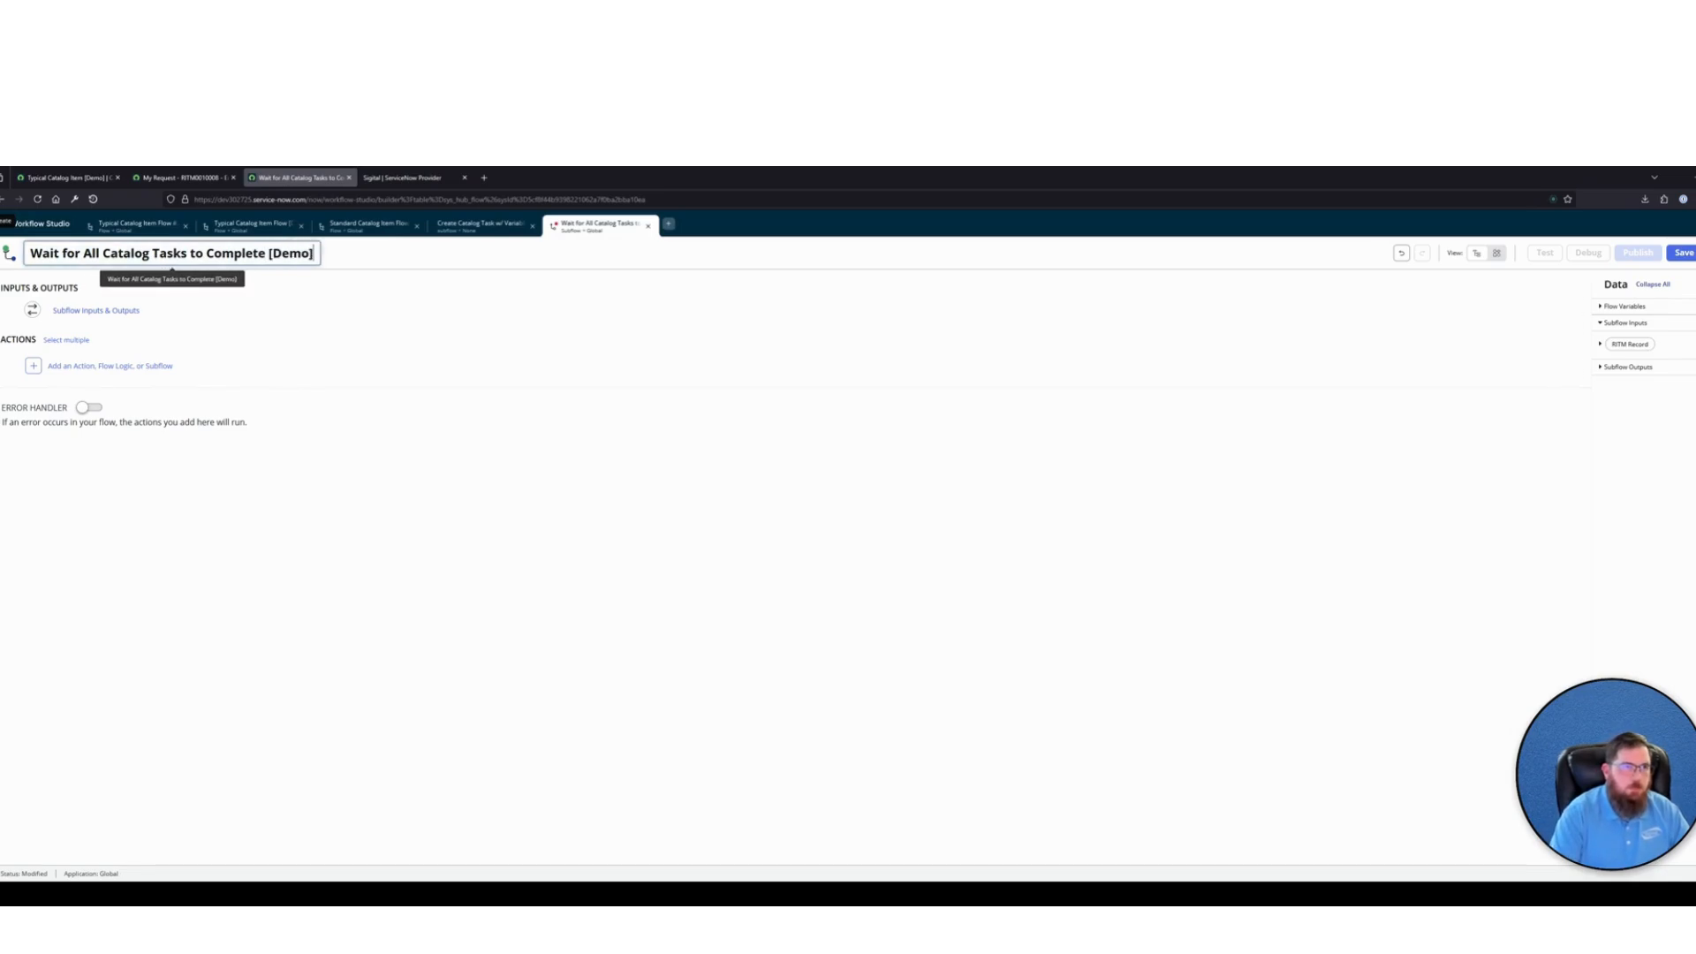
click(277, 465)
Add a "Do the following until" flow logic block as the subflow's first element
click(150, 368)
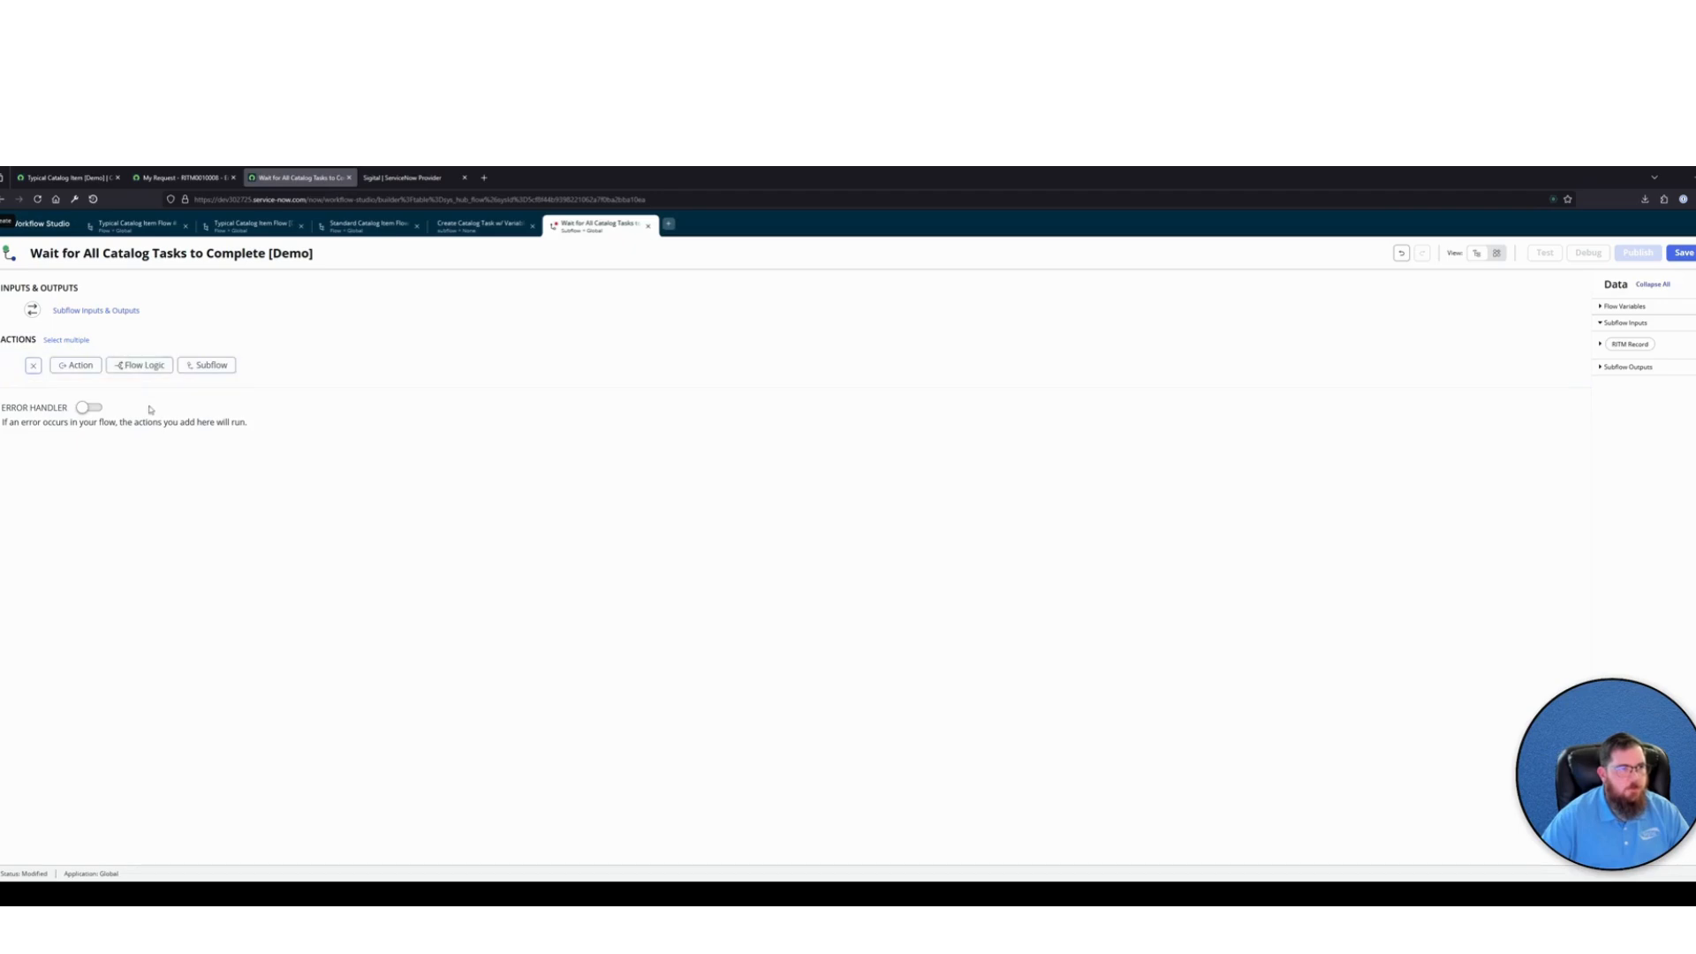
click(142, 365)
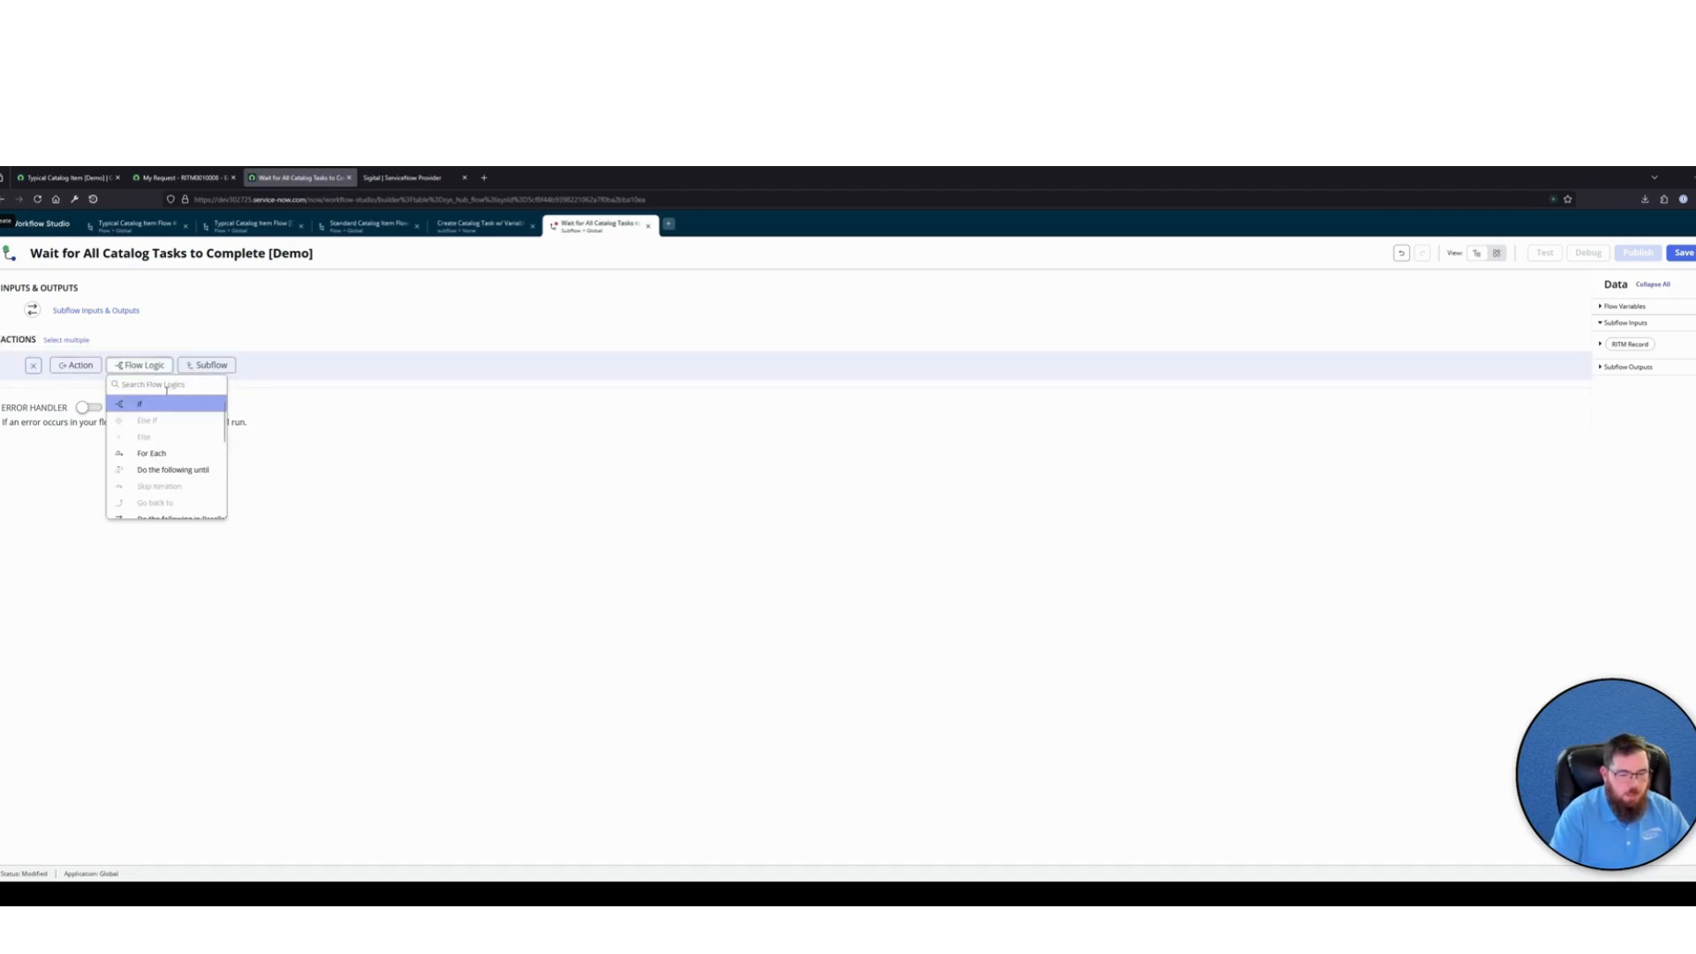
text(do)
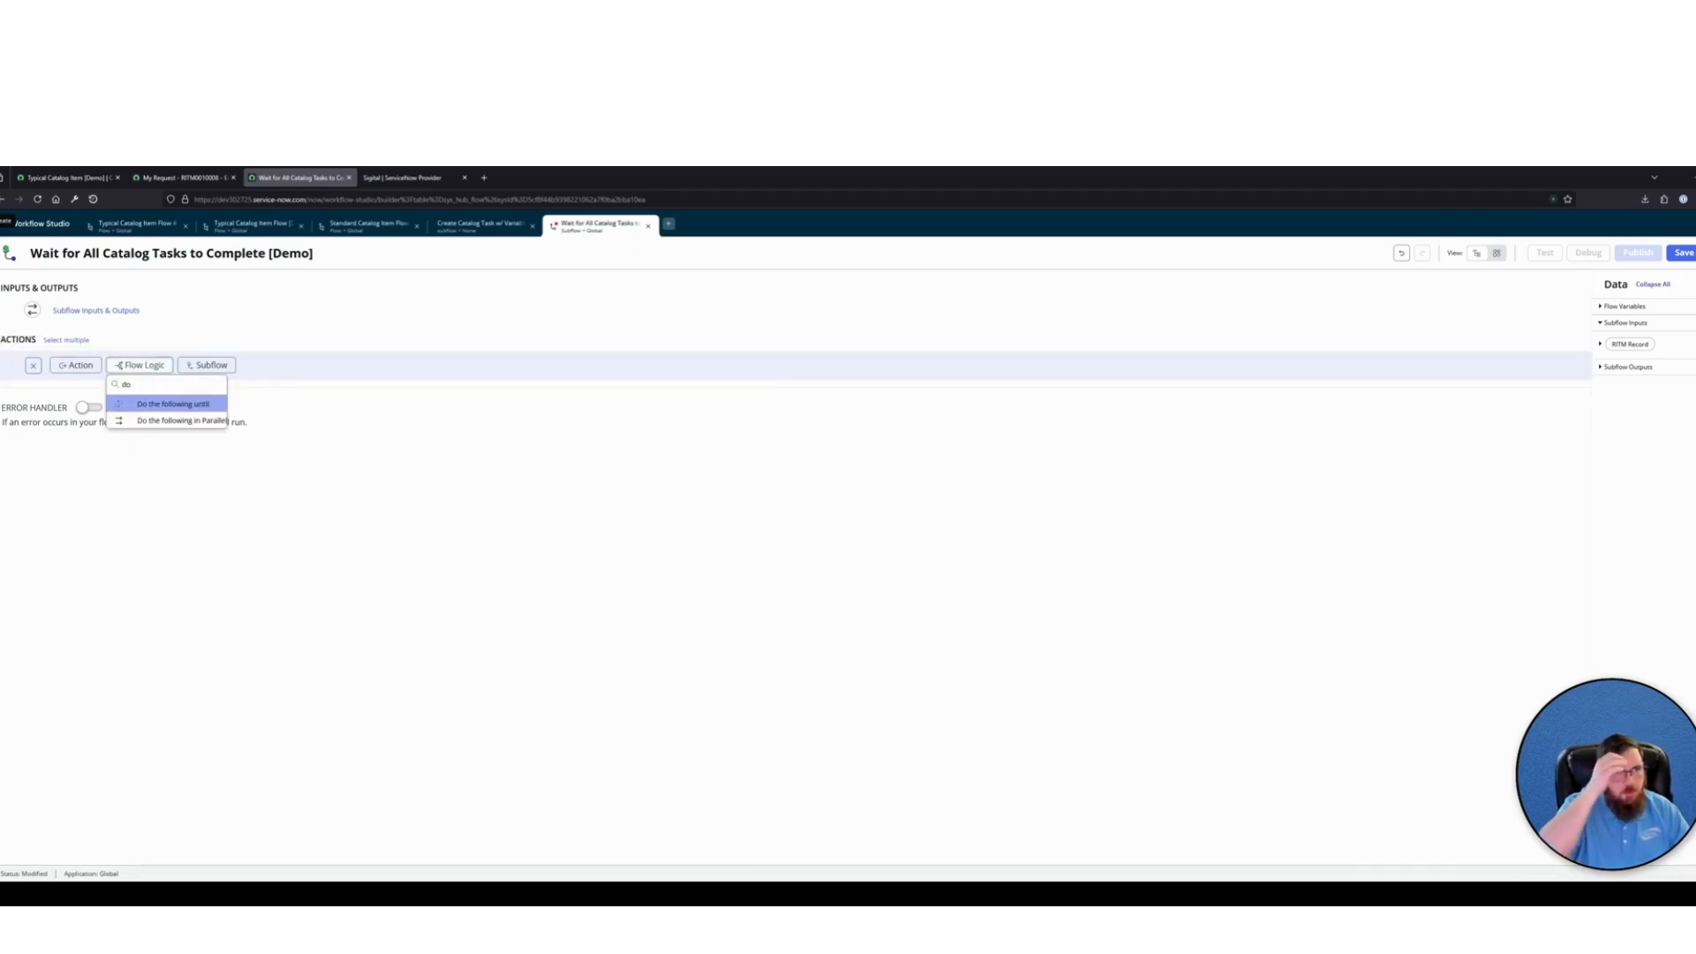
click(177, 404)
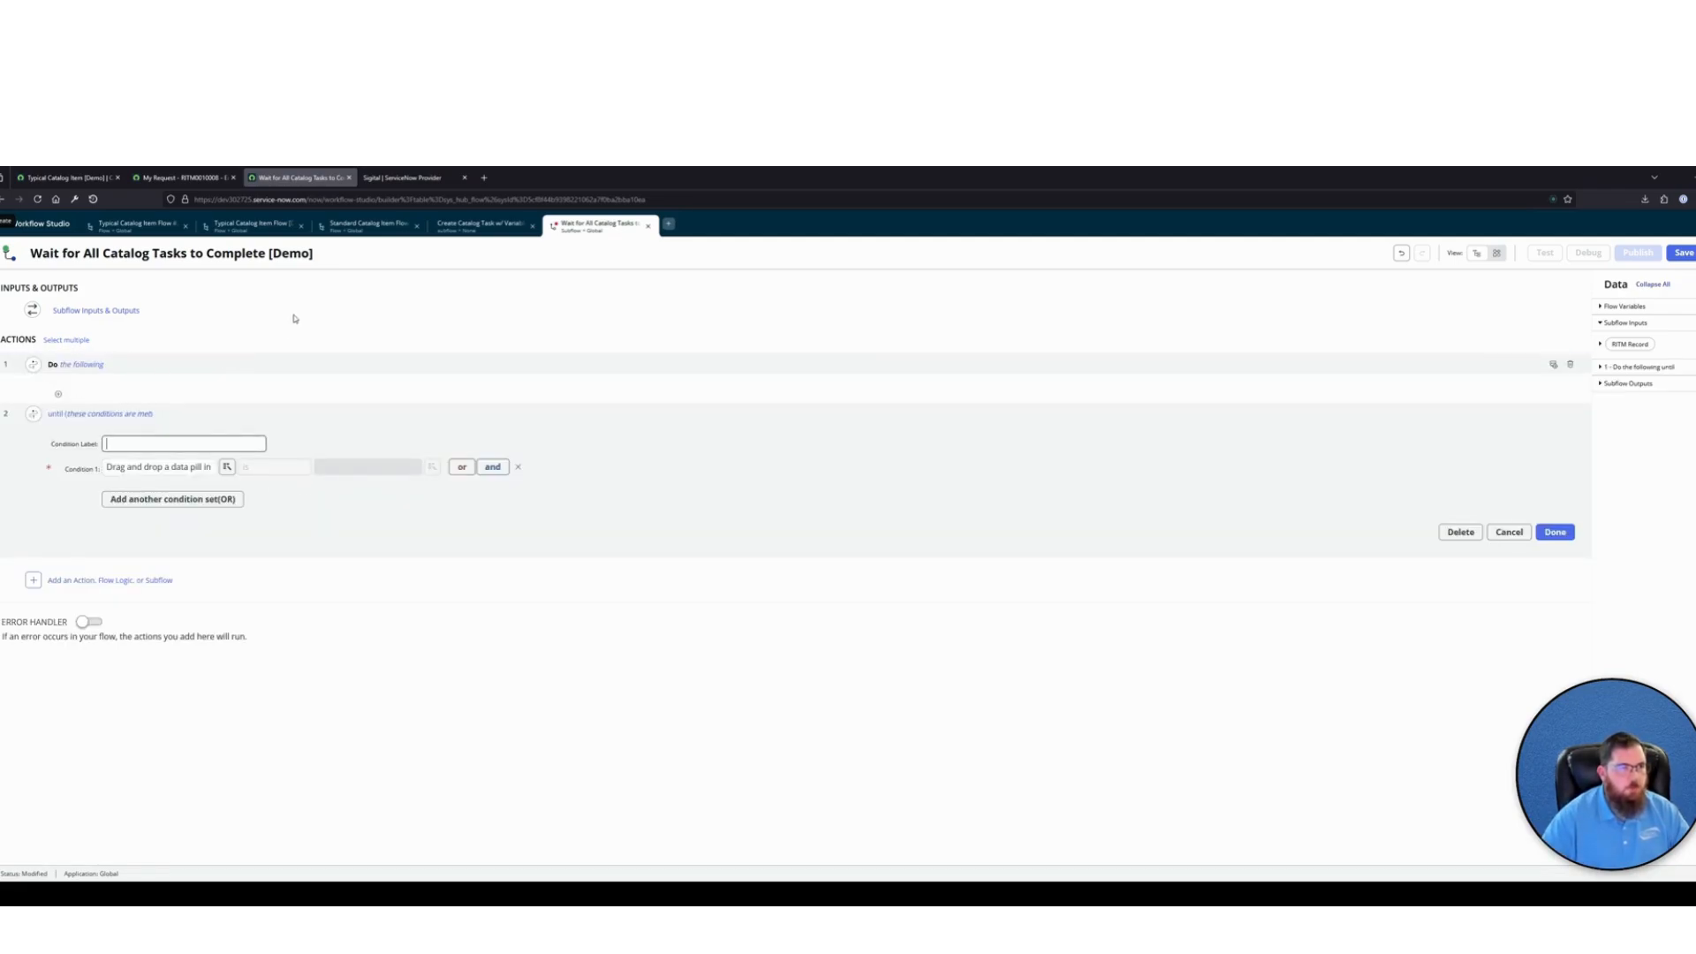
Add a Look Up Records action inside the "Do the following until" loop
click(59, 394)
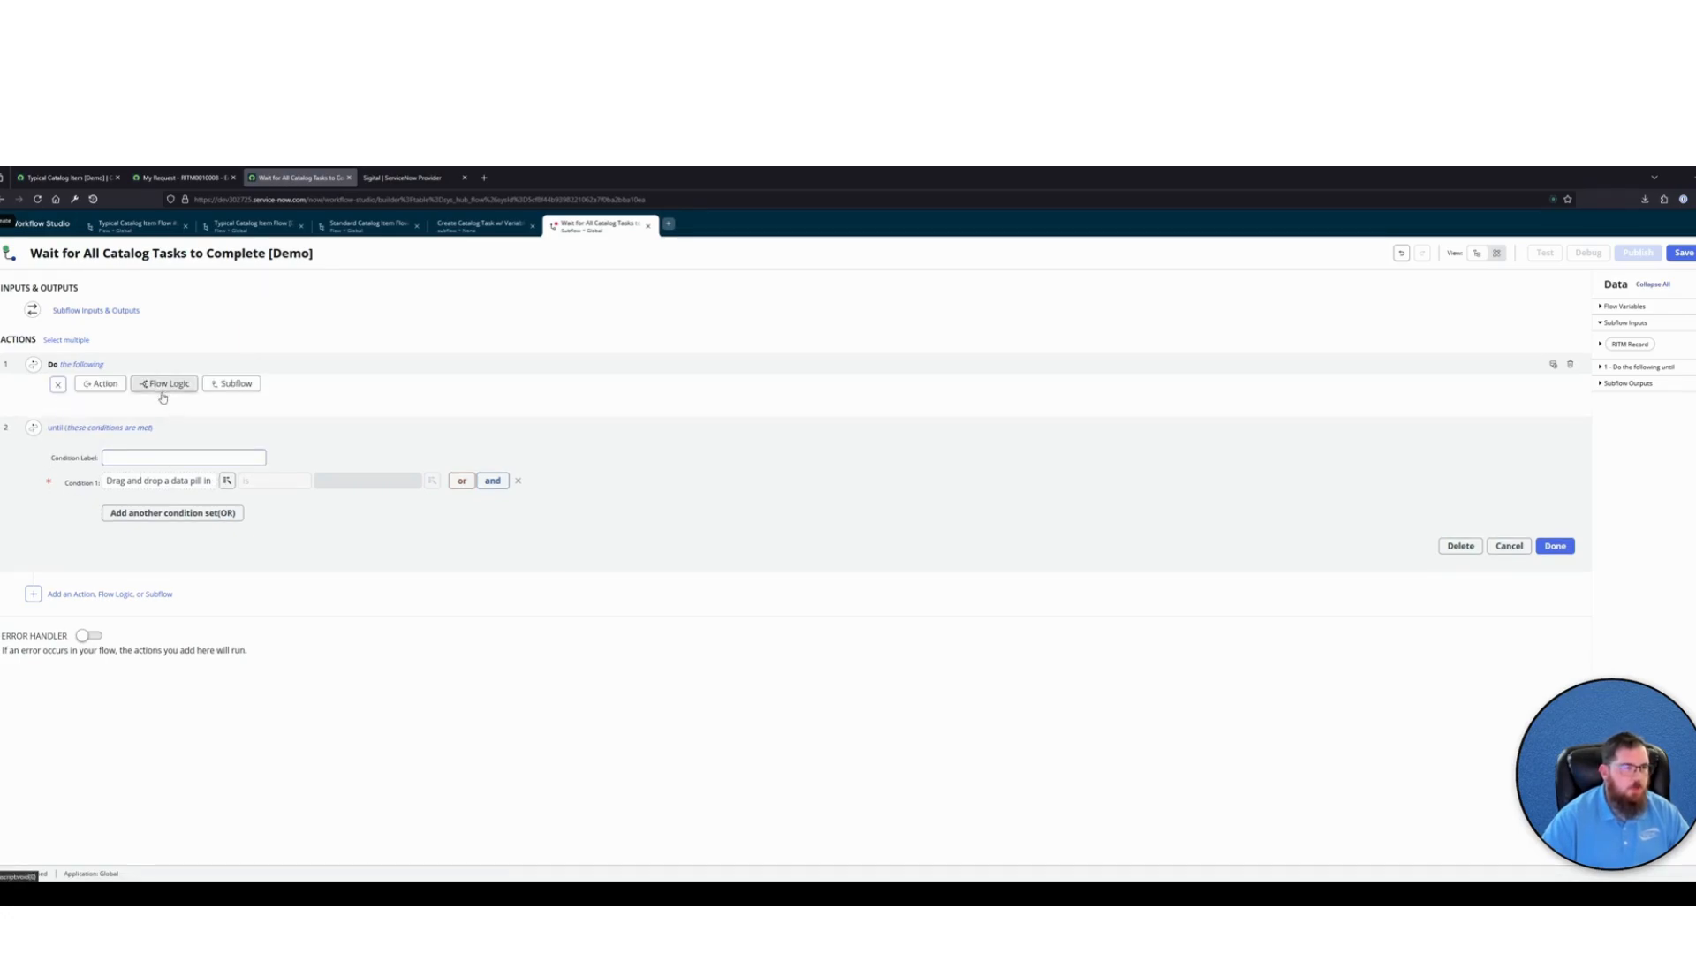
click(100, 383)
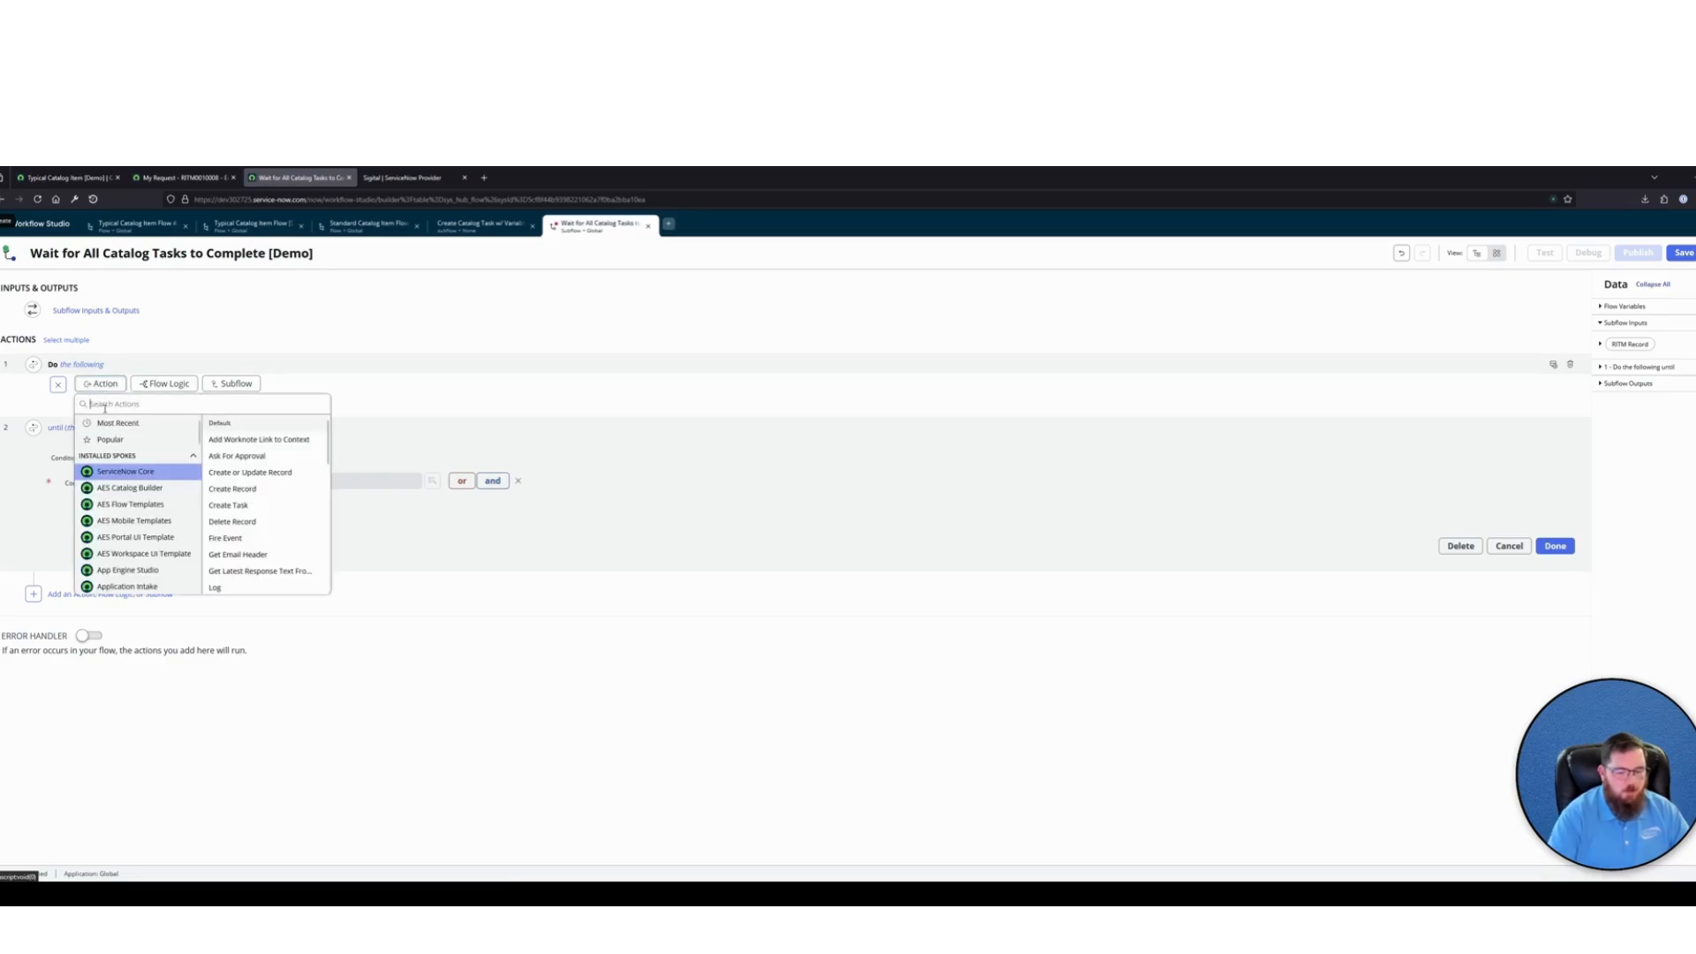
text(look up records)
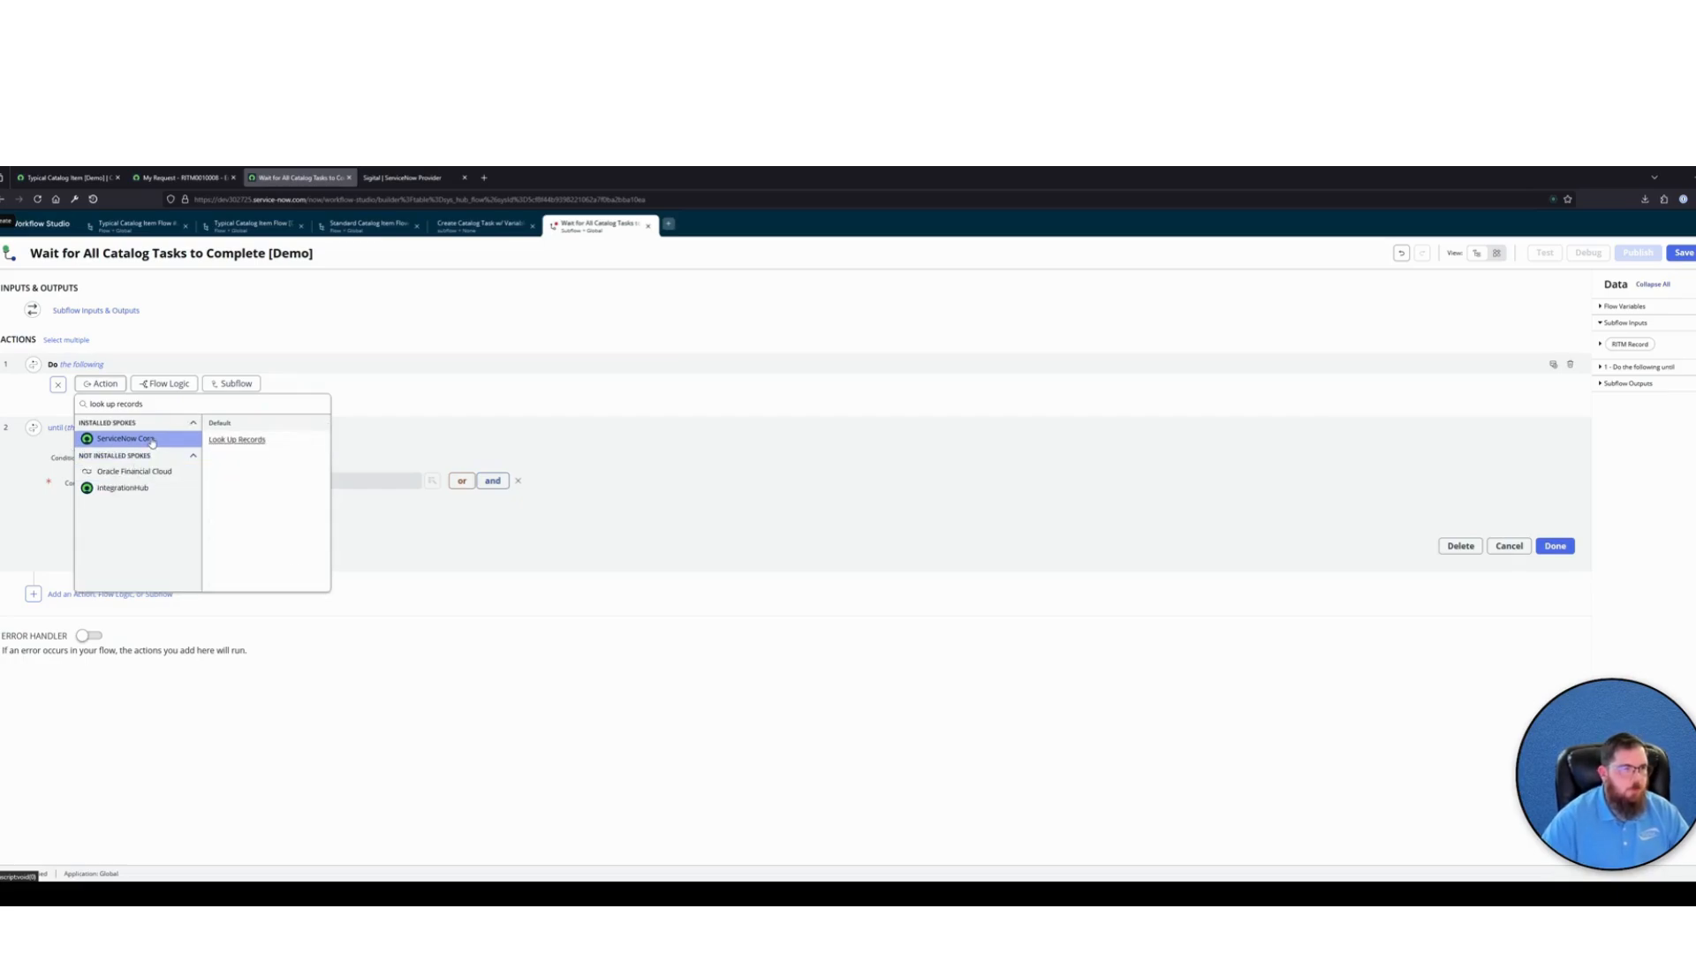
click(235, 440)
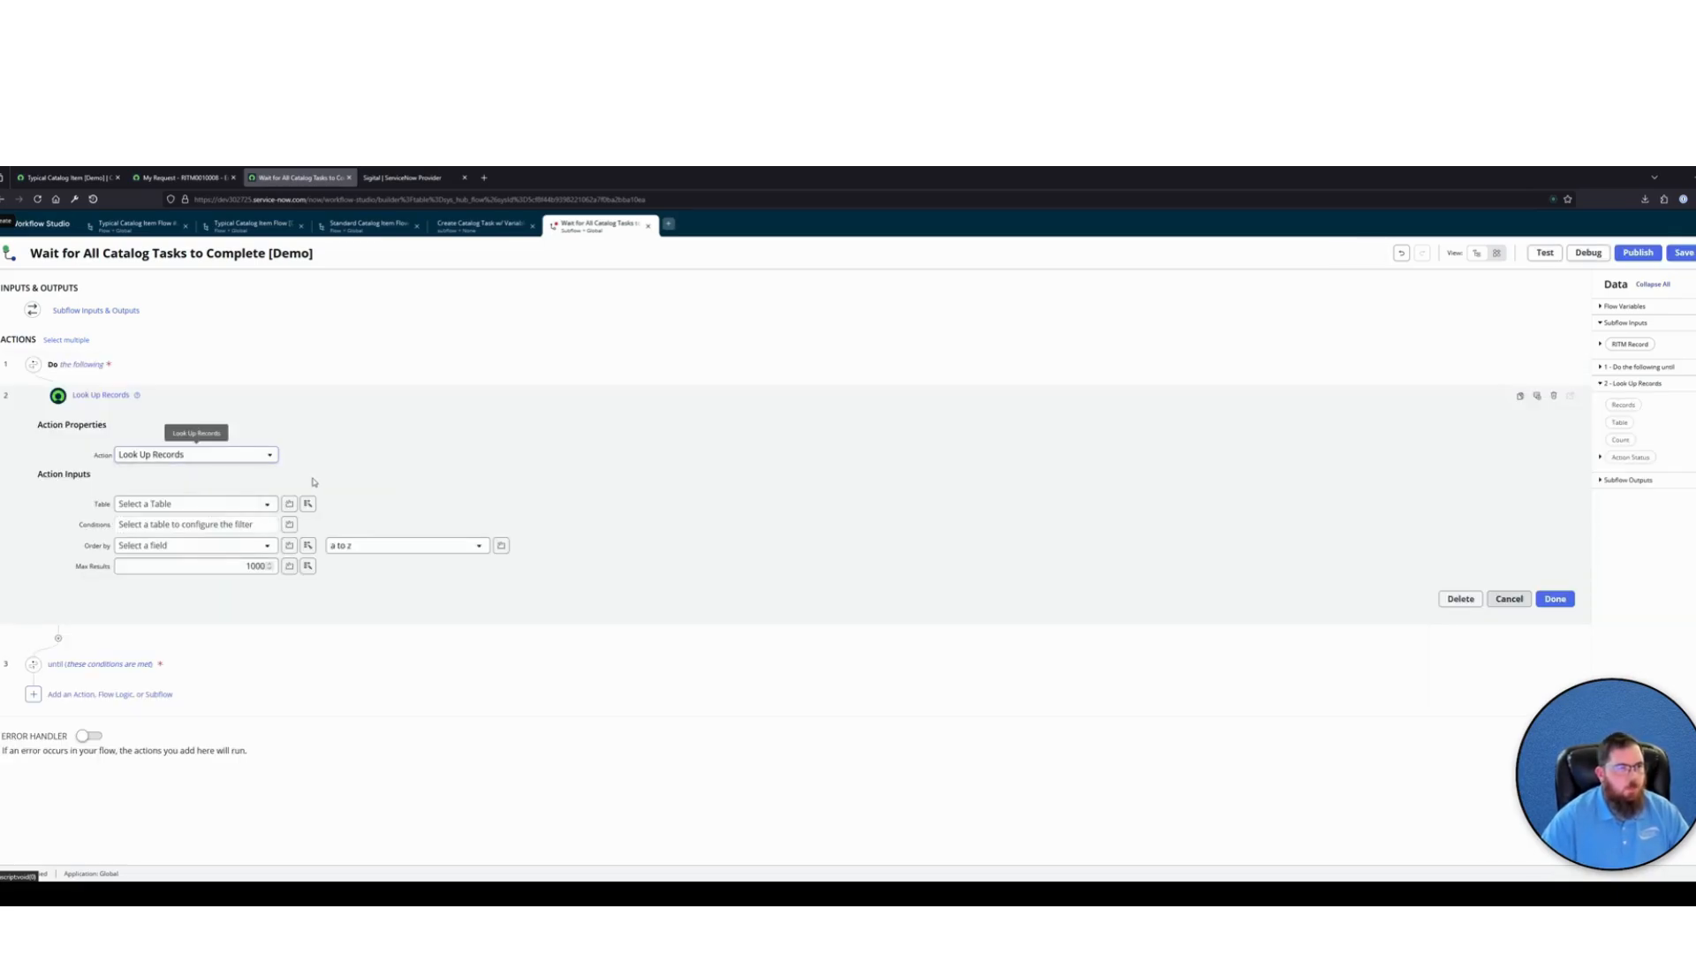
Set the lookup to the Catalog Task [sc_task] table with the condition Active is true
click(176, 508)
text(sc_tas)
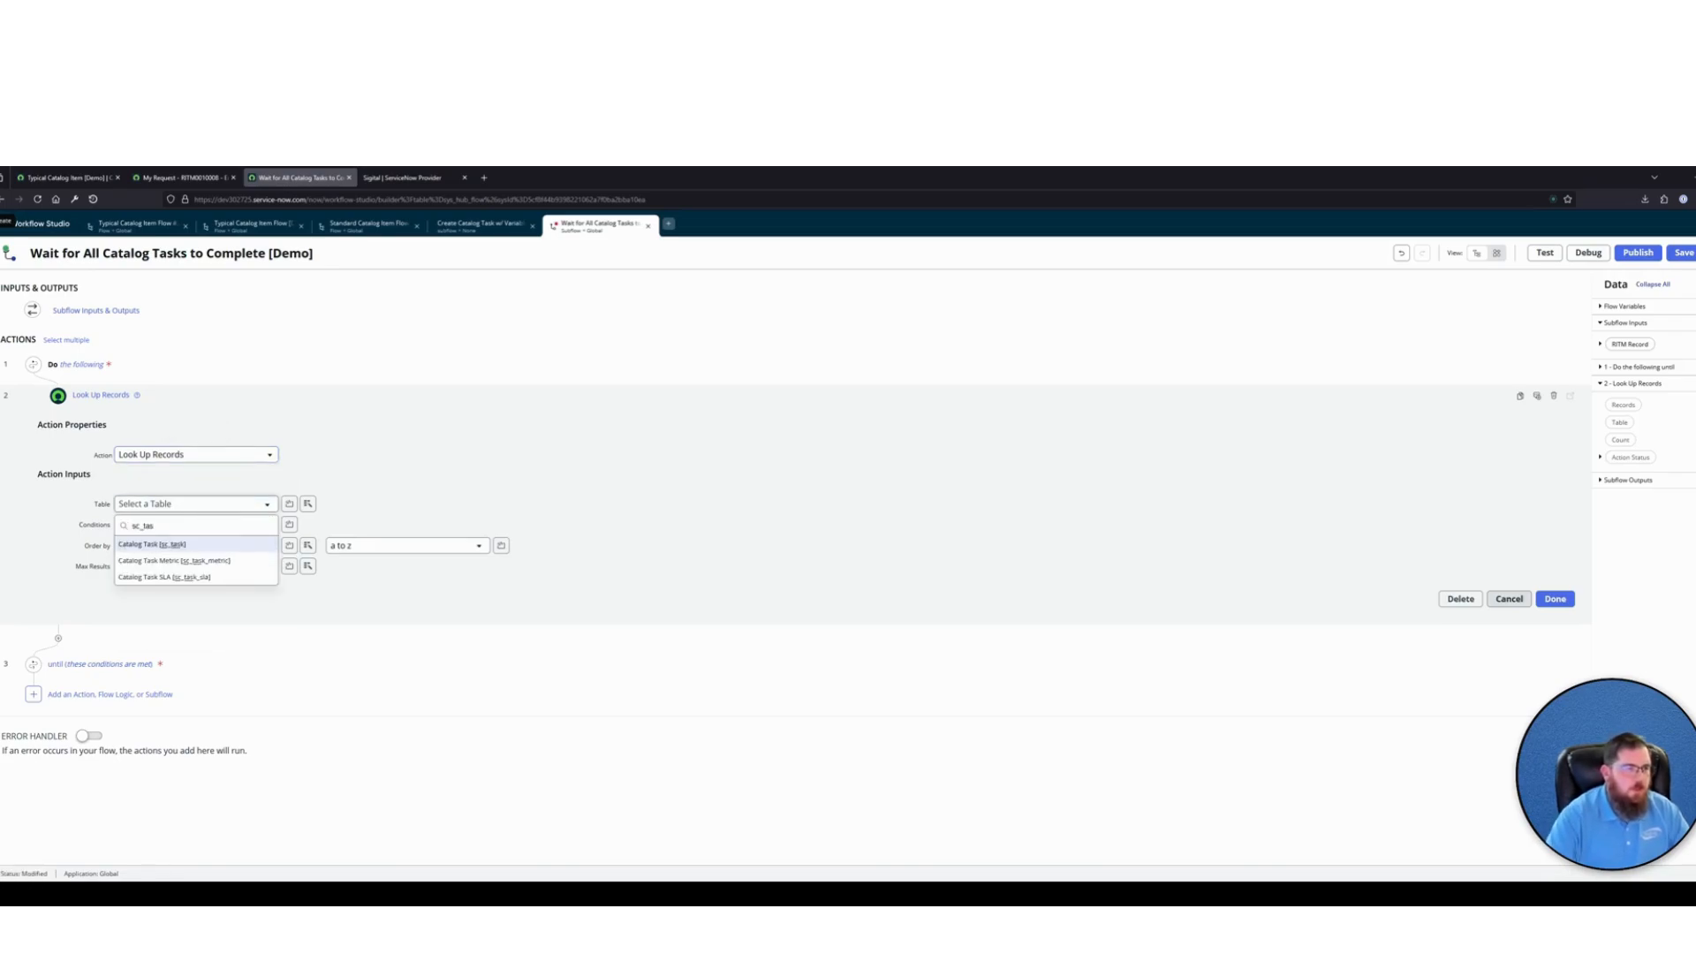
click(173, 545)
click(225, 544)
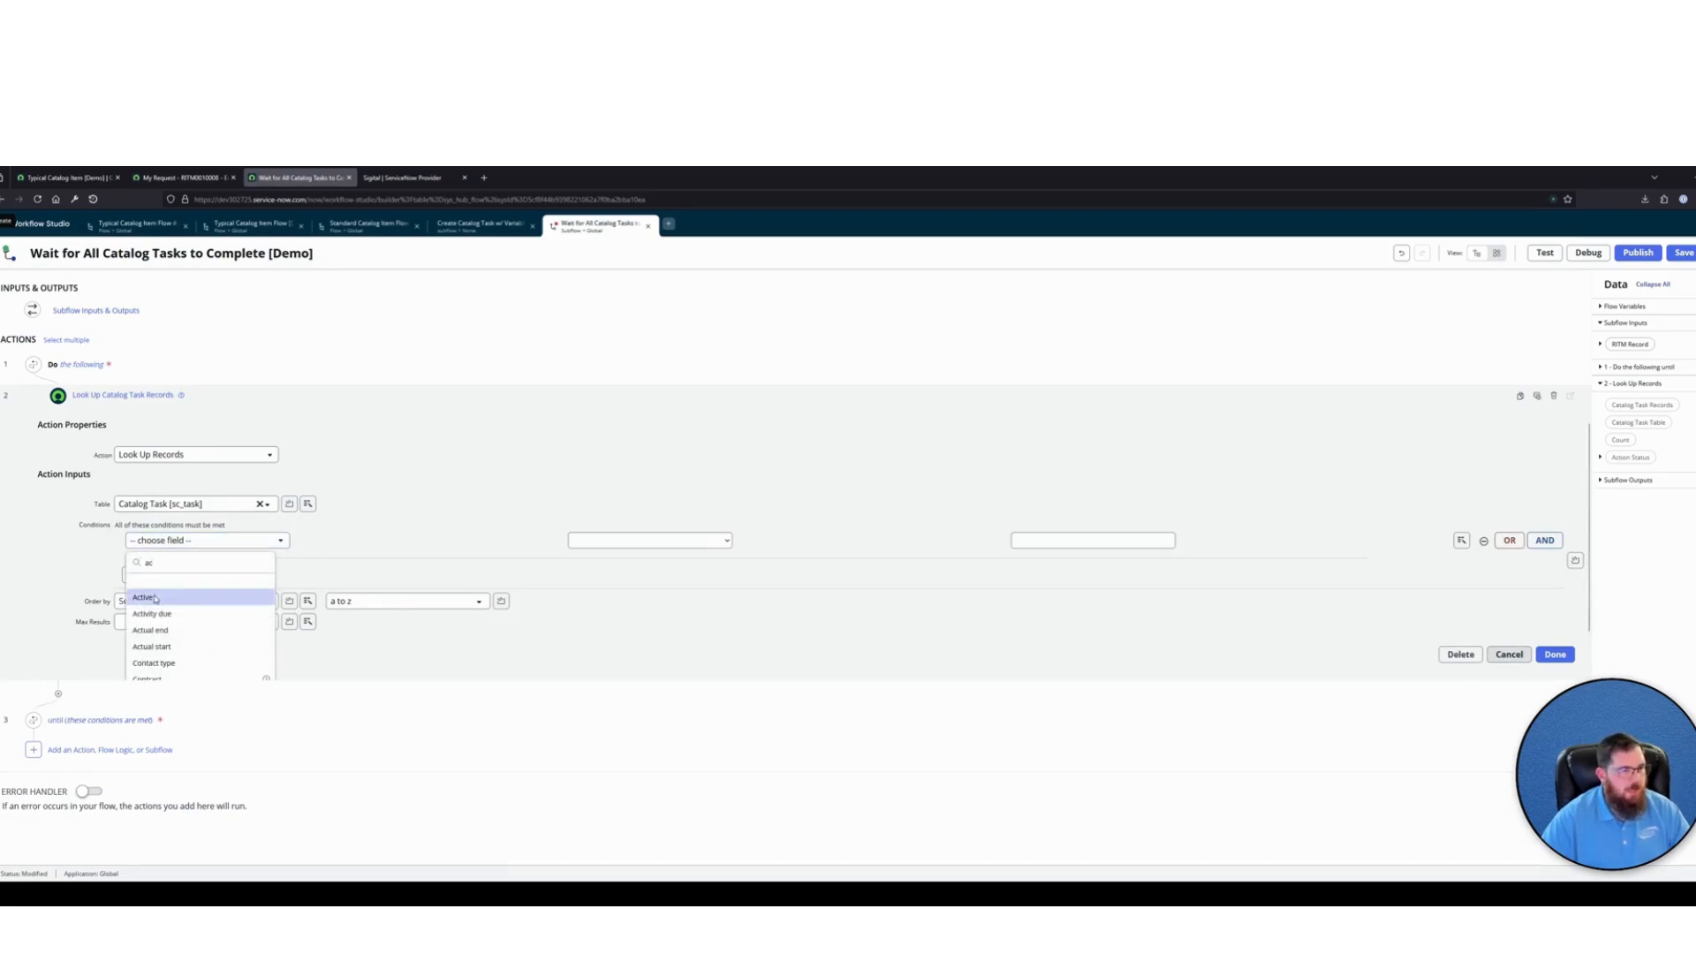
click(201, 591)
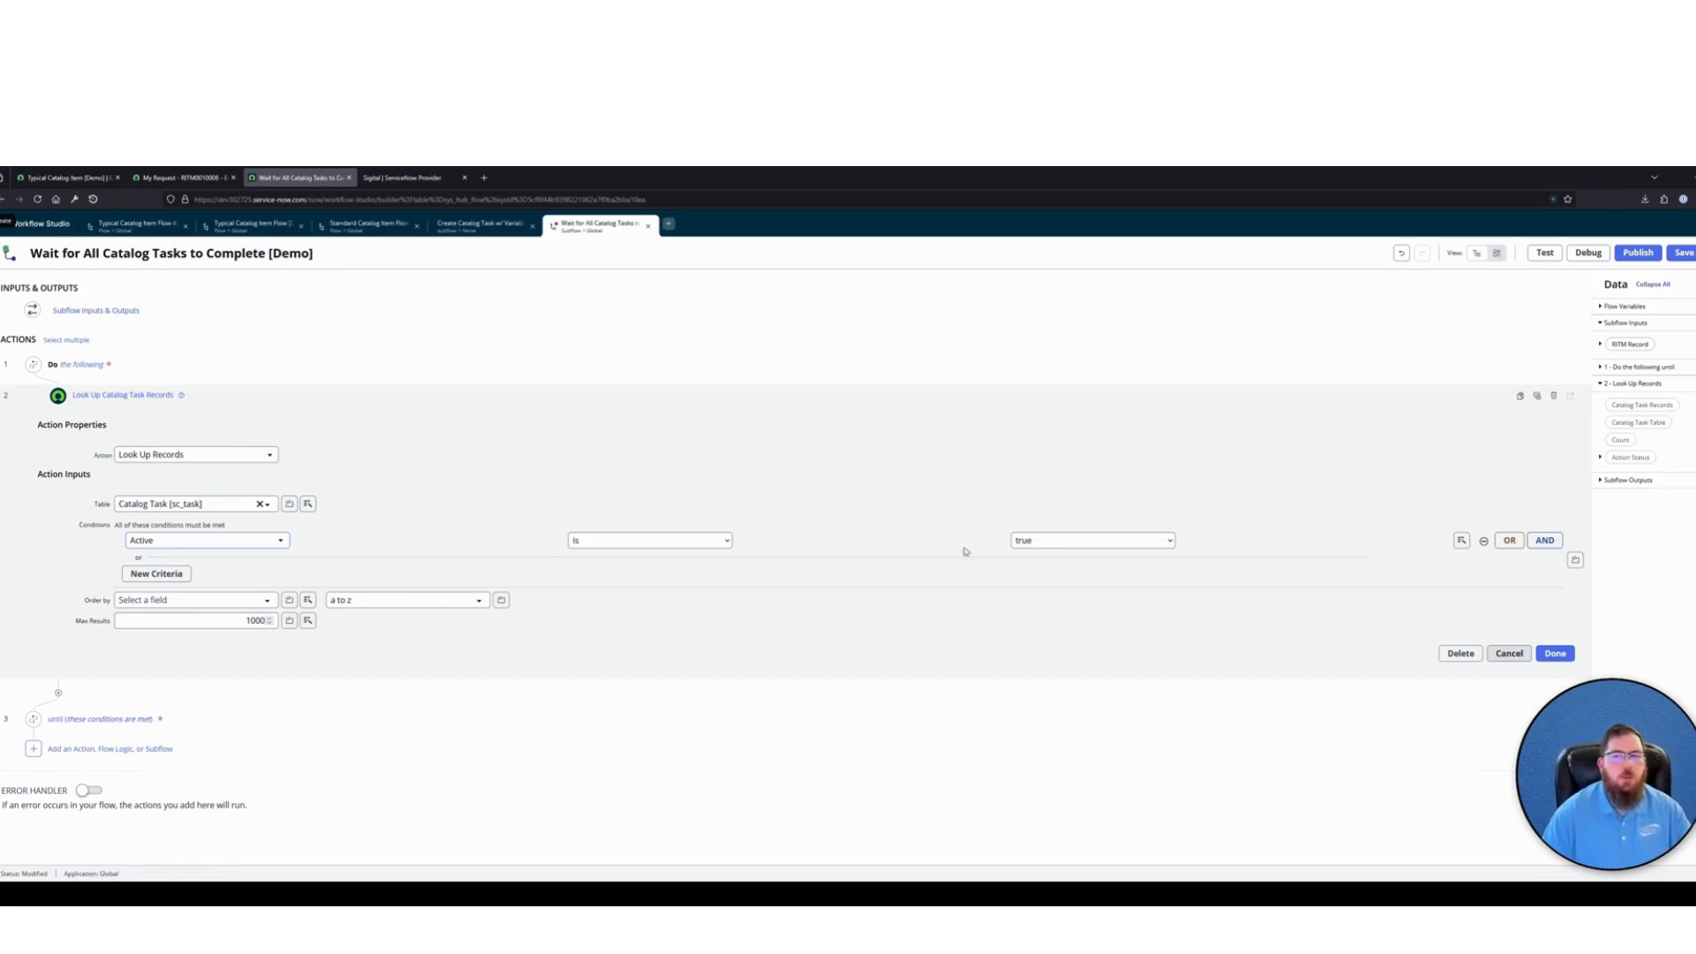
Add an AND condition to the lookup that Parent's Sys ID is the Sys ID of the subflow's RITM Record input
click(1545, 539)
click(263, 561)
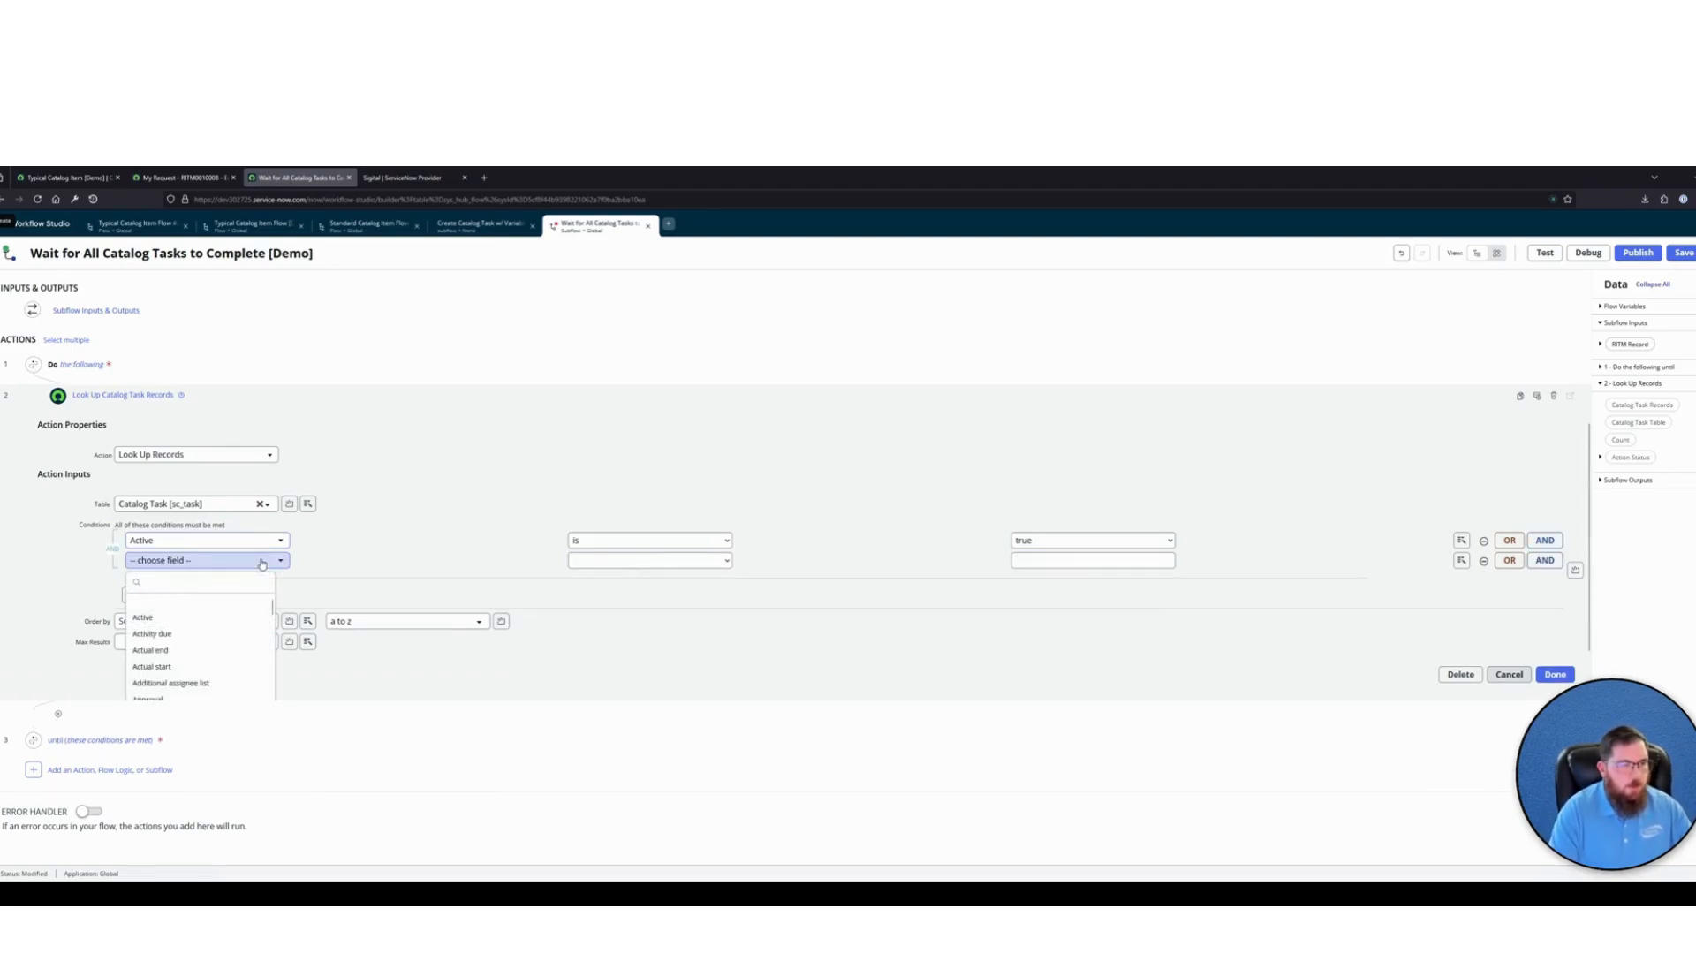
text(parent)
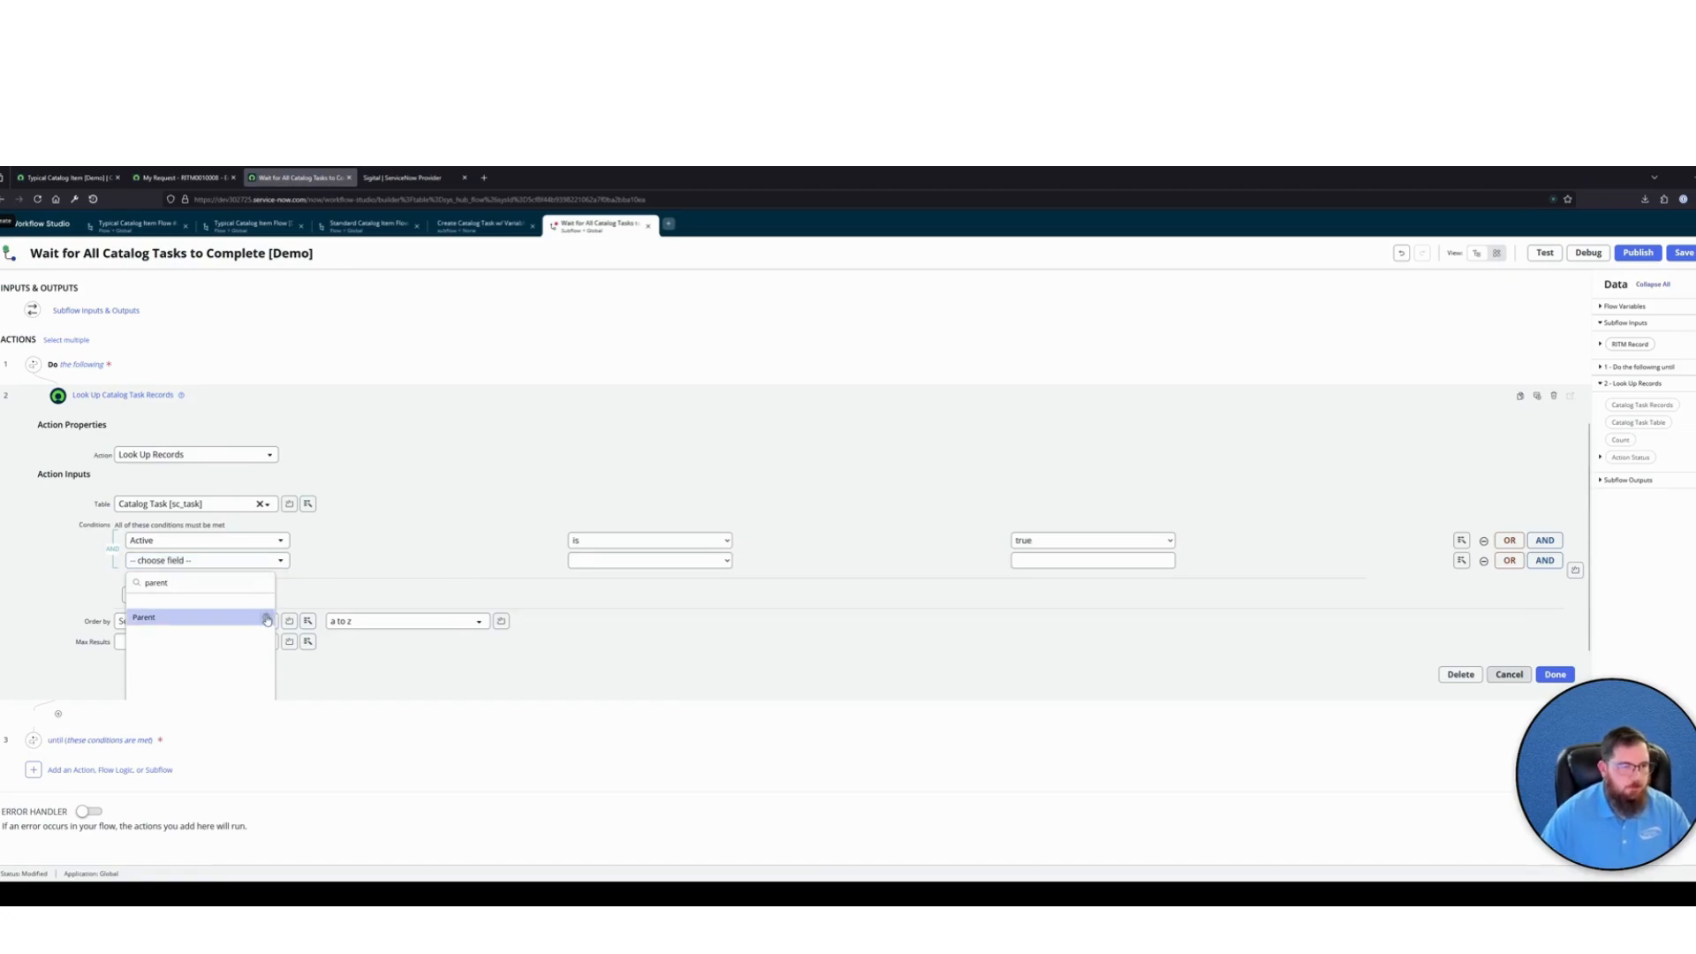
click(266, 618)
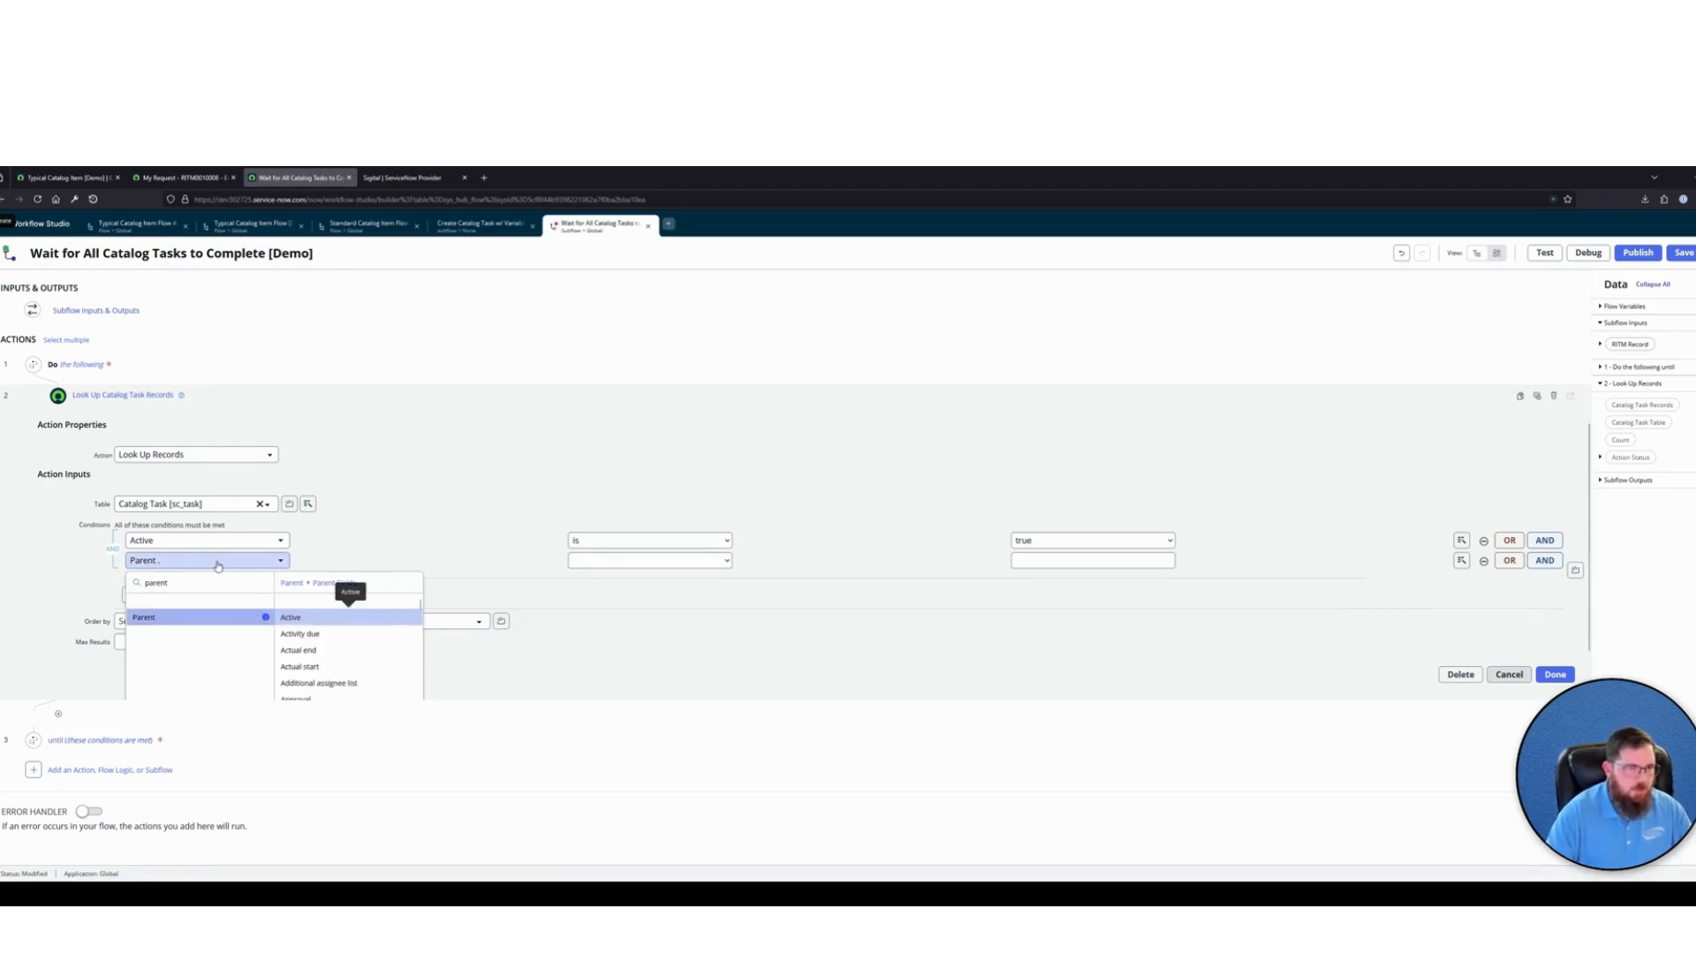
double_click(201, 583)
text(sy)
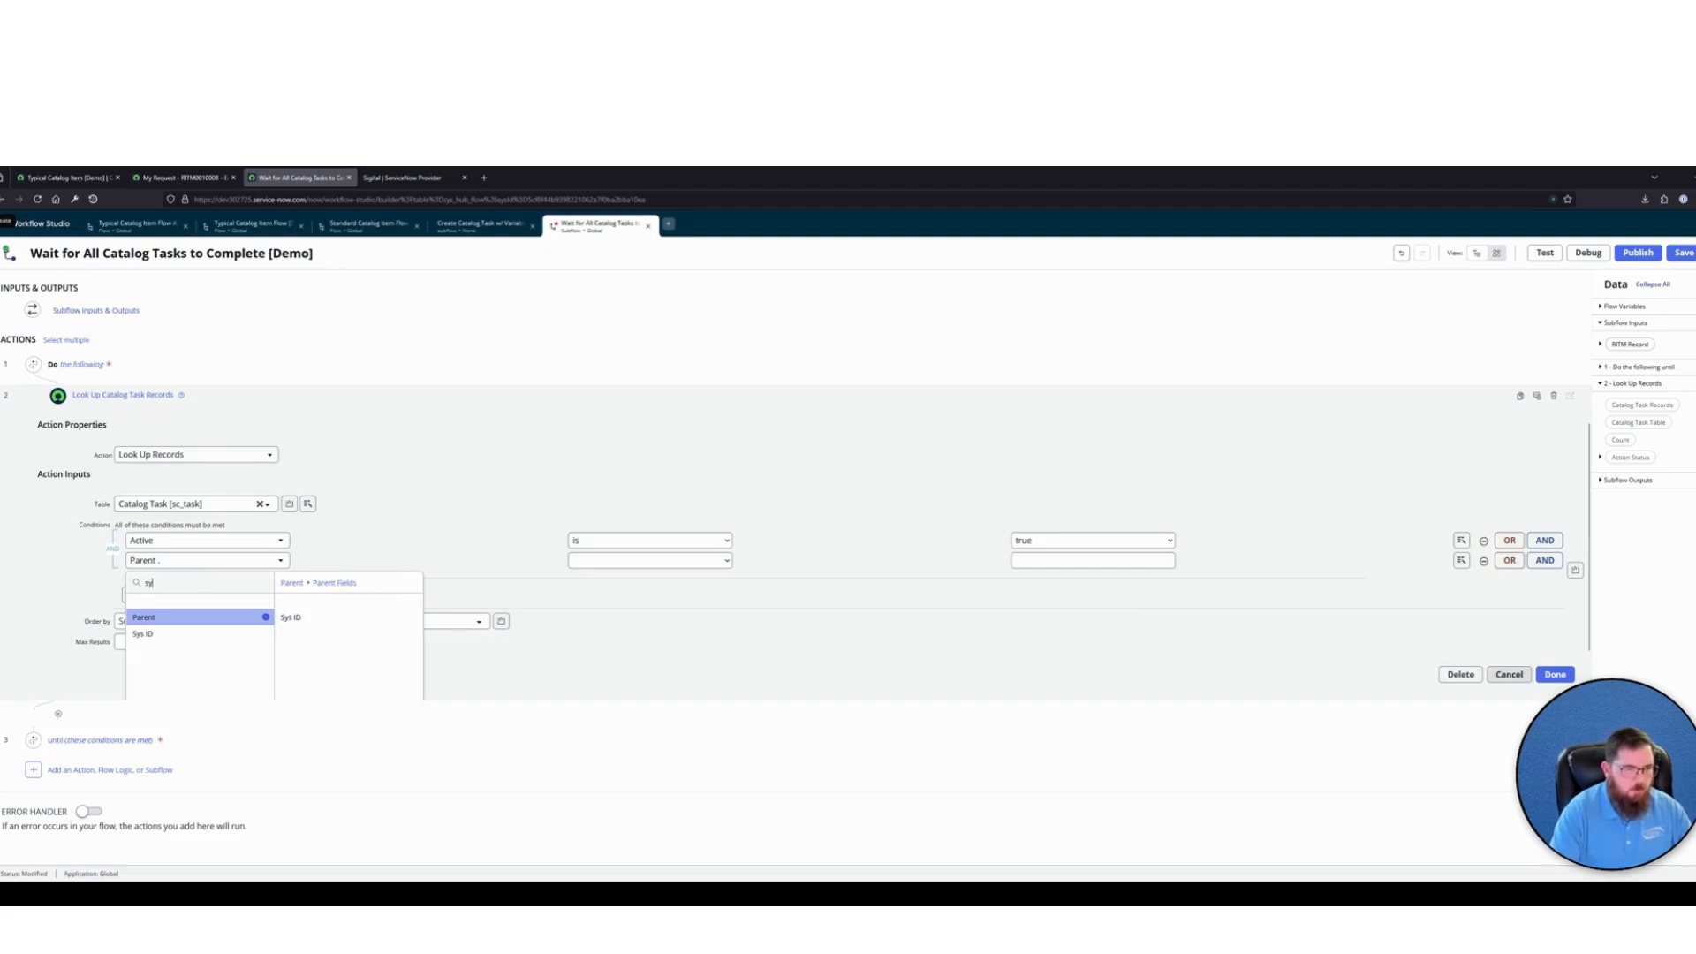
text(s)
click(290, 617)
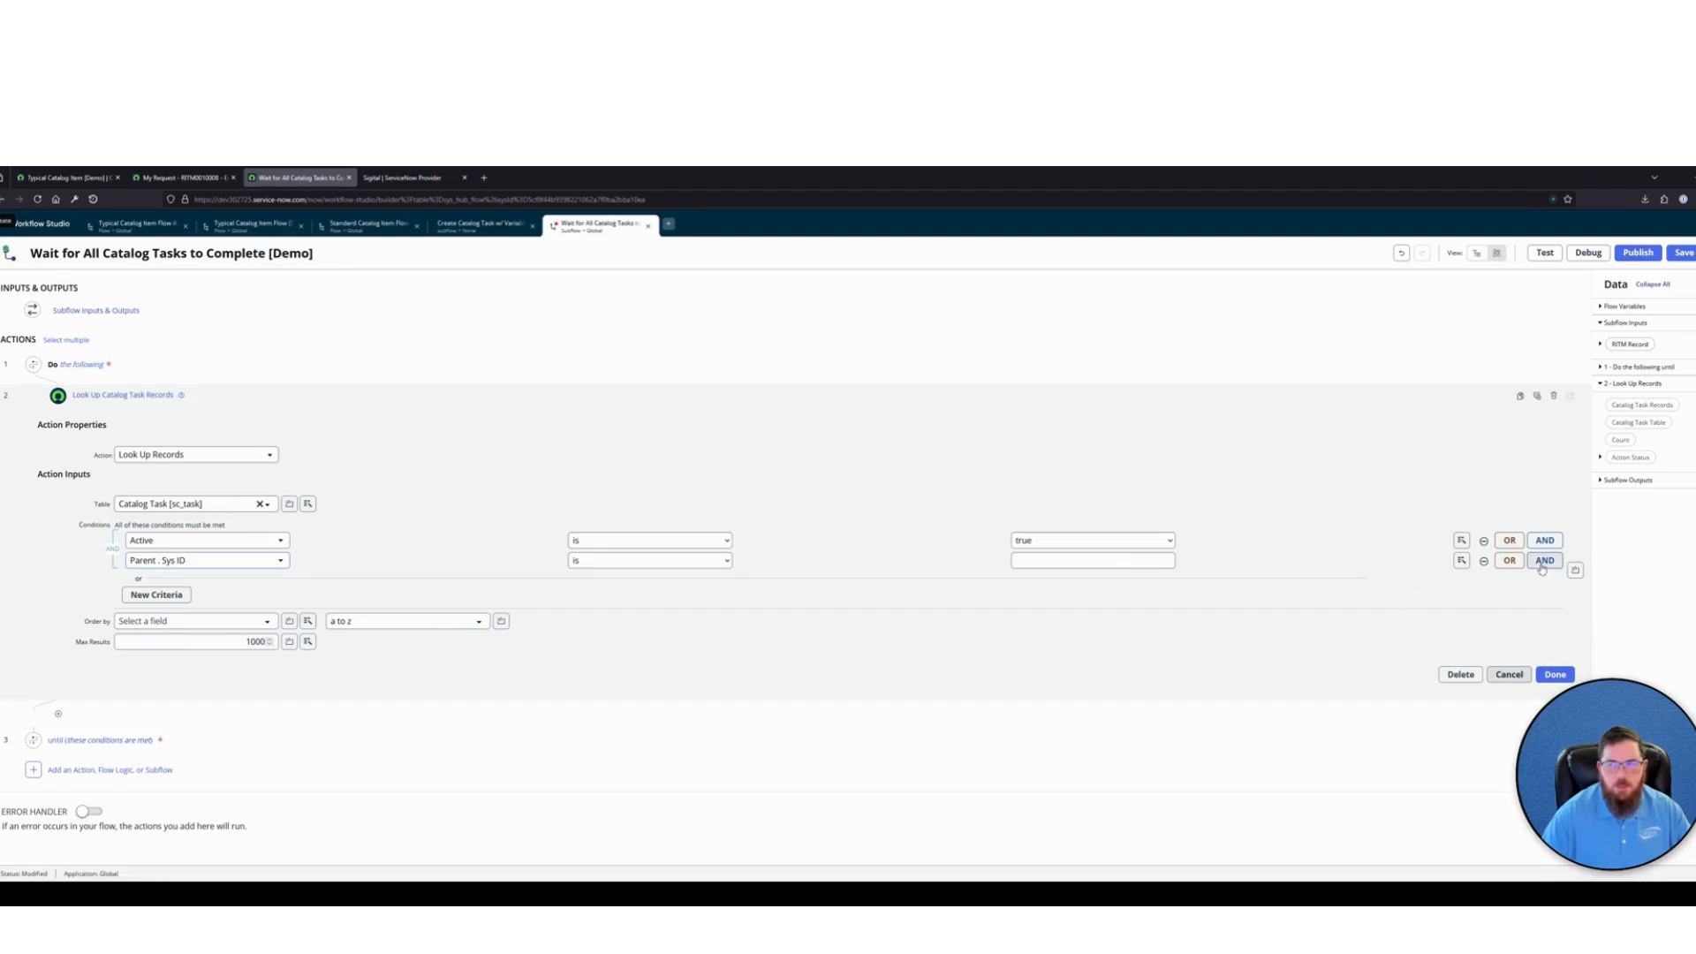
click(1462, 560)
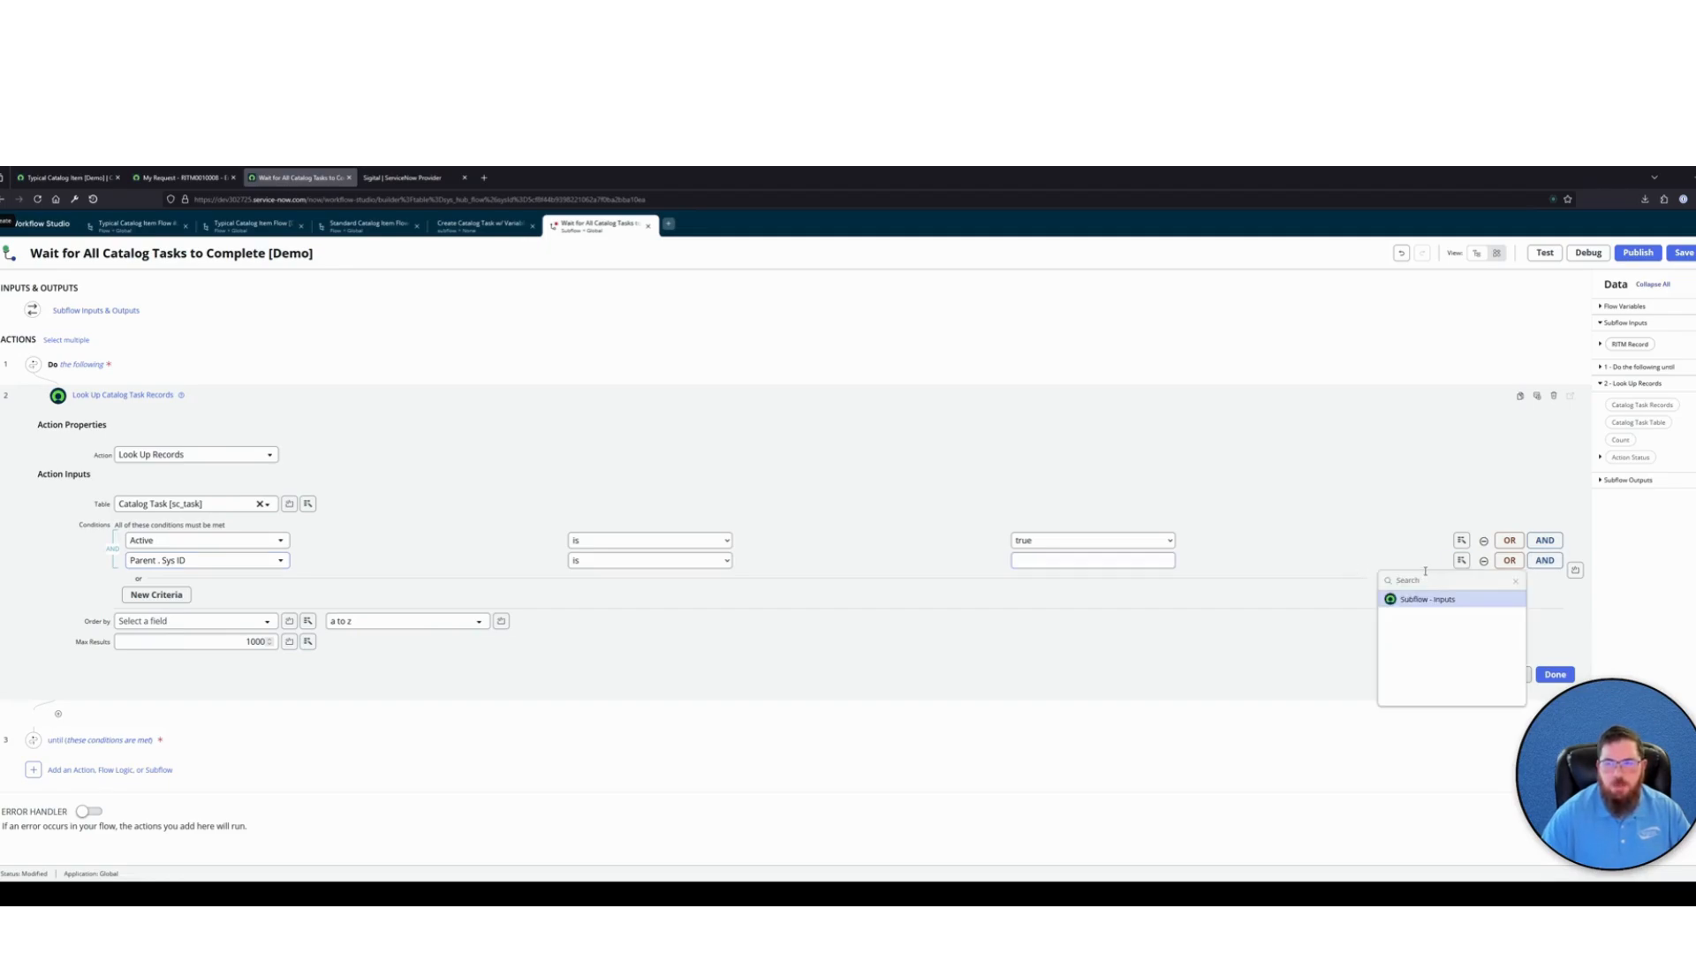
key(Right)
text(sy)
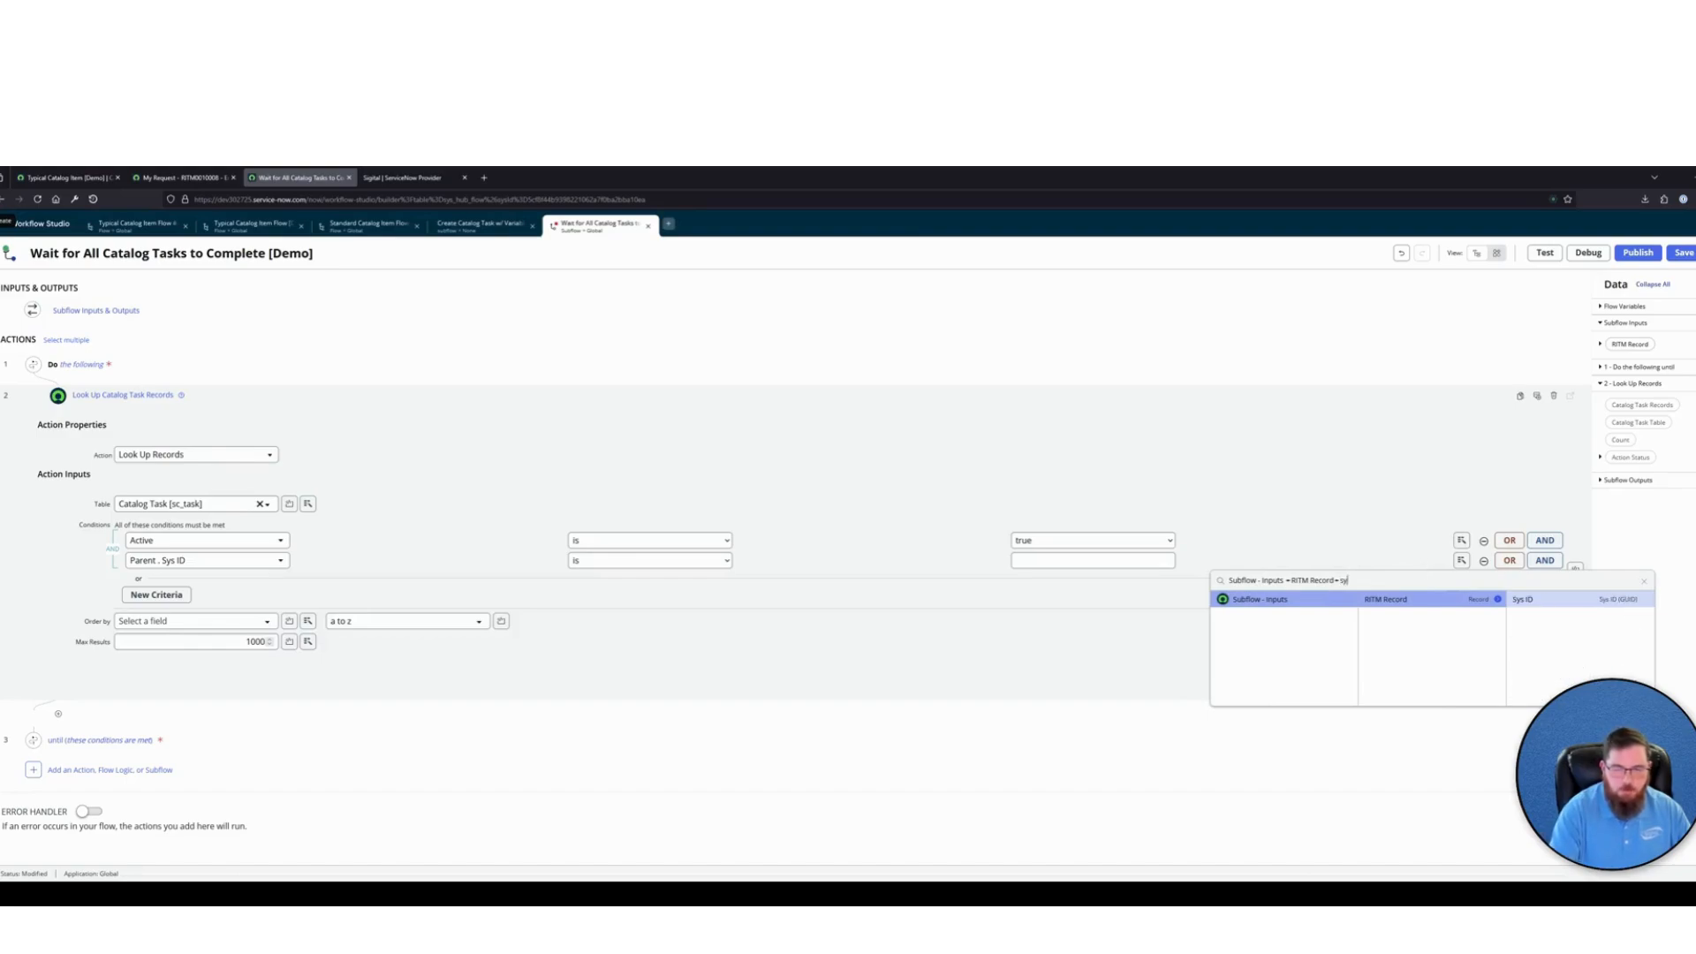
click(1579, 601)
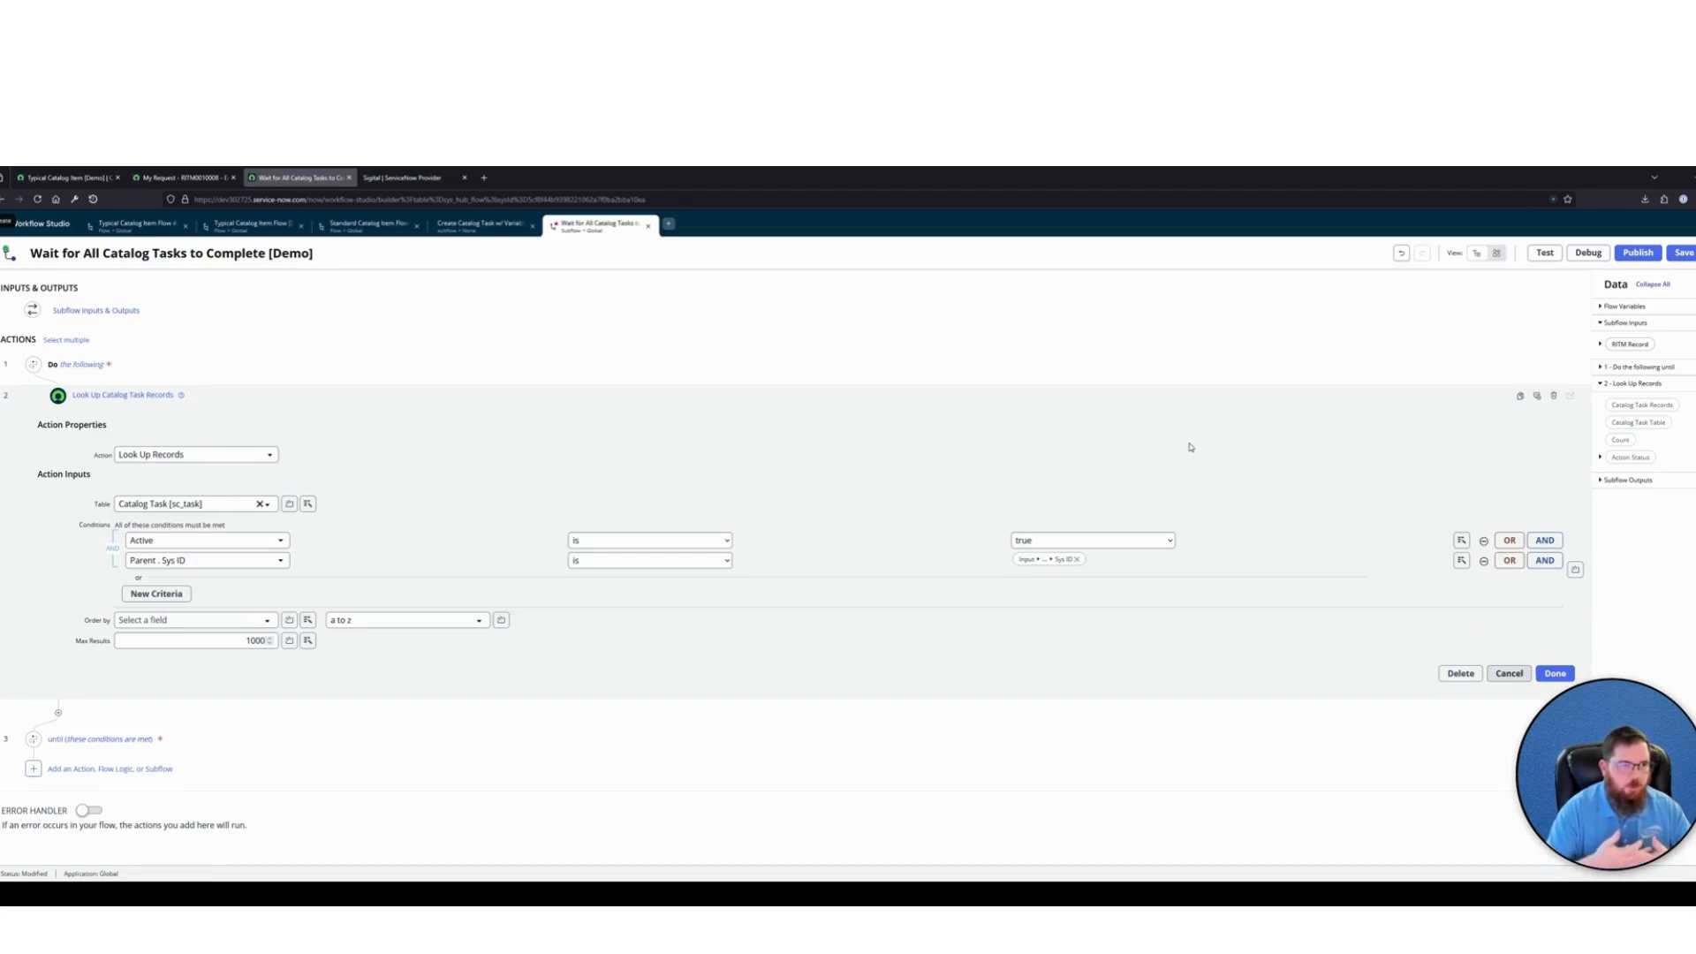
Order the catalog task lookup results by Number
click(164, 627)
text(numb)
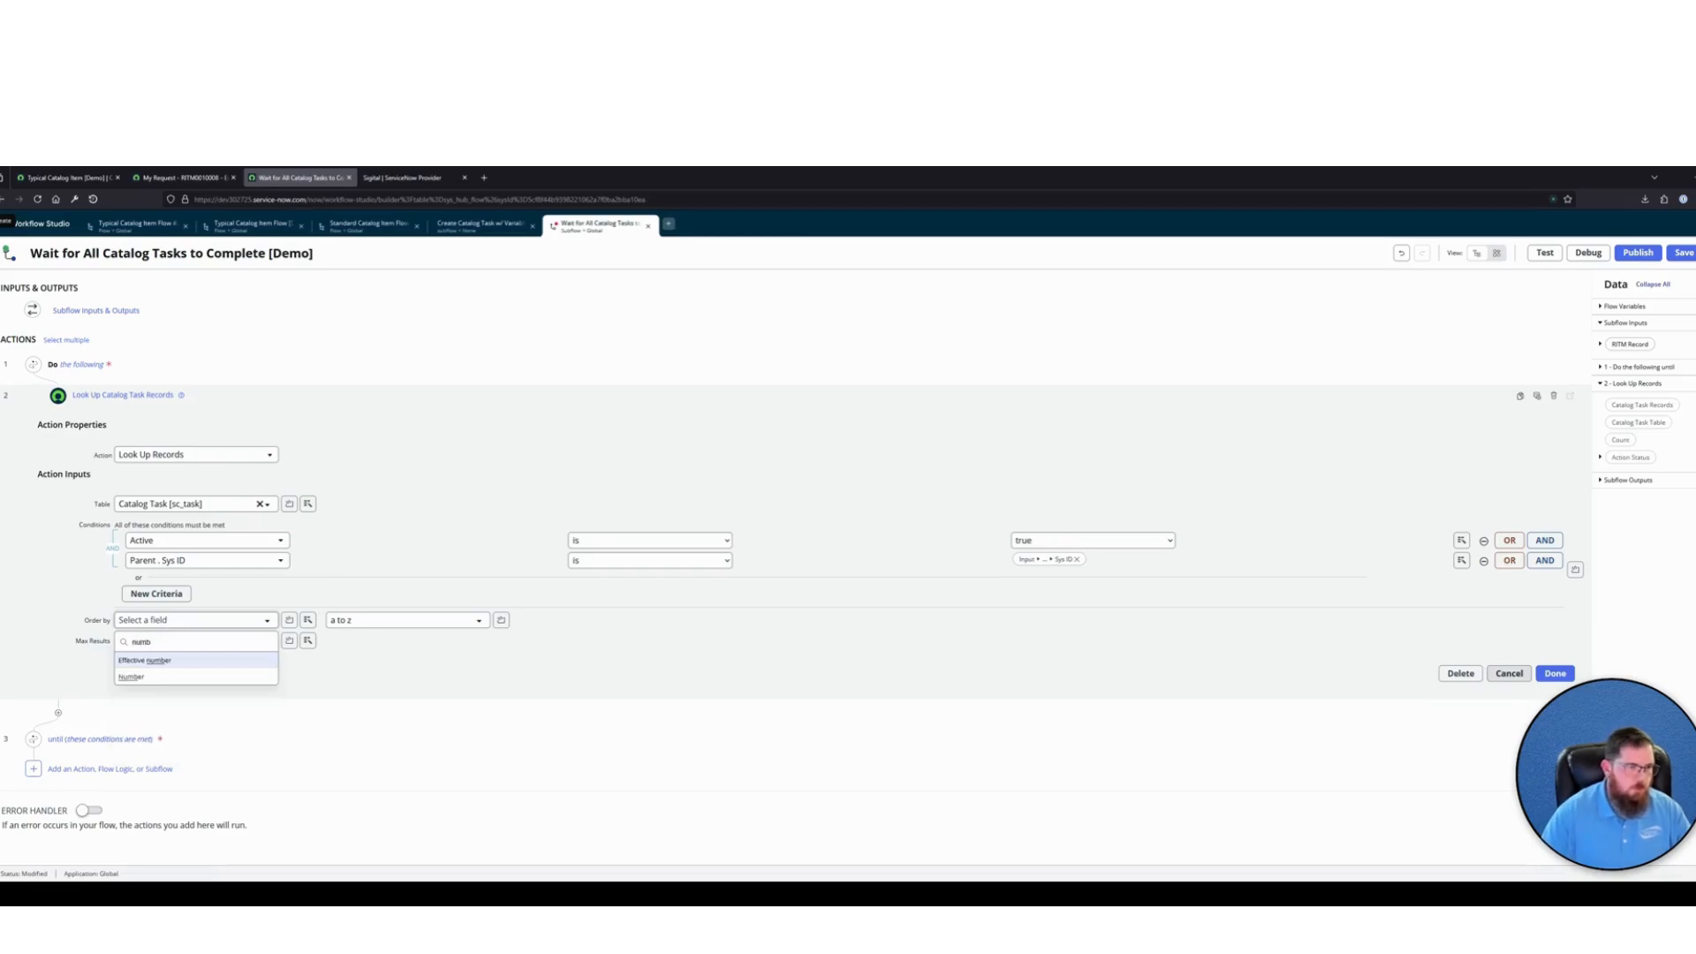
key(Down)
key(Return)
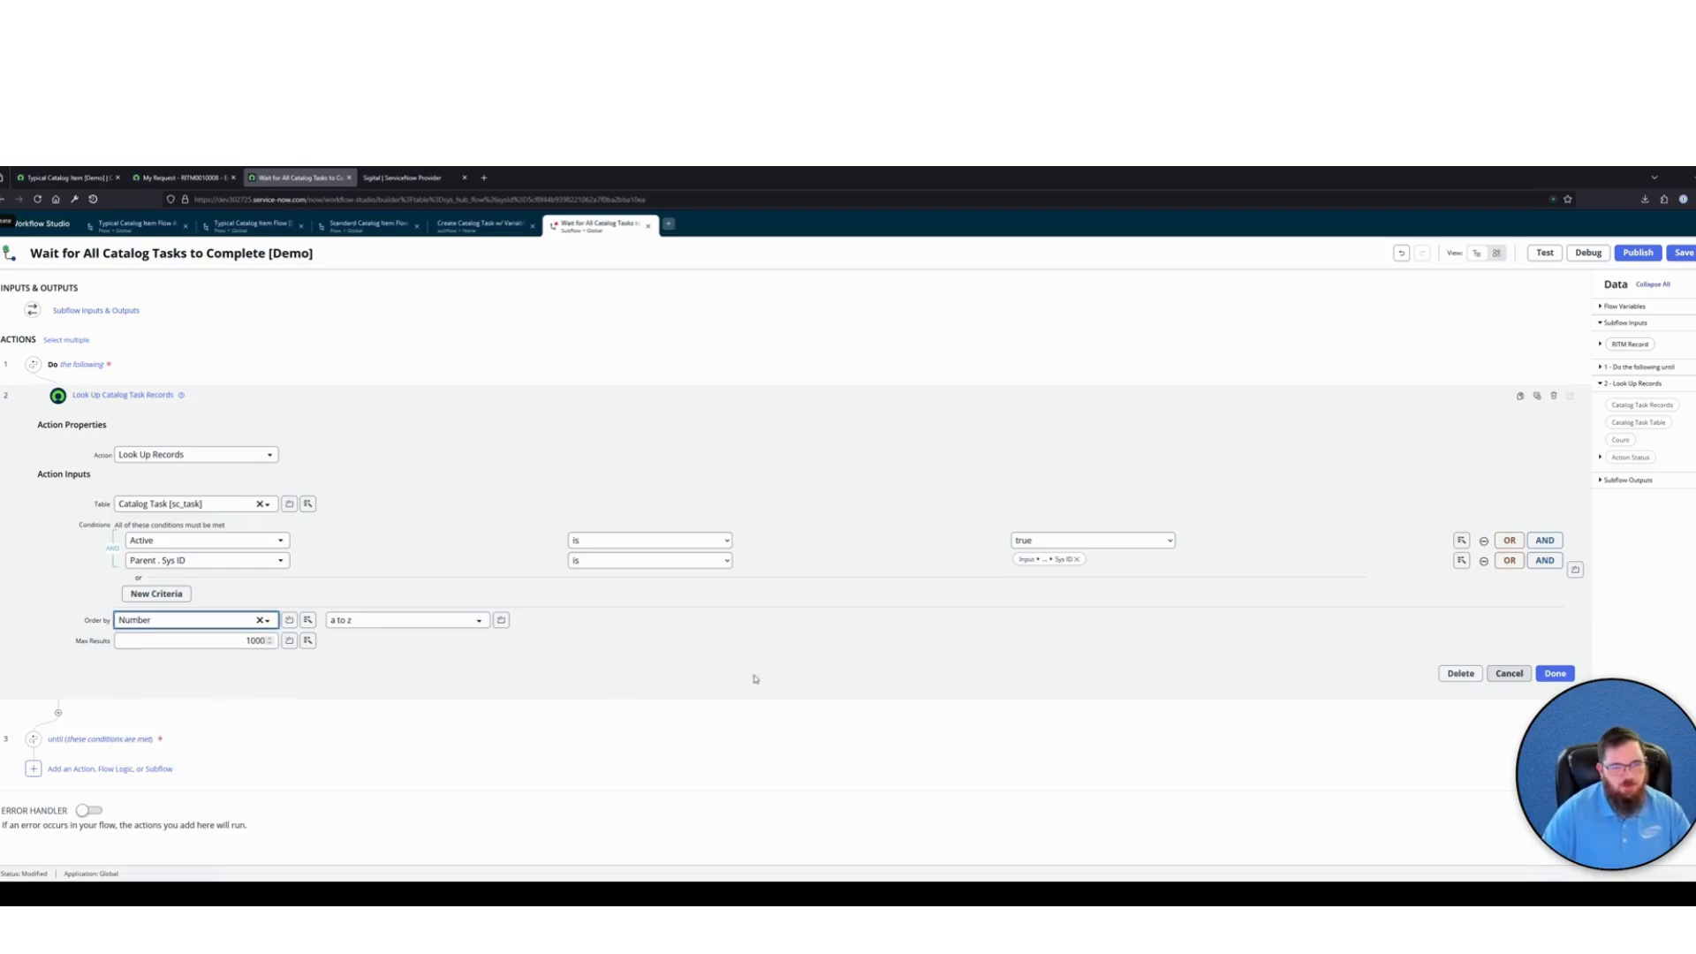
click(785, 655)
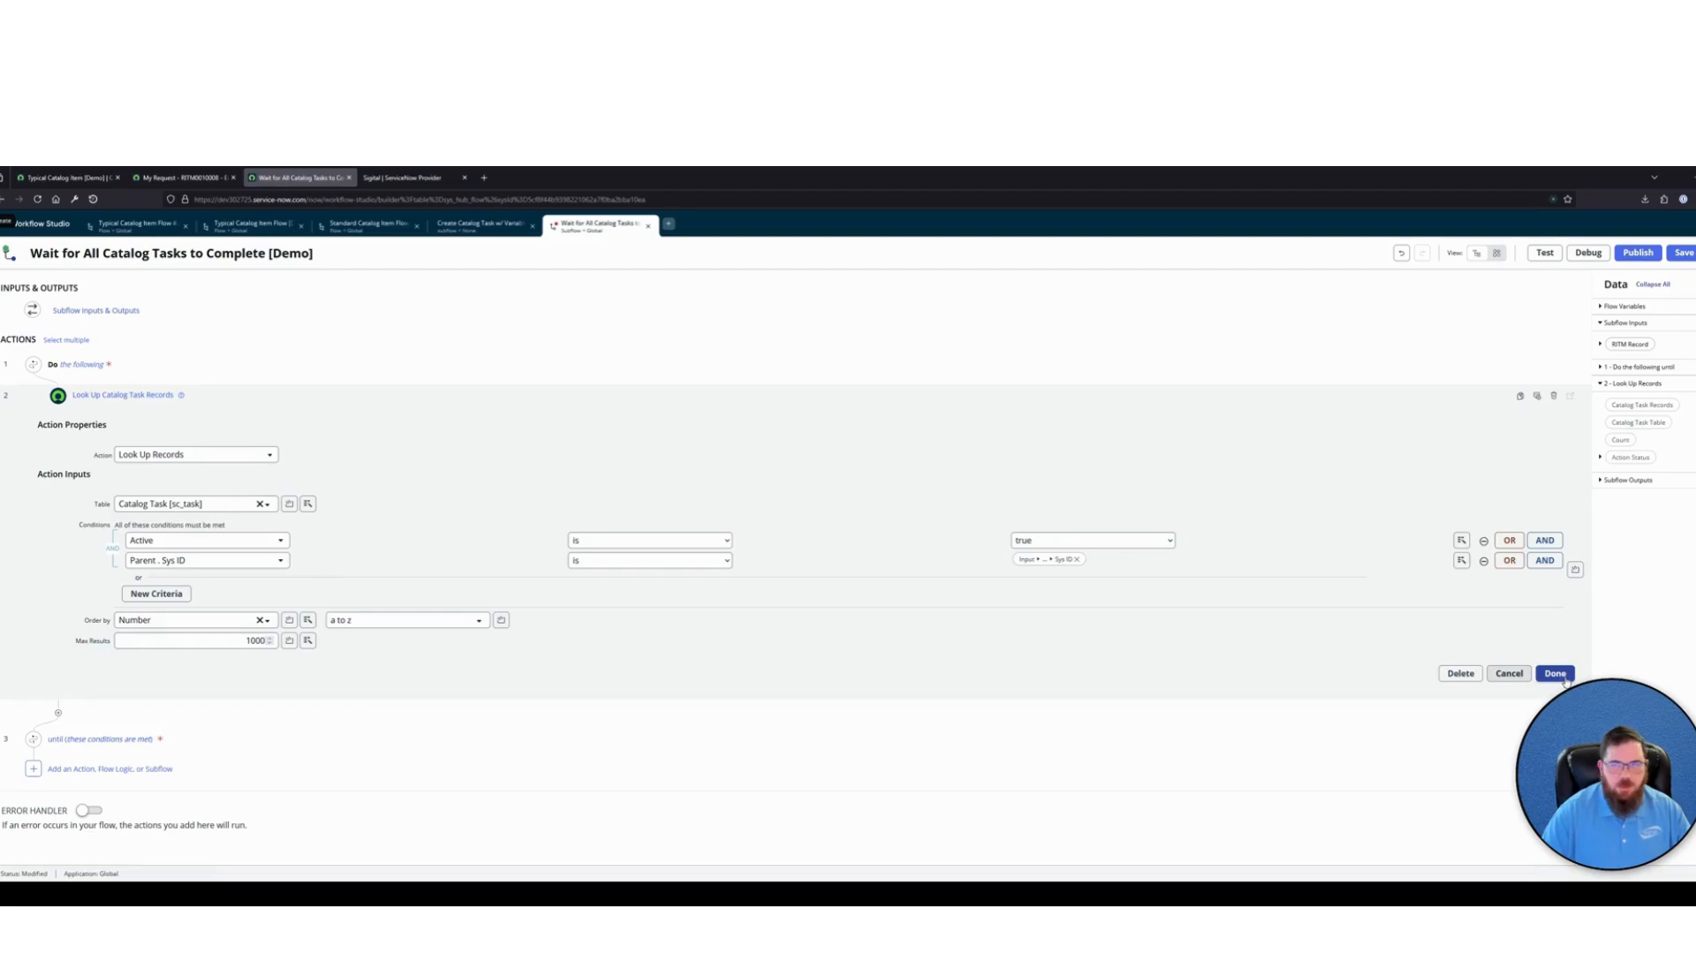
Annotate the lookup "Look up all Catalog Task Records that are Active and Associated with the Input RITM Record" and finish the action
click(1539, 396)
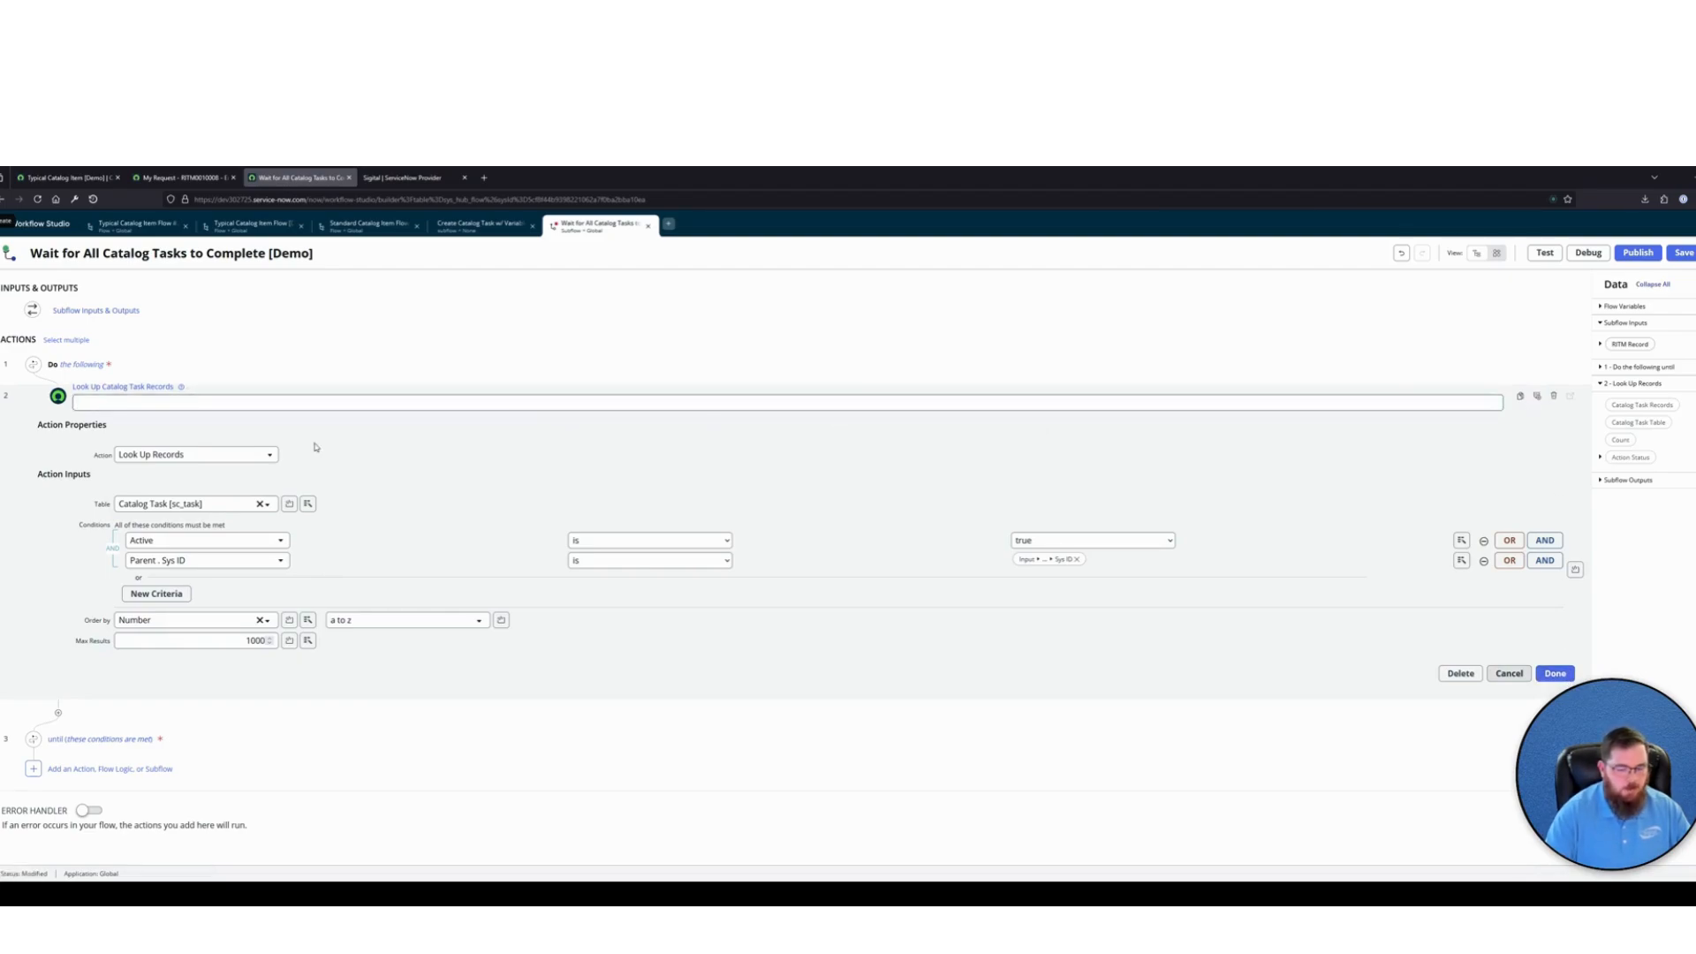
text(Look up all Catalog Task Records that are Active and)
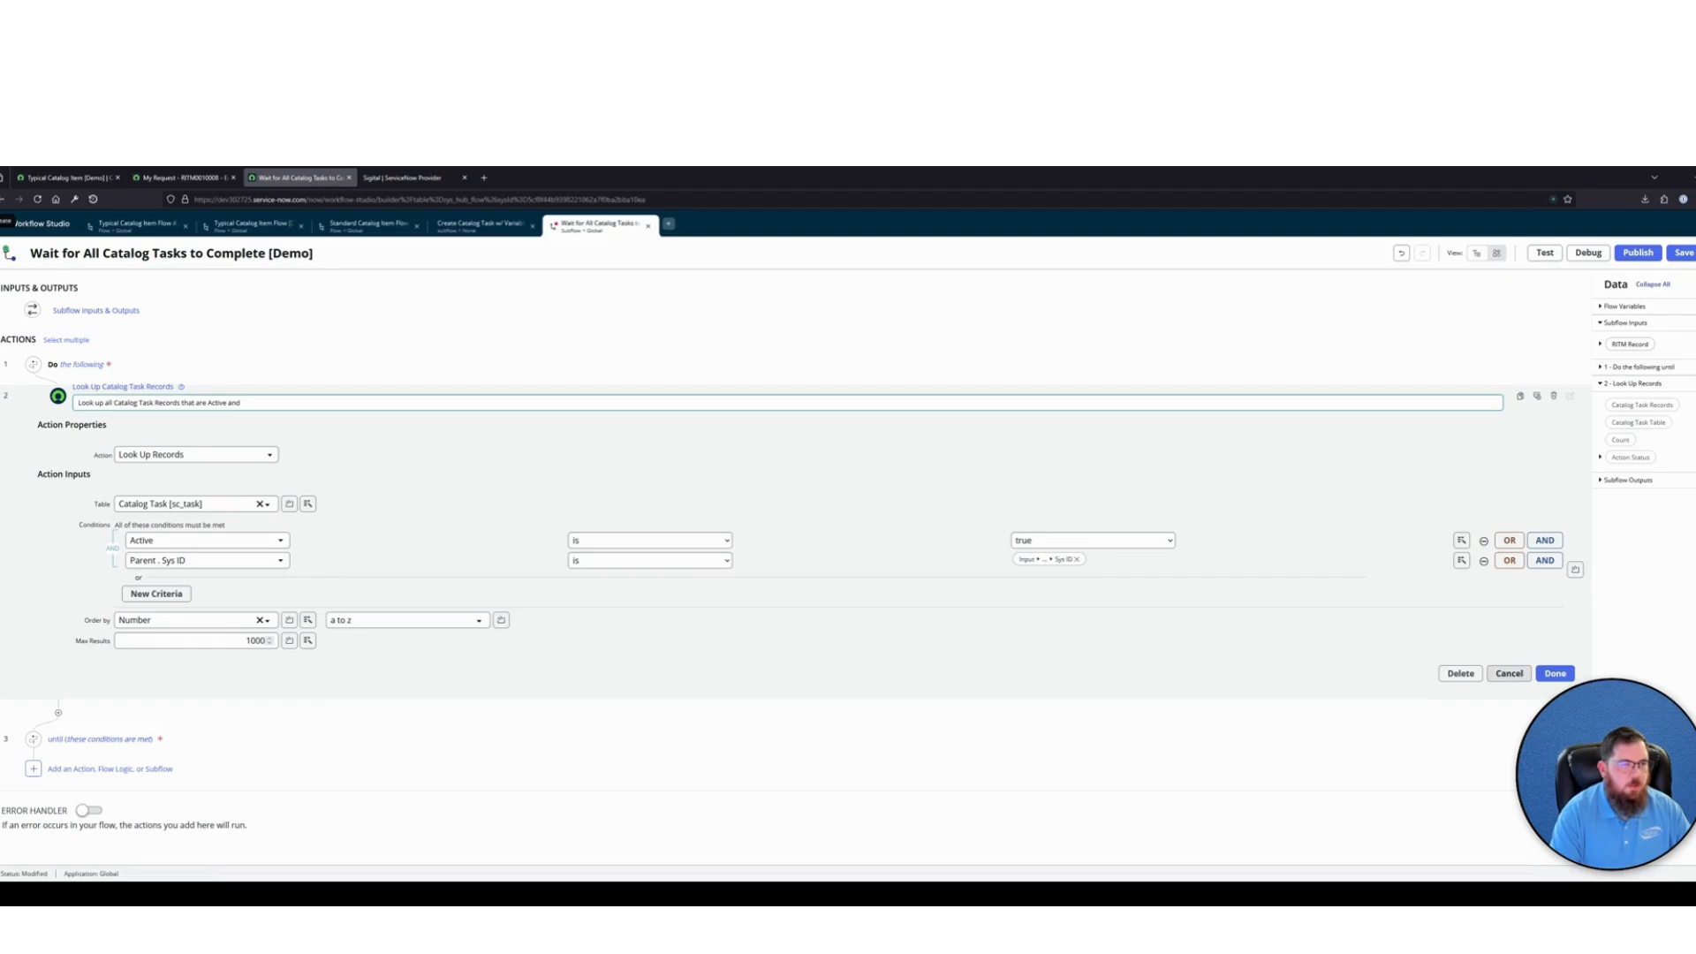
text(Associat)
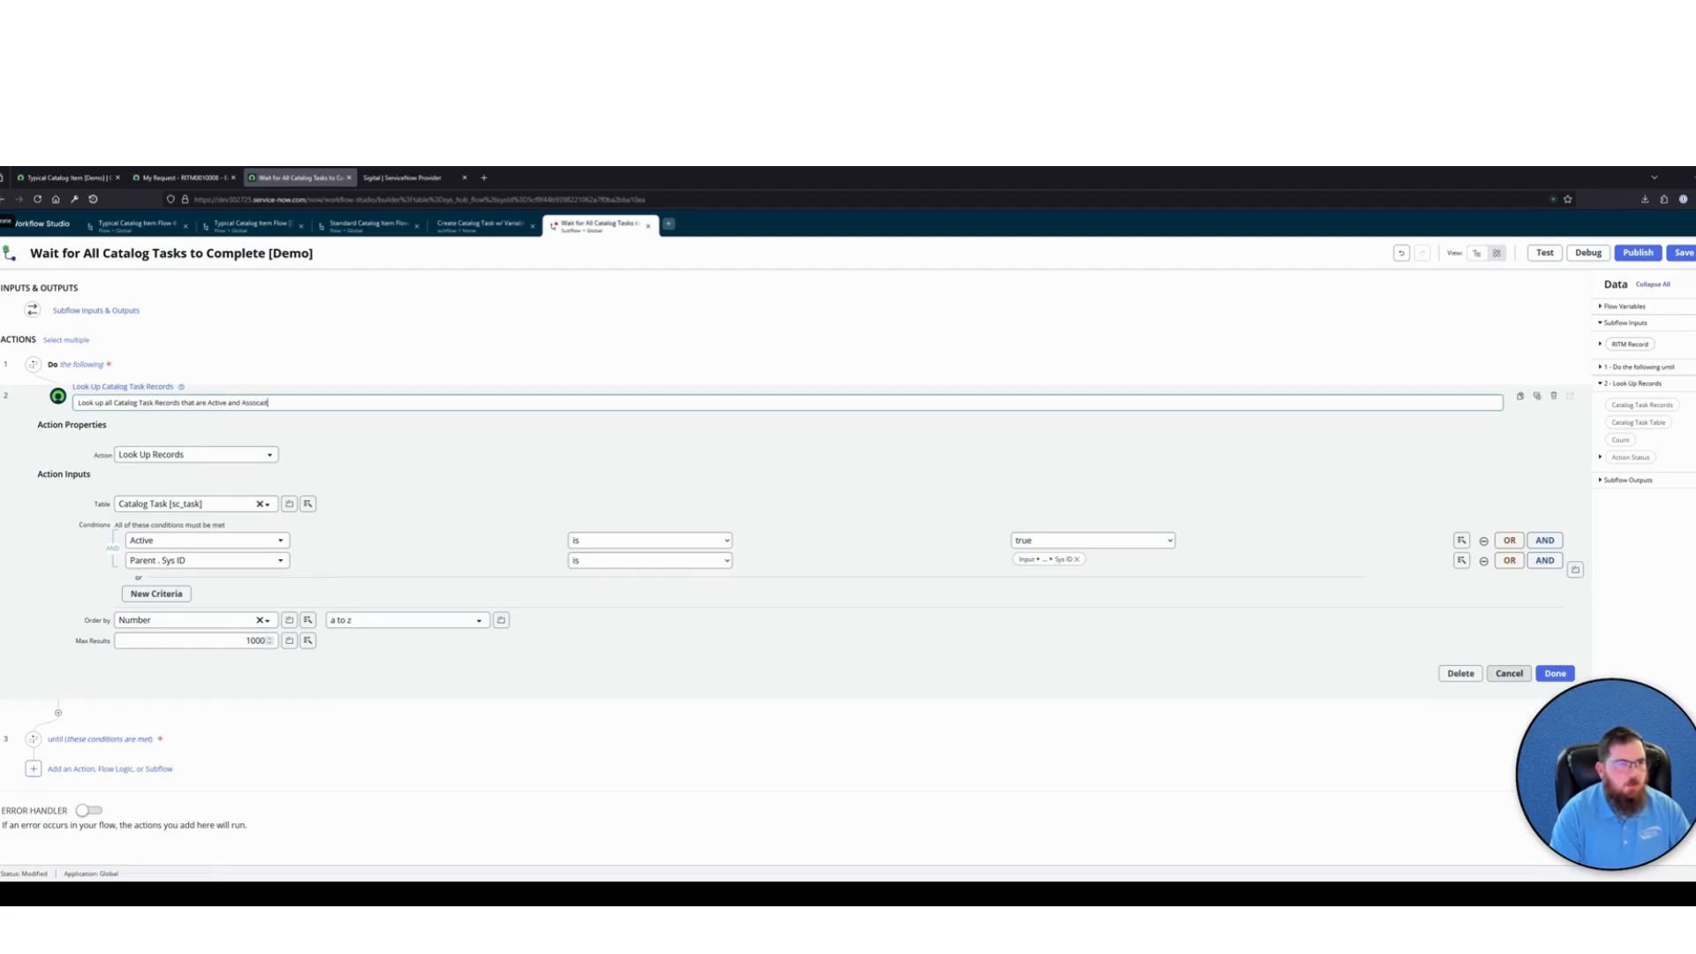
key(BackSpace)
key(BackSpace)
key(BackSpace)
key(BackSpace)
key(BackSpace)
key(BackSpace)
key(BackSpace)
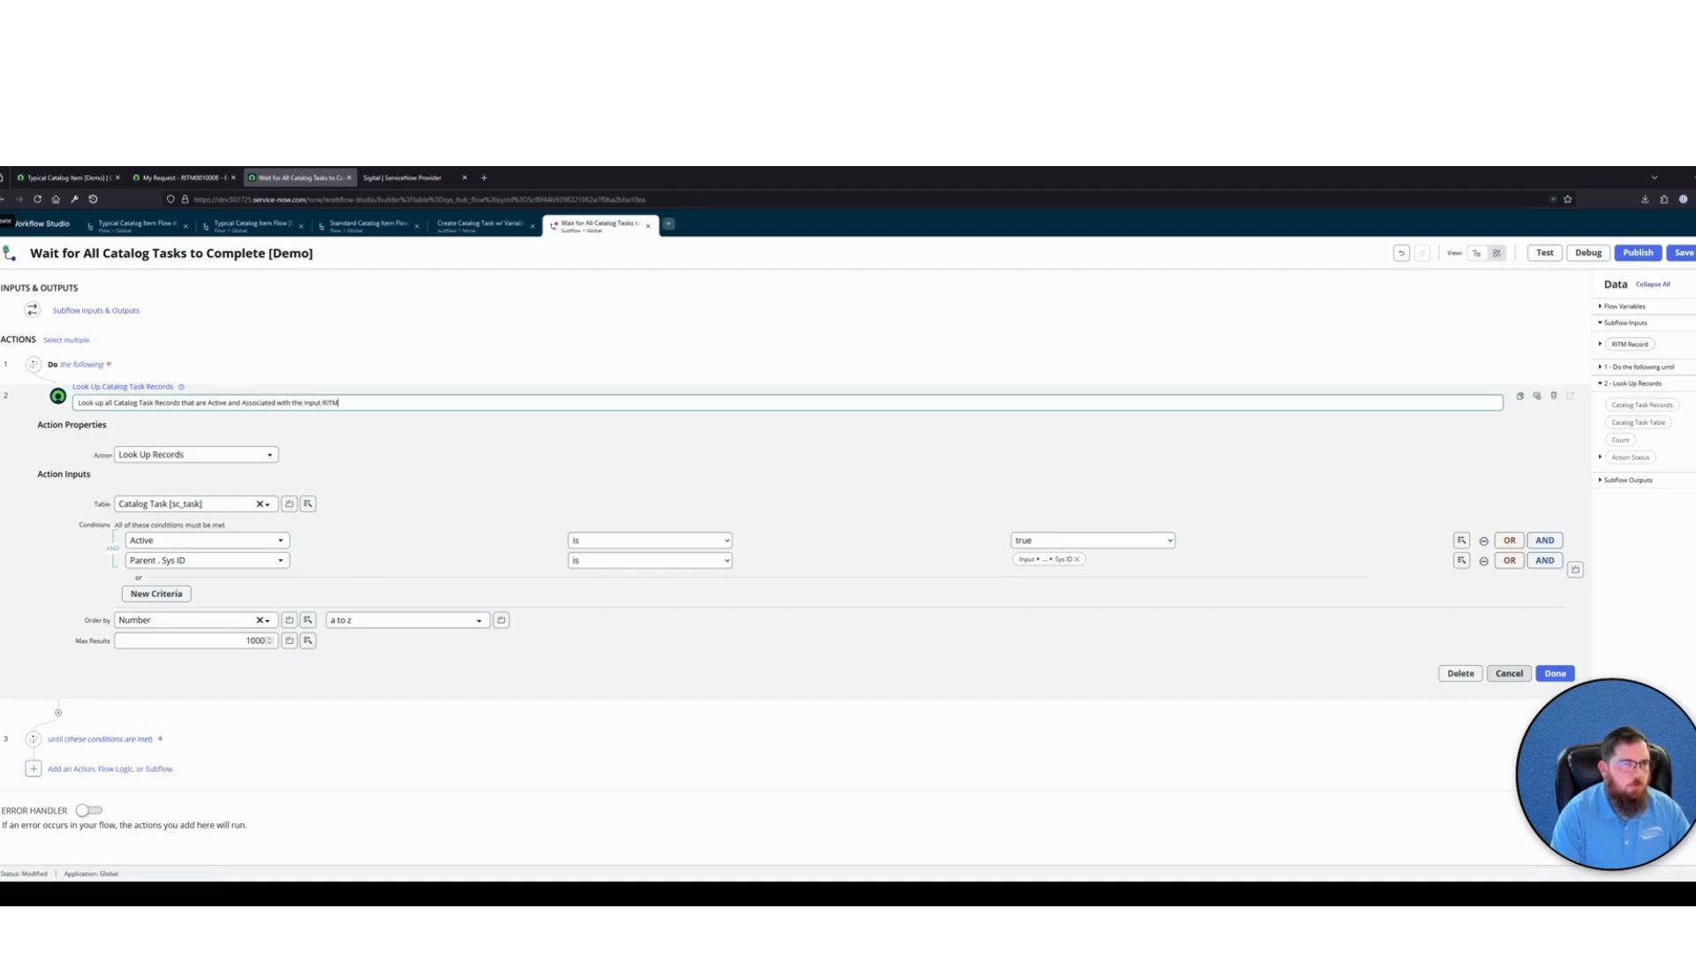
text(ord)
key(Return)
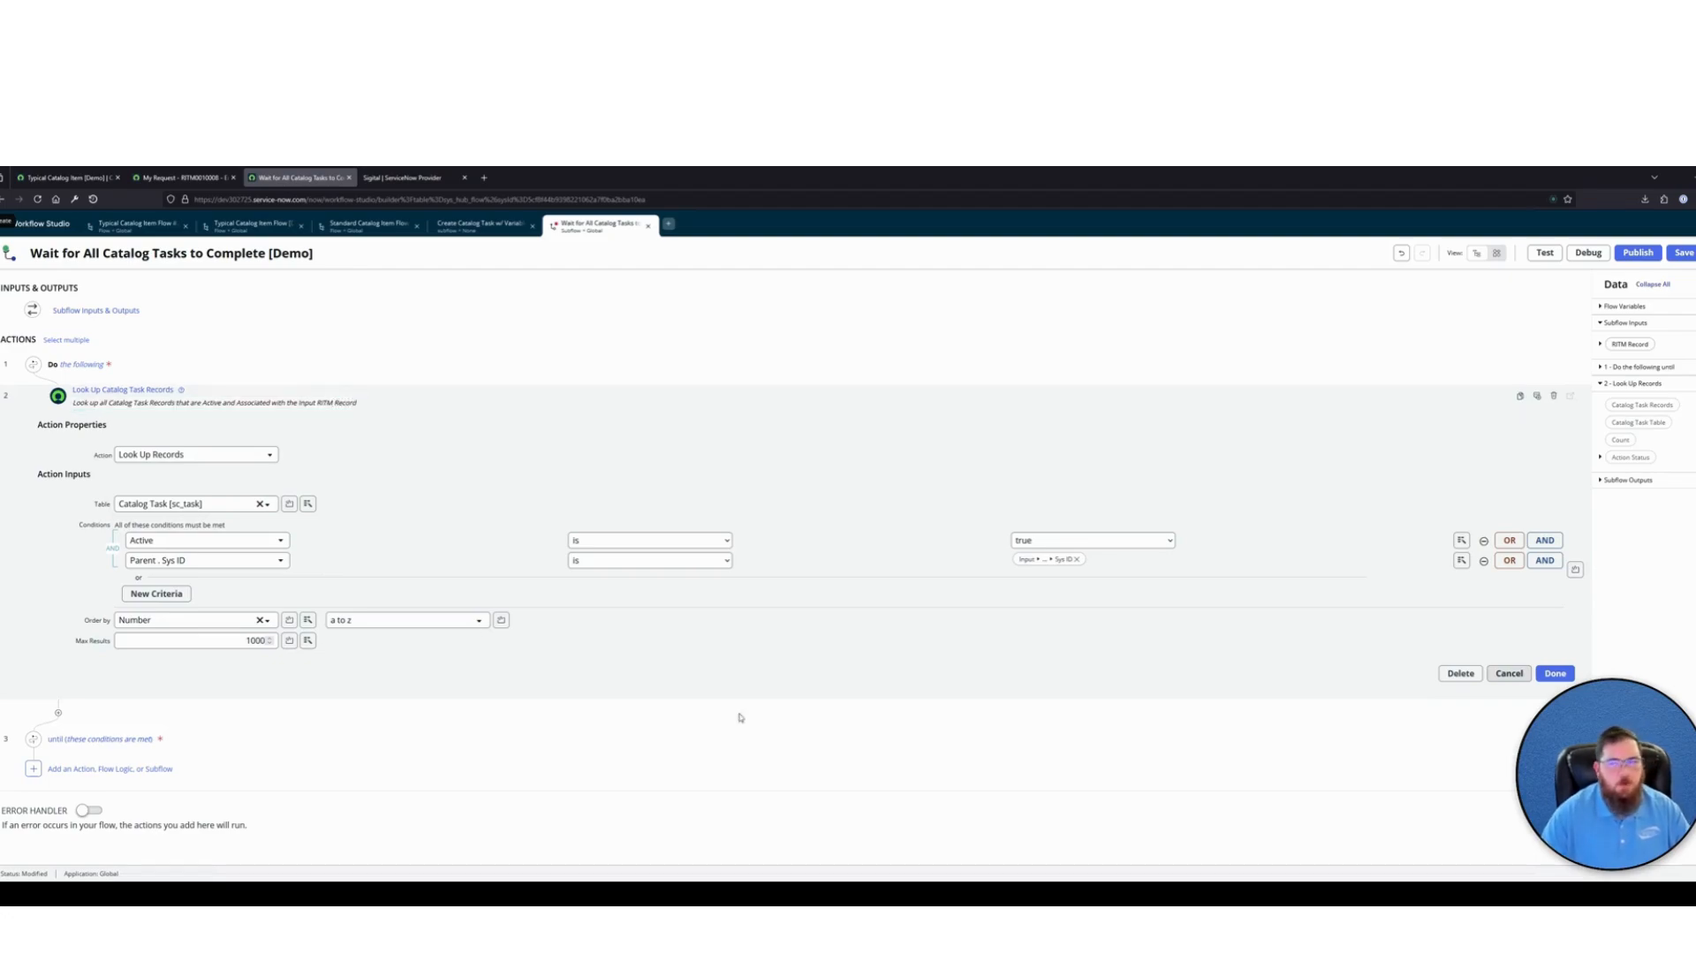
click(1554, 673)
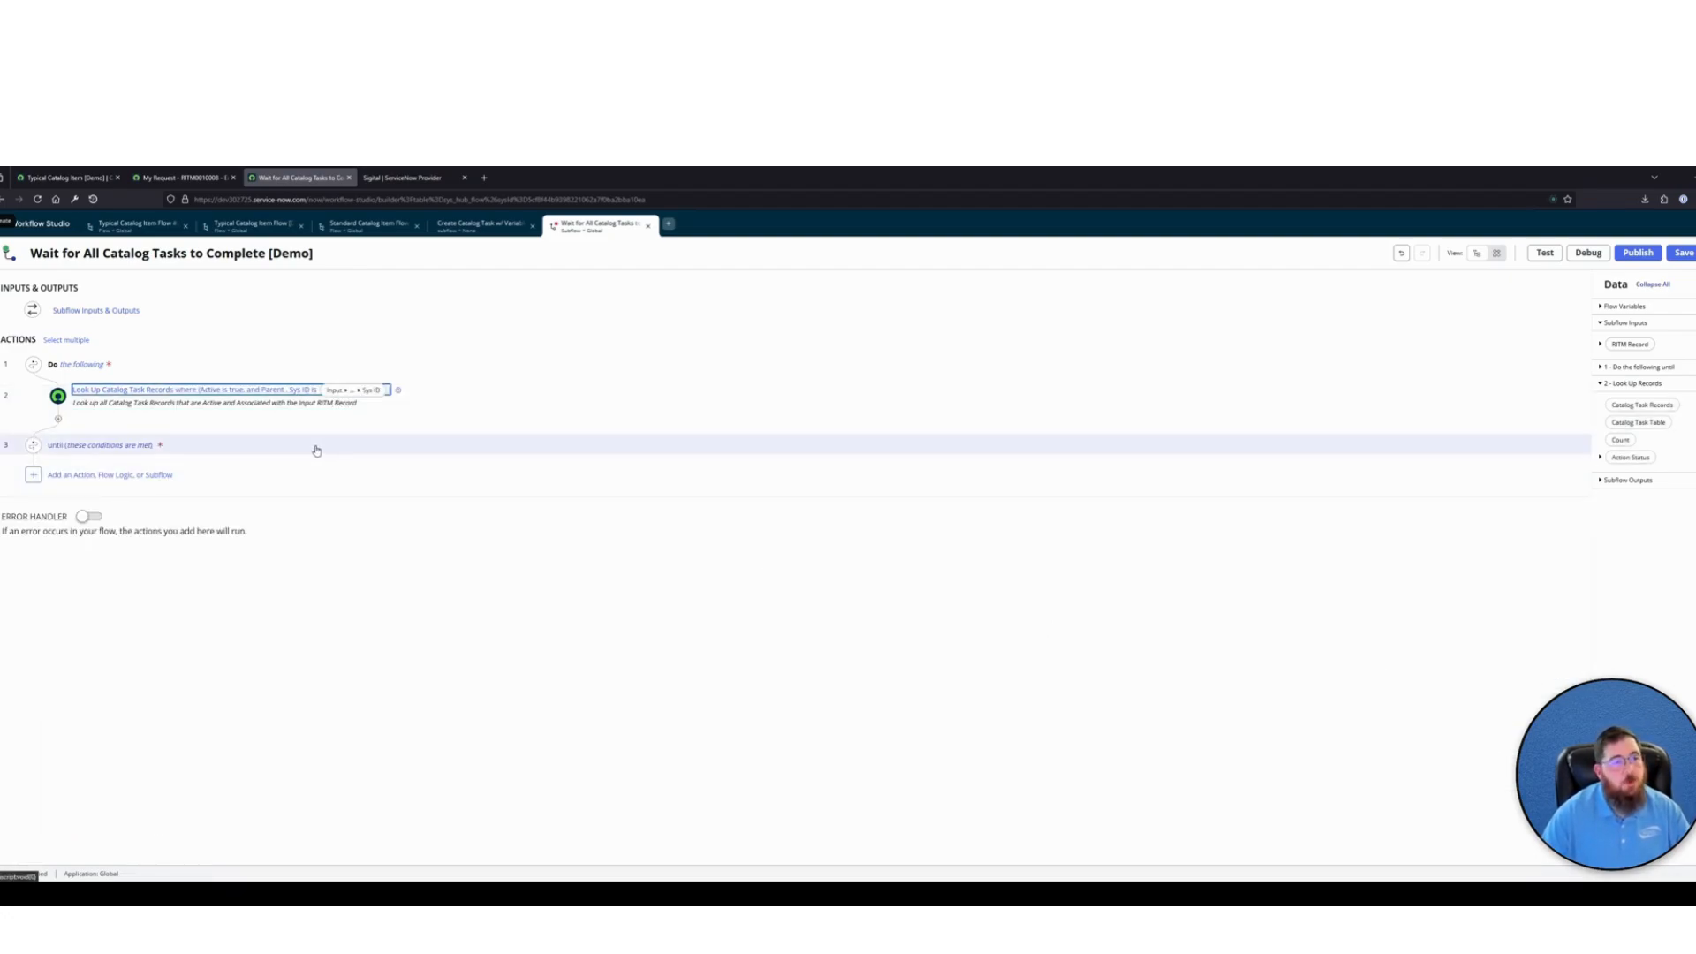
Label the loop's until condition "If there are no active tasks" and make it require the Look Up Records Count to be 0
click(200, 444)
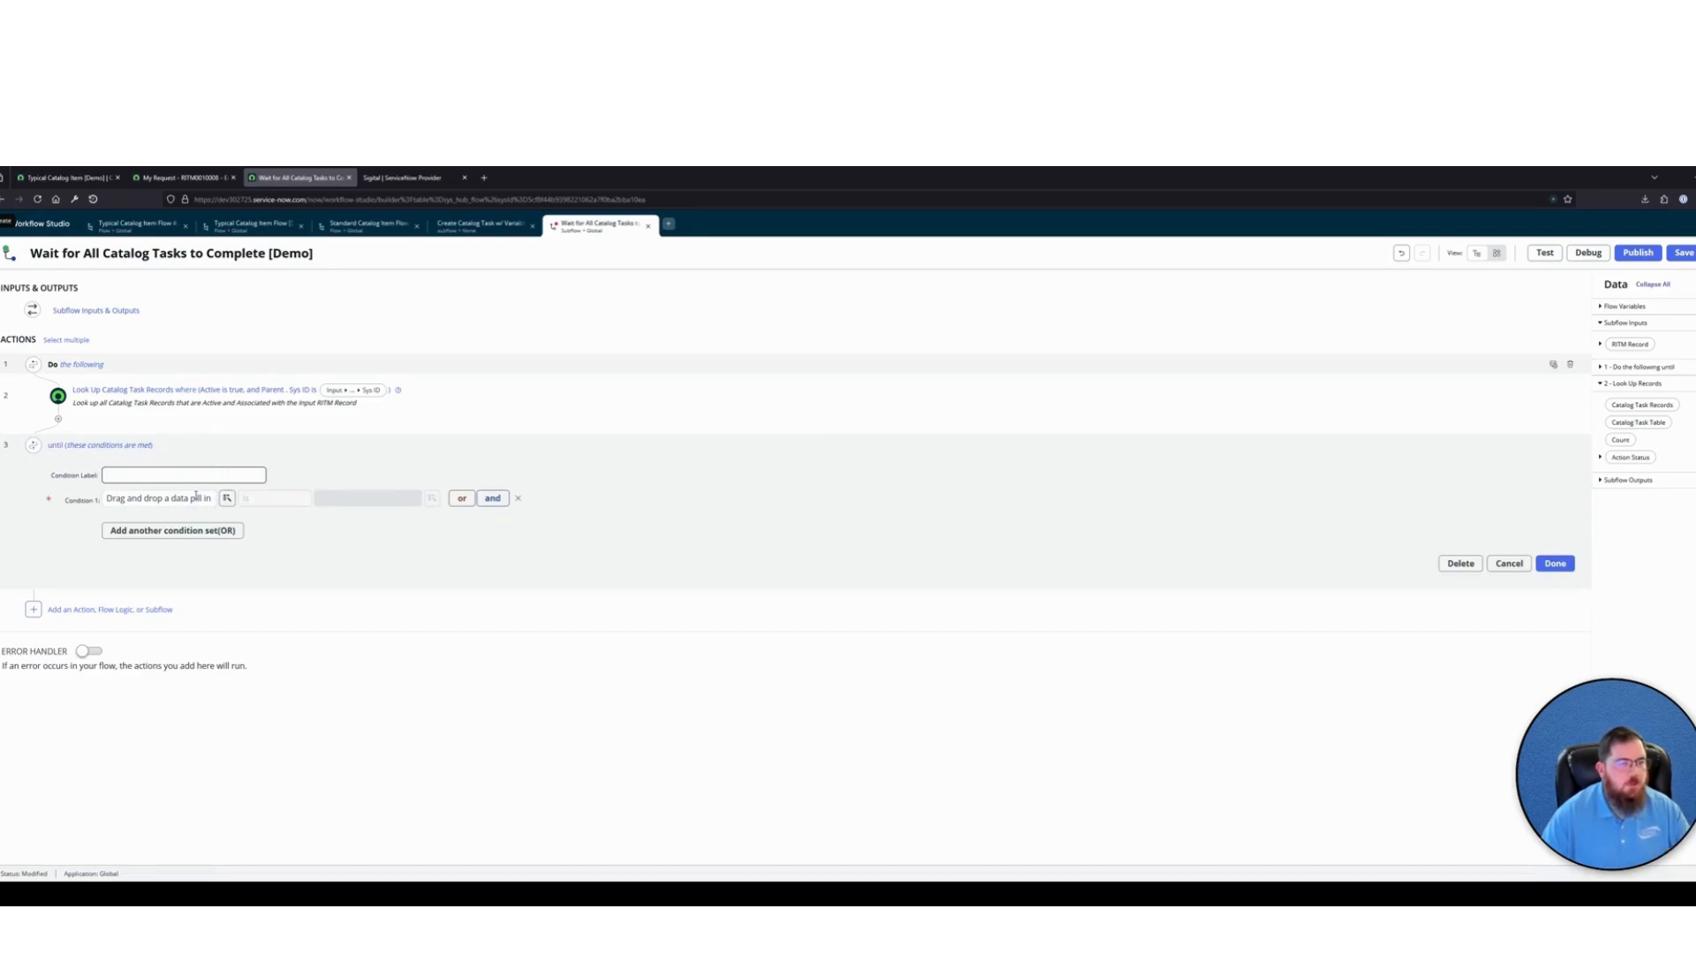
text(If there are no)
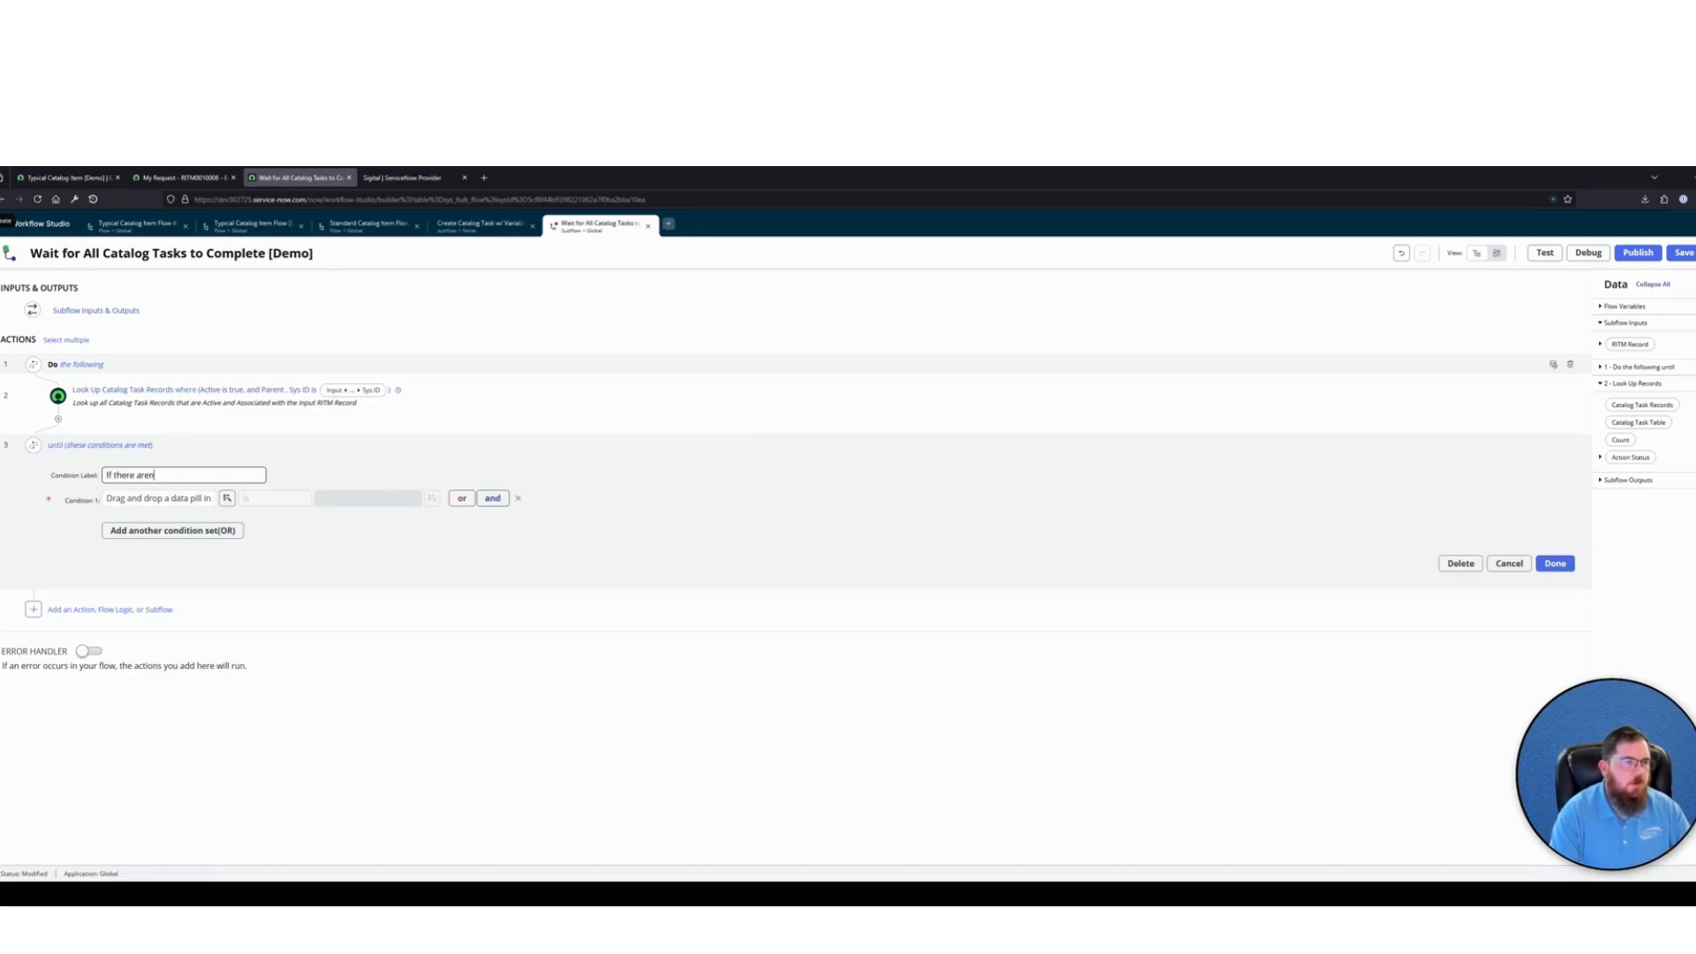
text( active tasks)
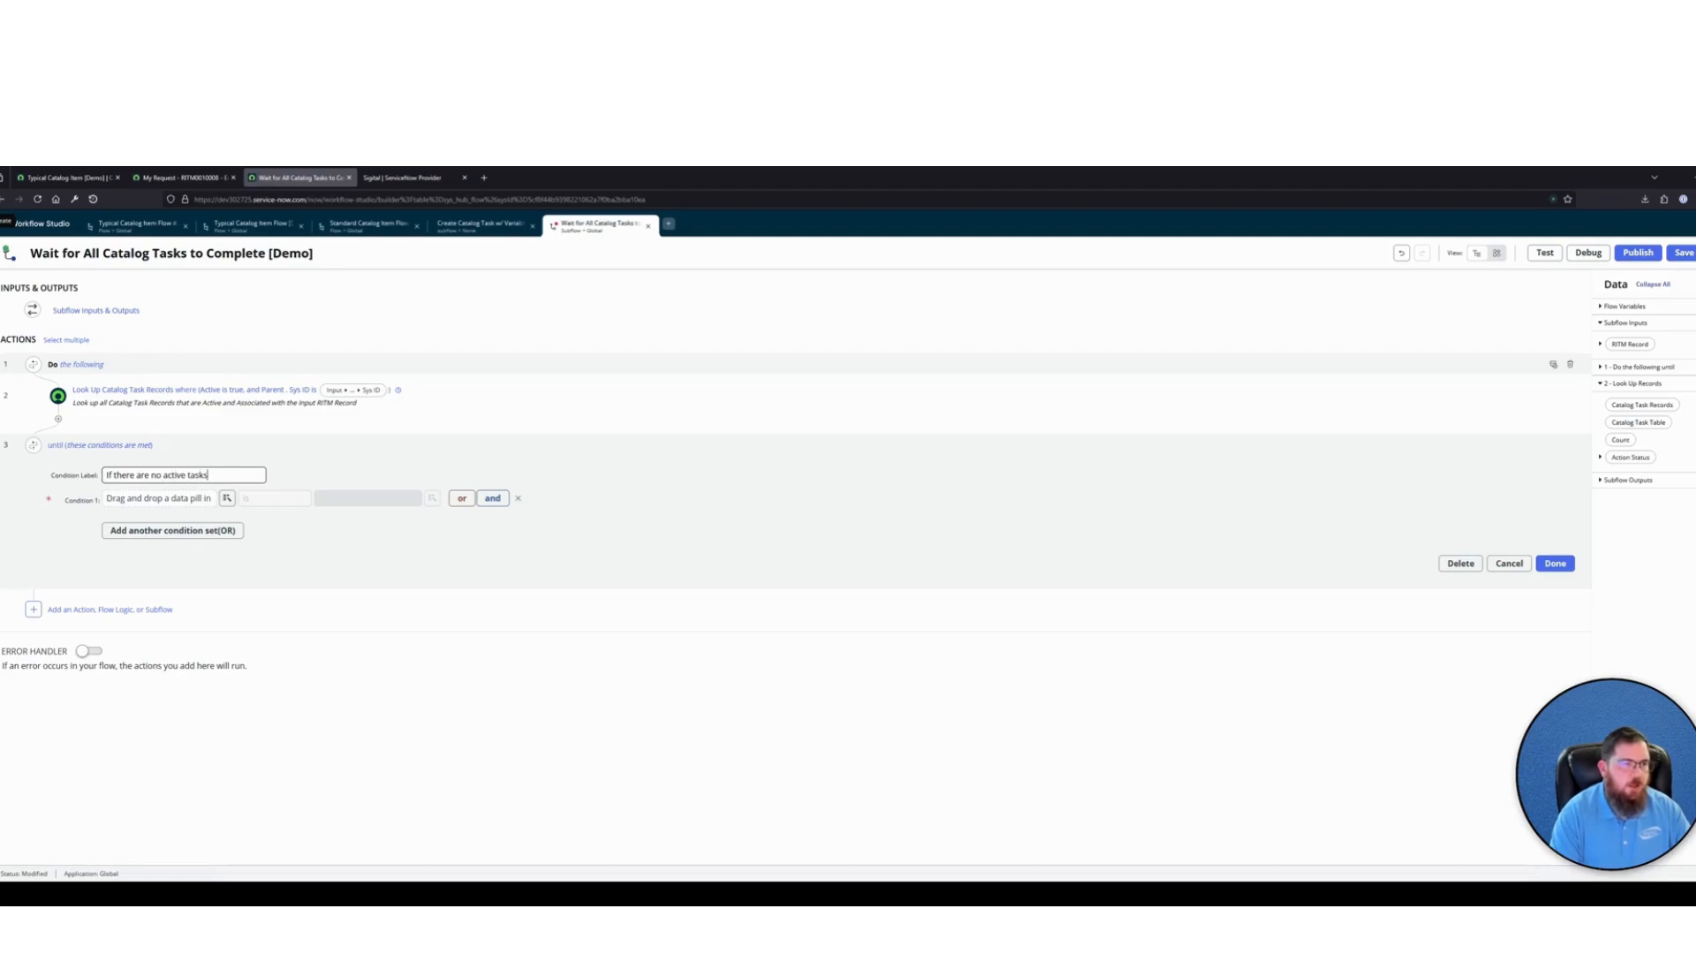
click(227, 498)
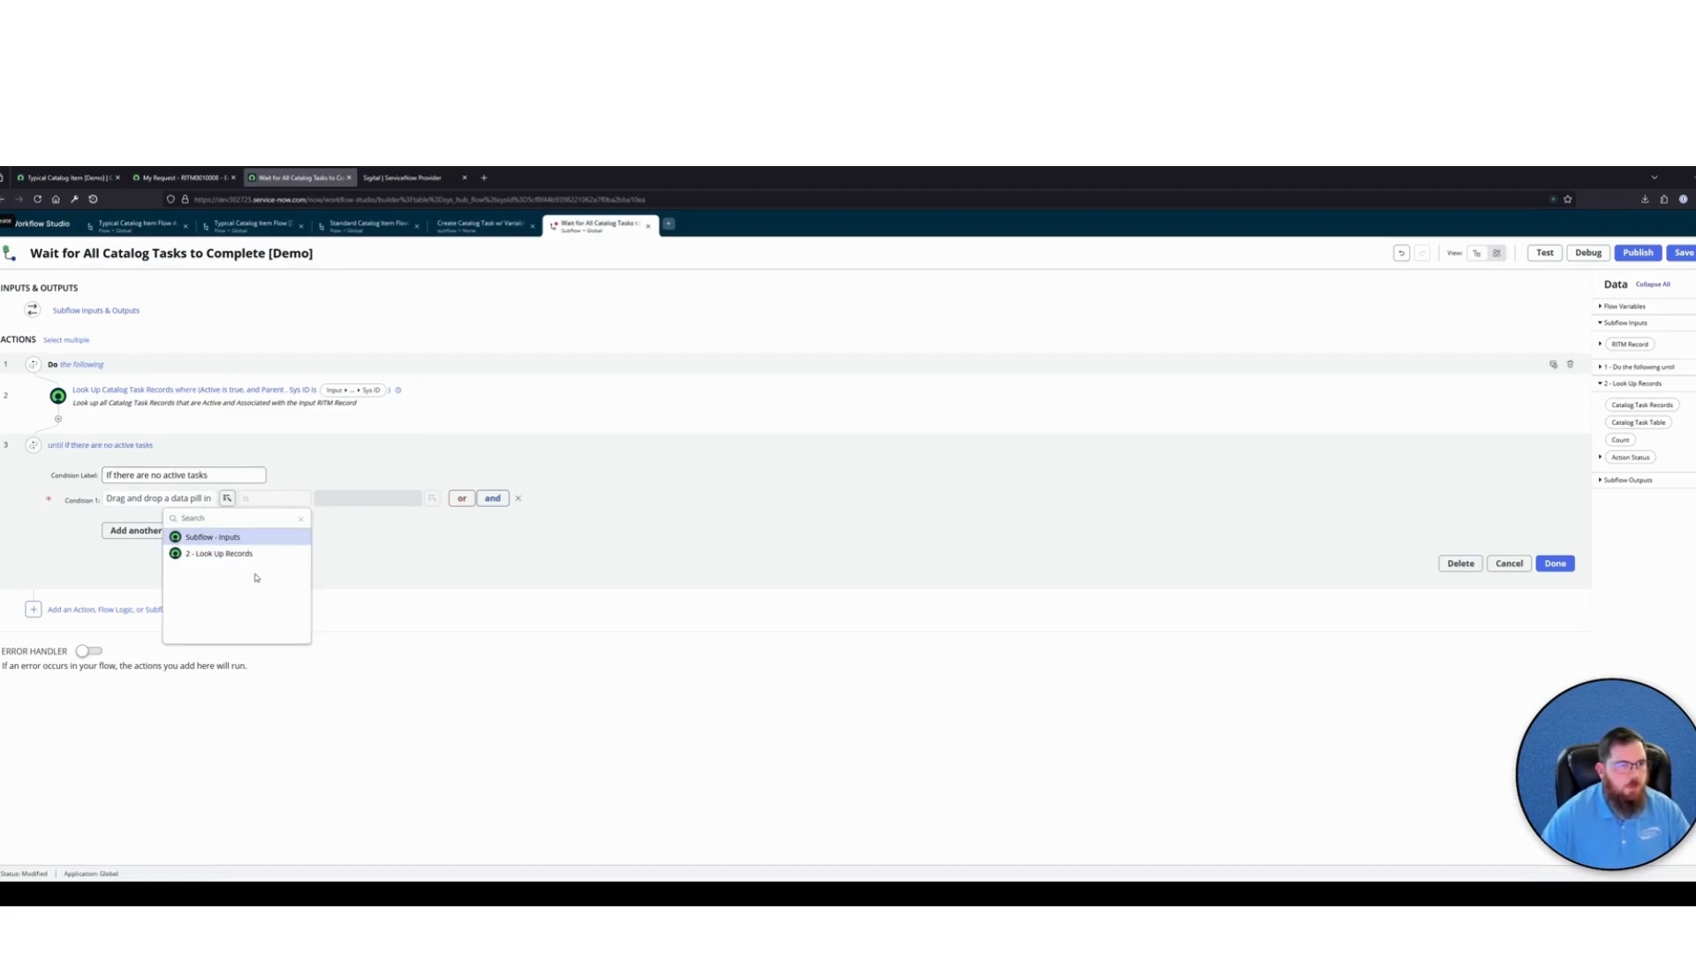
click(232, 554)
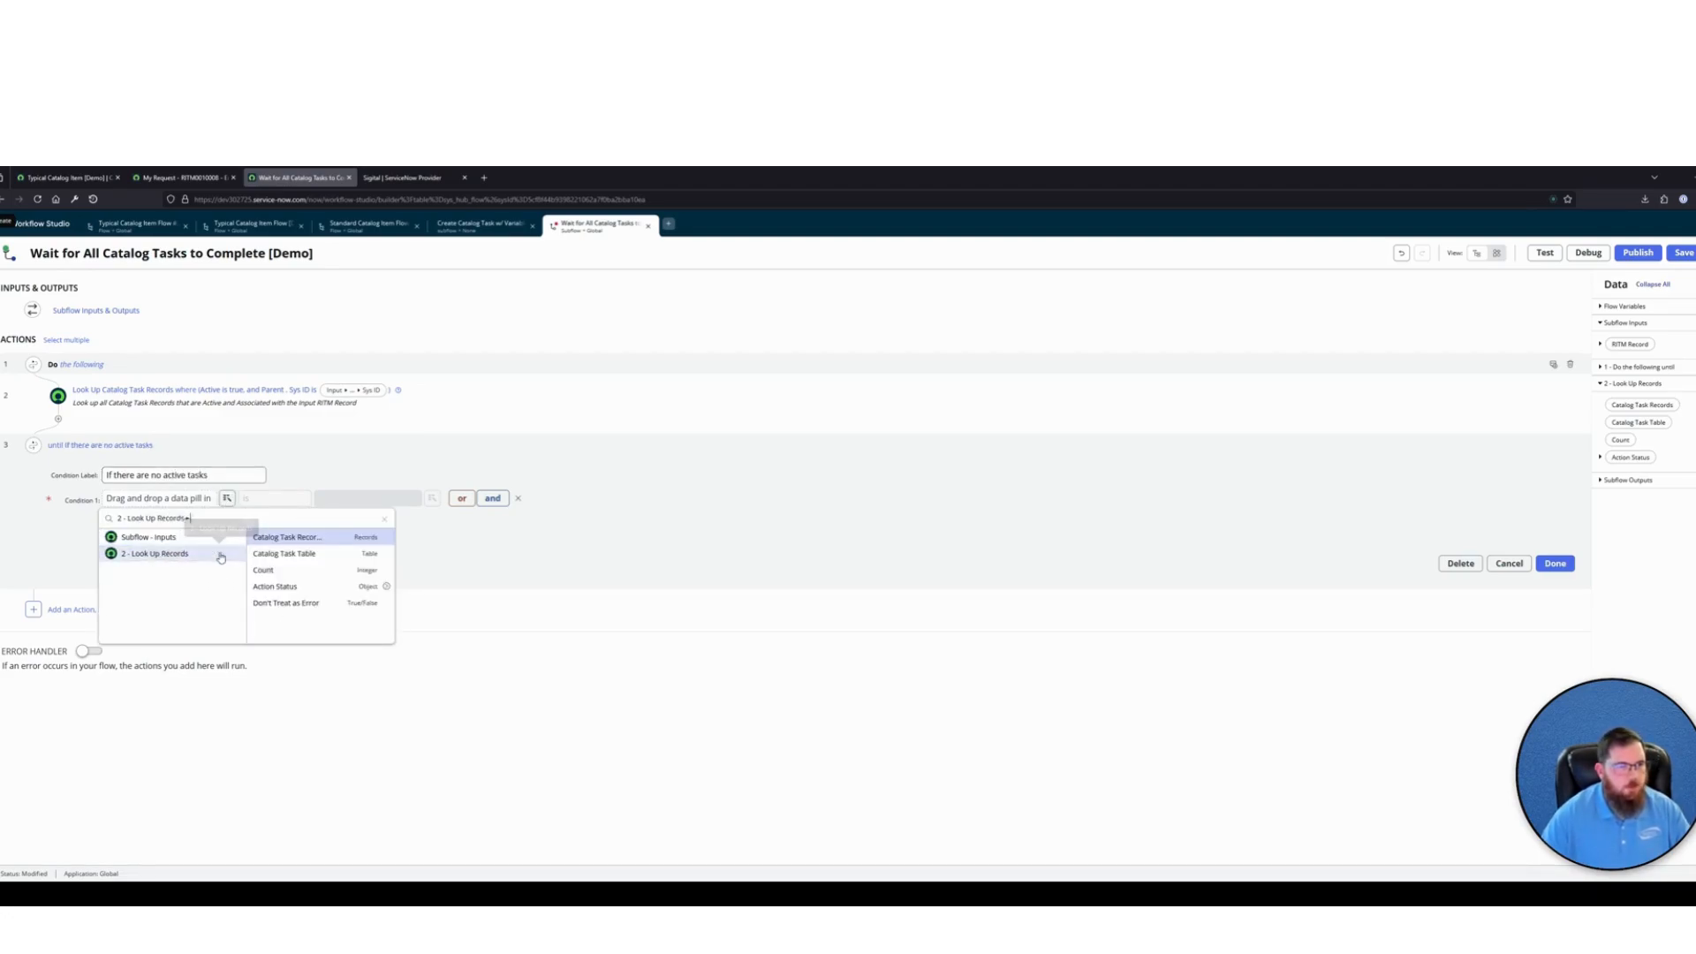
click(276, 571)
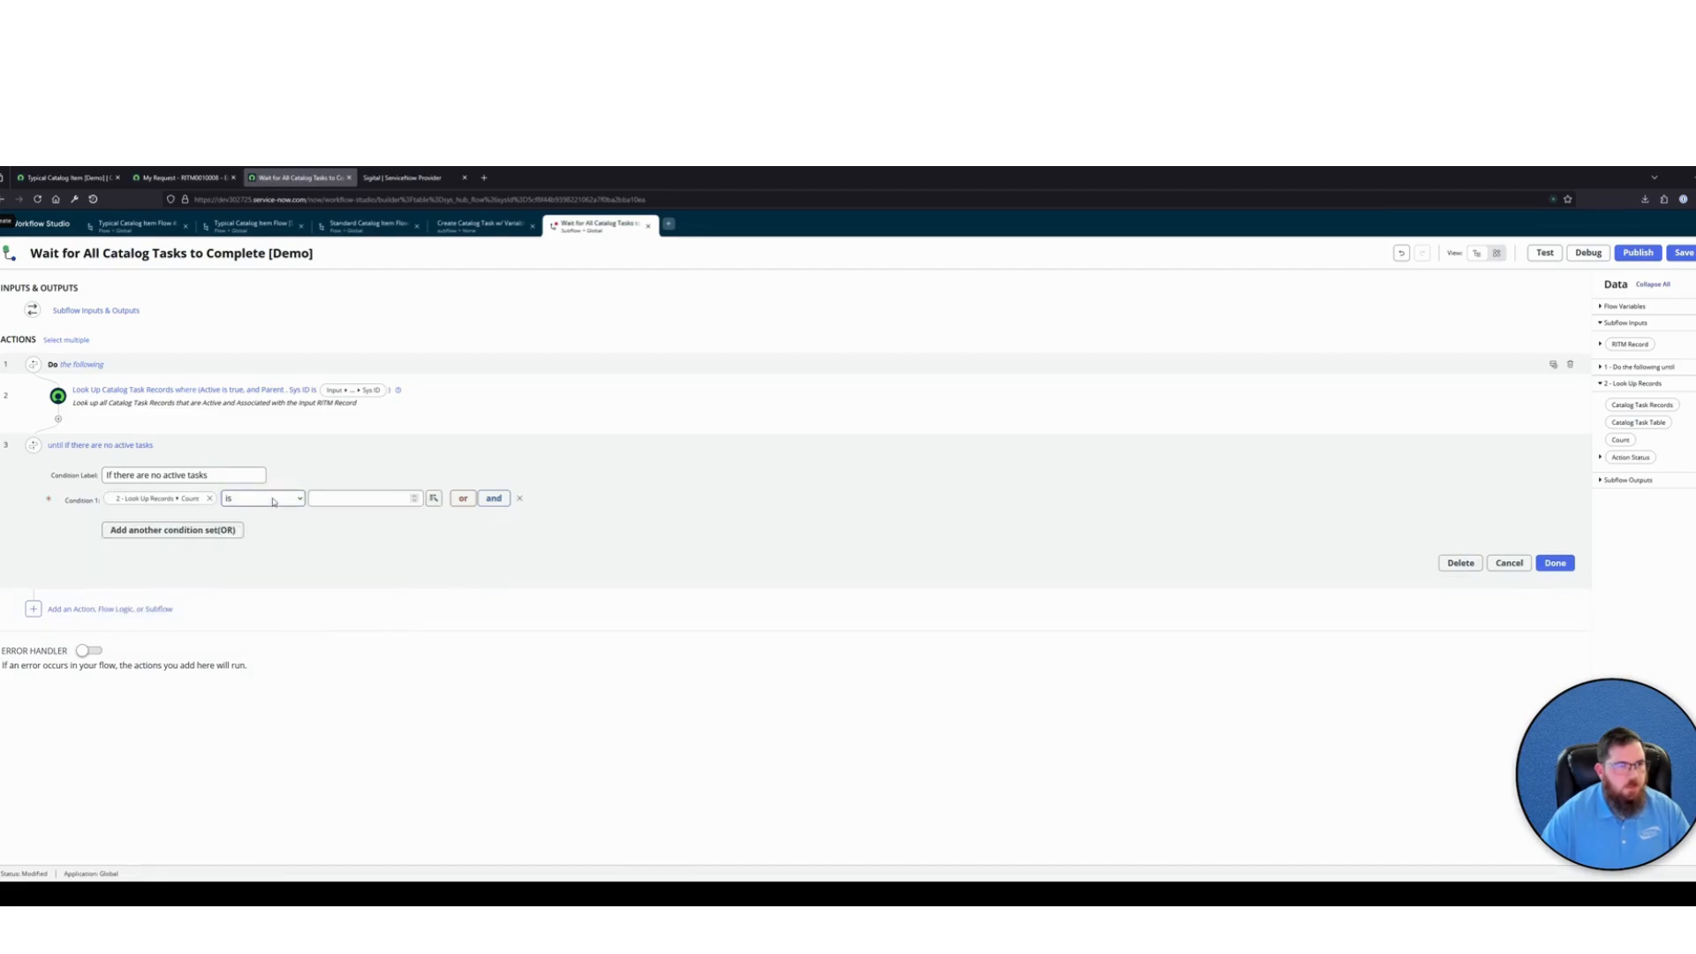
click(414, 499)
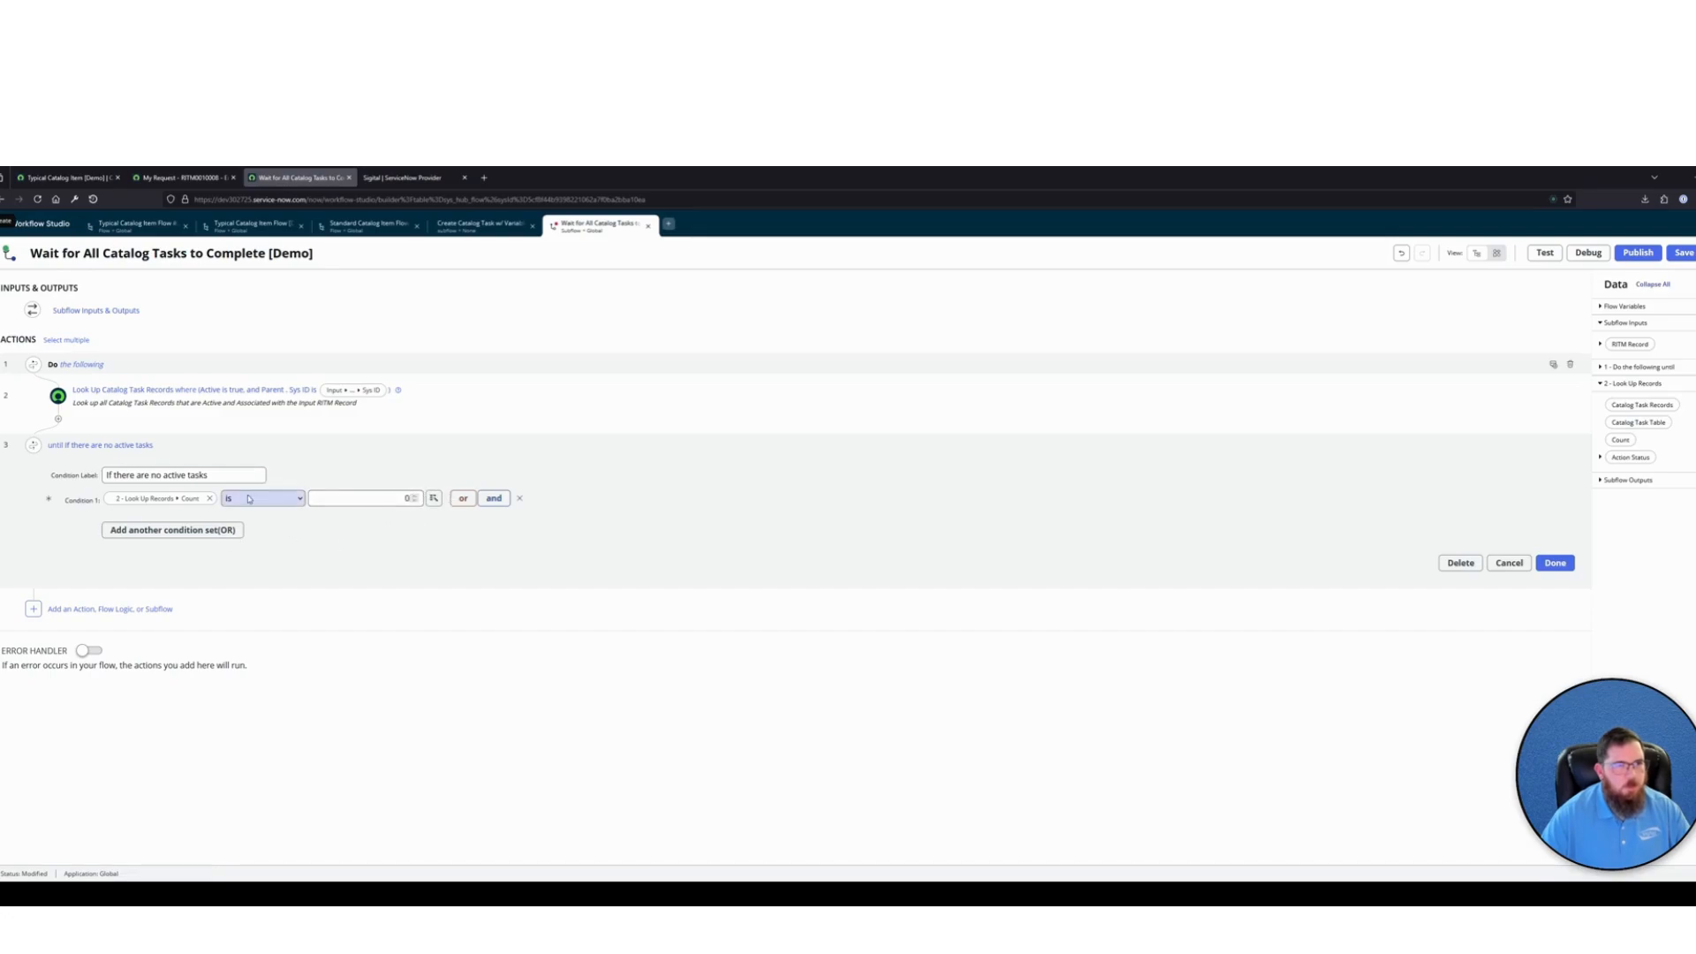
click(1553, 562)
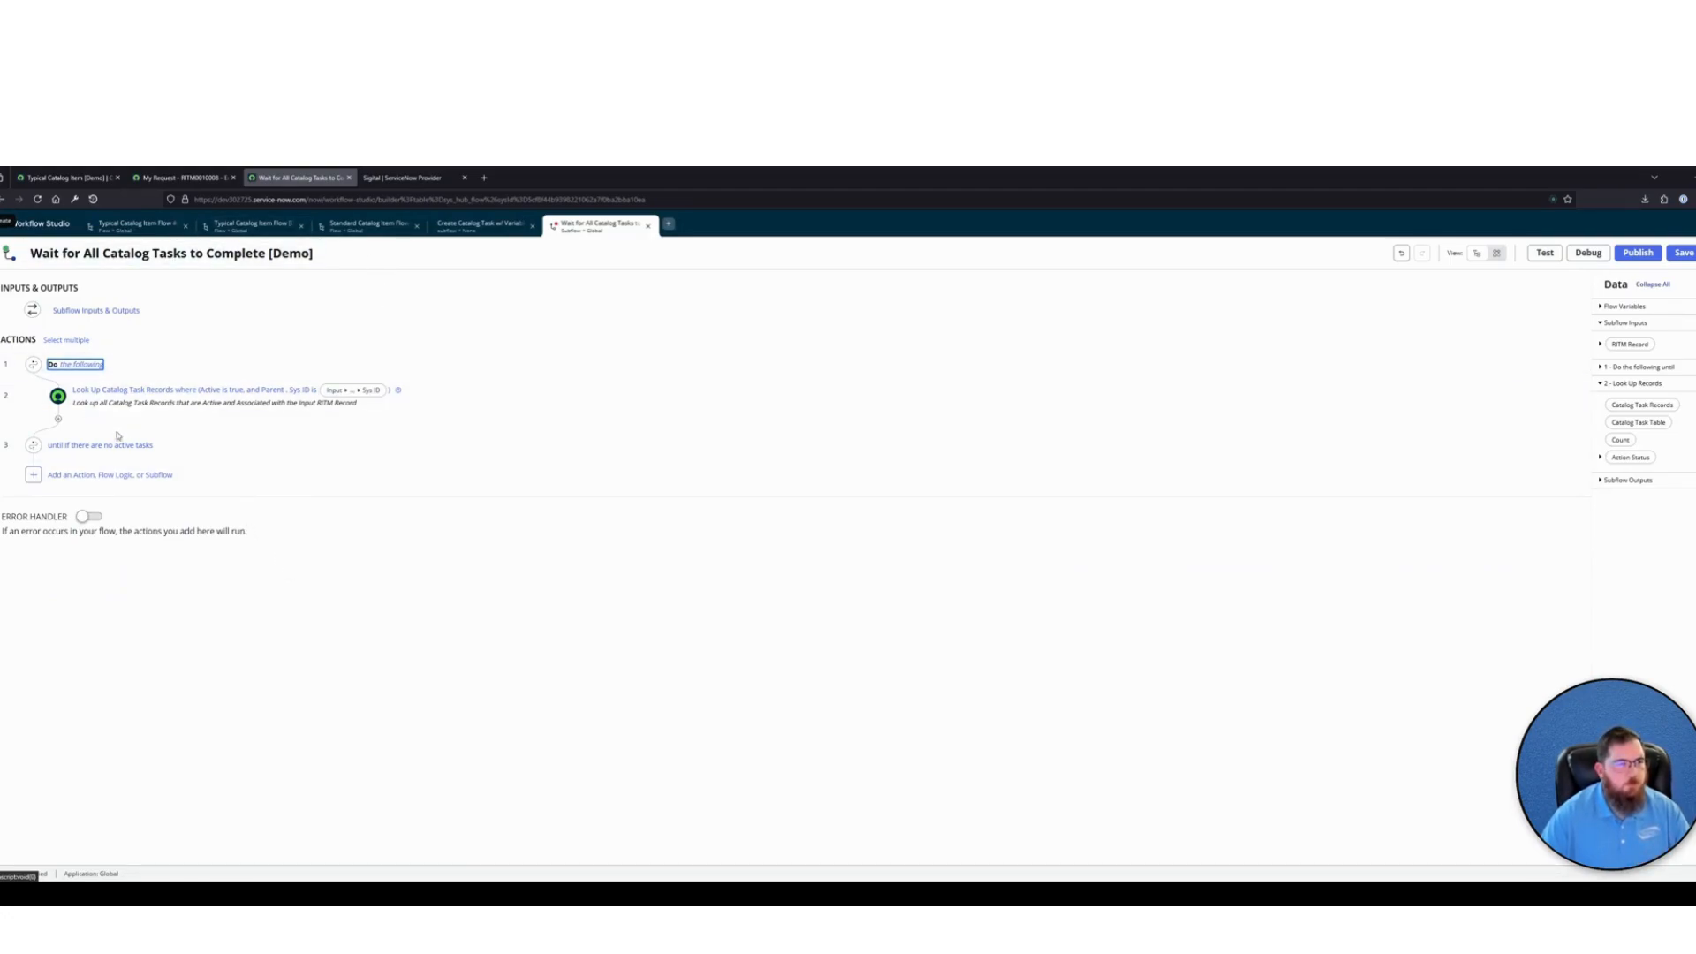
Add an If condition after the catalog task lookup inside the loop and label it "Active Tasks Exist"
click(58, 418)
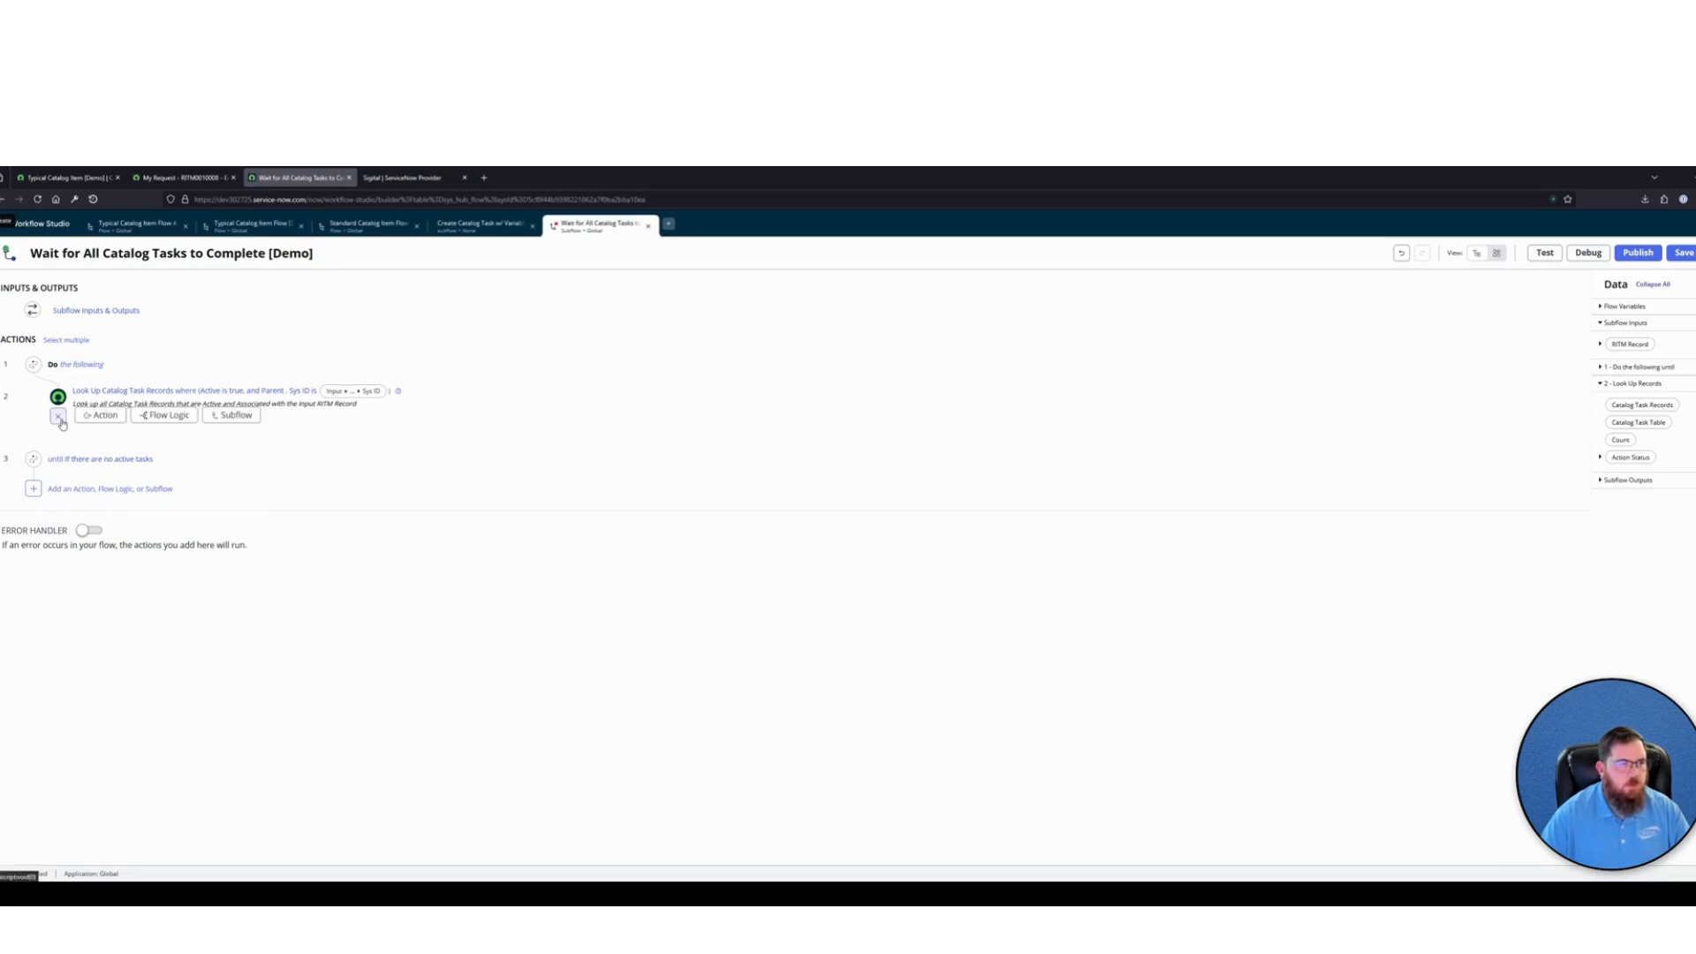
click(164, 416)
click(159, 458)
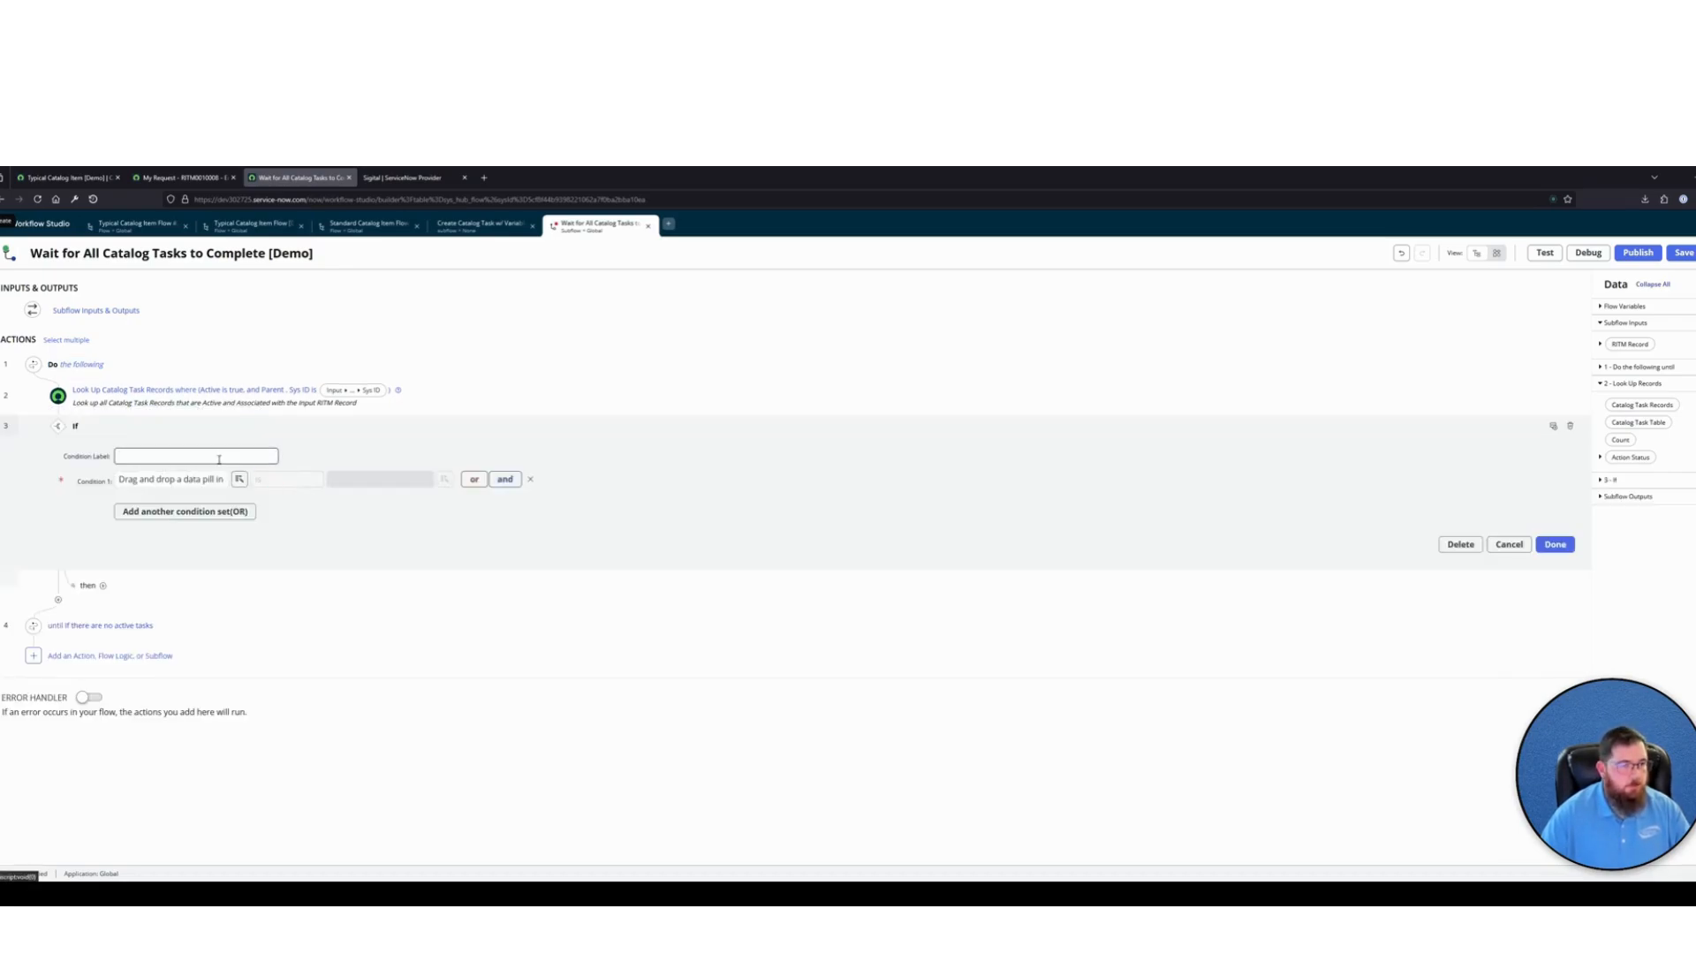
text(Active)
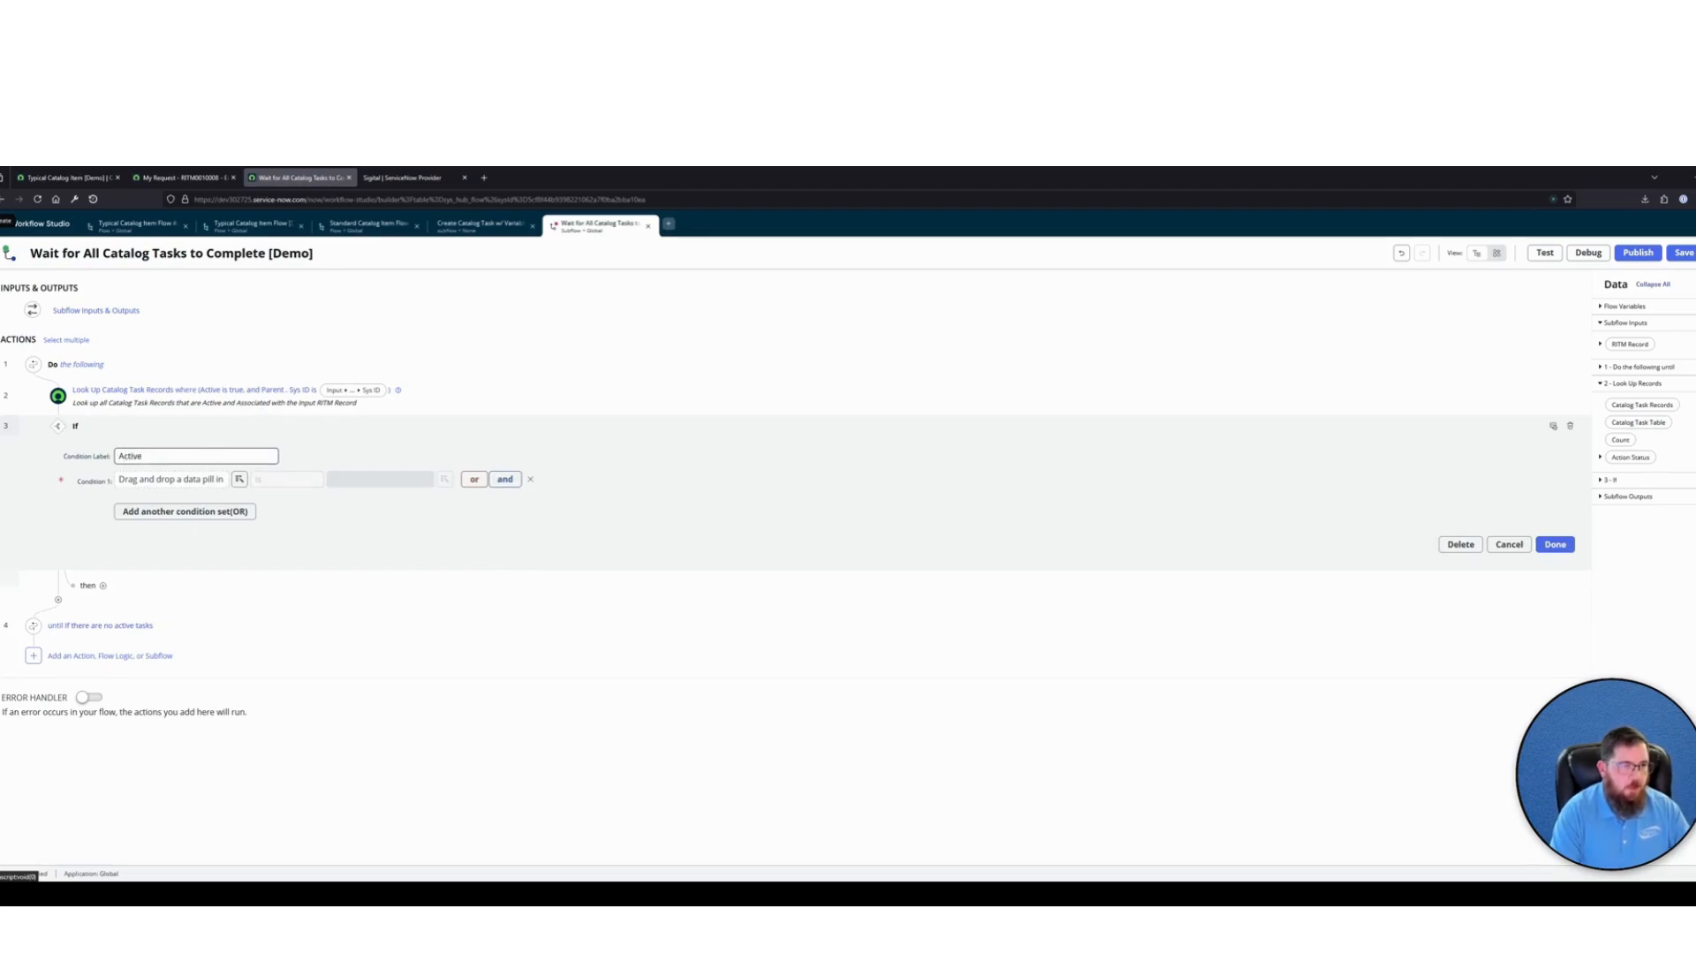
text( Tasks Exist)
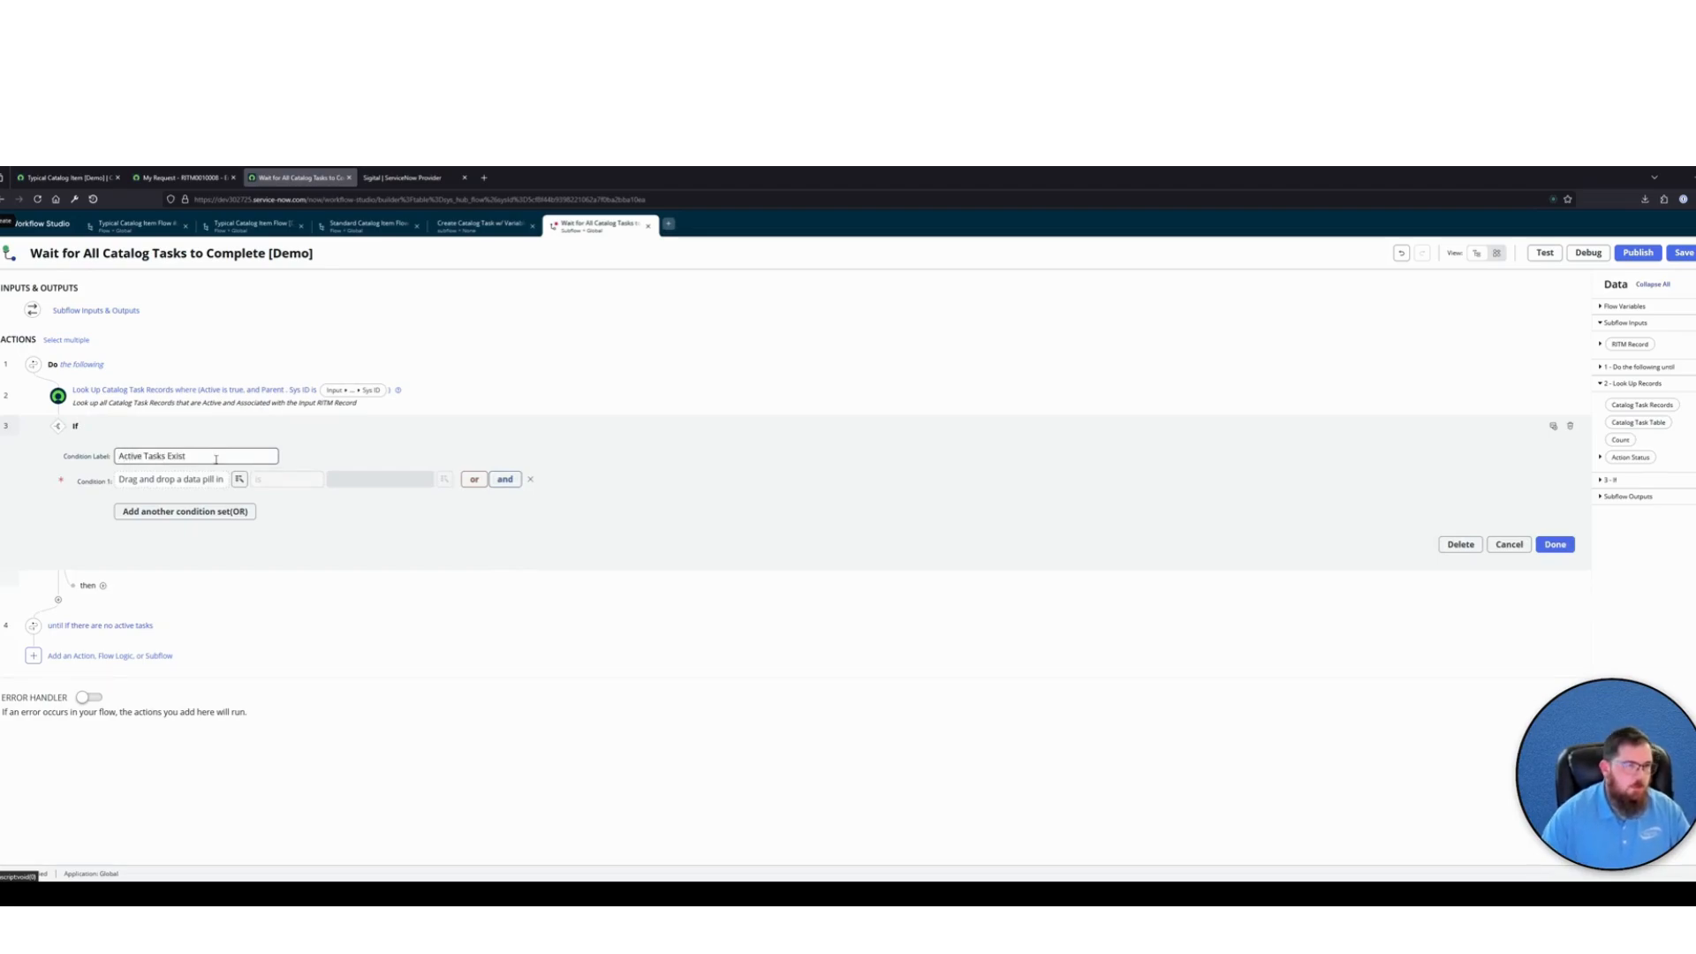
Make the If condition require the Look Up Records Count to be greater than 0 and finish it
click(238, 479)
click(233, 536)
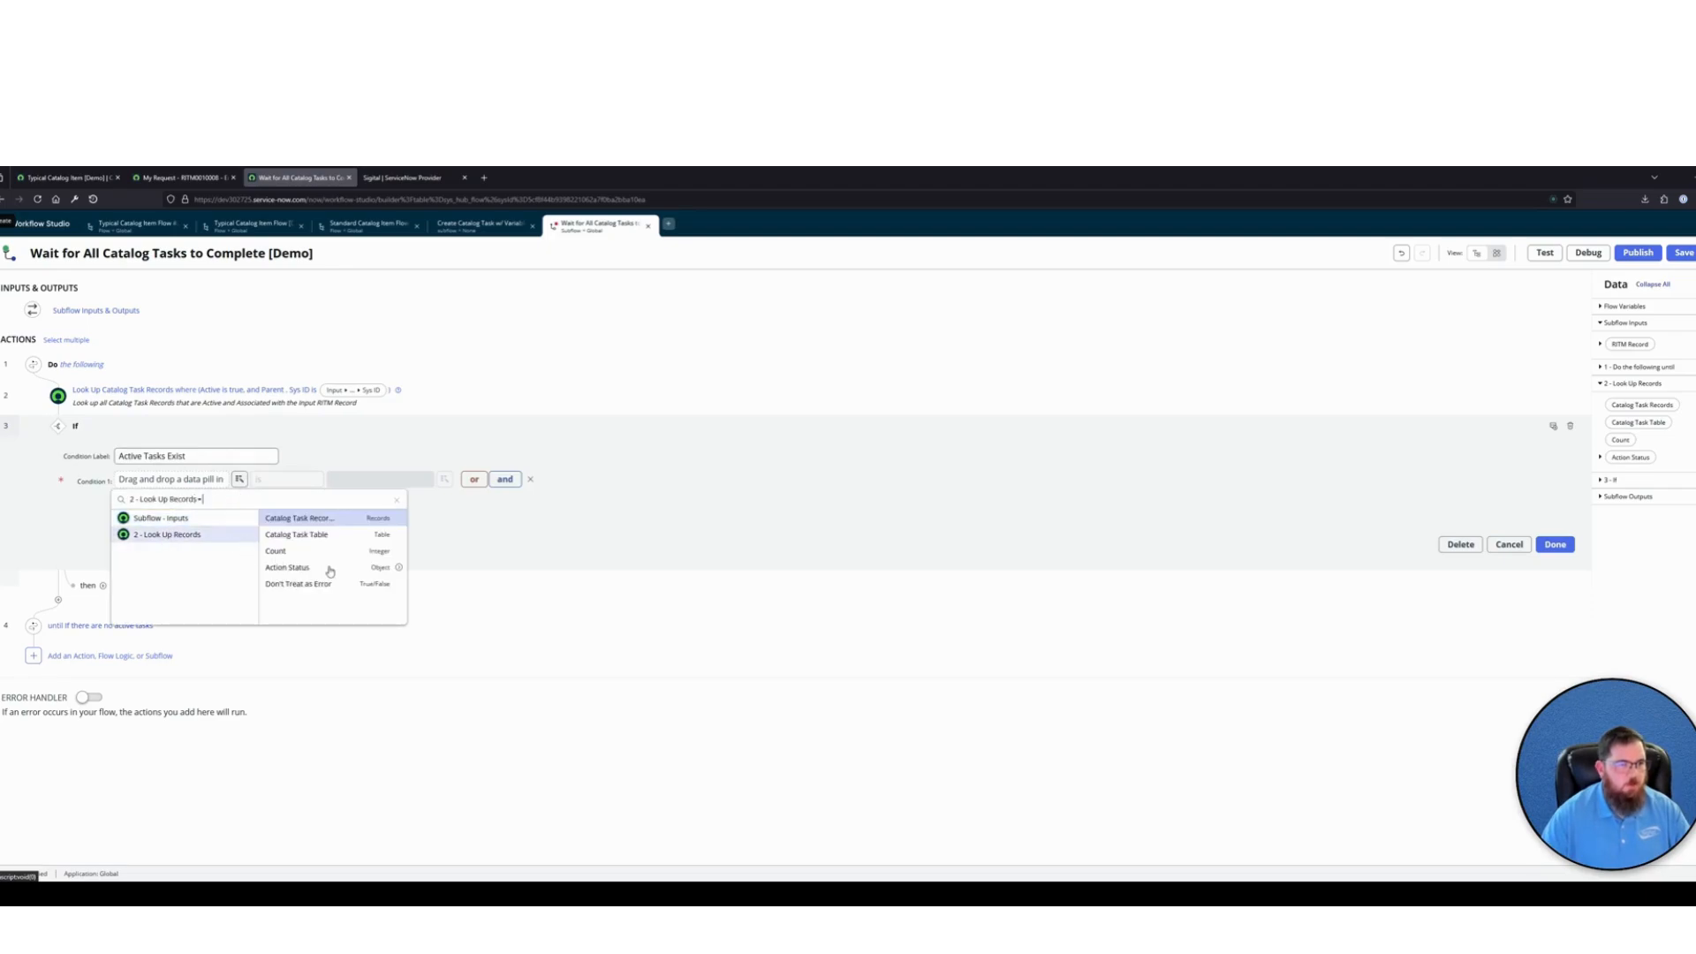
click(311, 557)
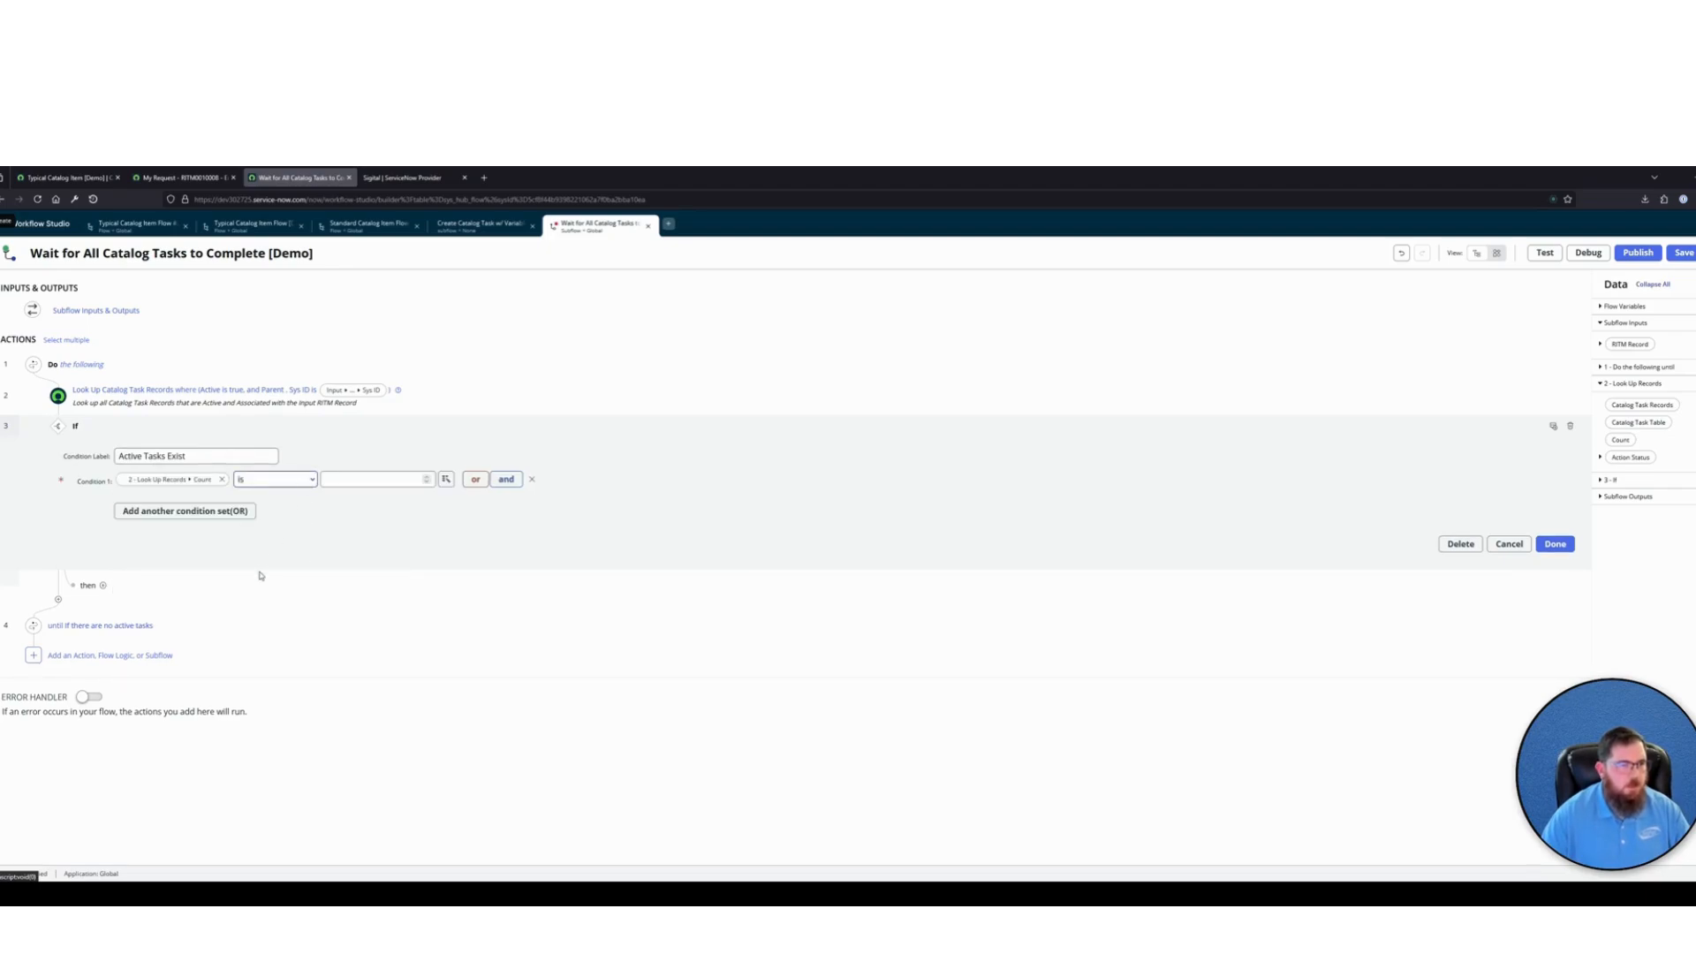
click(272, 542)
click(386, 480)
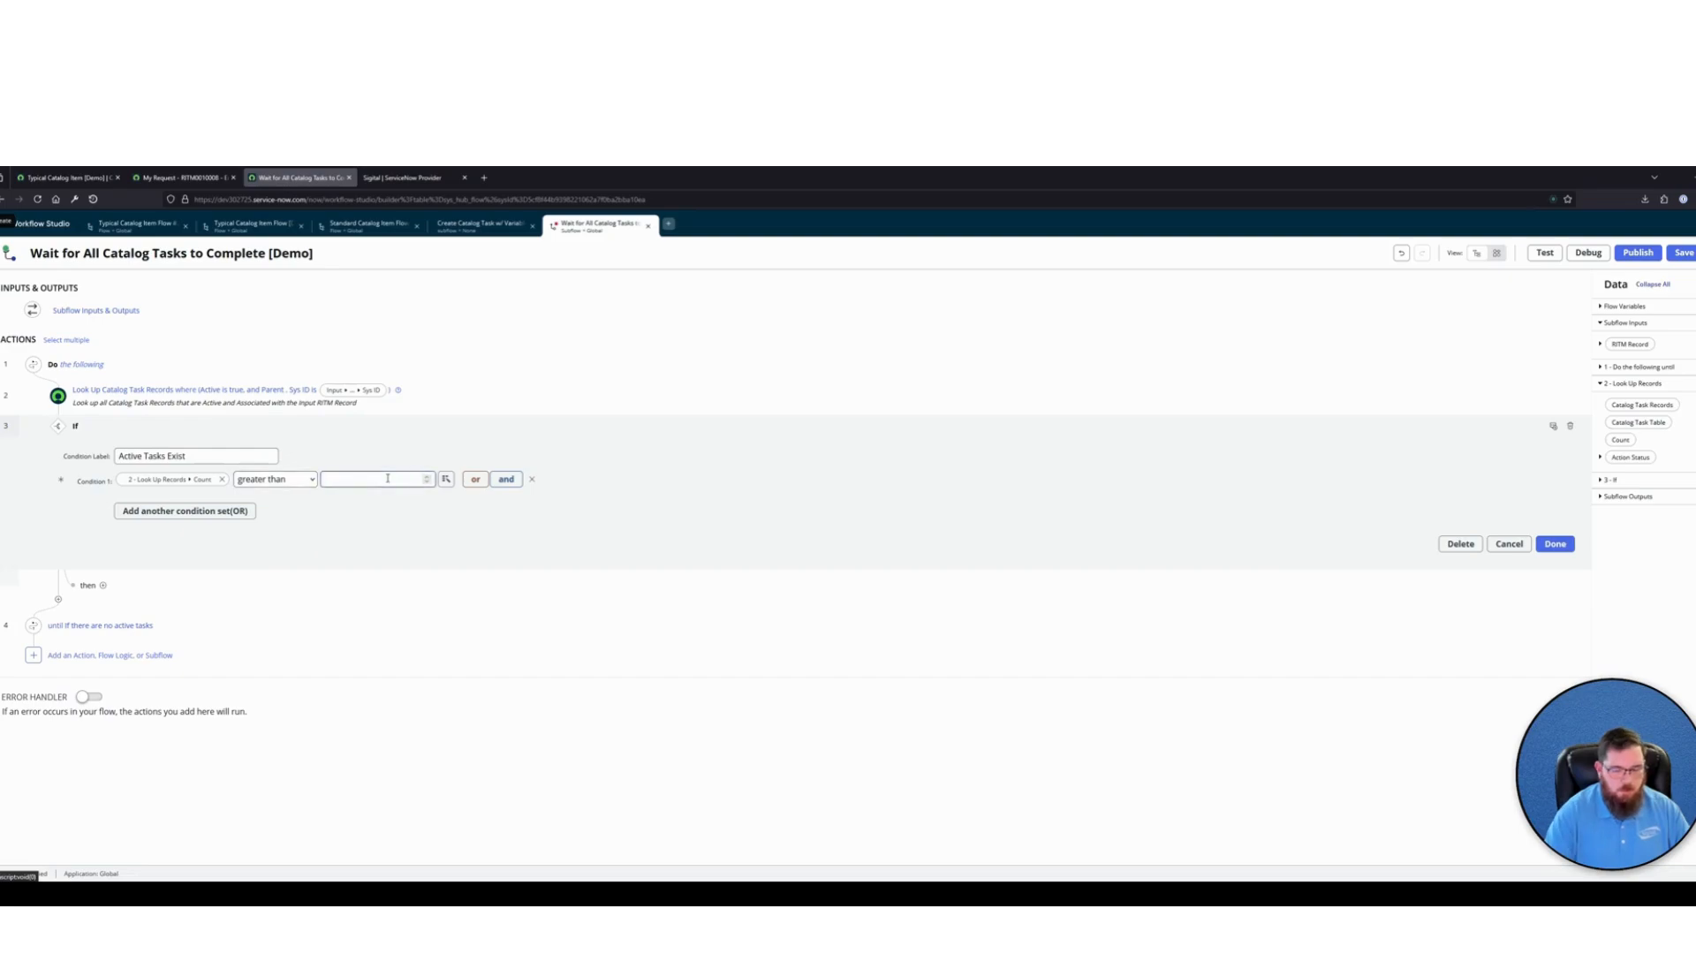
text(0)
click(1554, 543)
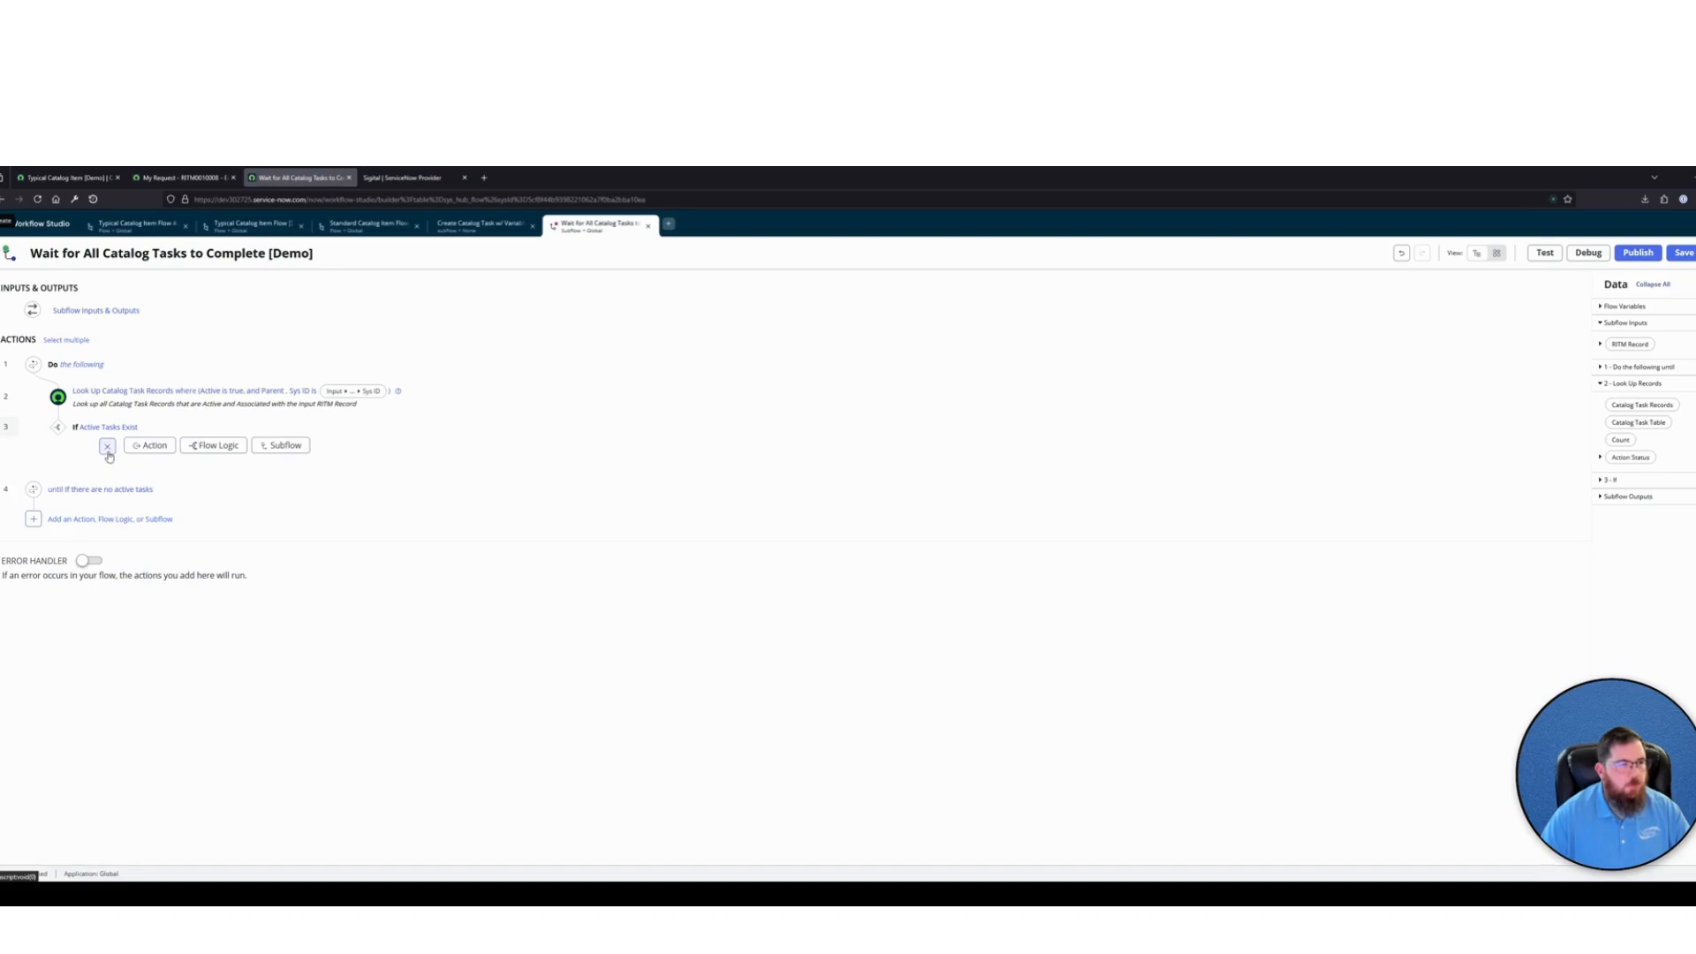
Add a For Each loop under the If that iterates over the Catalog Task Records from Look Up Records
click(214, 445)
text(for e)
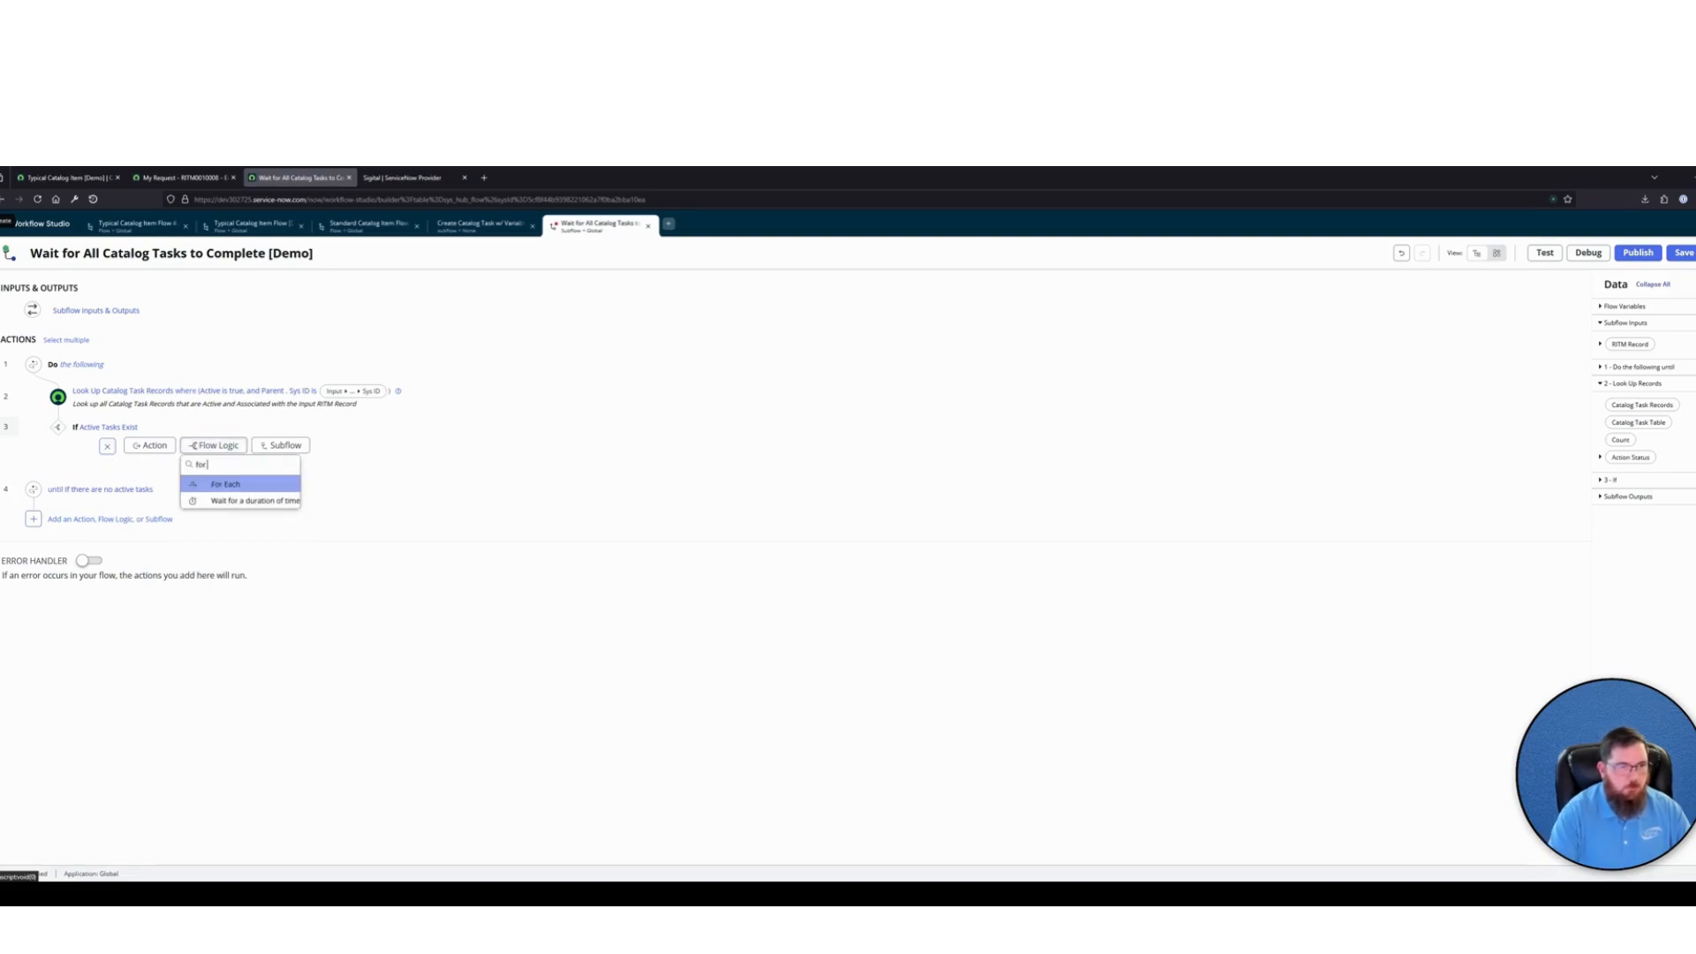
click(223, 487)
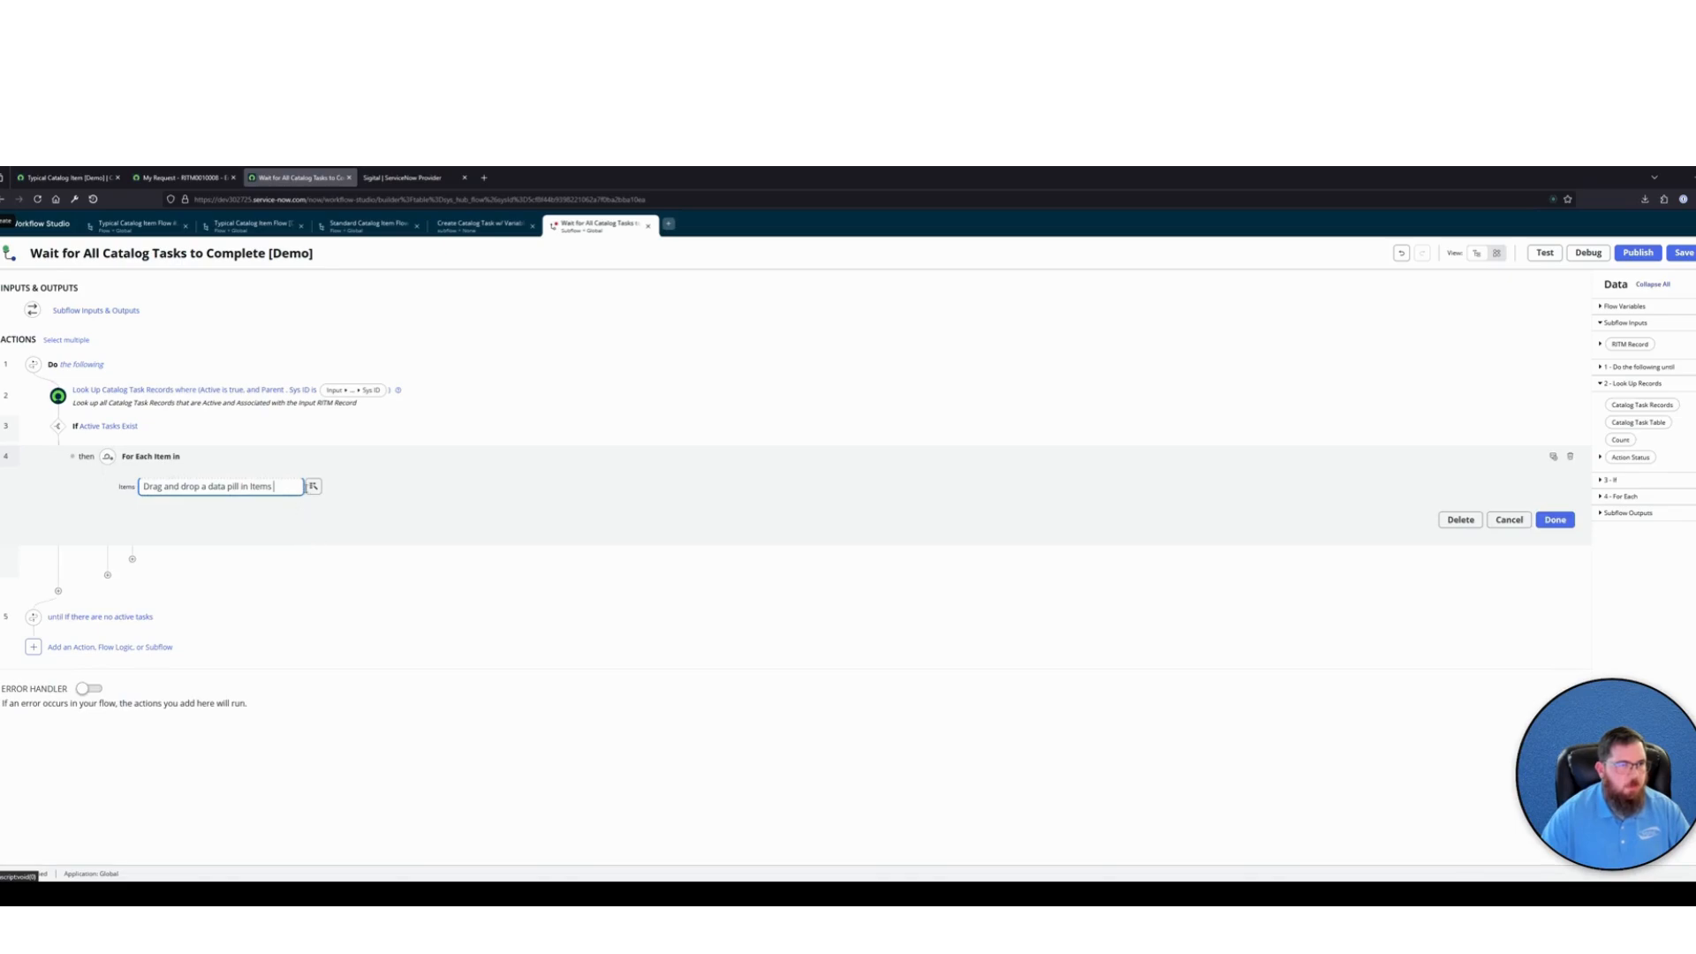
click(313, 486)
click(325, 543)
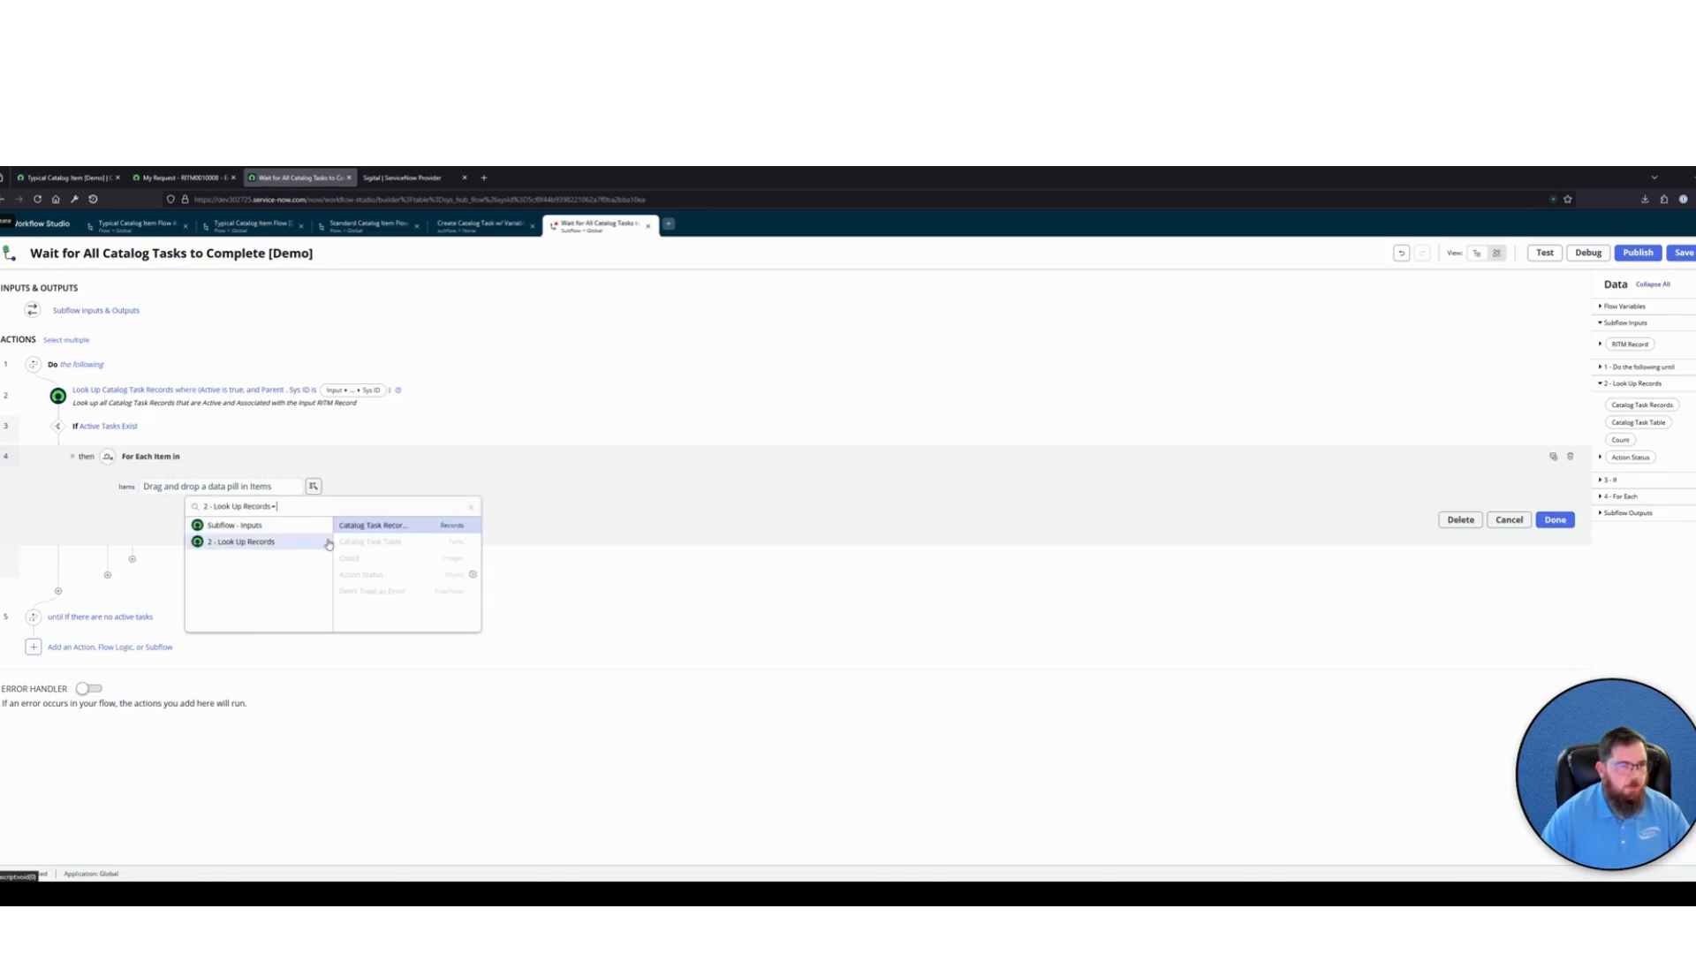
click(382, 525)
click(1554, 516)
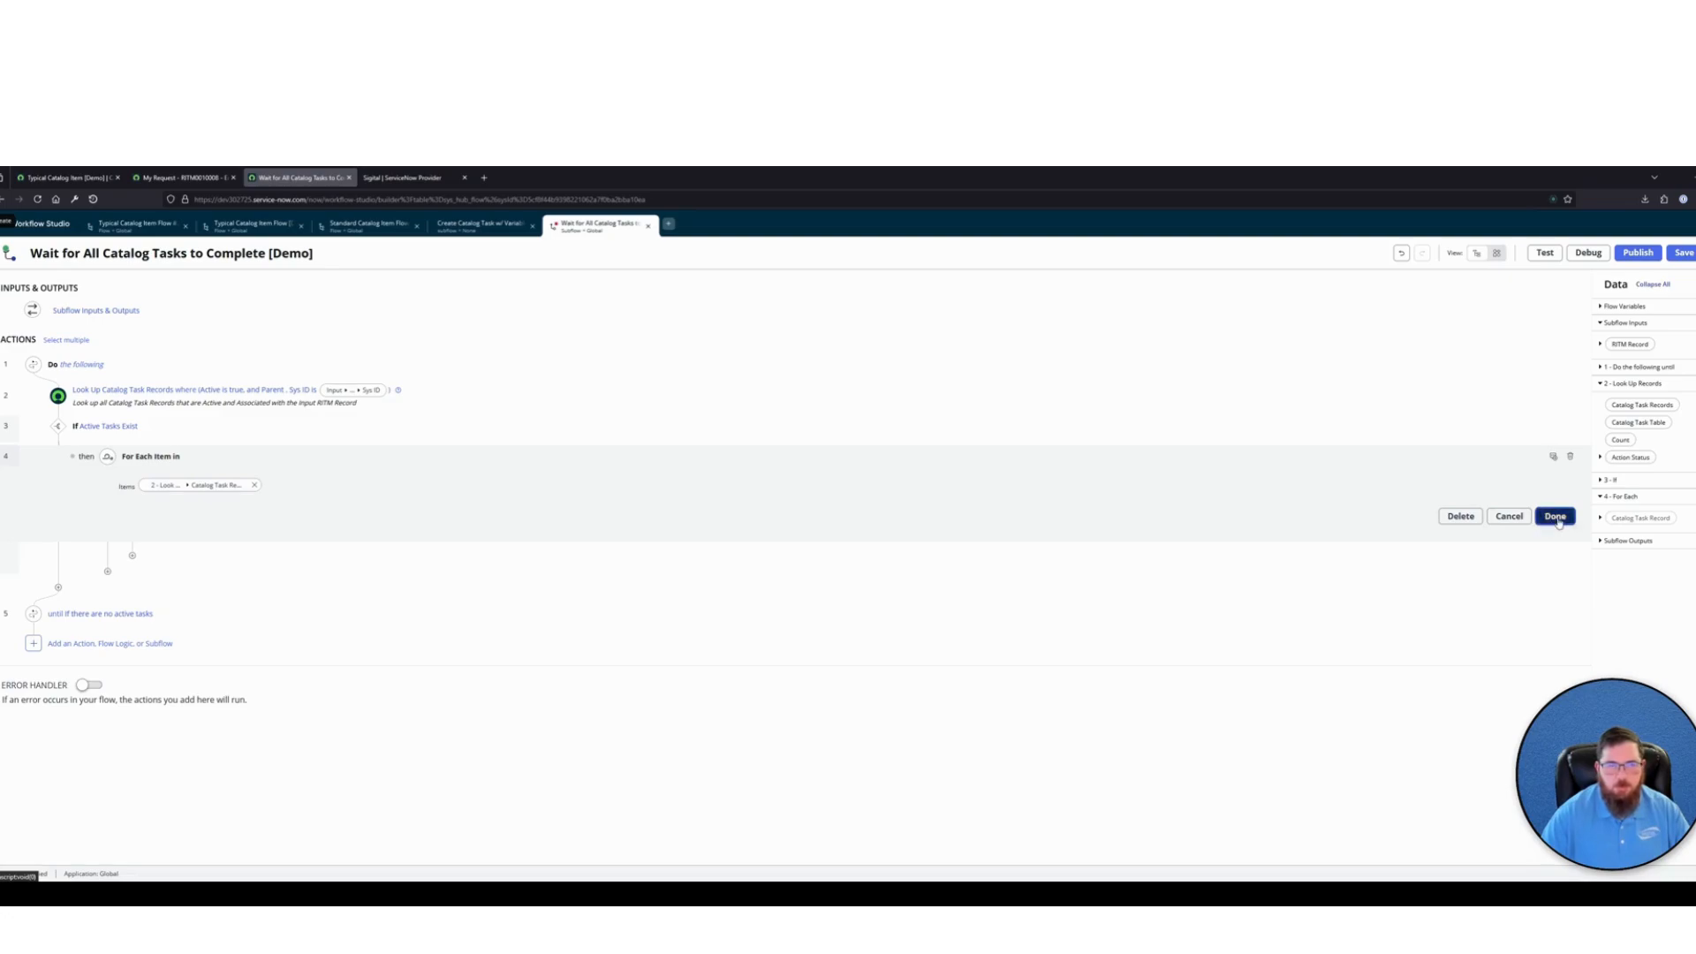
Annotate the For Each loop "Loop through all Active Catalog Task records"
click(1552, 458)
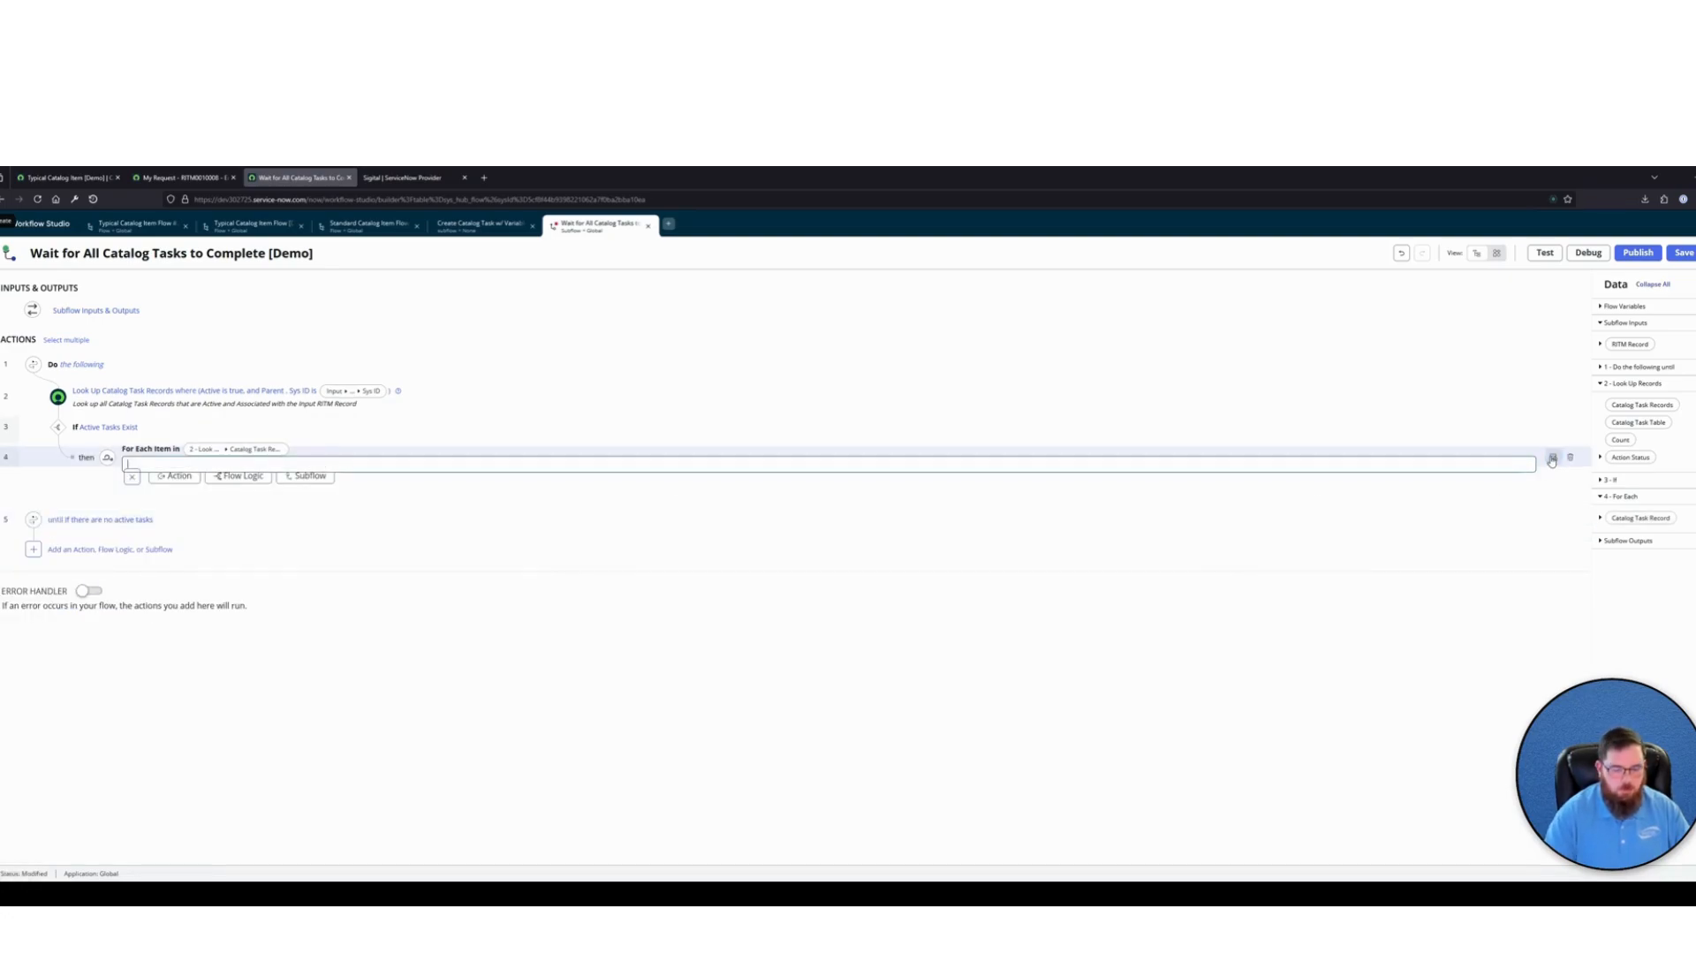
text(Loo)
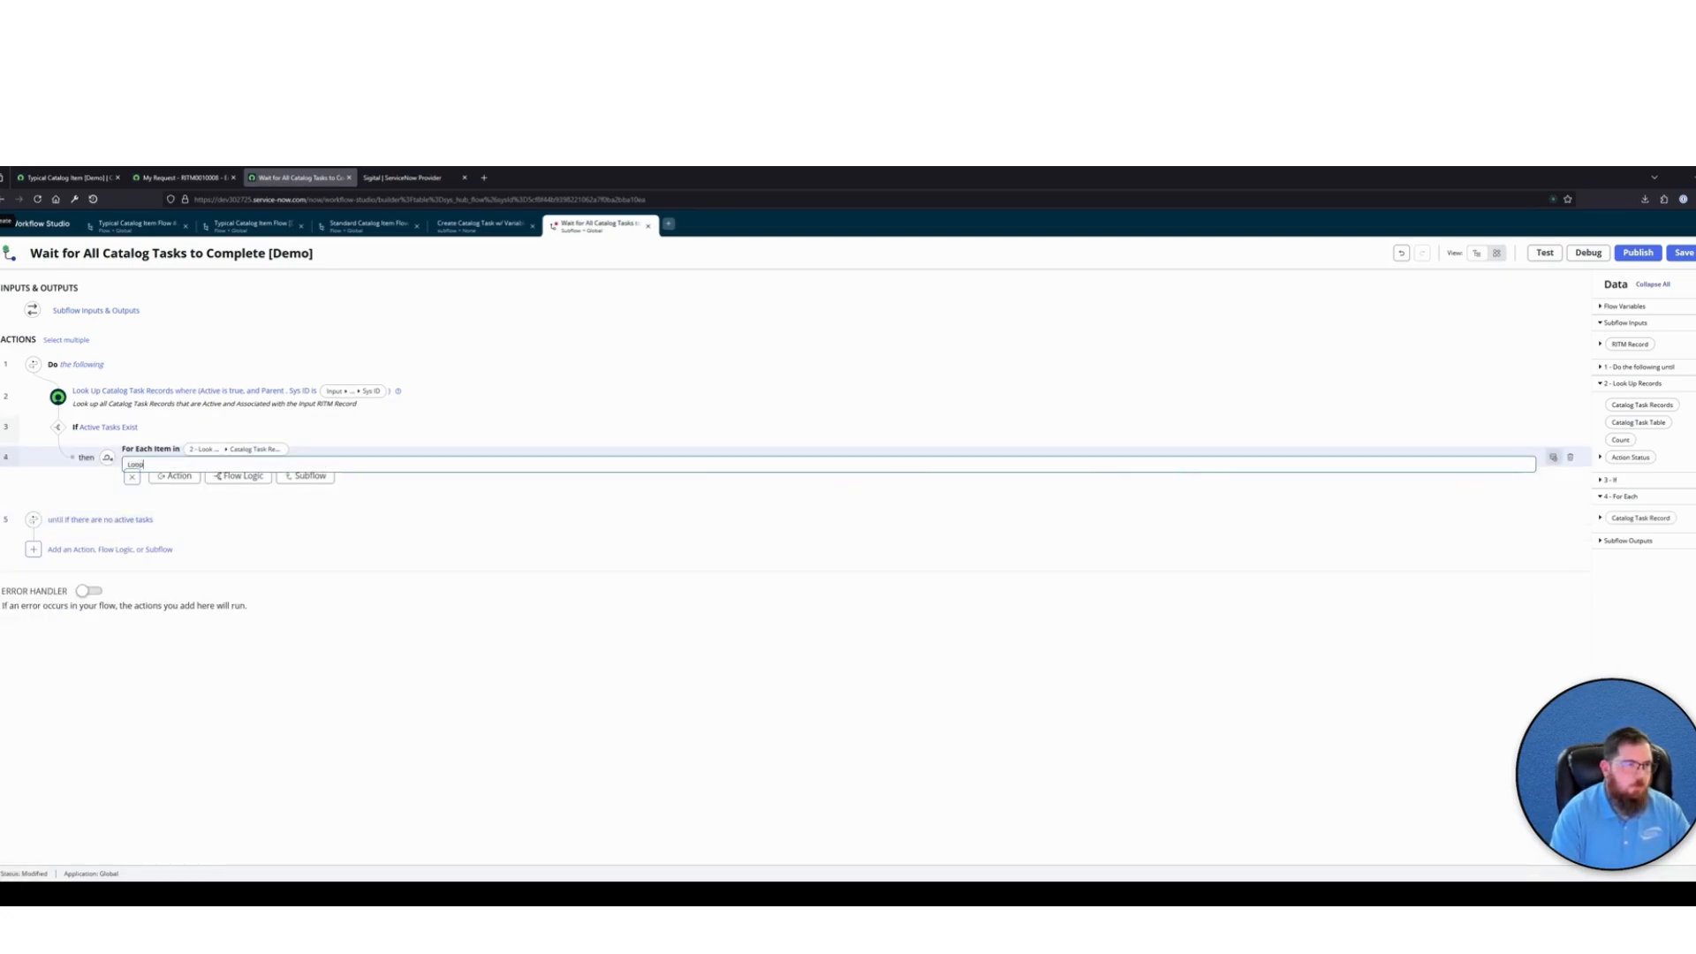
text(p through all s)
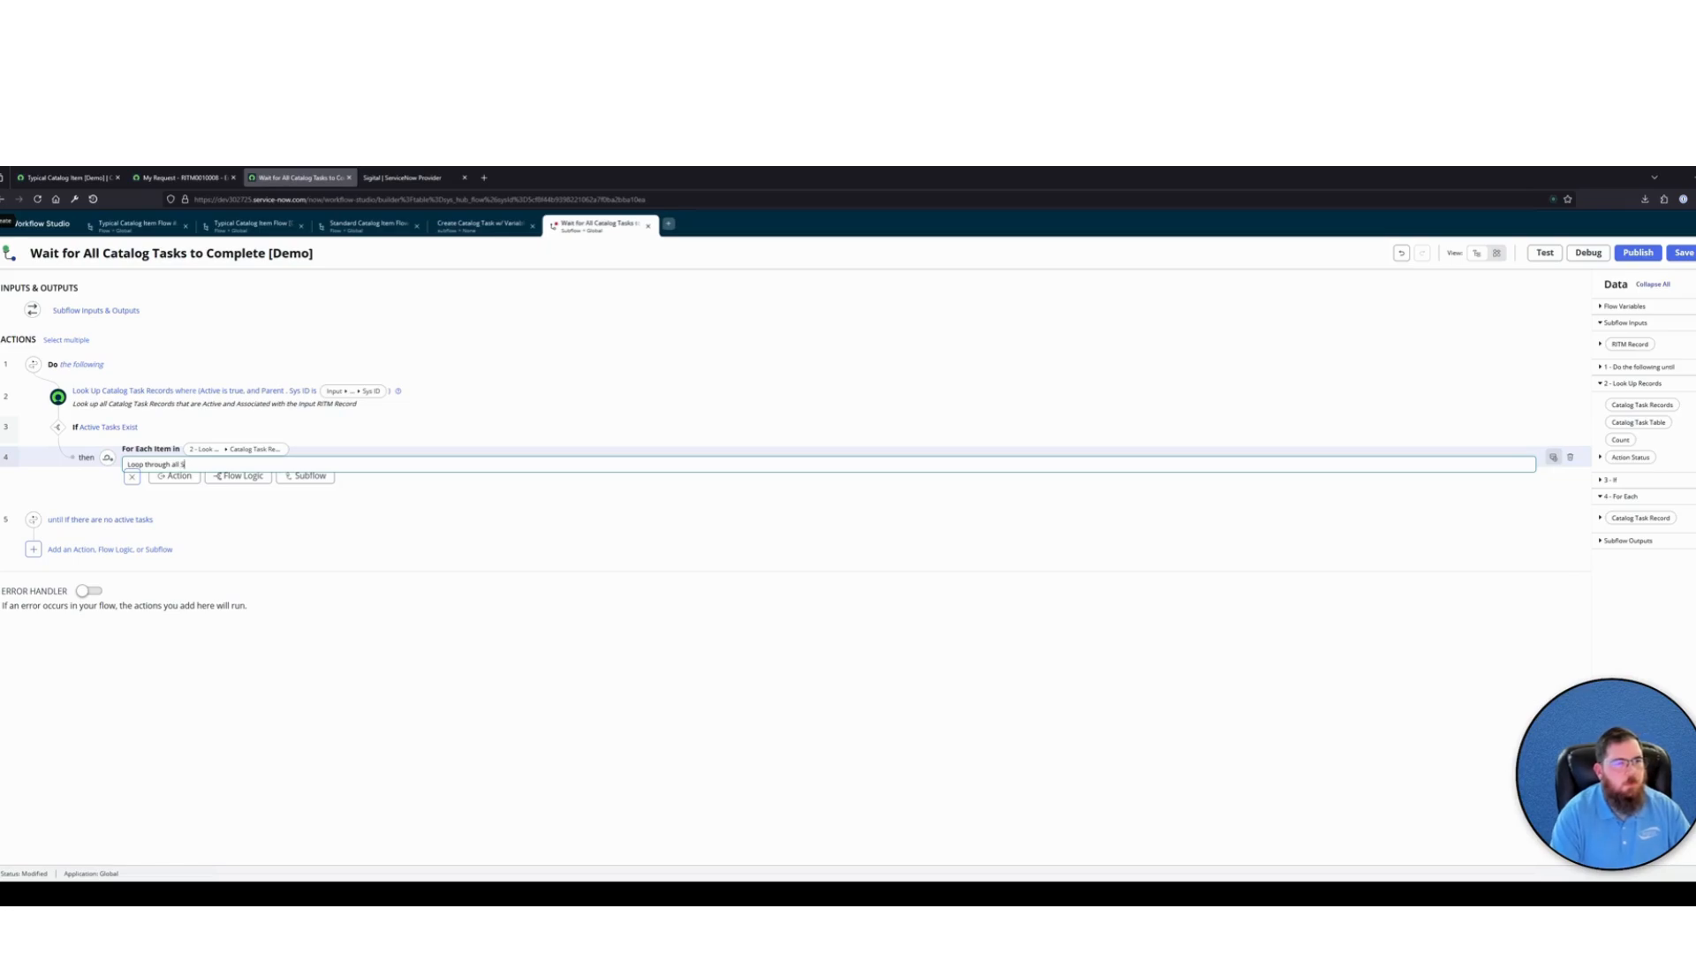
text(ctive Catalog)
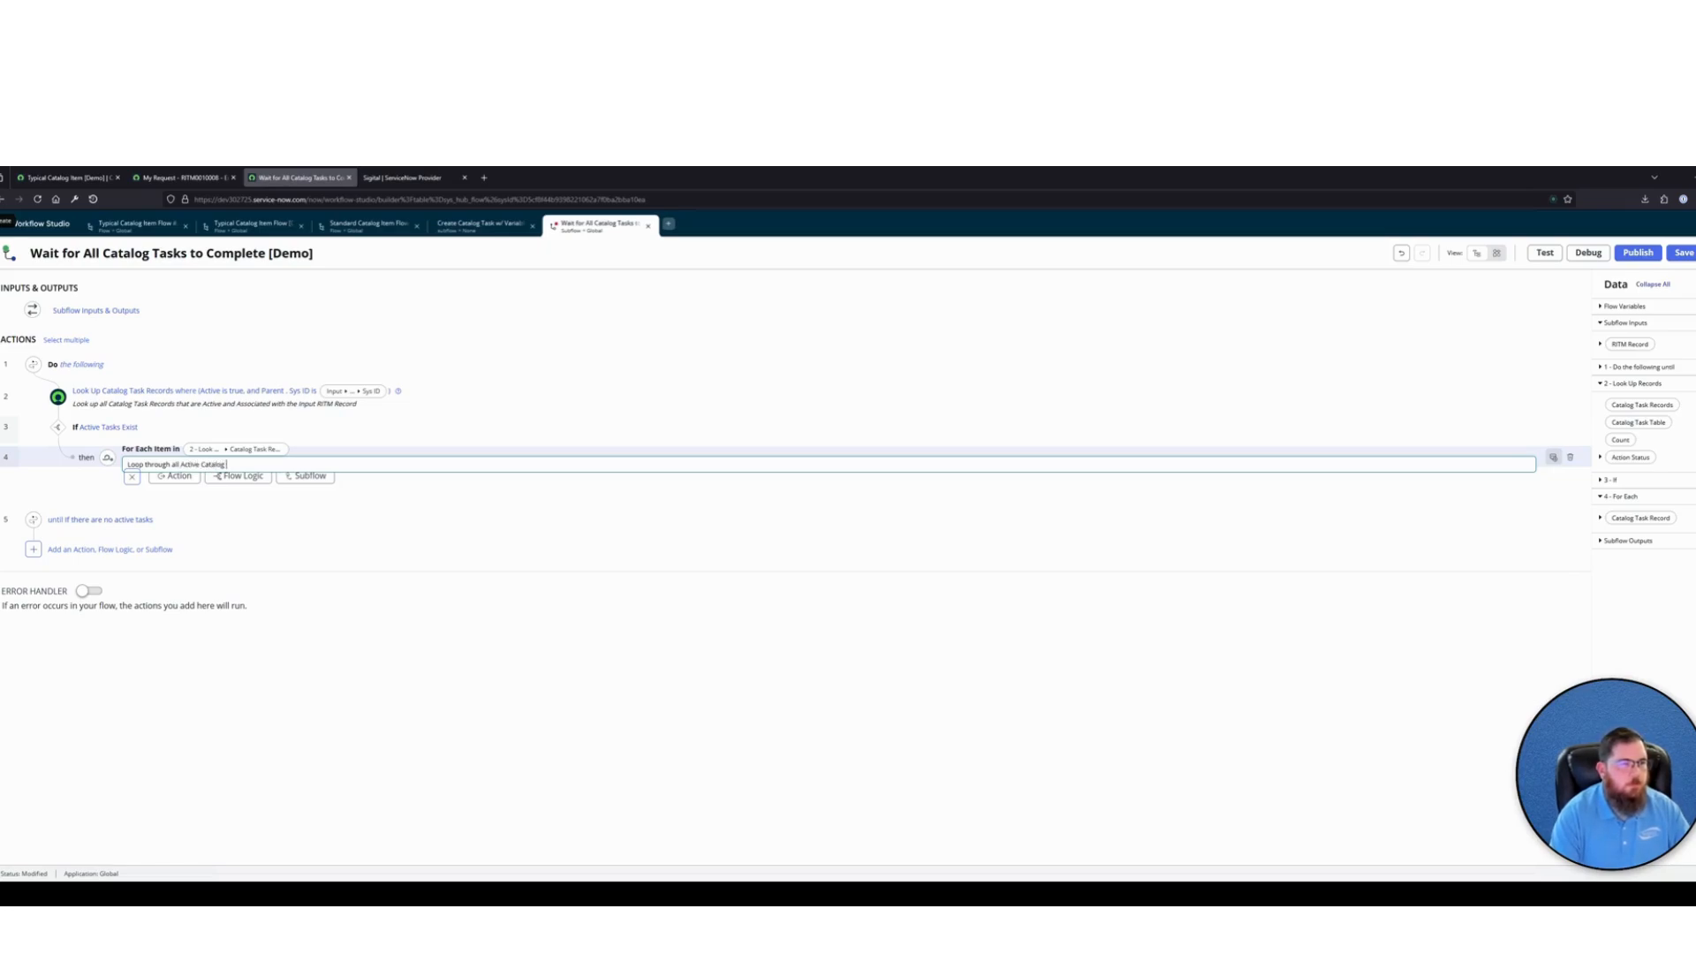
text(rds)
key(Return)
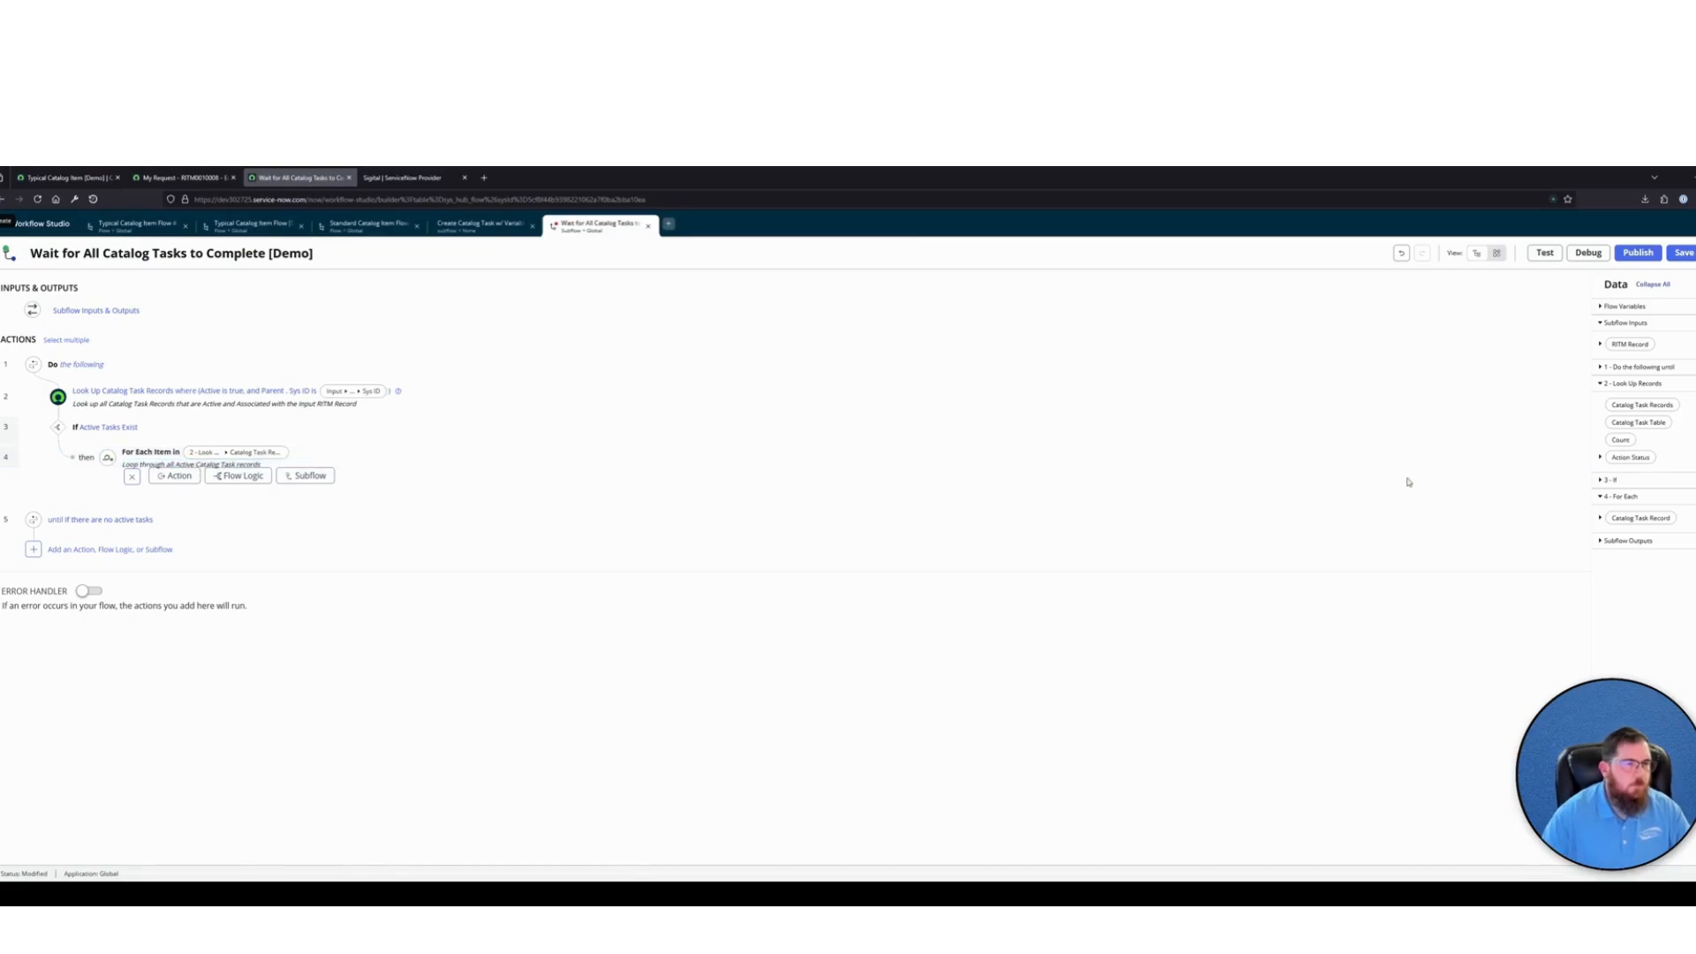
Add a Wait For Condition action inside the For Each loop, using the loop's Catalog Task Record as its record
click(174, 475)
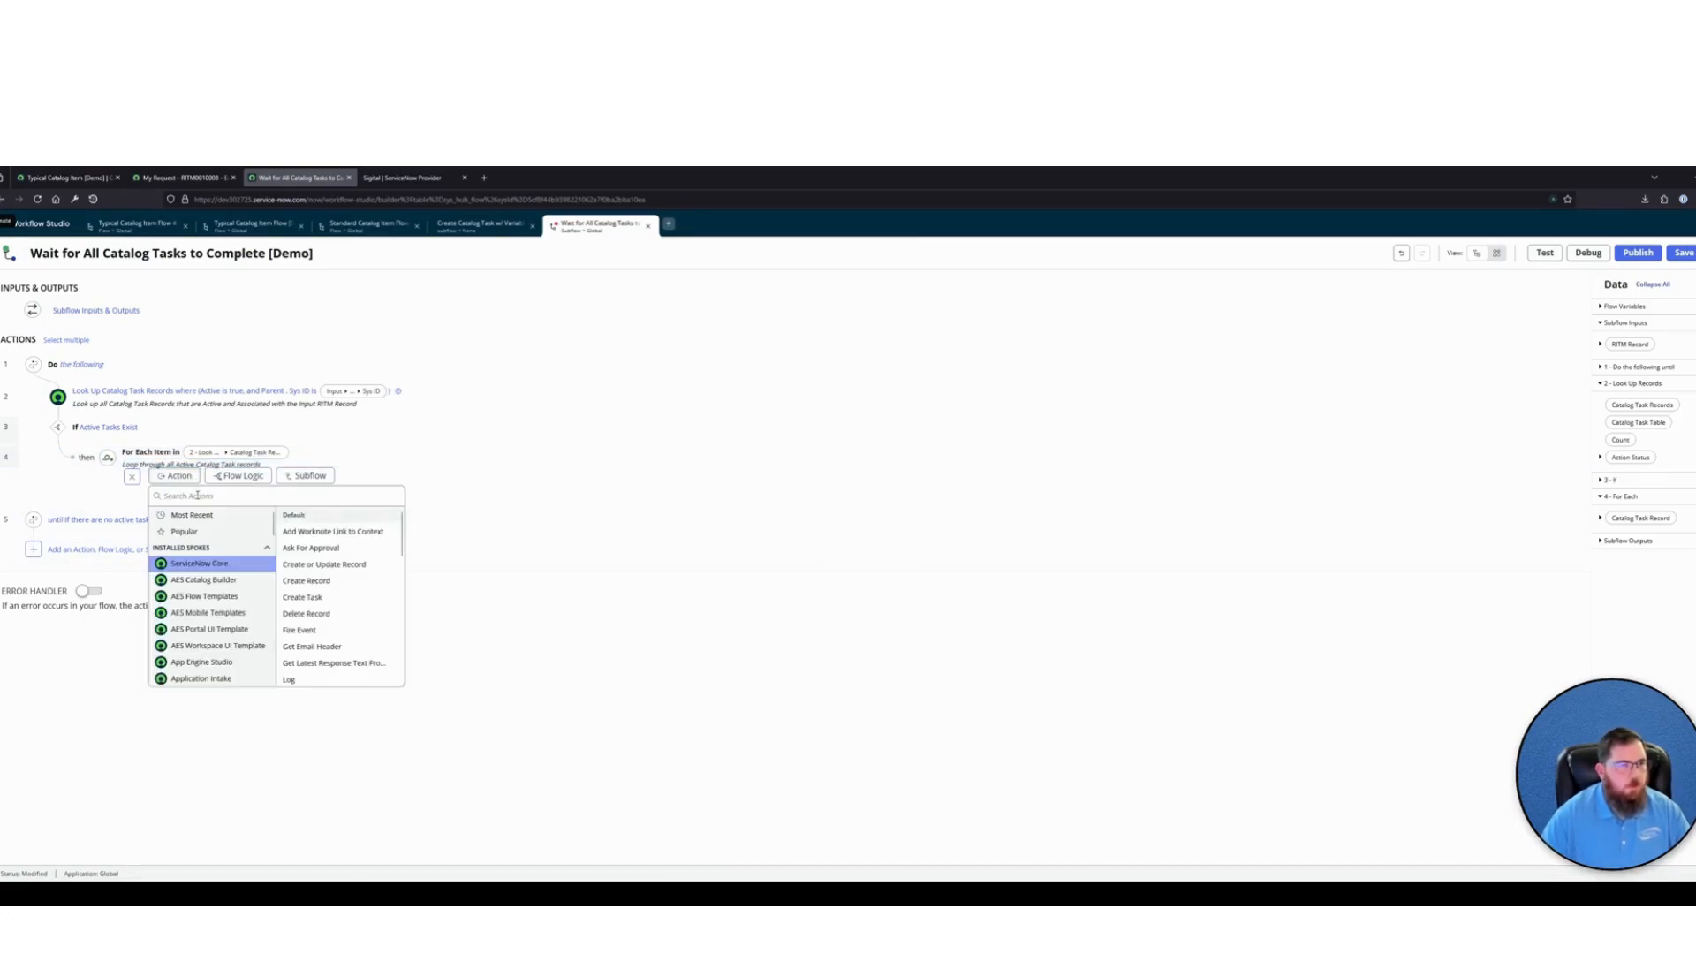
text(wait fo)
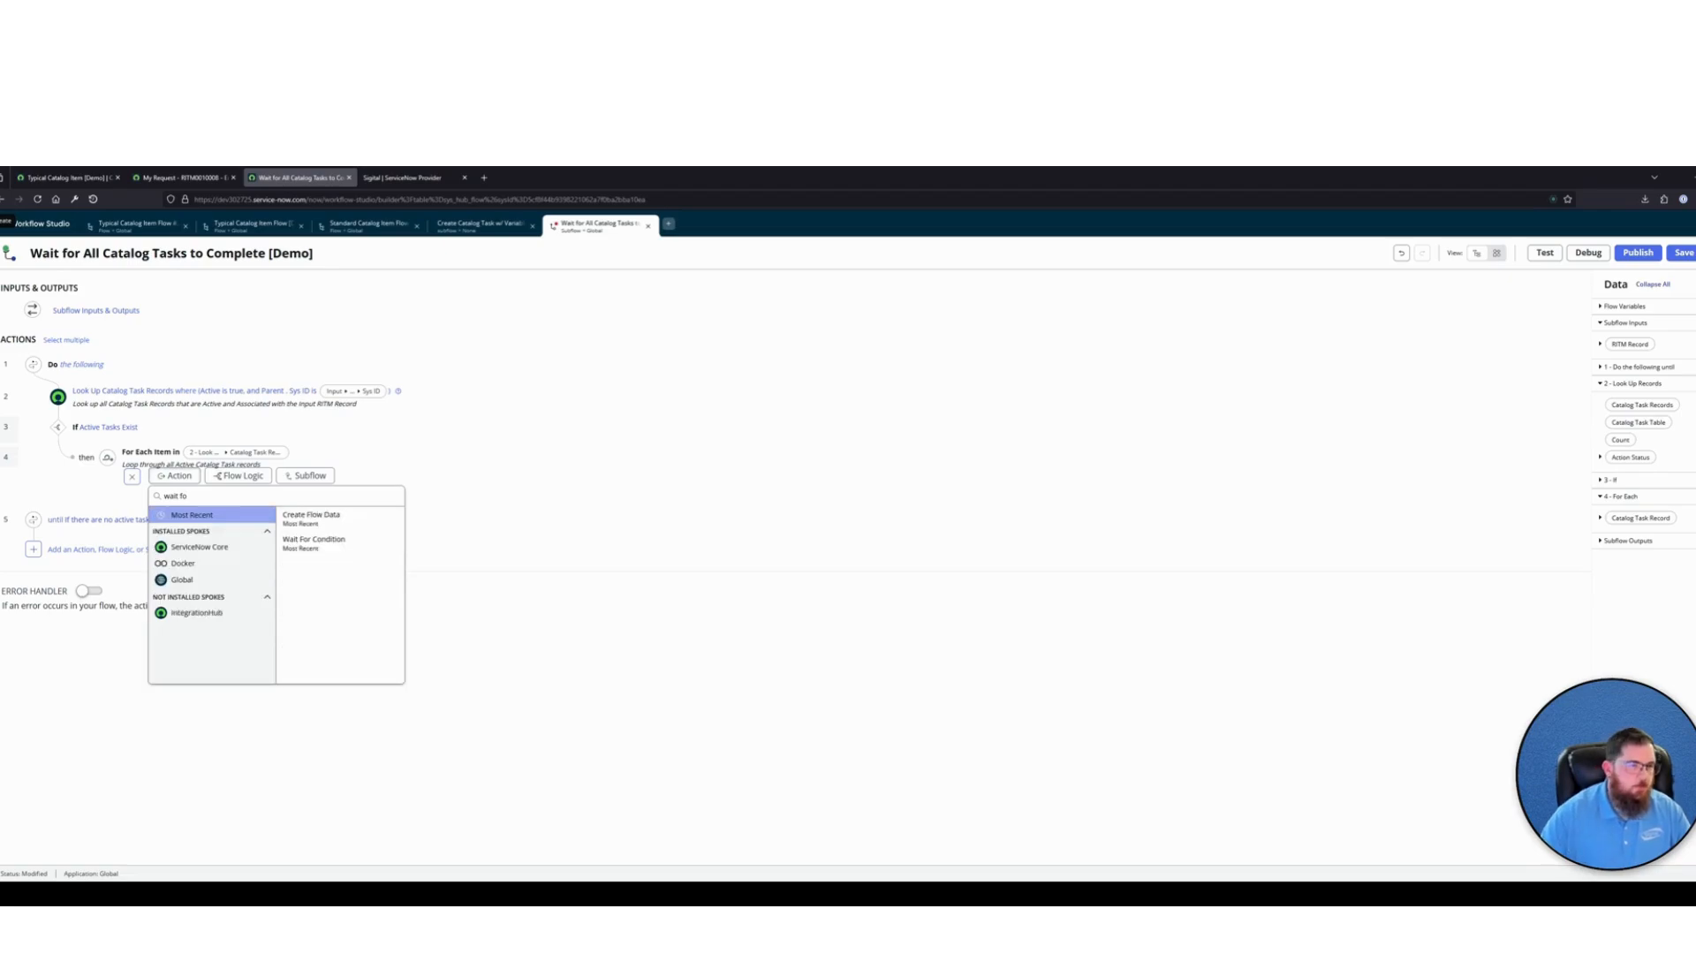
click(314, 539)
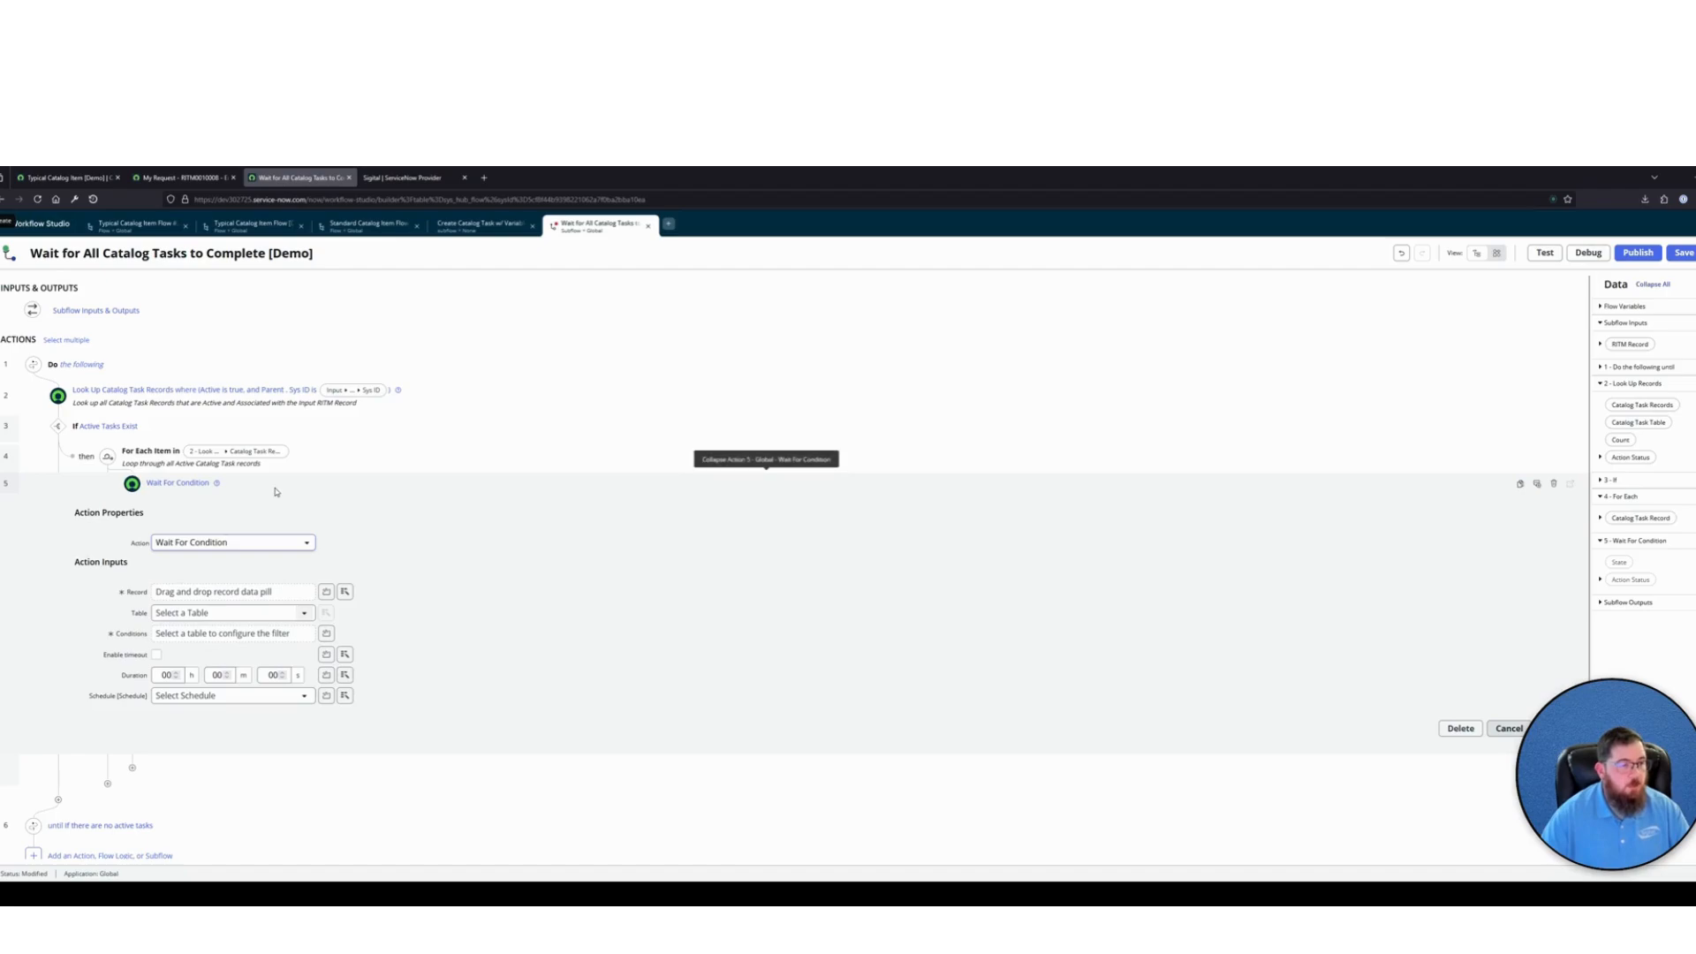
click(344, 592)
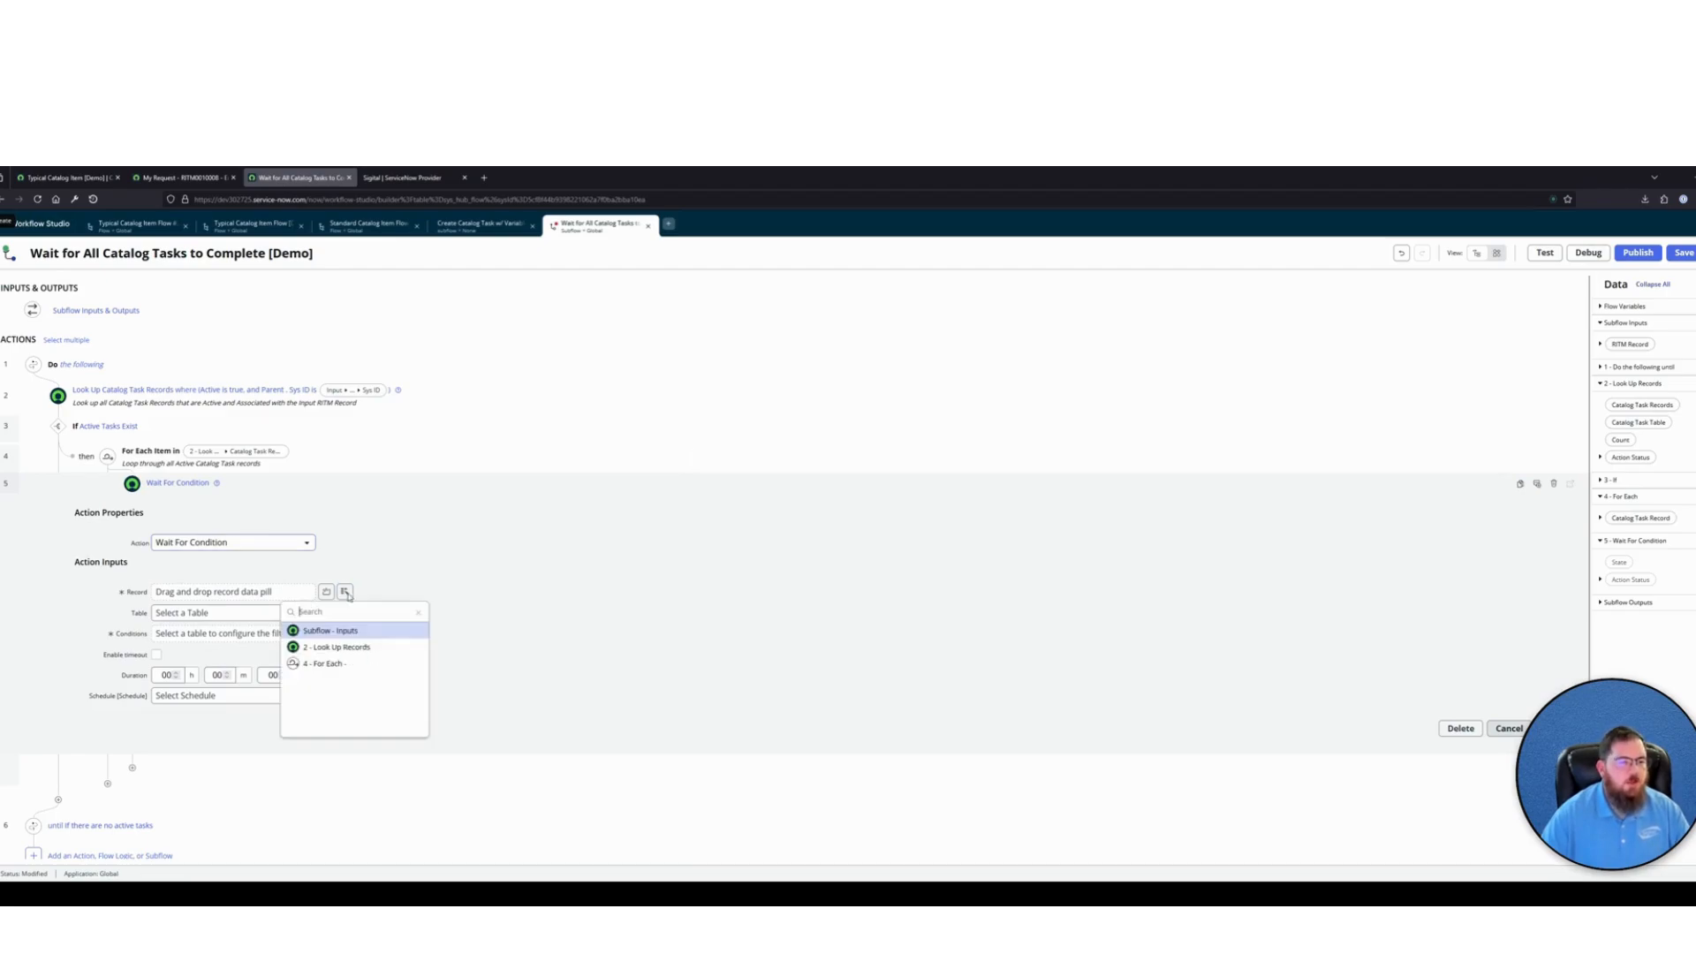
click(336, 663)
click(405, 631)
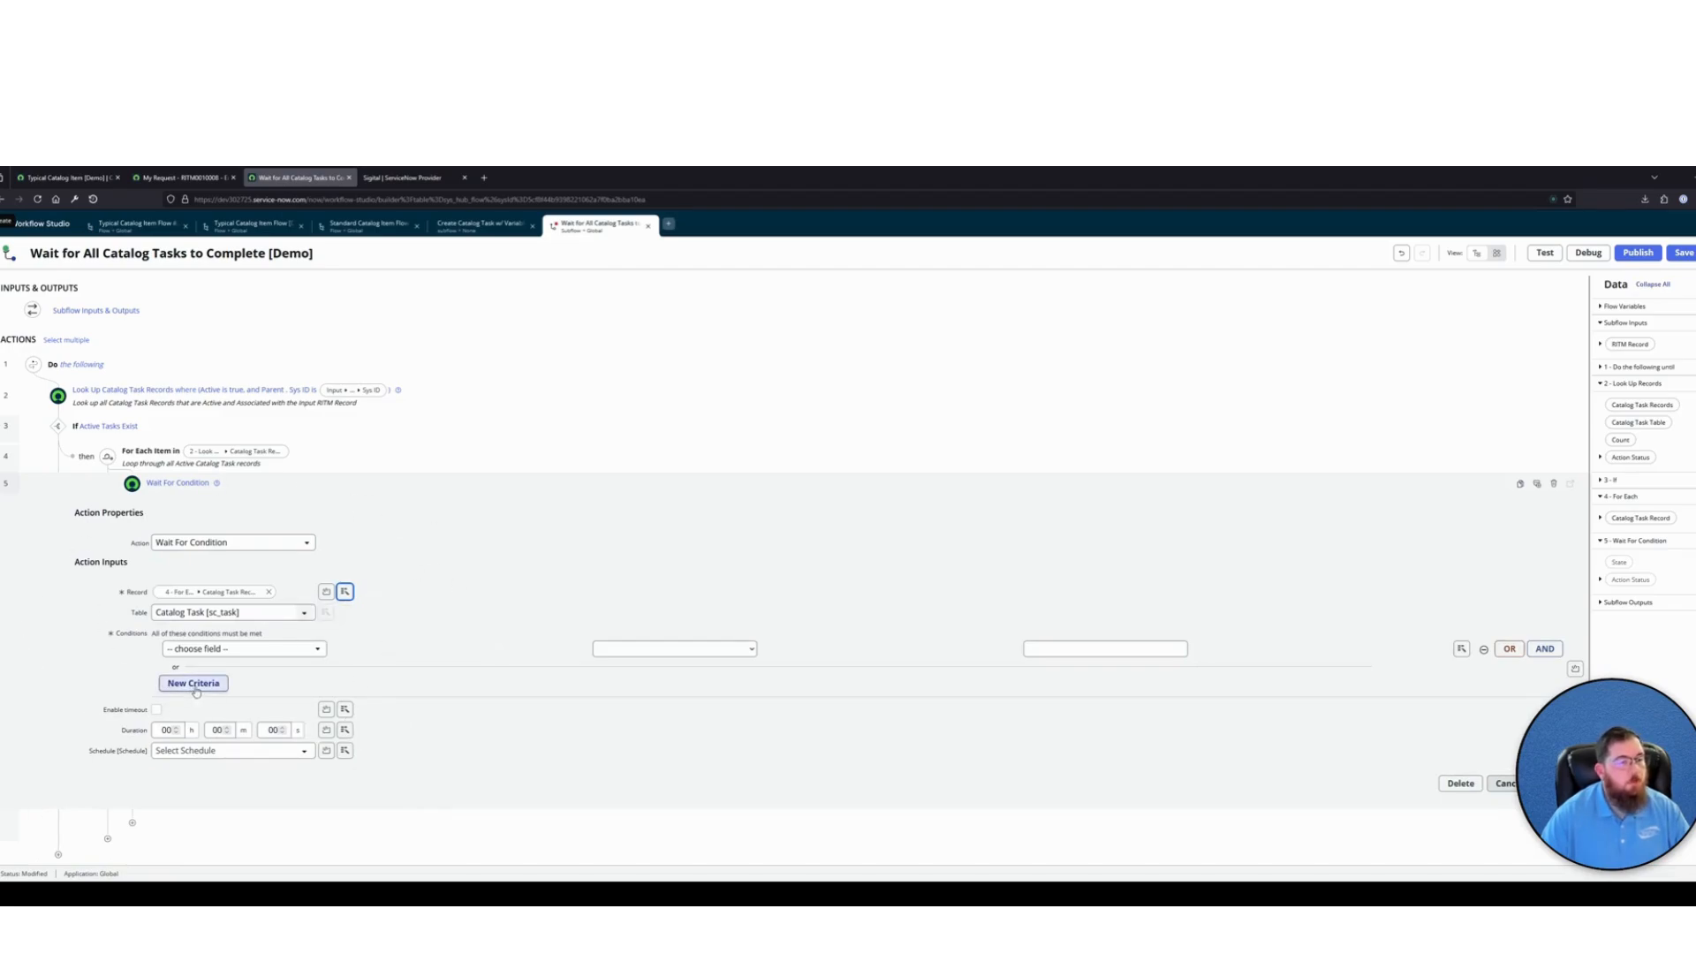
Set the wait action's condition to Active is false
click(234, 649)
text(ac)
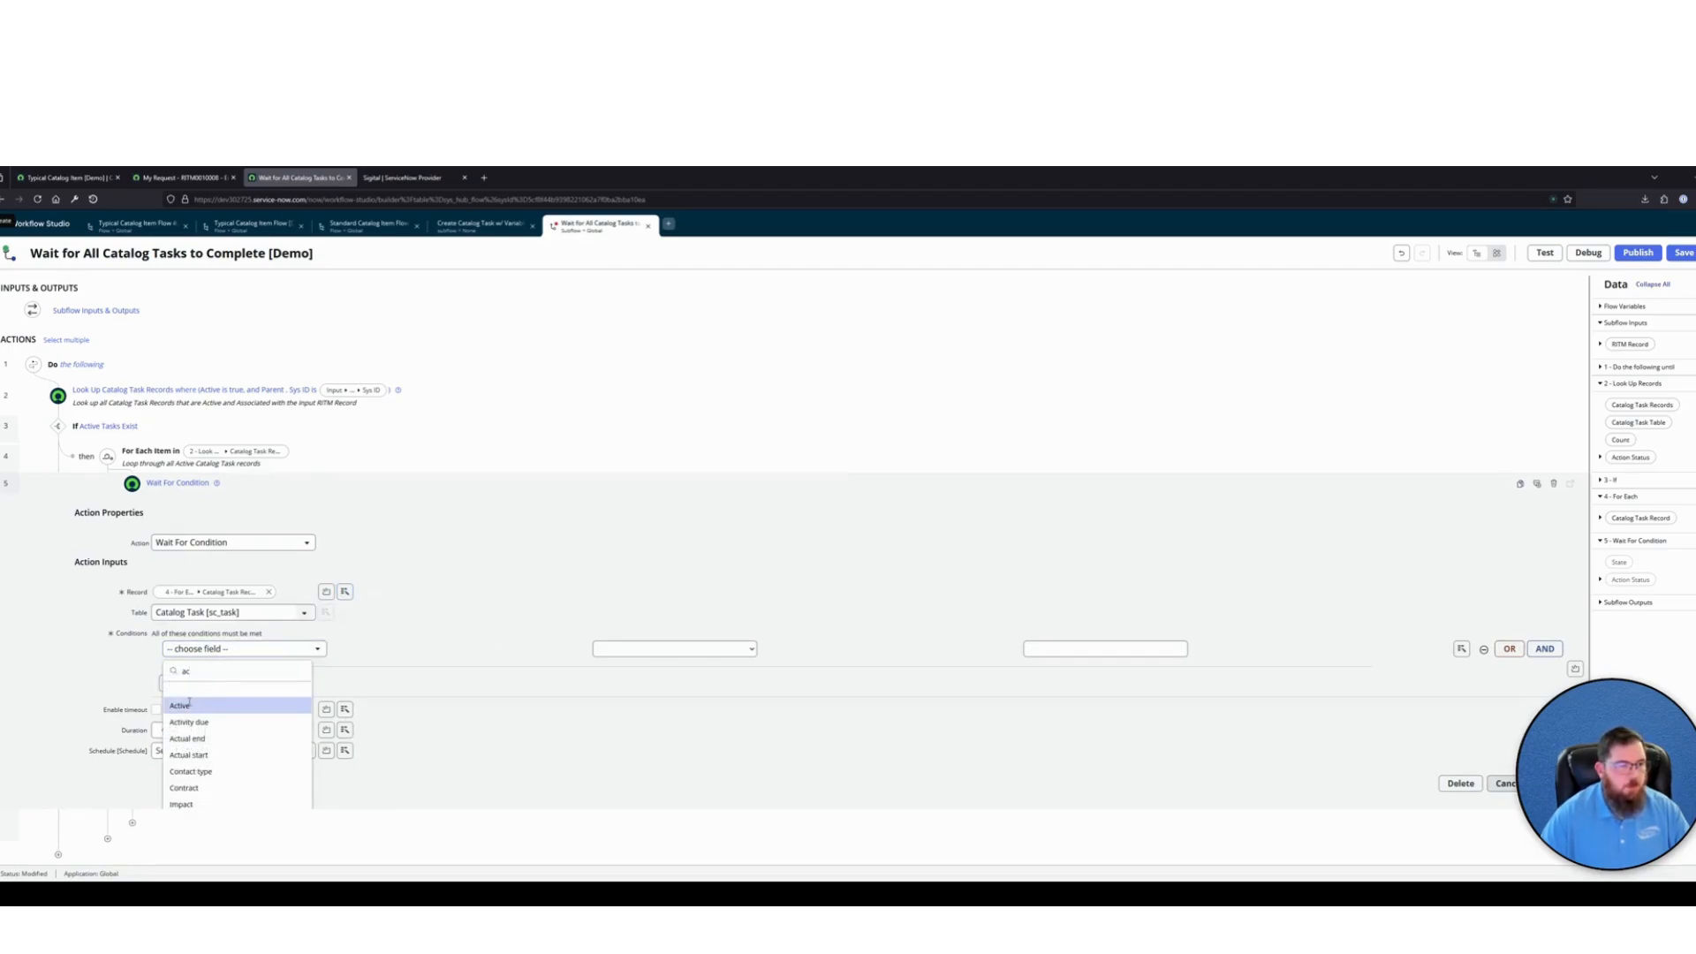
click(184, 707)
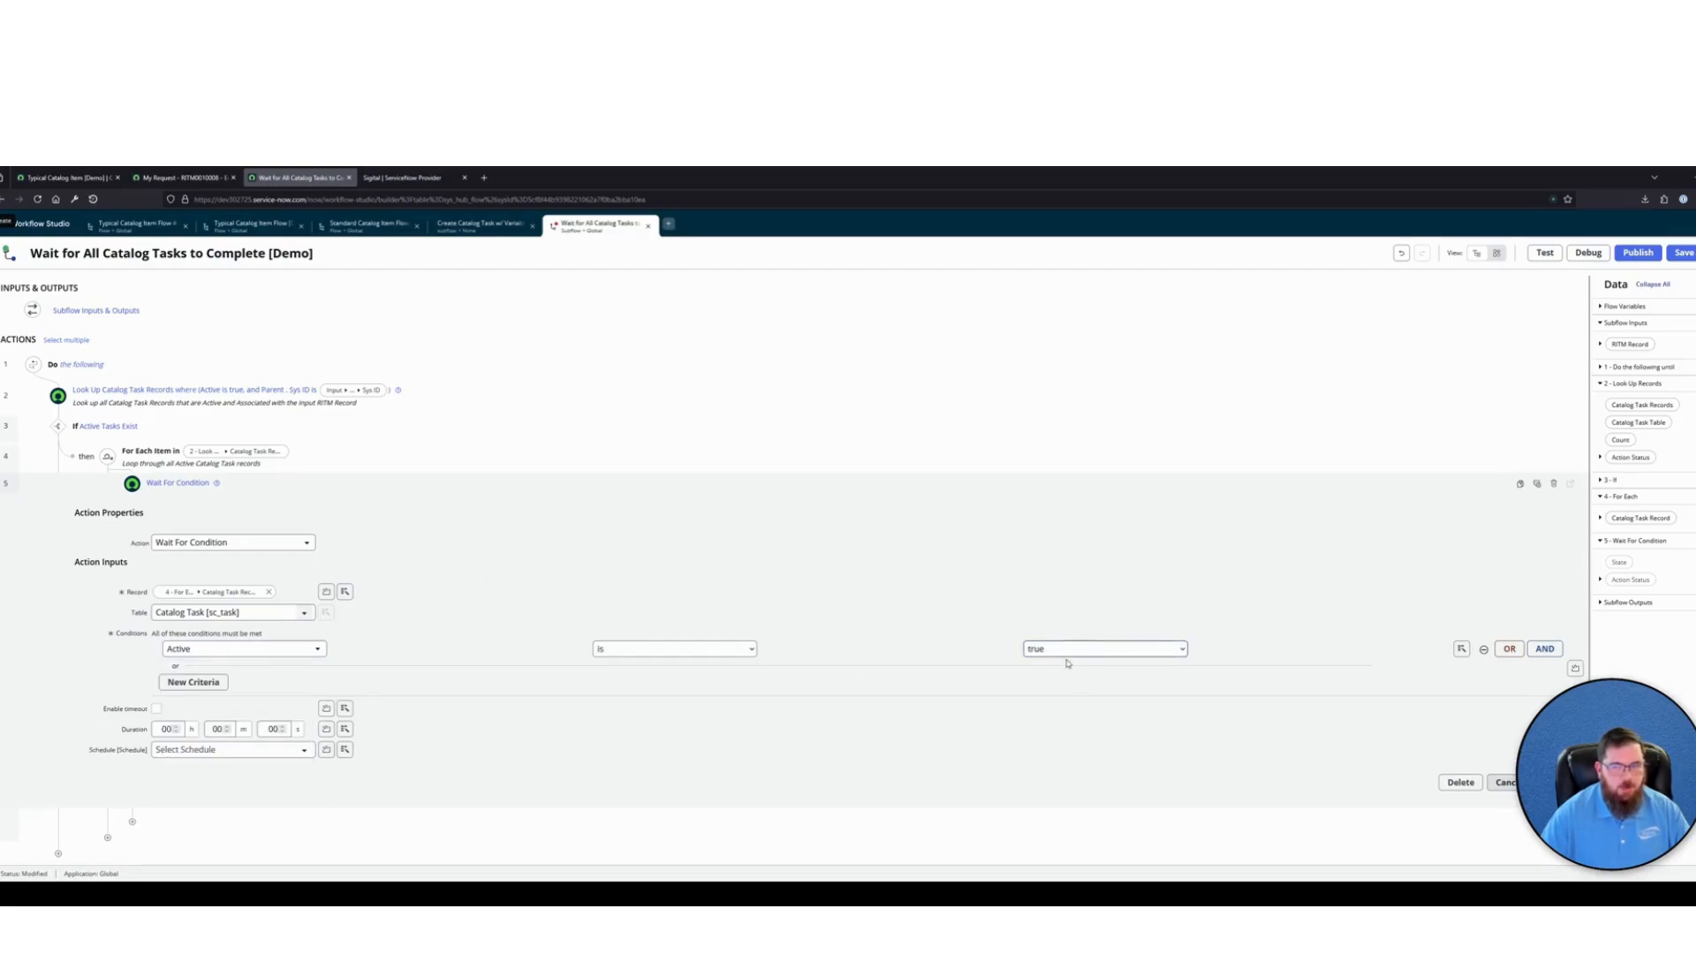
Annotate the wait action "Wait for Catalog Task to be marked as Inactive (Complete, InComplete, Cancelled, etc.)" and finish it
click(1536, 483)
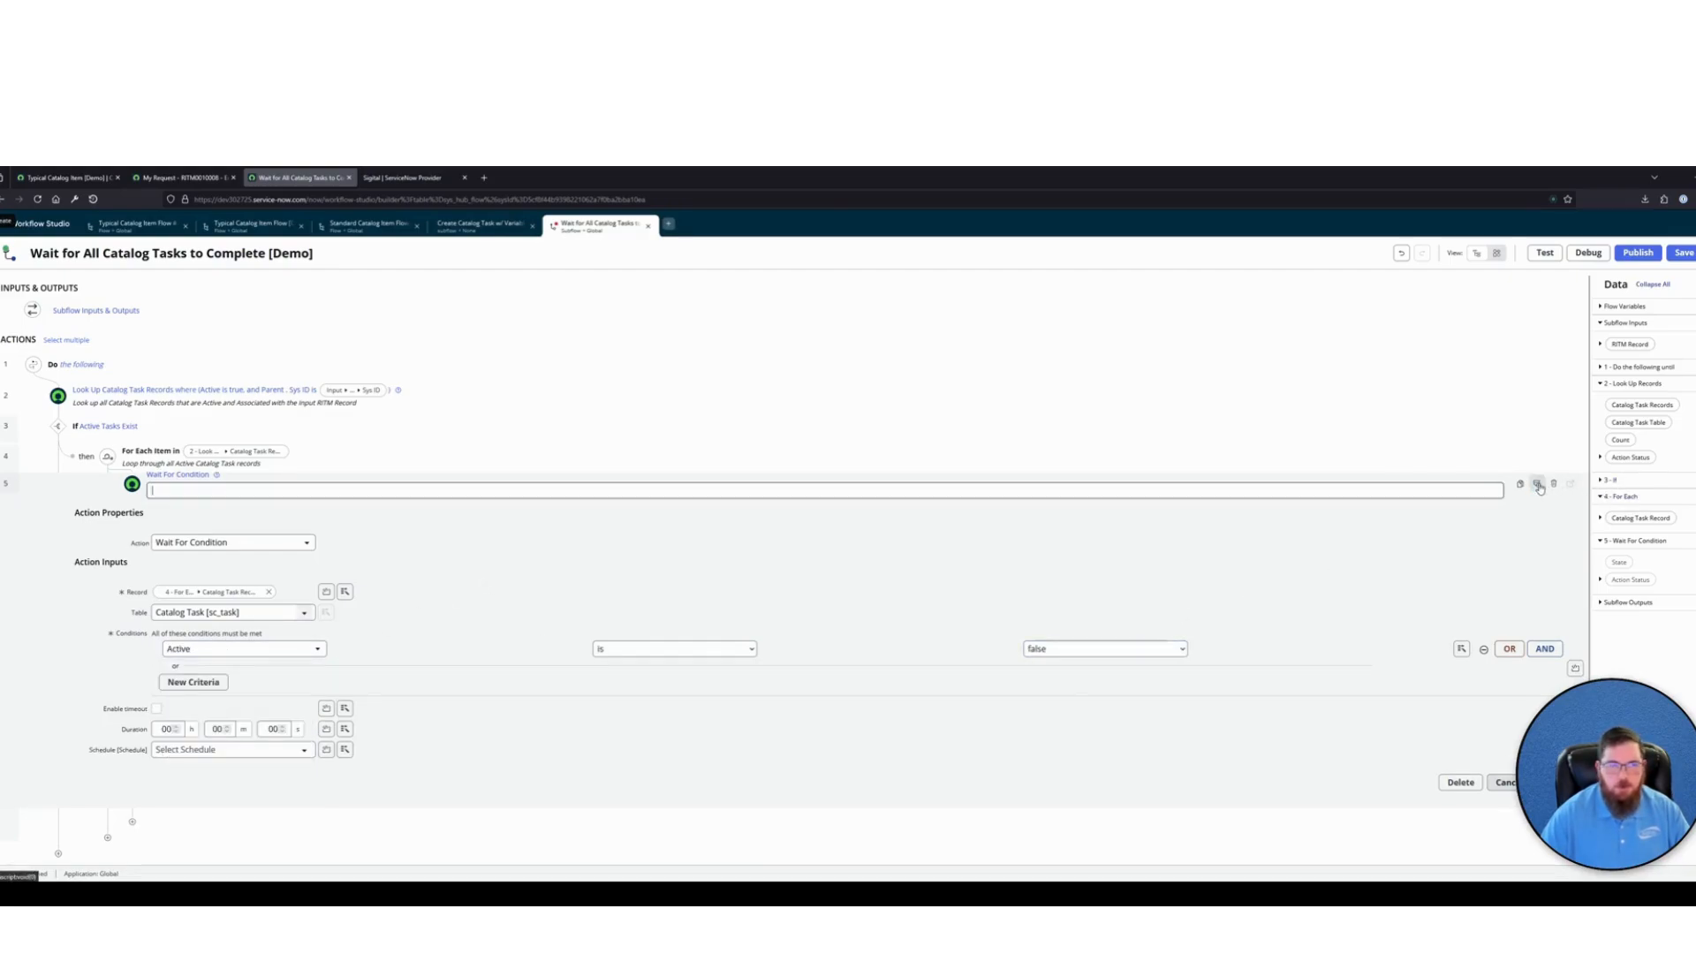
text(wait for C)
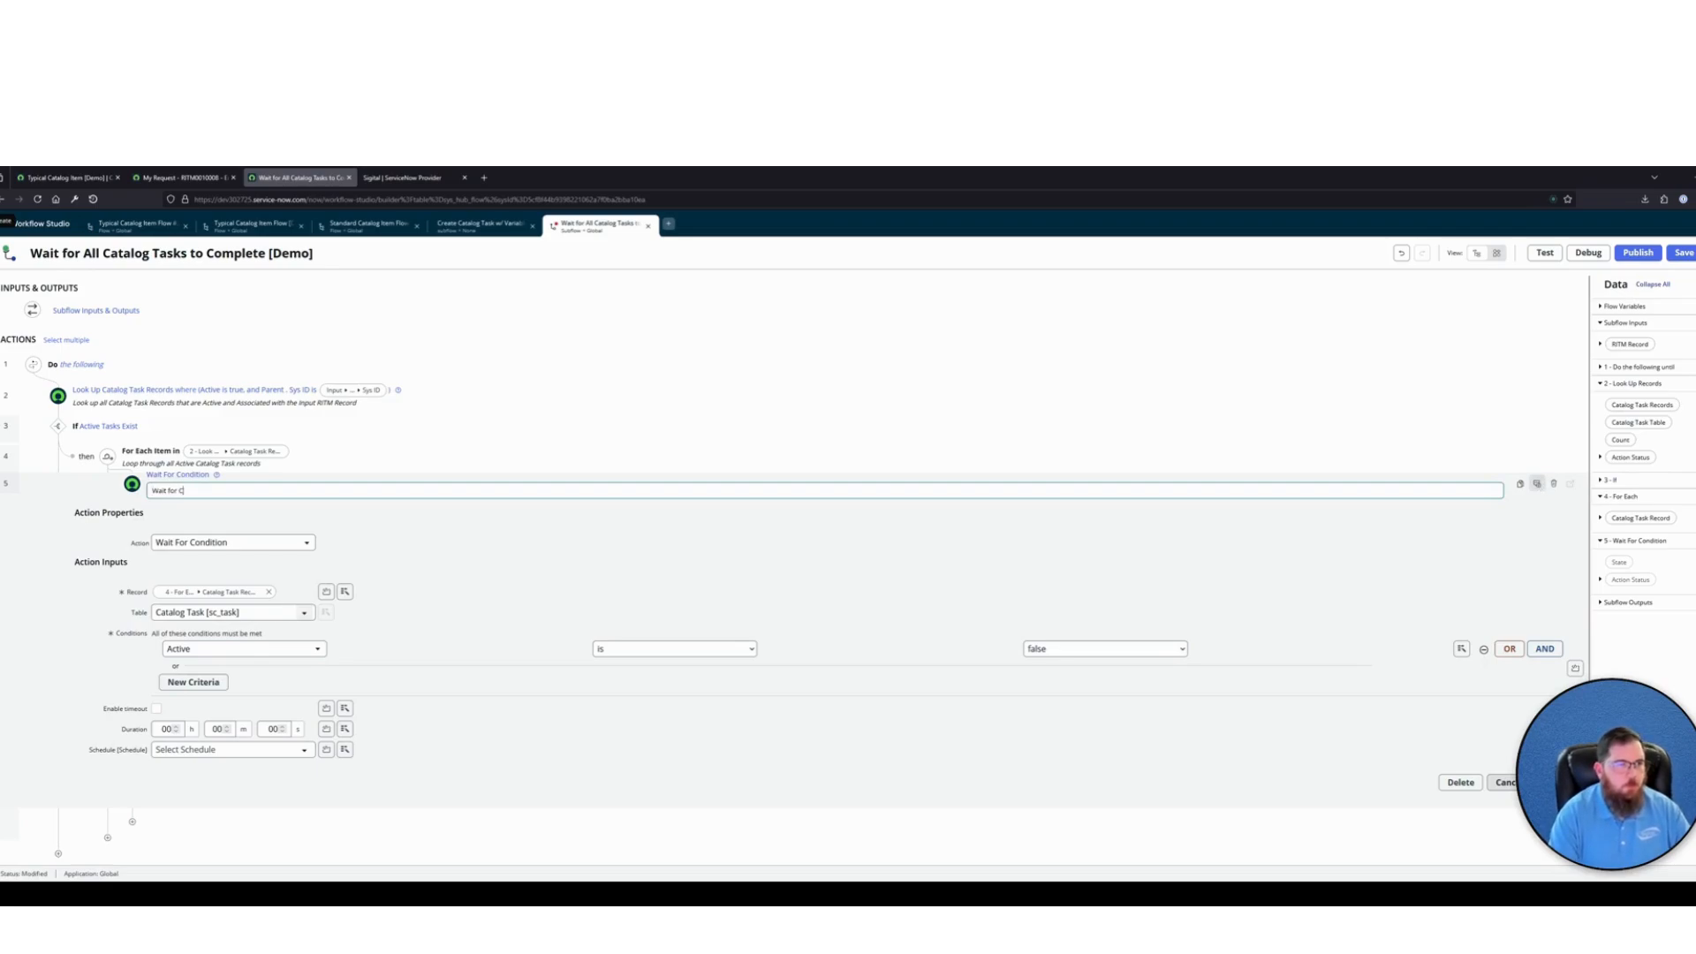
text(atalog Task to be marked as Inactive (Complete, InComplete, Cancelled, etc.)
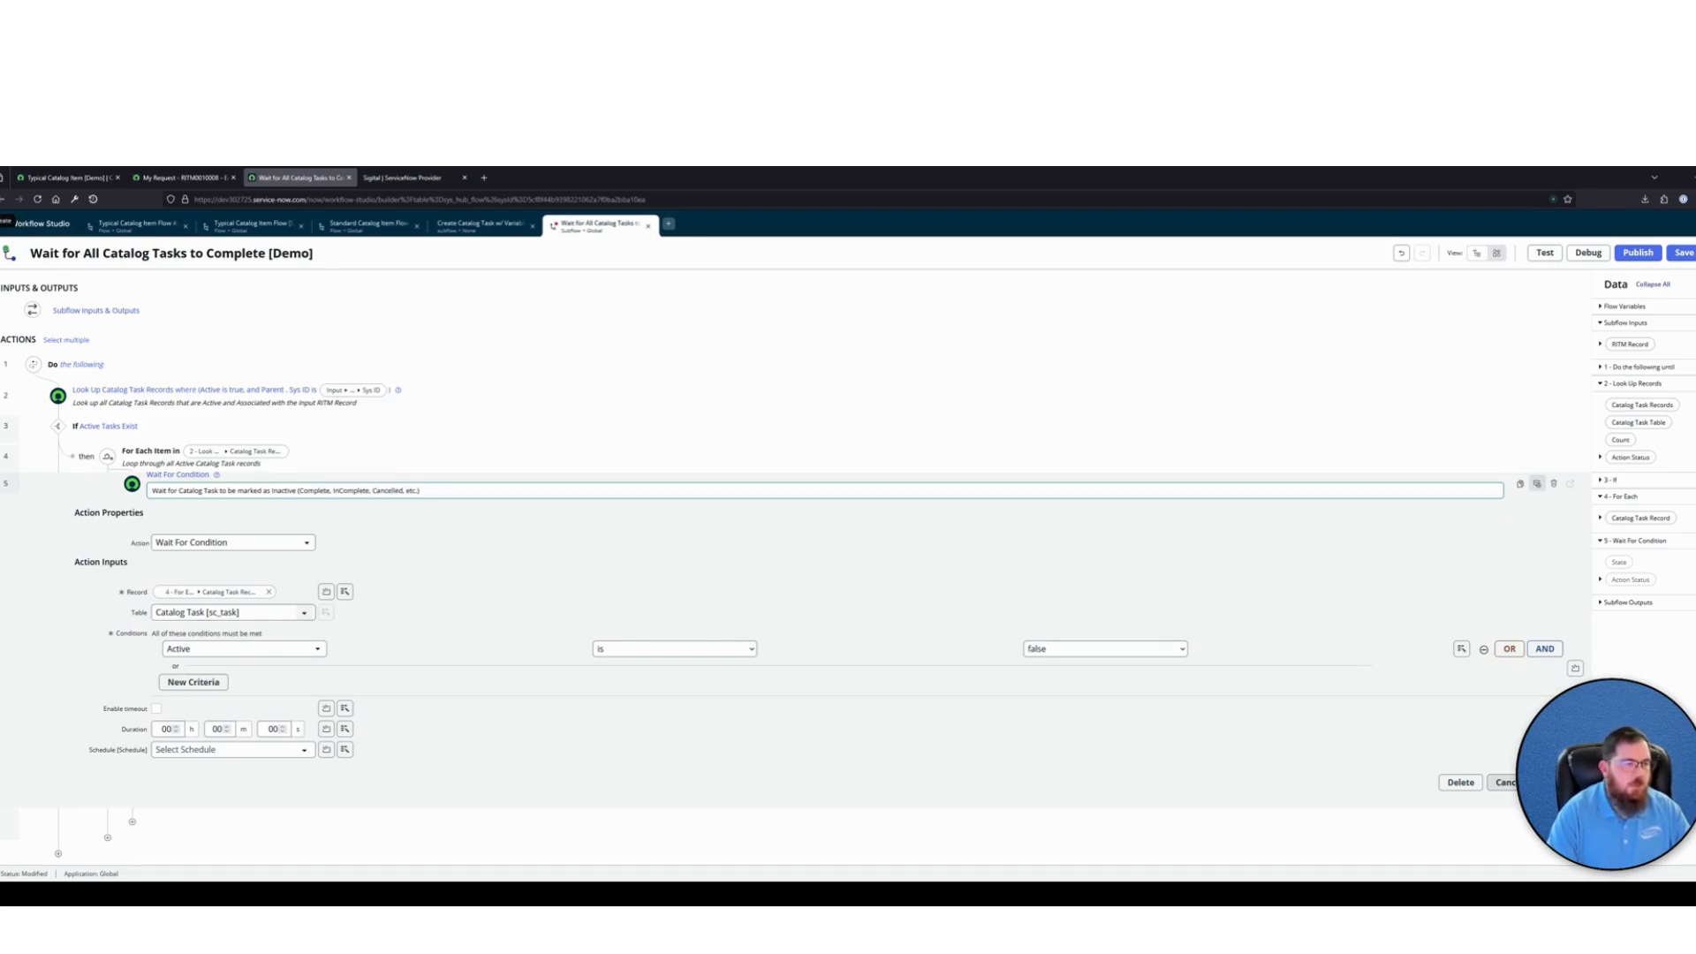
key(Return)
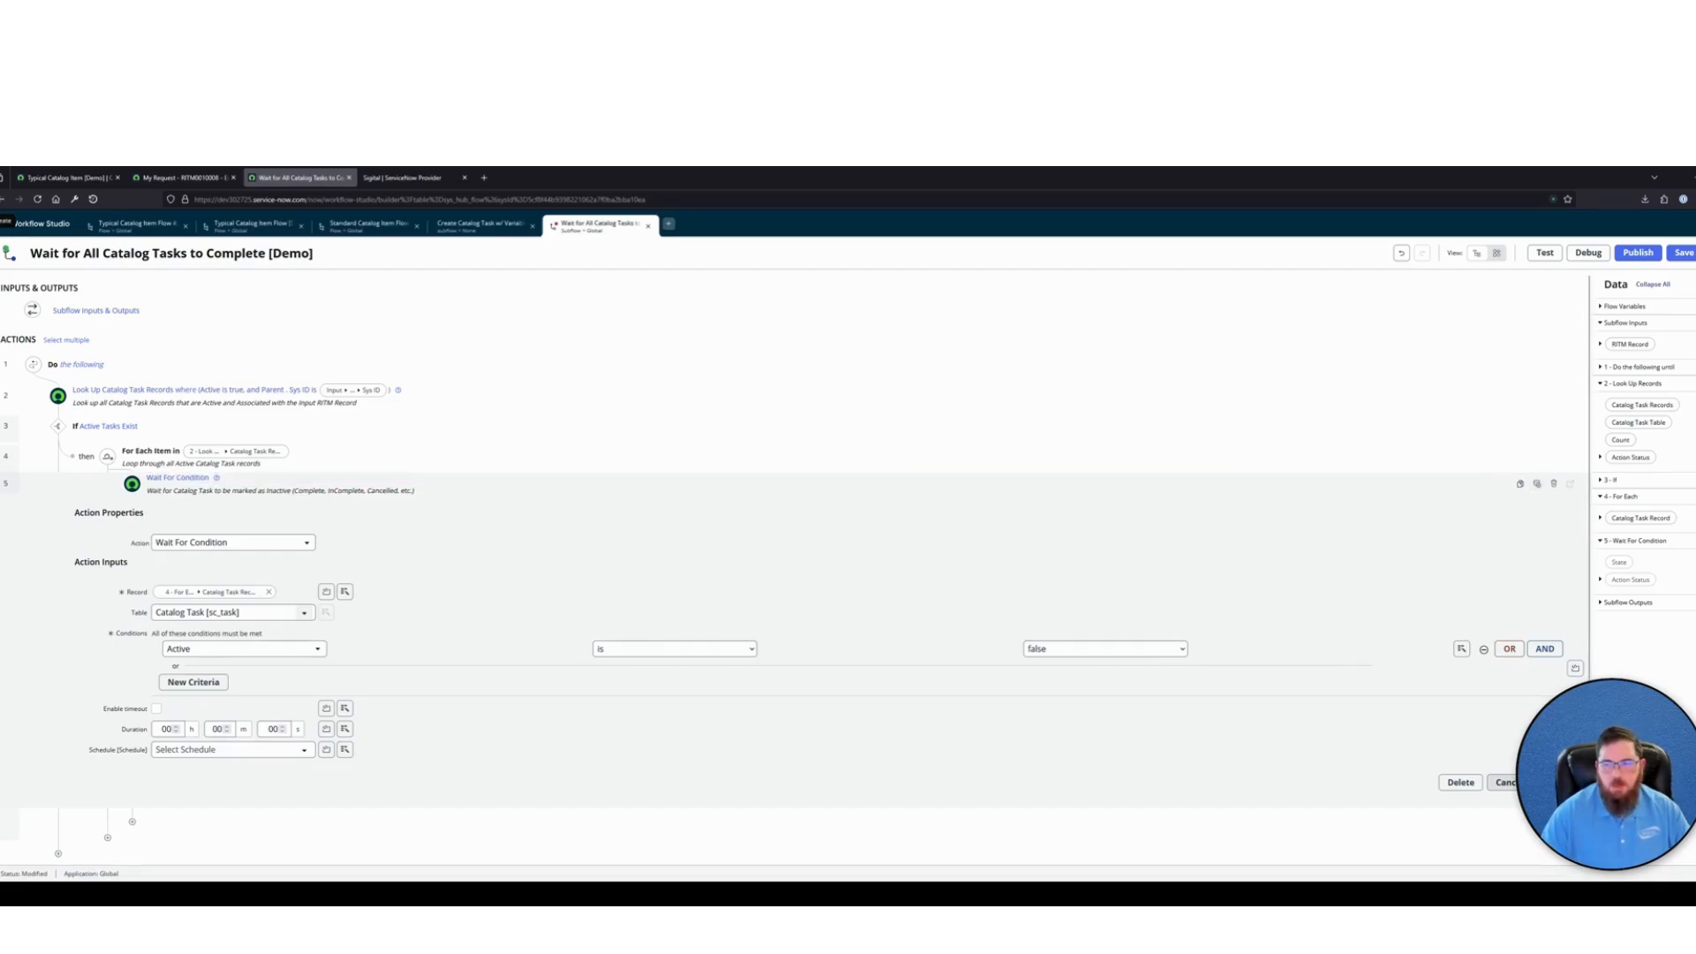
click(1551, 783)
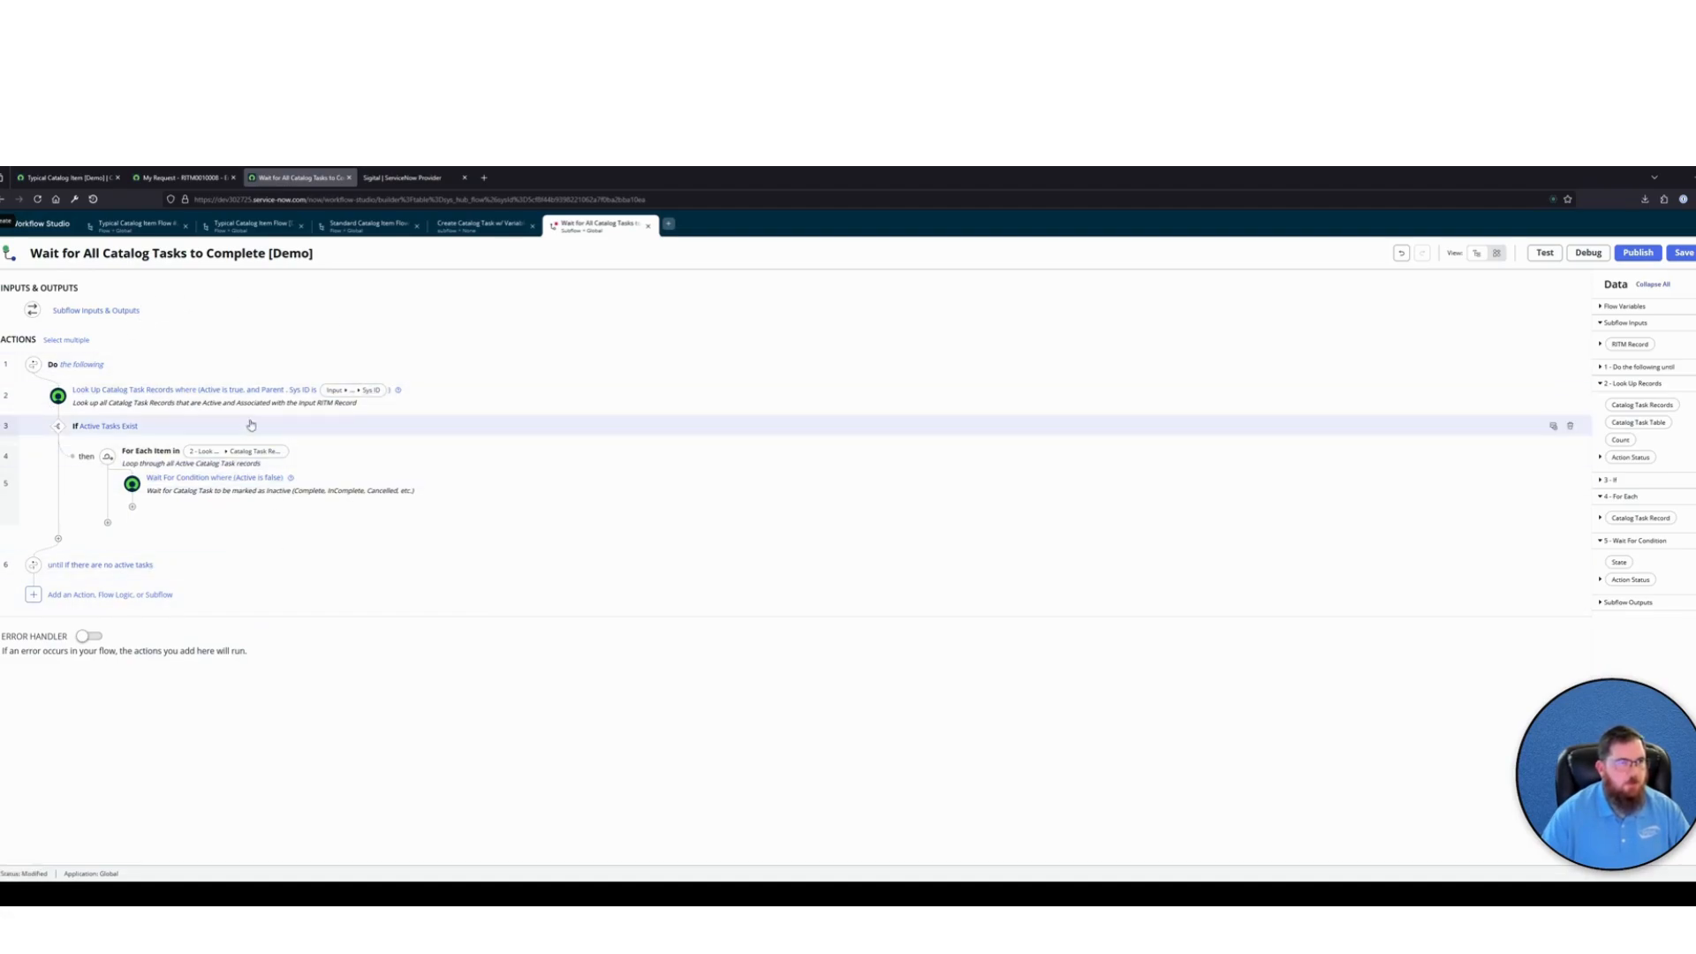
click(166, 312)
click(195, 312)
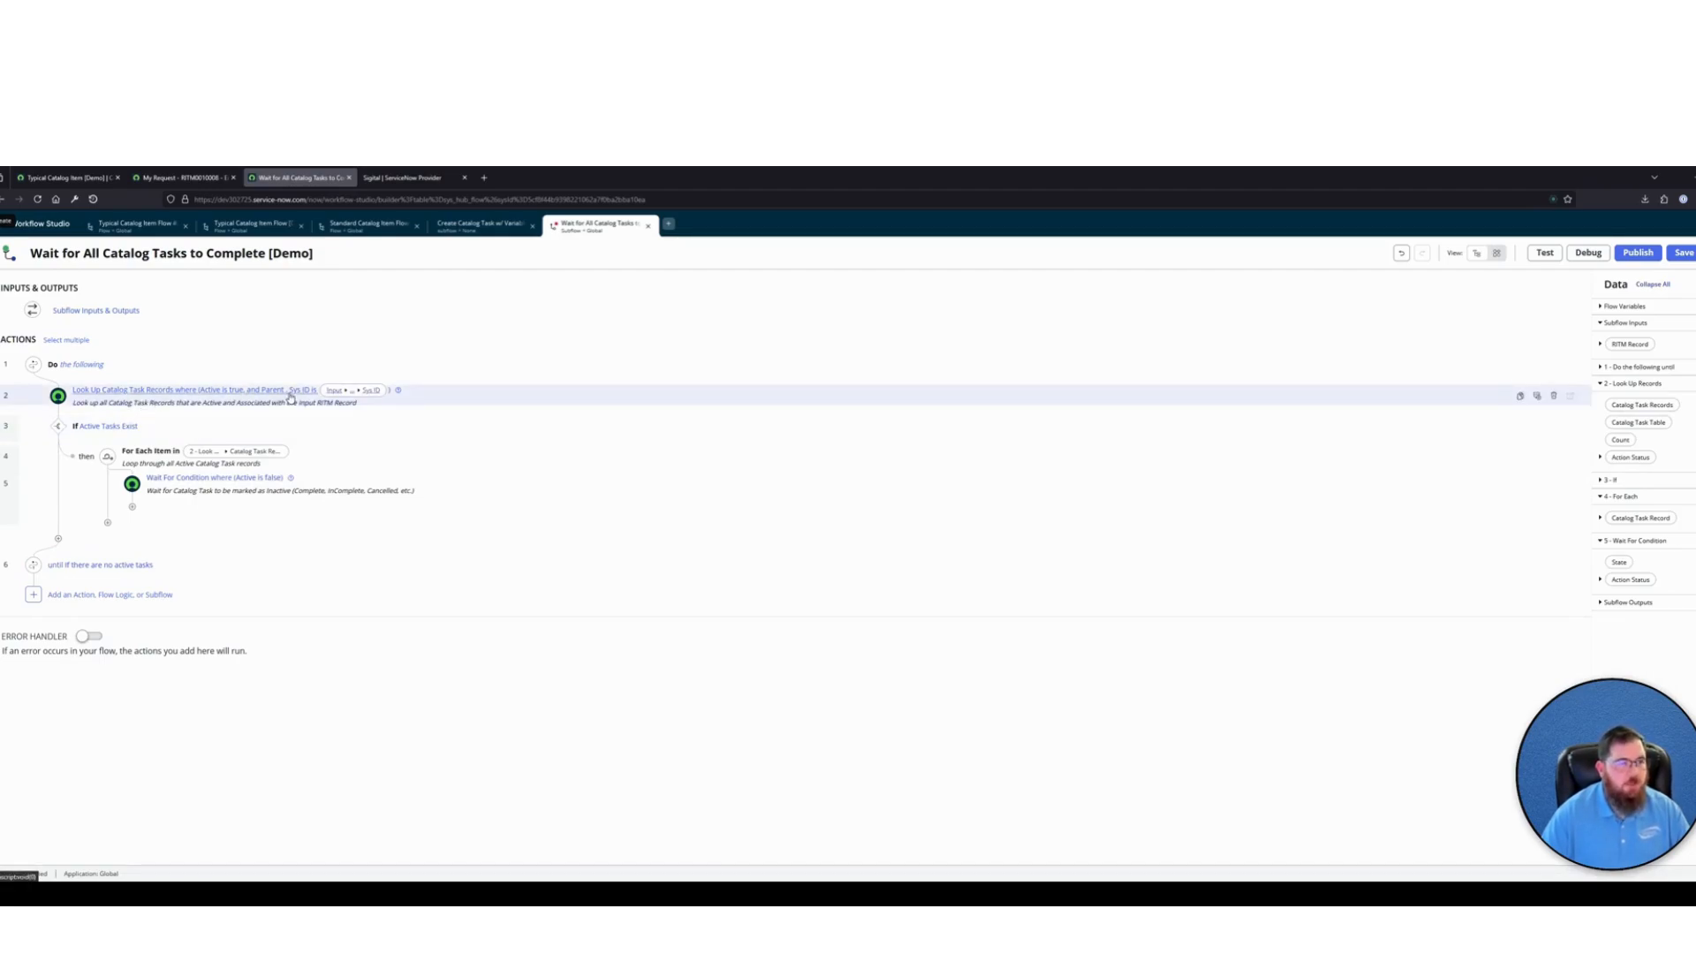
Go to the catalog item's browser page, bring up sc_task.list there, and open the first SCTASK record in the list
key(ctrl+1)
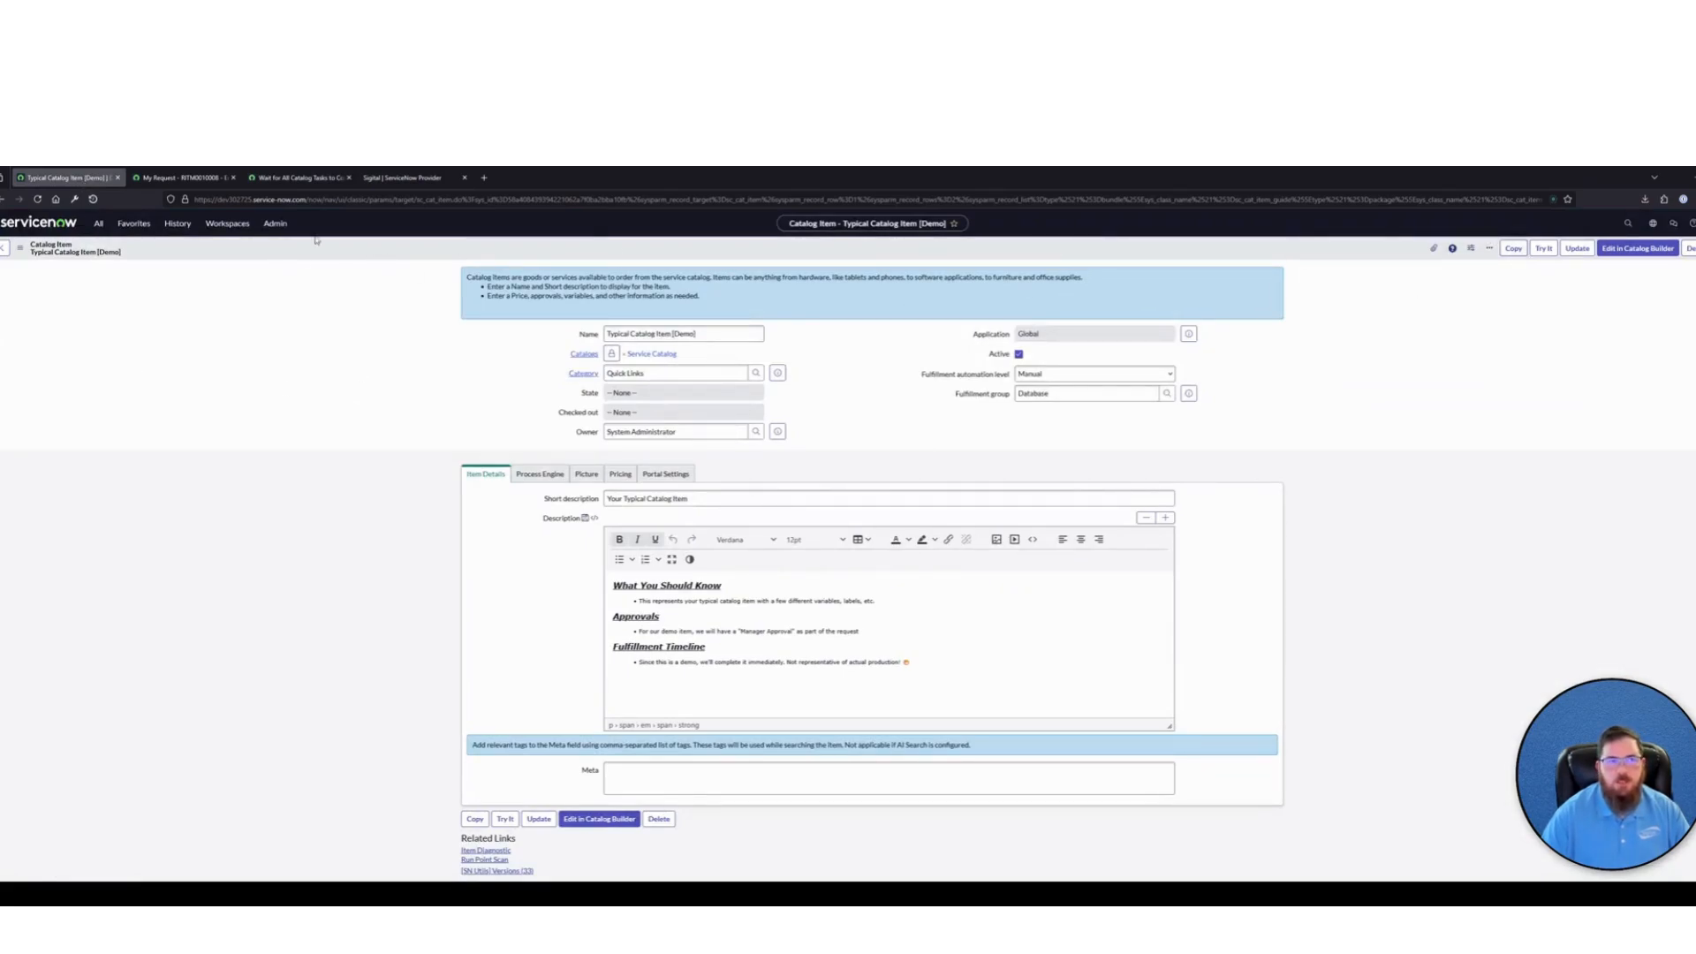
click(98, 222)
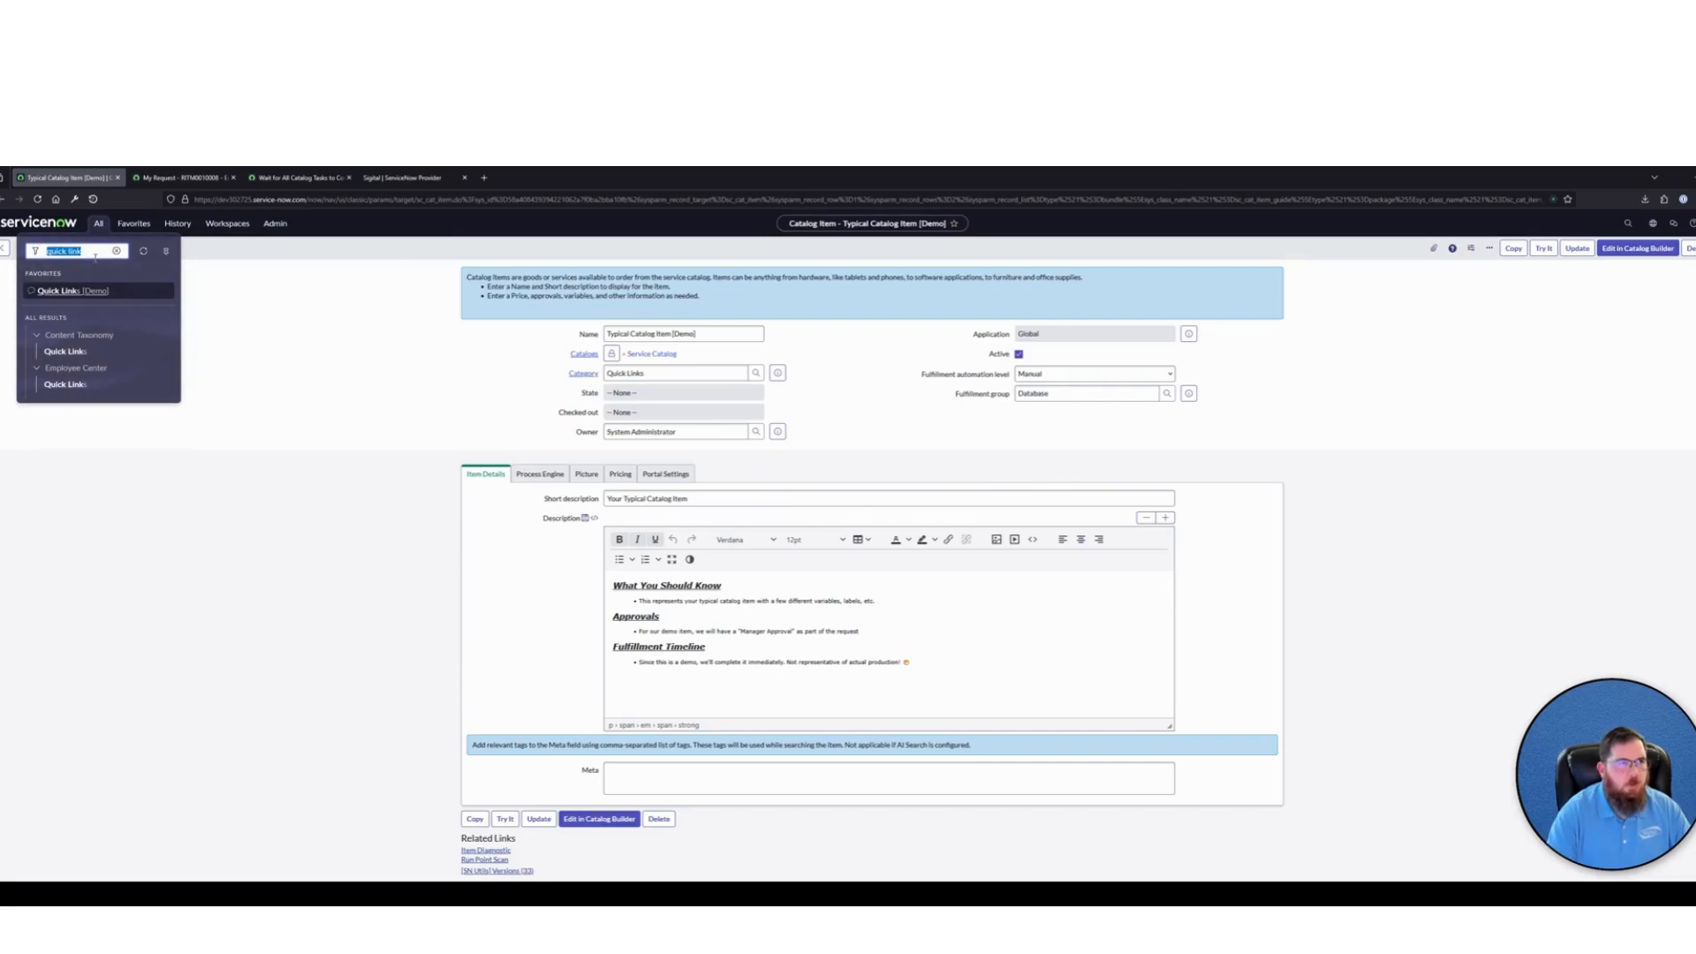
text(sc_task.list)
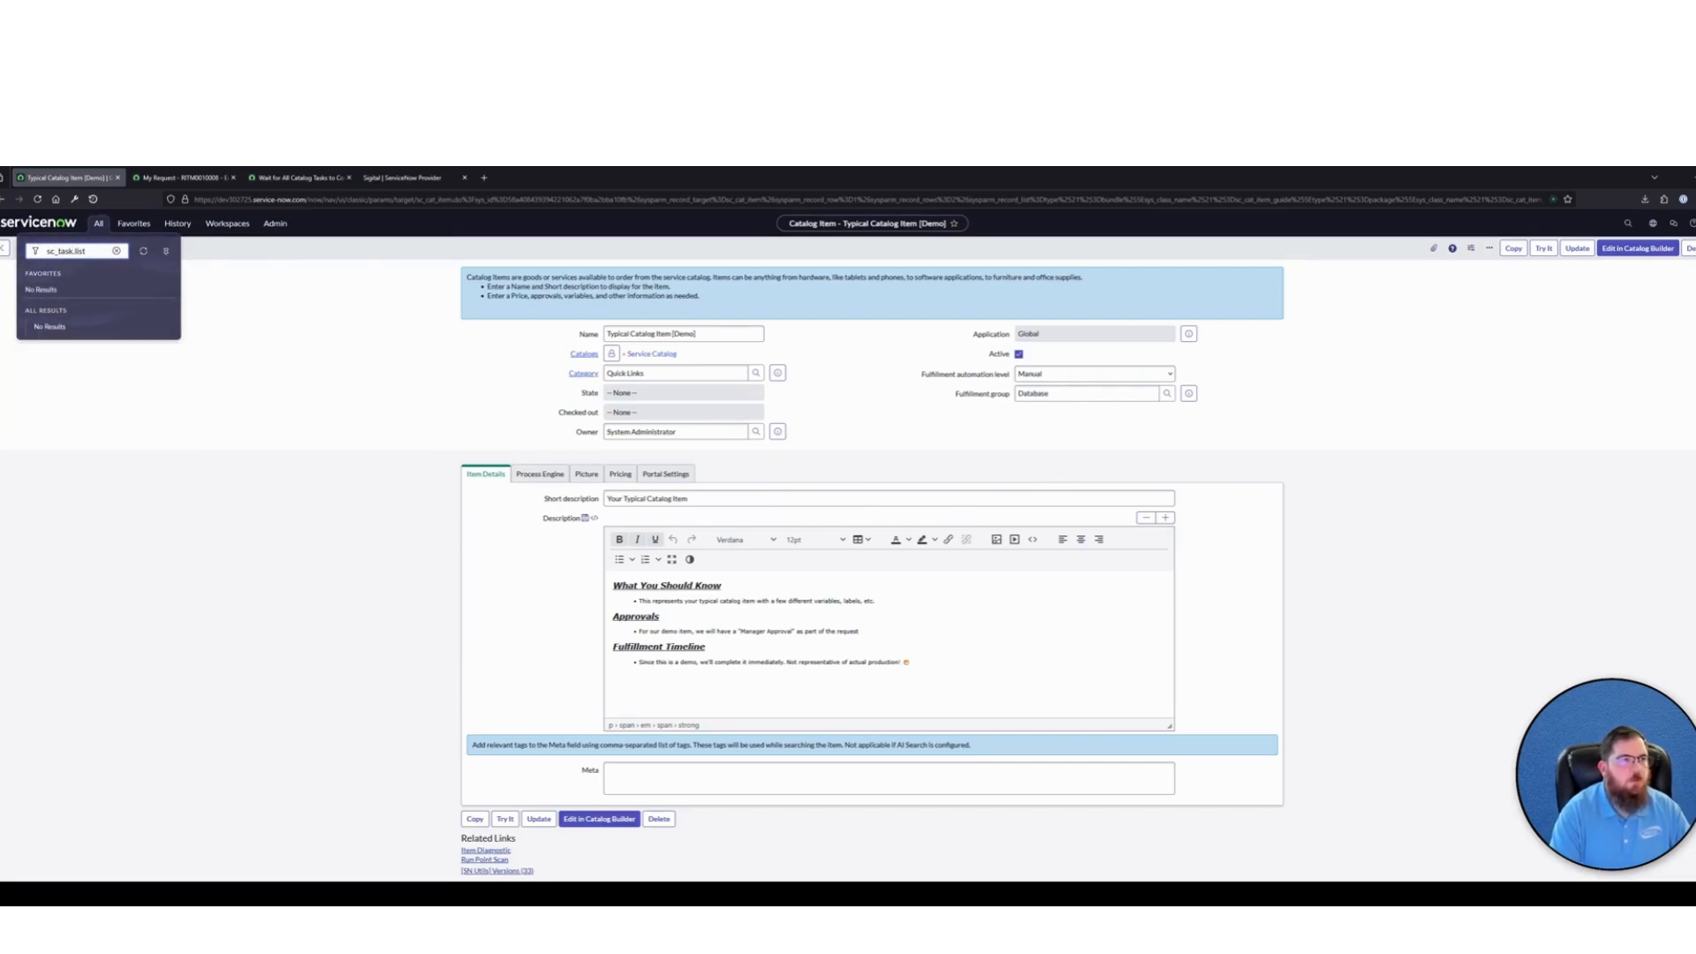
key(Return)
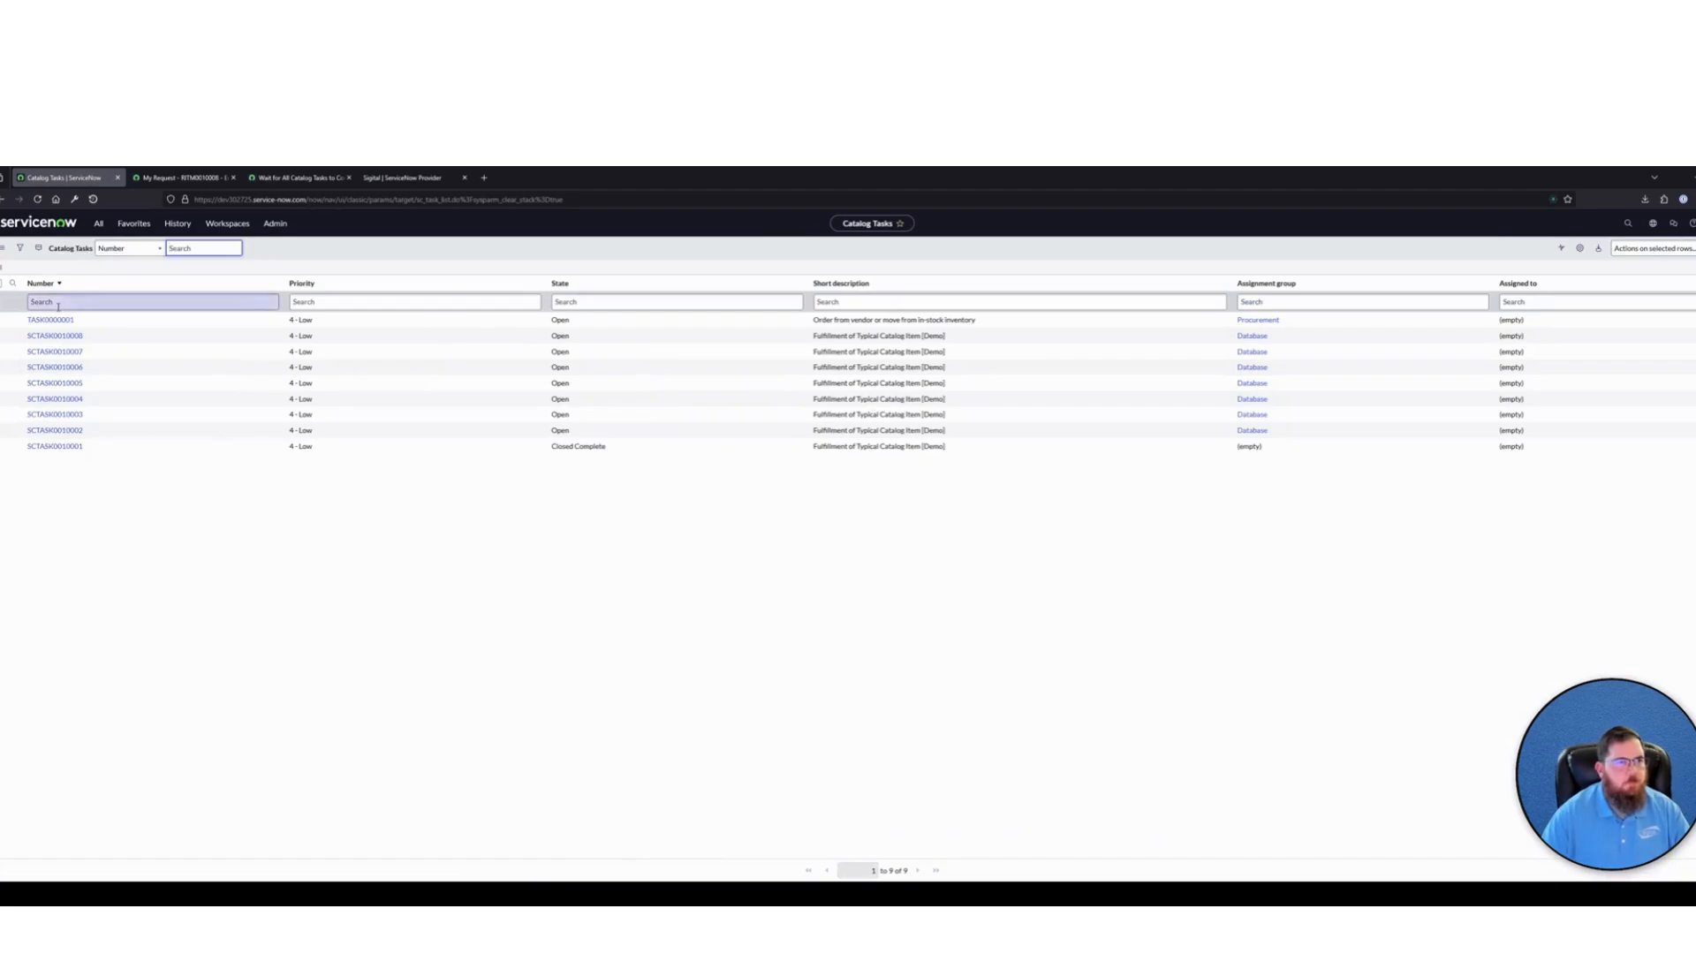
click(53, 337)
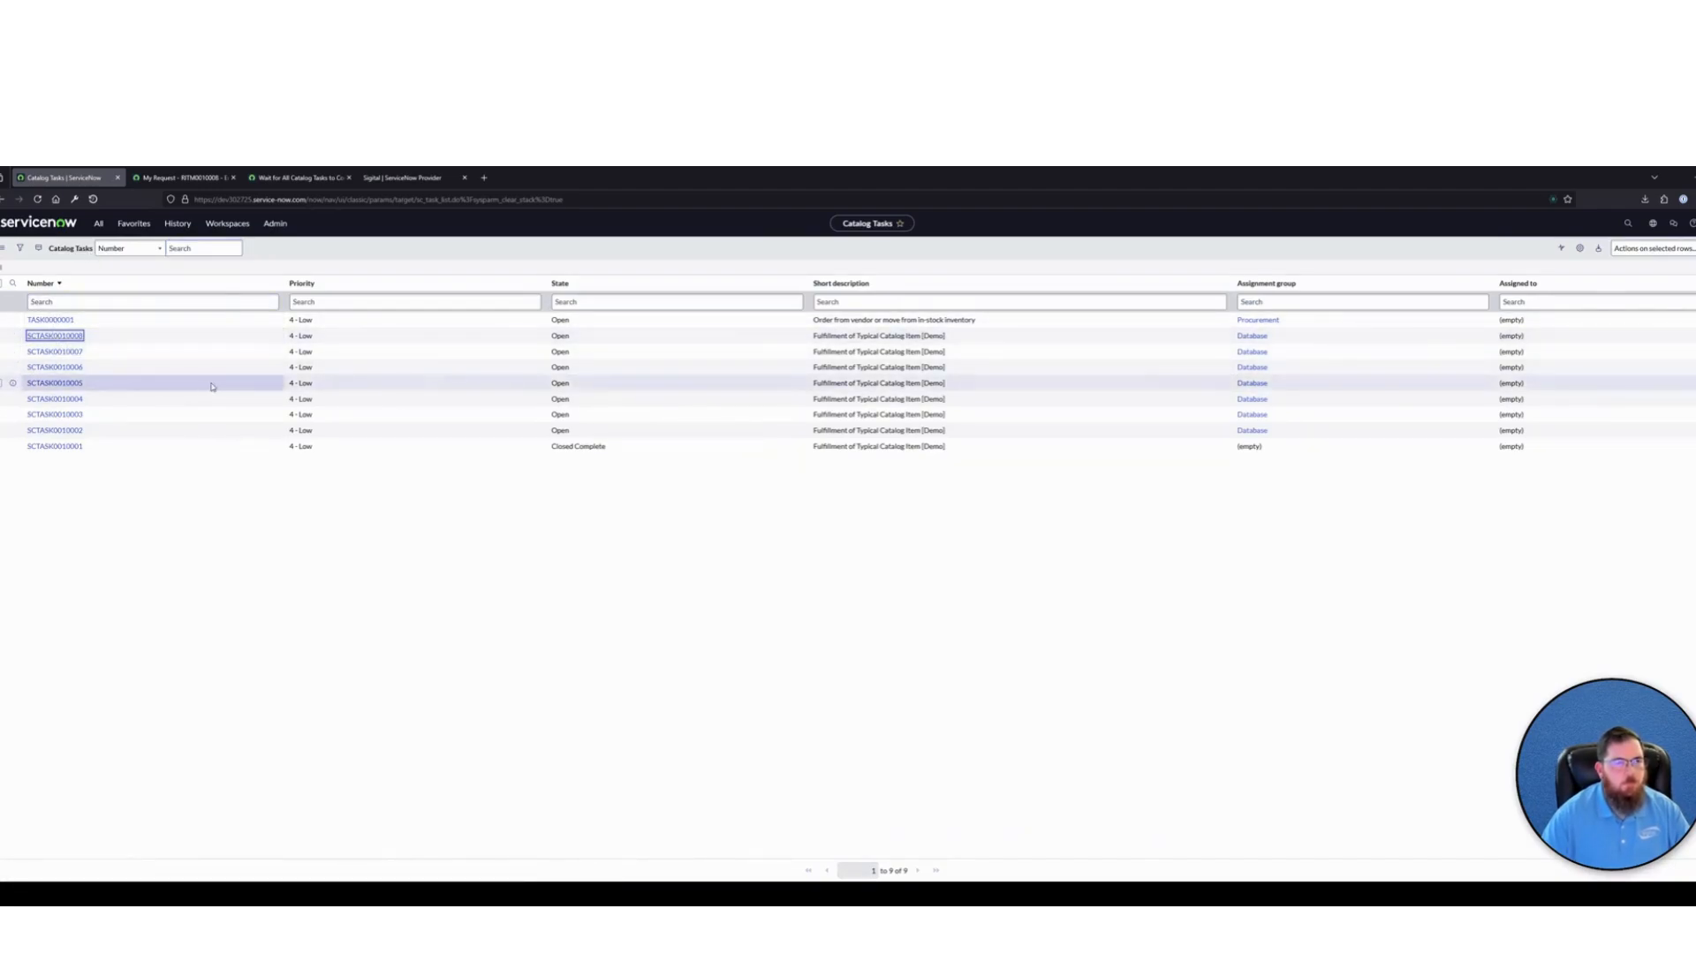
Inspect the catalog task's Request Item field and its field name to see how the task references its RITM
click(1059, 421)
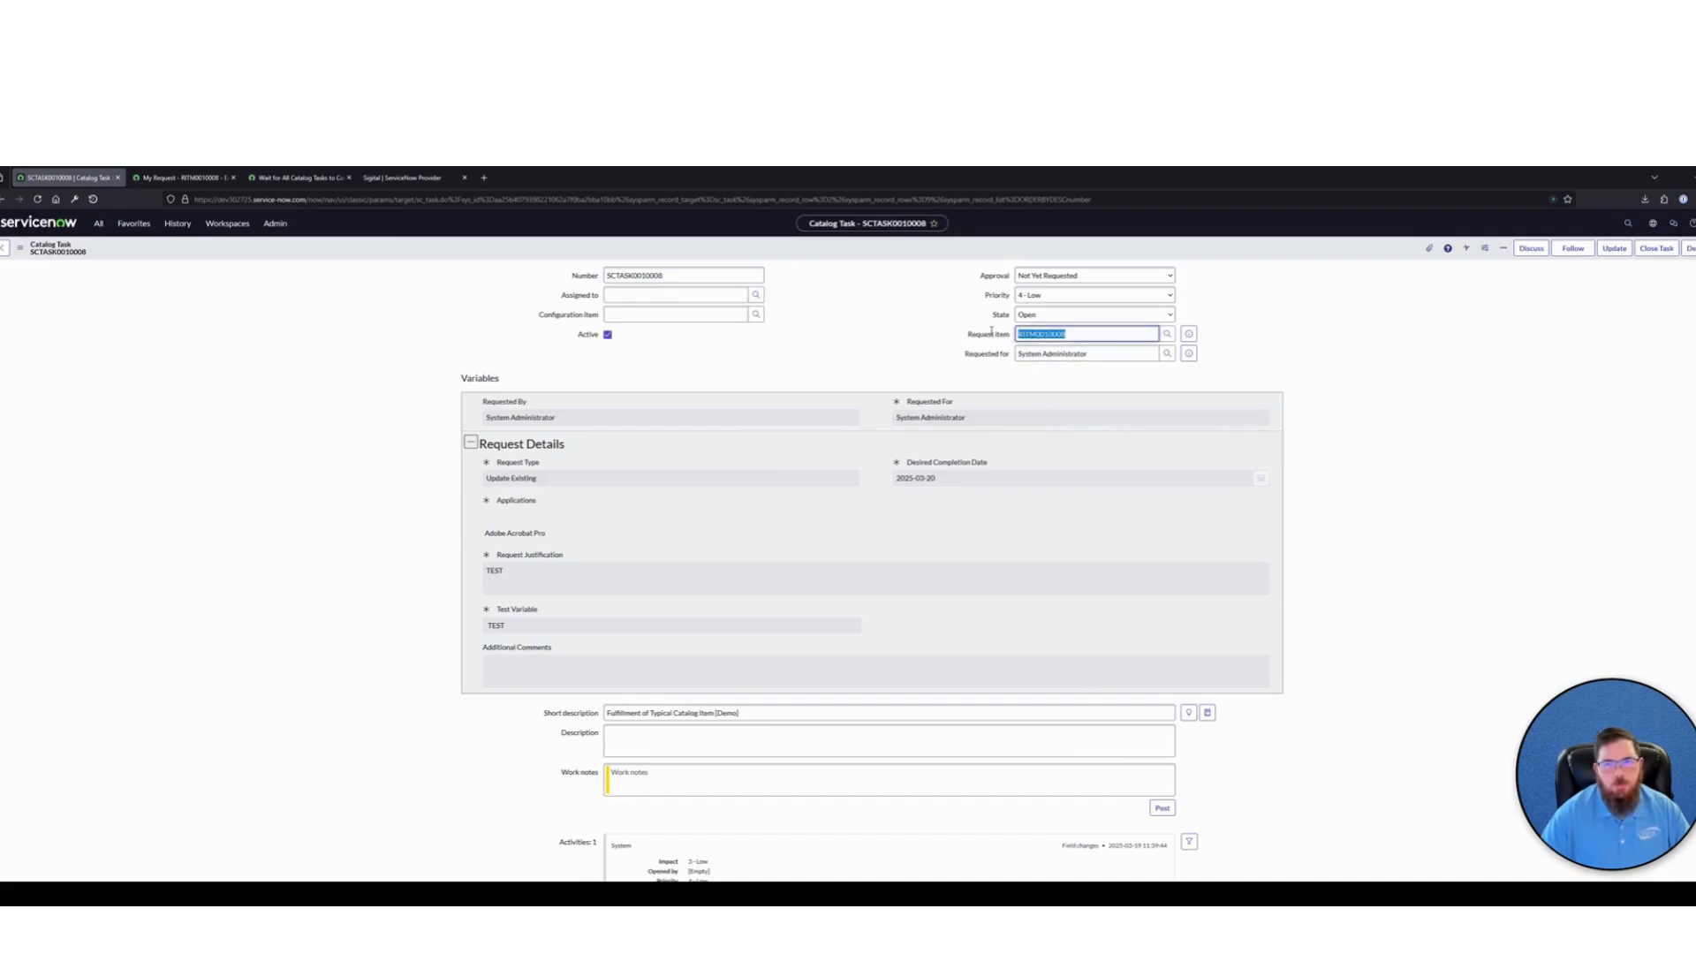
right_click(994, 335)
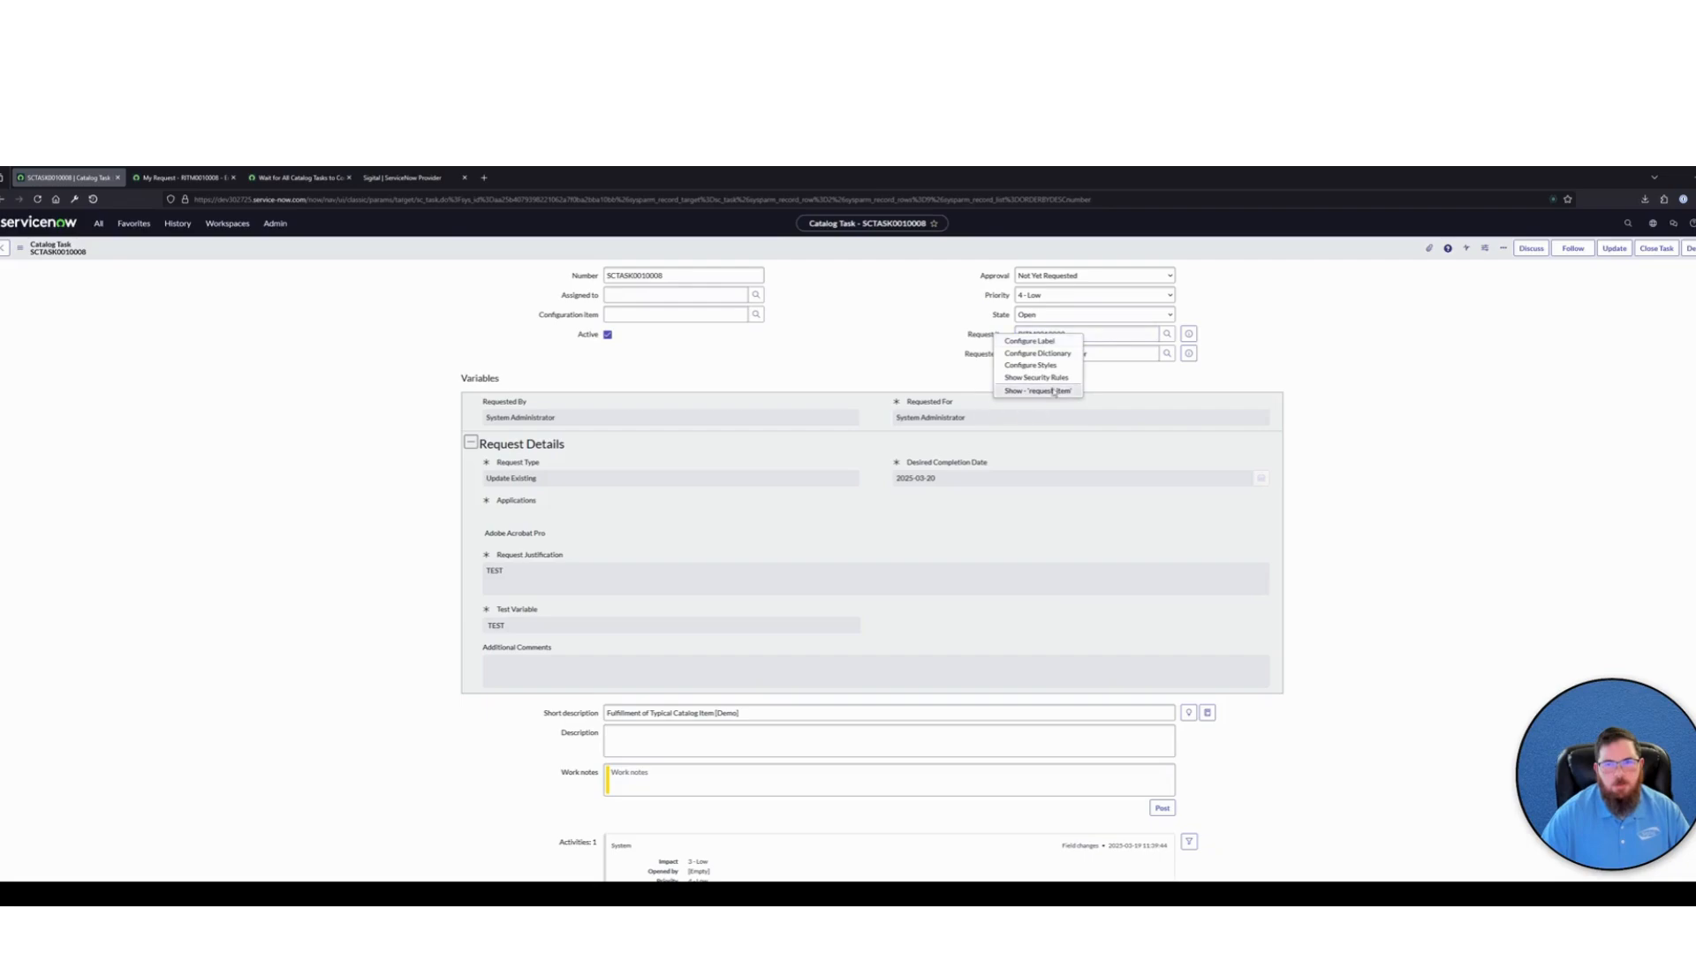
click(1246, 343)
click(980, 338)
click(1082, 332)
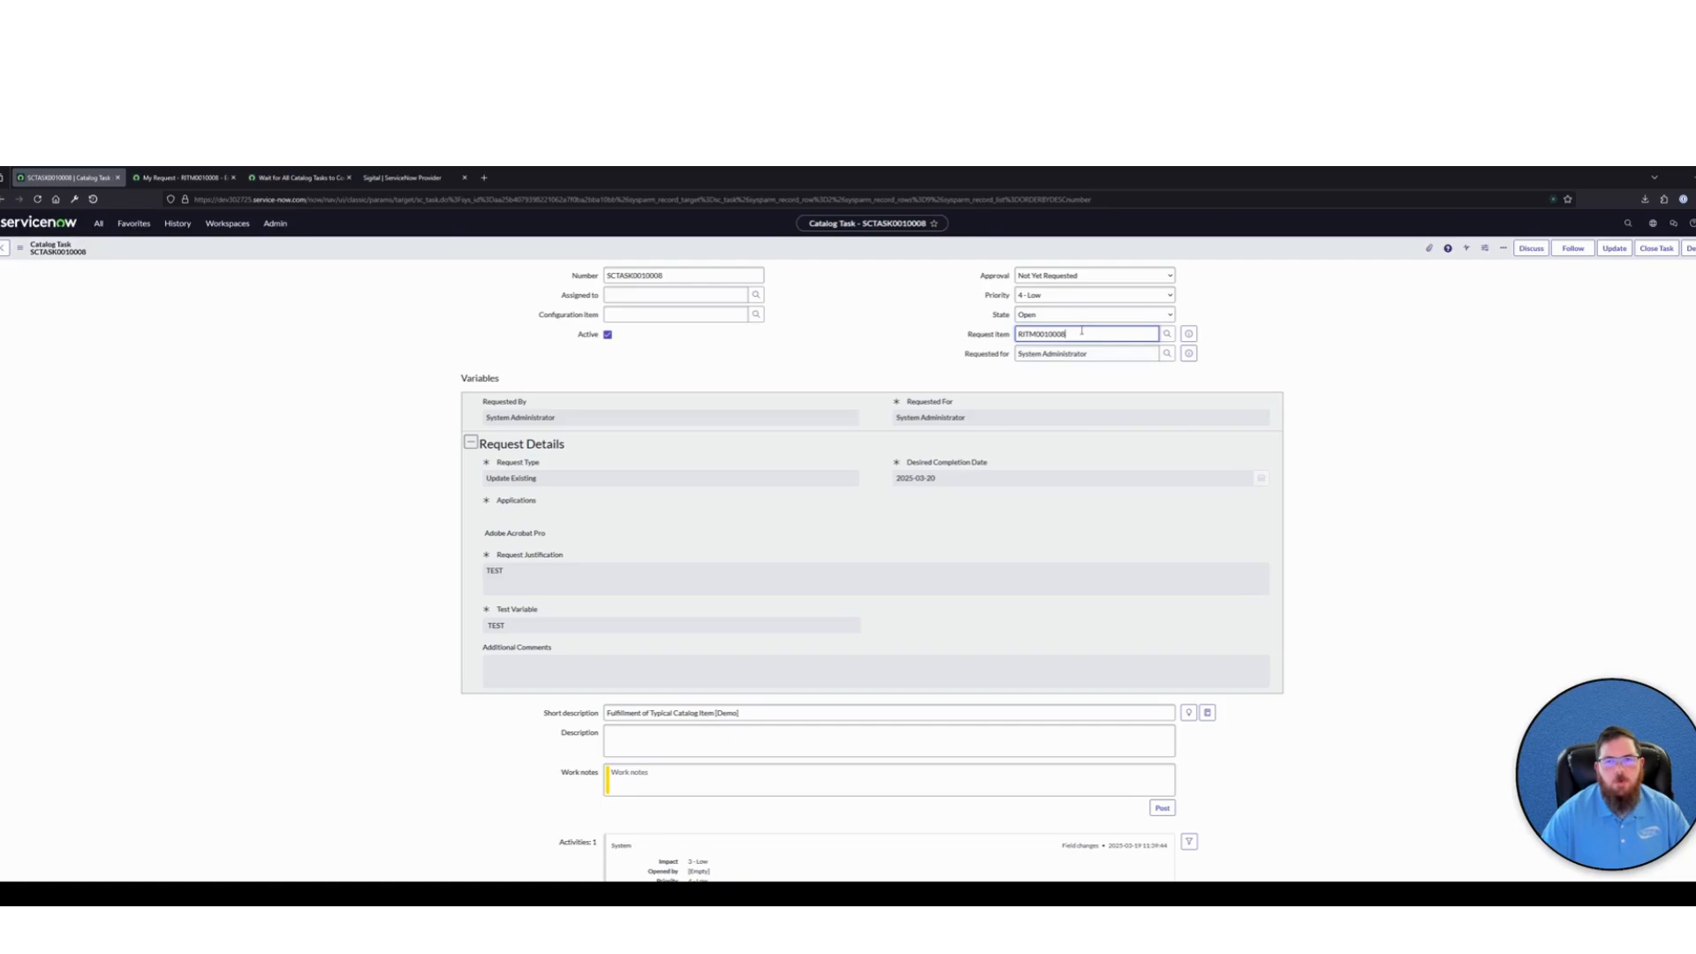
click(999, 333)
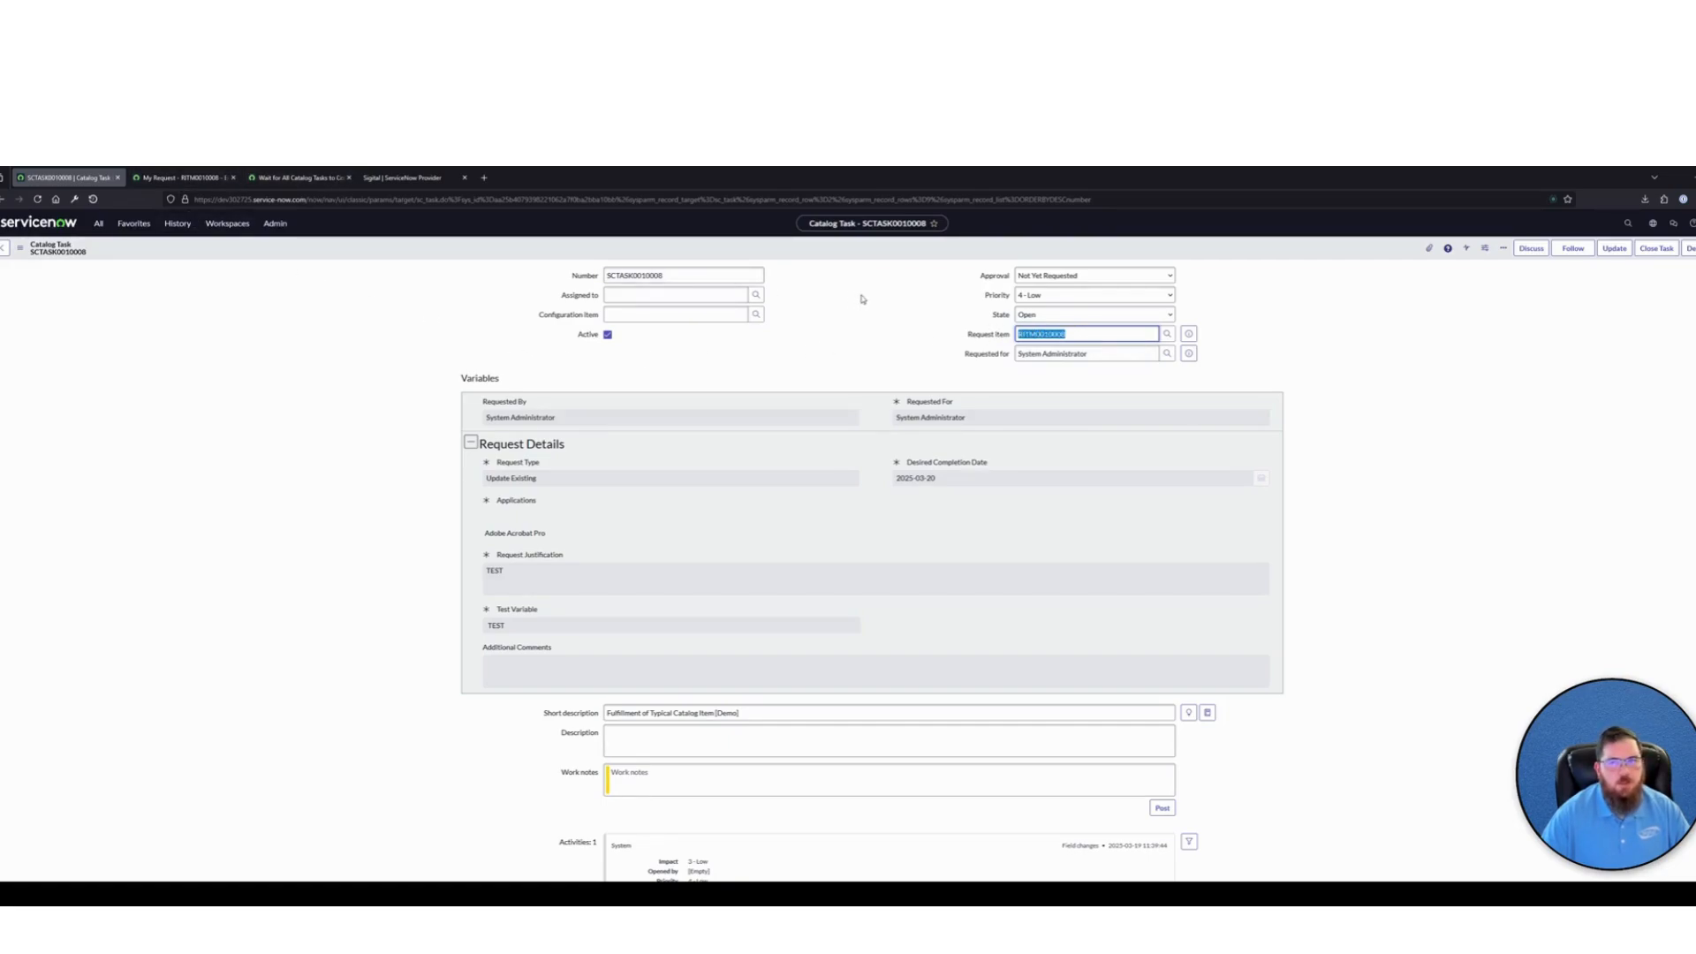
click(979, 337)
right_click(979, 338)
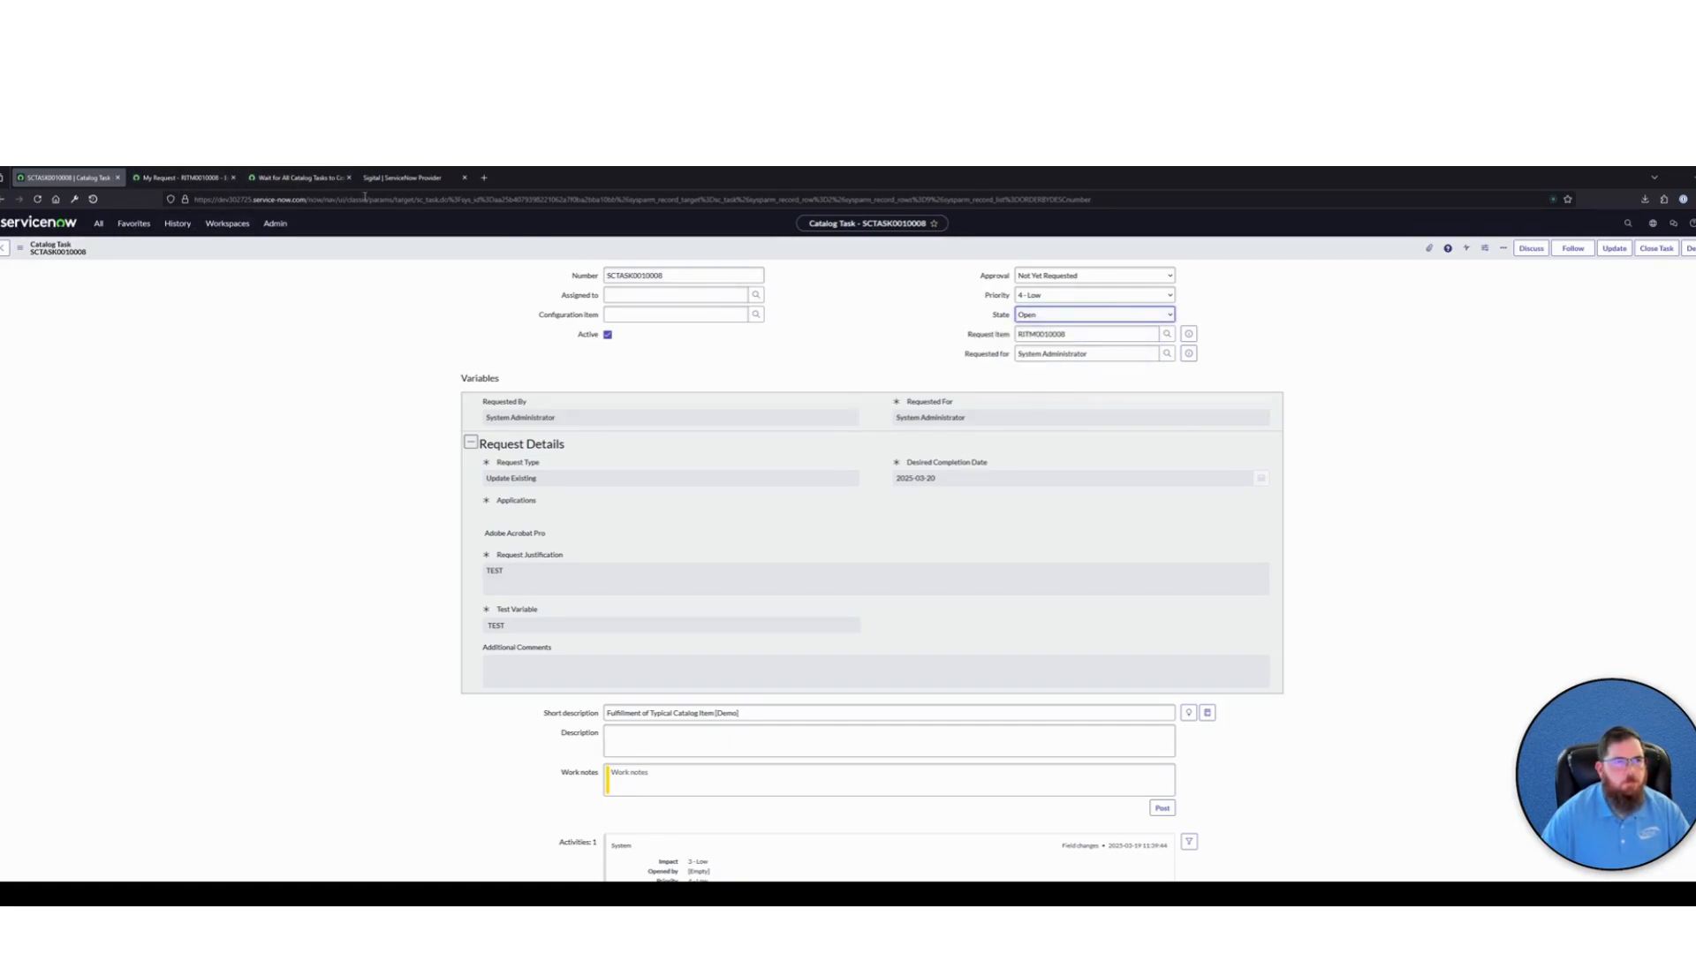
In the Wait for All Catalog Tasks subflow's Look Up Records action, change the second condition's field to Request Item . Sys ID
click(298, 178)
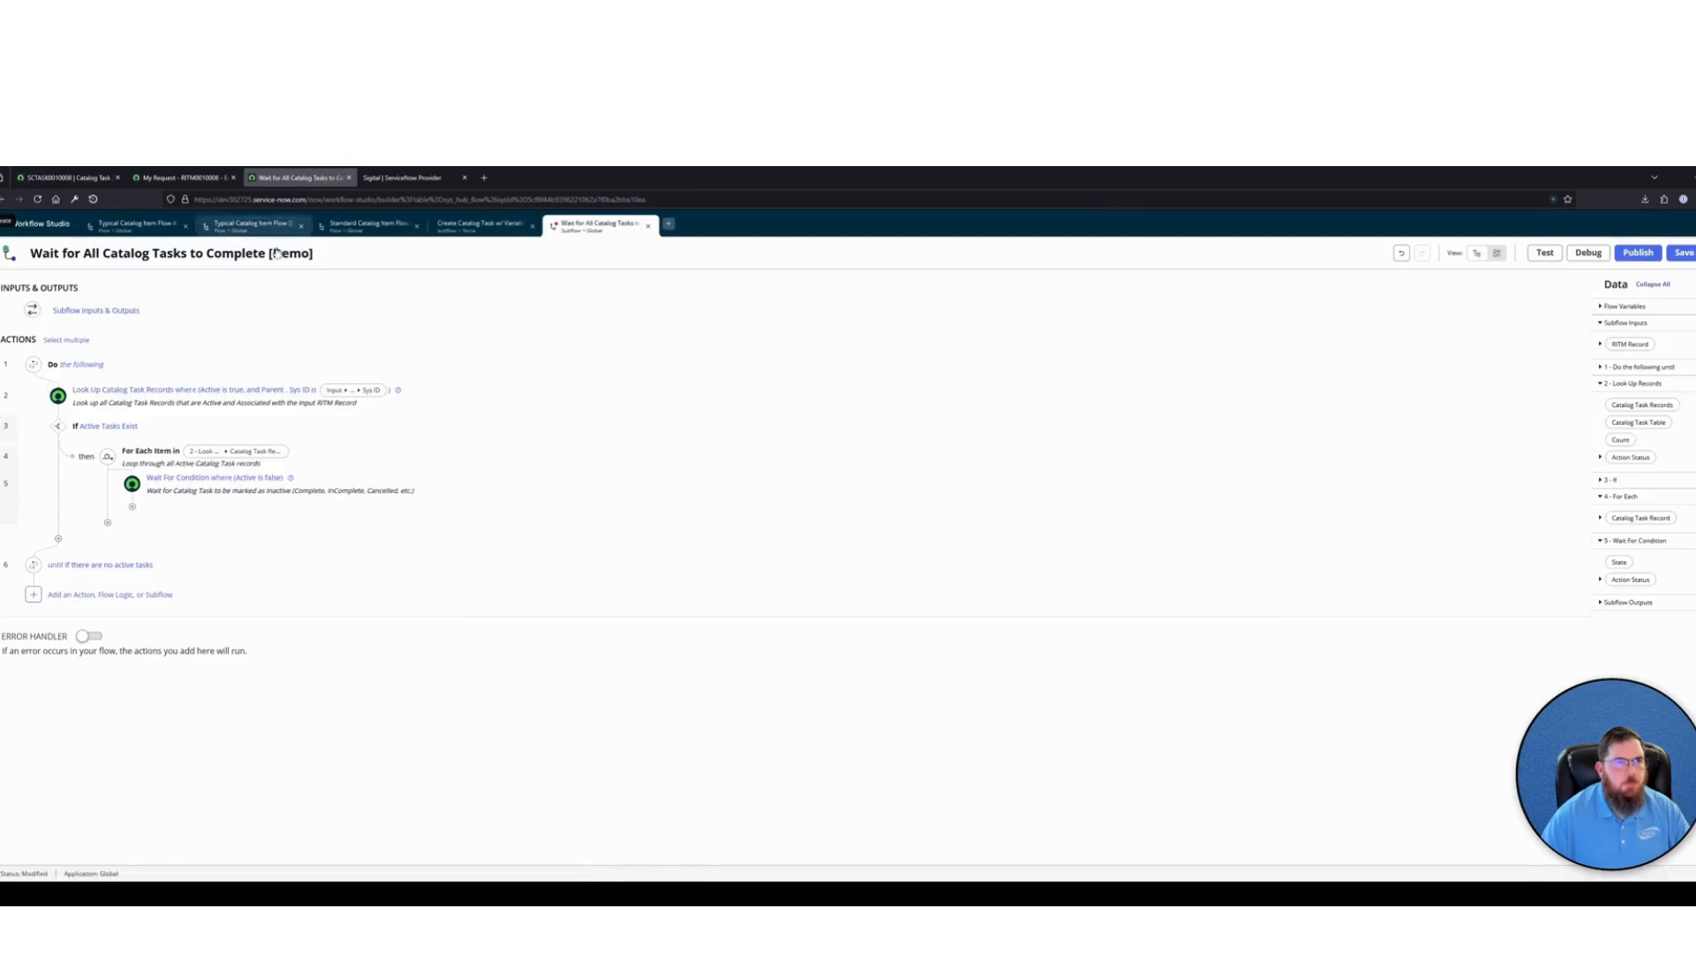
click(459, 396)
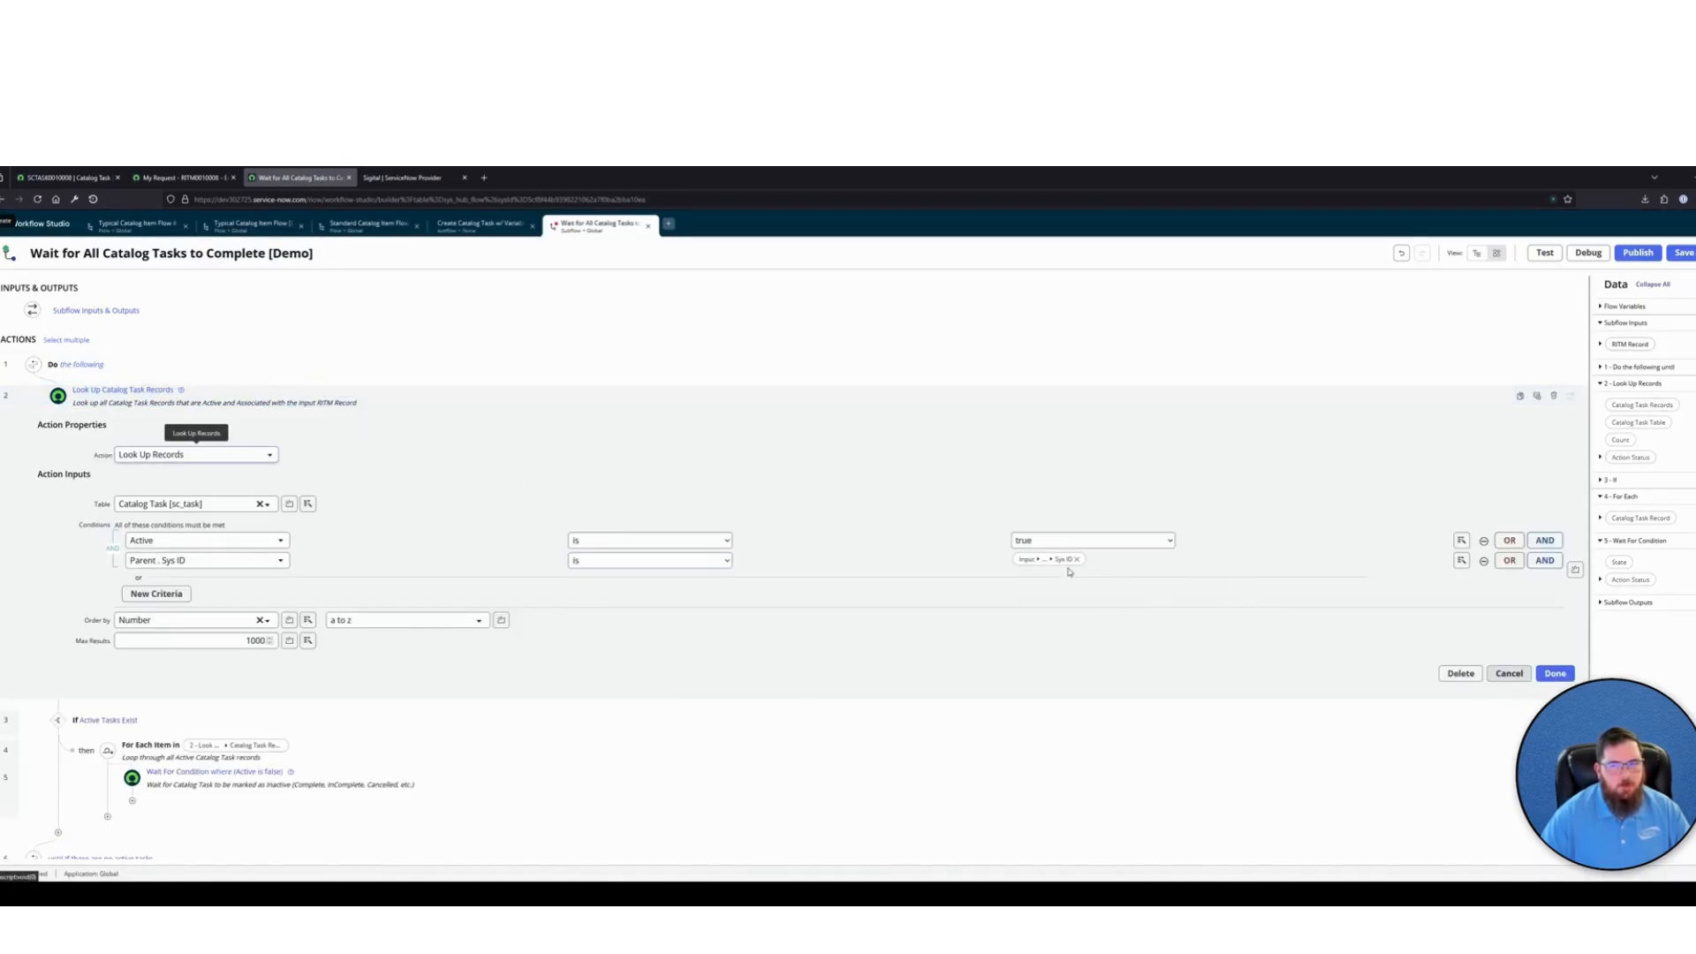
click(253, 563)
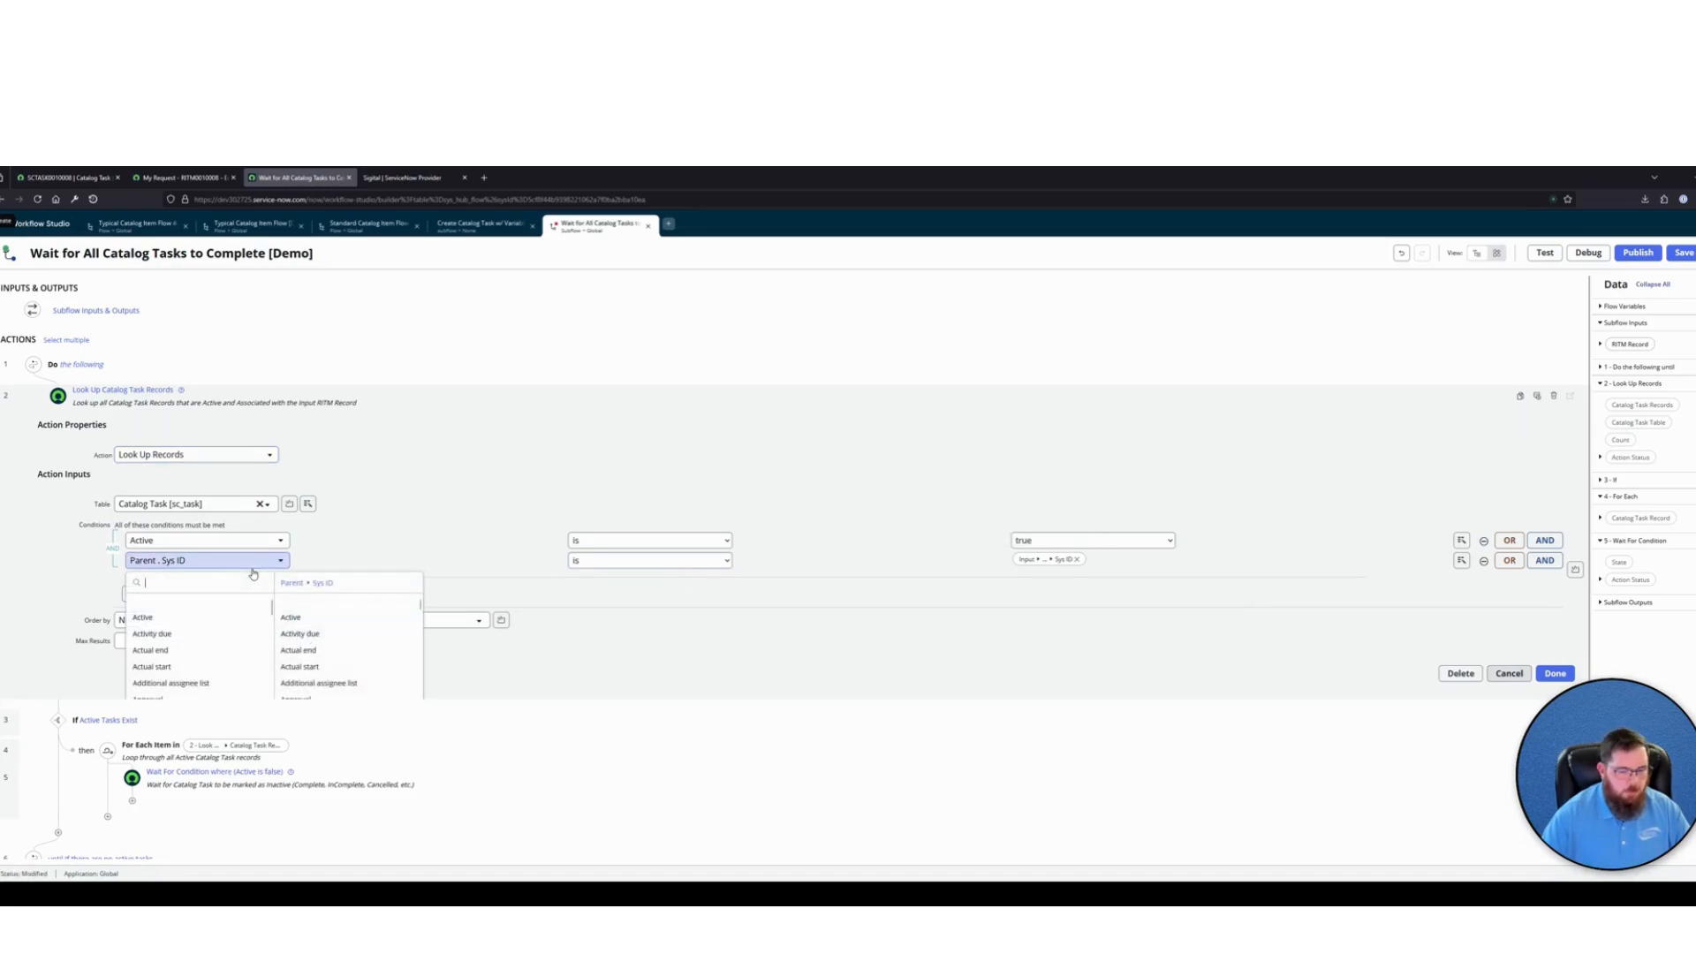
text(reques)
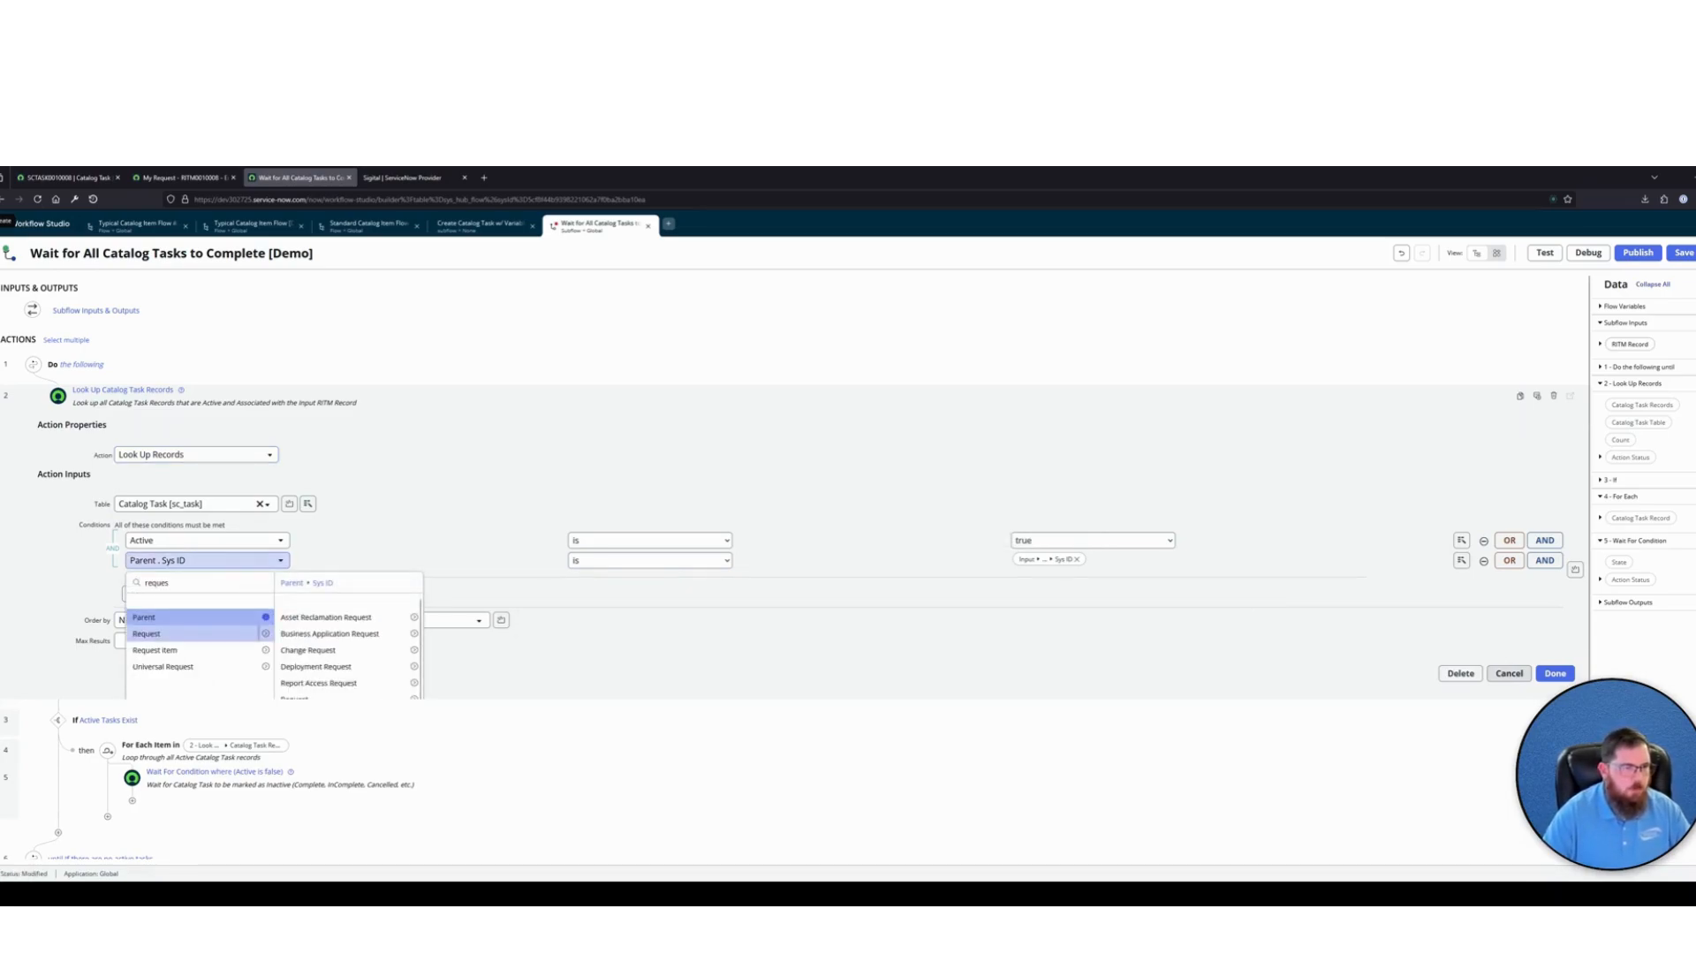
click(168, 650)
double_click(261, 575)
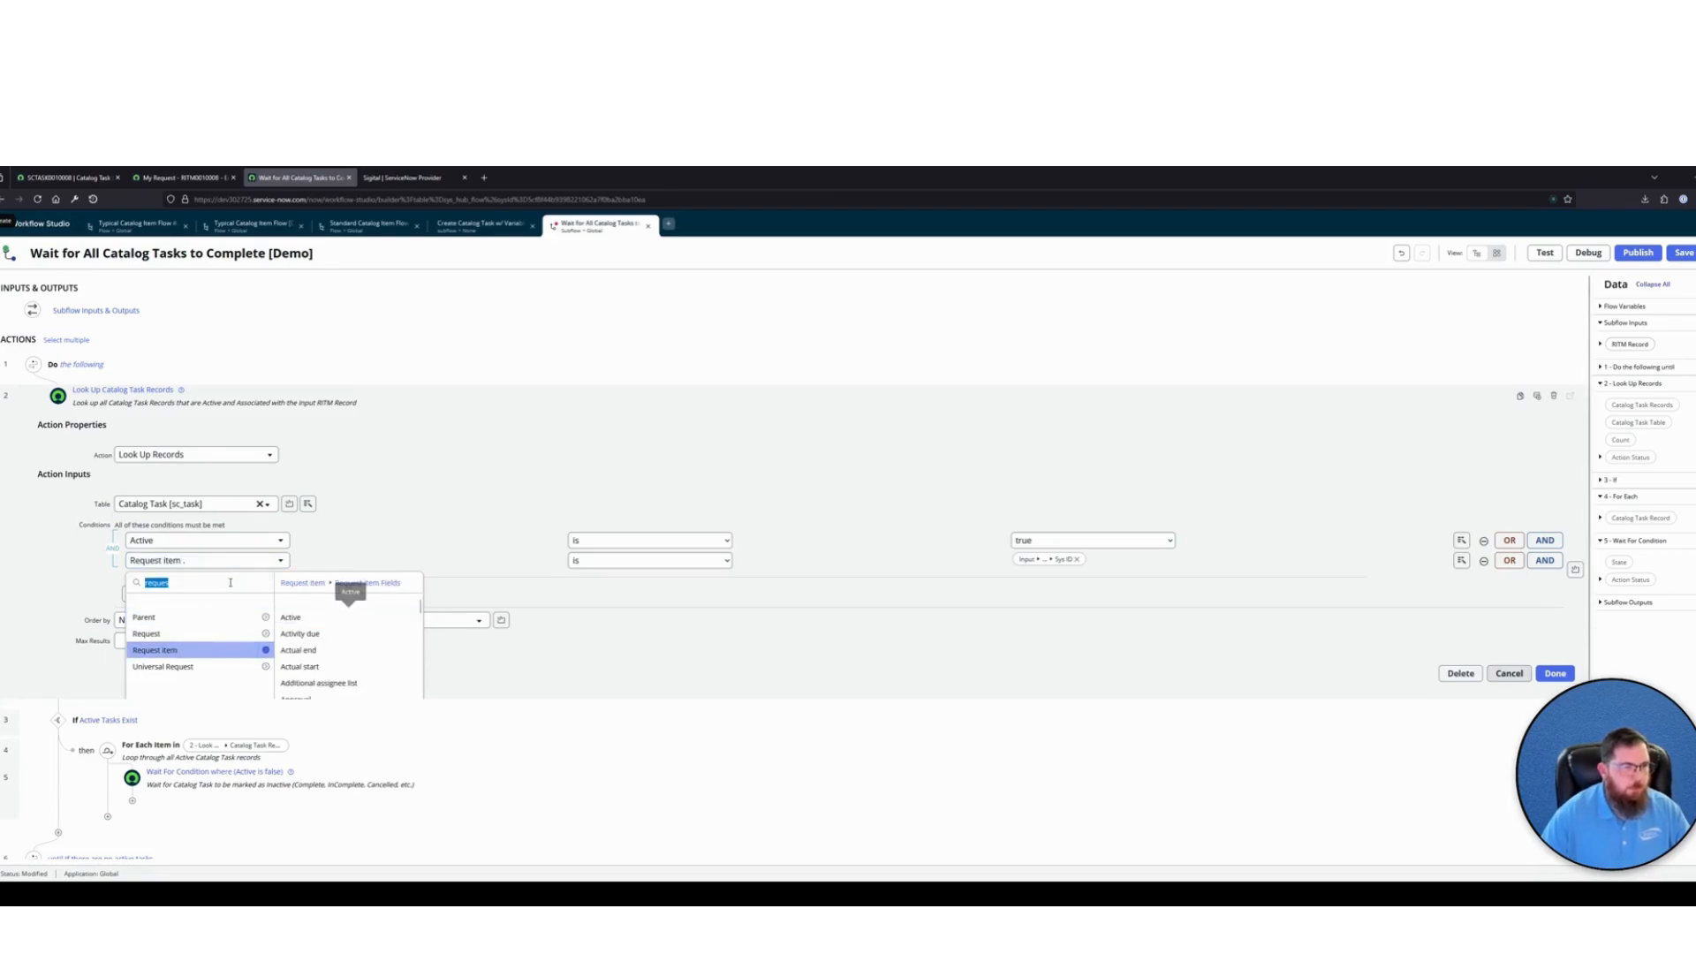
text(sys)
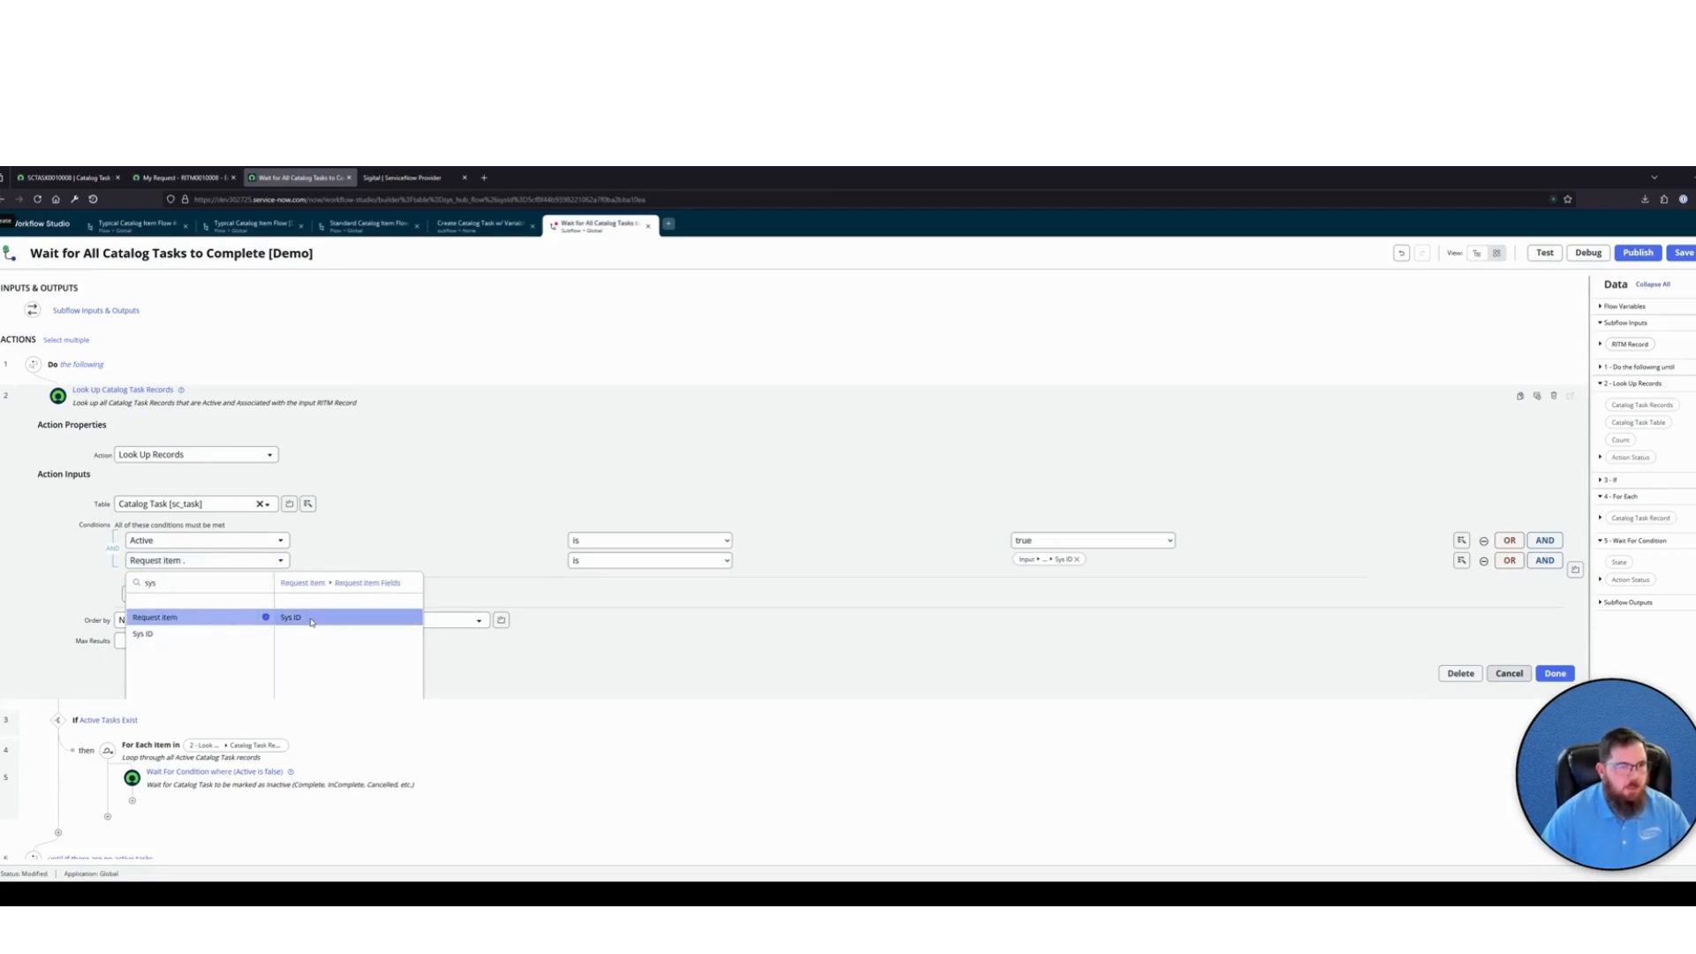
click(292, 617)
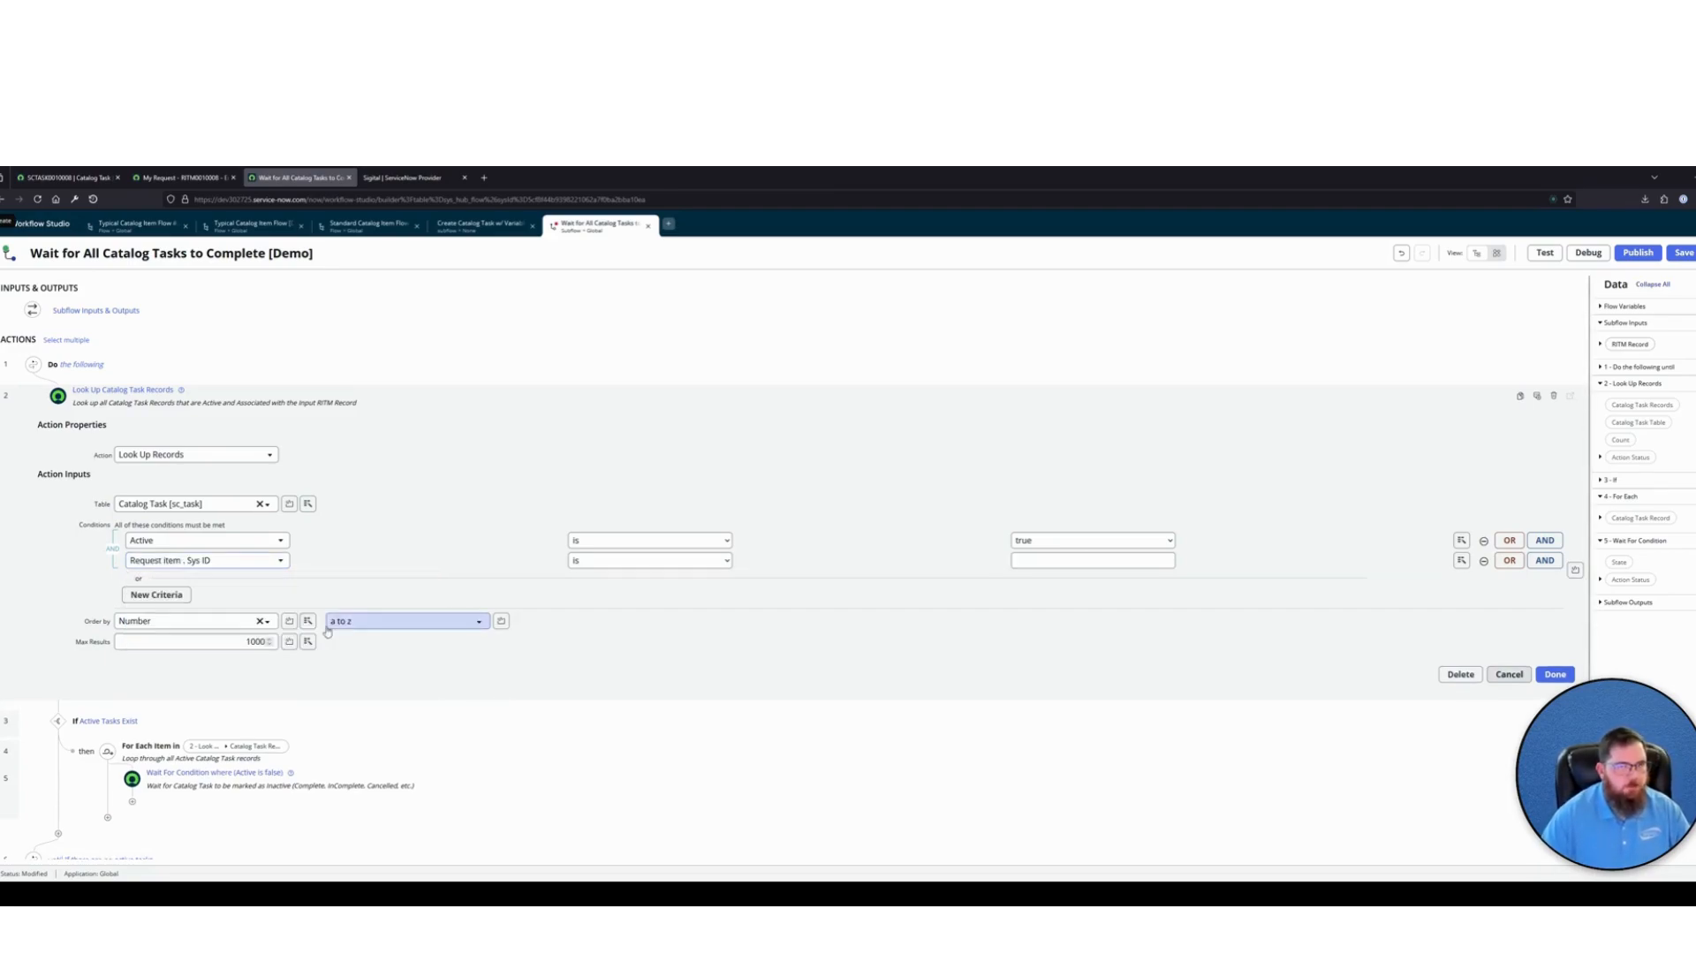
Match that condition to the Sys ID of the RITM Record subflow input, finish the action and publish the subflow
click(1462, 562)
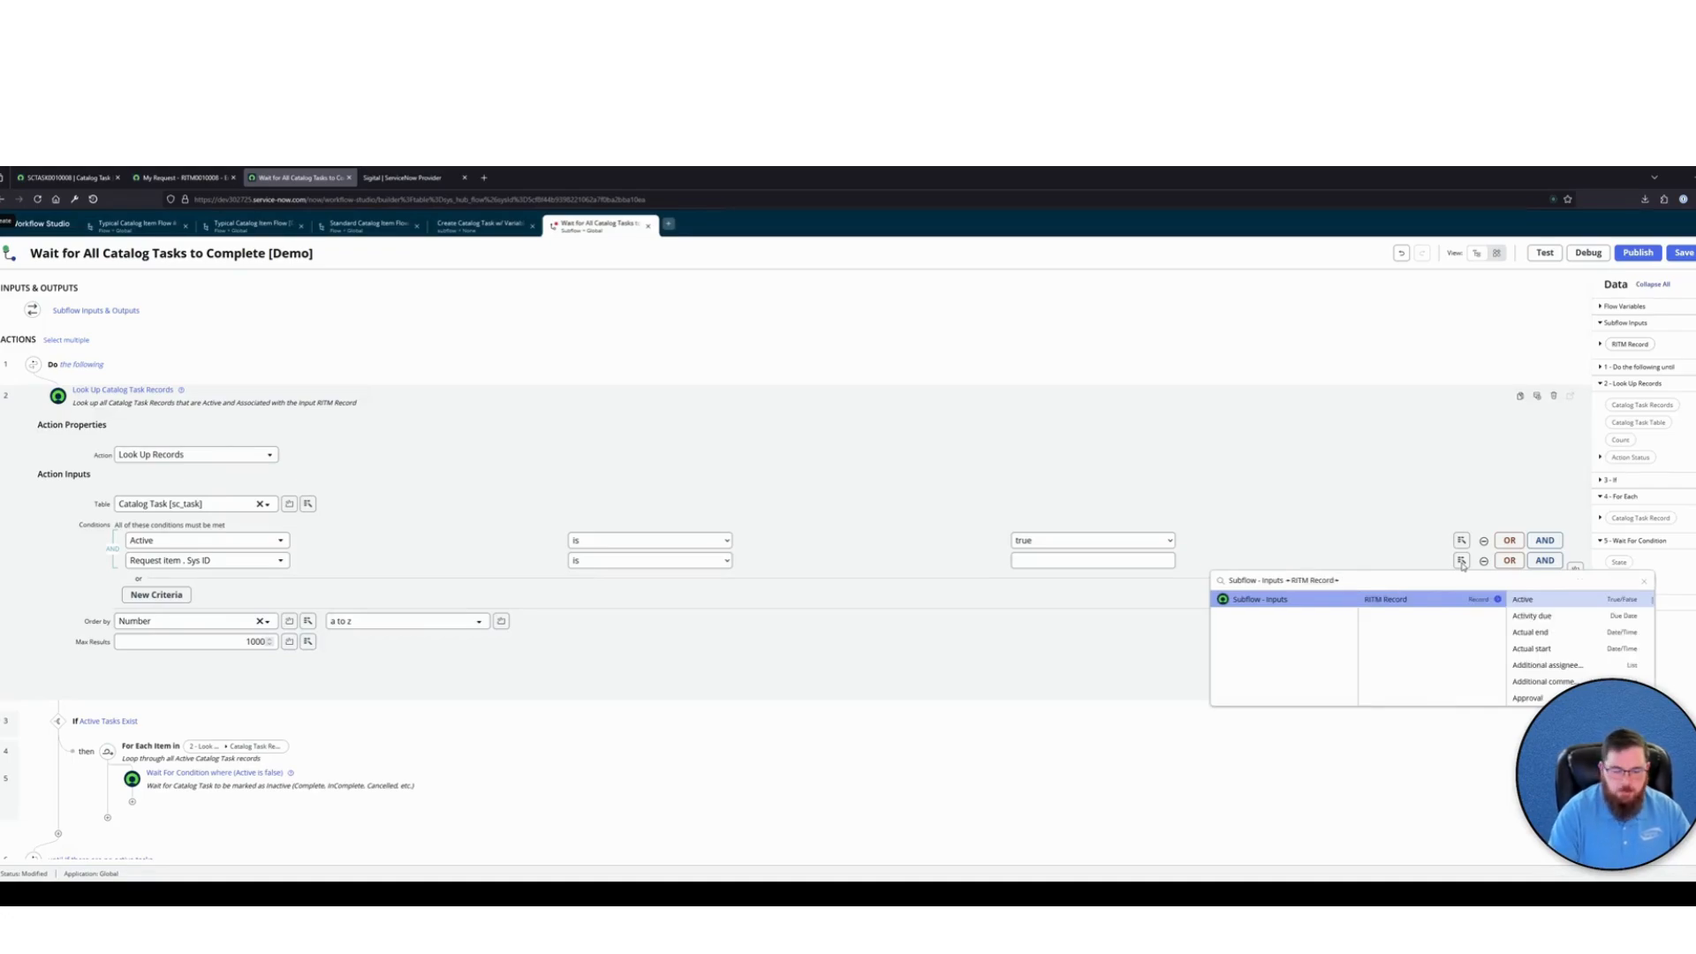
text(sys)
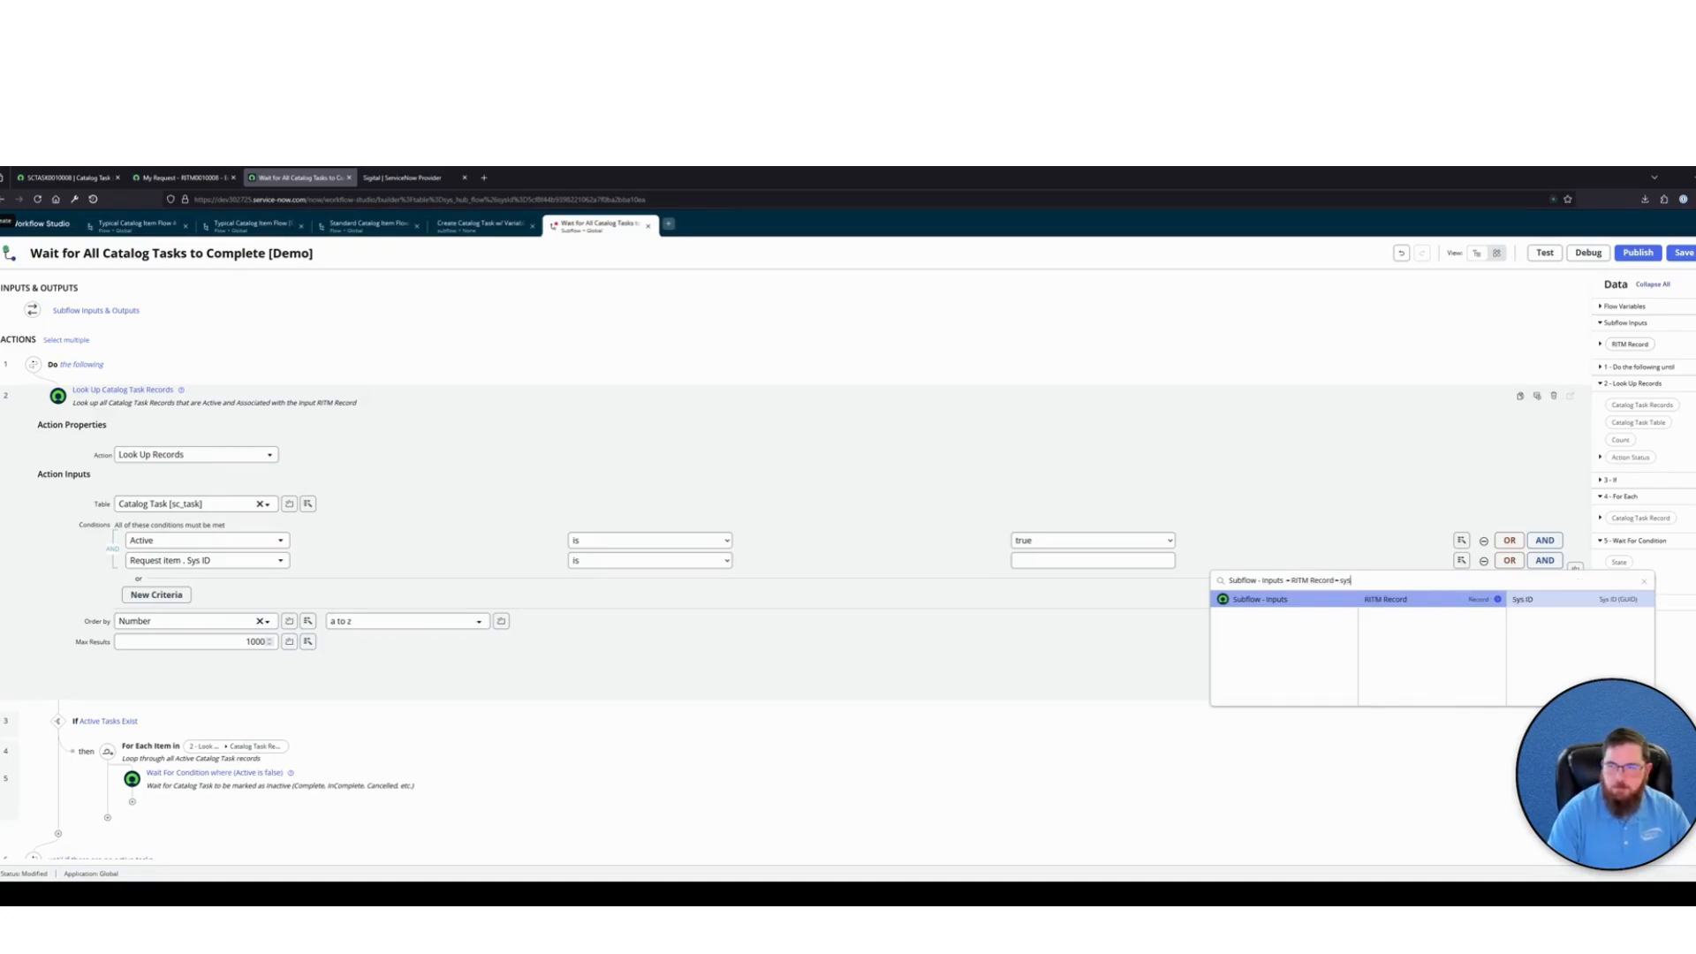
click(1568, 606)
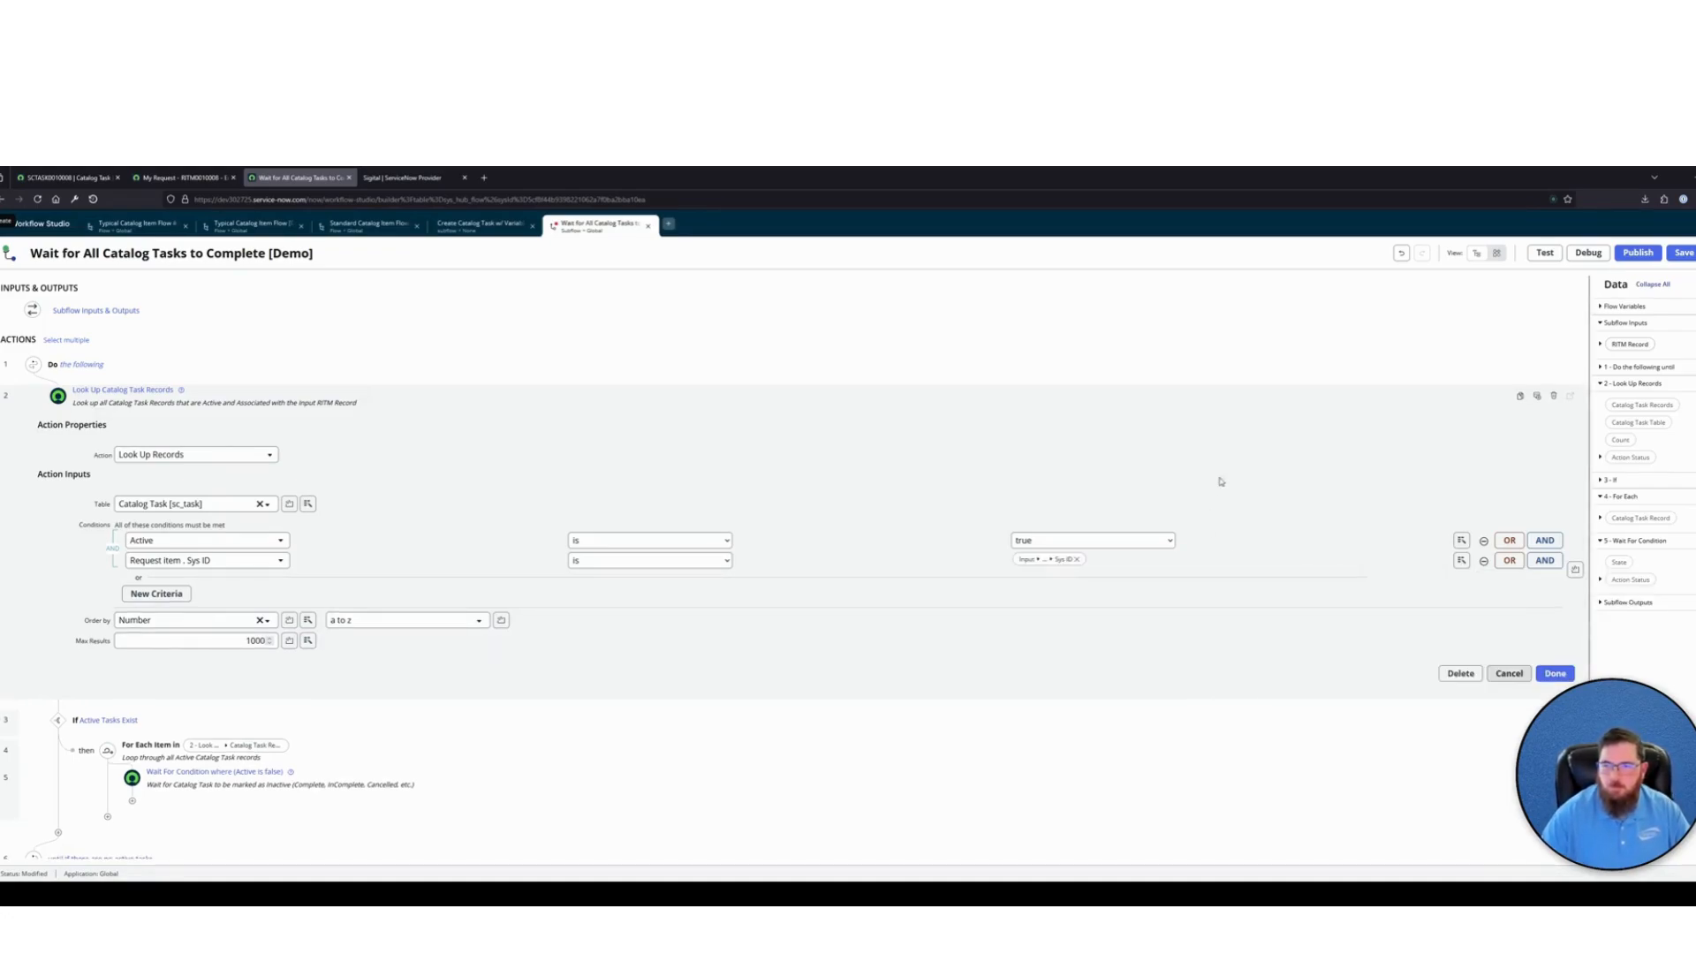
click(1558, 677)
click(1637, 253)
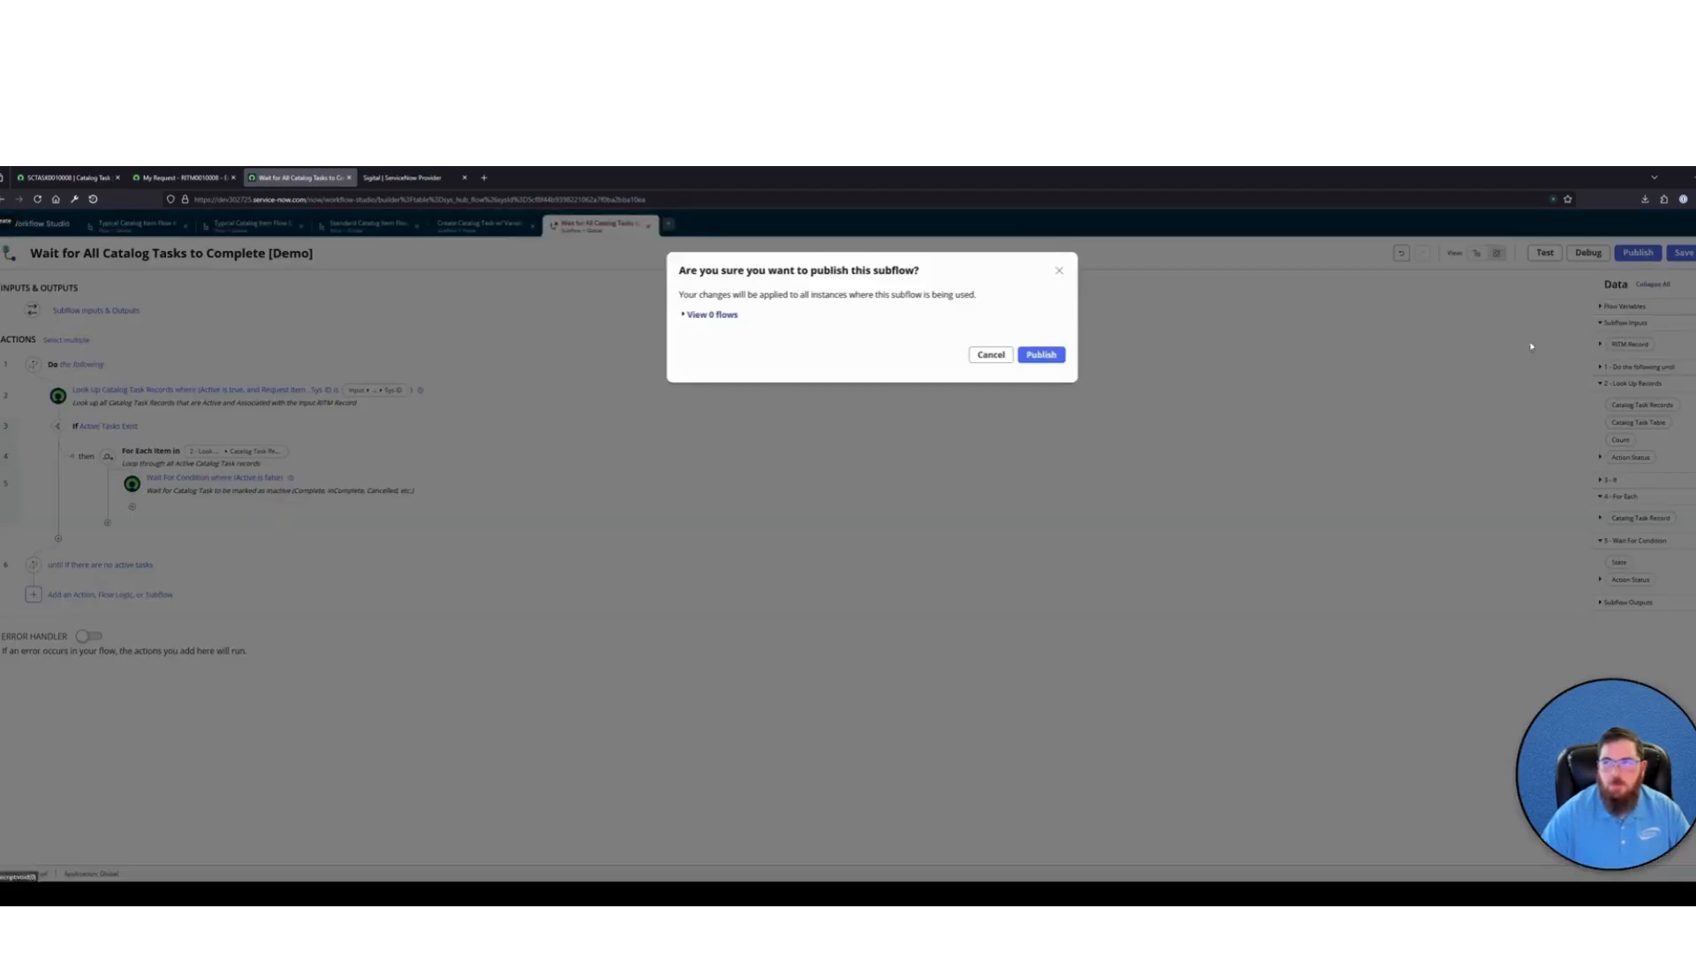
click(1042, 354)
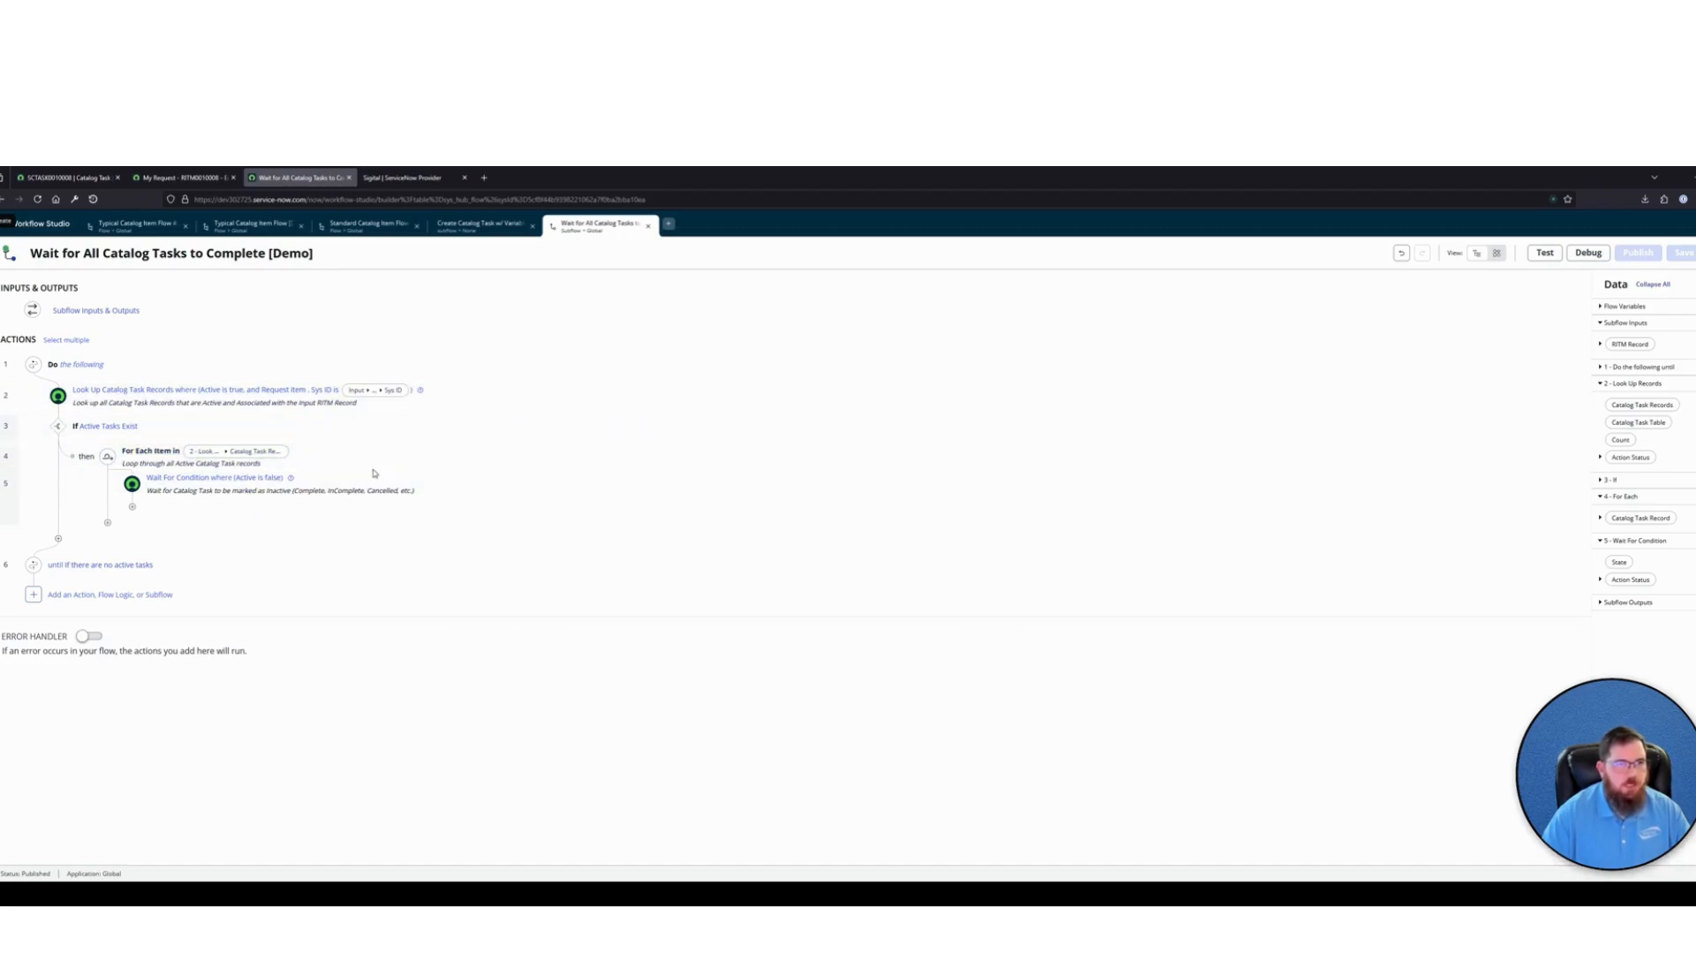
Review the Create Catalog Task action and the inputs and outputs of the Create Catalog Task w/ Variables subflow
click(481, 224)
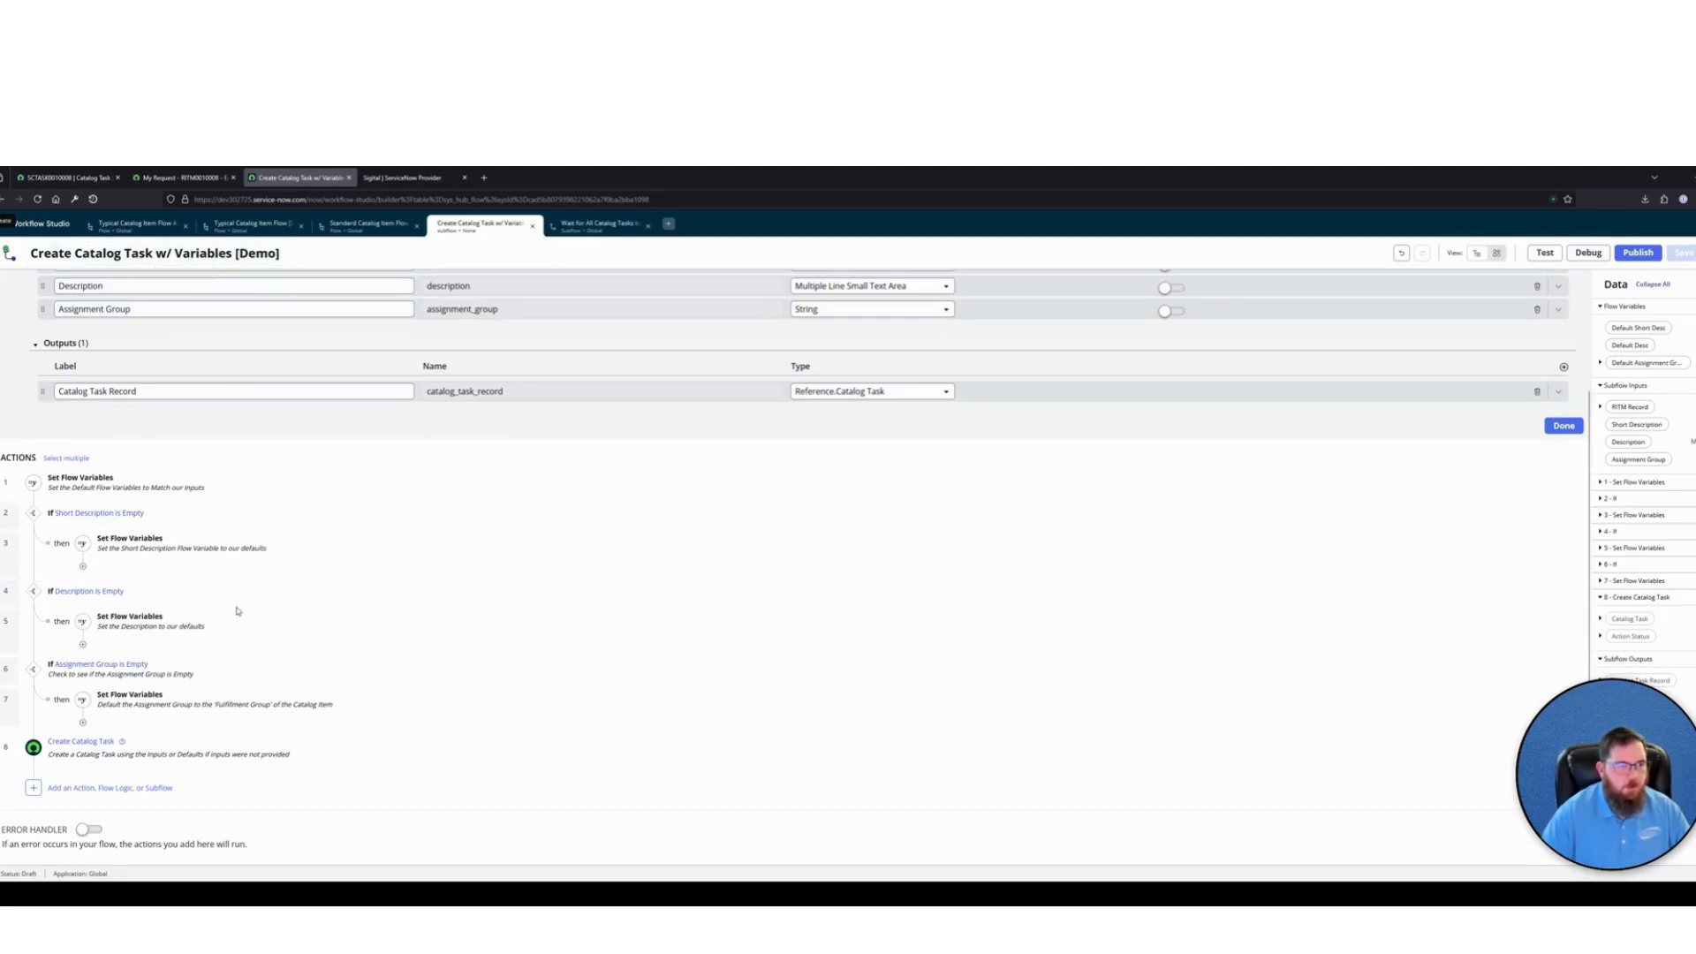
click(186, 747)
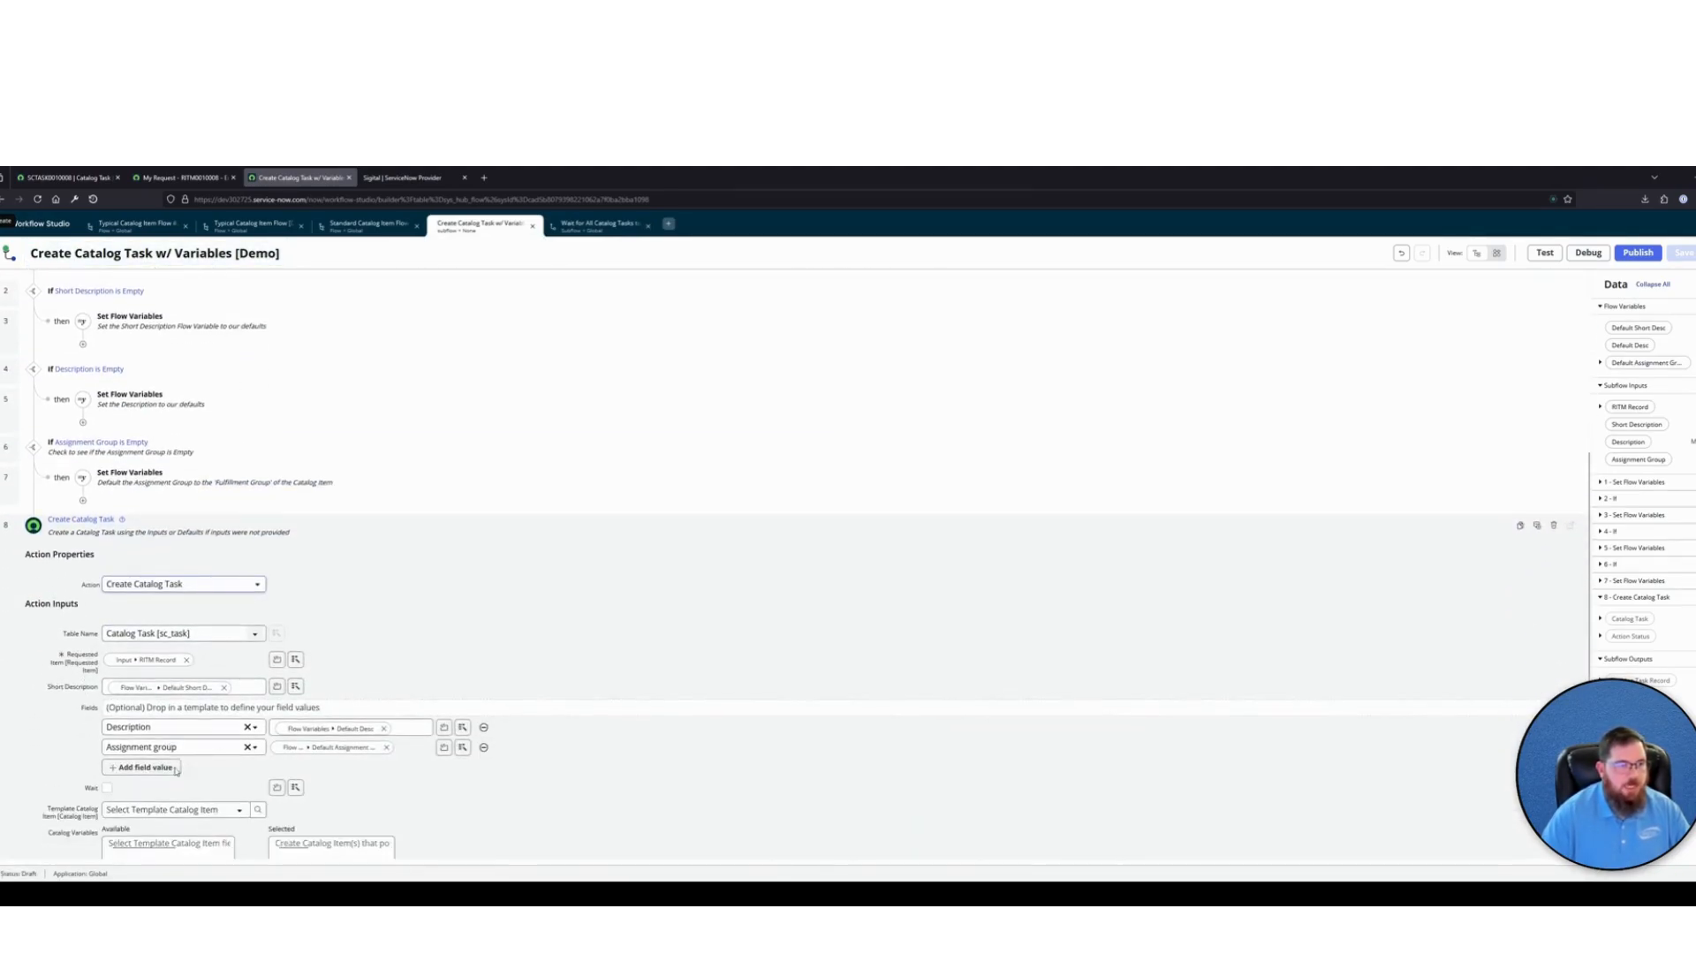
scroll(175, 769, down, 3)
scroll(491, 633, up, 7)
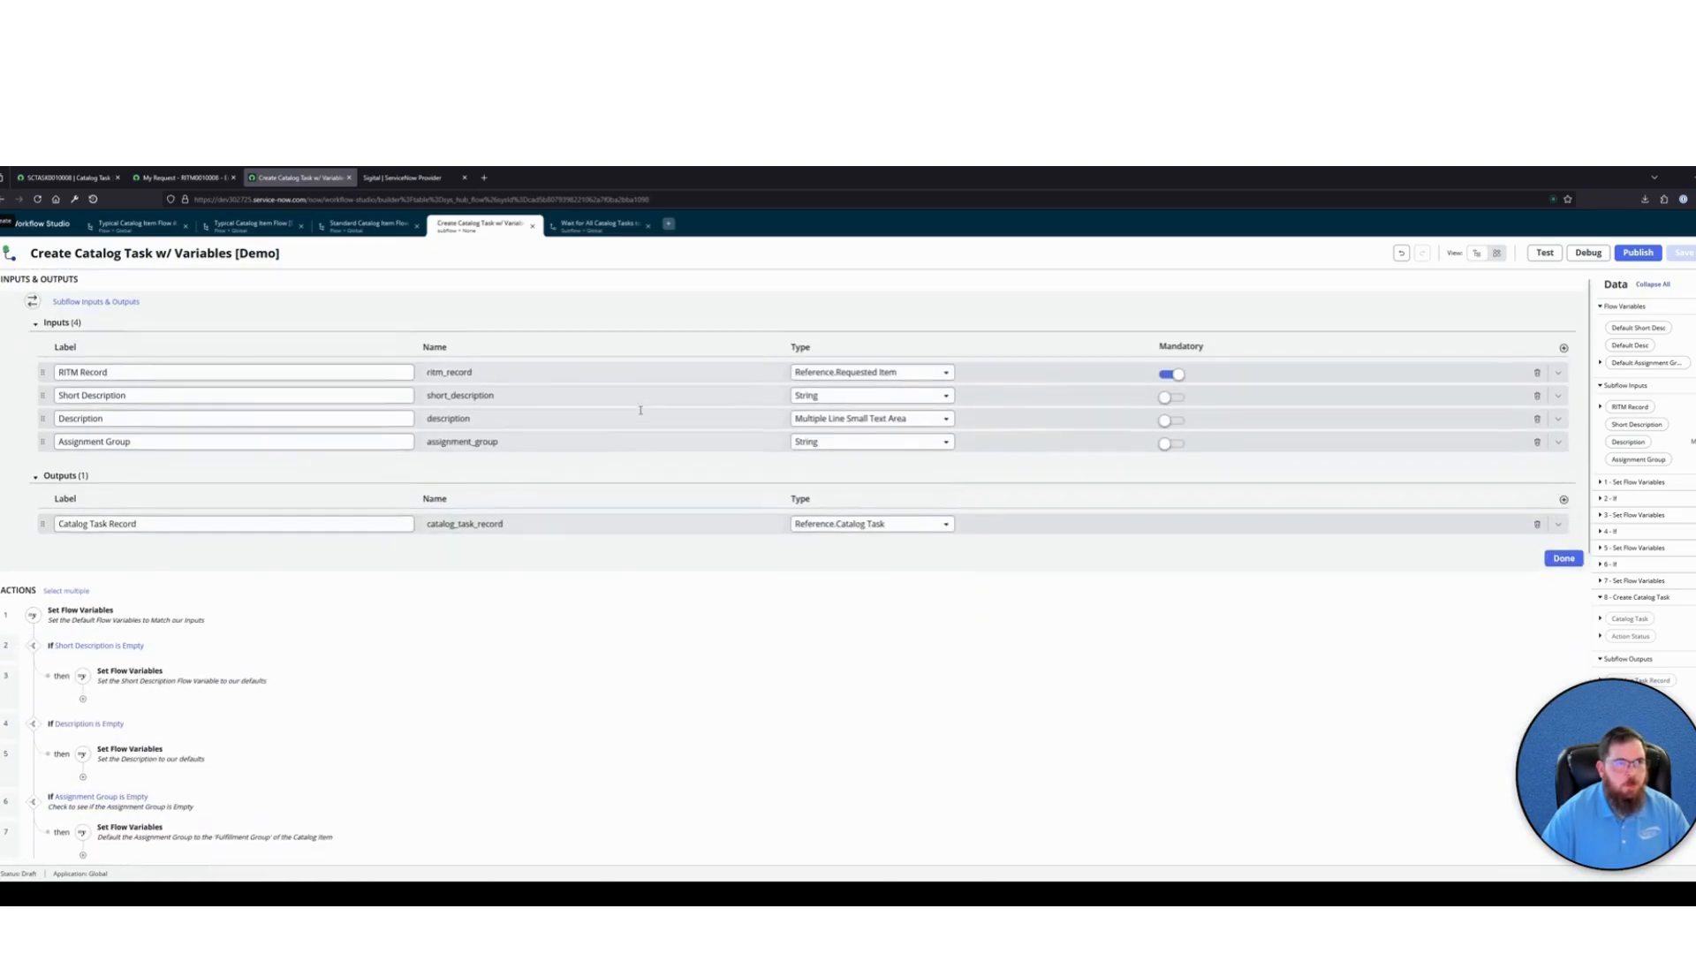
In Standard Catalog Item Flow [Demo], insert the Wait for All Catalog Tasks to Complete [Demo] subflow between the task creation and the one-second wait
click(368, 223)
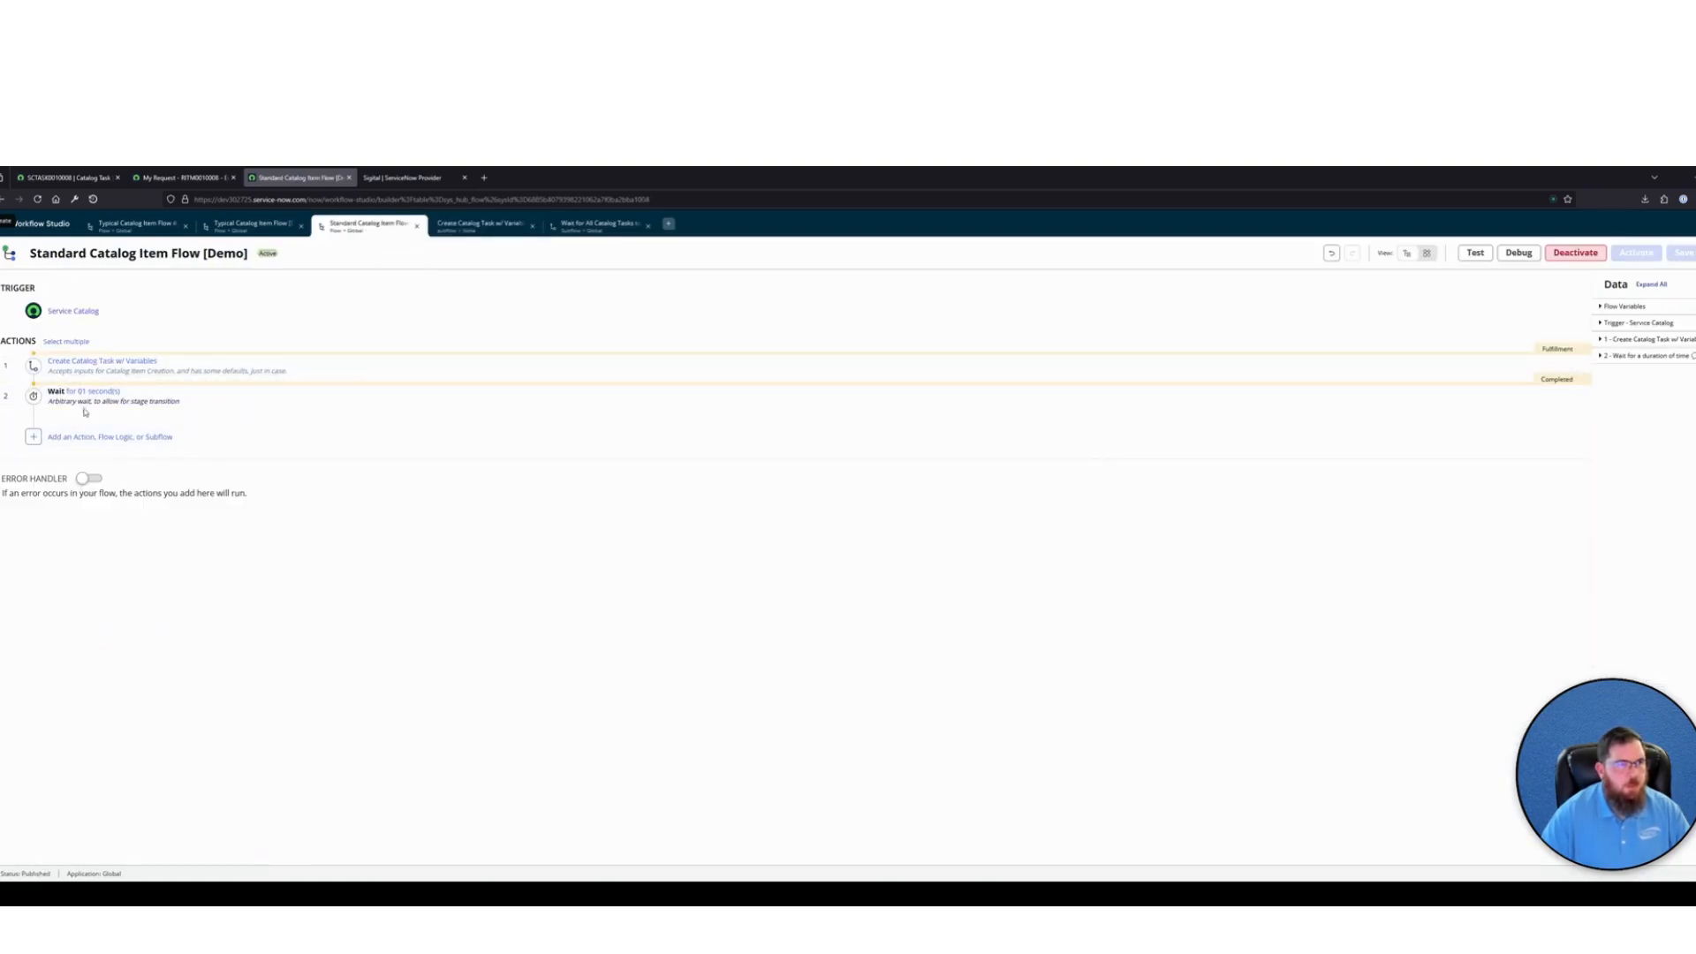
click(33, 381)
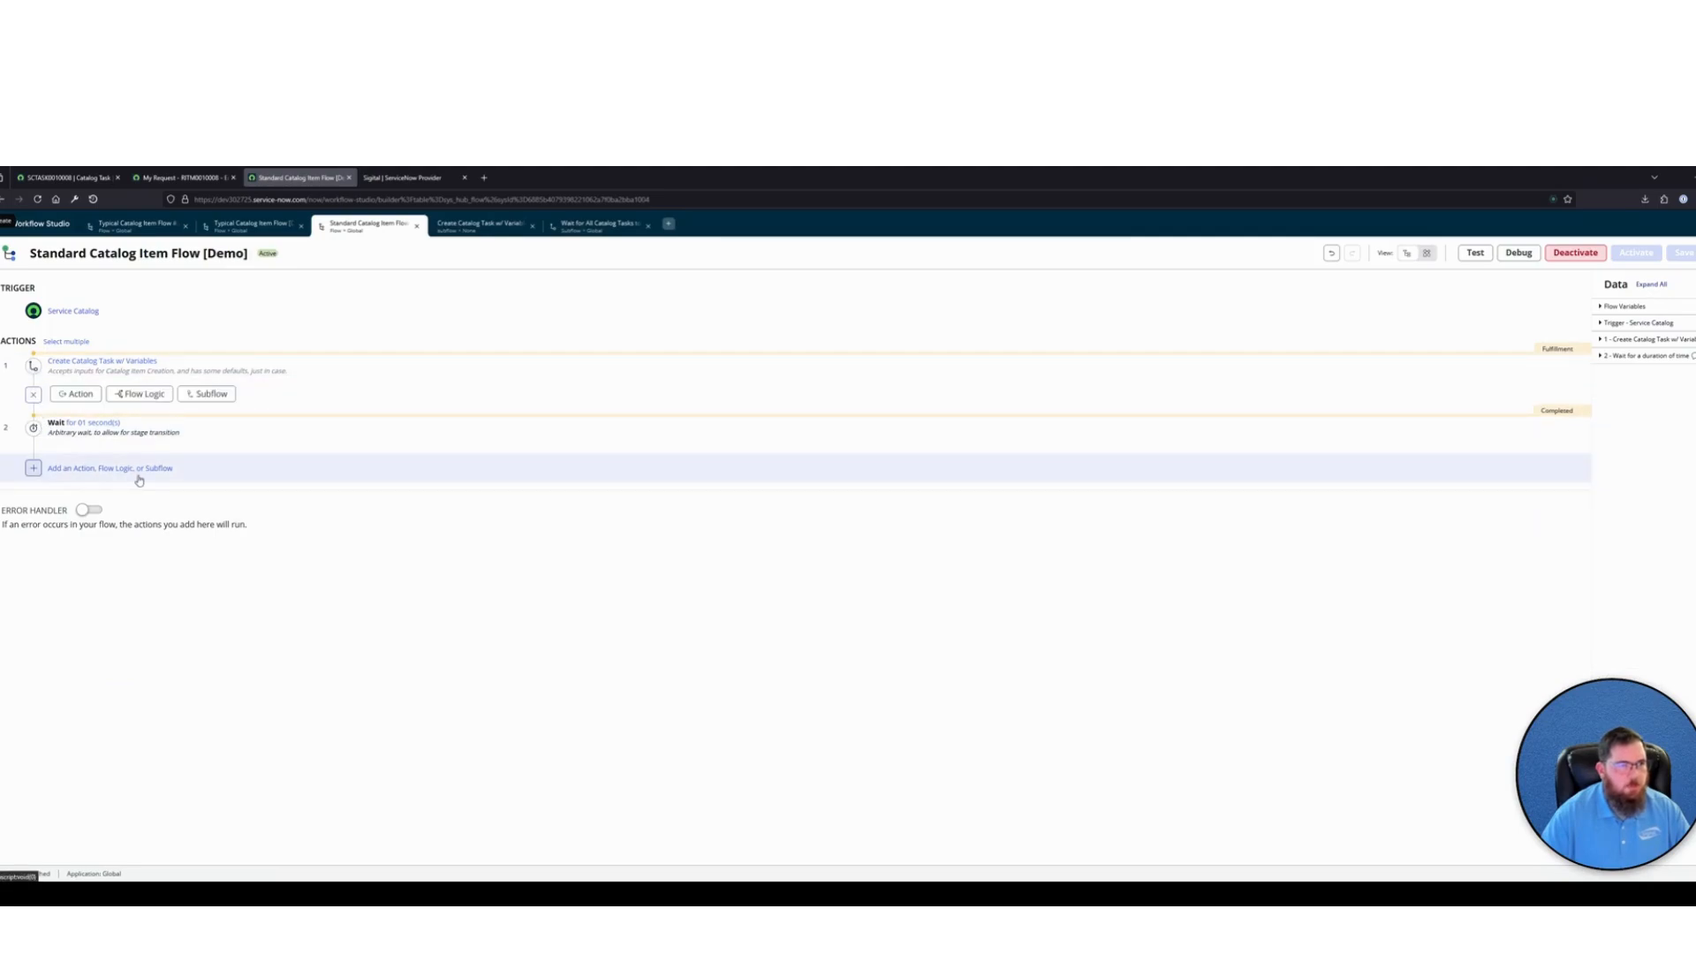
click(207, 393)
text(Wait)
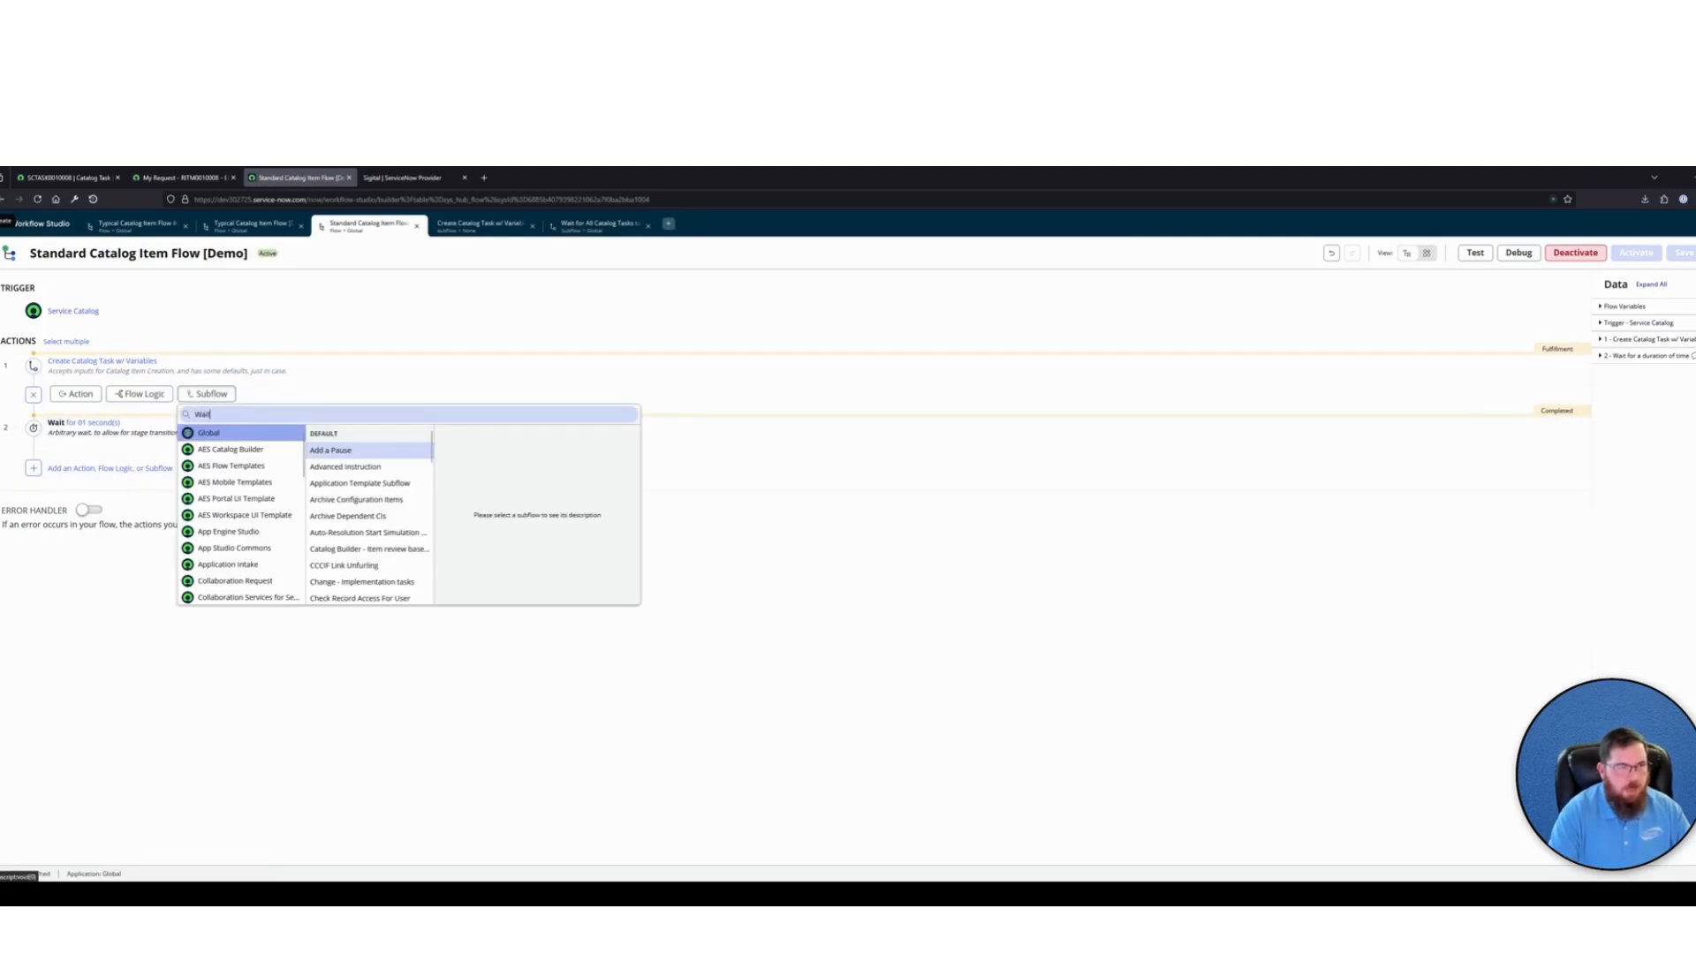
text( For)
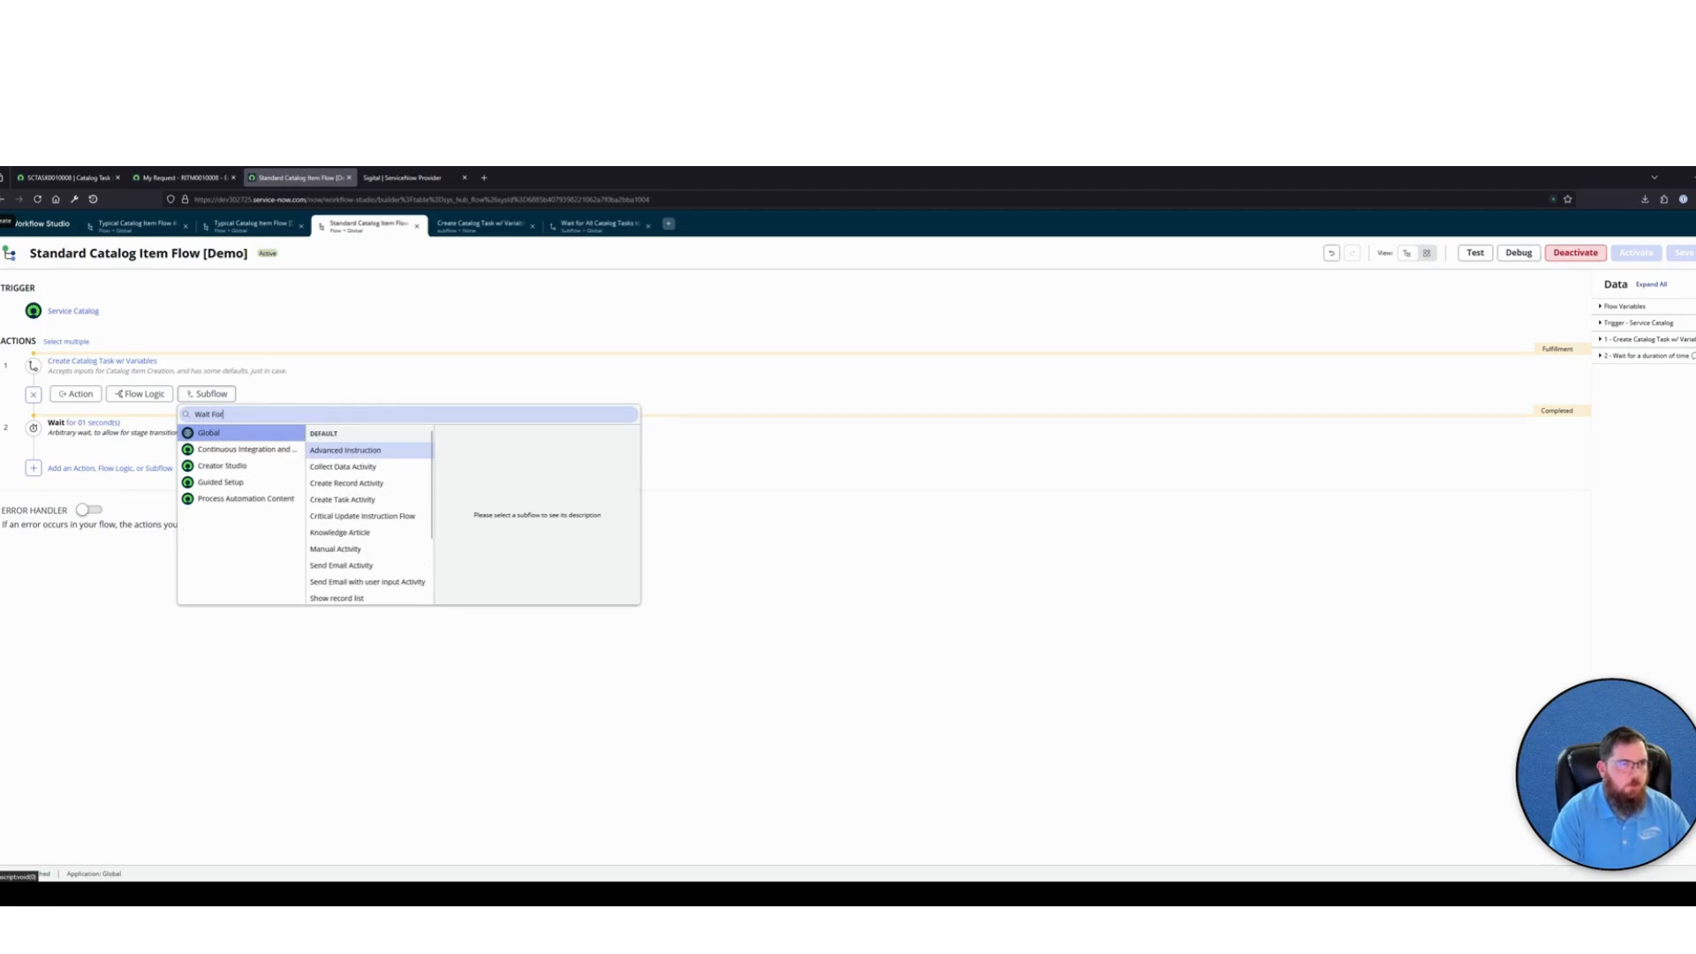
text( all)
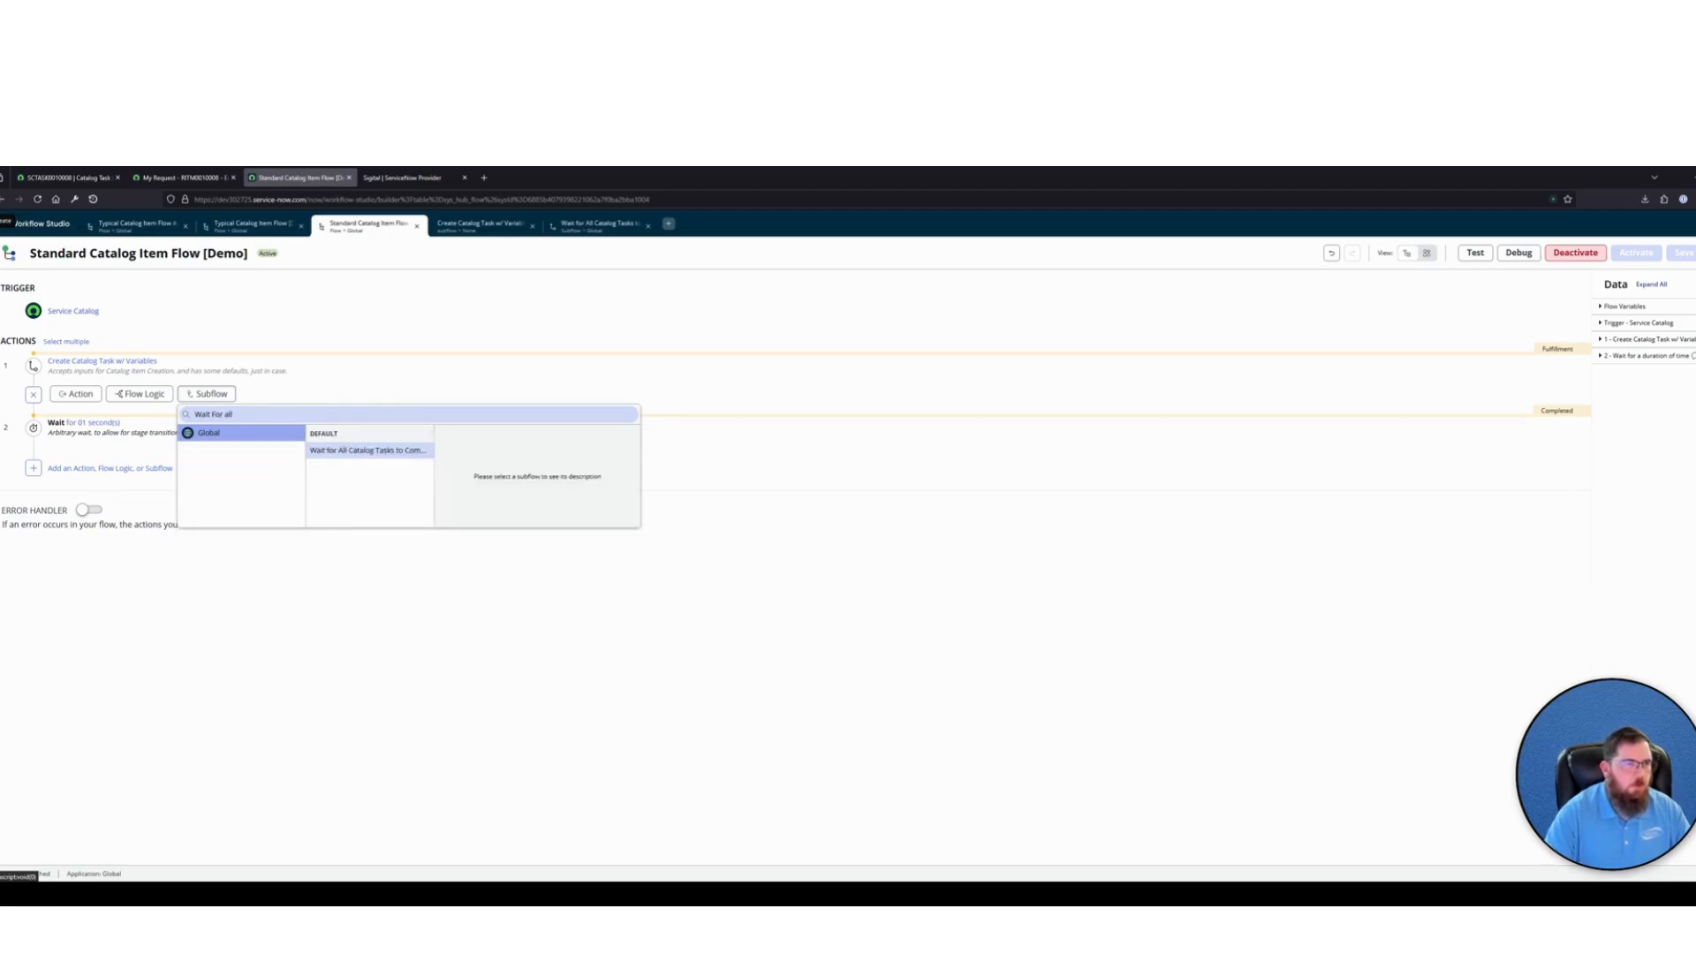
click(371, 451)
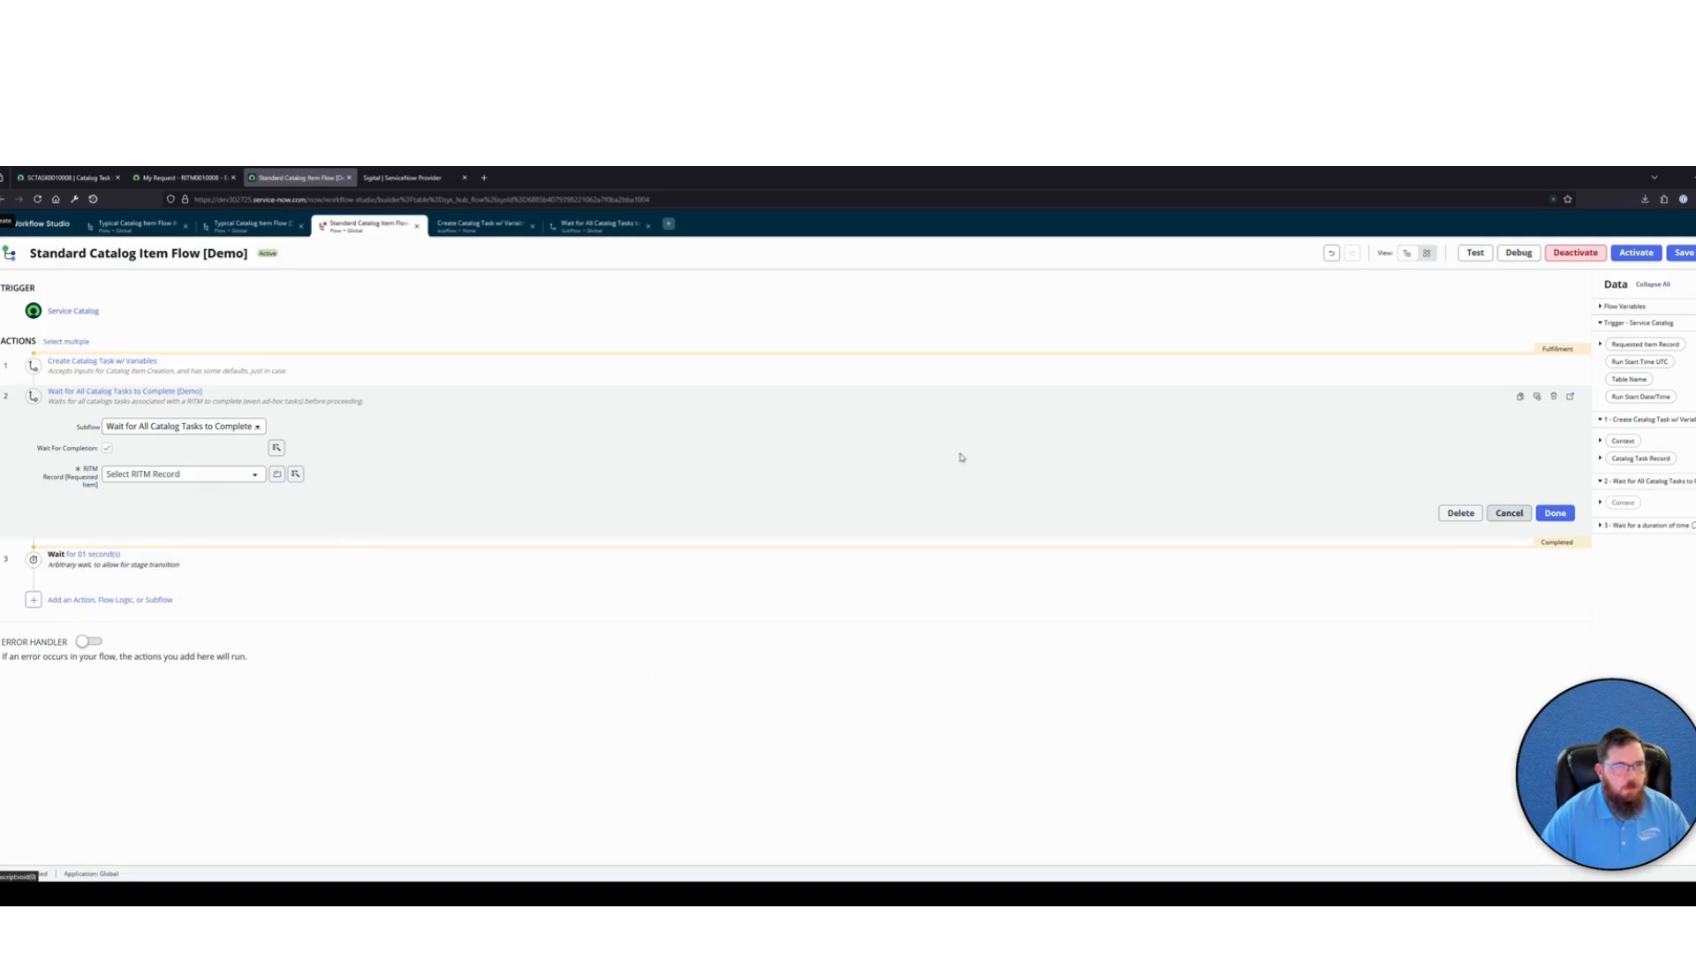
Assign the trigger's Requested Item Record to the wait subflow's RITM Record input and activate the flow
drag(1637, 352, 177, 474)
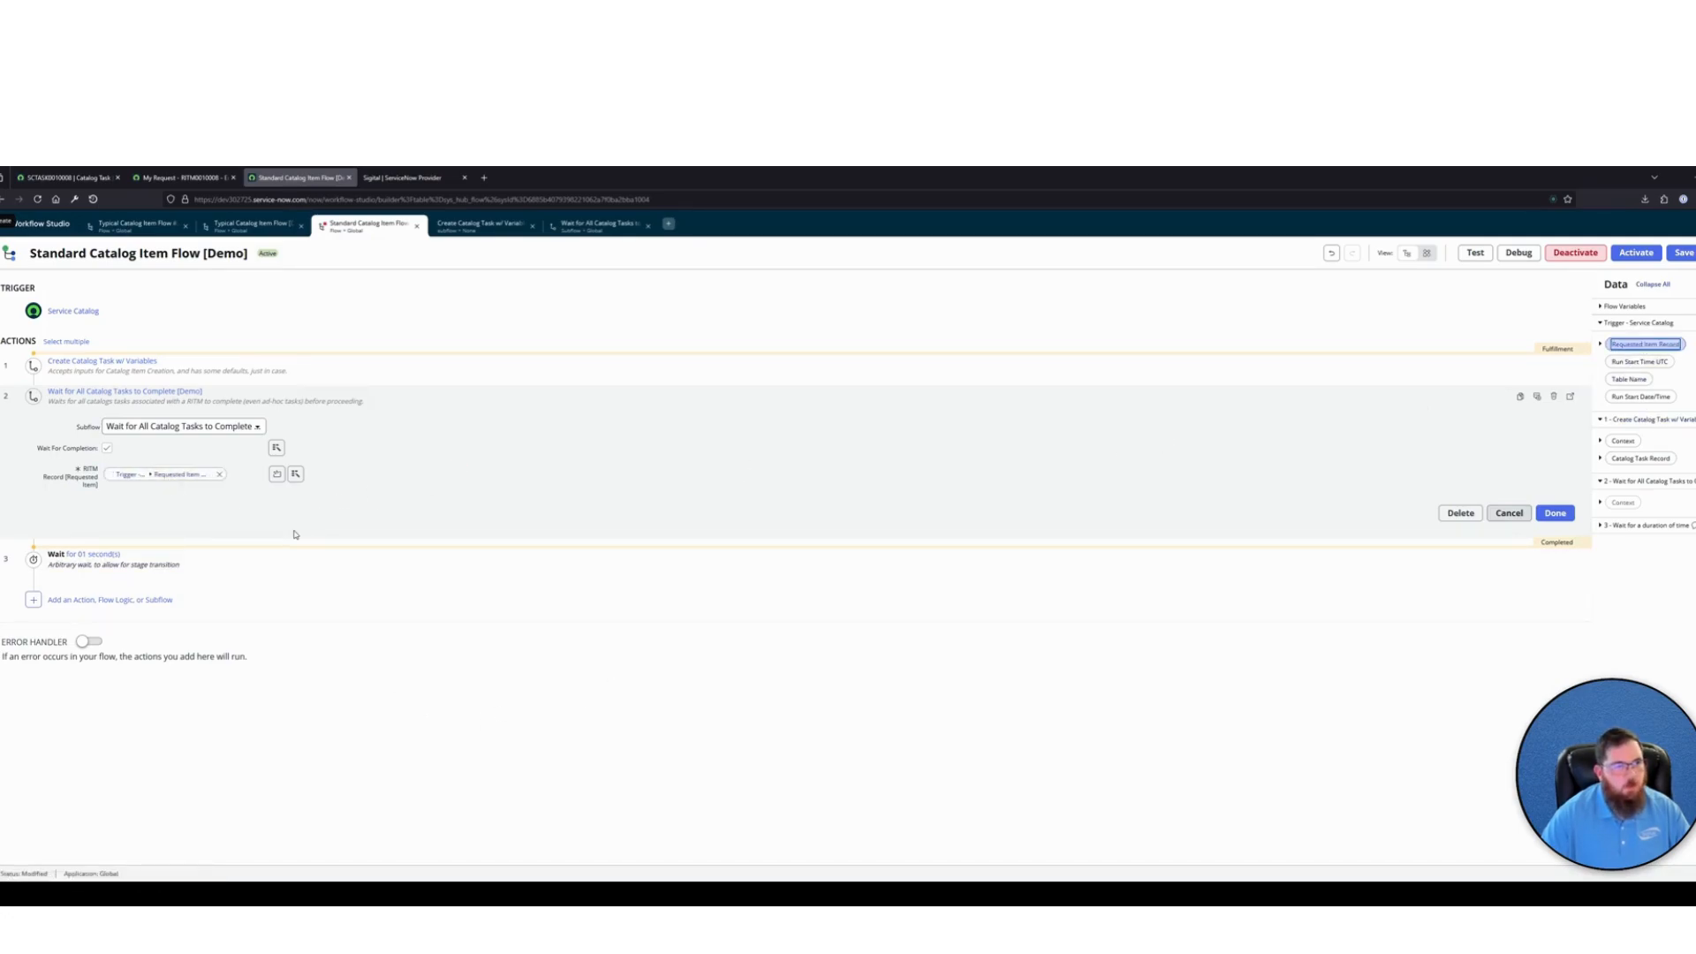
click(453, 397)
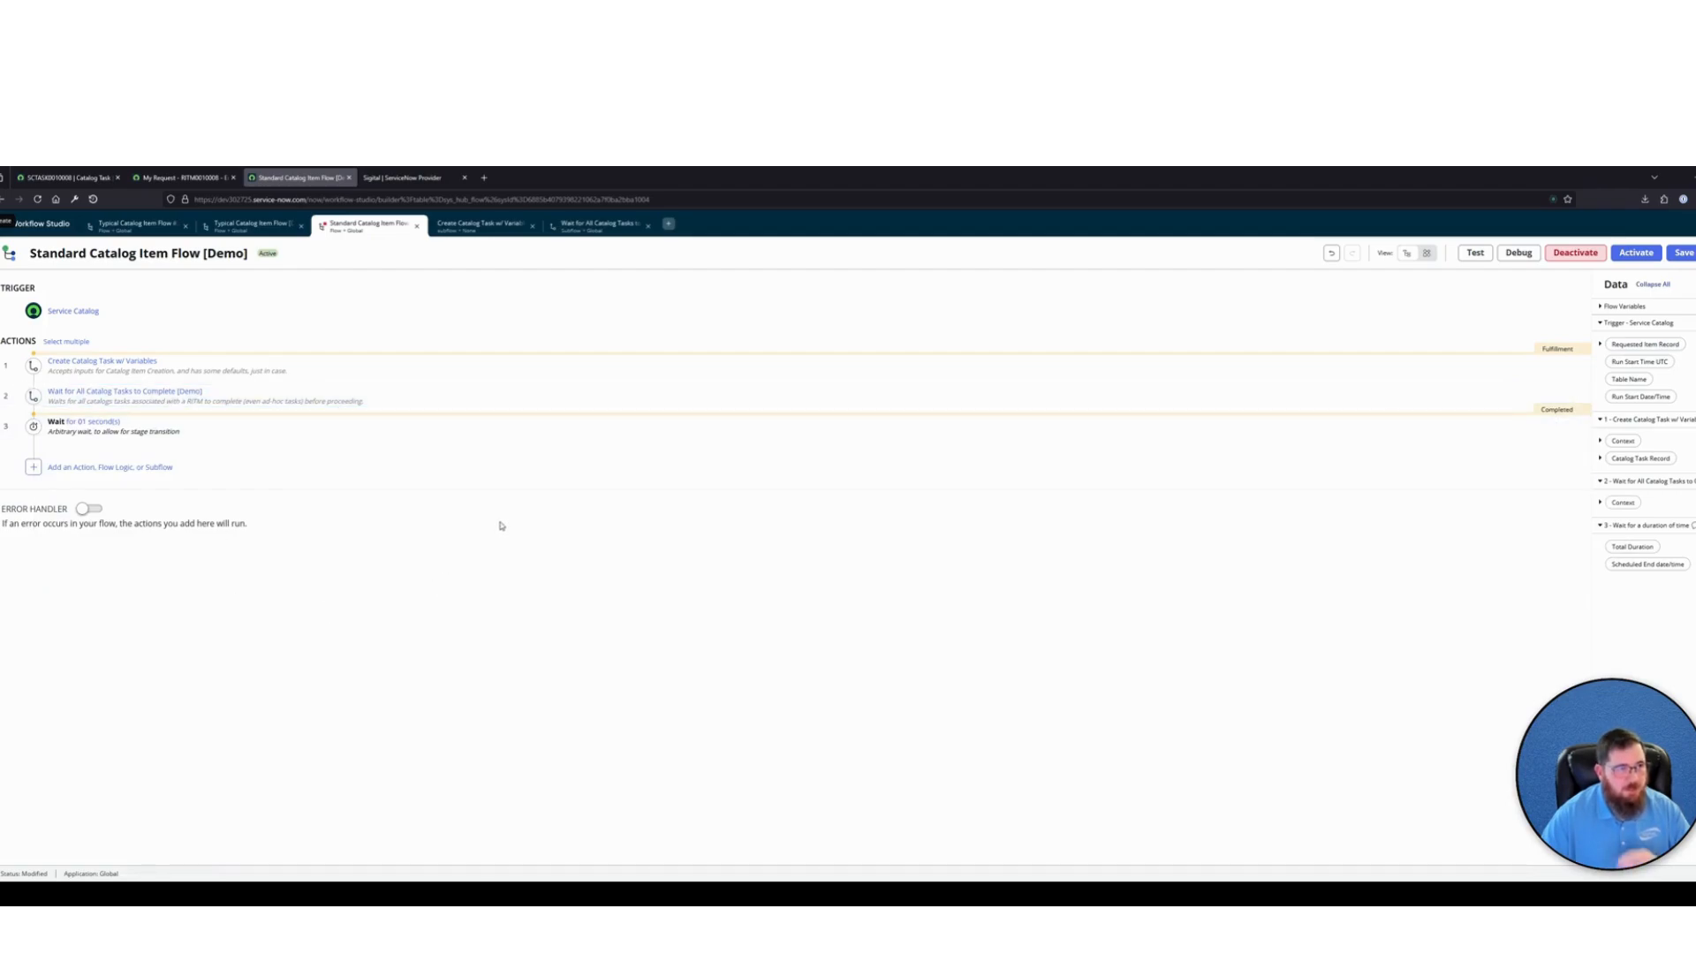
click(1637, 254)
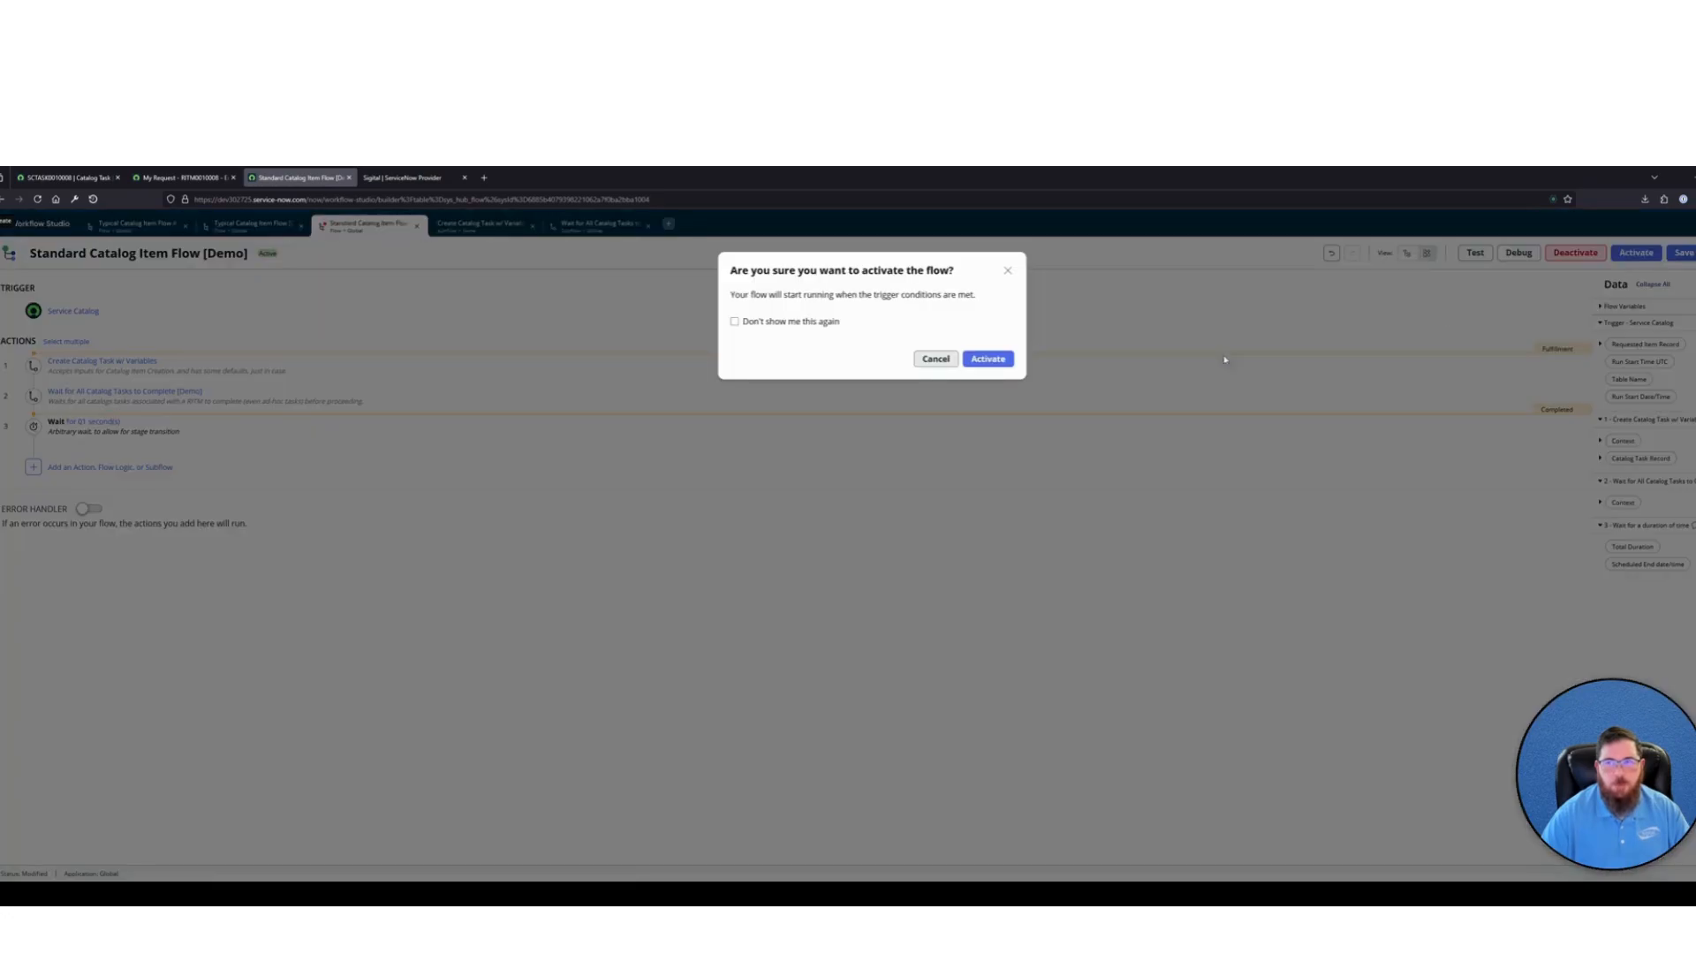
click(980, 360)
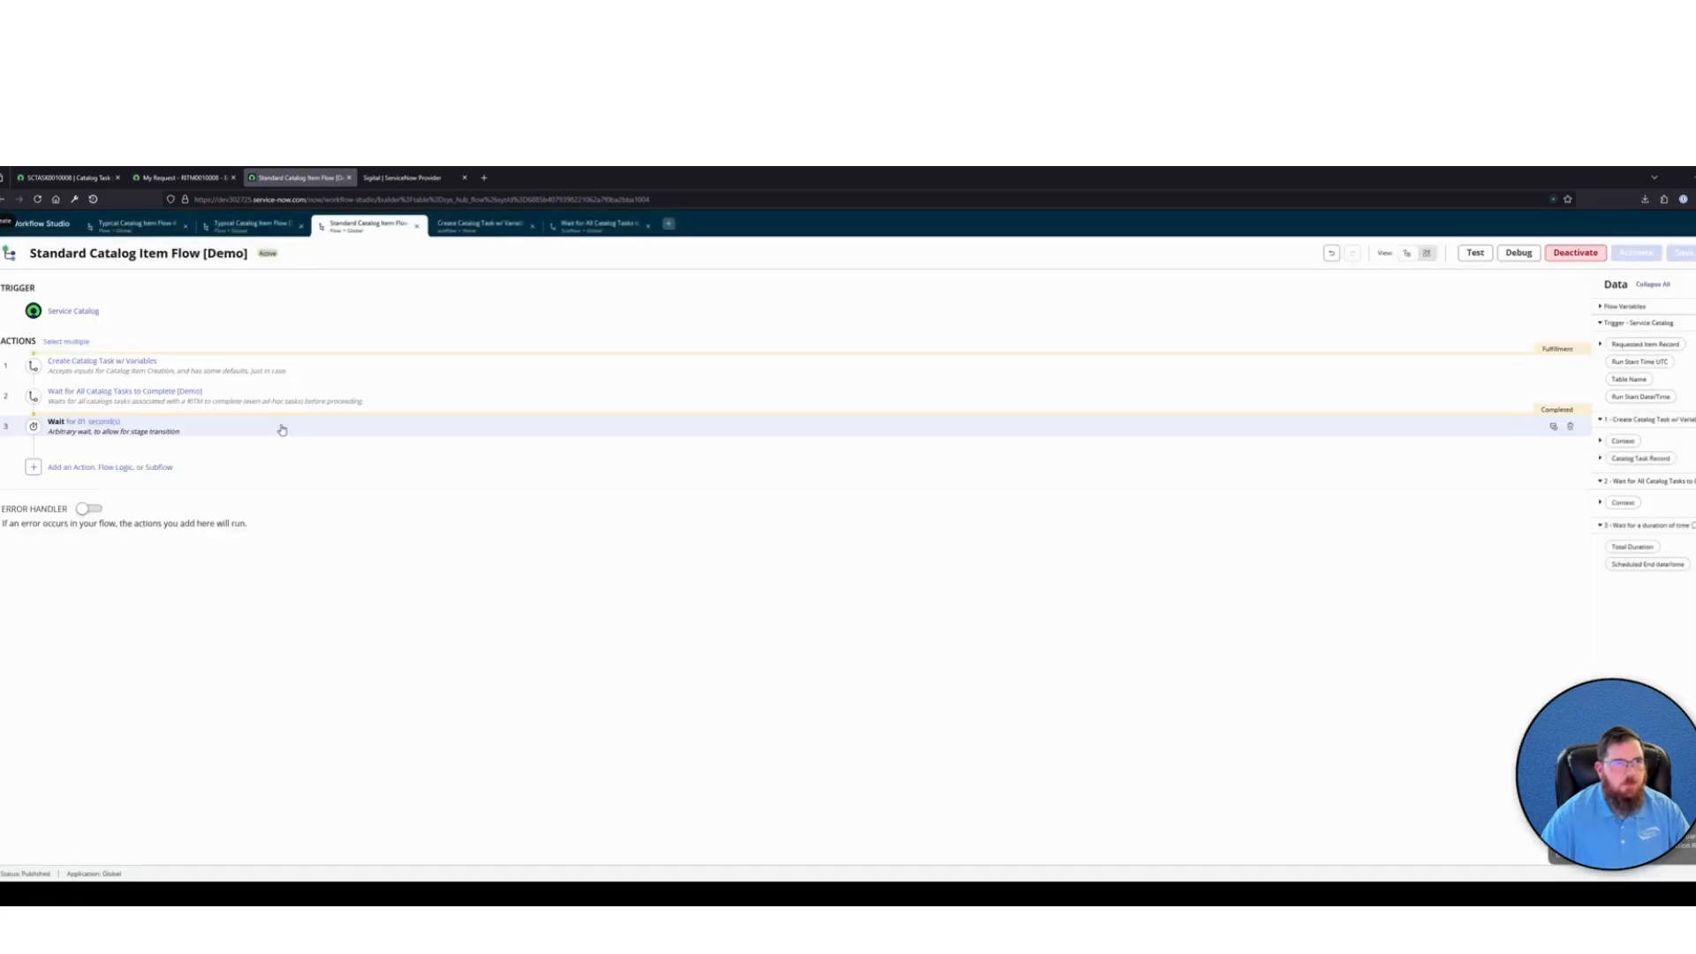
Go to the favorited catalog items list and open the Process Engine settings of Typical Catalog Item #2 [Demo]
click(66, 178)
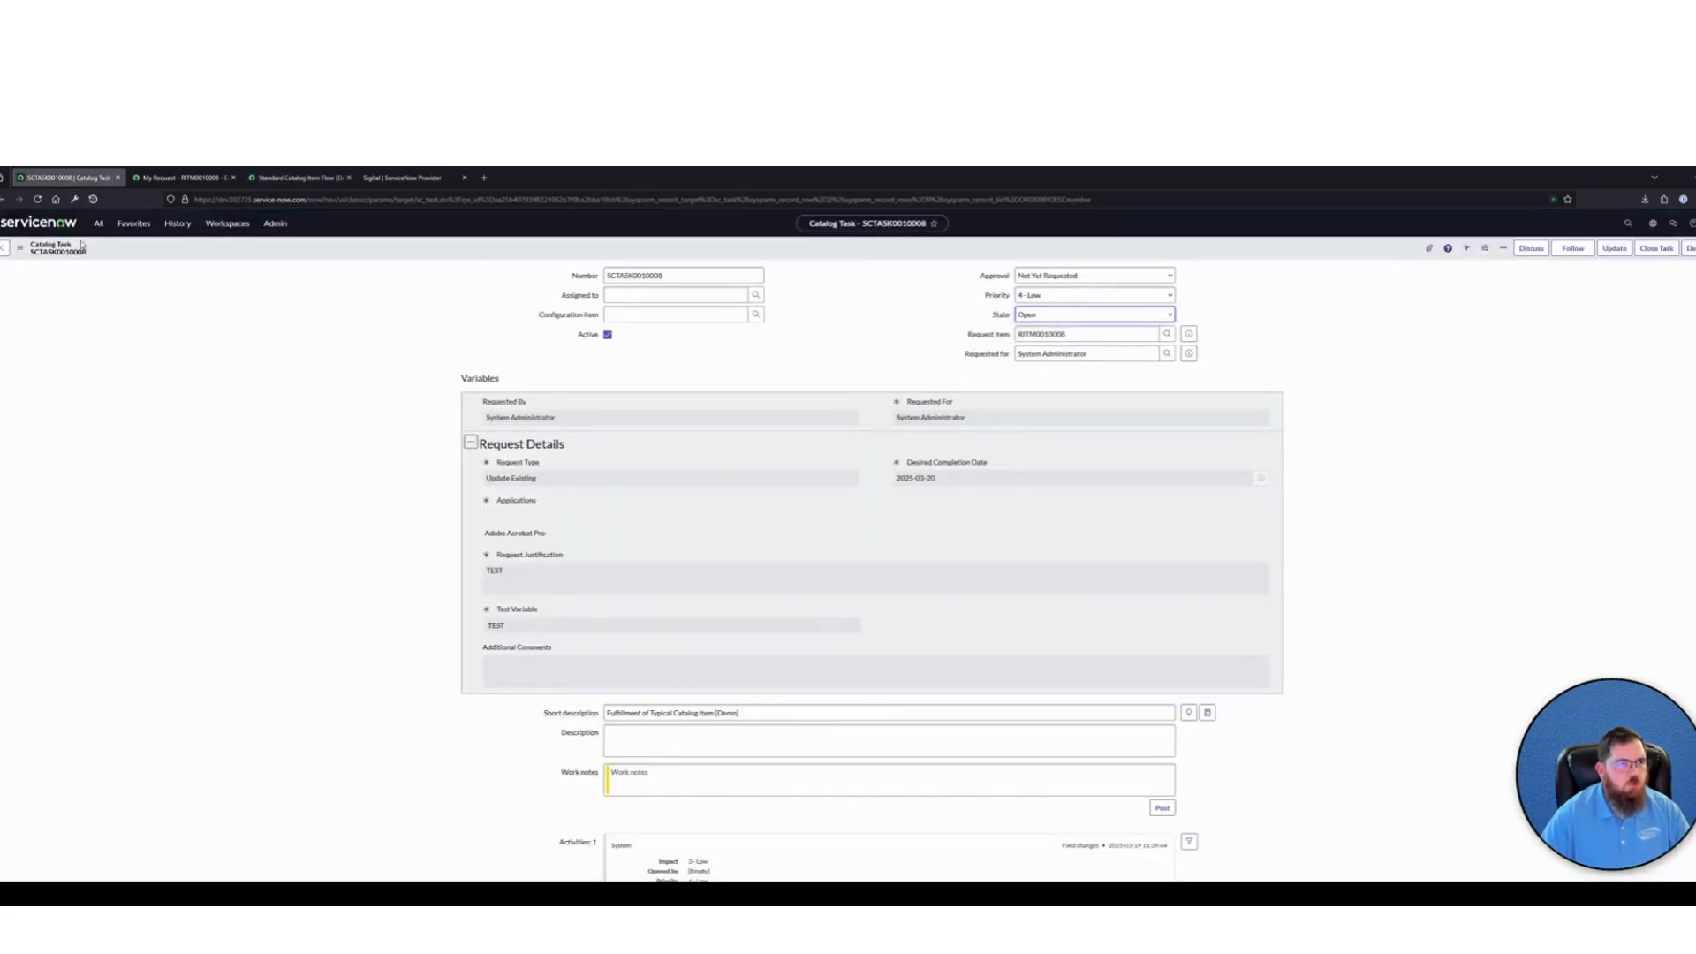
click(133, 223)
click(114, 284)
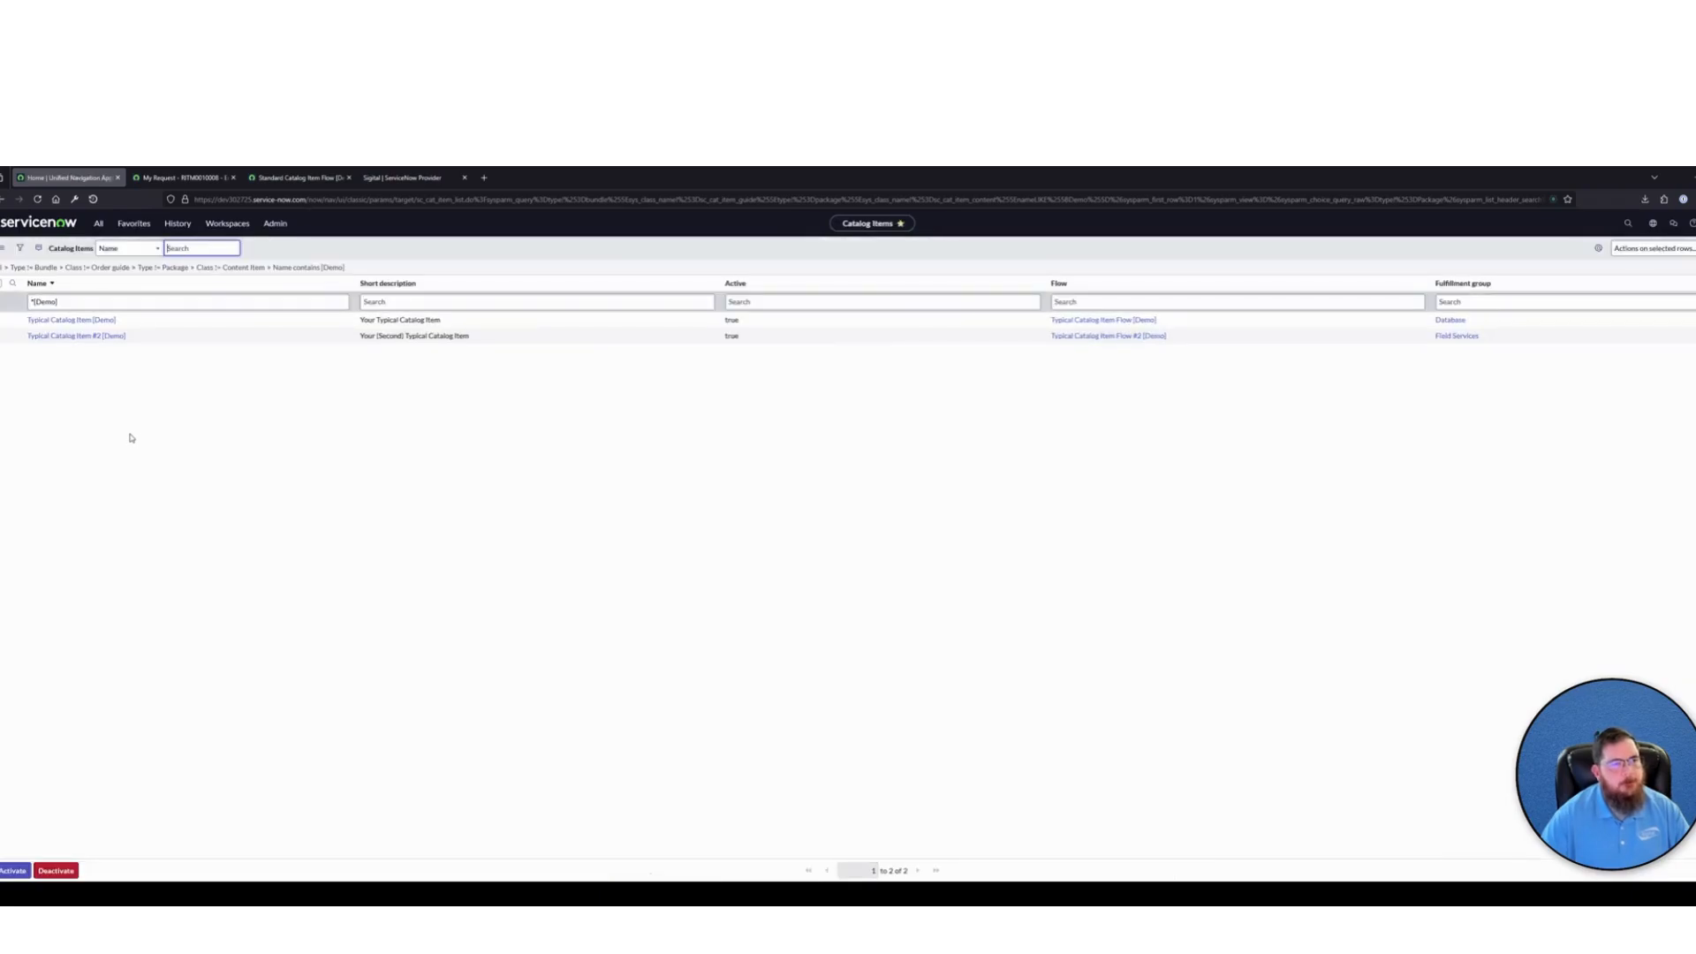
click(76, 336)
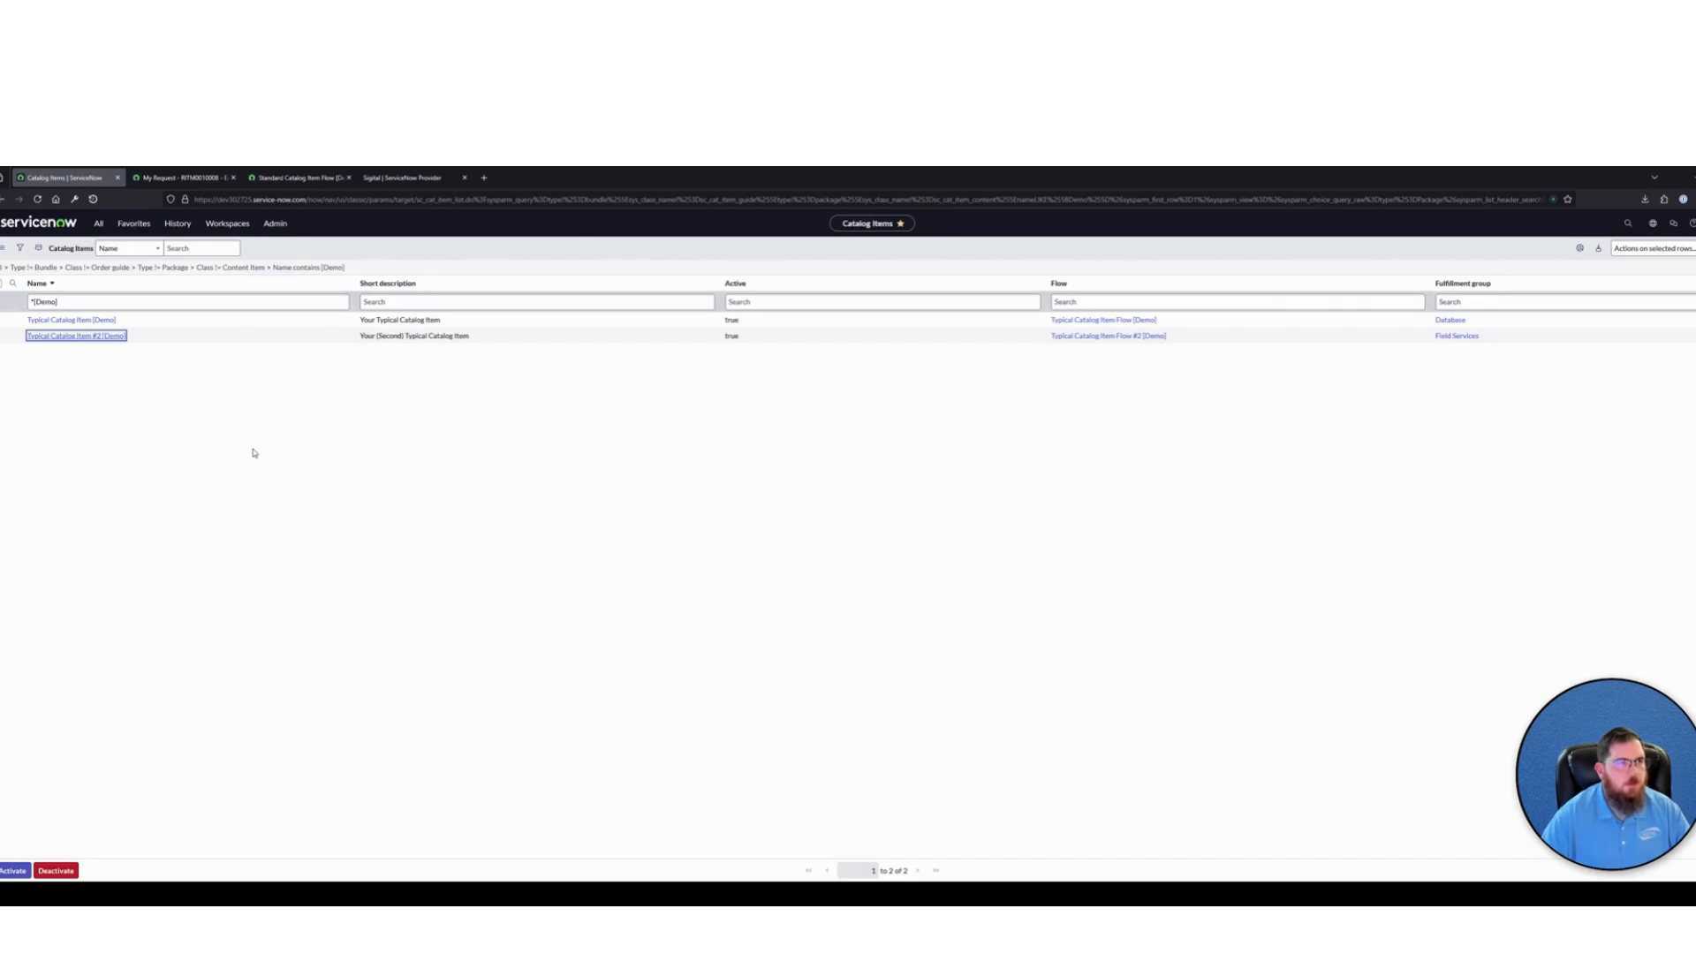
click(68, 337)
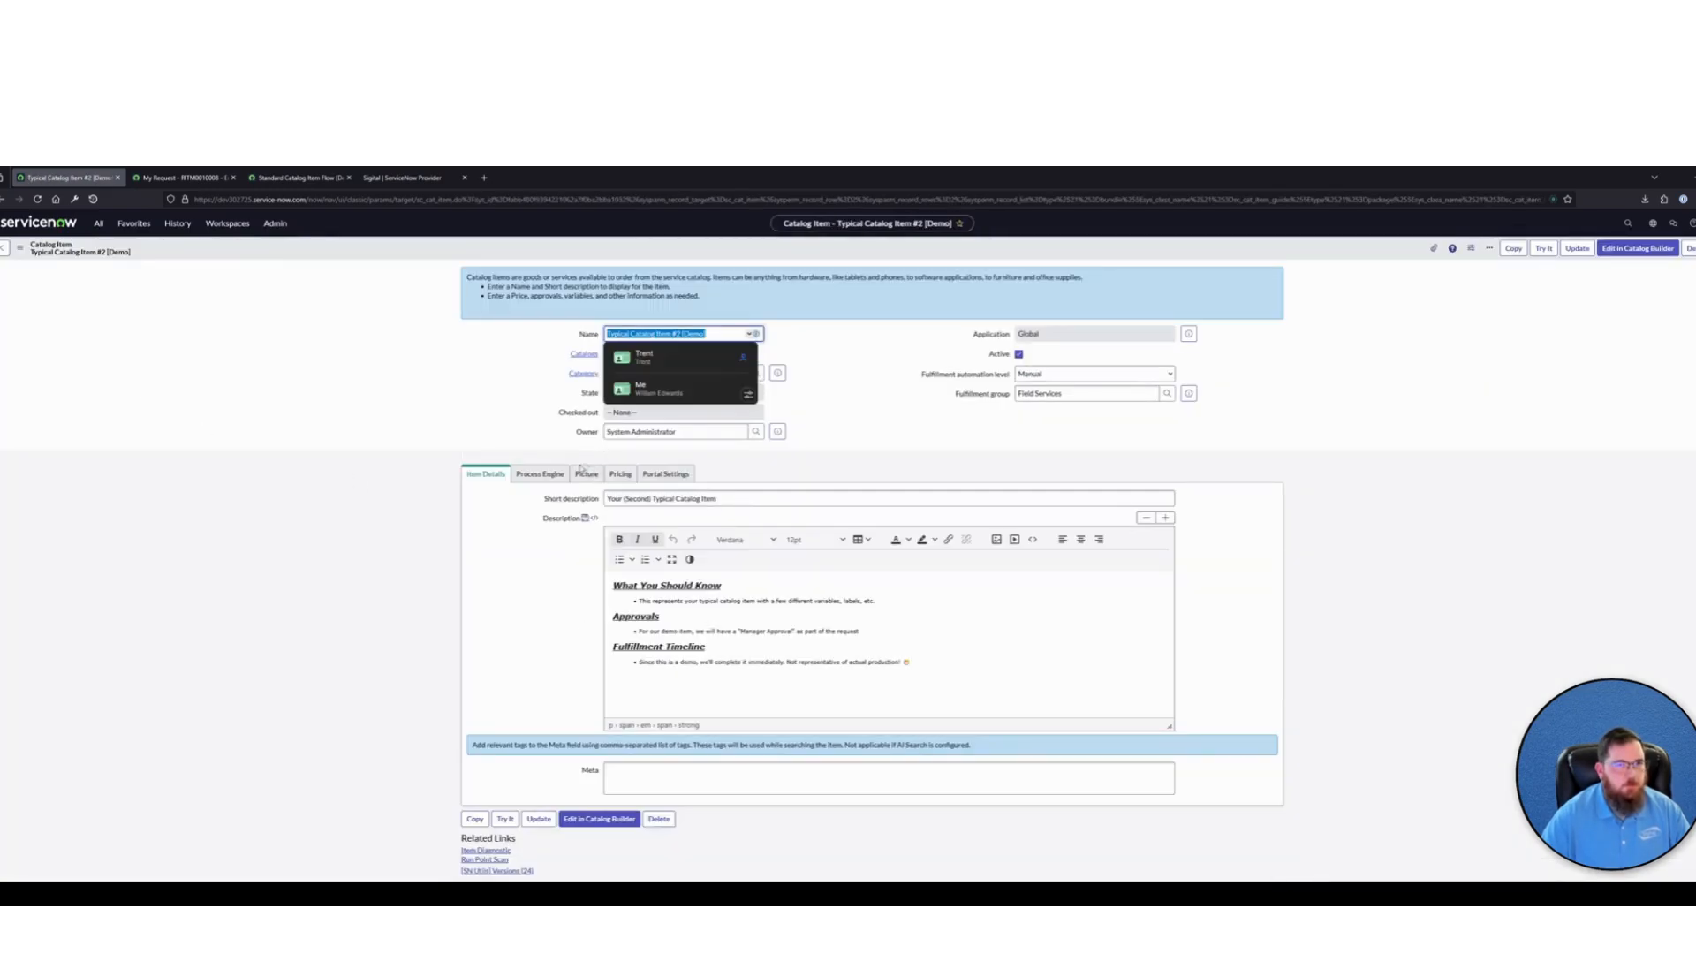
click(539, 475)
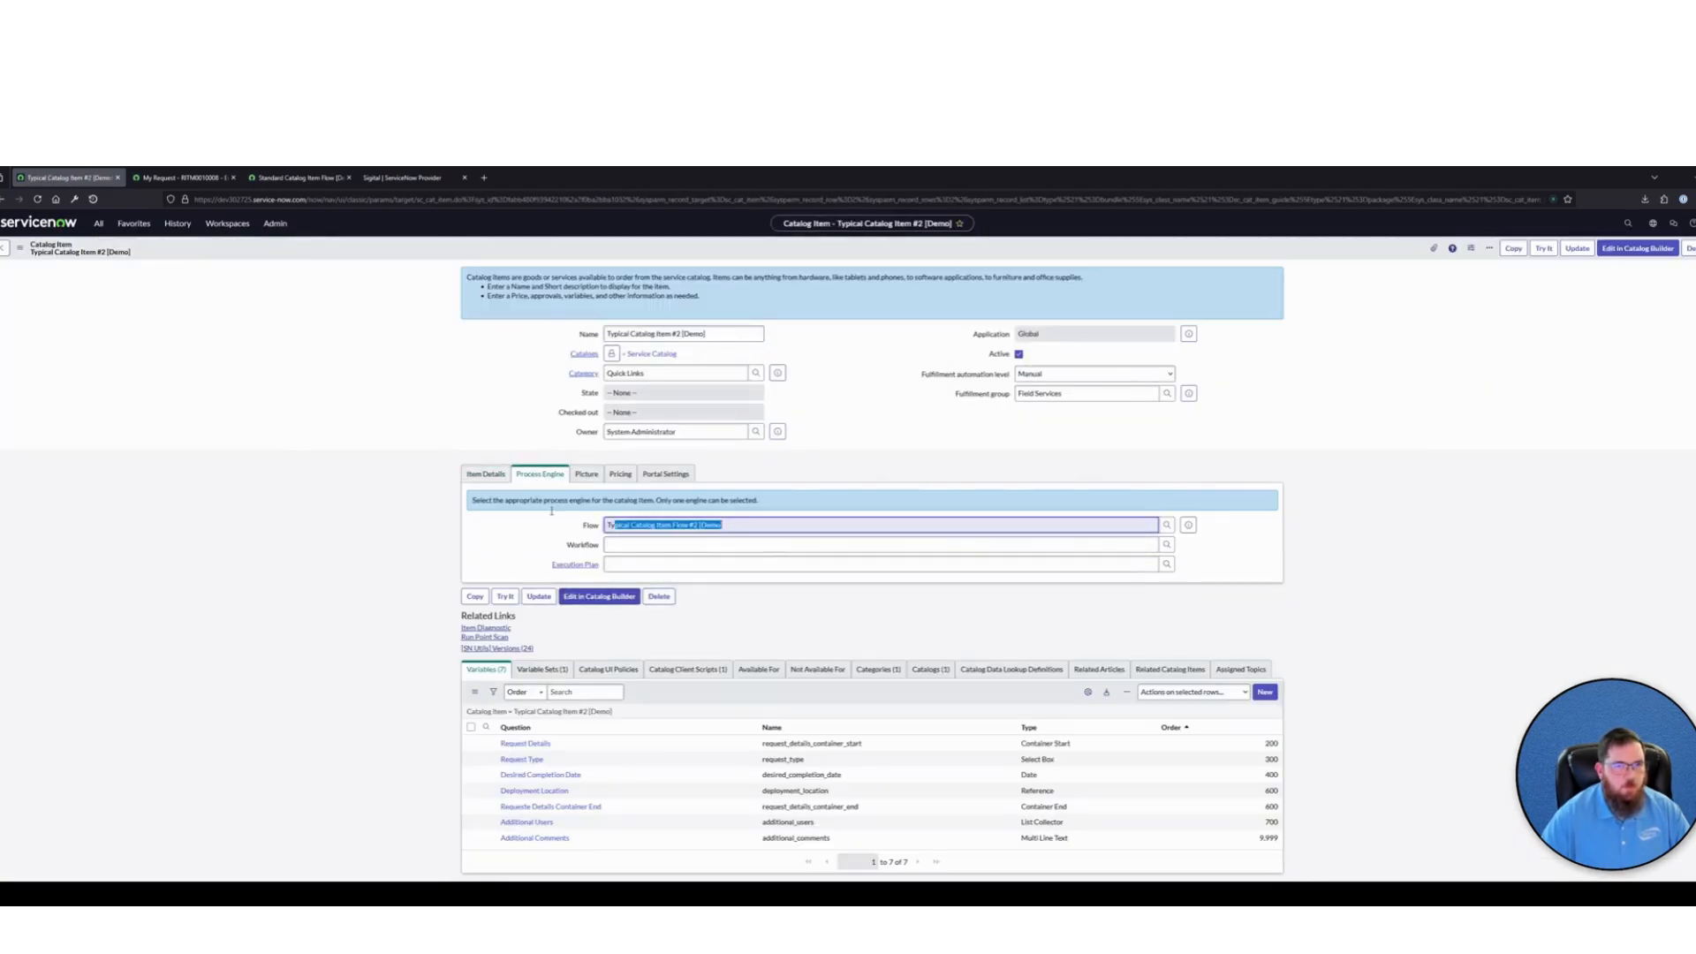
Assign Standard Catalog Item Flow [Demo] as the flow of Typical Catalog Item #2 [Demo] and save the record
text(Stand)
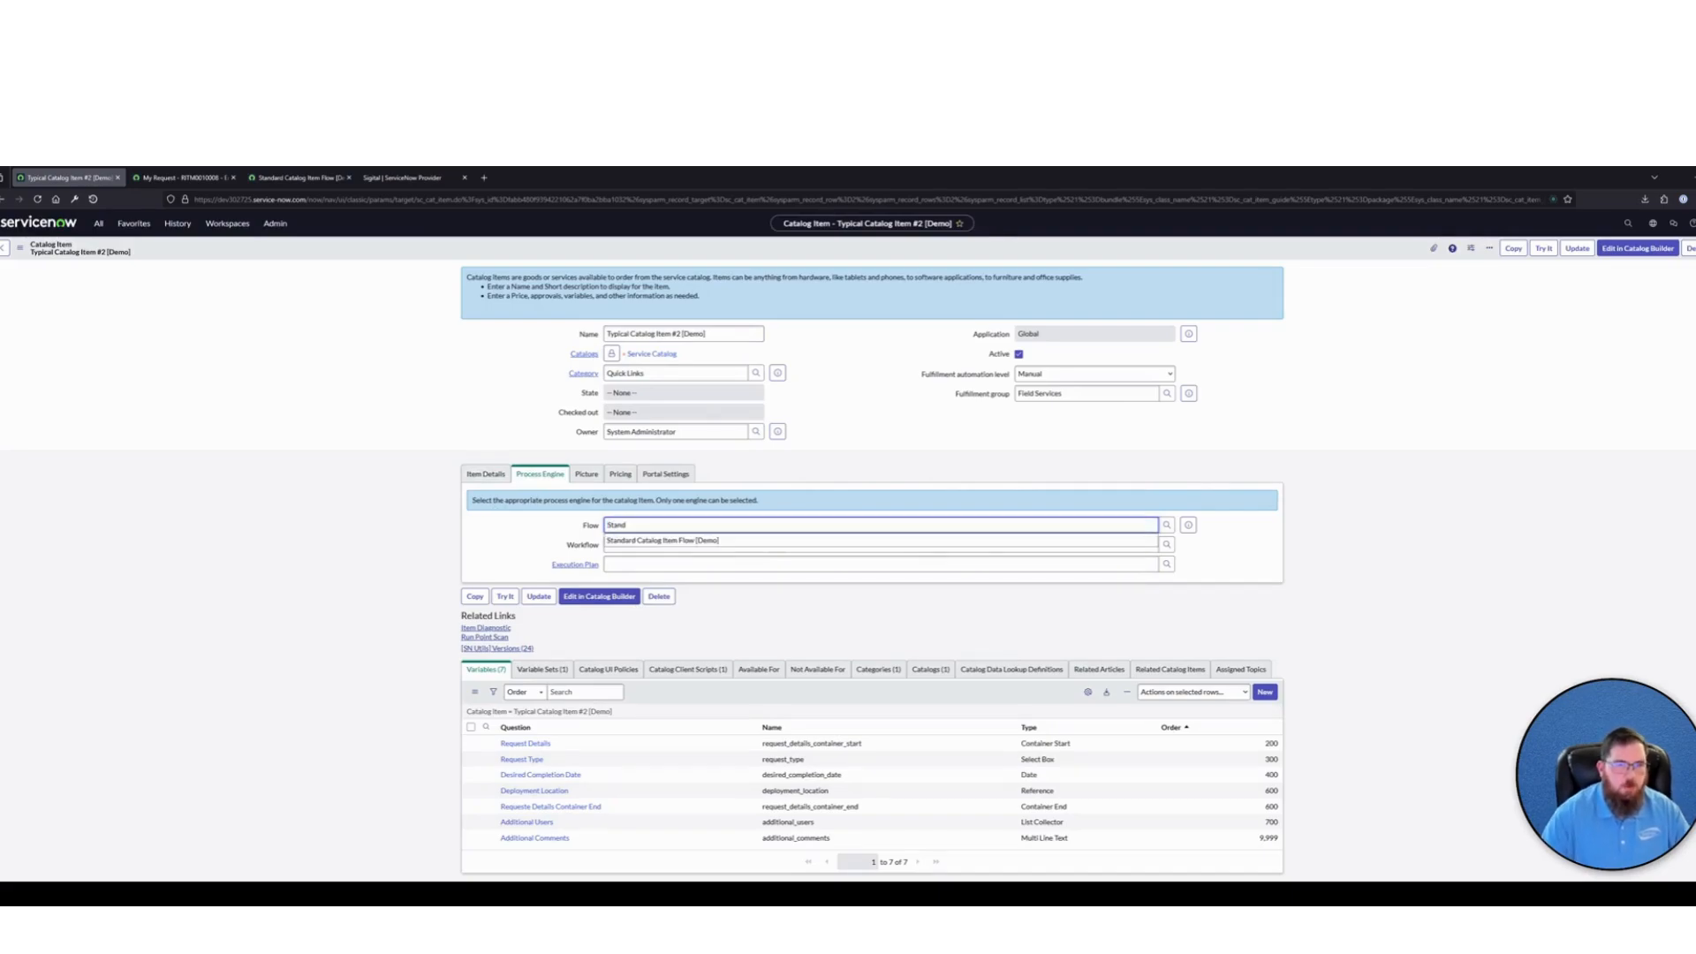
click(676, 539)
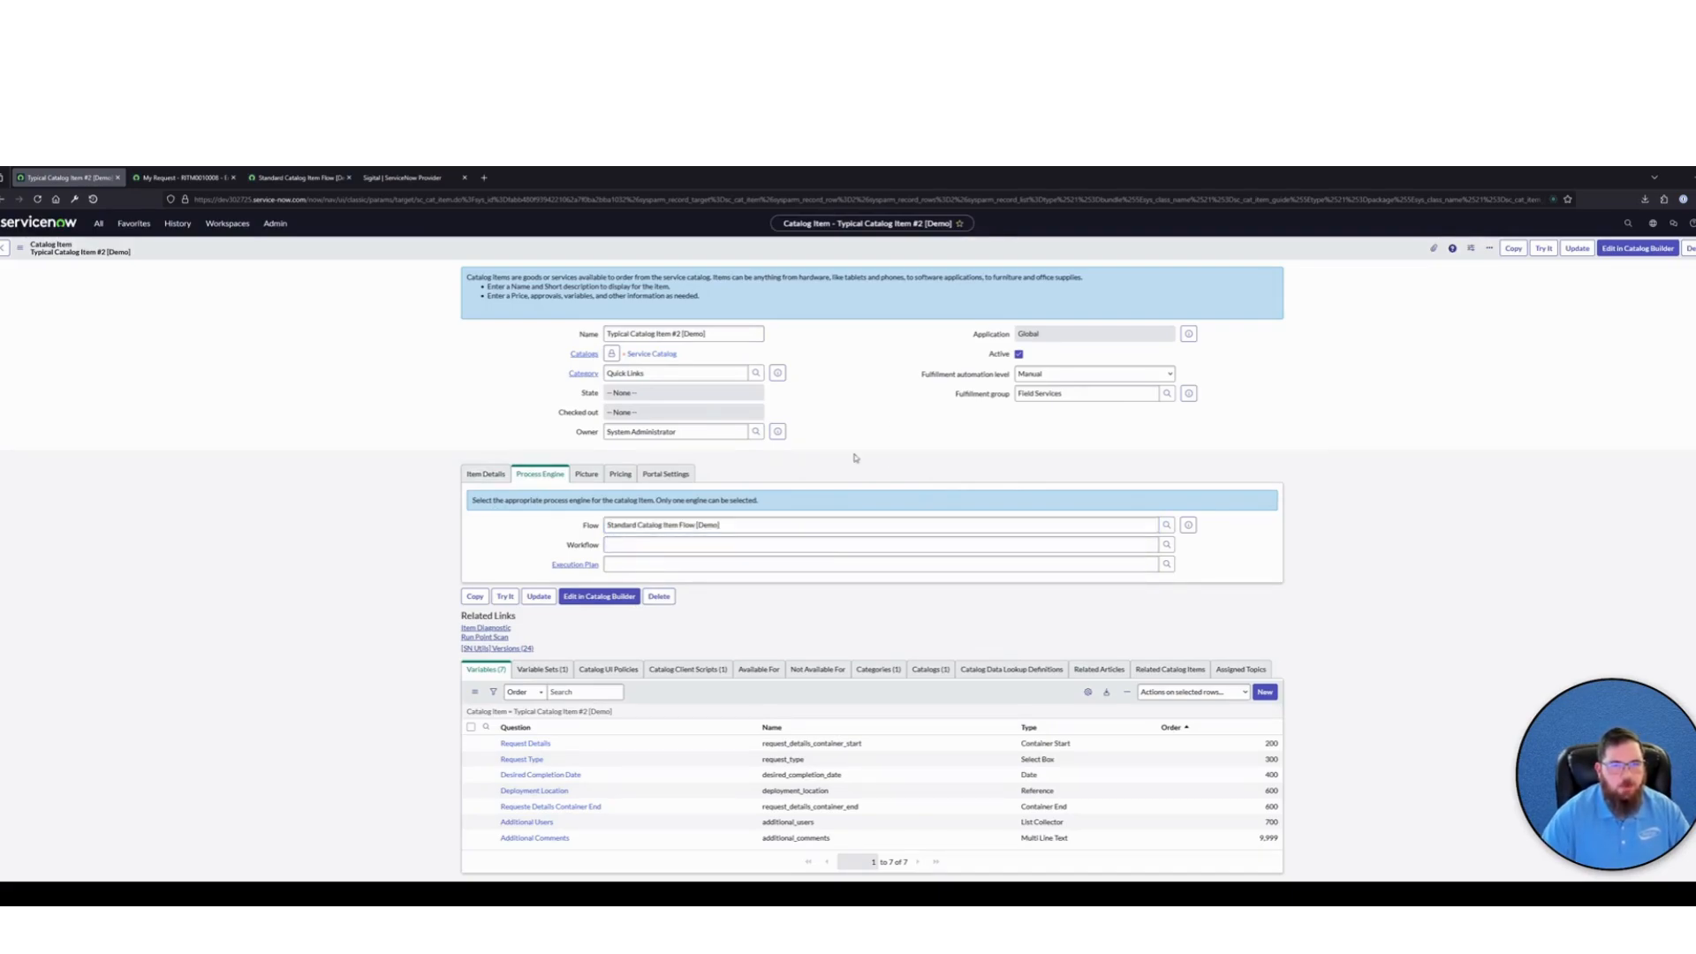
right_click(901, 247)
click(919, 257)
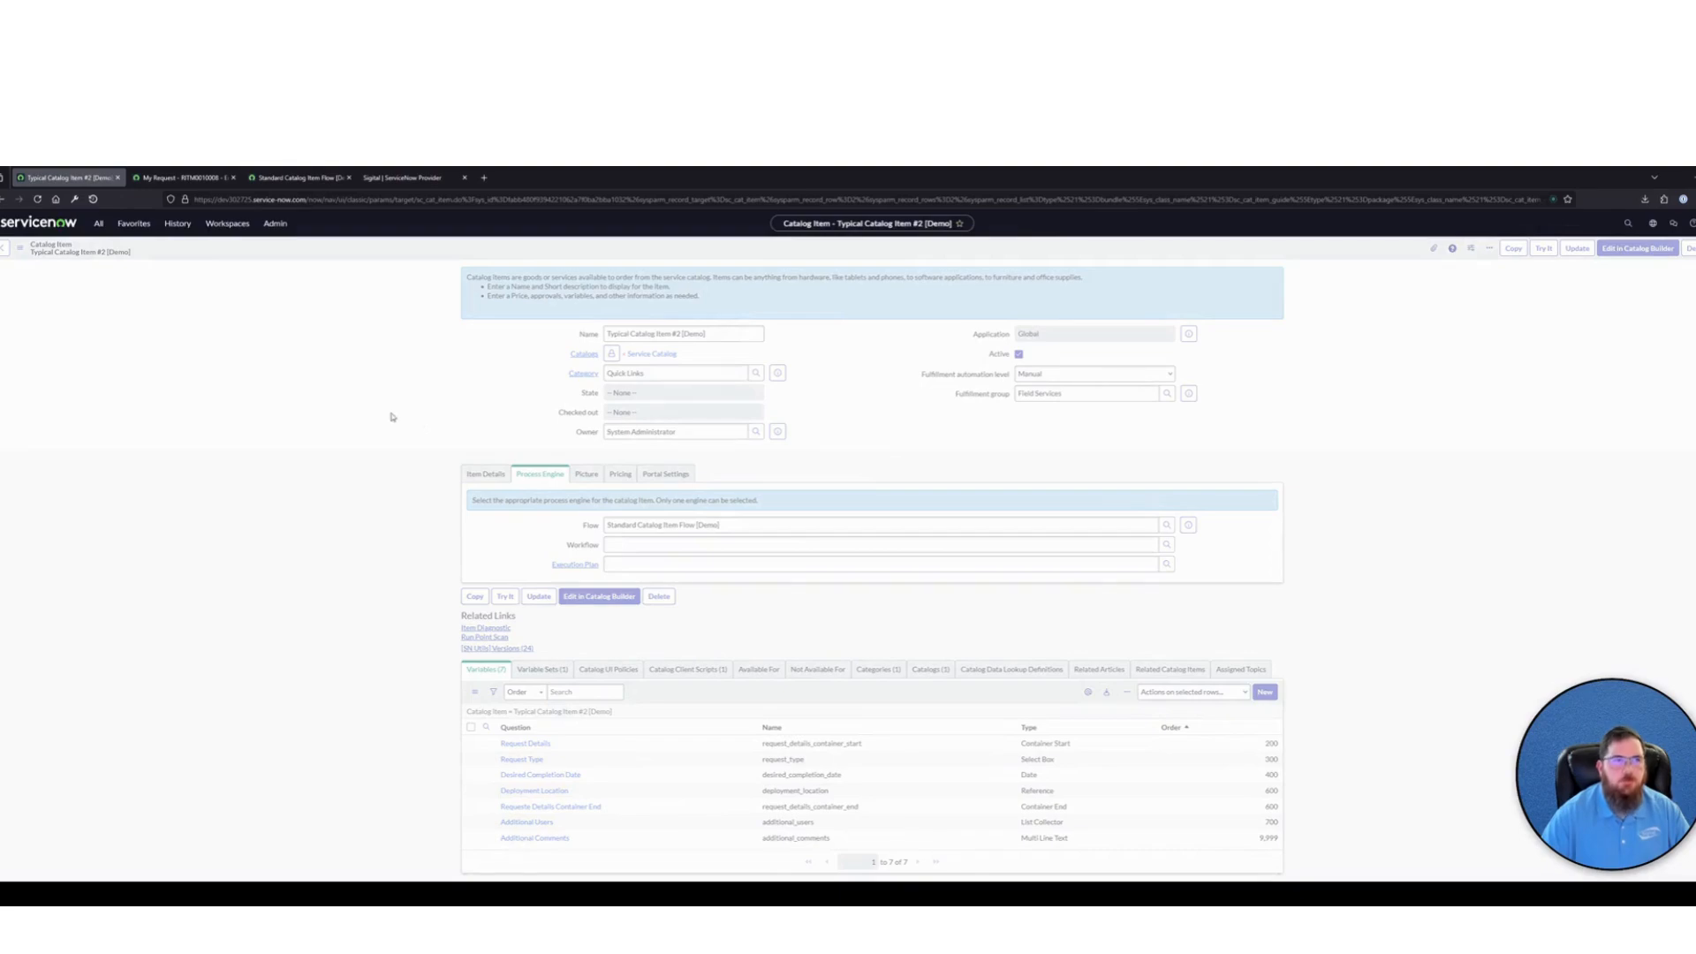
Open Typical Catalog Item #2 [Demo] from the Employee Center home page and set Request Type to Addition and Desired Completion Date to 2025-03-27
click(182, 177)
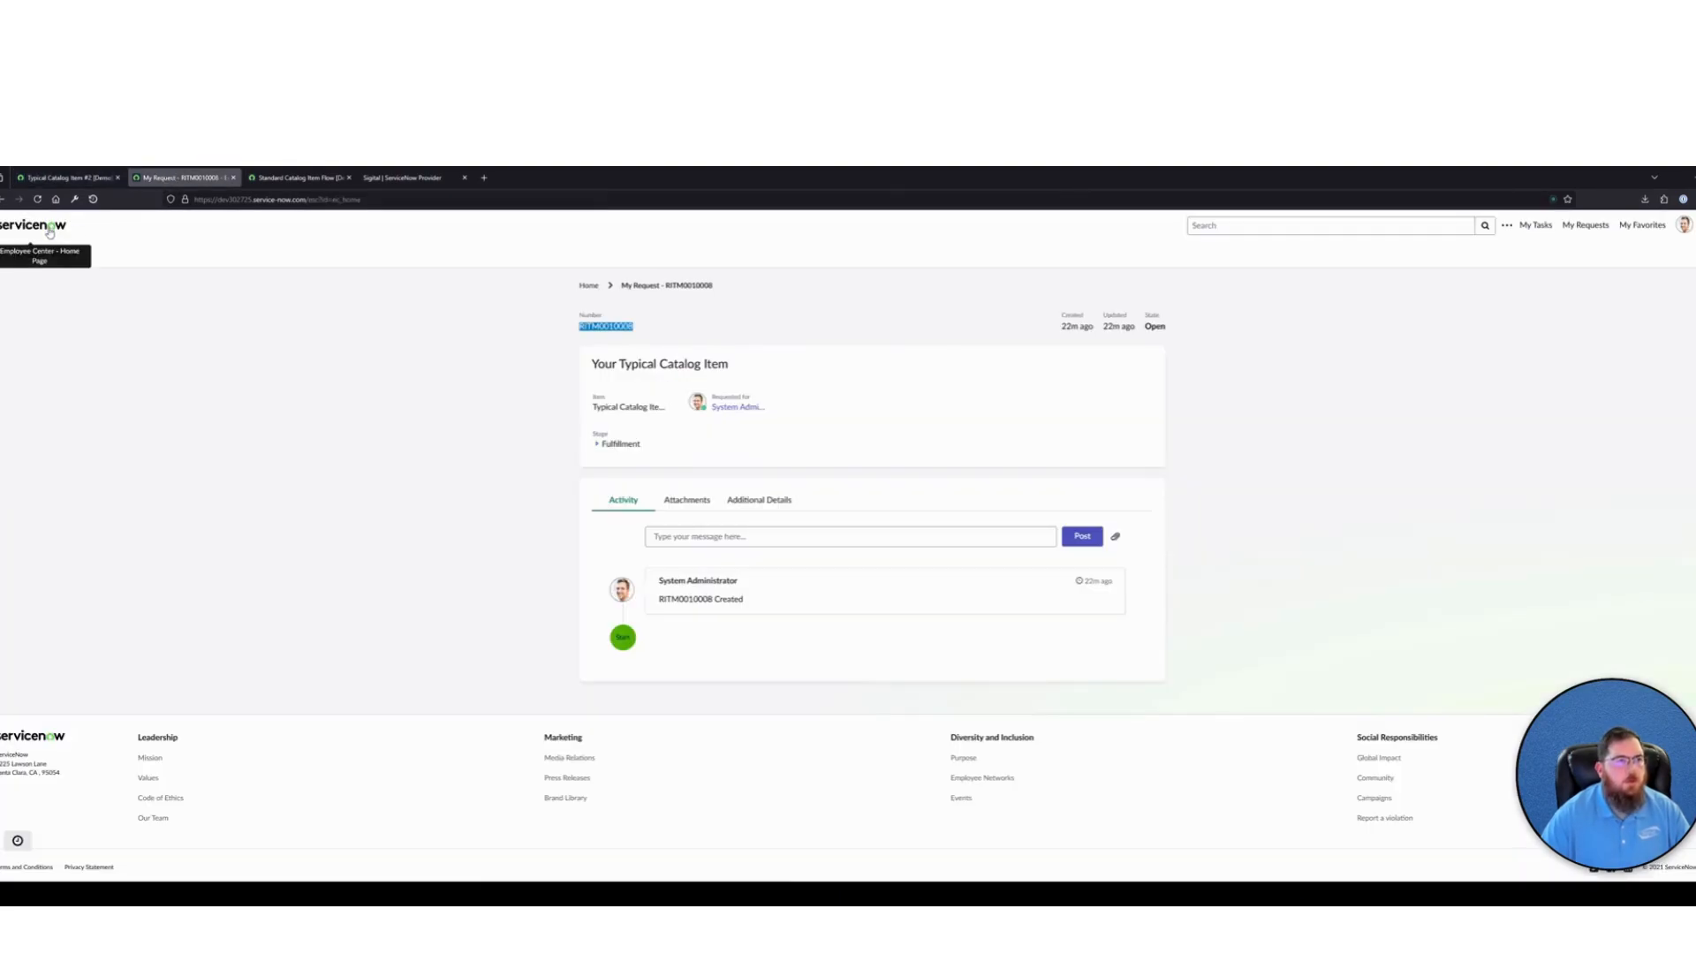
click(50, 232)
click(730, 512)
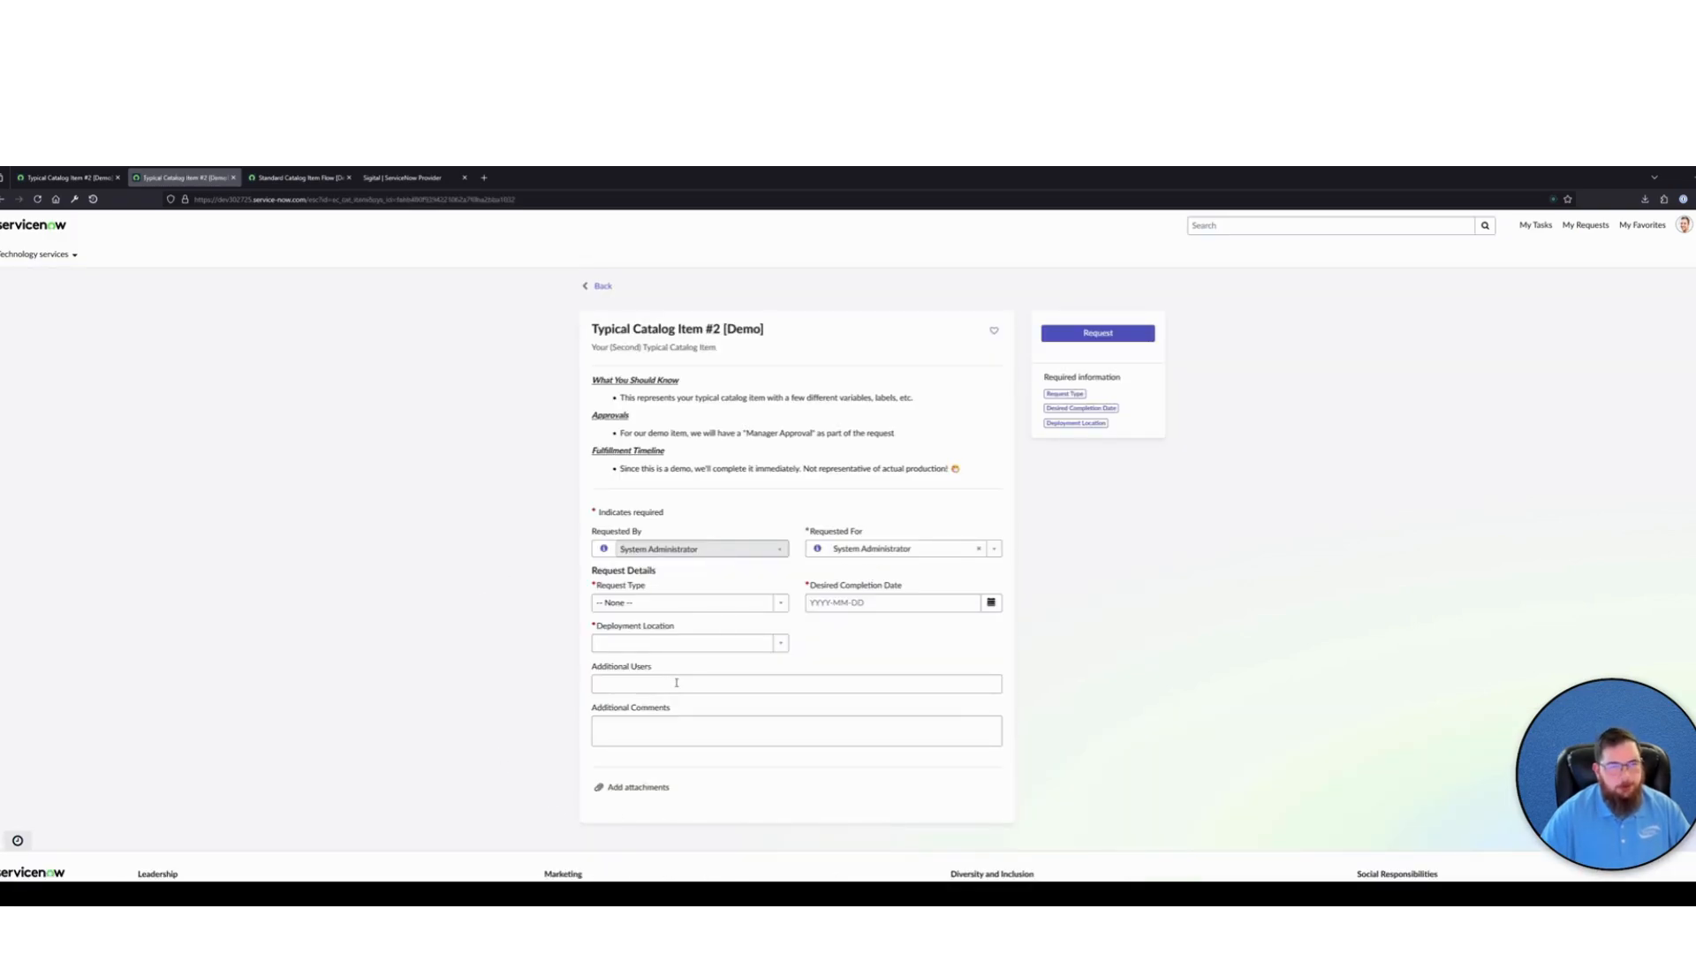
click(687, 606)
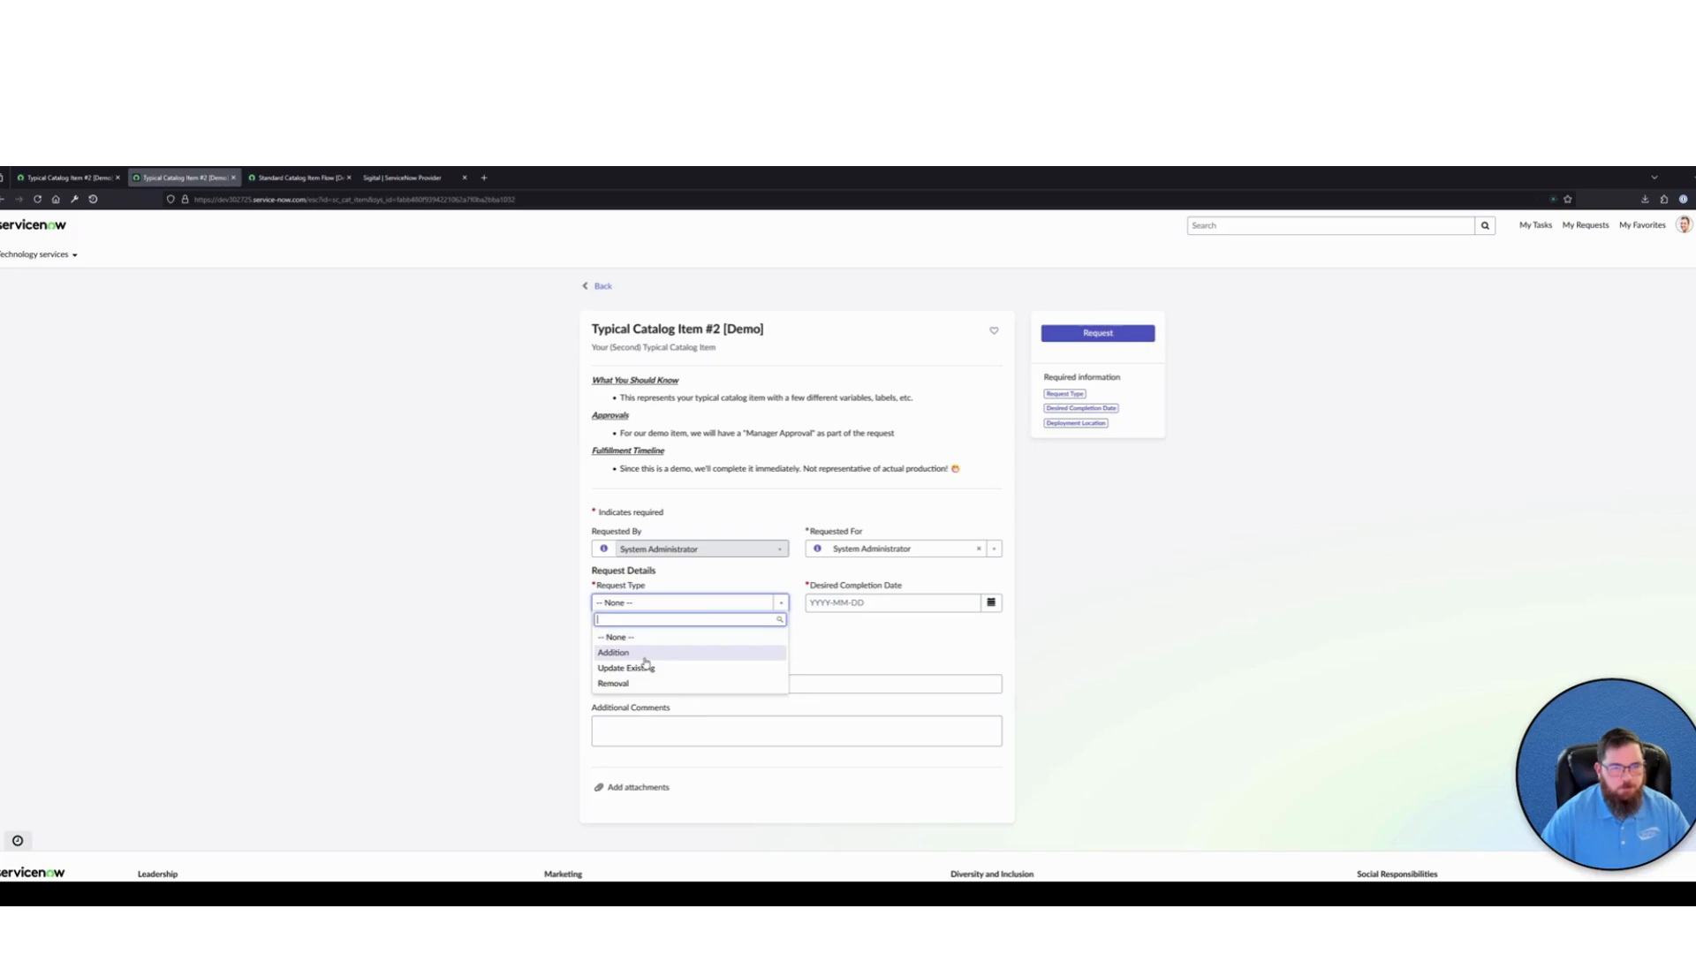
click(616, 653)
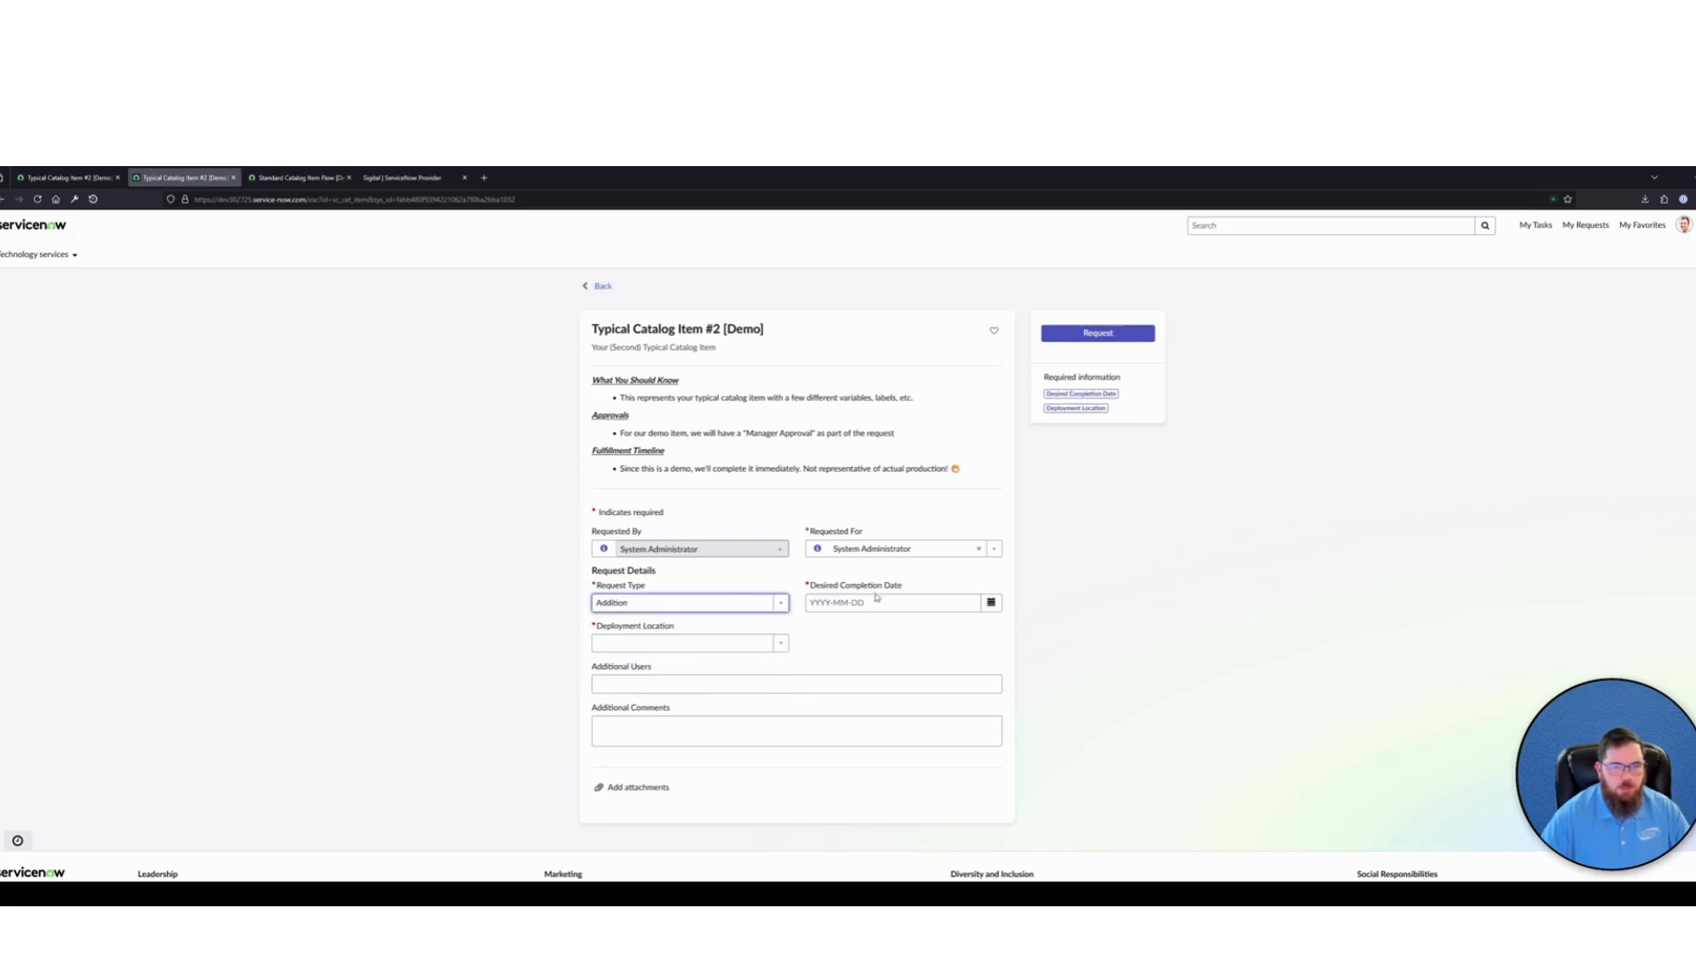
click(991, 602)
click(1065, 709)
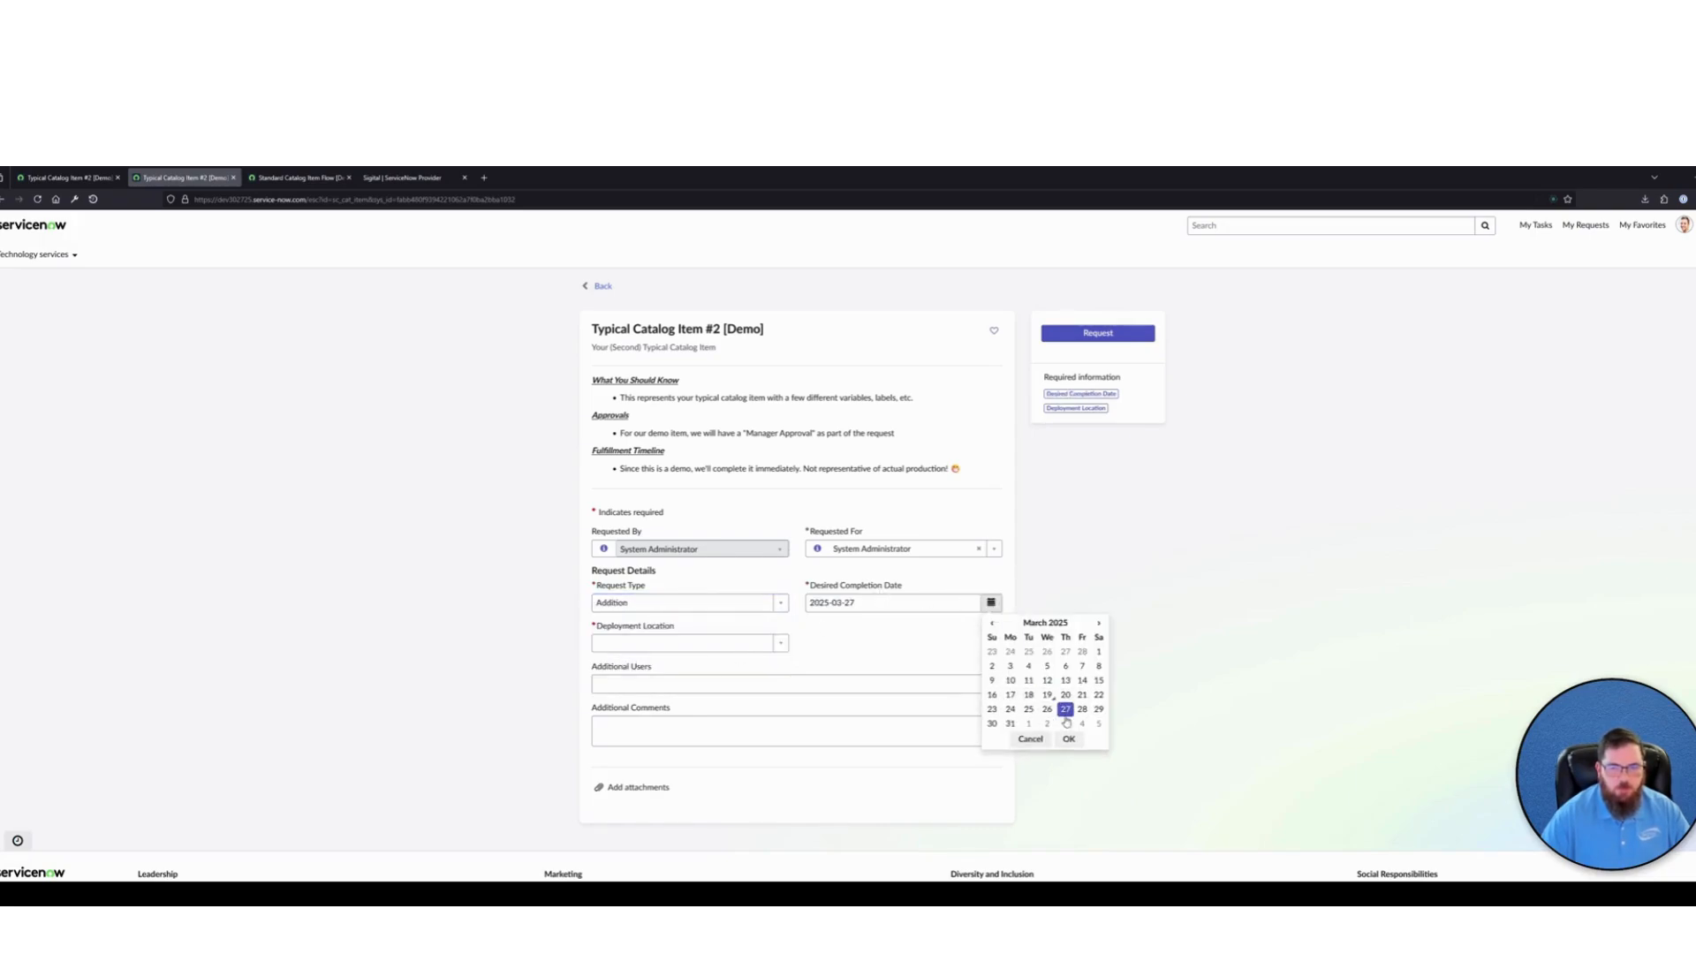
click(1068, 739)
Choose a Denver deployment location and one additional user for the request, and submit it
click(781, 643)
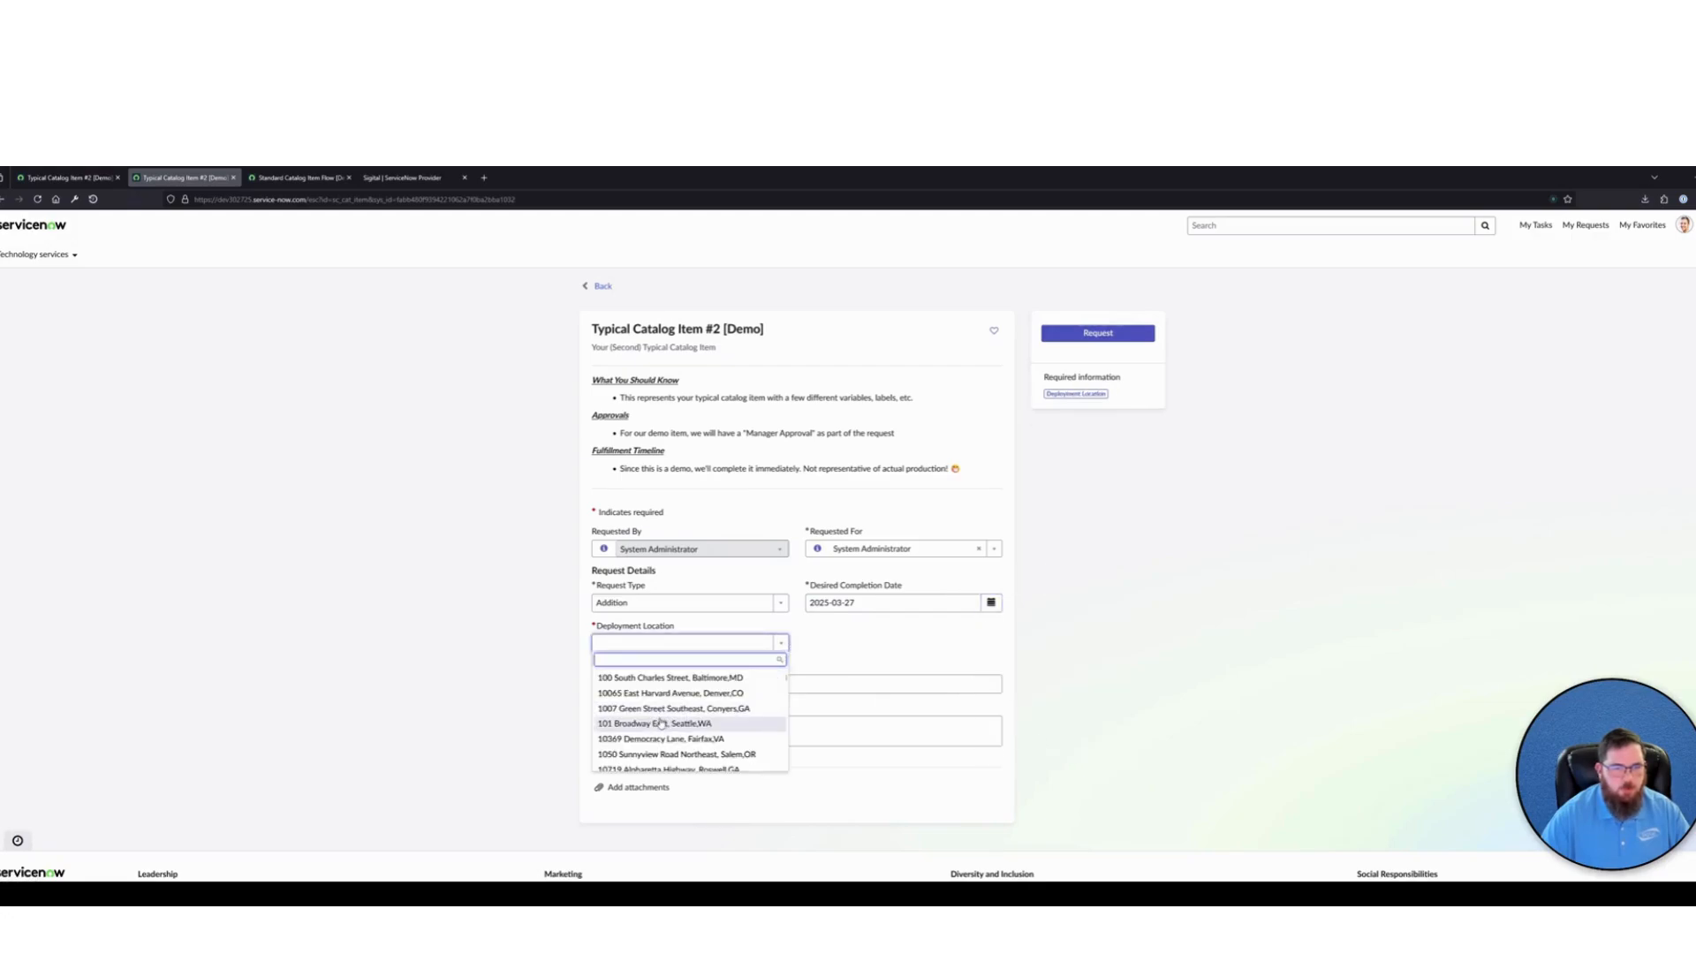
click(680, 697)
click(702, 659)
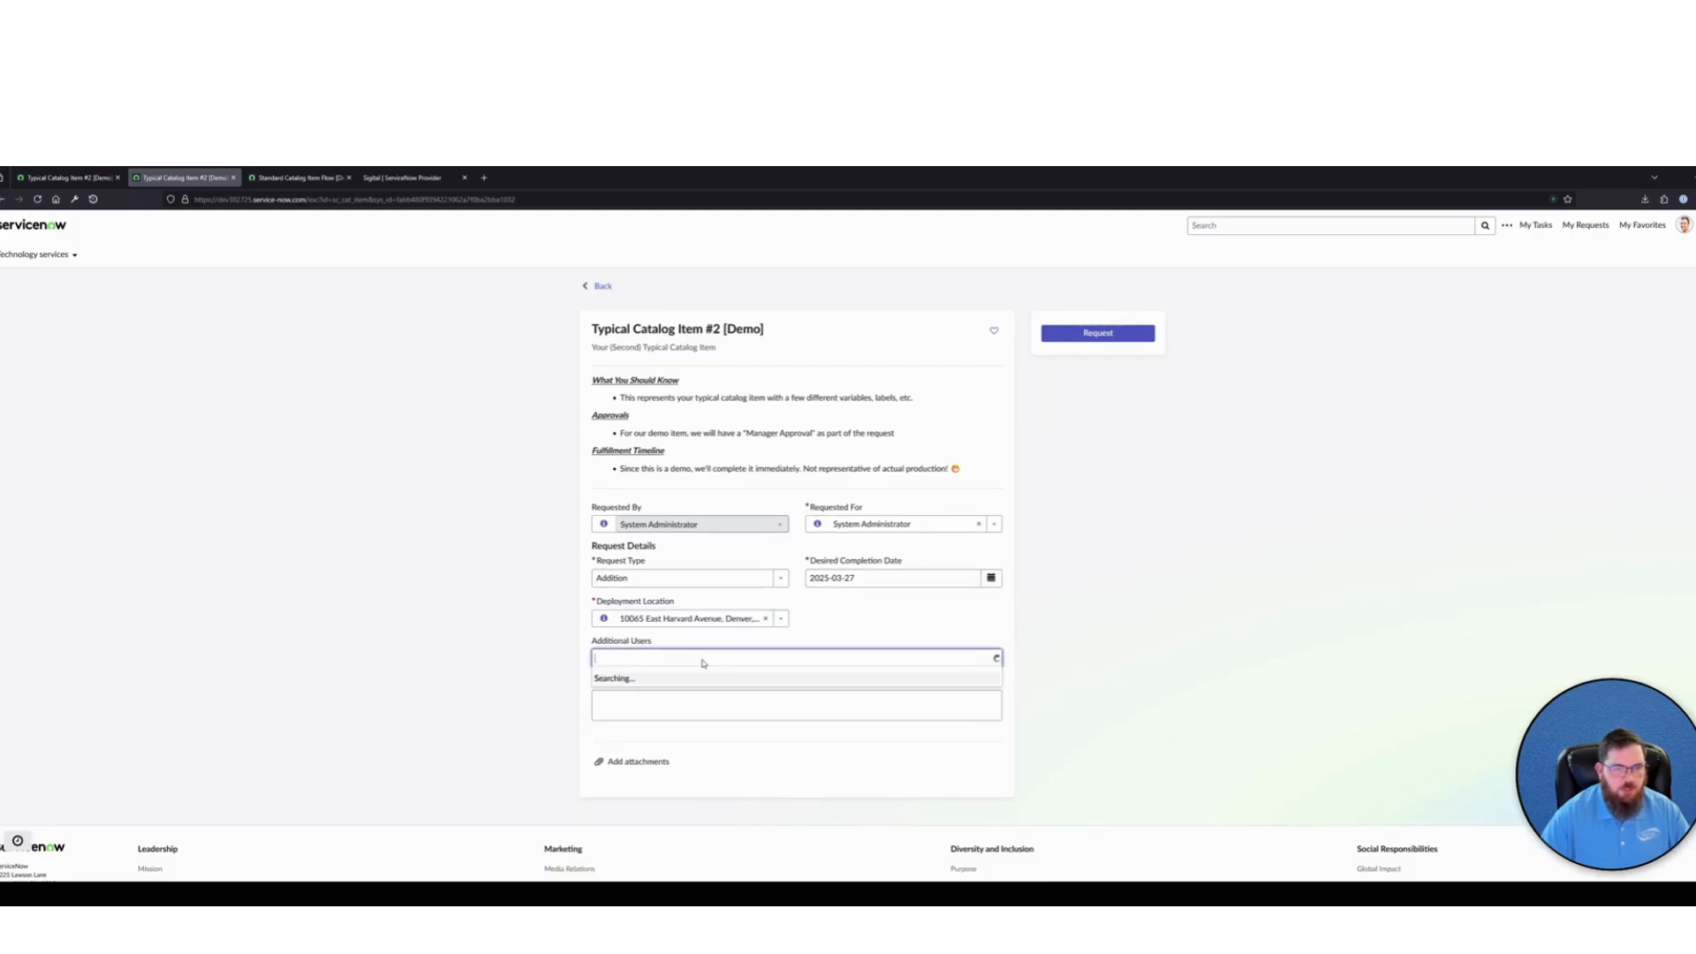
click(633, 690)
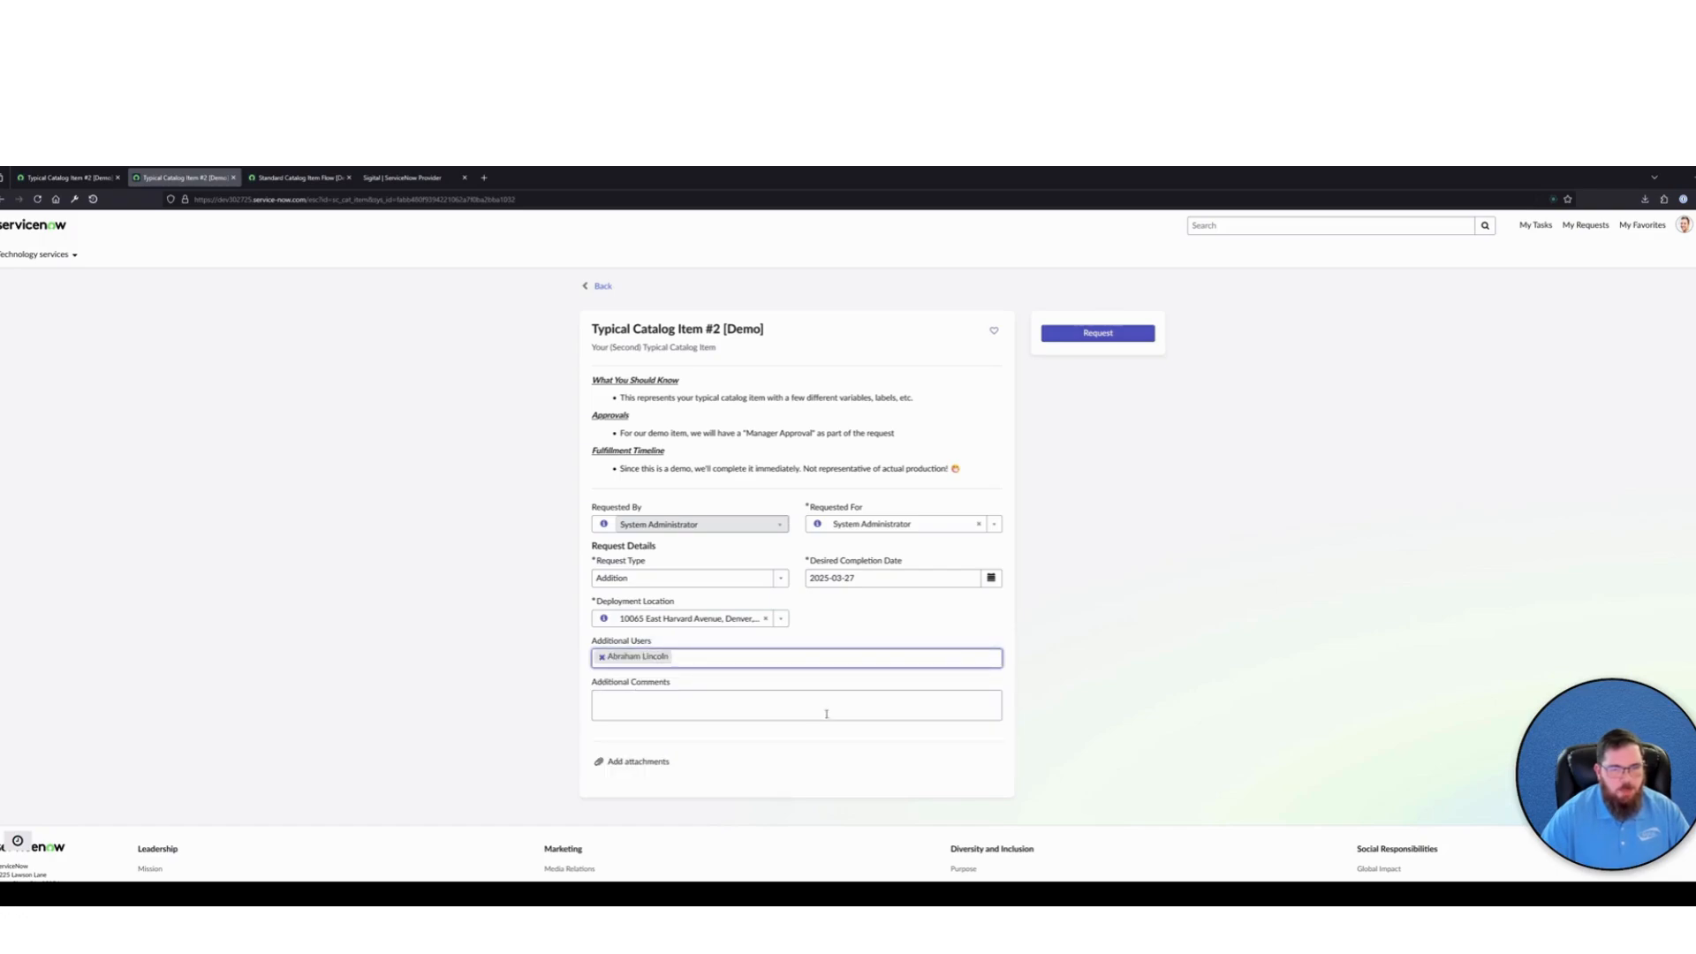
click(1069, 337)
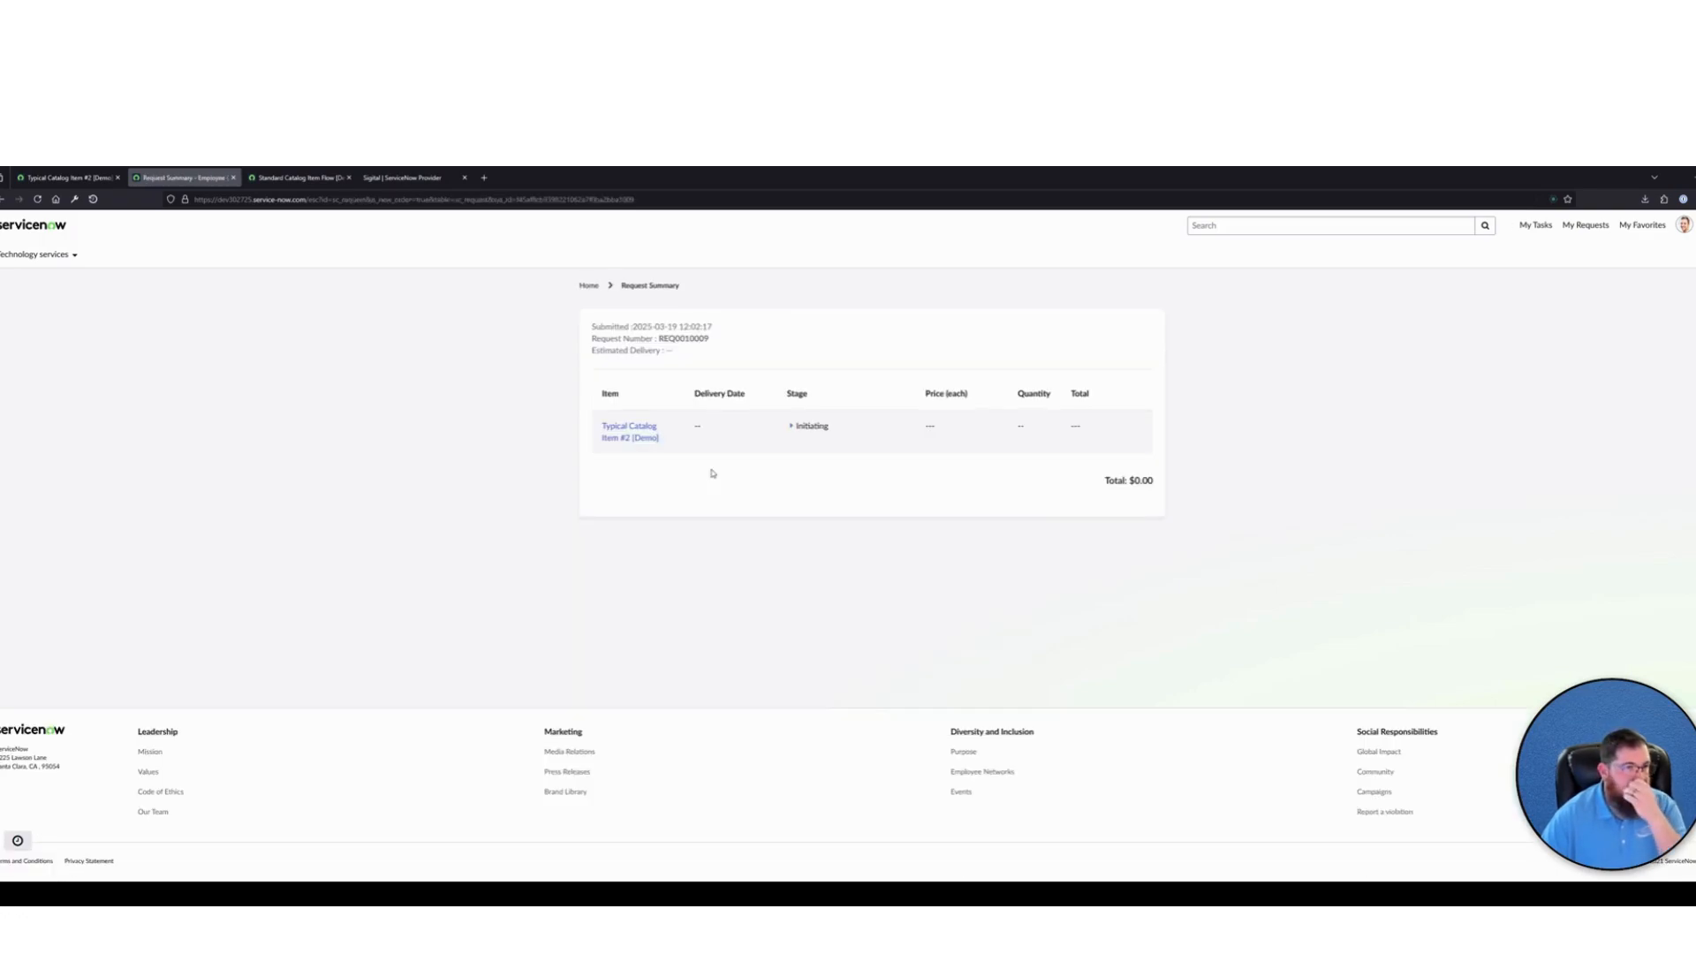
Open the submitted item's request page, copy its number, and look up that requested item record in the ServiceNow back end
click(635, 432)
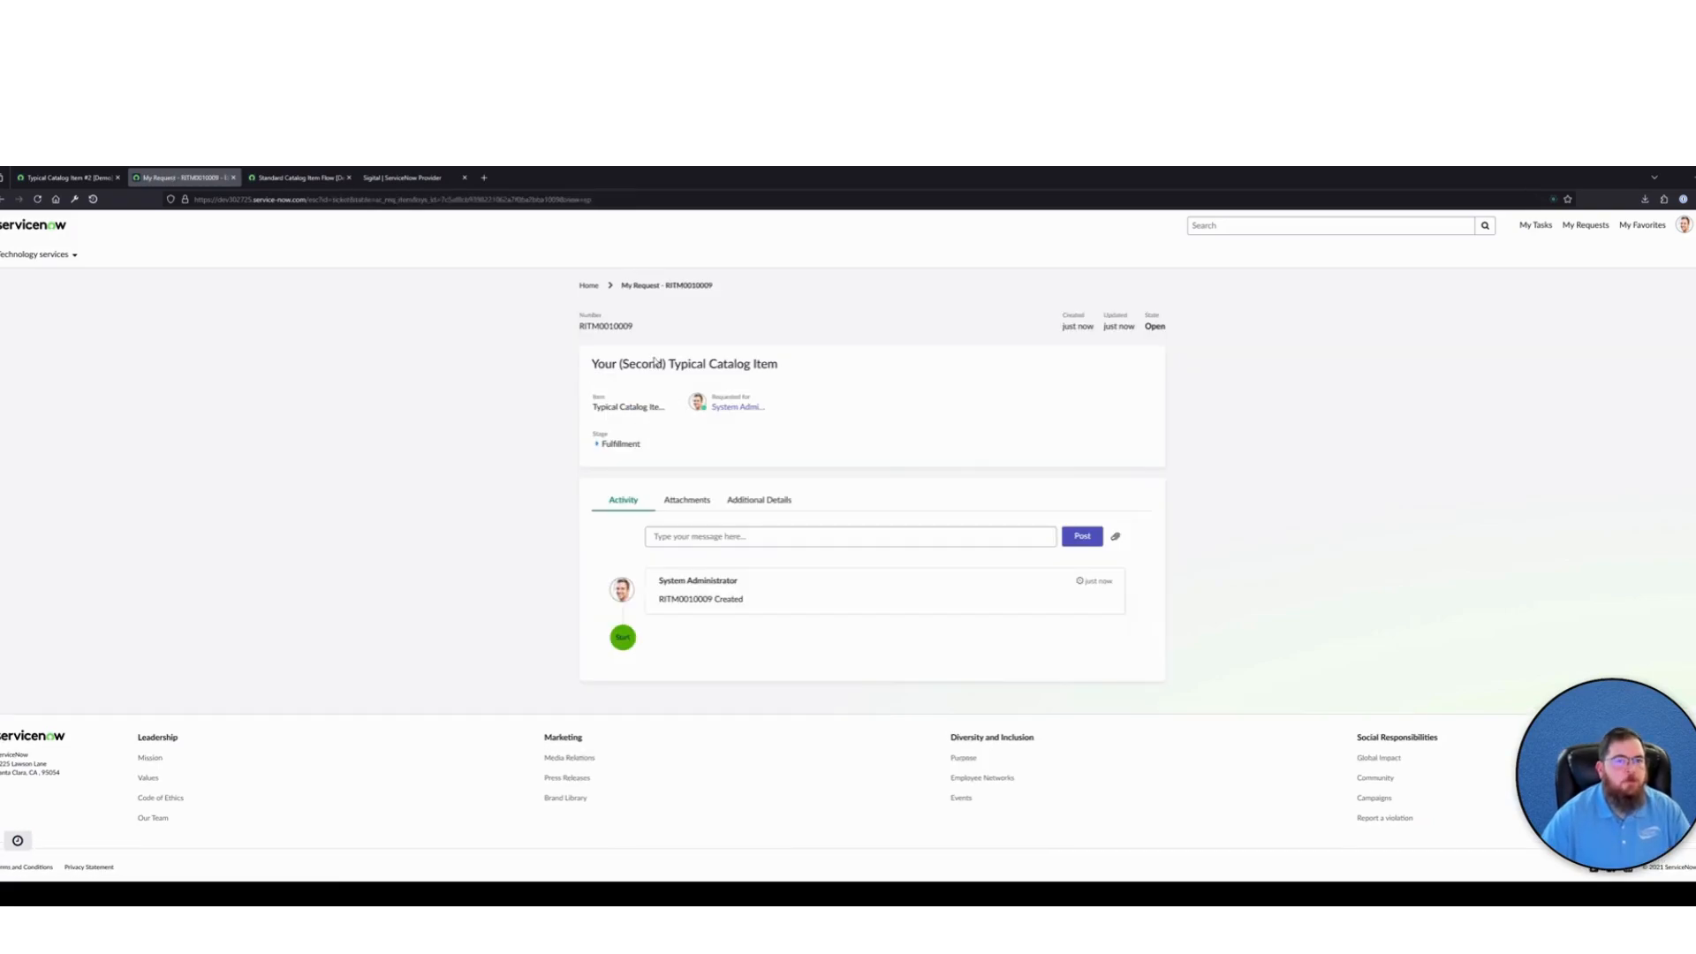
double_click(609, 326)
key(ctrl+c)
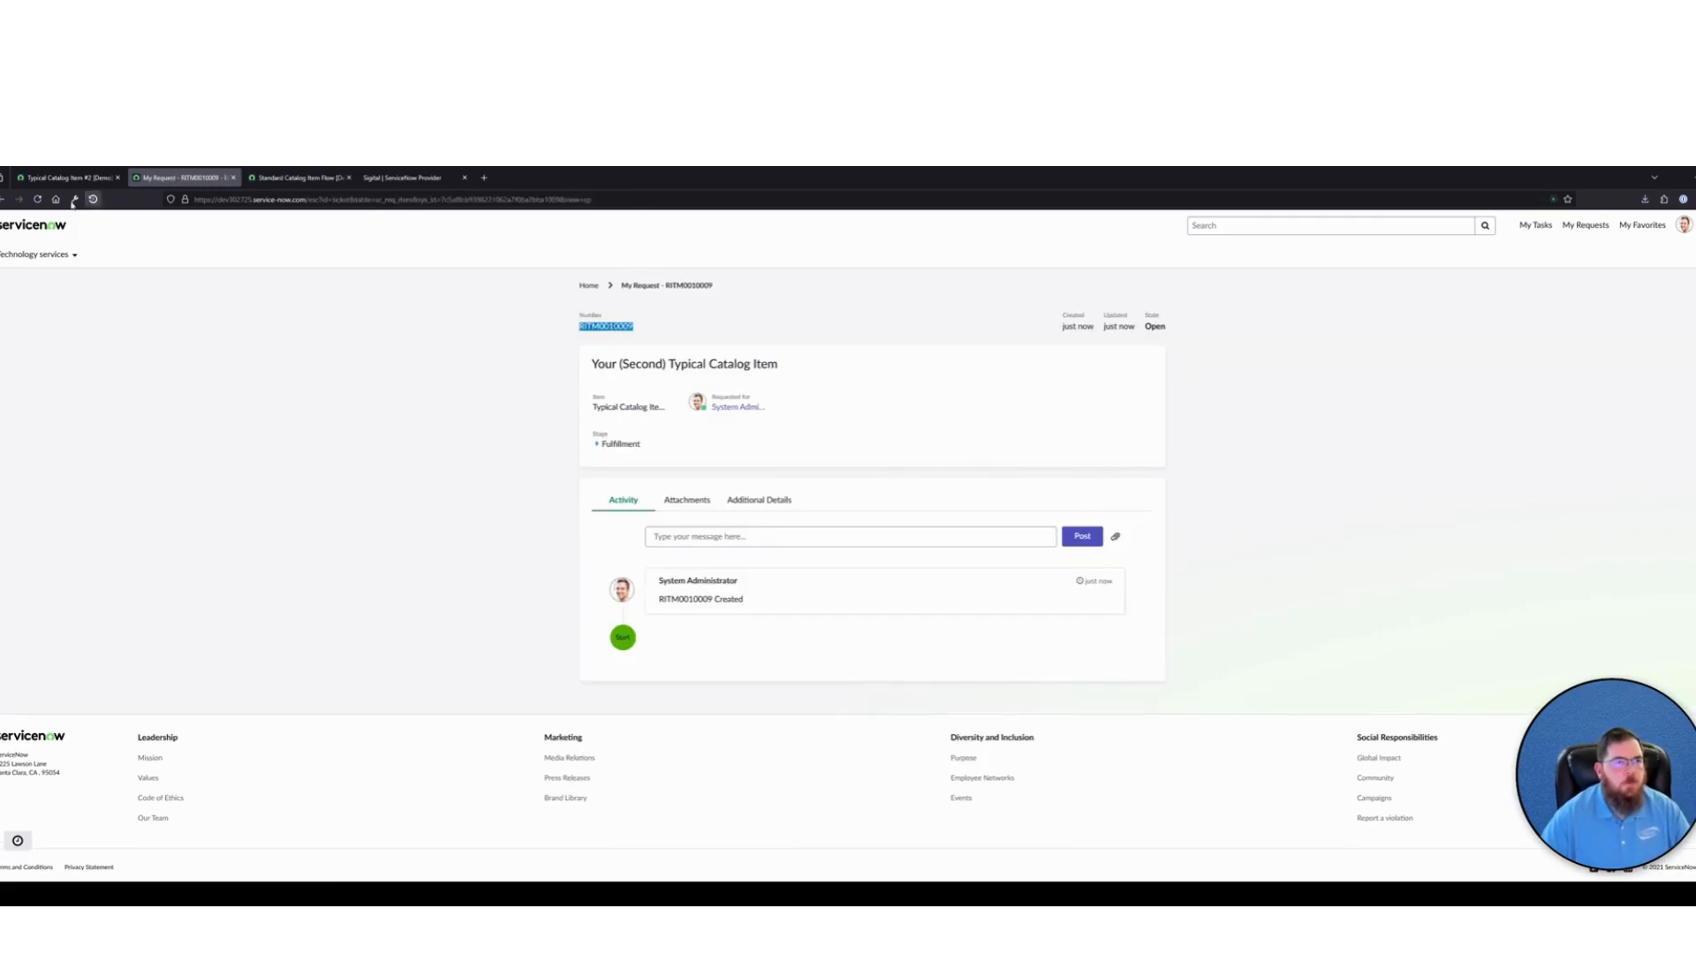
click(66, 178)
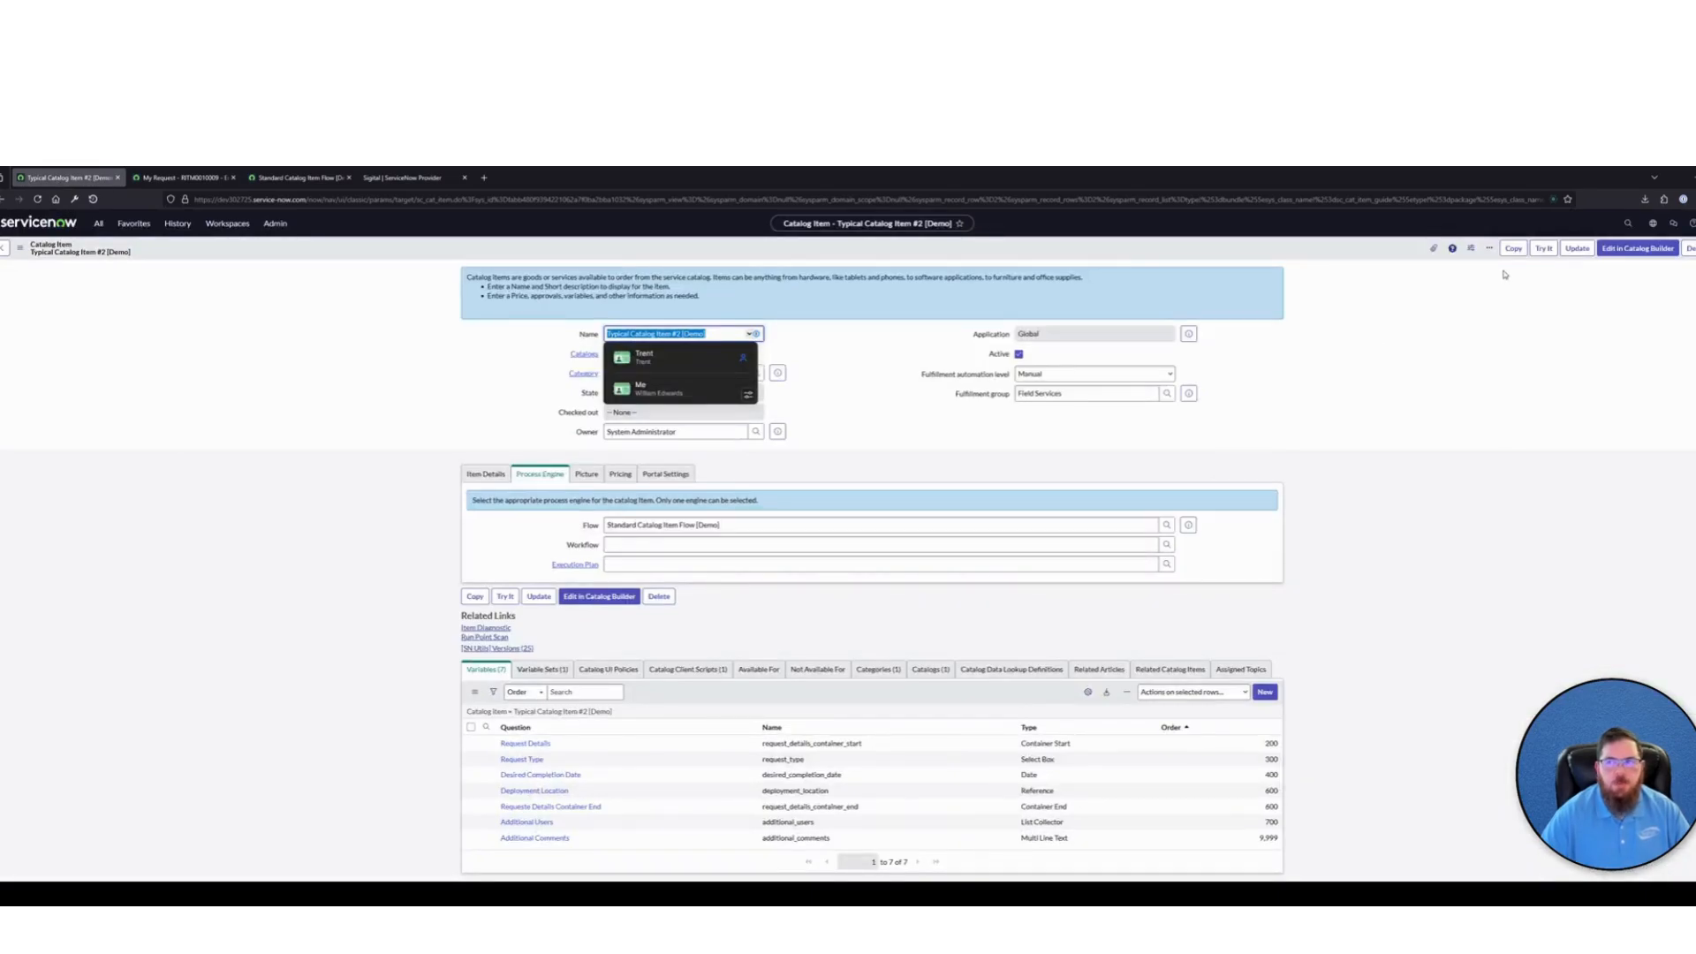
click(1628, 222)
key(ctrl+v)
click(1543, 263)
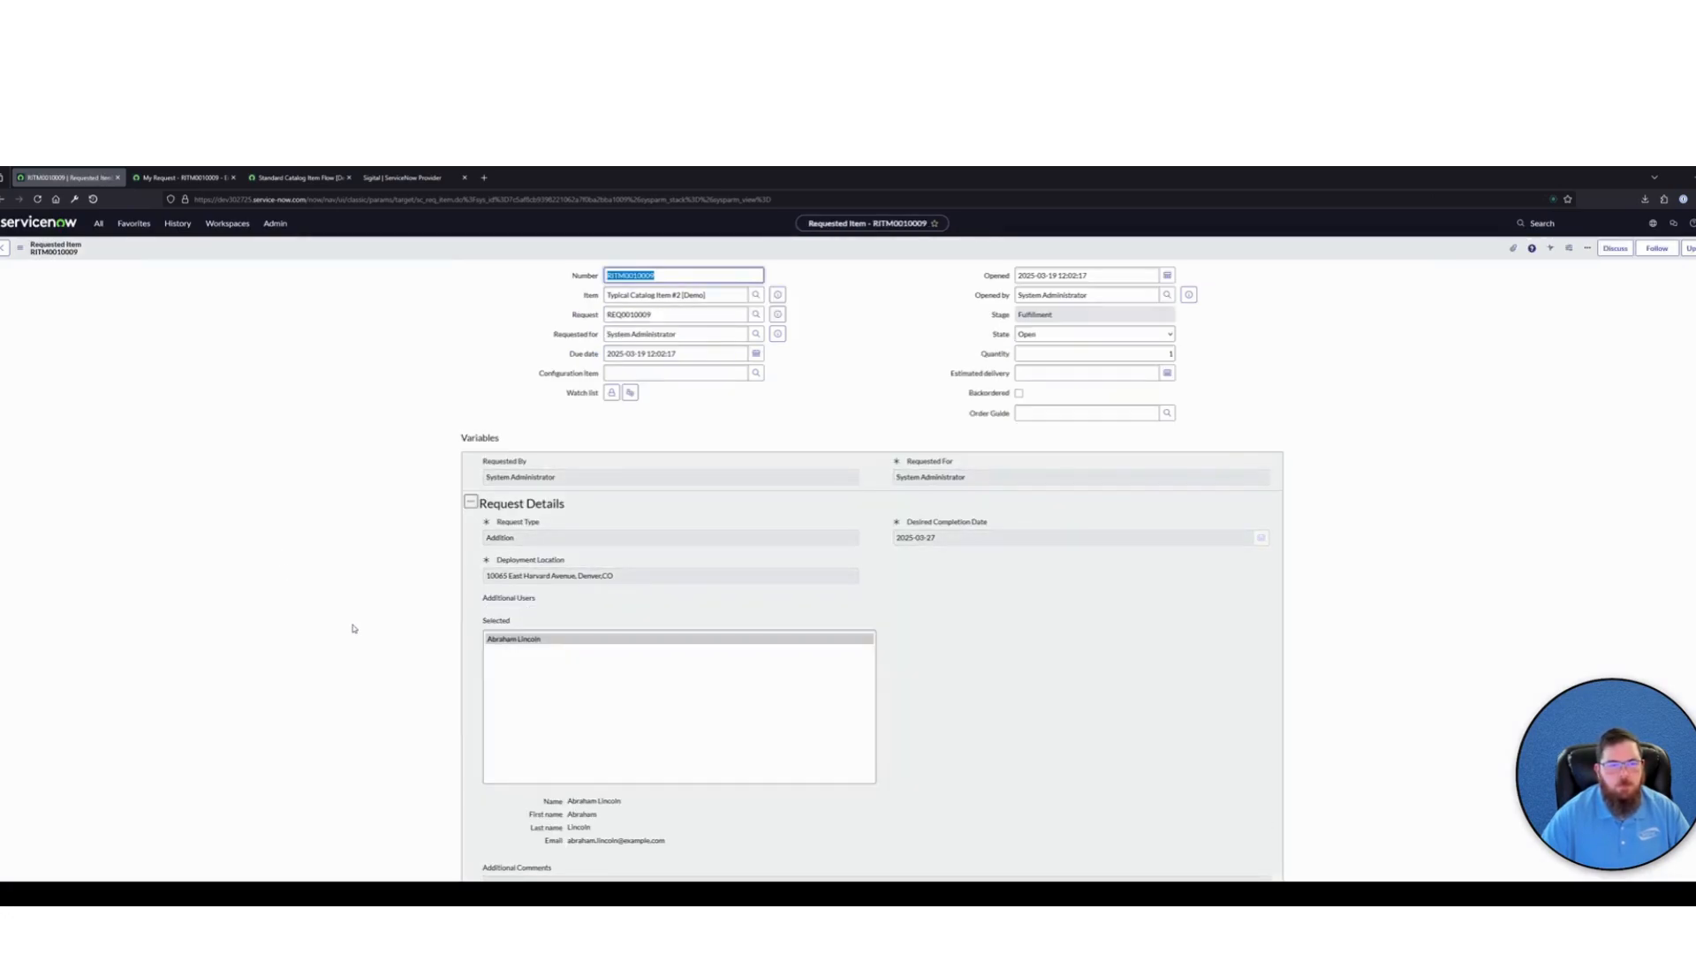
Review the requested item's variables and its catalog task, including the task's assignment group
scroll(362, 627, down, 3)
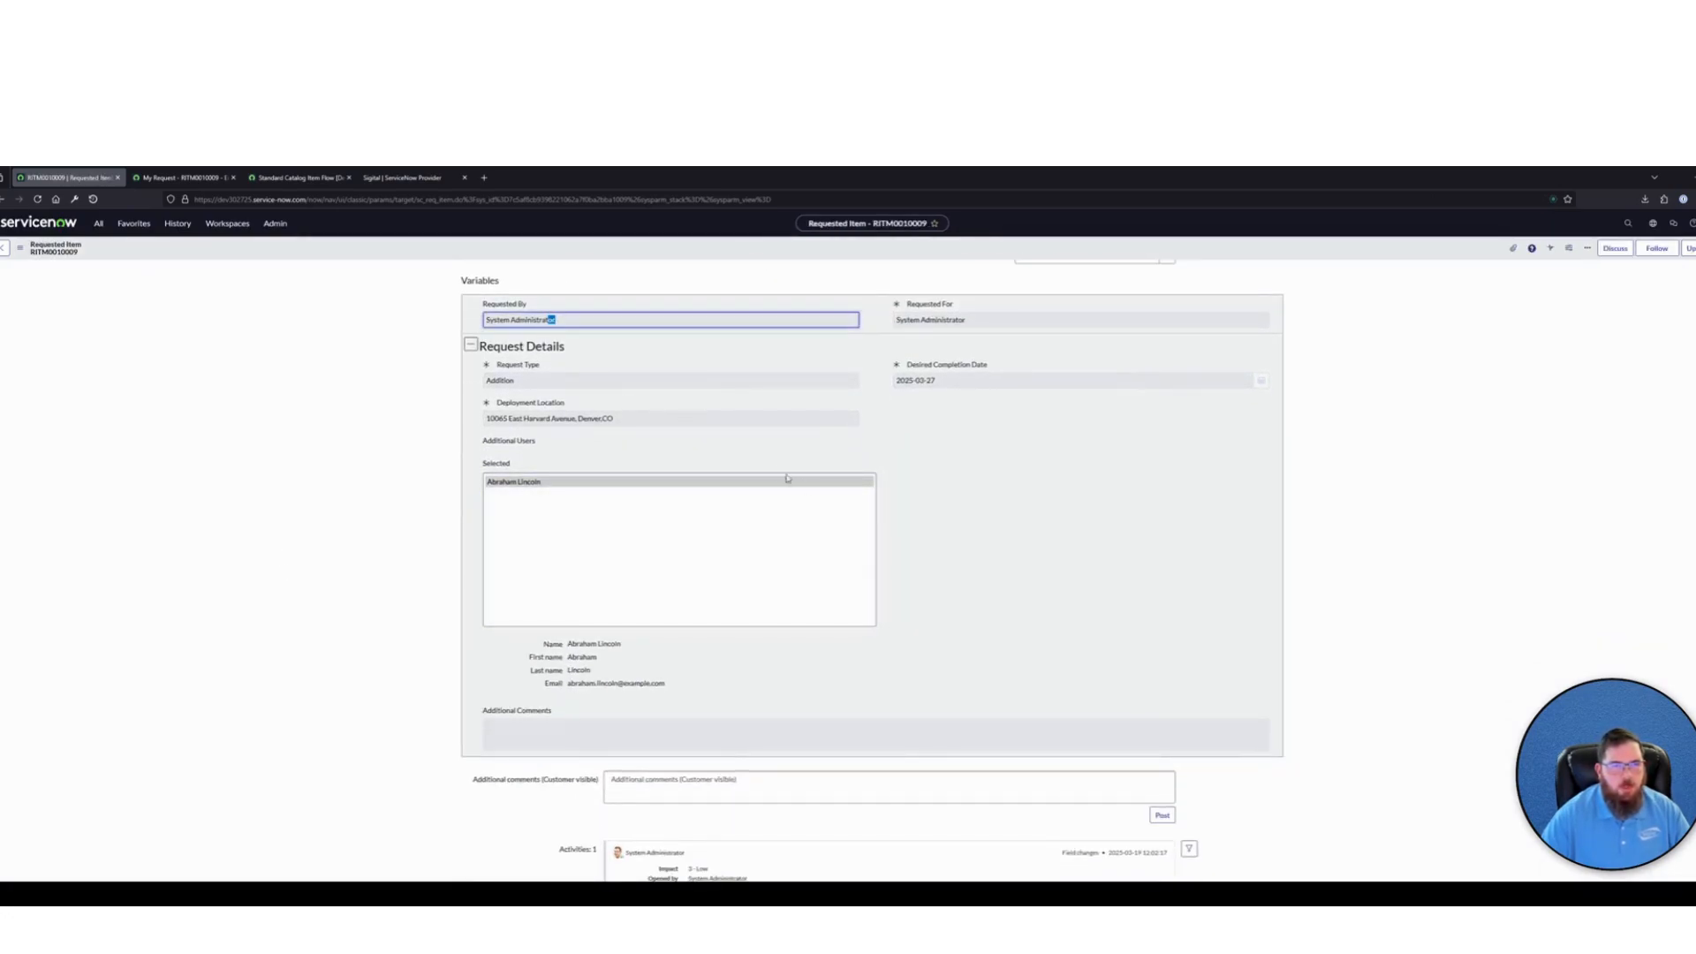
scroll(475, 485, down, 3)
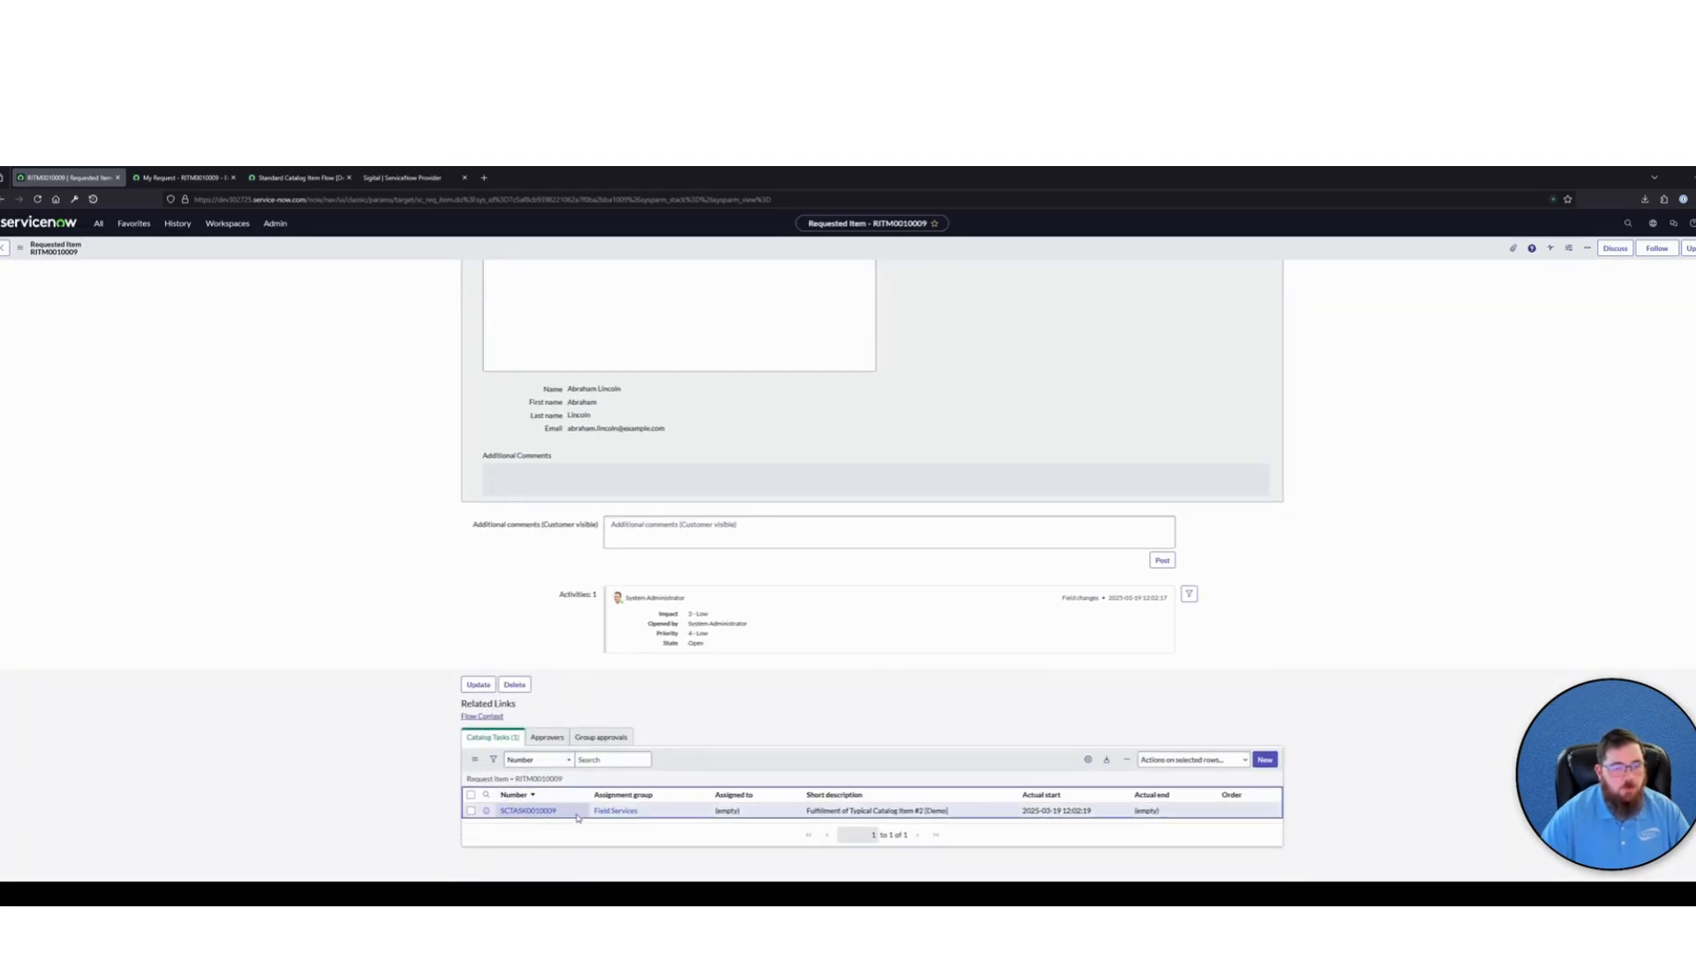
click(527, 810)
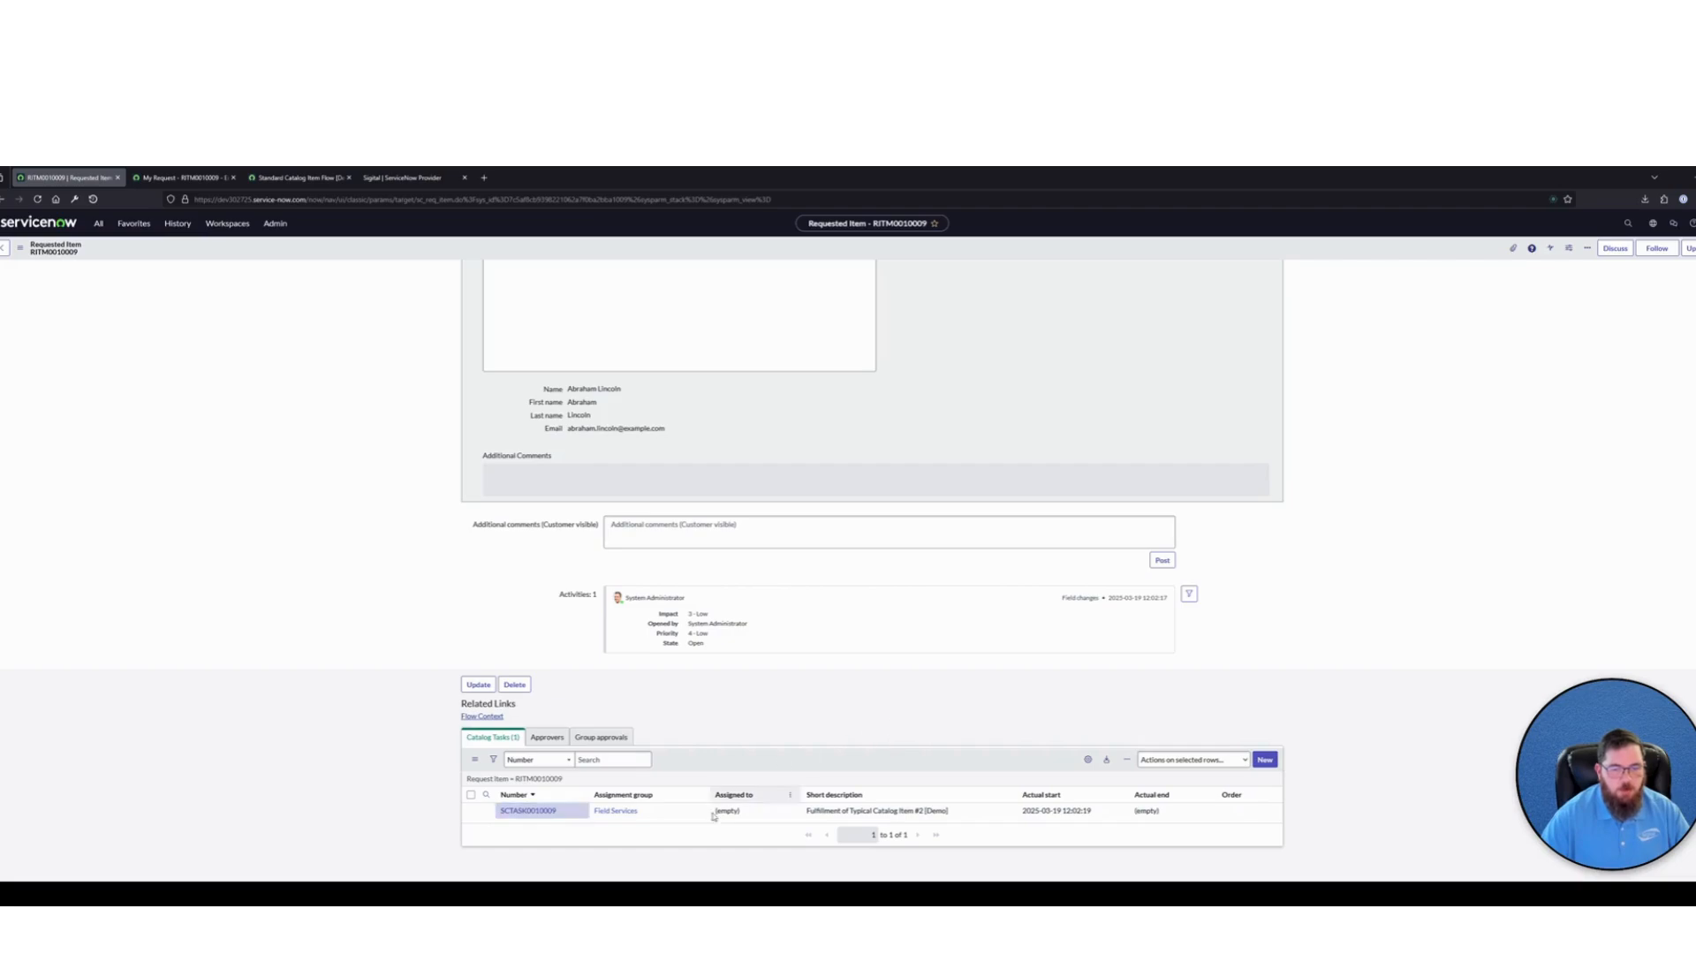
drag(649, 811, 598, 810)
click(598, 810)
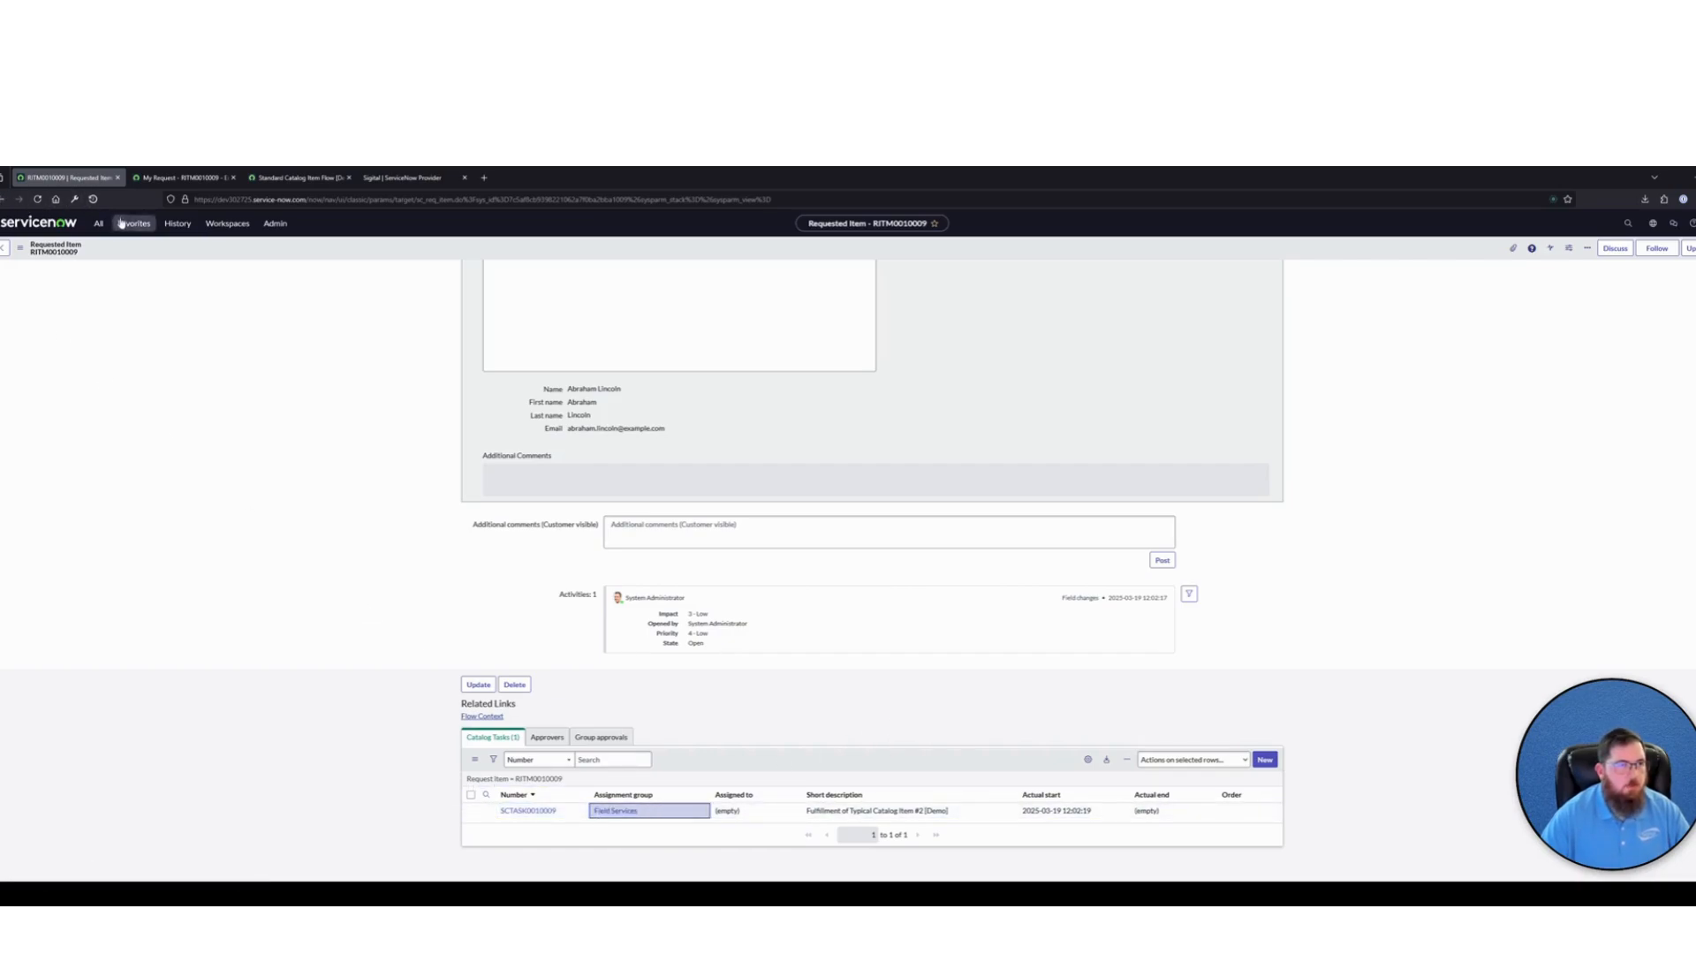
In a duplicated browser tab, check the fulfillment group of Typical Catalog Item #2 [Demo] in the favorited catalog items list, and return to the requested item's catalog task
right_click(77, 181)
click(154, 223)
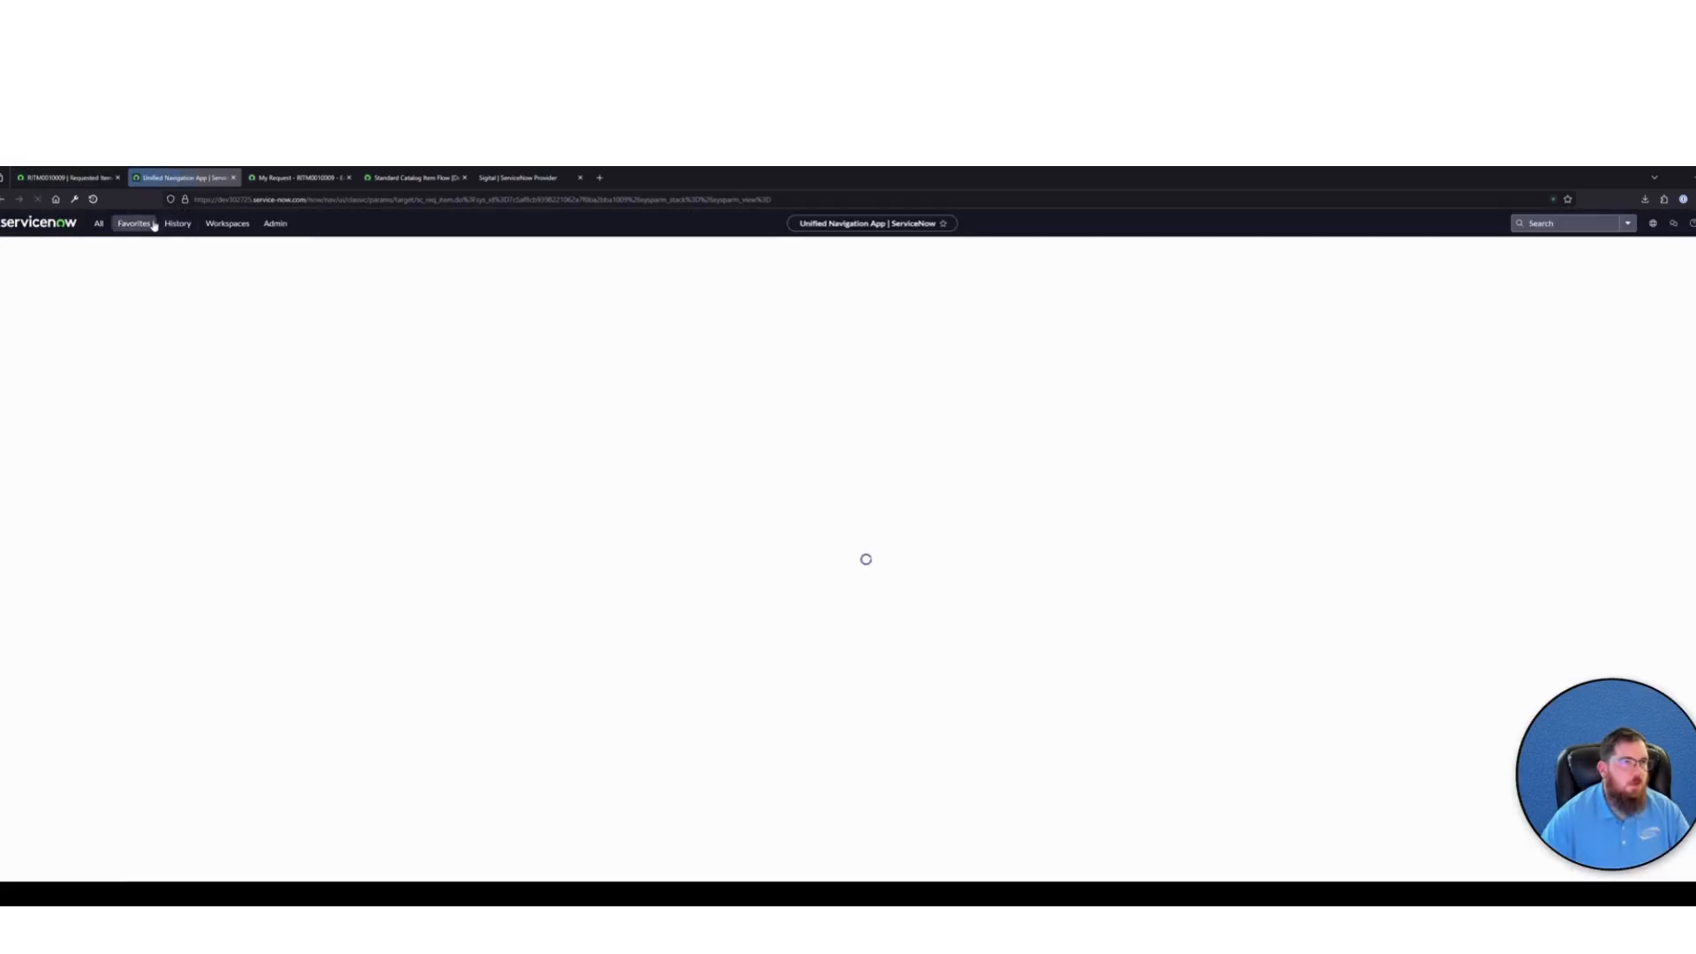
click(135, 232)
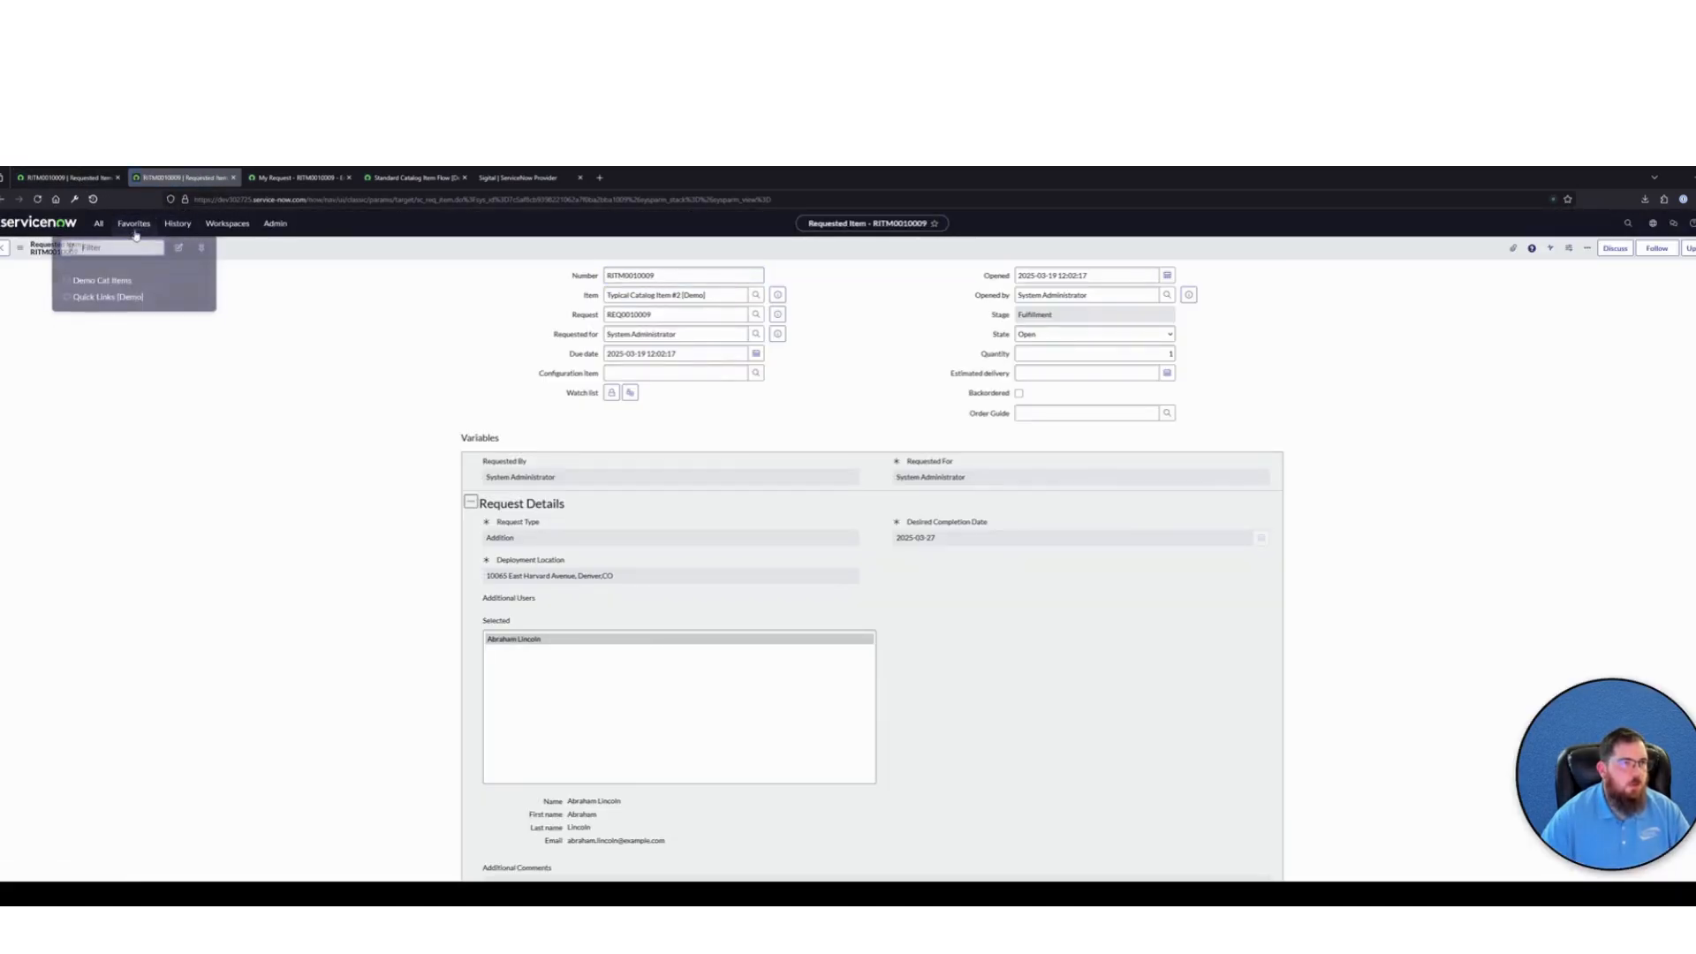
click(102, 280)
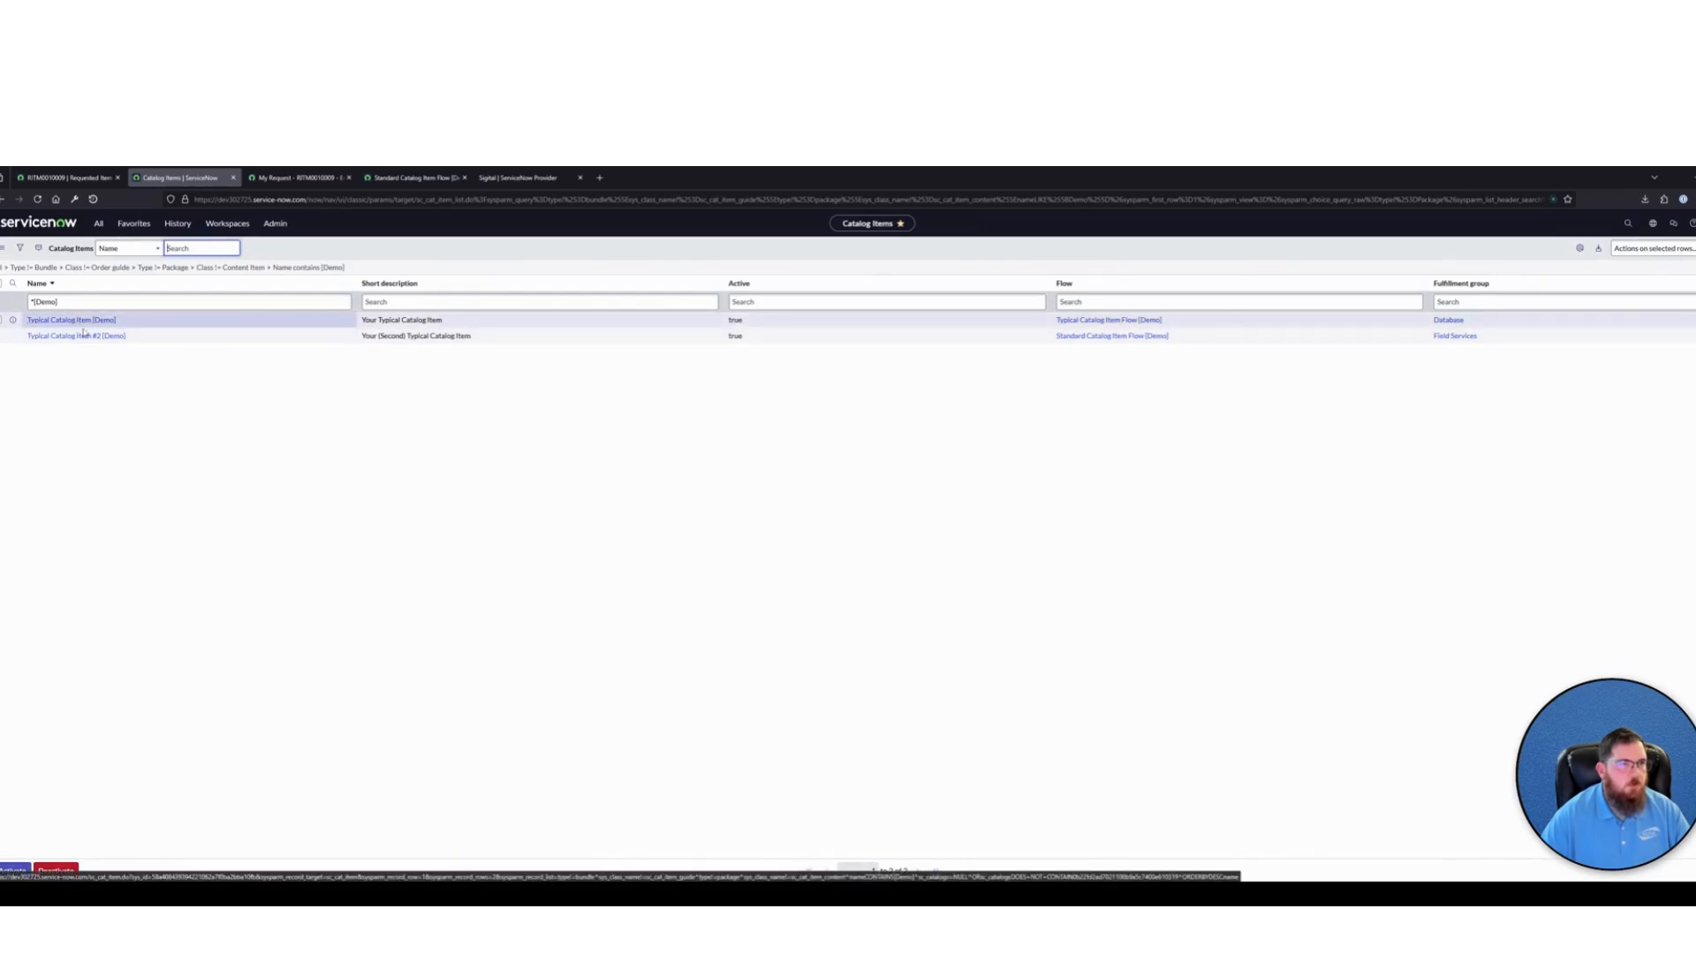
click(47, 342)
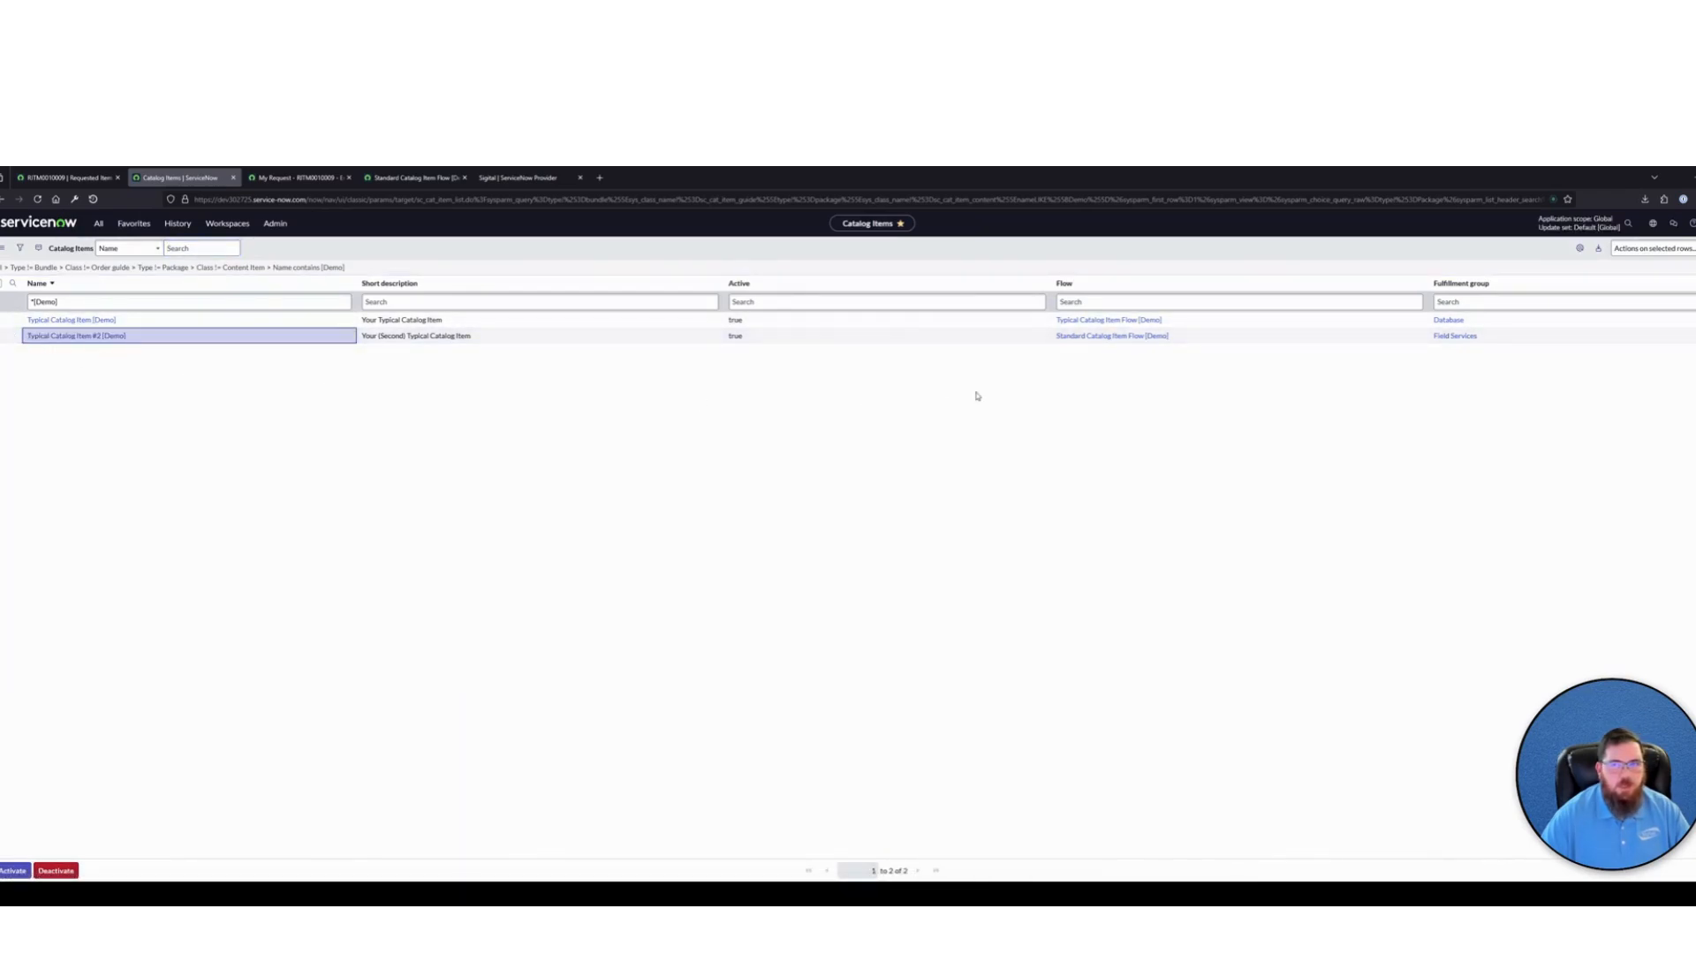
drag(1502, 339, 1436, 345)
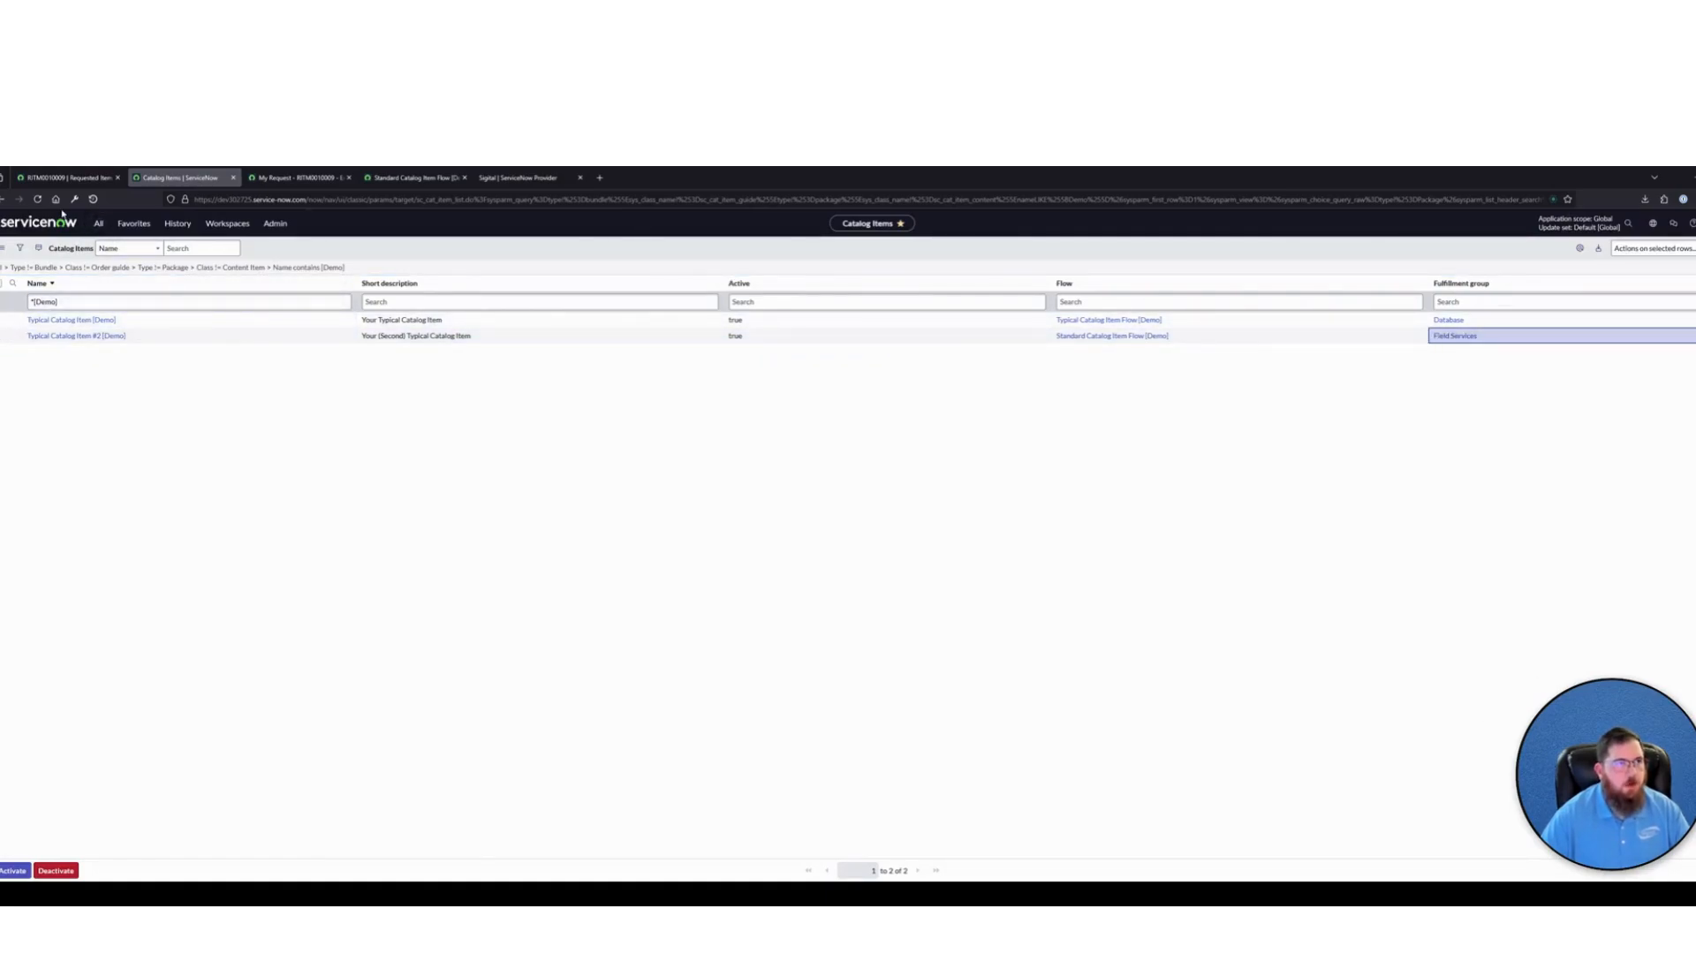
click(71, 179)
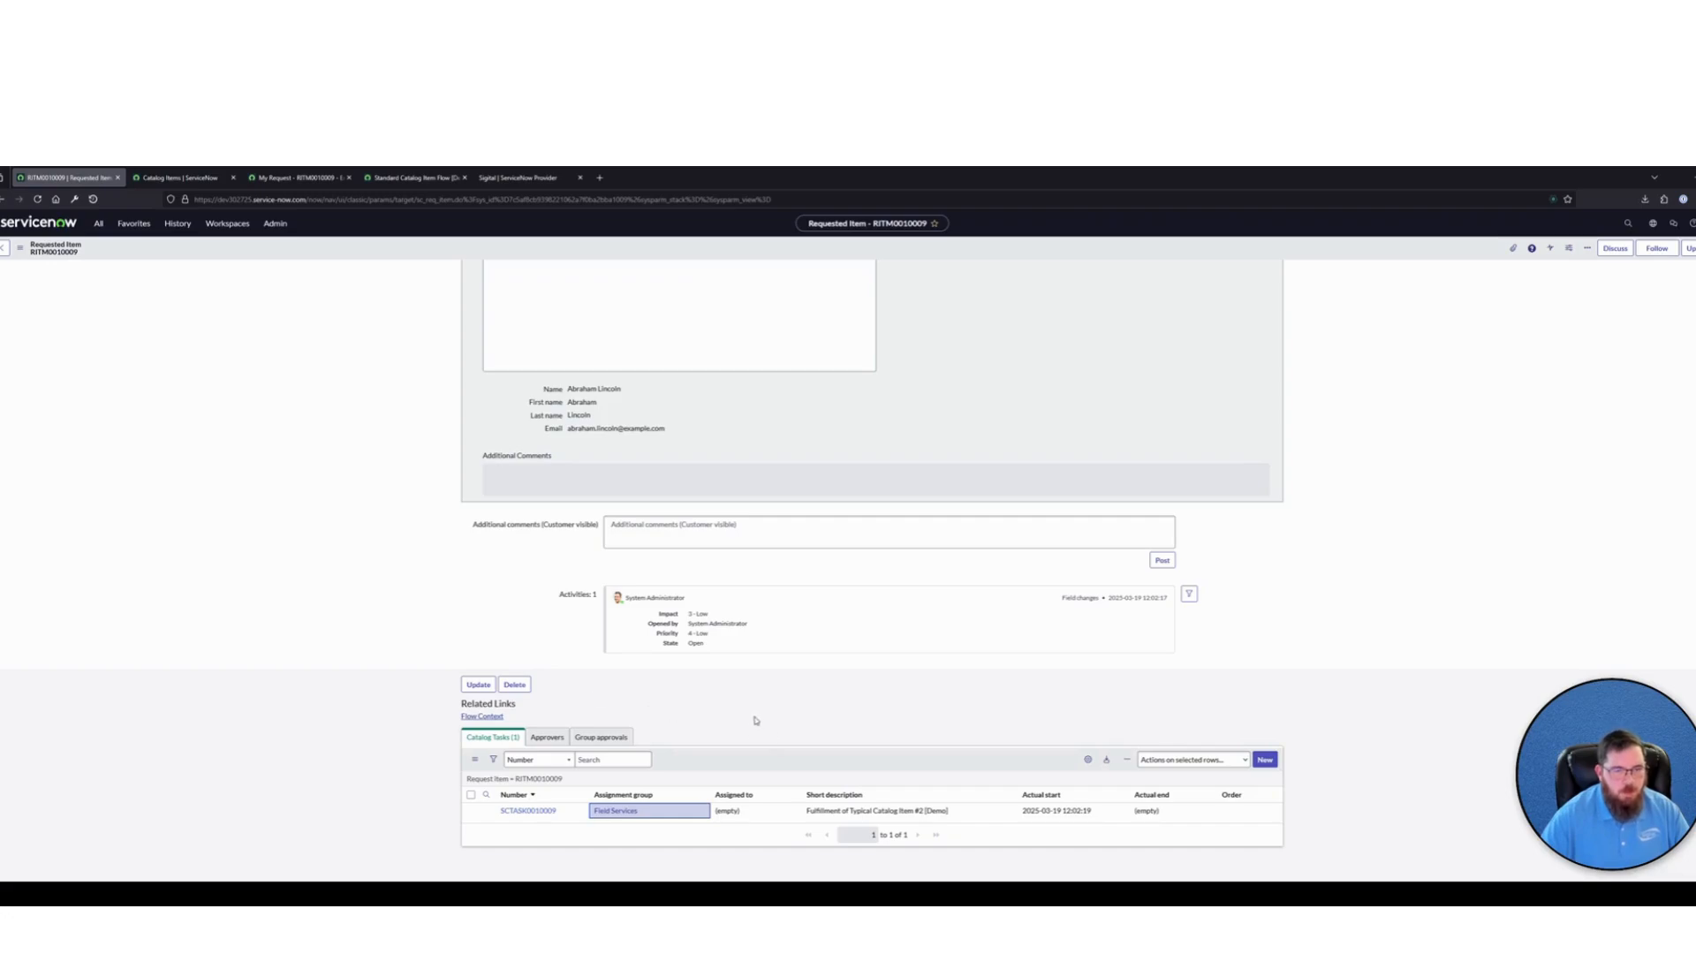
click(521, 811)
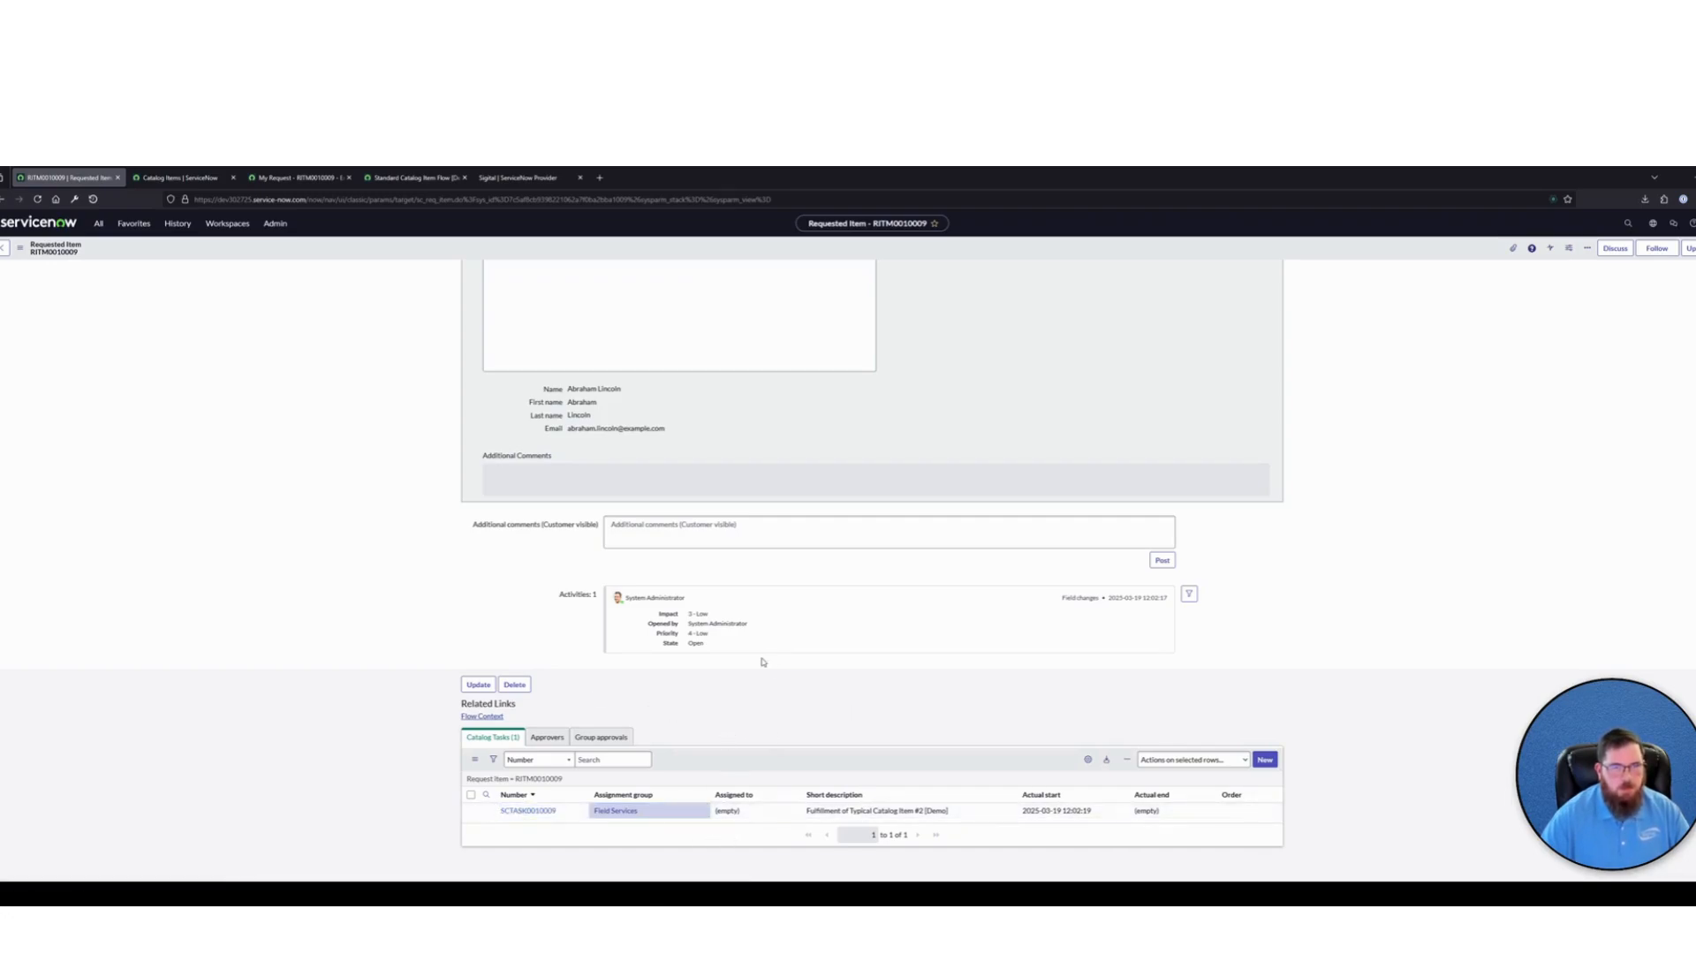
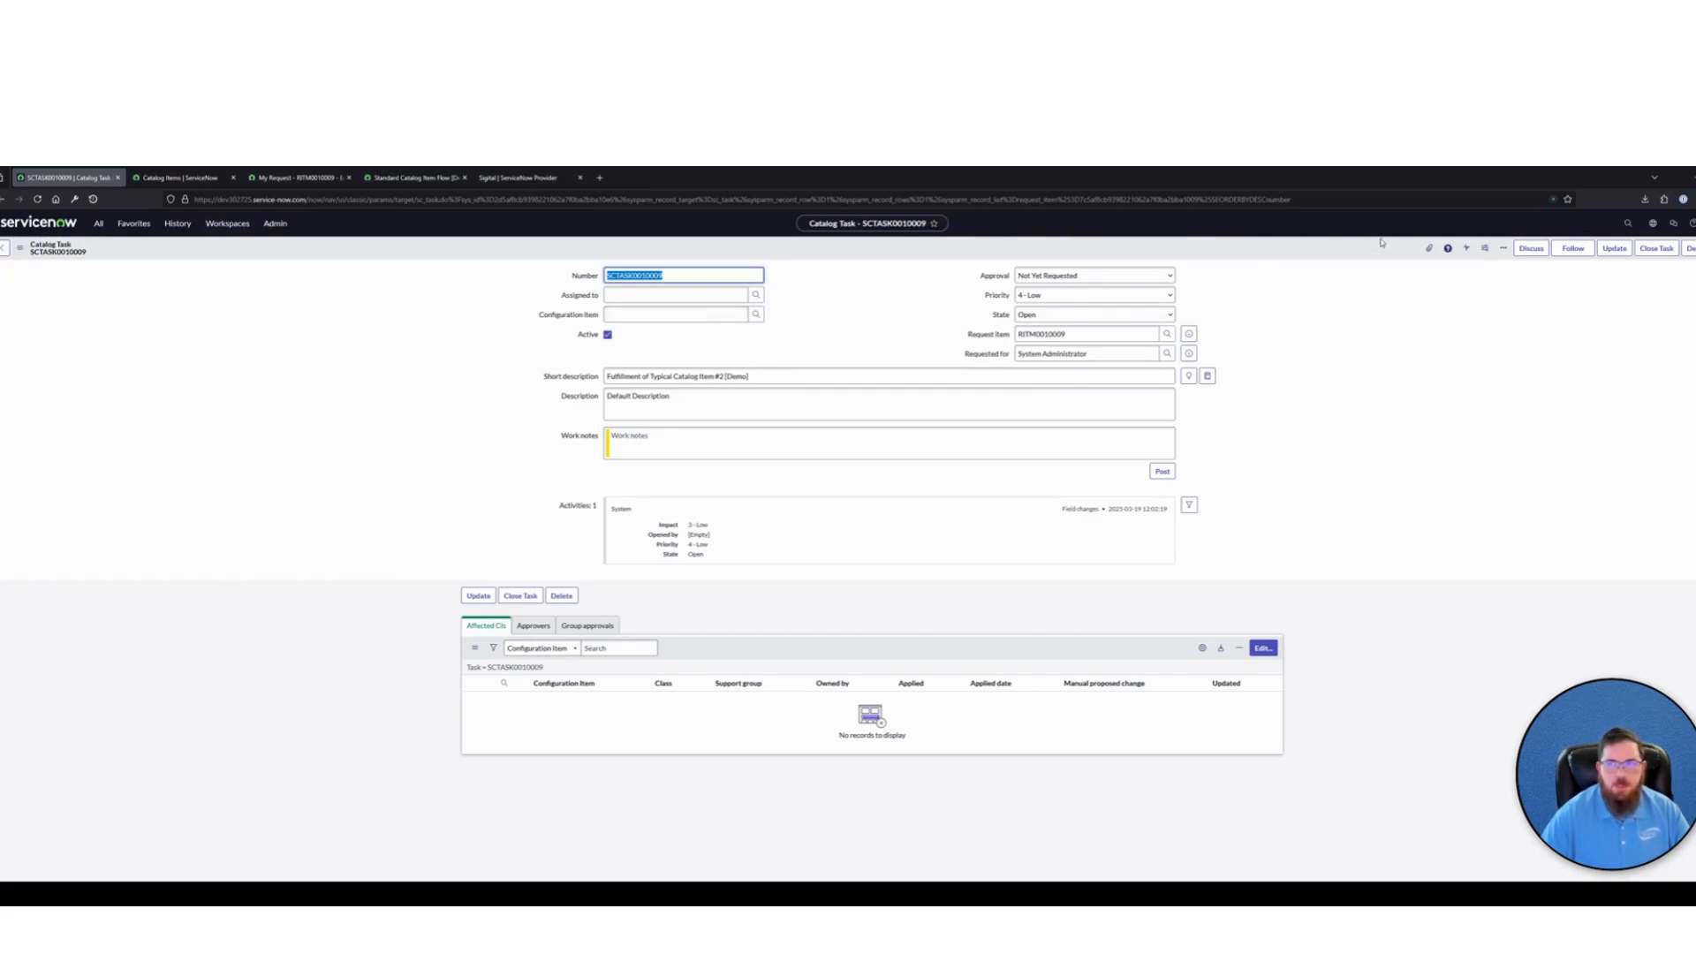
Close the open catalog task, and reopen its requested item from the history to check the item's stage and state
click(1656, 248)
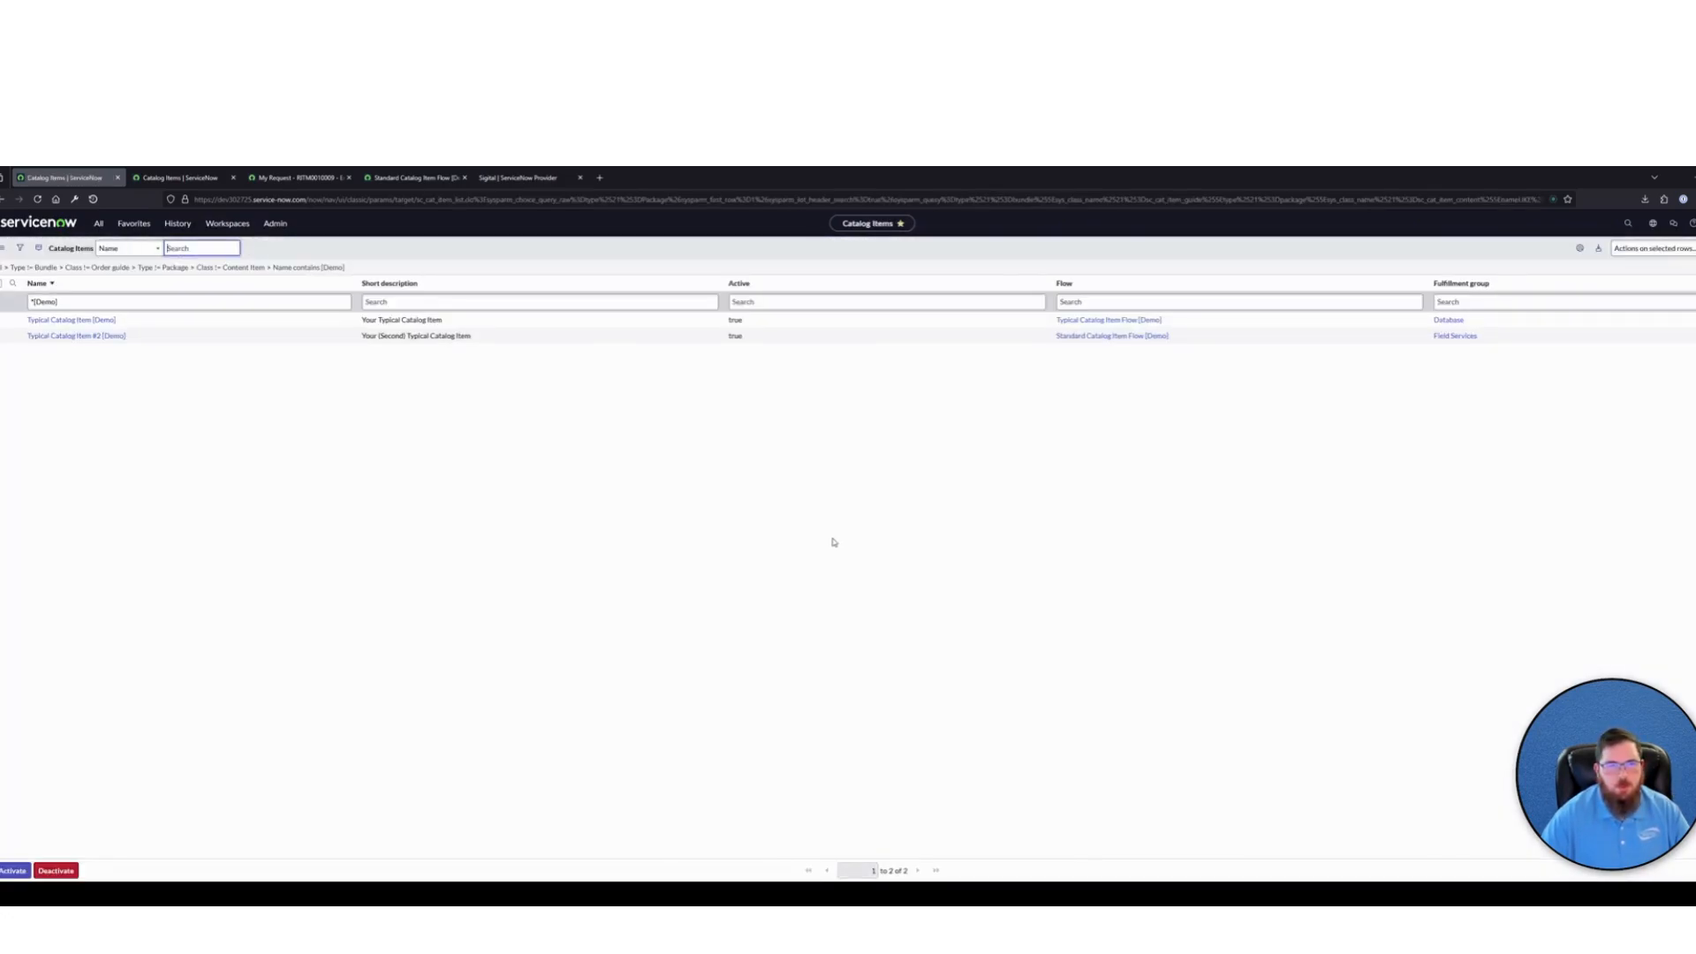
click(177, 223)
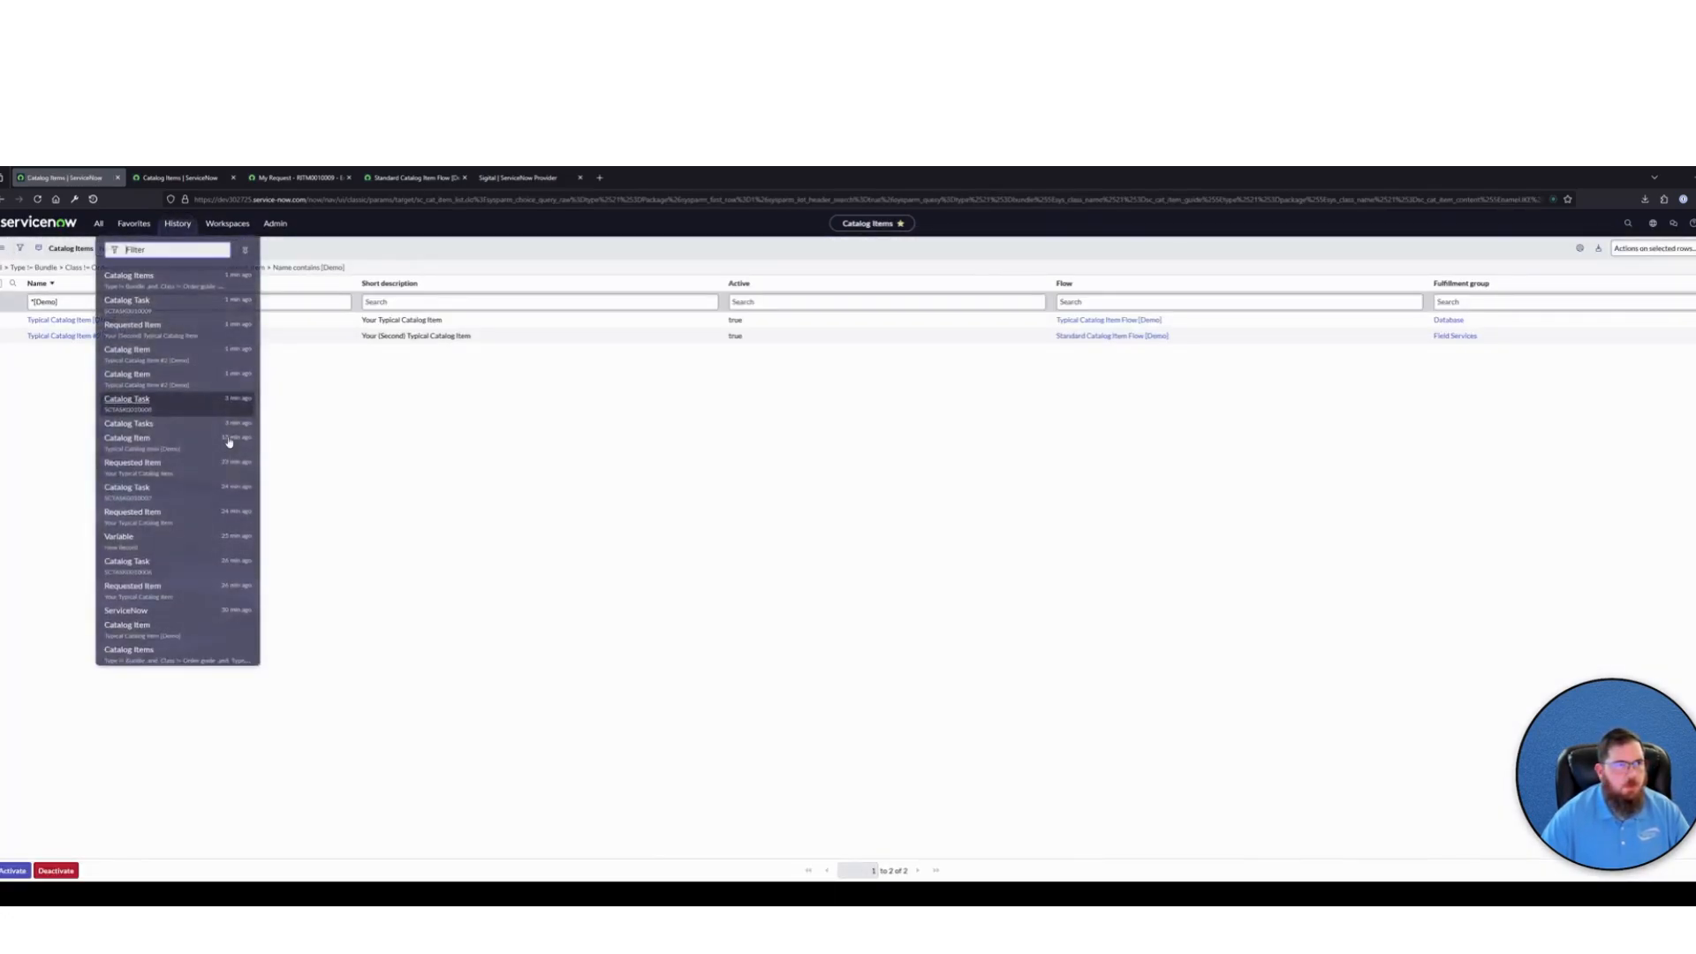
click(165, 323)
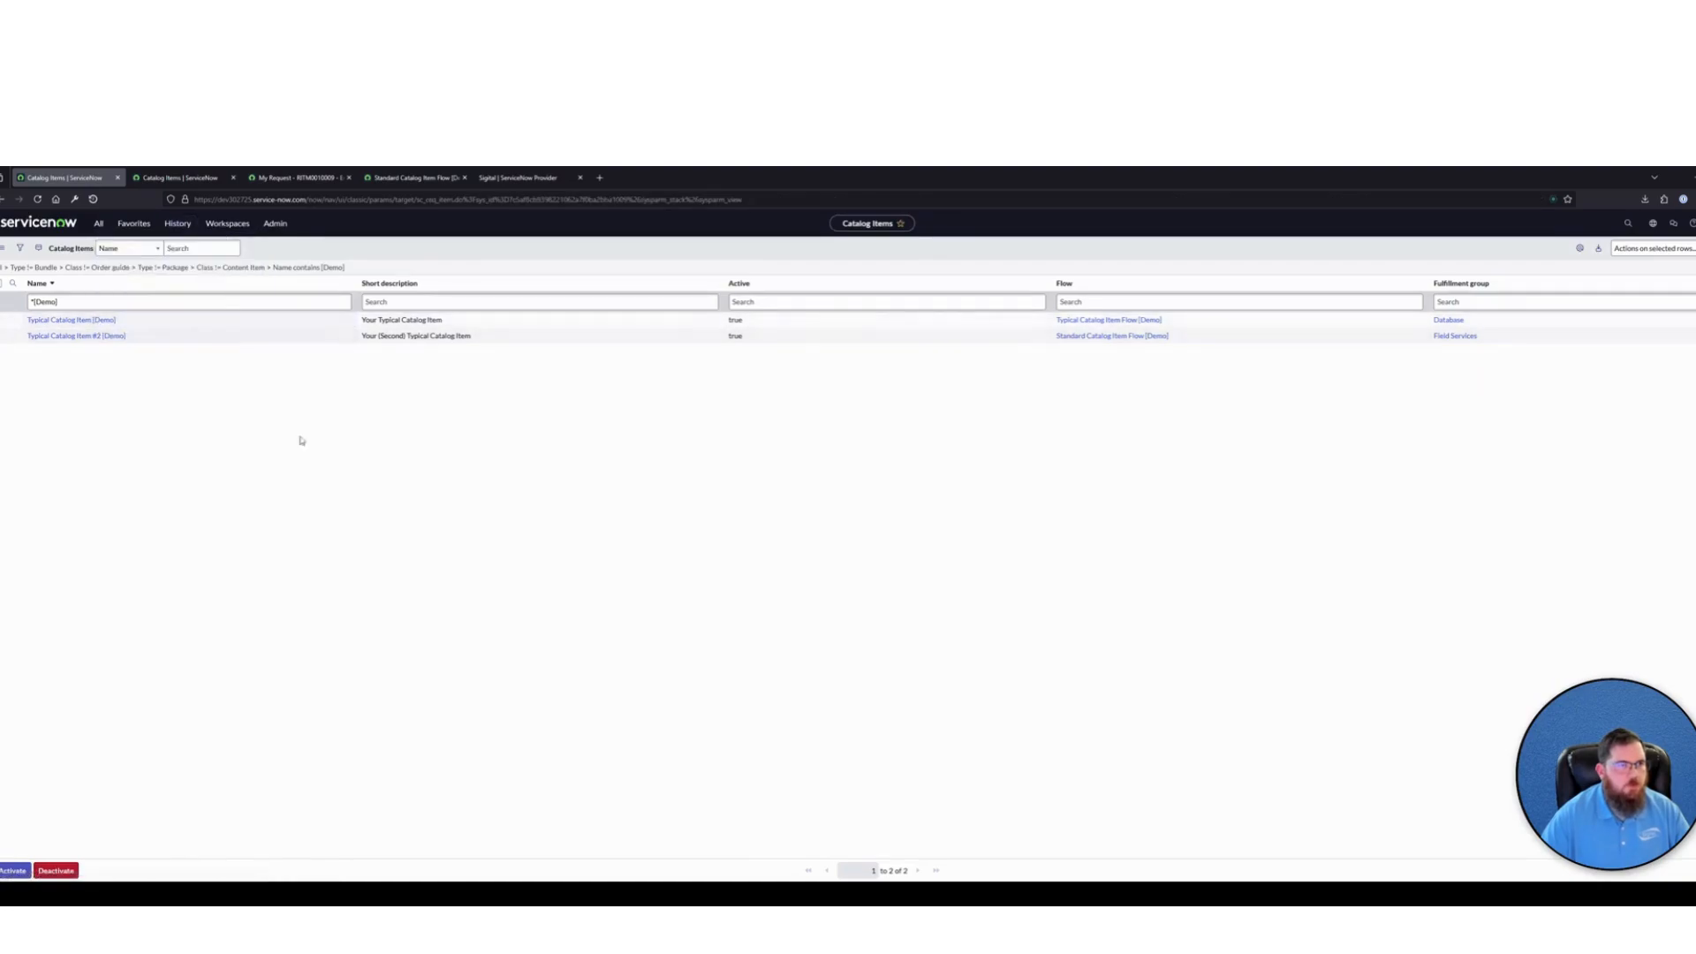
scroll(882, 371, down, 5)
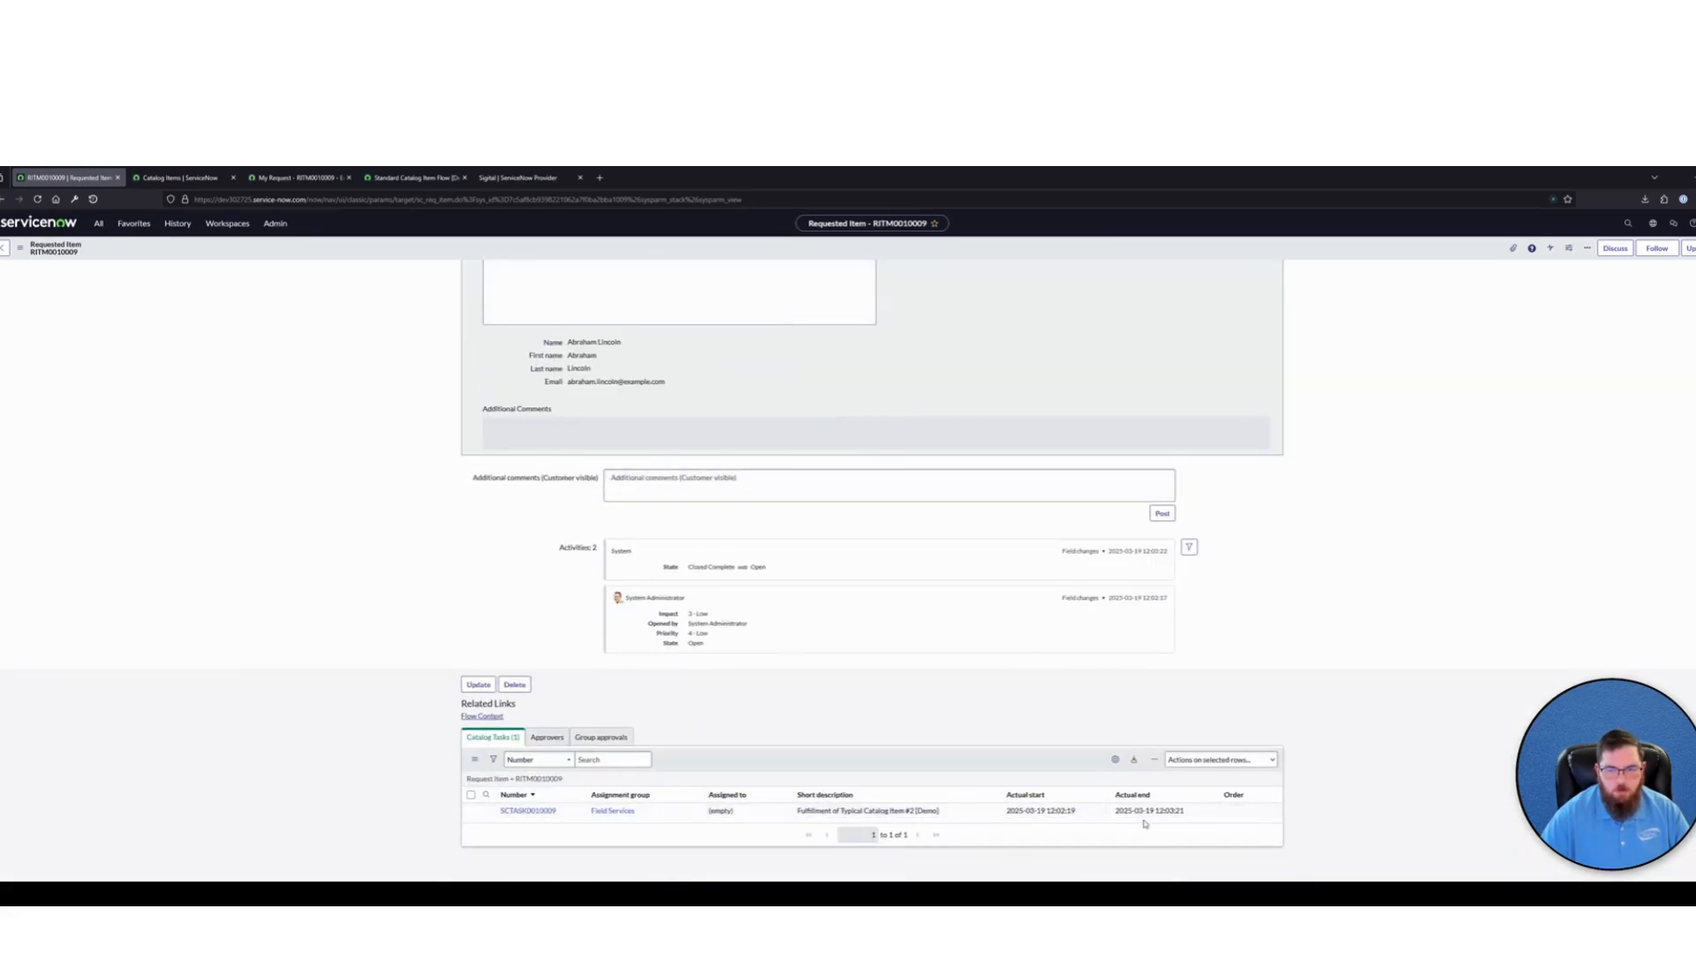
scroll(630, 774, up, 5)
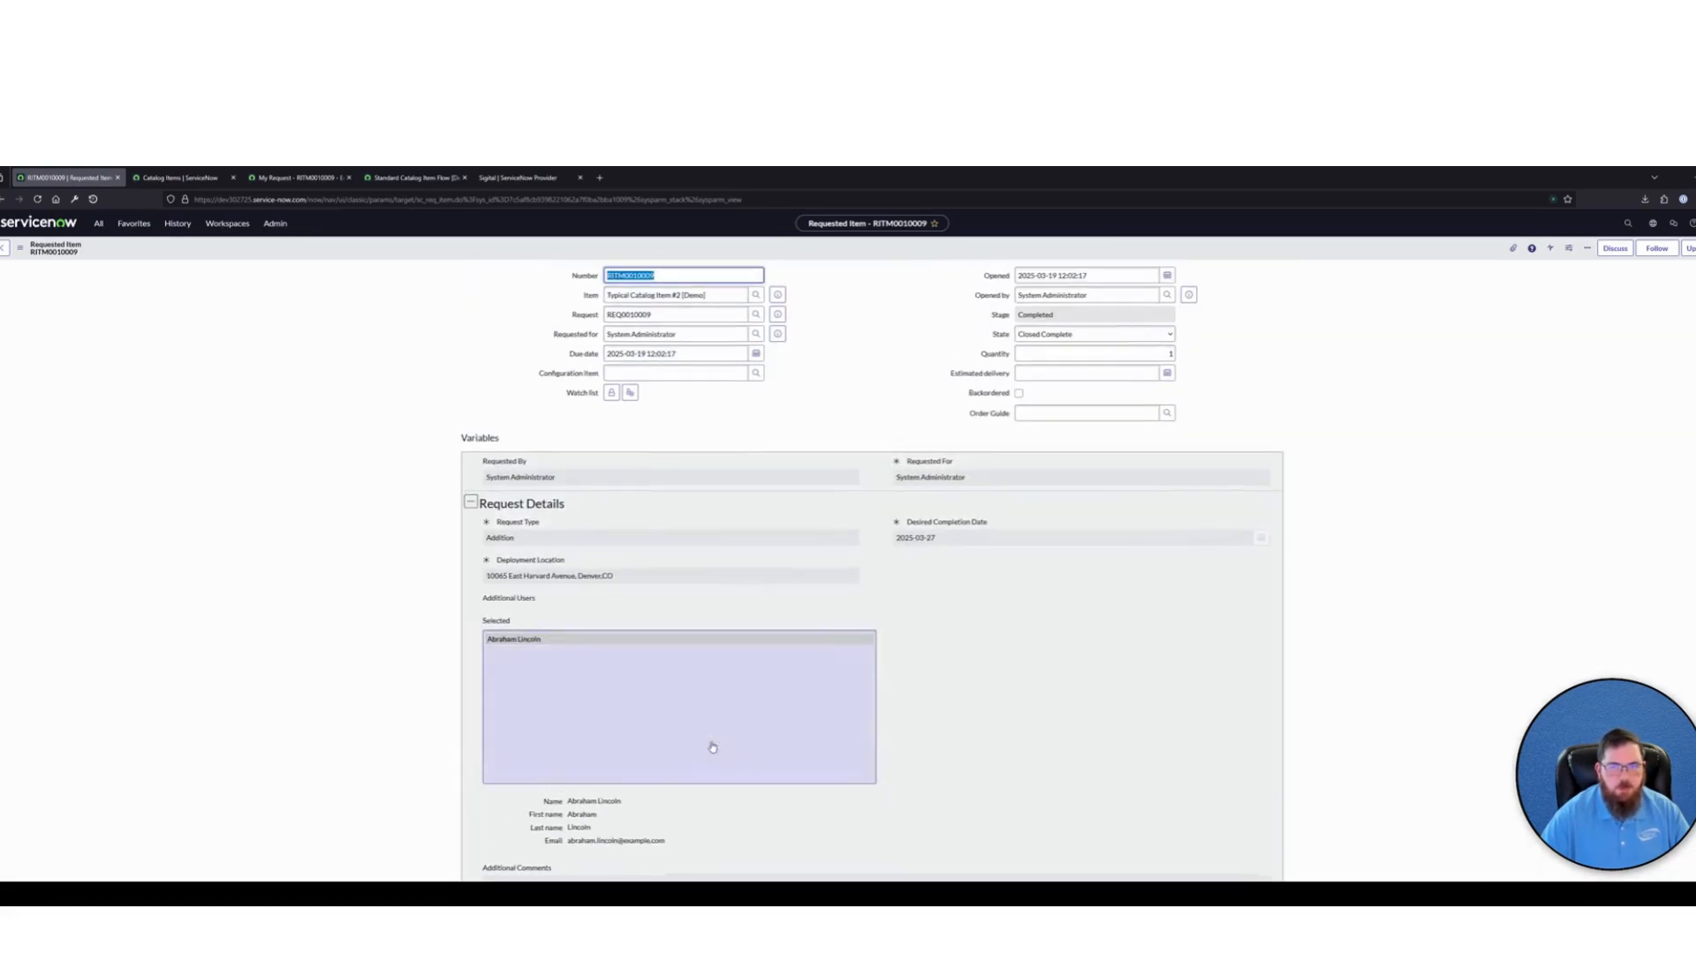
click(1075, 315)
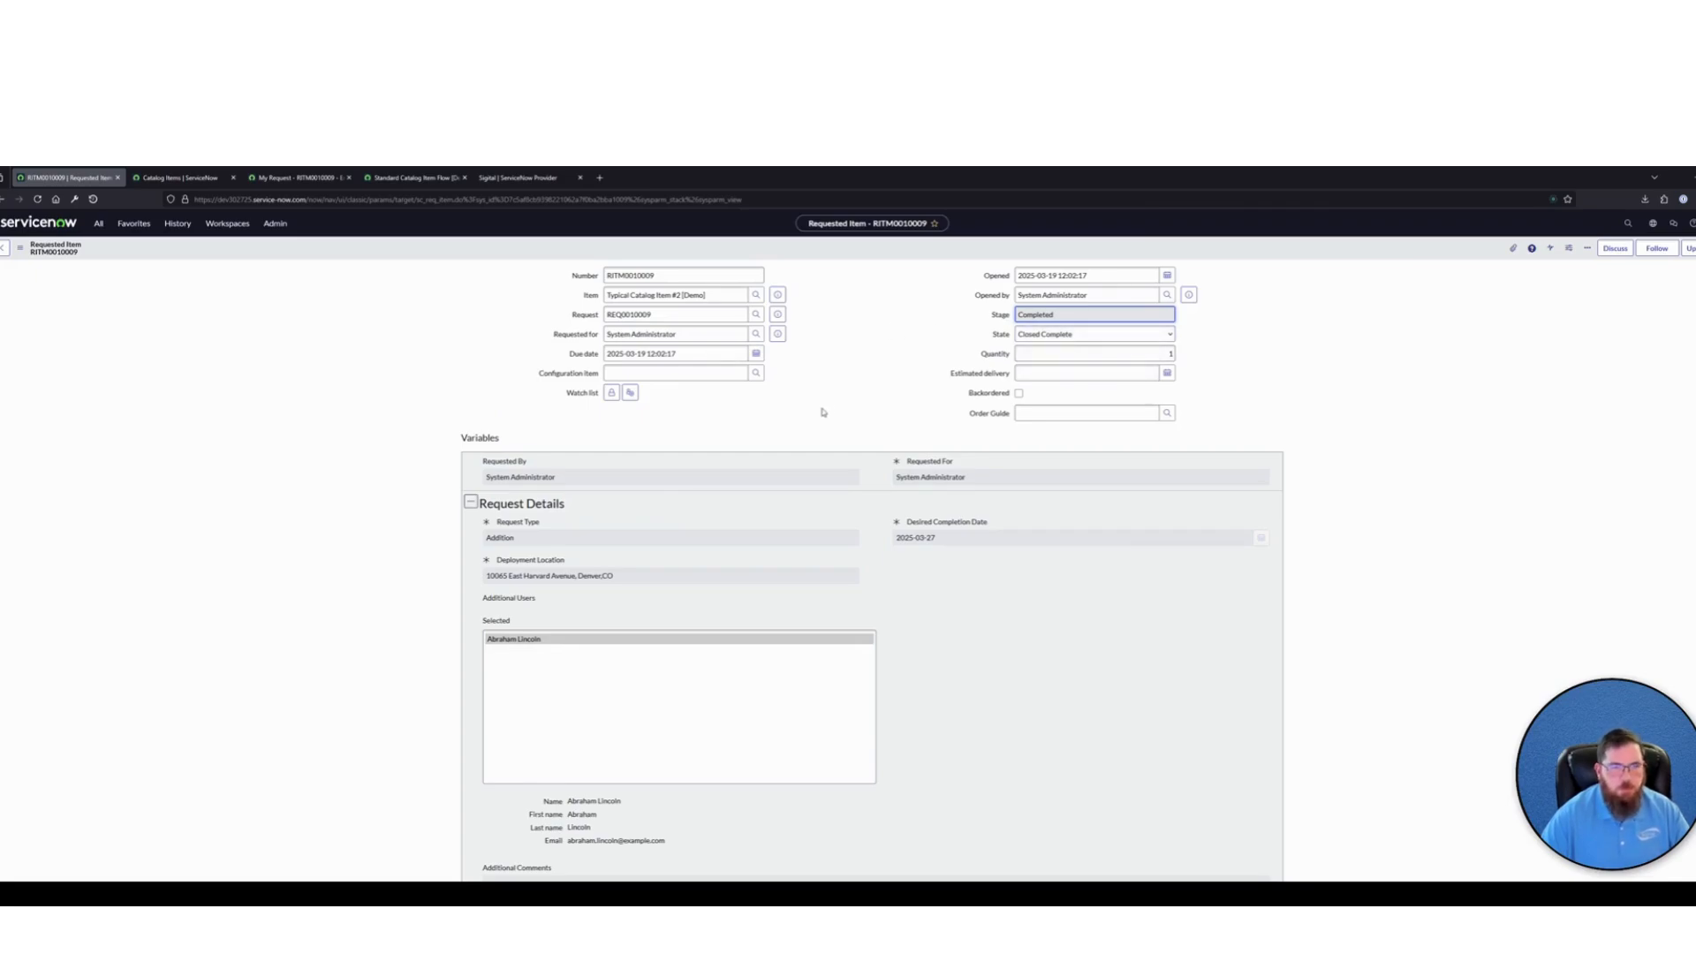
View the flow context of the requested item, and return to the requested item record
scroll(522, 534, down, 5)
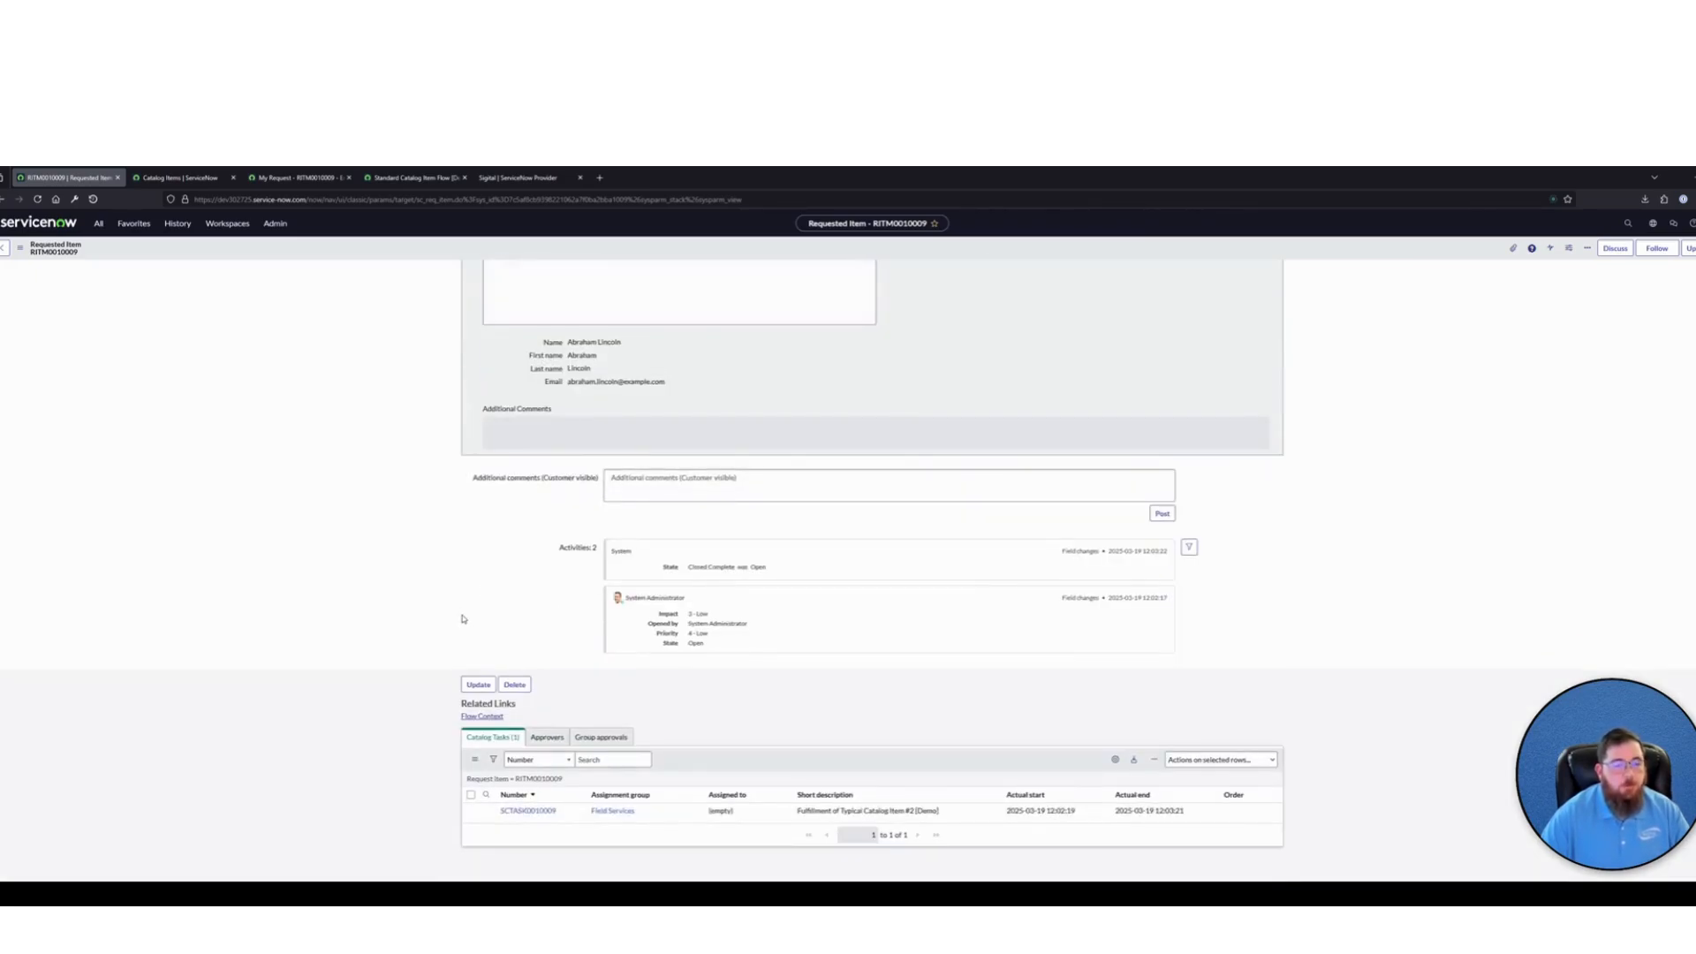
click(485, 717)
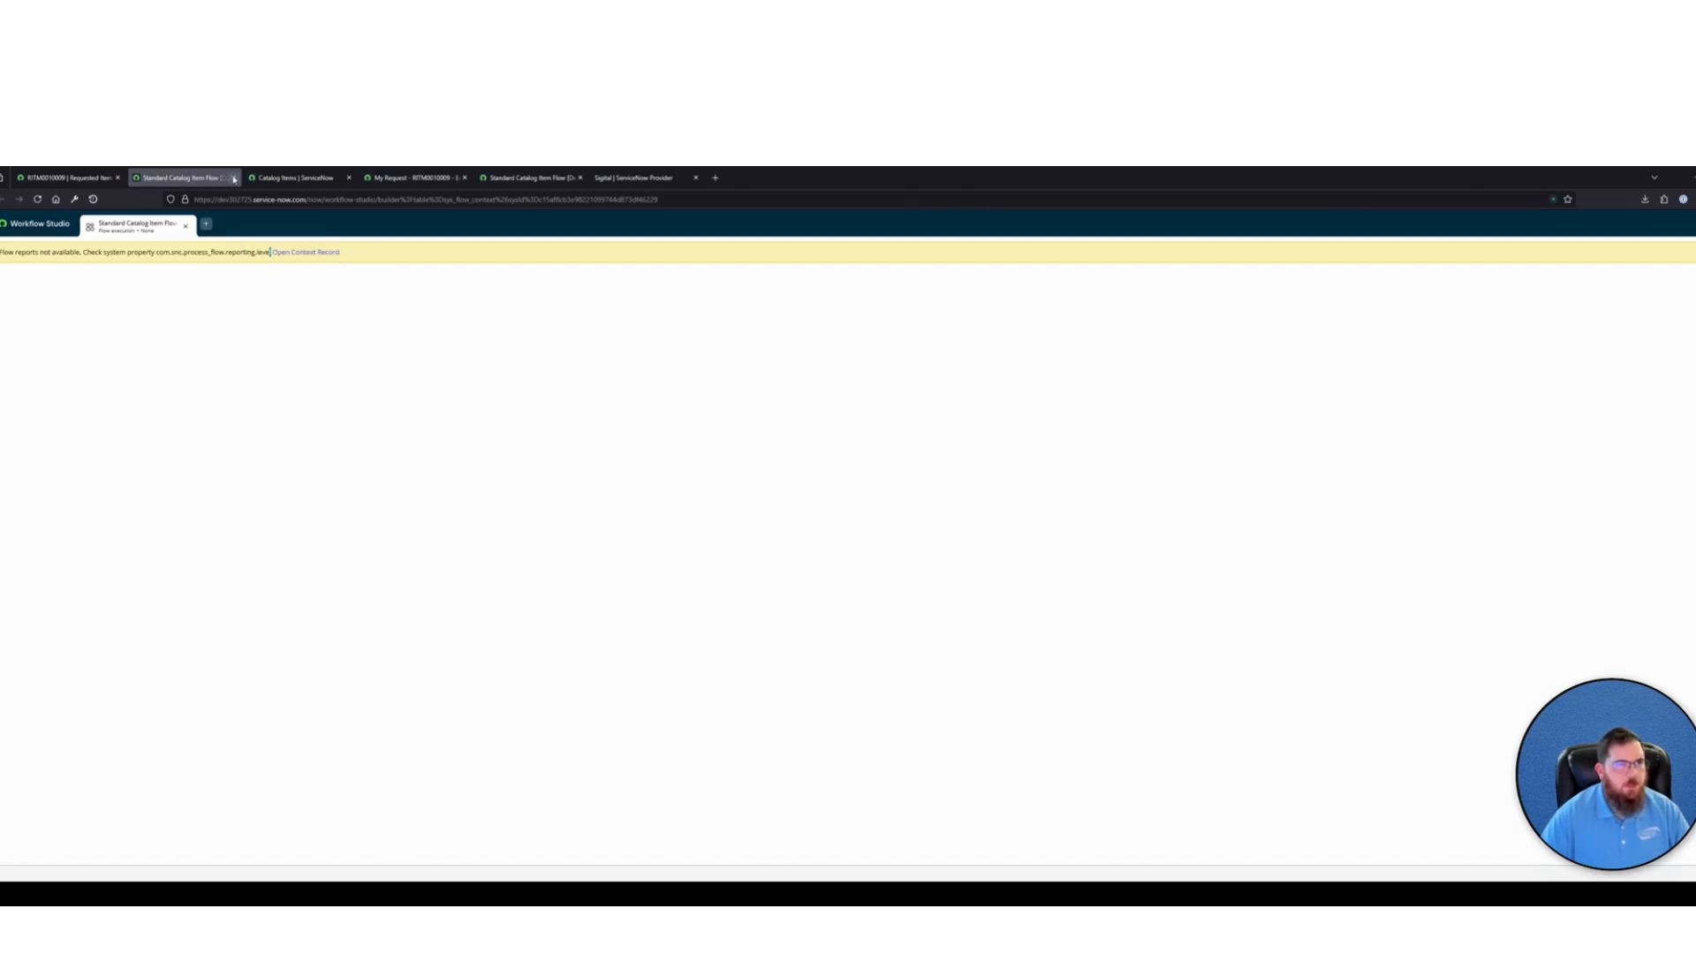
click(235, 178)
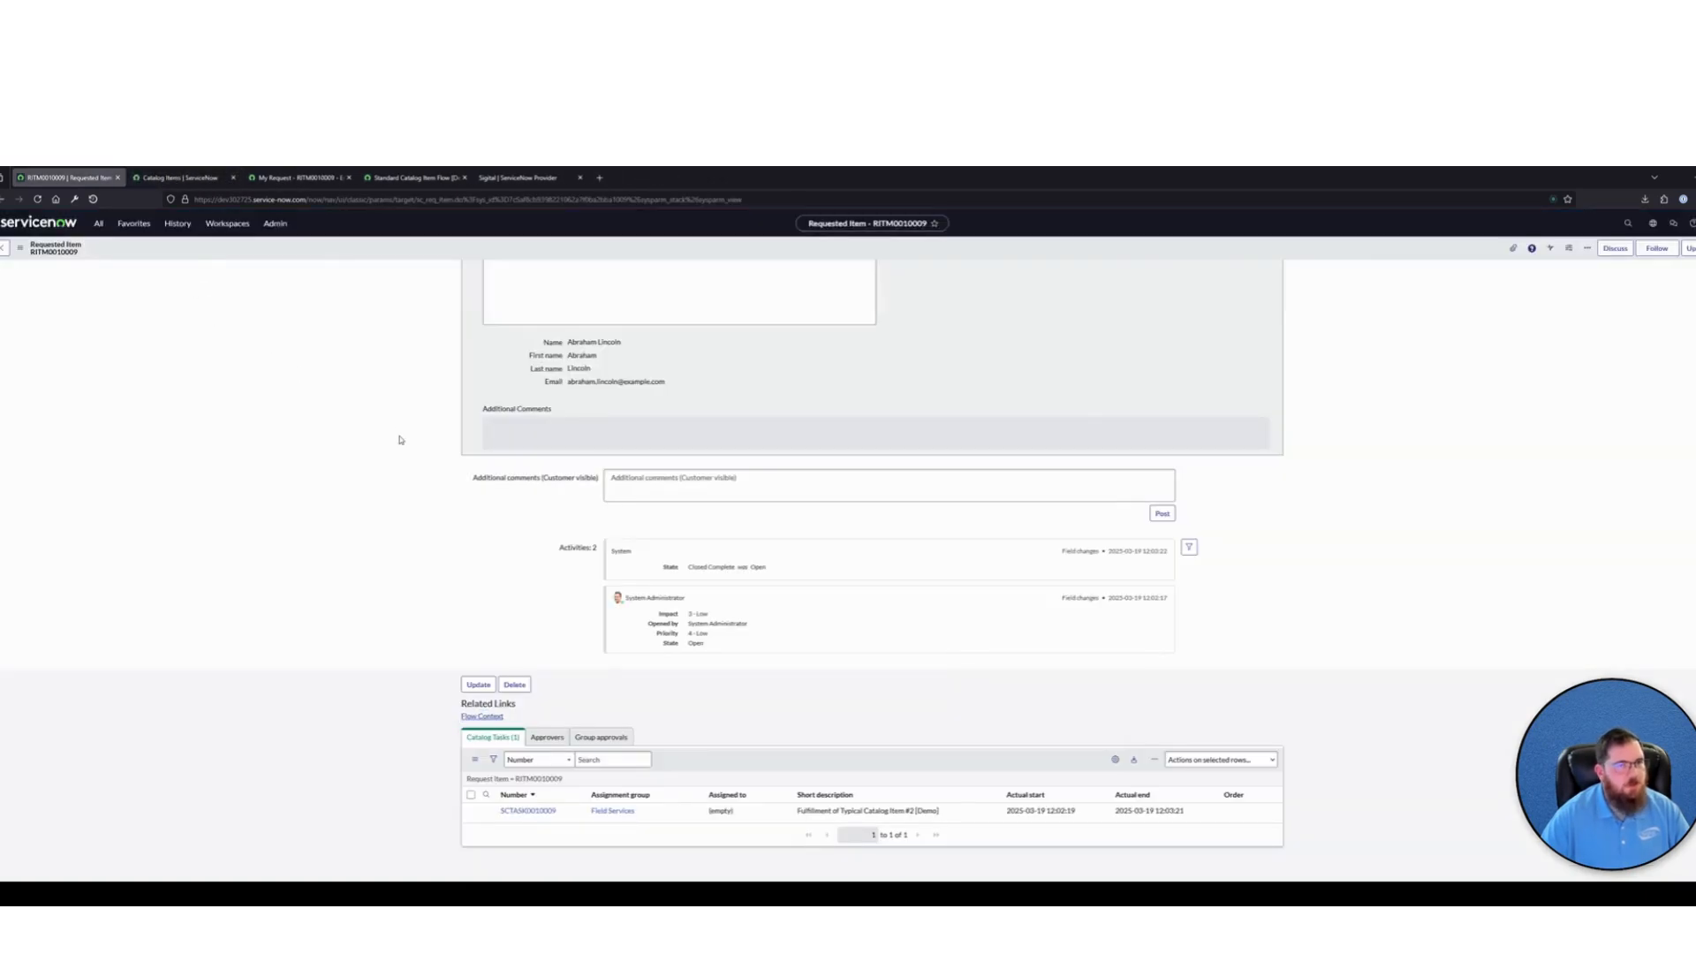
Override the system default reporting level for Standard Catalog Item Flow [Demo] and confirm the reporting change
click(412, 177)
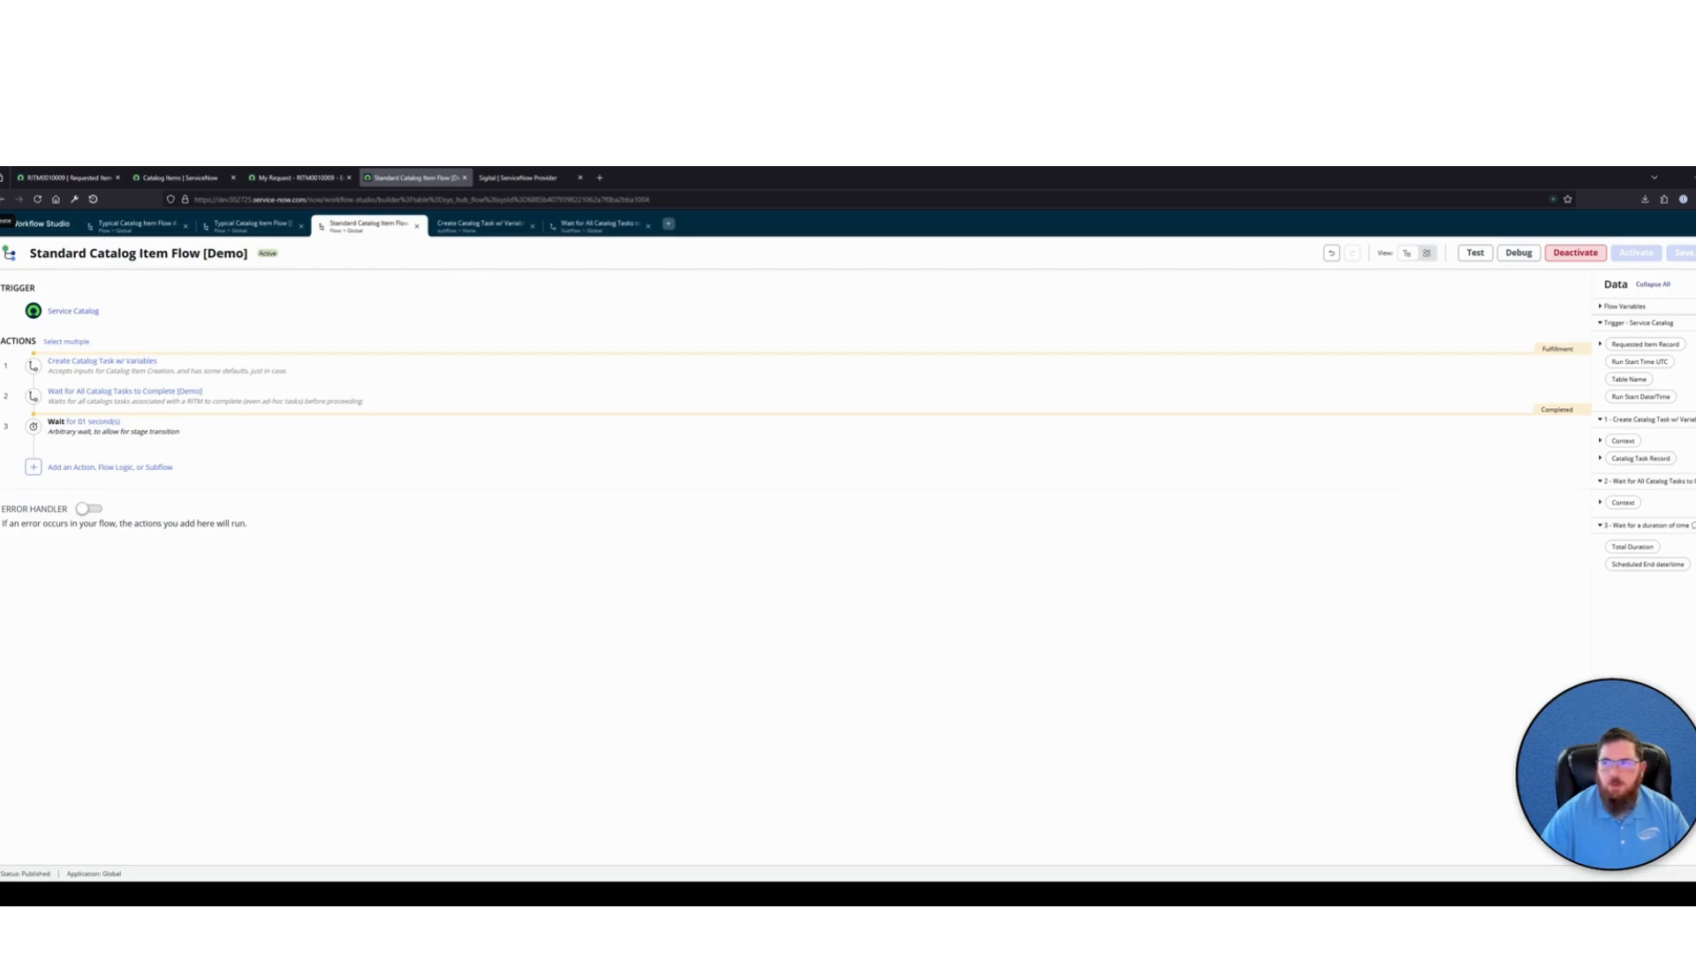
click(1694, 252)
click(1660, 339)
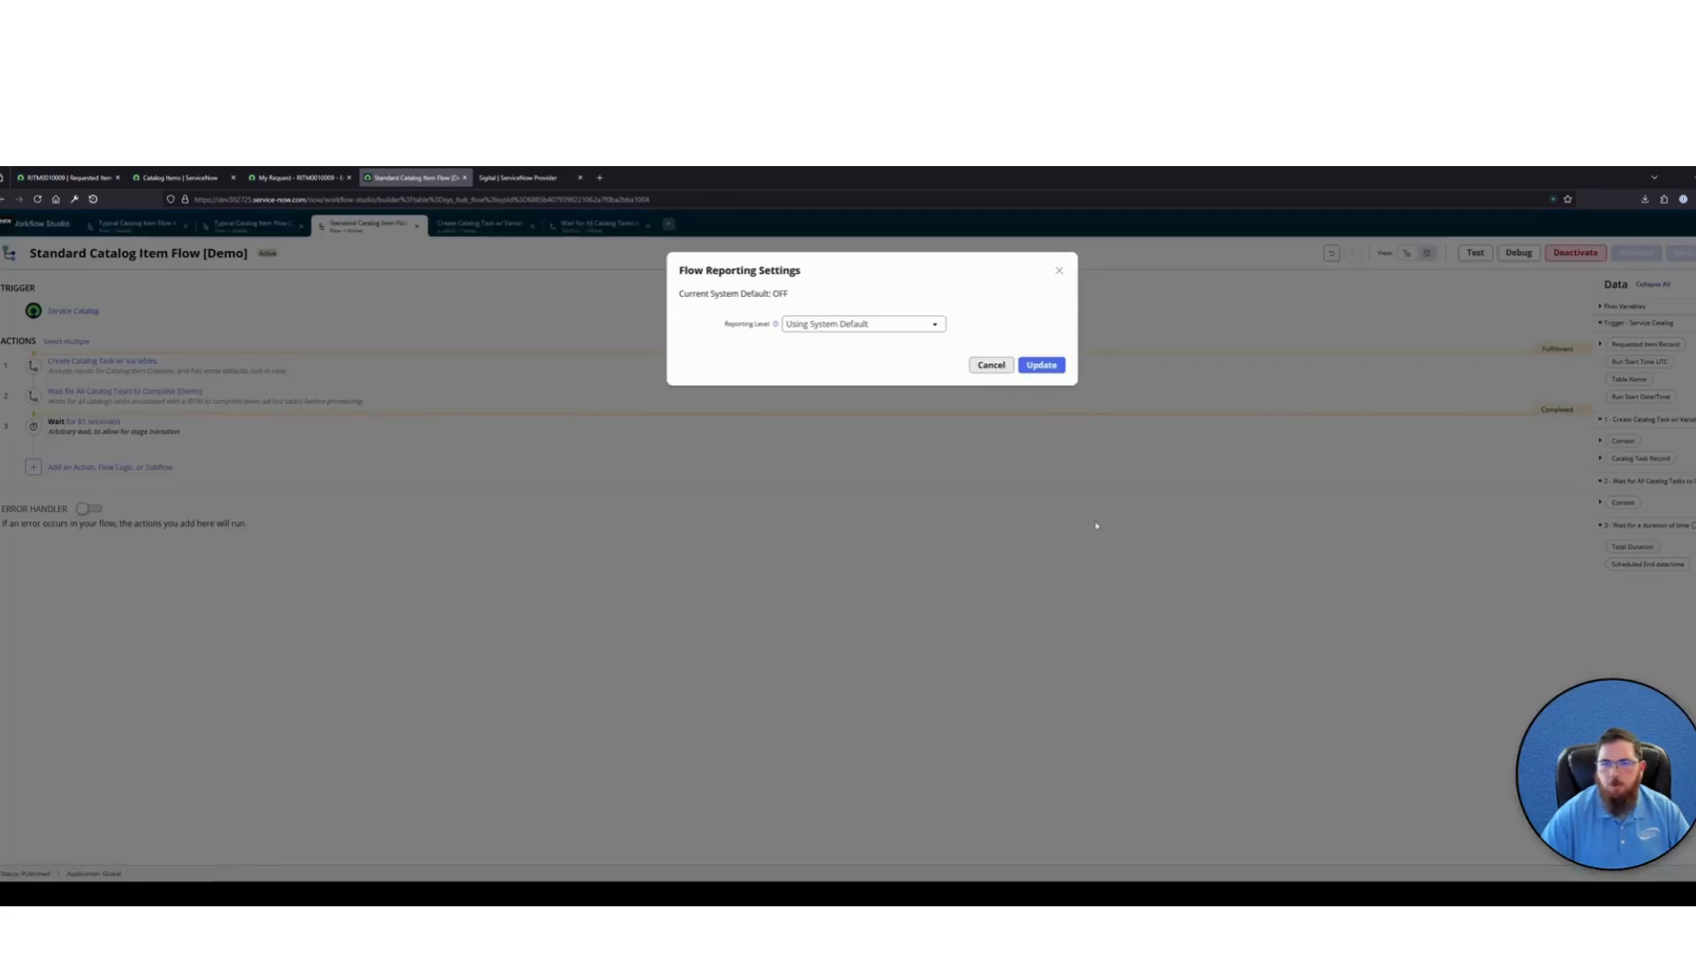
click(823, 325)
click(839, 375)
click(1041, 364)
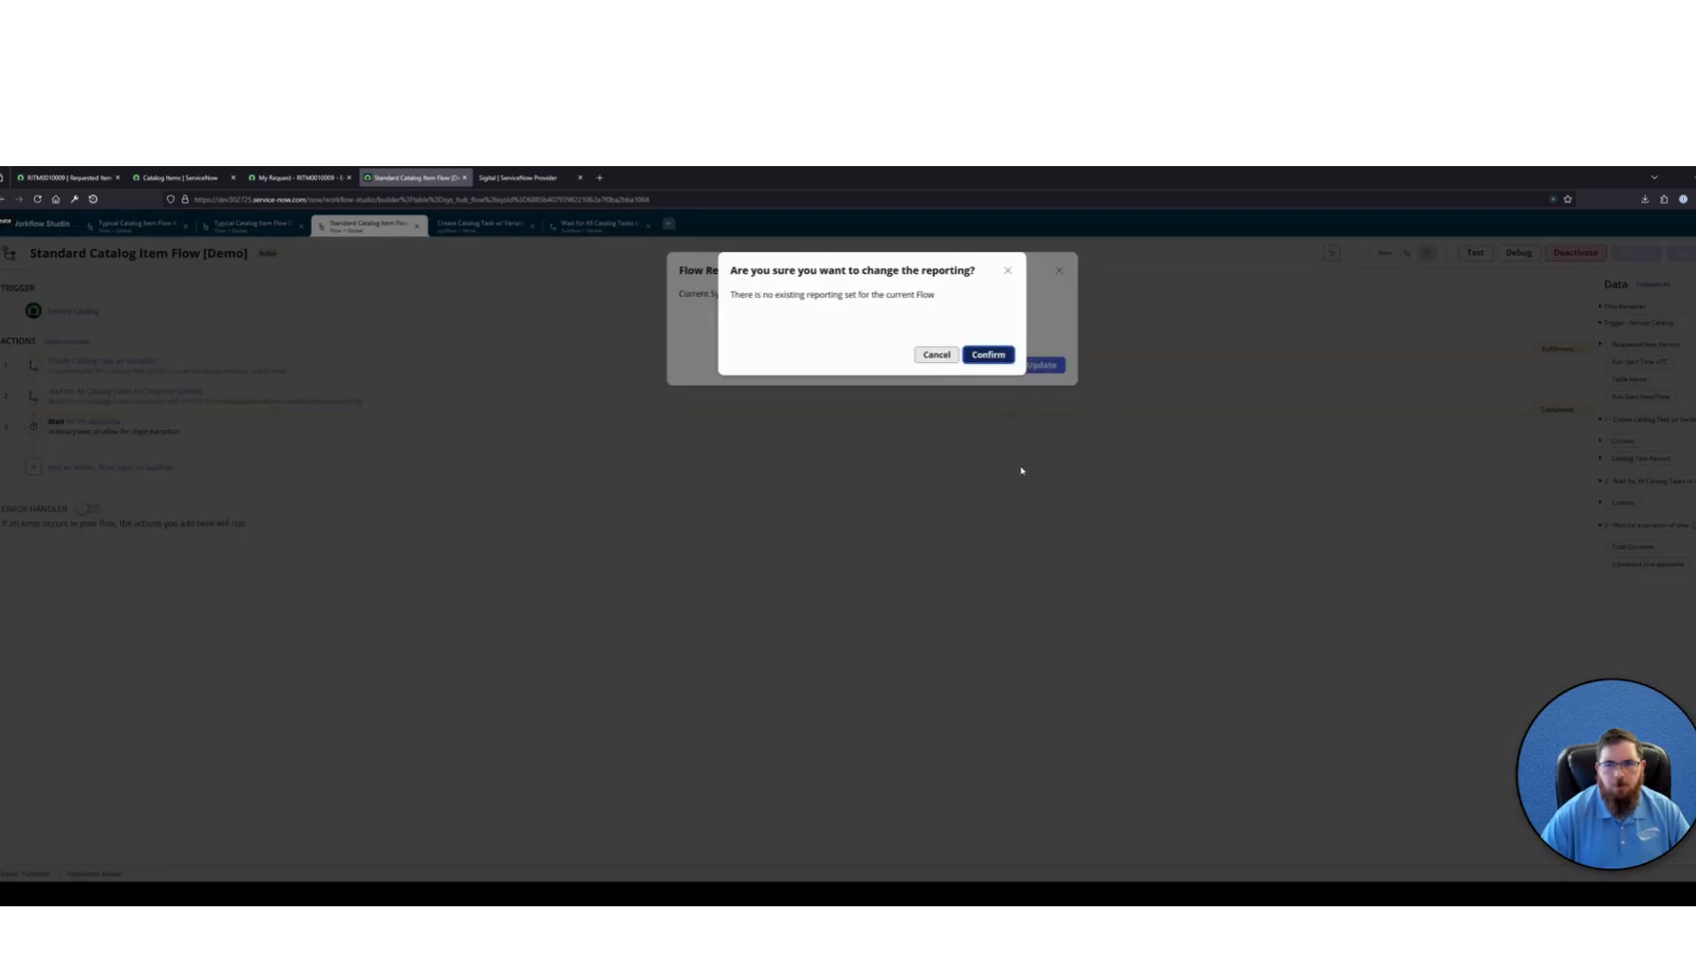
click(989, 354)
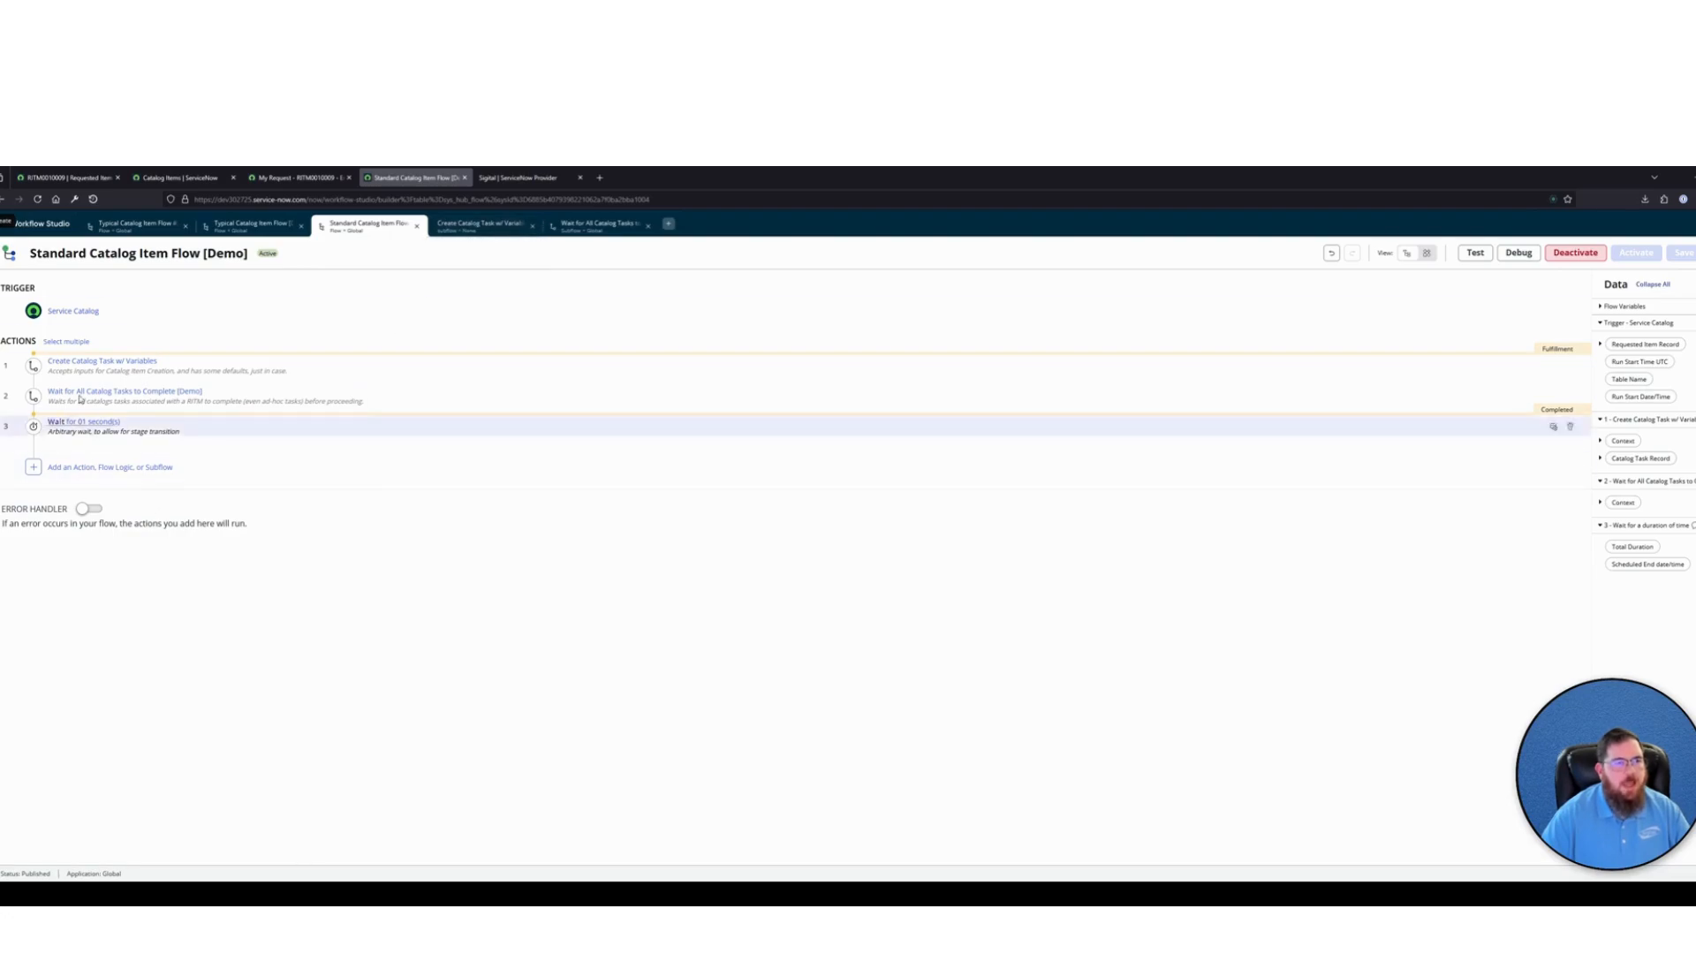
Review the Create Catalog Task action and its catalog variables settings in the Create Catalog Task w/ Variables [Demo] subflow
click(488, 227)
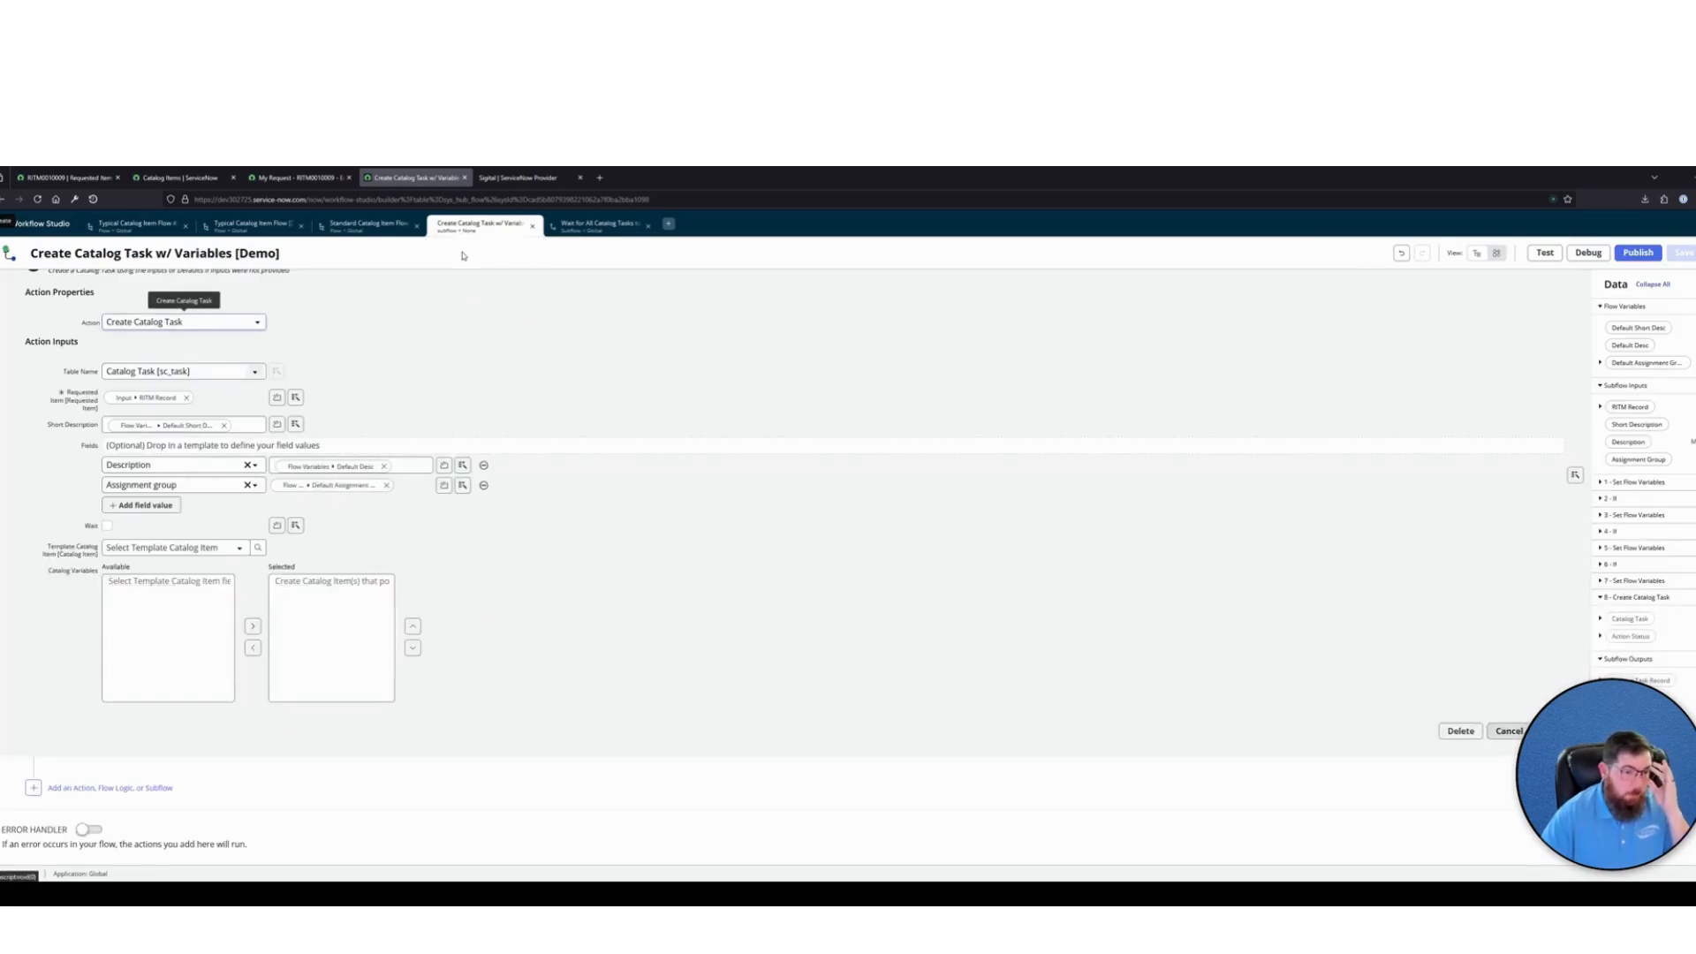
scroll(455, 409, up, 3)
click(323, 492)
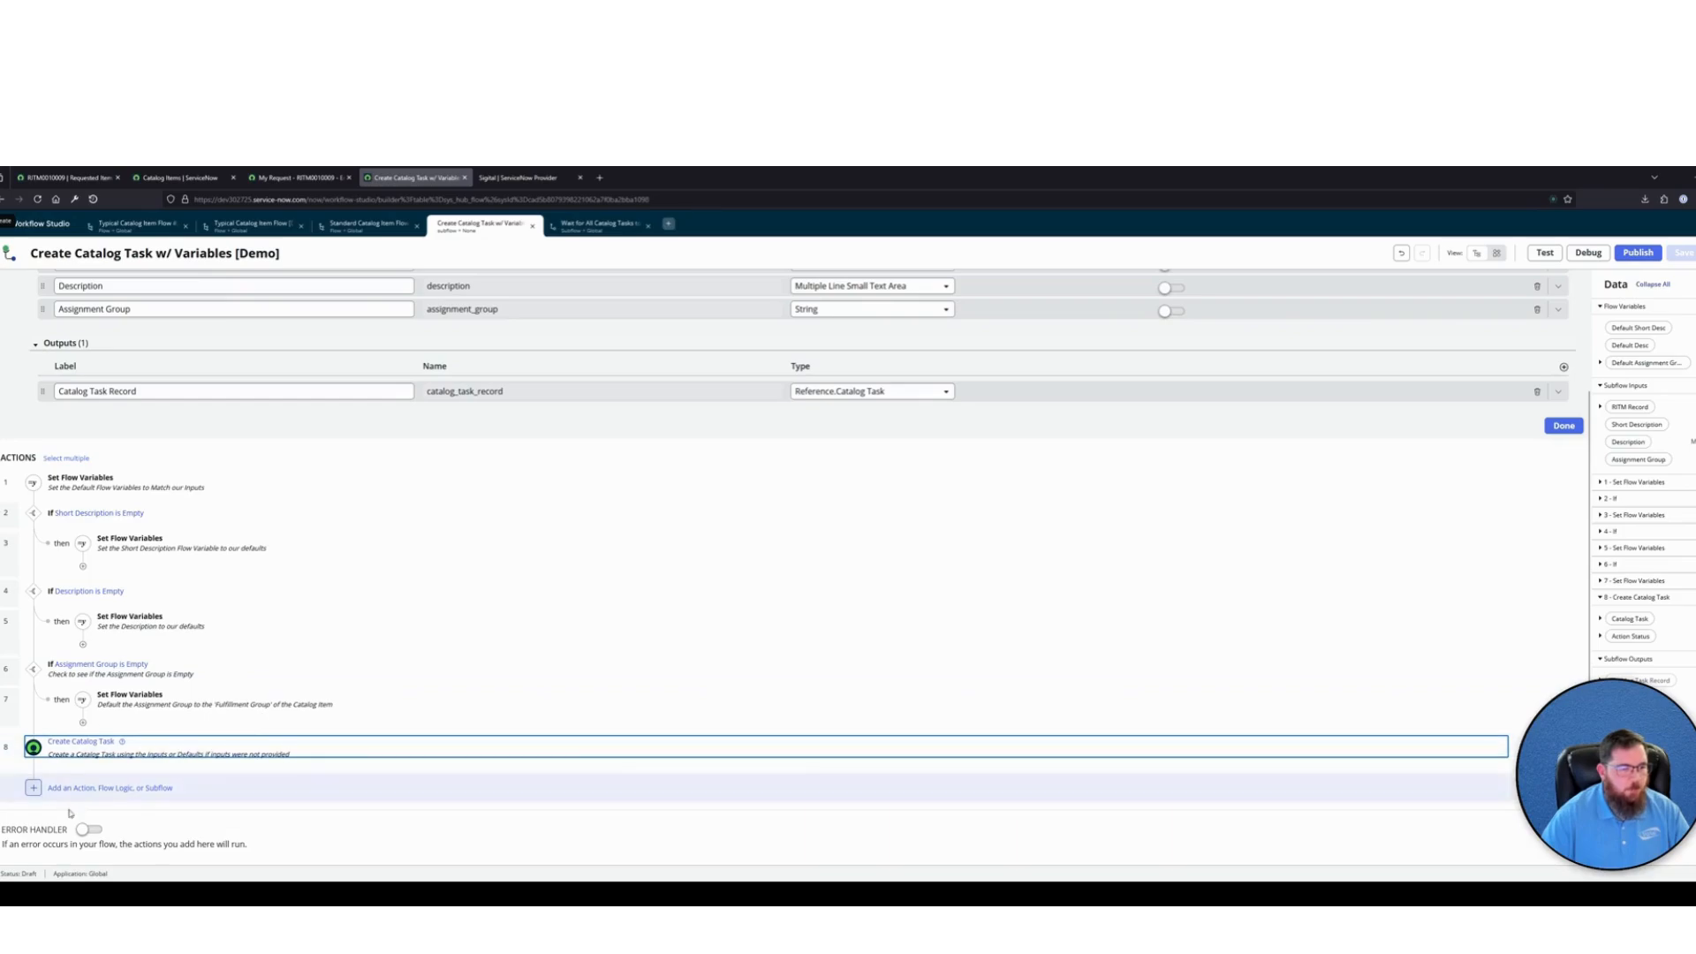
click(201, 747)
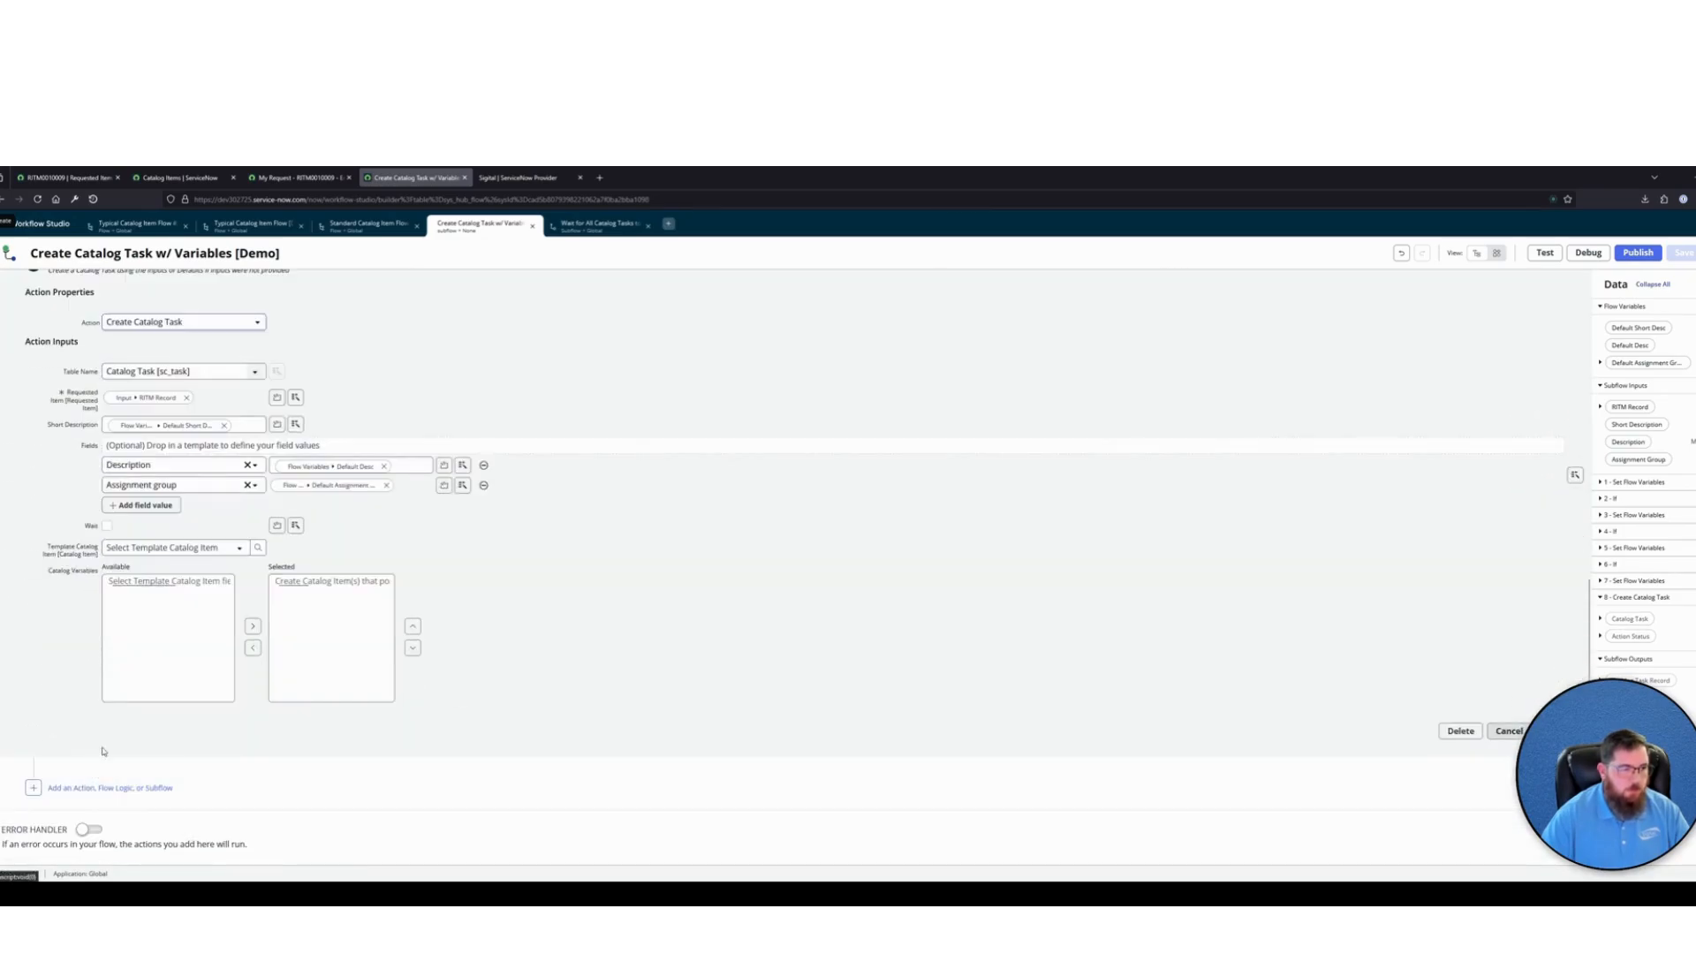
scroll(512, 659, up, 3)
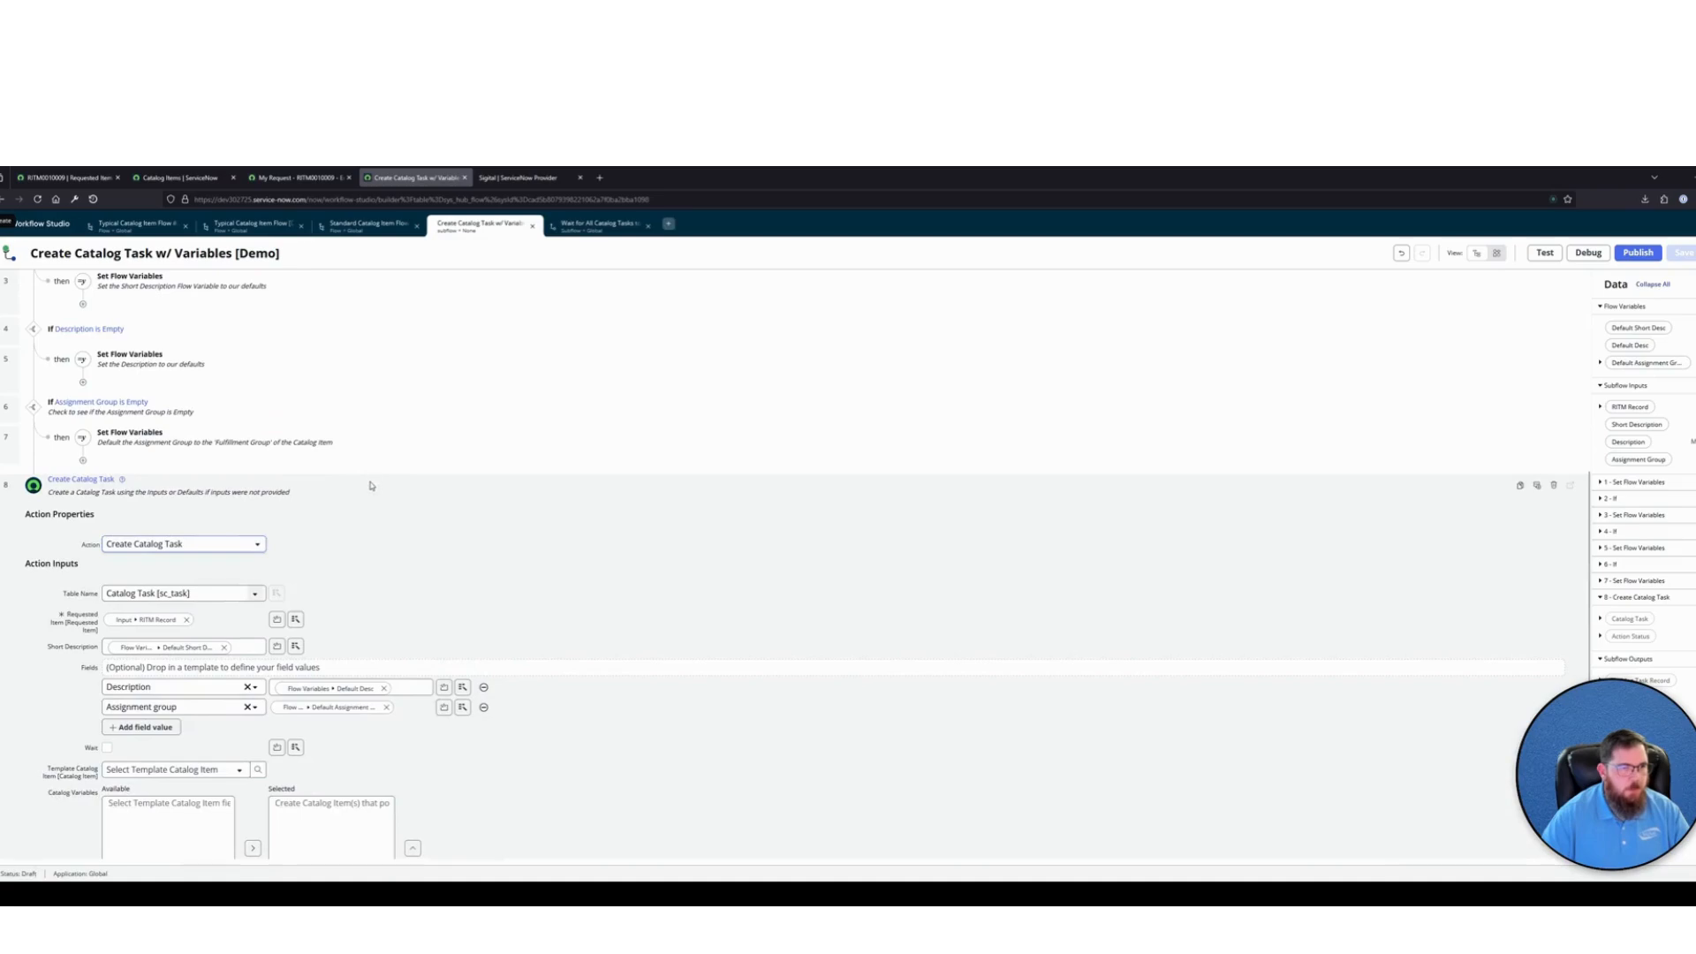
click(371, 482)
Start a new global subflow named Attach Variables to Catalog Task and set it to run as System user
click(668, 223)
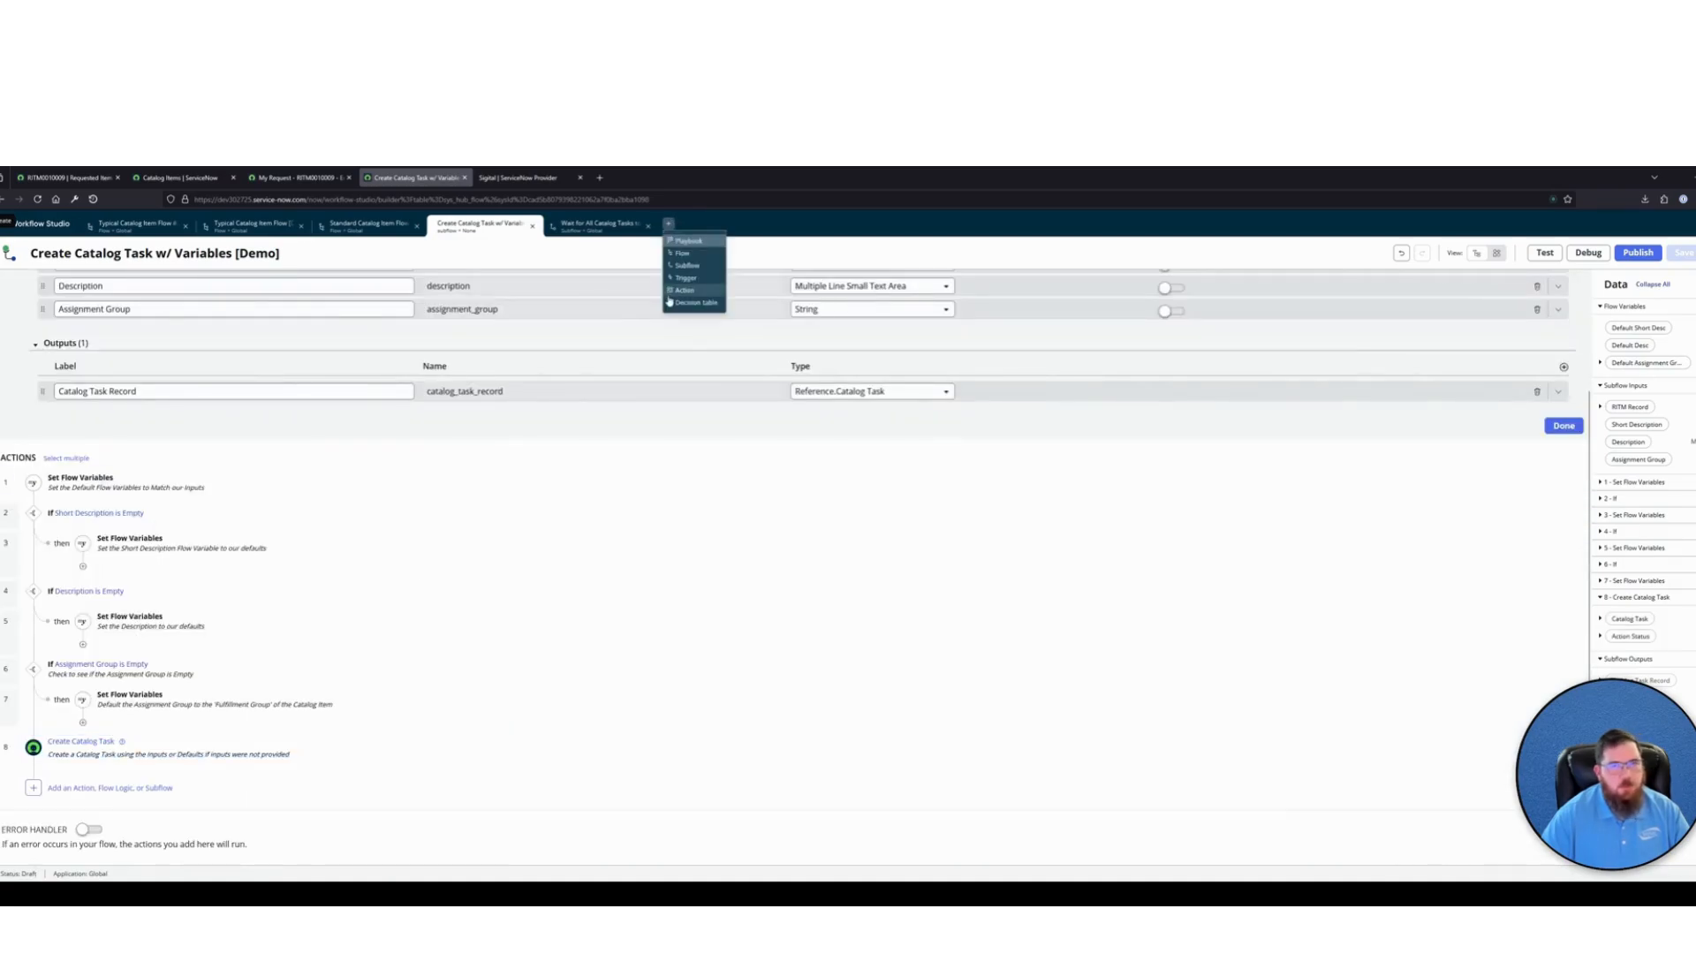
click(684, 266)
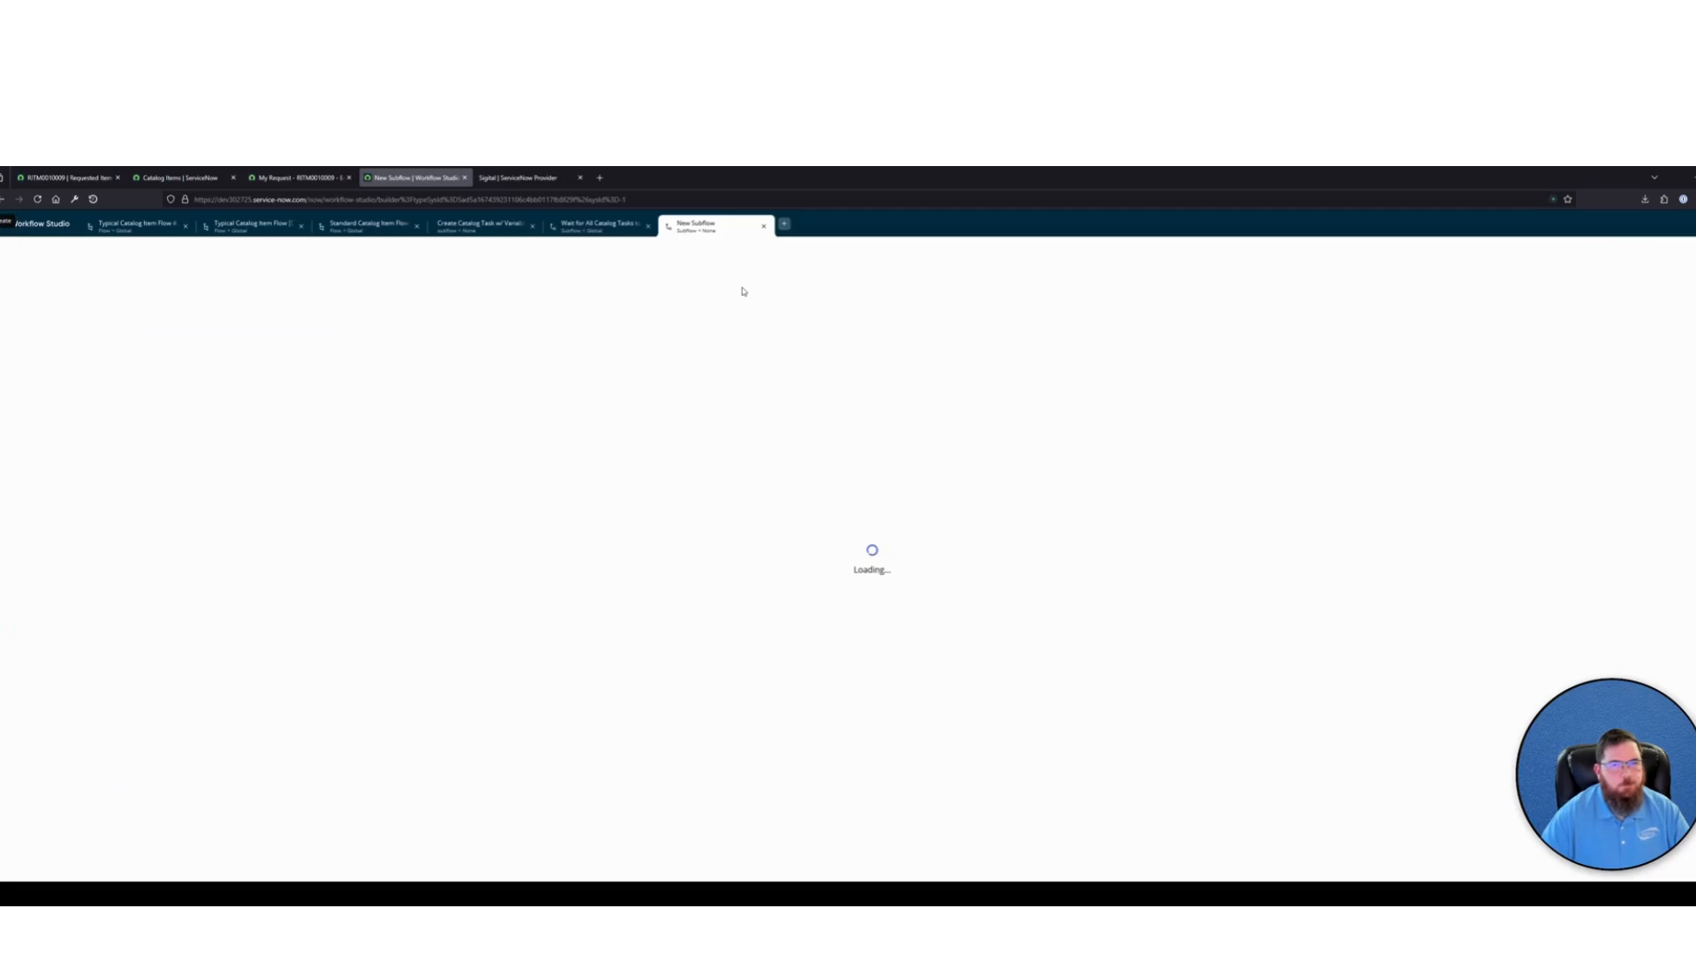
click(1164, 503)
text(A)
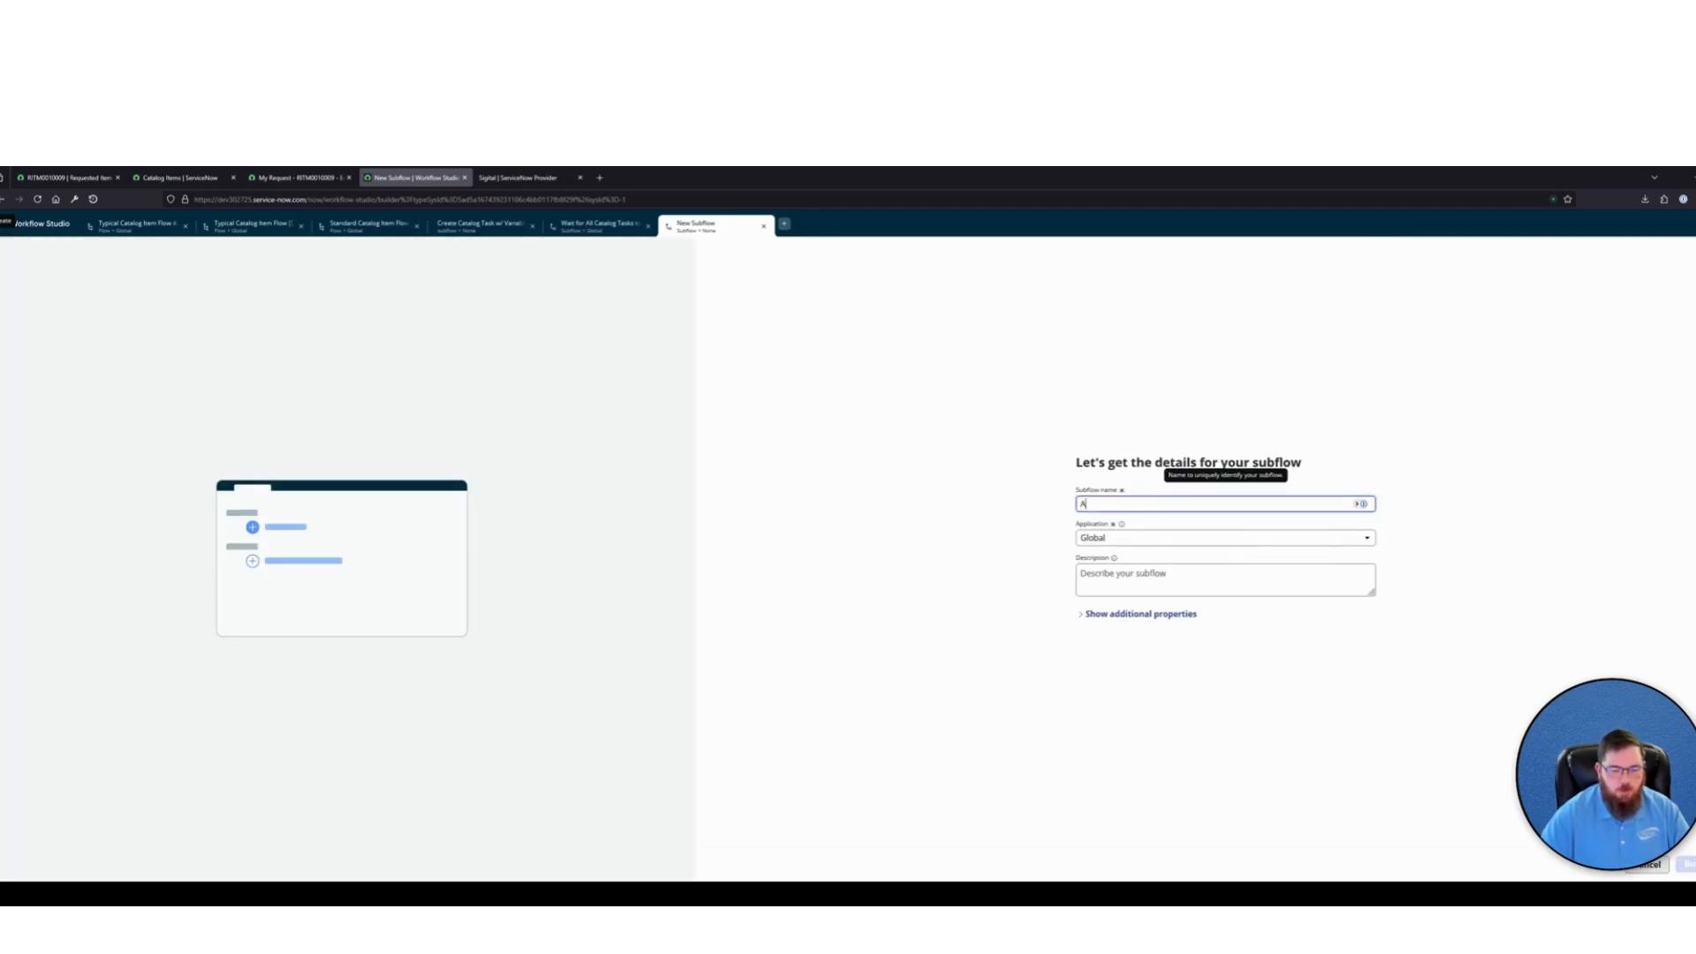
text(ttach Variables)
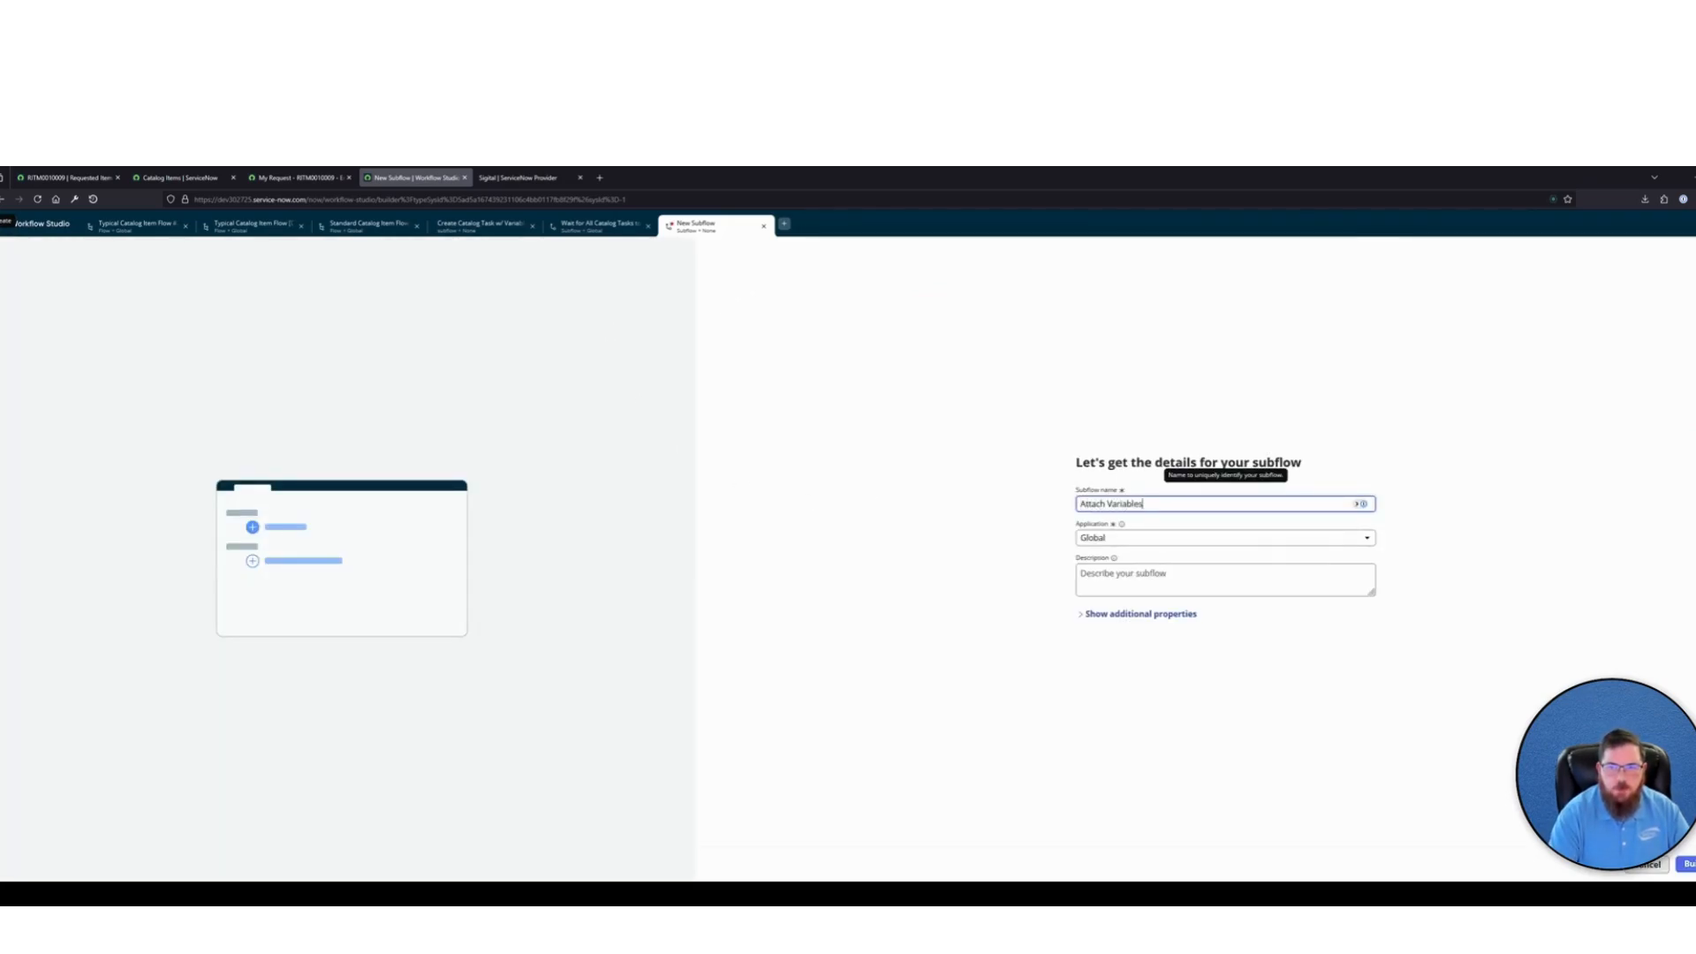
text( to Catalog Task)
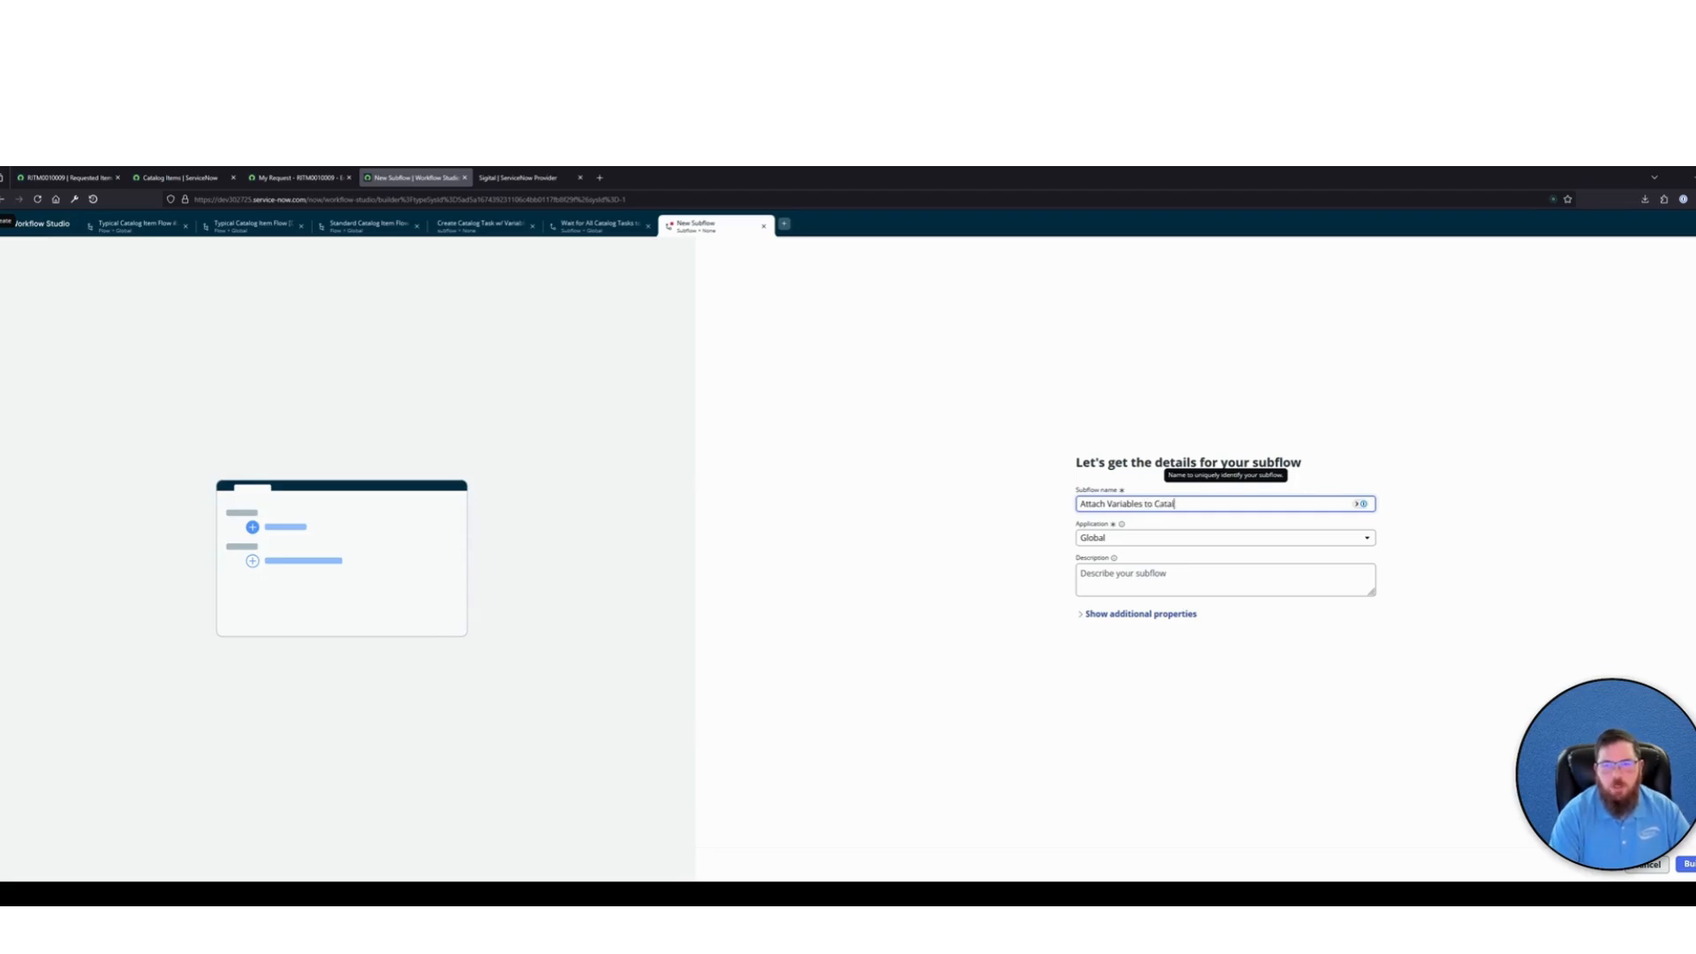
click(1144, 614)
click(1138, 682)
click(1135, 704)
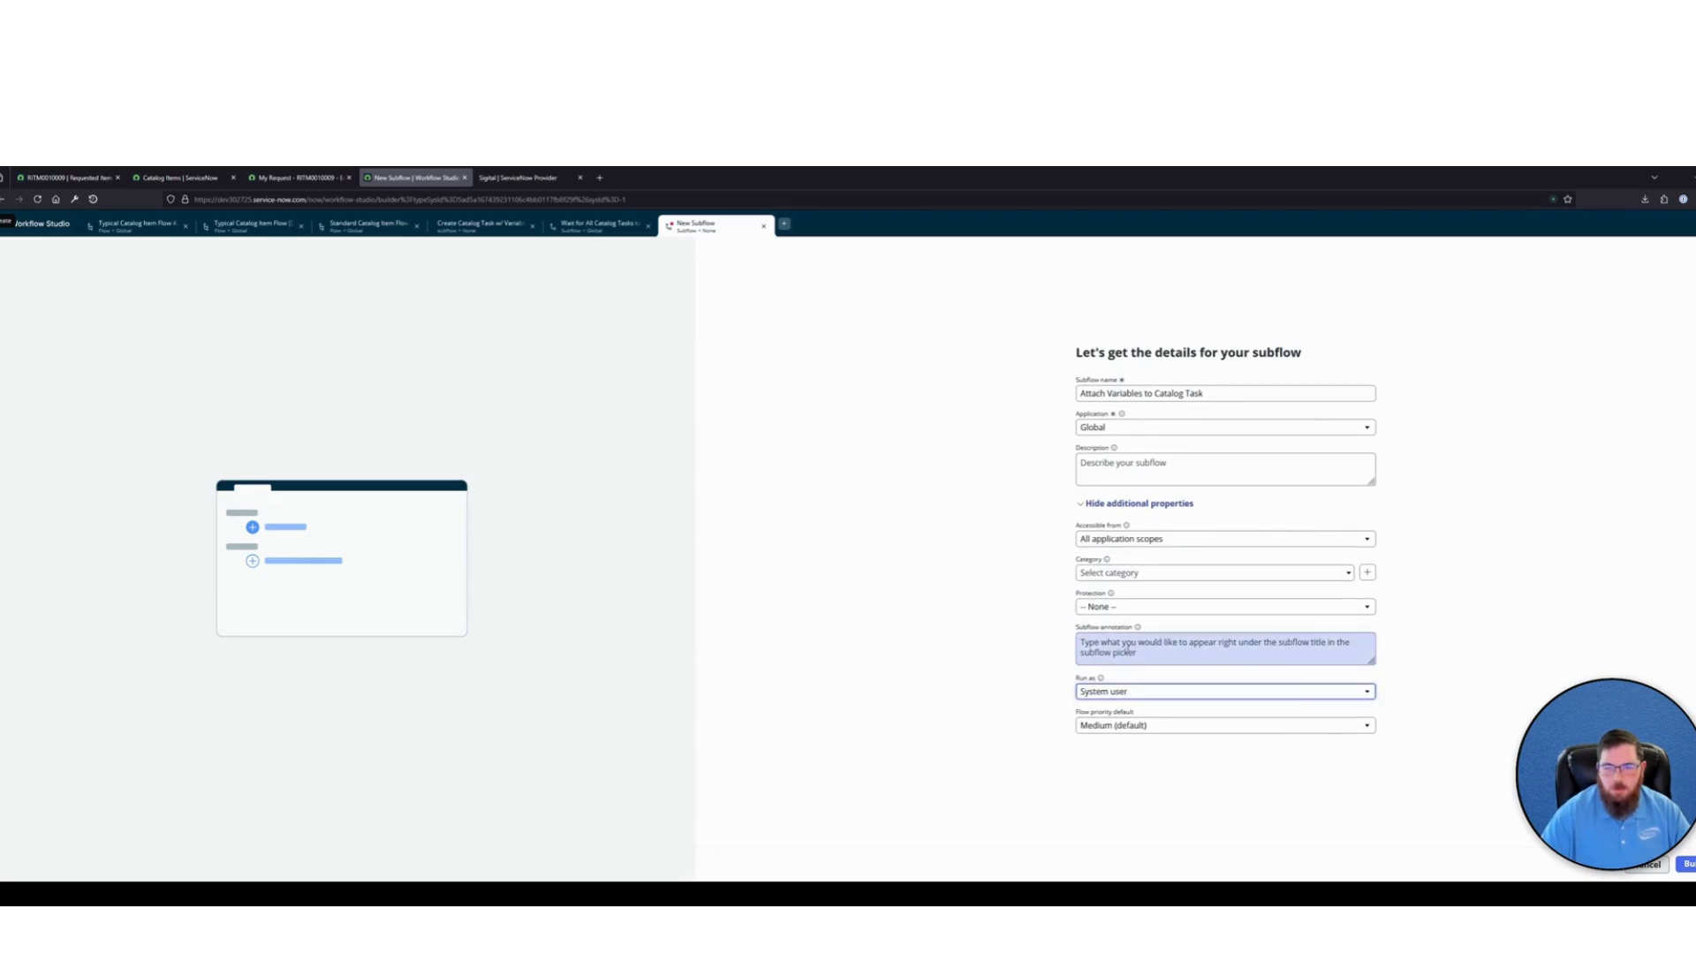
Set the subflow annotation to "Accepts a Catalog Task Input and automatically adds all available variables to the sc task record" and build the subflow
click(1139, 643)
text(Accepts a Catalog Task Input an)
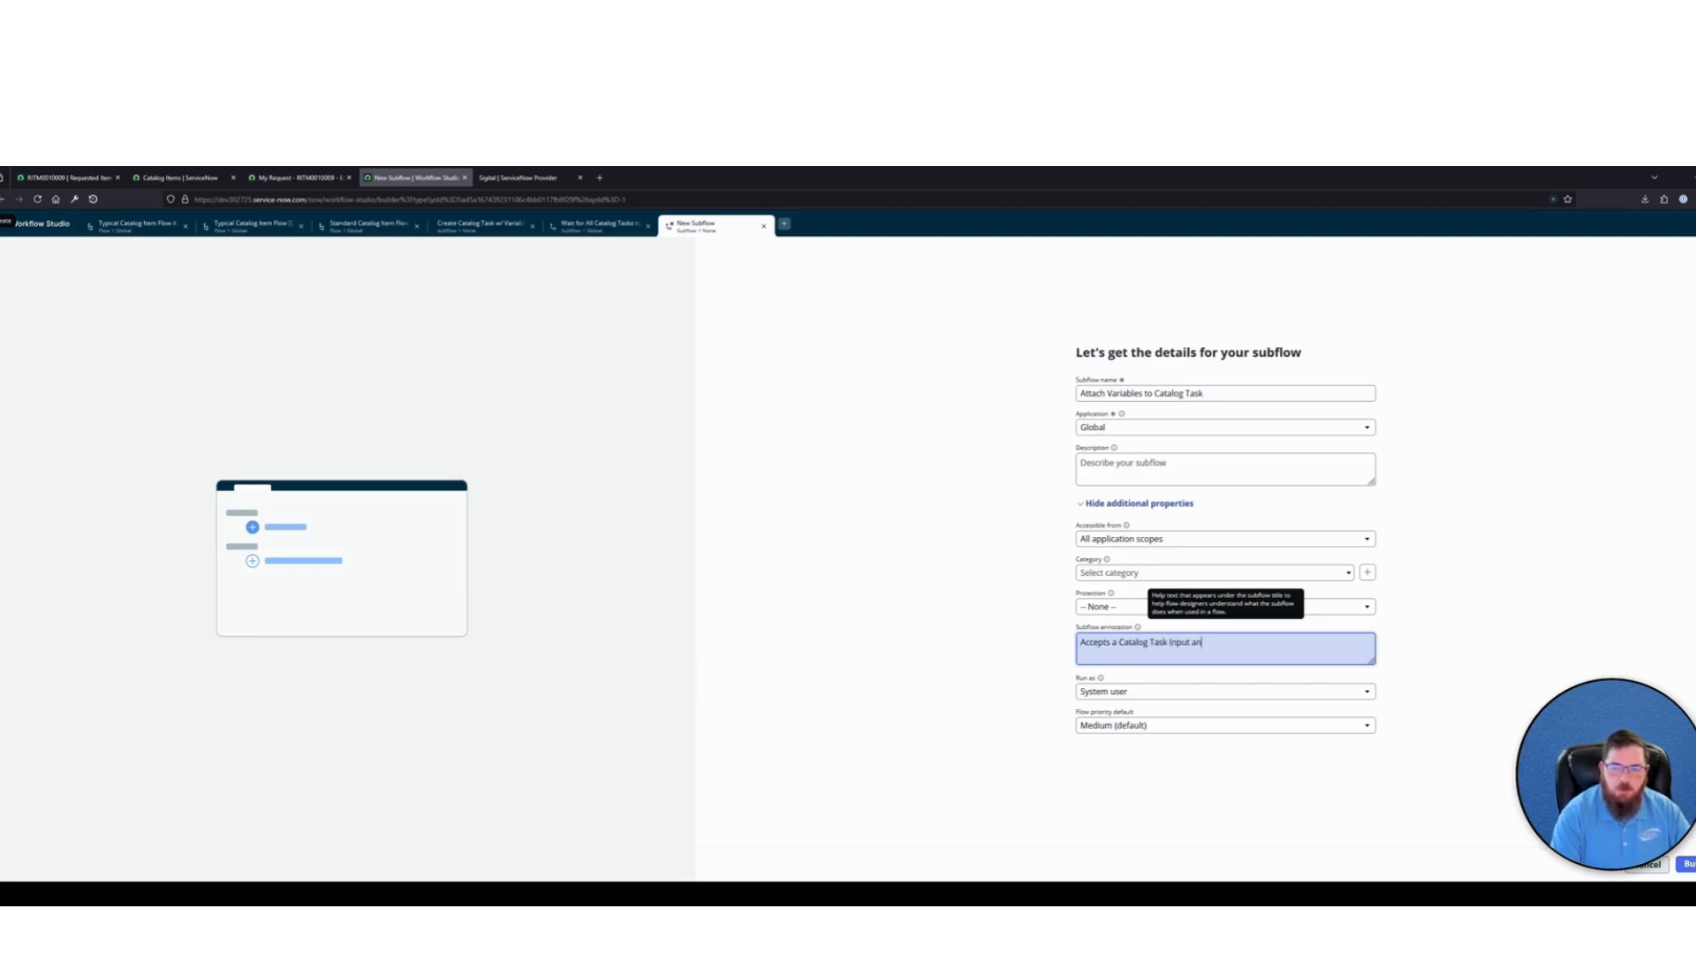
text(d automatically adds all available variables to the sc task)
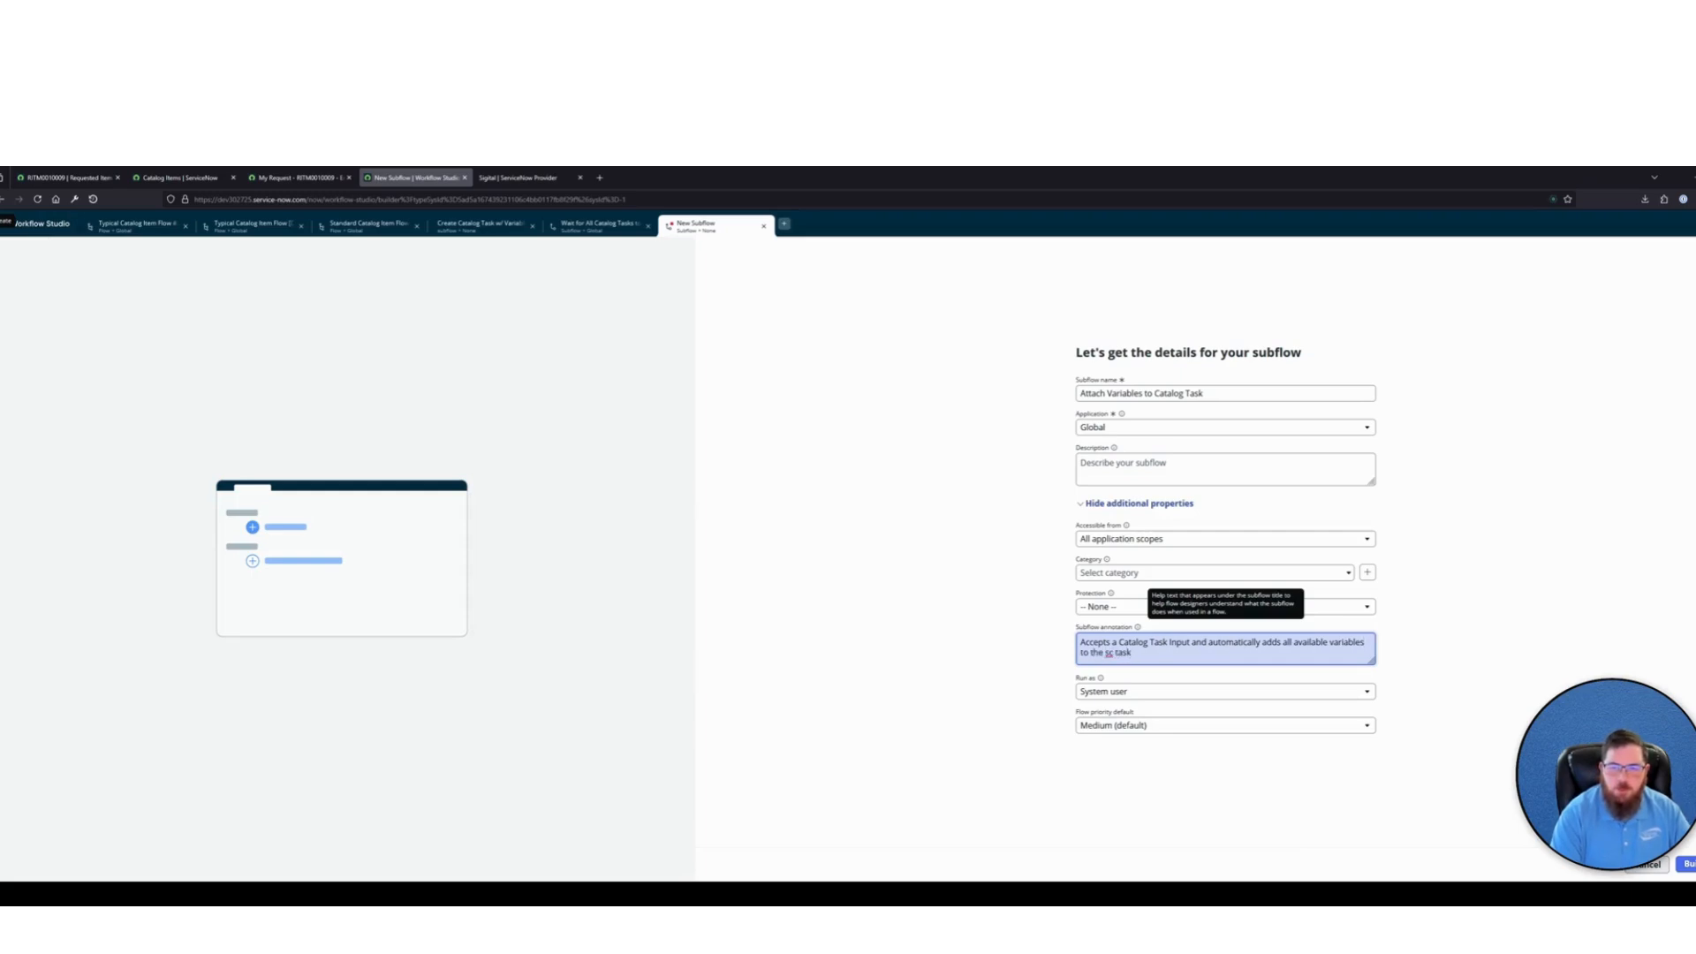
text(record)
click(1389, 522)
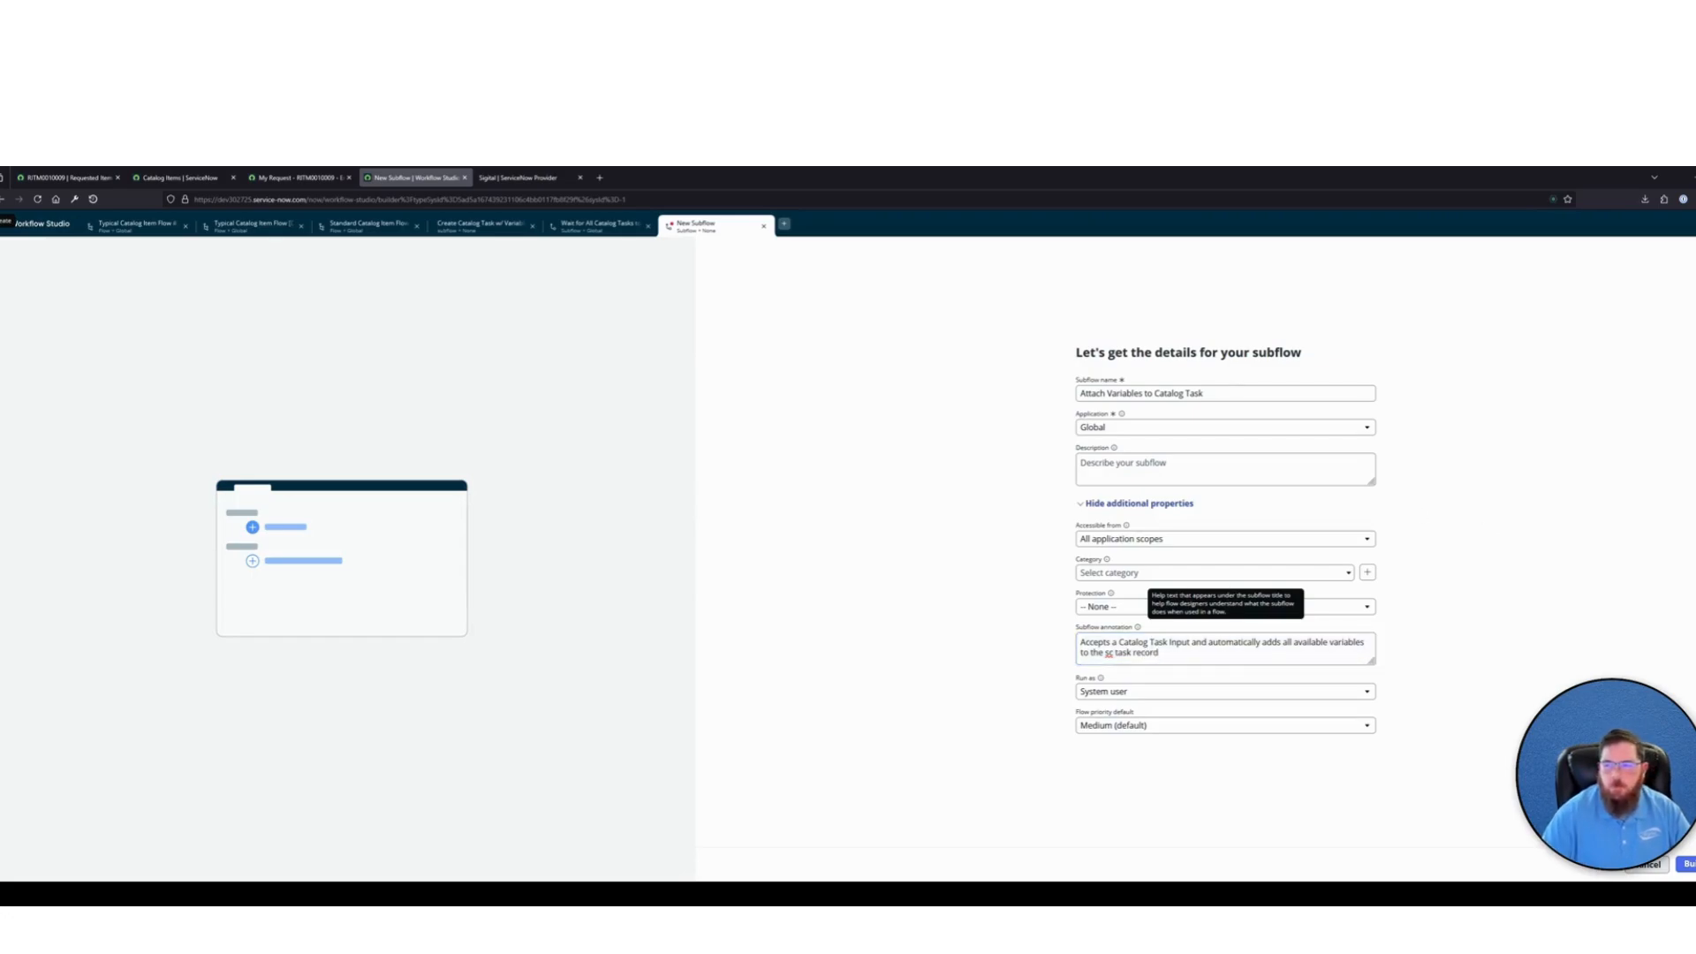
click(1687, 864)
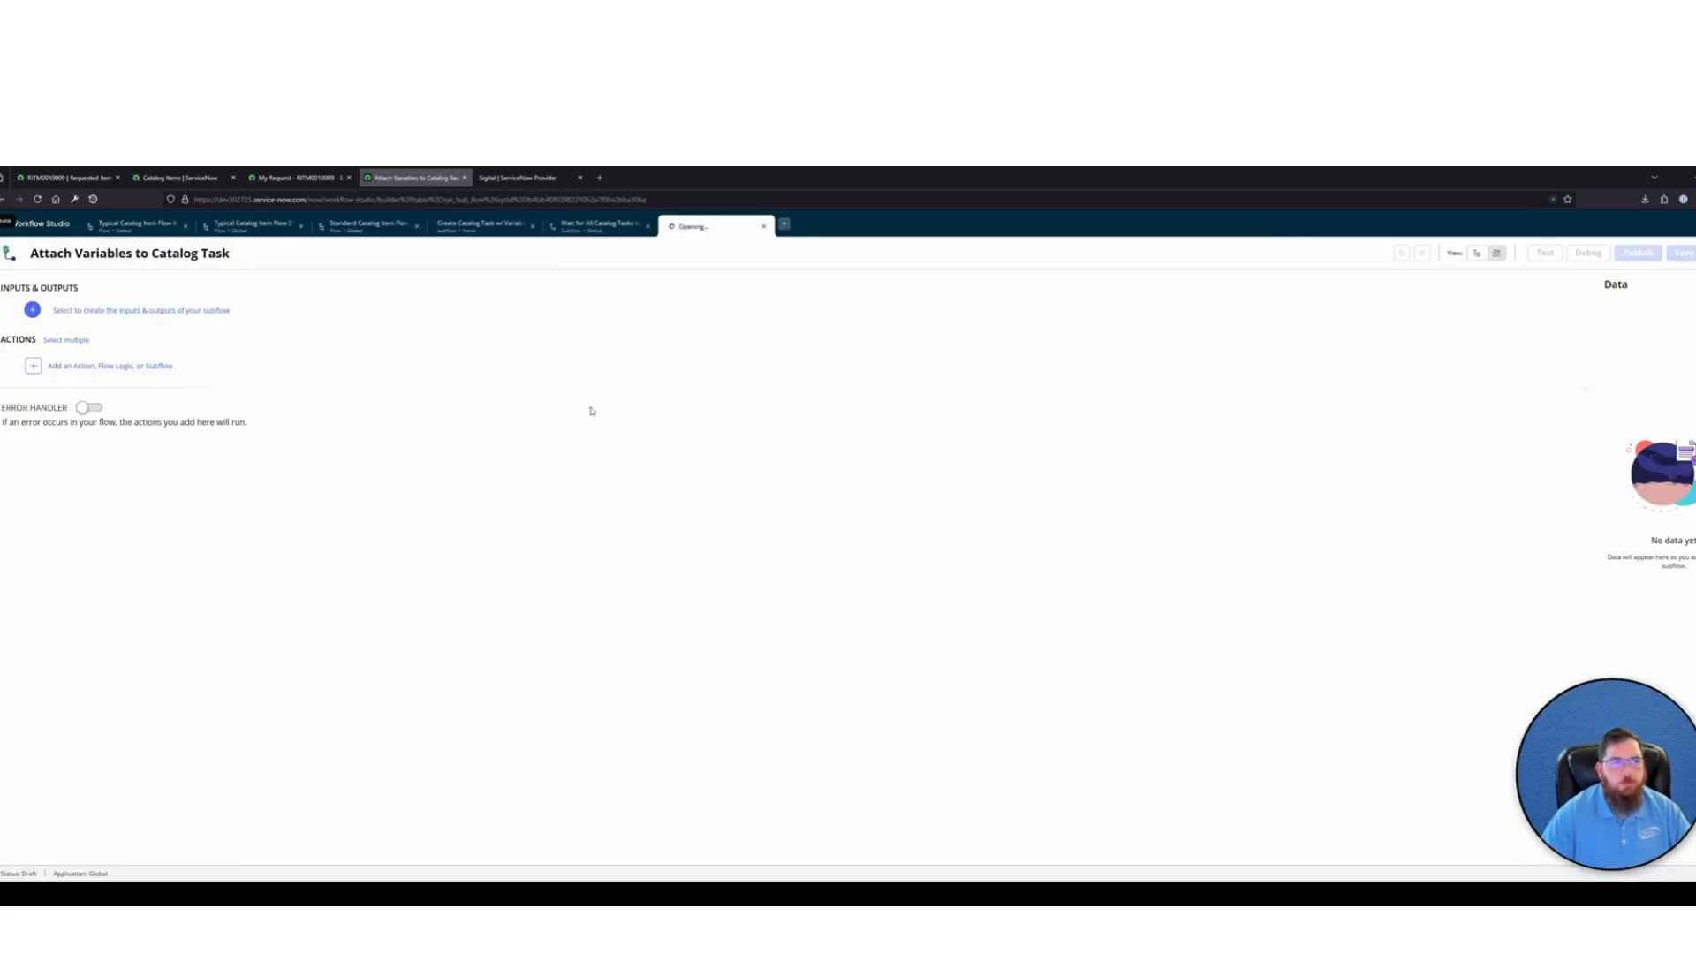
Add an input labelled SC Task Record to the Attach Variables to Catalog Task subflow
click(32, 309)
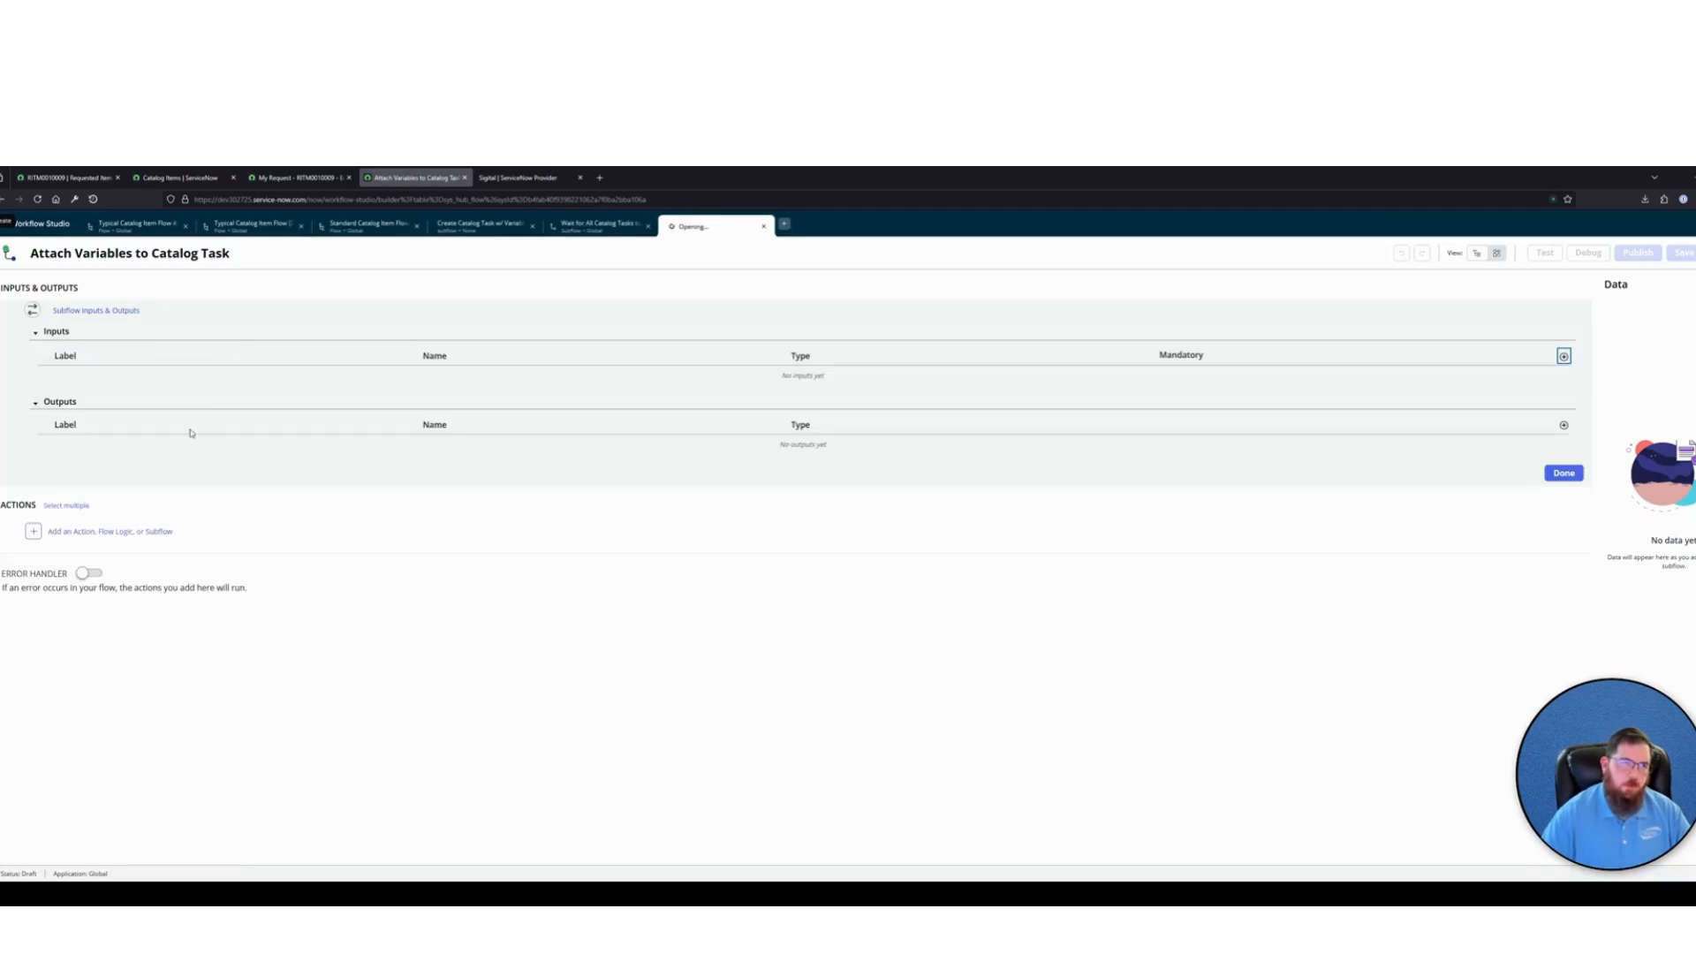
click(1563, 355)
double_click(238, 380)
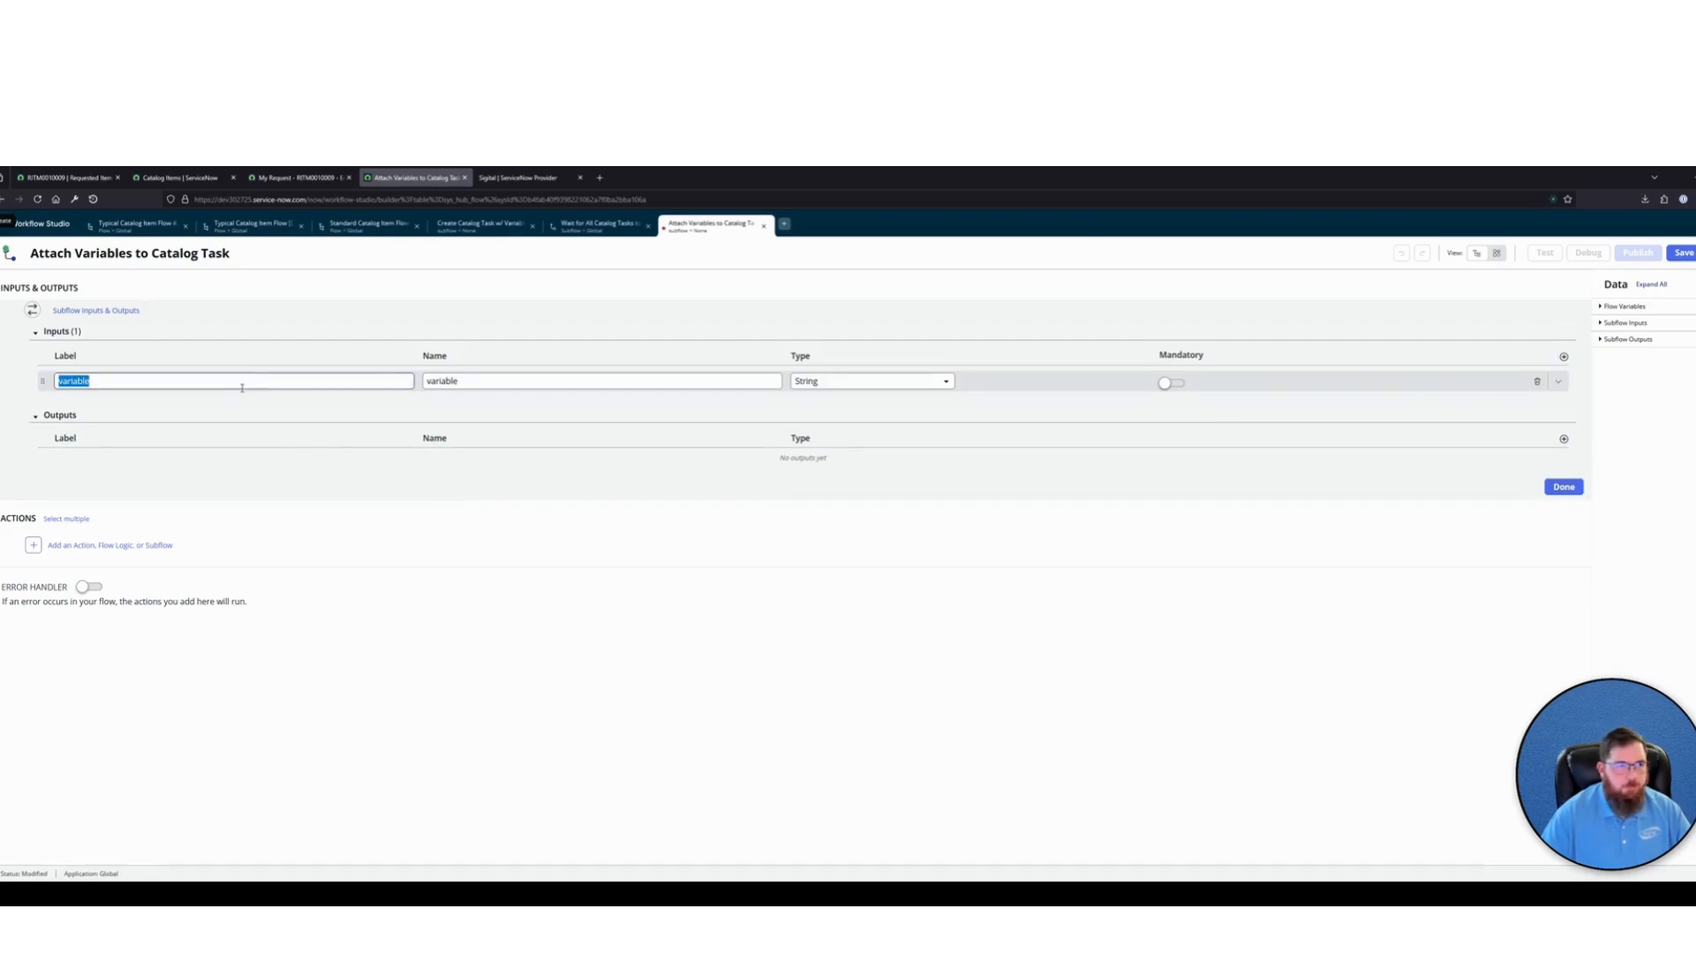
key(BackSpace)
text(SC Task Record)
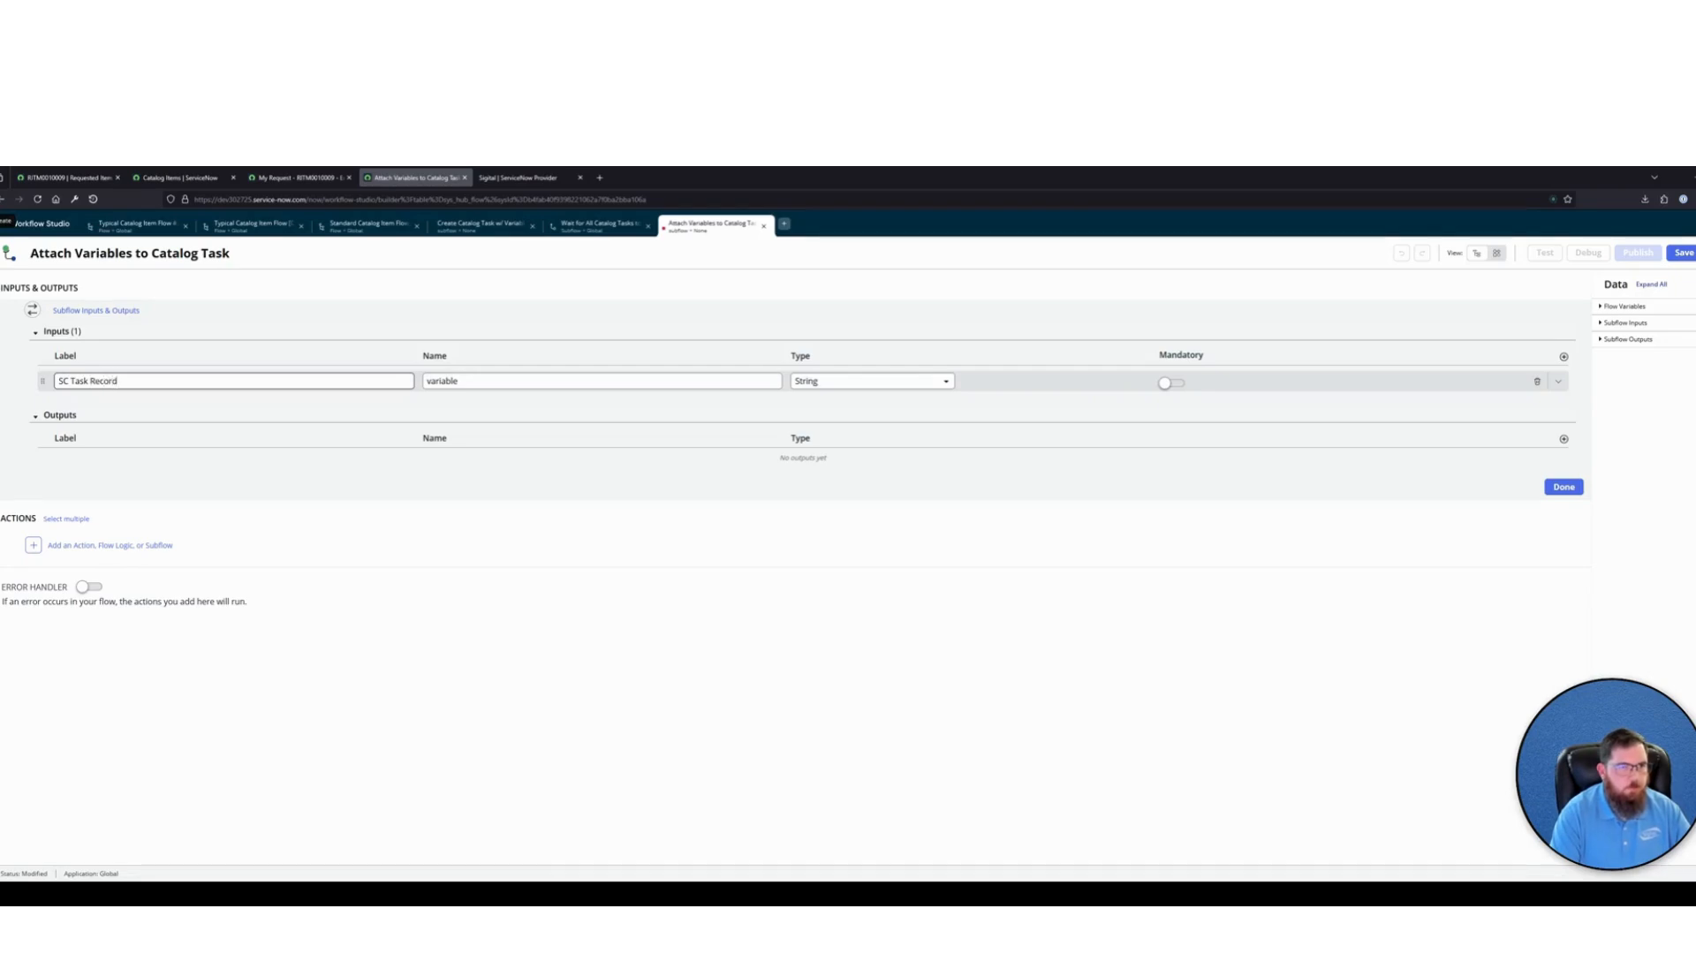
key(Tab)
key(Tab)
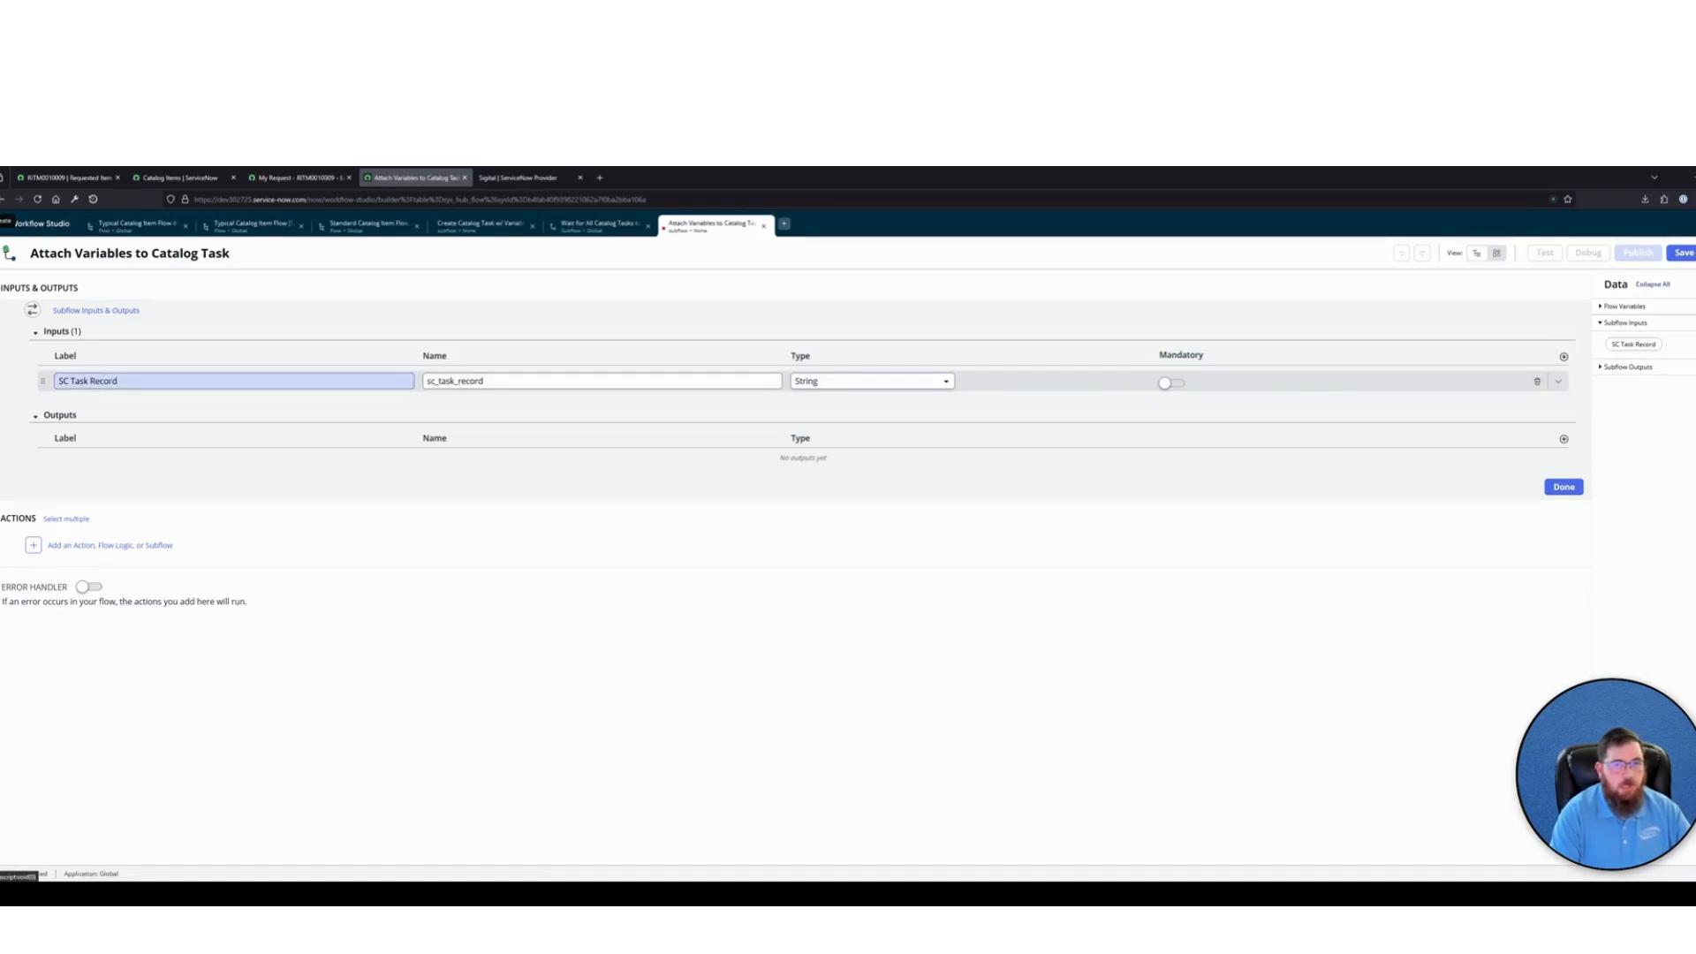
Set the SC Task Record input's type to Reference.Catalog Task and make the input mandatory
text(ref)
key(Return)
text(sc_task)
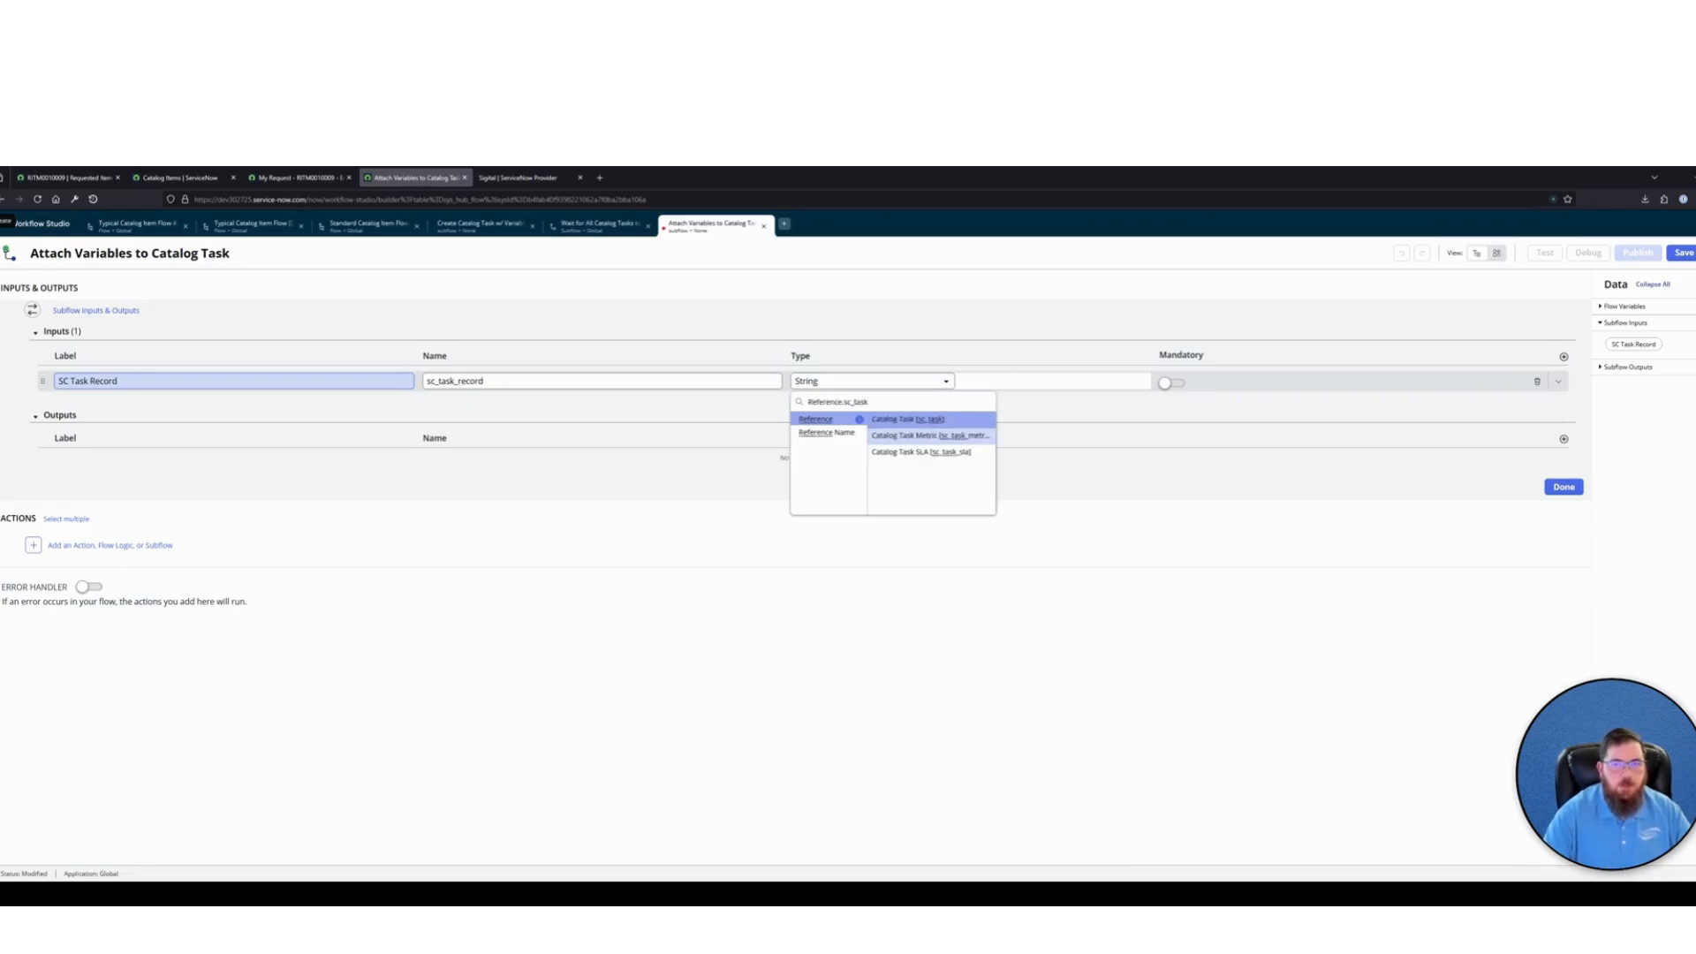
key(Return)
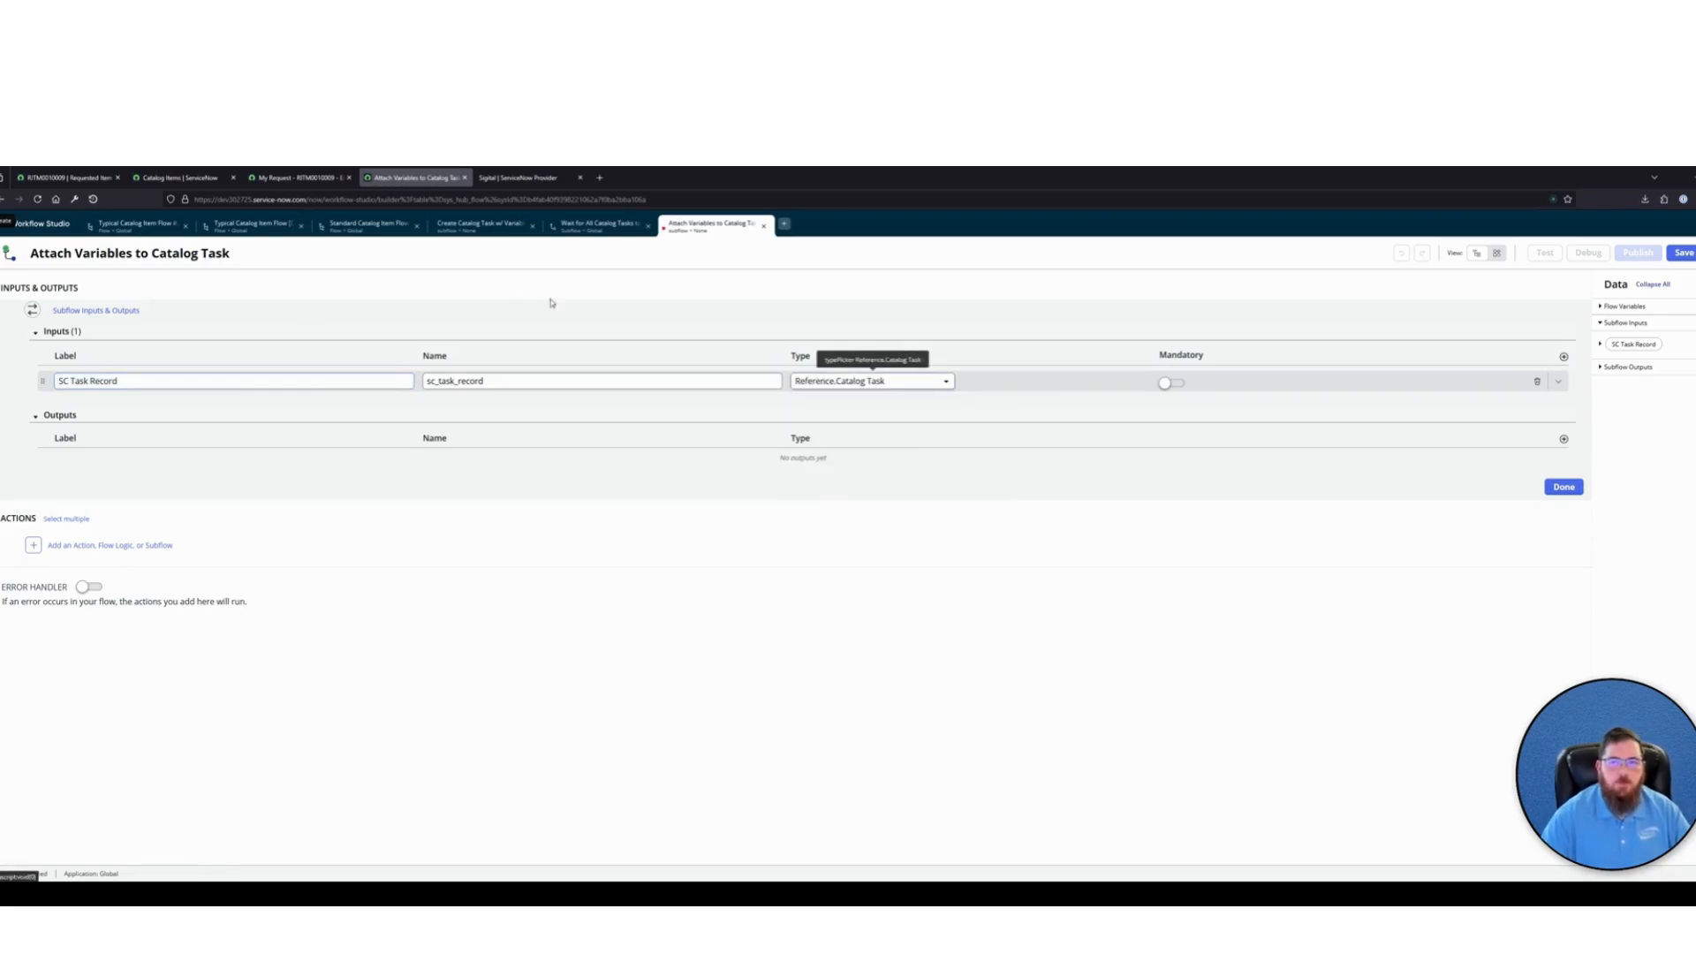
click(1170, 383)
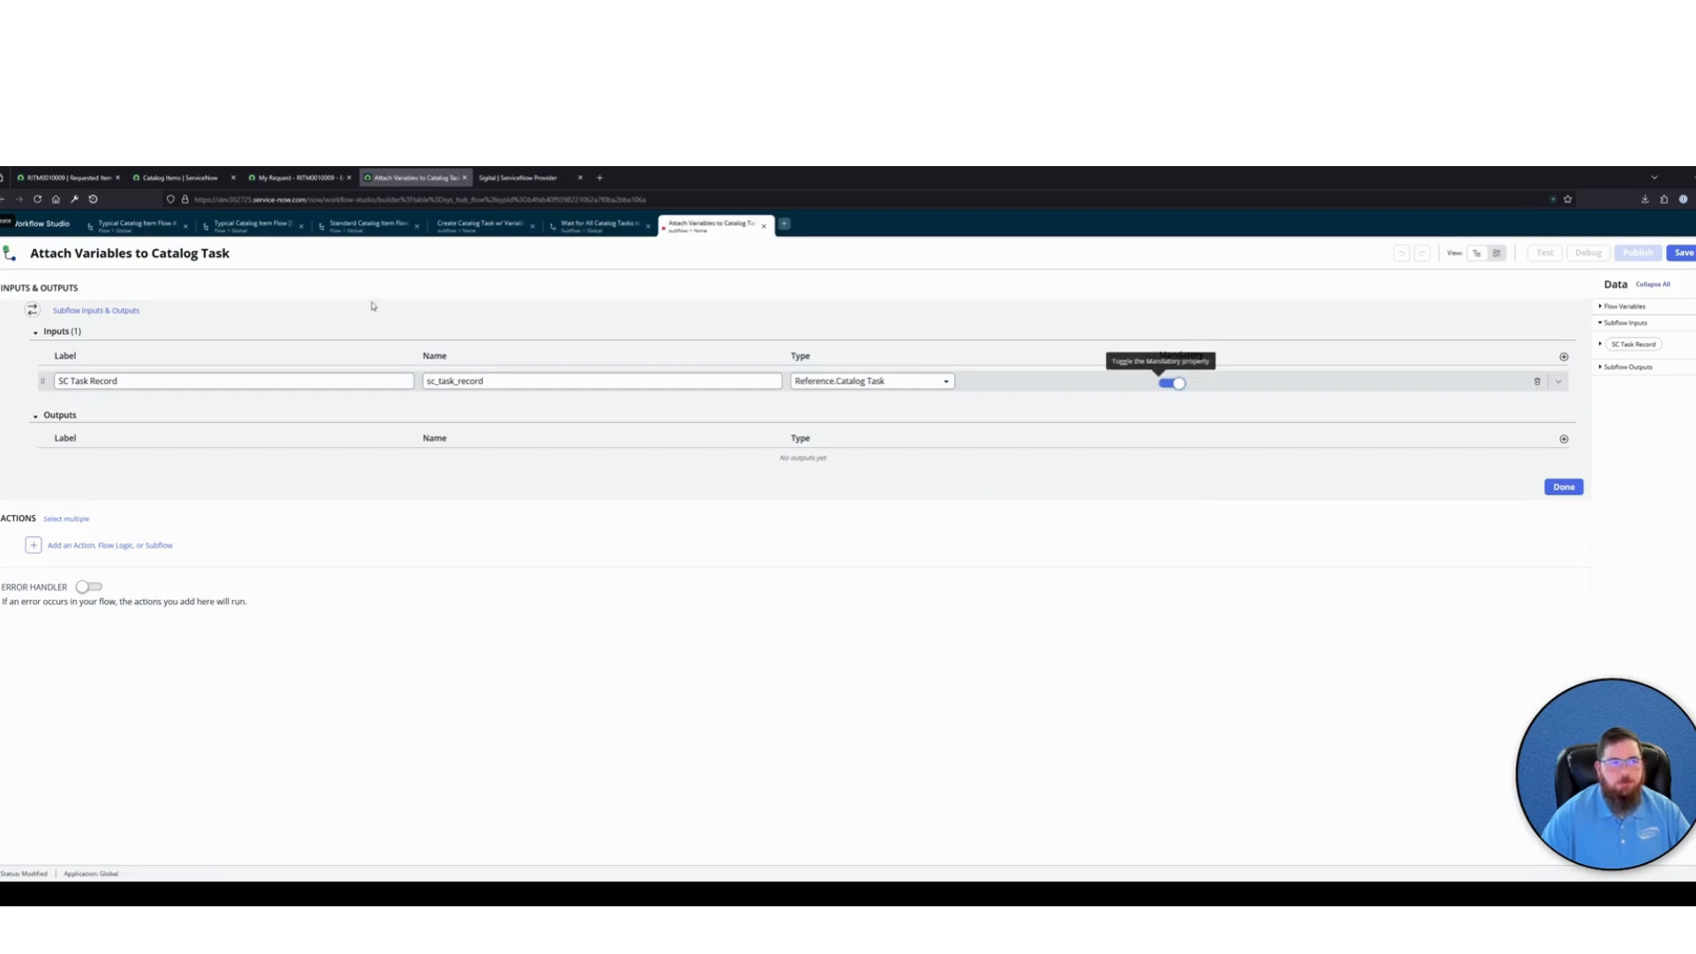
Rename the subflow as Attach Variables to Catalog Task [Demo] and finish editing its inputs and outputs
click(245, 251)
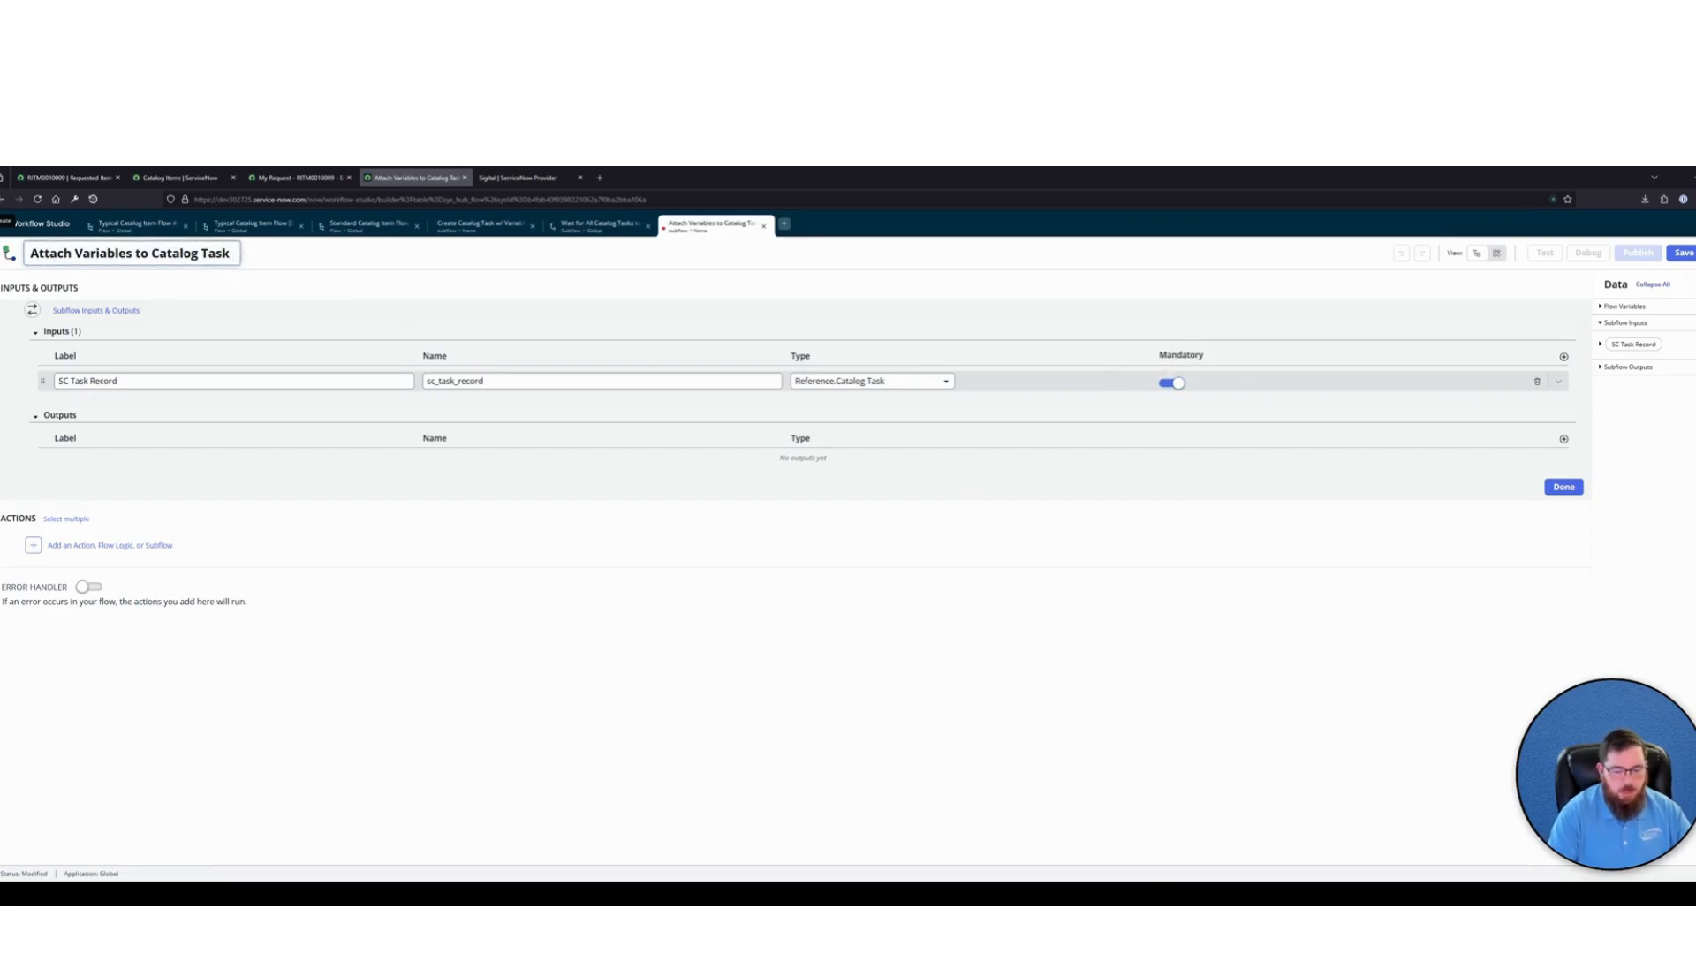
text([Demo])
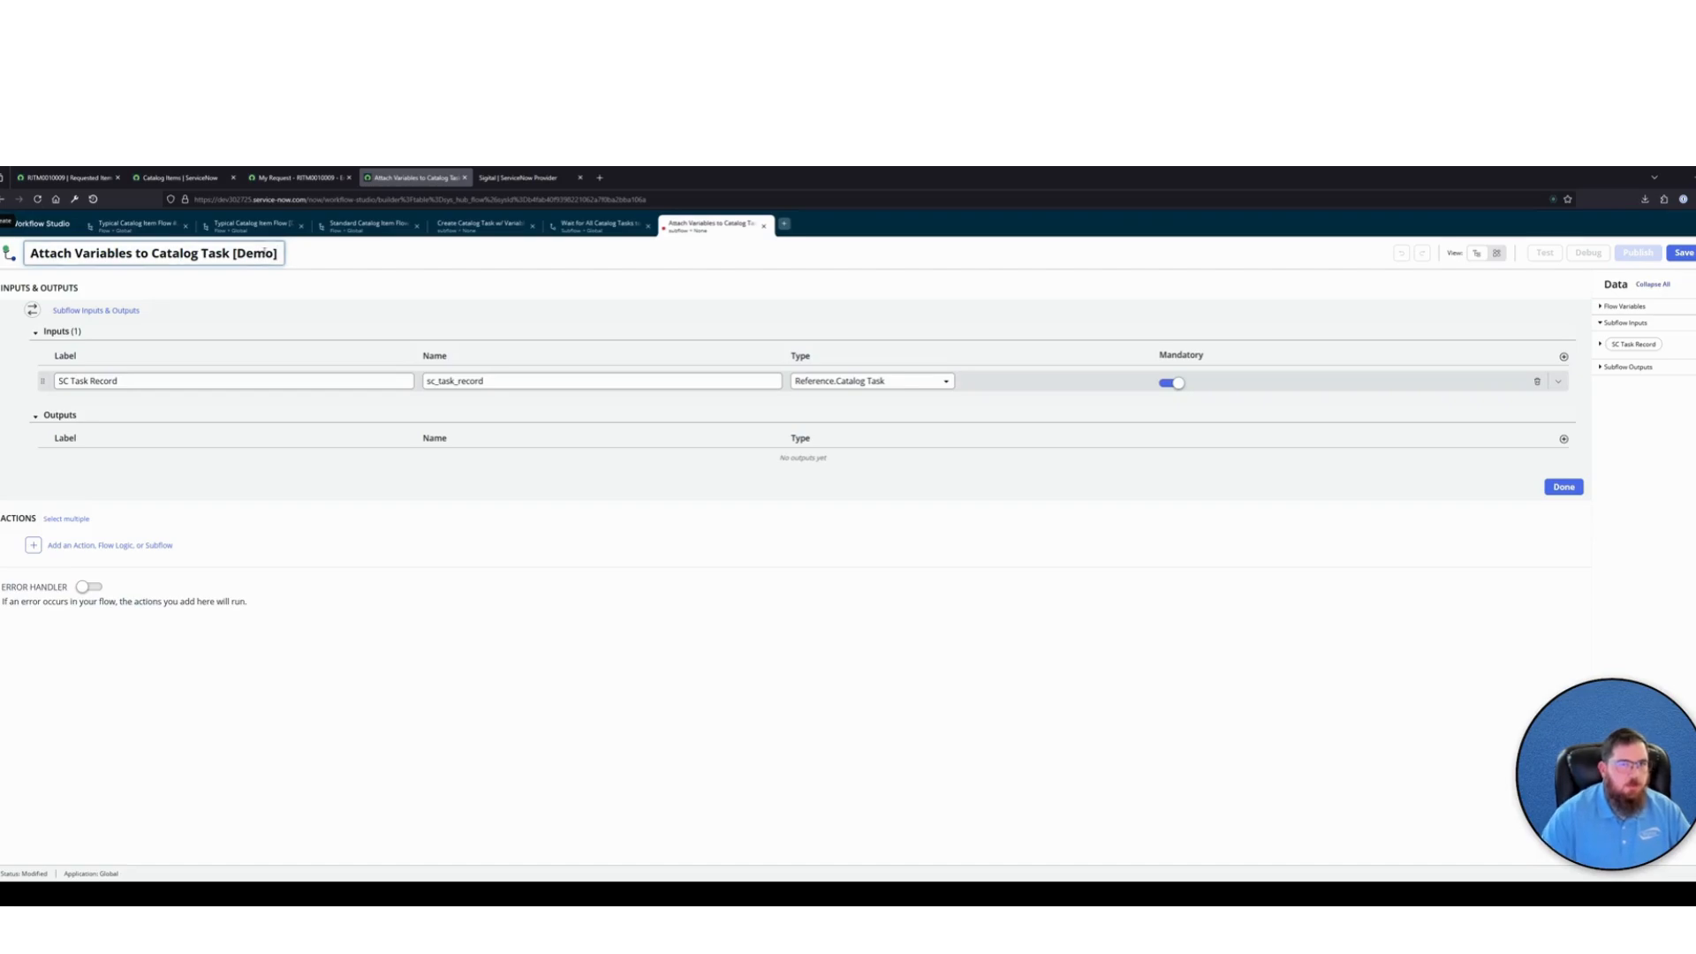
click(1020, 595)
click(1563, 487)
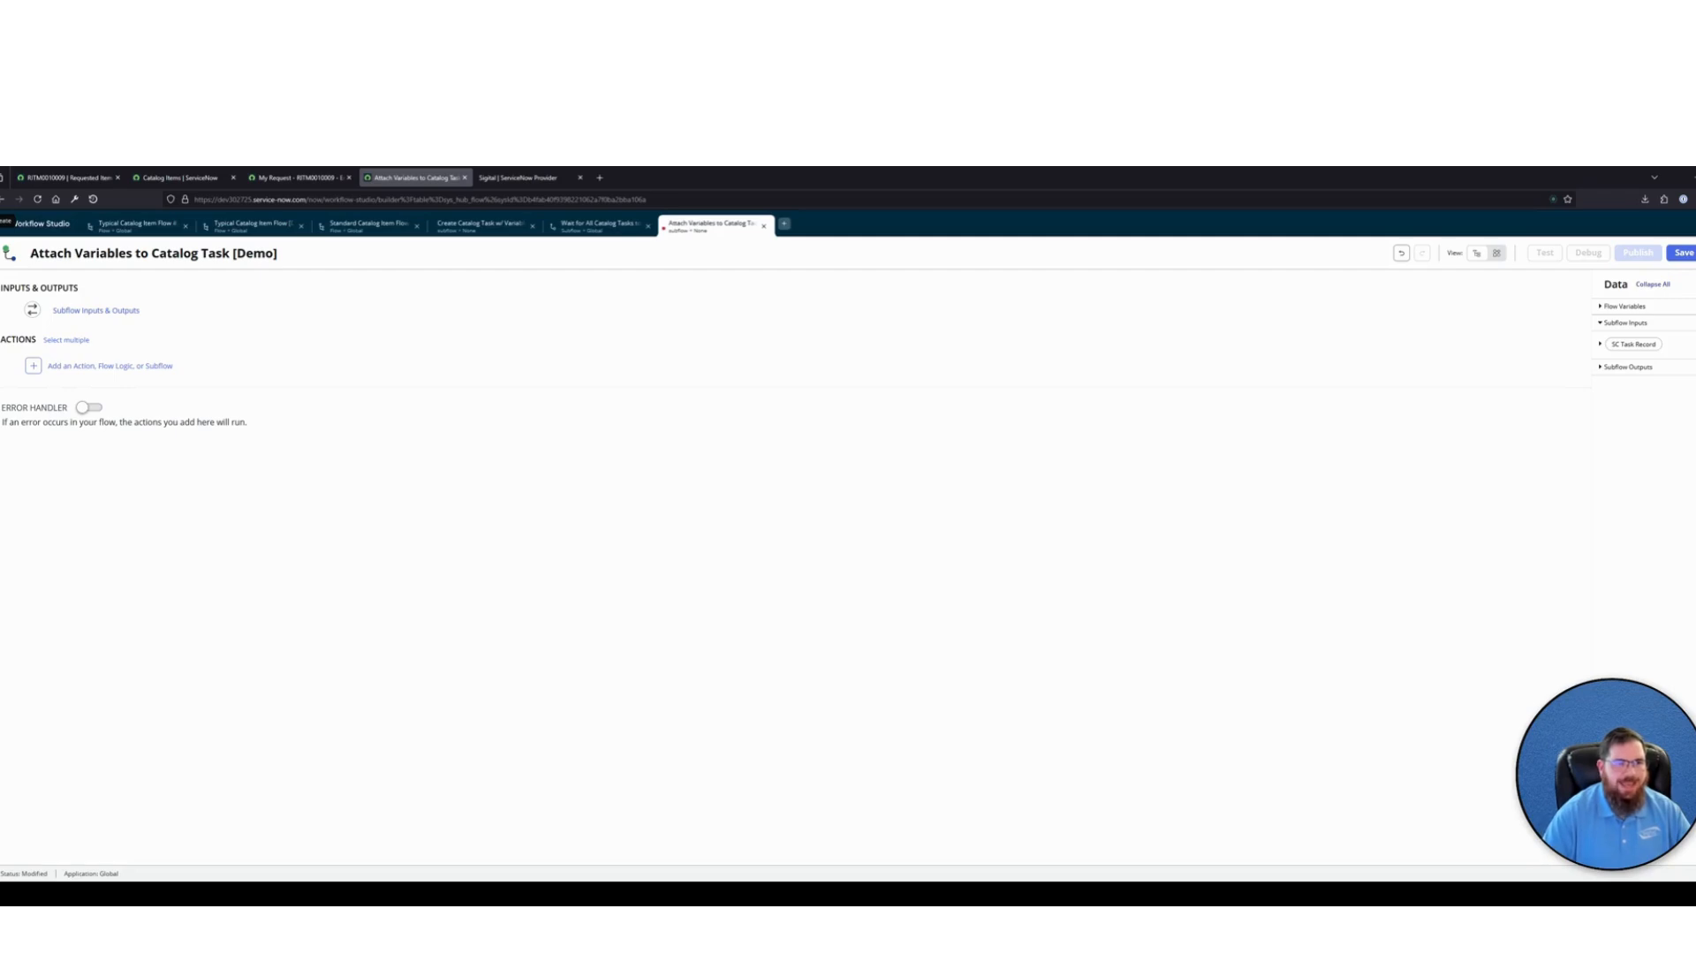
Add a Get Catalog Item from Task action as the first step of the subflow
click(155, 366)
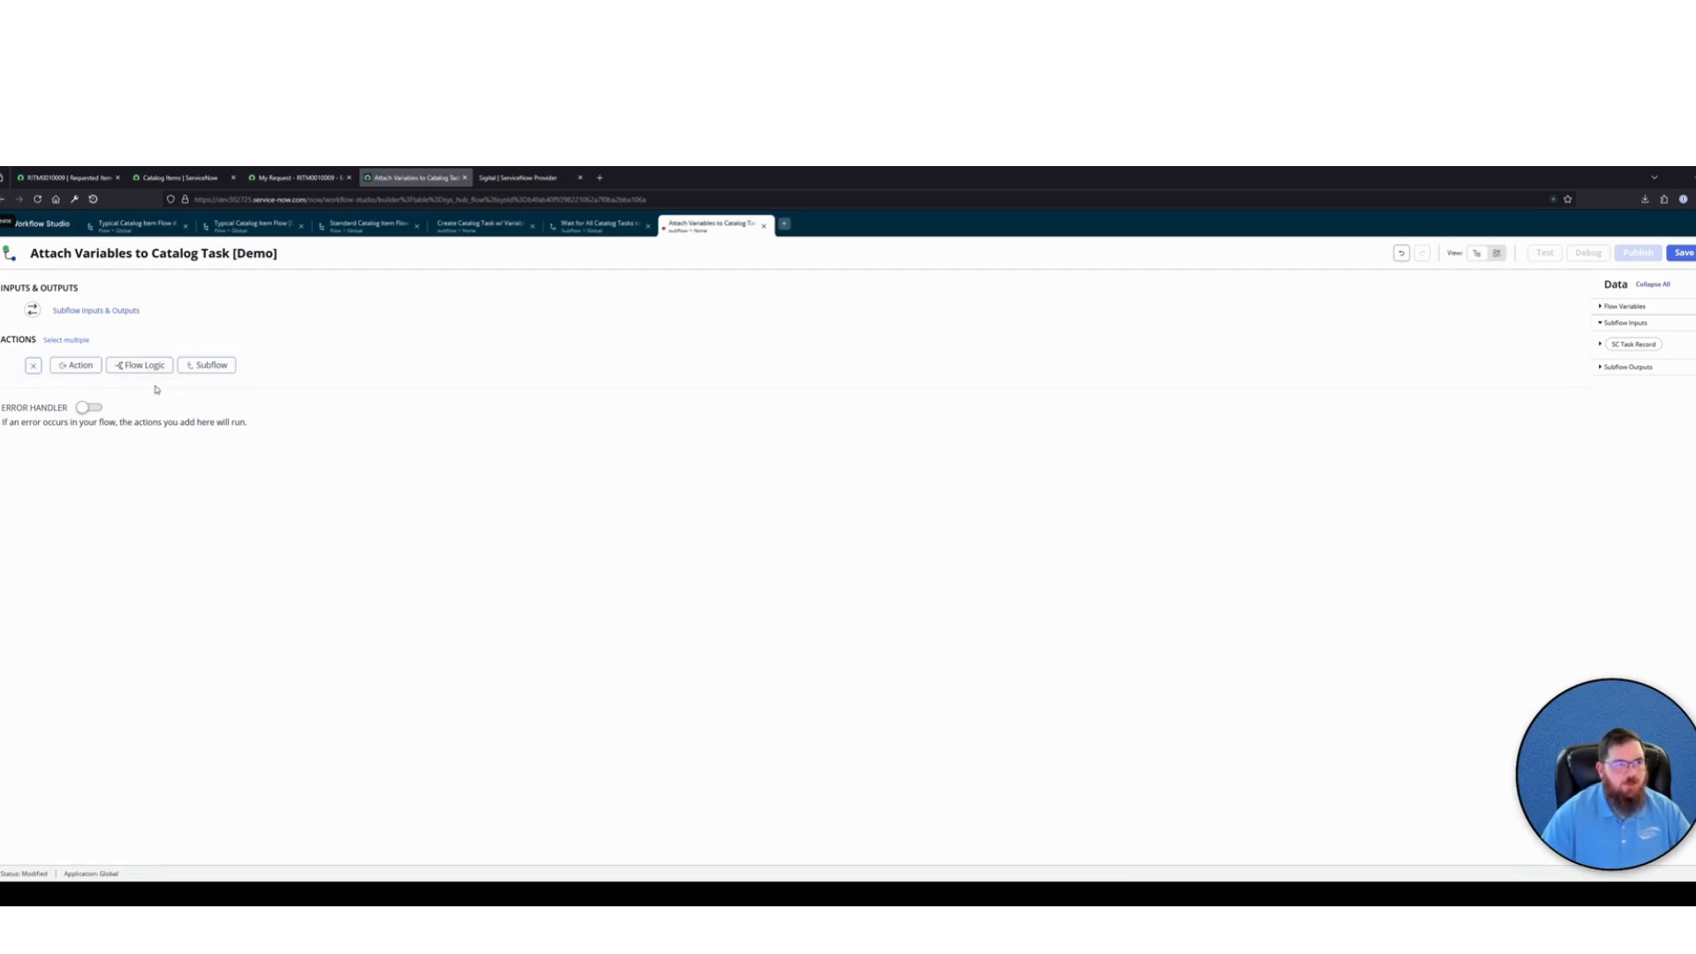
click(75, 365)
text(get cata)
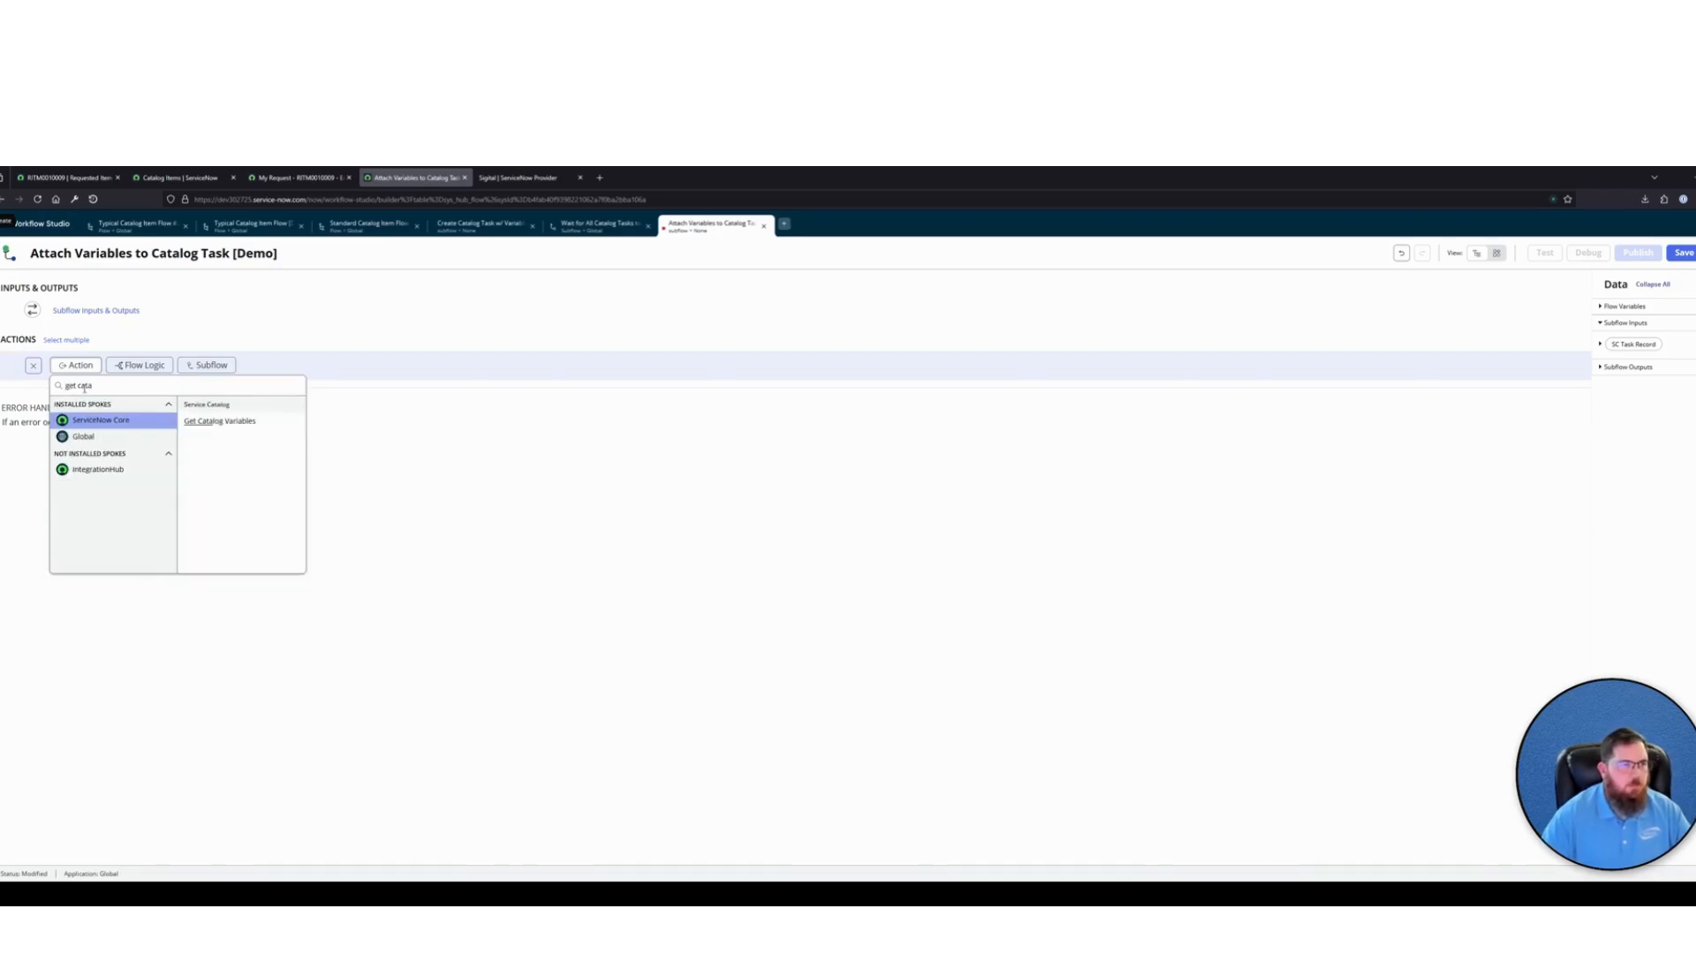
text(log item from)
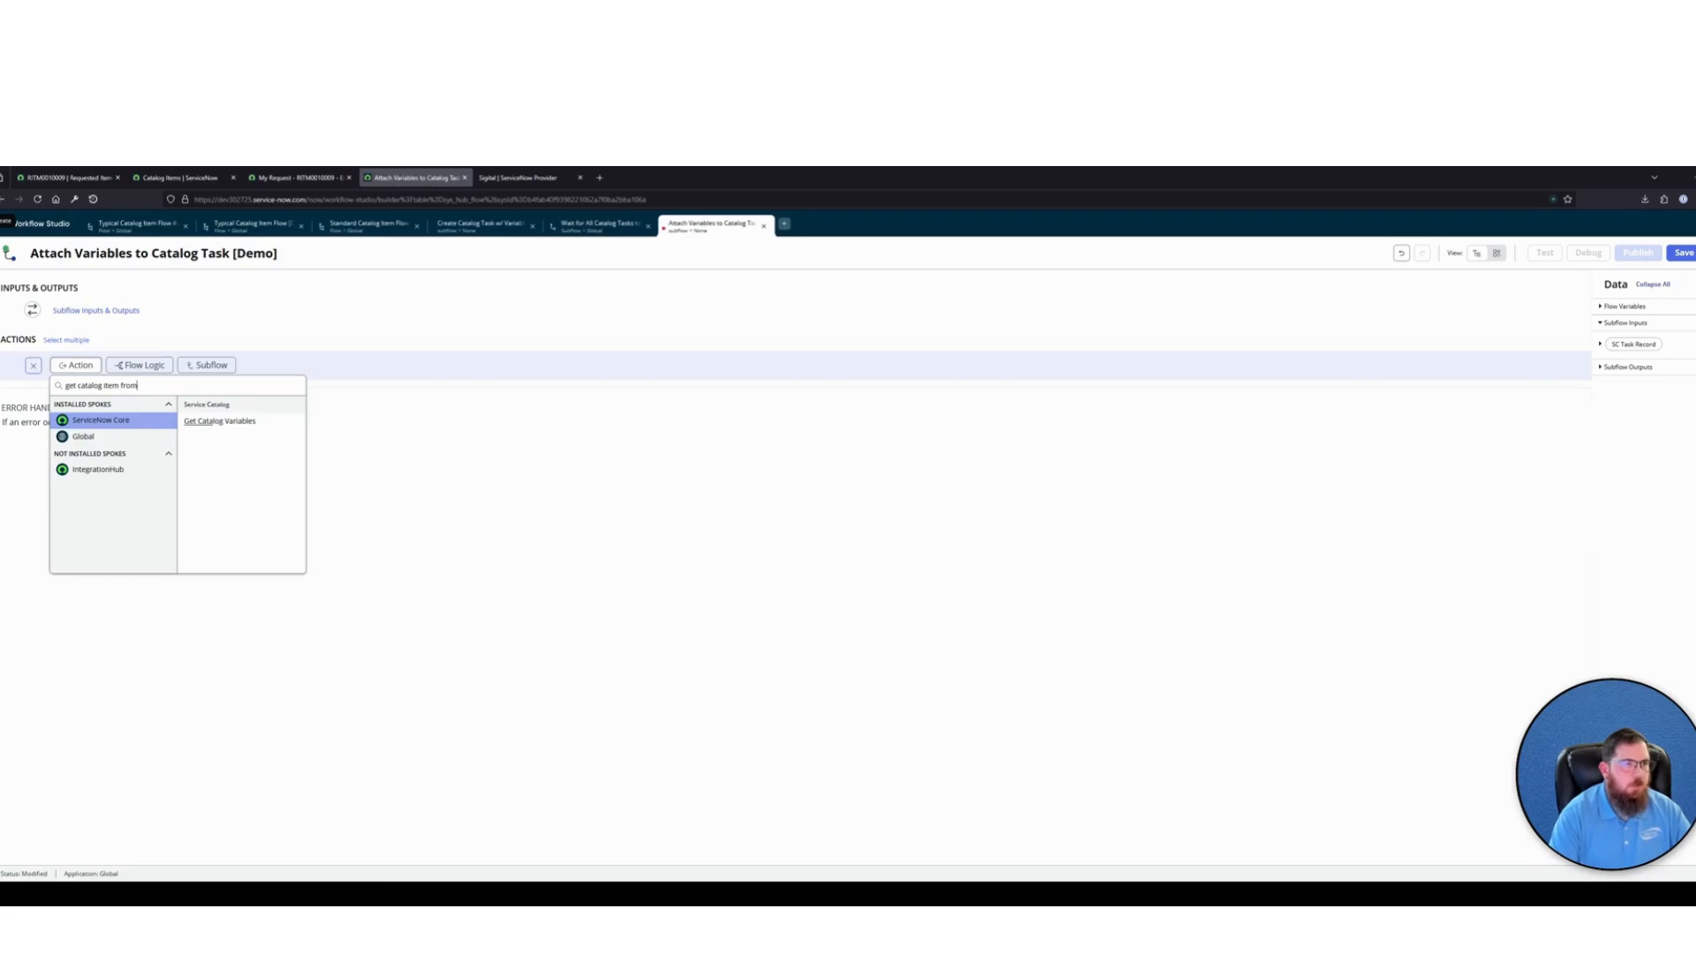
click(243, 433)
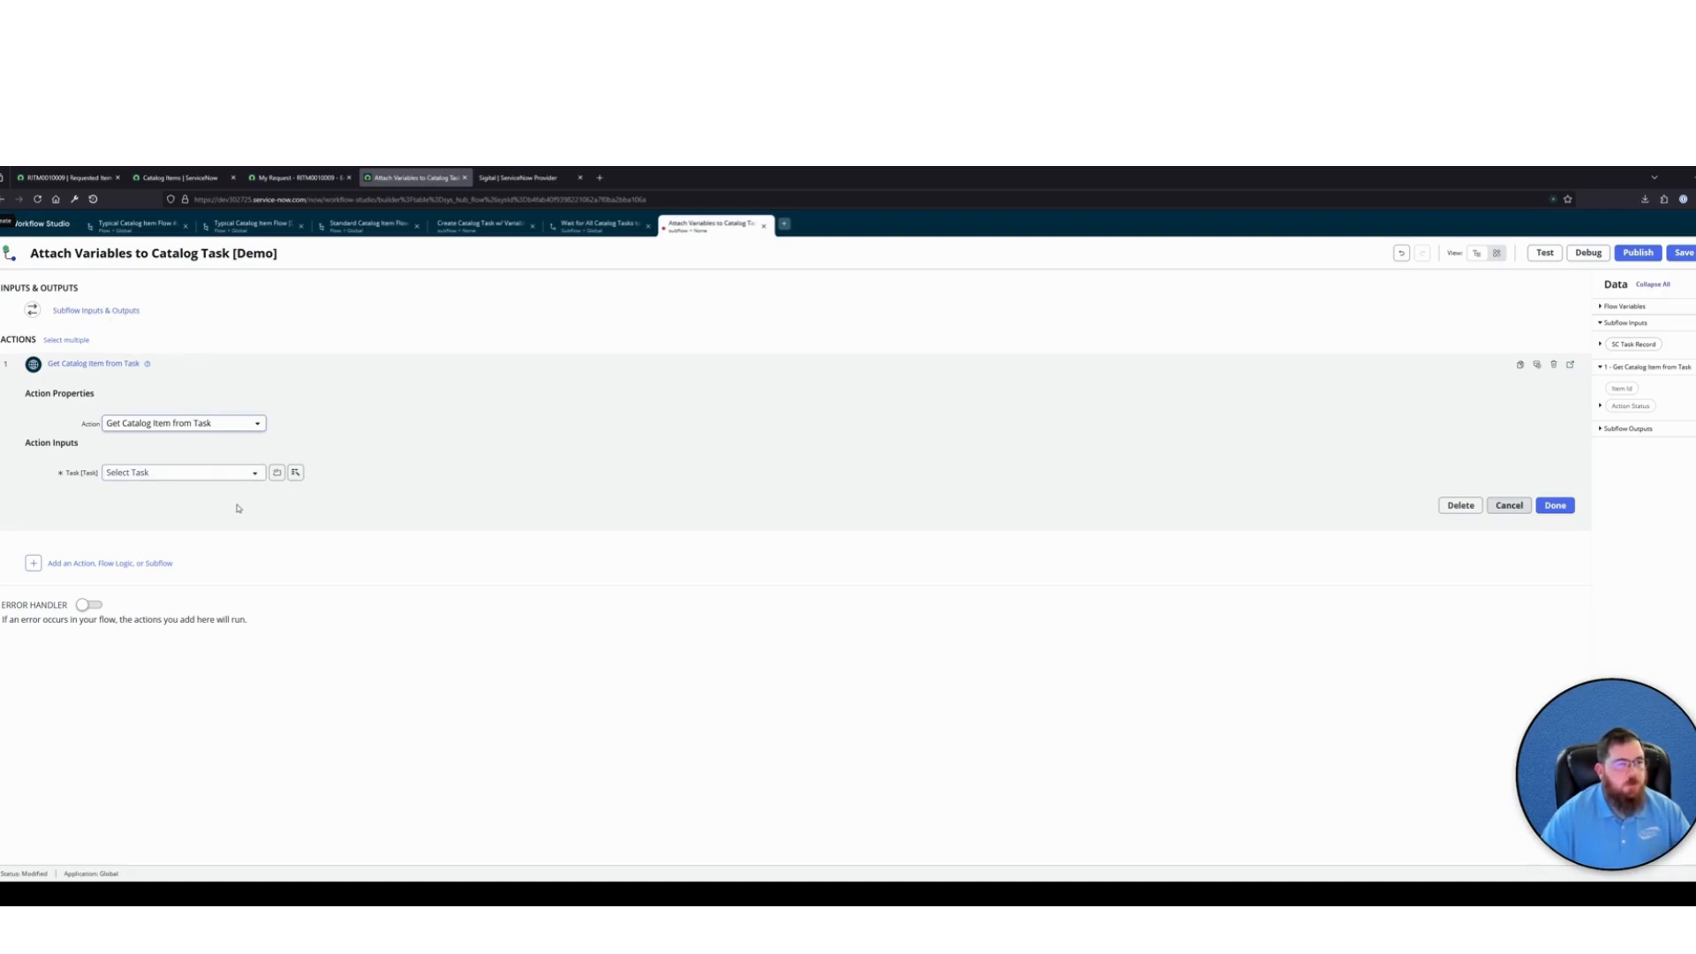
Annotate the Get Catalog Item from Task action with "Gather the Variables from the RITM Record"
click(1538, 365)
text(Gate)
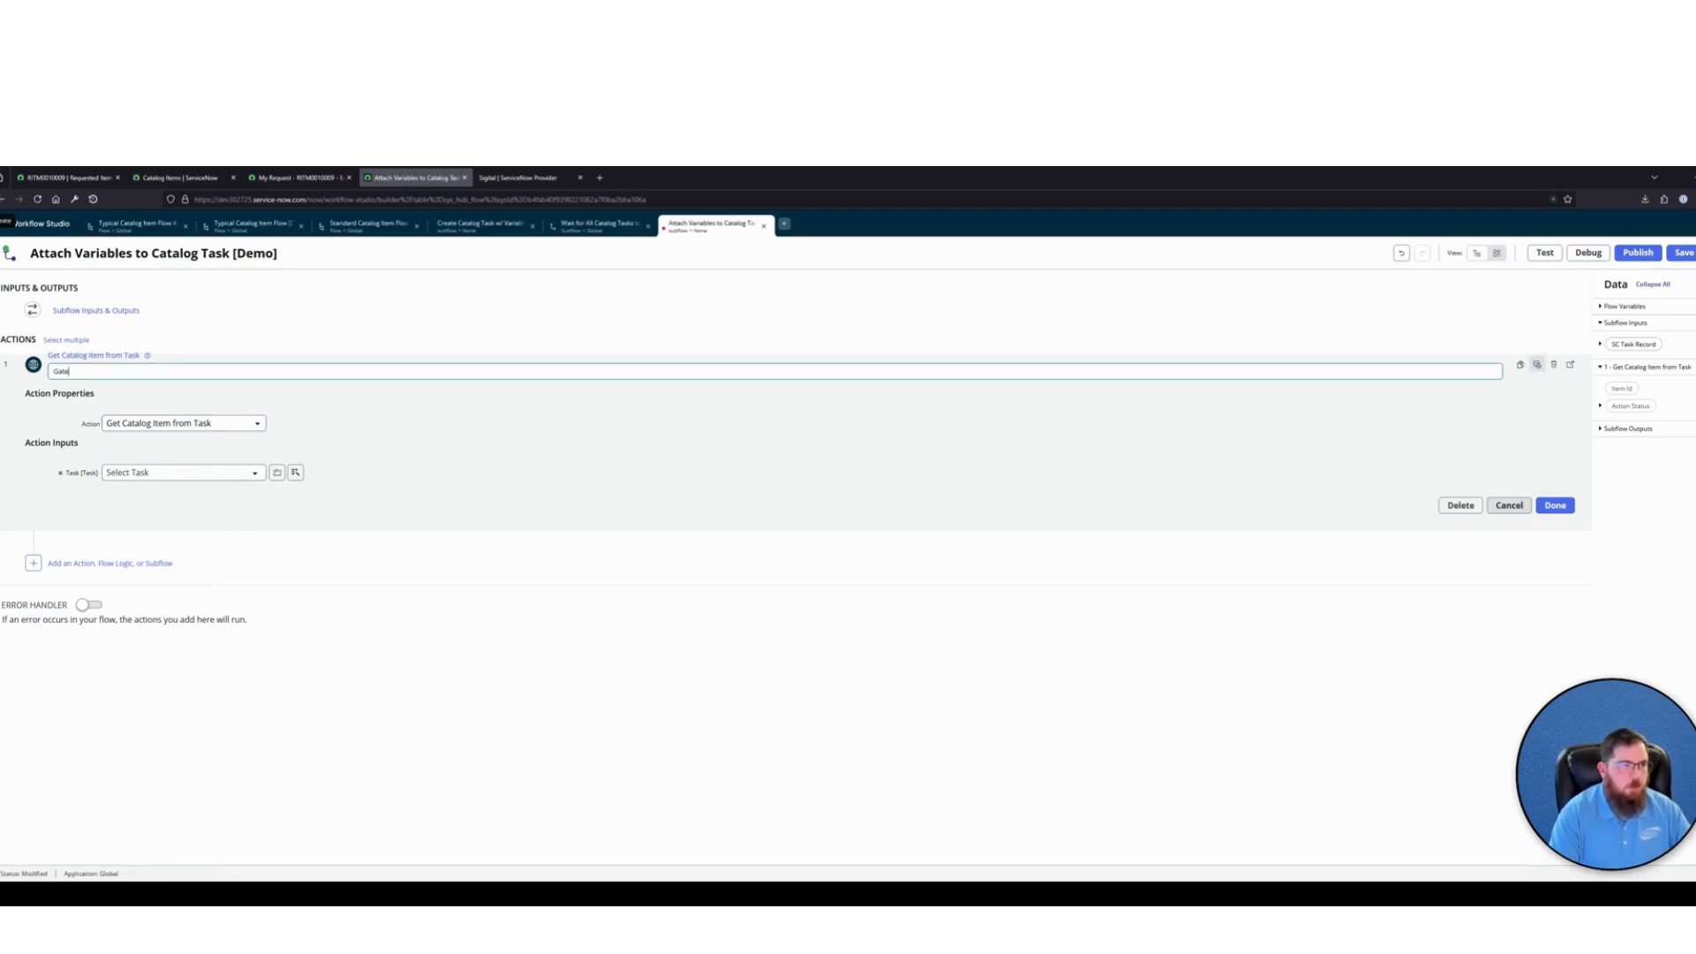
text(her the Variables from the RITM)
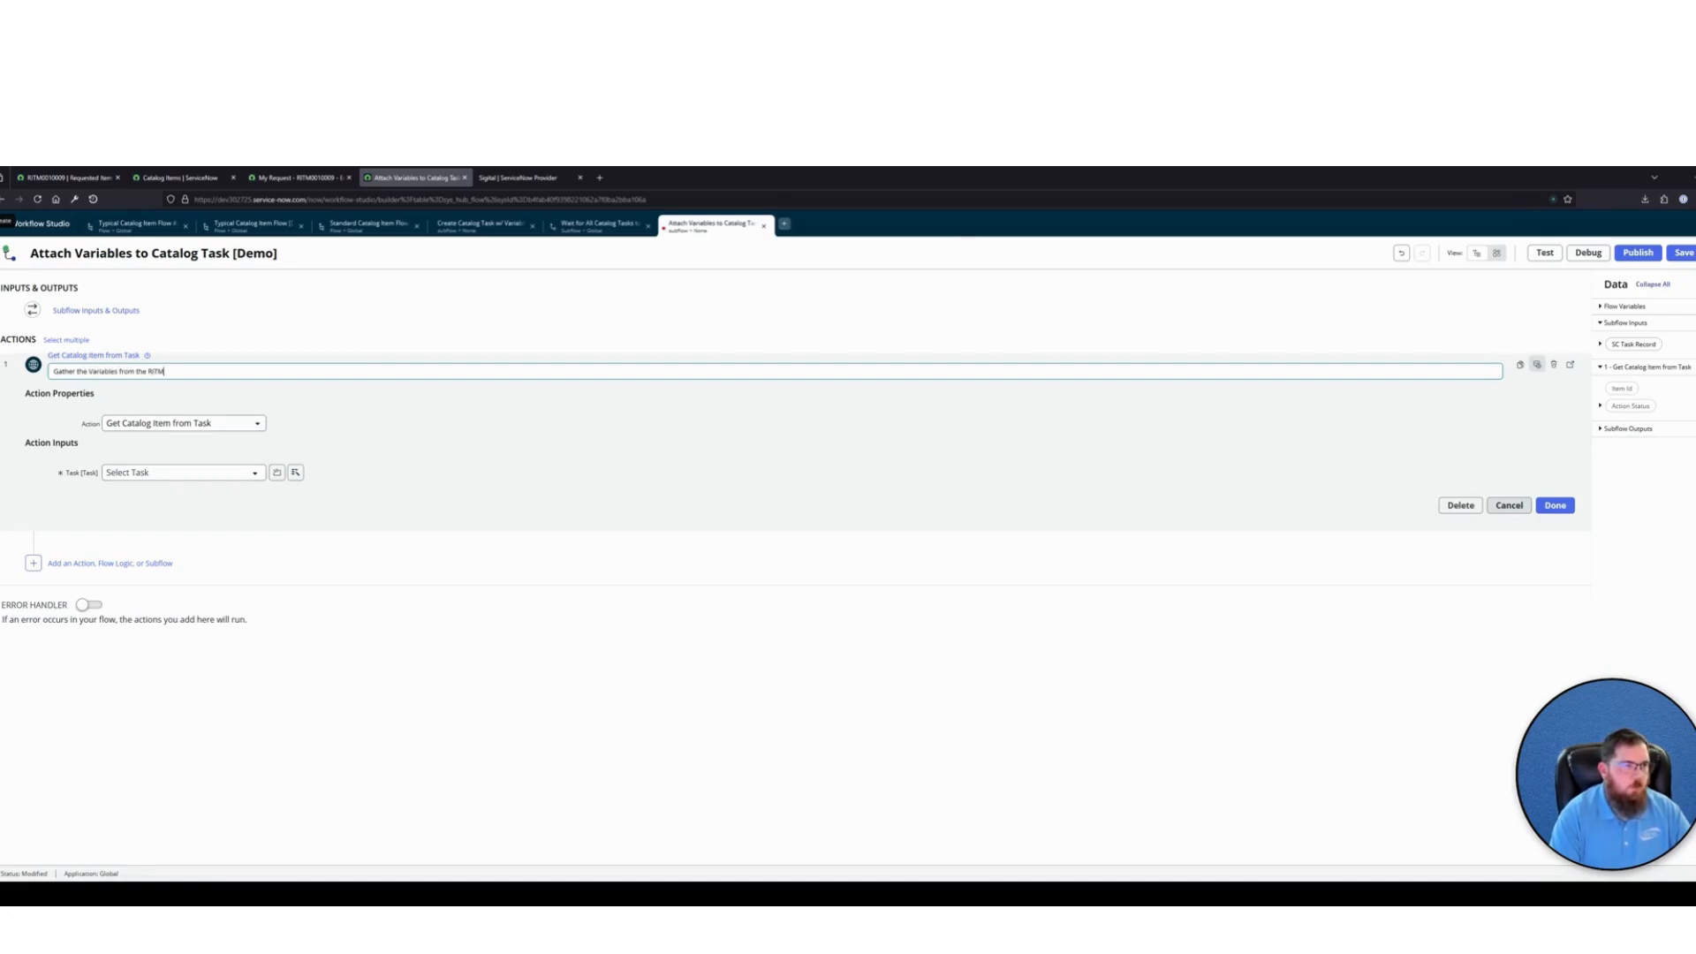
text( Record)
key(Return)
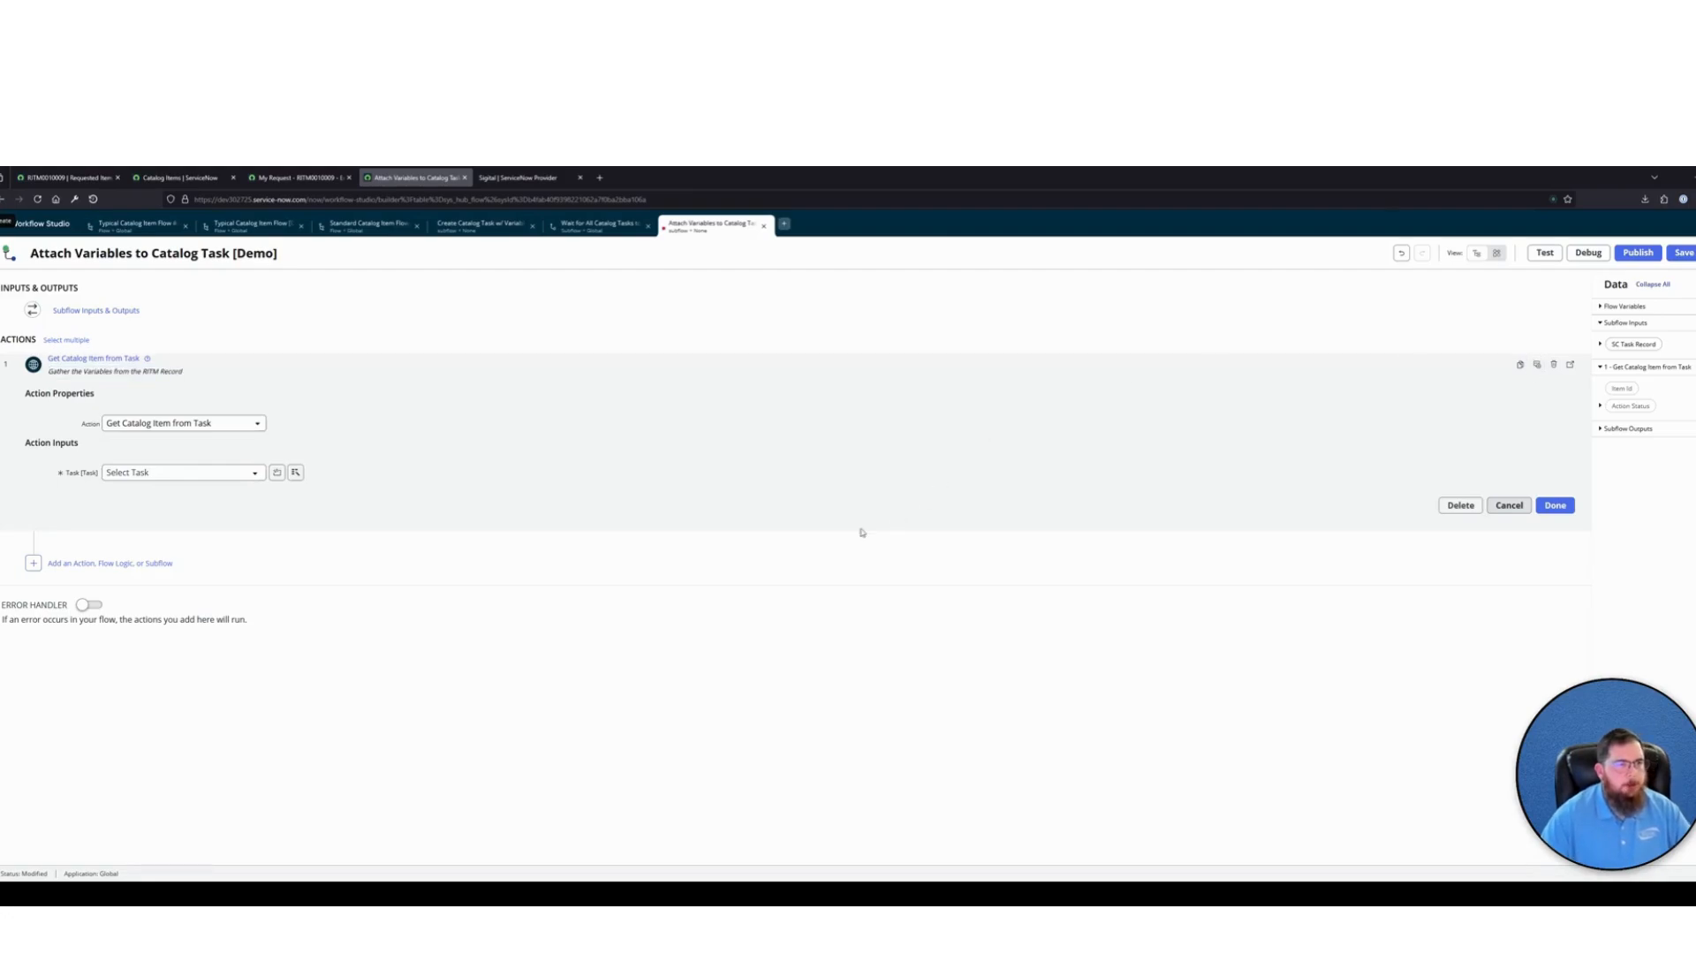
Set the action's Task input to the Request item of the SC Task Record subflow input and finish the action
click(295, 471)
click(308, 515)
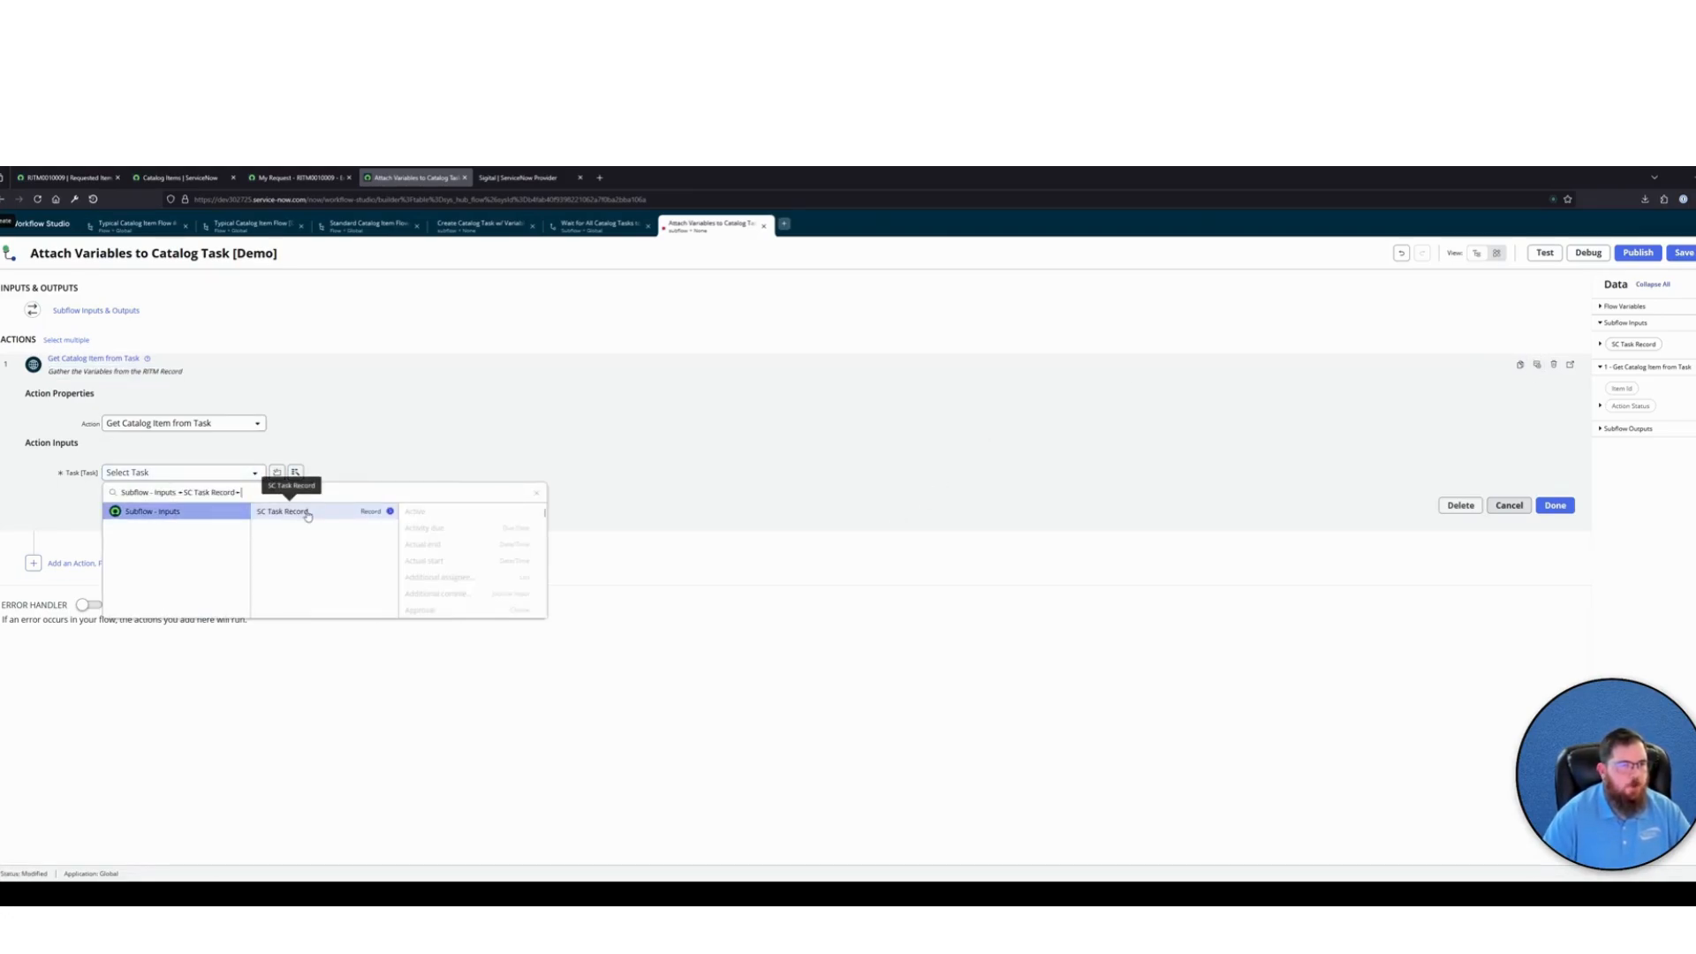
text(requ)
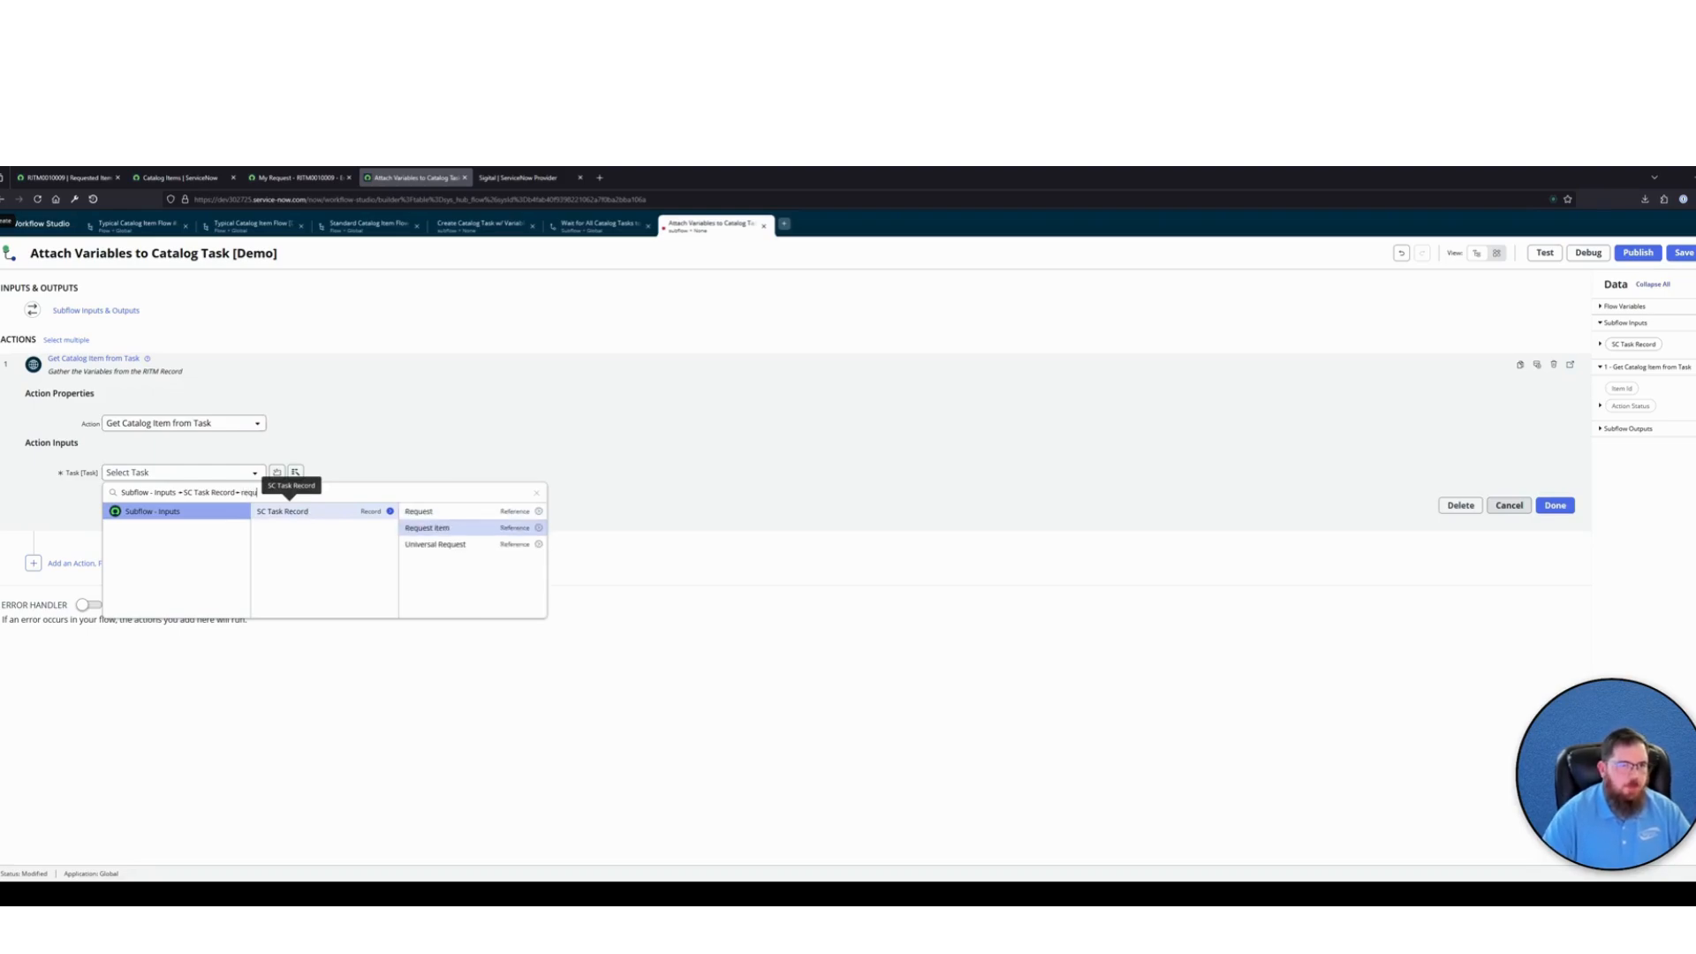
click(428, 527)
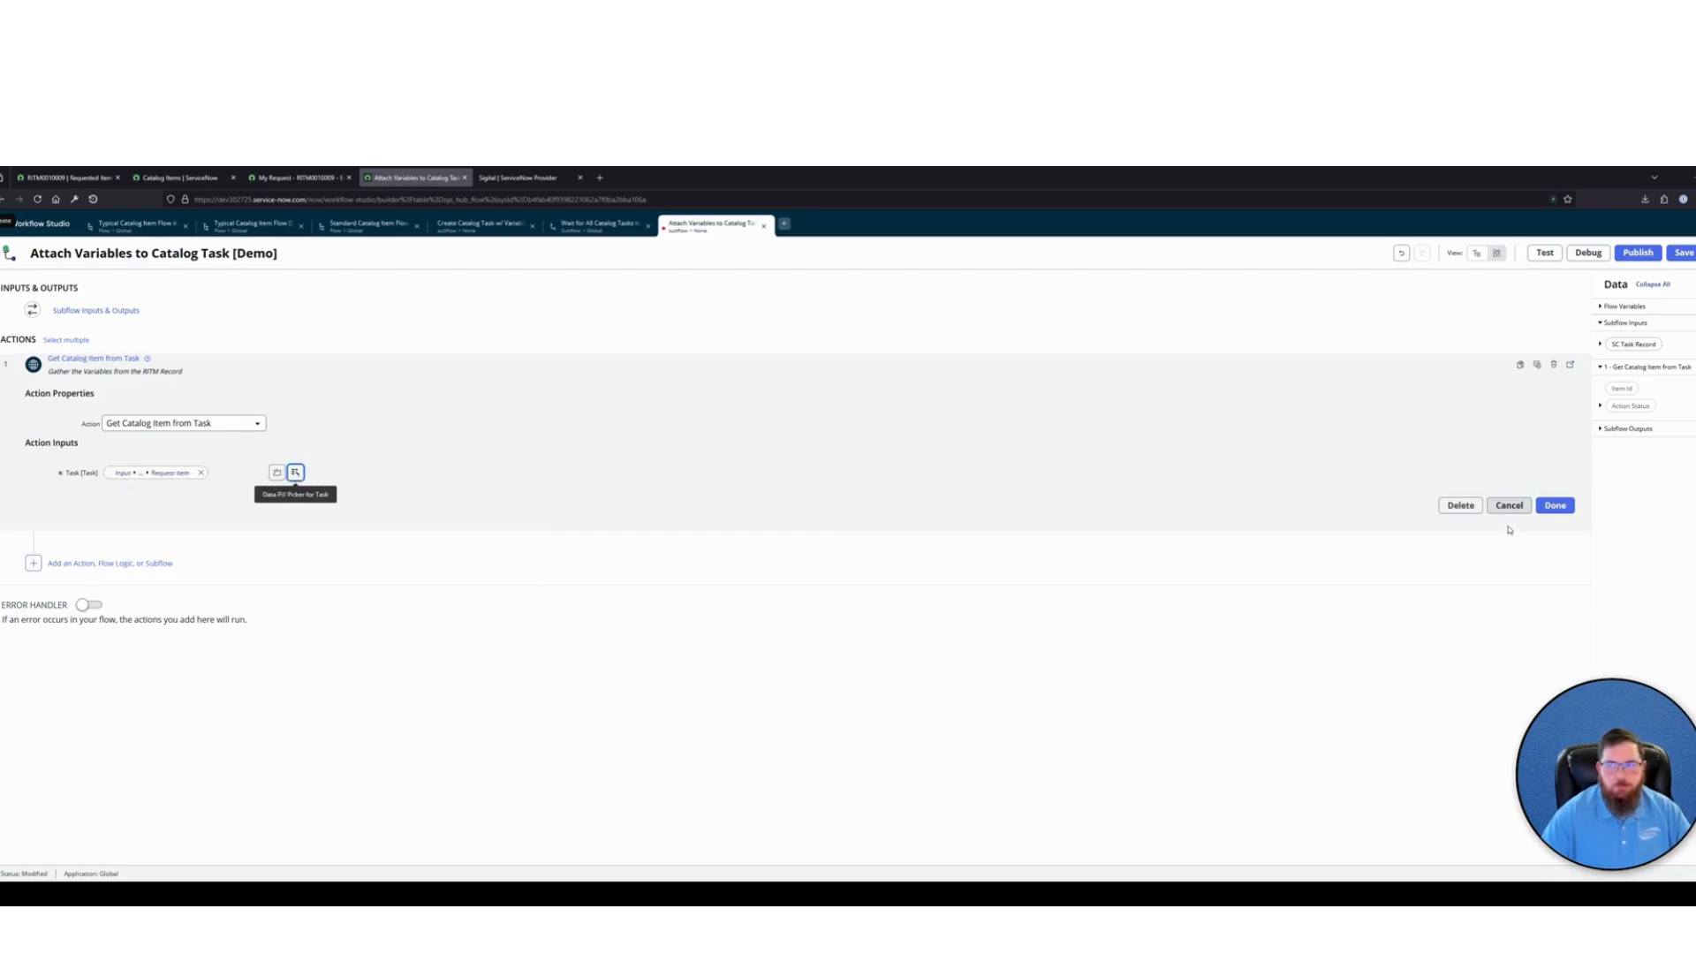
click(1554, 505)
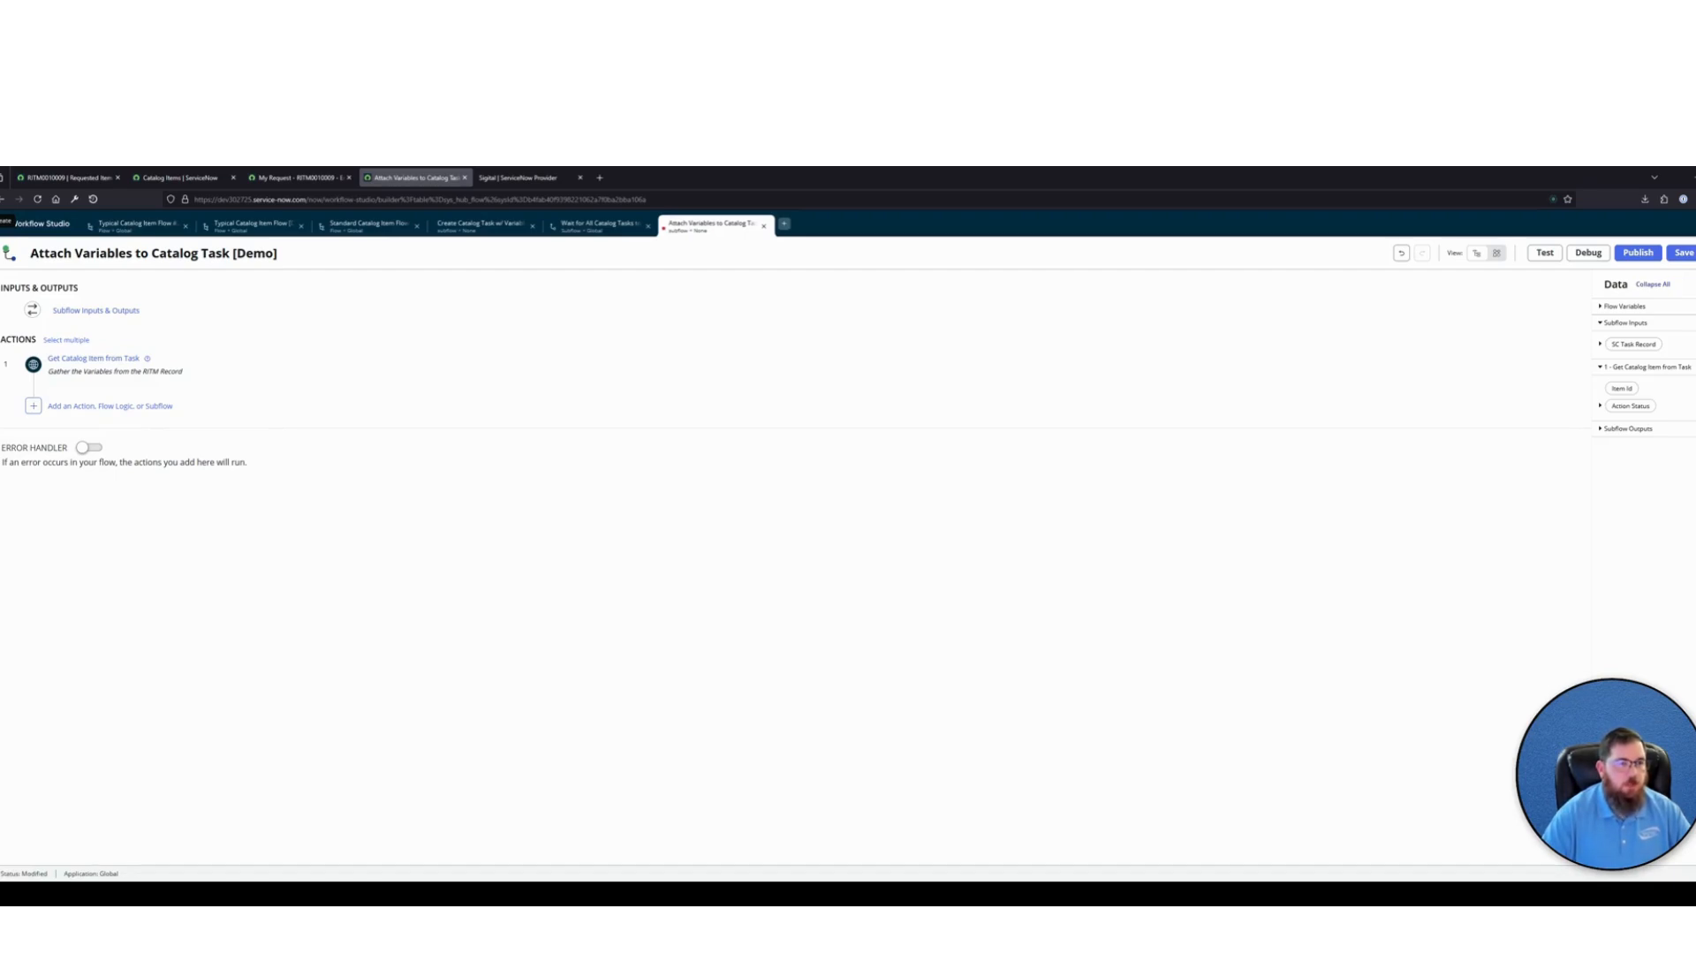
Add a Look Up Records action as the second step and set its table to Variable [item_option_new]
click(75, 405)
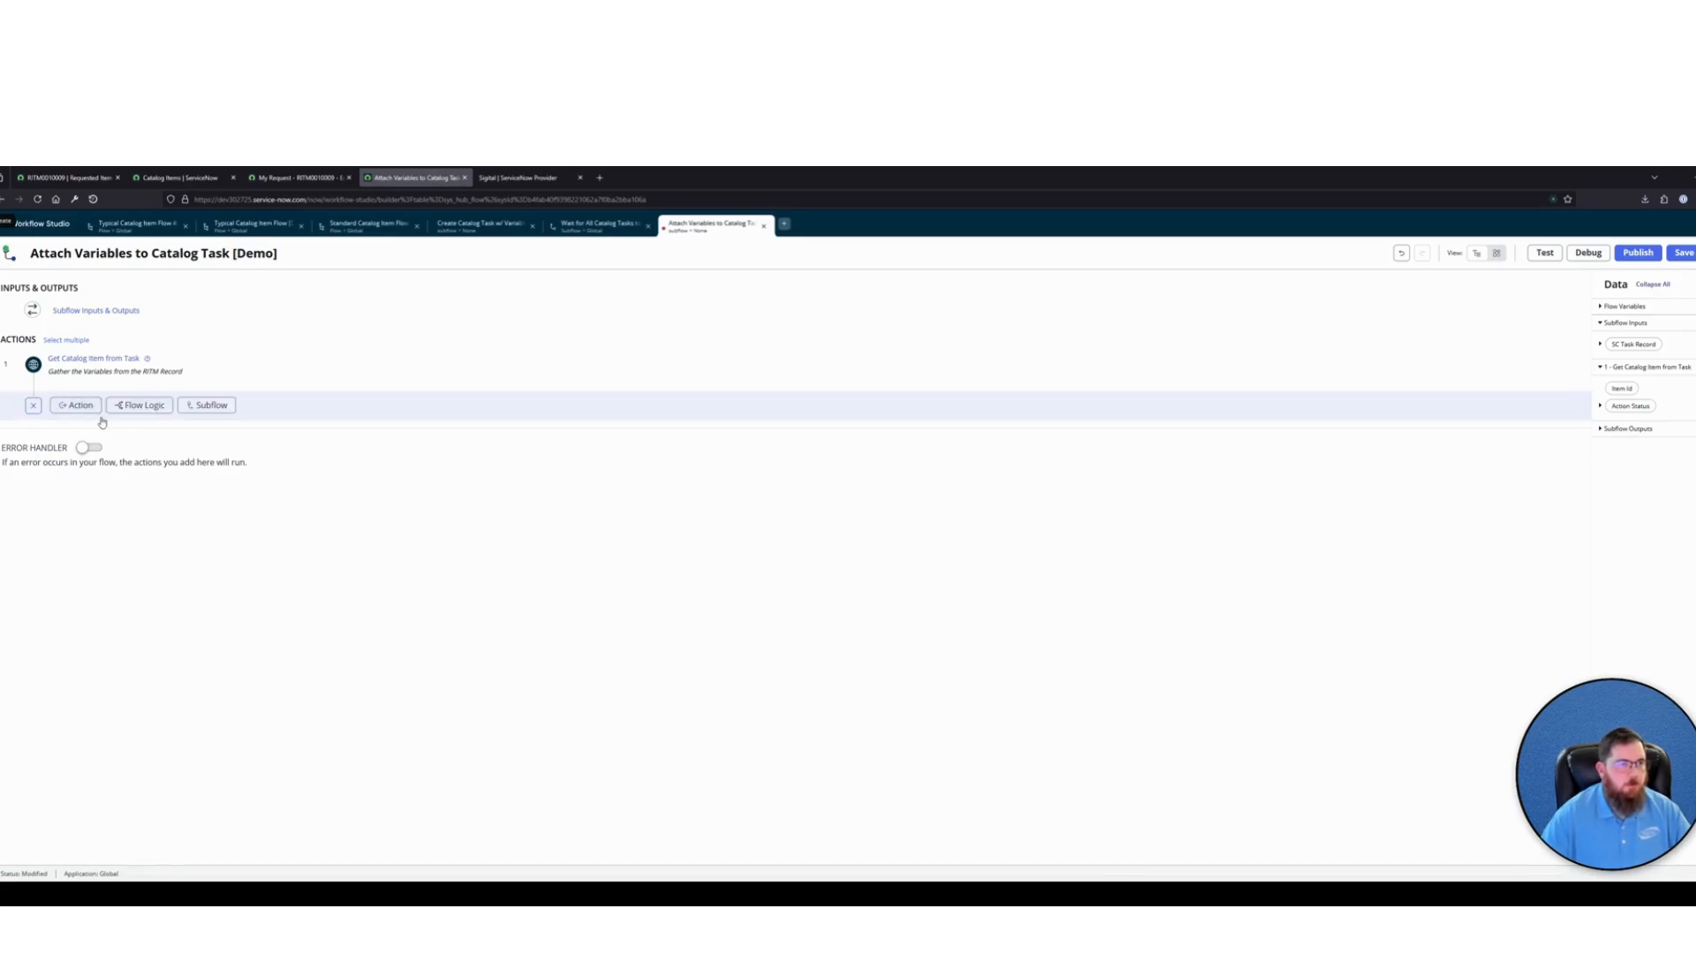
click(76, 405)
text(lo)
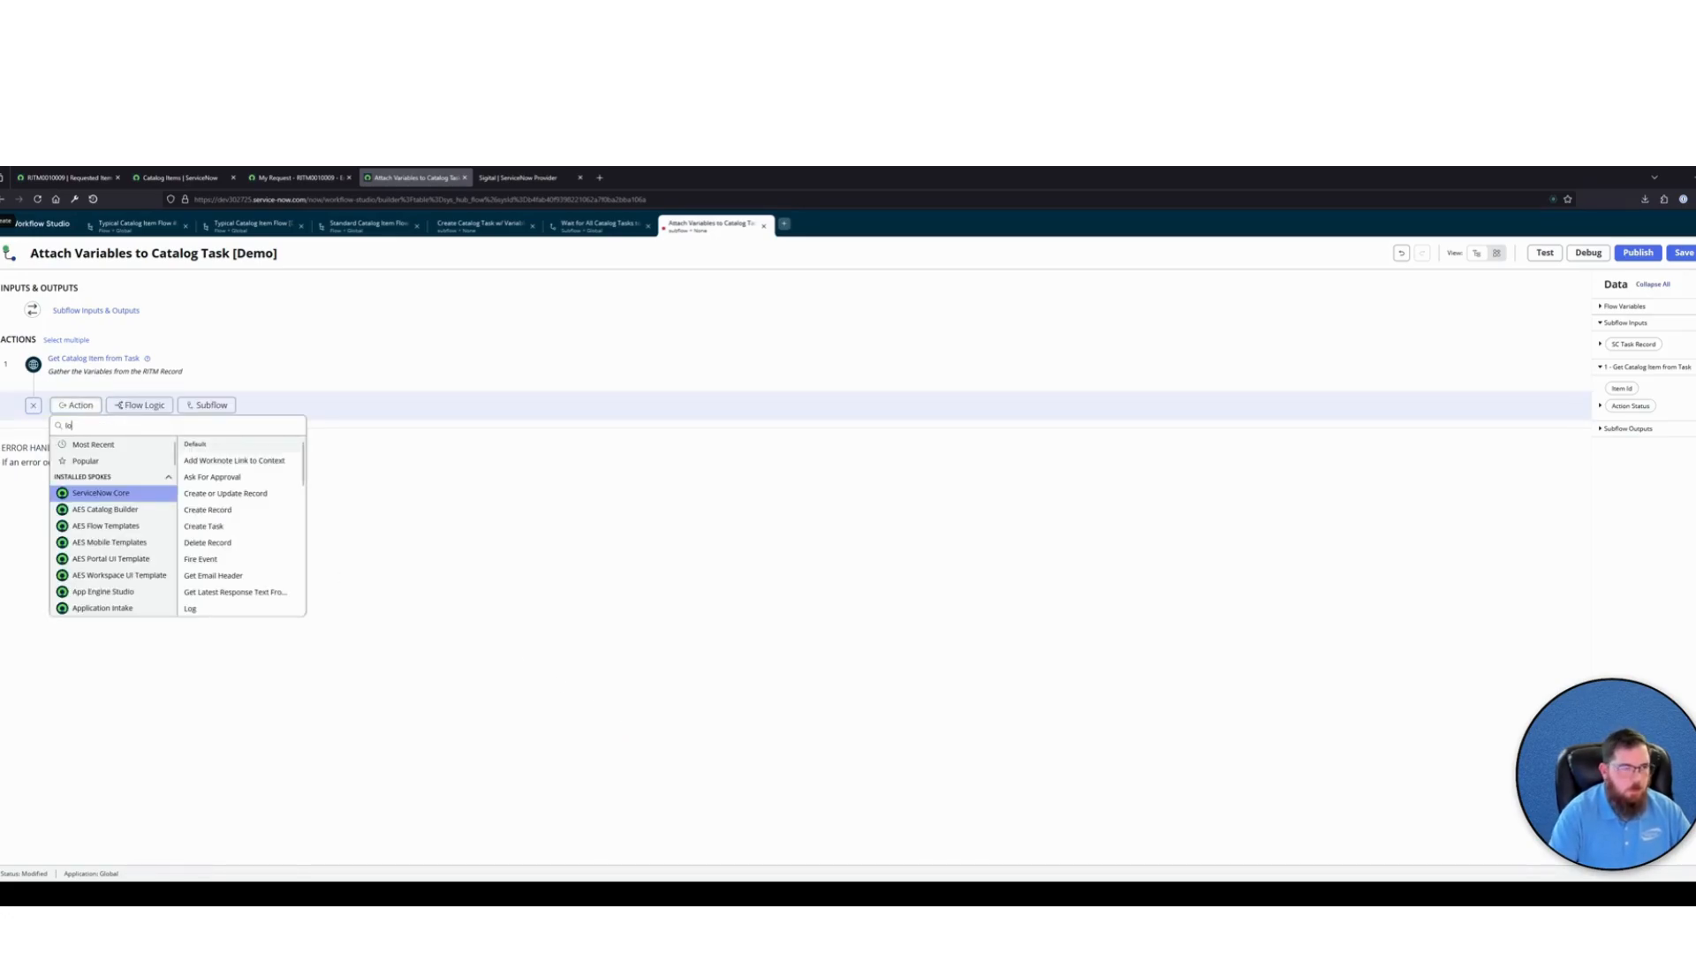
text(ok up record)
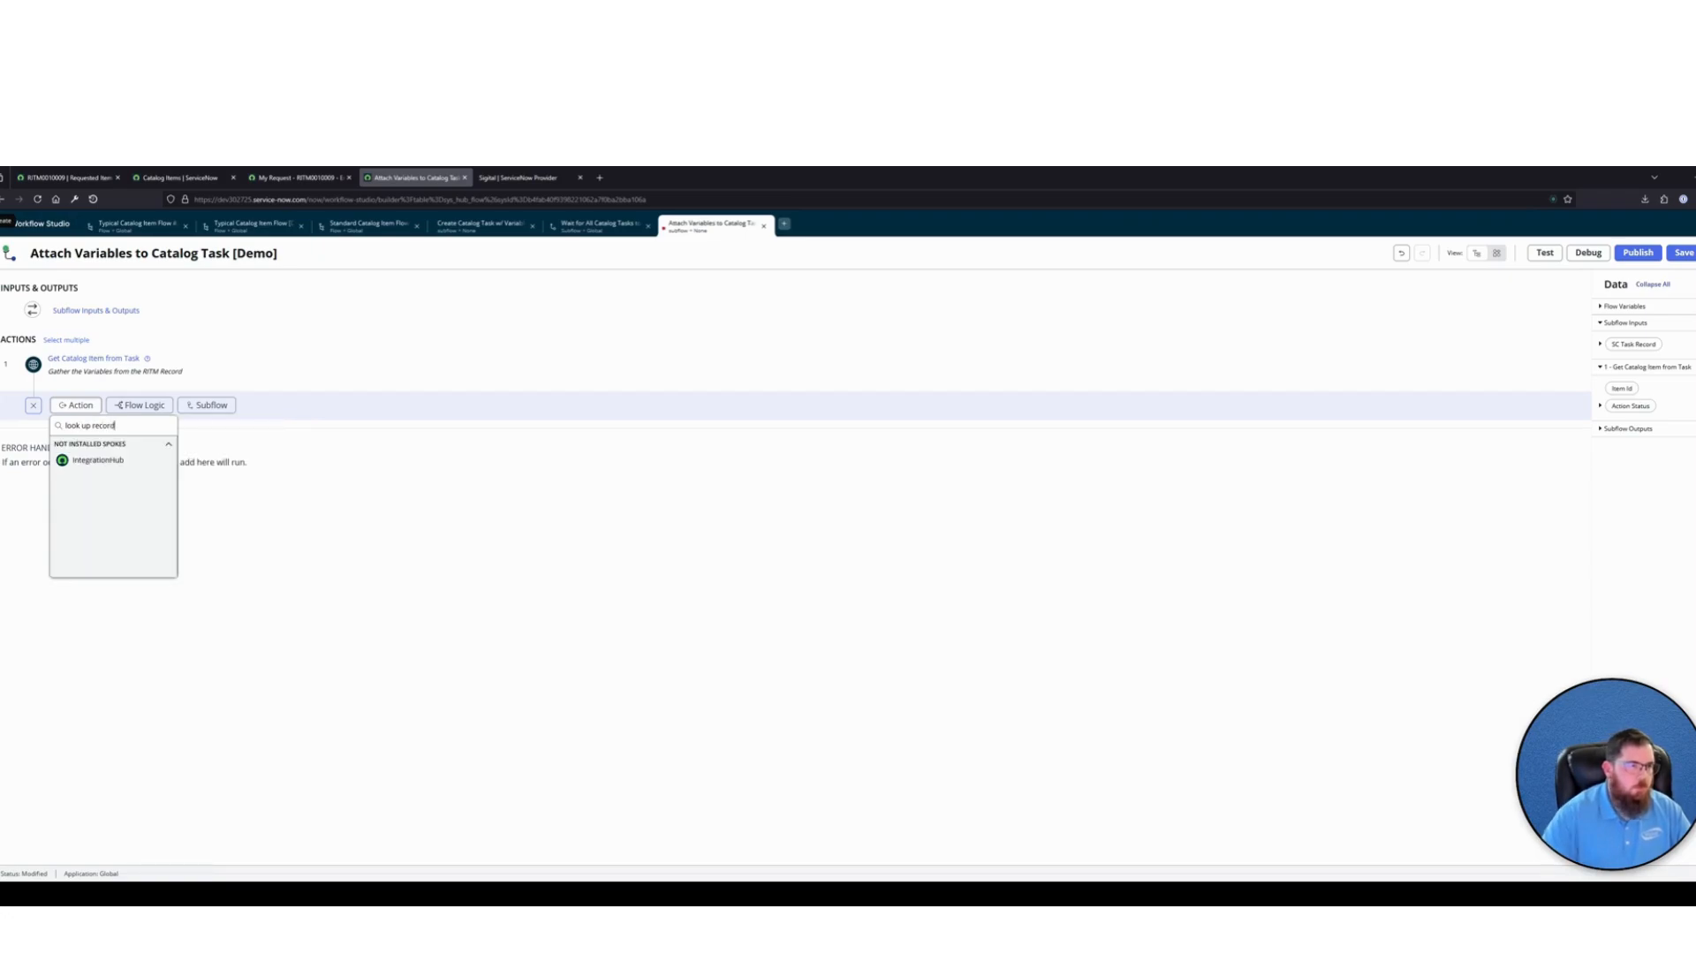
text(s)
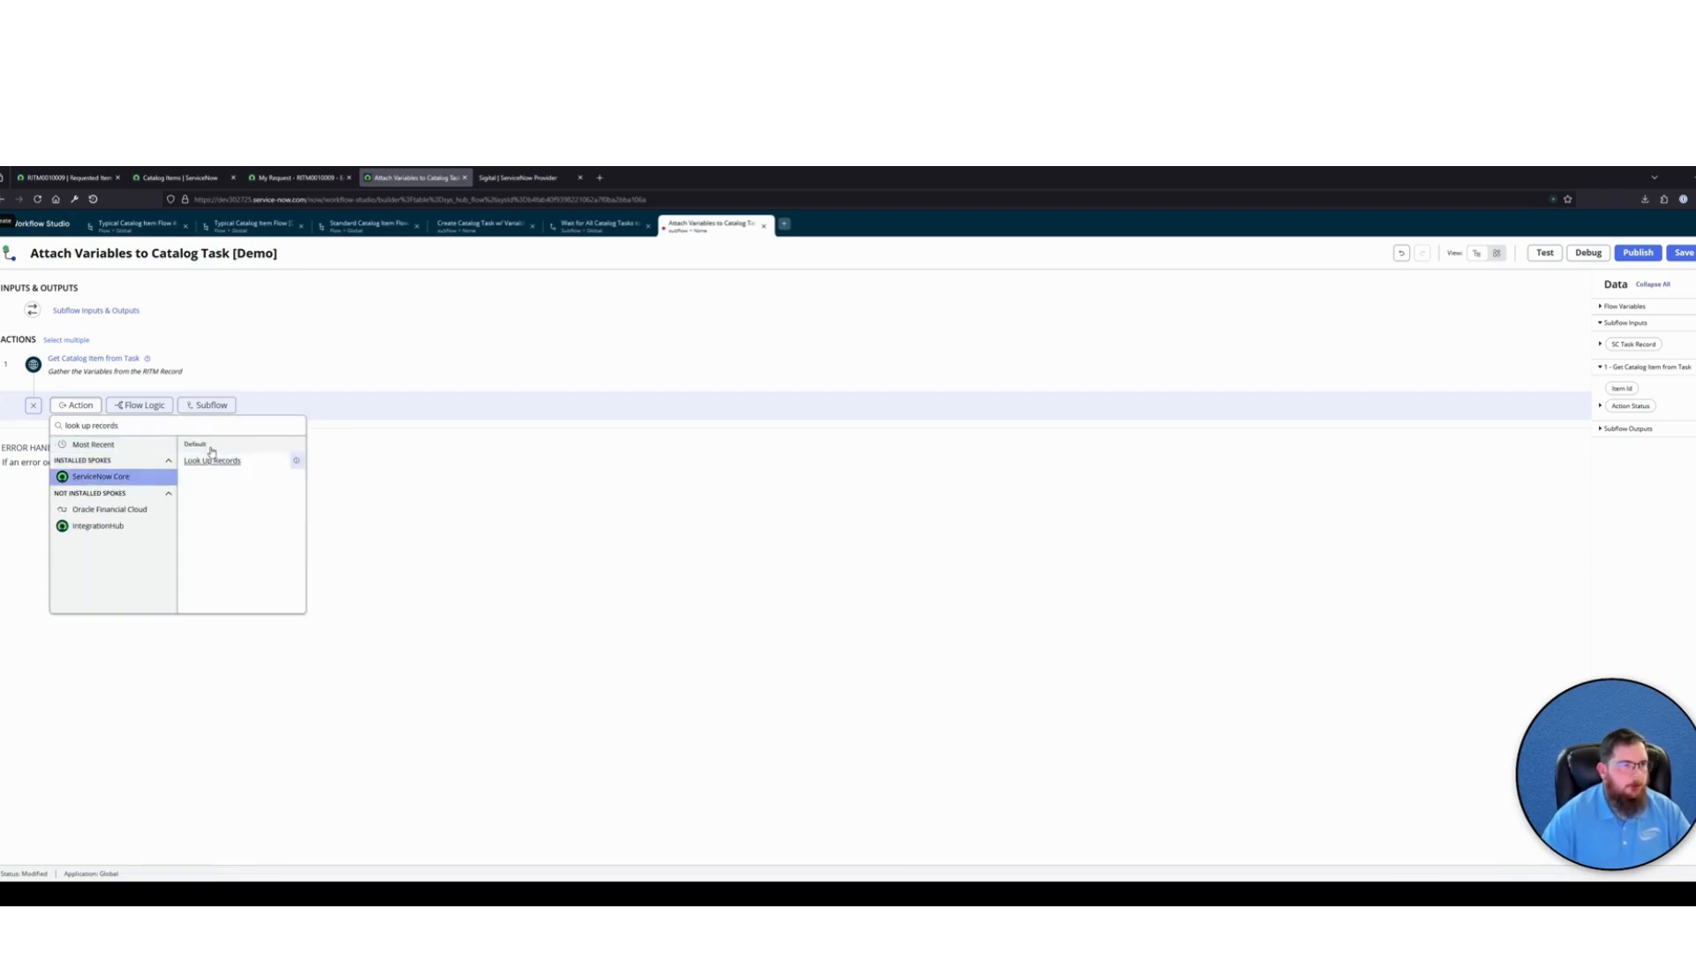
click(212, 460)
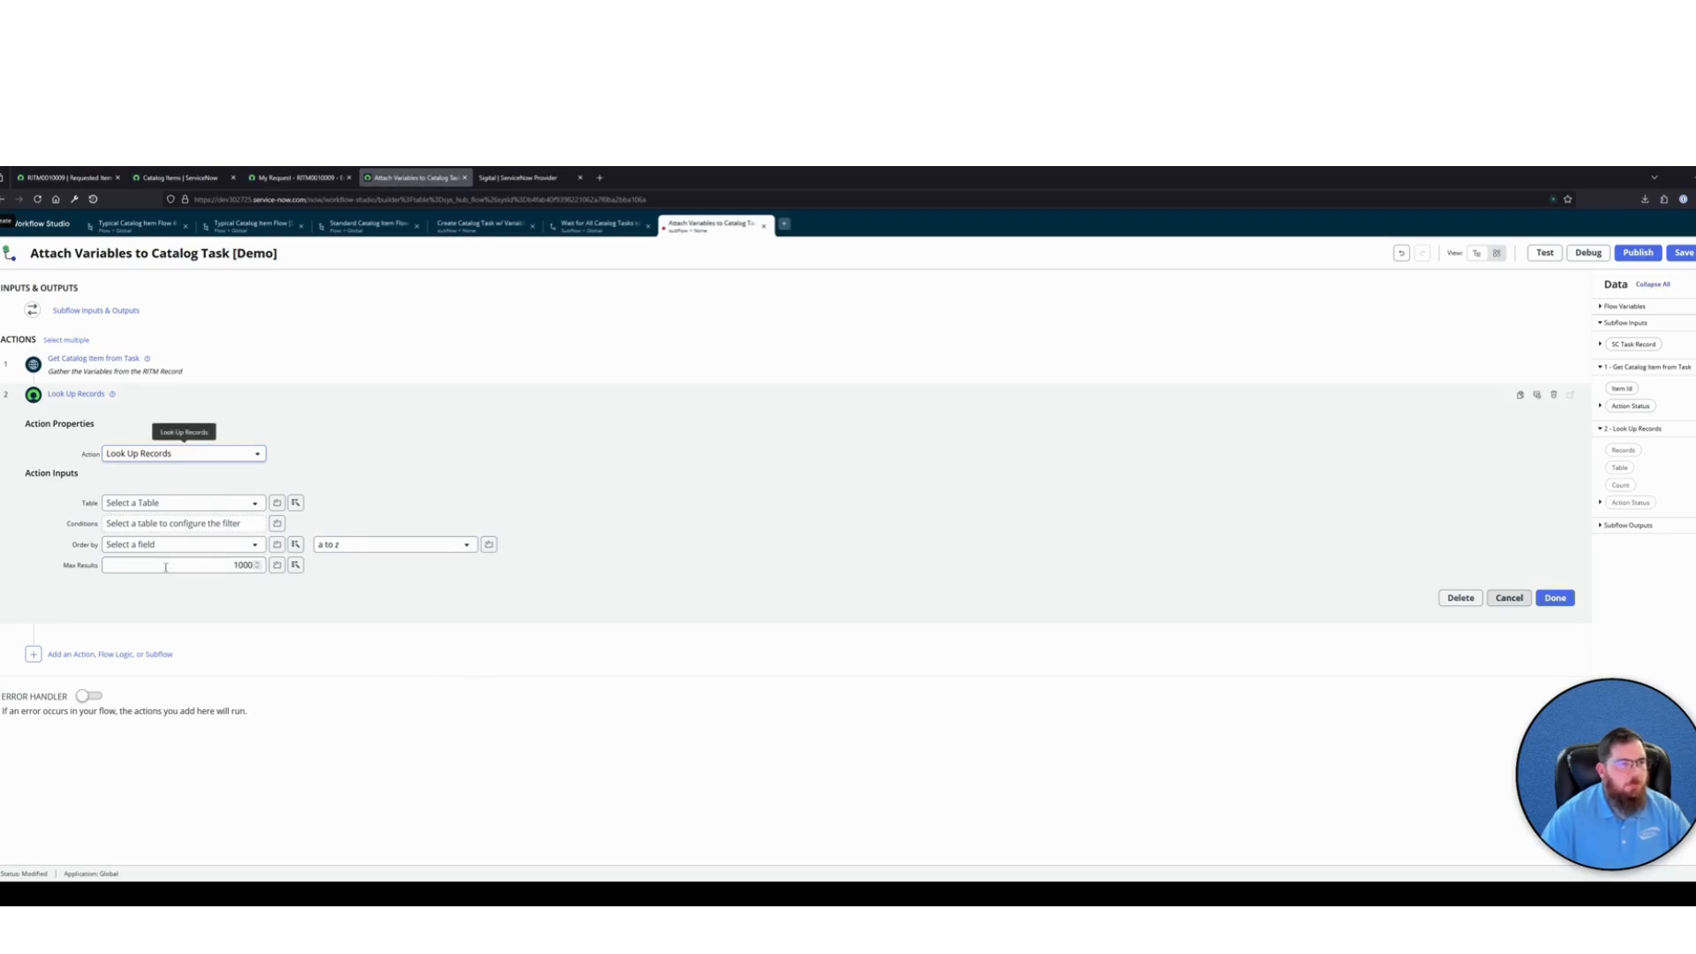
click(158, 502)
text(item_option_new)
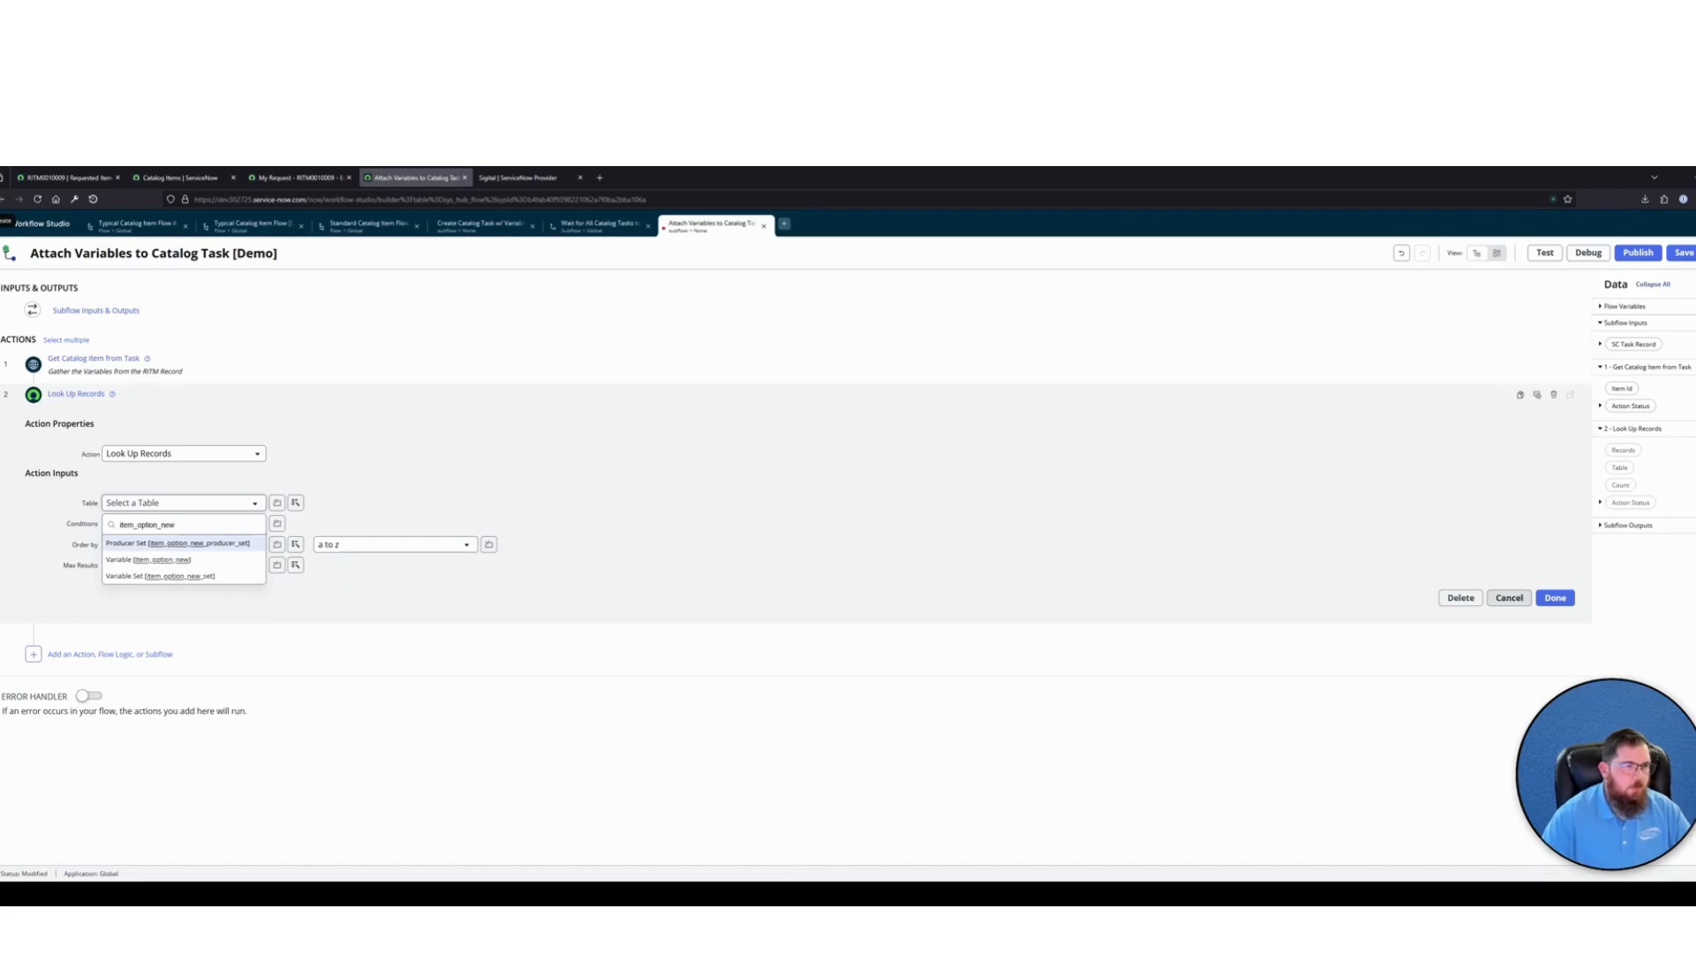
click(169, 574)
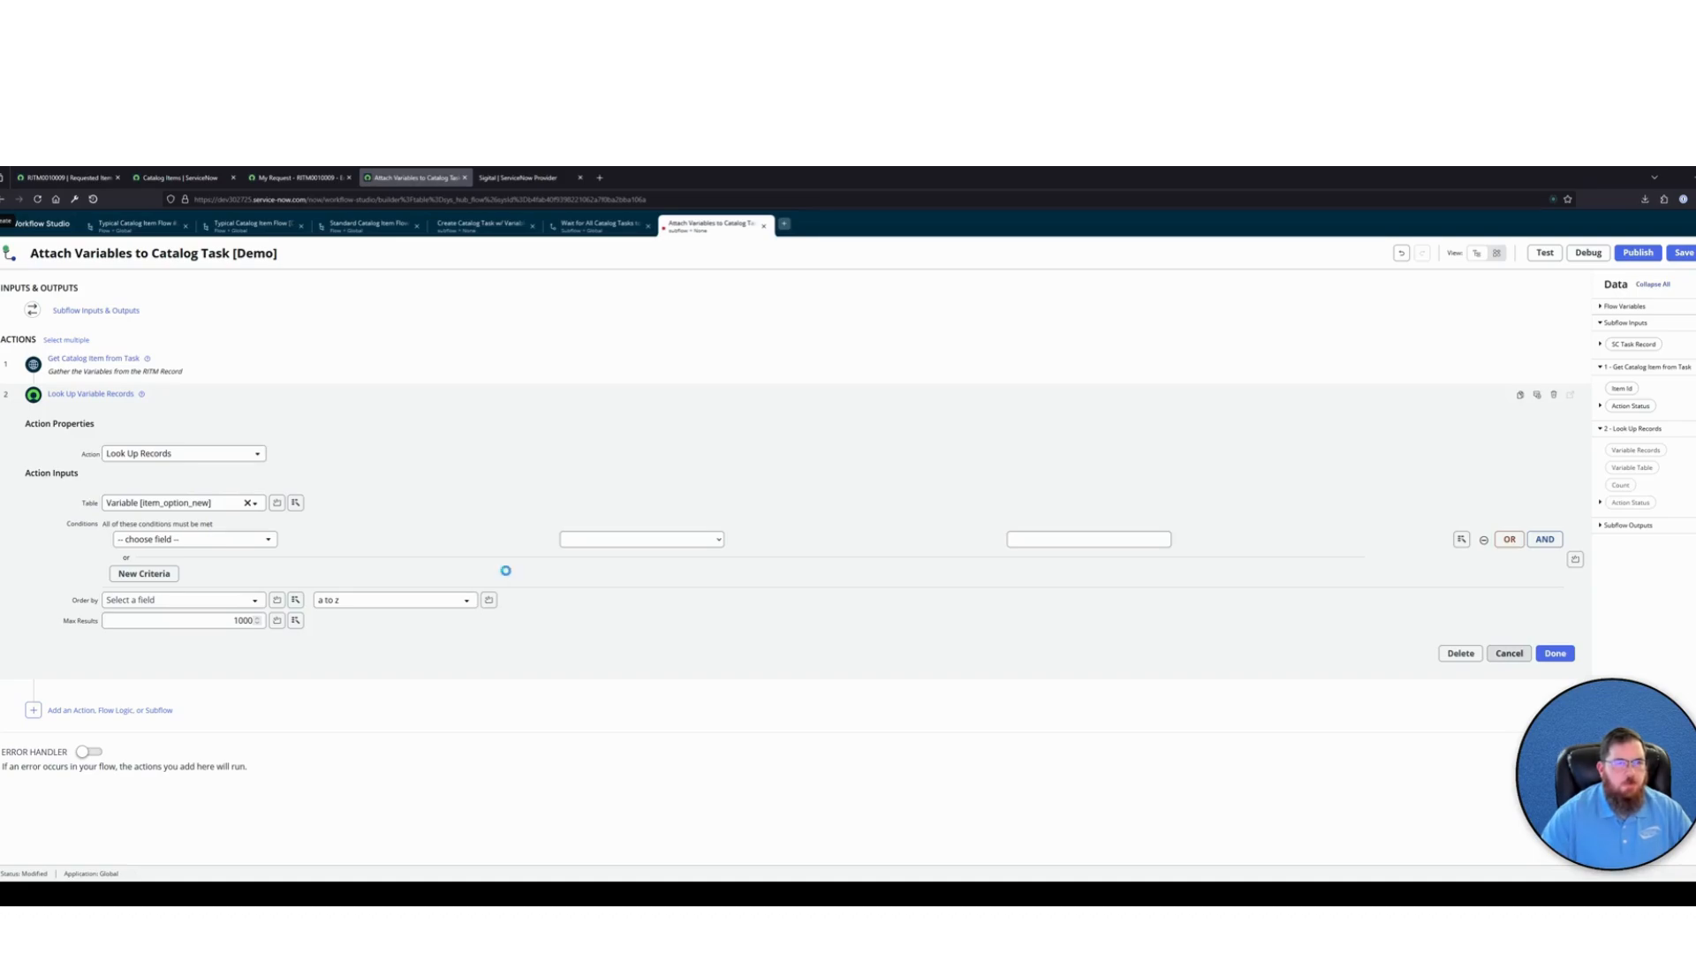
Annotate the lookup with "Look up all Variables (AND VARIABLES SETS) attached to the RITM." and check the requested item record's variables
click(1537, 395)
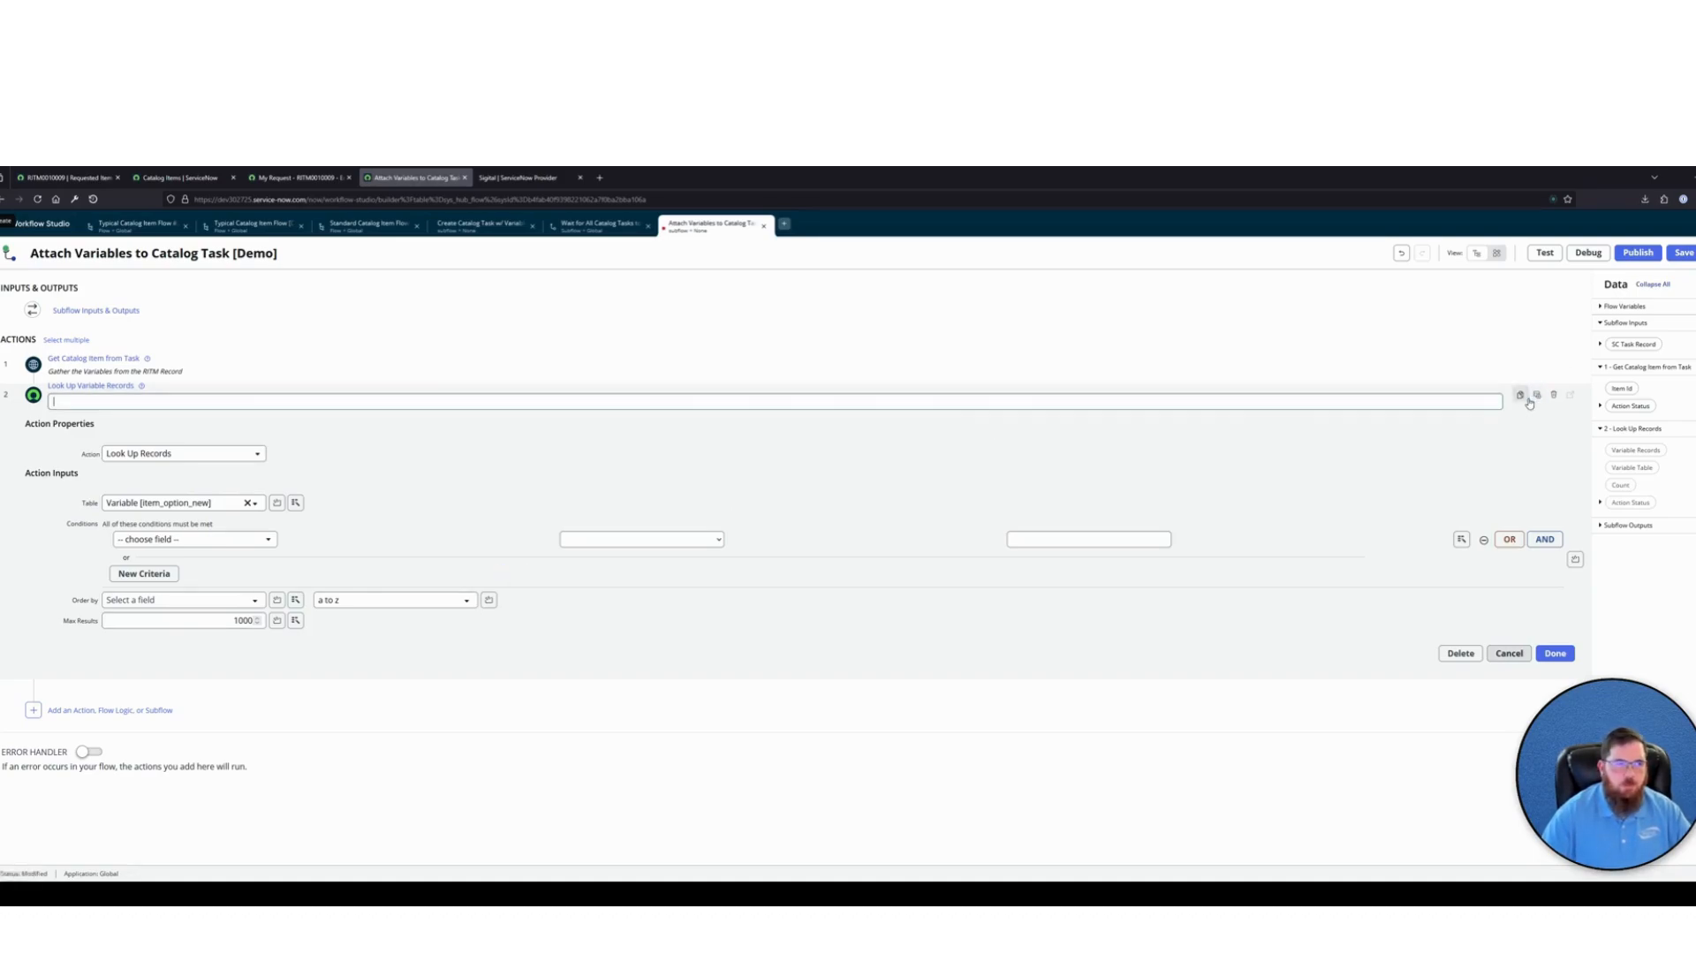
text(Look up a)
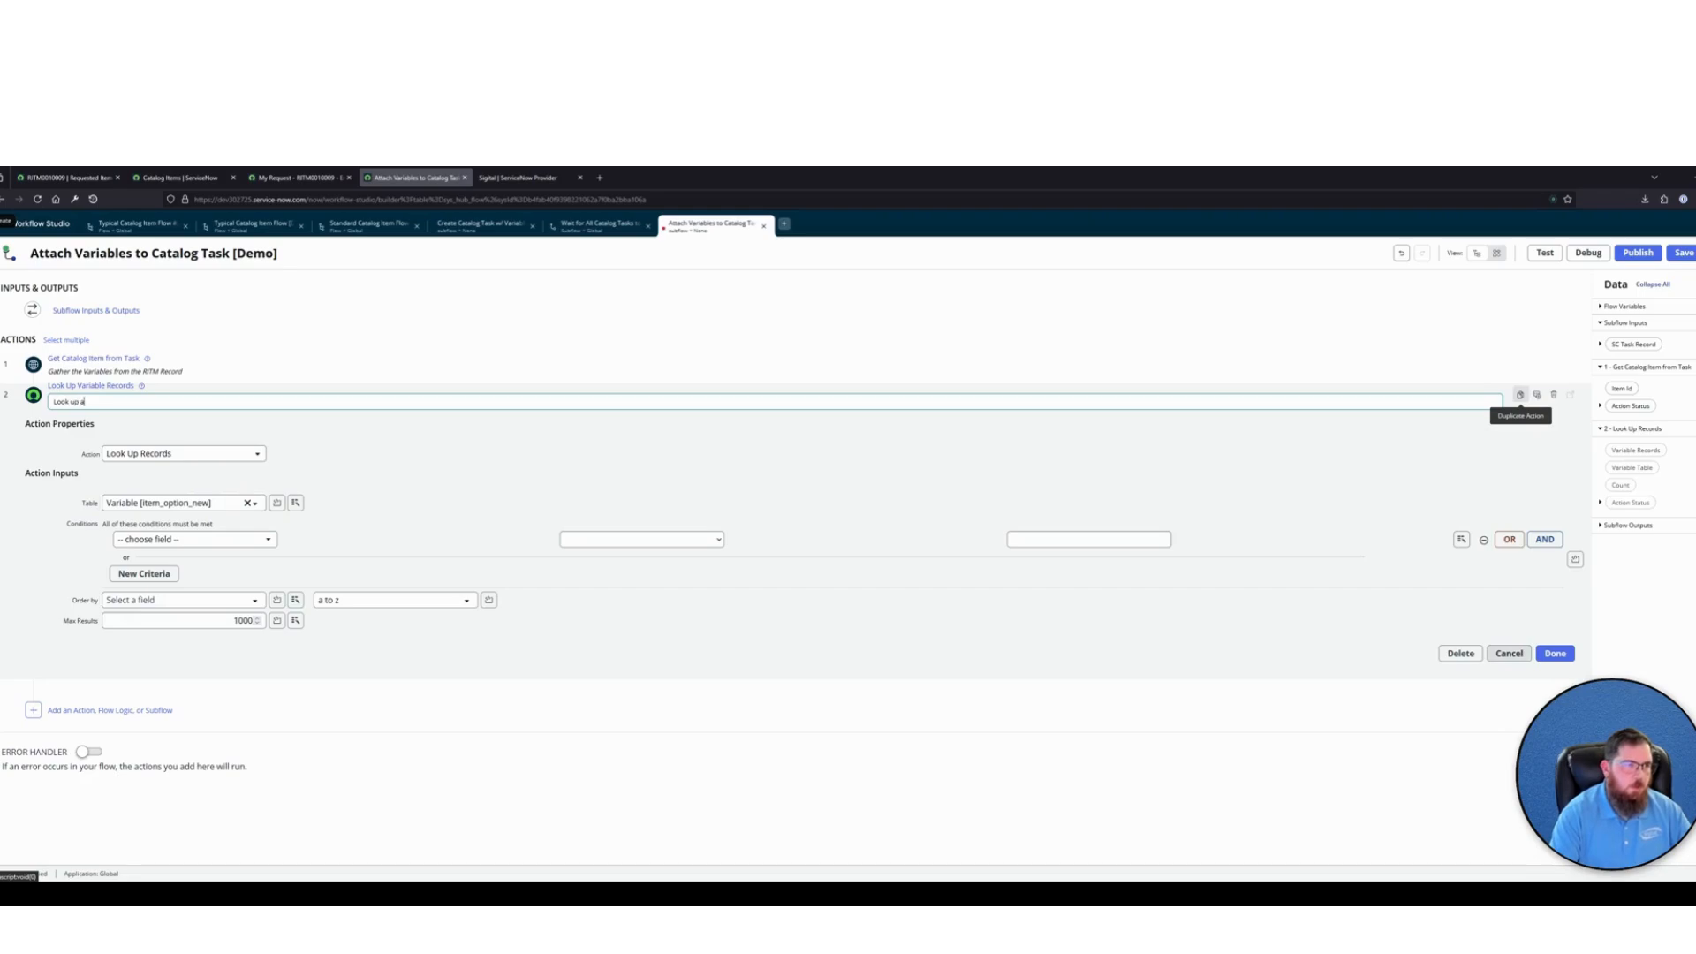
text(ll Variables f)
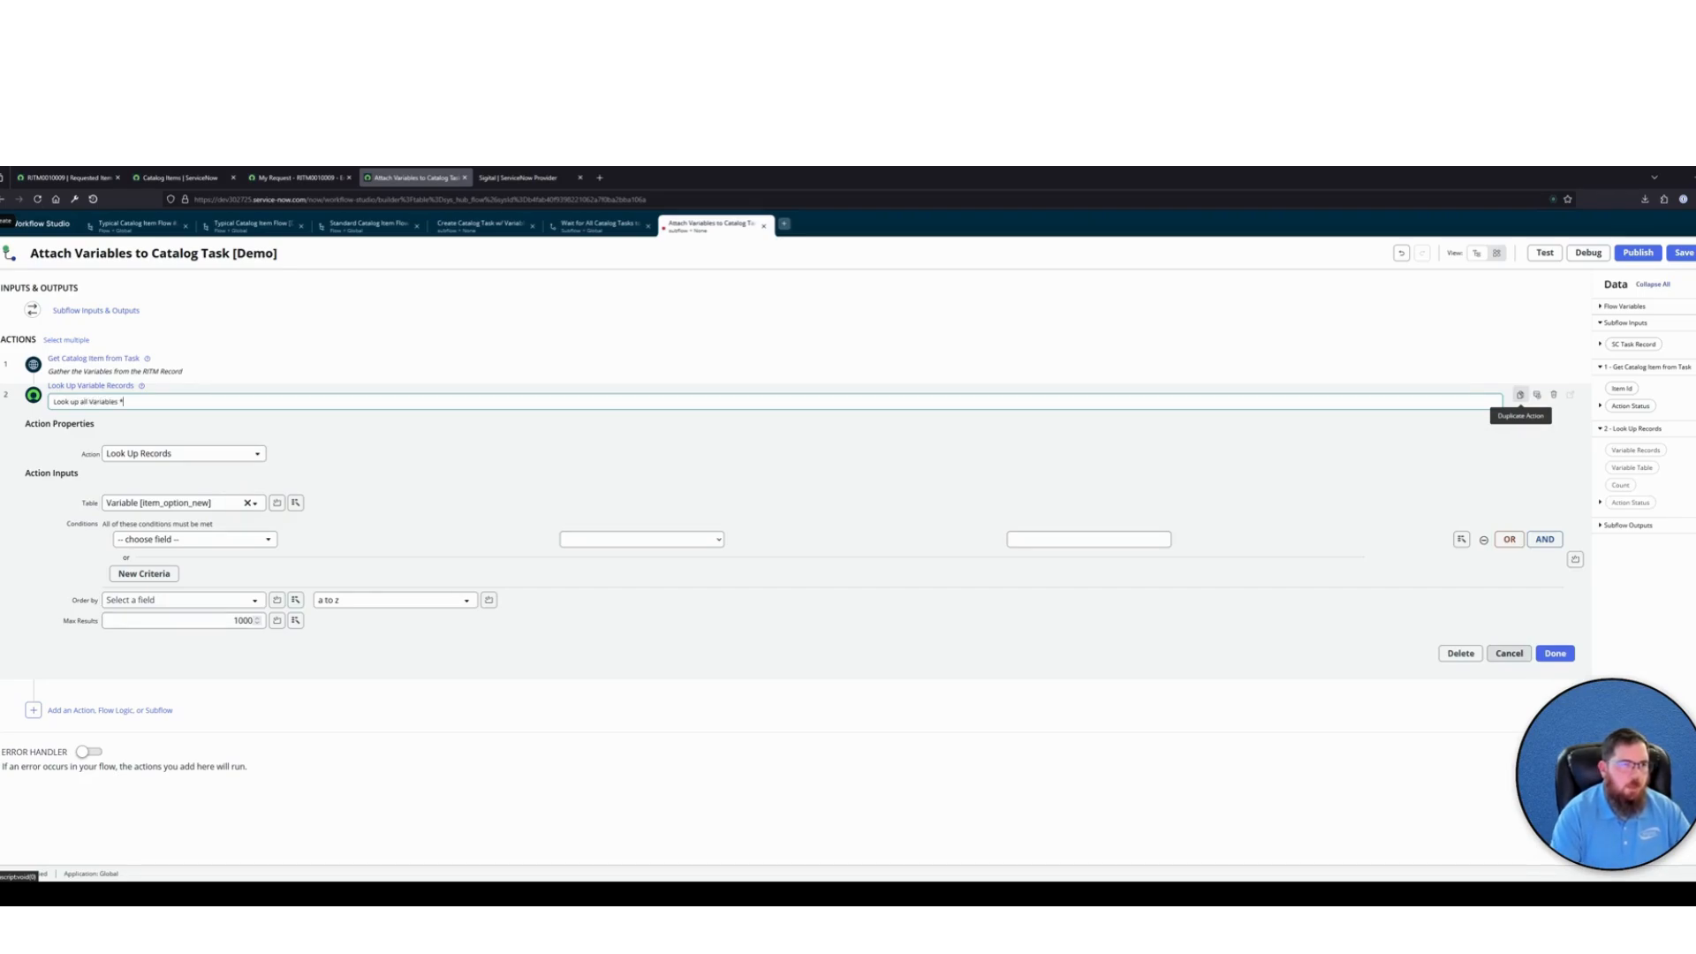
text(AND VARIABLES)
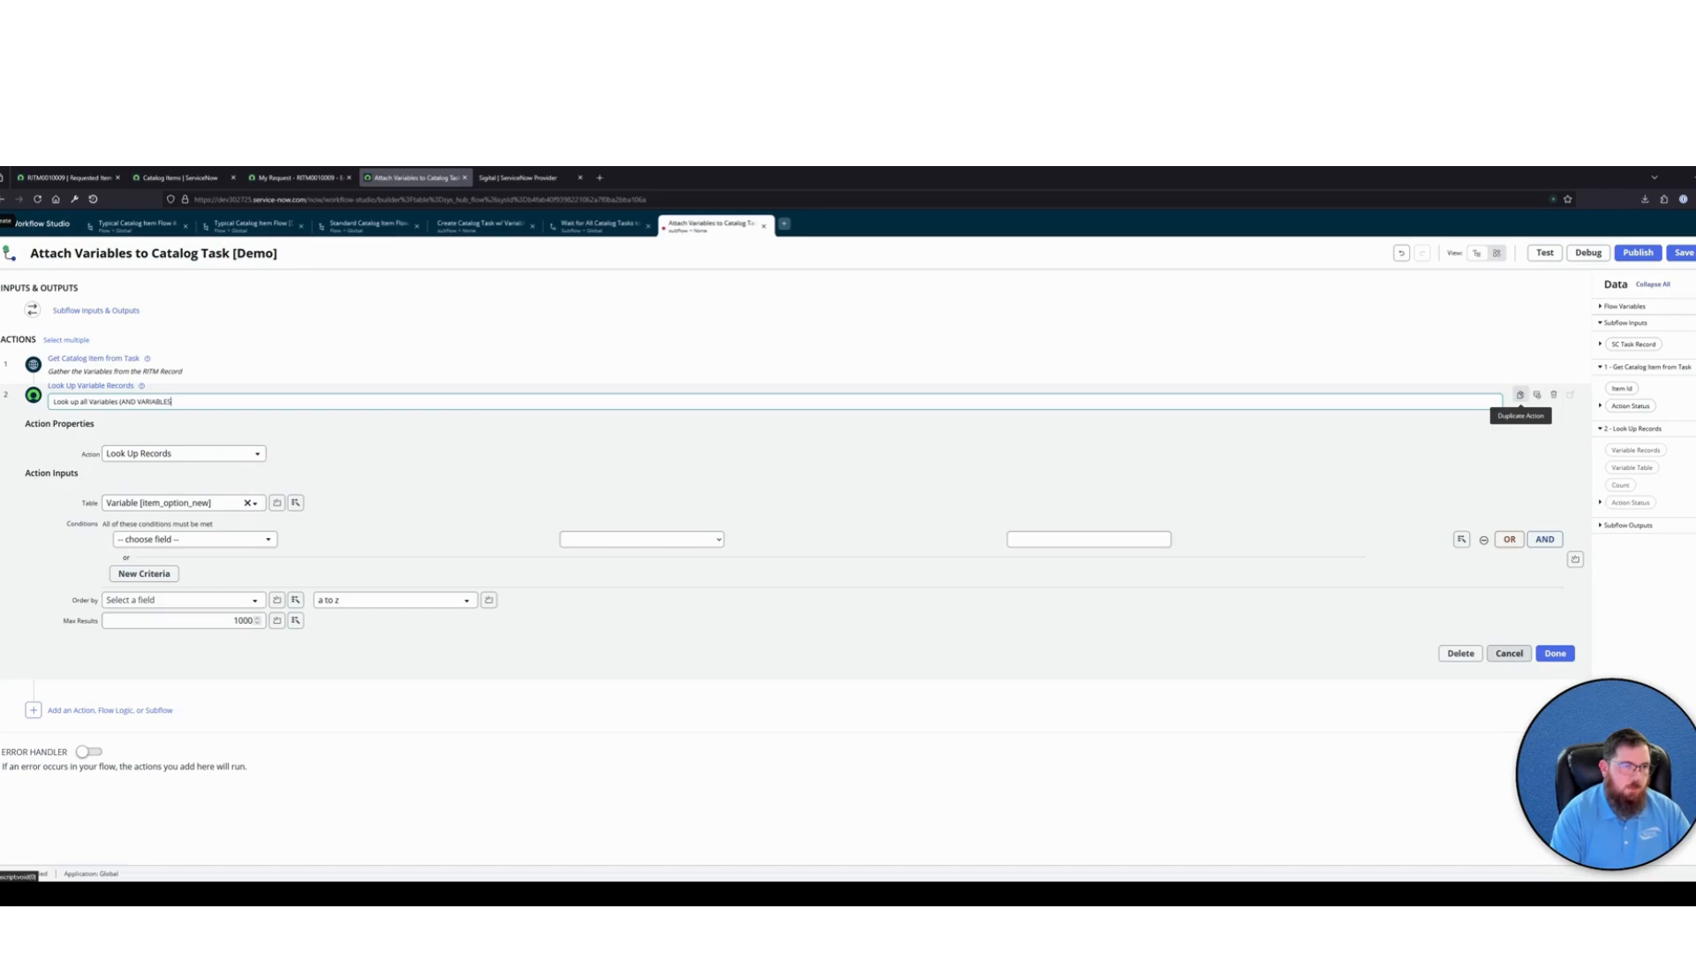
text( SETS) attached to the RITM.)
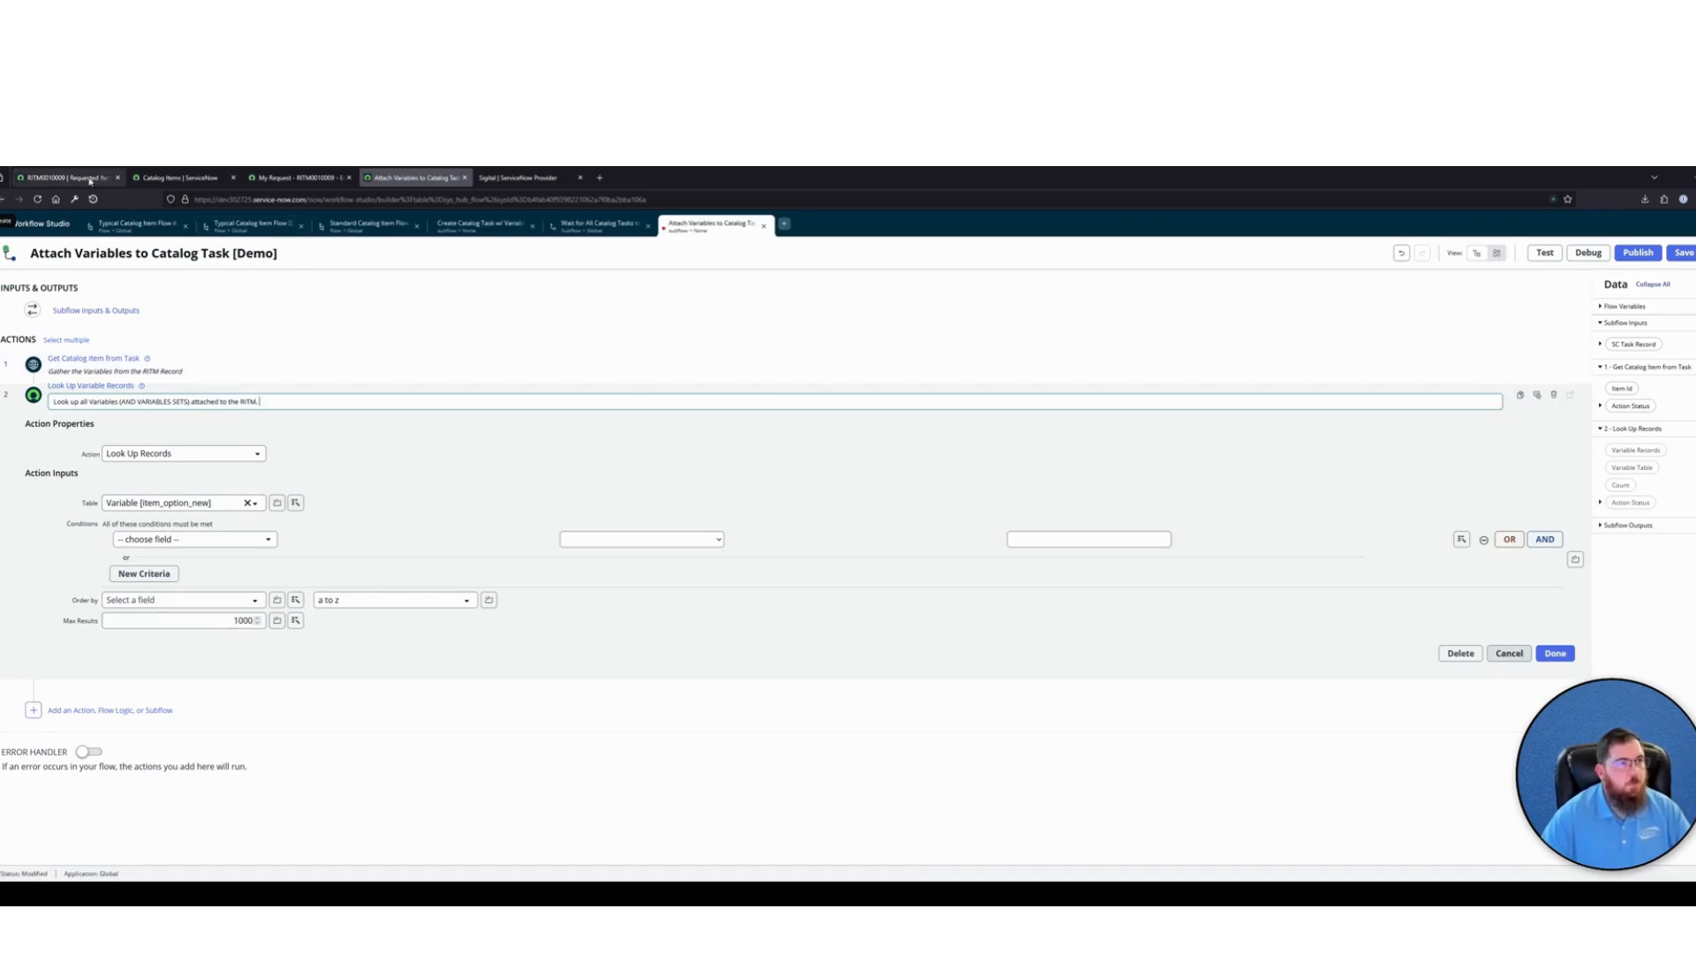
click(89, 181)
scroll(528, 524, up, 10)
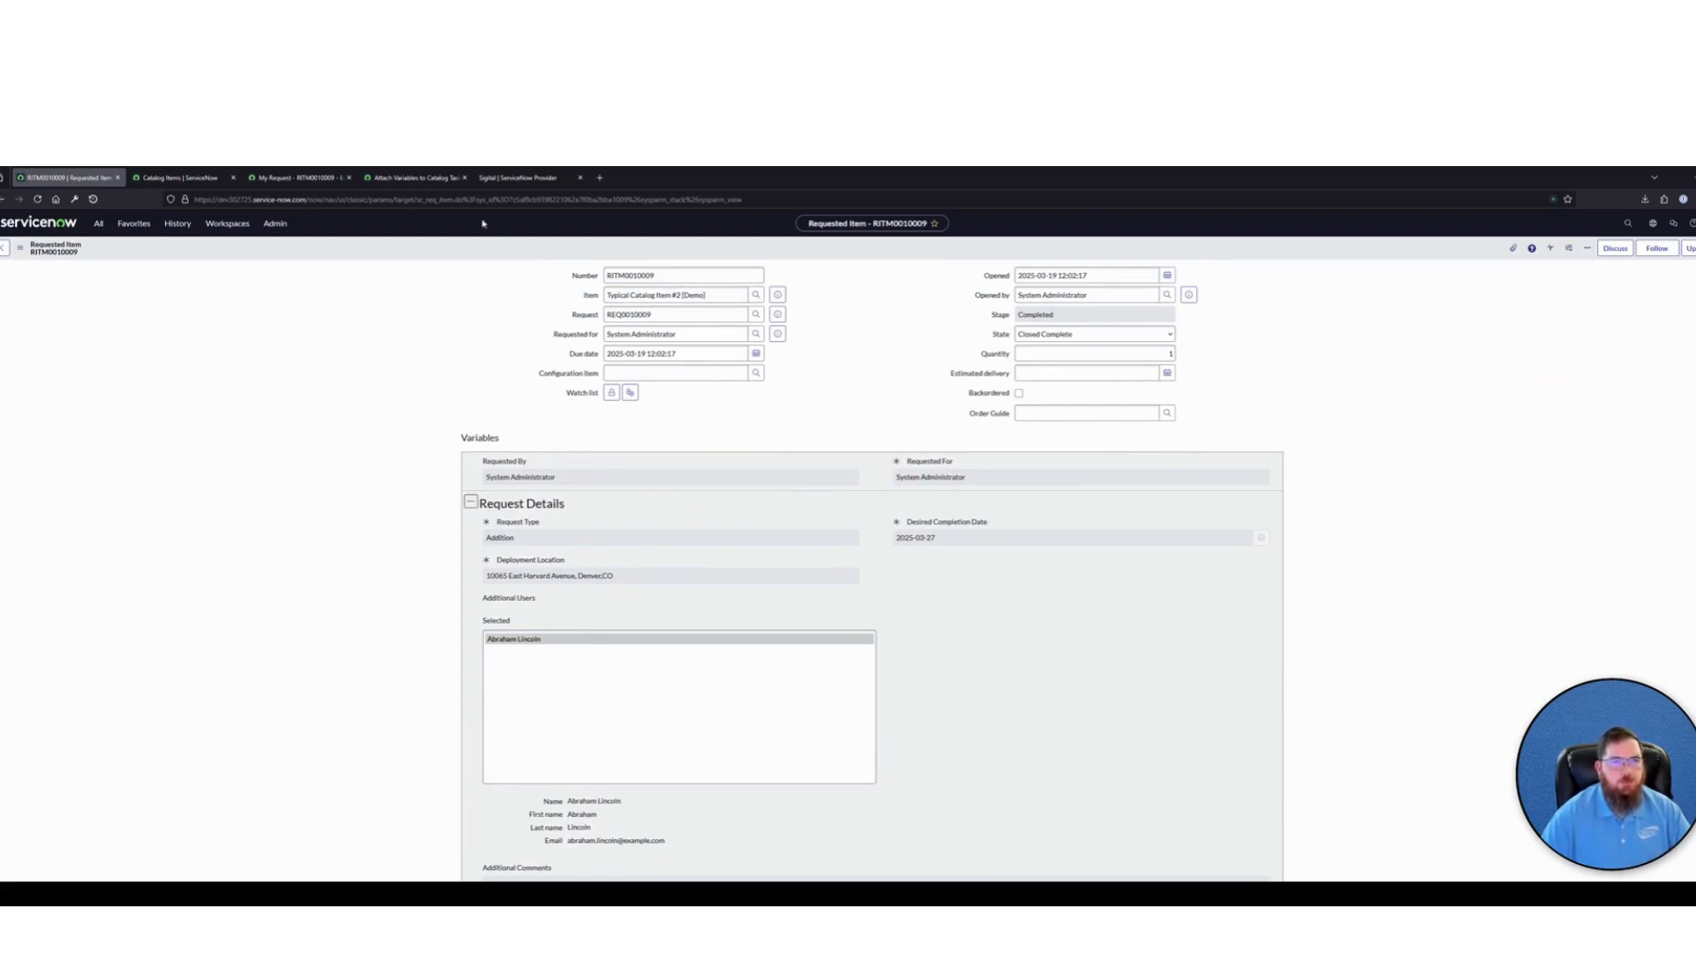
click(414, 177)
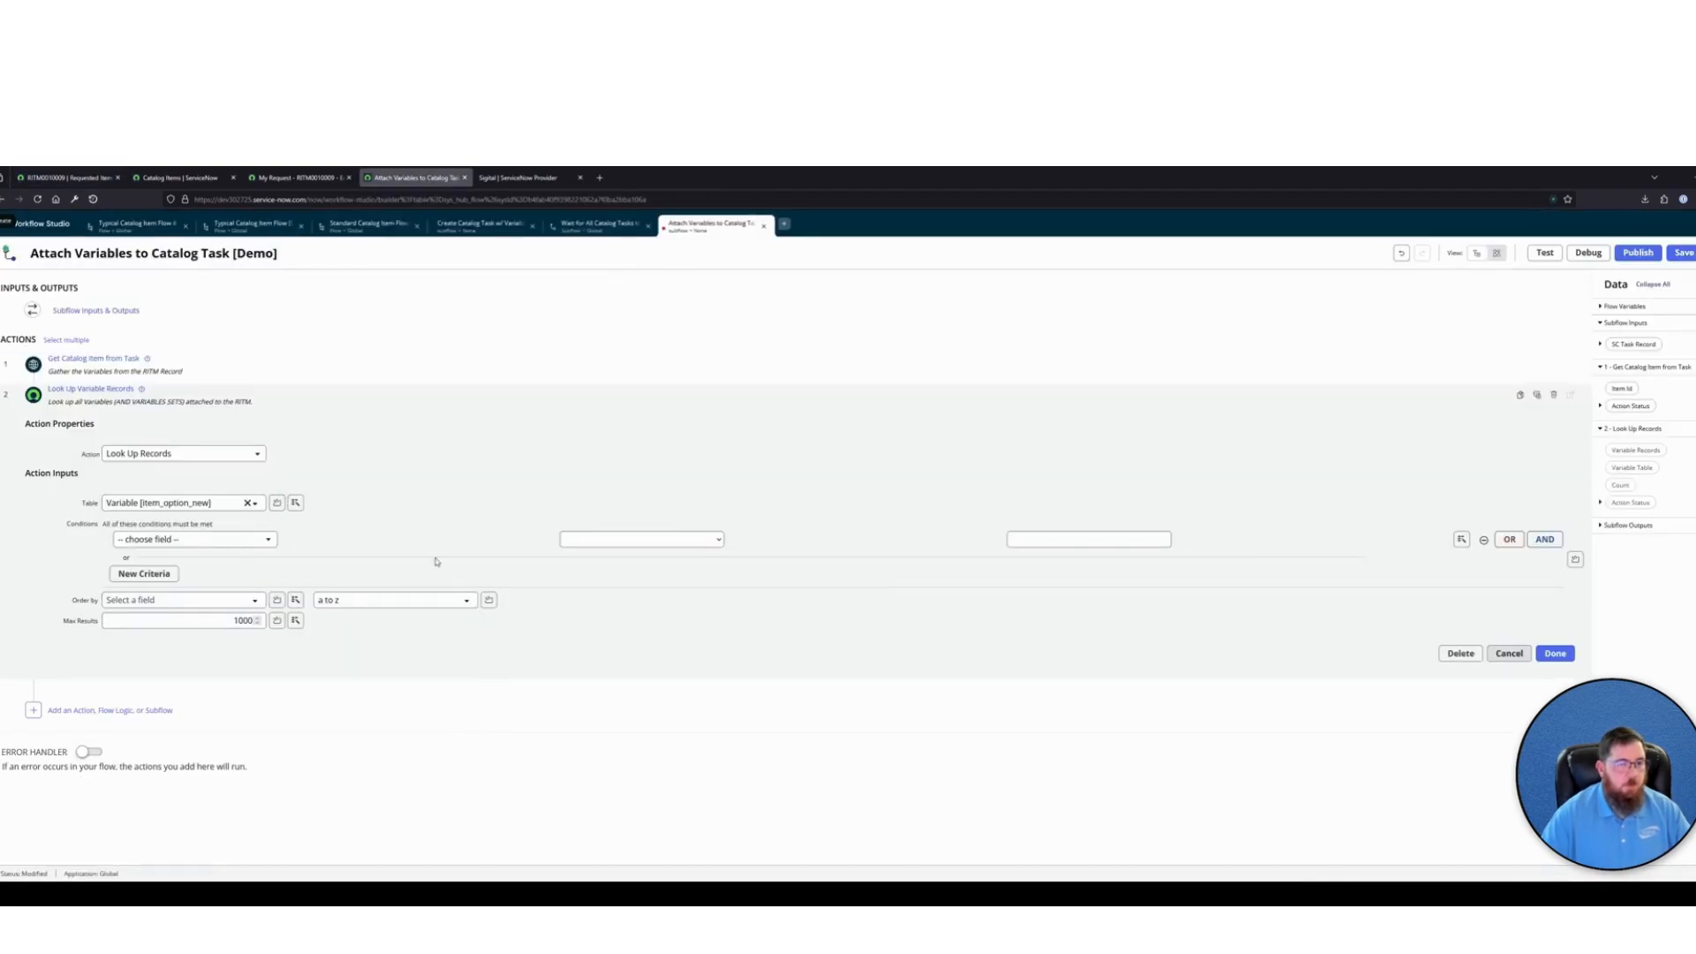
Switch the variable lookup's conditions to a script and clear the default template comments
click(1575, 560)
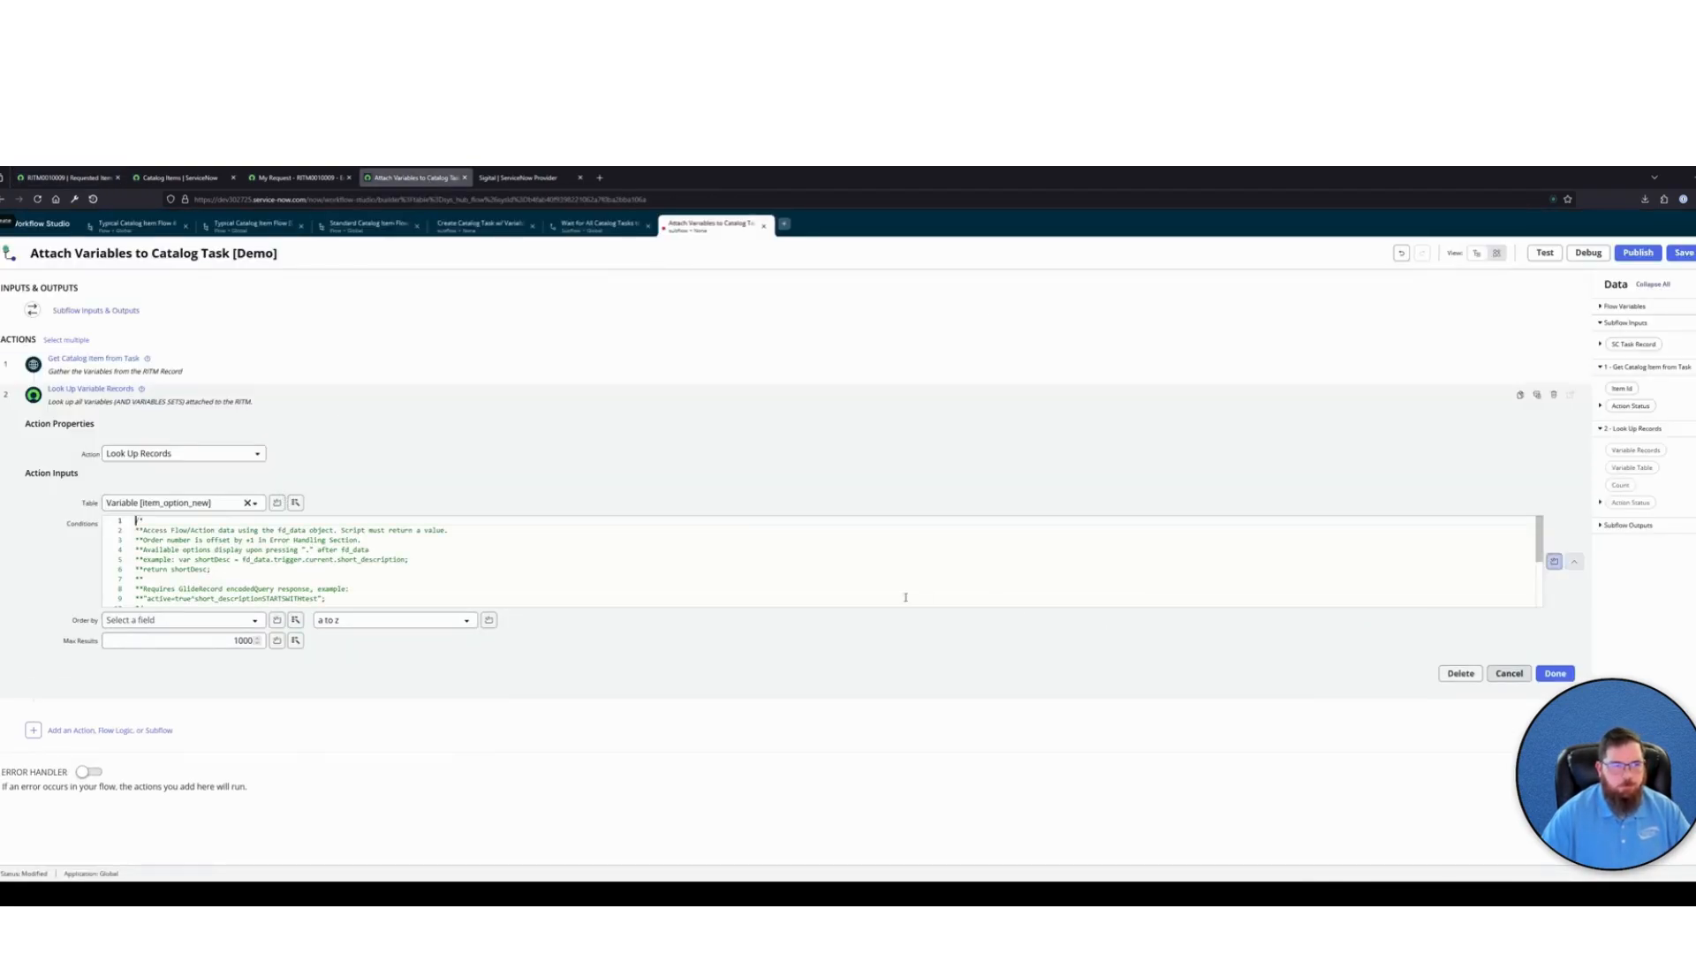
key(ctrl+a)
key(BackSpace)
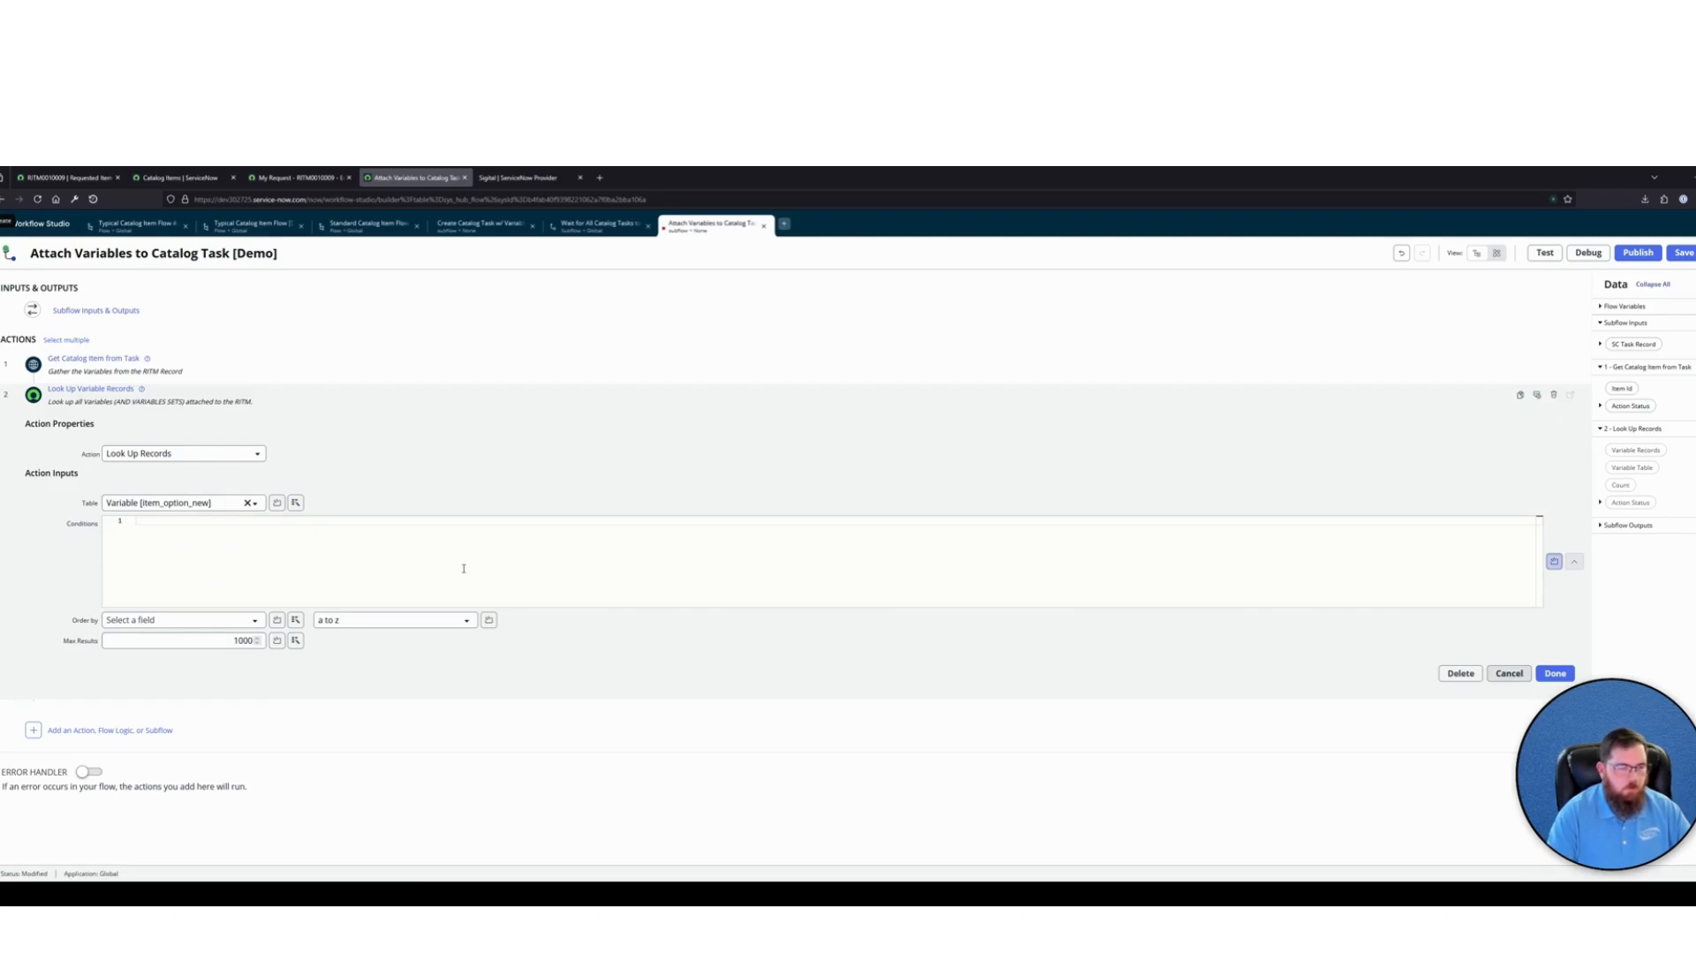
Declare the catalog item ID in the conditions script with "var itemID = fd_data._1__get_catalog_item_for_task.item_id;"
text(var )
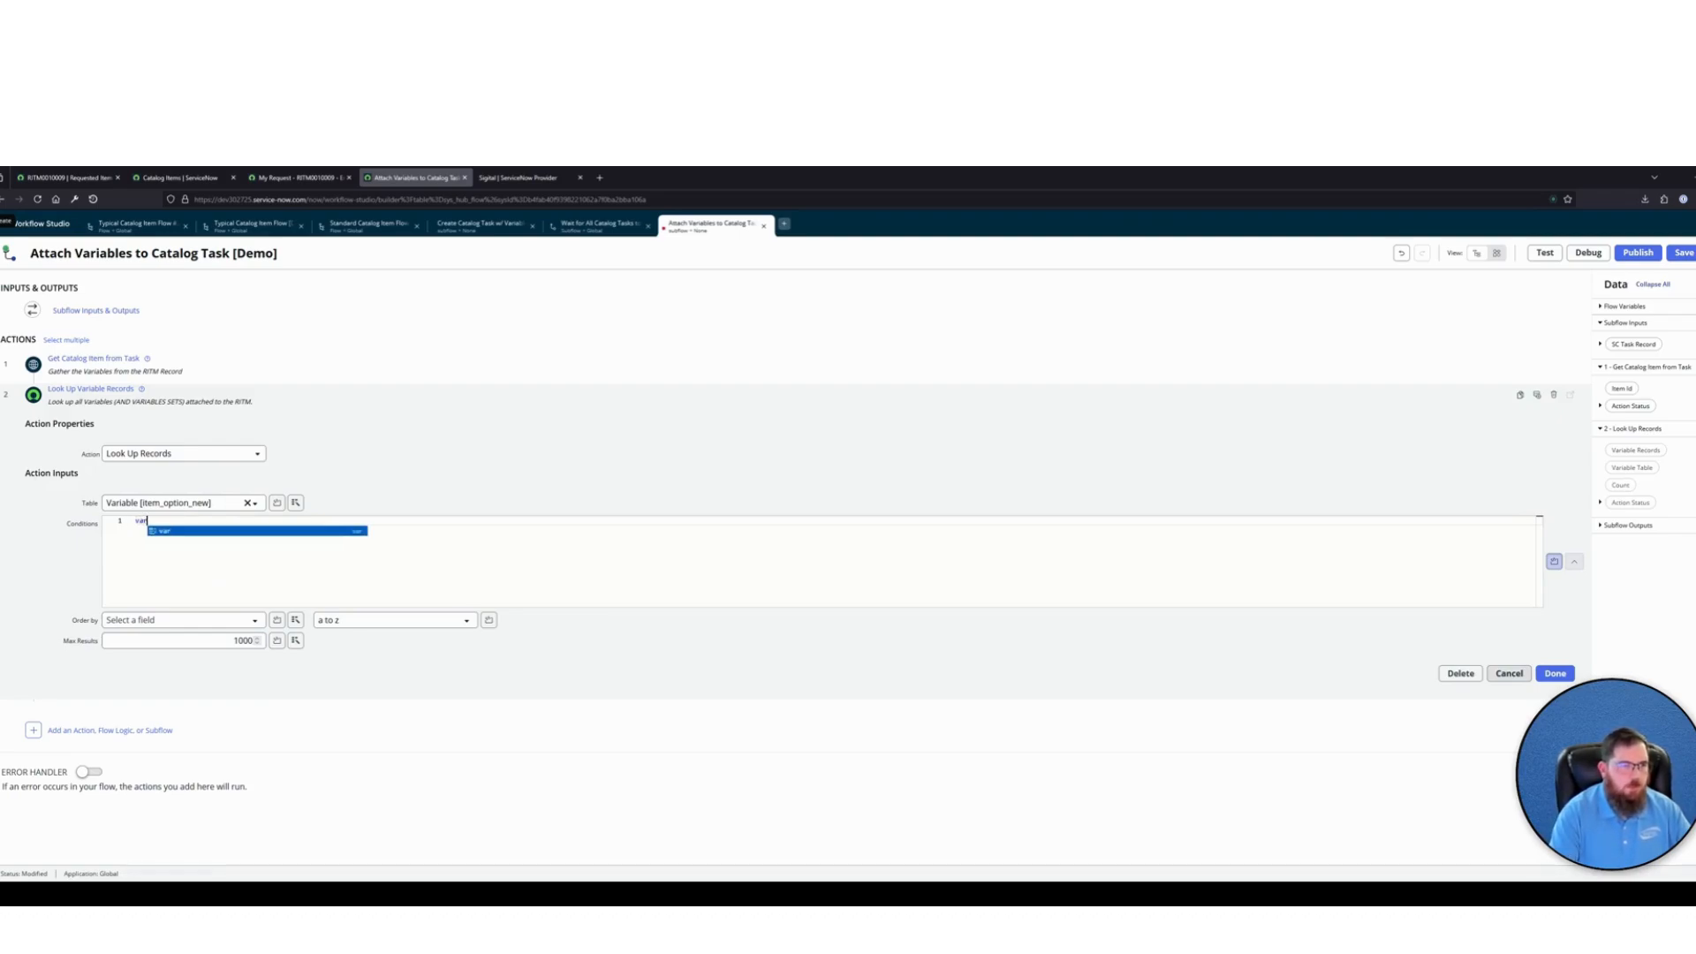
text(itemID = f)
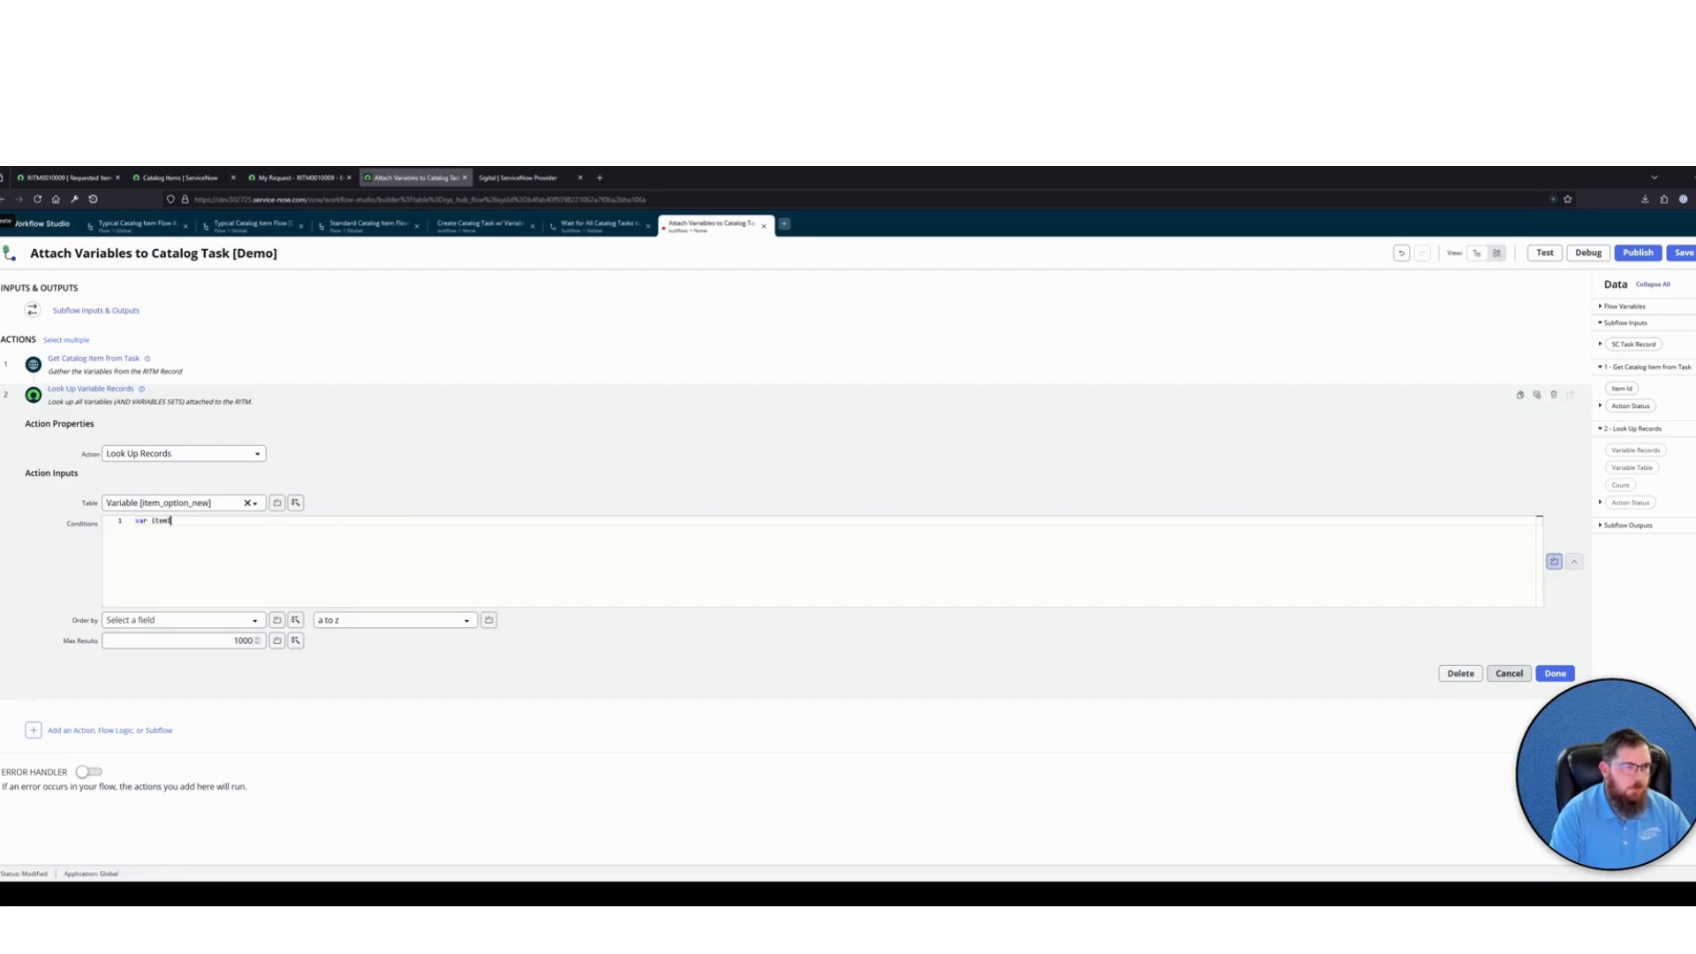
text(d)
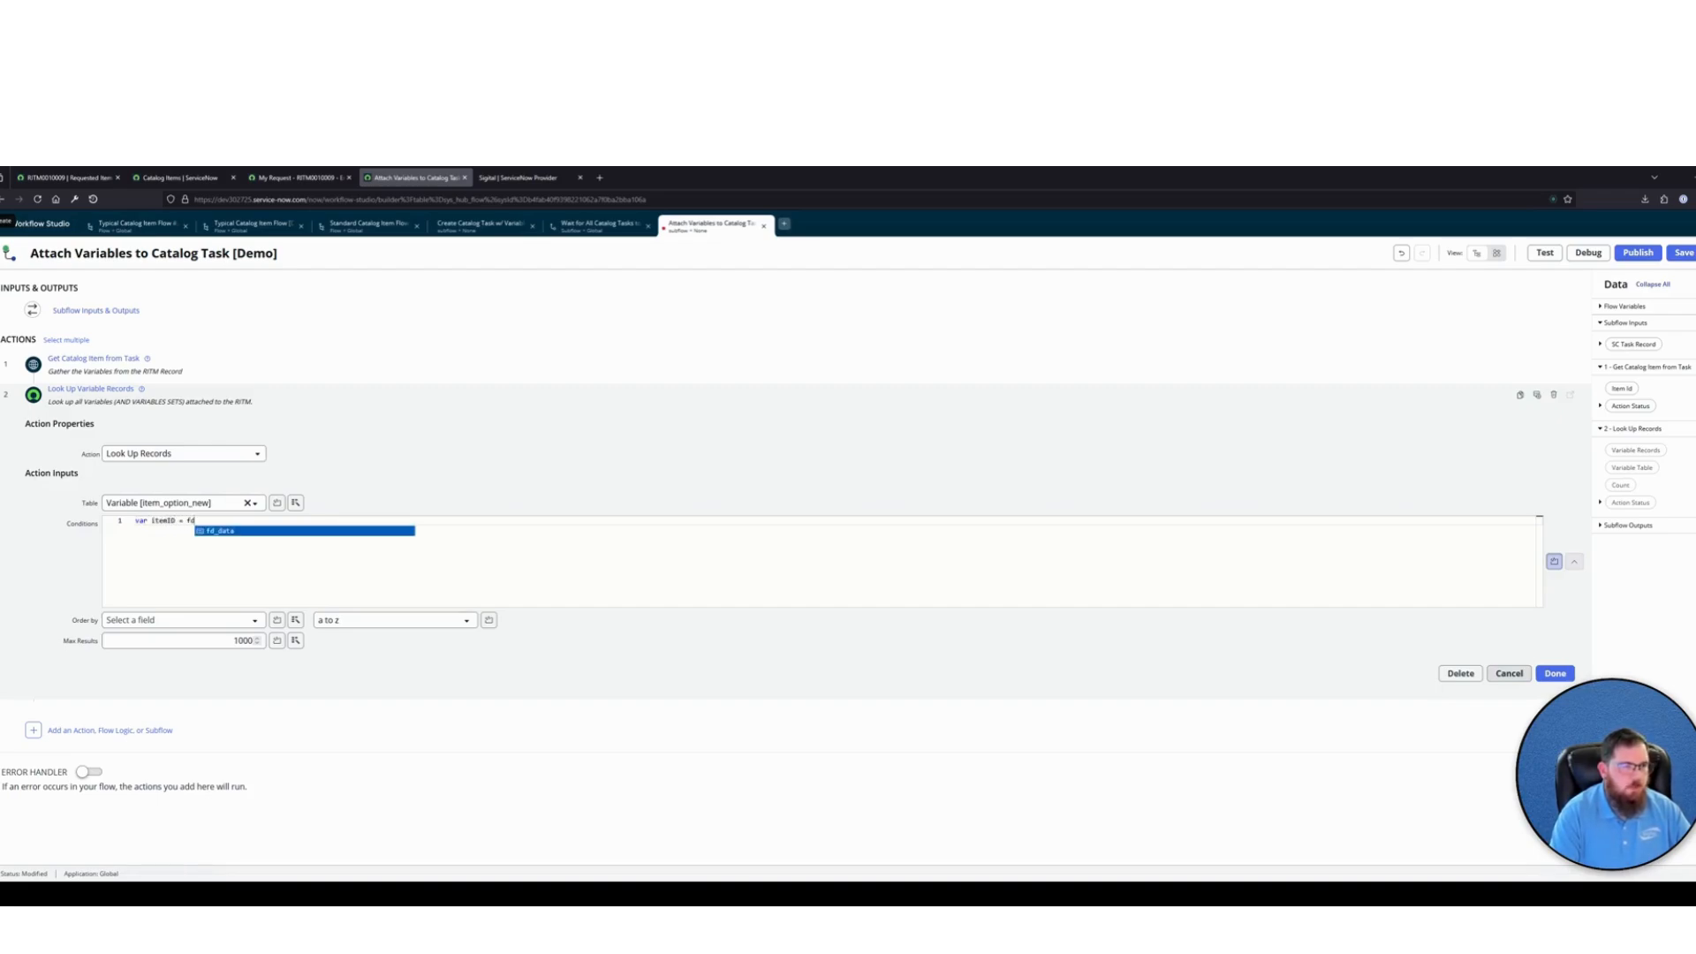
key(Return)
text(.)
key(Return)
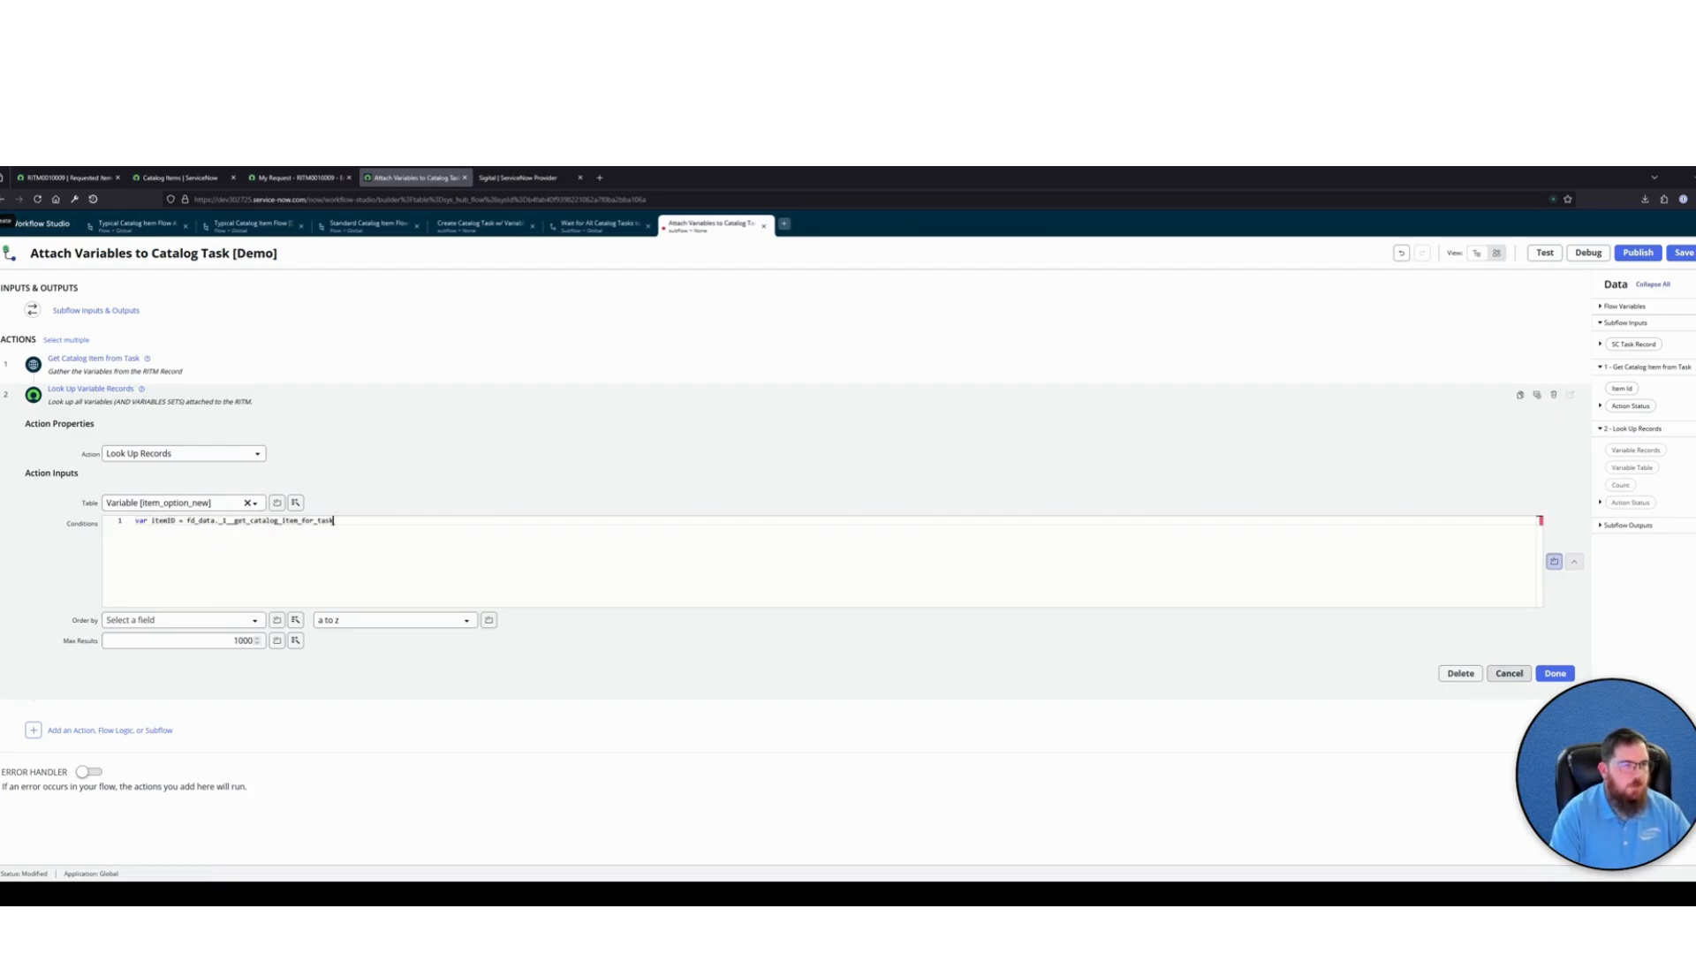
text(.item)
key(Return)
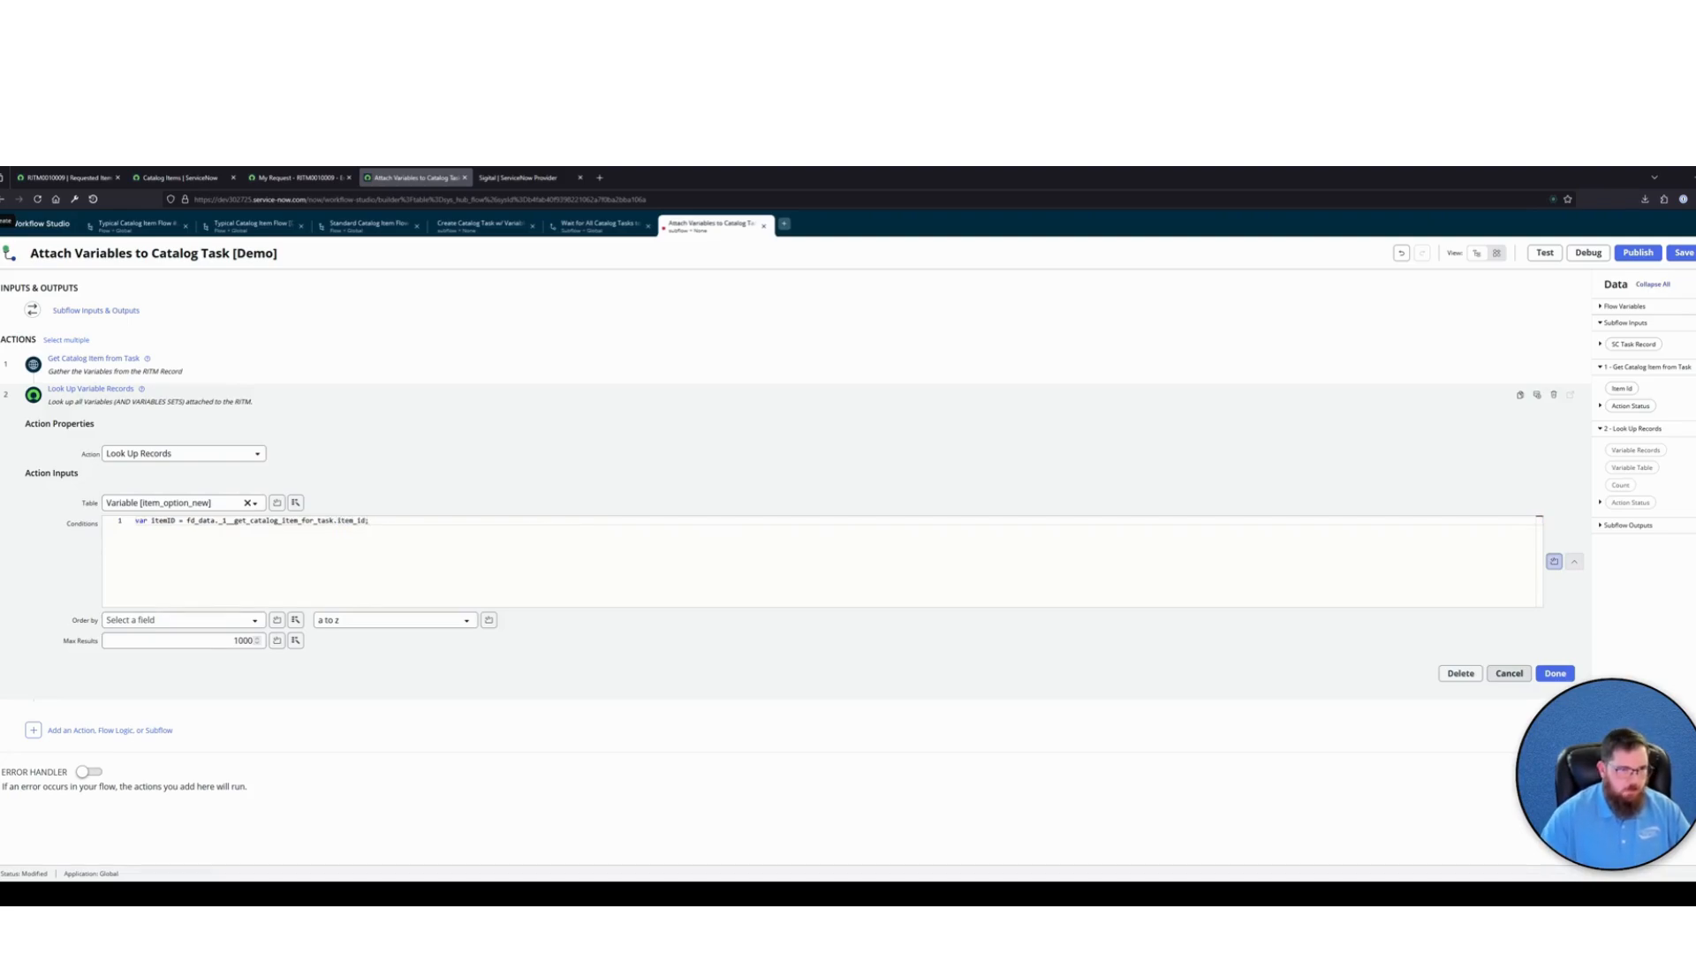
Declare the base query on the script's second line with "var query = 'cat_item=' + itemID;"
drag(381, 520, 175, 520)
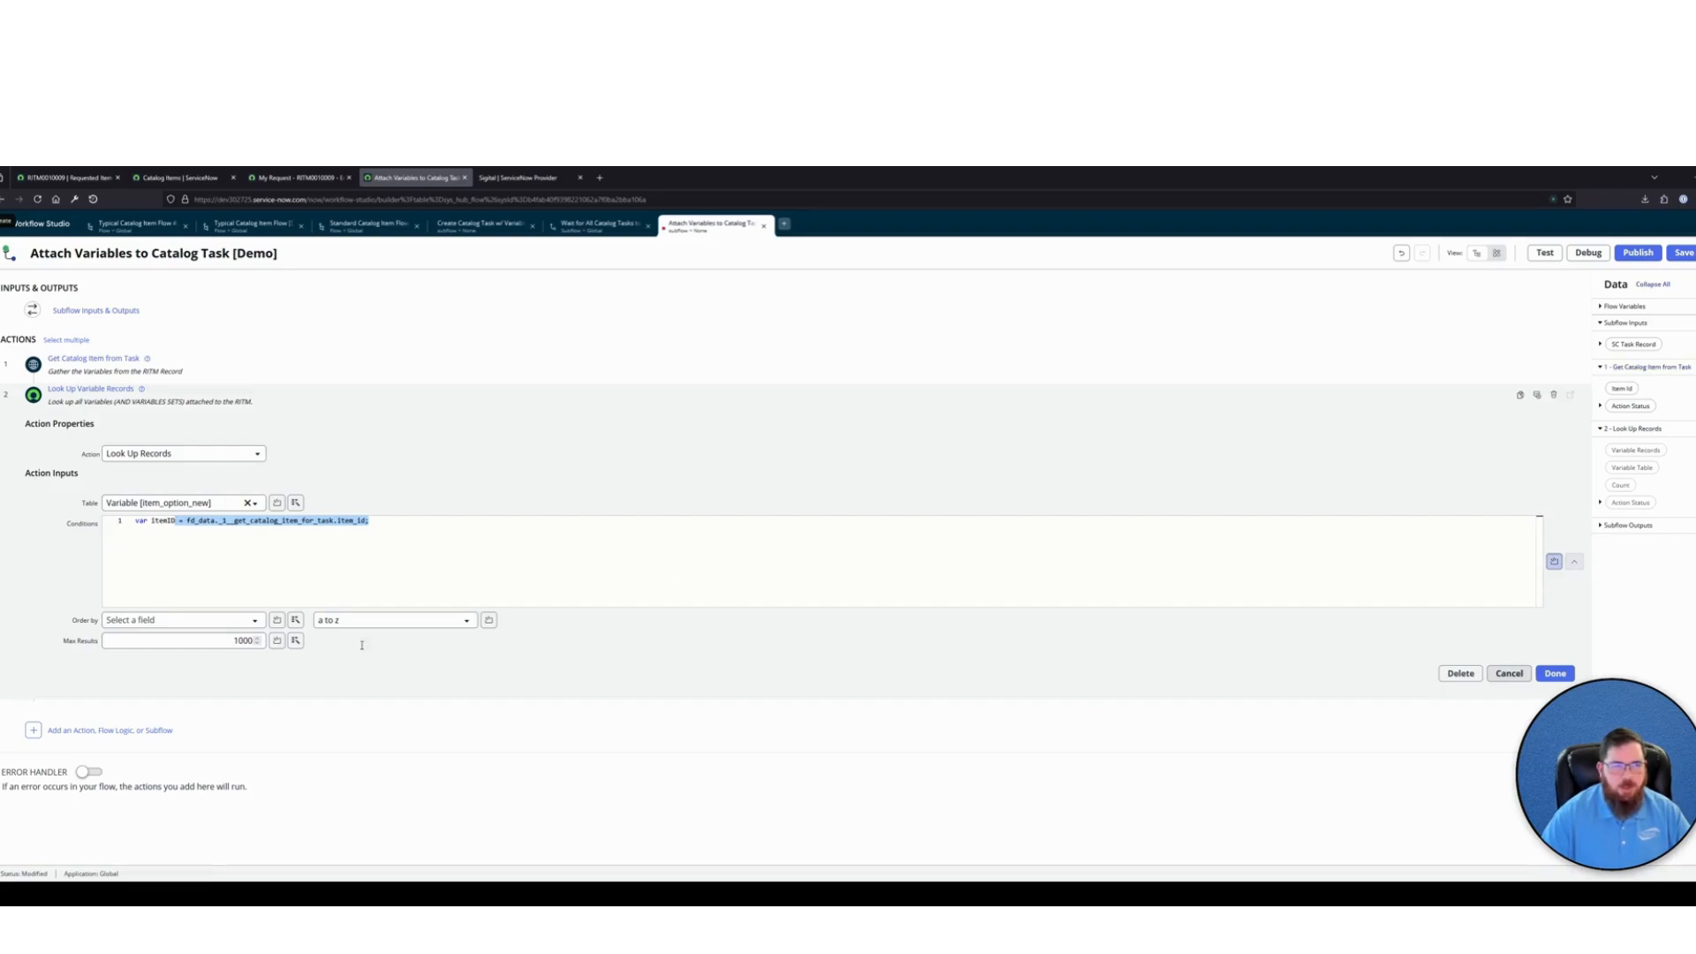
click(400, 521)
key(Return)
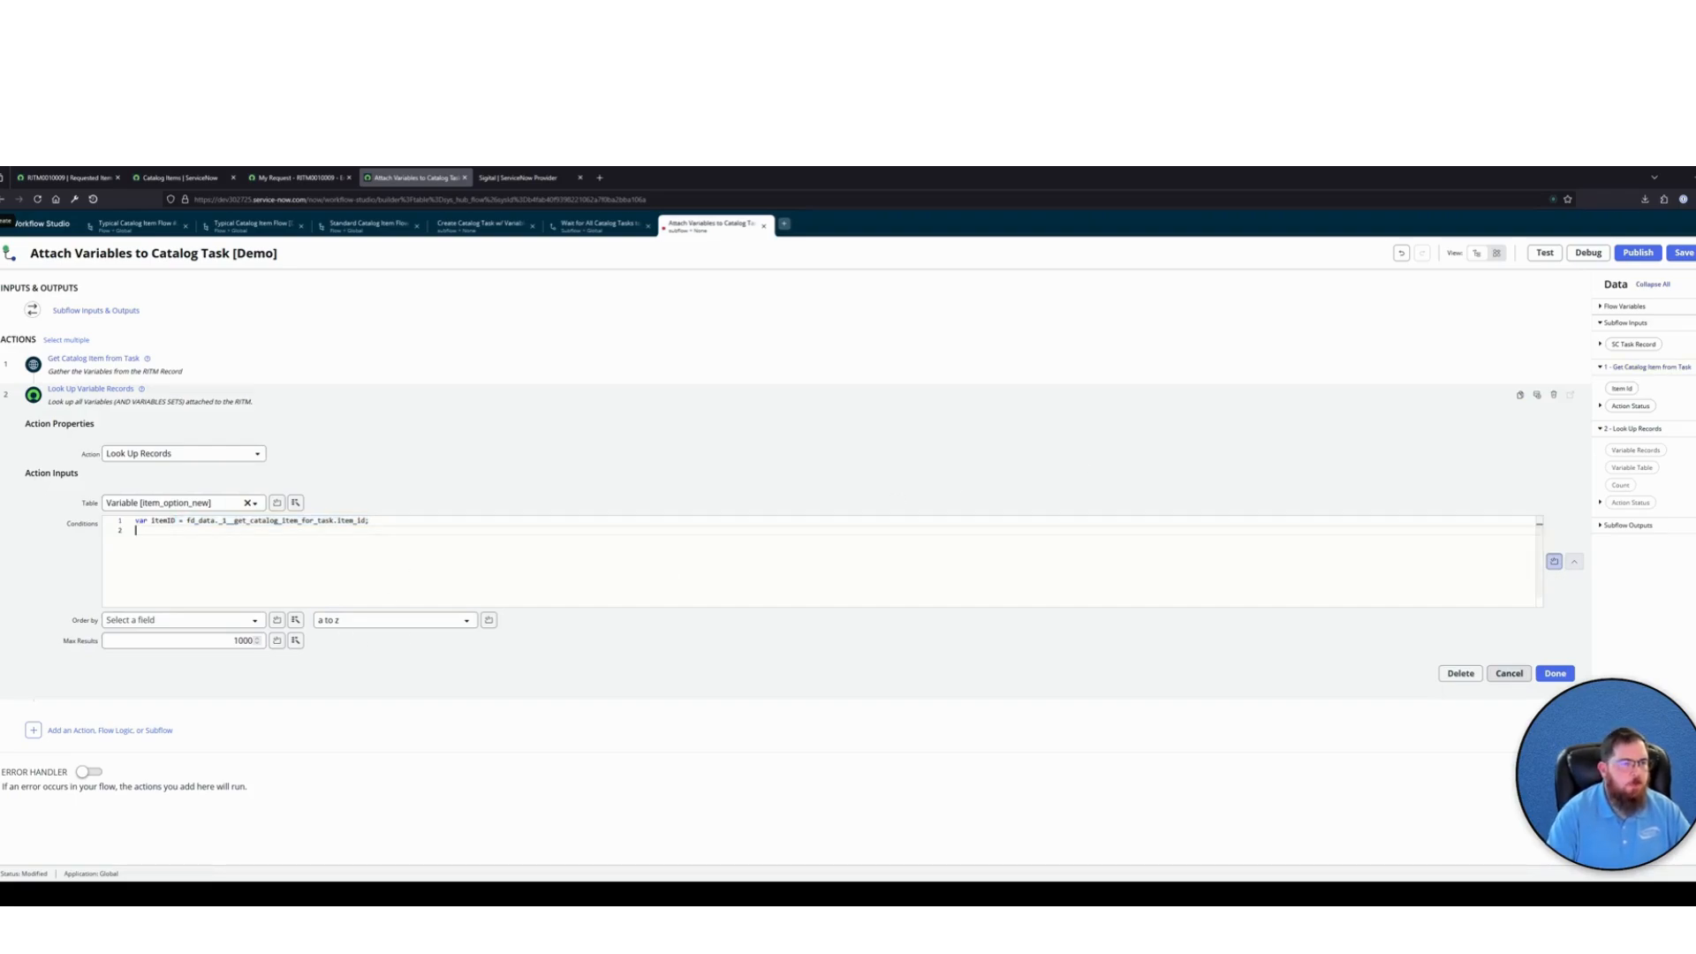
text(var query )
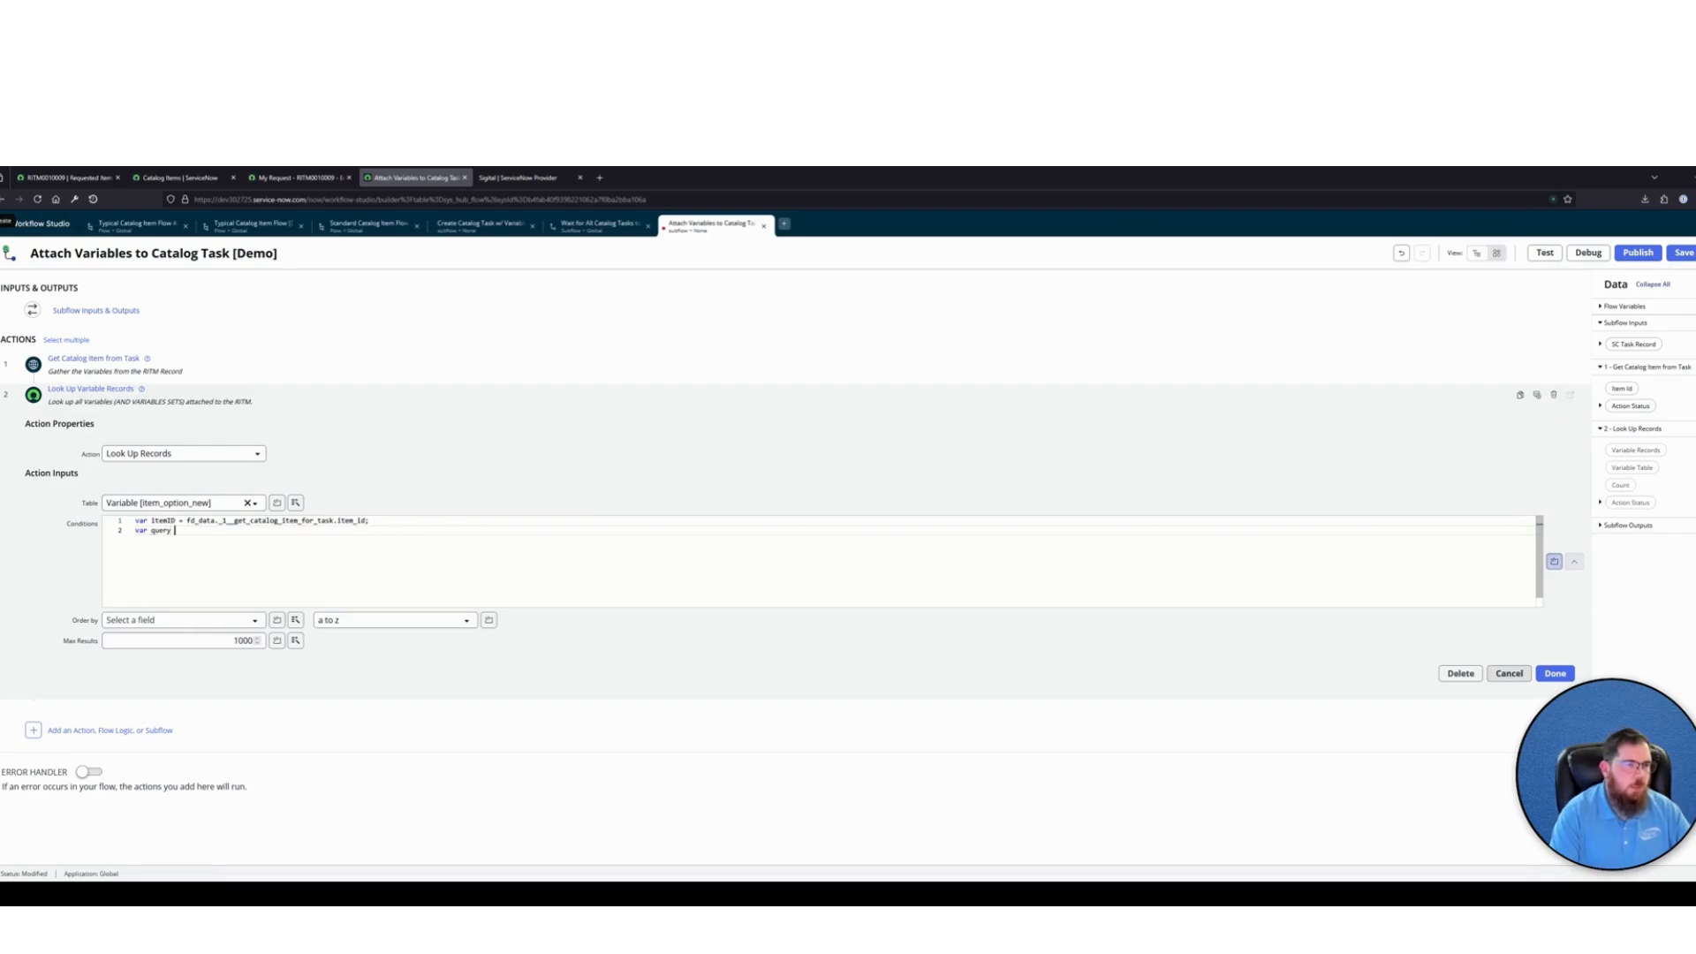
text(= )
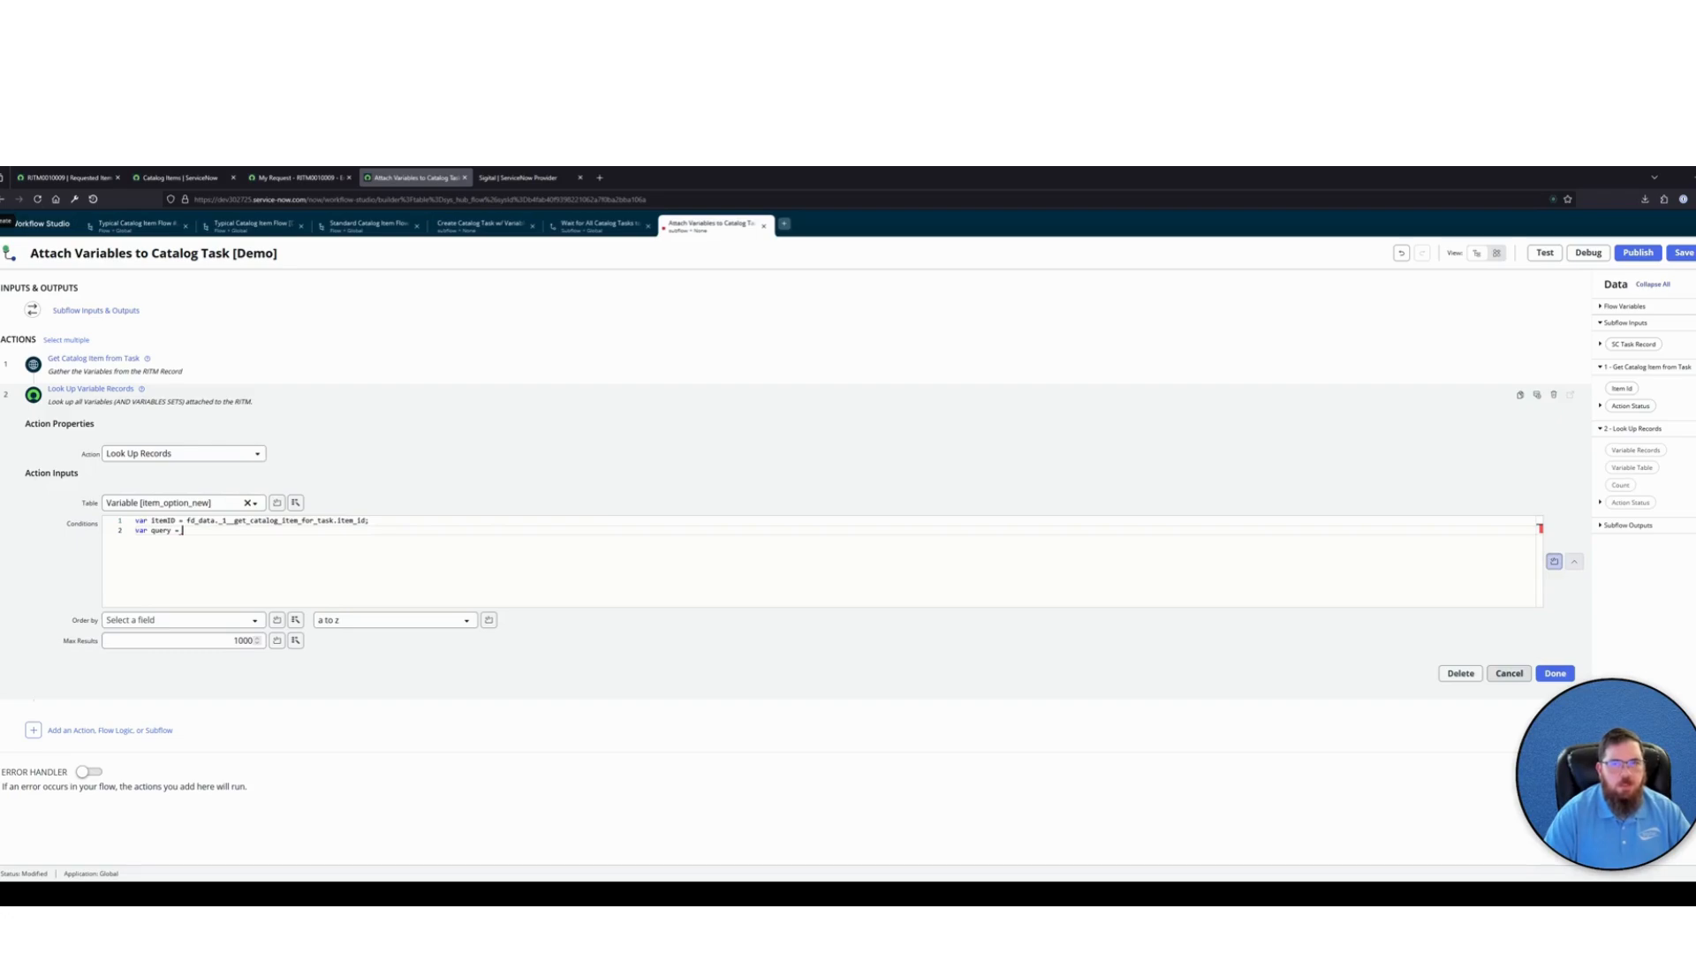
text('cat_item)
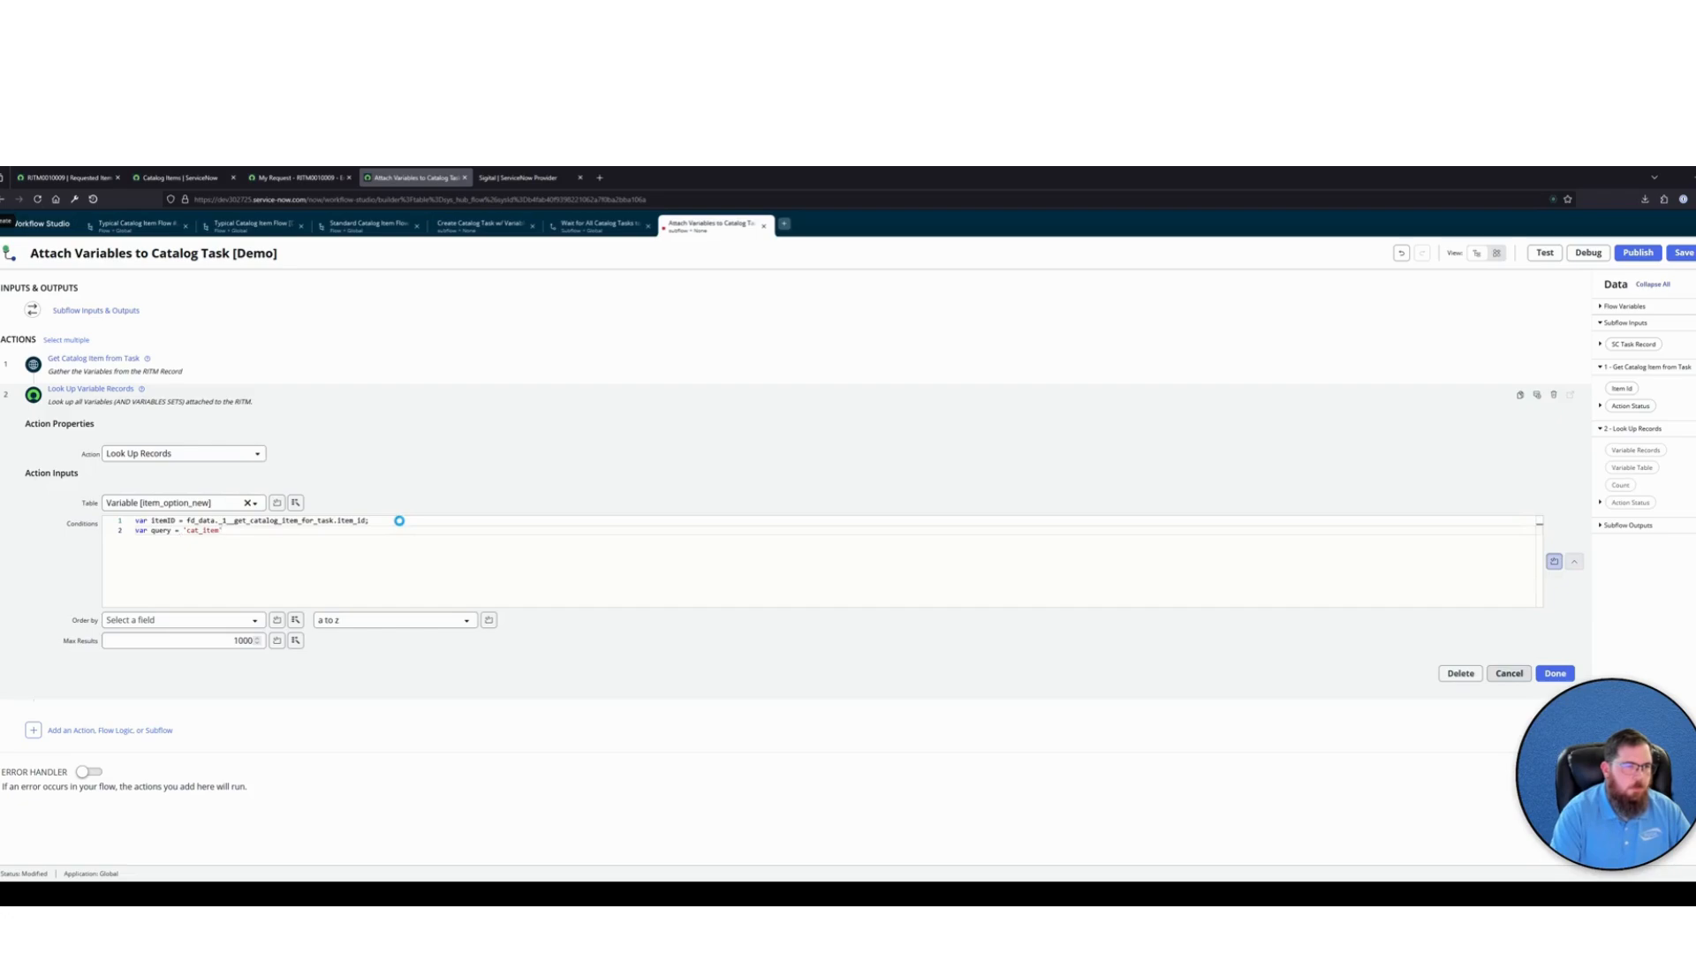
text(=' + itemID;)
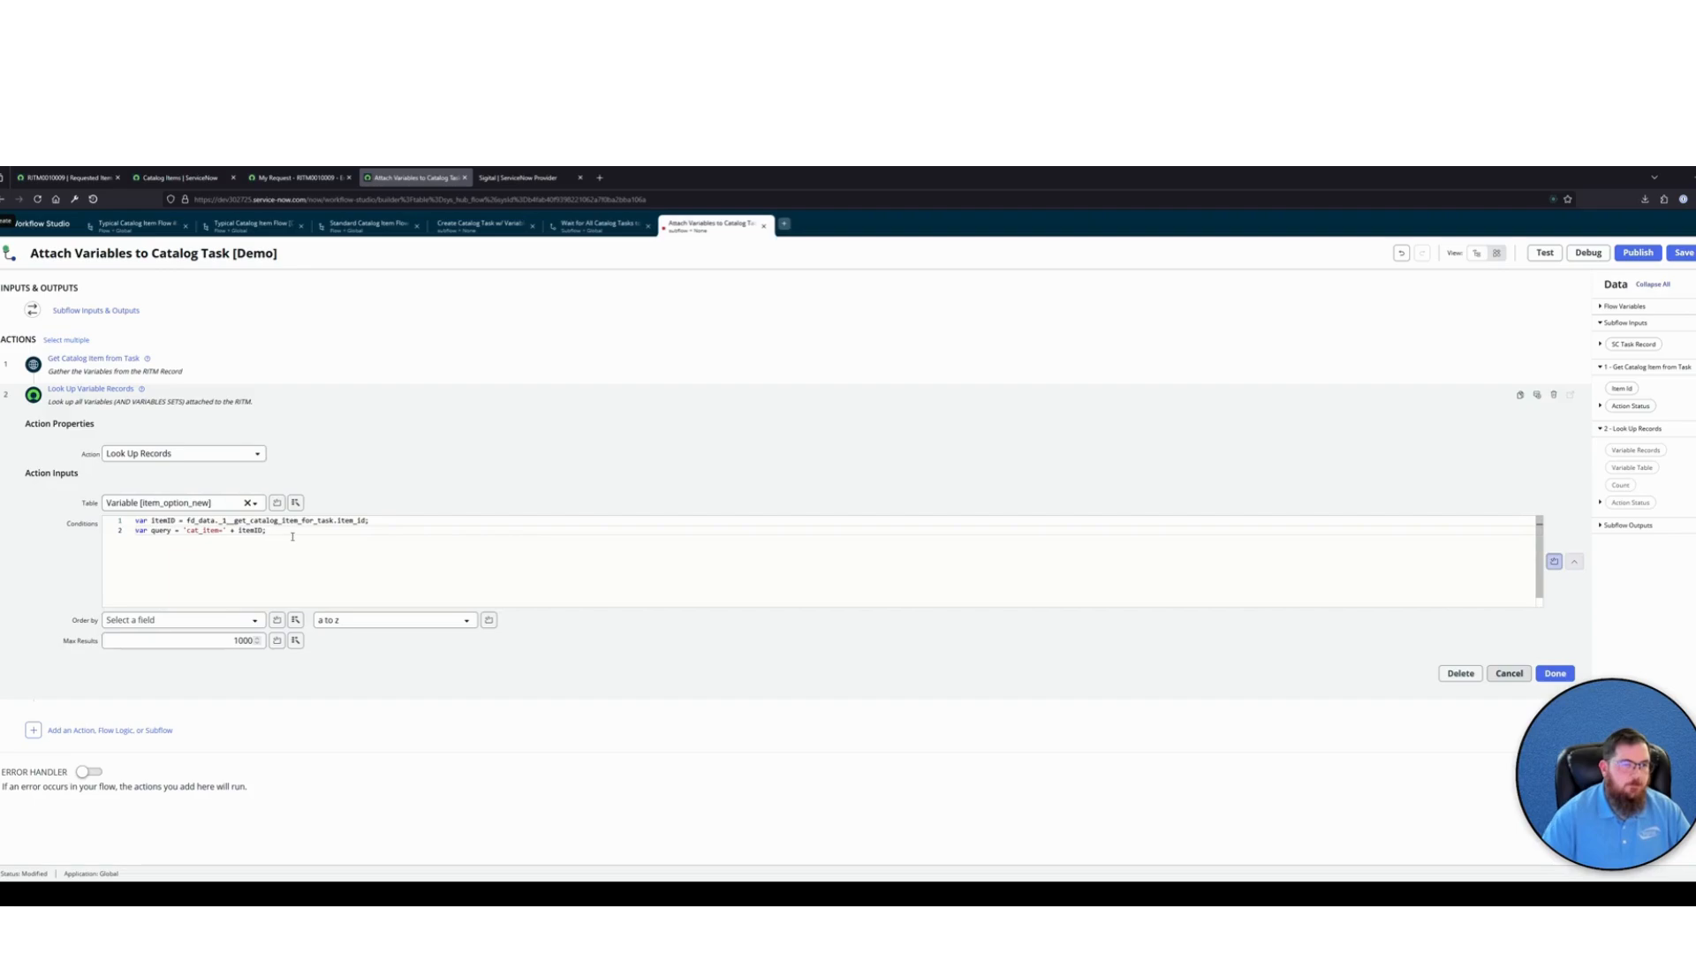
Add an "if(itemID){ }" block below the query declaration, separated by a blank line
key(Return)
key(Return)
text(if(item)
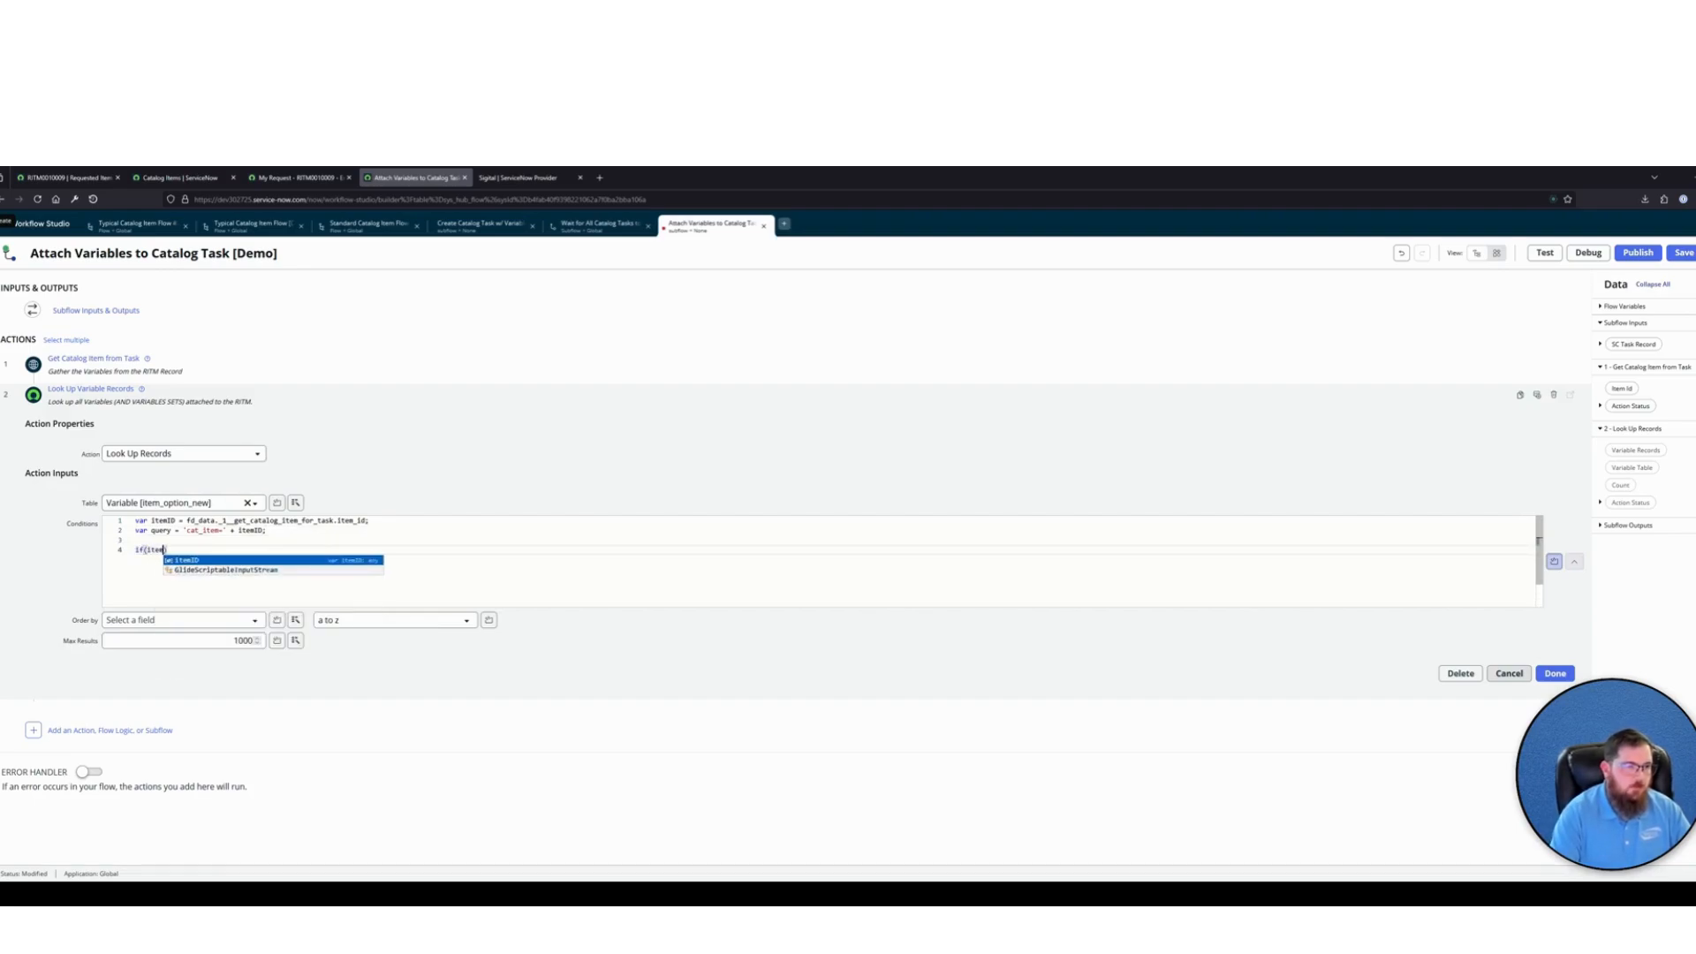
key(Return)
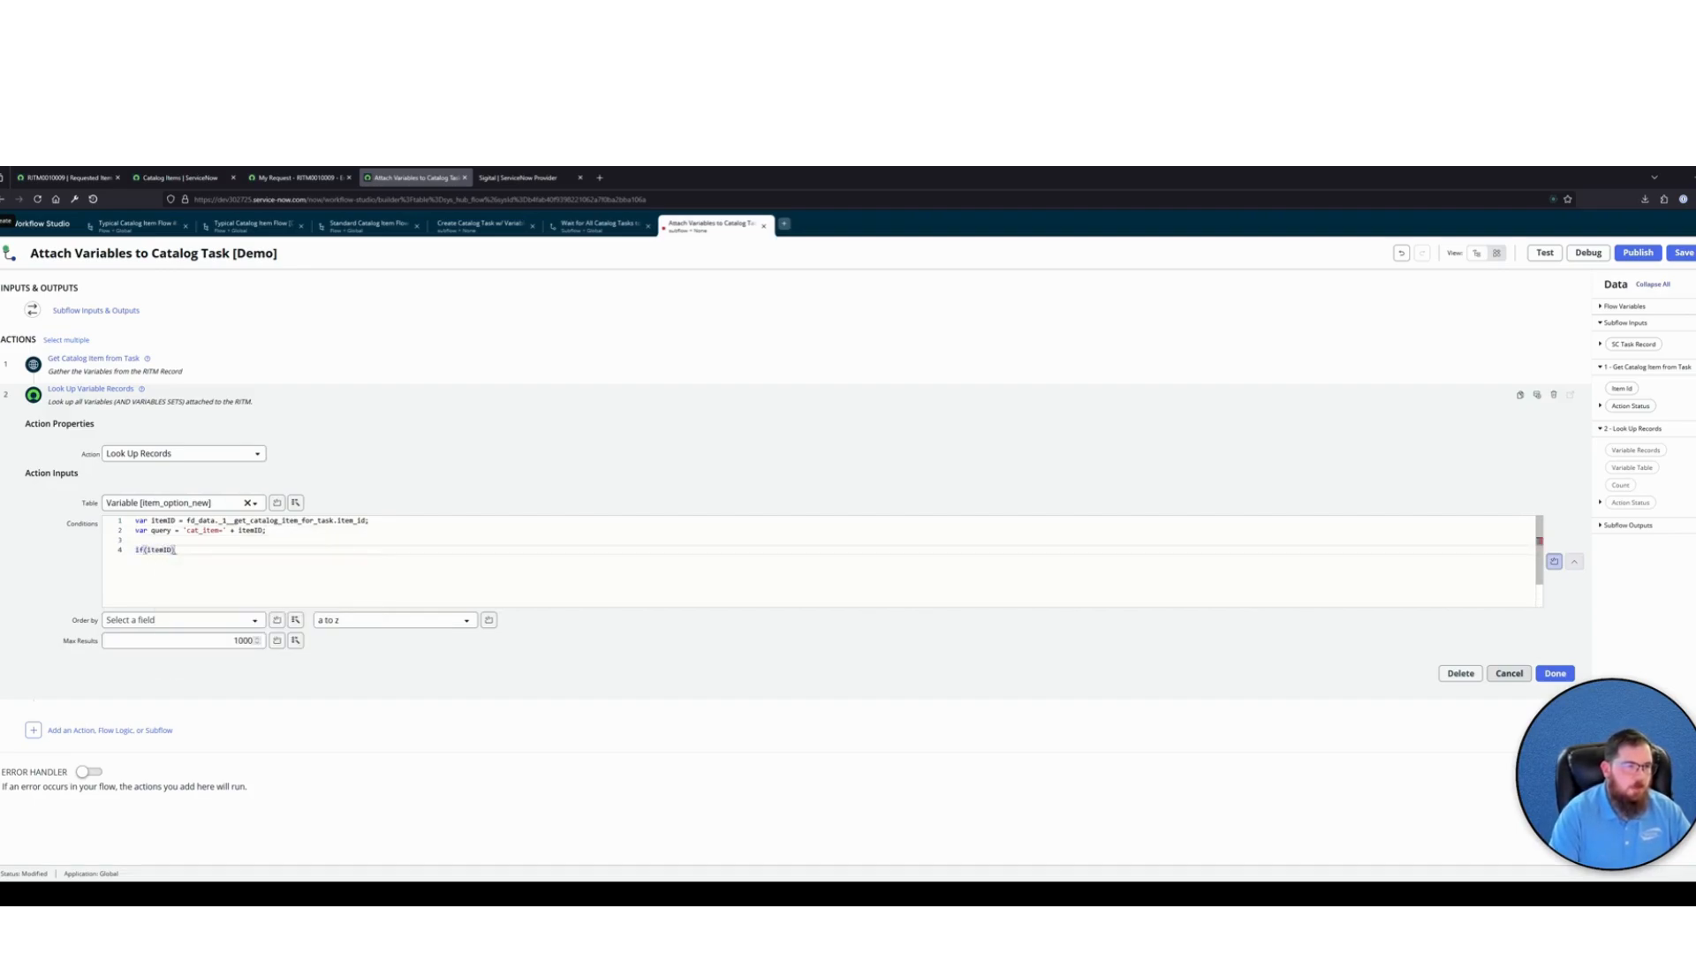
text({)
key(Return)
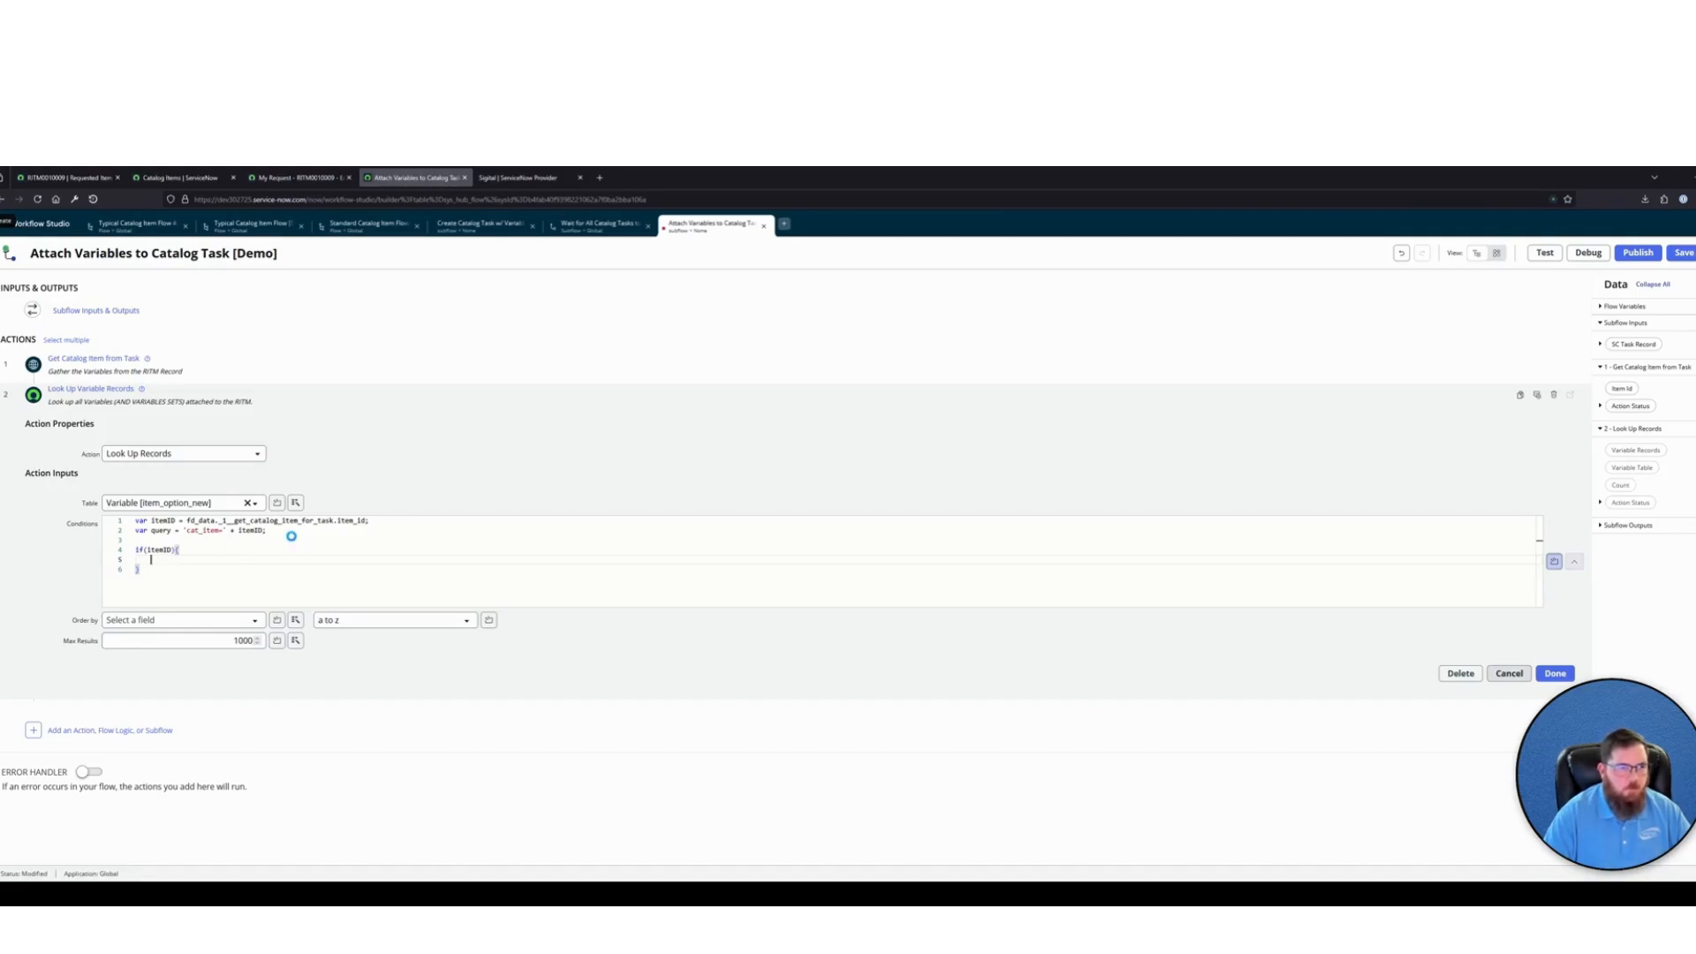
Inside the itemID block, declare the catalog item object with "var itemObject = new sn_sc.CatItem(itemID);"
text(var ite)
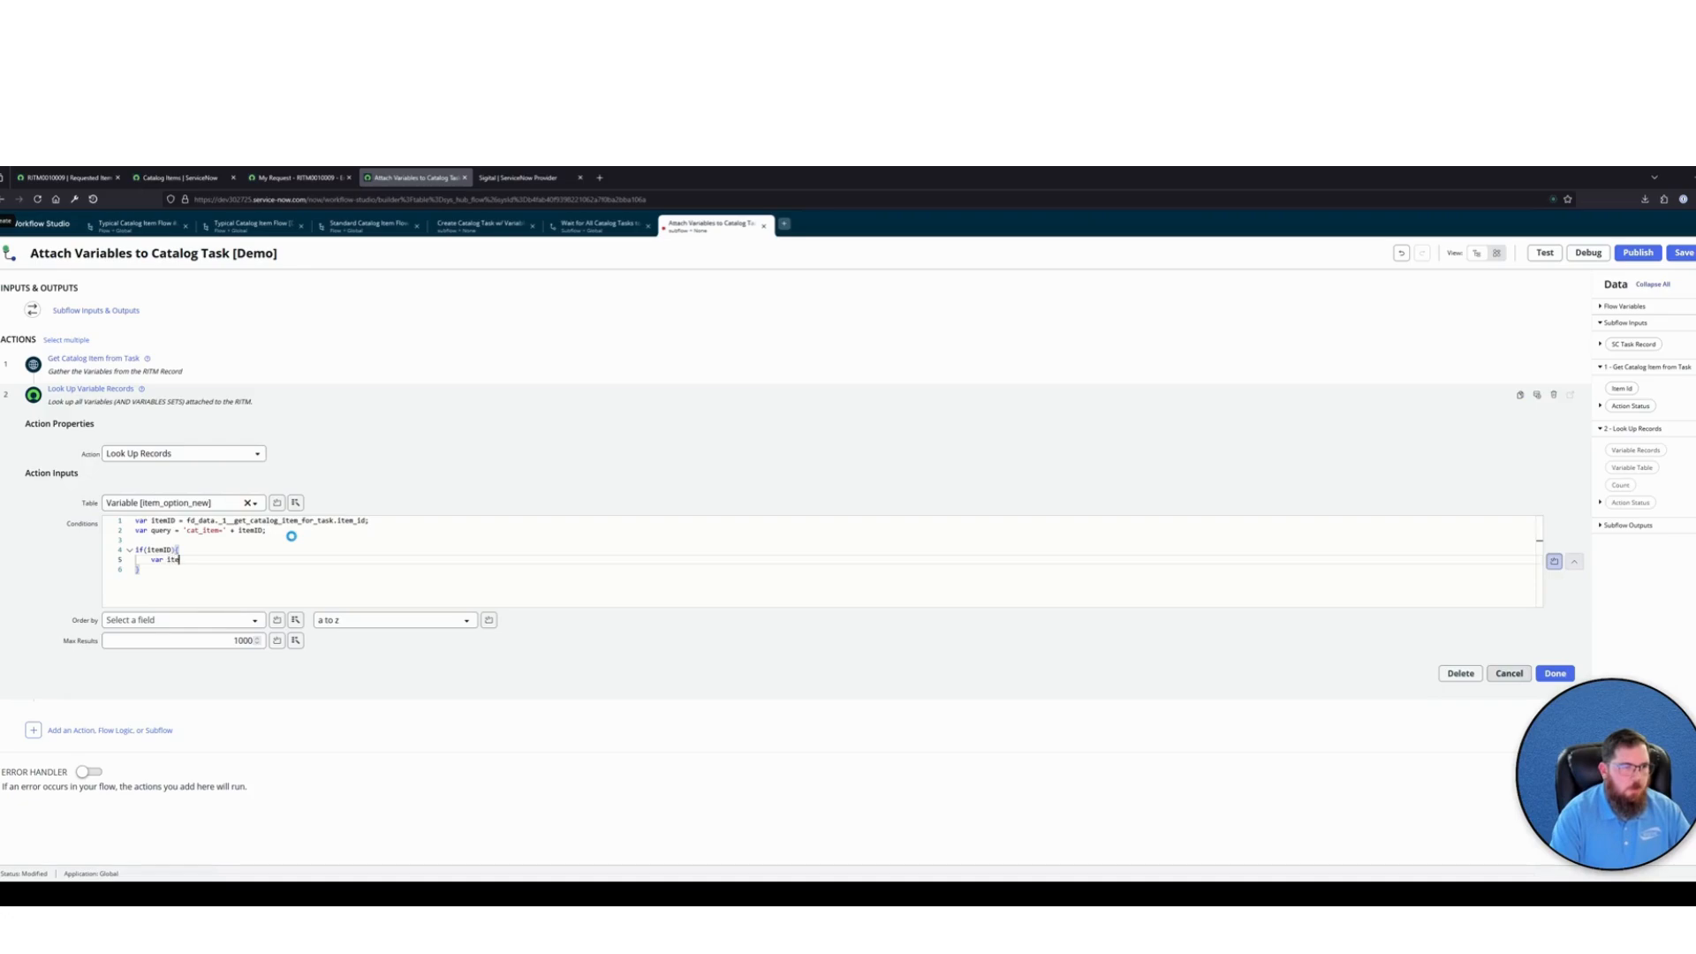
text(mObject )
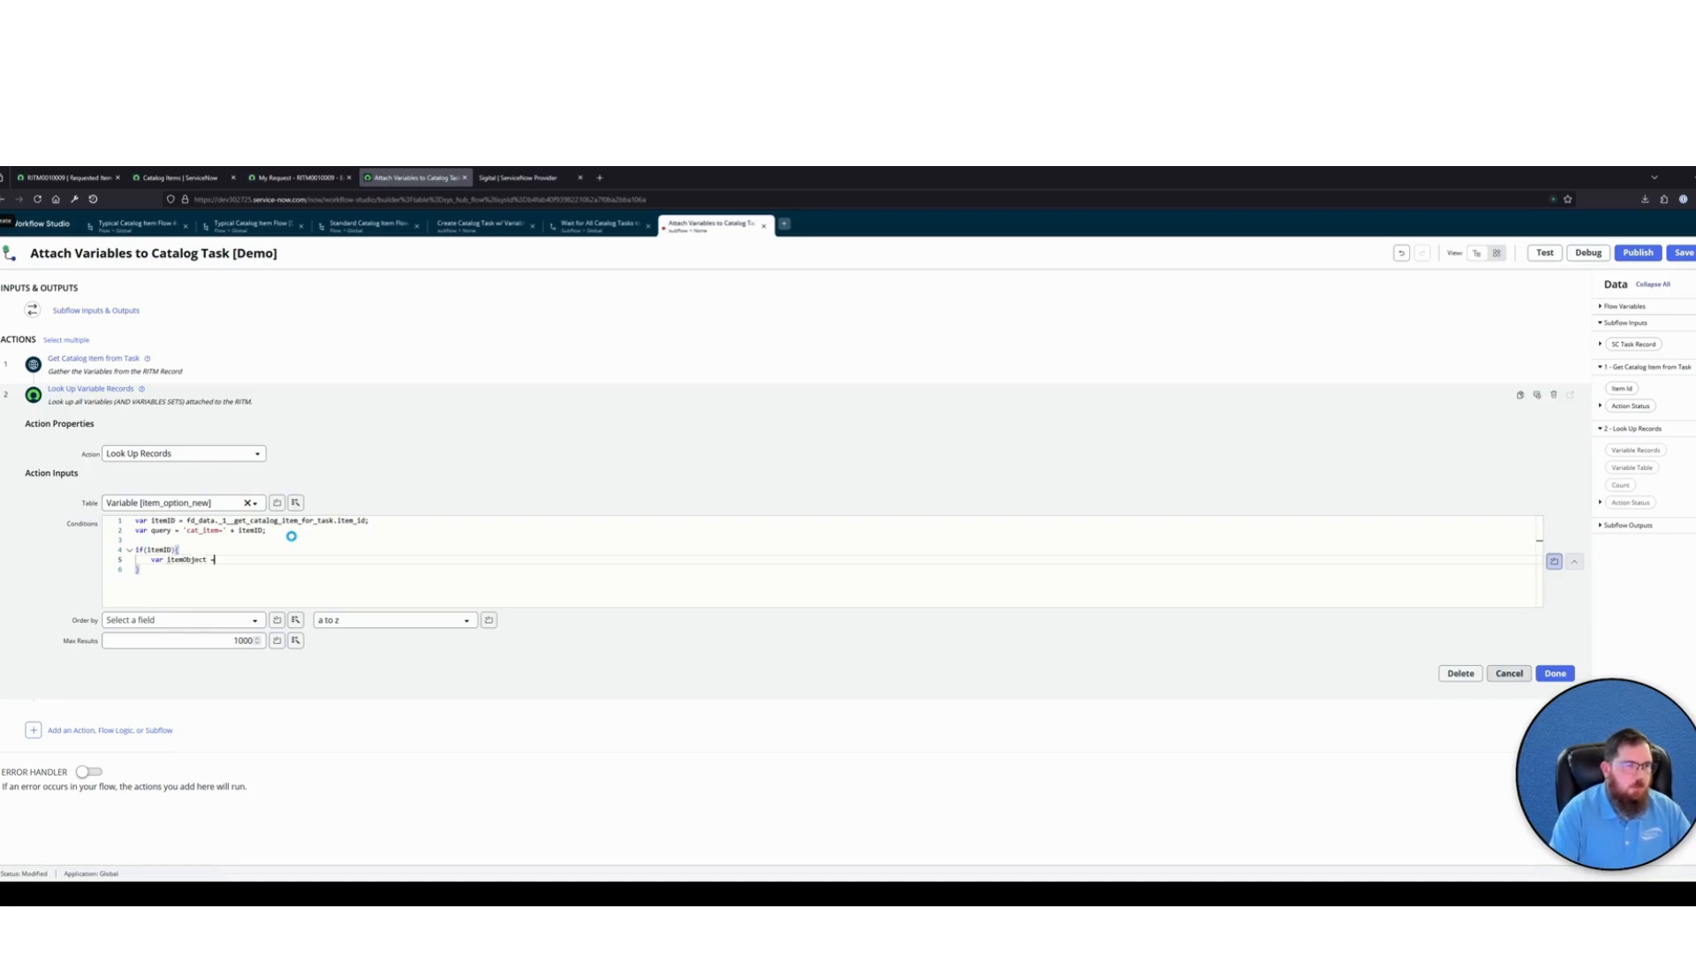
text(= )
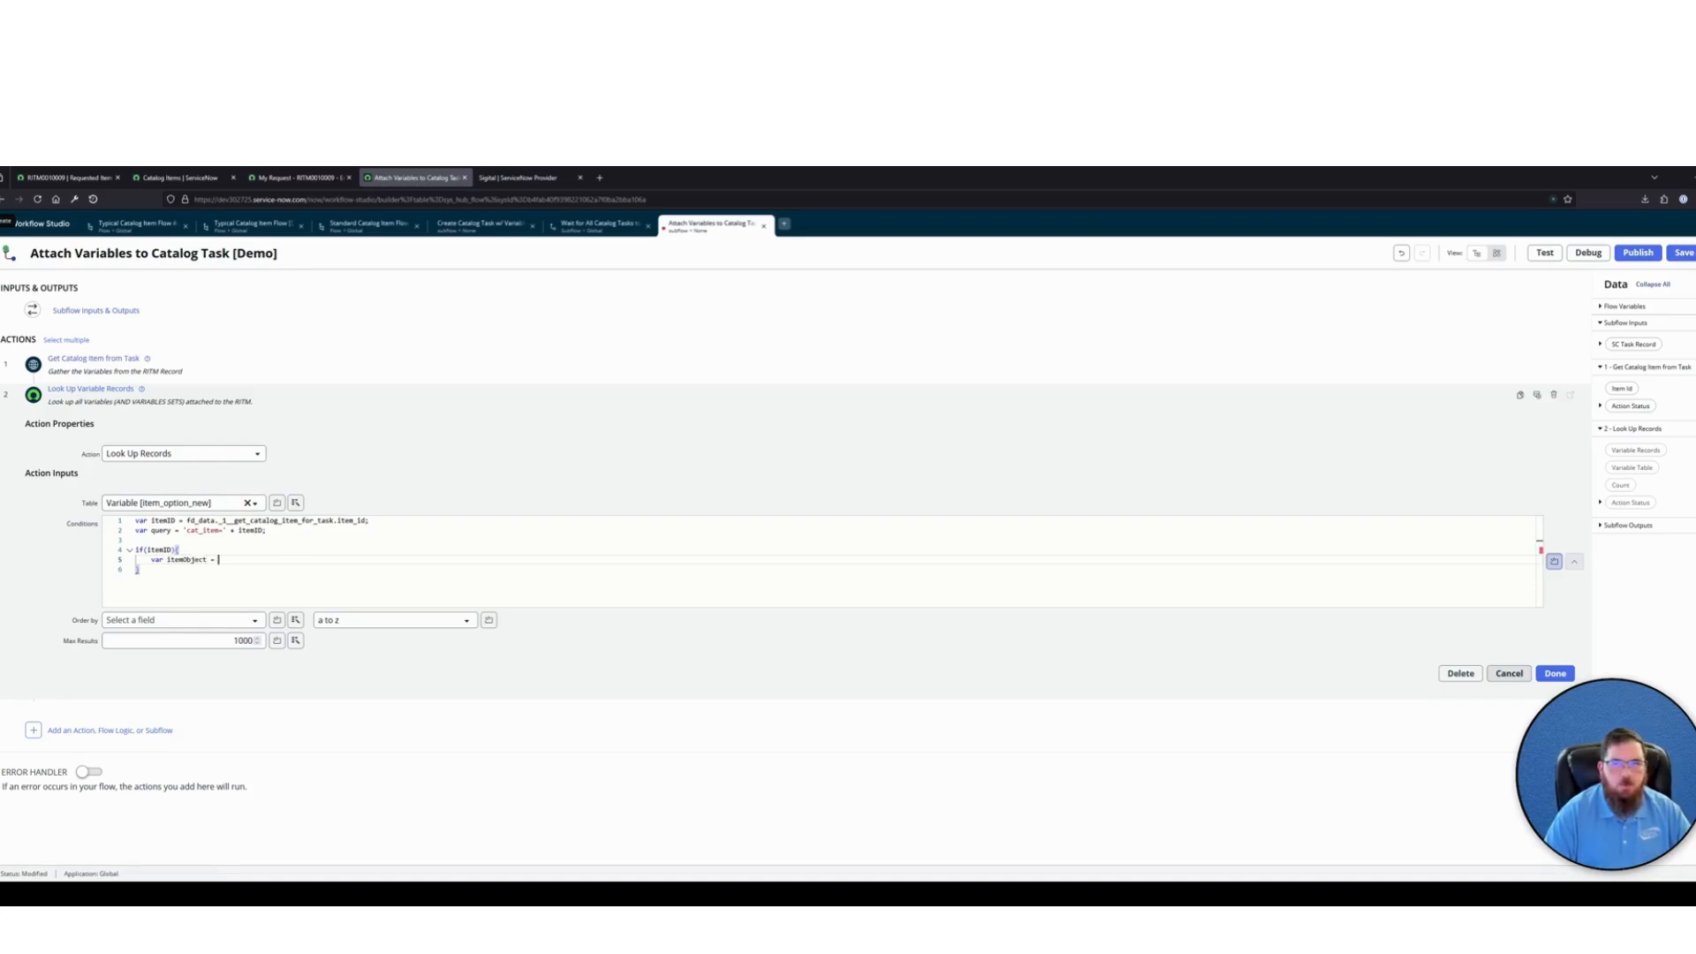
text(new )
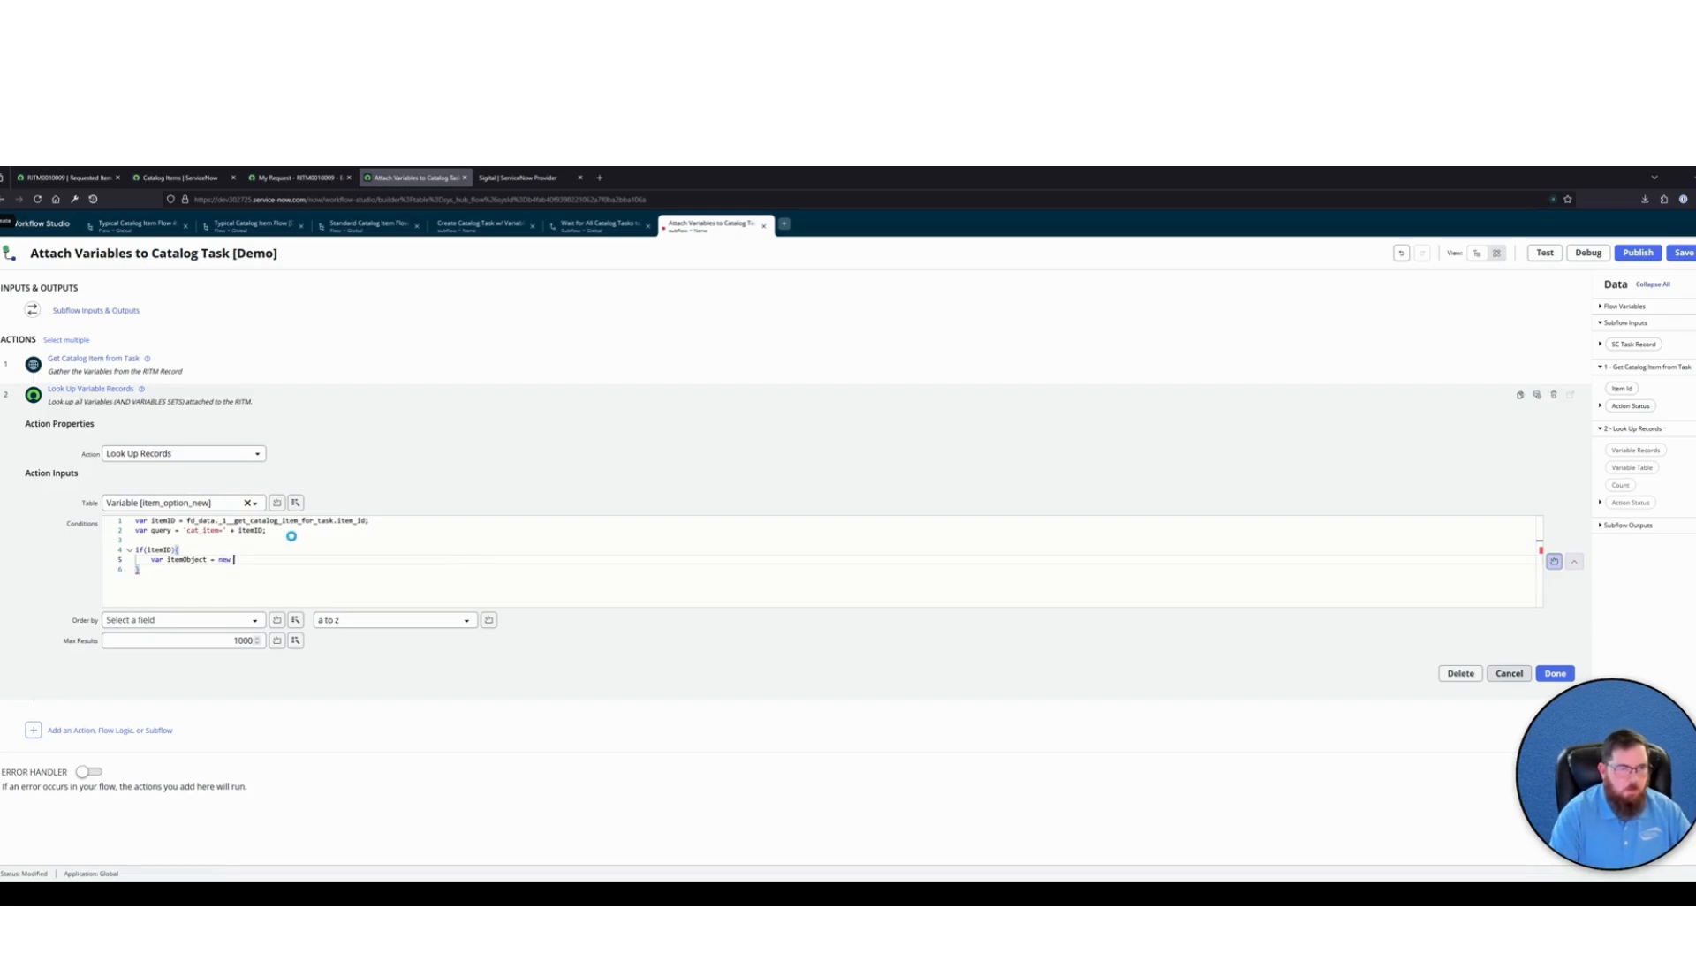
text(sn_sc)
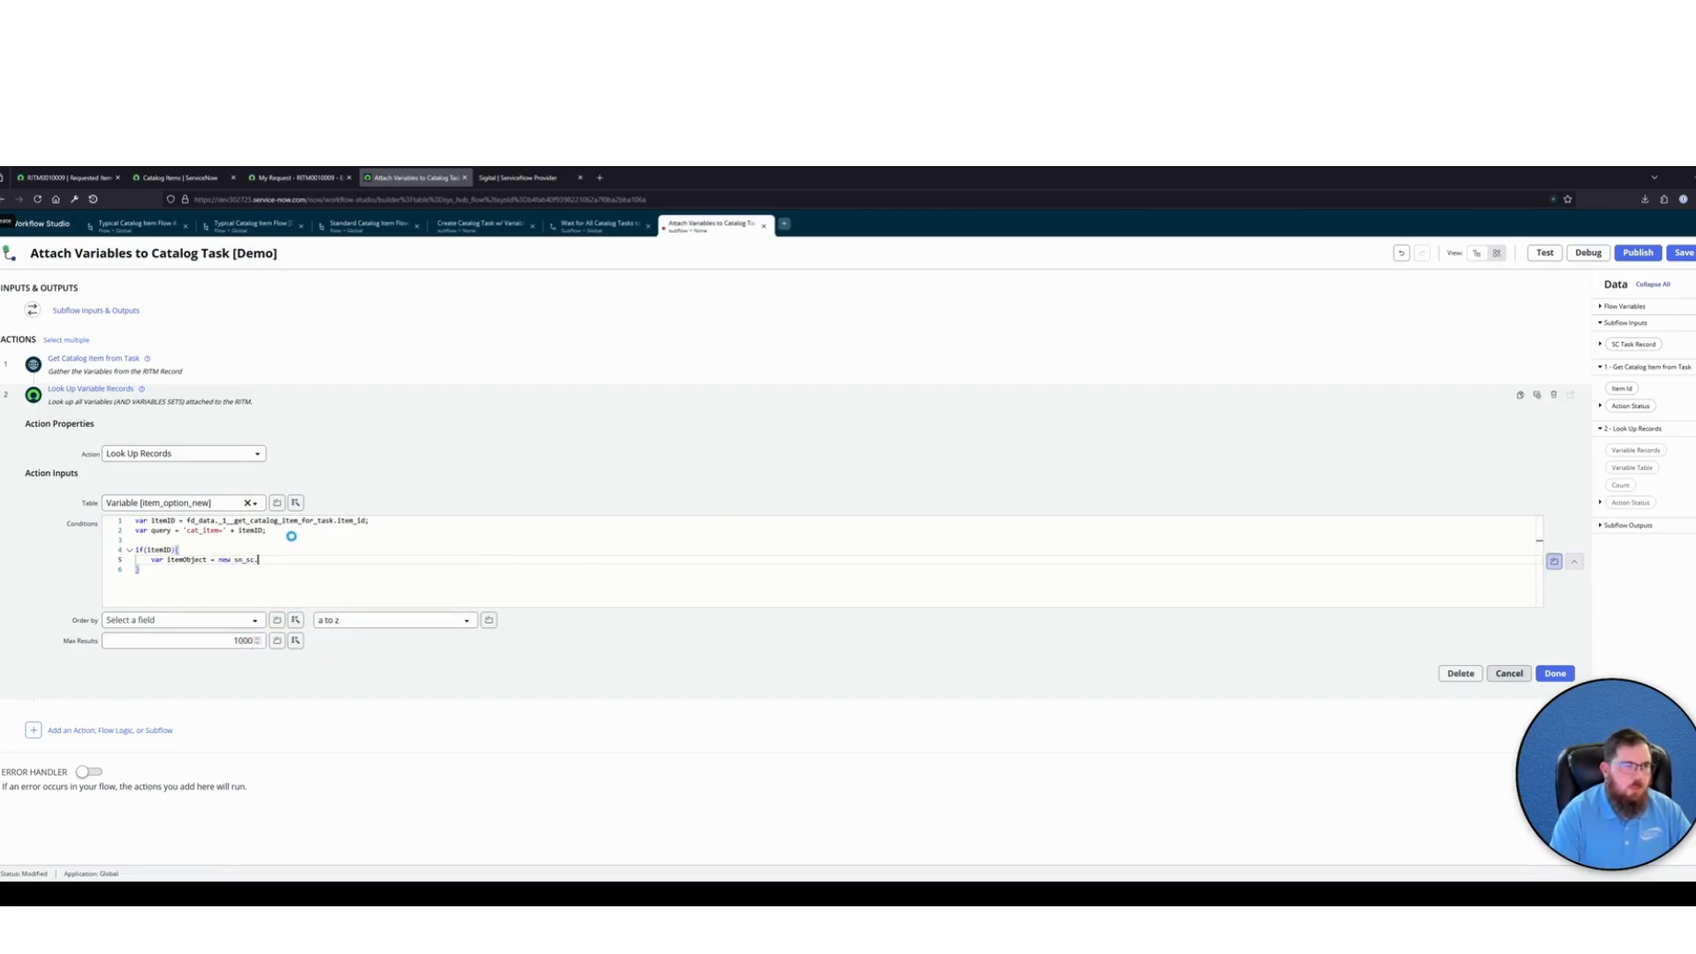
text(.)
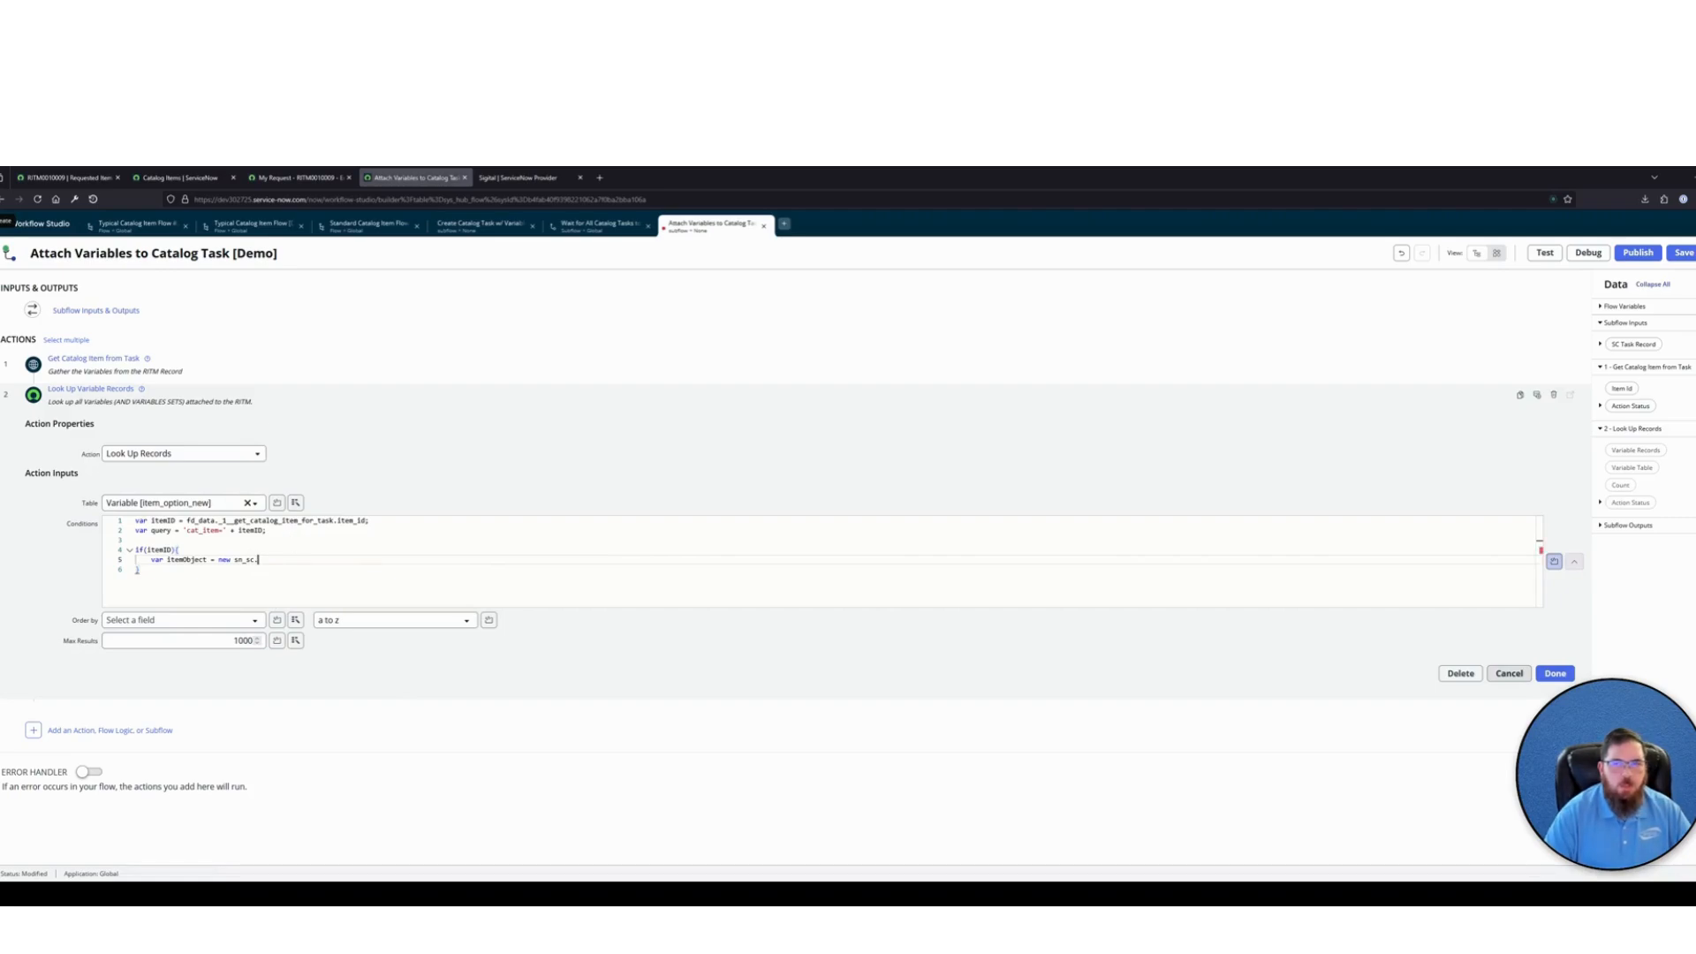
text(CatItem()
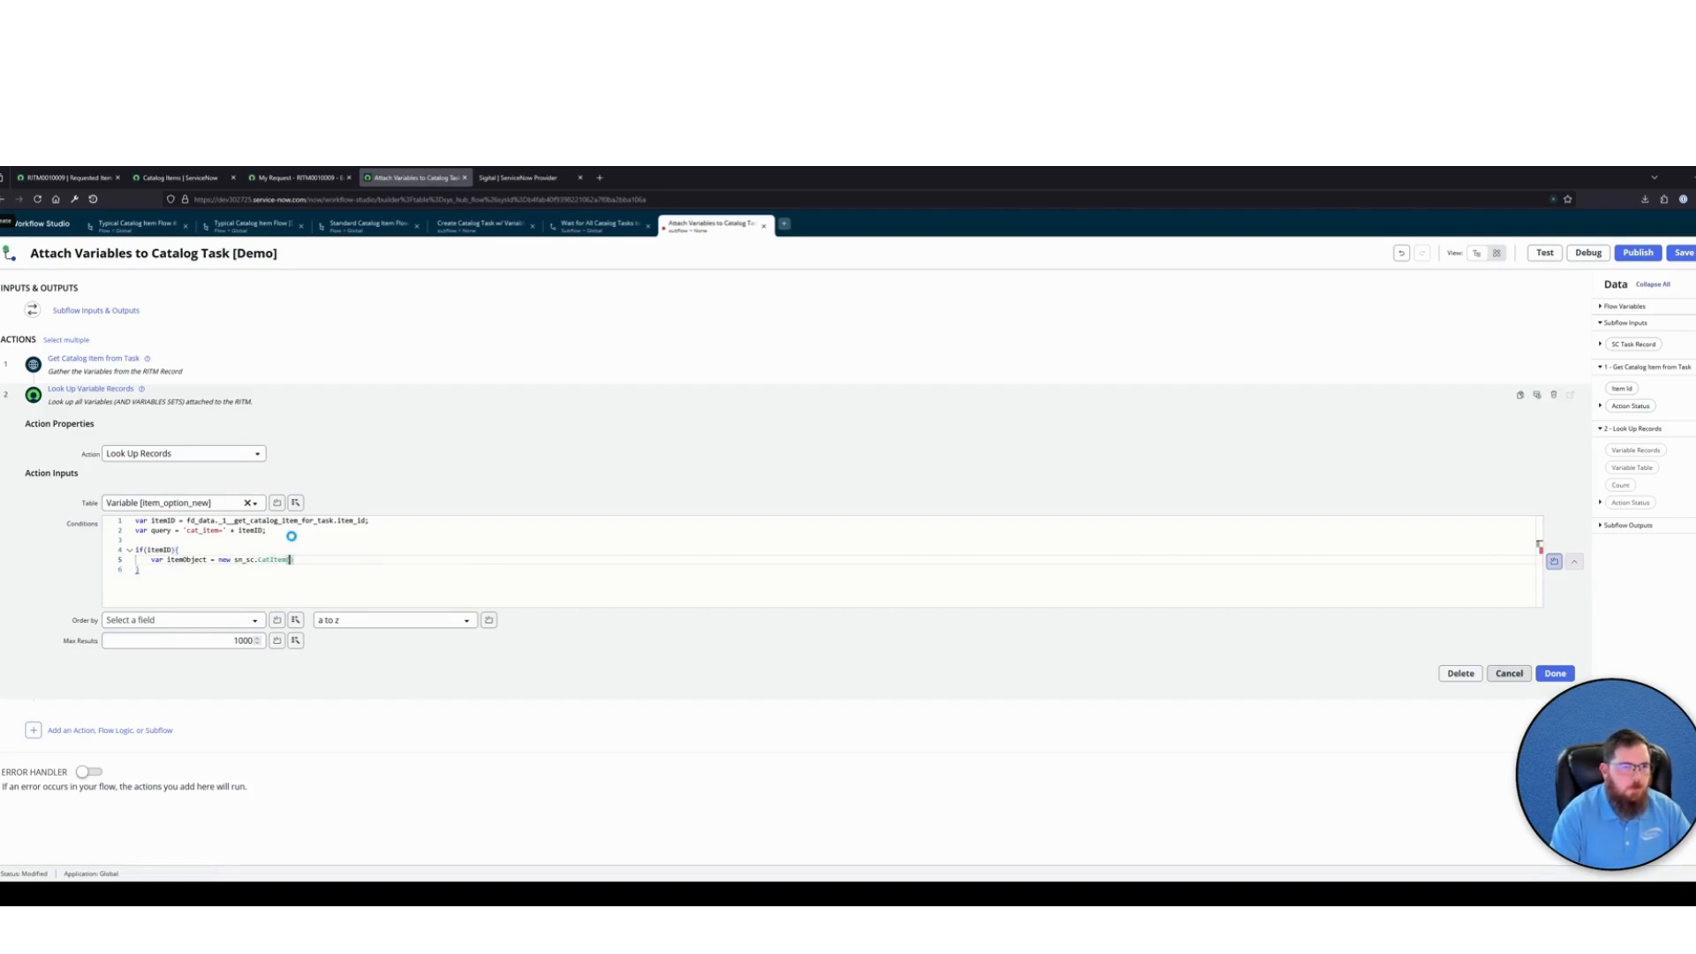
text(itemID);)
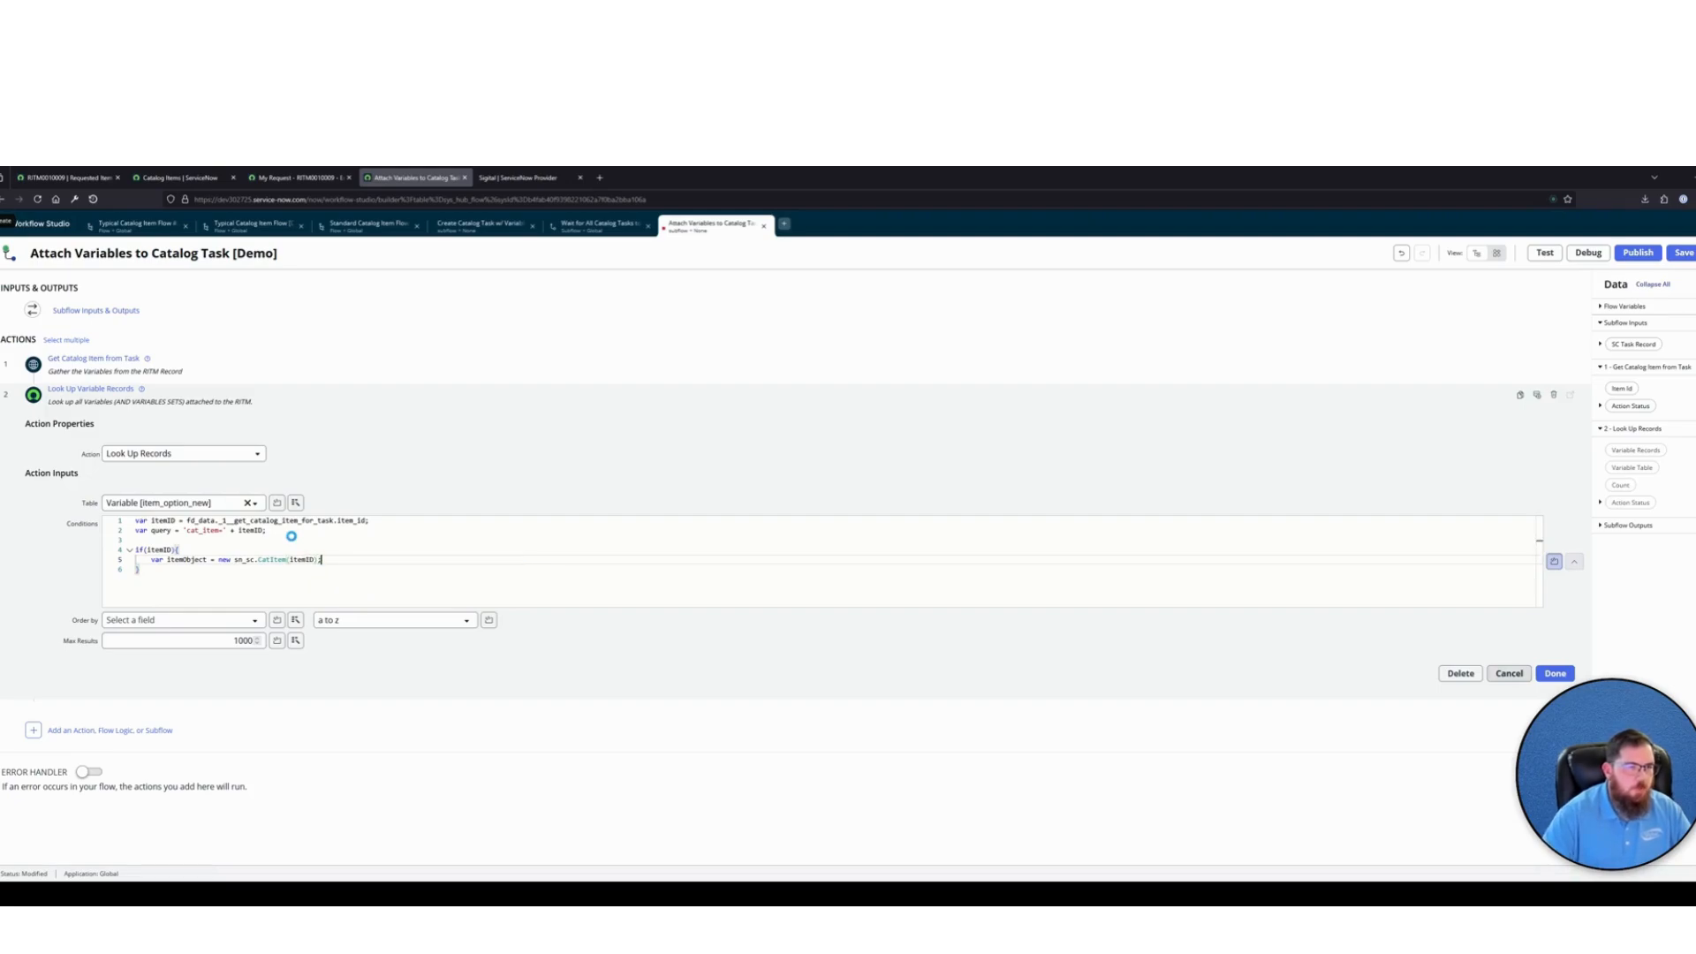
text( // G)
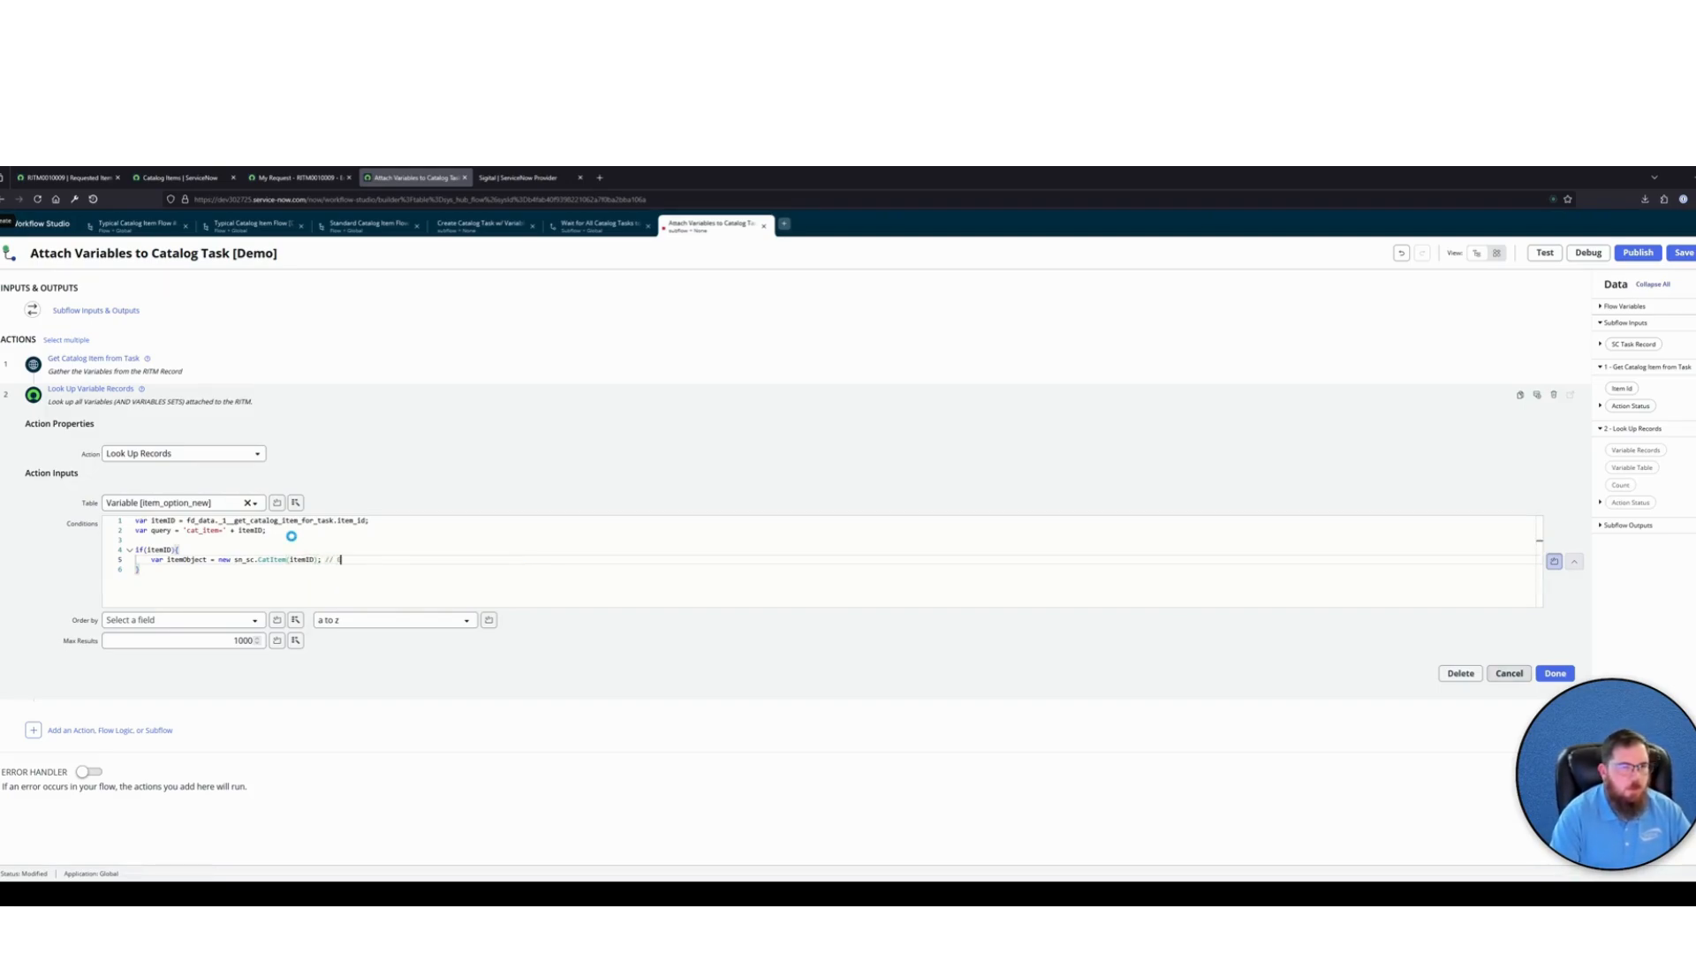
text(rabbing the object repres)
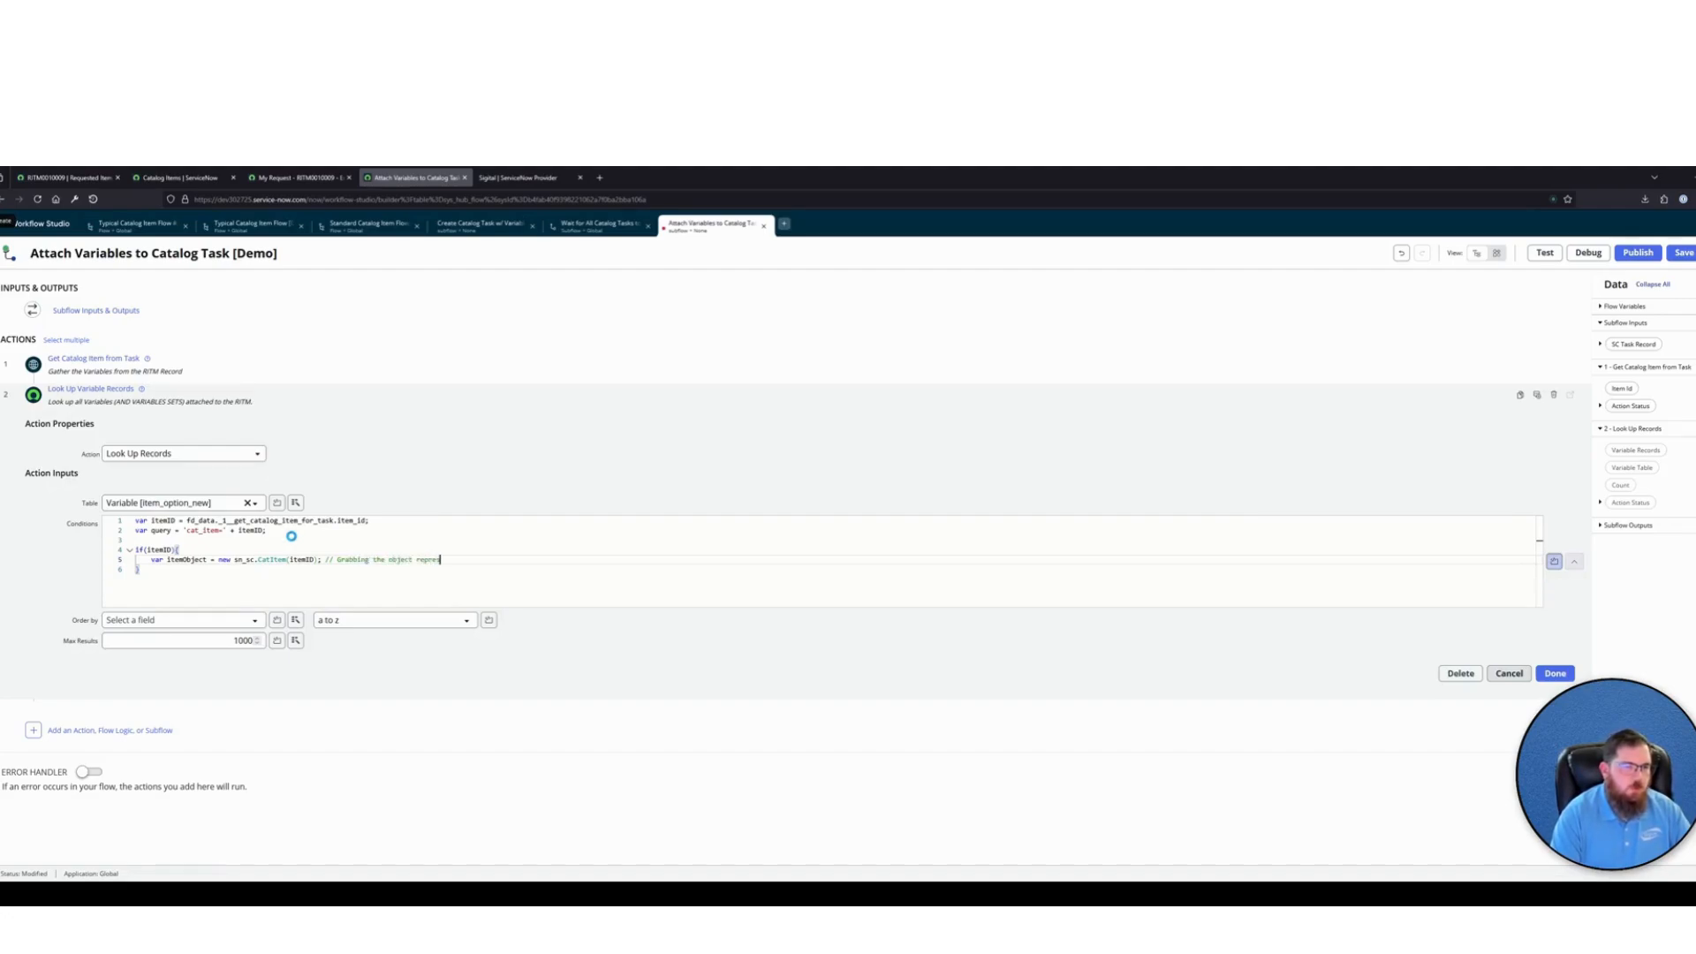
text(entation of the Catalog Item)
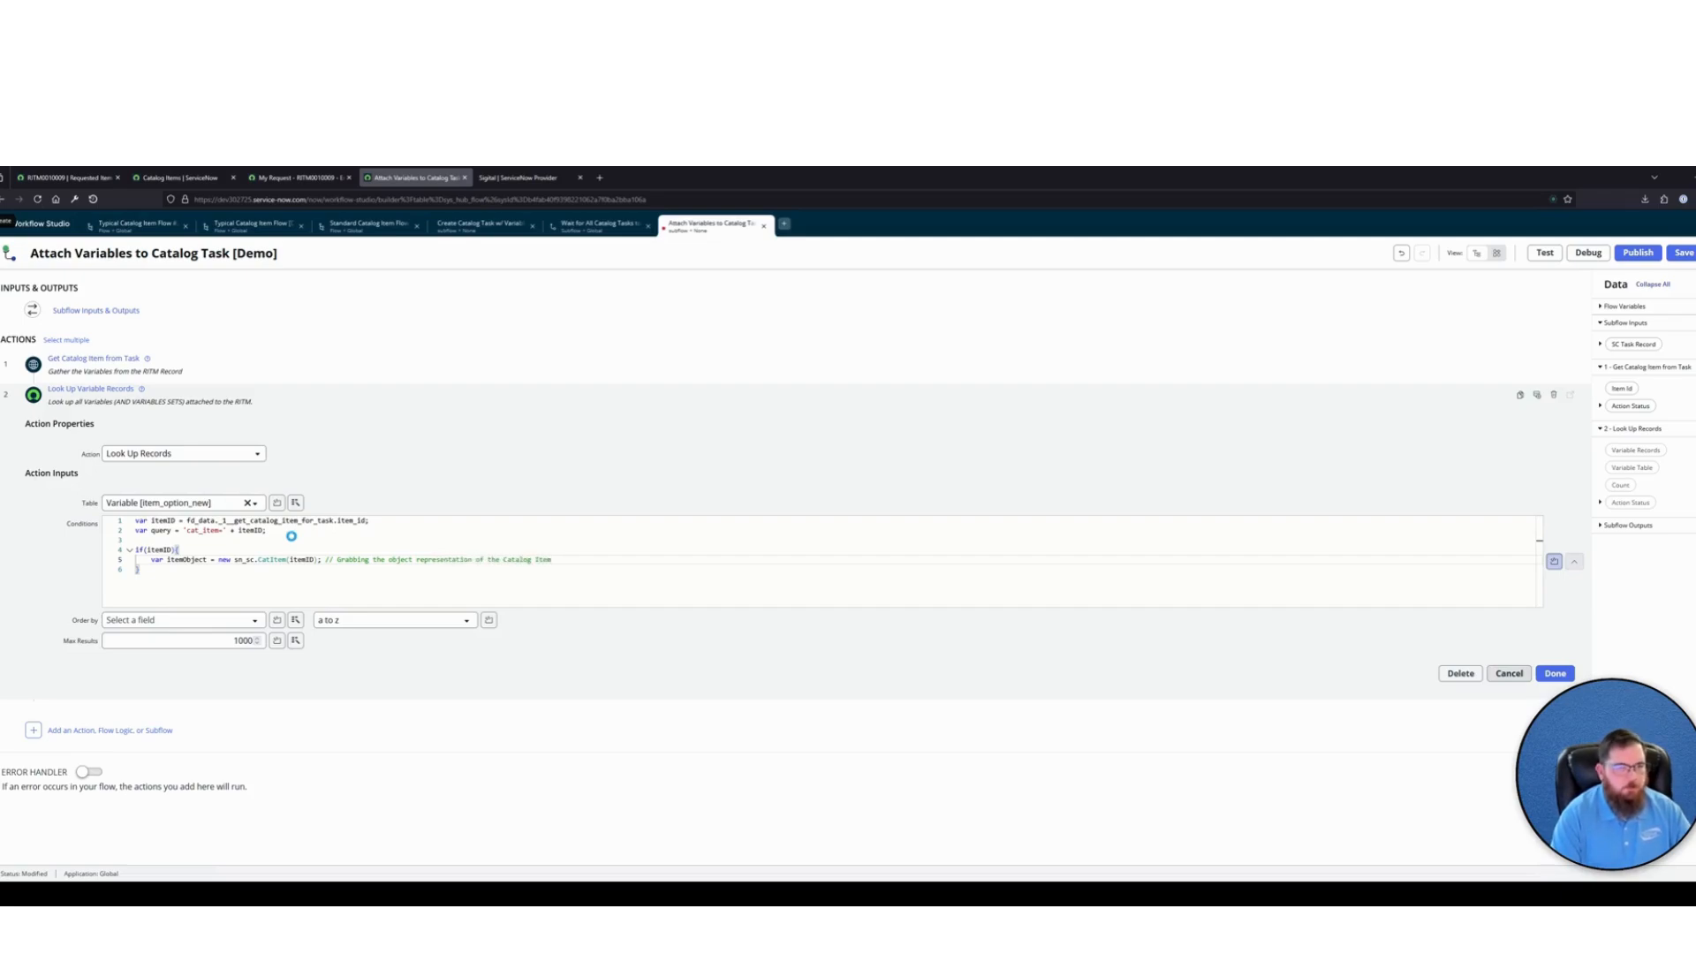
text( using the )
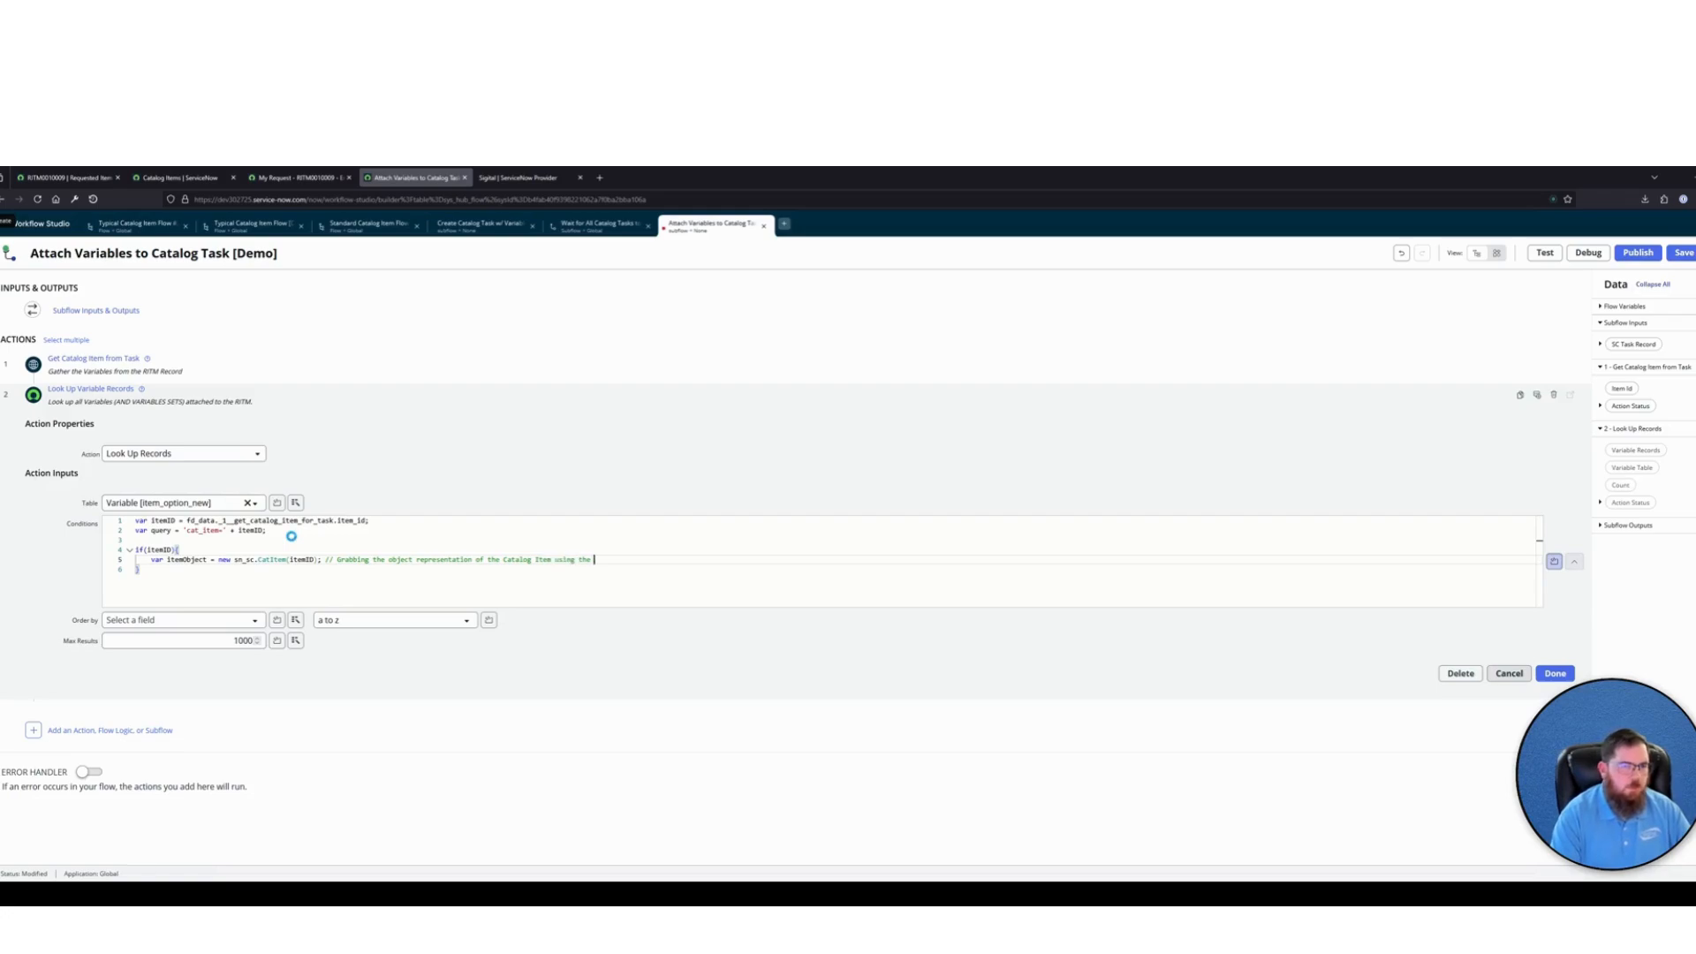
text(Cat Item ID from previous step)
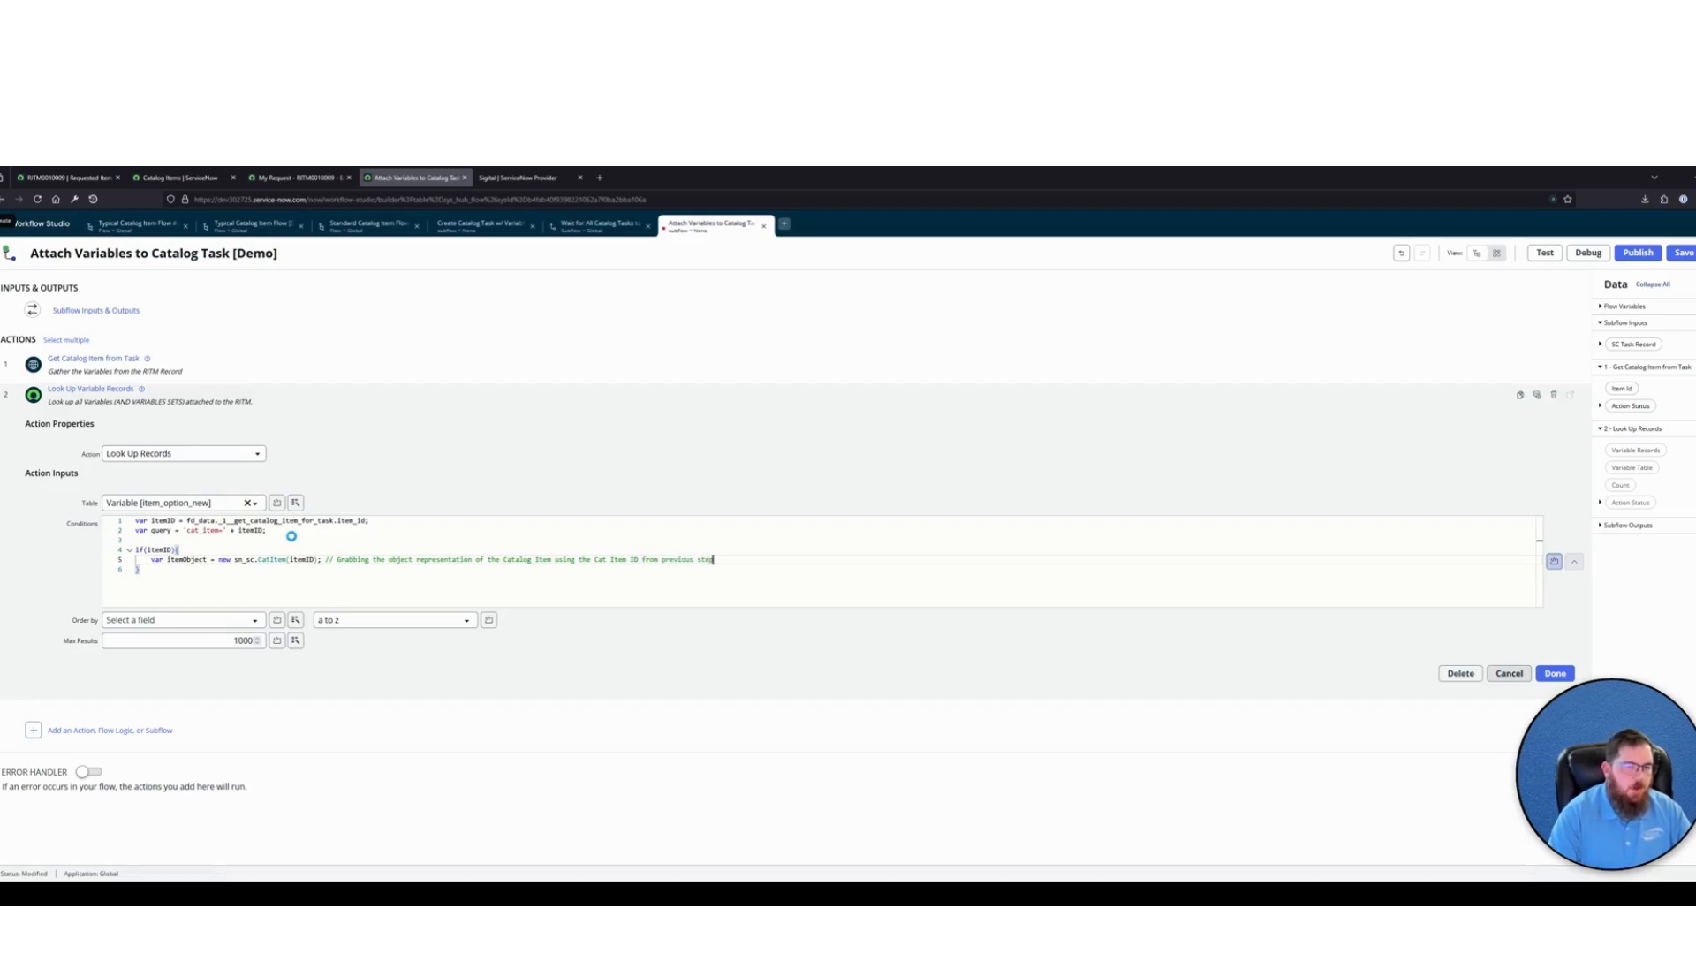
text(.)
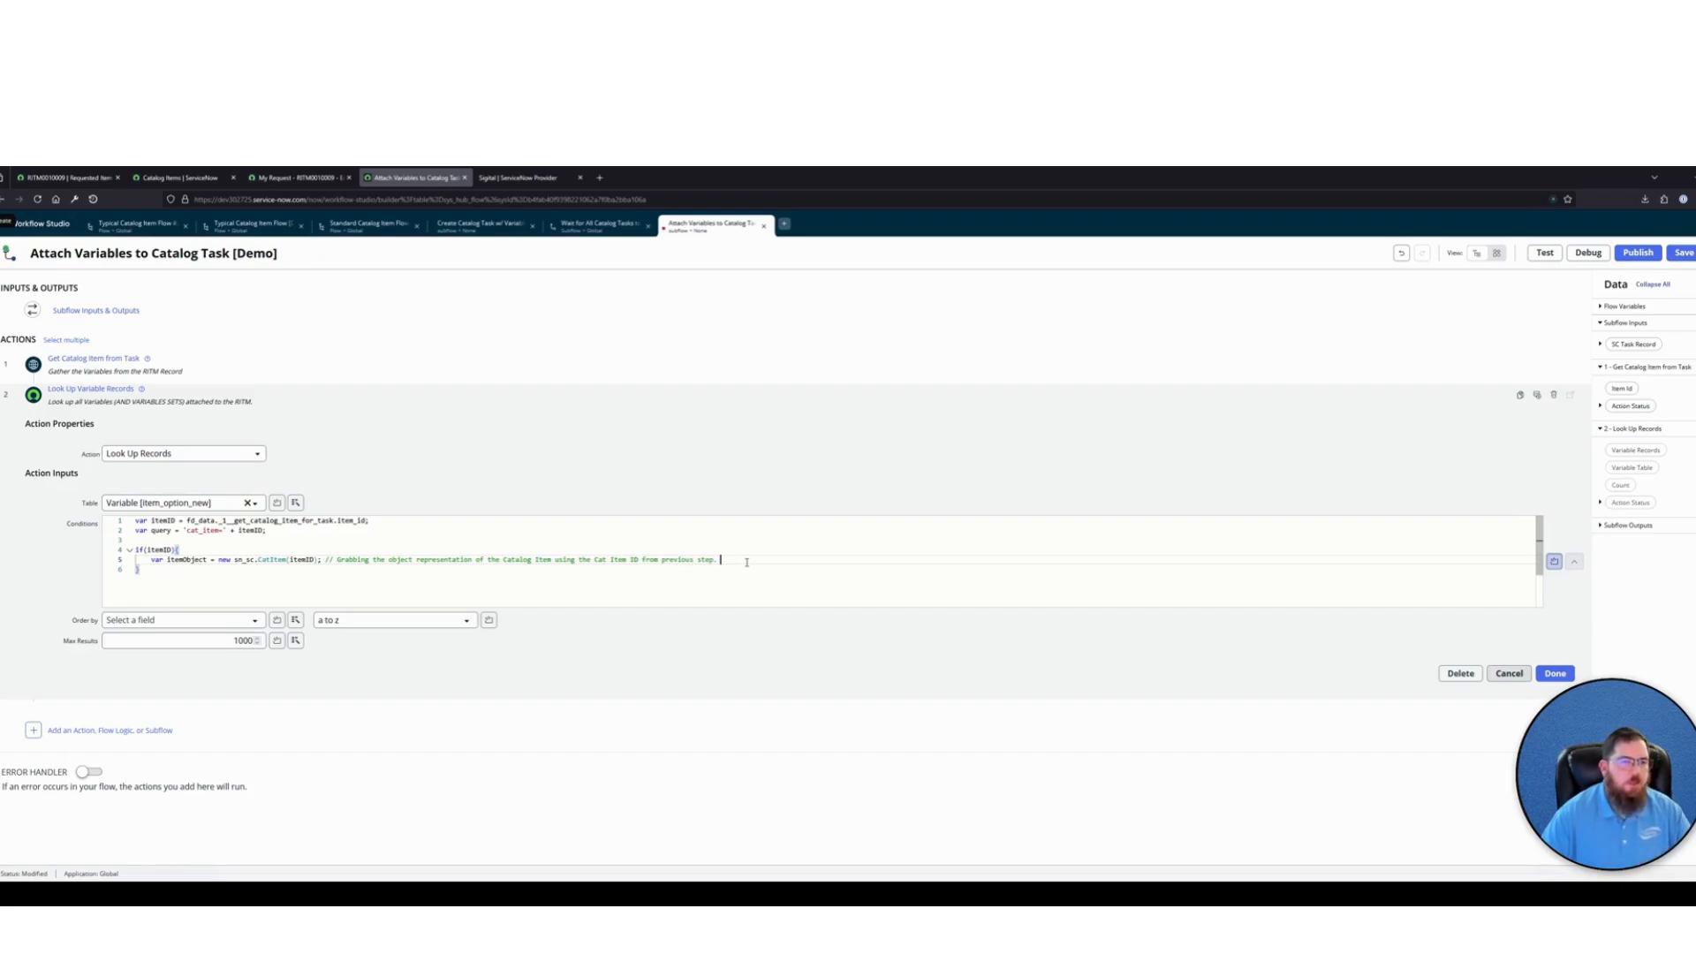
Retrieve the item's variable sets on the following line with "var variablesSets = itemObject.getVariableSet();"
key(Return)
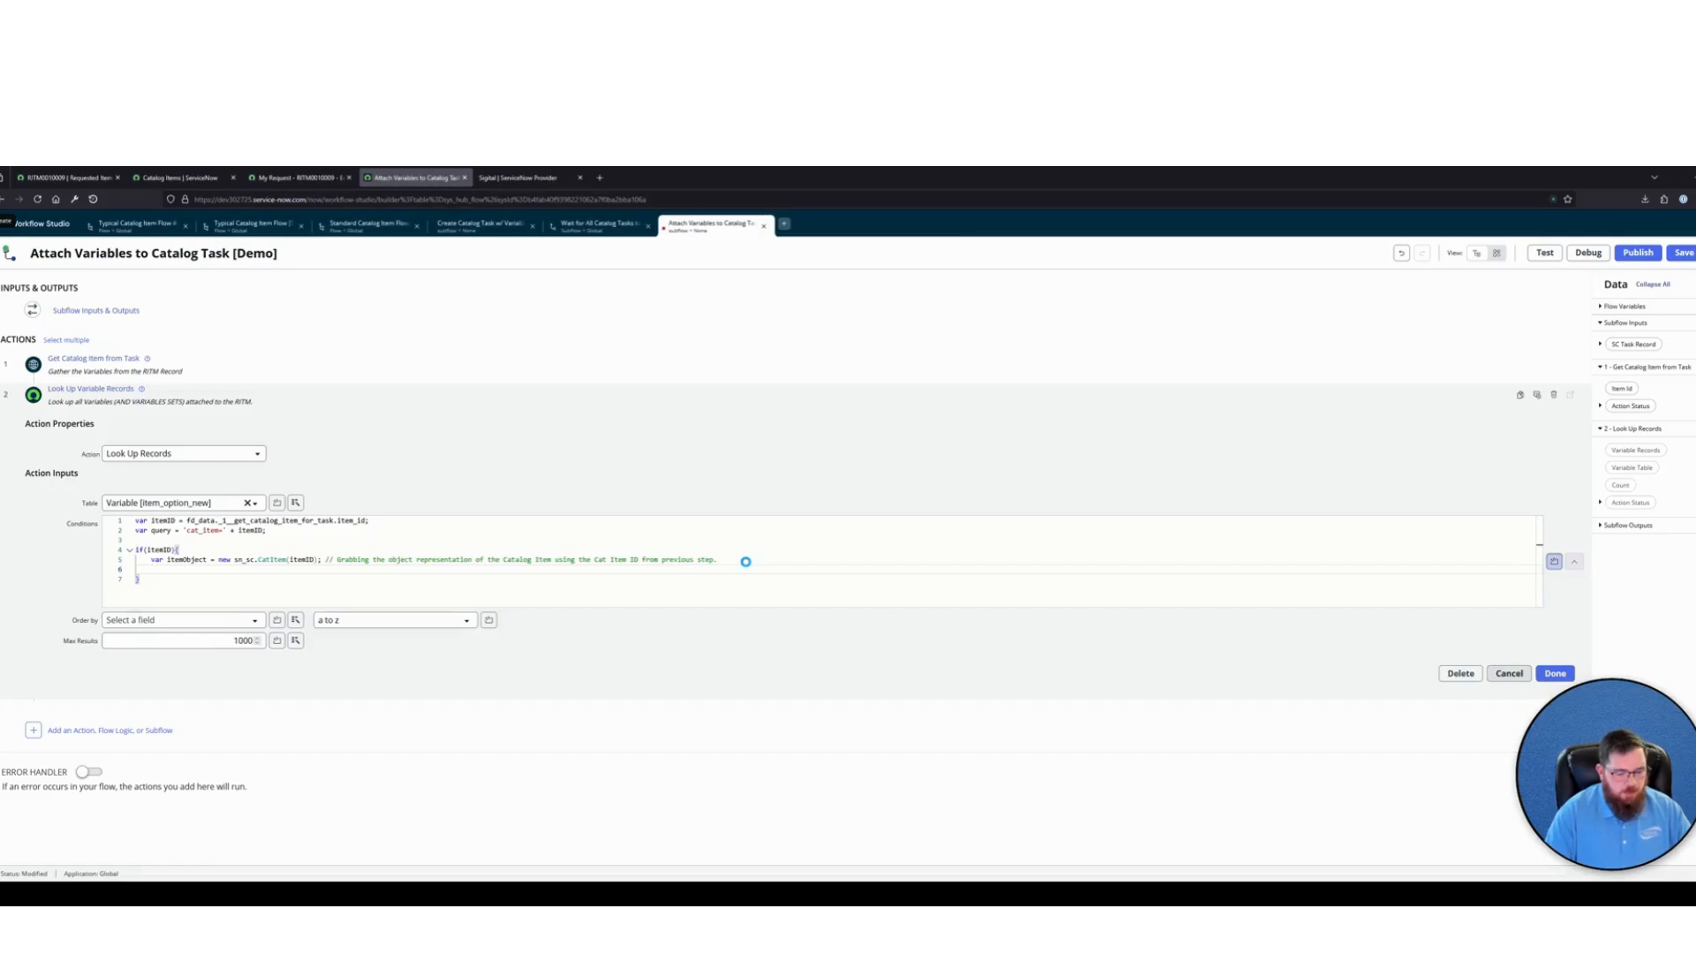
text(var )
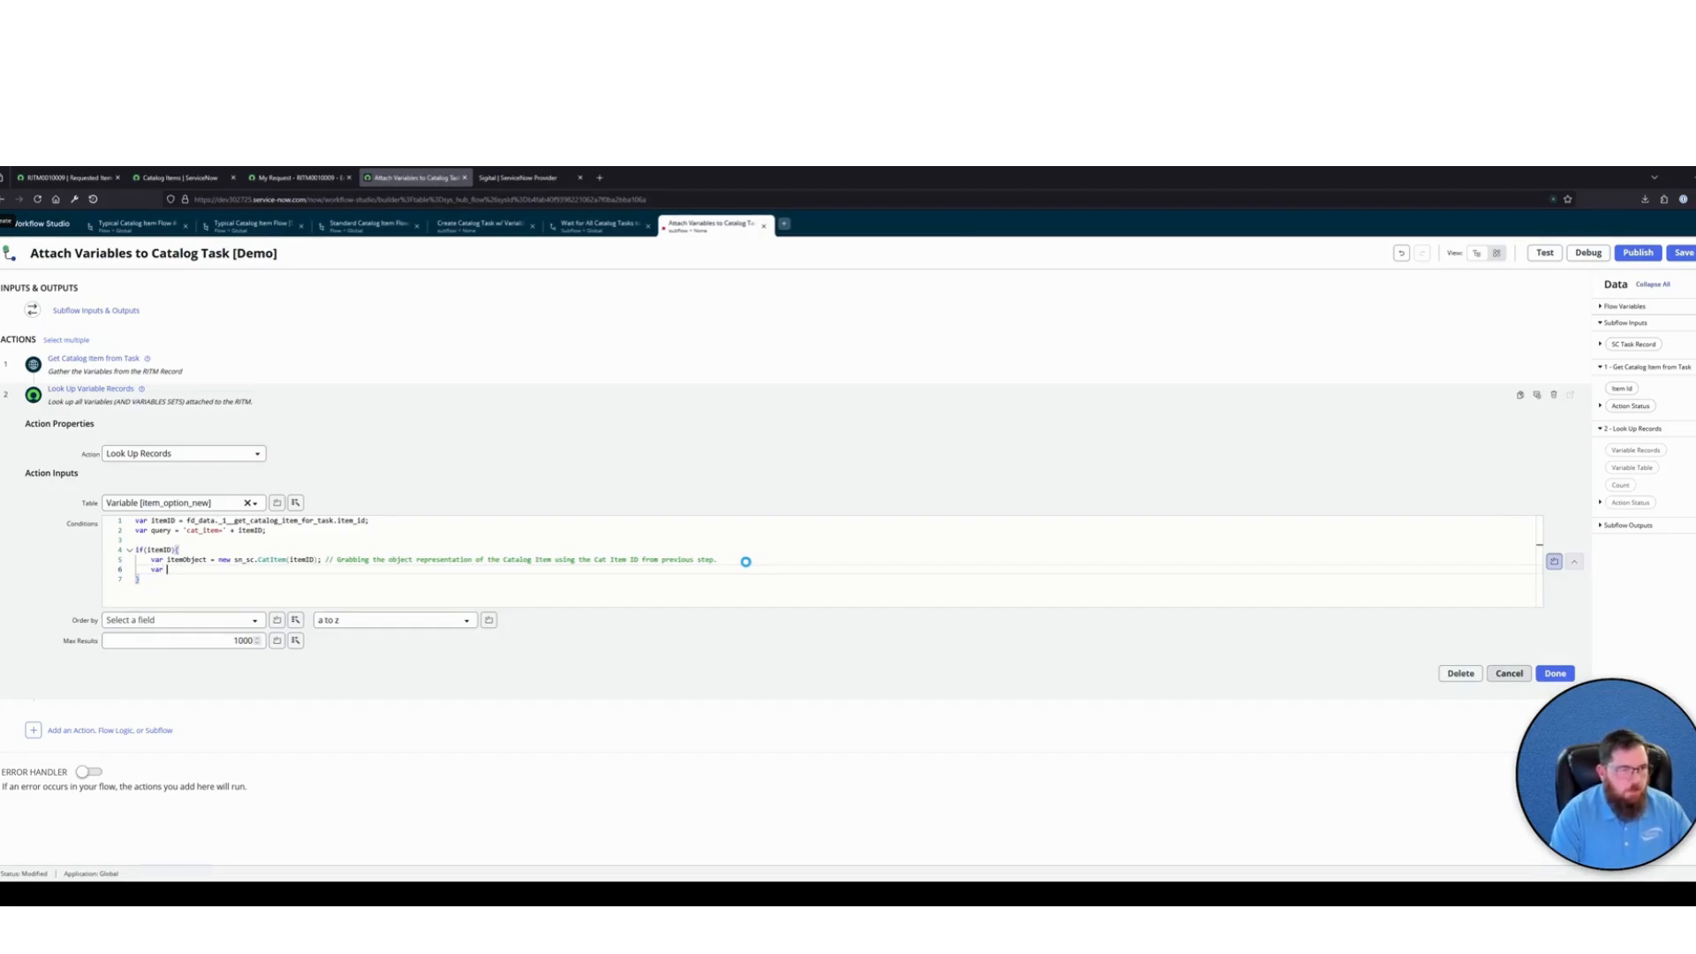
text(variablesSets )
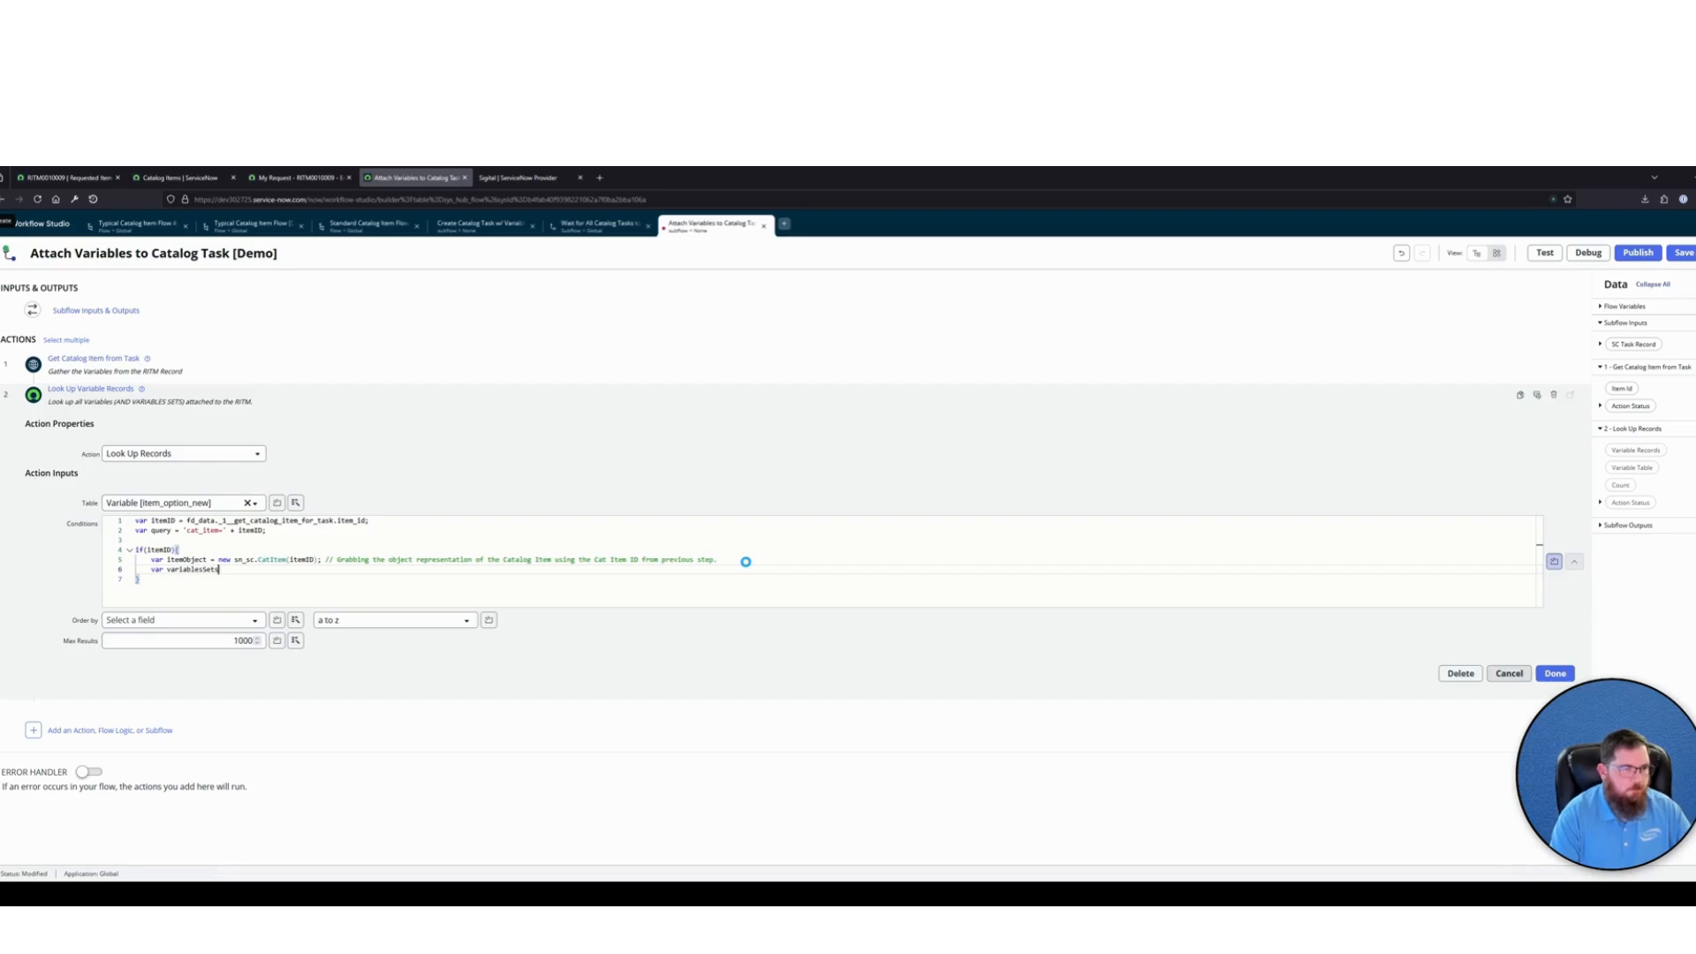
text(= )
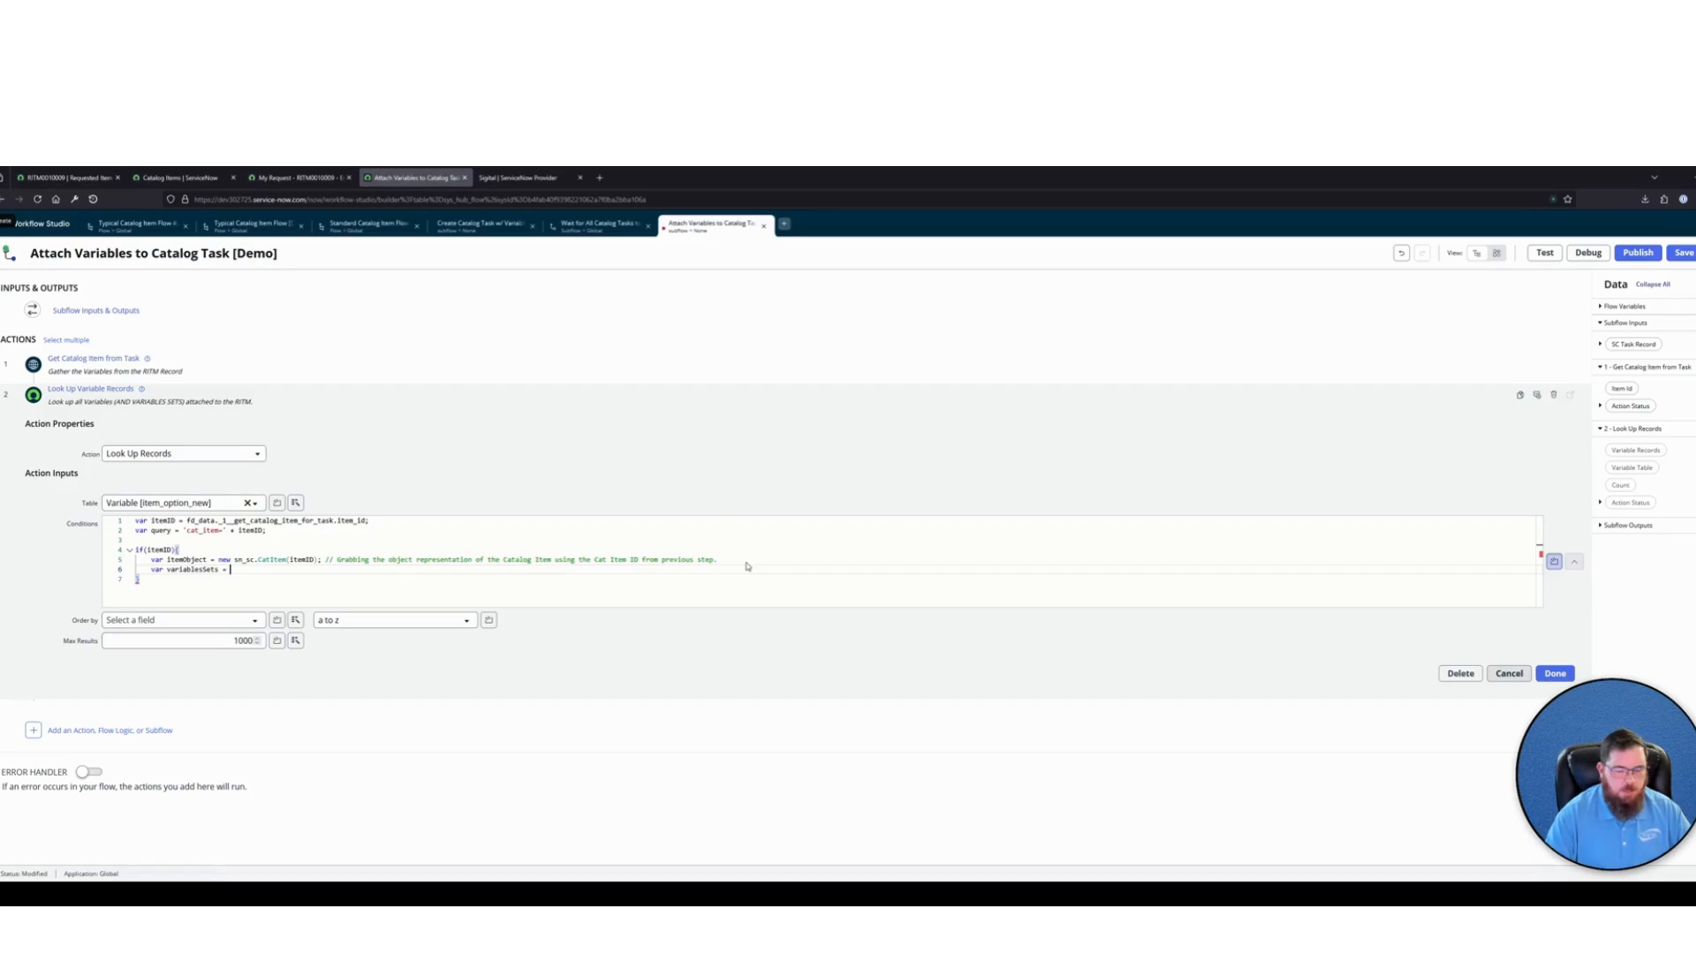
text(item)
key(Down)
key(Return)
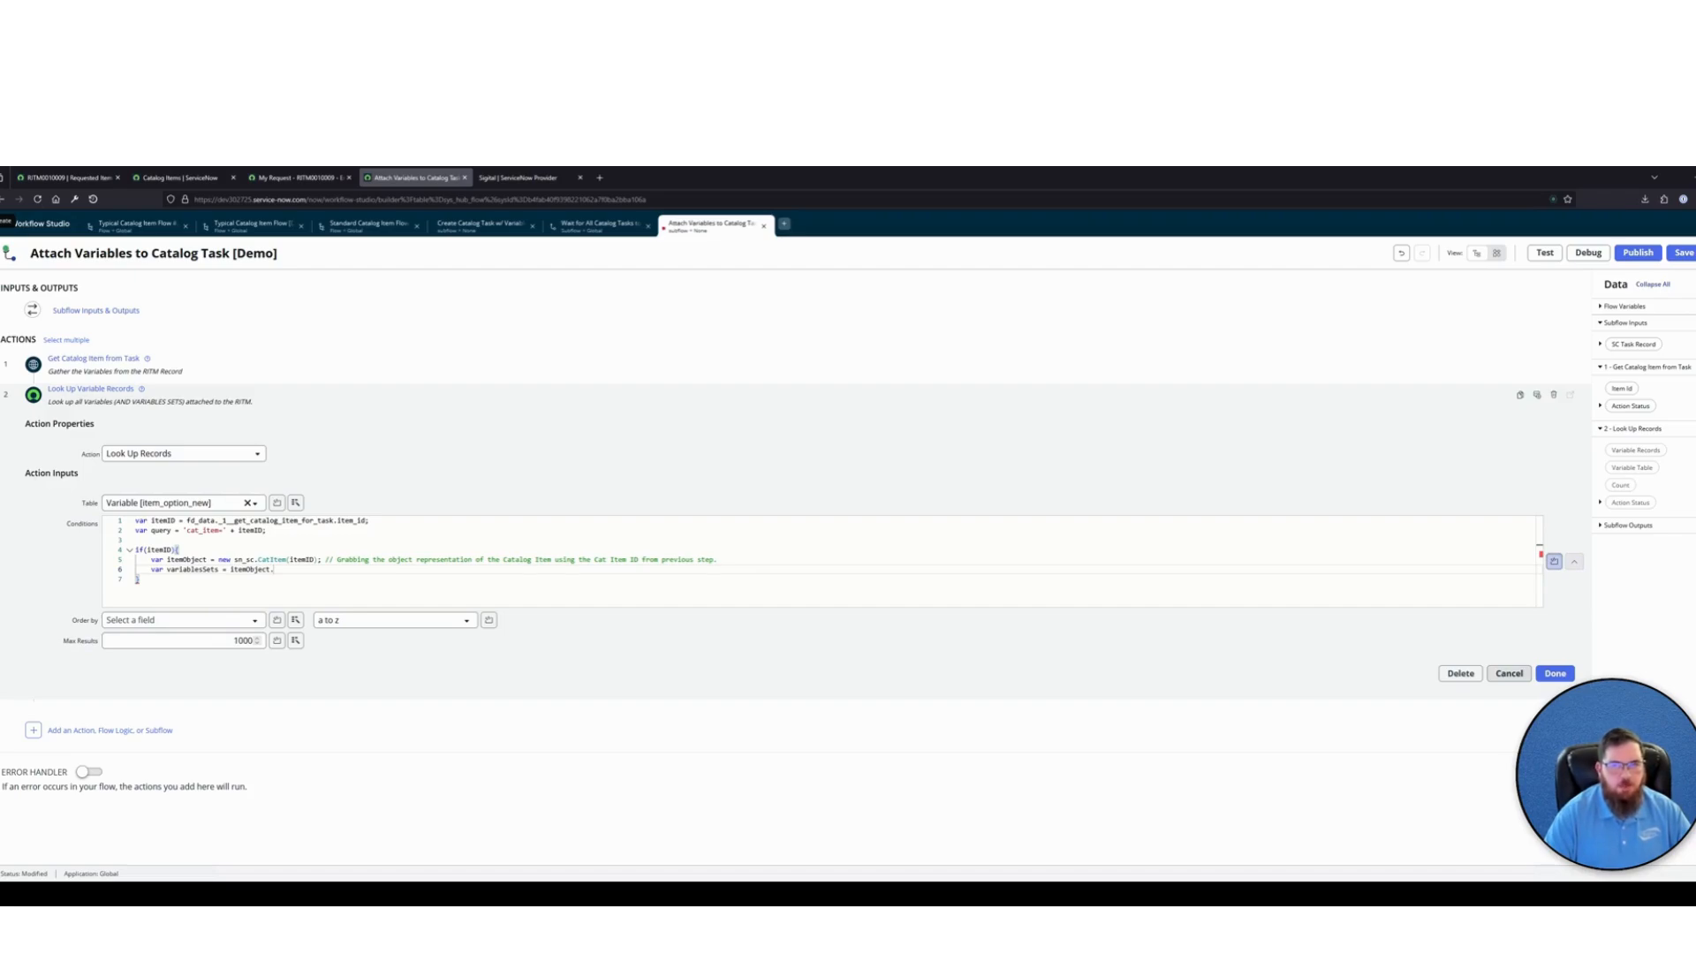
text(.getV)
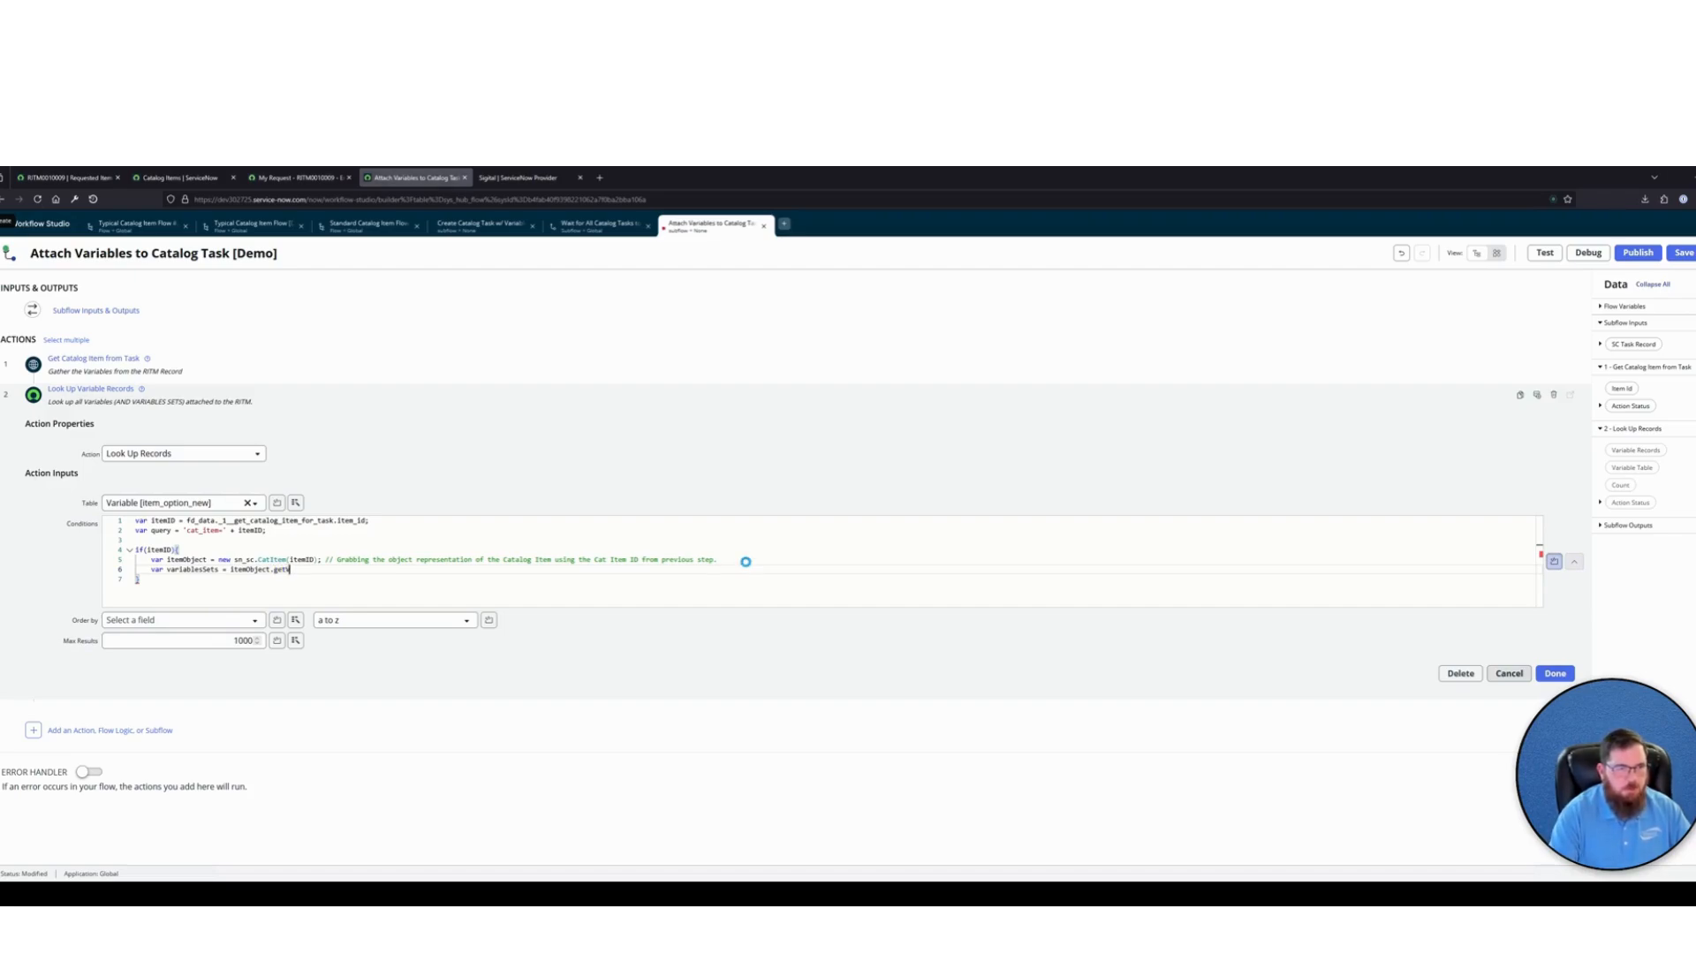
text(ariableSet();)
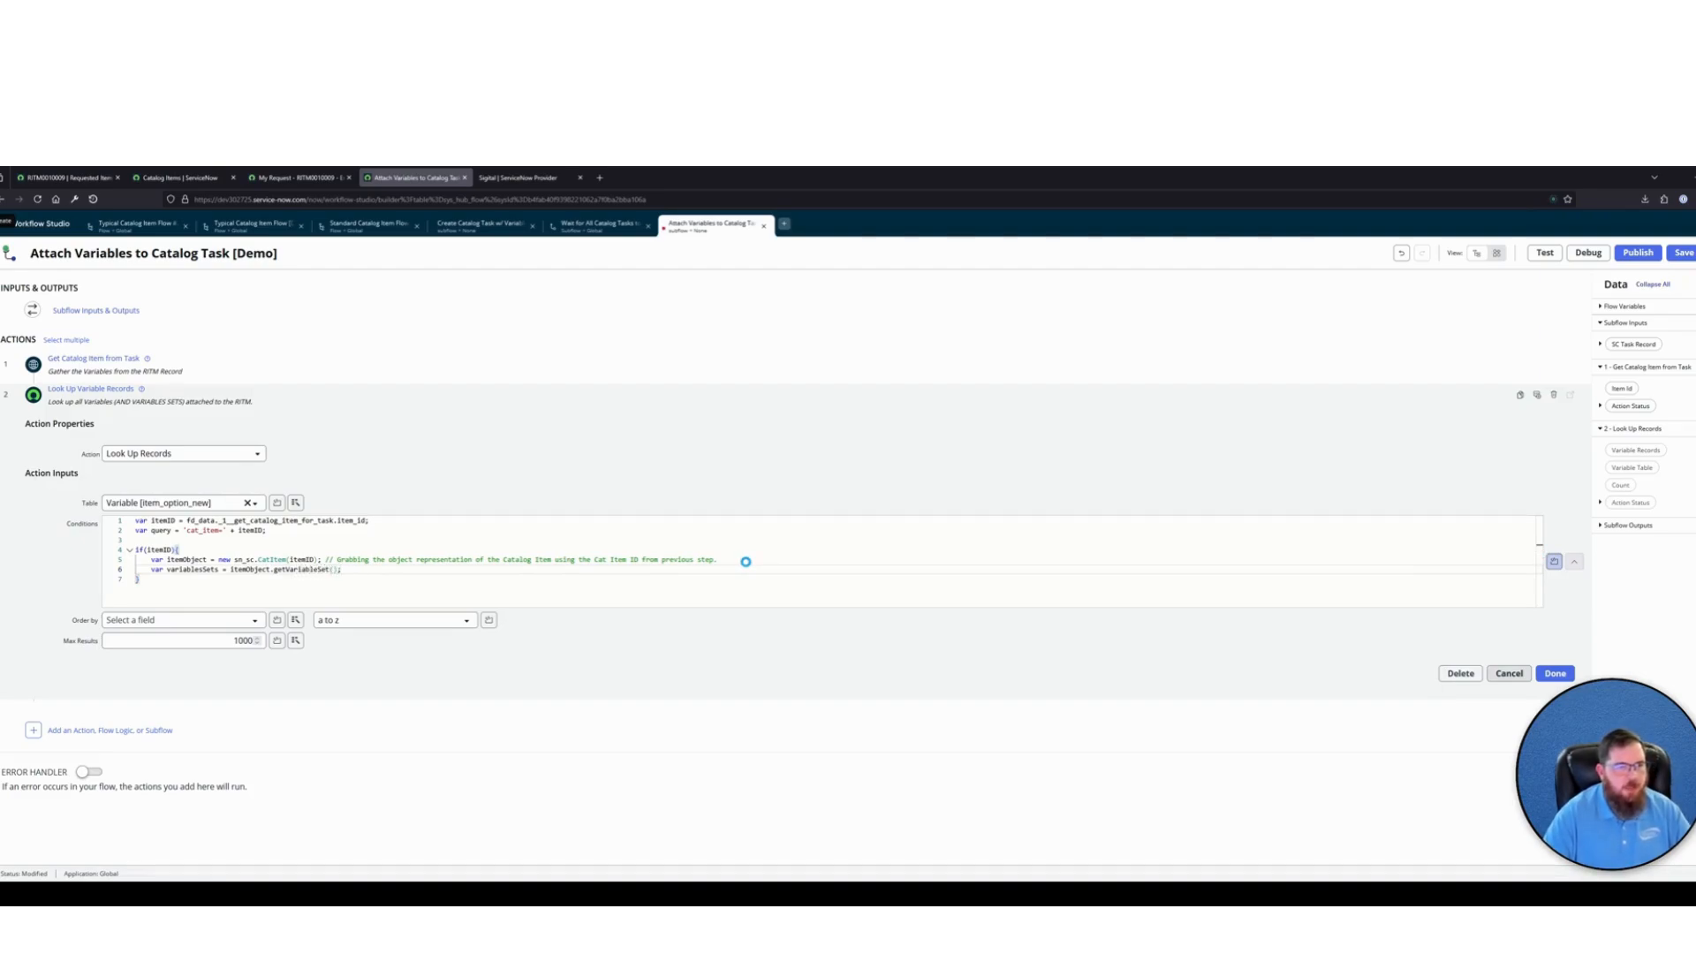
Below the variablesSets declaration, add the condition "if(variablesSets.length > 0)" inside the itemID block
key(Return)
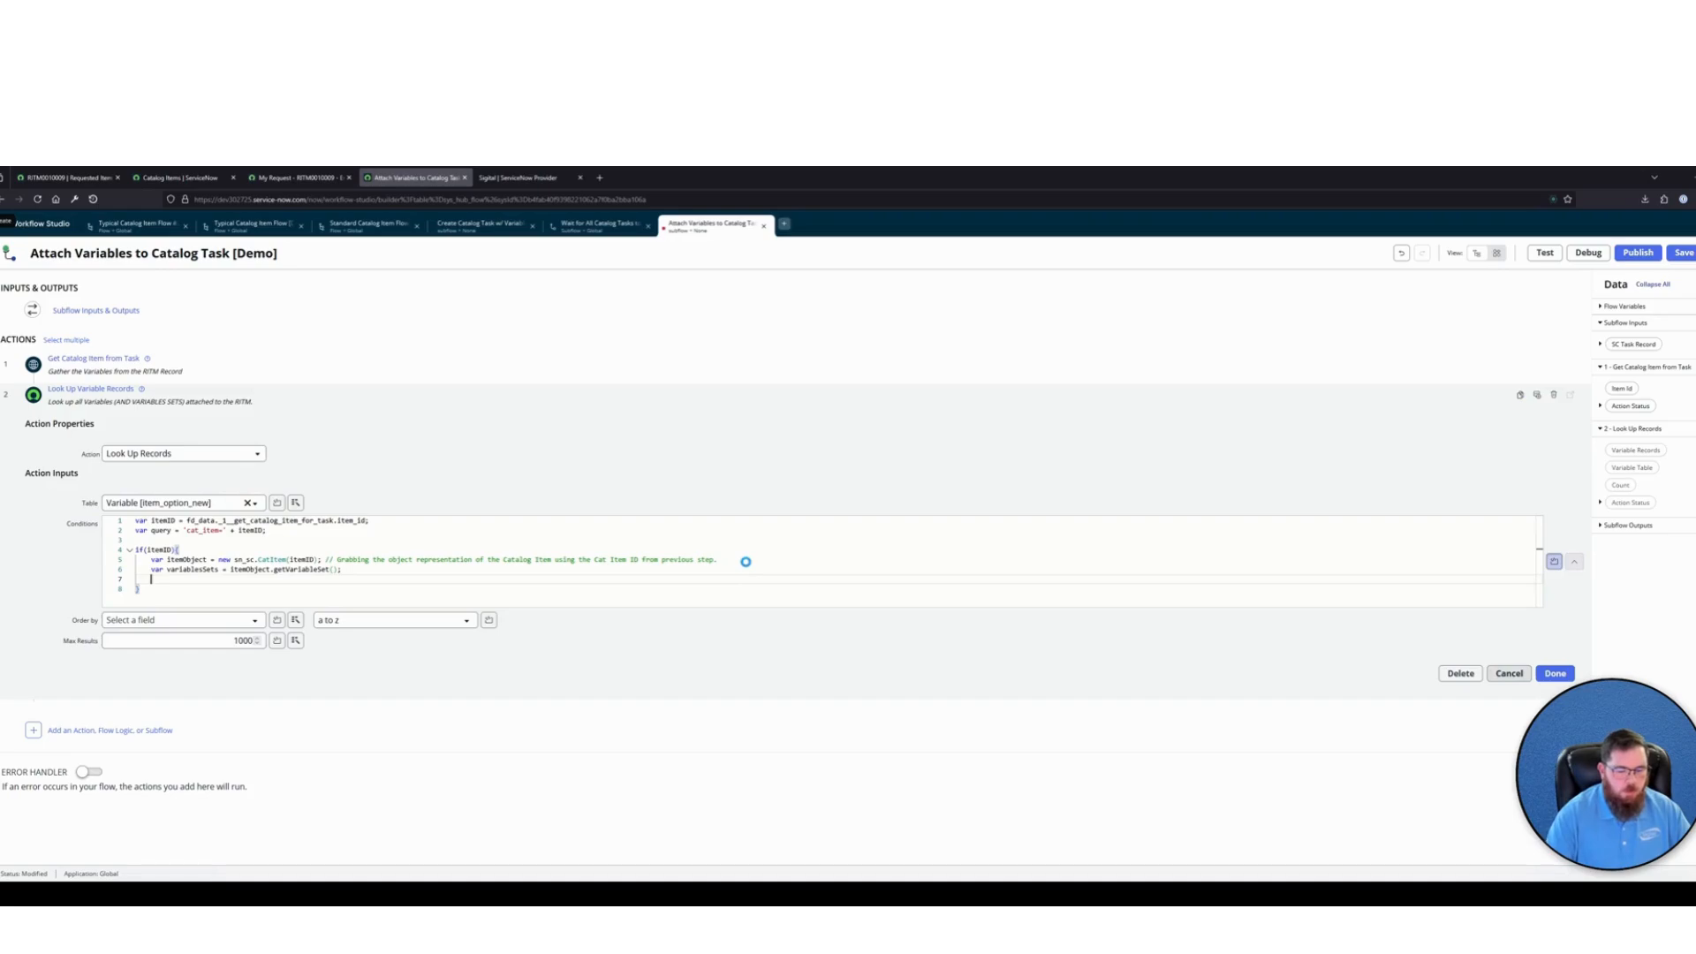
text(if(var)
key(Tab)
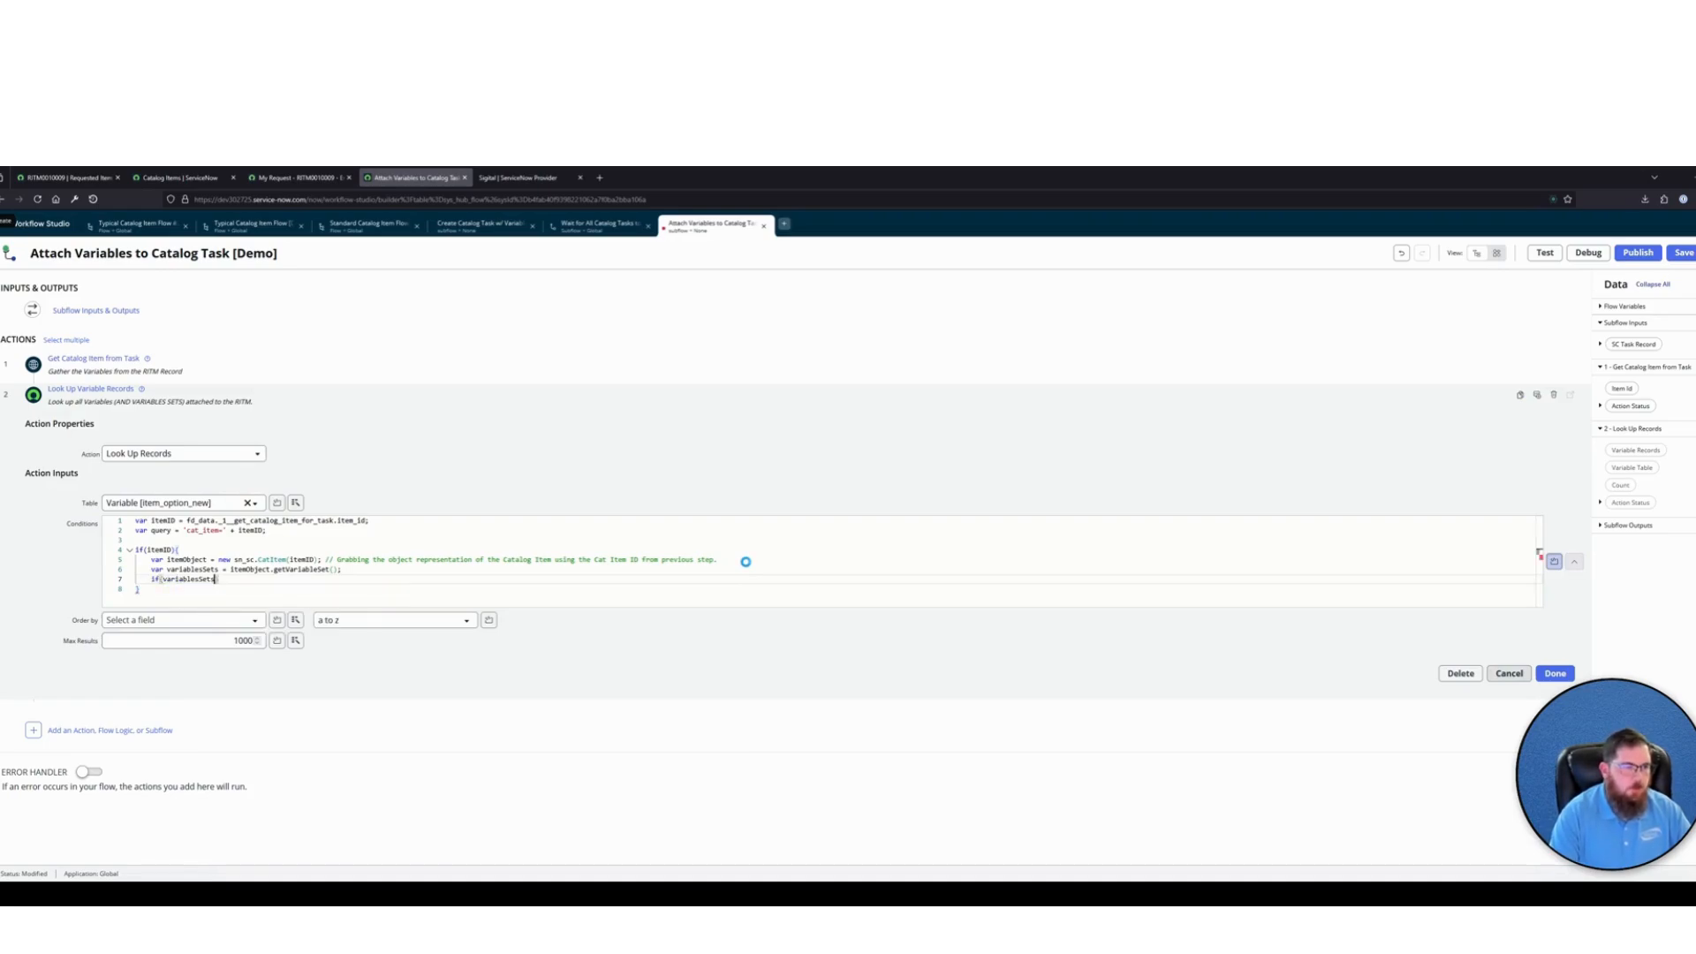
text(.length > 0)
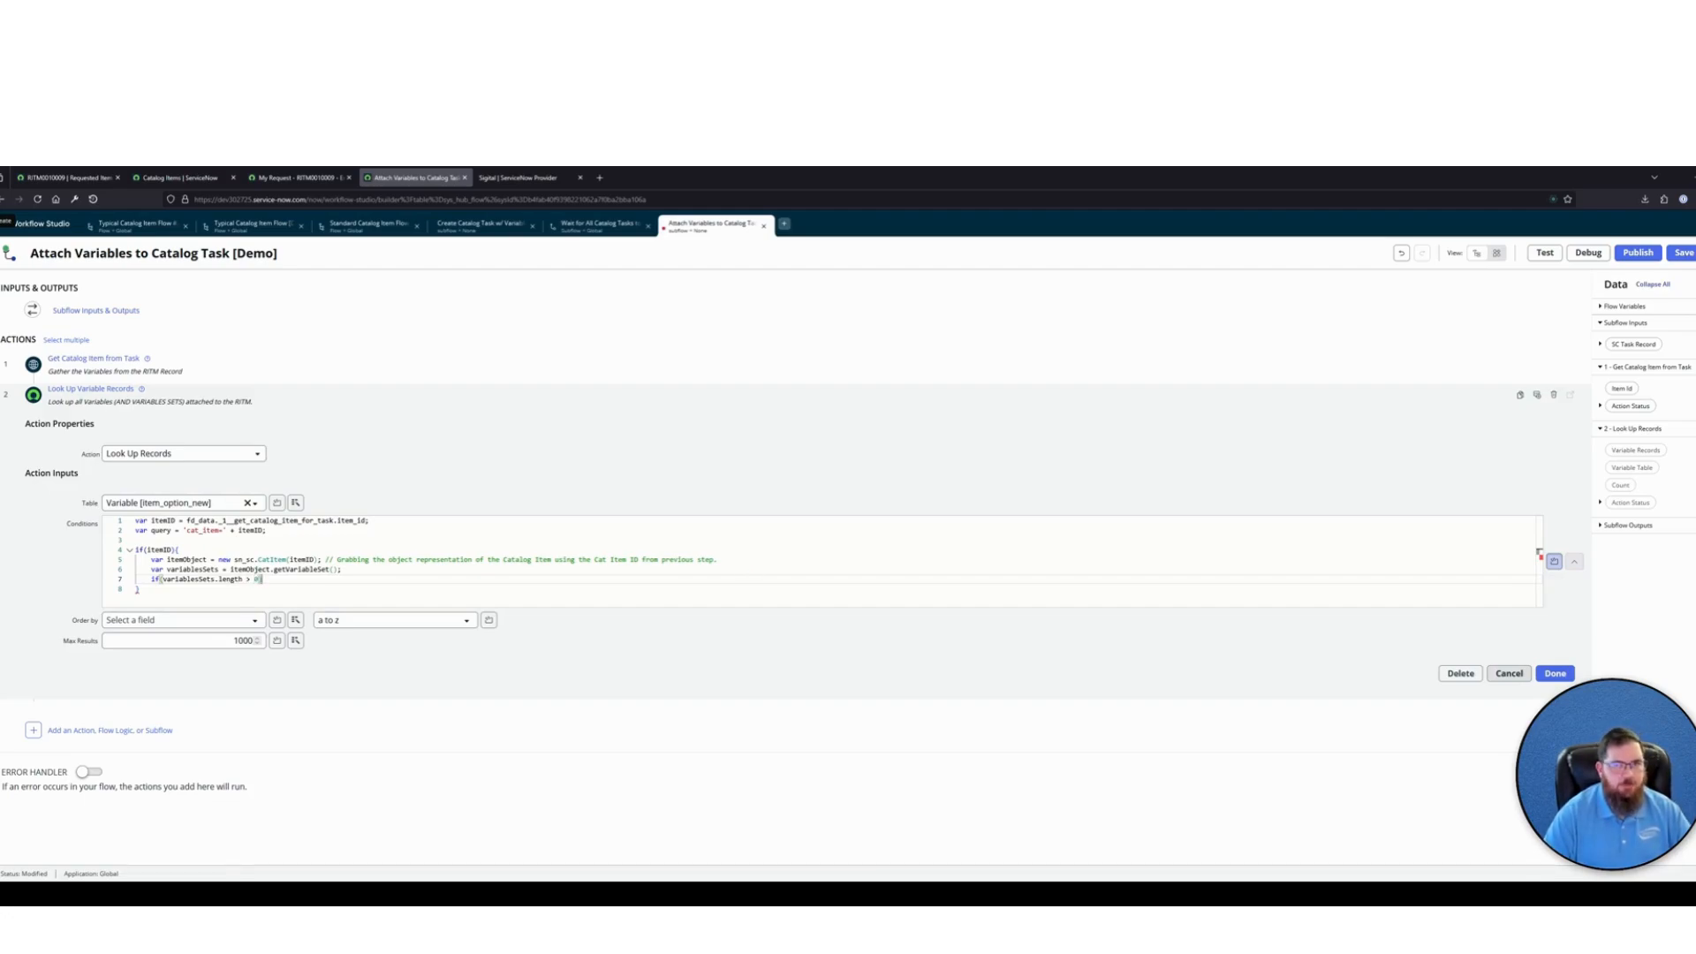
text())
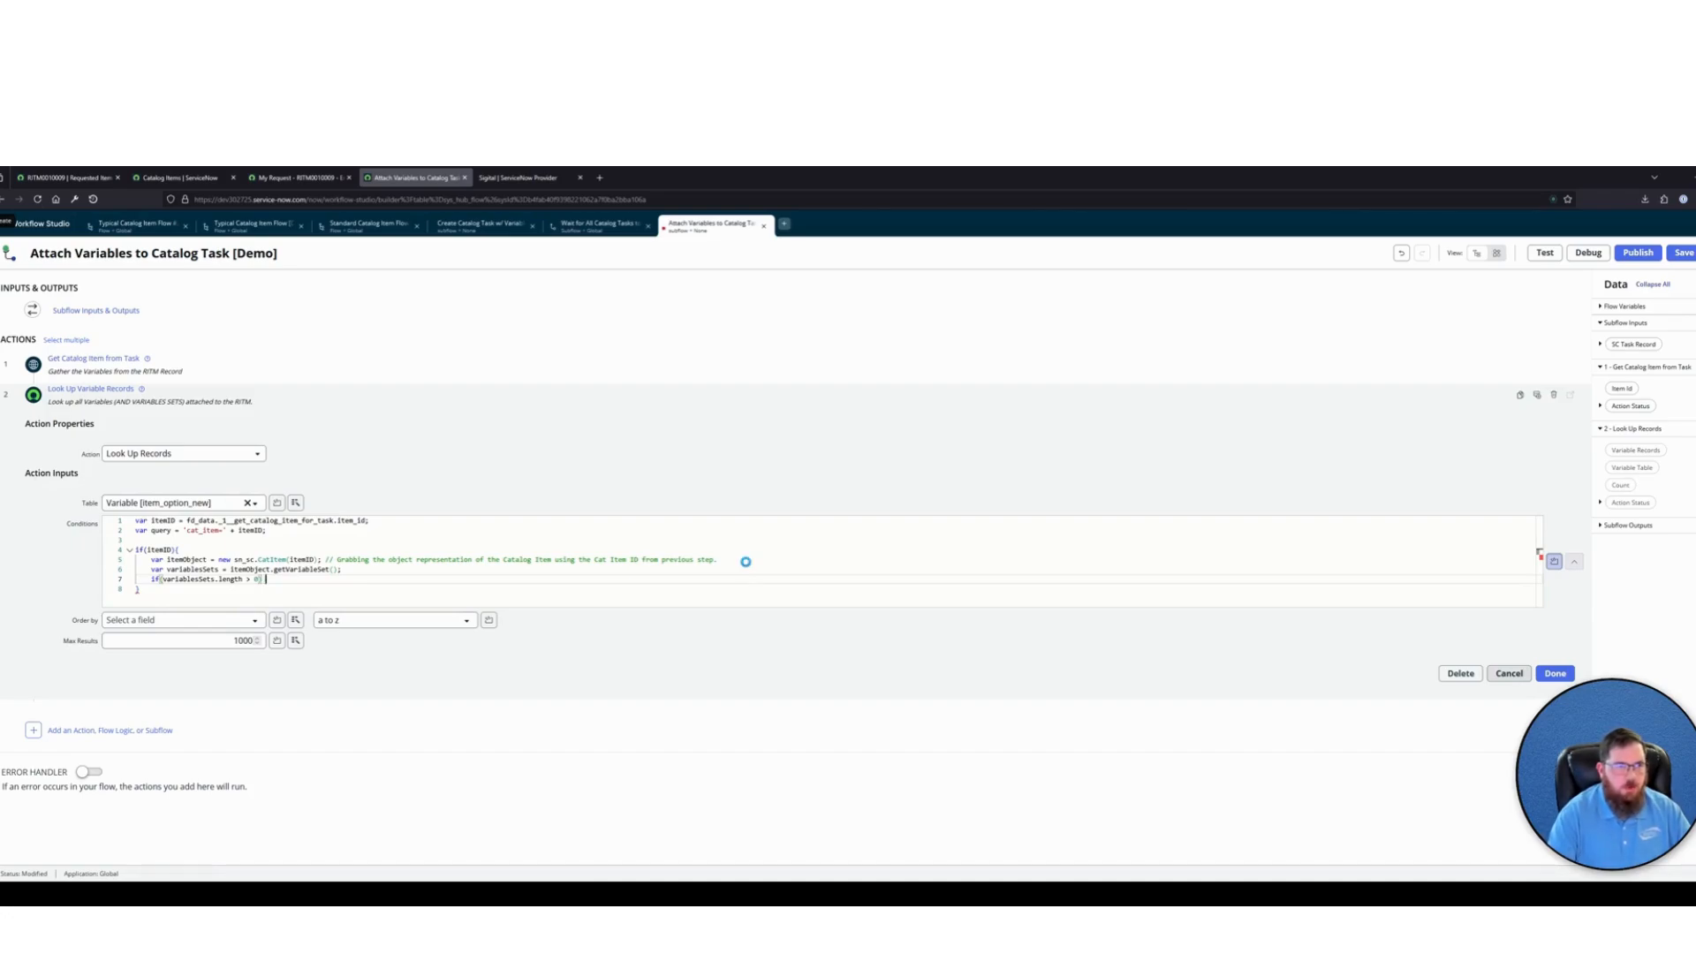
text( query +=)
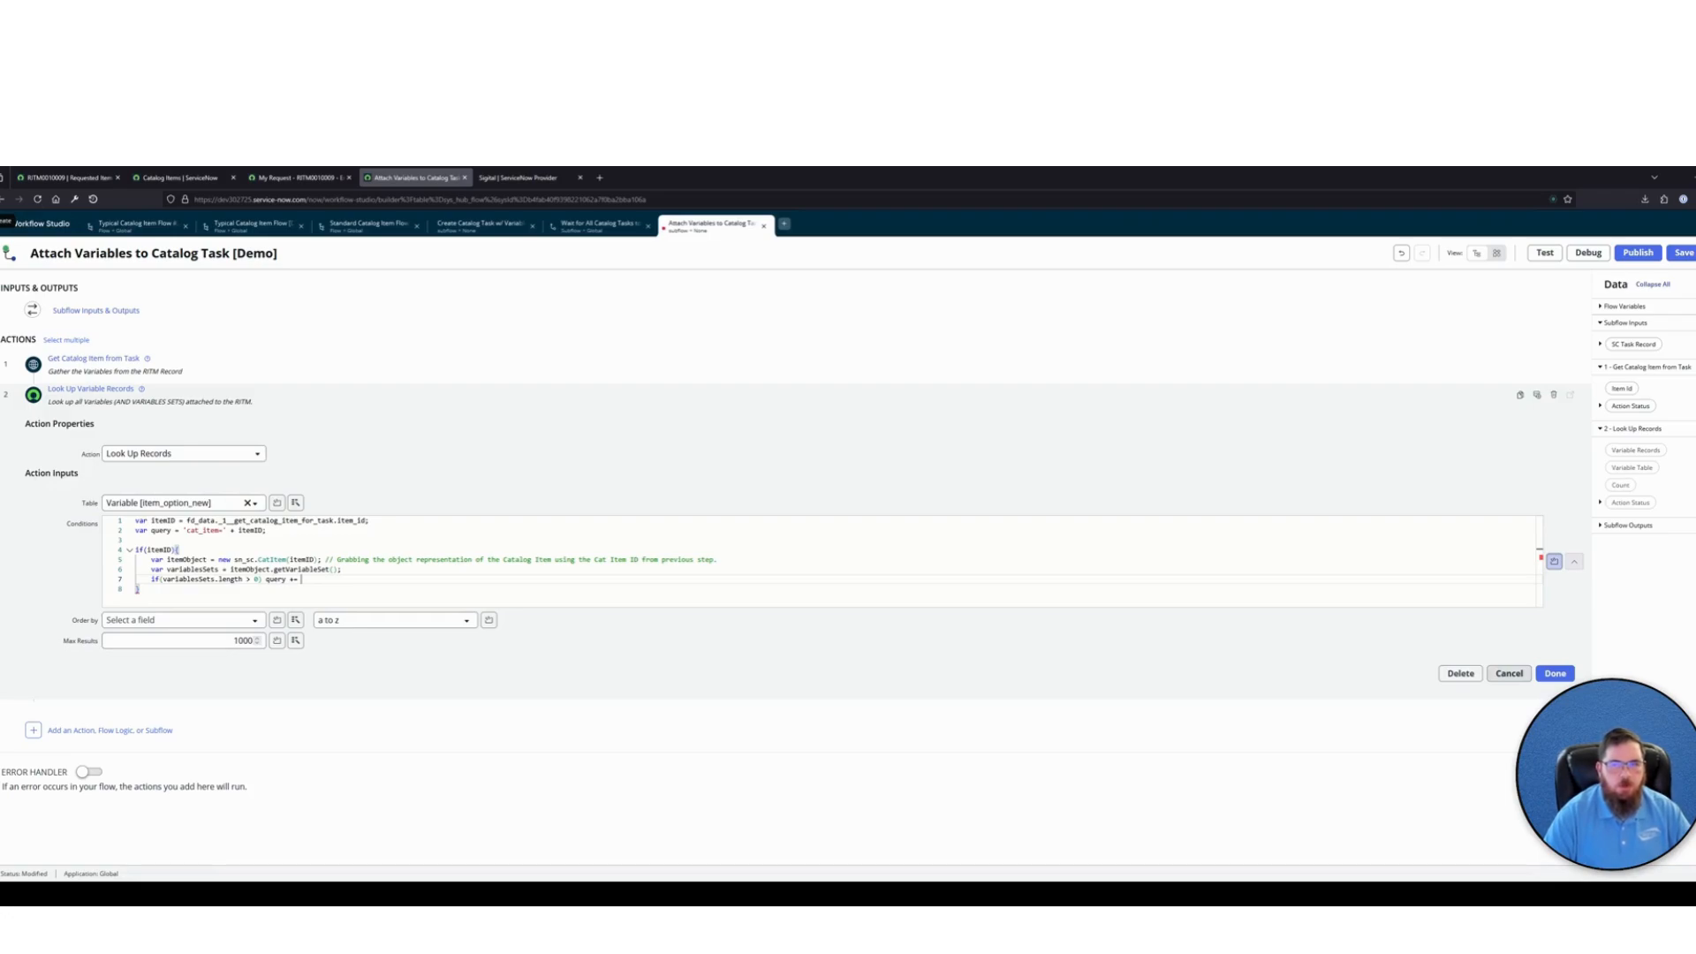
After the length condition, append the string 'ORvariable_setIN' to the query with "query +="
text('OR)
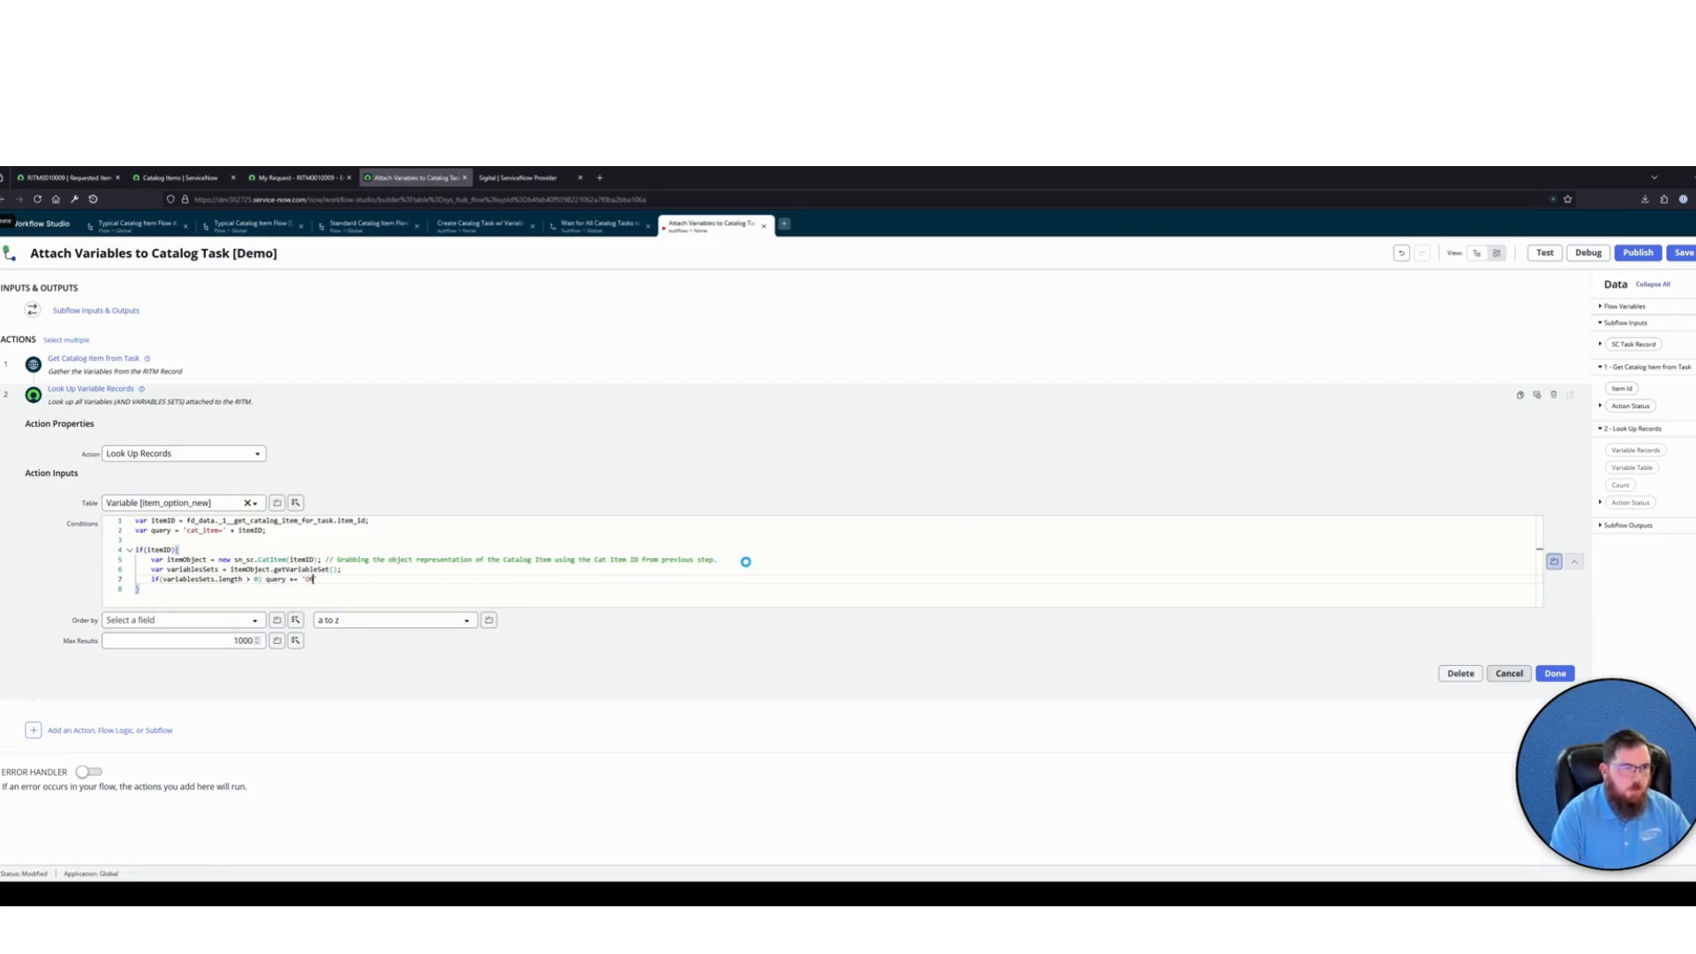
text(variab)
text(le_setID)
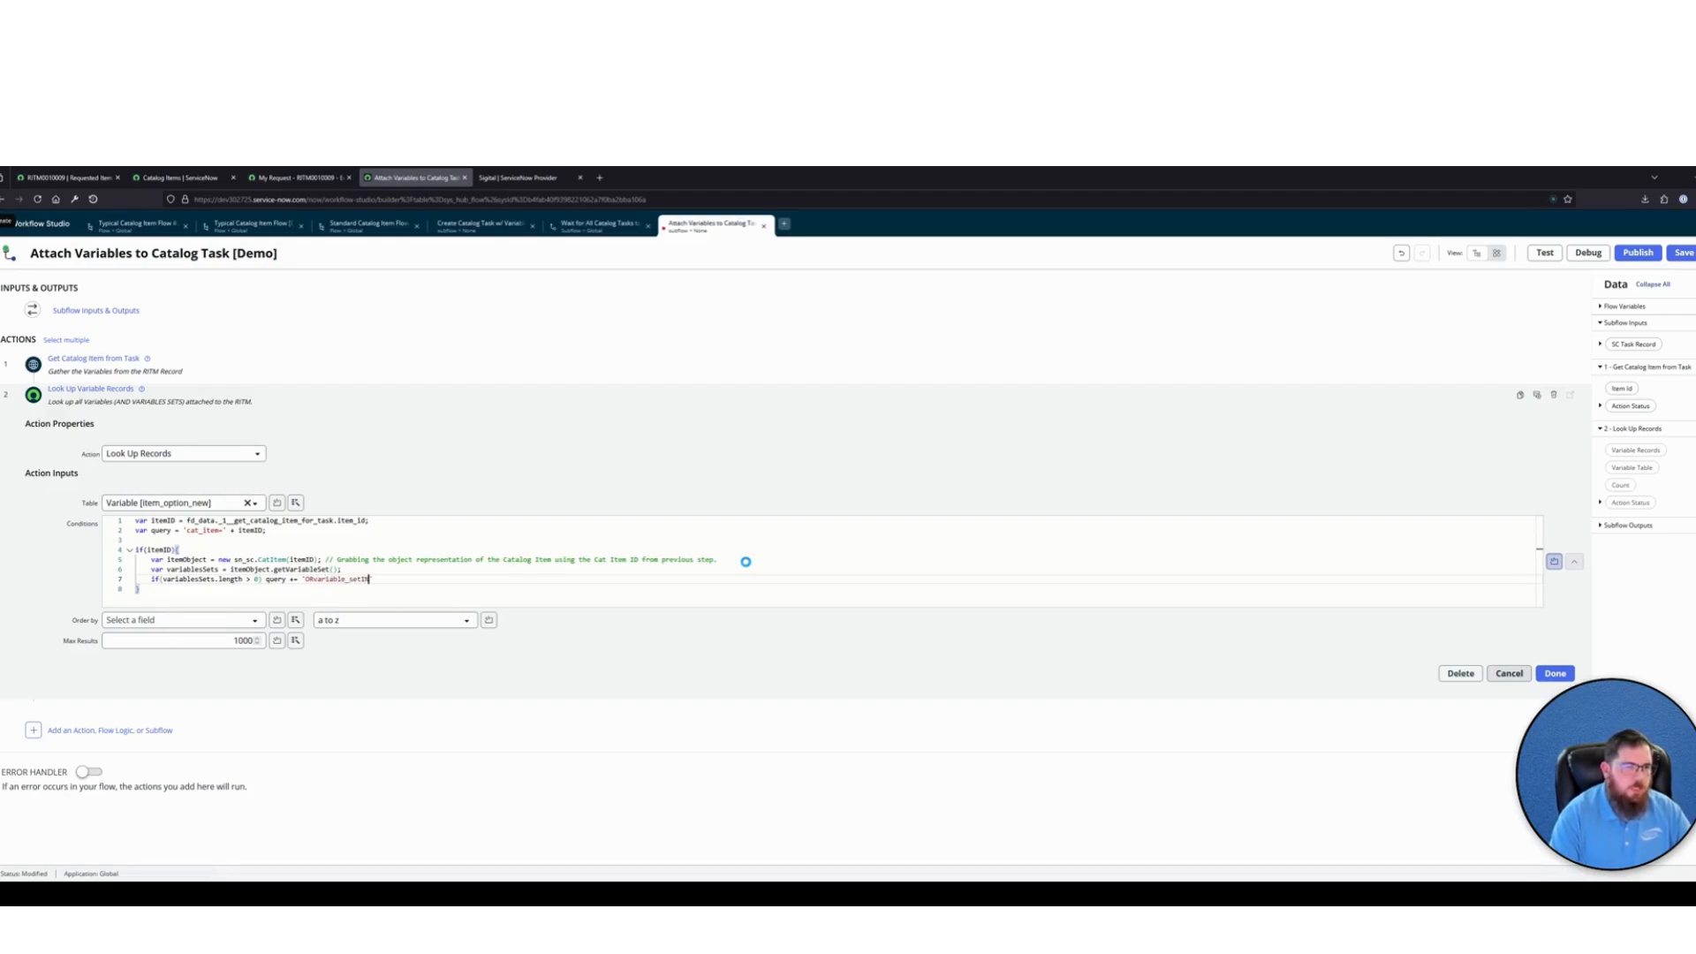
text(')
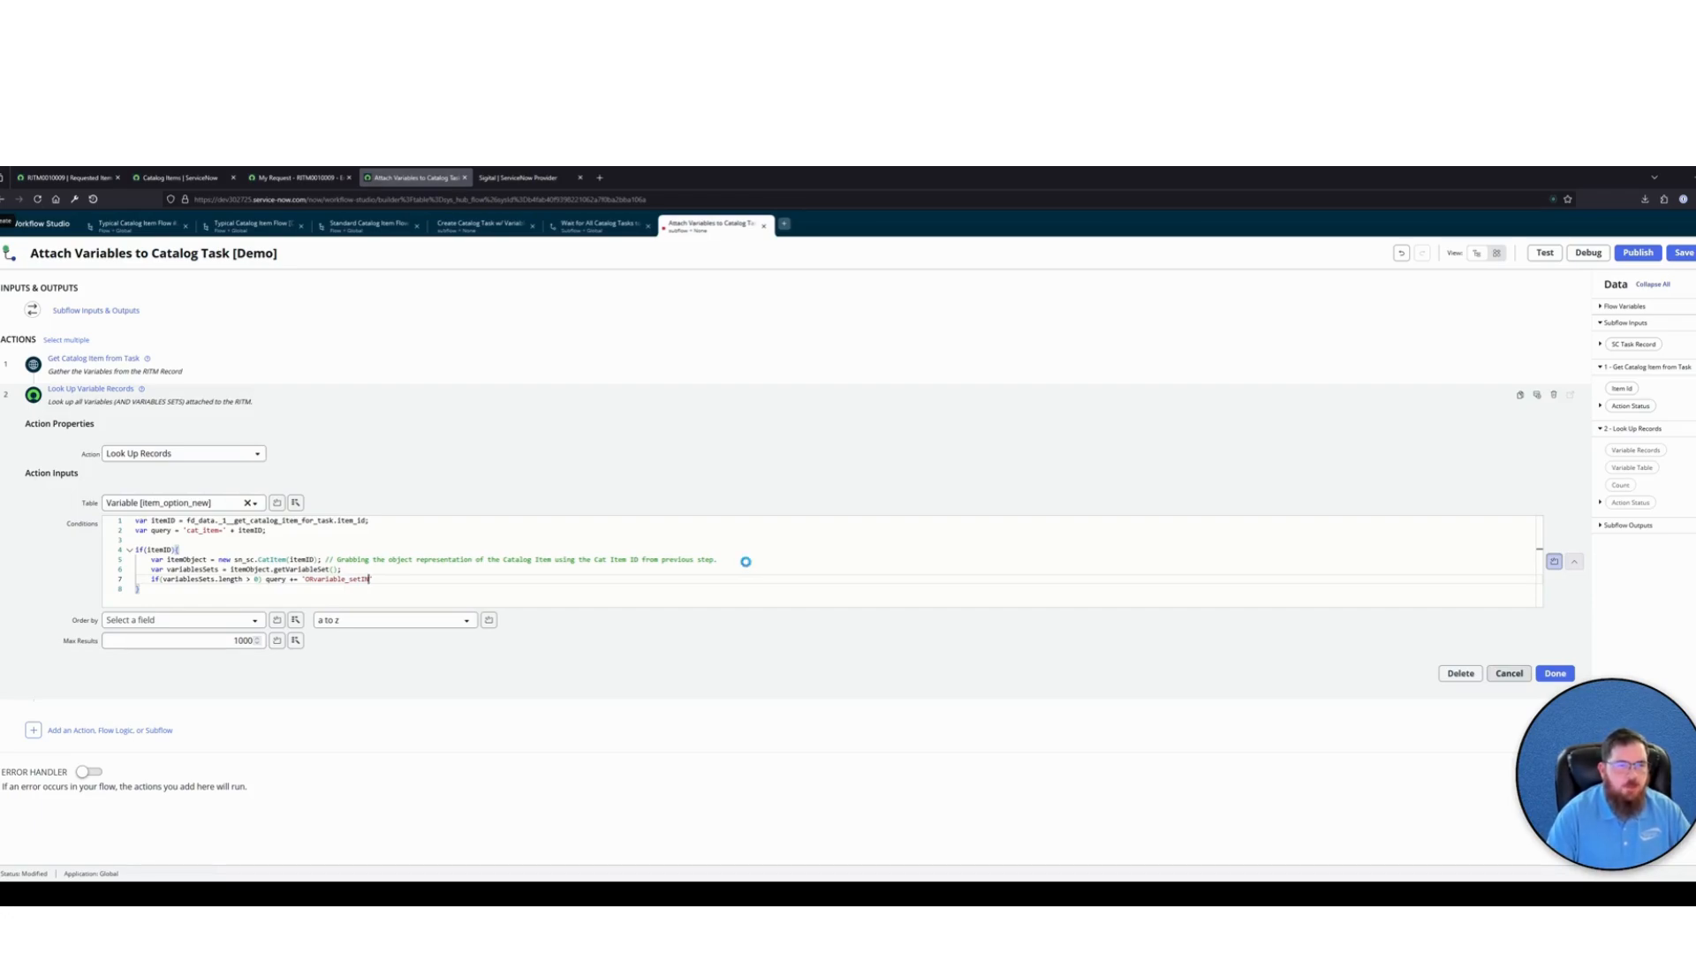
text(')
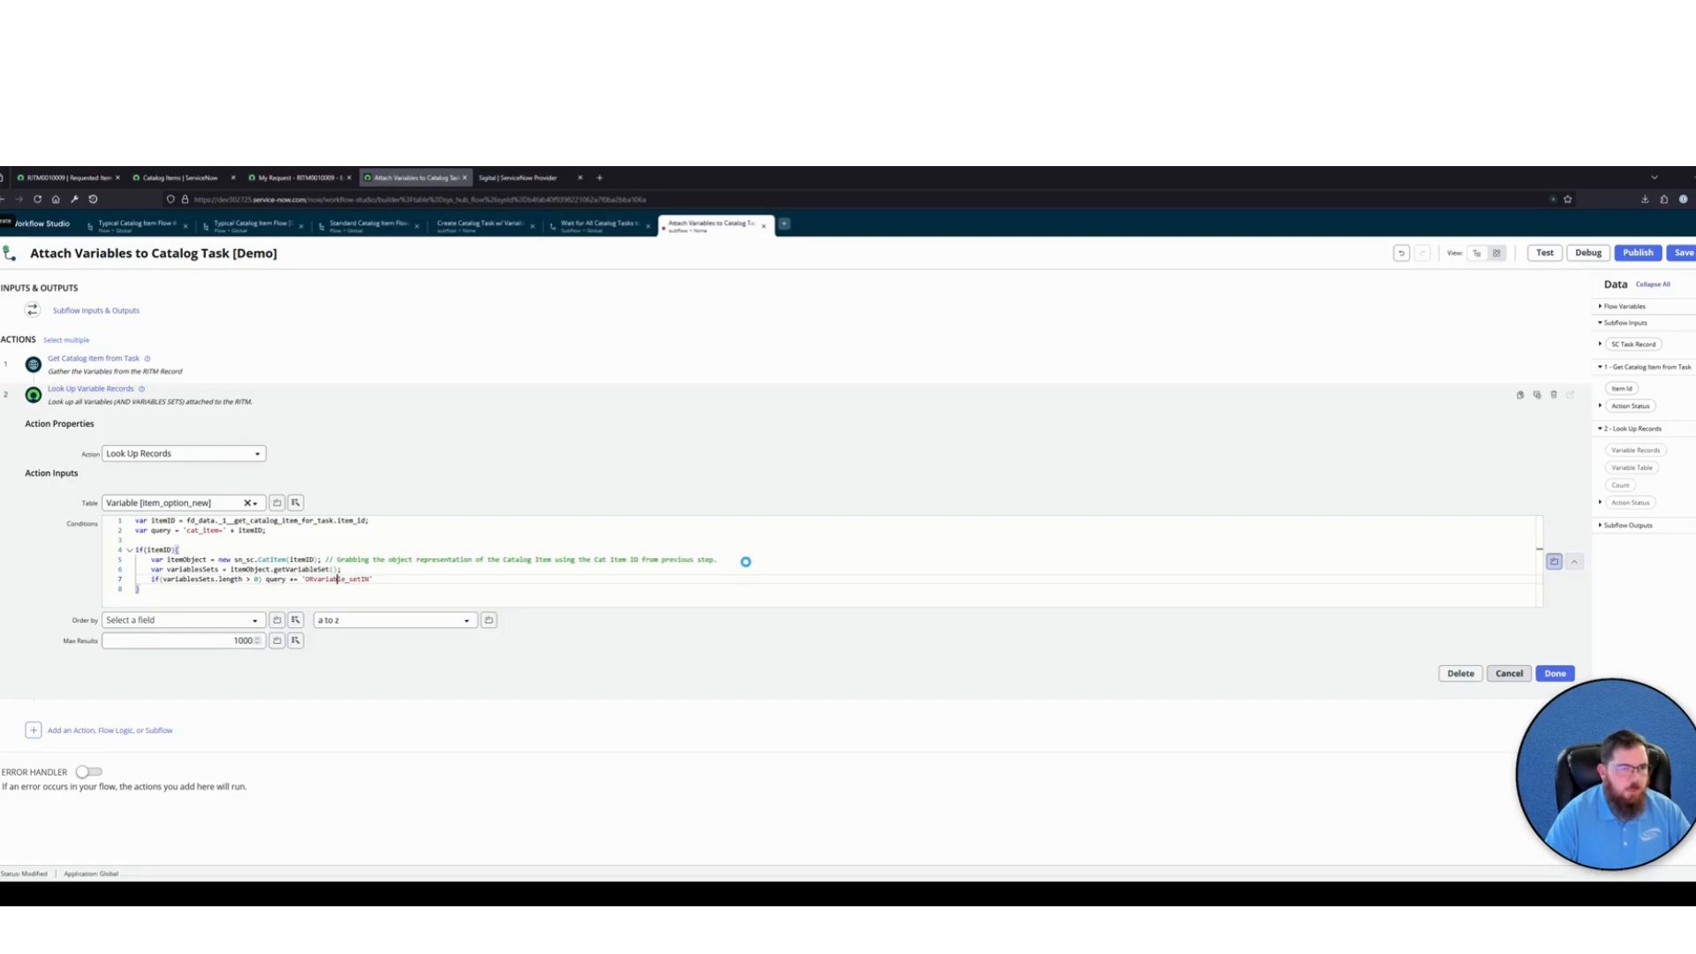
Switch to the requested item's browser tab and open the Requested Items list with sc_req_item.list
click(71, 179)
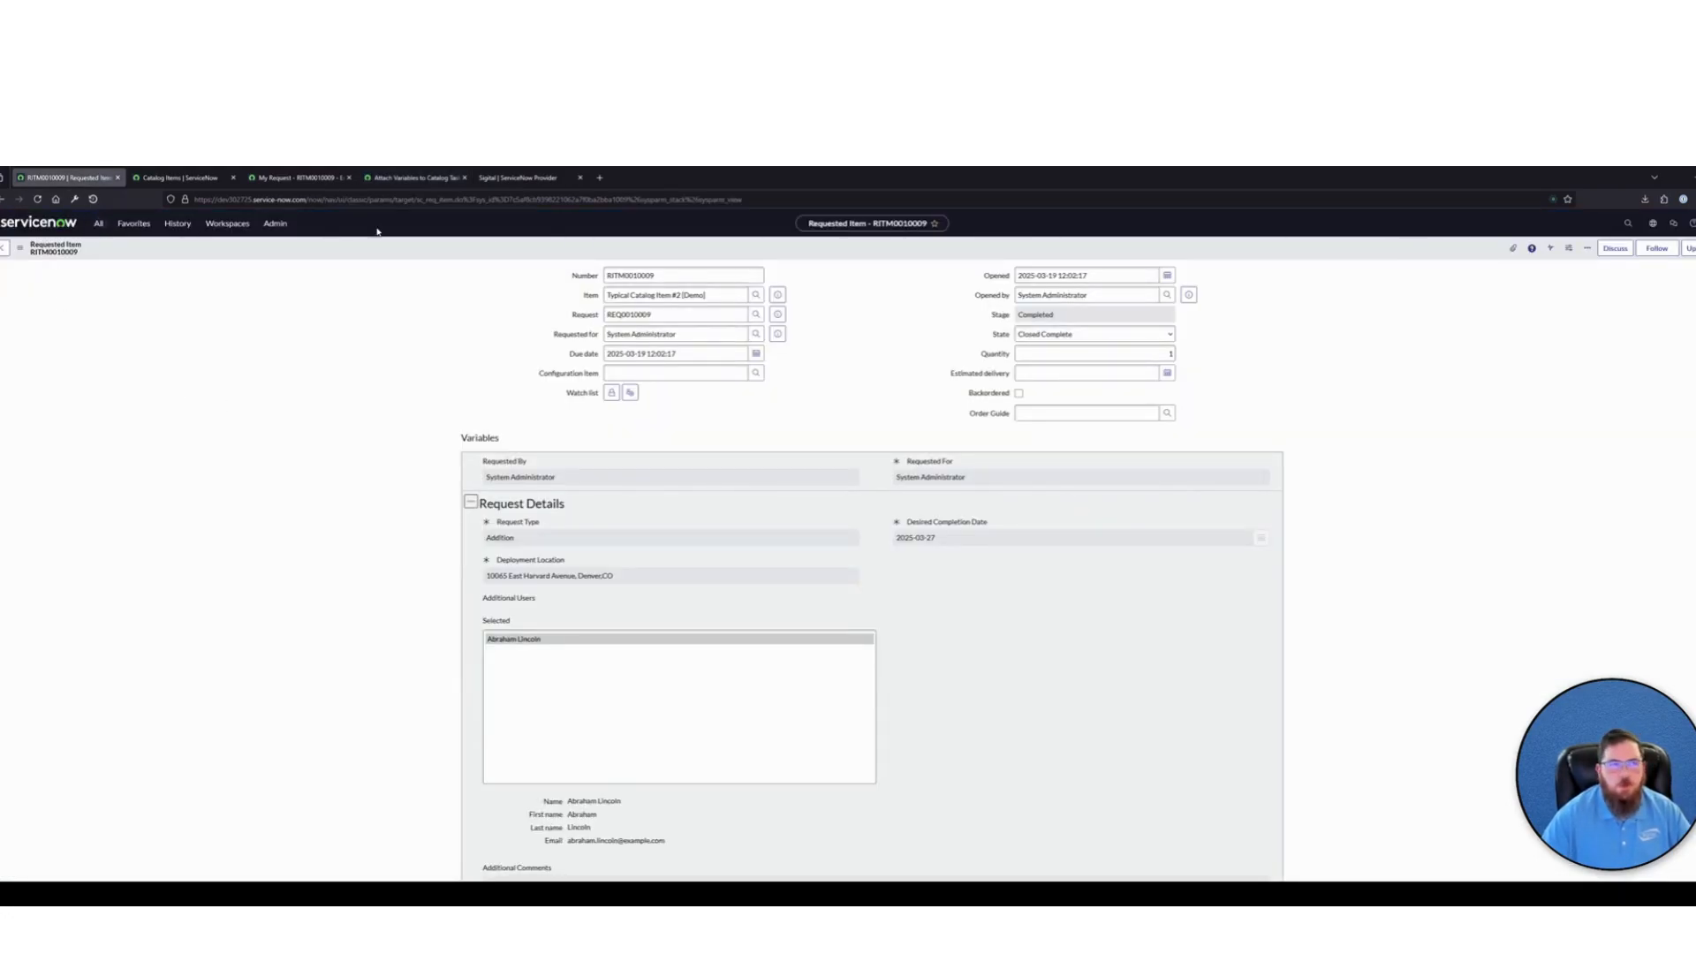
click(98, 224)
text(sc)
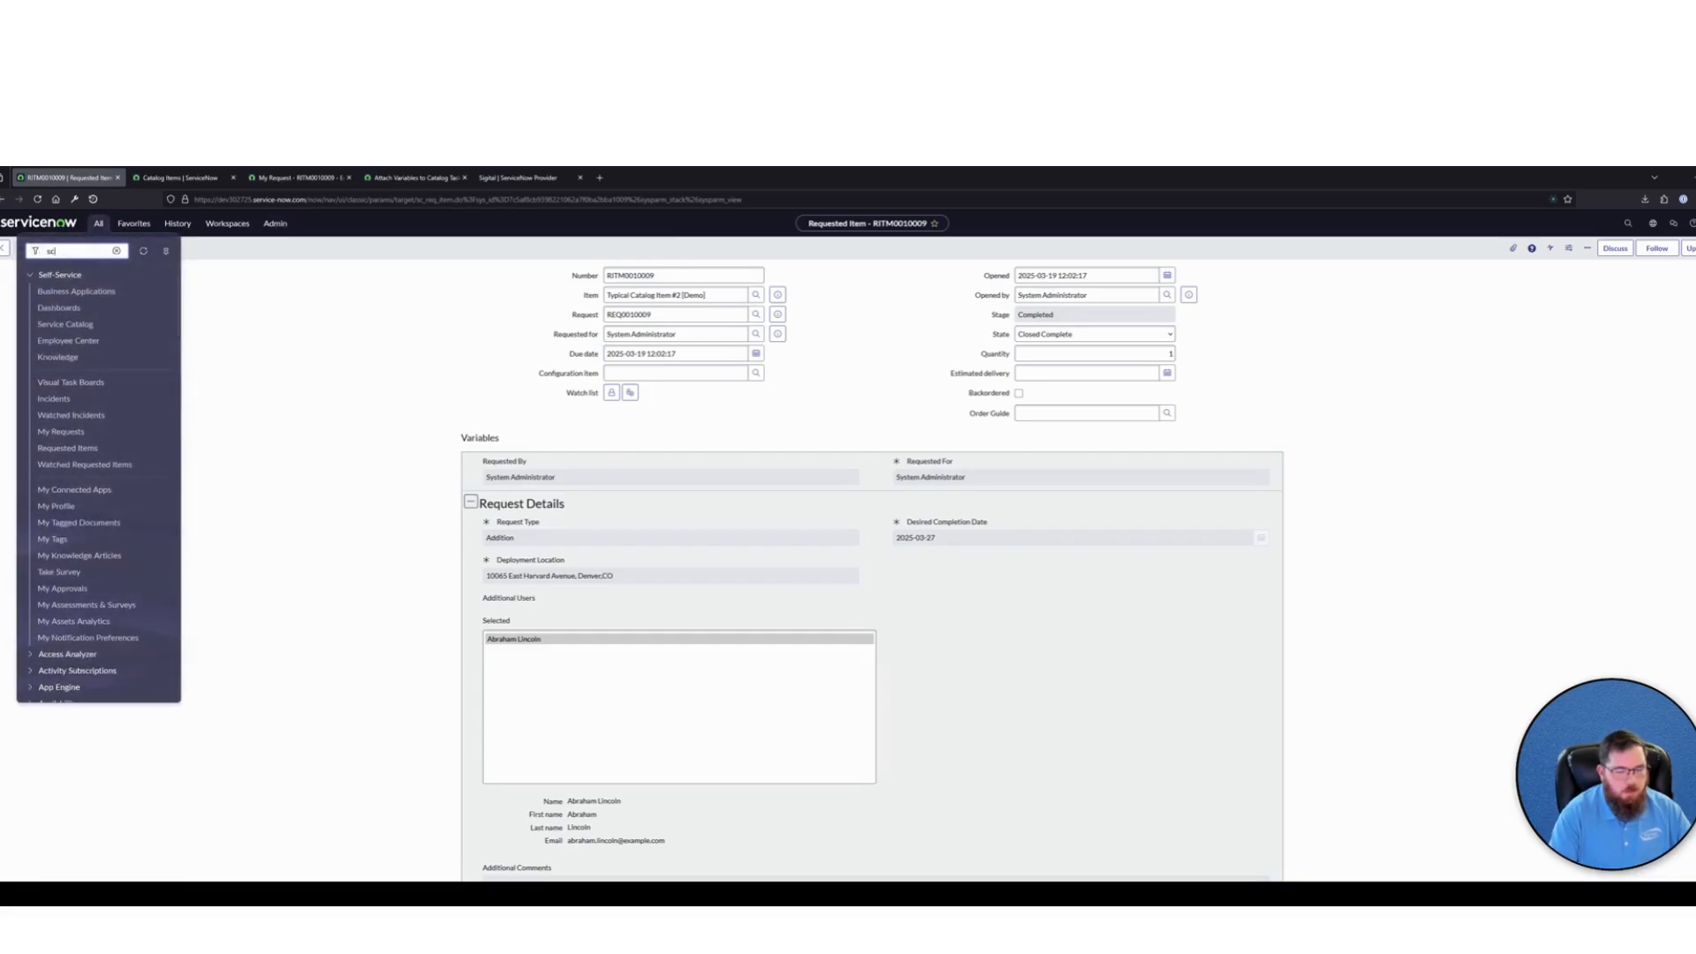
text(_req_item.list)
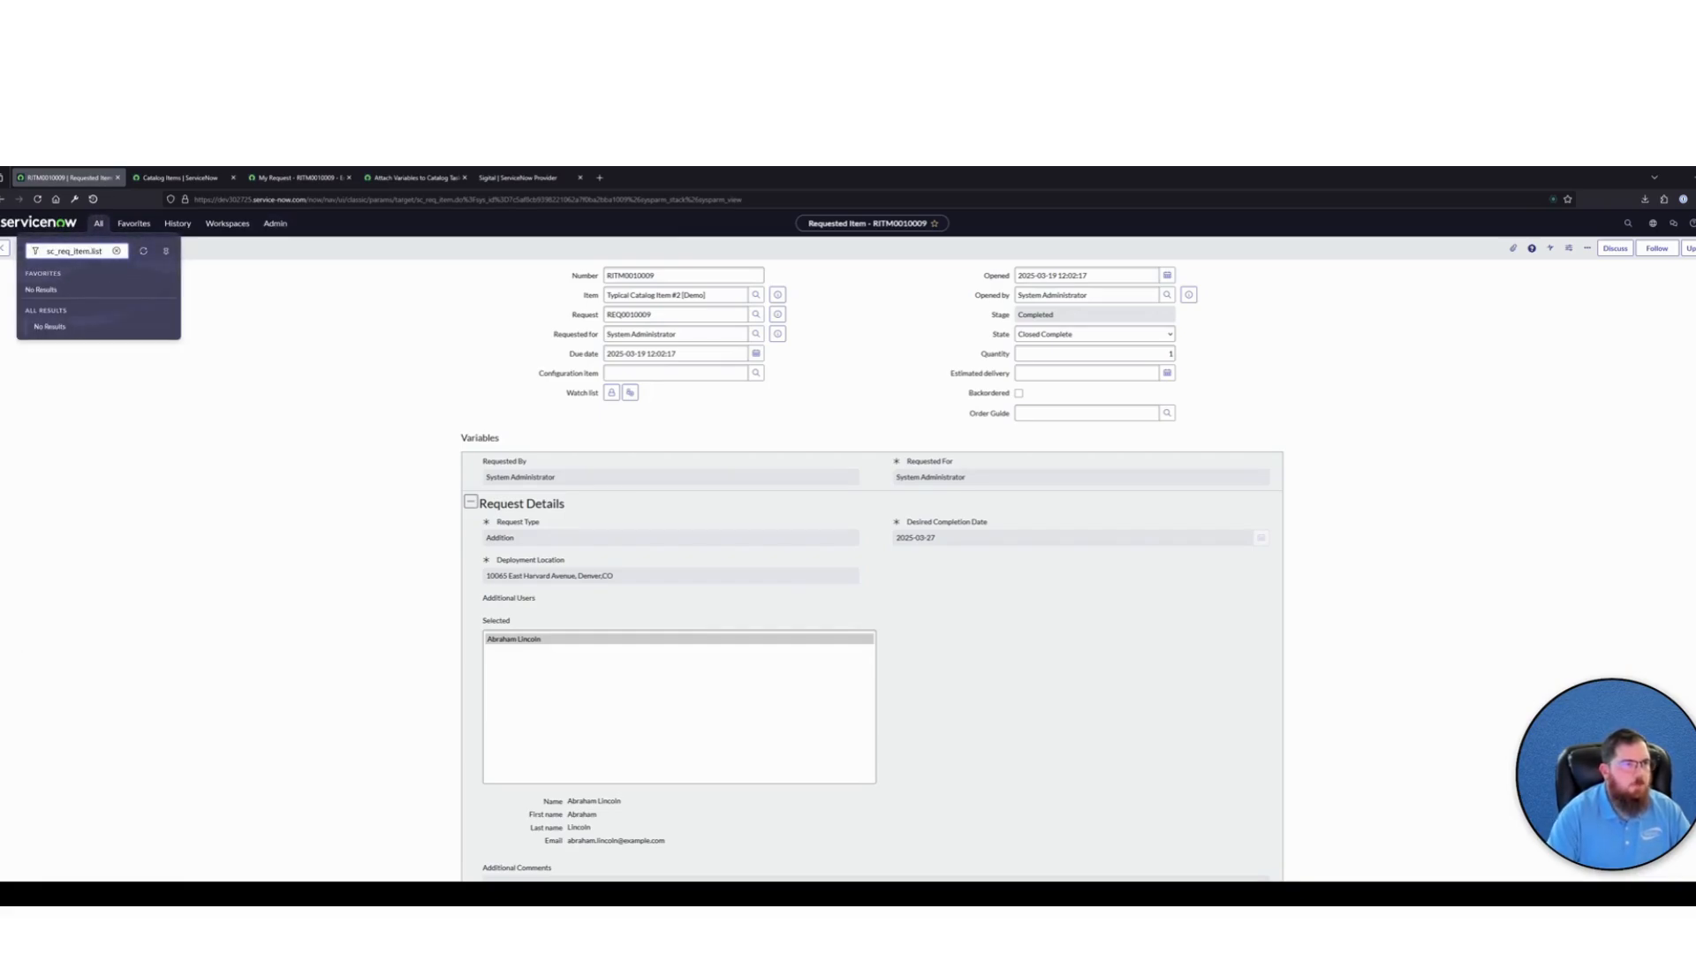
key(Return)
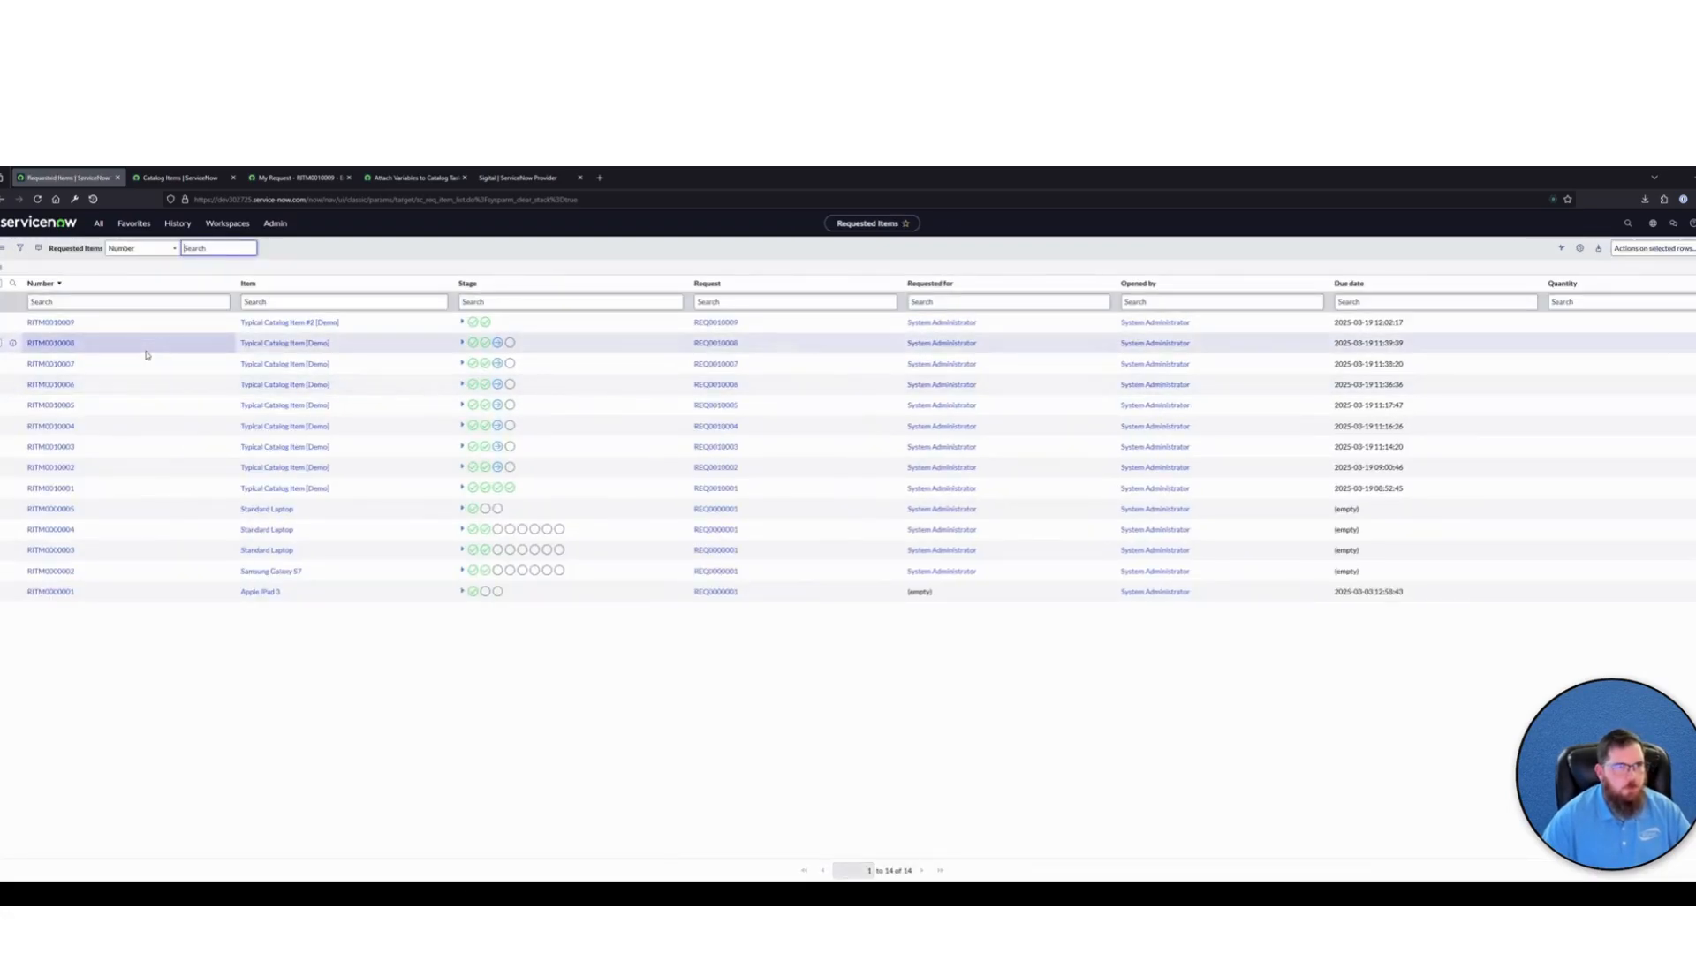
Filter the Requested Items list to records matching Typical Catalog Item [Demo] and inspect the query in the page address
right_click(273, 347)
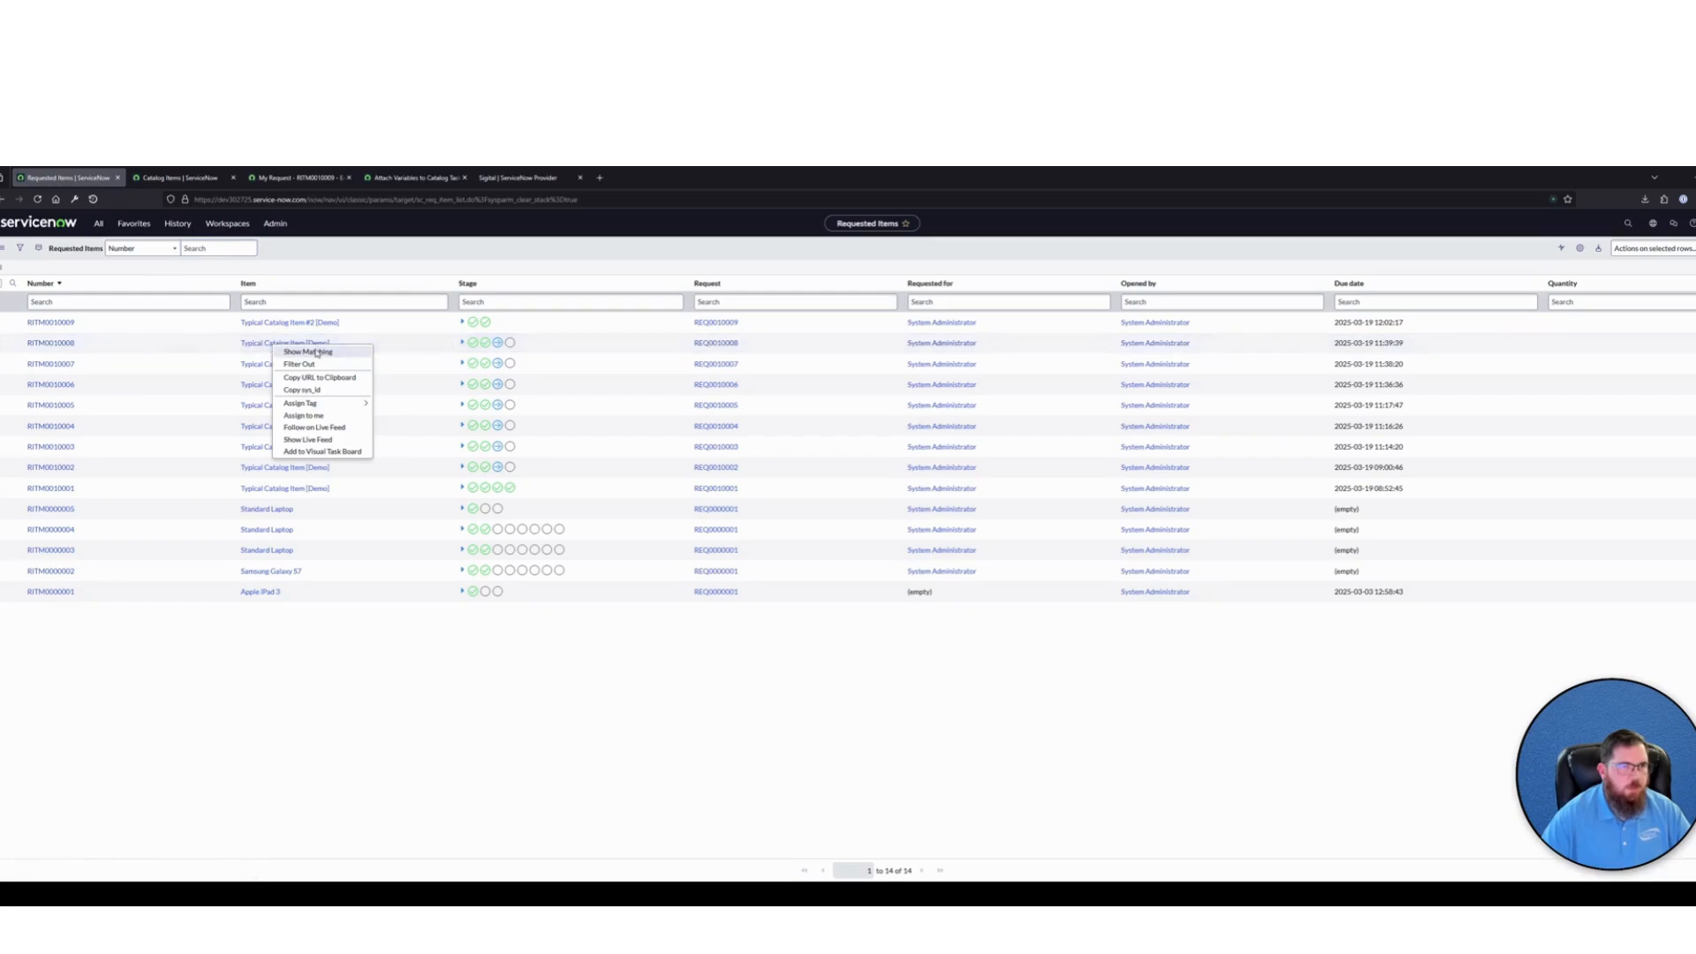
click(317, 352)
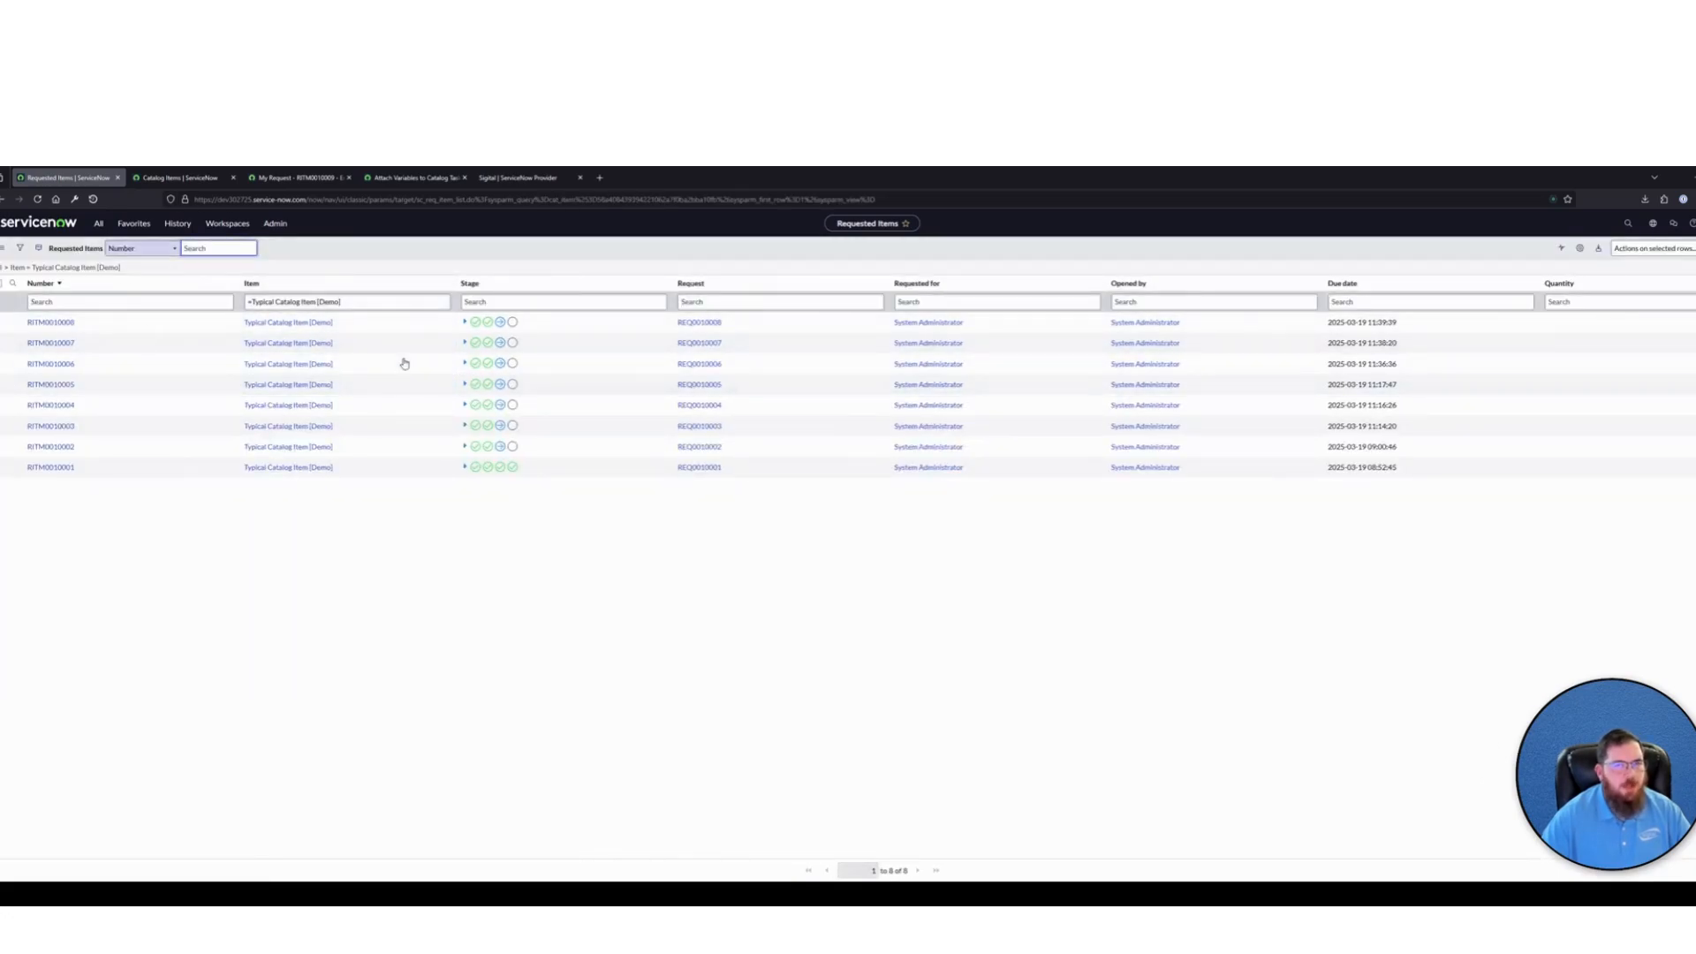
drag(876, 198, 499, 209)
click(460, 592)
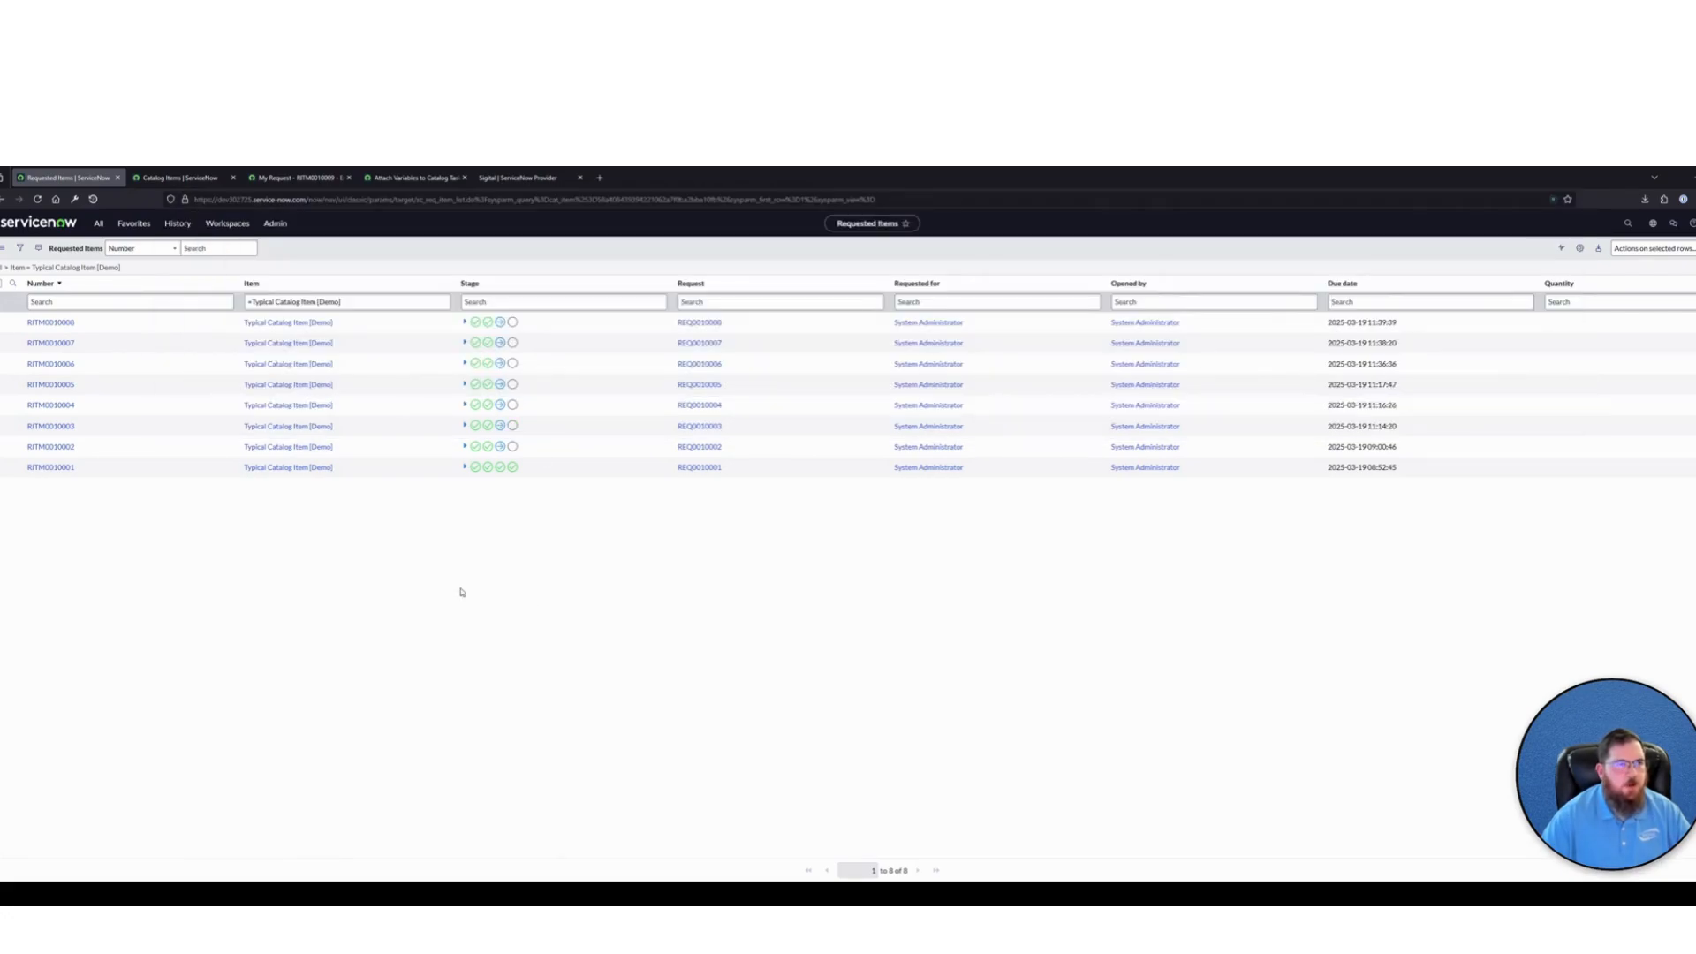
Copy the list filter's encoded query and paste it into the Number column search to examine its syntax
right_click(53, 267)
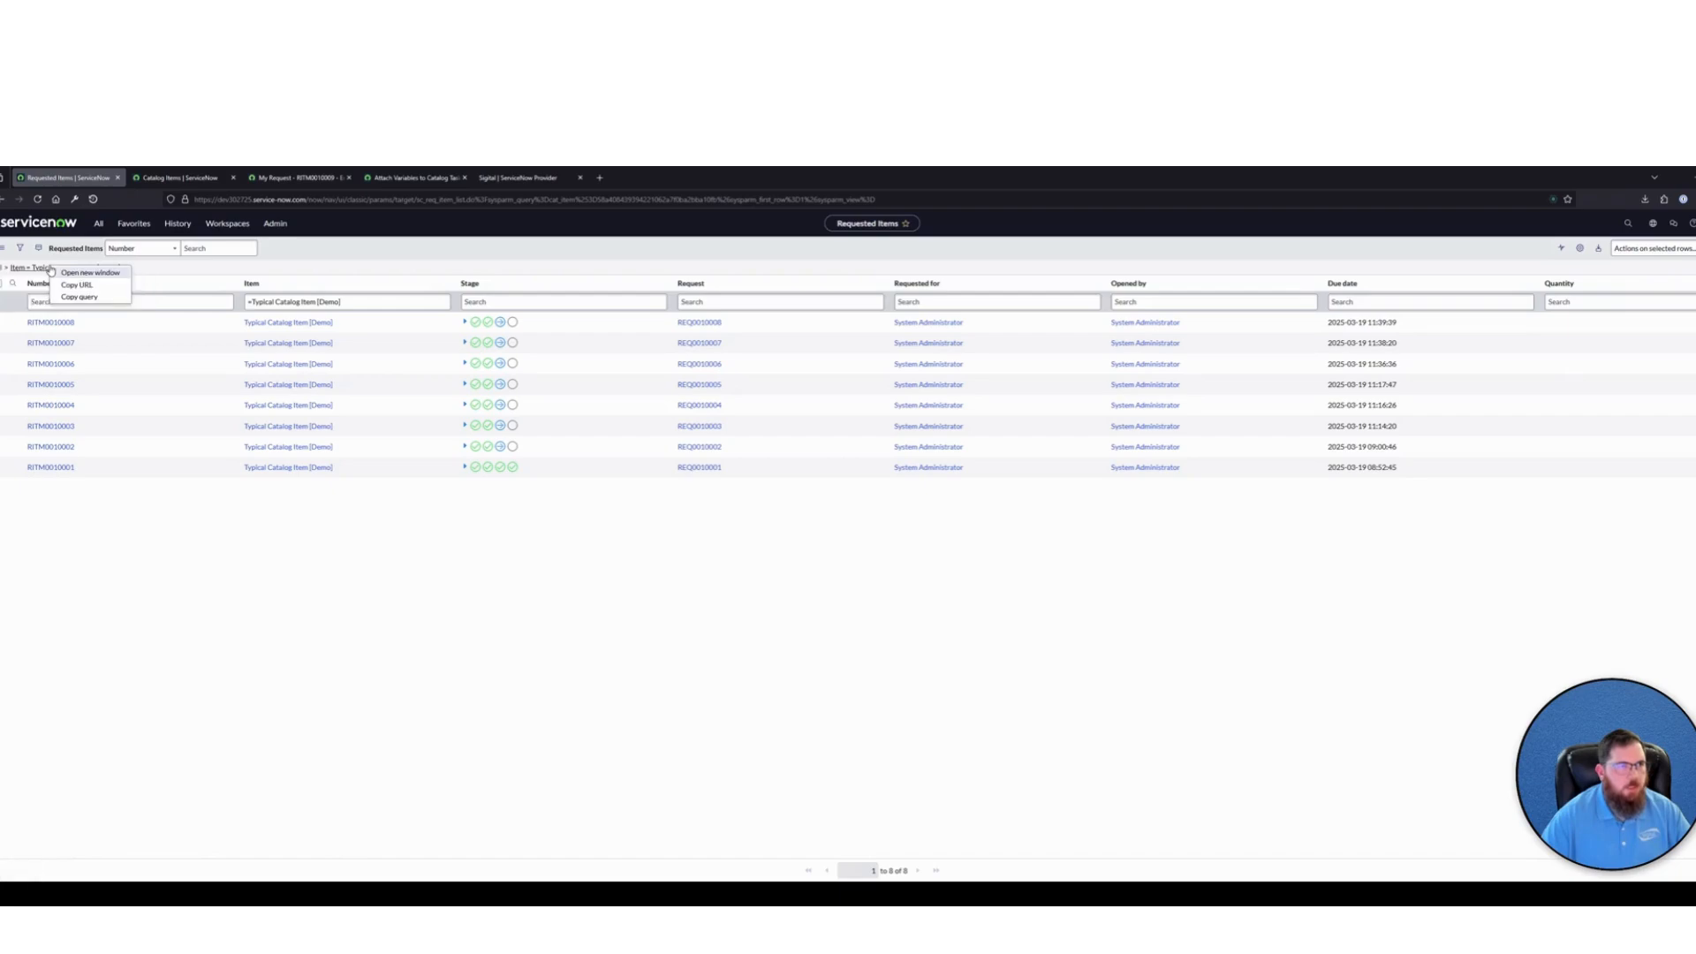
click(79, 296)
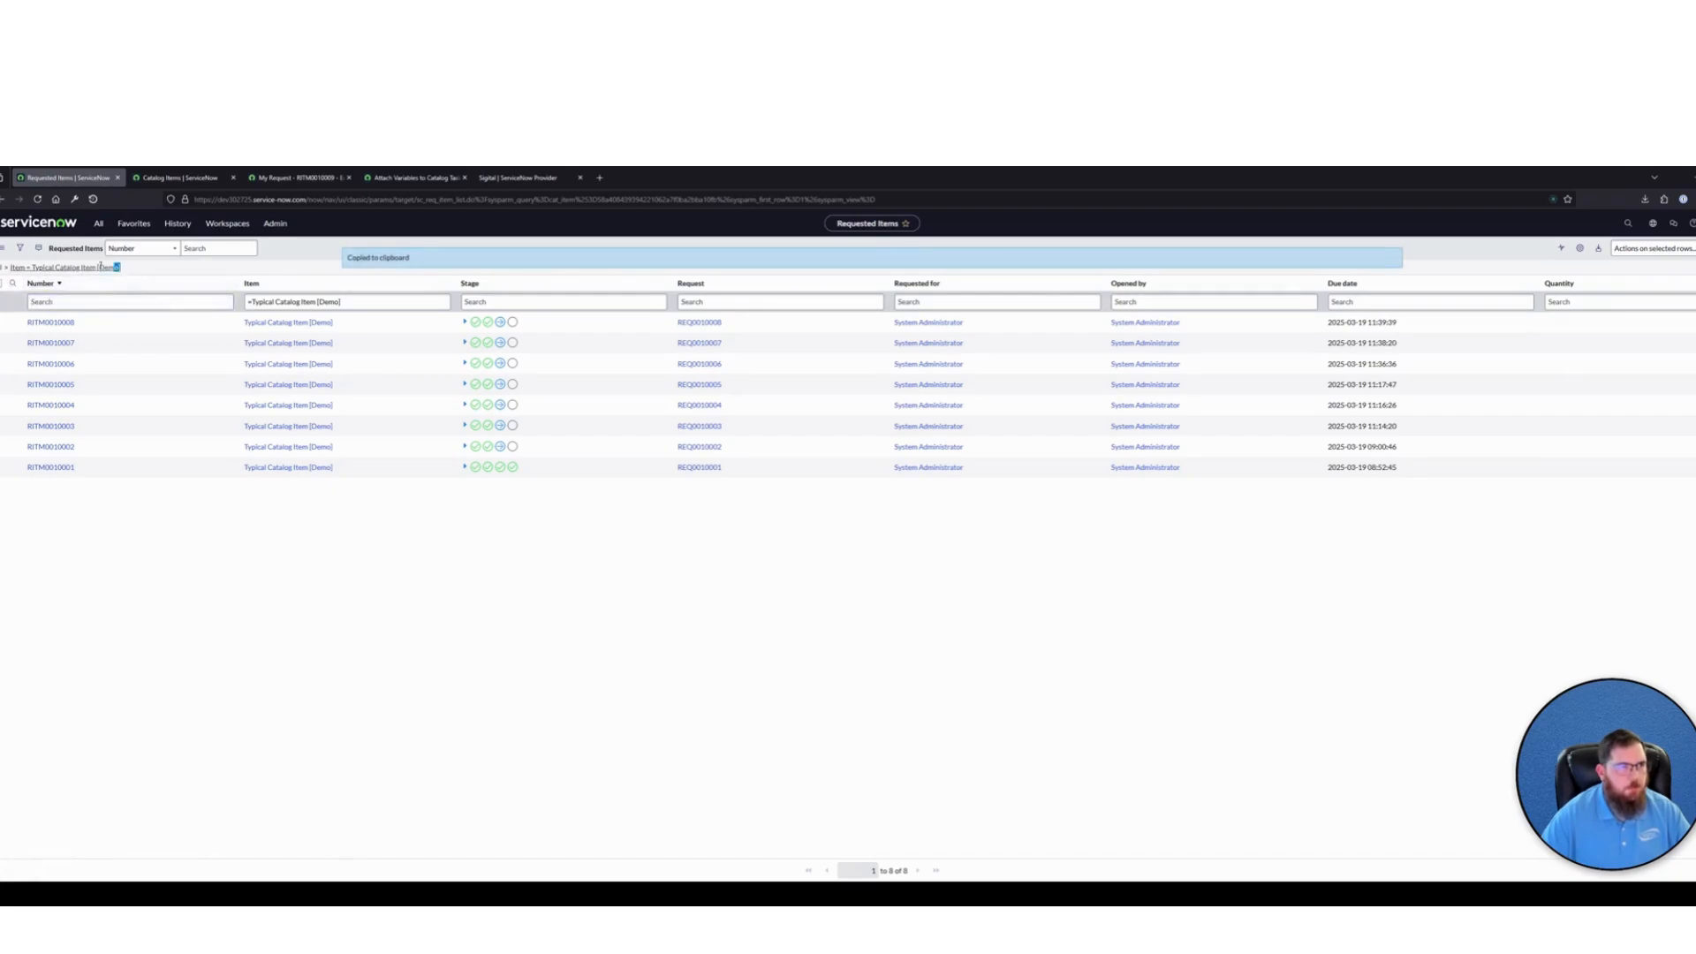
click(53, 301)
key(ctrl+v)
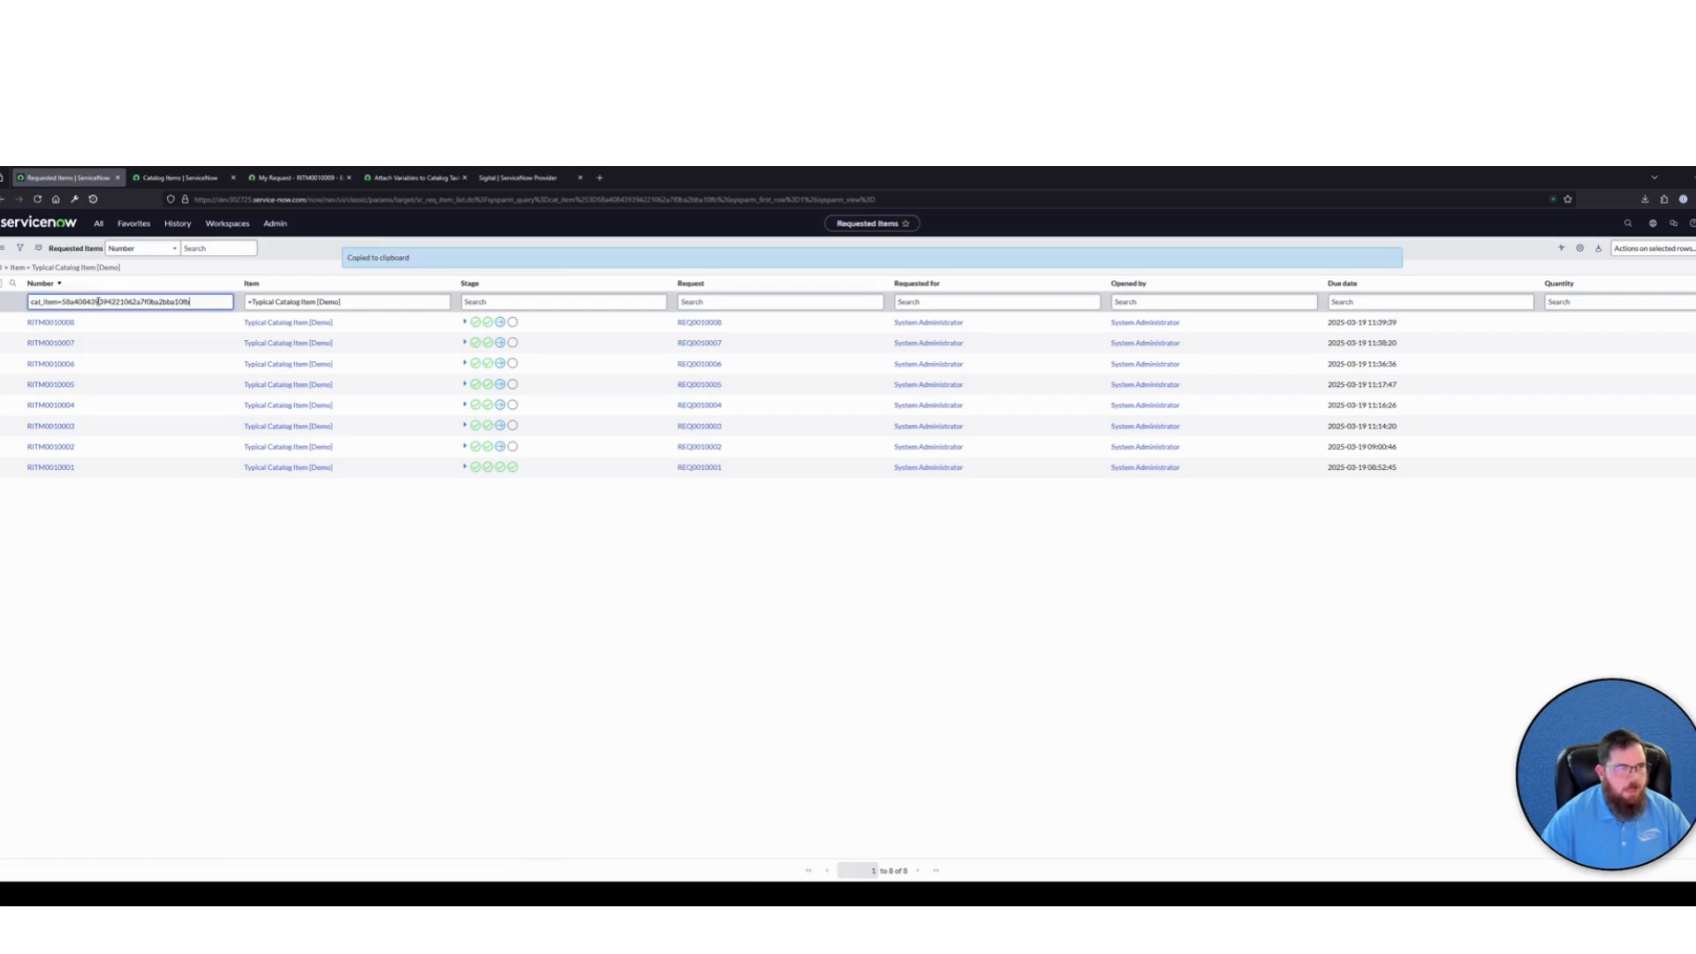
mouse_move(191, 302)
mouse_down()
mouse_move(29, 301)
mouse_move(191, 301)
mouse_up()
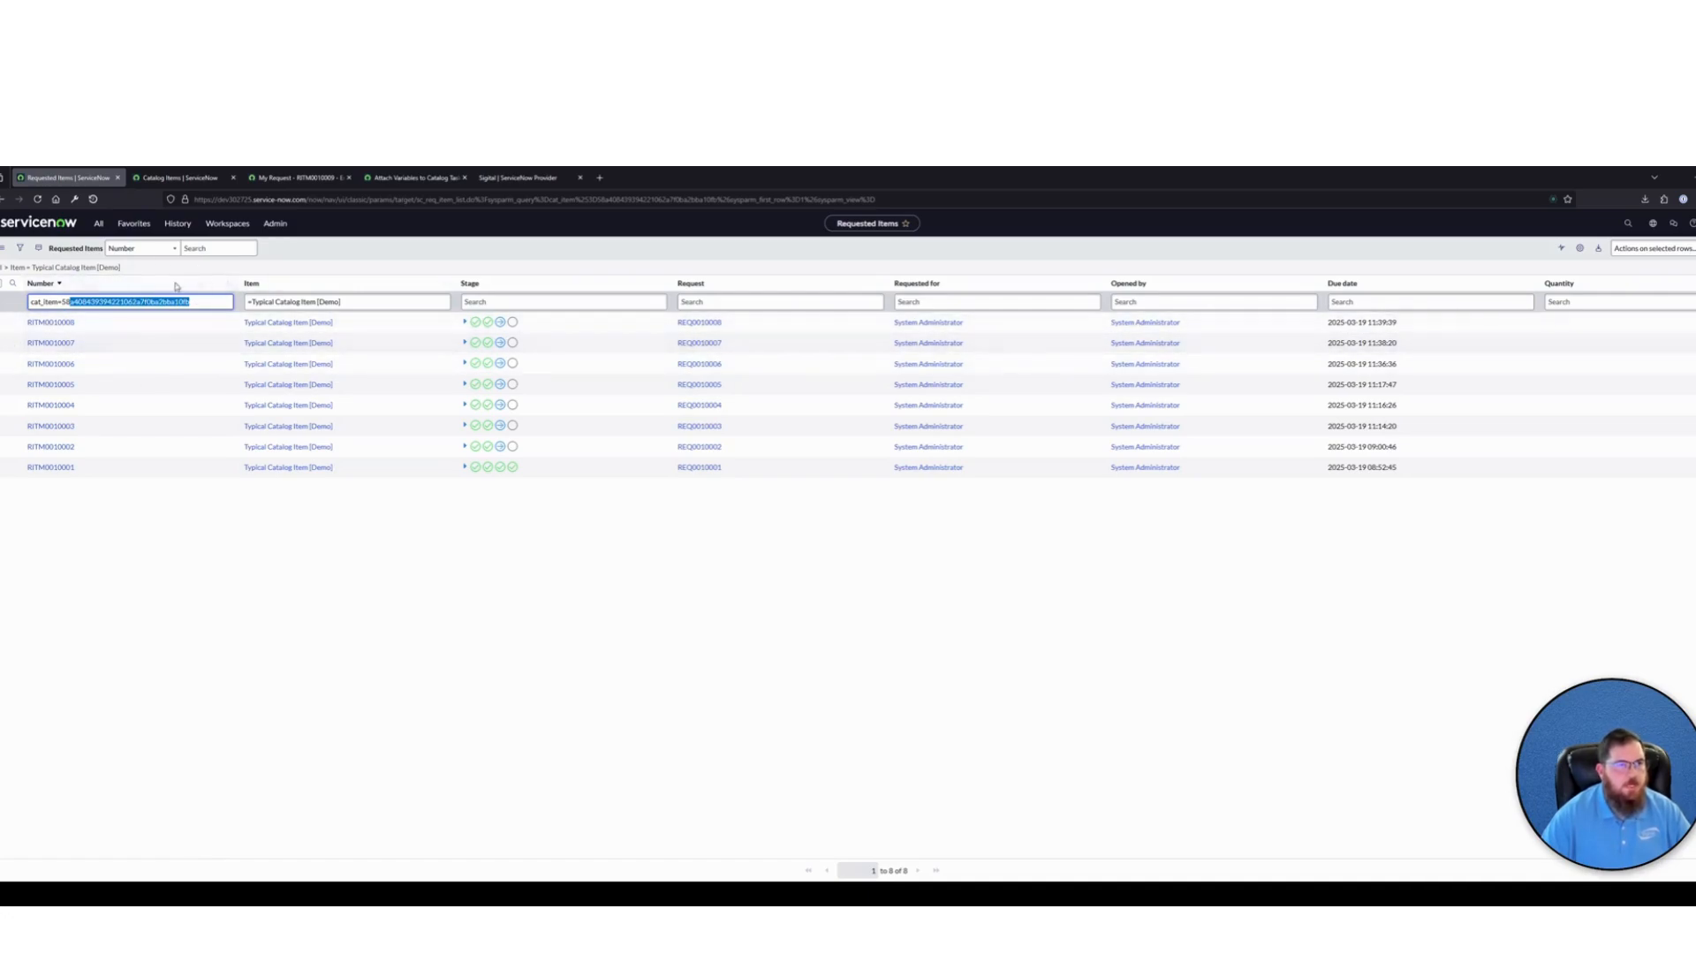
click(209, 301)
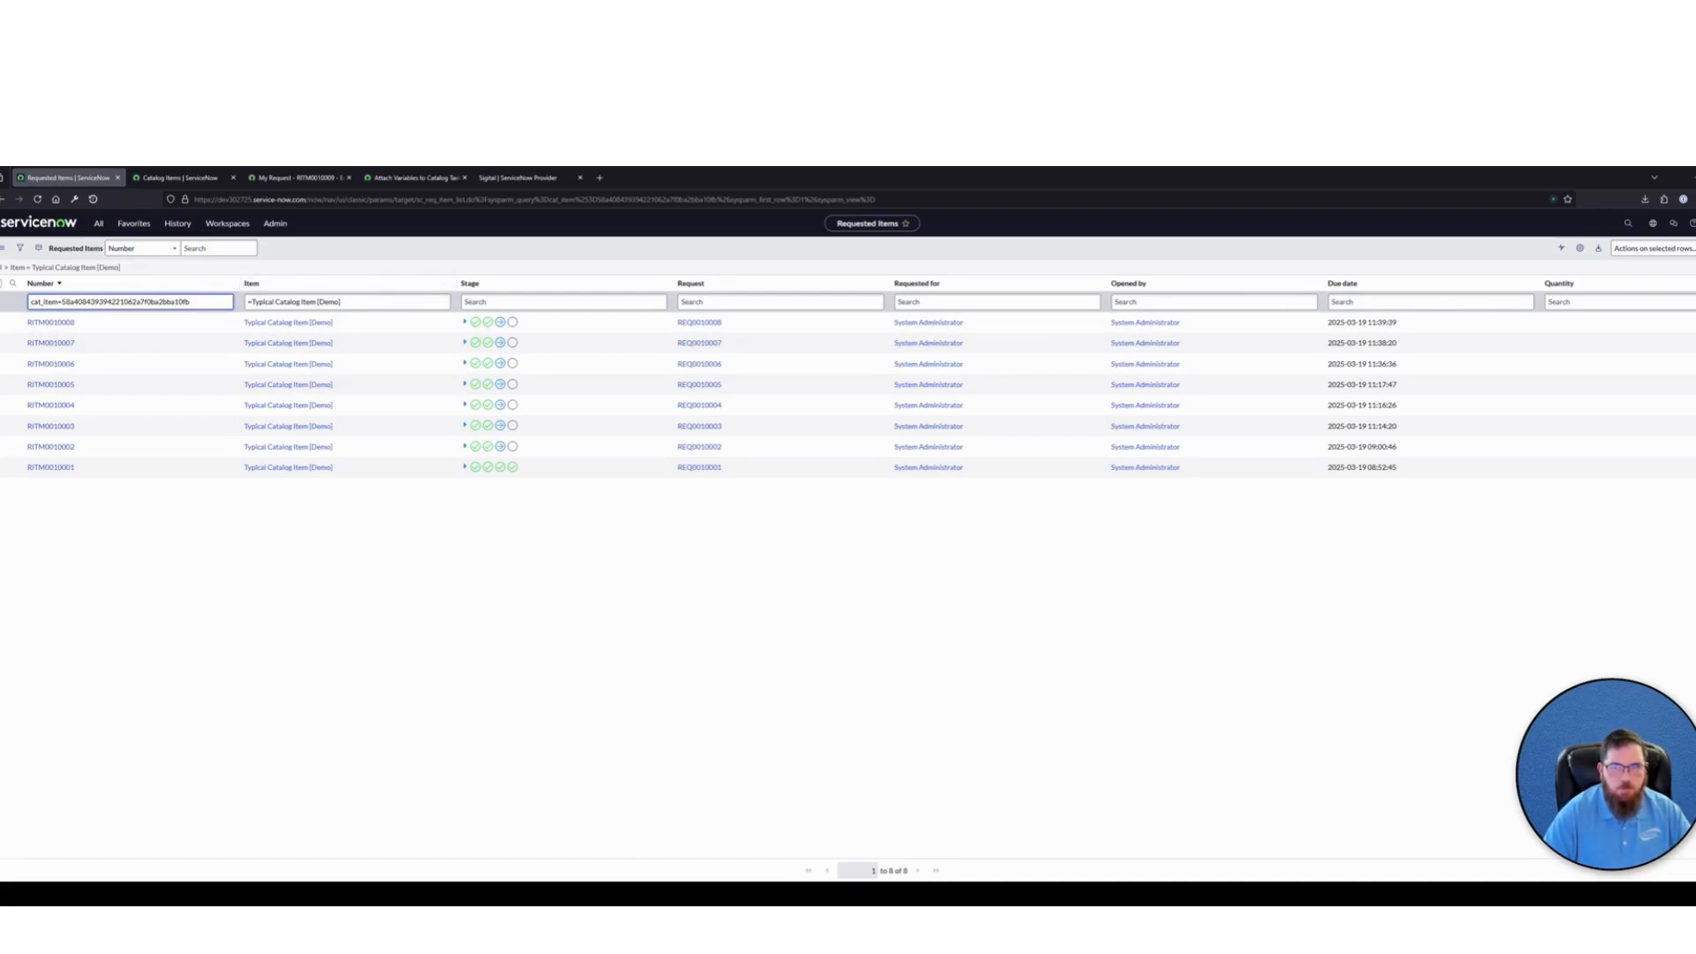
Return to the Attach Variables to Catalog Task [Demo] subflow and append "+ variablesSets" after the 'ORvariable_setIN' string
click(521, 177)
click(395, 177)
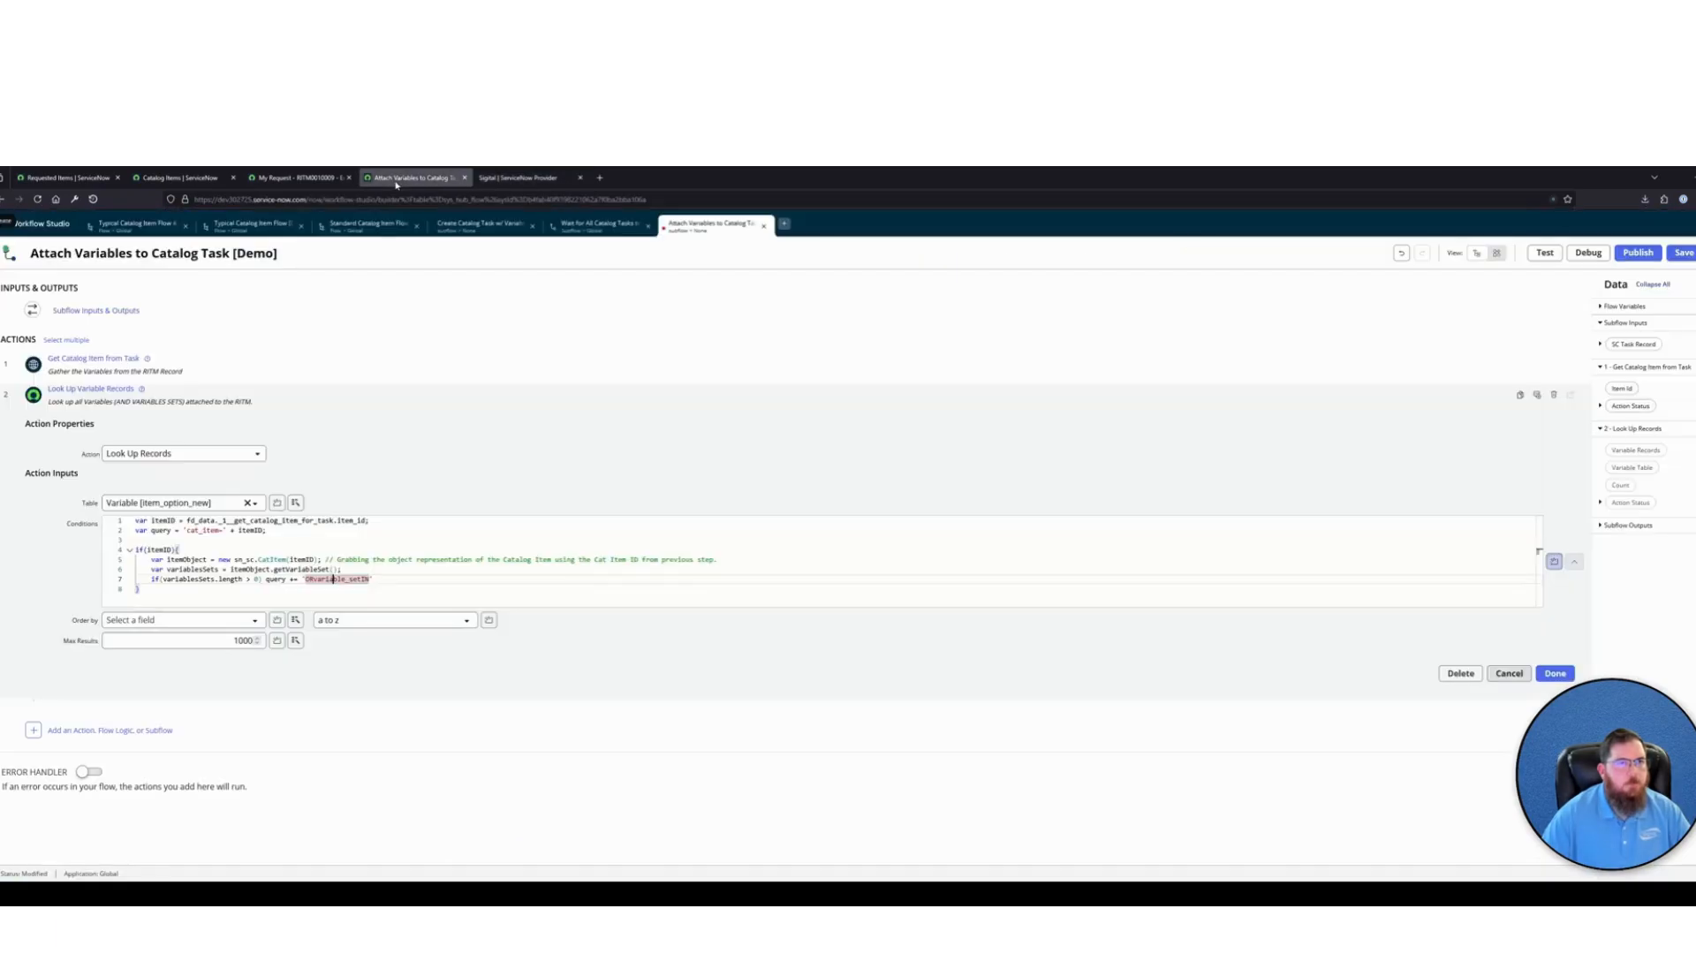
click(408, 581)
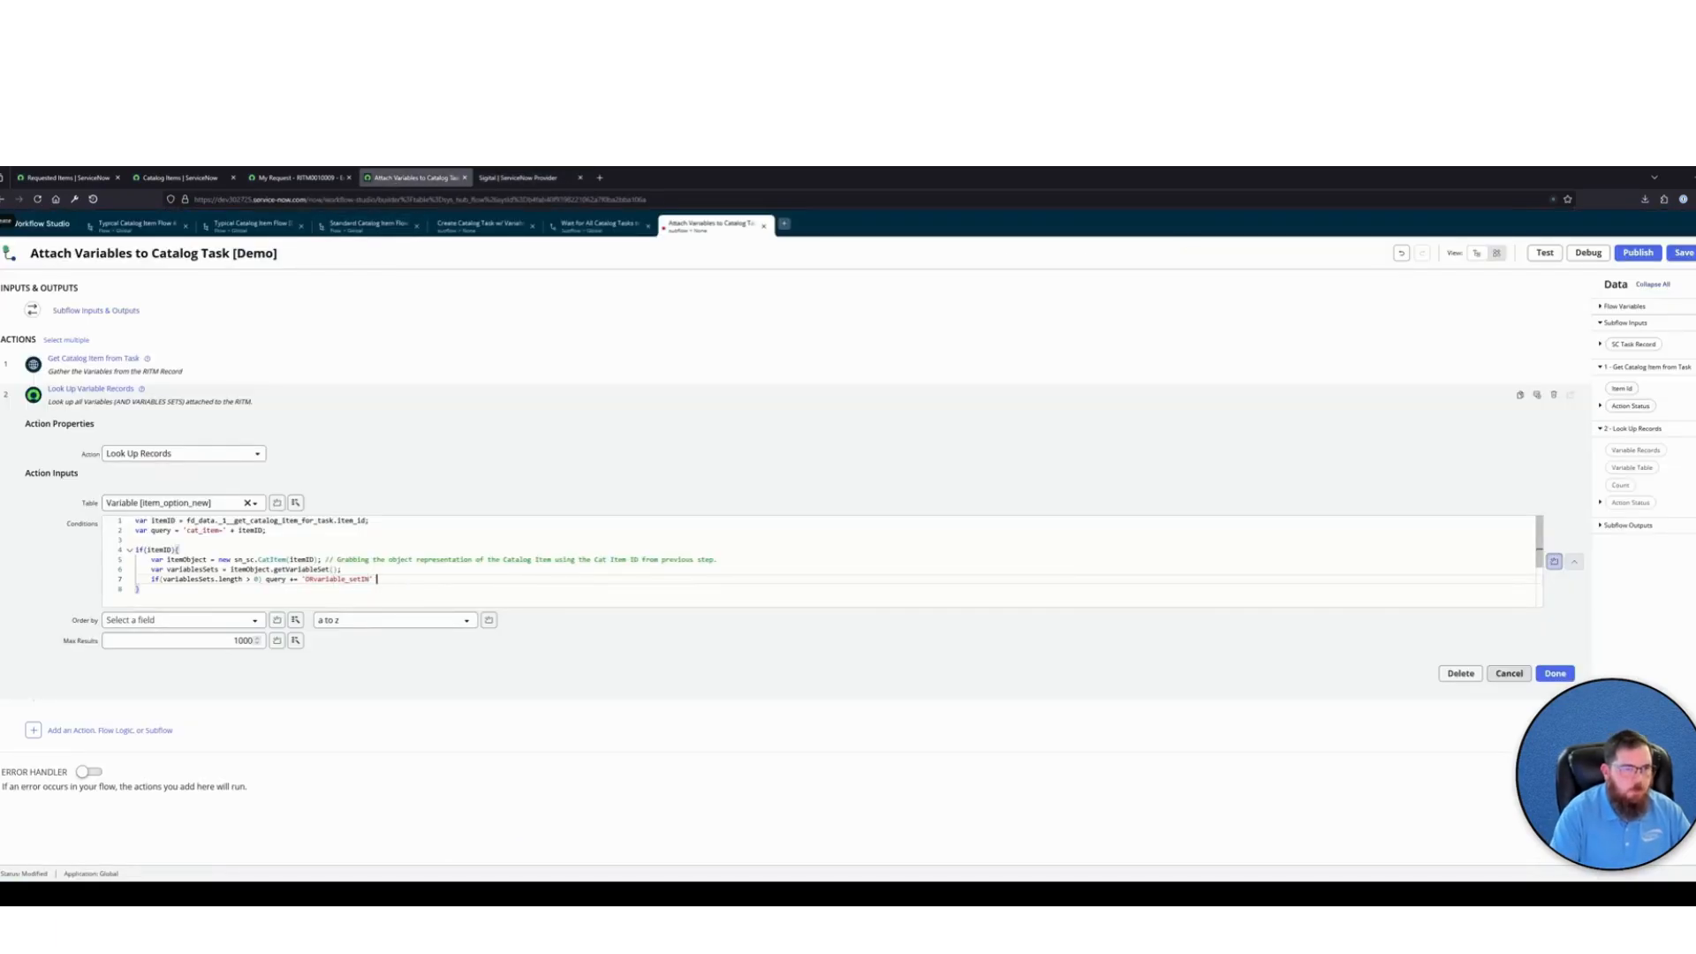
text(+ variablesSets)
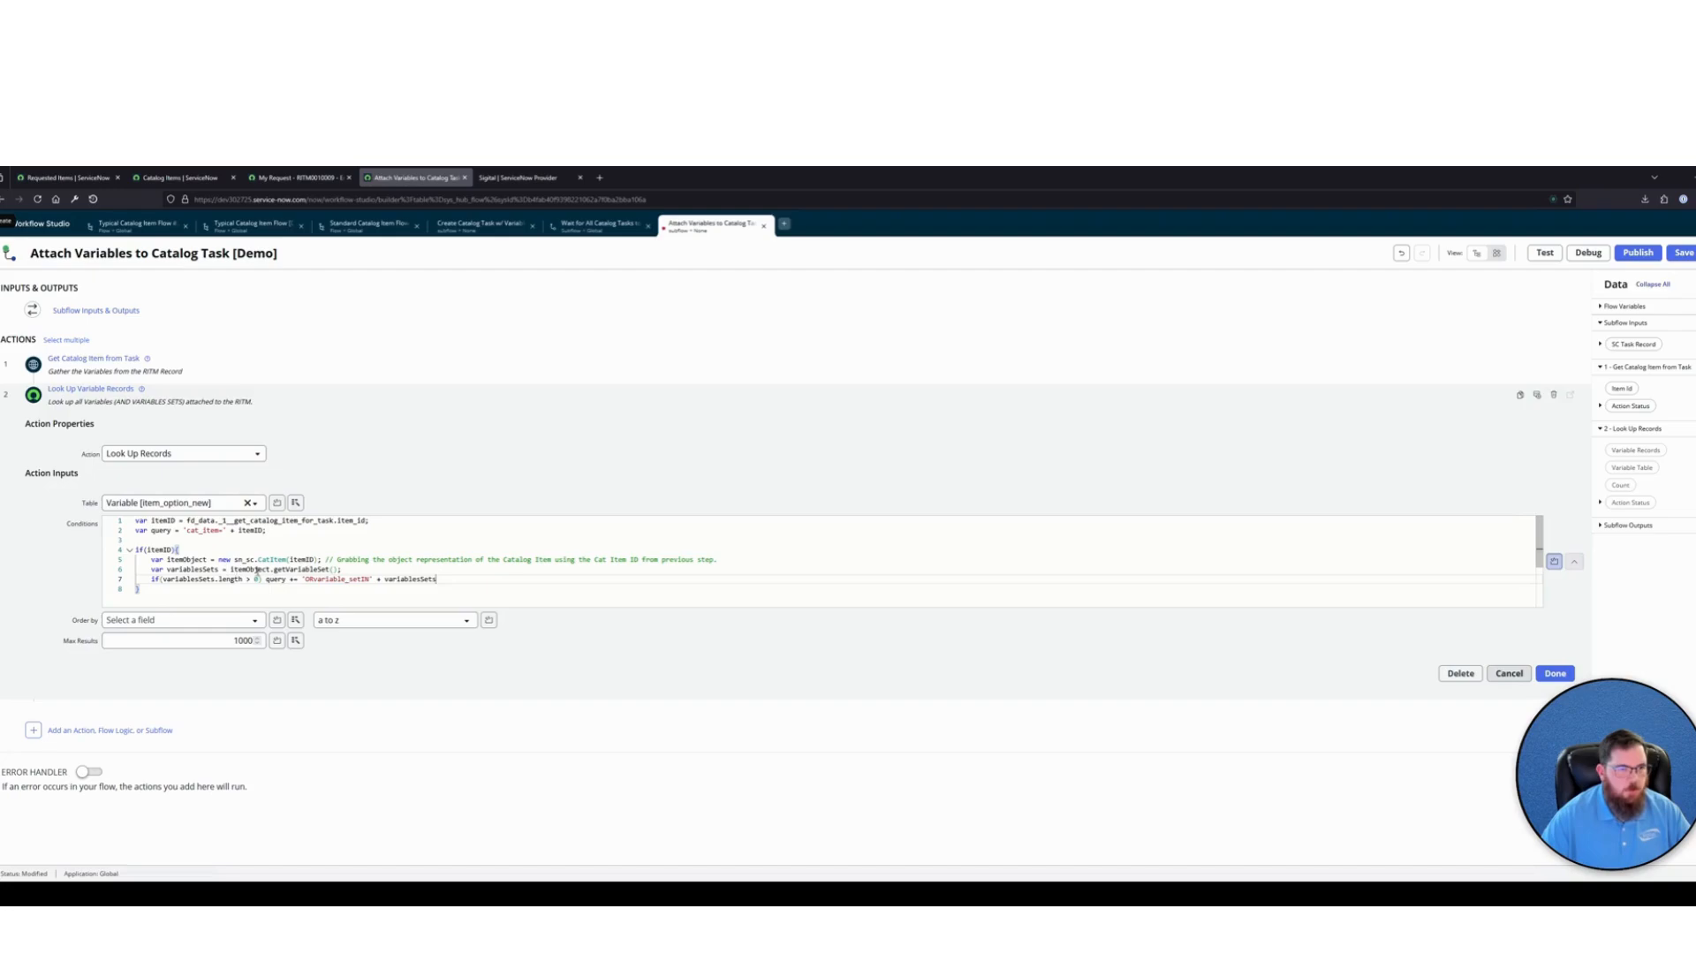
Review how the variable sets feed the query addition, and end that line with a semicolon
drag(342, 569, 199, 569)
click(296, 585)
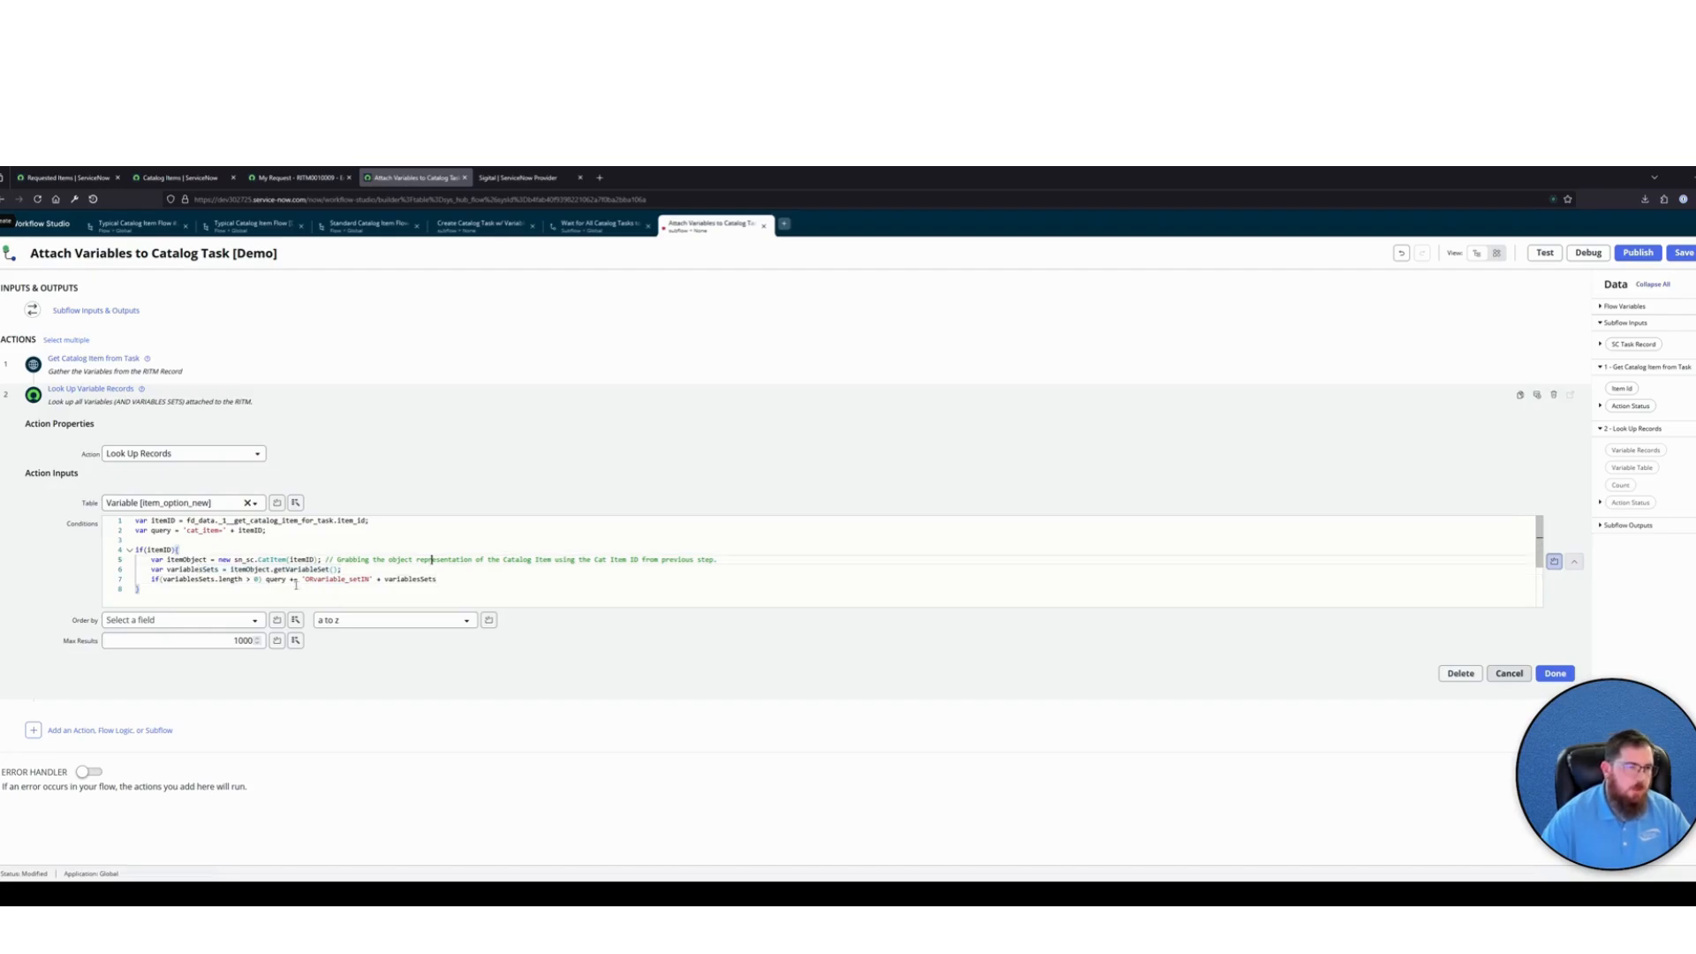
drag(313, 580, 333, 581)
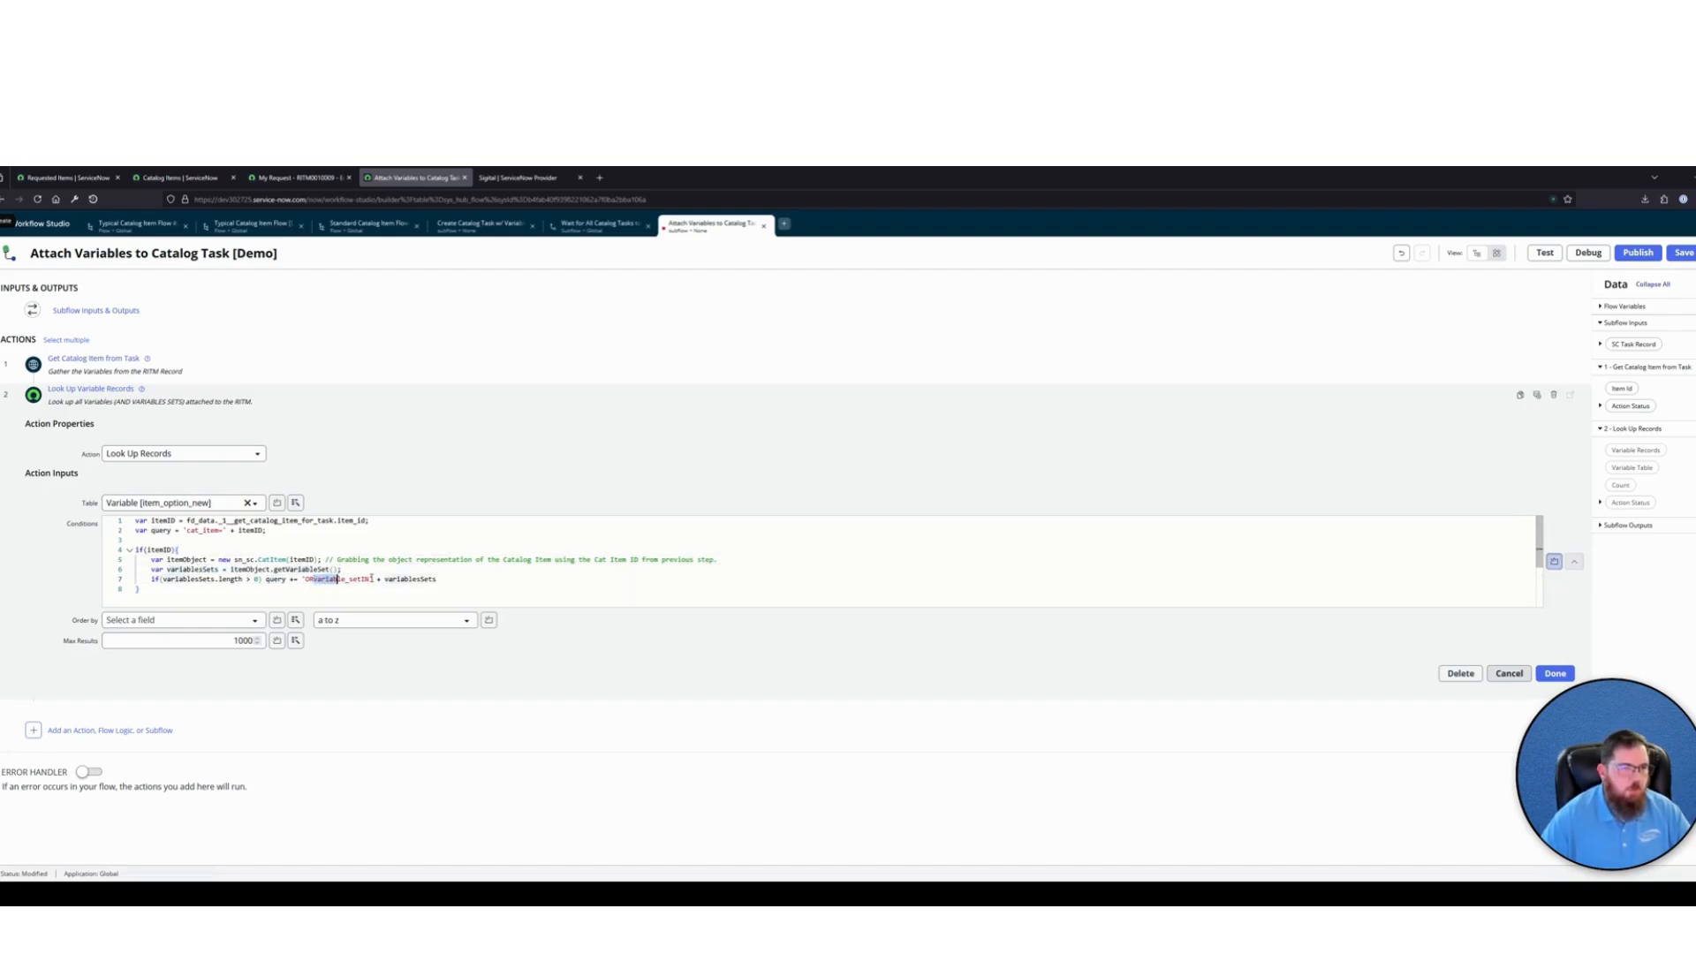
click(424, 580)
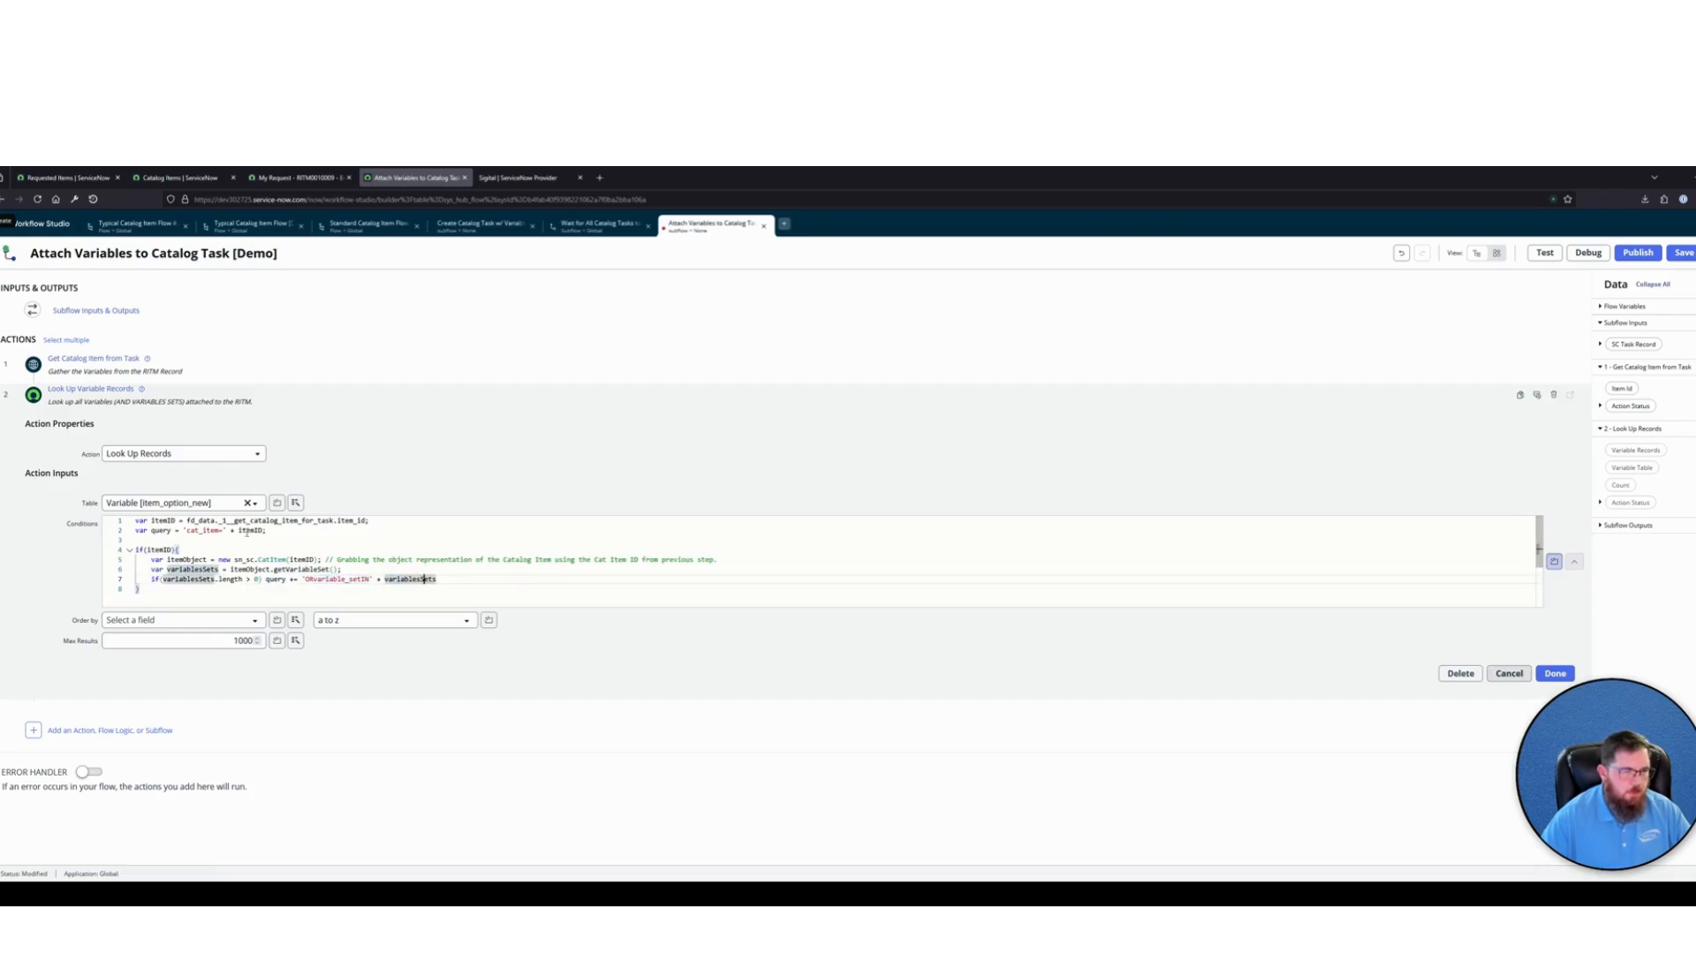
click(337, 565)
drag(311, 581, 408, 580)
click(462, 580)
text(;)
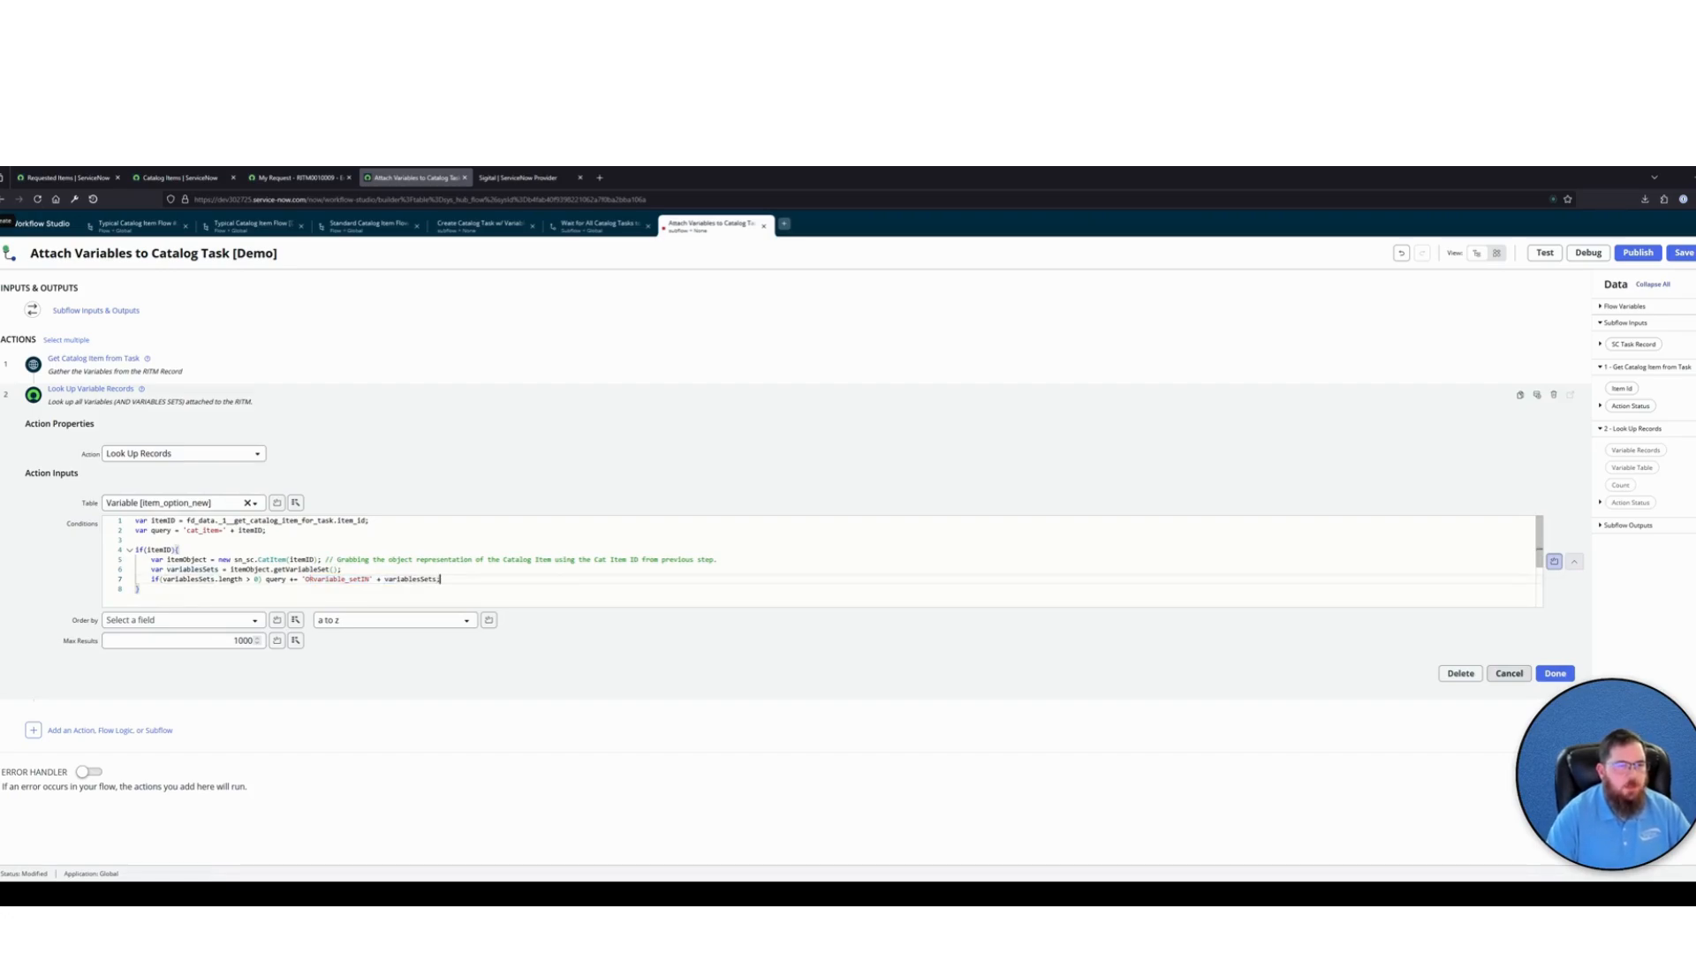
Add "return query;" after the if block, separated by a blank line, and finish editing the Look Up Variable Records action
key(Return)
key(Return)
text(return qu)
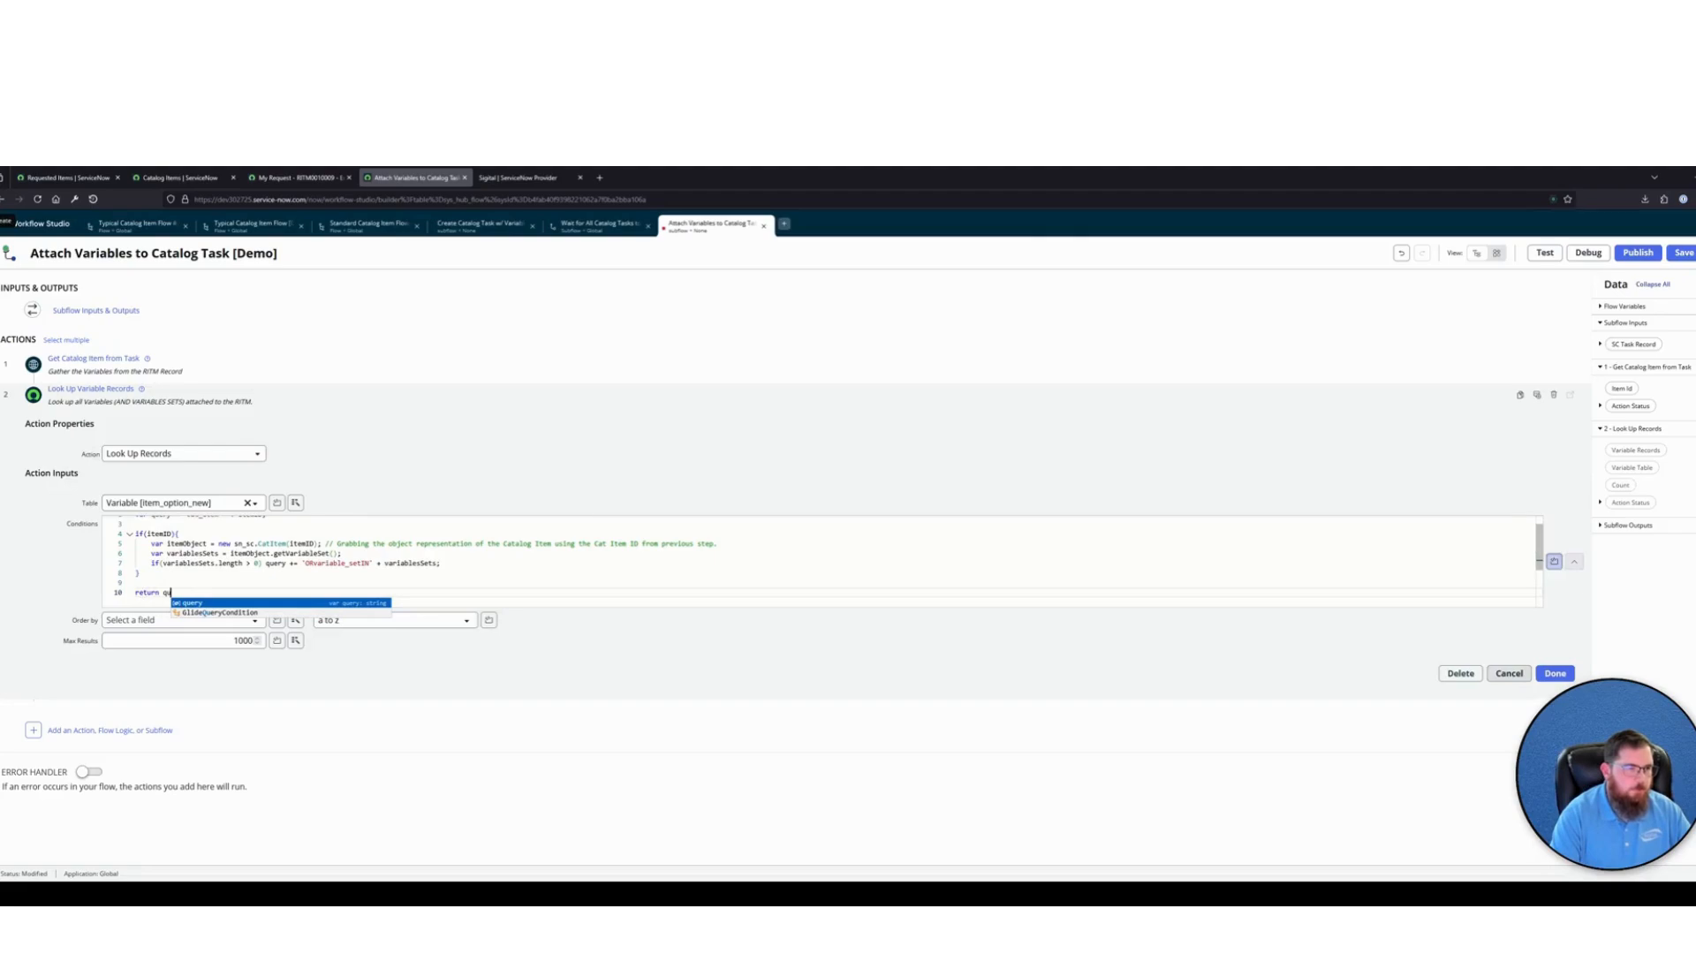
key(Return)
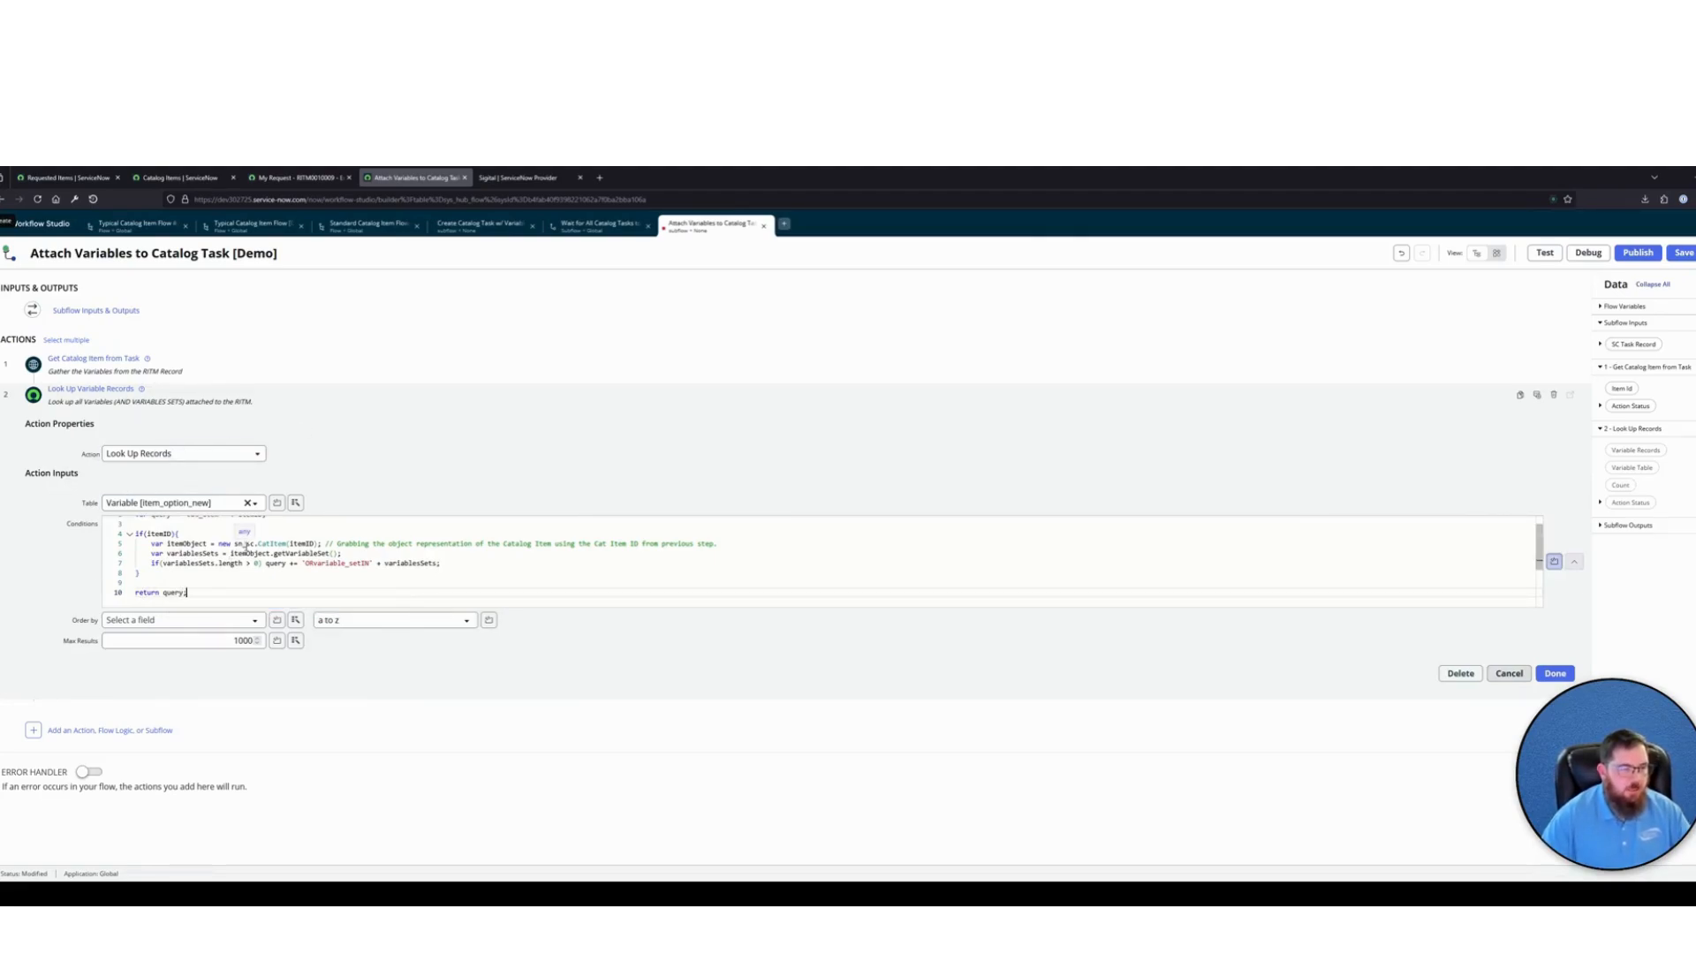
scroll(375, 583, up, 1)
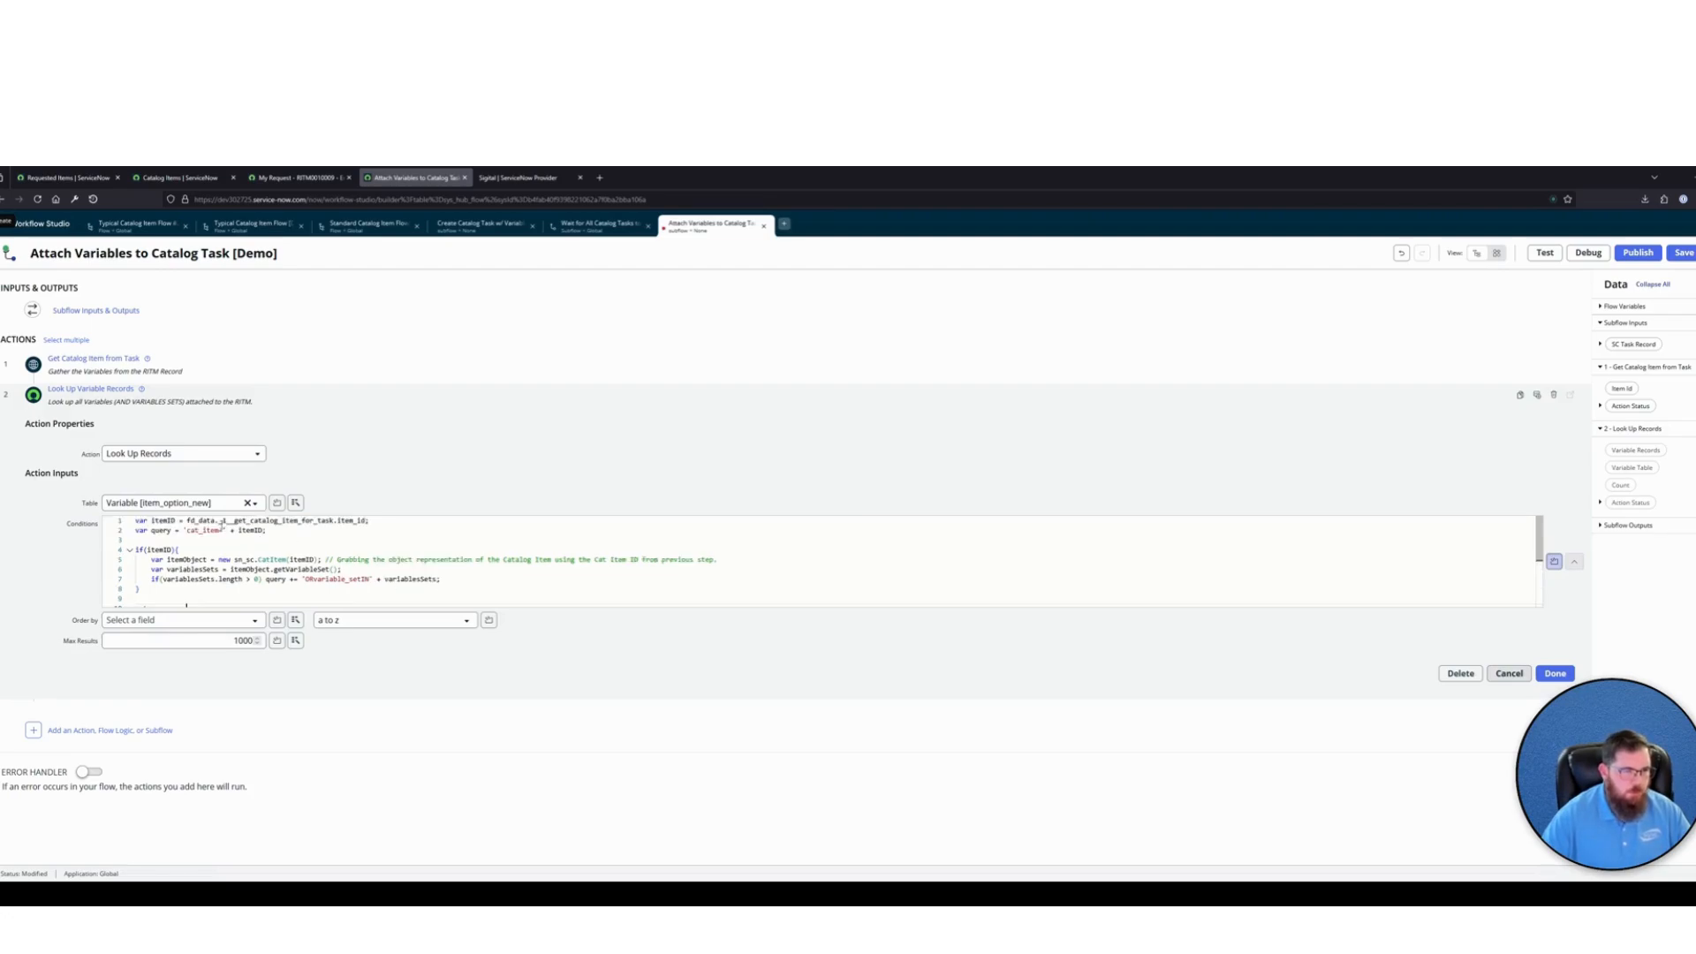
scroll(342, 579, down, 2)
scroll(336, 578, up, 2)
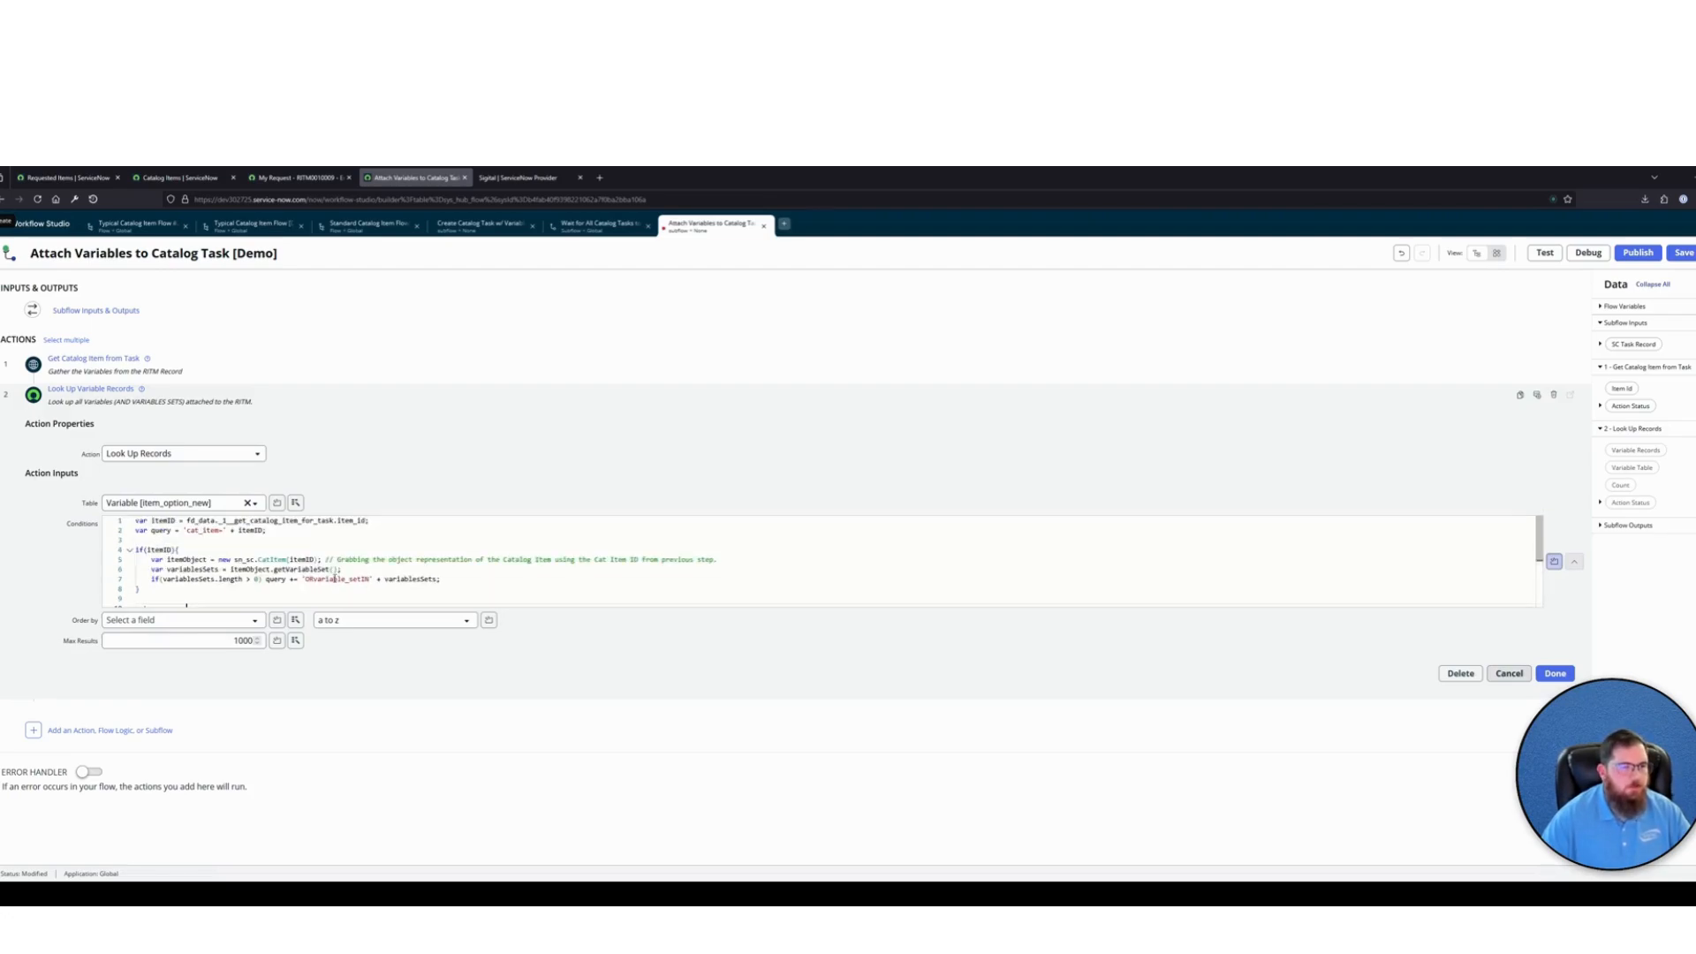
click(1556, 673)
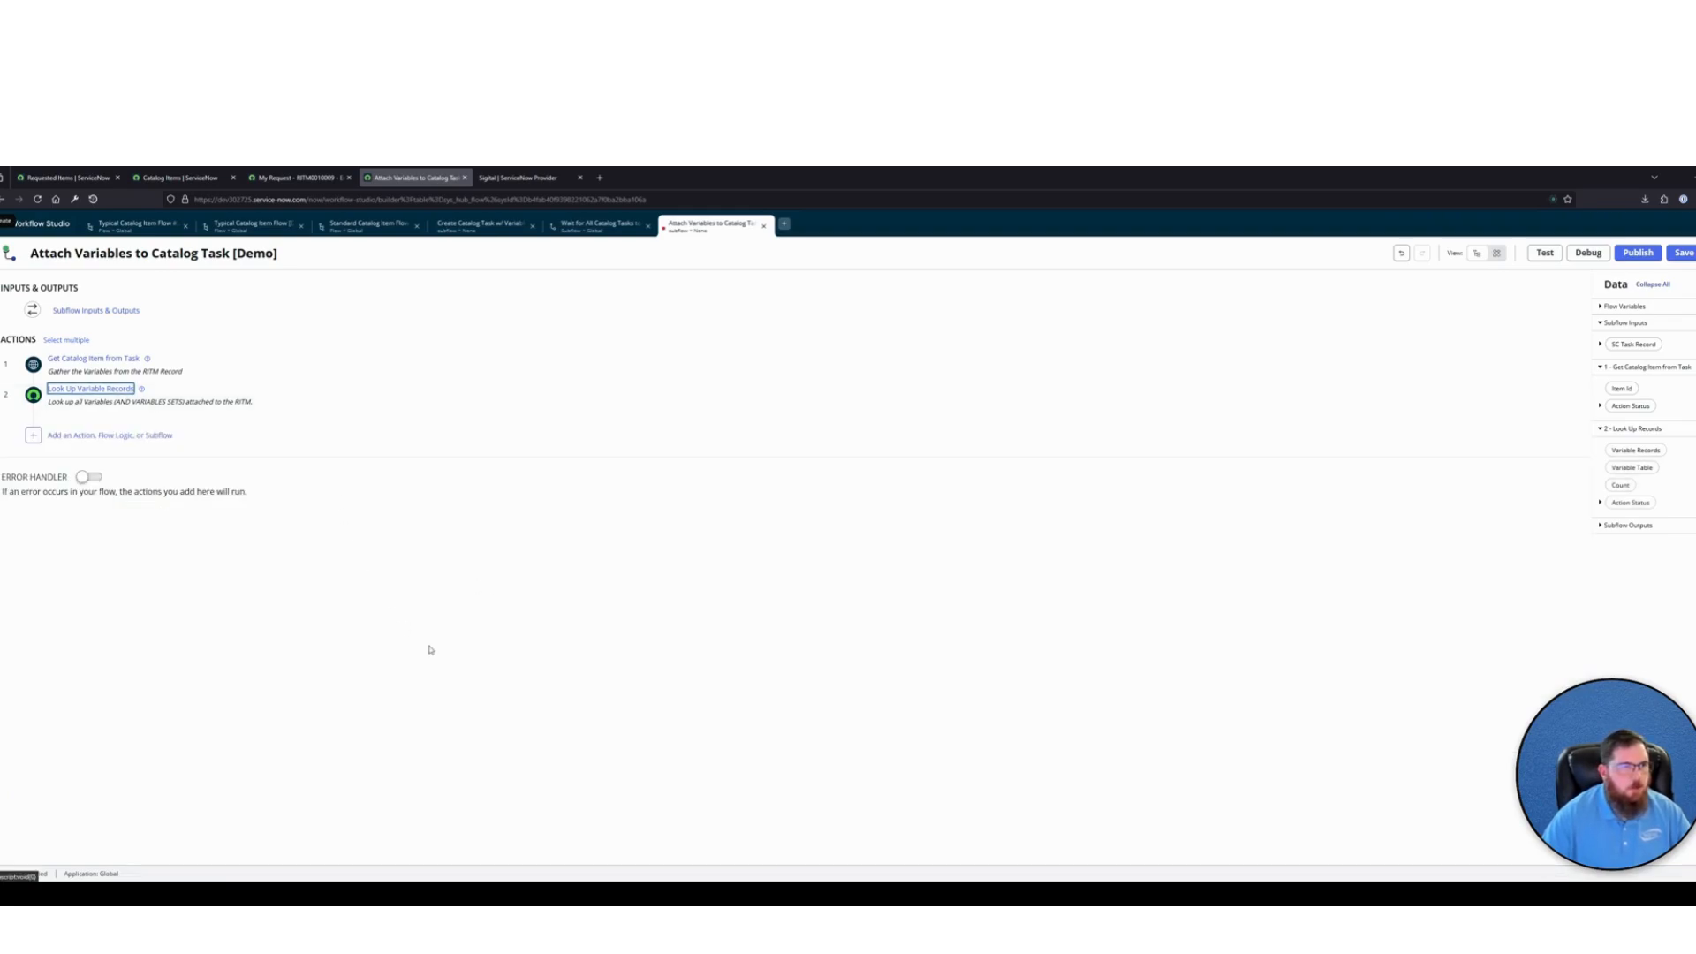
Add an If flow logic as step 3 of the subflow with the condition label "If Variables Exist"
click(110, 435)
click(142, 434)
click(141, 473)
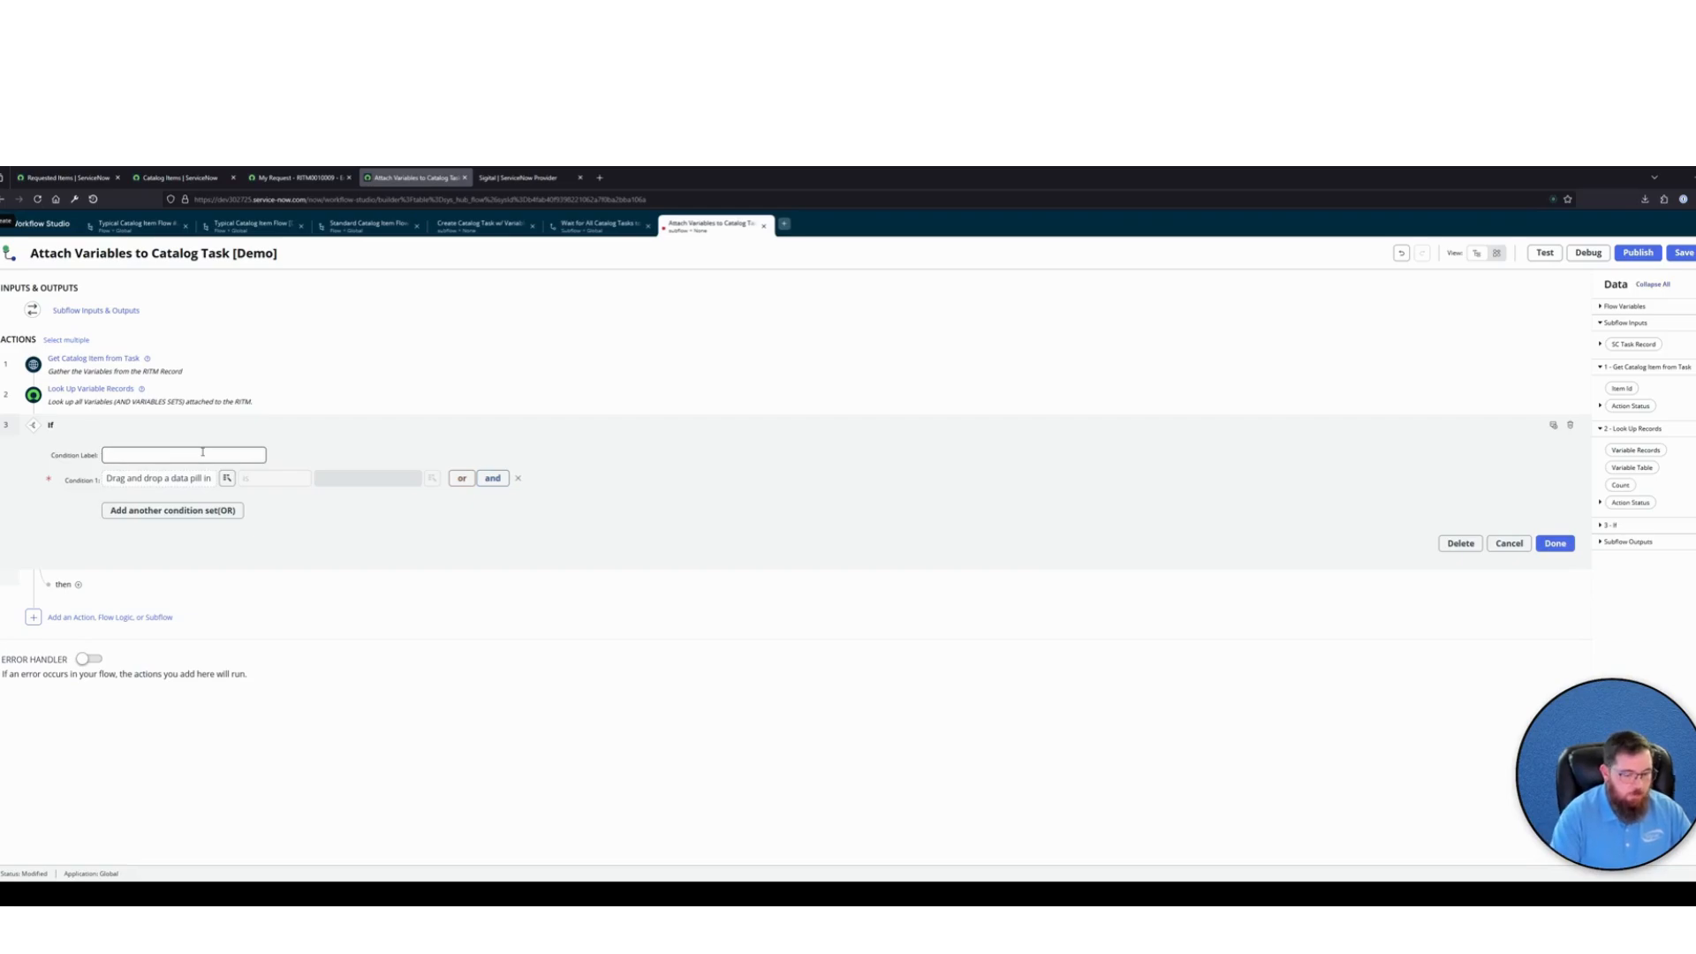
text(If Variables Exist)
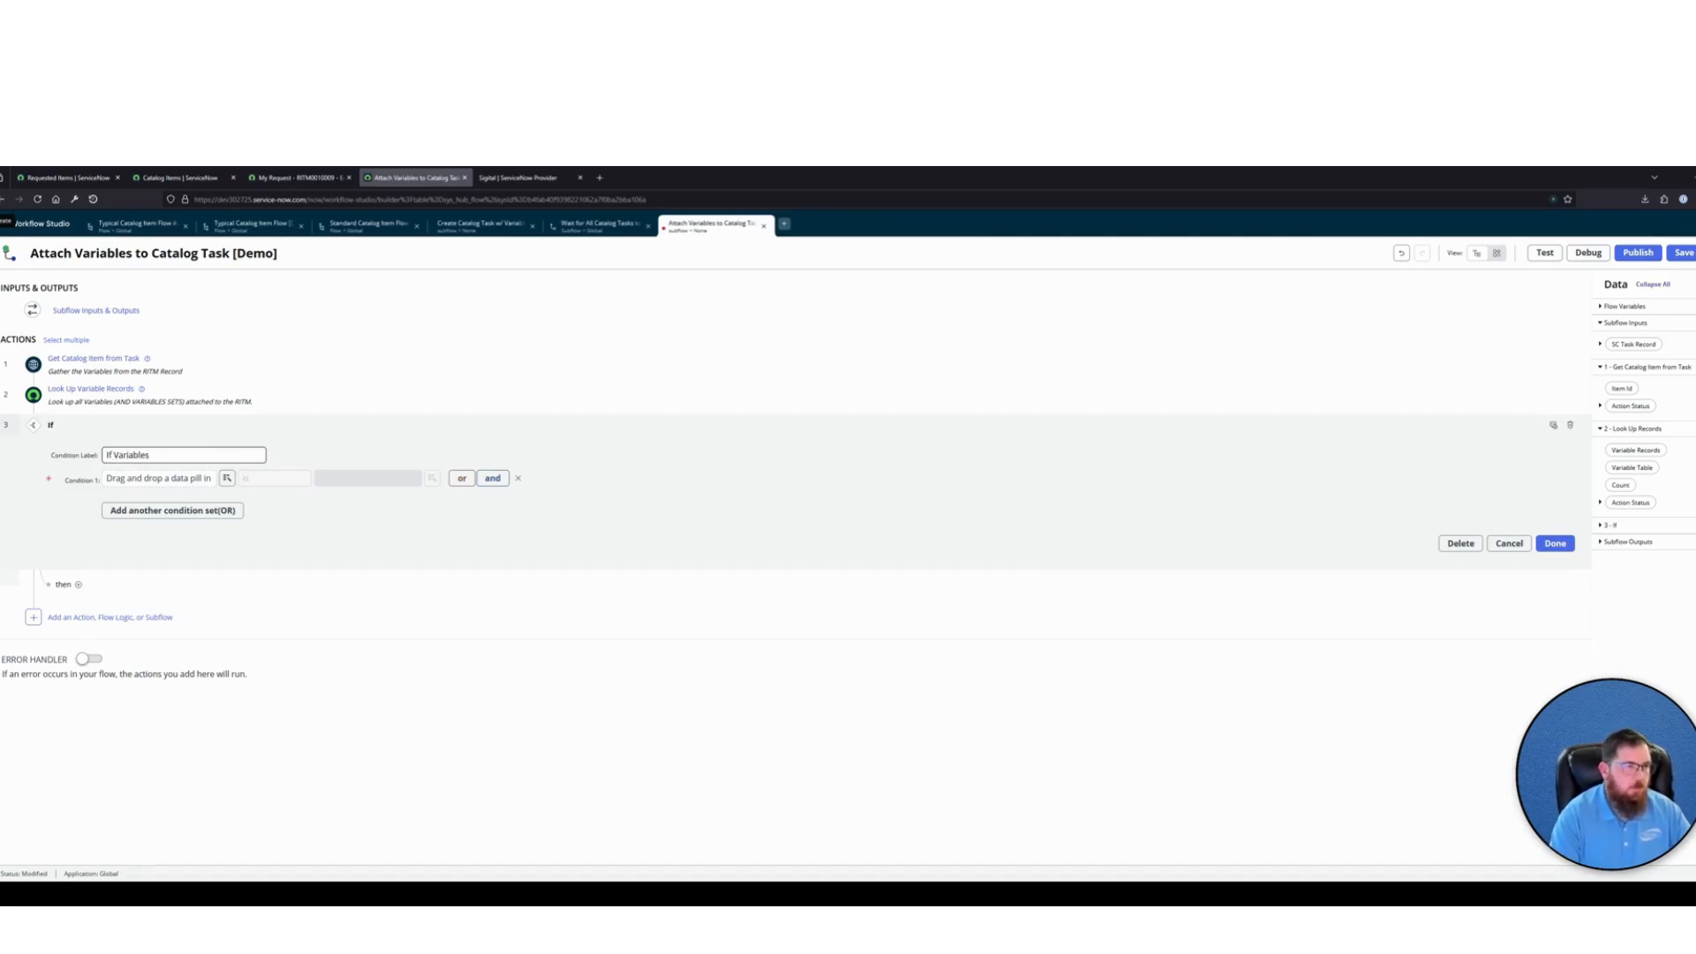
Base the If Variables Exist condition on the Look Up Records Count using the greater than operator, and finish editing the step
click(227, 477)
click(157, 550)
click(311, 551)
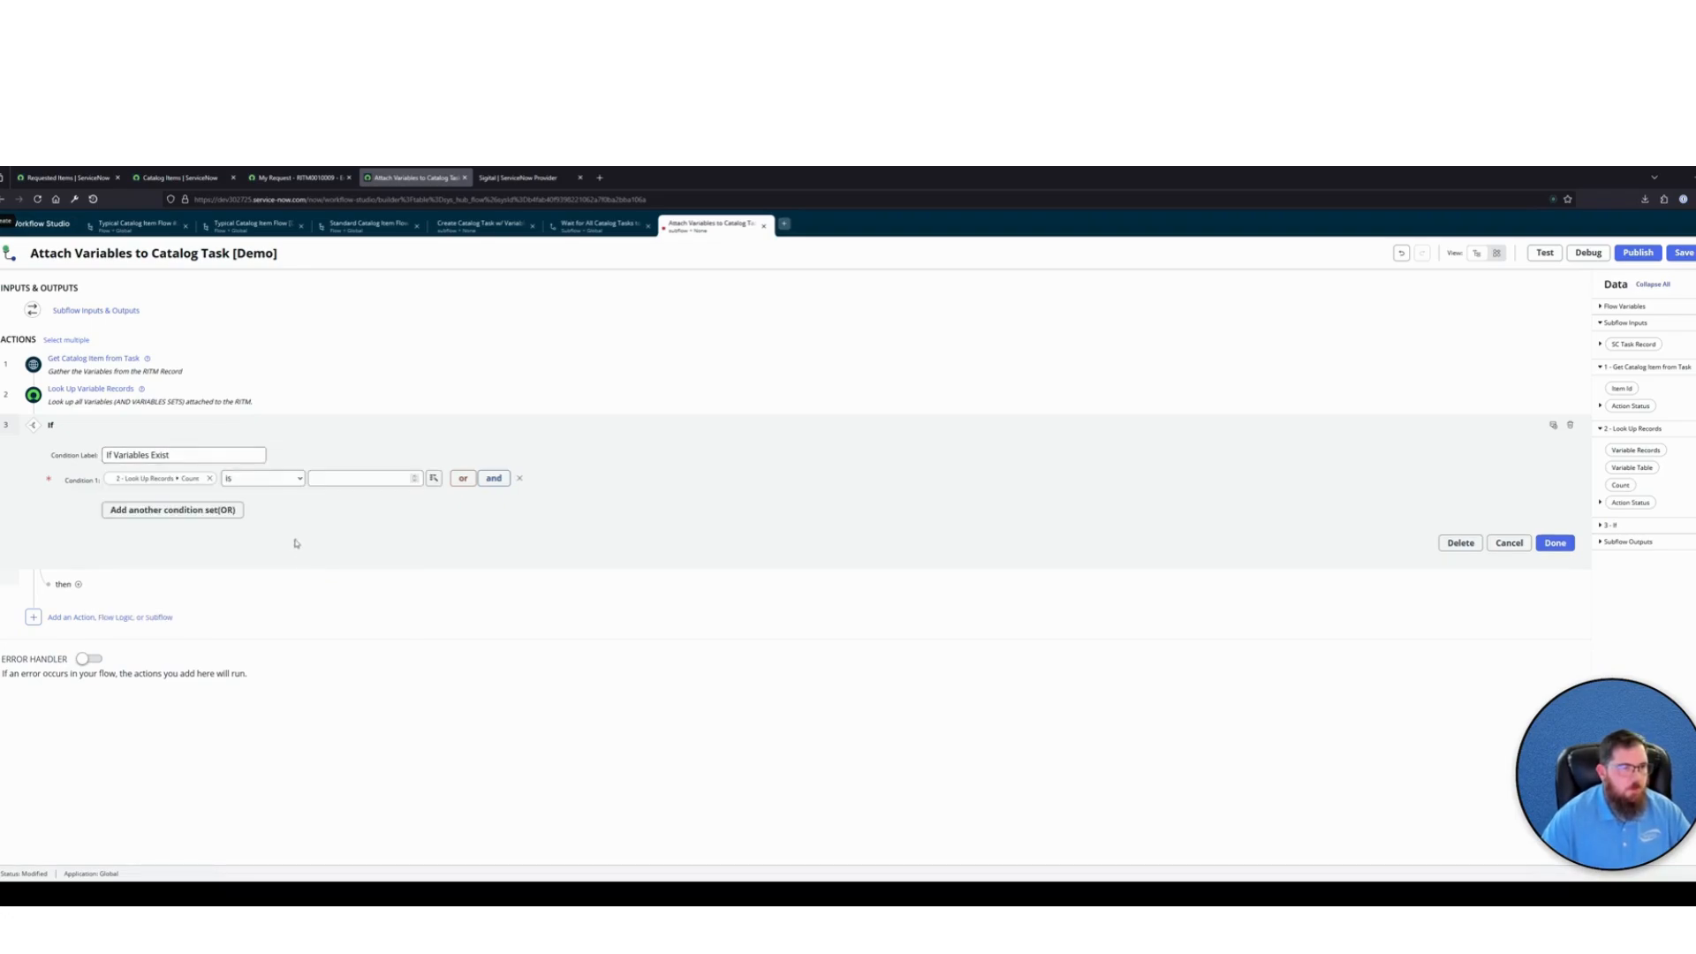
click(346, 481)
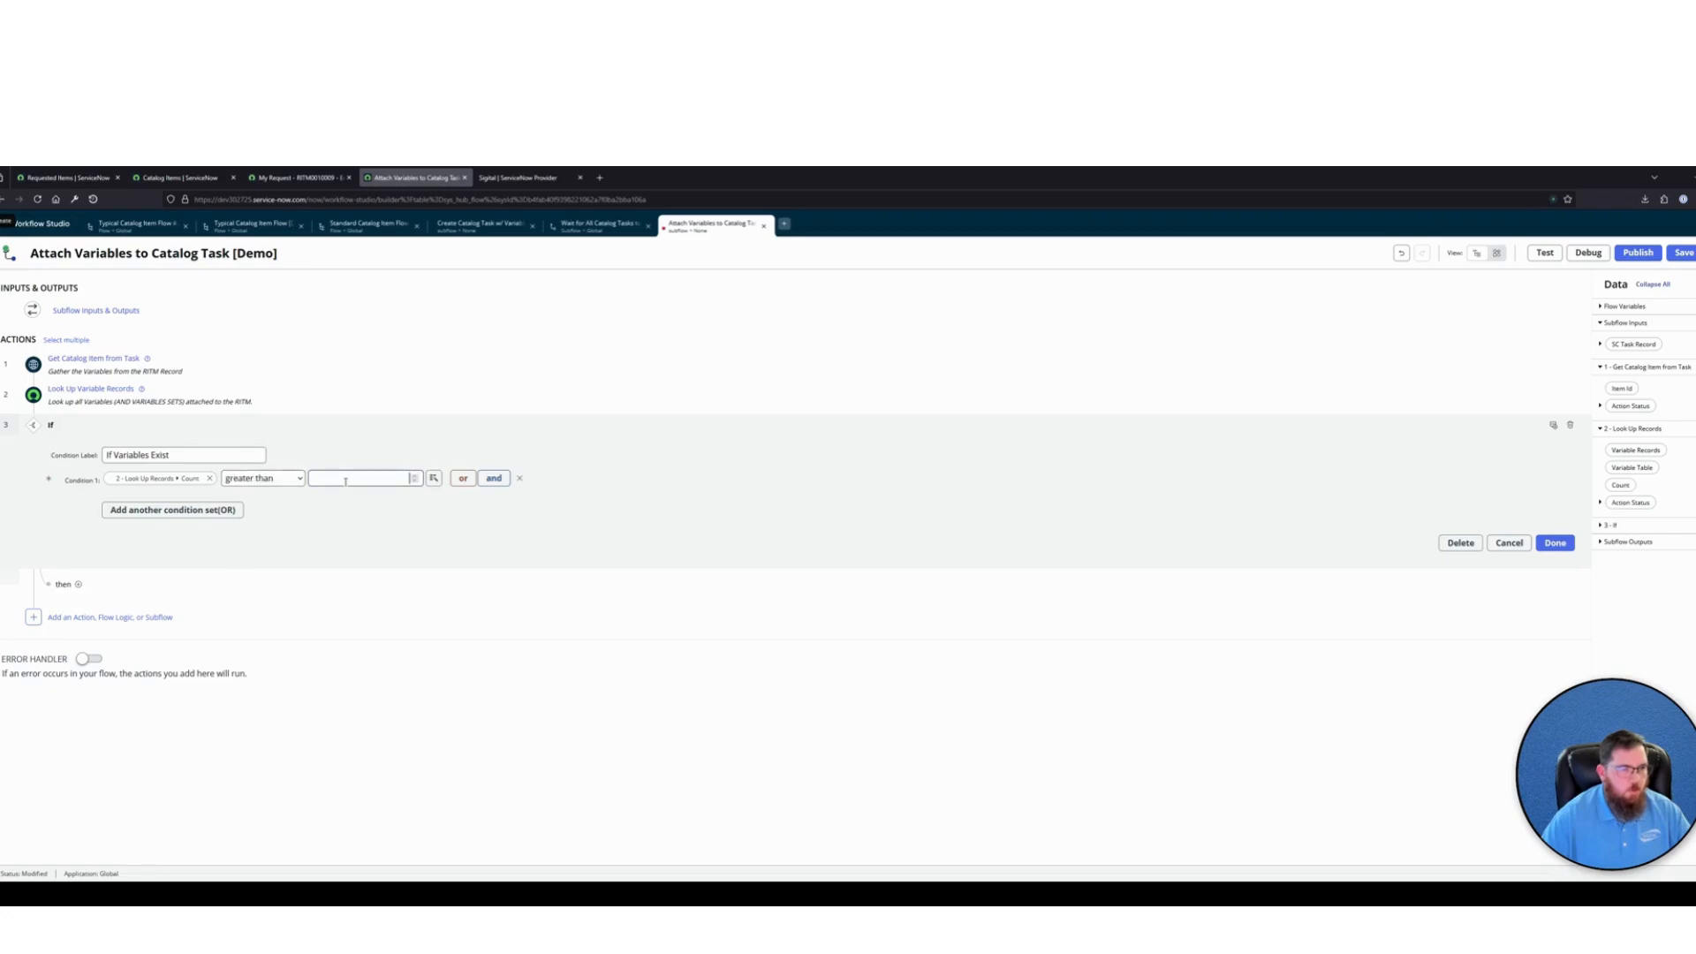
click(1554, 542)
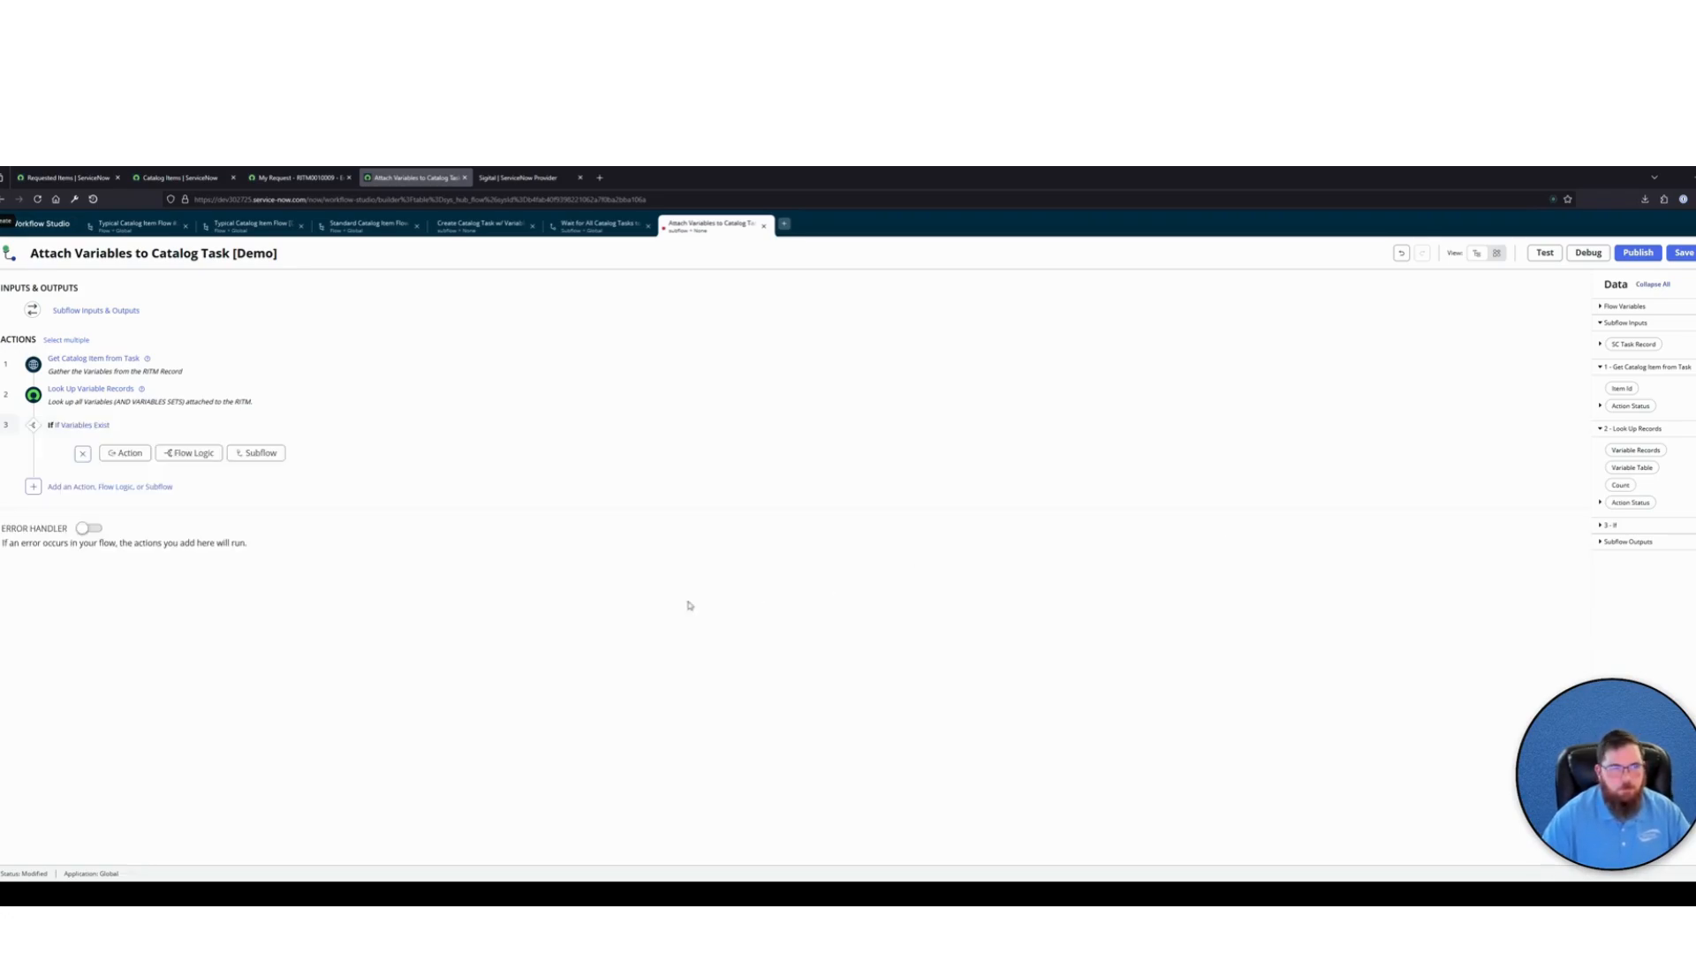
Add a ServiceNow Core Create Record action directly inside the If Variables Exist branch
click(125, 453)
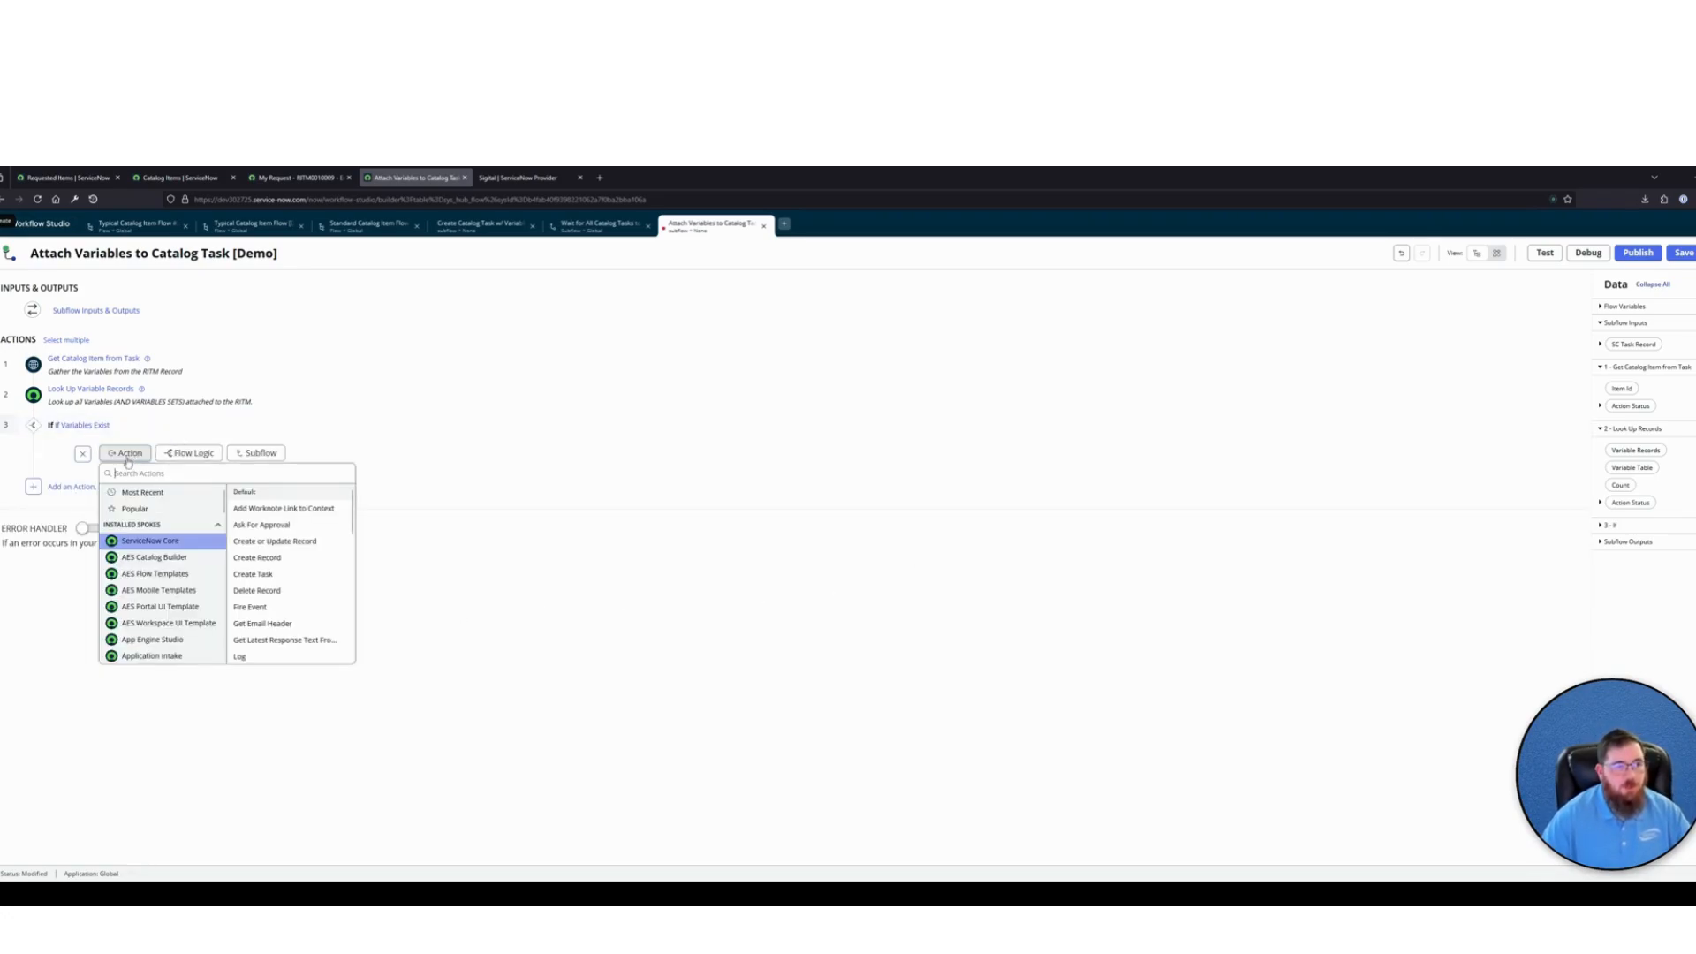
text(Create Record)
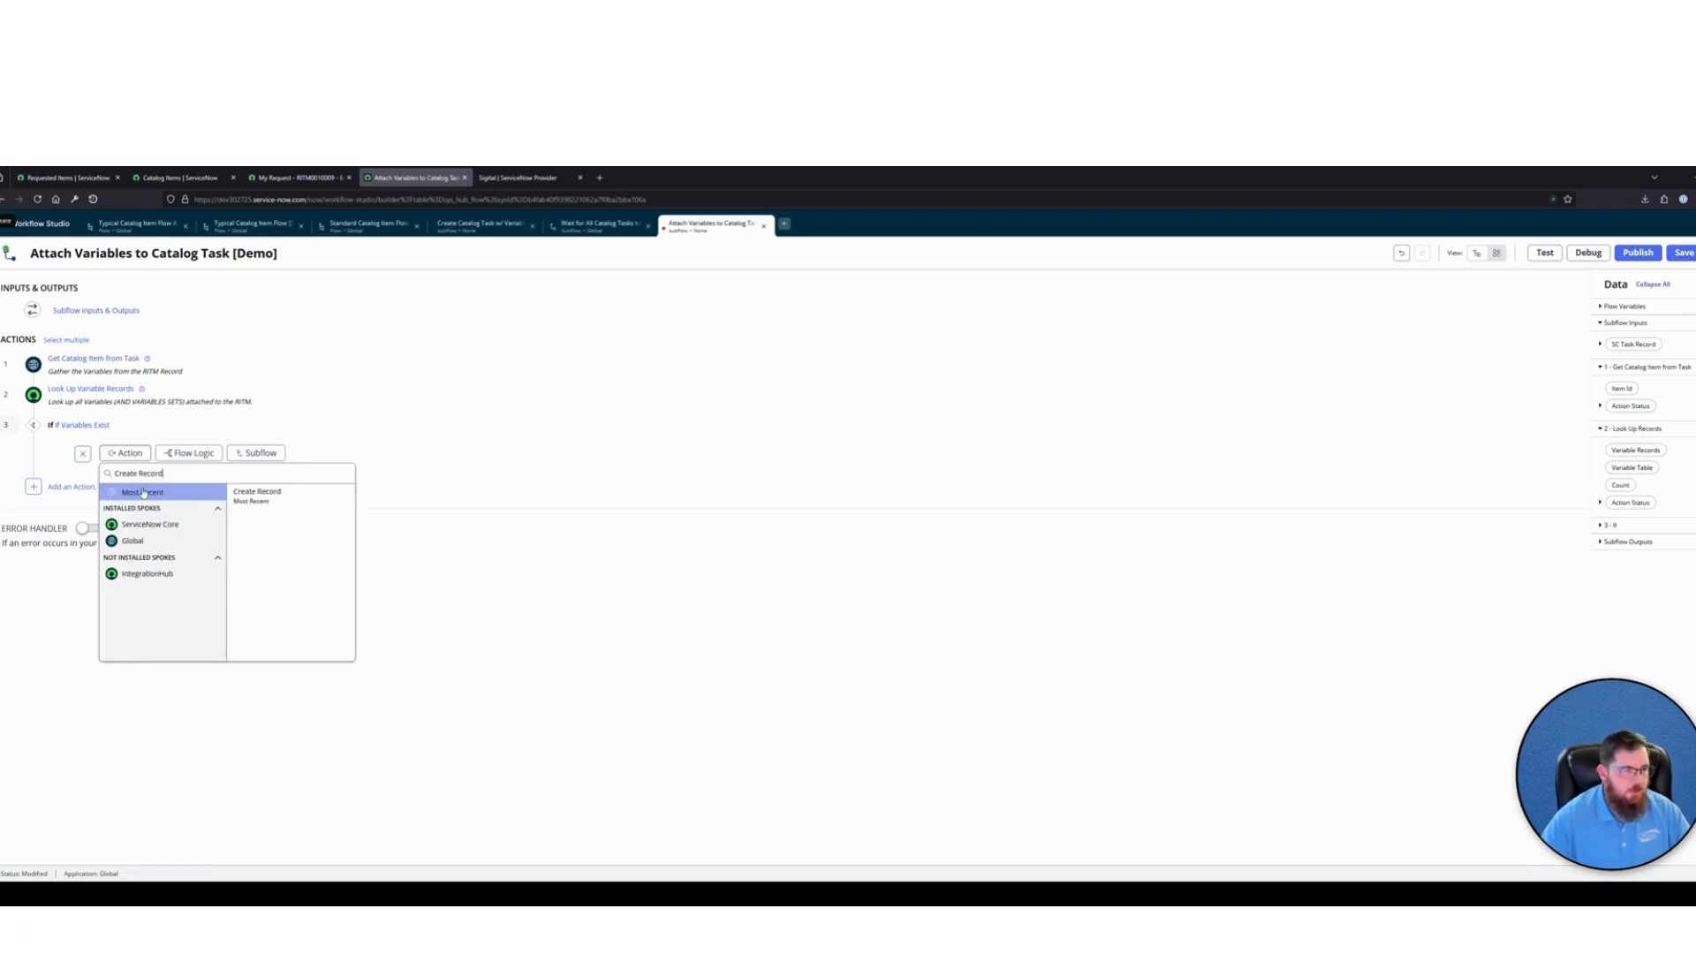
click(163, 527)
click(257, 495)
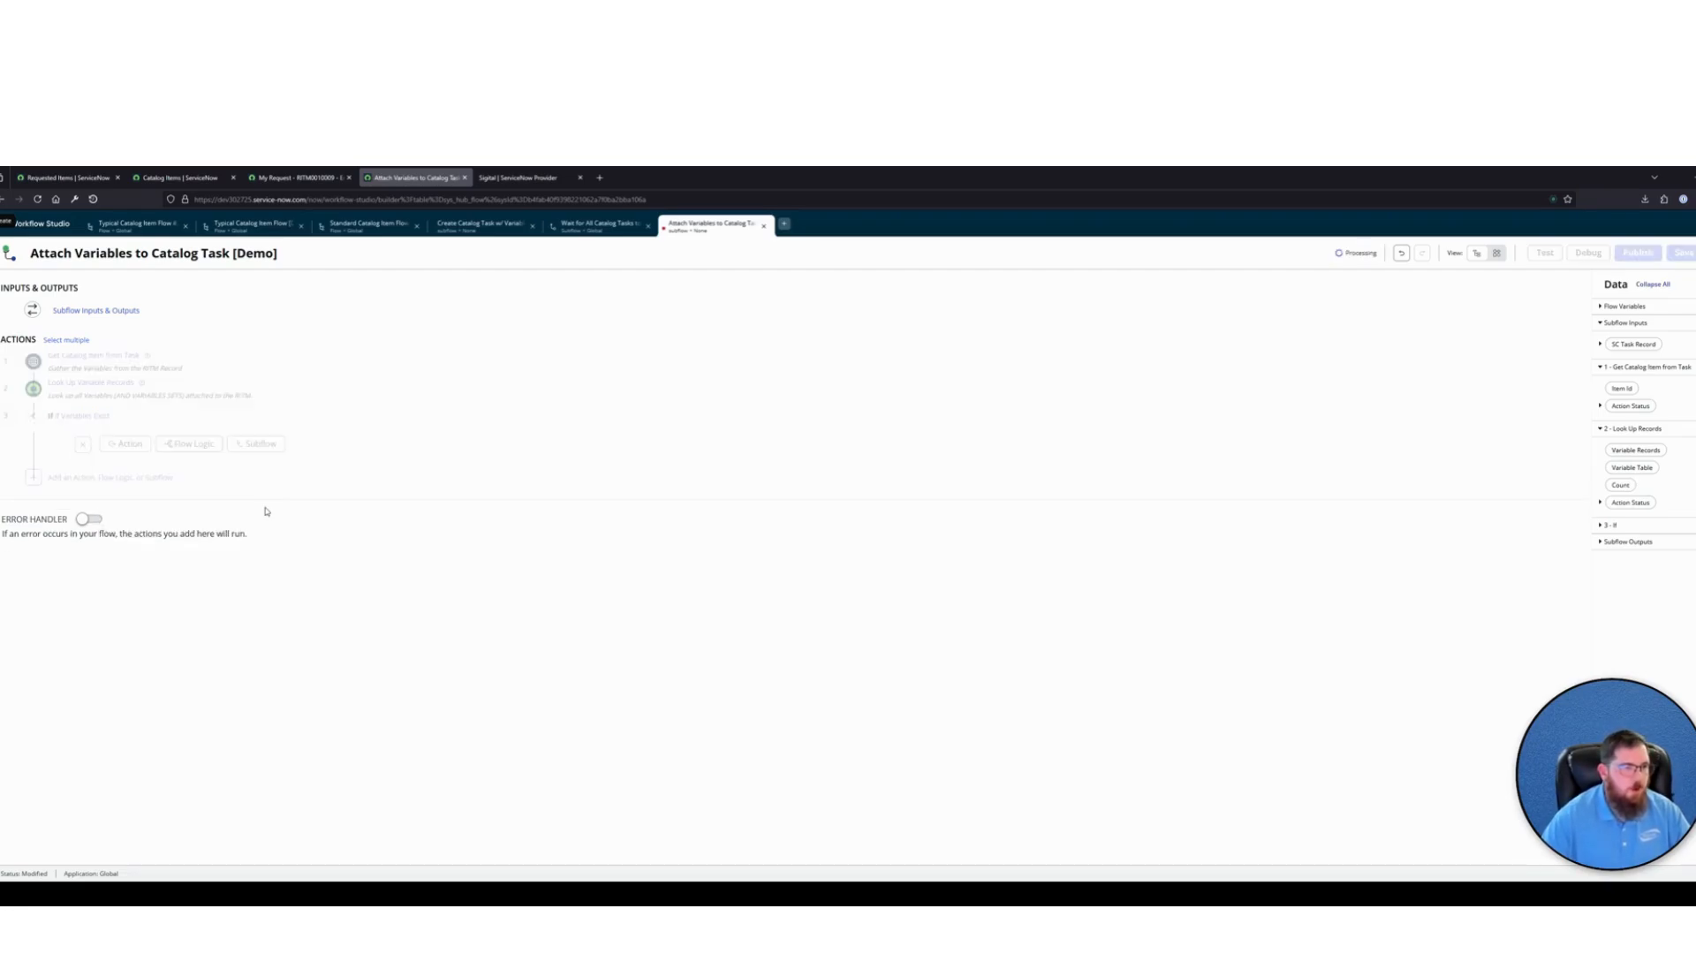
Open the first requested item for Typical Catalog Item [Demo] and its catalog task, and examine the attached variables
click(86, 183)
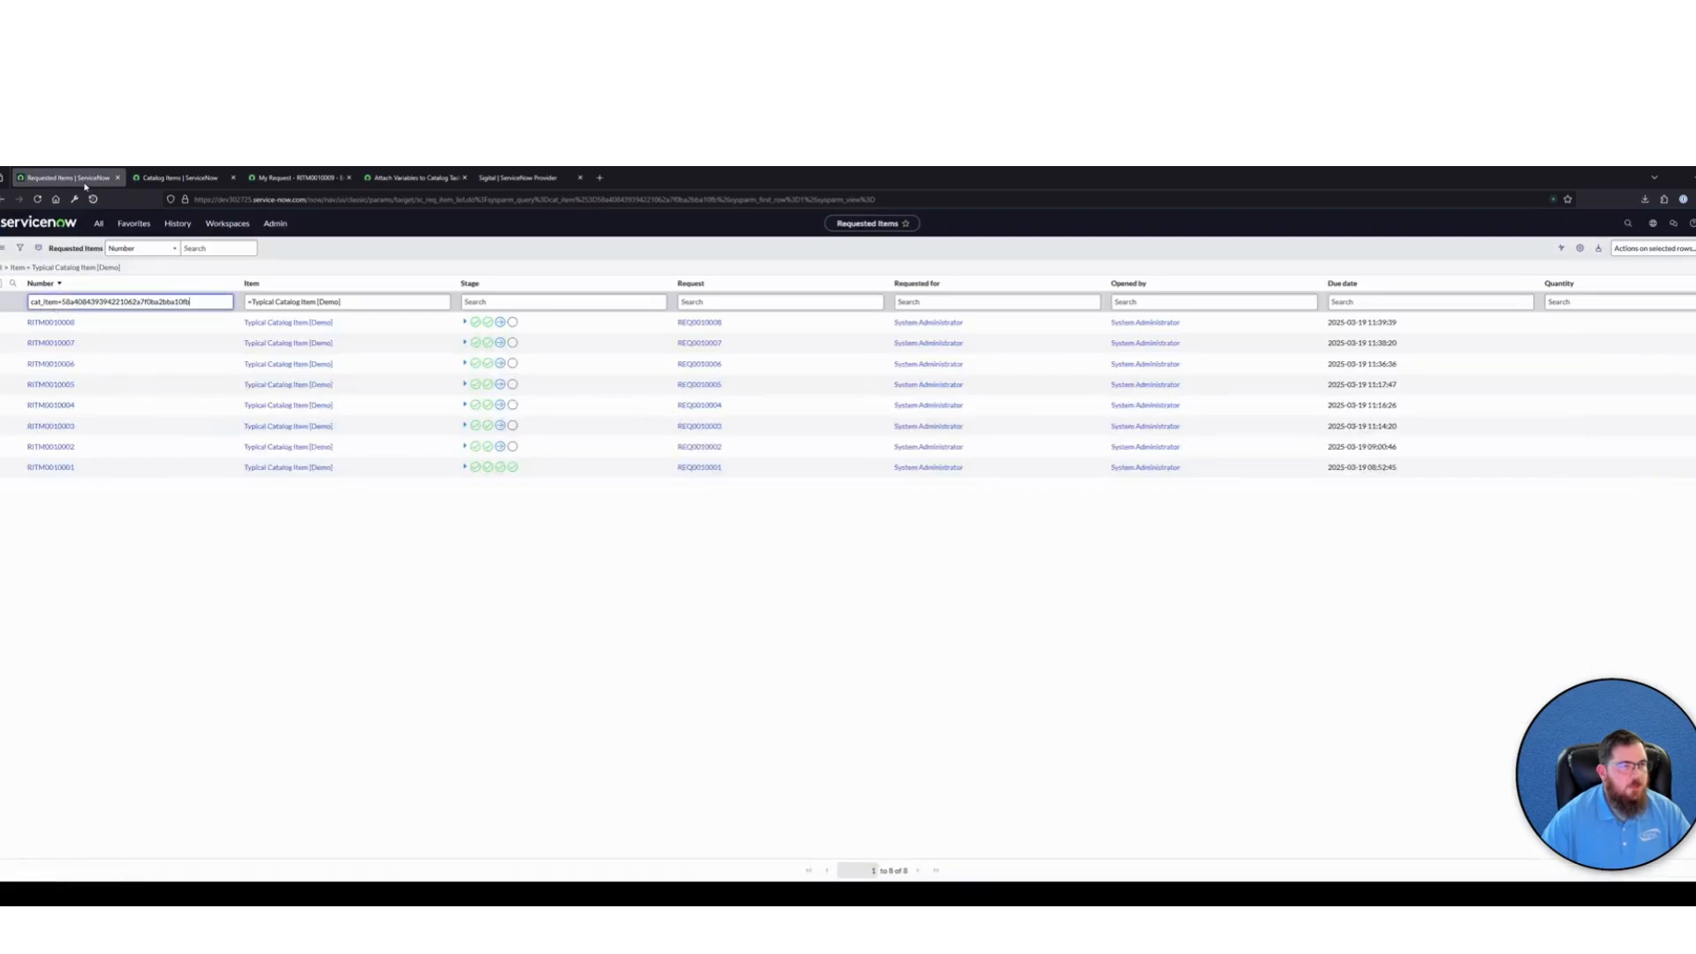
click(51, 322)
scroll(341, 606, down, 5)
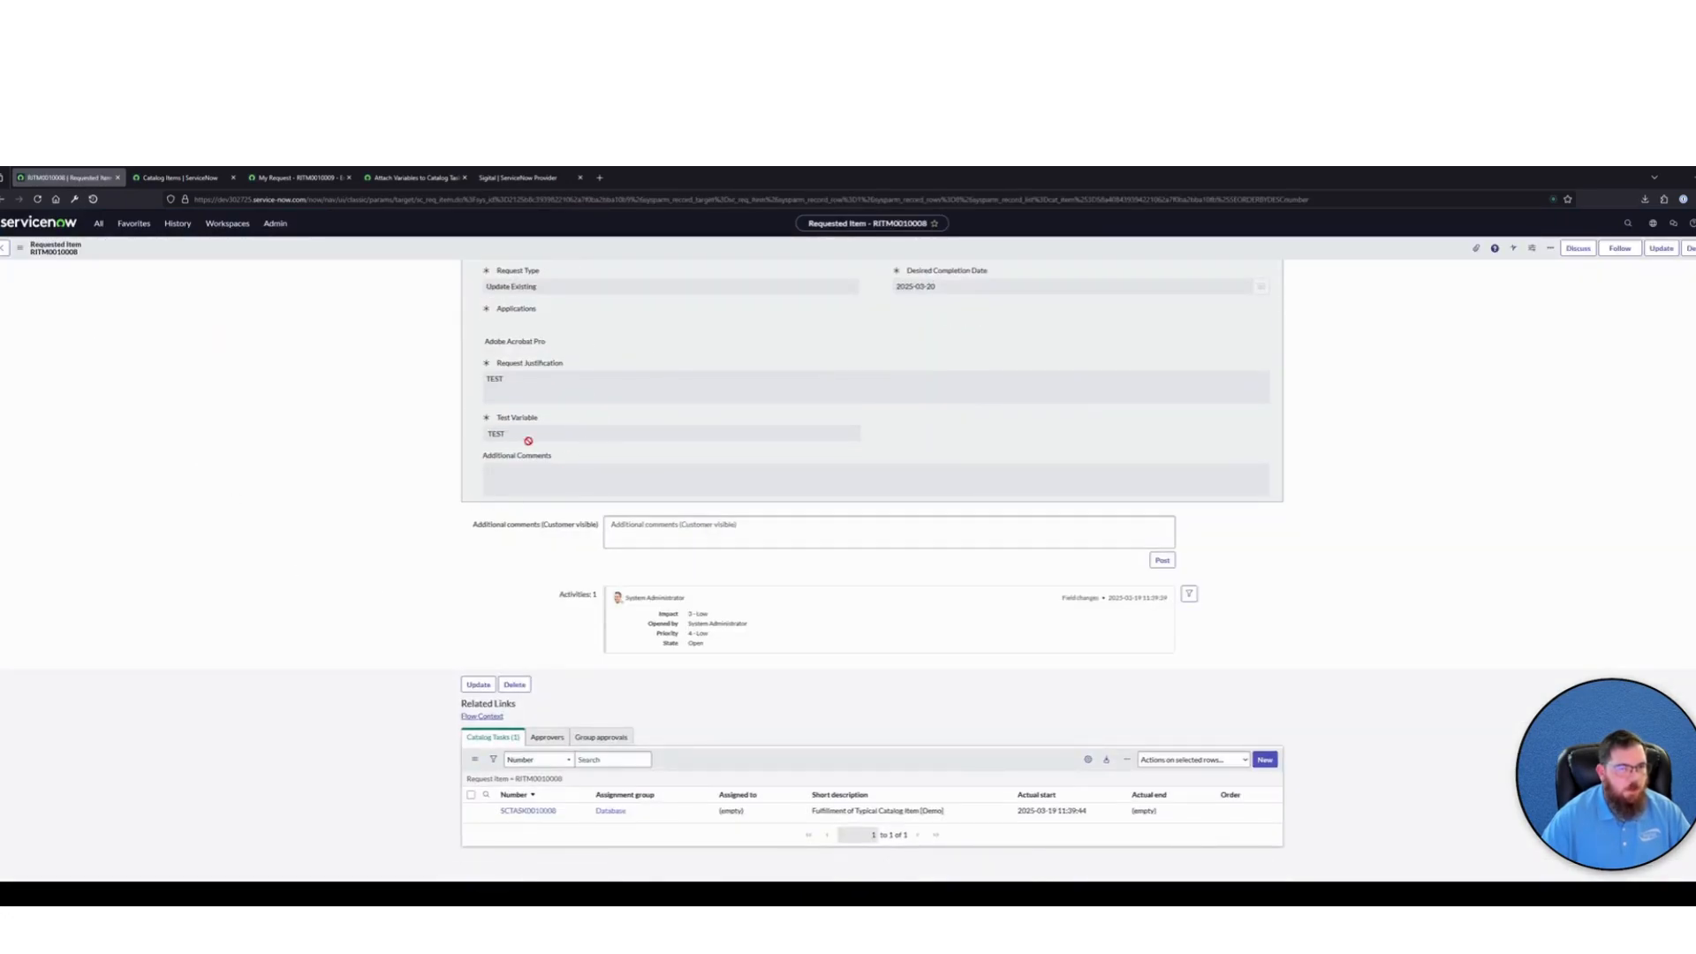
click(528, 810)
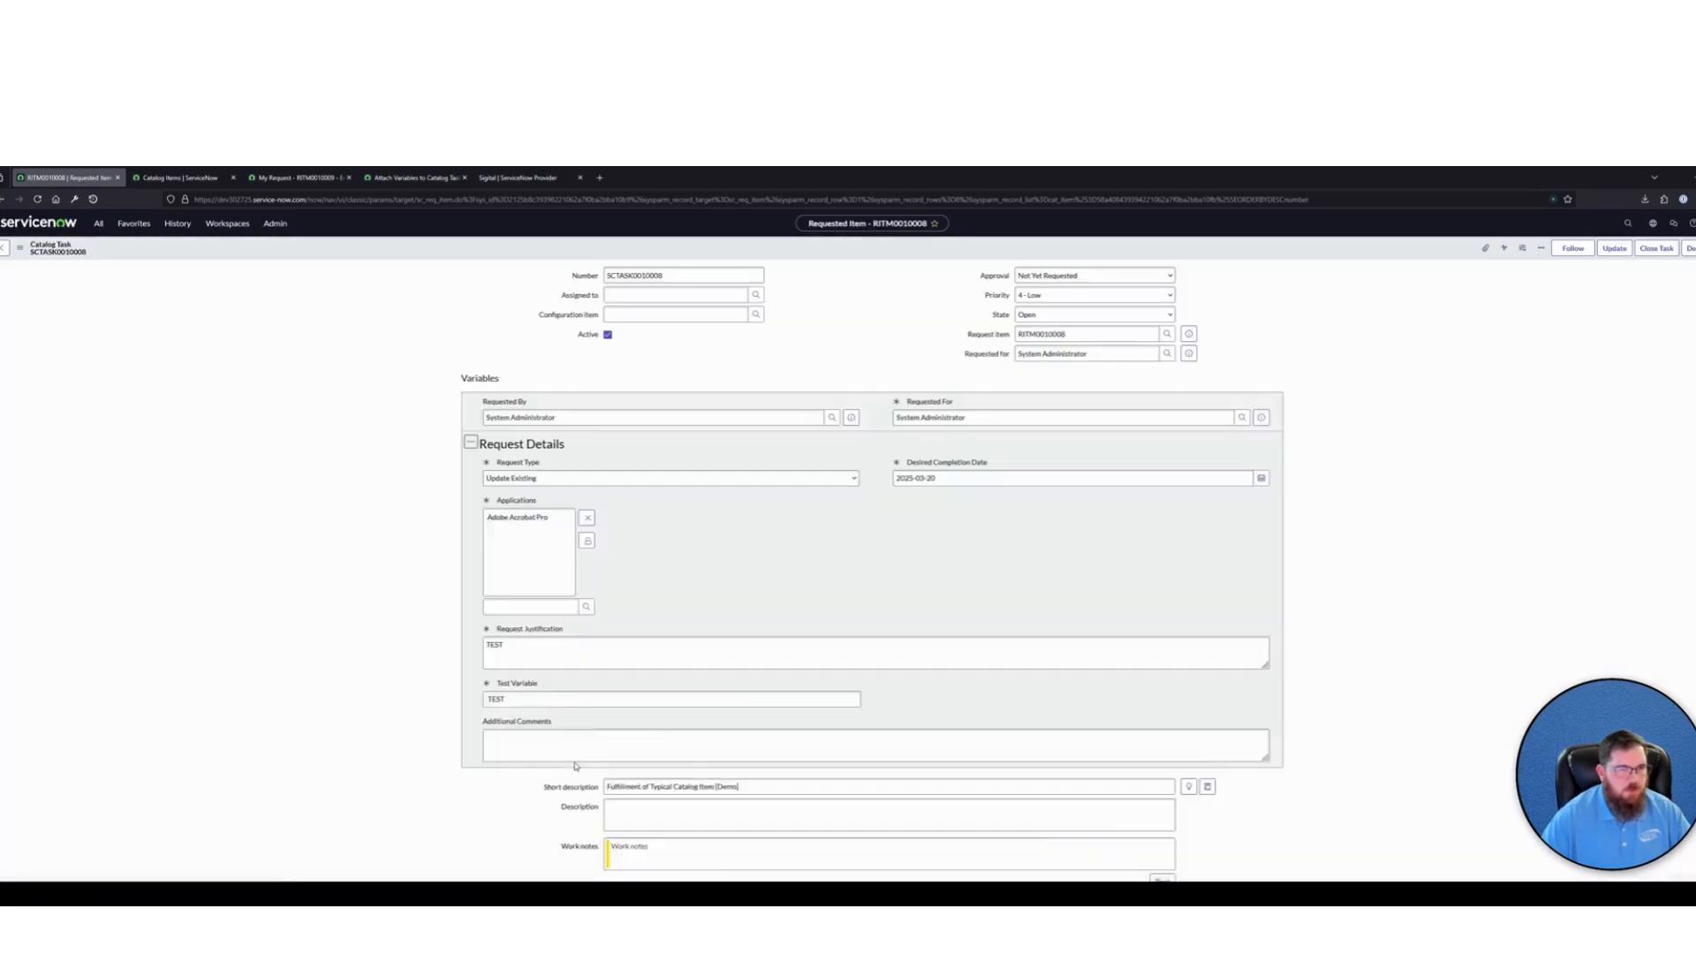
scroll(448, 467, down, 1)
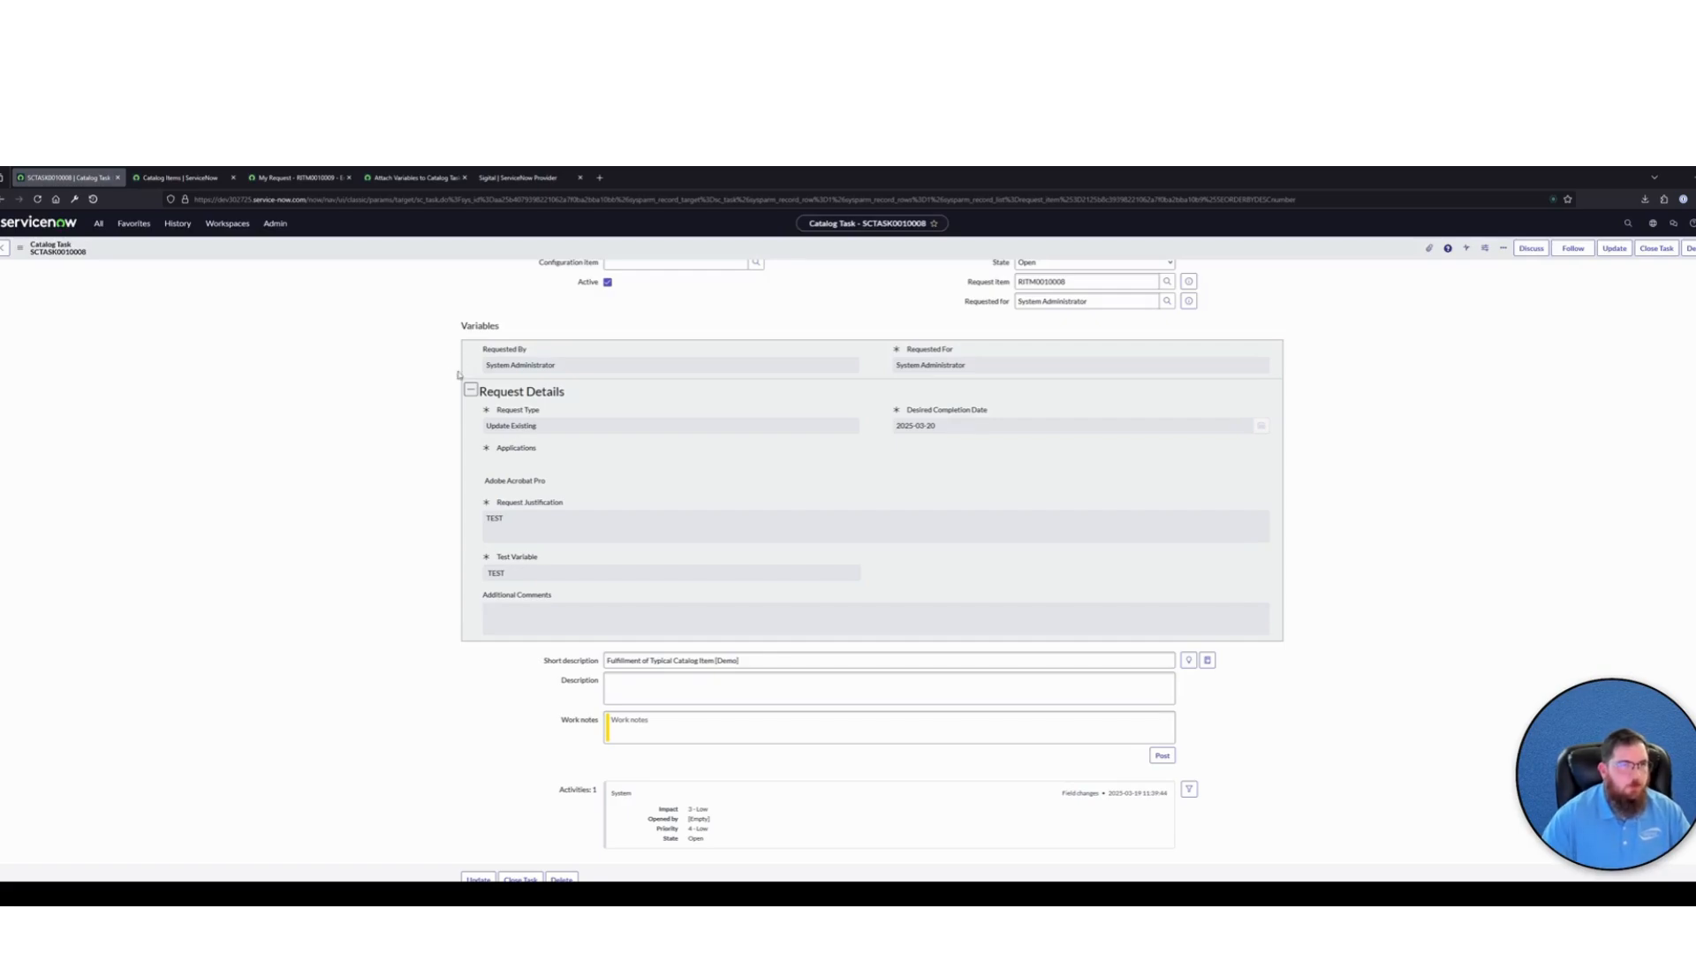
Return to the Attach Variables to Catalog Task [Demo] subflow and delete the empty Create Record action under the If branch
click(413, 178)
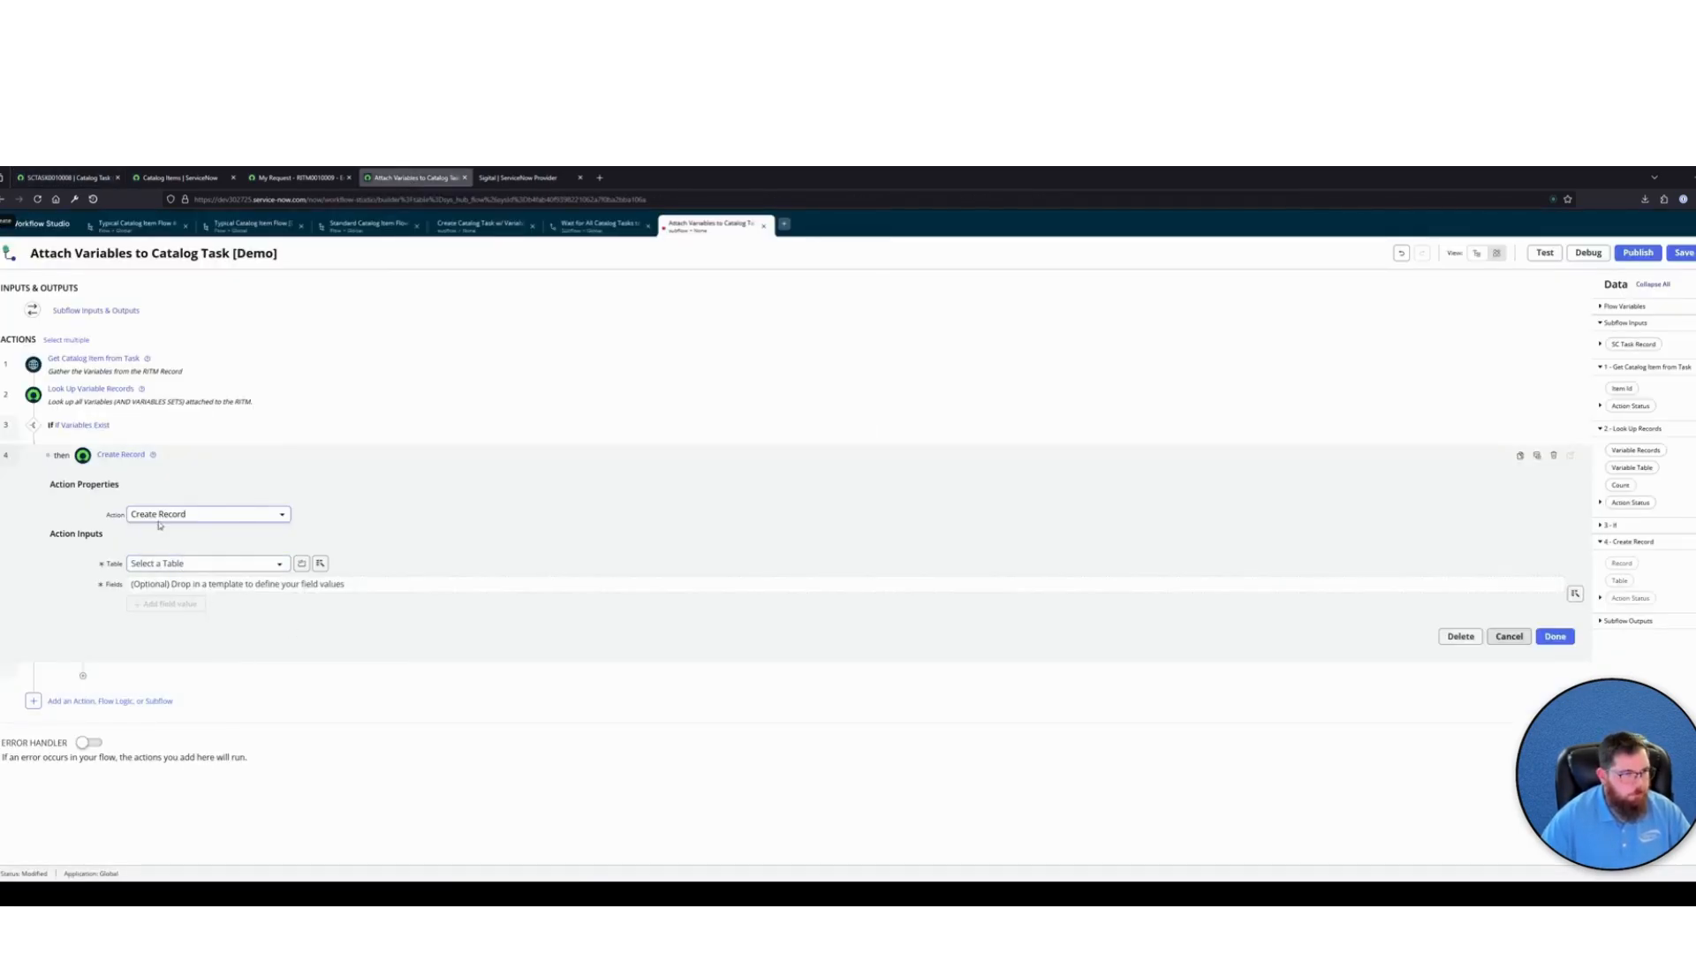
click(1553, 455)
click(983, 356)
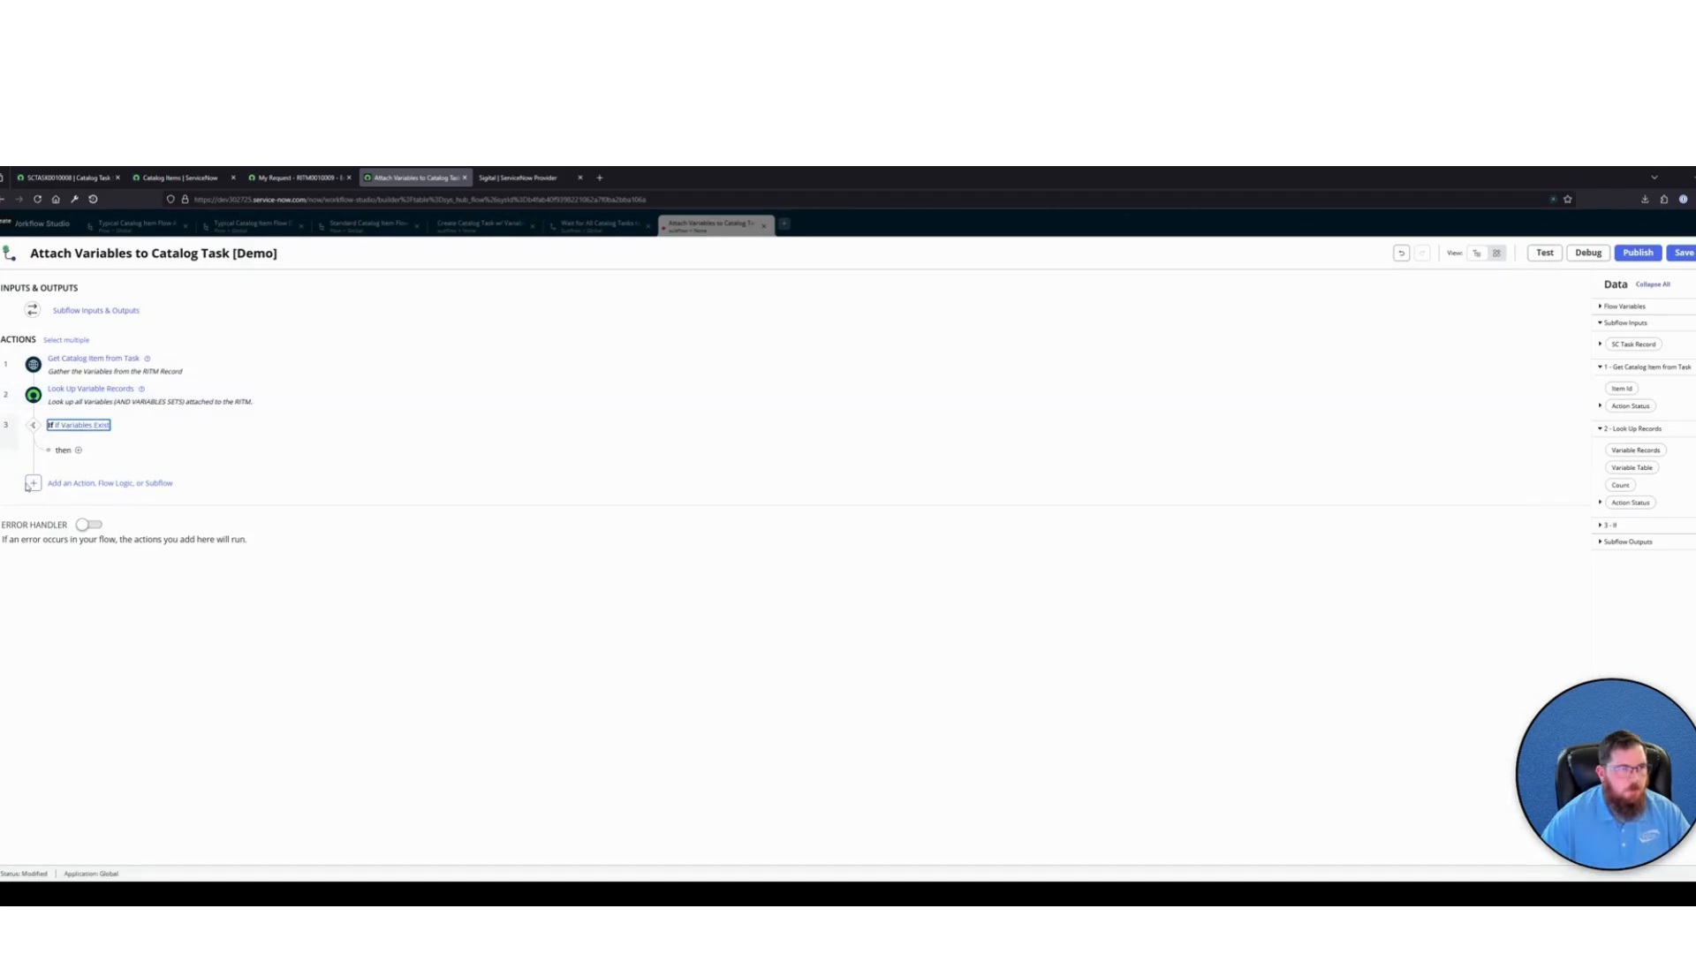
Add a For Each flow logic inside the then branch of If Variables Exist
click(78, 452)
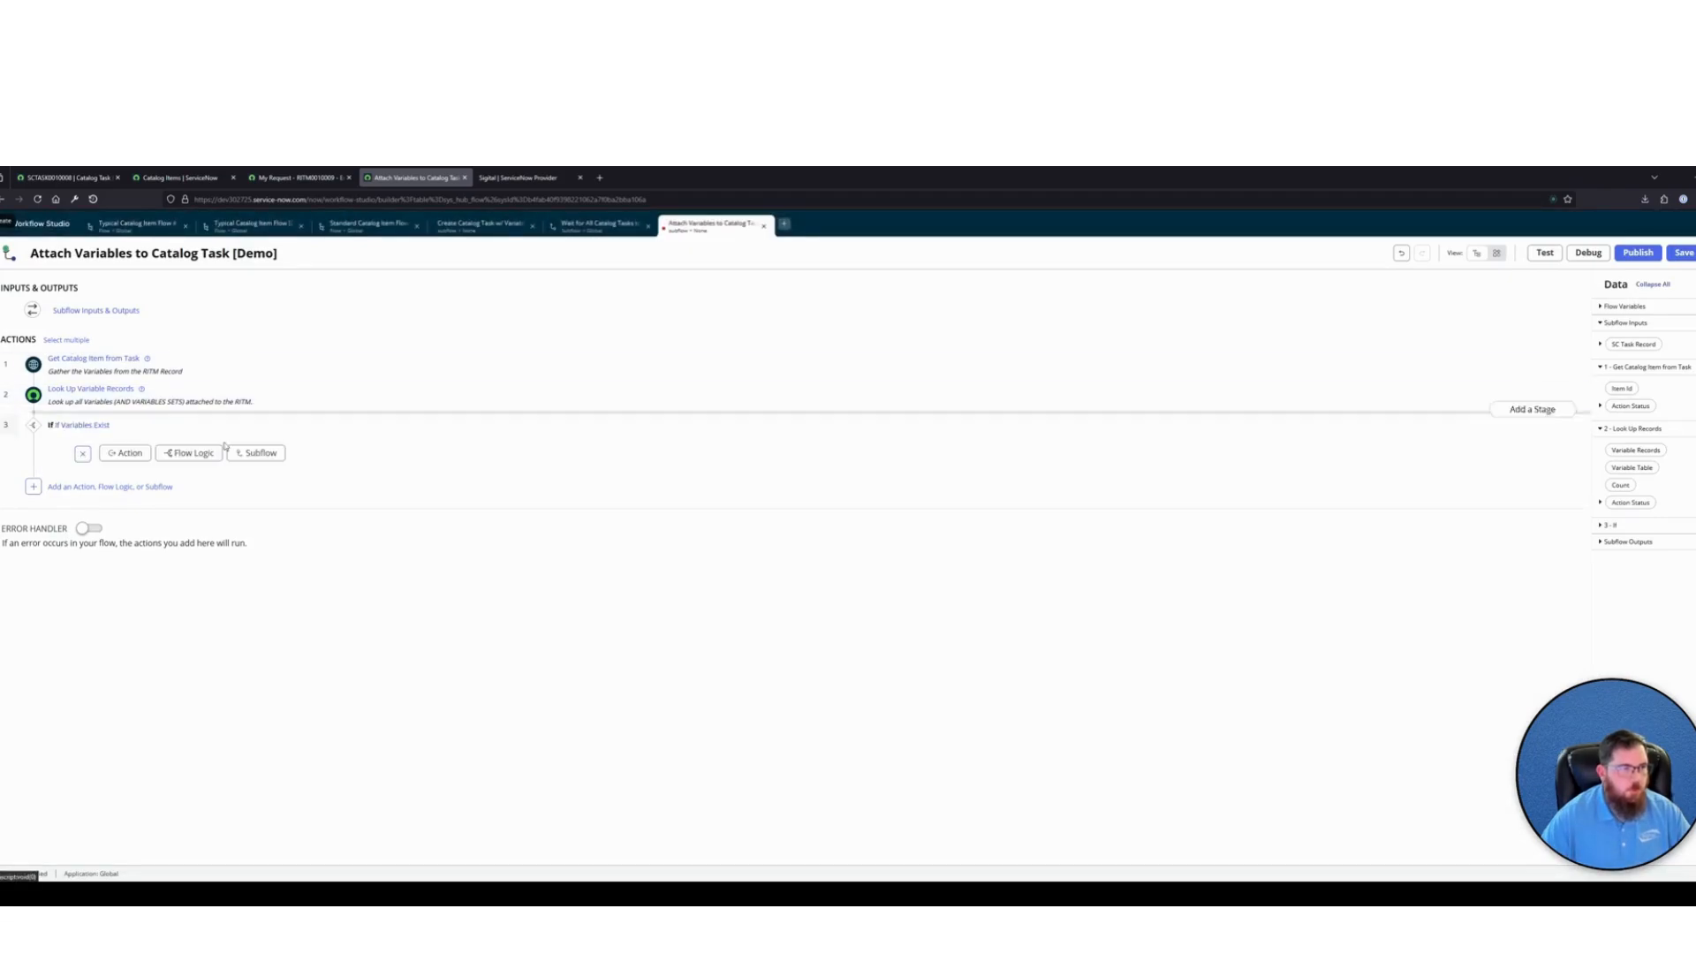
click(189, 453)
text(for e)
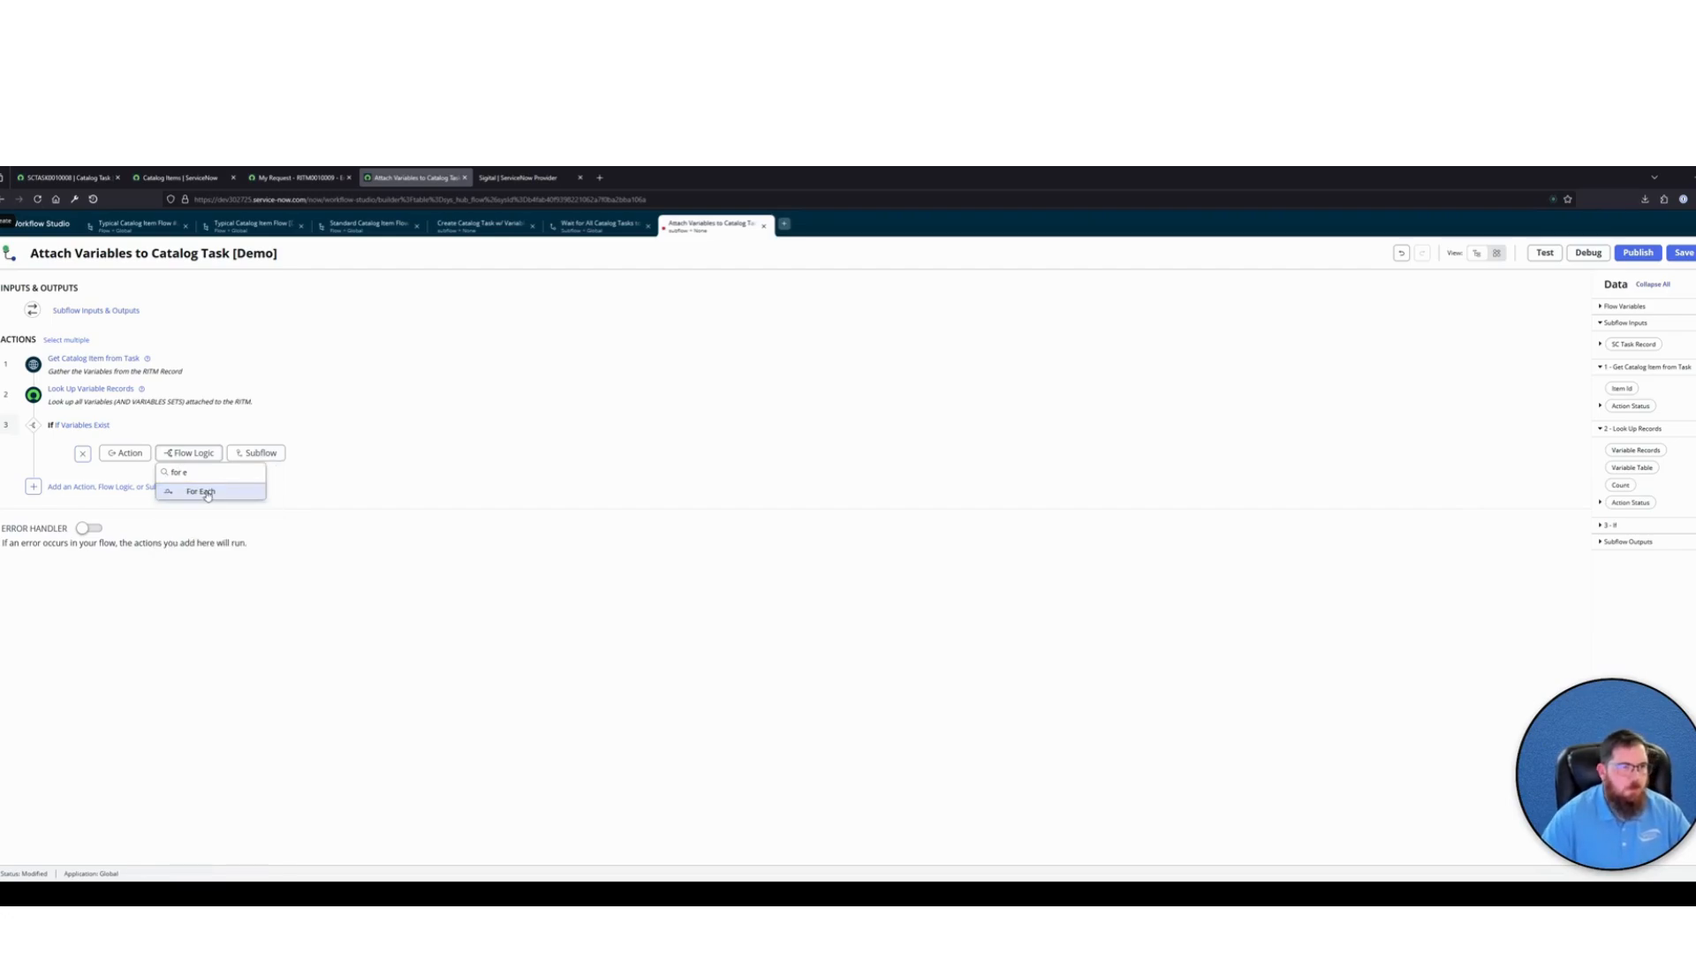
click(246, 492)
Loop over Variable Records and annotate the loop "For each variable found, we will attach / create a new record that will attach the variable to the Catalog Task"
click(302, 485)
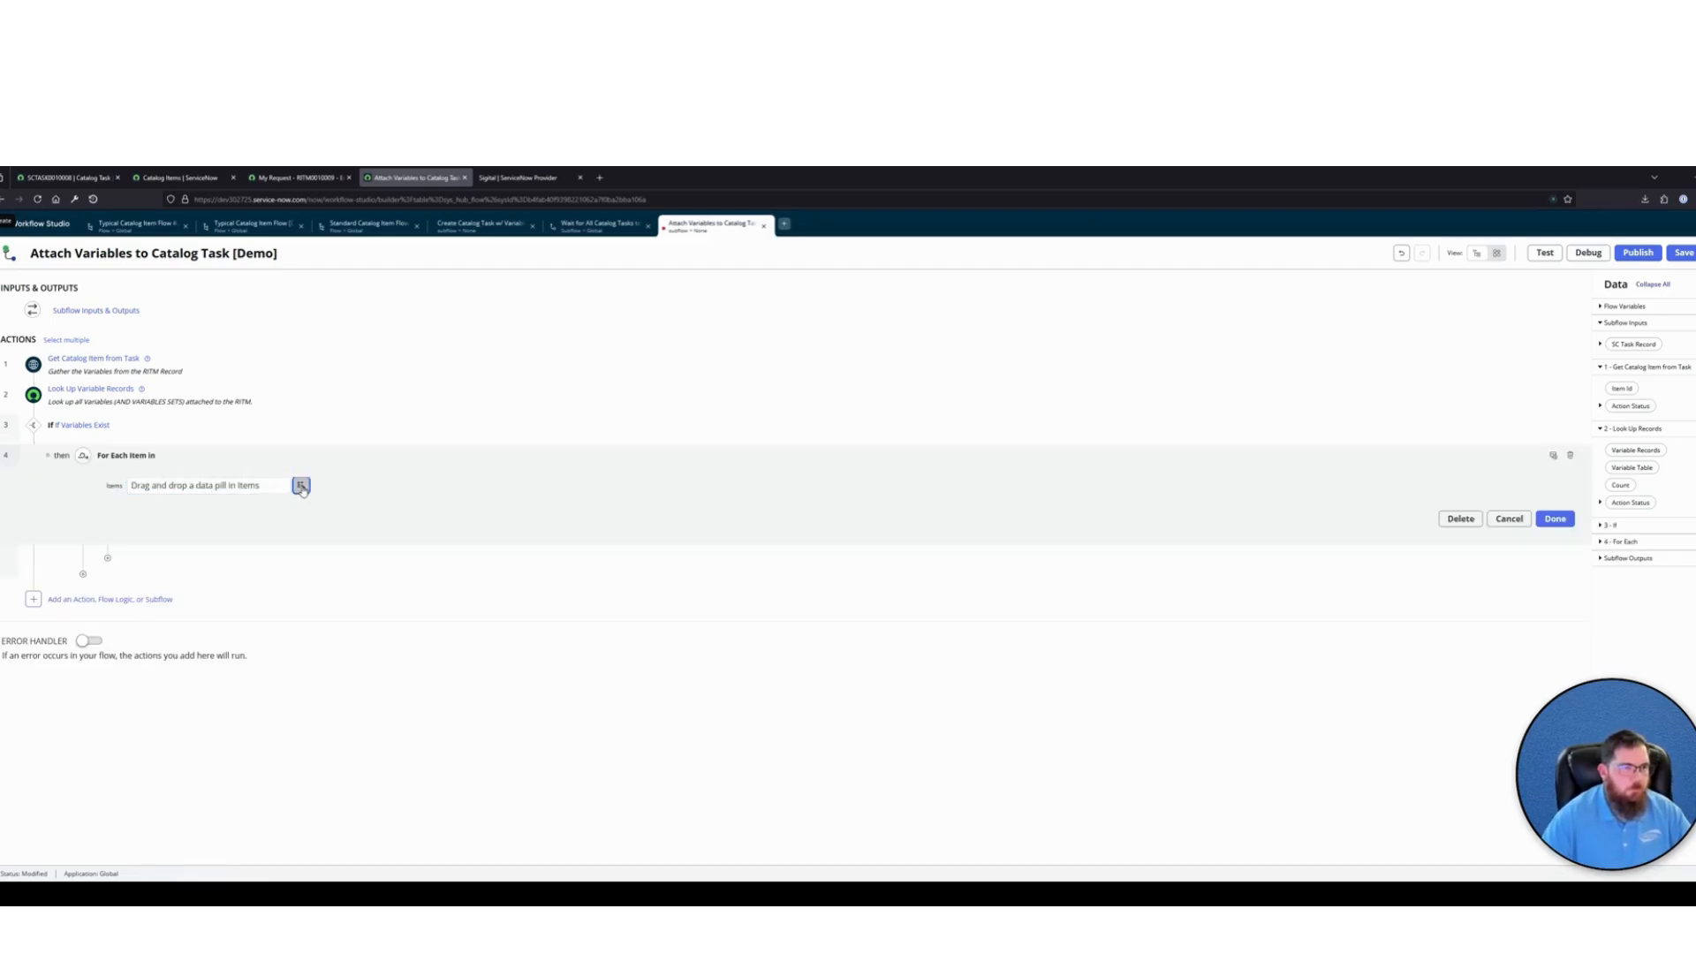
click(295, 559)
click(381, 524)
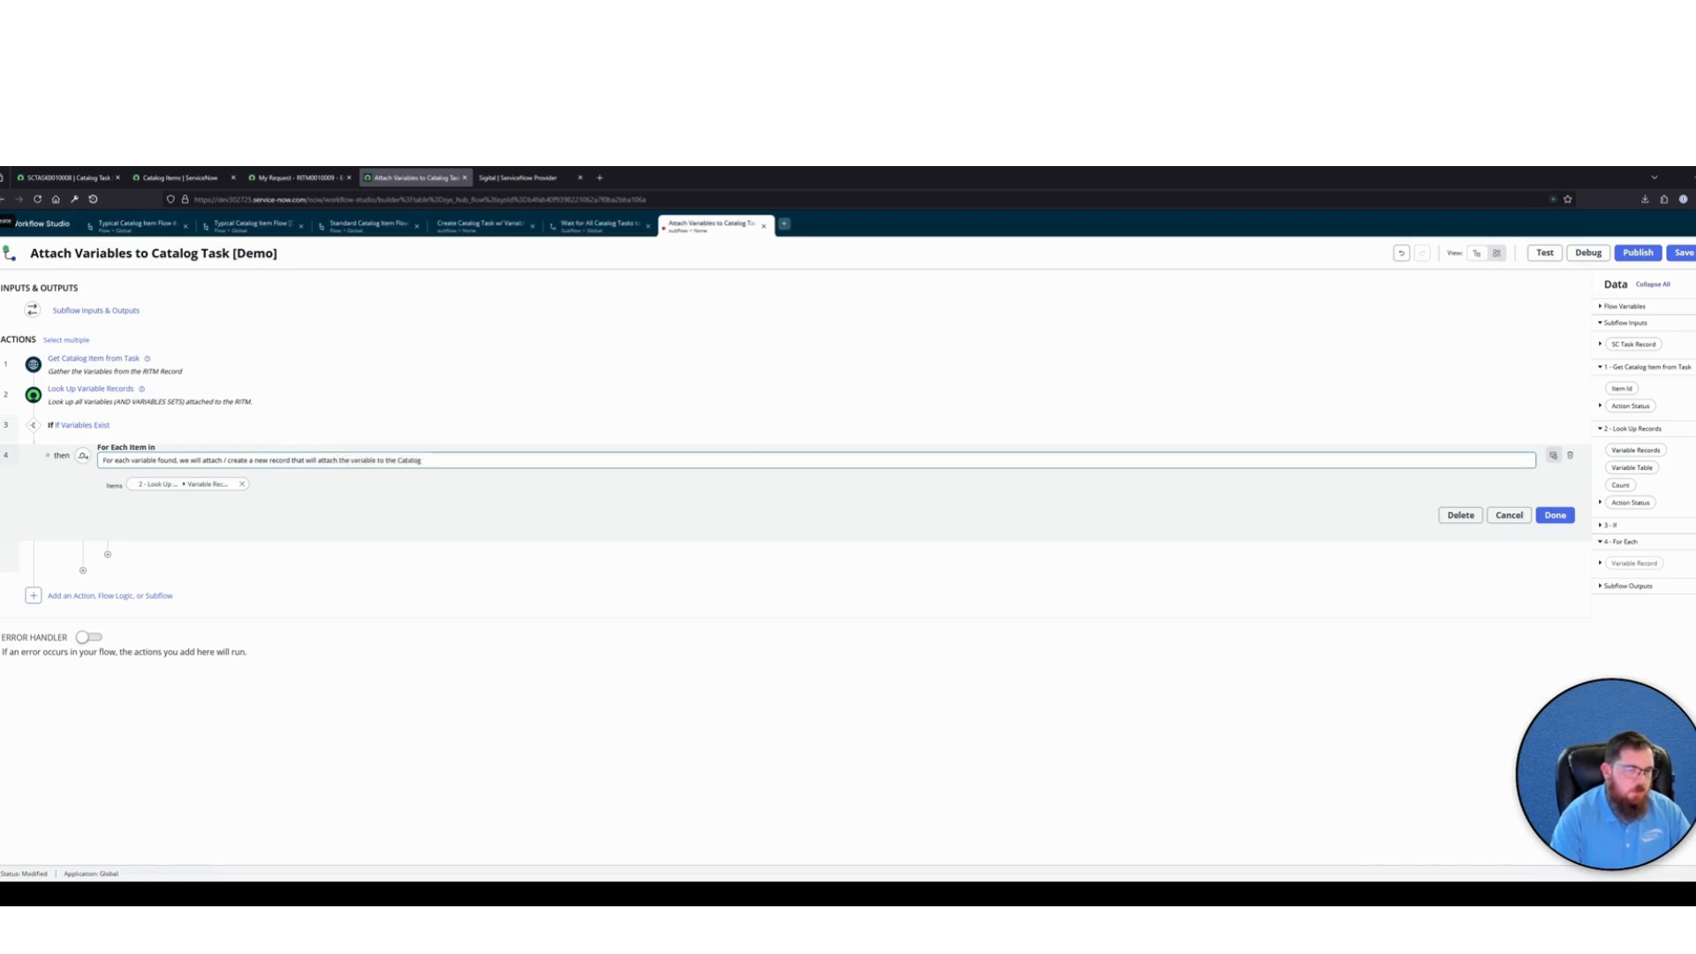
key(Return)
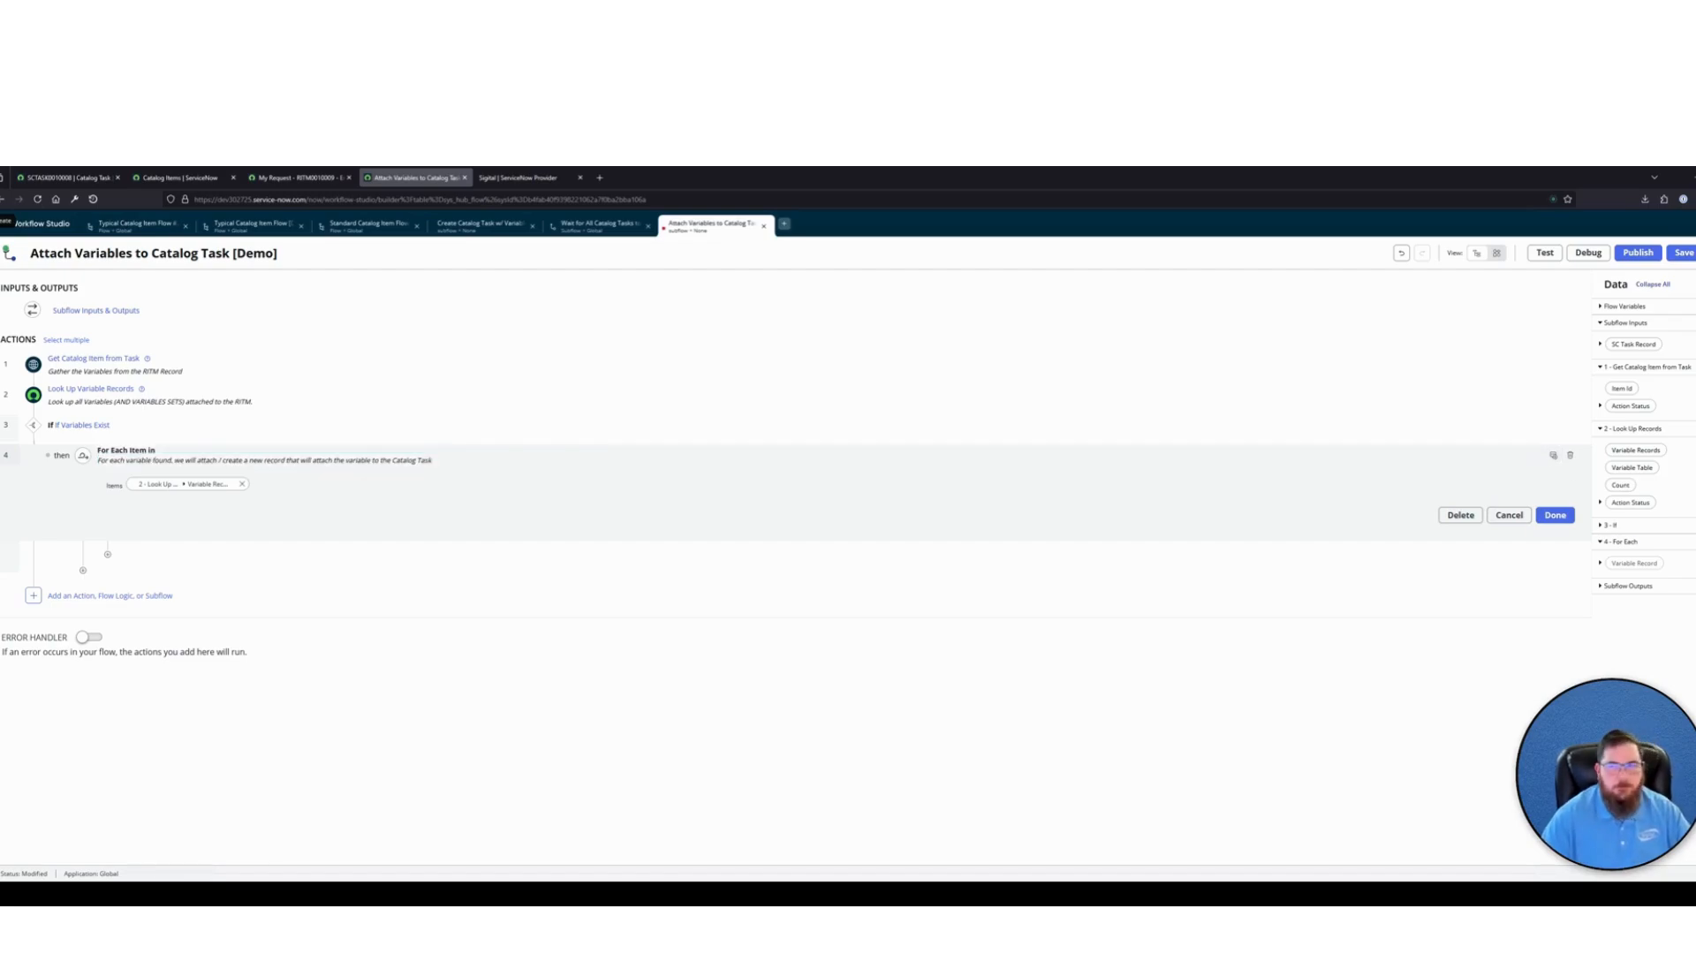
click(1555, 515)
Add a ServiceNow Core Create Record action inside the For Each loop
click(149, 483)
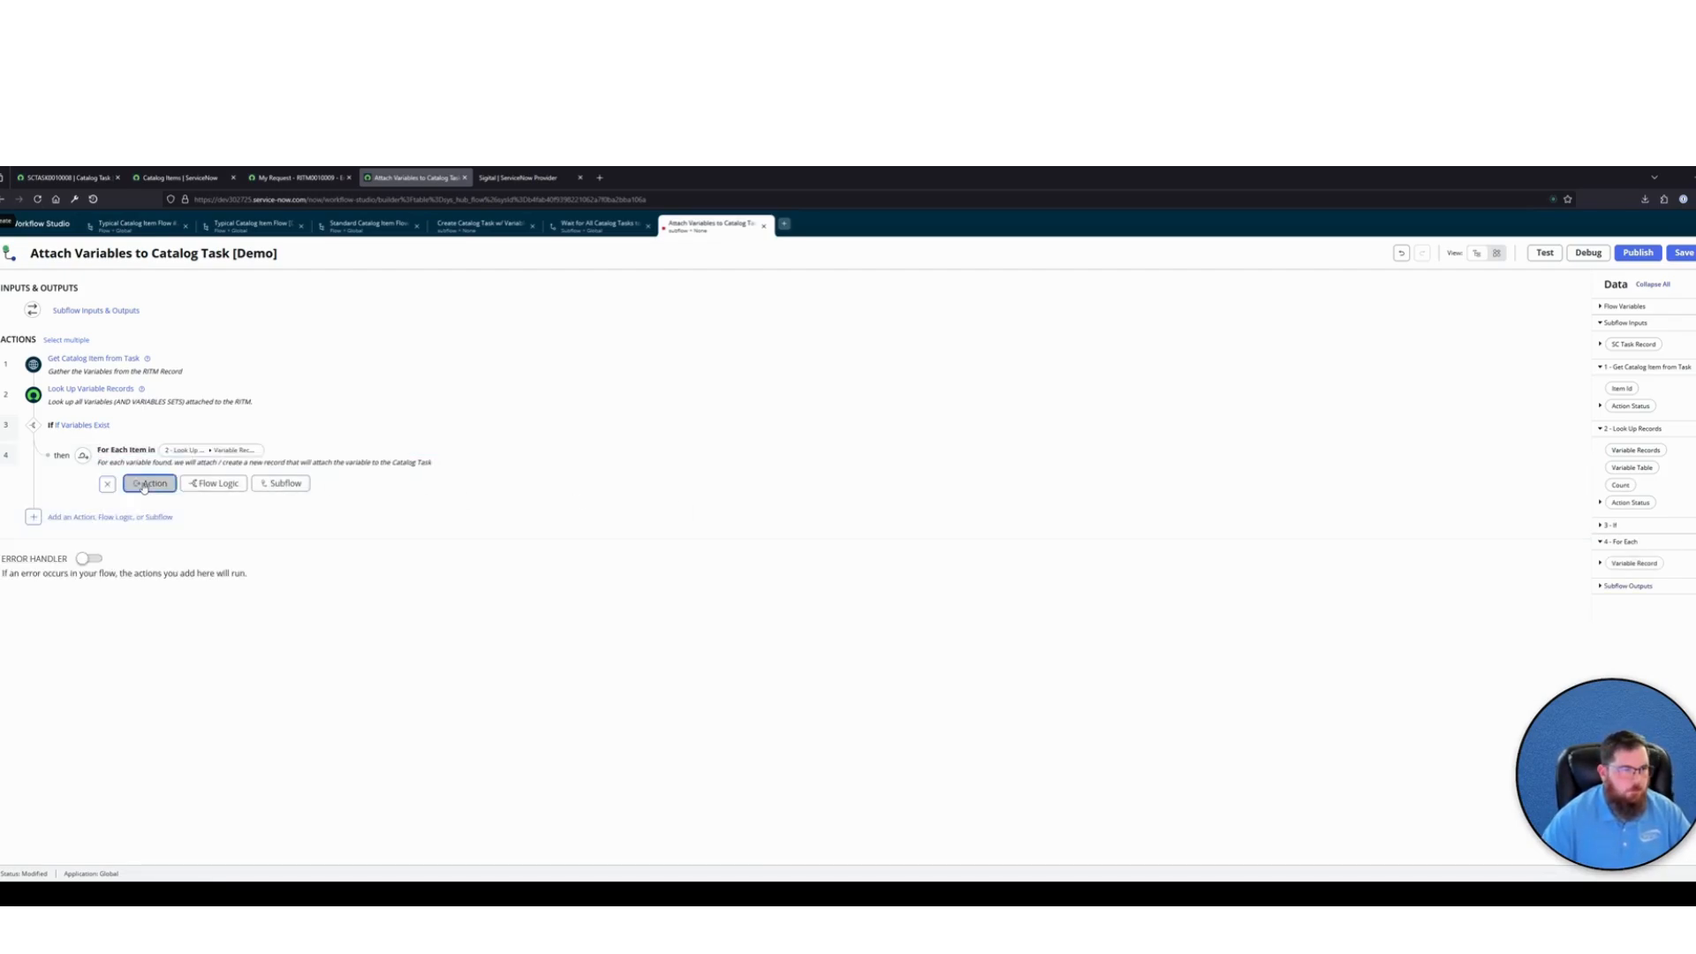
text(create recor)
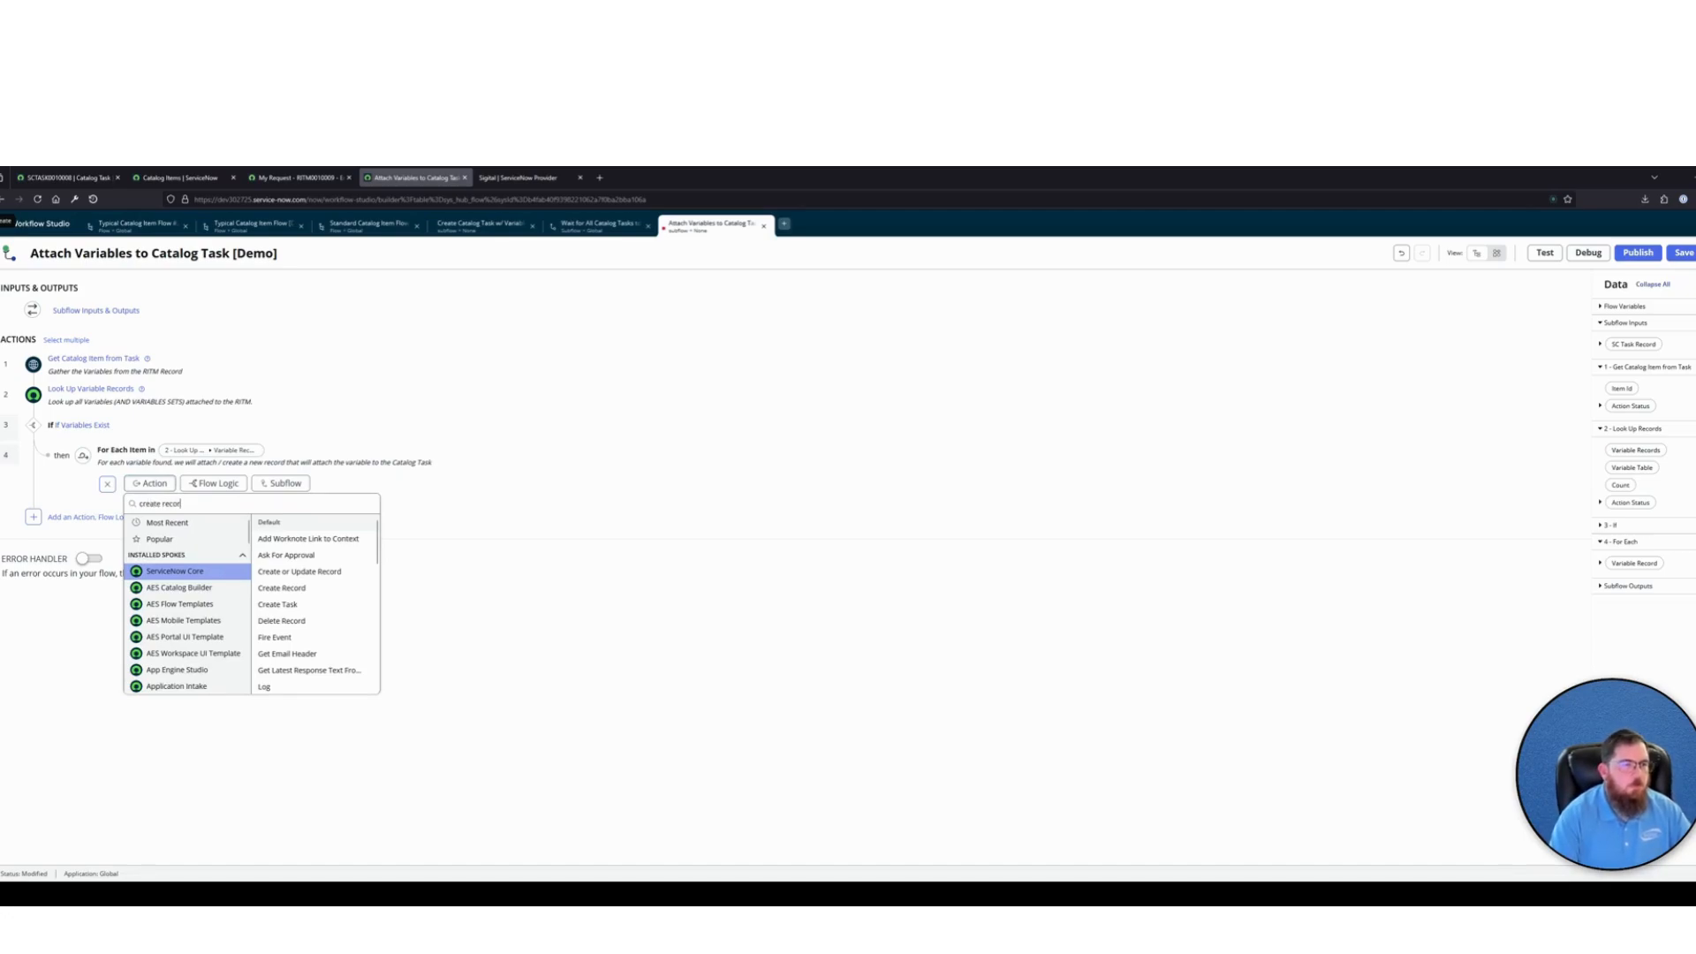
text(d)
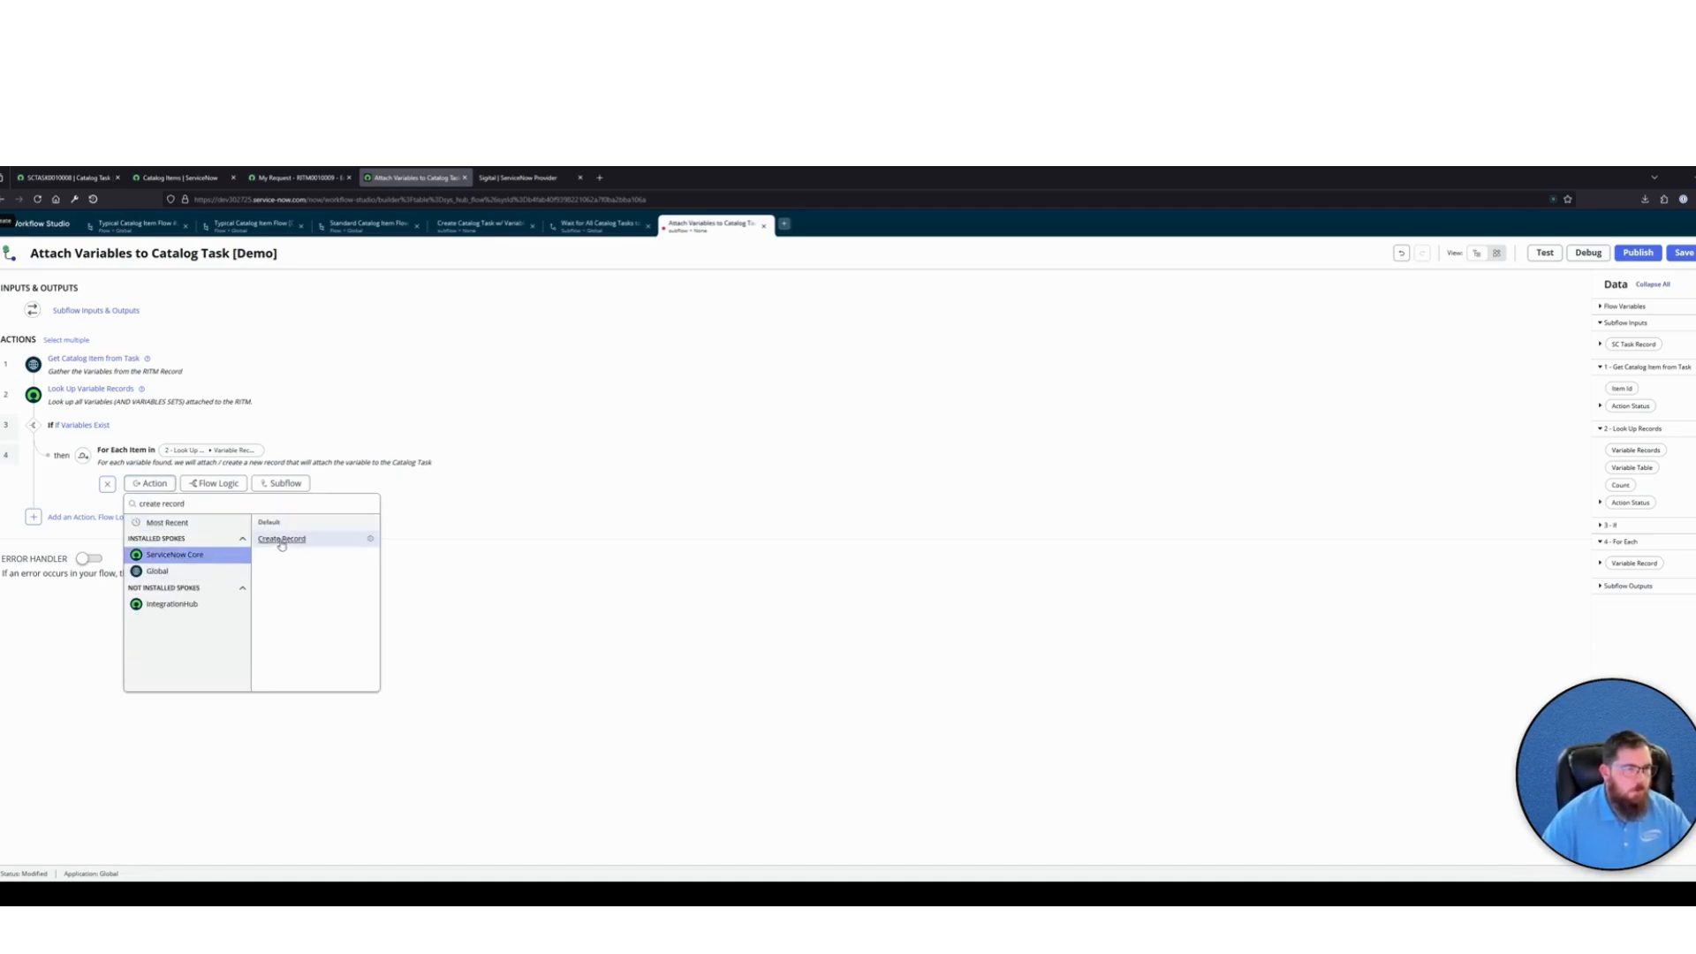
click(281, 539)
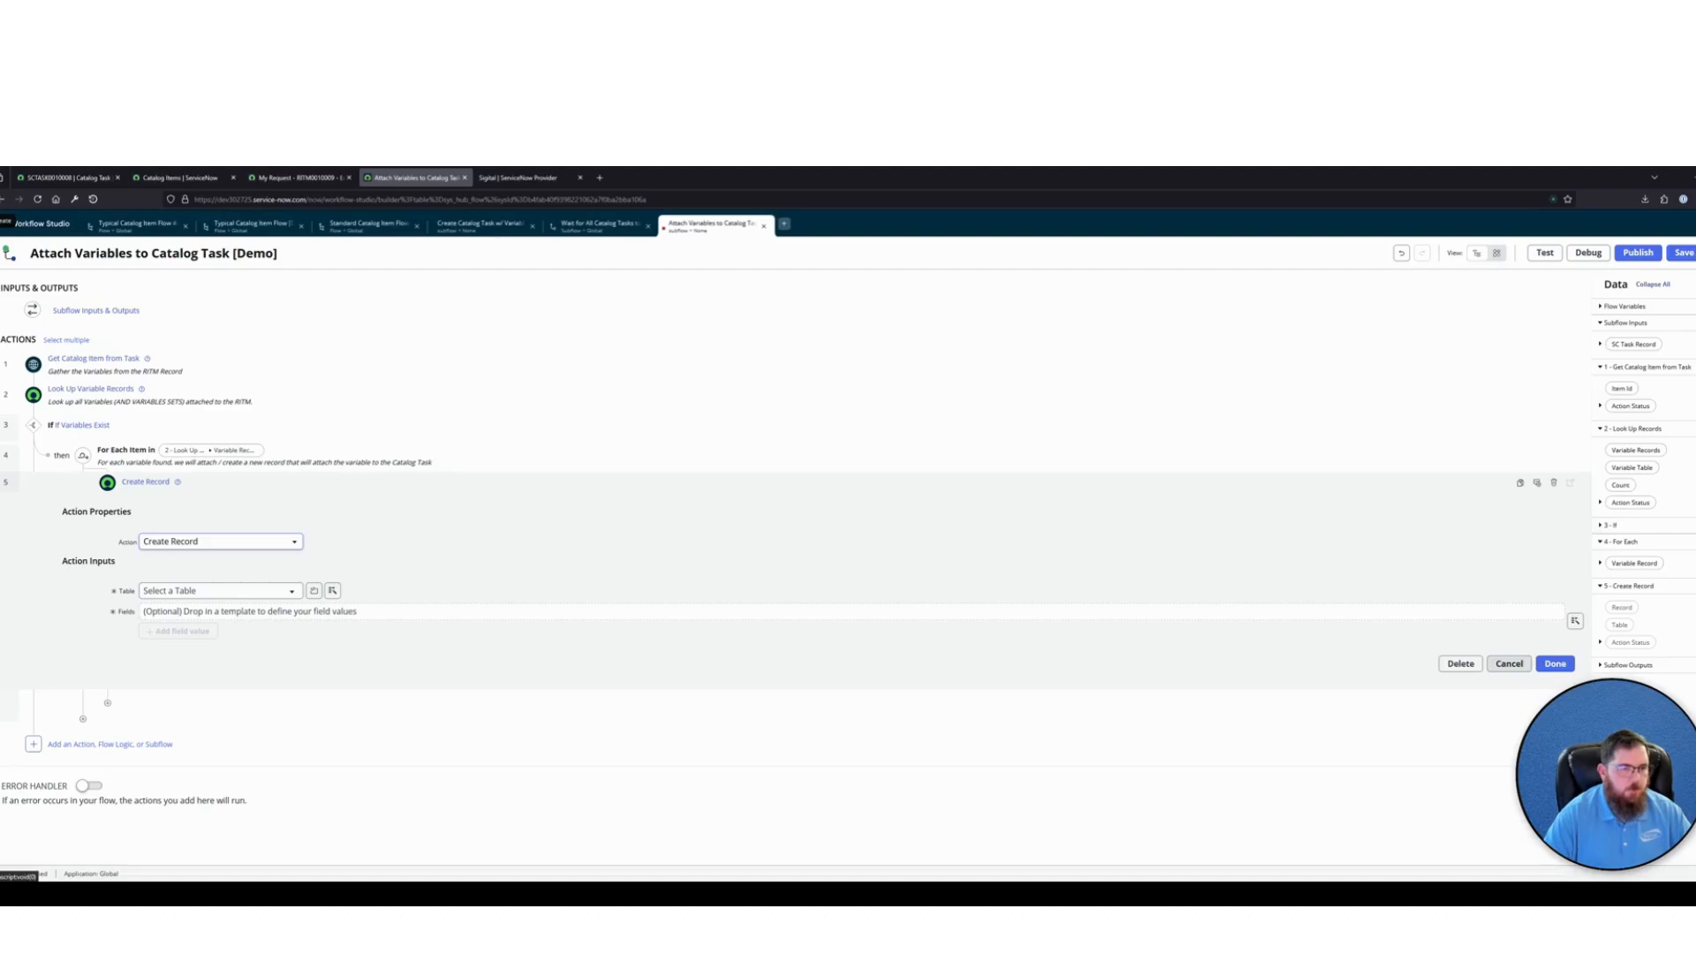
Set the Create Record action's table to Variables [sc_item_variables_task]
click(199, 591)
text(sc)
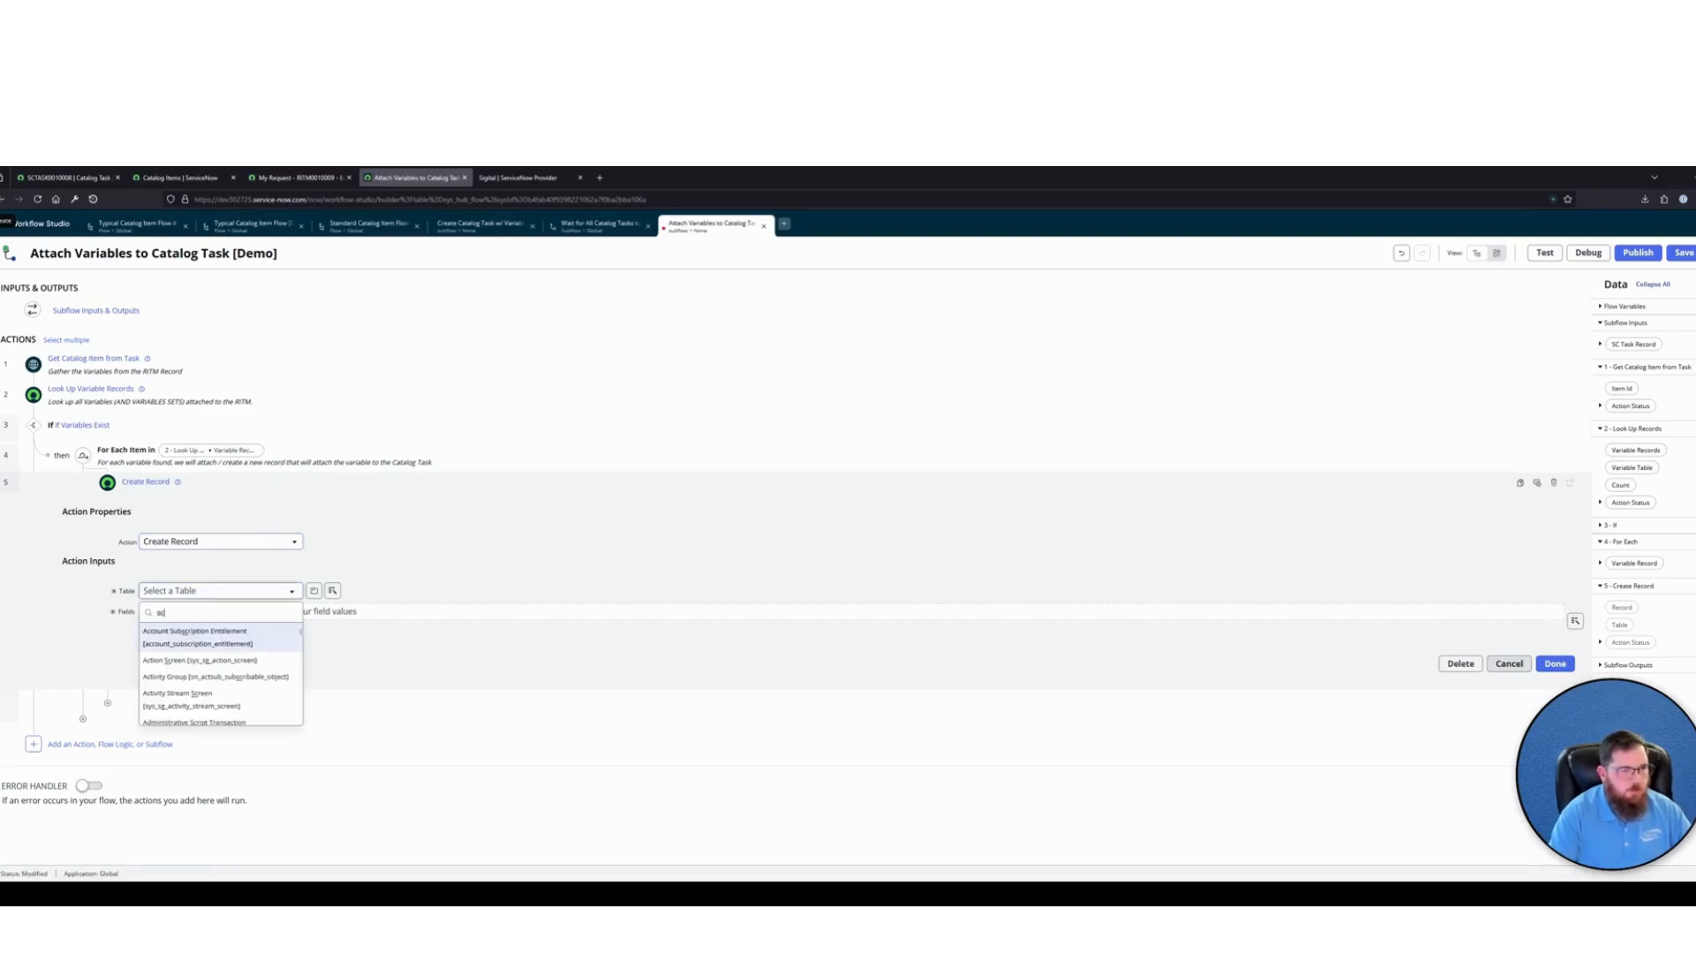
text(_)
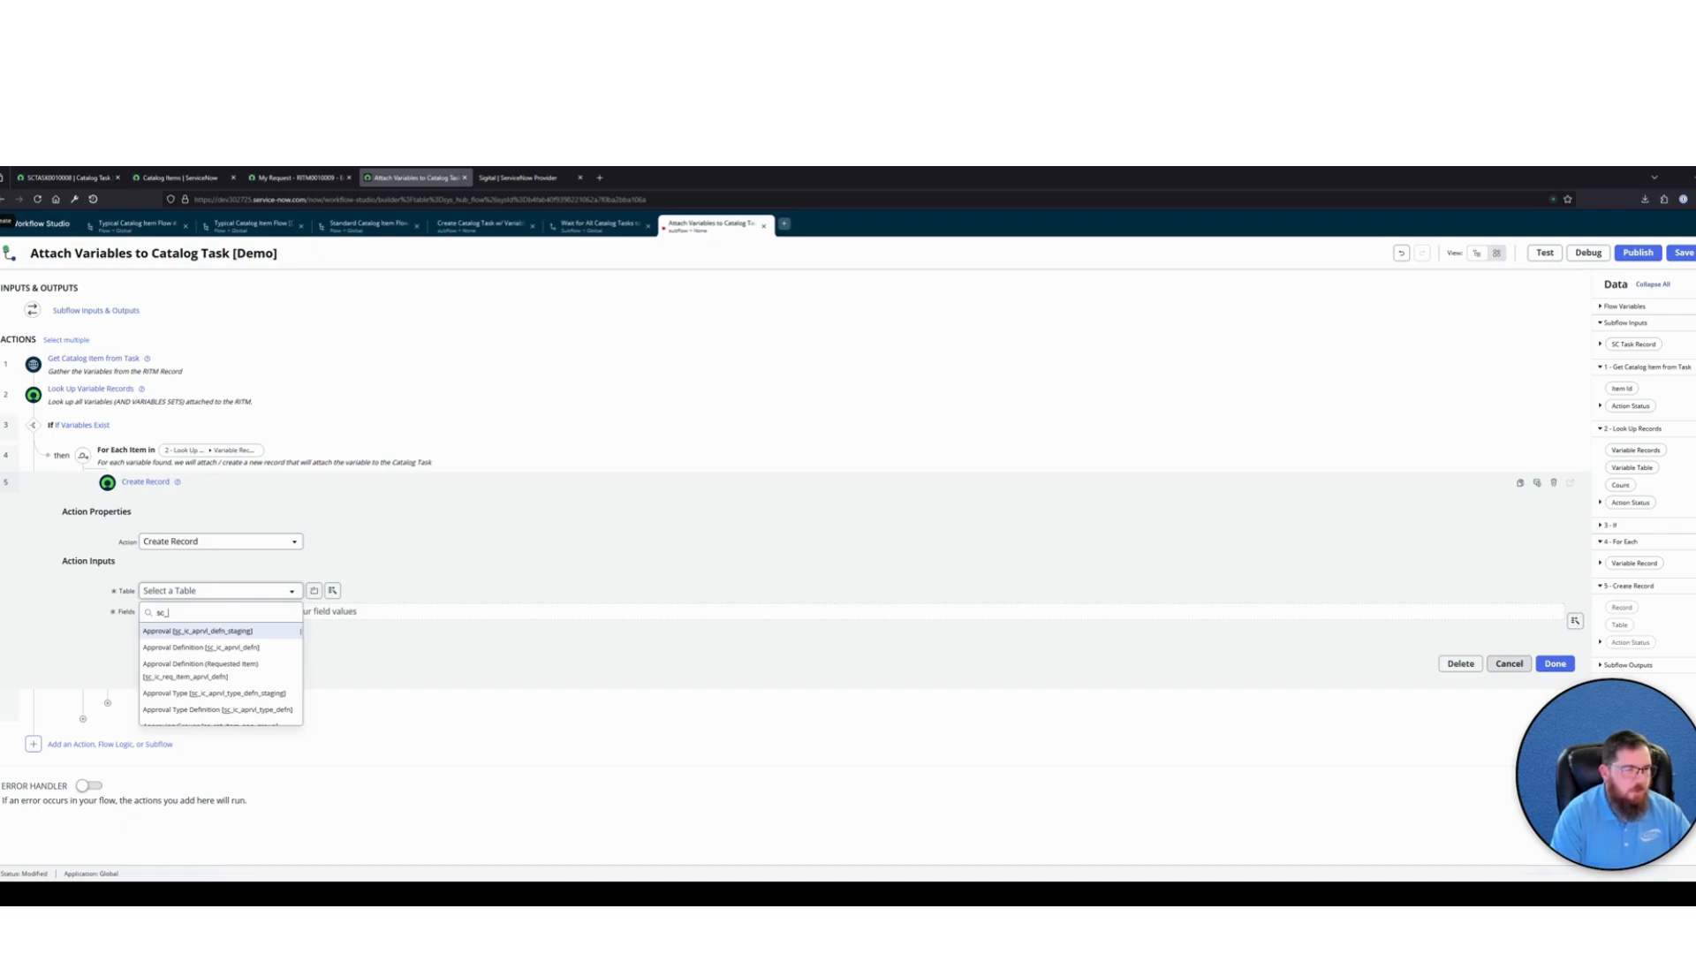
text(item_variab)
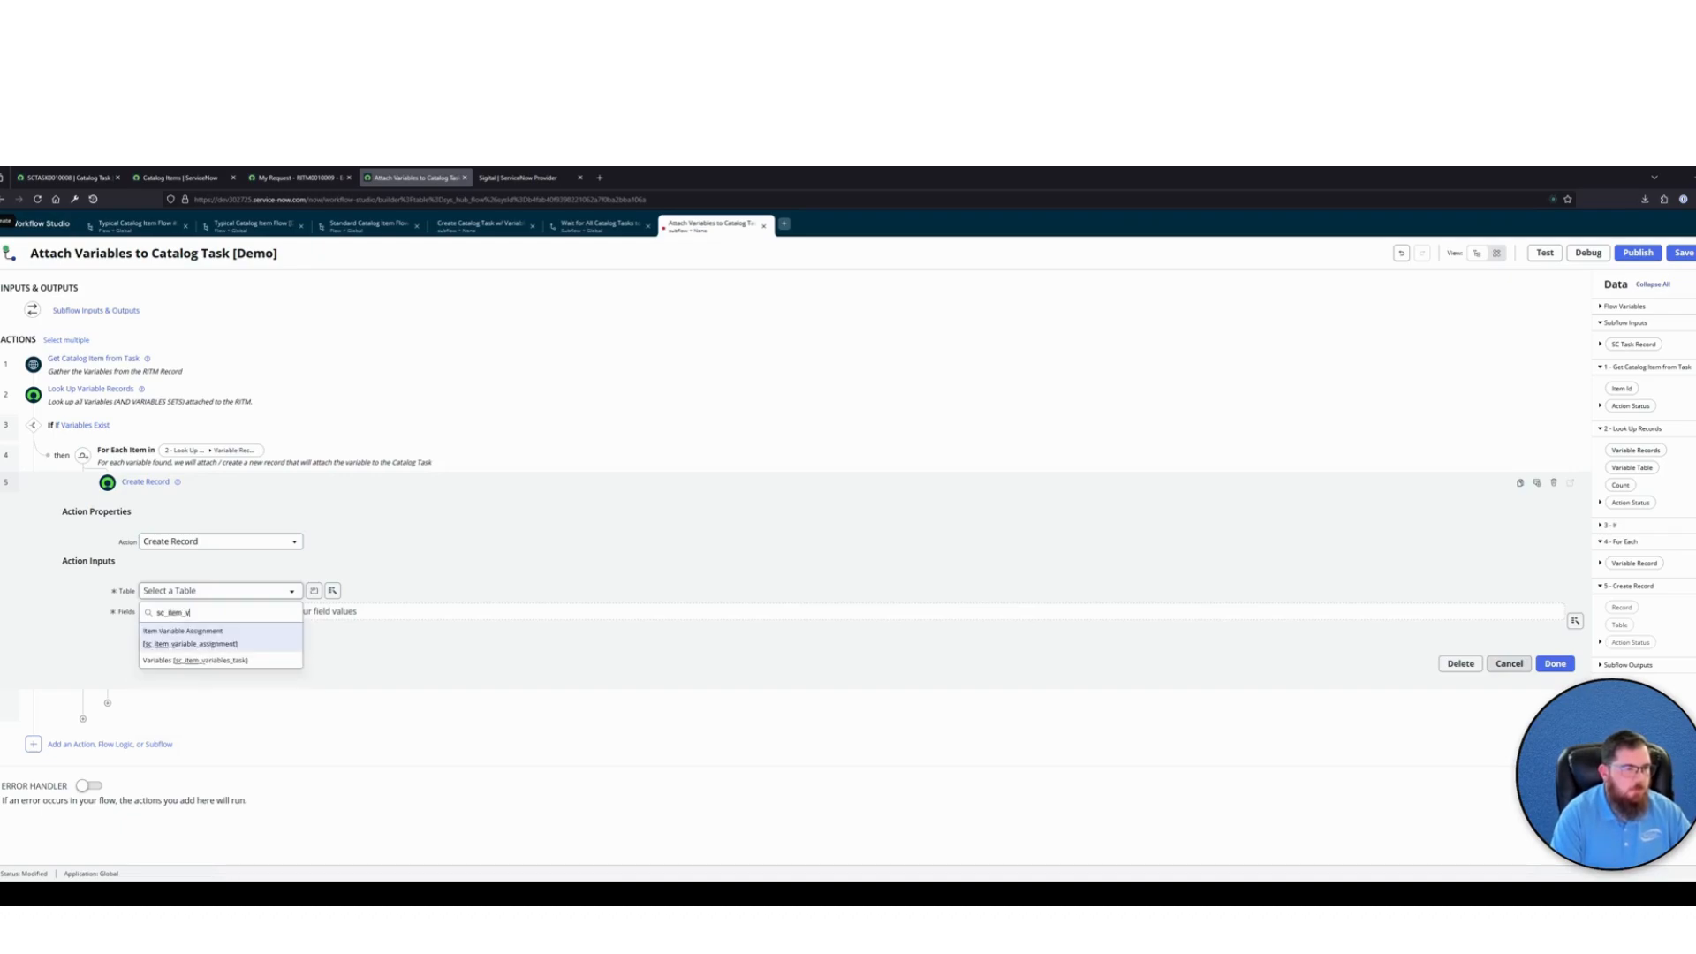
click(194, 660)
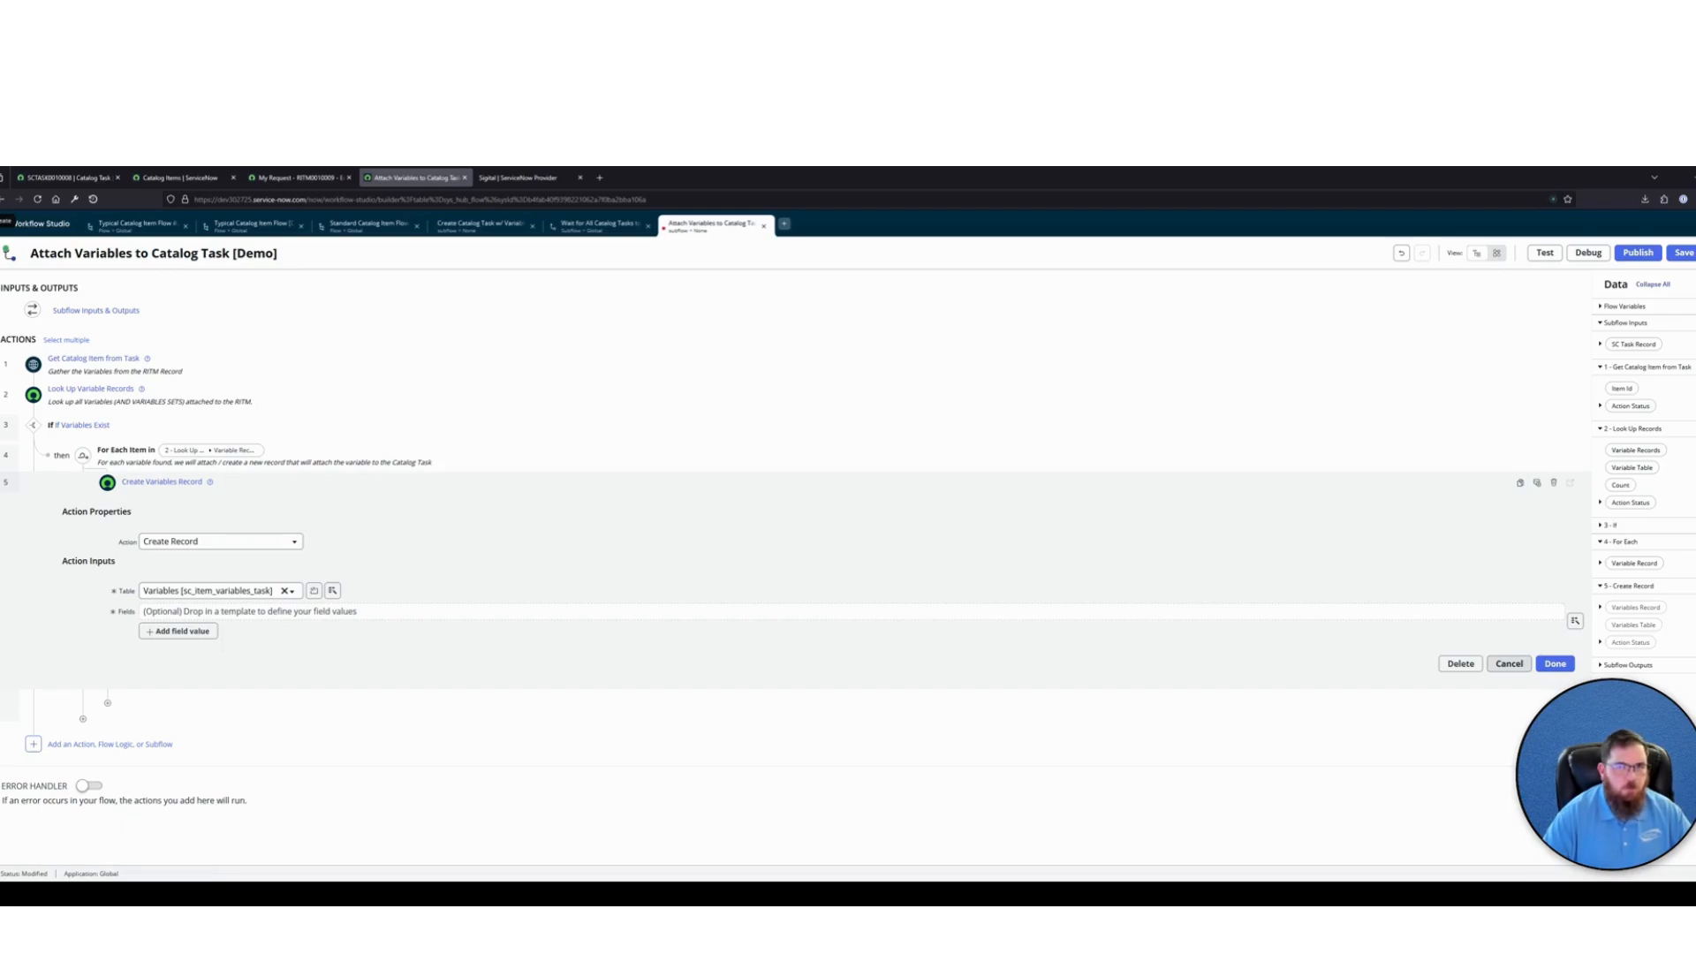
Add a Variable field value to the new record and map it to the For Each loop's Variable Record
click(209, 632)
click(216, 631)
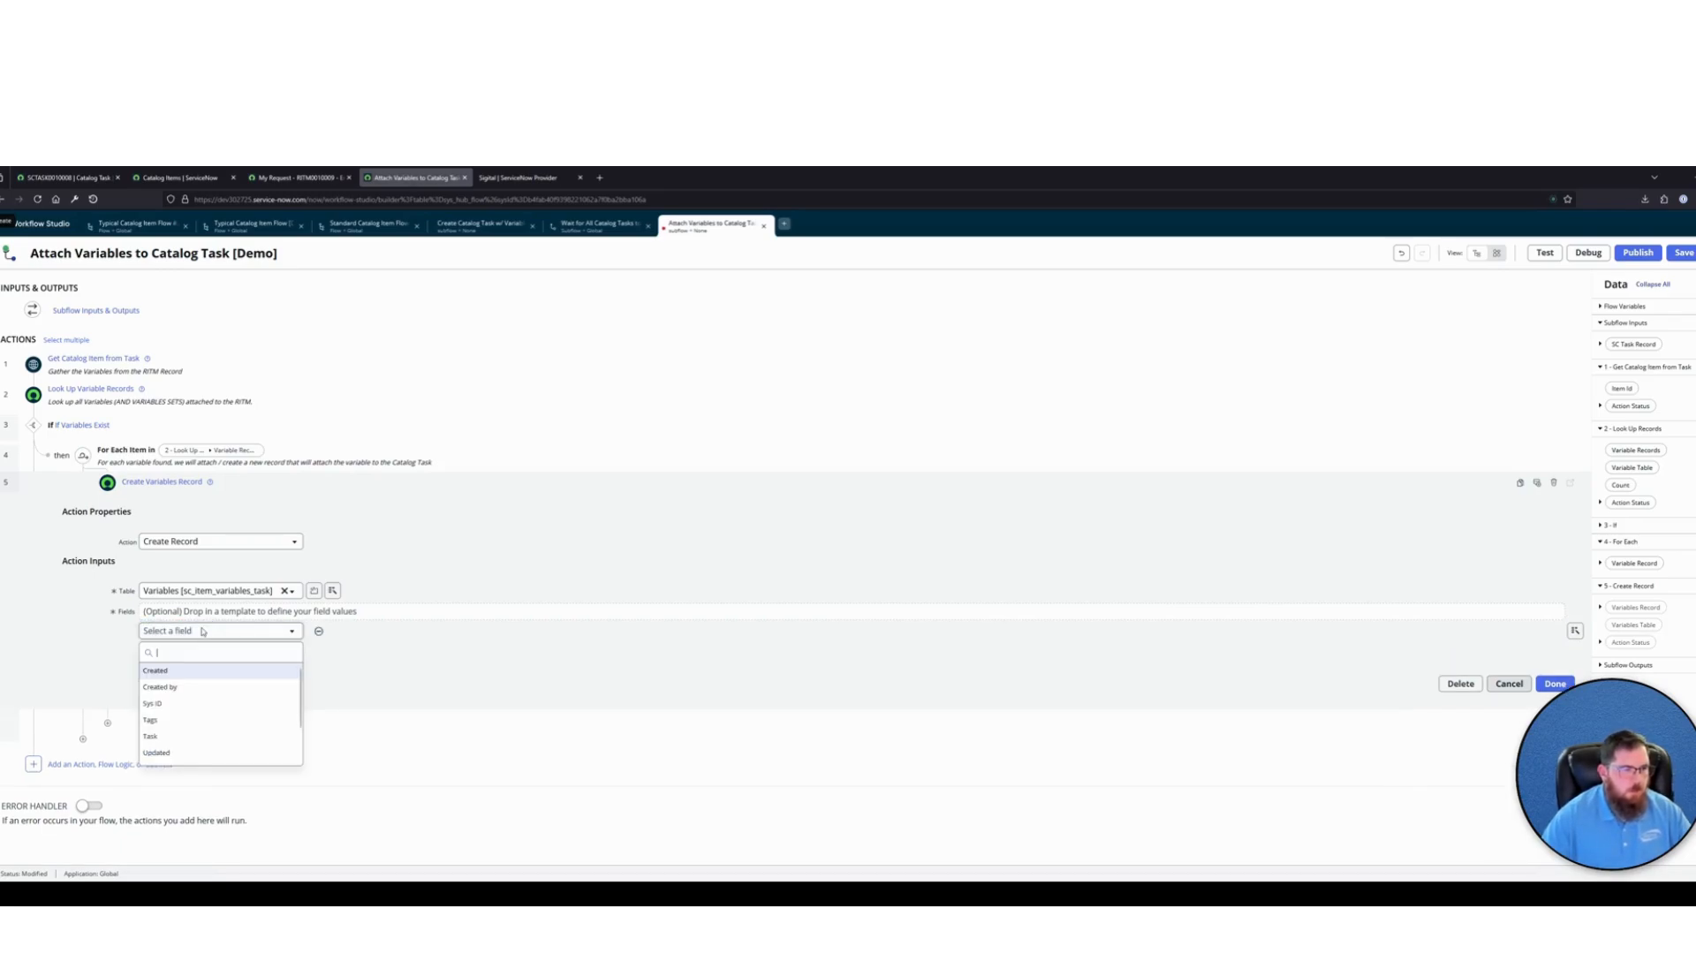
text(var)
click(156, 671)
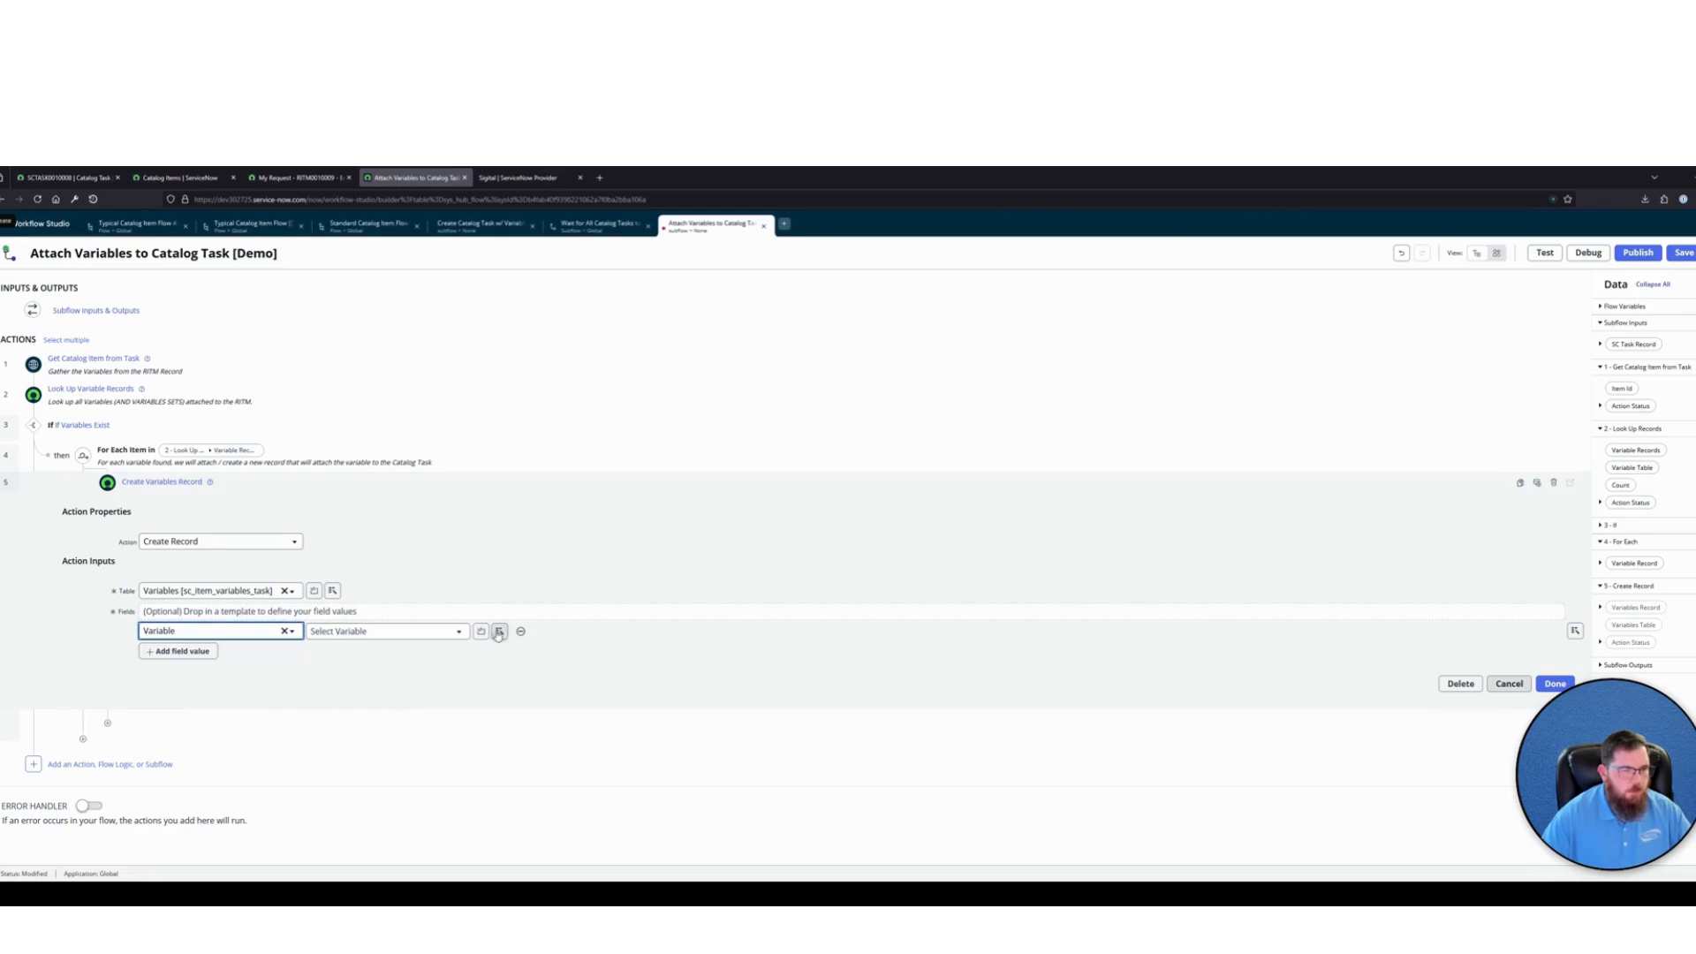
click(499, 631)
click(485, 717)
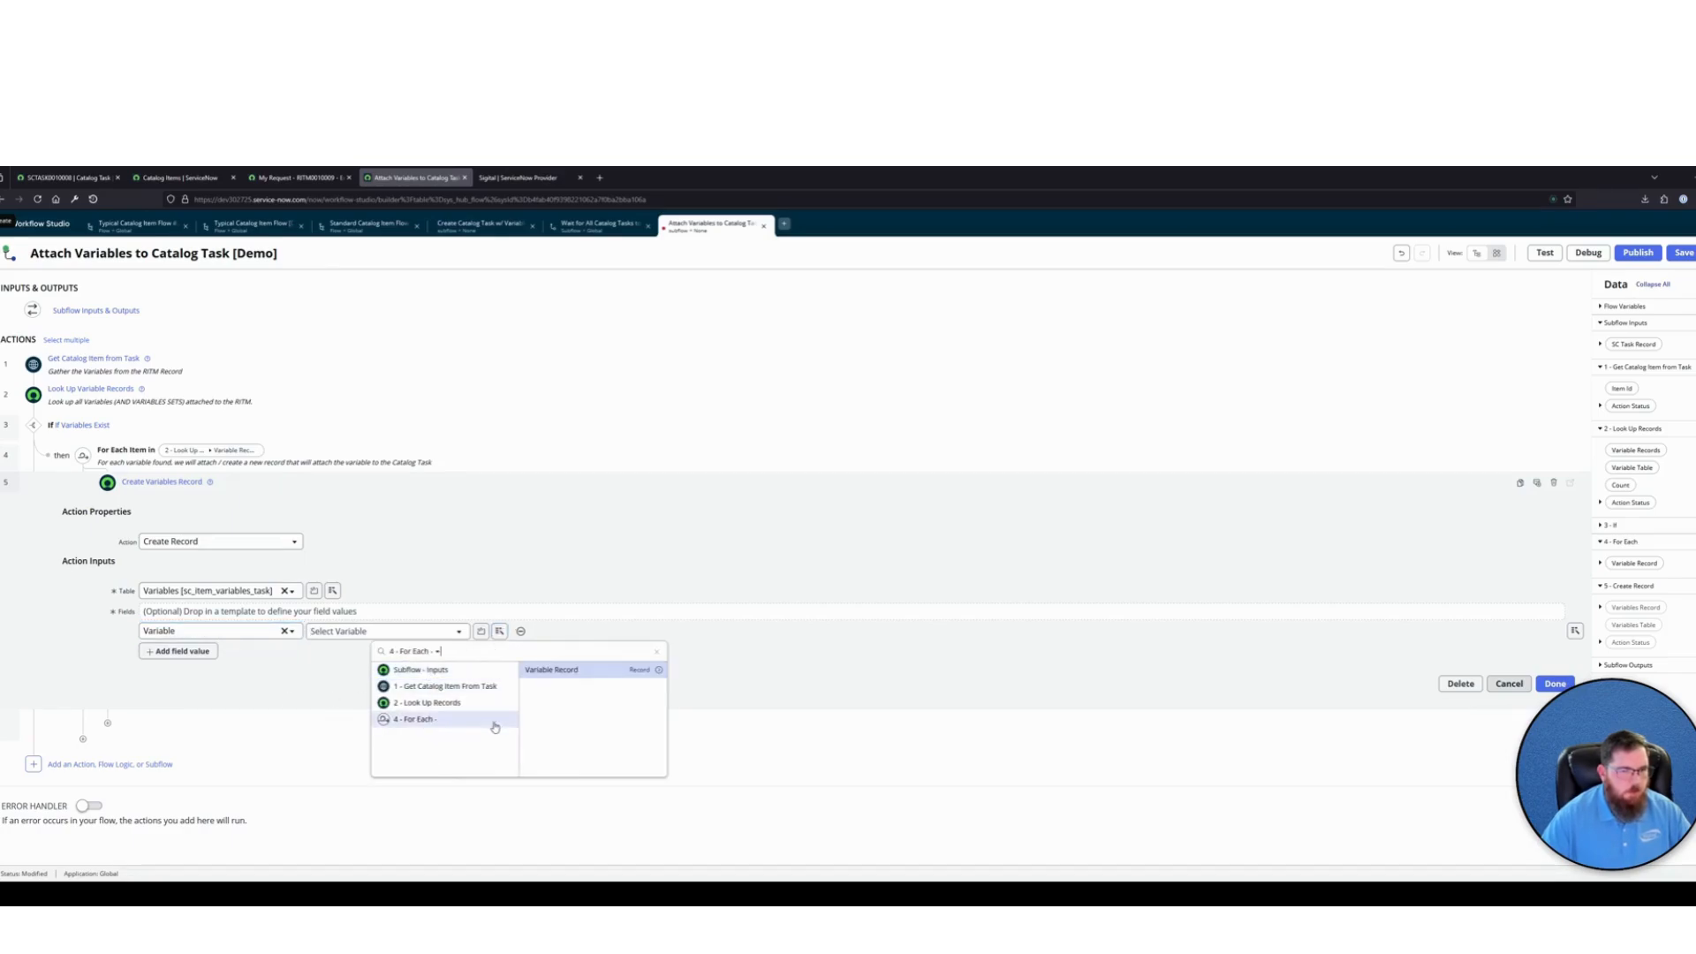
click(563, 671)
Add a Task field value to the new record and map it to the subflow input SC Task Record
click(190, 652)
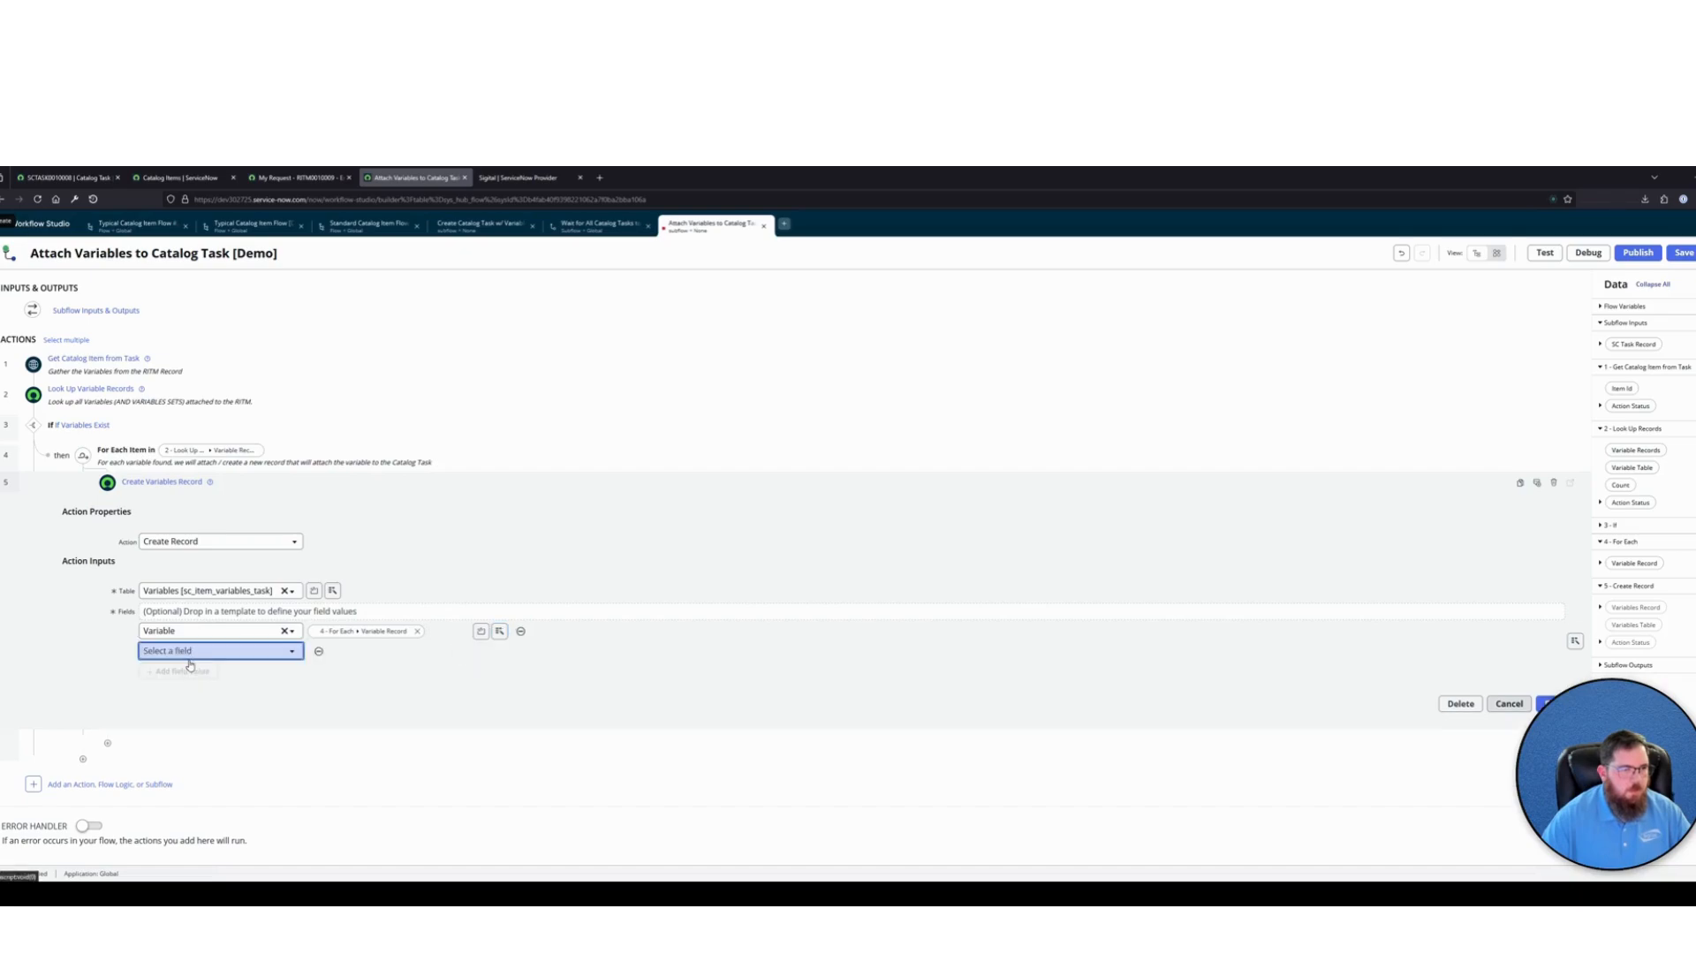
click(193, 655)
text(task)
key(Return)
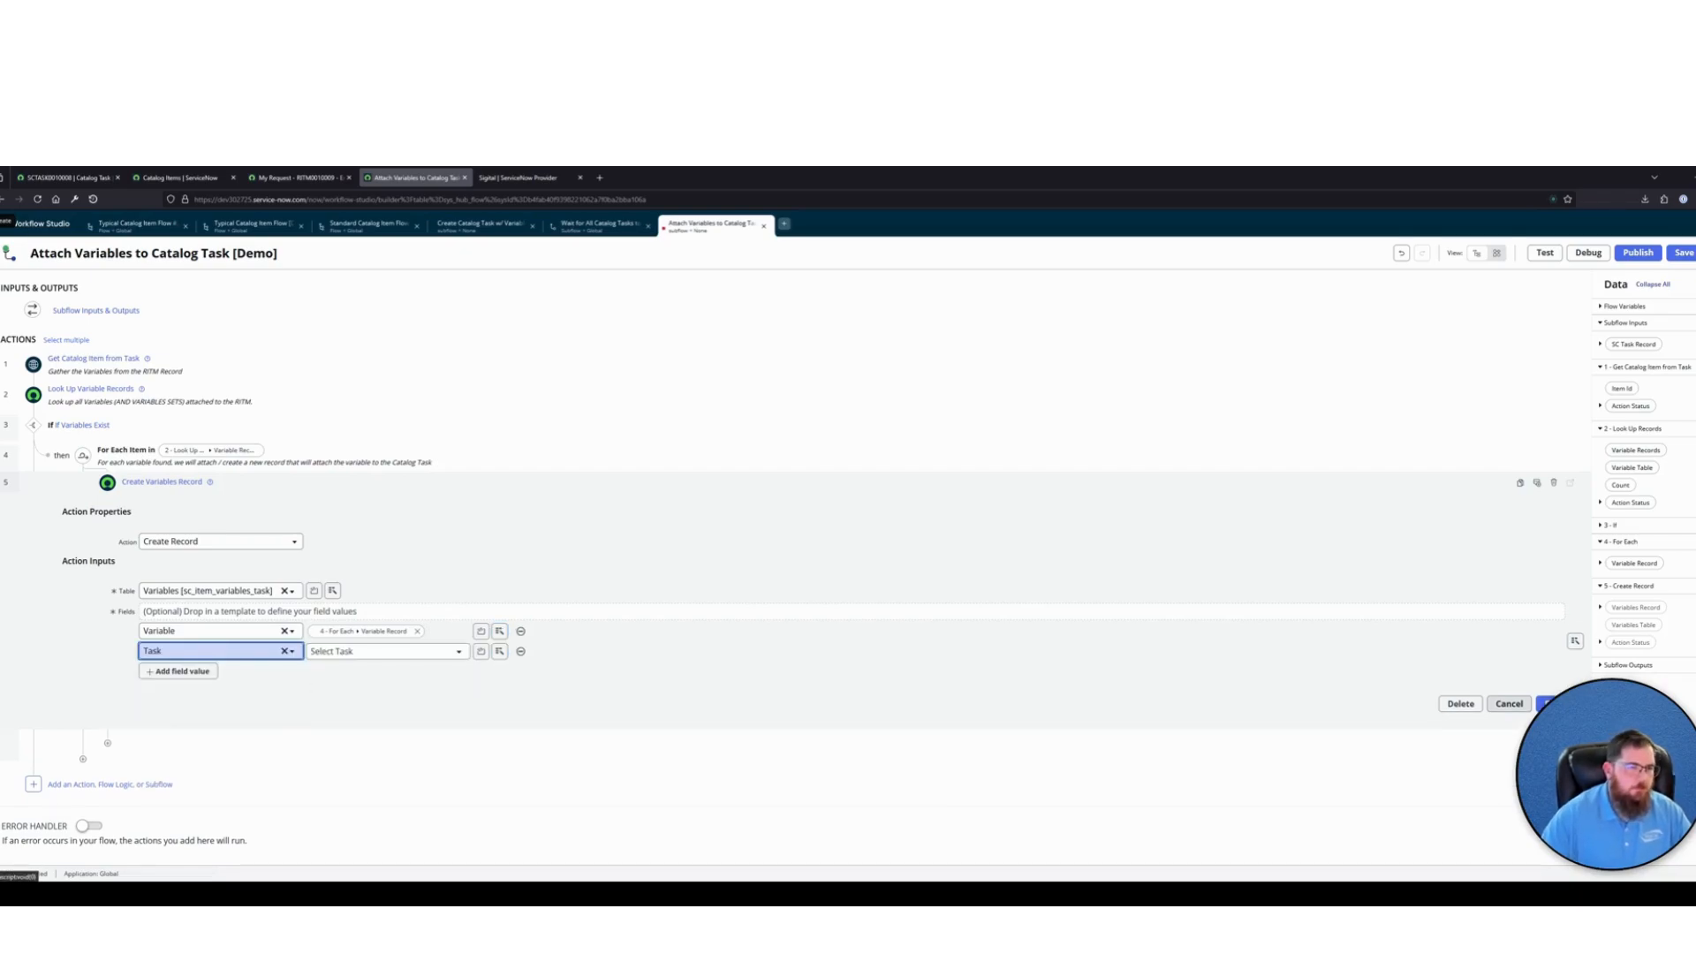
click(499, 651)
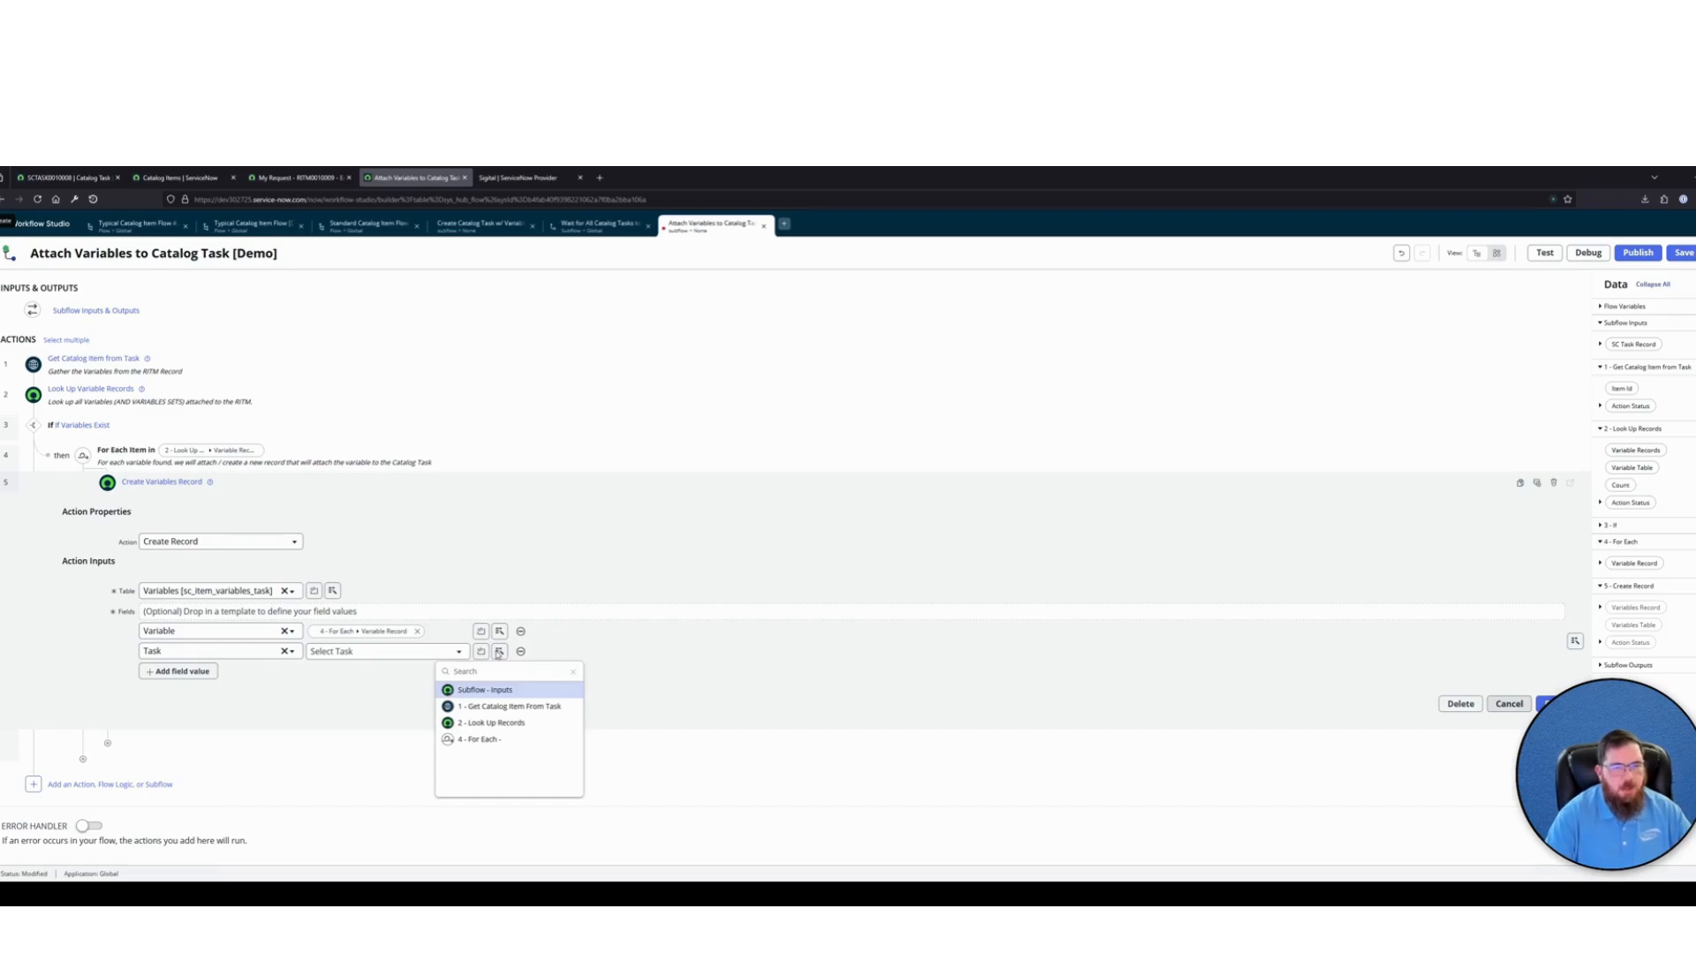
key(Return)
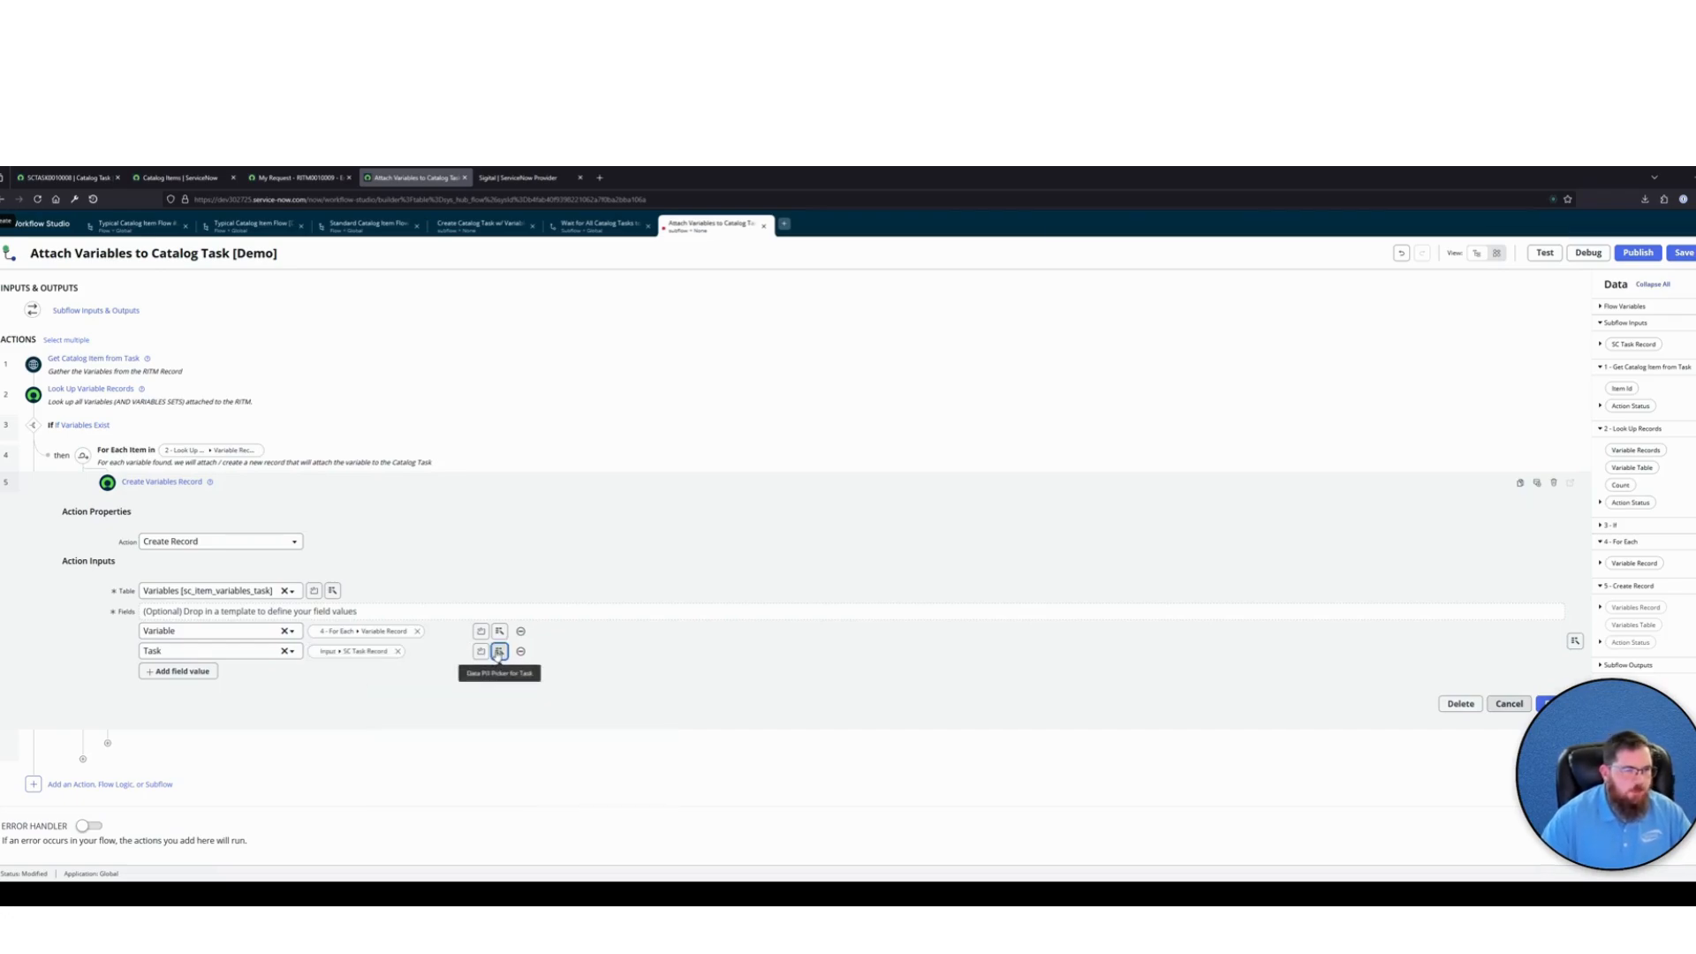
Annotate the Create Variables Record action "Create a Variable Record to attach Variable to our SC Task.", finish editing it, and save the subflow
click(1537, 482)
text(Create a Variable Record to attach Variable to our SC Task.)
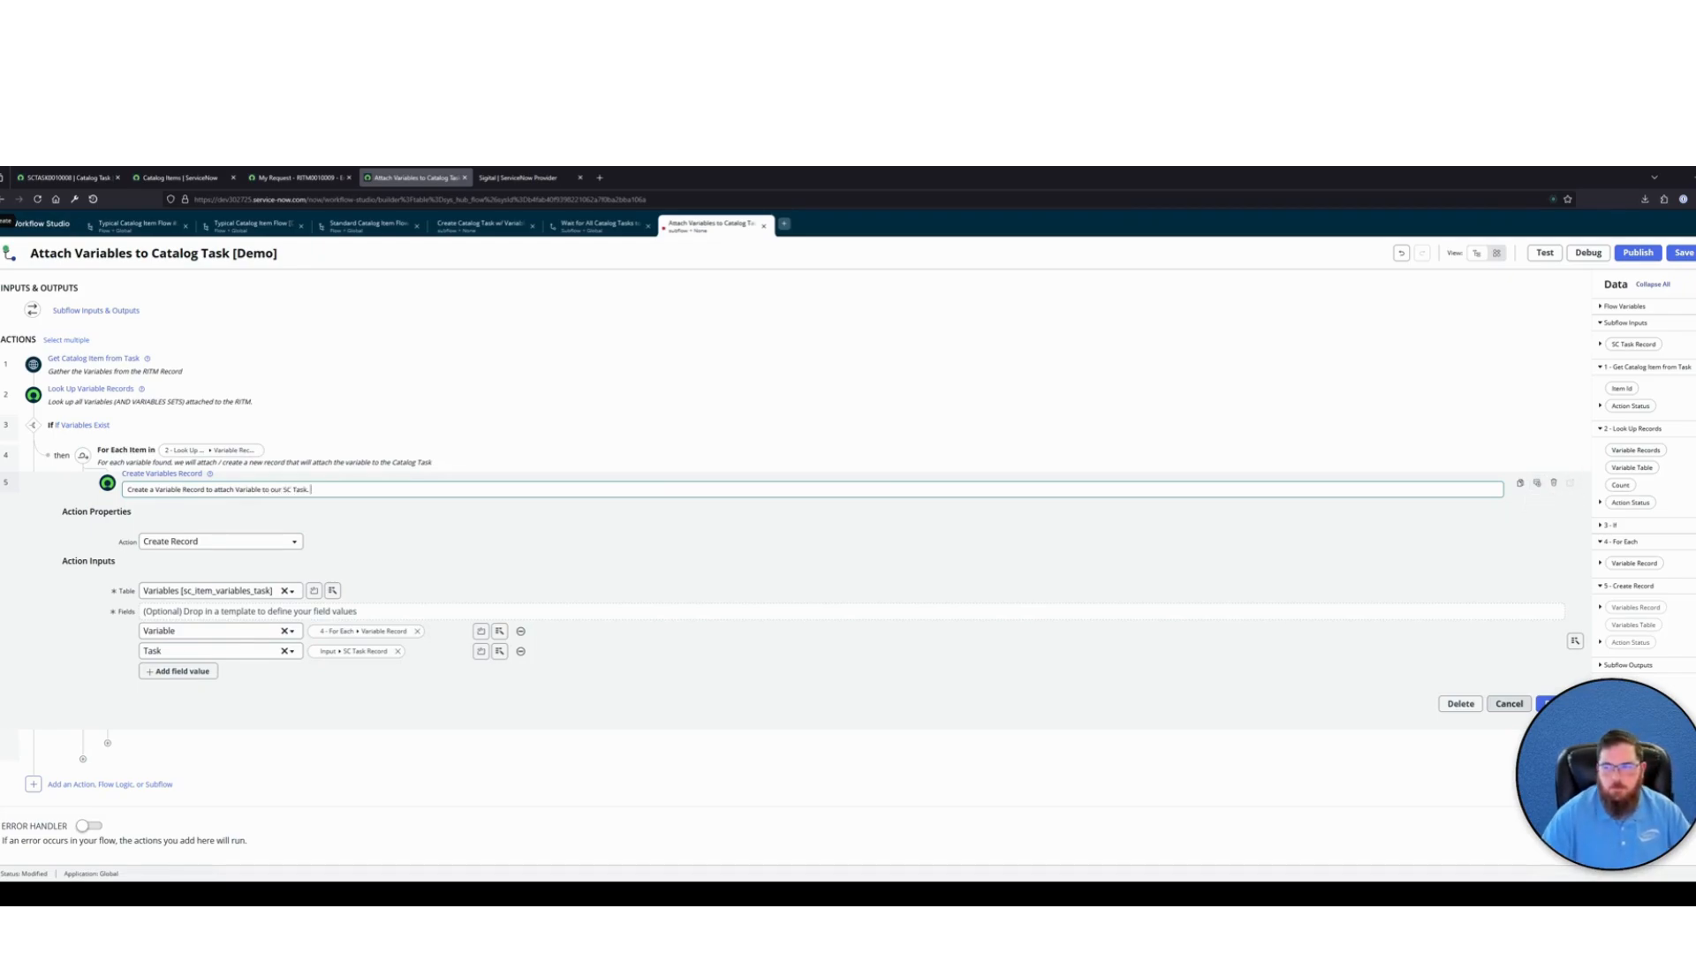
click(1549, 703)
click(1683, 254)
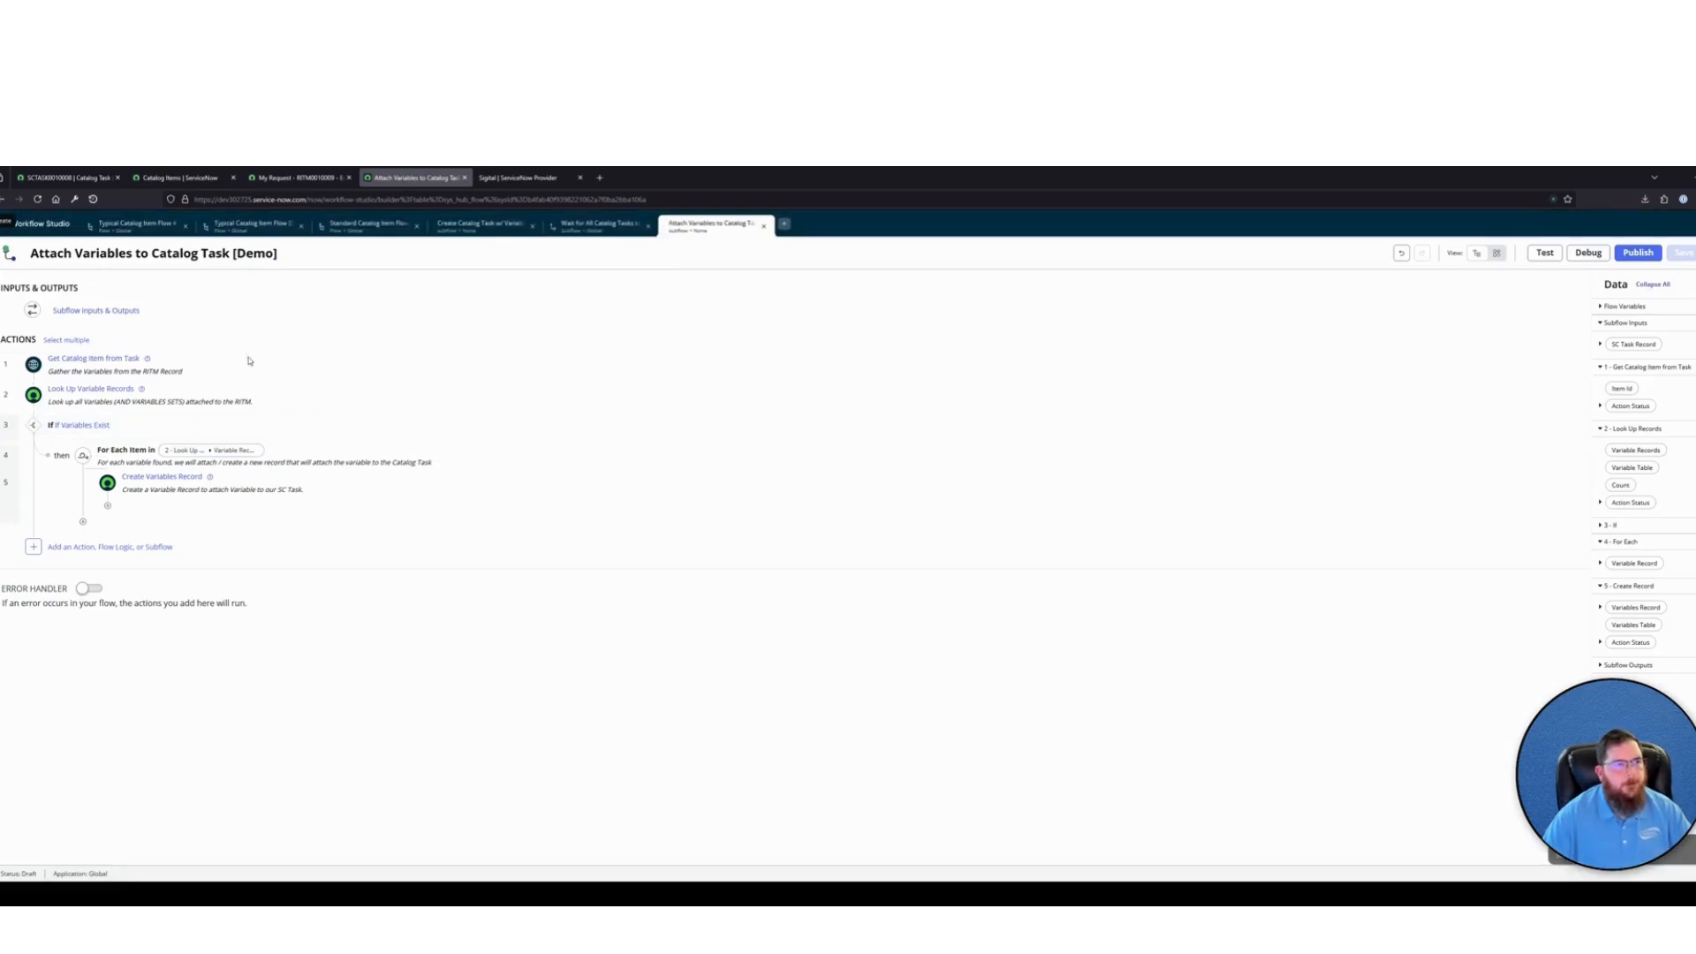
Leave the open catalog task record and open the full Catalog Tasks list using sc_task.list
click(67, 178)
scroll(353, 460, down, 2)
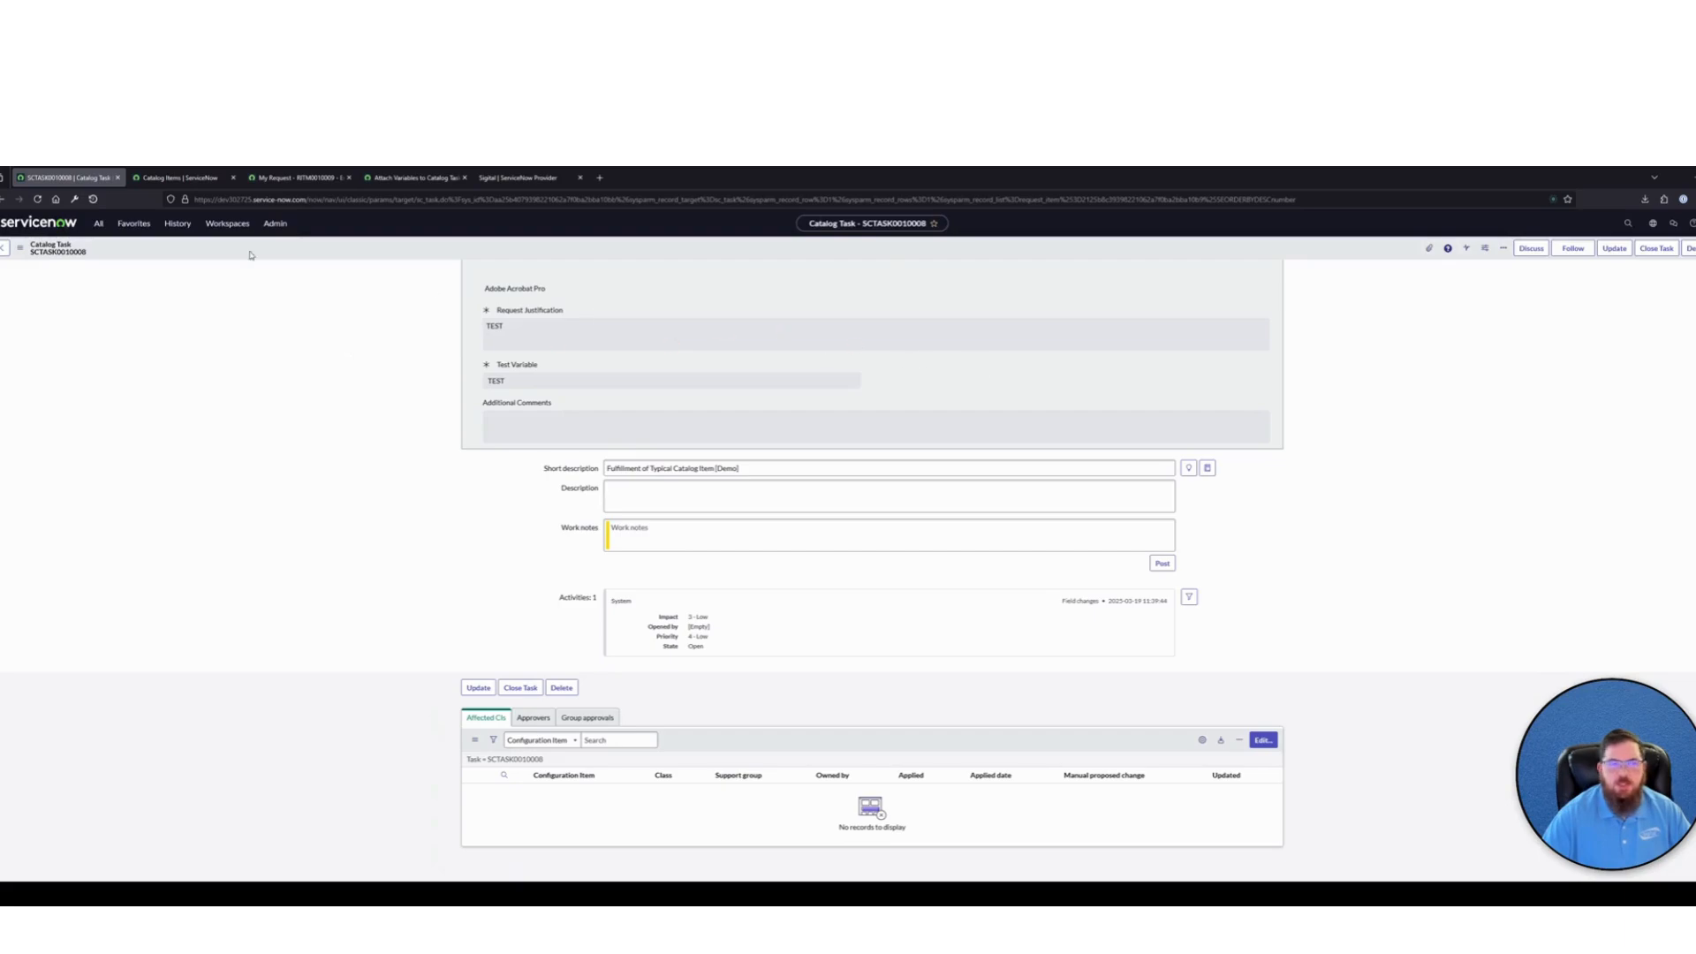
click(4, 248)
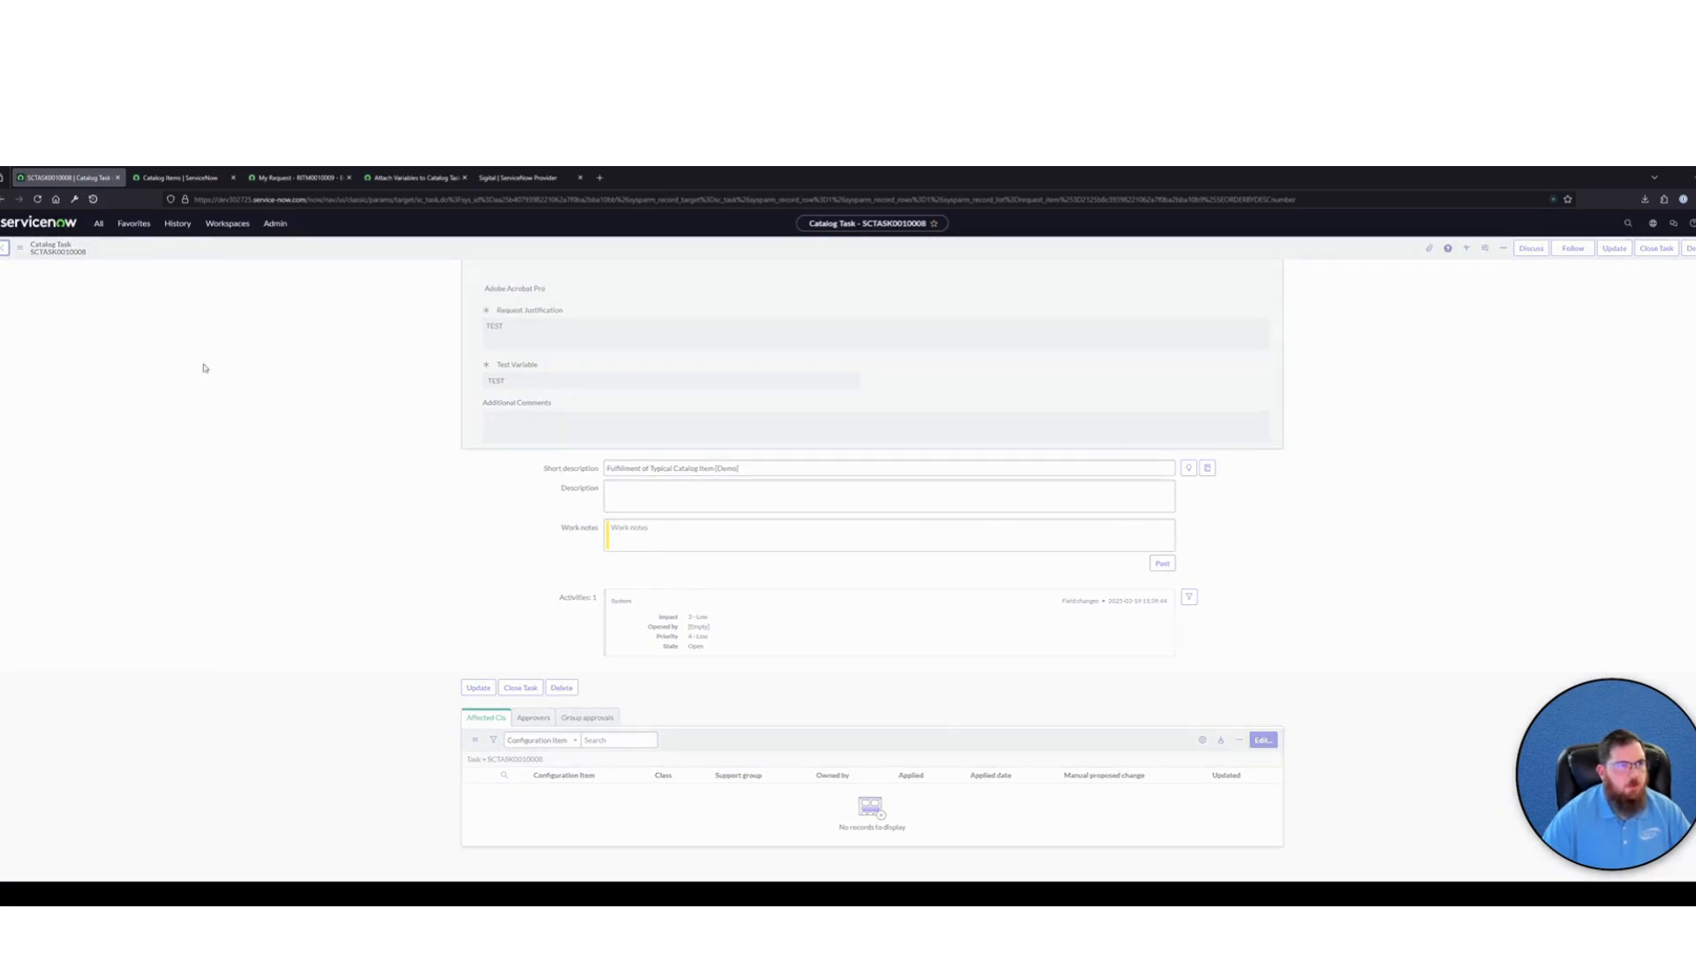
click(70, 225)
click(99, 225)
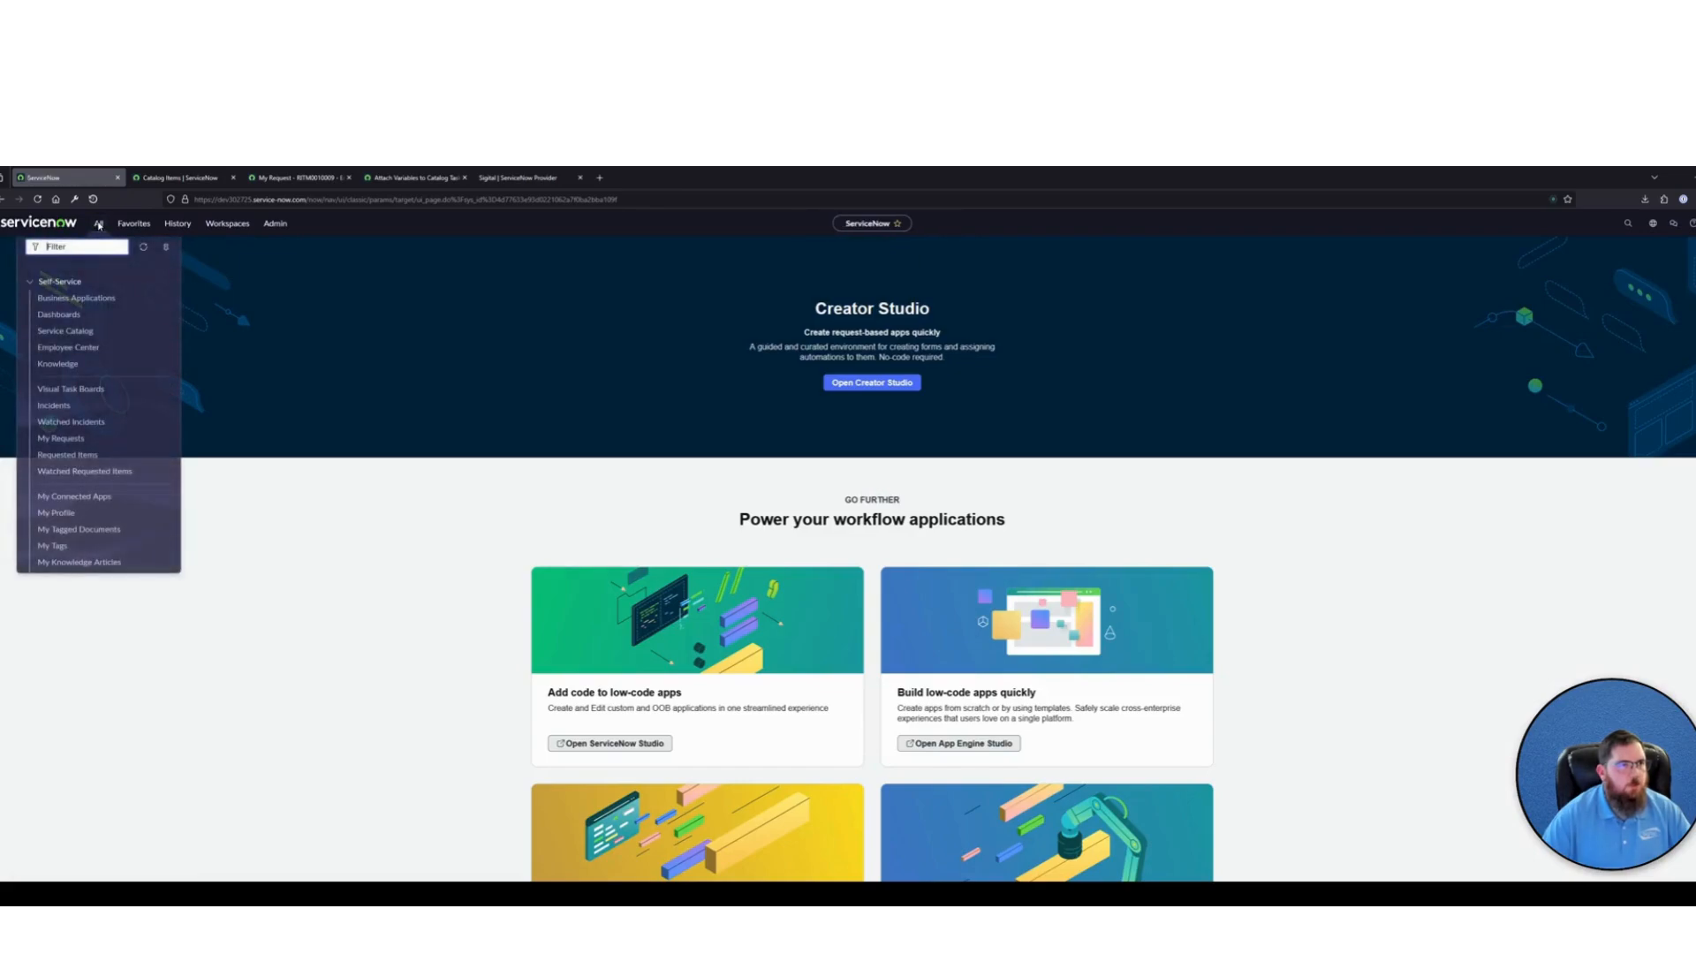
click(98, 225)
text(sc_)
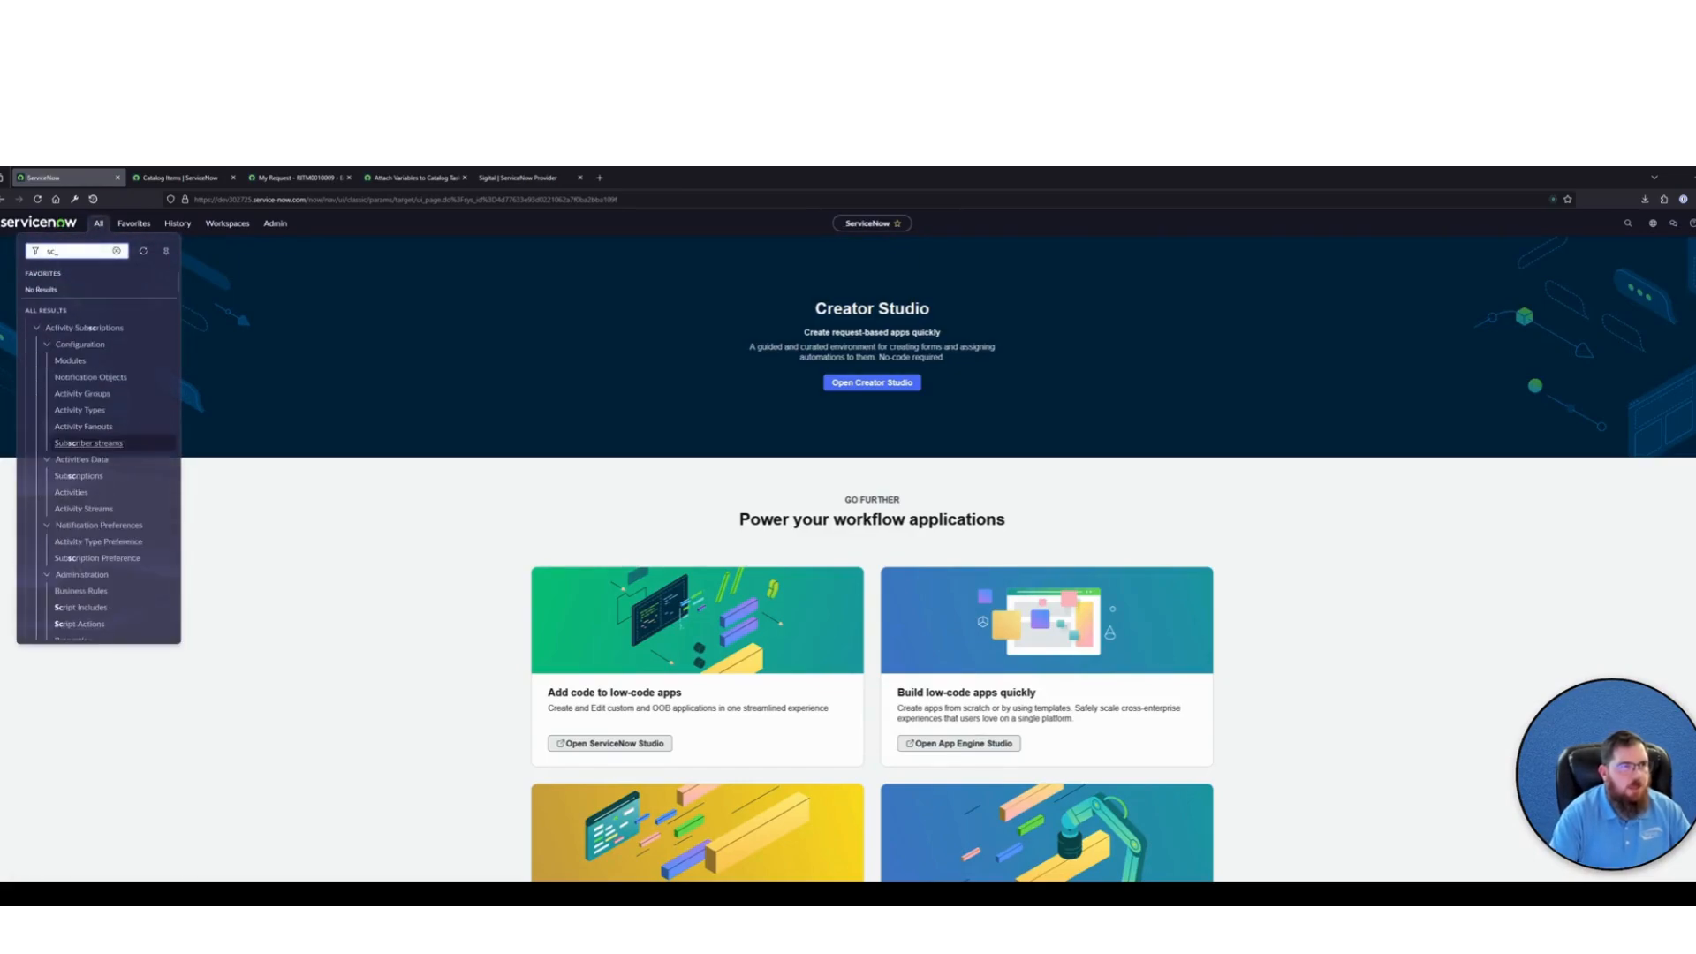
text(task.list)
key(Return)
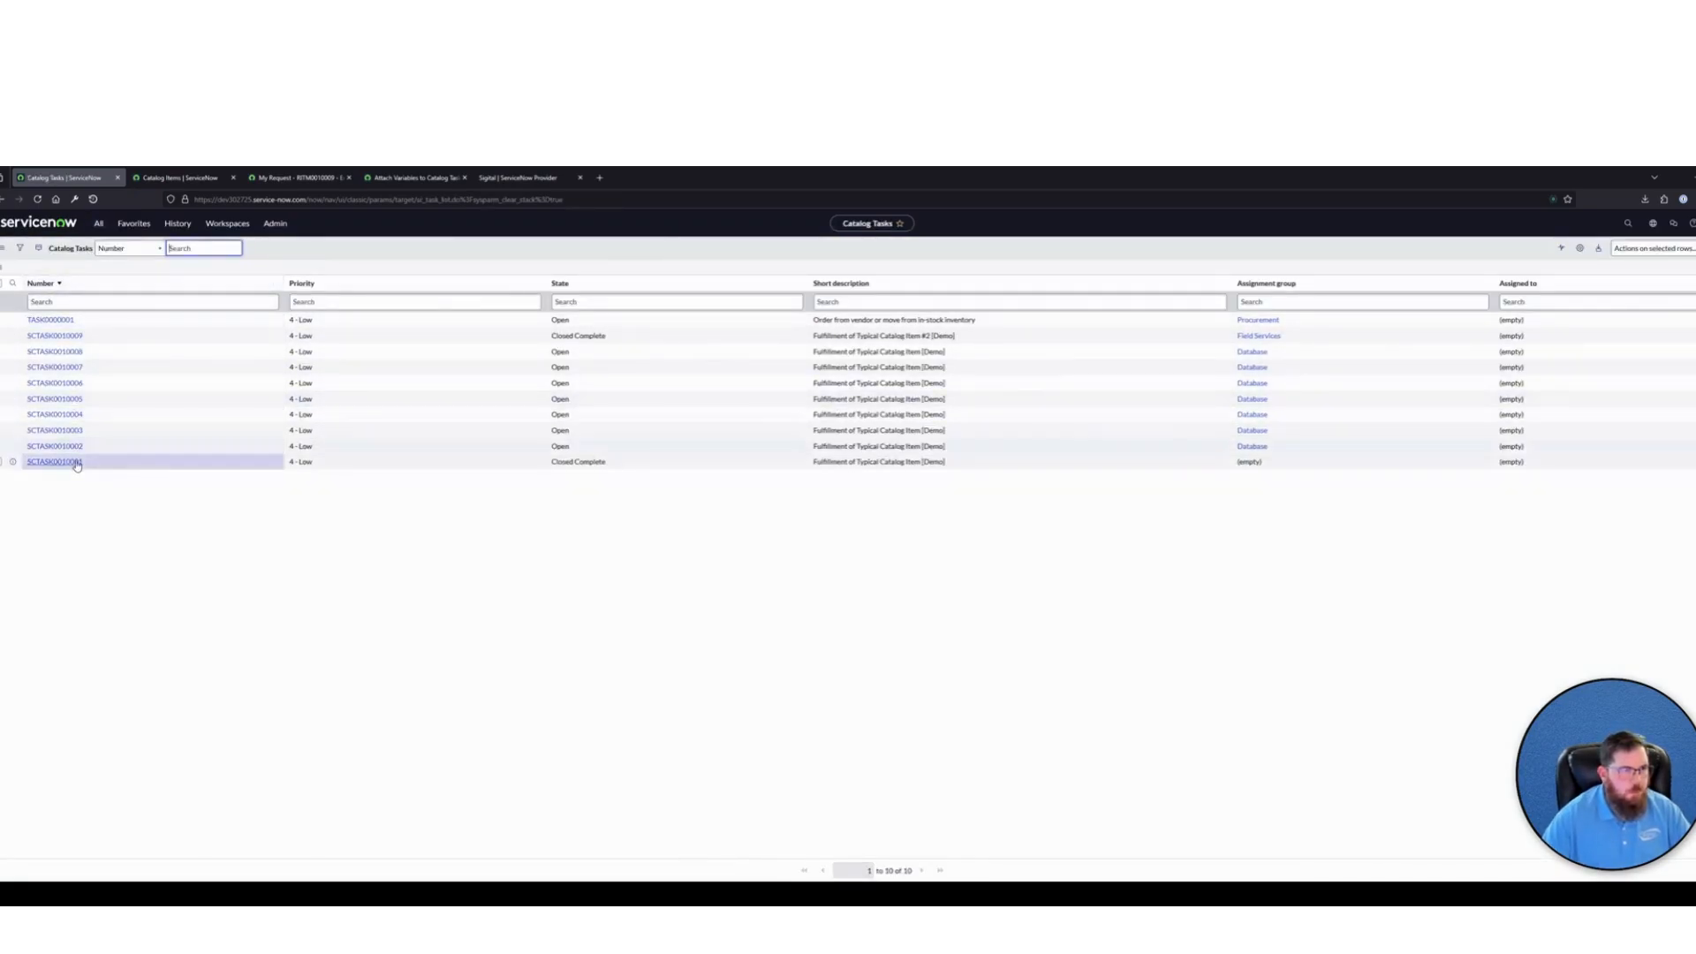
Open catalog task SCTASK0010009 and copy its number
click(54, 335)
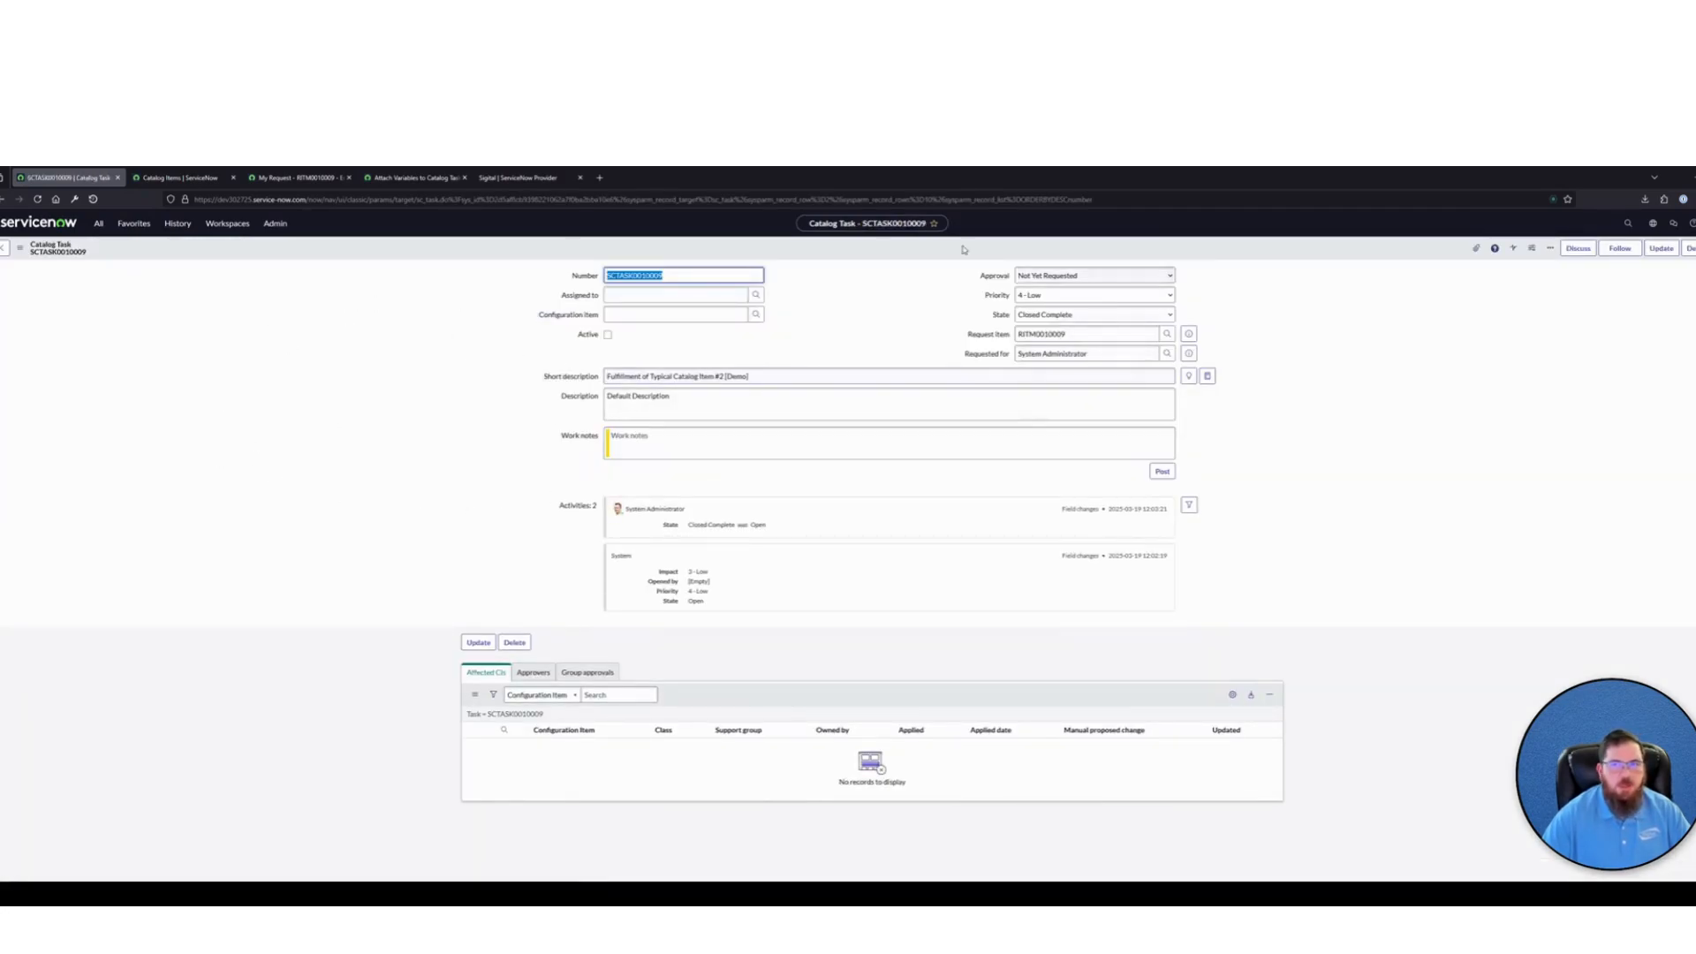
double_click(698, 274)
key(ctrl+c)
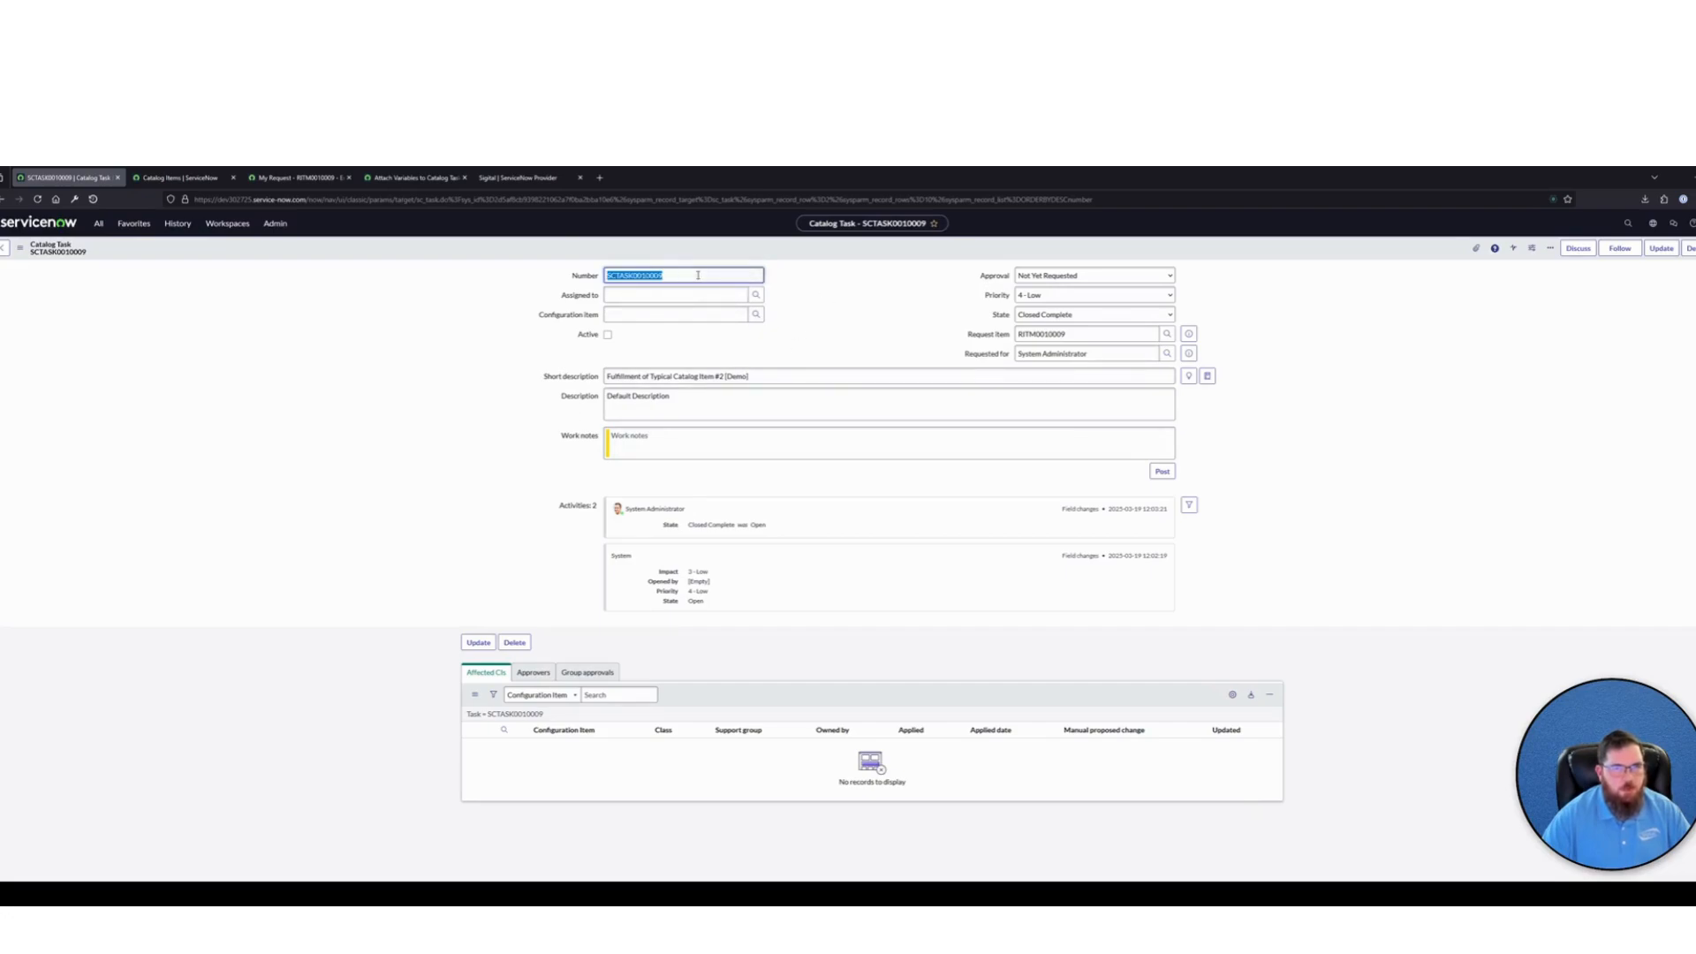
click(857, 290)
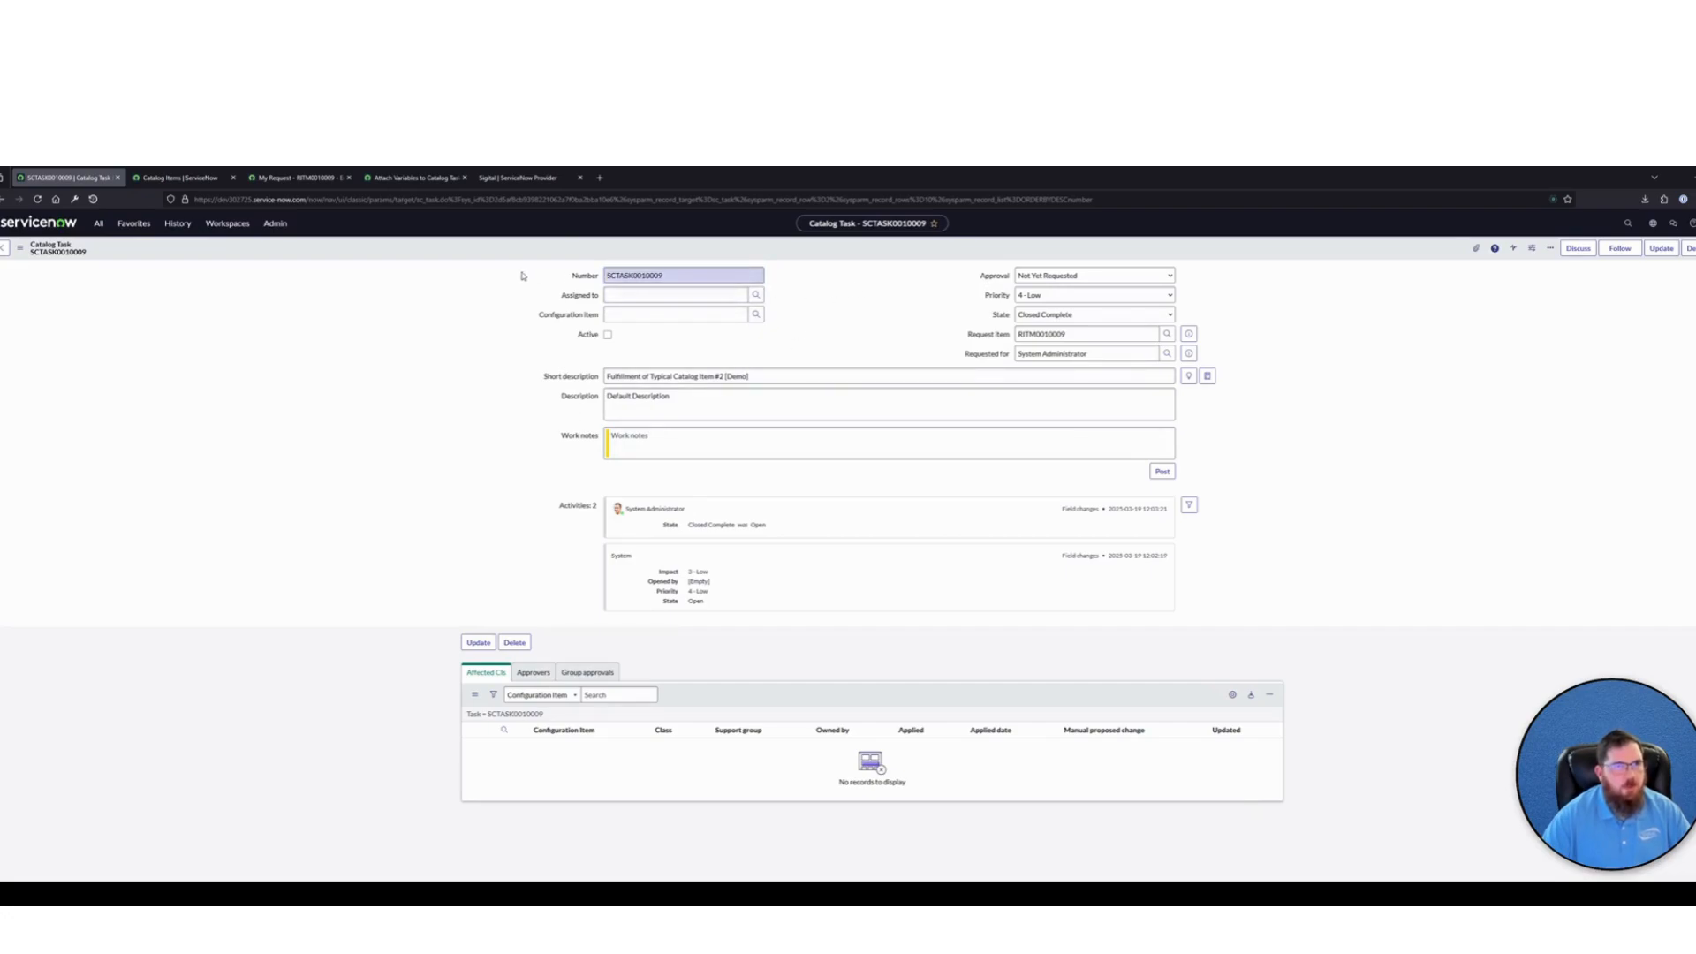
Test the Attach Variables to Catalog Task [Demo] subflow with SCTASK0010009 as the SC Task Record, and review its execution details
click(394, 177)
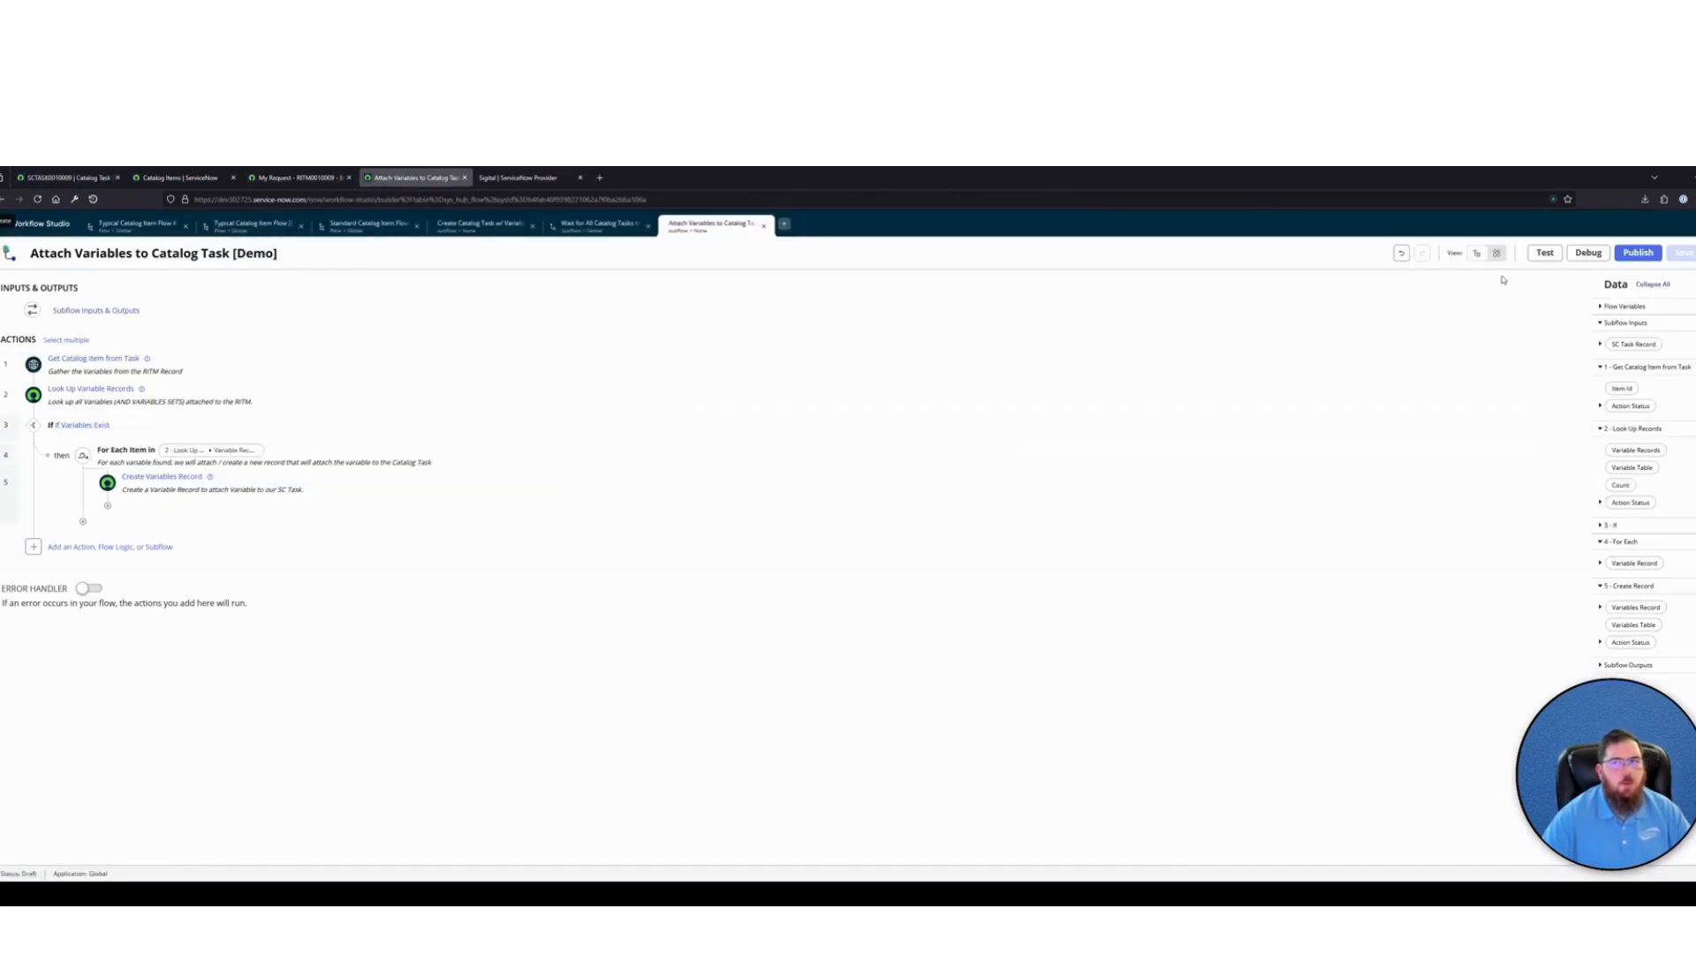
click(1545, 252)
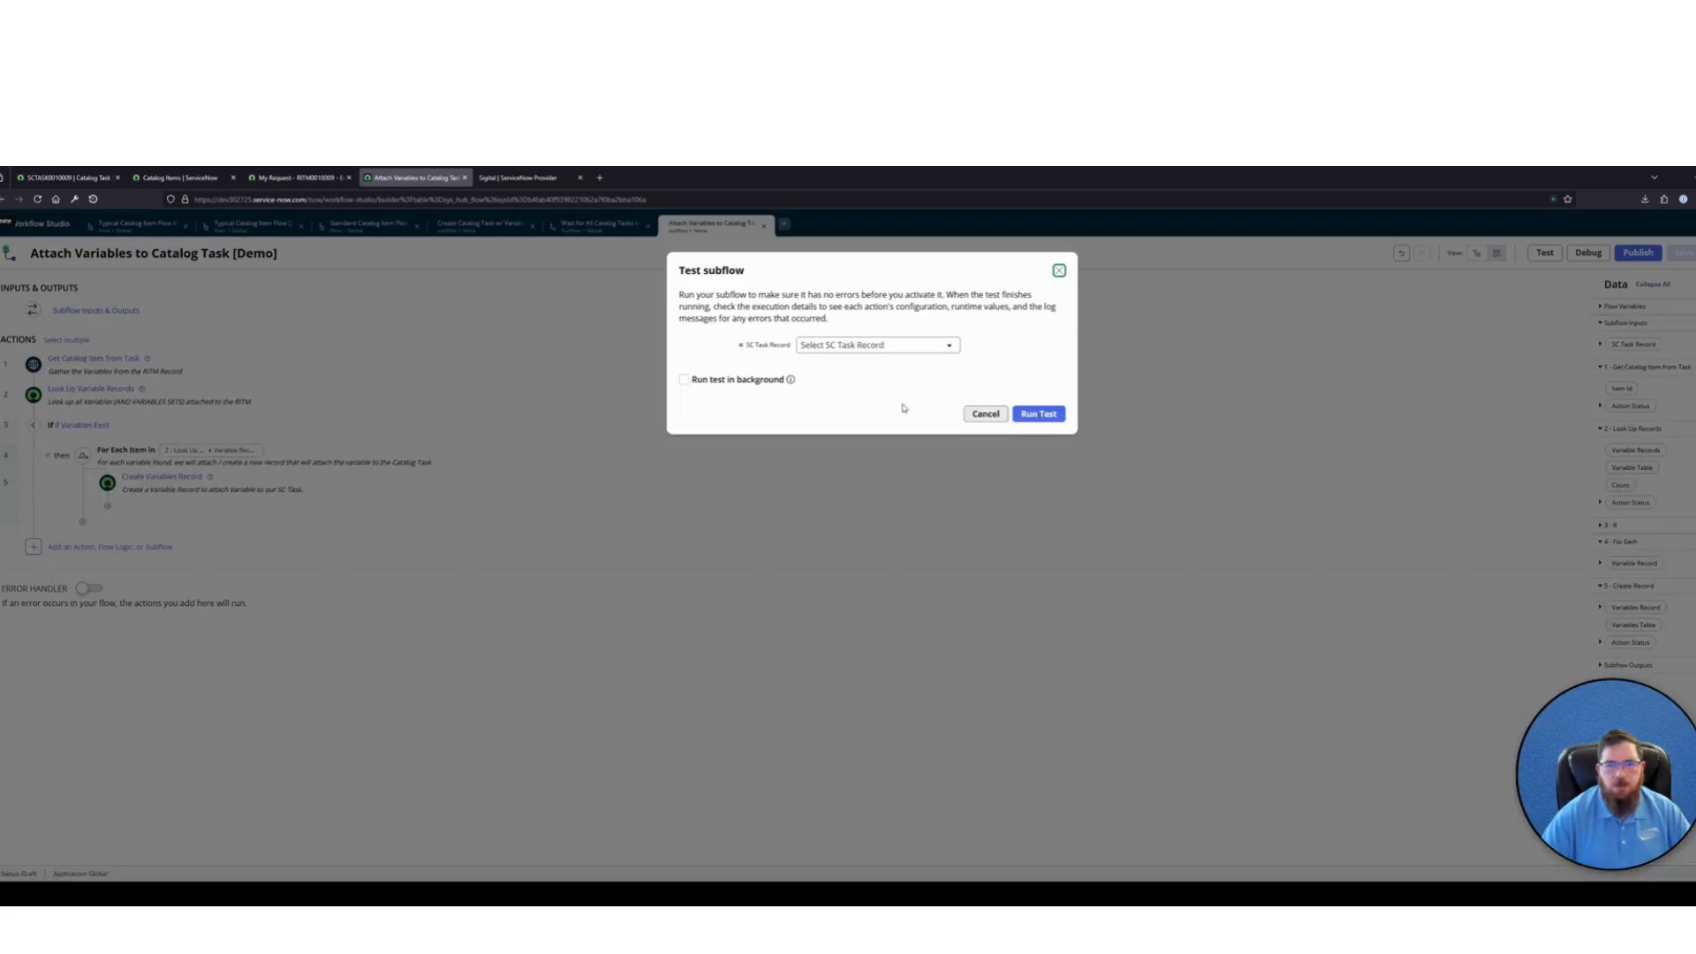
click(869, 348)
key(ctrl+v)
click(840, 391)
click(1023, 349)
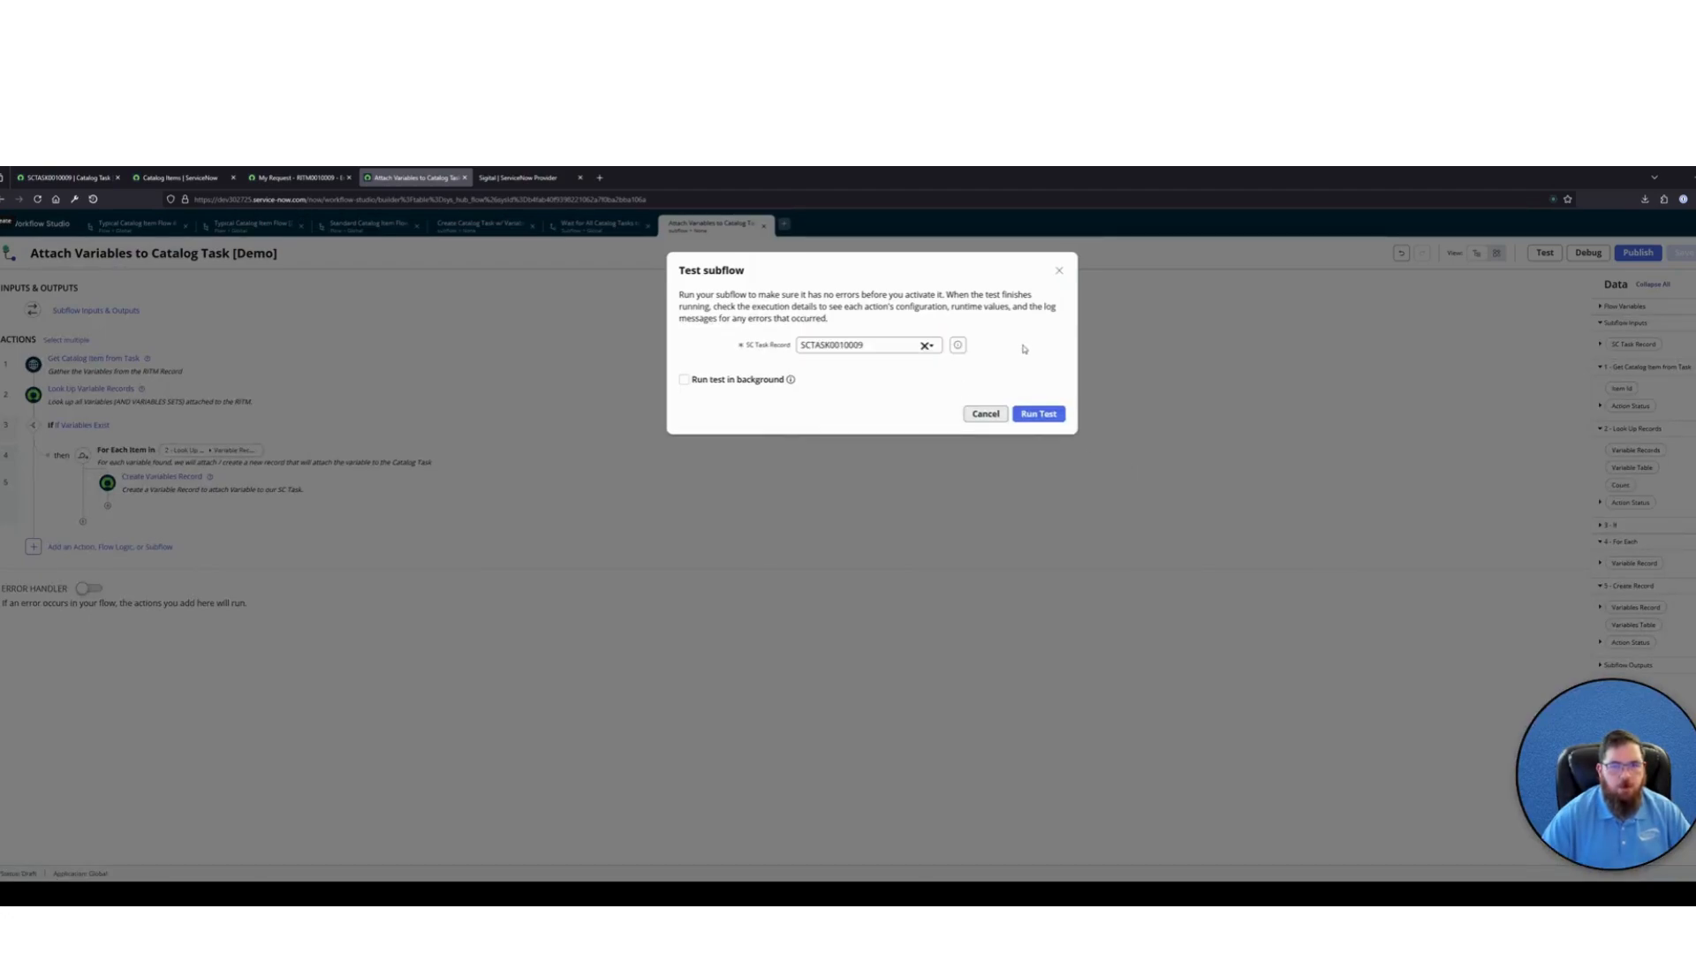
click(1045, 417)
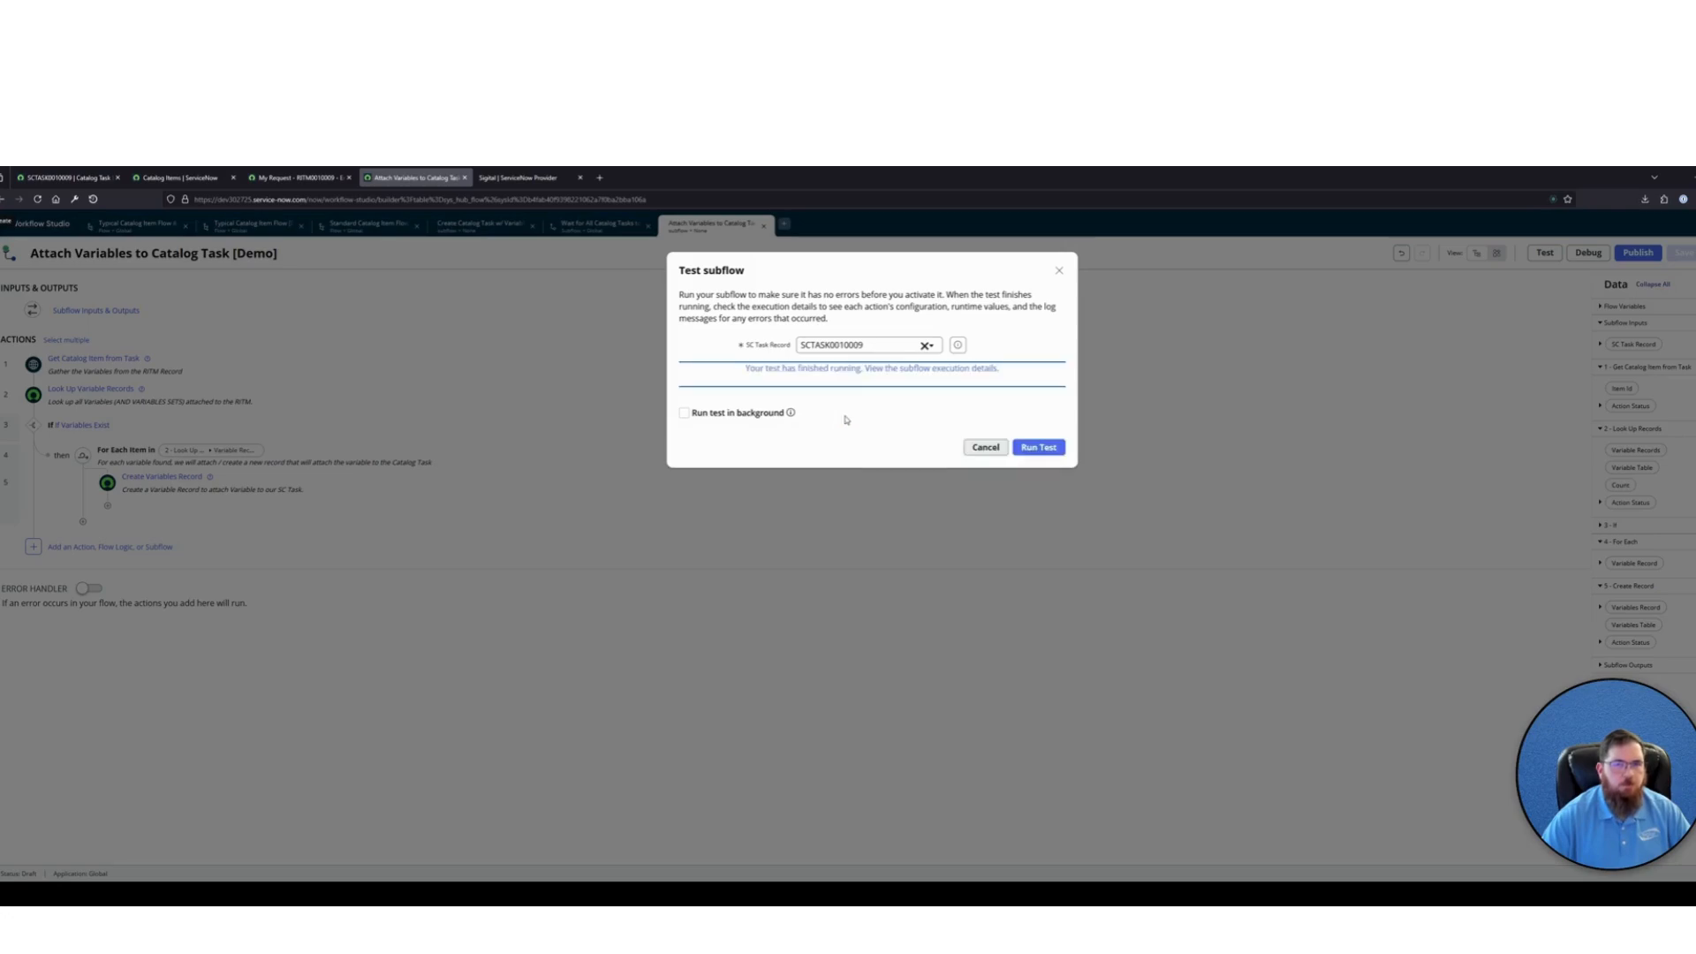
click(868, 368)
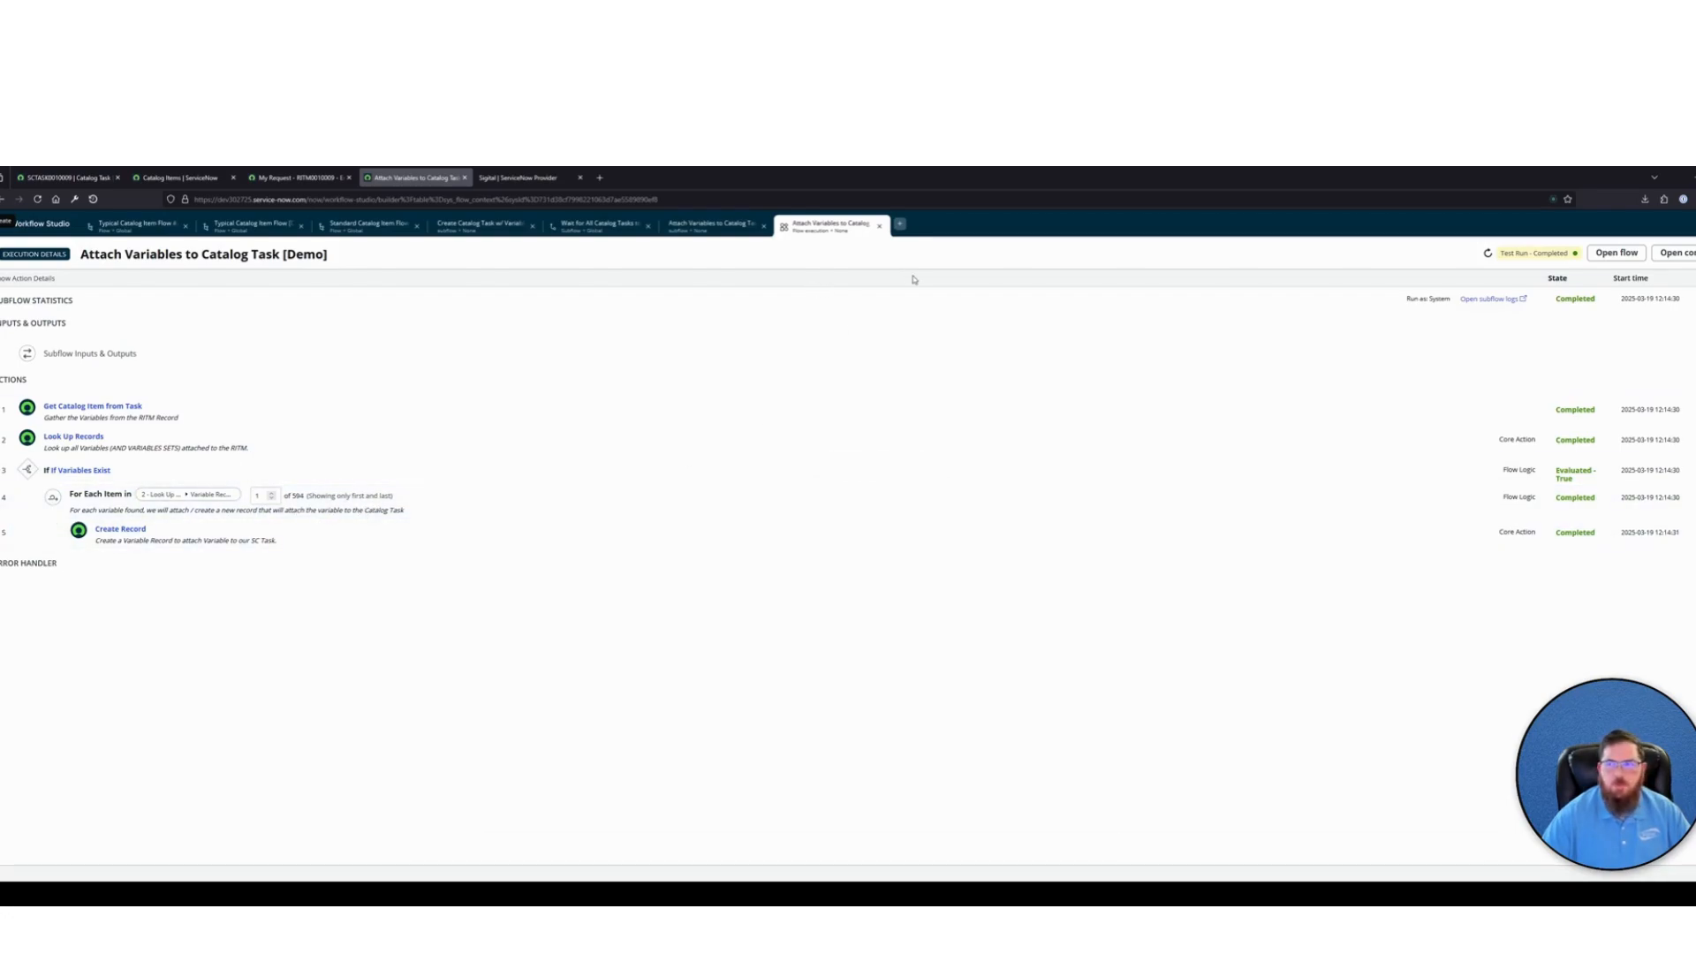
click(881, 230)
Reload catalog task SCTASK0010009 and examine the Variables section on its form
click(67, 177)
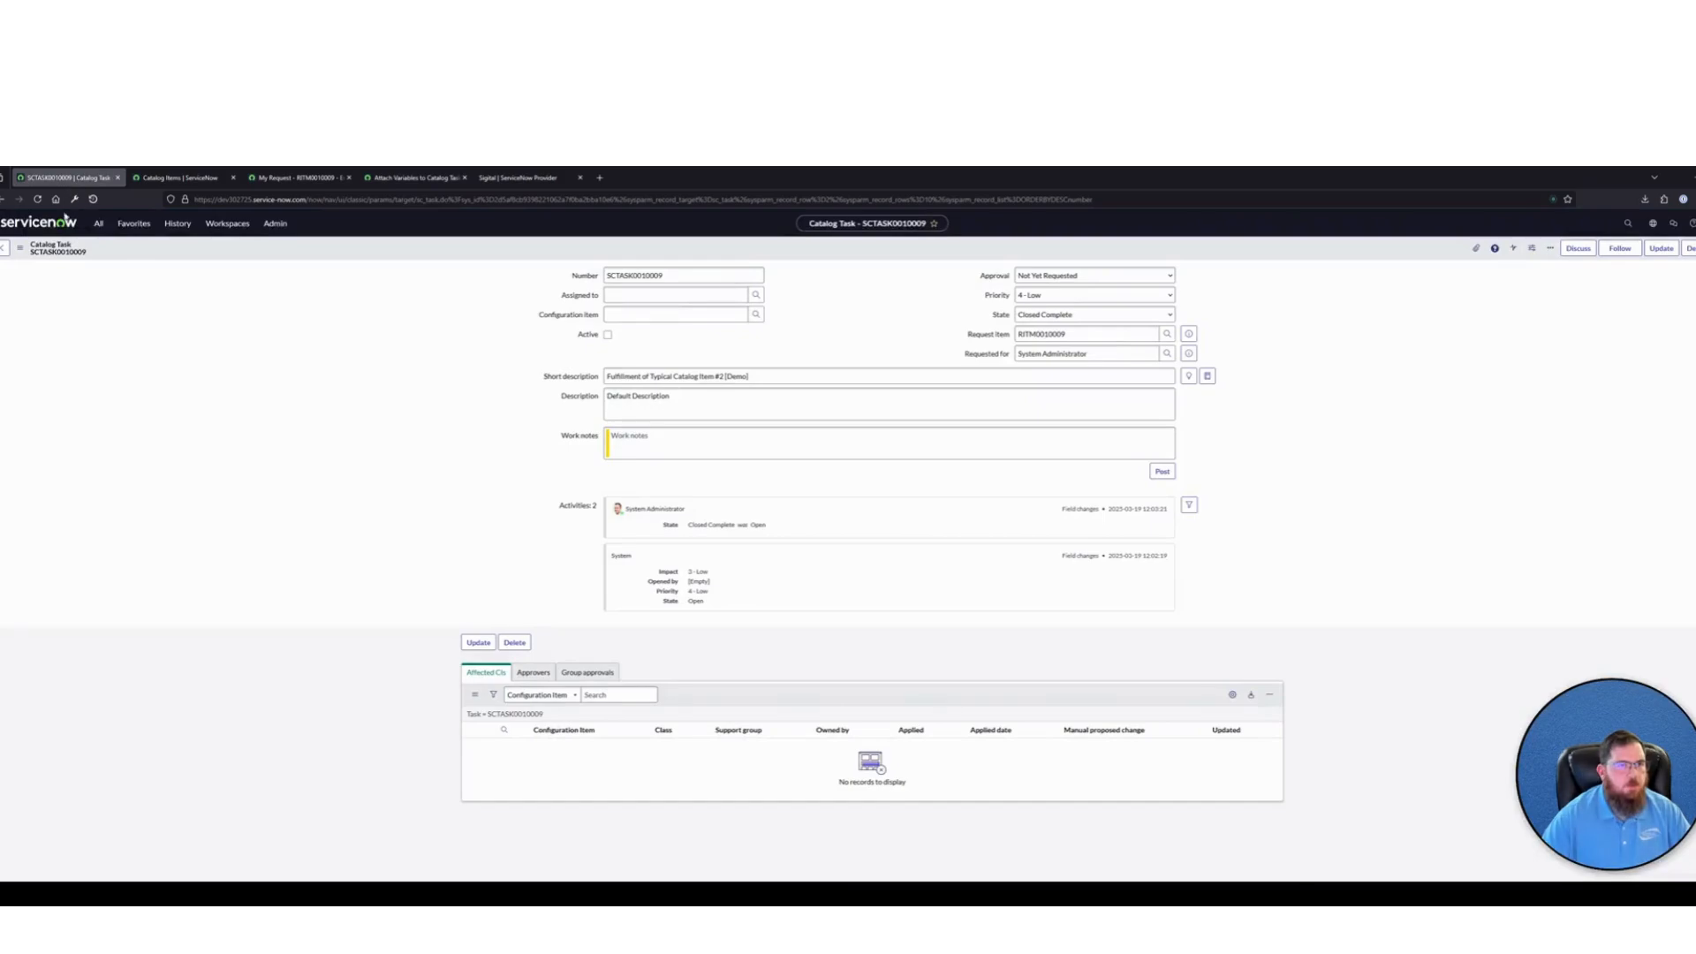
click(37, 199)
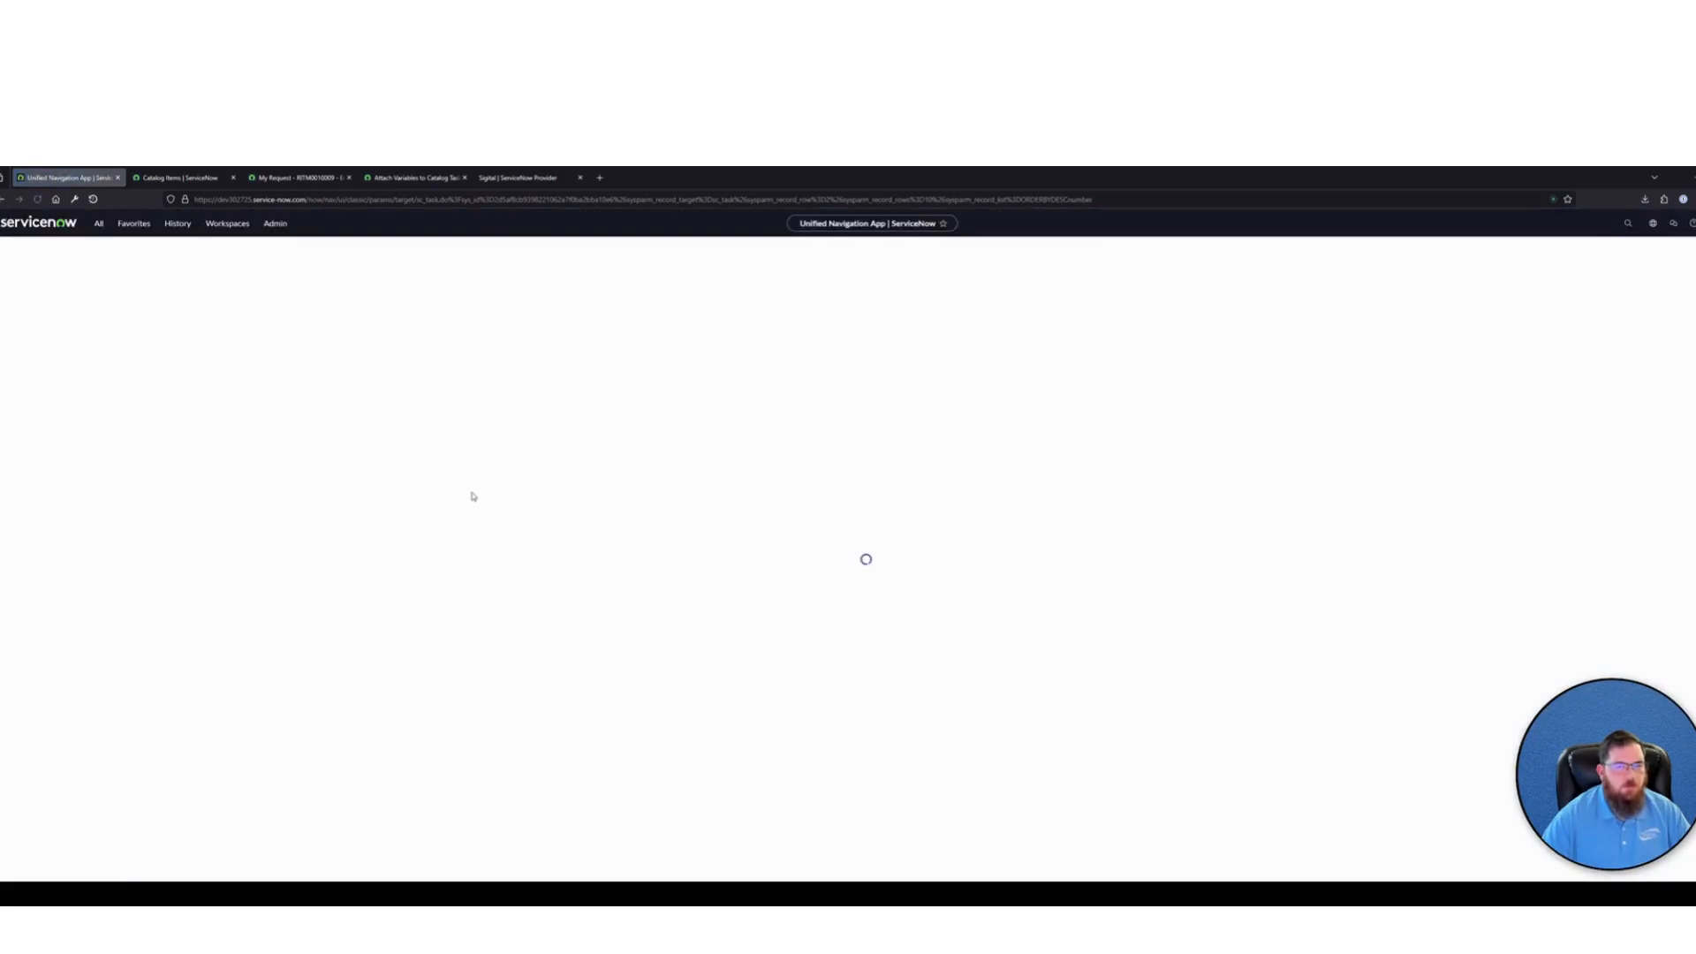
scroll(413, 535, down, 3)
scroll(422, 543, up, 3)
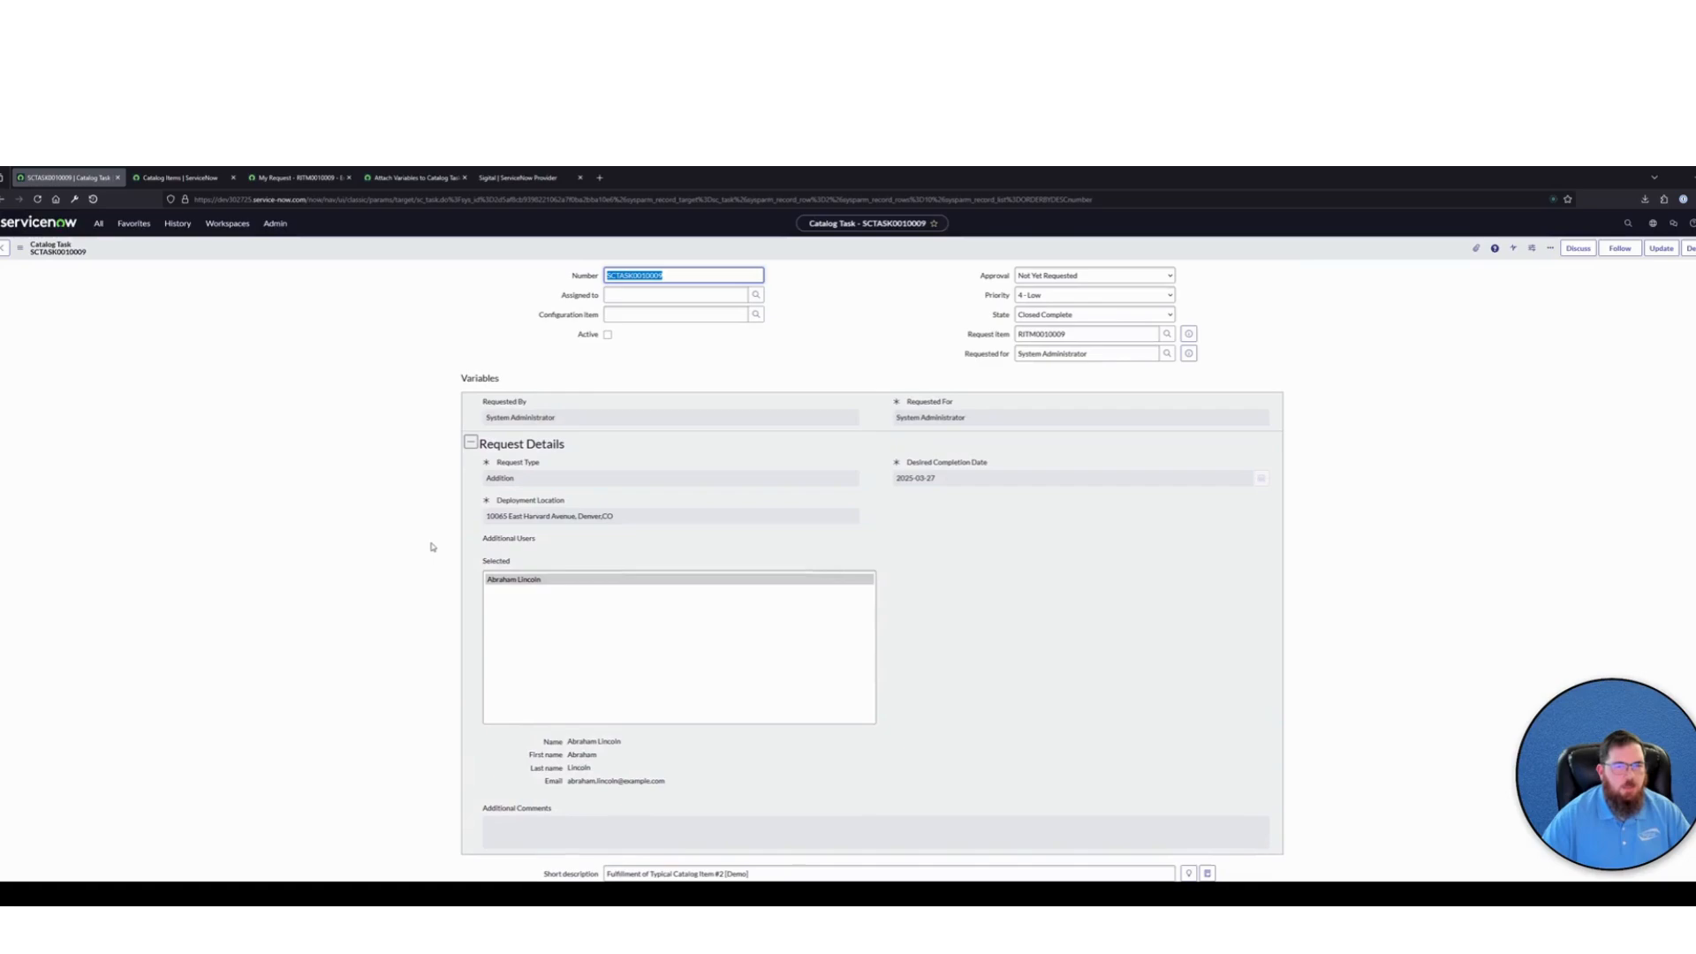
click(814, 343)
click(584, 276)
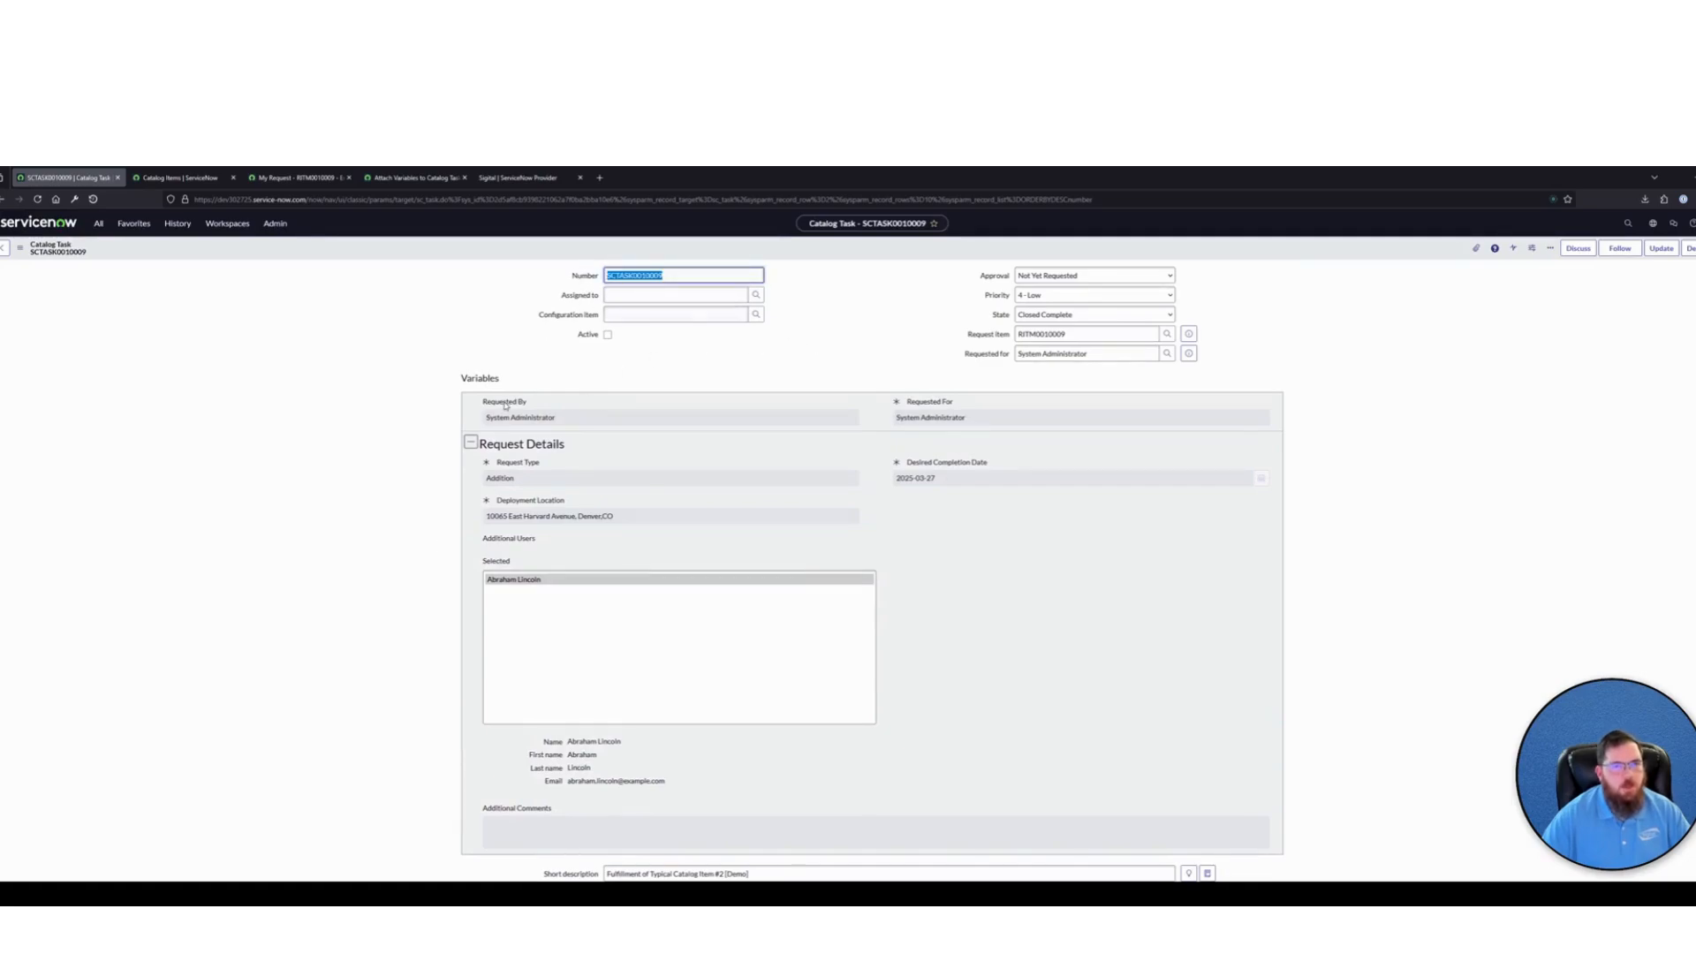
drag(482, 401, 689, 477)
click(715, 504)
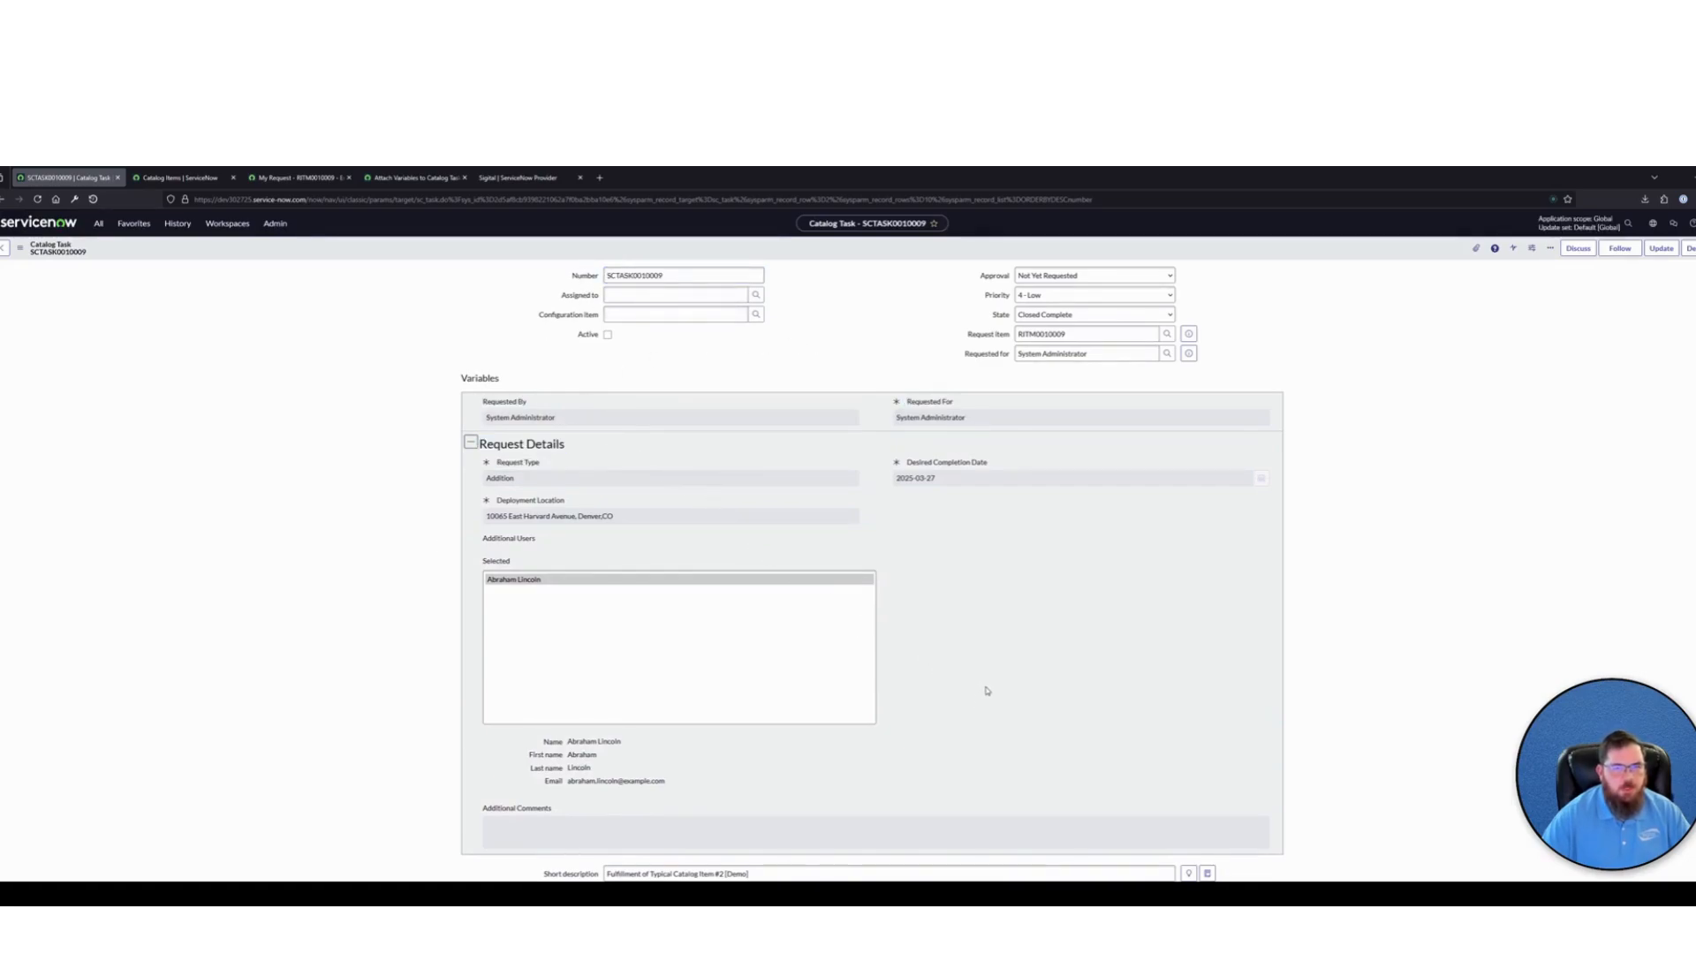
scroll(972, 671, down, 5)
scroll(596, 554, down, 3)
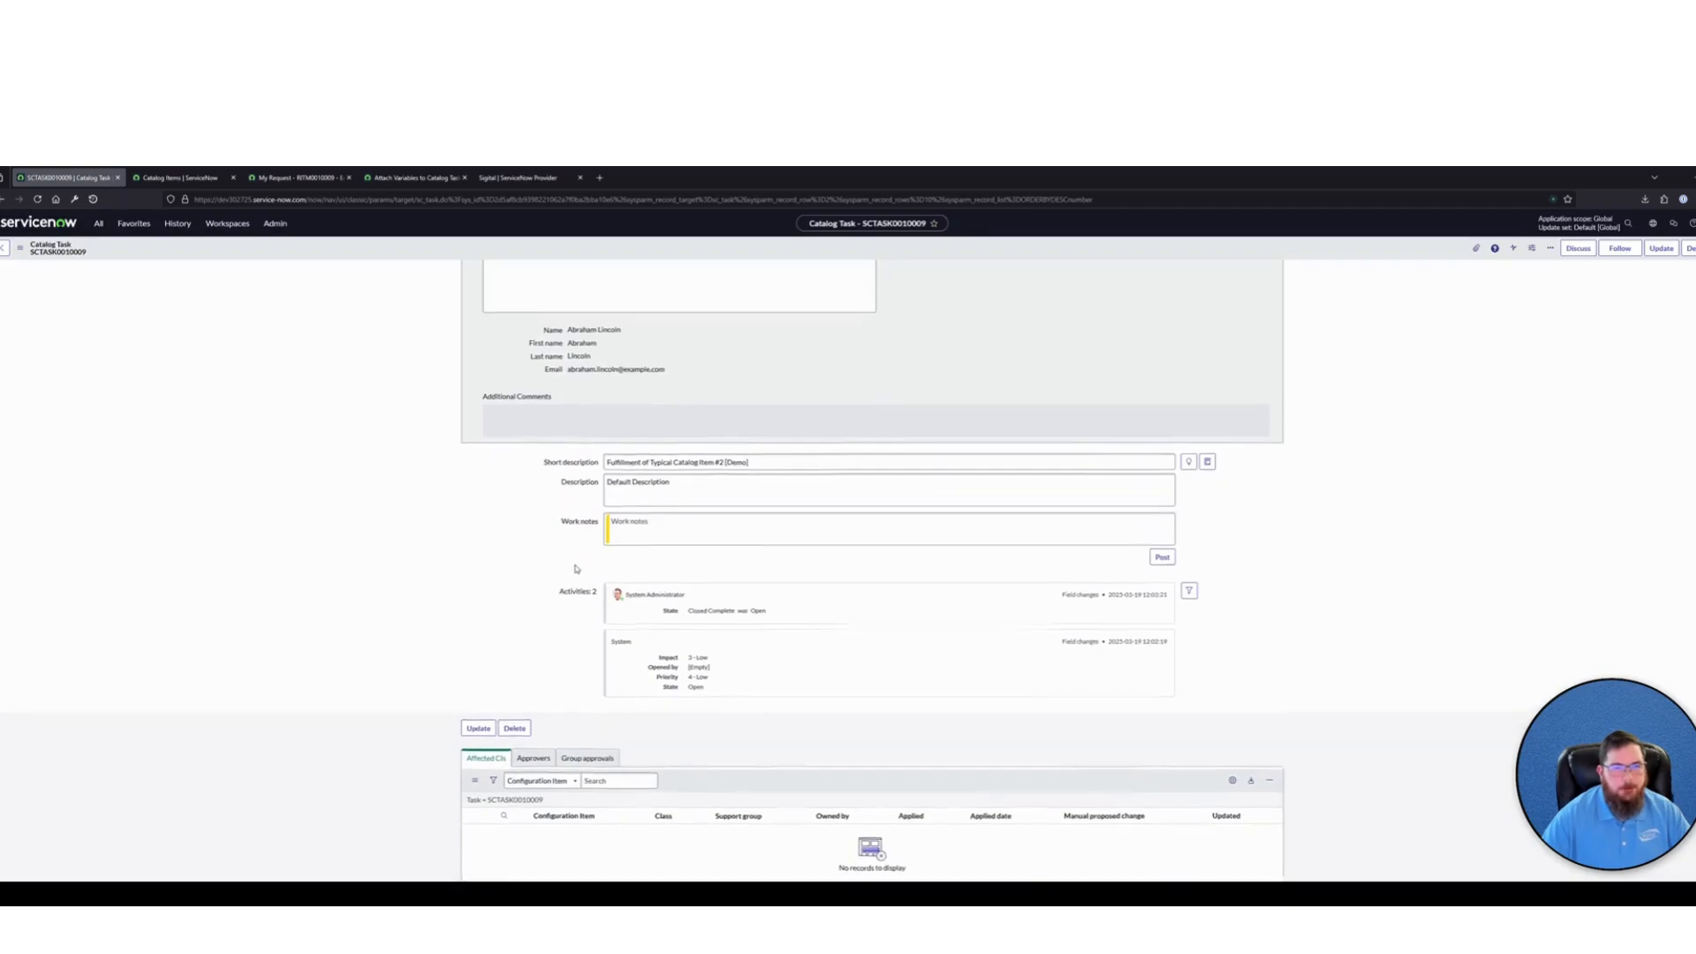
scroll(575, 568, up, 5)
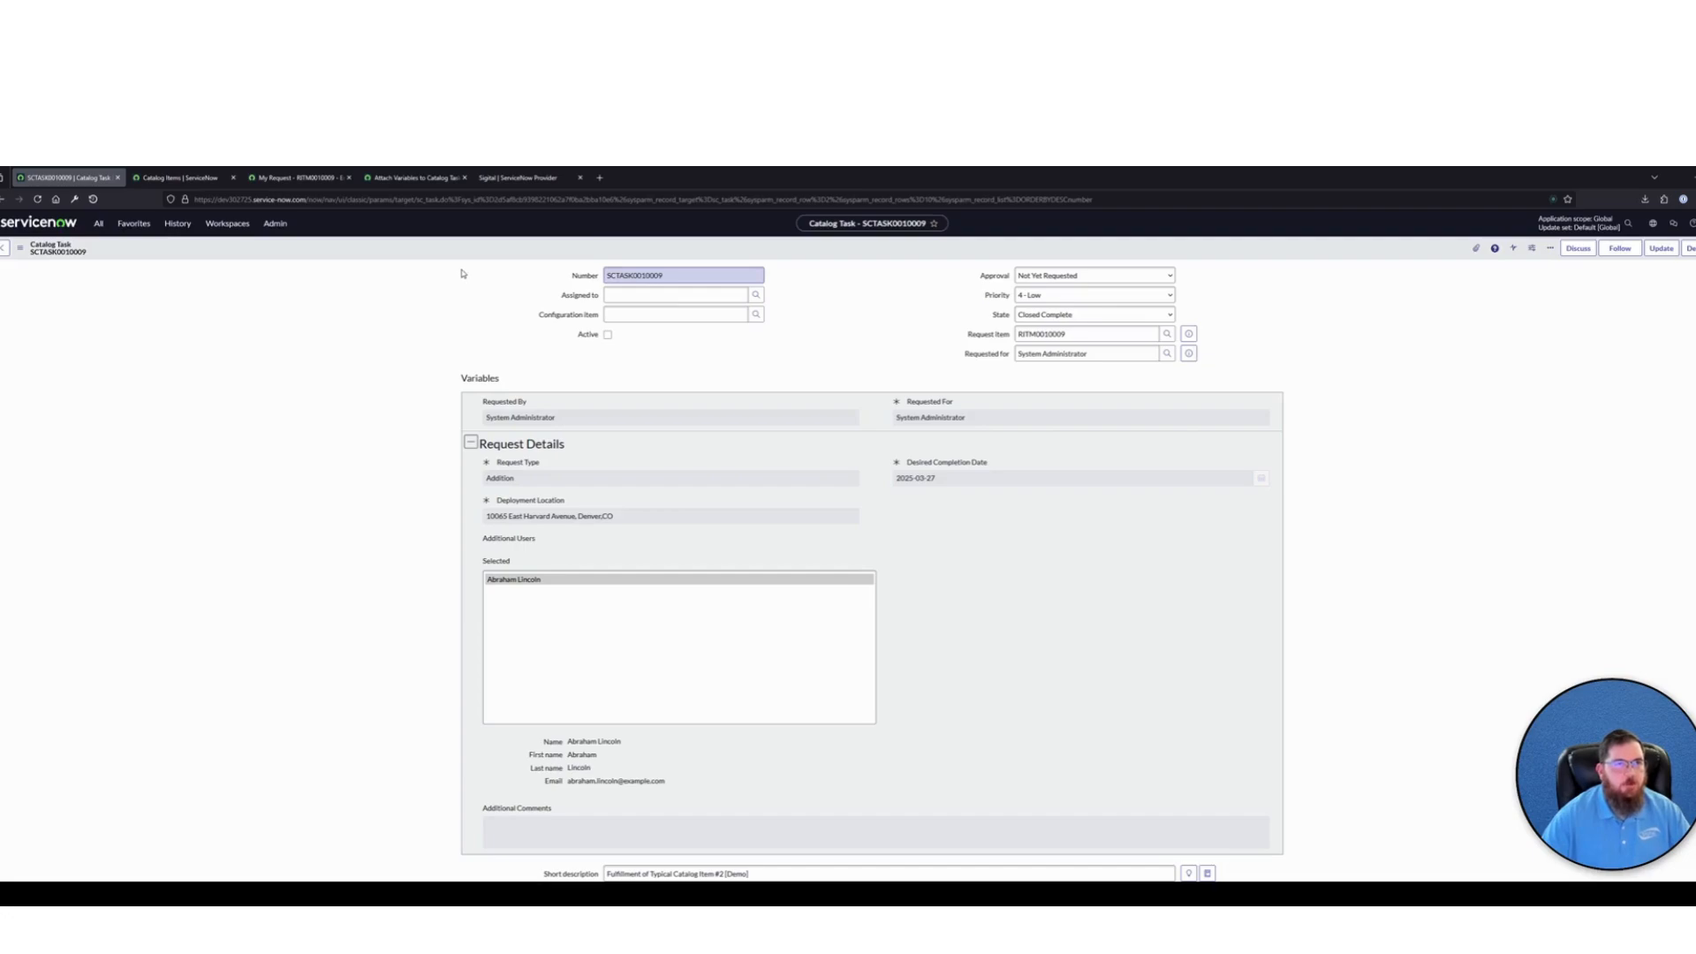
Close the Attach Variables to Catalog Task [Demo] subflow and return to the Create Catalog Task w/ Variables [Demo] subflow
click(402, 180)
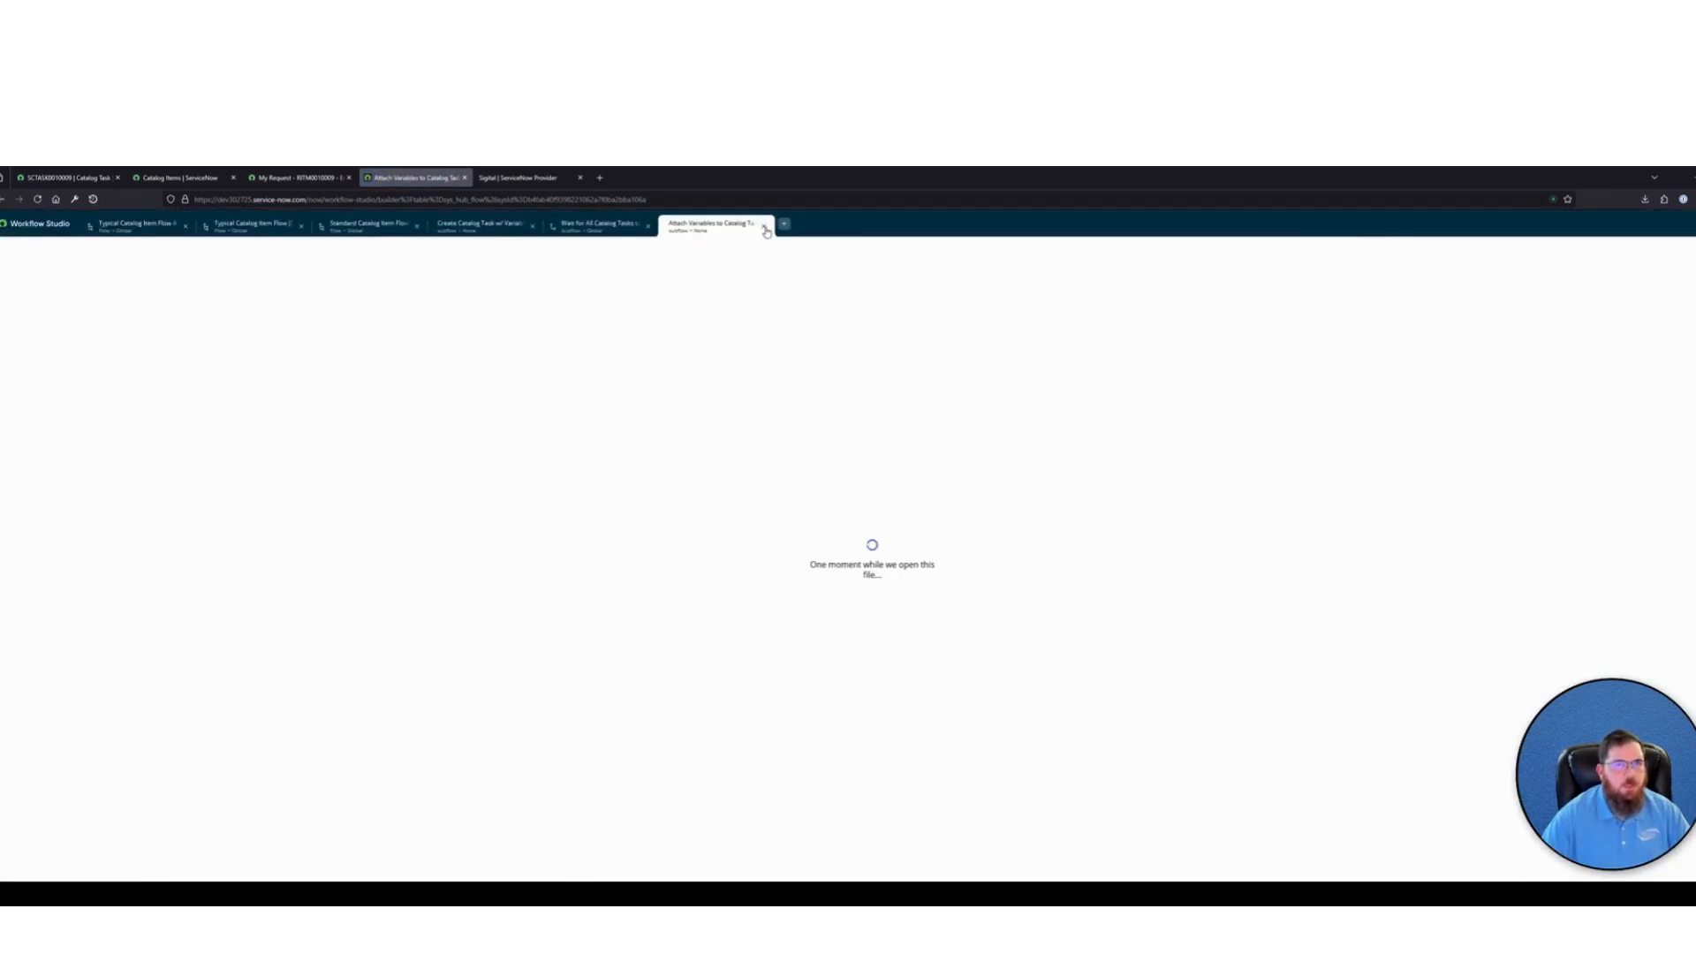
click(764, 227)
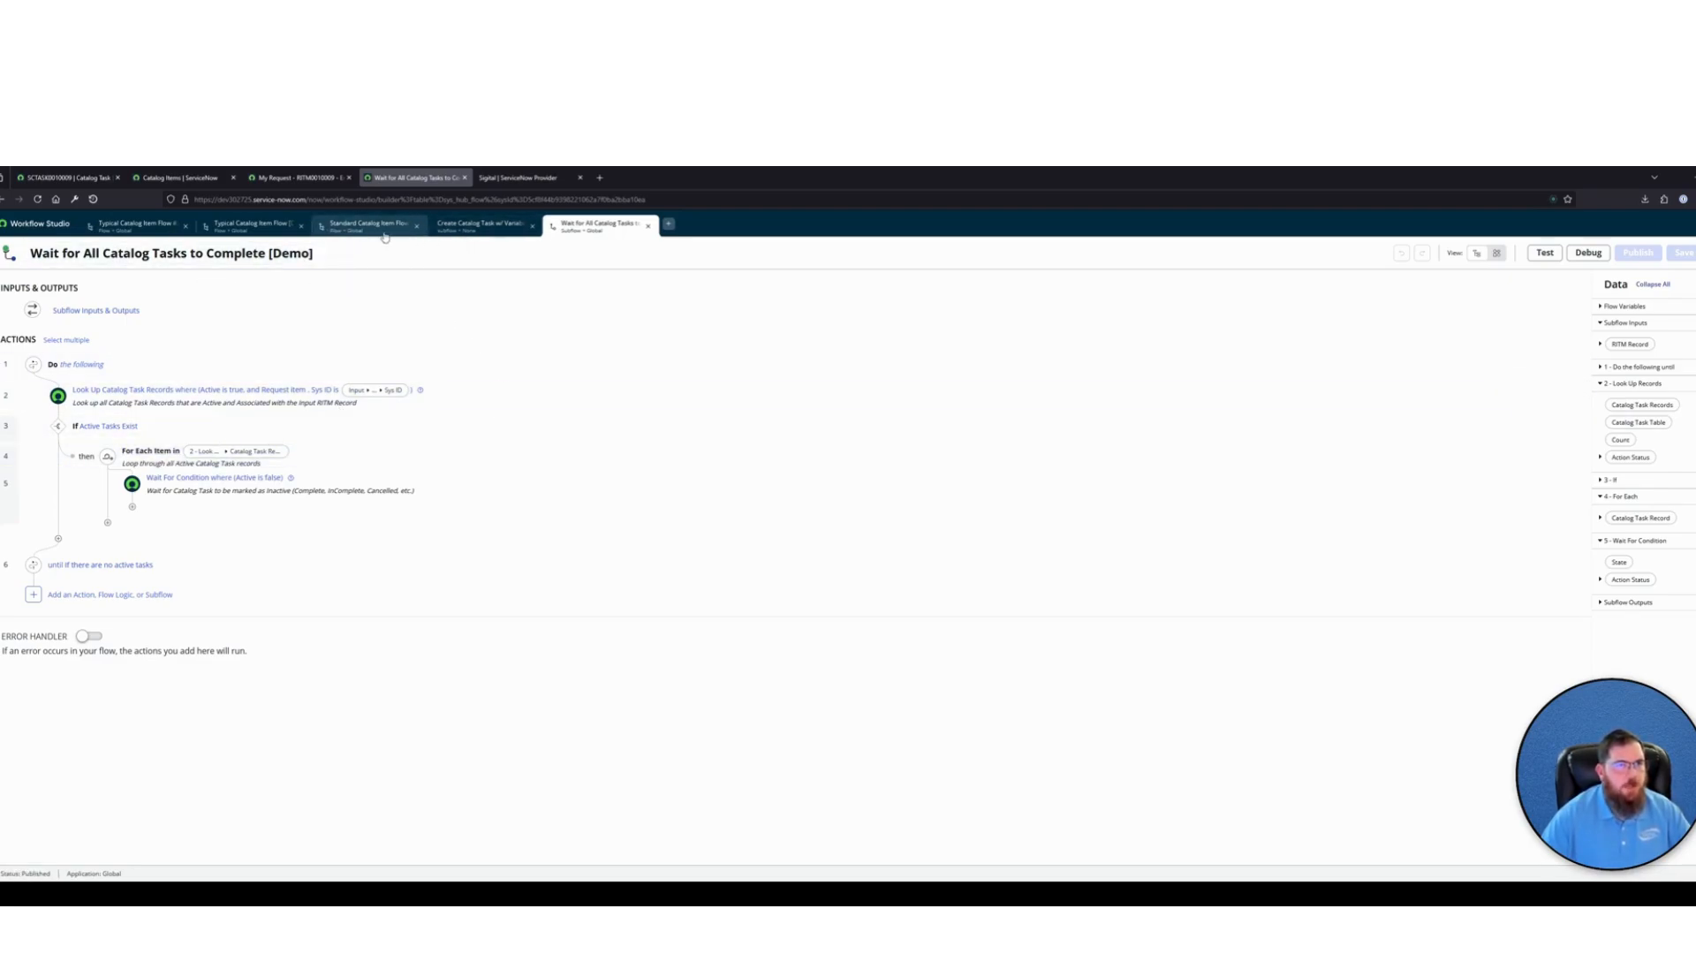
click(480, 224)
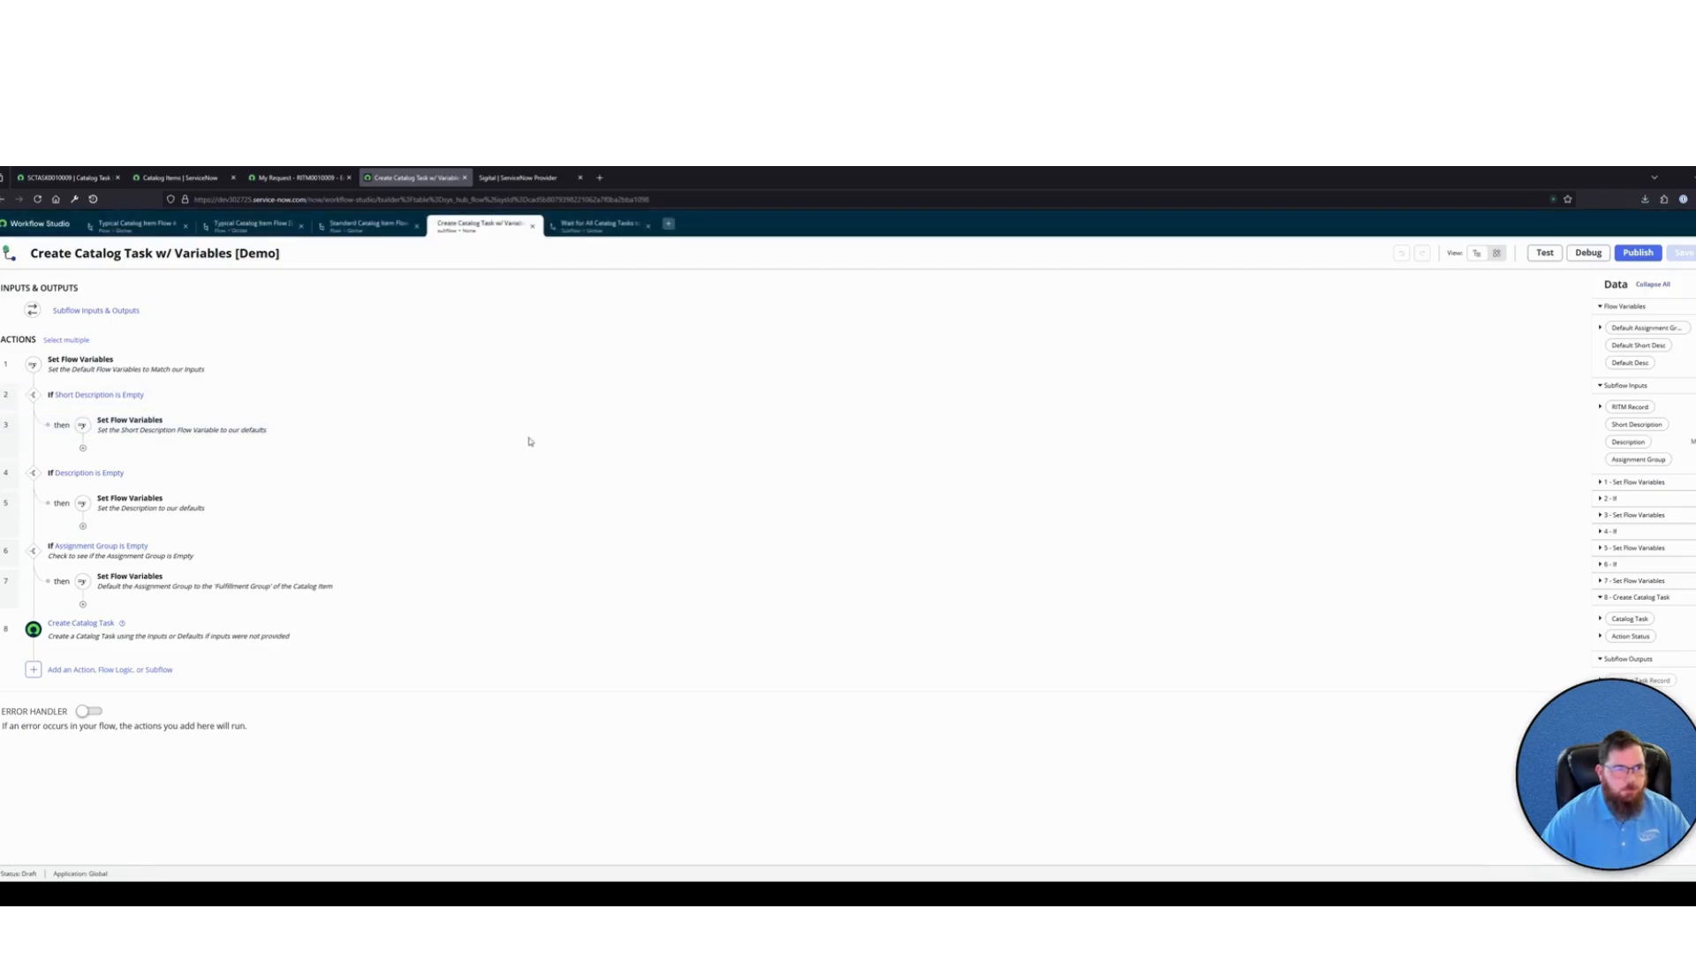
click(600, 224)
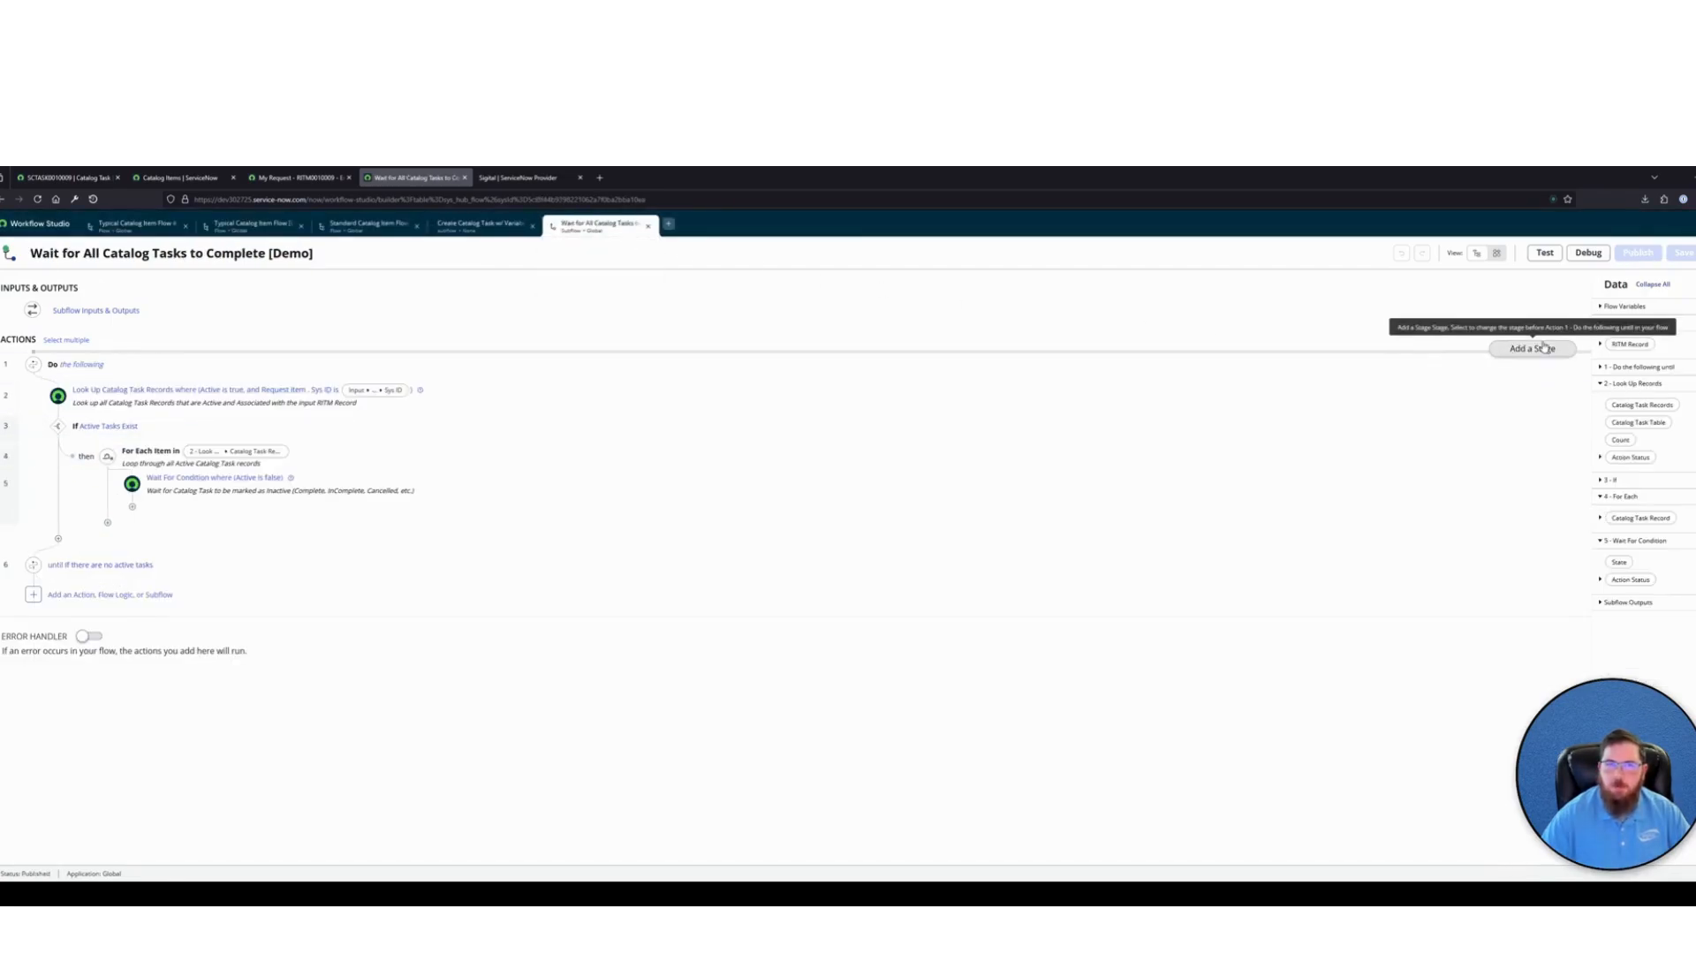
click(491, 228)
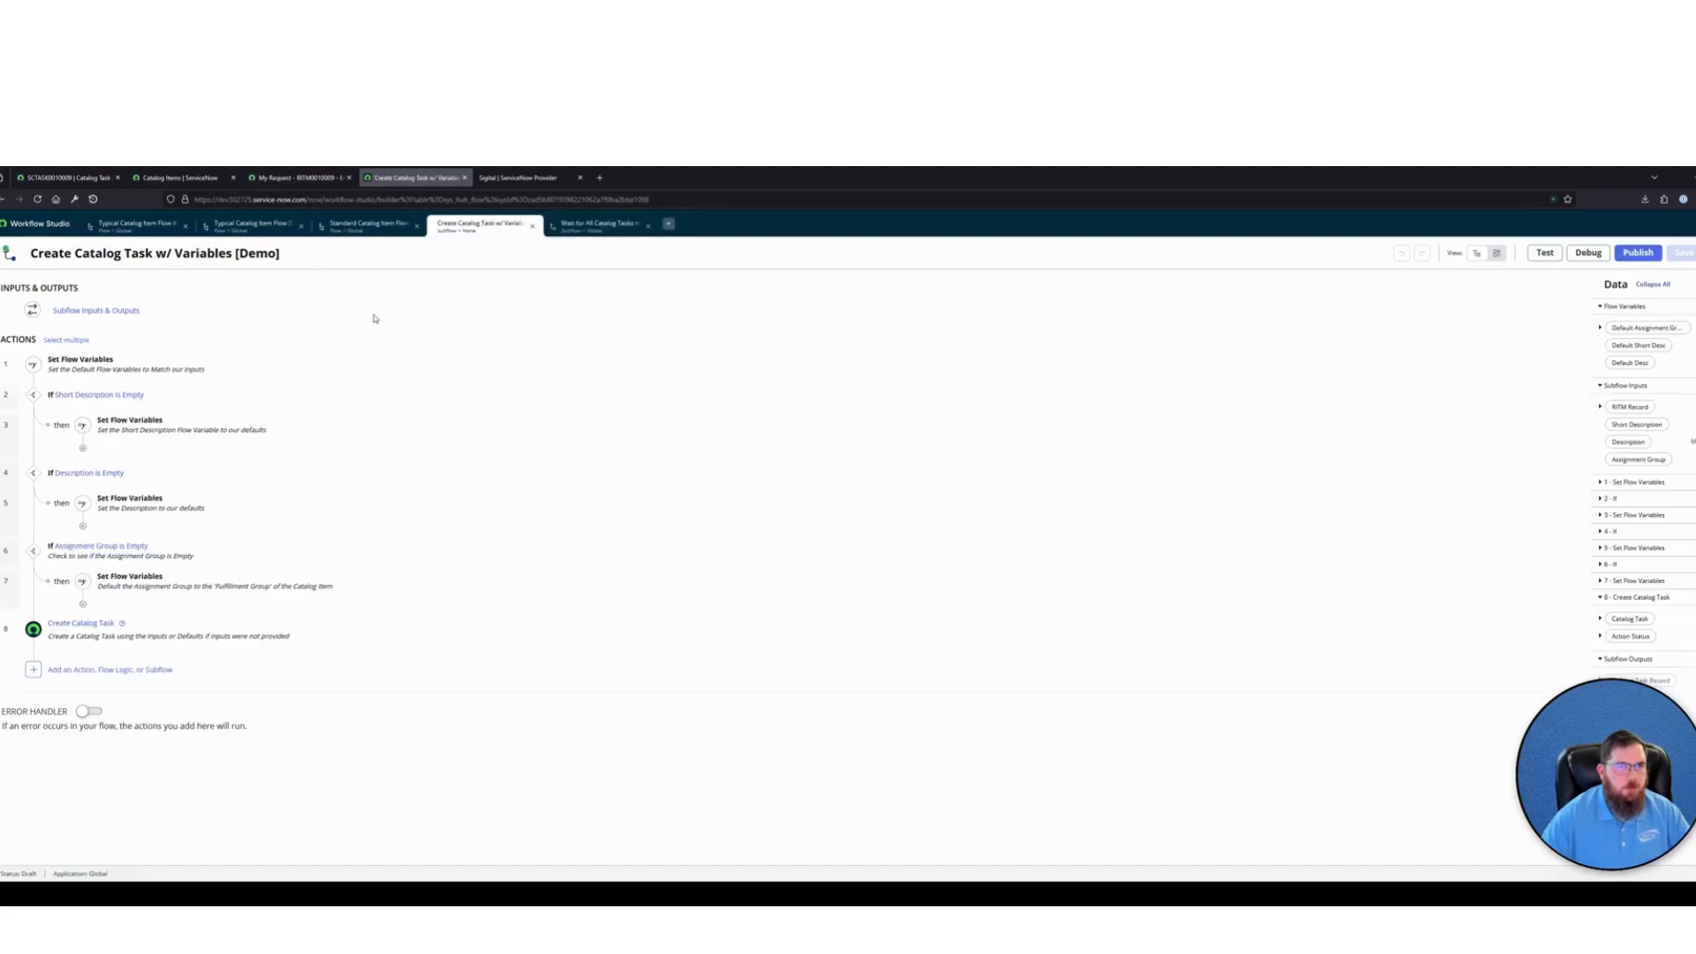
click(363, 226)
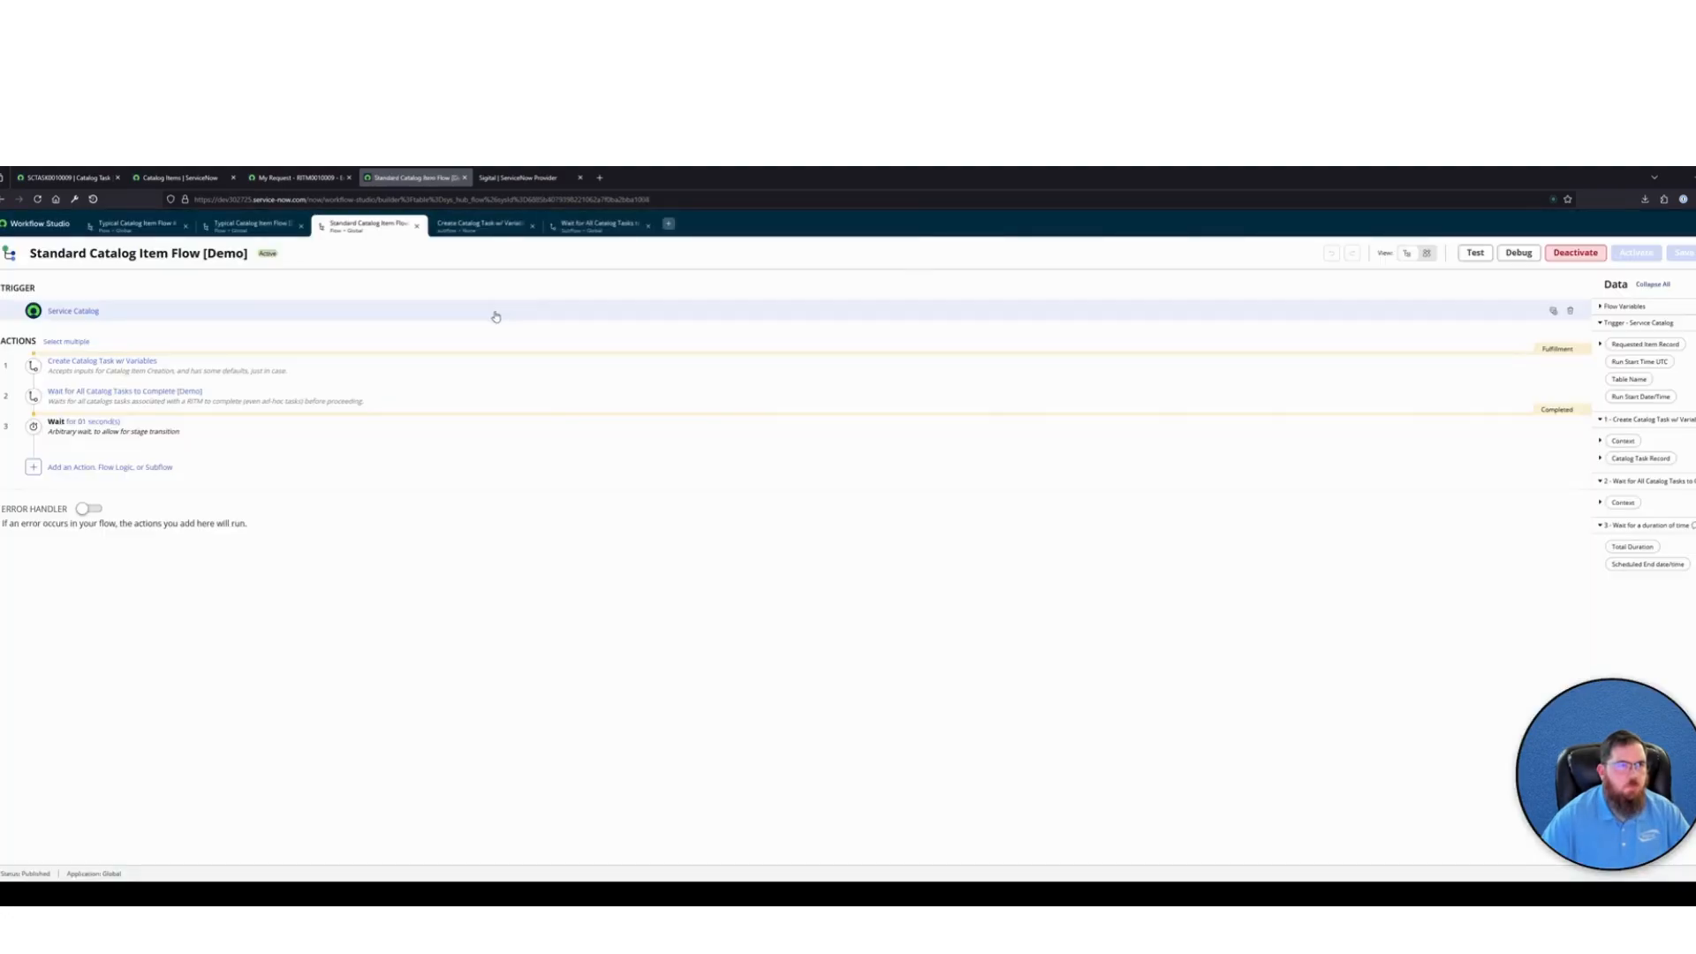
click(481, 225)
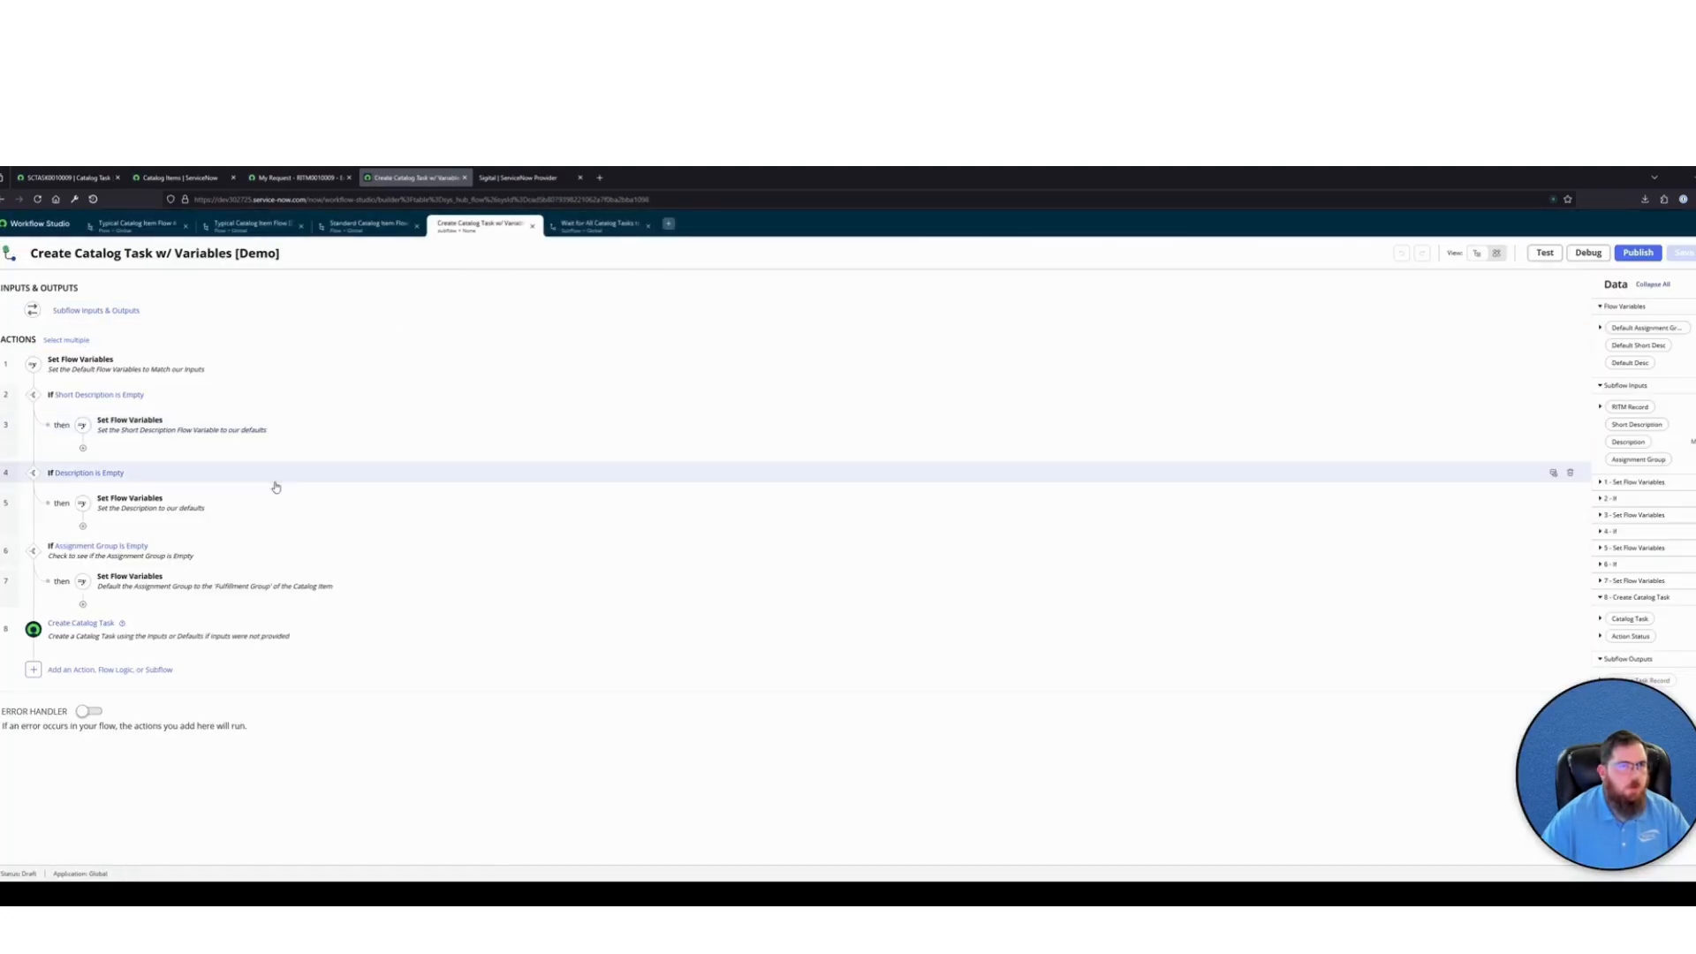
Try to add the Attach Variables subflow after the Create Catalog Task action, searching the subflows for "attac"
click(64, 669)
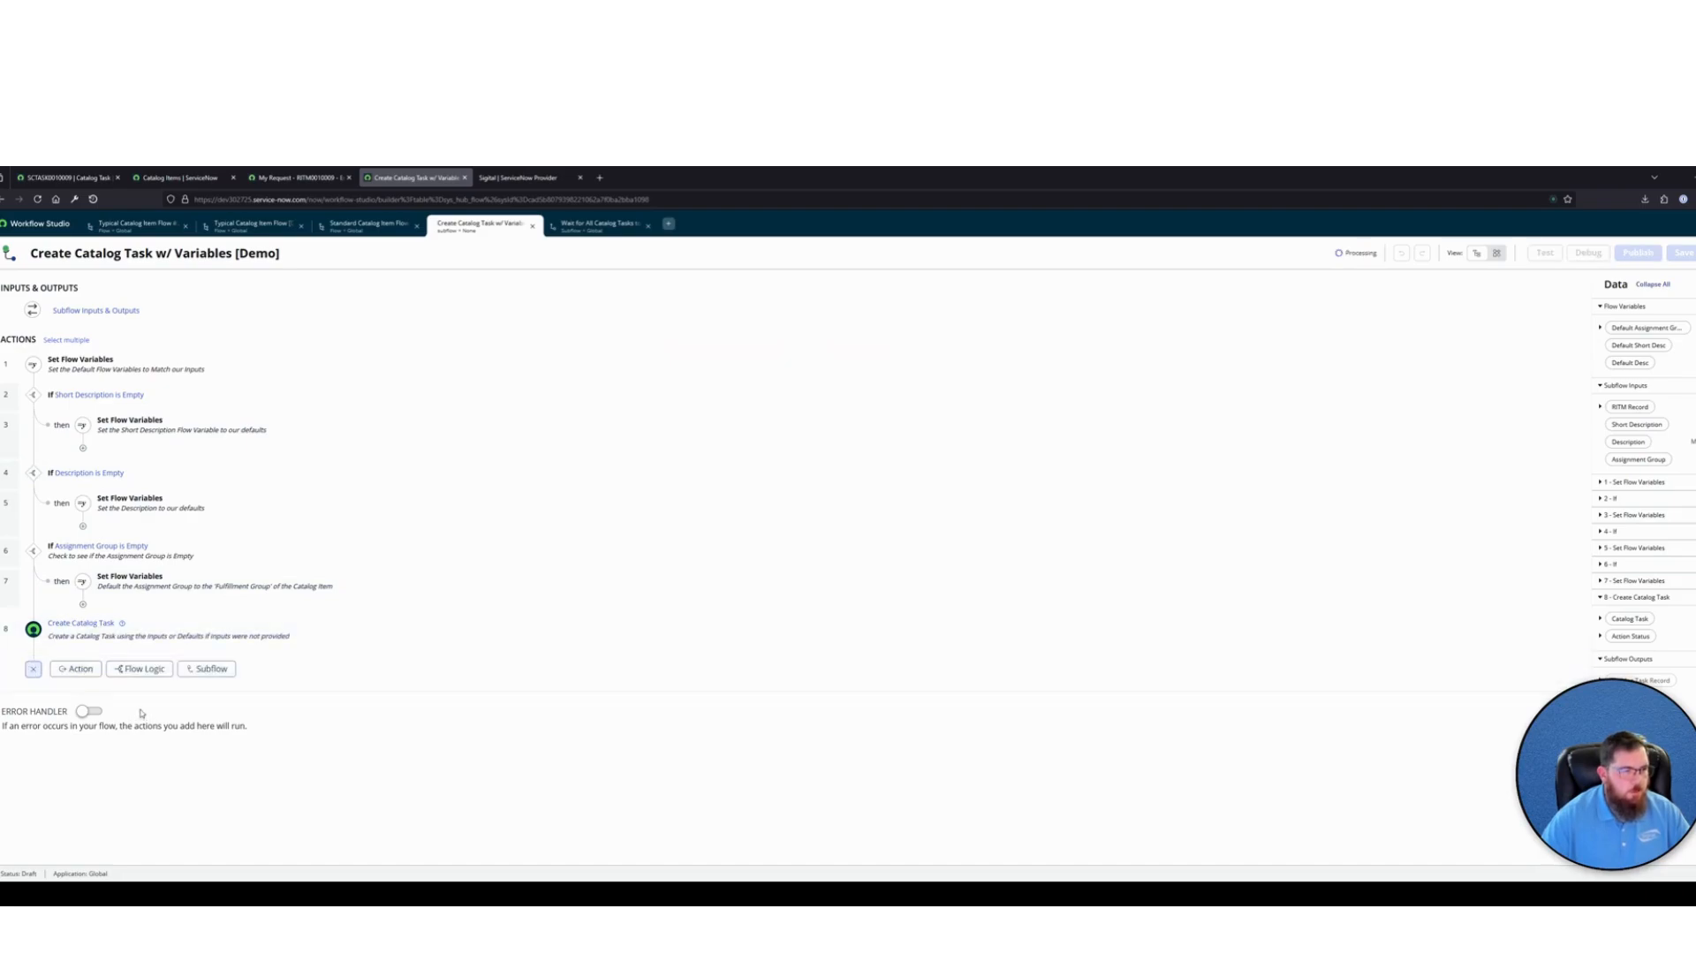
click(206, 672)
text(attac)
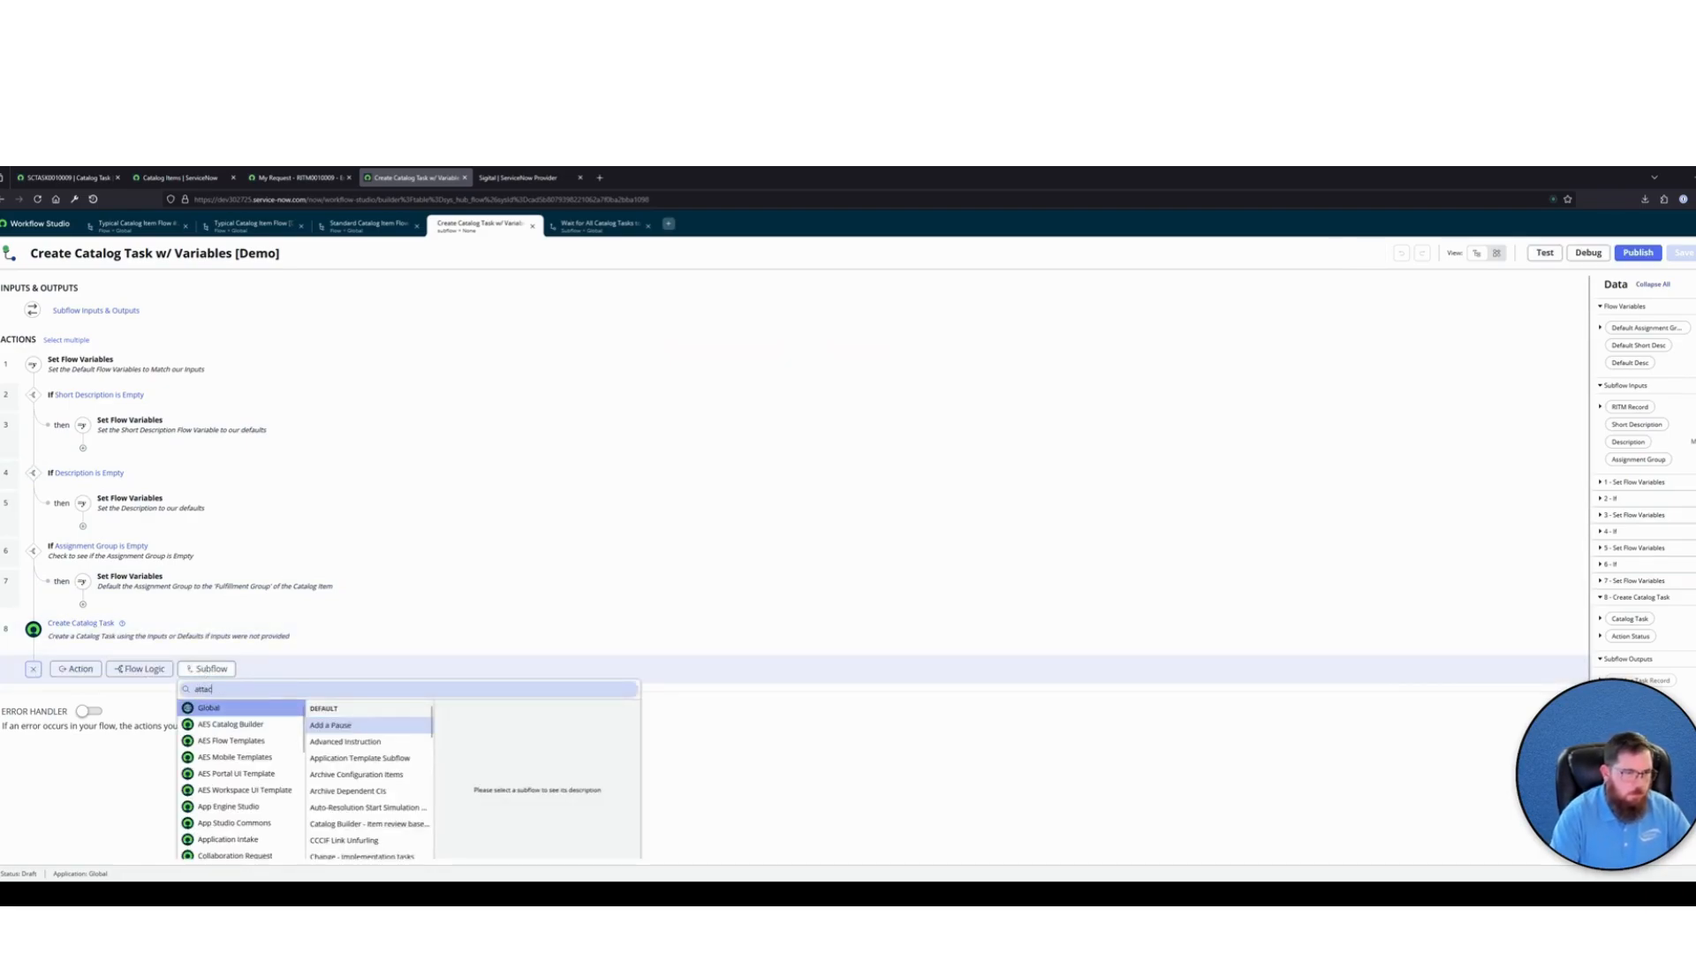
key(BackSpace)
key(BackSpace)
key(BackSpace)
key(BackSpace)
key(BackSpace)
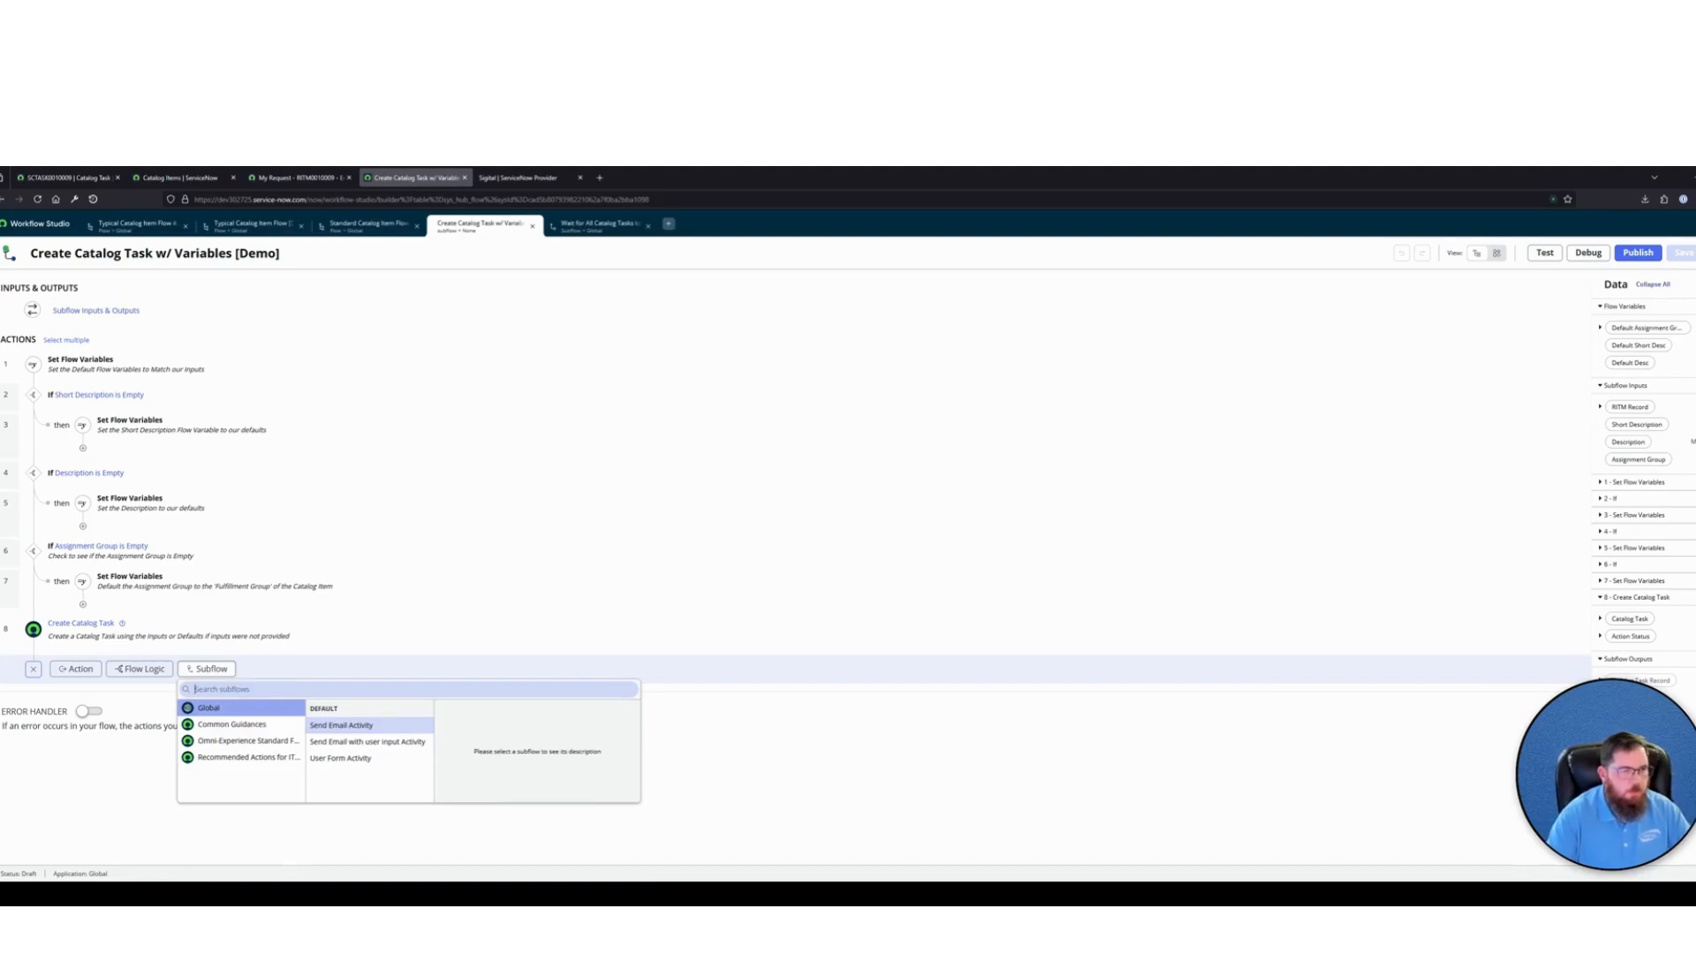
Reopen the Attach Variables to Catalog Task [Demo] subflow from the list of subflows and publish it
click(46, 223)
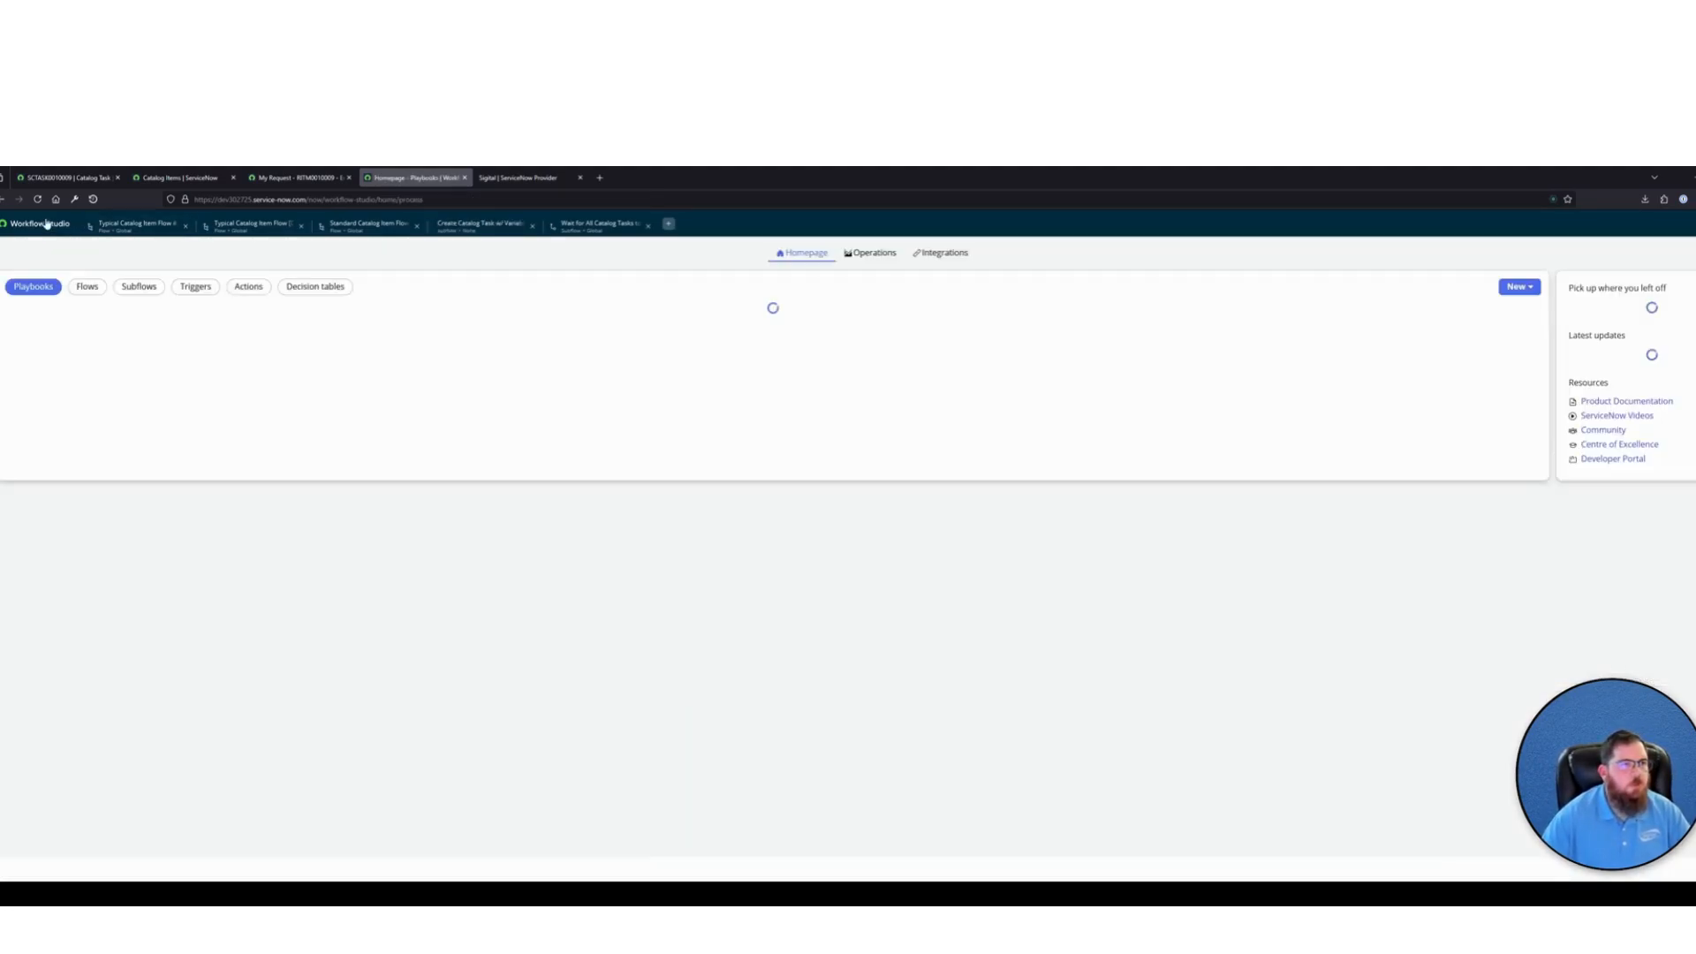
click(138, 286)
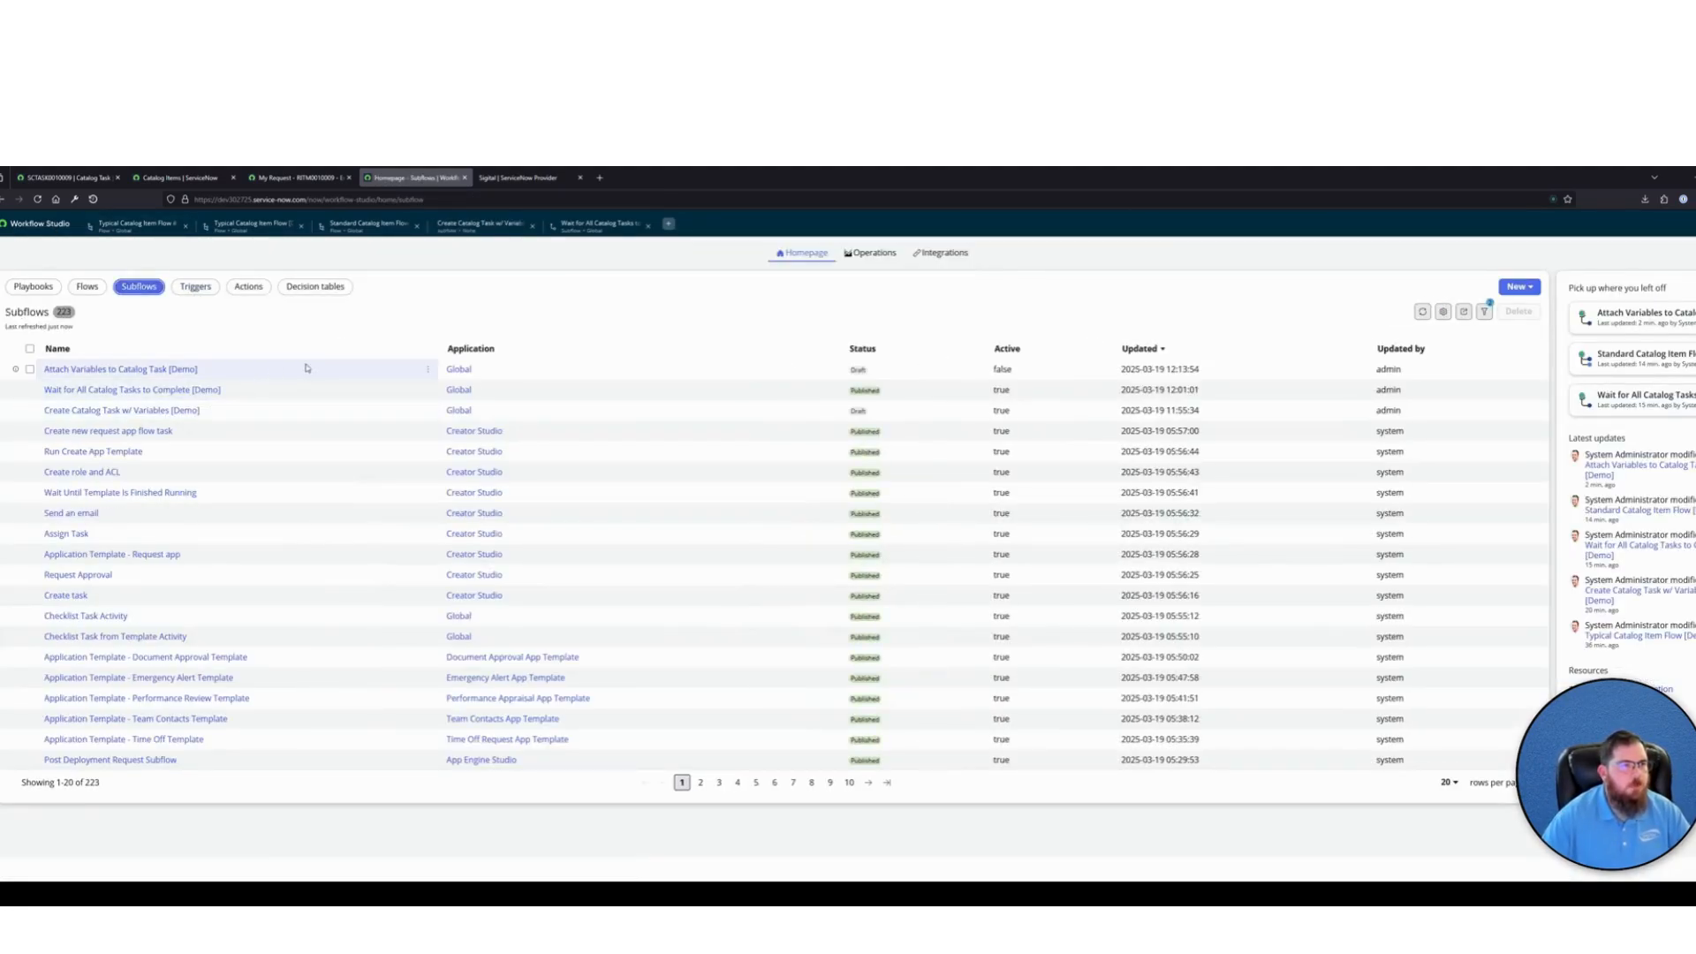
click(177, 369)
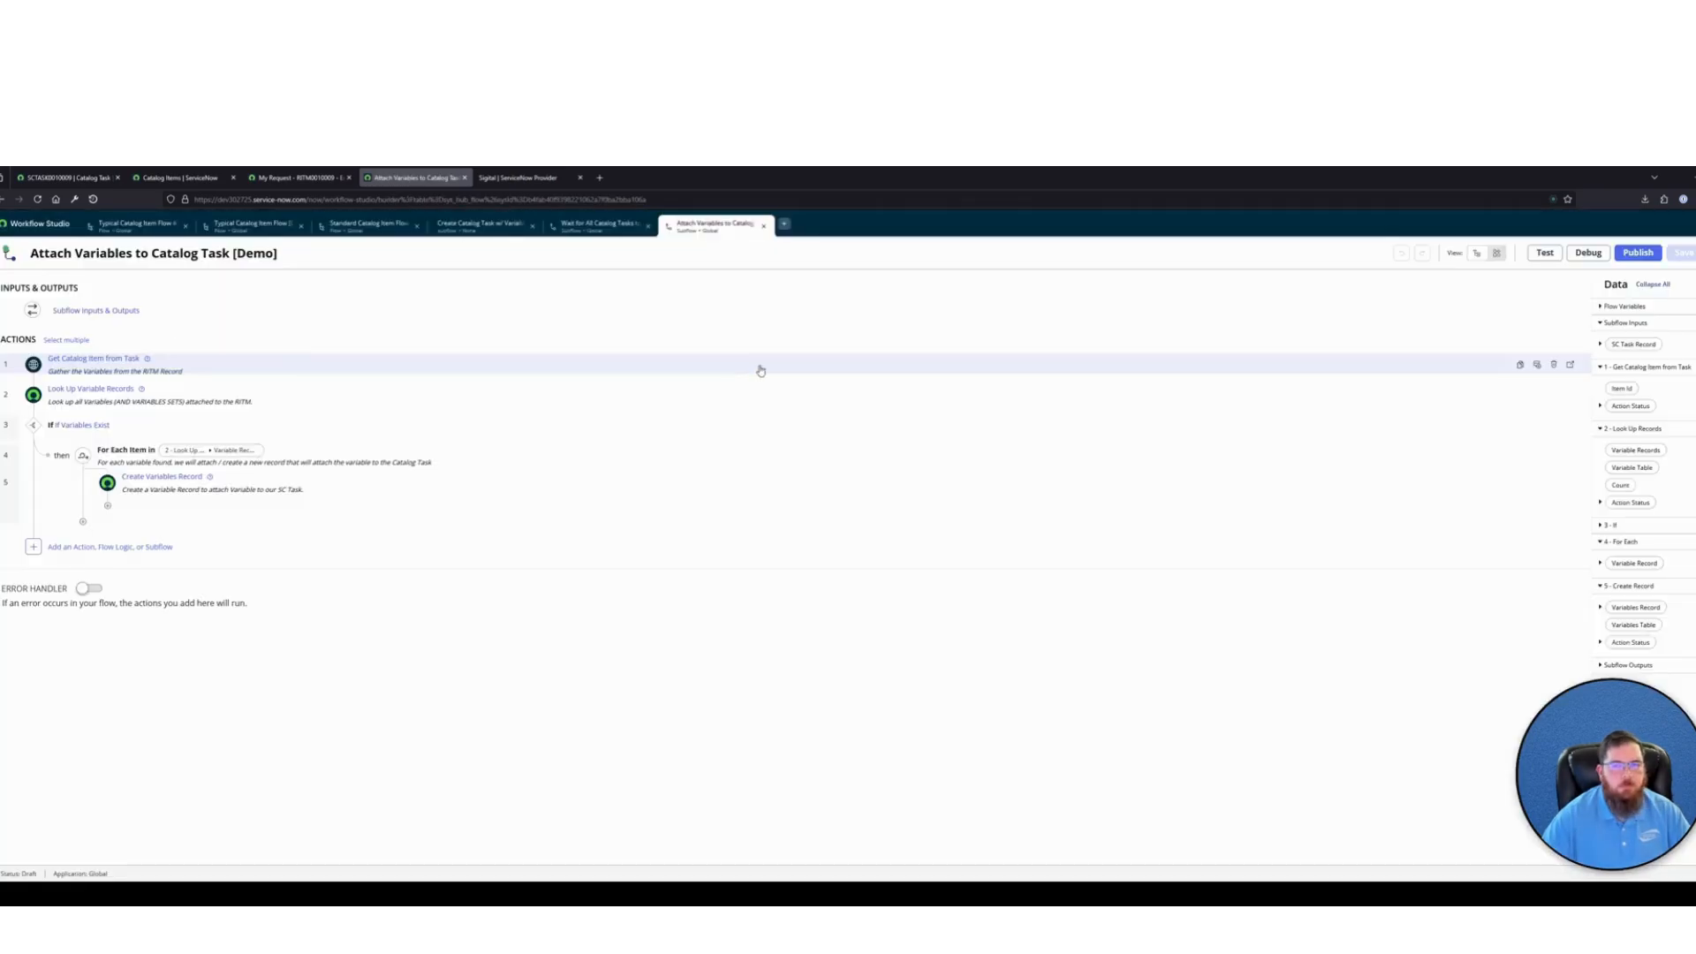
click(1637, 252)
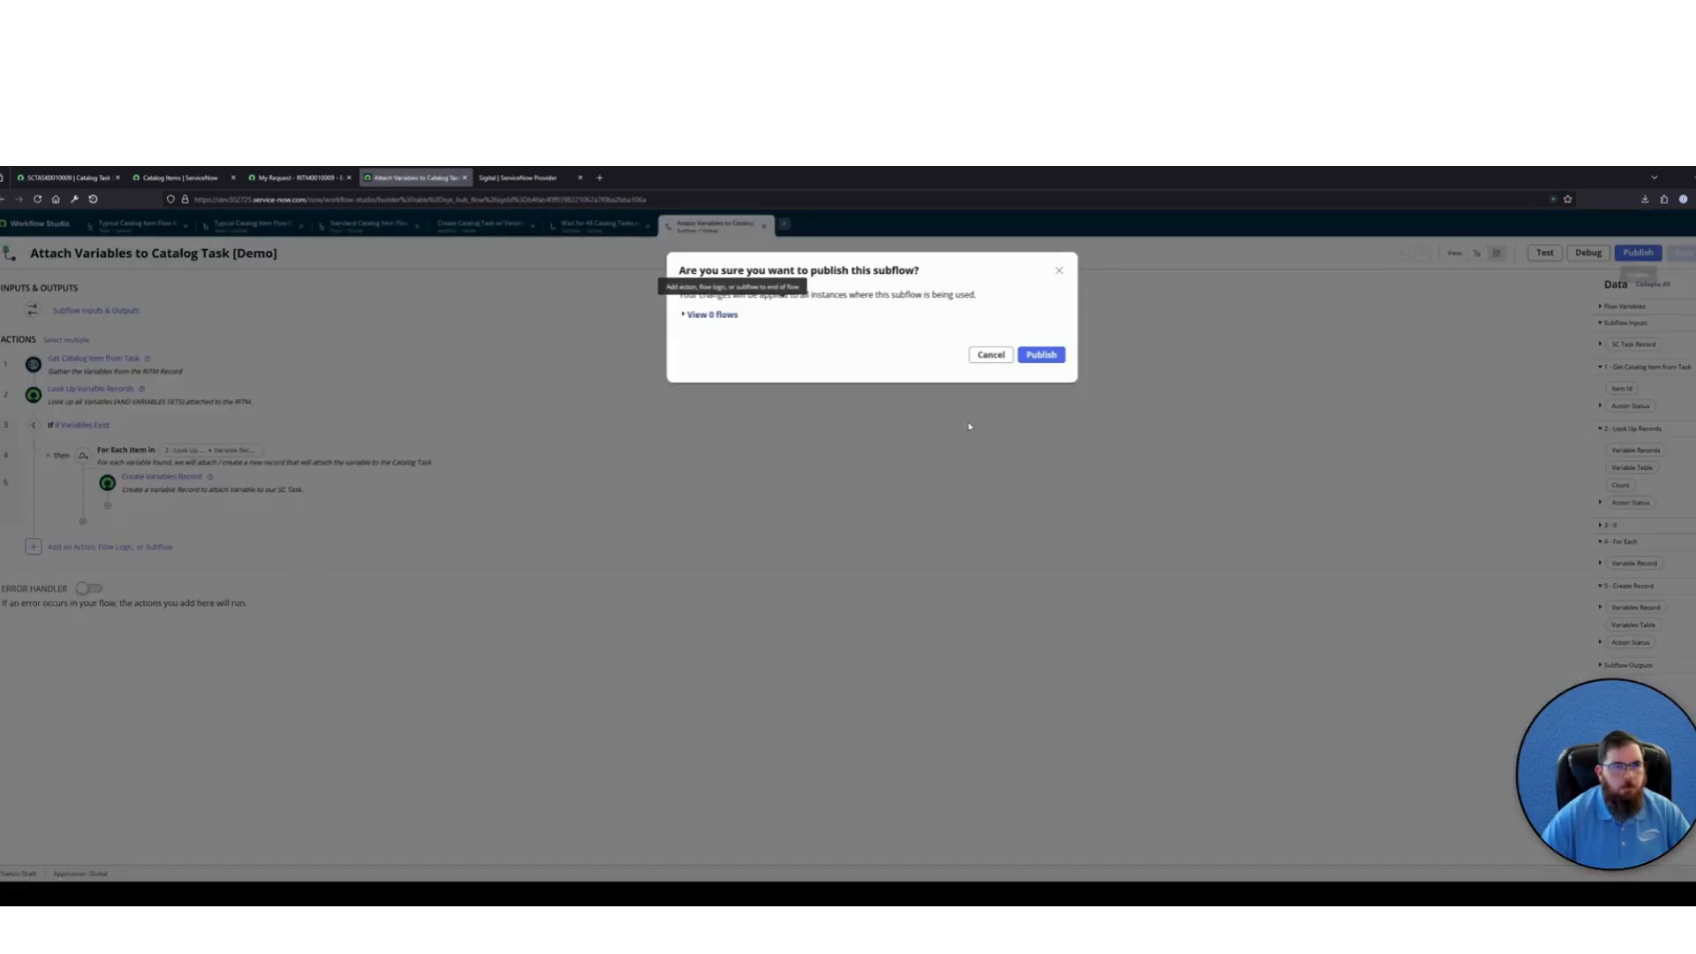
click(1043, 355)
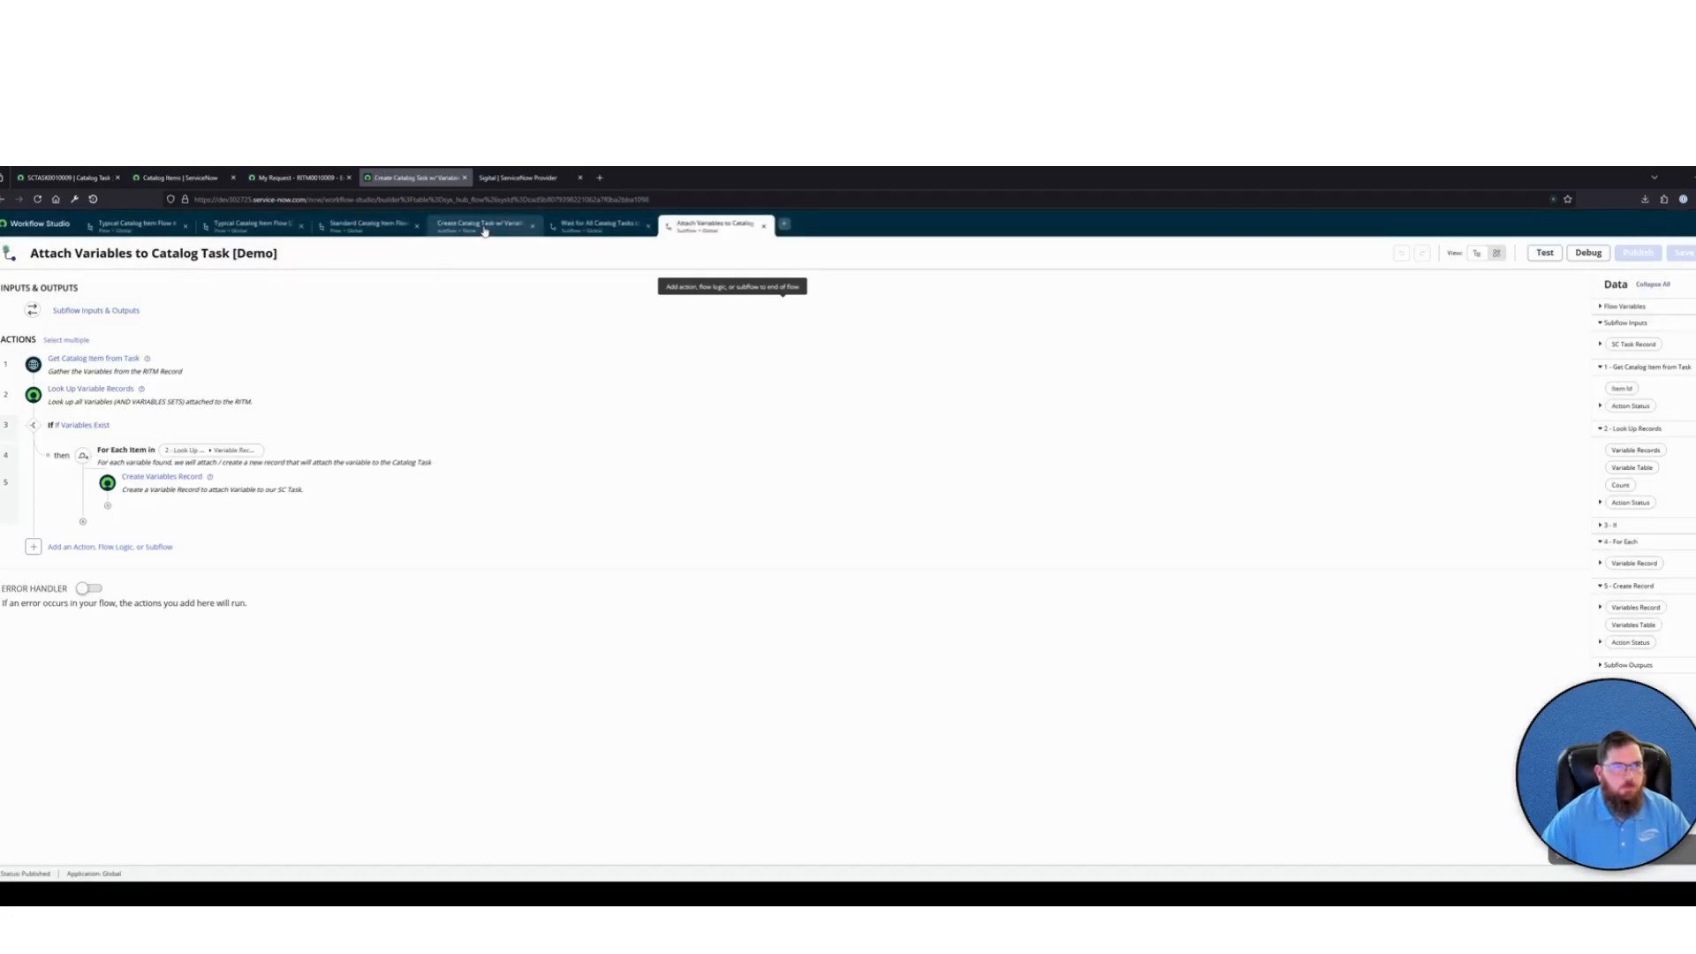
Add the Attach Variables to Catalog Task [Demo] subflow after the Create Catalog Task action in Create Catalog Task w/ Variables [Demo]
click(484, 228)
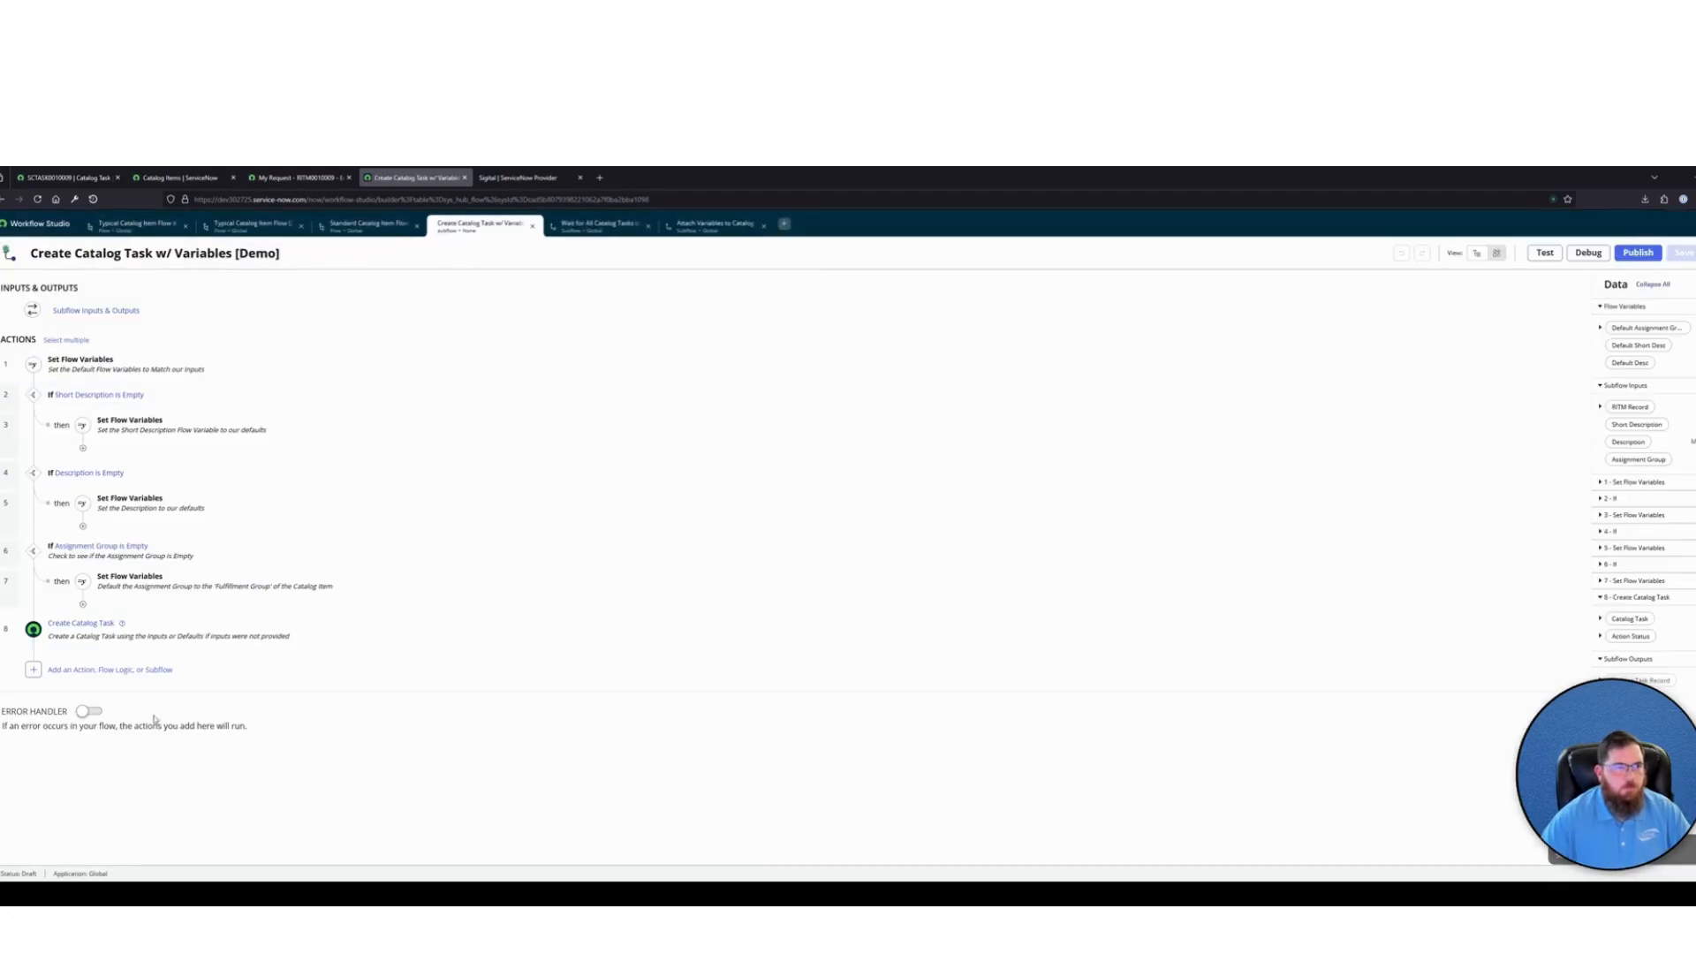
click(124, 669)
click(208, 668)
click(282, 642)
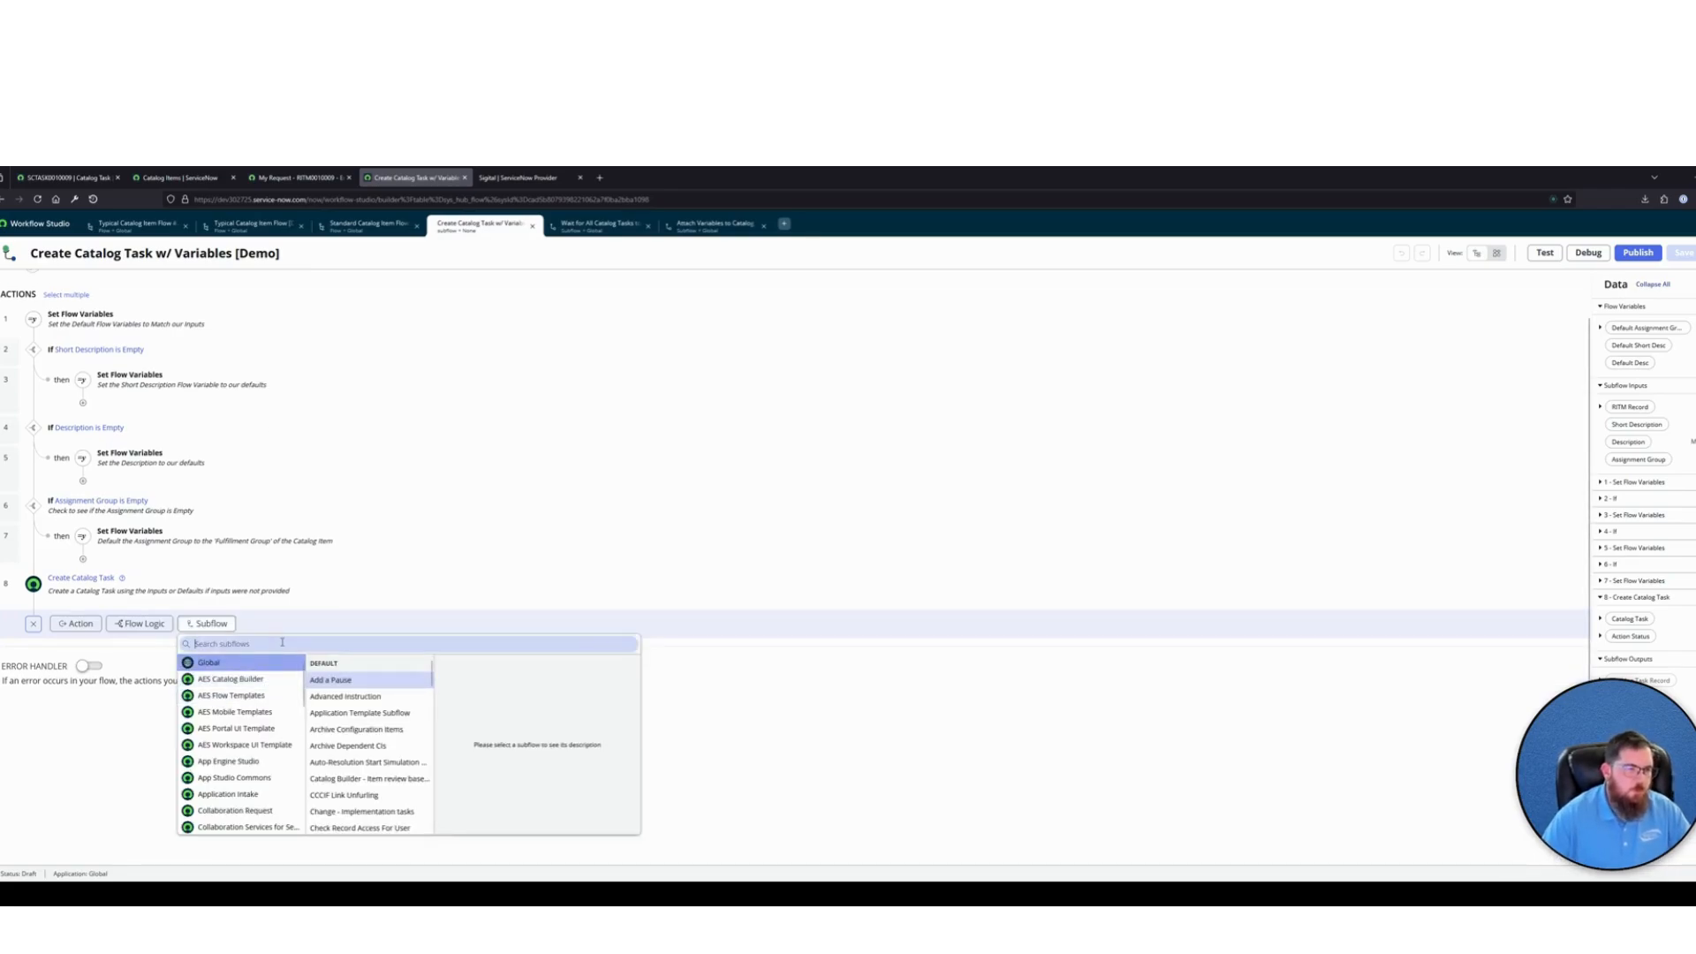
text(attach)
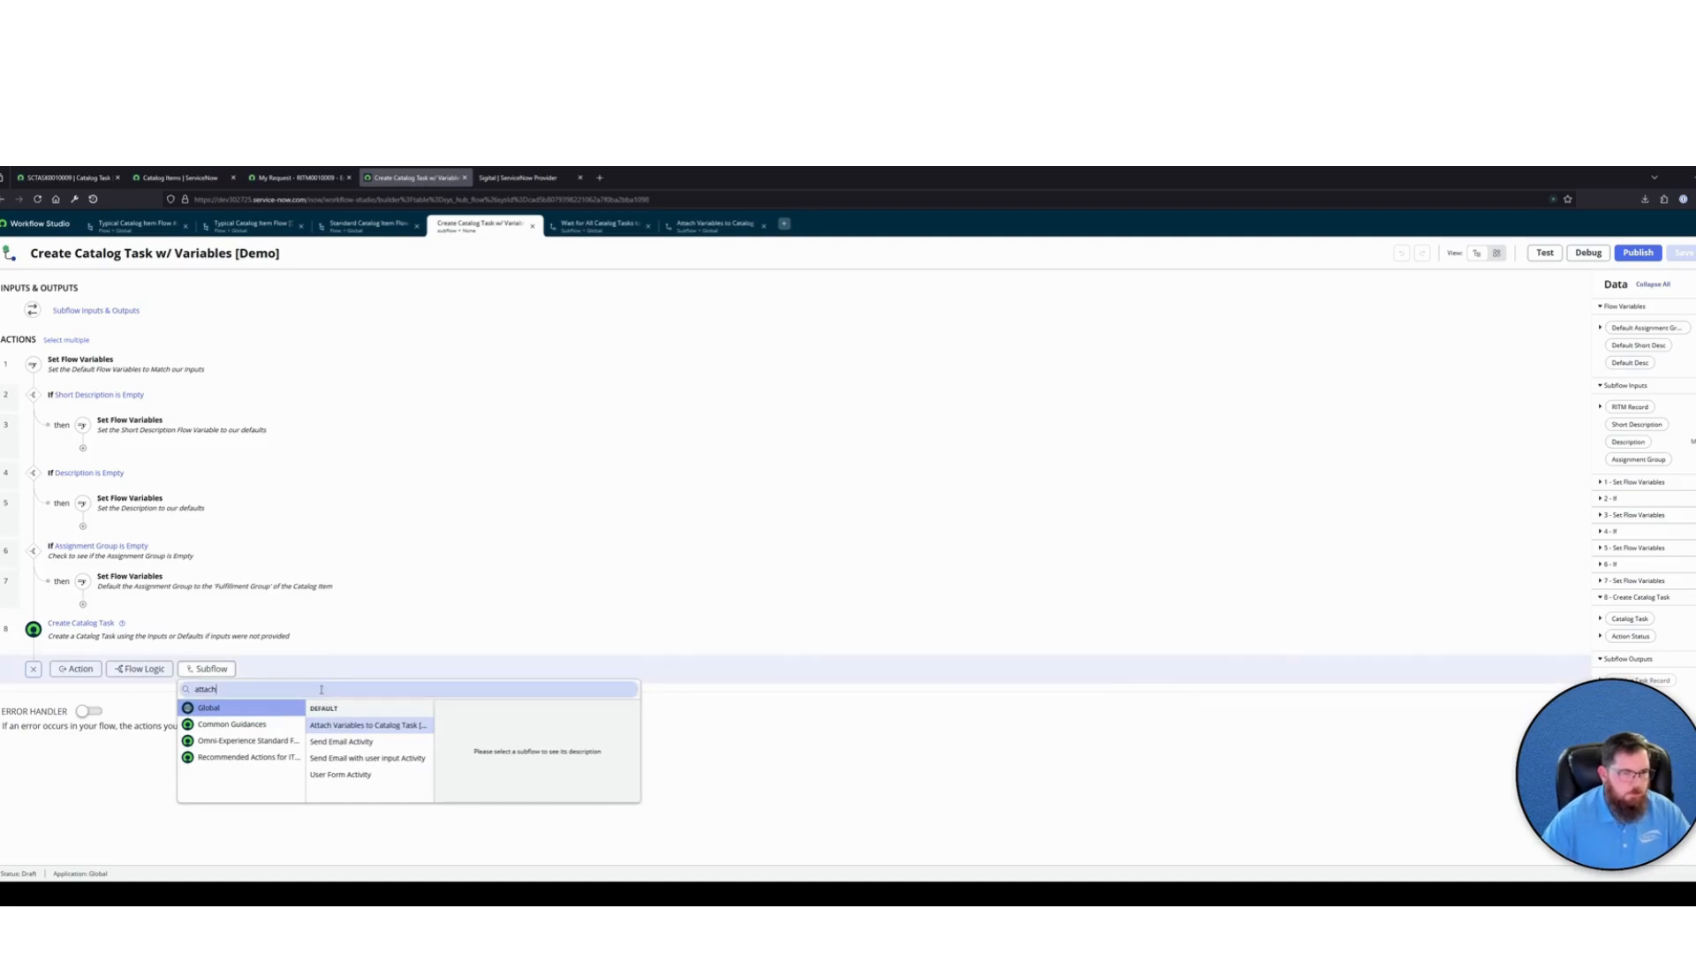
click(384, 737)
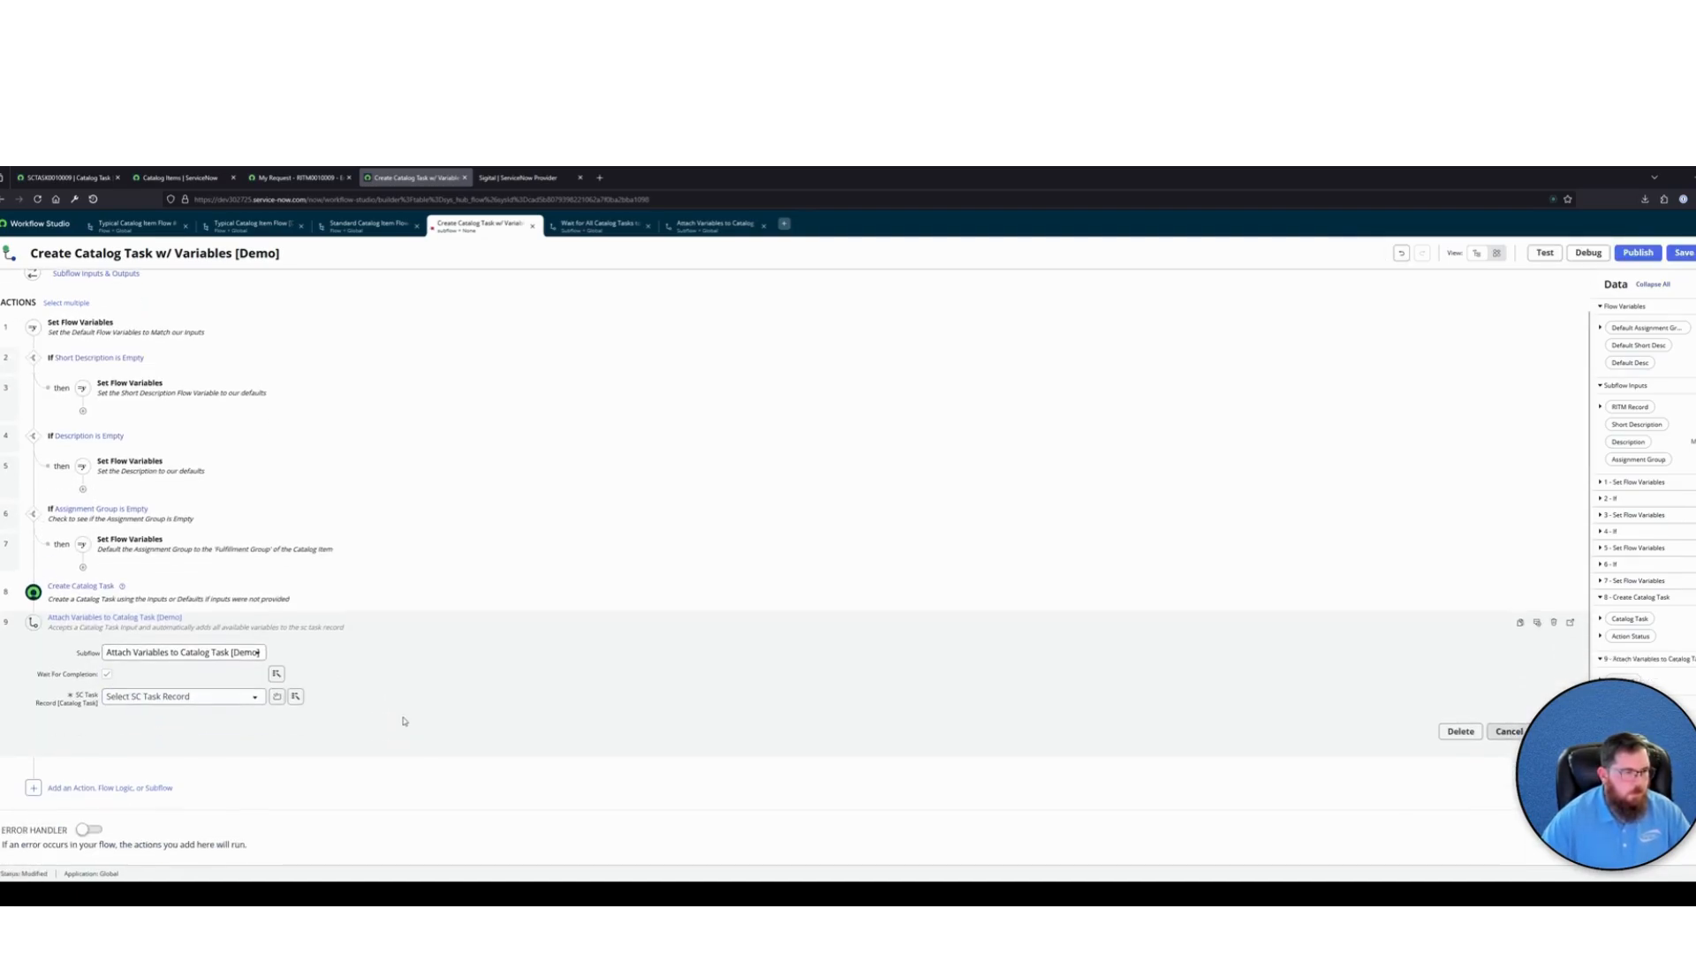
Map the added subflow's SC Task Record input to the Catalog Task from step 8, Create Catalog Task, and finish the step
click(295, 696)
click(291, 767)
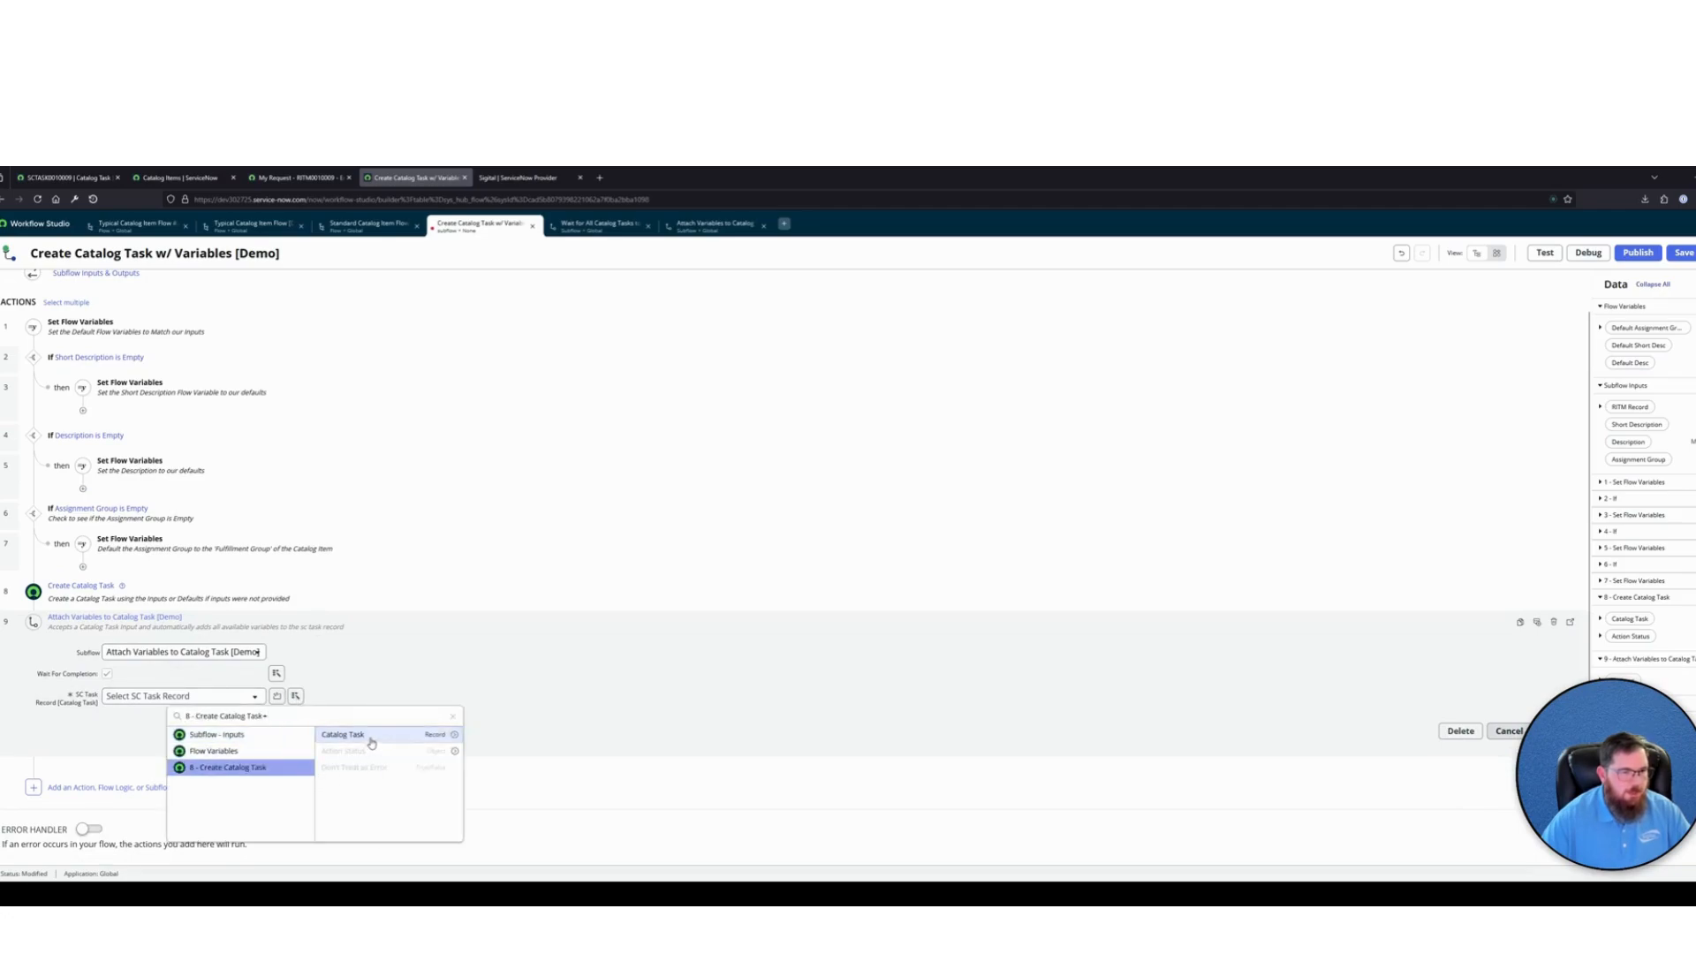
click(368, 736)
click(1553, 731)
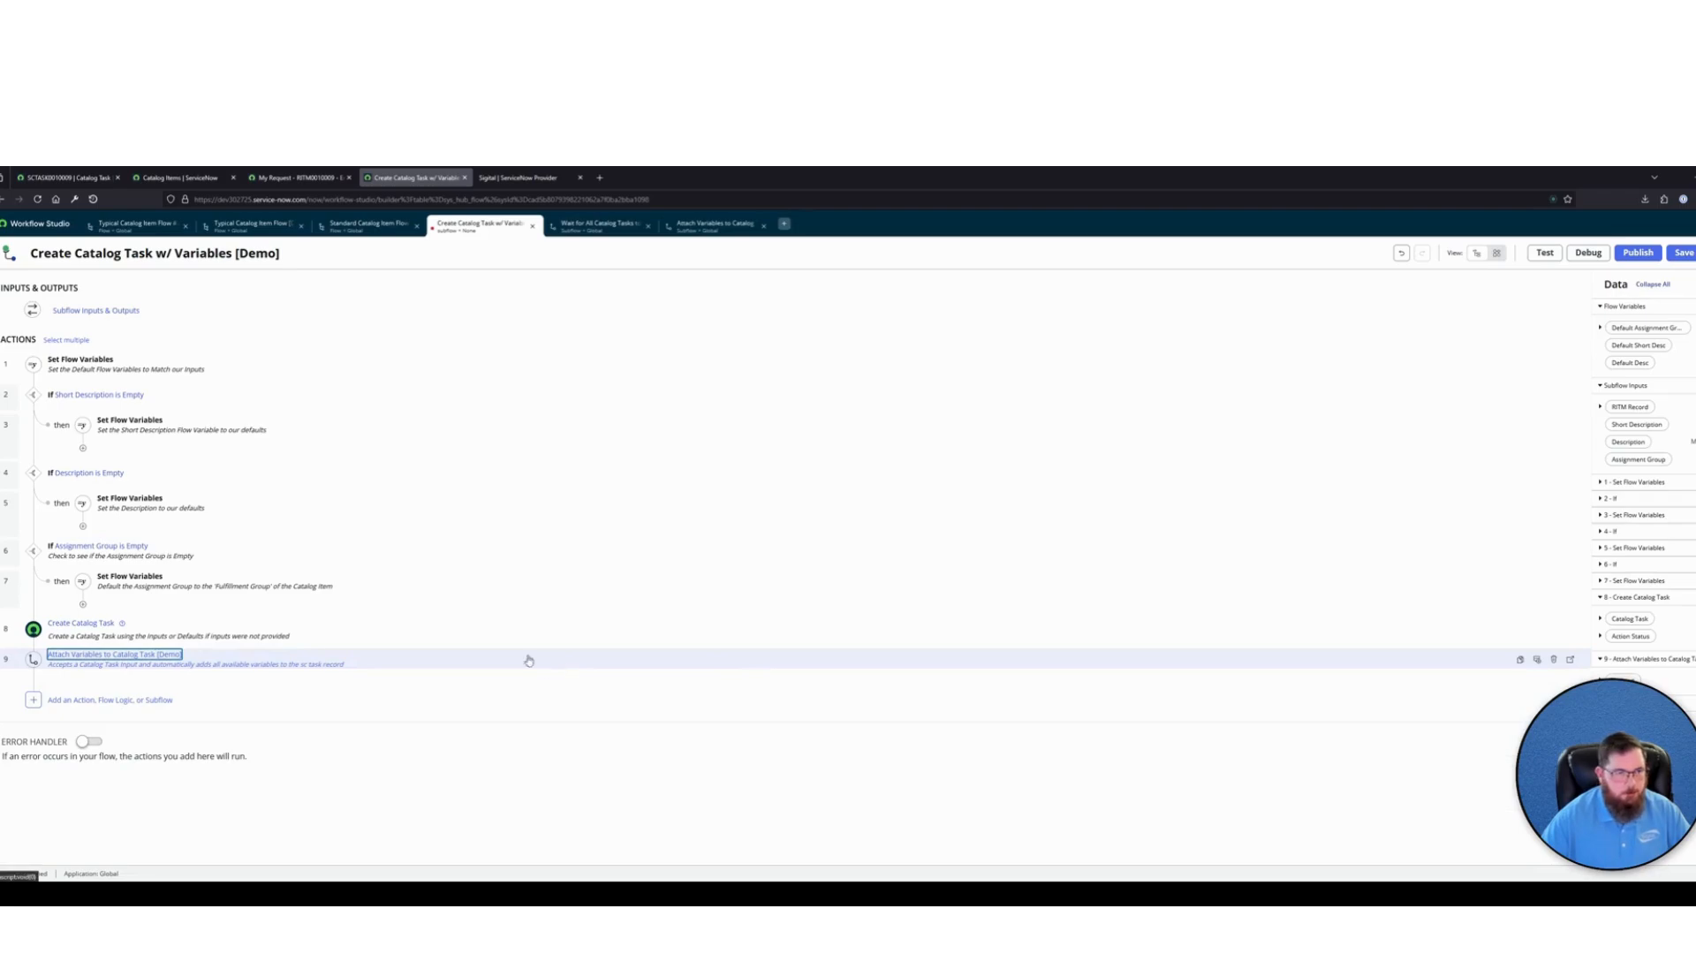
Publish the Create Catalog Task w/ Variables [Demo] subflow
click(401, 779)
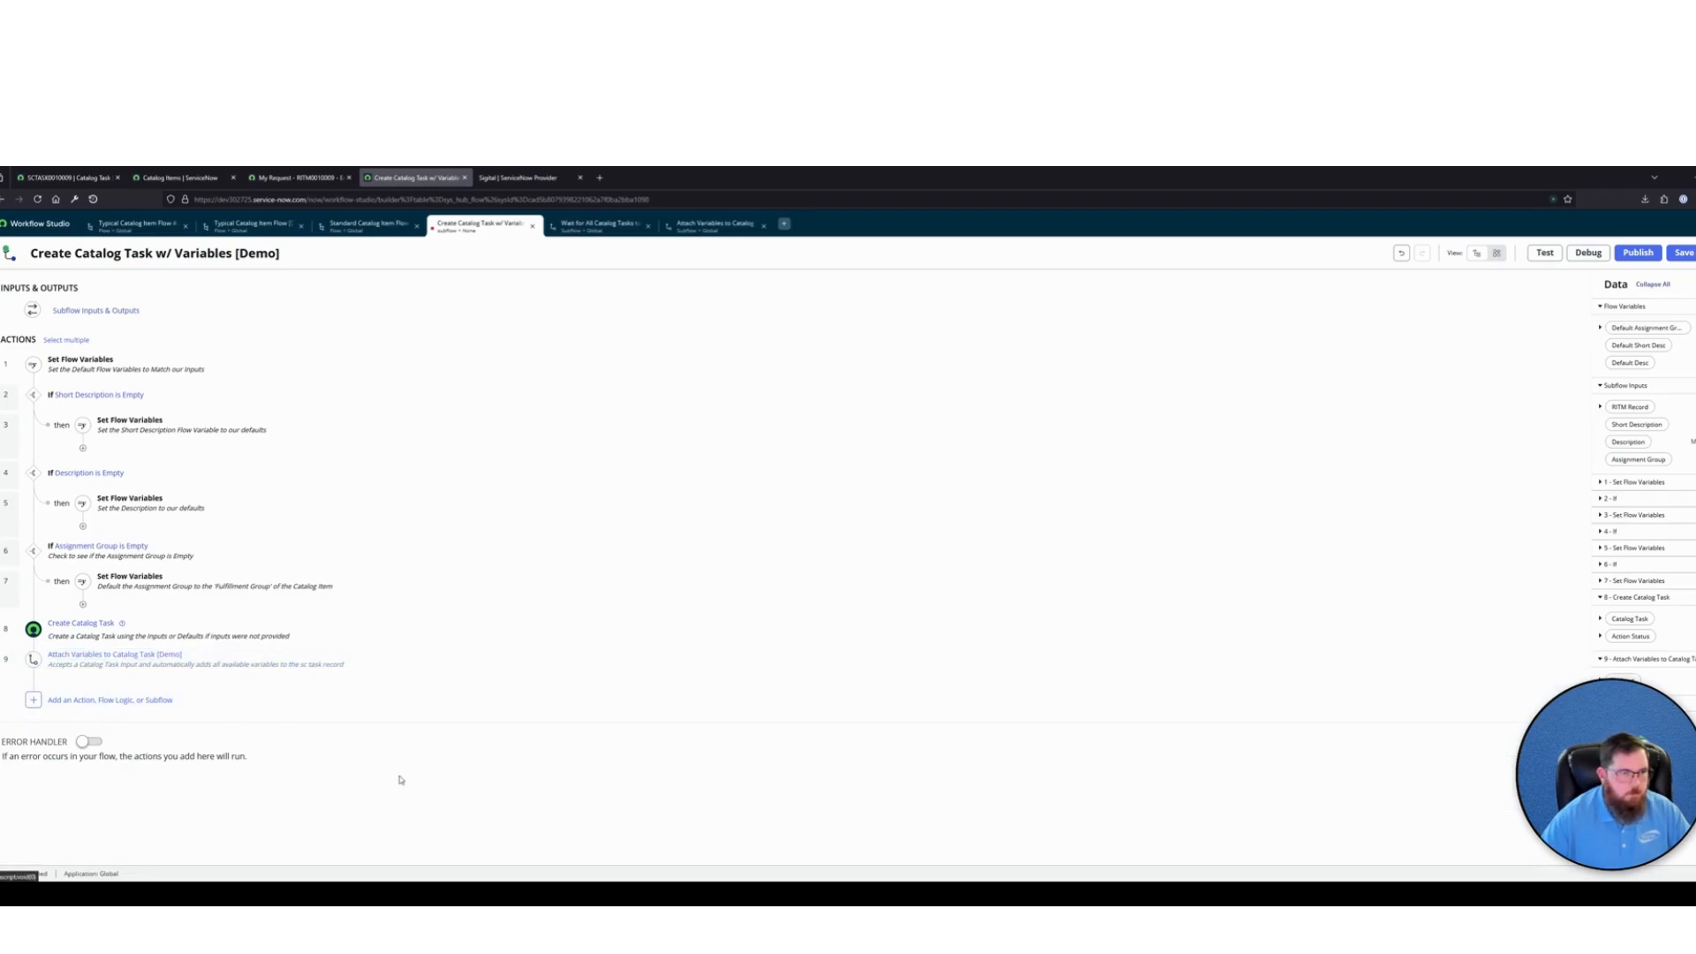
click(1637, 253)
click(1040, 357)
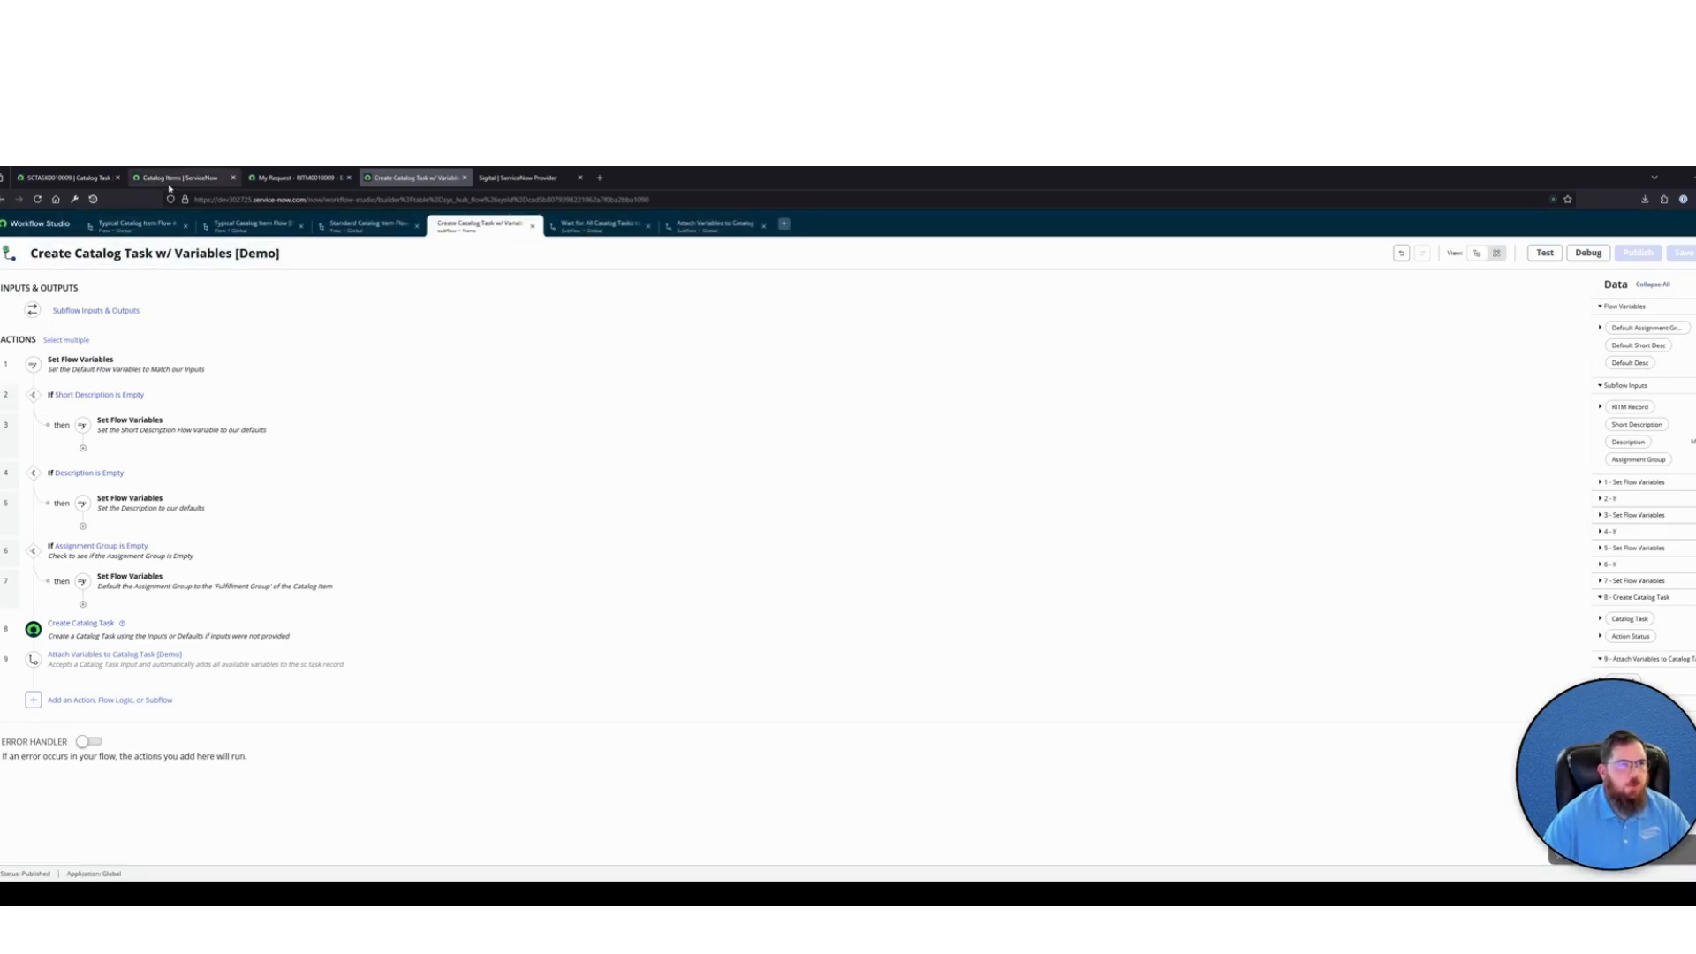
Return from the old request in the portal to the Typical Catalog Item #2 [Demo] order form
click(297, 177)
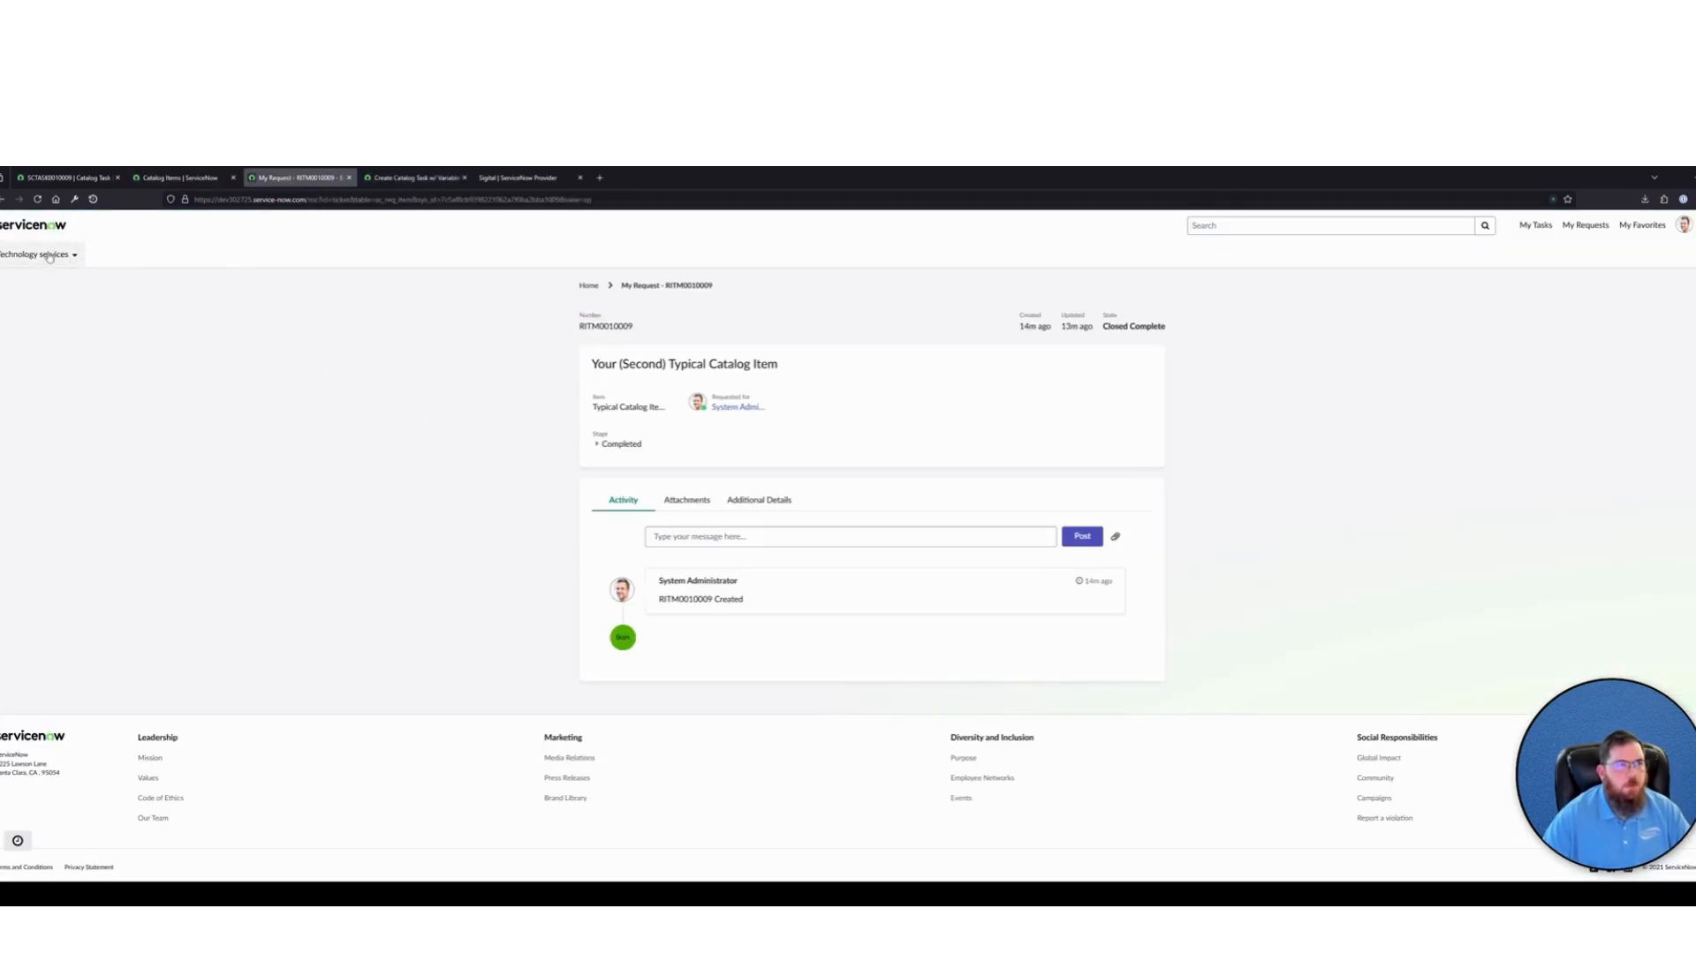
click(3, 199)
click(3, 199)
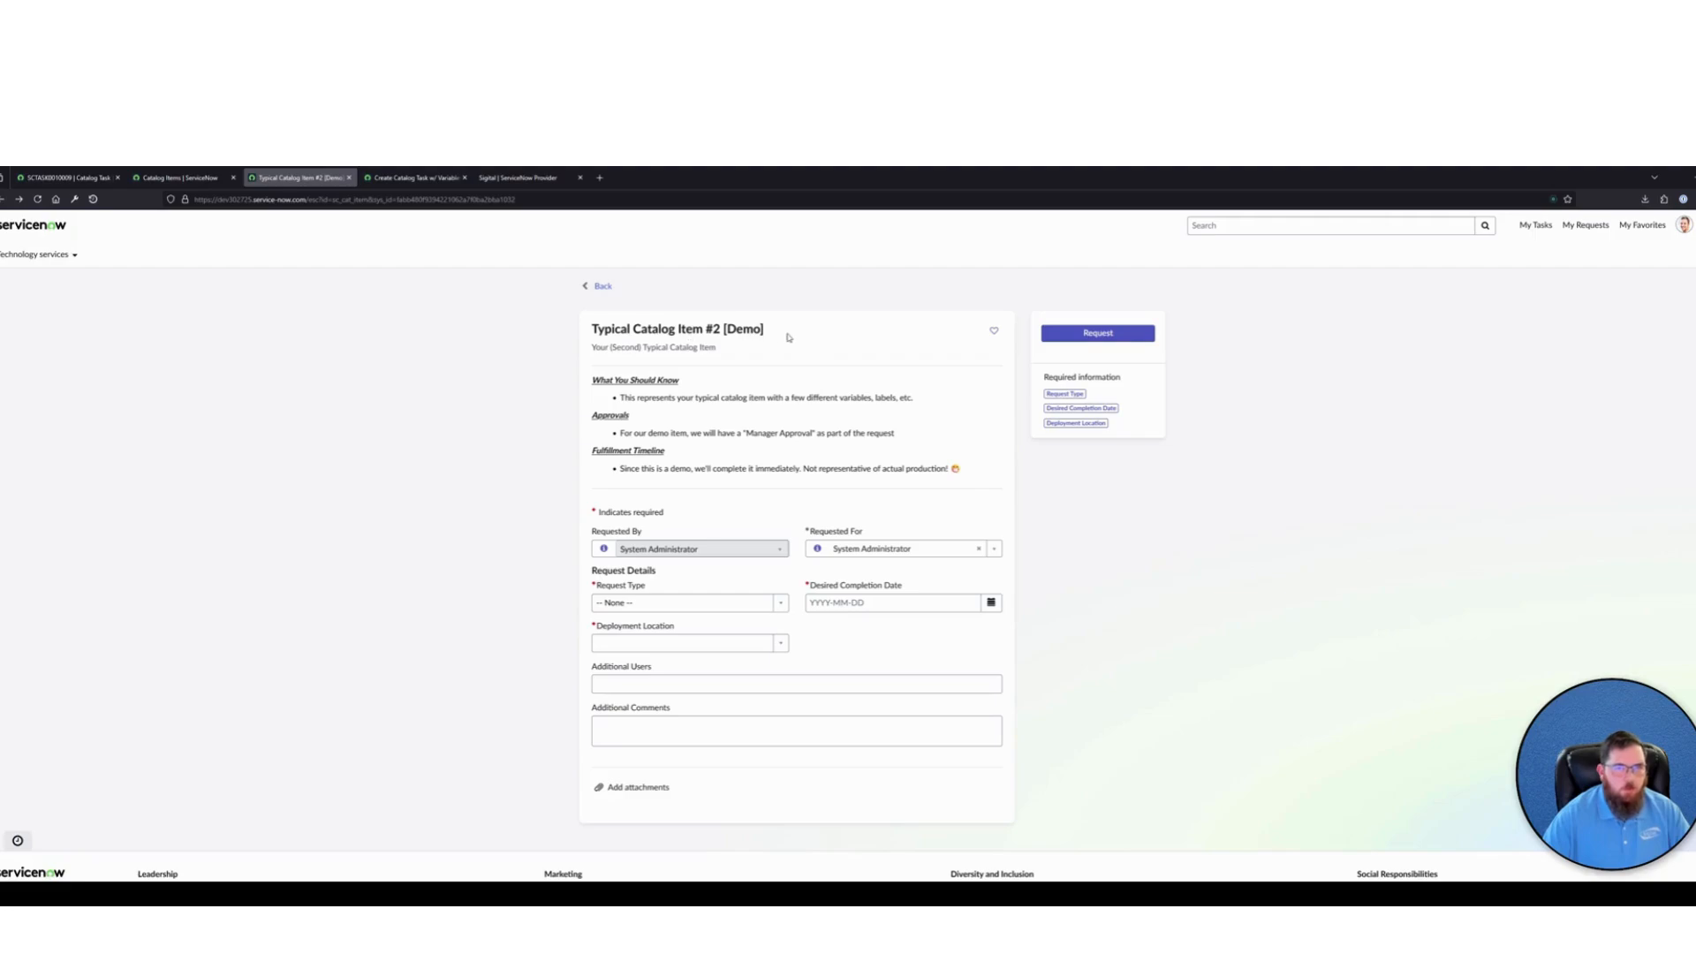
drag(787, 338, 604, 329)
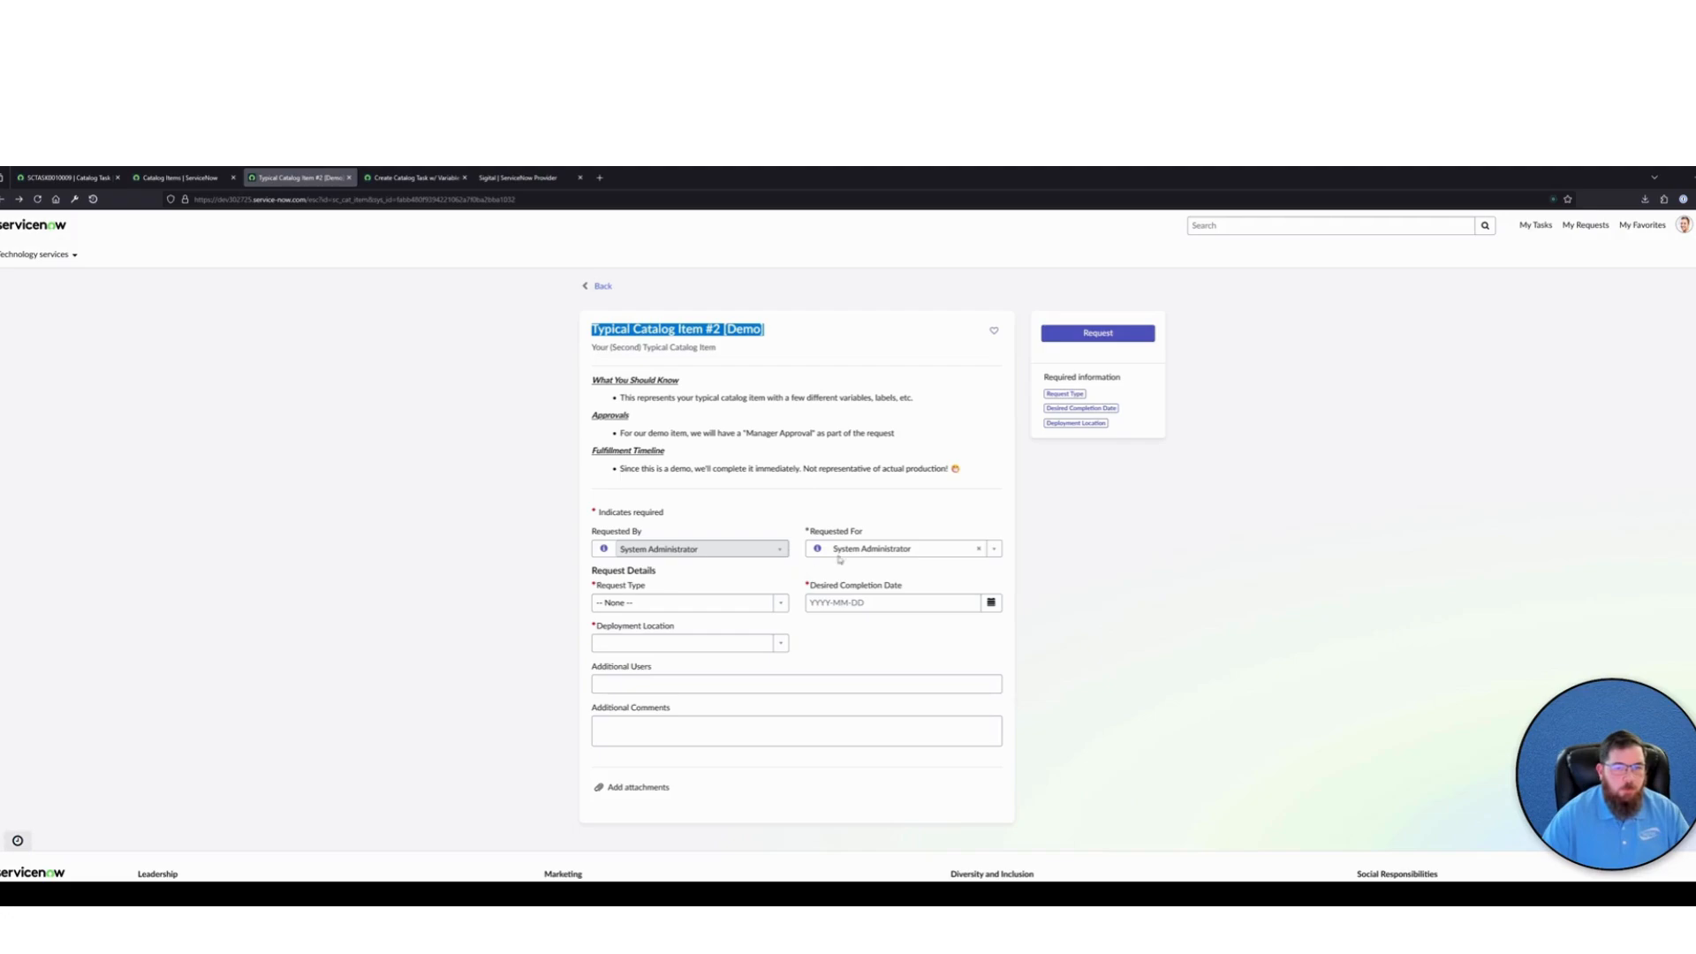
Fill in the request details with request type Addition, desired completion date 2025-03-21 and a deployment location in Denver
click(719, 610)
click(634, 648)
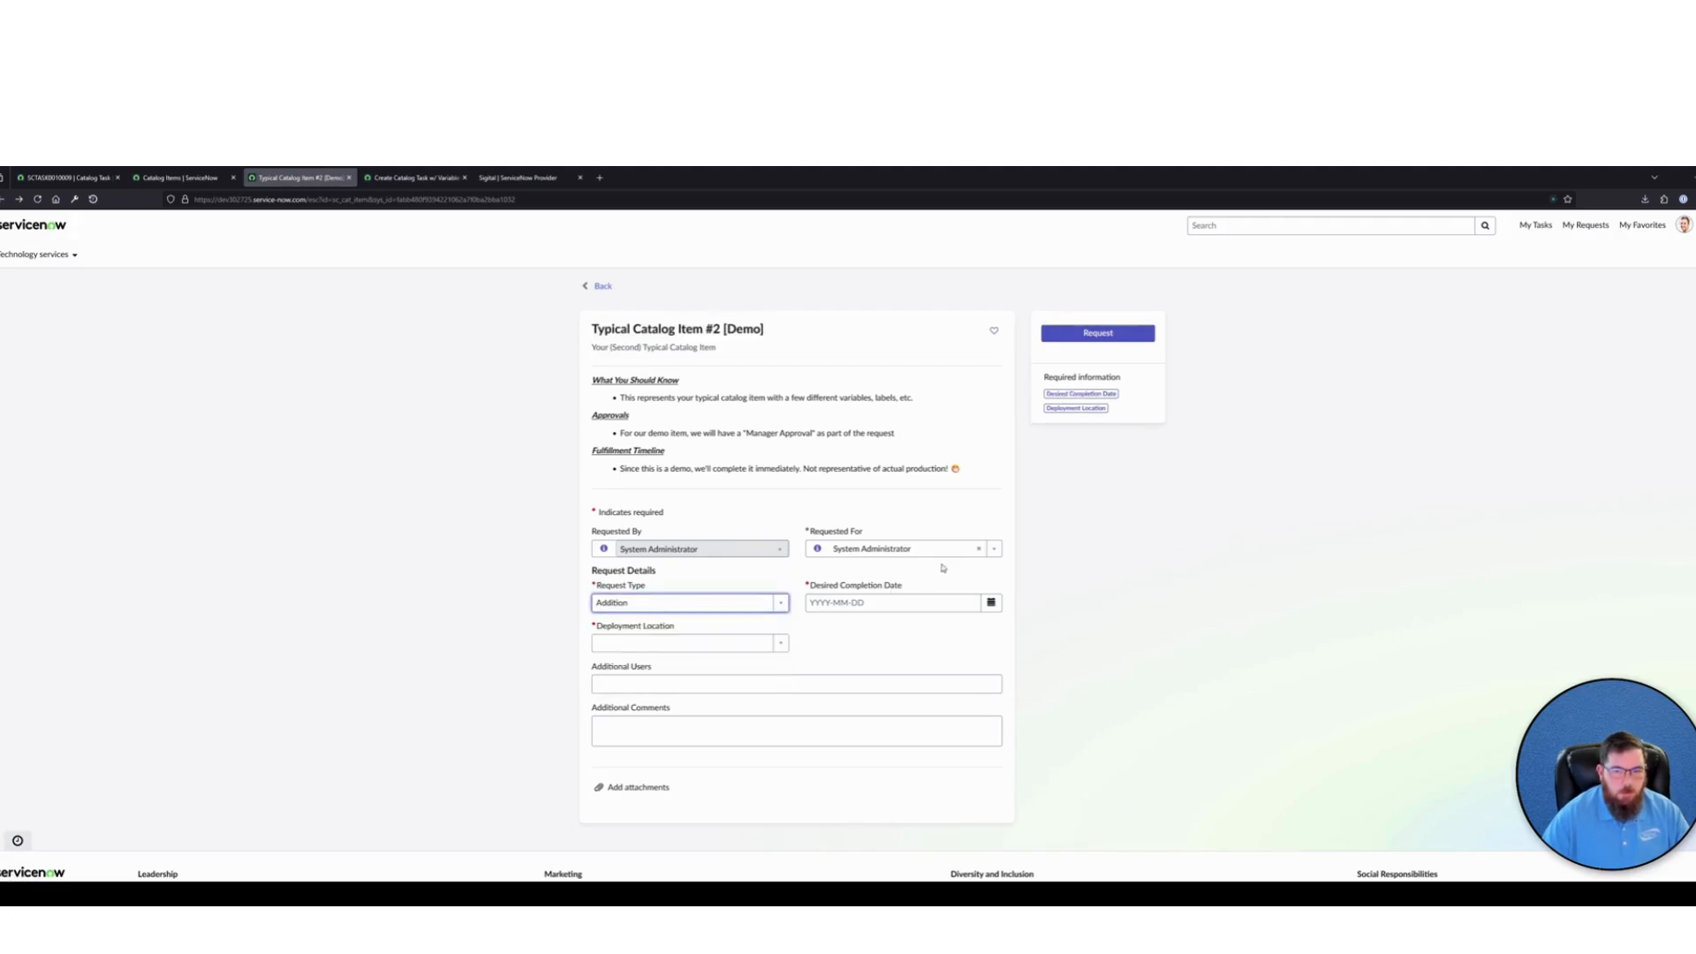
click(968, 602)
click(991, 603)
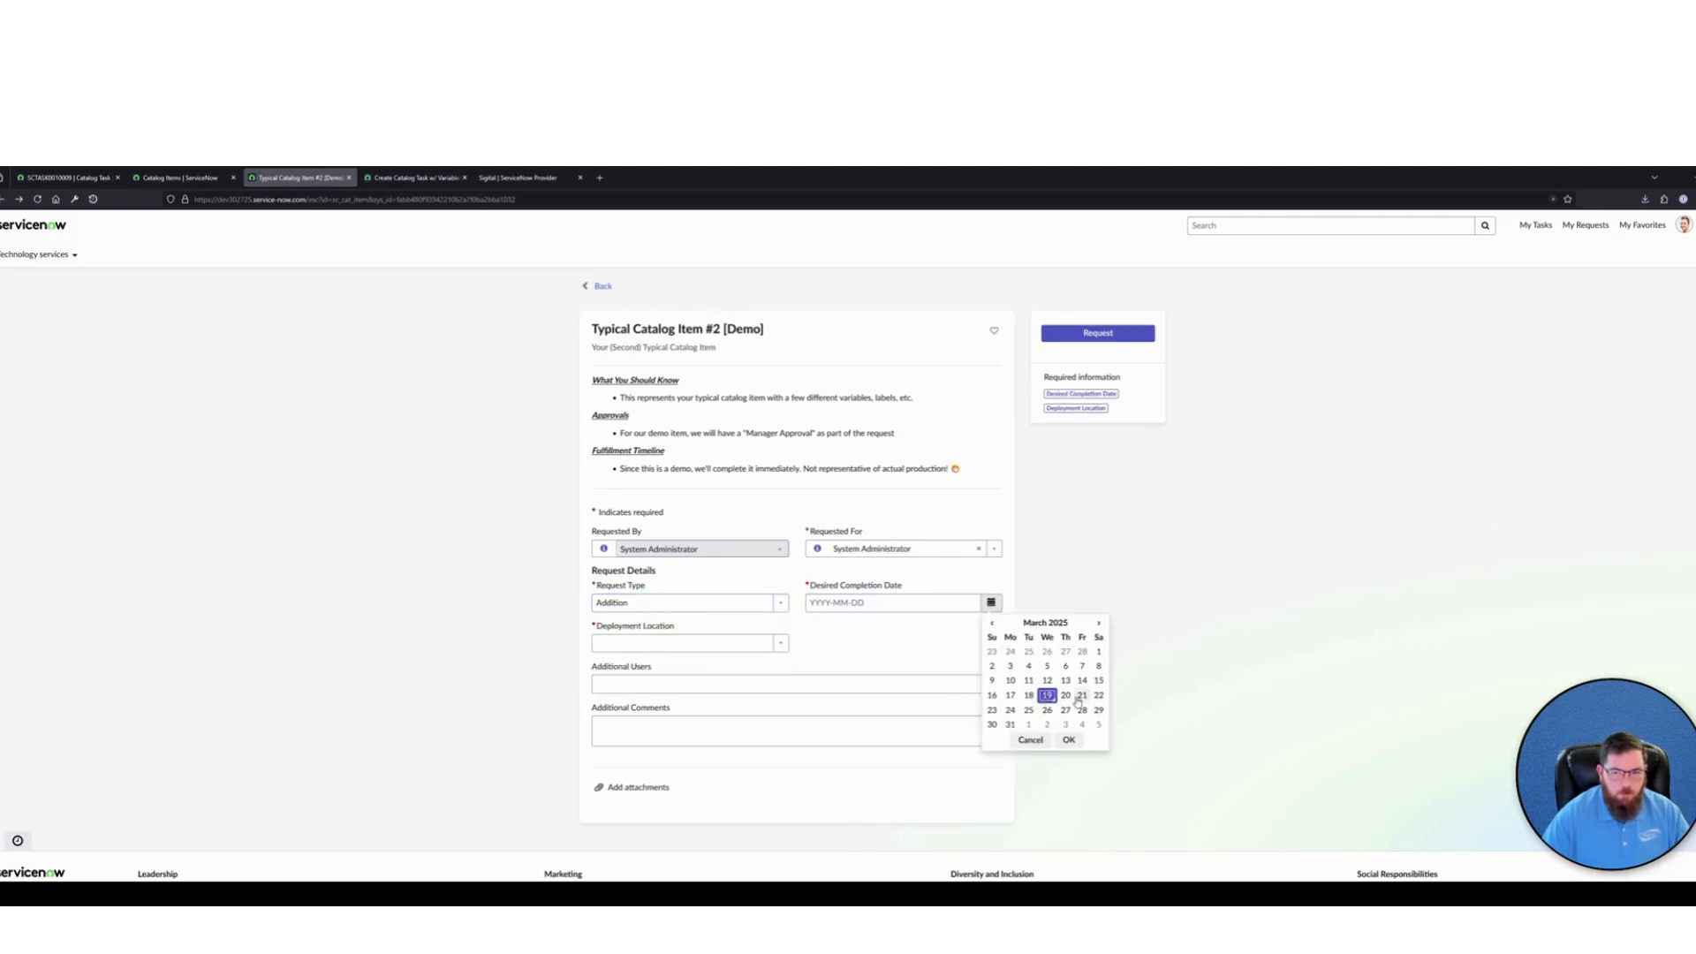
click(1081, 695)
click(1070, 740)
click(760, 645)
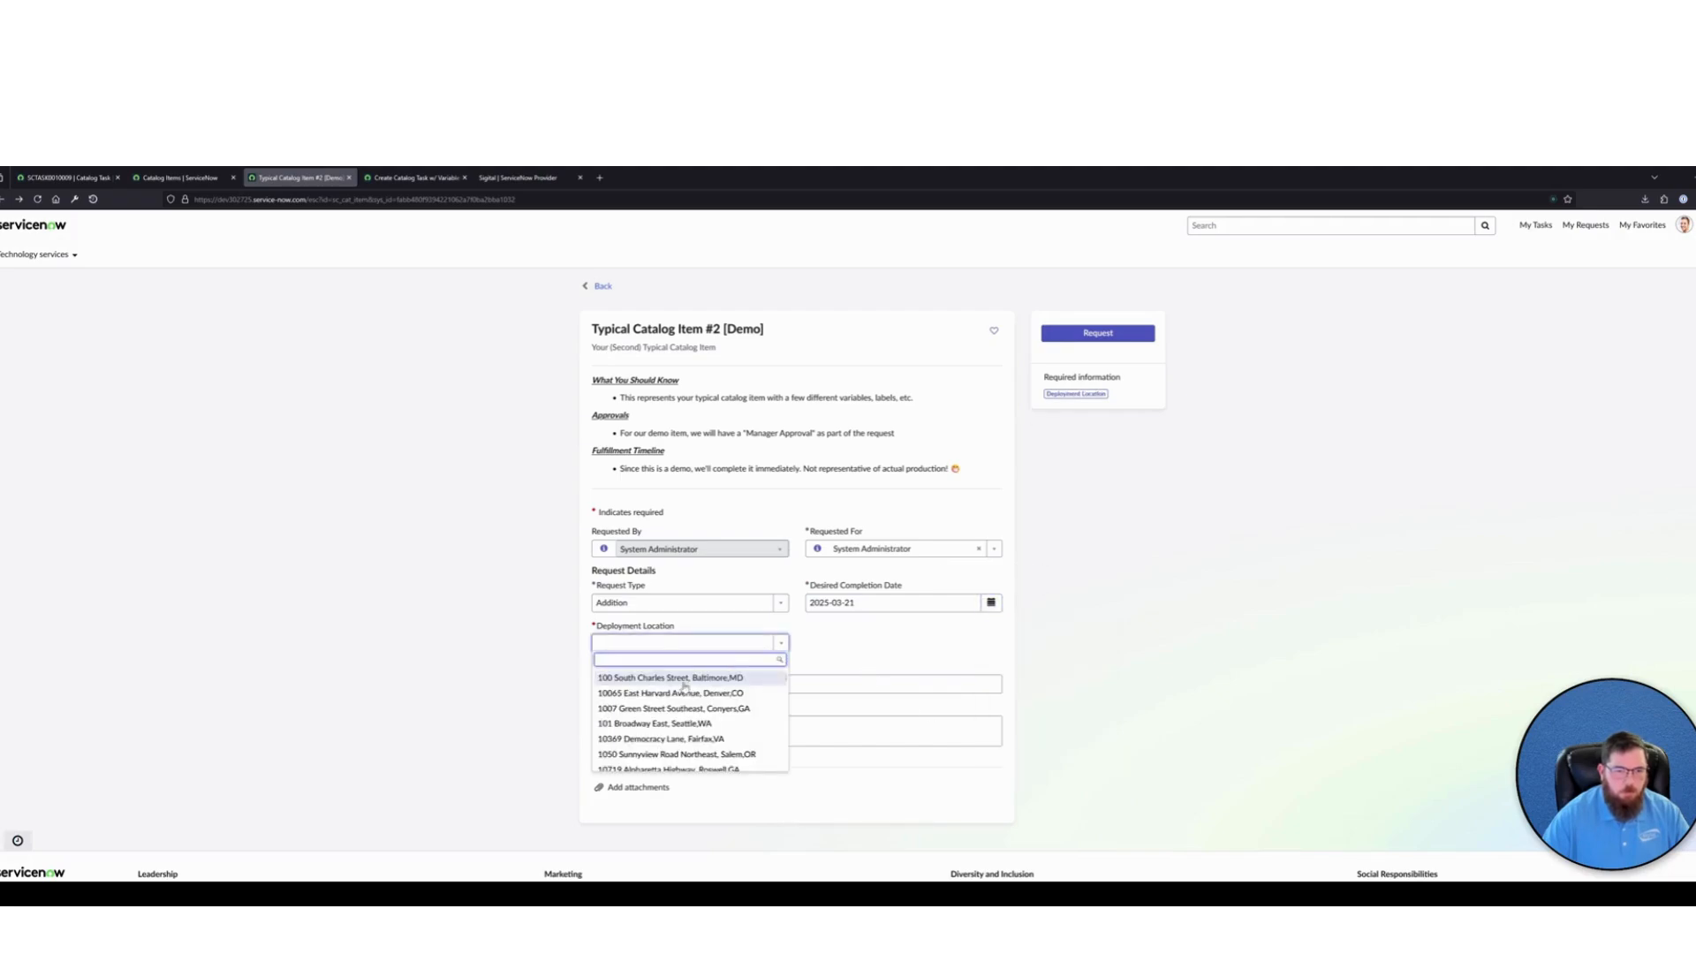
click(647, 693)
Select an additional user, enter TEST as the additional comments, and submit the request
click(840, 657)
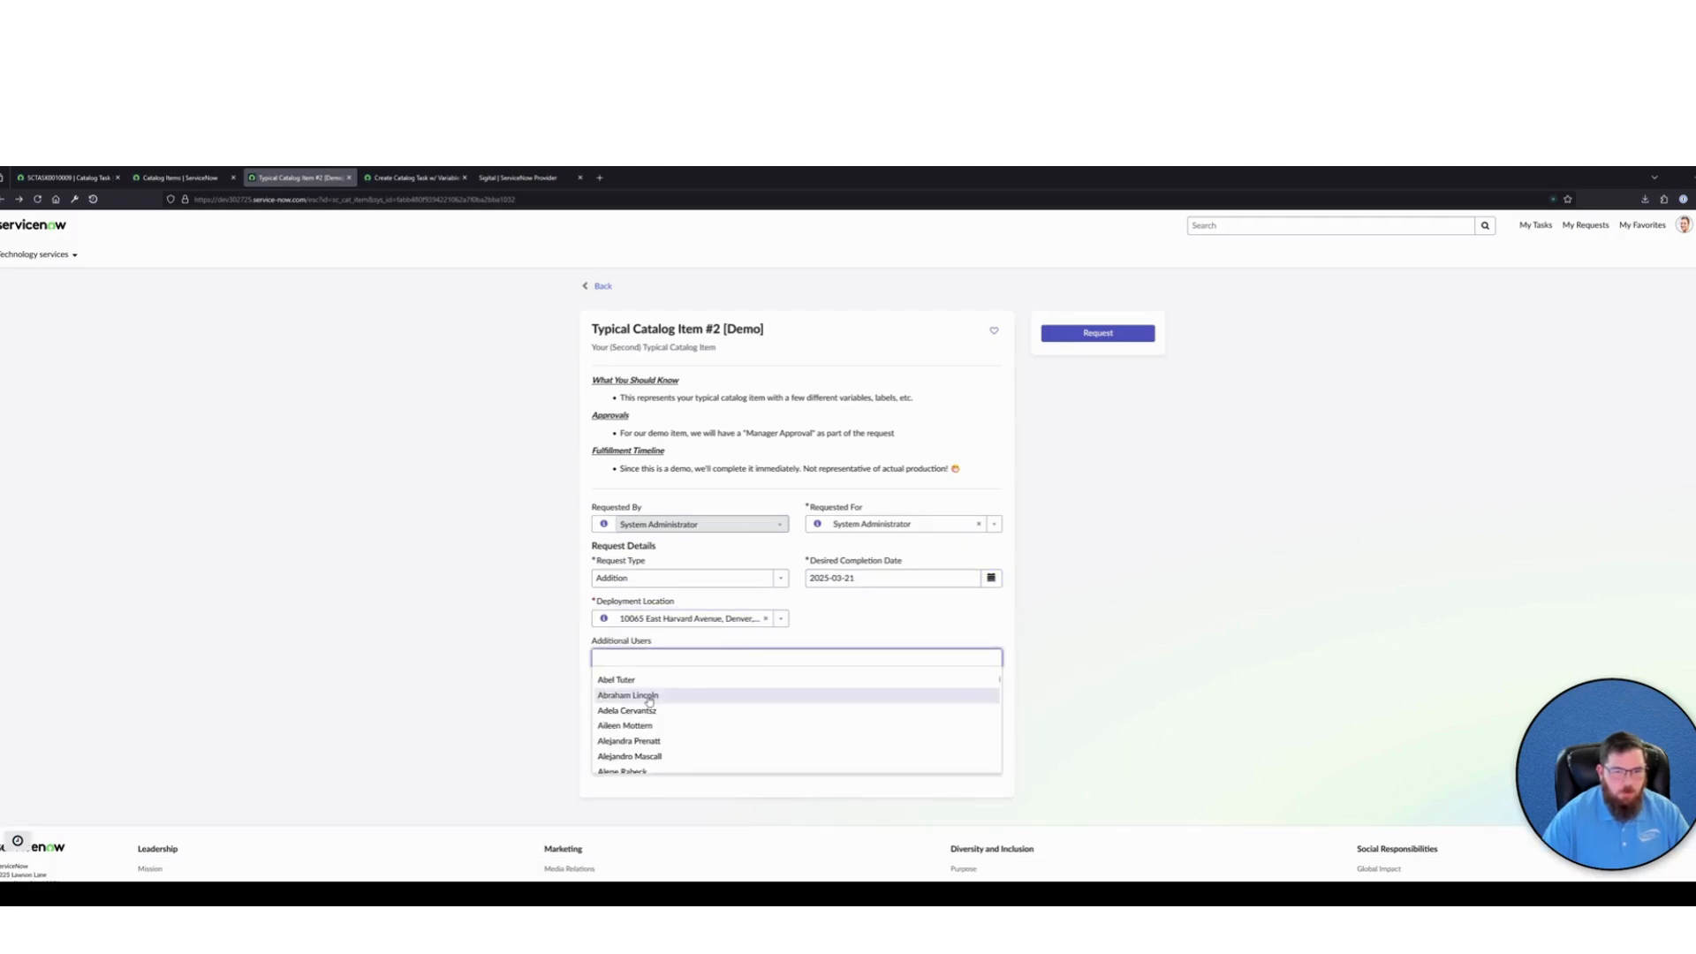
click(615, 680)
click(795, 704)
text(TEST)
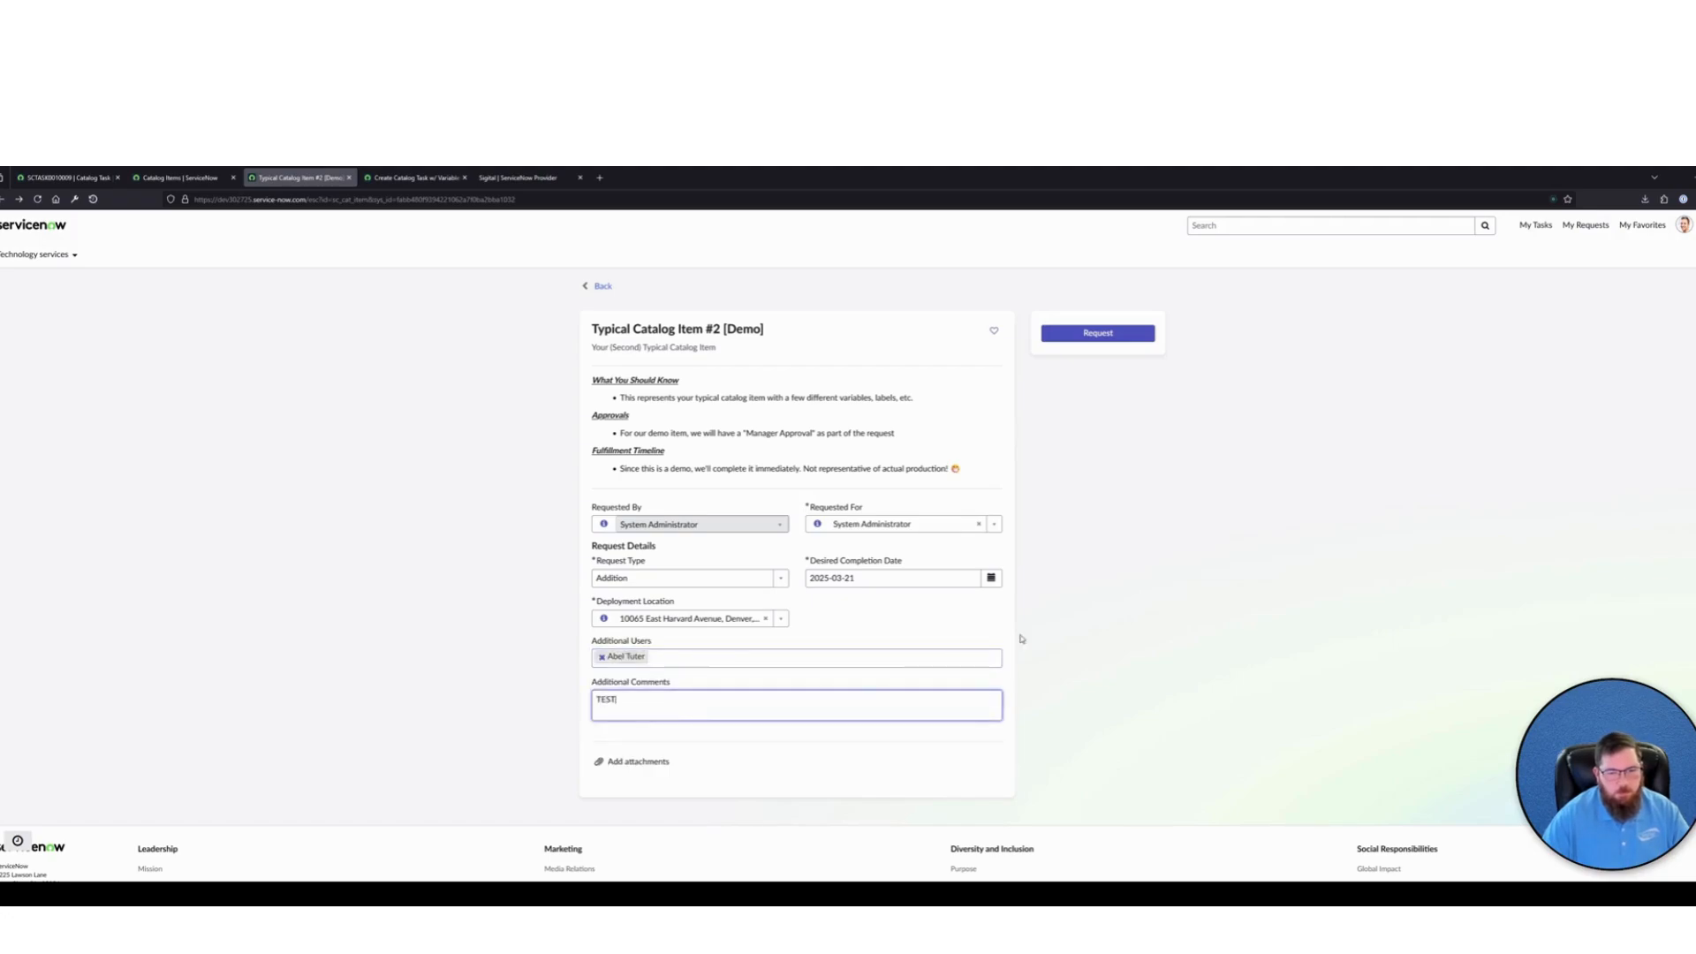
click(1114, 435)
click(1085, 333)
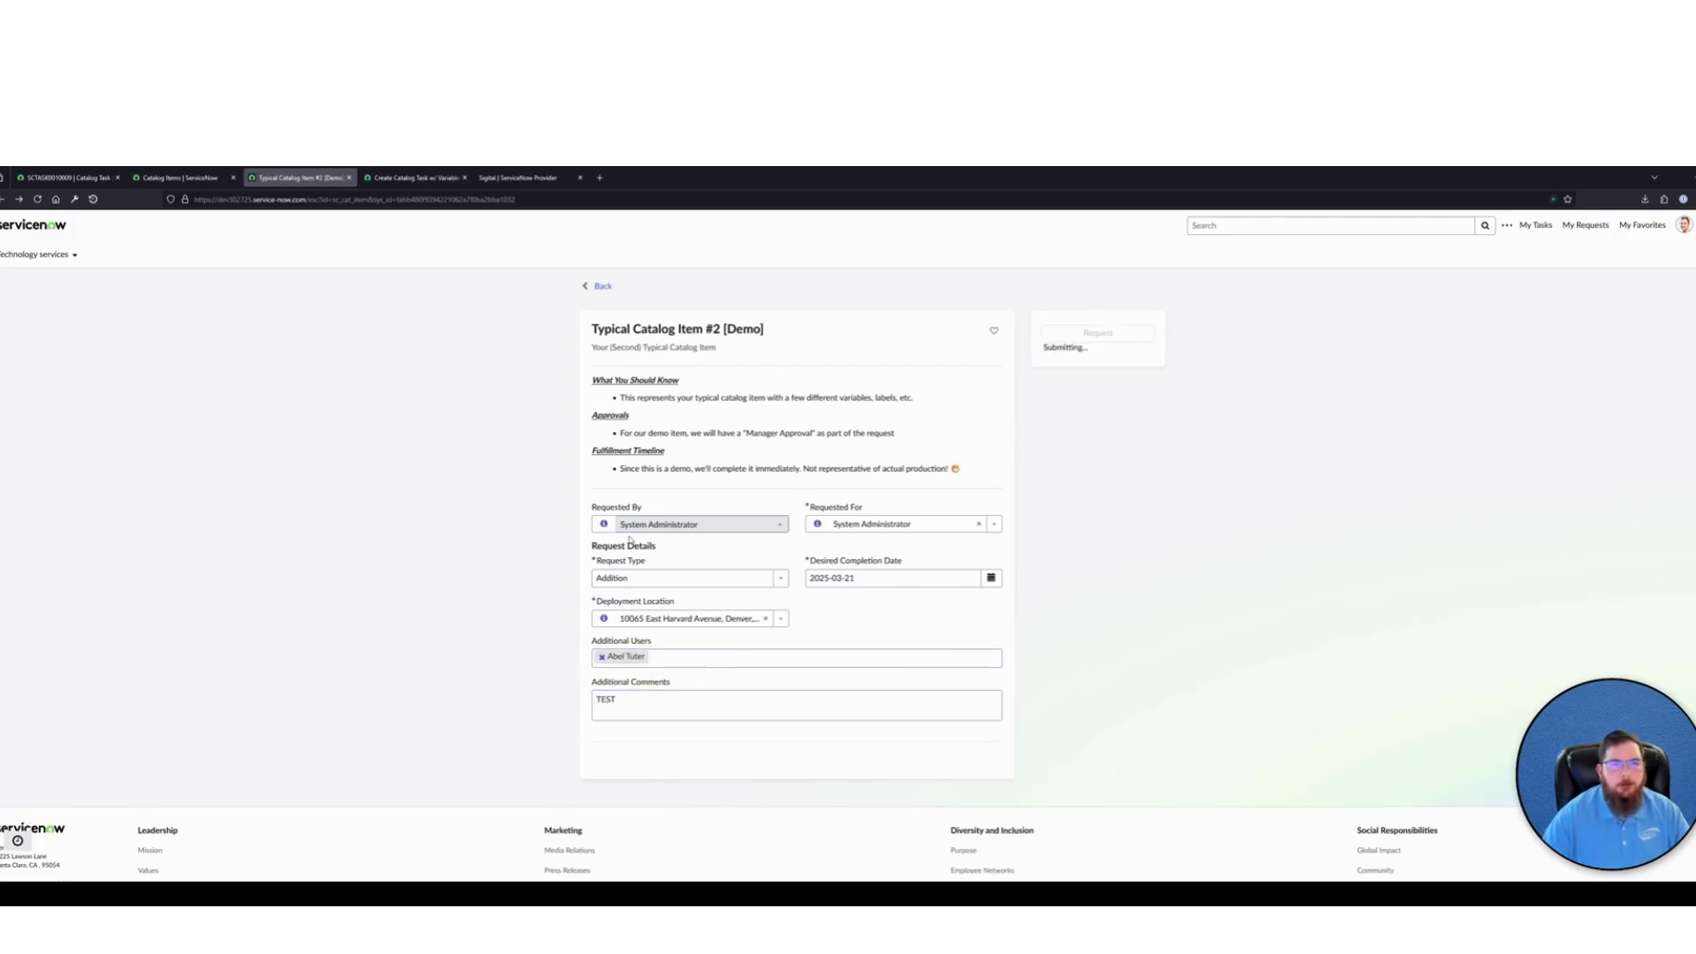
Open the newly submitted item from the request summary and examine its submitted answers under Additional Details
click(616, 442)
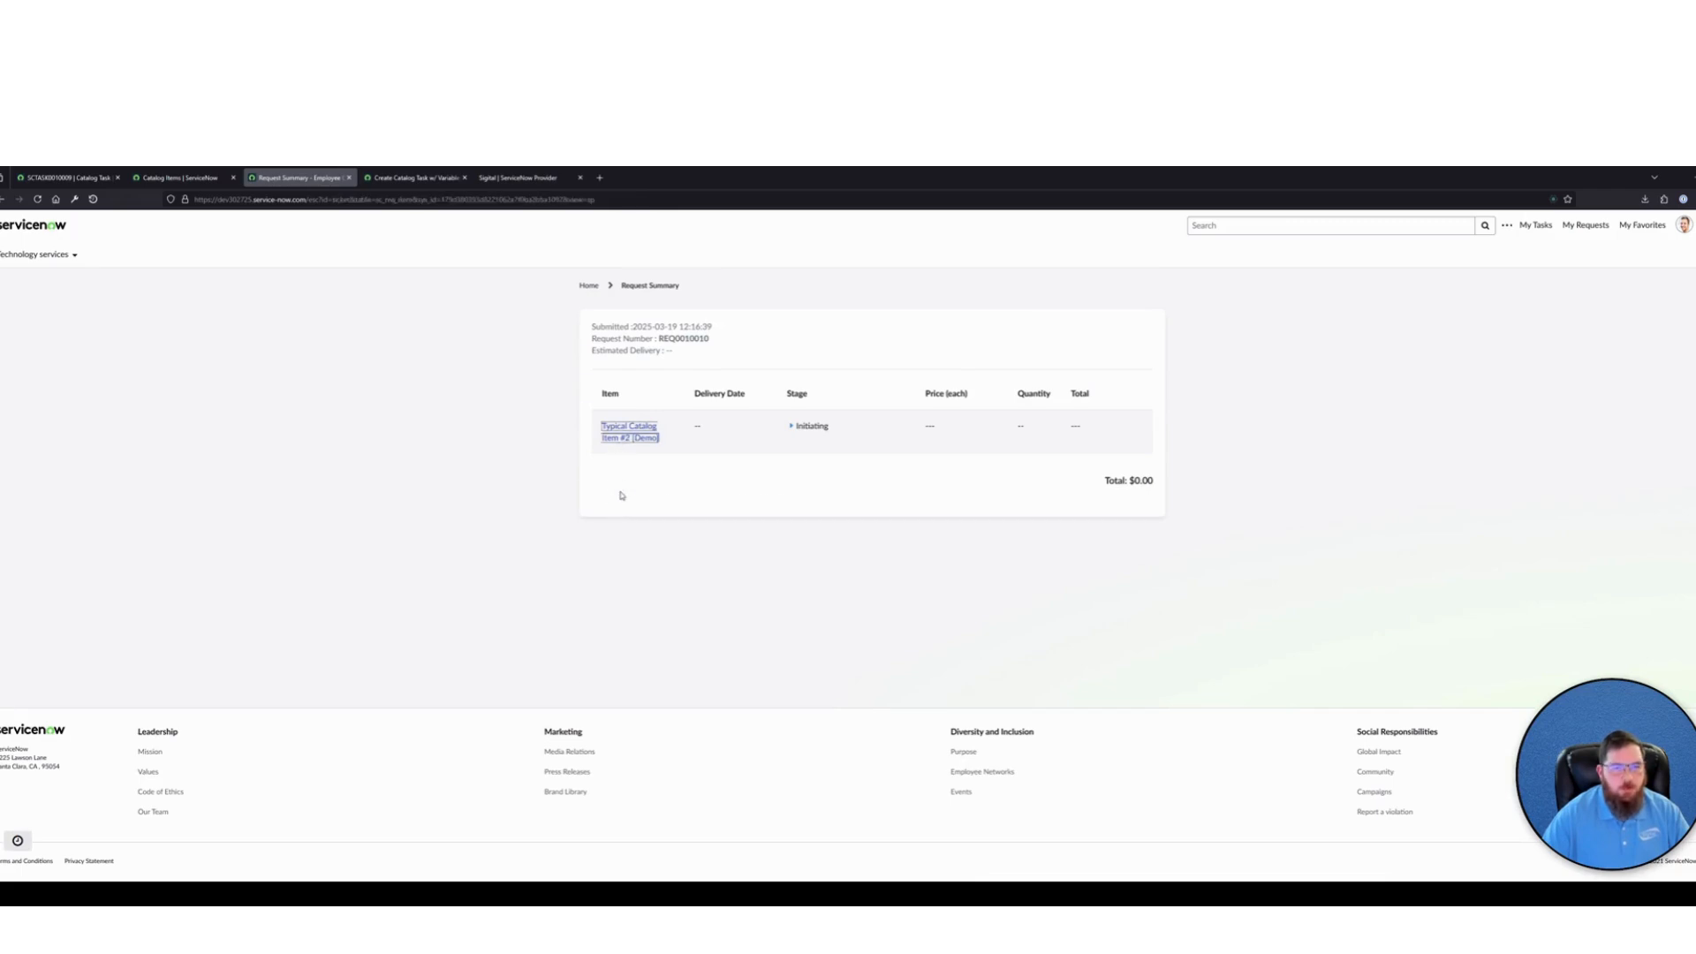
click(747, 501)
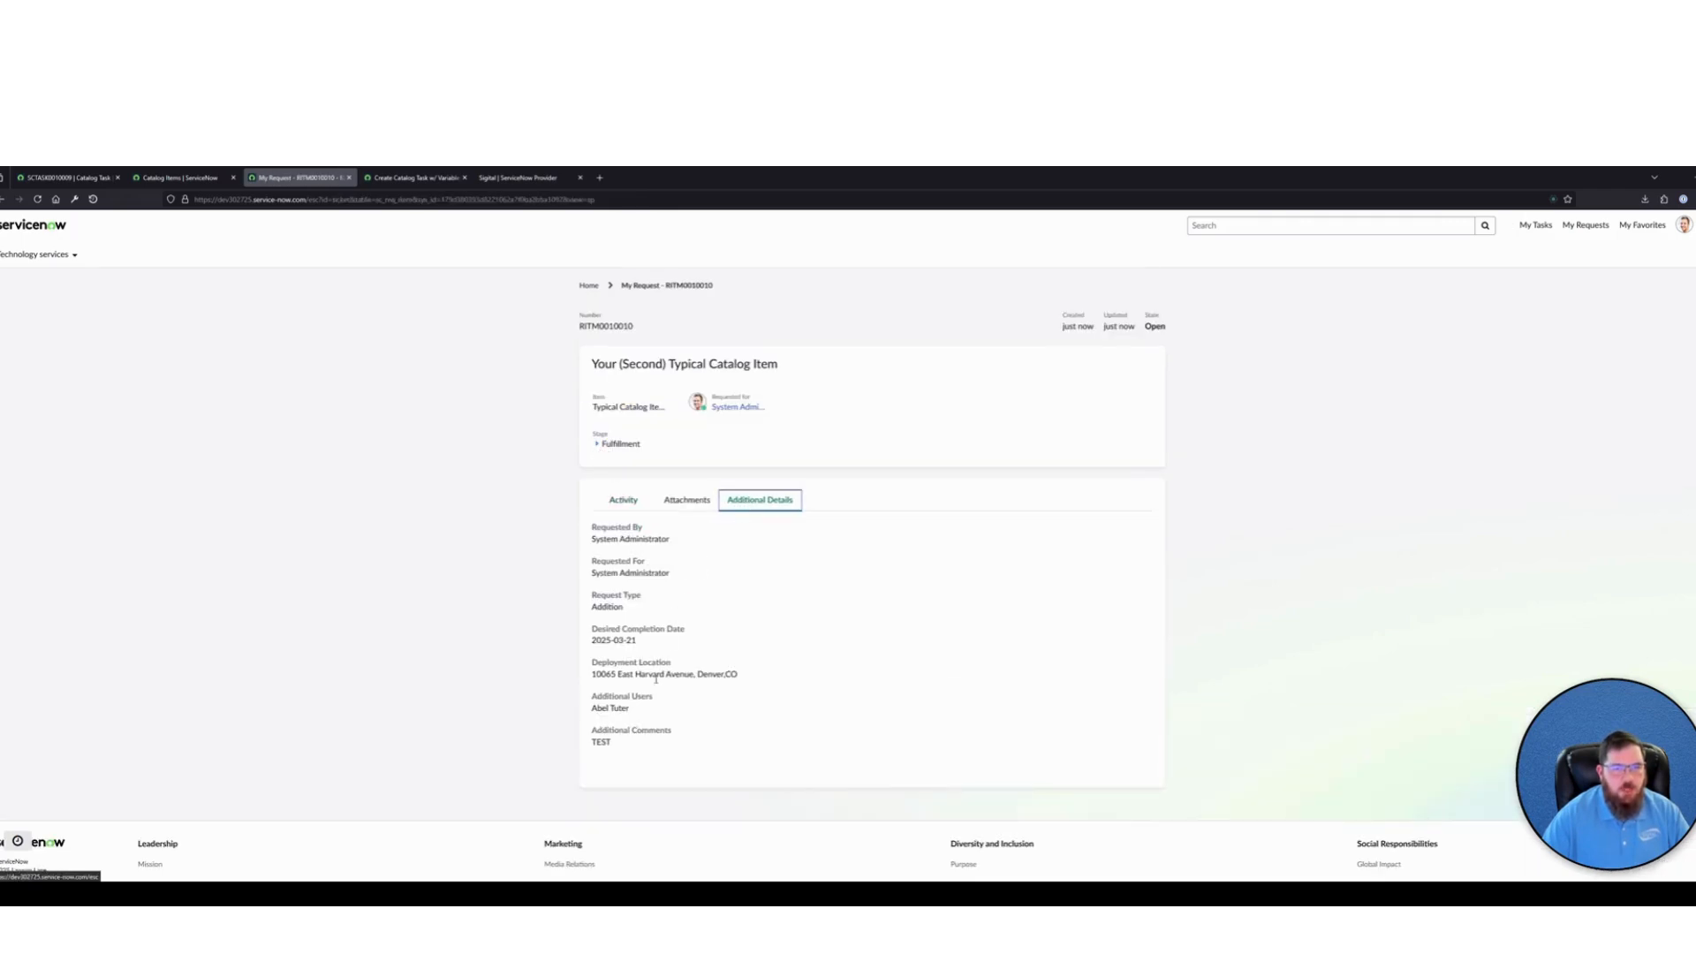
drag(751, 675, 590, 636)
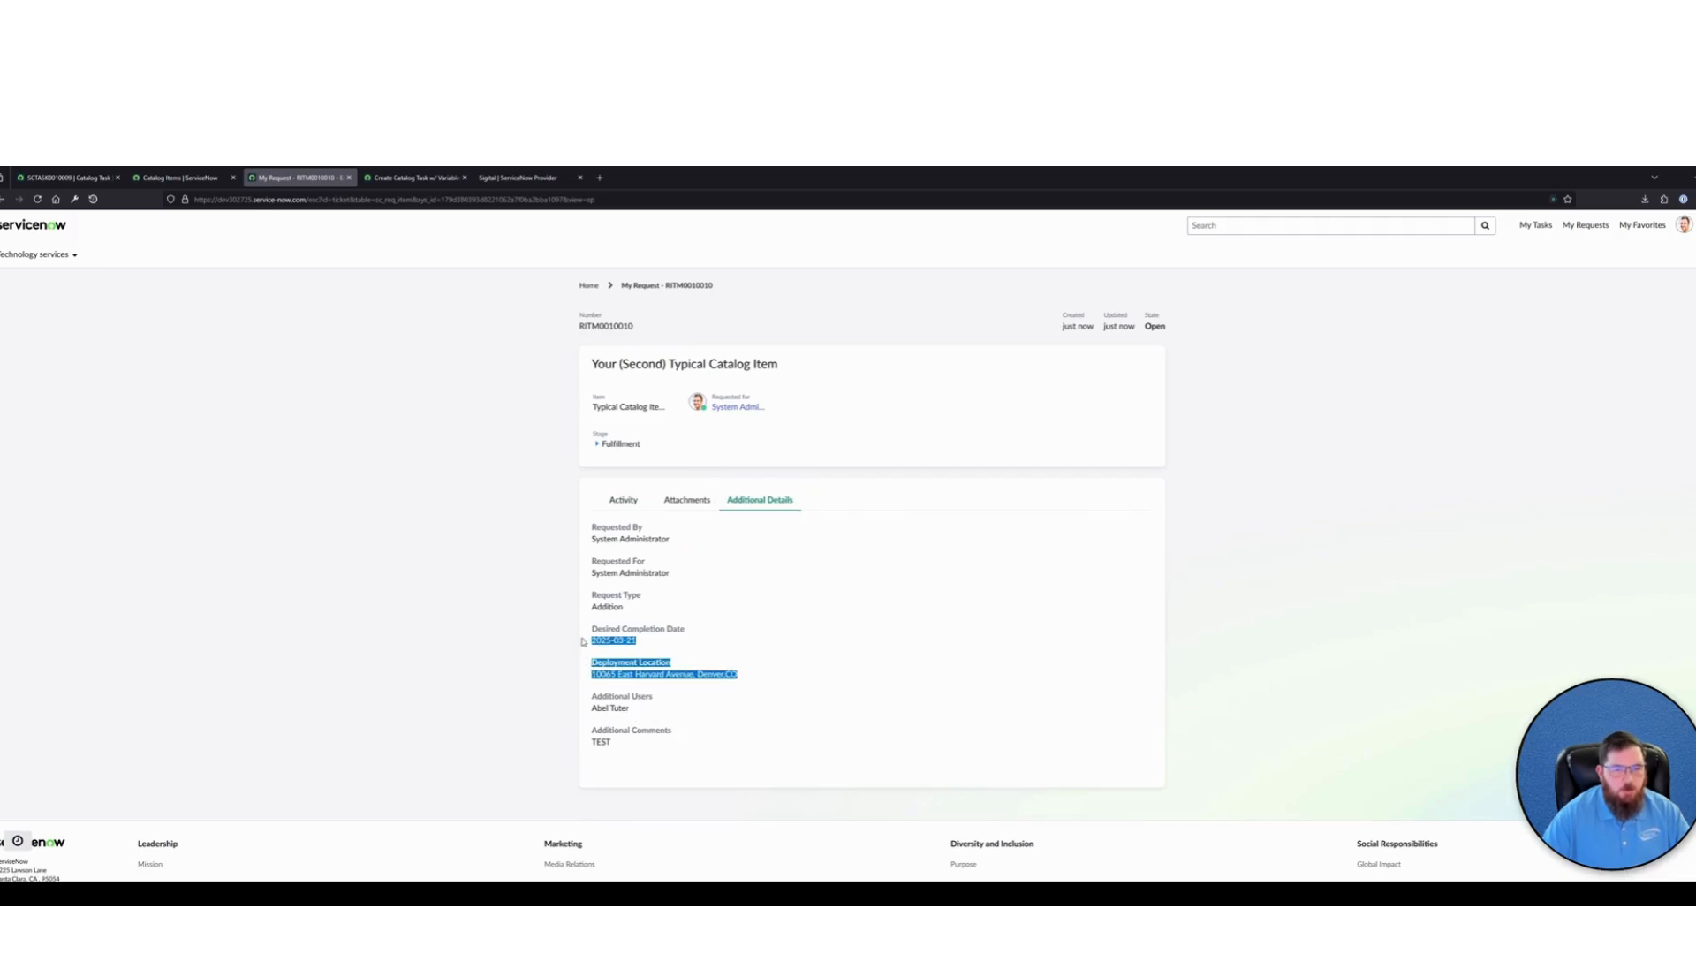
click(669, 720)
triple_click(599, 705)
click(726, 618)
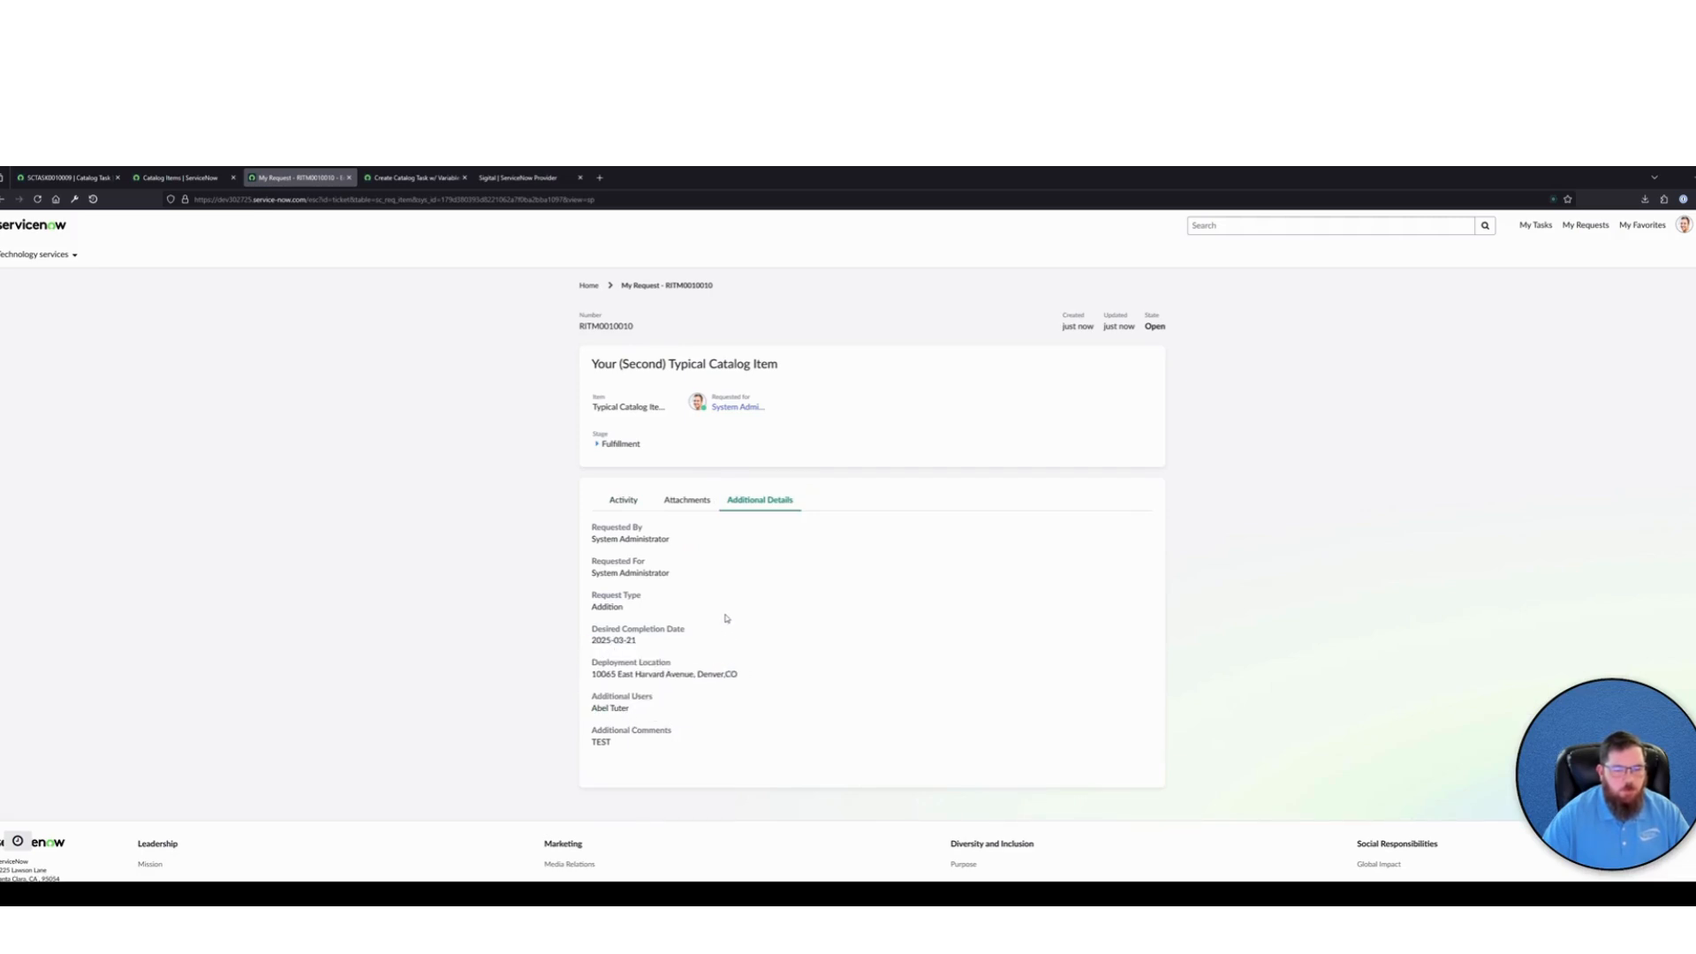
Copy the requested item's number and use it in a global search to open the record in the platform view
double_click(609, 326)
key(ctrl+c)
click(66, 178)
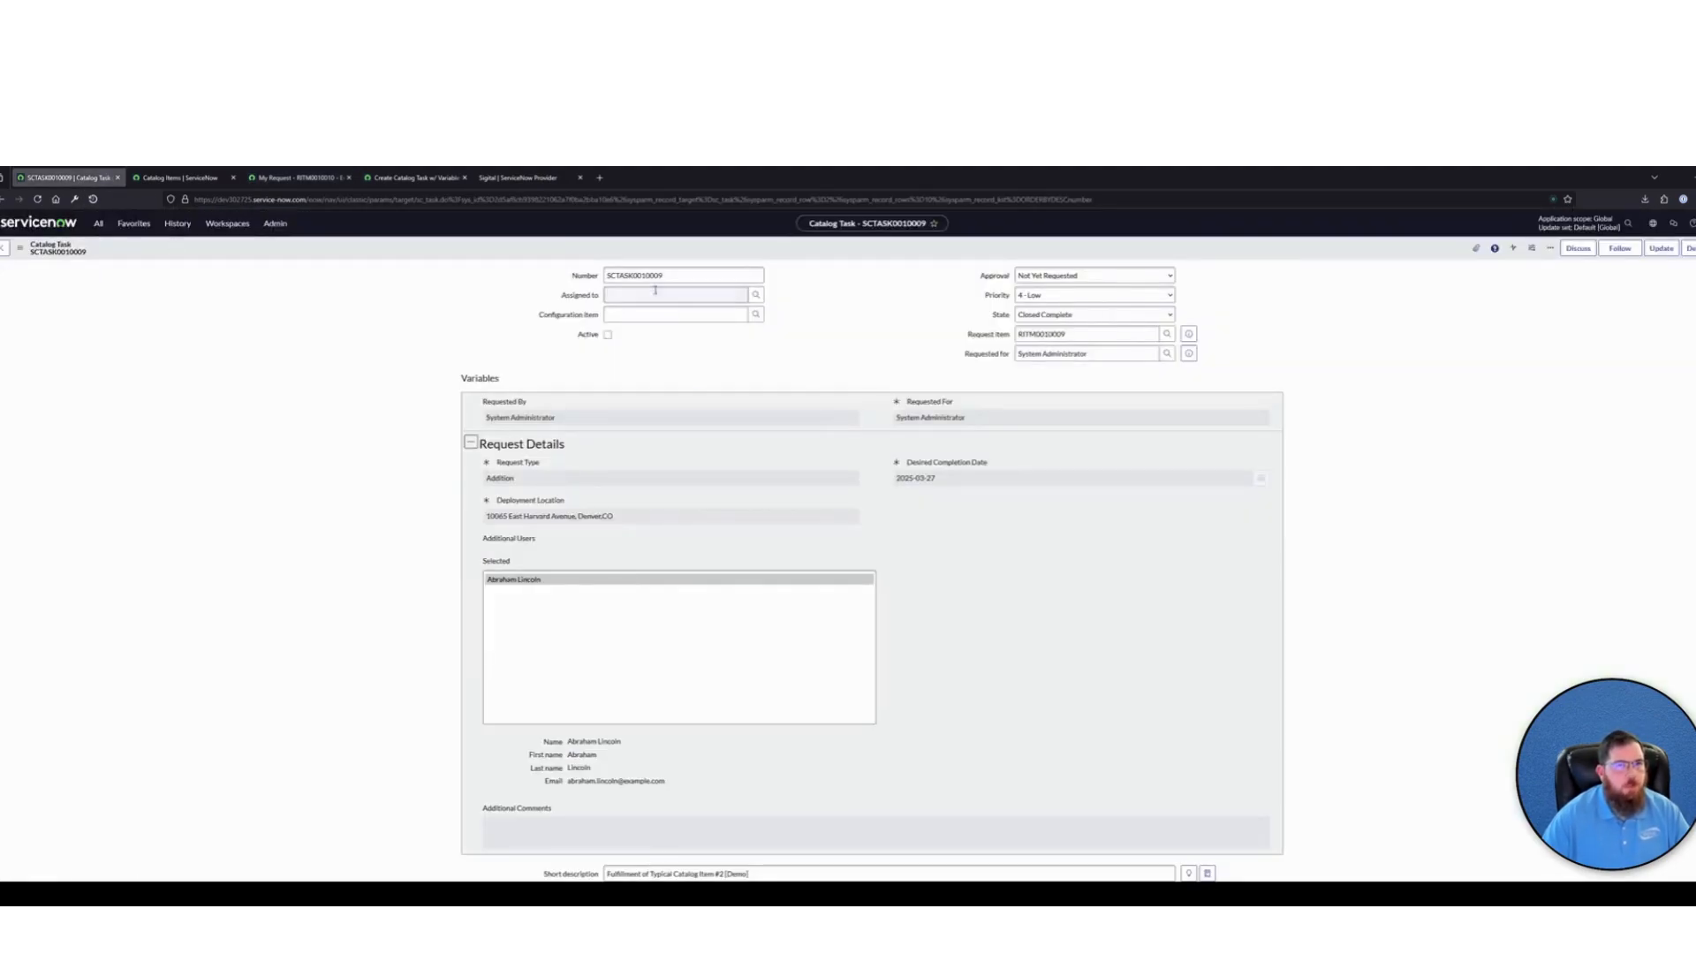
click(1626, 223)
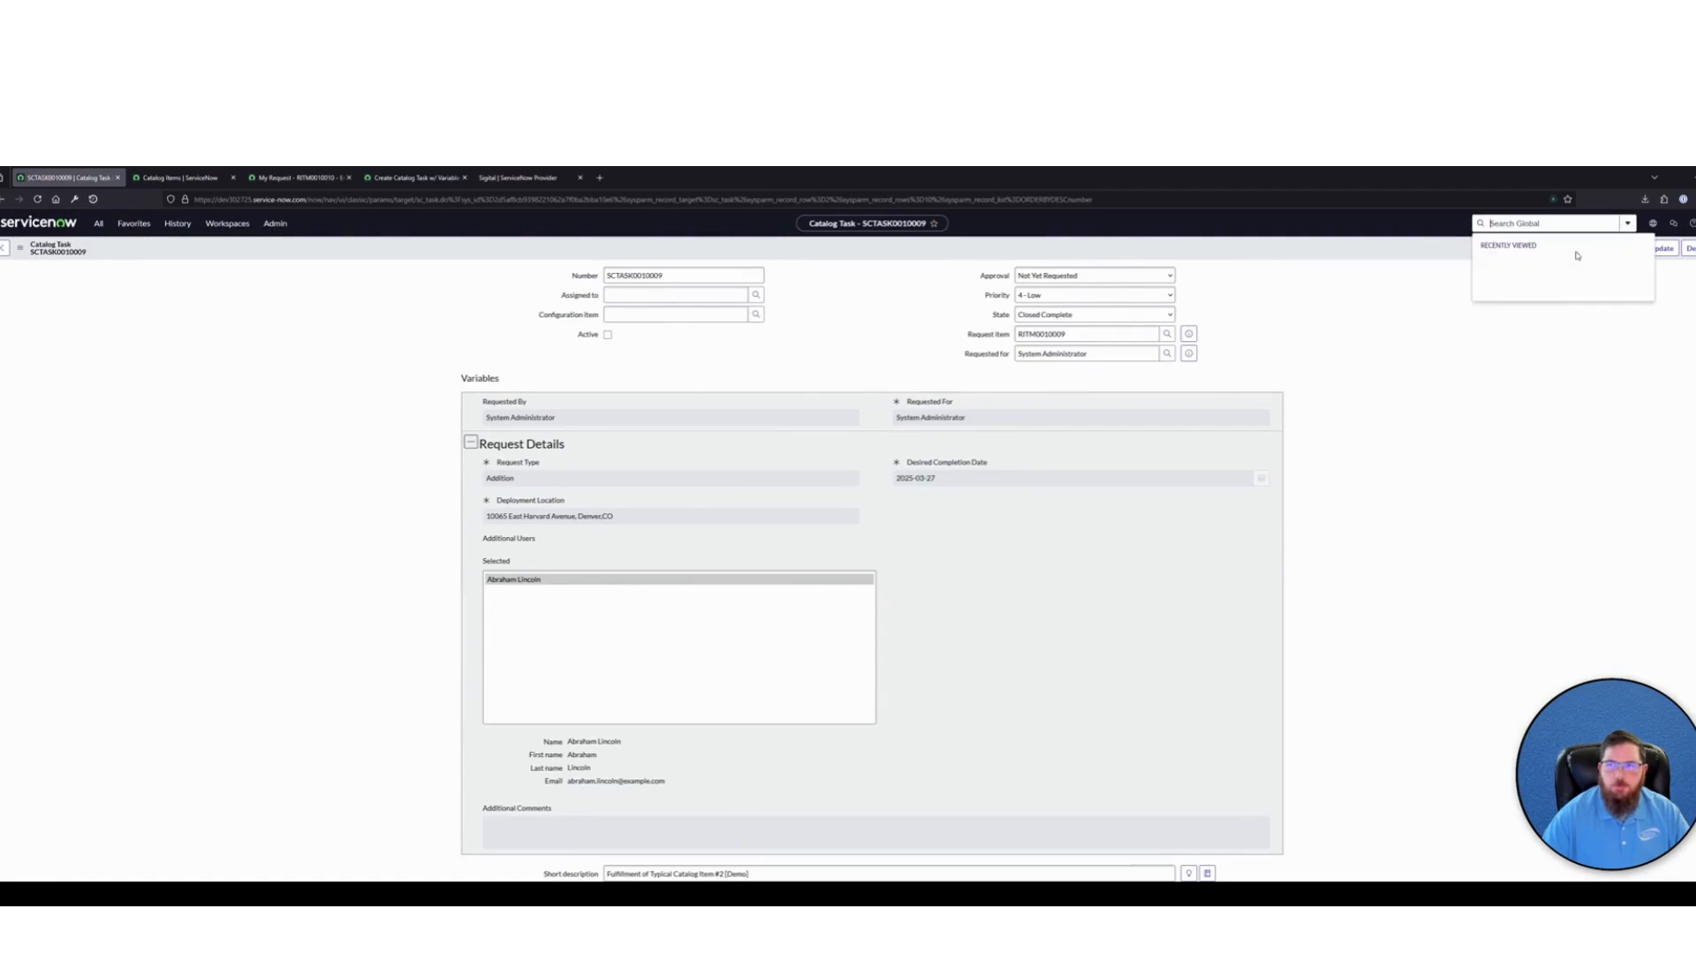
key(ctrl+v)
key(Return)
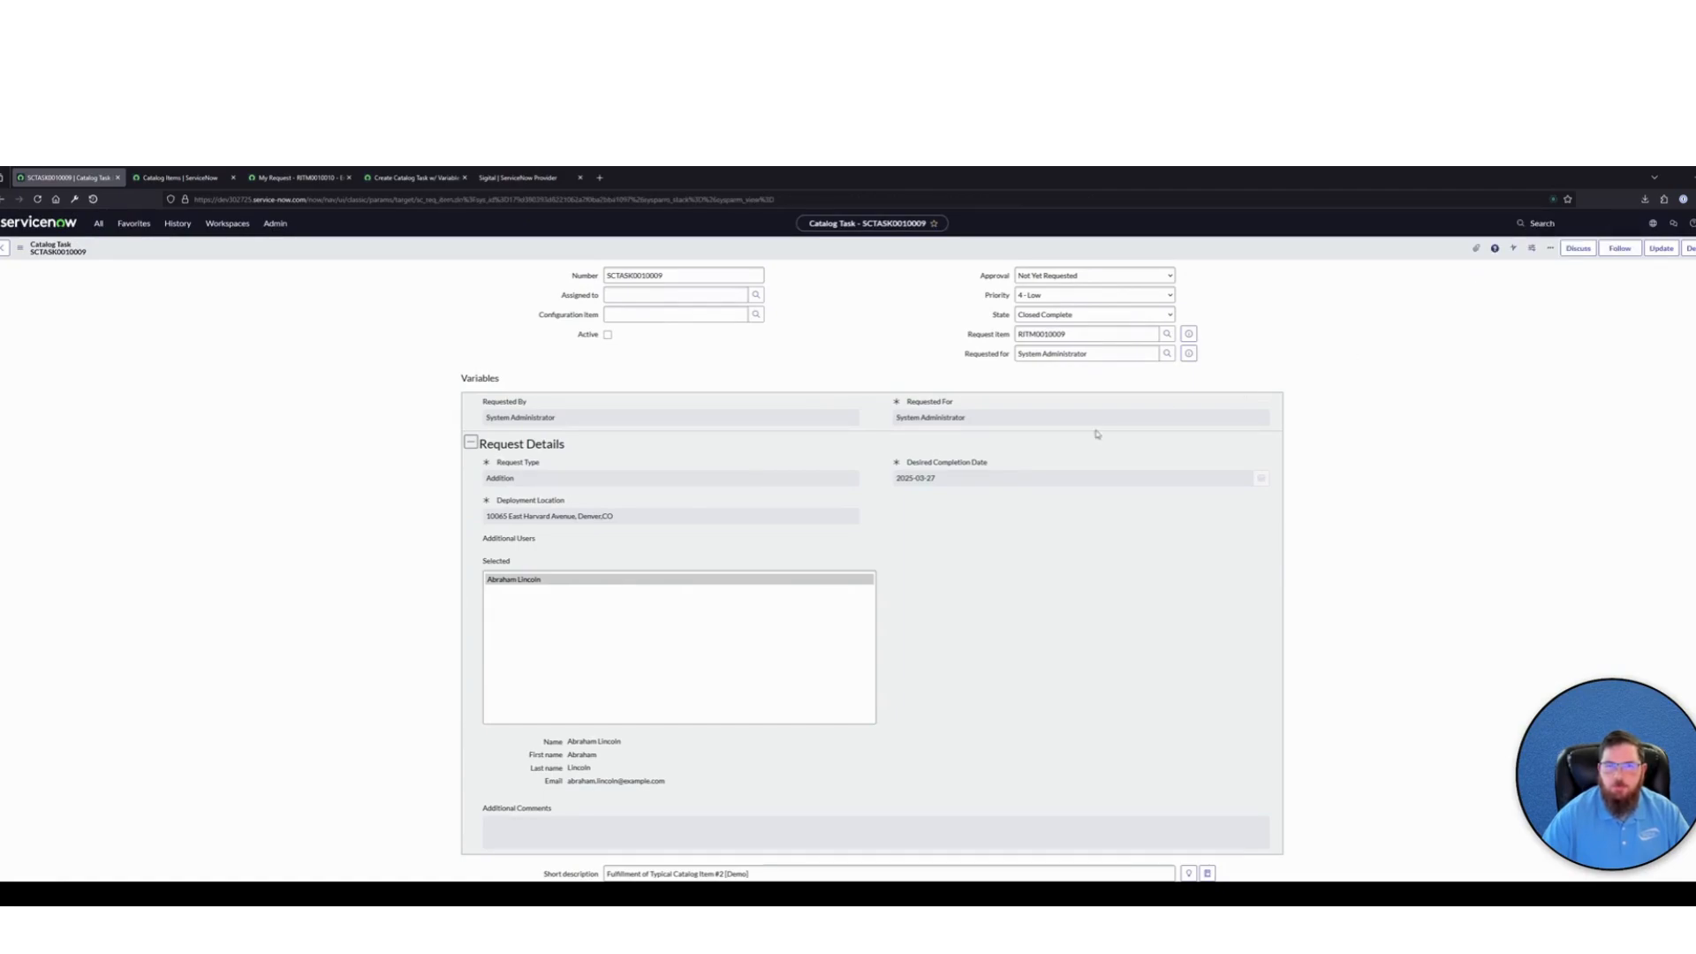
Examine the variables and the related catalog tasks list on the requested item record
scroll(409, 518, down, 5)
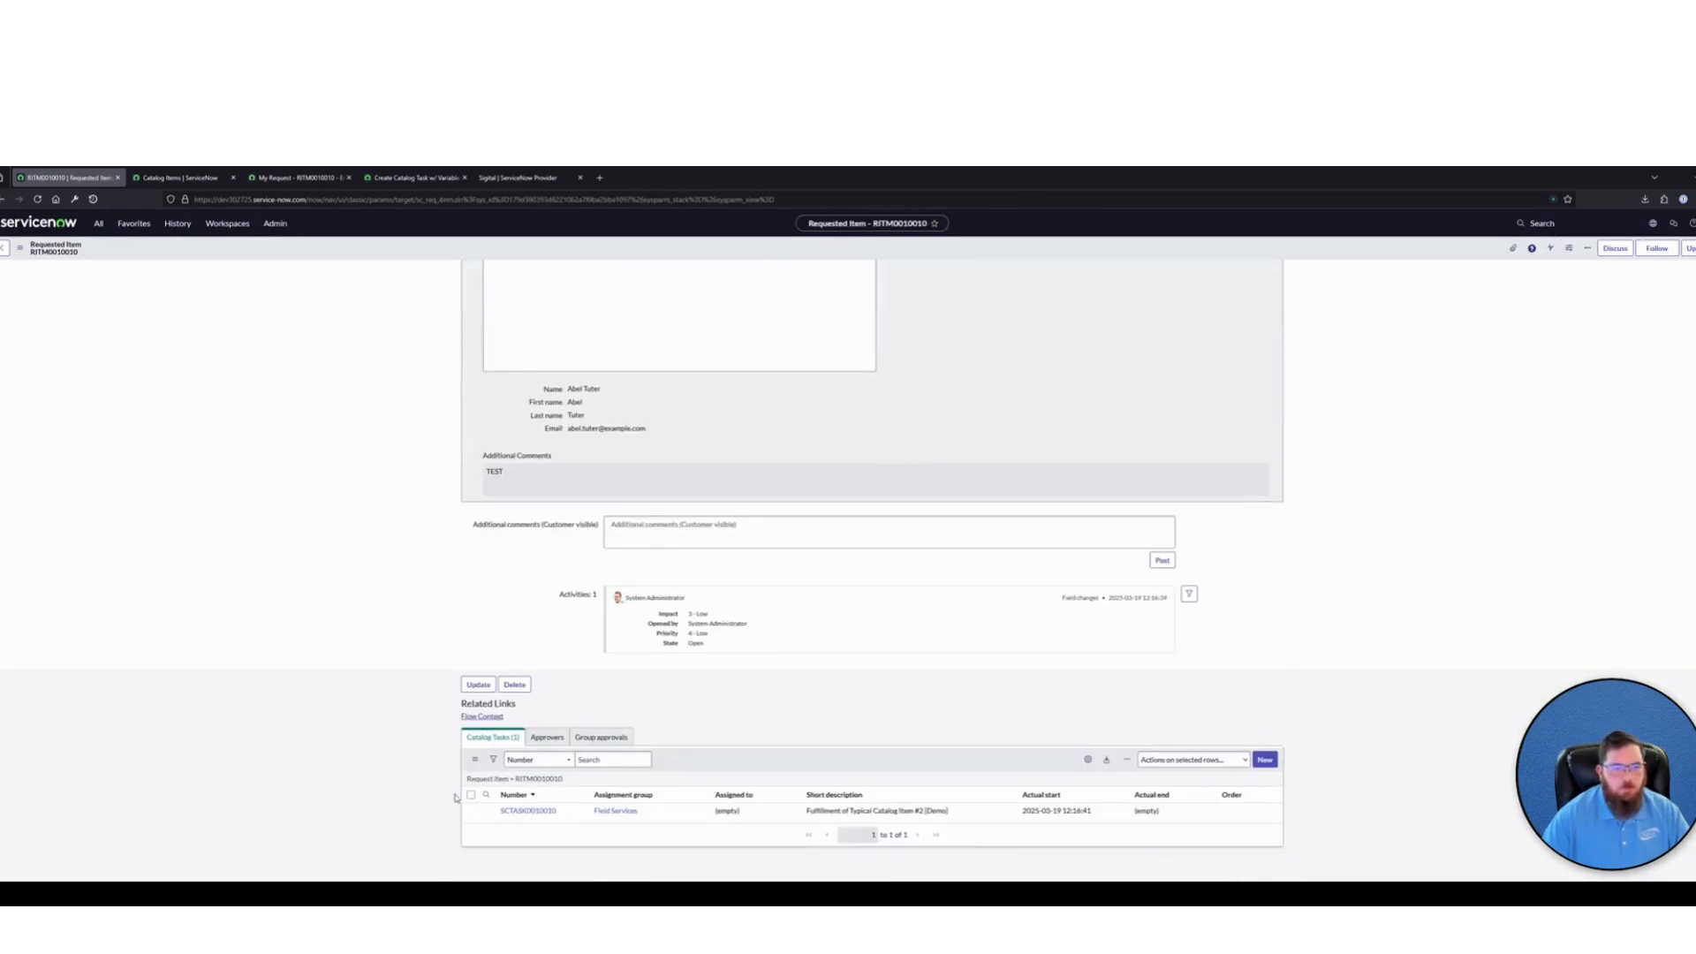
scroll(455, 797, up, 3)
drag(491, 288, 927, 636)
click(927, 469)
scroll(924, 472, up, 2)
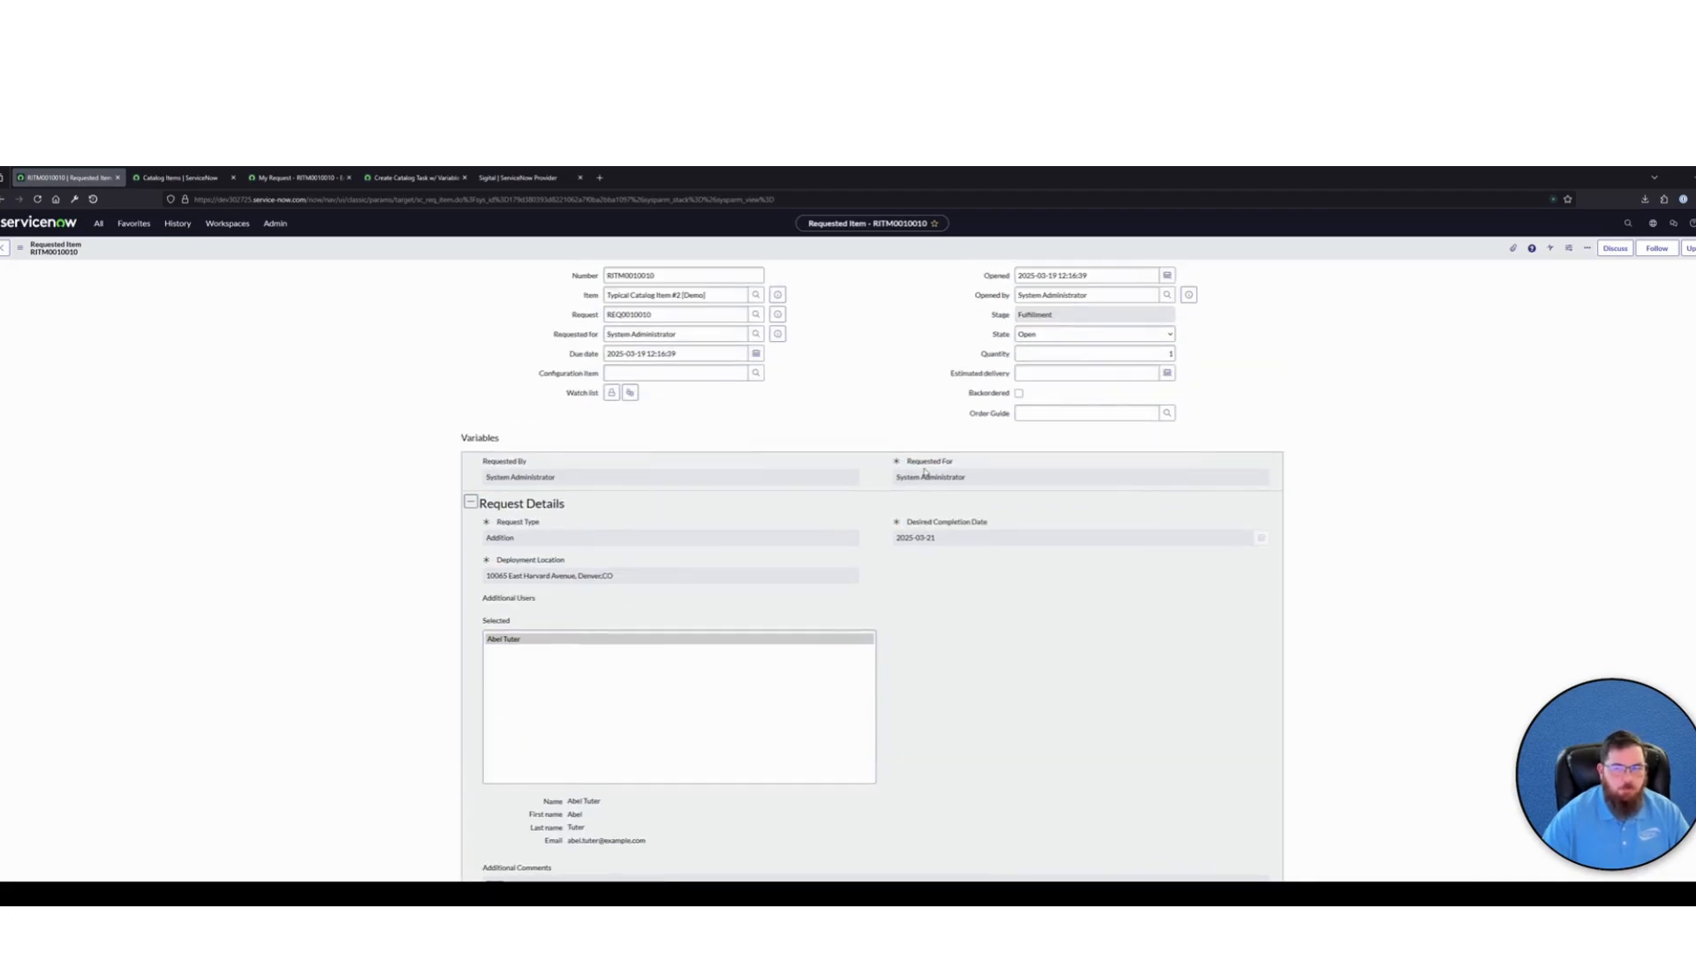
Open the catalog task related to the requested item and examine the variables attached to it
scroll(924, 473, down, 5)
click(529, 811)
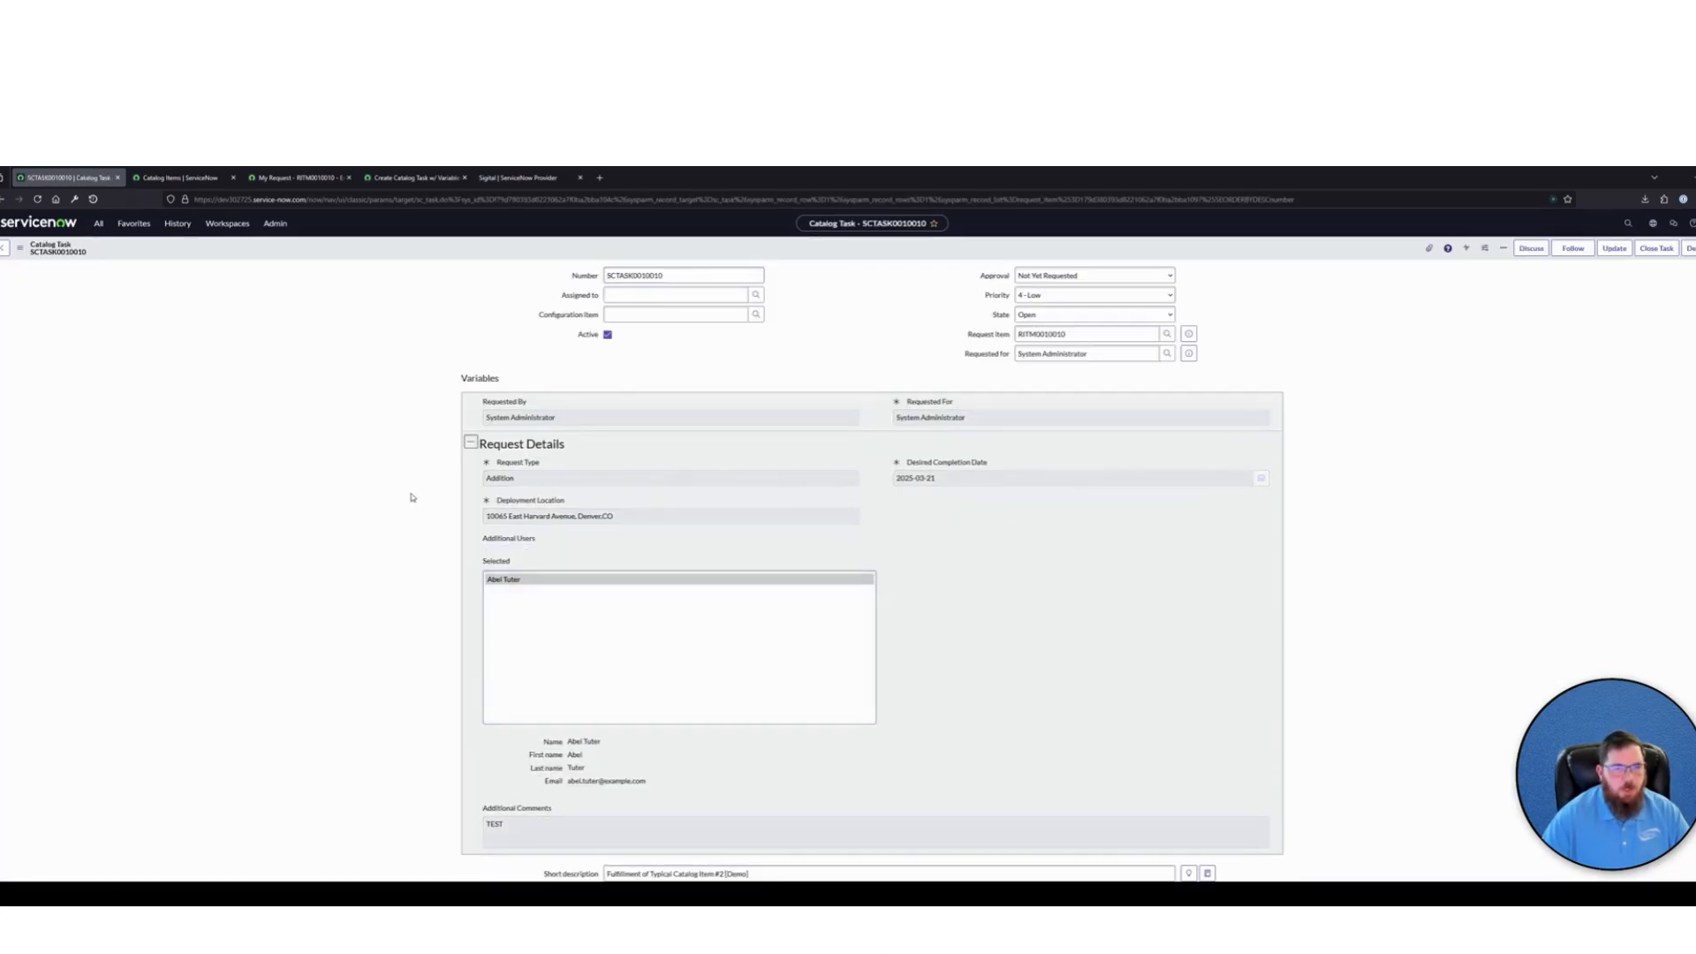
drag(499, 403, 553, 463)
click(1004, 780)
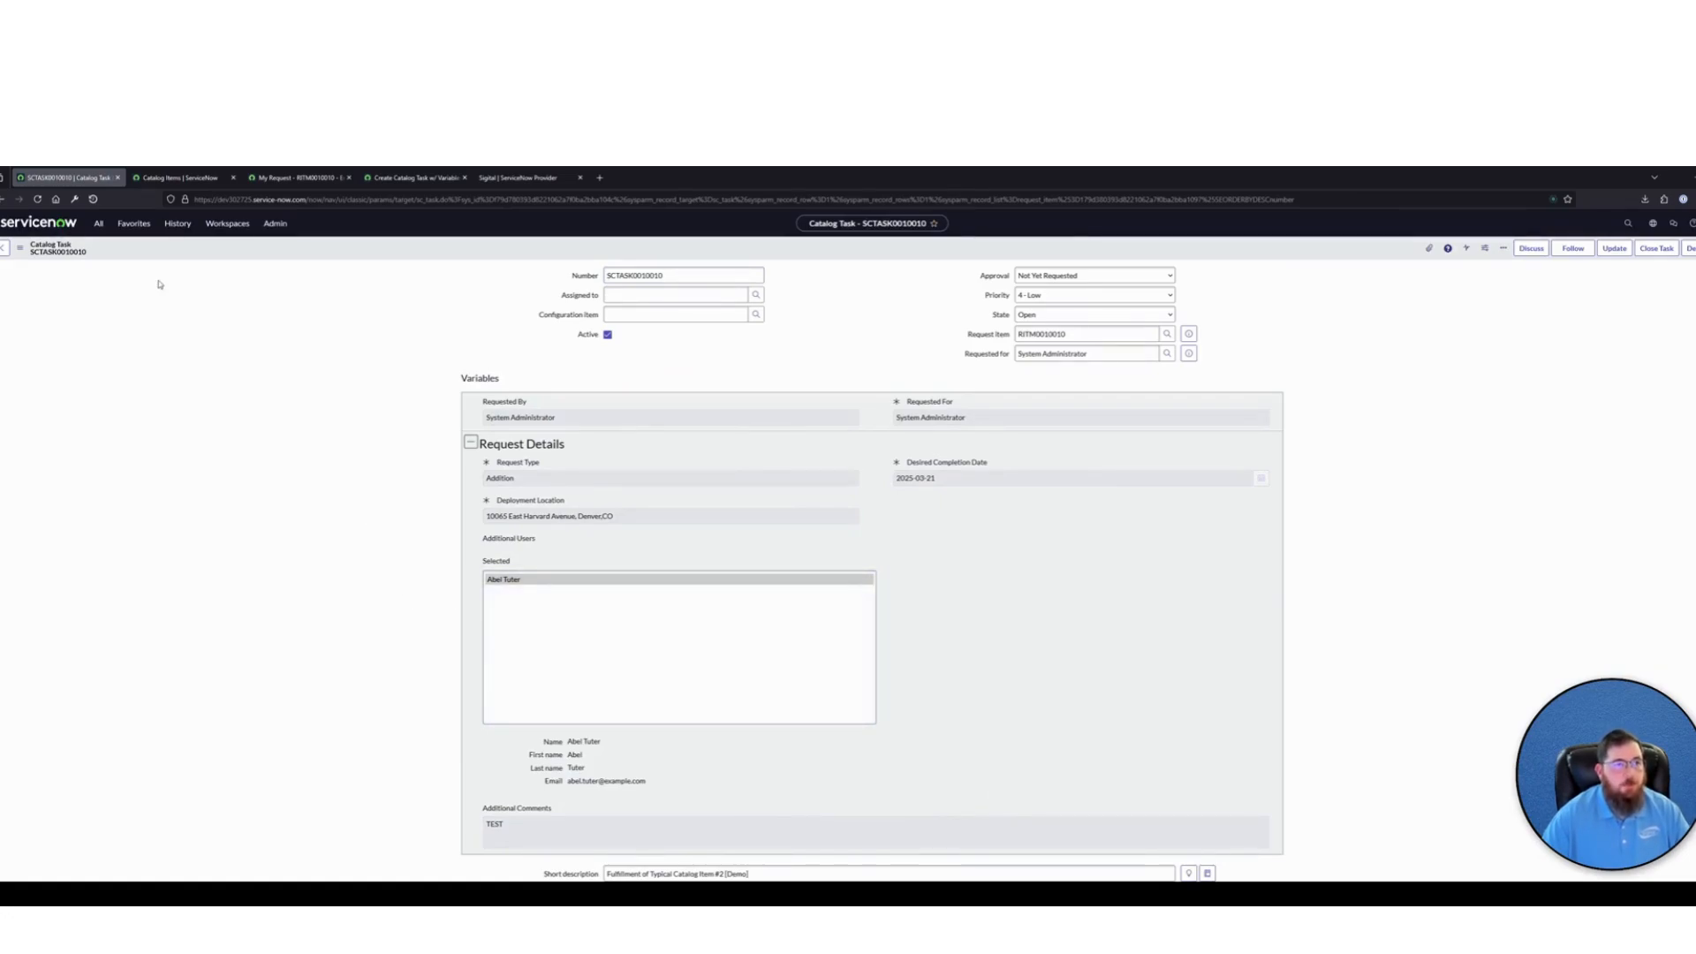
Open the Typical Catalog Item #2 [Demo] catalog item record and start a new variable for it
click(133, 222)
click(106, 283)
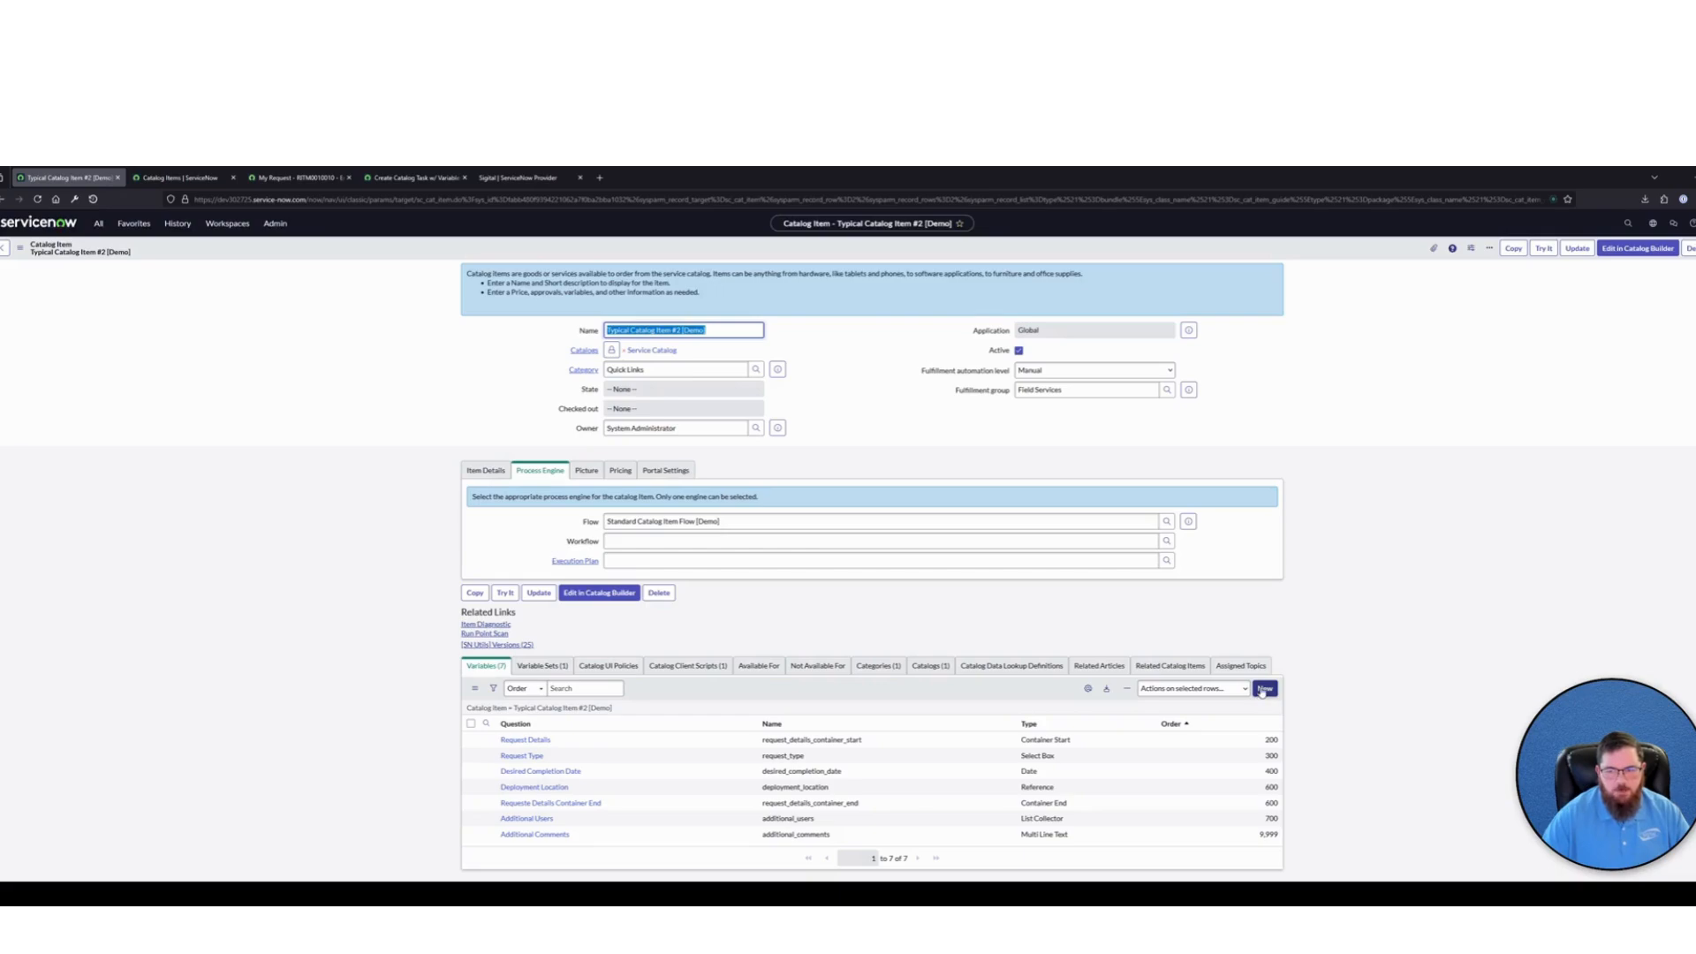
click(1263, 689)
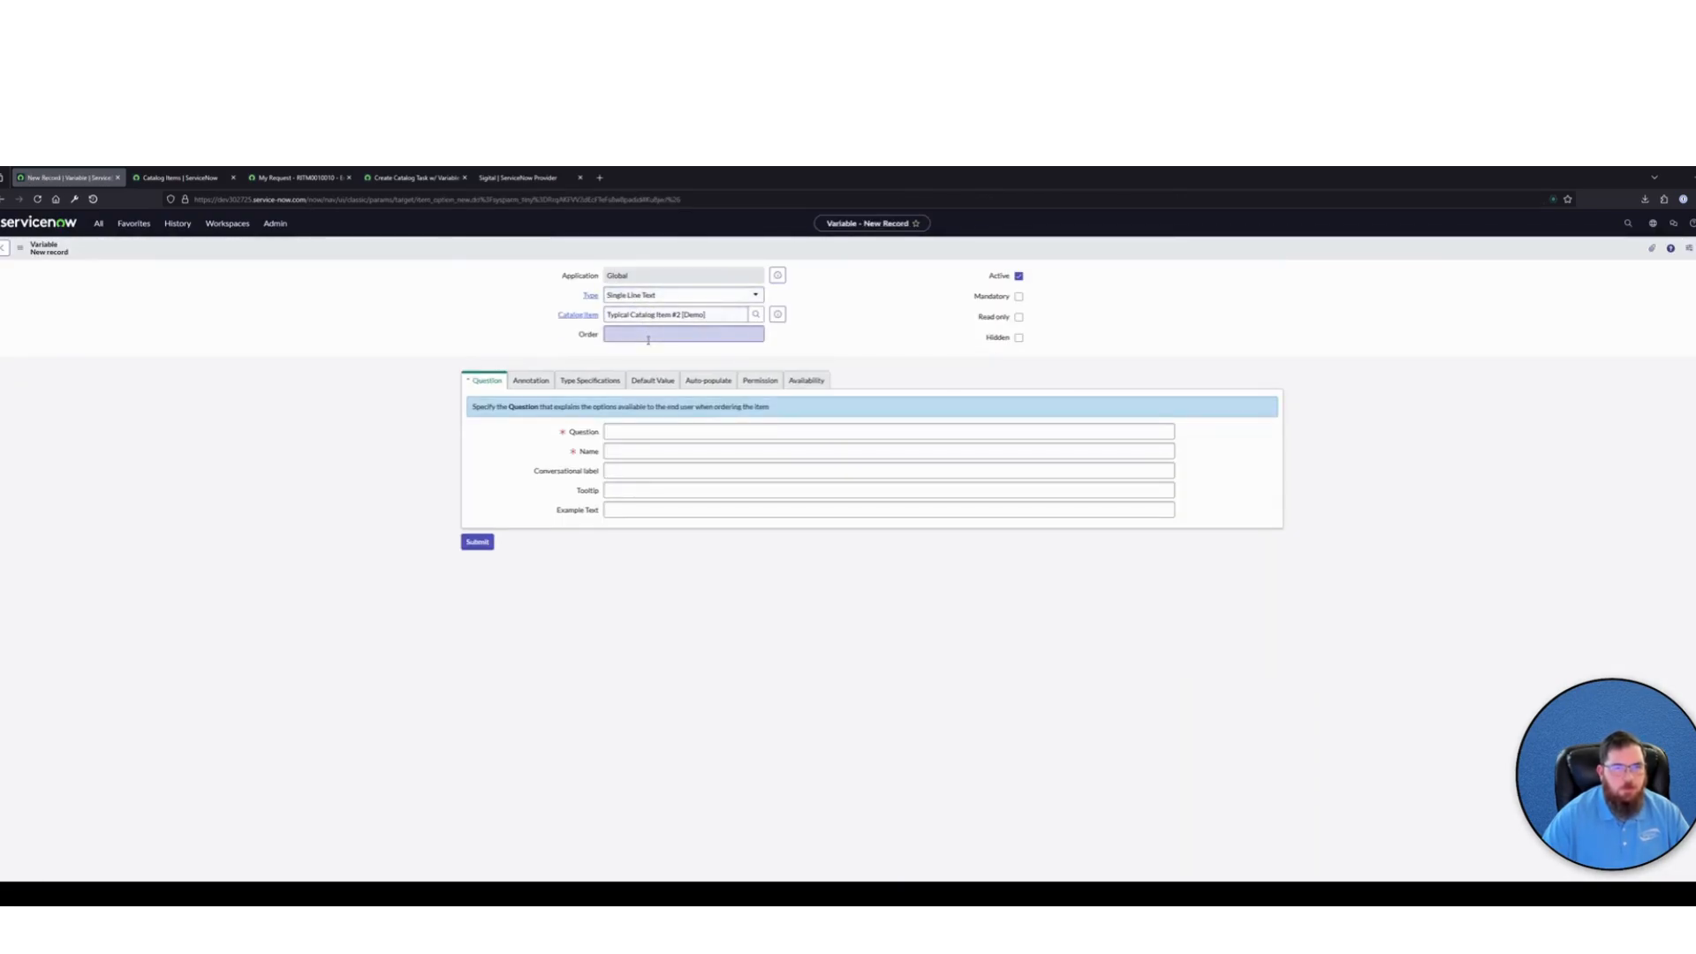
Create a mandatory Single Line Text variable with order 800 and the question "Test Variable", and submit it
click(649, 339)
click(899, 327)
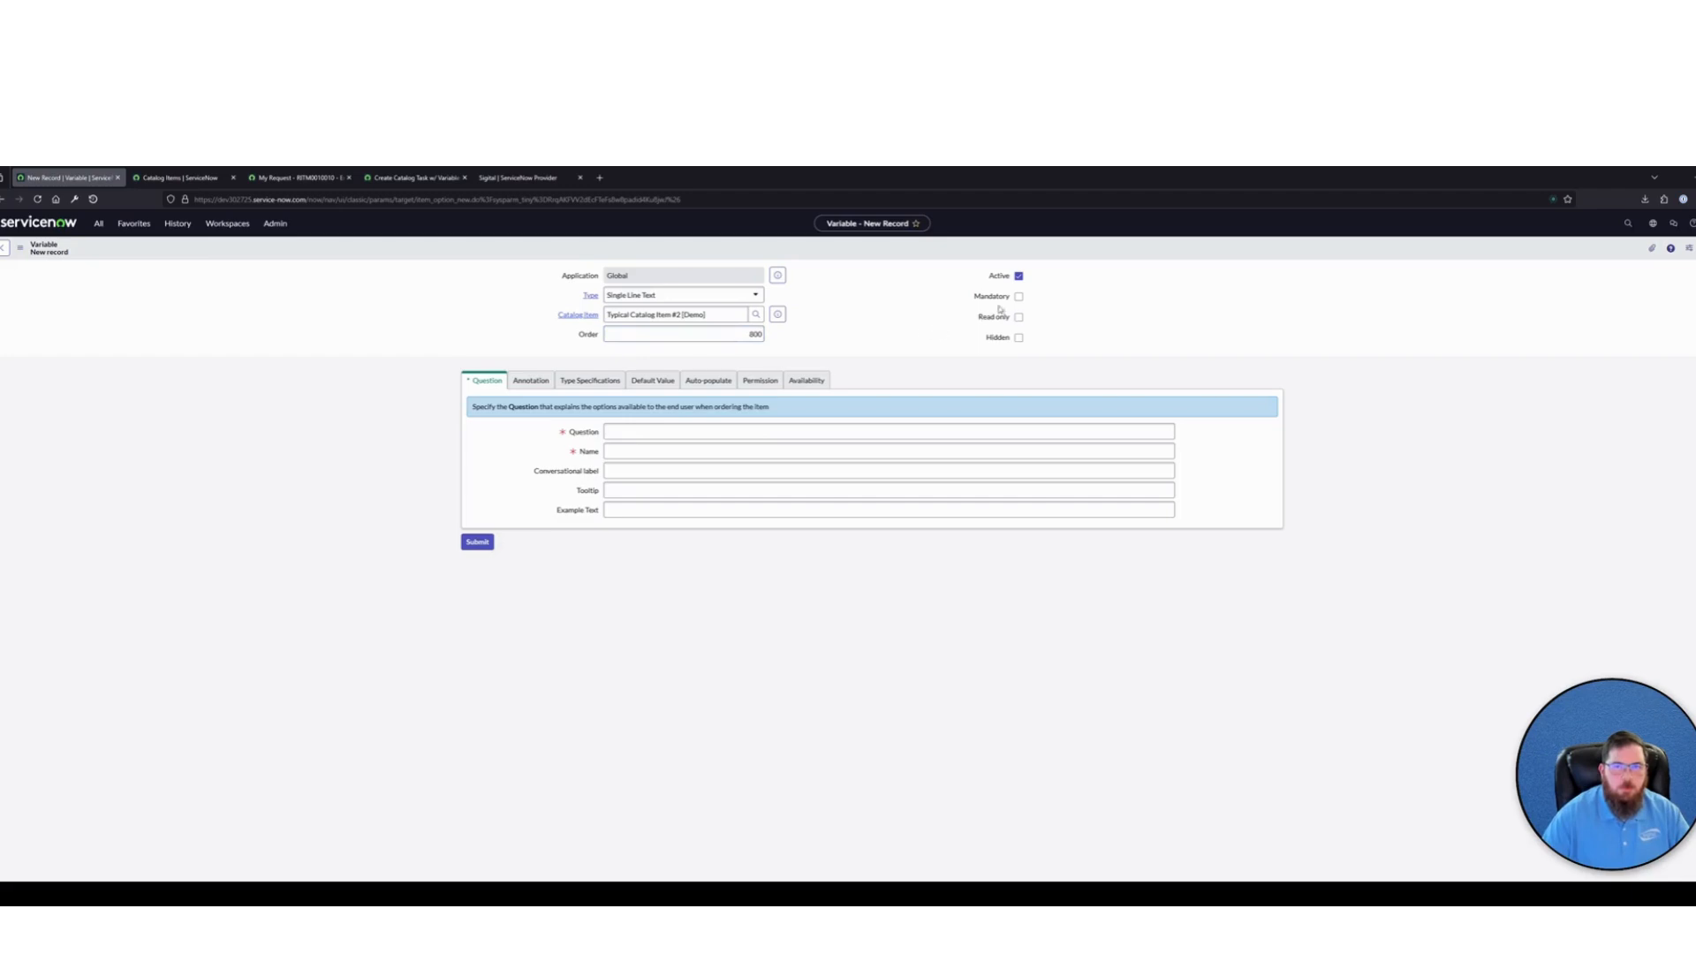
click(1018, 296)
click(609, 432)
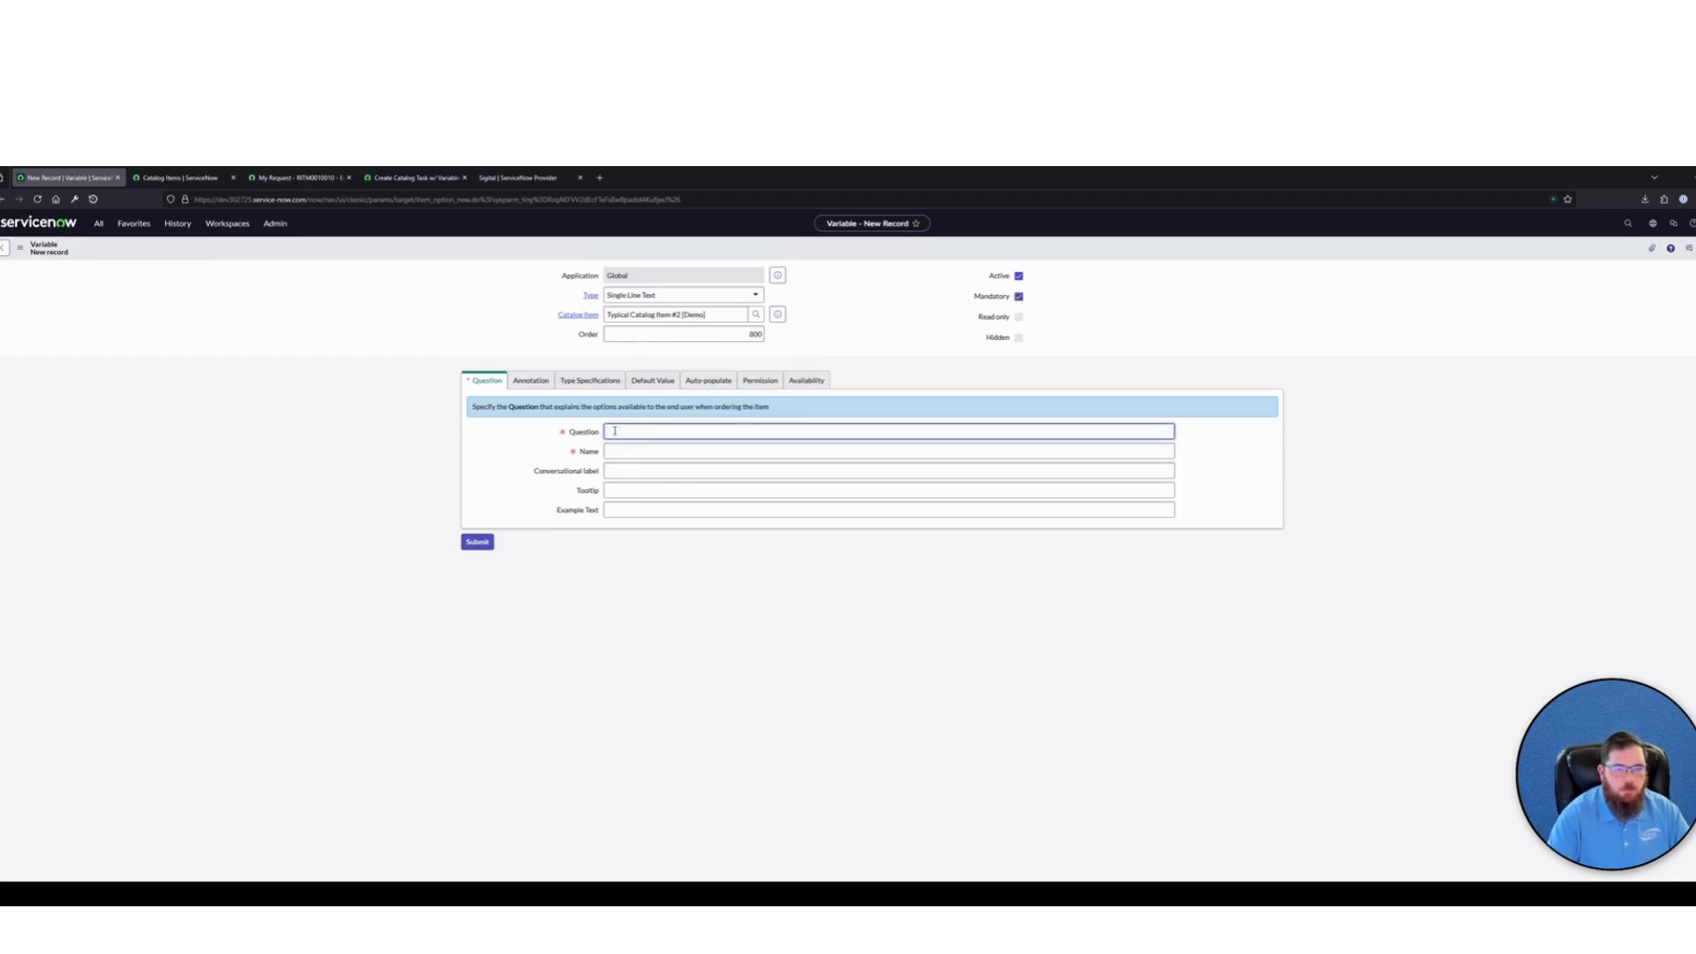
text(Test Variable)
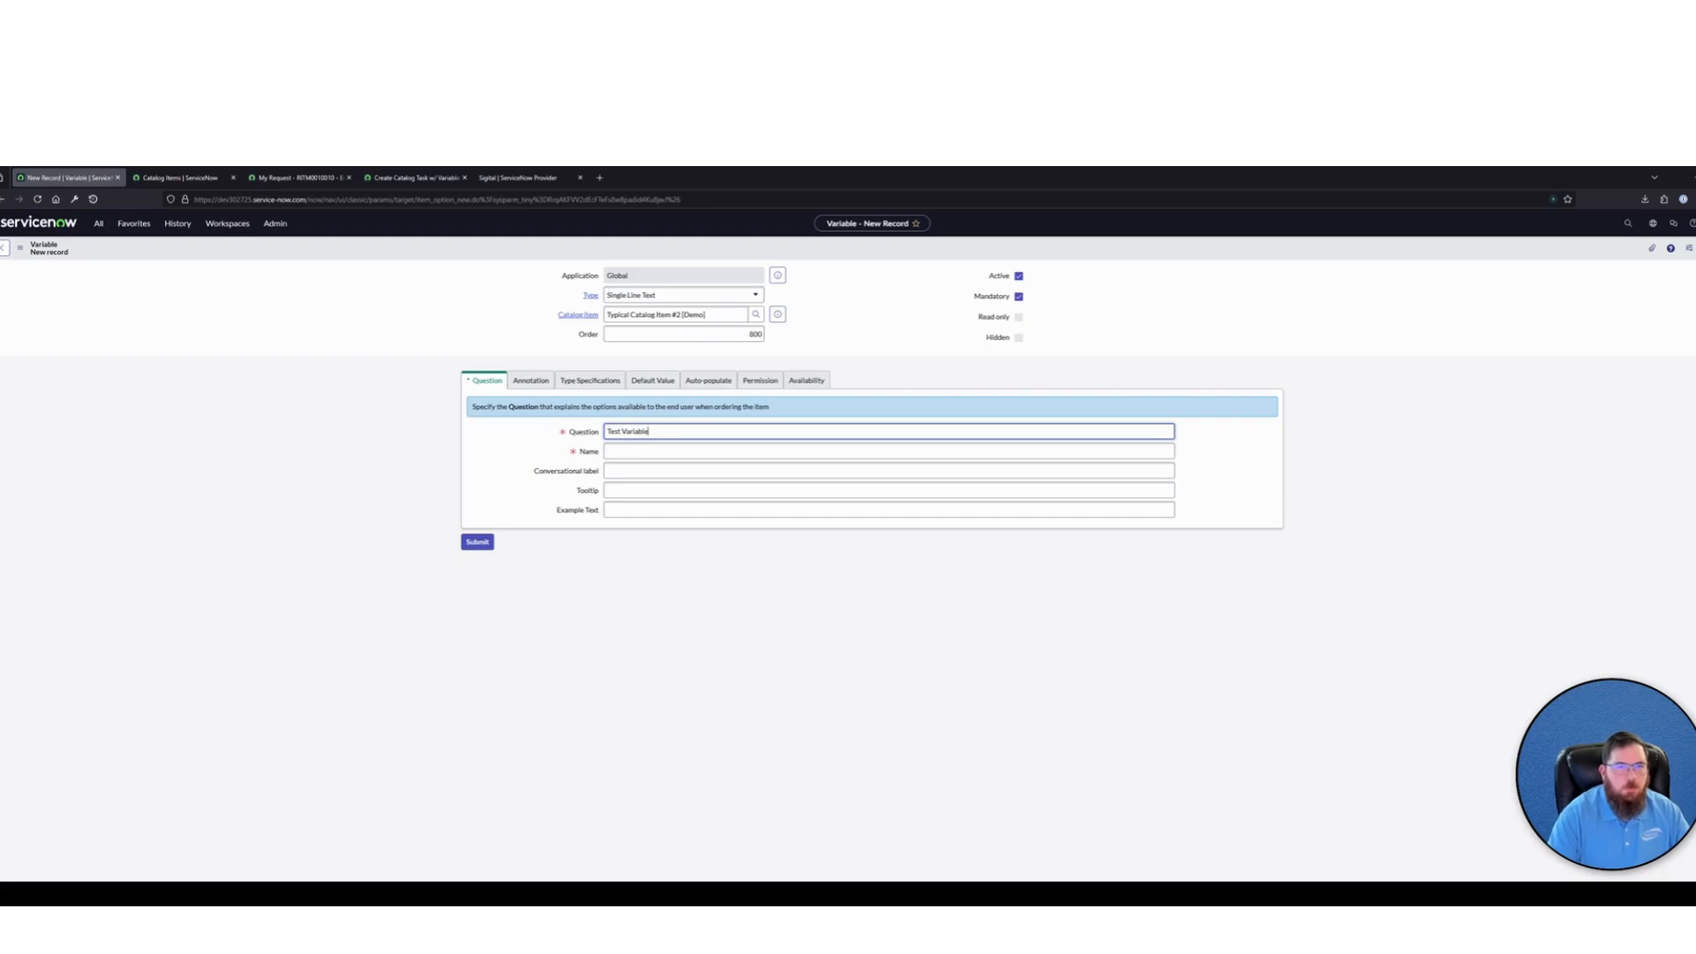
click(1211, 333)
click(477, 541)
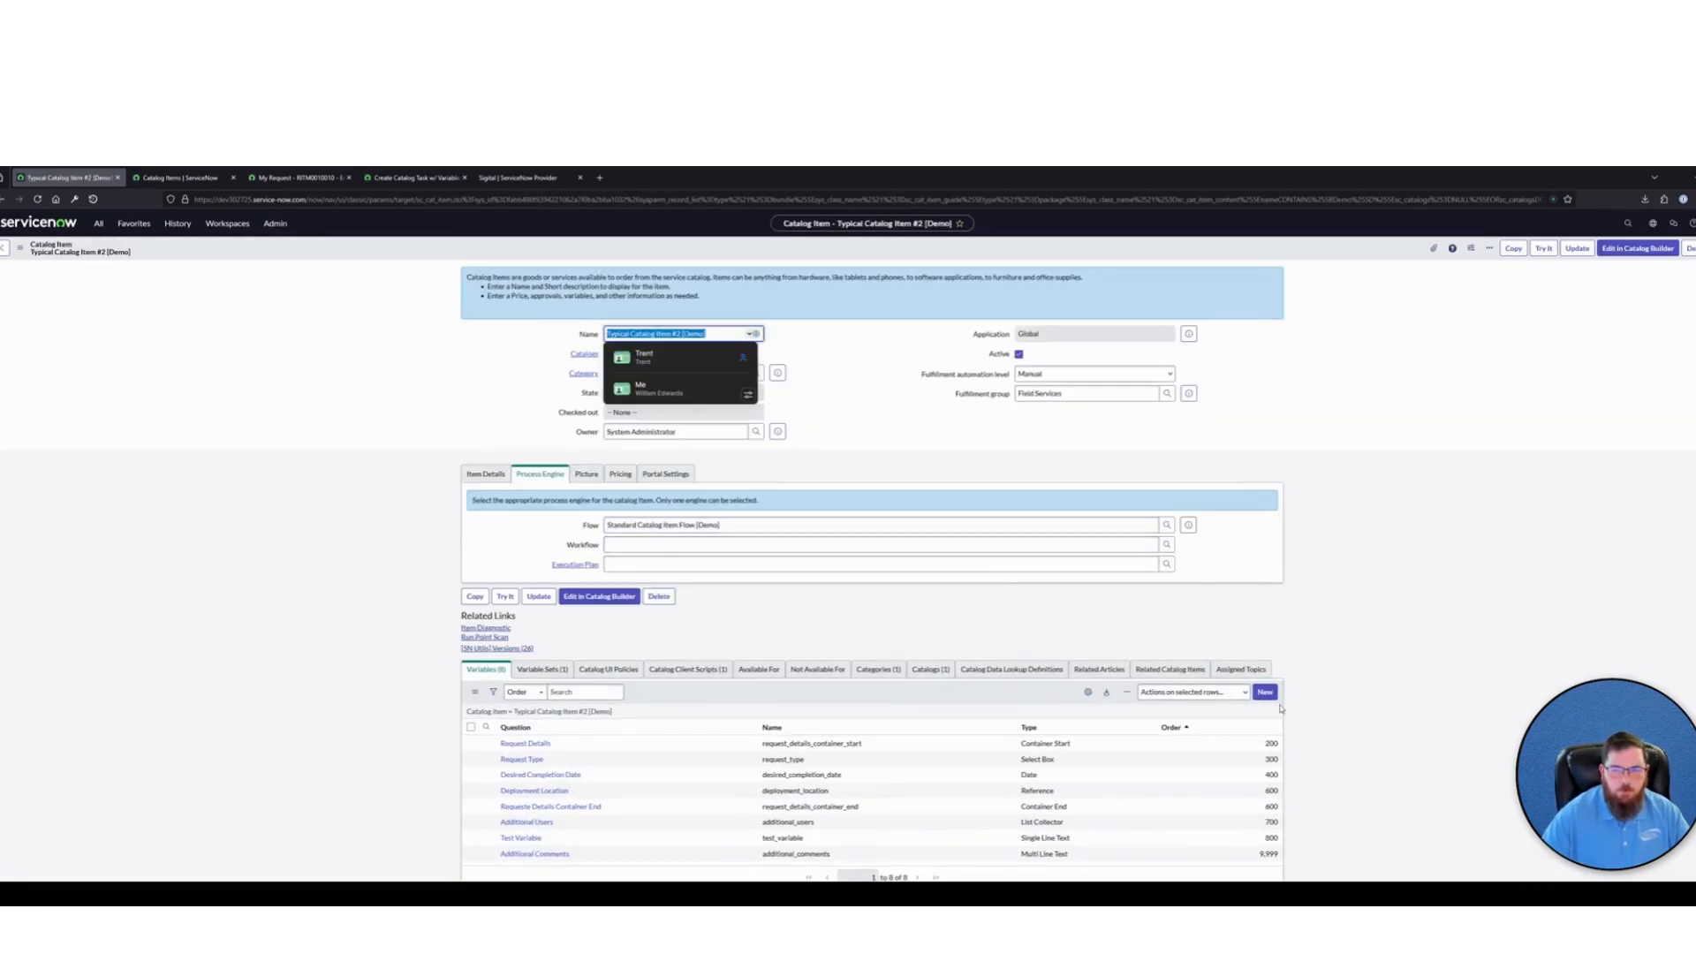
Add a Multi Line Text variable with order 900 and the question "Test Variable 2" to the catalog item, and submit it
click(1265, 691)
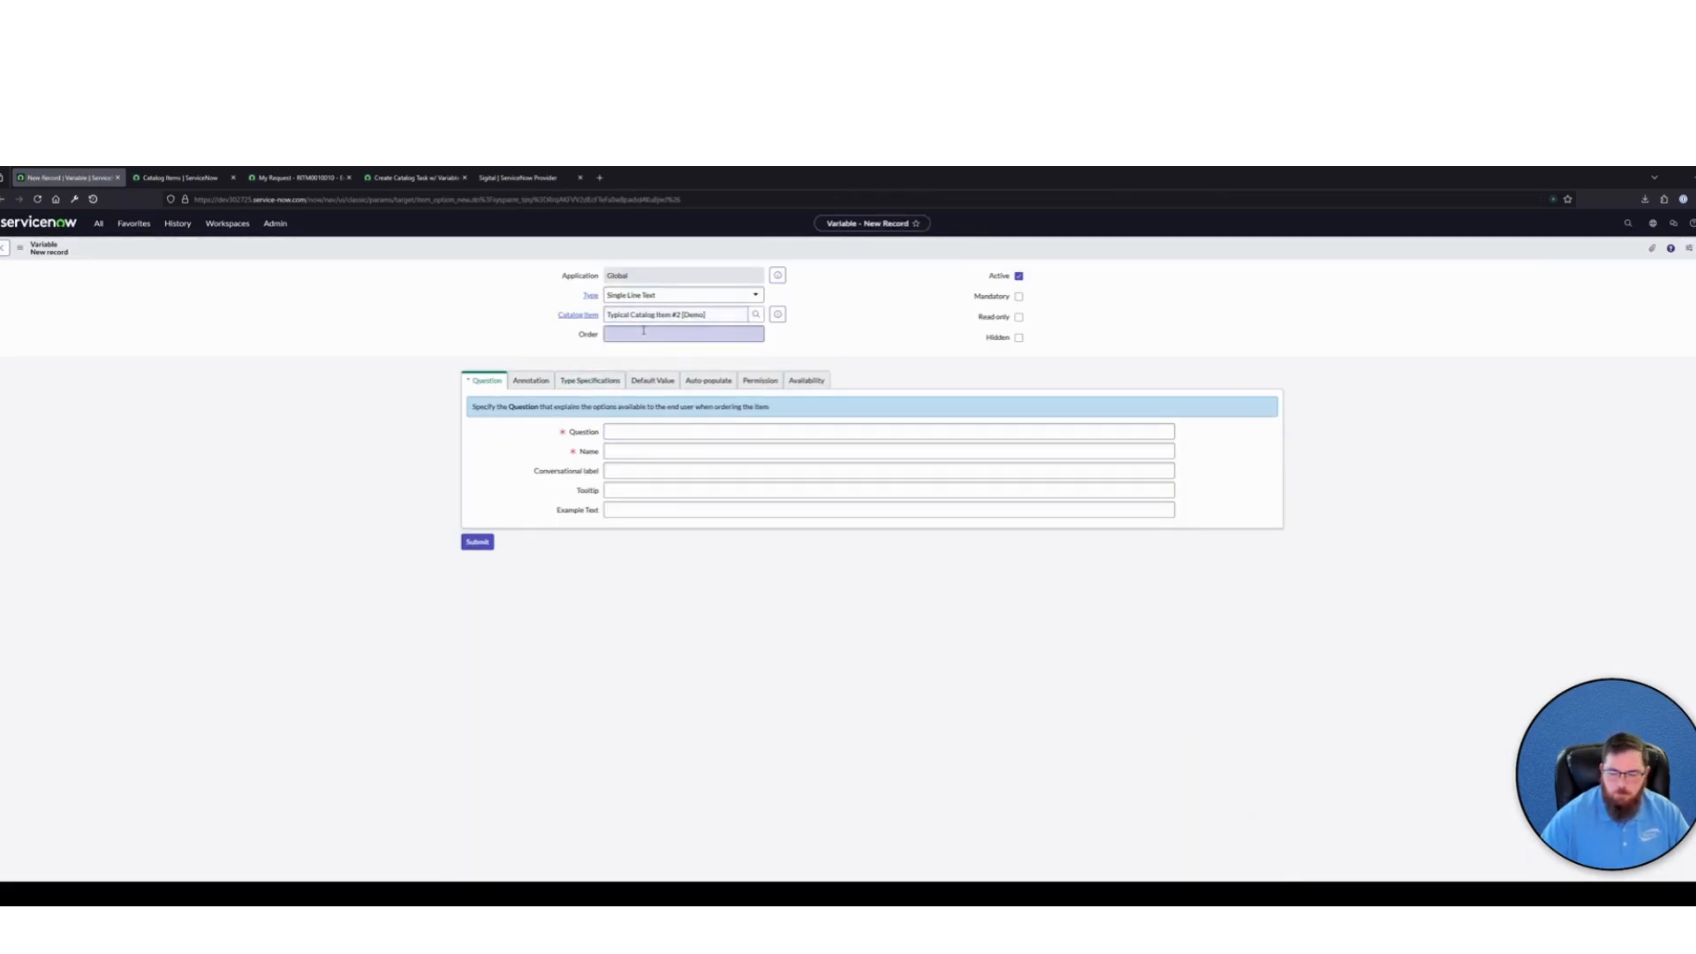
click(643, 331)
text(900)
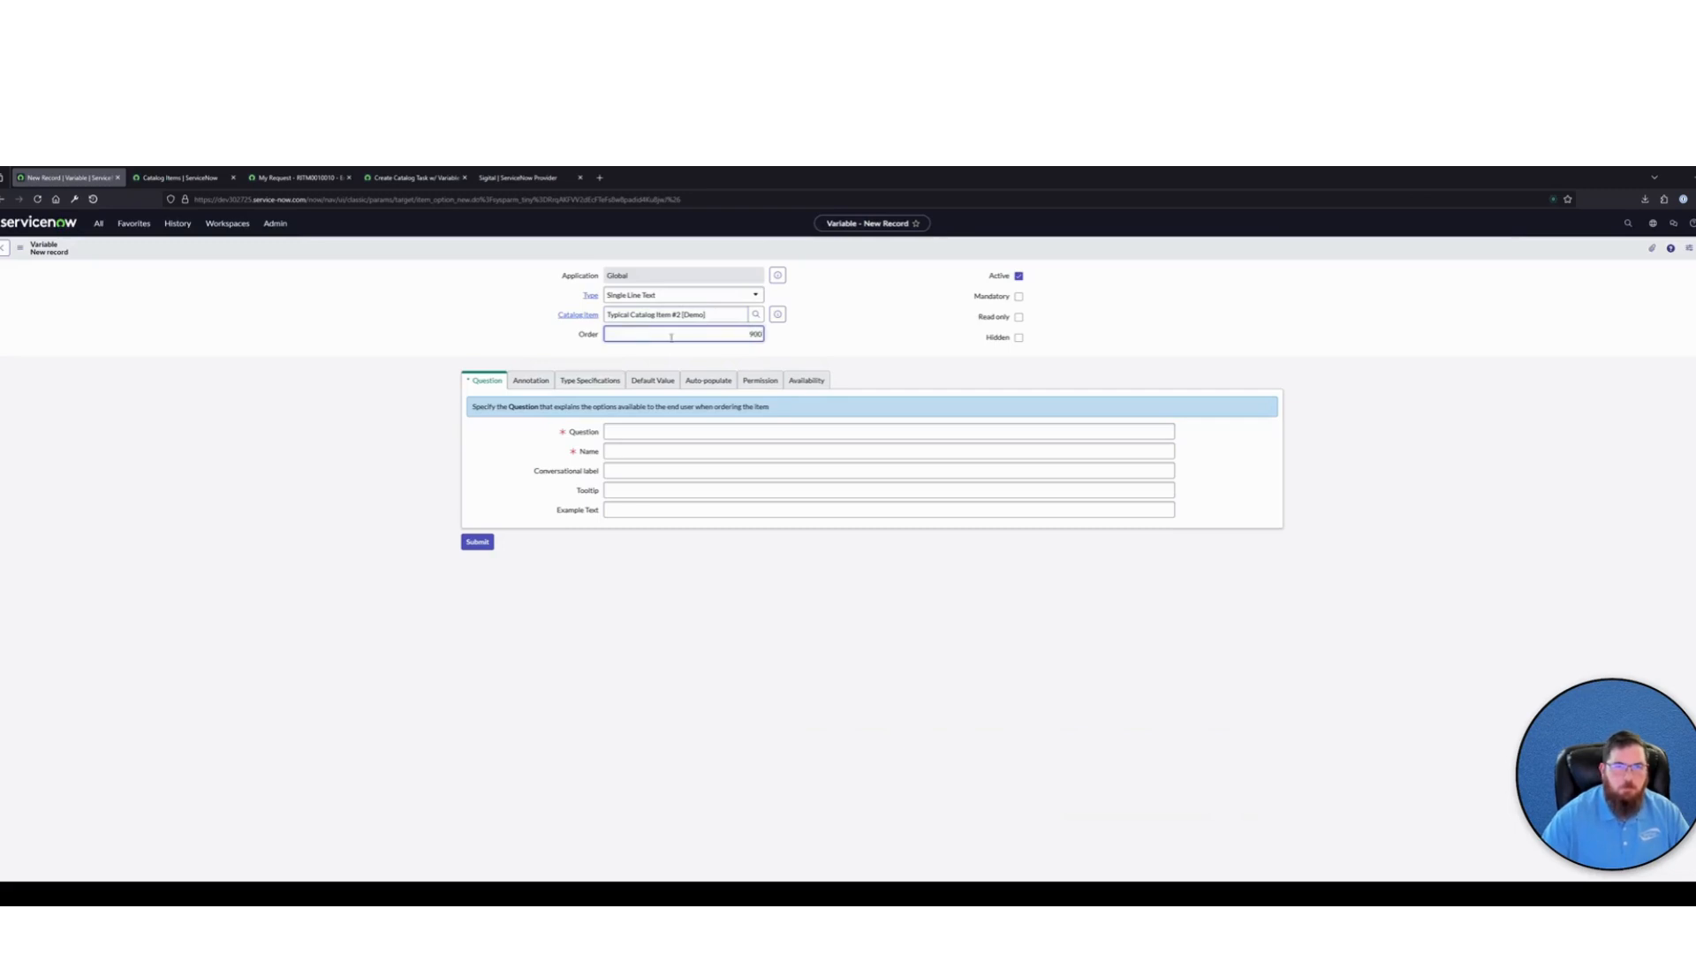
click(703, 295)
click(630, 334)
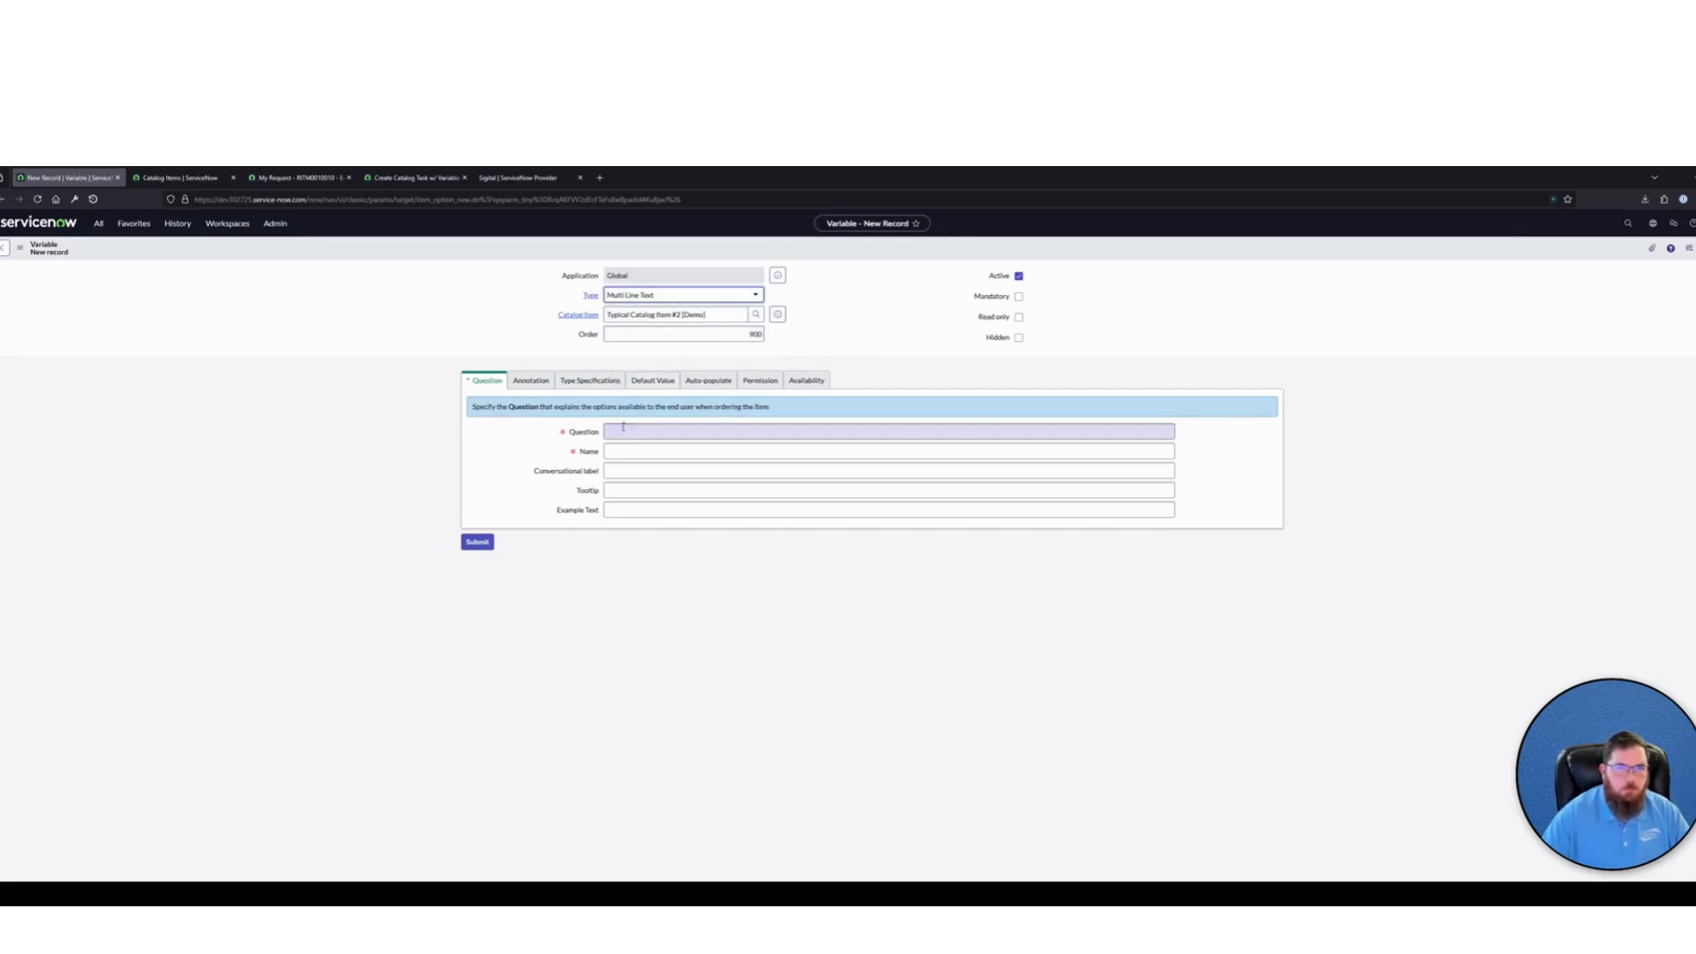
click(671, 431)
text(Test Variabl)
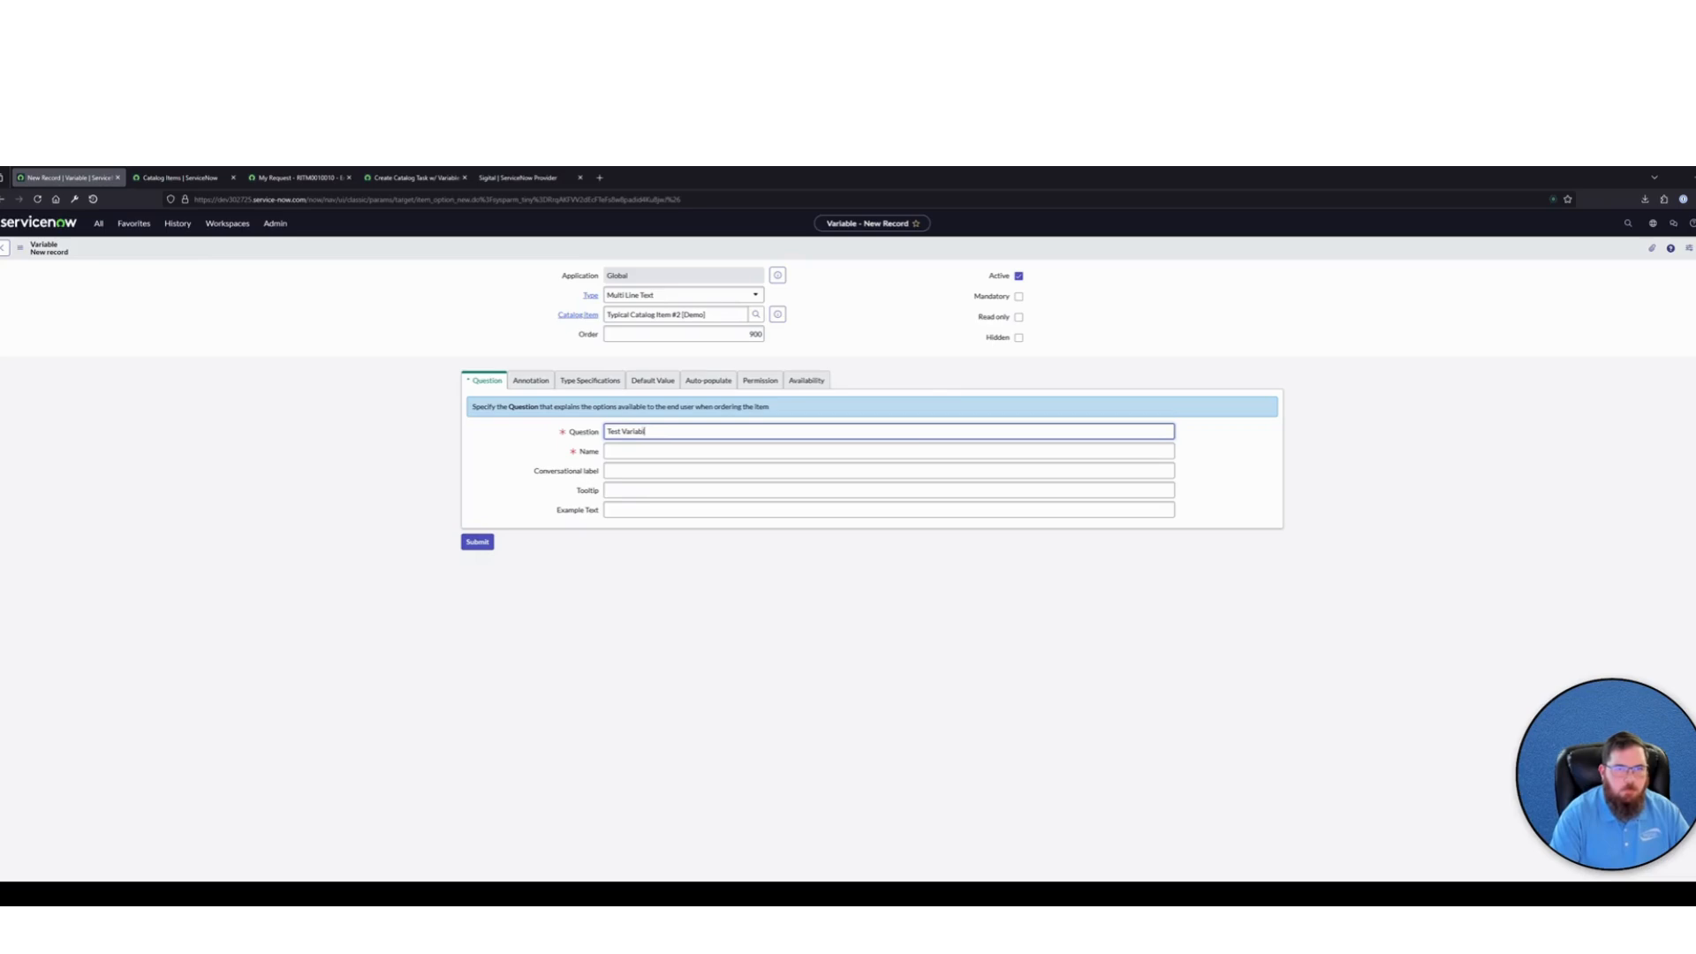
text(e 2)
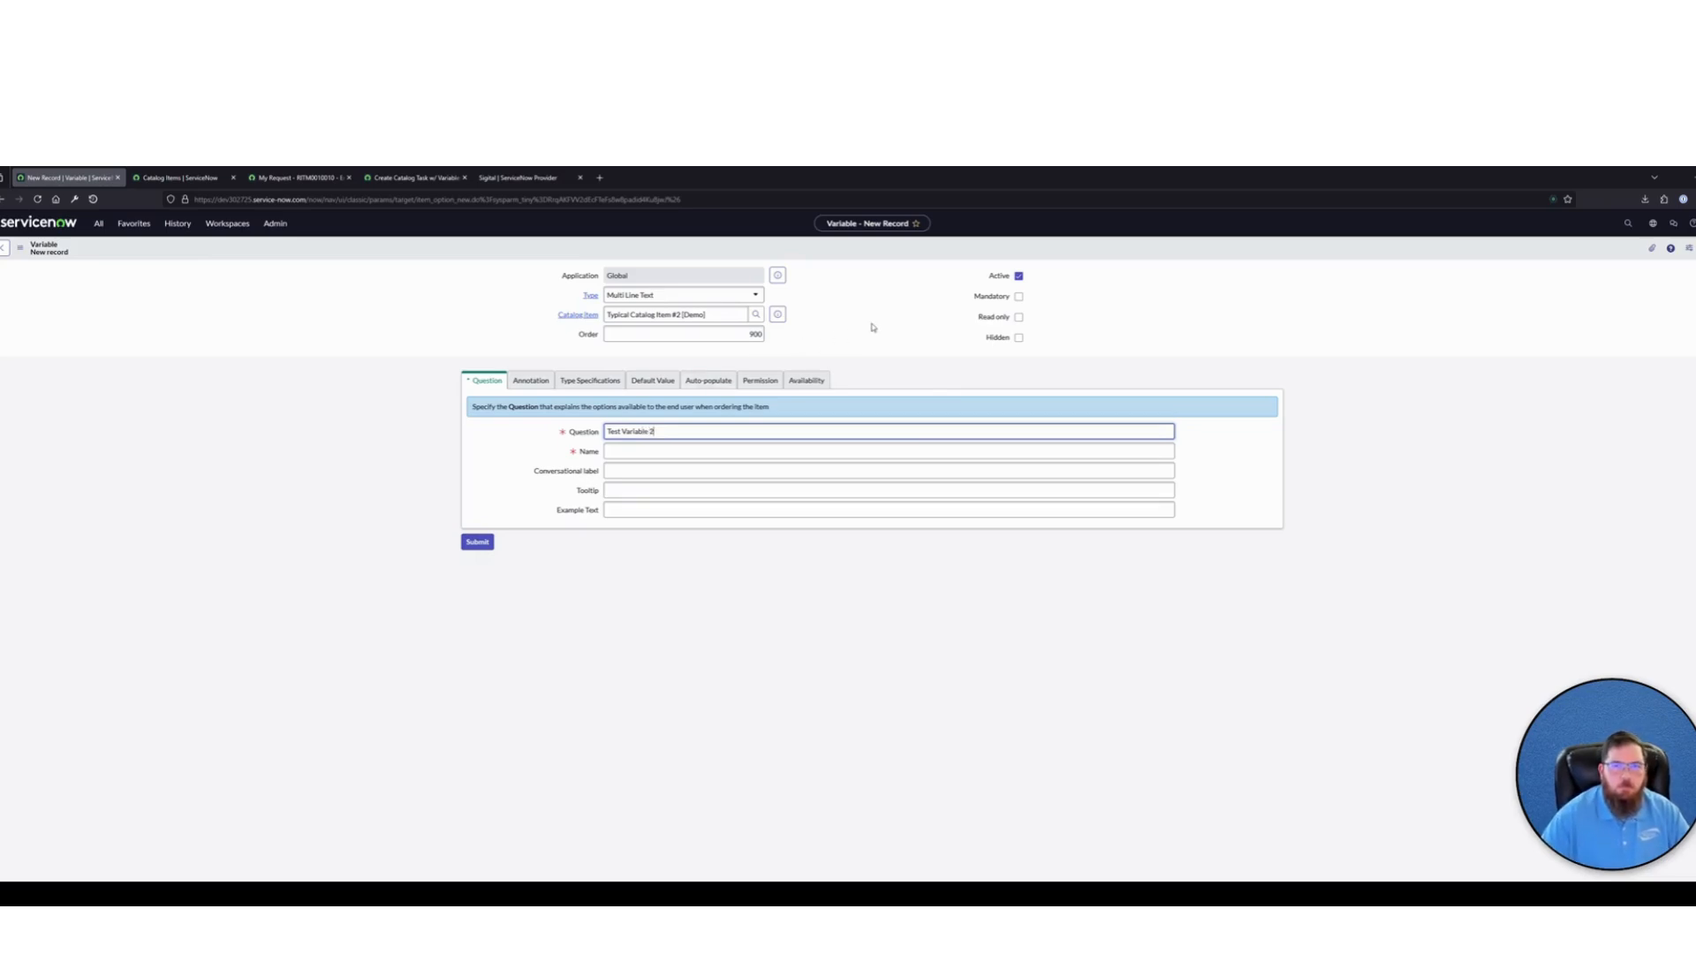
click(873, 328)
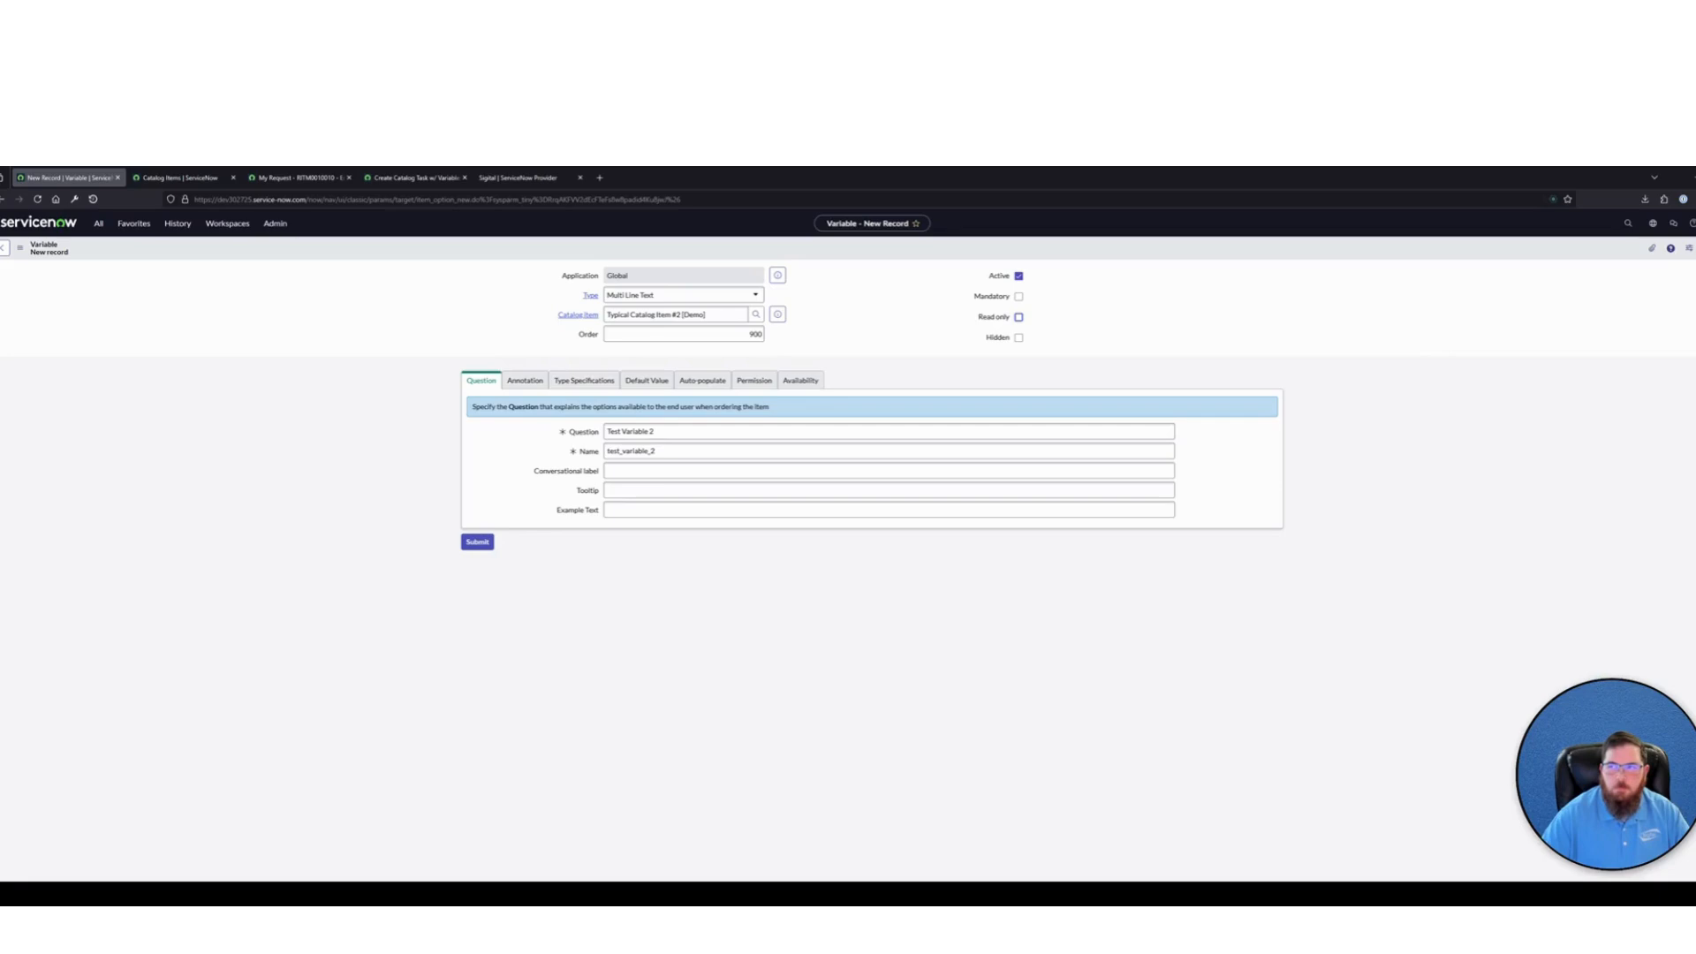
Open the Typical Catalog Item #2 [Demo] request form in the portal and examine its two test variable fields
click(309, 179)
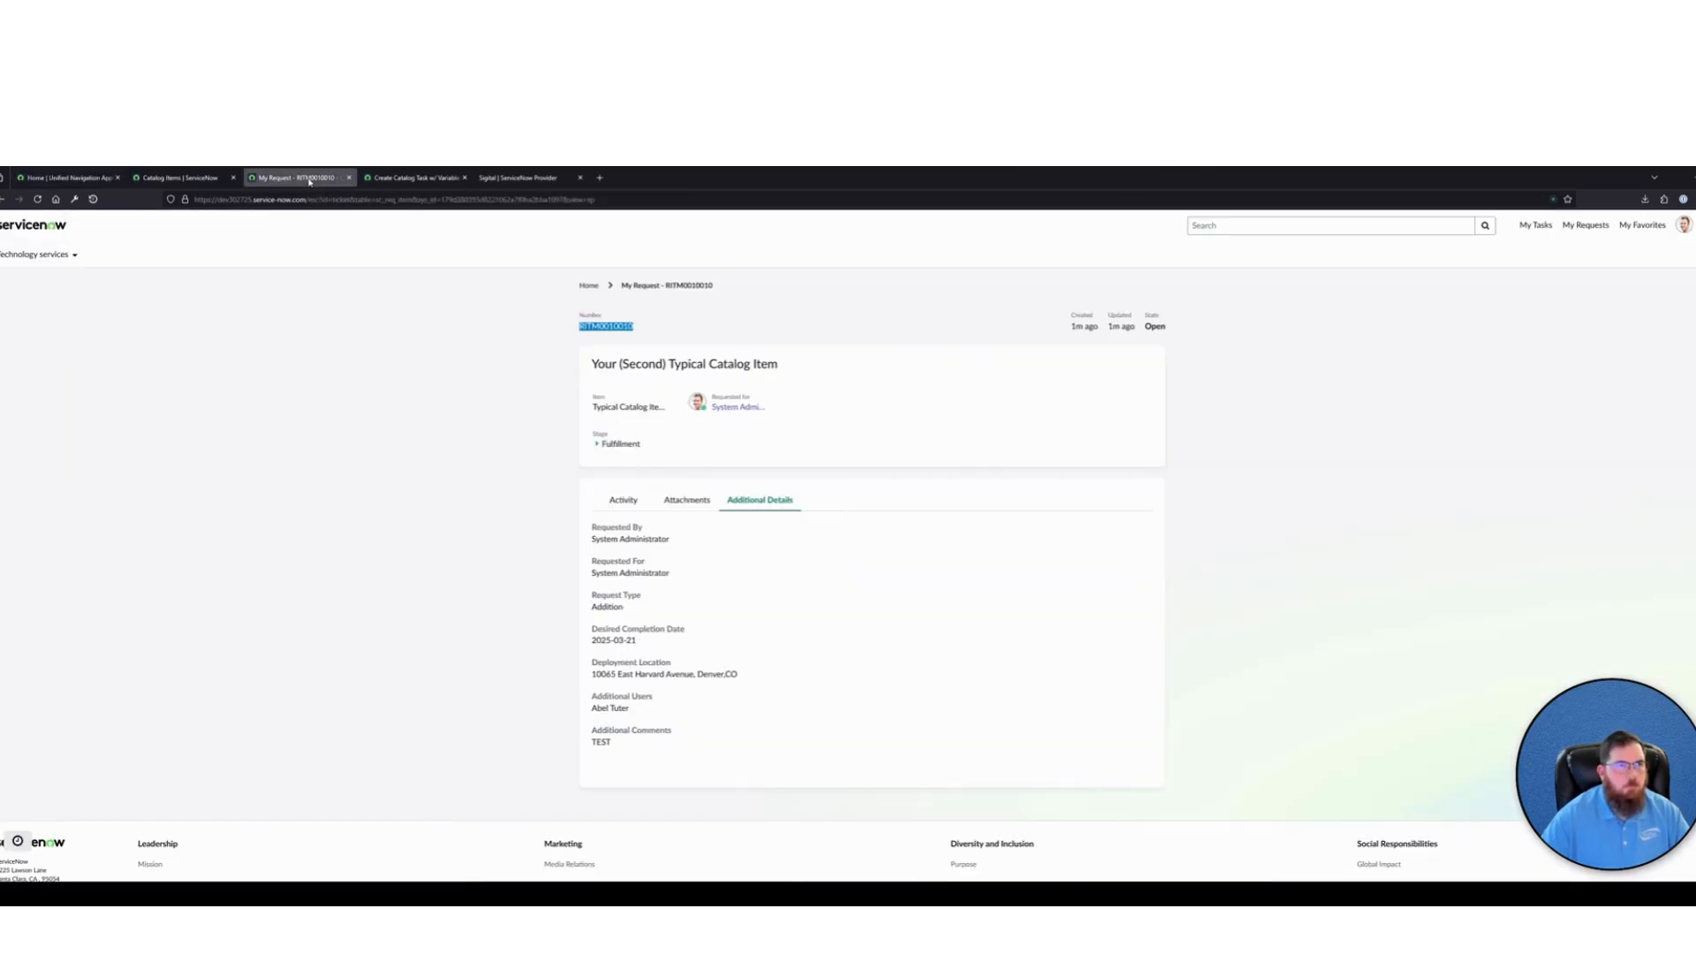
click(31, 225)
click(781, 492)
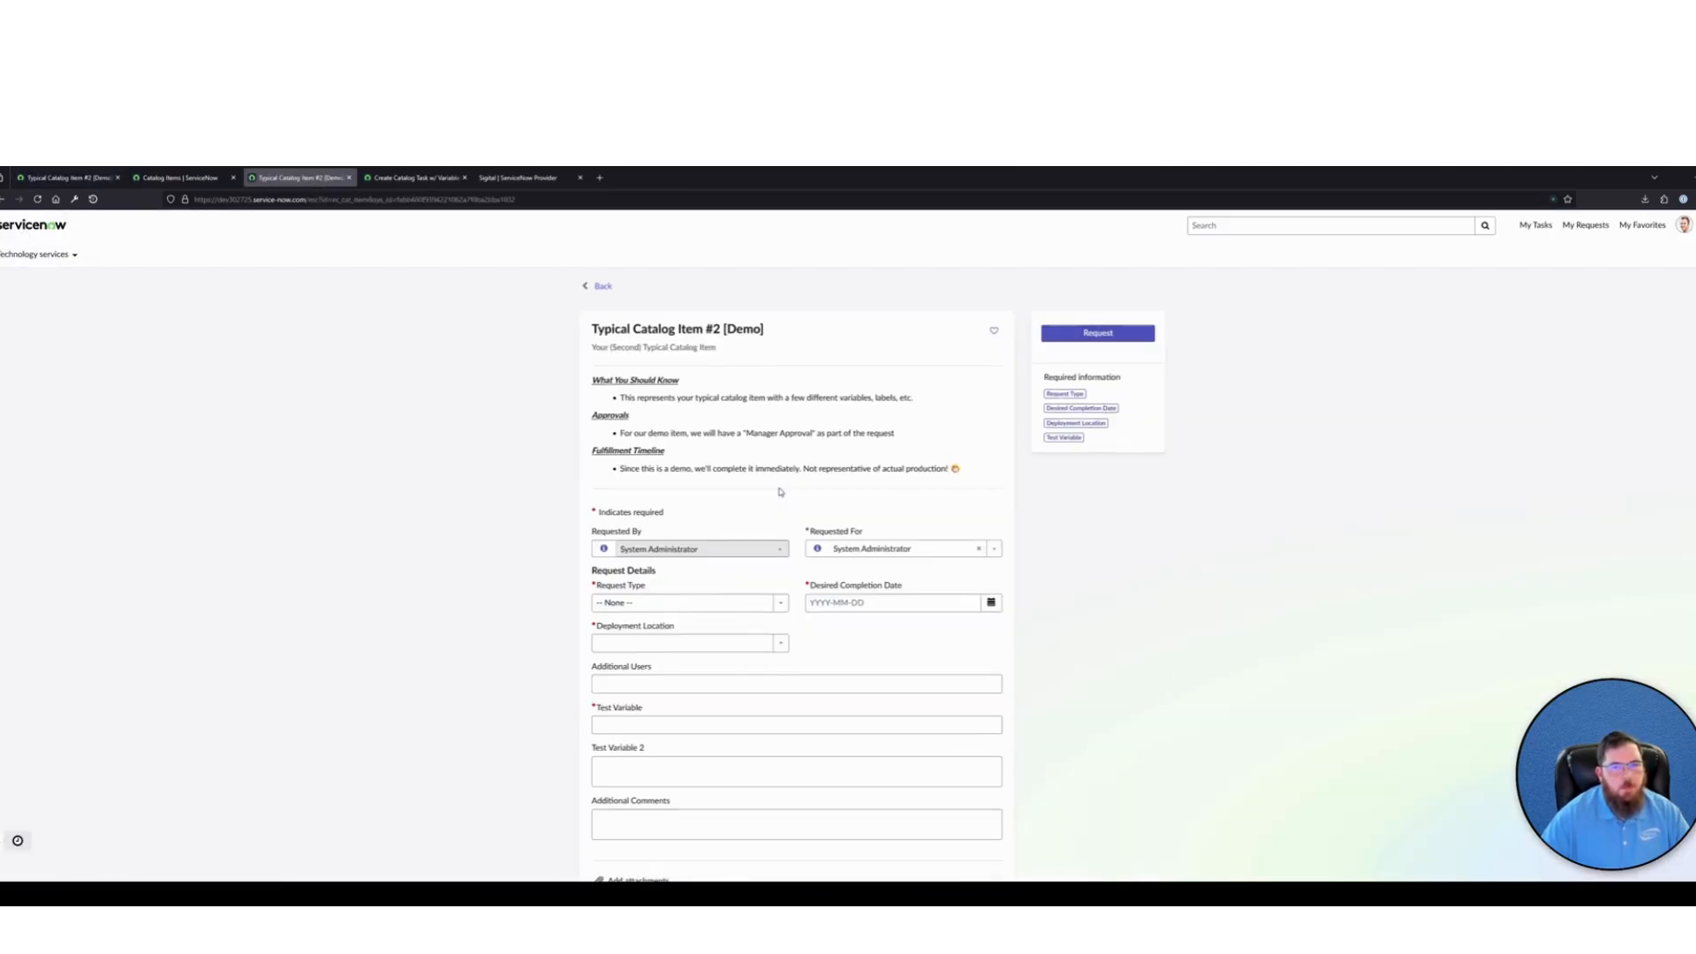
scroll(633, 680, down, 2)
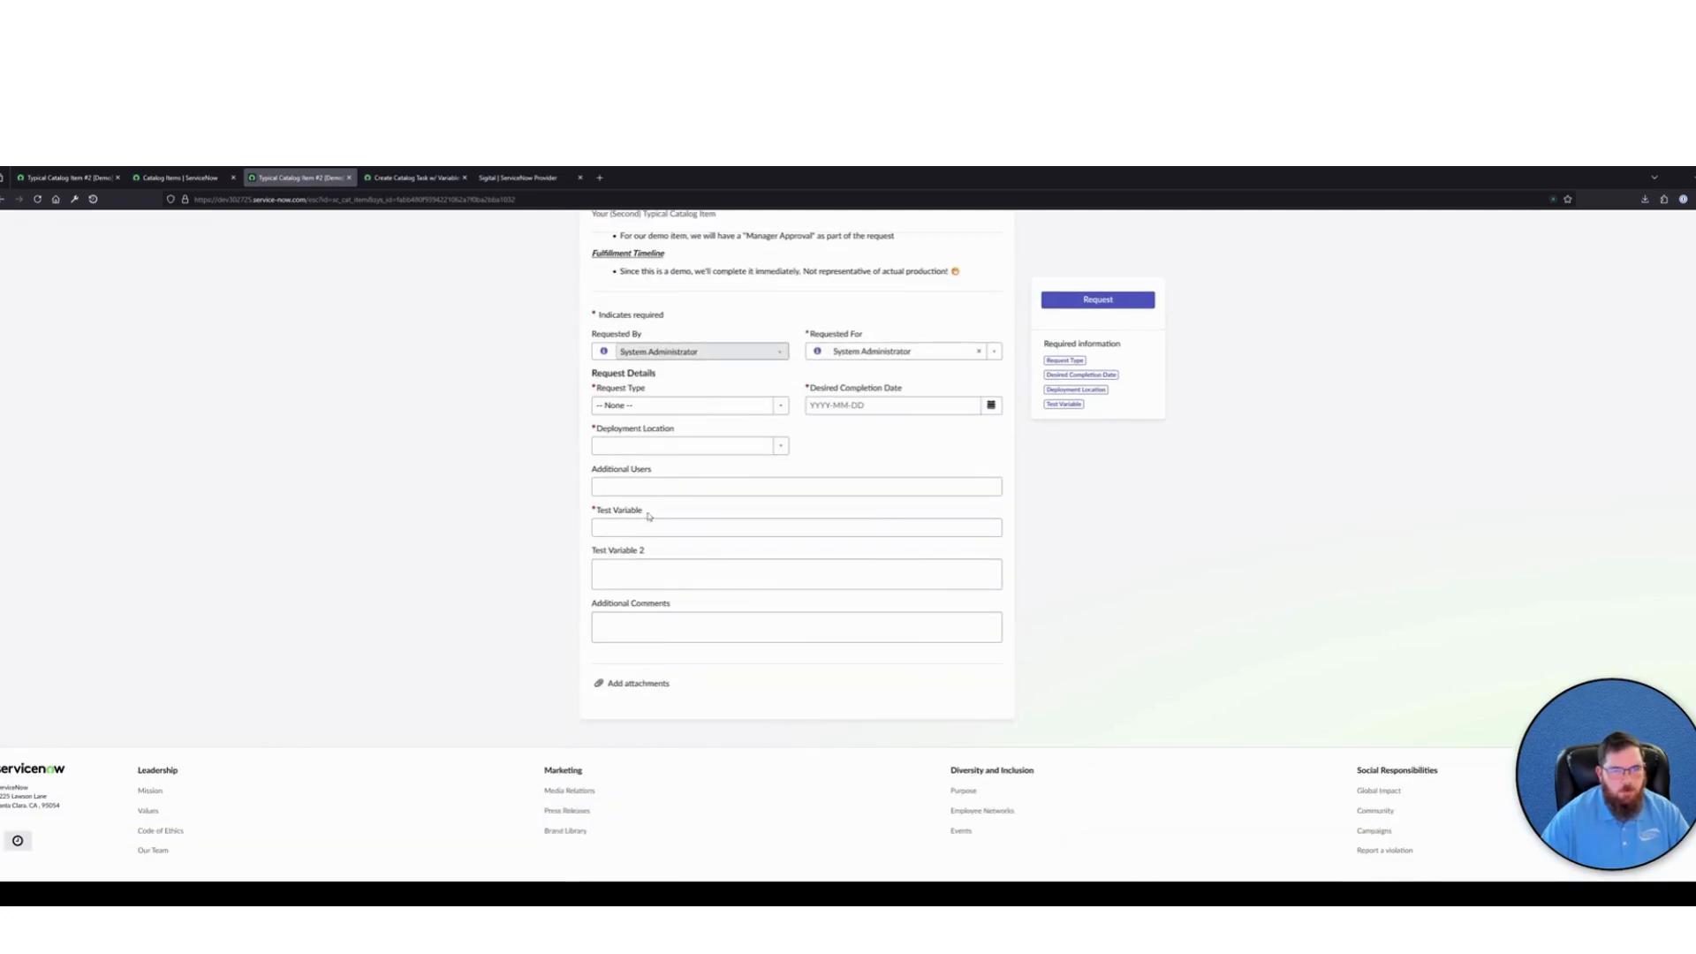
drag(664, 555, 873, 587)
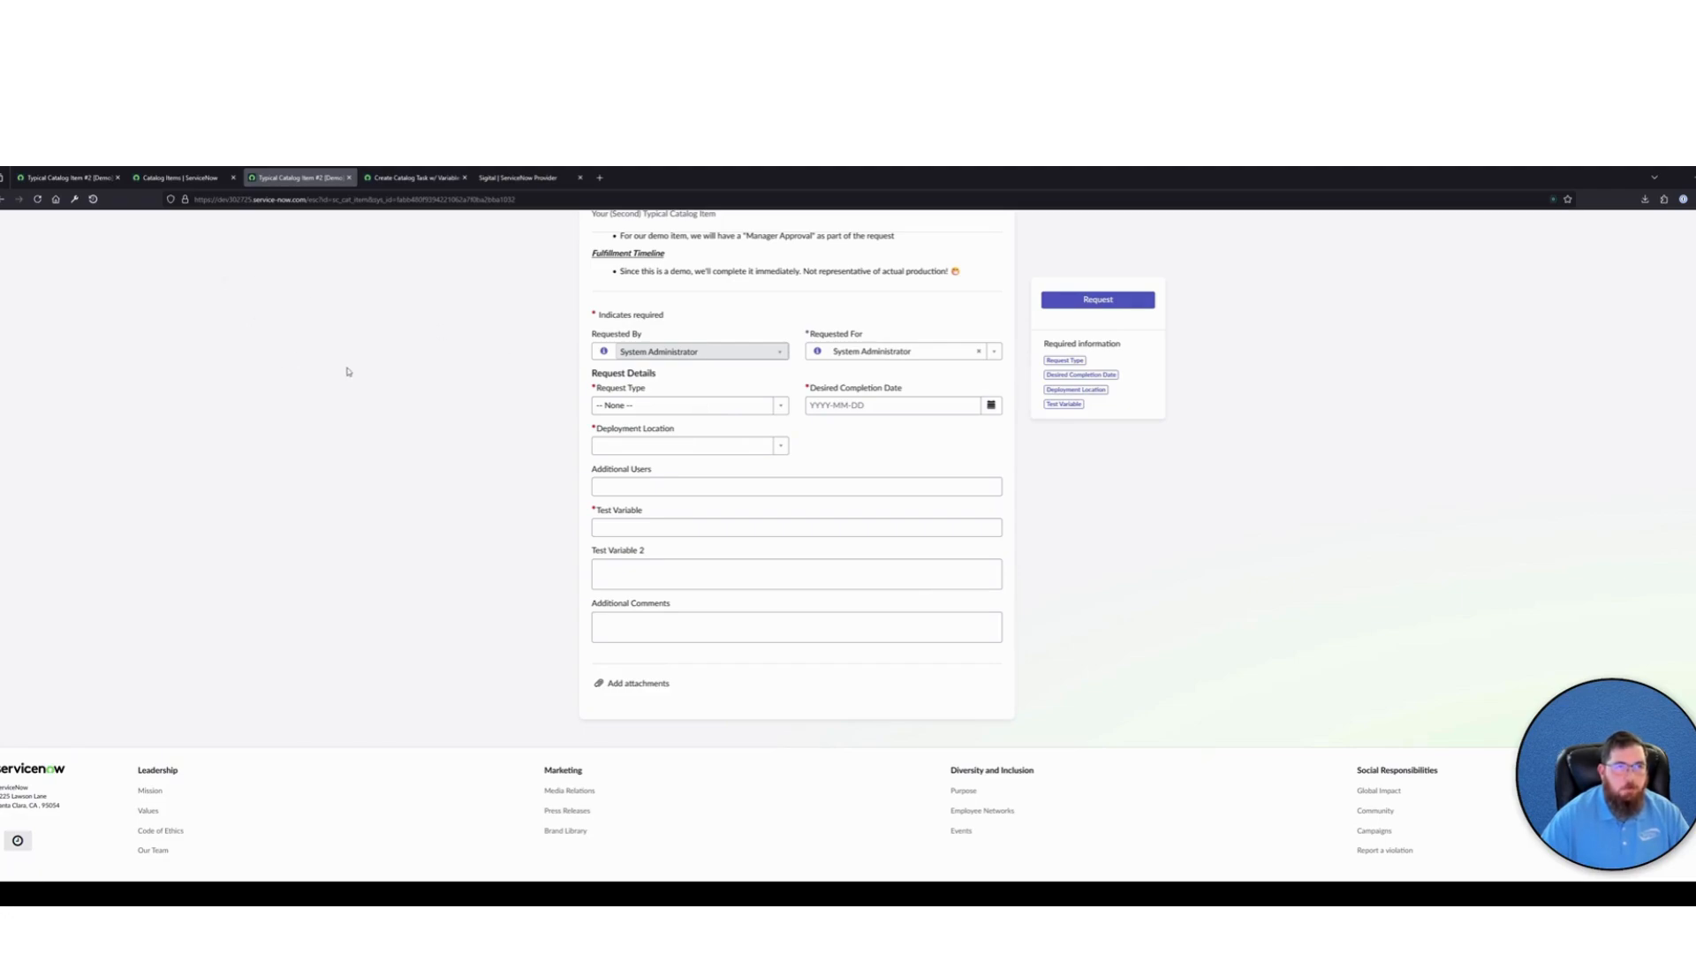
Compare the Create Catalog Task variable selections in both Typical Catalog Item flows with the actions of the Standard Catalog Item Flow [Demo]
click(402, 179)
click(137, 225)
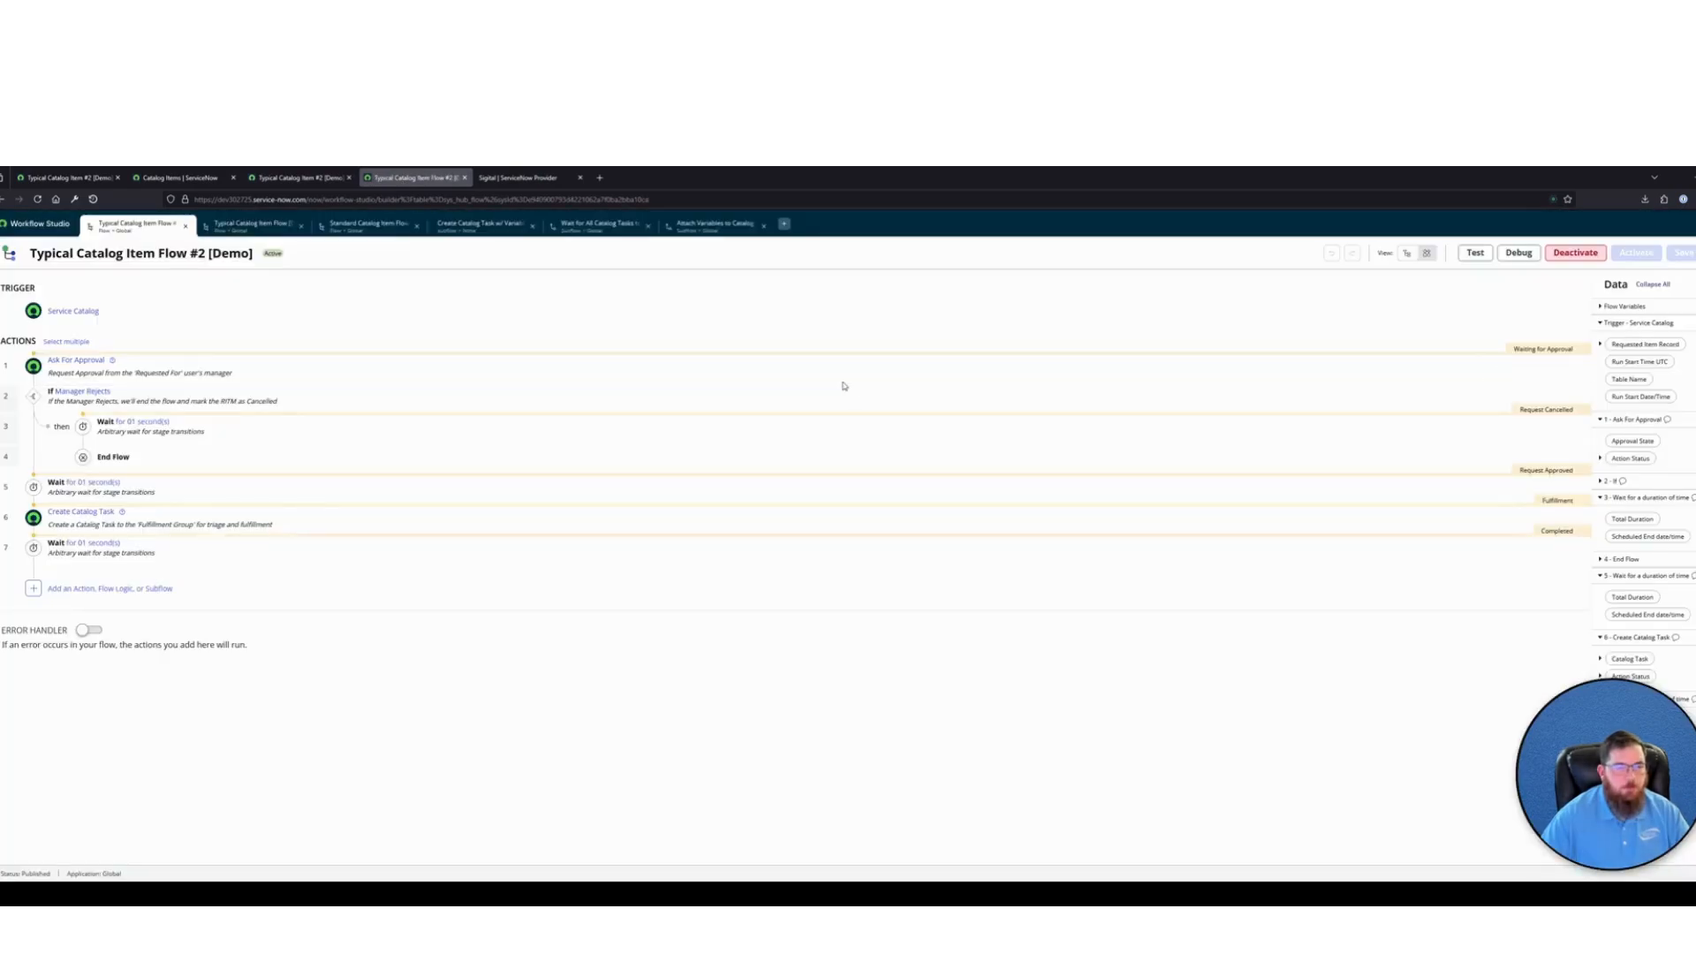
click(250, 225)
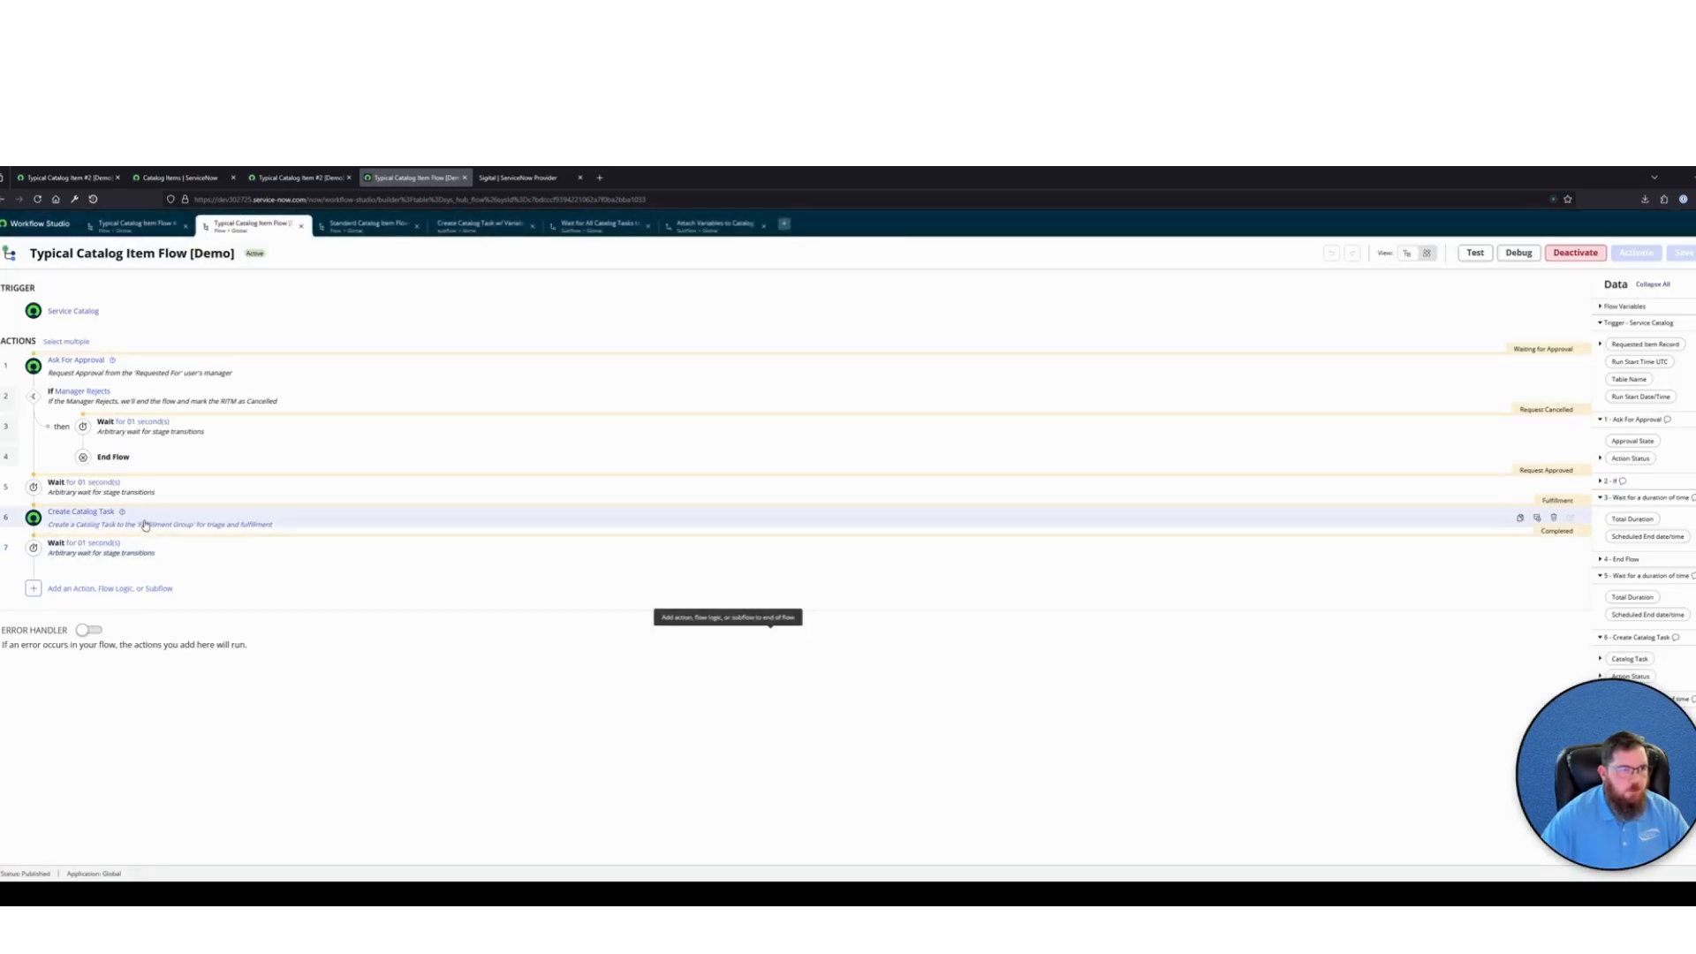
click(220, 522)
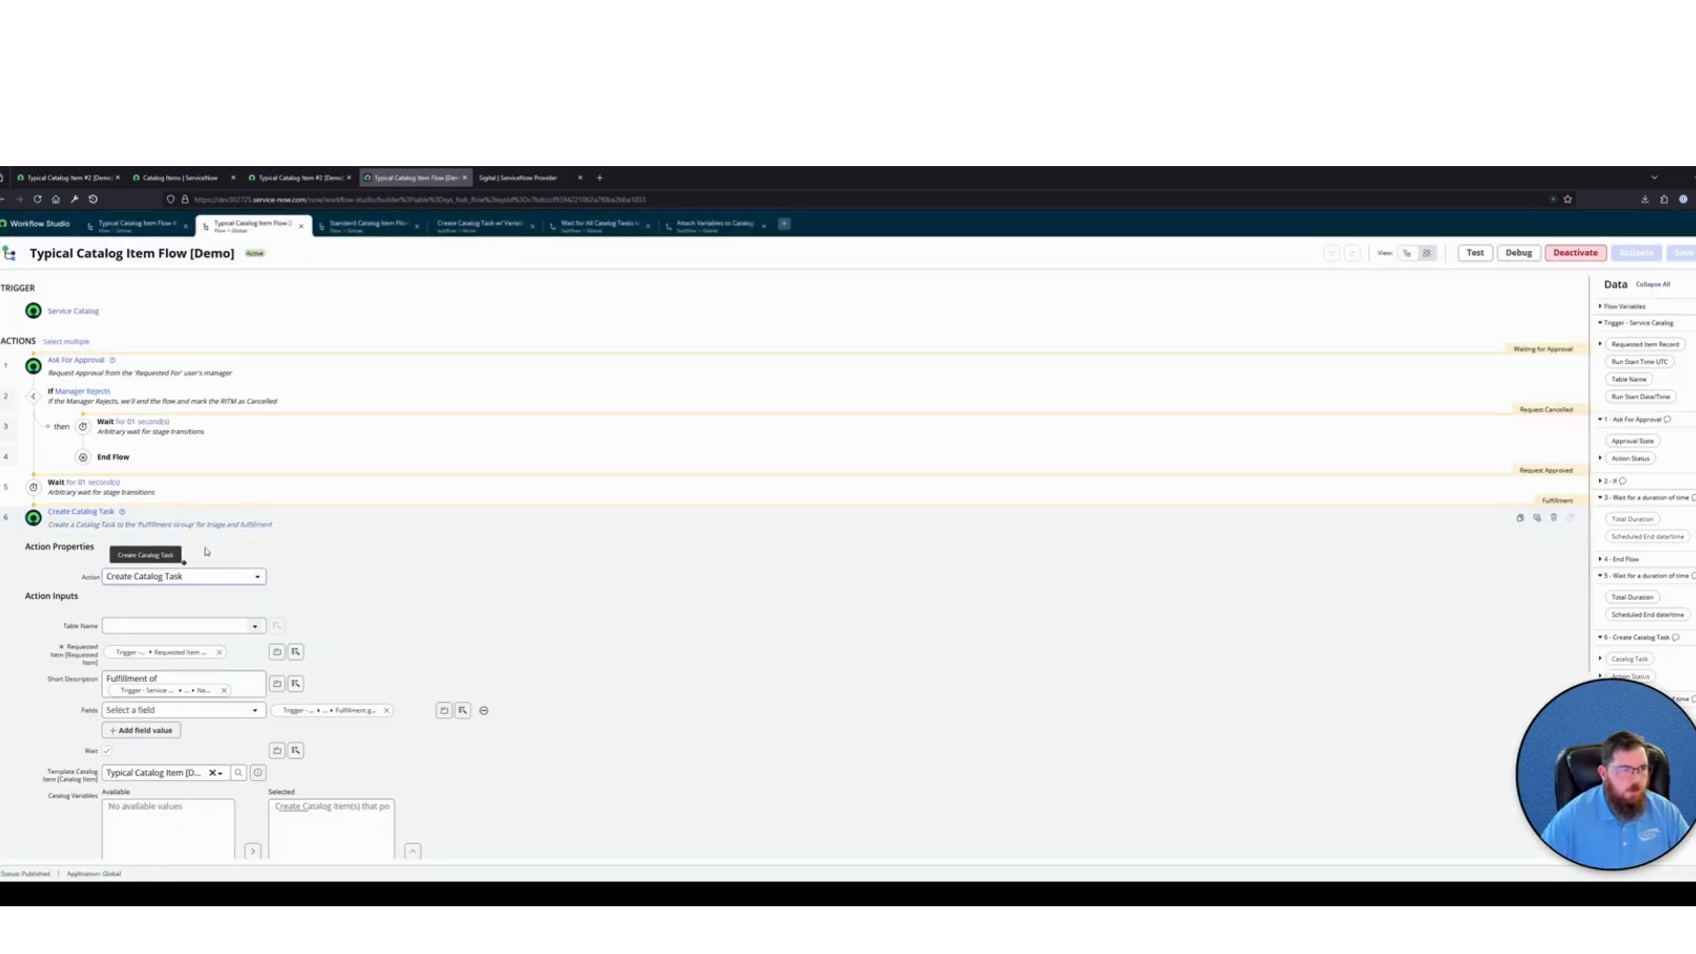
scroll(316, 697, down, 2)
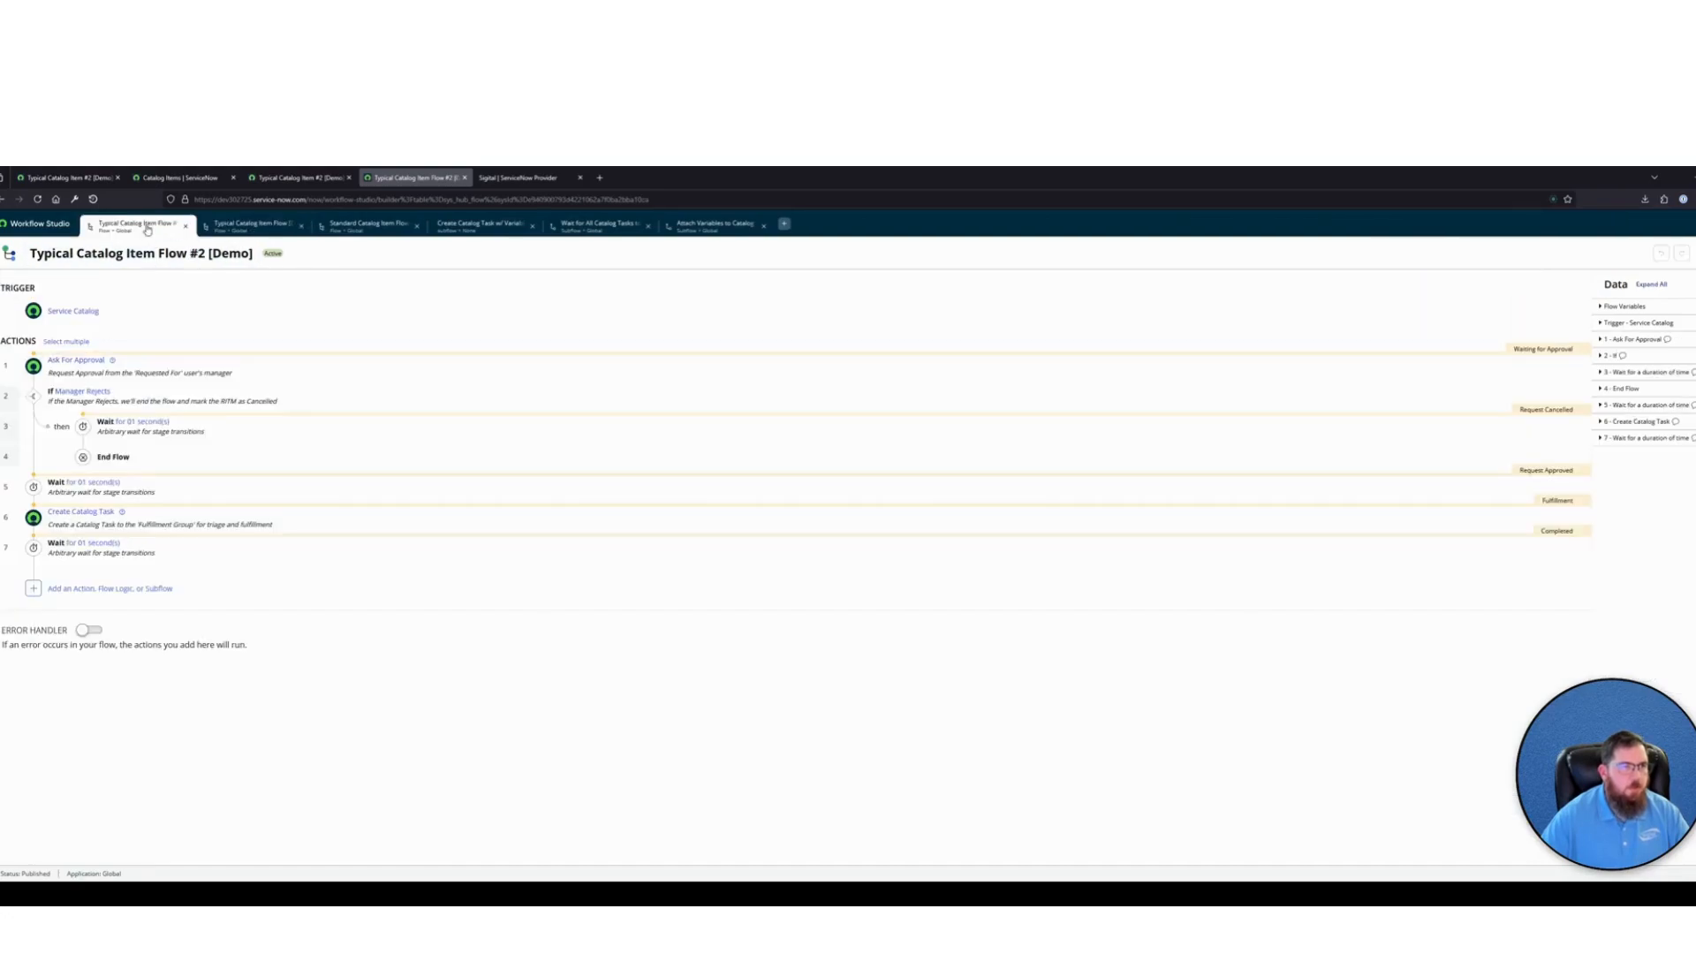
click(148, 228)
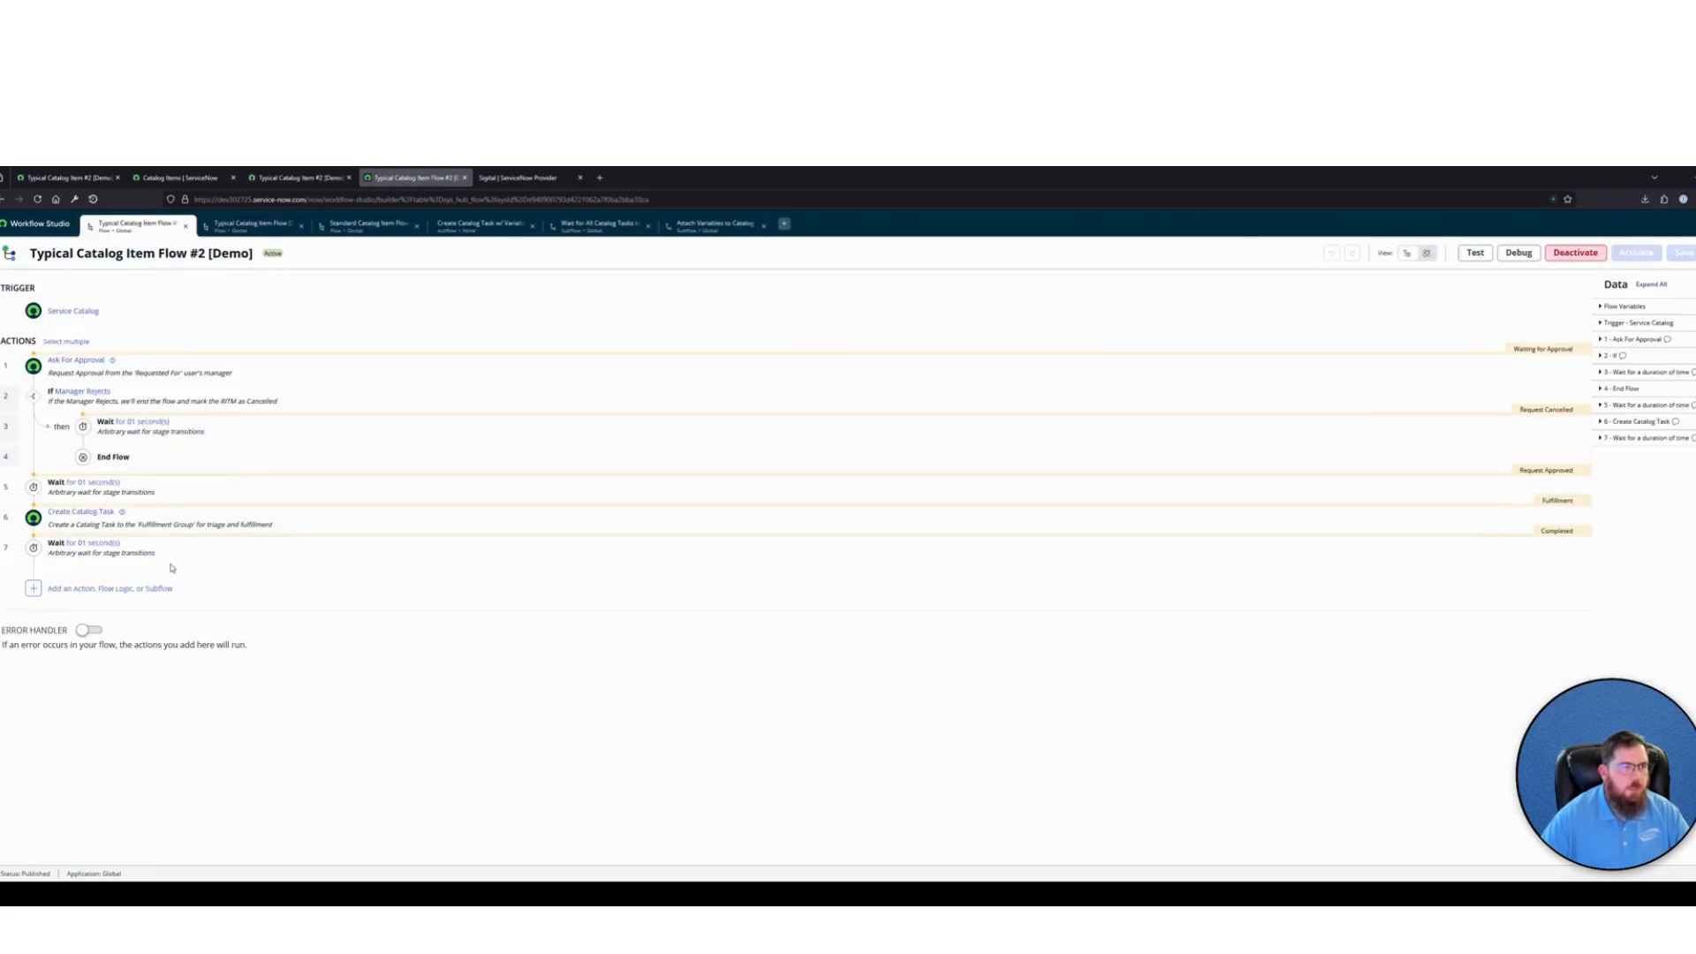
click(186, 513)
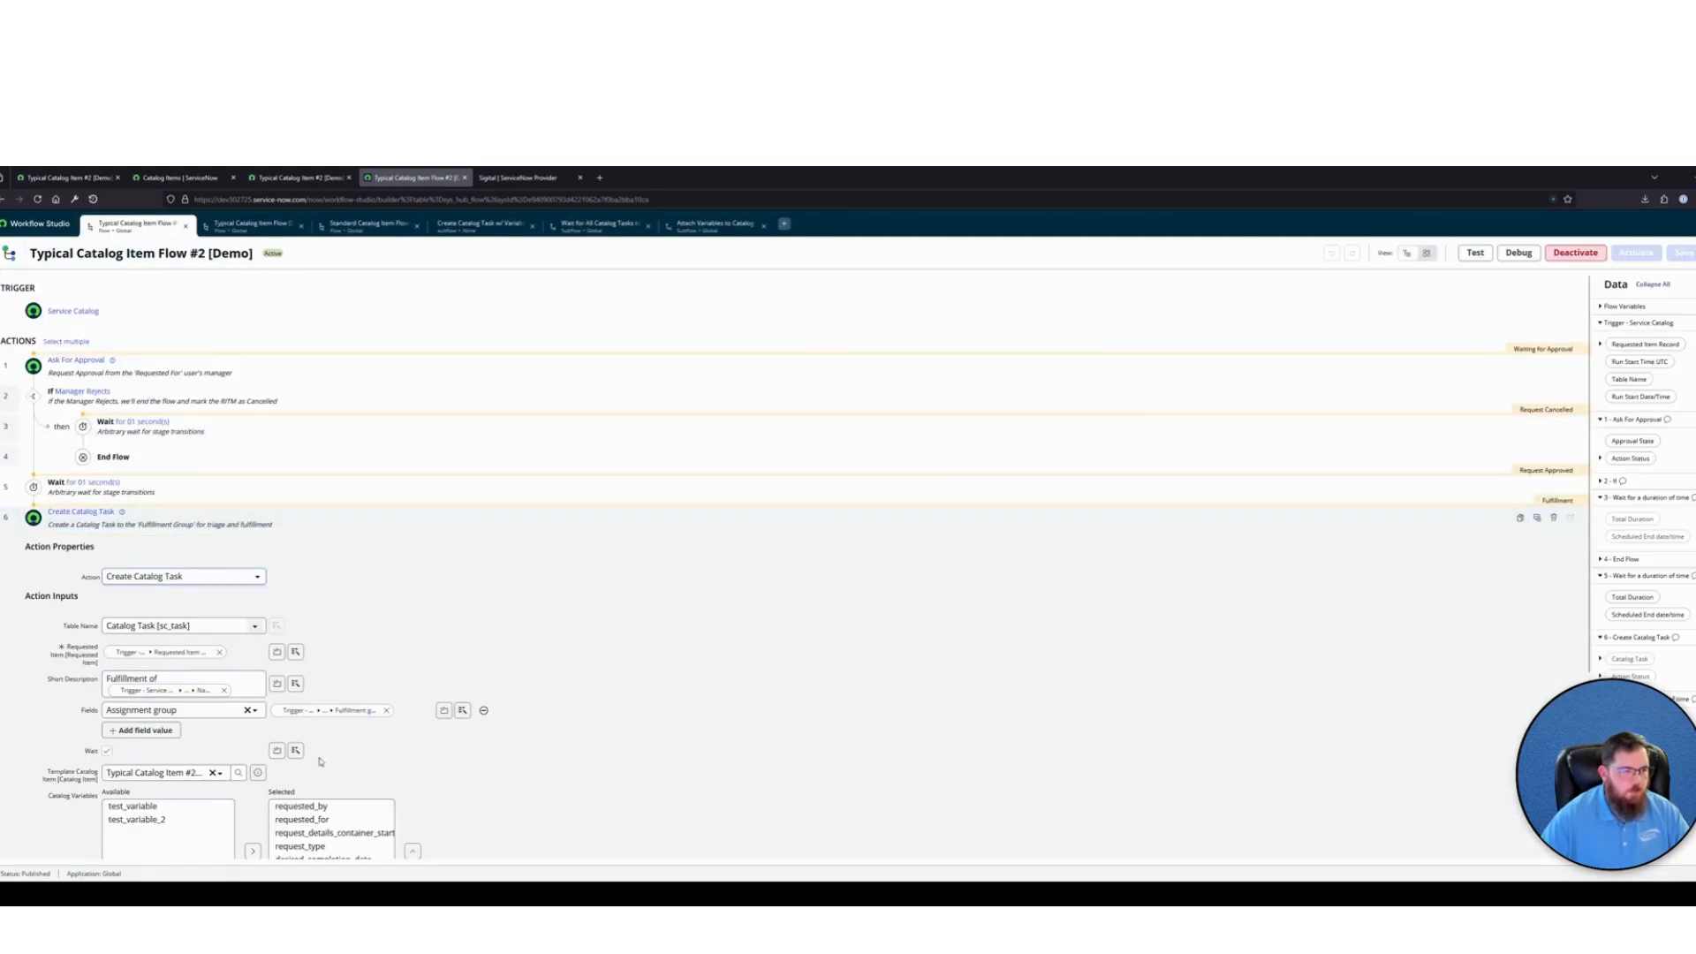
scroll(158, 812, down, 3)
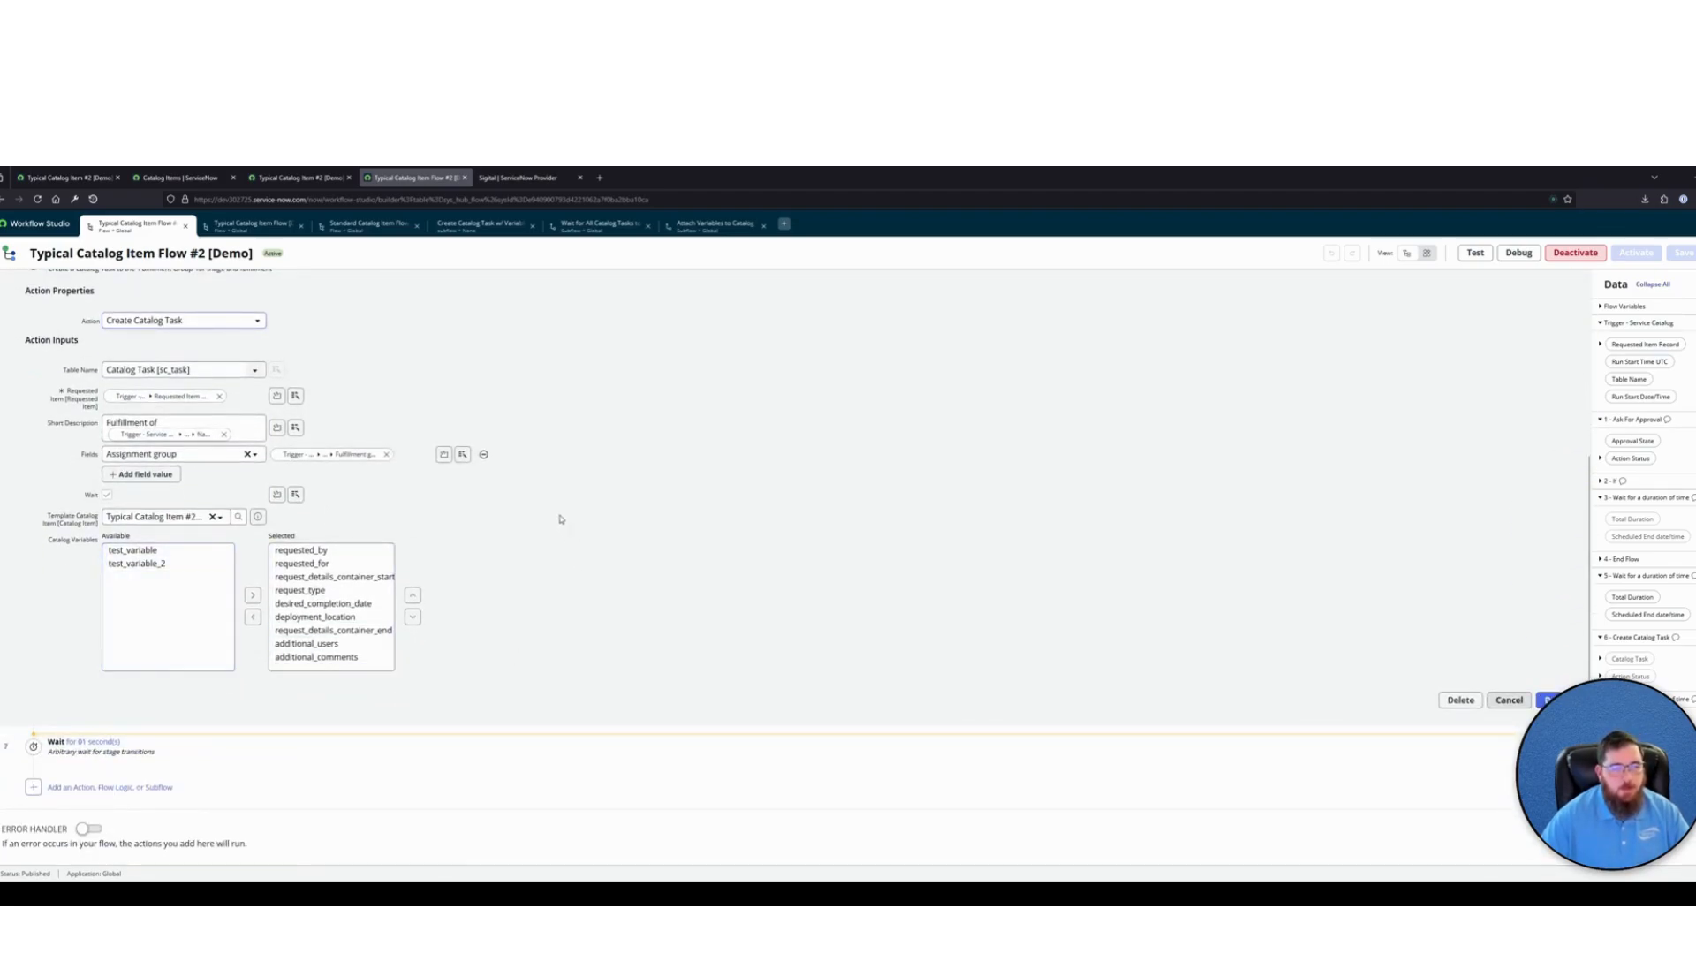
click(341, 233)
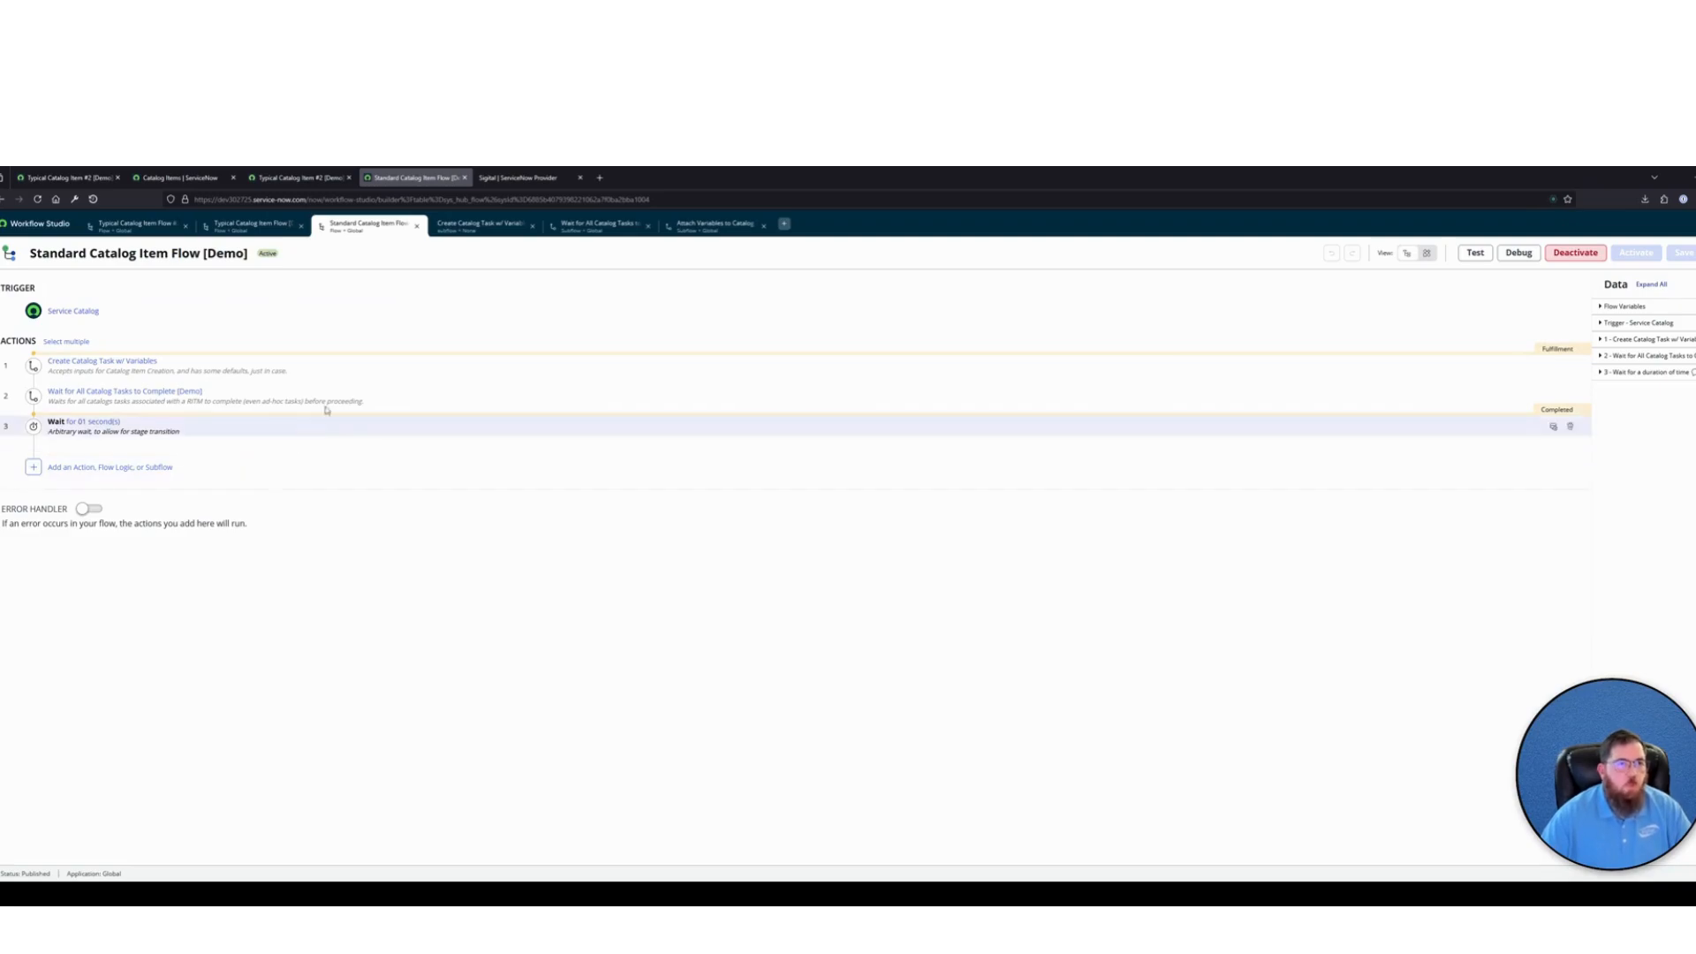
On the portal request form, set Request Type to Addition and Desired Completion Date to 2025-03-12, and choose a deployment location and an additional user
click(299, 177)
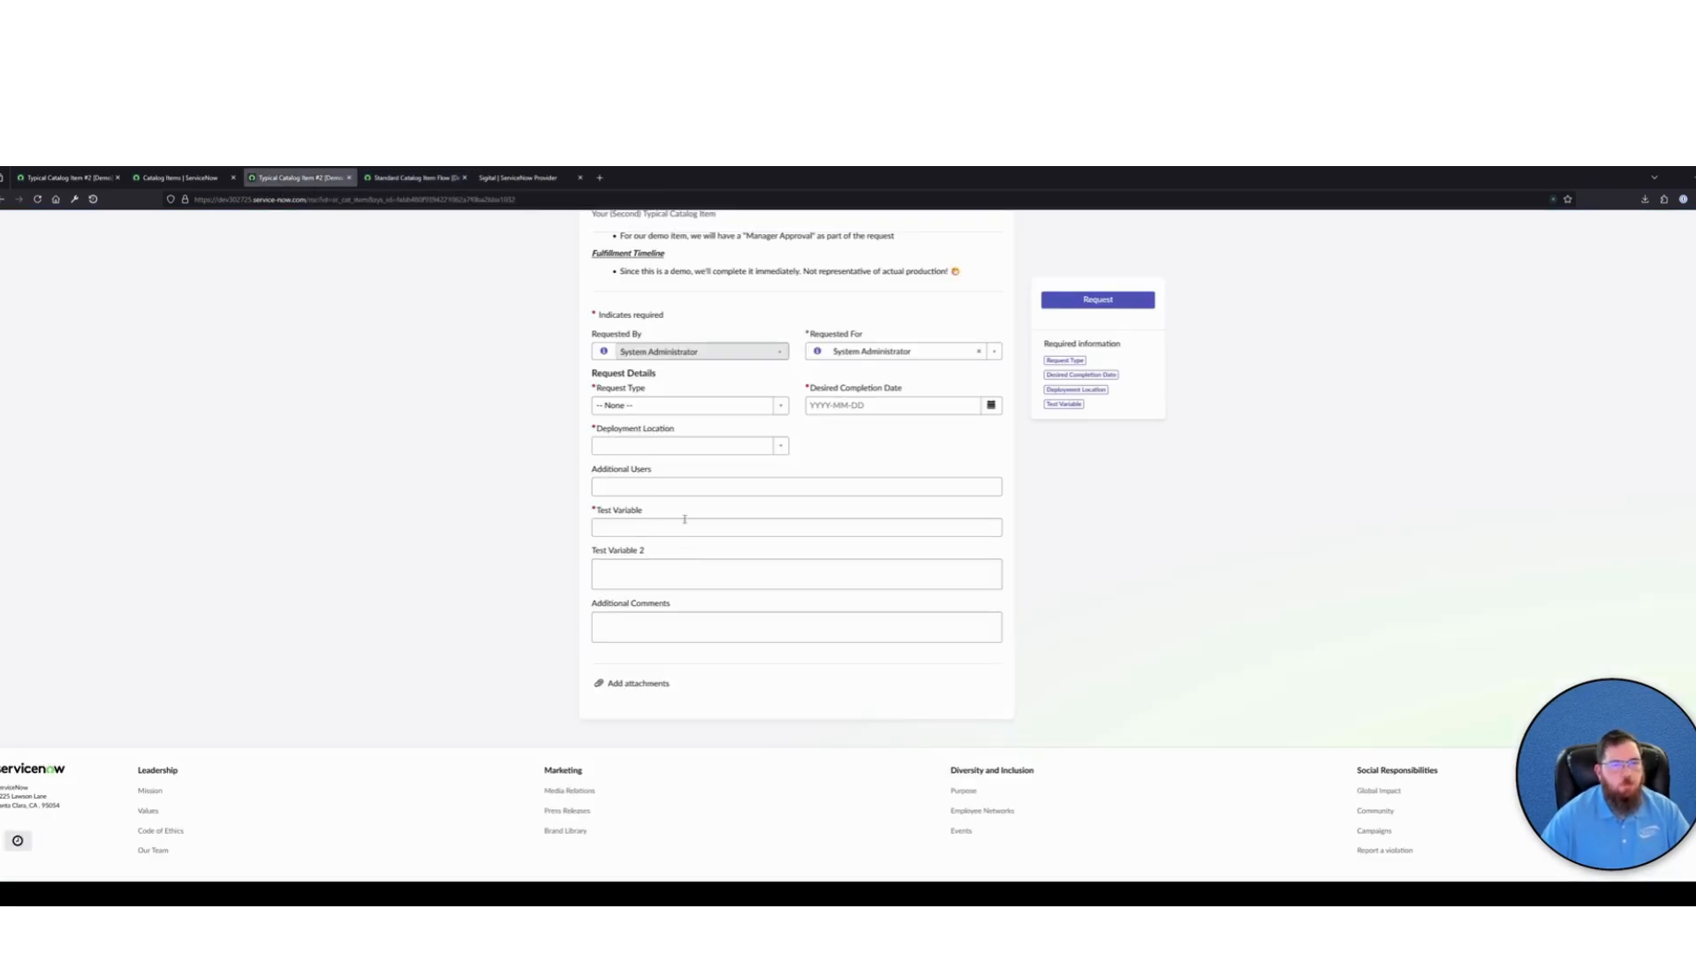
click(685, 405)
click(613, 454)
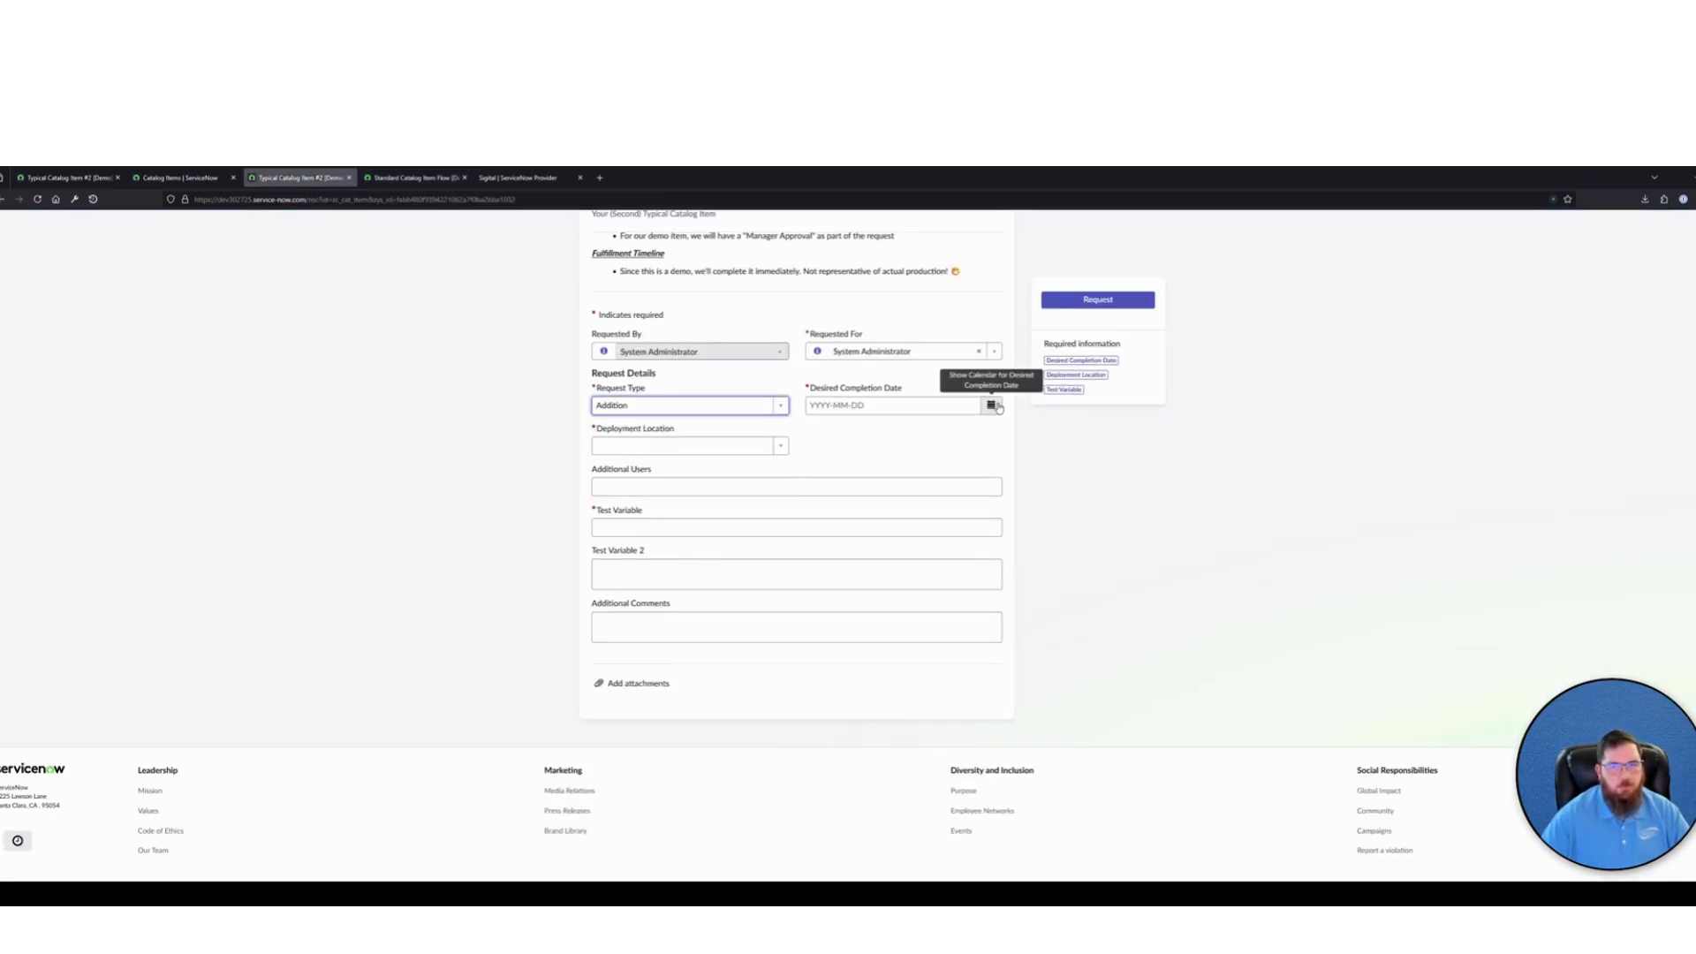
click(991, 405)
click(1068, 542)
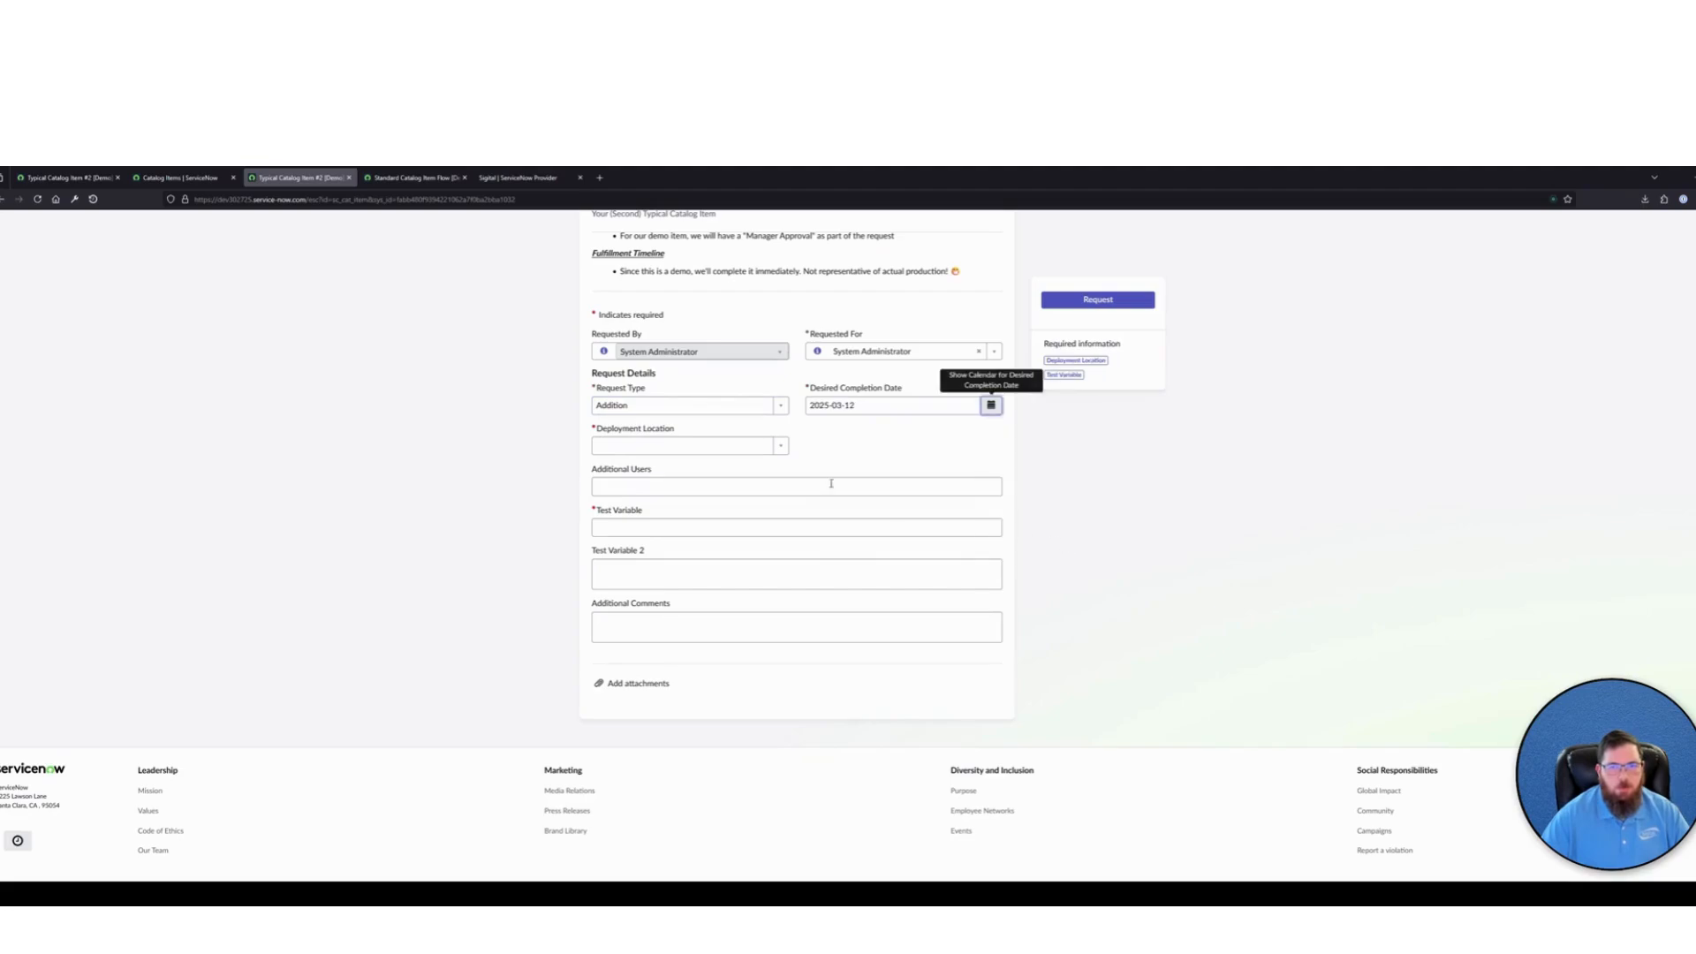
click(733, 445)
click(641, 496)
click(642, 486)
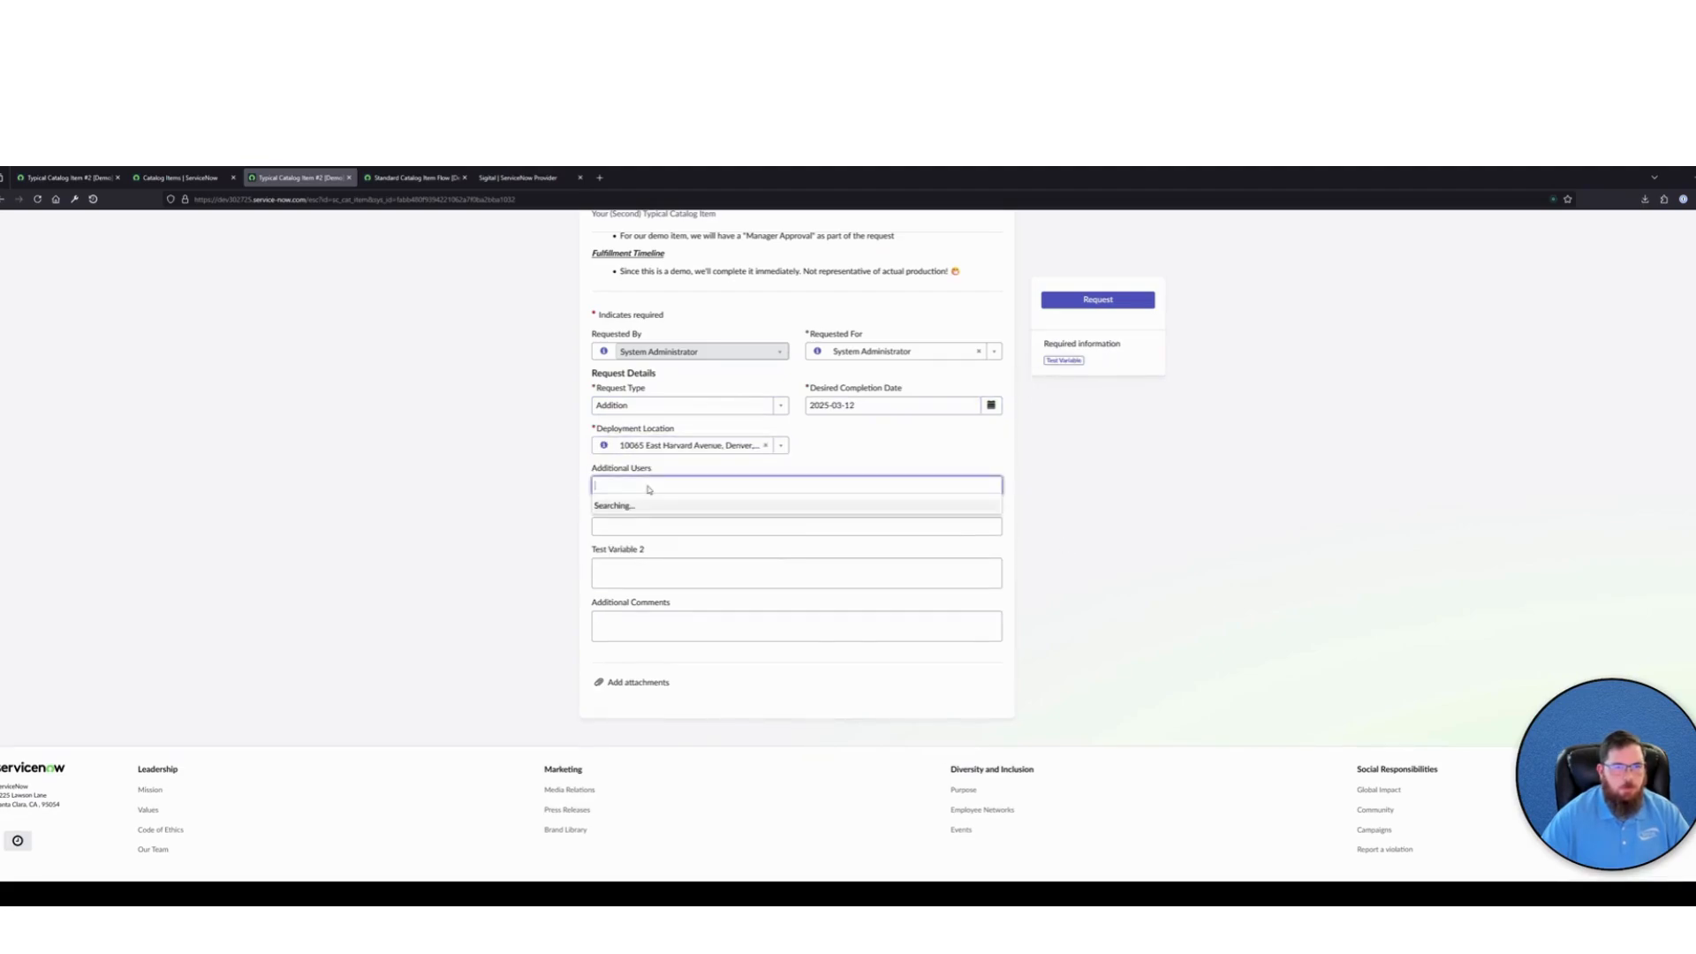
click(642, 522)
Enter "TEST" for Test Variable and "TEST 2" for Test Variable 2, and submit the request
click(643, 525)
text(TEST)
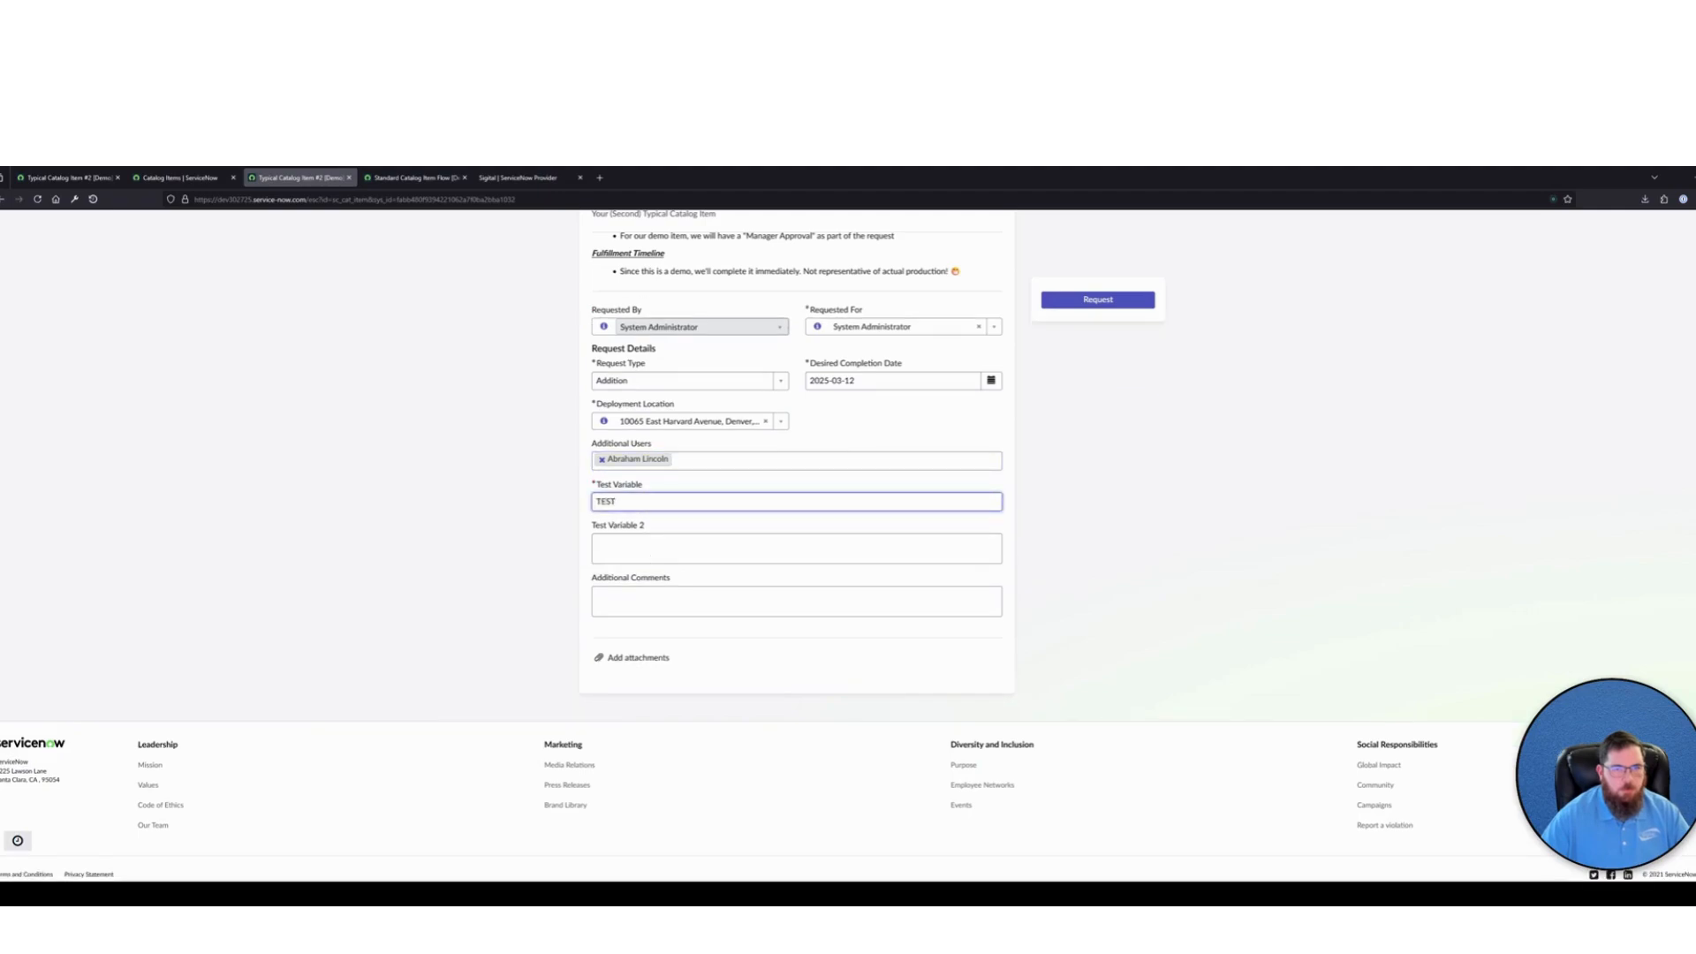
click(648, 555)
text(TEST 2)
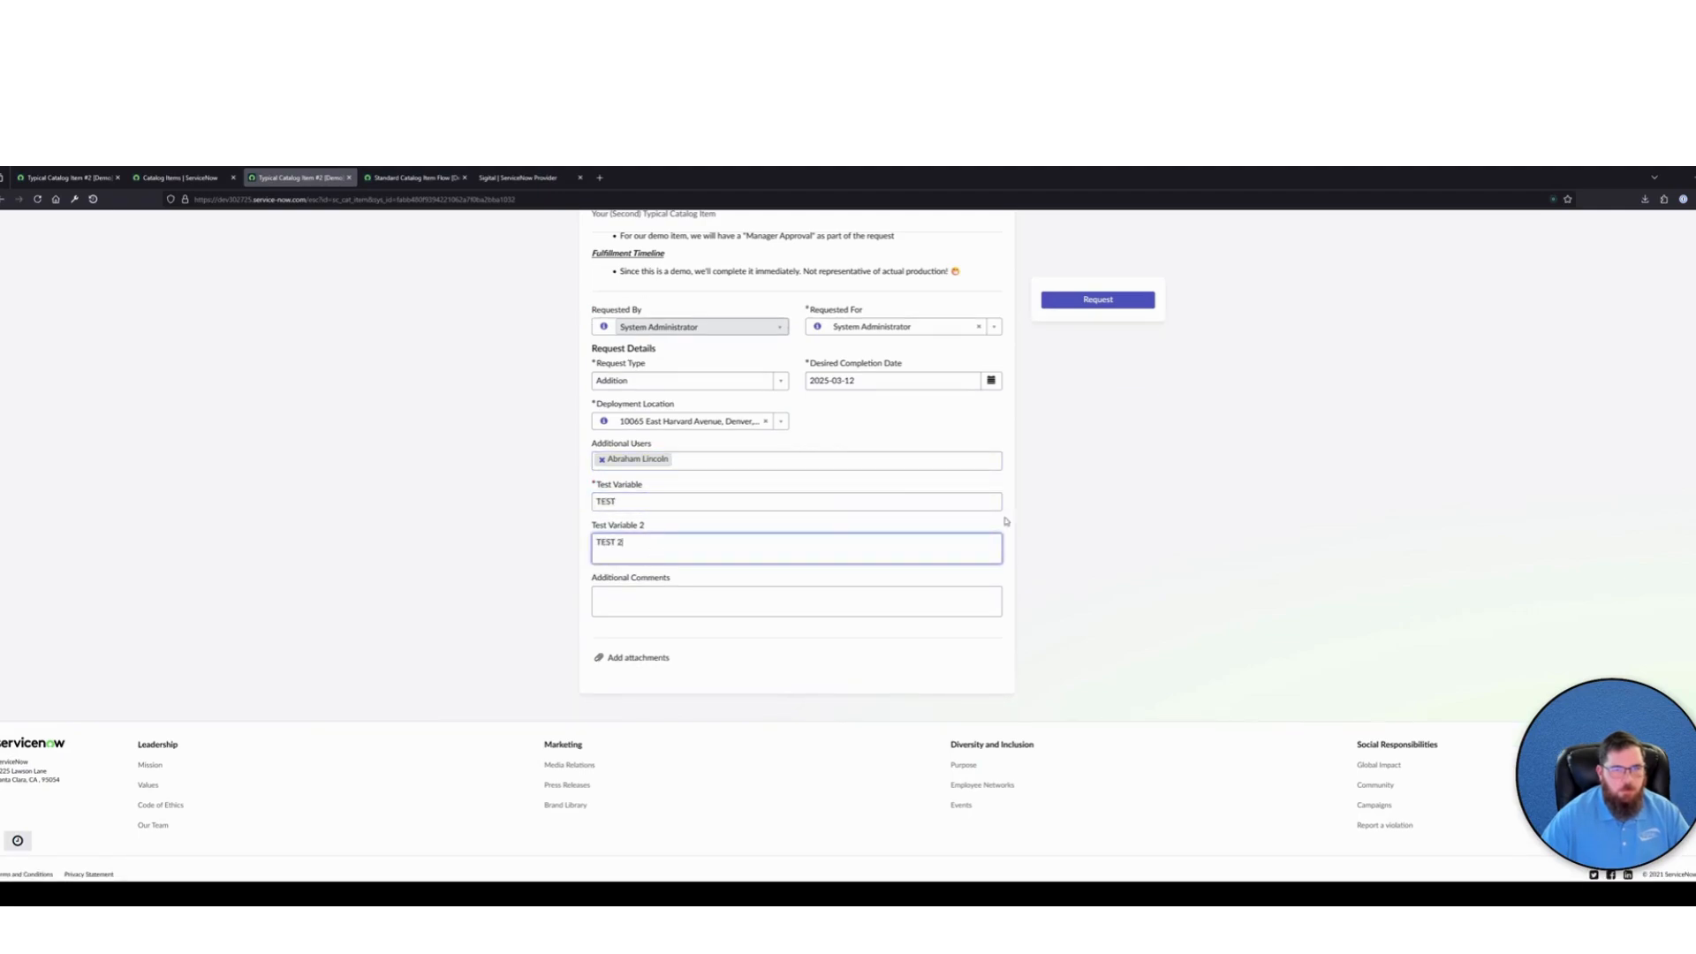
click(1084, 302)
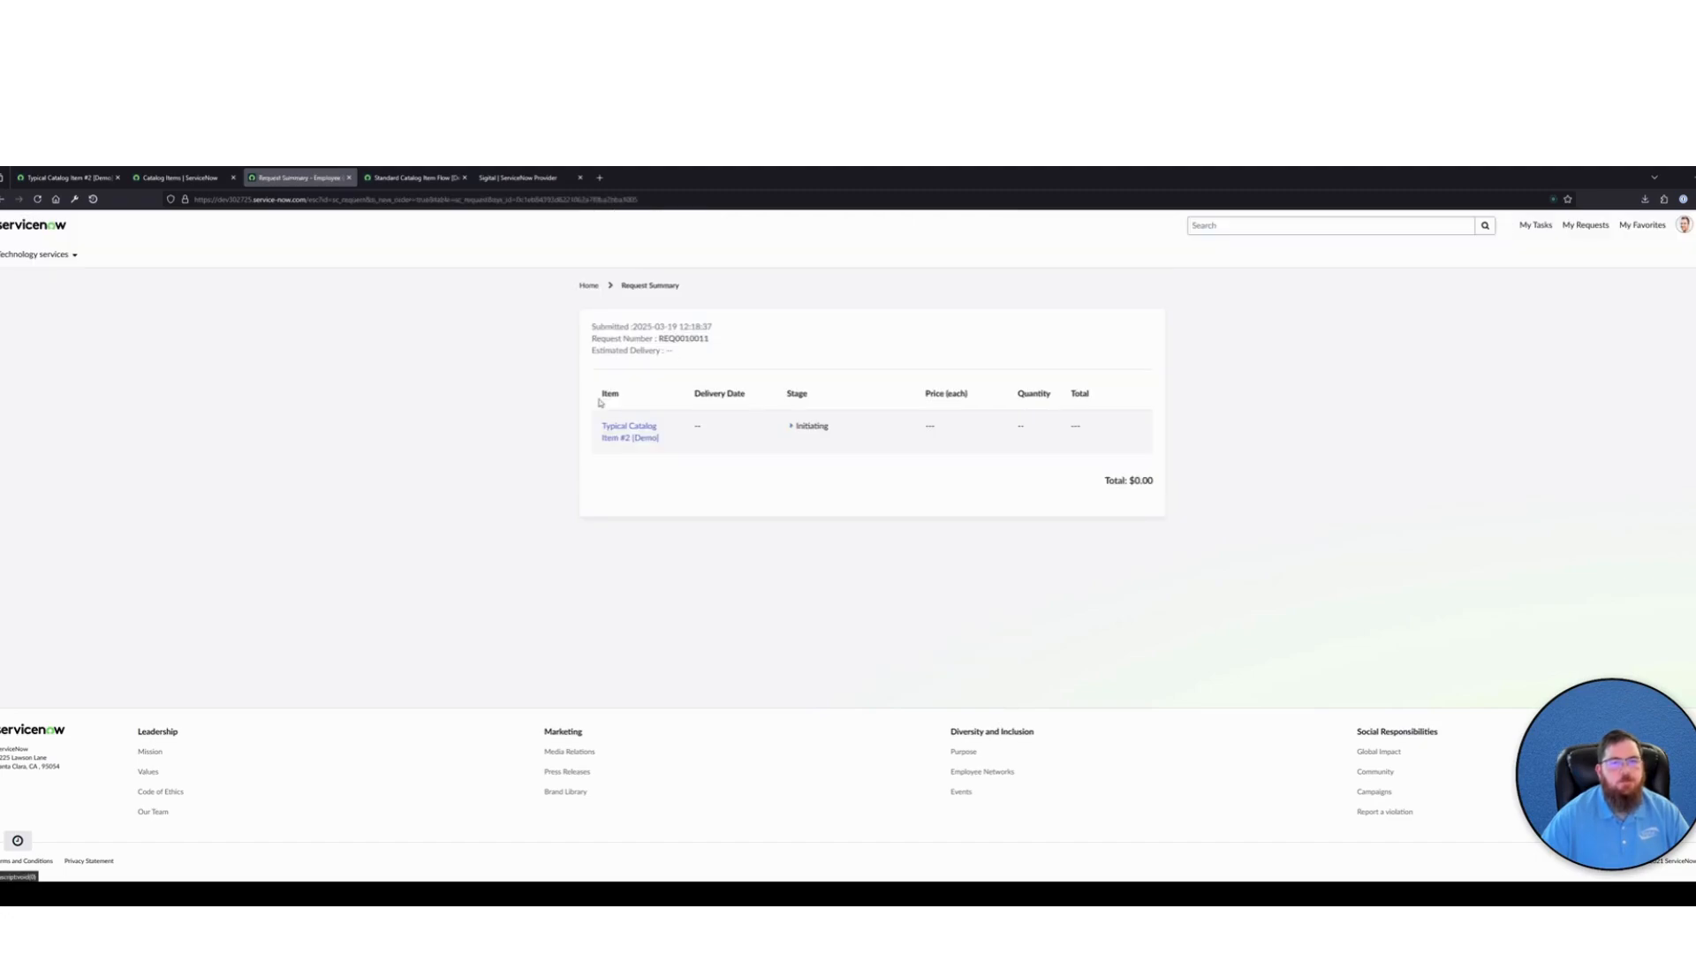
Copy the requested item number from the new portal request and open its record through the global search
click(630, 431)
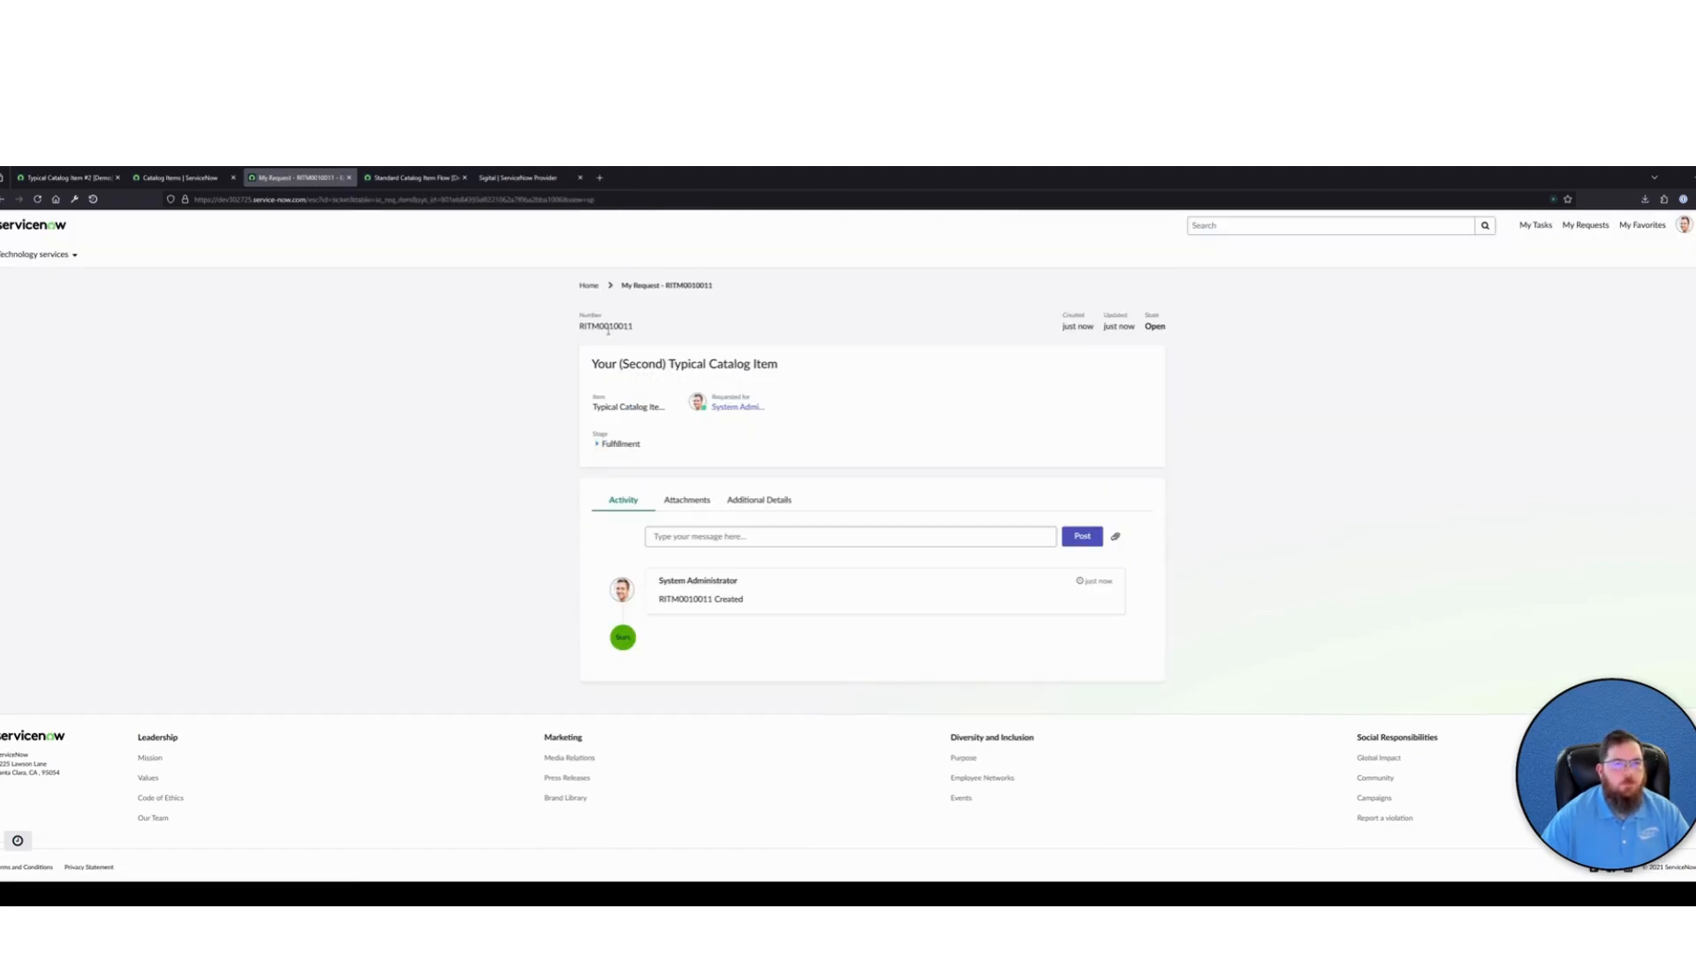
double_click(619, 325)
key(ctrl+c)
click(66, 177)
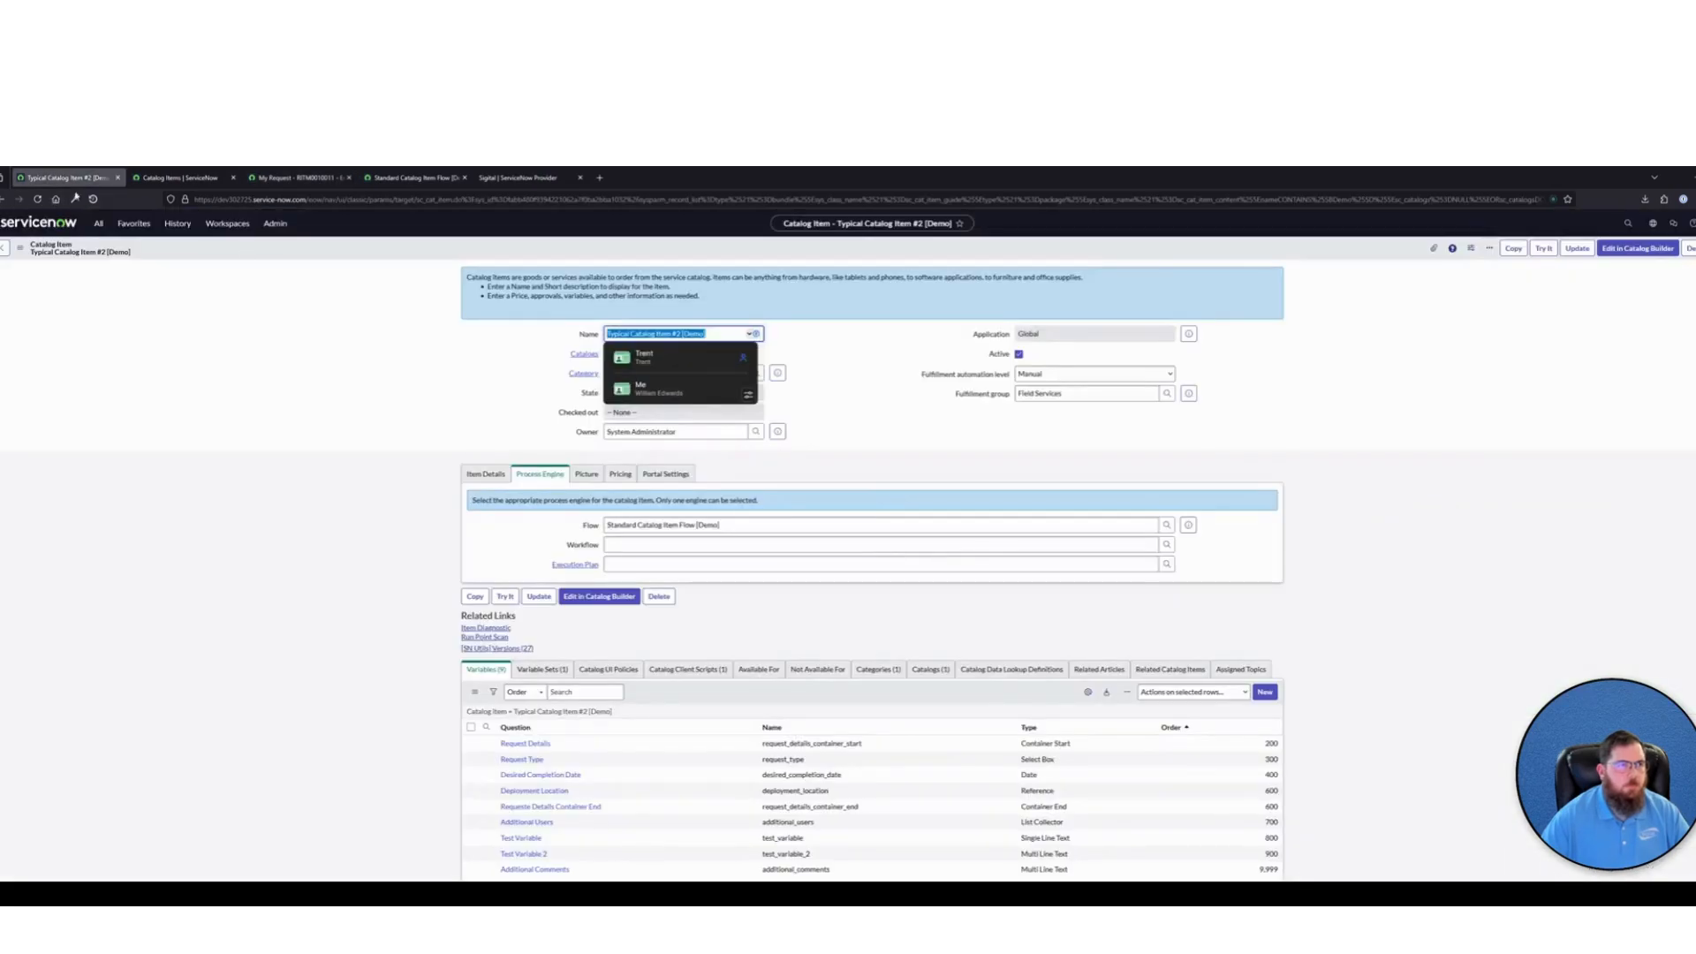
click(1628, 224)
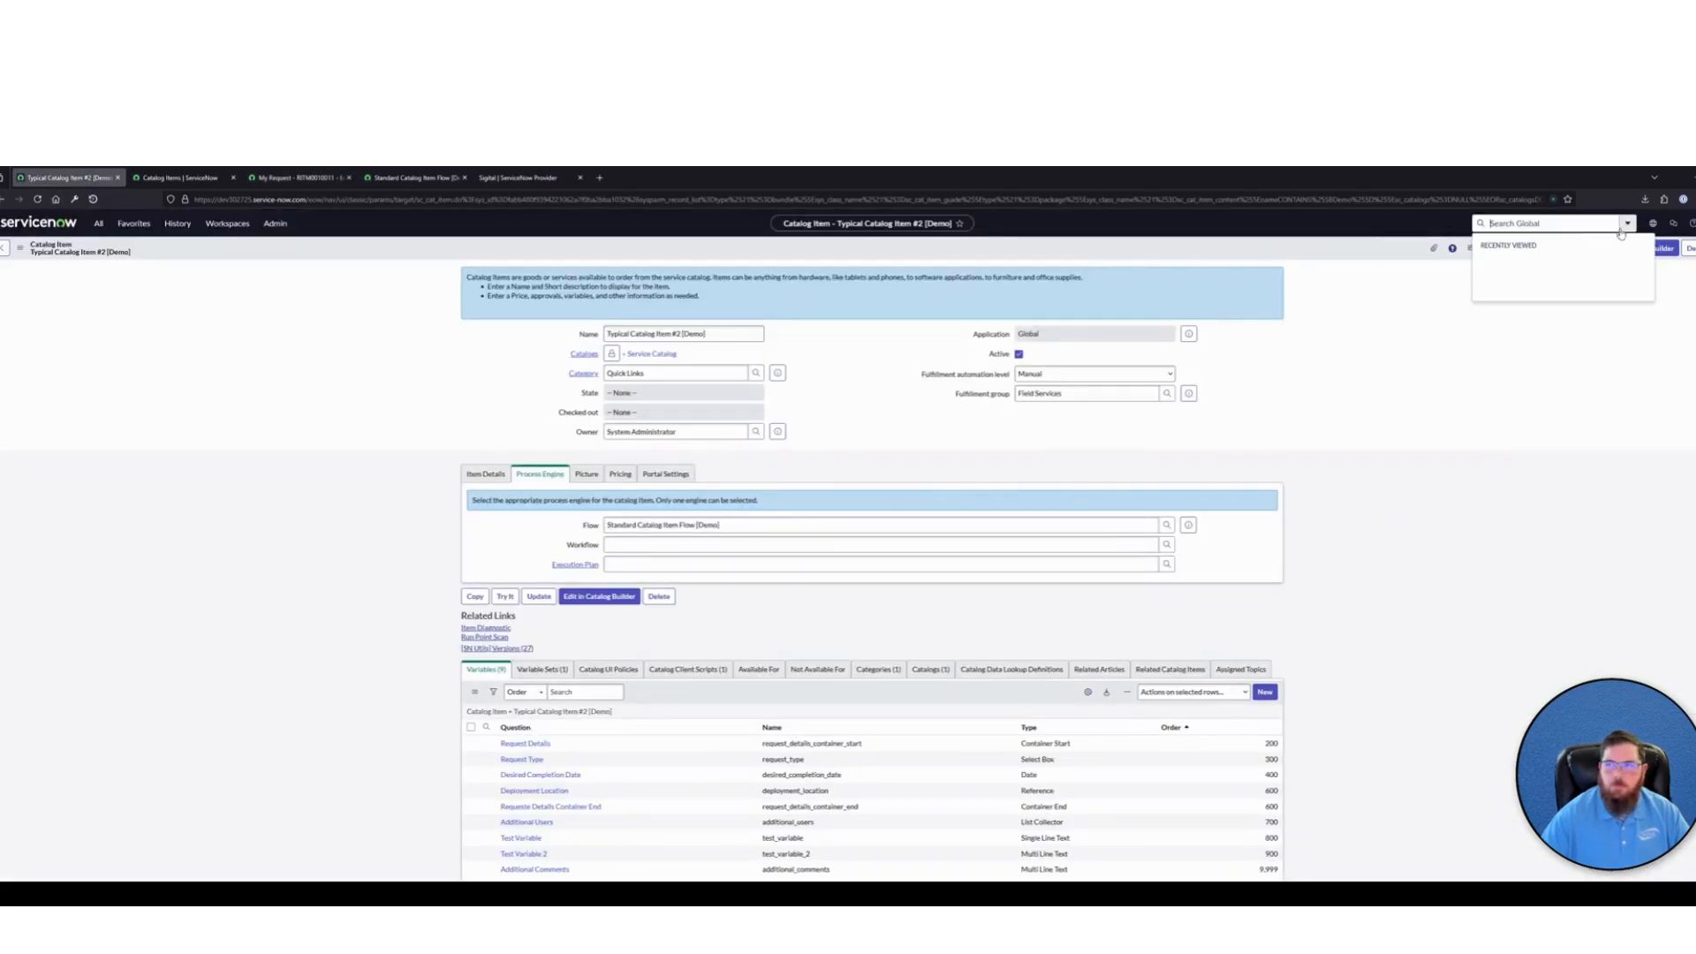
key(ctrl+v)
click(1532, 275)
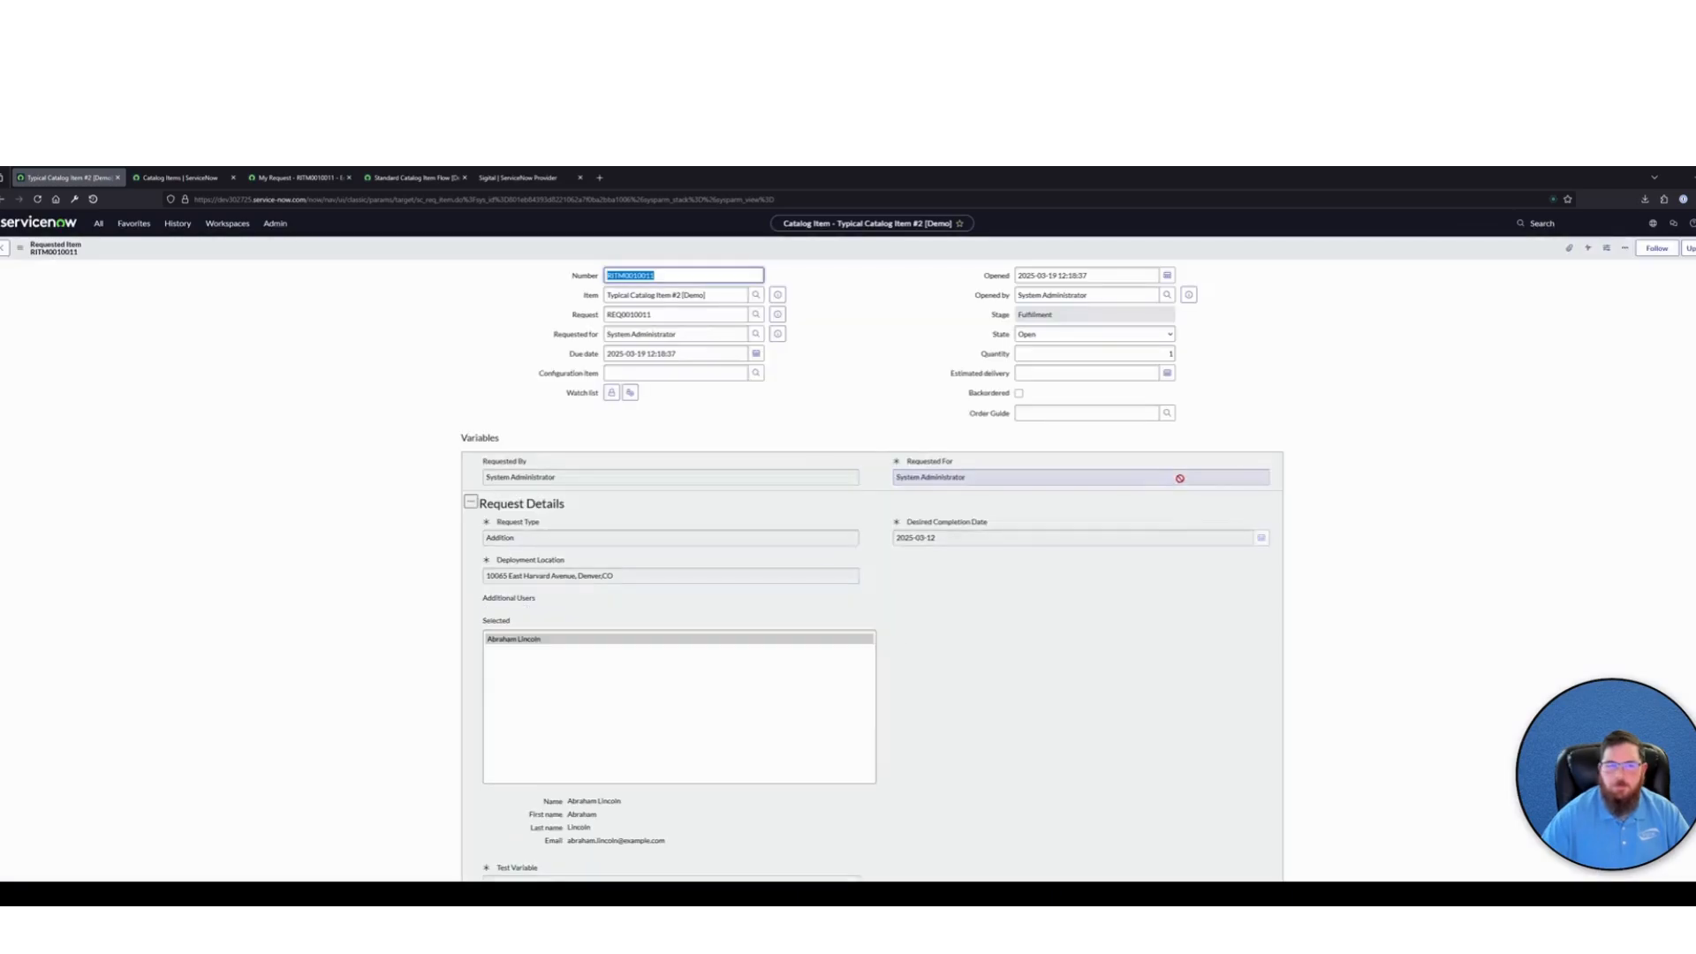
Examine the Test Variable and Test Variable 2 values and the related catalog tasks on the new requested item record
click(307, 406)
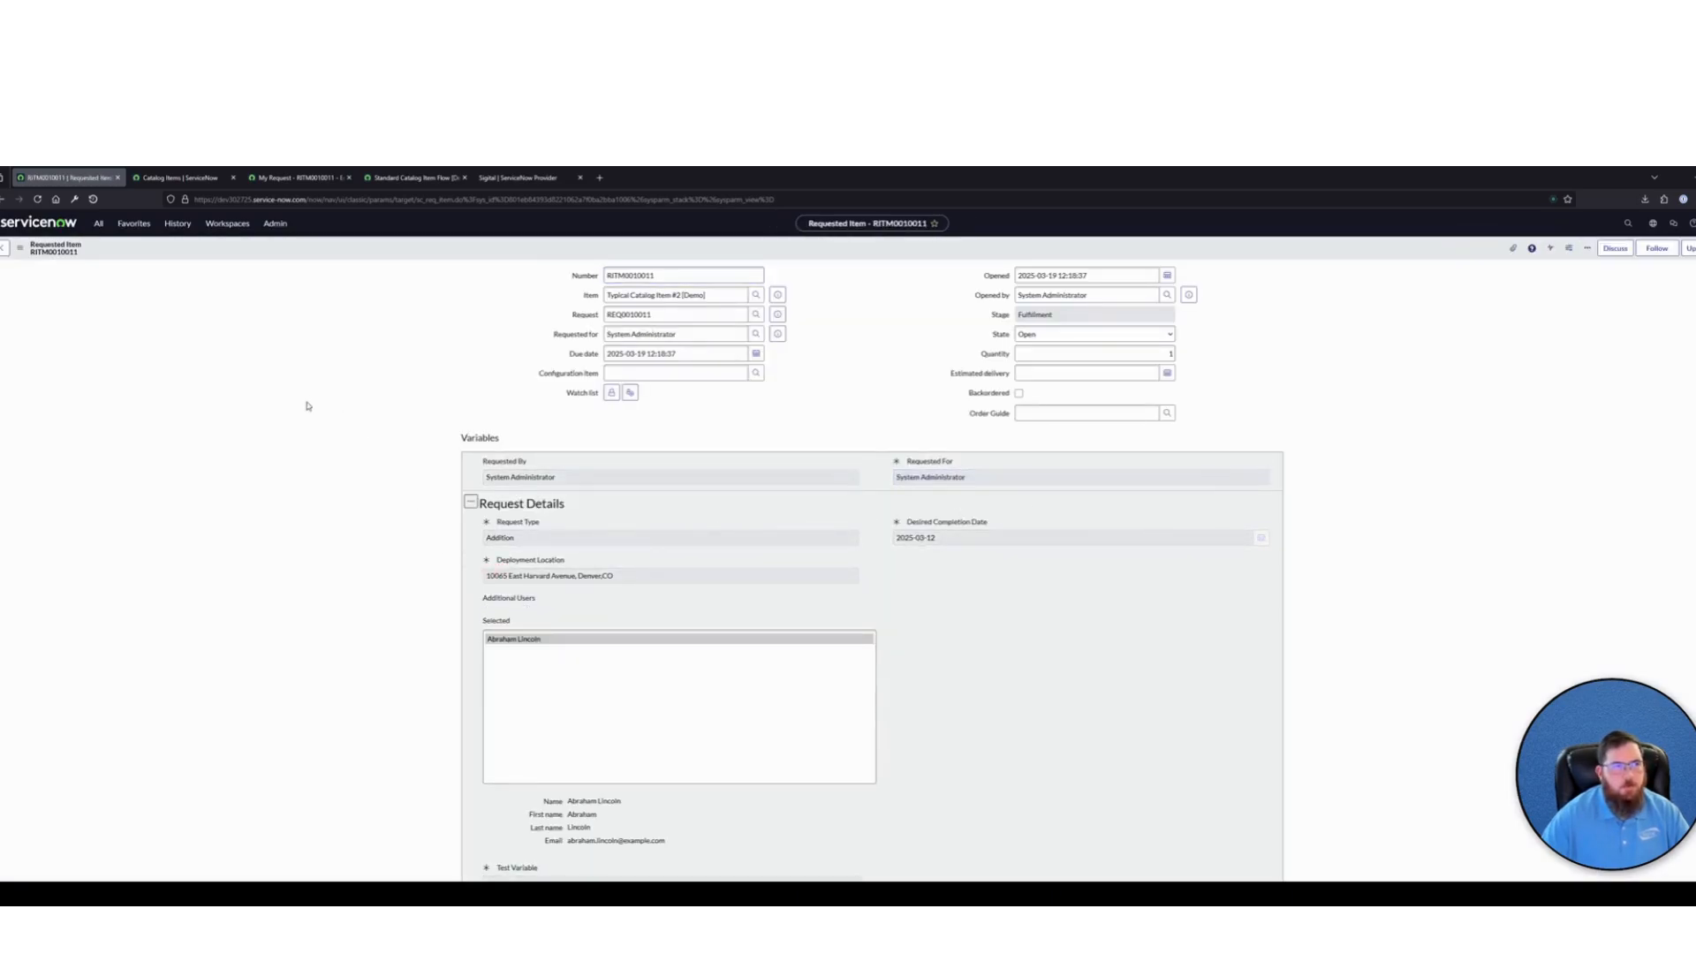
scroll(681, 694, down, 3)
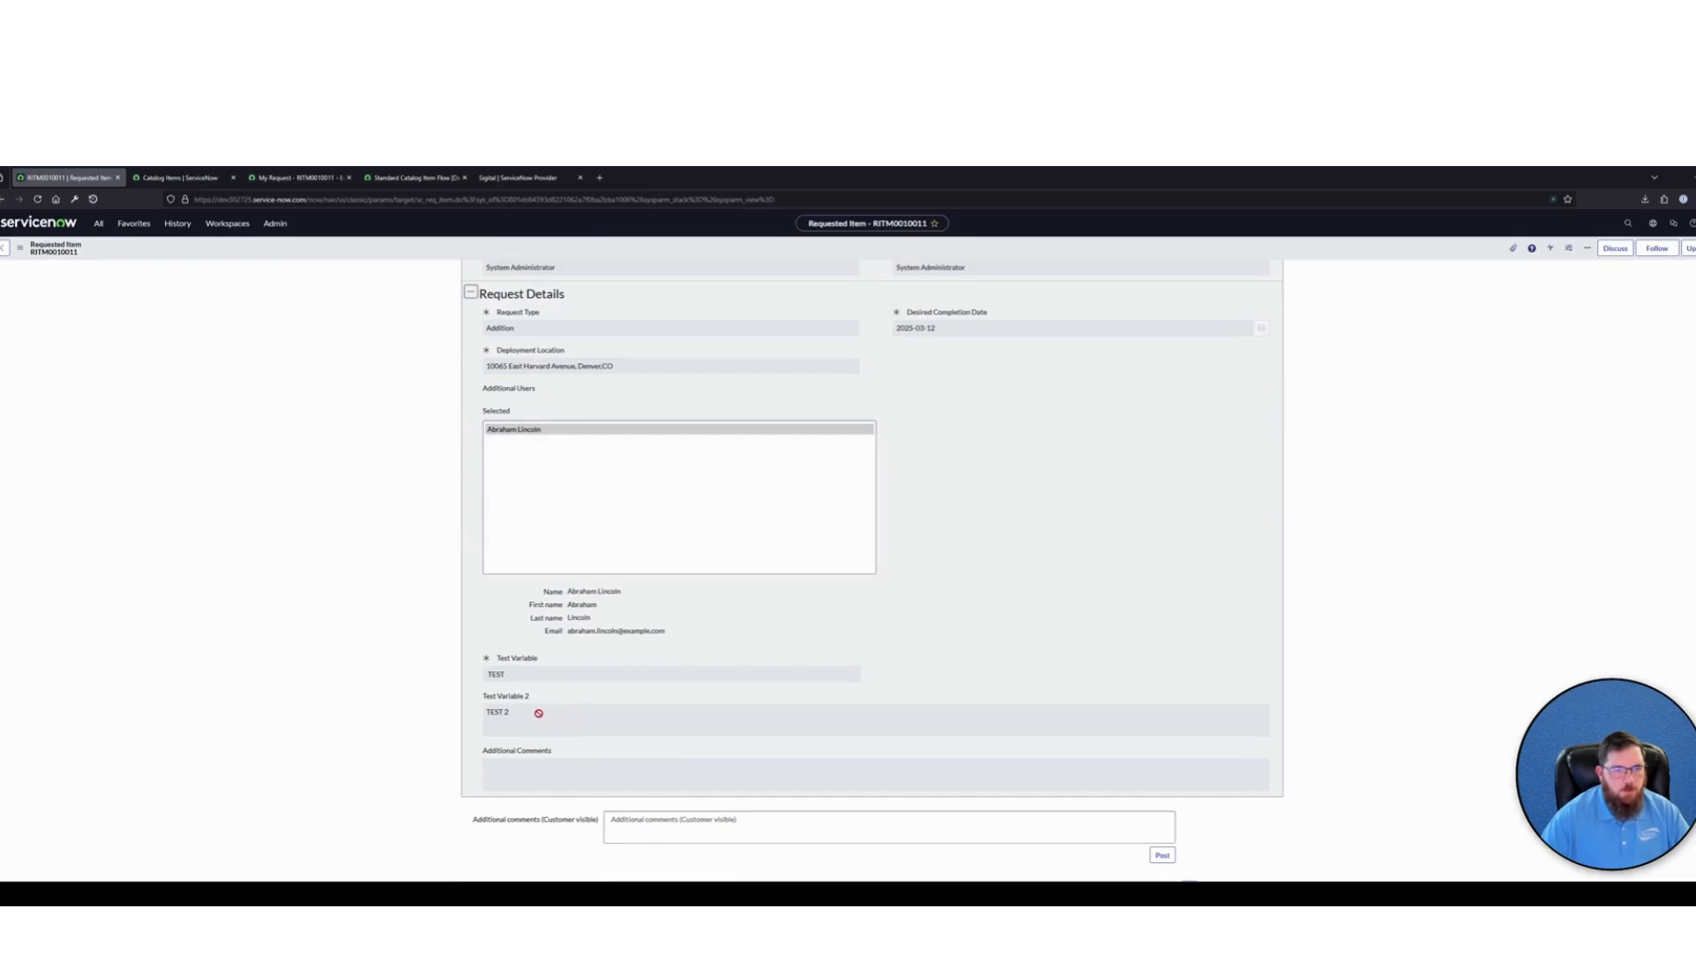
drag(539, 713, 480, 651)
scroll(874, 609, up, 3)
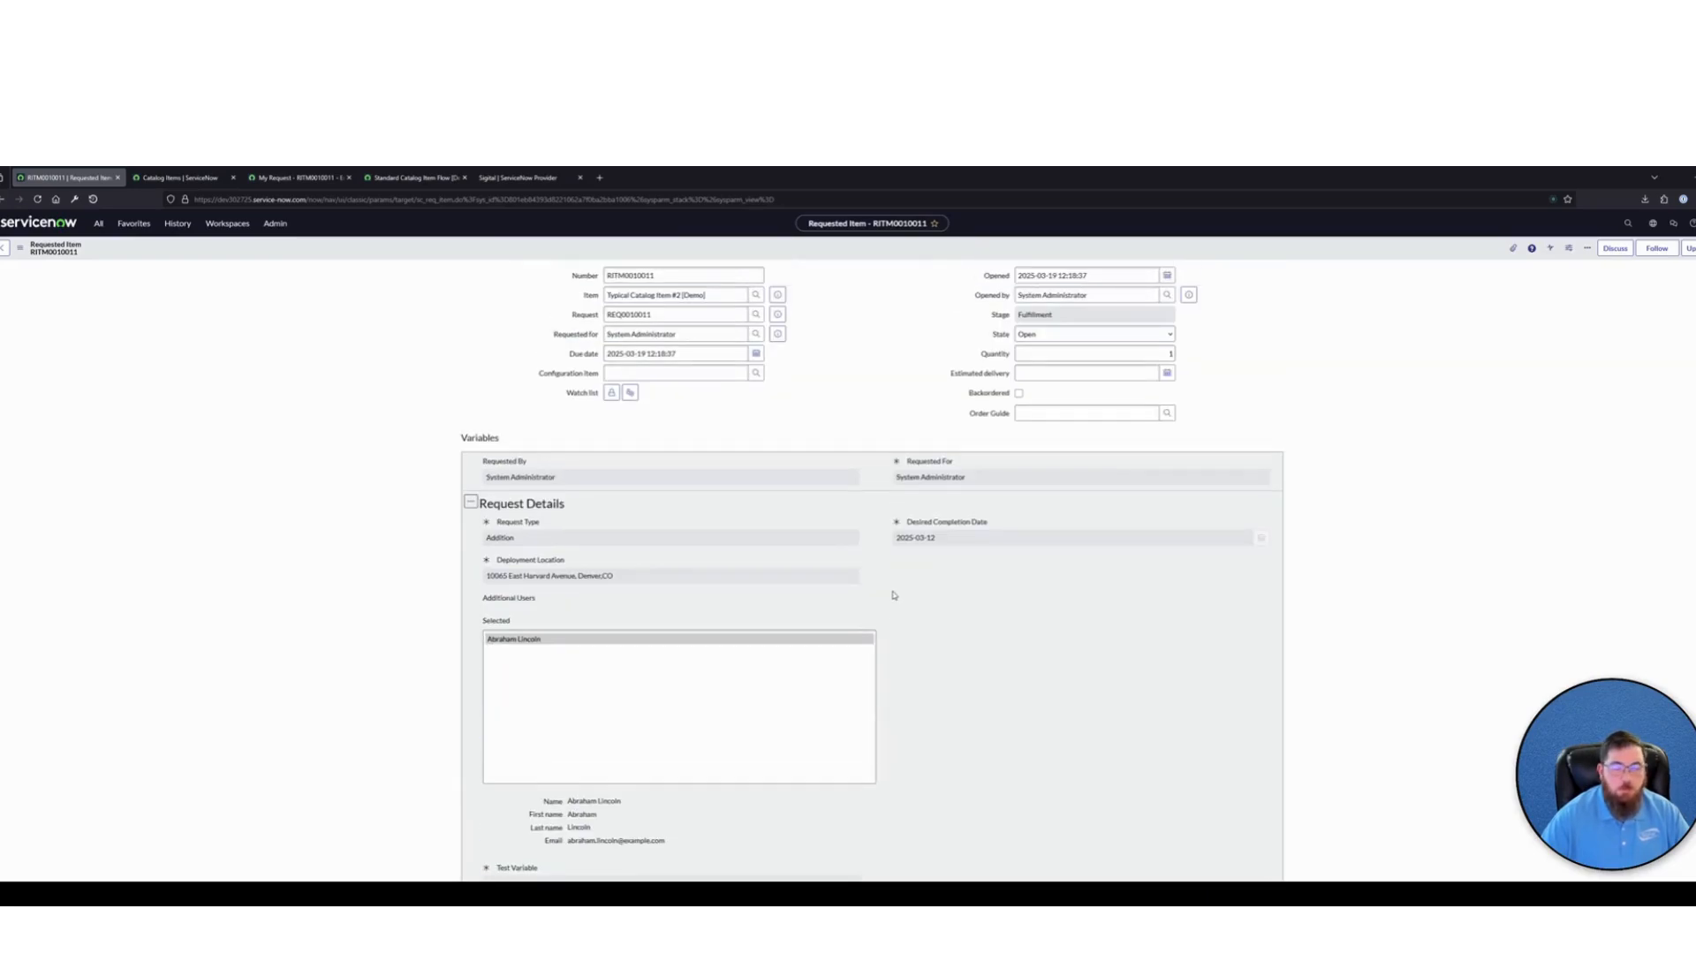
scroll(892, 595, down, 7)
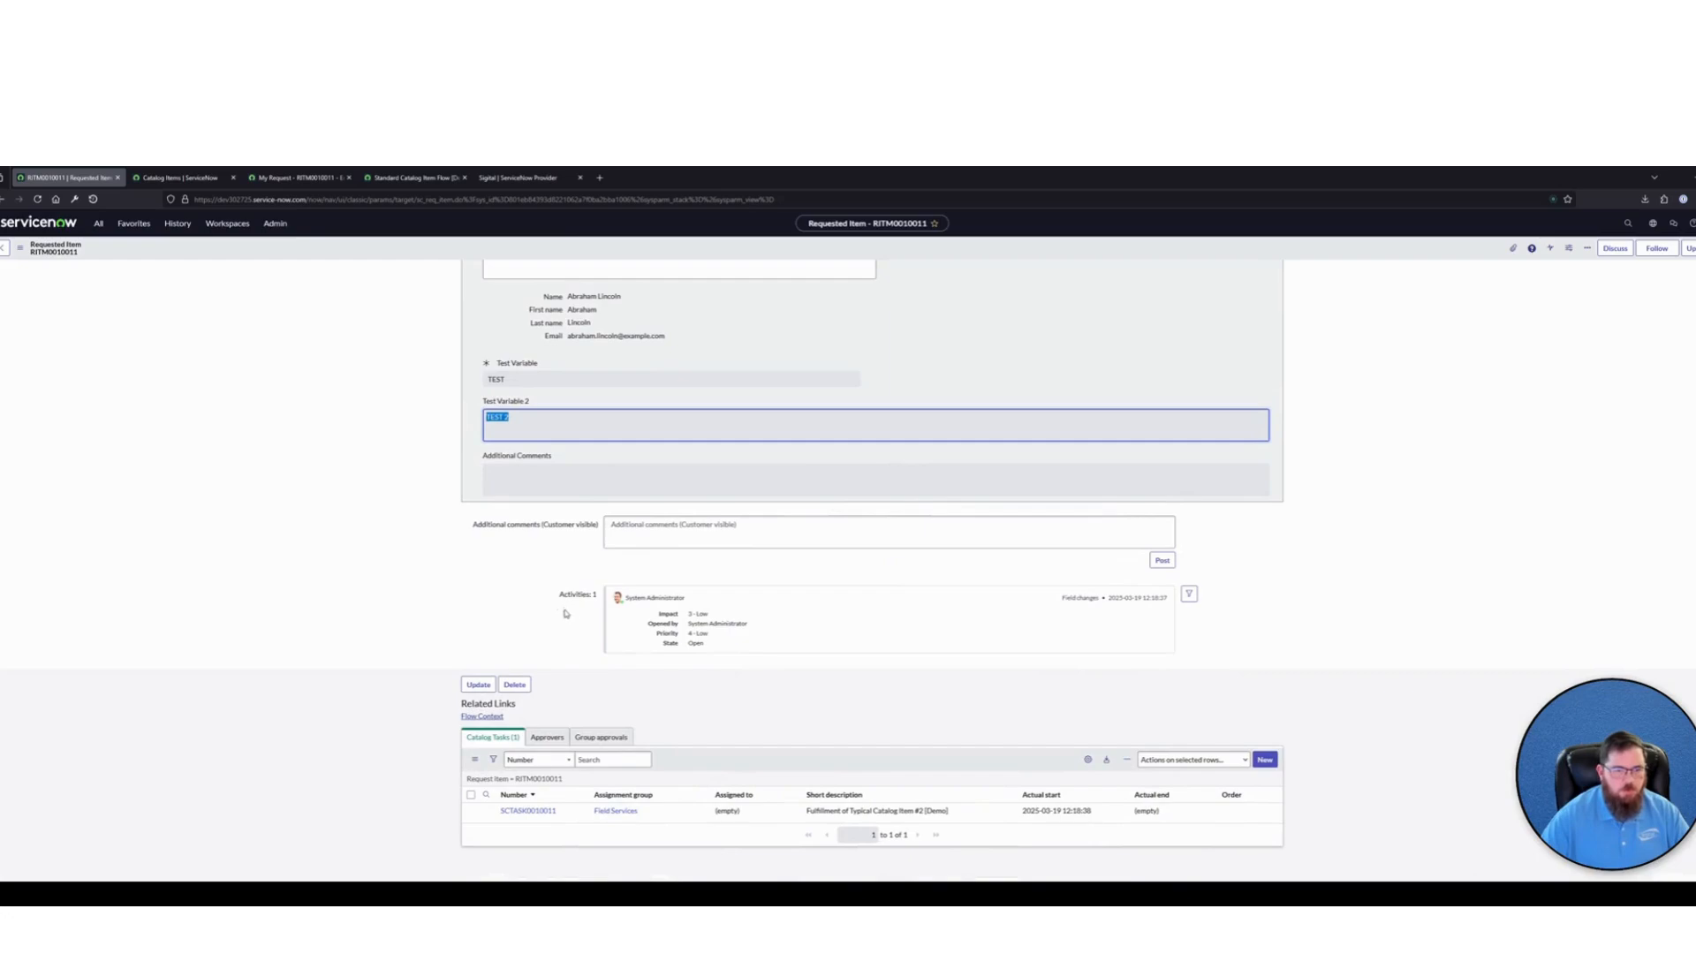
Open the catalog task generated for the new request and examine whether it carries both test variables
click(534, 810)
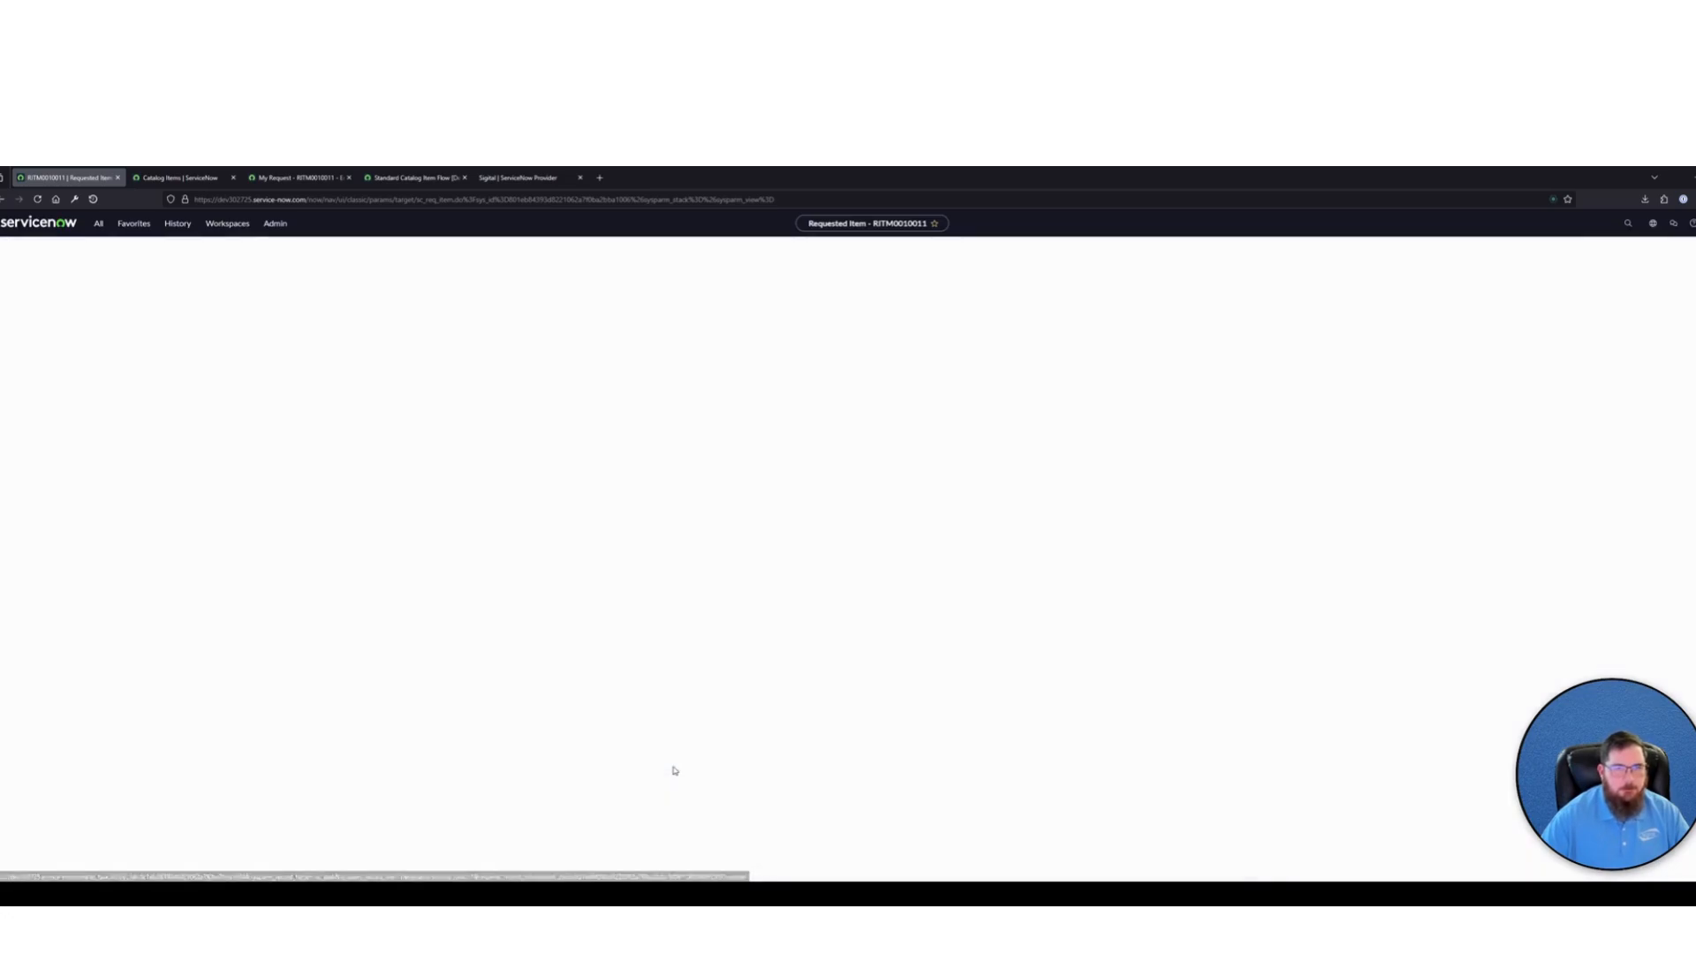
scroll(663, 623, down, 2)
drag(532, 678, 824, 654)
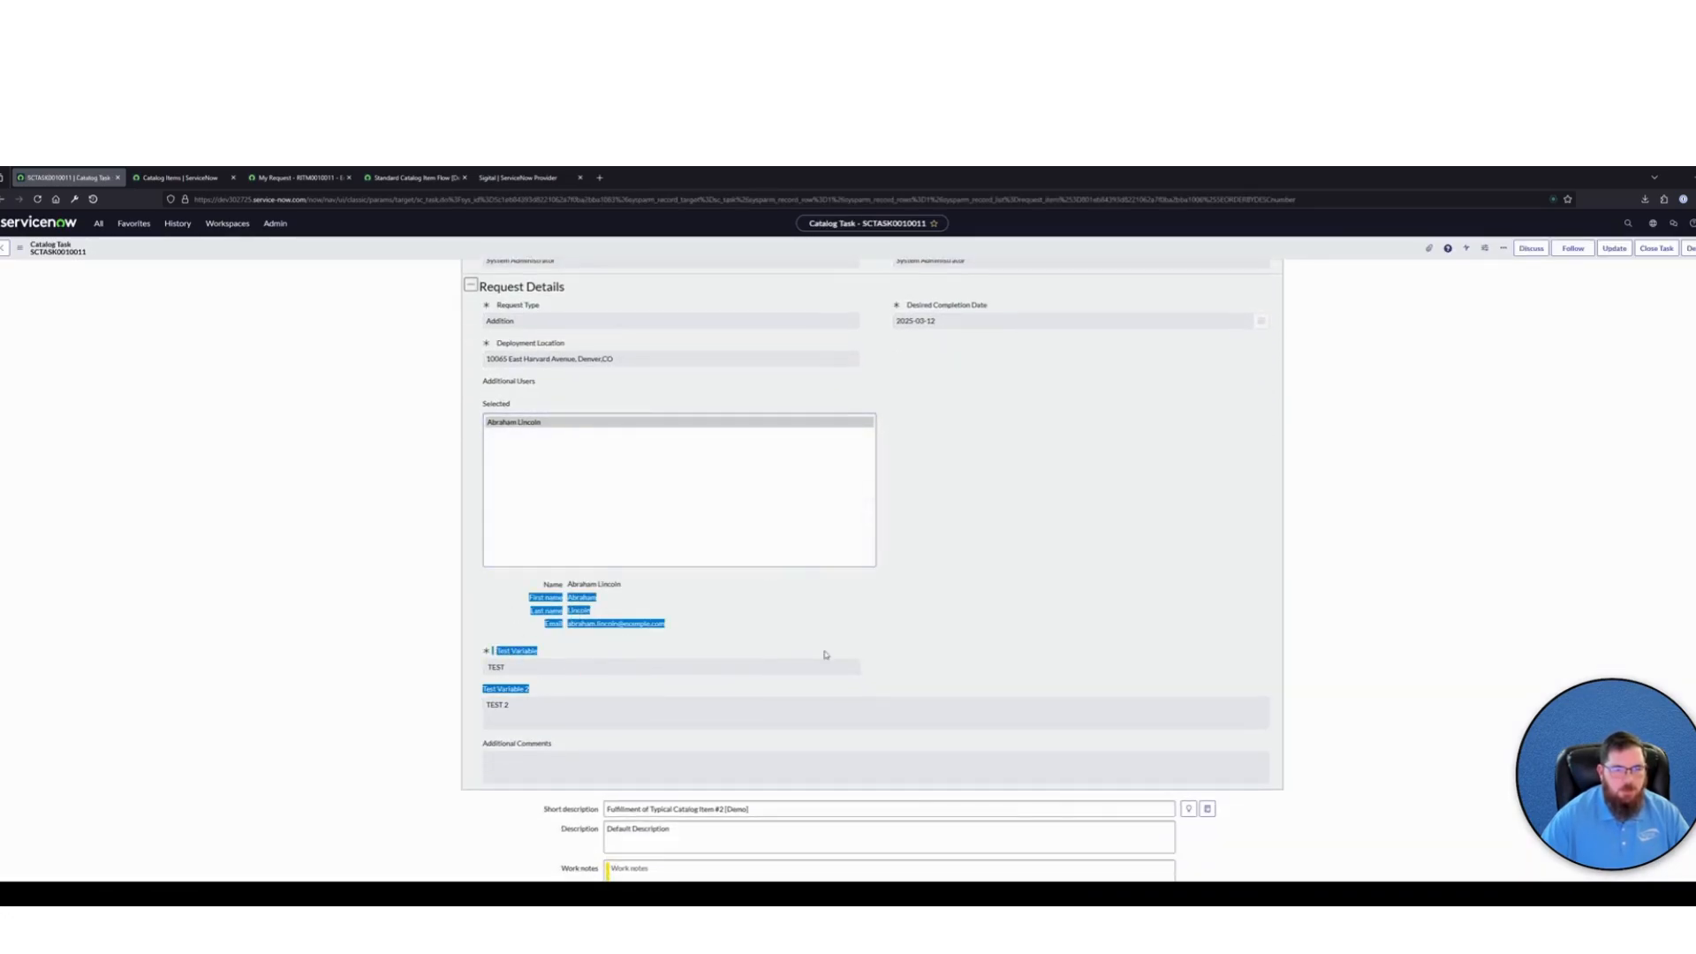
click(964, 632)
scroll(964, 627, up, 2)
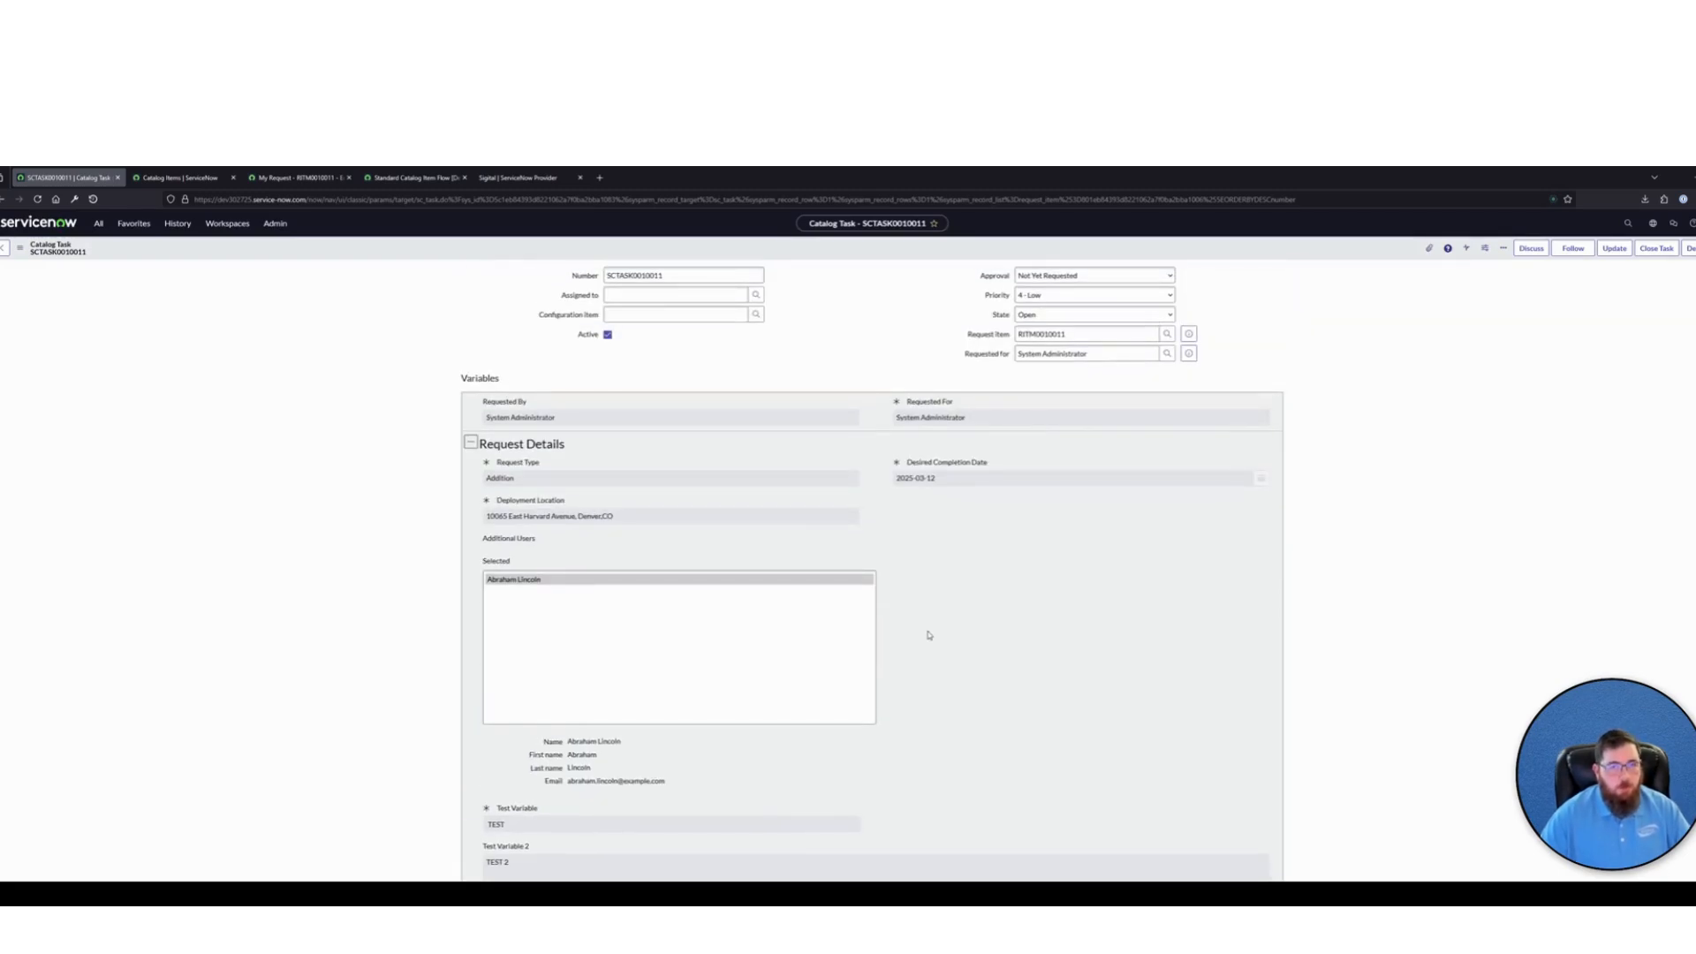
Return to the Standard Catalog Item Flow [Demo] in Workflow Studio
click(415, 178)
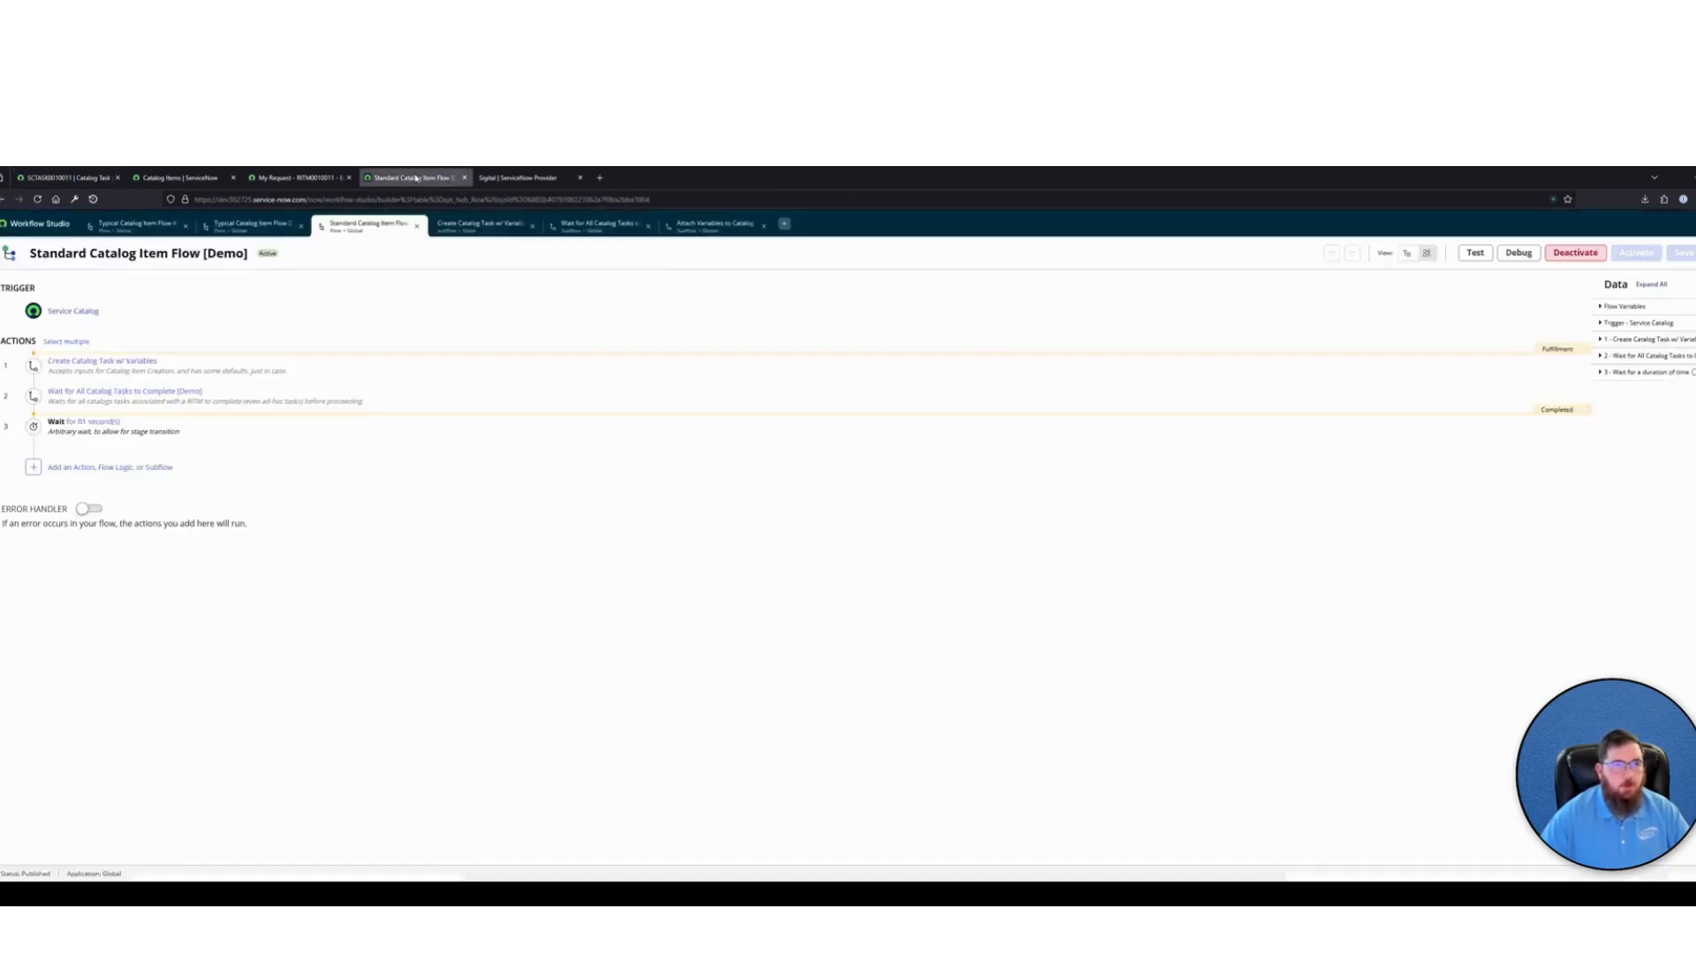
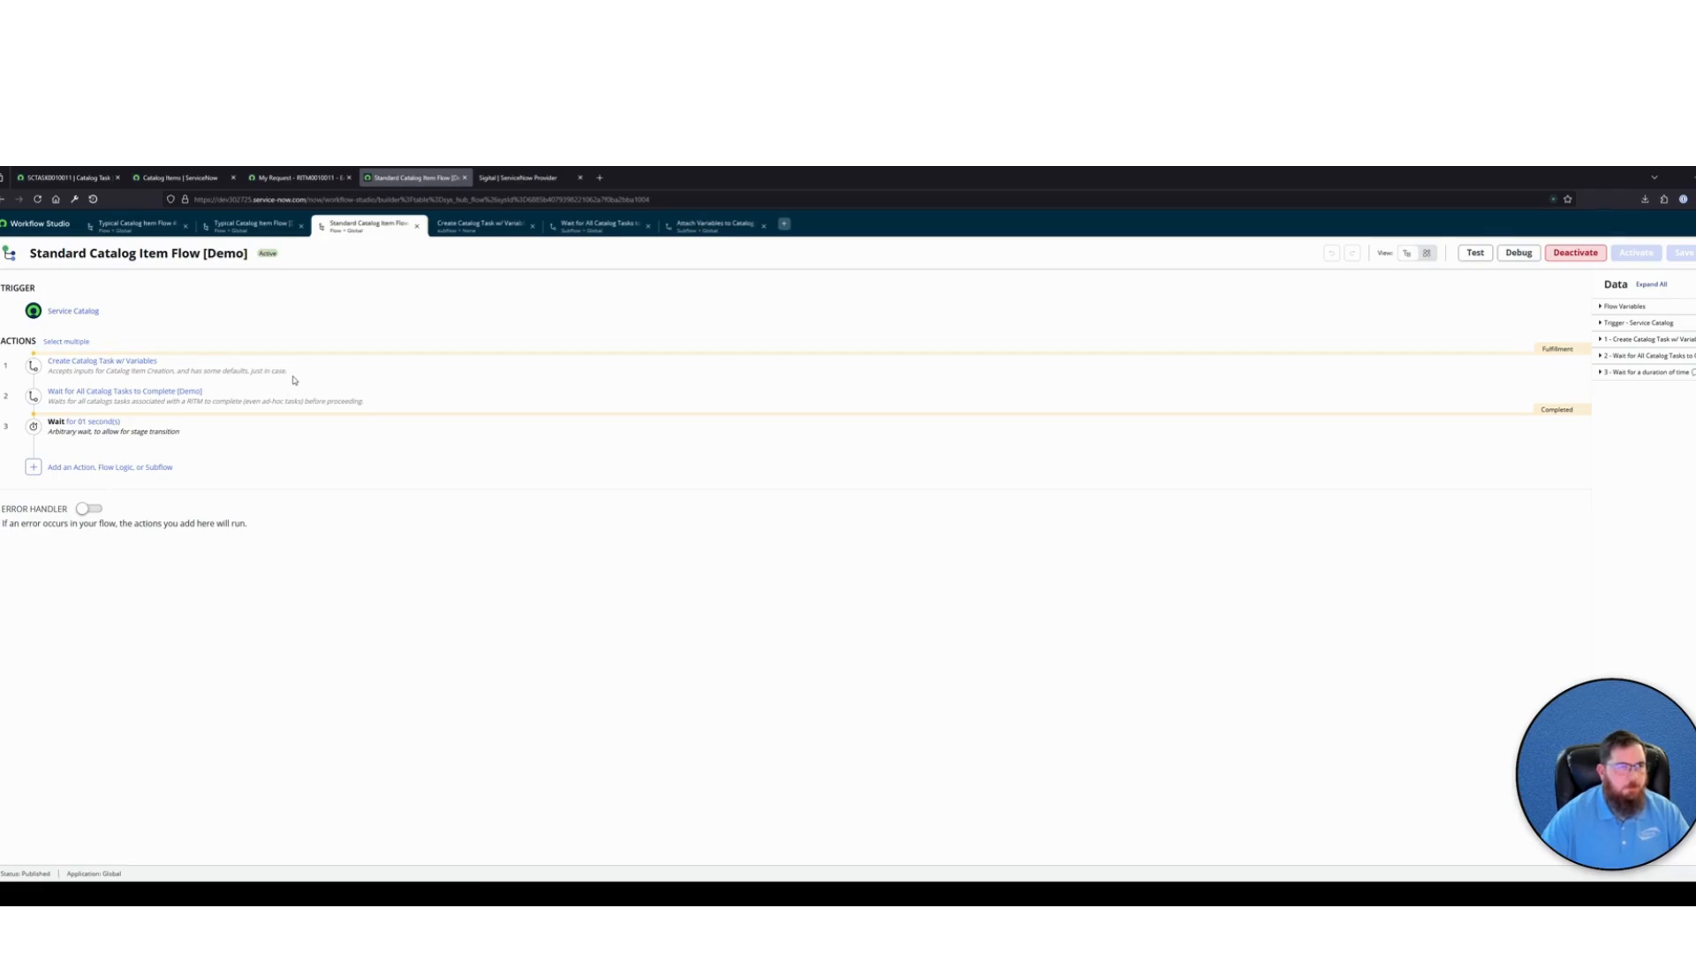
Close the duplicate Typical Catalog Item Flow in Workflow Studio and show the remaining Typical Catalog Item Flow [Demo]
drag(159, 363, 59, 363)
click(355, 363)
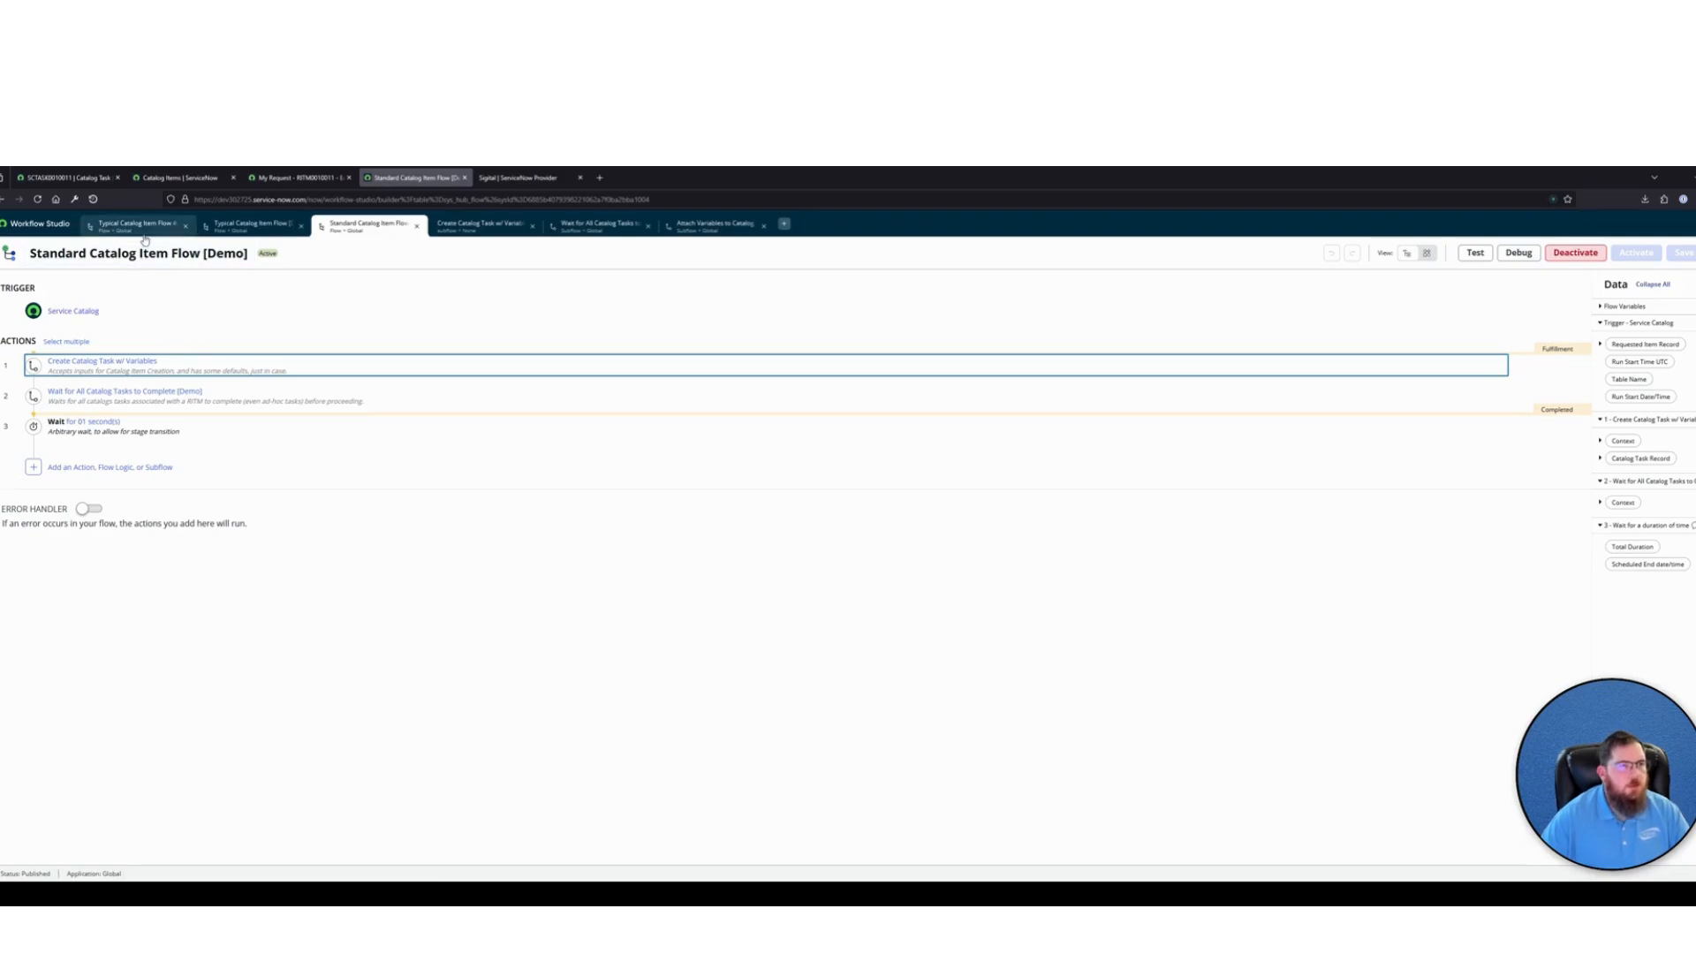
click(185, 227)
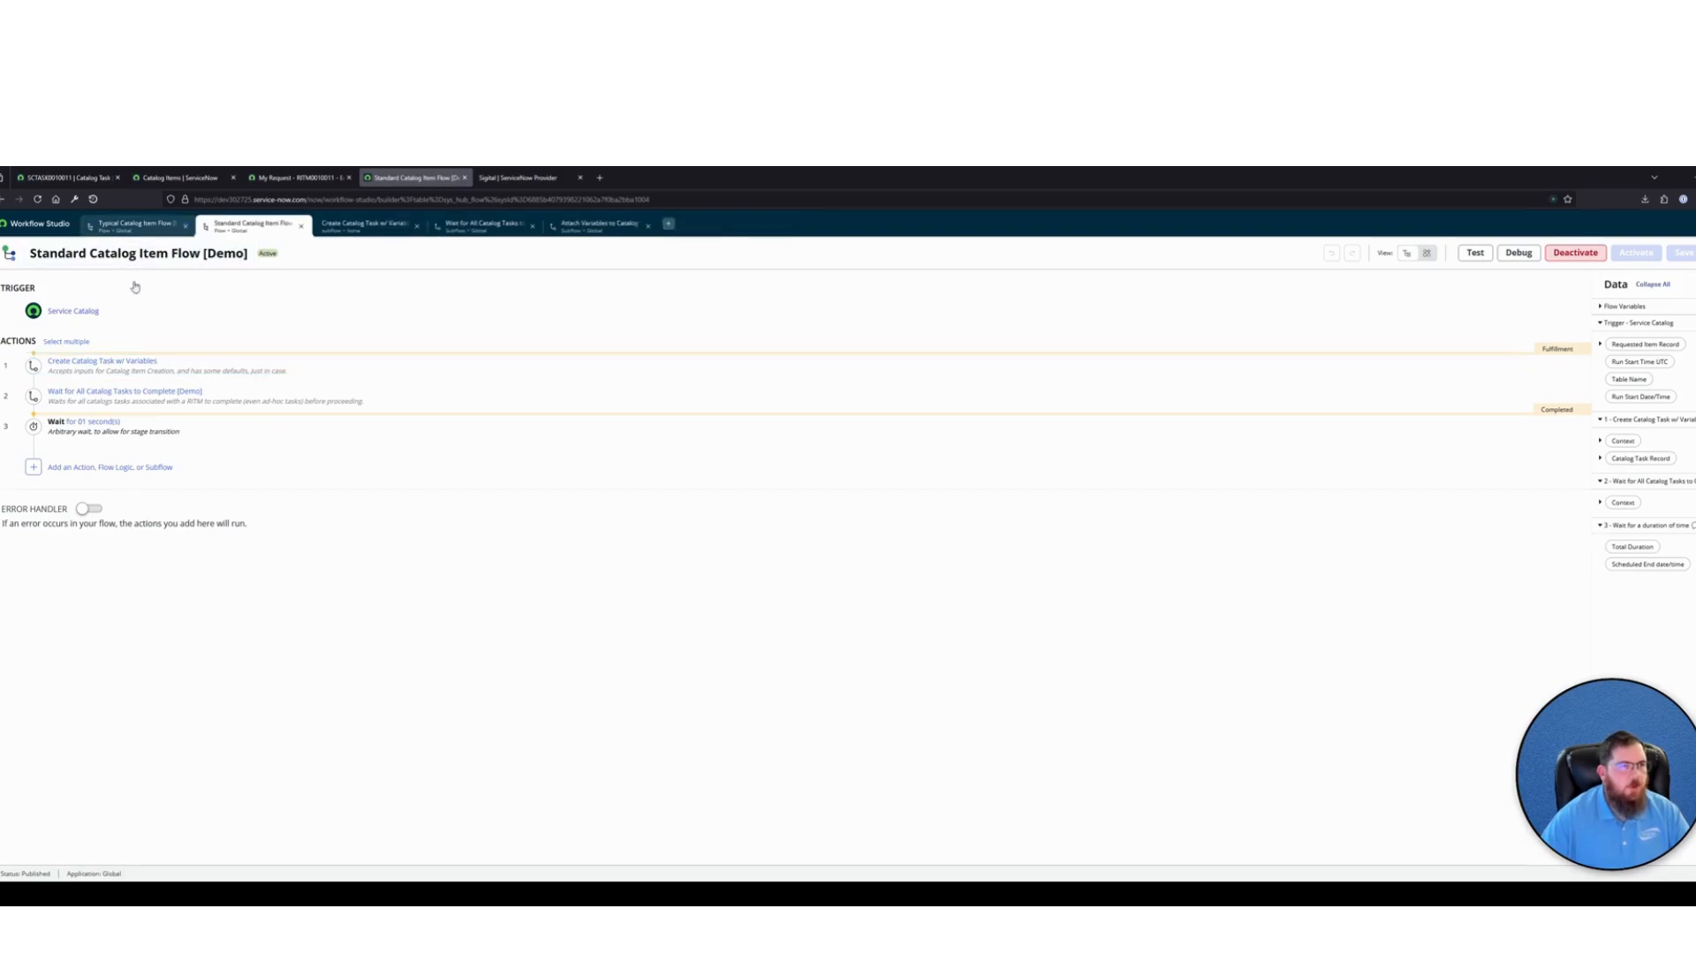
click(141, 225)
Examine the inputs and selected catalog variables of the Create Catalog Task action
scroll(422, 446, up, 3)
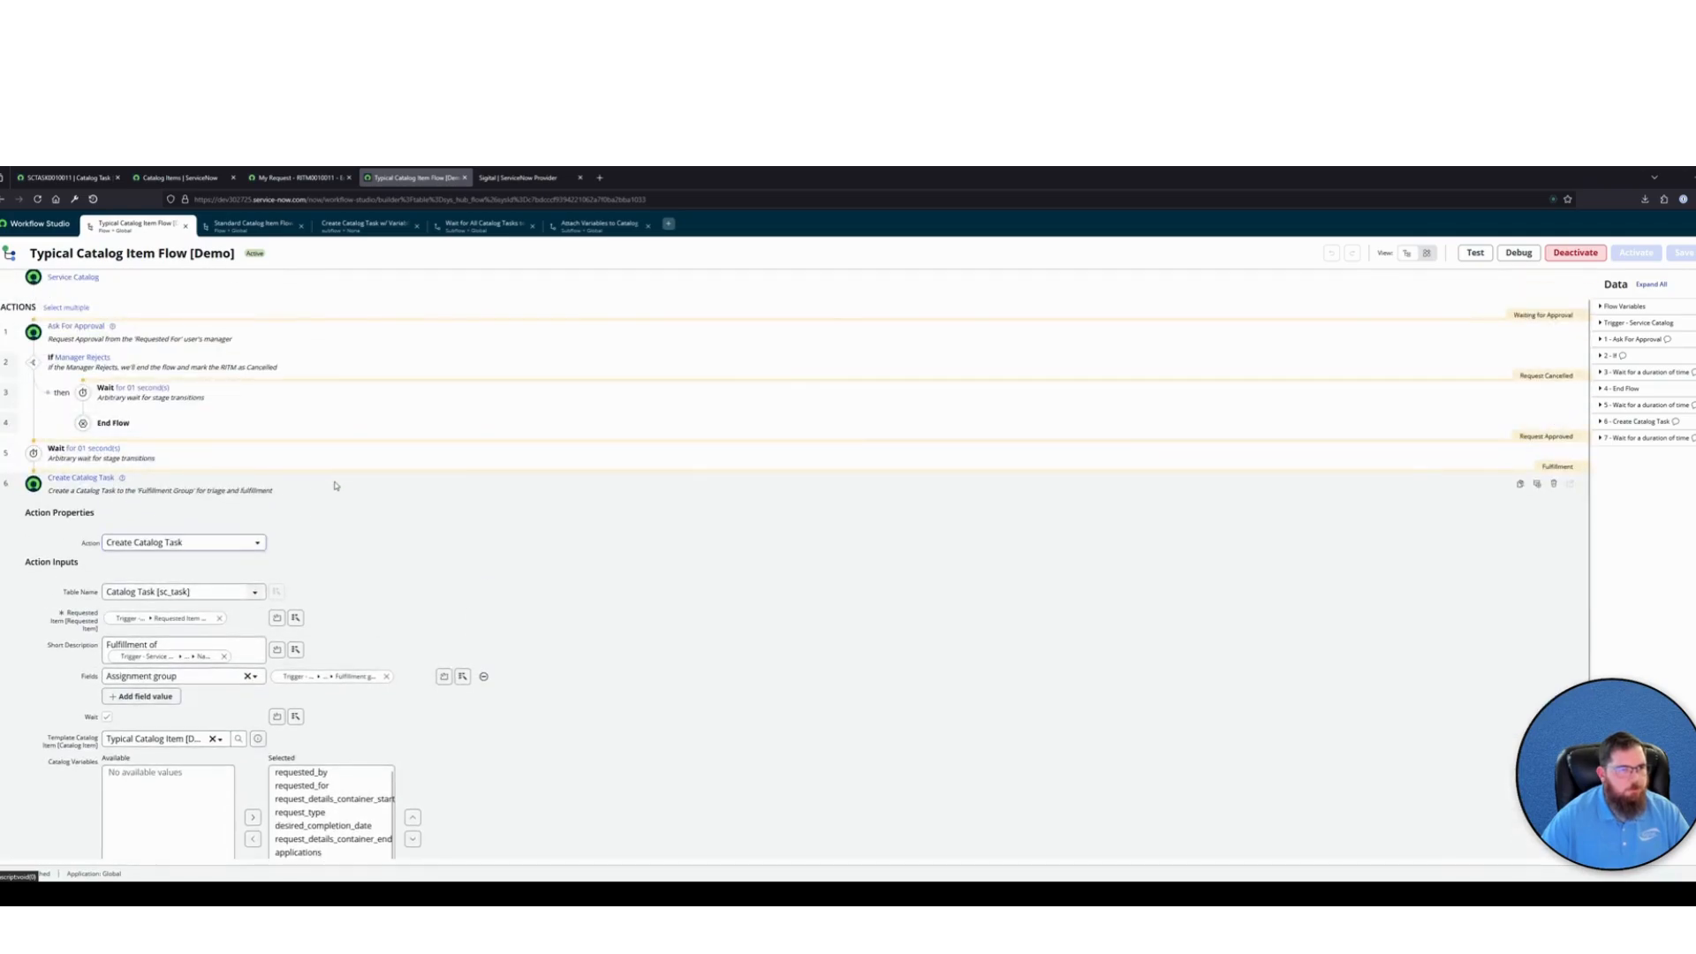
scroll(336, 495, down, 3)
scroll(336, 627, down, 1)
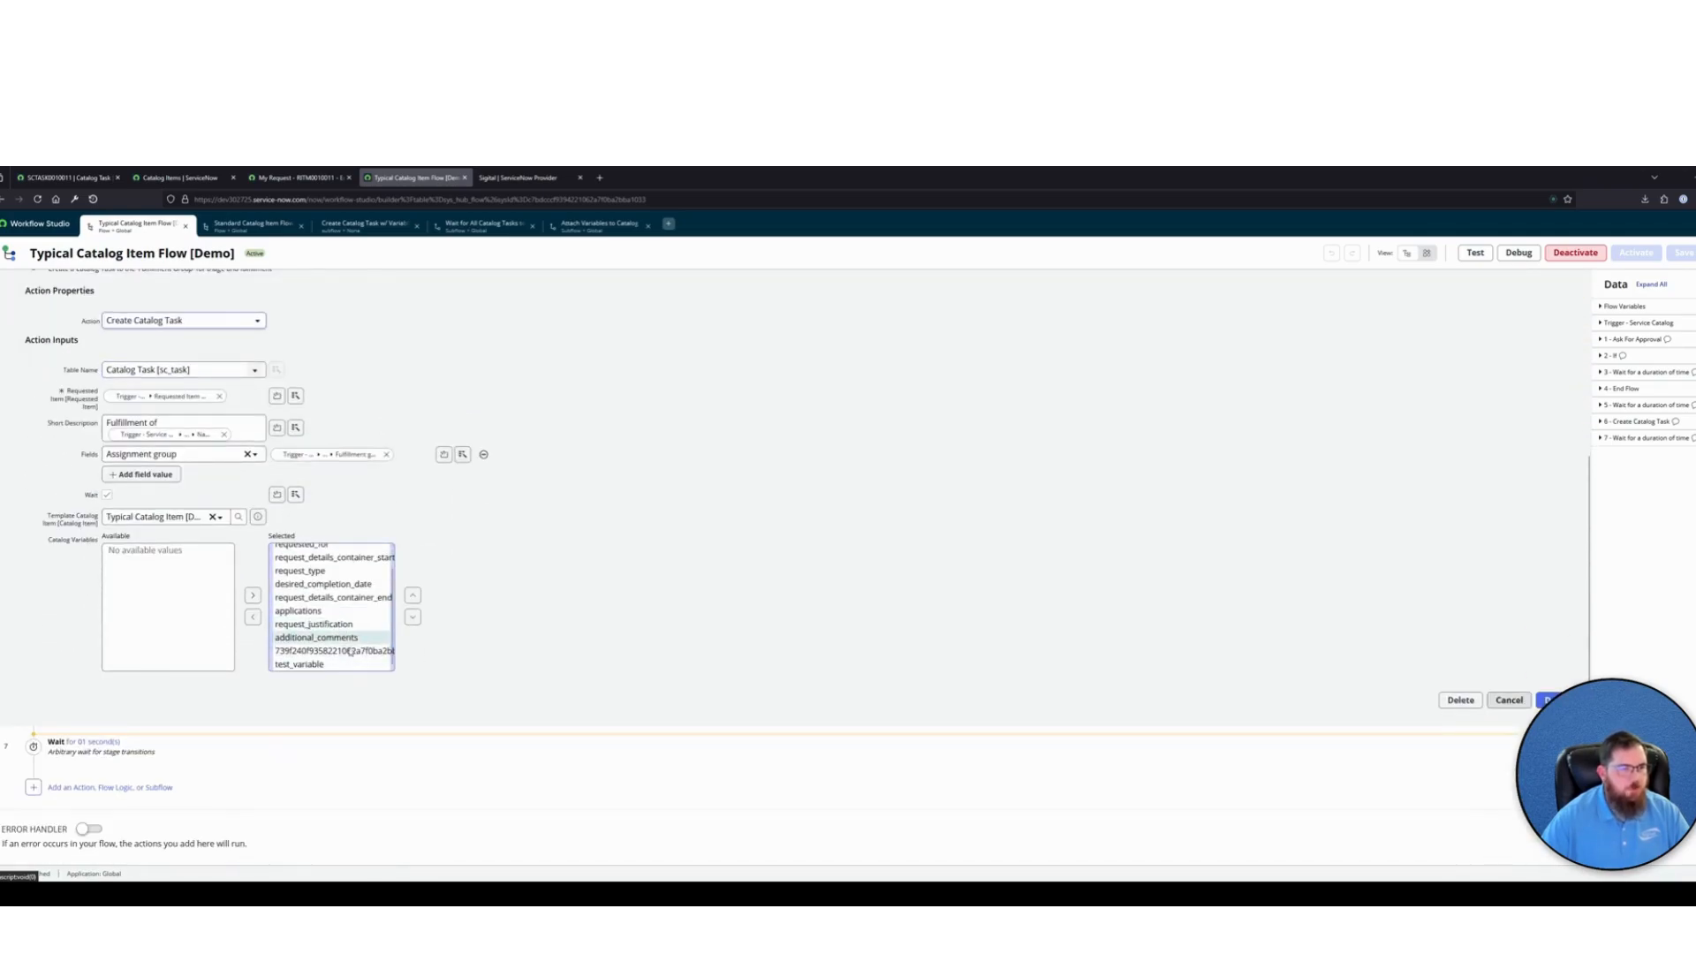
click(344, 663)
scroll(353, 636, up, 3)
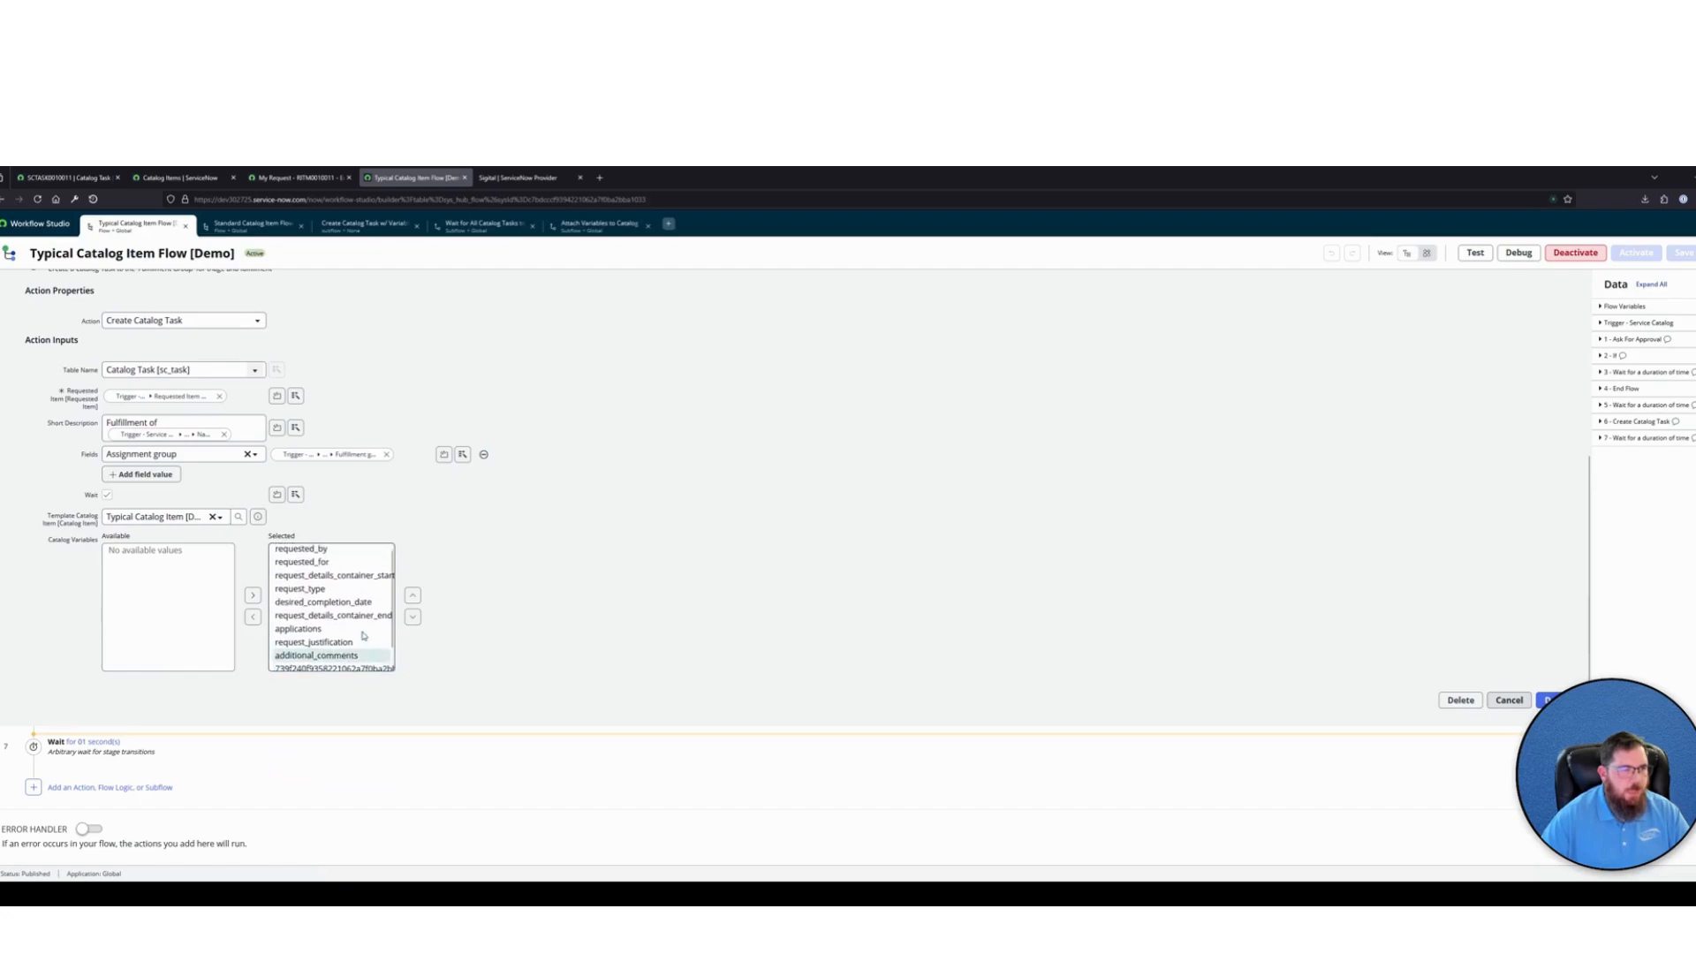
scroll(352, 402, up, 2)
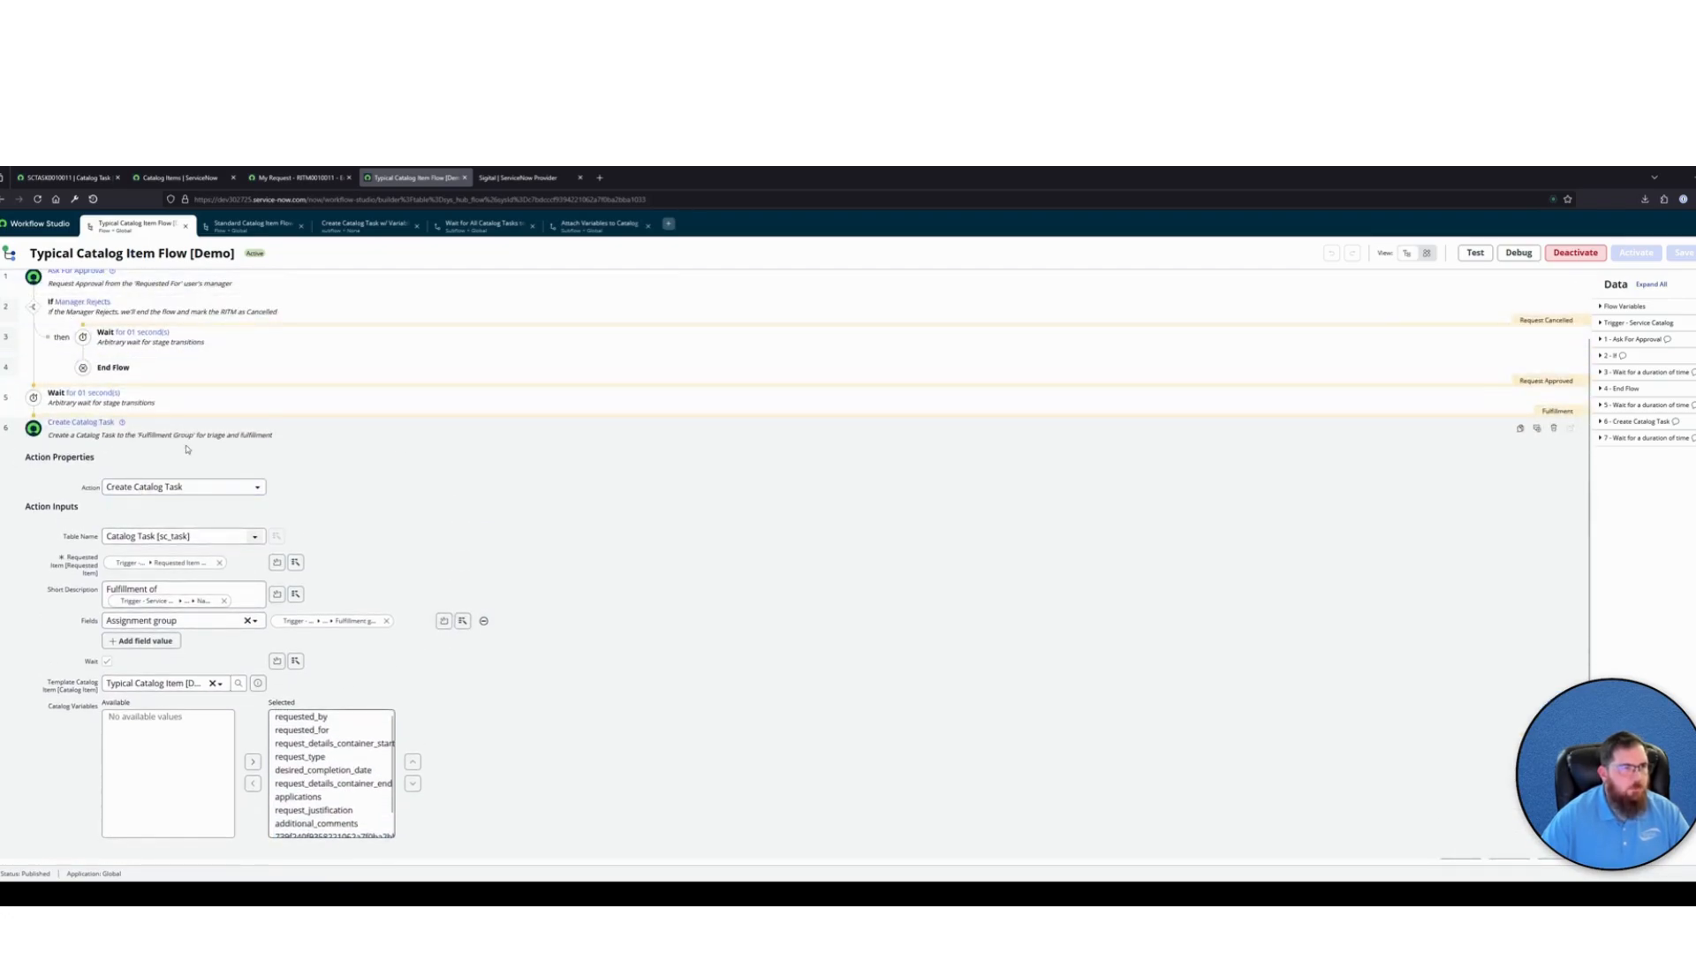
Delete the Create Catalog Task action from the Typical Catalog Item Flow [Demo]
click(358, 431)
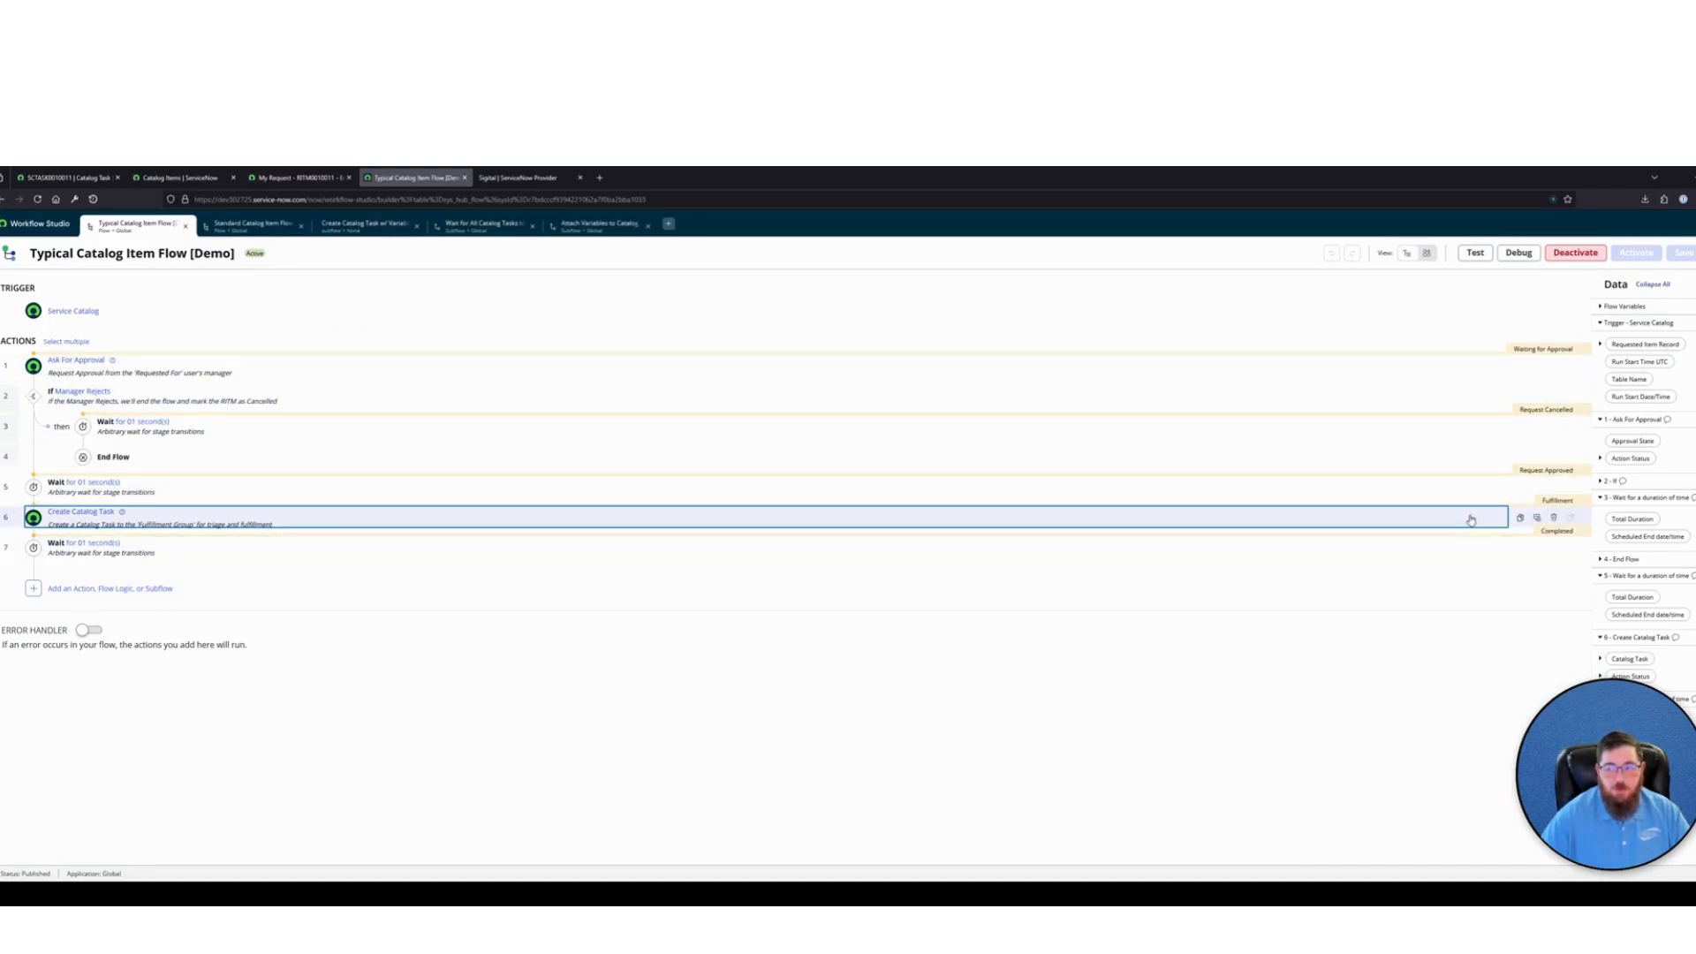
click(1553, 519)
click(992, 355)
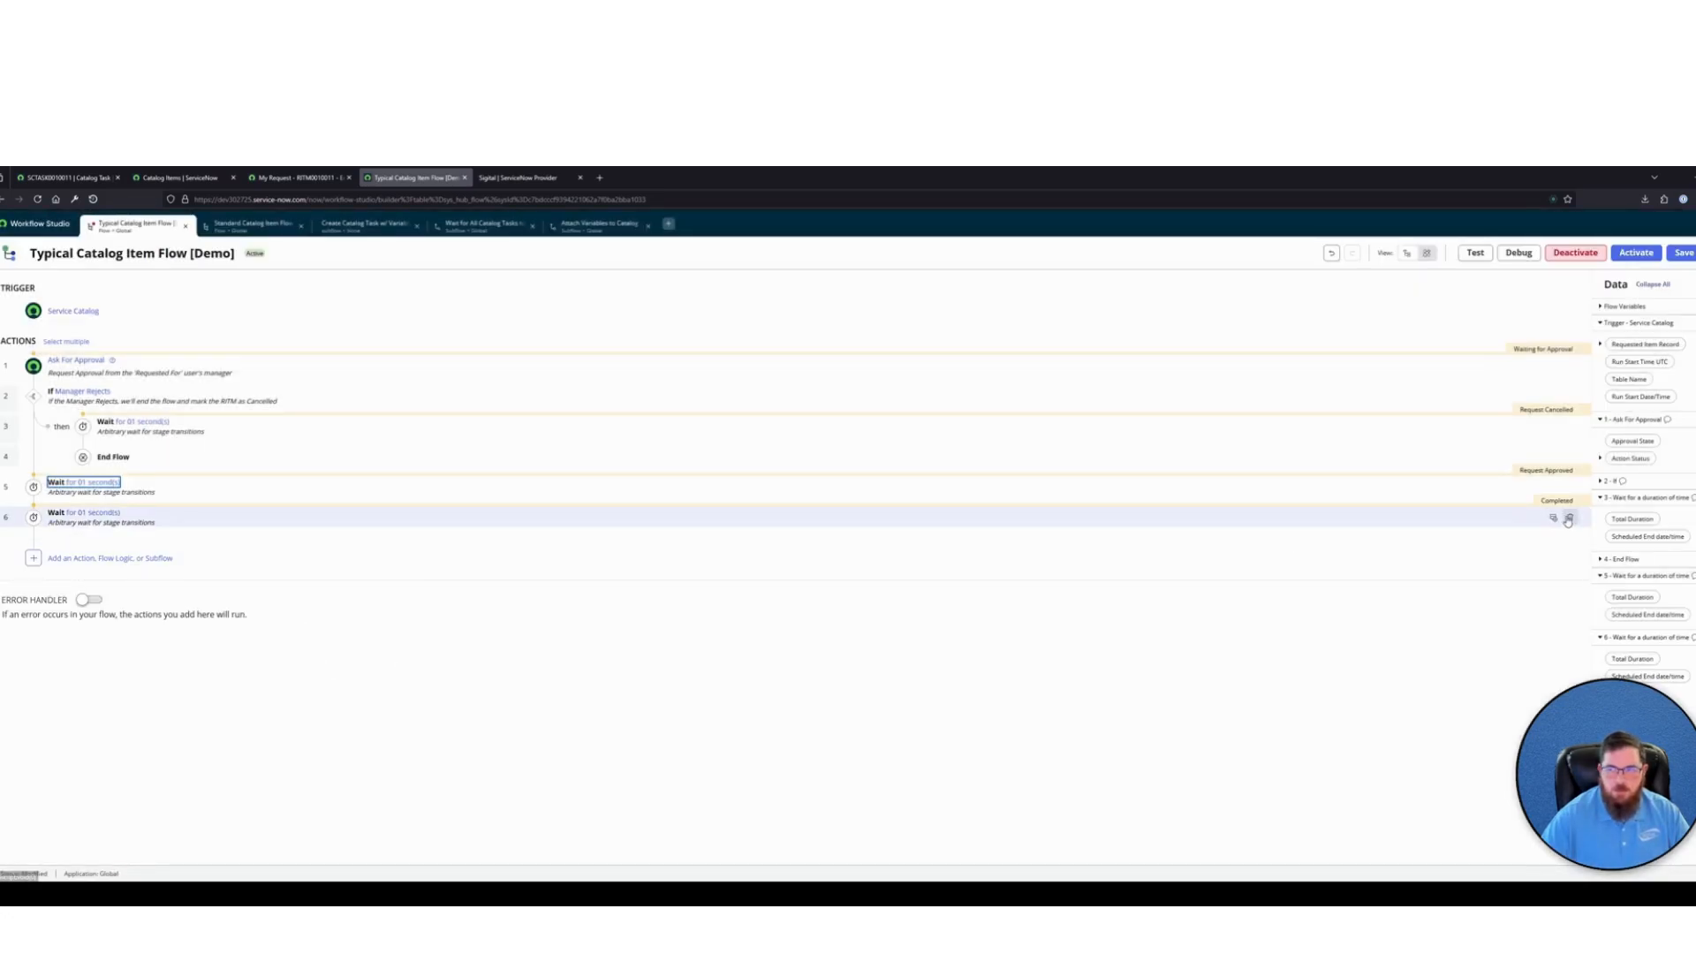
Add the Create Catalog Task w/ Variables [Demo] subflow before the final wait, with the trigger's Requested Item Record as its RITM Record
click(33, 501)
click(207, 515)
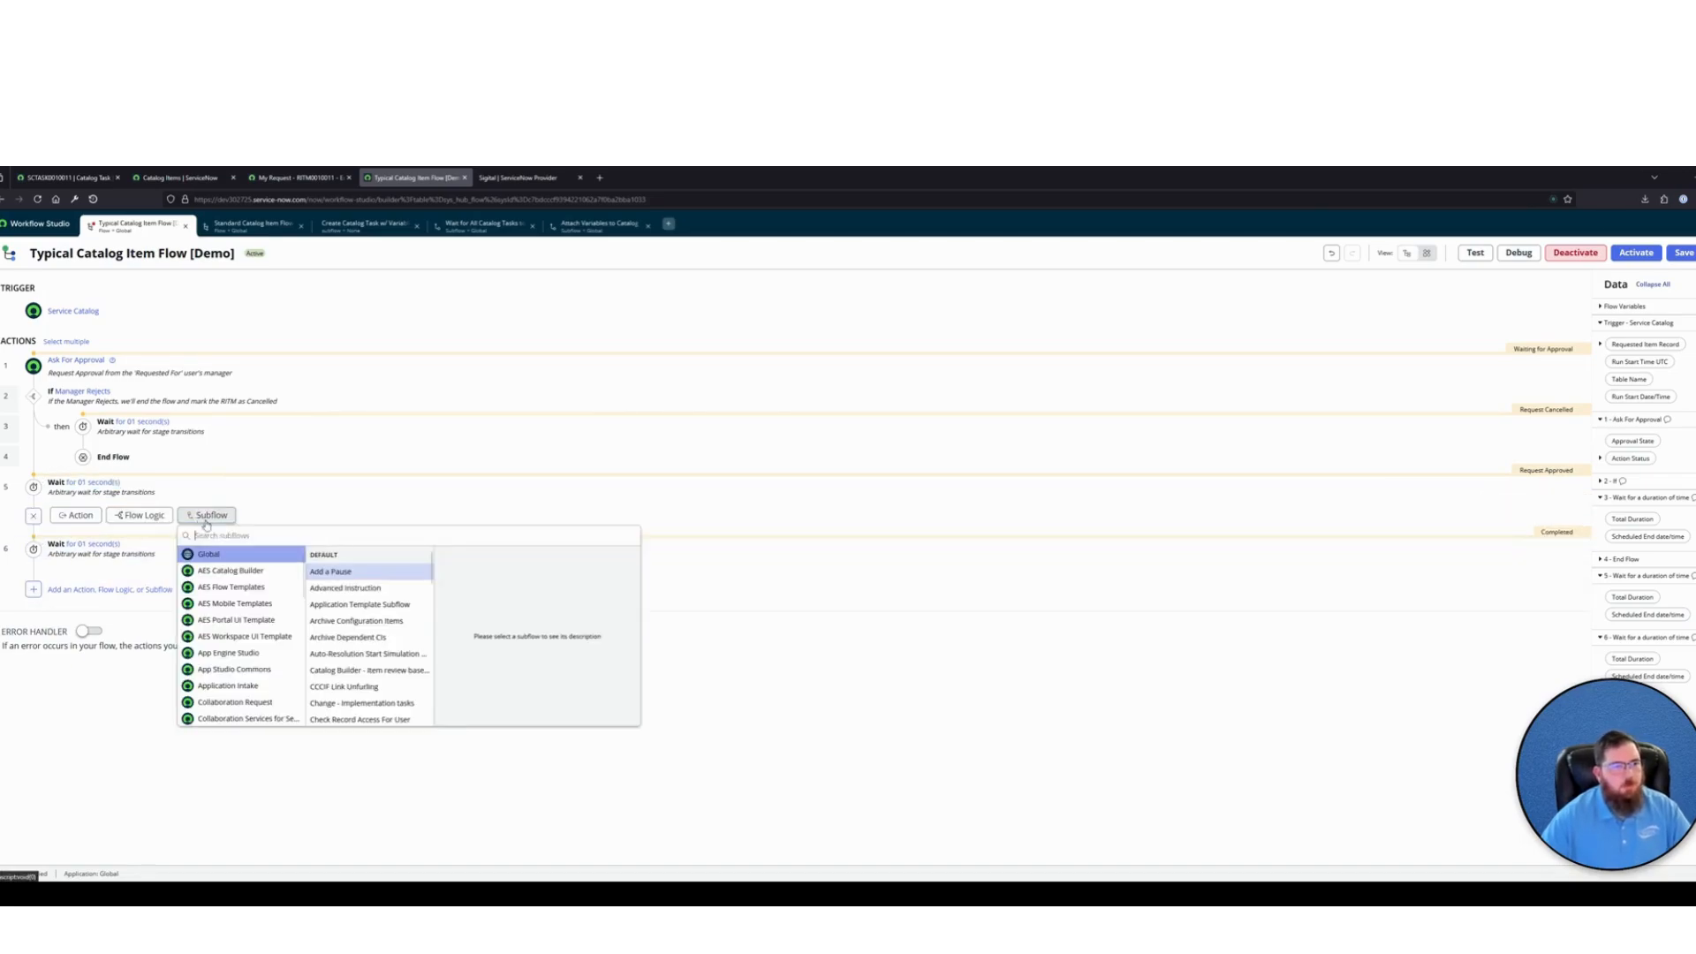
text(create cata)
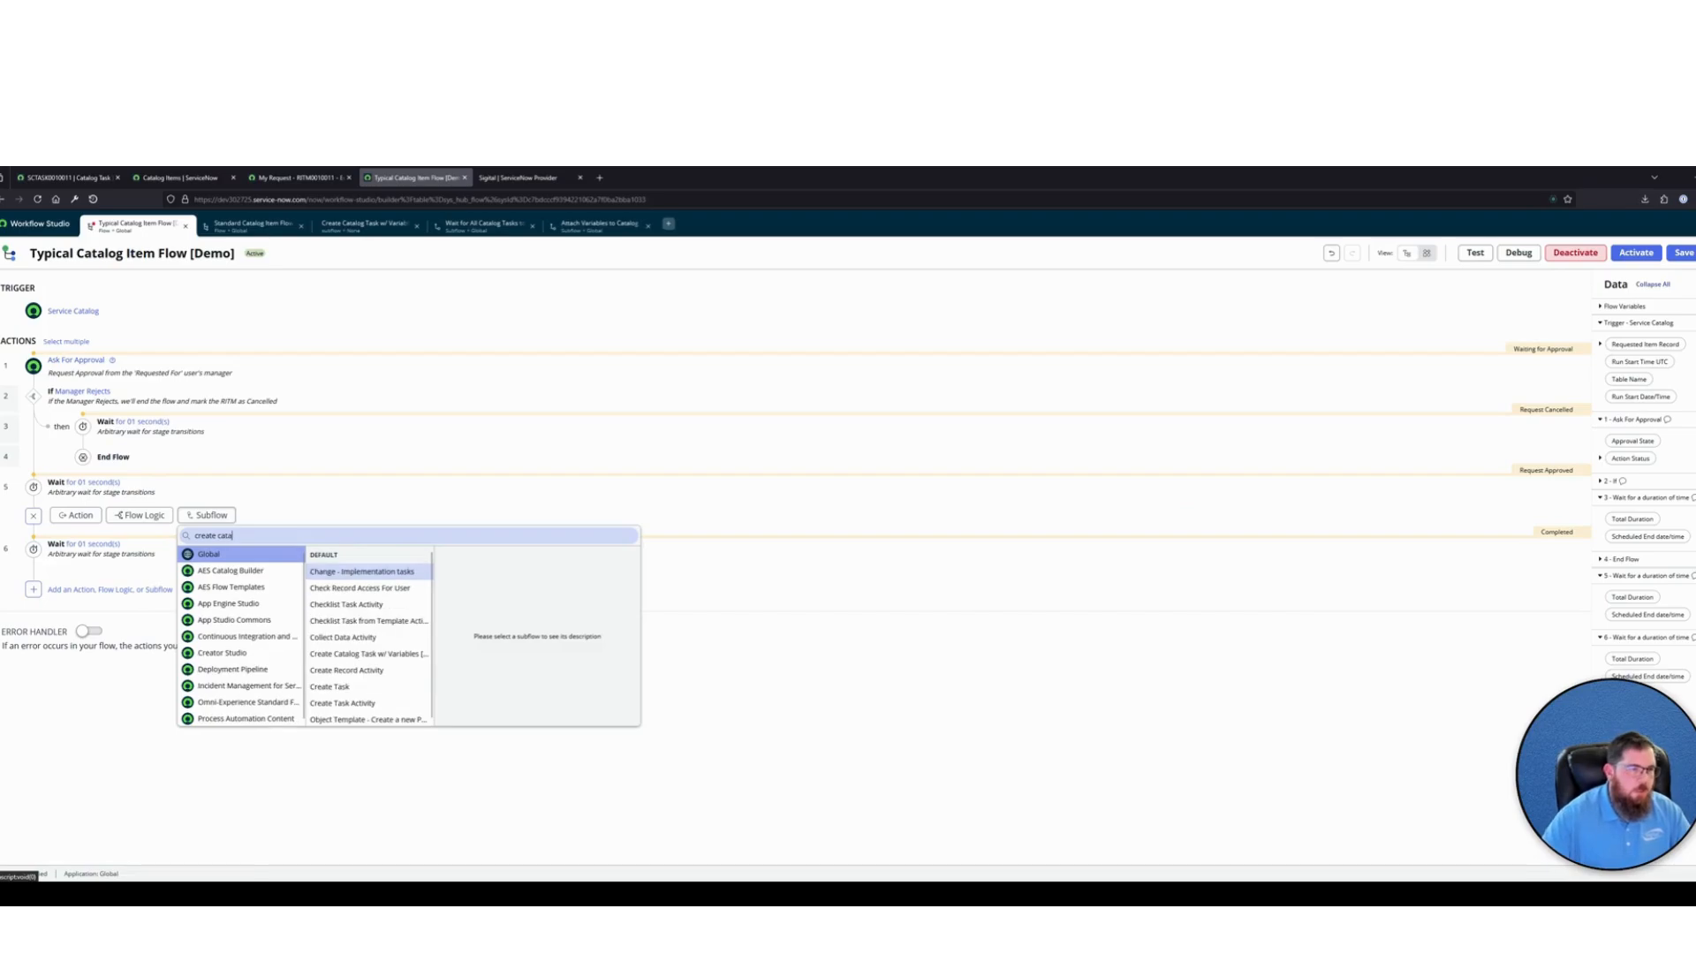
click(370, 572)
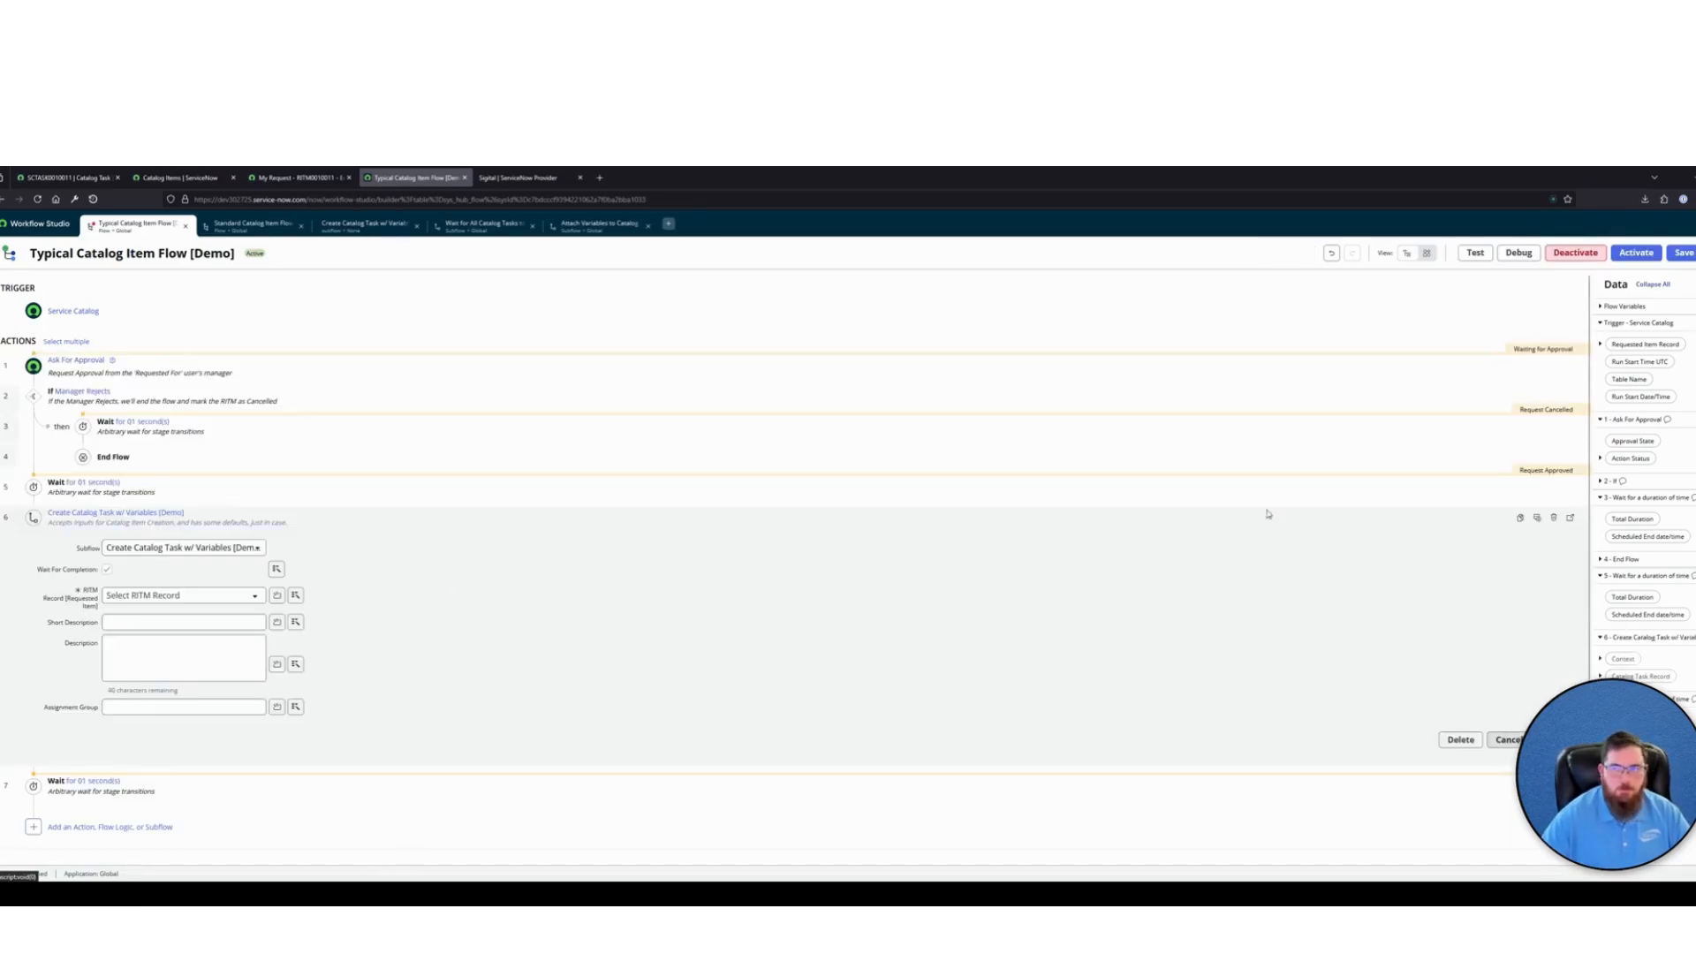
click(189, 596)
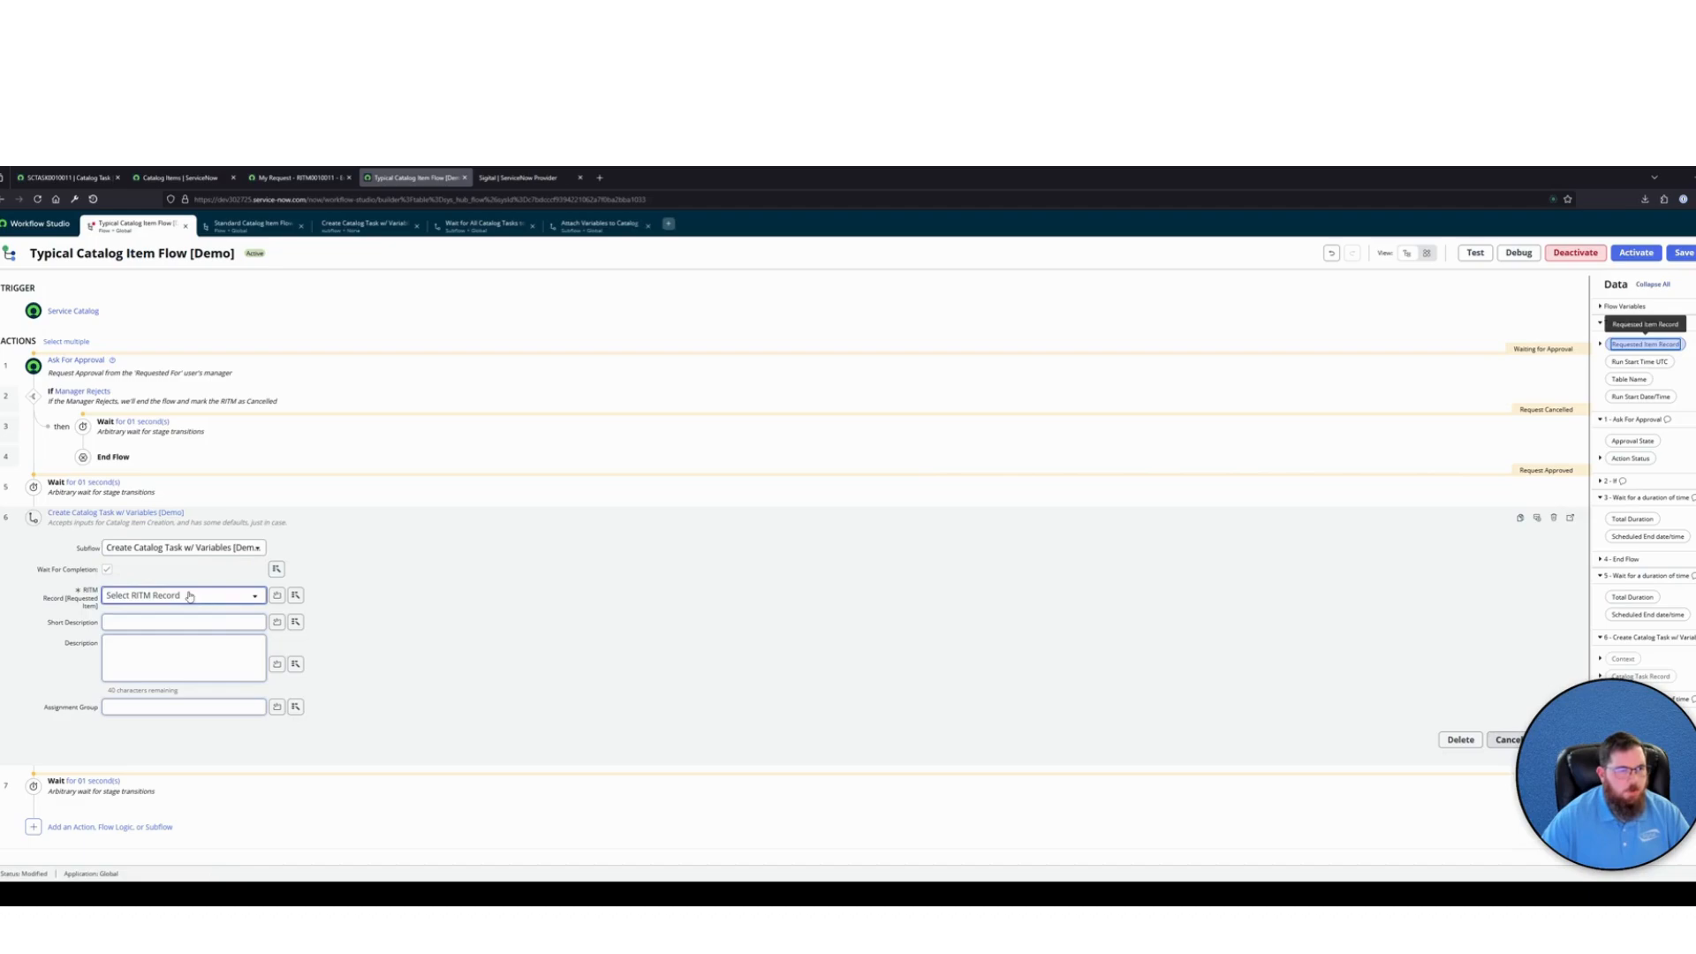
drag(1645, 344, 189, 596)
click(374, 516)
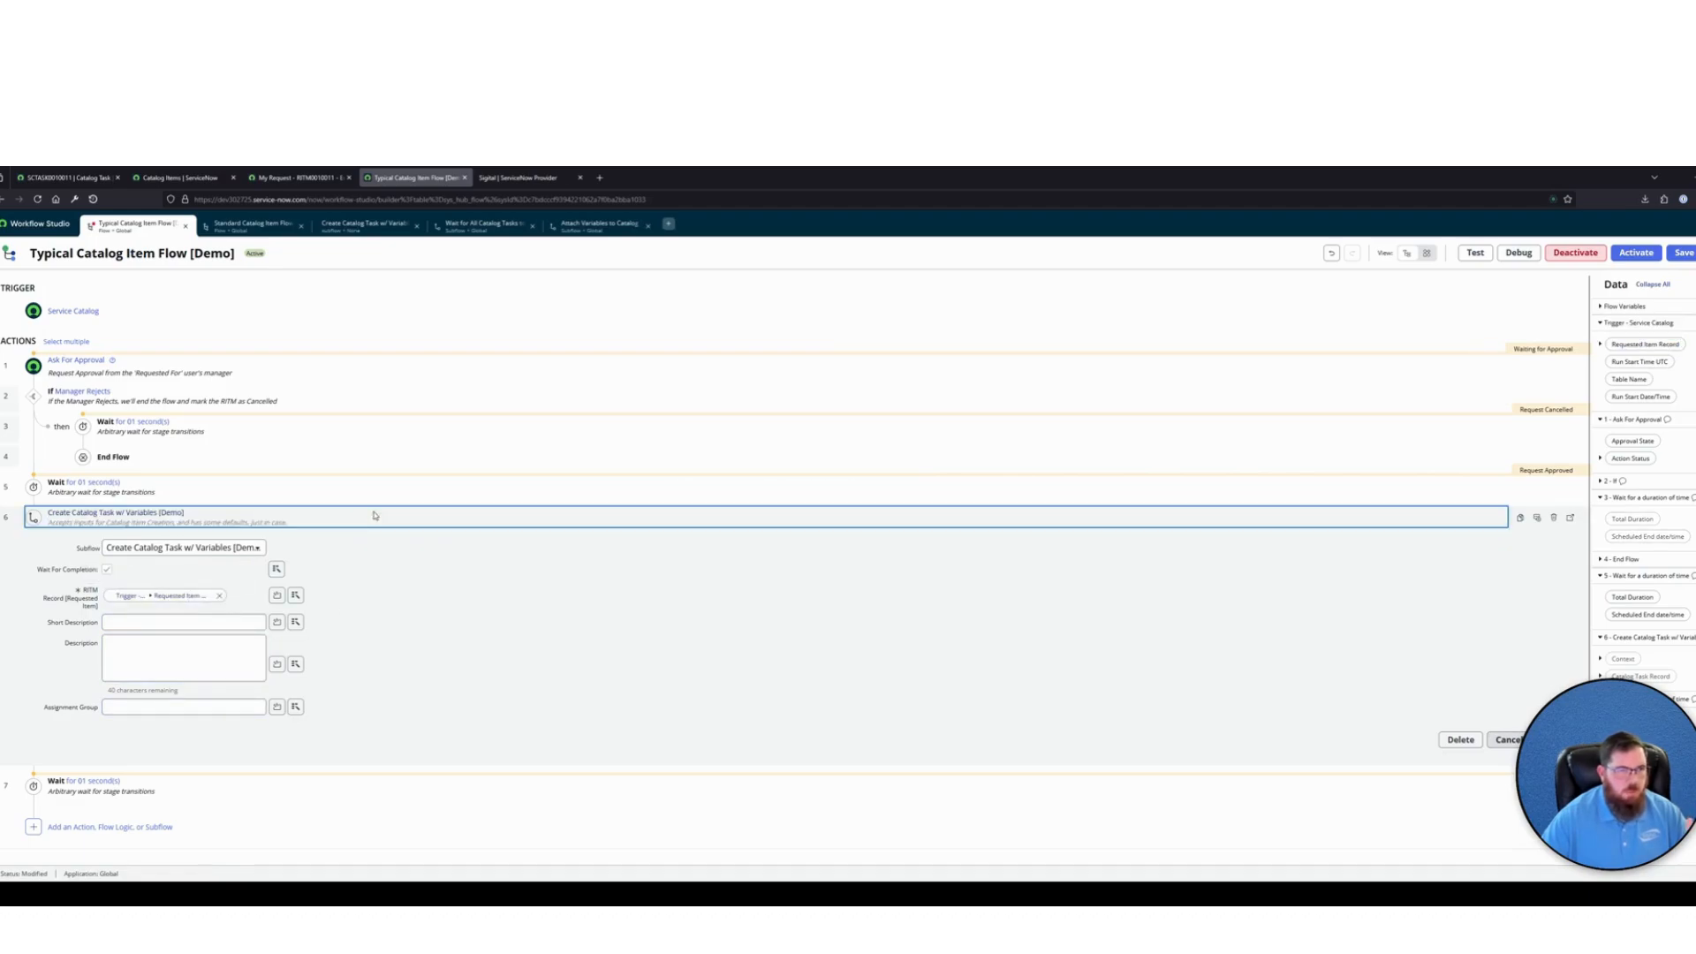
Add the Wait for All Catalog Tasks to Complete [Demo] subflow before the final wait, using the trigger's Requested Item Record as RITM Record
click(36, 539)
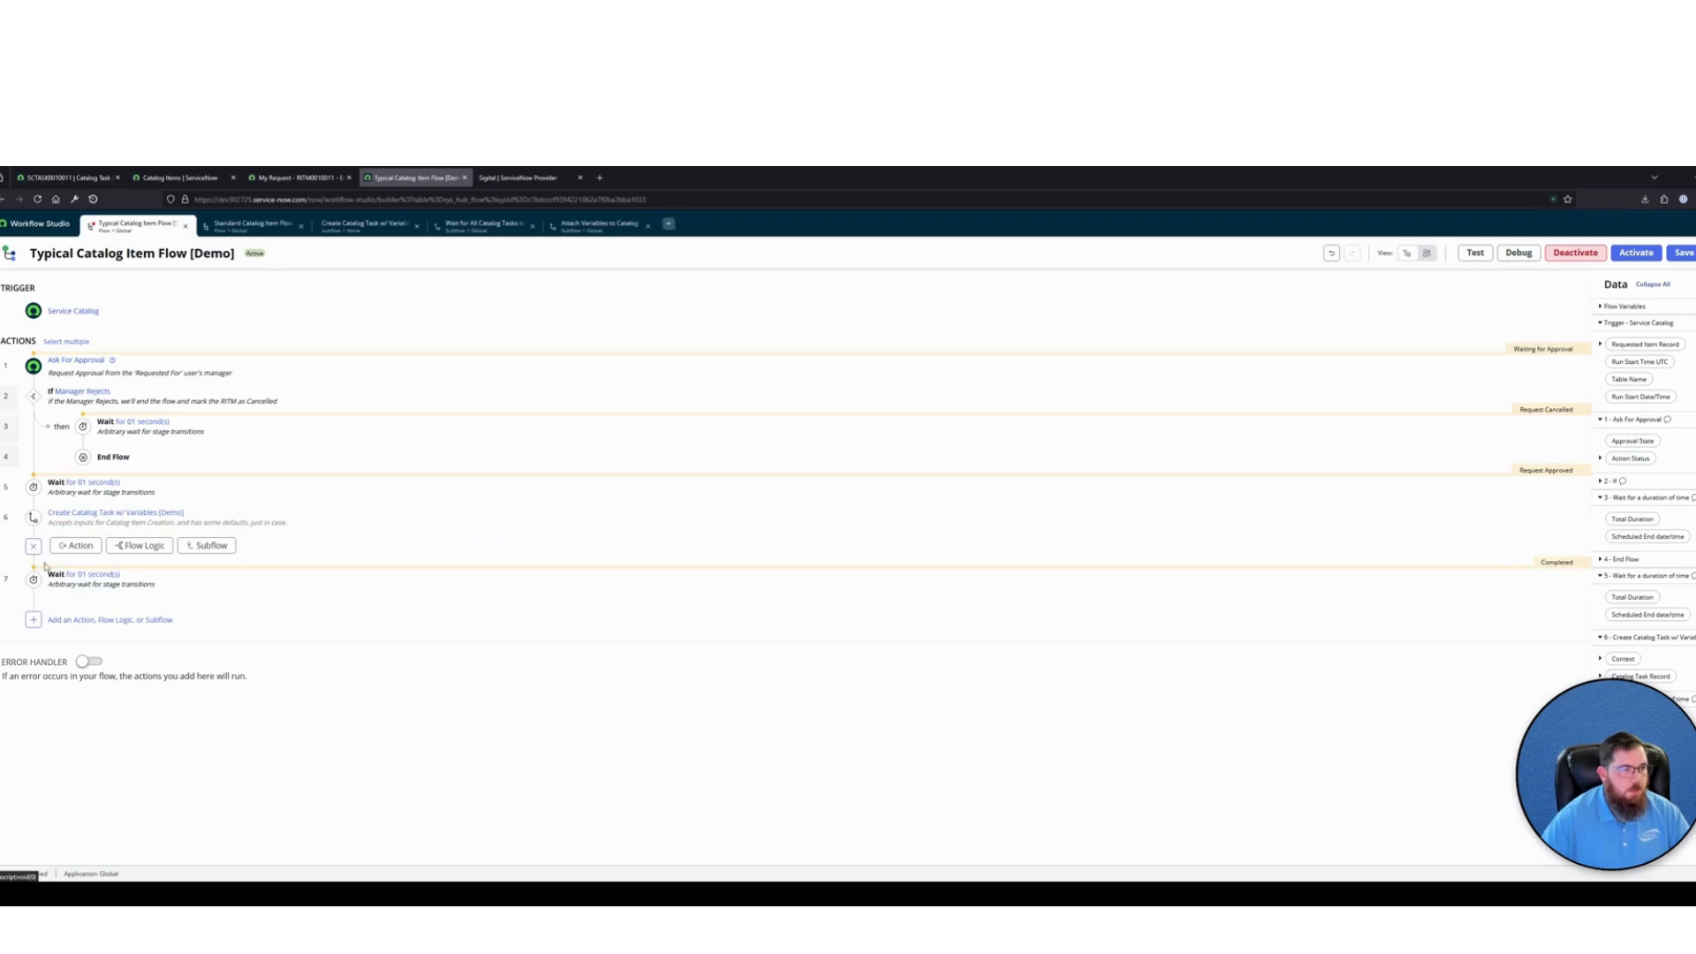
click(206, 544)
text(wait for)
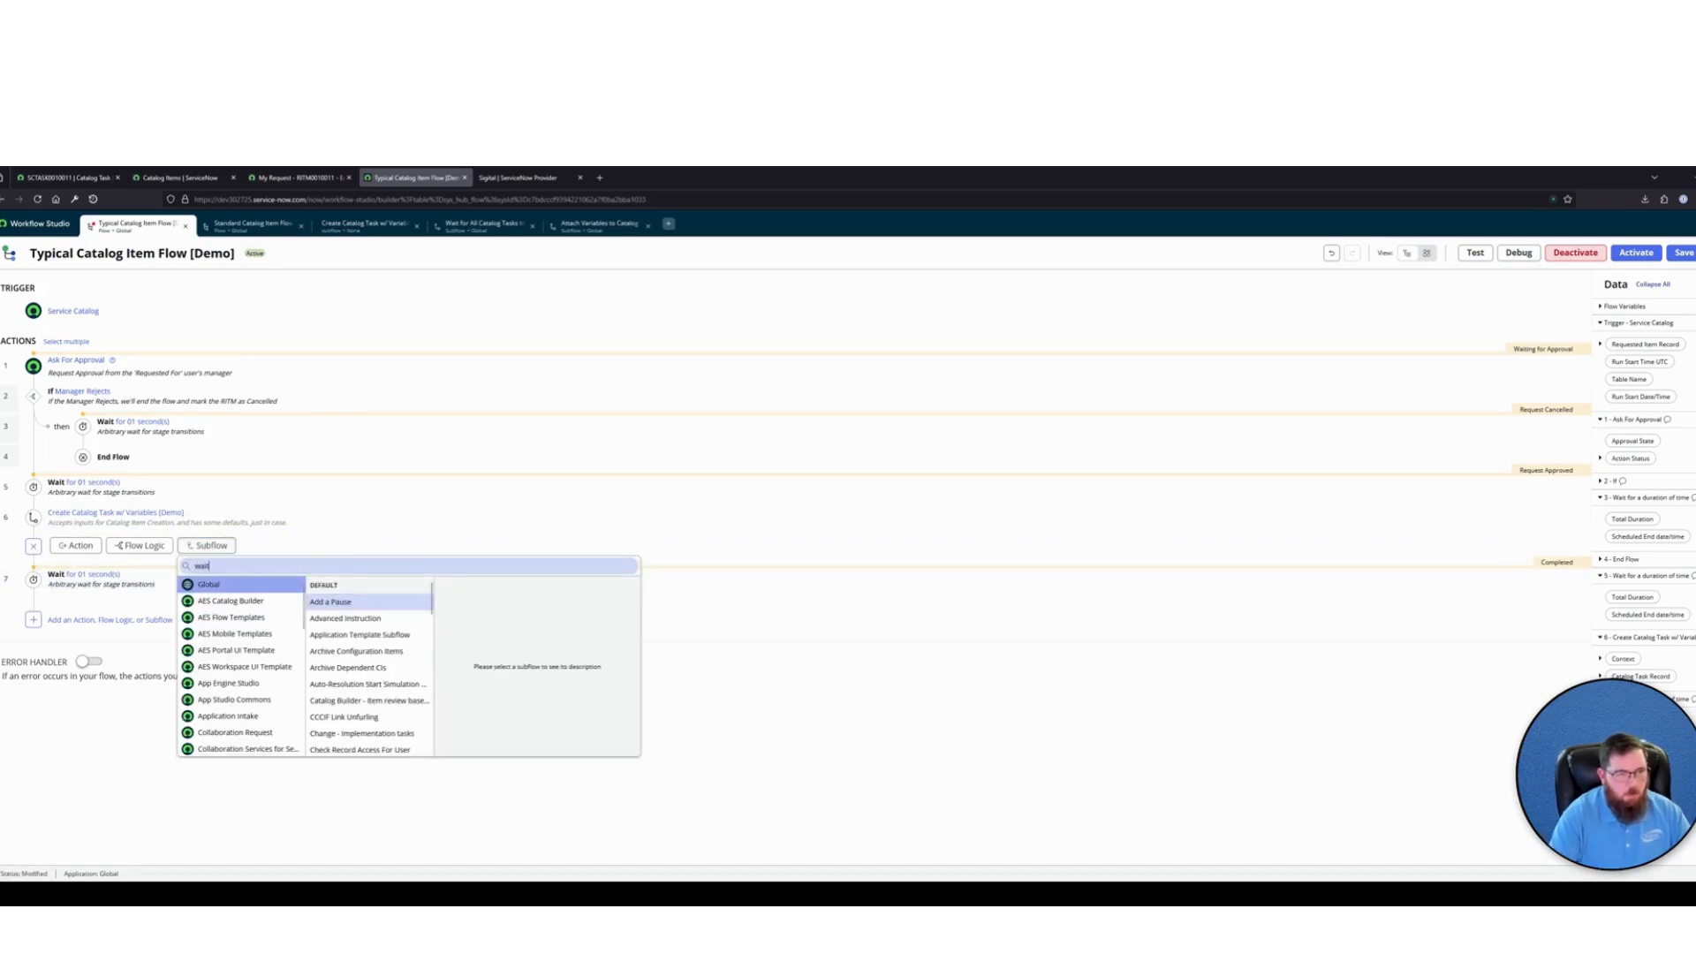
mouse_move(420, 604)
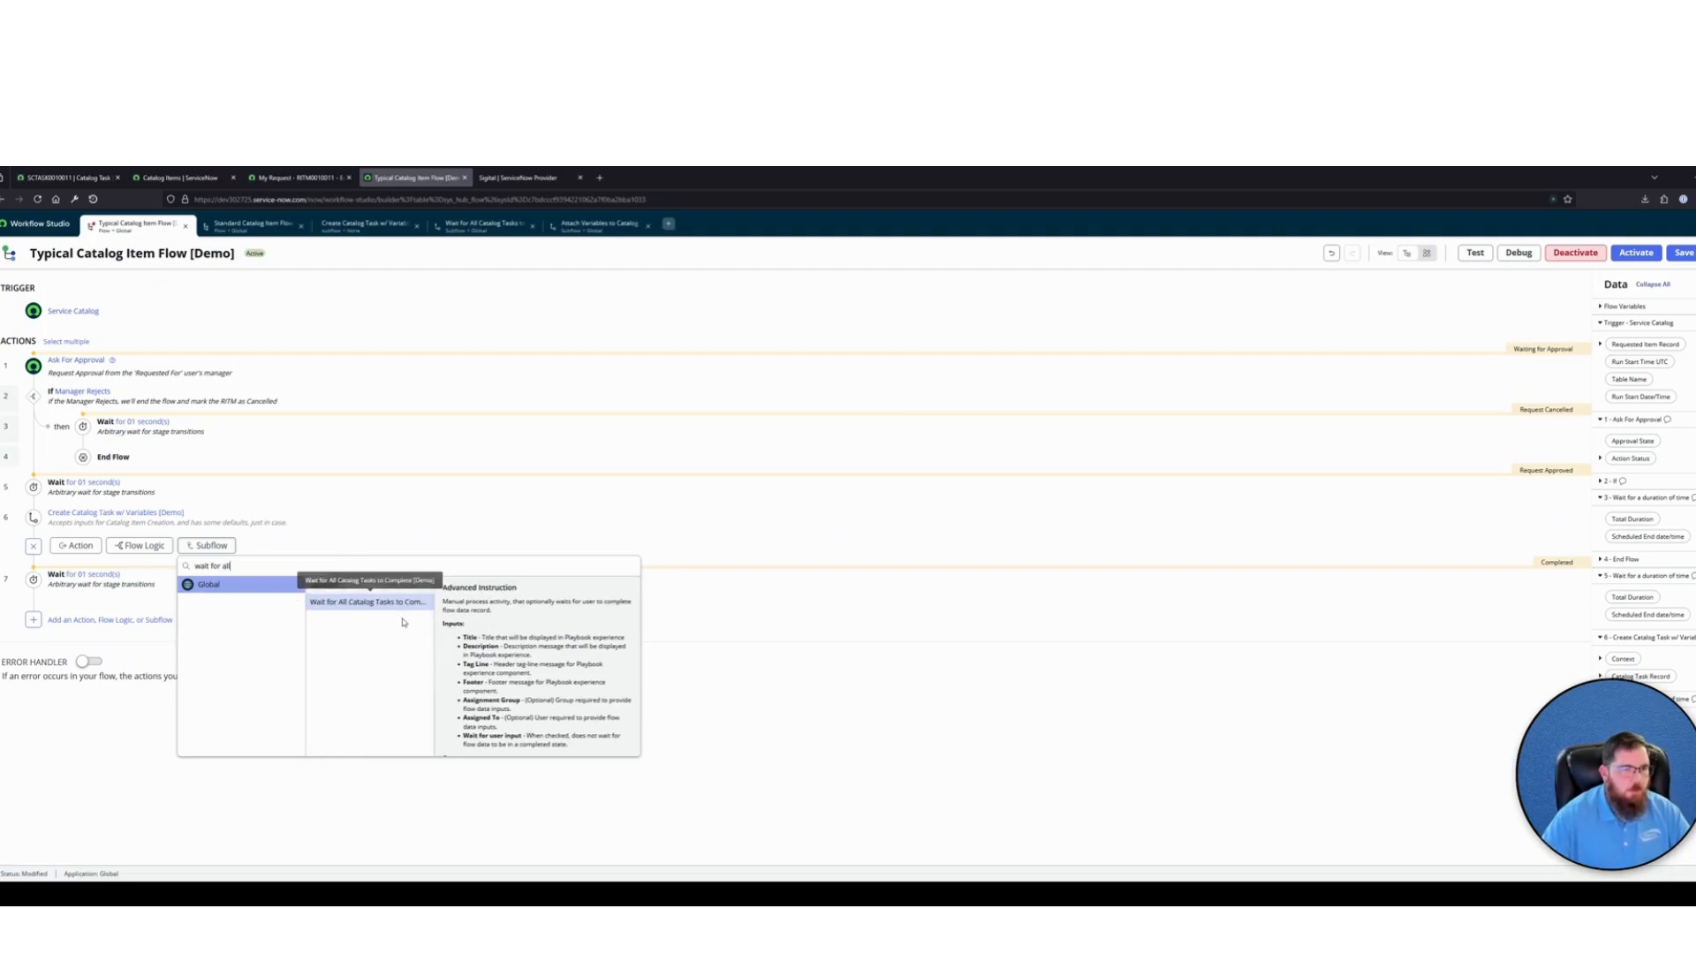
click(380, 601)
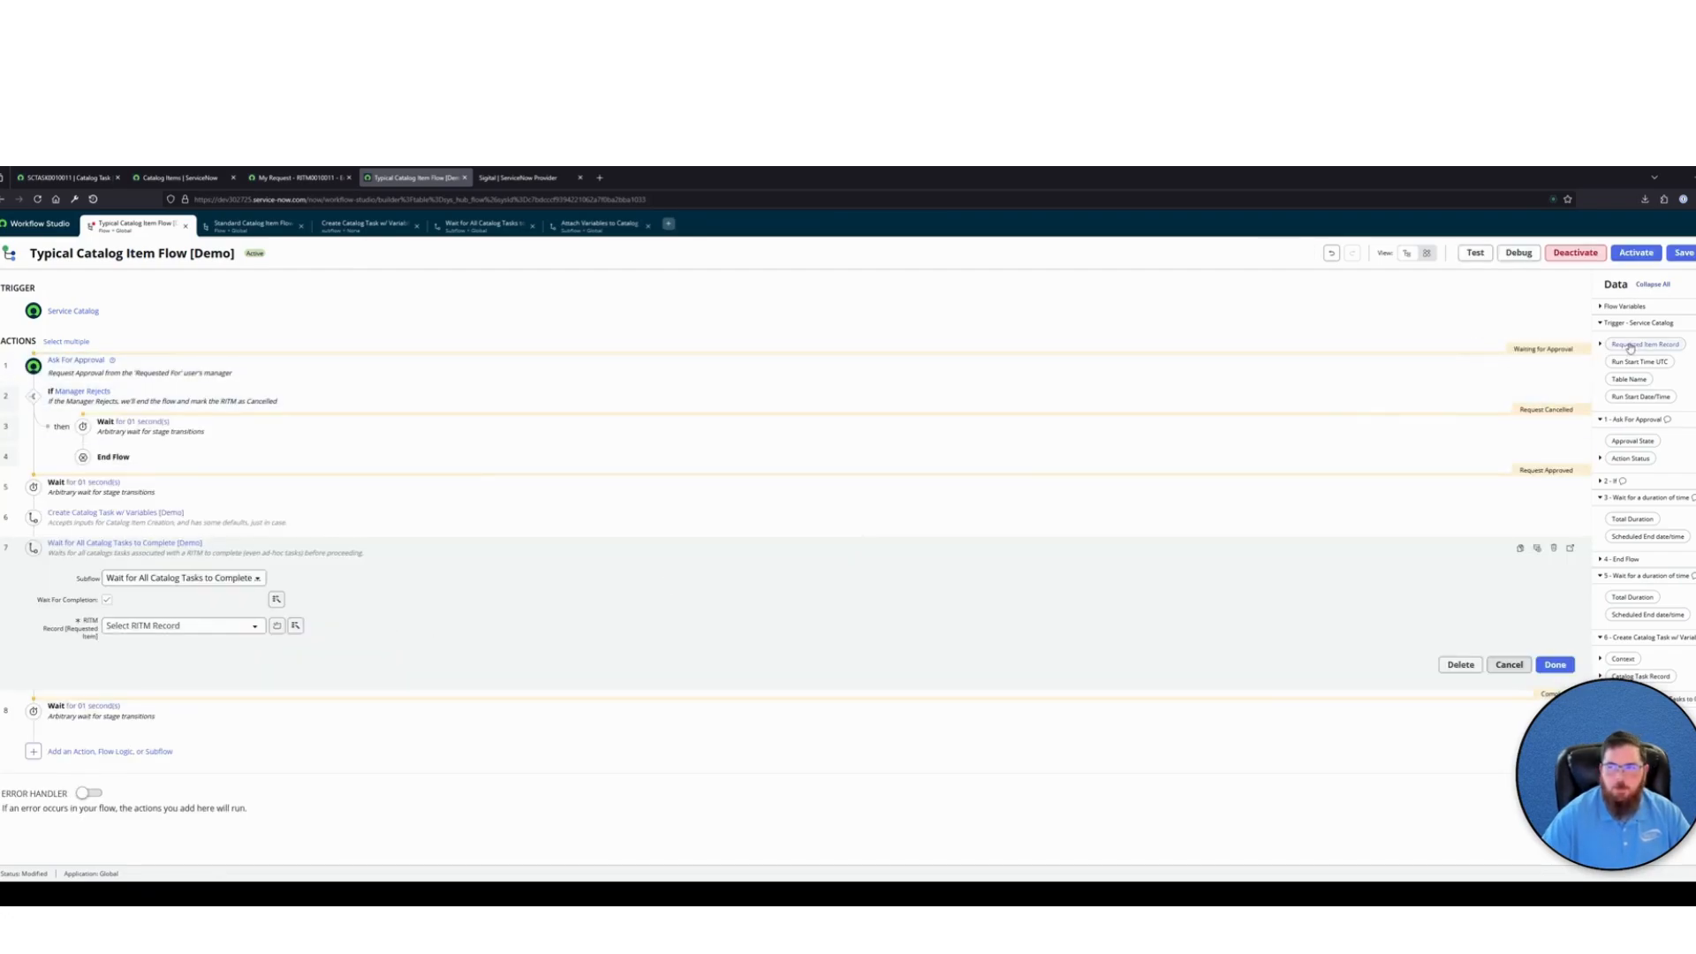
drag(1629, 346, 164, 625)
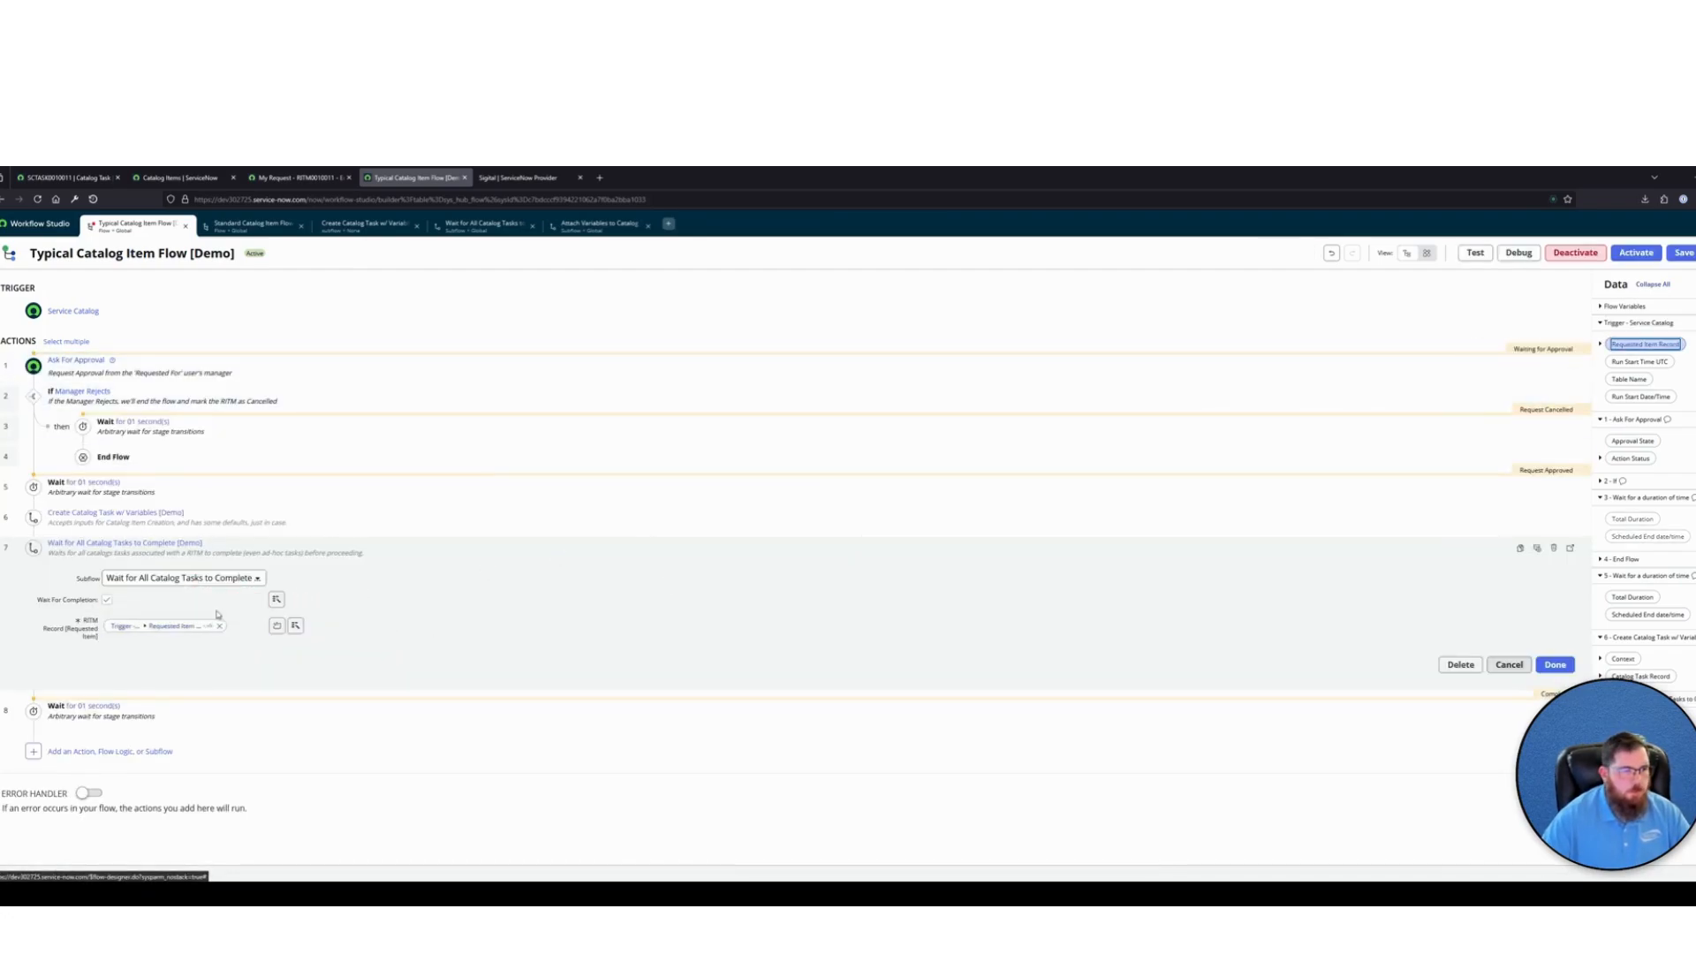
click(461, 547)
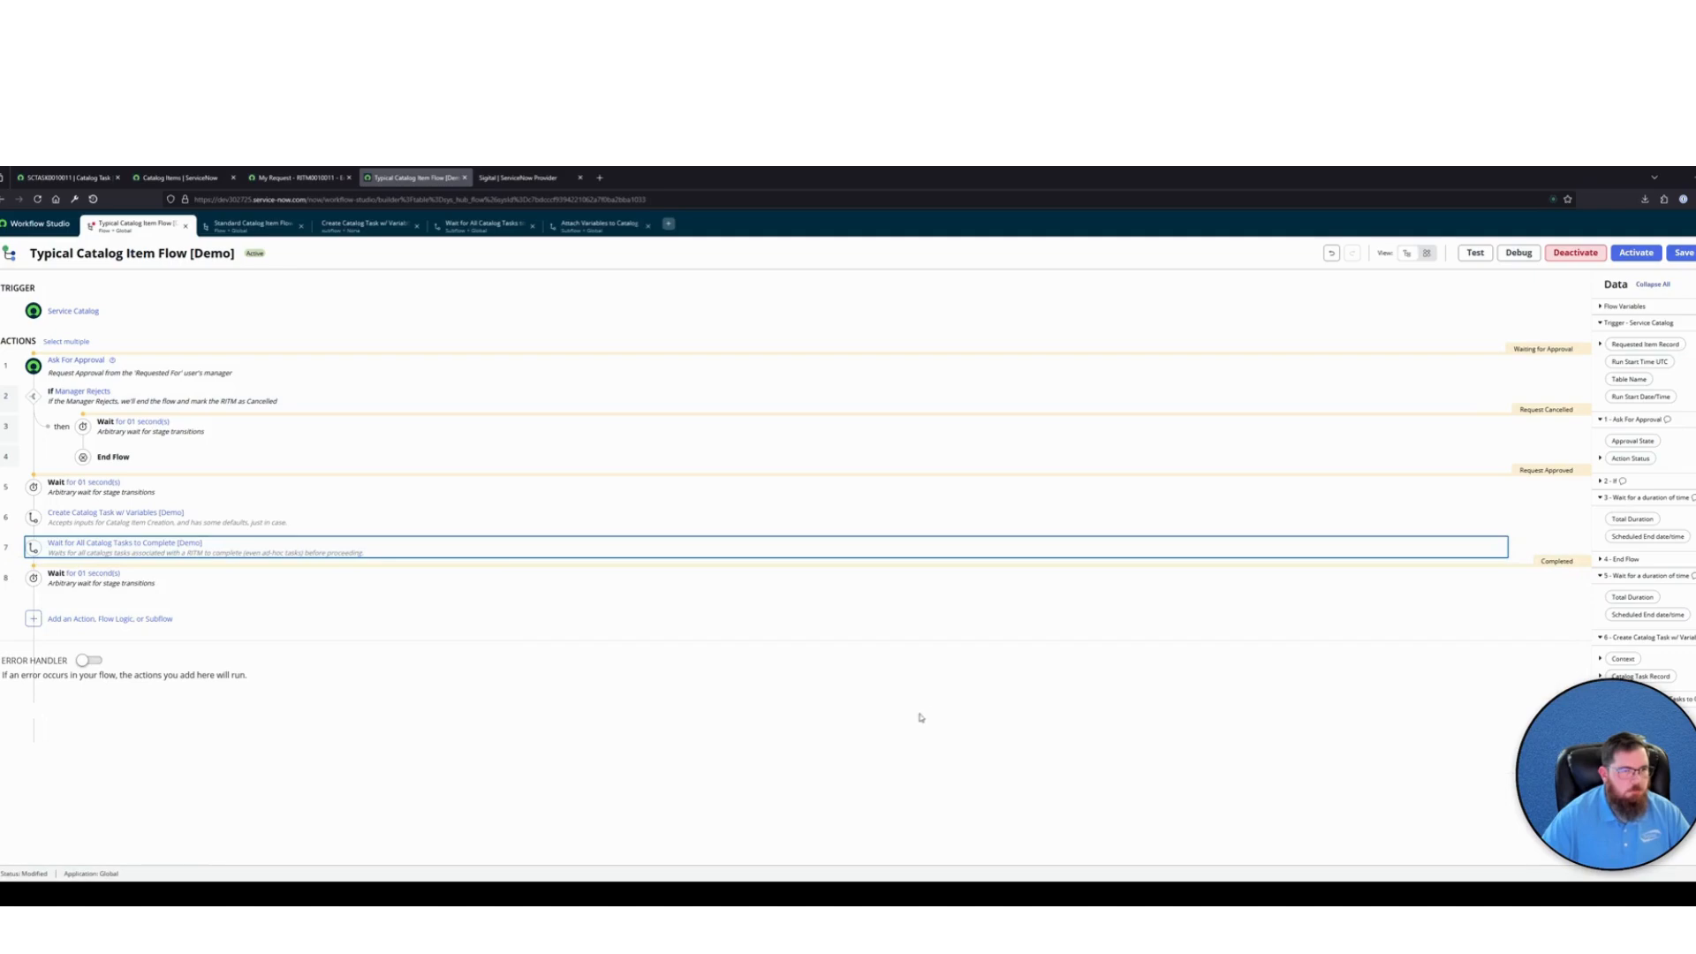
Activate the modified Typical Catalog Item Flow [Demo]
click(1637, 254)
click(1011, 359)
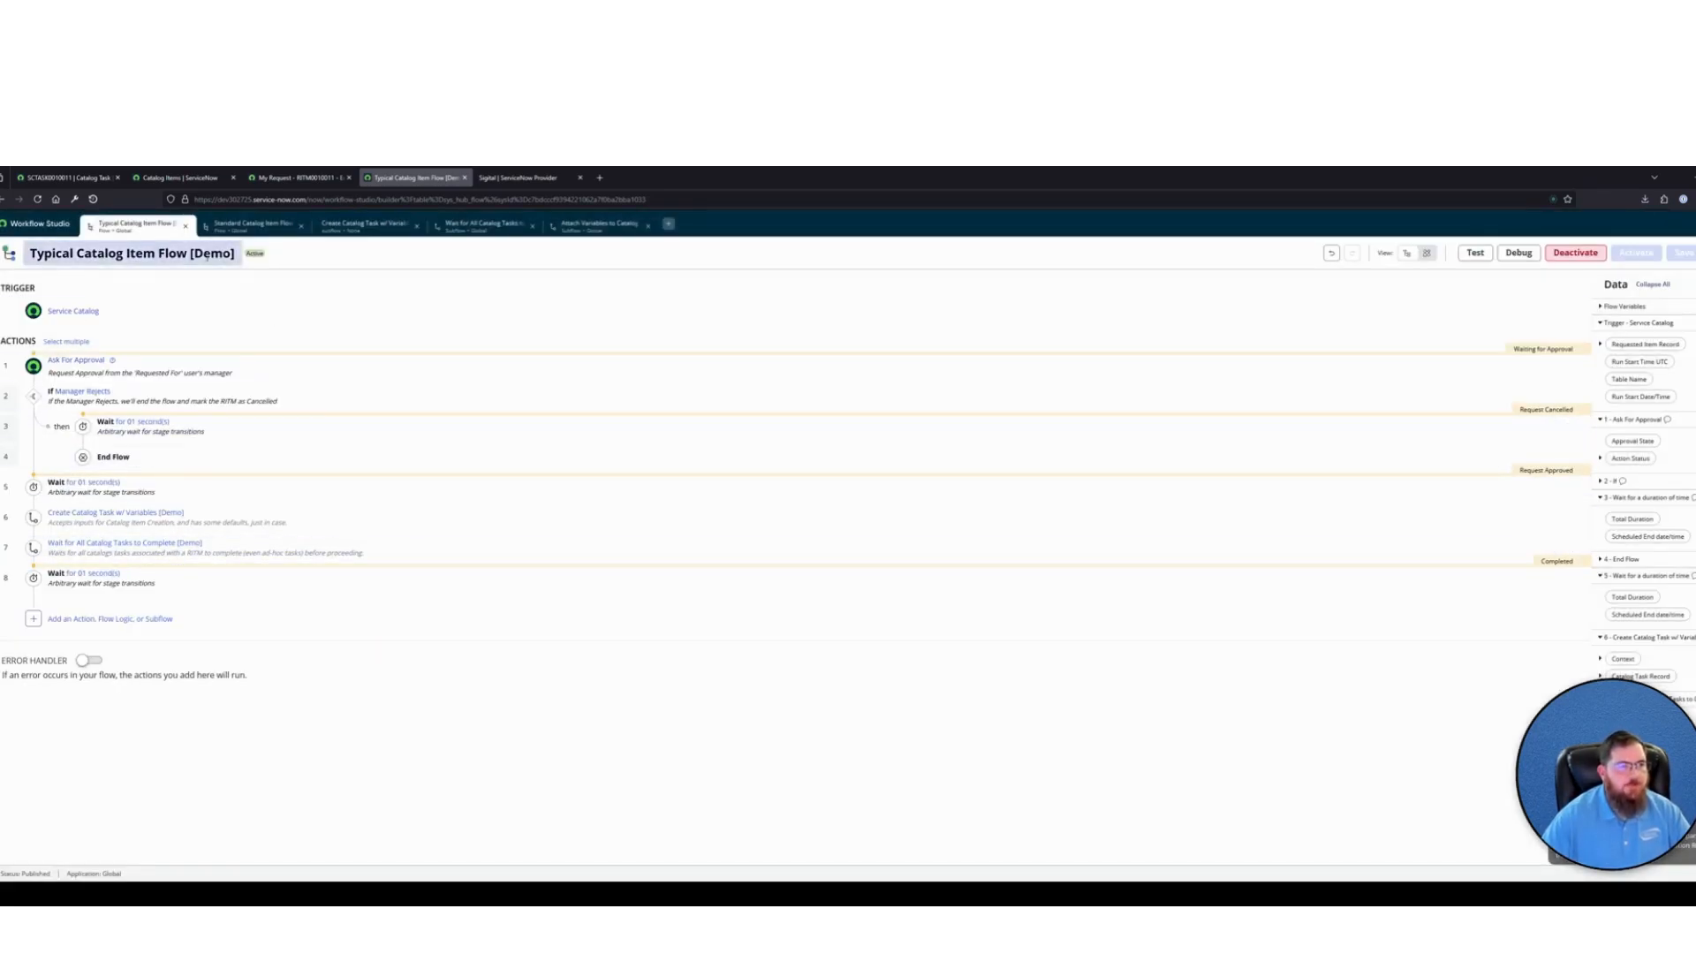
click(88, 492)
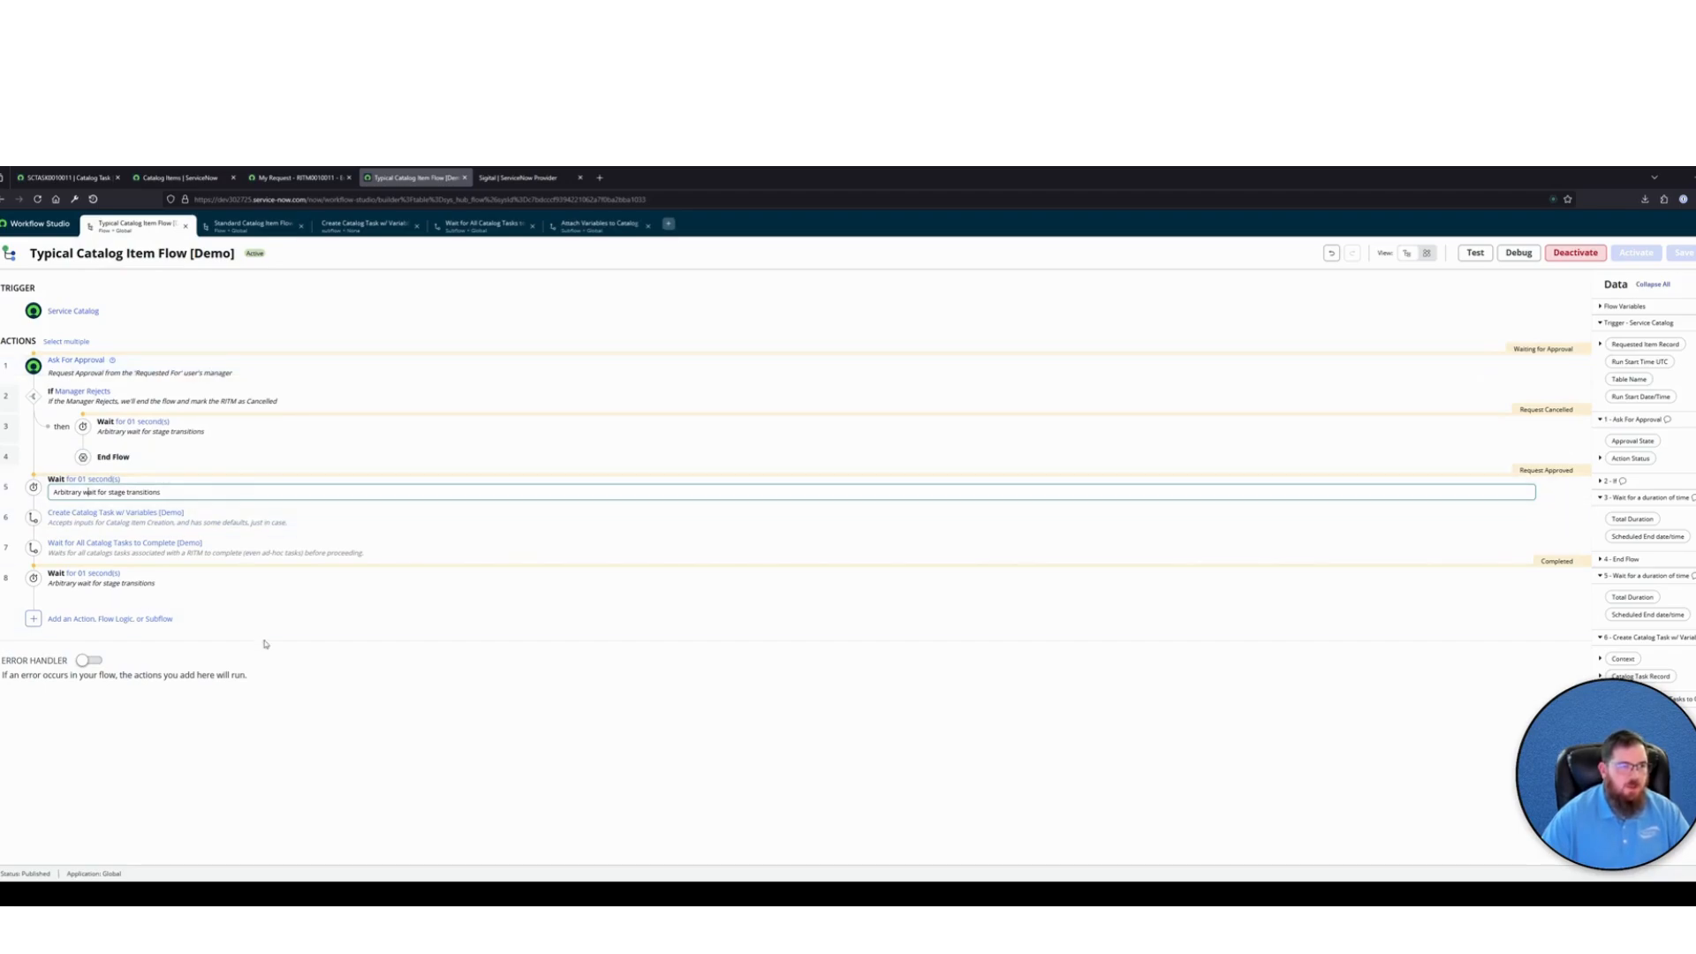
click(279, 665)
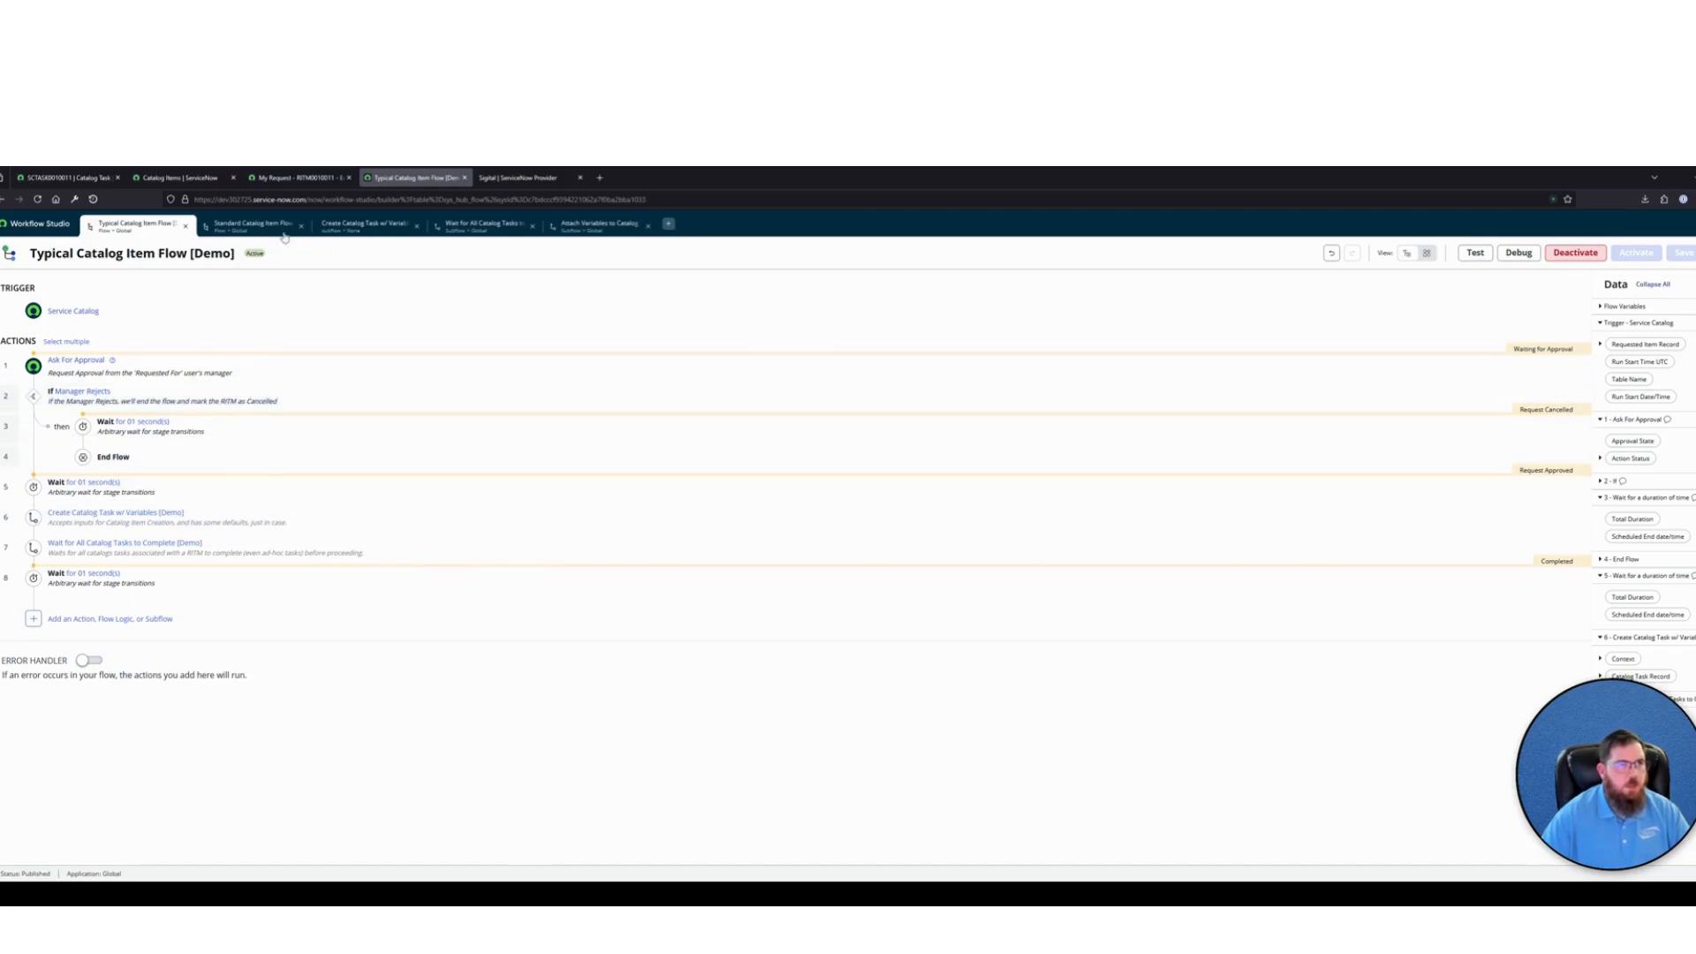
Open the Typical Catalog Item [Demo] request form from the Employee Center homepage
click(292, 179)
click(15, 225)
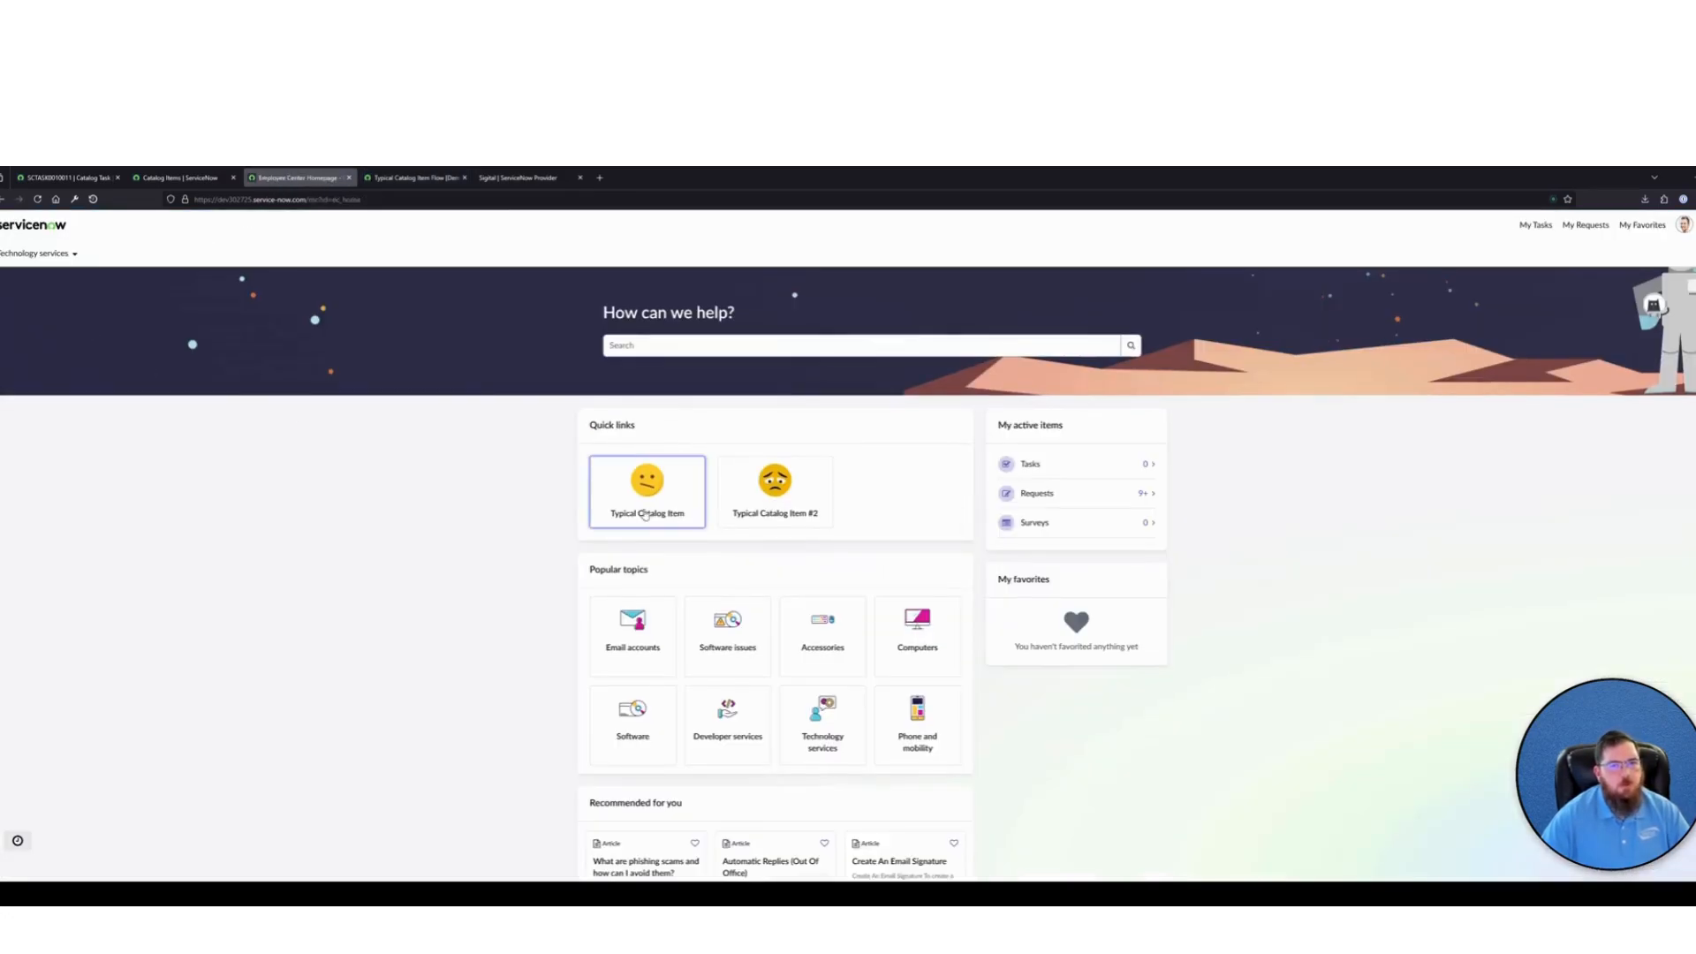
click(654, 505)
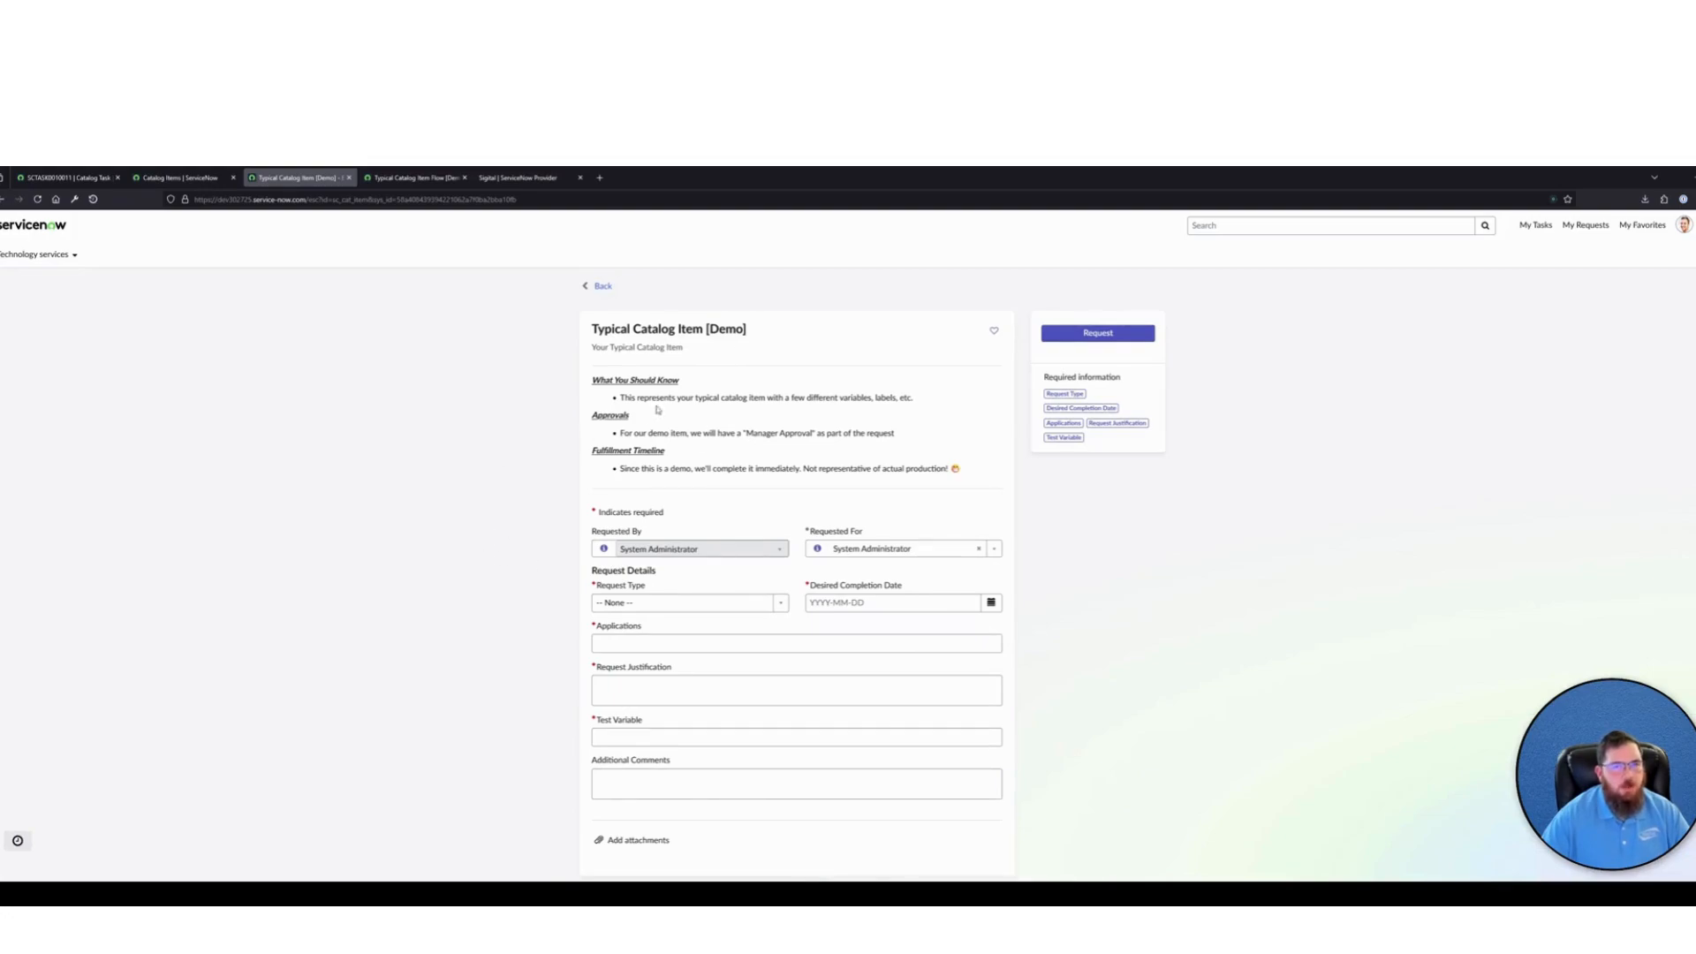
Check which flow each demo item uses in the favorited Catalog Items list, and revisit the Typical Catalog Item Flow [Demo]
click(66, 177)
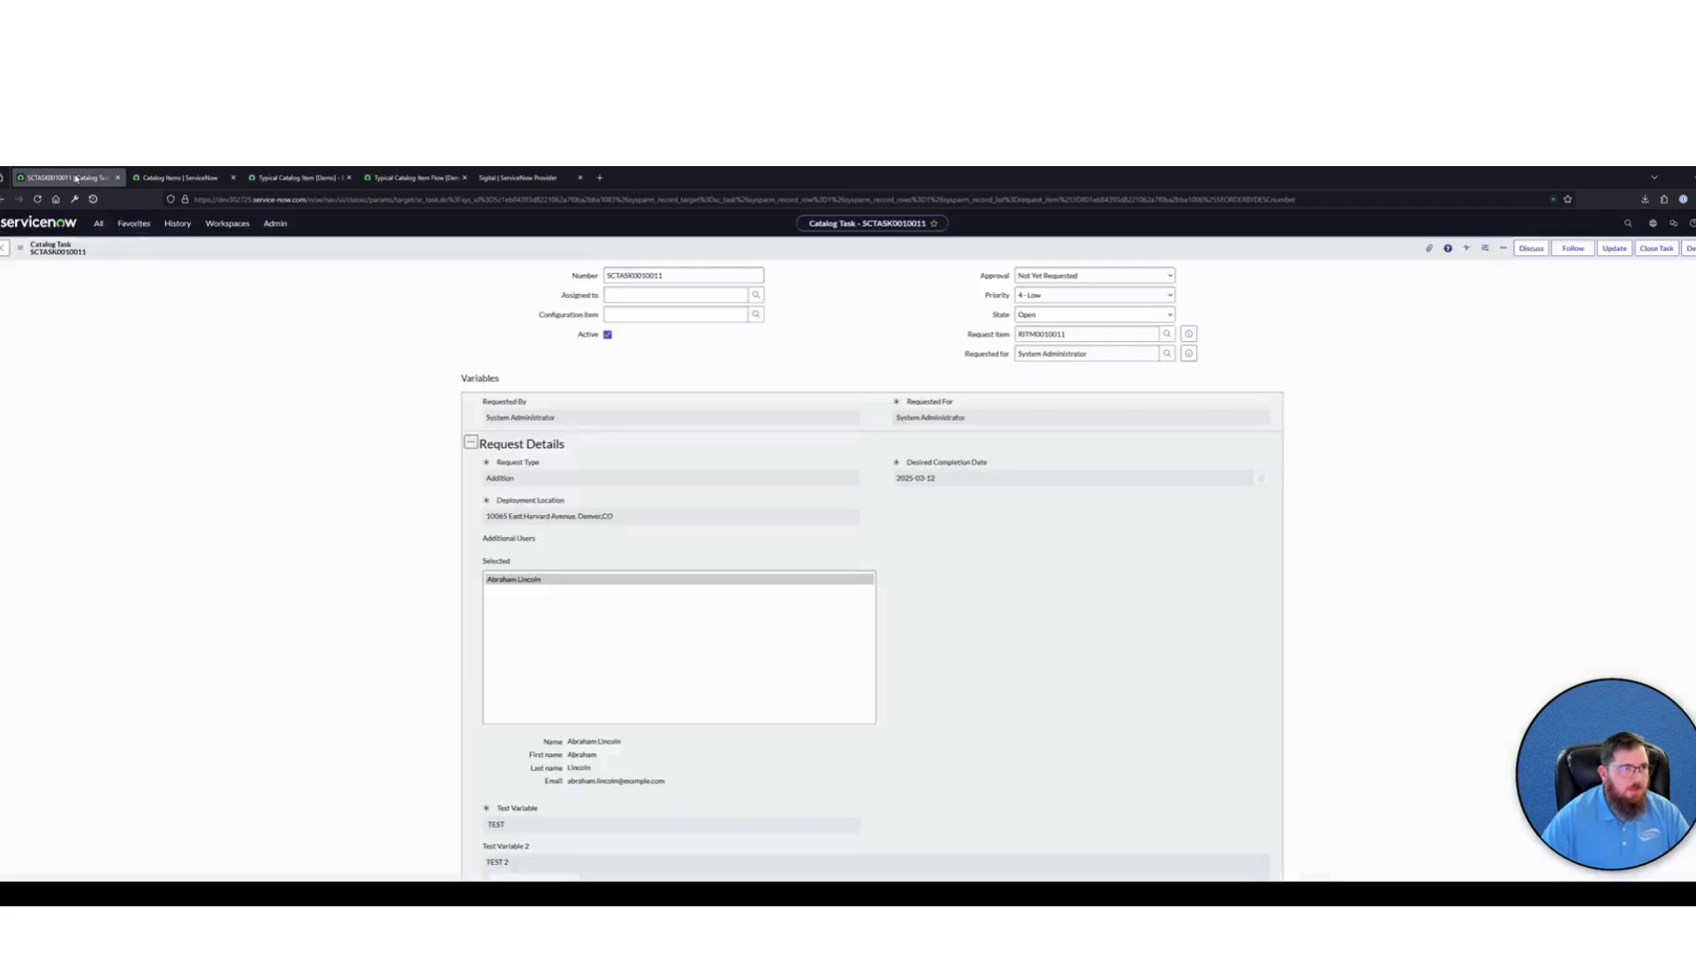
click(124, 228)
click(125, 276)
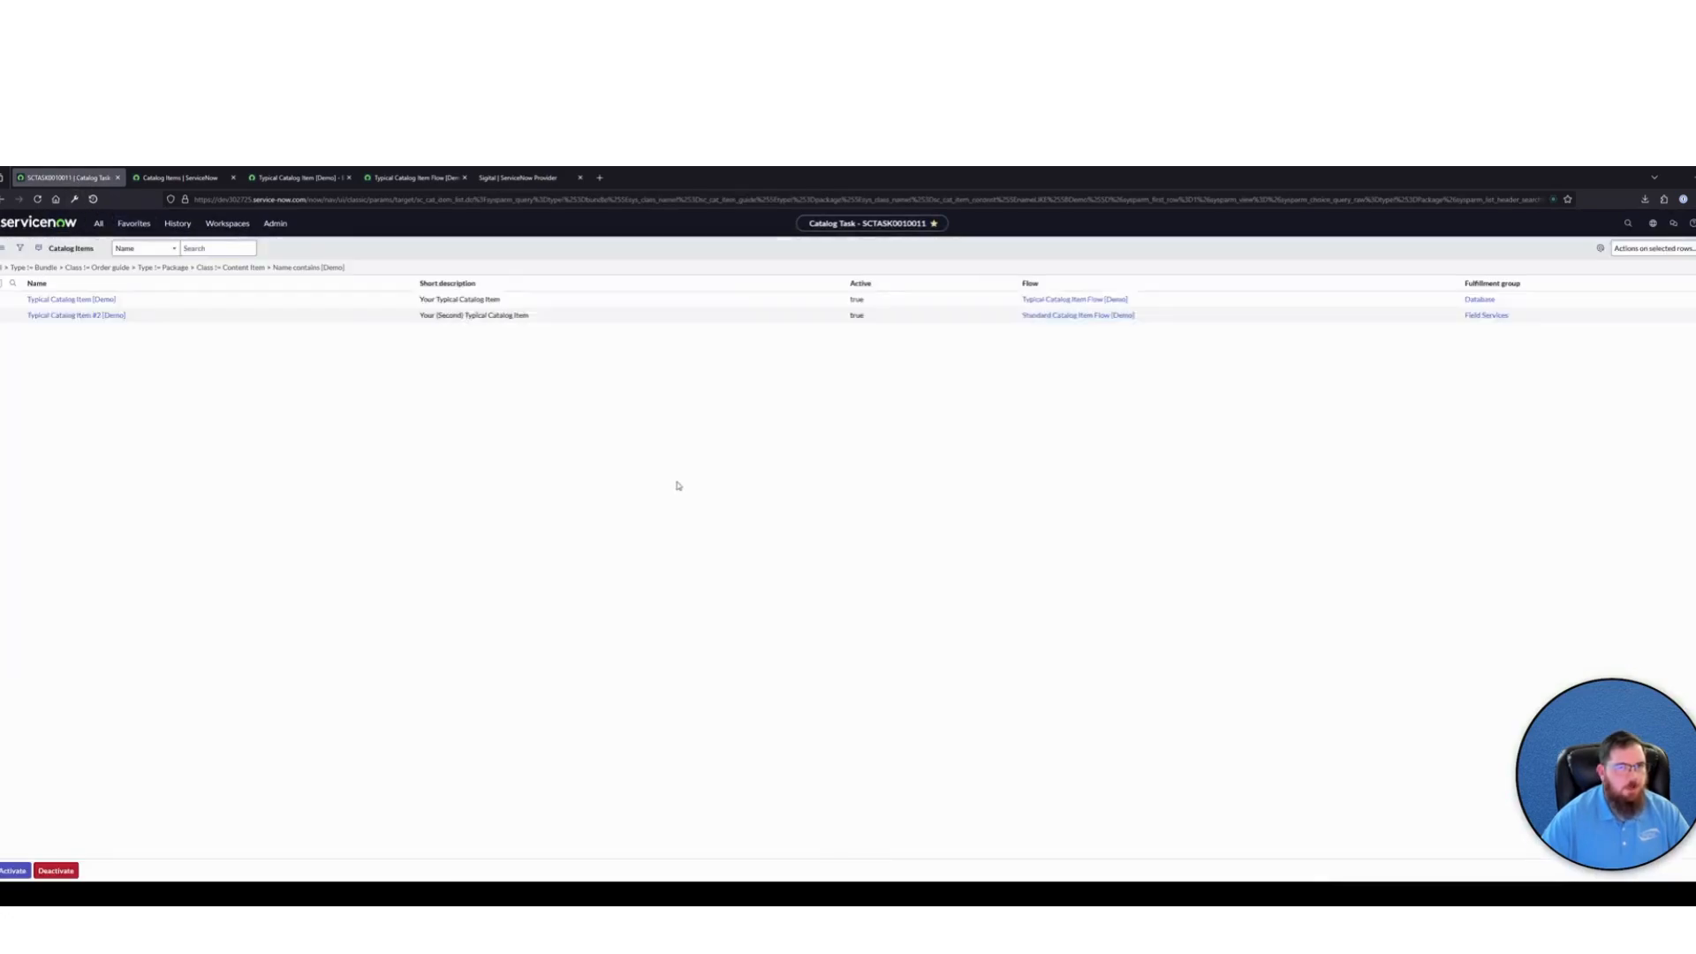
drag(1139, 338, 1064, 329)
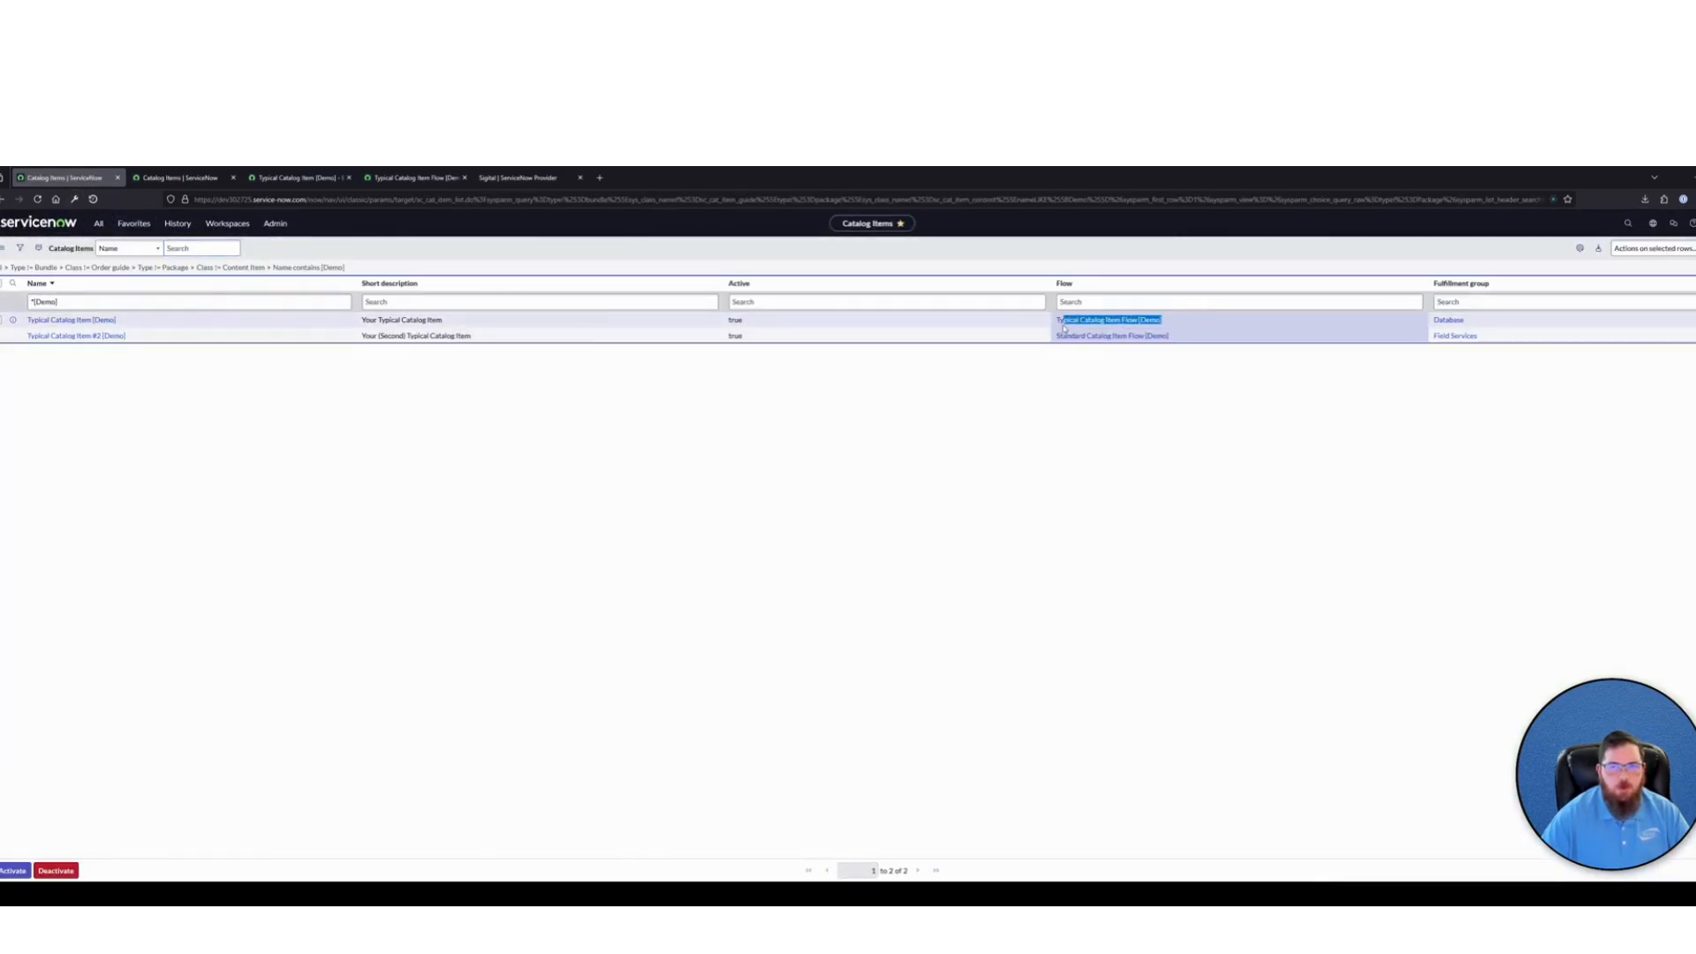
click(1059, 326)
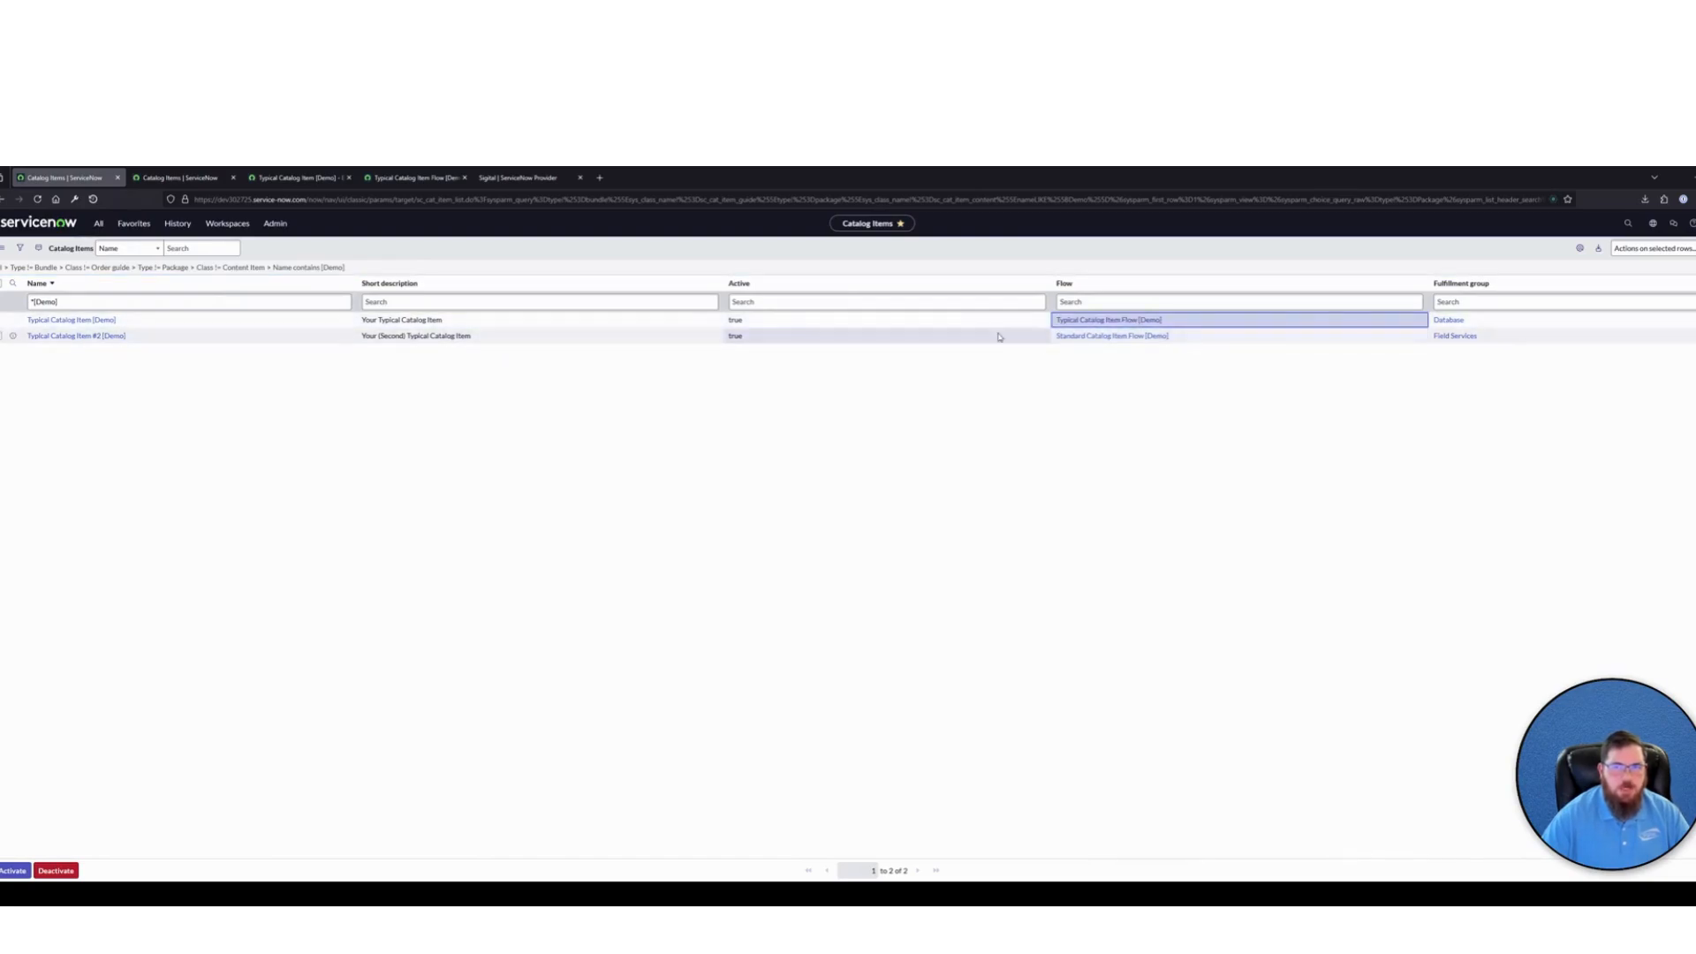
click(412, 178)
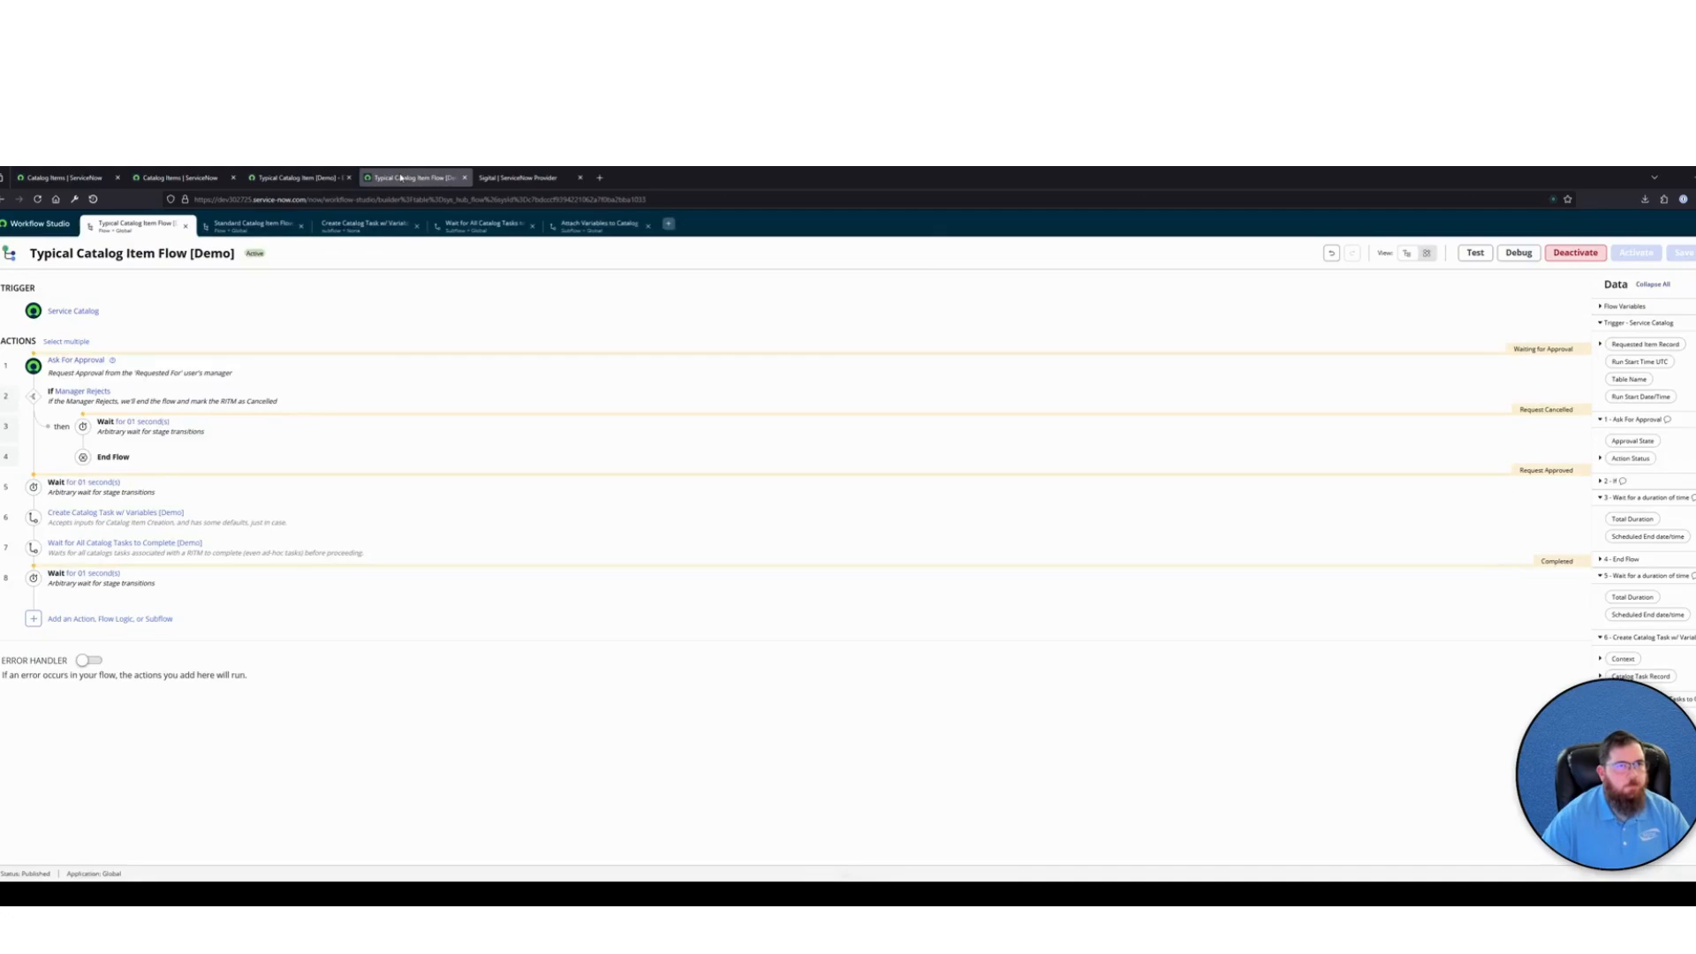
On the Typical Catalog Item request form, set Request Type to Update Existing, Desired Completion Date to 2025-03-13 and Applications to Dreamweaver
click(287, 177)
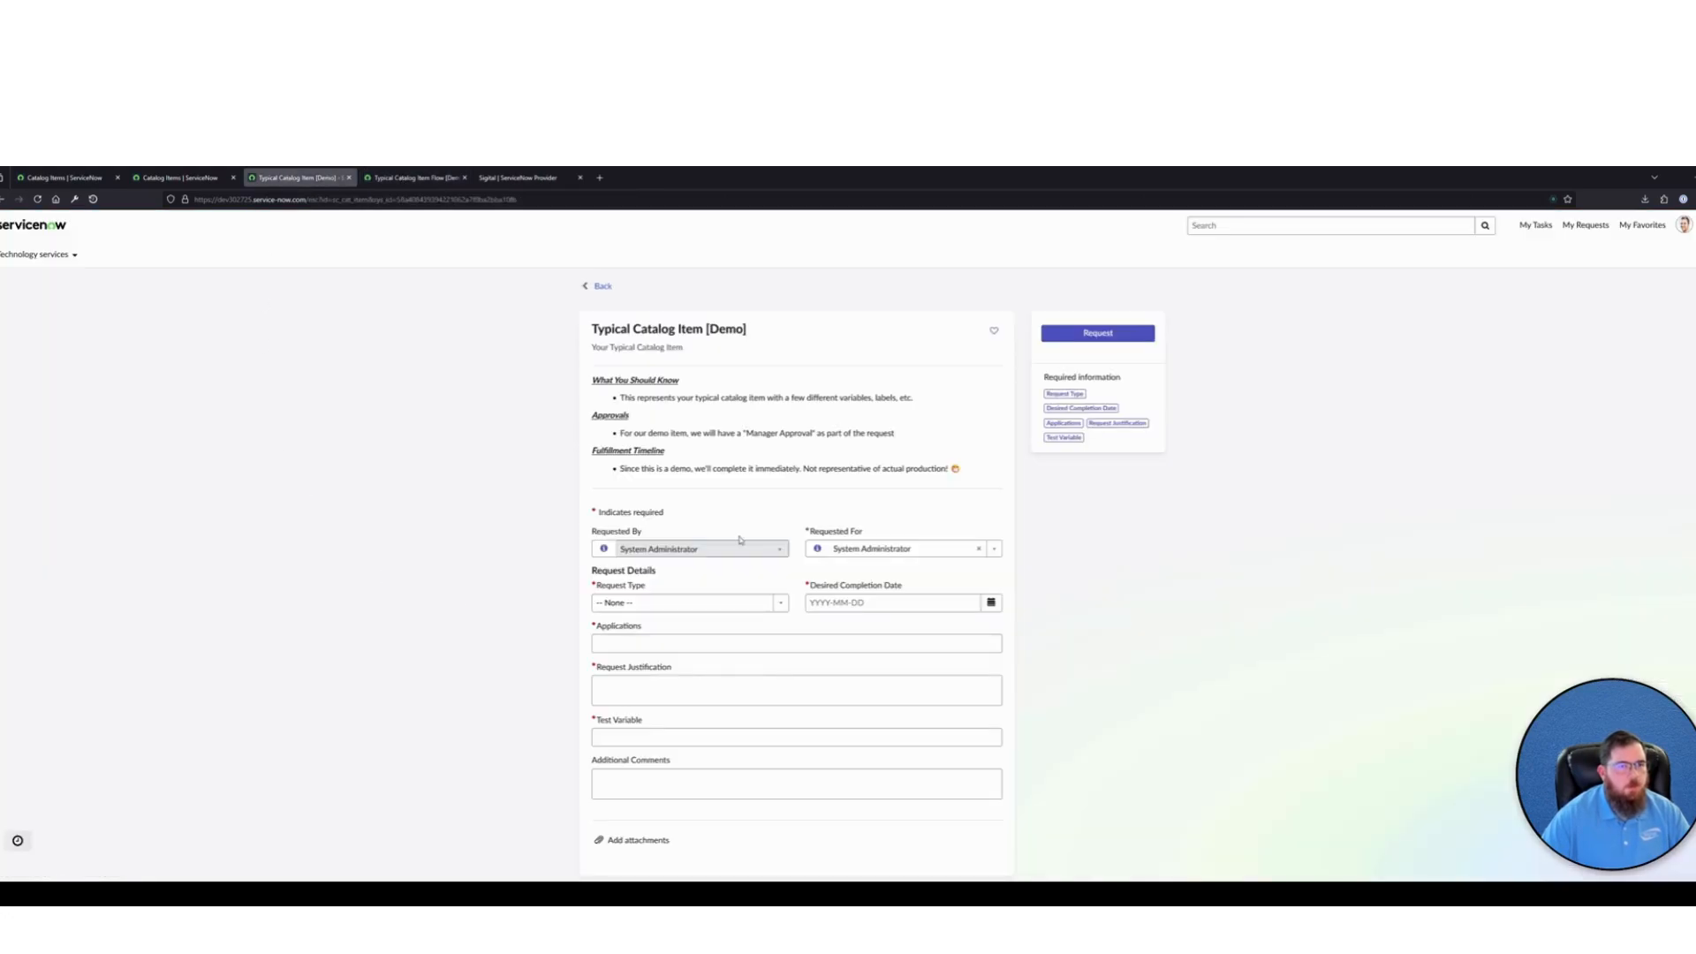
click(680, 603)
click(671, 672)
click(991, 602)
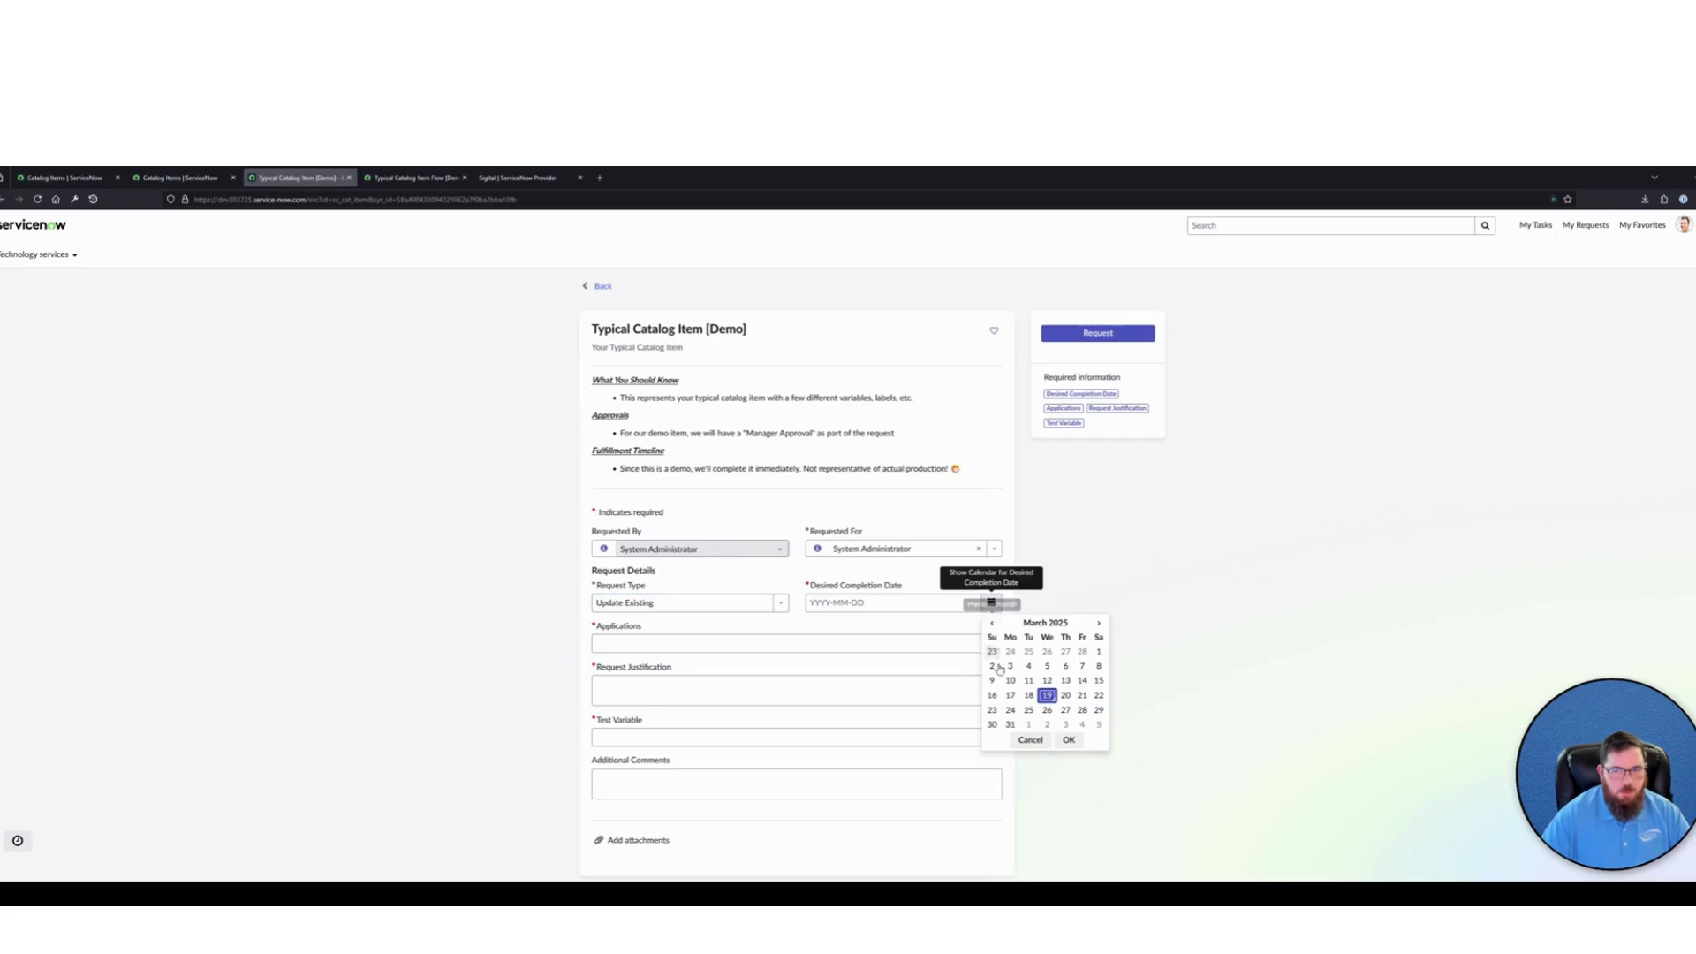
click(1065, 680)
click(1069, 740)
click(677, 644)
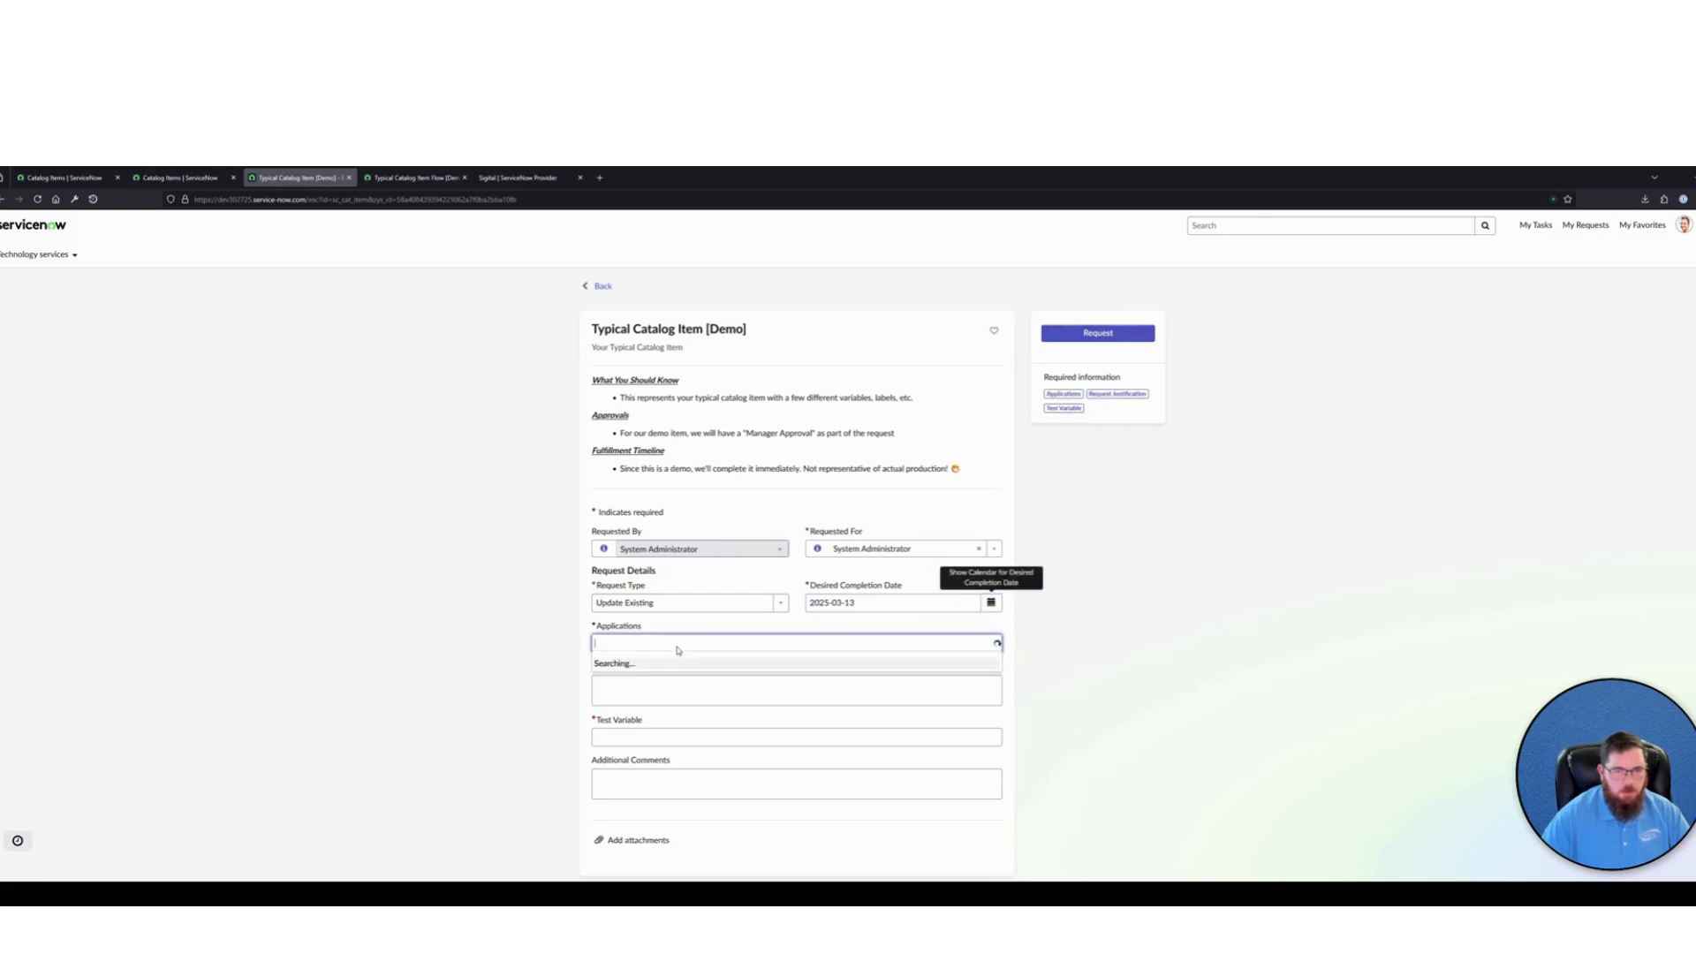
click(636, 719)
Enter TEST as both the Request Justification and the Test Variable, and submit the request
click(665, 680)
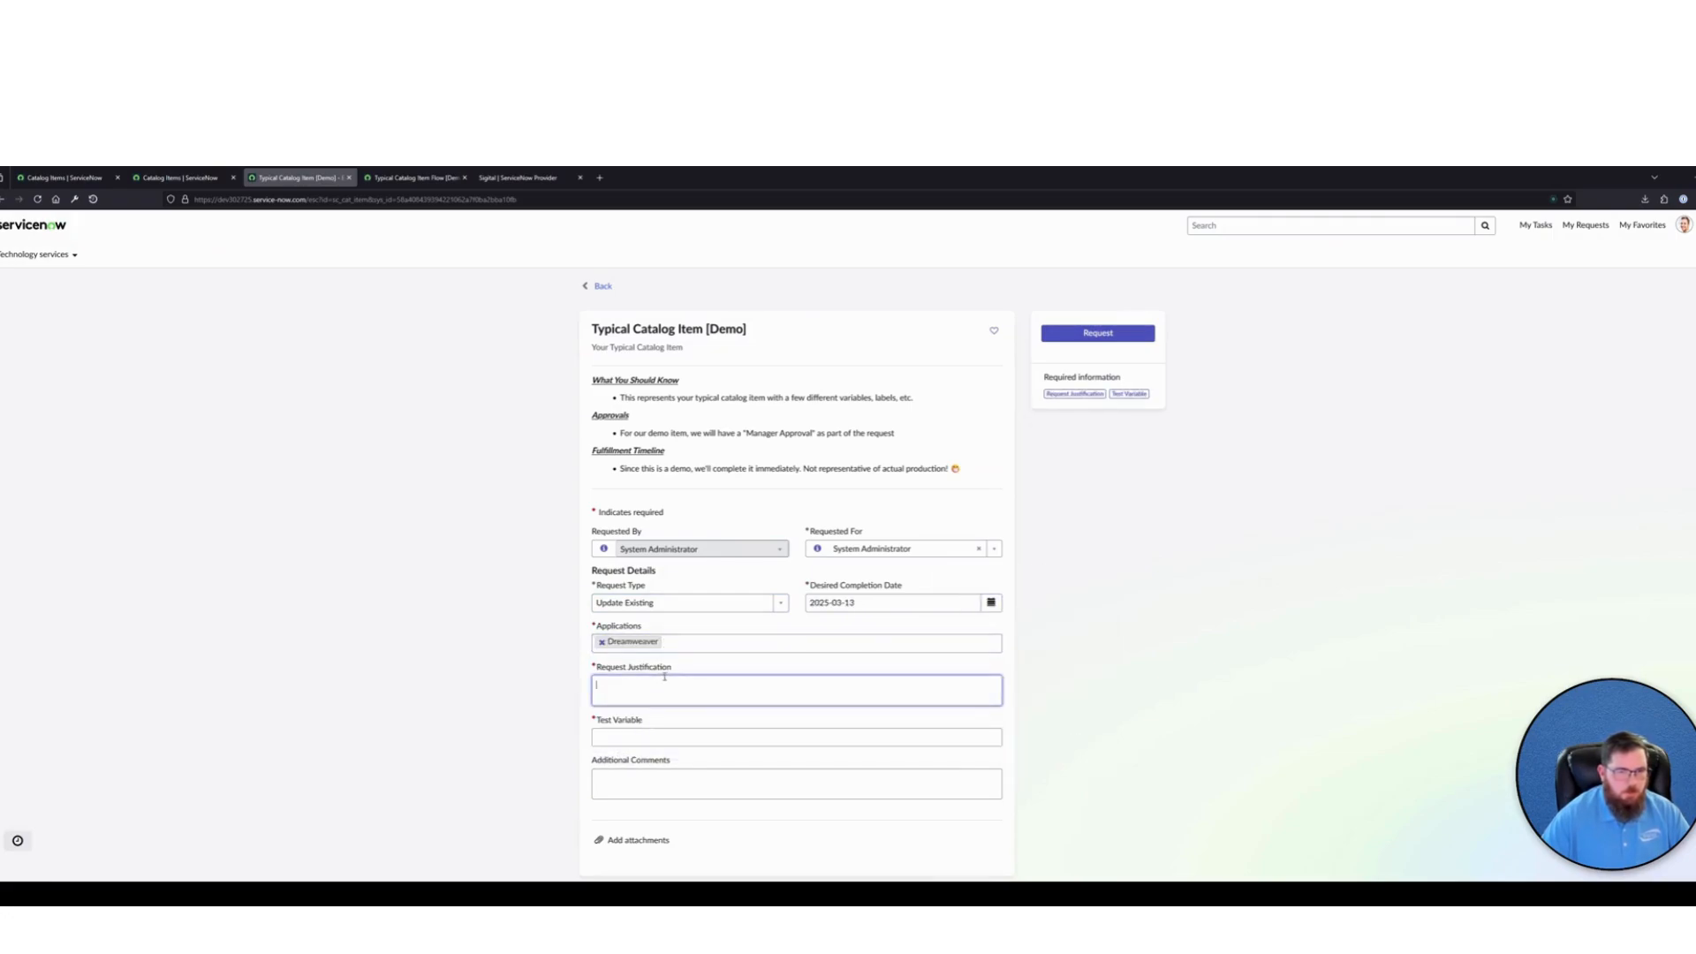
text(TEST)
click(794, 736)
text(TEST)
click(1153, 380)
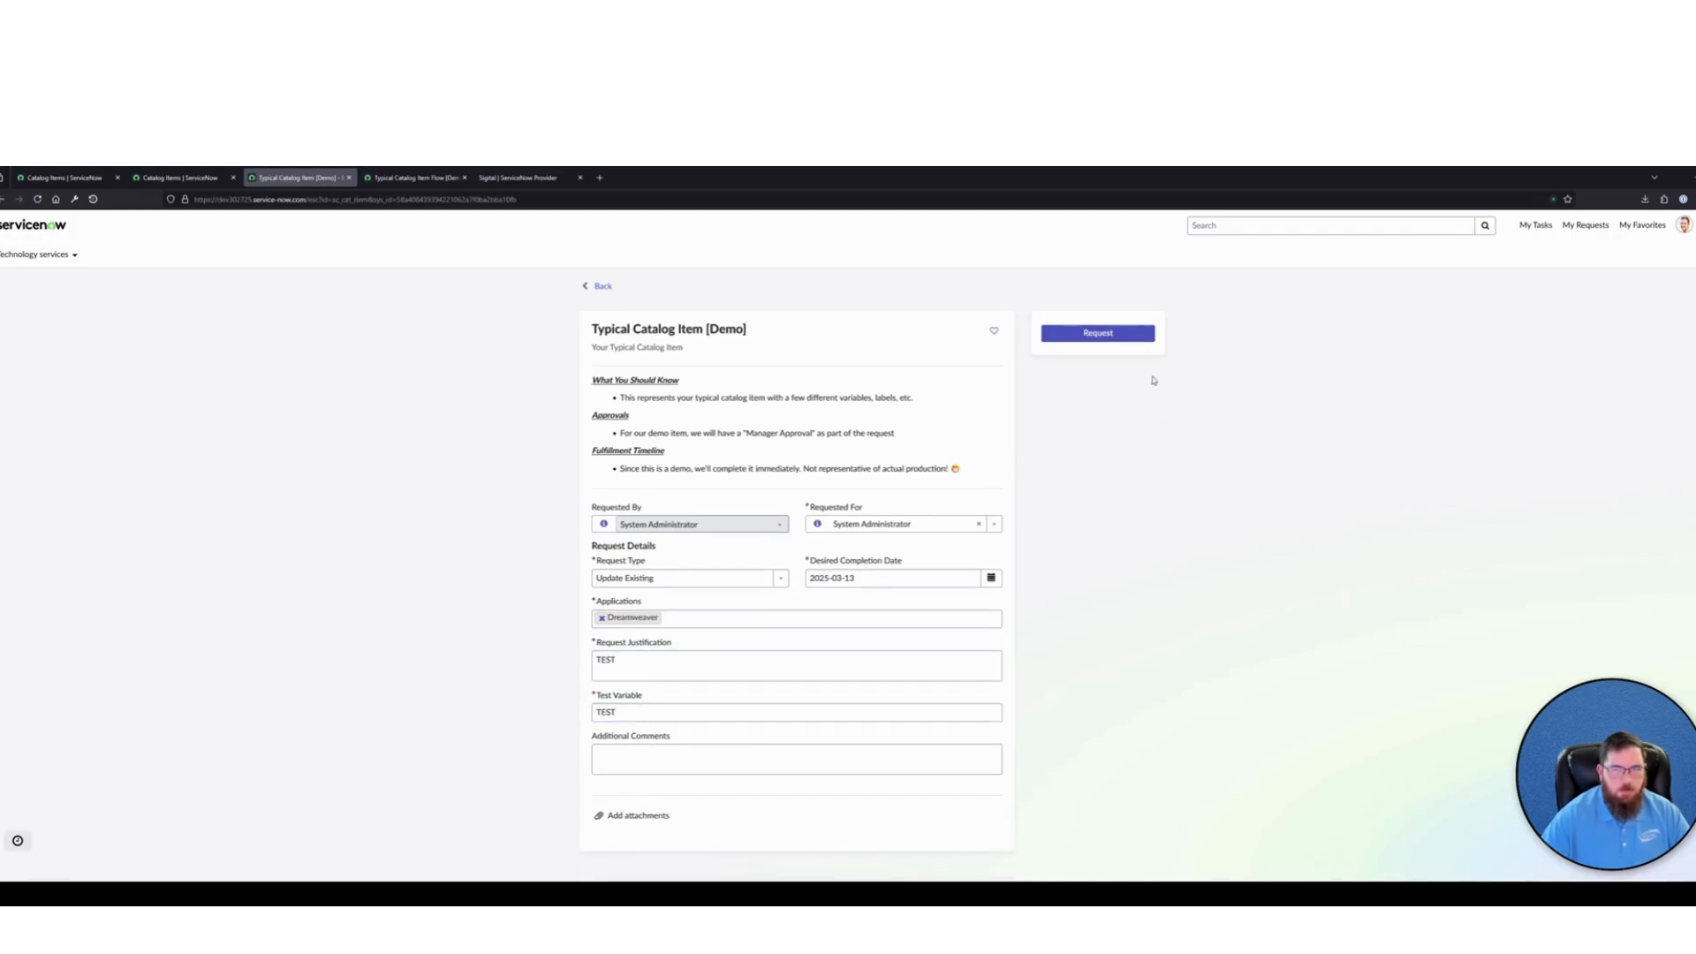
click(1098, 333)
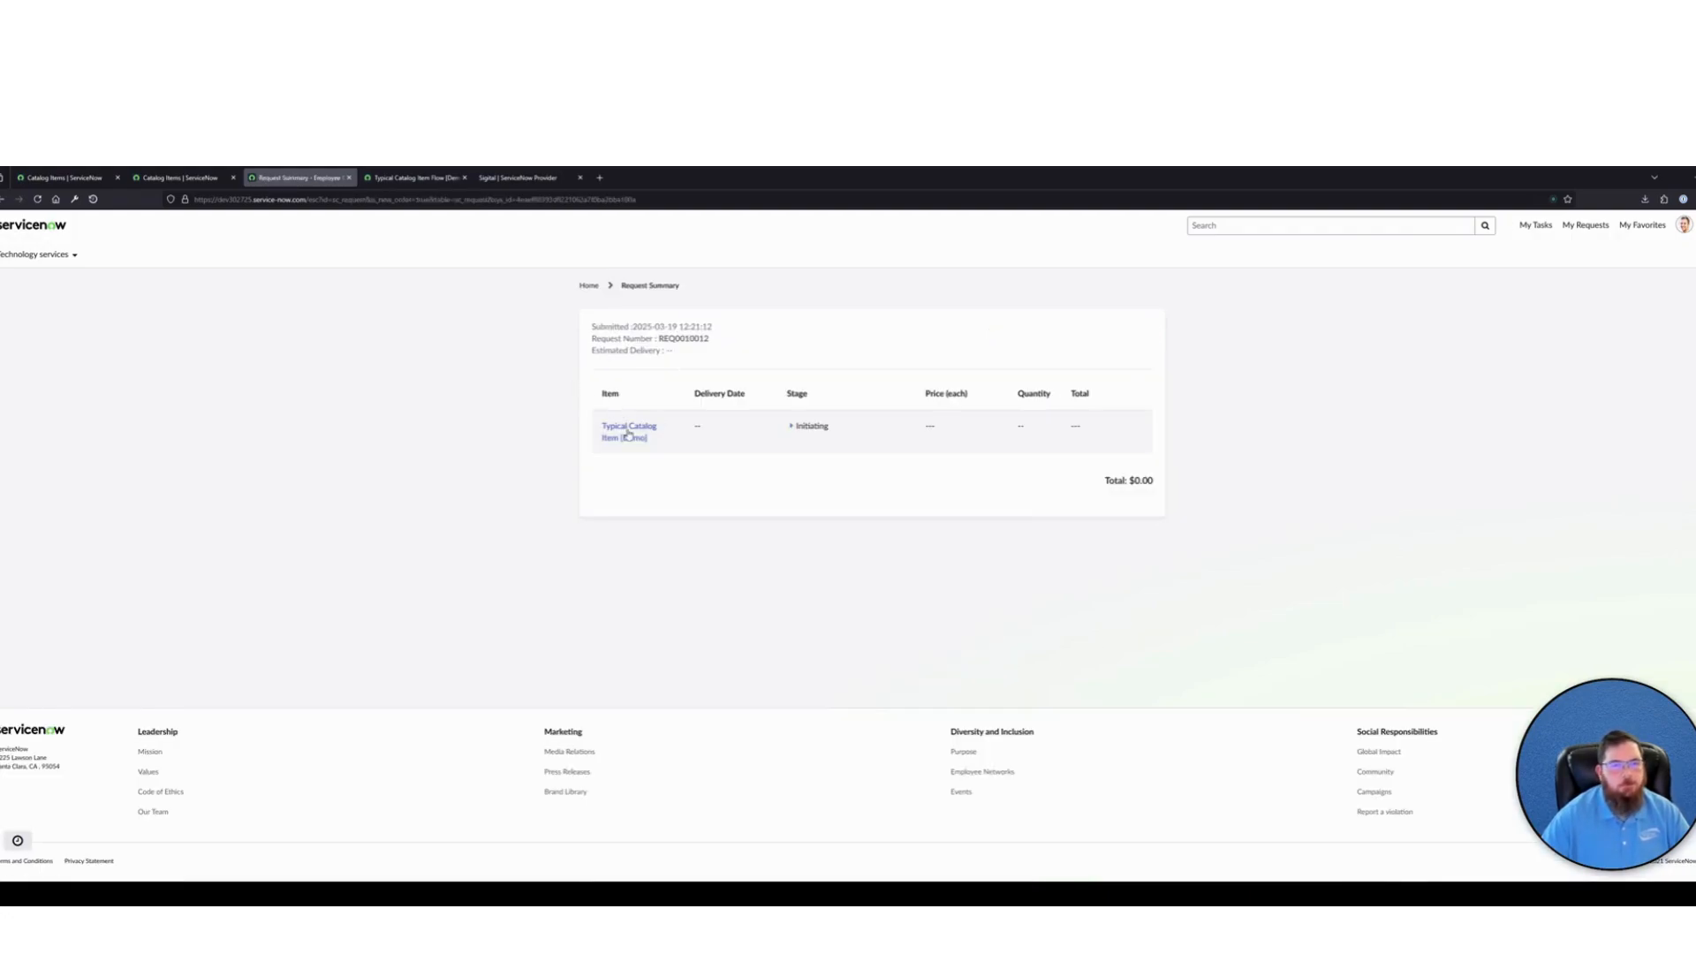
Open the submitted Typical Catalog Item request and look up its requested item record in the ServiceNow backend by its number
click(628, 435)
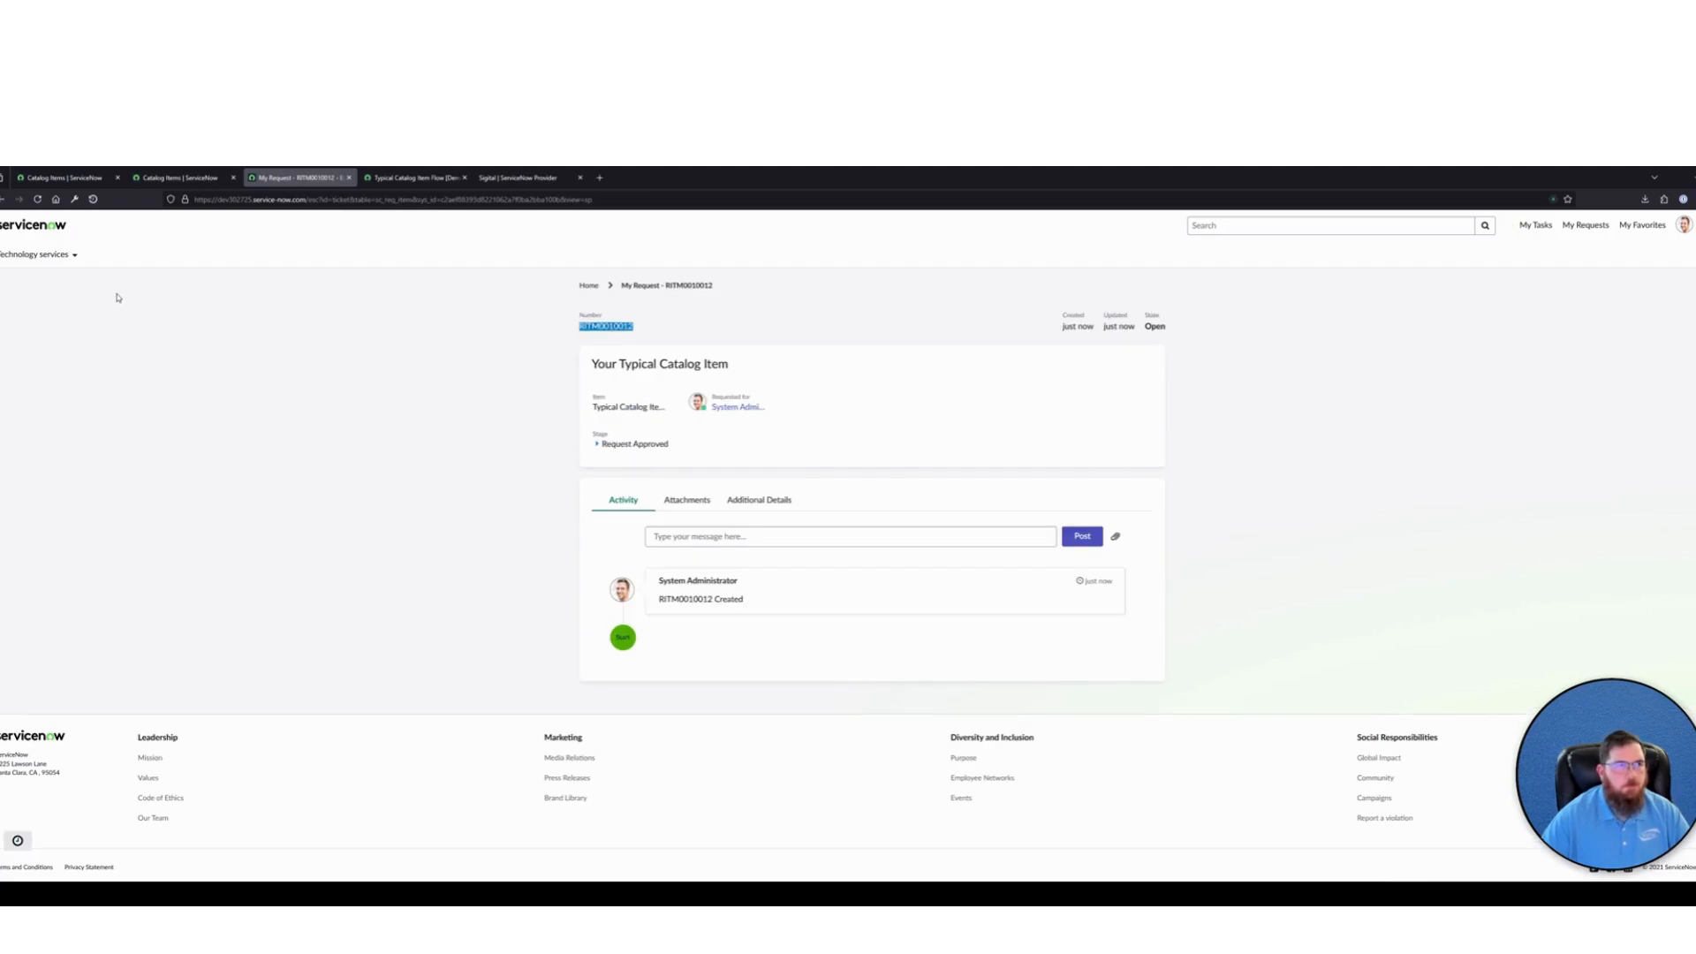
click(62, 177)
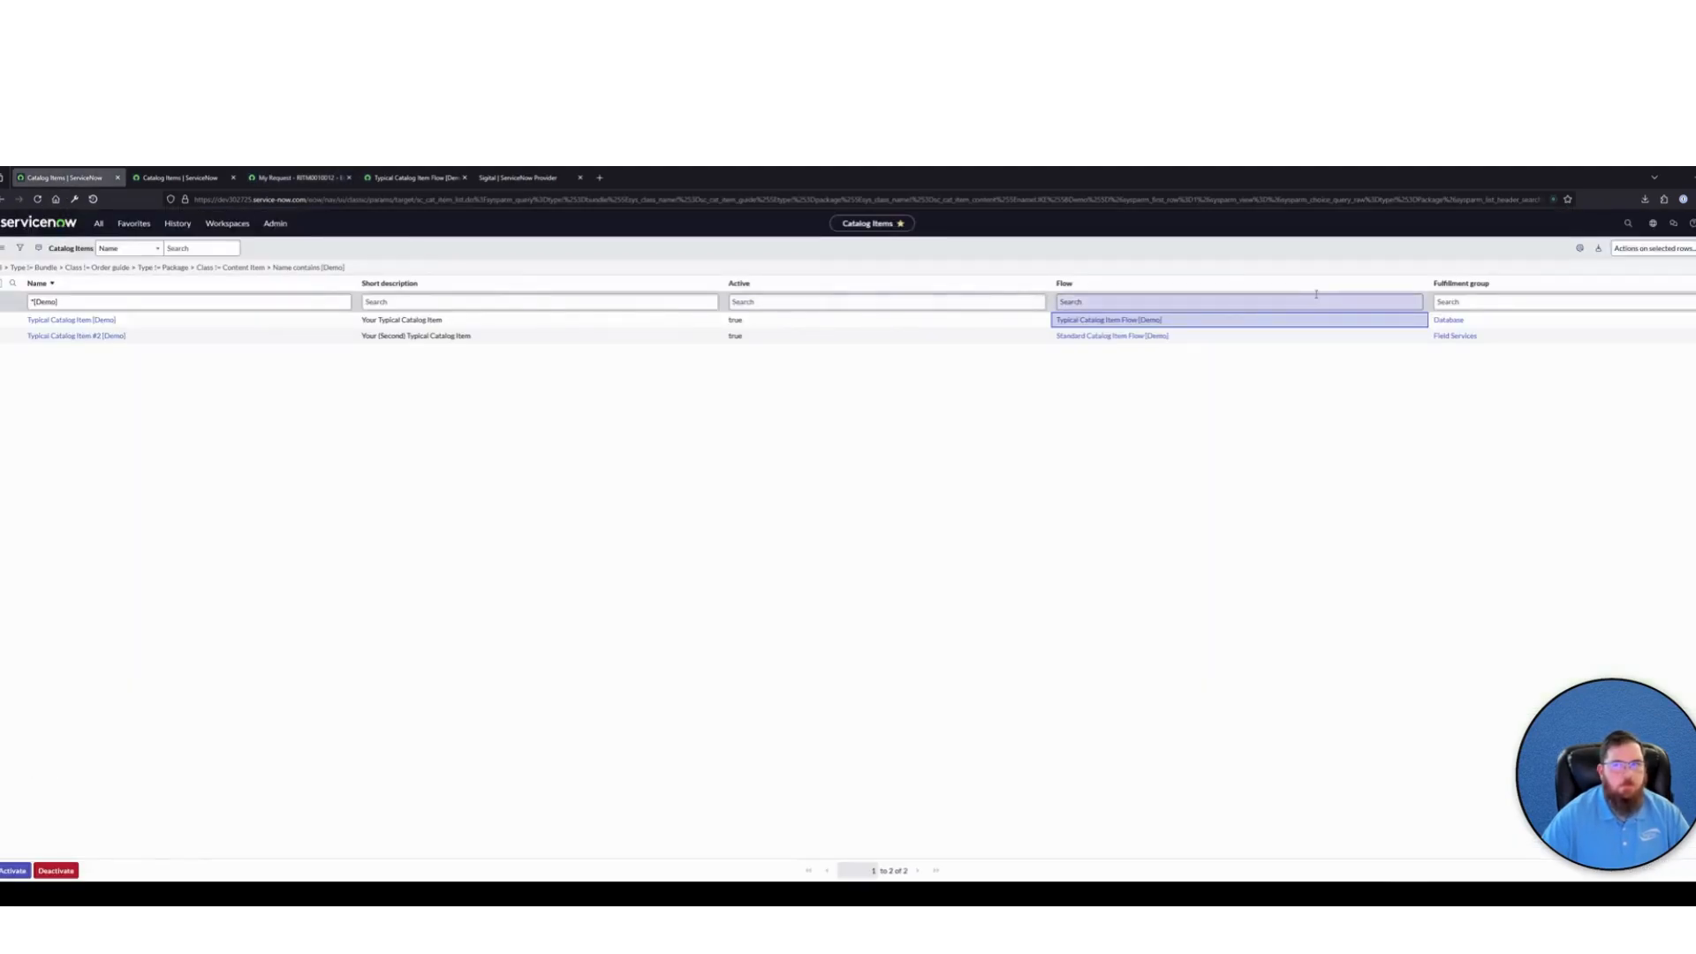
click(1630, 224)
text(RITM0010012)
key(Return)
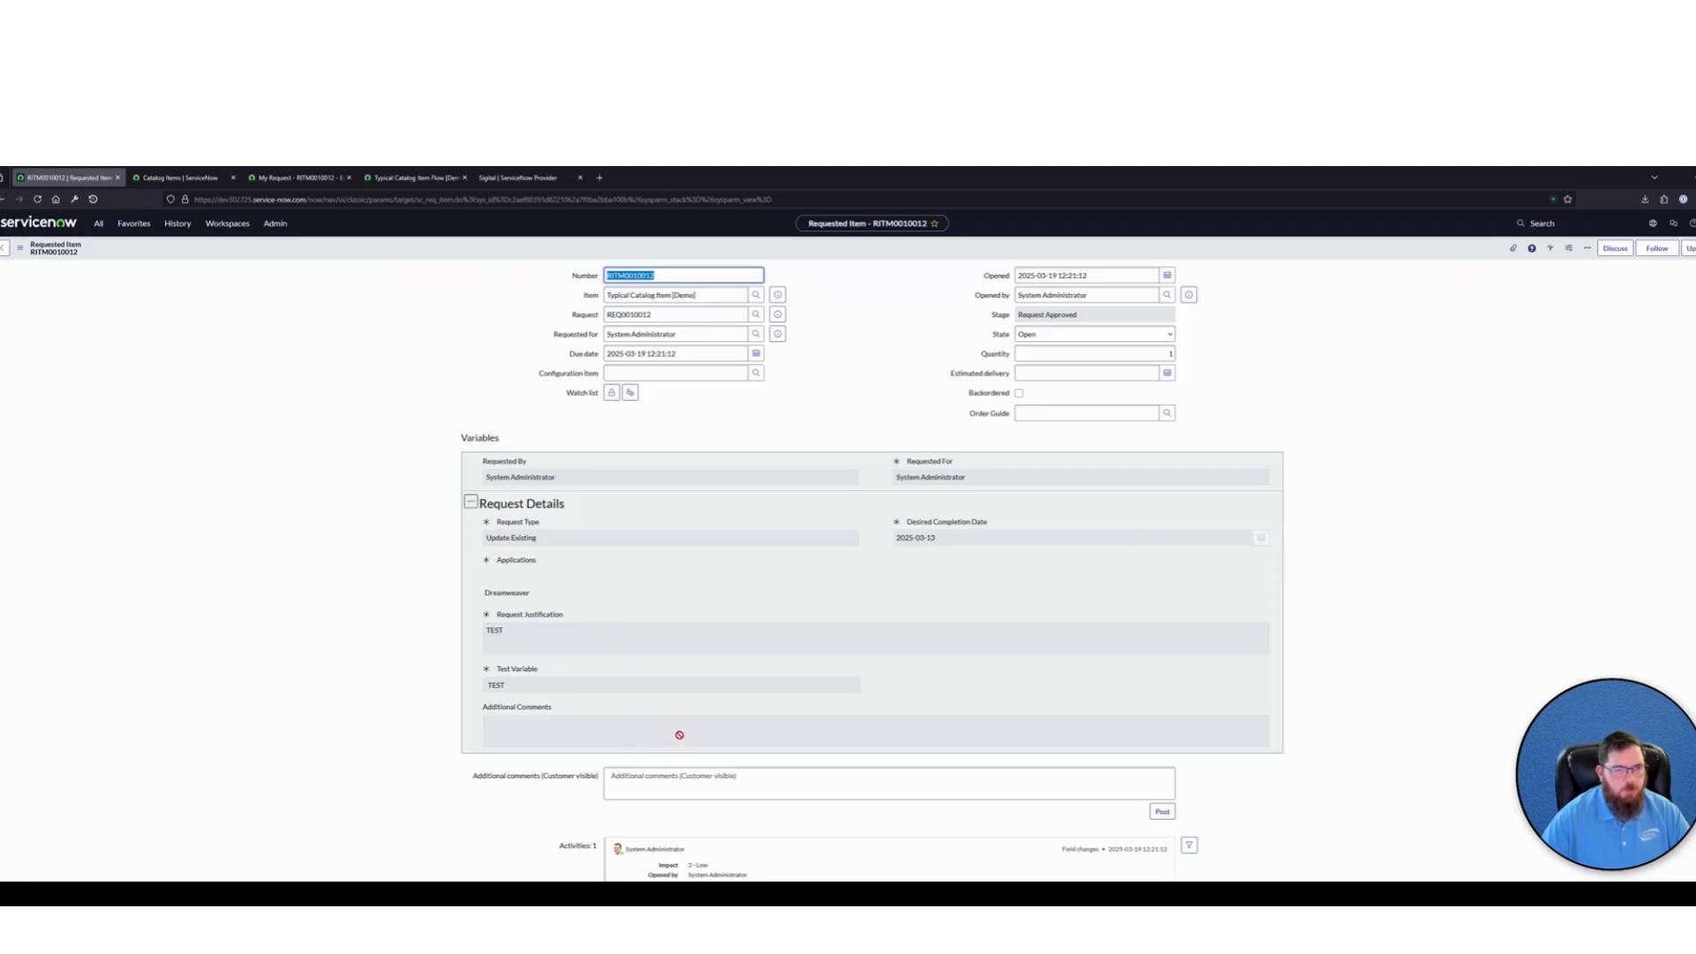
click(679, 735)
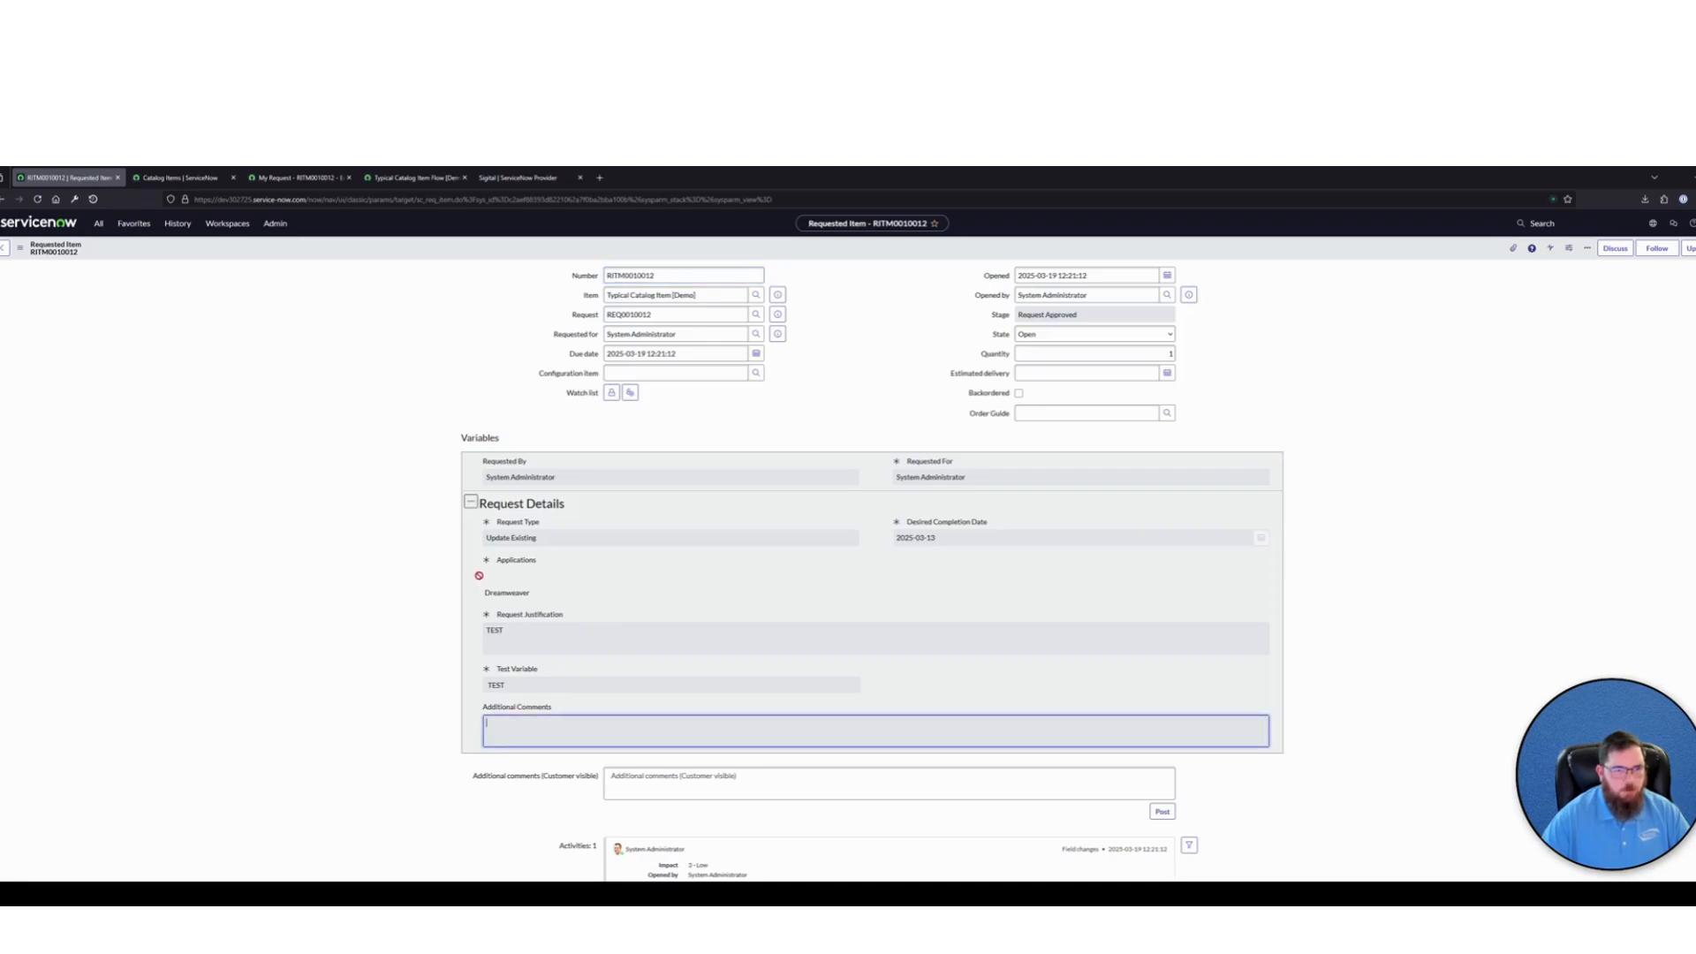
Check the assignment group and short description of the catalog task listed under the requested item
scroll(399, 560, down, 3)
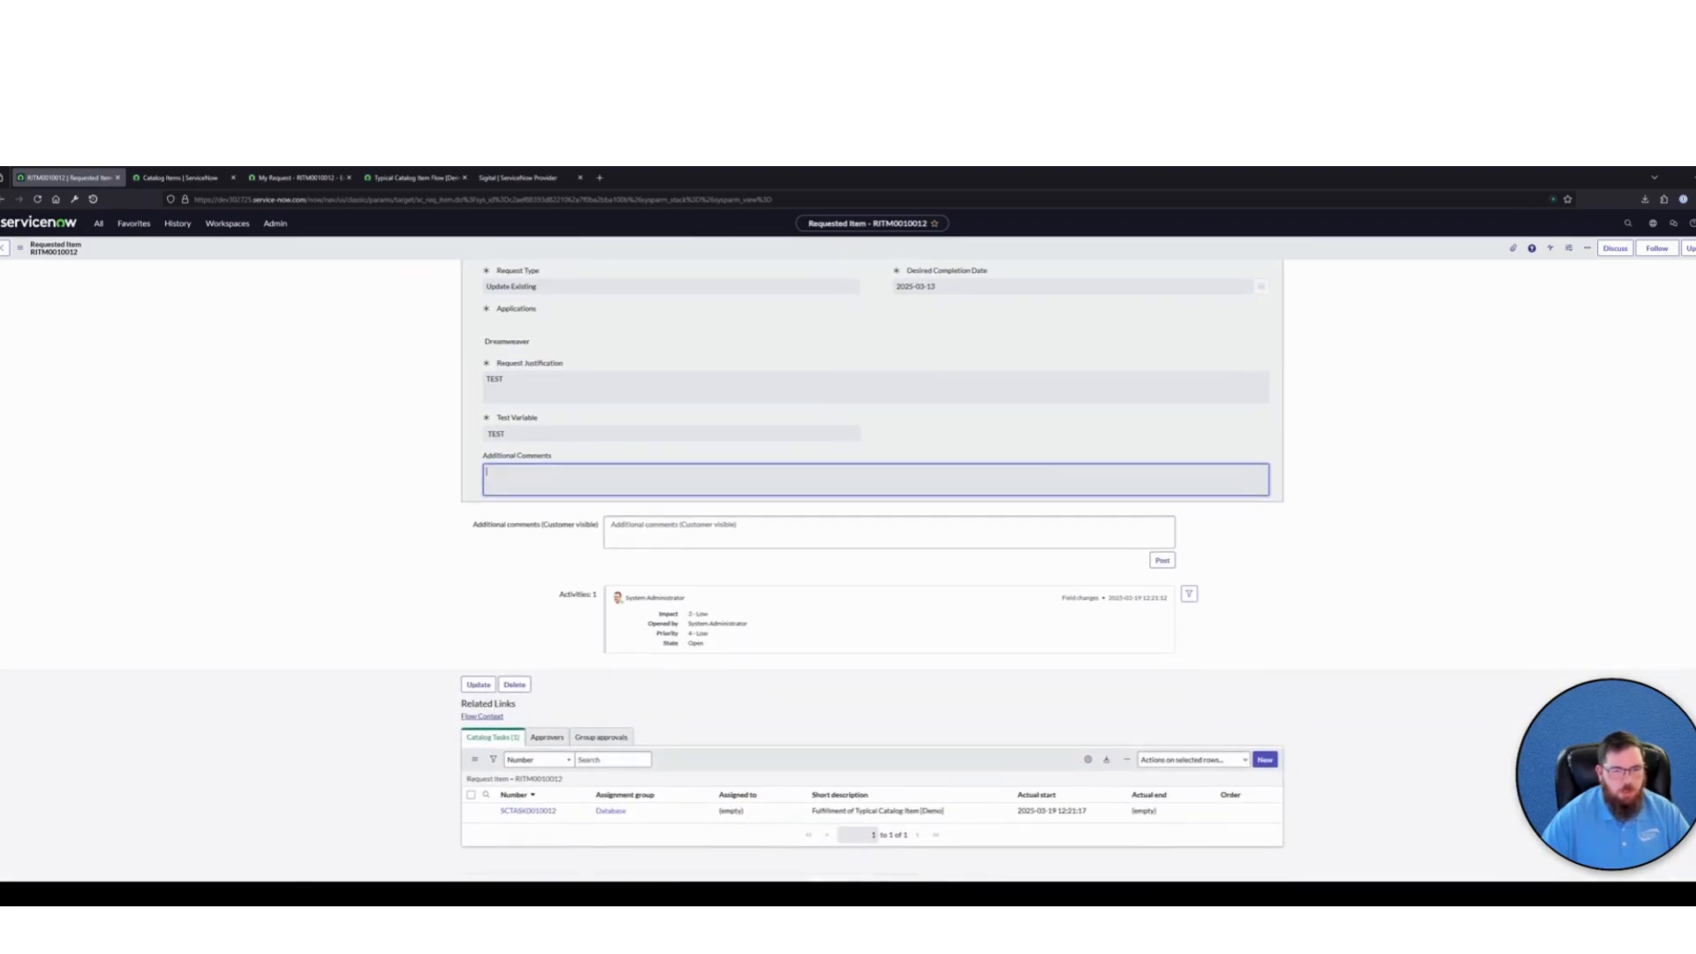
drag(1022, 807, 484, 817)
click(1036, 720)
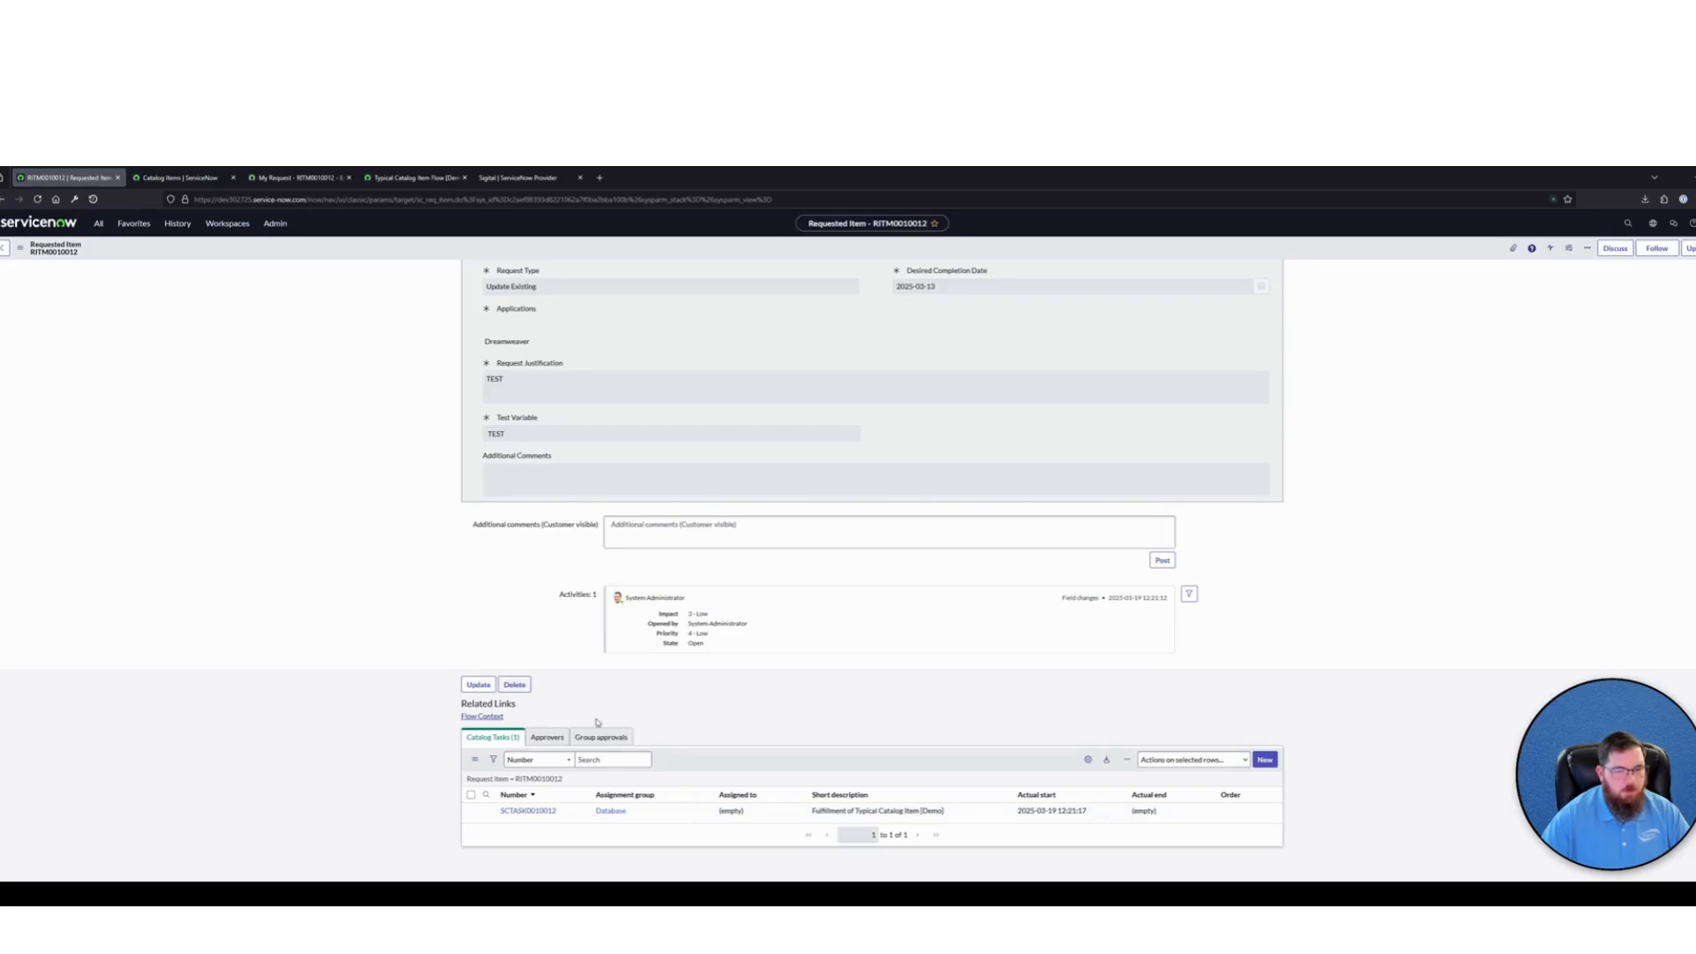
drag(953, 813, 809, 810)
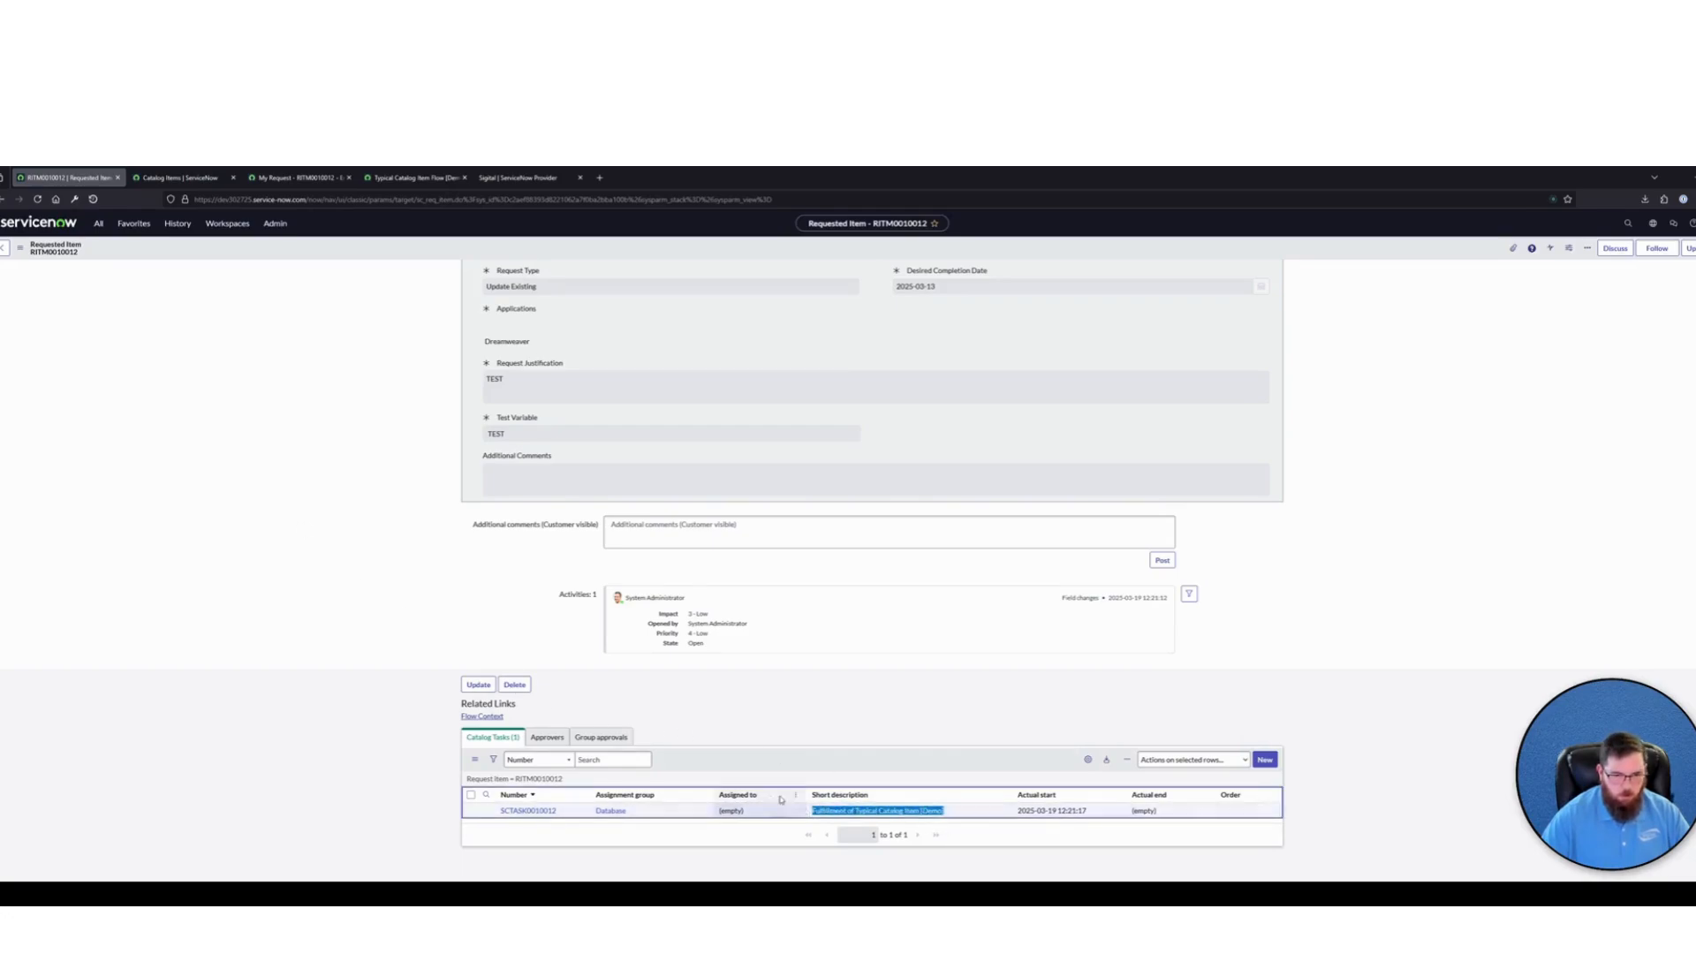
click(696, 719)
Open the generated catalog task and review its attached variables, short description and description
click(530, 811)
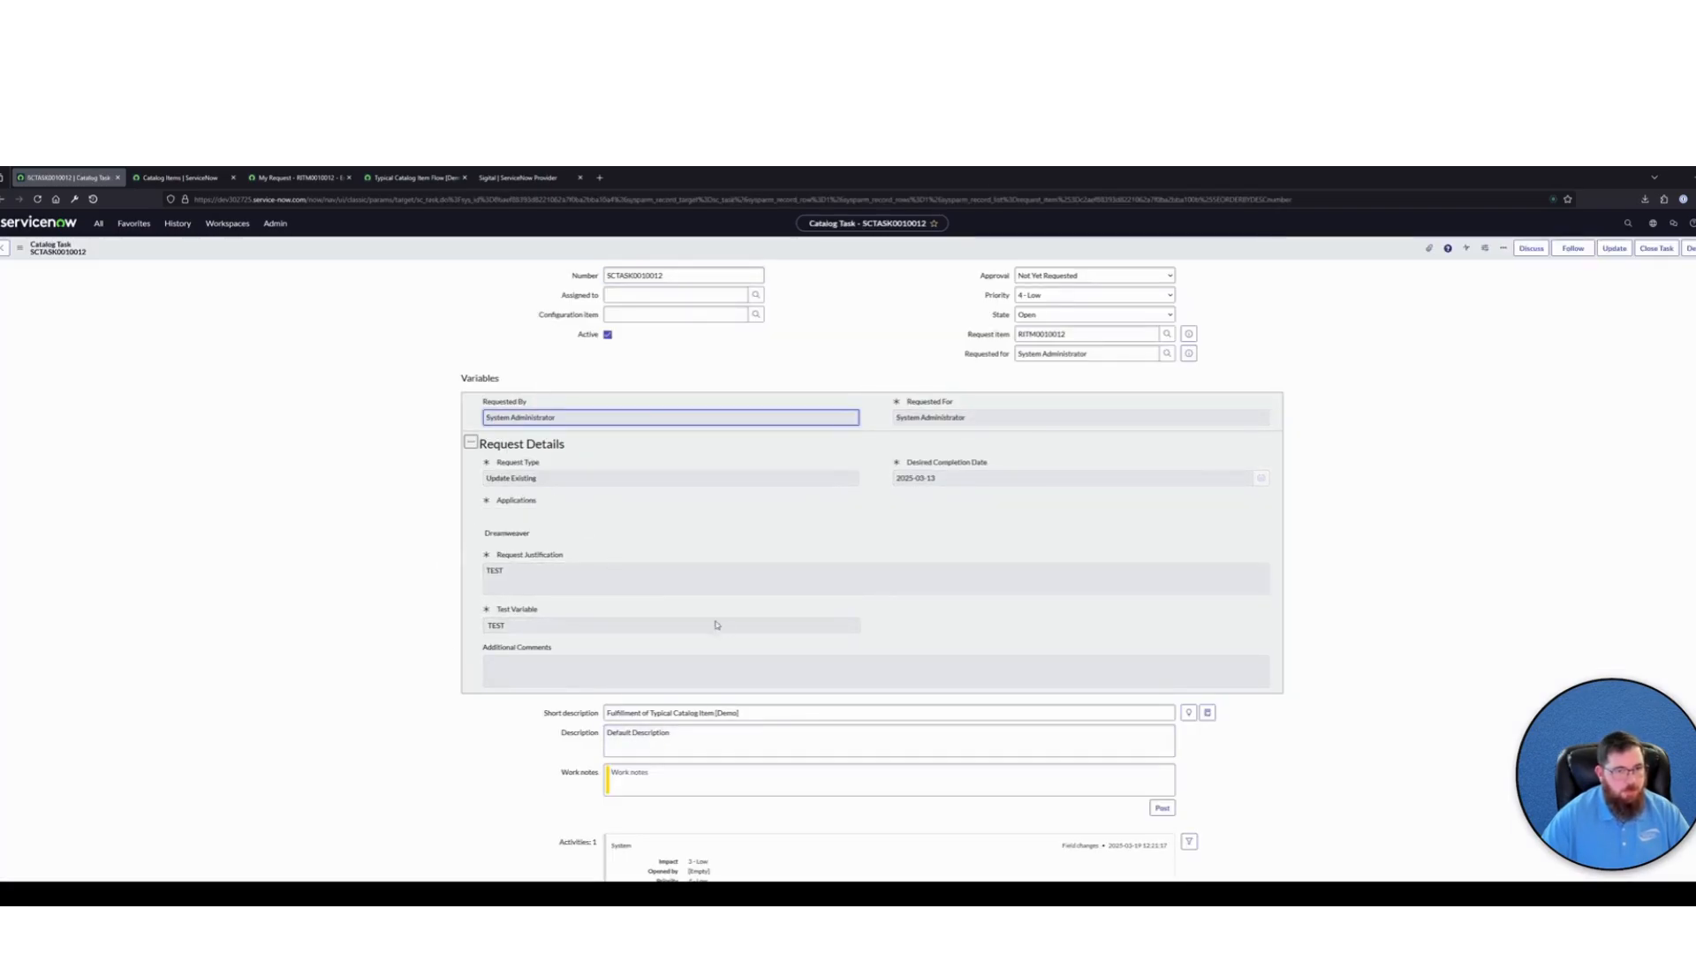
scroll(936, 650, down, 3)
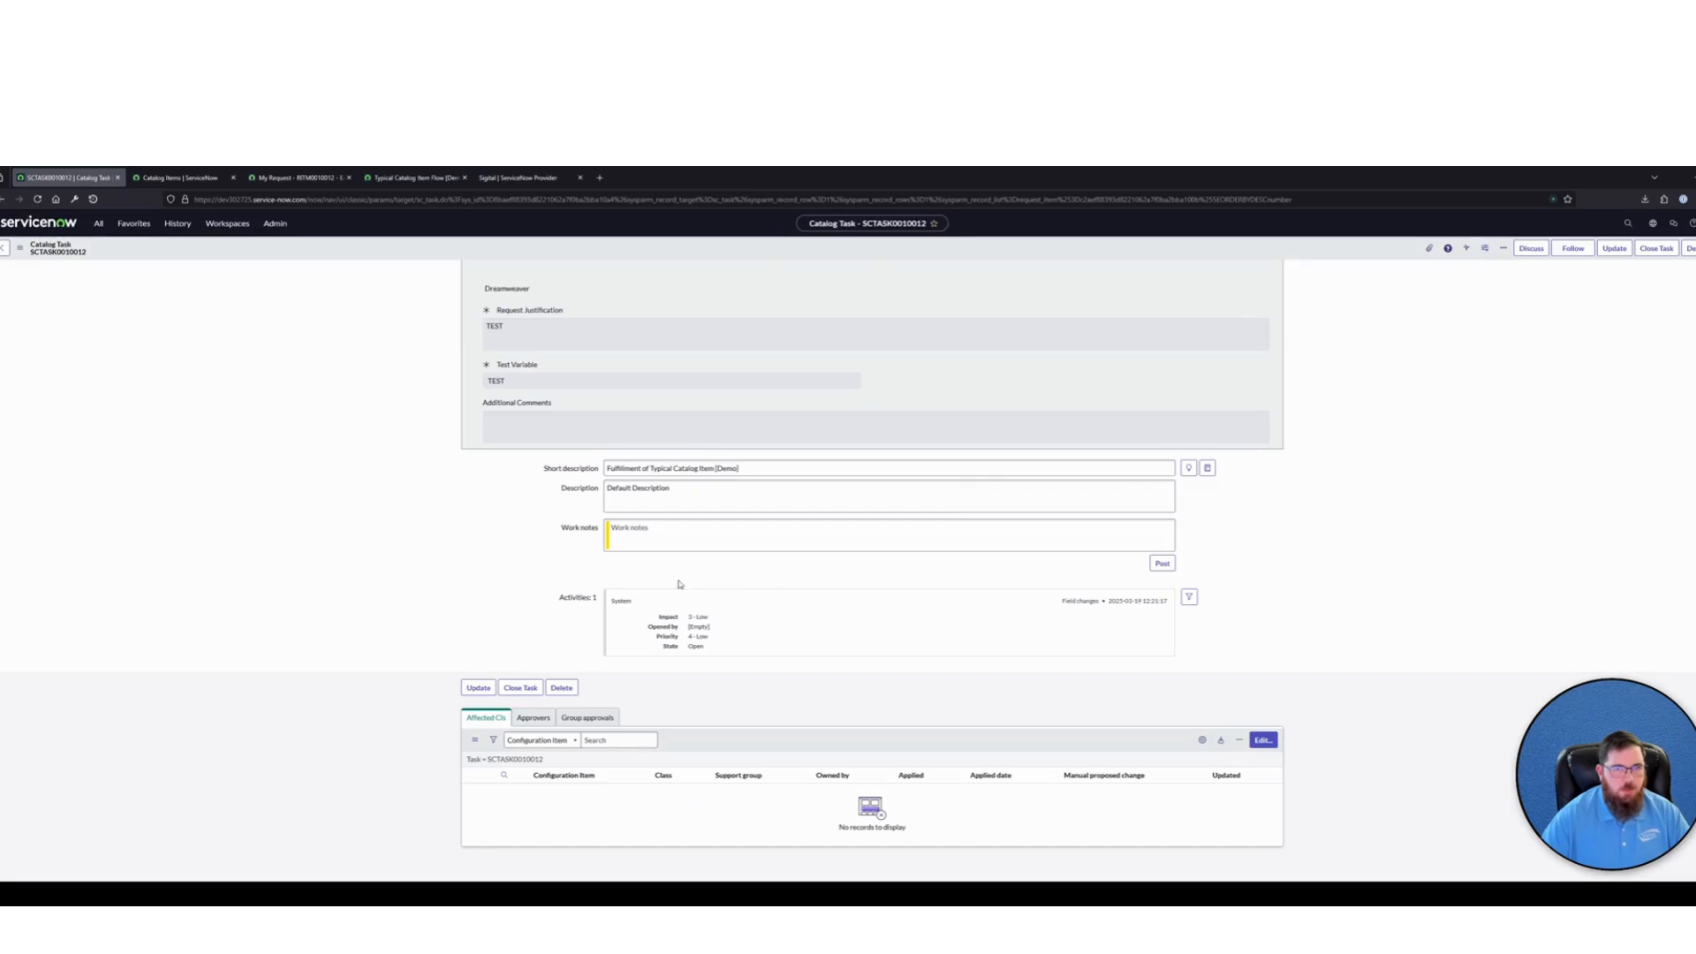
drag(700, 489, 601, 493)
scroll(585, 588, up, 2)
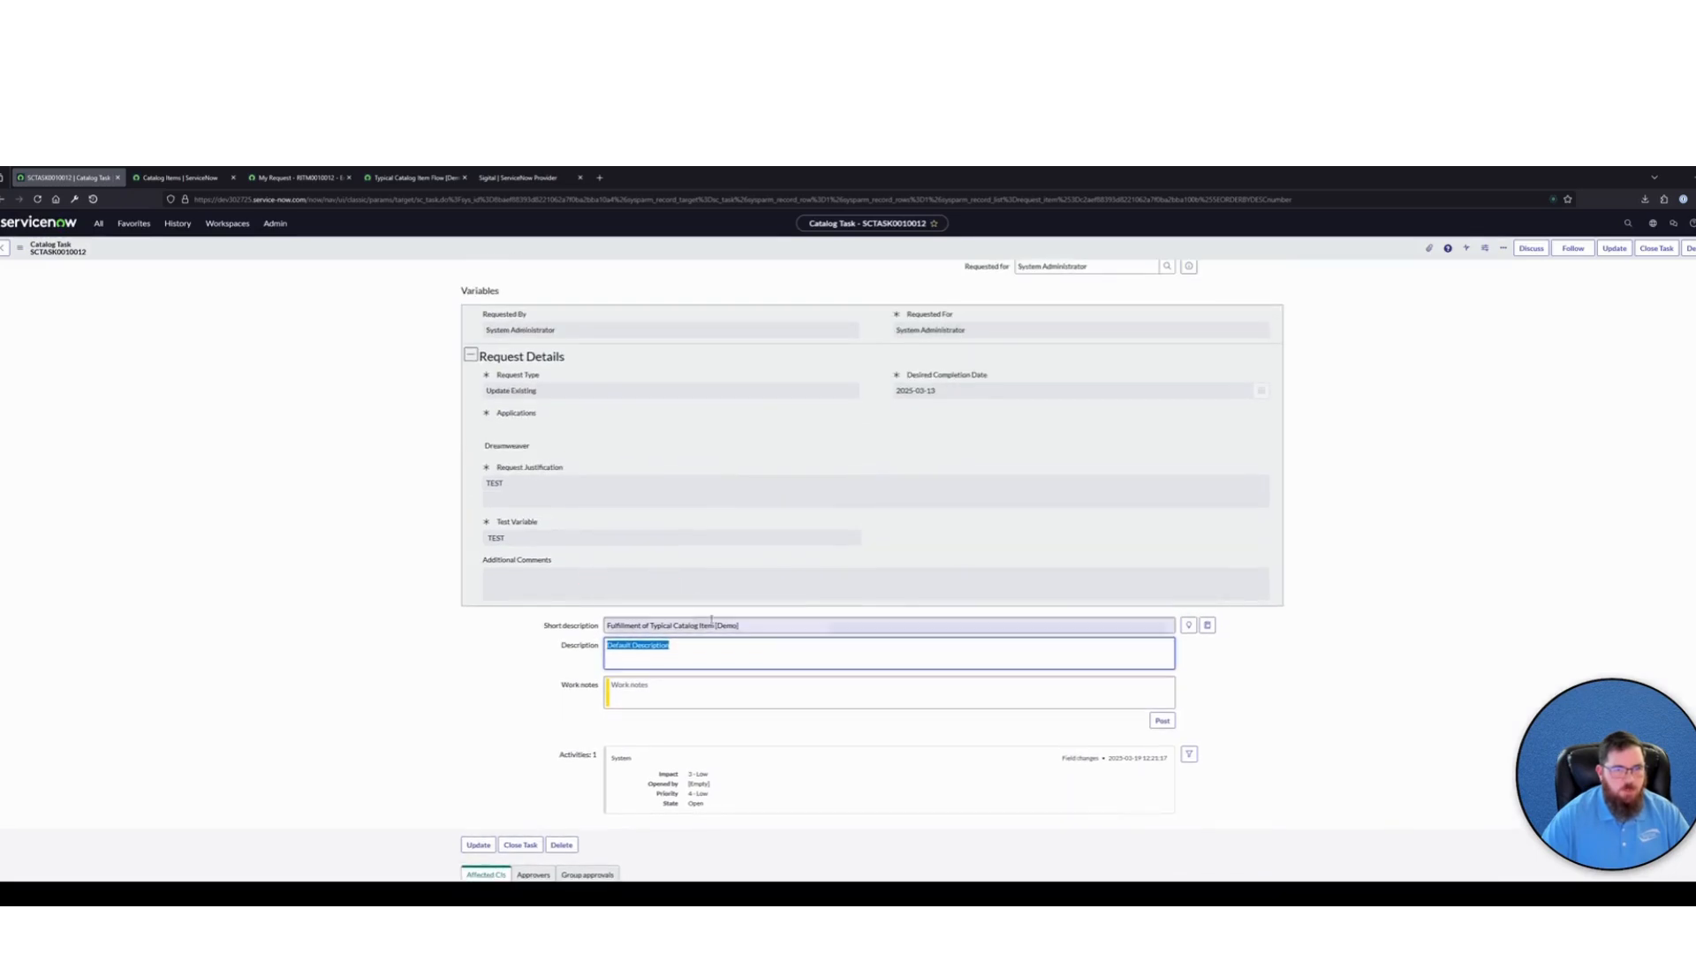
drag(740, 626, 527, 596)
scroll(737, 564, up, 1)
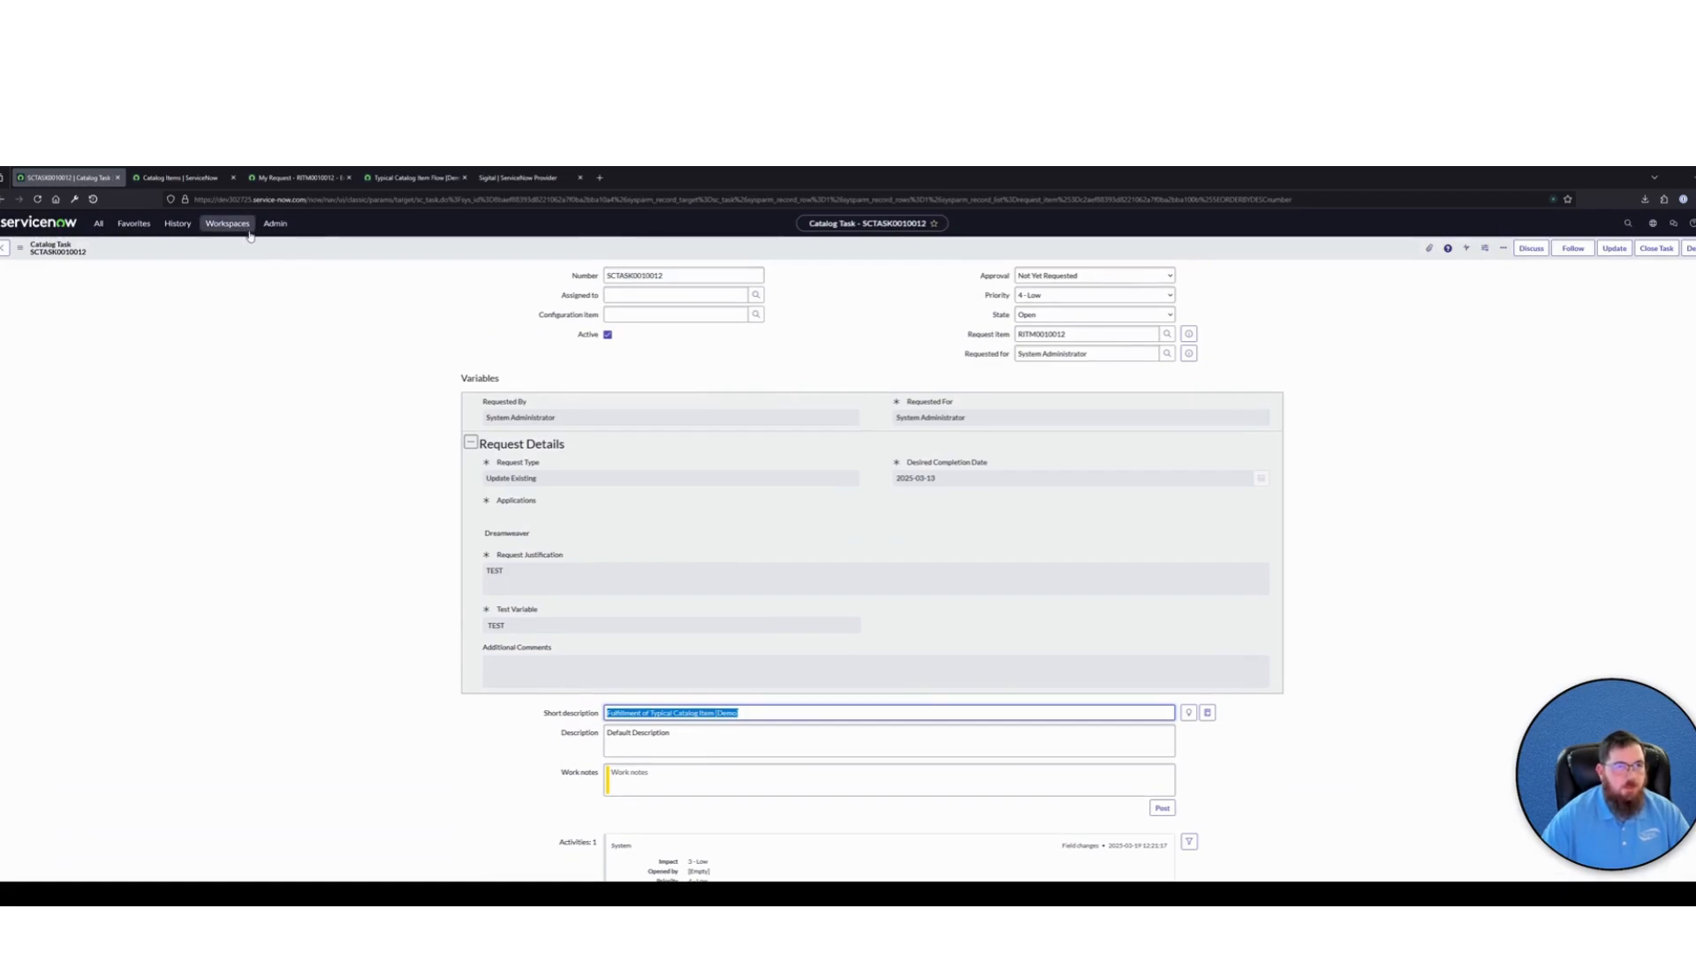
In the Typical Catalog Item Flow [Demo], set the Create Catalog Task w/ Variables subflow's Short Description to "Go to ThinkSigital.com"
click(413, 177)
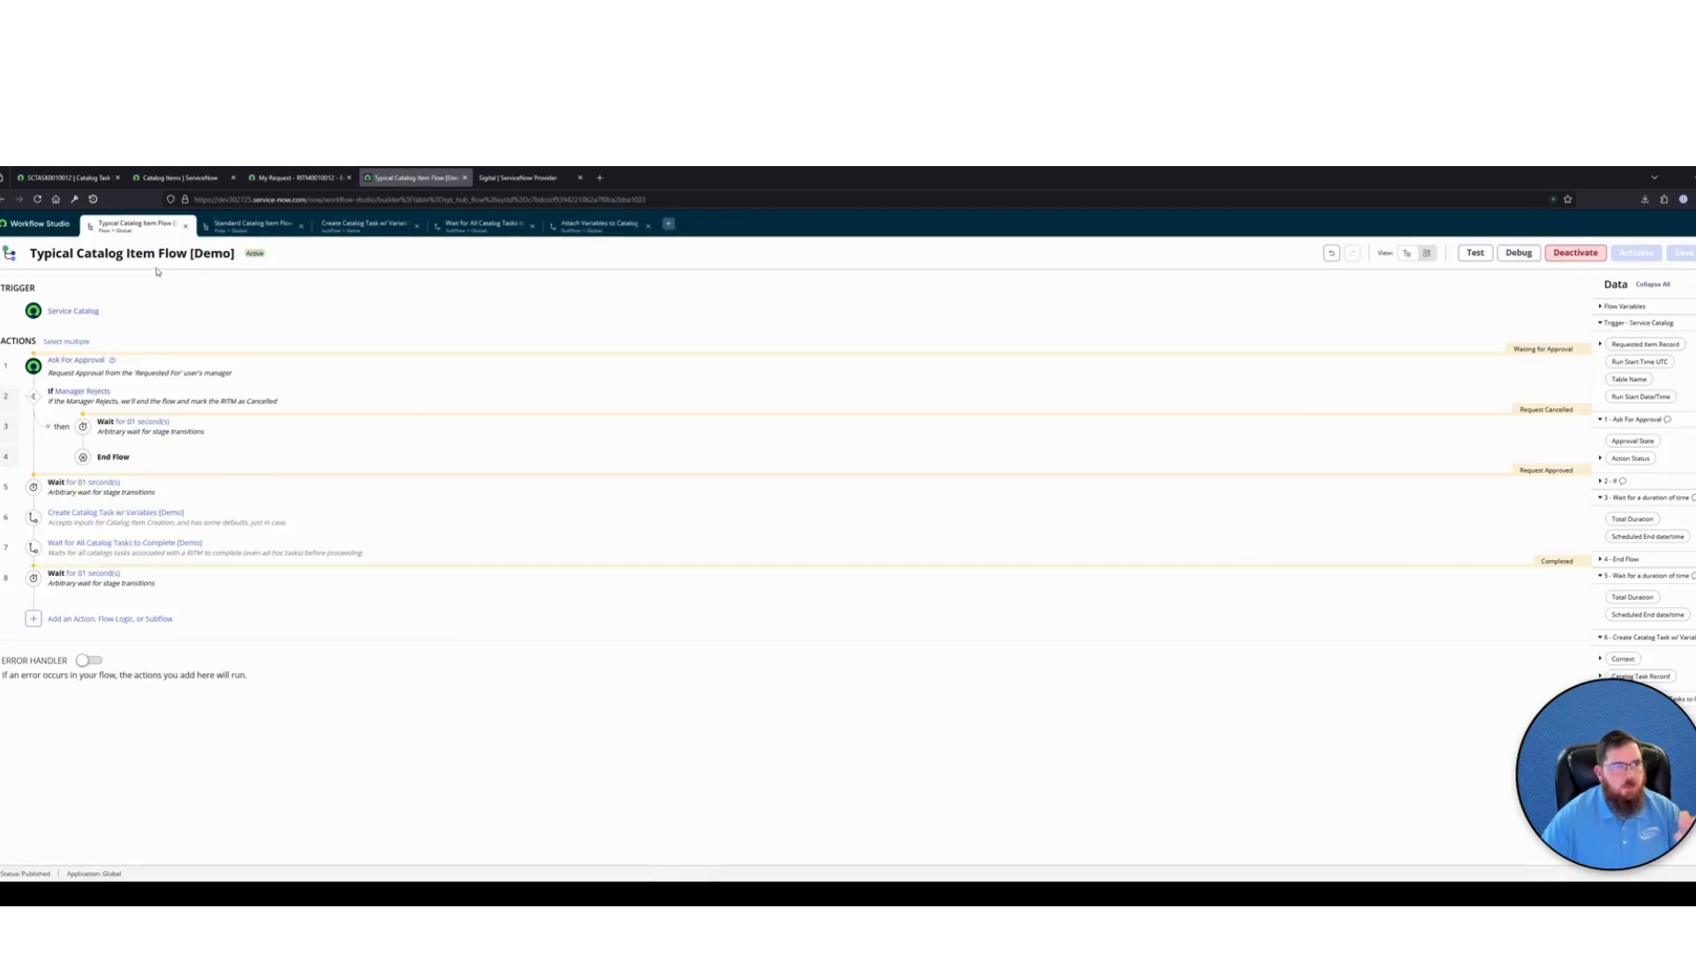
click(242, 524)
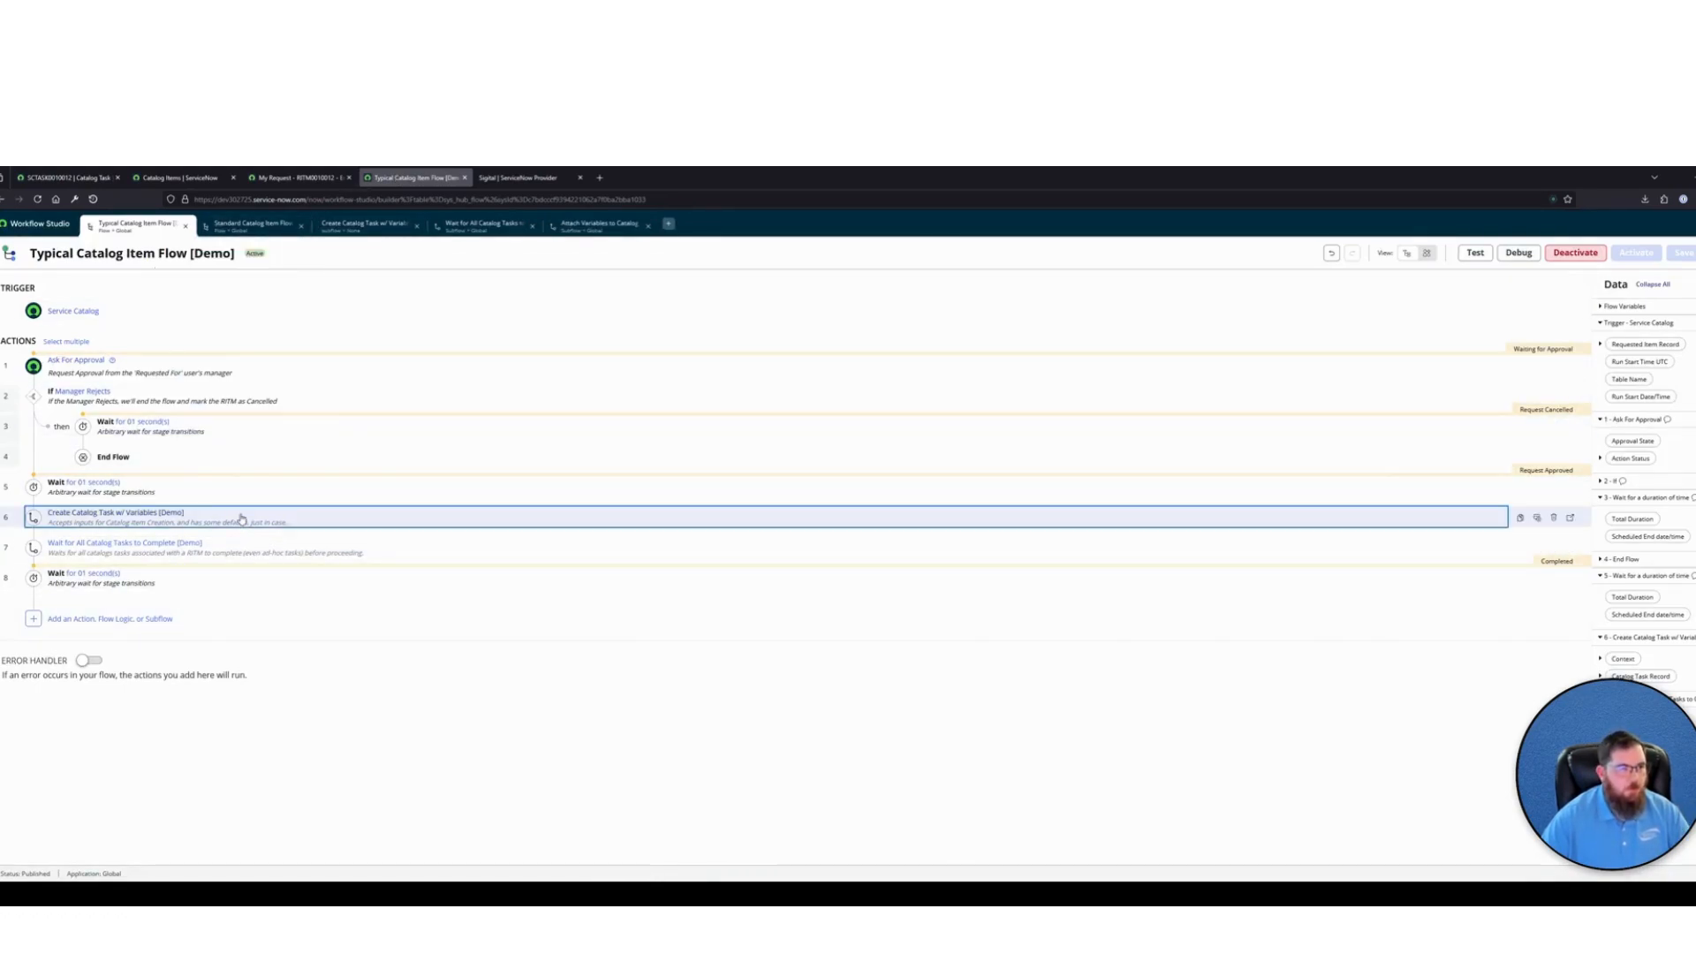
click(186, 622)
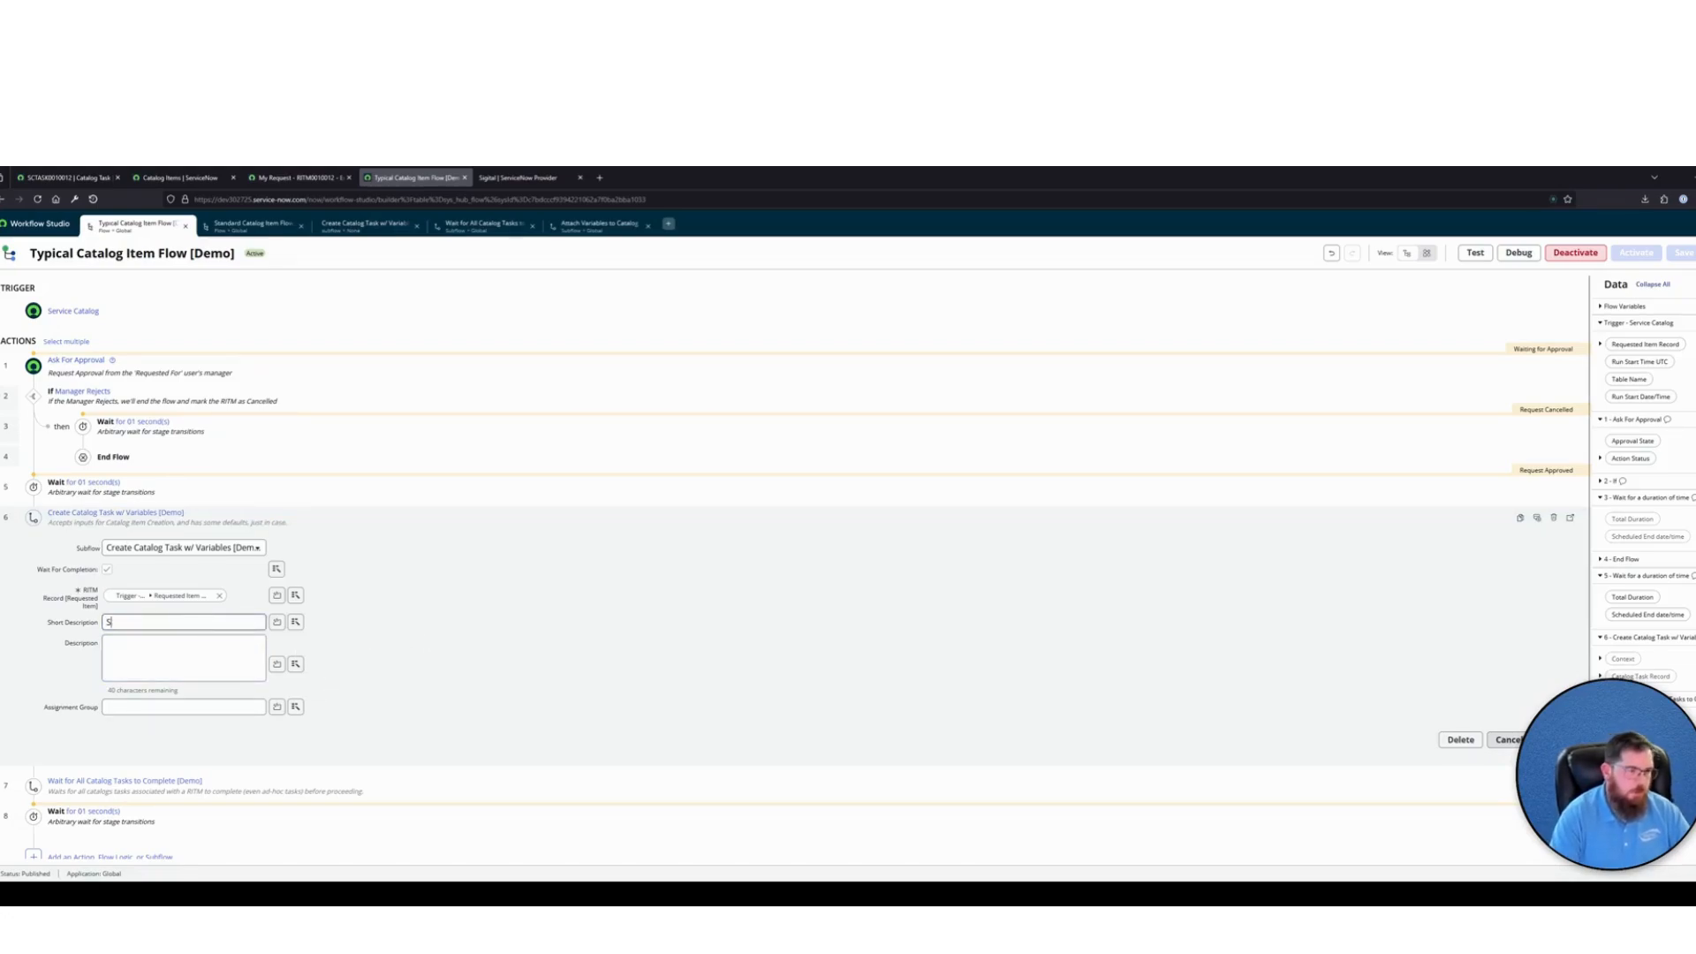
text(Sigital.com)
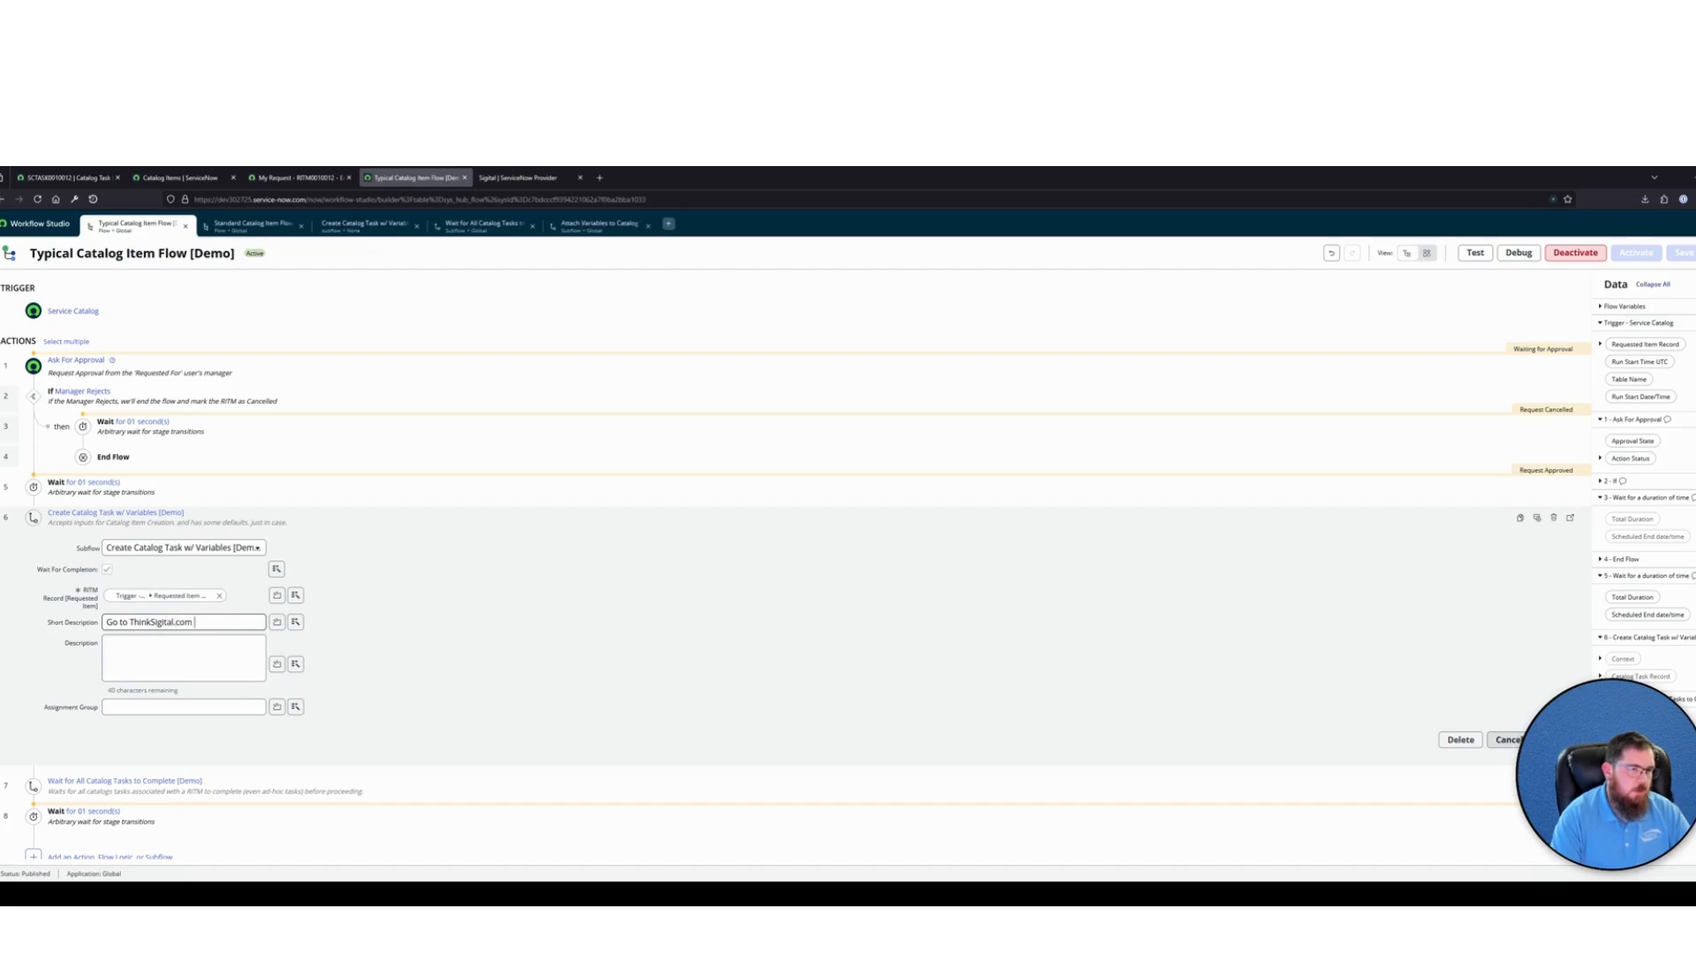
Set the subflow's Description to "For awesome resources and ServiceNow" and leave the Assignment Group empty
click(125, 657)
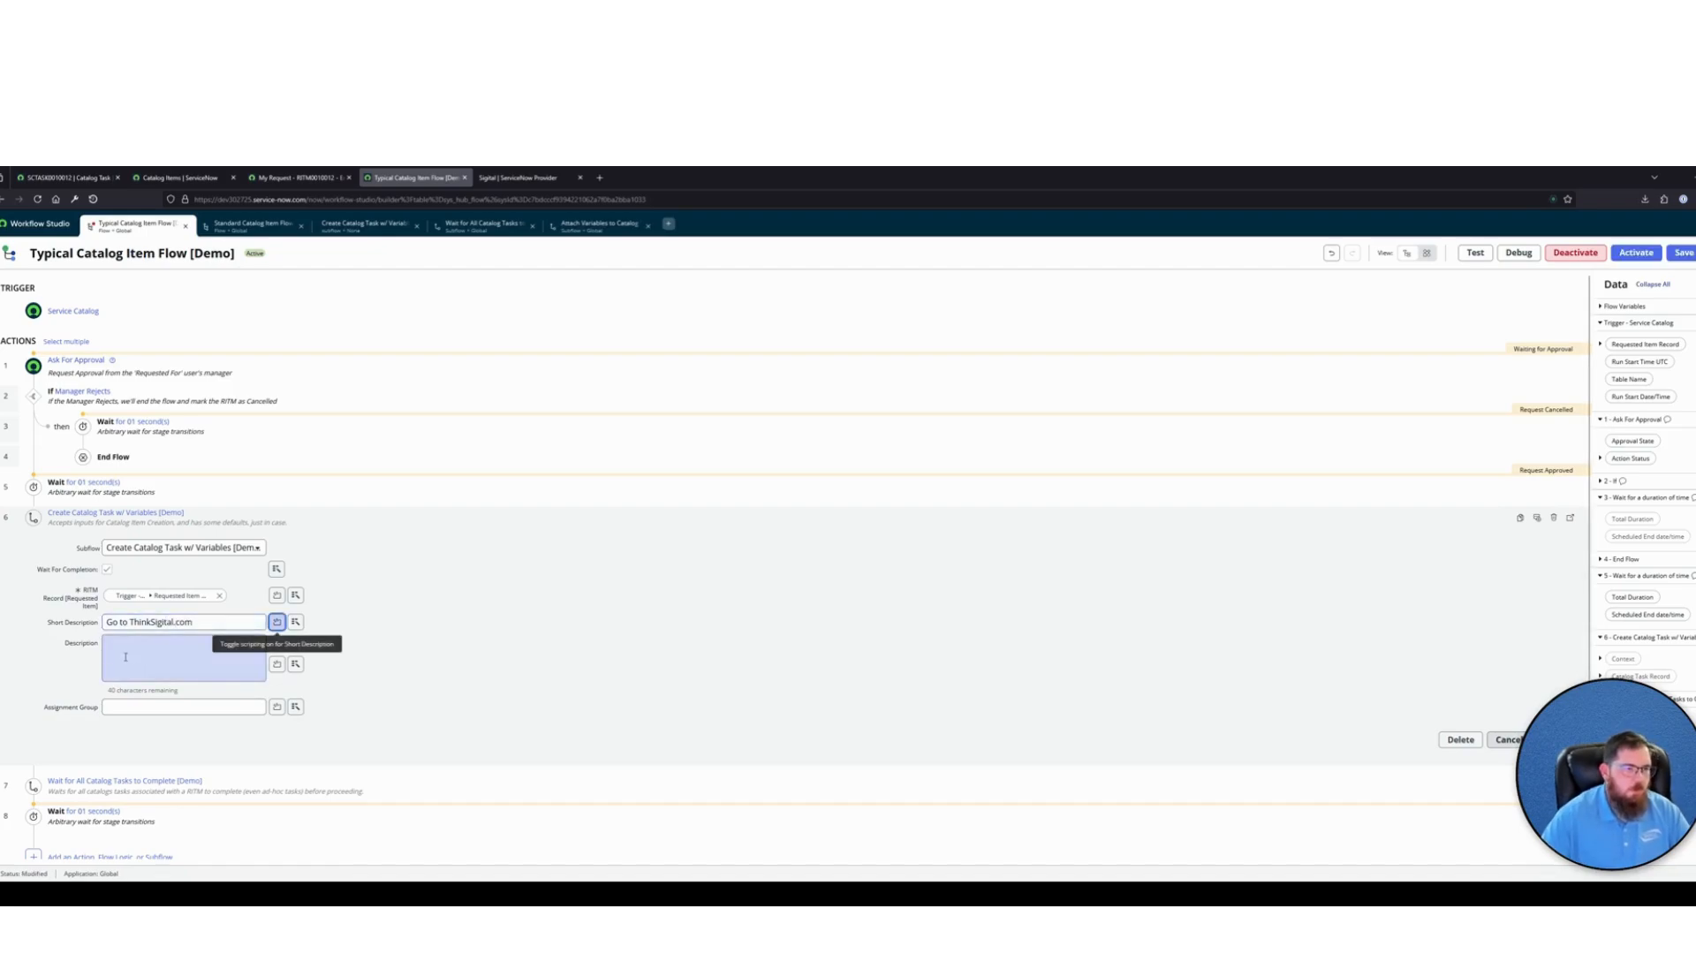
text(For)
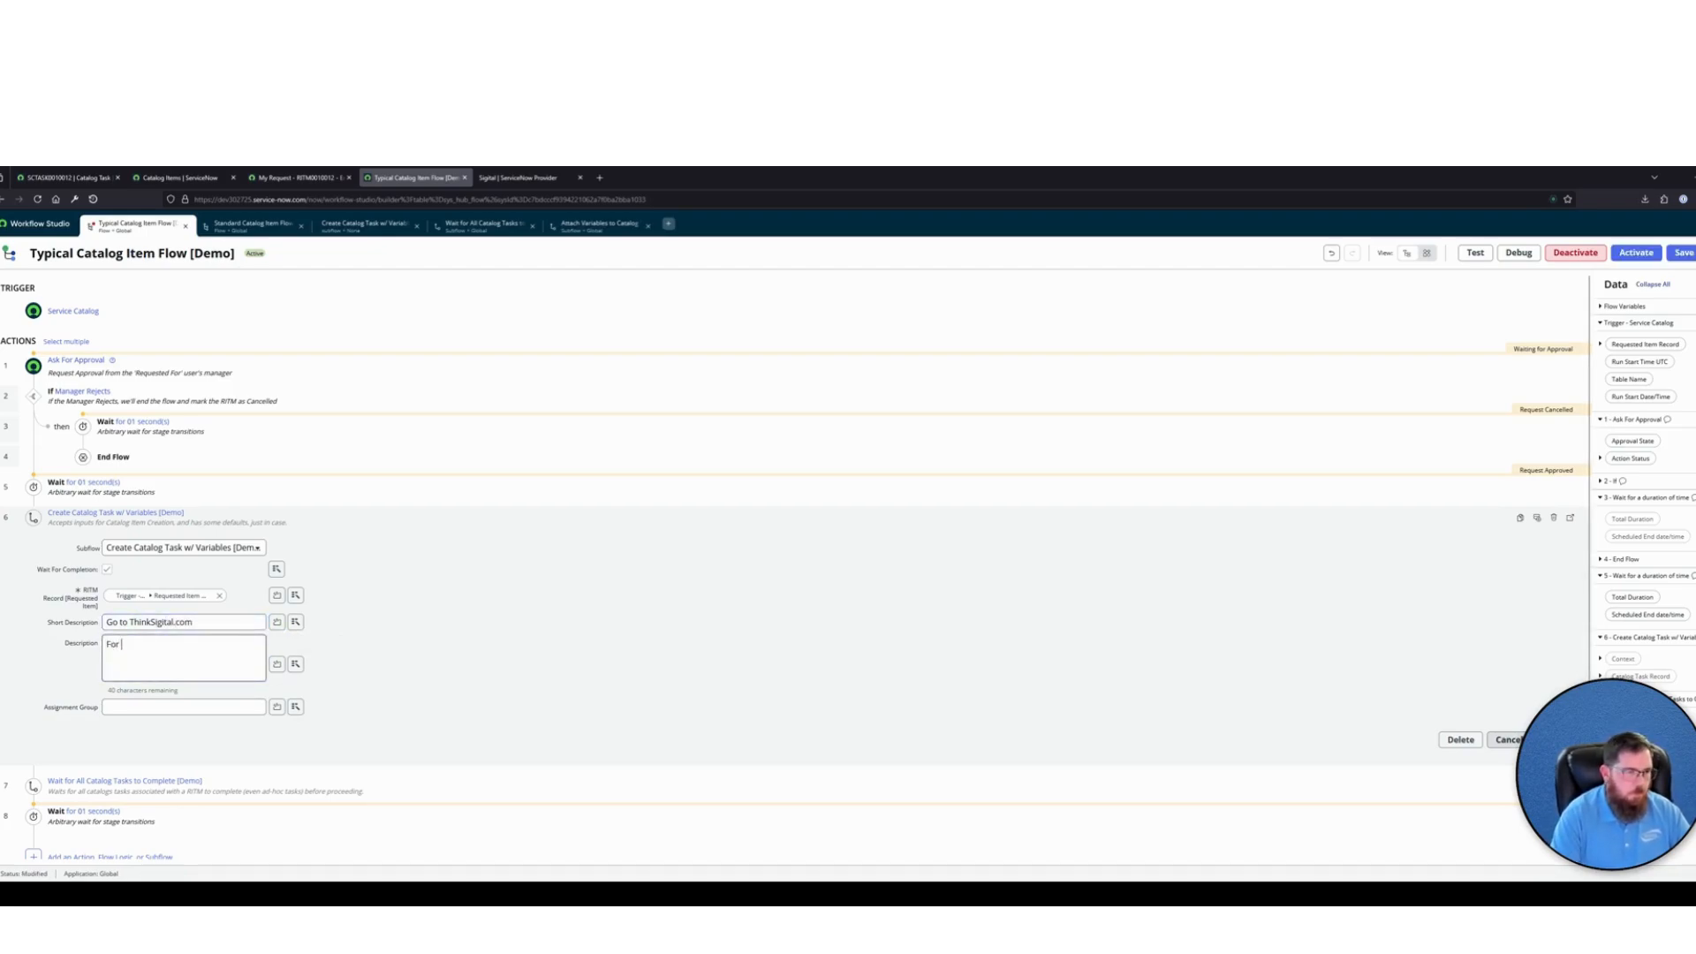
text( awesome resources and)
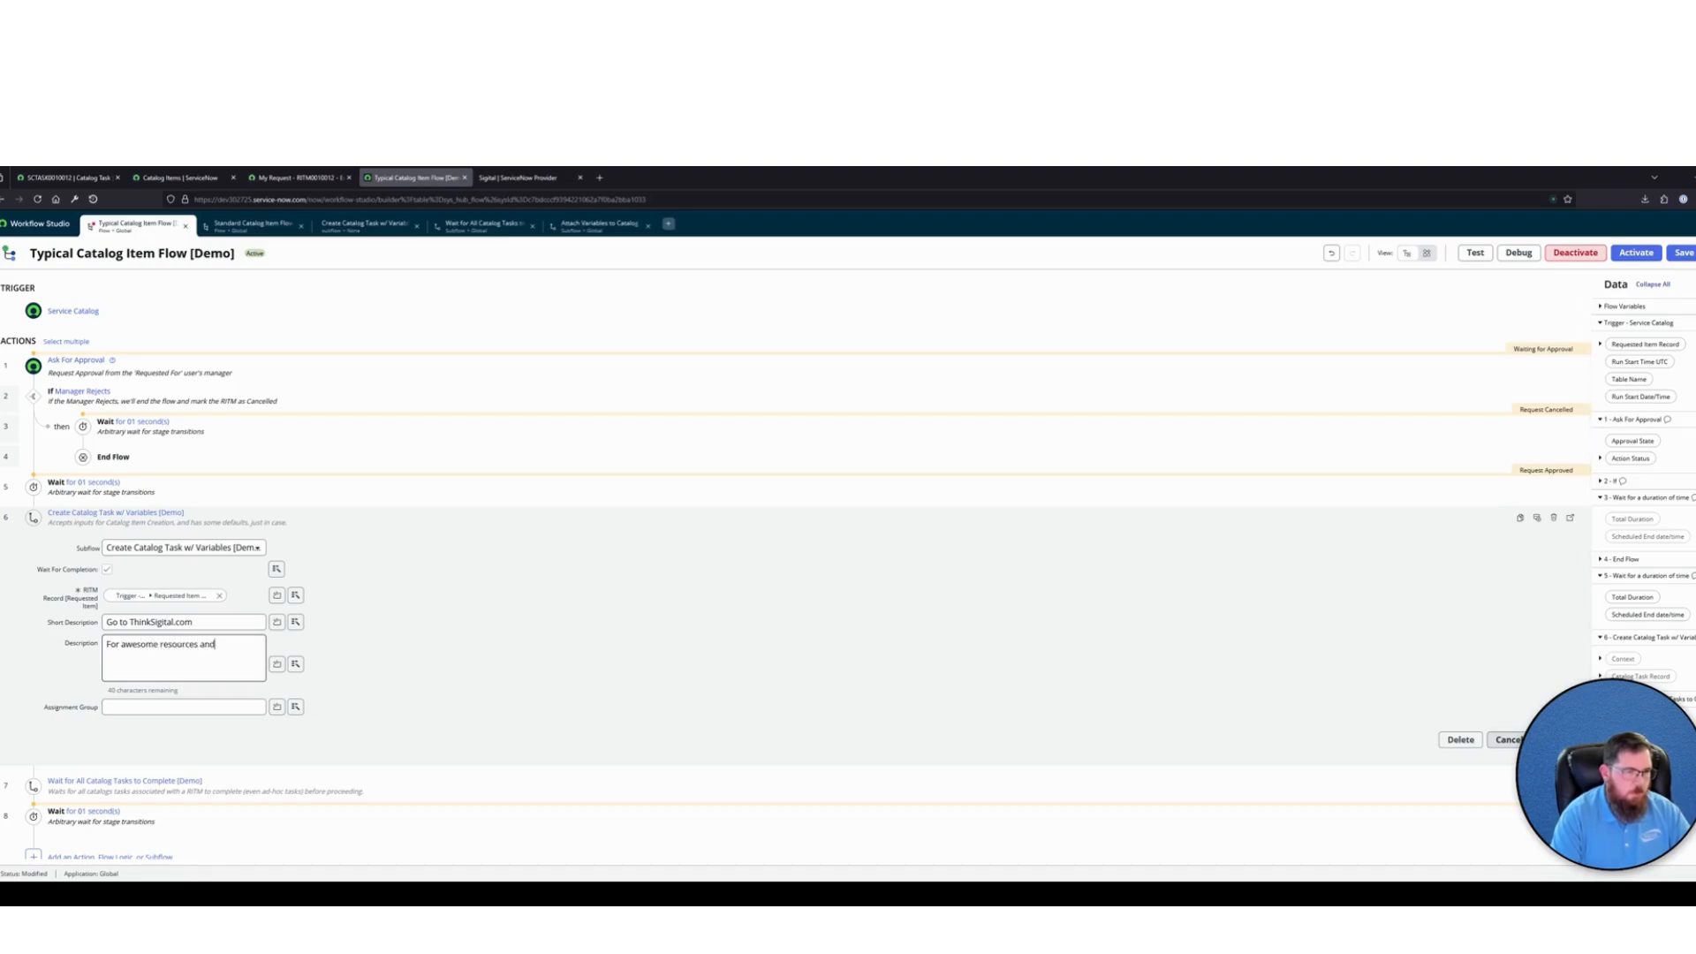
text( ServiceNow Inf)
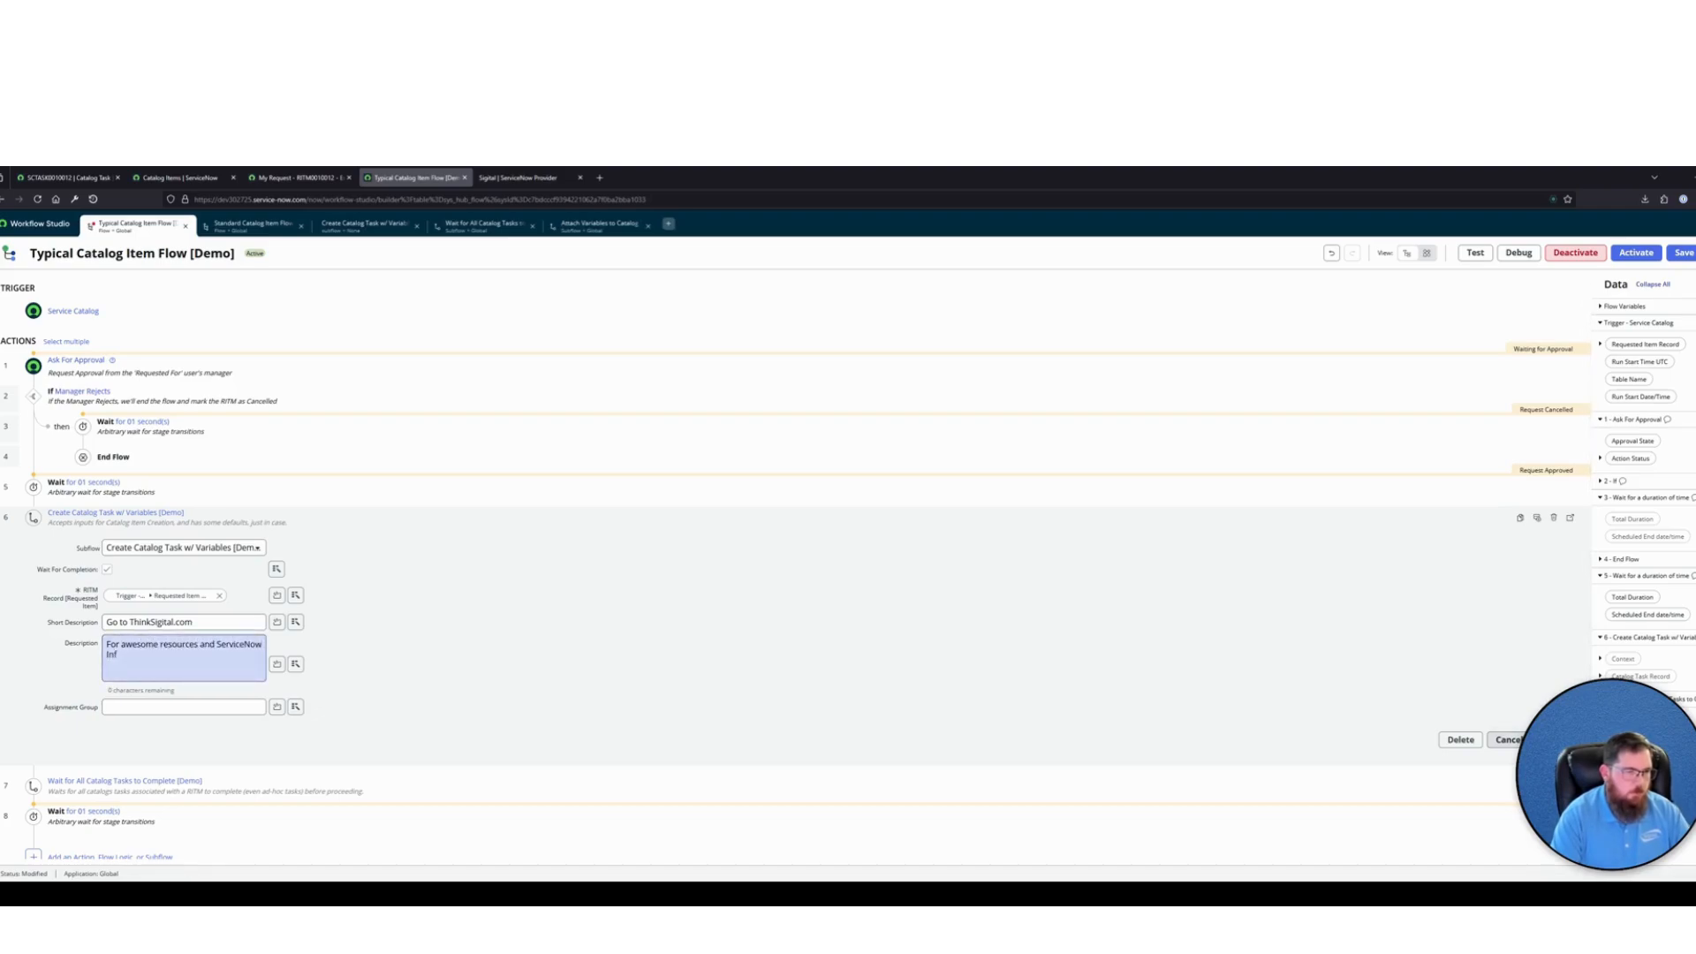
click(137, 653)
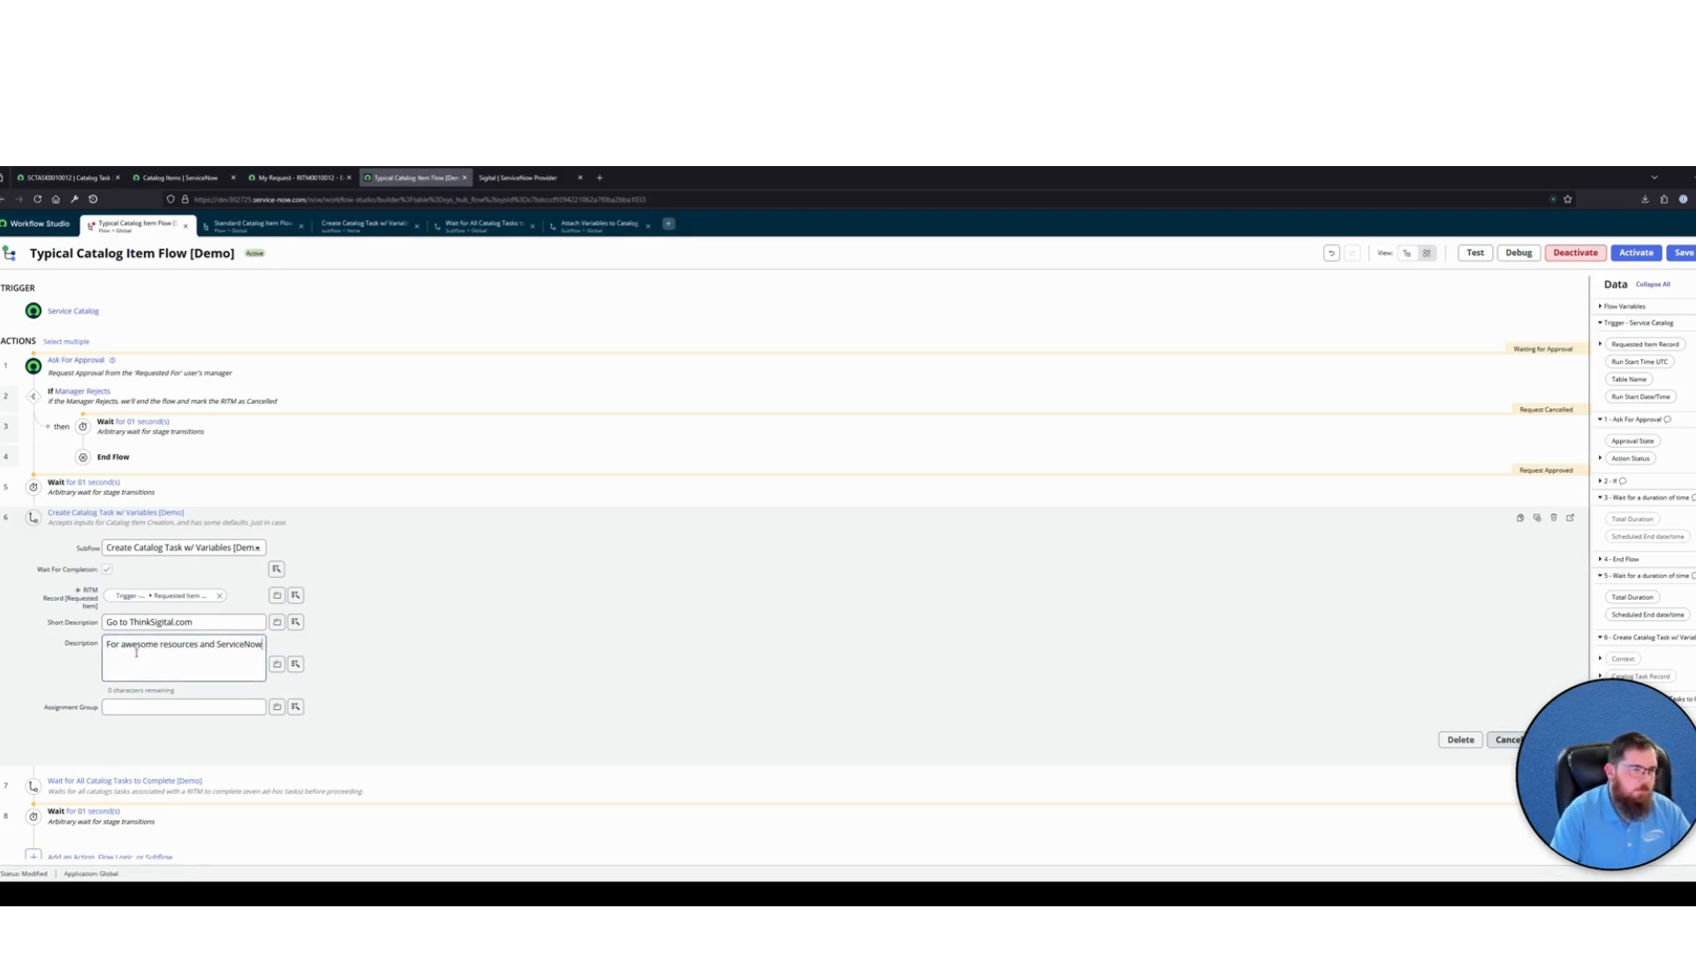
key(BackSpace)
key(BackSpace)
key(BackSpace)
click(131, 707)
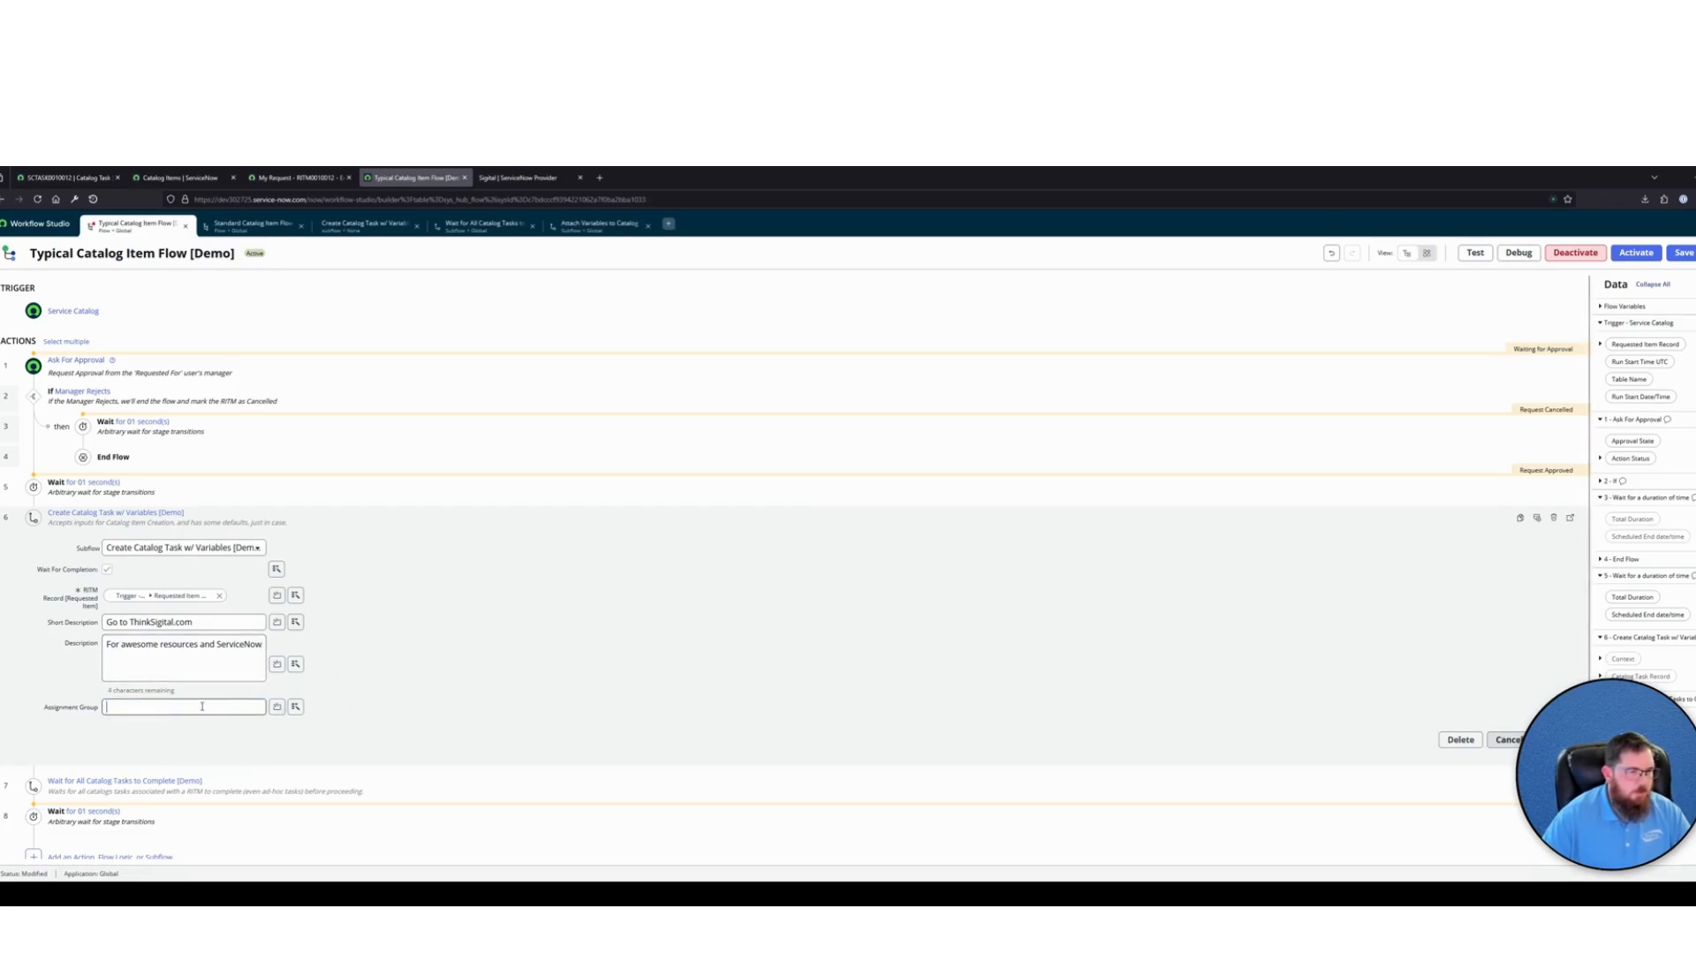
Apply the subflow input changes and activate the Typical Catalog Item Flow [Demo]
click(1524, 740)
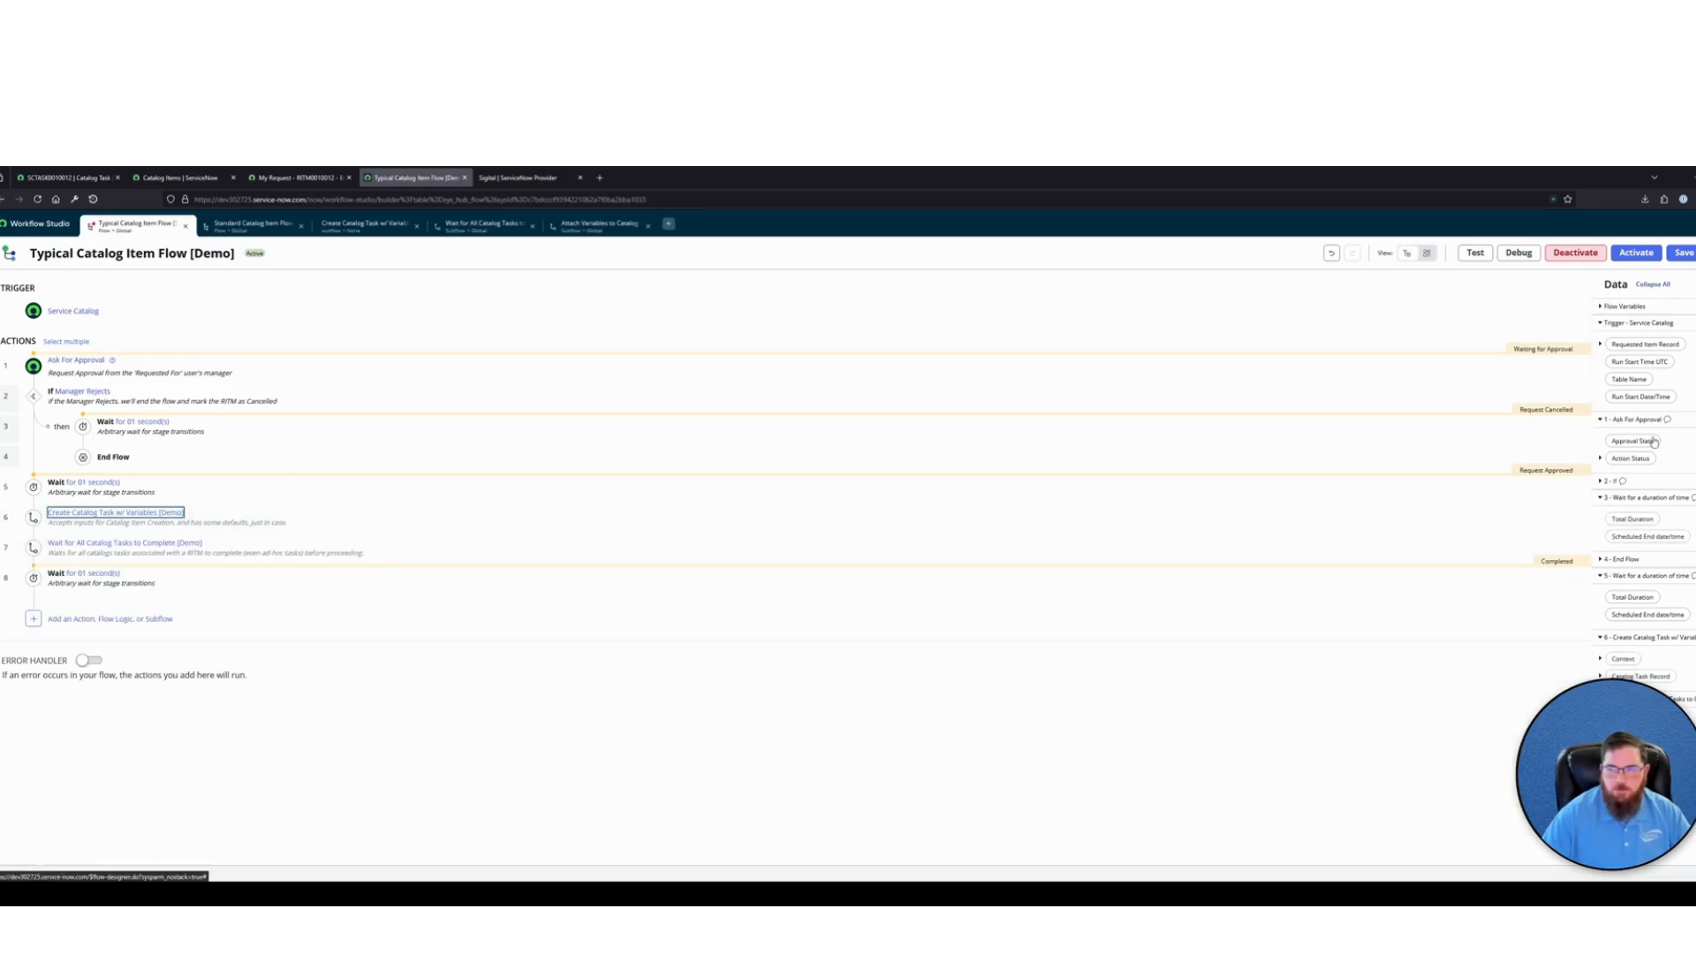
click(1636, 254)
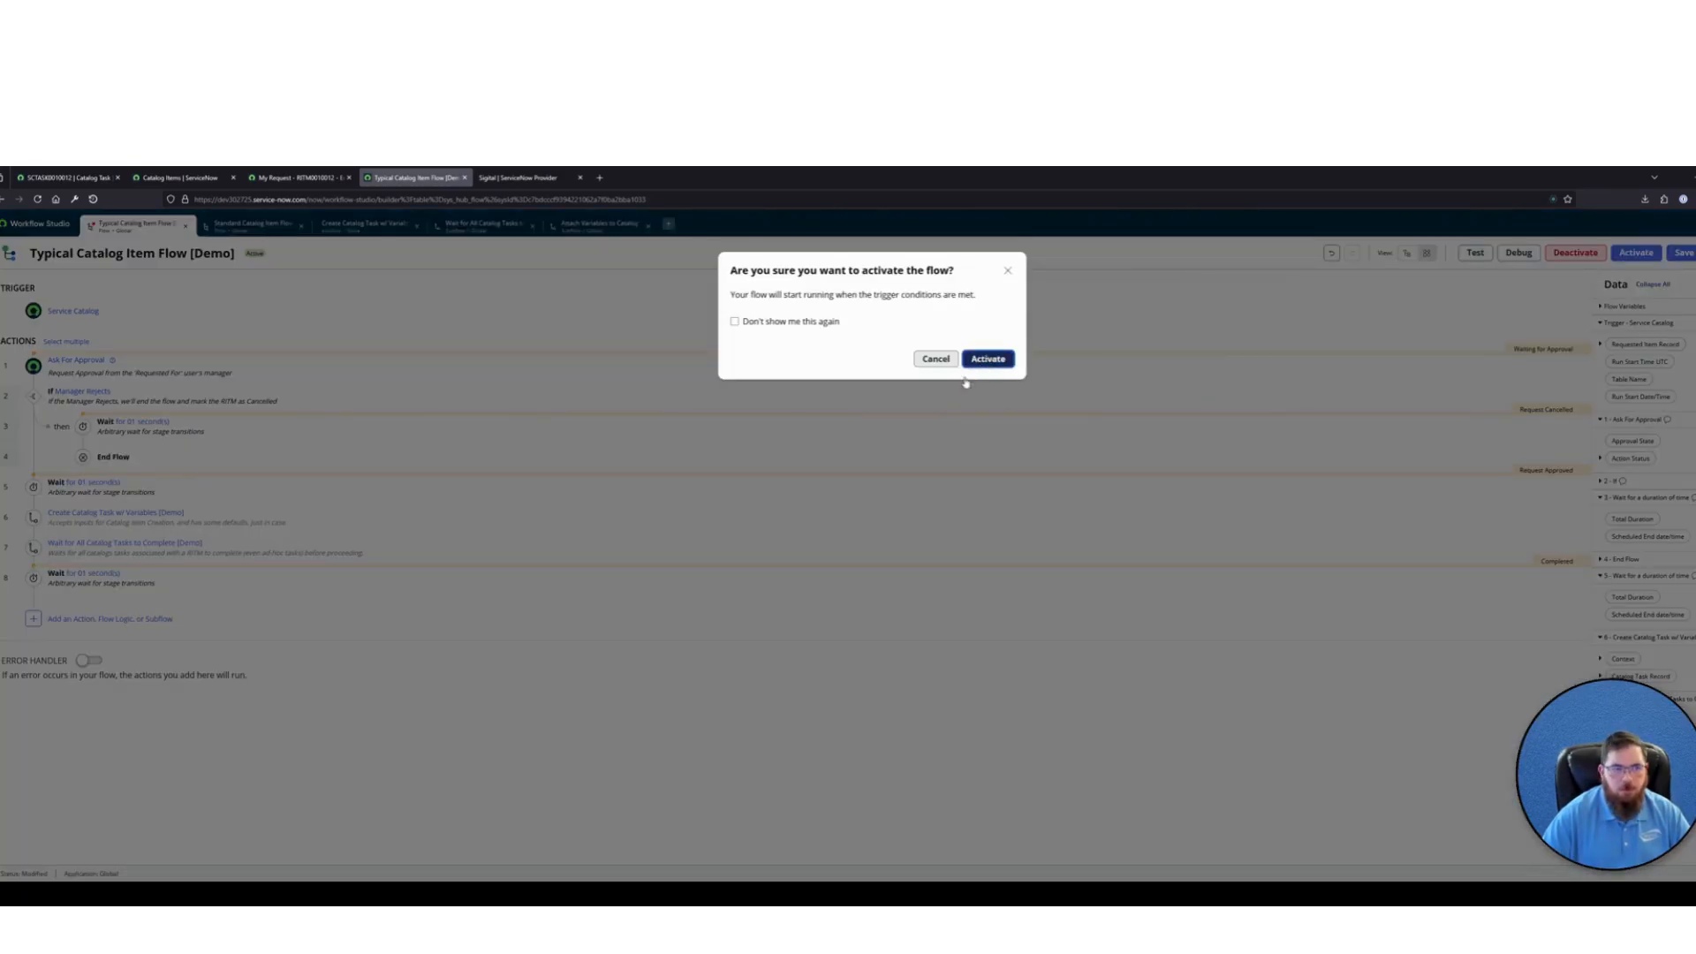
click(988, 359)
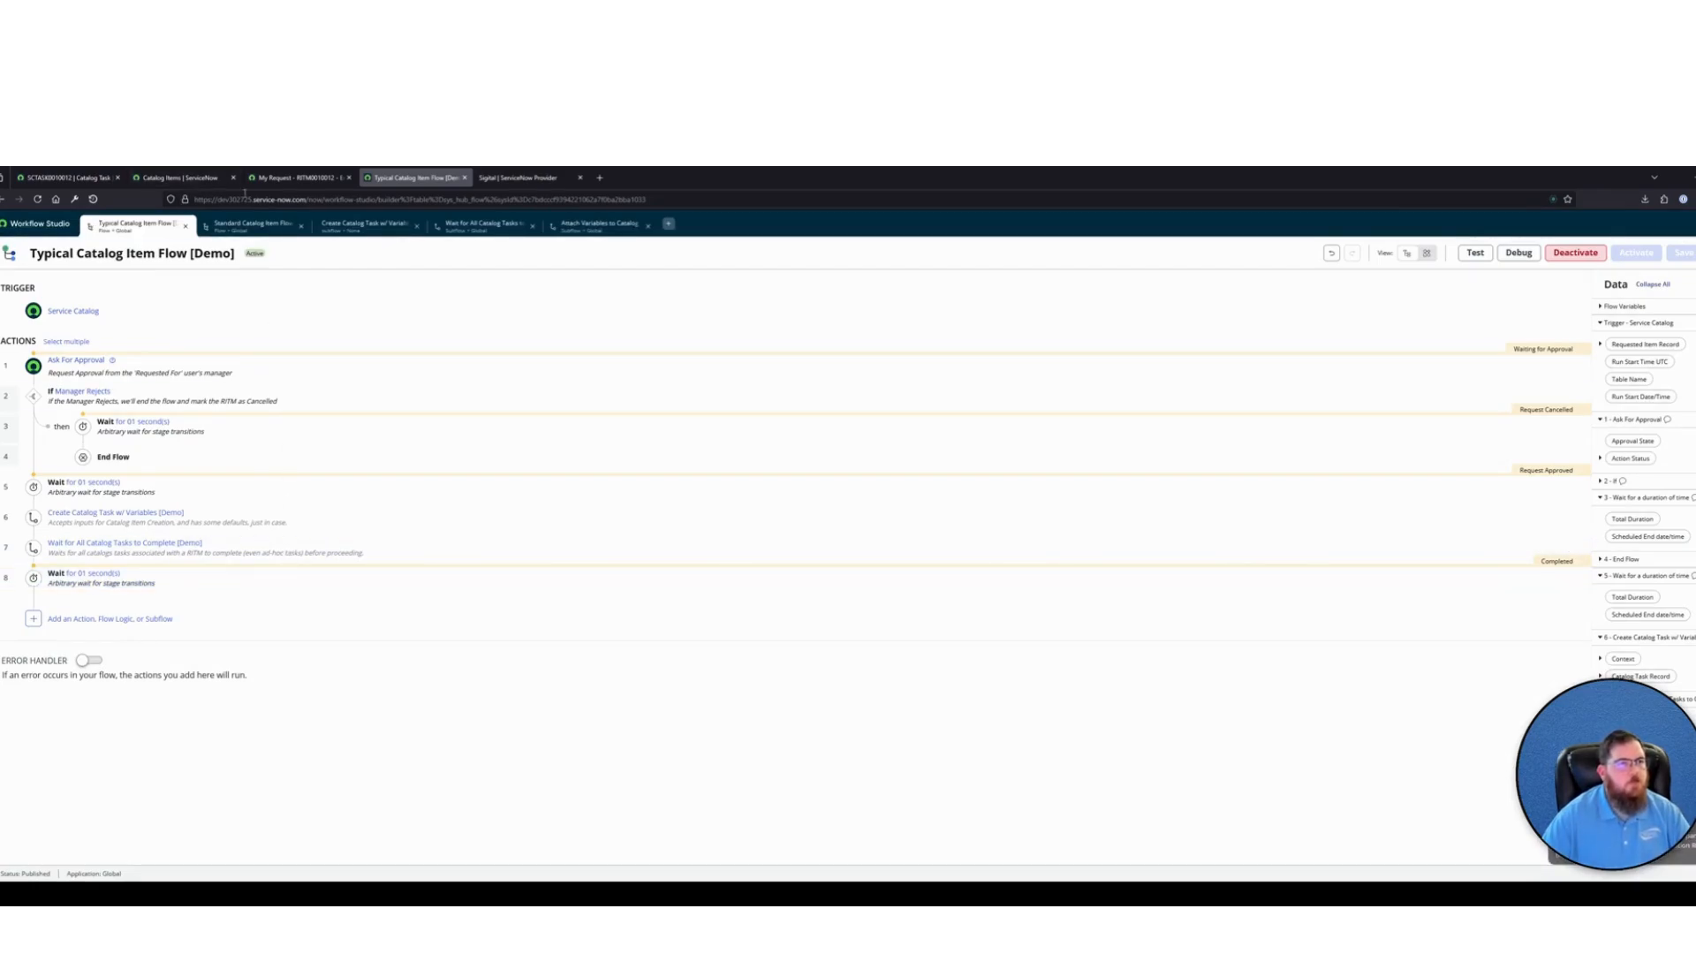
Return to the Typical Catalog Item [Demo] request form and set Request Type to Addition
click(291, 178)
click(6, 199)
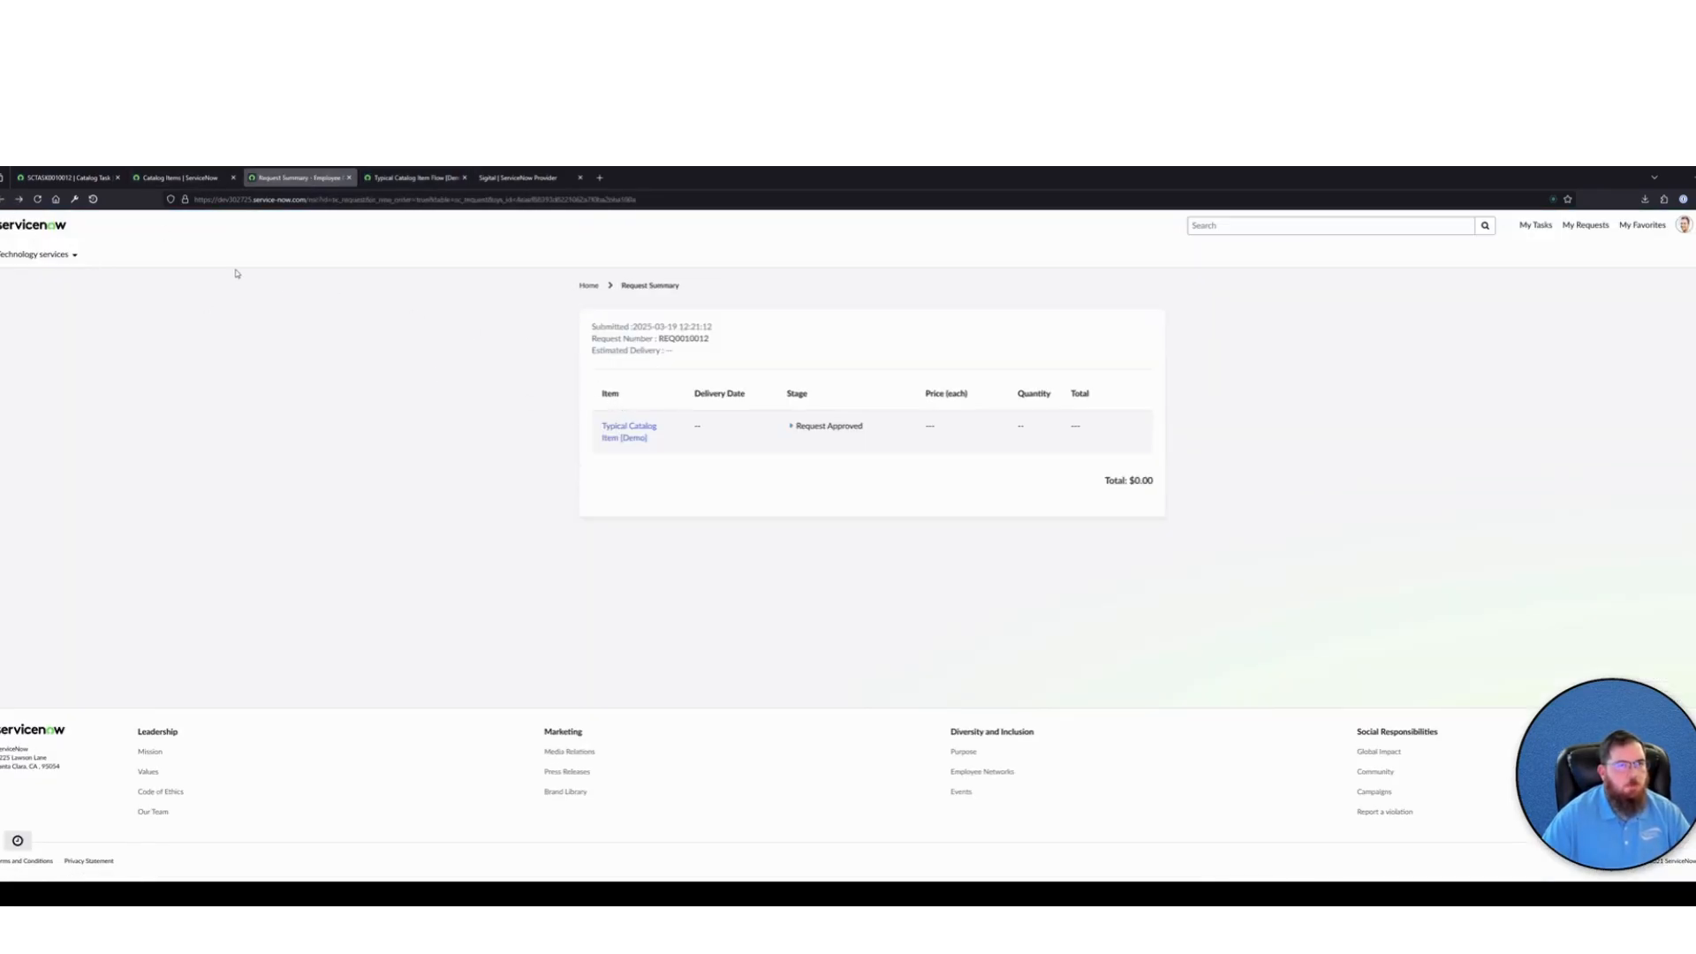
click(6, 200)
click(689, 602)
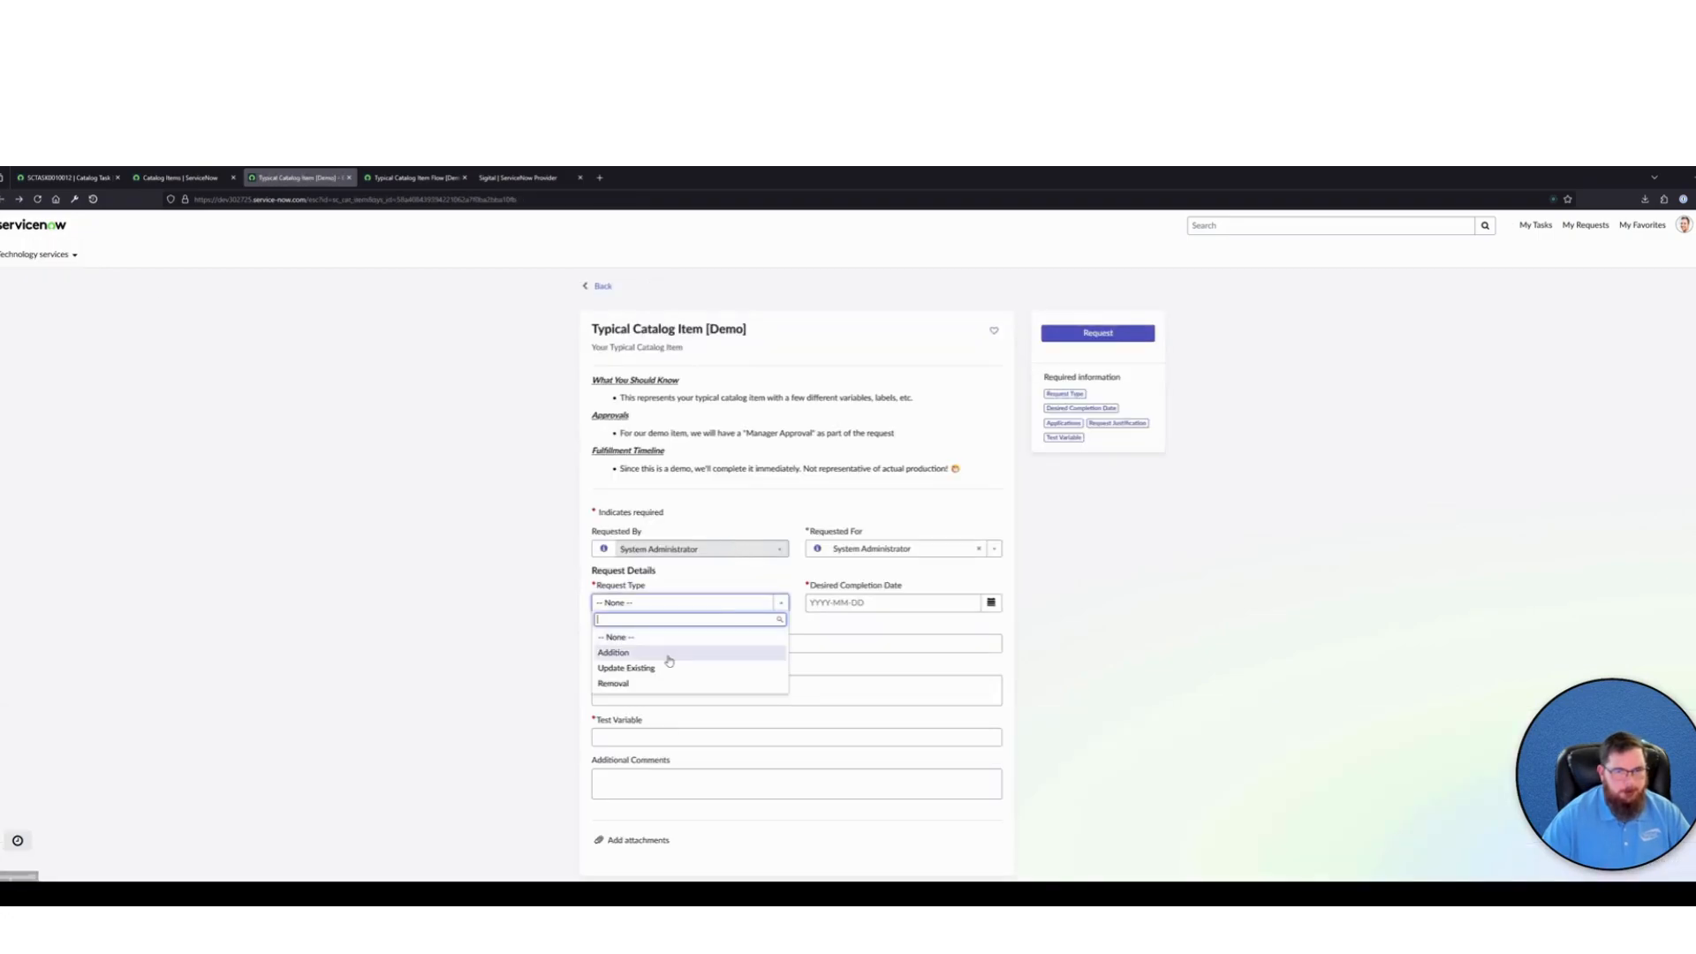
click(667, 657)
Set the Desired Completion Date to 2025-03-19 and choose Fireworks as the application
click(936, 602)
click(991, 603)
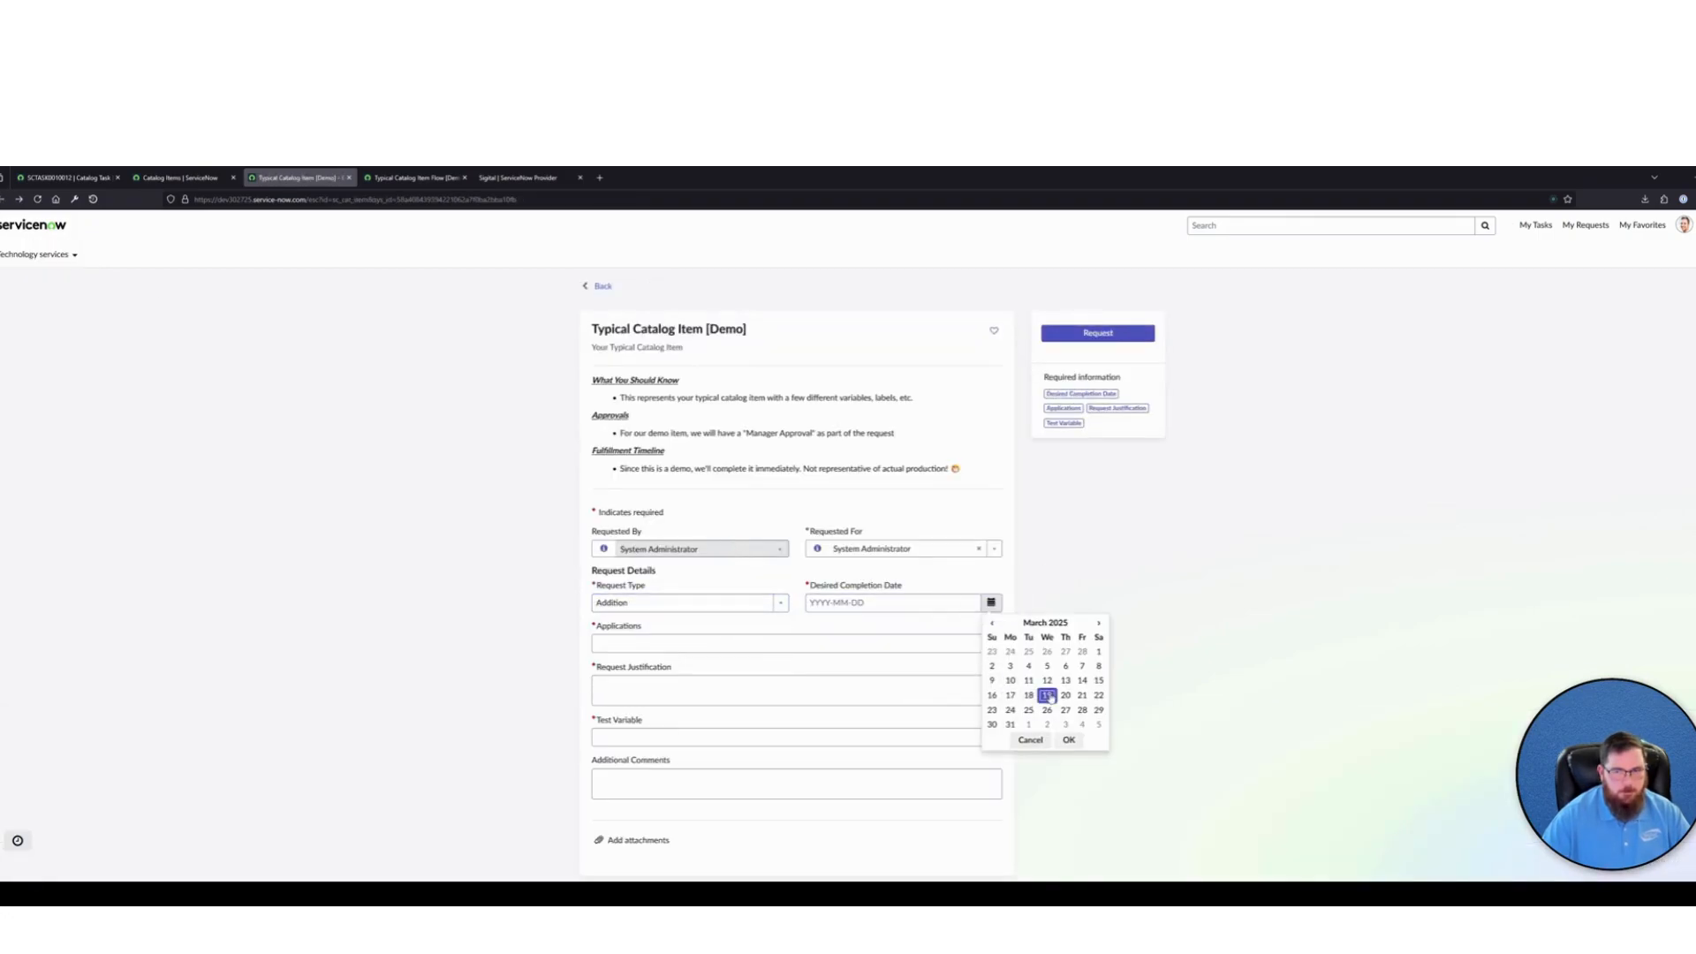
click(1047, 695)
click(1068, 739)
click(641, 641)
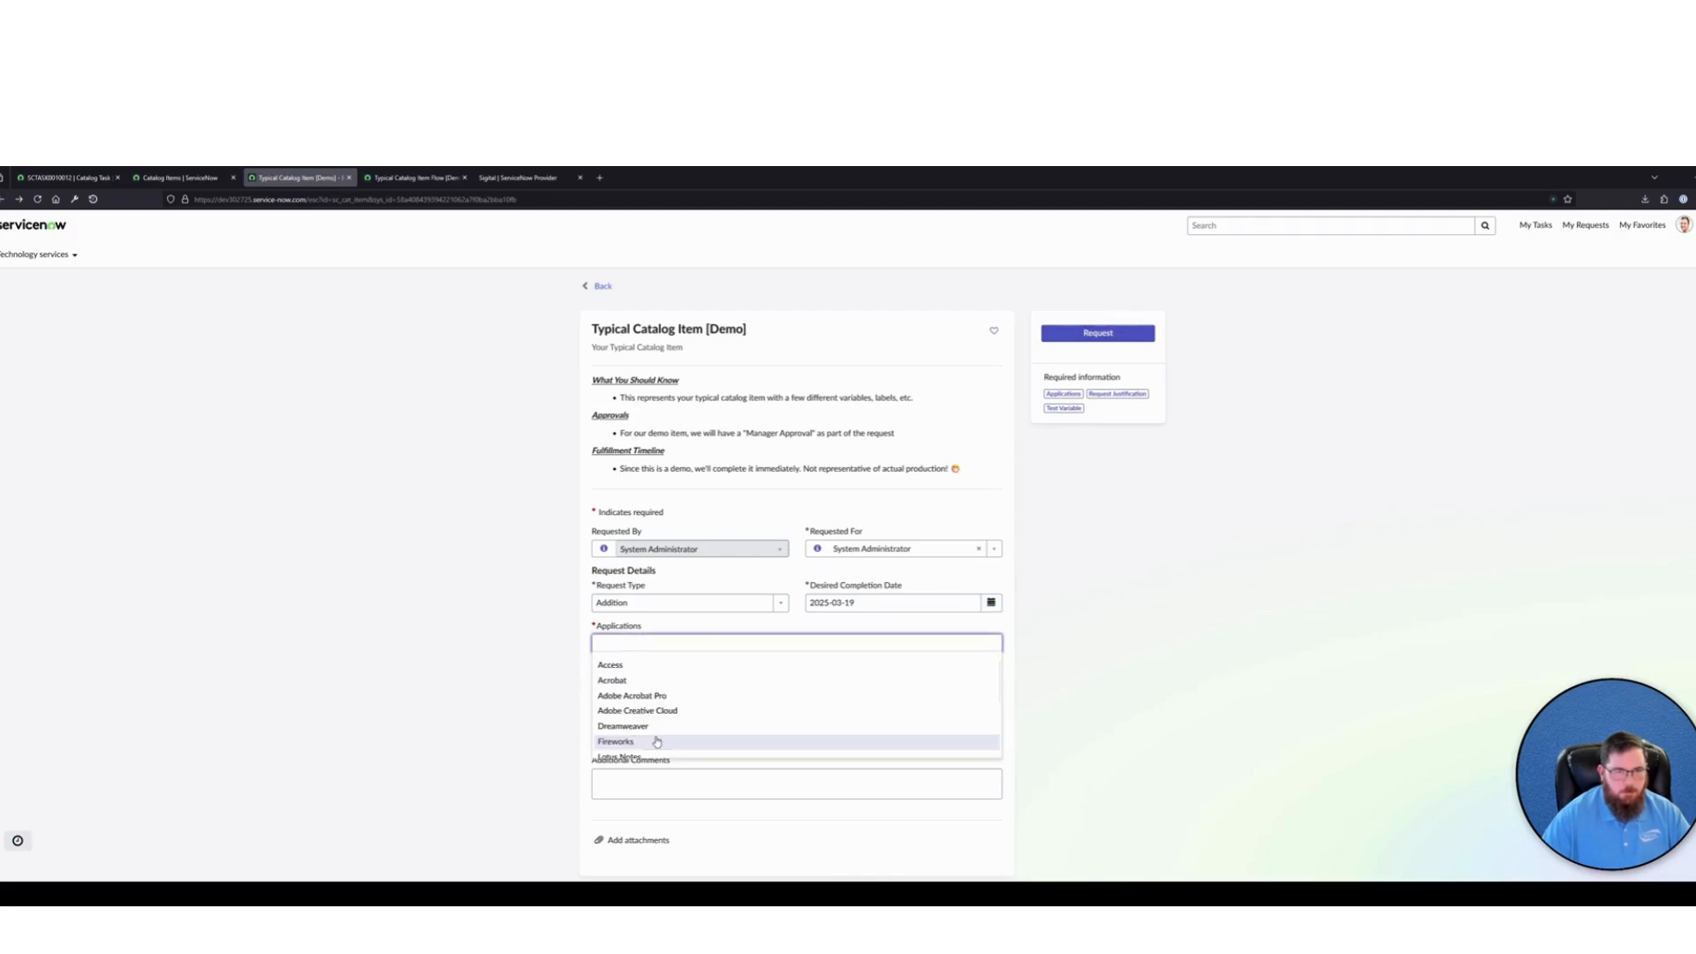
click(654, 742)
Fill in TEST for the Request Justification and the Test Variable, and submit the new request
click(658, 692)
text(TEST)
click(673, 736)
text(TEST)
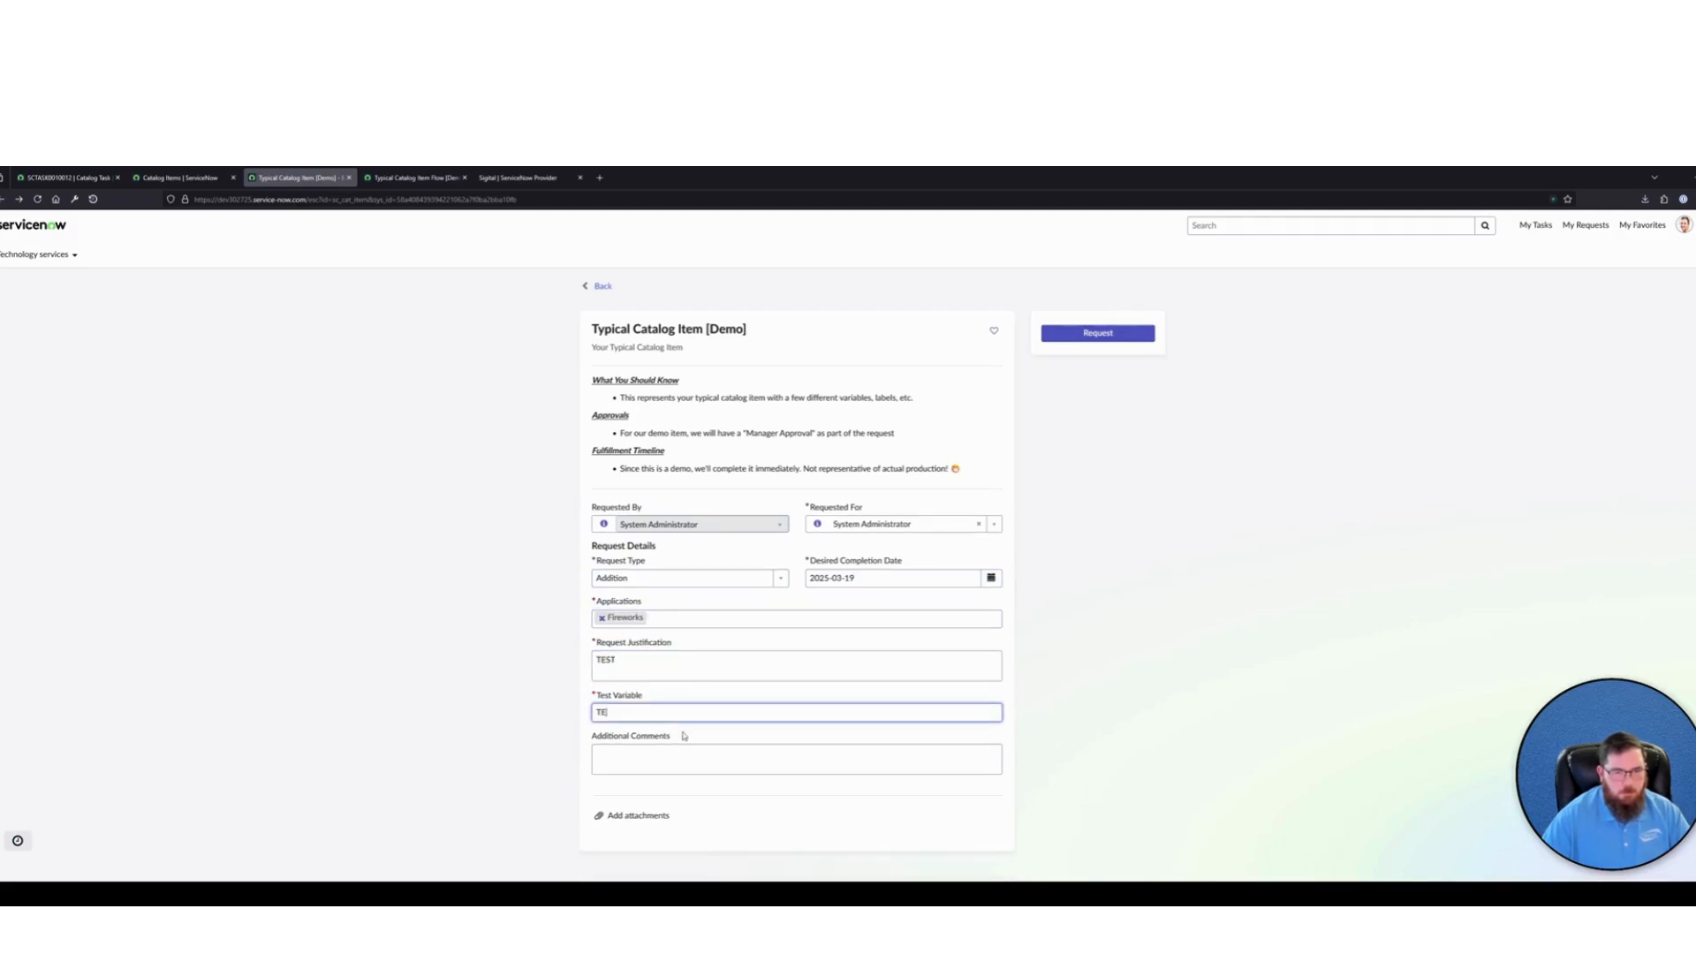
click(1098, 333)
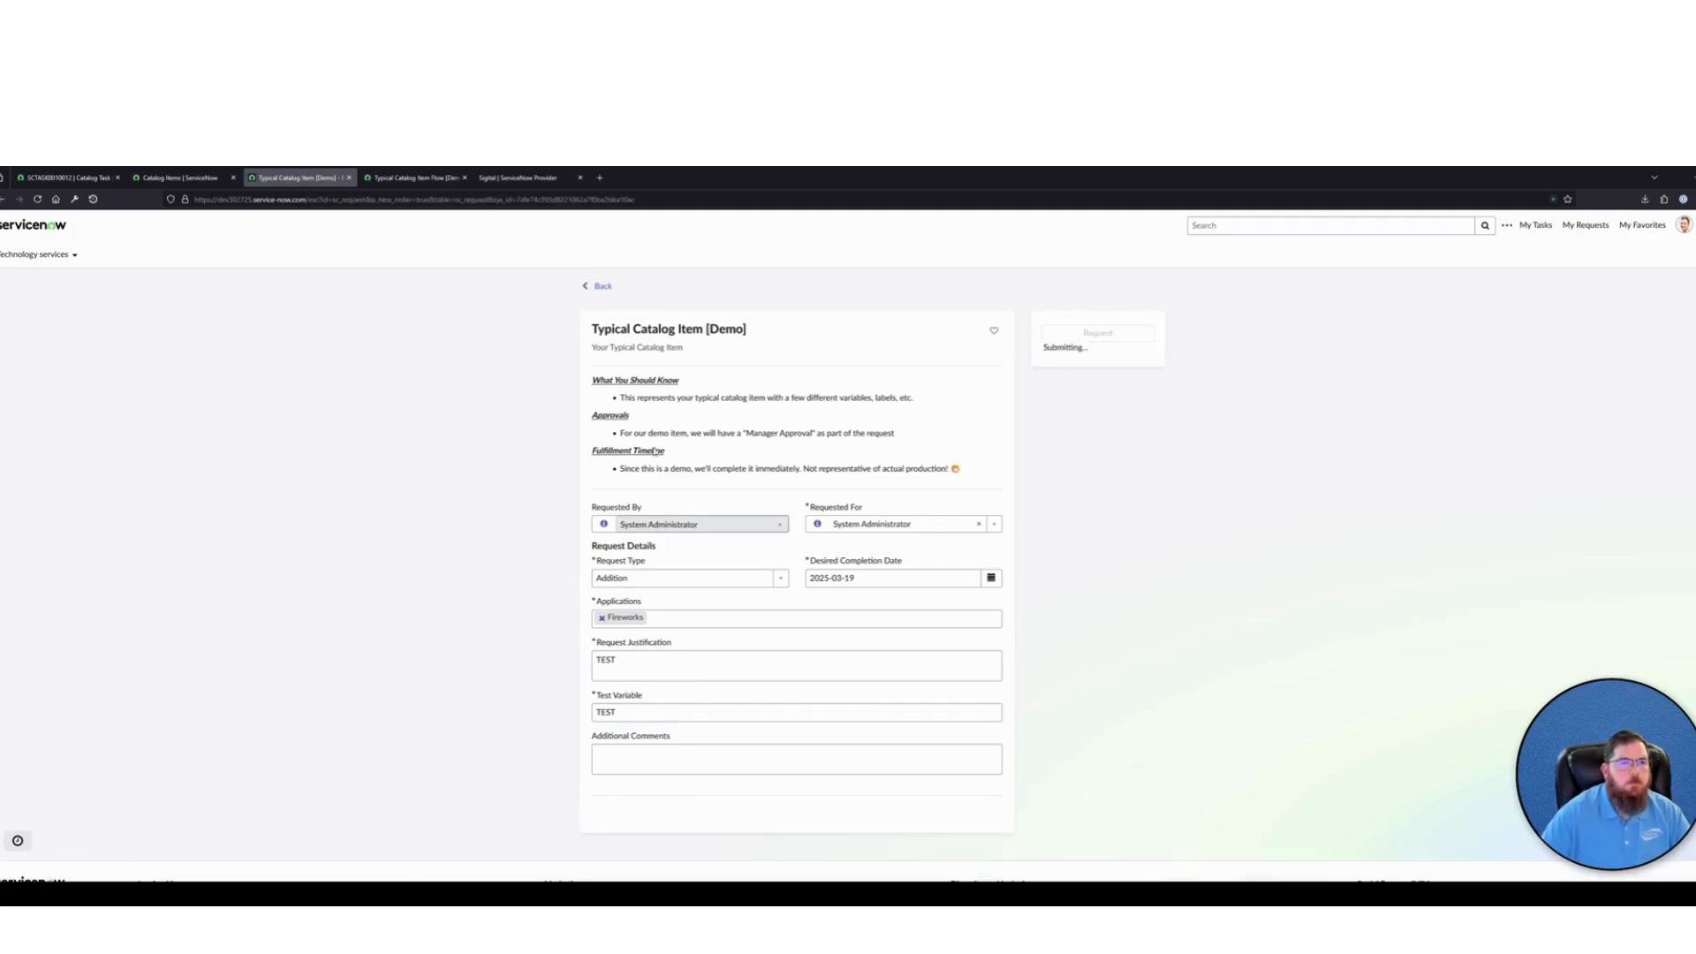
Look up the new request's requested item record in the backend by its number and check its catalog task's short description
click(629, 443)
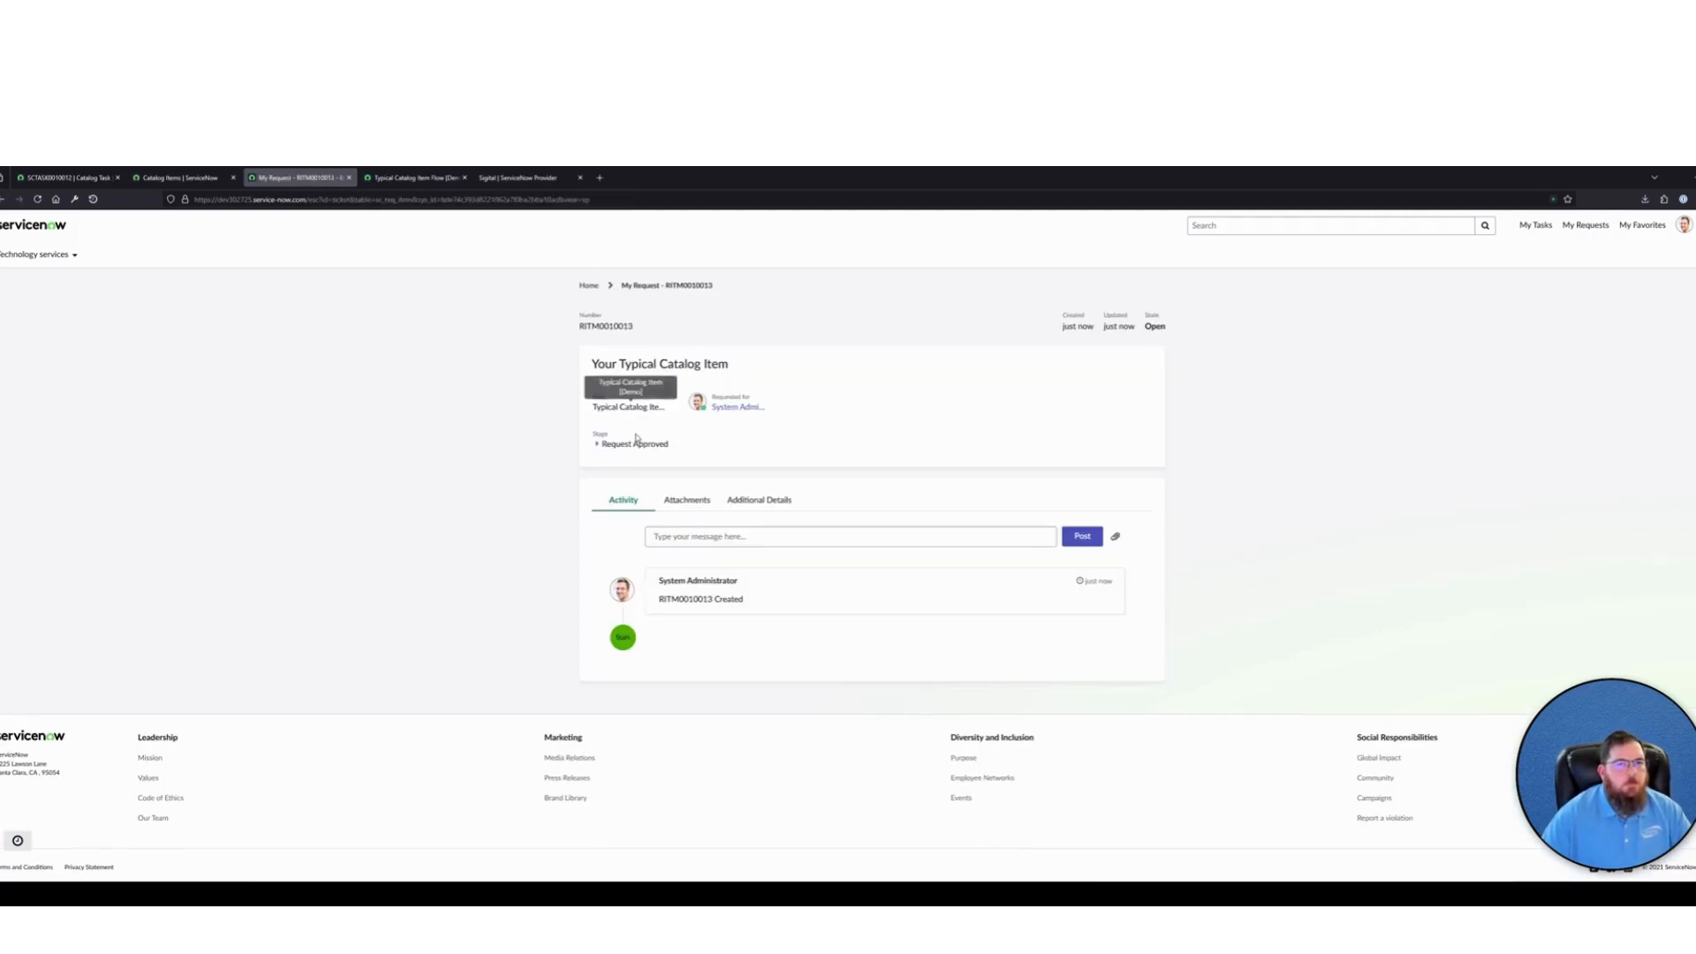
key(ctrl+1)
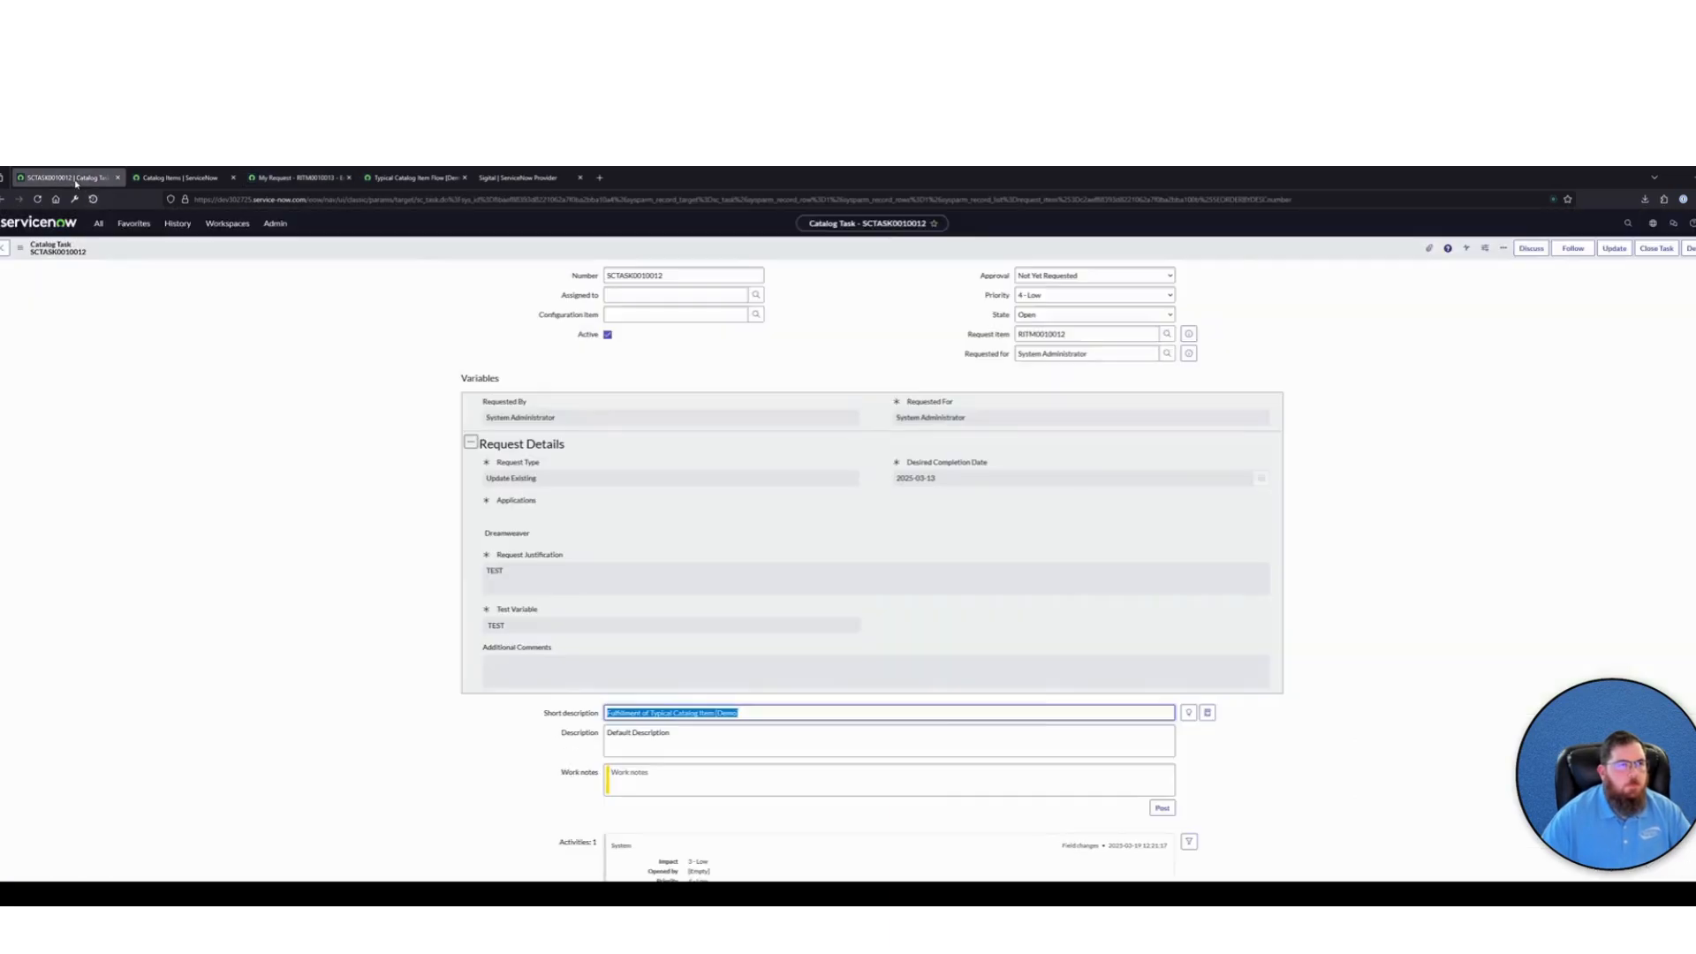
click(1587, 227)
text(RITM0010013)
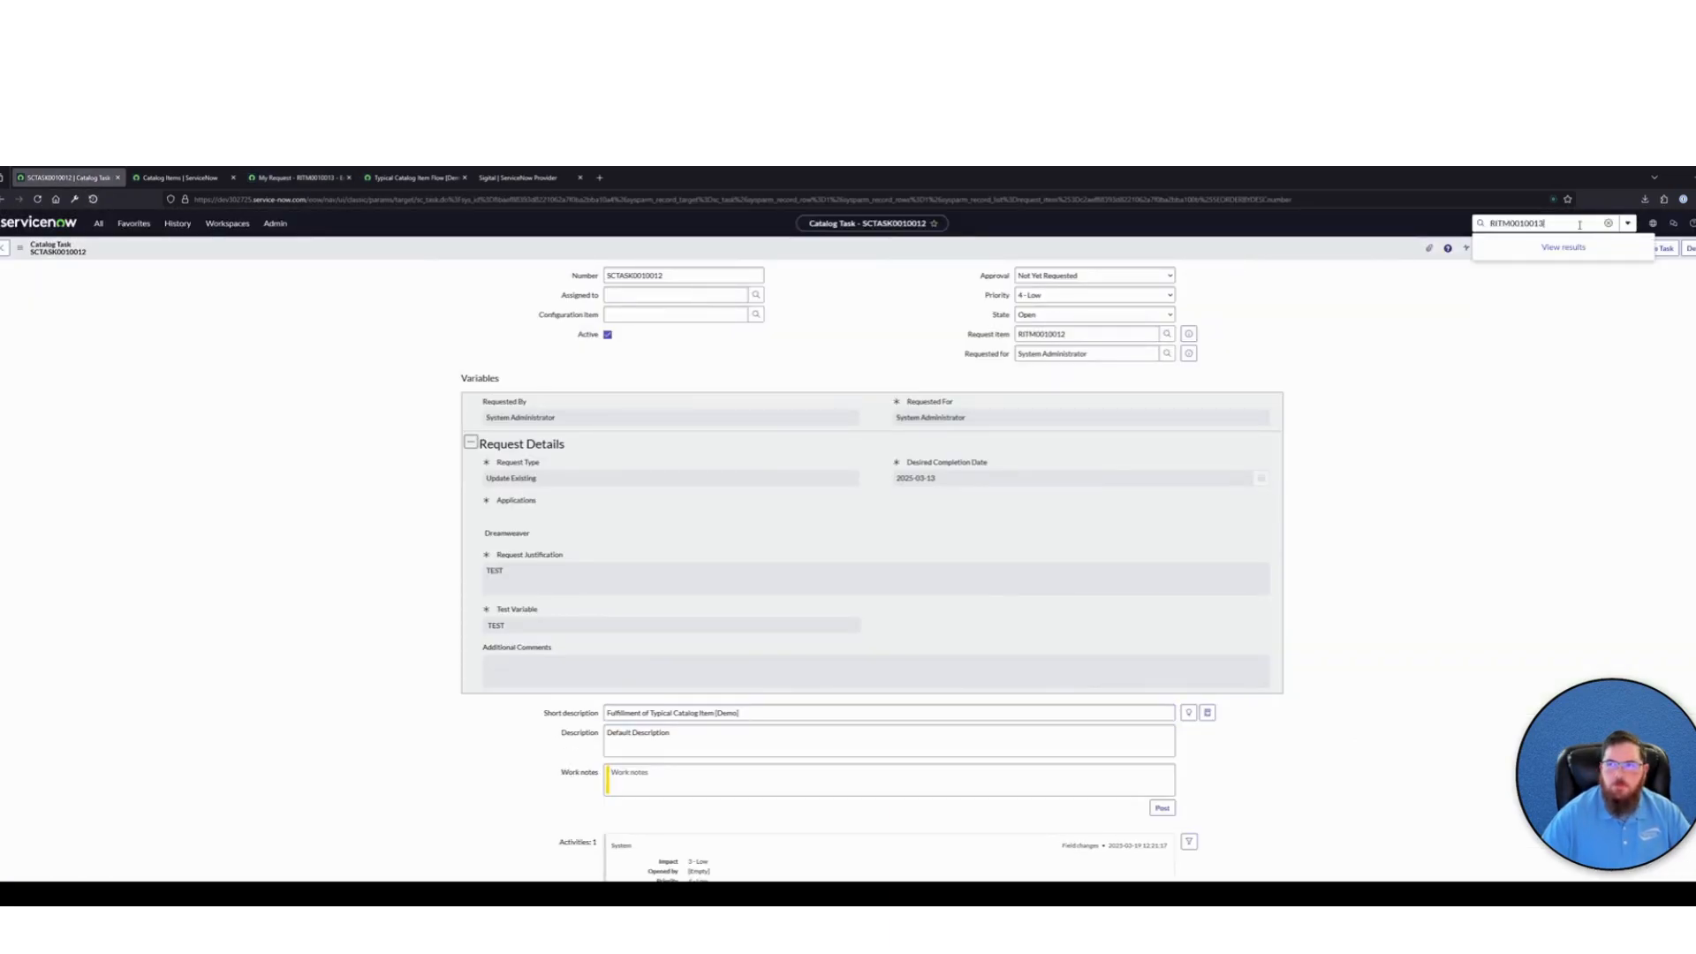
click(1532, 264)
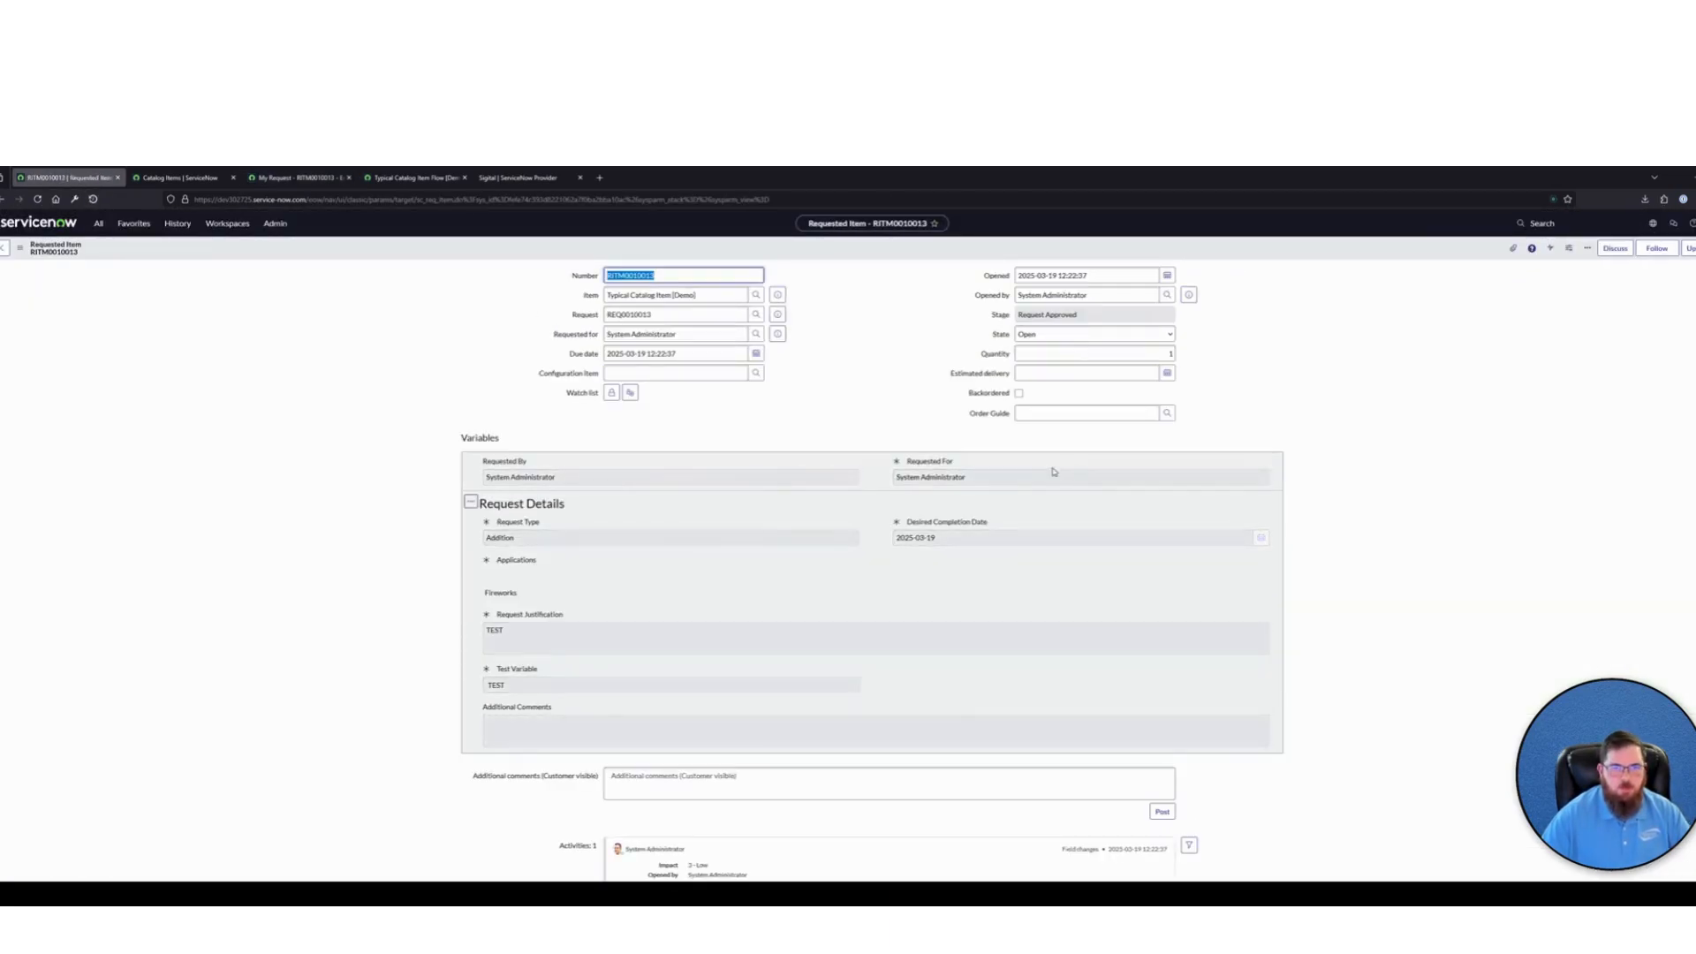
scroll(333, 553, down, 3)
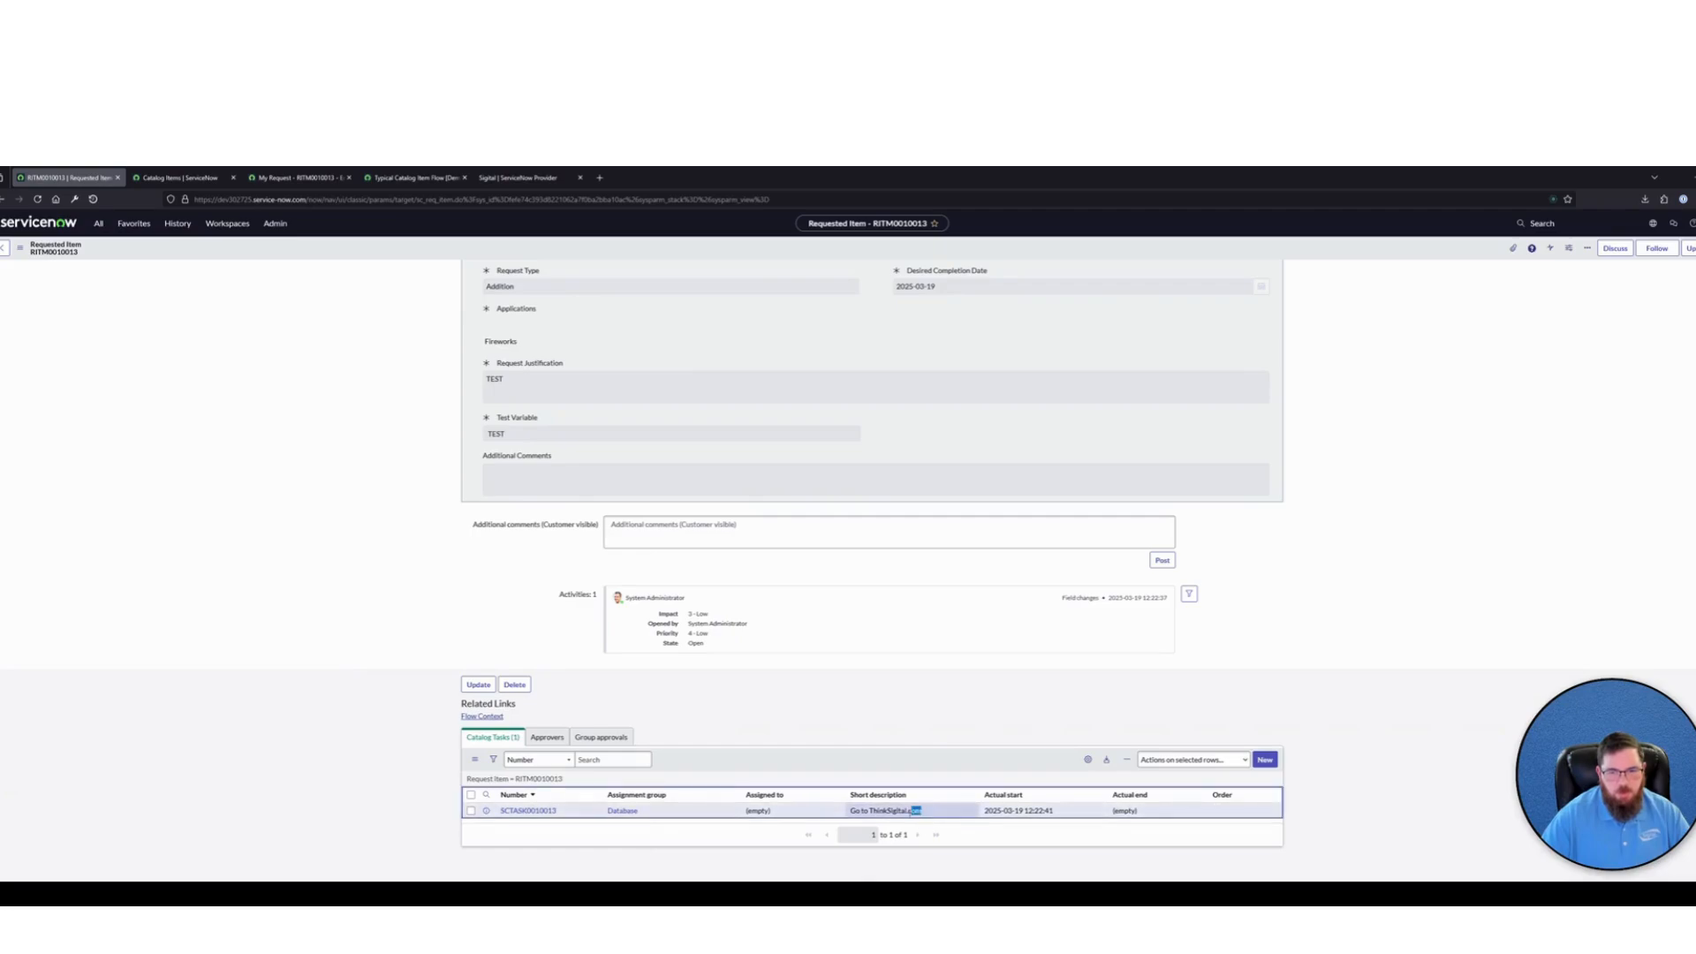
Open the requested item's catalog task and check its attached variables, short description and description
click(893, 810)
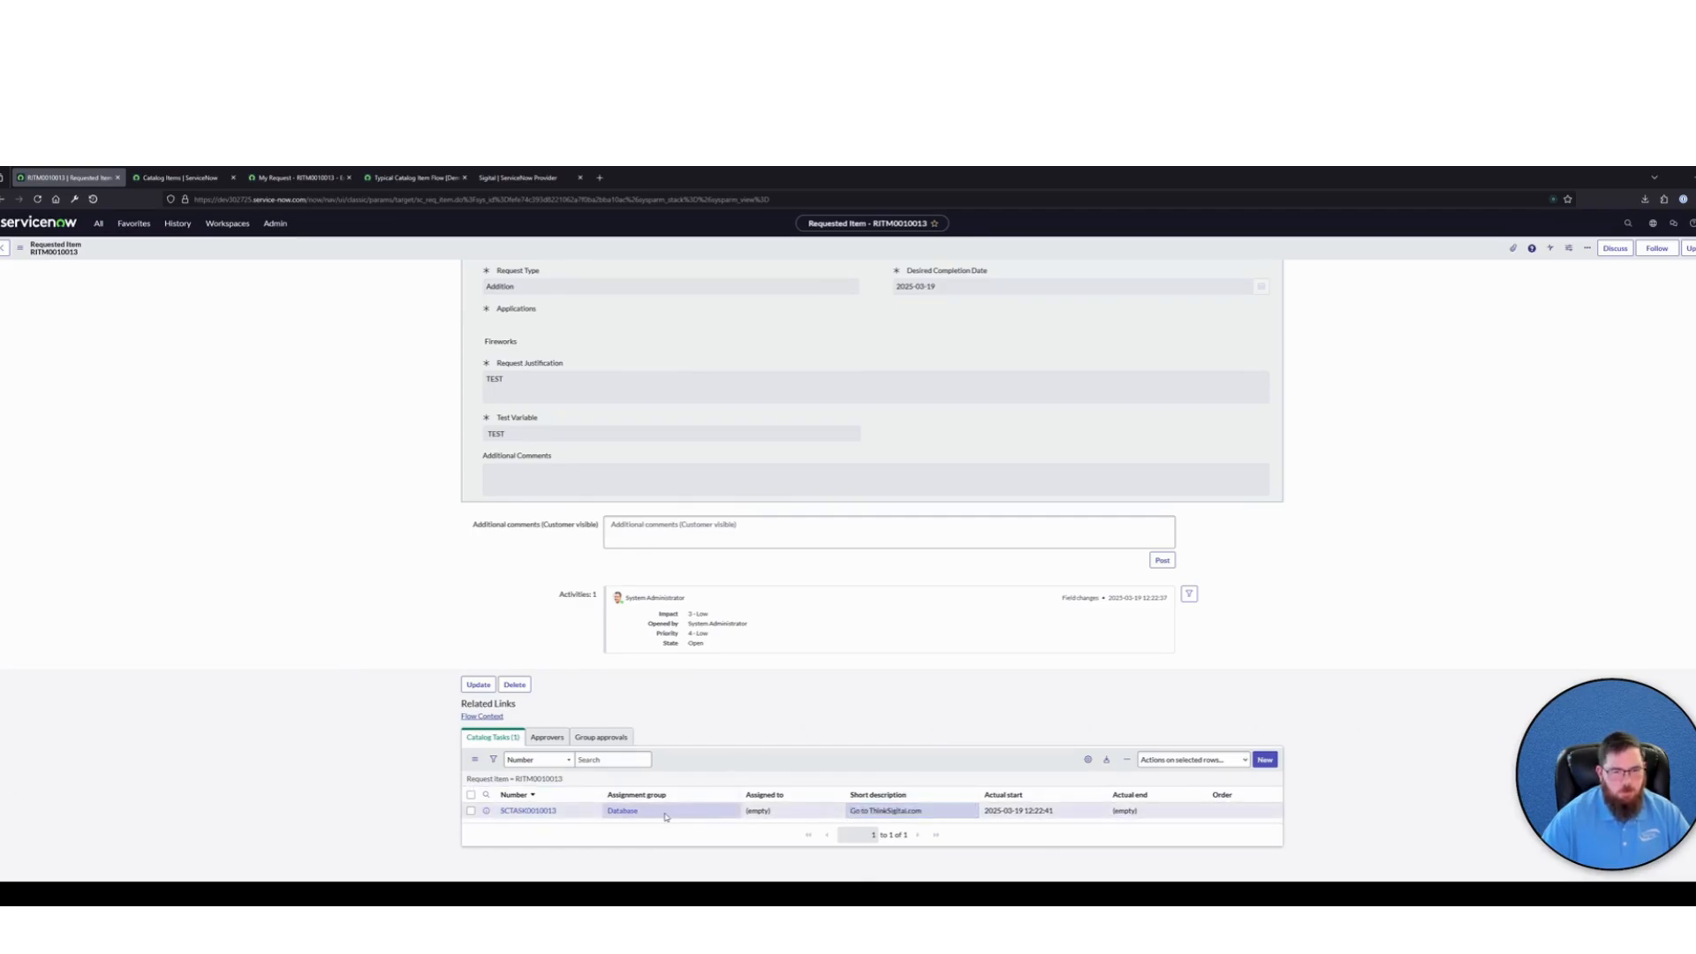
click(537, 810)
scroll(421, 644, down, 1)
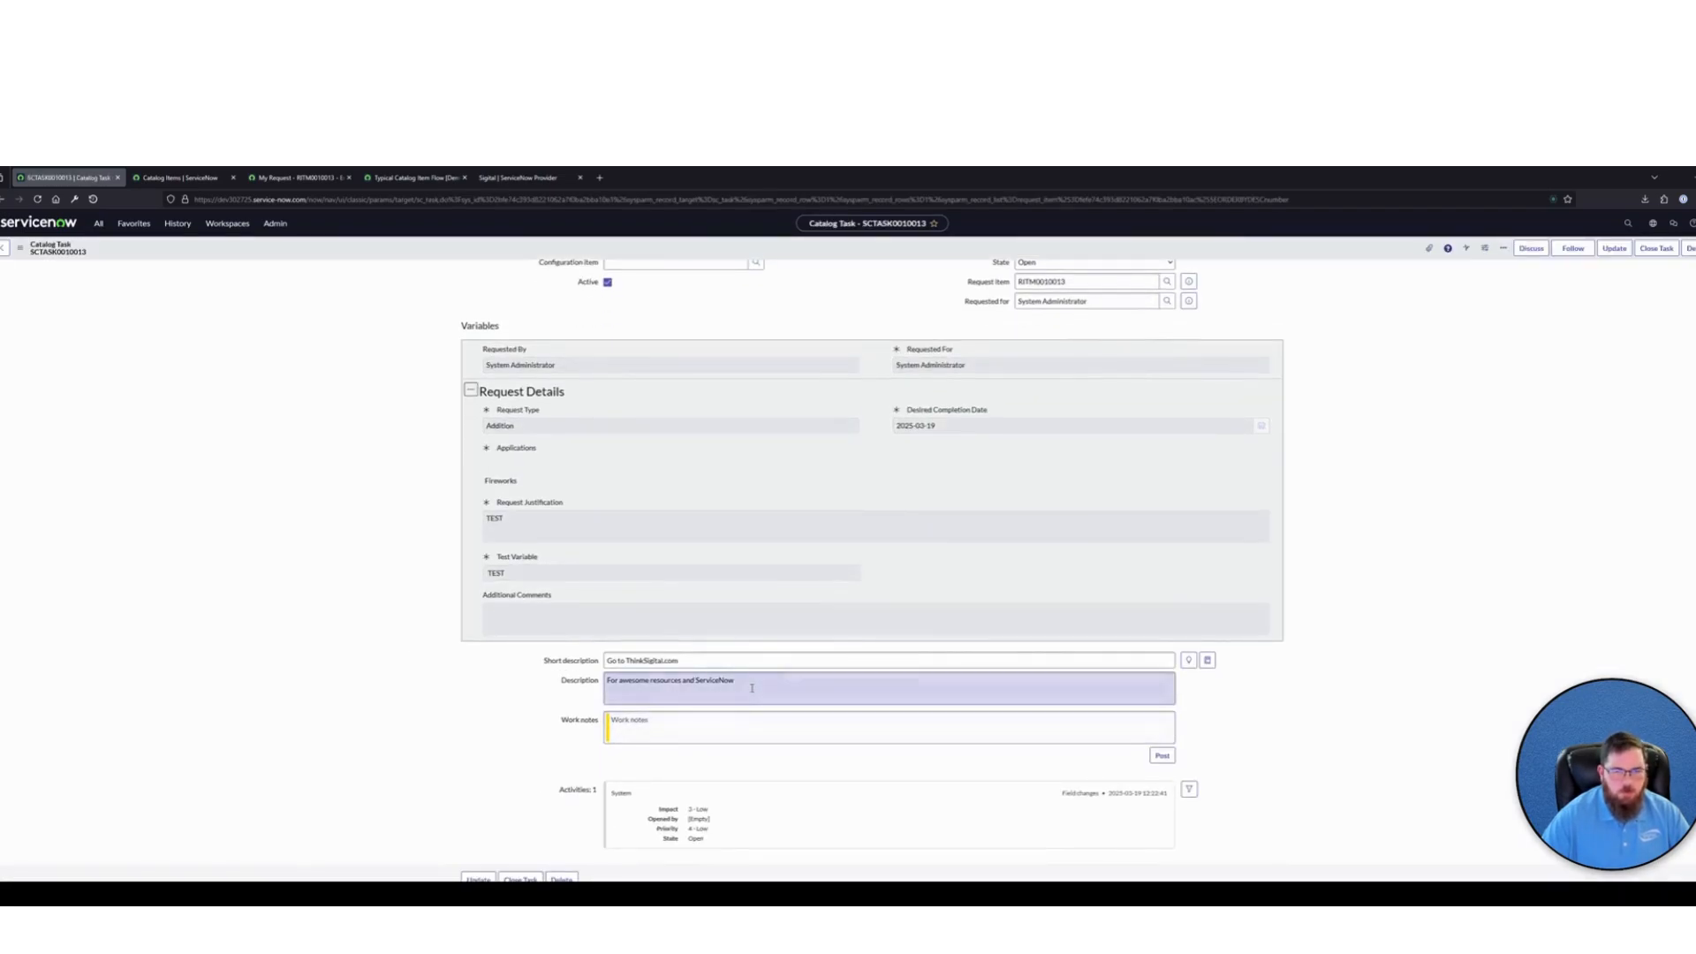
drag(750, 688, 511, 674)
click(1360, 577)
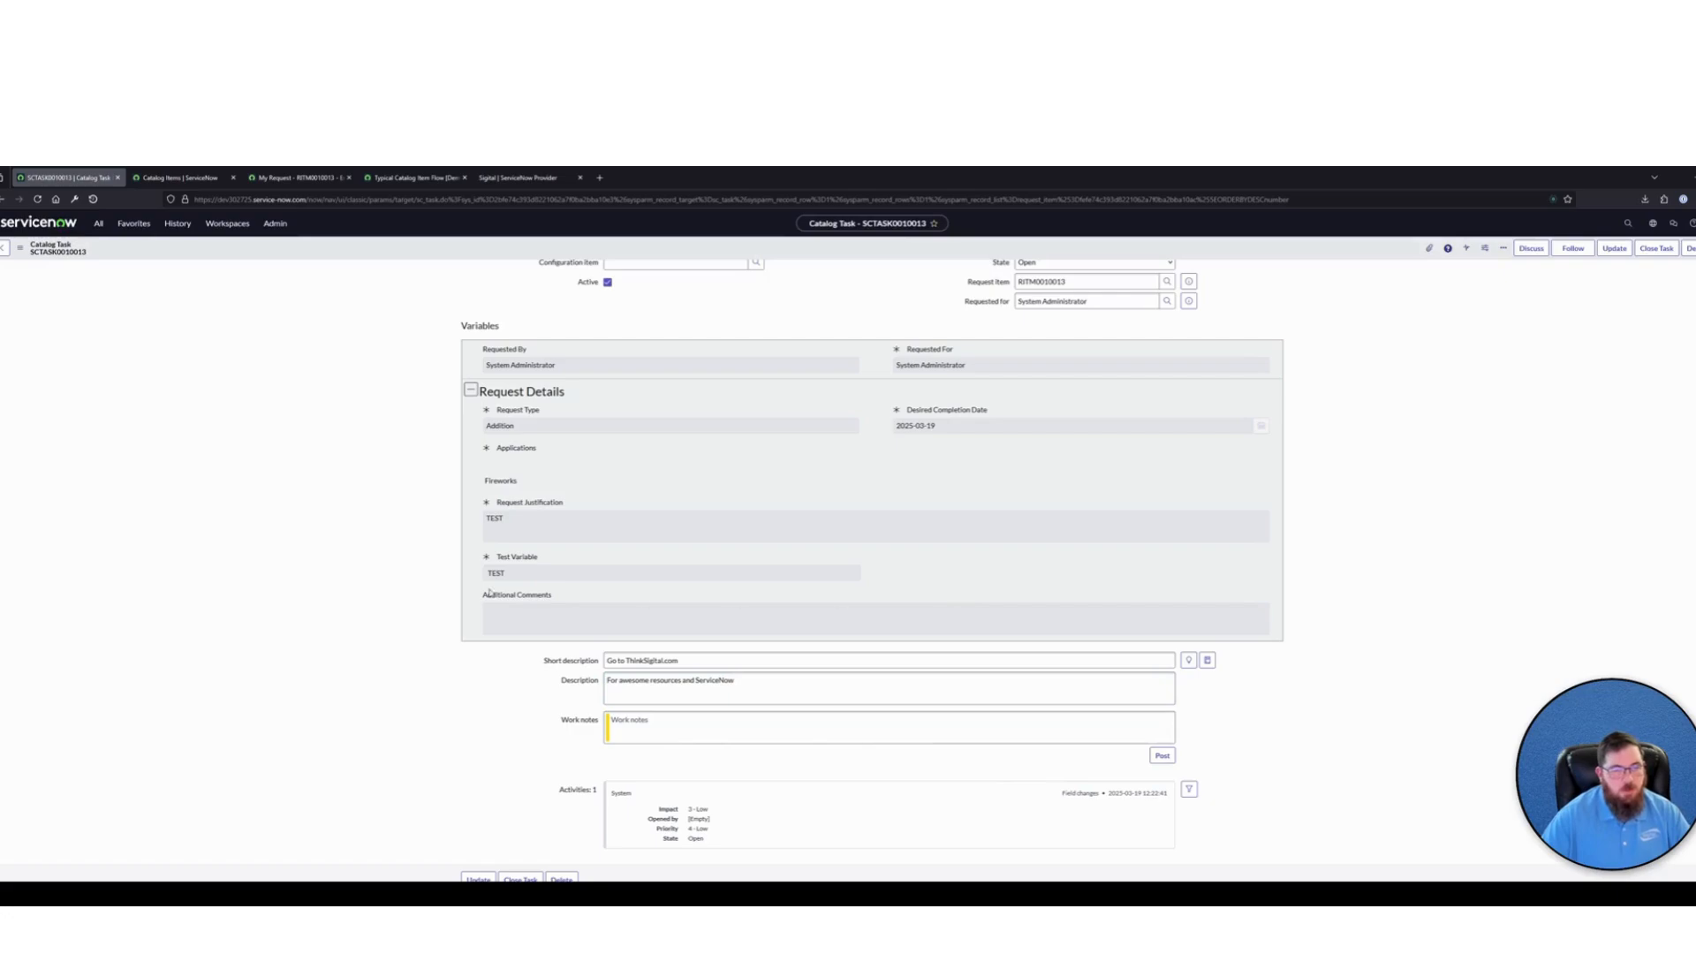
scroll(504, 607, down, 2)
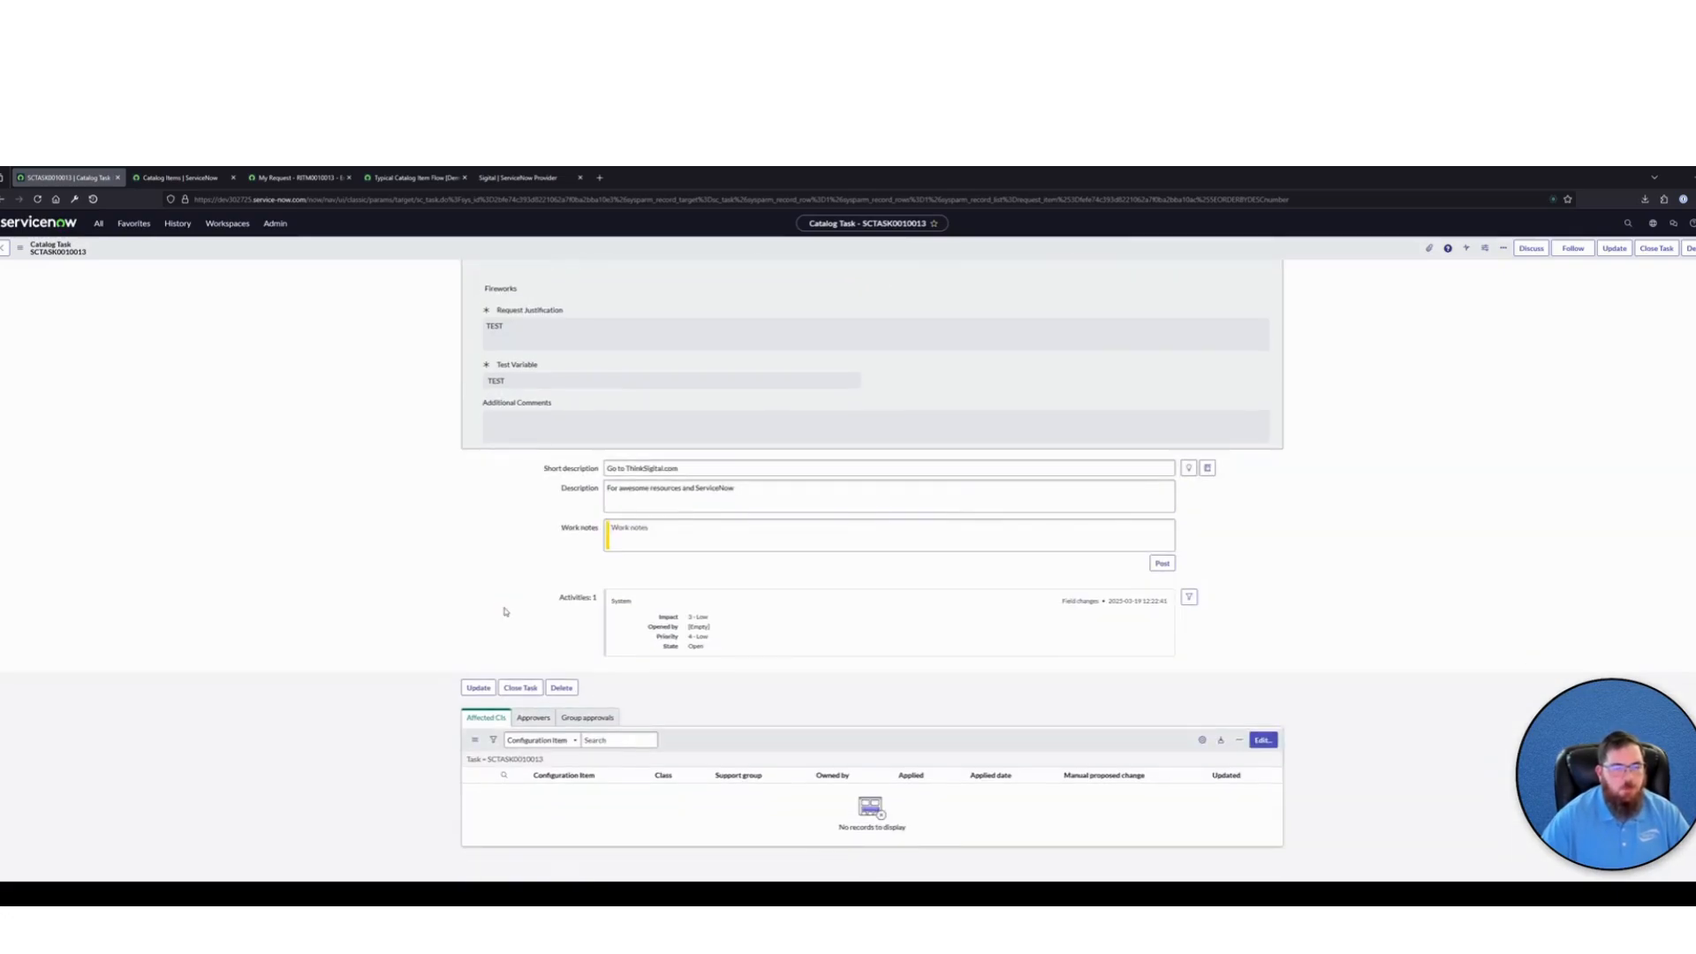
scroll(503, 612, up, 3)
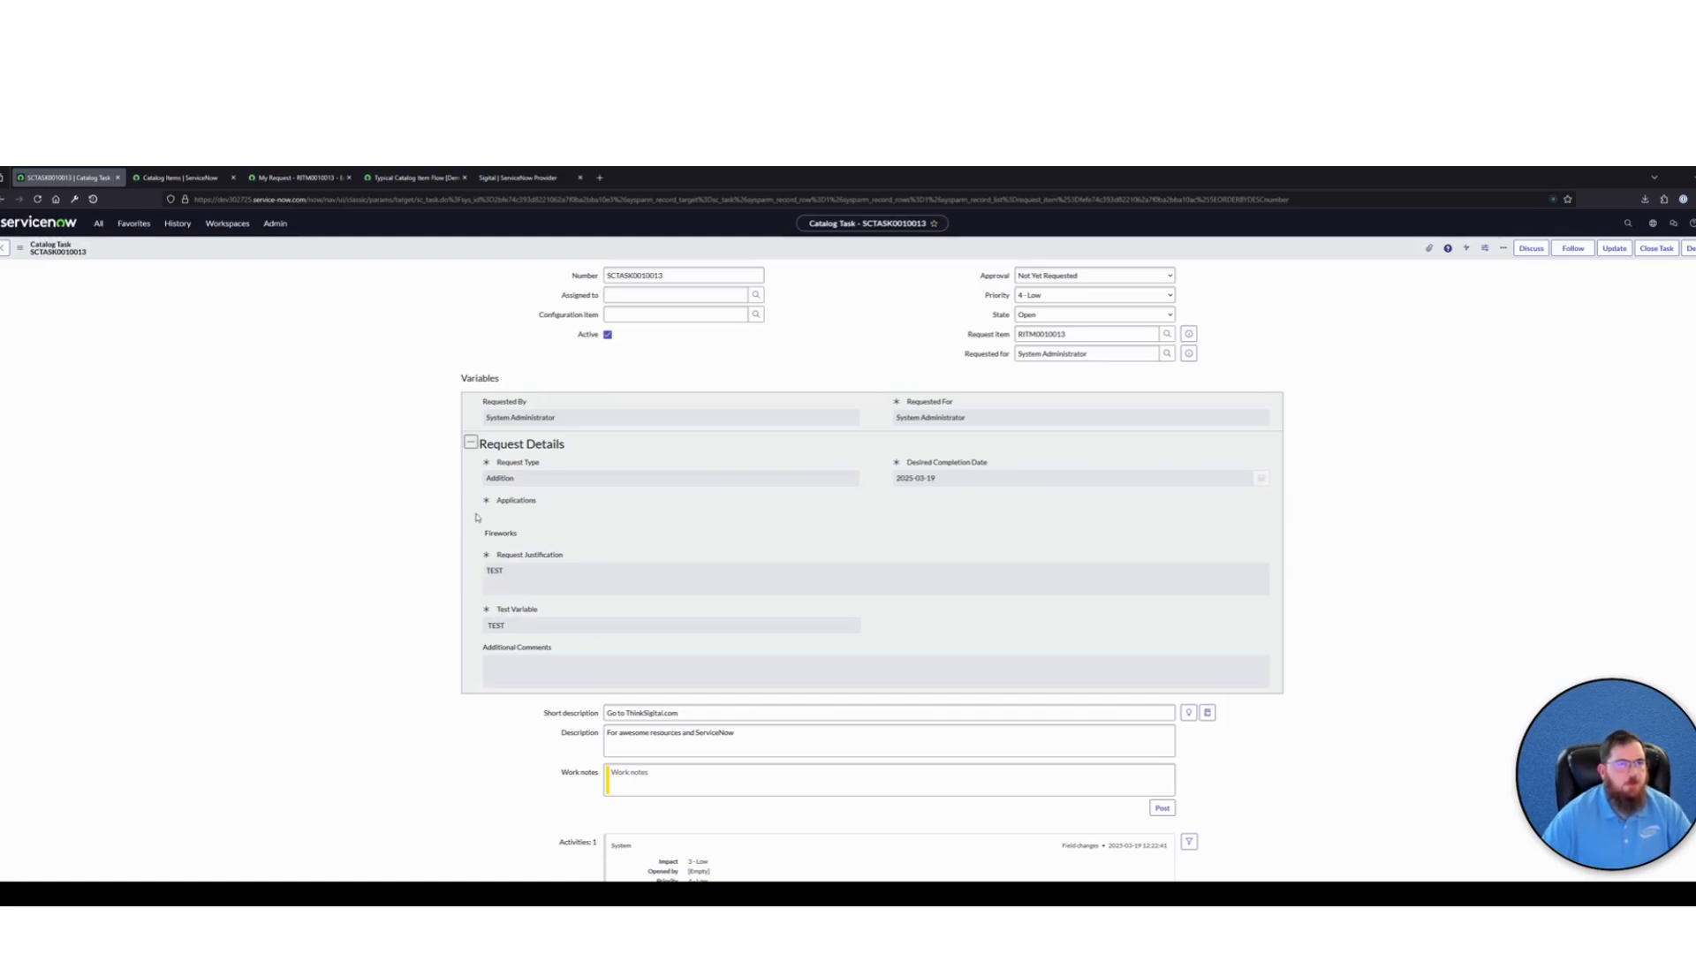
scroll(383, 378, down, 1)
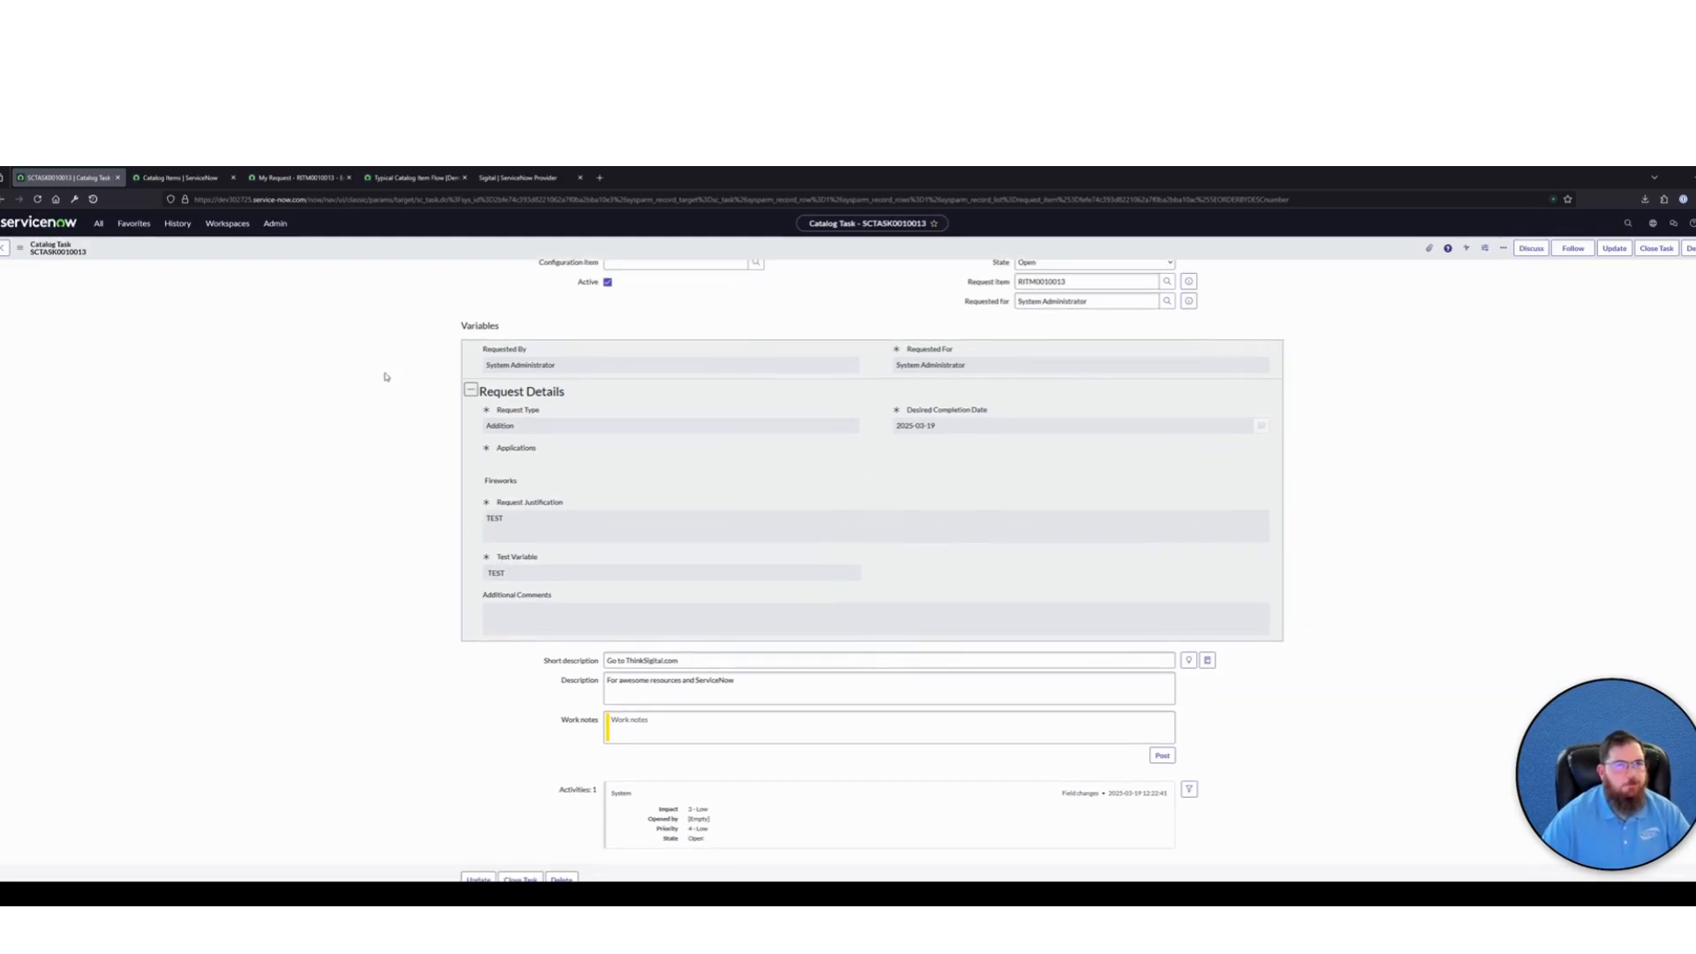
Review the typical and standard catalog item flows, and expand the inputs and outputs of the Create Catalog Task w/ Variables [Demo] subflow
click(413, 177)
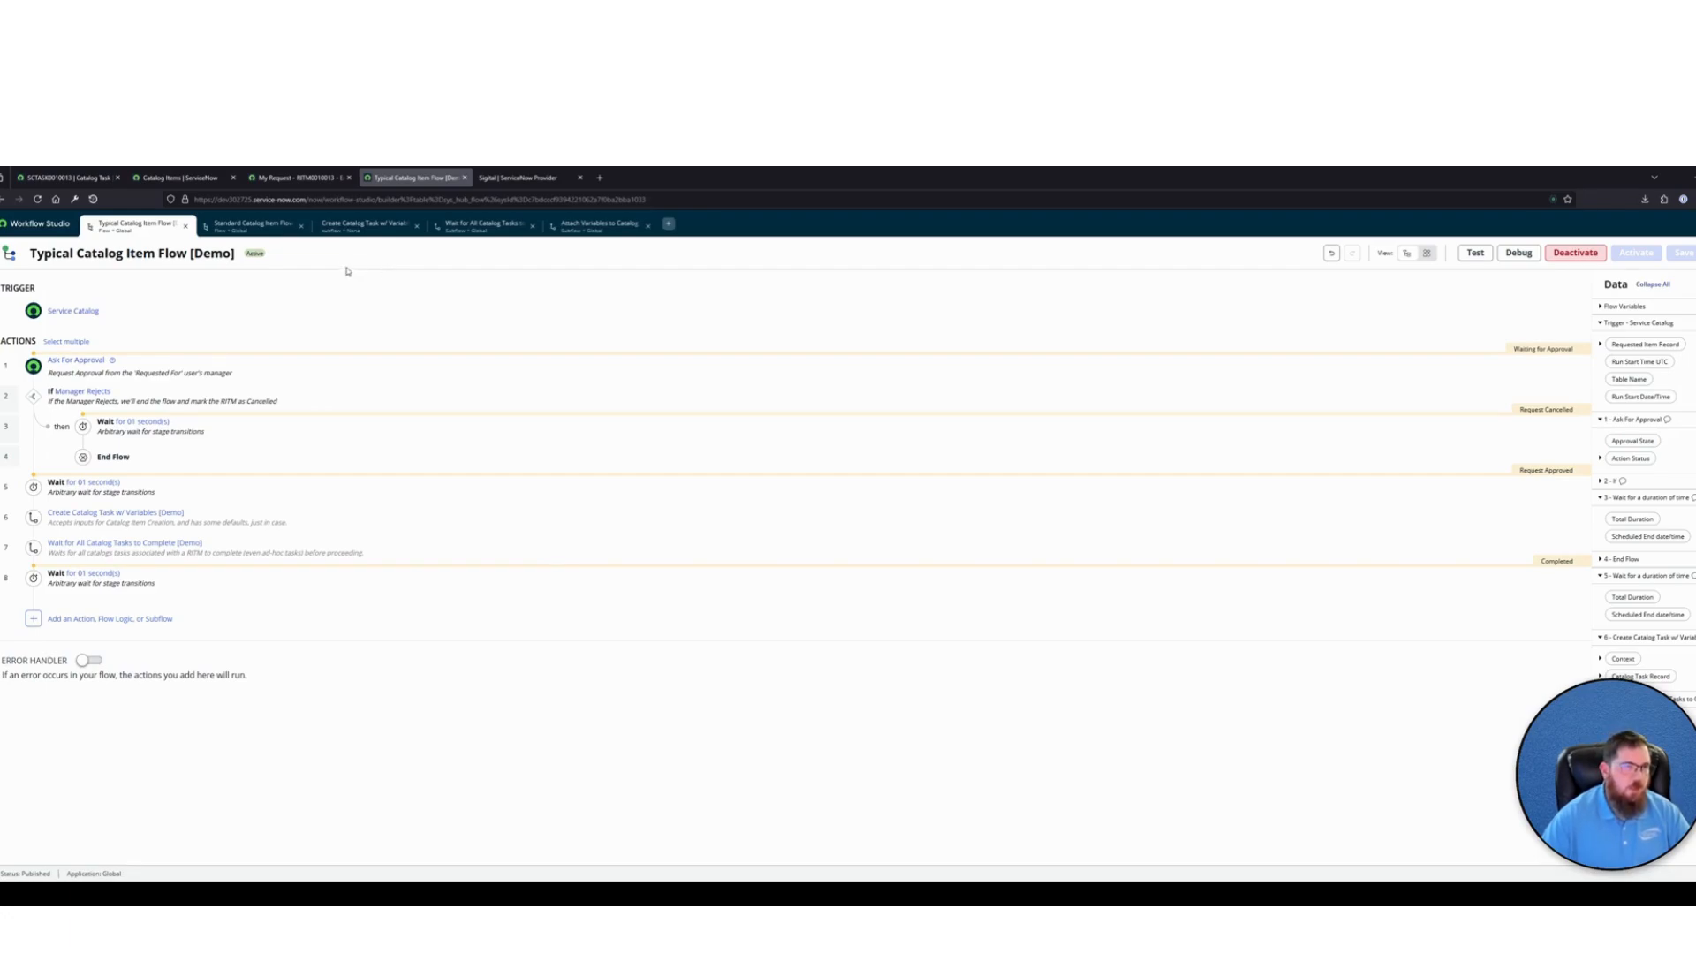
click(252, 224)
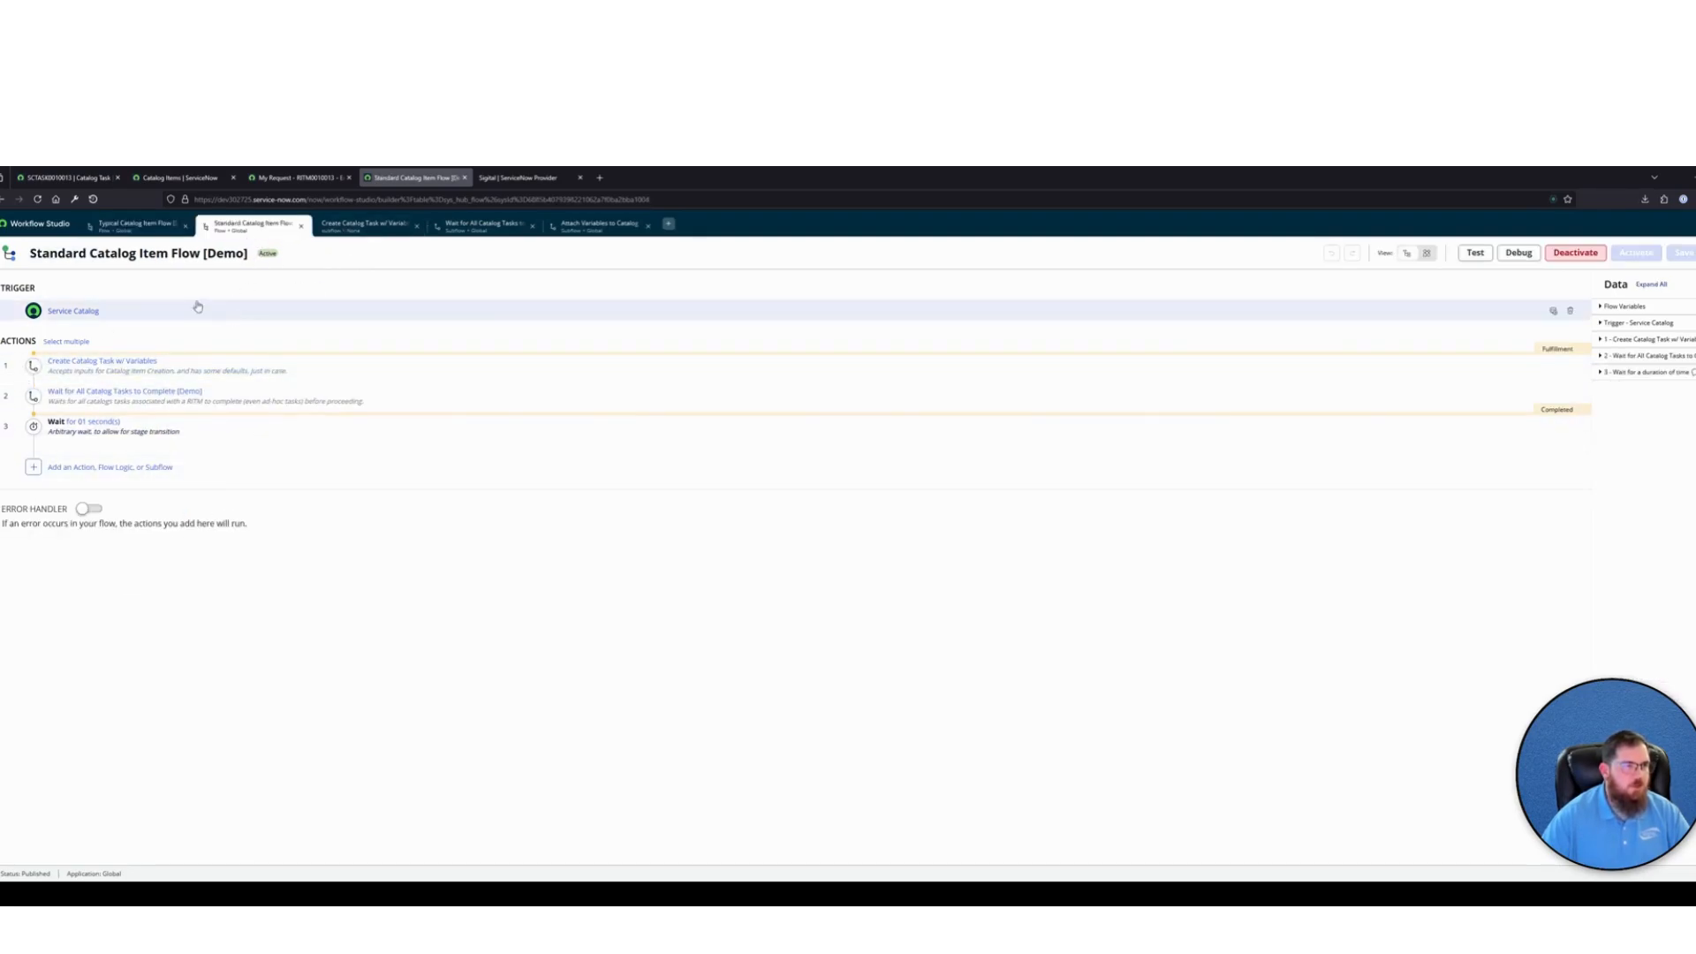
click(370, 225)
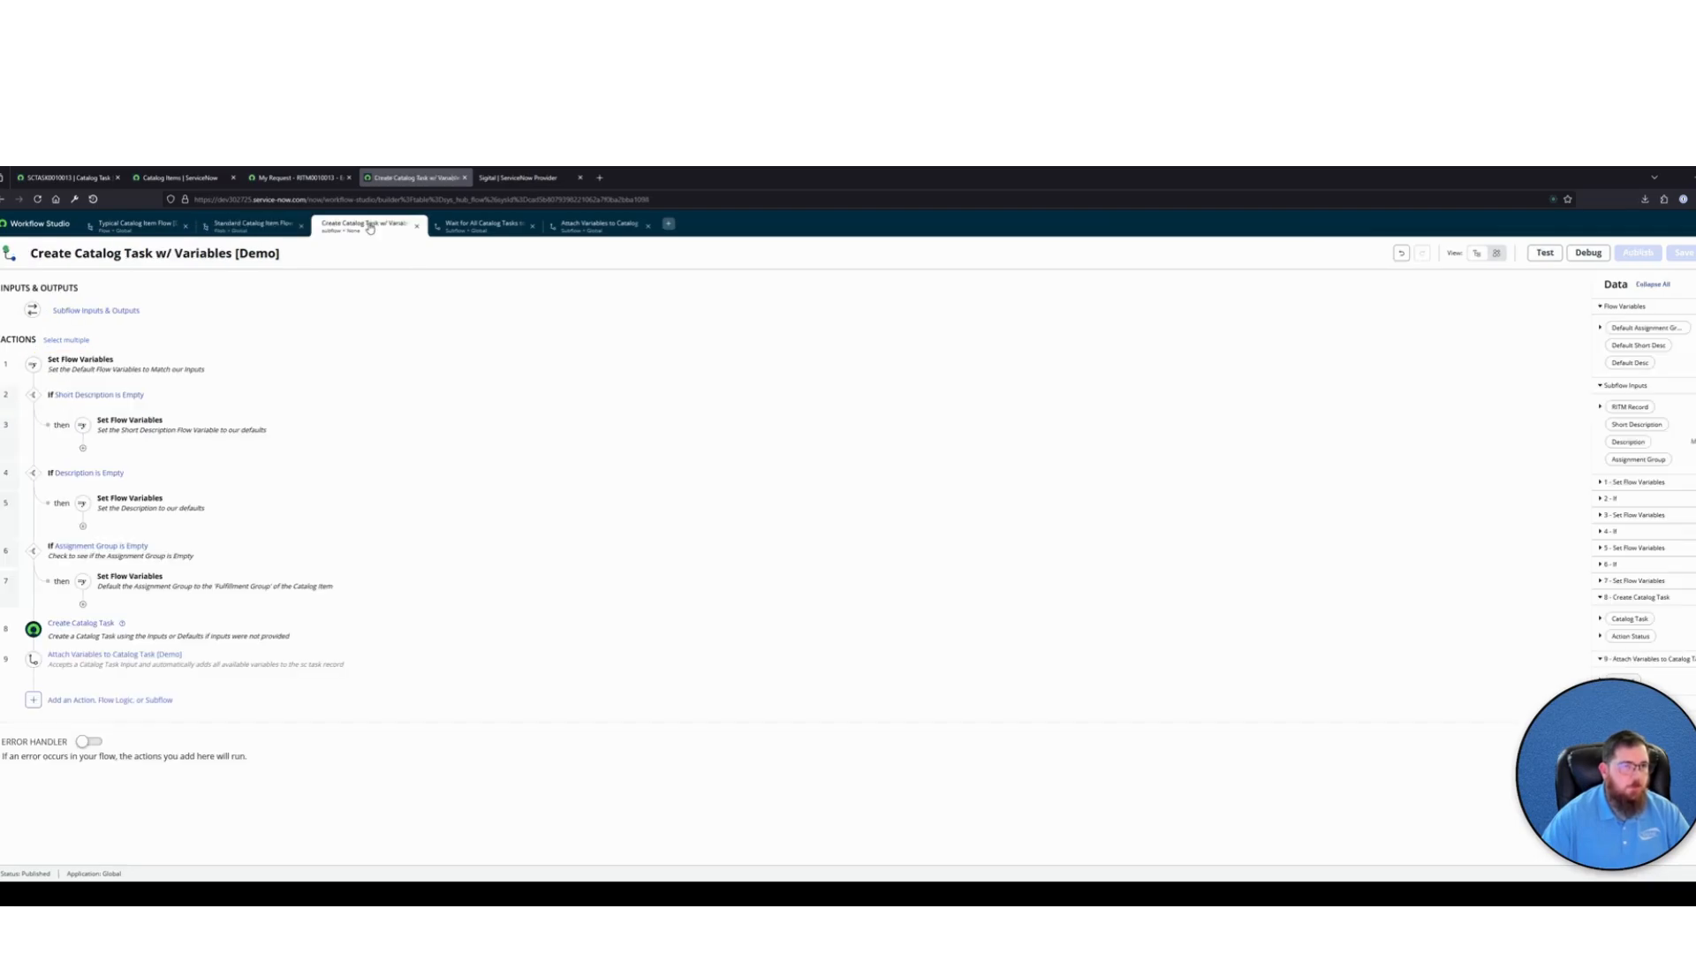
click(216, 311)
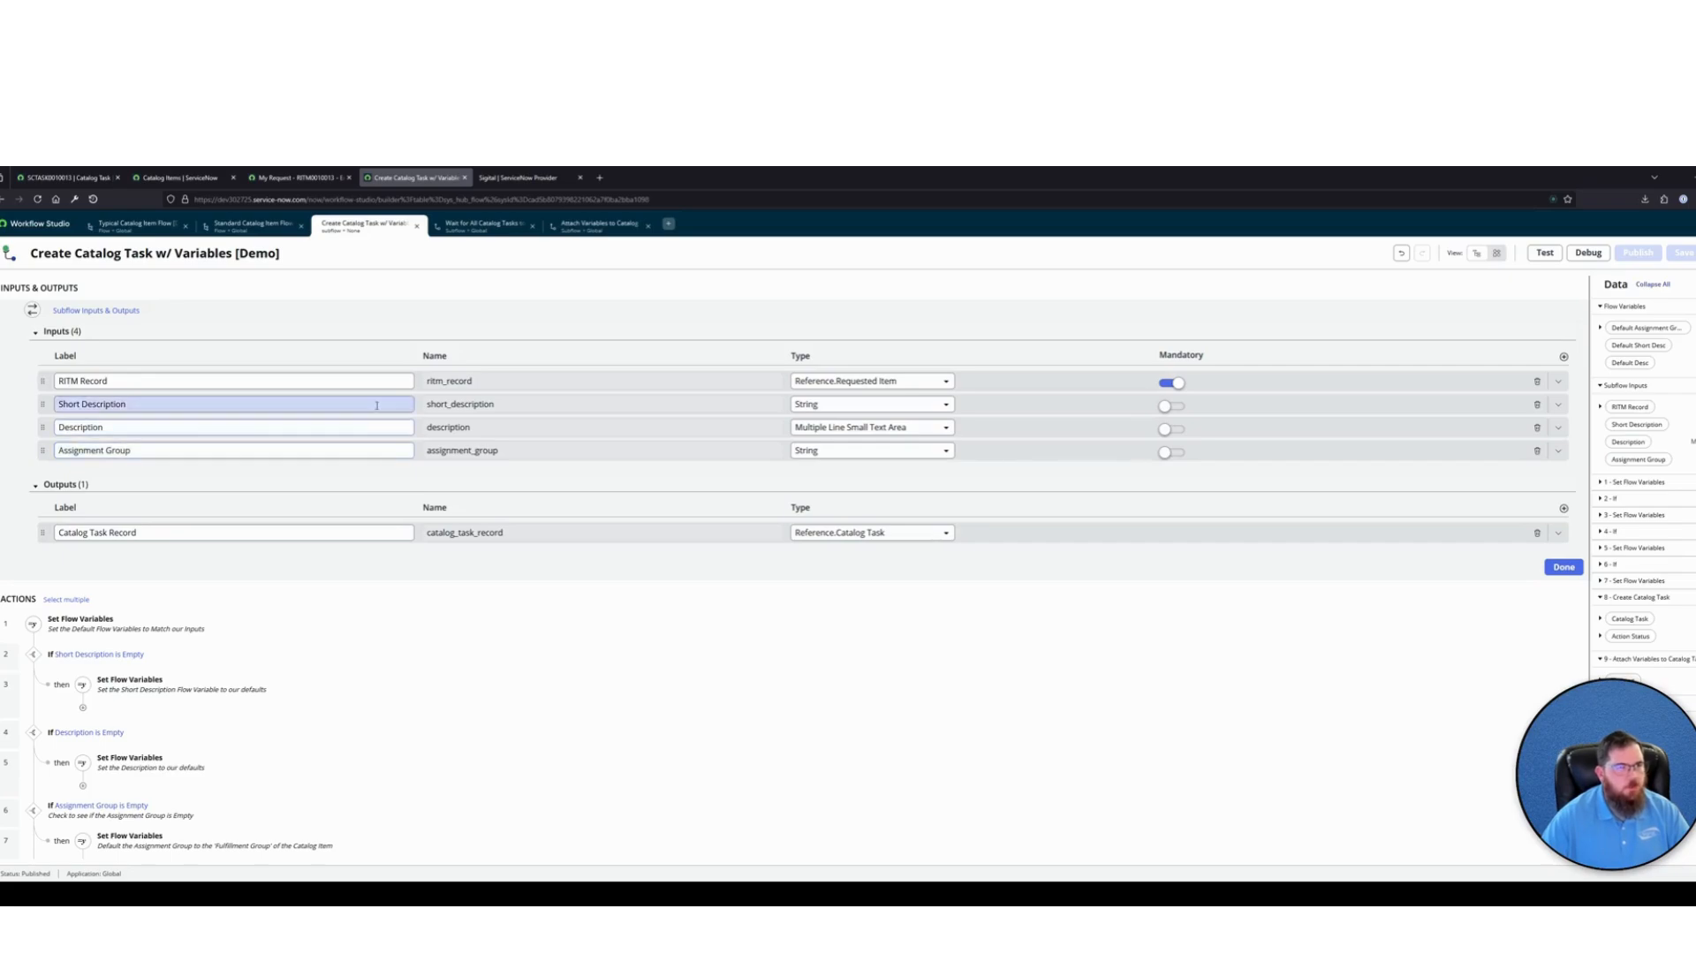
Look through the open wait, attach-variables and create-task subflows, ending on the Standard Catalog Item Flow [Demo]
click(252, 226)
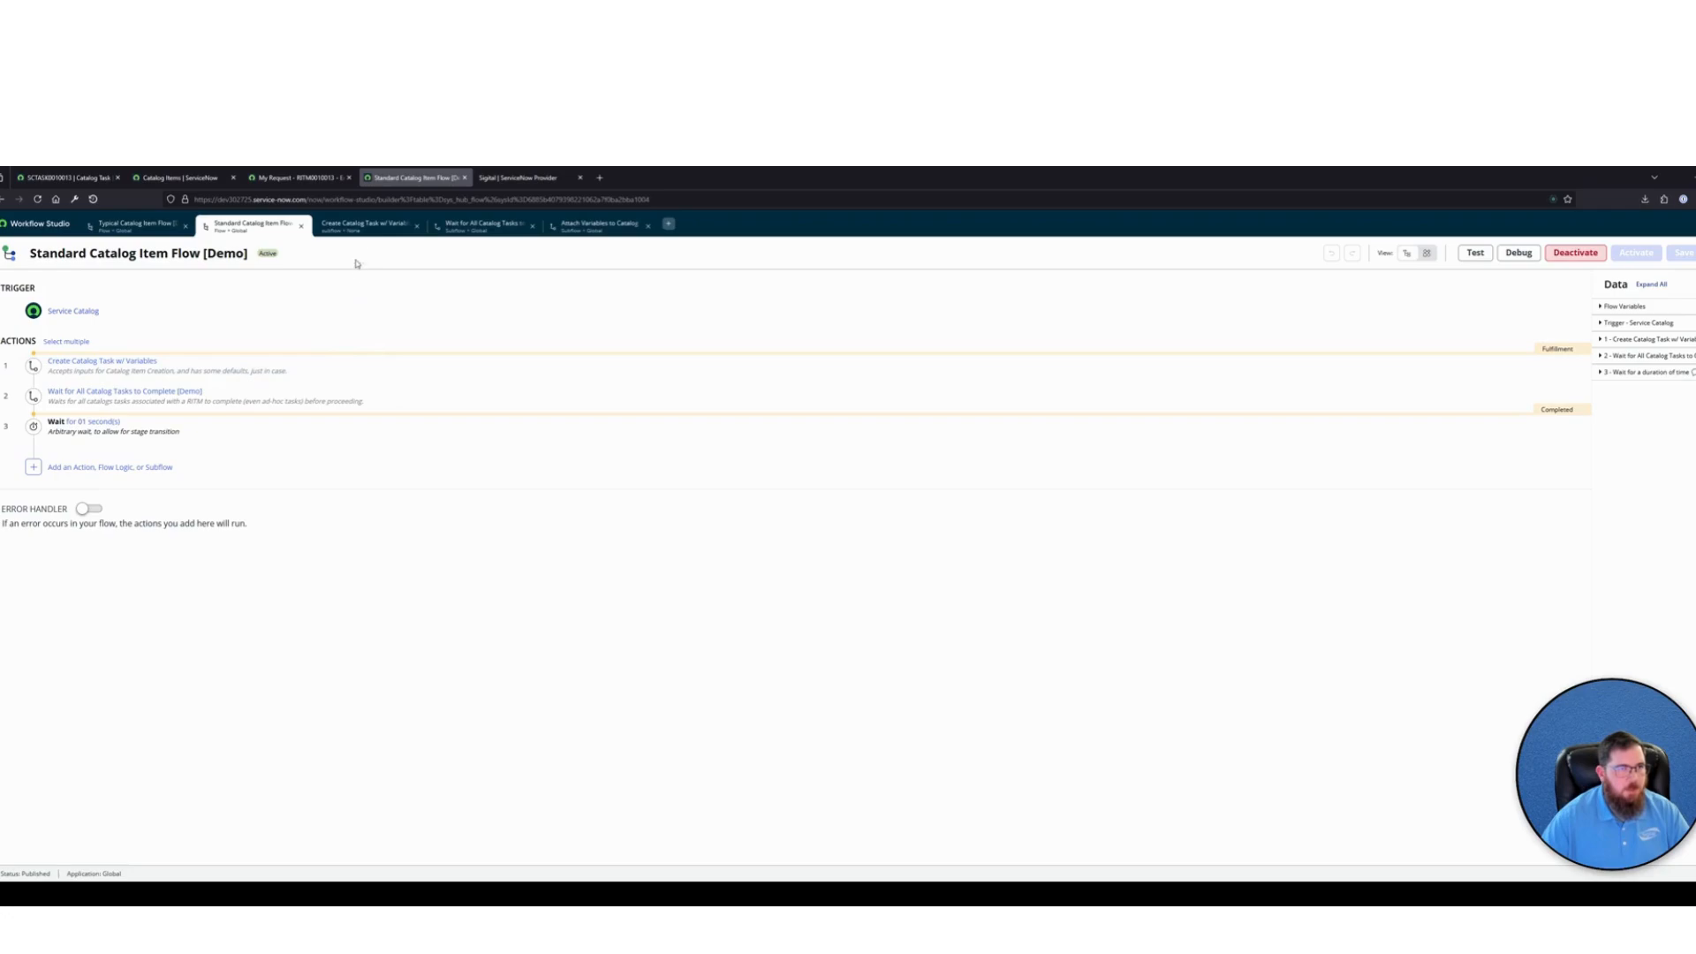
click(364, 225)
click(483, 224)
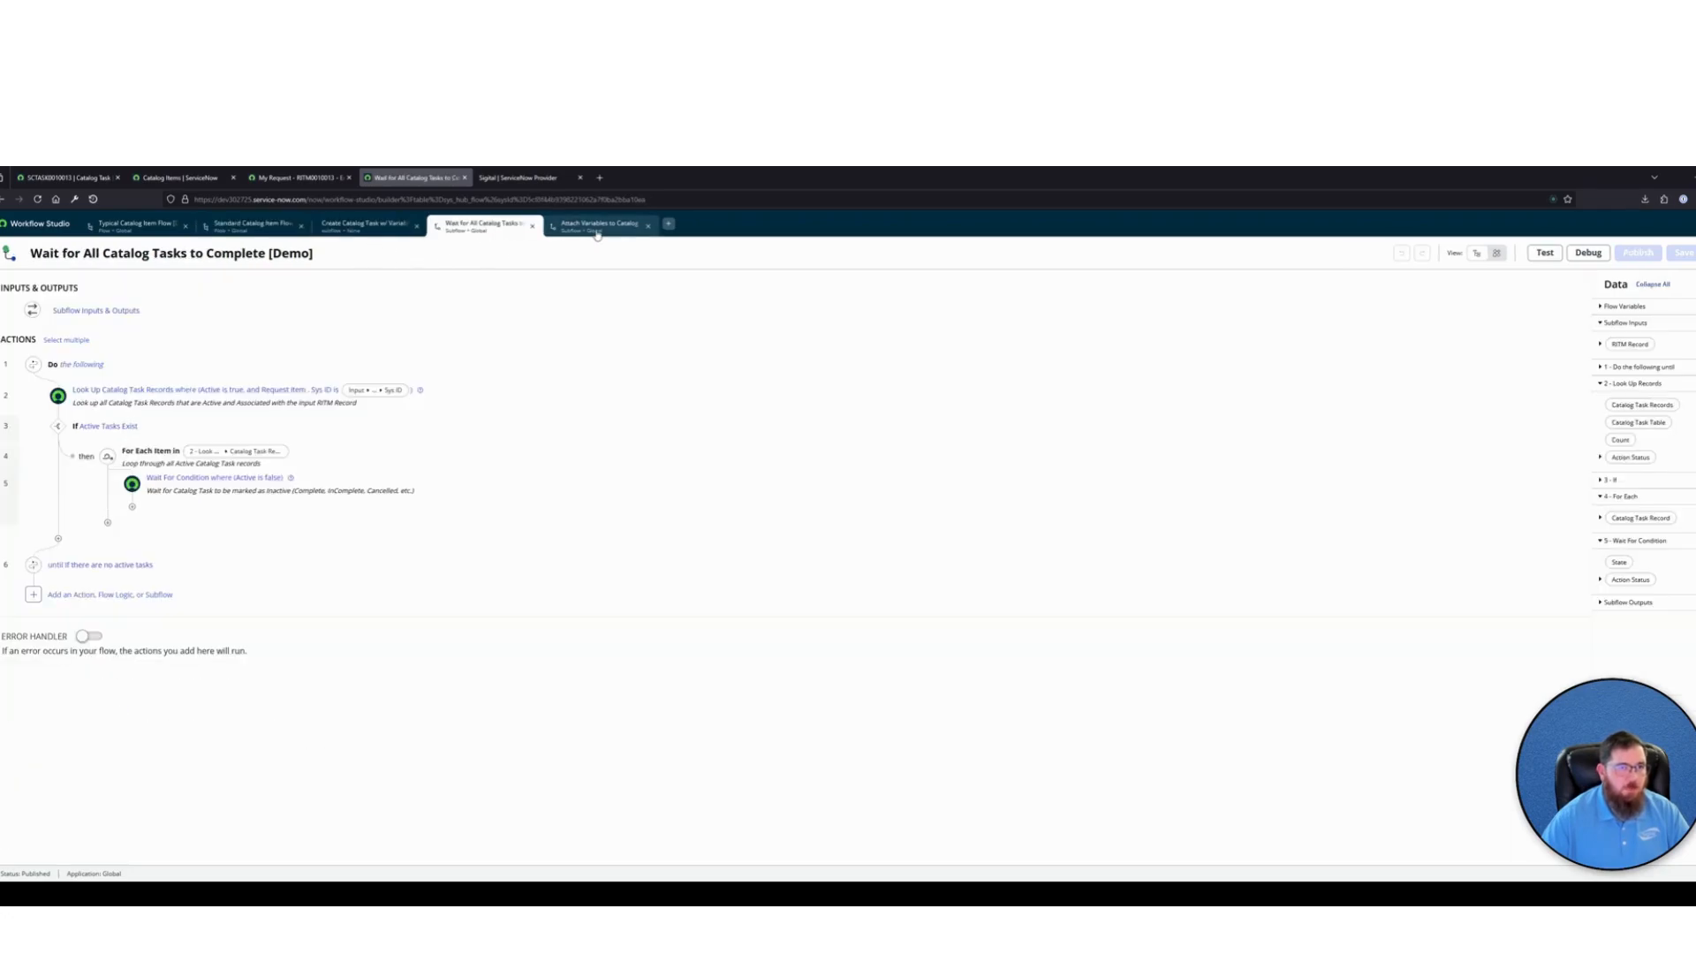
click(597, 229)
click(447, 231)
click(359, 232)
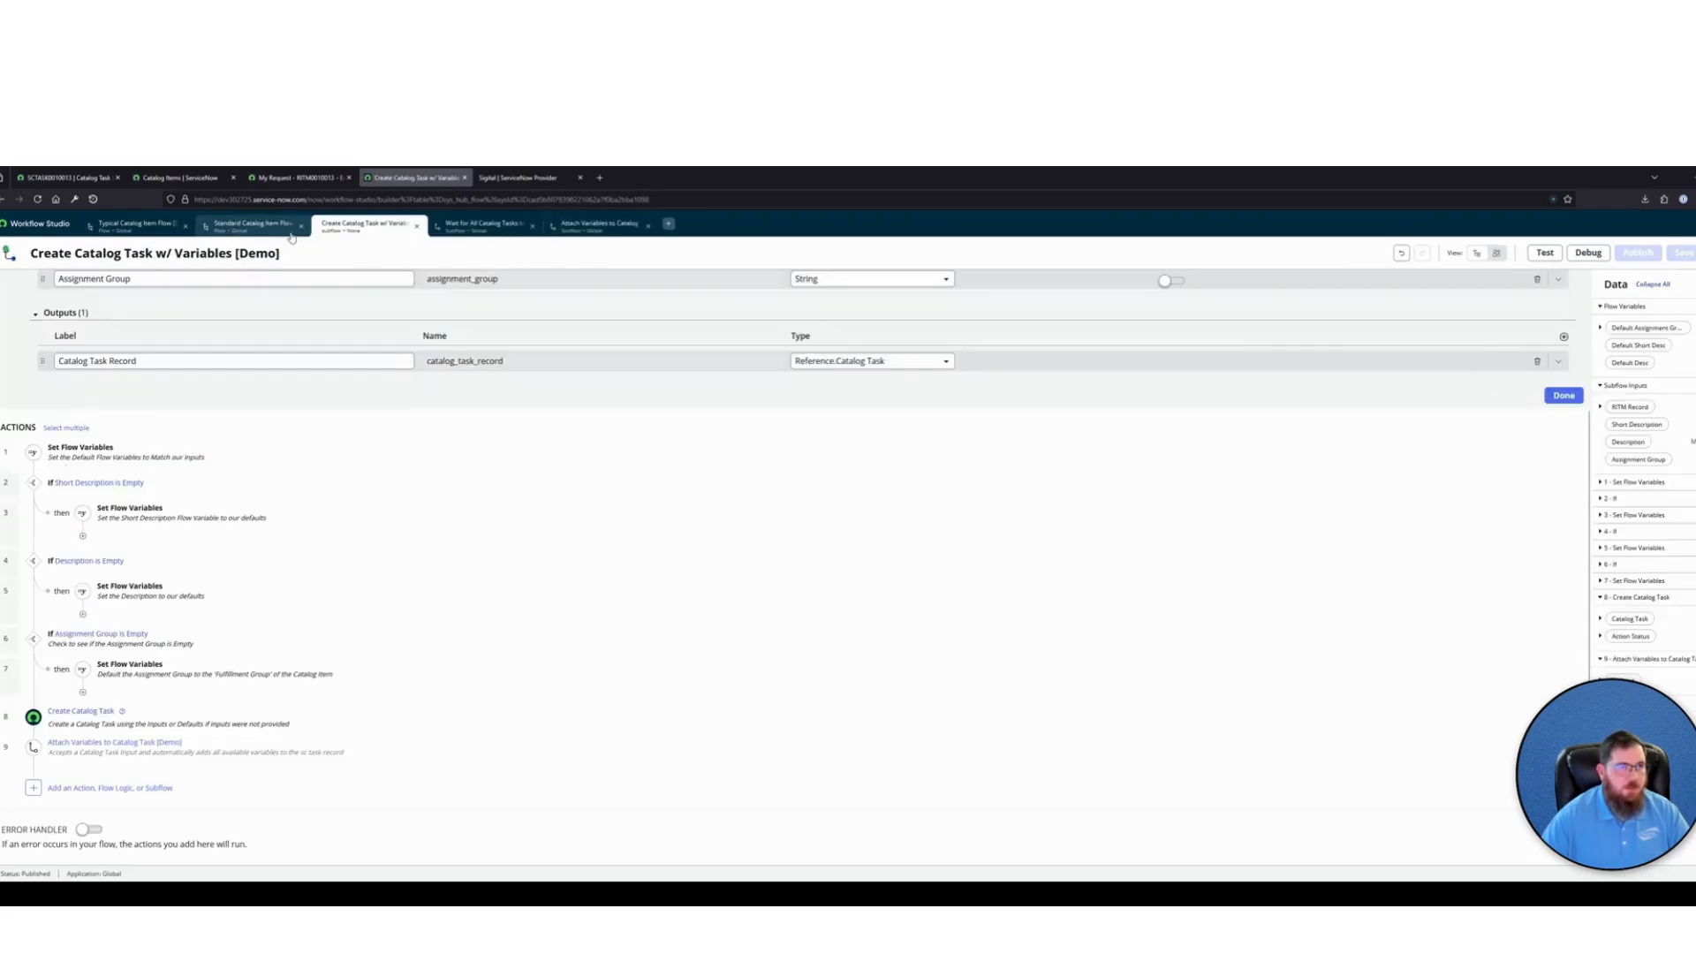
click(291, 232)
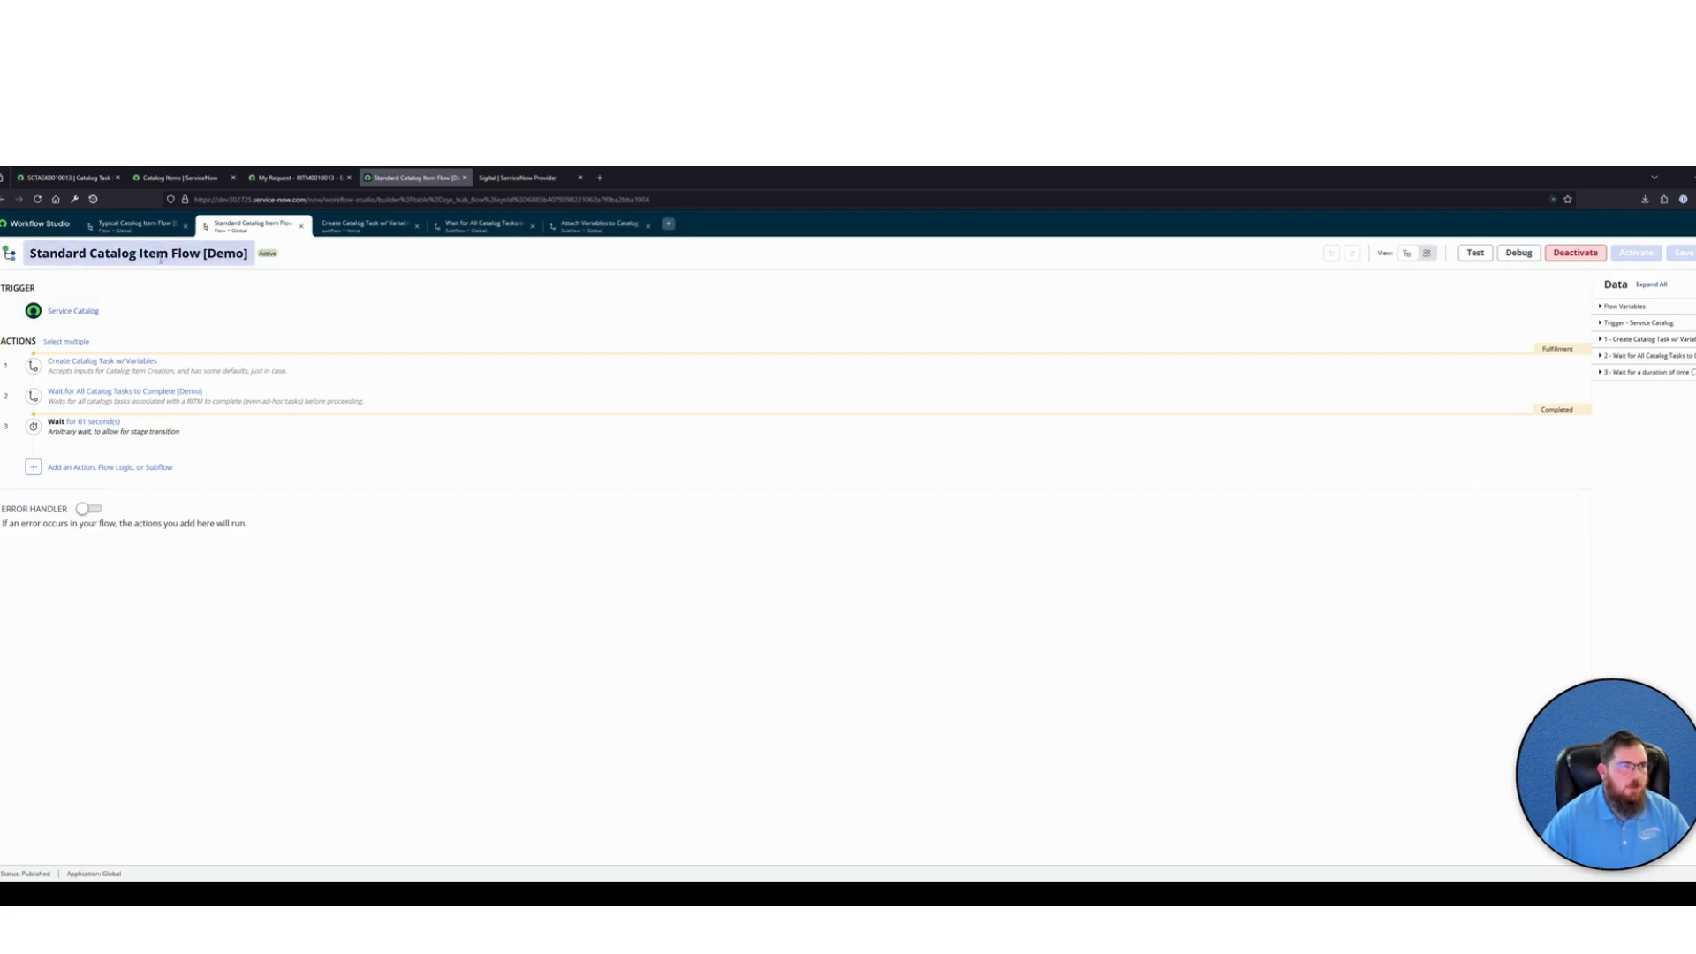
Examine the Create Catalog Task action's inputs in the Create Catalog Task w/ Variables [Demo] subflow
click(350, 228)
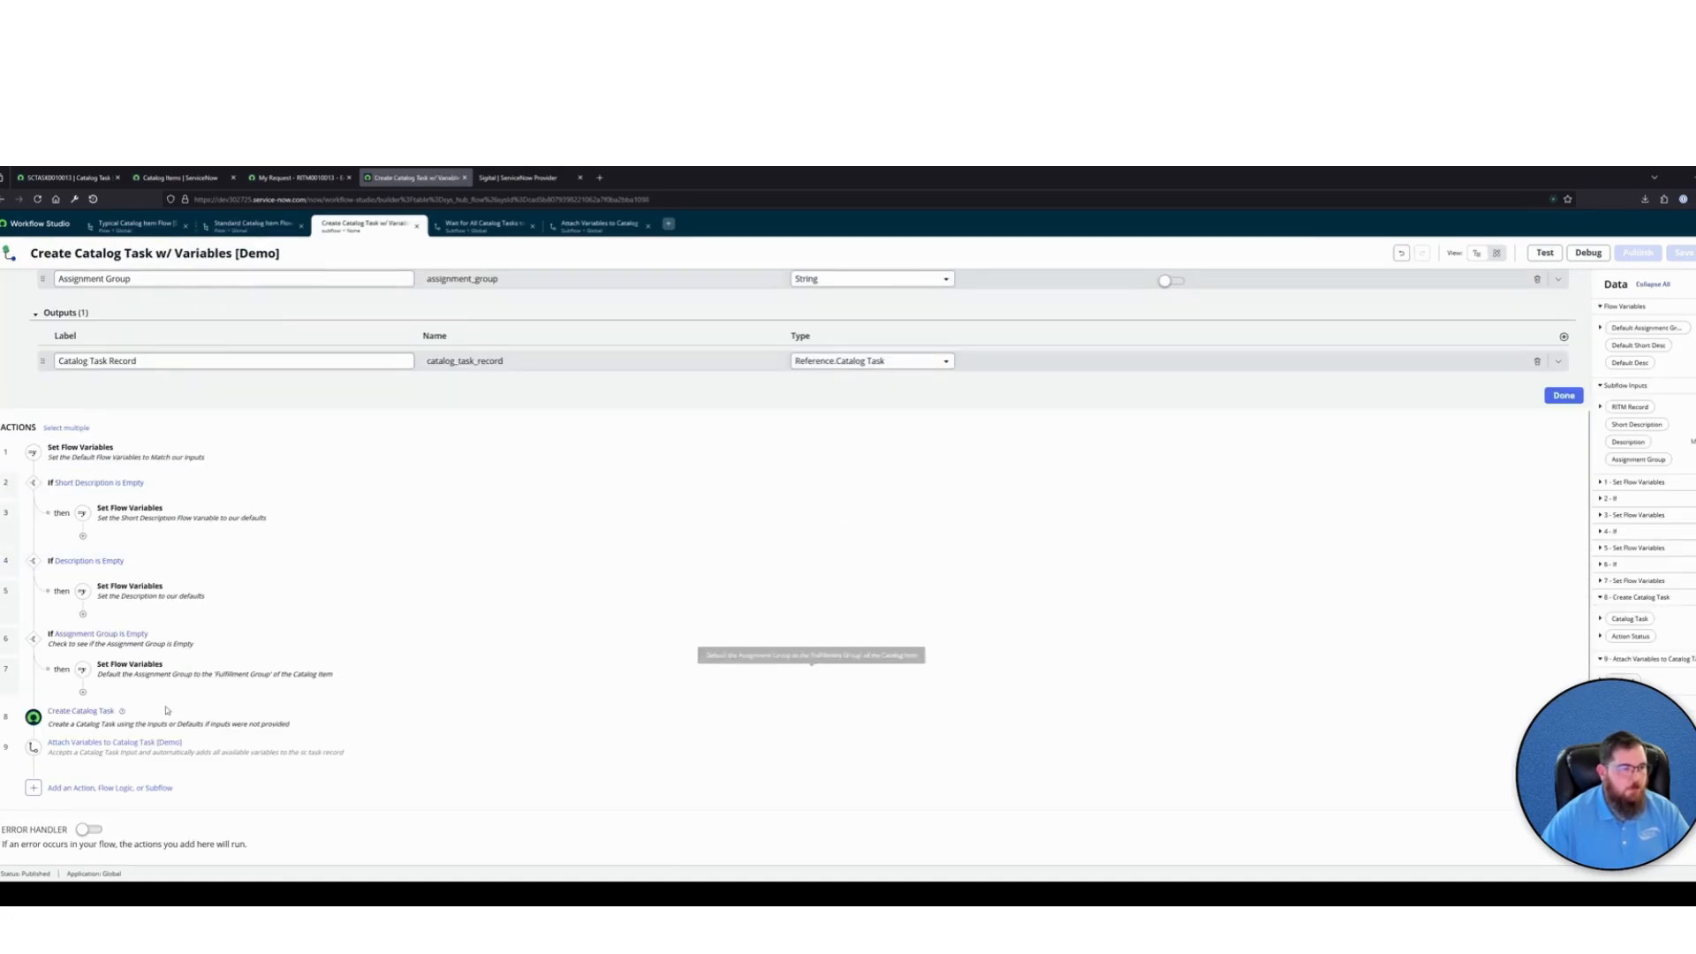
click(166, 710)
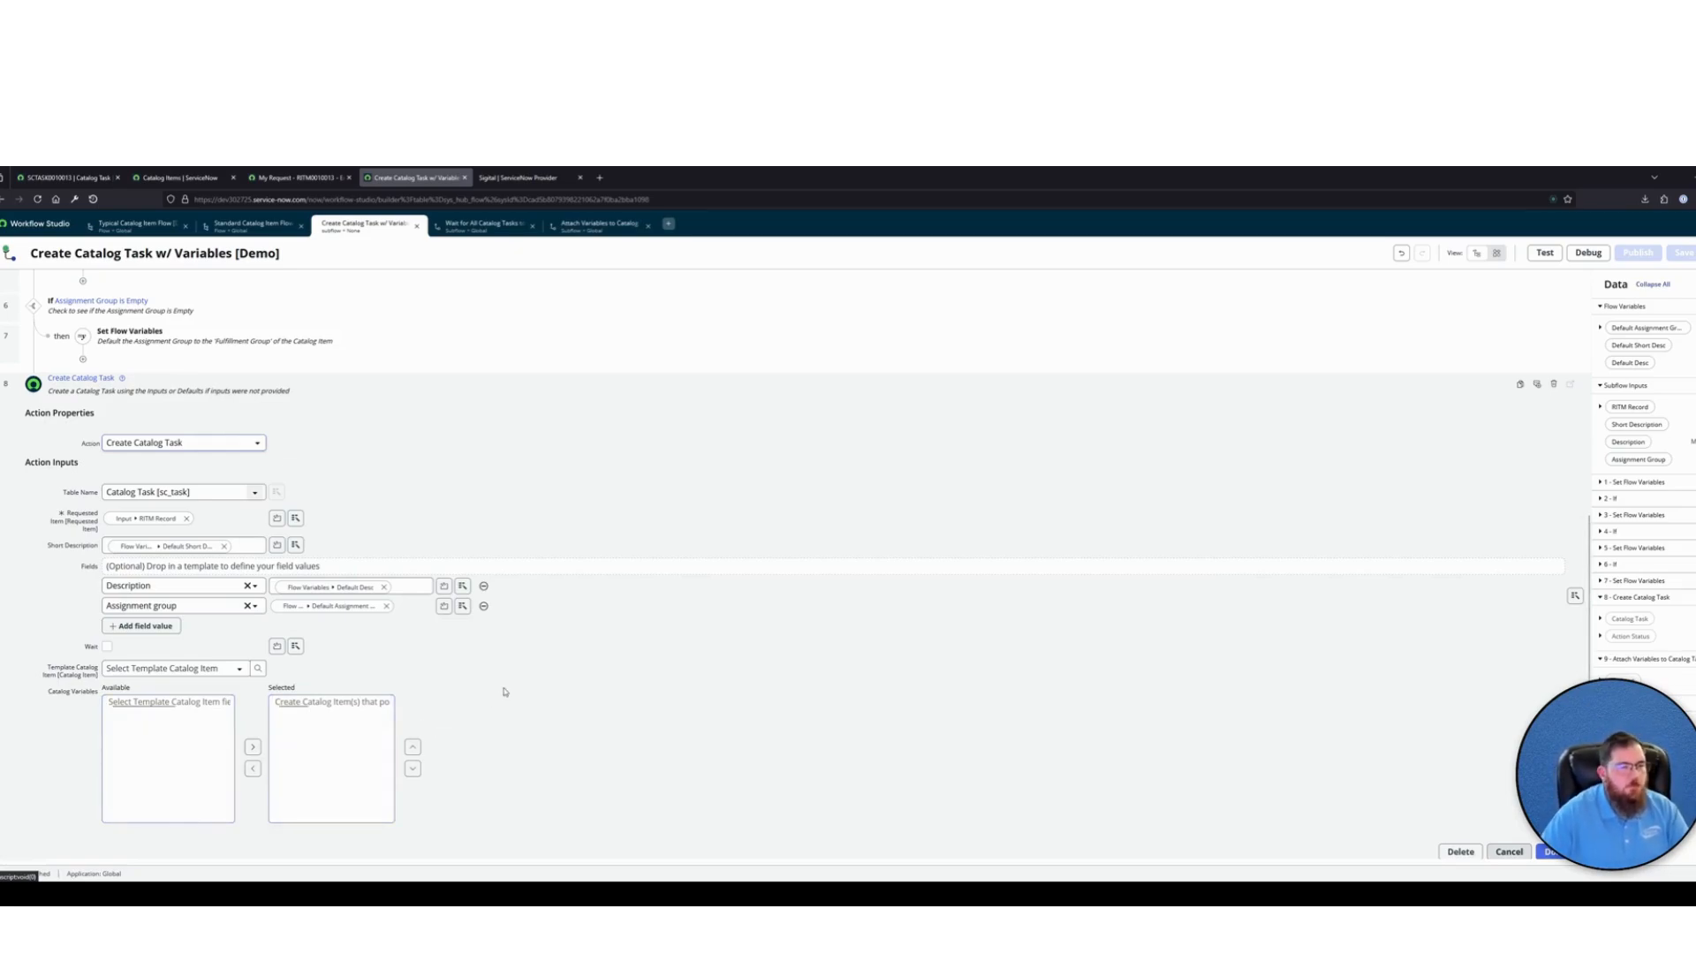
scroll(510, 673, up, 6)
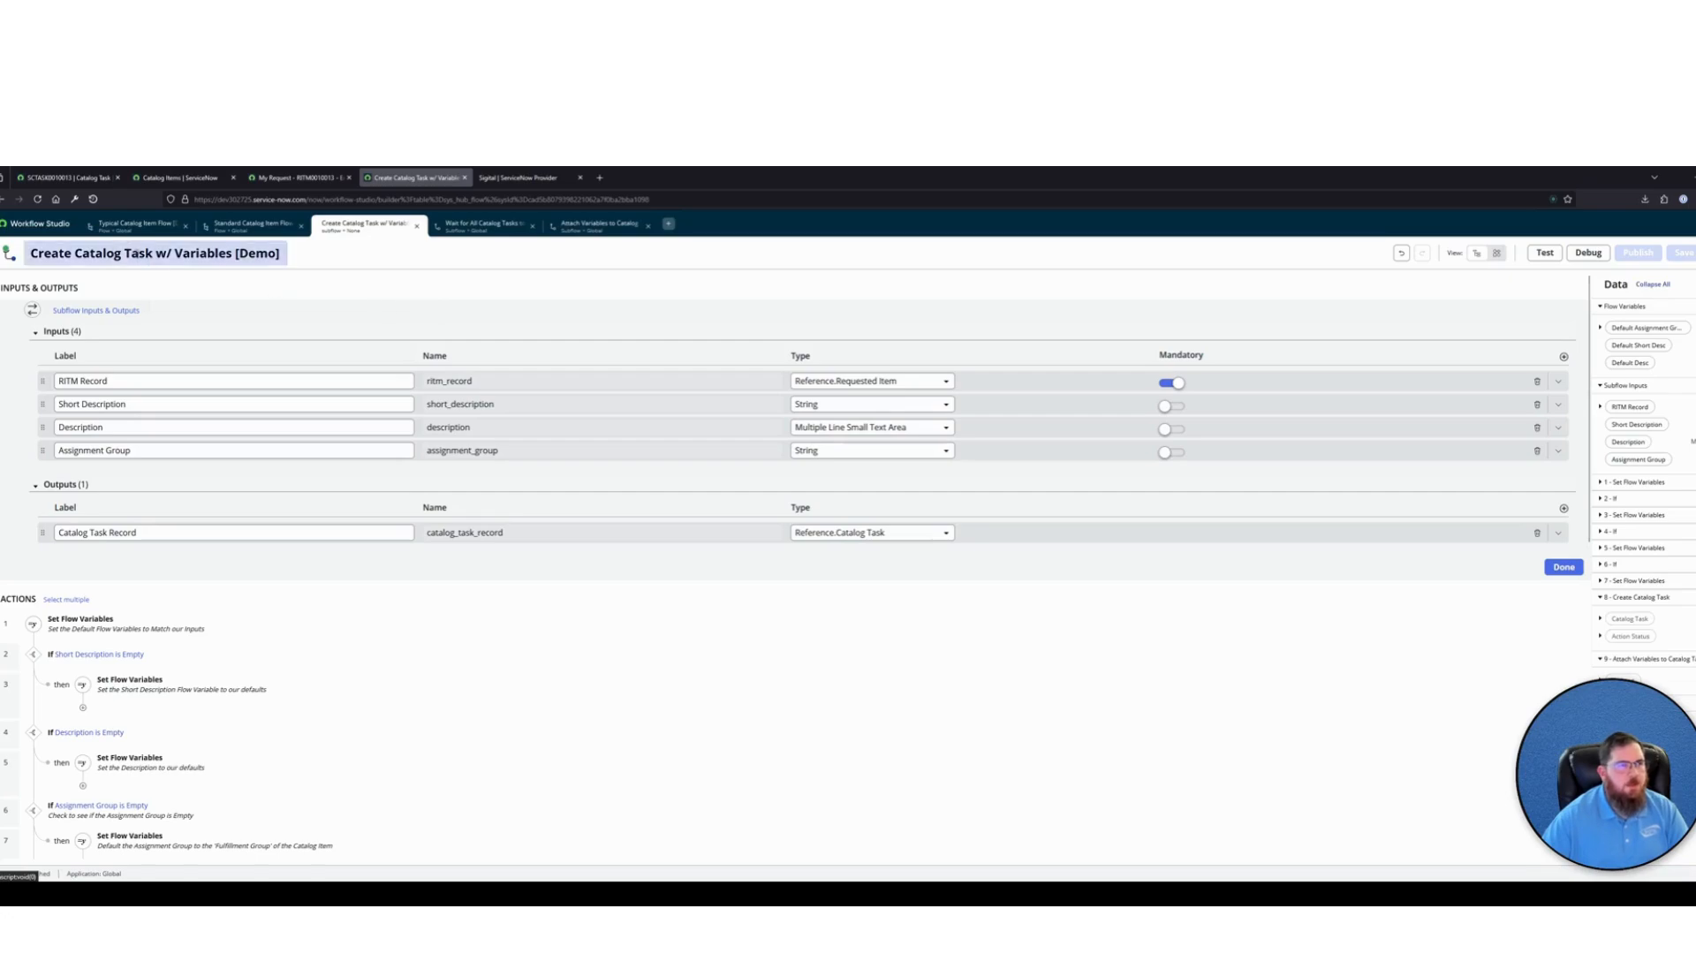
Open the Typical Catalog Item [Demo] record from the favorited catalog items list
click(67, 179)
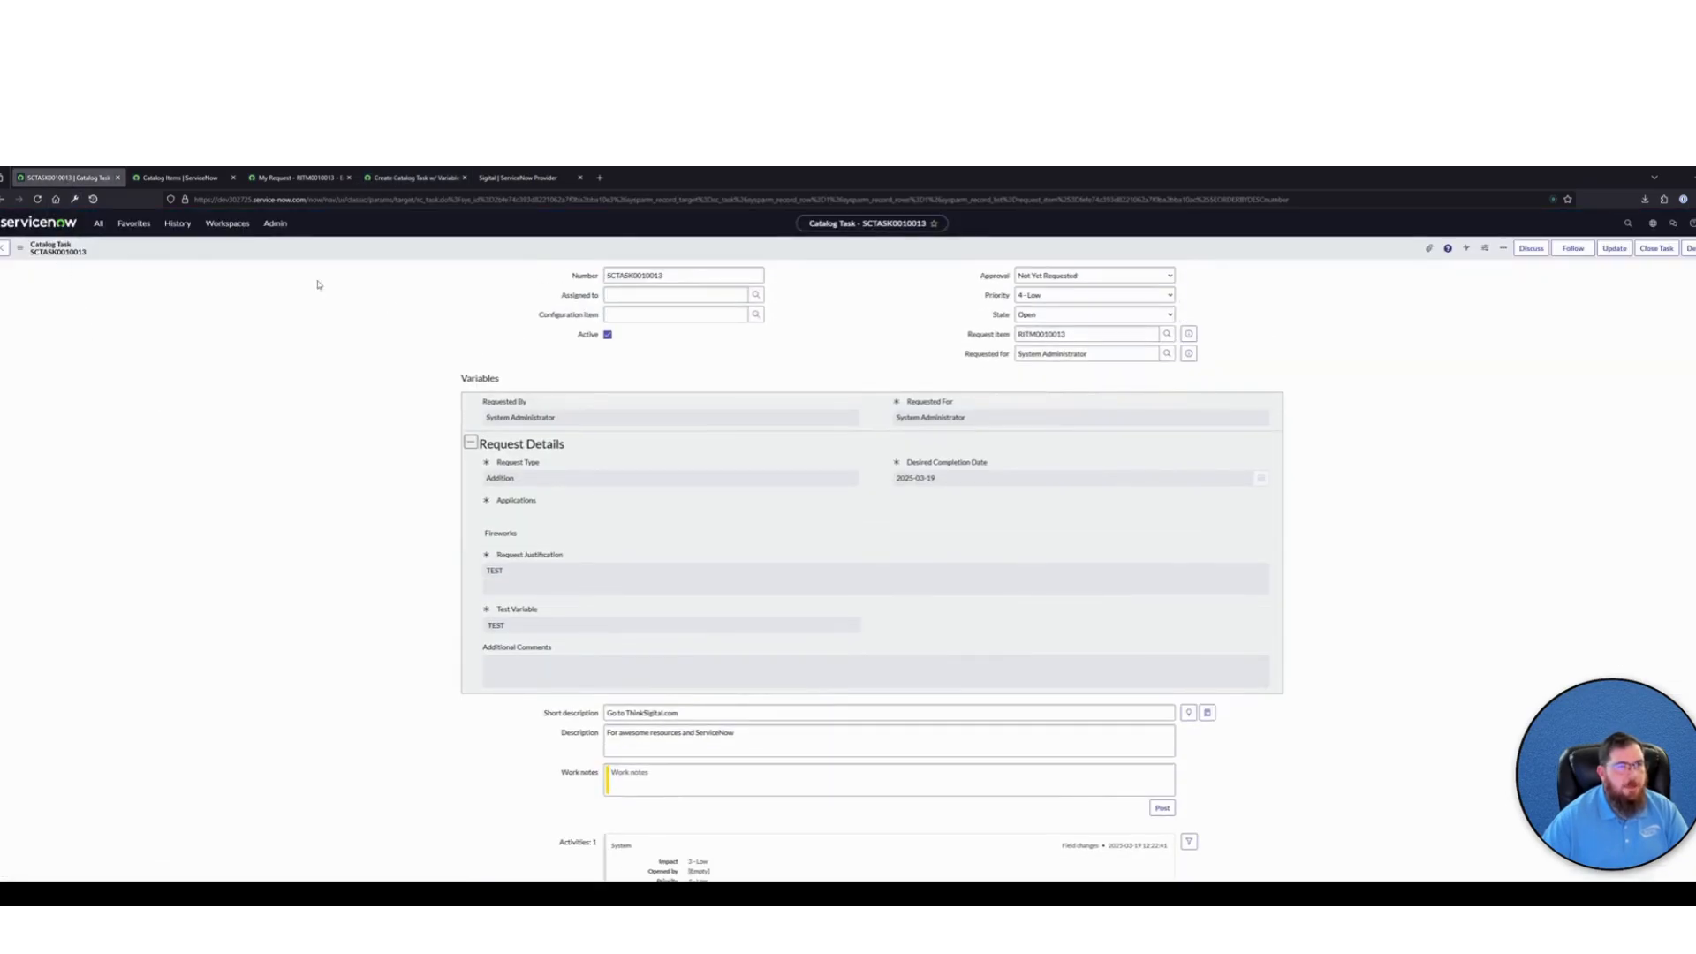
click(133, 222)
click(103, 276)
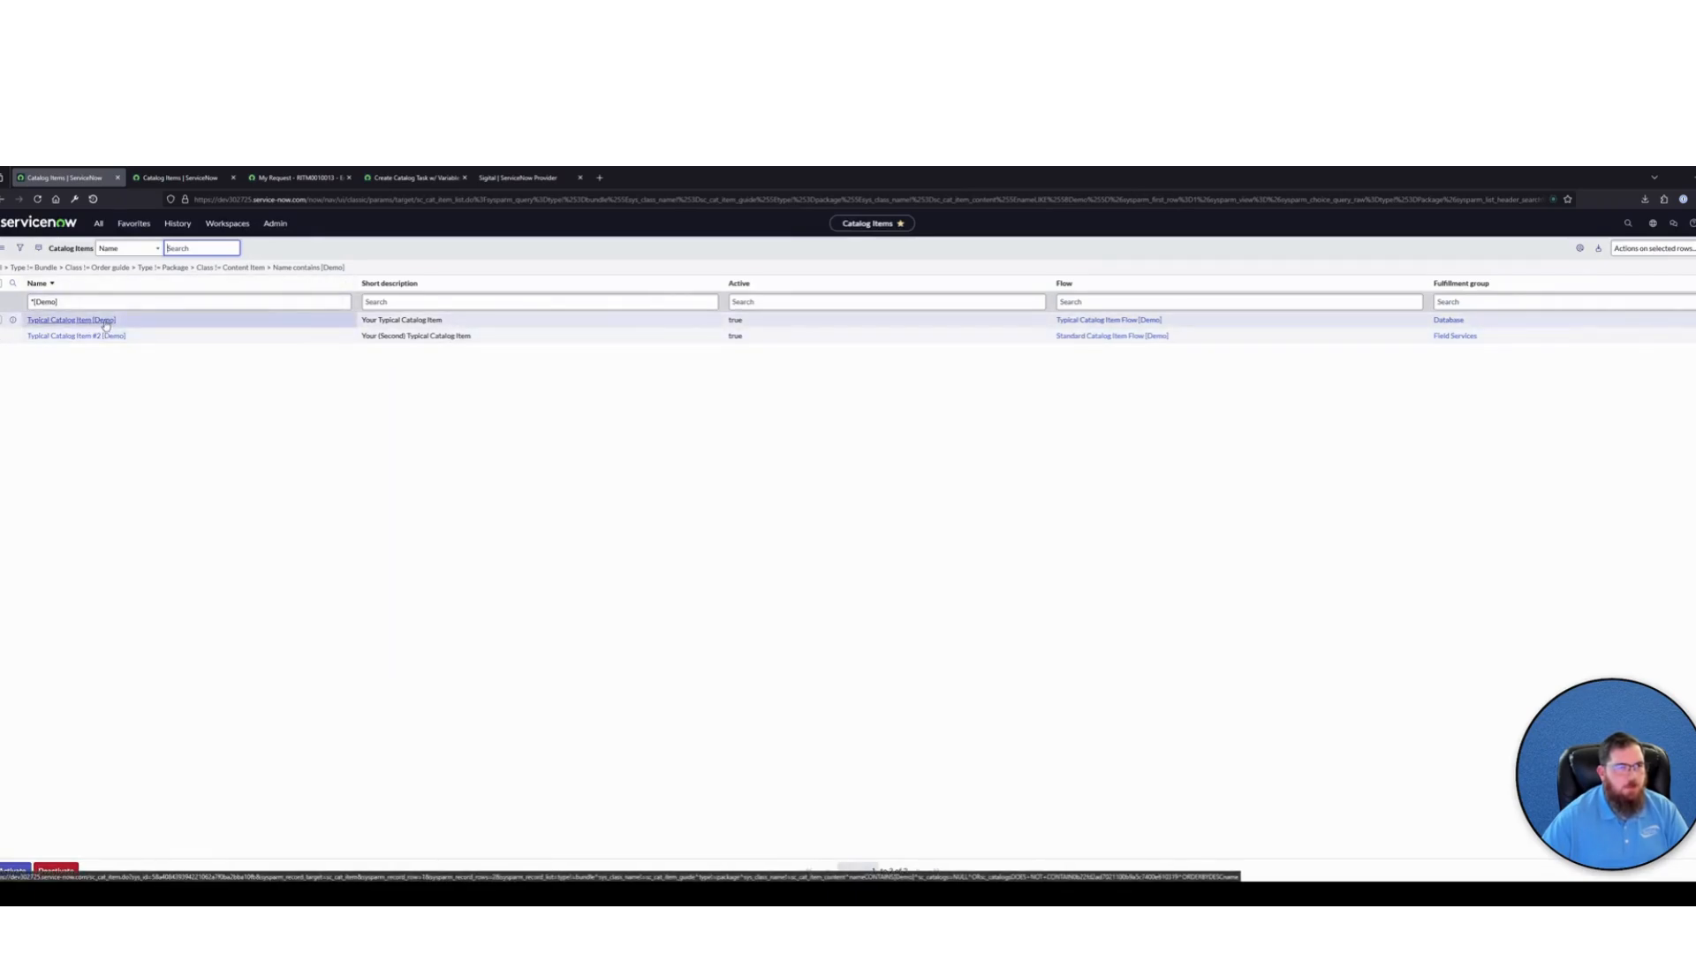
click(105, 321)
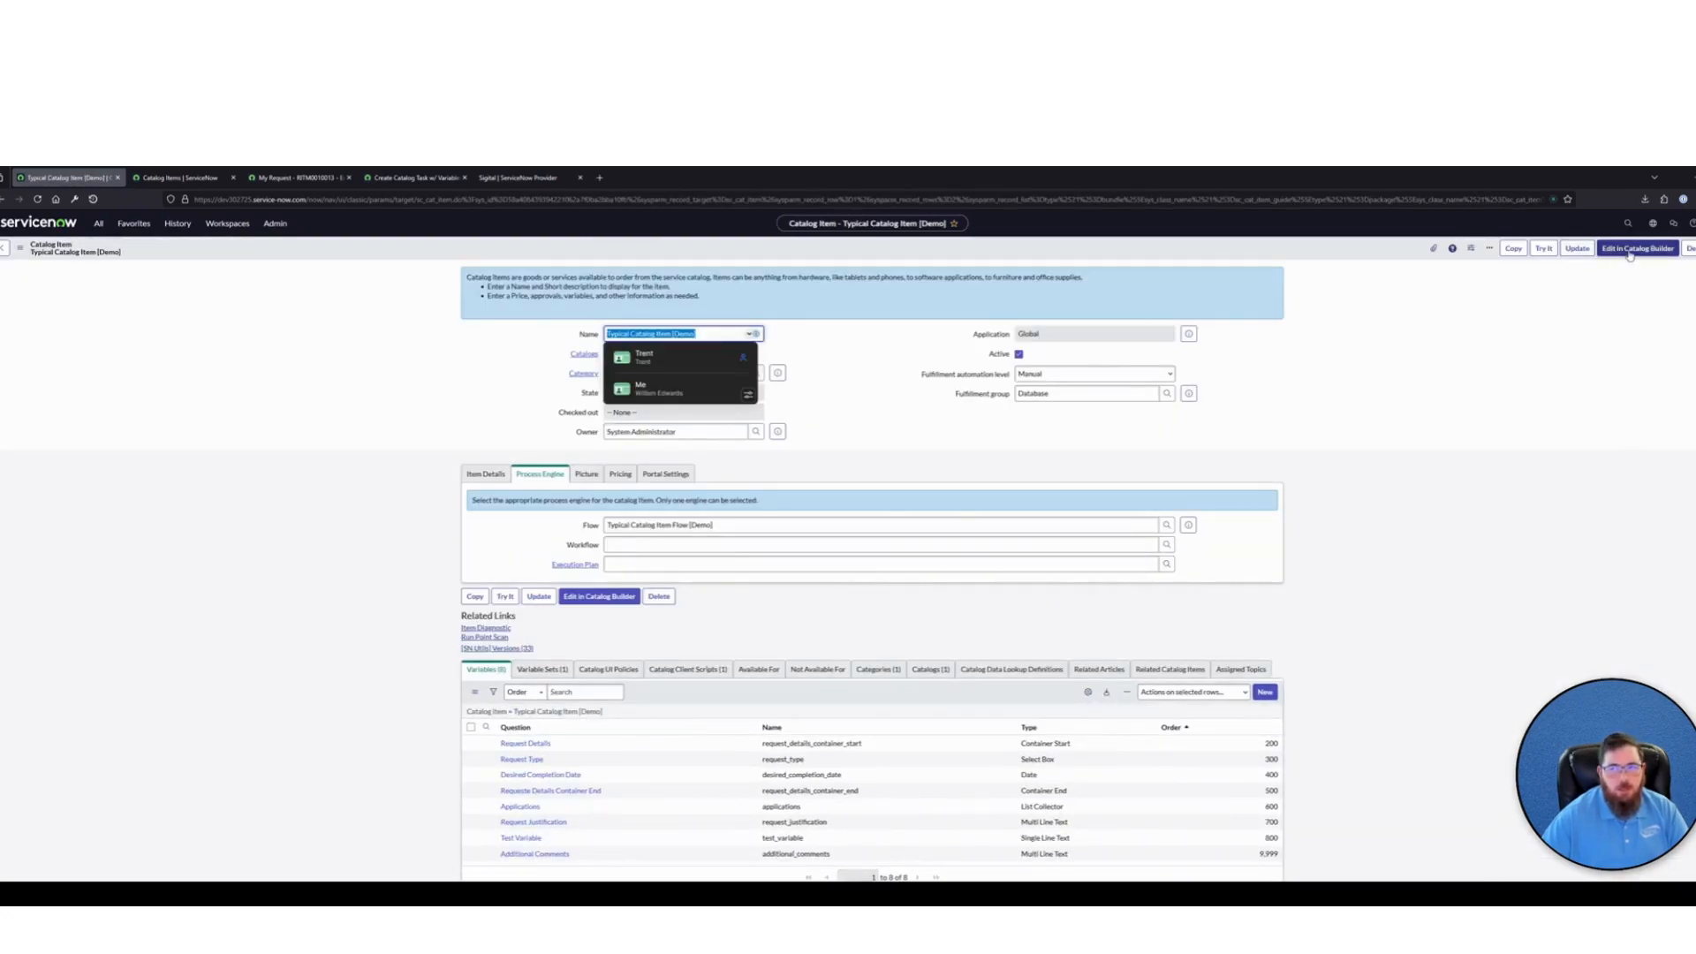
click(1450, 378)
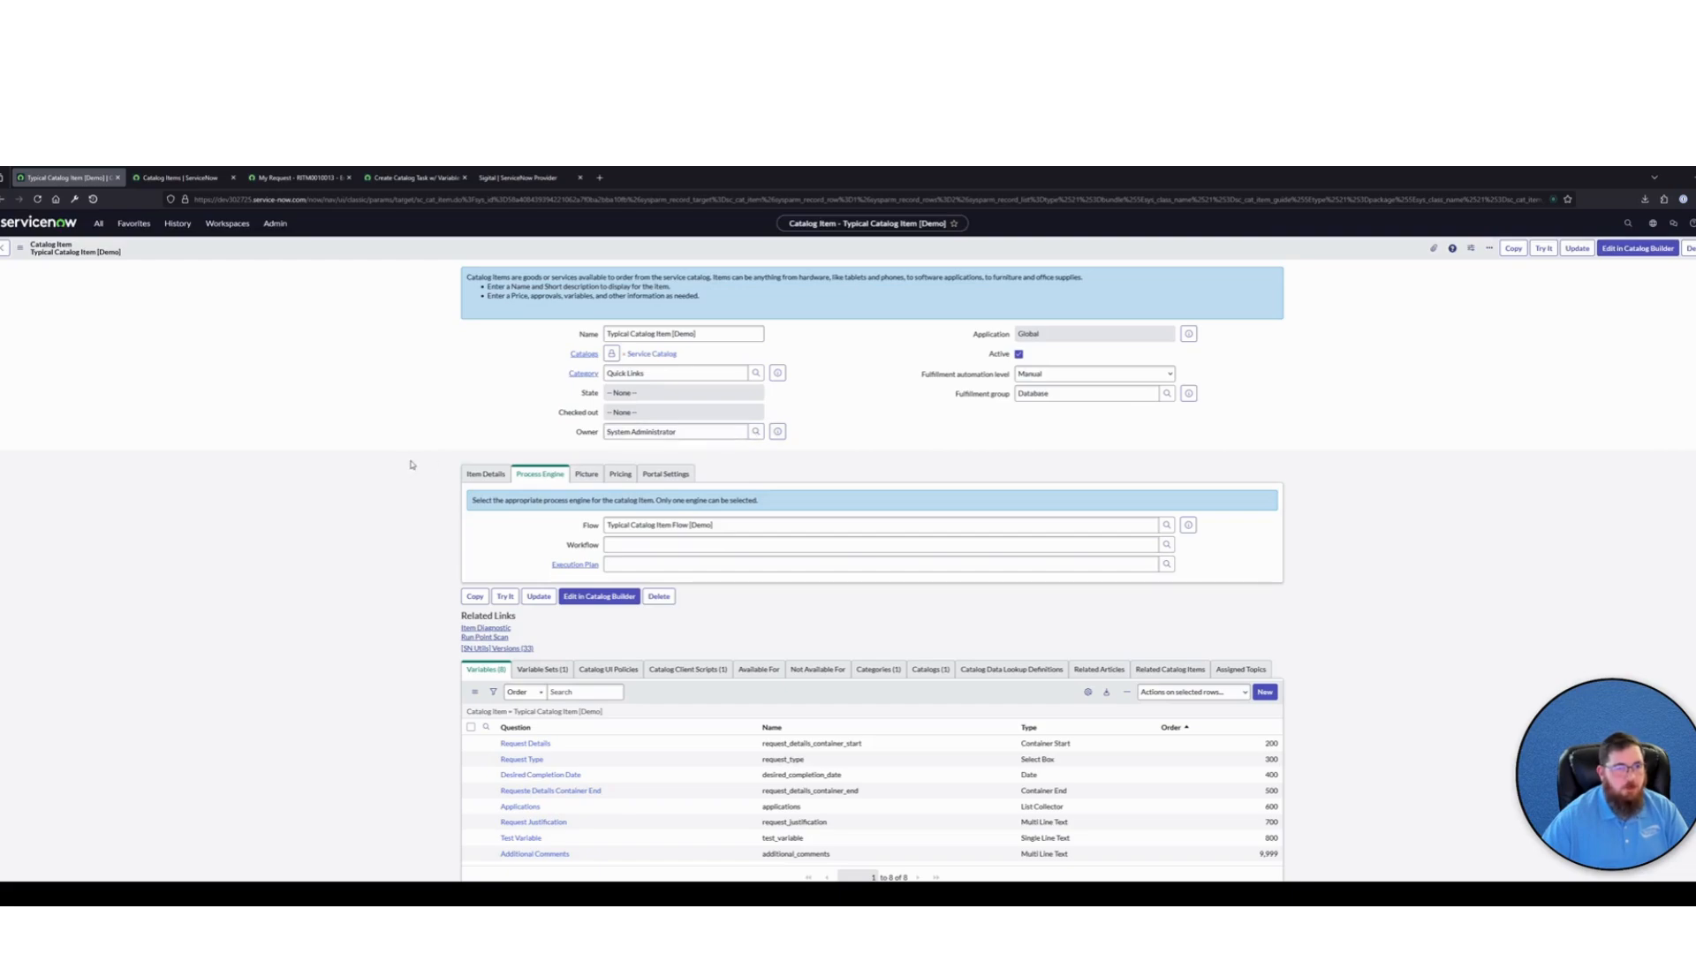
Set the catalog item's process engine flow to Standard Catalog Item Flow [Demo]
click(586, 524)
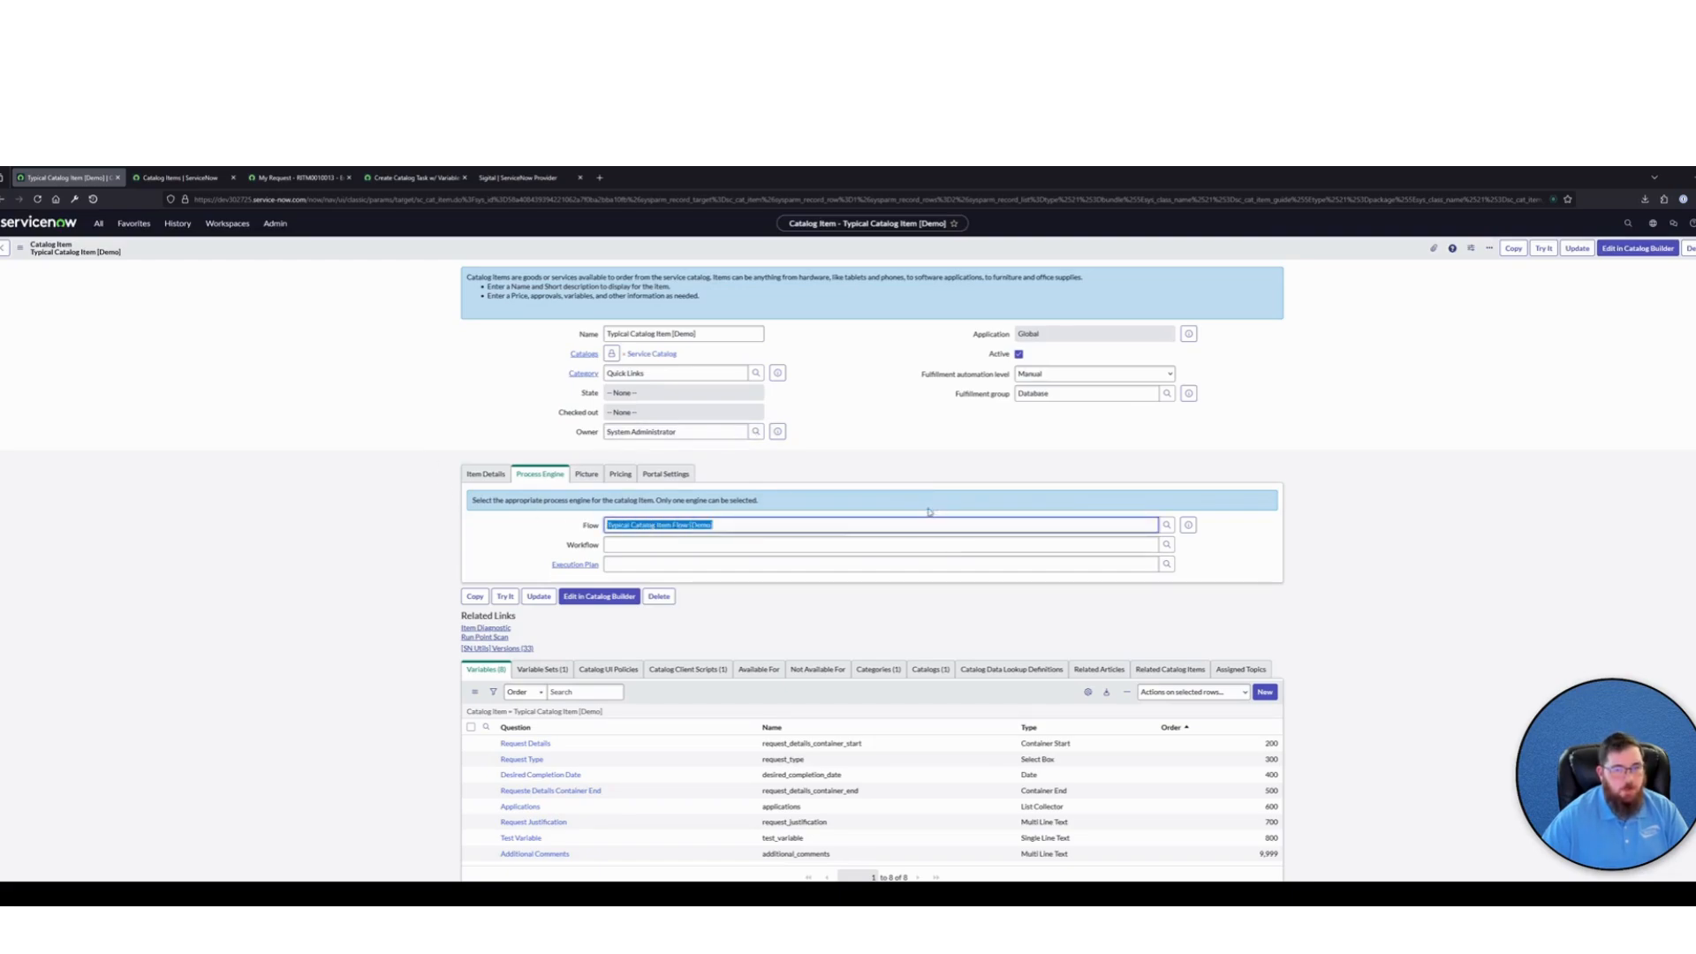
text(standard)
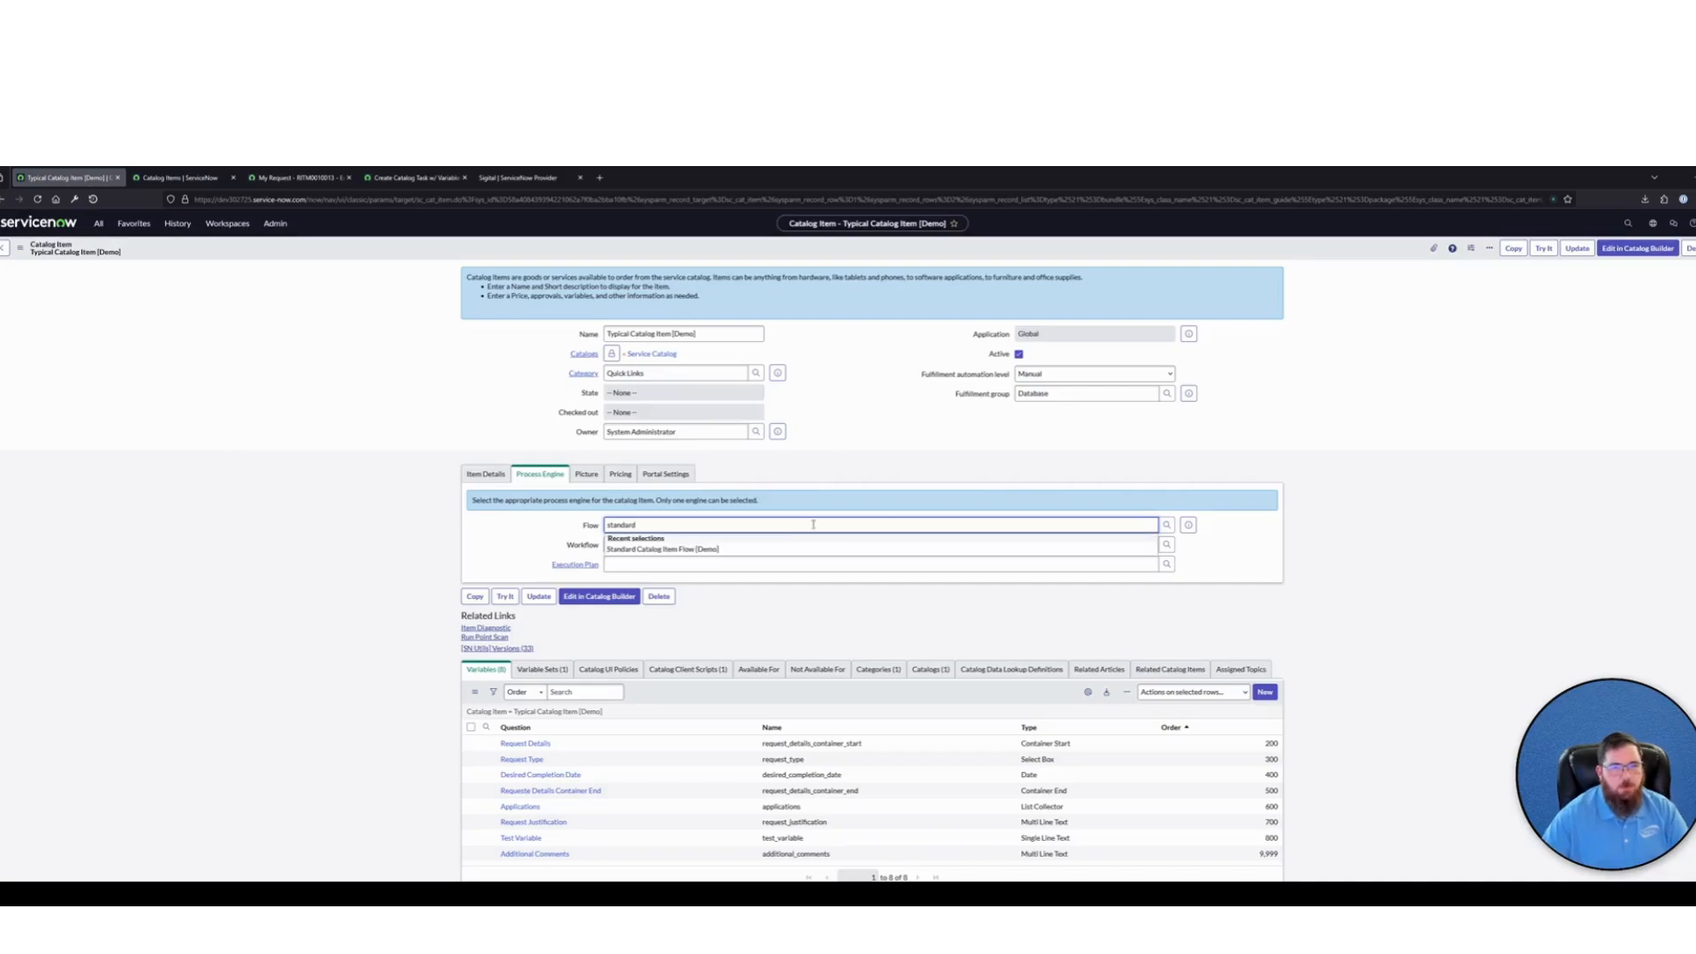
click(795, 548)
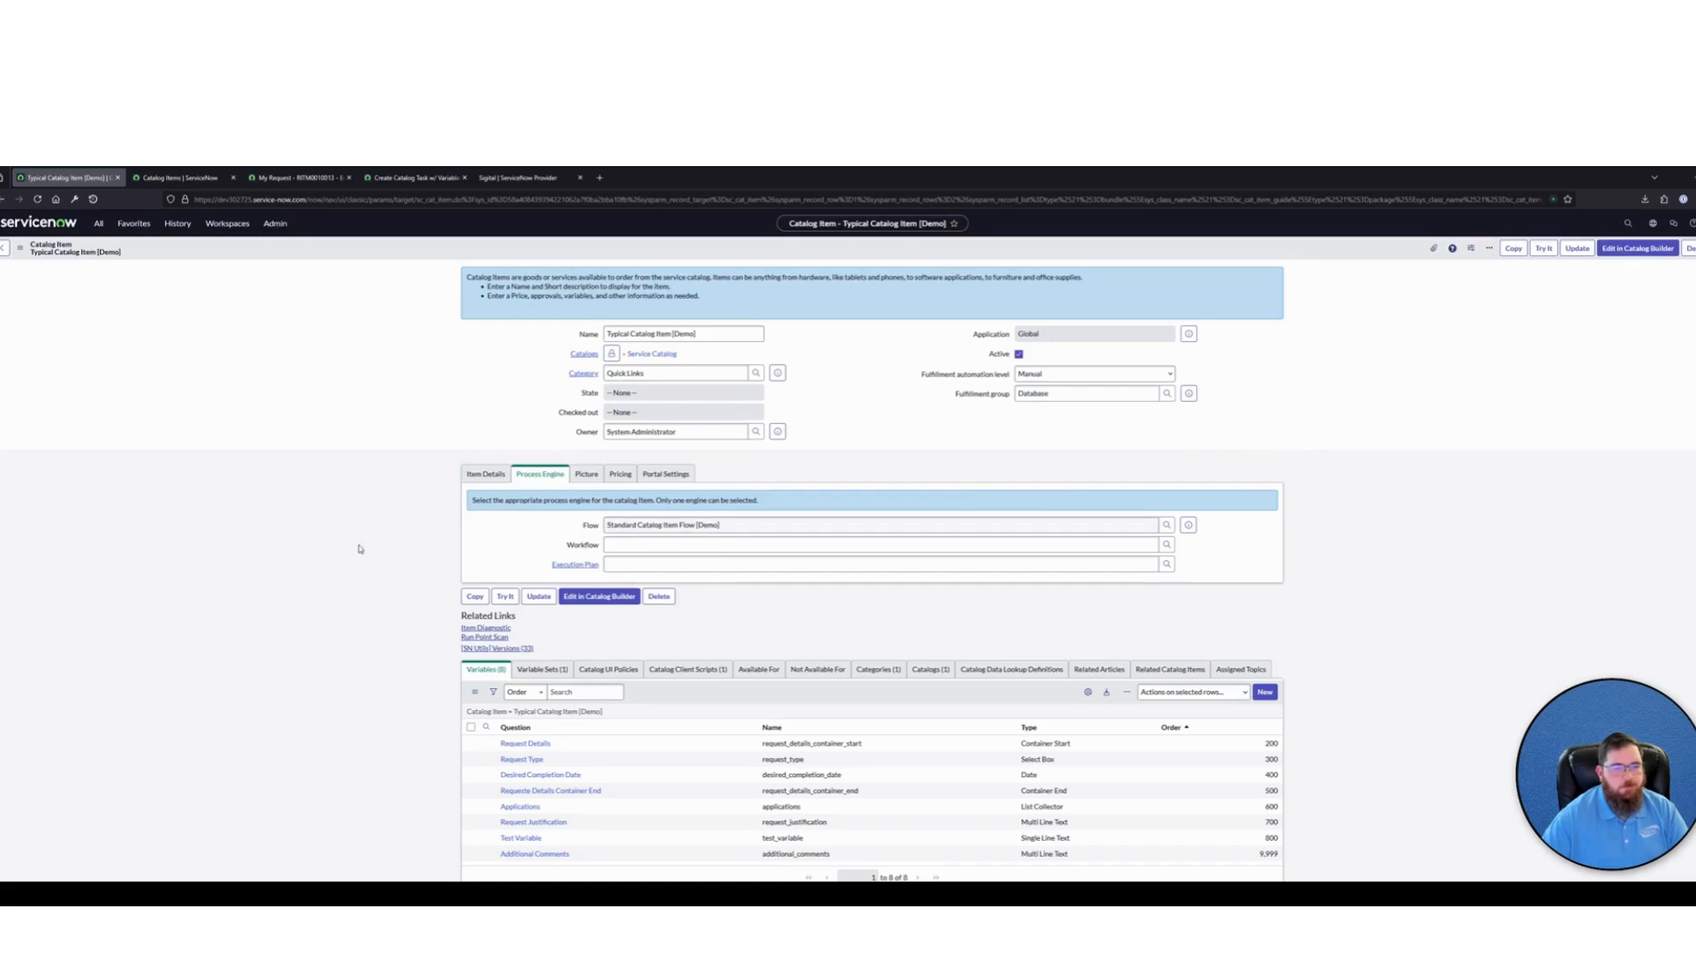
scroll(353, 502, down, 1)
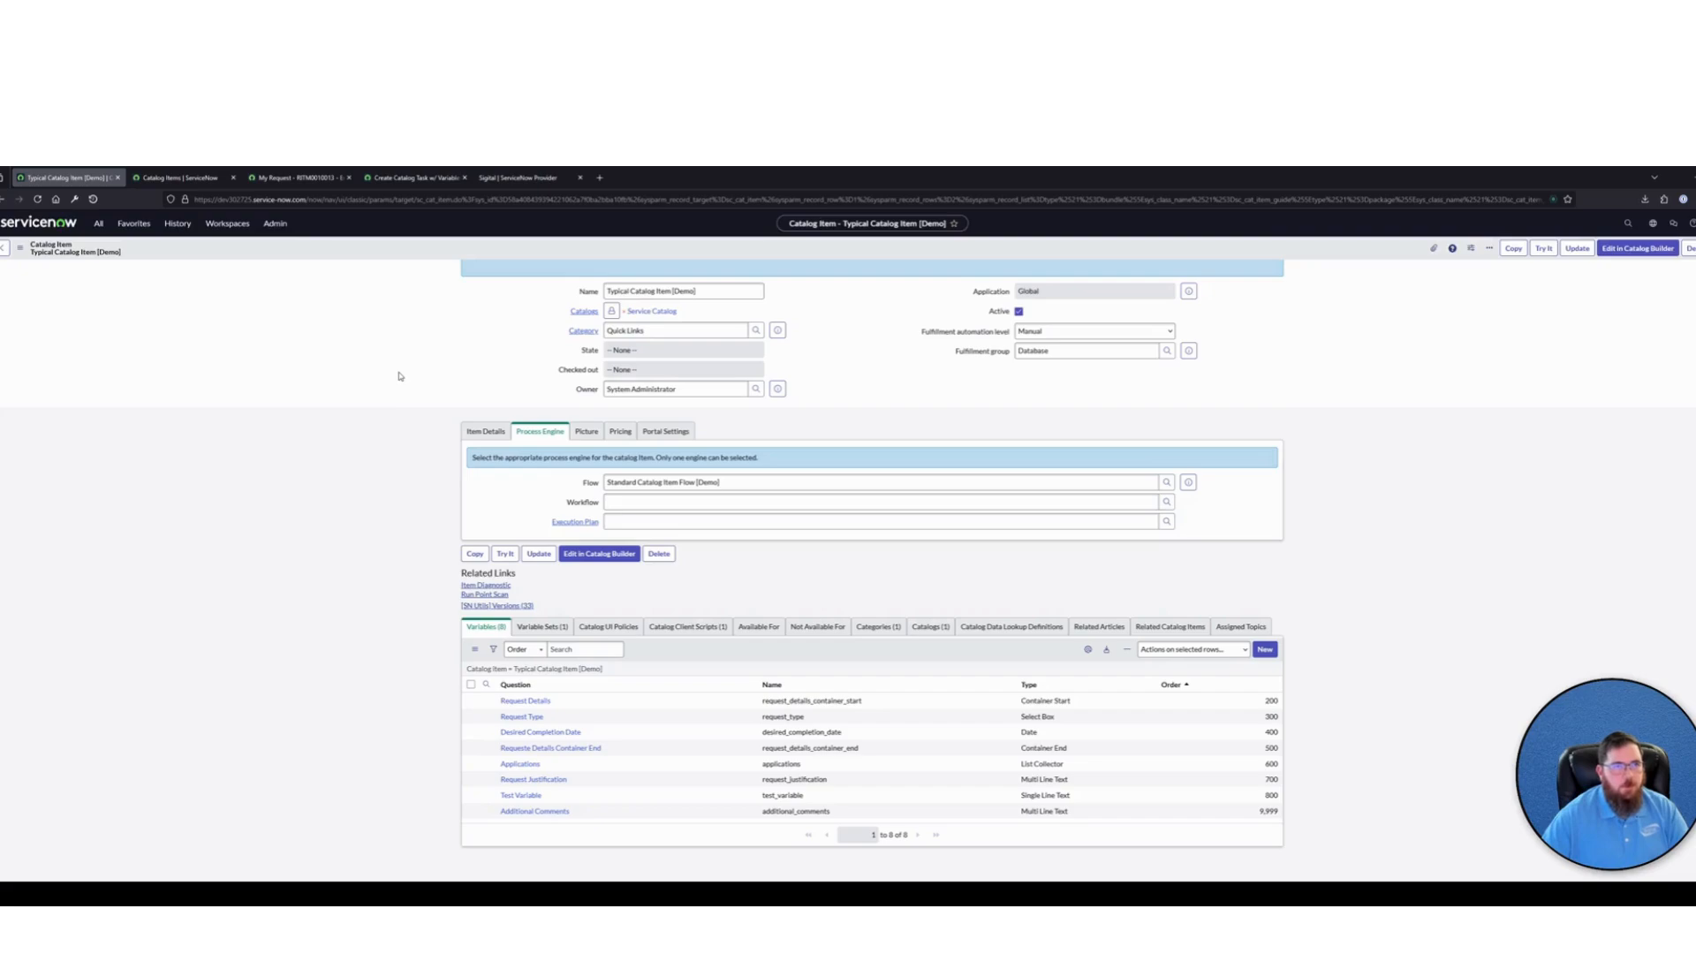
Switch to the Sigital website's home page
click(510, 181)
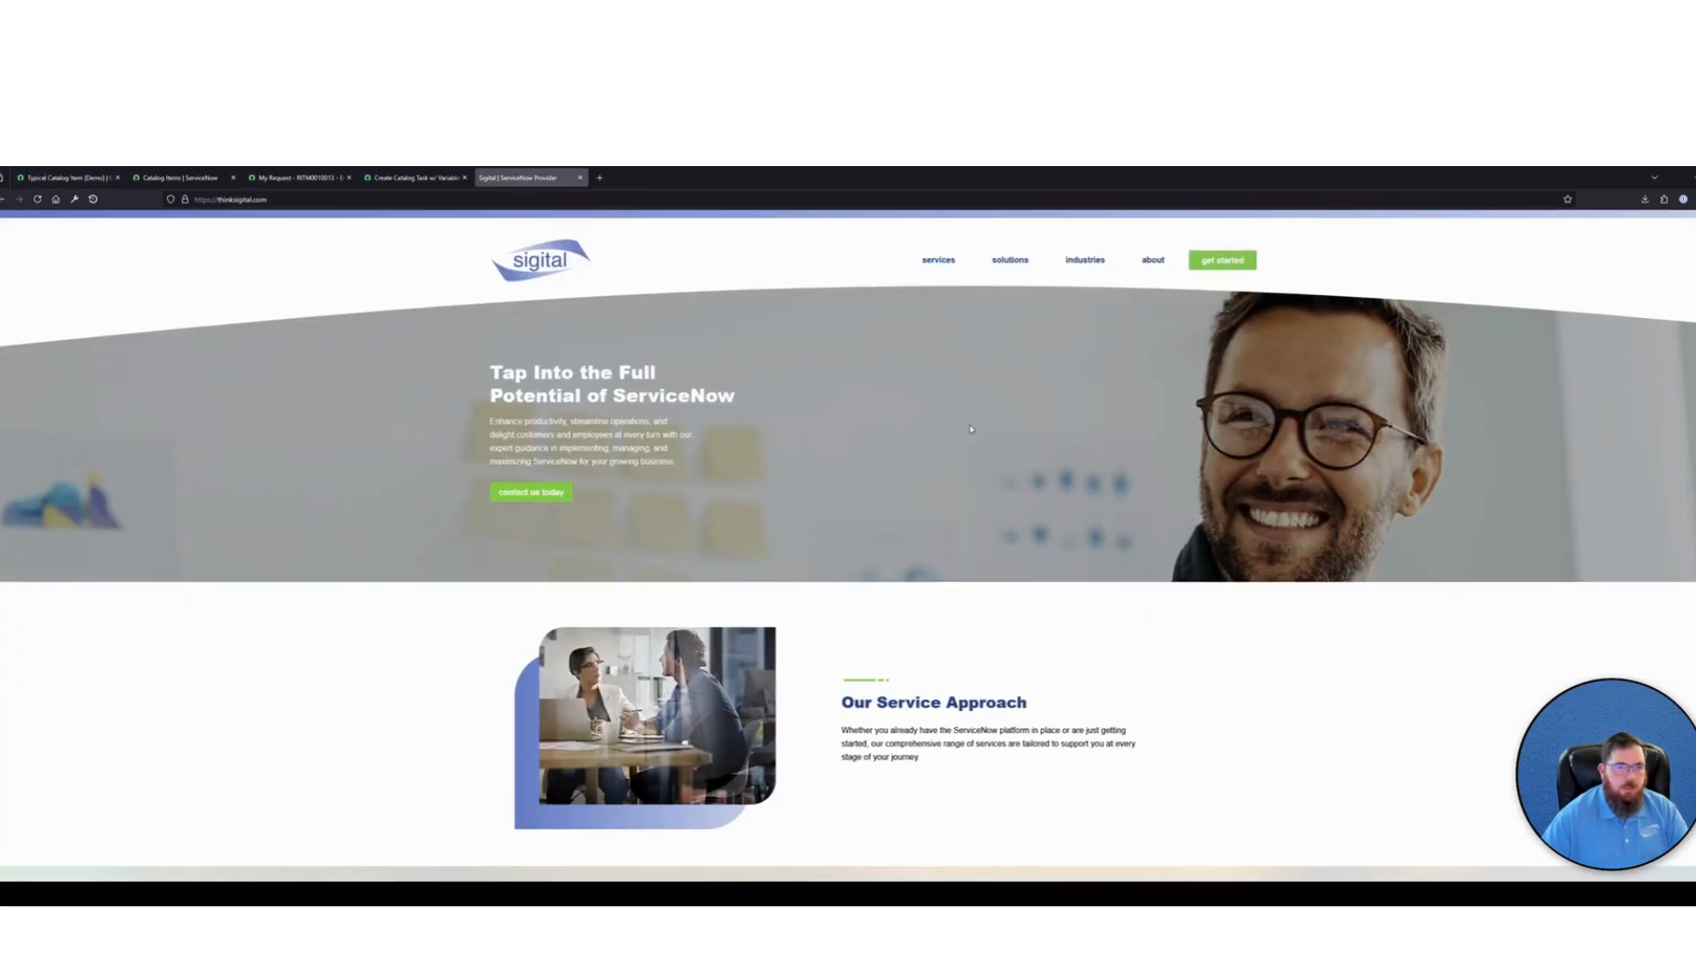